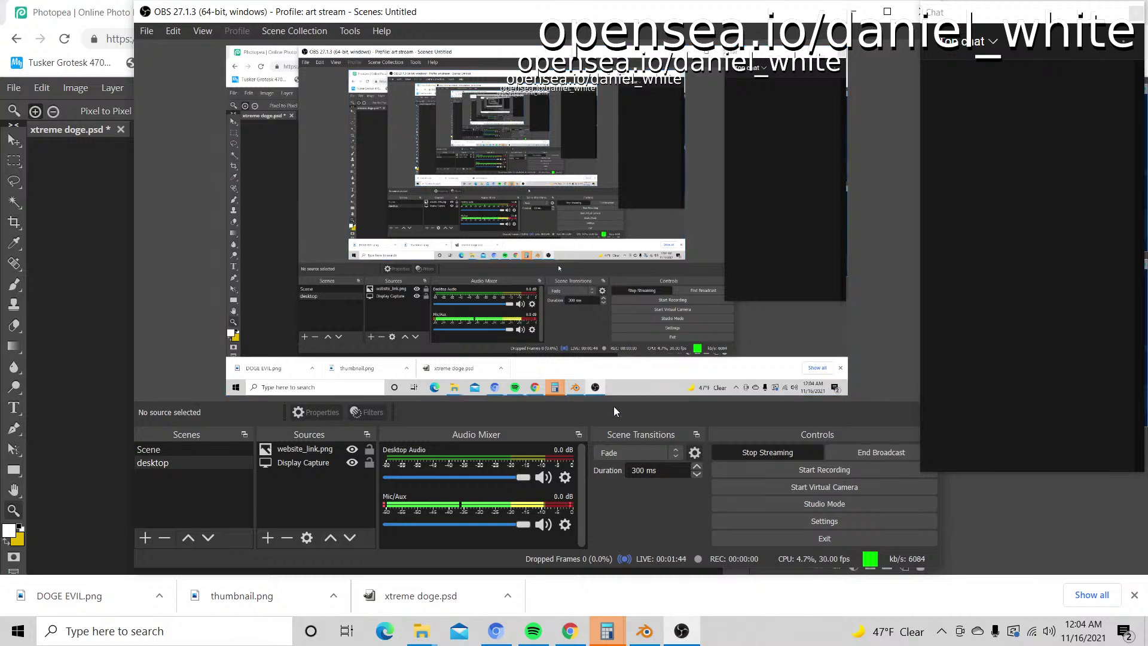
Step: Switch to the OpenSea page and examine the item thumbnails in the Dogetendo Games collection
click(853, 13)
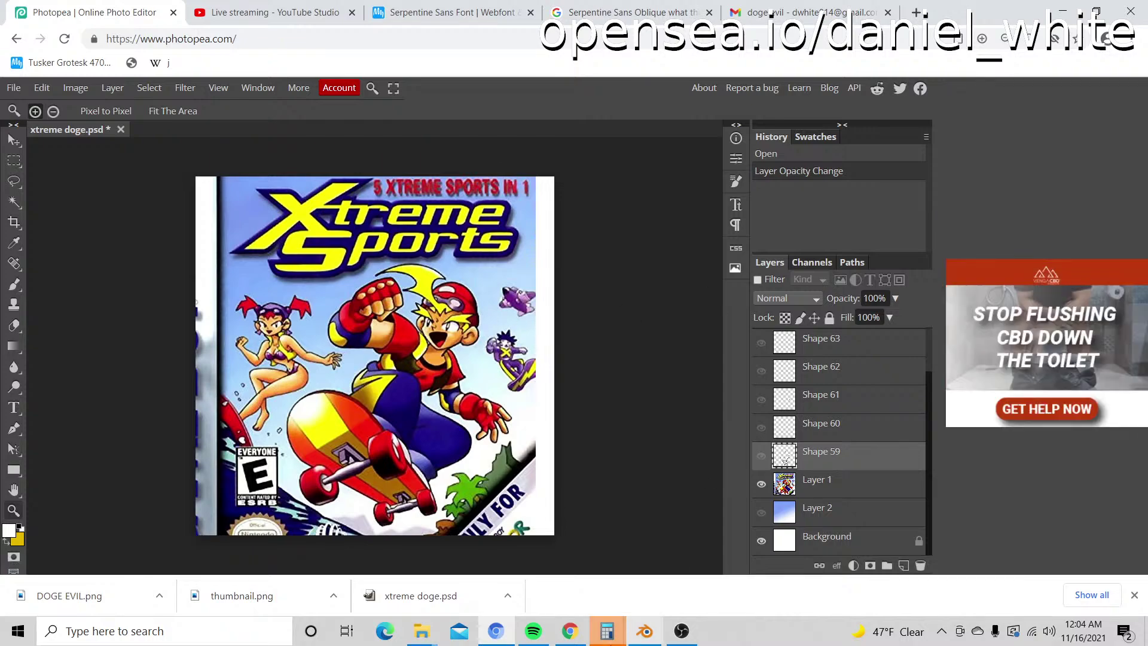
click(569, 631)
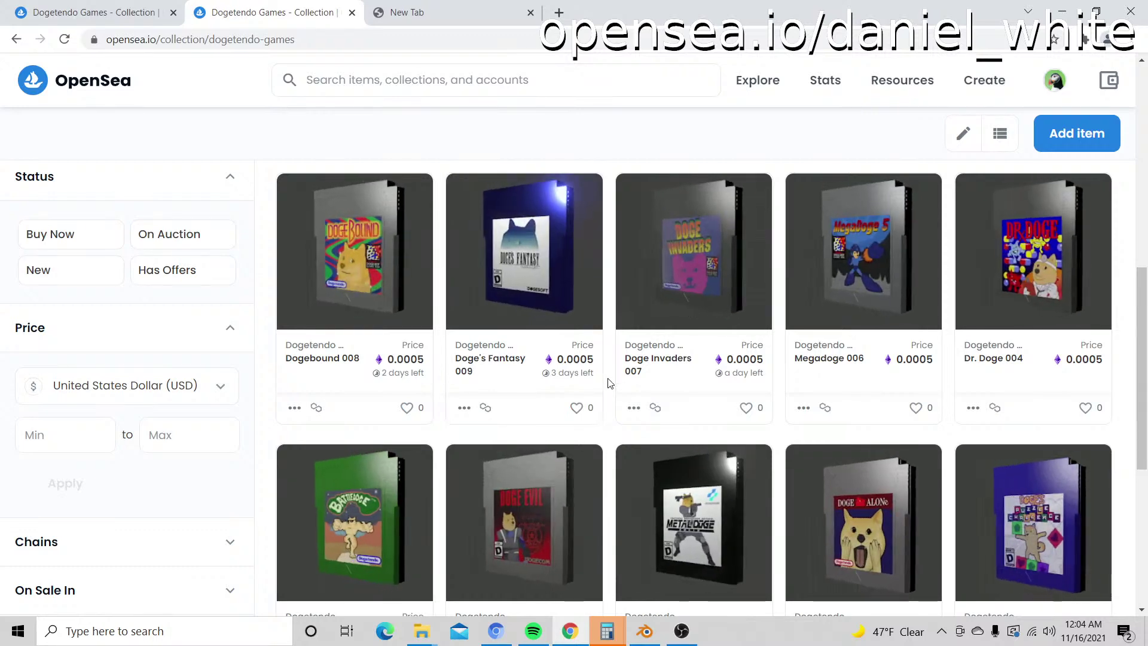
scroll(608, 392, up, 1)
scroll(609, 391, up, 5)
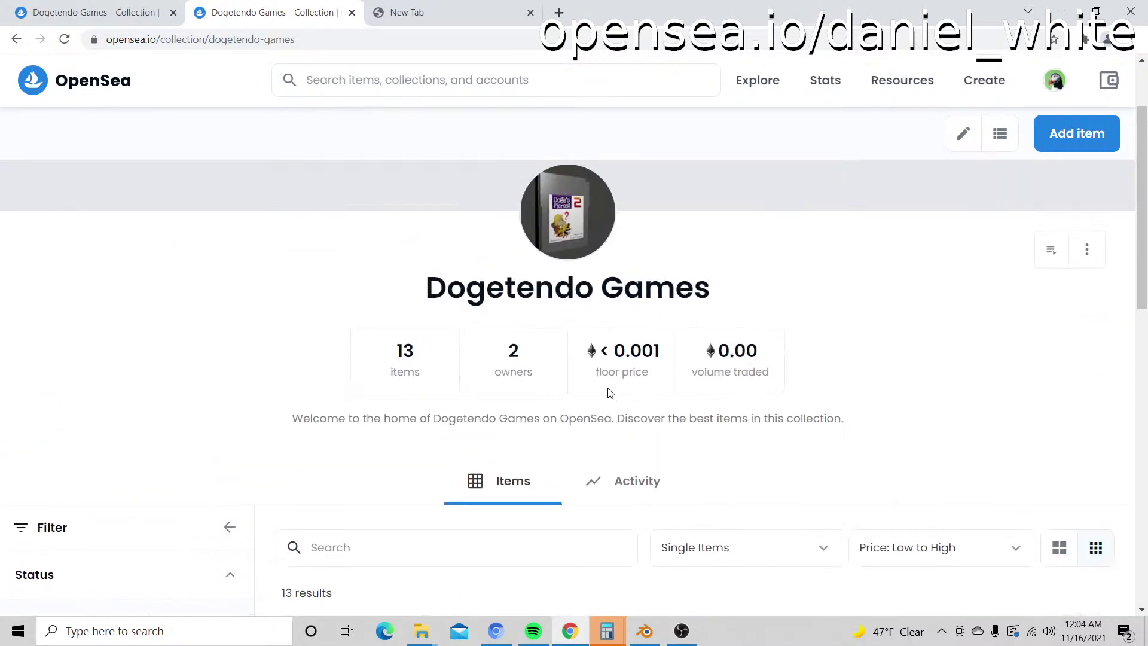
scroll(609, 392, down, 7)
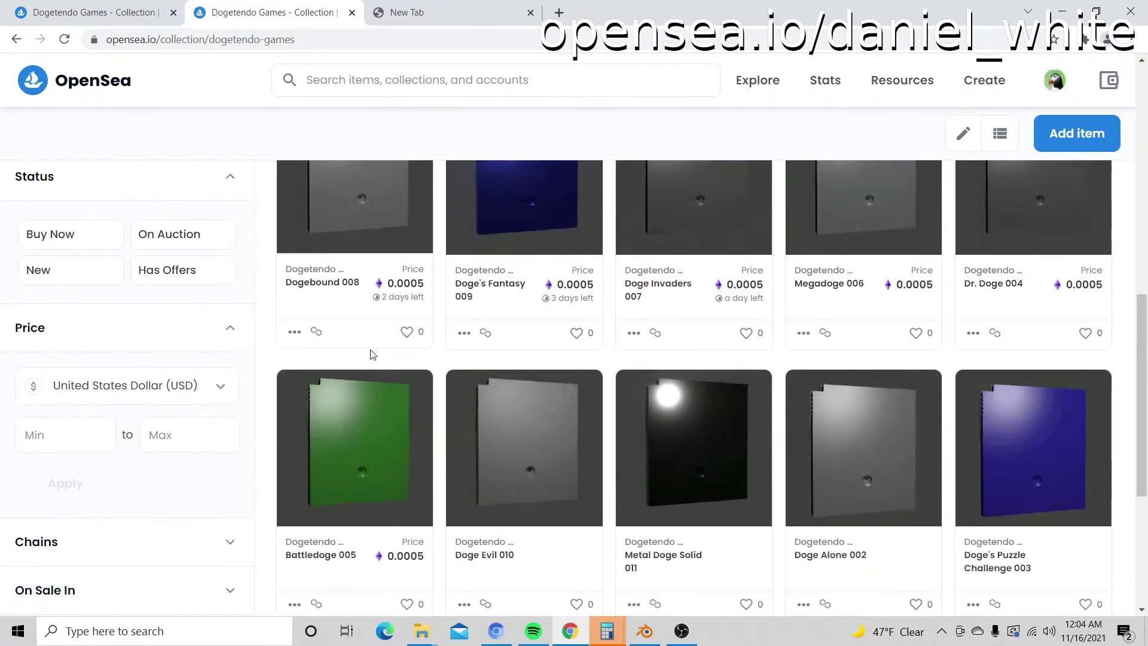
scroll(371, 354, up, 2)
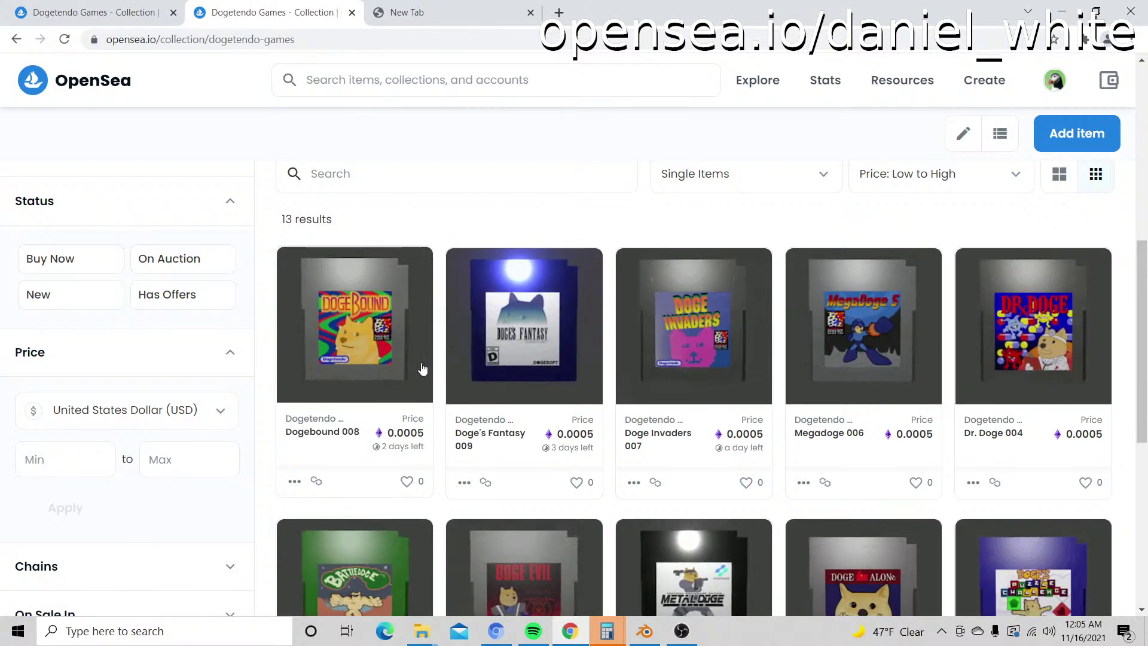
click(405, 348)
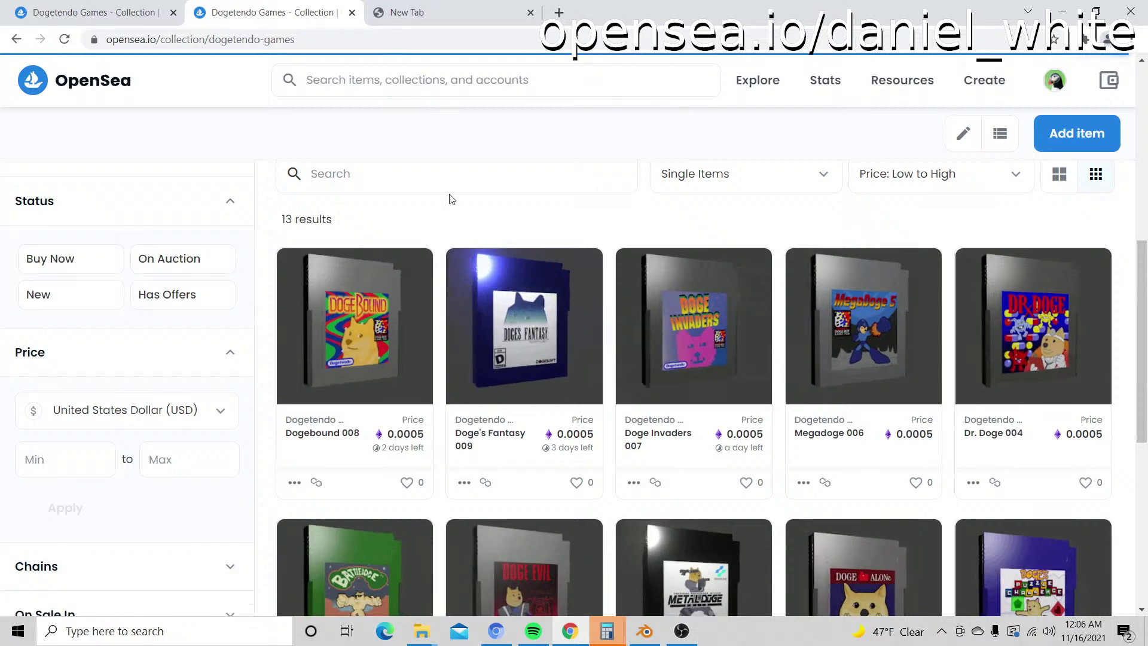
click(495, 630)
click(496, 631)
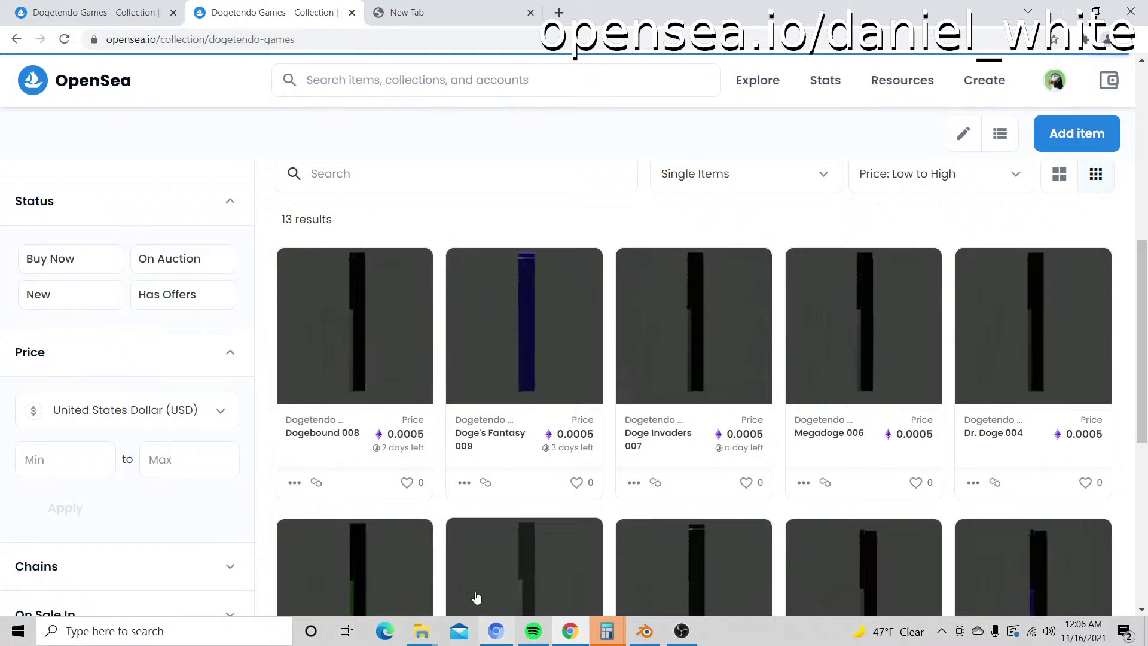
scroll(445, 496, down, 2)
scroll(444, 499, down, 1)
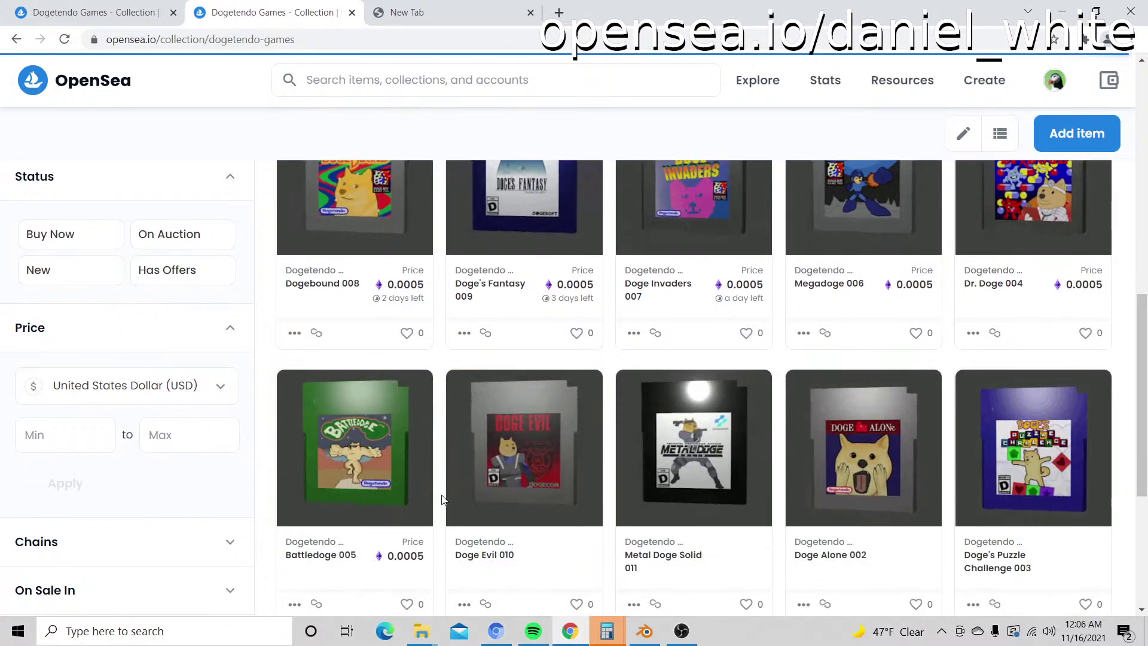
scroll(443, 500, up, 4)
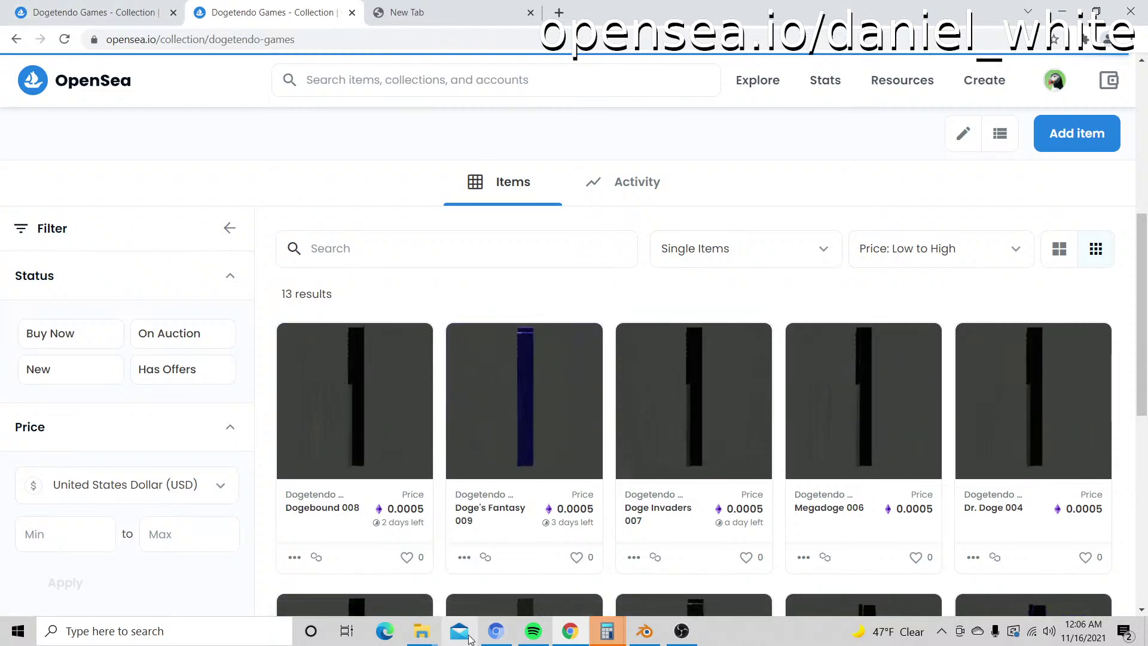
Step: Switch to xtreme doge.psd in Photopea and show Layer 2 and outline layers Shape 59 to Shape 64, with Layer 1 hidden
click(492, 635)
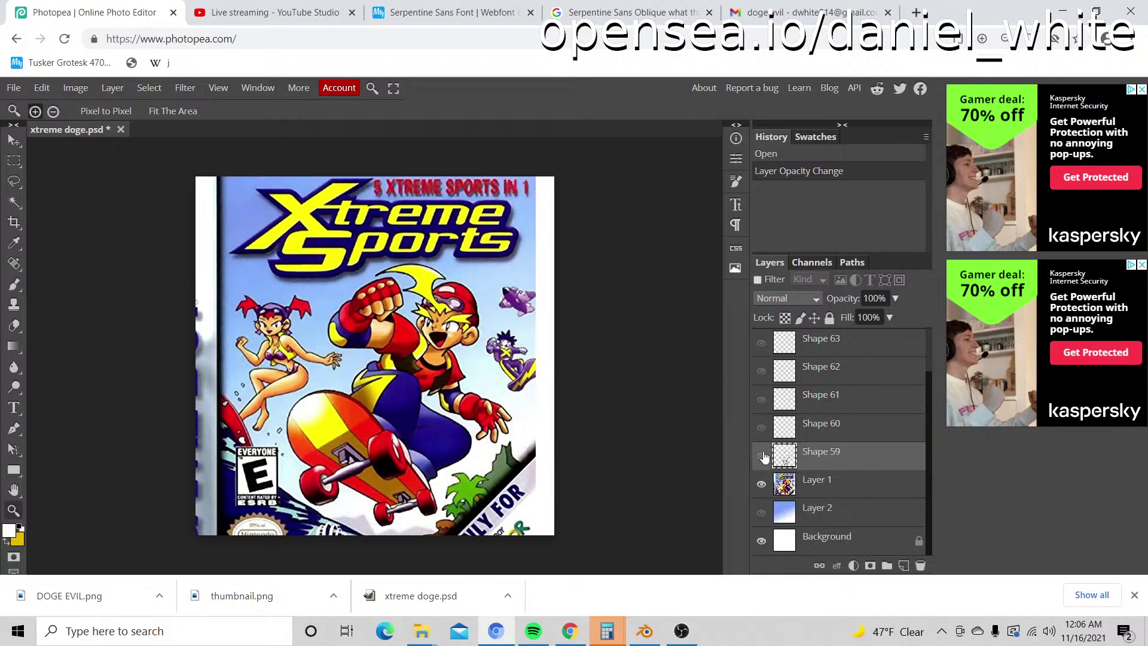
click(761, 512)
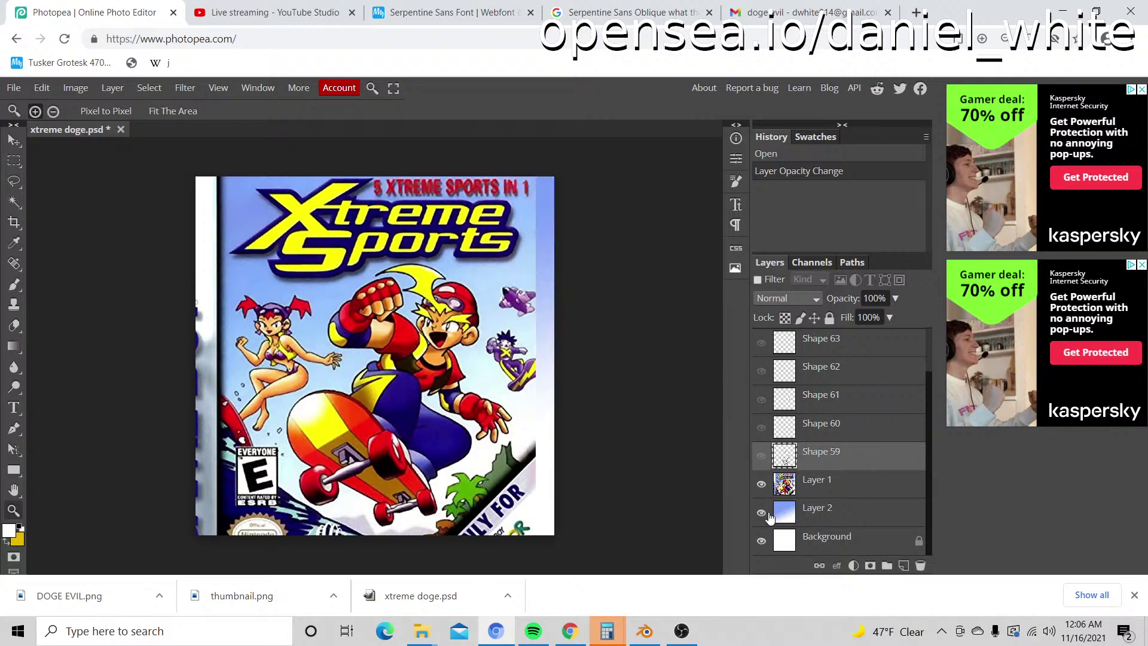
click(762, 484)
click(761, 455)
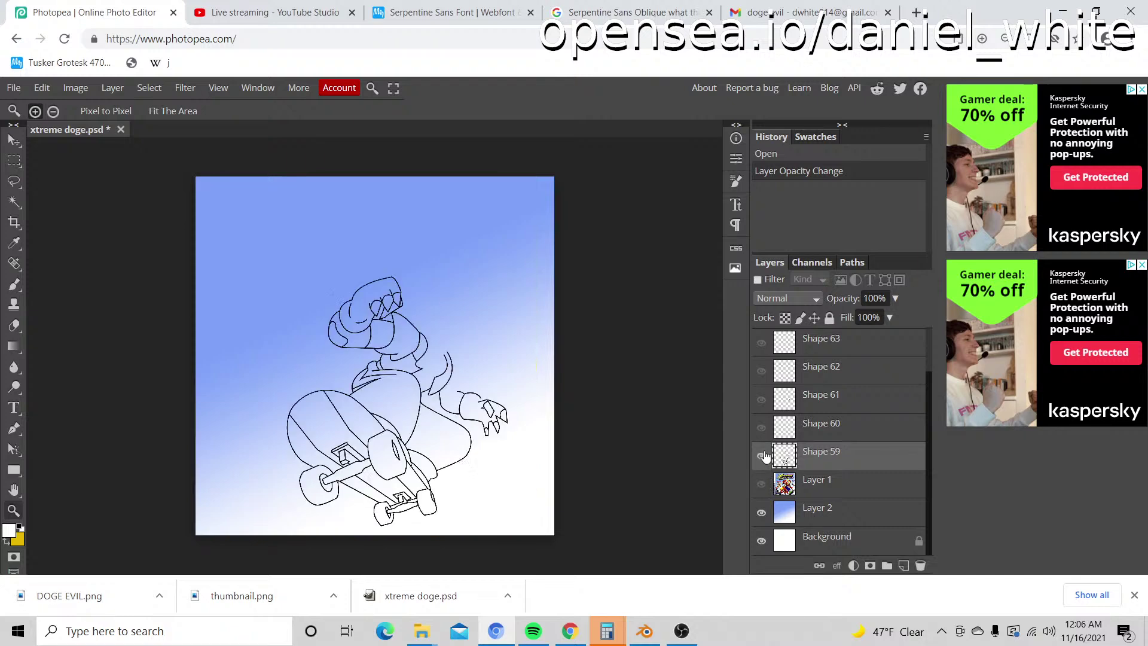
click(761, 399)
scroll(762, 383, up, 2)
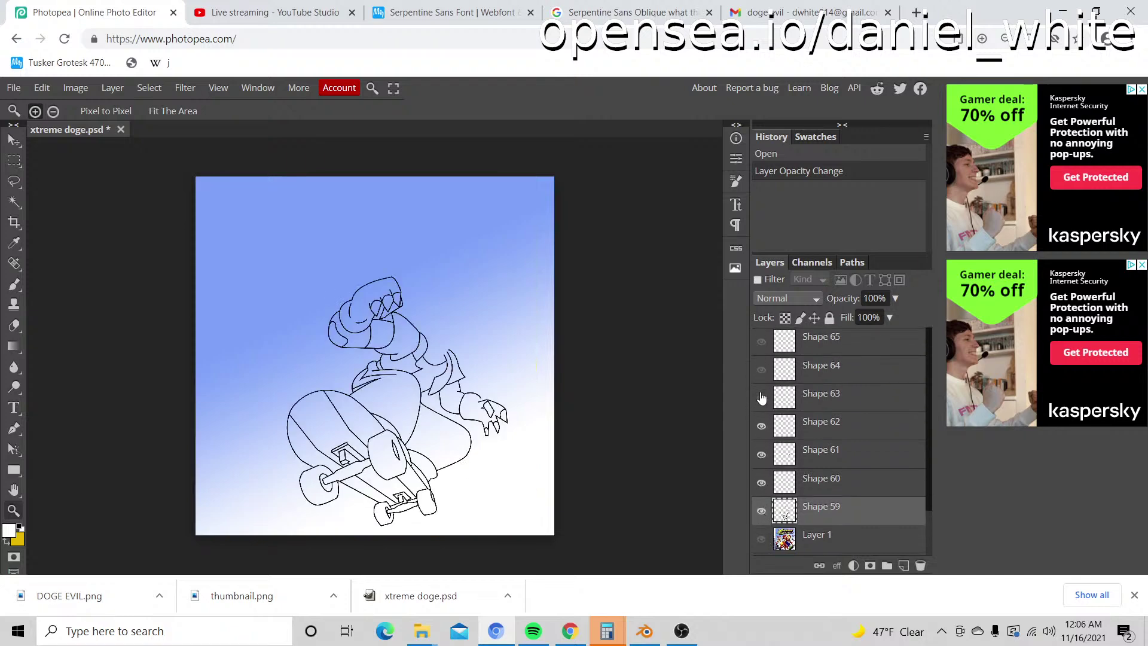
click(762, 371)
scroll(789, 445, down, 2)
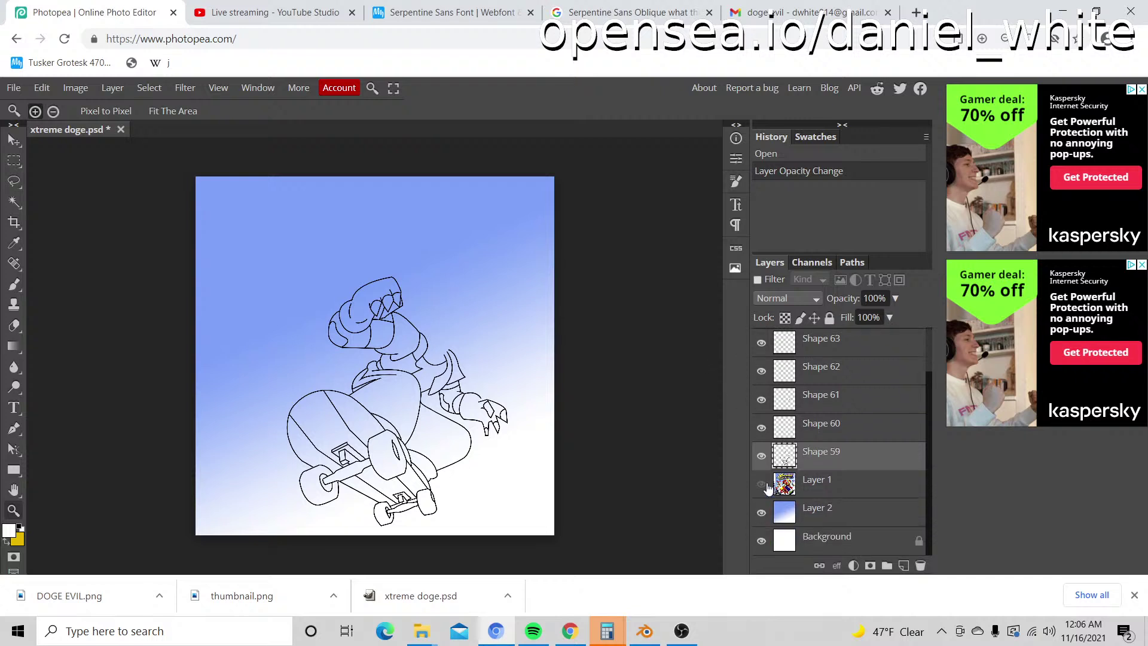
Step: Hide the outline layers Shape 59 to Shape 64 and toggle Layer 1 to view the original cover image
click(762, 458)
click(762, 428)
click(762, 398)
click(762, 371)
click(761, 343)
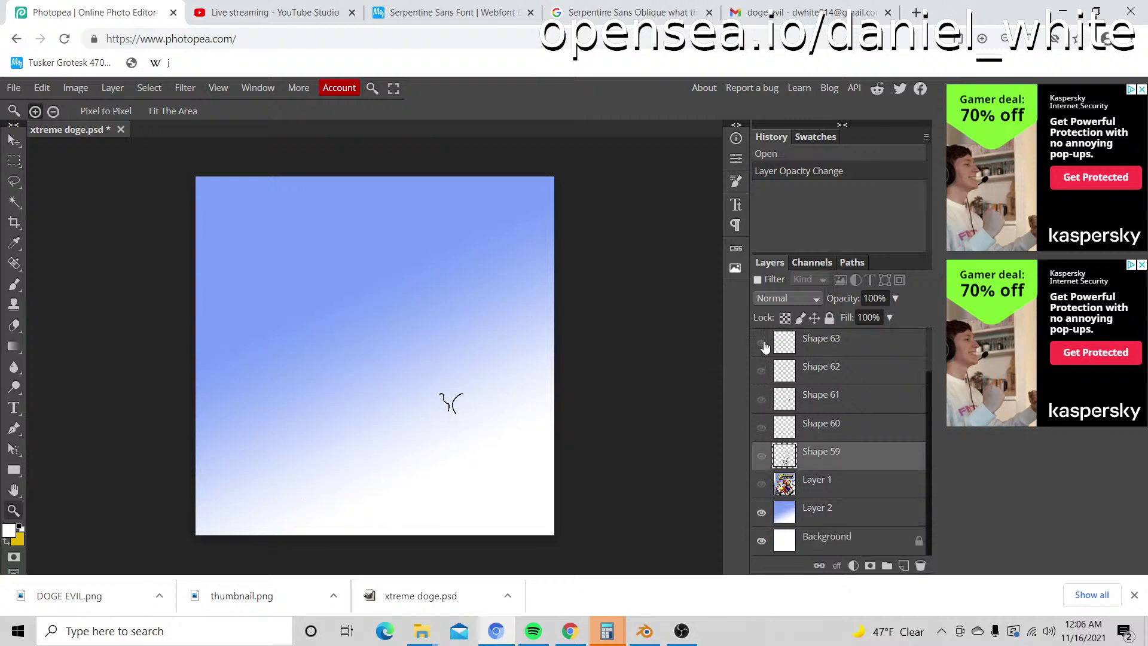
scroll(762, 346, up, 2)
click(761, 369)
scroll(771, 470, down, 2)
click(761, 484)
click(761, 484)
click(761, 484)
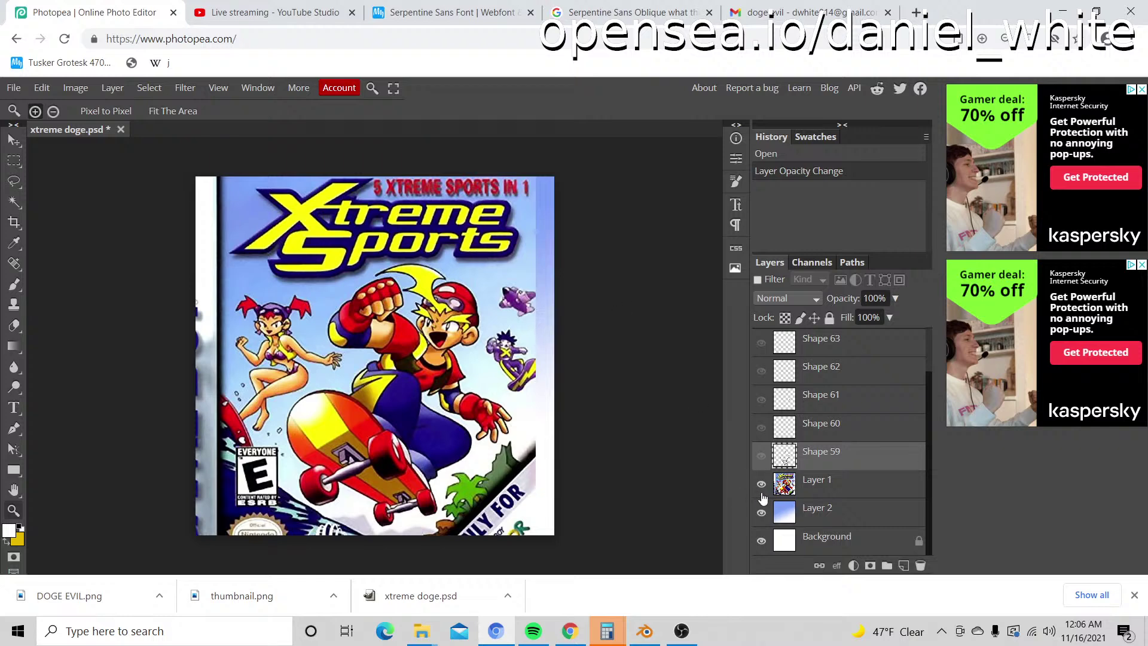
click(761, 484)
click(762, 483)
Step: Show the outline layers Shape 59 to Shape 65 again and hide the Layer 1 cover image
click(761, 455)
click(761, 428)
click(761, 398)
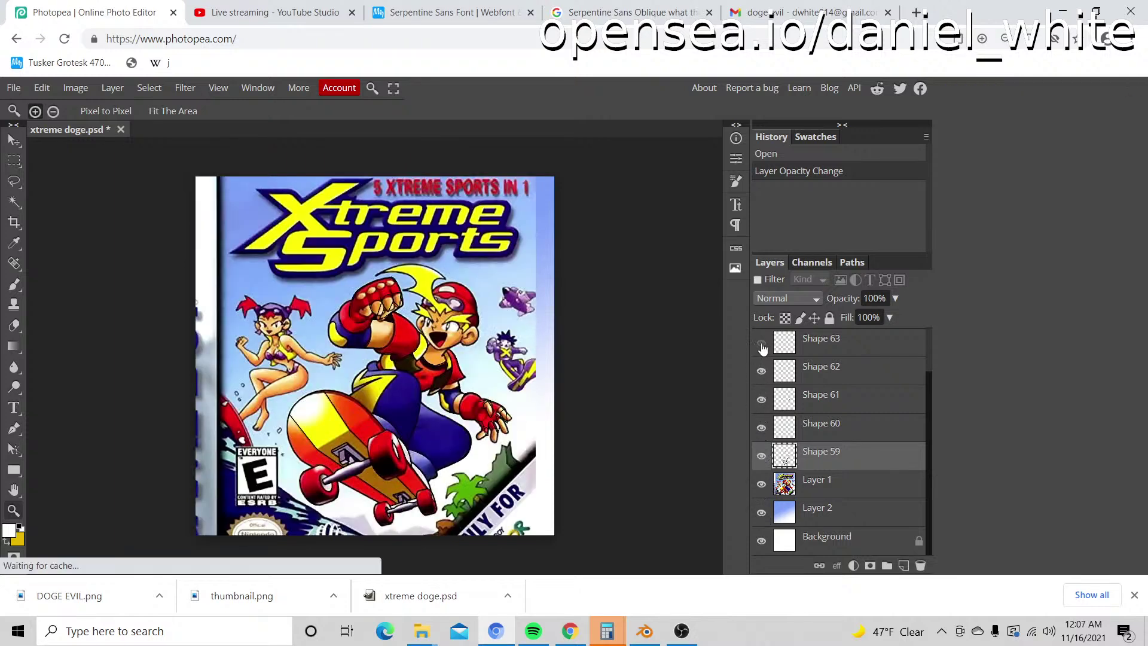
click(761, 370)
click(762, 342)
scroll(763, 353, up, 1)
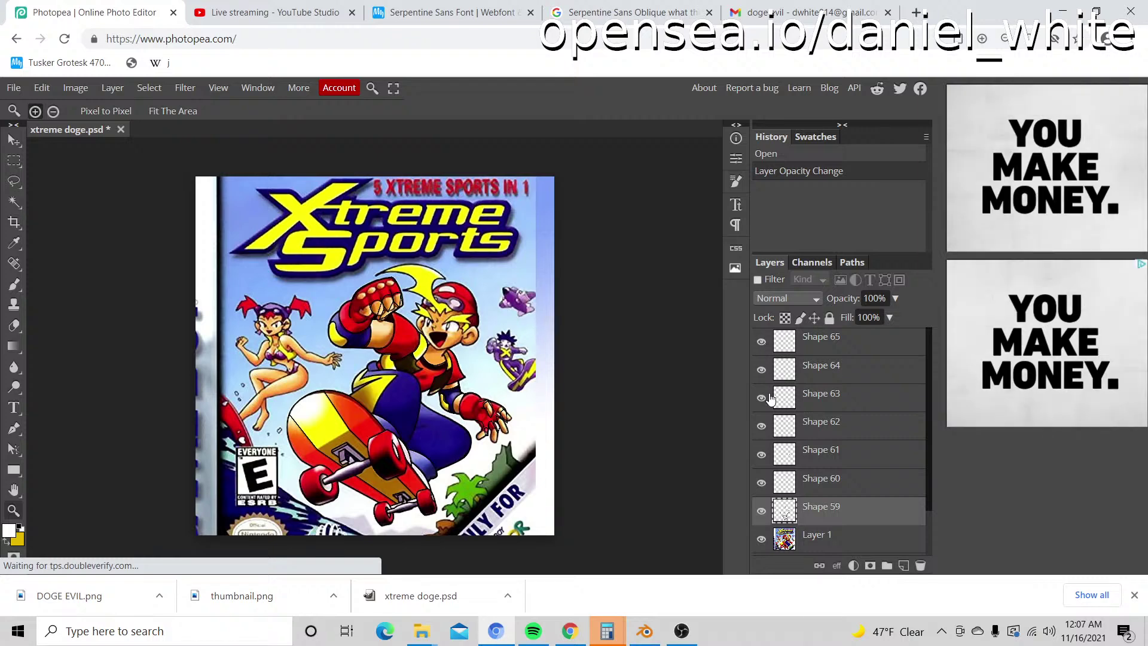
scroll(763, 377, down, 2)
click(761, 484)
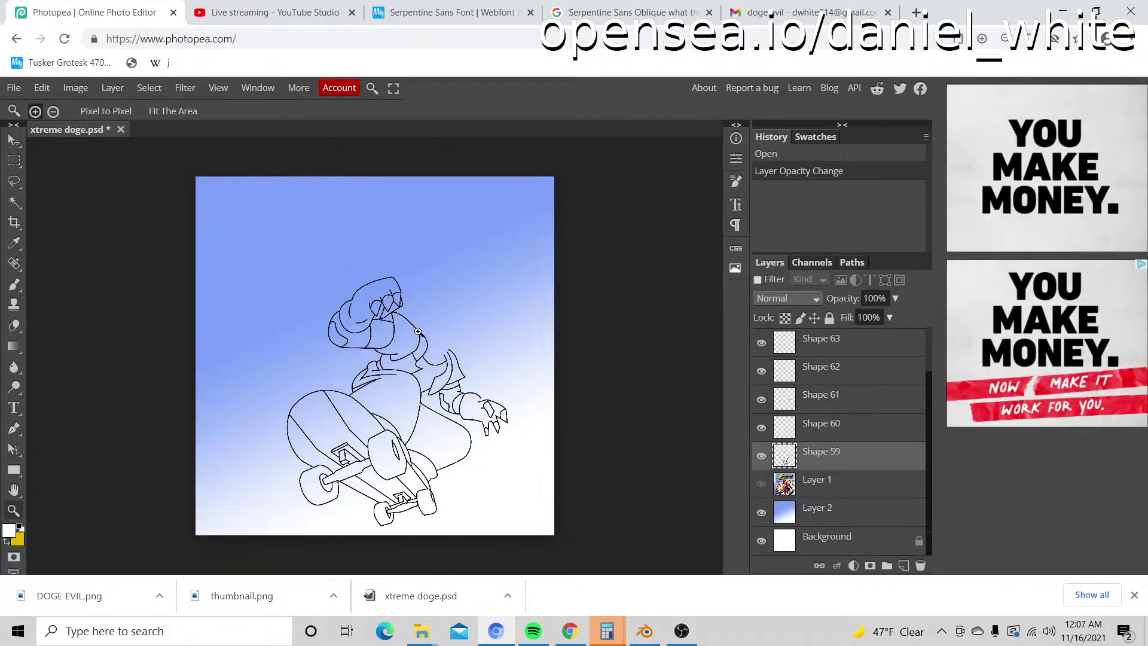
Step: Search Google for "doge png" in a new browser tab and show the image results
click(445, 326)
scroll(418, 327, down, 3)
scroll(406, 311, up, 4)
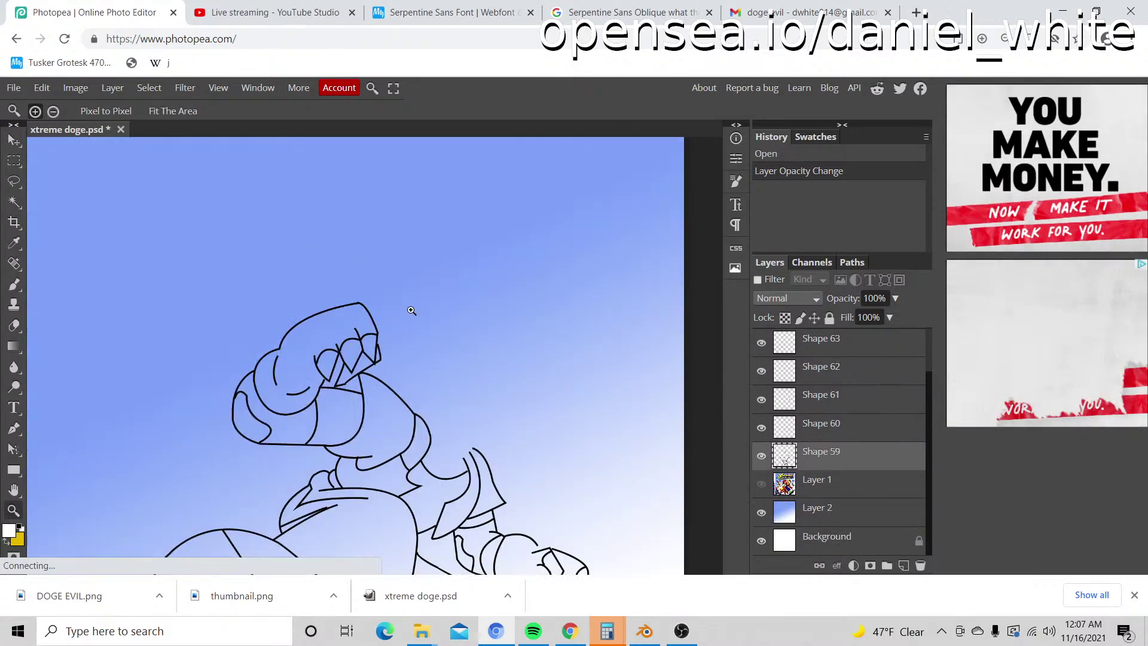
click(916, 12)
text(google.com/)
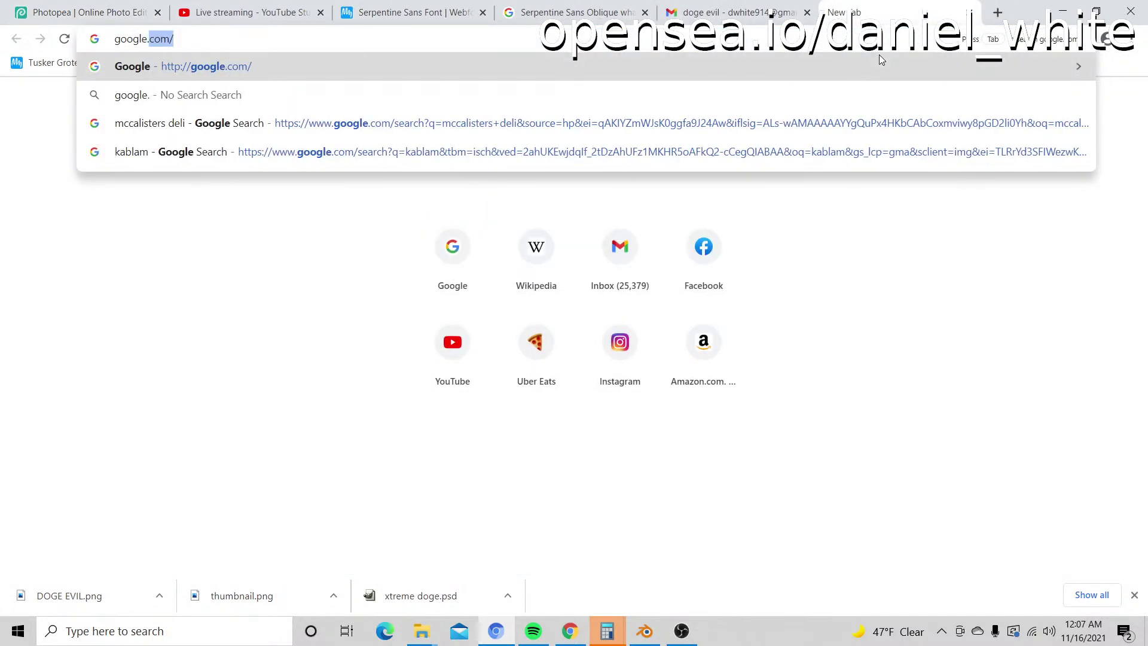
key(Return)
text(doge png)
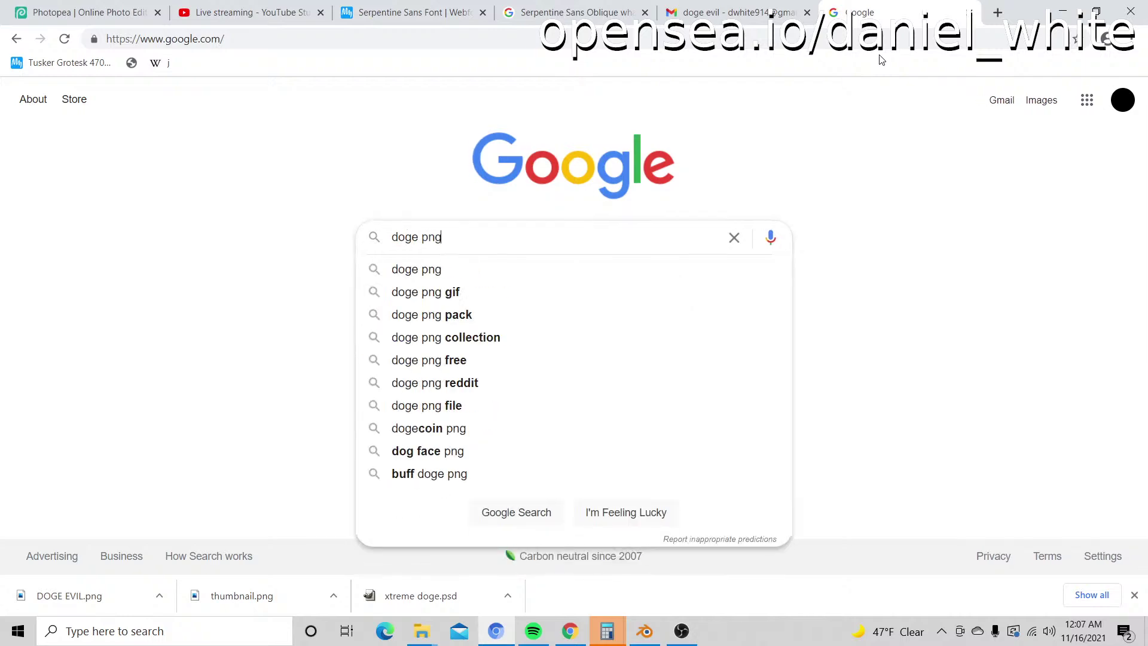
key(Return)
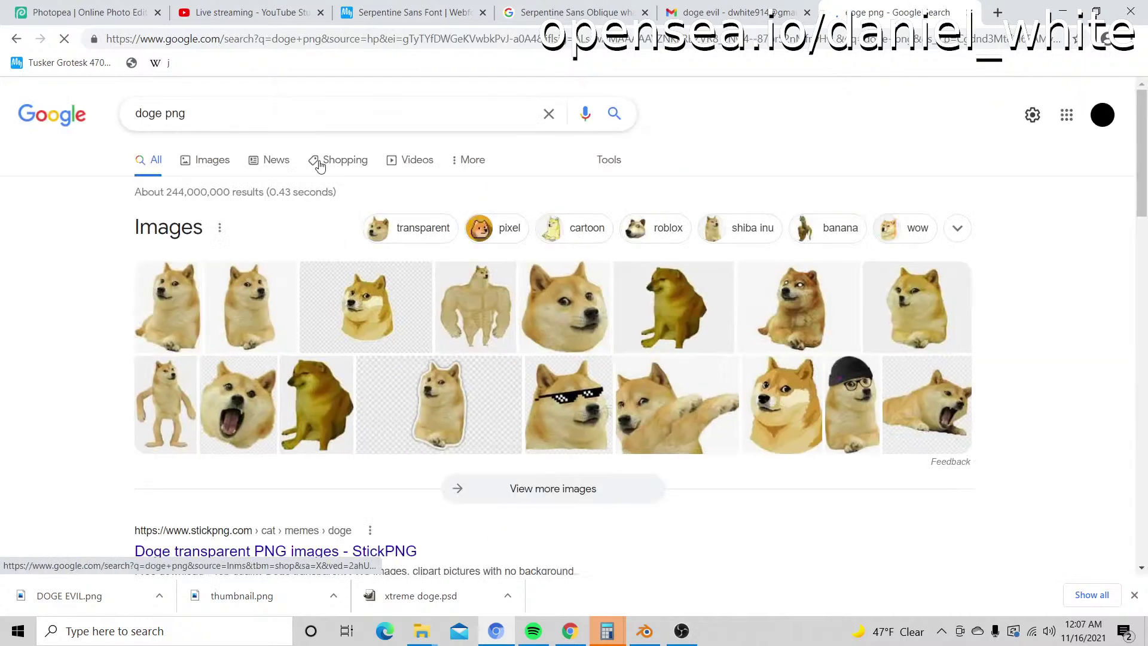
click(204, 159)
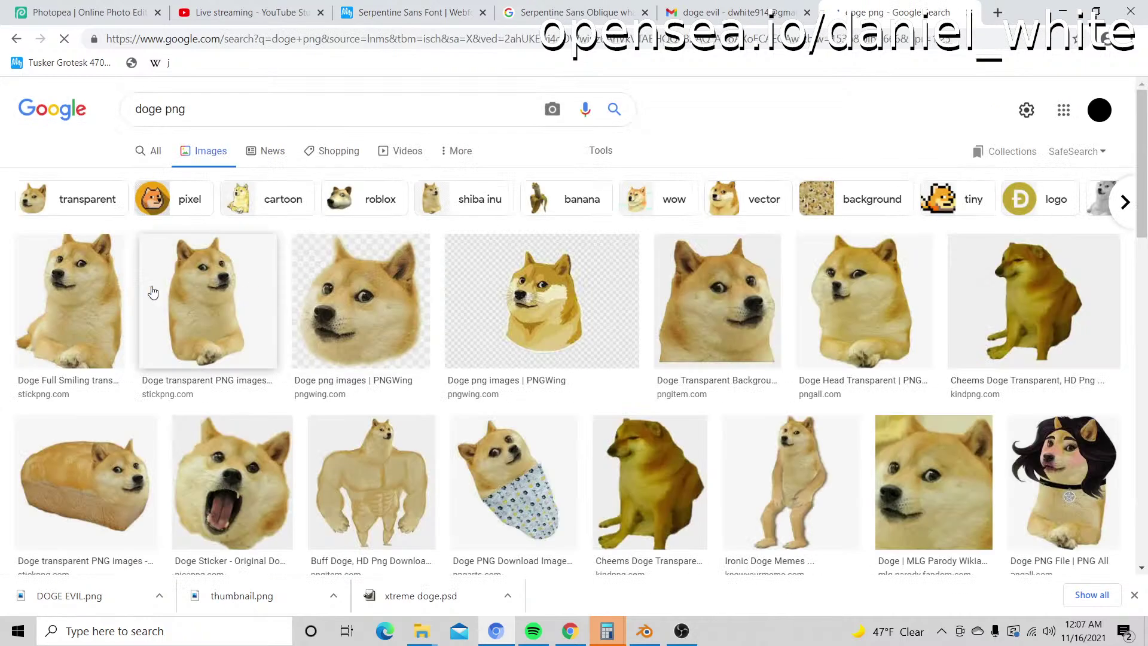
Step: Copy the Doge Full Smiling transparent PNG from the results and paste it into xtreme doge.psd
click(107, 287)
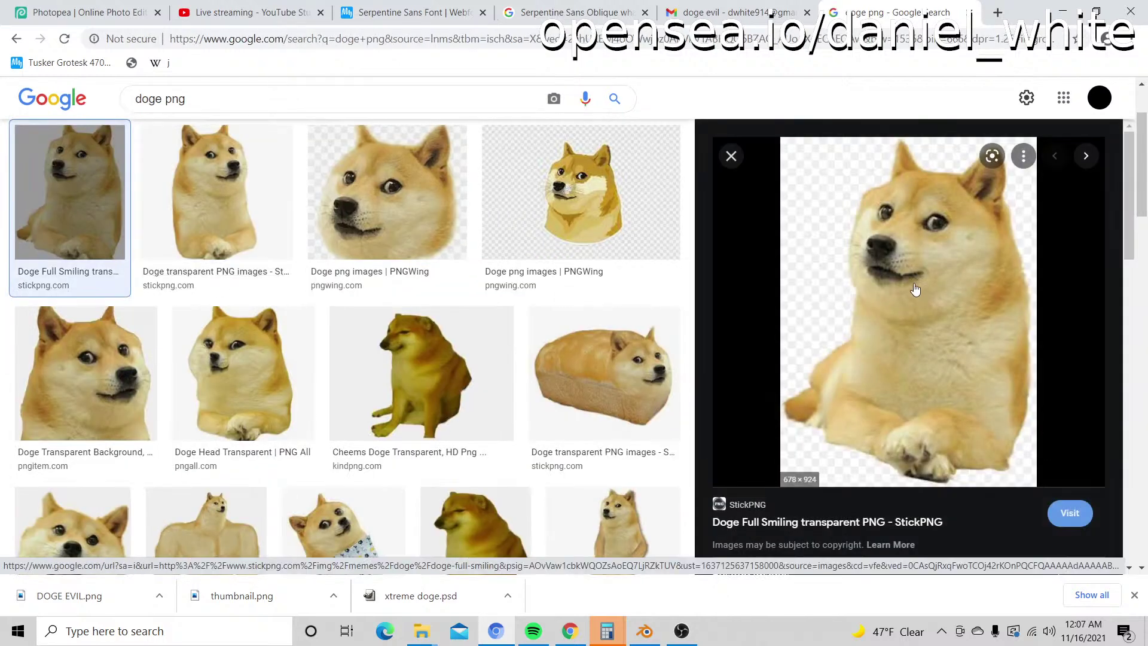
right_click(894, 261)
click(960, 415)
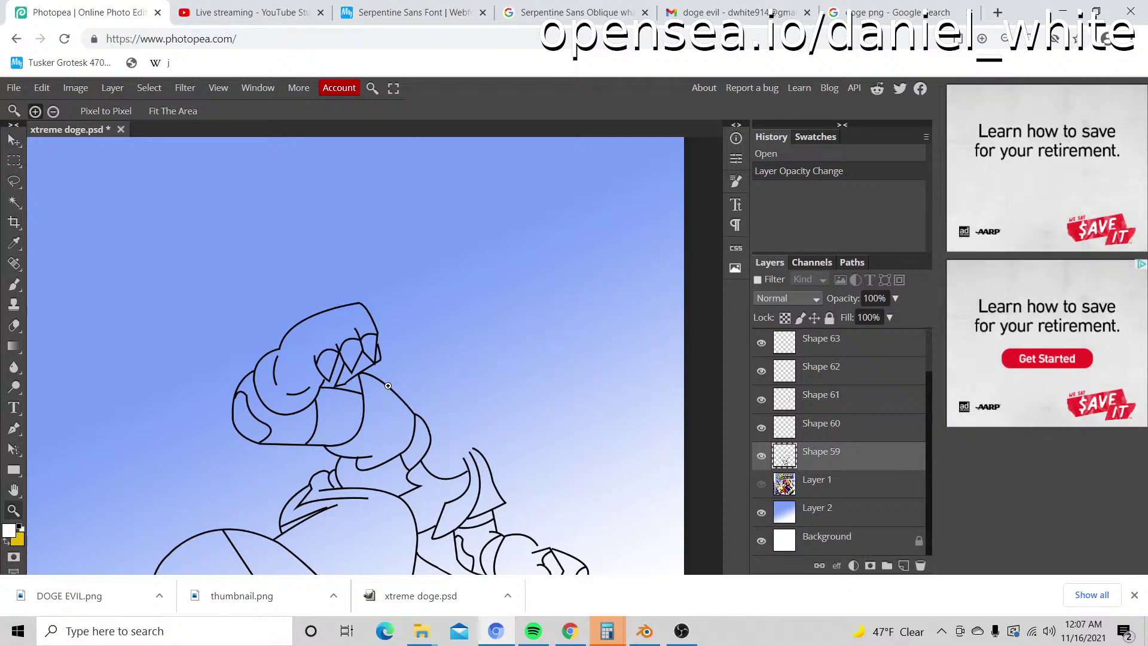
key(ctrl+v)
Step: Move the pasted Doge image over the upper body of the skateboarder outline
alt+click(265, 248)
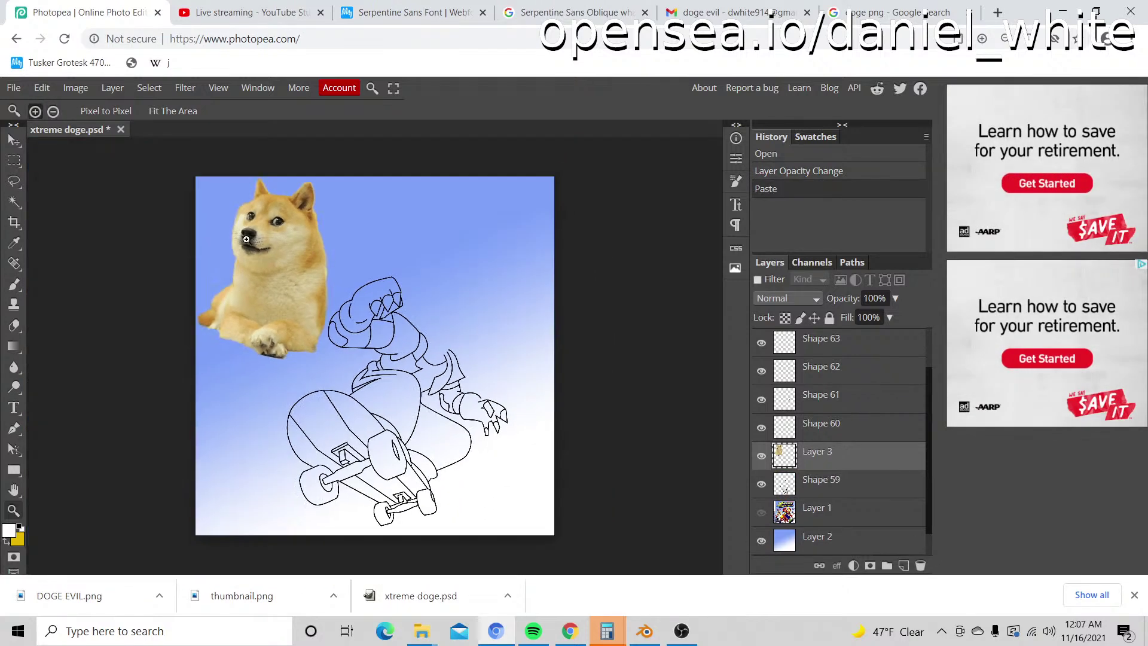
key(v)
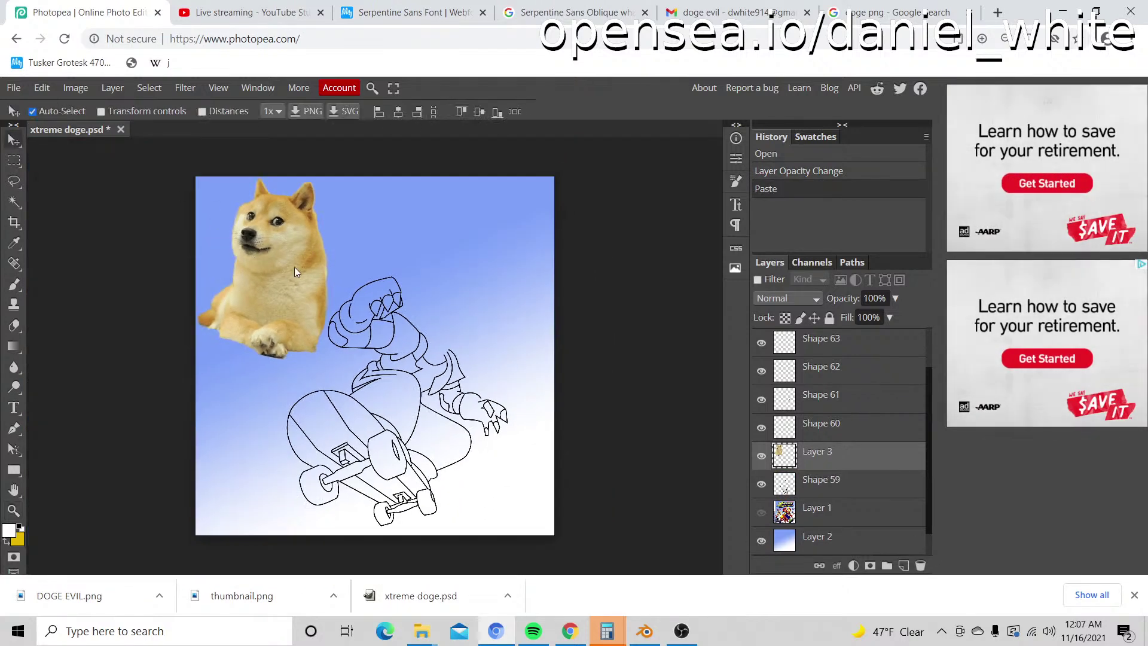
drag(264, 248, 472, 329)
Step: Make a rectangular selection around the whole Doge image on Layer 3
key(z)
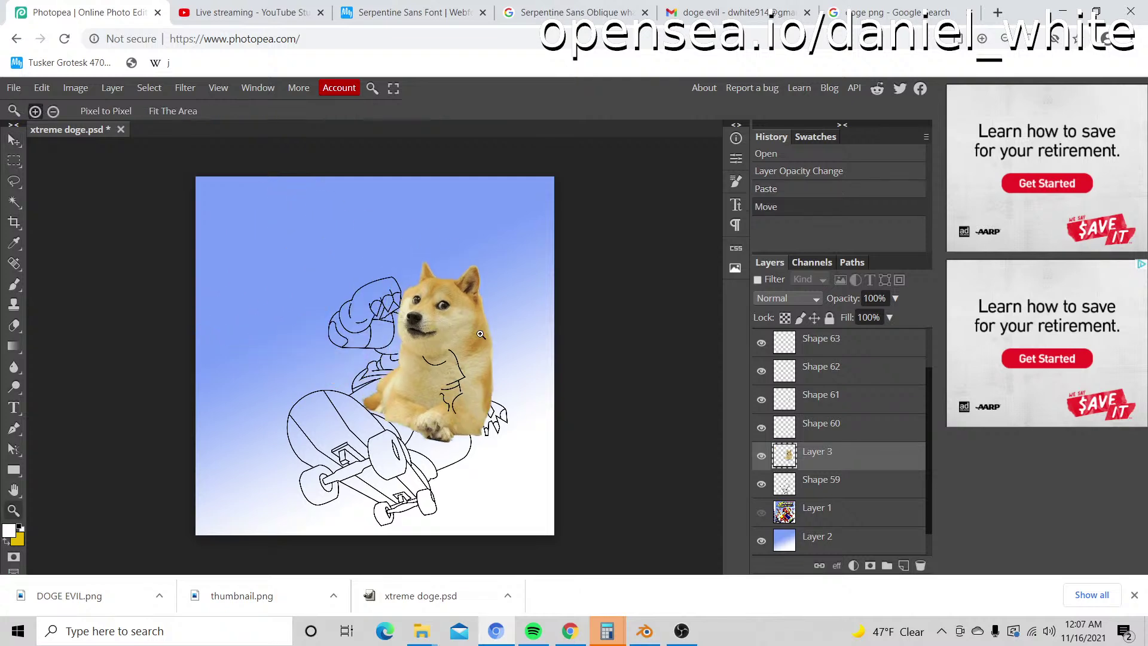
click(475, 333)
click(475, 333)
alt+click(254, 245)
key(m)
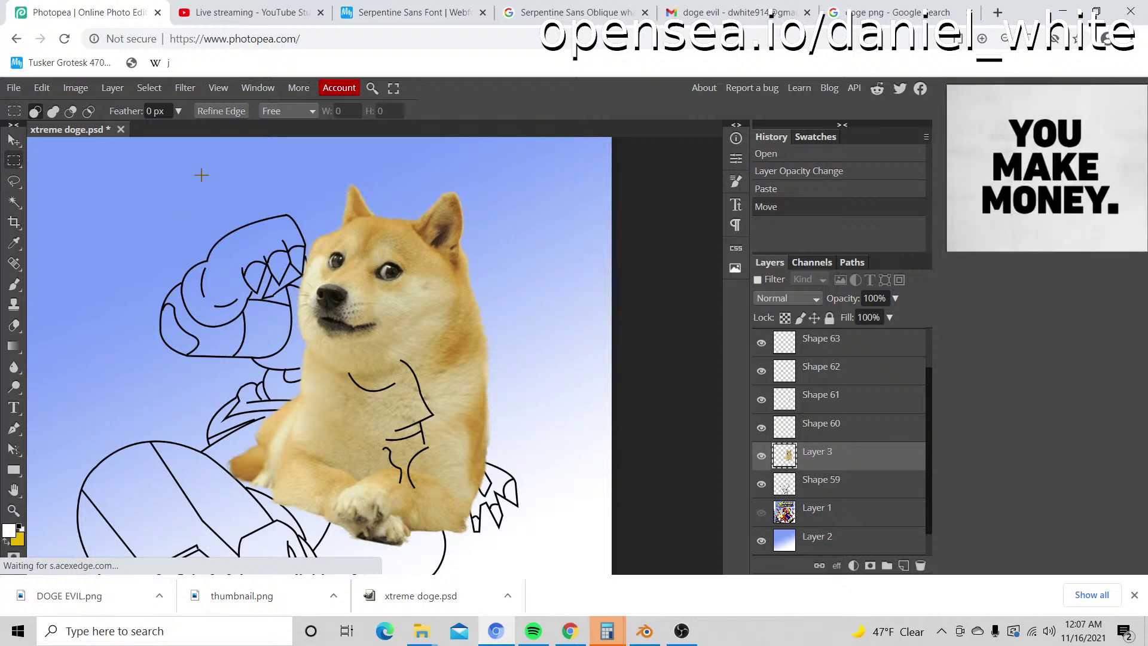
mouse_move(200, 174)
mouse_down()
mouse_move(502, 461)
mouse_move(546, 549)
mouse_up()
Step: Free-transform the Doge to about 80% size, tilt it slightly clockwise and shift it up and left over the torso outline
right_click(354, 279)
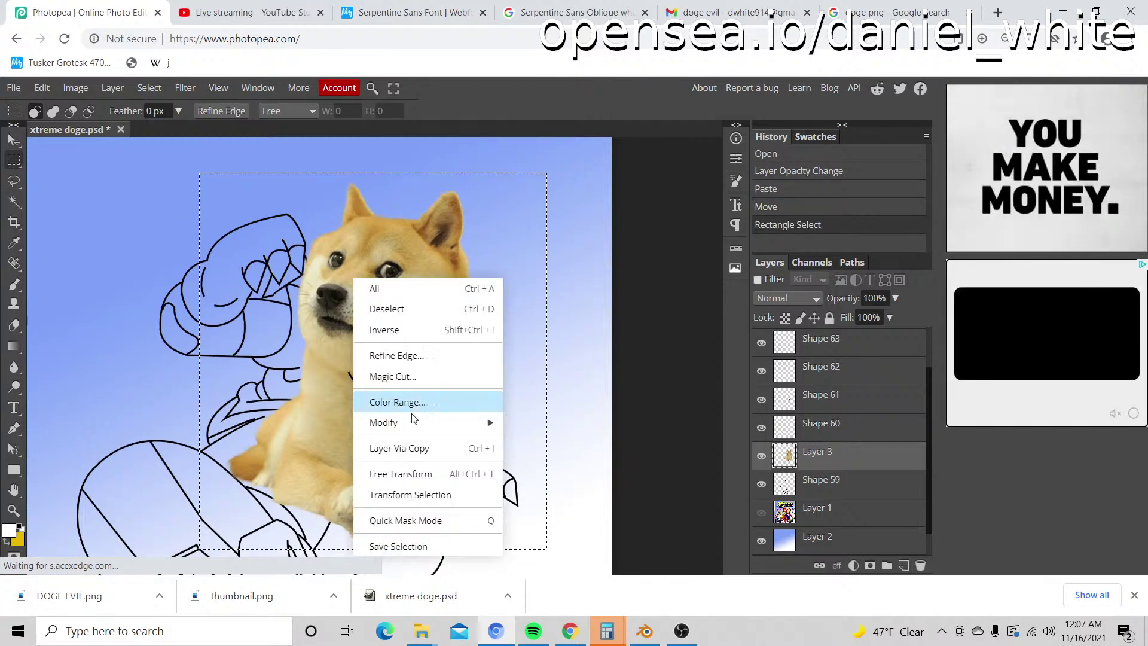
click(401, 474)
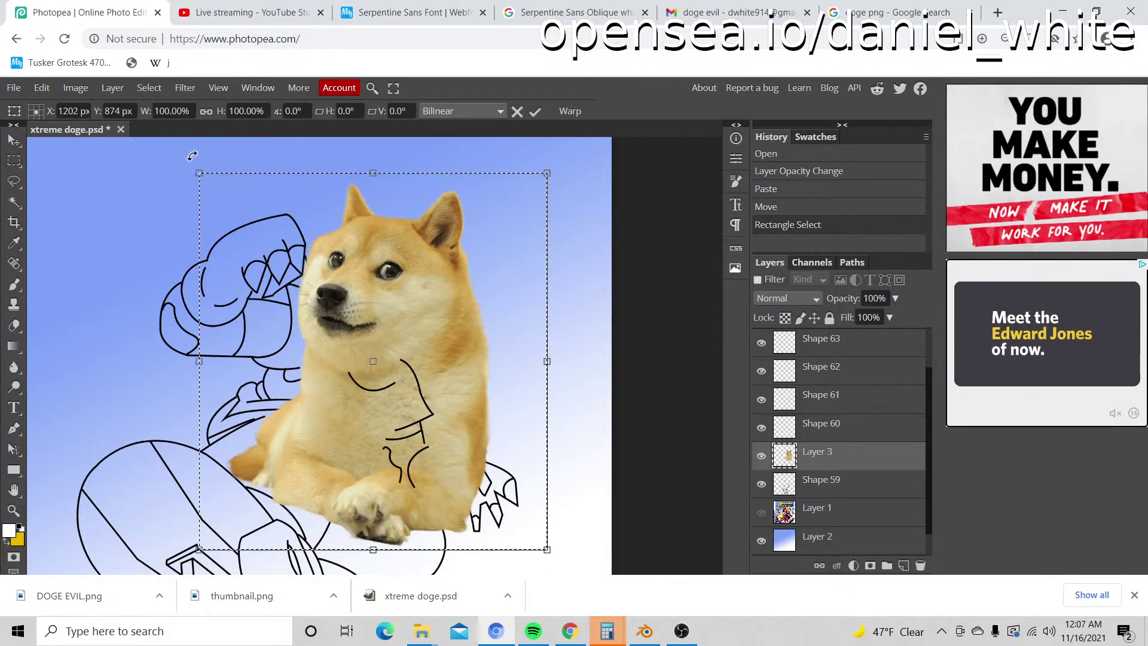
drag(200, 175, 252, 221)
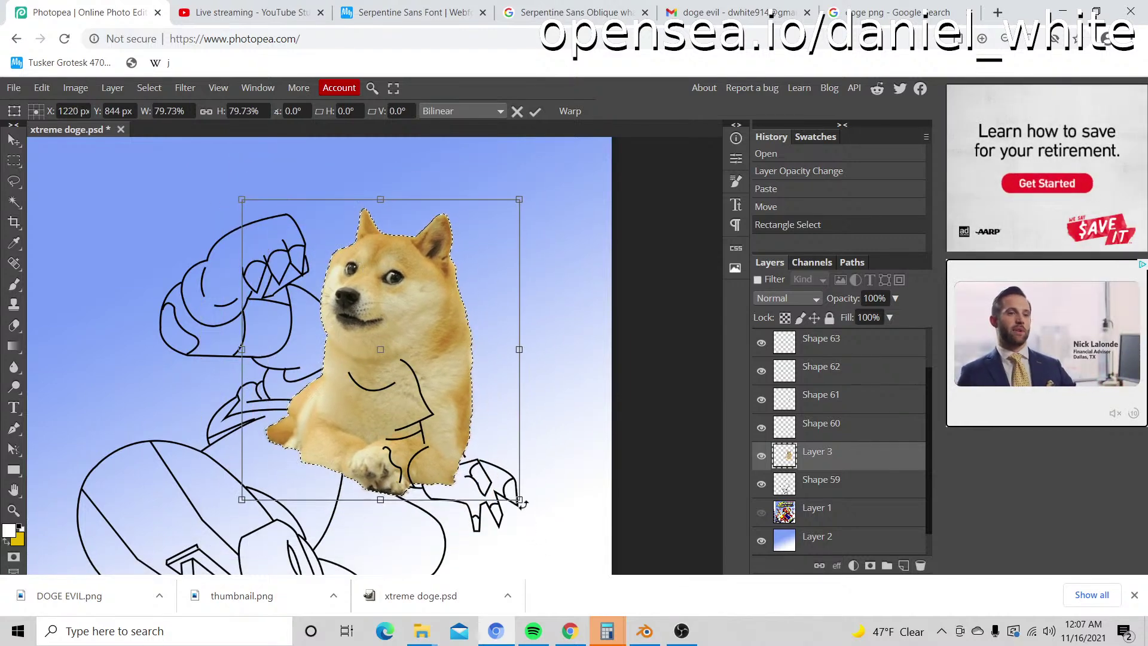
drag(535, 530, 501, 531)
drag(438, 322, 418, 298)
key(Return)
Step: Move the Doge layer (Layer 3) below Shape 59 in the layer order
scroll(803, 439, down, 1)
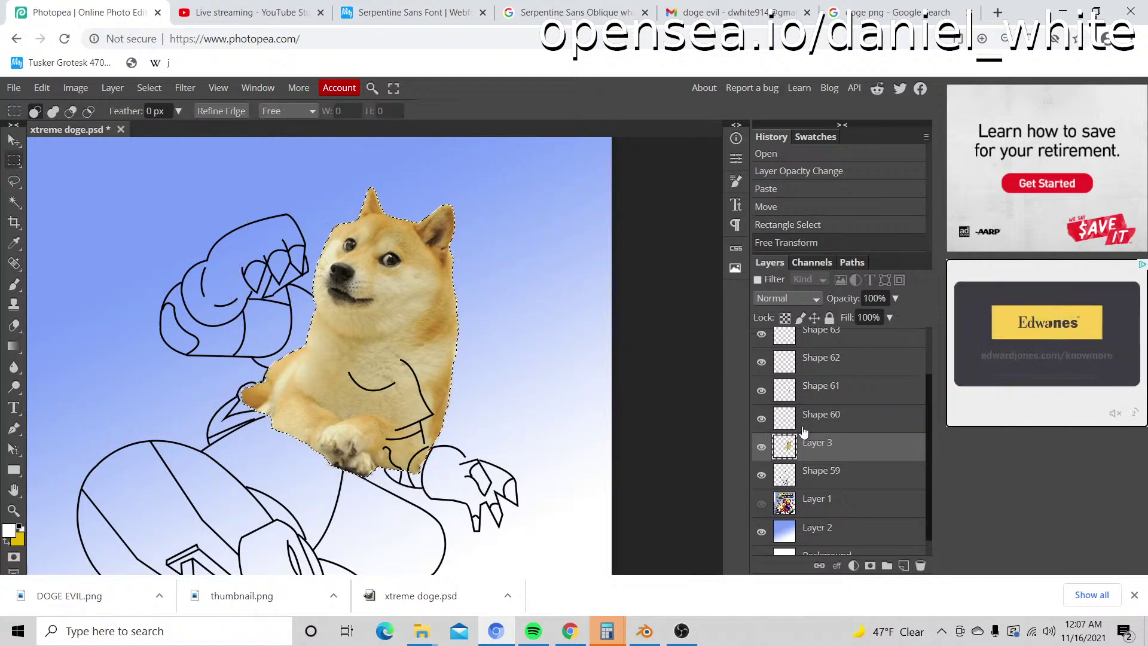
drag(837, 427, 842, 465)
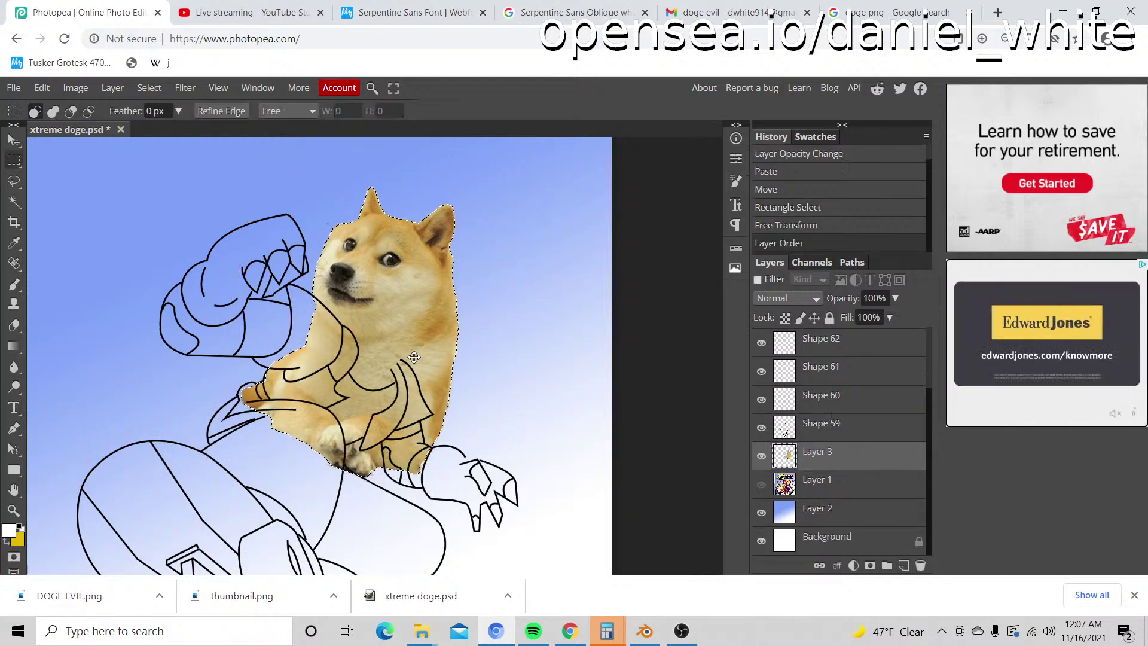
Step: Move the Doge slightly down and right over the outline and make a new rectangular selection around it
click(13, 141)
drag(391, 280, 400, 307)
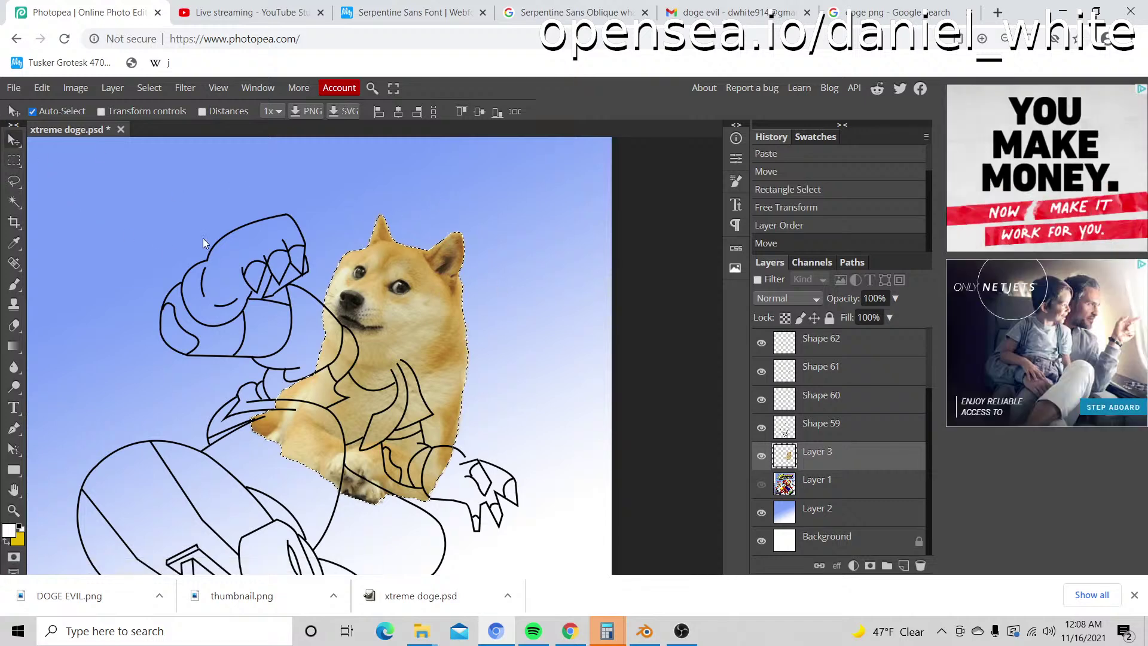
click(13, 161)
click(231, 210)
drag(195, 157, 514, 544)
Step: Free-transform the Doge on Layer 3 to a smaller size, tilt it about 5° clockwise and fit it over the torso
right_click(484, 541)
click(516, 488)
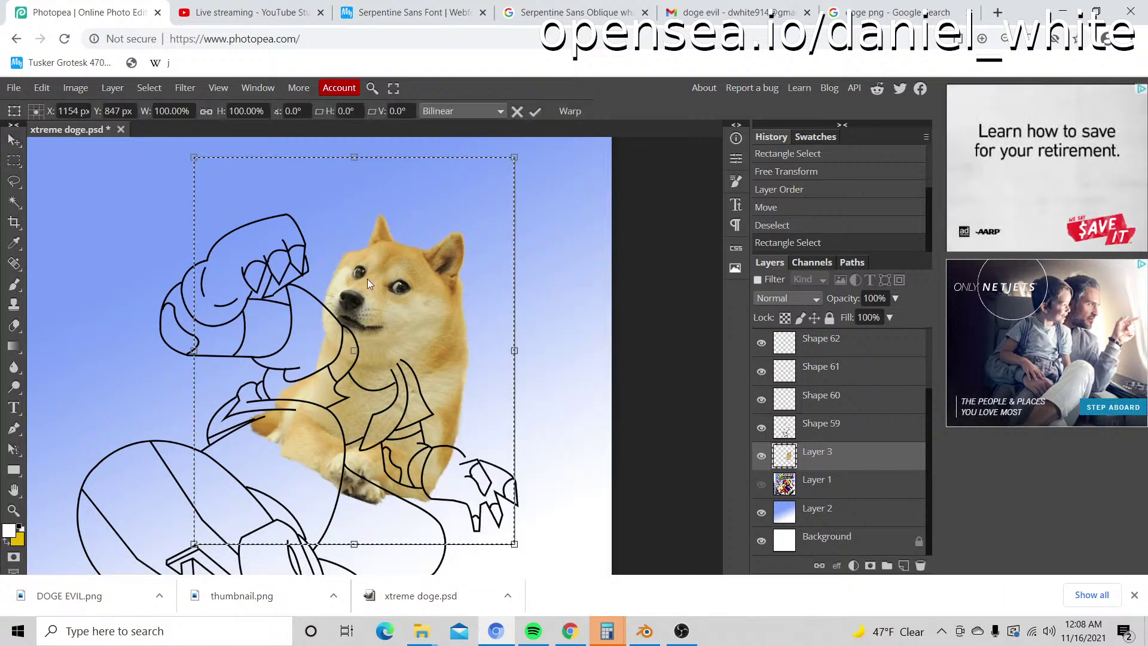
drag(195, 157, 225, 193)
drag(536, 537, 519, 553)
mouse_move(428, 331)
mouse_down()
mouse_move(410, 303)
mouse_move(411, 317)
mouse_up()
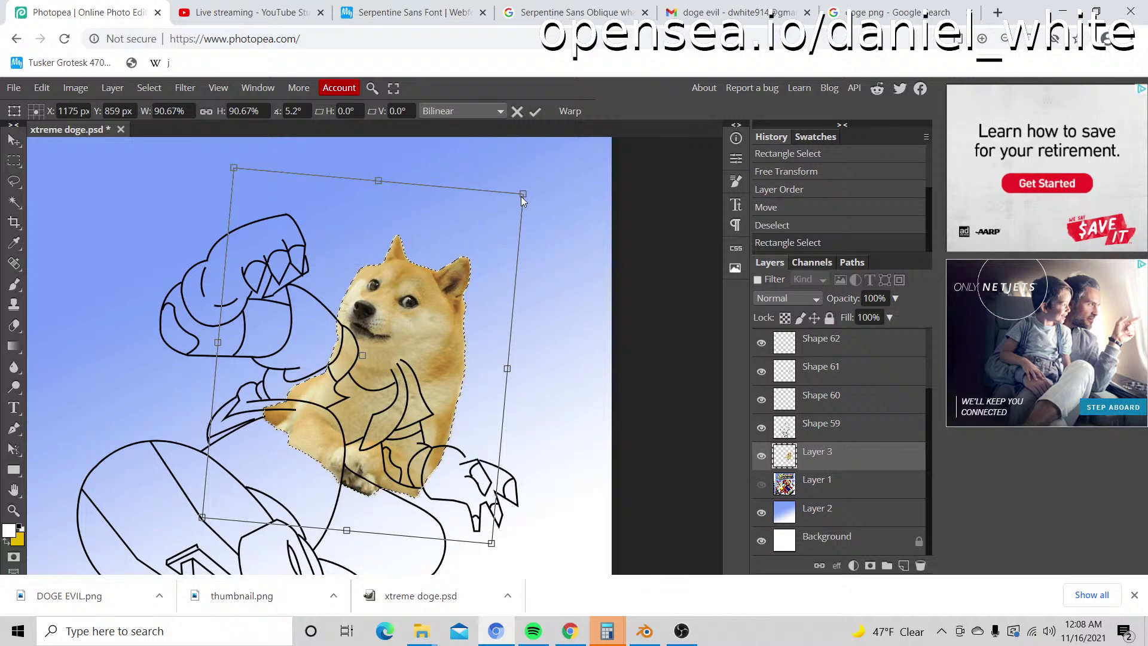
drag(522, 201, 442, 273)
key(Return)
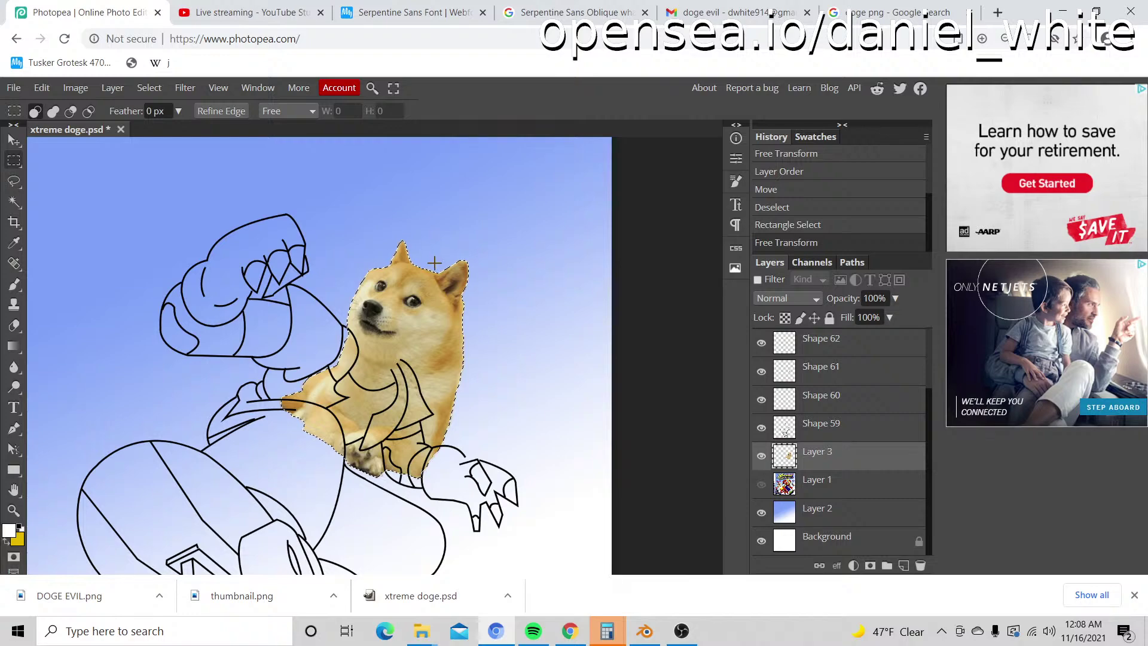
Step: Examine the Doge's size and placement against the skateboarder outline, both close up and across the whole canvas
key(z)
click(381, 301)
click(383, 302)
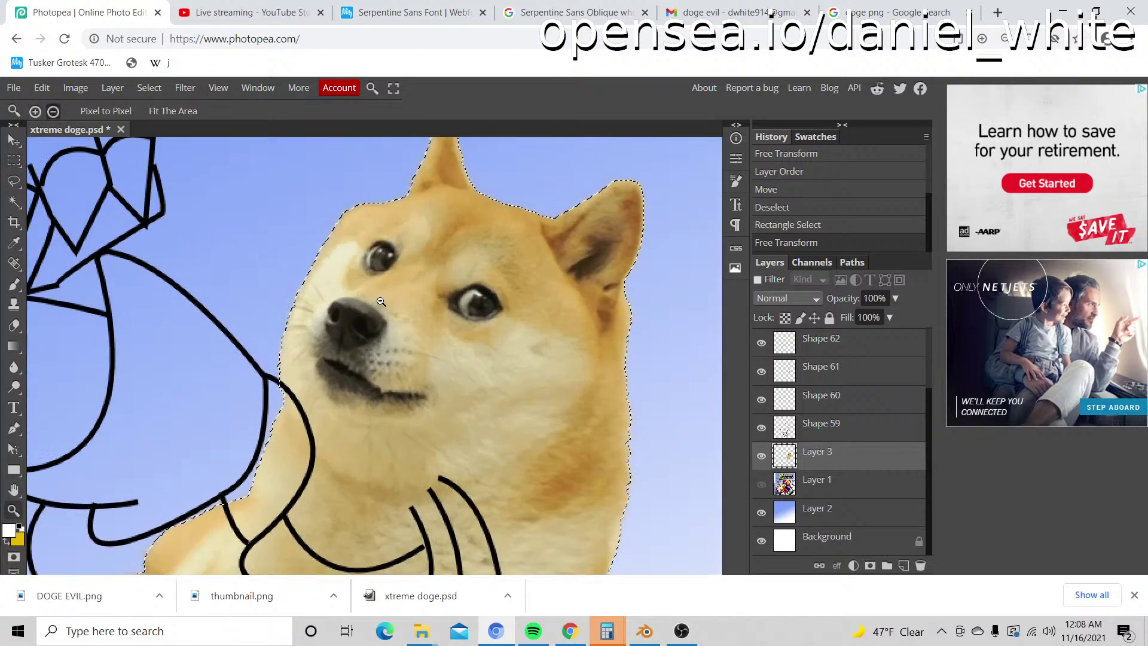
alt+click(418, 317)
alt+click(431, 323)
alt+click(441, 330)
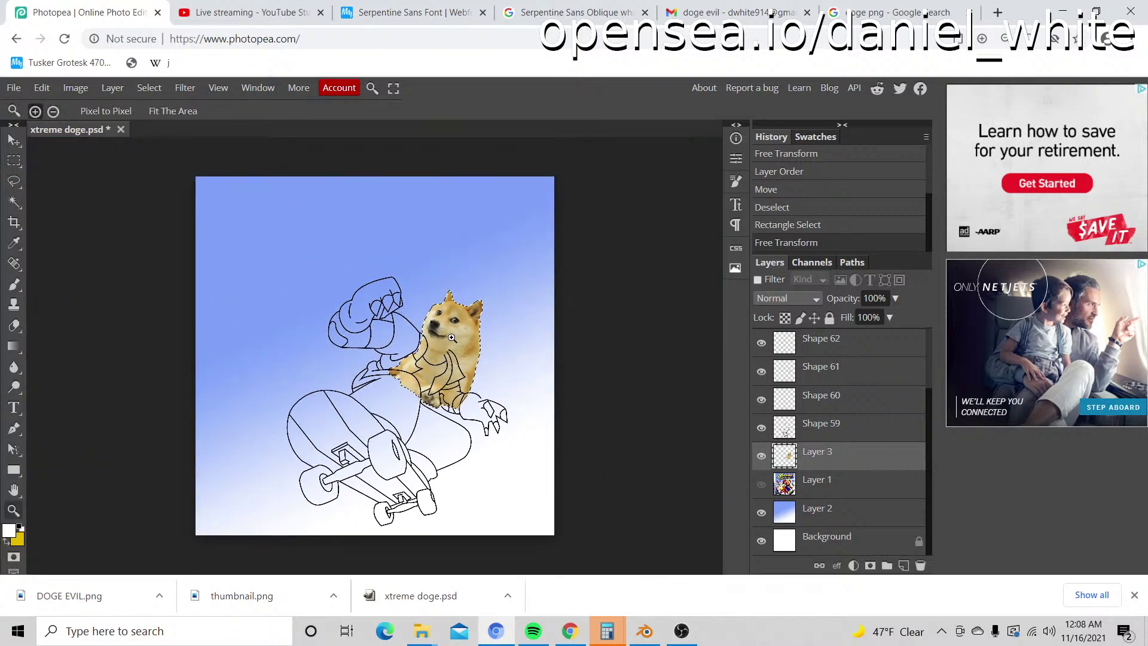
click(451, 338)
click(443, 333)
click(434, 331)
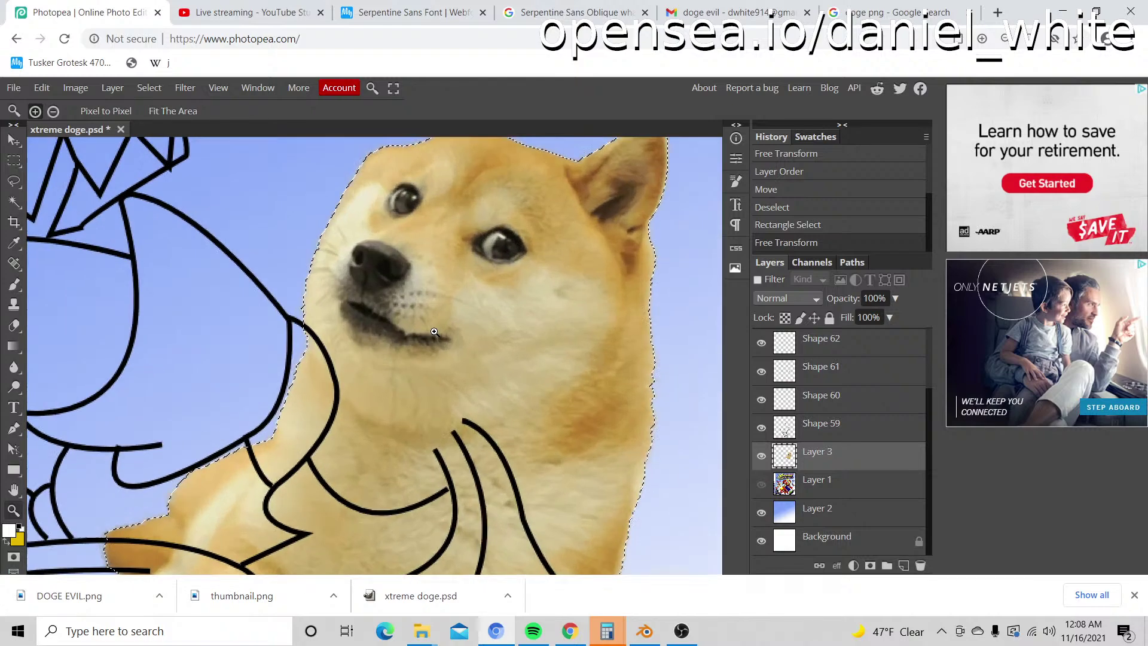
alt+click(435, 328)
alt+click(419, 316)
Step: Nudge the Doge slightly down and make a rectangular selection around the whole figure
key(v)
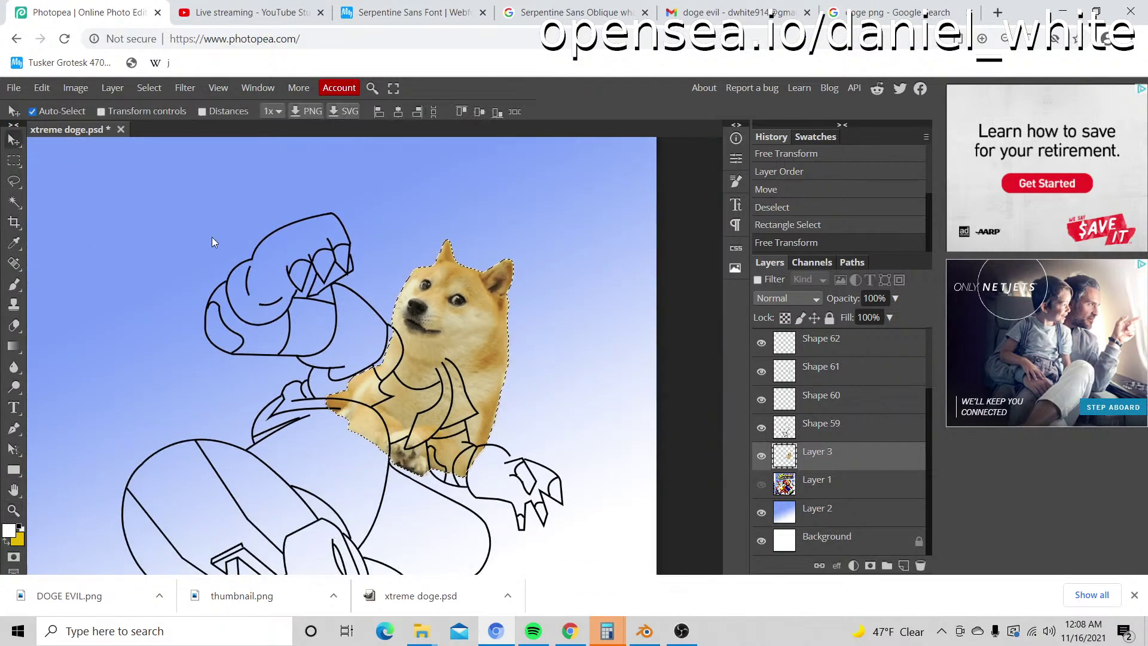
mouse_move(462, 336)
mouse_down()
mouse_move(450, 335)
mouse_move(459, 345)
mouse_up()
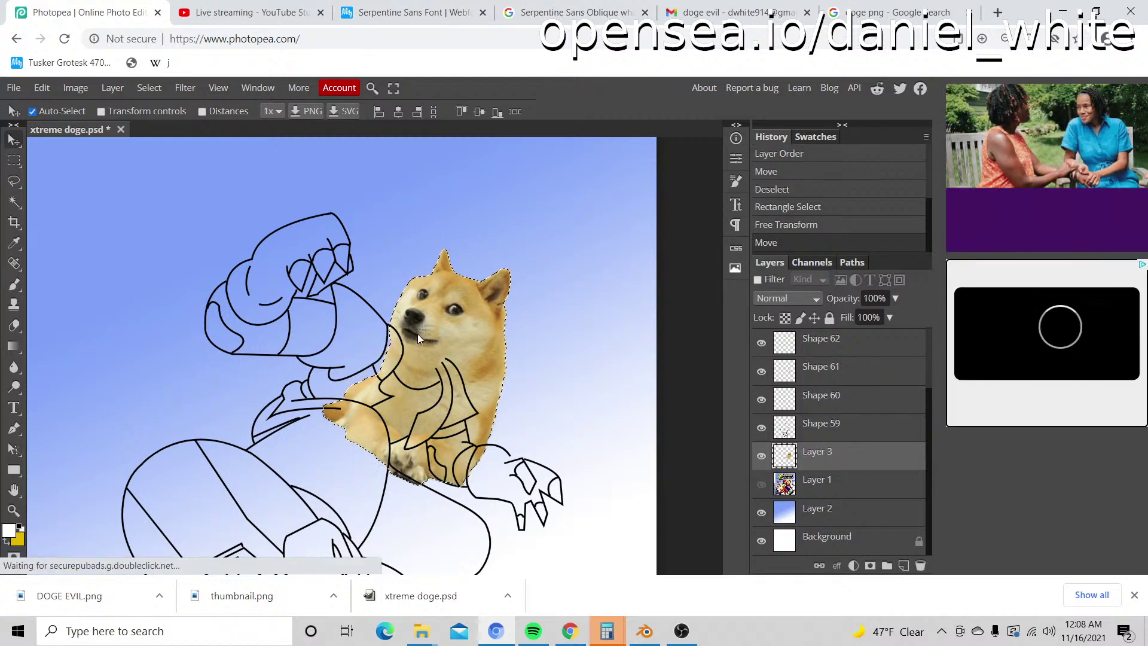
click(14, 160)
drag(303, 189, 543, 512)
Step: Free-transform the Doge to about 92% size and shift it slightly up and left over the torso outline
right_click(543, 513)
click(545, 495)
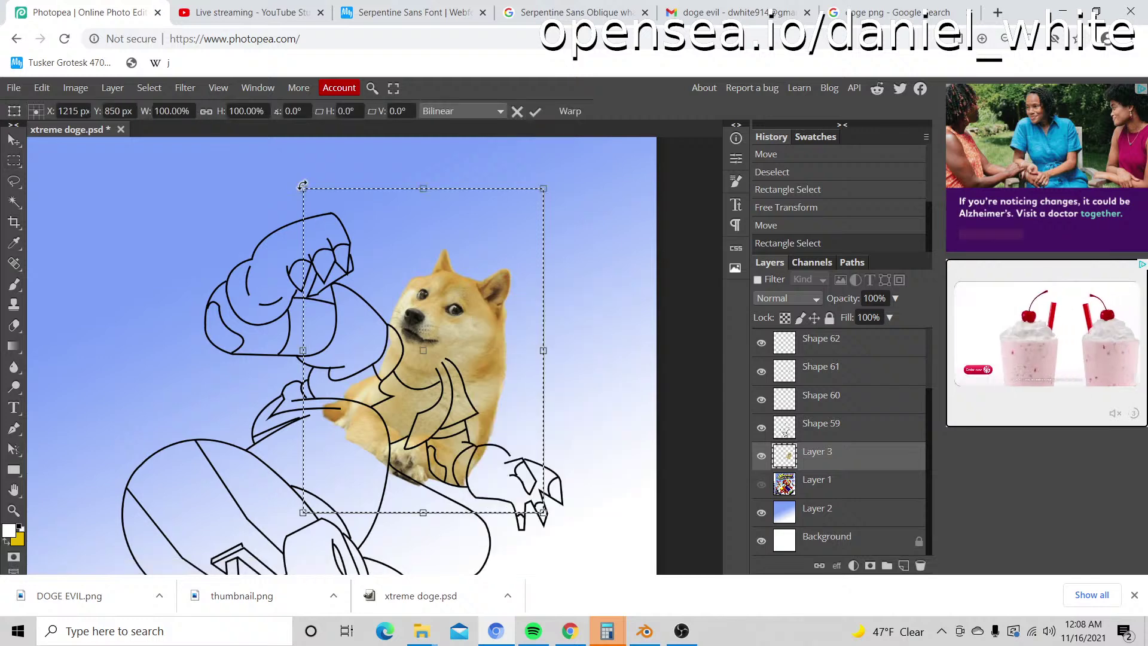
drag(303, 189, 323, 216)
drag(460, 335, 447, 313)
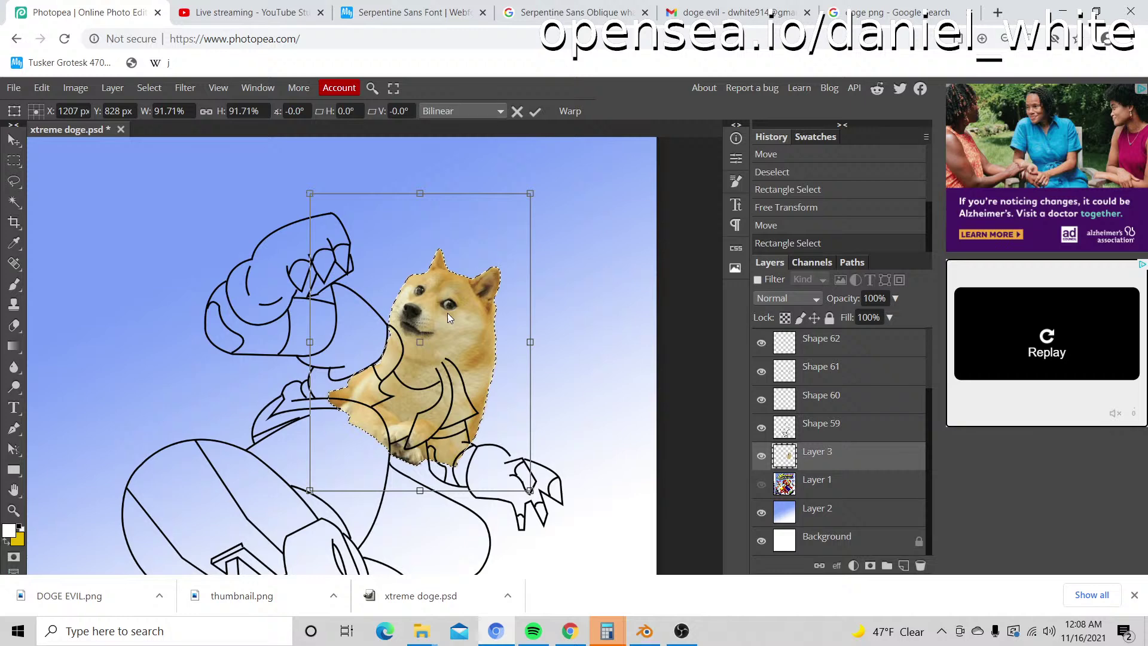
key(Return)
Step: Check the resized Doge's proportions against the complete skateboarder drawing
key(z)
alt+click(456, 400)
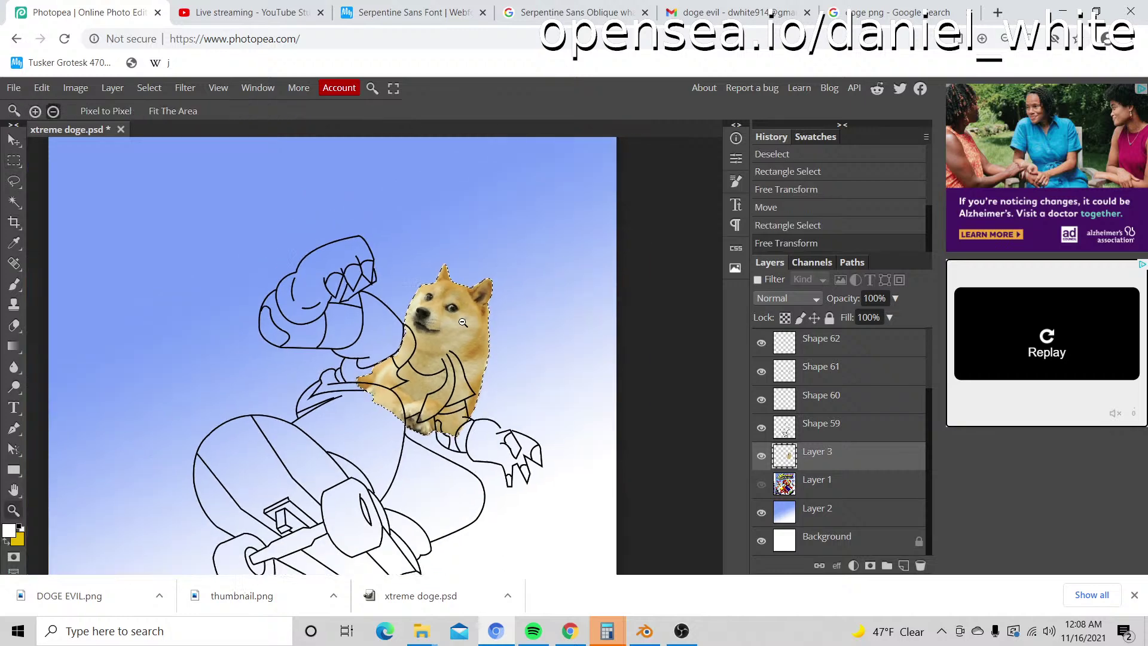
alt+click(456, 400)
click(457, 400)
click(466, 382)
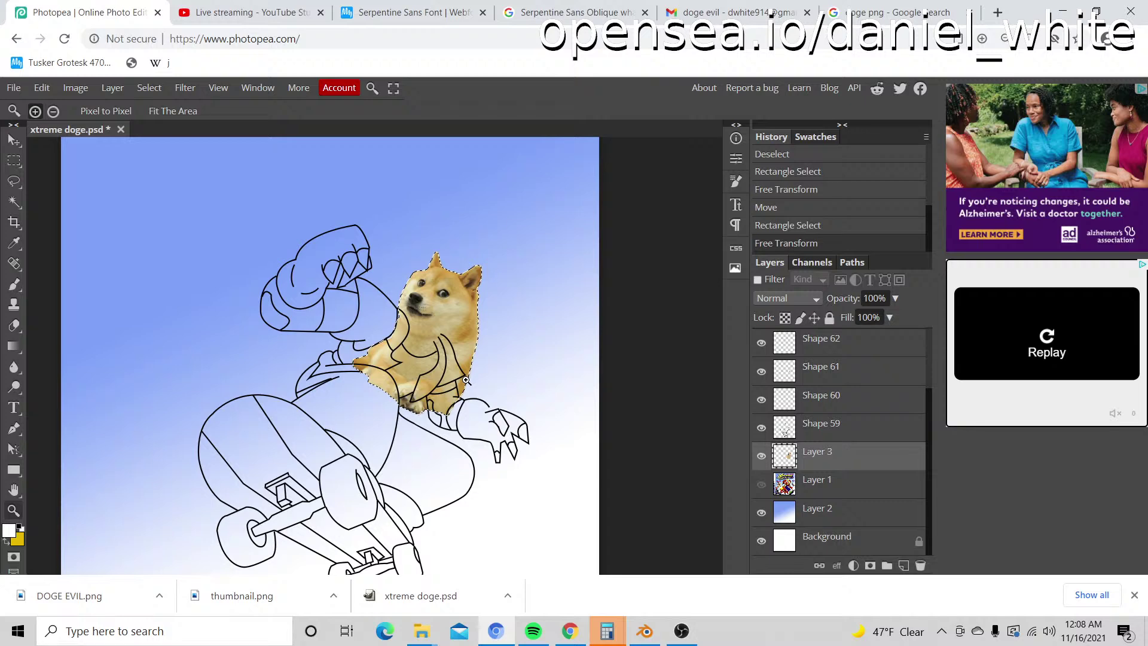
alt+click(464, 357)
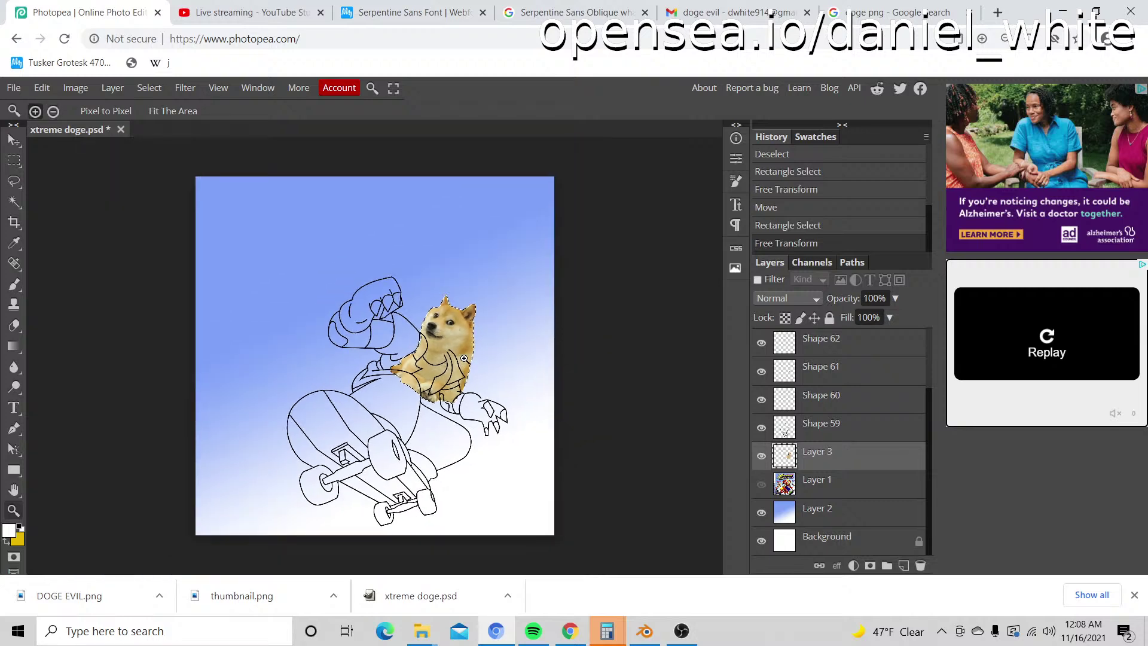
click(13, 159)
key(z)
click(473, 329)
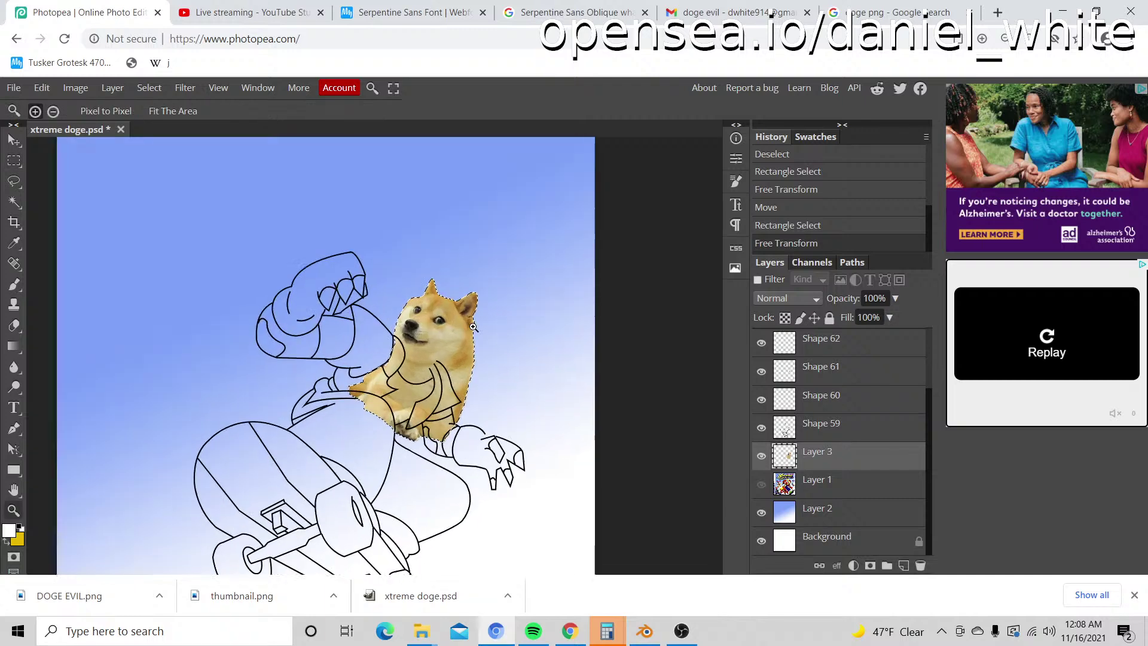
Step: Clear the selection around the Doge and activate the Polygonal Lasso tool
click(473, 329)
key(ctrl+d)
click(437, 407)
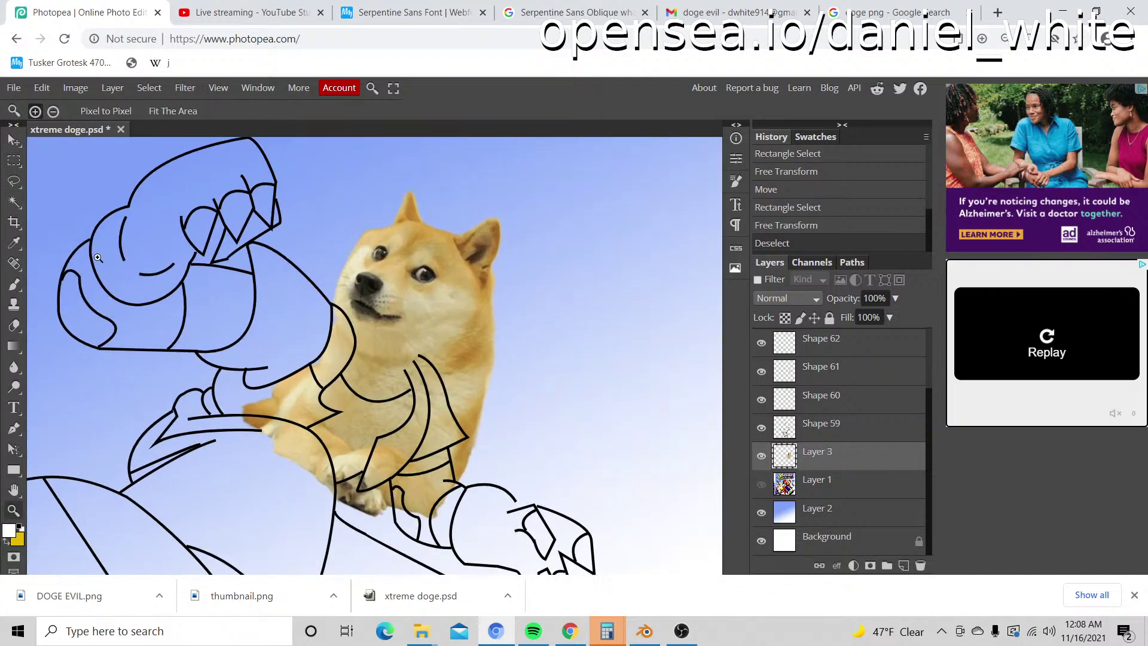
right_click(15, 168)
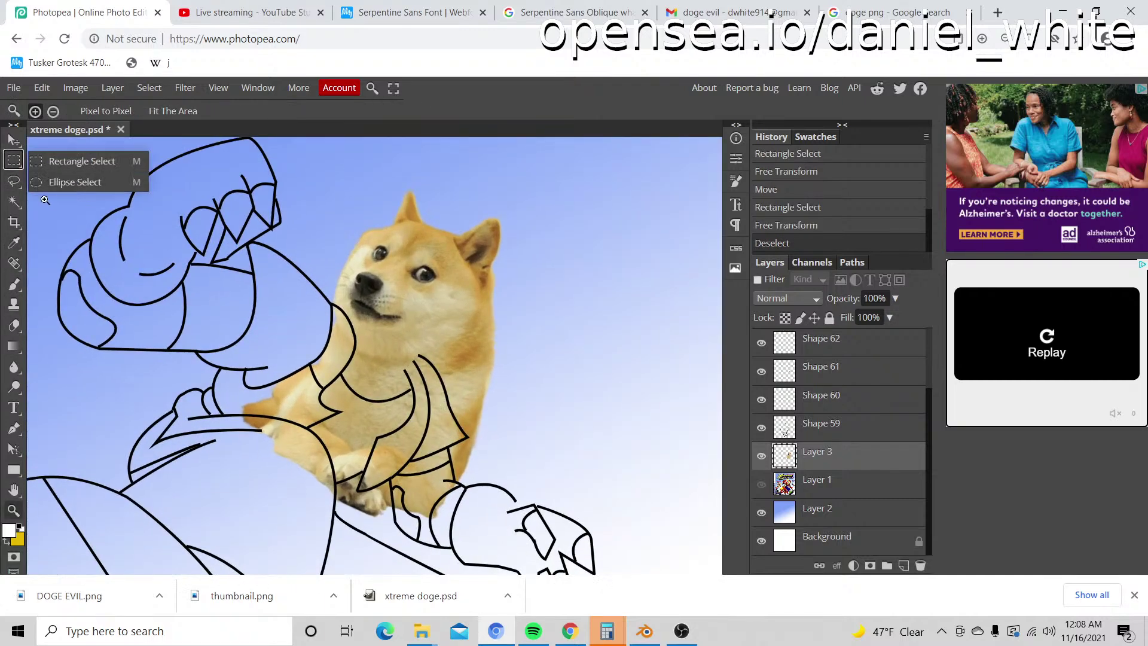
right_click(14, 180)
click(81, 206)
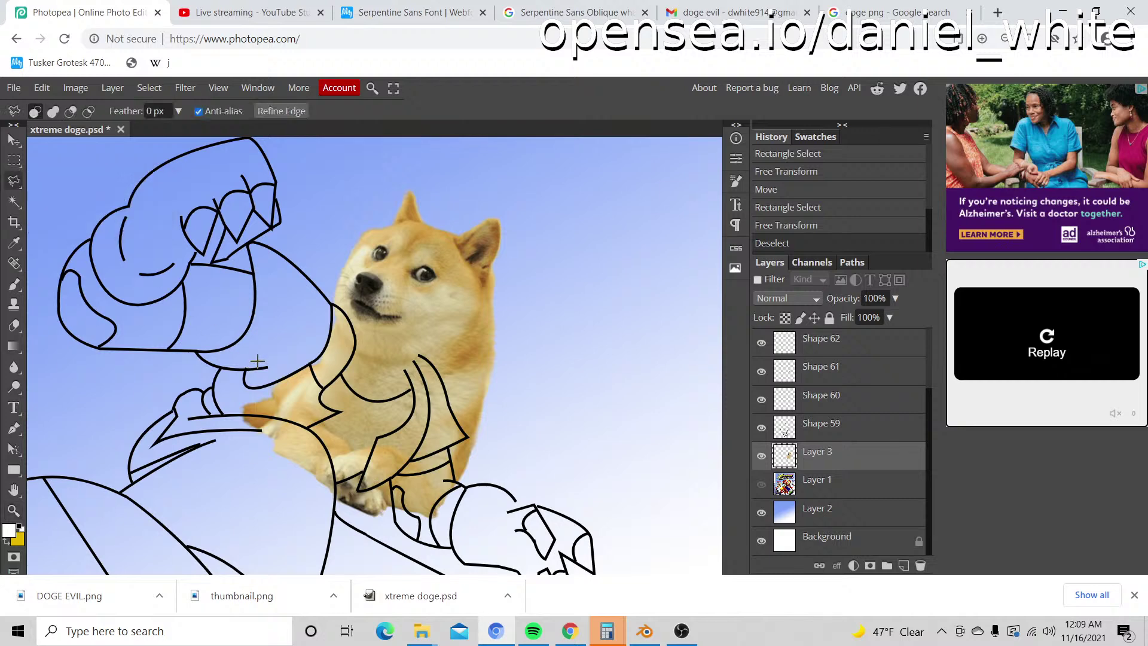
Step: Try to outline the Doge's body below the head with the Polygonal Lasso
click(555, 412)
double_click(550, 466)
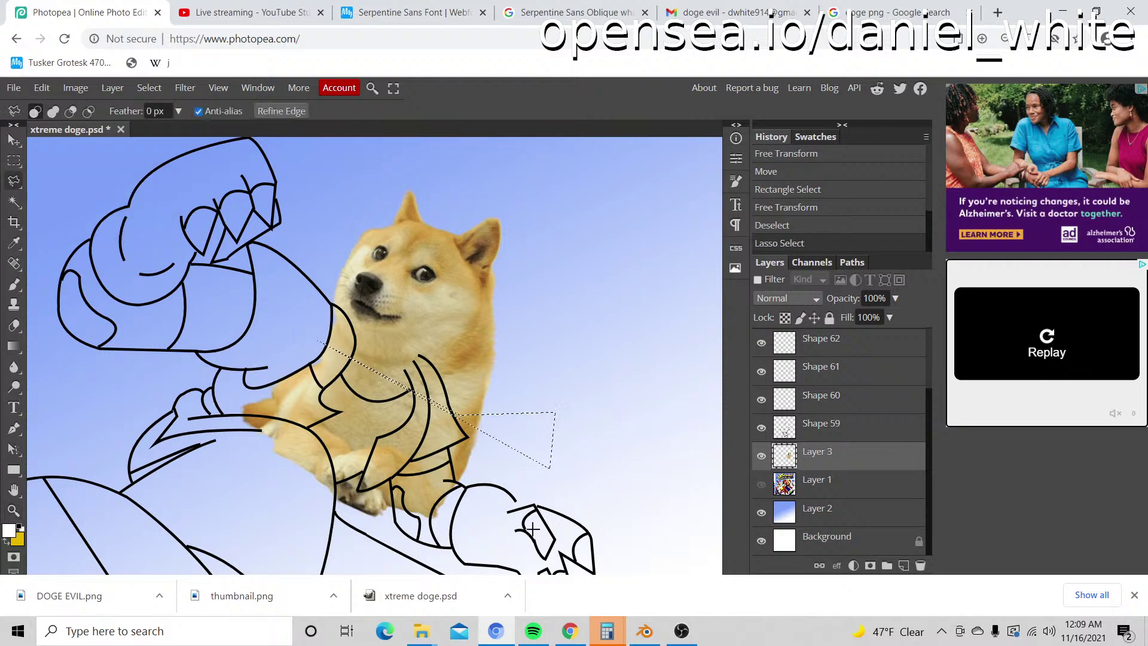
click(542, 408)
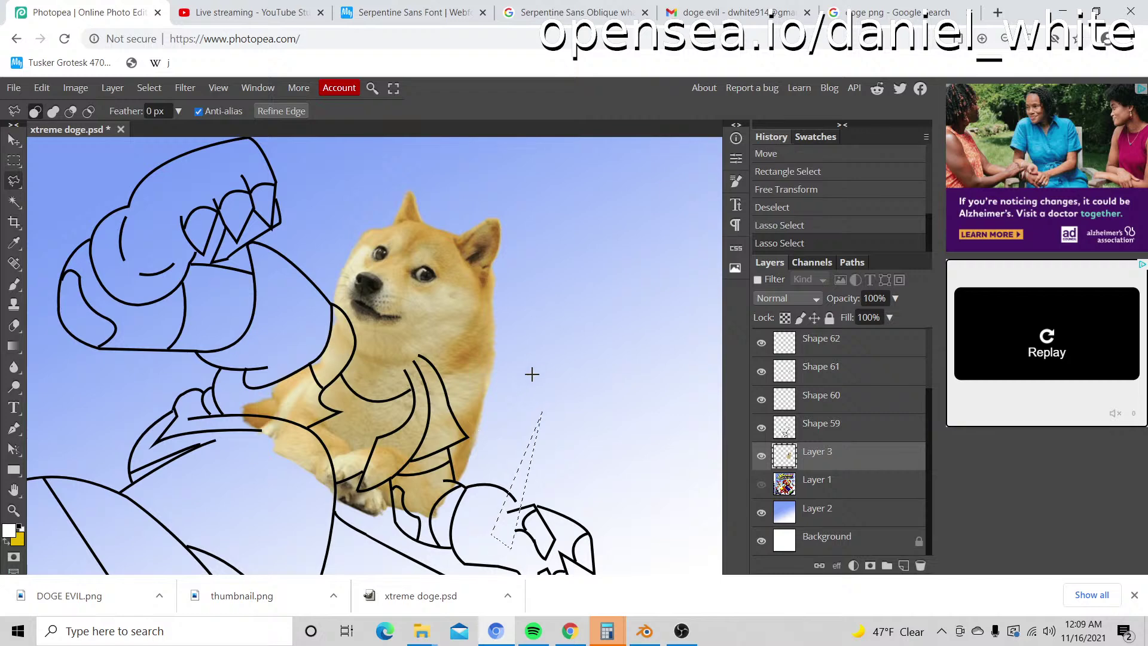
click(358, 373)
click(286, 321)
click(219, 406)
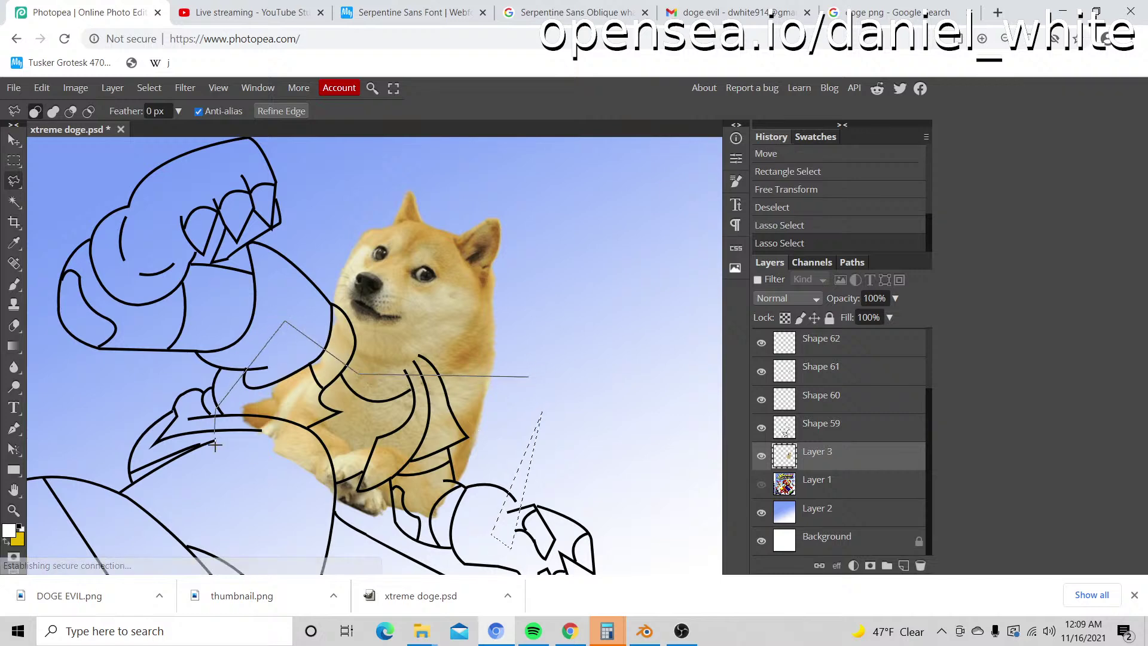
double_click(278, 511)
double_click(521, 435)
Step: Lasso the Doge's body below the chin on Layer 3, delete it so only the head remains, and deselect
click(518, 400)
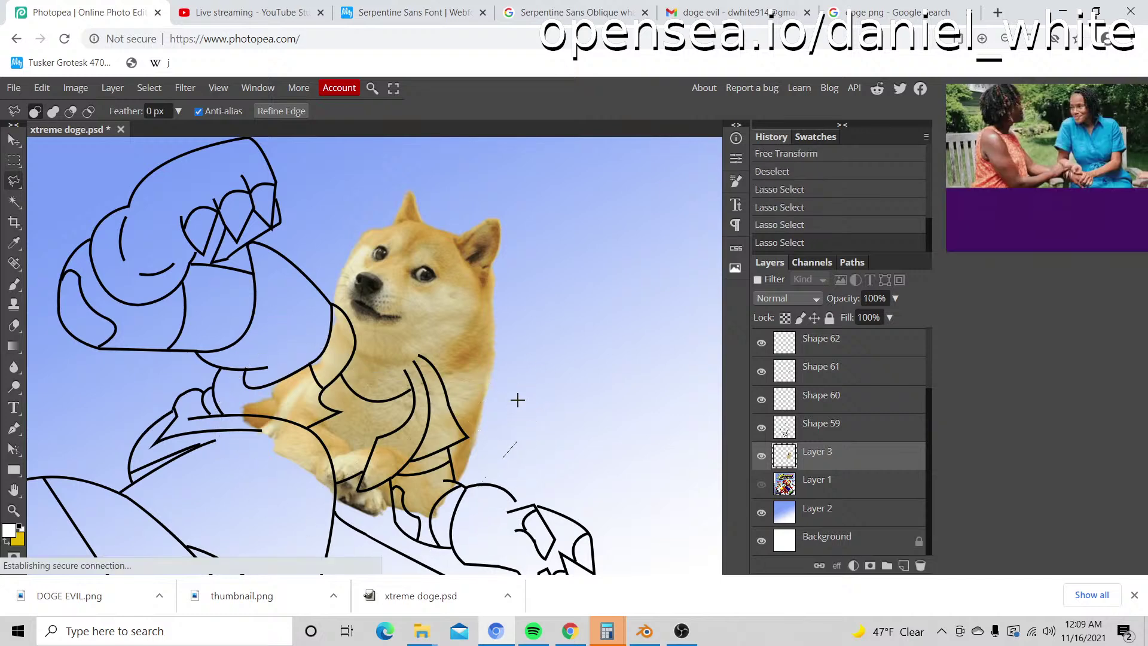
click(272, 321)
click(225, 427)
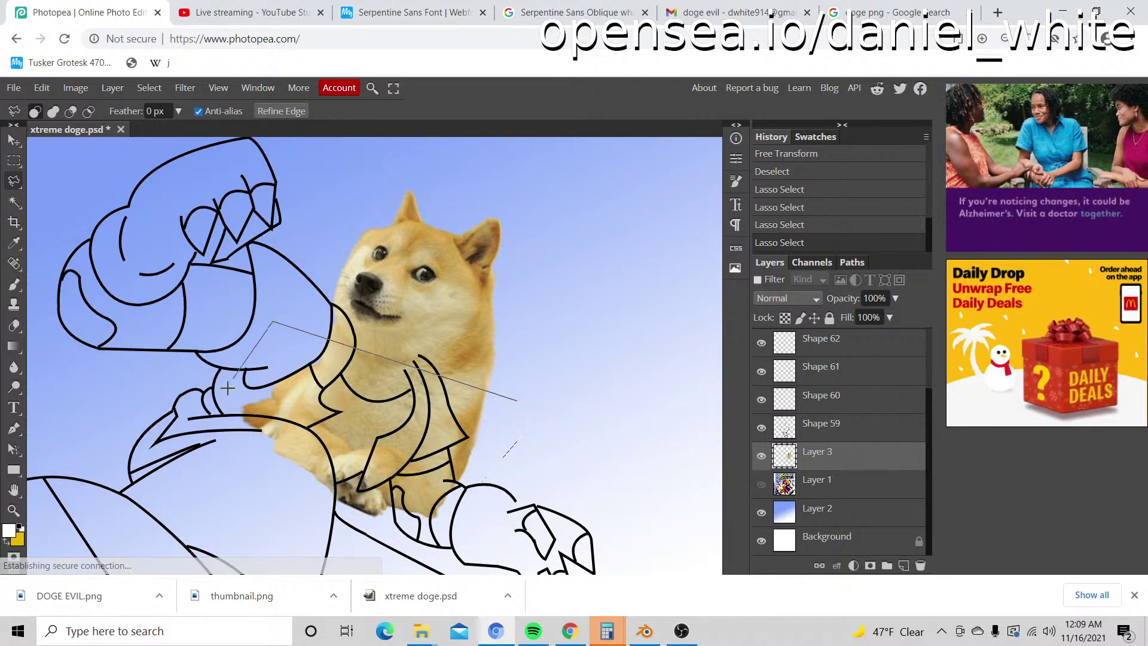
click(414, 555)
click(499, 555)
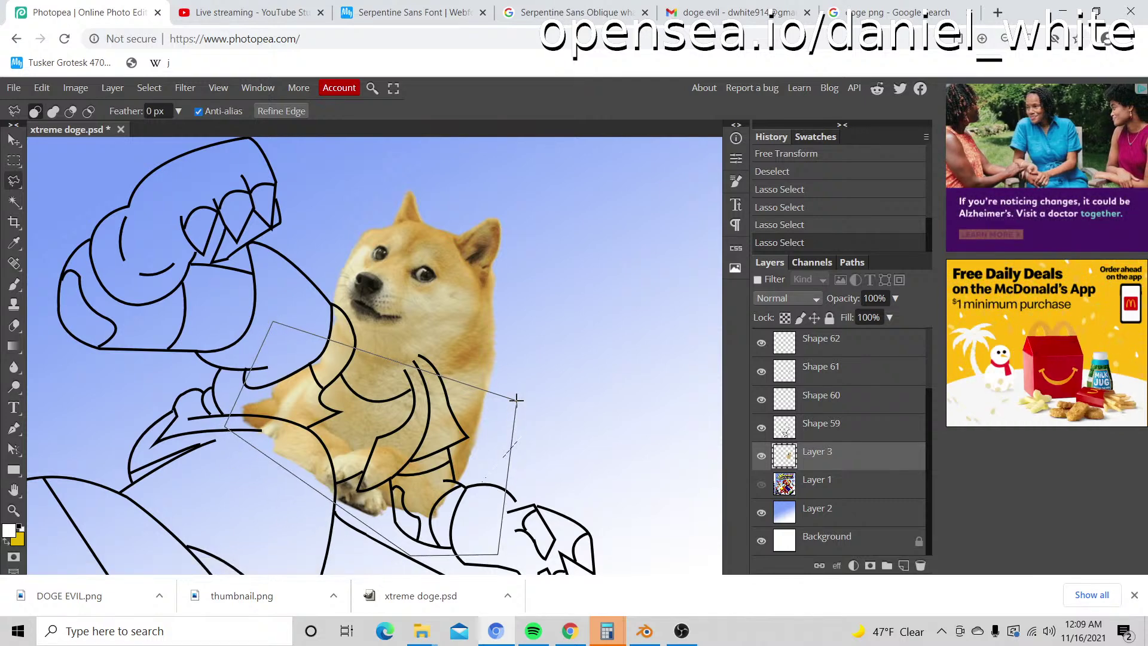
click(518, 400)
key(Delete)
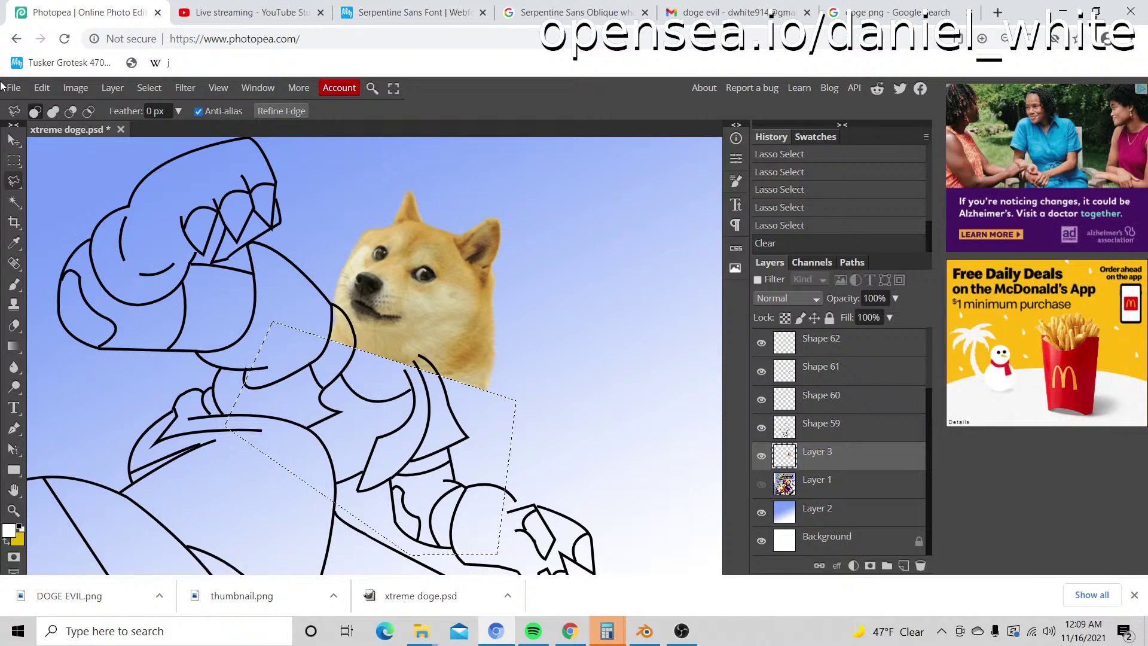
key(ctrl+d)
Step: Move the Doge head slightly down and left toward the collar and set Layer 3's opacity to 55%
key(z)
scroll(174, 238, down, 5)
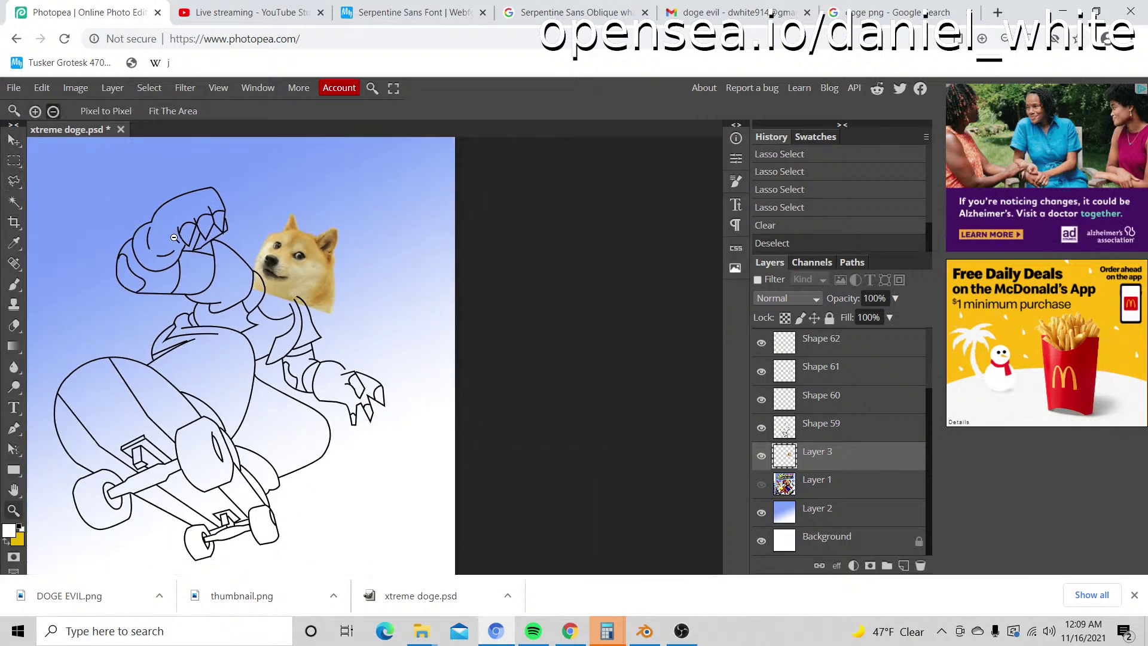
scroll(448, 365, up, 2)
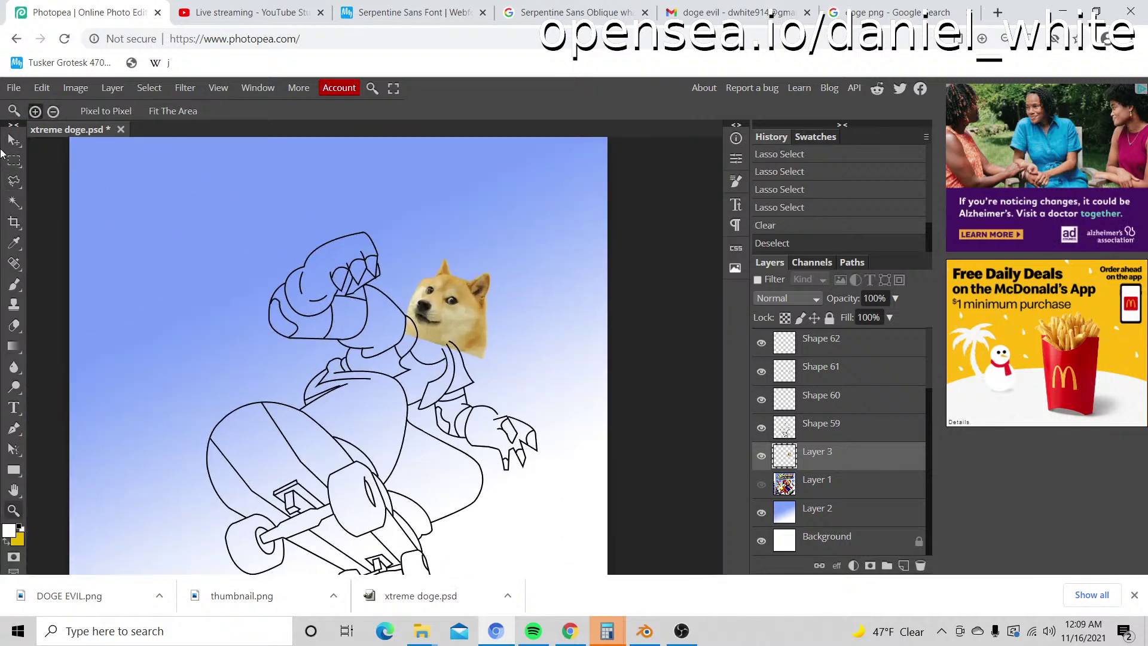
click(13, 140)
mouse_move(428, 307)
mouse_down()
mouse_move(436, 300)
mouse_move(434, 314)
mouse_up()
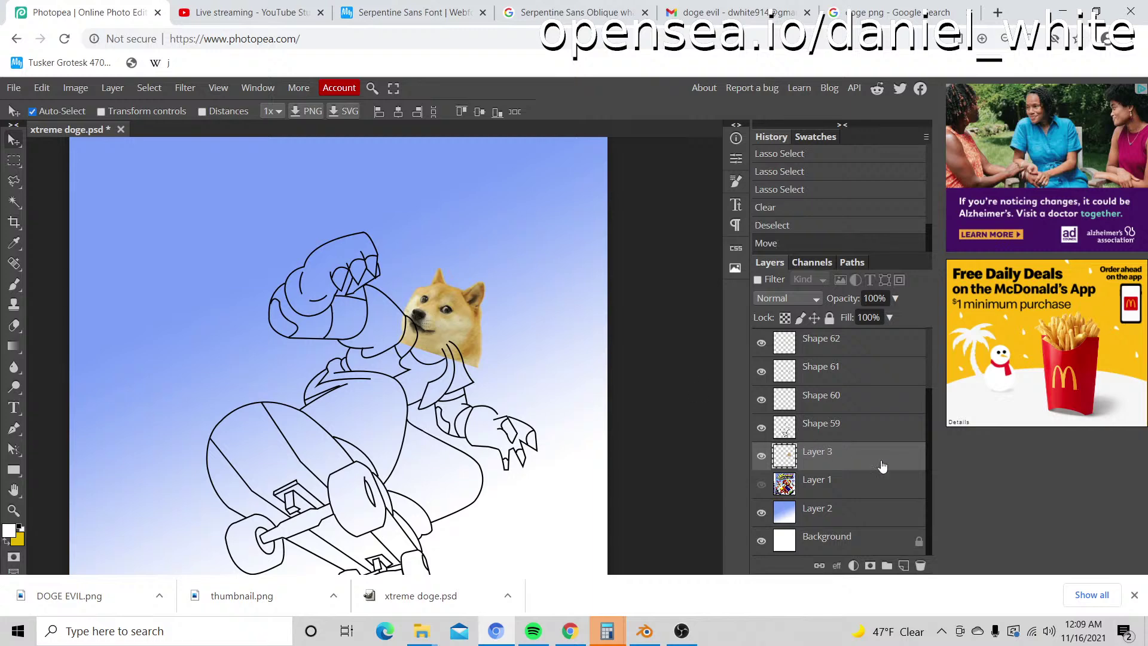
drag(882, 319, 874, 321)
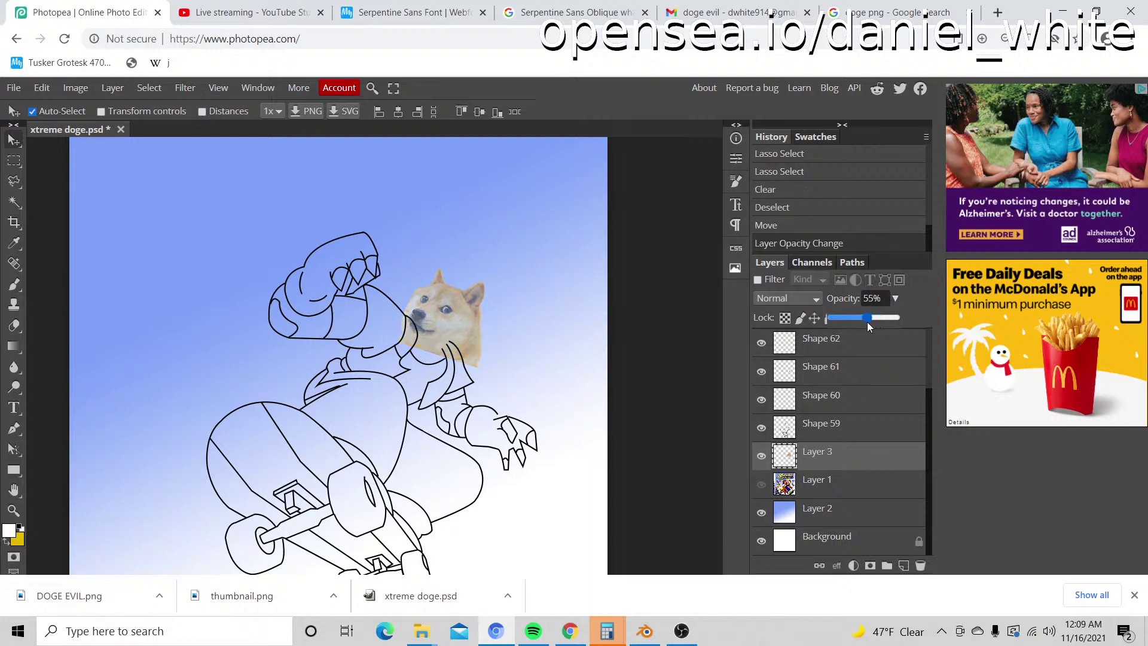
Step: Select the Doge head, rotate it about 8.8° clockwise with Free Transform, and clear the selection
click(13, 160)
drag(367, 241, 514, 388)
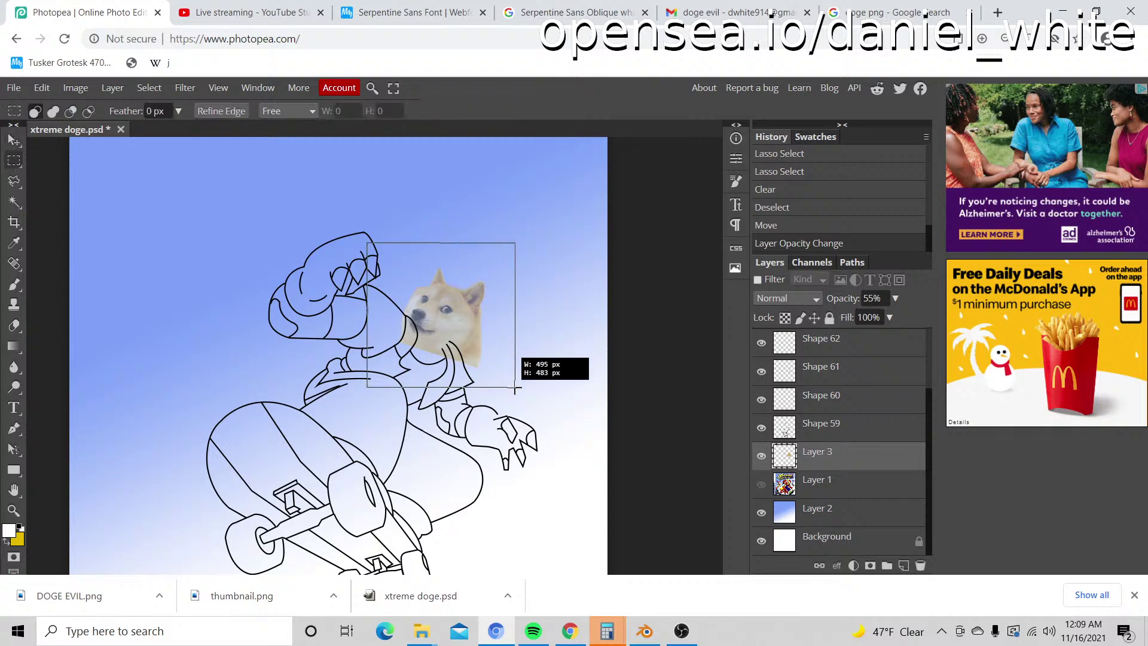
right_click(484, 291)
click(565, 494)
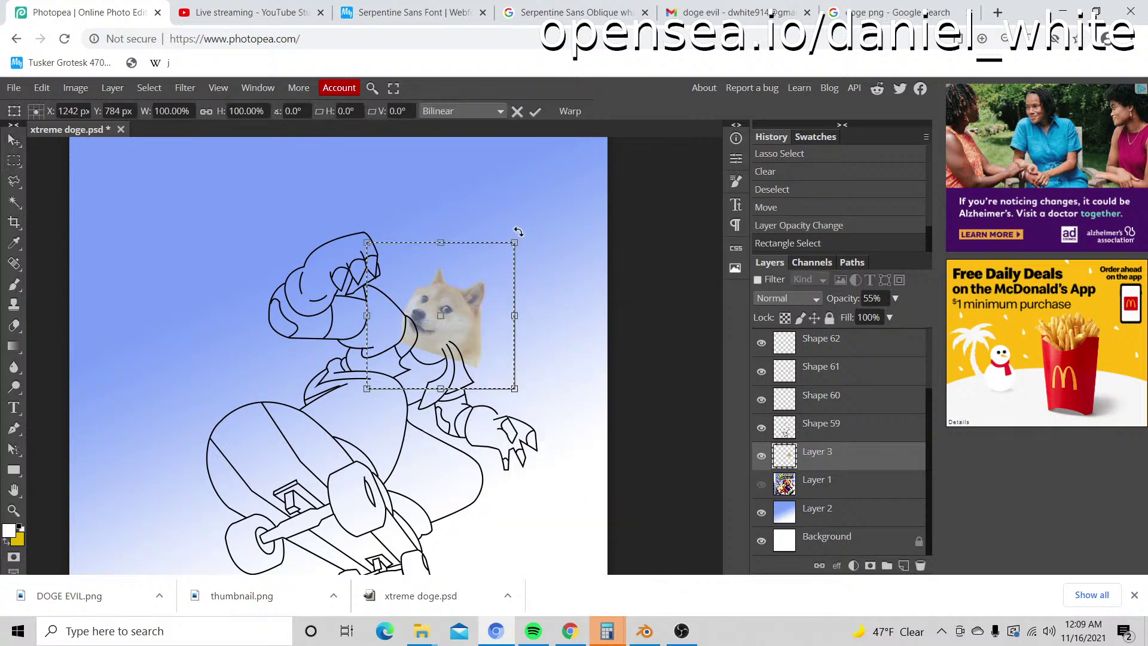
drag(518, 231, 530, 245)
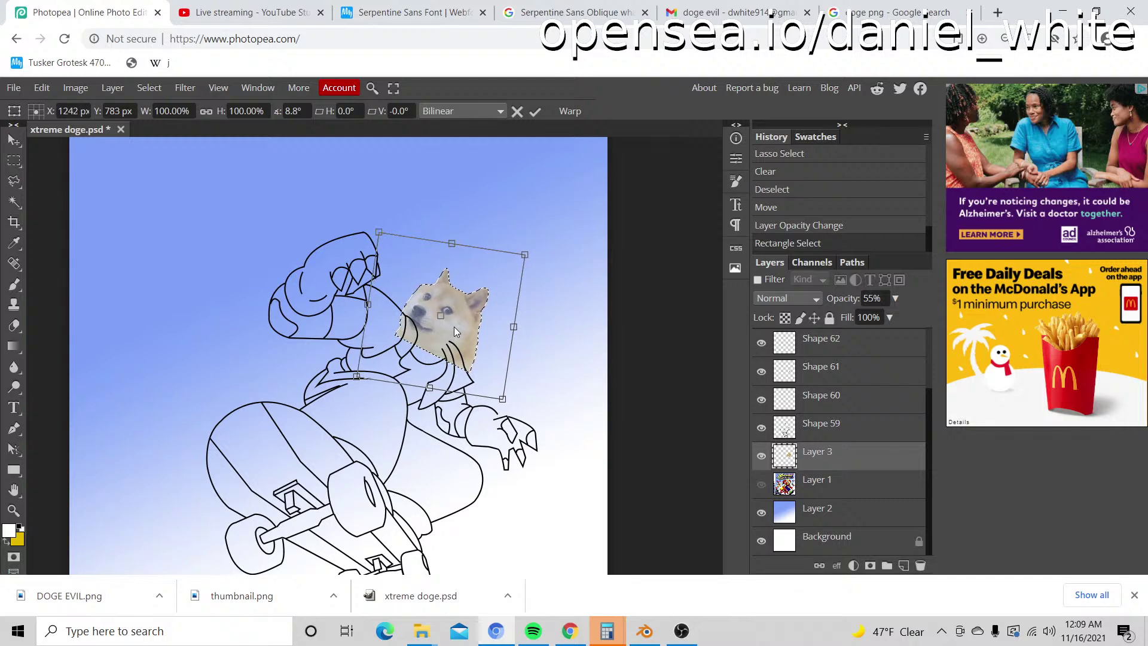
click(14, 161)
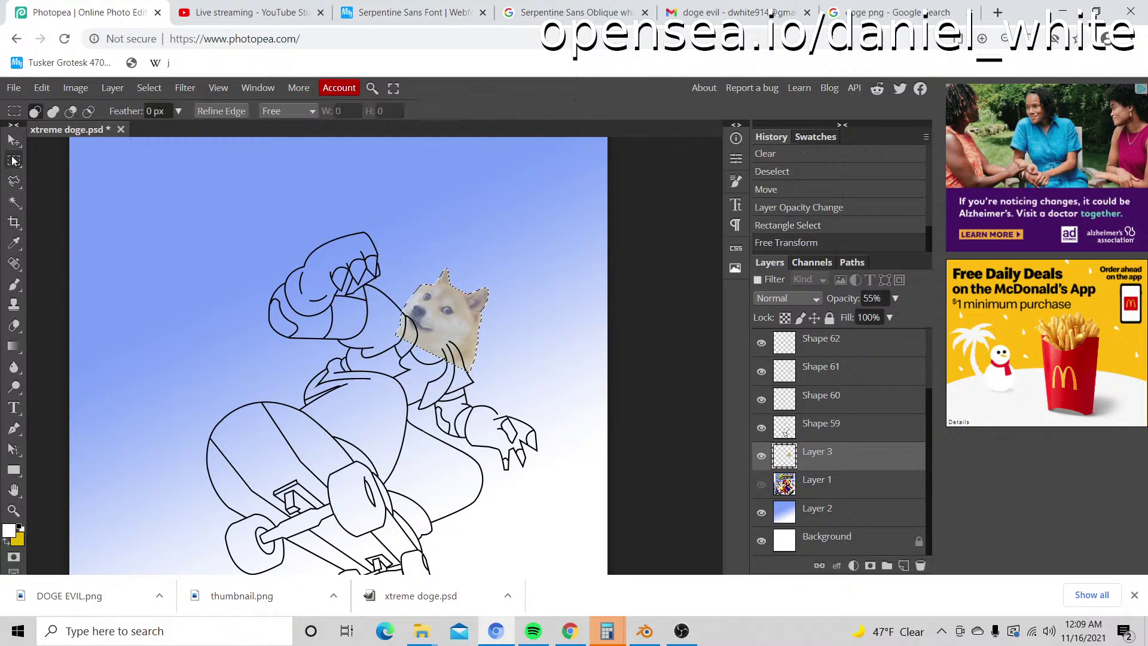
key(z)
click(445, 338)
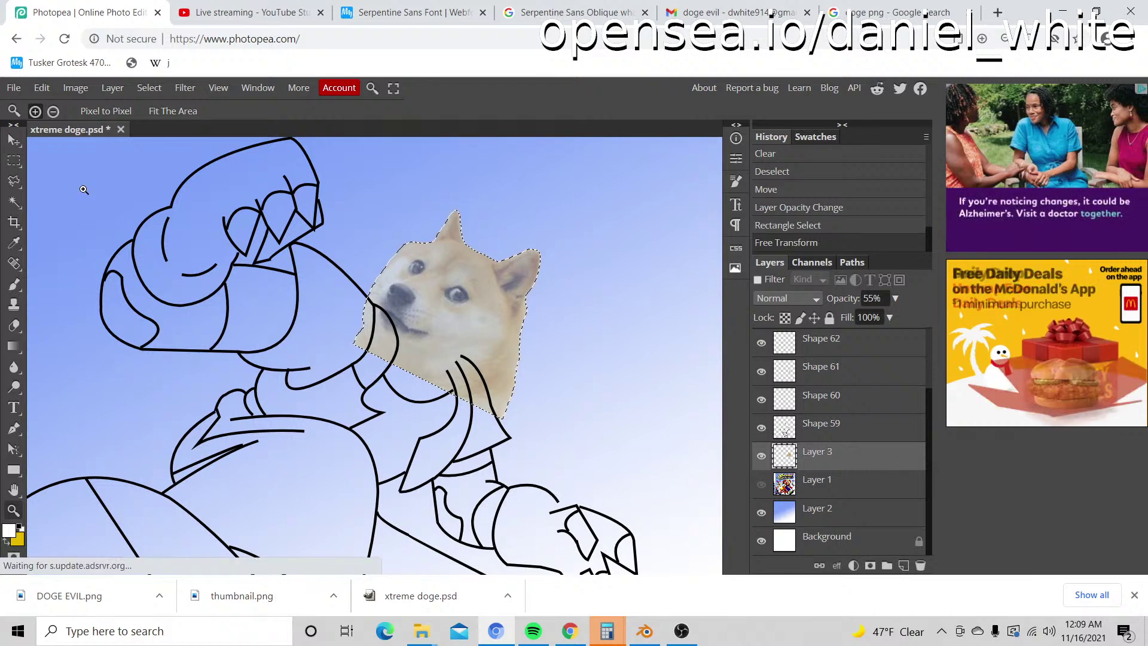
key(ctrl+d)
scroll(222, 322, down, 2)
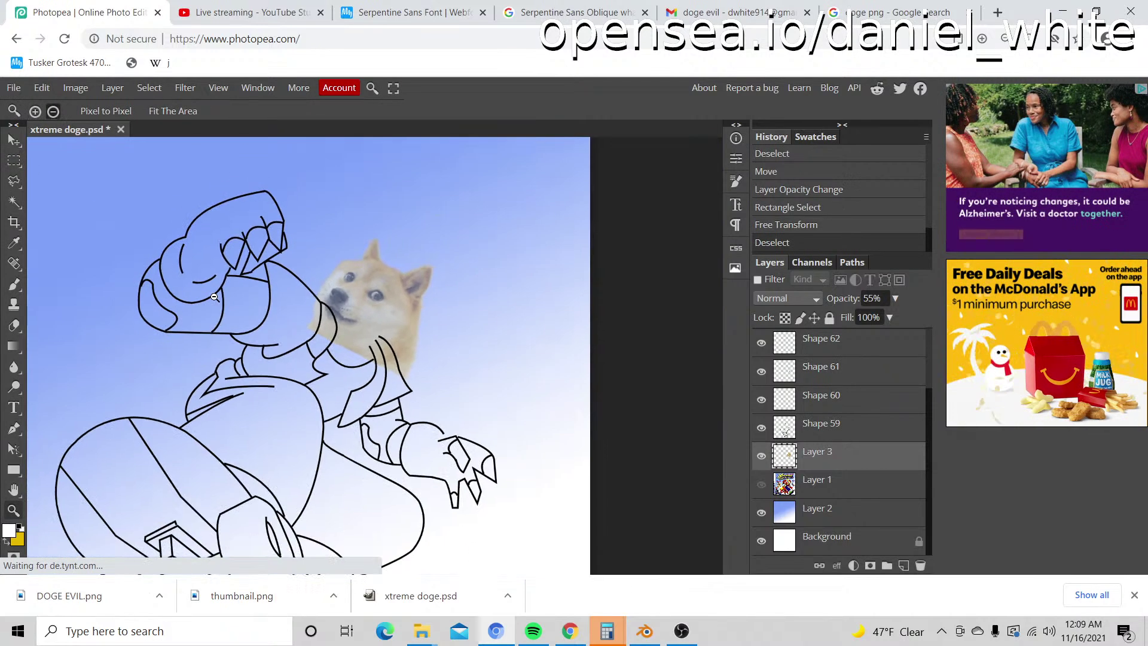
Step: Select the Doge head, rotate it about 7.2° counterclockwise and shift it slightly up and left with Free Transform, and deselect
click(13, 160)
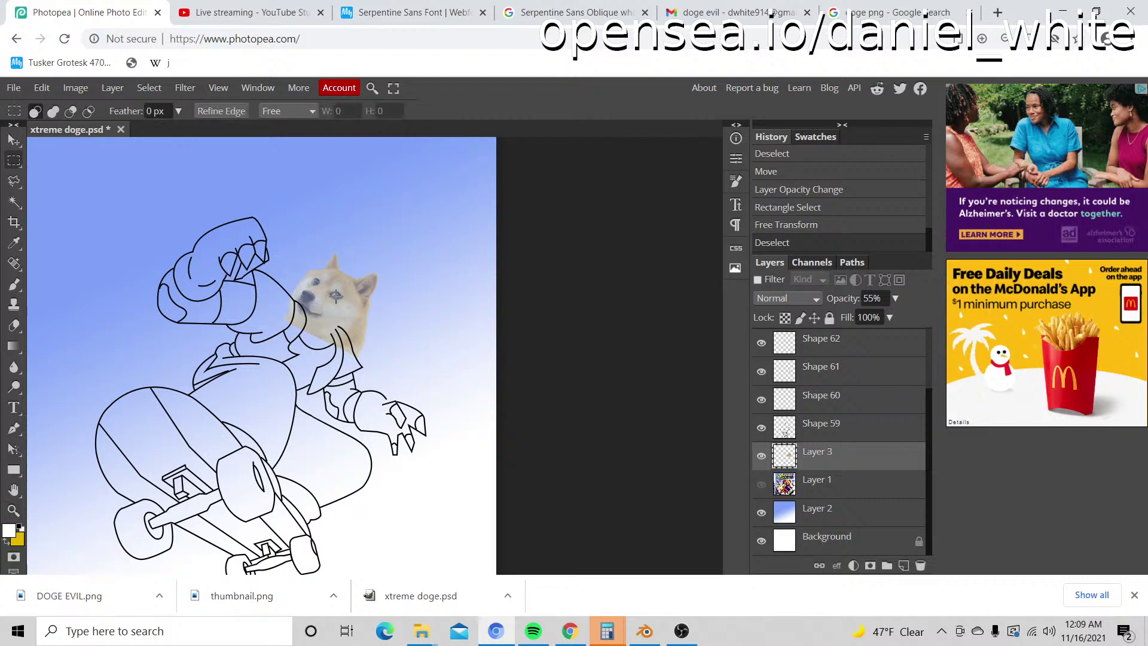
drag(277, 231, 423, 378)
right_click(356, 296)
click(434, 501)
drag(355, 320, 351, 308)
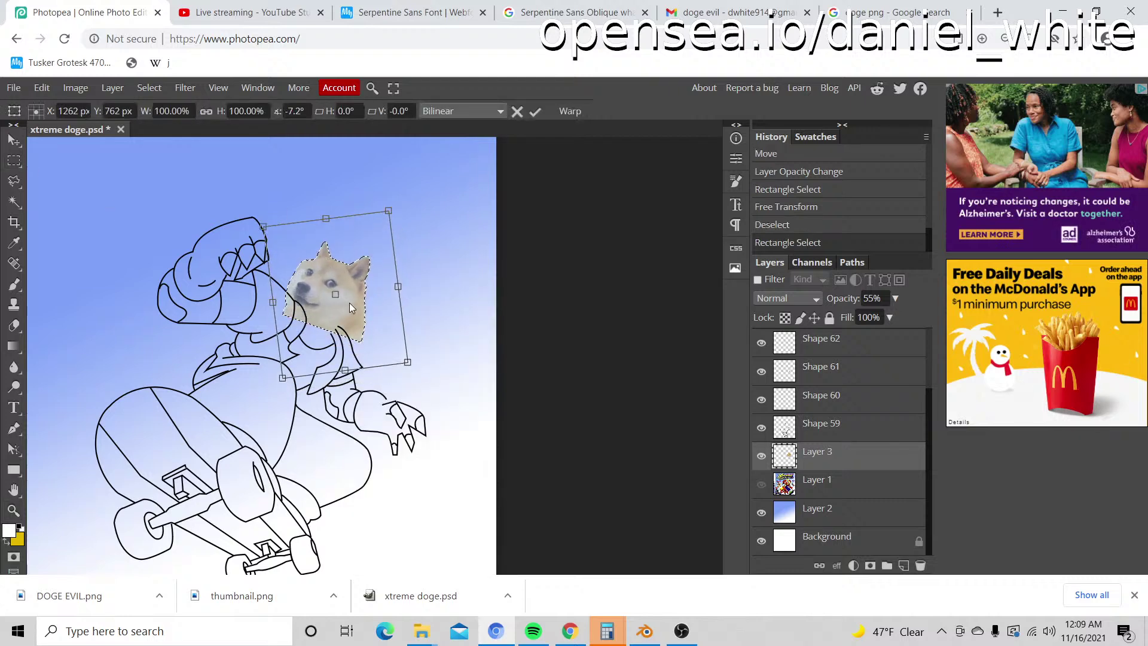
key(Return)
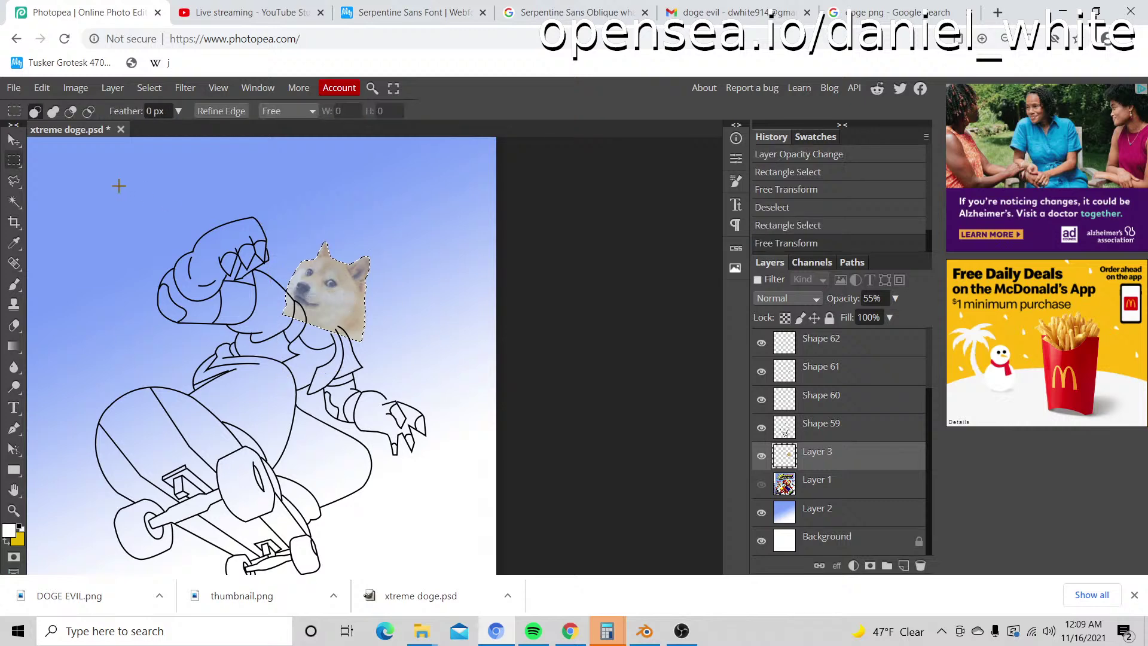
key(ctrl+d)
Step: Try to trace the upper lid of the Doge's larger eye with the Pen tool on a new layer above Shape 65
key(z)
click(324, 280)
click(302, 277)
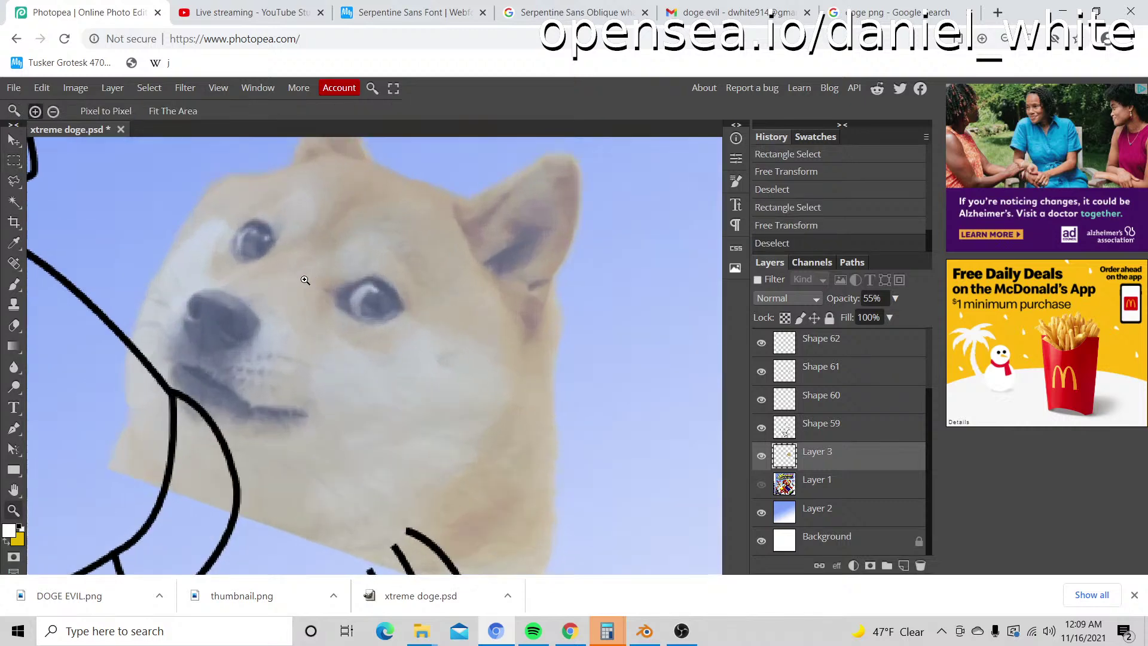
click(12, 429)
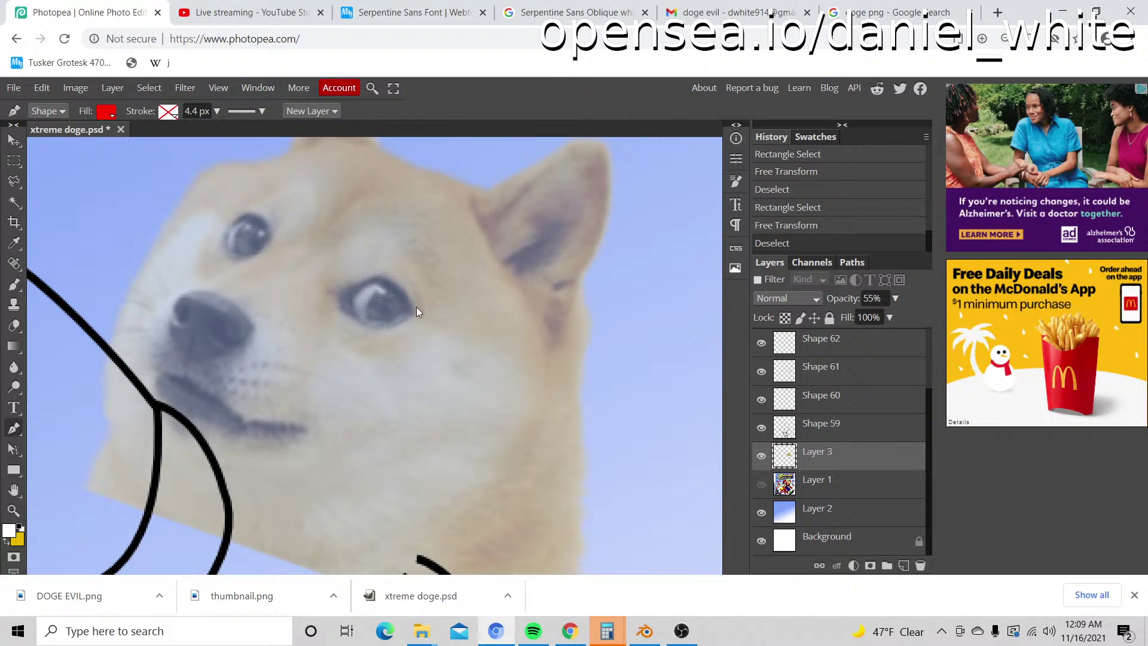
scroll(840, 432, up, 2)
click(827, 340)
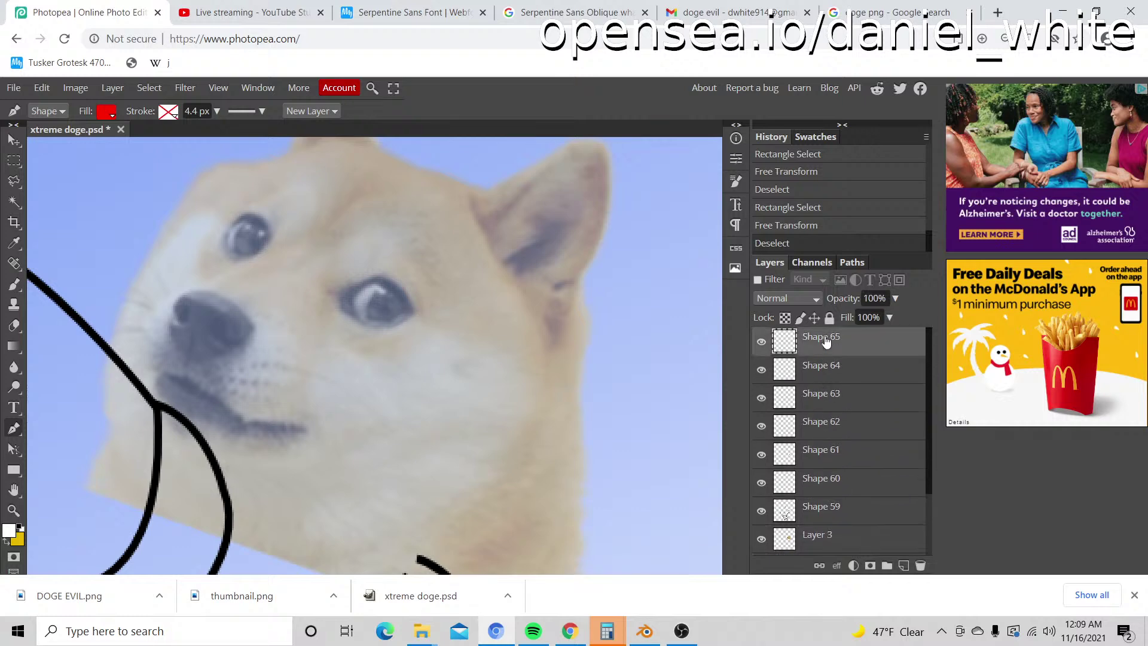
click(904, 566)
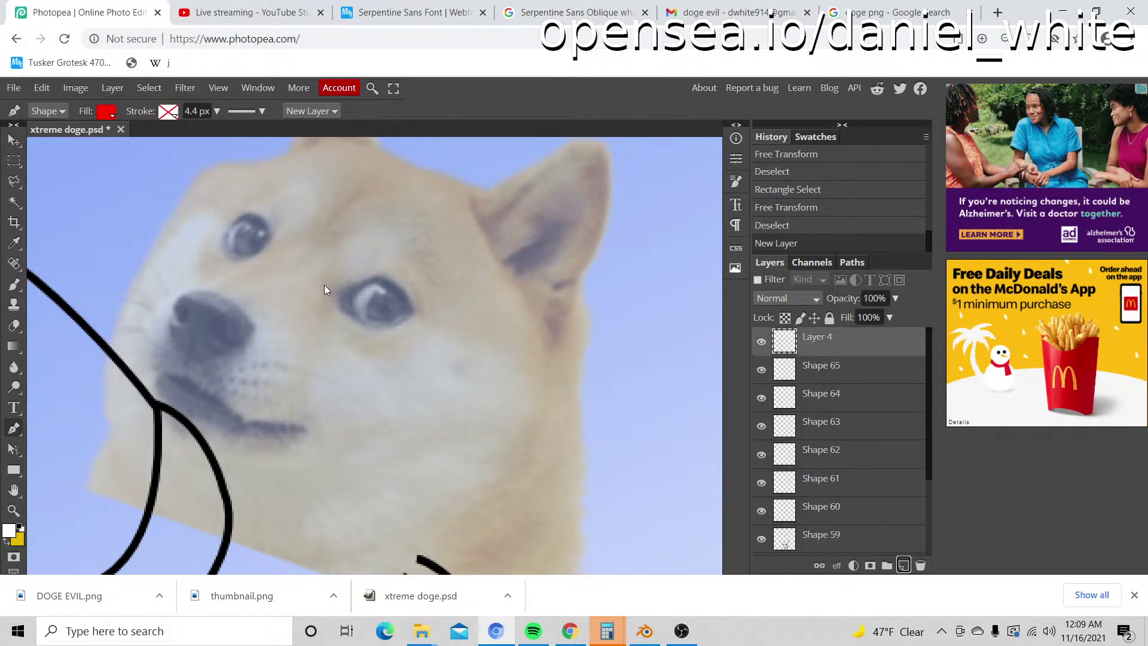
click(410, 311)
drag(342, 296, 293, 325)
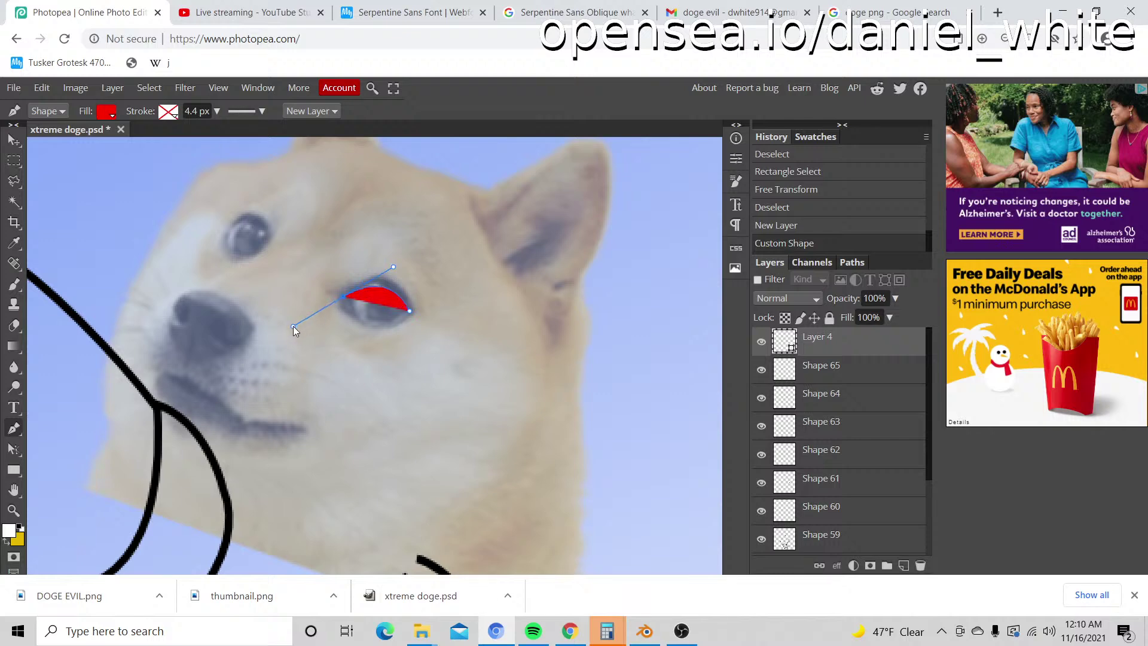
key(ctrl+z)
Step: Set the Pen tool shape's fill to none and its stroke to solid black
click(104, 113)
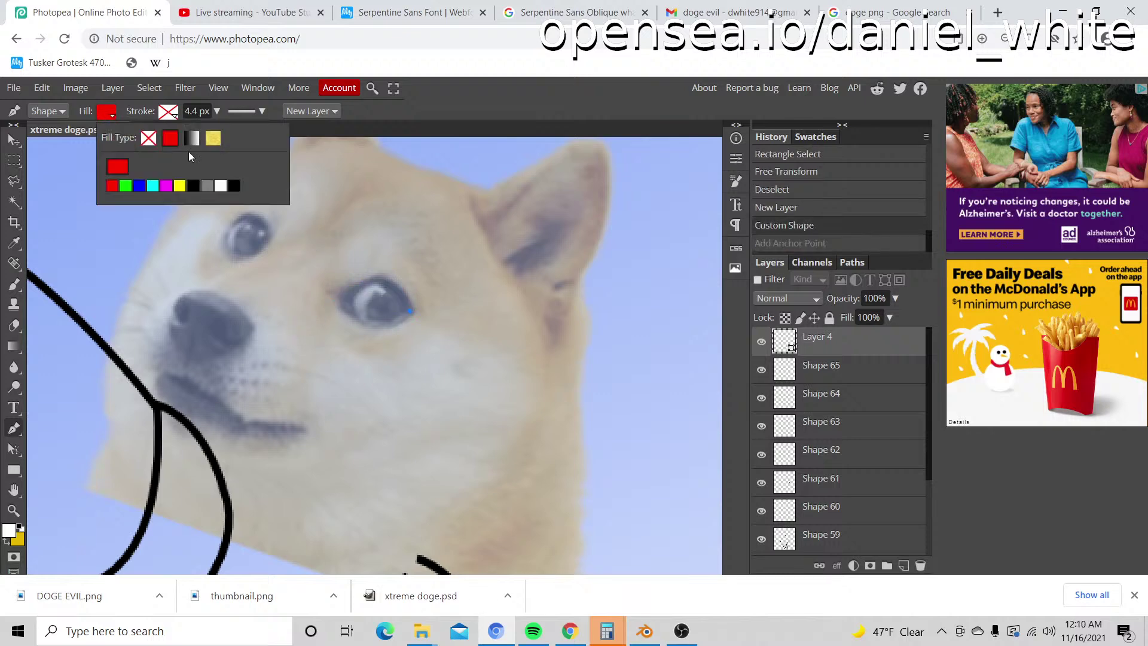
click(155, 137)
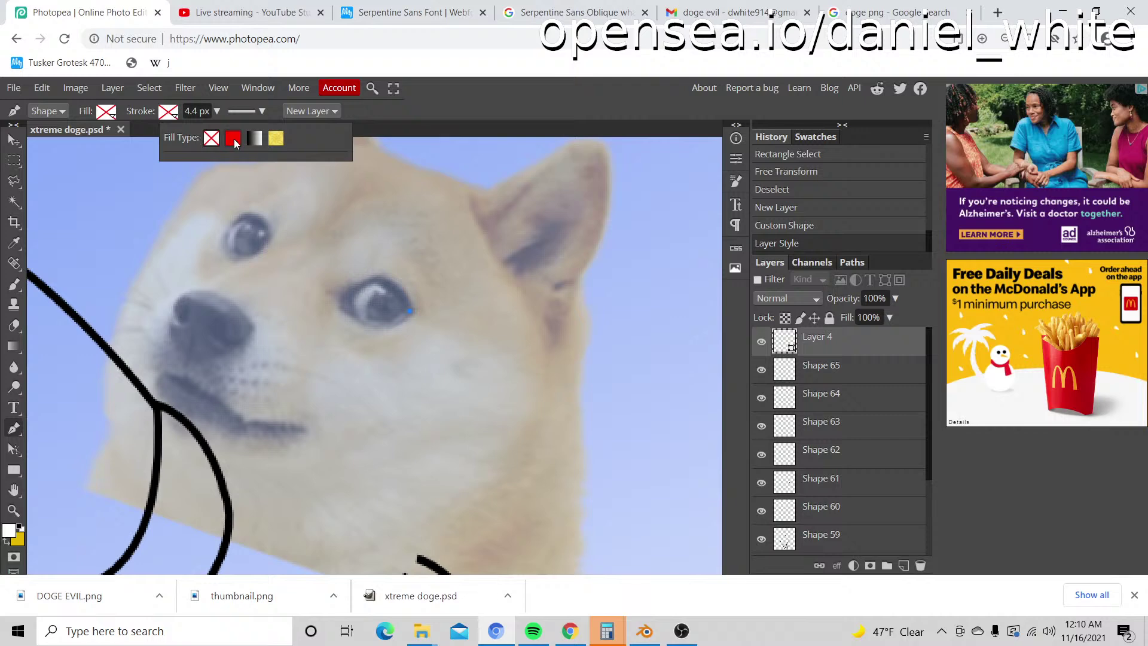
click(233, 139)
click(174, 186)
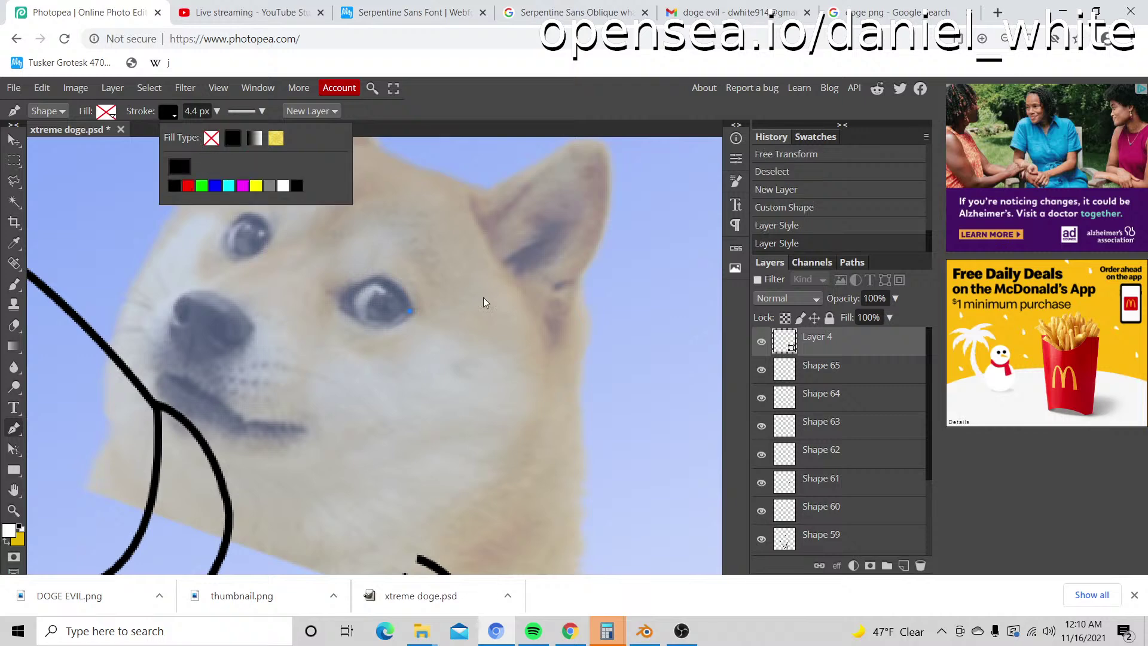
Step: Try to trace the Doge's larger eye with the black-stroked path, undoing the curves and the stroke color
click(411, 310)
click(344, 296)
click(422, 317)
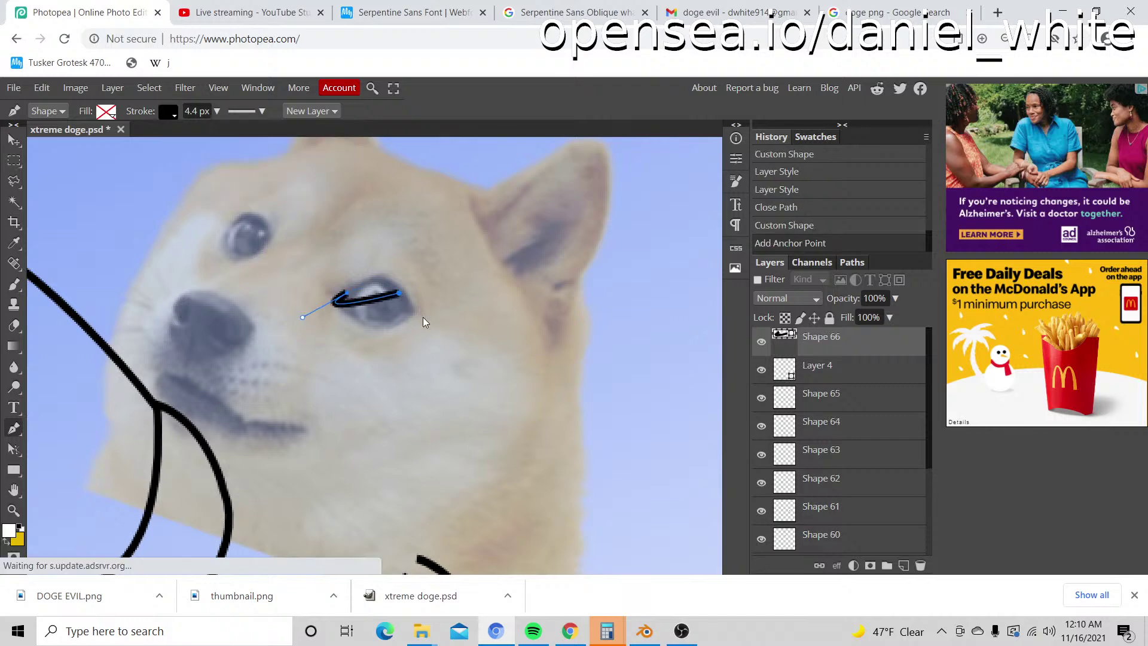
key(ctrl+z)
key(ctrl+z)
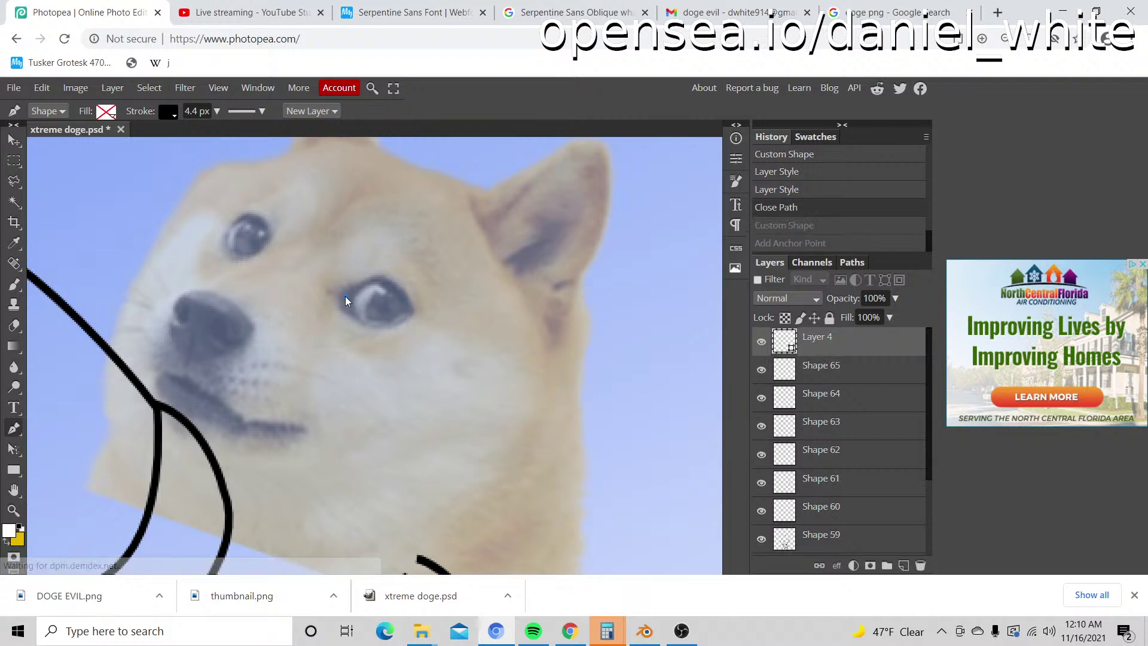
drag(340, 297, 317, 321)
click(392, 301)
key(ctrl+z)
key(ctrl+z)
key(ctrl+z)
key(ctrl+z)
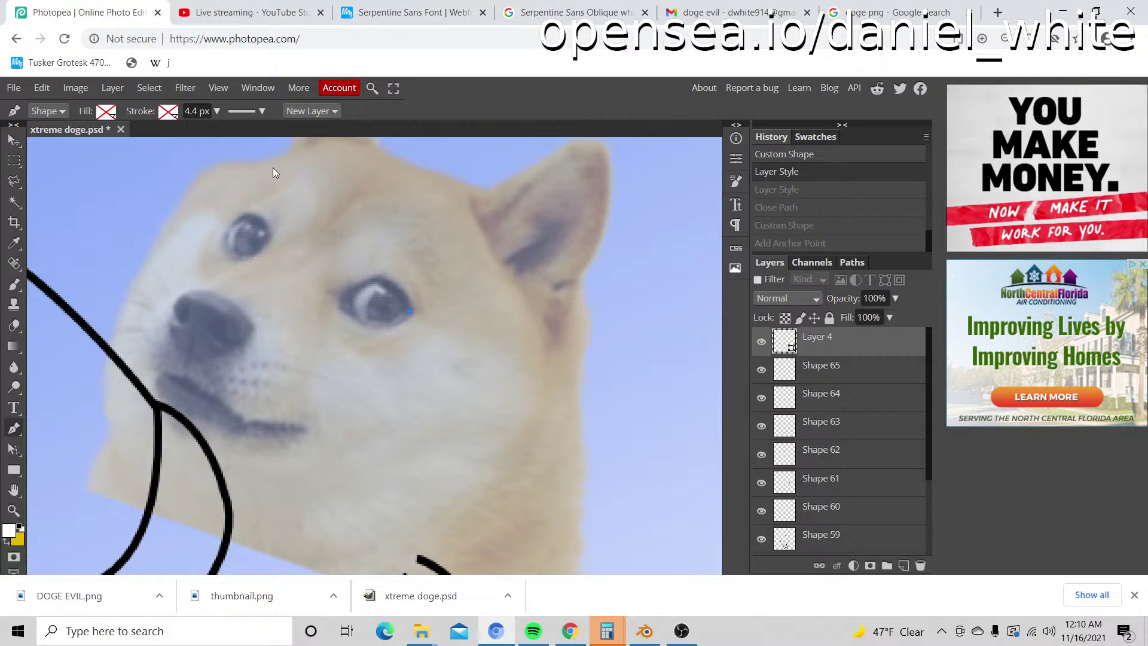
Step: Delete Layer 4 with the abandoned eye path
right_click(411, 311)
right_click(813, 343)
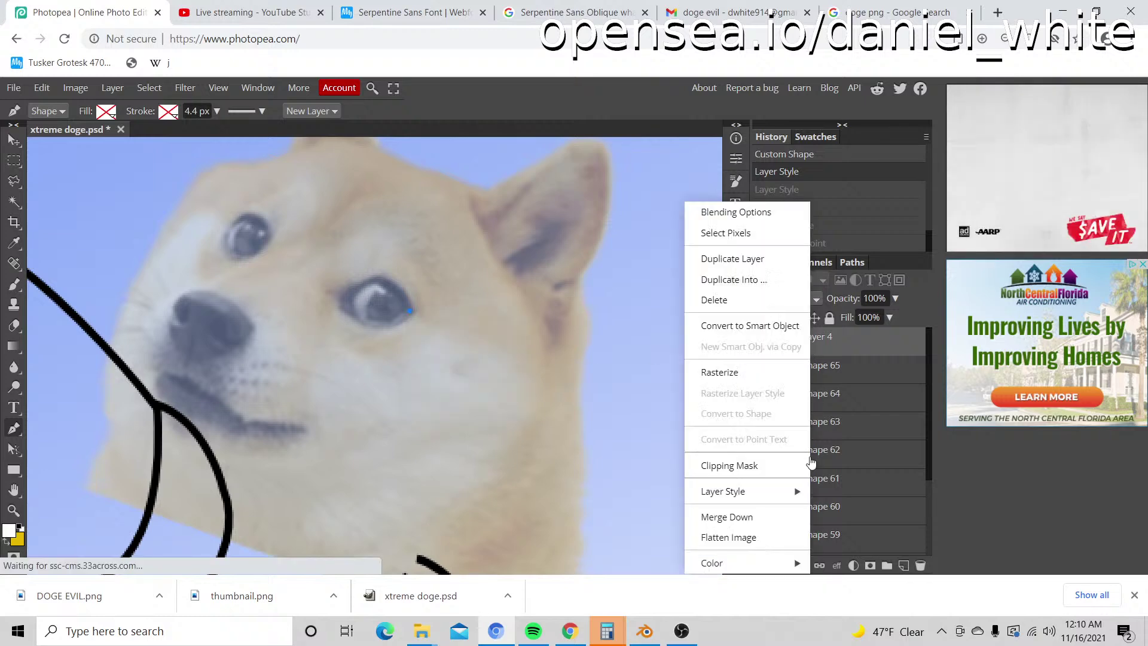
click(714, 300)
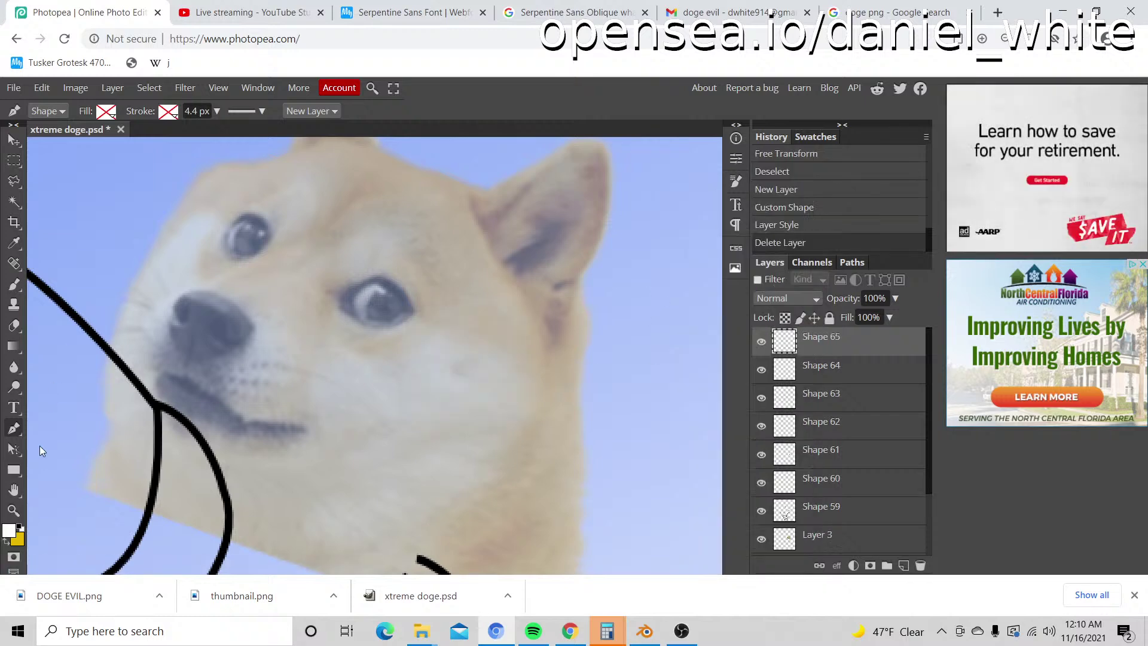
Step: Trace the Doge's larger eye as a closed almond-shaped Pen path with a solid black 4.4 px stroke and rasterize the shape
click(168, 111)
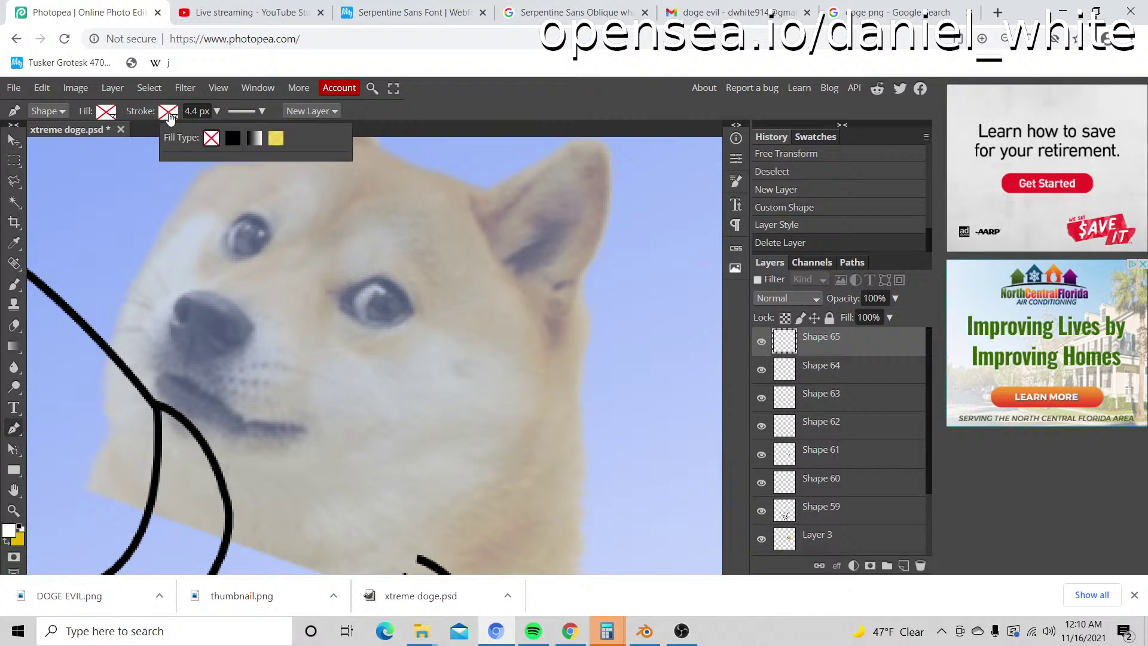
click(233, 138)
click(410, 306)
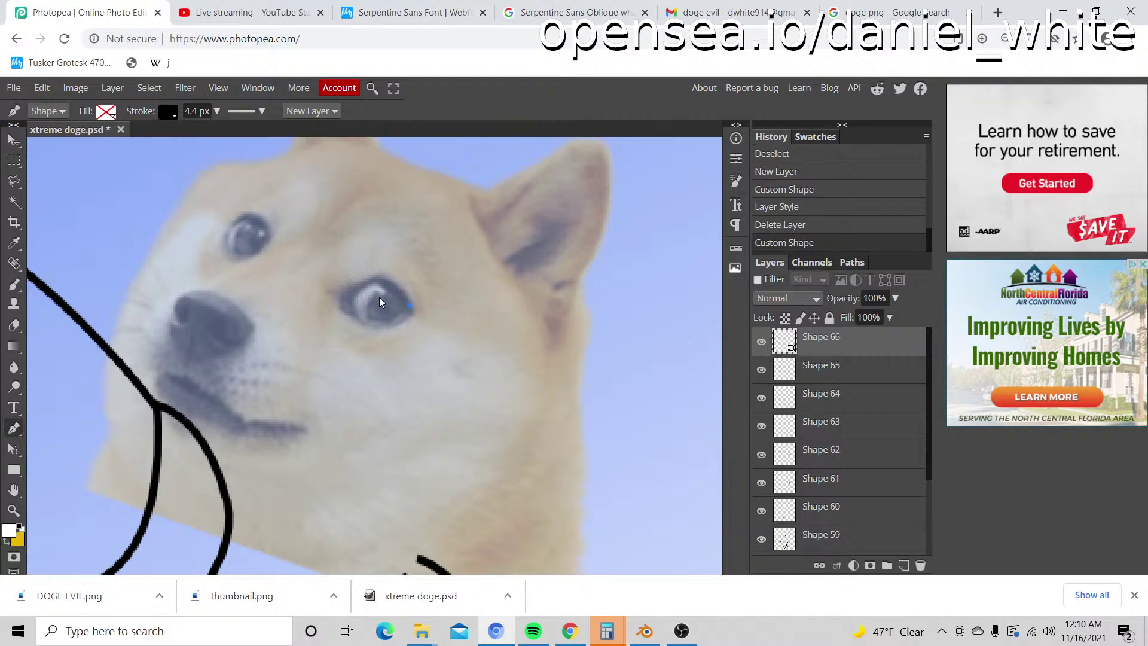
drag(346, 292, 293, 322)
alt+click(345, 292)
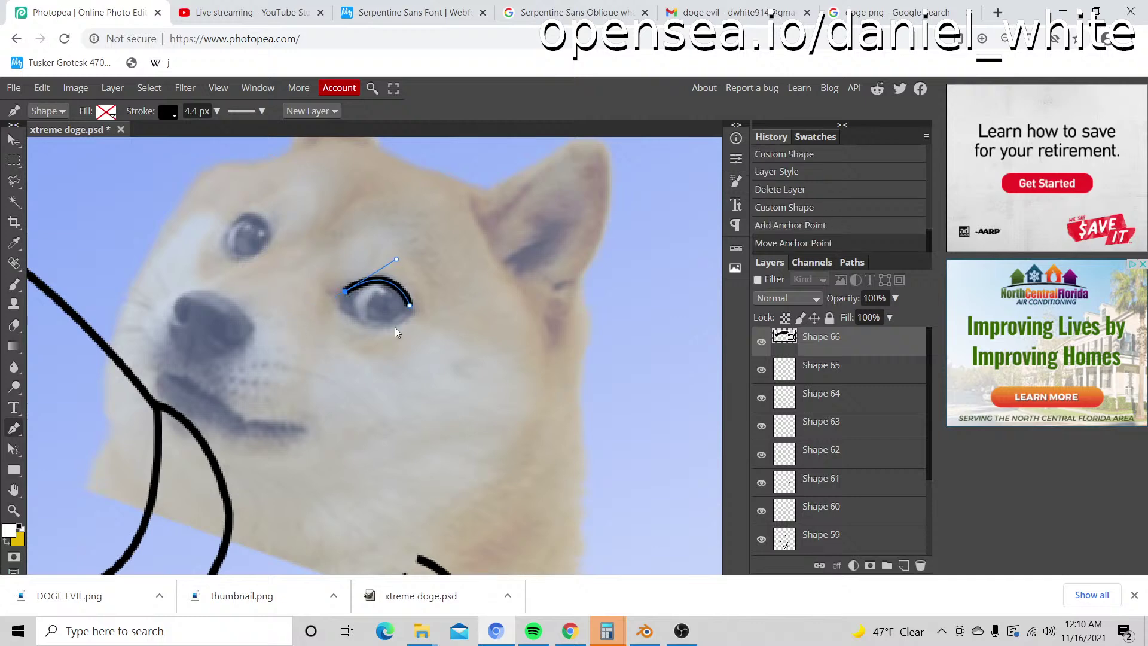
drag(411, 308, 458, 260)
right_click(839, 343)
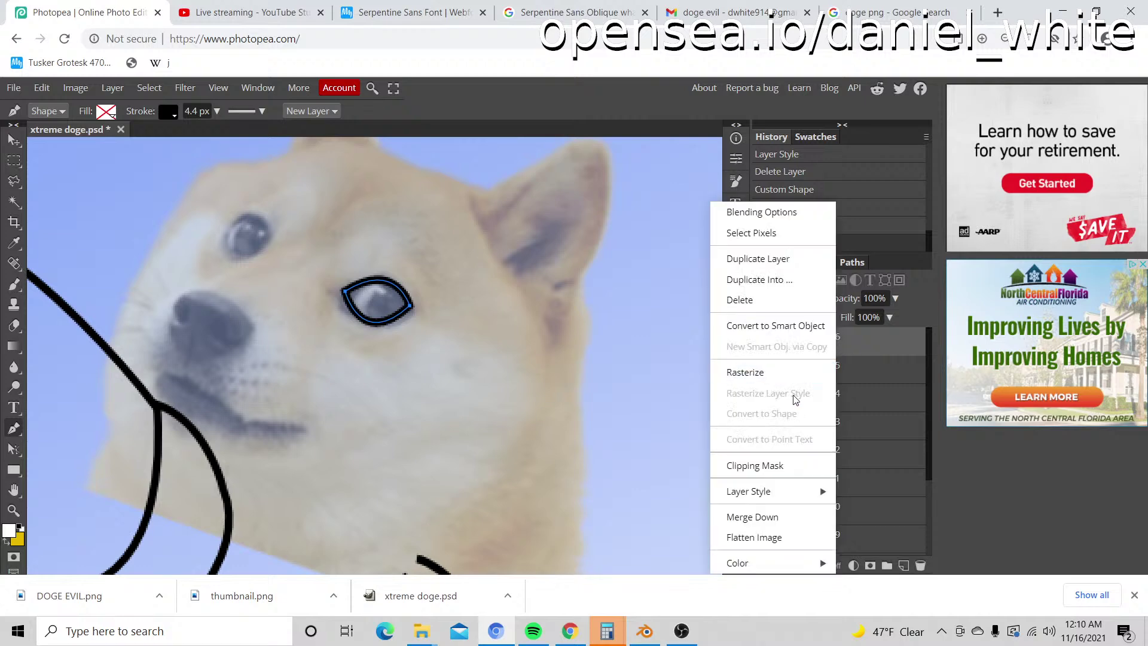
click(756, 370)
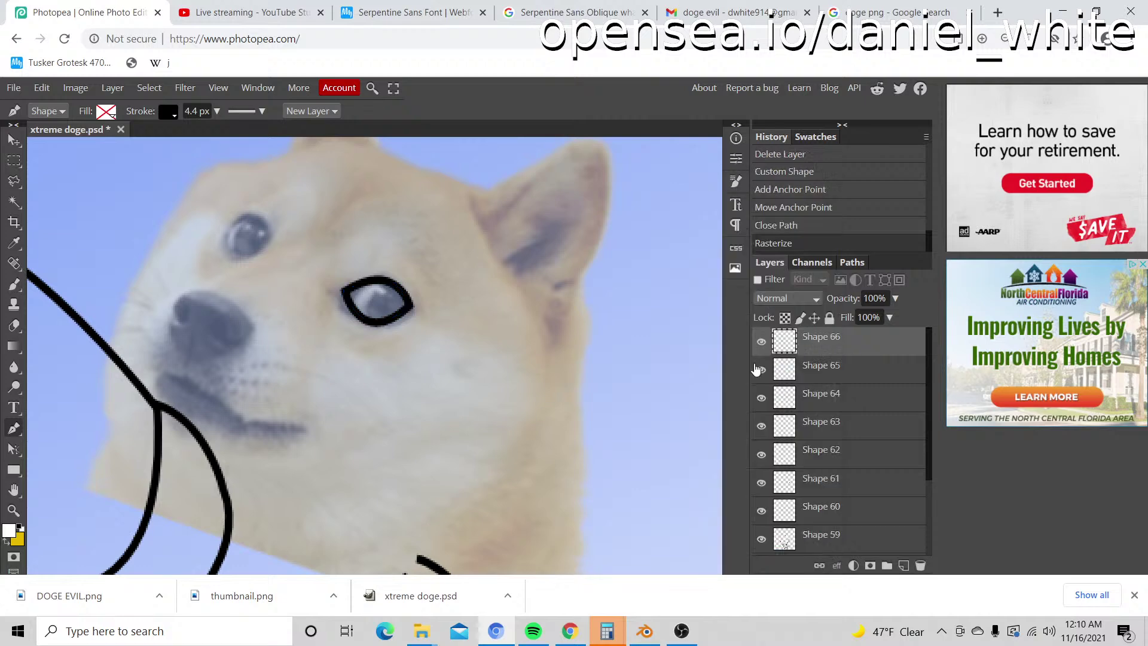
Step: Trace a closed black outline around the Doge's smaller eye with the Pen tool and rasterize the shape
click(267, 235)
drag(227, 231, 194, 272)
click(267, 242)
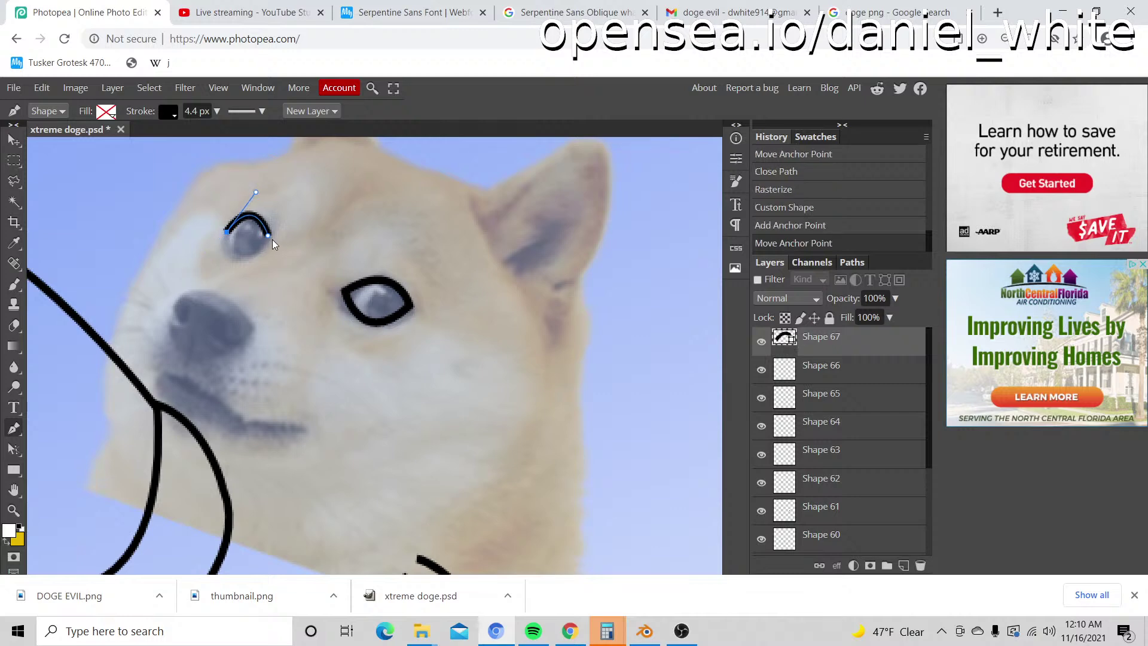
drag(227, 232, 302, 195)
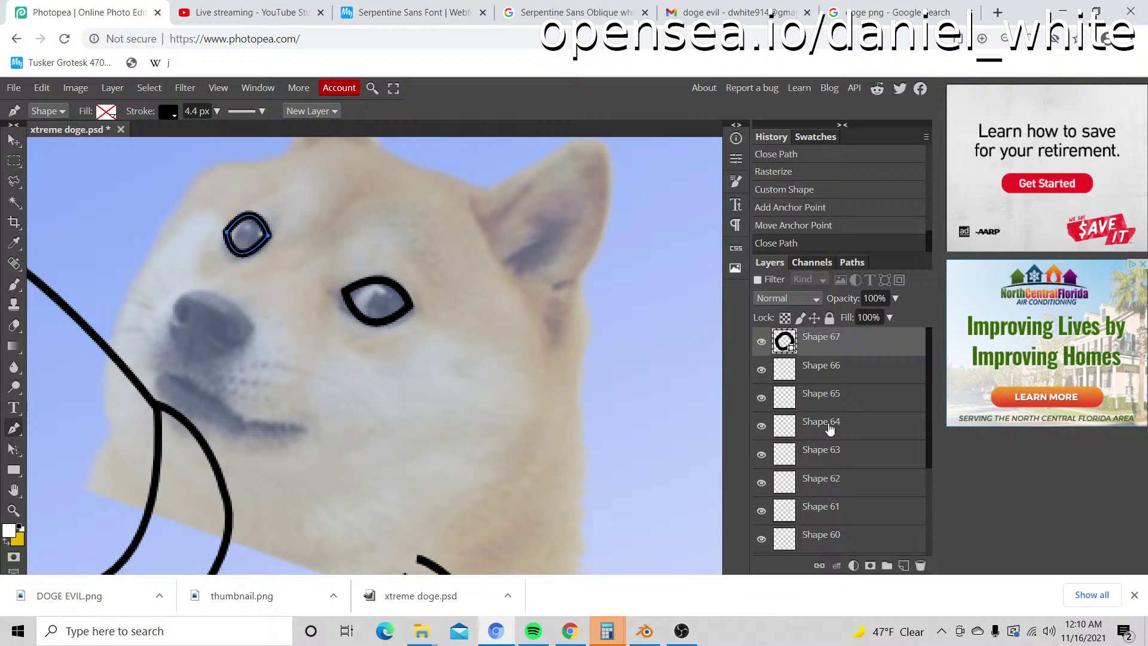
right_click(852, 350)
click(795, 372)
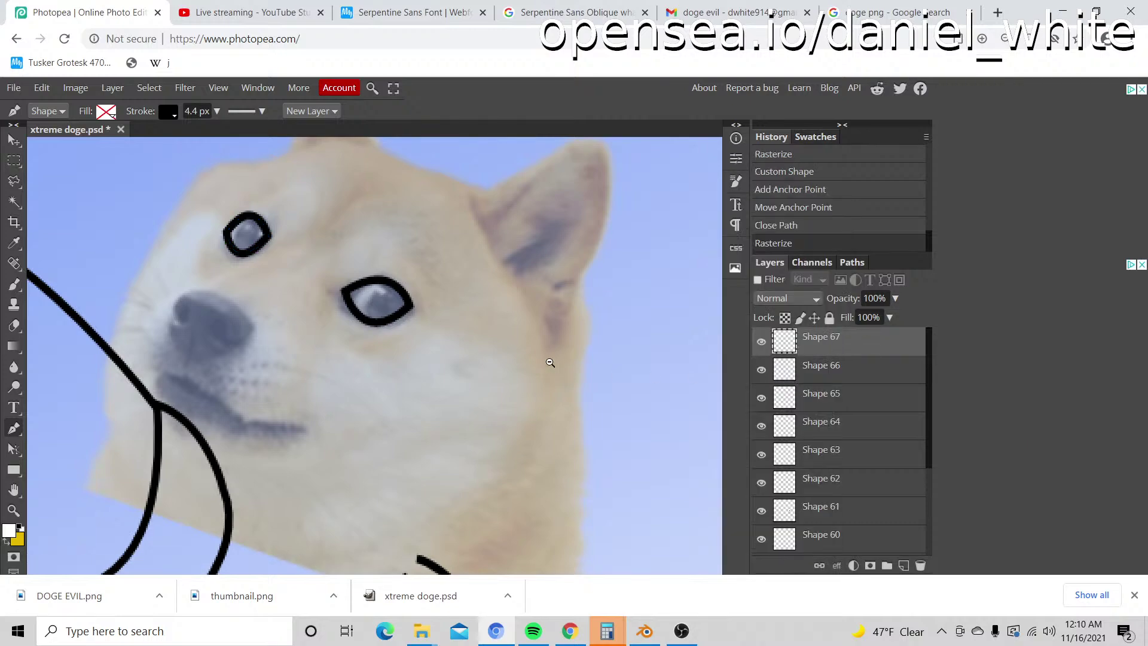
Step: Draw a curved iris line from the upper to the lower lid inside the larger eye and rasterize it
key(z)
scroll(548, 361, down, 3)
scroll(478, 281, up, 5)
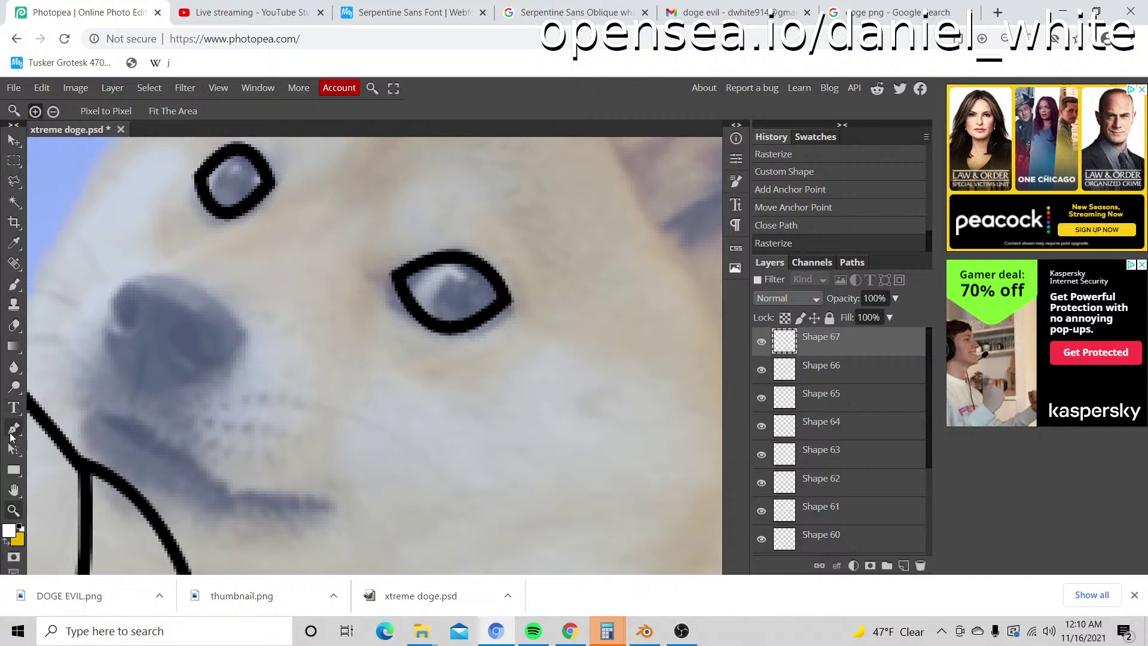
click(14, 428)
click(458, 260)
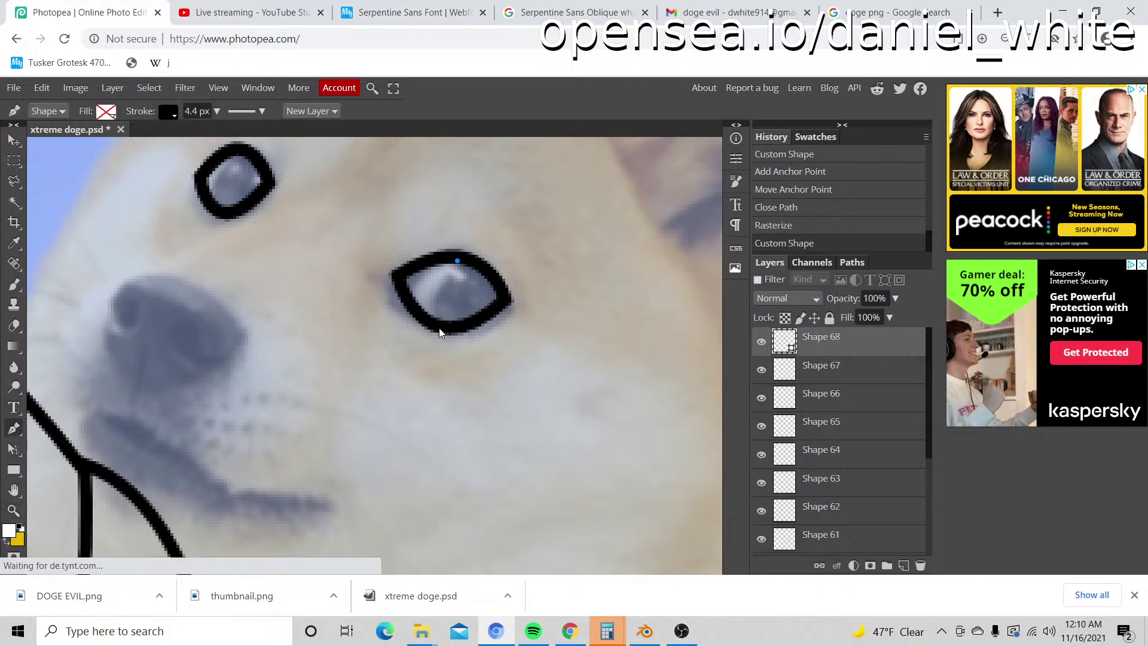
drag(439, 323, 459, 368)
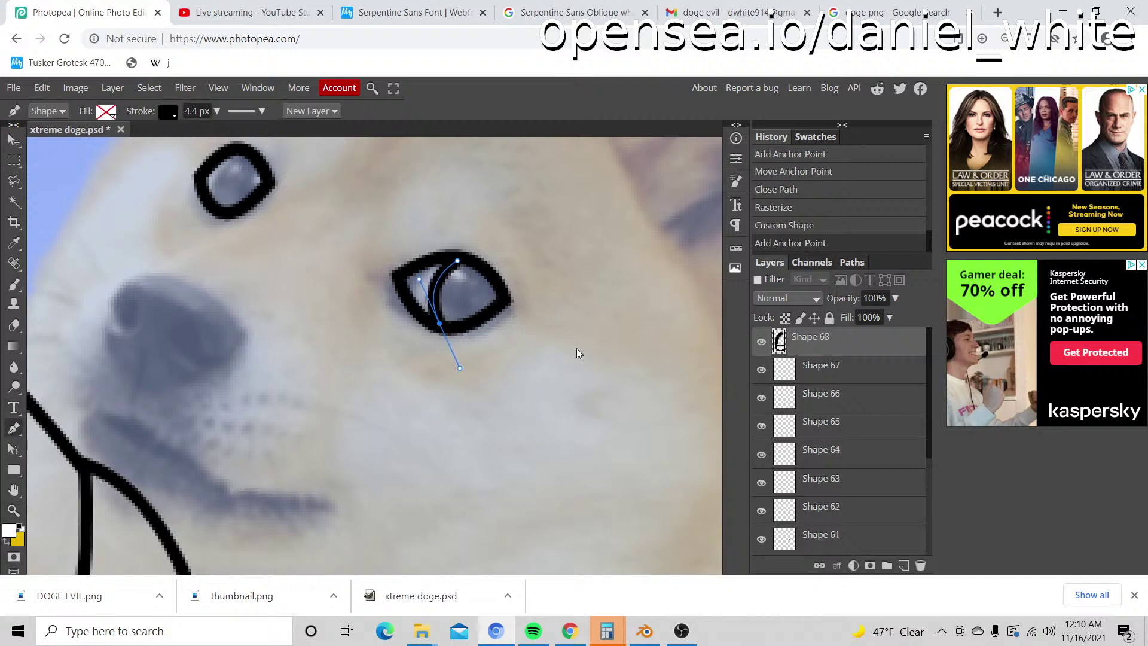
right_click(890, 347)
click(841, 392)
Step: Draw a matching curved iris line inside the Doge's smaller eye and rasterize it
scroll(166, 299, up, 3)
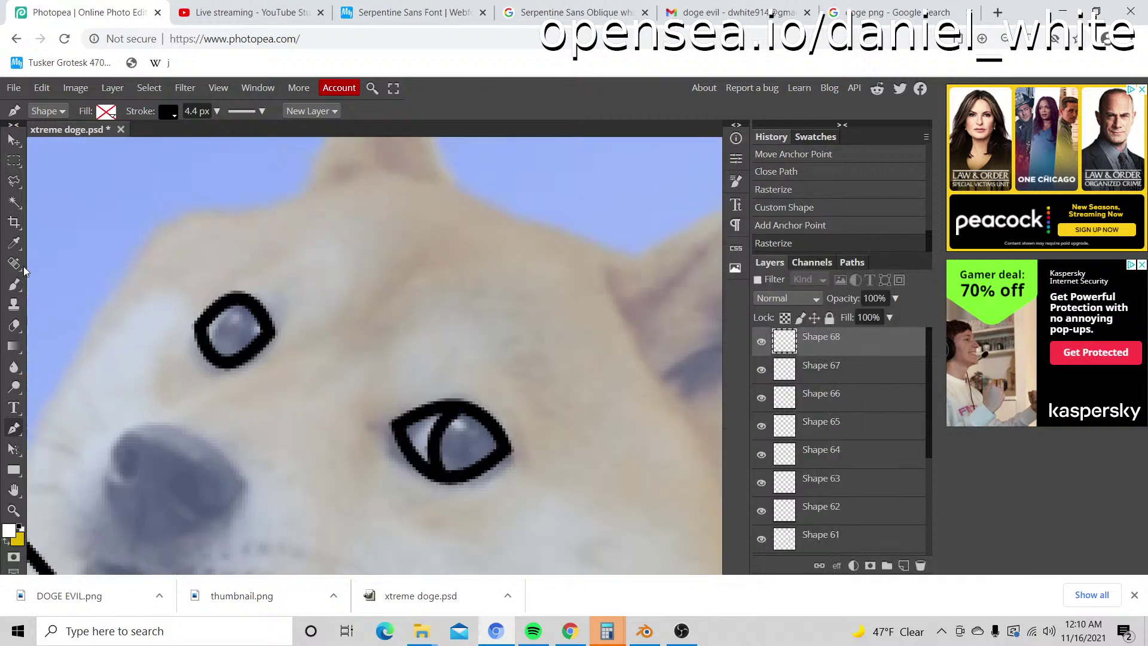
click(239, 306)
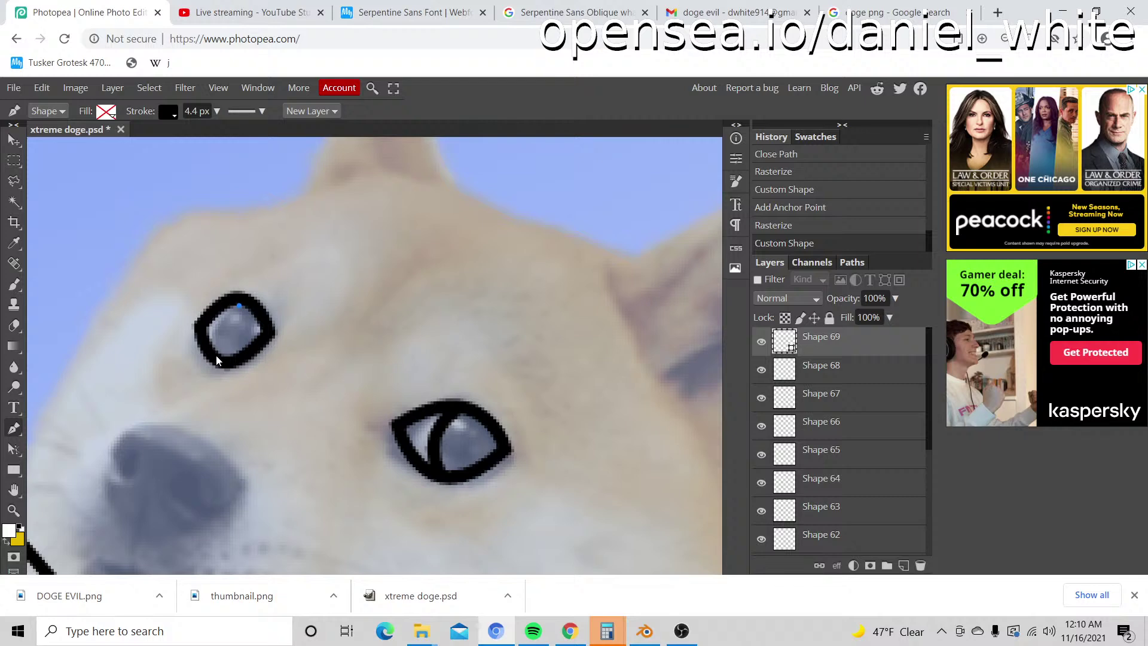
drag(216, 354, 212, 391)
right_click(813, 342)
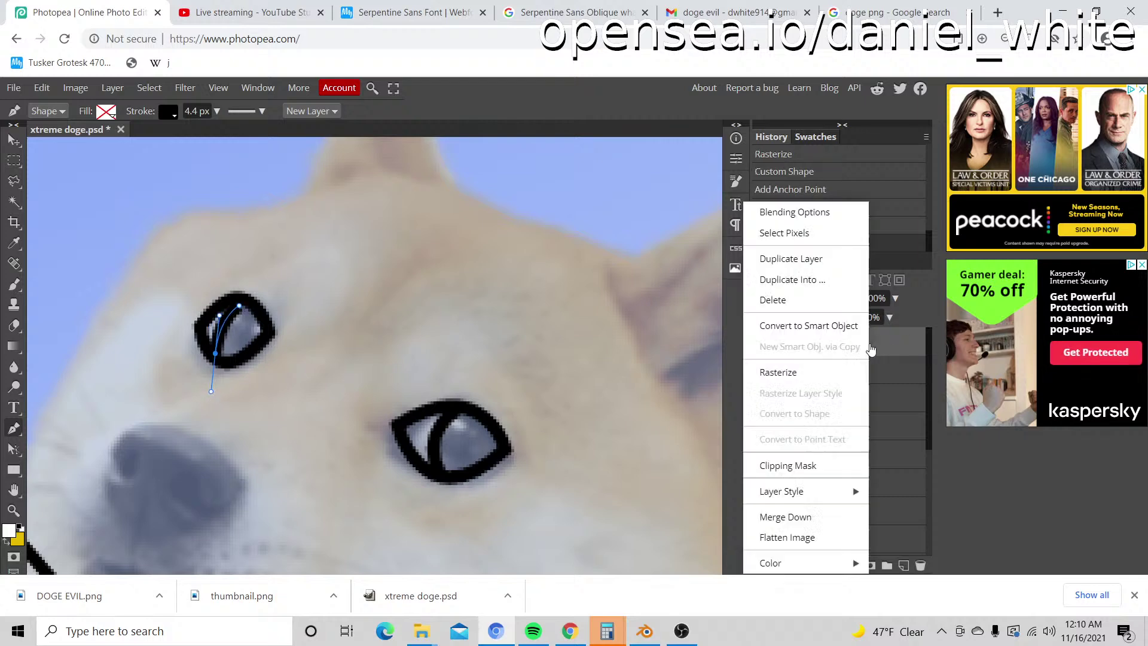
click(810, 383)
Step: Trace a curved black line along the top edge of the Doge's nose with the Pen tool and rasterize it
key(z)
scroll(500, 291, down, 5)
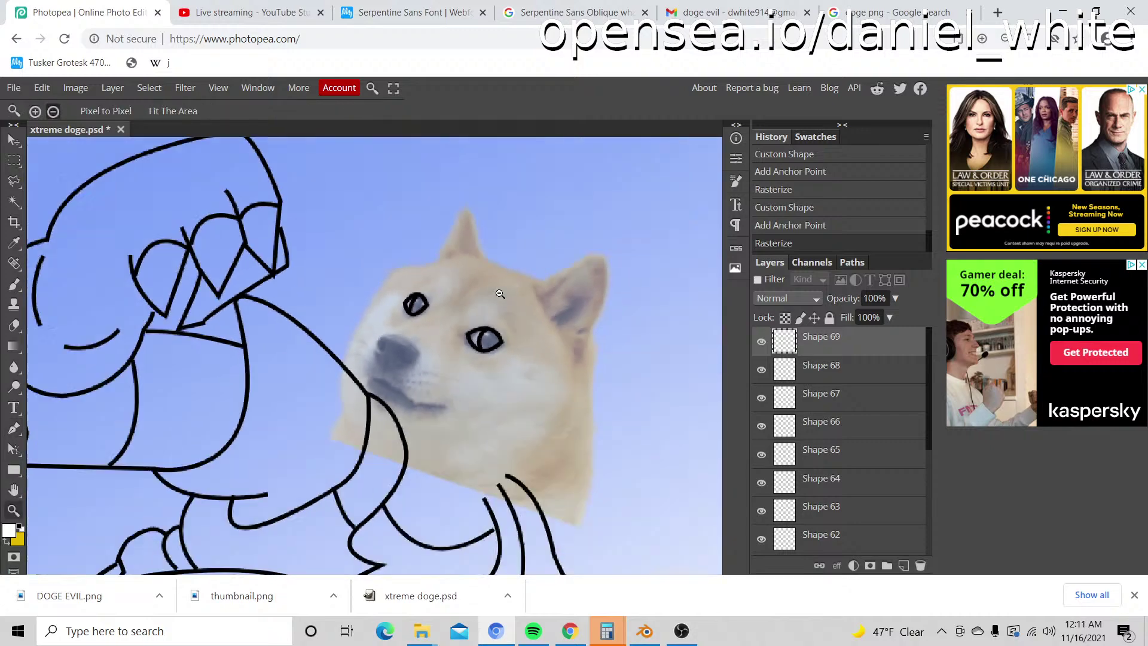
scroll(472, 317, up, 3)
scroll(473, 317, up, 2)
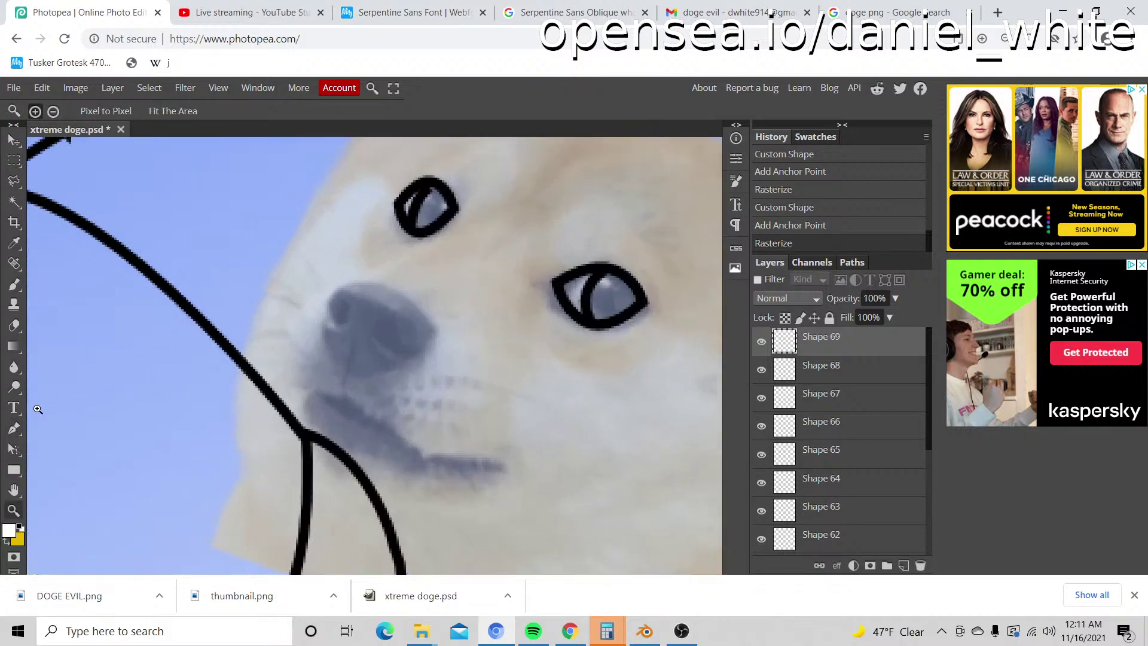
click(10, 430)
click(436, 331)
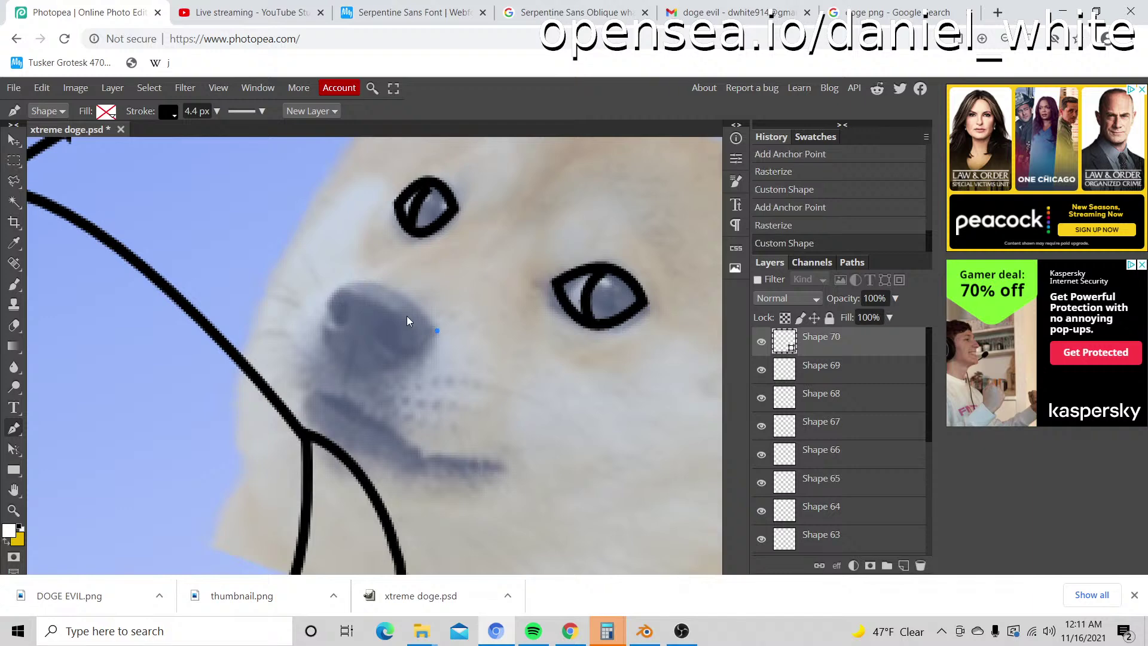
drag(339, 286, 288, 309)
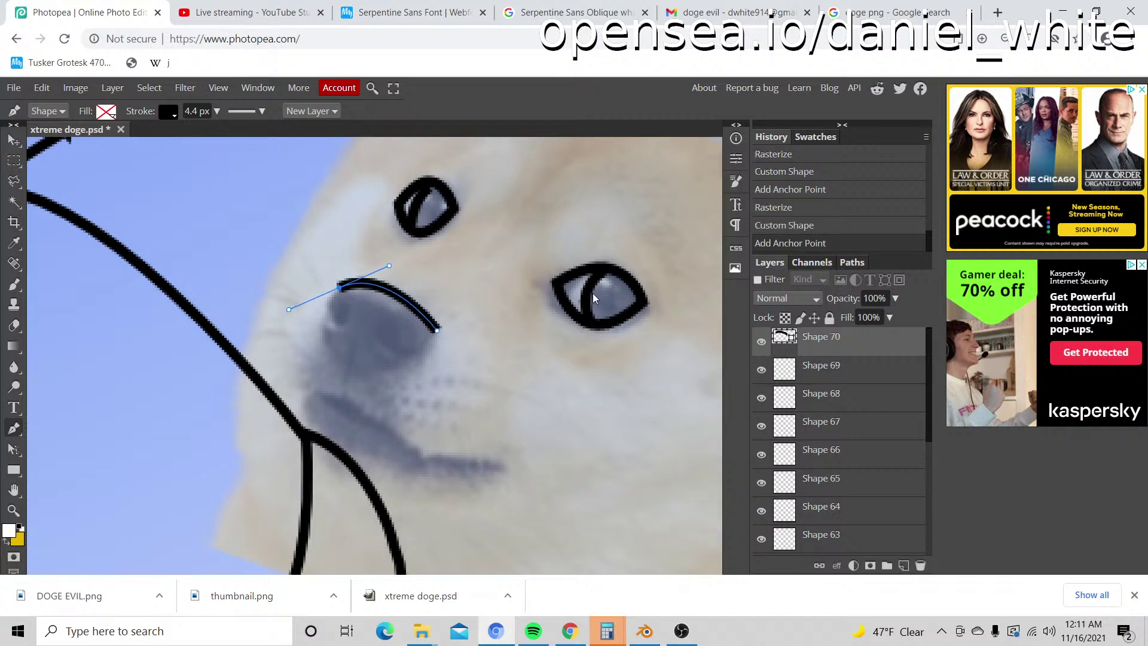
right_click(855, 347)
click(786, 376)
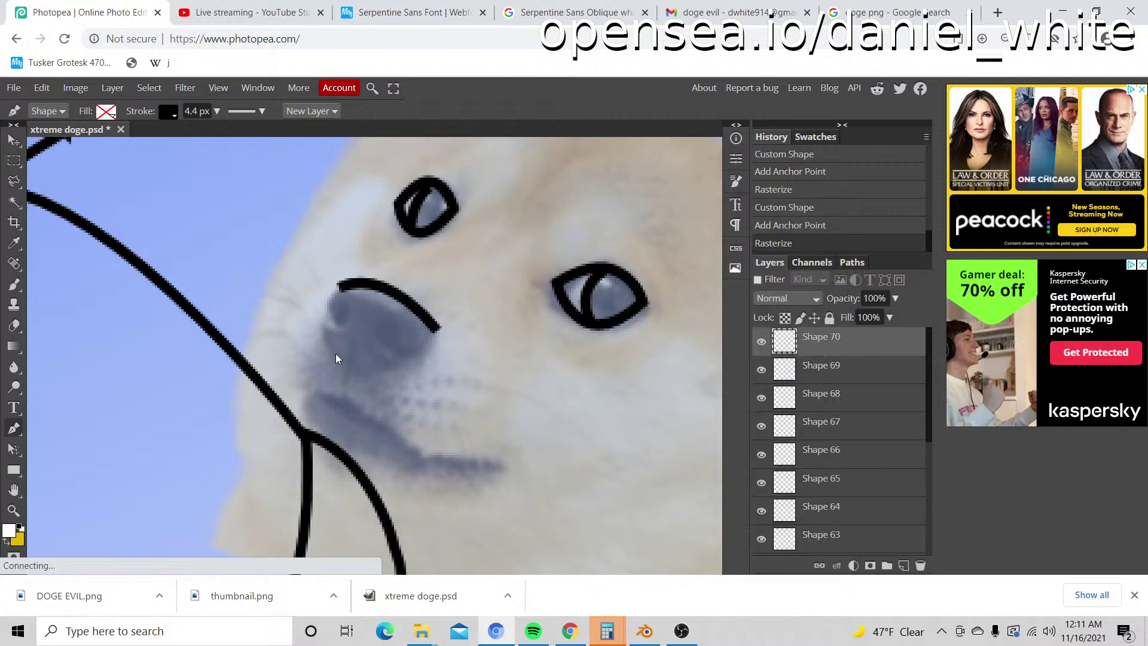
Step: Trace the rest of the Doge's nose outline along its side and underside with curved black segments and rasterize the shape
click(338, 286)
drag(348, 369, 392, 416)
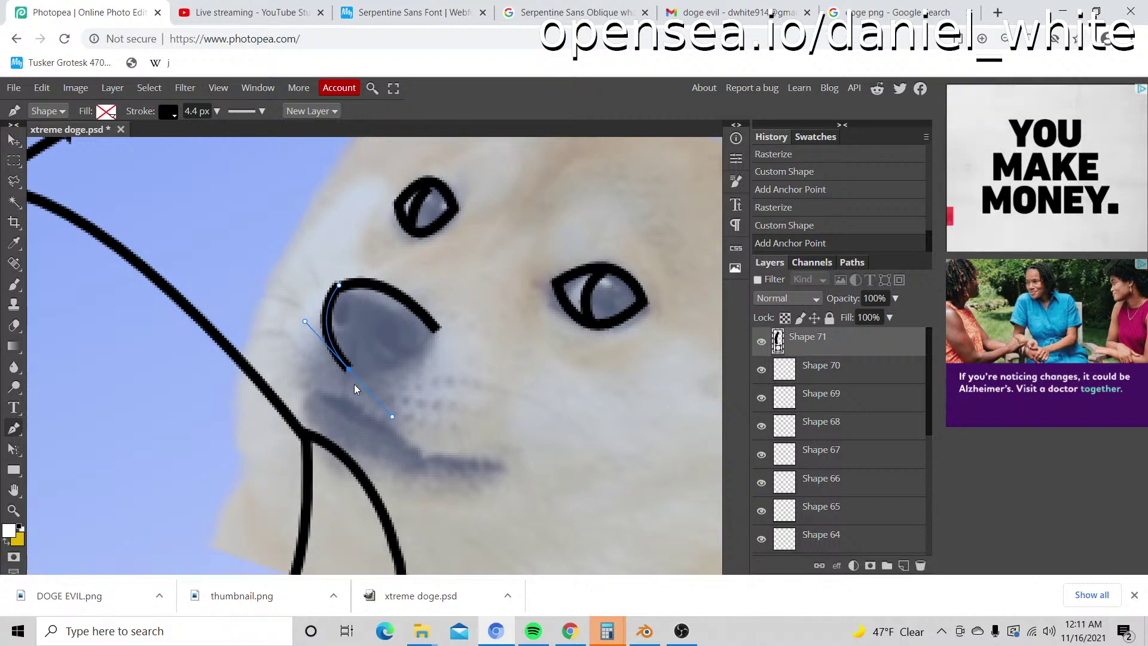
click(435, 333)
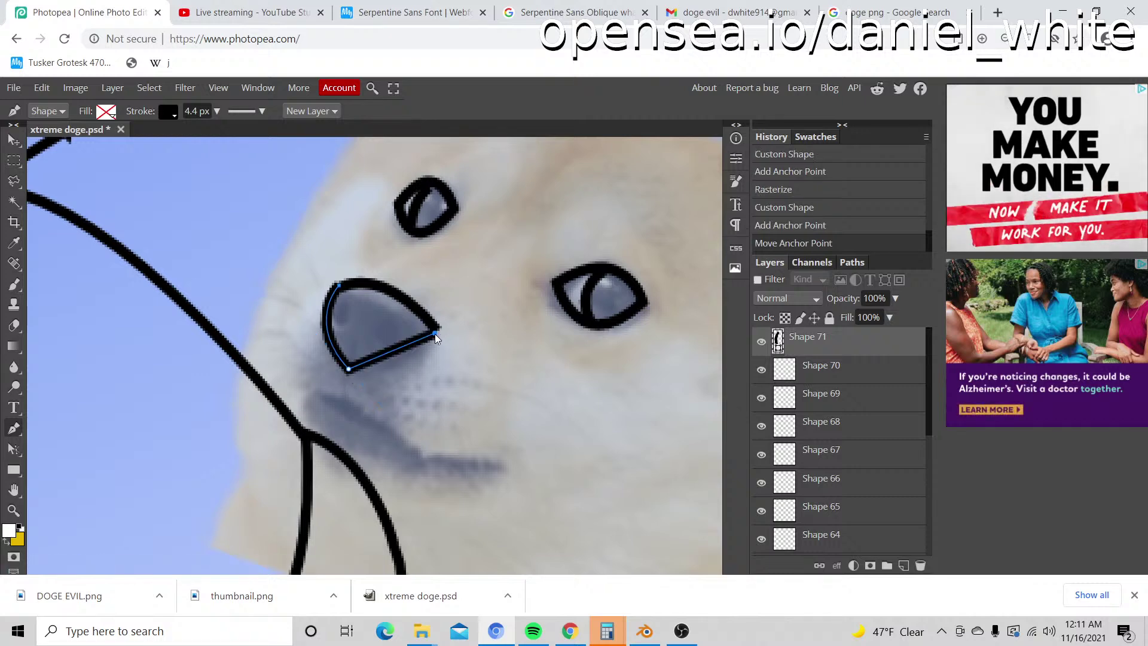
drag(435, 334, 468, 270)
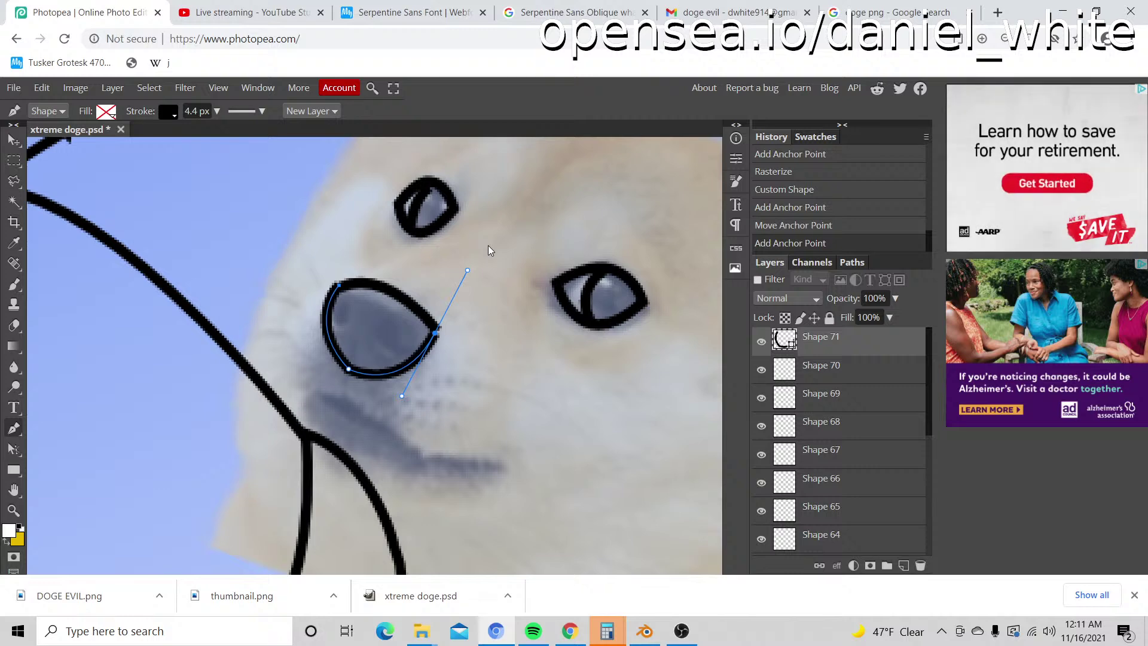
right_click(836, 338)
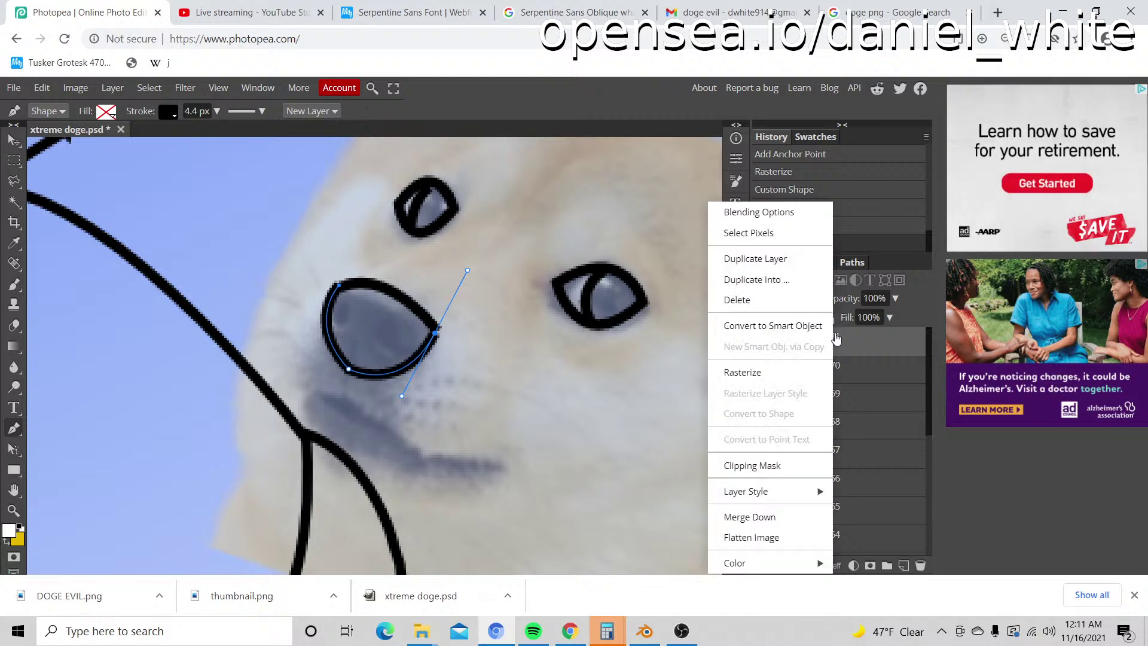
click(794, 373)
Step: Draw a short curved black nostril line in the middle of the Doge's nose and rasterize it
key(z)
click(385, 330)
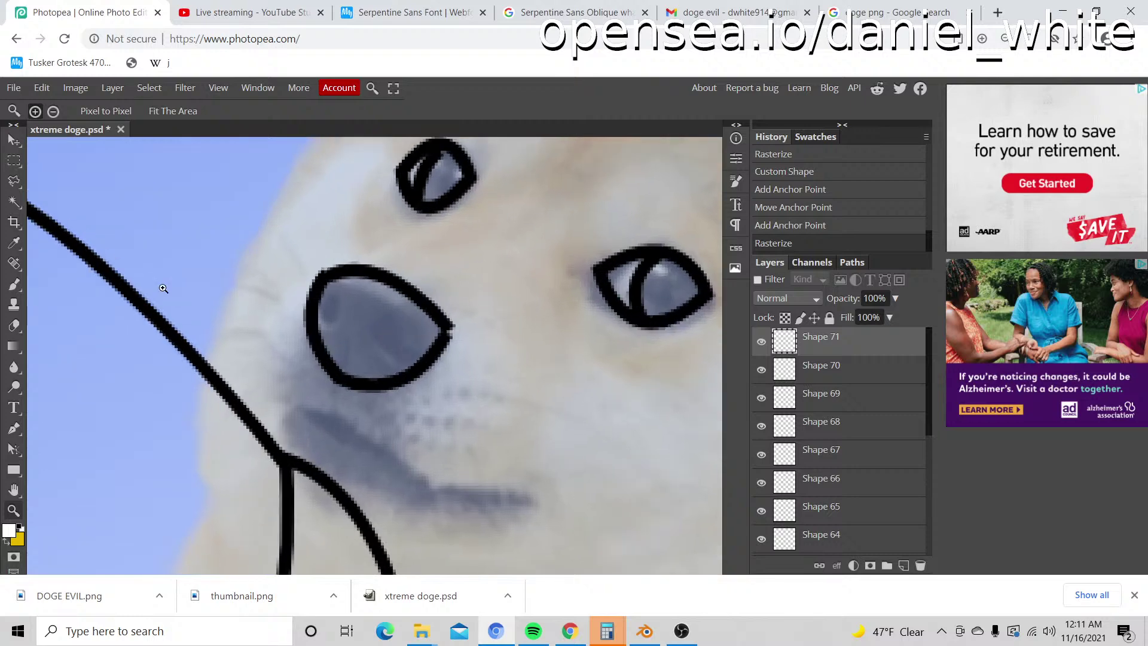
click(13, 428)
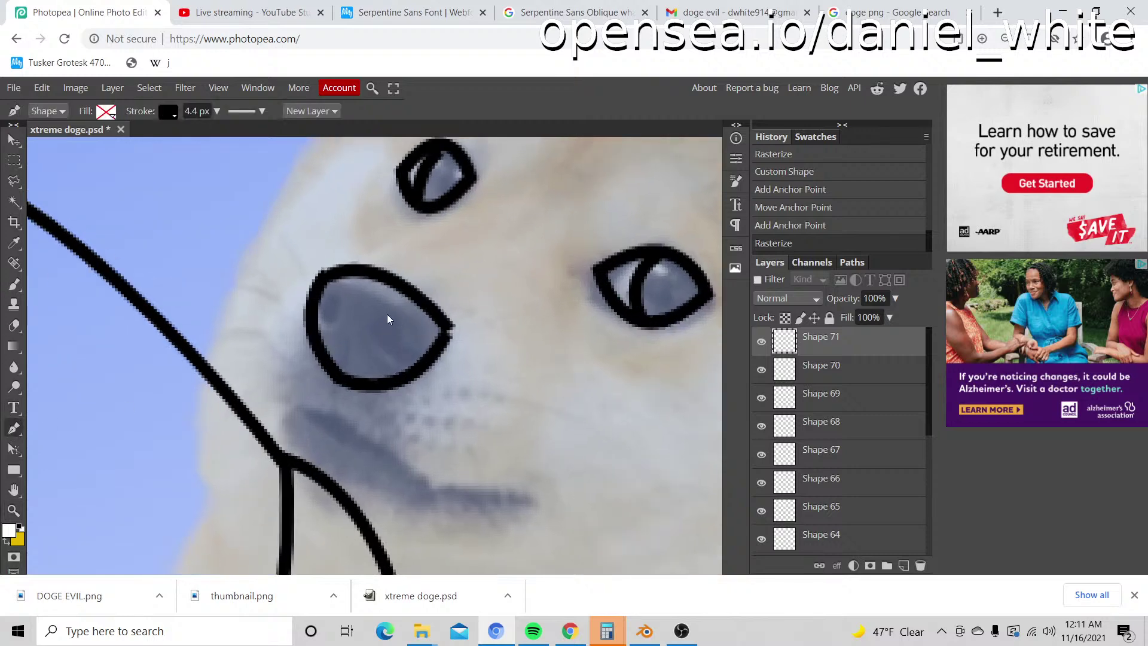
click(383, 312)
drag(382, 351, 406, 381)
right_click(836, 350)
click(795, 383)
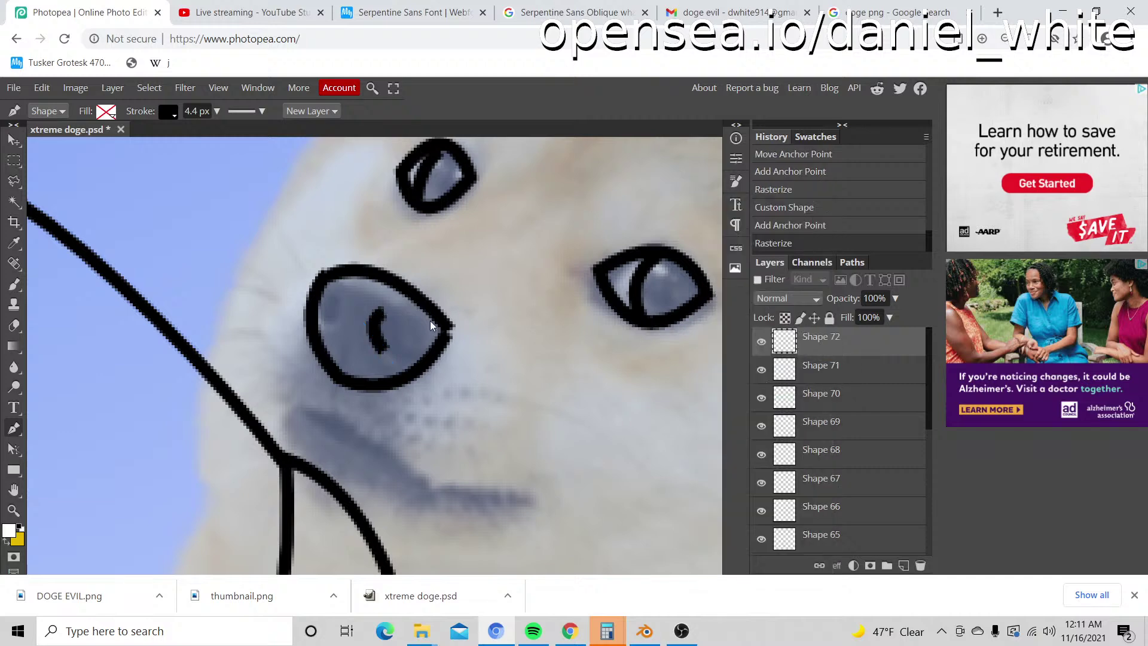
Step: Draw a second, smaller curved nostril line near the outer edge of the nose and rasterize it
click(335, 294)
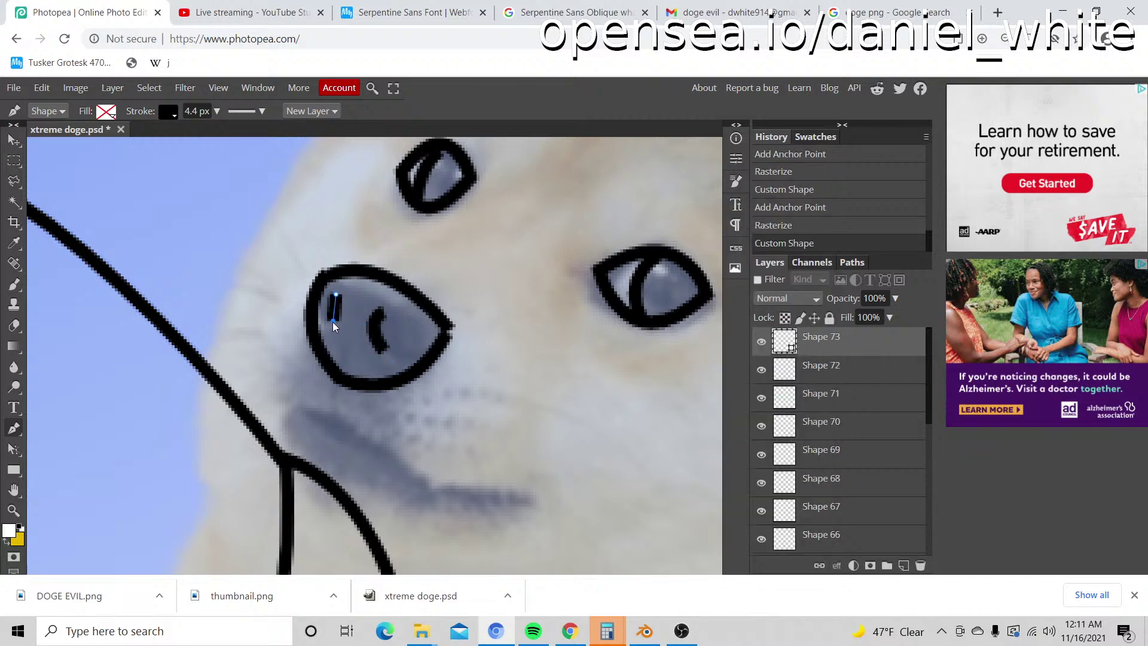
drag(333, 322, 354, 298)
right_click(864, 349)
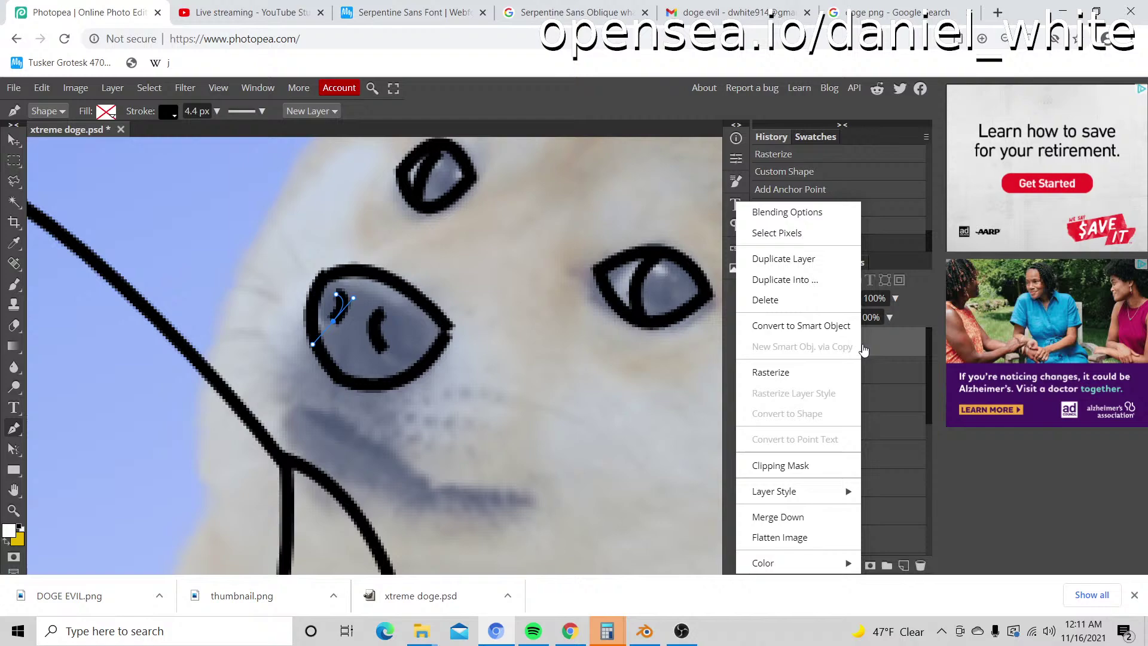
click(804, 373)
Step: Trace a black line with the Pen tool from the Doge's brow down the side of the muzzle to the arm line
key(z)
scroll(537, 325, down, 8)
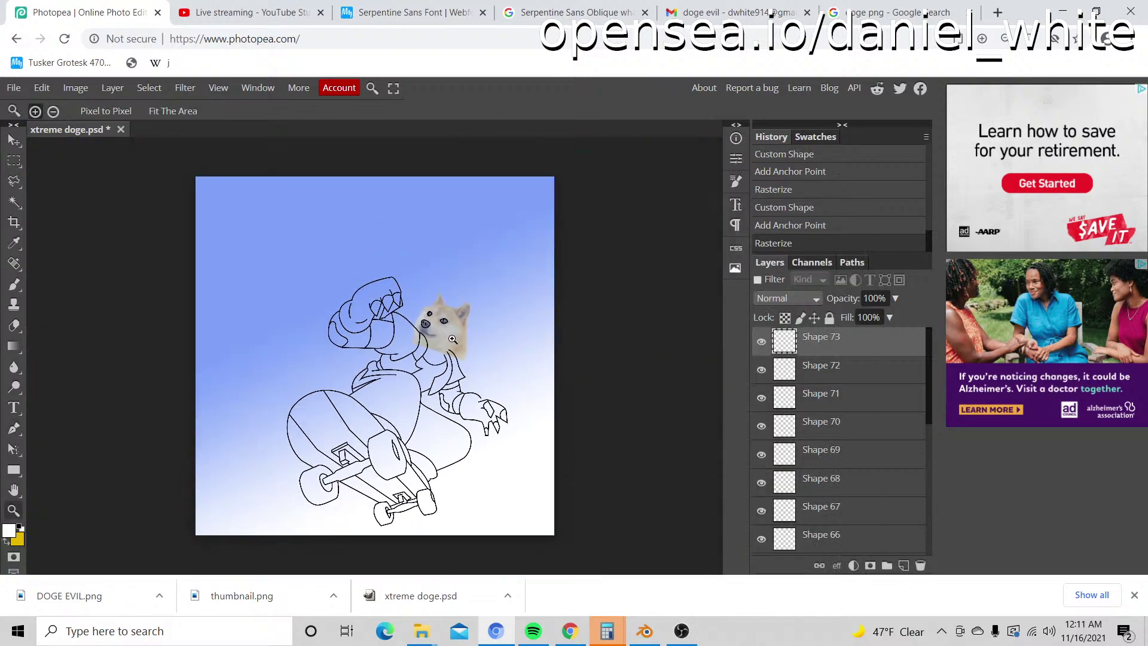
scroll(452, 339, up, 4)
scroll(411, 305, up, 3)
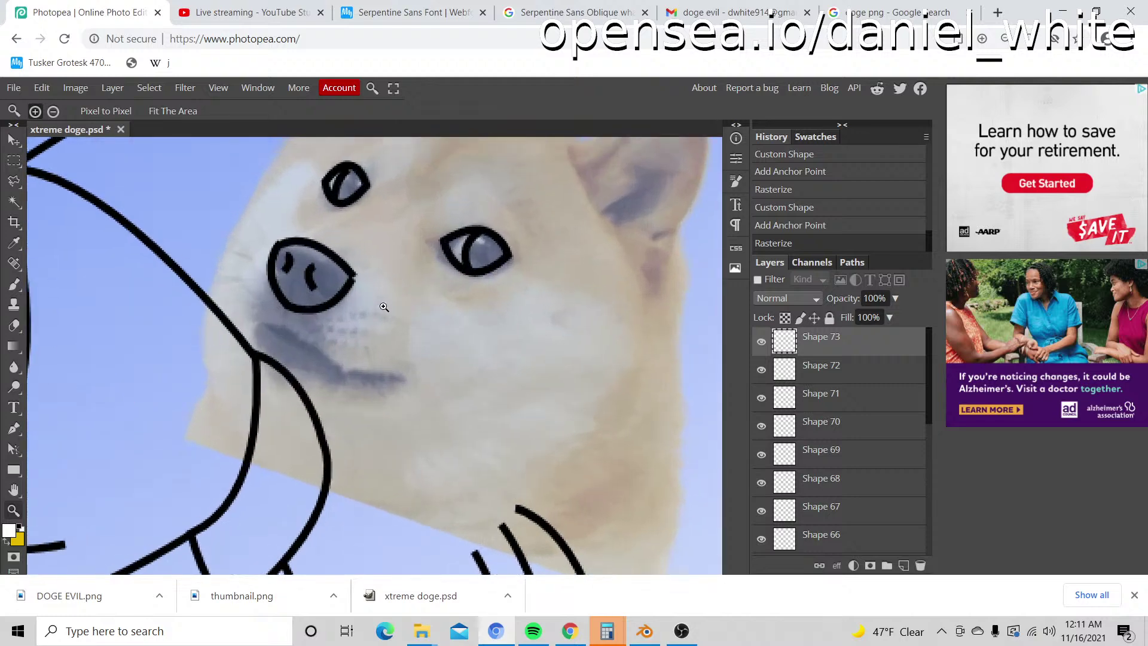
key(space)
drag(308, 276, 373, 373)
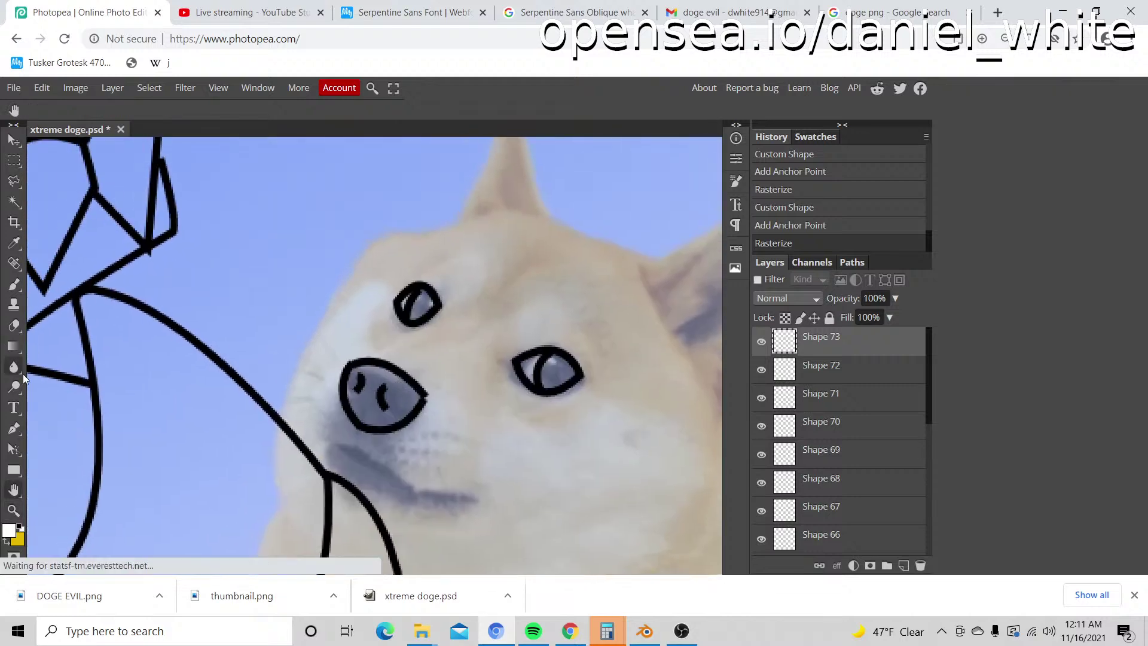
click(13, 428)
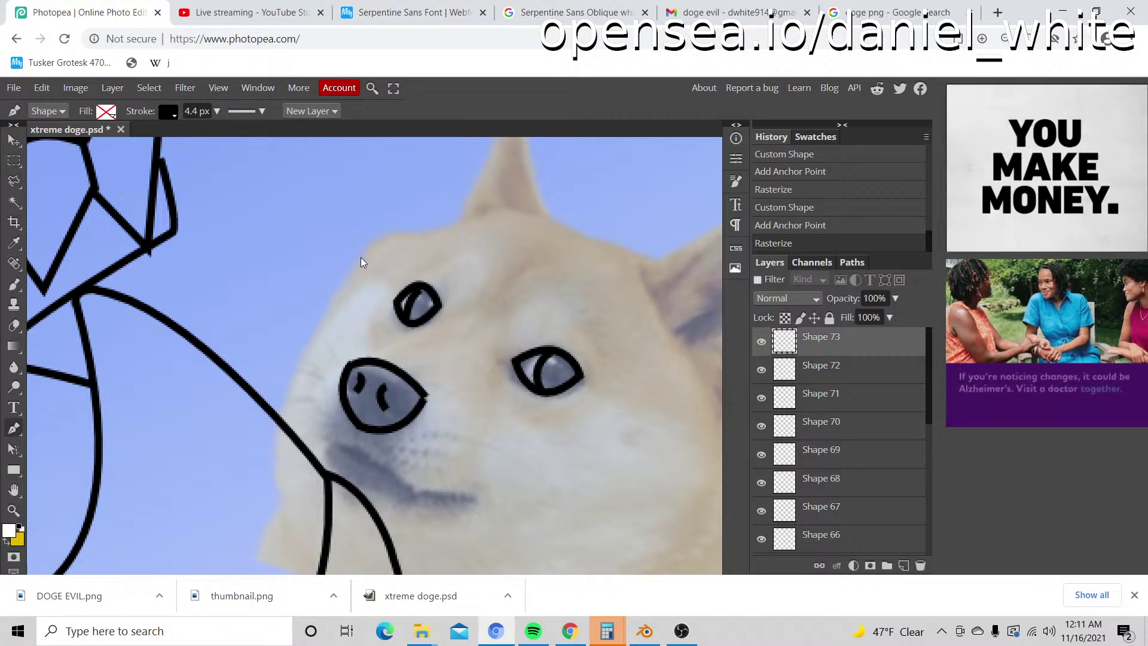
click(361, 260)
click(280, 420)
drag(280, 430, 279, 440)
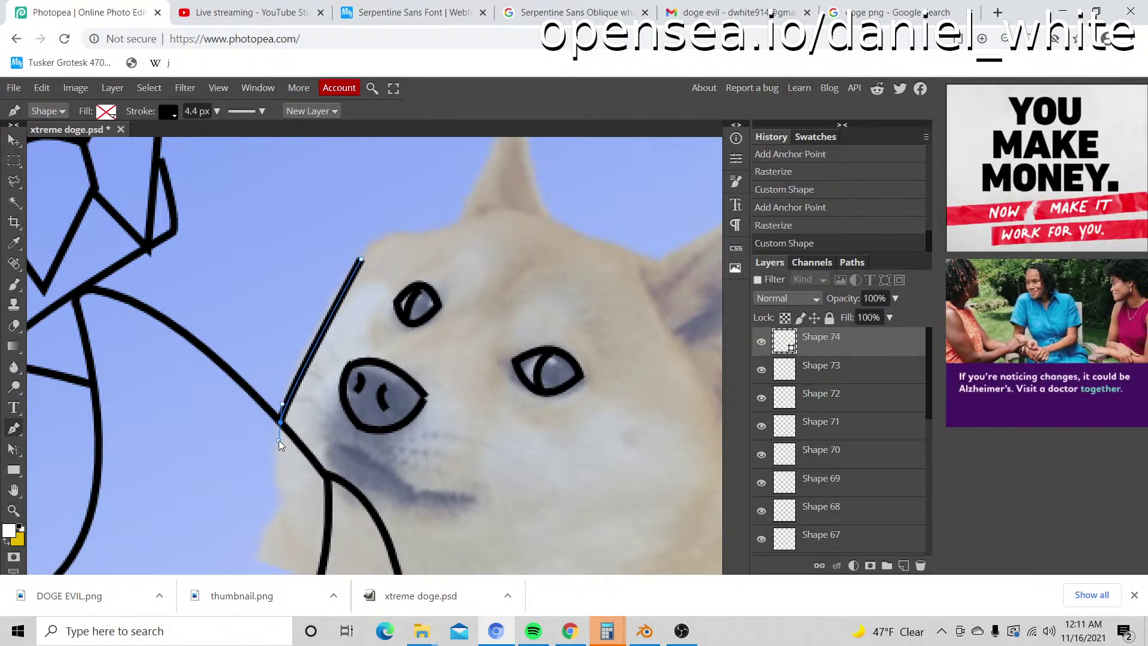
scroll(290, 424, down, 3)
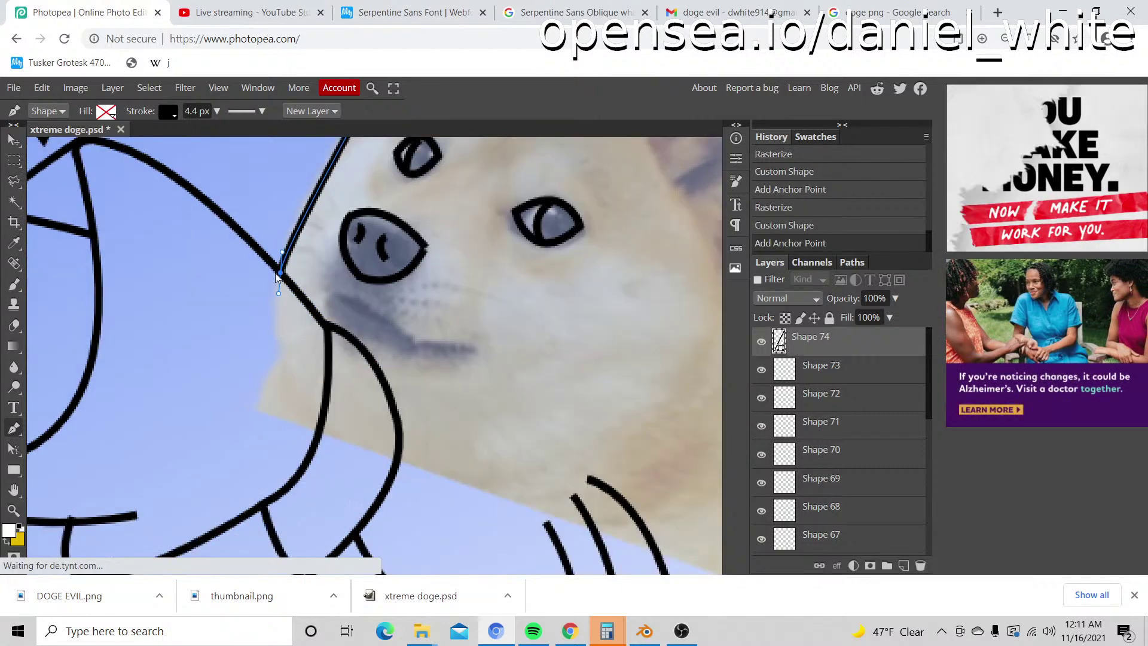
click(280, 272)
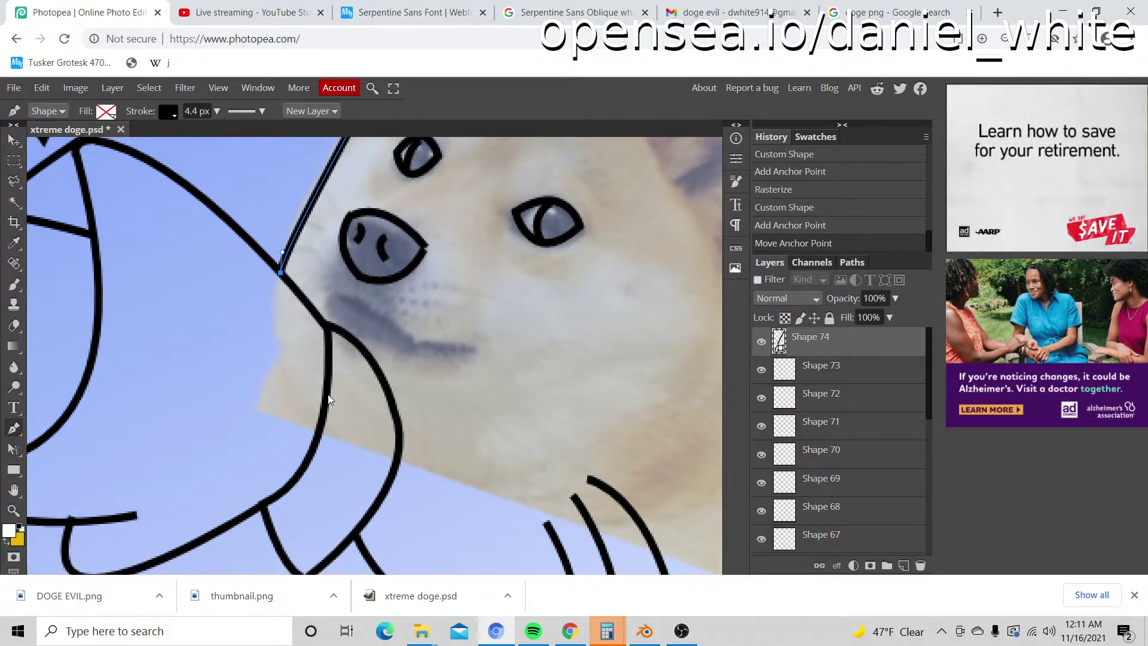
Step: Continue the muzzle outline in smooth curves around the chin and under the jaw, and rasterize the shape
drag(329, 398, 392, 454)
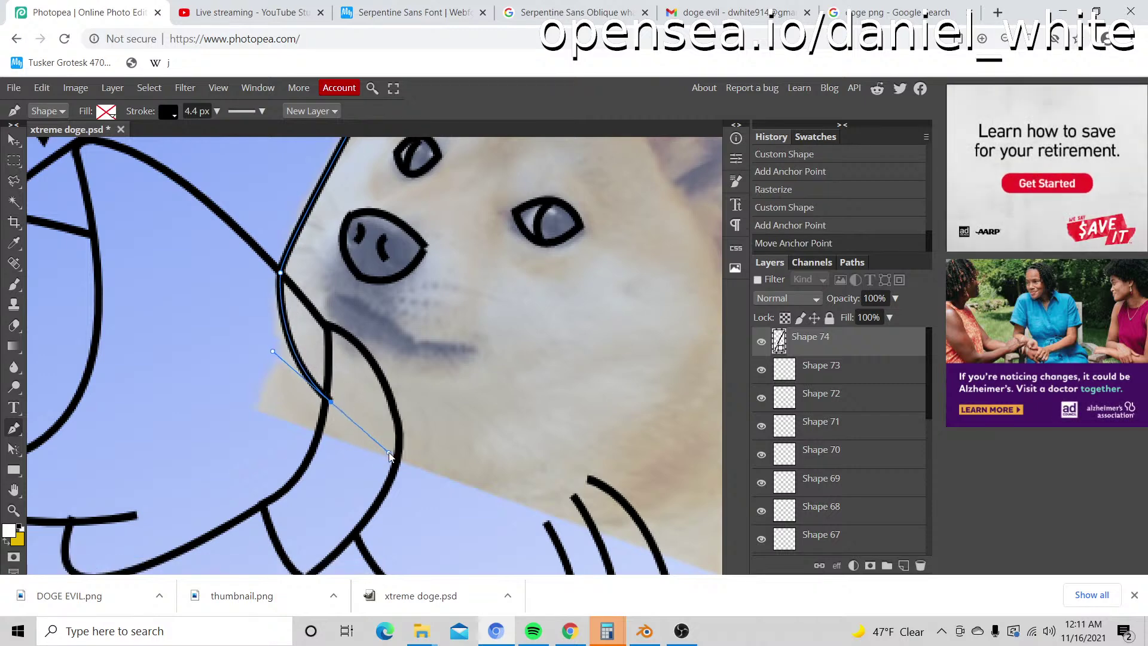
click(330, 400)
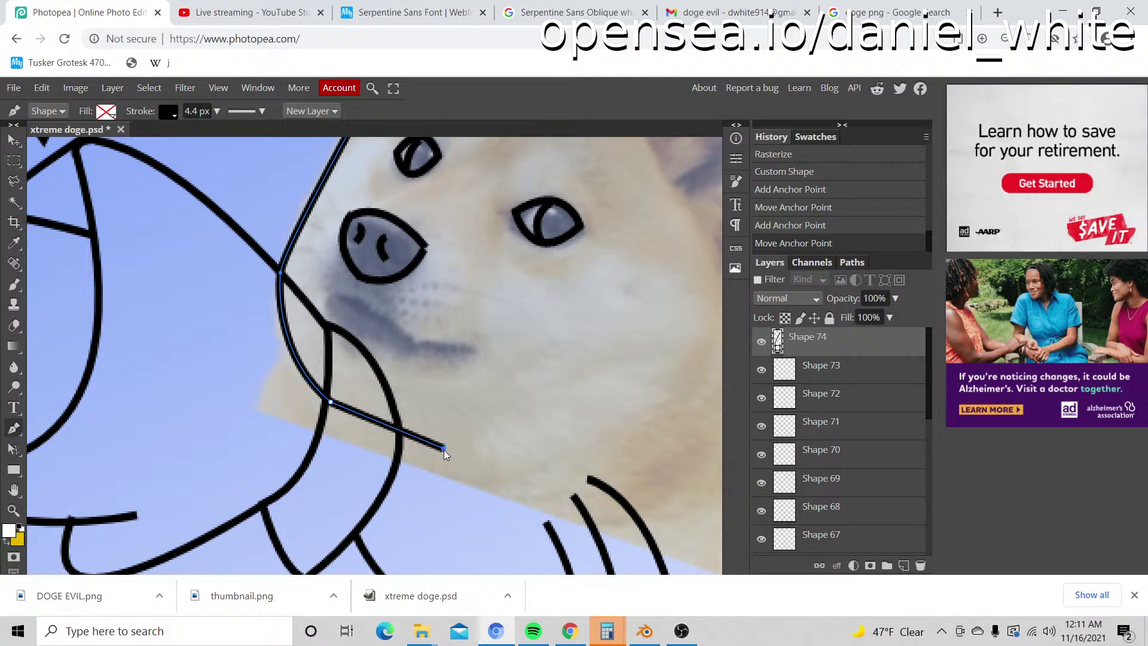
click(492, 449)
scroll(493, 431, up, 3)
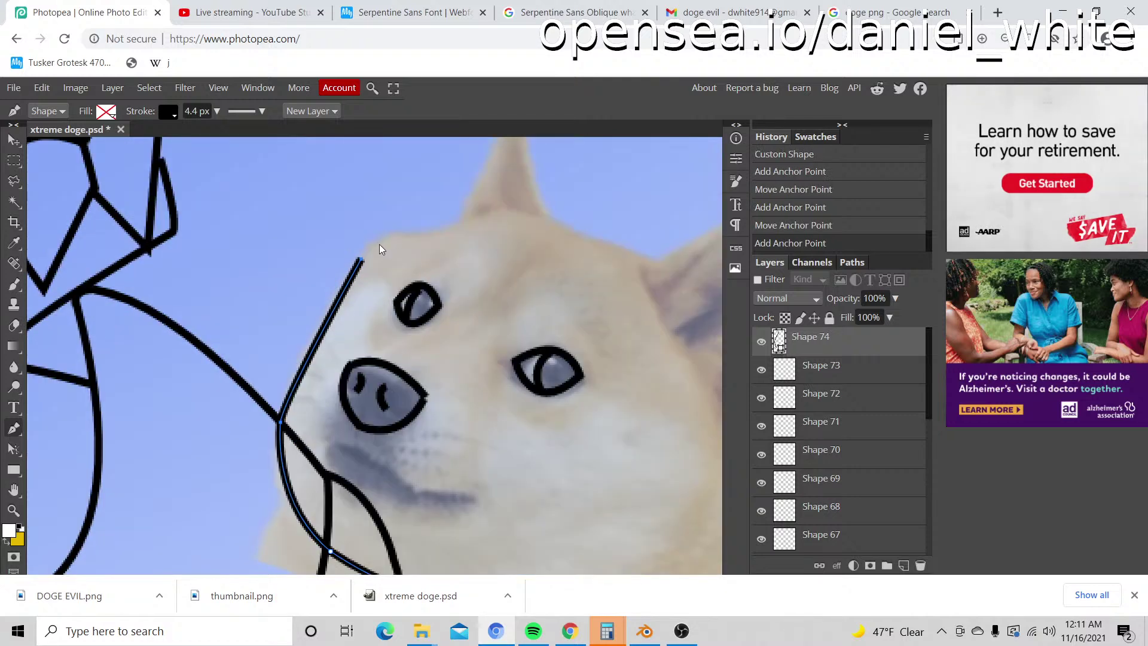
scroll(602, 383, down, 3)
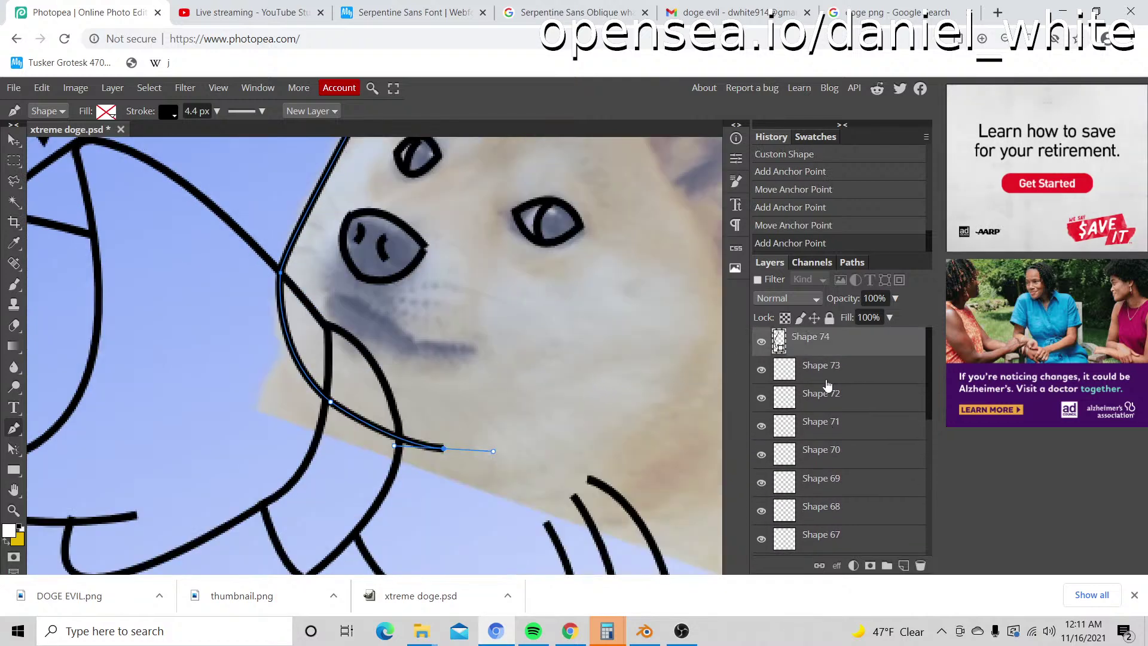
right_click(831, 346)
click(736, 371)
Step: Trace a new black outline from the top of the muzzle line over the brow and around the Doge's narrow pointed ear
scroll(393, 430, up, 4)
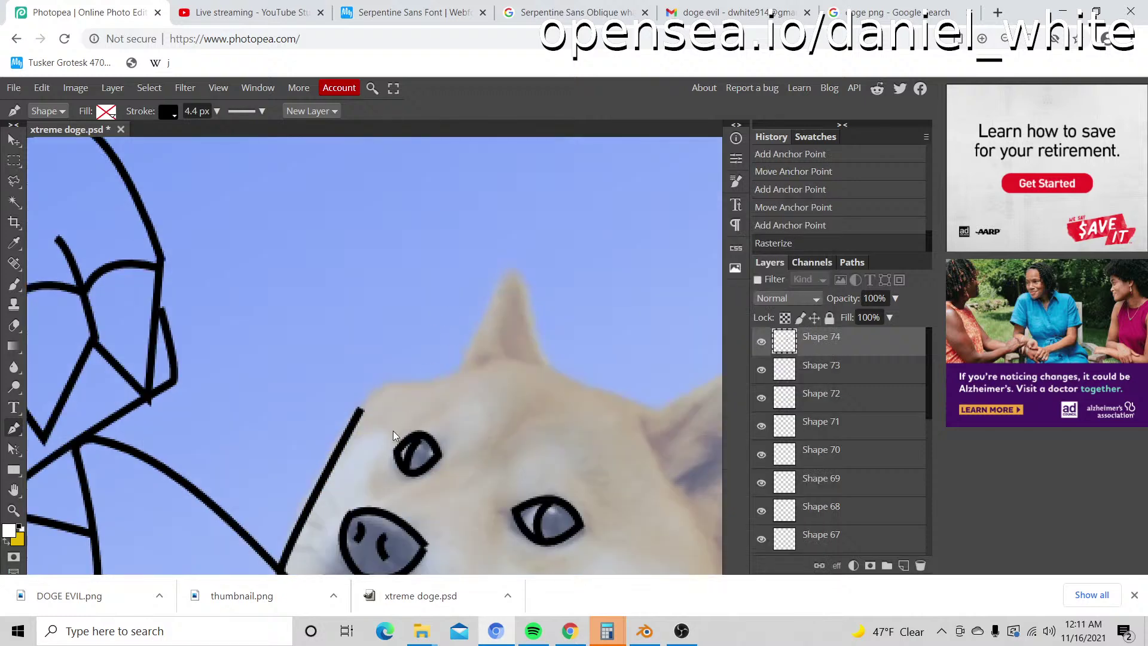
click(363, 407)
drag(414, 381, 449, 391)
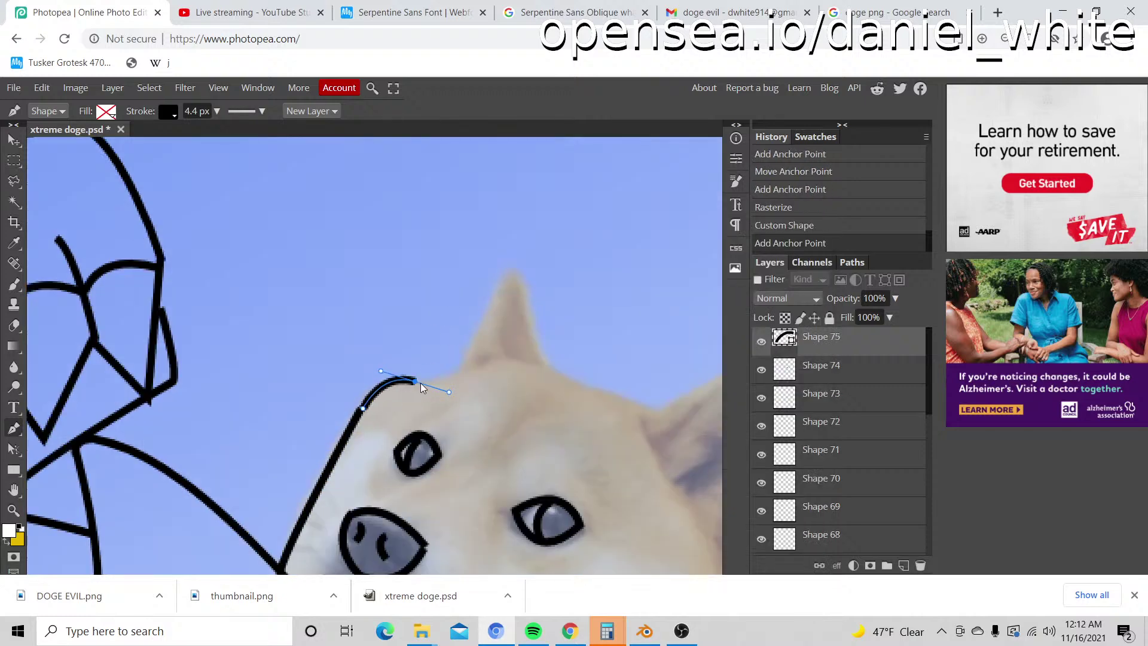
click(416, 383)
click(461, 372)
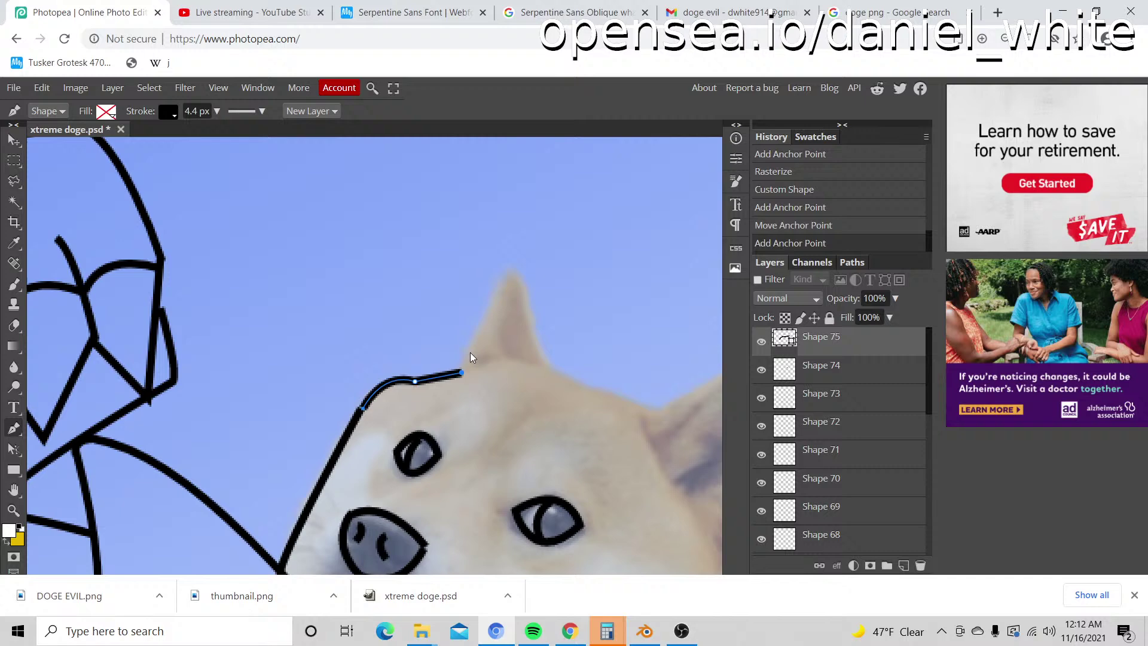
click(509, 271)
drag(543, 364, 549, 449)
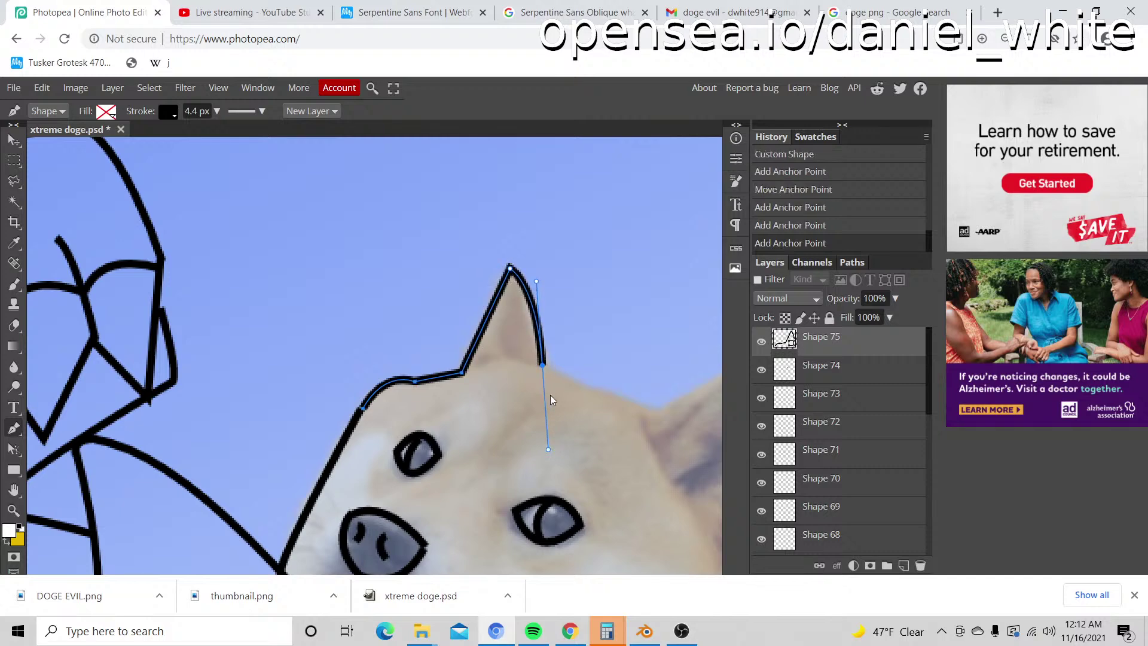
alt+click(542, 364)
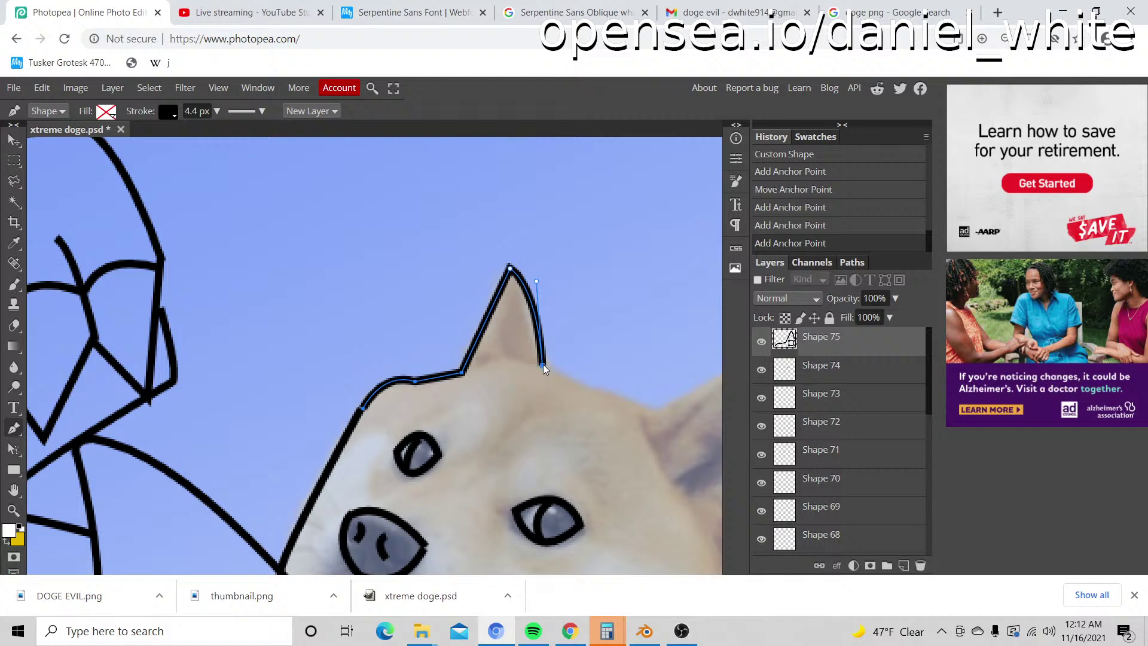
Step: Extend the outline across the top of the head and around the Doge's larger rounded ear to its base
click(663, 411)
drag(656, 320, 382, 293)
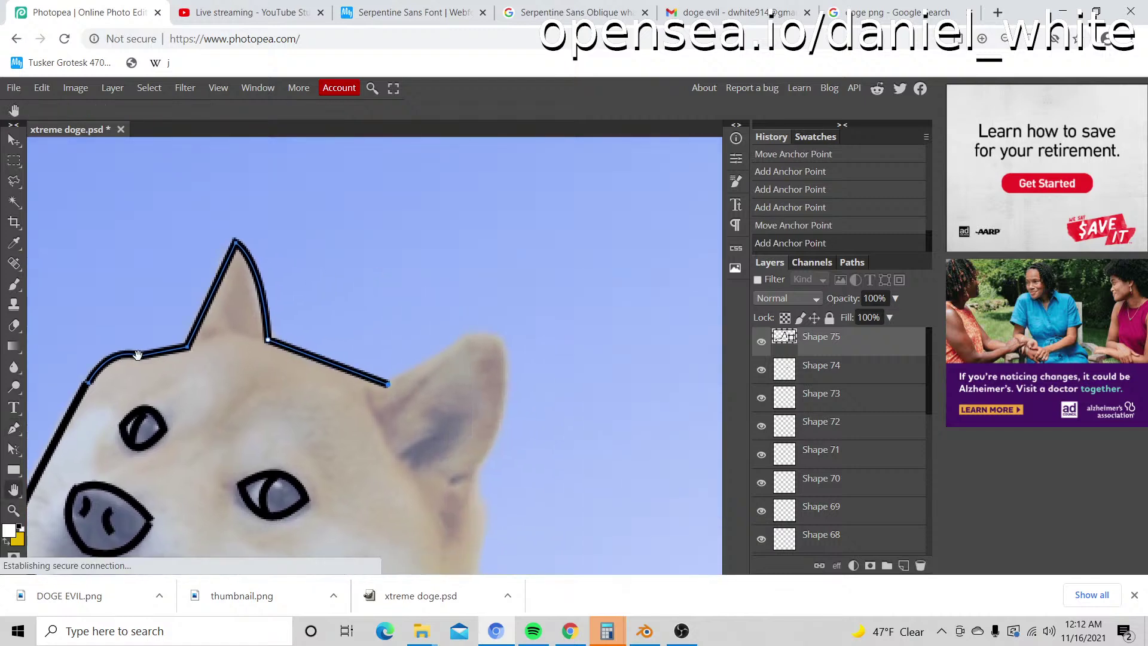
alt+click(388, 385)
drag(506, 392, 491, 518)
alt+click(506, 392)
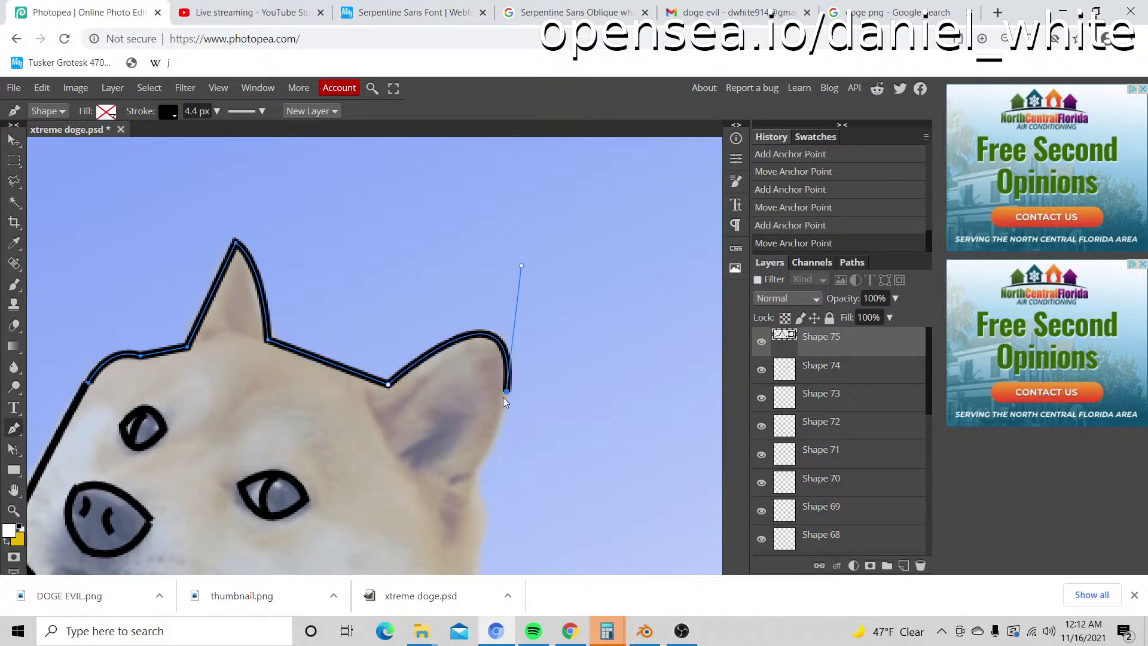
scroll(503, 397, down, 2)
drag(475, 401, 464, 407)
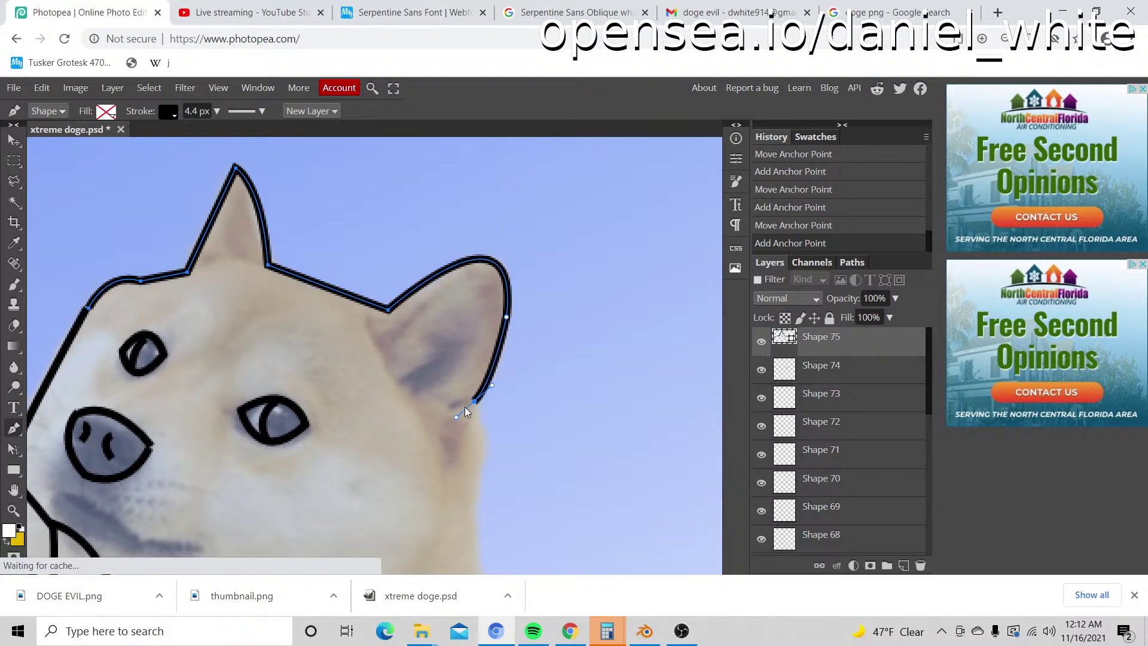
alt+click(472, 402)
Step: Continue the head outline from the base of the larger ear down the back of the Doge's neck
scroll(475, 407, down, 4)
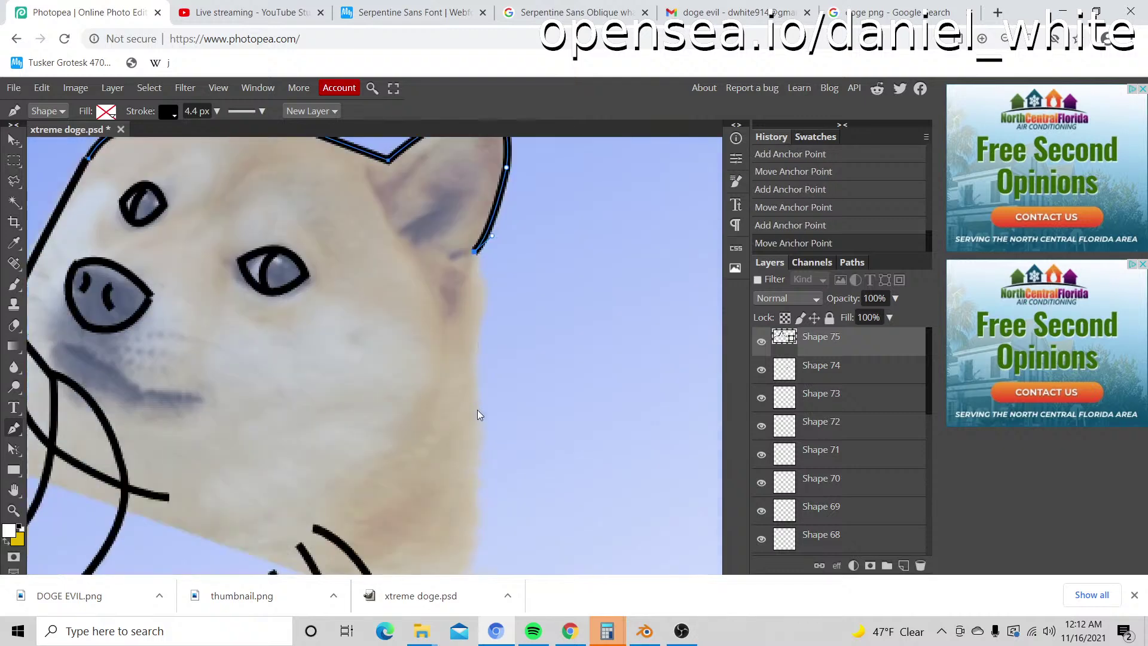
drag(486, 308, 479, 336)
alt+click(487, 306)
key(ctrl+z)
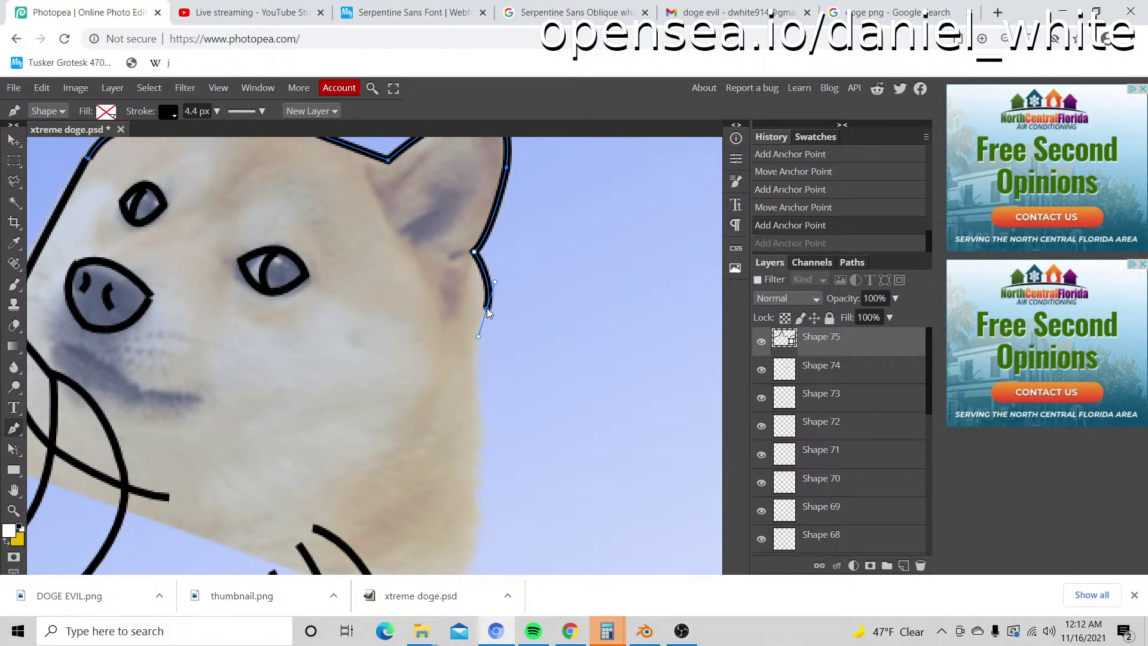
alt+click(486, 309)
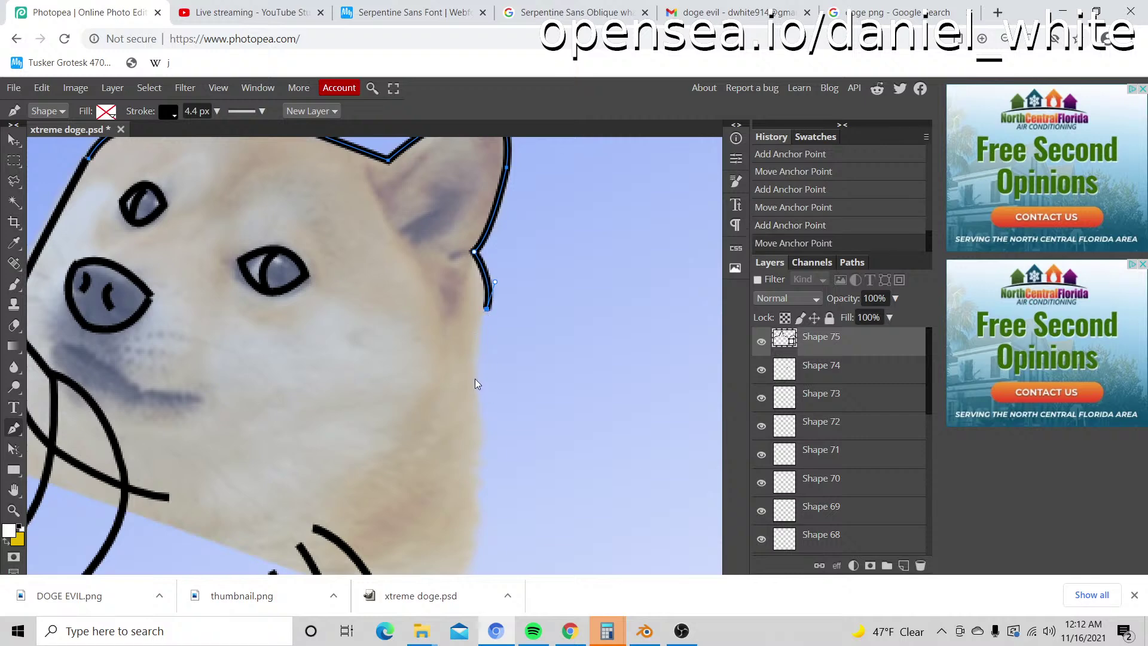
click(474, 380)
drag(481, 485, 475, 521)
scroll(475, 514, down, 3)
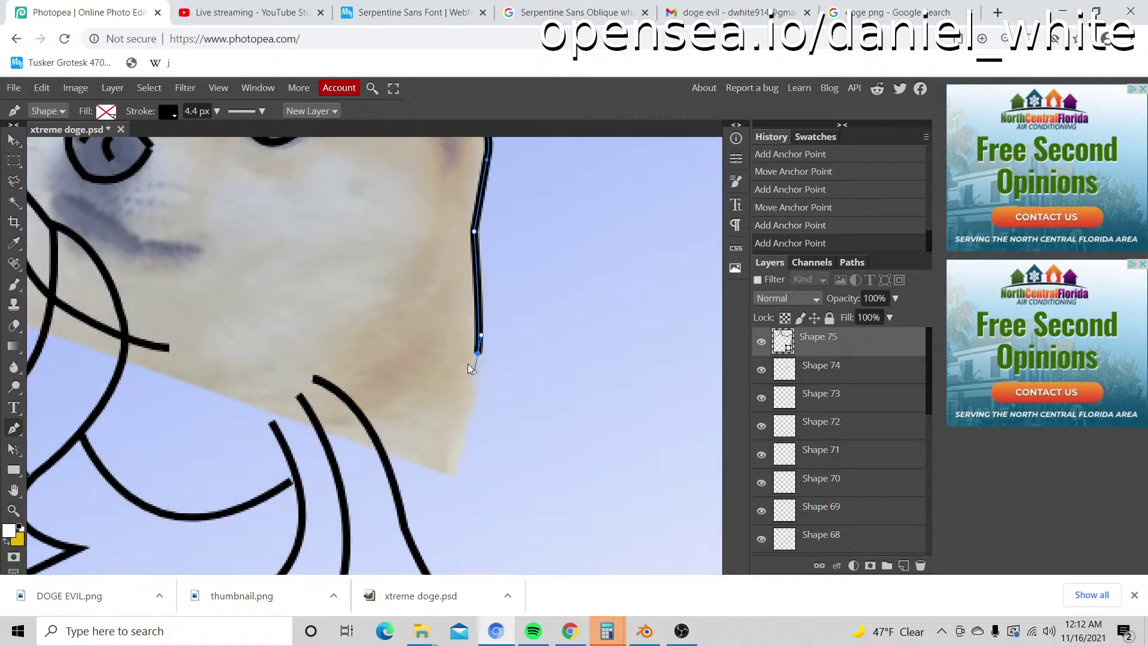
key(z)
drag(467, 364, 416, 336)
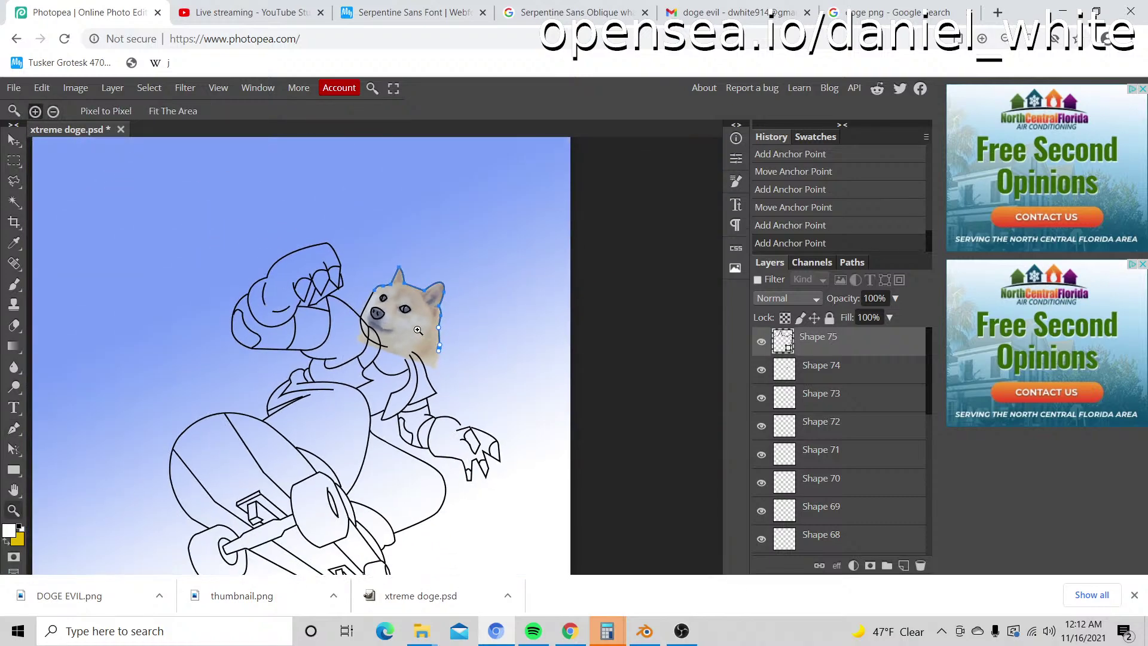
click(418, 330)
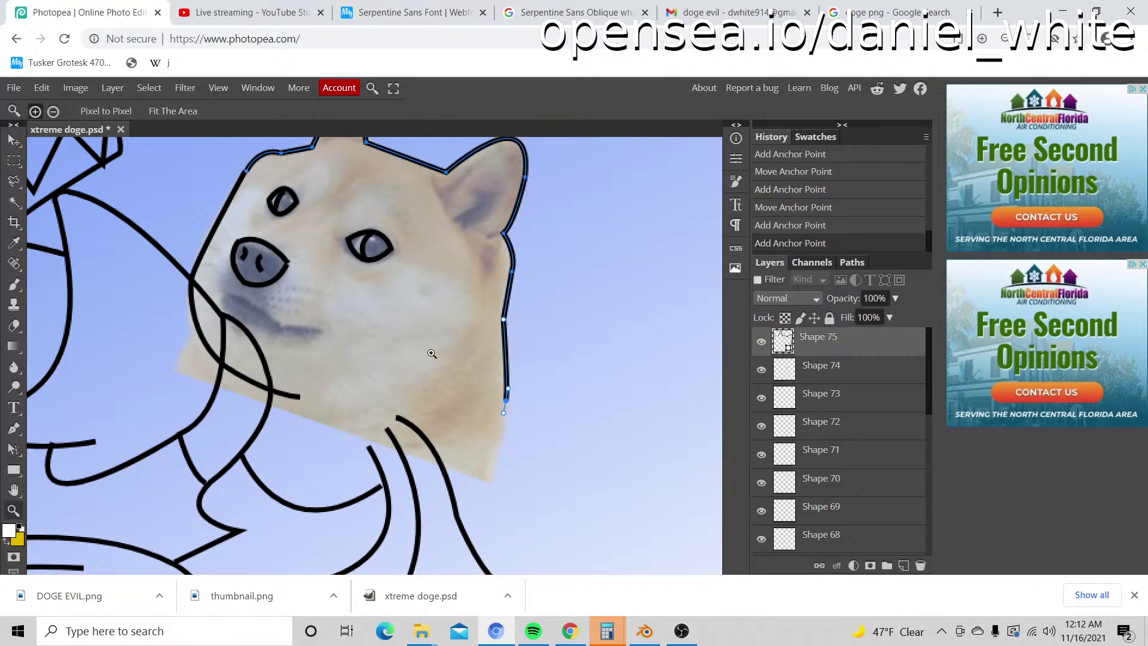
alt+click(430, 351)
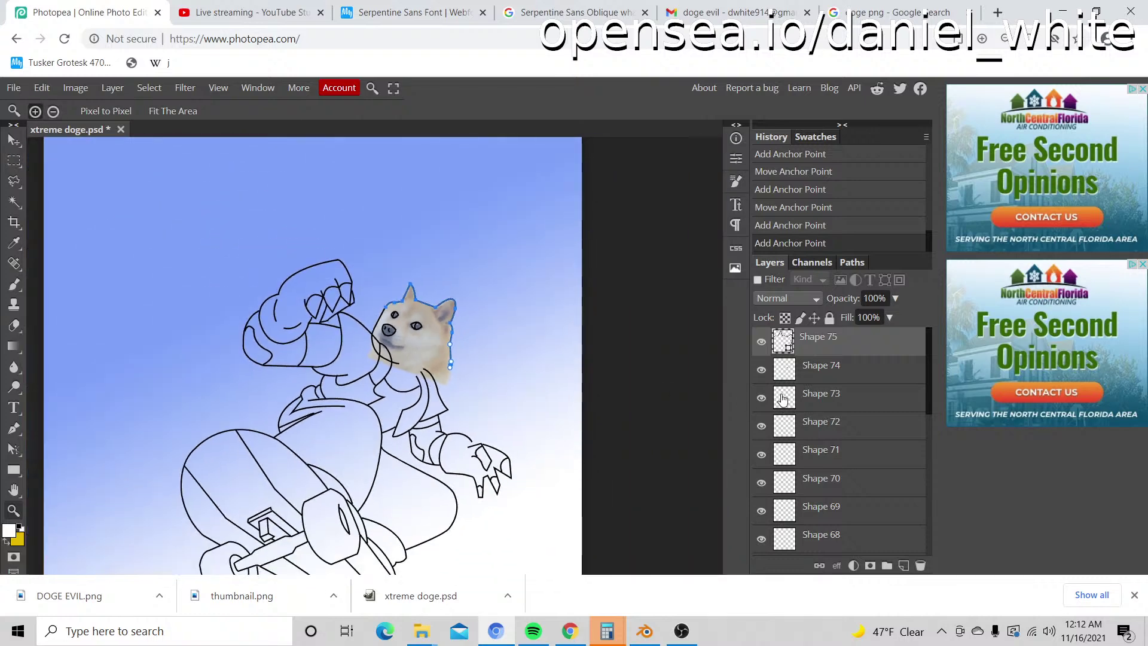
Step: Rasterize the shape layer holding the Doge's finished head outline
scroll(782, 399, down, 15)
scroll(765, 418, up, 15)
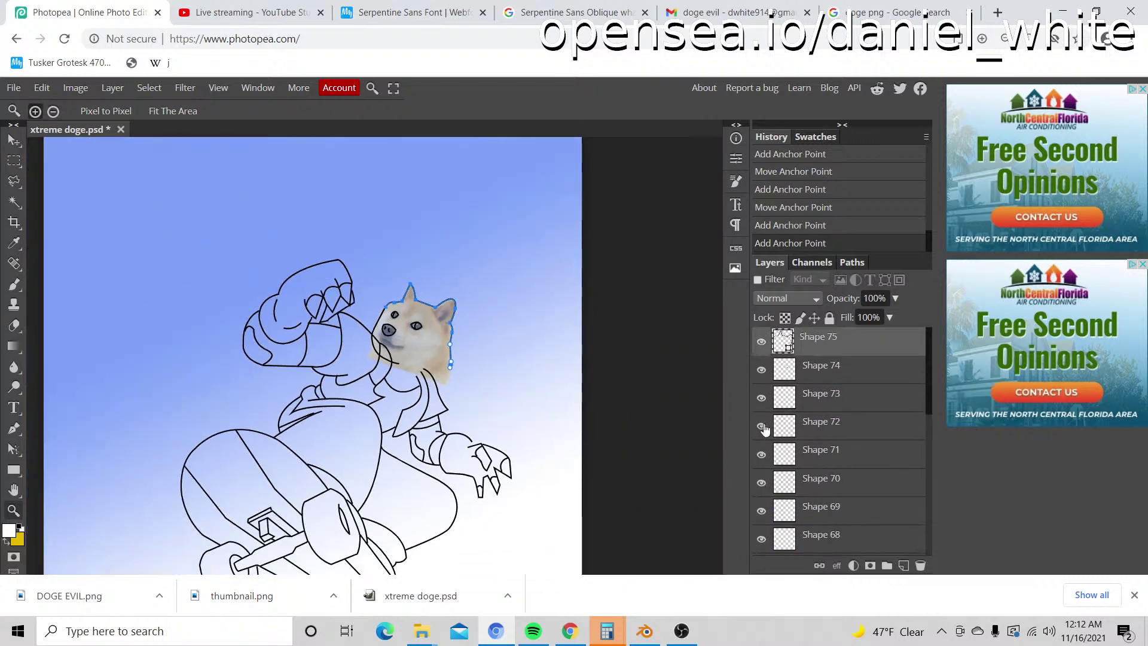
click(452, 342)
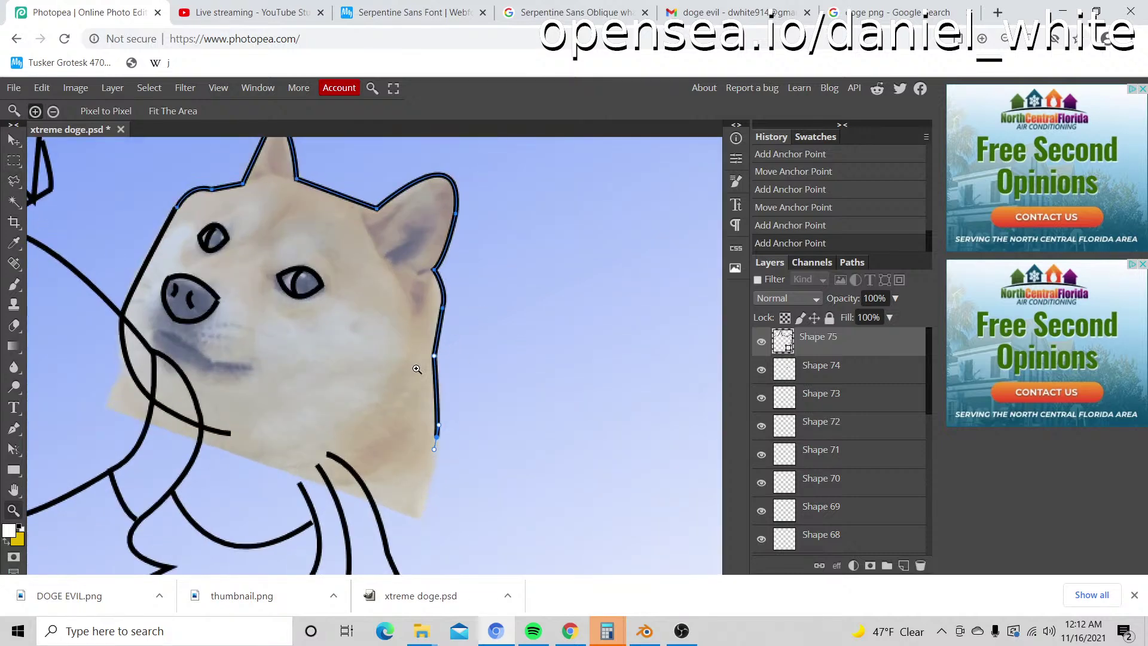
click(13, 429)
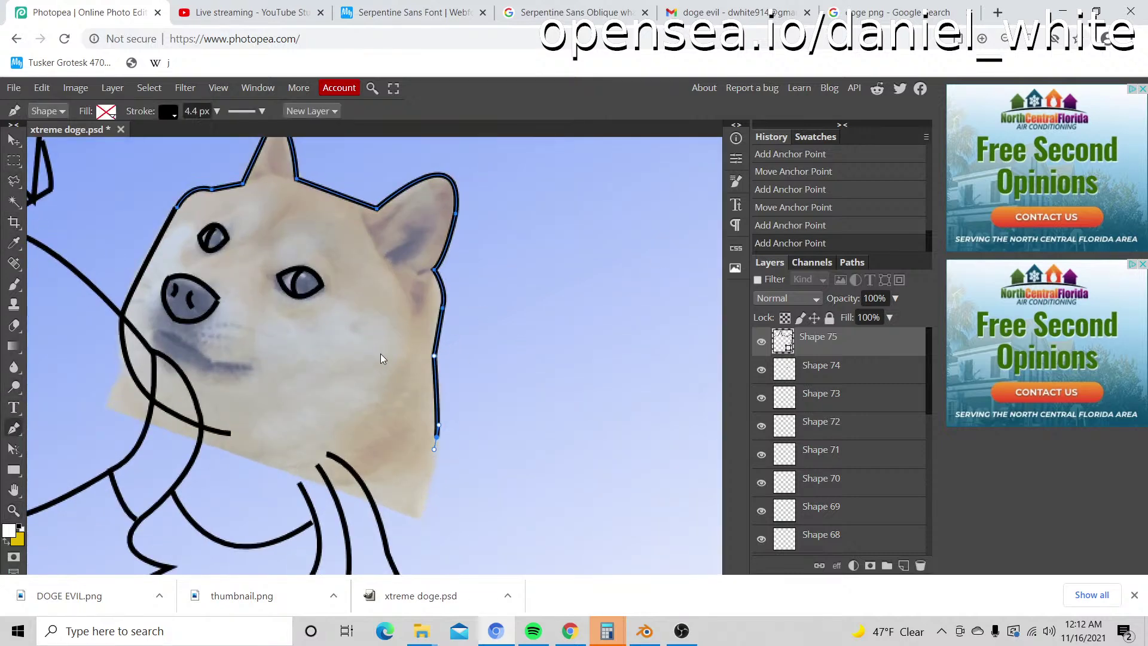
right_click(388, 354)
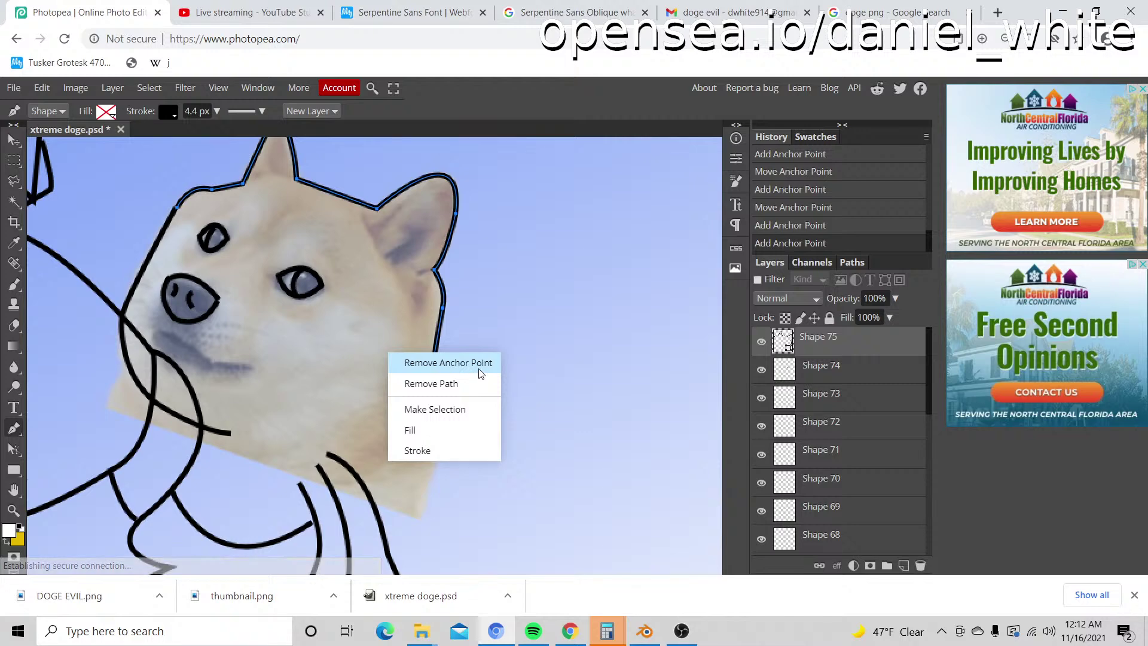
right_click(832, 355)
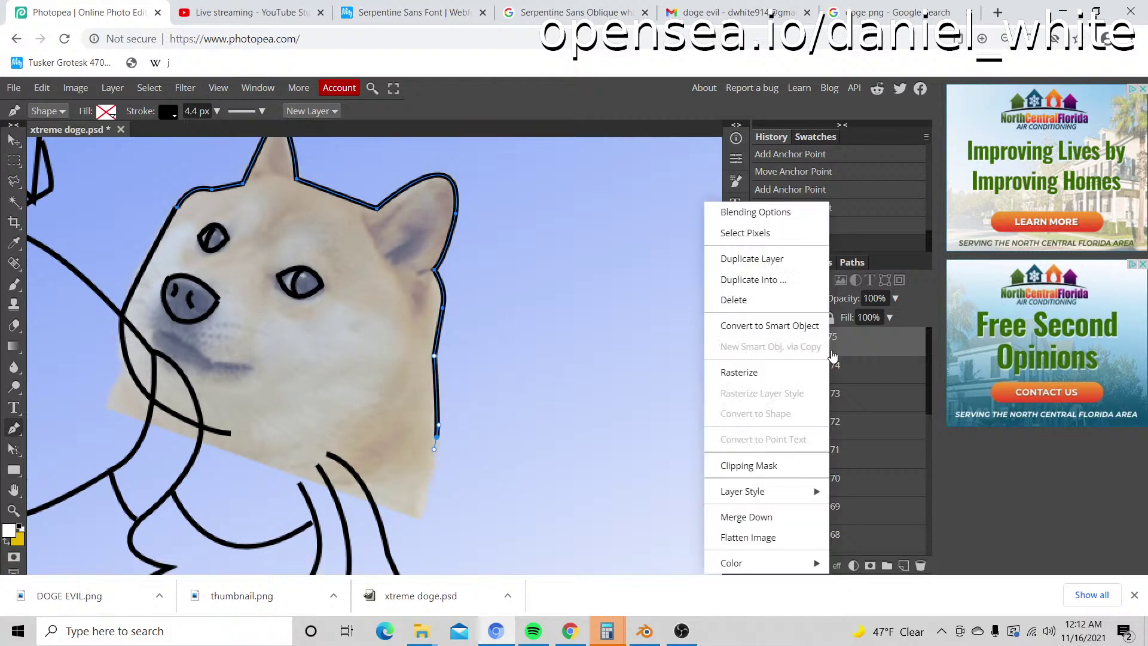
click(748, 372)
key(z)
key(ctrl+0)
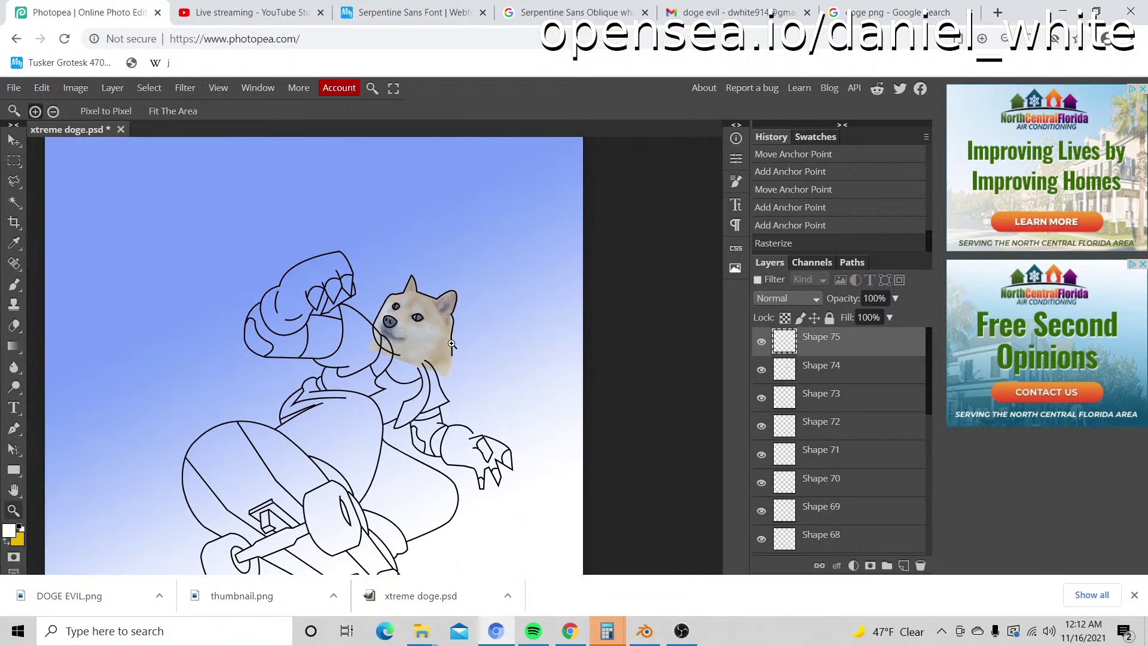
Step: Hide the blue gradient layer and the Doge photo layer so the line art stands alone on white
scroll(778, 441, down, 5)
click(761, 512)
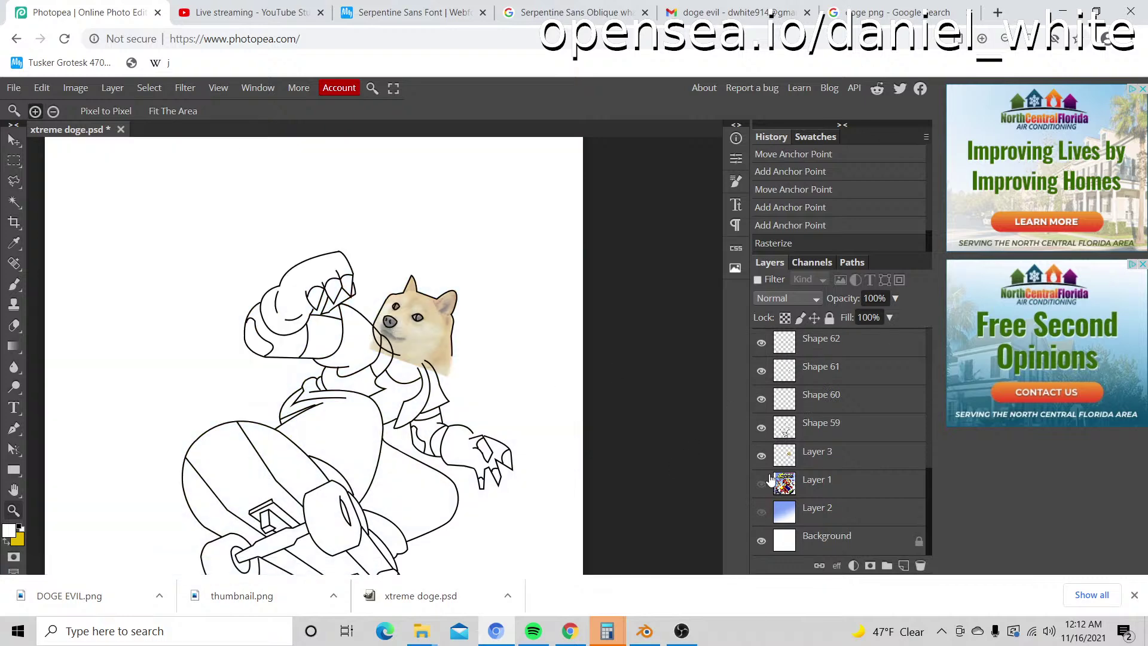
click(763, 456)
Step: Erase the straight lower end of the head outline down the back of the Doge's neck
alt+click(478, 359)
click(457, 350)
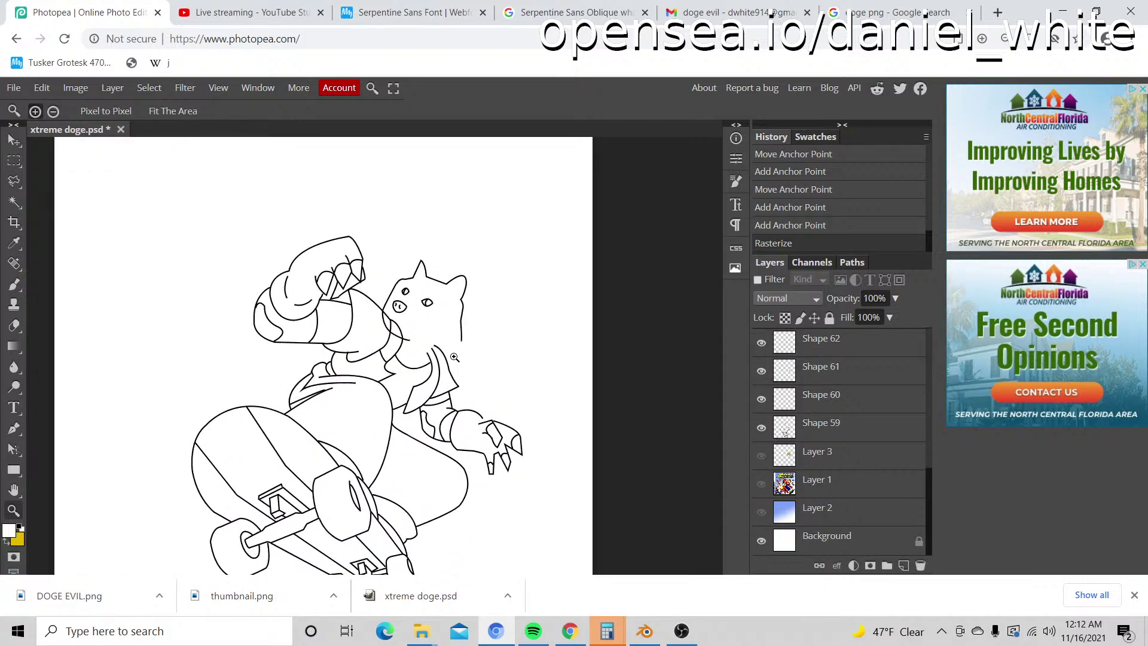
click(452, 344)
click(452, 344)
click(454, 323)
click(451, 315)
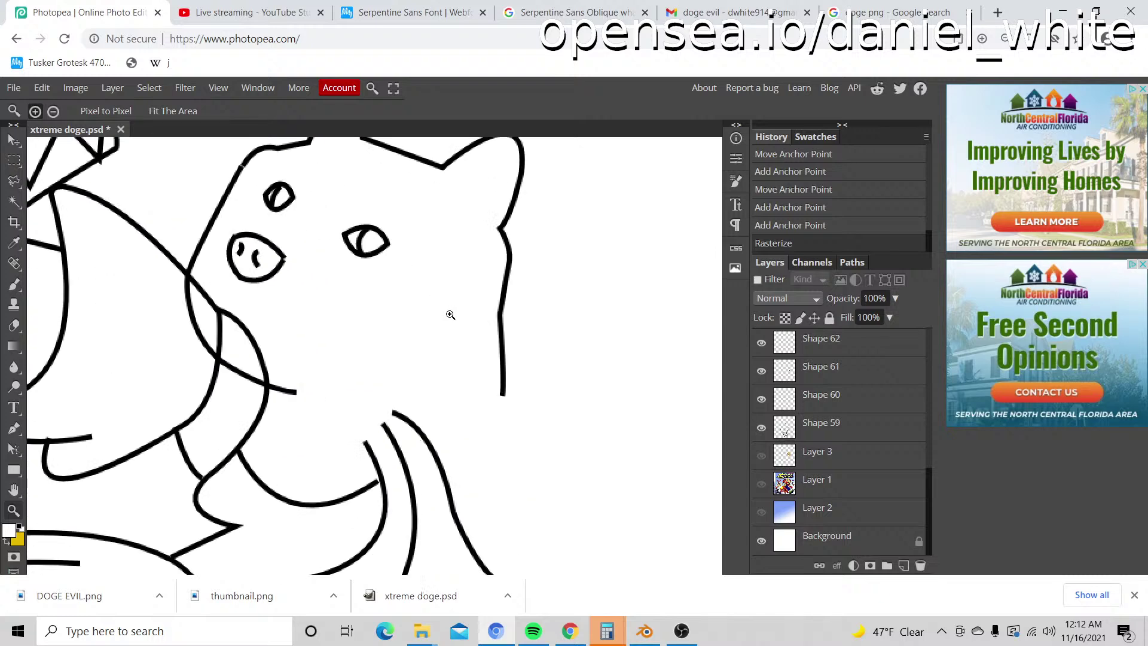
click(14, 325)
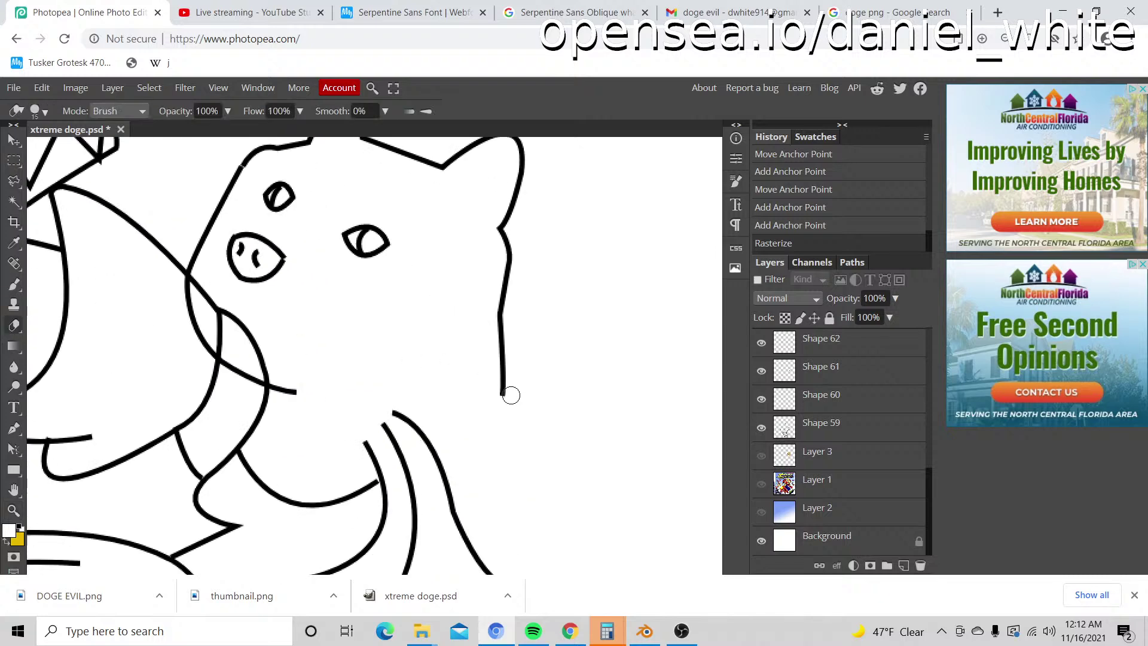
drag(507, 395, 500, 334)
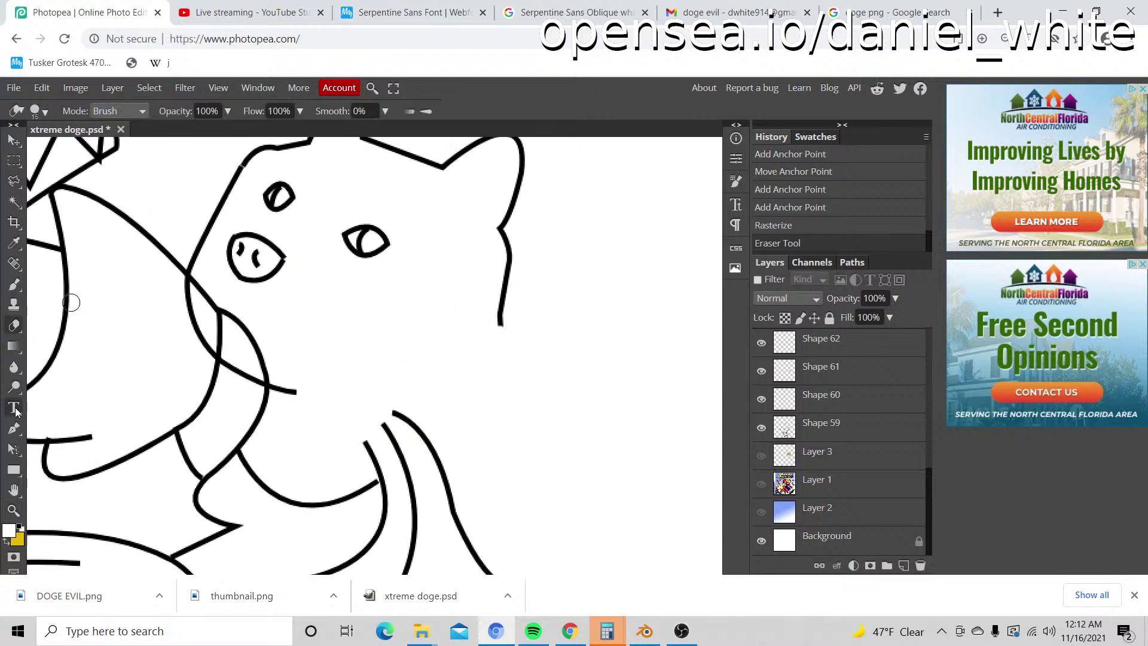
click(14, 428)
click(500, 328)
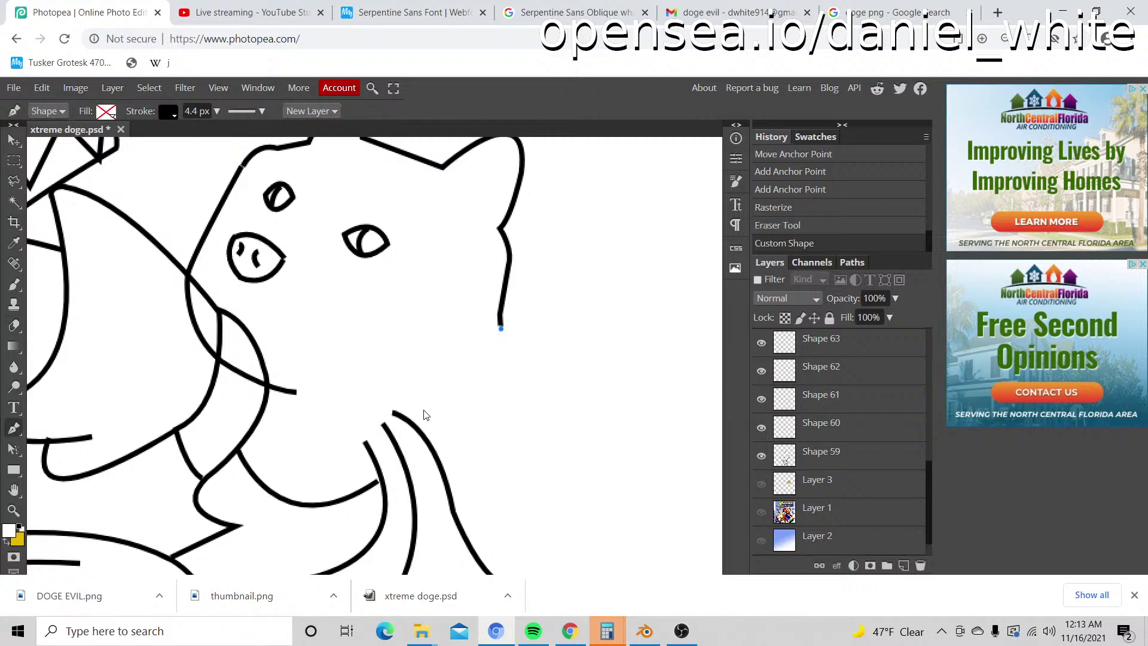
drag(433, 431, 403, 452)
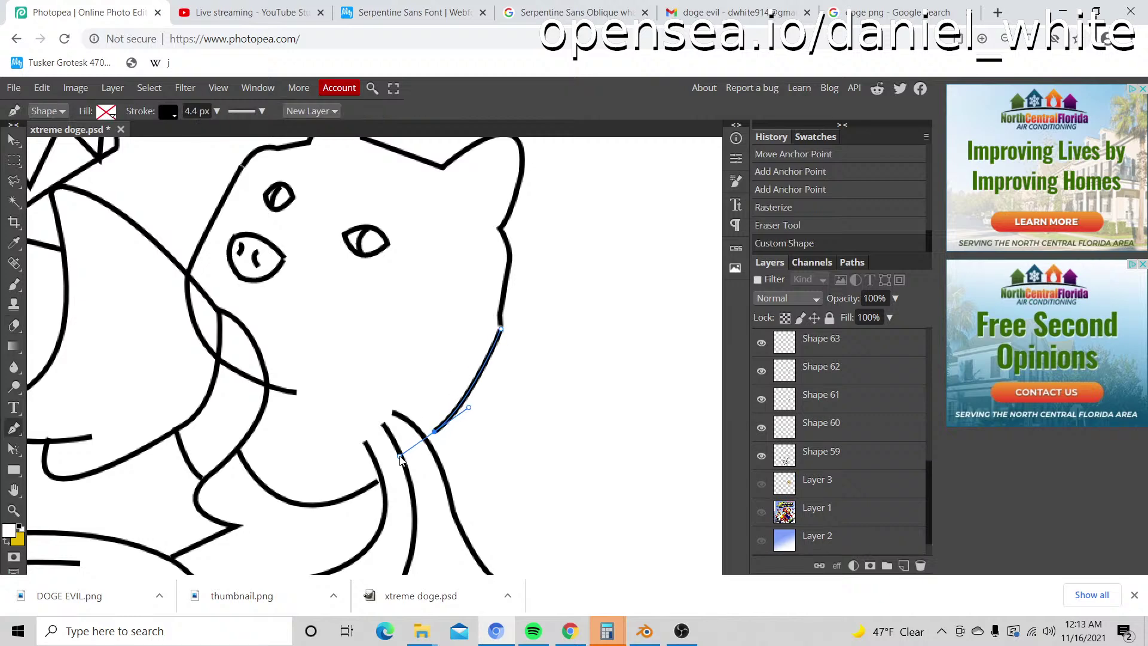
right_click(405, 453)
key(Escape)
key(ctrl+z)
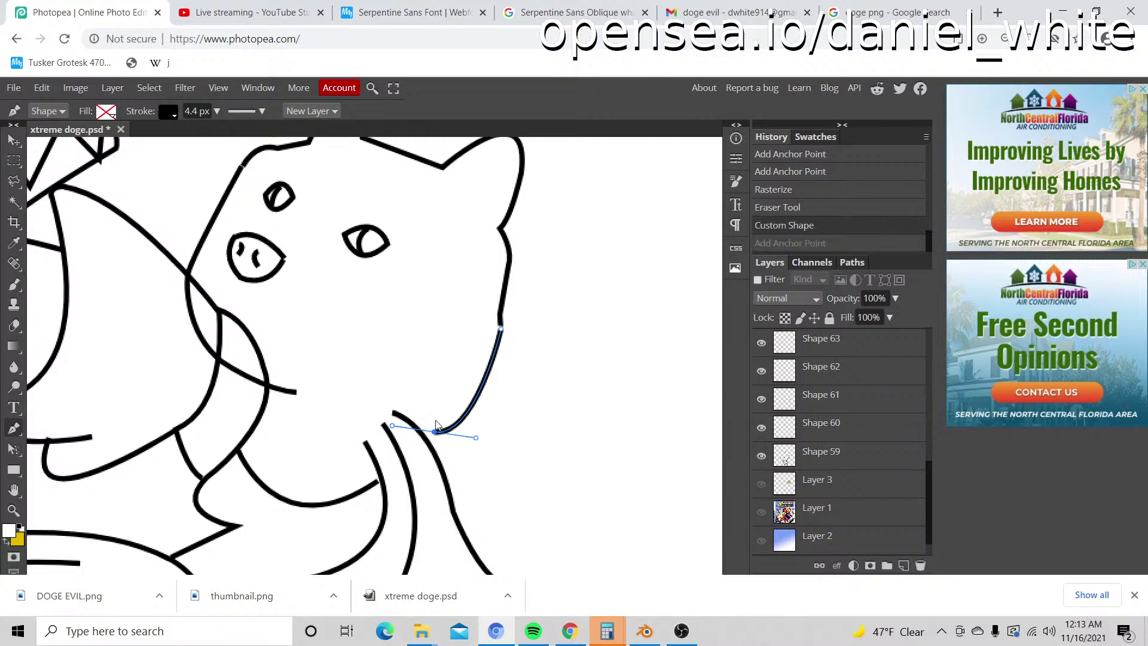
key(ctrl+z)
Step: Draw a curved cheek line from the shortened back outline down to the top of the shirt collar, and rasterize the shape
click(500, 326)
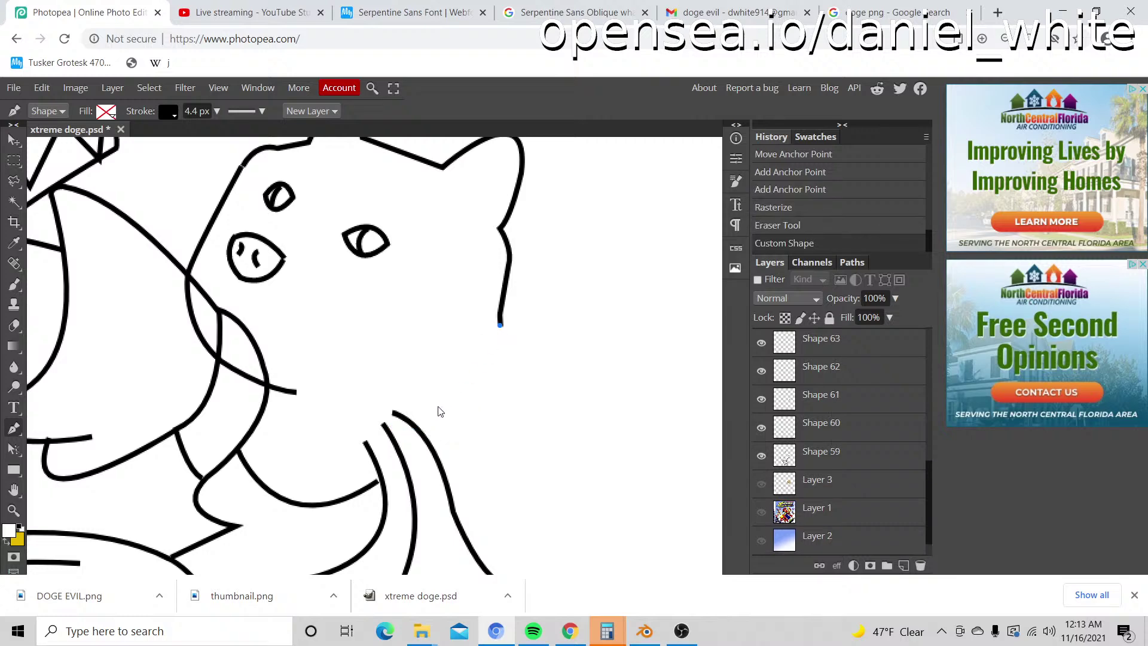
drag(412, 422, 362, 441)
scroll(819, 383, up, 5)
right_click(831, 347)
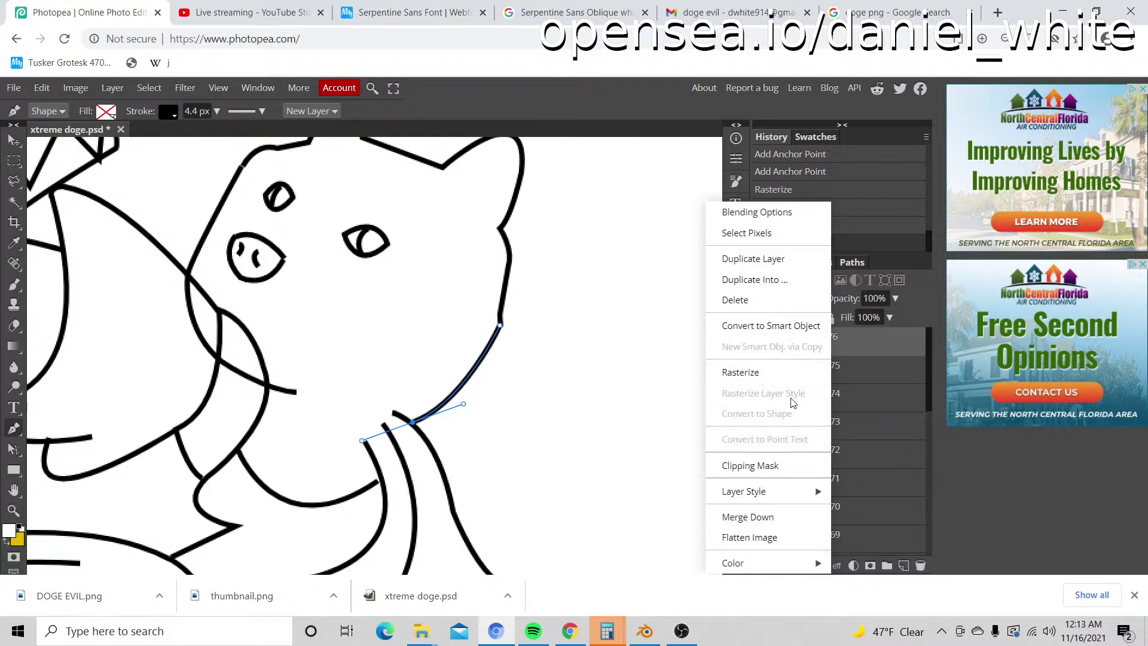
click(739, 372)
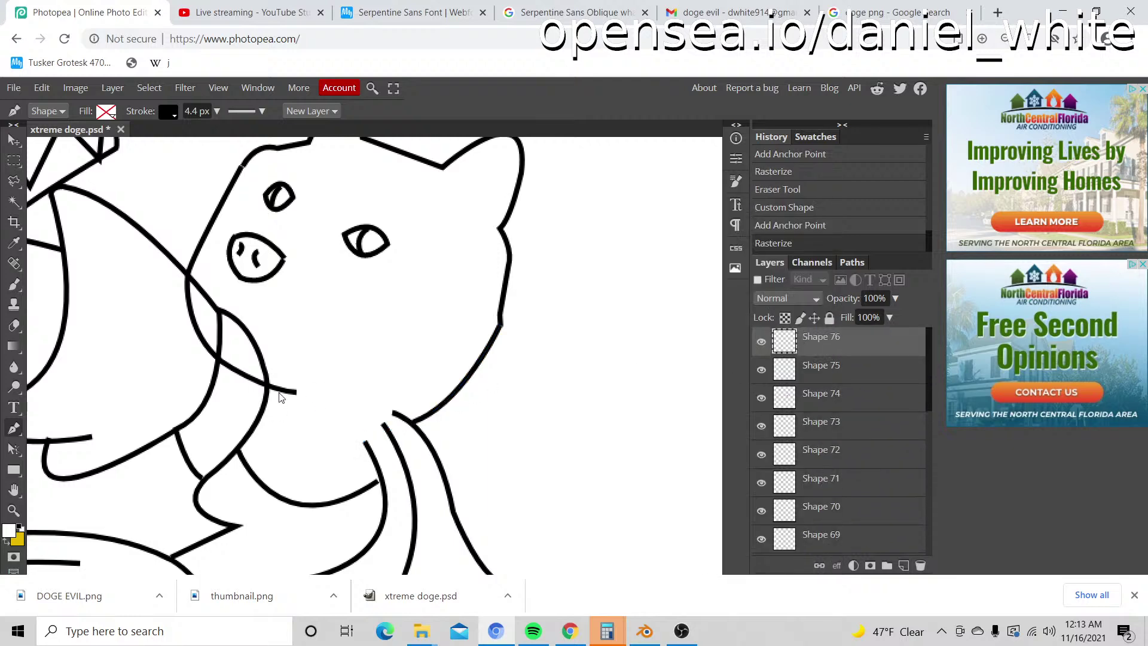
click(267, 406)
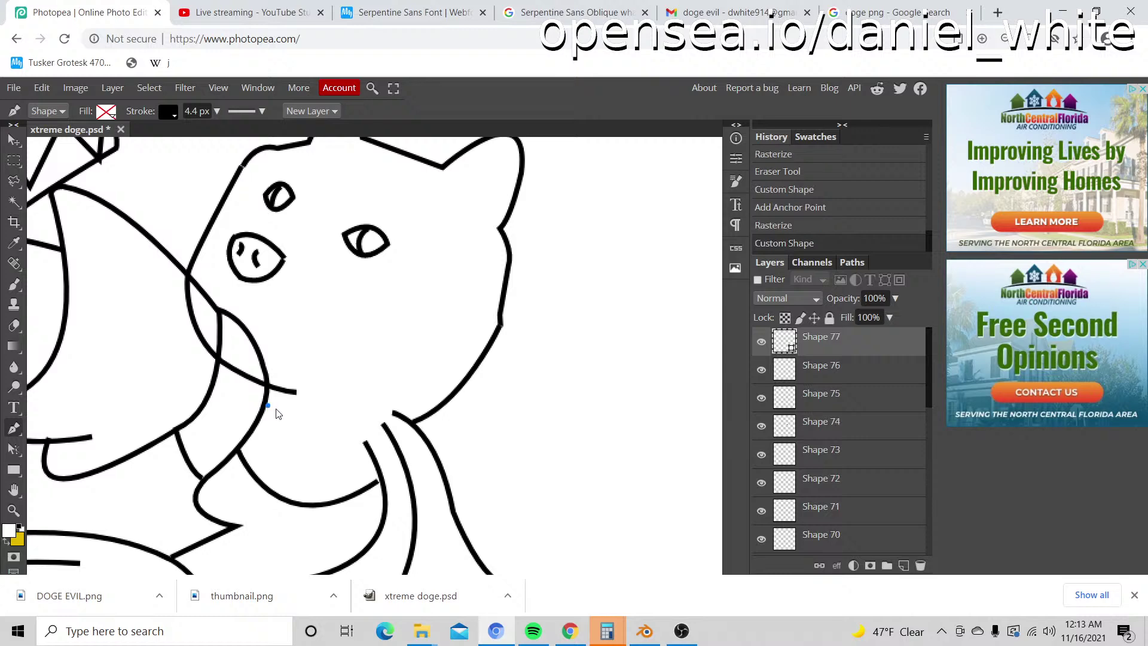
drag(411, 425, 465, 418)
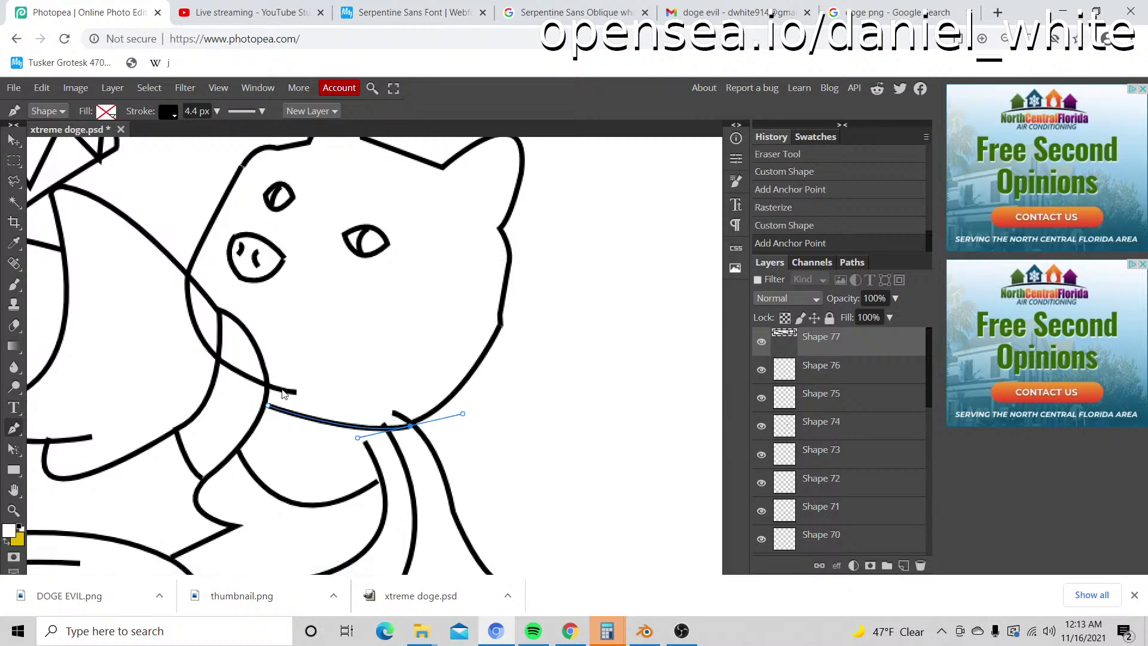
key(ctrl+z)
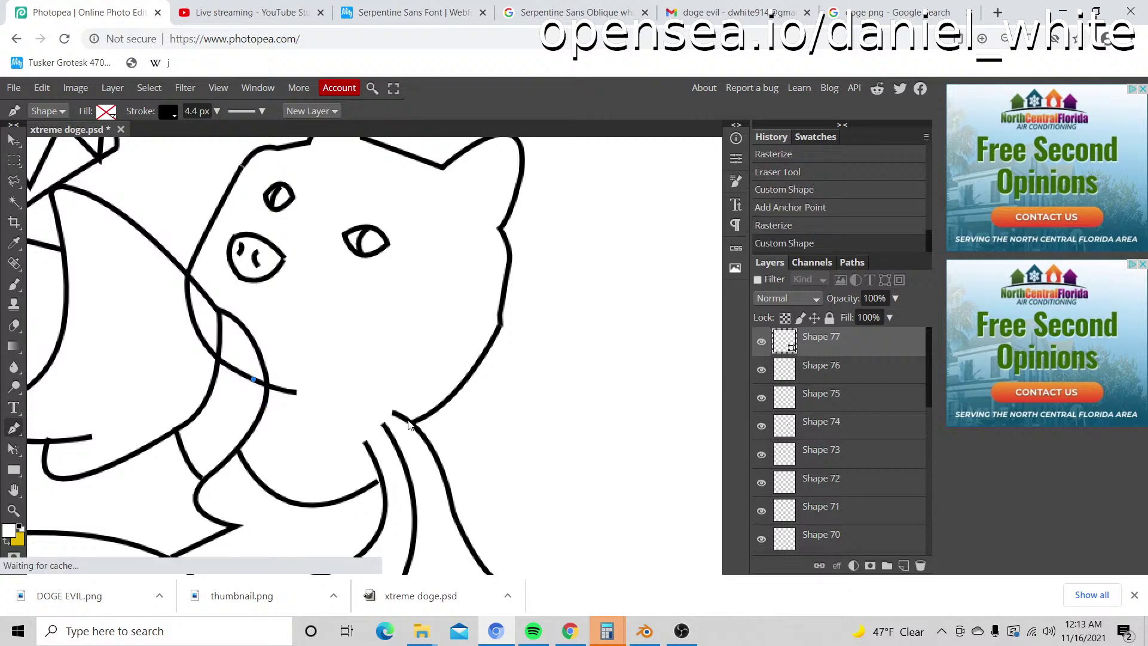
Step: Draw the lower jaw as a smooth curve from the chin line to the cheek line at the collar, and rasterize the shape
drag(409, 424, 481, 401)
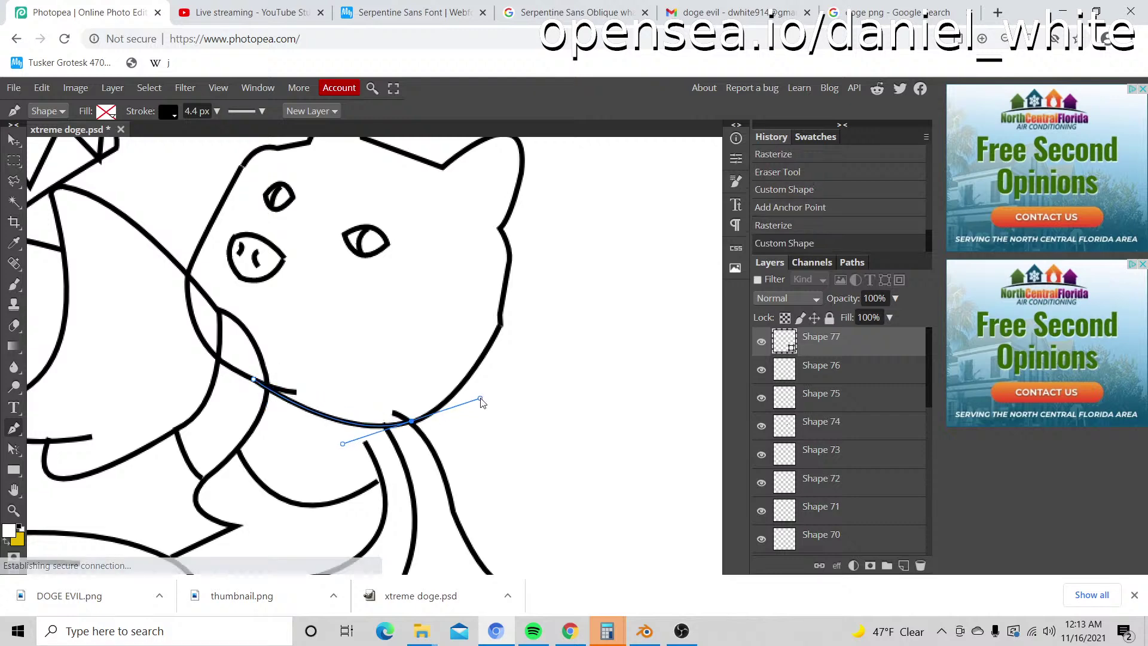
right_click(844, 340)
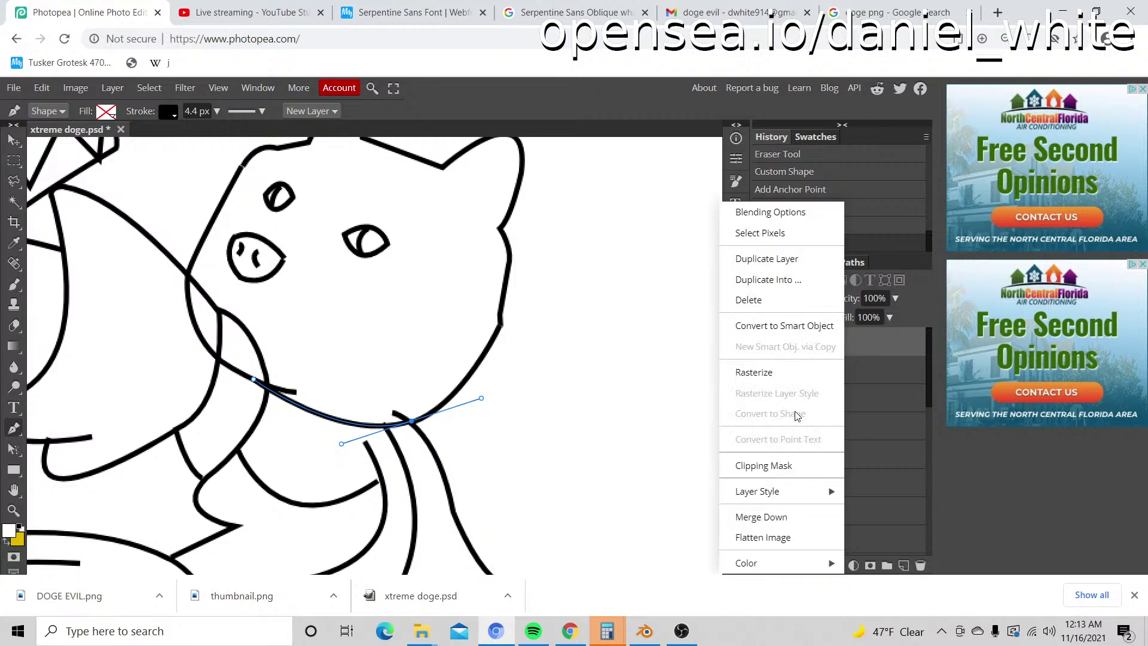
click(790, 374)
key(z)
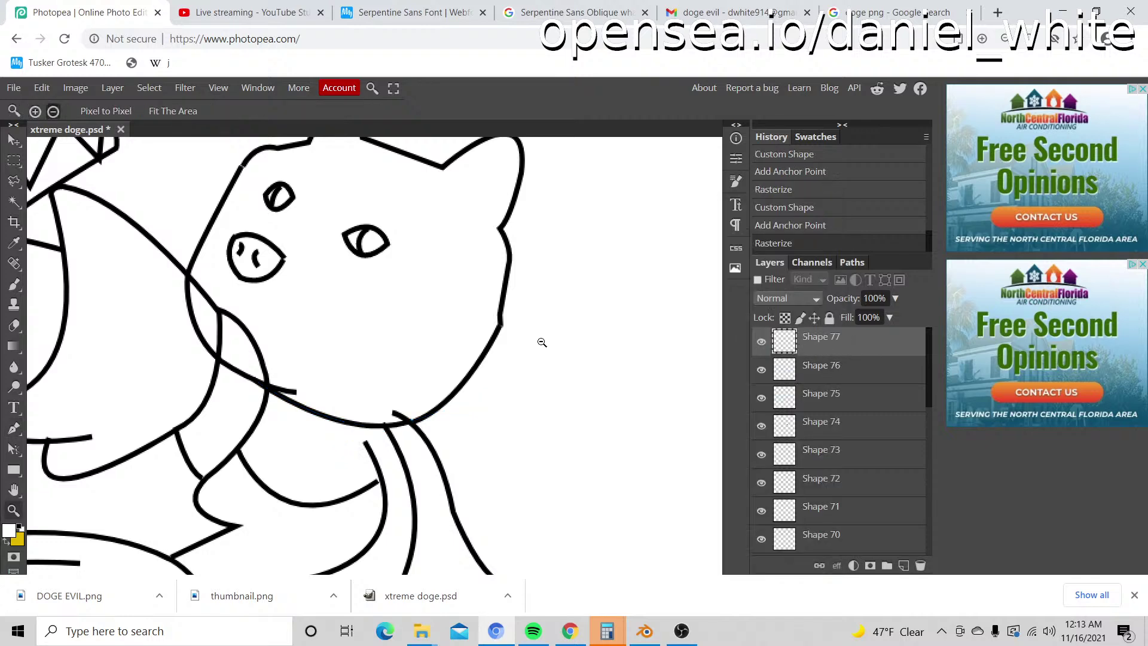
scroll(538, 340, down, 5)
scroll(475, 349, up, 1)
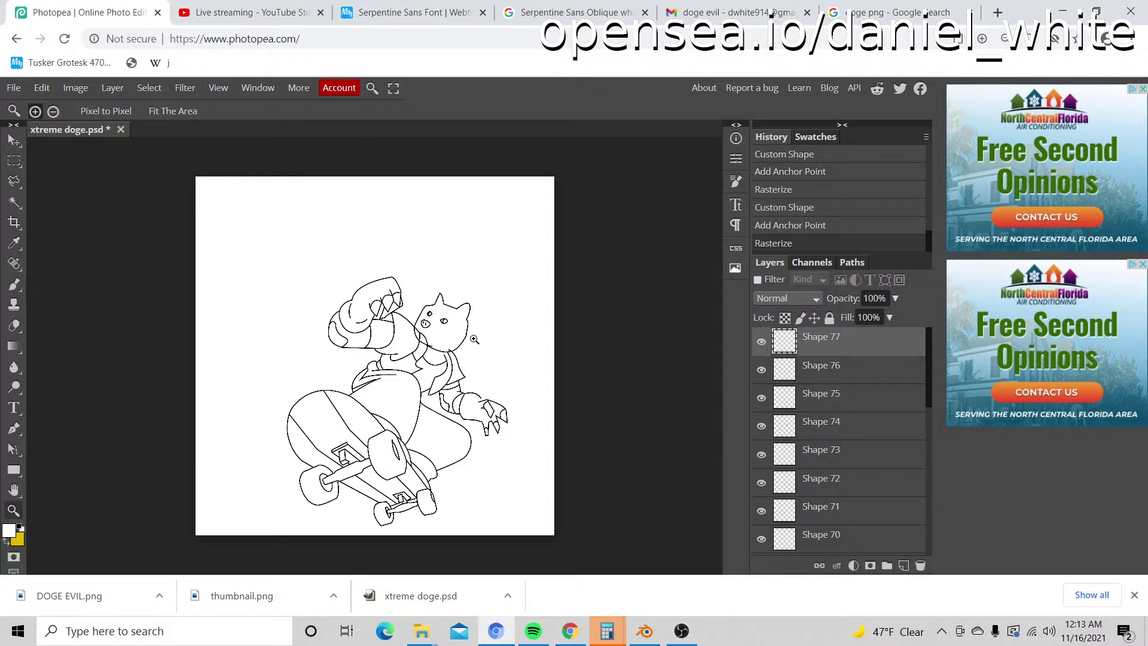
Step: Show the Doge photo layer again beneath the line art
scroll(474, 339, up, 2)
scroll(462, 333, up, 1)
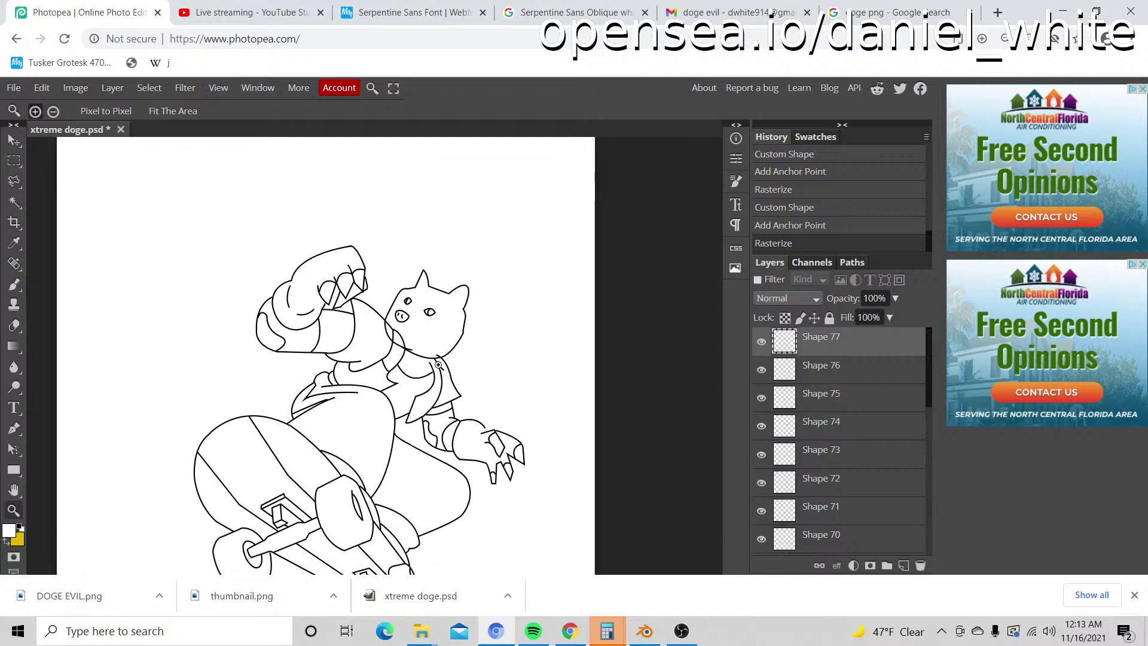
scroll(769, 449, down, 8)
click(761, 456)
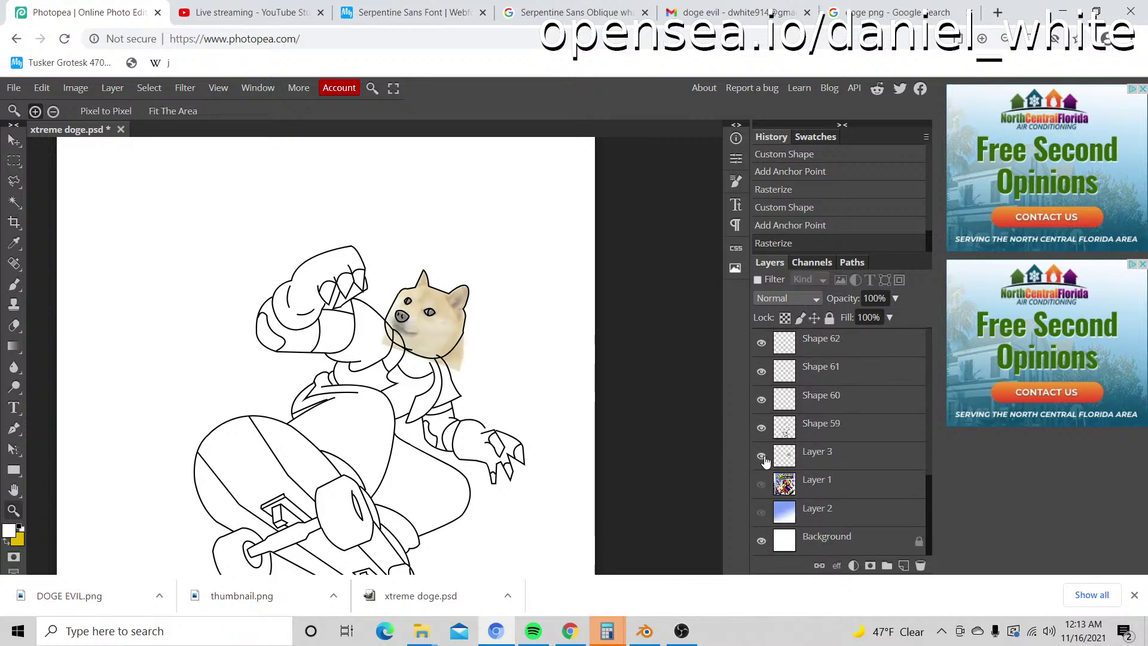
Step: Trace the Doge's mouth below the nose with a slanted line that bends into a short curve, and rasterize the shape
scroll(397, 343, up, 10)
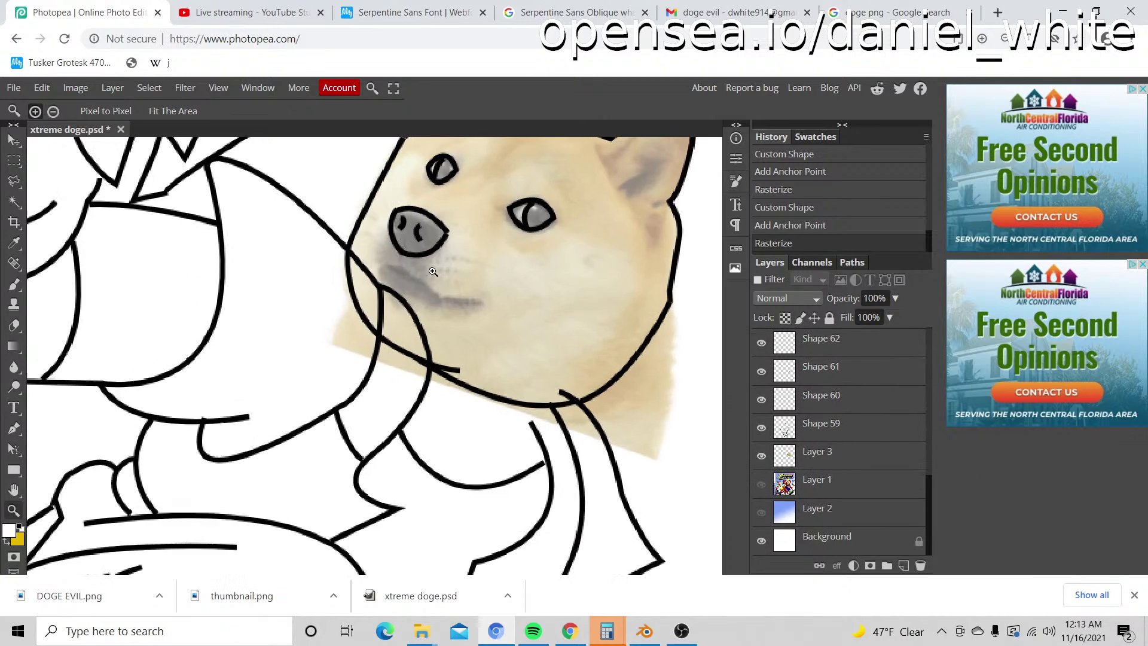
scroll(455, 255, up, 1)
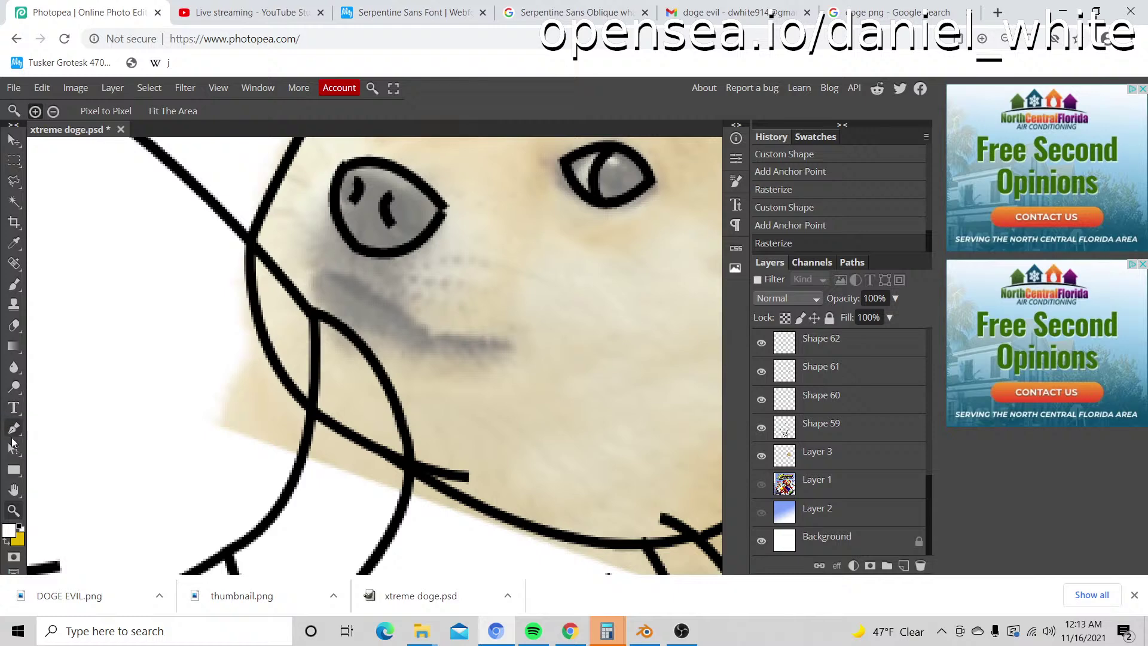
key(p)
click(328, 276)
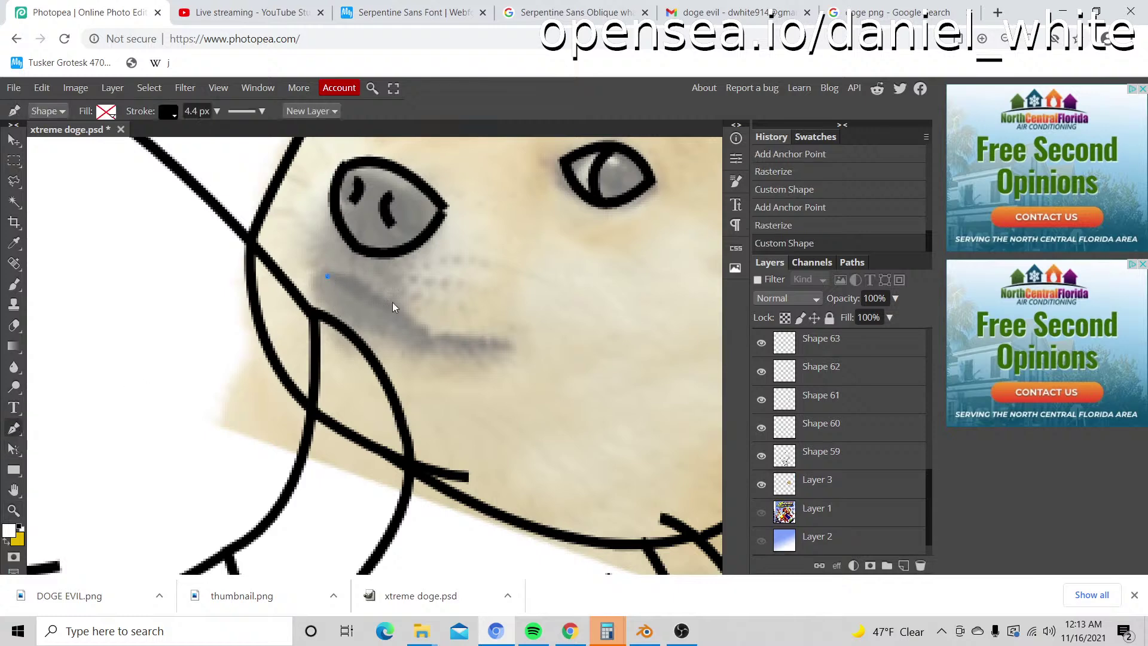
click(428, 337)
drag(501, 353, 528, 338)
scroll(861, 419, up, 5)
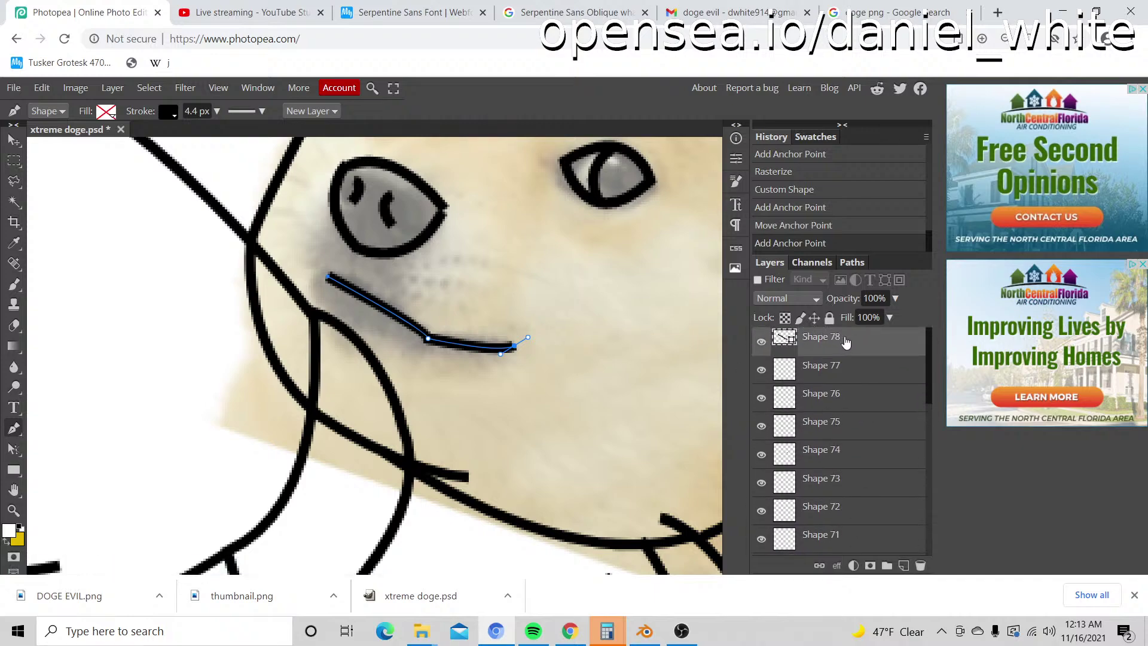
right_click(844, 344)
click(795, 375)
key(z)
scroll(575, 334, down, 8)
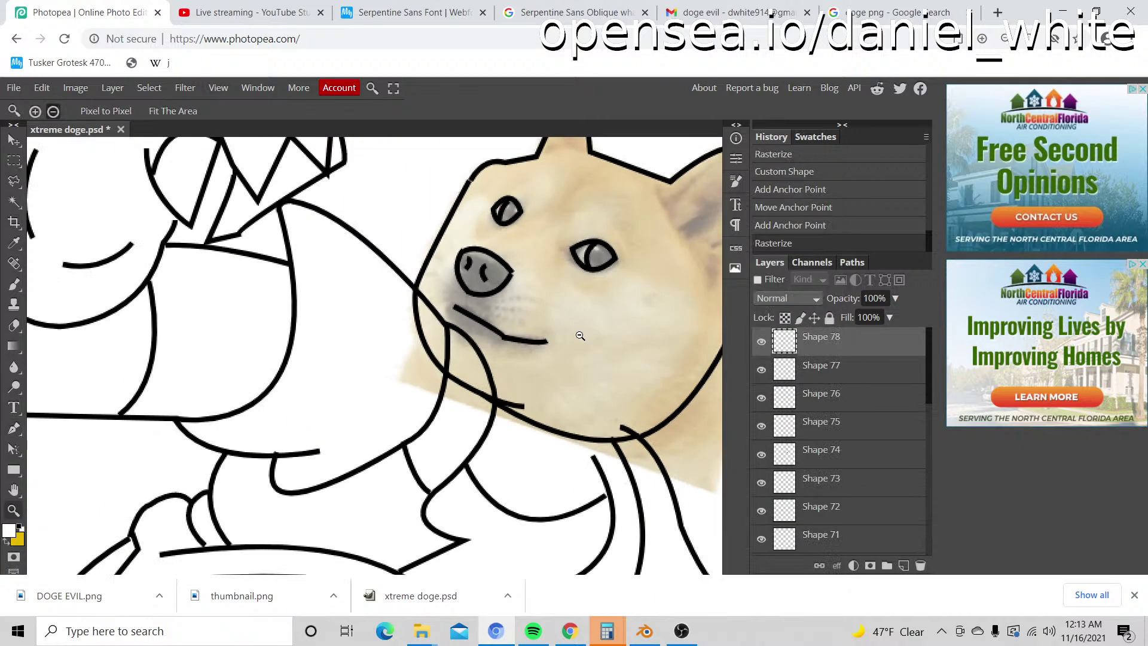
scroll(573, 339, down, 3)
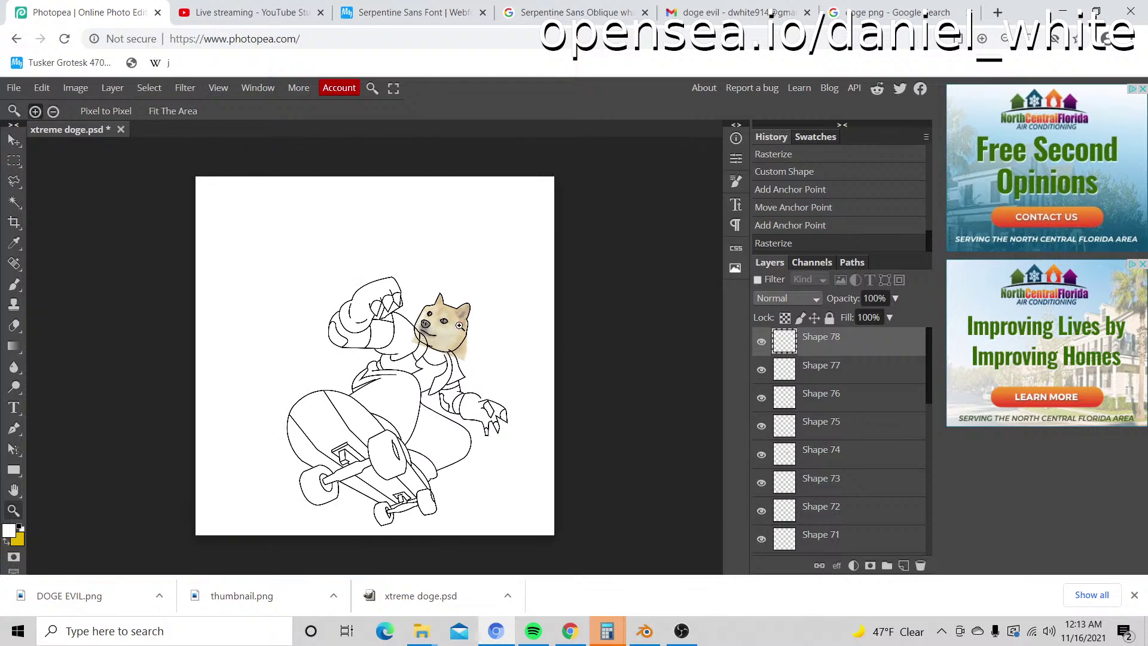
scroll(461, 330, up, 2)
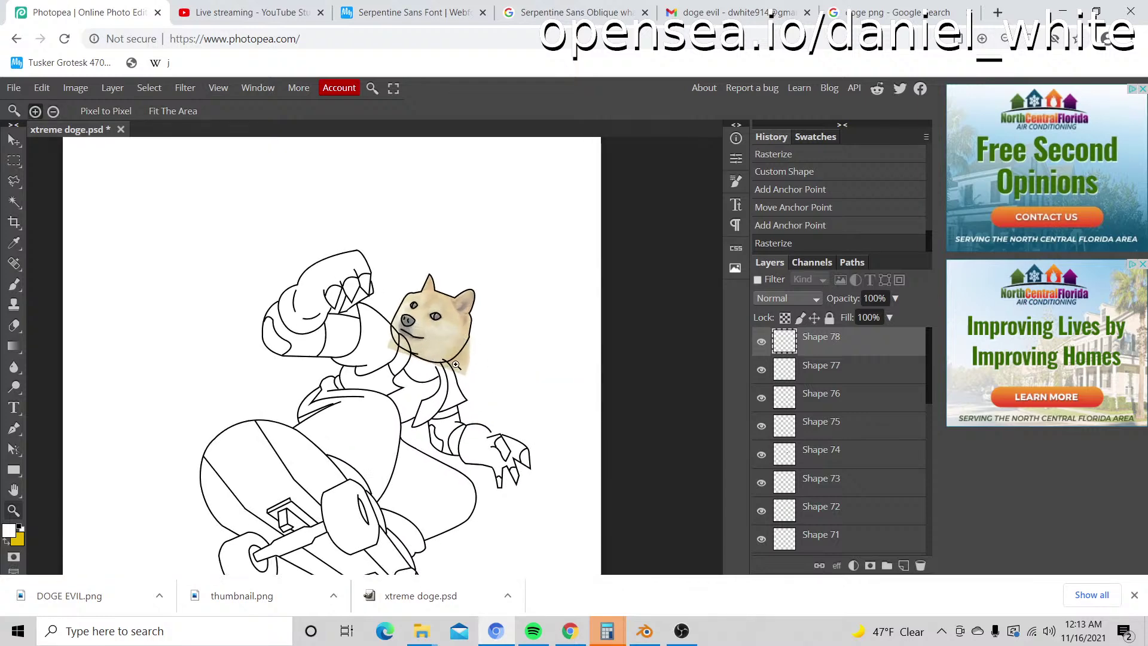
Step: Switch to the desktop and open the DOGE EVIL image in Photos as a reference
key(super+d)
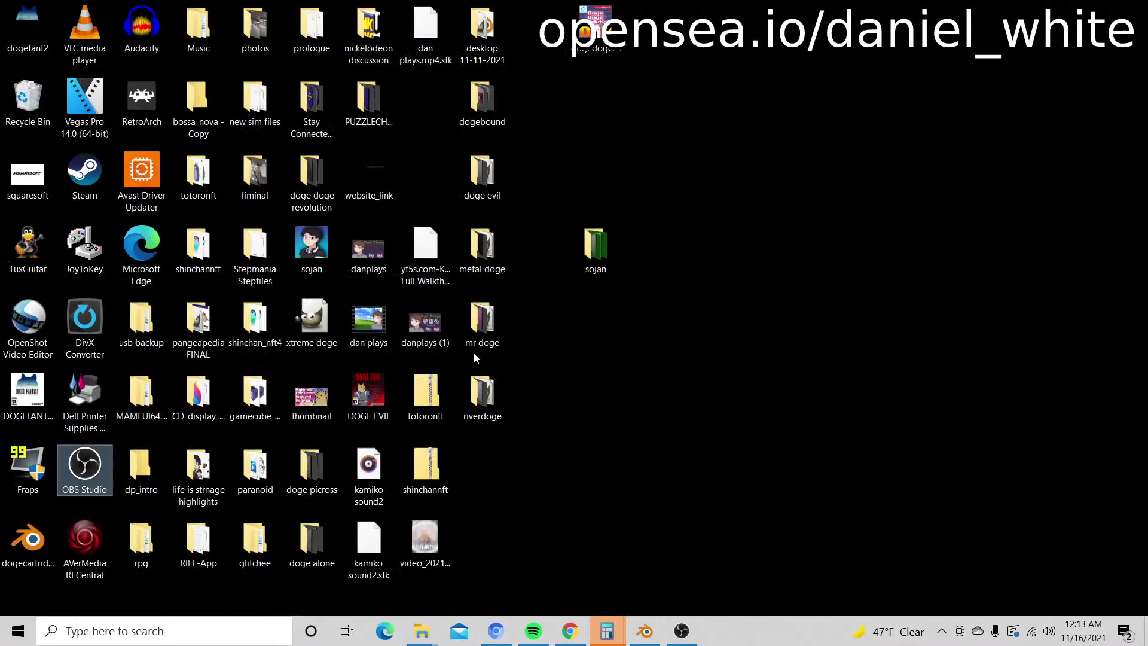
click(361, 389)
double_click(360, 387)
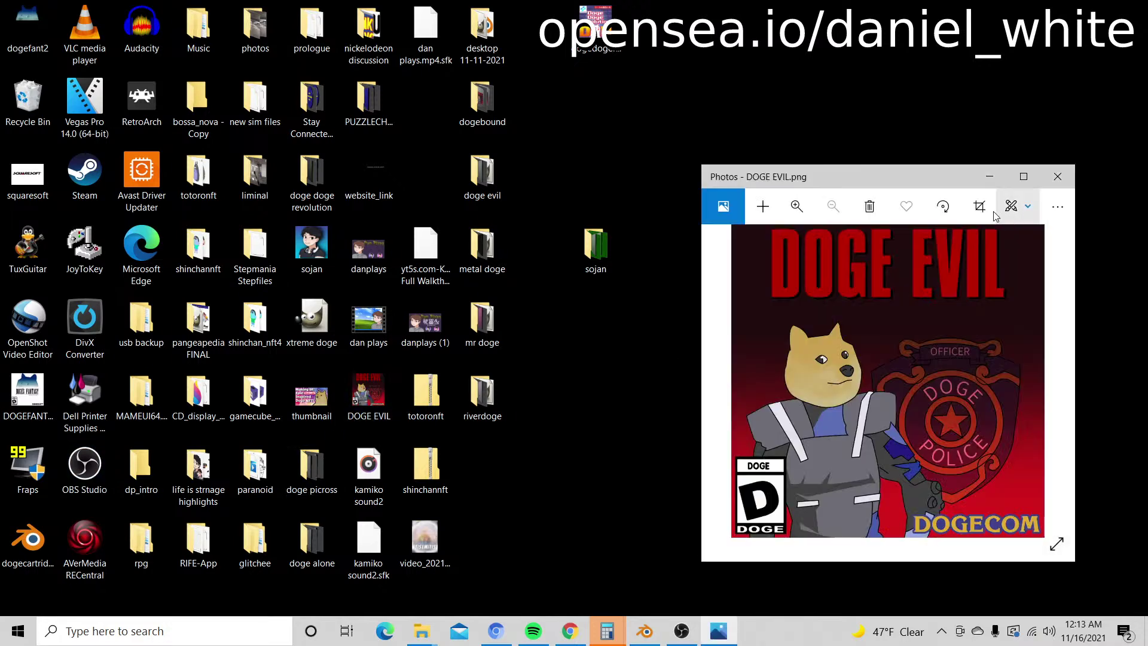
Step: View the DOGE EVIL artwork enlarged as a face reference, and switch back to the Photopea document
double_click(934, 174)
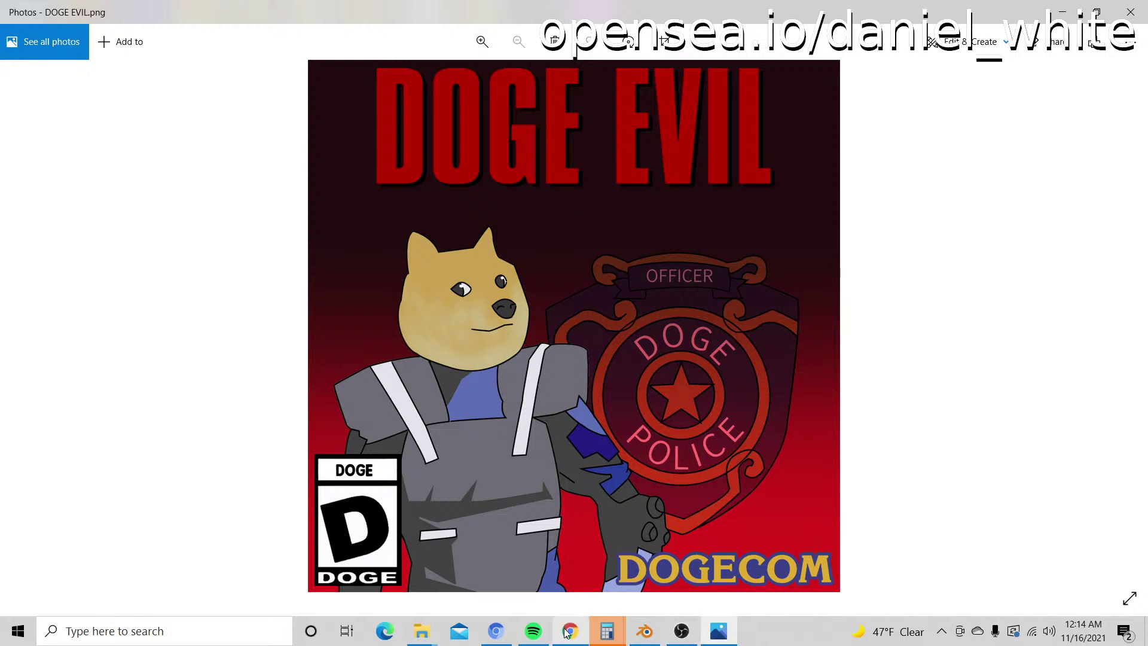
mouse_move(571, 637)
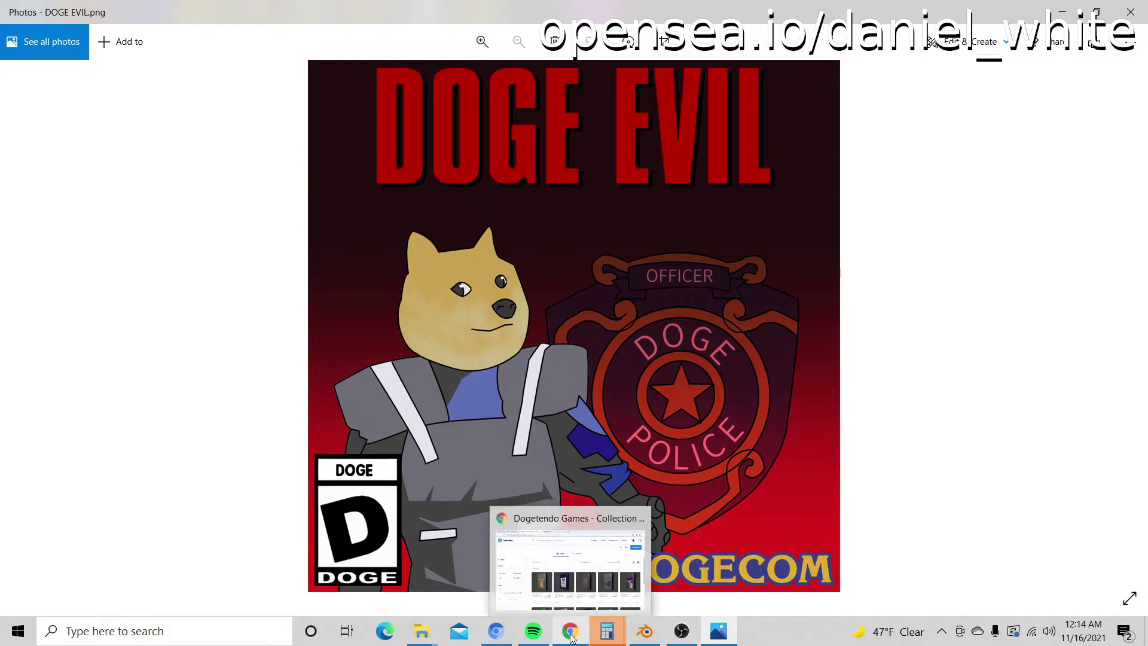
click(495, 632)
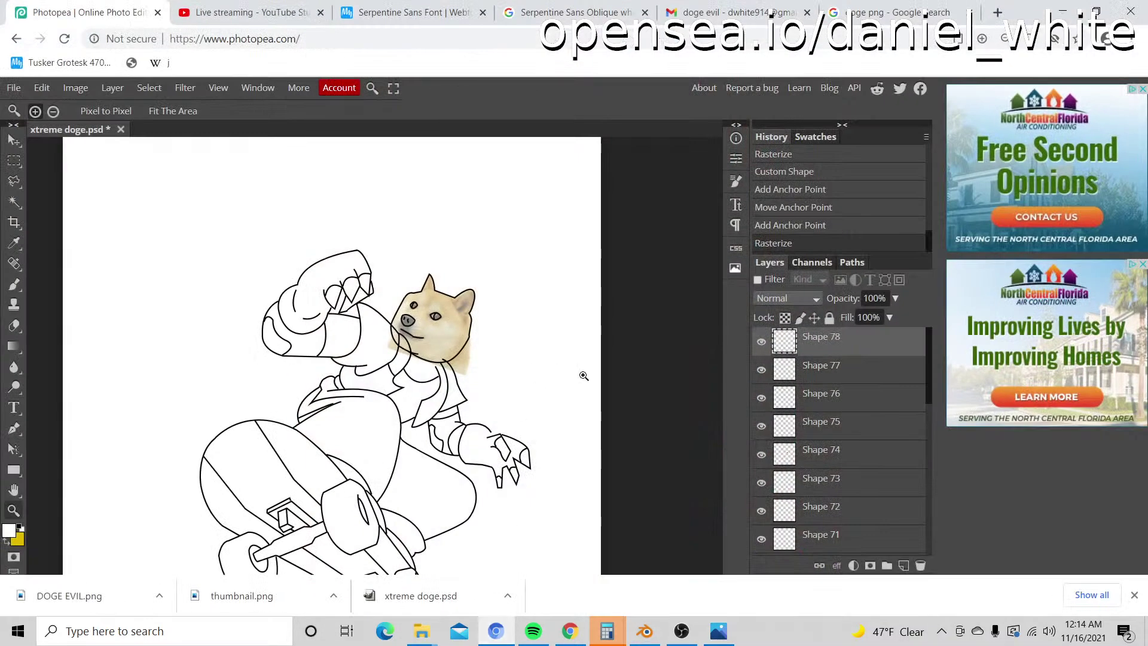
Step: Hide the Doge photo layer so that only the black line art shows on the white background
click(389, 372)
click(395, 335)
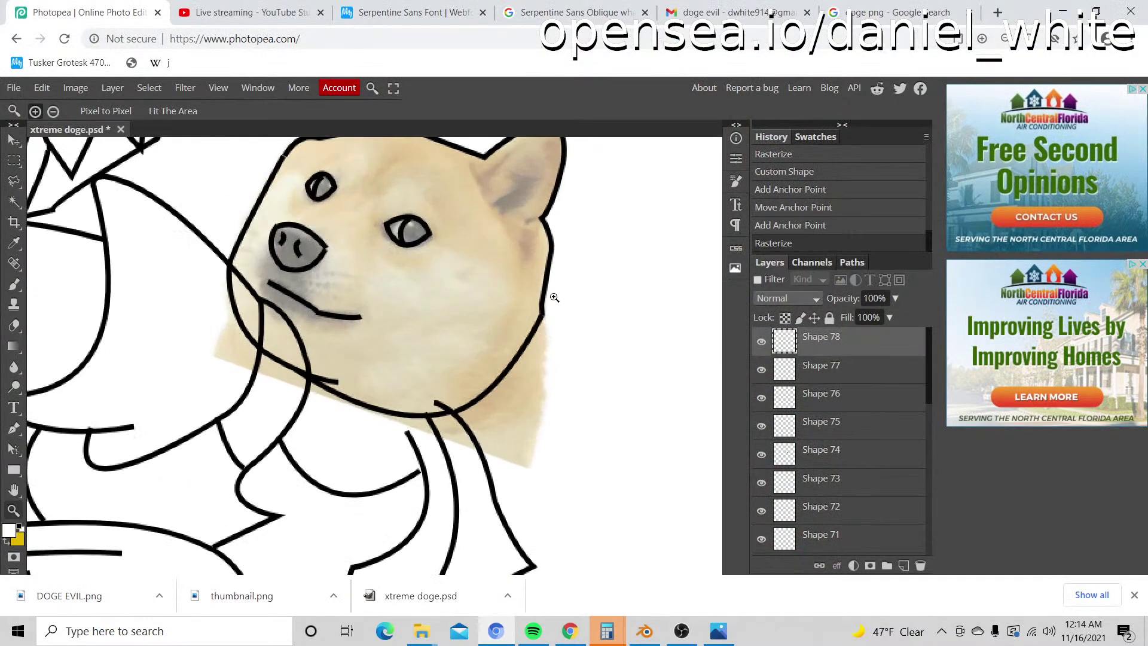
alt+click(367, 275)
alt+click(368, 275)
alt+click(376, 292)
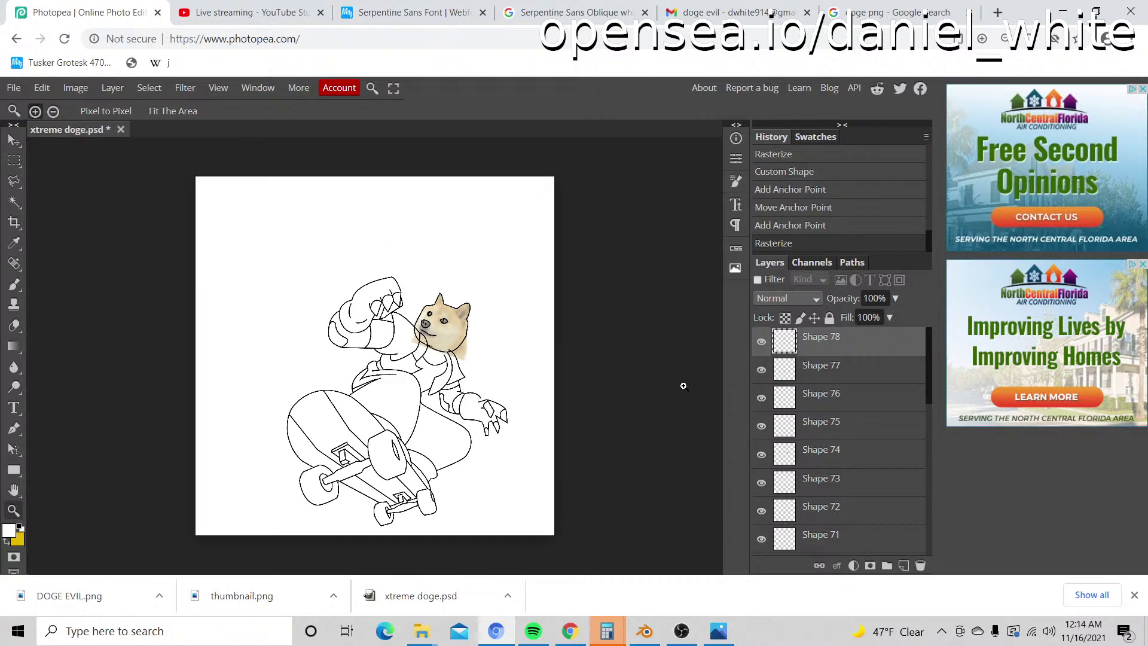
scroll(777, 466, down, 8)
click(762, 459)
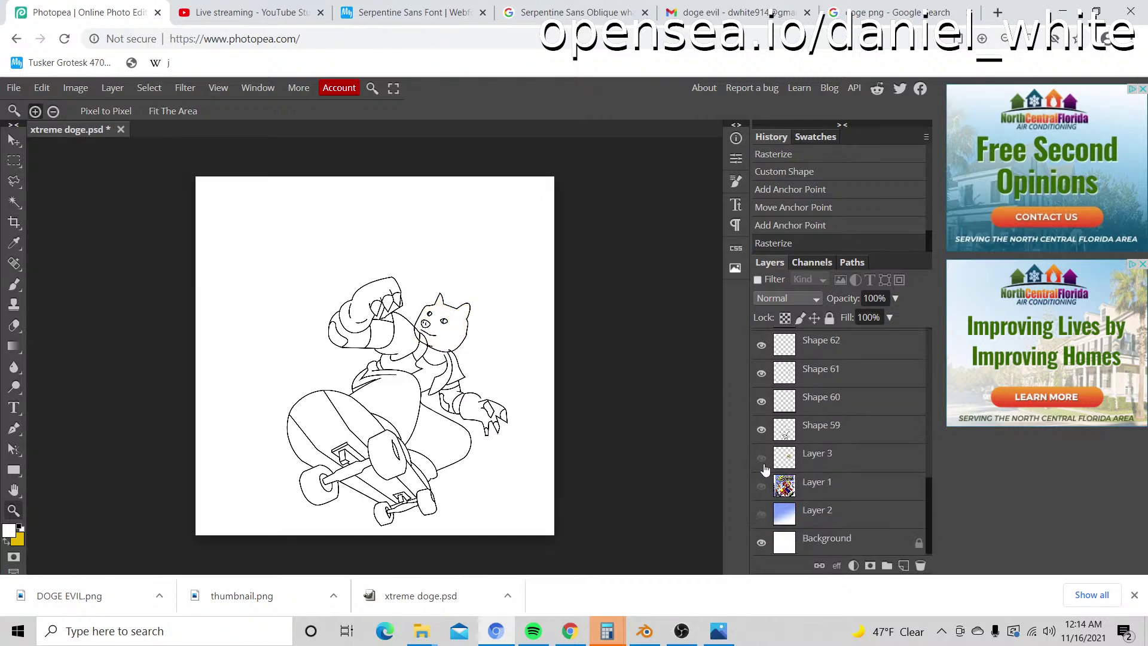
Step: Erase the body and shoulder lines that cross inside Doge's jaw on the Shape 59 layer
click(421, 352)
click(497, 314)
click(449, 313)
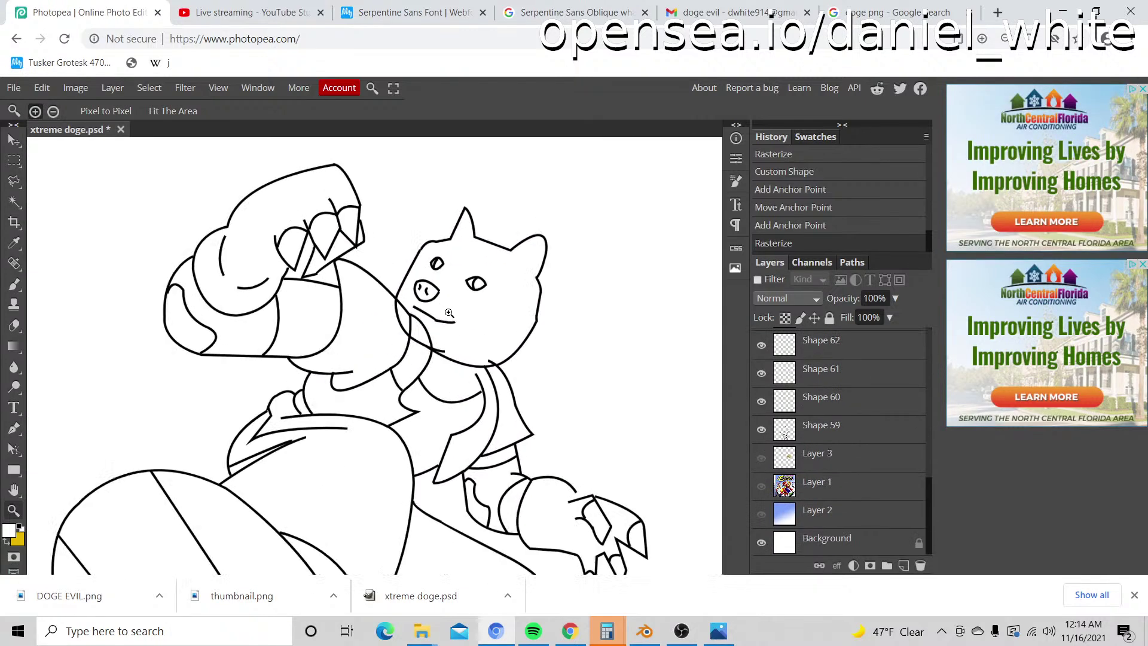
click(449, 312)
scroll(818, 389, up, 10)
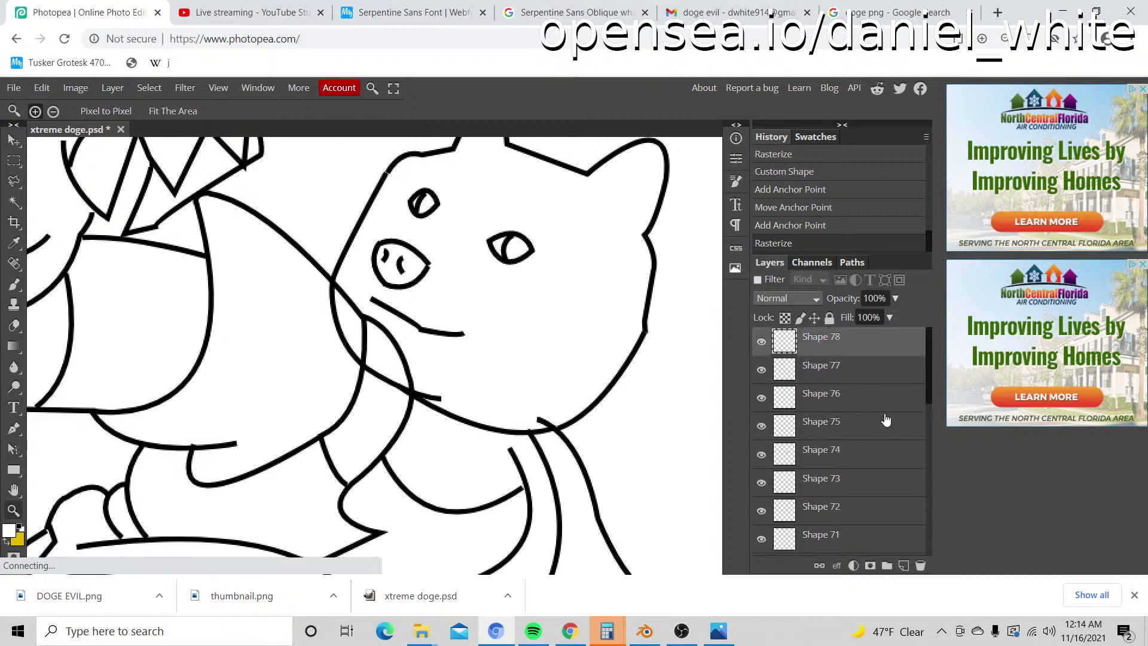
scroll(886, 420, down, 10)
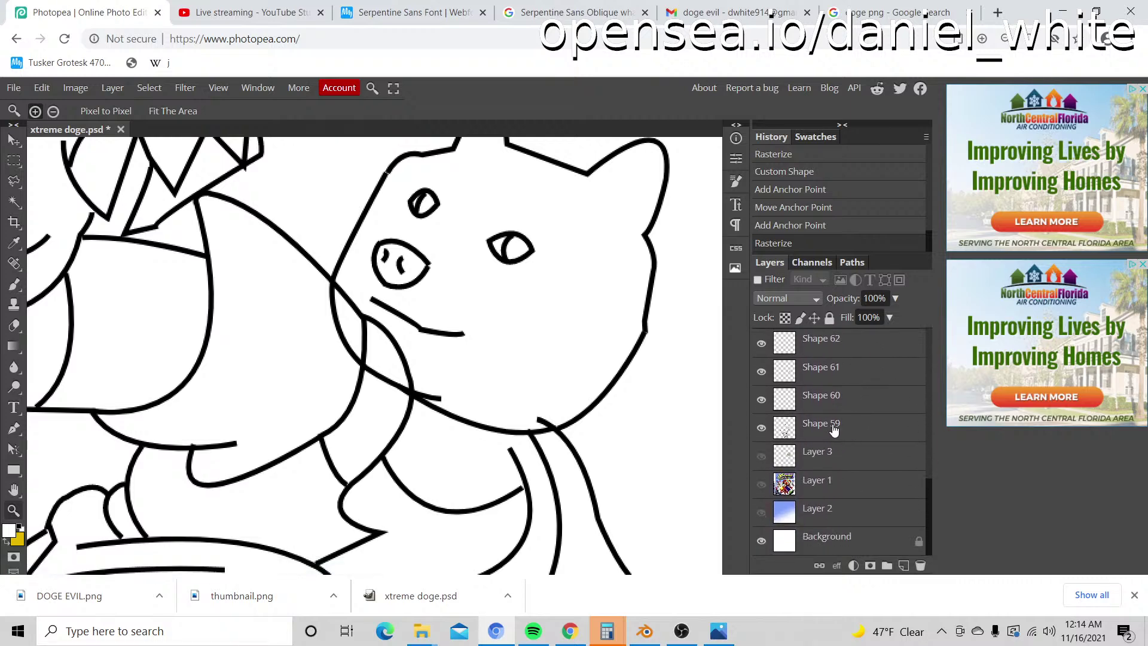
click(761, 428)
click(761, 428)
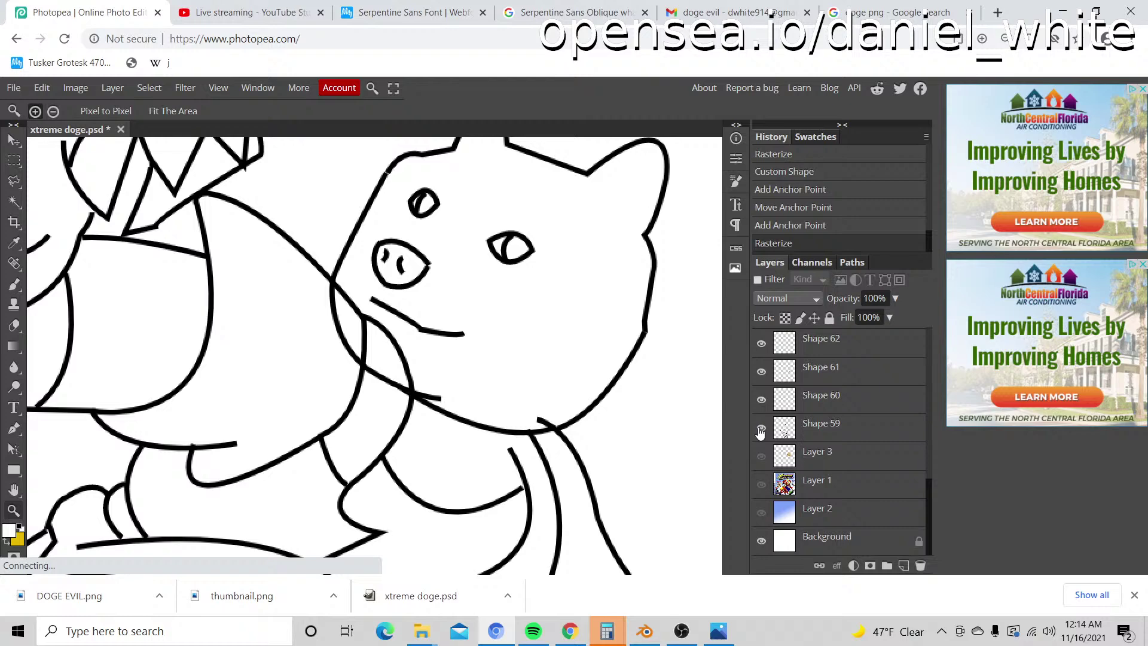
click(784, 430)
click(382, 347)
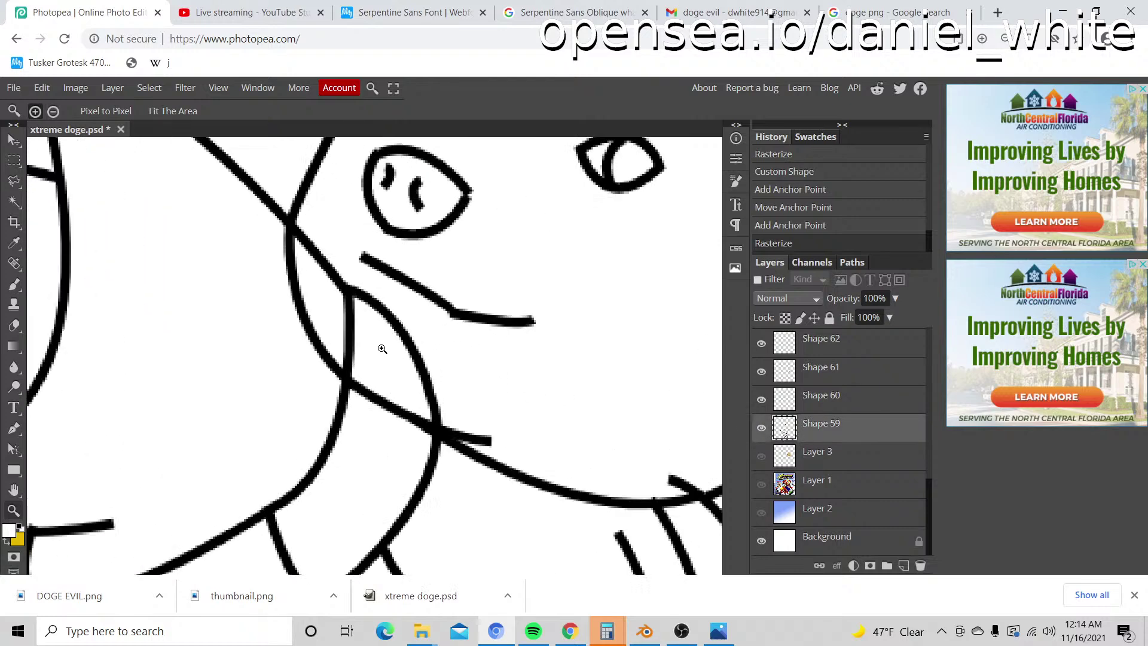
click(382, 349)
key(e)
mouse_move(503, 447)
mouse_down()
mouse_move(438, 403)
mouse_move(379, 302)
mouse_move(331, 273)
mouse_move(299, 218)
mouse_move(361, 366)
mouse_up()
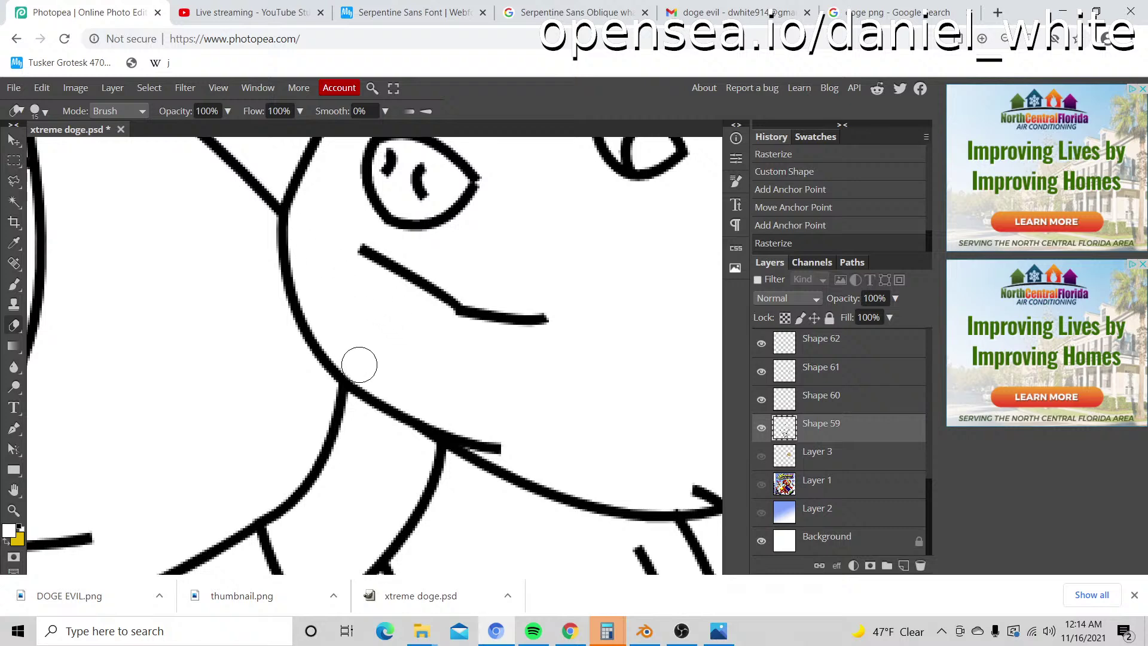
drag(476, 440, 512, 449)
Step: Erase the end of the collar line that sticks up inside Doge's jaw on the Shape 61 layer
key(z)
scroll(520, 403, down, 5)
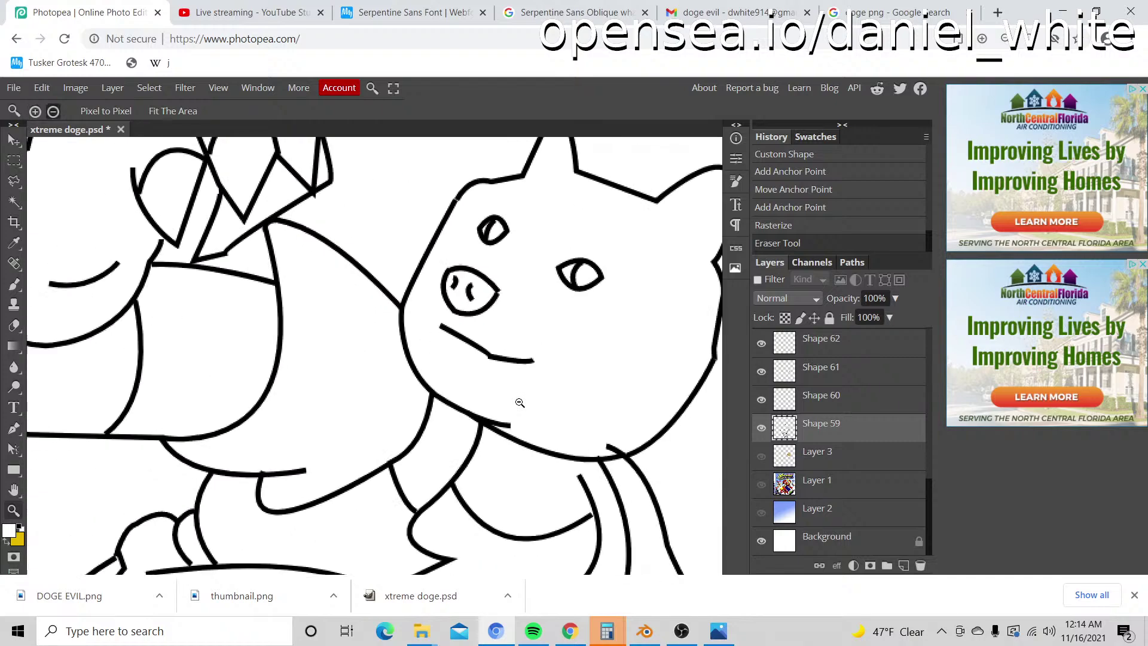
scroll(464, 372, up, 2)
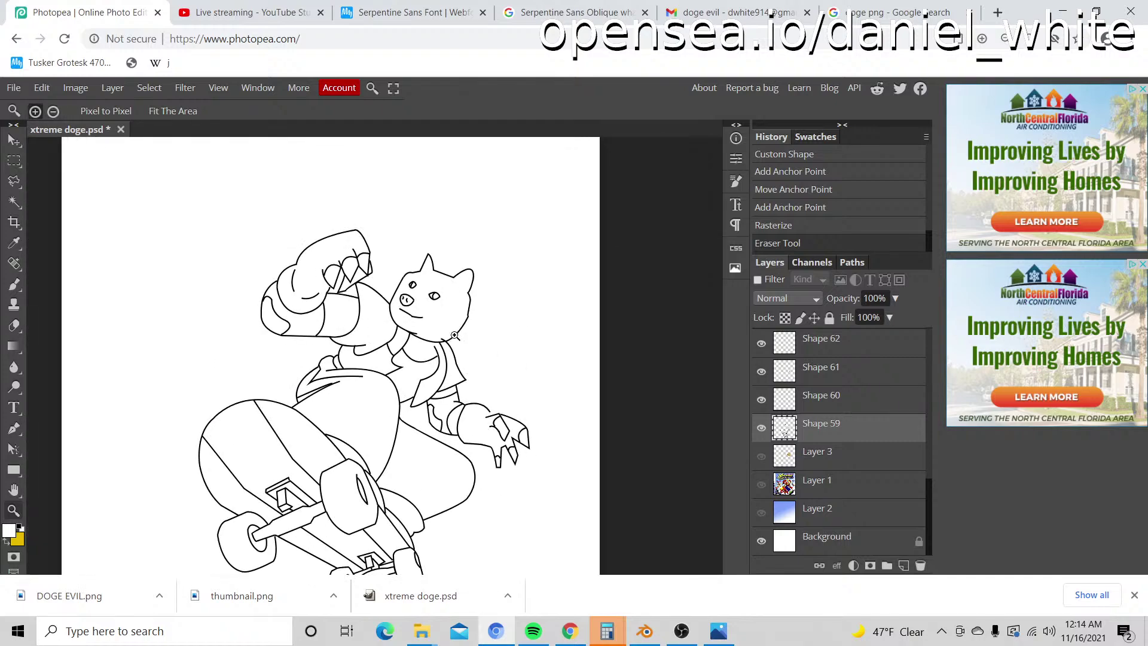
scroll(455, 336, up, 5)
key(e)
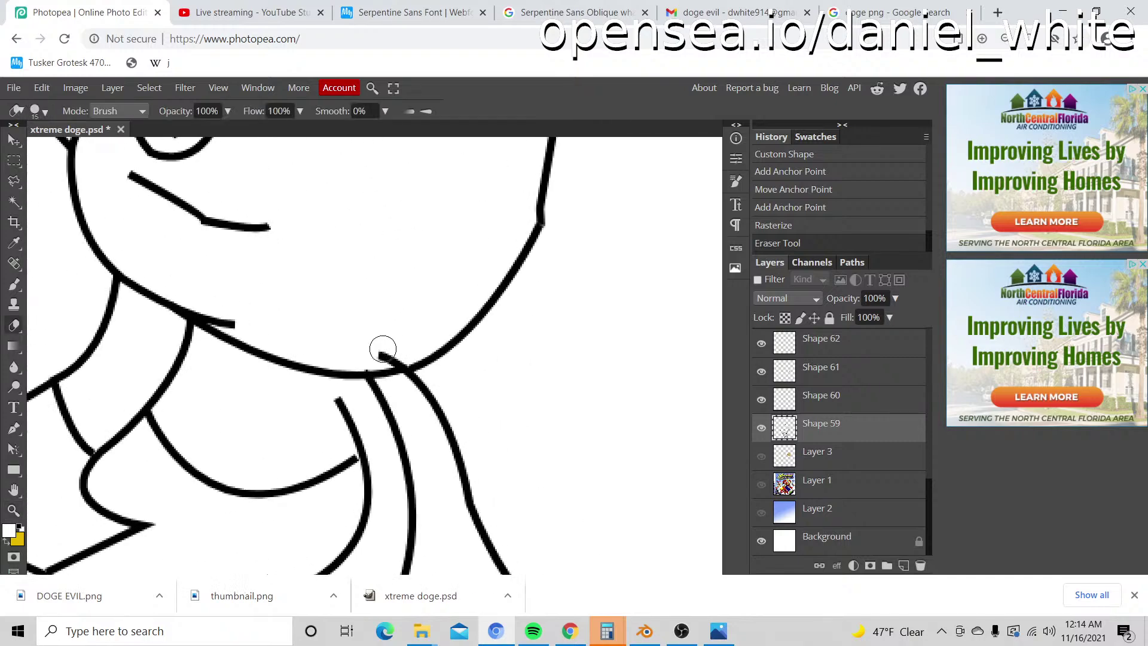
drag(383, 349, 374, 355)
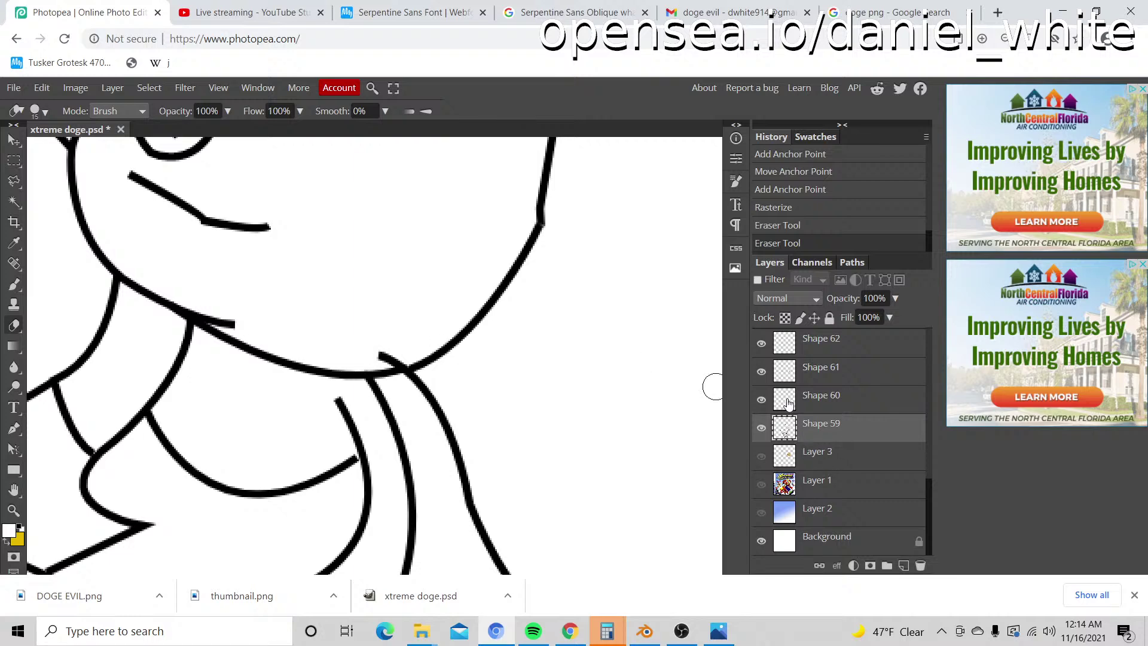
click(761, 400)
click(761, 399)
click(767, 372)
mouse_move(355, 346)
mouse_down()
mouse_move(414, 350)
mouse_move(380, 357)
mouse_up()
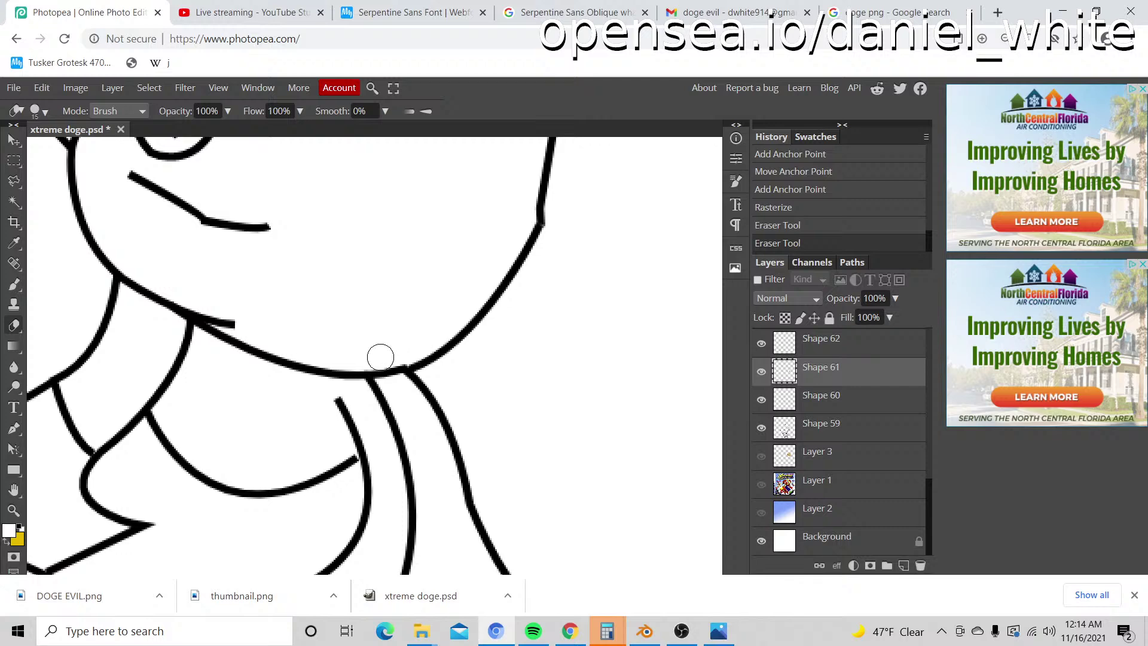
key(ctrl+z)
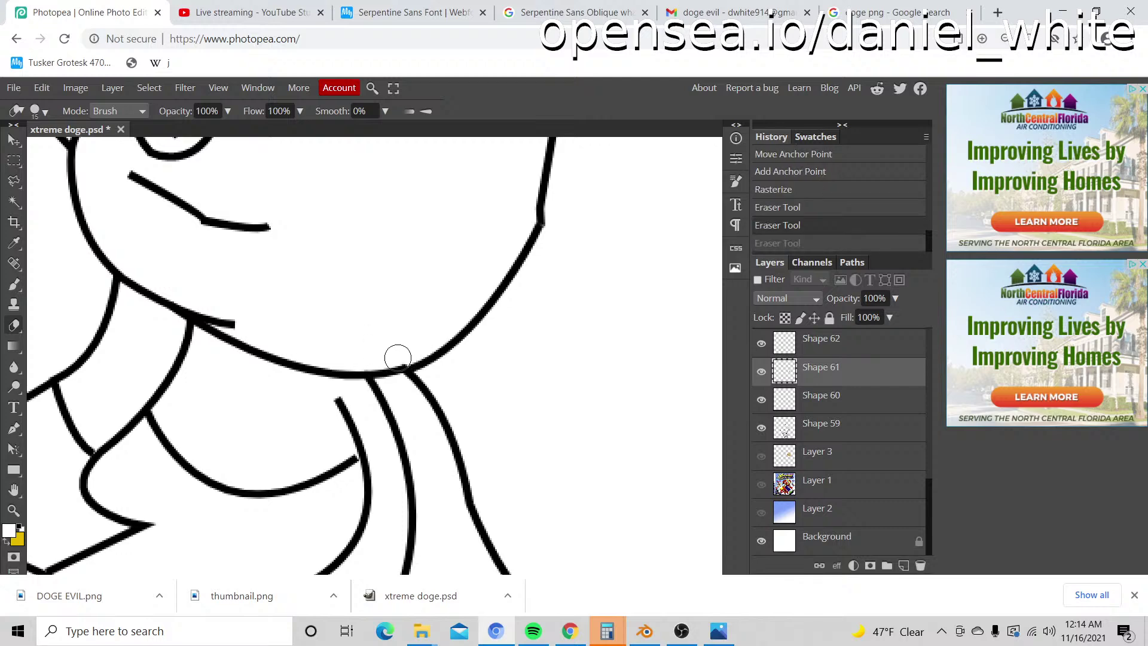
key(ctrl+shift+z)
Step: Examine the whole skateboarding Doge line art for remaining stray or overlapping lines
key(z)
scroll(379, 323, down, 5)
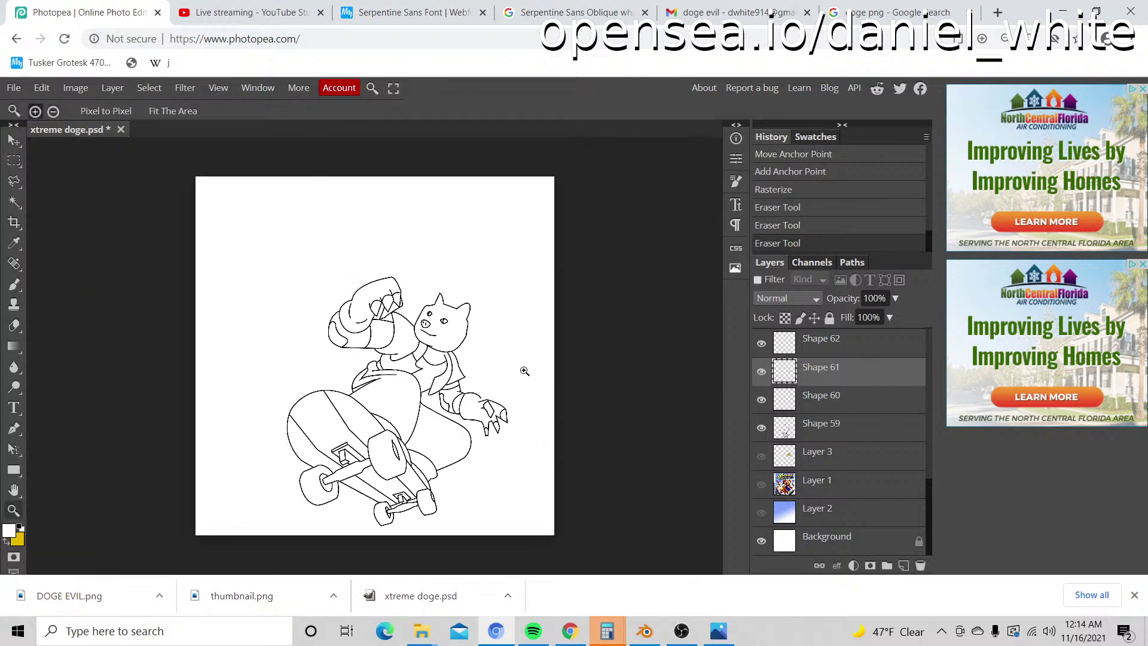
click(500, 443)
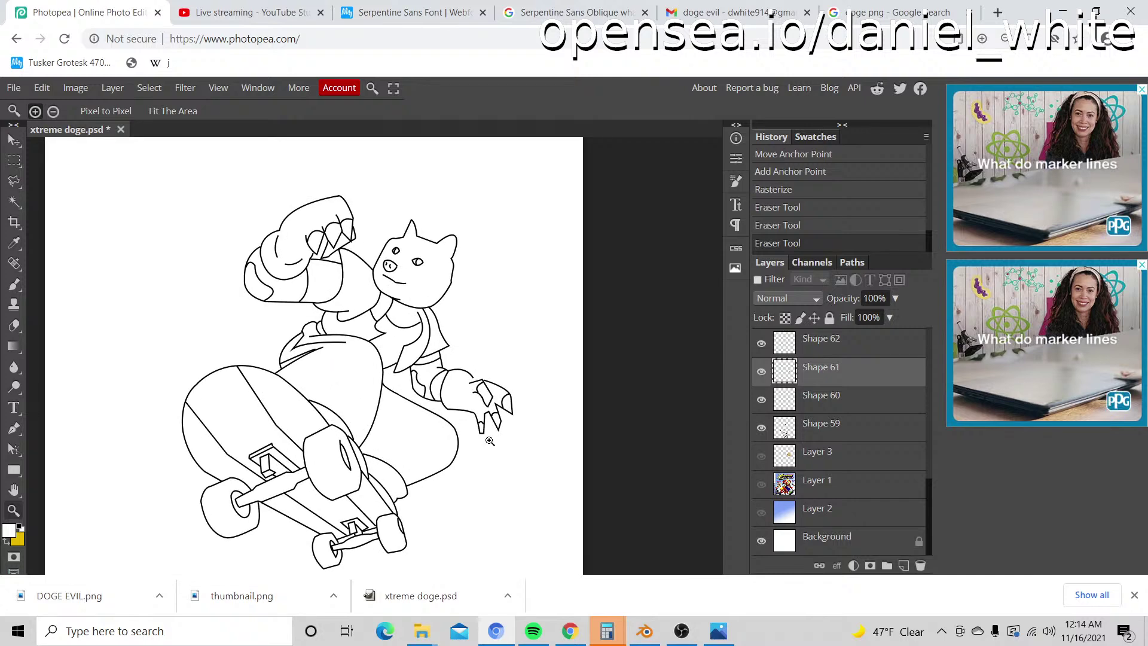
scroll(487, 441, down, 3)
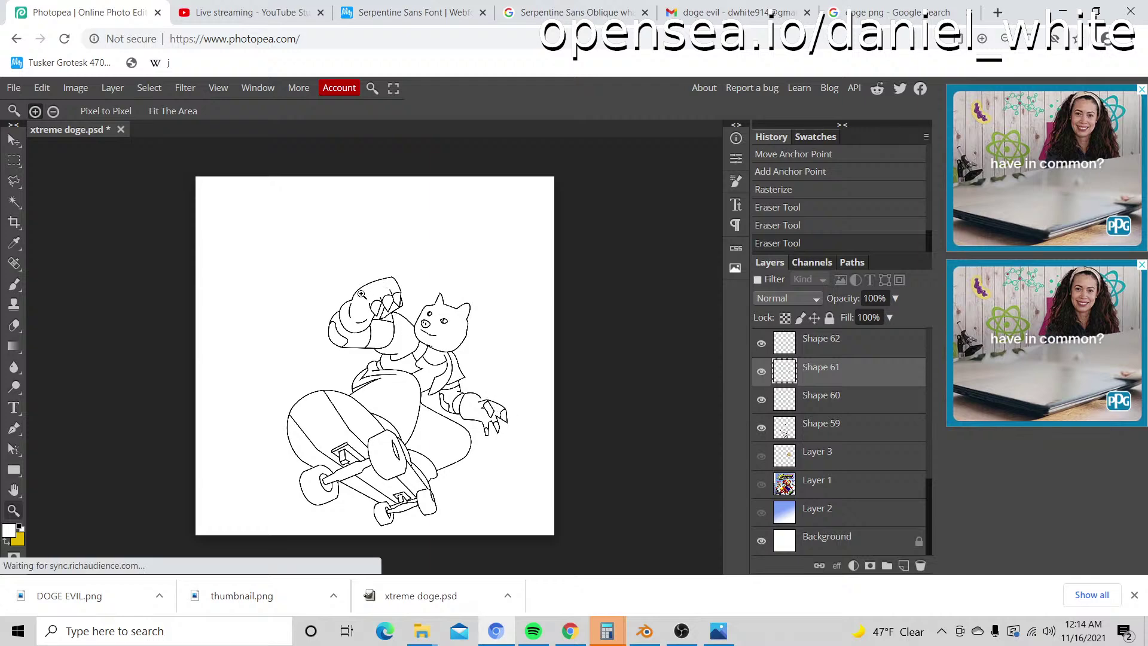
scroll(469, 409, down, 1)
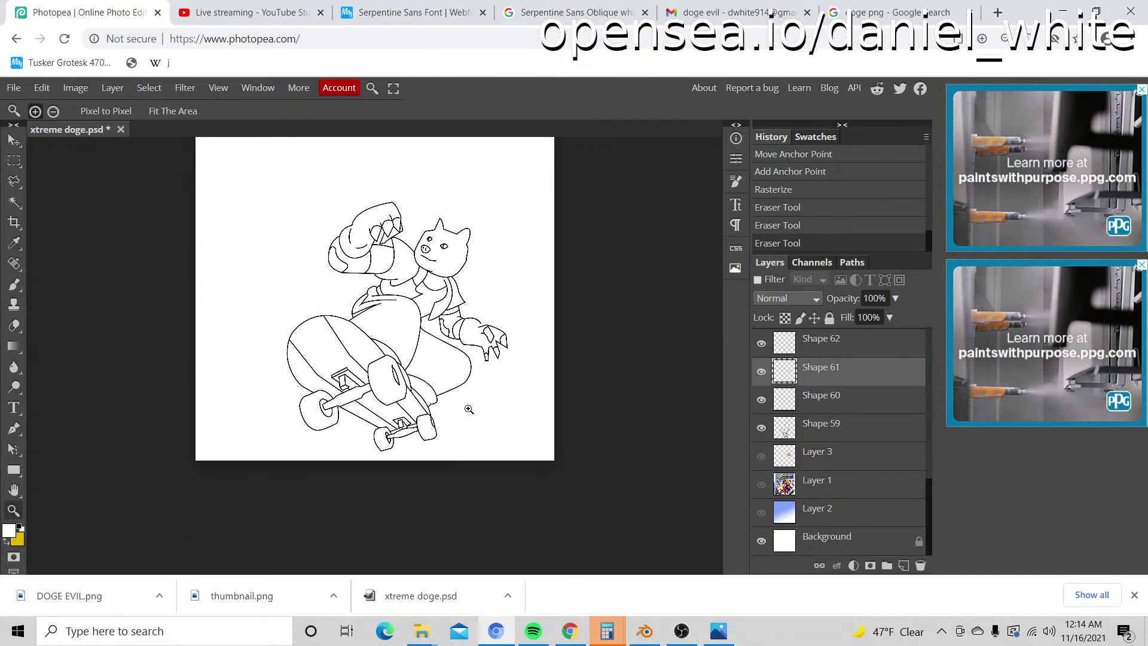
scroll(467, 371, up, 3)
scroll(449, 432, down, 2)
click(452, 391)
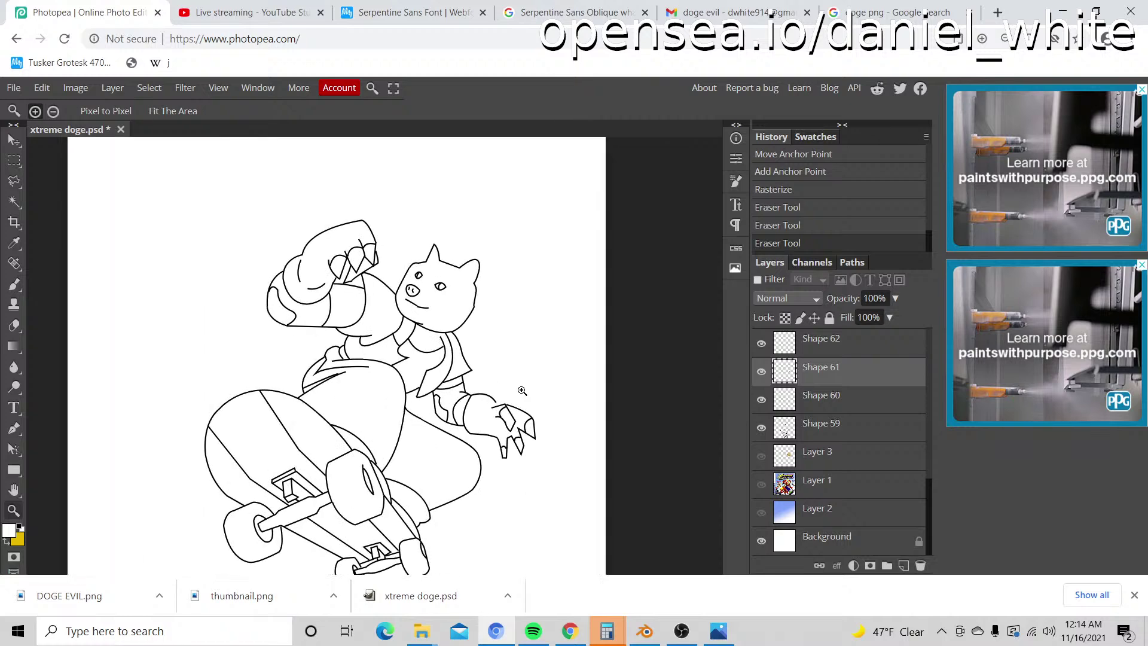
Step: Merge all the line art layers from Shape 78 down to Shape 59 into a single layer
scroll(804, 419, up, 5)
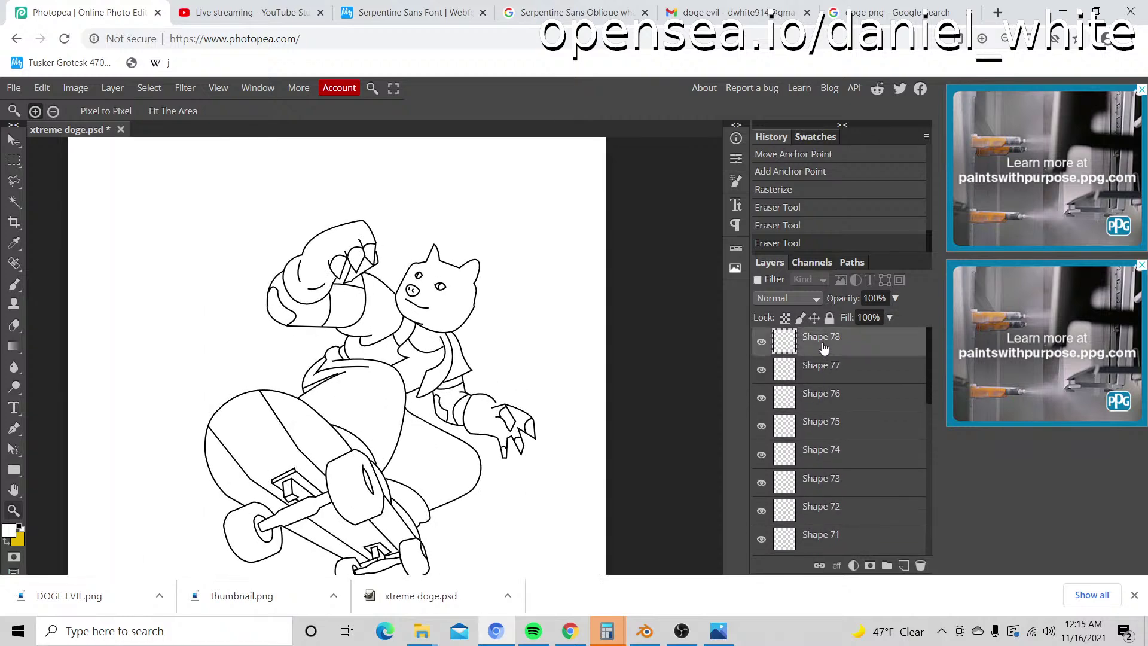
scroll(848, 421, down, 5)
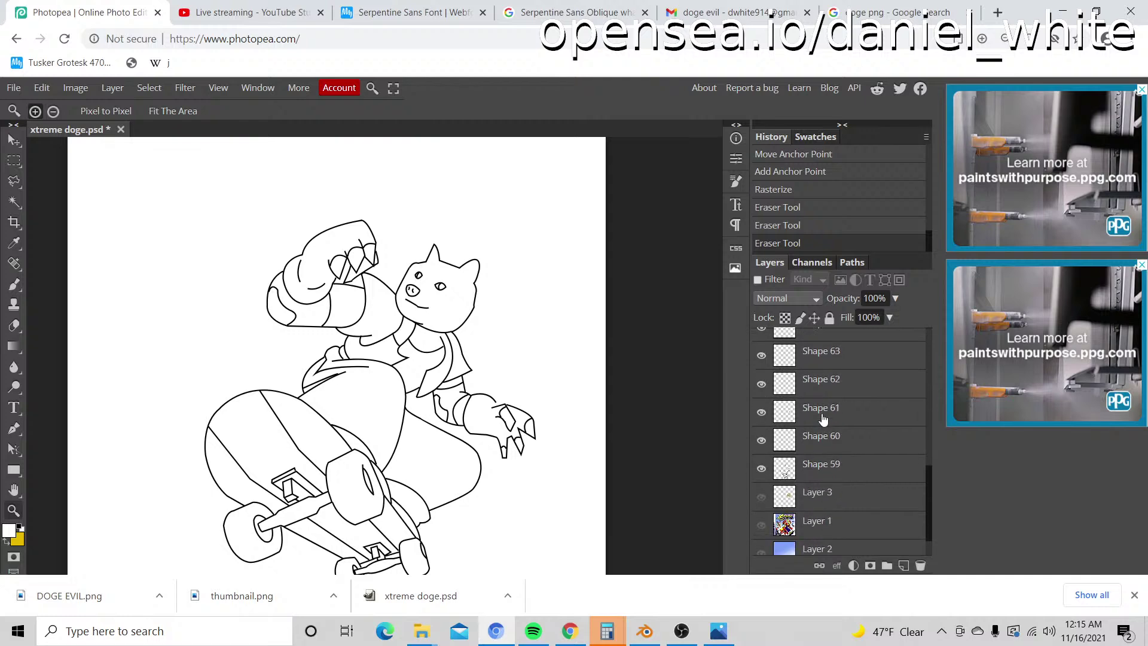
shift+click(828, 426)
right_click(828, 425)
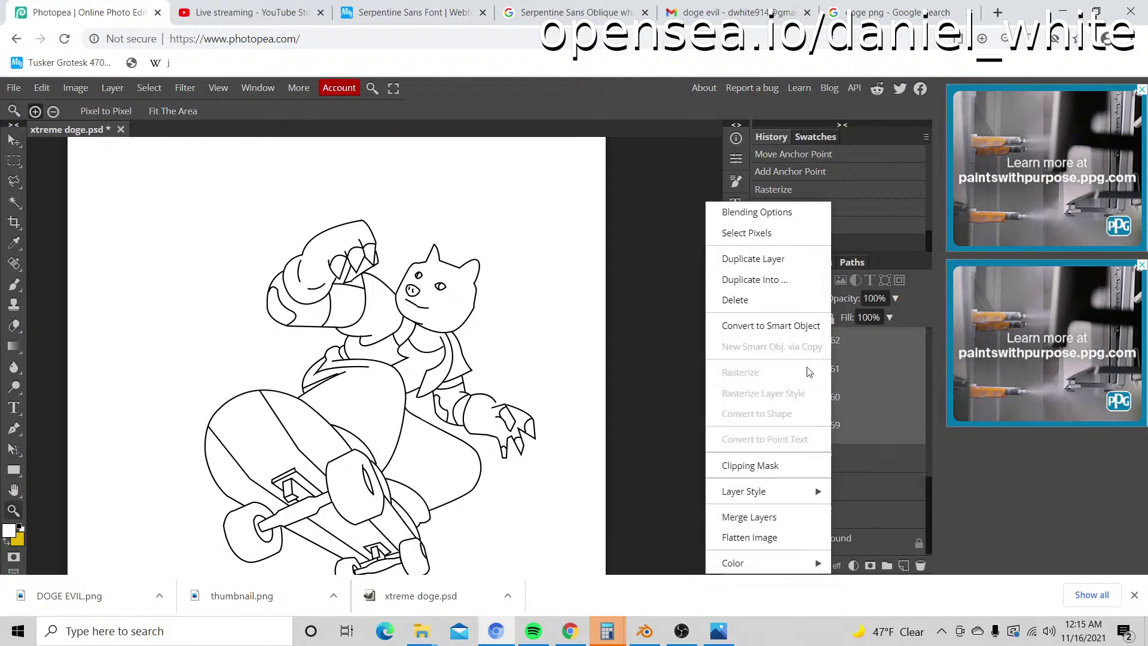
click(779, 519)
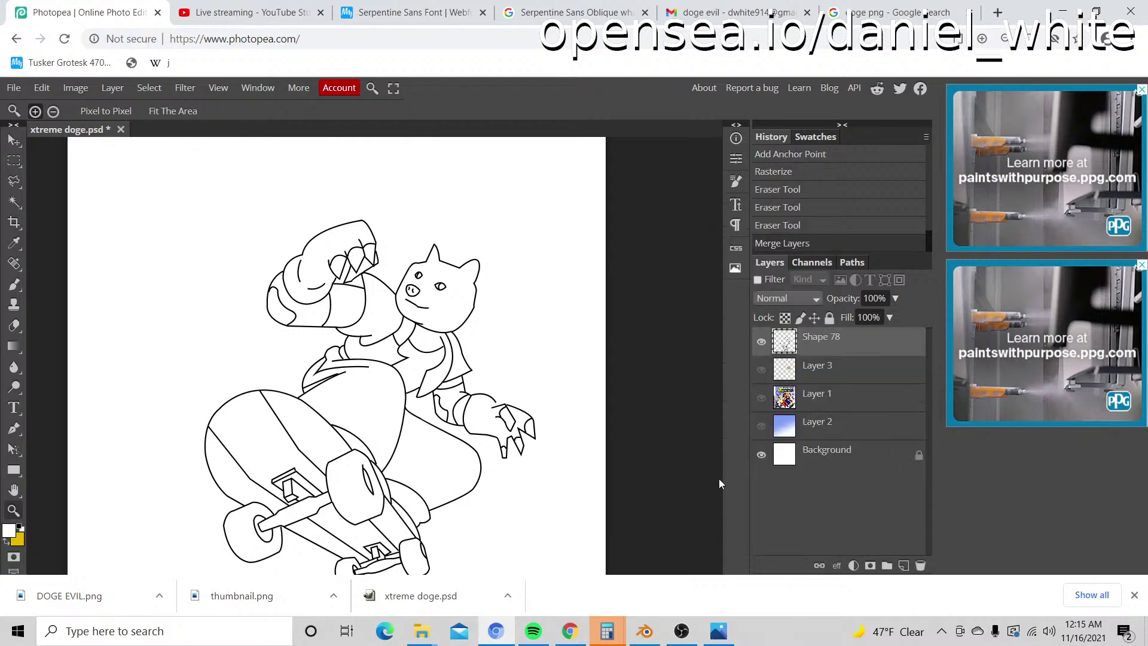
Step: Hide the merged line art and show the original Xtreme Sports cover on Layer 1 as a color reference
alt+click(448, 365)
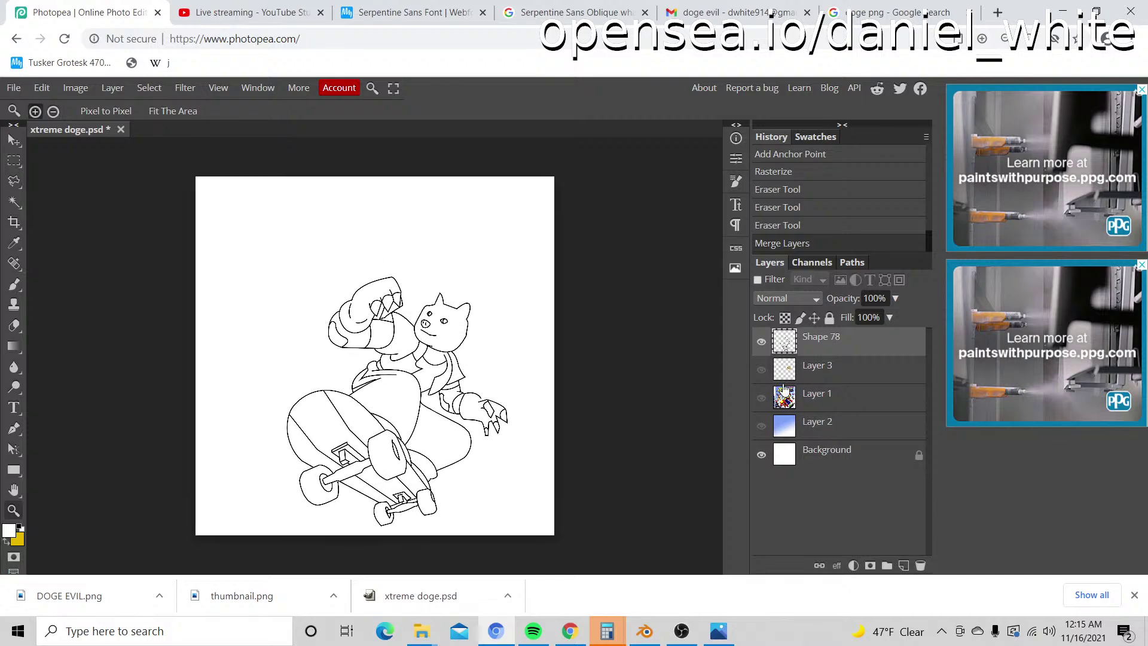
click(762, 342)
click(760, 399)
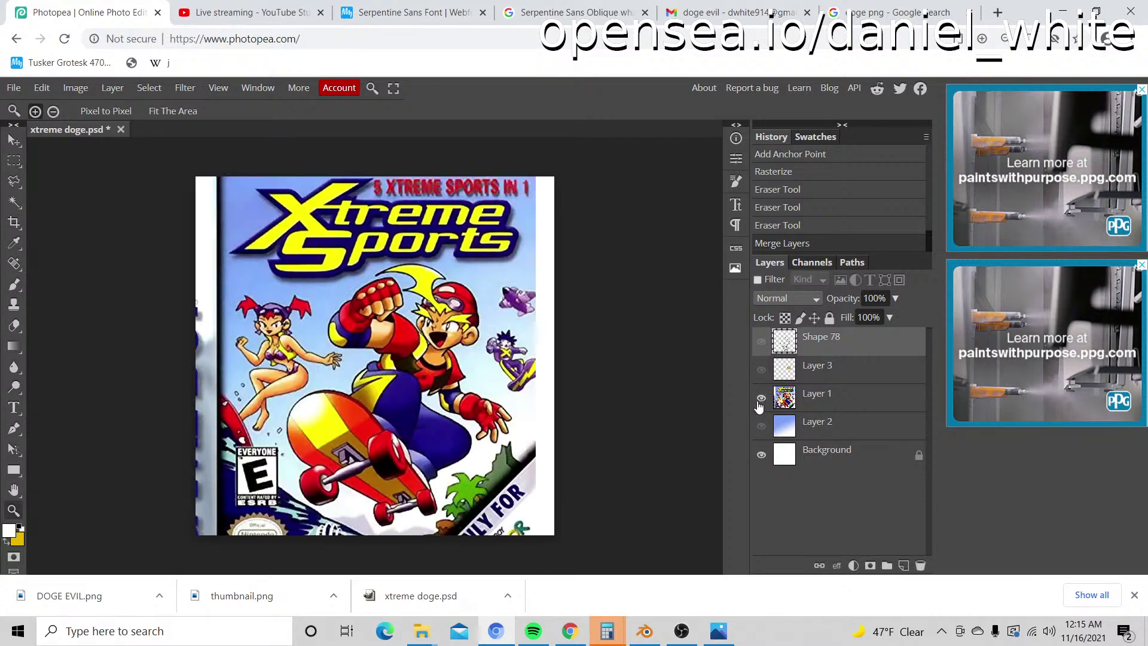
click(422, 335)
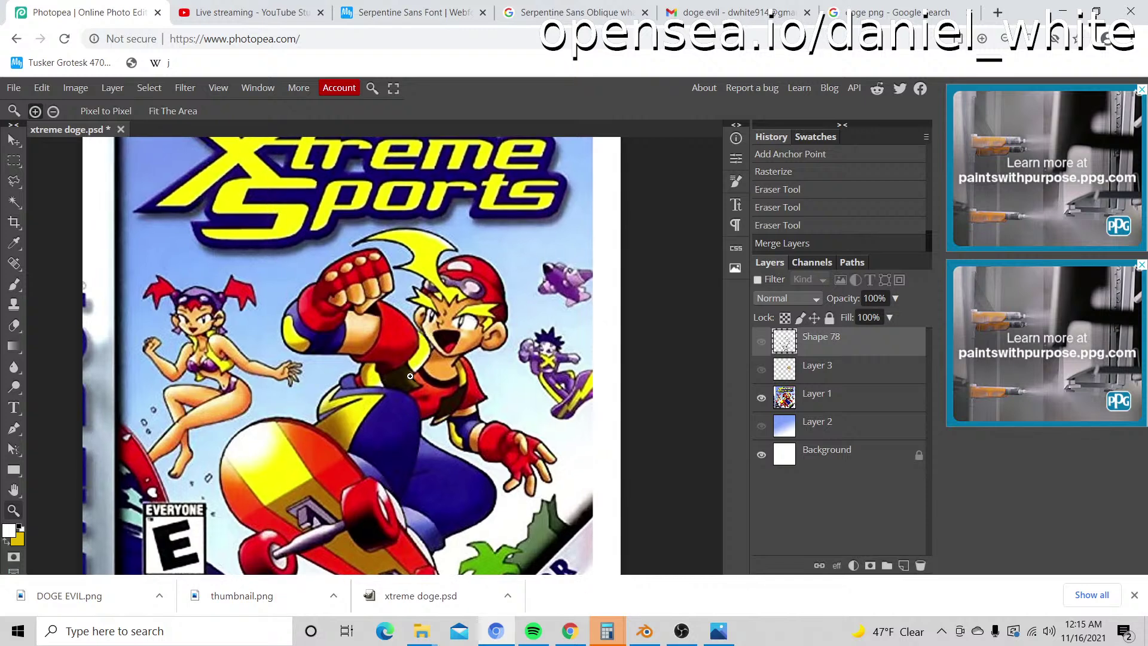
scroll(409, 374, up, 3)
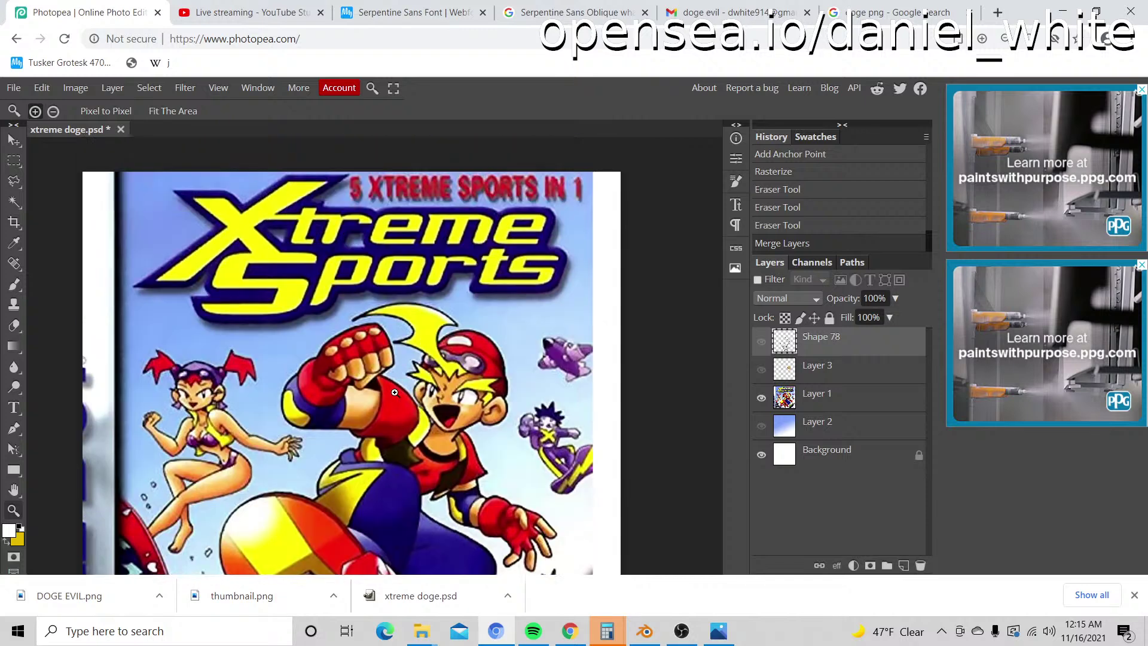
Step: Add two new layers and paint a swatch of the red sampled from the skater's outfit in the cover's upper-left white margin
key(i)
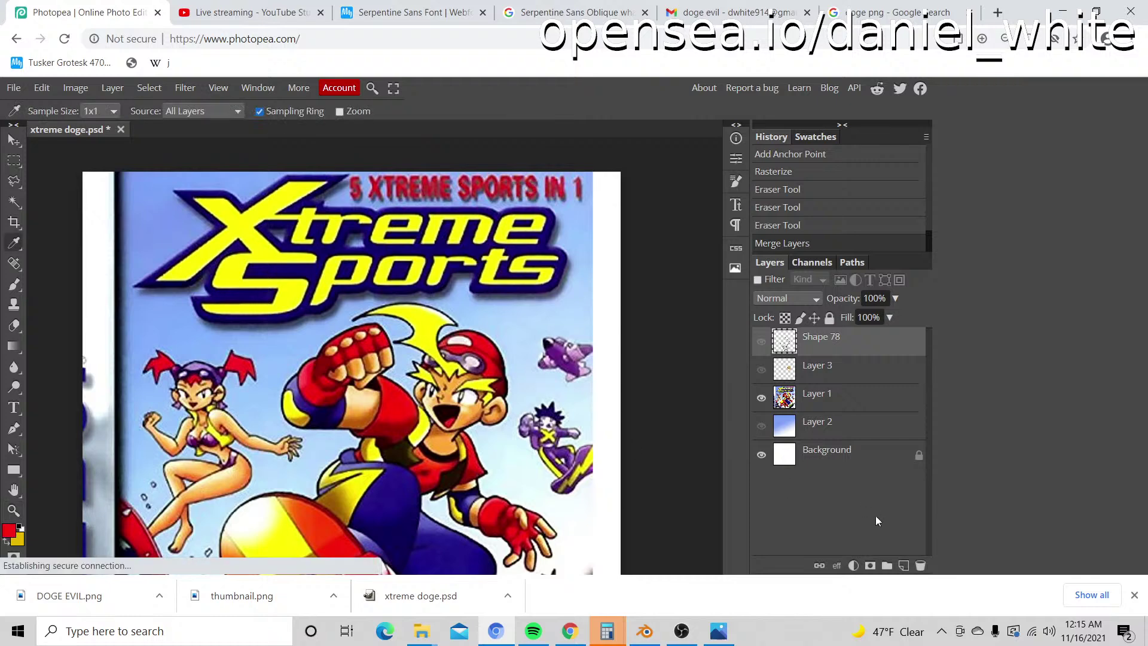
click(903, 565)
click(903, 565)
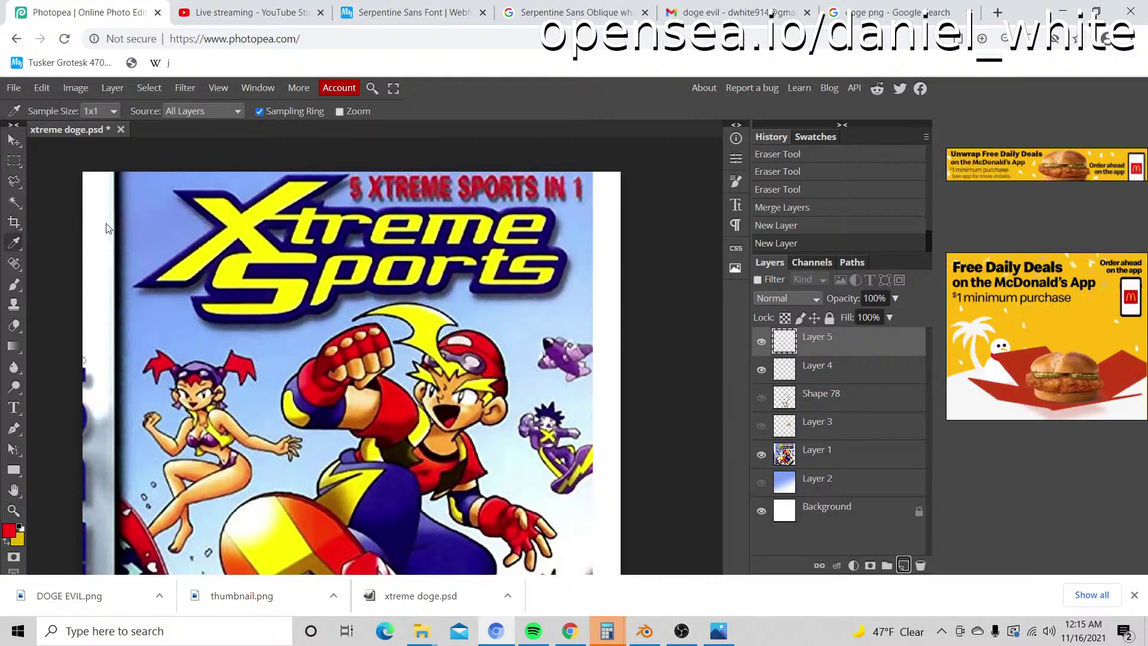
key(b)
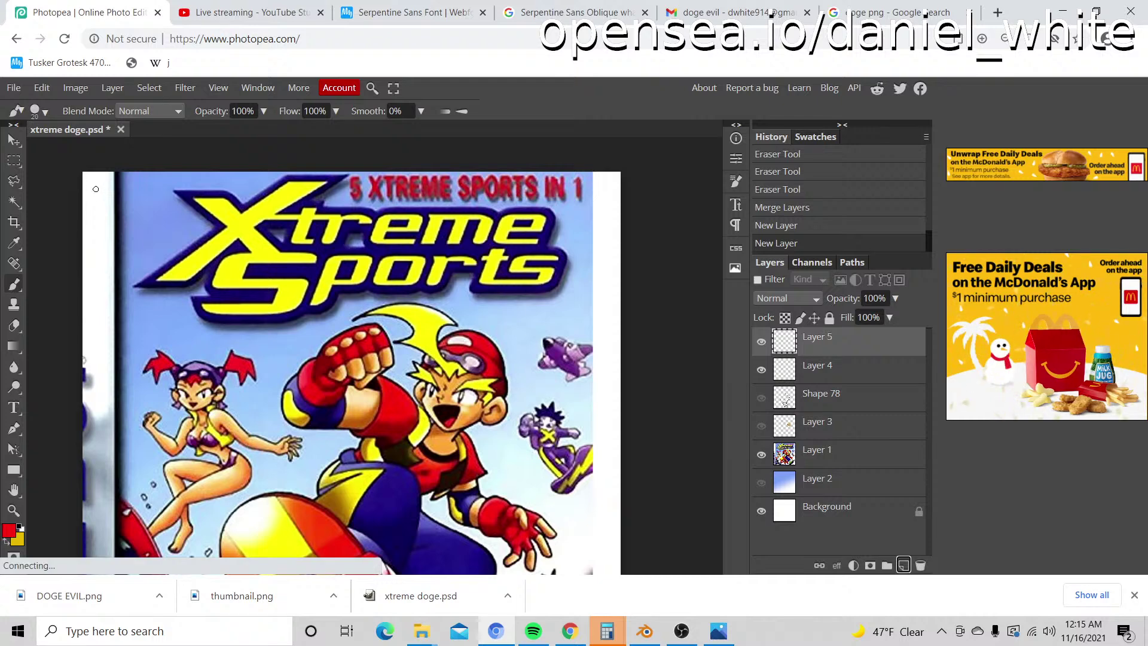
drag(105, 188, 103, 200)
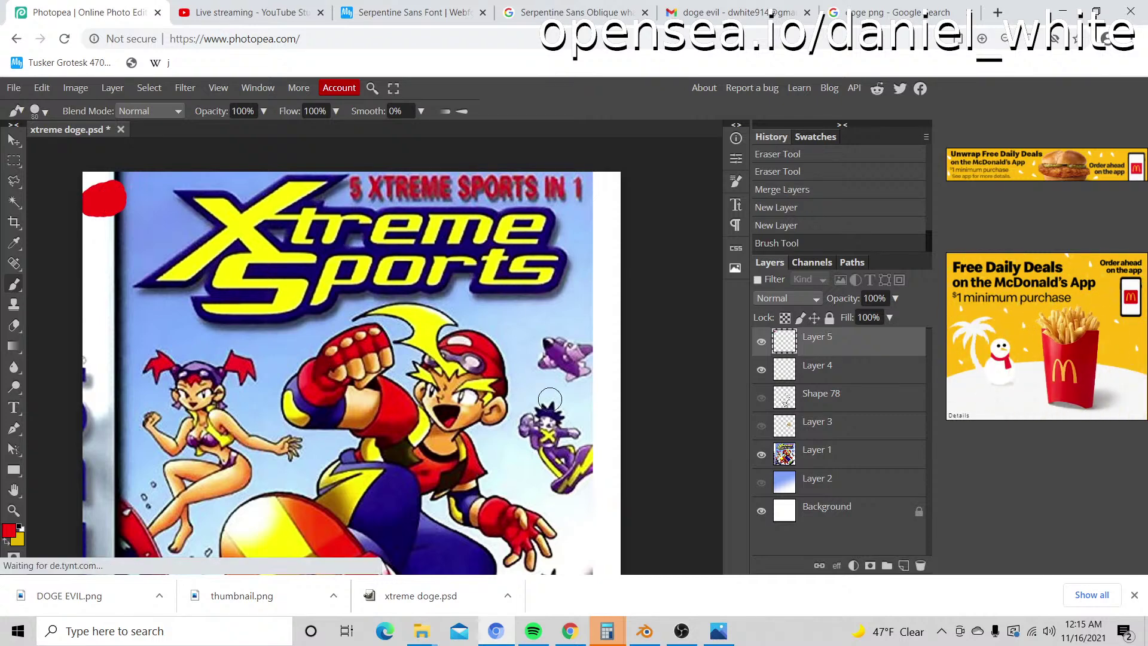
Step: Sample the yellow from the skater's outfit and paint a swatch of it just below the red swatch in the margin
key(i)
click(417, 440)
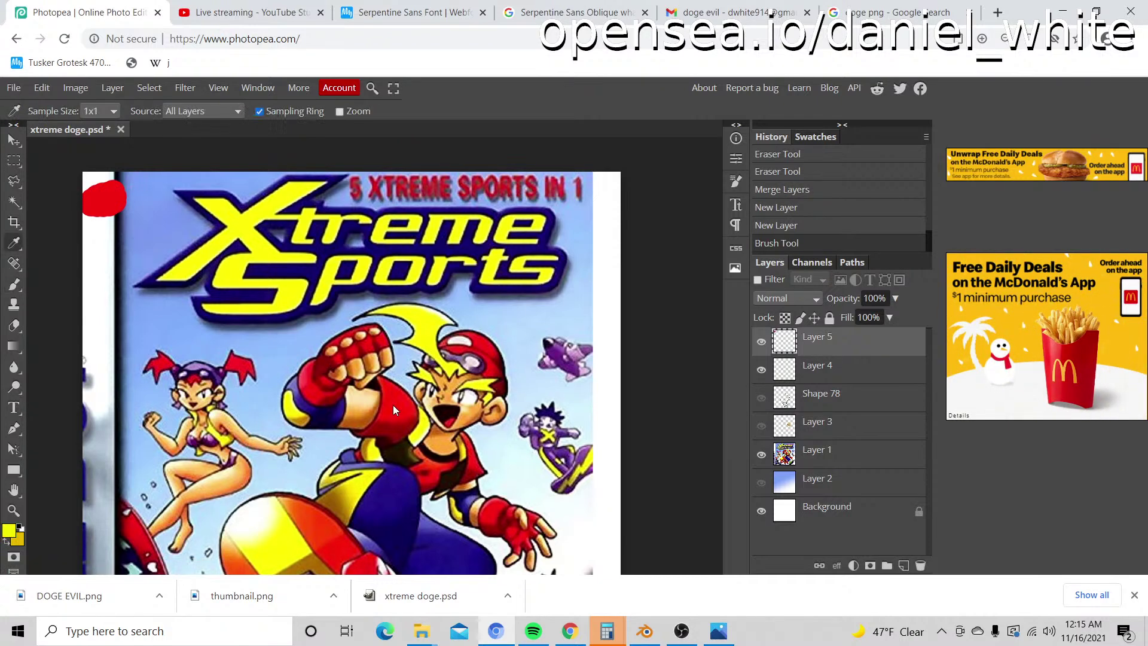
key(b)
drag(101, 207, 110, 225)
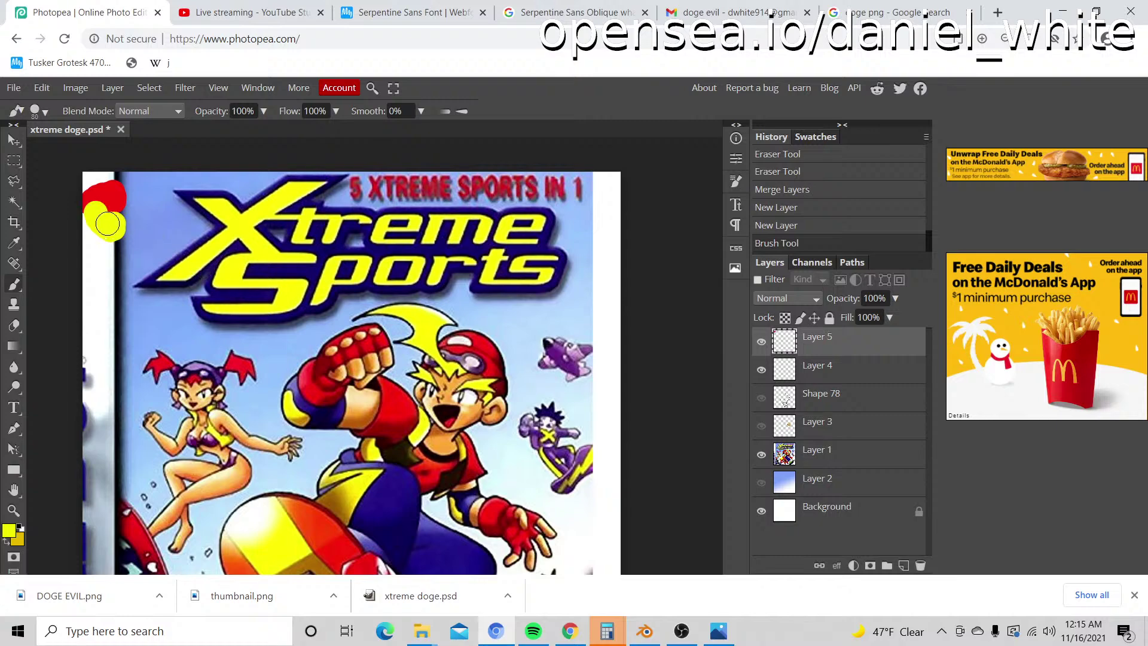
Step: Sample the dark blue of the skater's trousers and paint a swatch of it below the yellow swatch
scroll(317, 365, down, 3)
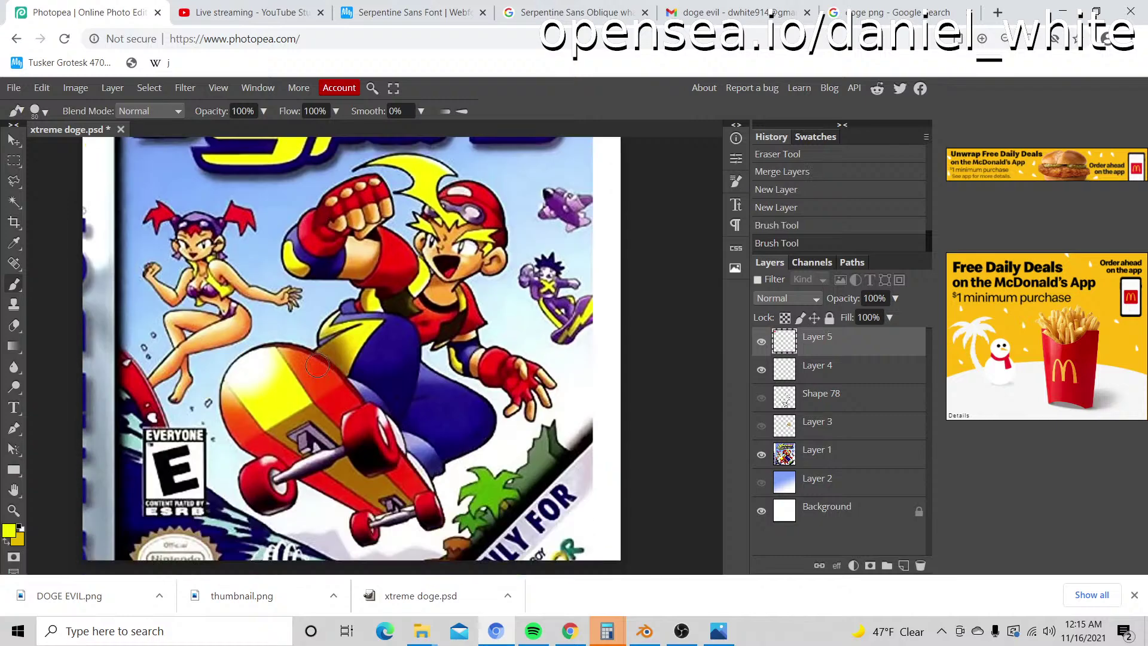
key(i)
click(391, 349)
scroll(391, 349, up, 6)
scroll(116, 348, down, 4)
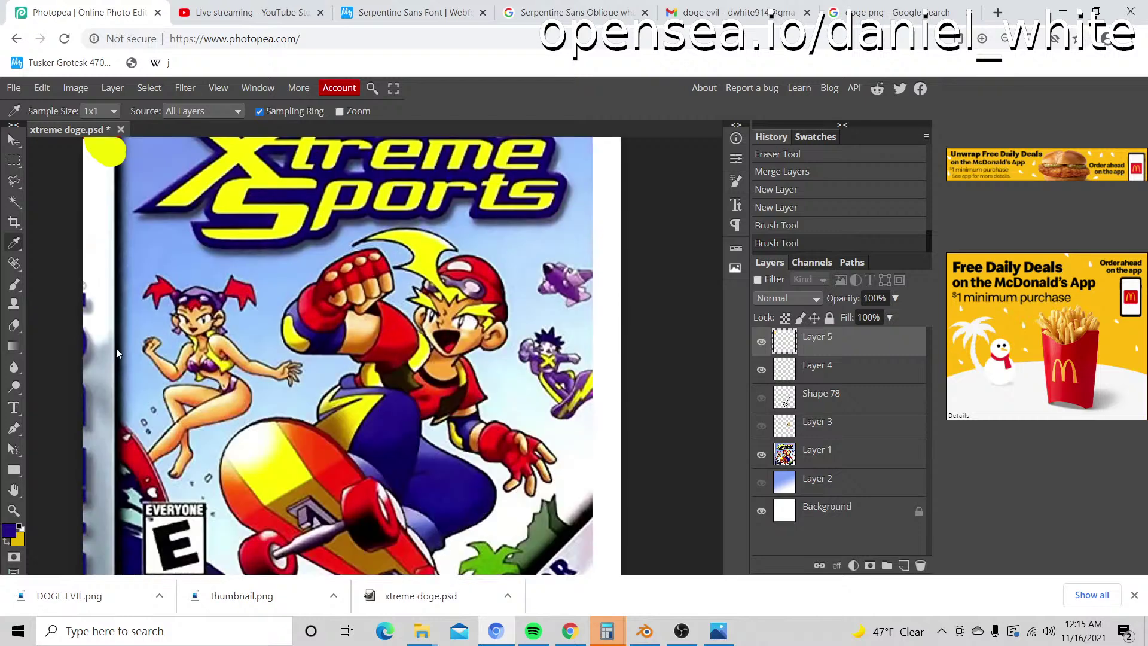
key(b)
scroll(114, 335, up, 4)
click(103, 320)
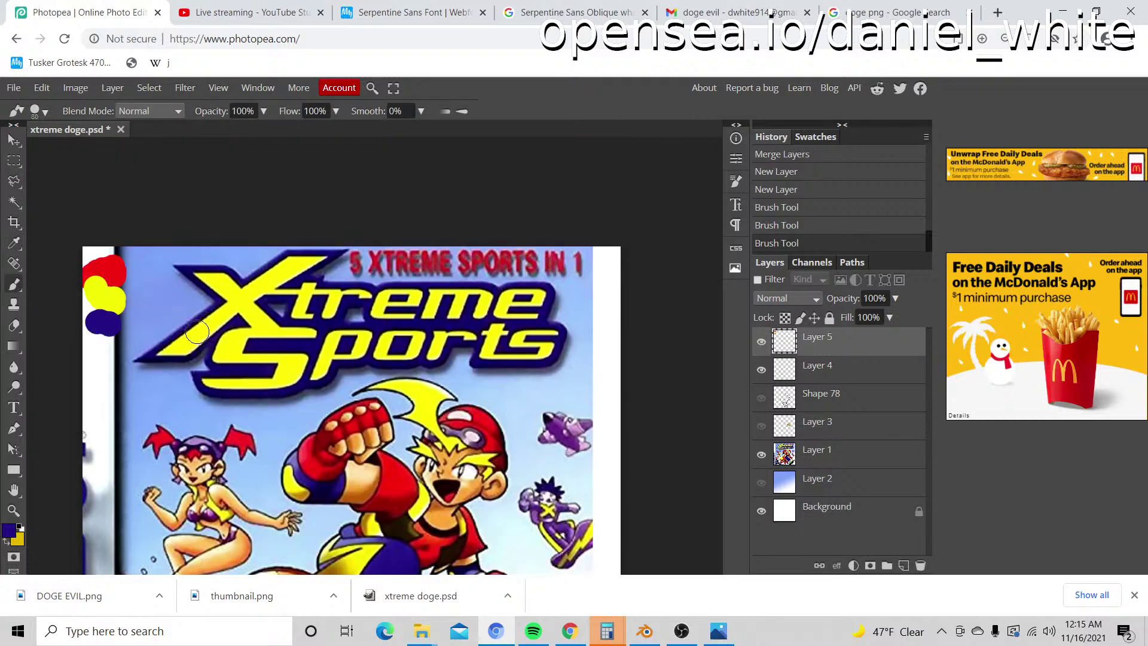
Step: Sample the red stripe of the skateboard and paint its swatch in the margin, leaving a gap below the outfit colors
scroll(453, 437, down, 4)
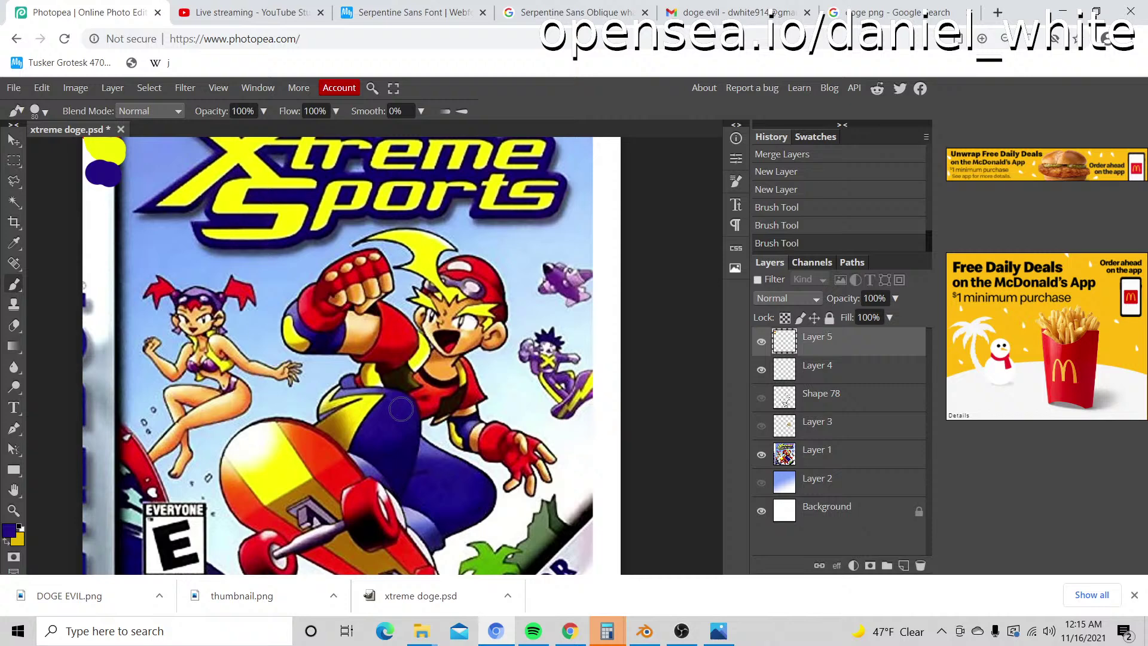
scroll(402, 397, down, 3)
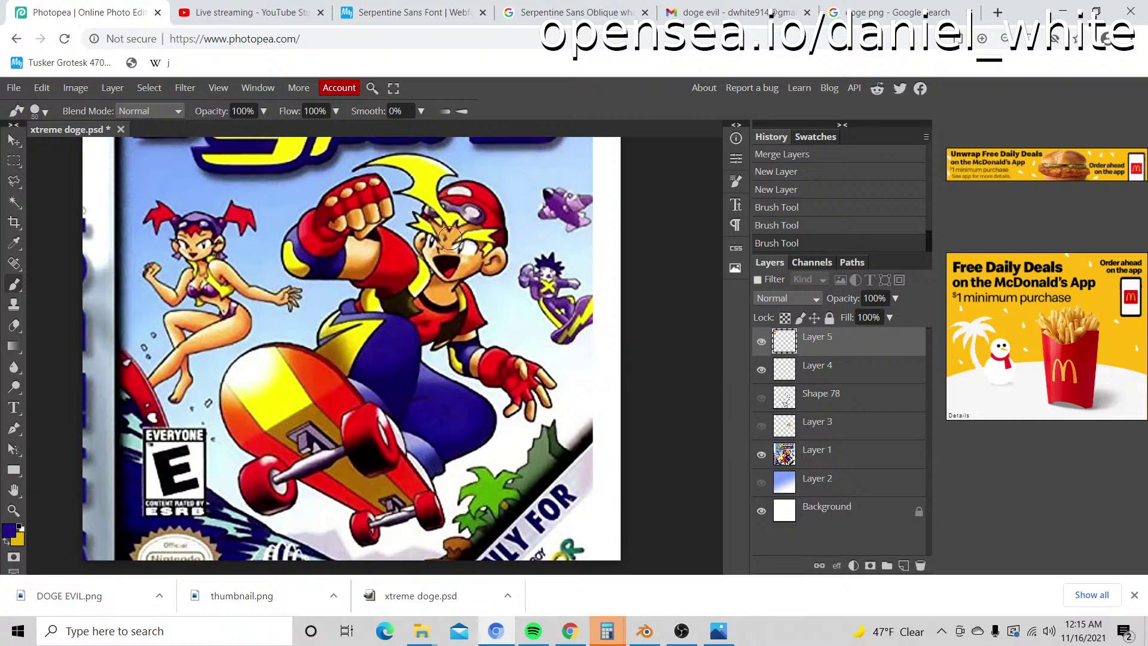
scroll(367, 299, up, 4)
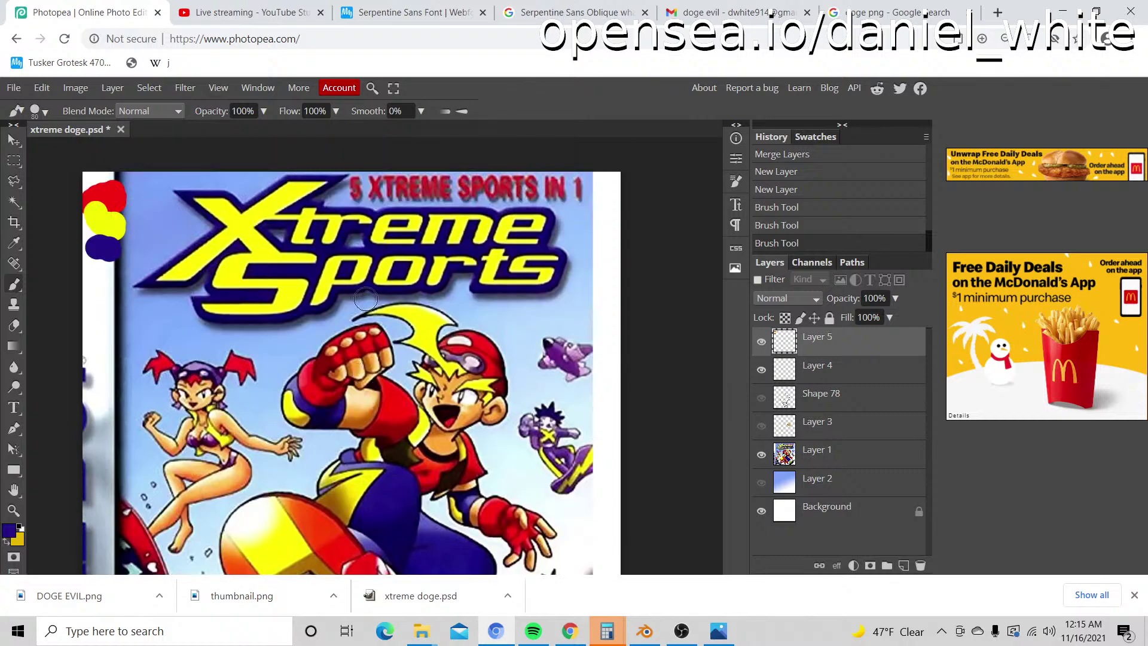
scroll(366, 299, down, 7)
scroll(364, 300, up, 6)
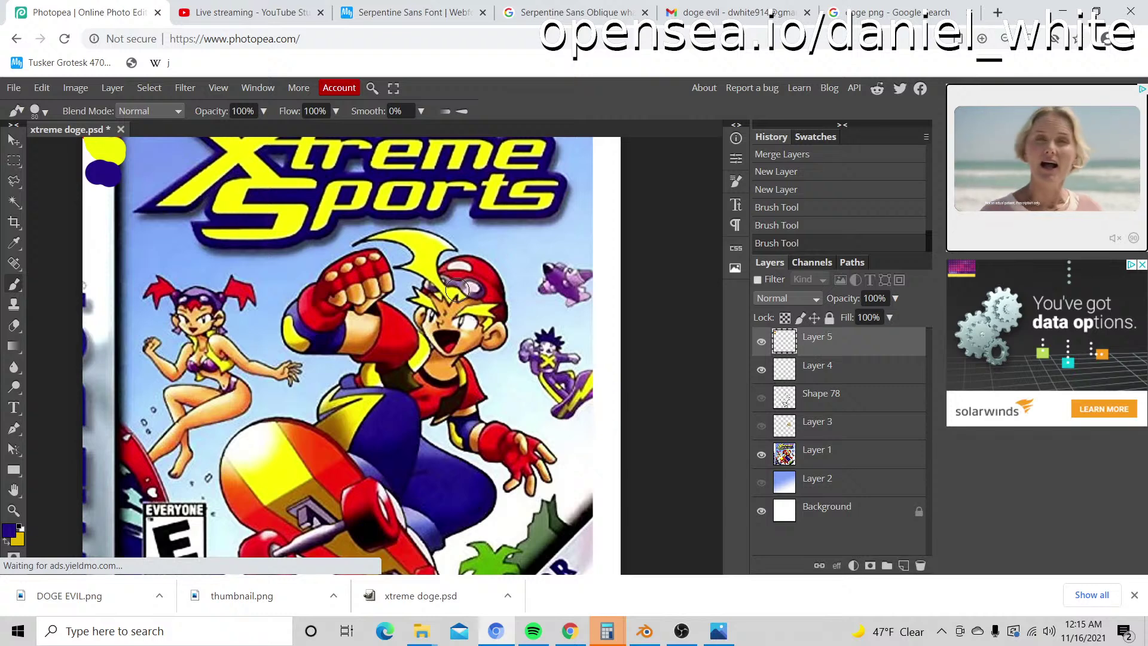
scroll(411, 348, down, 3)
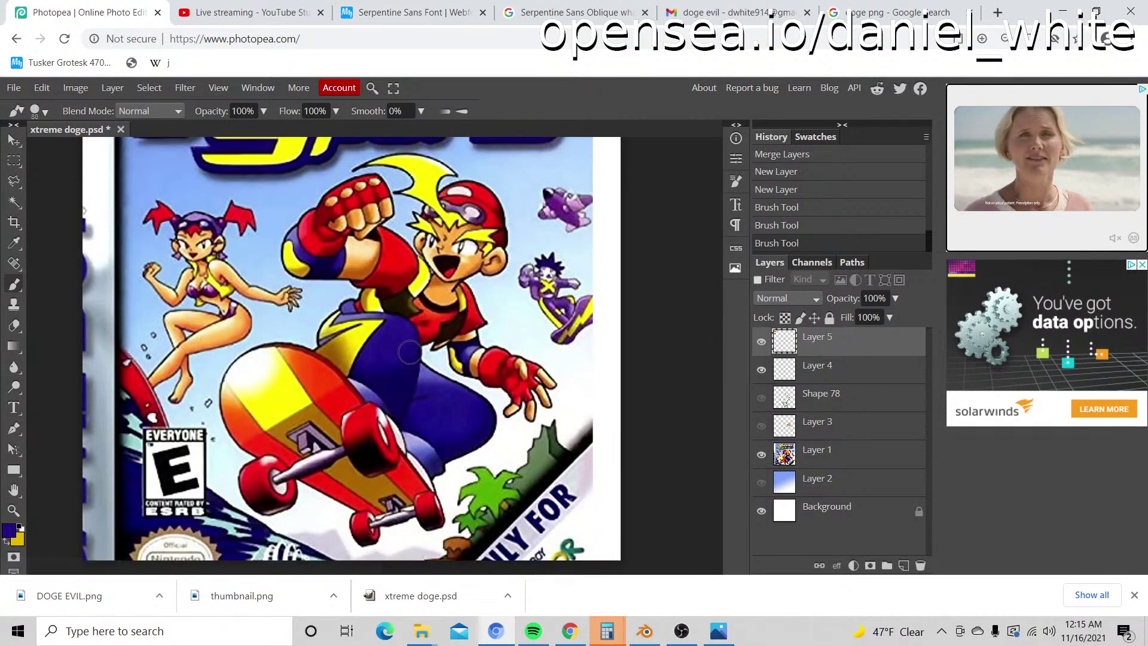
key(i)
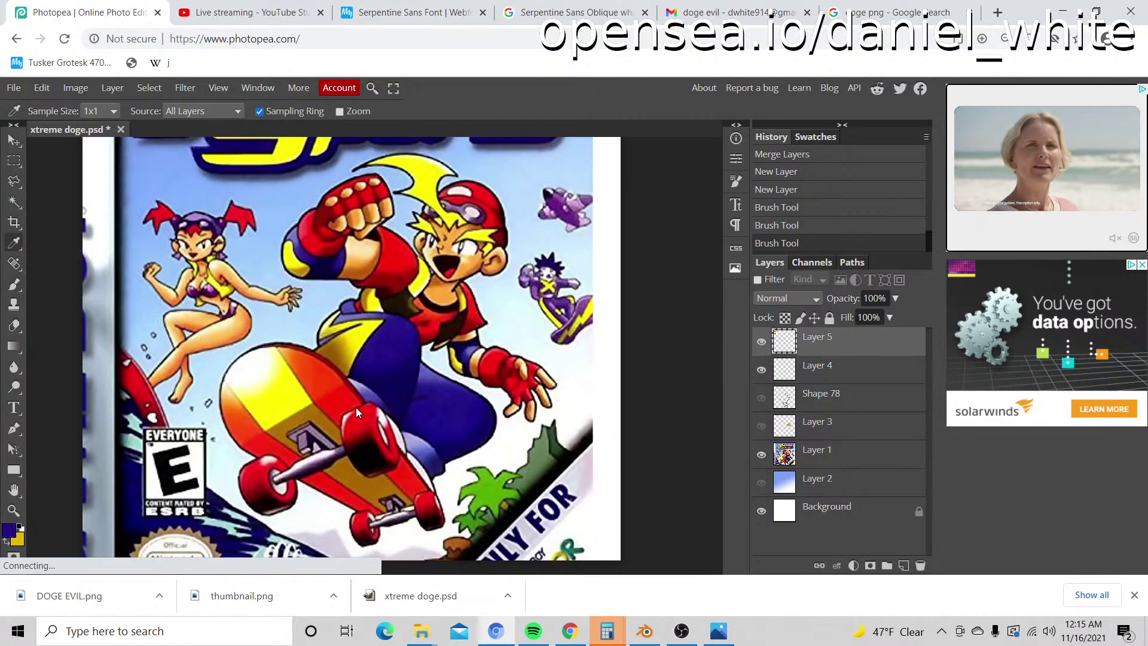
click(344, 397)
scroll(239, 370, up, 3)
key(b)
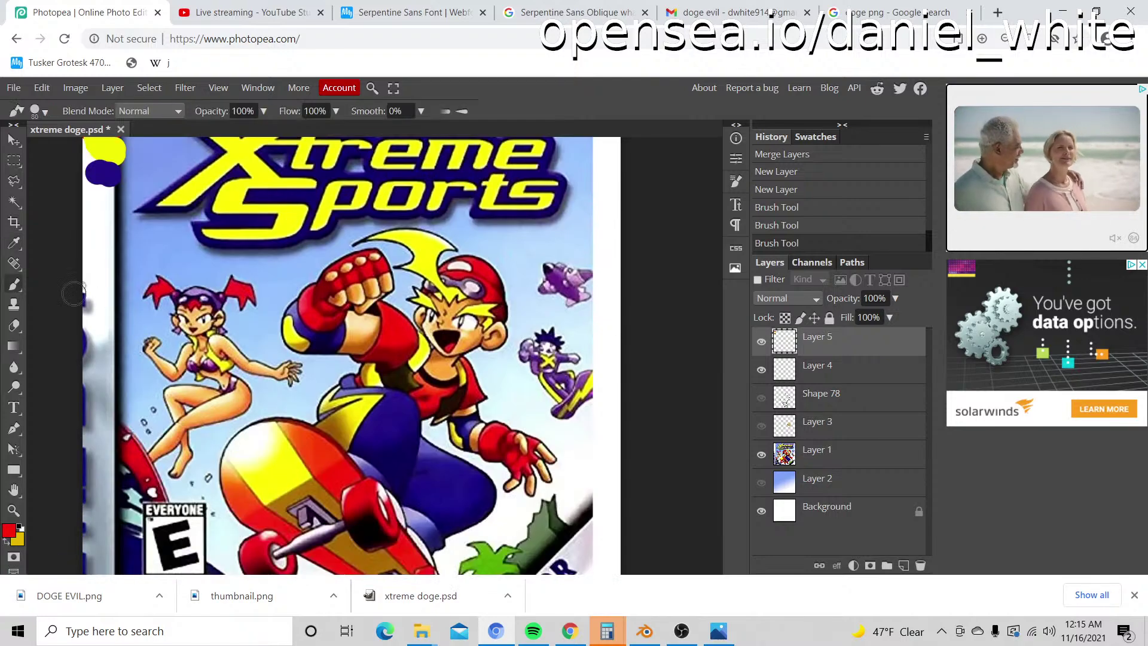
click(93, 250)
Step: Sample the skateboard's yellow stripe and paint a swatch of it directly below the skateboard red
scroll(305, 473, down, 3)
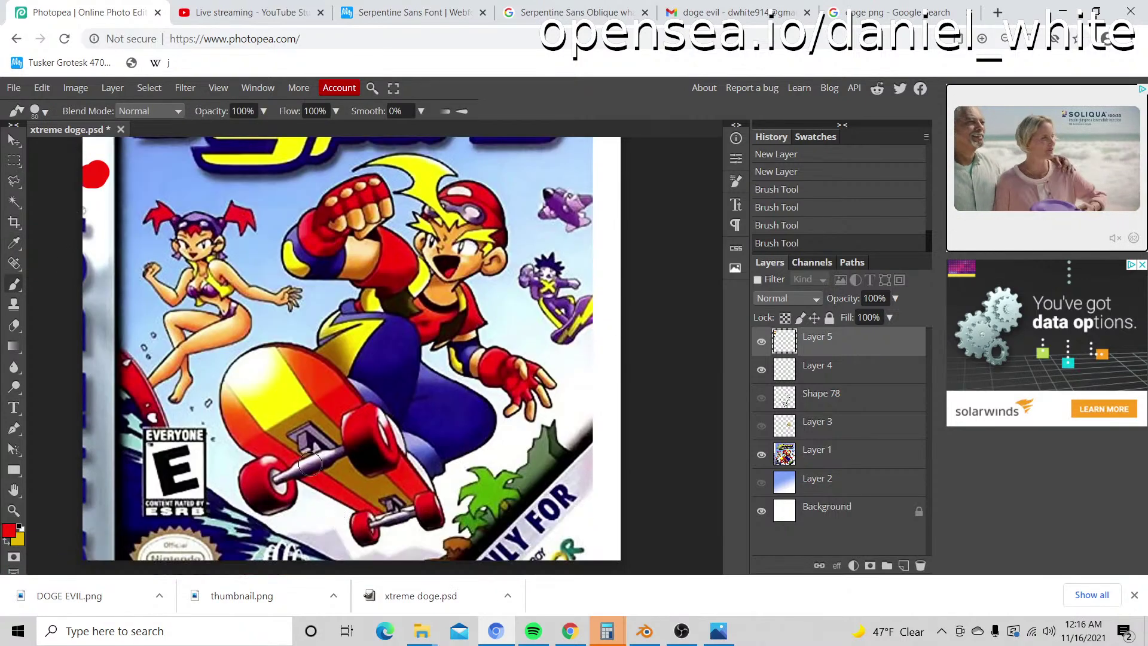
key(i)
click(292, 399)
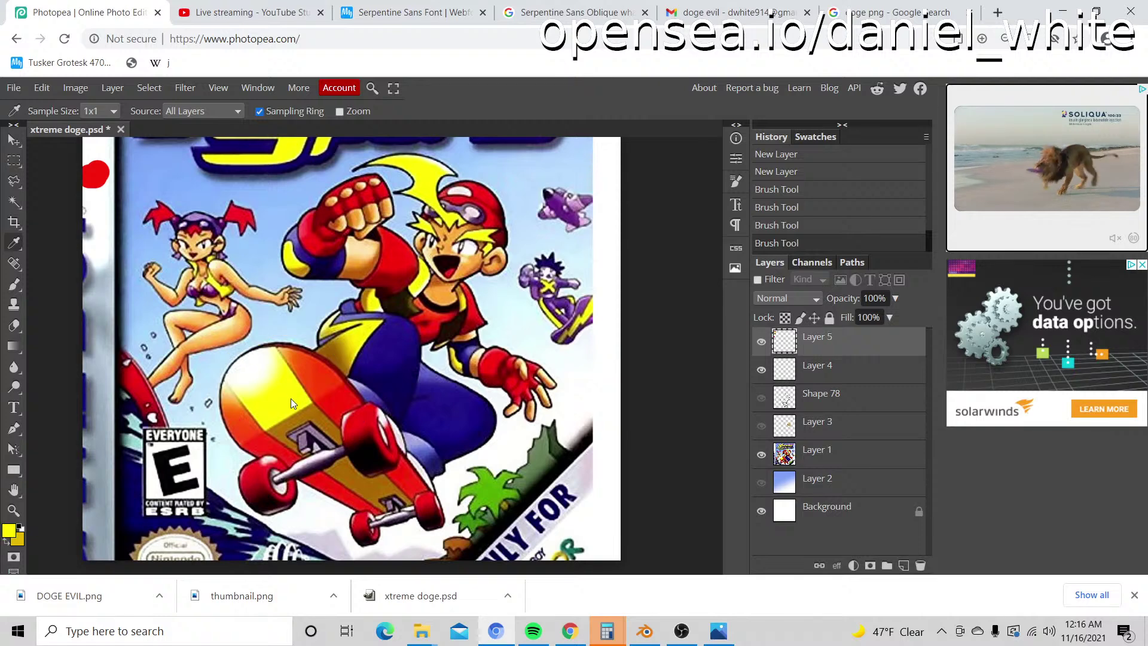
scroll(239, 401, up, 5)
key(b)
click(98, 351)
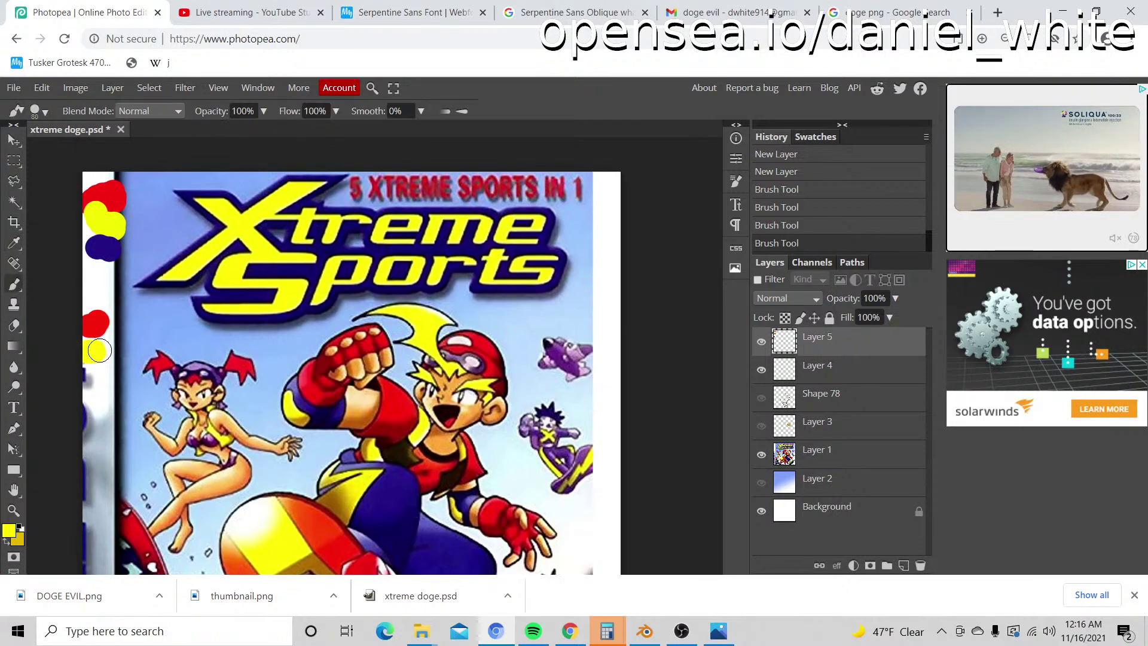
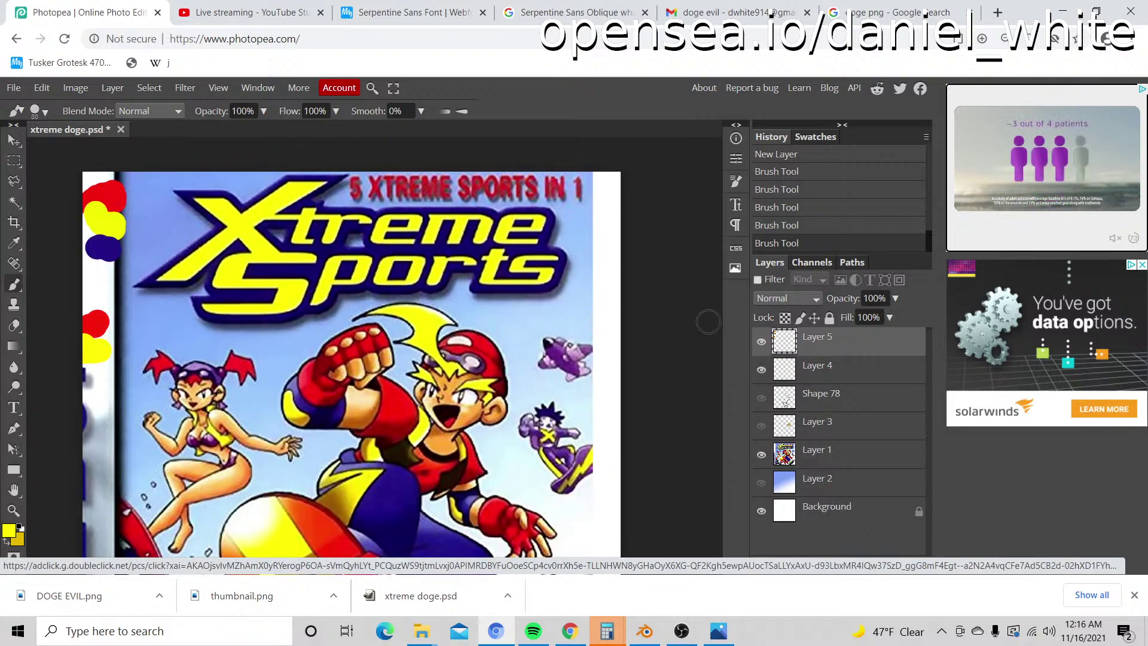
Step: Hide the original cover on Layer 1 and show the merged Doge line art on Shape 78
click(761, 456)
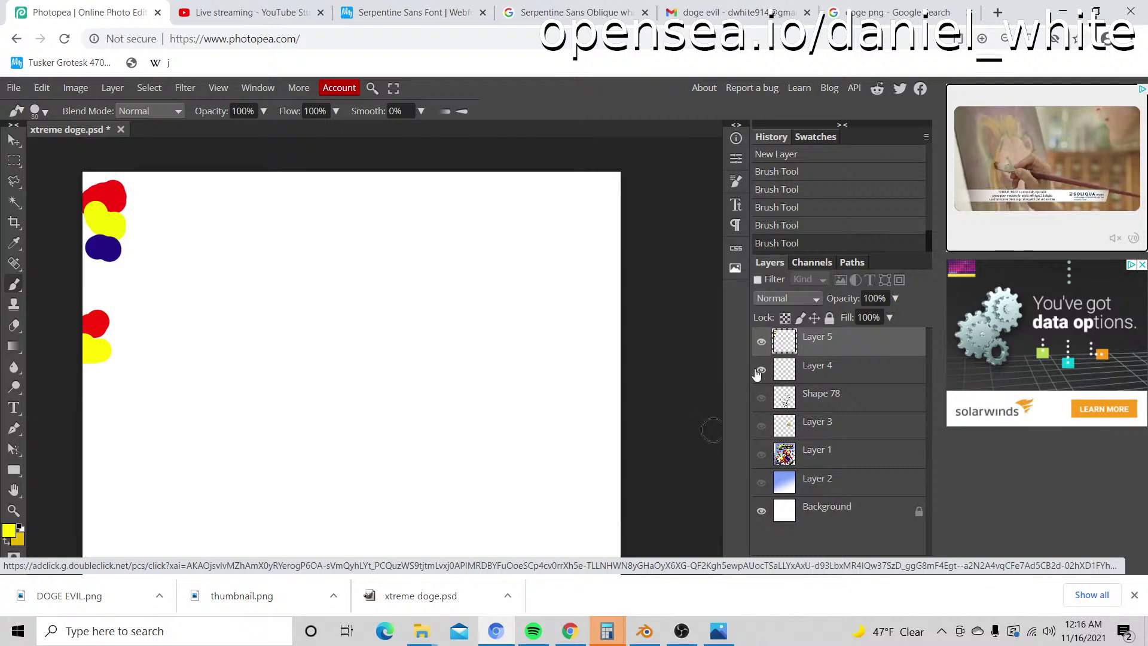
click(761, 397)
key(z)
scroll(418, 394, down, 3)
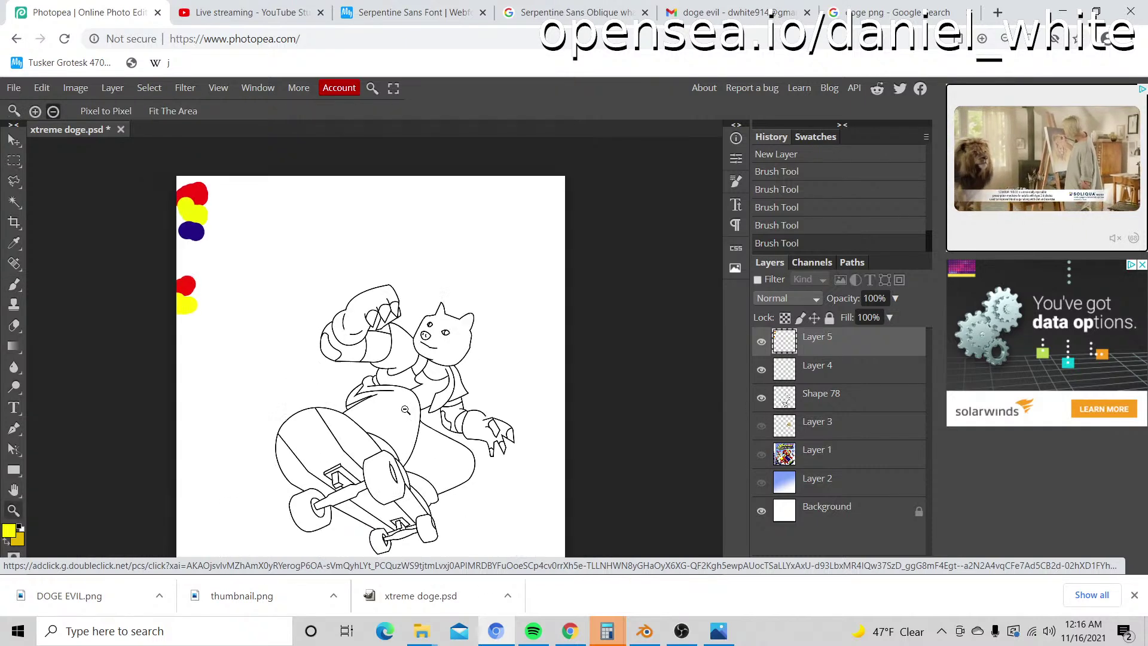
scroll(418, 394, up, 2)
scroll(418, 394, up, 1)
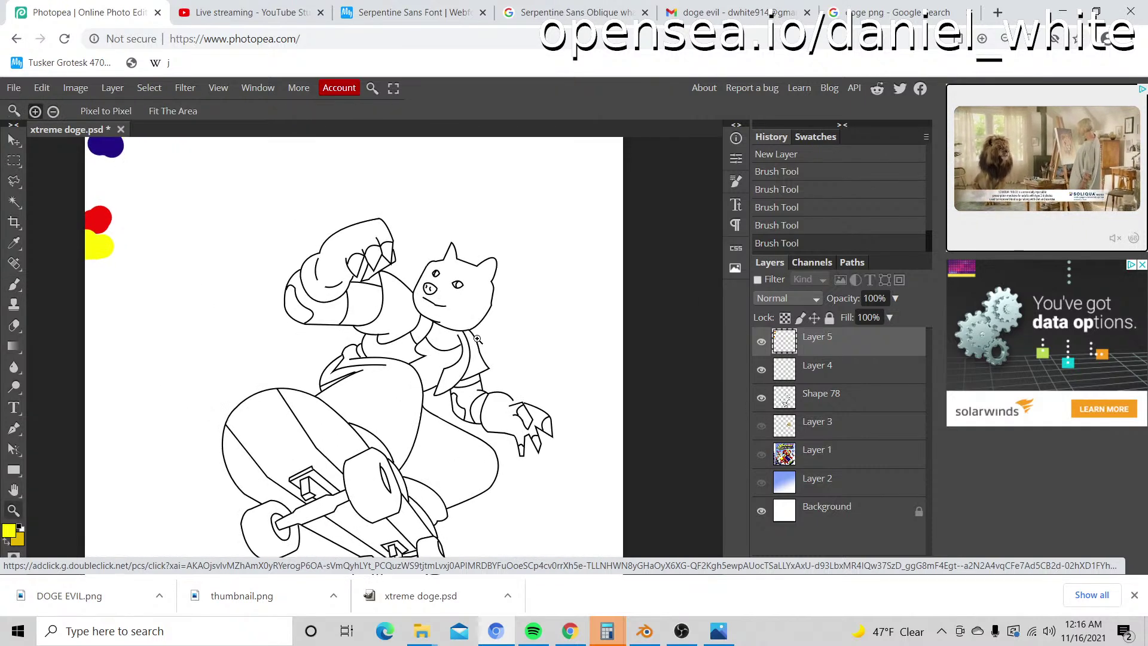
Step: Toggle Layer 3 and the original cover on Layer 1 to compare them with the Doge line art
click(762, 427)
click(762, 427)
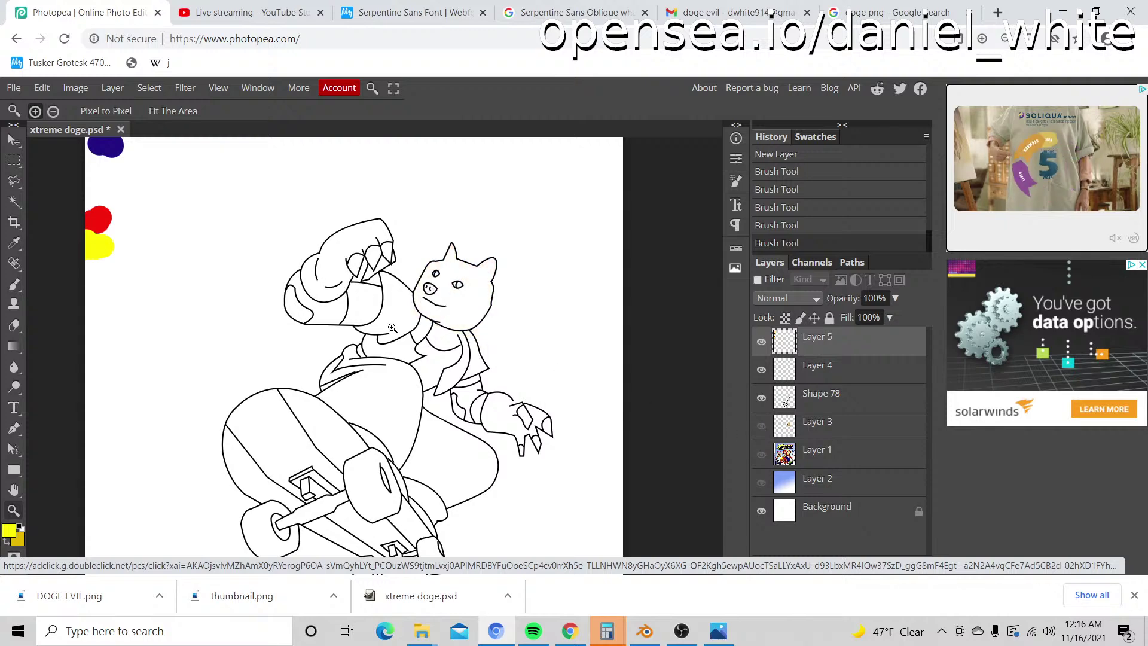
scroll(417, 362, down, 2)
scroll(416, 361, up, 1)
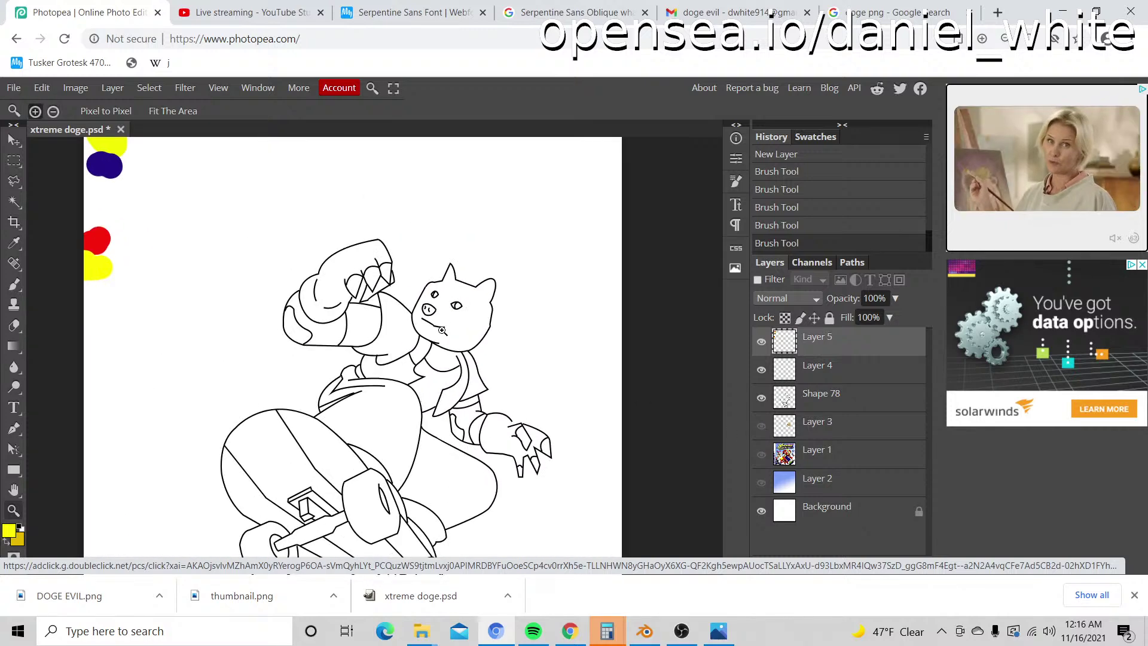
click(761, 454)
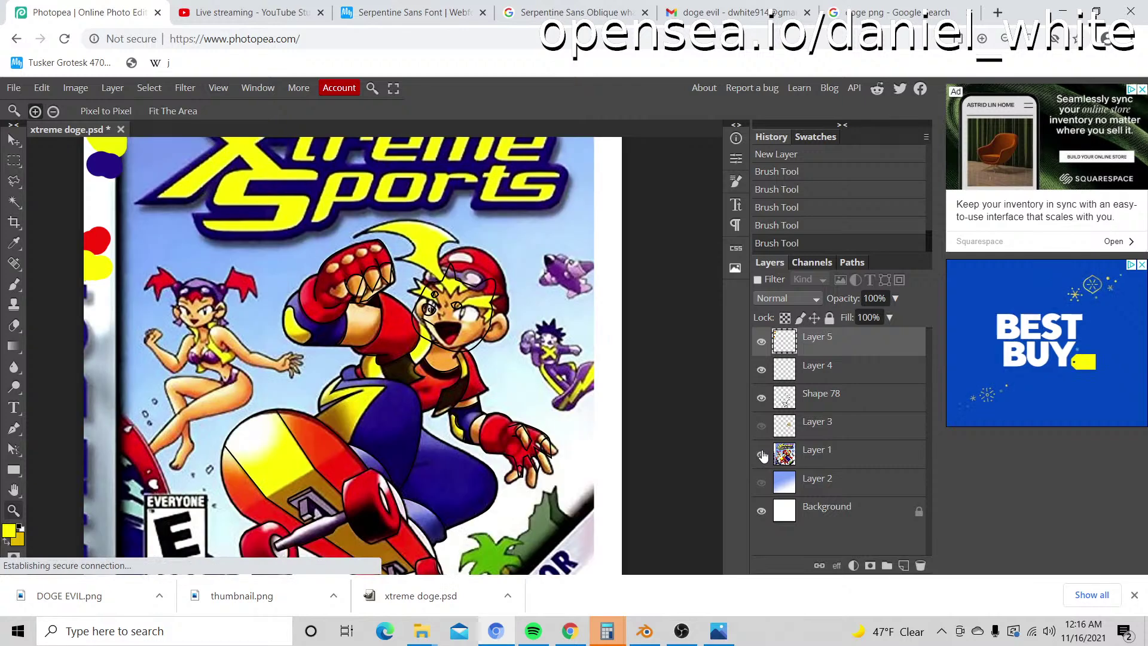
click(761, 455)
Step: Sample the outfit red from the topmost palette swatch as the painting color
scroll(396, 329, up, 1)
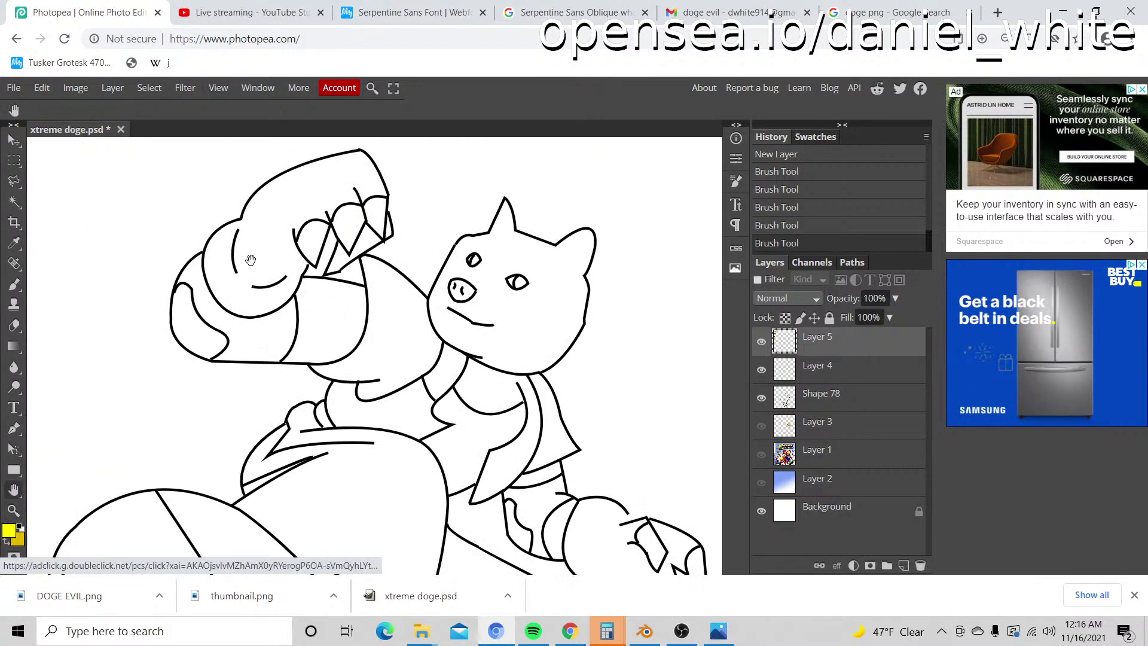
key(h)
drag(95, 180, 454, 370)
drag(353, 285, 399, 360)
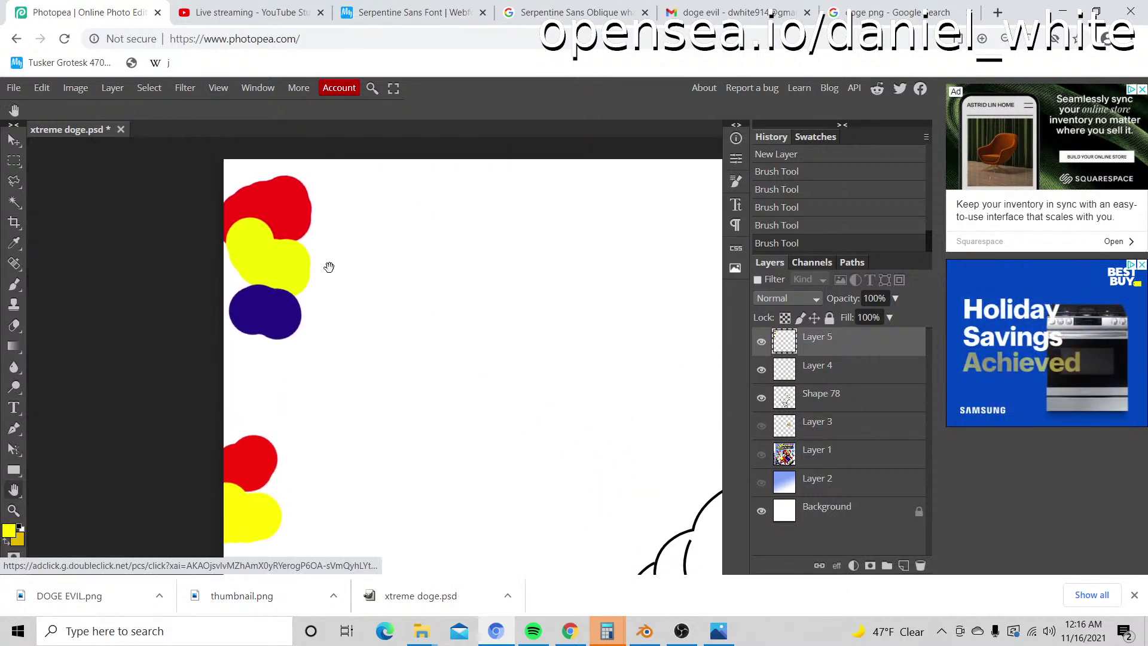
key(i)
click(294, 227)
Step: Add a new layer directly above Layer 3, beneath the line art, for coloring the raised arm's sleeve
key(h)
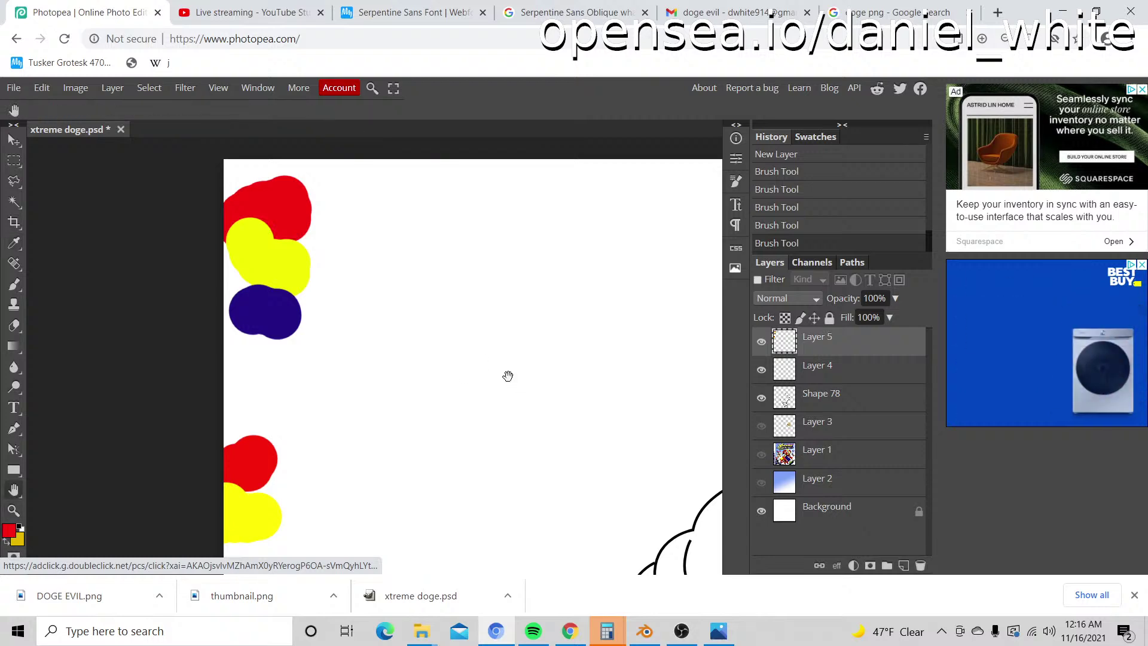
mouse_move(507, 379)
mouse_down()
mouse_move(249, 184)
mouse_move(299, 203)
mouse_up()
key(z)
click(558, 470)
key(b)
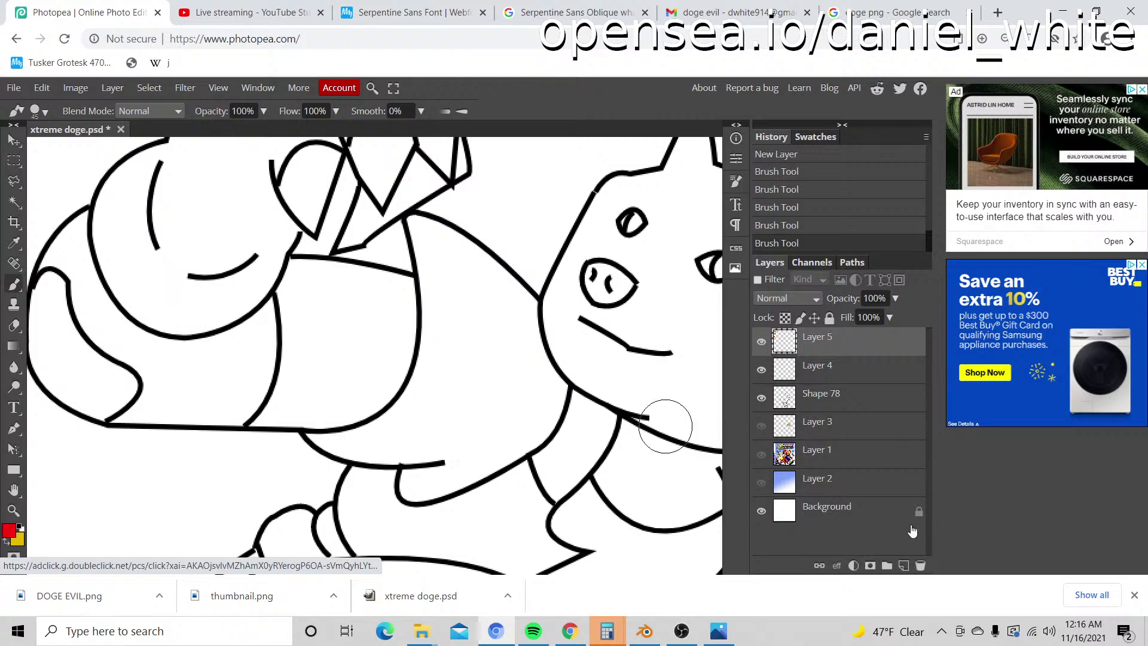
click(834, 428)
click(904, 565)
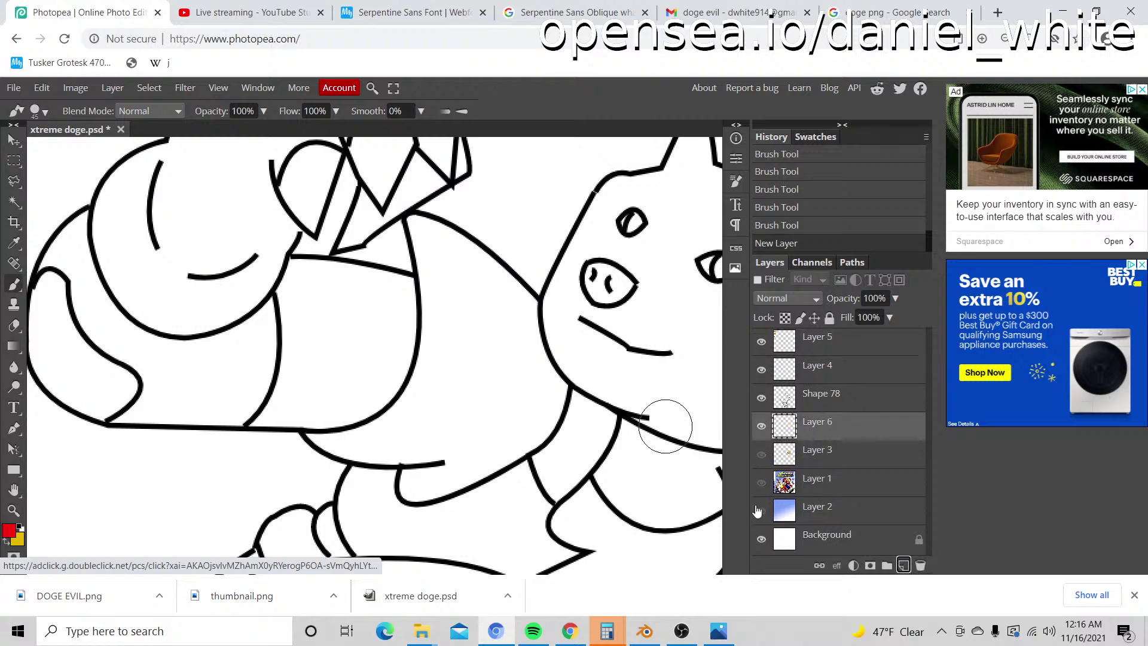
Step: Paint red inside the lower edge and fold of the raised arm's sleeve, redoing the stroke along the cuff line
mouse_move(477, 456)
mouse_down()
mouse_move(398, 492)
mouse_move(397, 409)
mouse_move(251, 418)
mouse_move(194, 386)
mouse_move(230, 414)
mouse_move(209, 391)
mouse_move(319, 362)
mouse_move(383, 318)
mouse_move(413, 278)
mouse_up()
key(z)
click(425, 485)
click(426, 488)
key(b)
drag(354, 327, 386, 278)
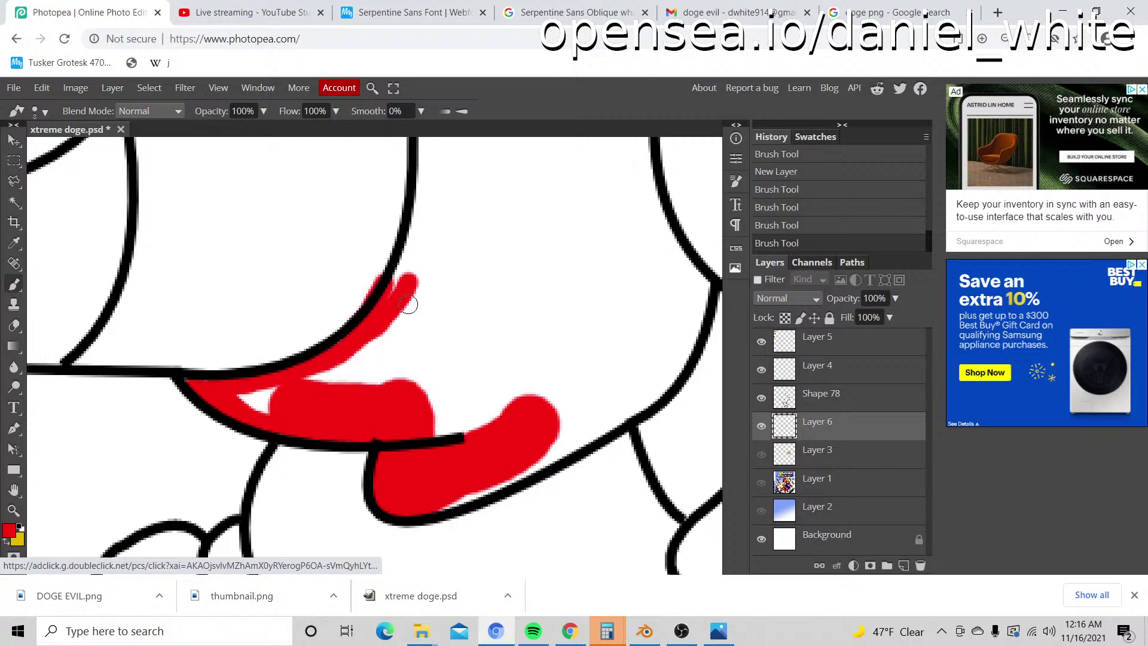
key(ctrl+z)
drag(356, 327, 410, 254)
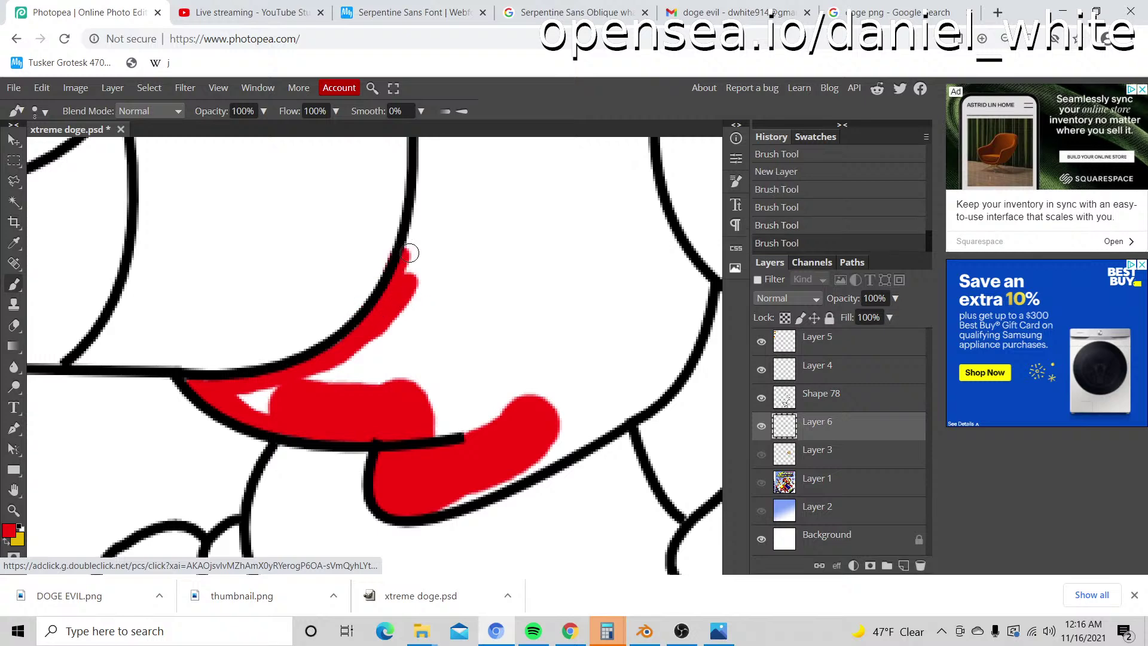
Step: Paint red up the sleeve's cuff line and along the inside of its upper shoulder outline
scroll(410, 254, up, 3)
drag(406, 412, 422, 302)
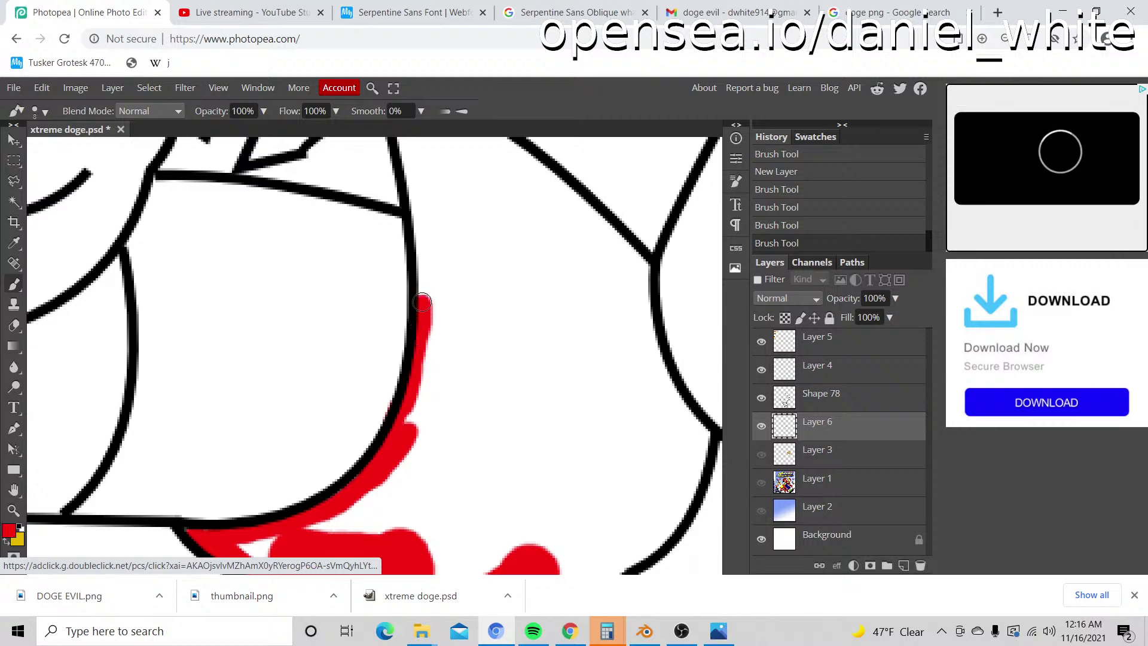
scroll(420, 329, up, 3)
mouse_move(424, 452)
mouse_down()
mouse_move(425, 372)
mouse_move(401, 274)
mouse_move(428, 261)
mouse_move(525, 318)
mouse_up()
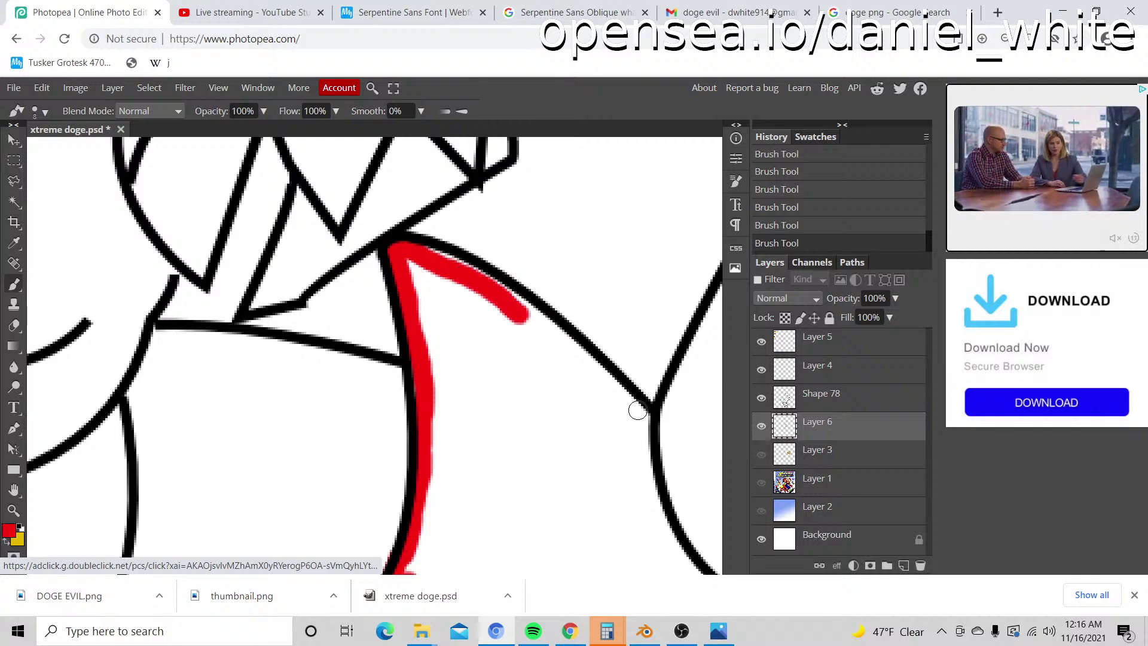
mouse_move(643, 412)
mouse_down()
mouse_move(489, 281)
mouse_move(434, 252)
mouse_up()
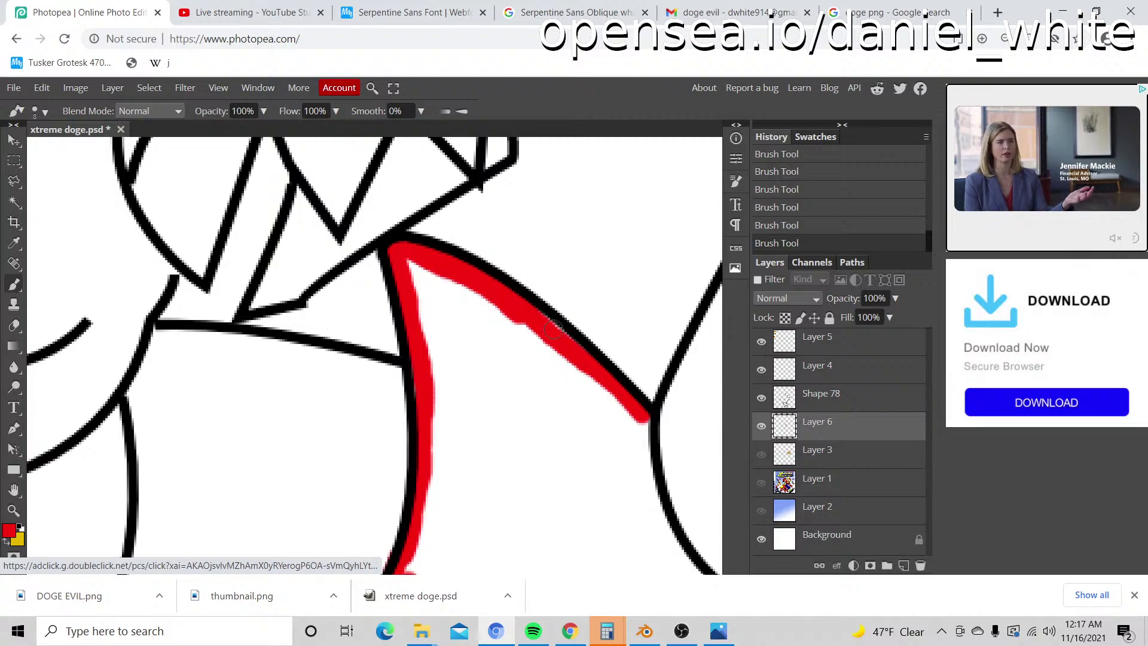
Step: Paint red inside the raised arm's sleeve along the face outline and down its lower edge to the fold, closing the border
key(z)
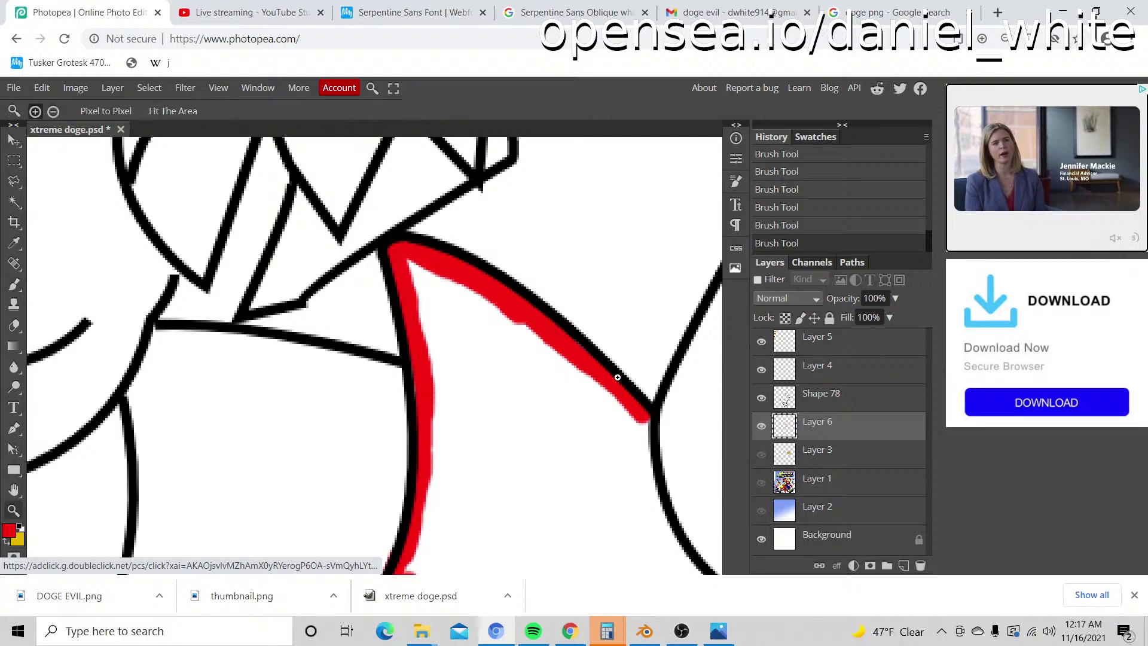
scroll(616, 388, down, 5)
scroll(613, 405, up, 5)
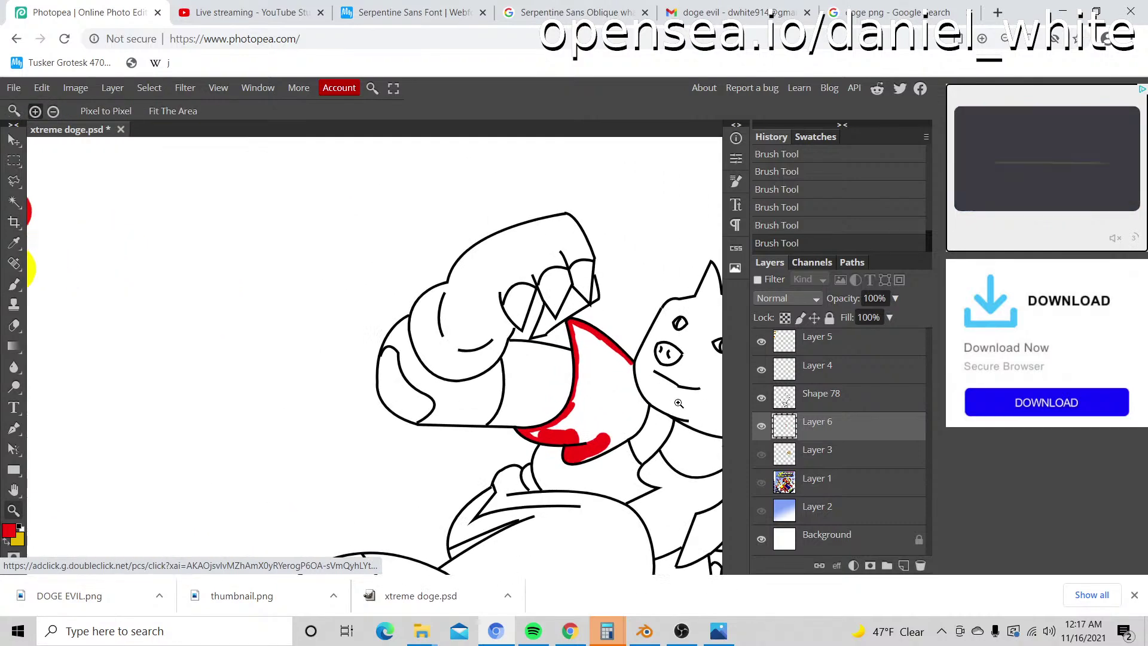
key(b)
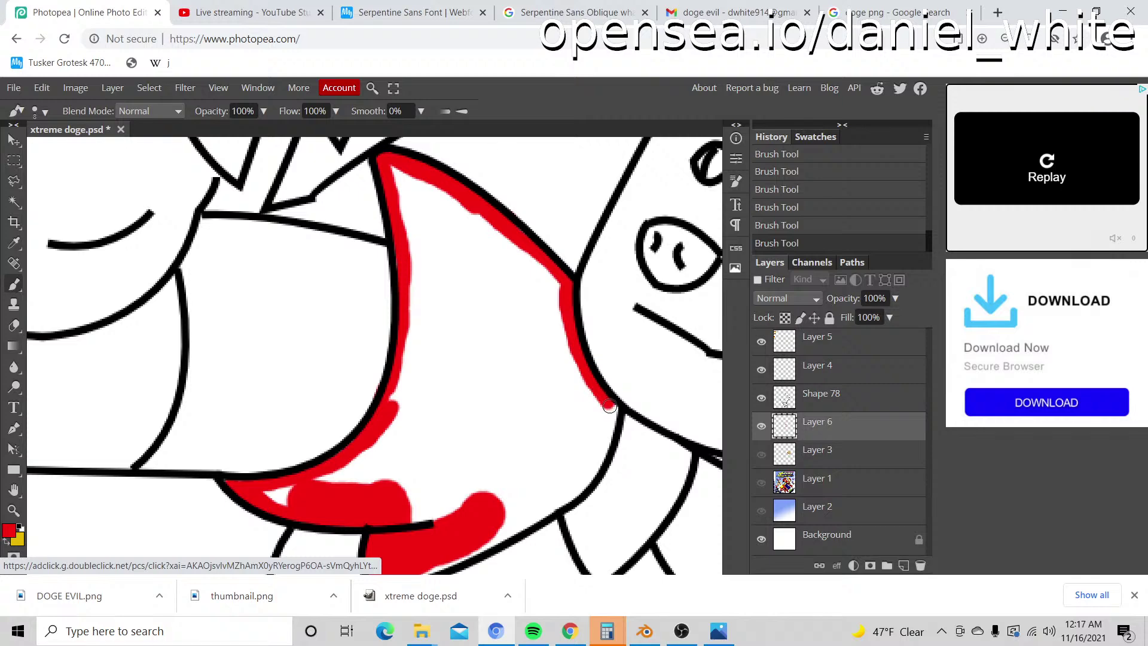
key(z)
scroll(626, 457, up, 3)
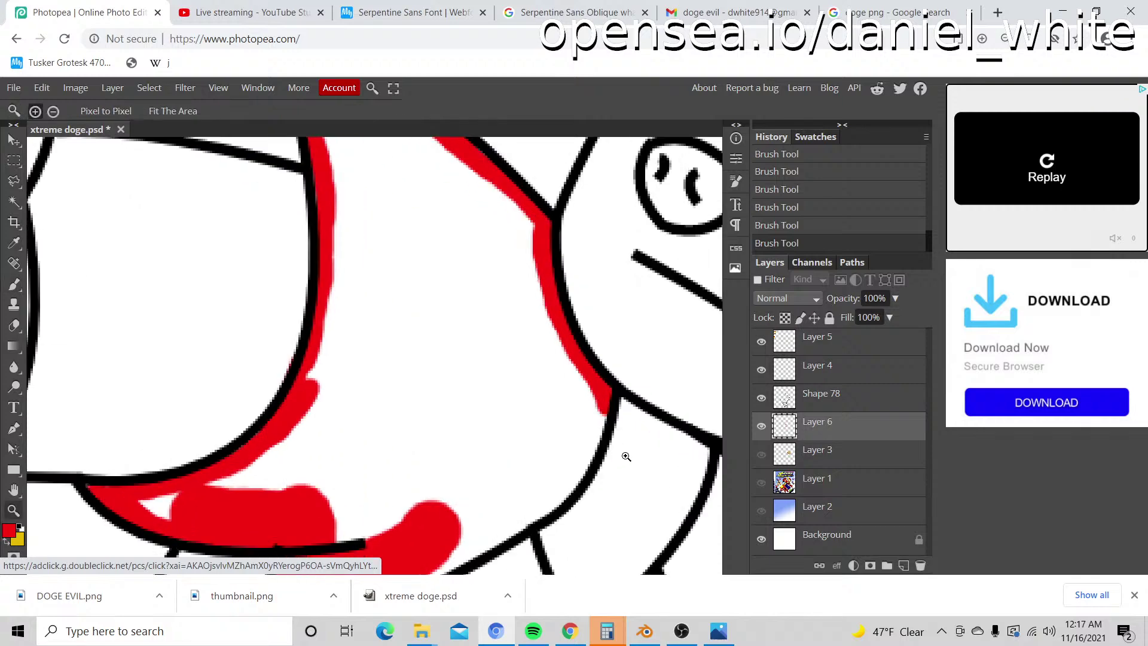
key(b)
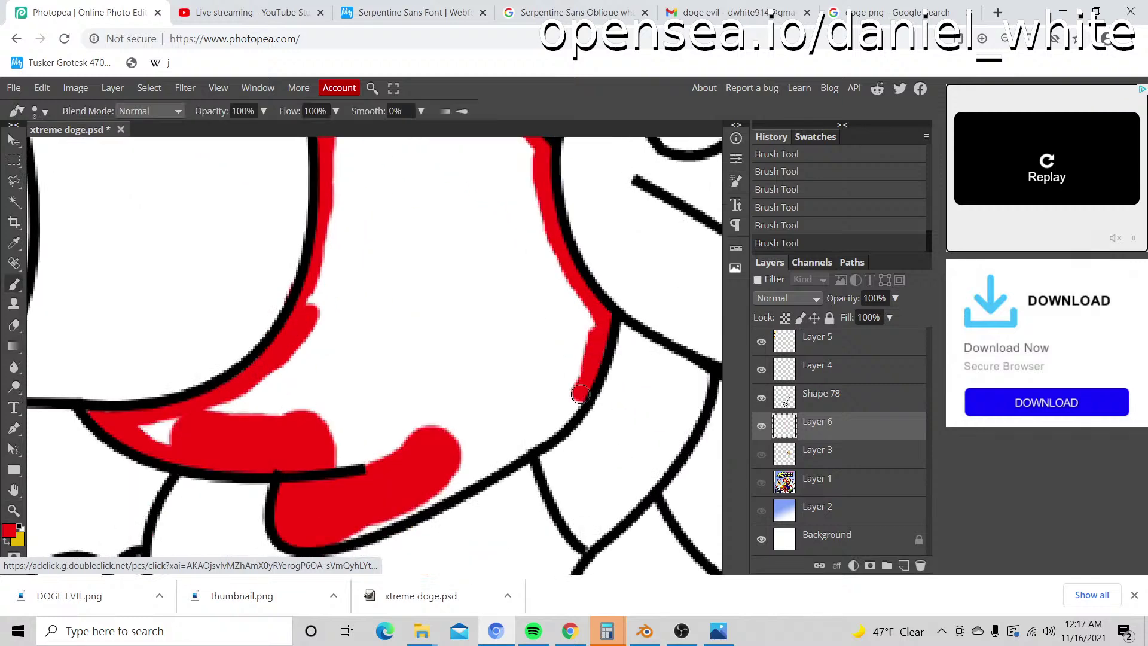
mouse_move(580, 394)
mouse_down()
mouse_move(558, 423)
mouse_move(455, 489)
mouse_up()
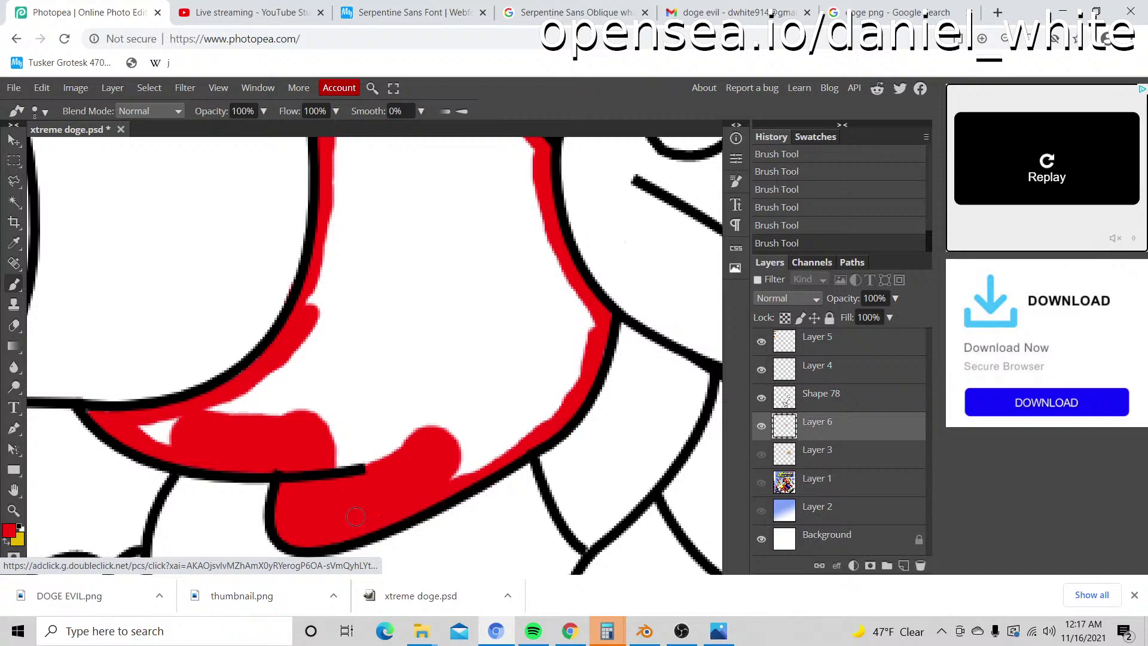
Step: Fill the interior of the raised arm's sleeve with red using the Paint Bucket
key(g)
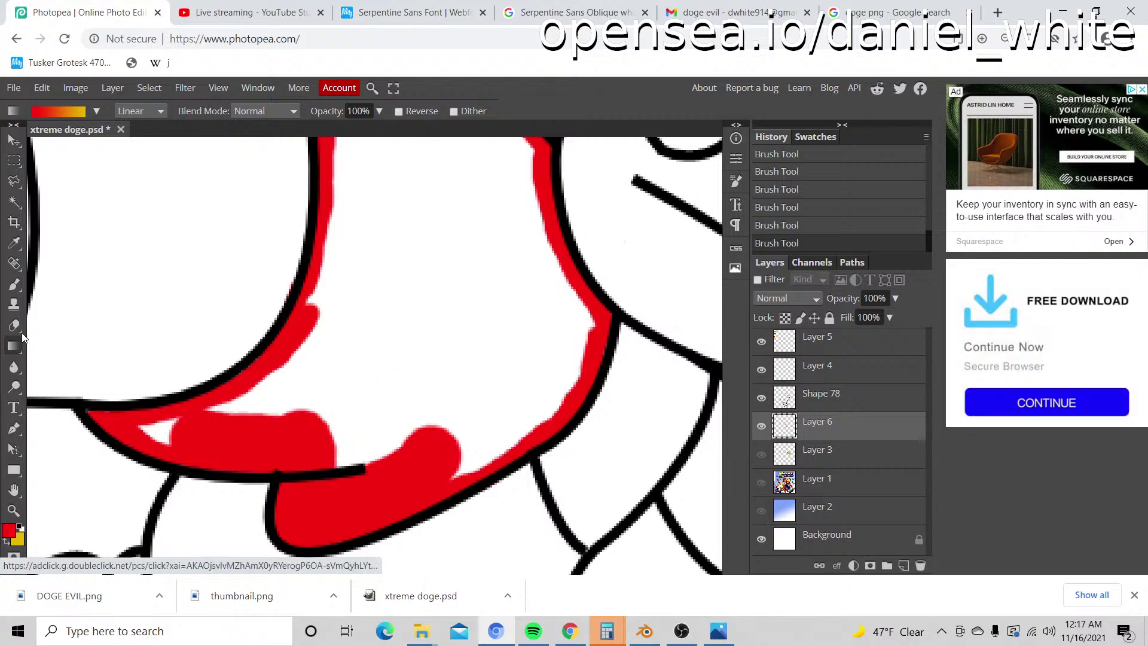
right_click(11, 353)
click(74, 370)
click(407, 316)
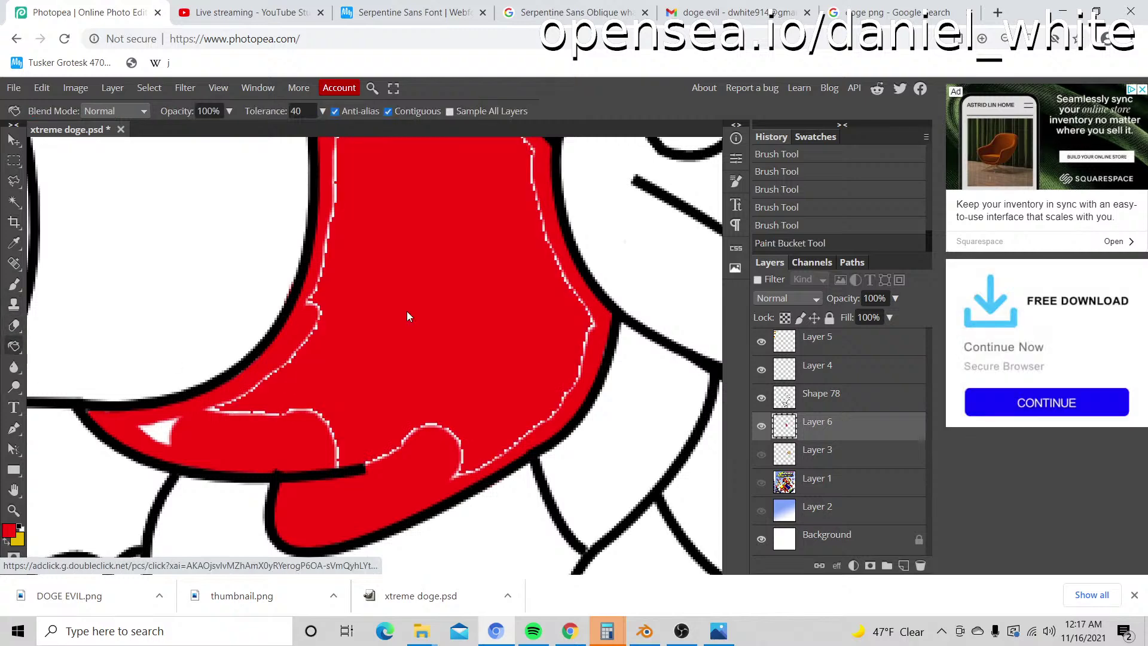
Step: Enlarge the brush to size 15 and paint red over the white gaps in the sleeve's lower part and pointed corner
key(b)
key(])
key(])
key(])
key(])
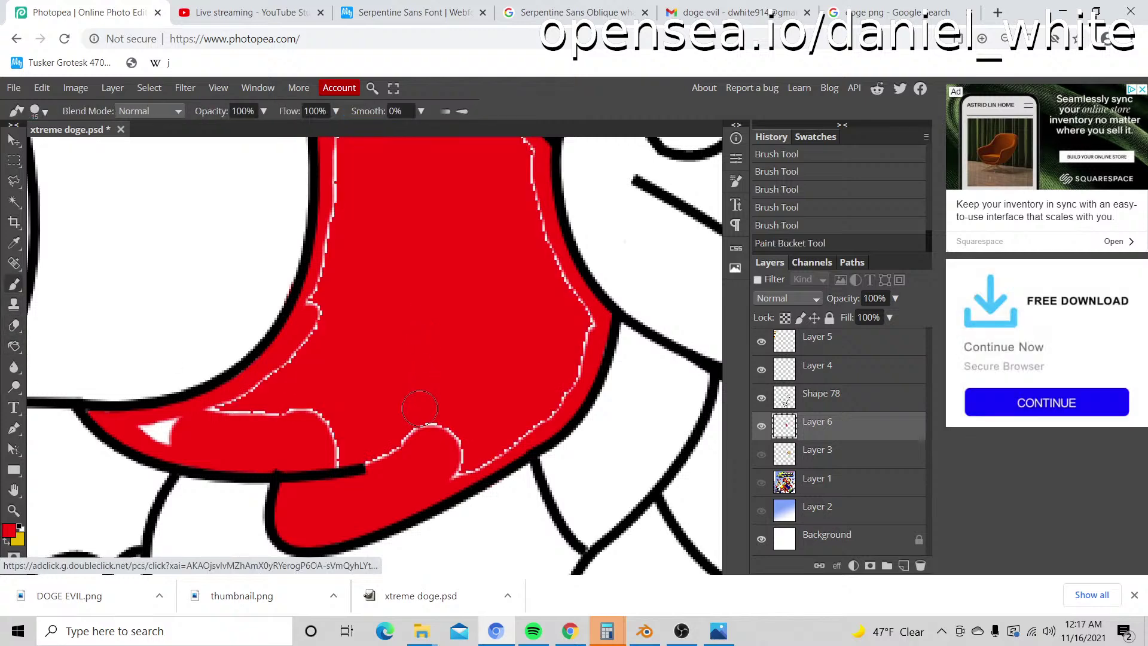
mouse_move(458, 472)
mouse_down()
mouse_move(436, 440)
mouse_move(353, 445)
mouse_move(245, 413)
mouse_up()
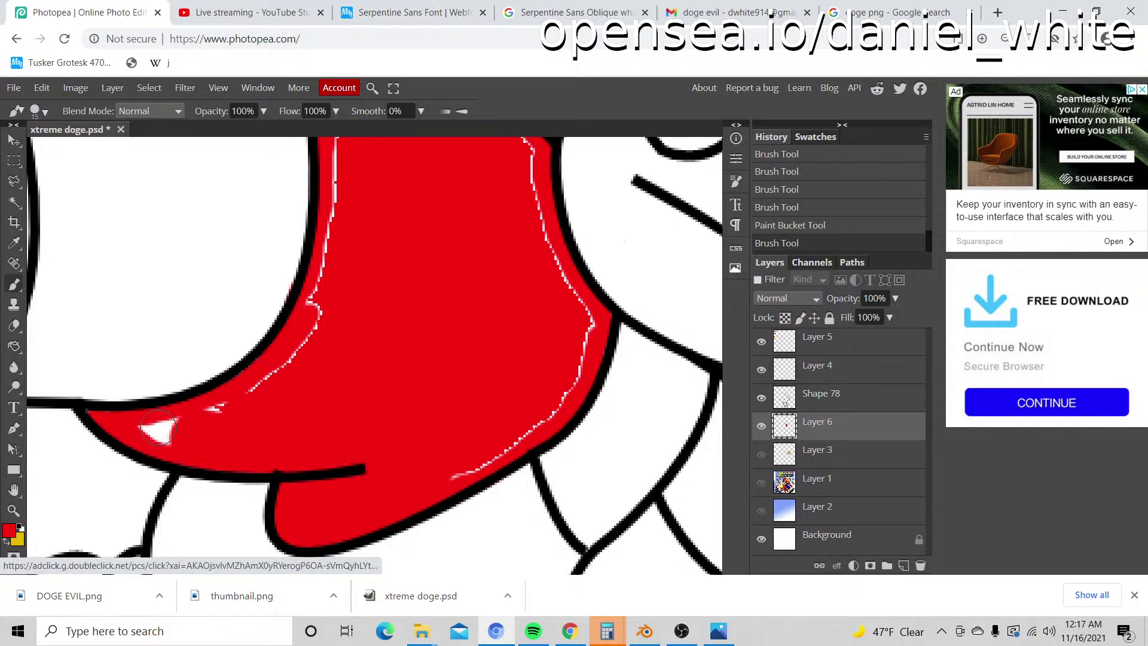
drag(158, 430, 184, 427)
drag(307, 362, 309, 314)
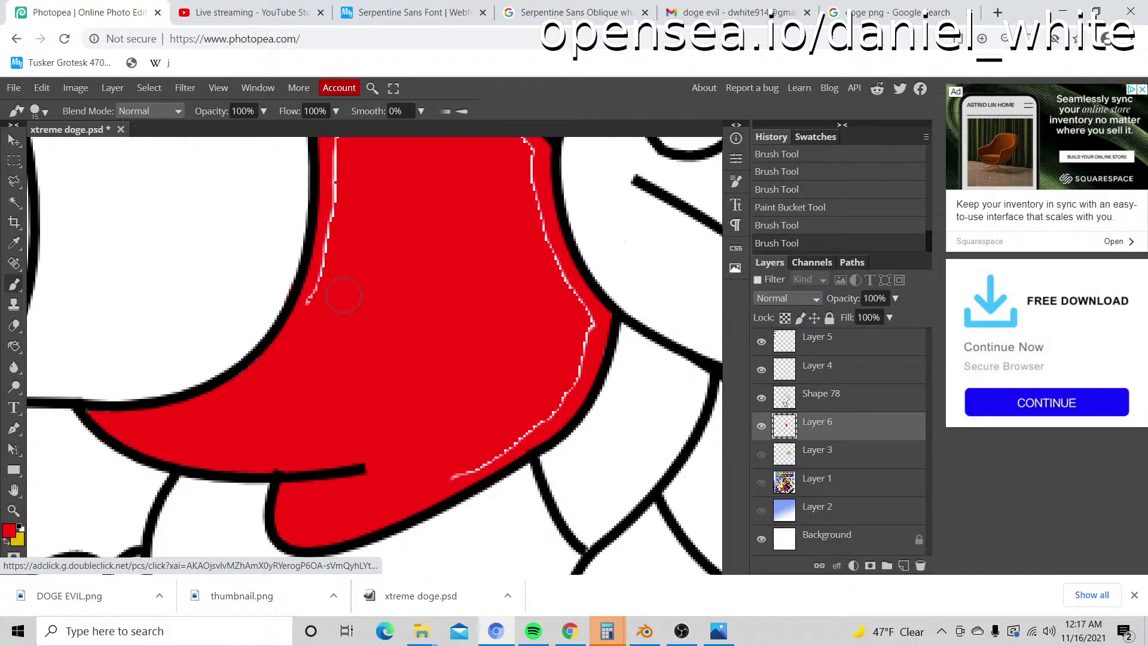
Step: Paint red over the white seams along the sleeve's cuff line, shoulder, face side and remaining lower edge
scroll(314, 413, up, 5)
drag(321, 460, 339, 324)
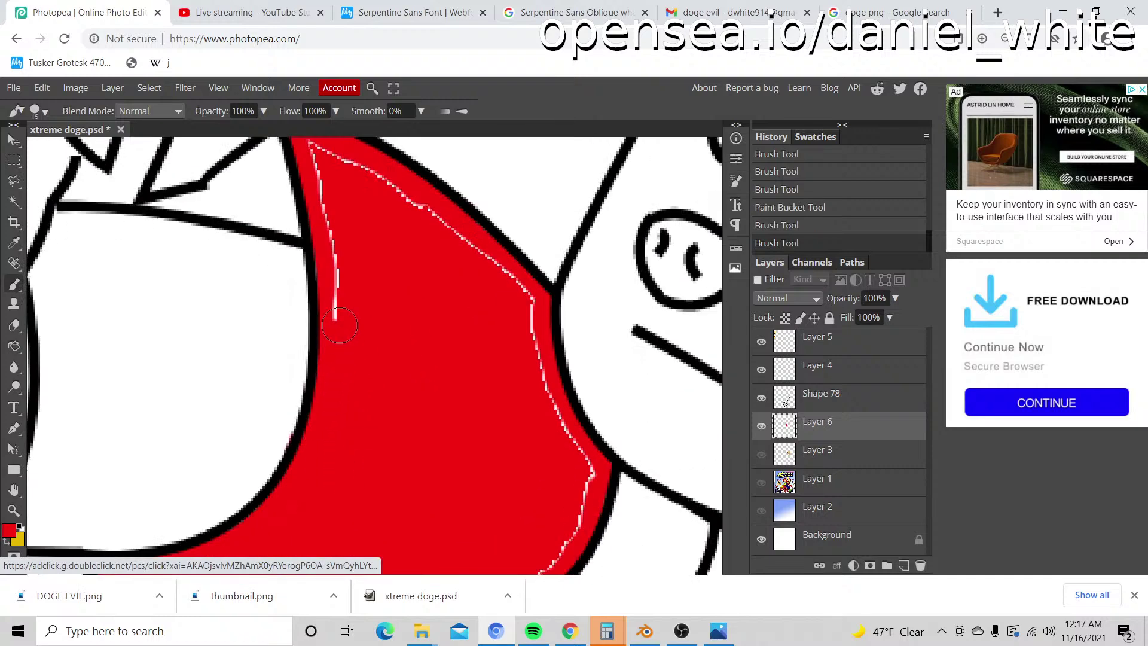
drag(329, 204, 326, 180)
scroll(330, 198, up, 3)
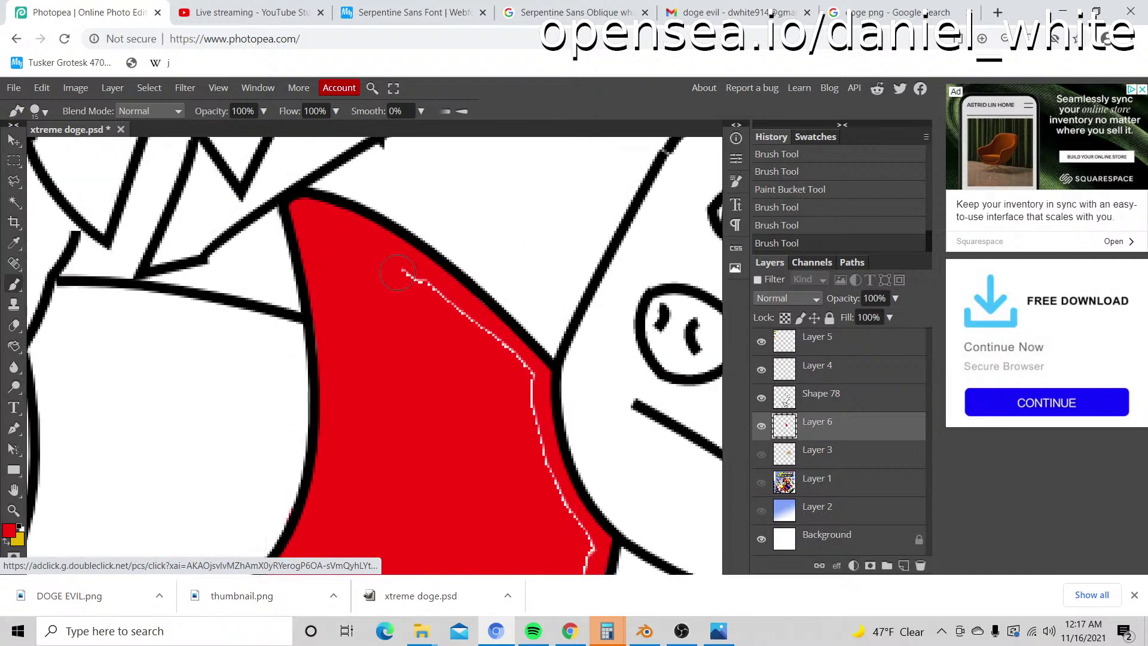
drag(524, 399, 531, 382)
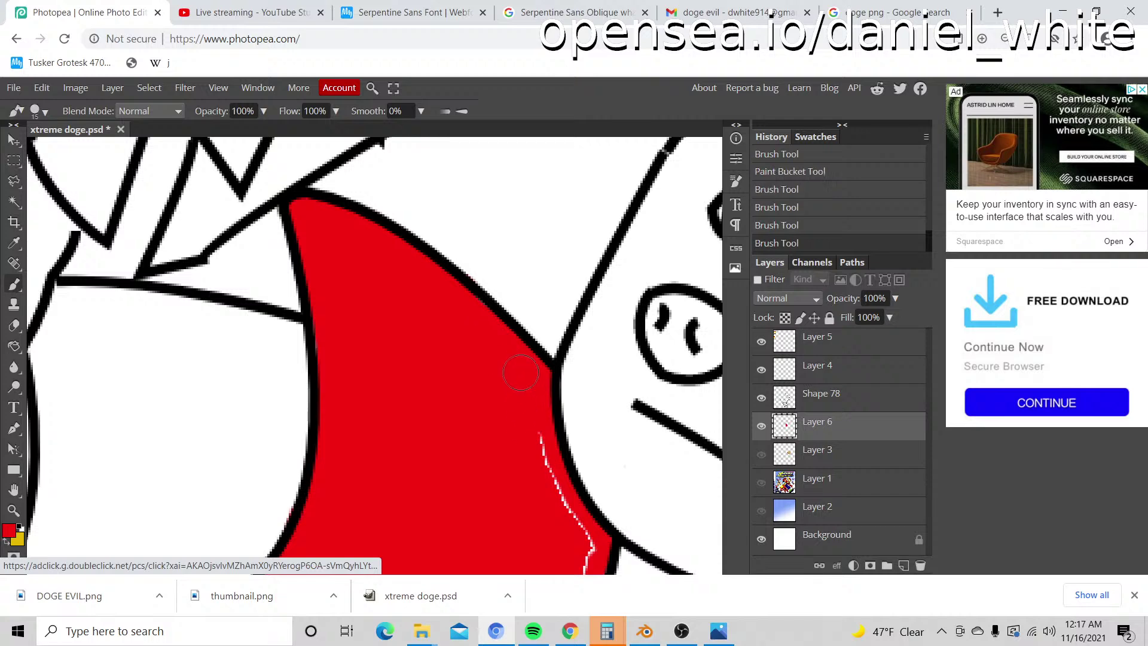
scroll(526, 290, down, 5)
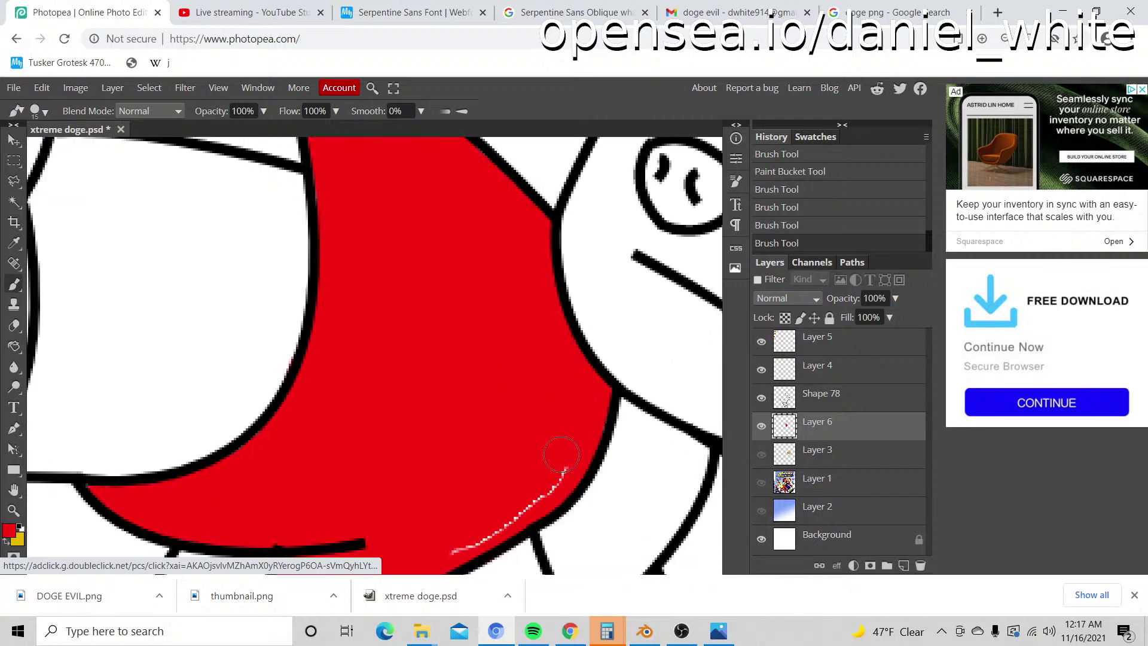
mouse_move(561, 454)
mouse_down()
mouse_move(489, 532)
mouse_move(457, 545)
mouse_up()
Step: Check the lowered arm's sleeve against the cover artwork by briefly showing Layer 1
key(z)
alt+click(473, 489)
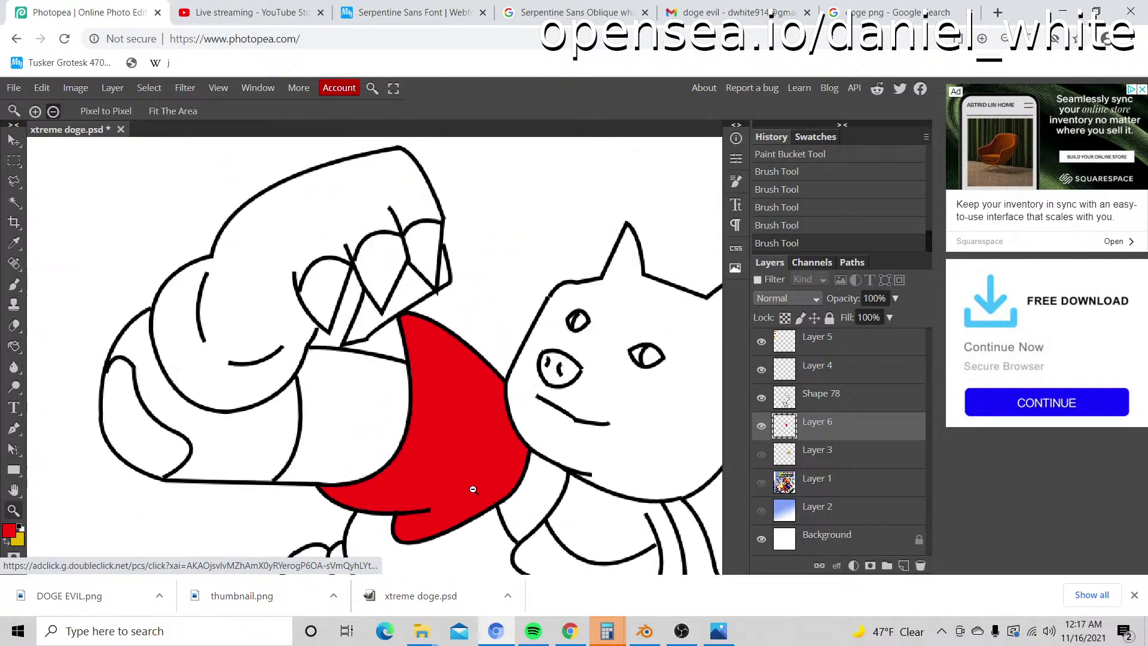
alt+click(473, 489)
click(589, 549)
click(543, 506)
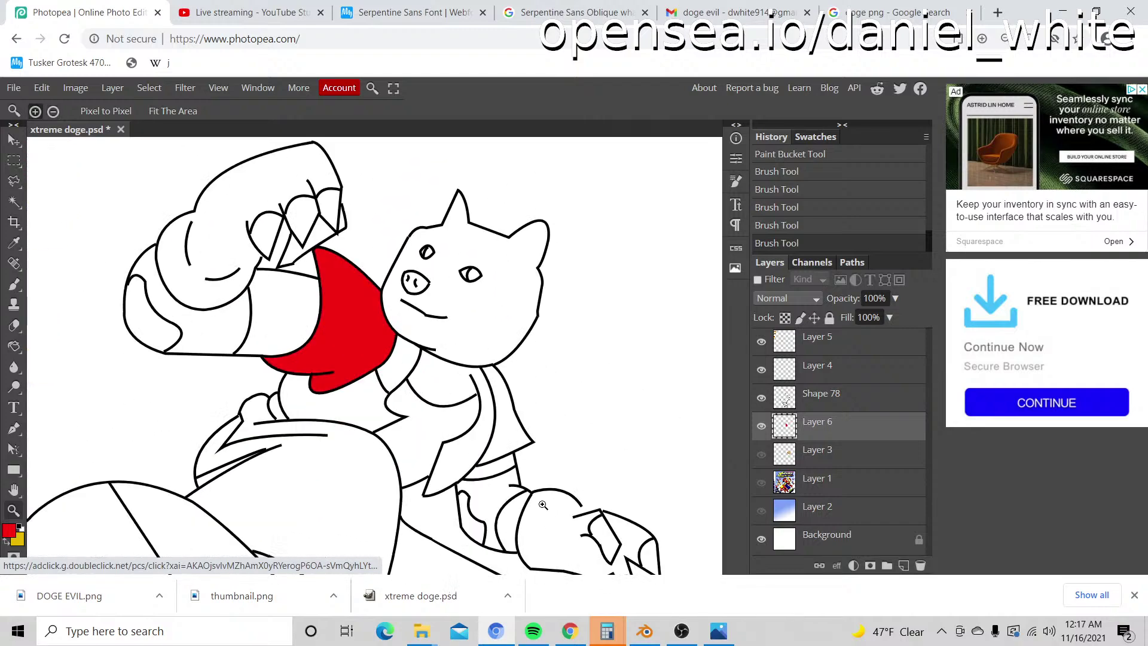
click(556, 458)
click(465, 437)
click(650, 419)
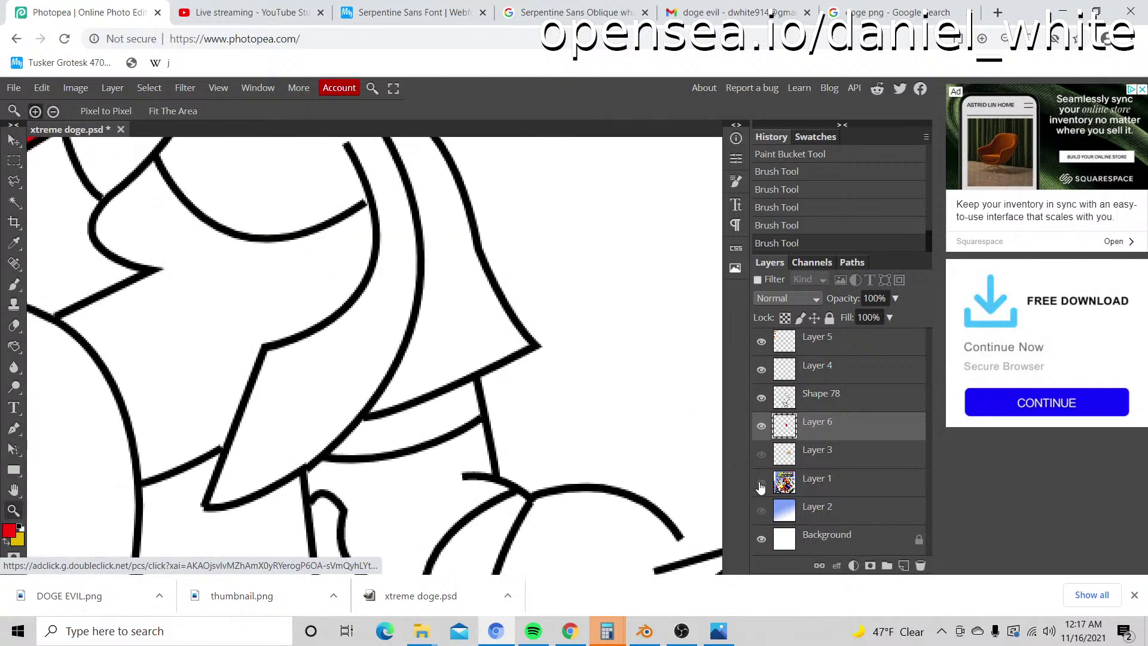
click(760, 487)
click(761, 487)
Step: Paint red along the outer edge and upper part of the lowered arm's sleeve, redoing the stroke along its inner outline
scroll(540, 337, up, 2)
key(b)
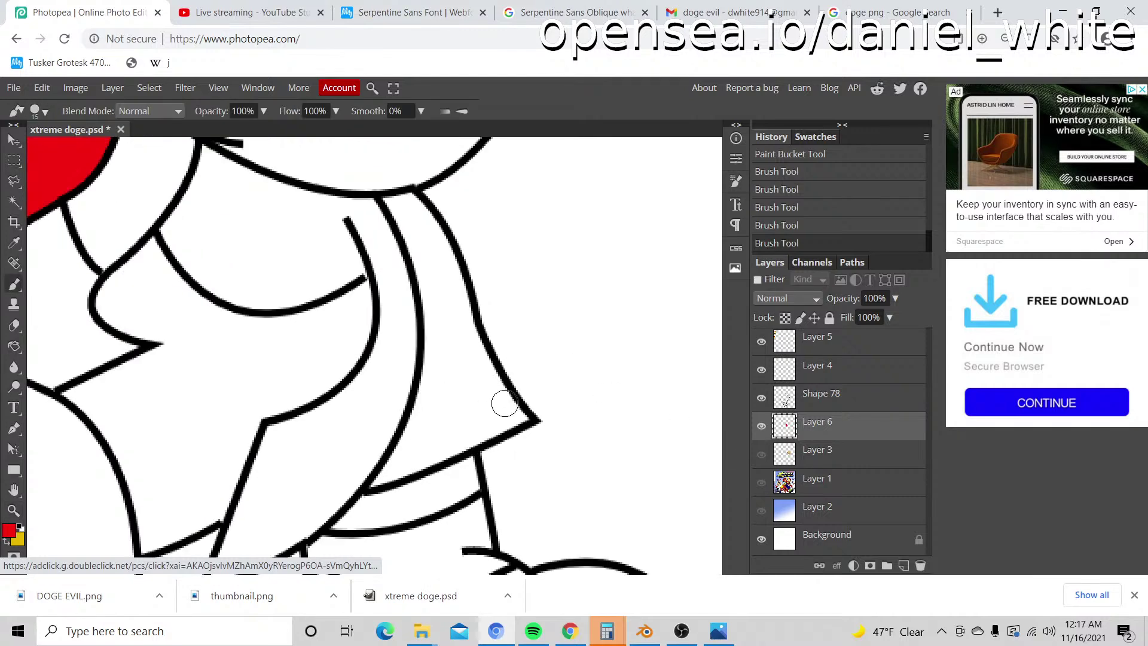
mouse_move(510, 415)
mouse_down()
mouse_move(453, 273)
mouse_move(396, 204)
mouse_move(431, 312)
mouse_up()
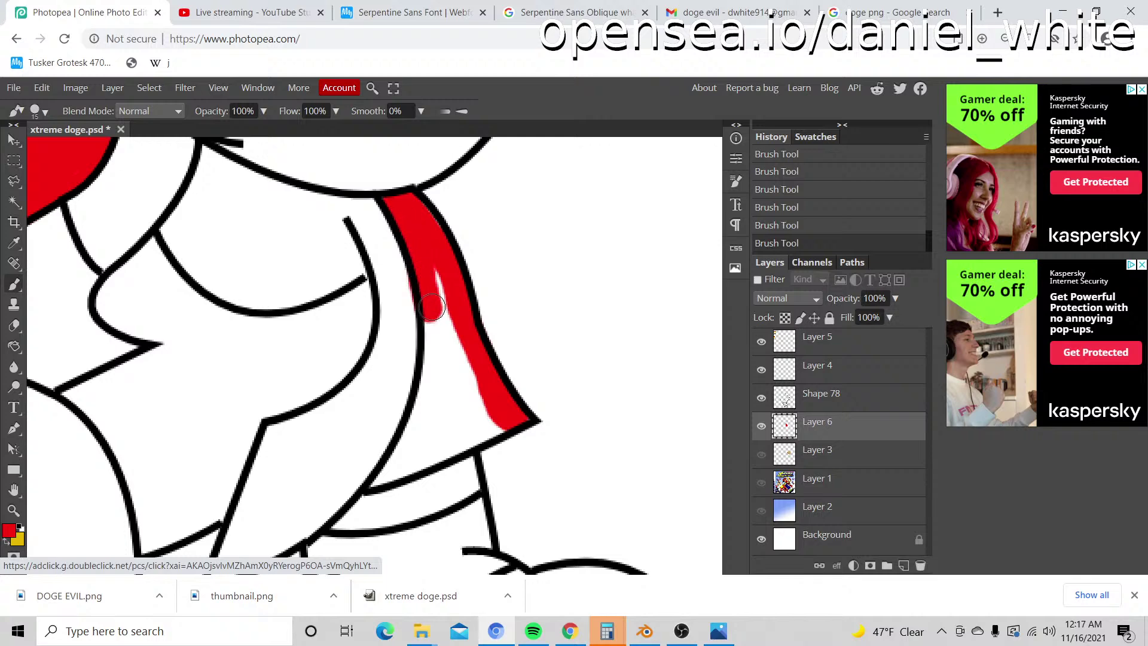
key(ctrl+z)
mouse_move(402, 208)
mouse_down()
mouse_move(393, 199)
mouse_move(431, 325)
mouse_up()
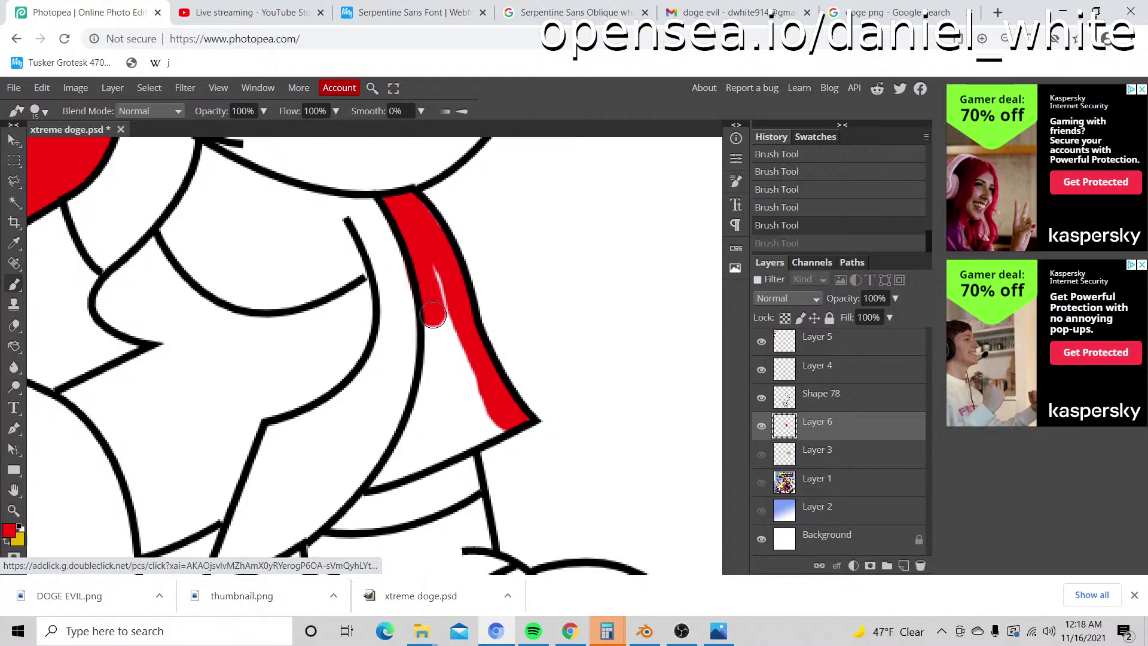
drag(438, 269, 435, 376)
Step: Paint the rest of the lowered arm's sleeve red down to its hem and inner corner
key(z)
click(441, 418)
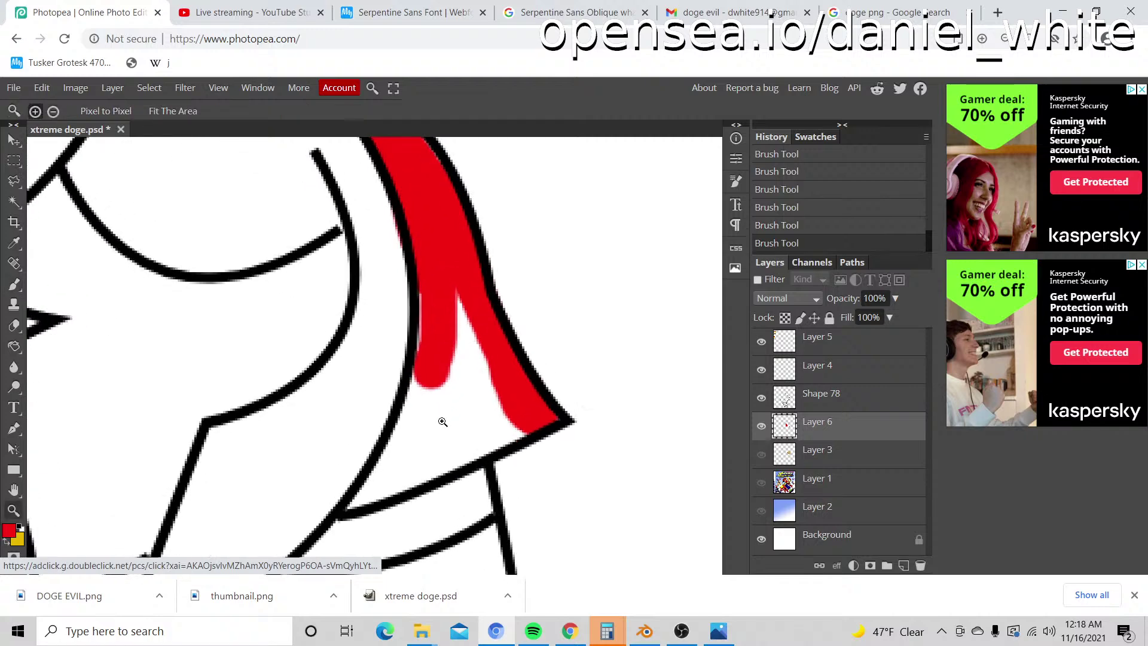
click(438, 399)
key(b)
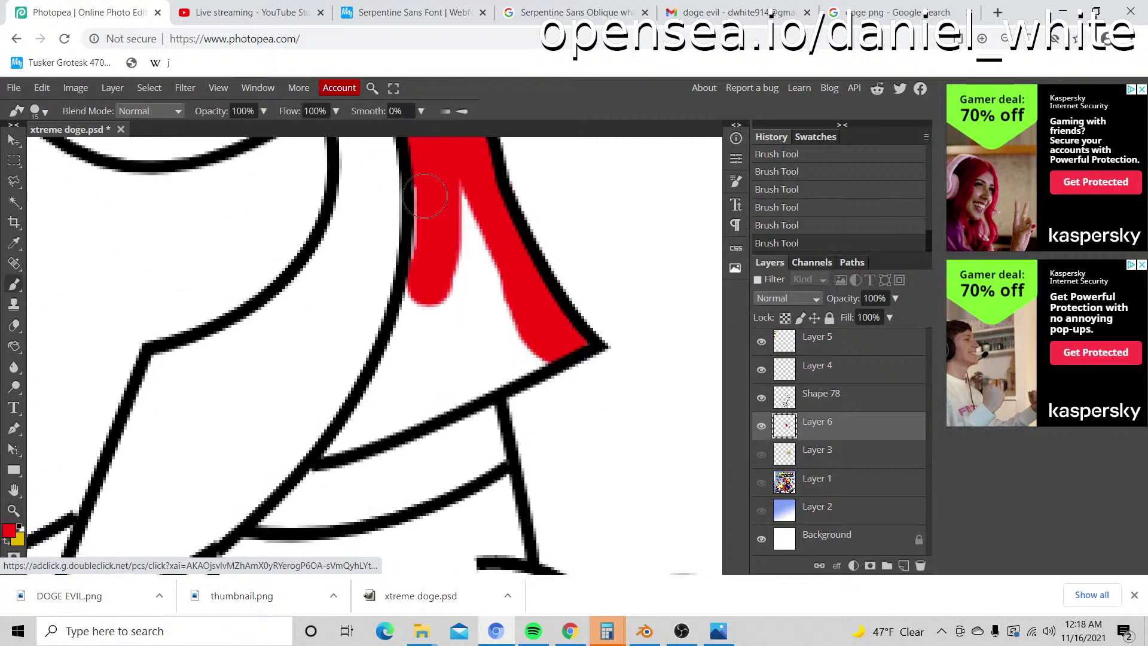
mouse_move(425, 196)
mouse_down()
mouse_move(404, 363)
mouse_move(415, 366)
mouse_move(376, 397)
mouse_move(383, 376)
mouse_move(361, 423)
mouse_move(327, 455)
mouse_move(578, 340)
mouse_move(515, 413)
mouse_move(389, 492)
mouse_move(444, 428)
mouse_move(511, 392)
mouse_move(529, 412)
mouse_move(487, 351)
mouse_move(468, 270)
mouse_move(485, 380)
mouse_move(471, 406)
mouse_move(464, 300)
mouse_move(443, 400)
mouse_up()
scroll(532, 360, up, 3)
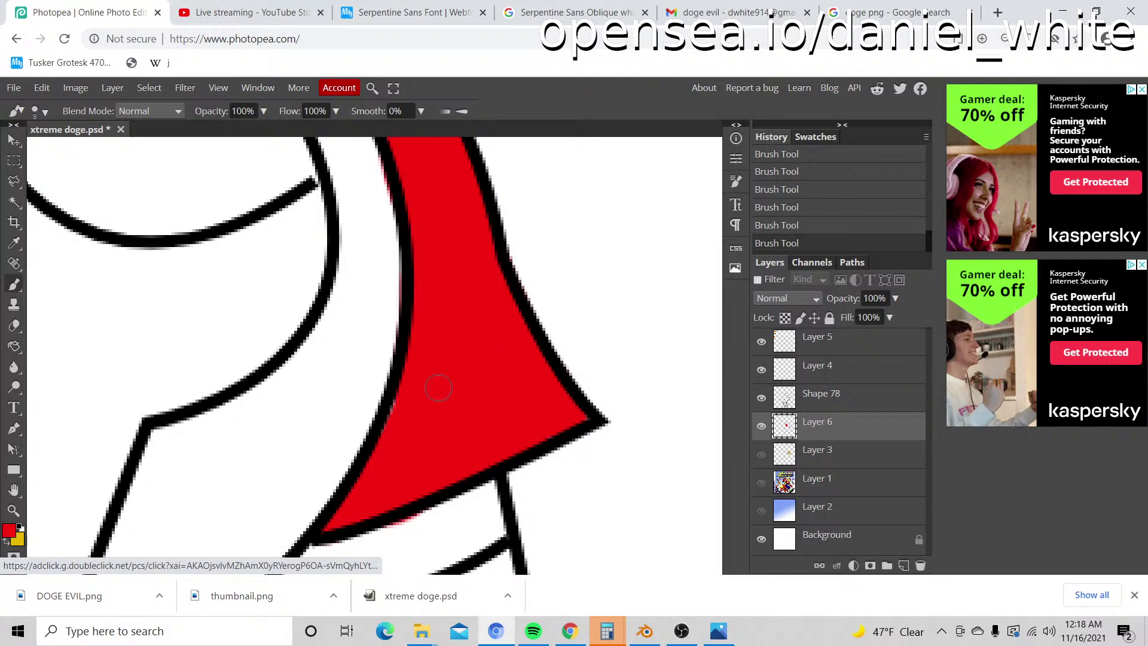
Step: Erase the red spill just below the hem of the lowered arm's sleeve
scroll(399, 412, down, 5)
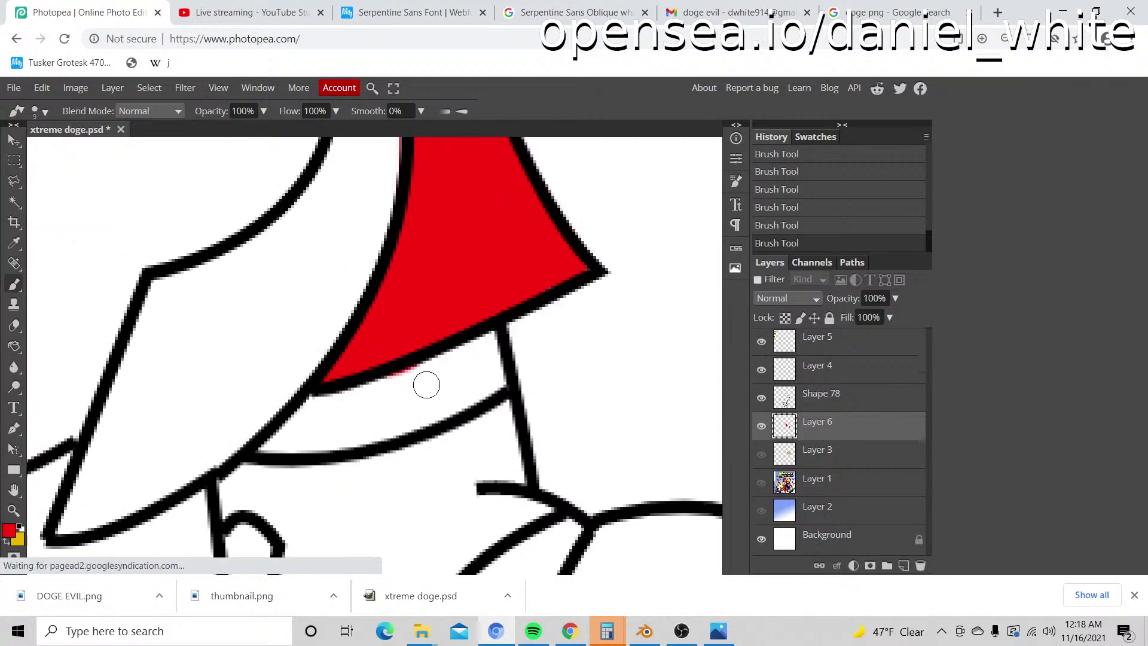
key(e)
click(421, 368)
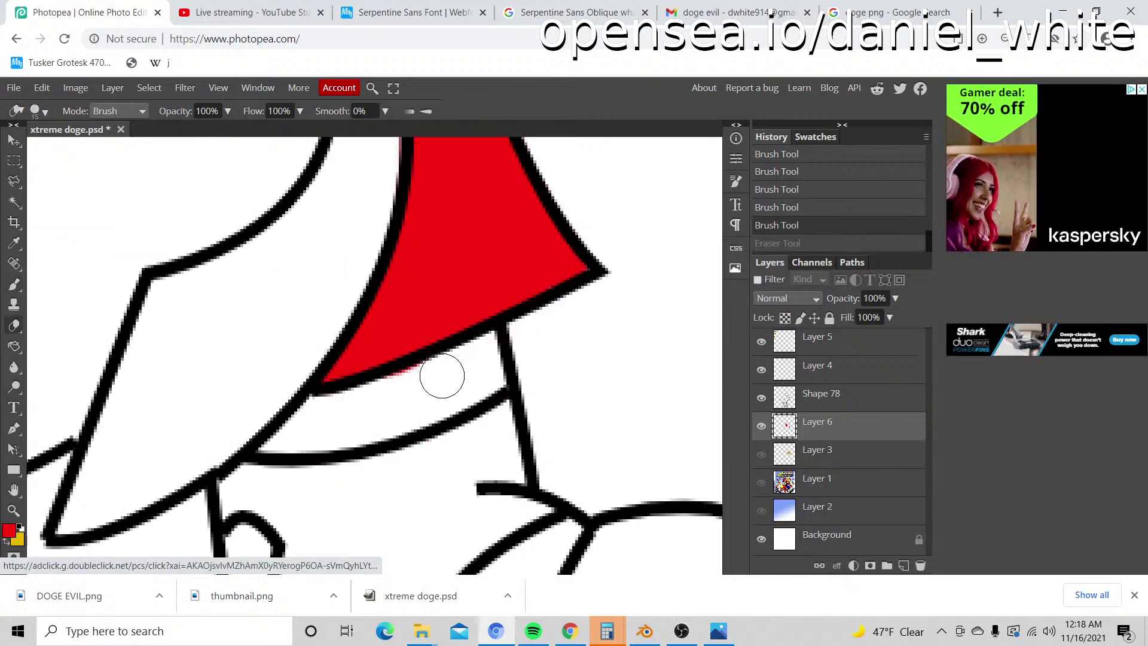
Step: Compare the colored sleeves with the cover artwork by briefly showing Layer 1
key(z)
alt+click(455, 380)
alt+click(456, 380)
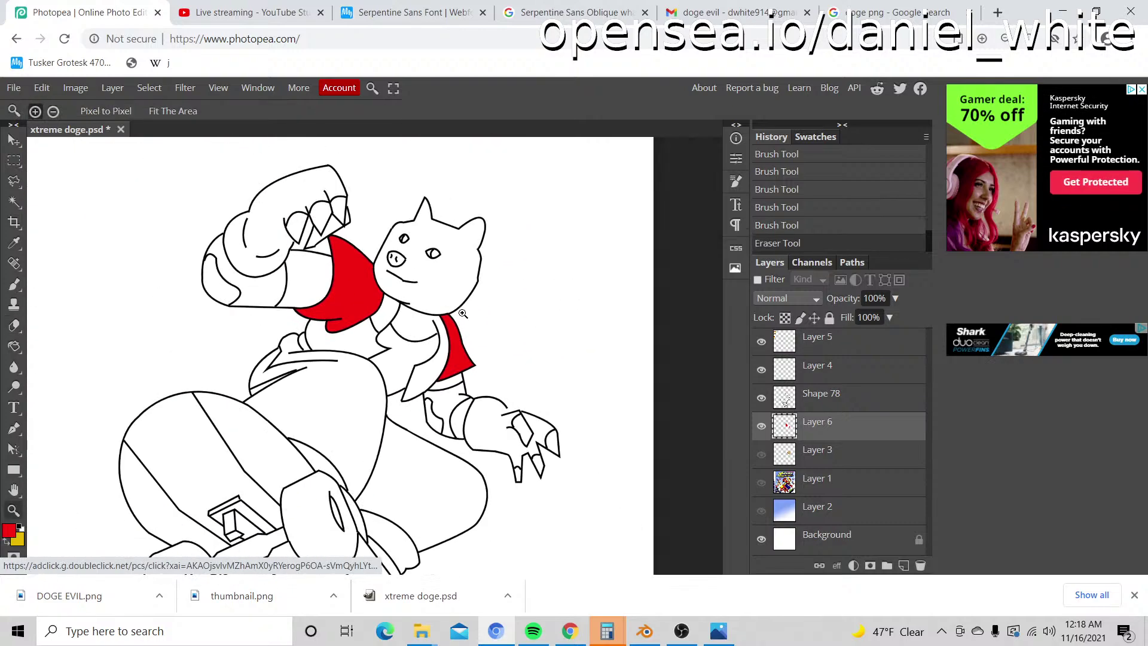
click(762, 483)
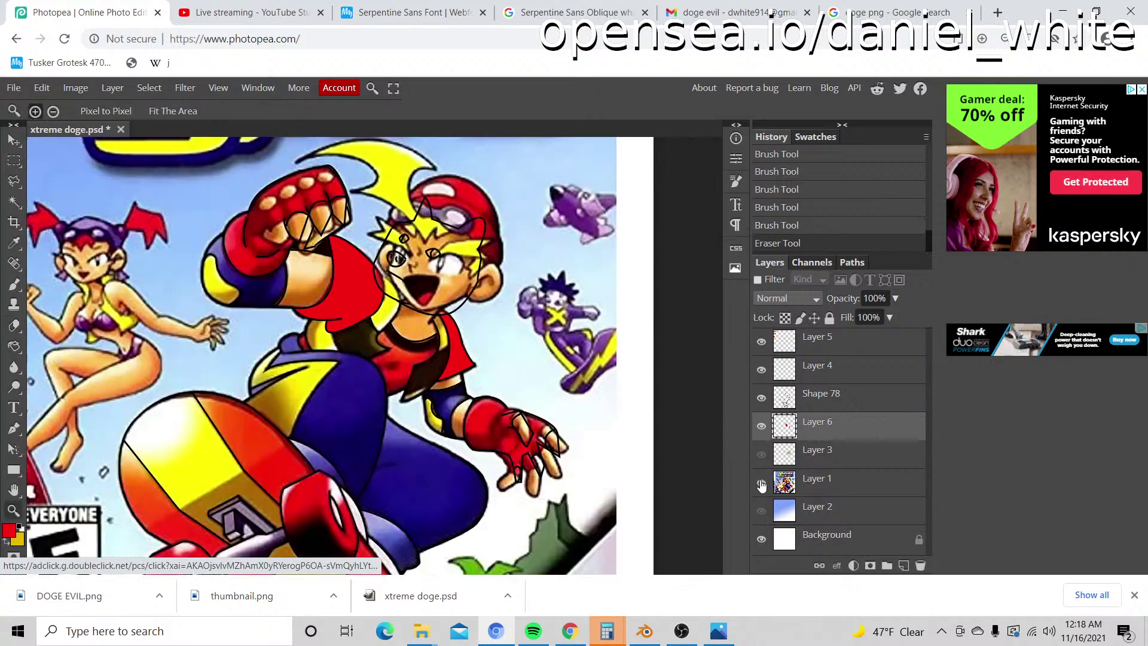
click(762, 483)
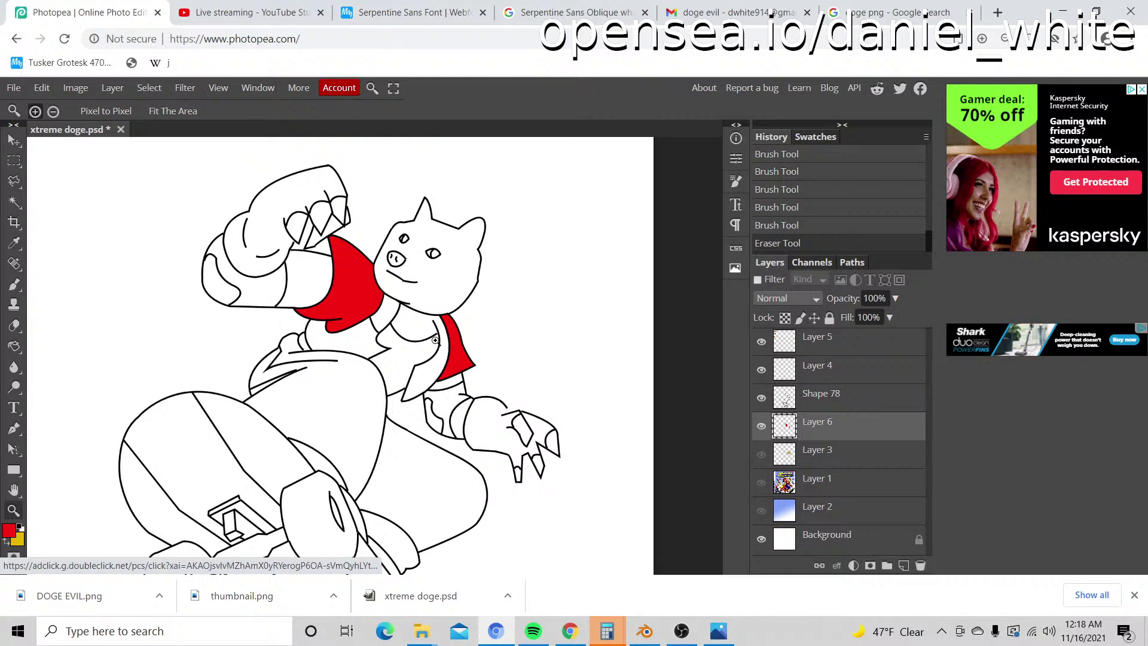
click(393, 309)
click(394, 310)
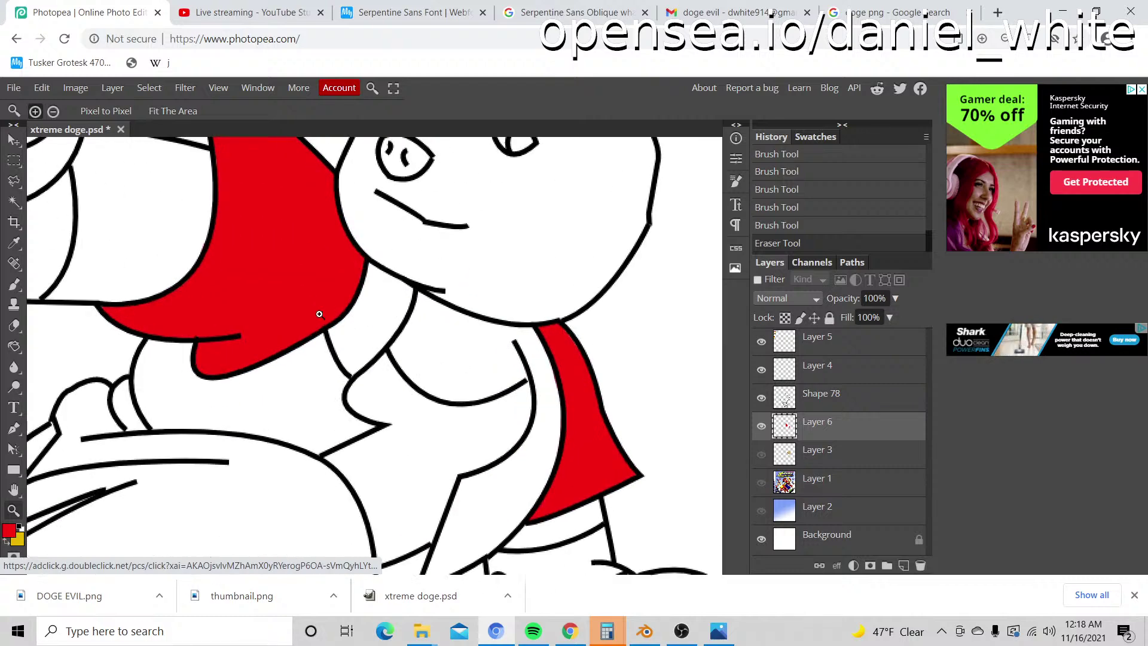
Step: Sample the yellow from the upper group of palette swatches as the painting color
key(i)
scroll(189, 372, up, 5)
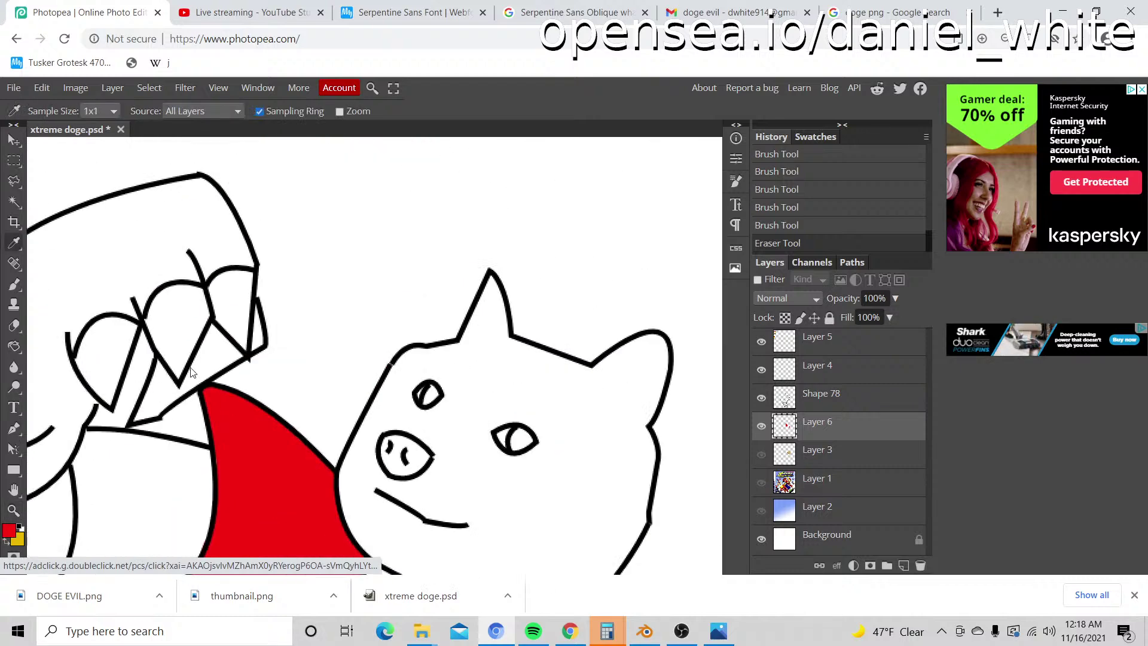
key(z)
scroll(191, 358, down, 5)
scroll(191, 183, up, 1)
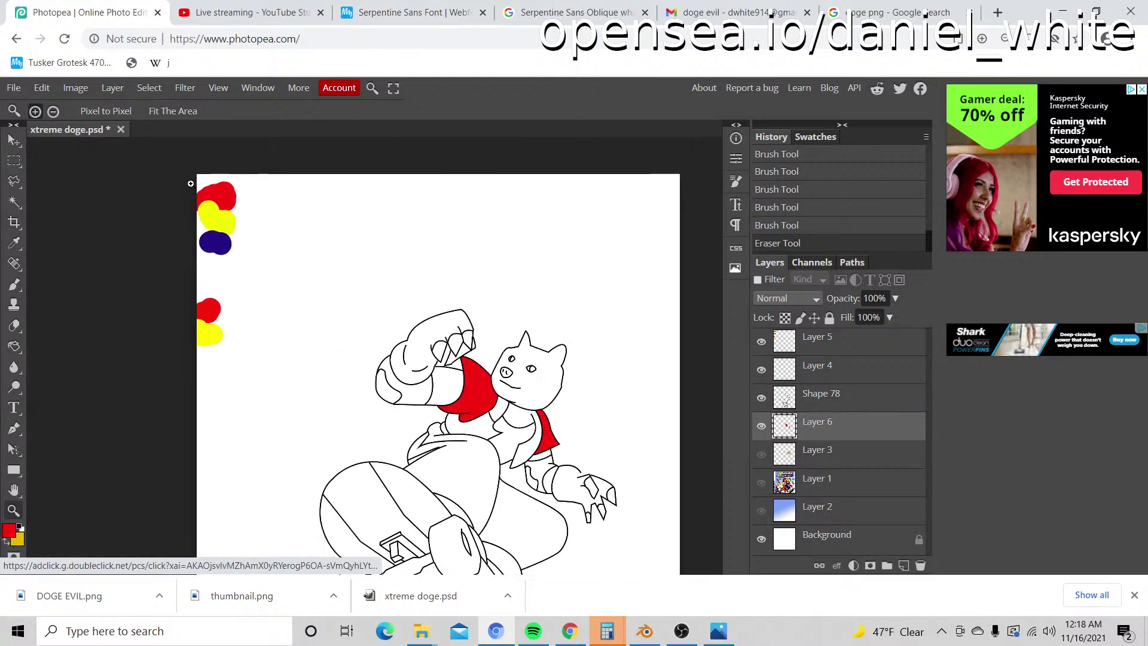
scroll(190, 184, up, 4)
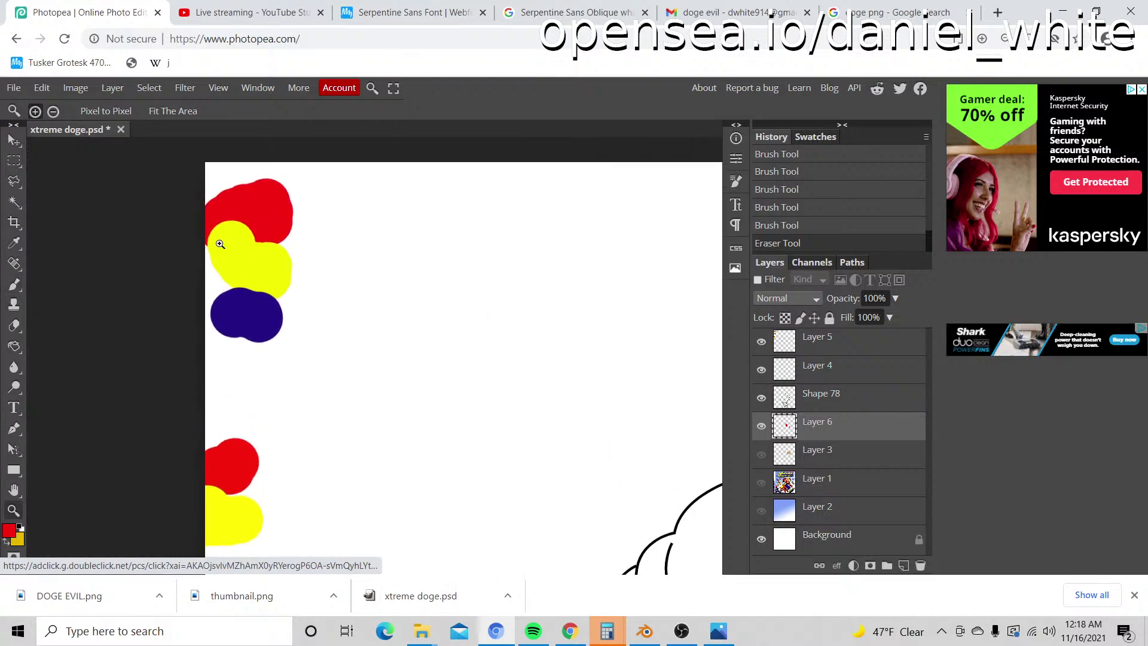
key(i)
key(z)
scroll(441, 305, down, 4)
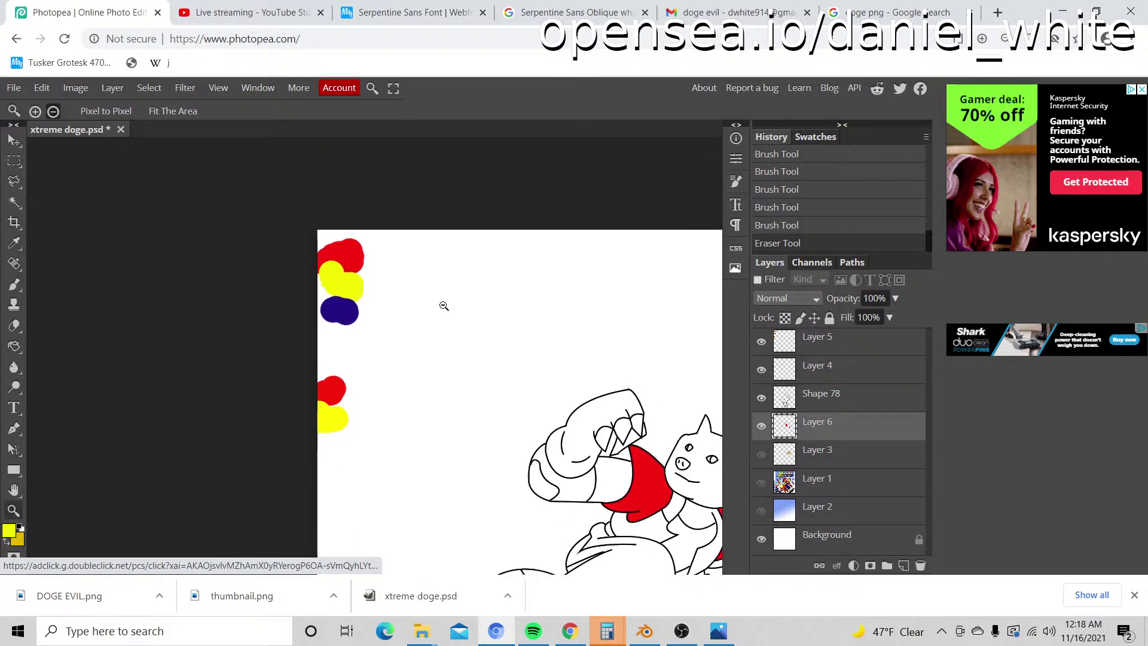
scroll(391, 344, up, 8)
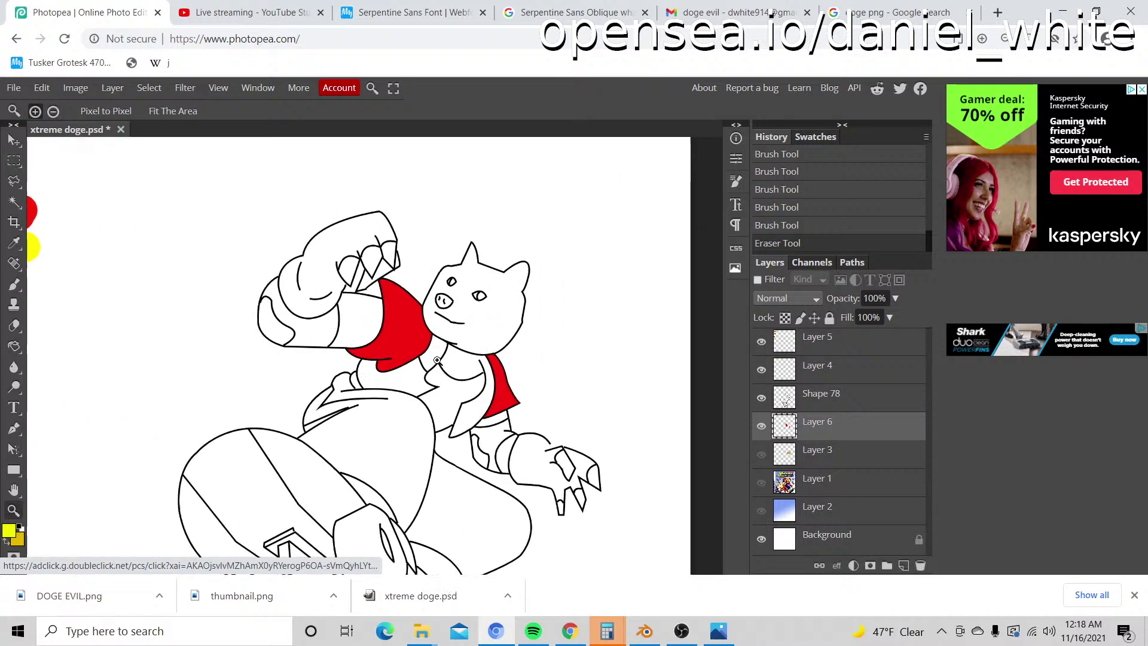
Step: Add a new layer directly above Layer 3 and beneath the red sleeve layer
key(b)
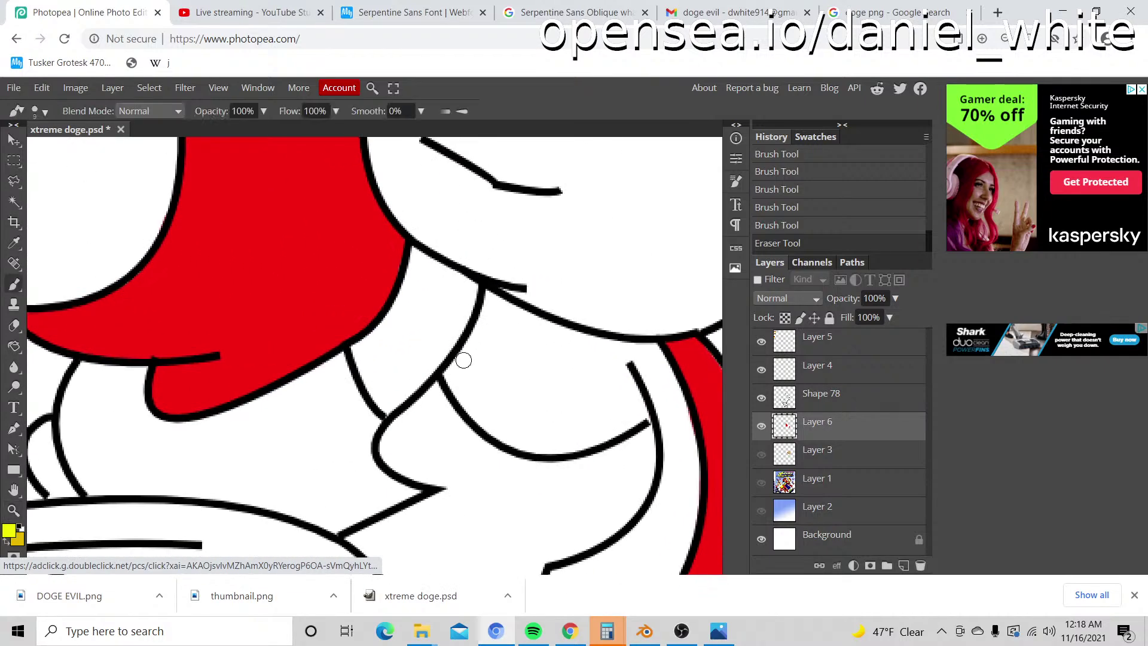
click(810, 462)
click(904, 566)
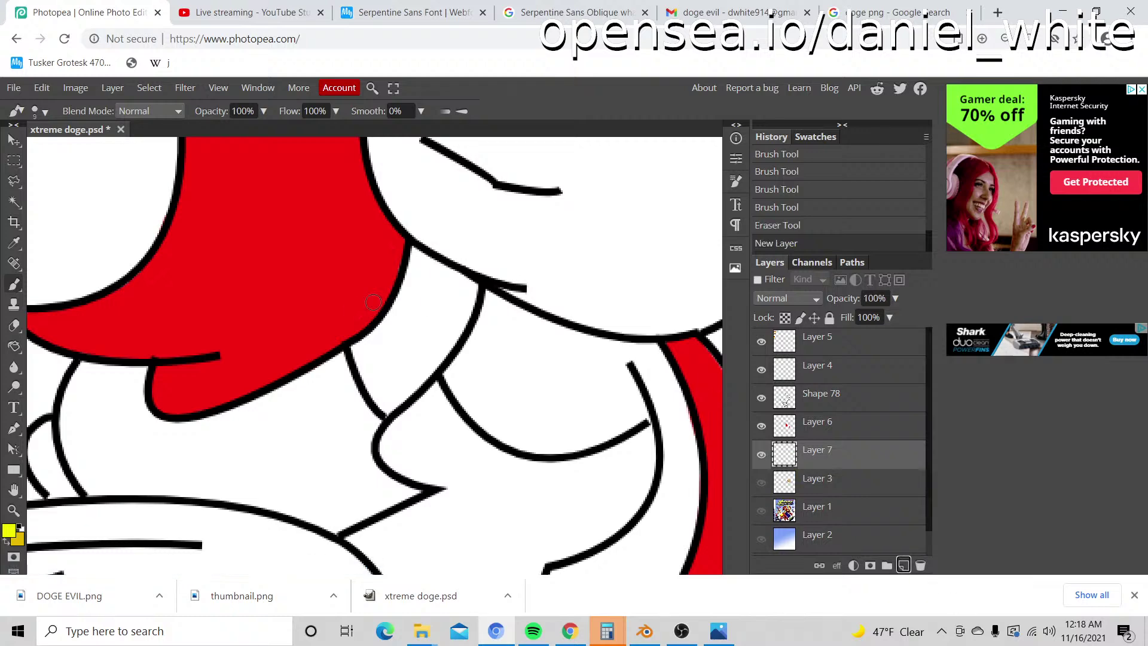
Step: Color the collar piece beside the raised arm's sleeve yellow, outlining it, filling it and painting over the seam
mouse_move(358, 345)
mouse_down()
mouse_move(392, 403)
mouse_move(445, 346)
mouse_move(434, 364)
mouse_move(471, 292)
mouse_move(416, 253)
mouse_move(374, 332)
mouse_up()
key(g)
click(425, 315)
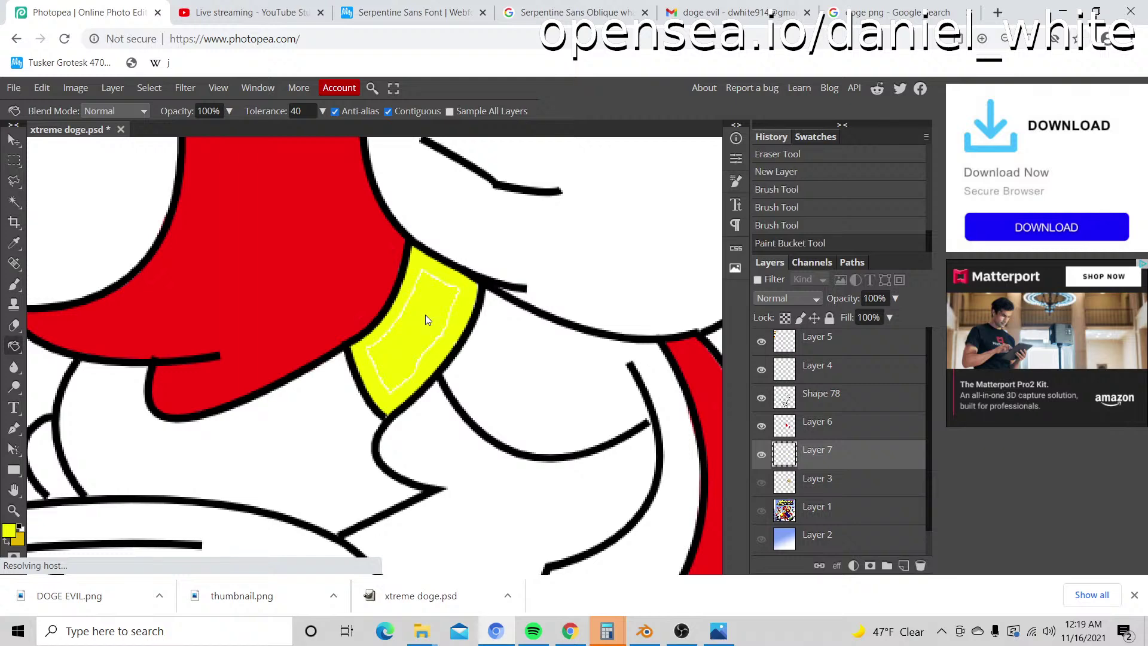
key(b)
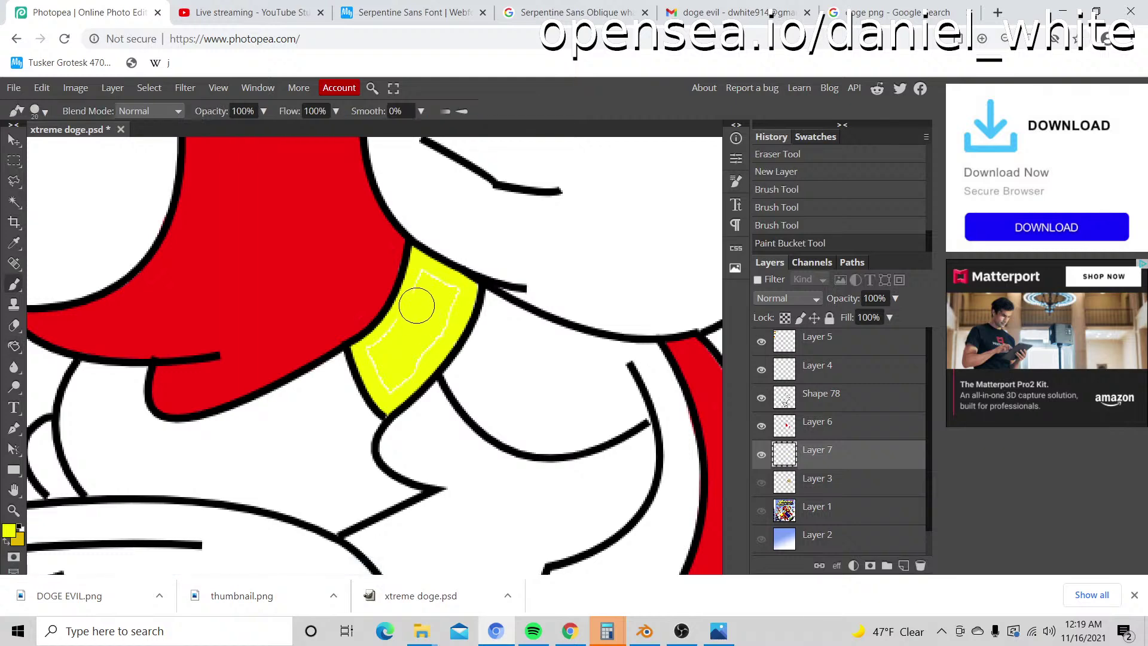
mouse_move(416, 306)
mouse_down()
mouse_move(432, 281)
mouse_move(444, 294)
mouse_move(435, 332)
mouse_move(390, 379)
mouse_move(402, 336)
mouse_move(380, 341)
mouse_up()
Step: Compare the yellow collar piece with the cover artwork by briefly showing Layer 1
key(z)
scroll(405, 338, down, 3)
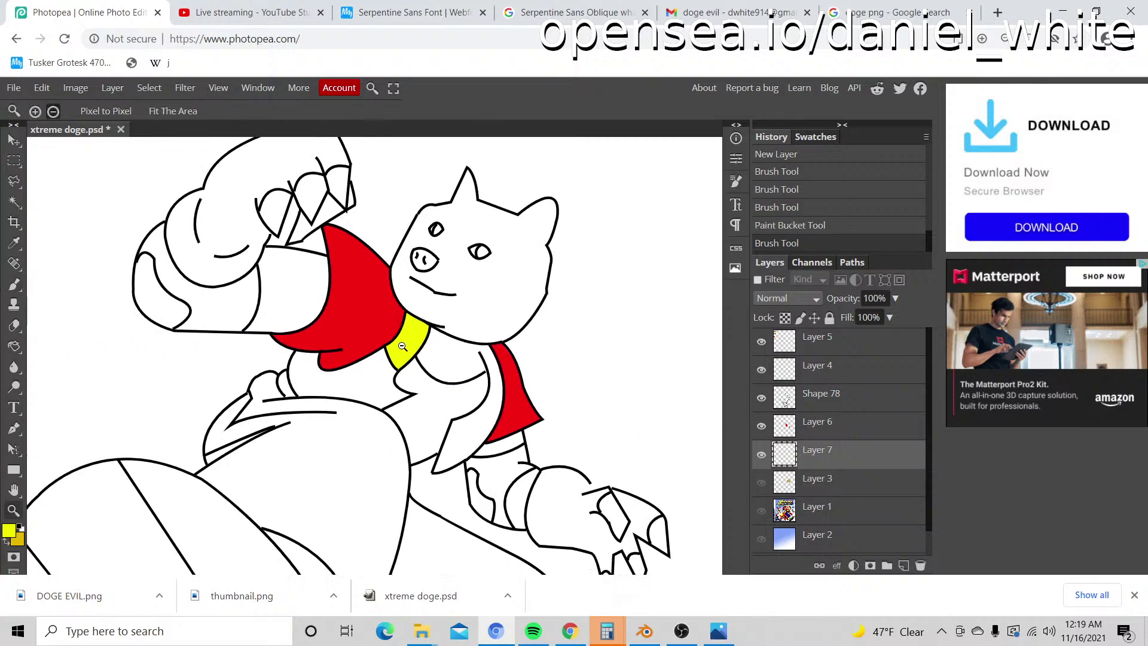
scroll(402, 346, down, 2)
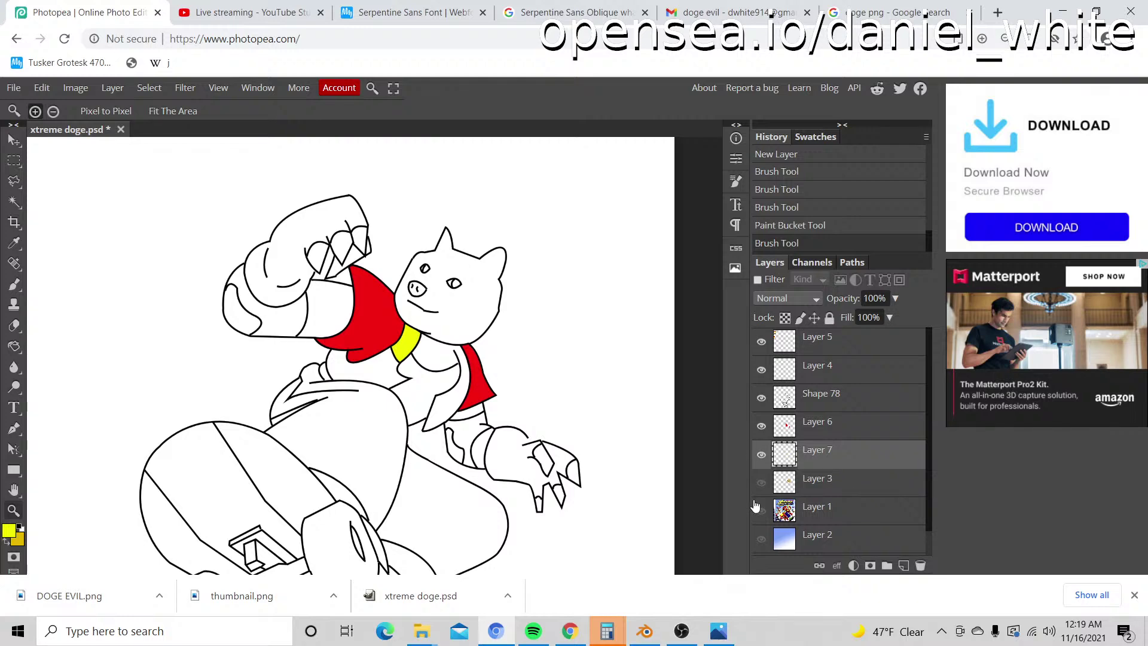
click(761, 512)
click(760, 513)
Step: Paint the upper part of the narrow collar strip along the lowered arm's sleeve yellow with a smaller brush
scroll(528, 389, up, 4)
key(b)
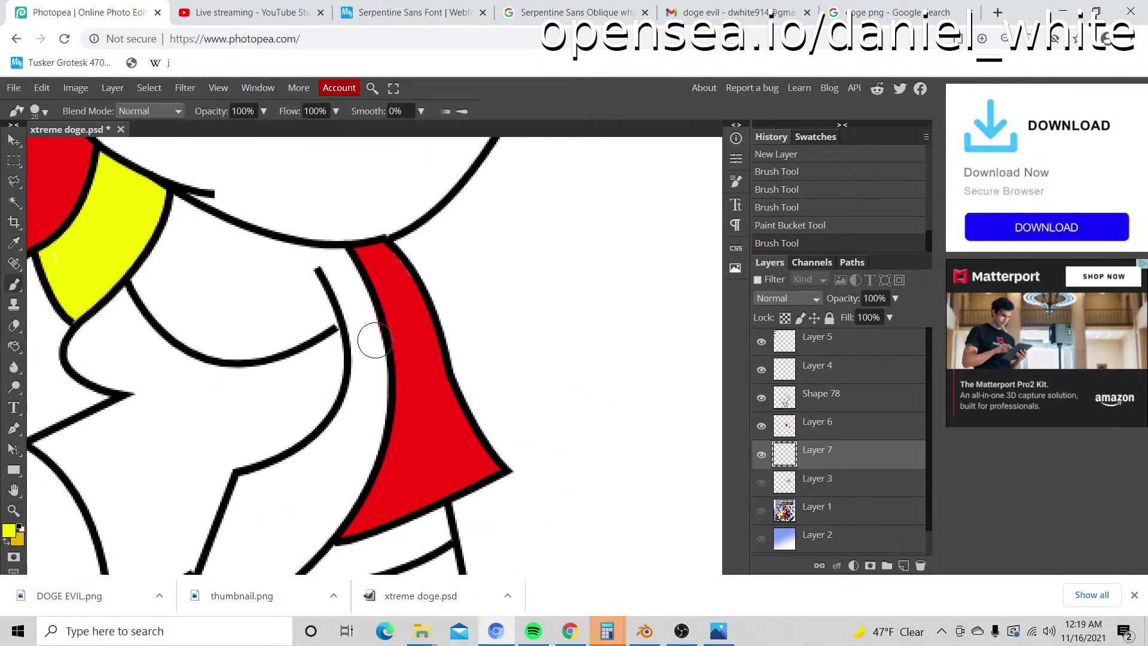
key([)
mouse_move(362, 361)
mouse_down()
mouse_move(333, 265)
mouse_move(377, 371)
mouse_move(365, 361)
mouse_move(358, 298)
mouse_up()
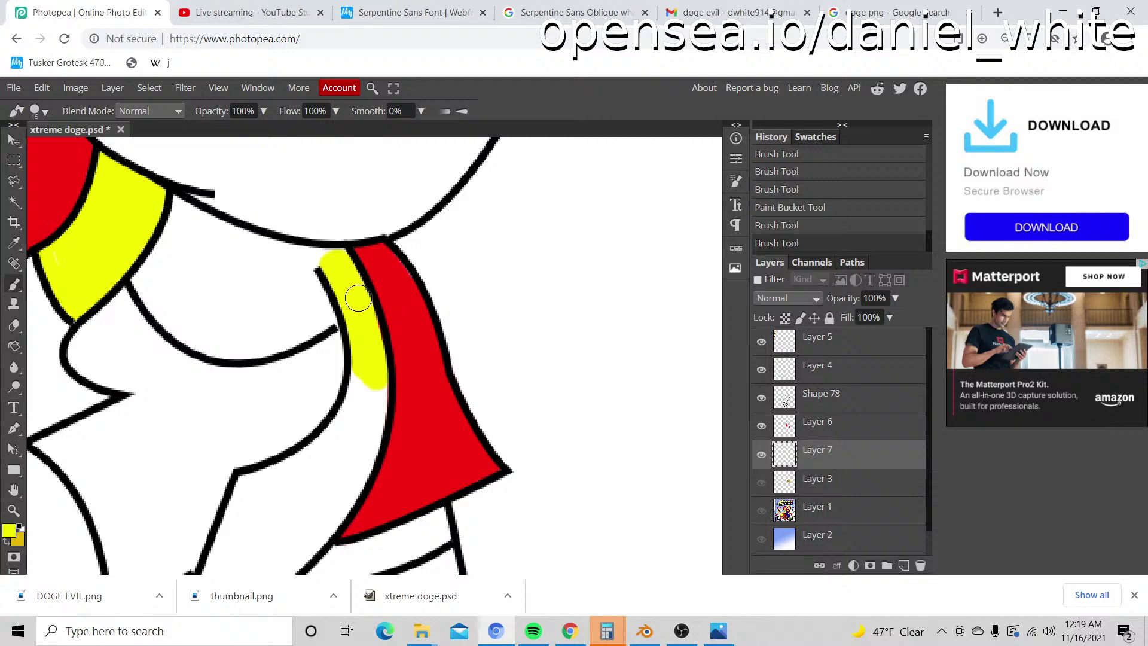
drag(364, 372, 366, 359)
Step: Save the document as a PSD named "doge skateboadrd" on the Desktop
key(z)
alt+click(366, 359)
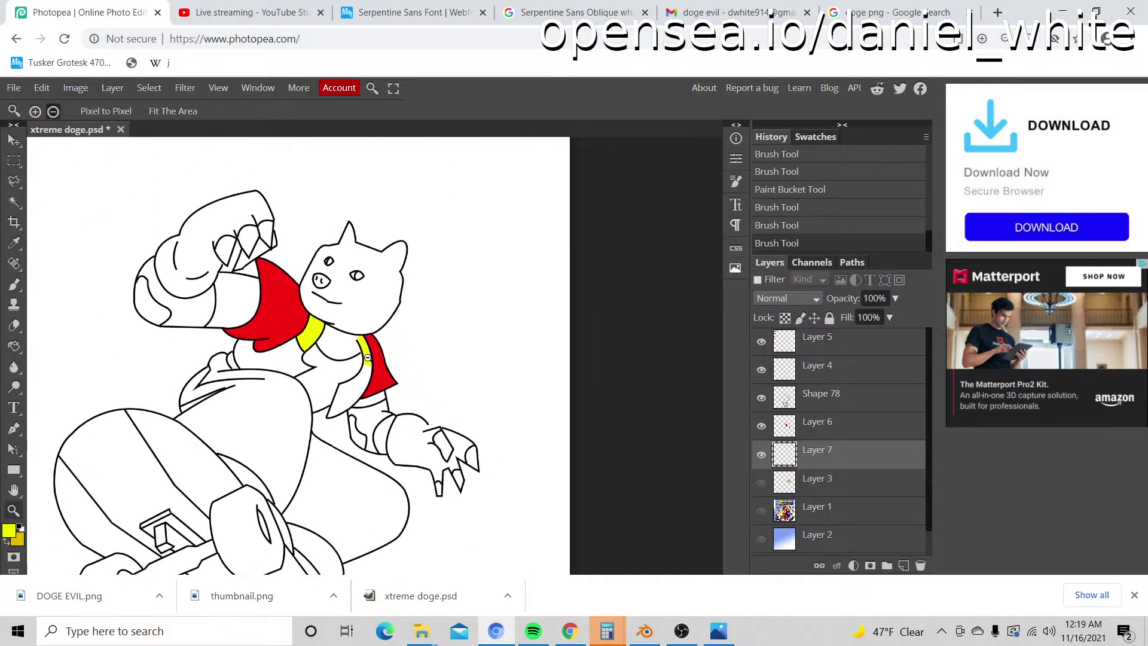
click(15, 88)
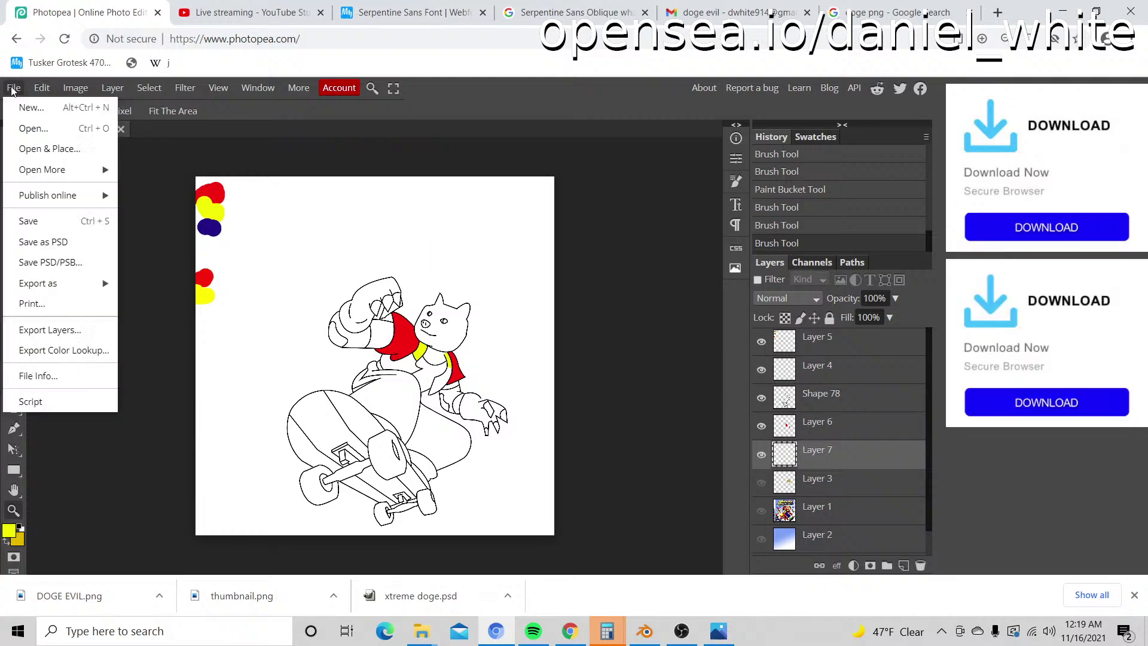
click(60, 244)
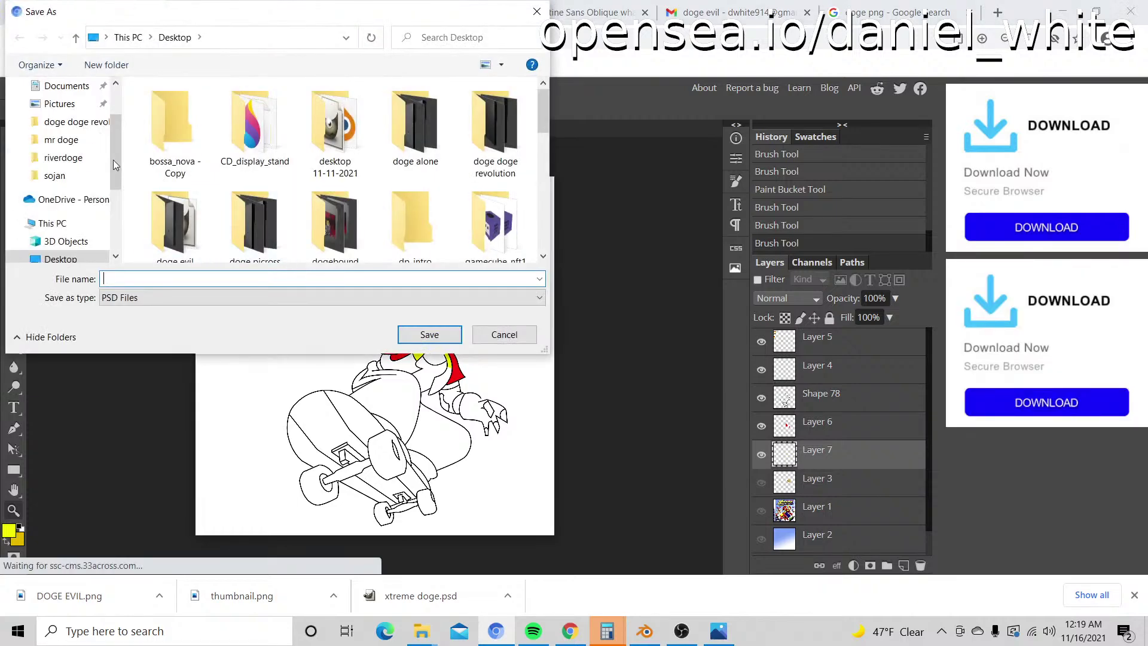
click(59, 86)
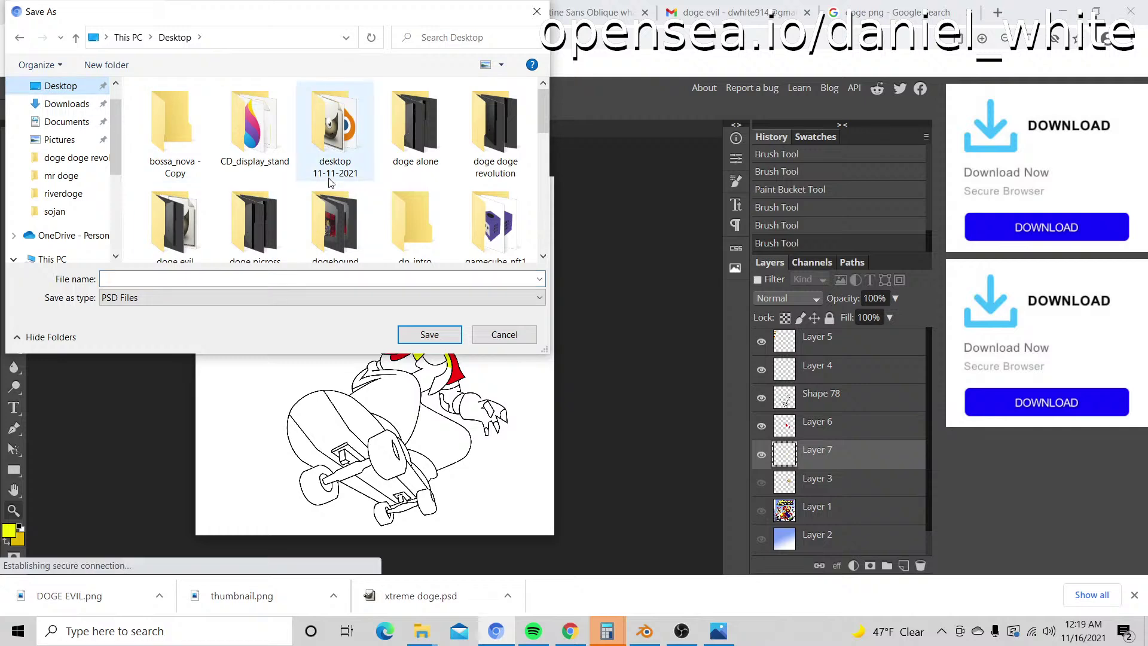
scroll(310, 232, down, 3)
click(299, 278)
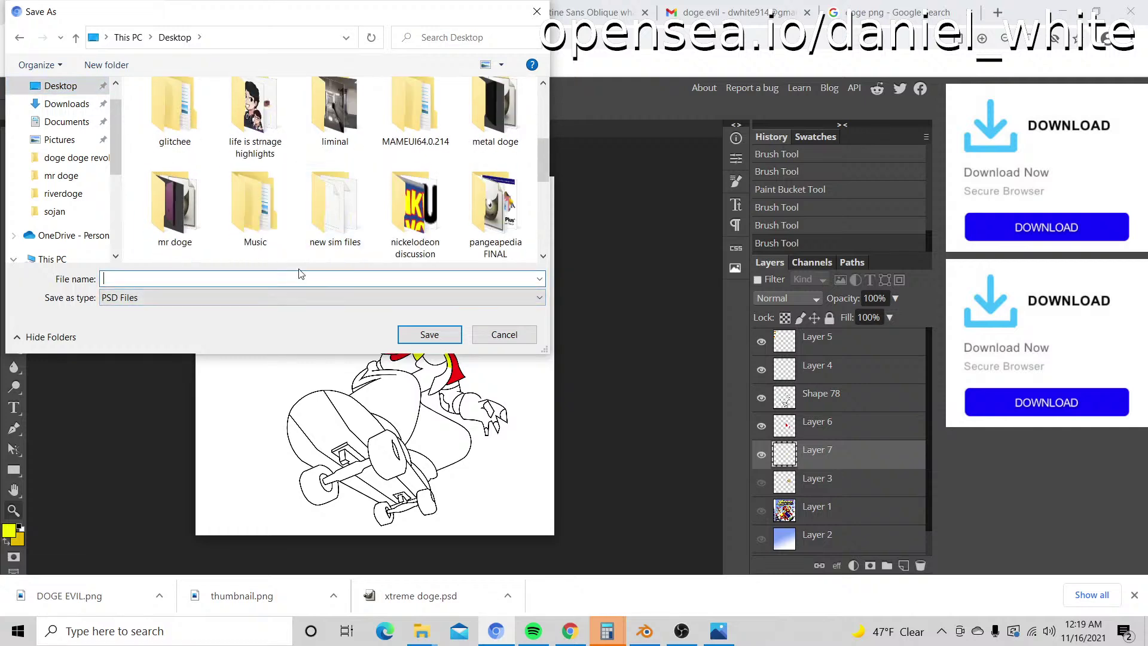
text(doge)
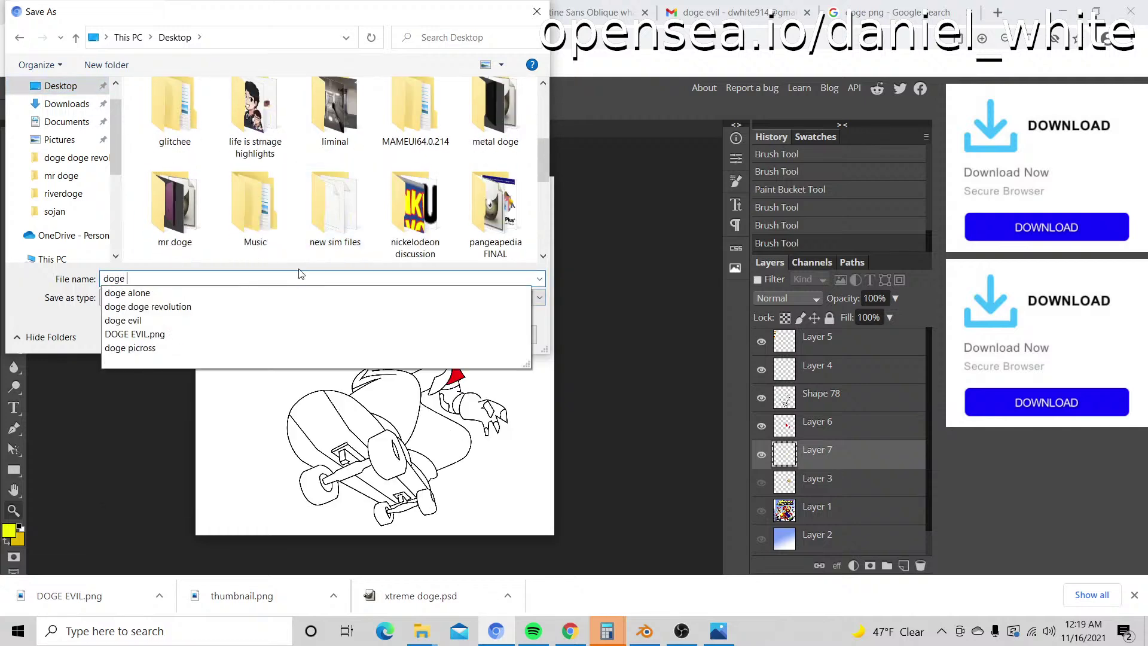
key(BackSpace)
key(BackSpace)
key(BackSpace)
key(BackSpace)
text(doge skateboadrd)
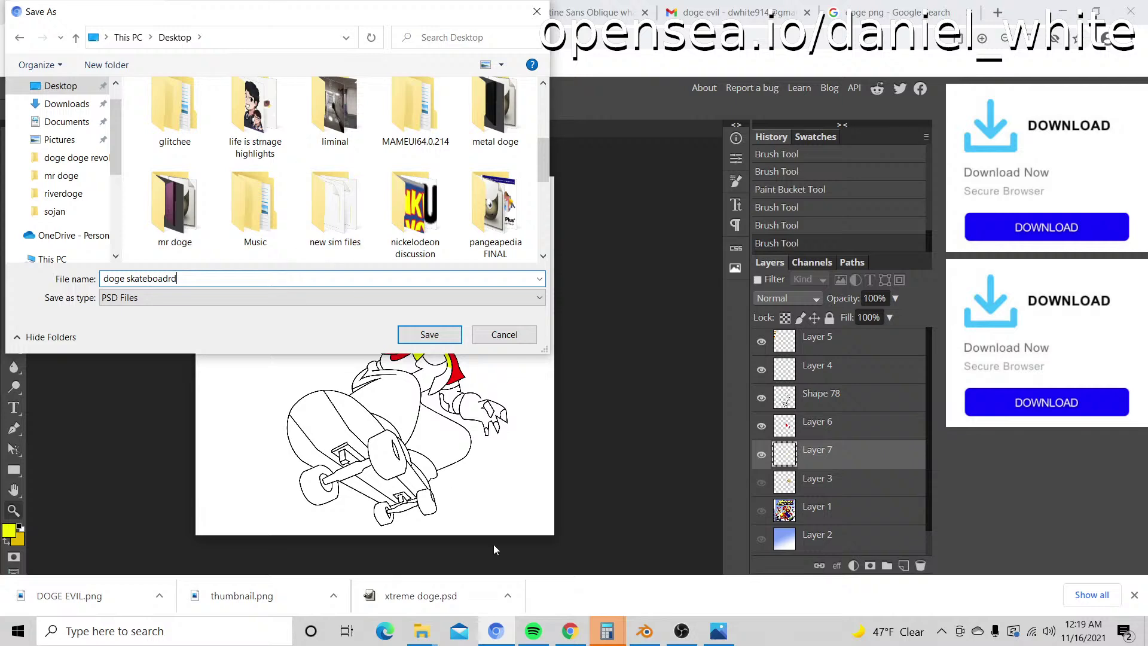
click(420, 336)
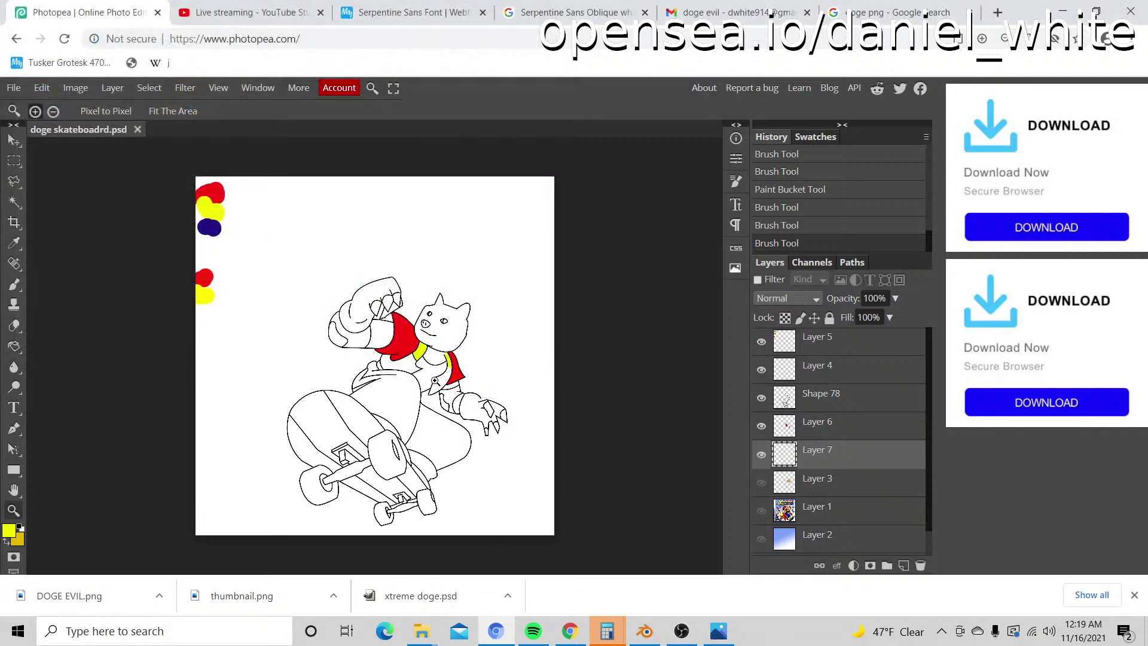
Step: Check the torso colors against the cover artwork by briefly toggling Layer 1's visibility
click(437, 399)
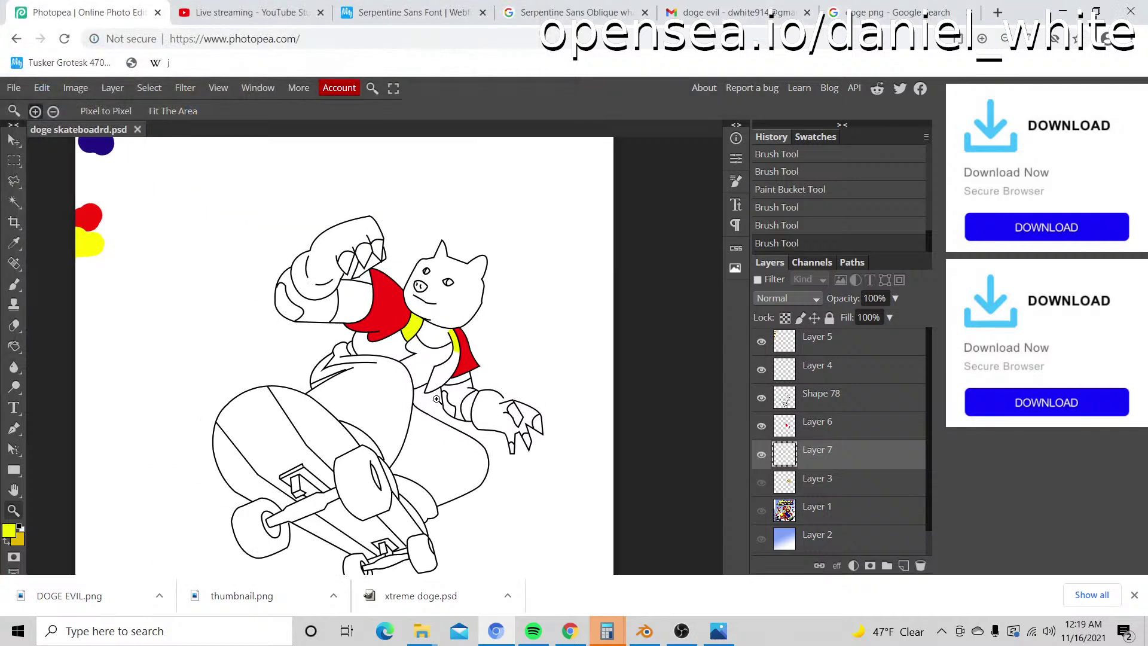
click(382, 434)
scroll(395, 406, up, 2)
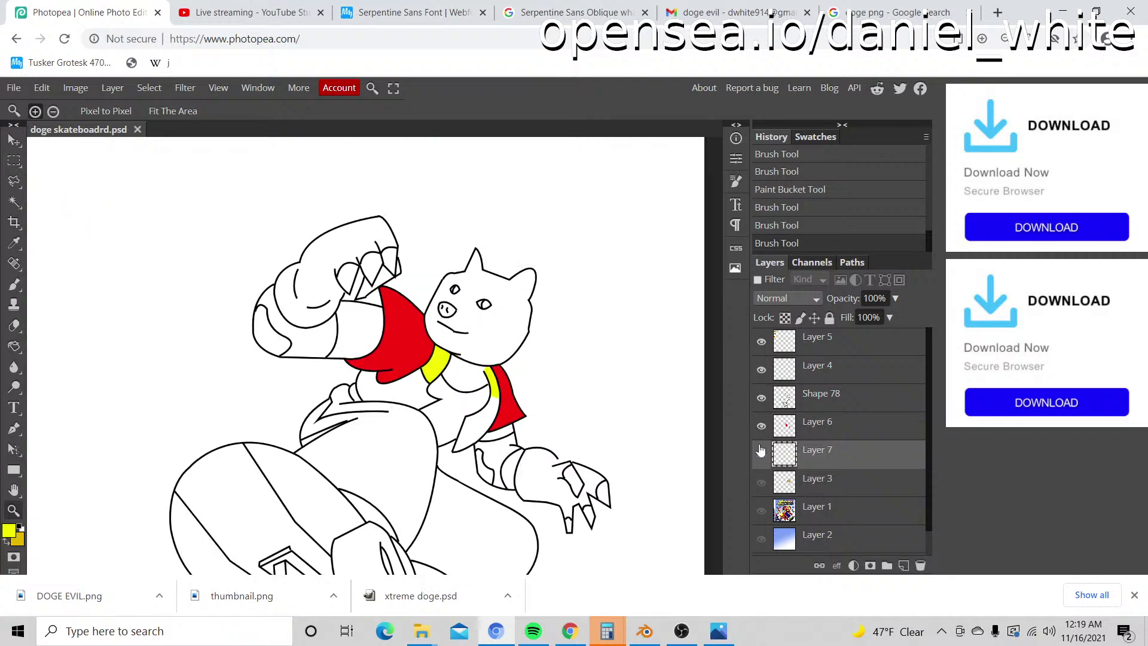
click(762, 511)
click(762, 511)
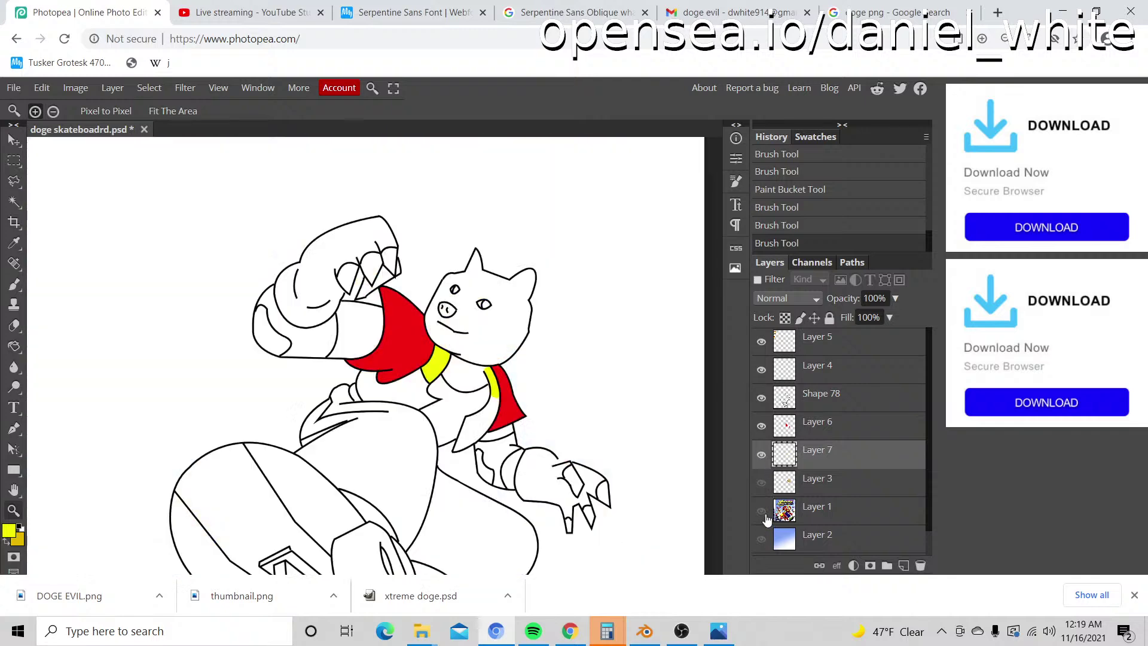
alt+click(526, 399)
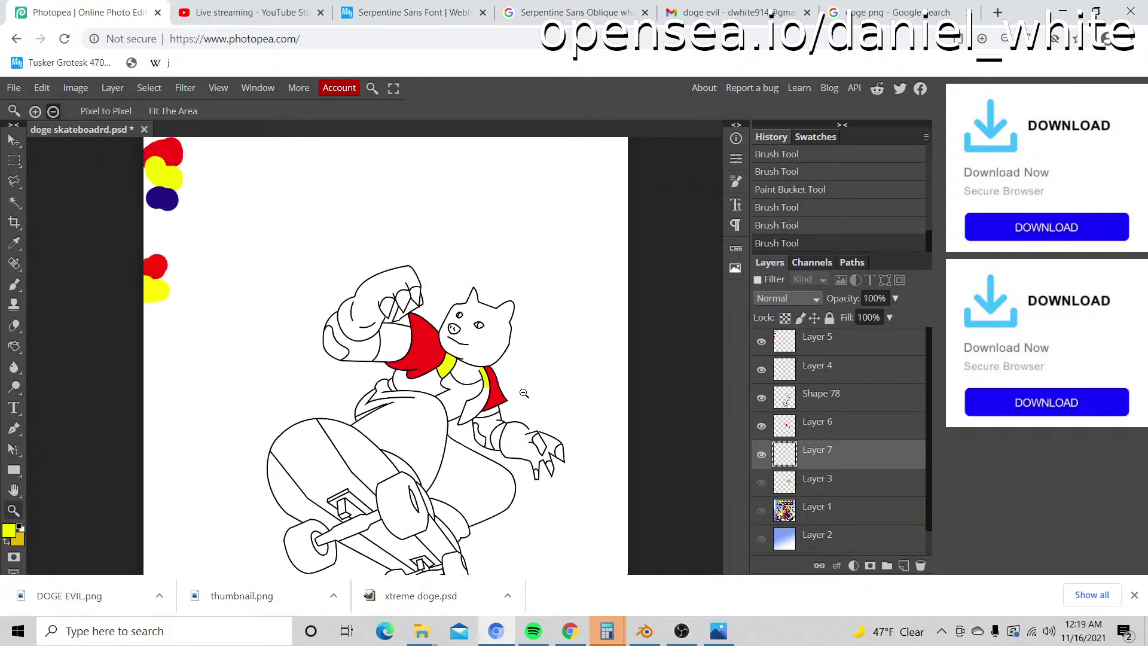
alt+click(524, 392)
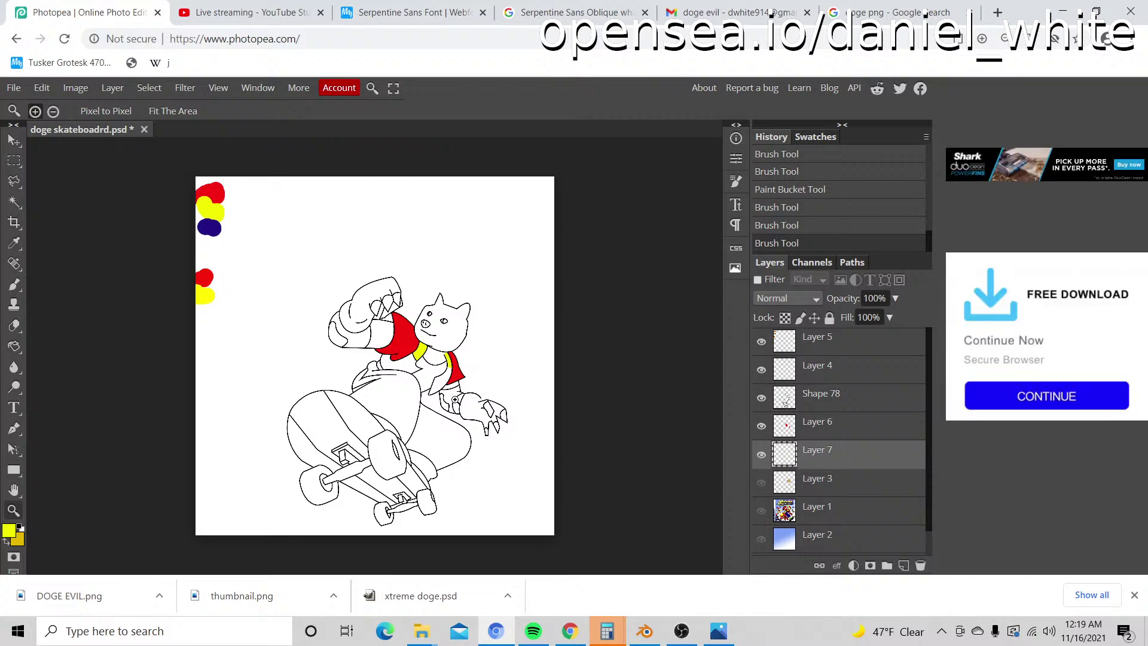
click(451, 341)
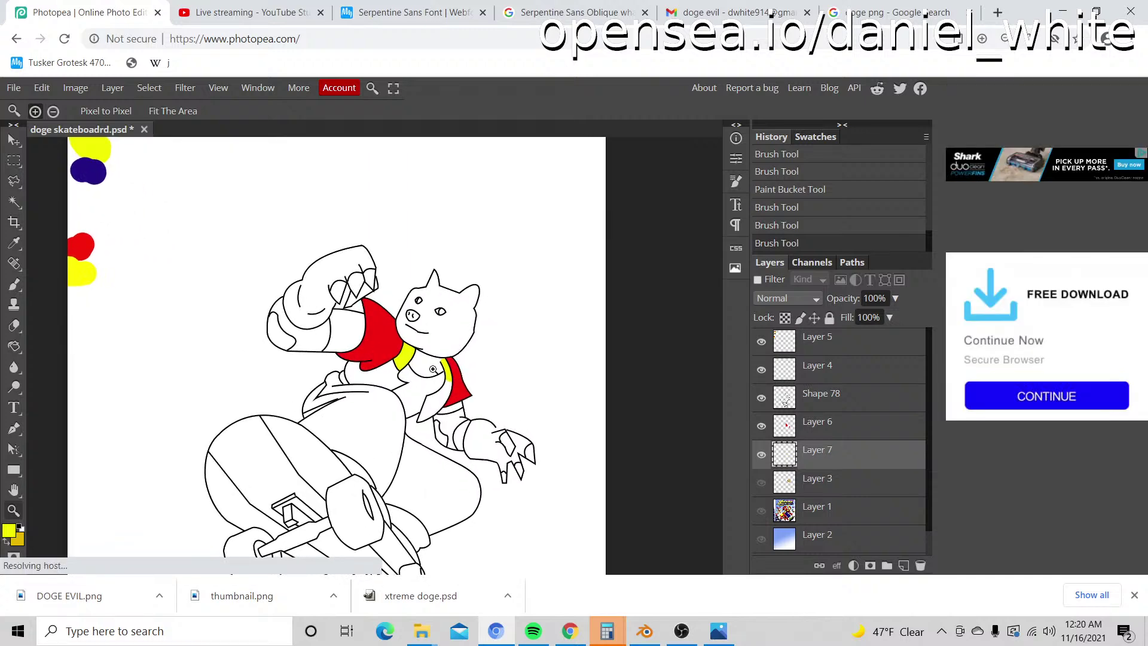
scroll(387, 360, down, 2)
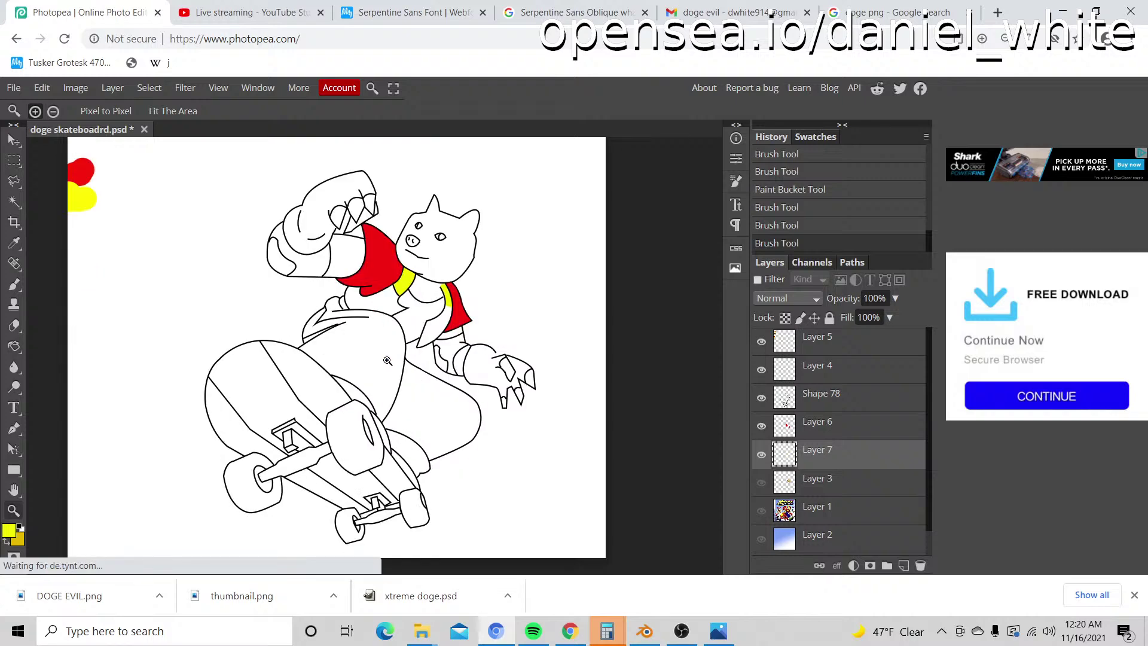
click(467, 324)
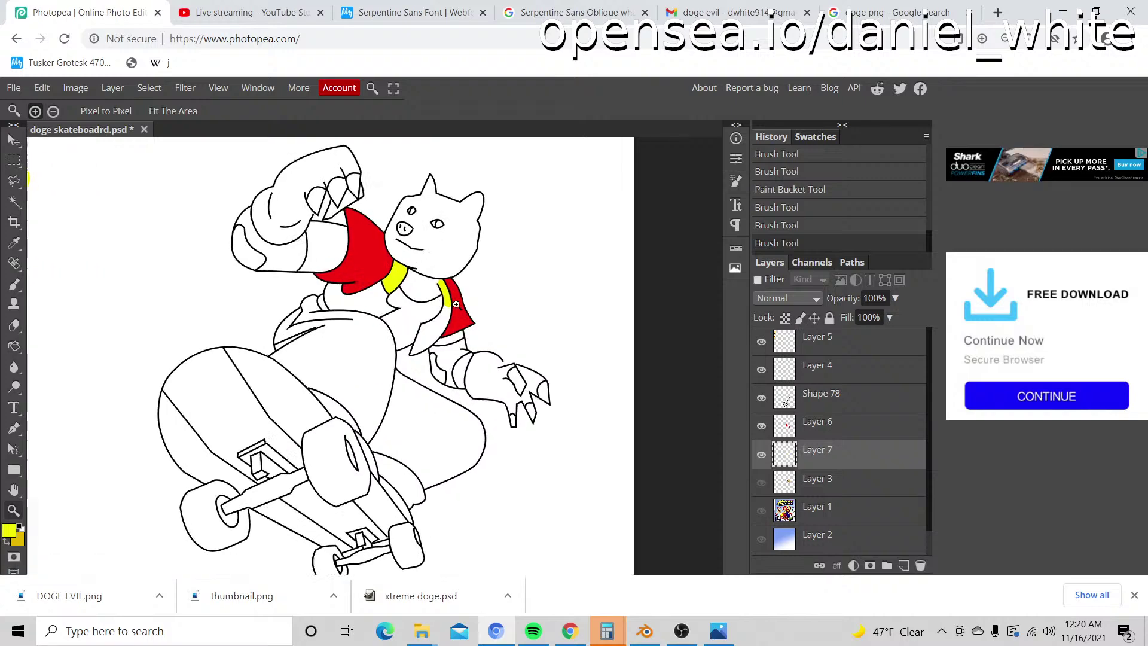
click(460, 320)
alt+click(435, 311)
alt+click(435, 311)
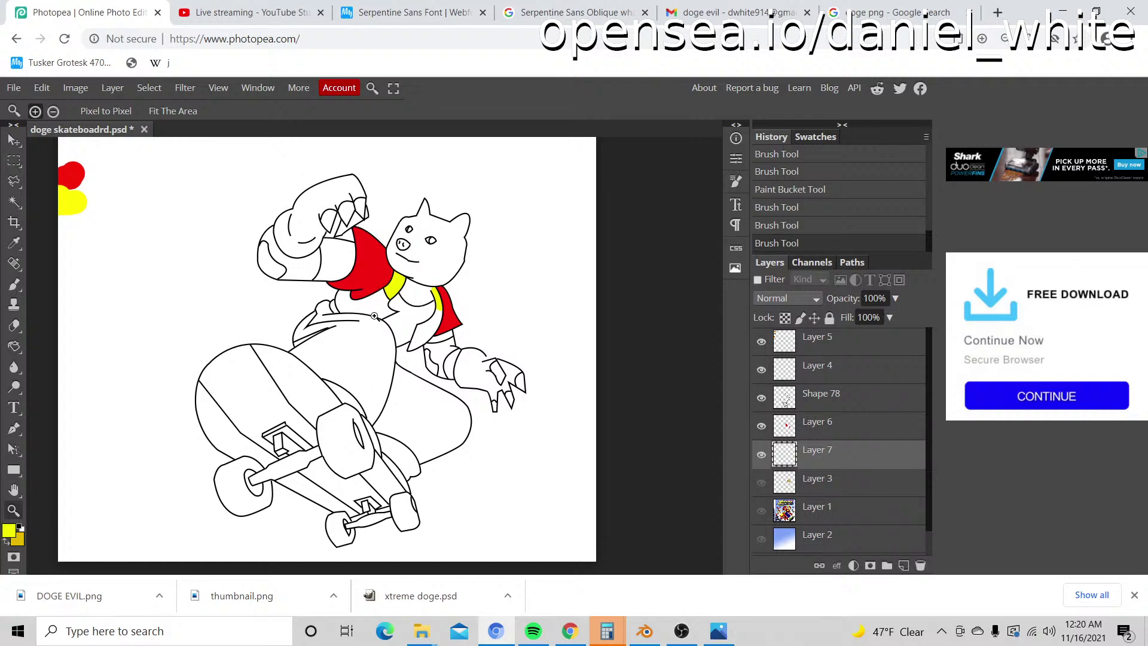
scroll(379, 251, up, 2)
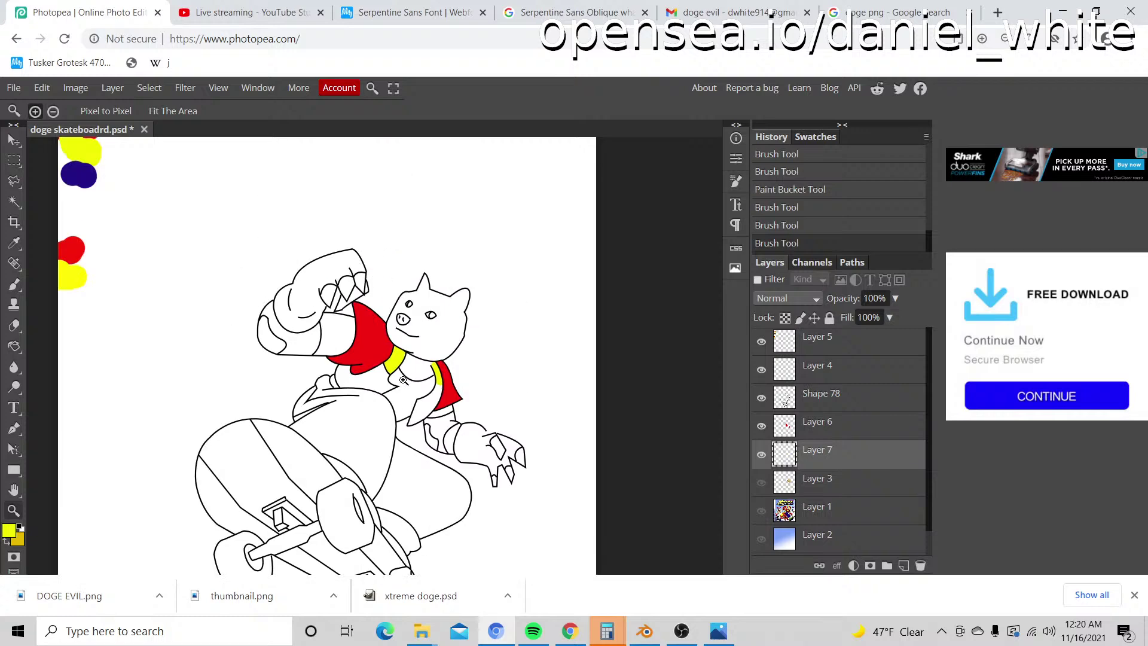
drag(413, 358, 451, 346)
alt+click(472, 372)
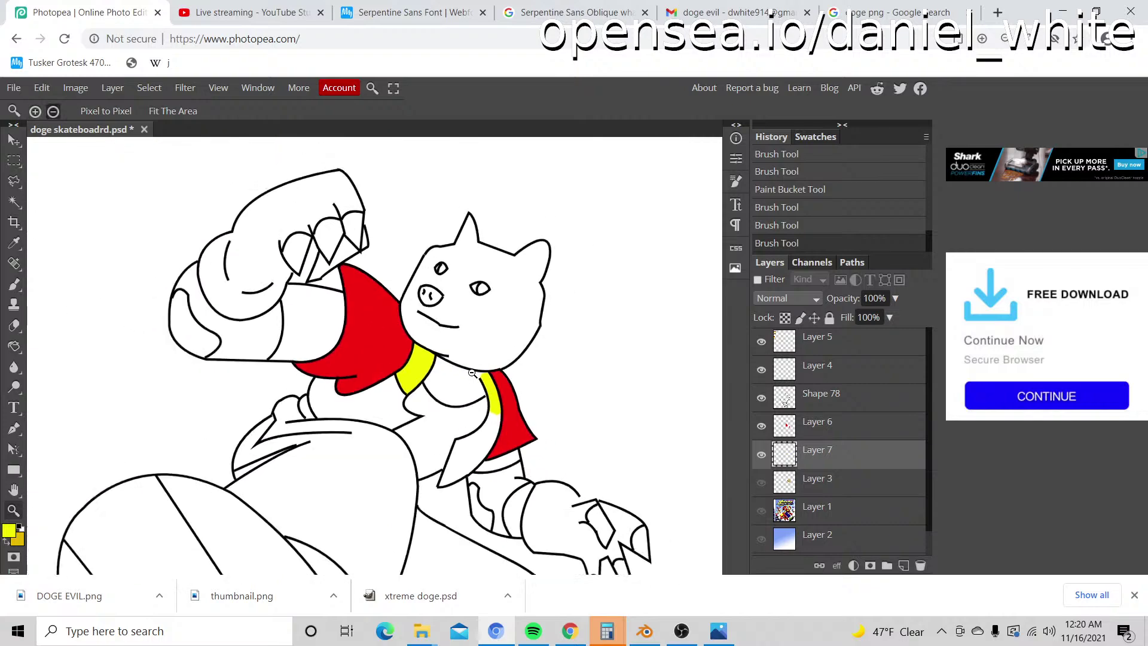
alt+click(469, 389)
alt+click(464, 412)
click(423, 370)
click(422, 371)
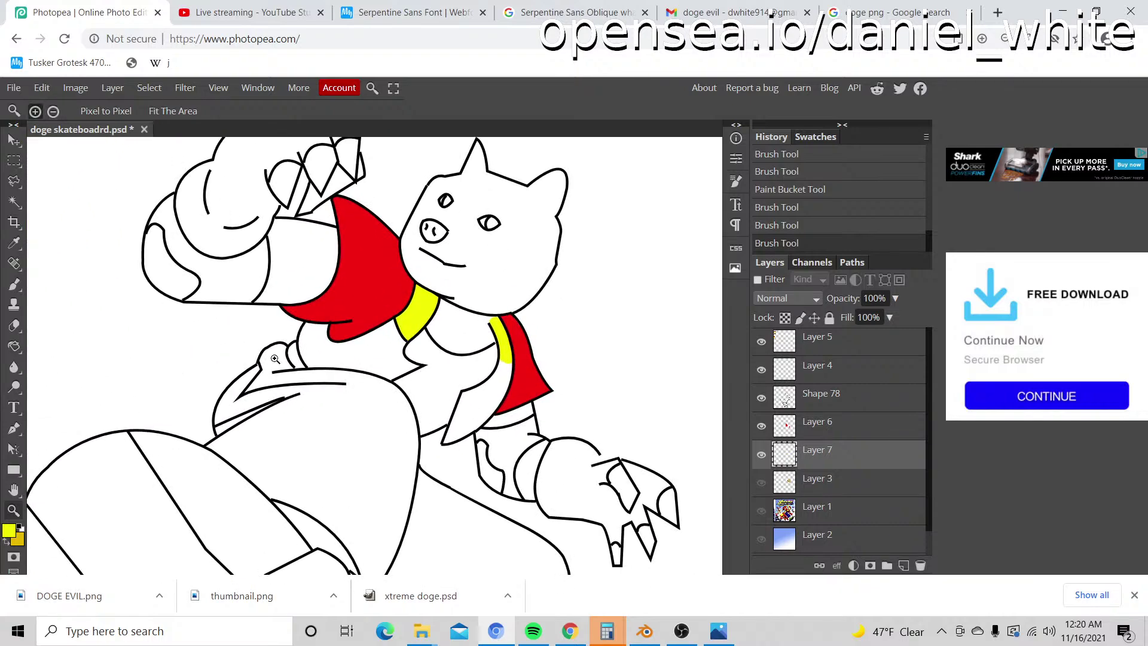
click(377, 347)
Step: Change the painting color from the yellow to a dark gray
click(7, 528)
drag(116, 311, 74, 340)
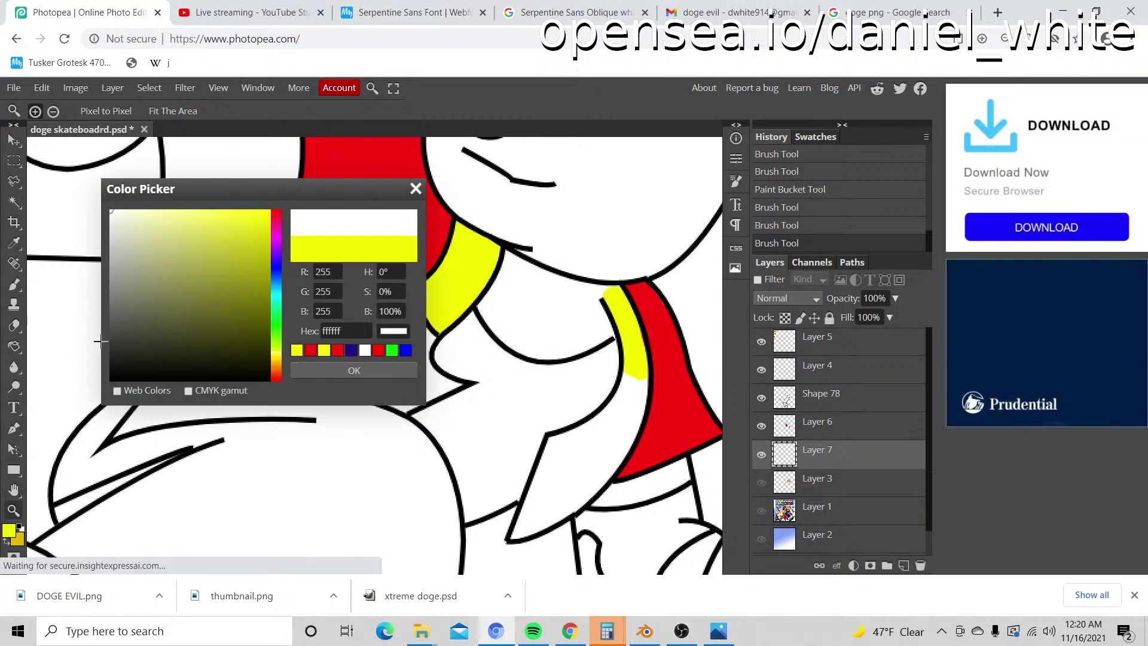
click(351, 369)
Step: Paint a dark gray border just inside the outline of the torso area below the raised arm's sleeve
scroll(481, 345, down, 5)
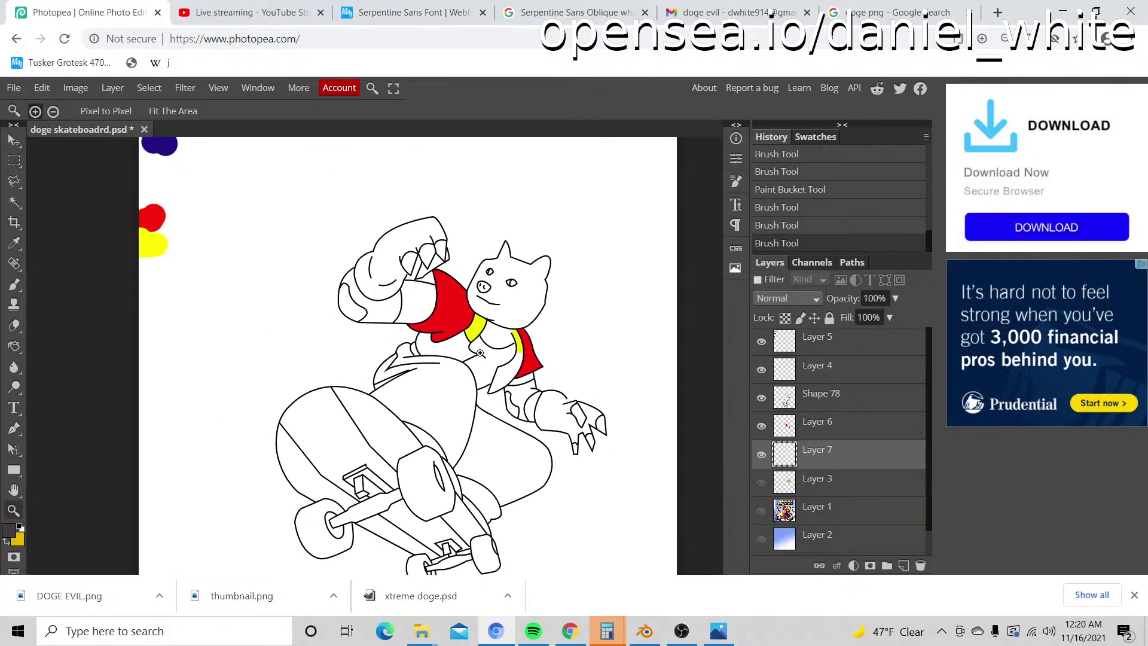
scroll(482, 358, up, 5)
scroll(425, 353, down, 1)
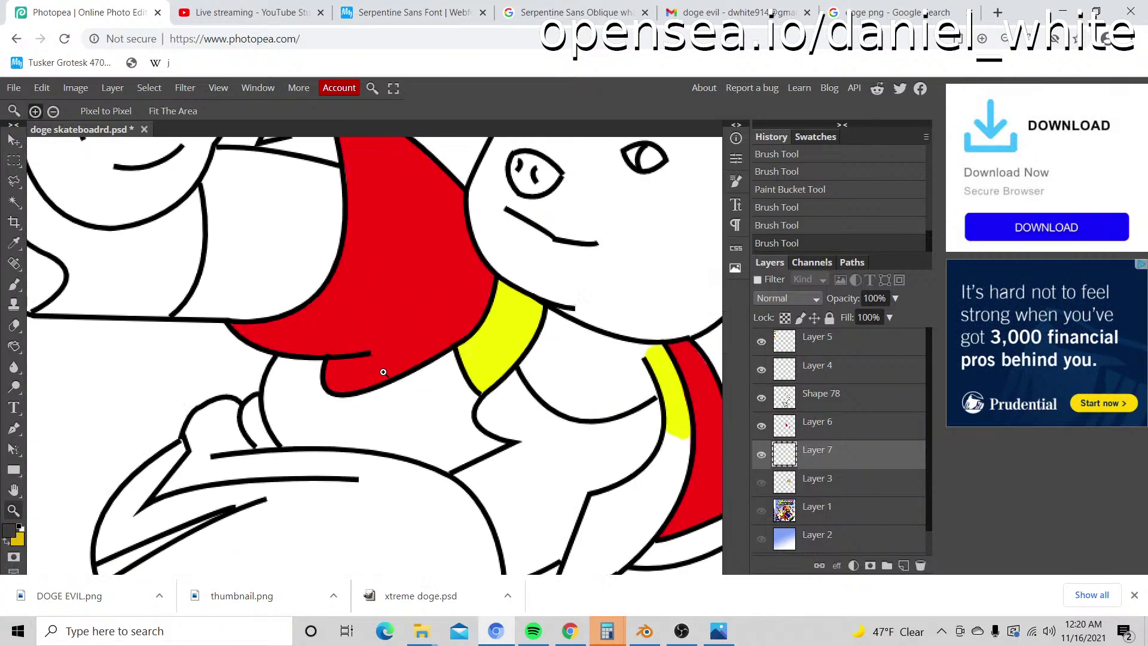
key(b)
scroll(403, 430, up, 3)
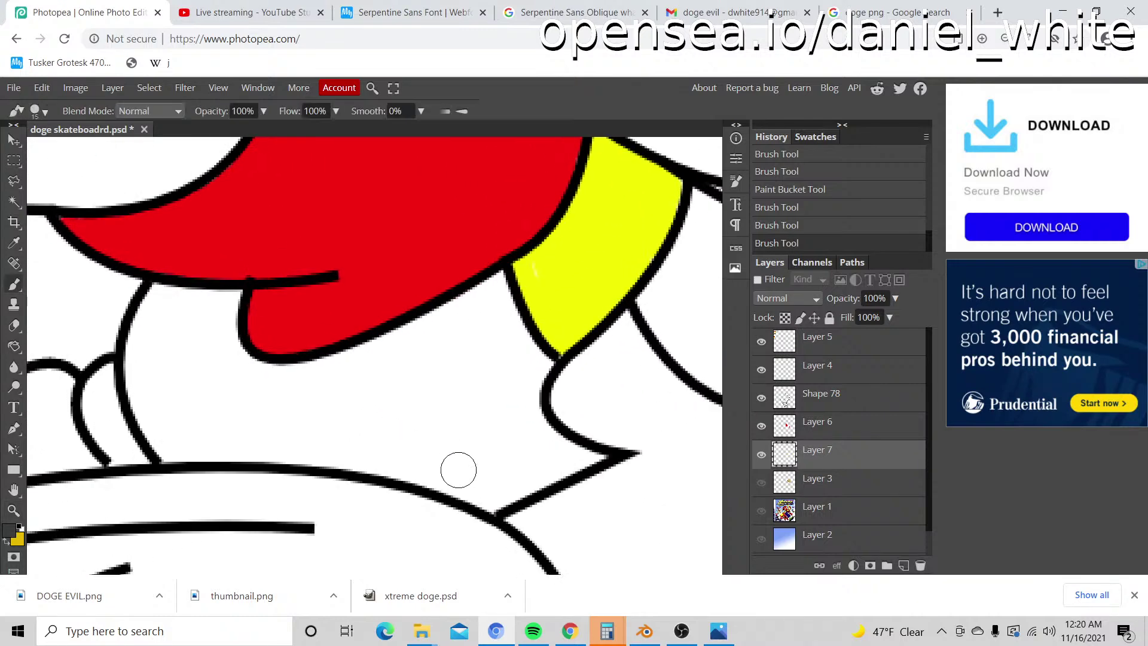
key(bracketleft)
drag(486, 499, 472, 494)
mouse_move(484, 503)
mouse_down()
mouse_move(423, 471)
mouse_move(448, 479)
mouse_move(447, 490)
mouse_move(340, 454)
mouse_move(364, 468)
mouse_move(163, 453)
mouse_move(129, 365)
mouse_move(143, 309)
mouse_move(165, 295)
mouse_move(157, 289)
mouse_move(238, 296)
mouse_move(231, 332)
mouse_move(247, 361)
mouse_move(294, 366)
mouse_move(411, 332)
mouse_move(500, 279)
mouse_move(546, 362)
mouse_move(537, 394)
mouse_move(549, 431)
mouse_move(602, 456)
mouse_move(506, 501)
mouse_up()
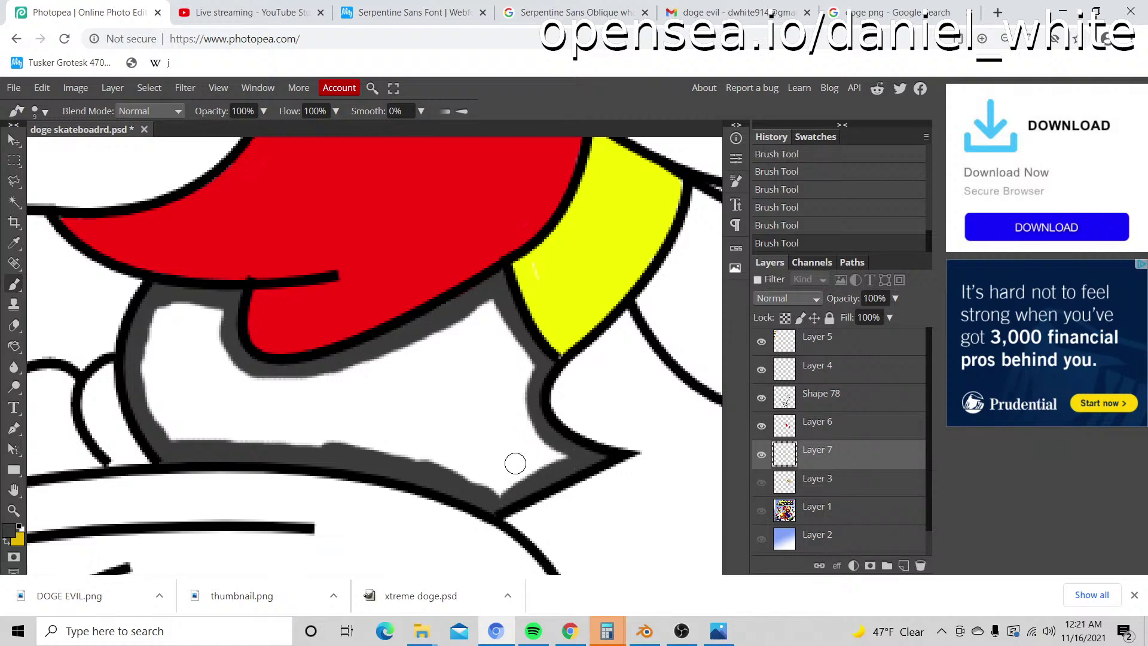
Step: Fill the bordered torso area below the raised arm's sleeve with dark gray and brush over the light seam inside its border
key(g)
click(434, 401)
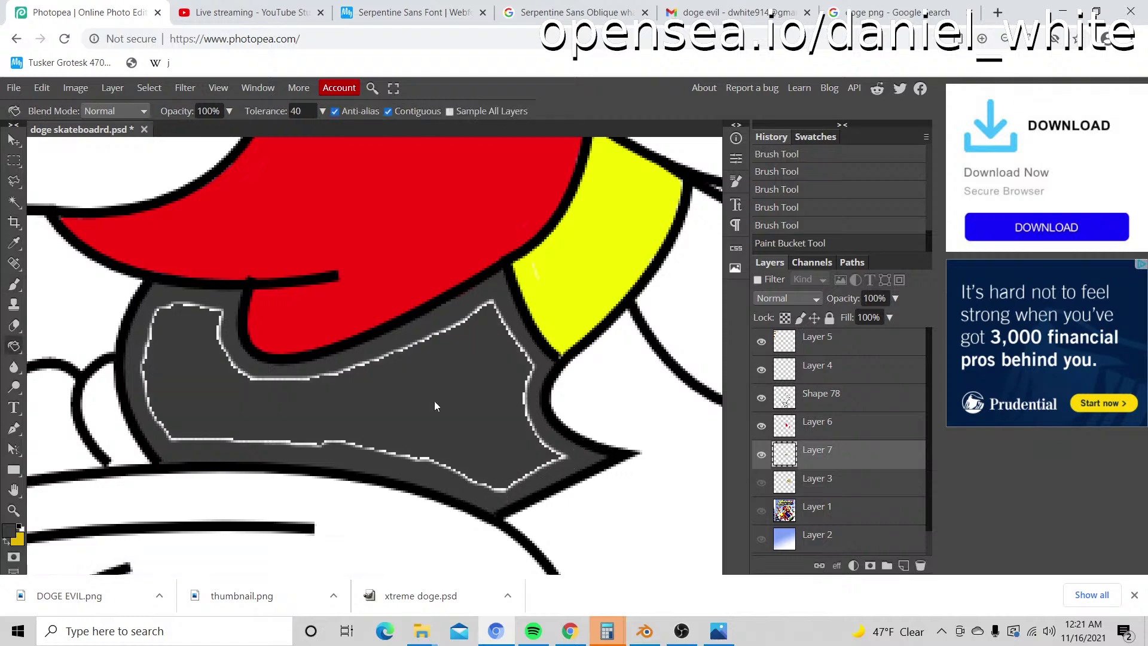
key(z)
key(b)
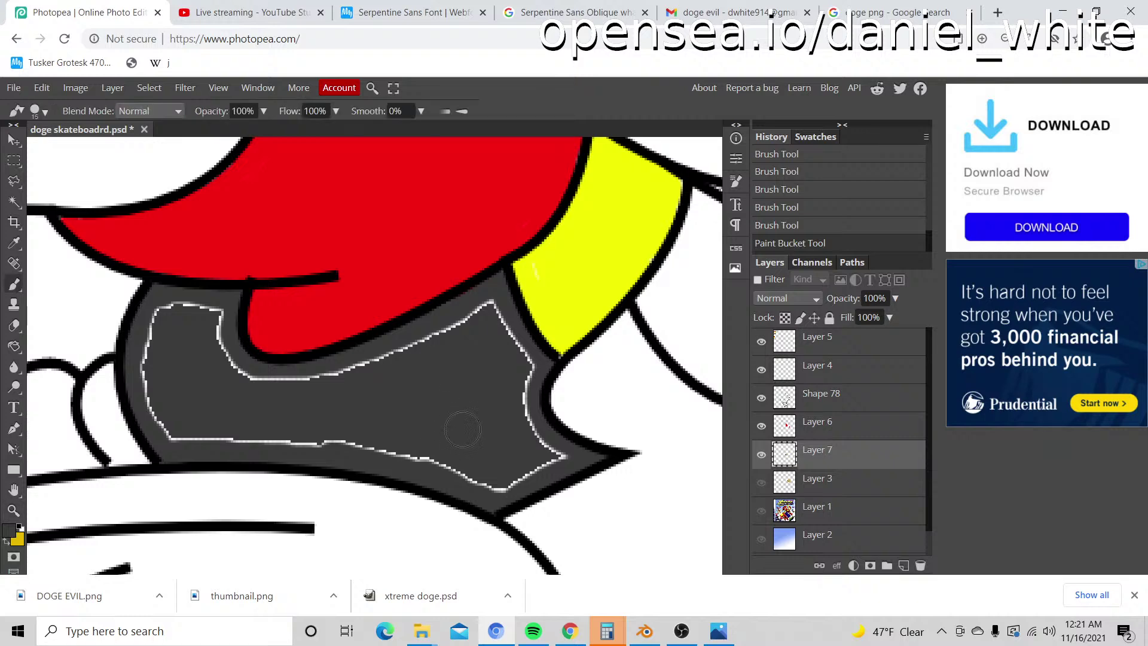
drag(480, 469, 290, 422)
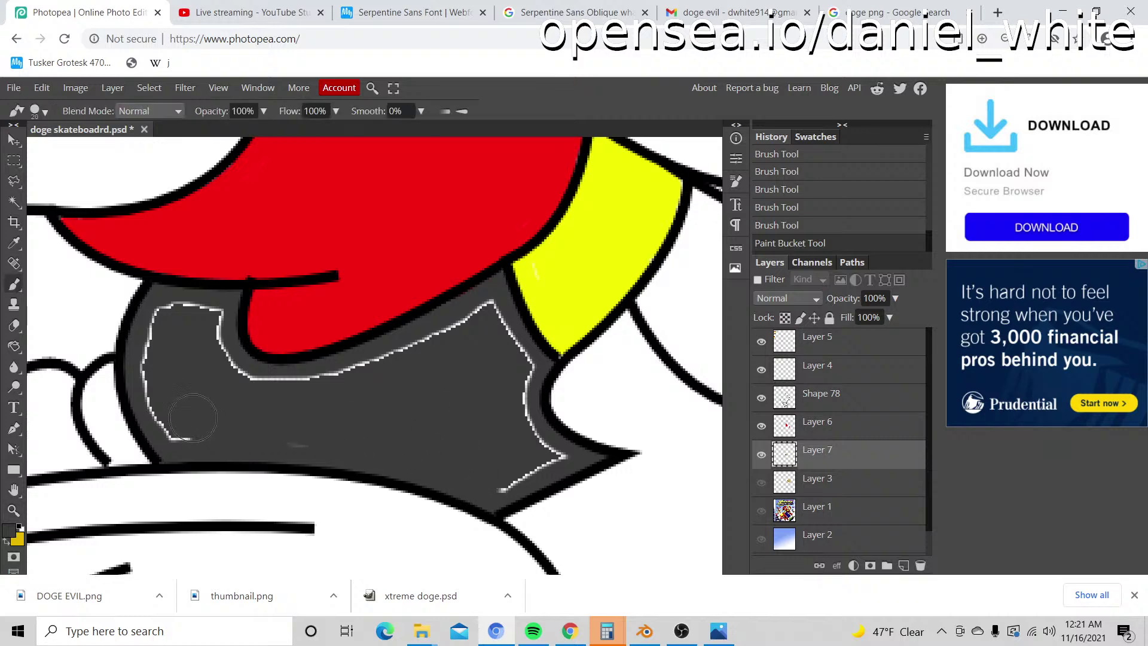
drag(162, 379, 167, 322)
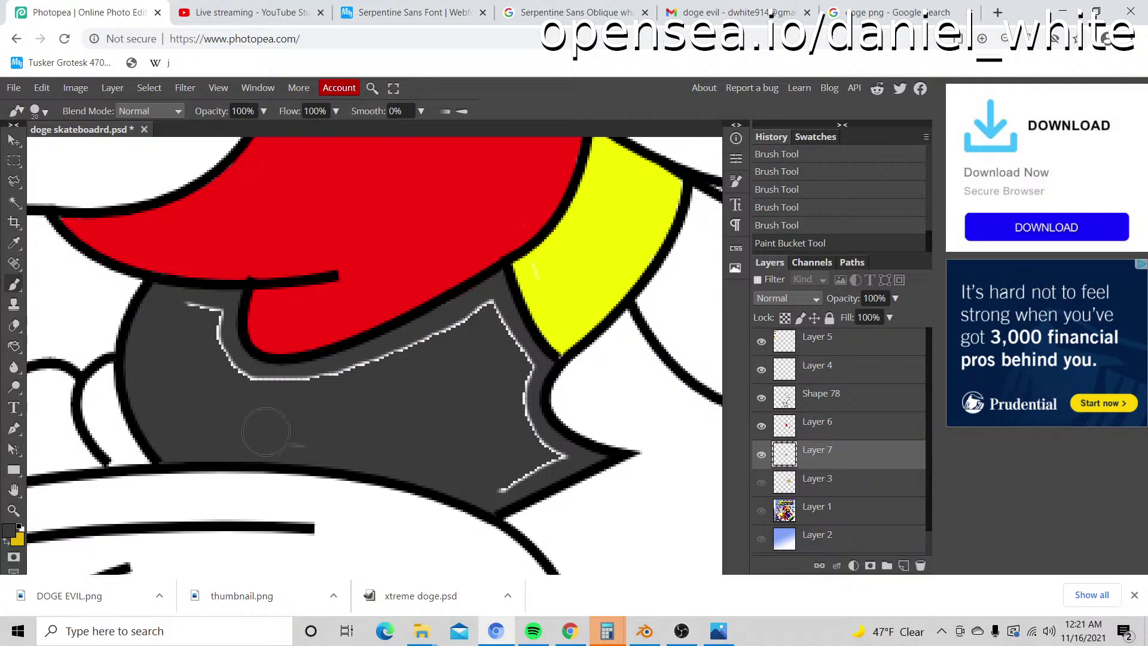
drag(299, 399, 229, 379)
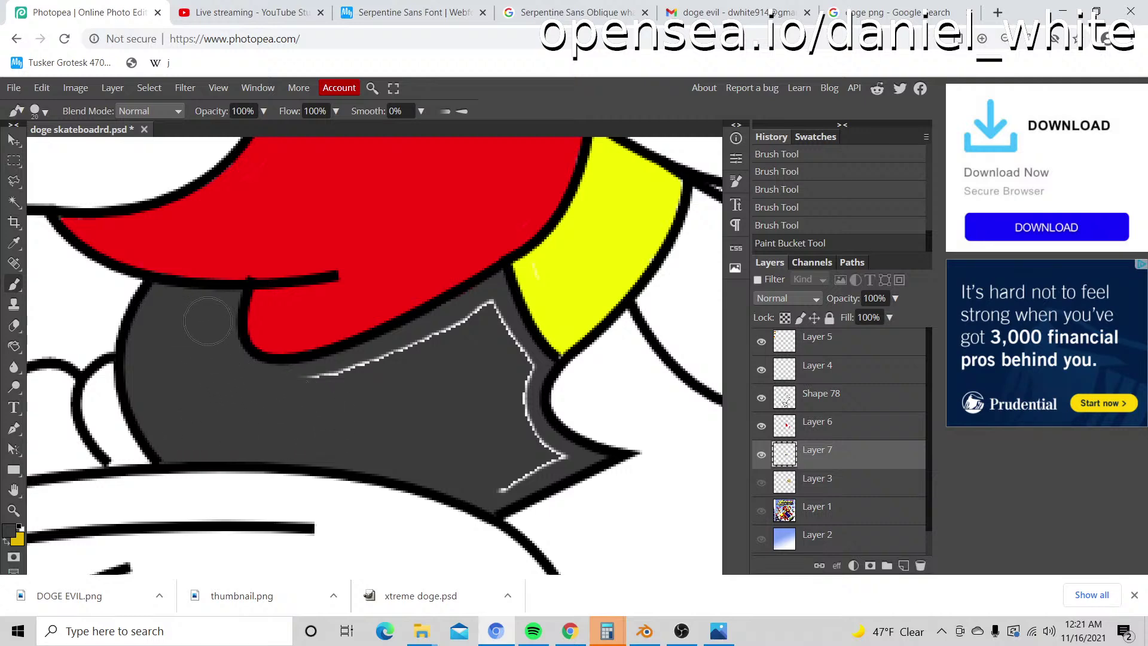
mouse_move(348, 386)
mouse_down()
mouse_move(490, 322)
mouse_move(506, 330)
mouse_move(544, 457)
mouse_up()
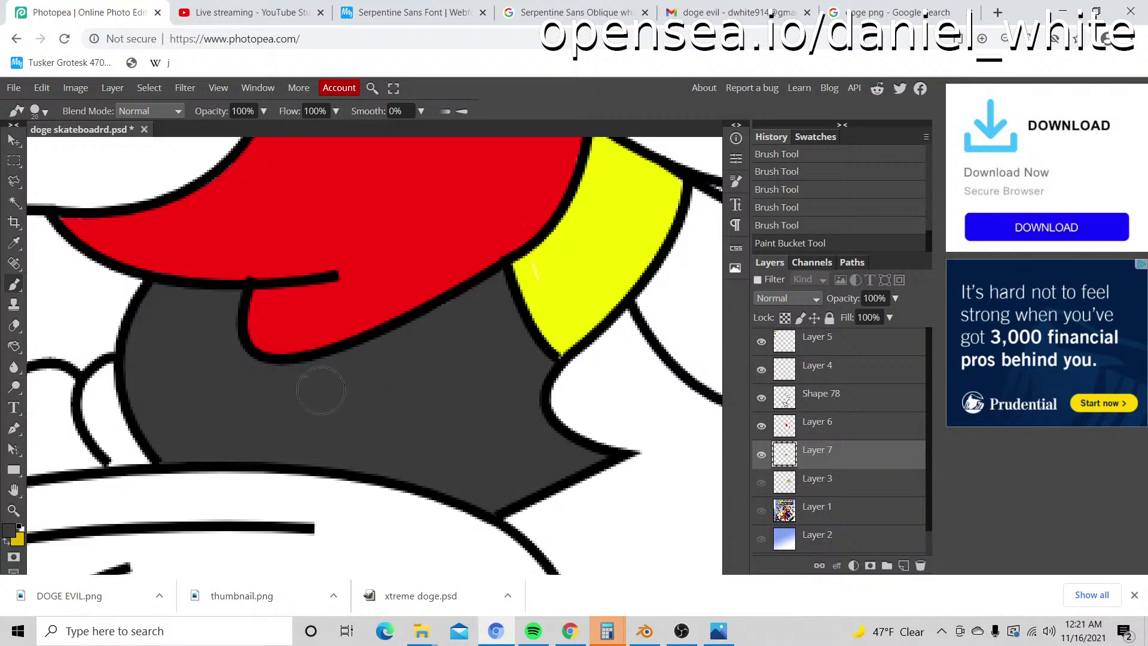
drag(321, 391, 423, 392)
Step: Paint a dark gray border just inside the outline of the pointed vest flap below the narrow yellow strip
key(z)
alt+click(428, 387)
alt+click(428, 387)
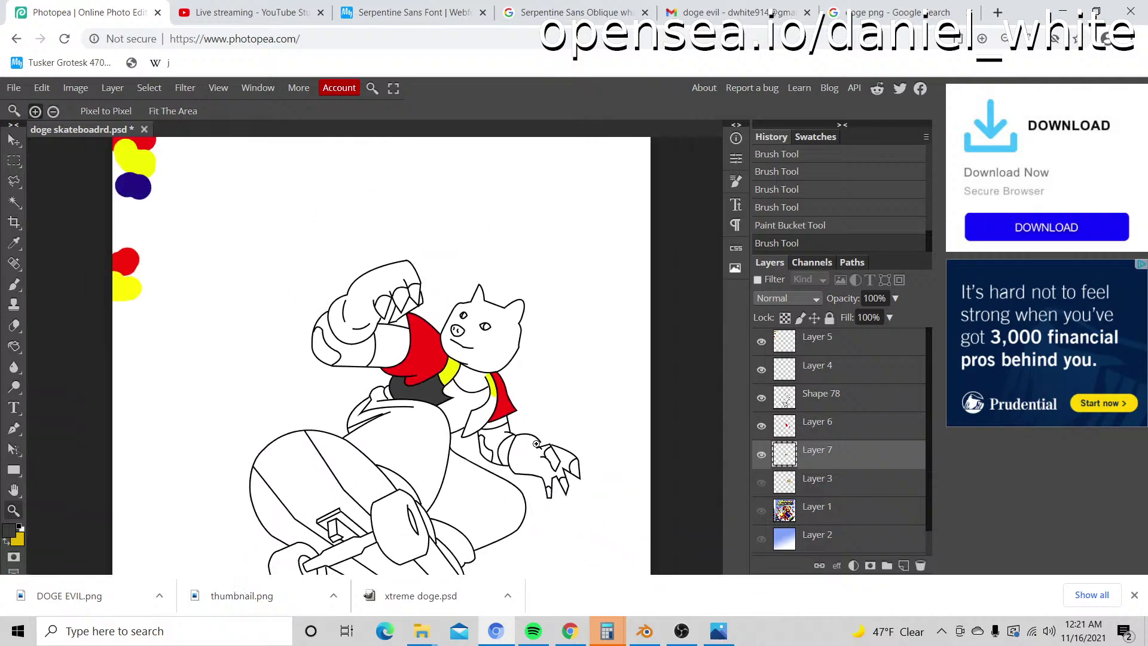
click(519, 415)
click(511, 417)
click(426, 445)
key(b)
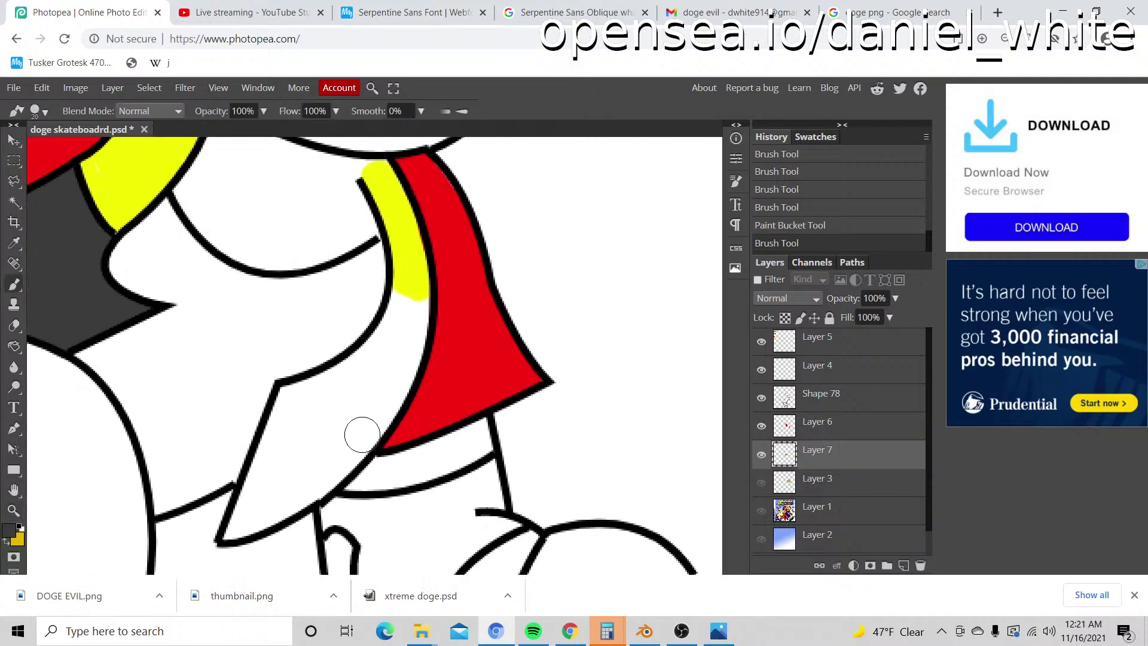
key(ctrl+z)
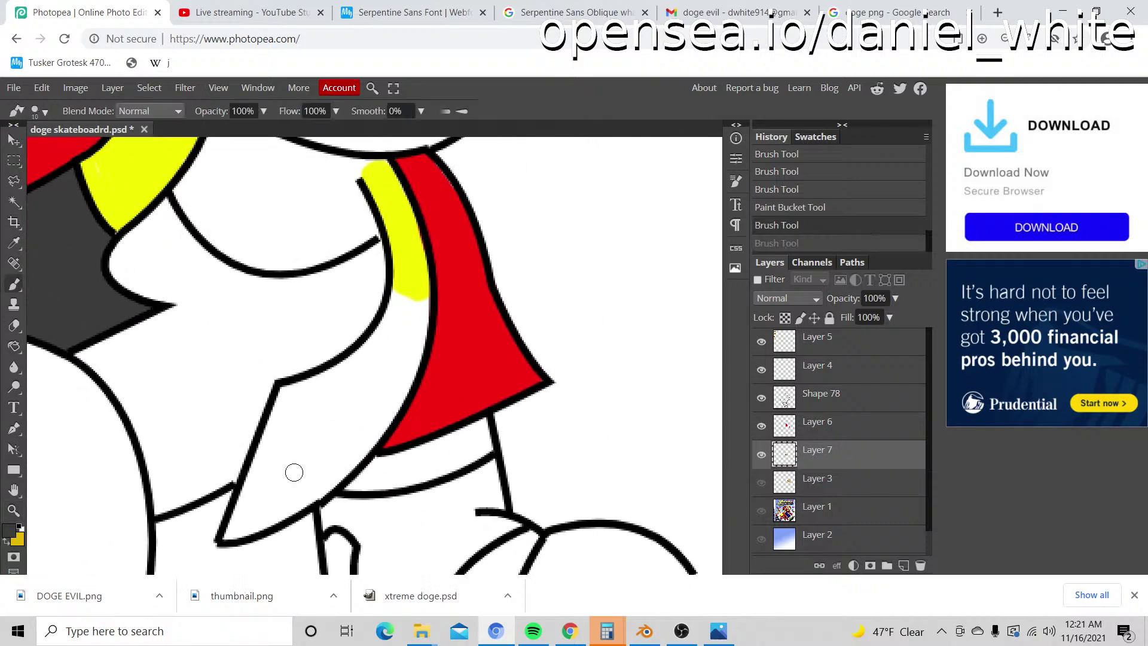
key(z)
click(257, 486)
key(b)
mouse_move(227, 550)
mouse_down()
mouse_move(293, 359)
mouse_move(371, 332)
mouse_move(419, 300)
mouse_move(429, 284)
mouse_move(409, 302)
mouse_move(434, 279)
mouse_move(444, 238)
mouse_move(477, 244)
mouse_up()
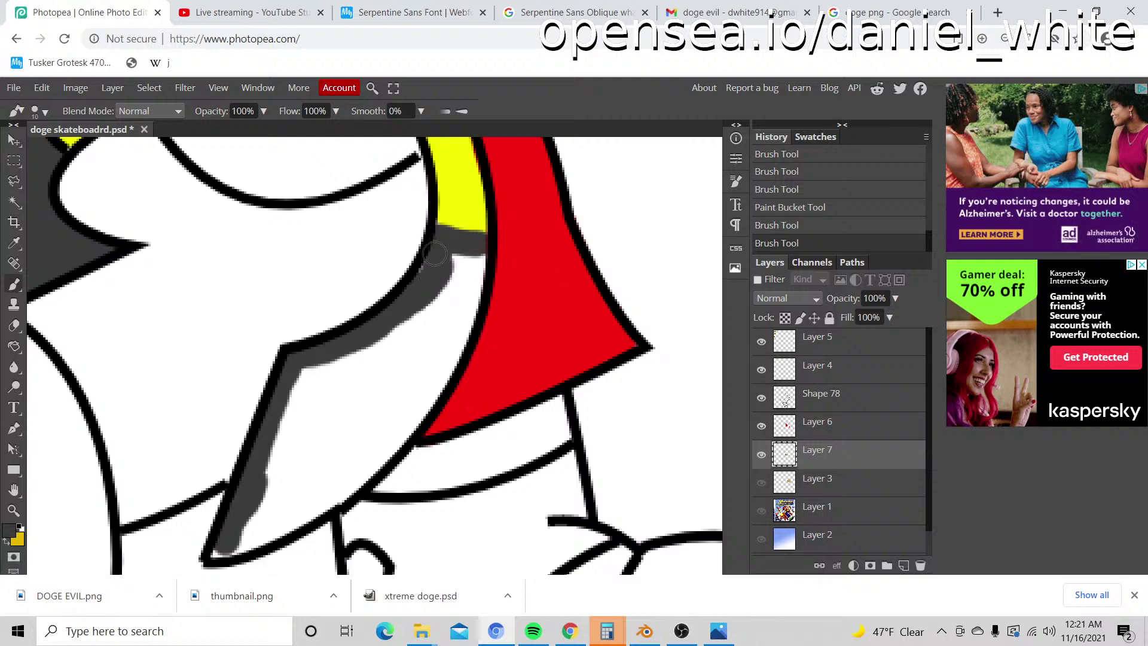
mouse_move(481, 246)
mouse_down()
mouse_move(445, 378)
mouse_move(388, 453)
mouse_move(394, 441)
mouse_move(339, 493)
mouse_move(221, 551)
mouse_up()
Step: Fill the inside of the pointed vest flap with dark gray and paint over the light seam along its border
key(g)
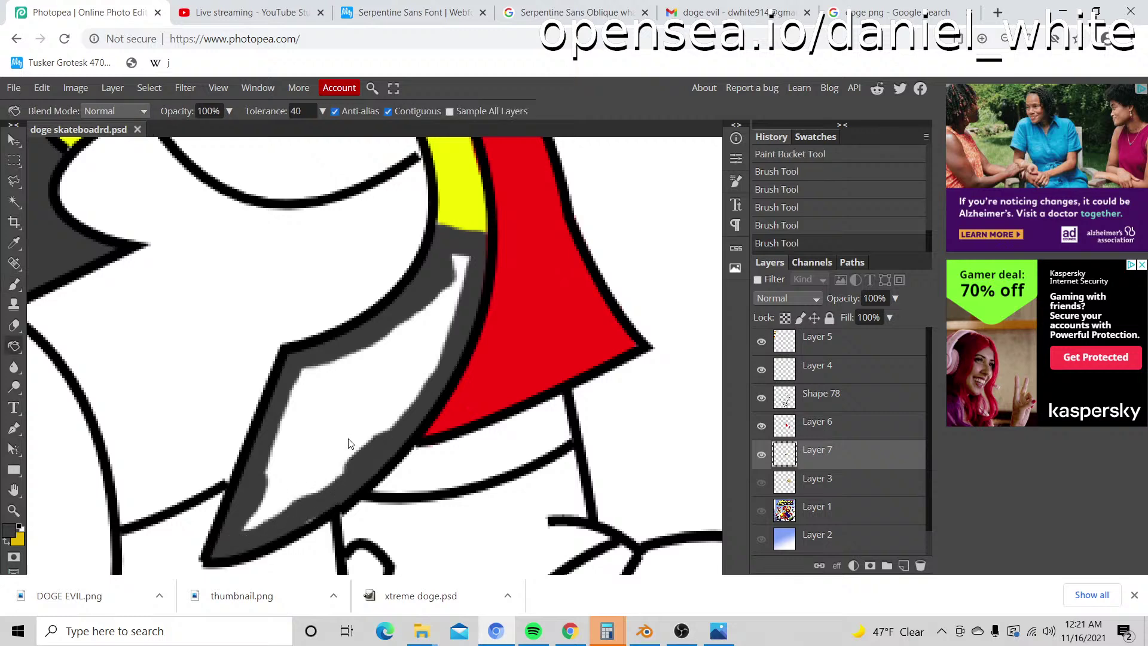
click(338, 431)
key(b)
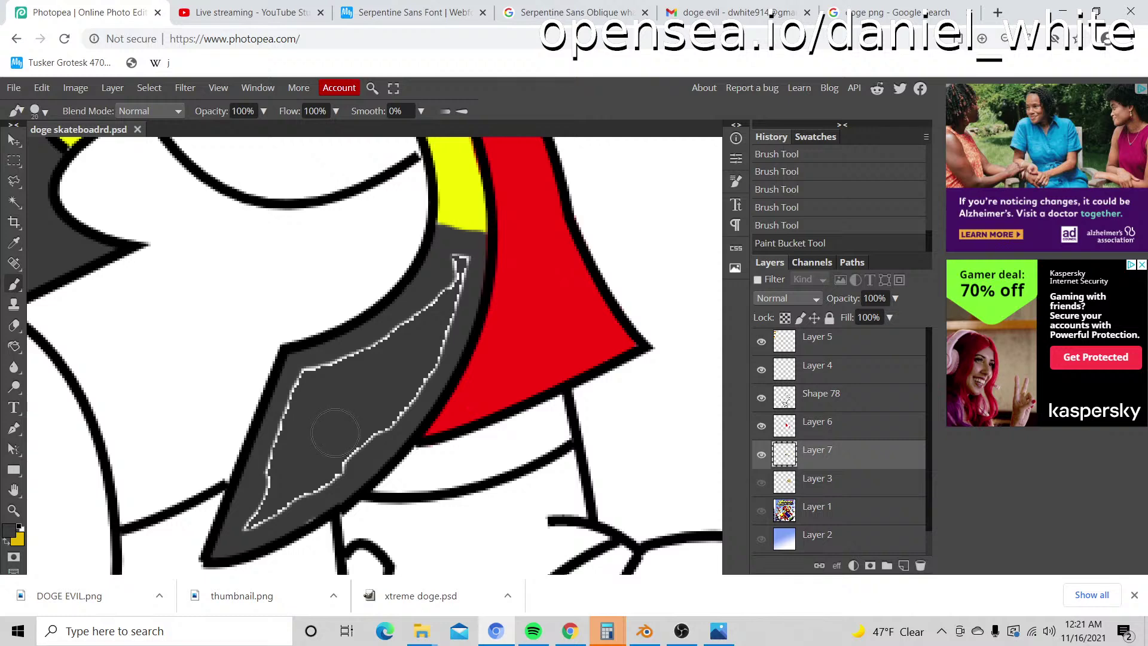
drag(285, 494, 251, 523)
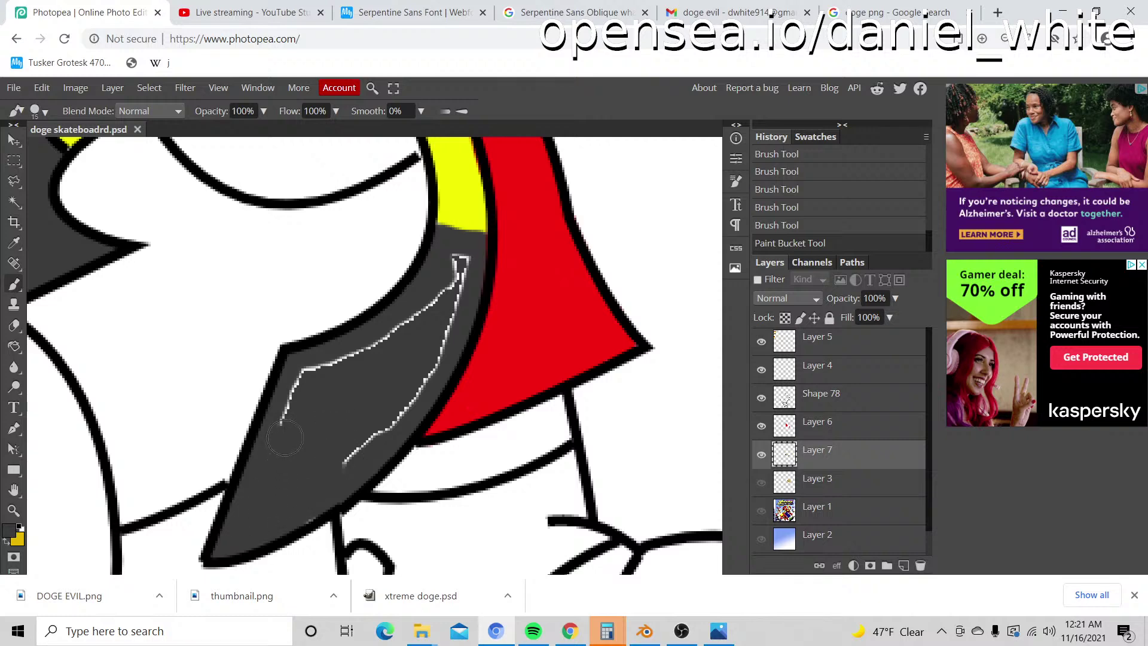
mouse_move(310, 373)
mouse_down()
mouse_move(389, 342)
mouse_move(423, 309)
mouse_up()
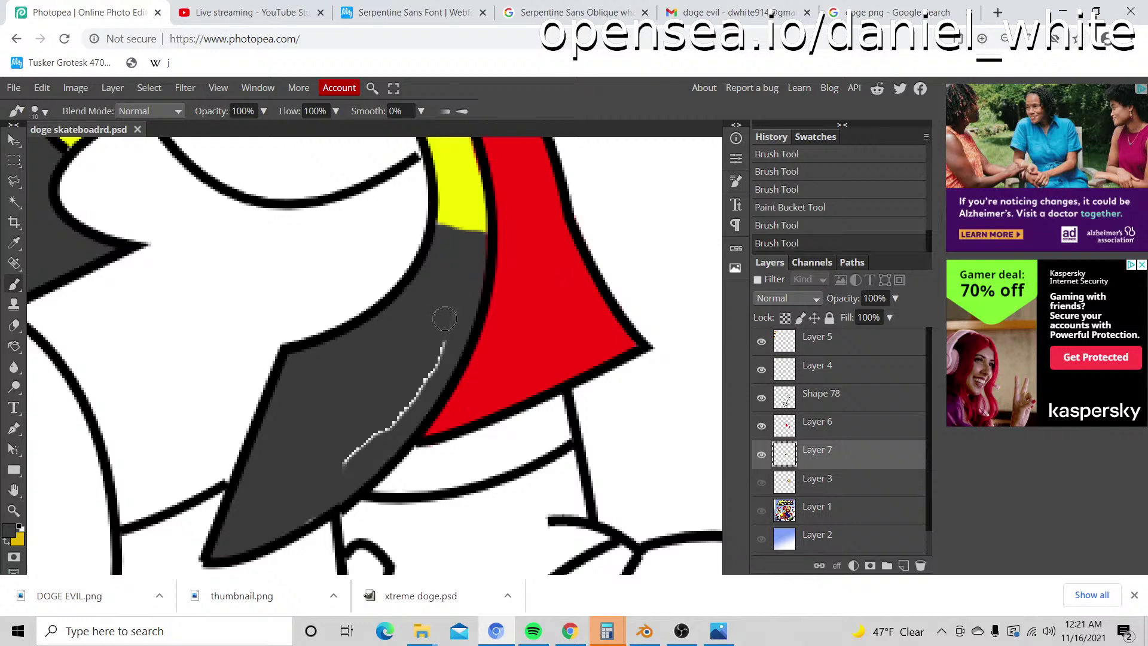
click(305, 512)
Step: Compare the colored torso with the cover artwork by briefly showing and hiding Layer 1
key(z)
alt+click(303, 483)
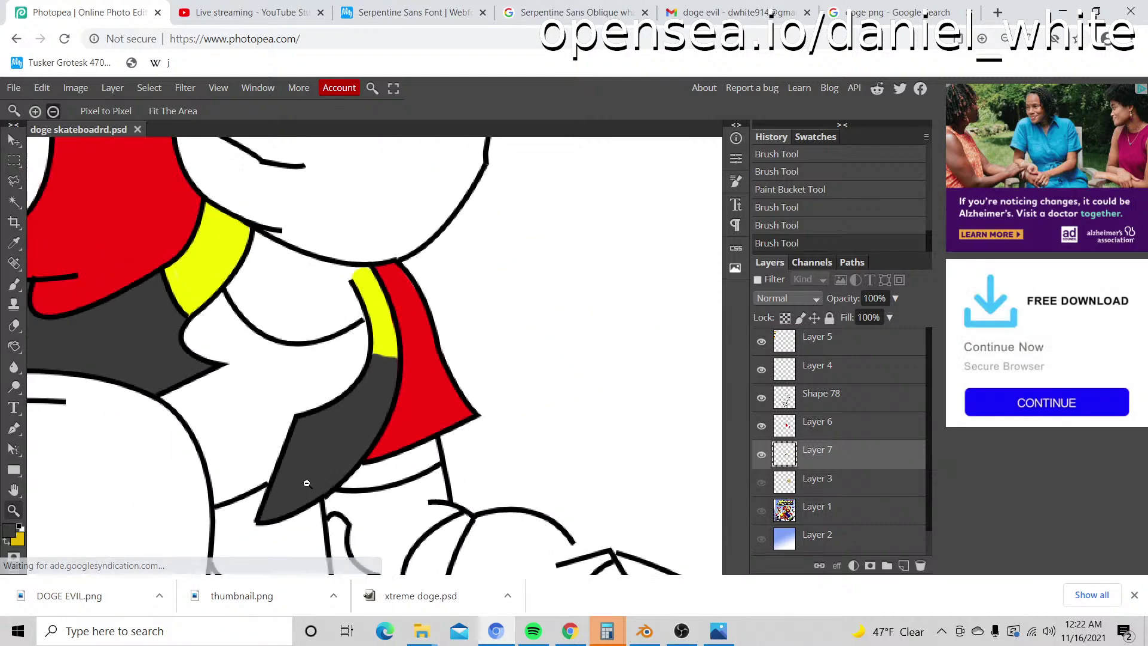
alt+click(306, 483)
alt+click(306, 483)
alt+click(307, 484)
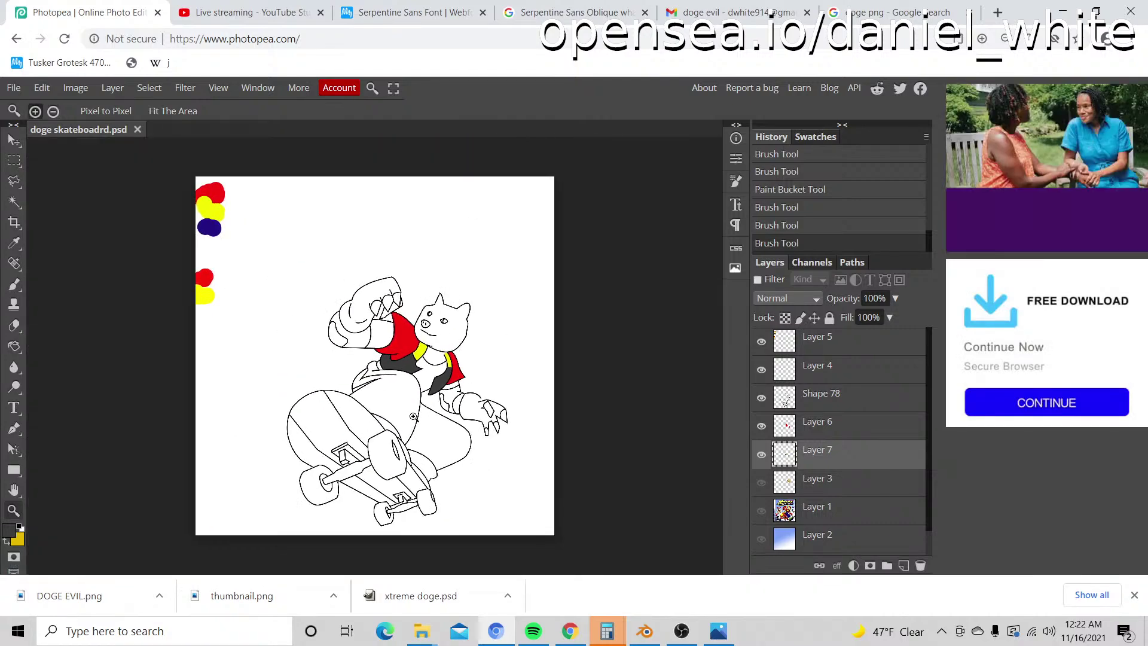
click(428, 388)
click(428, 388)
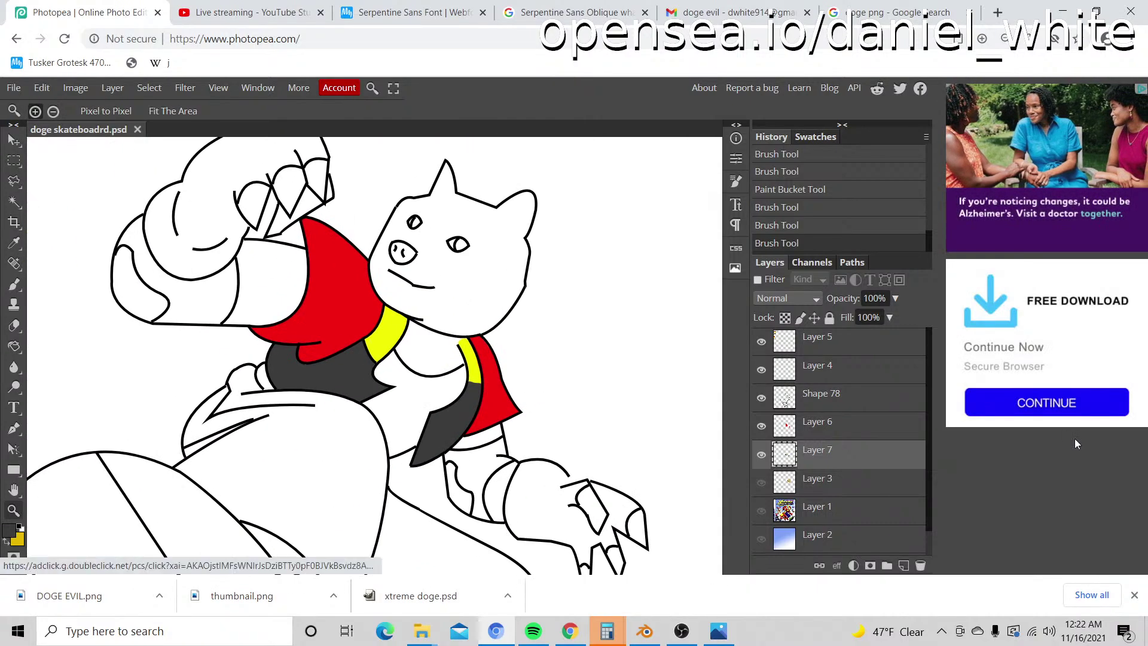
scroll(817, 468, down, 1)
scroll(818, 468, down, 1)
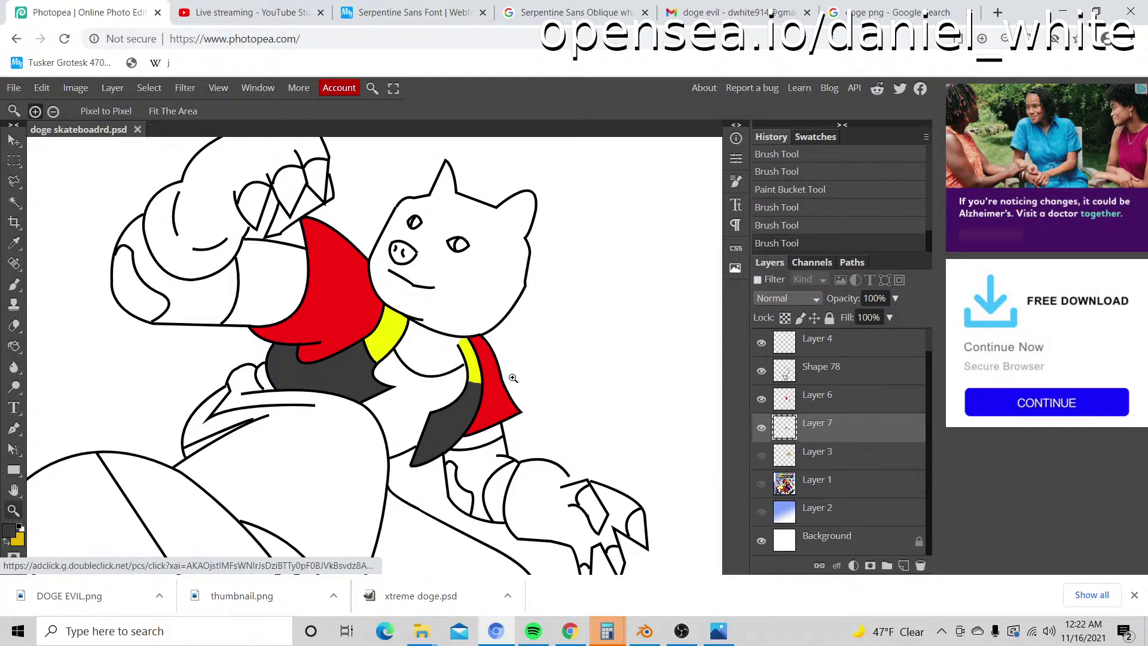
click(761, 485)
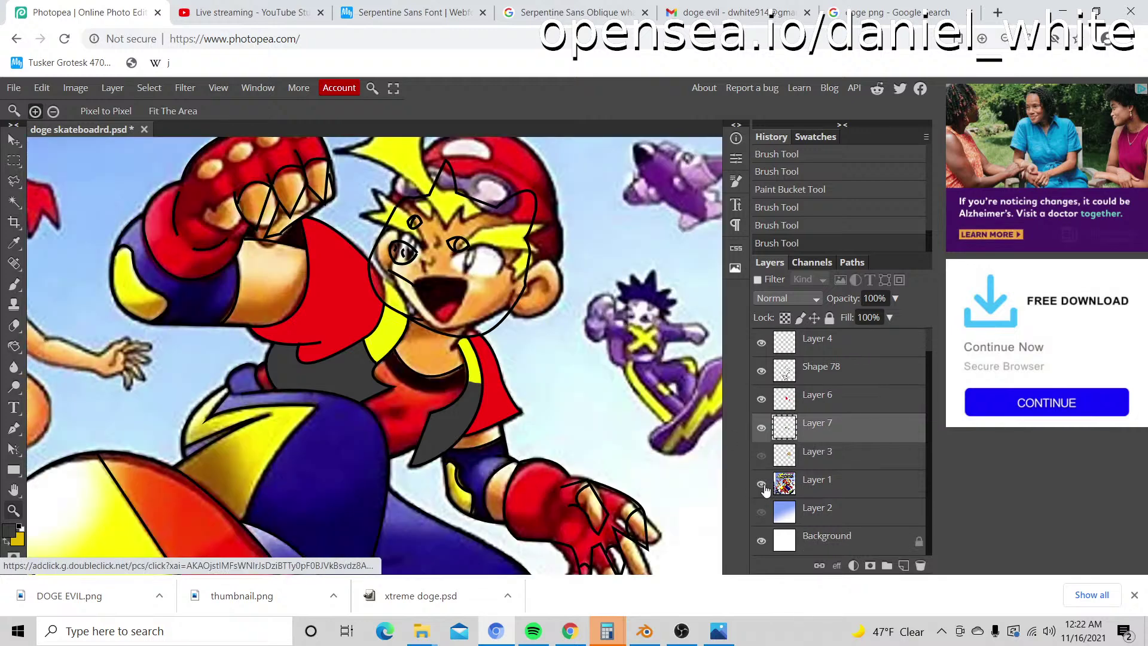
click(762, 485)
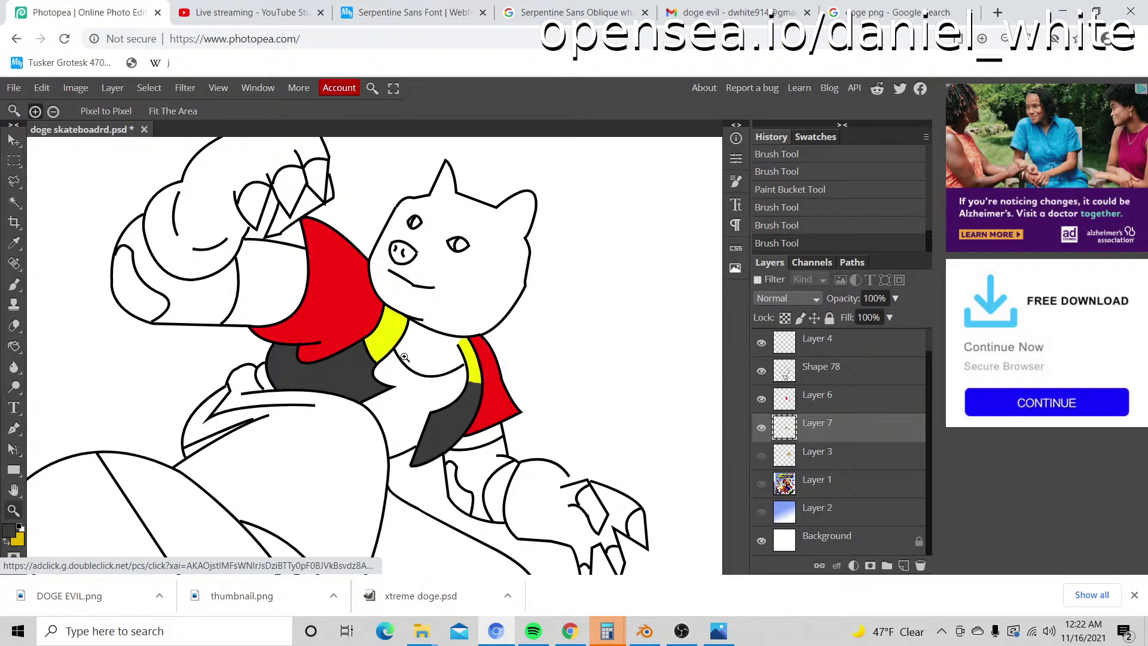
Step: Sample the shirt's red from the cover artwork on Layer 1 as the painting color, leaving that layer hidden
click(760, 485)
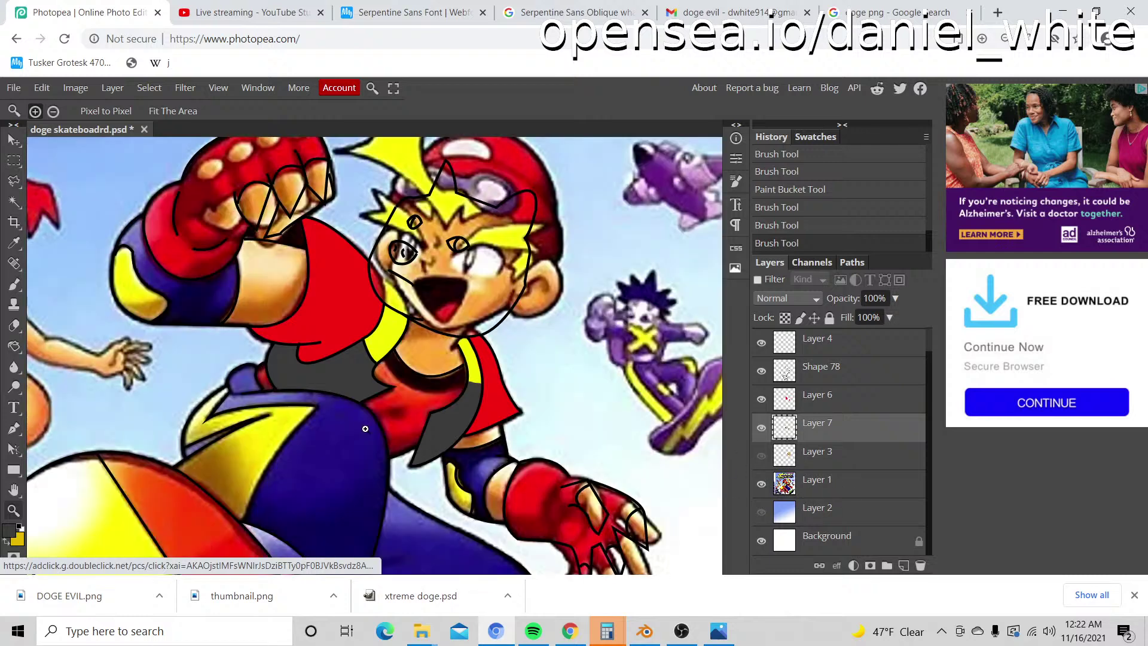
key(i)
click(414, 401)
click(762, 486)
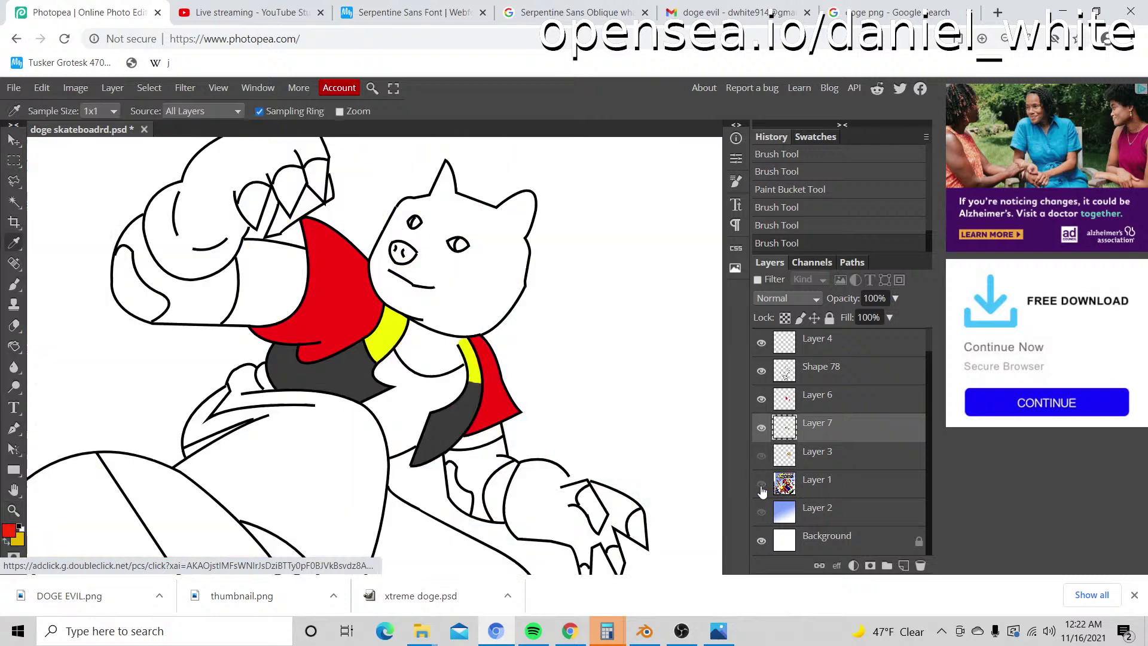
Step: Paint a red border inside the shirt area along the raised knee, the gray vest point and the wide yellow strip
key(b)
scroll(371, 402, up, 5)
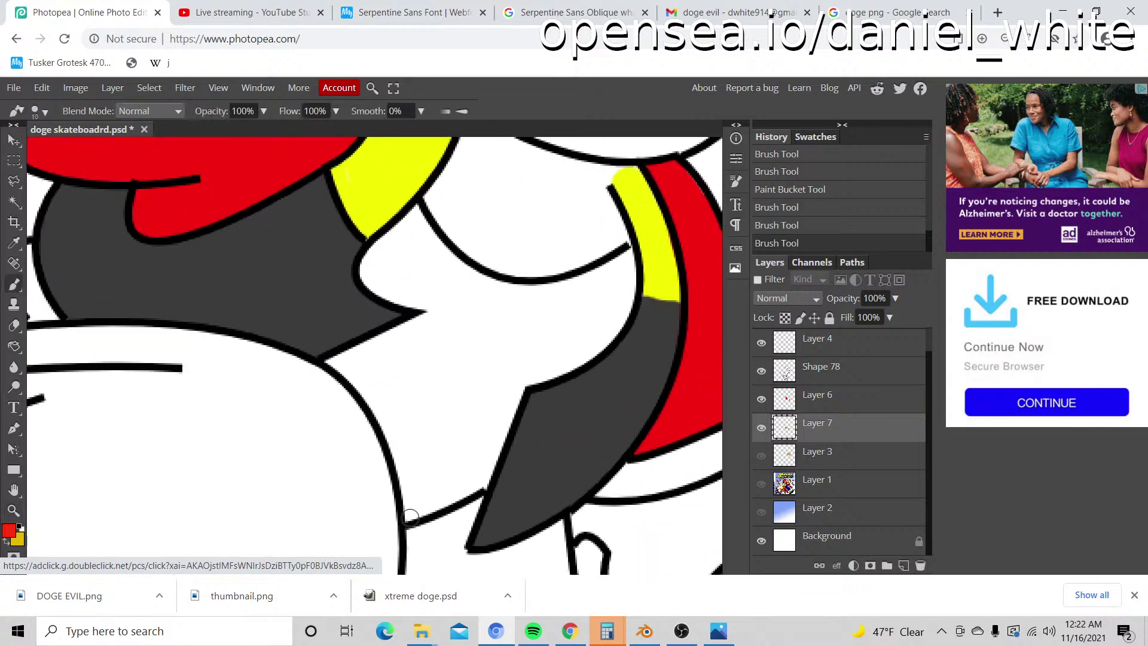
mouse_move(402, 466)
mouse_down()
mouse_move(384, 415)
mouse_move(336, 361)
mouse_up()
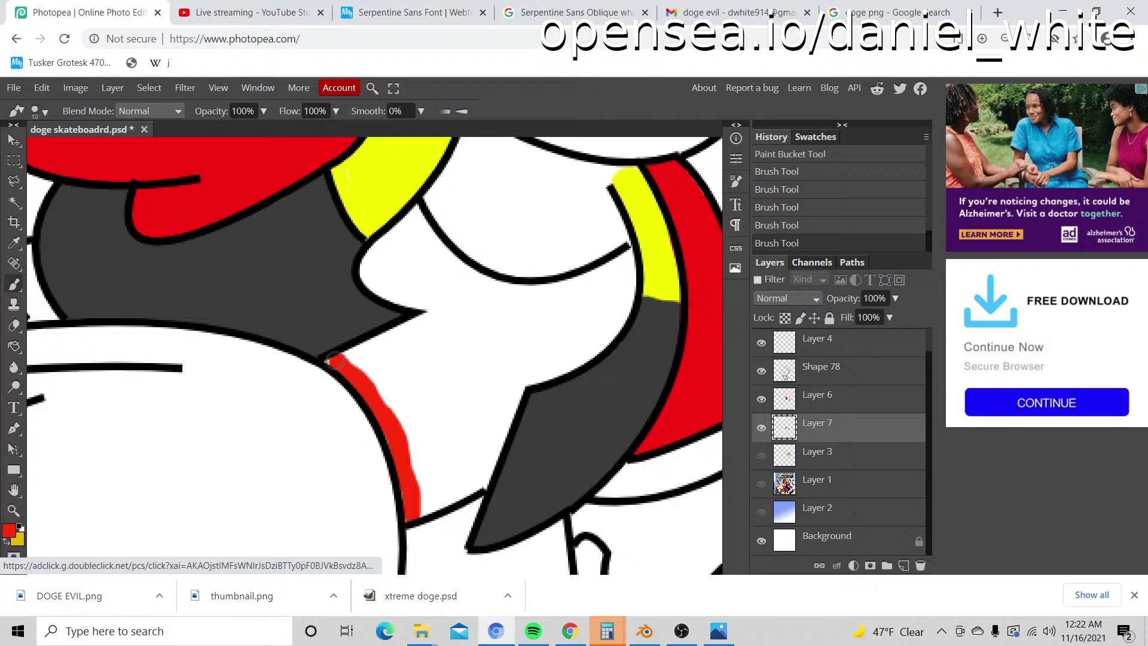
scroll(330, 358, up, 2)
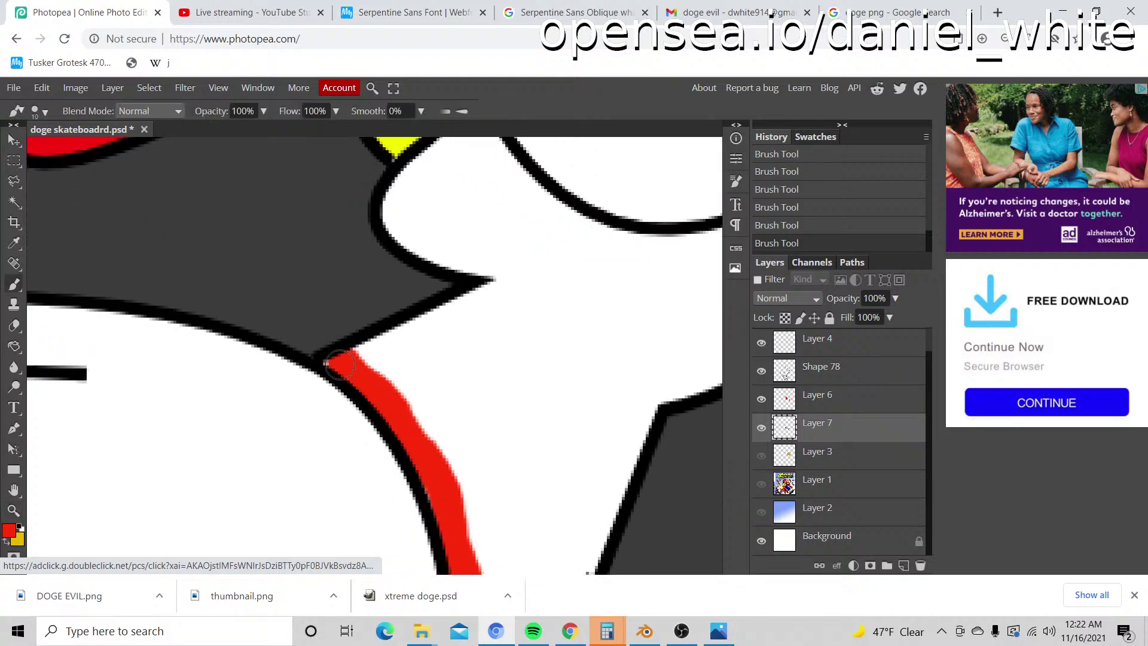
drag(335, 364, 502, 276)
scroll(501, 281, up, 1)
scroll(501, 281, up, 1)
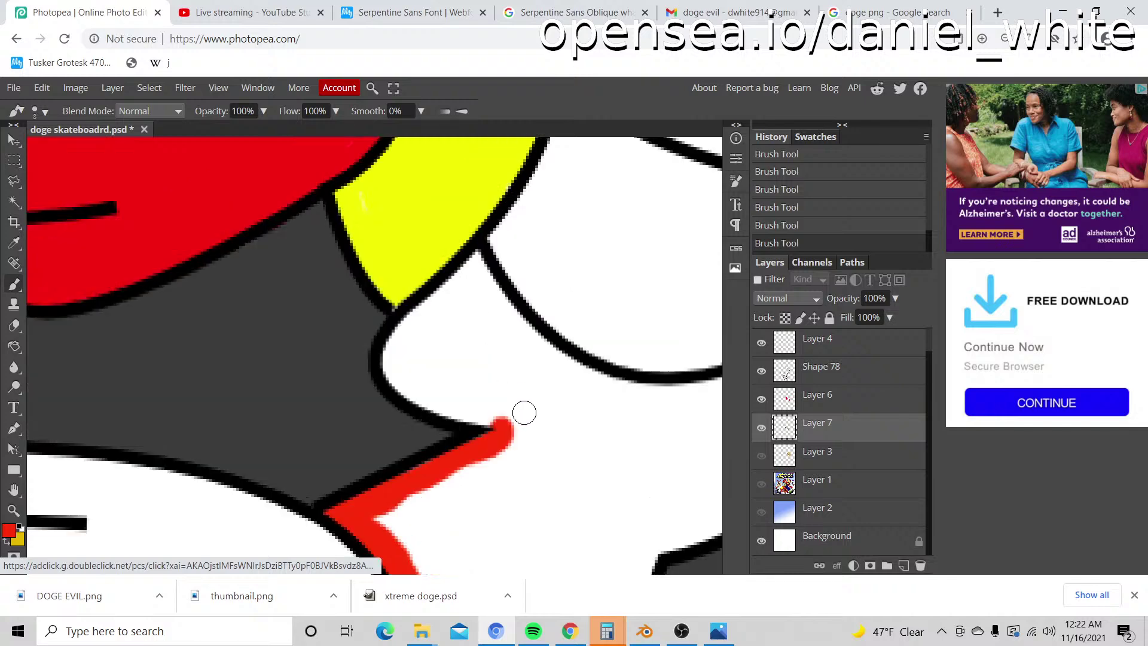
mouse_move(503, 418)
mouse_down()
mouse_move(405, 381)
mouse_move(427, 397)
mouse_move(394, 368)
mouse_move(396, 338)
mouse_move(470, 261)
mouse_up()
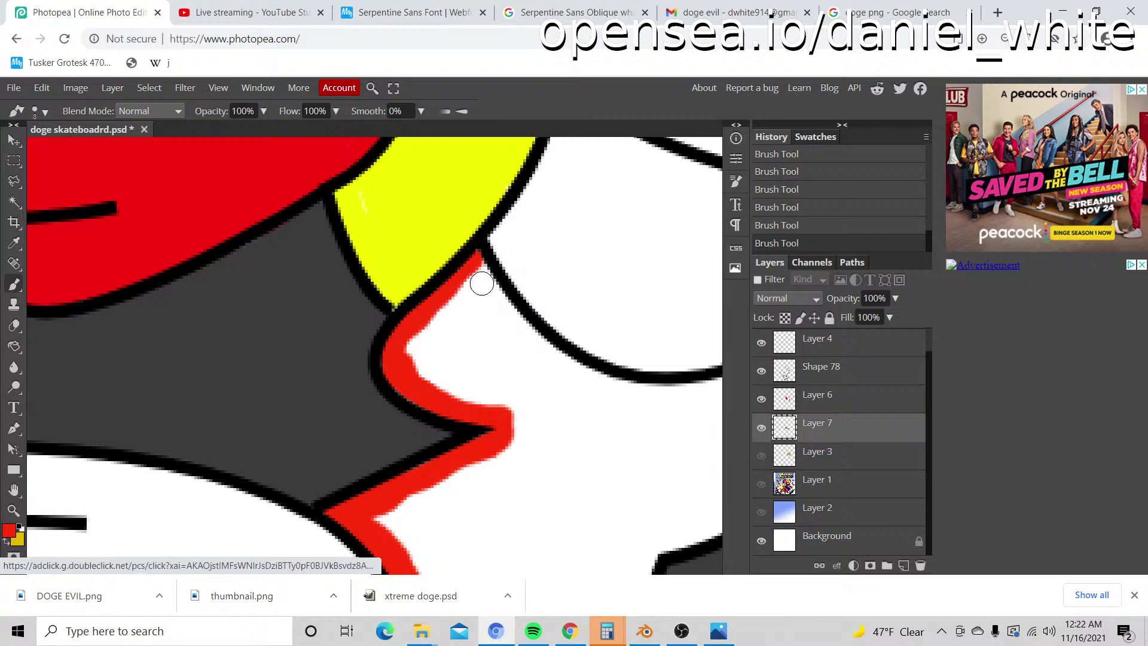
Step: Continue the shirt's red border along the underside of the curved neckline, from the wide yellow strip to the narrow one
key(z)
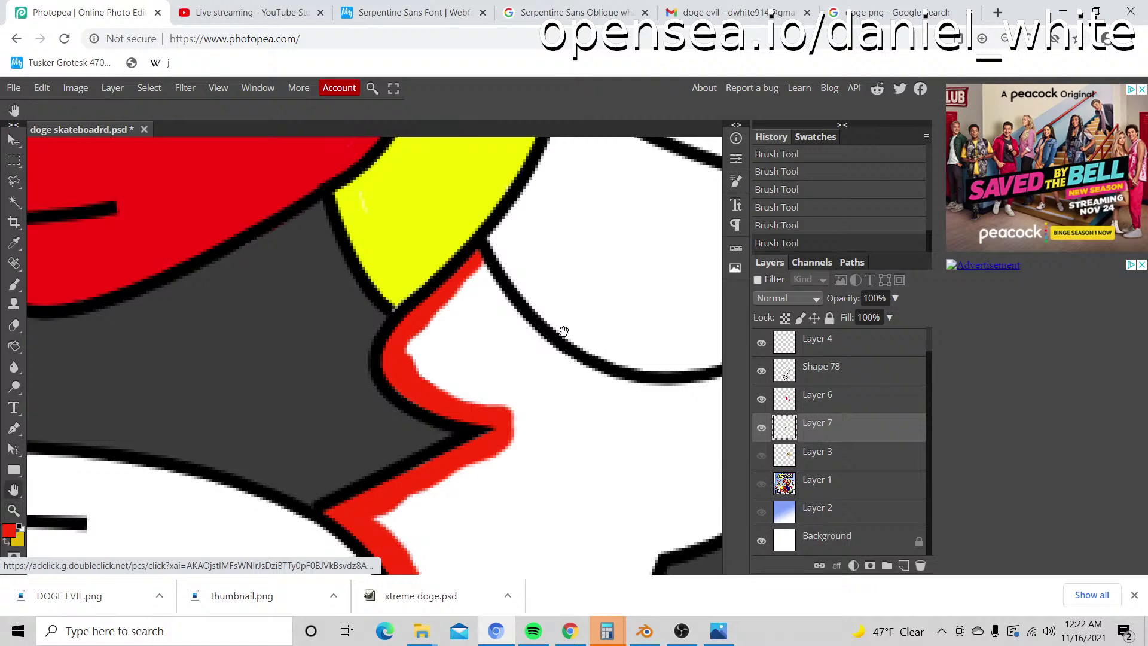
drag(558, 328, 341, 289)
key(b)
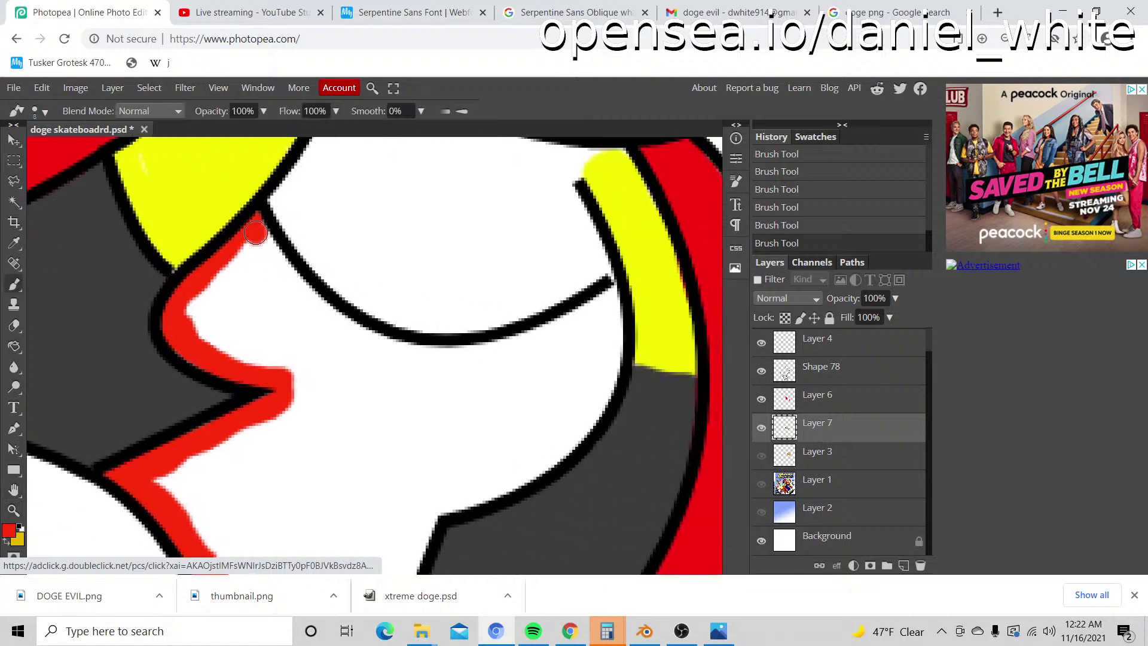
mouse_move(255, 233)
mouse_down()
mouse_move(275, 262)
mouse_move(261, 235)
mouse_move(347, 326)
mouse_move(440, 364)
mouse_move(423, 363)
mouse_move(401, 352)
mouse_move(492, 356)
mouse_move(613, 294)
mouse_up()
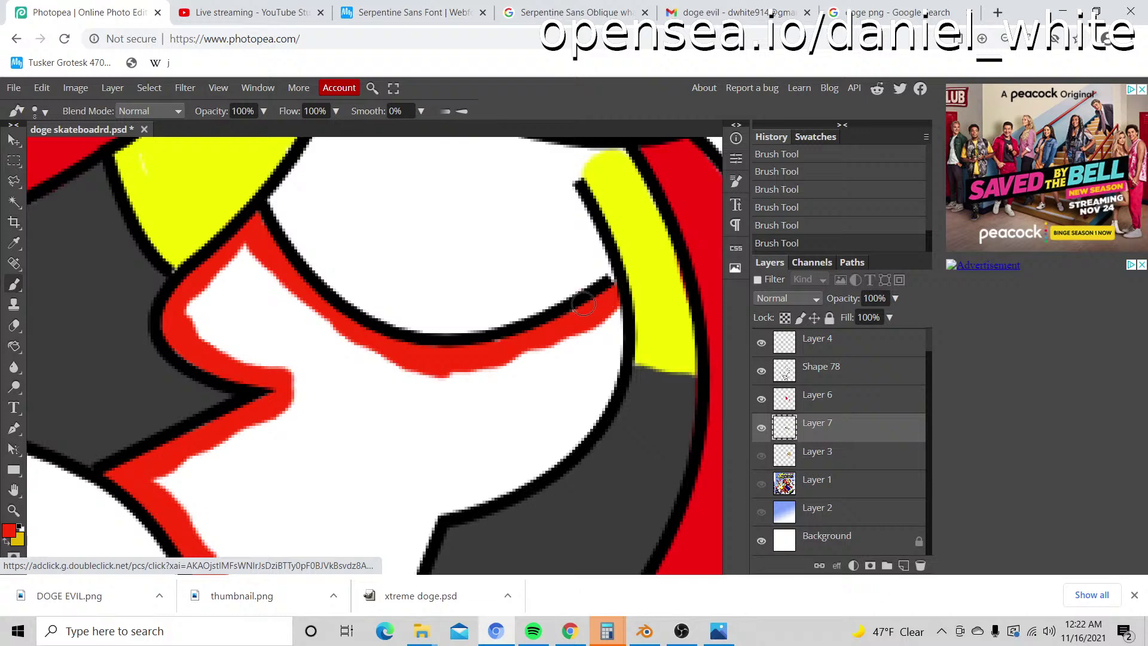
Step: Erase the red spill above the shirt's neckline and brush red along the shirt's remaining edges beside the vest and at the hem
key(e)
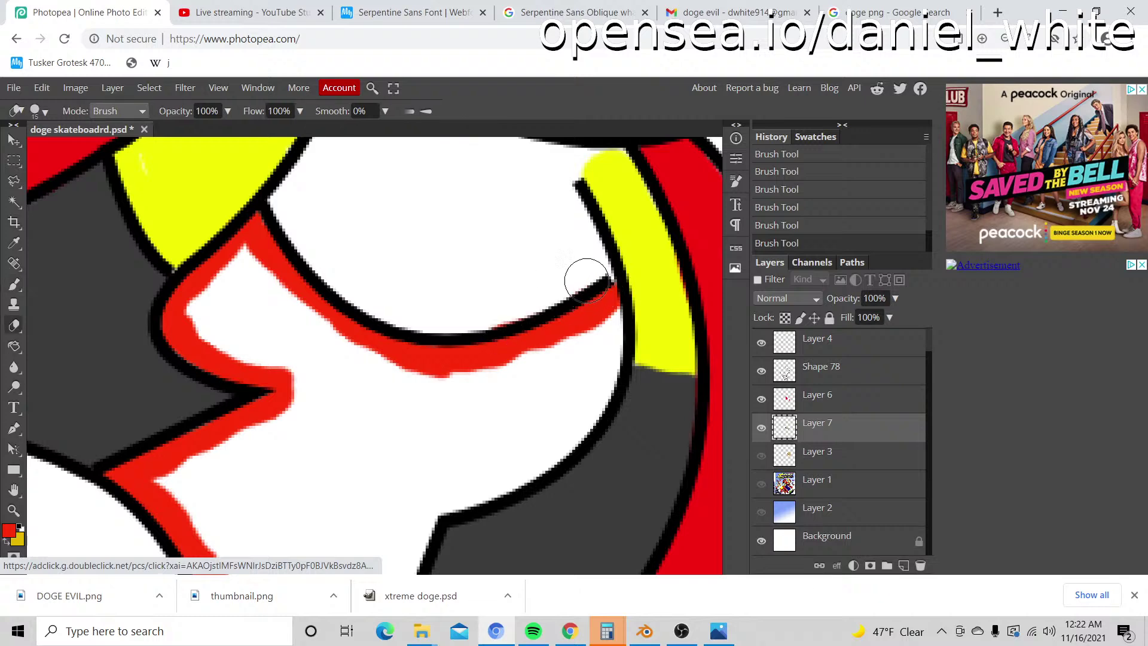
mouse_move(584, 277)
mouse_down()
mouse_move(564, 269)
mouse_move(515, 303)
mouse_move(476, 306)
mouse_up()
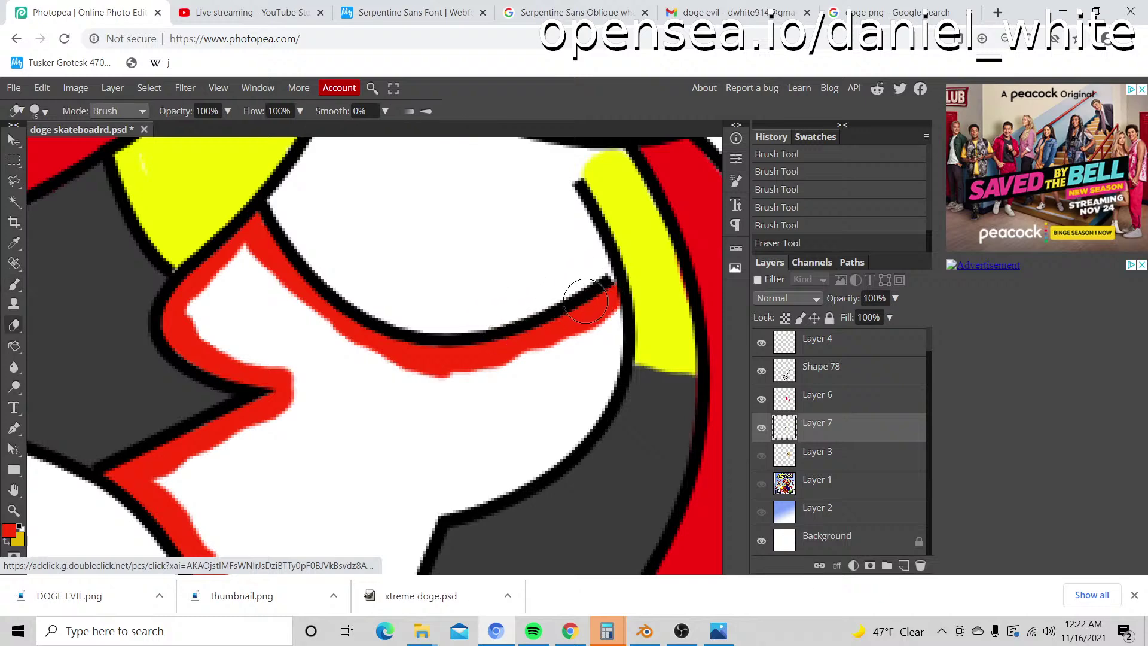
key(b)
mouse_move(611, 307)
mouse_down()
mouse_move(595, 399)
mouse_move(607, 392)
mouse_move(553, 450)
mouse_up()
key(space)
mouse_move(456, 428)
mouse_down()
mouse_move(524, 289)
mouse_move(473, 253)
mouse_up()
drag(577, 275, 452, 332)
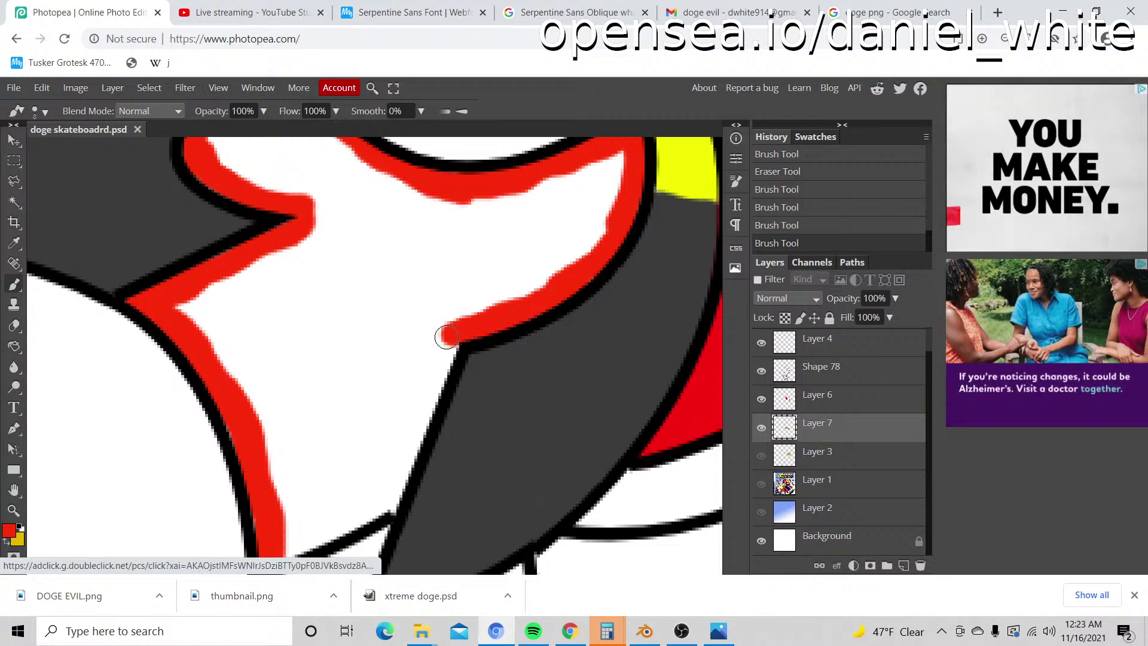
scroll(446, 323, down, 2)
mouse_move(439, 263)
mouse_down()
mouse_move(385, 432)
mouse_move(286, 475)
mouse_up()
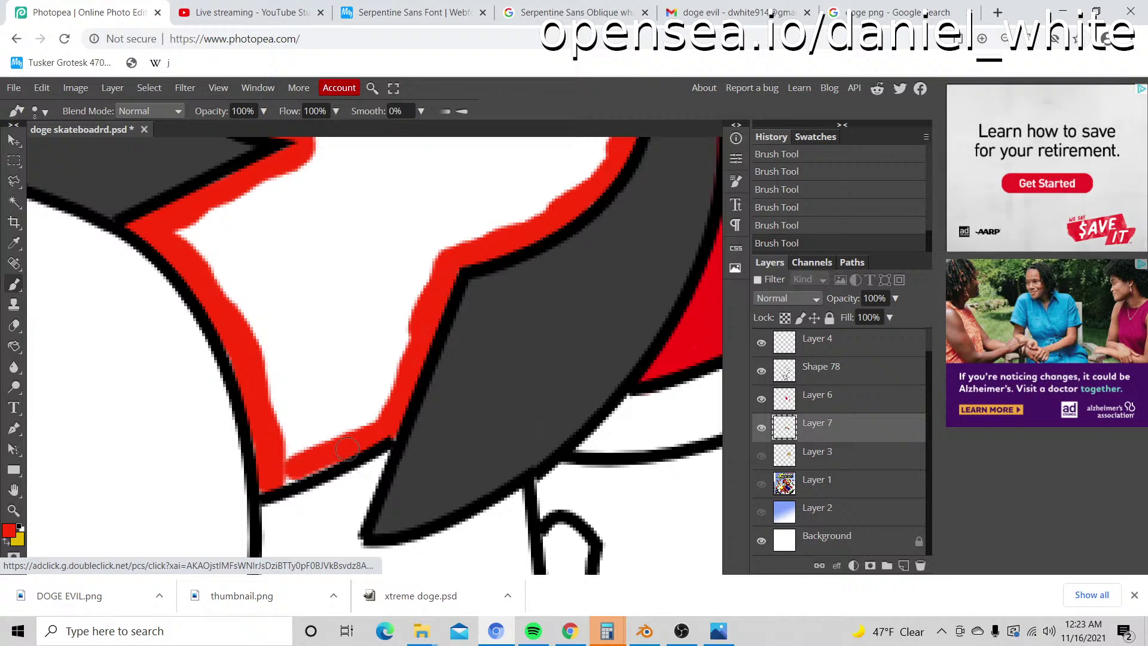
Step: Fill the white interior of the outlined shirt with red using the Paint Bucket
key(z)
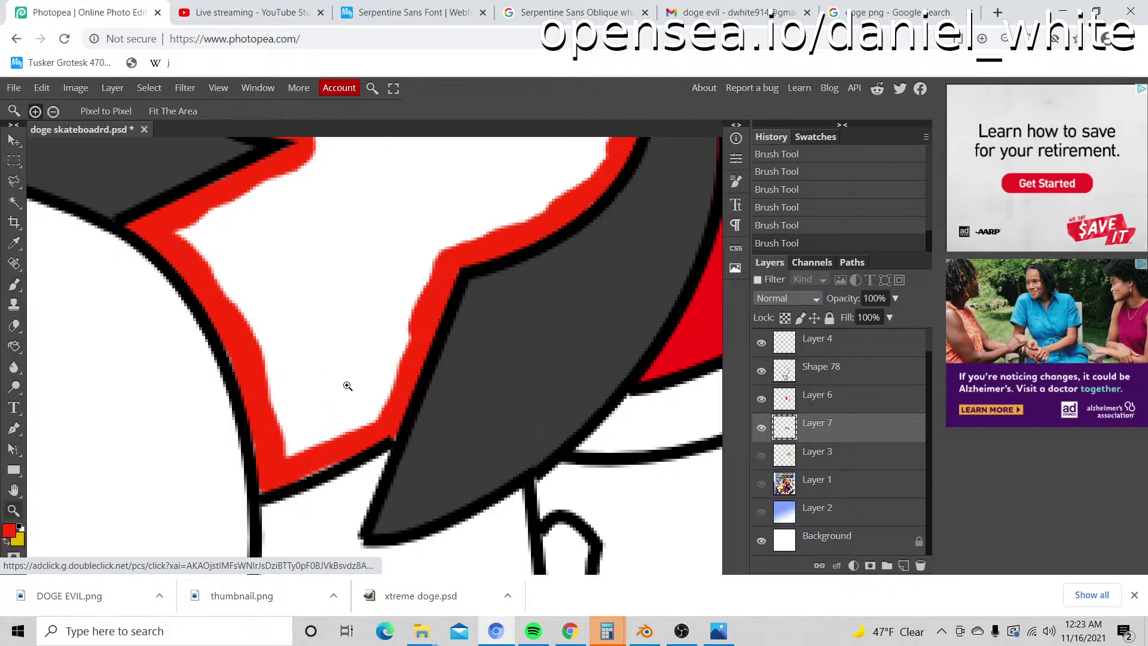
alt+click(361, 377)
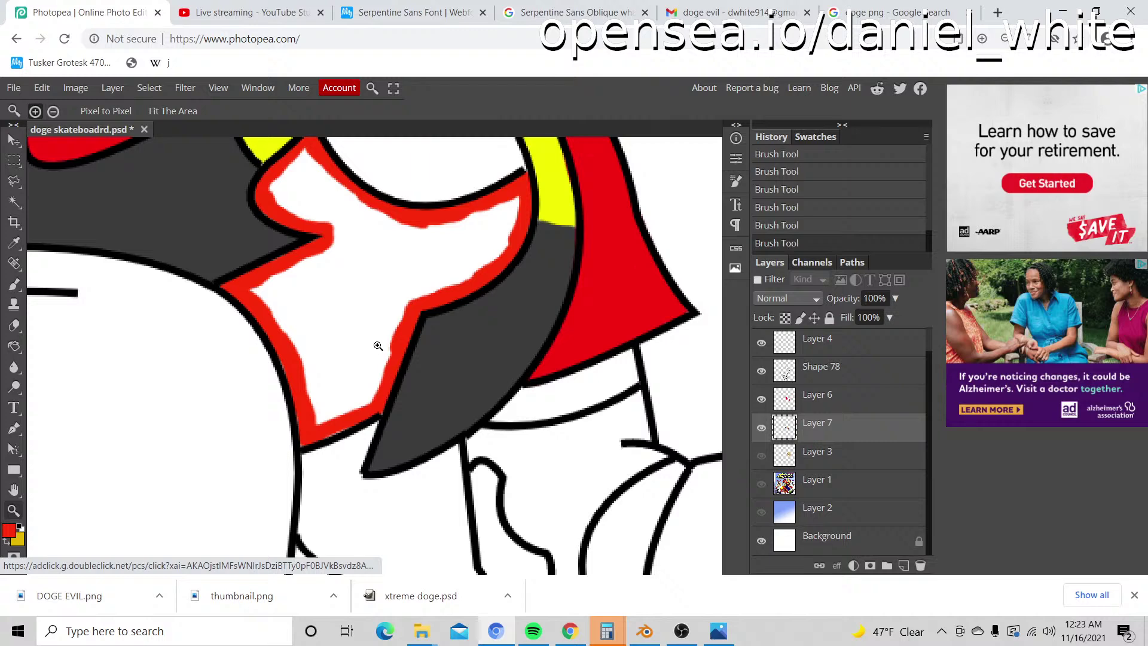
key(g)
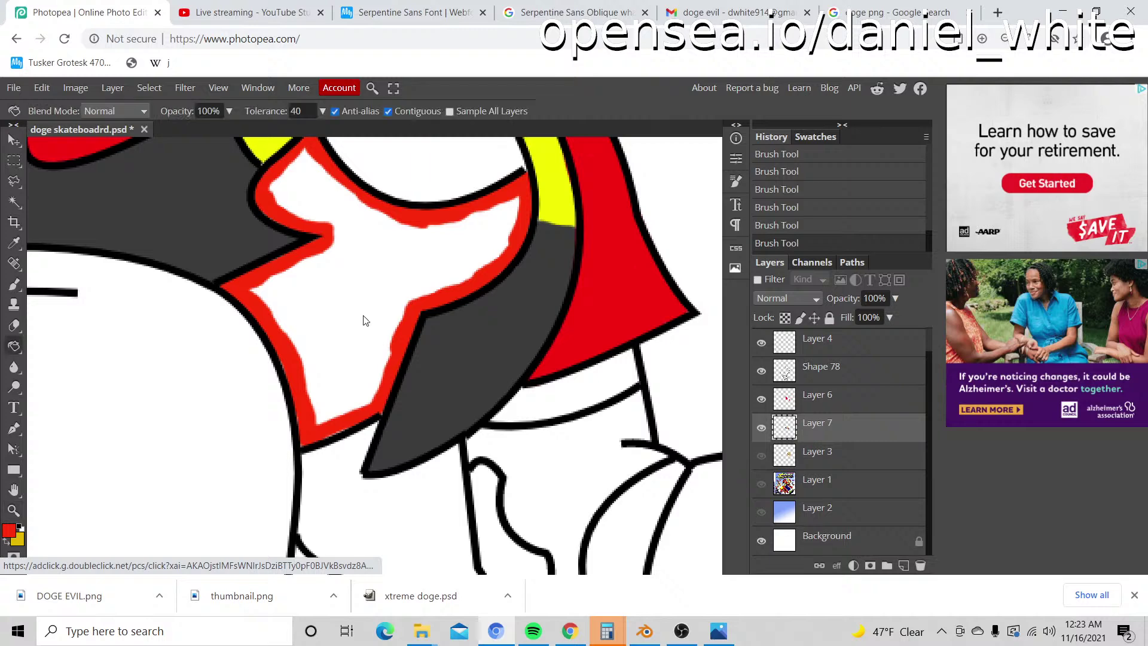
click(361, 316)
key(z)
click(323, 330)
alt+click(323, 331)
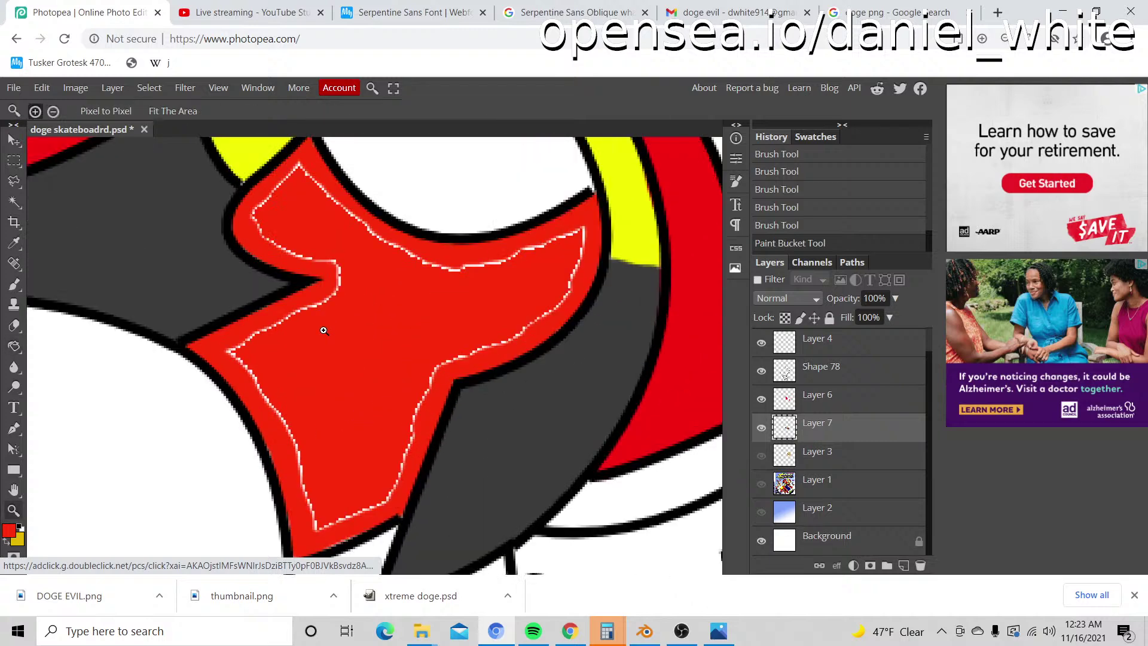
Step: Brush red over the thin white seam left between the shirt's fill and its painted border
key(b)
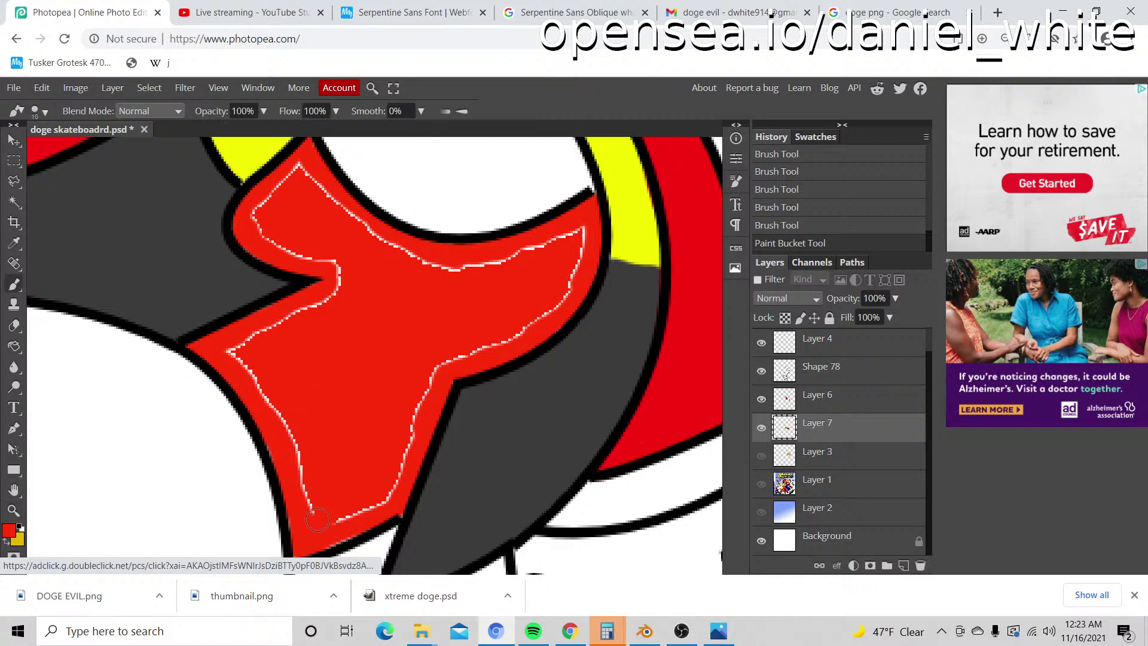
drag(237, 354, 256, 341)
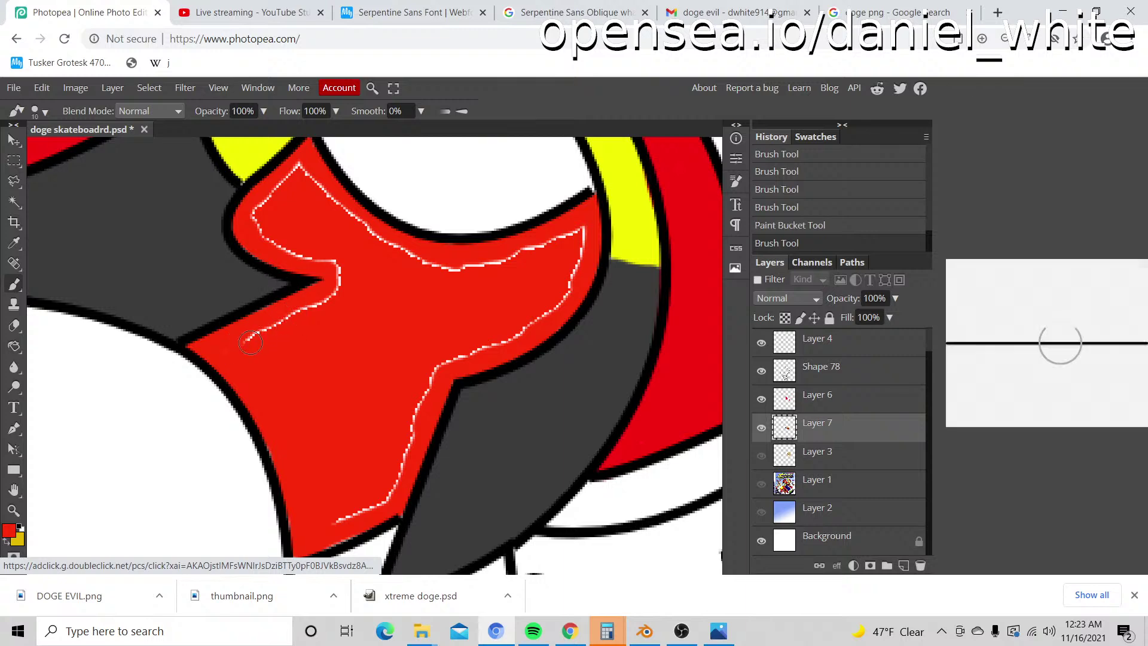
mouse_move(245, 342)
mouse_down()
mouse_move(319, 306)
mouse_move(333, 285)
mouse_move(336, 269)
mouse_move(267, 233)
mouse_move(279, 232)
mouse_move(261, 217)
mouse_move(304, 169)
mouse_move(339, 208)
mouse_move(441, 257)
mouse_move(505, 259)
mouse_move(575, 231)
mouse_move(565, 299)
mouse_move(430, 372)
mouse_move(391, 483)
mouse_move(344, 515)
mouse_move(330, 538)
mouse_up()
scroll(357, 469, down, 2)
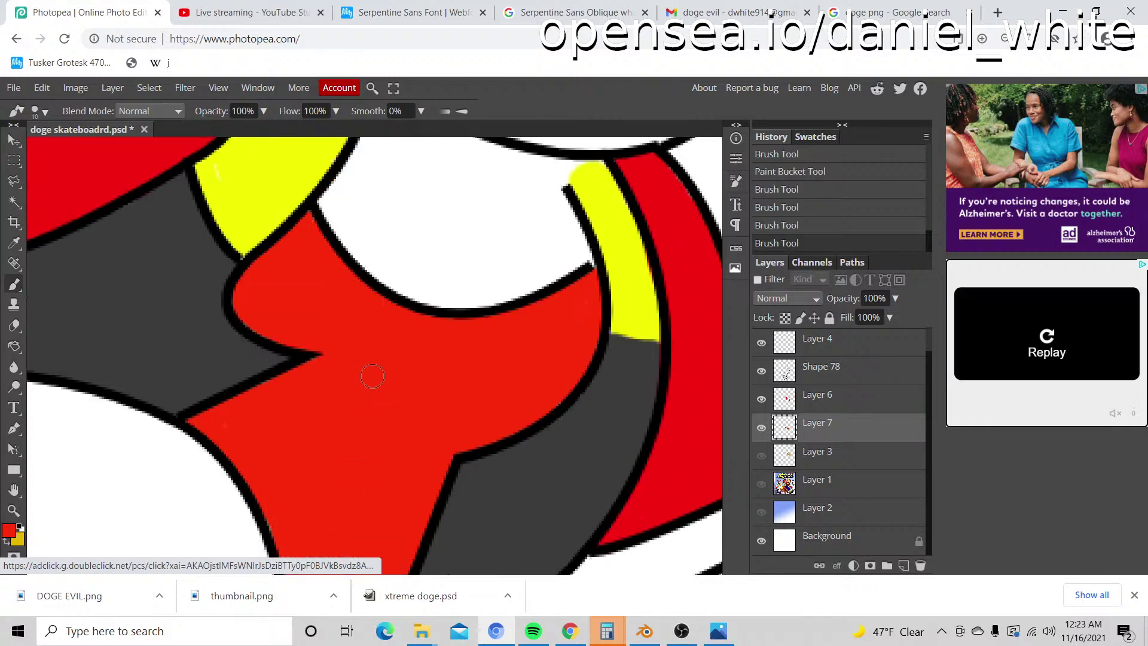
Step: Examine the whole character and the colored collar, vest and waist areas for regions still needing color
key(z)
alt+click(376, 380)
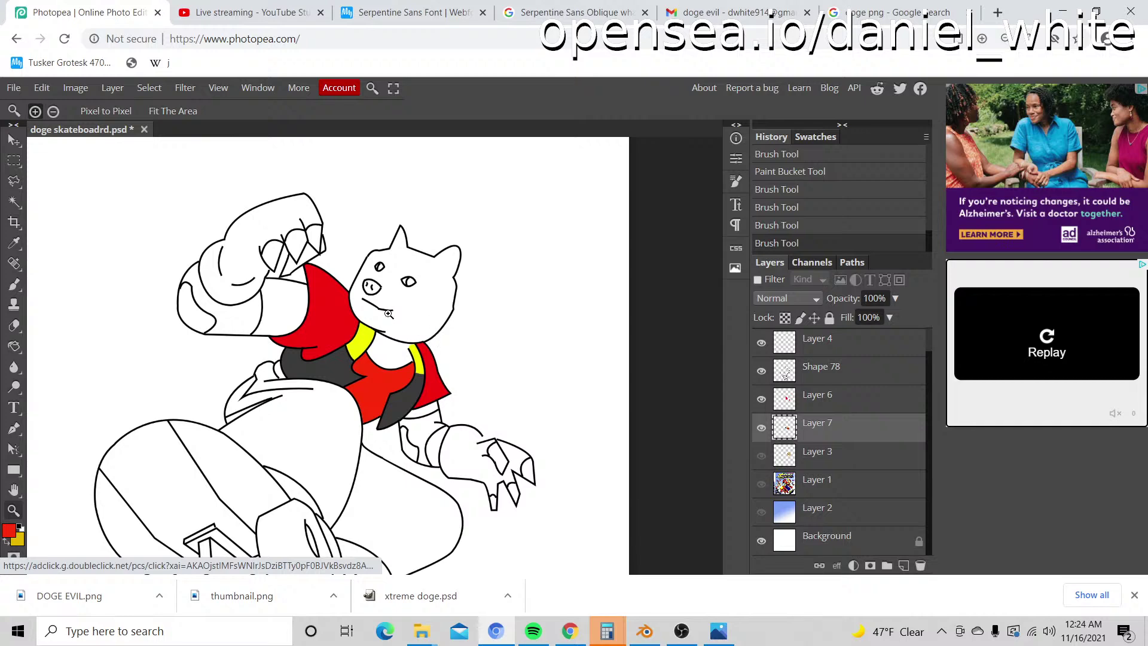
alt+click(397, 415)
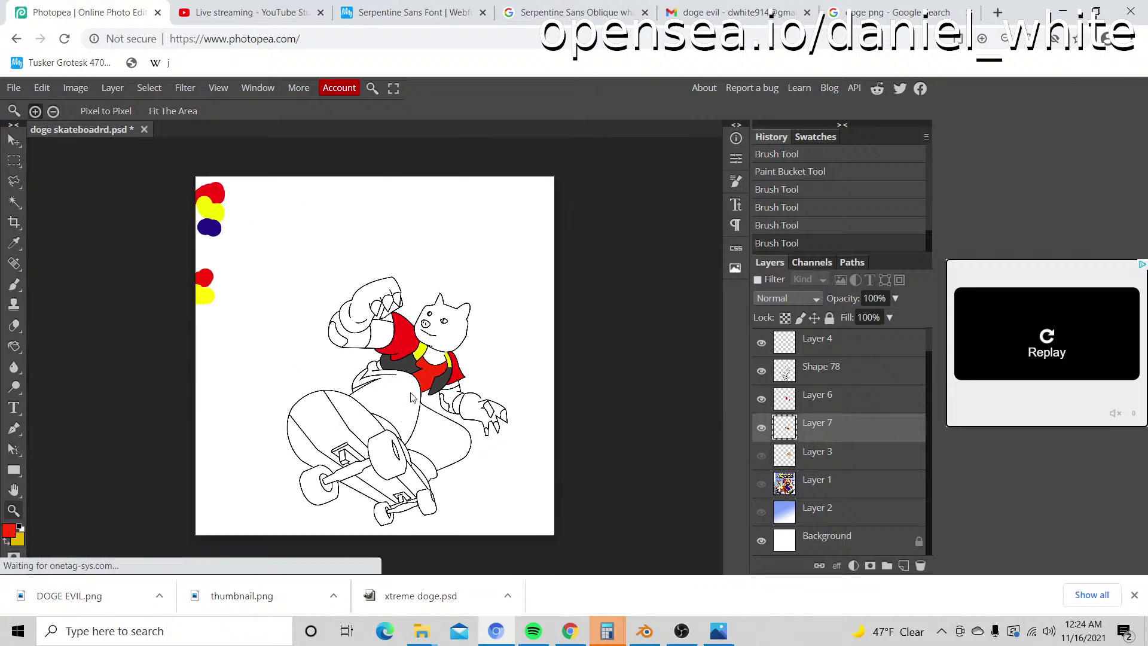
click(455, 358)
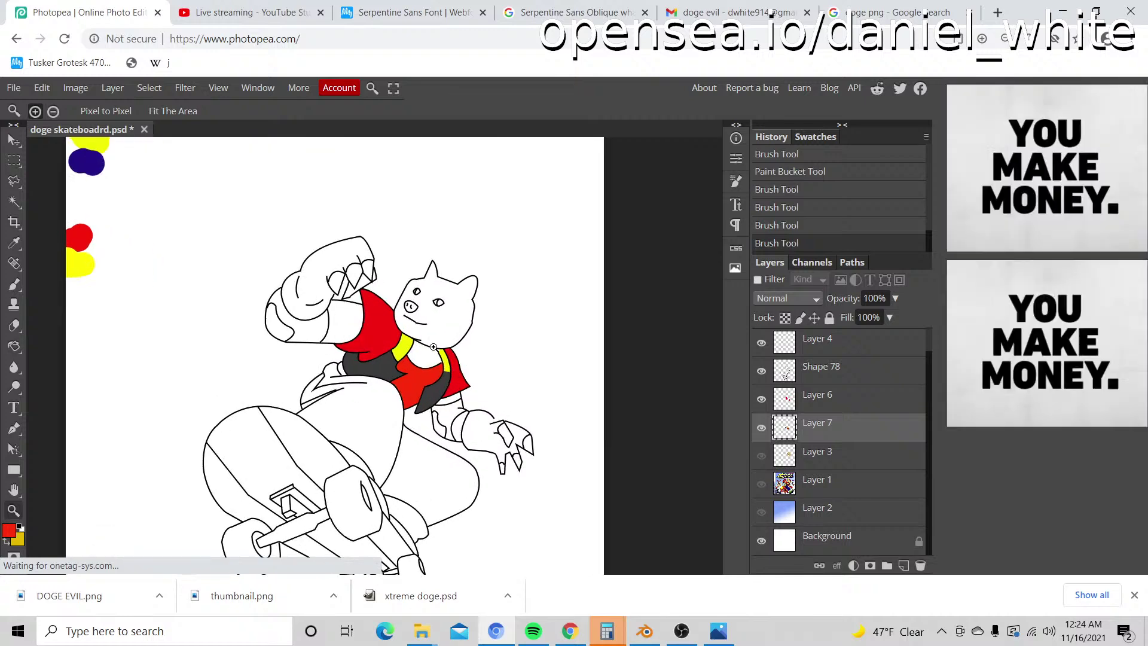
click(433, 347)
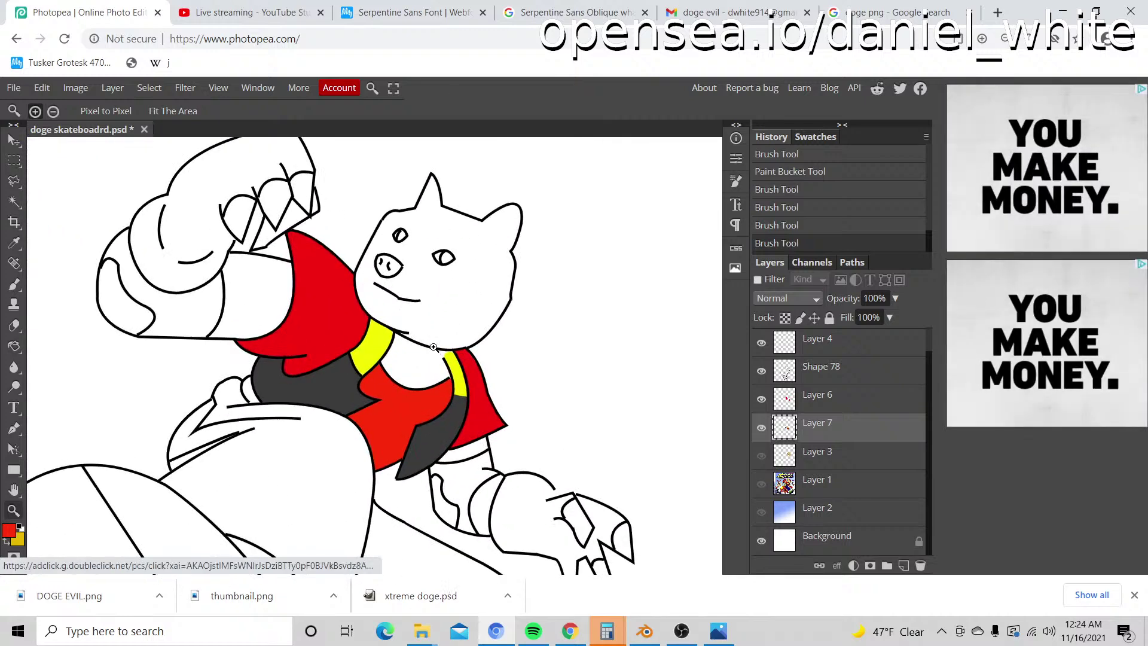
click(422, 357)
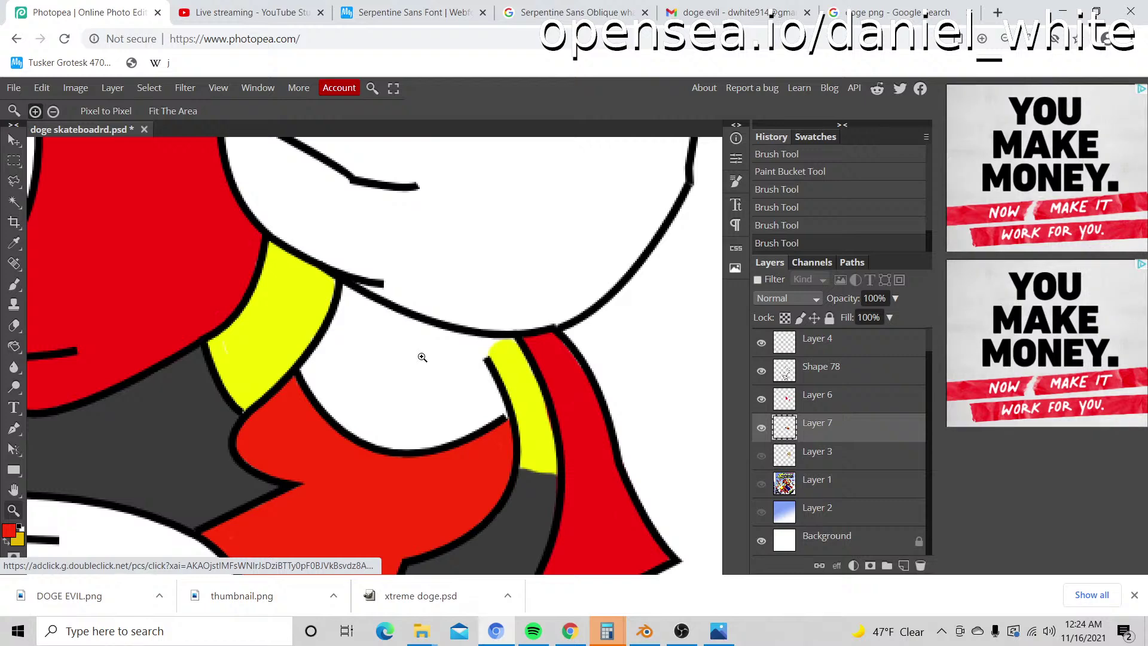
alt+click(423, 341)
alt+click(422, 341)
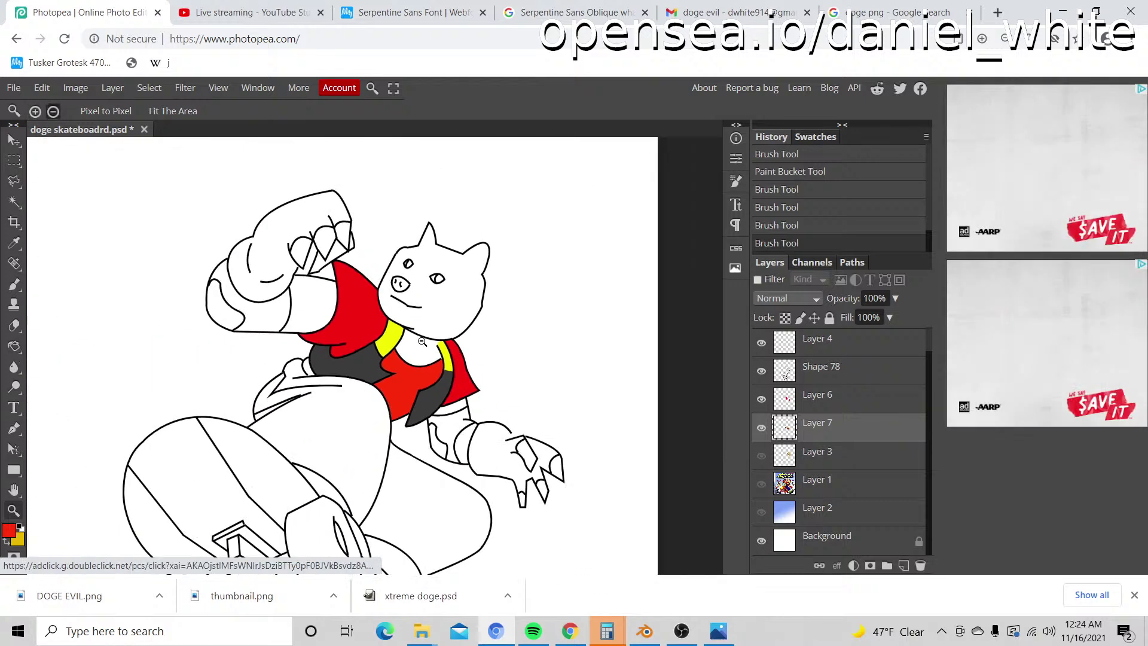
alt+click(318, 342)
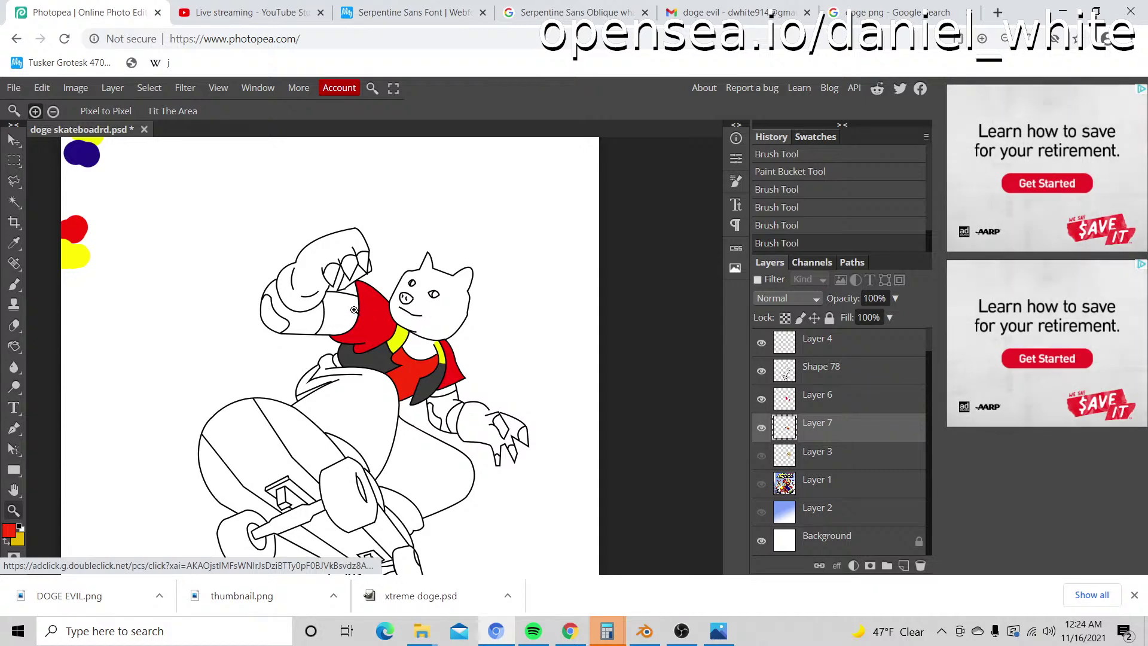
click(346, 378)
click(347, 378)
click(325, 373)
click(326, 373)
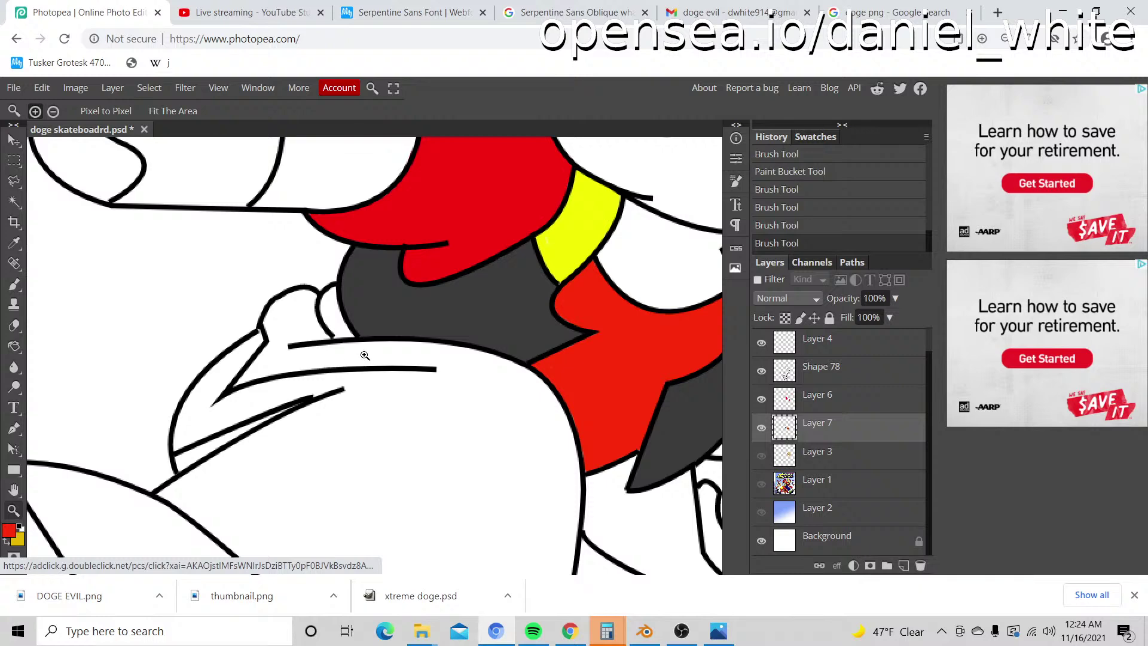
alt+click(387, 365)
alt+click(390, 371)
alt+click(397, 383)
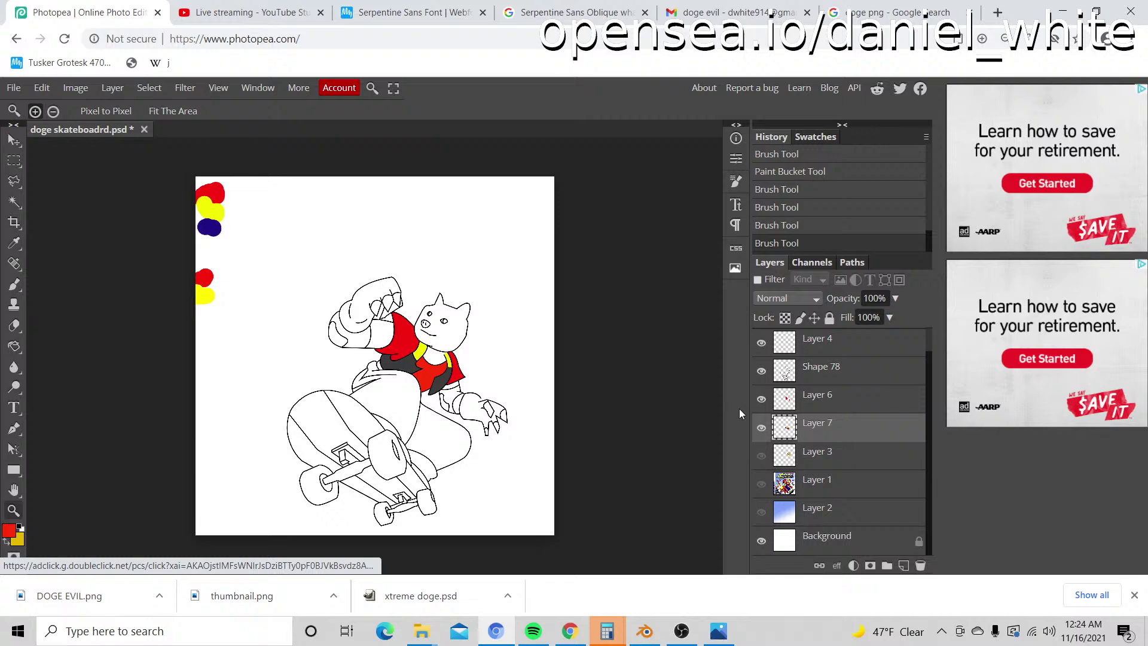
Step: Sample the raised forearm band's dark blue from the Layer 1 reference image, leaving that layer hidden again
click(761, 484)
click(761, 484)
click(355, 328)
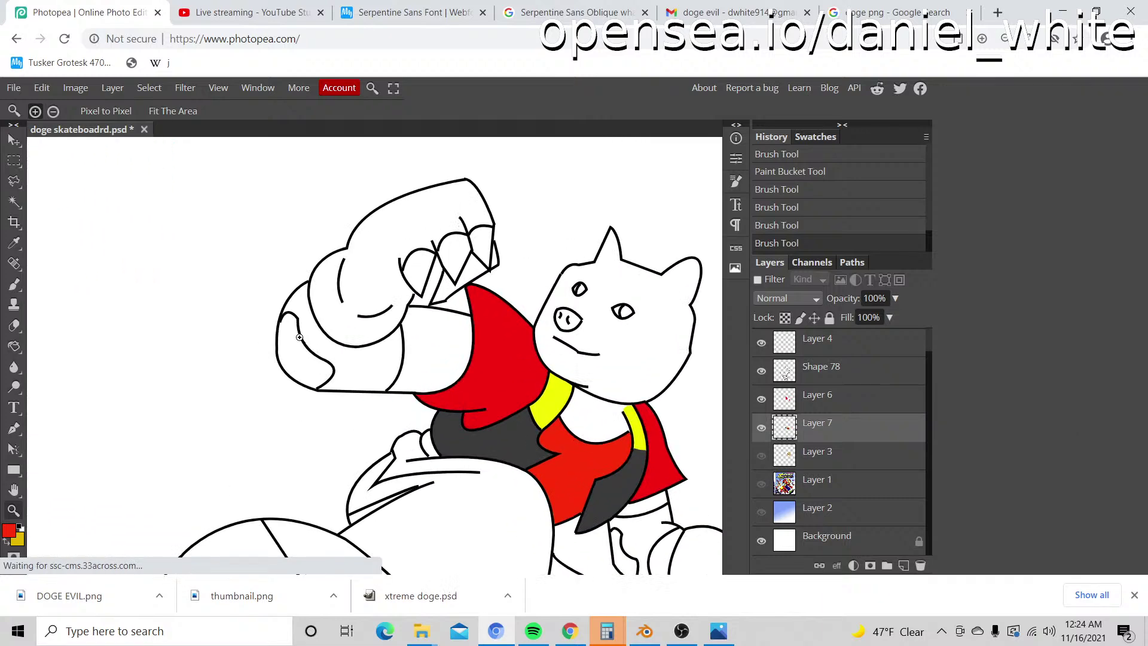
click(761, 485)
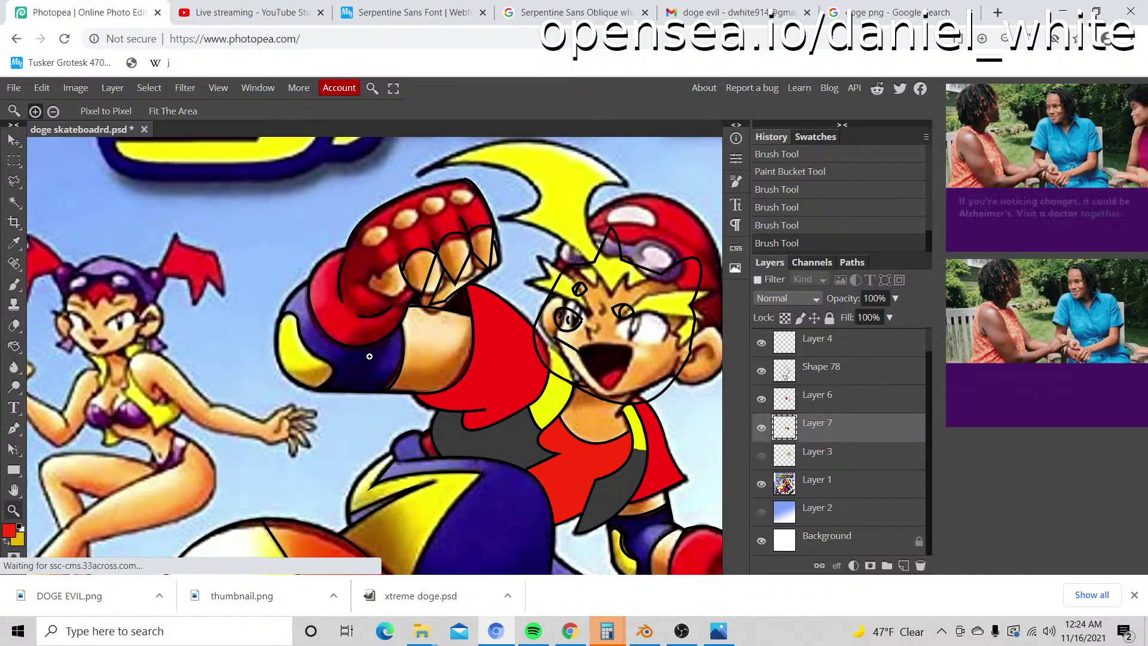
key(i)
click(315, 348)
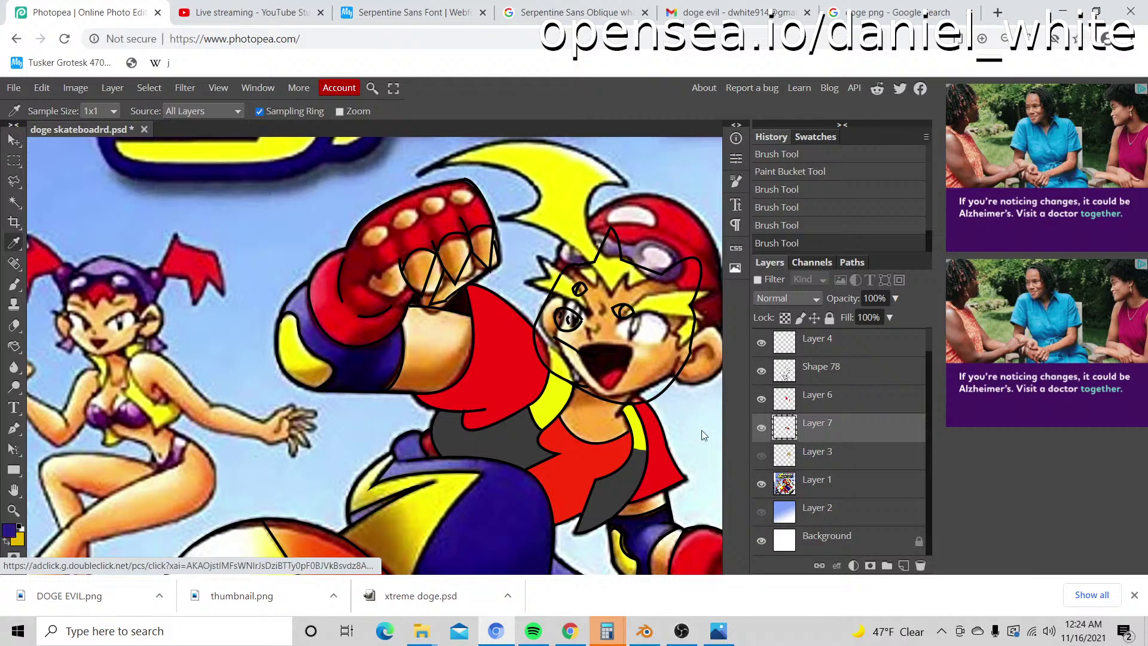
click(762, 484)
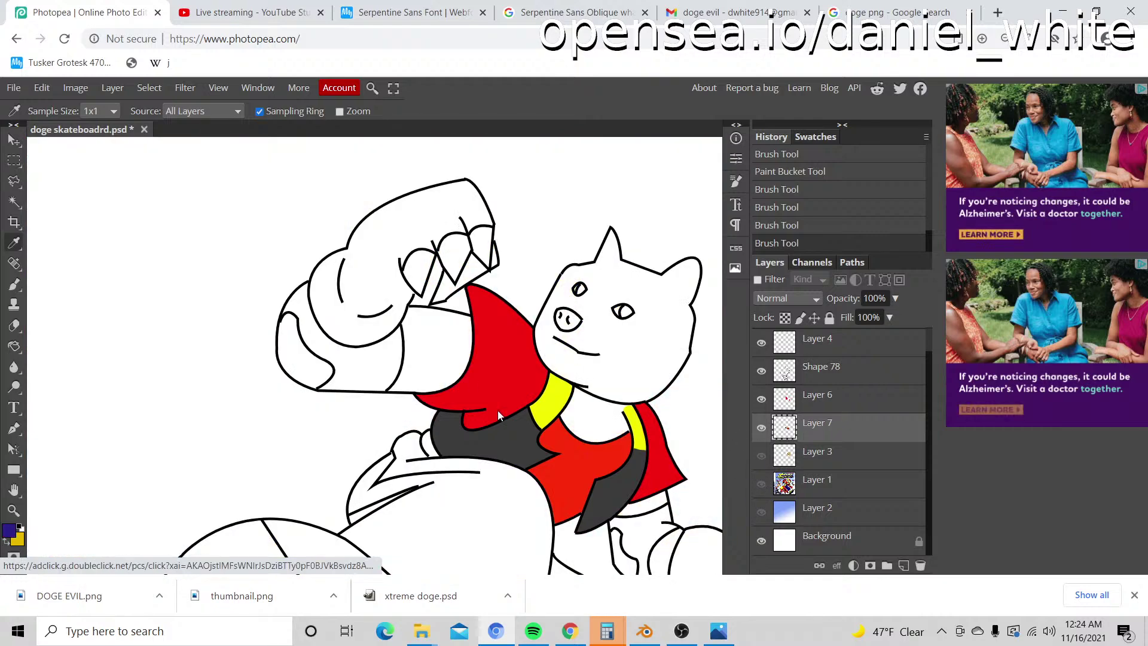
Step: Add a new layer directly above Layer 3 and brush dark blue on the raised forearm band along its border with the glove
key(z)
click(377, 374)
click(903, 565)
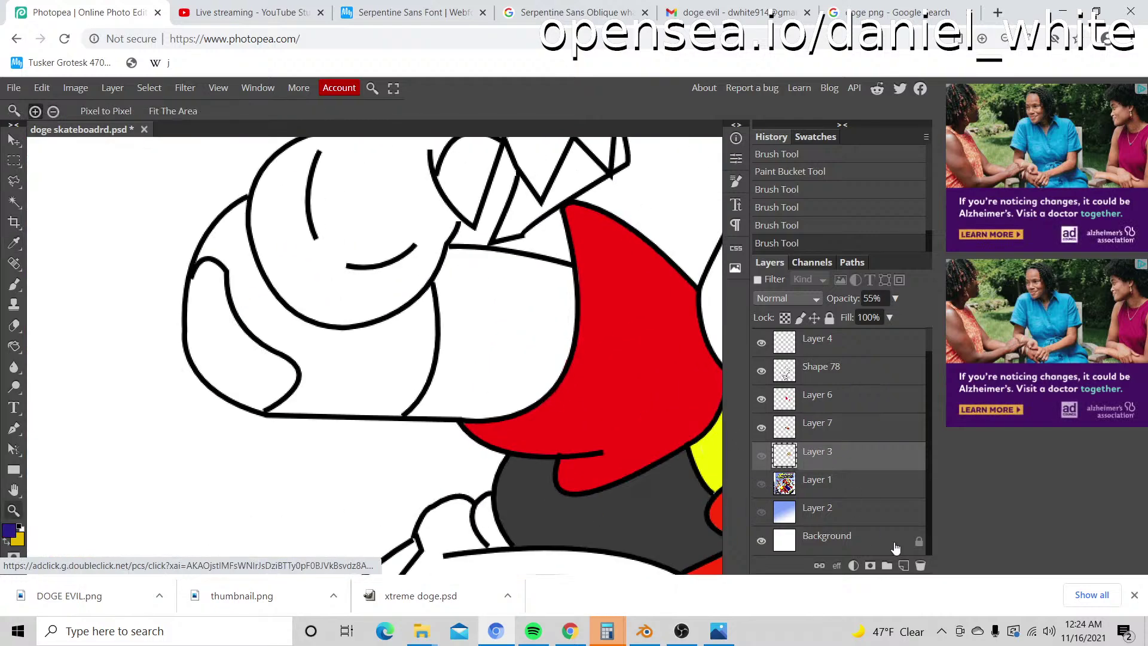
click(333, 358)
key(b)
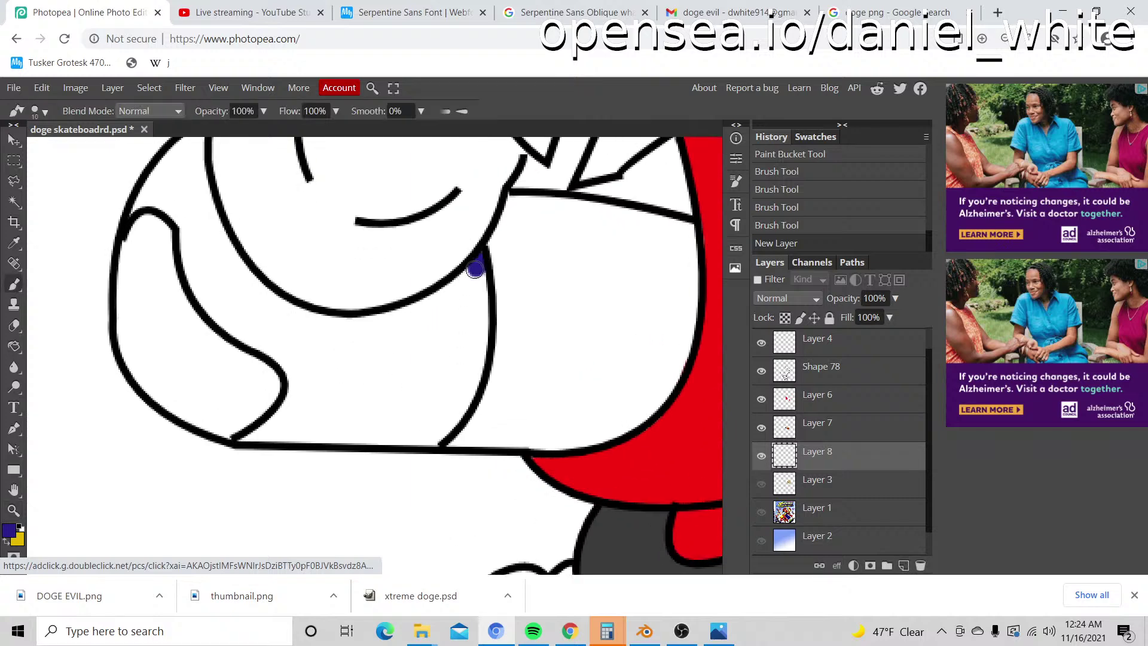
drag(436, 299, 422, 307)
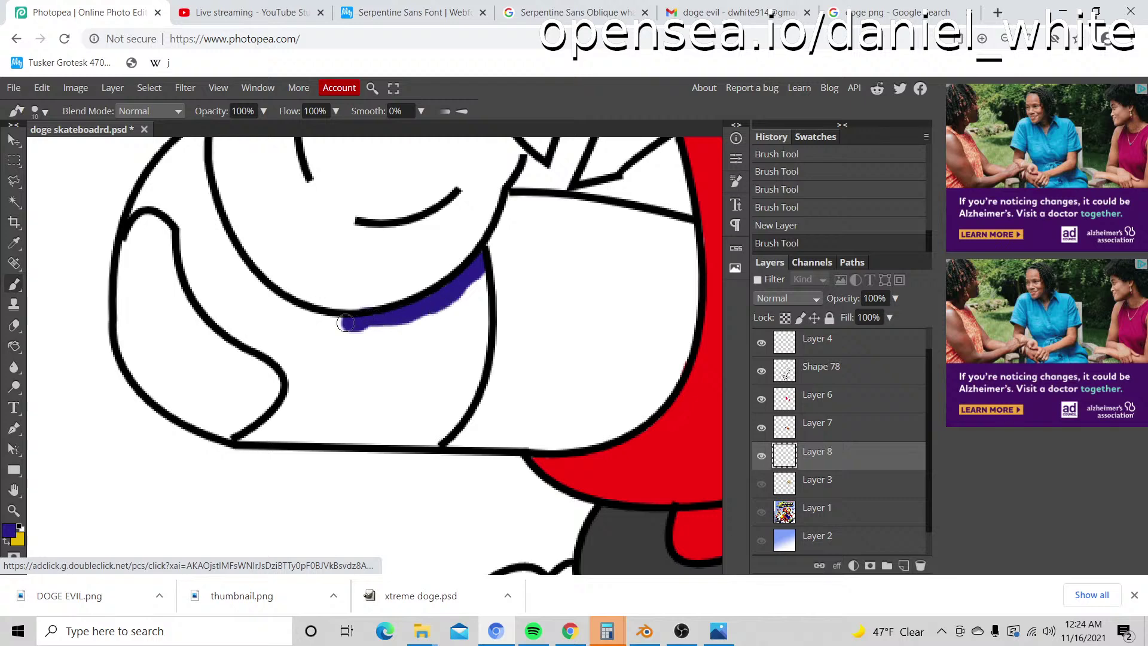
mouse_move(288, 314)
mouse_down()
mouse_move(268, 300)
mouse_move(330, 324)
mouse_move(246, 223)
mouse_move(442, 314)
mouse_move(435, 372)
mouse_up()
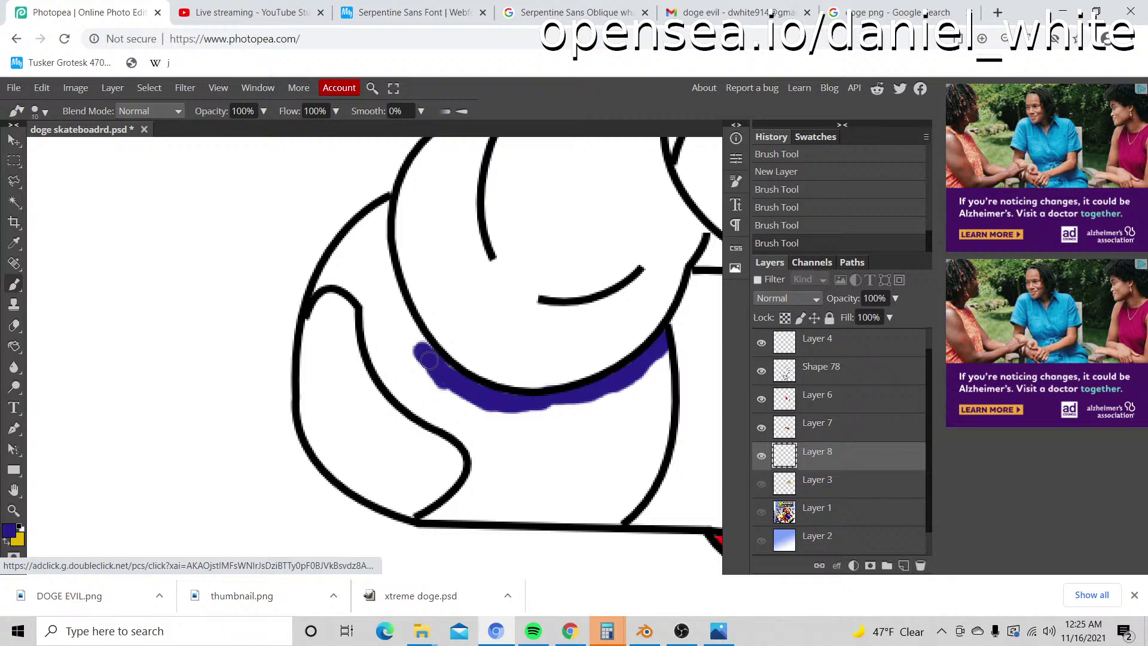
mouse_move(419, 341)
mouse_down()
mouse_move(392, 293)
mouse_move(376, 214)
mouse_up()
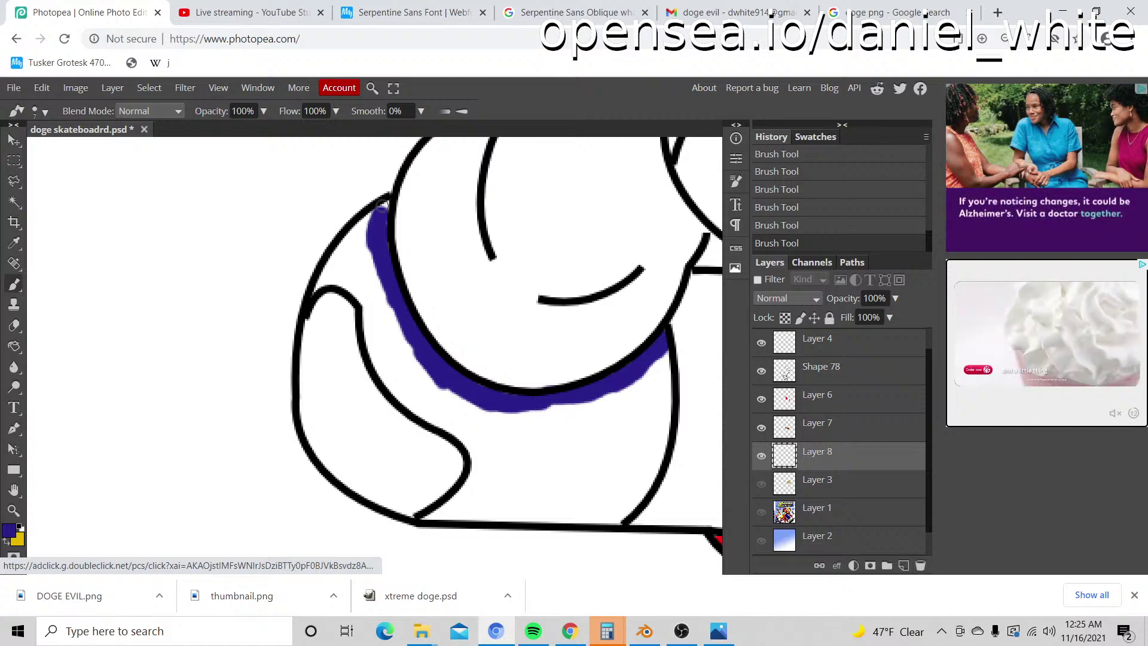
Step: Brush dark blue along the raised forearm band's outer edge and along its wavy border with the elbow patch
mouse_move(375, 213)
mouse_down()
mouse_move(342, 236)
mouse_move(350, 230)
mouse_move(311, 293)
mouse_move(337, 282)
mouse_move(374, 315)
mouse_up()
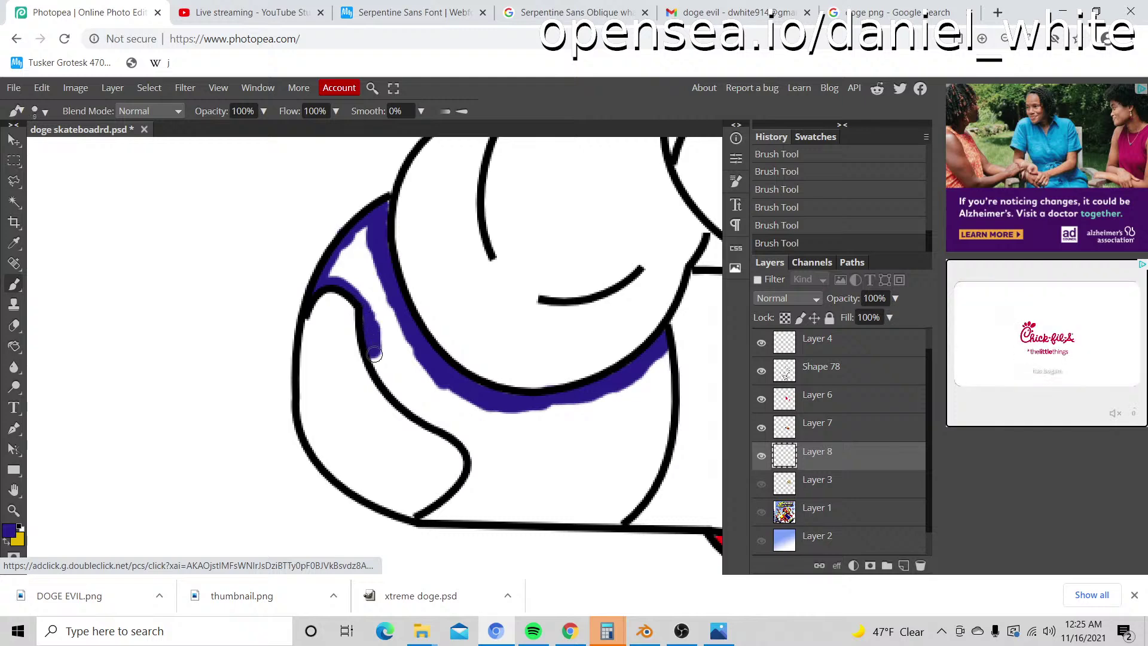
drag(378, 361, 399, 384)
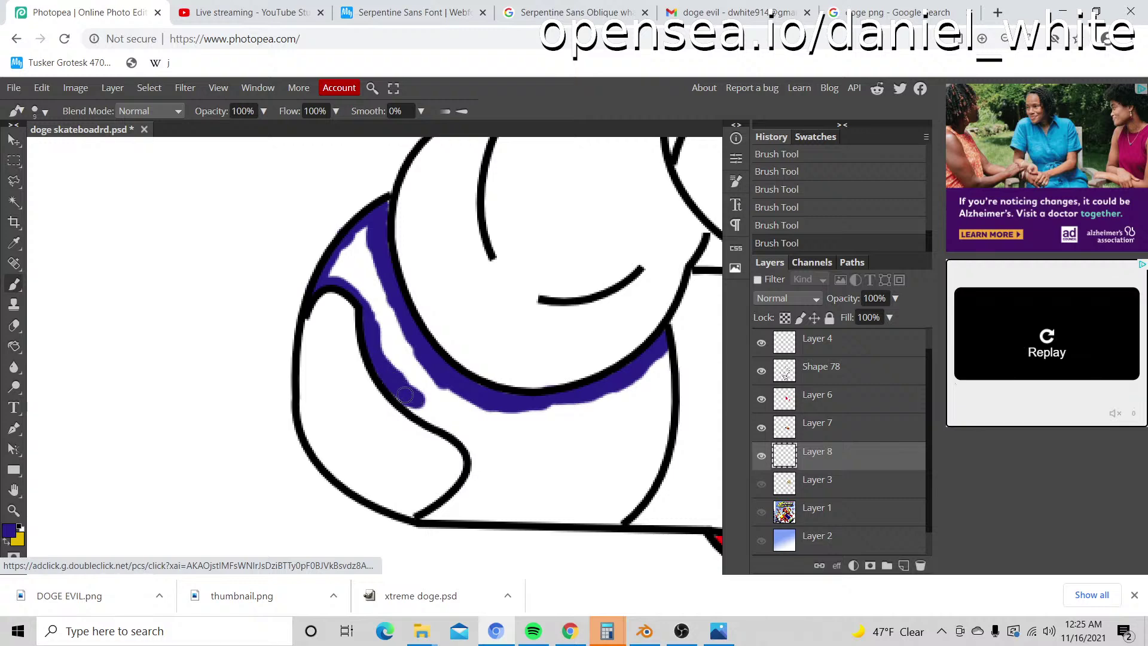
drag(411, 401, 452, 424)
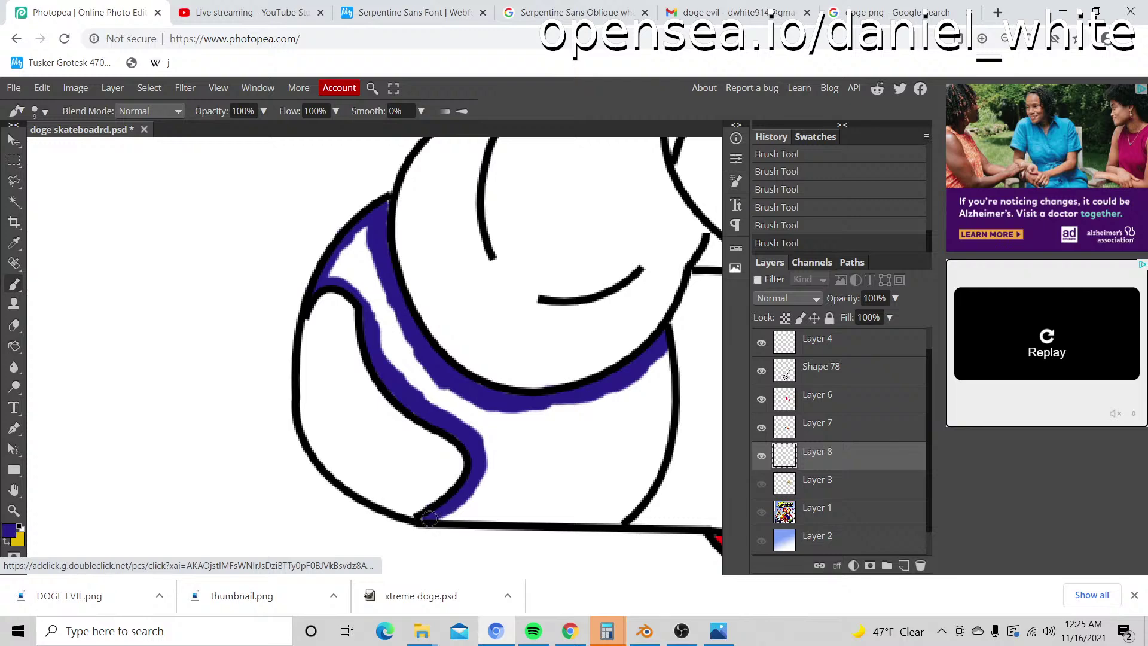
drag(442, 519, 476, 494)
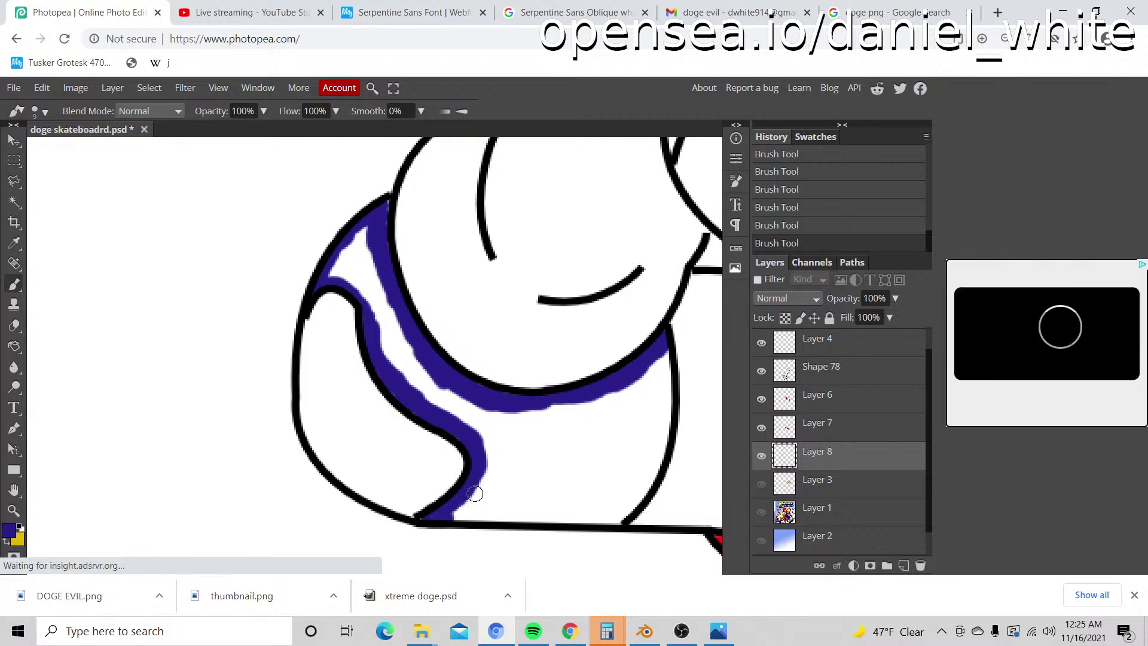
Step: Enlarge the brush and paint dark blue along the raised forearm band's lower edge and its border with the bare arm
key(z)
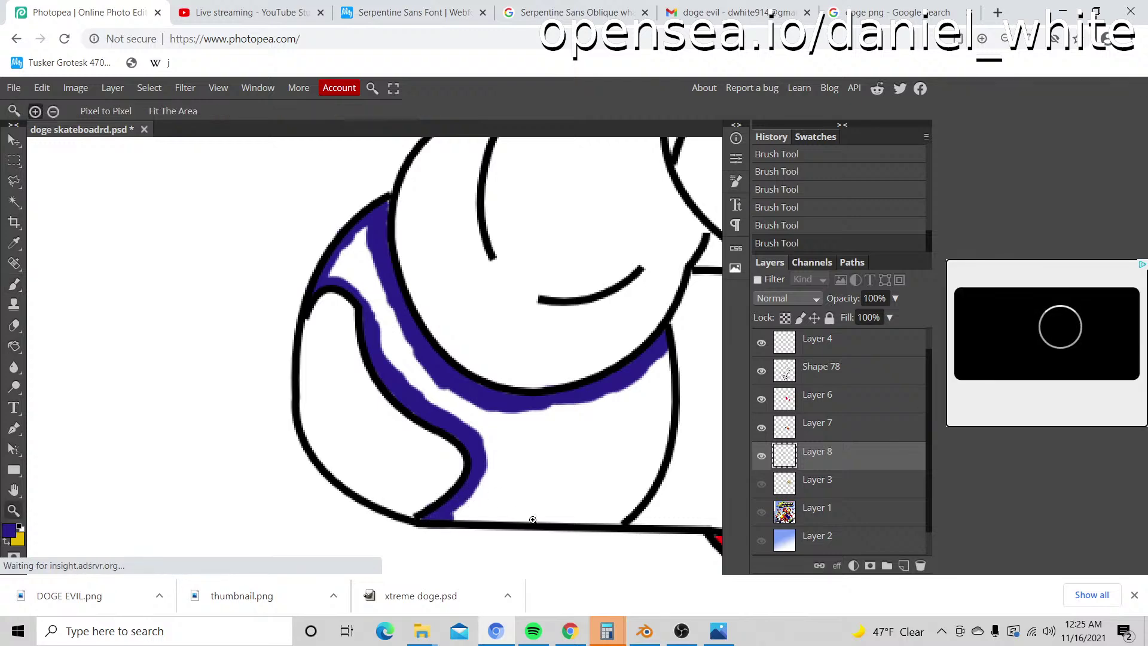
click(520, 489)
key(b)
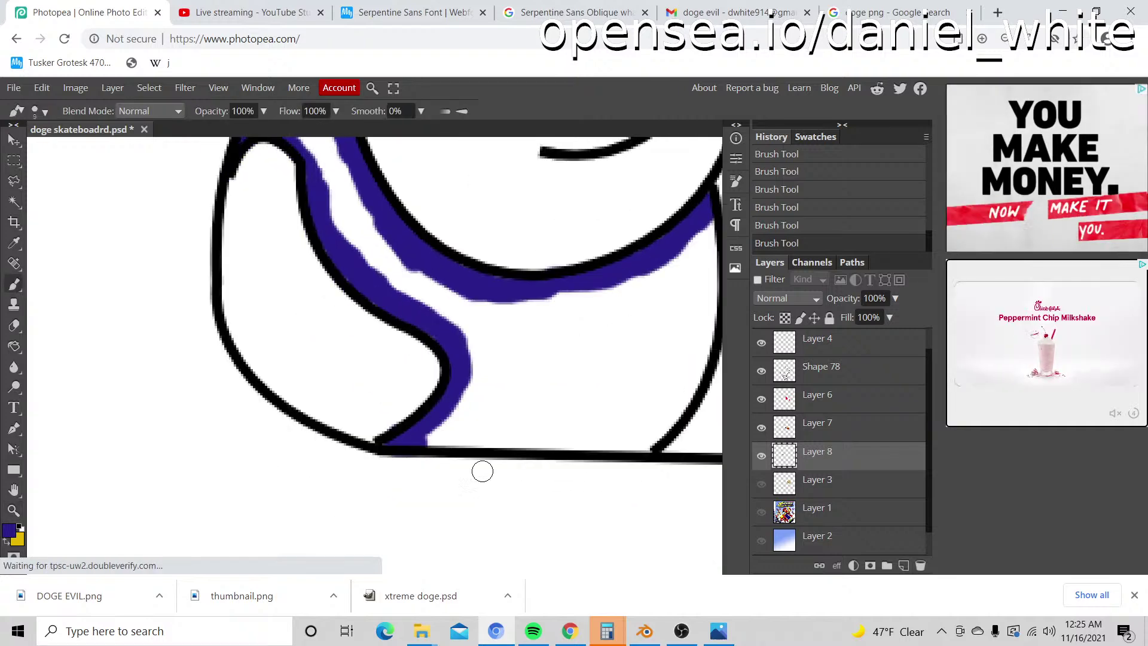
key(bracketright)
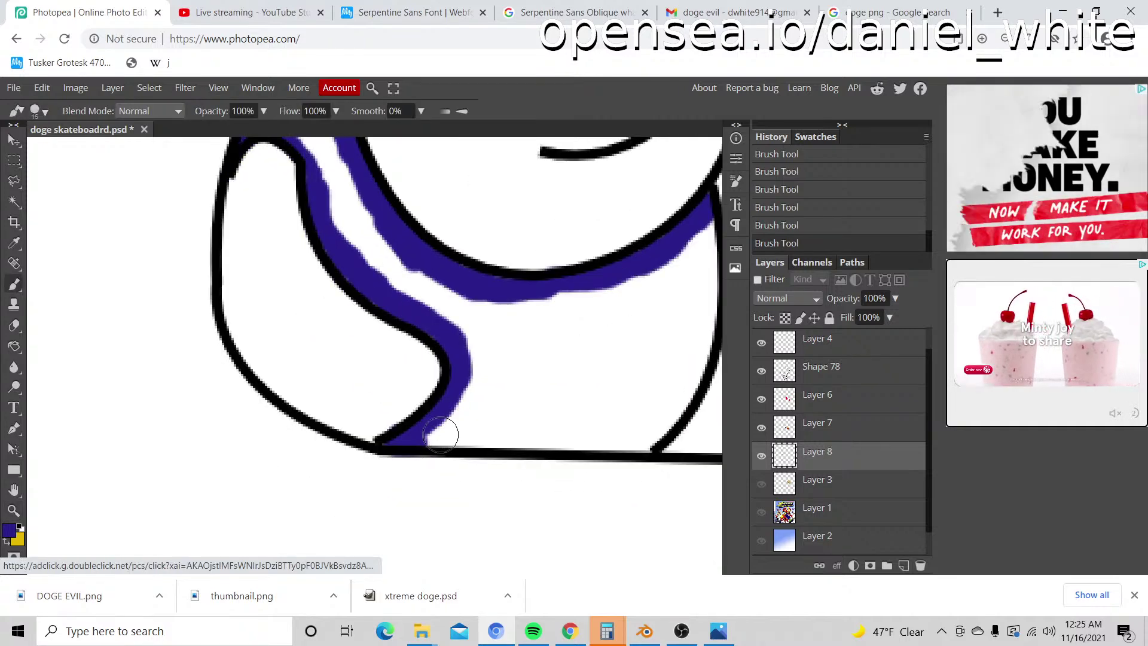
drag(451, 436, 637, 436)
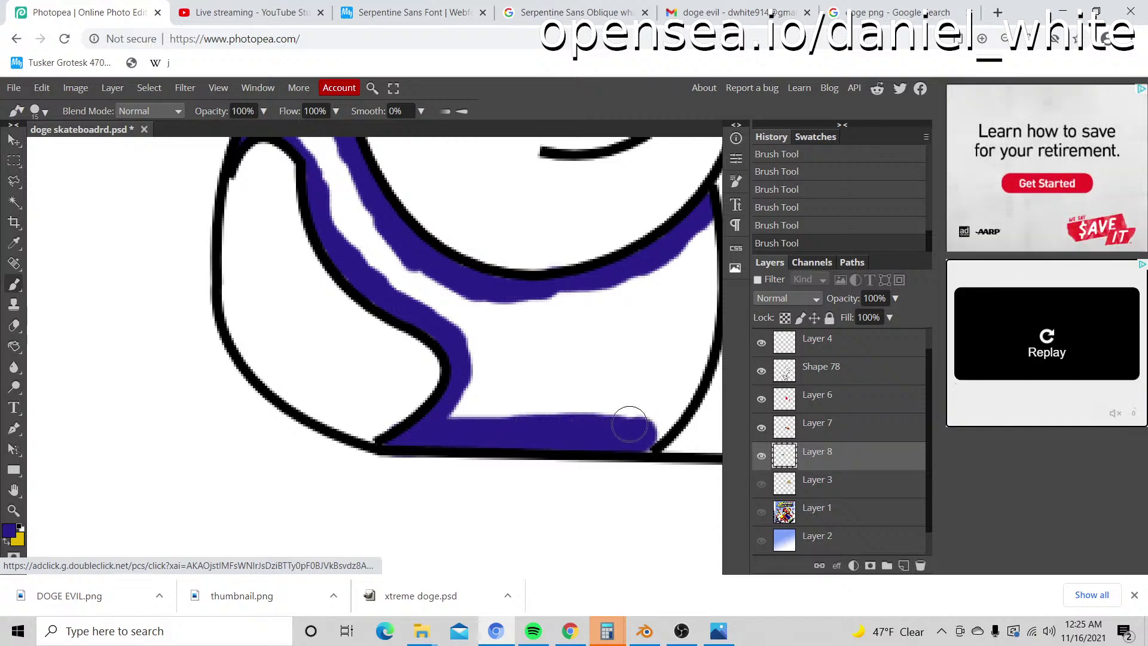
drag(620, 377, 482, 392)
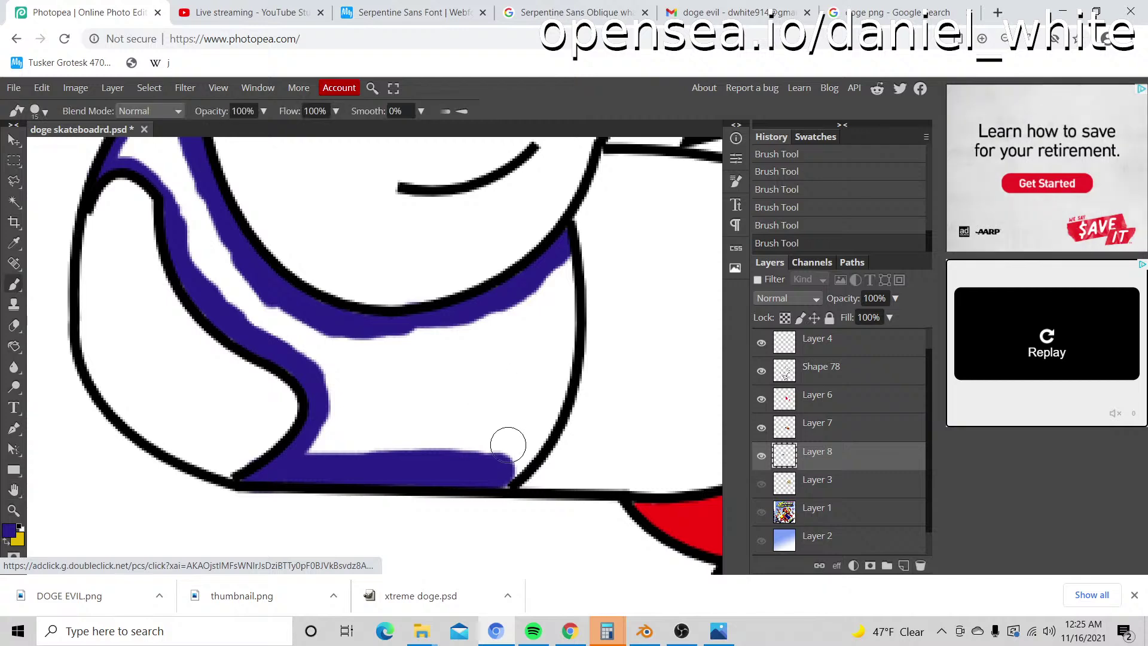
drag(496, 476, 509, 453)
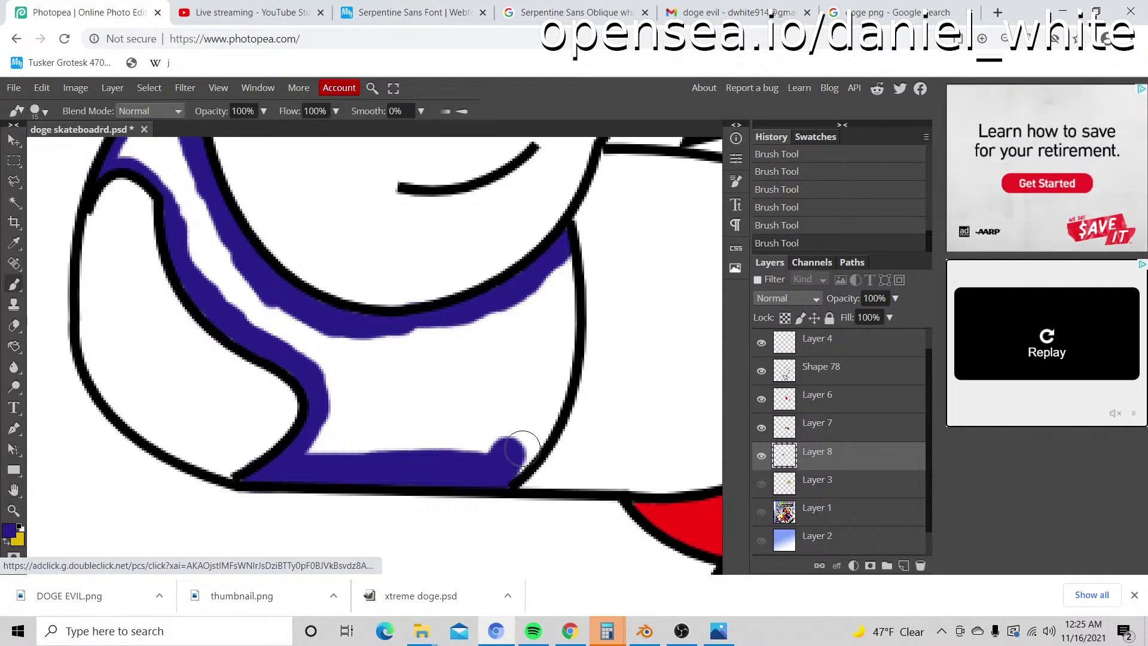
drag(513, 454, 512, 459)
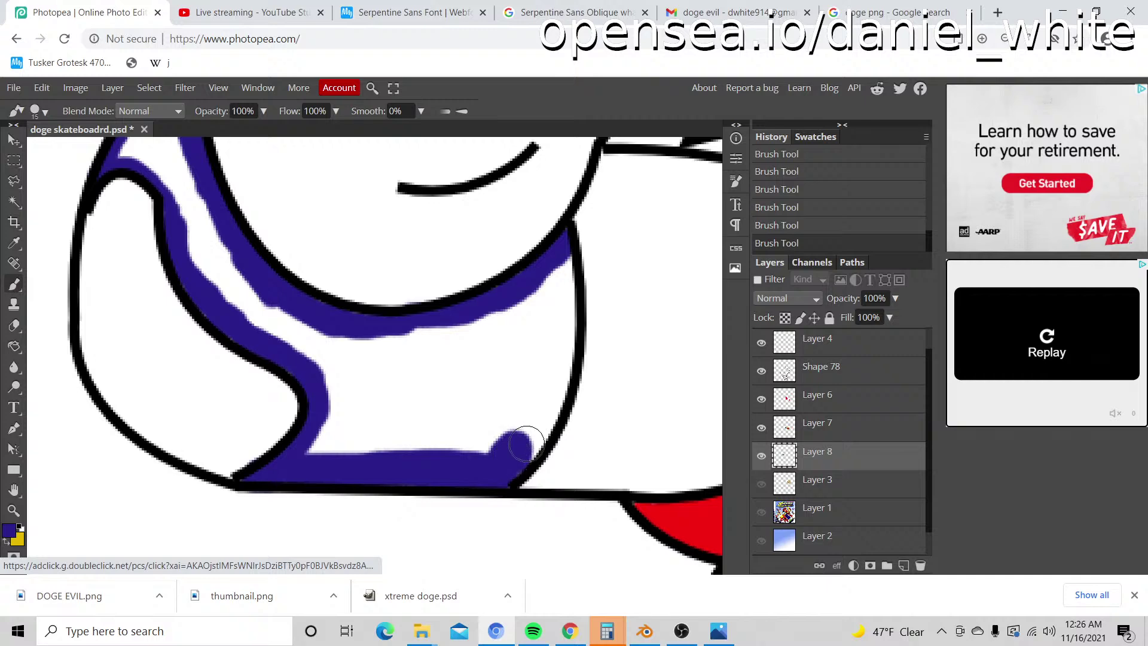
mouse_move(526, 443)
mouse_down()
mouse_move(538, 398)
mouse_move(543, 414)
mouse_up()
mouse_move(555, 359)
mouse_down()
mouse_move(554, 386)
mouse_move(557, 261)
mouse_up()
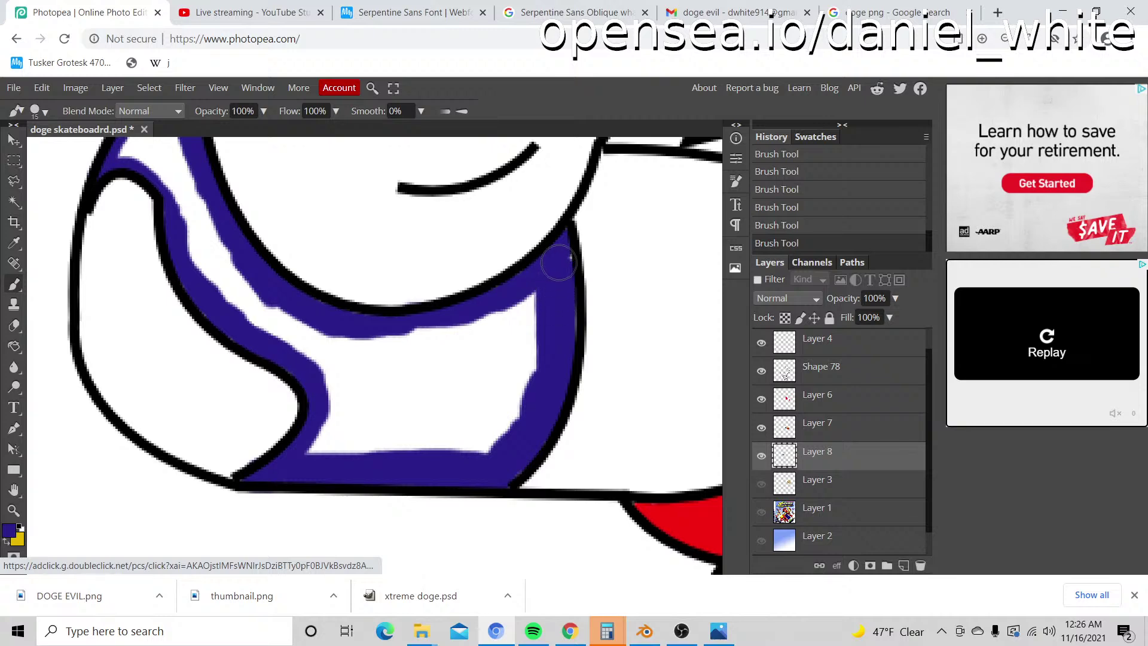
Step: Fill the remaining white interior of the raised forearm band with dark blue
mouse_move(549, 291)
mouse_down()
mouse_move(493, 427)
mouse_move(496, 417)
mouse_up()
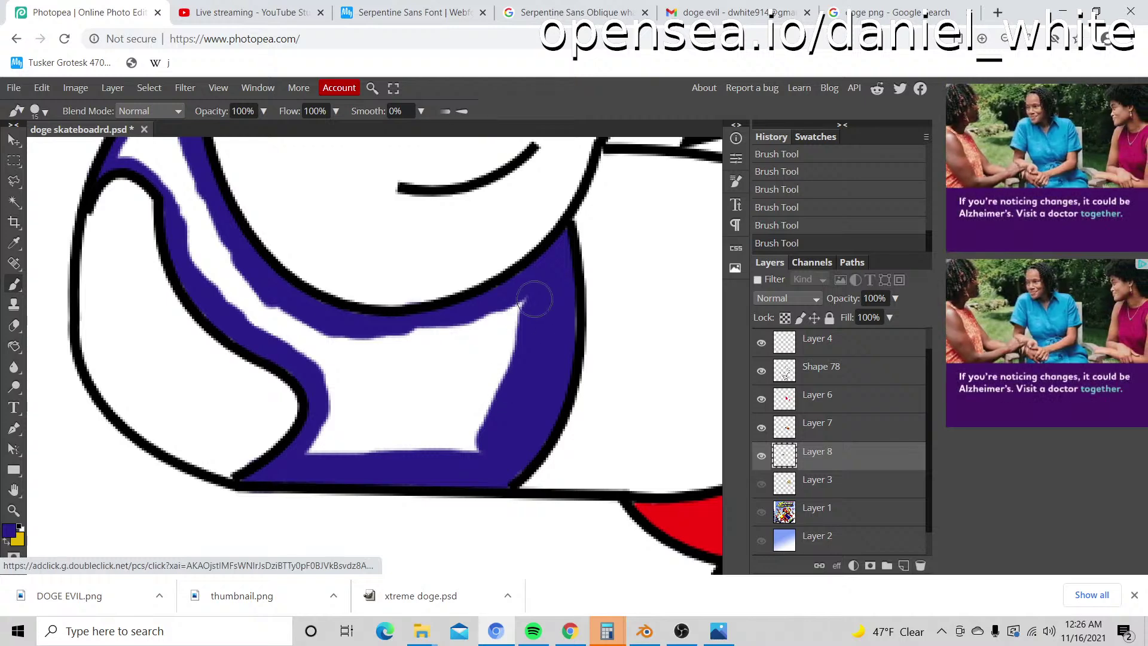
mouse_move(534, 301)
mouse_down()
mouse_move(486, 429)
mouse_move(405, 449)
mouse_move(406, 425)
mouse_up()
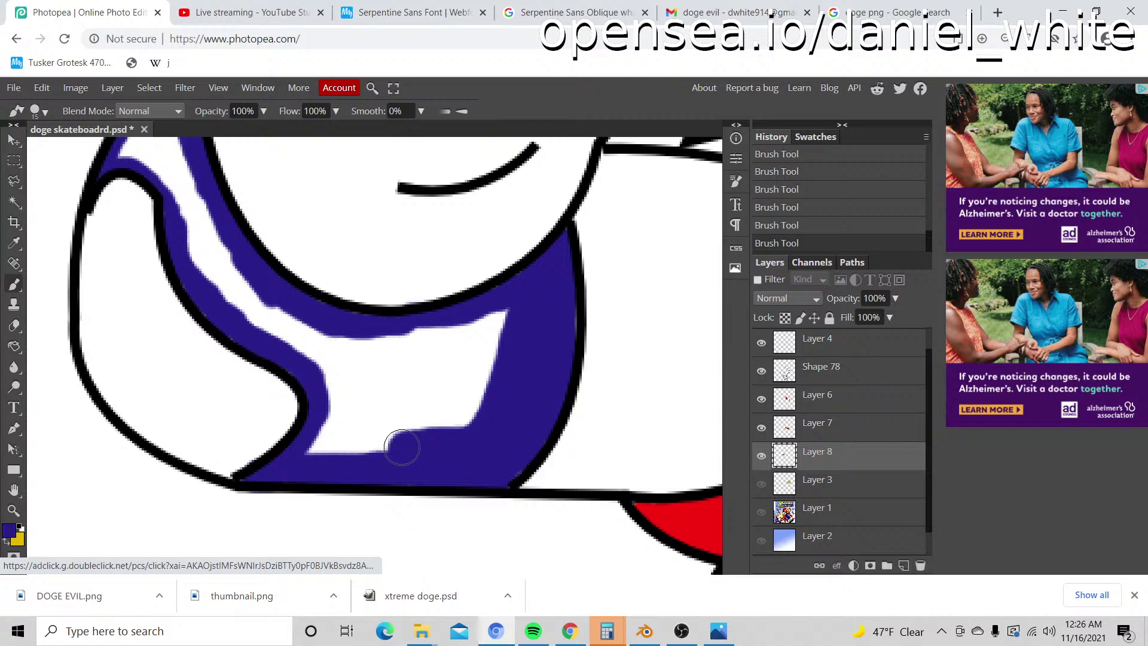
mouse_move(399, 448)
mouse_down()
mouse_move(321, 455)
mouse_move(334, 374)
mouse_move(313, 342)
mouse_move(313, 424)
mouse_move(314, 406)
mouse_move(282, 399)
mouse_move(321, 422)
mouse_move(220, 345)
mouse_move(187, 284)
mouse_move(225, 337)
mouse_move(195, 298)
mouse_move(205, 357)
mouse_move(163, 273)
mouse_move(168, 247)
mouse_move(127, 299)
mouse_move(149, 302)
mouse_move(179, 336)
mouse_up()
scroll(201, 321, up, 1)
scroll(269, 359, down, 1)
mouse_move(355, 512)
mouse_down()
mouse_move(470, 488)
mouse_move(495, 400)
mouse_move(345, 412)
mouse_move(396, 468)
mouse_move(359, 480)
mouse_move(415, 498)
mouse_move(418, 447)
mouse_move(474, 457)
mouse_move(376, 430)
mouse_move(366, 438)
mouse_move(449, 434)
mouse_move(432, 457)
mouse_move(352, 487)
mouse_move(369, 494)
mouse_move(314, 528)
mouse_move(362, 504)
mouse_up()
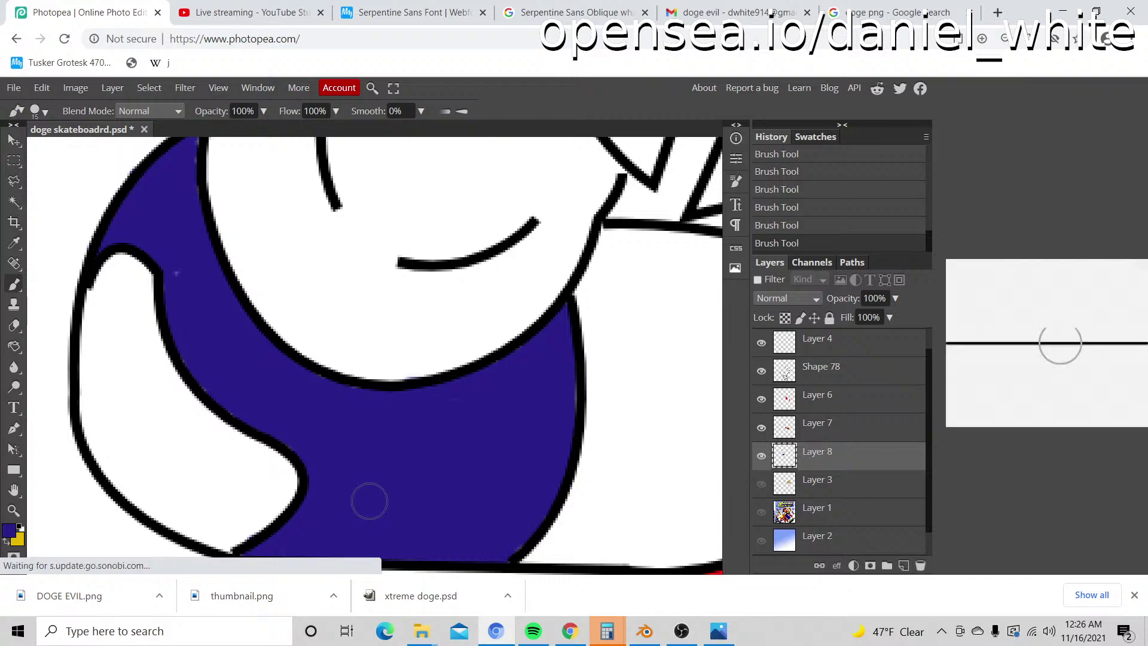
Step: Sample the elbow patch's yellow from the Layer 1 reference image, leaving that layer hidden again
key(z)
scroll(359, 500, down, 5)
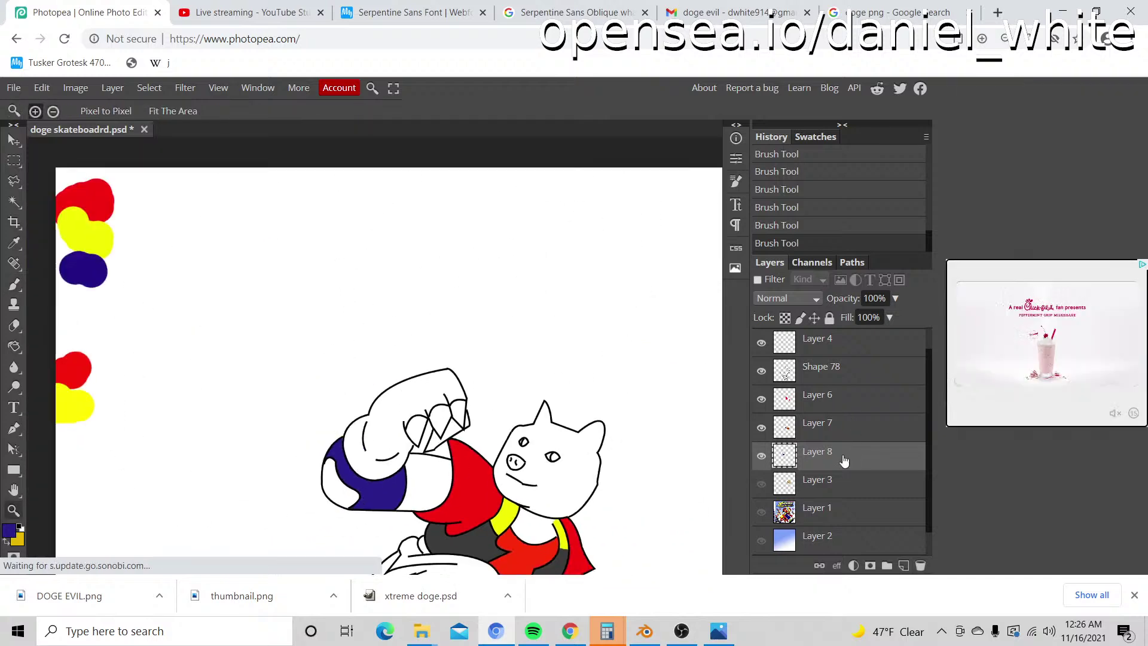
click(762, 512)
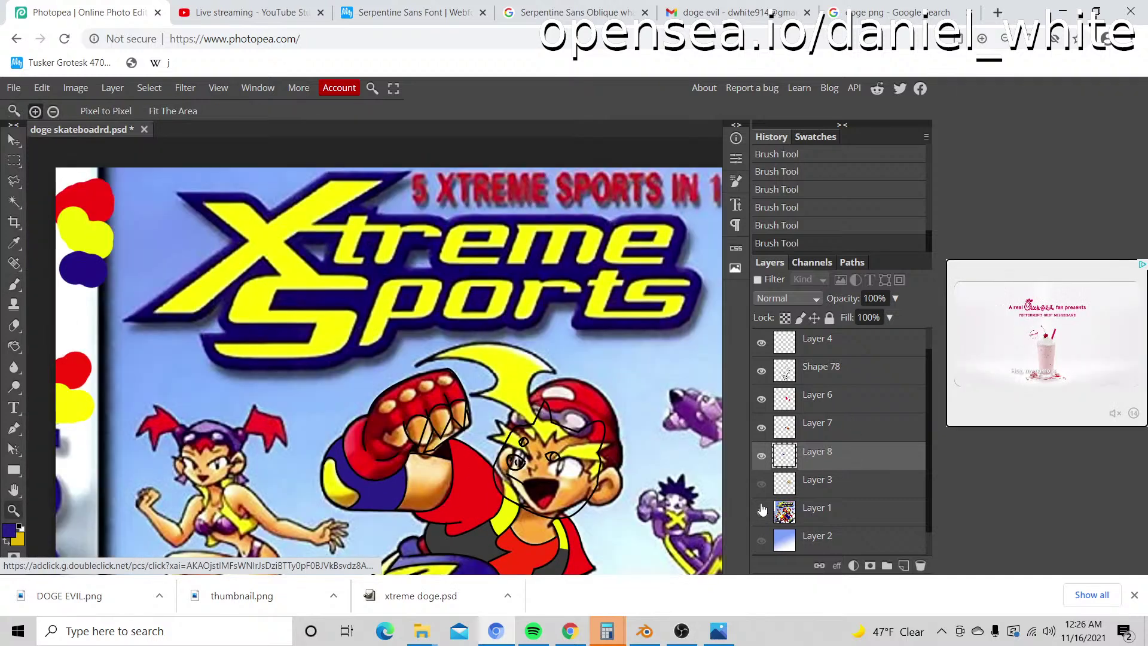
key(i)
click(335, 479)
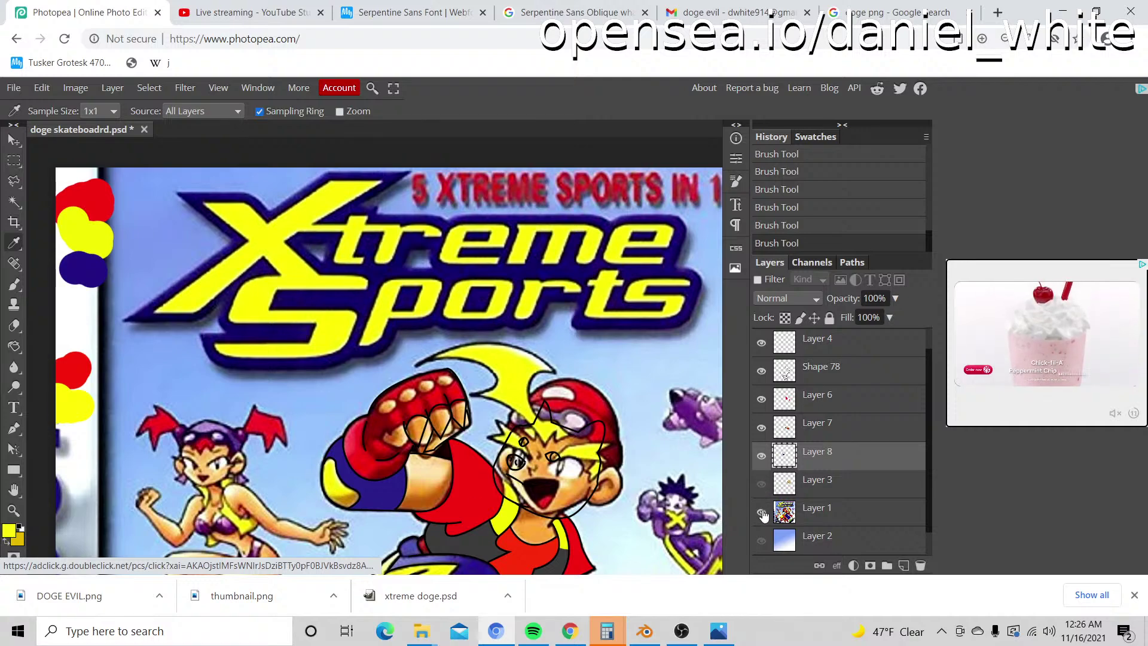
click(761, 513)
Step: Add a new layer directly above Layer 1 for the raised arm's elbow patch
key(z)
click(332, 467)
click(332, 467)
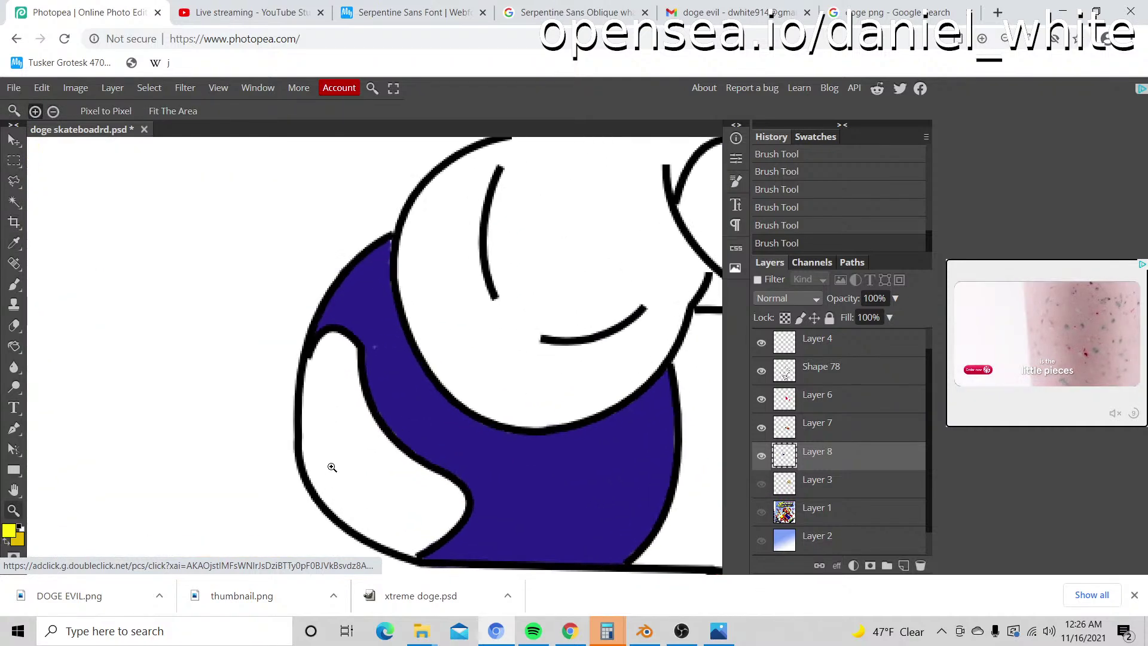
scroll(332, 467, down, 2)
click(802, 486)
click(836, 523)
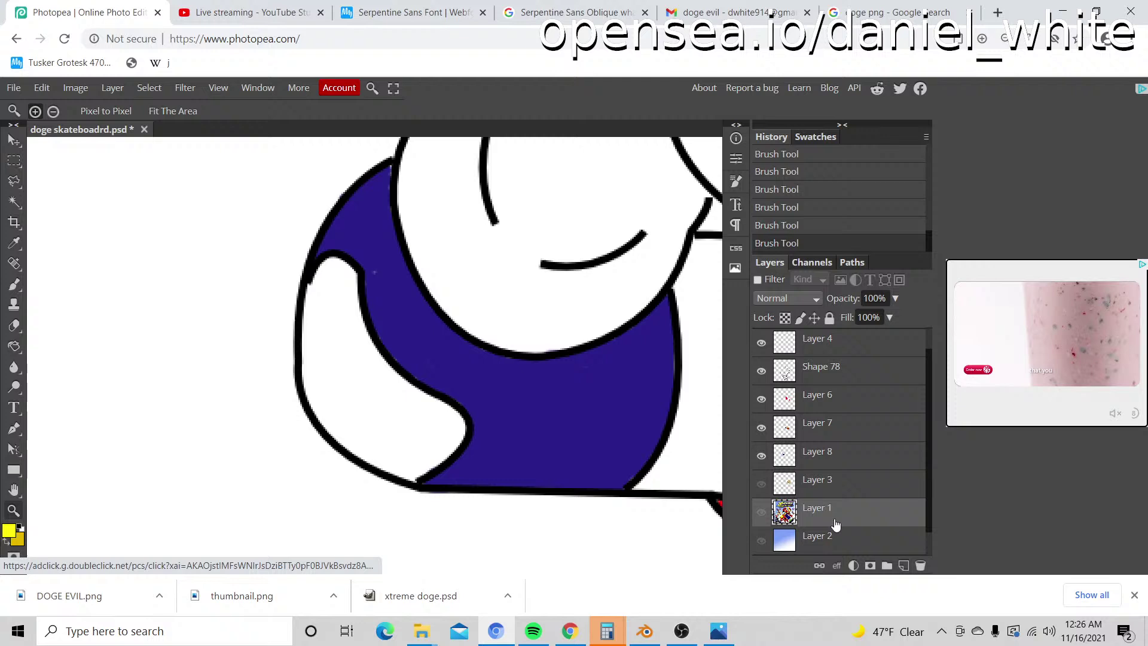
click(903, 565)
Step: Brush yellow over the whole elbow patch of the raised arm
scroll(376, 383, down, 2)
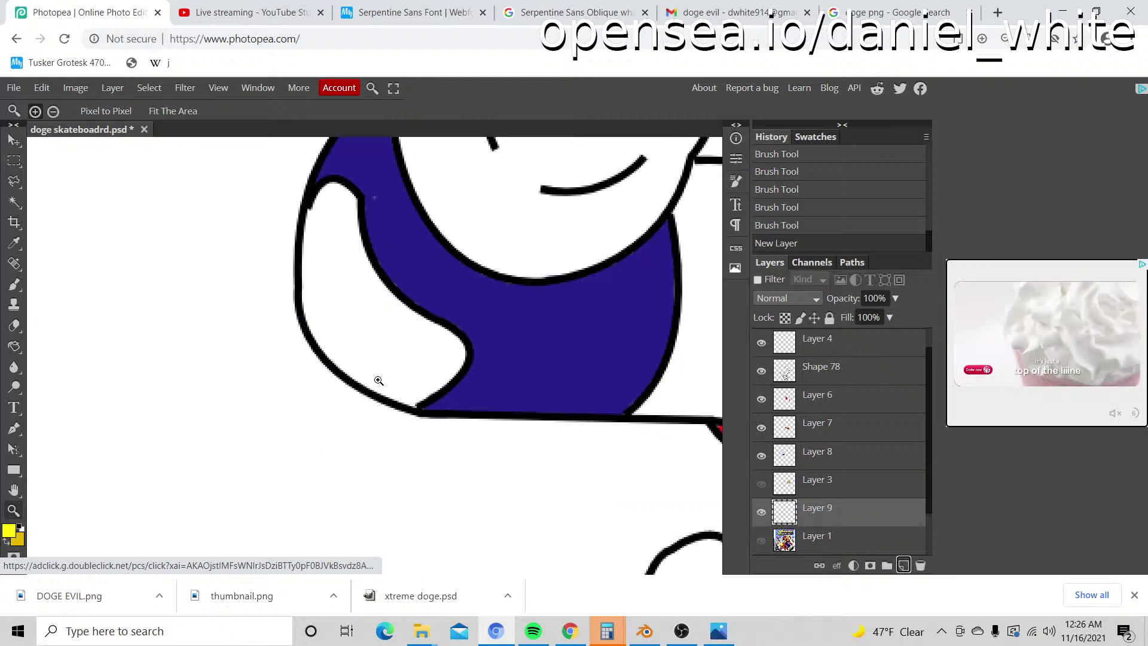
click(325, 318)
key(b)
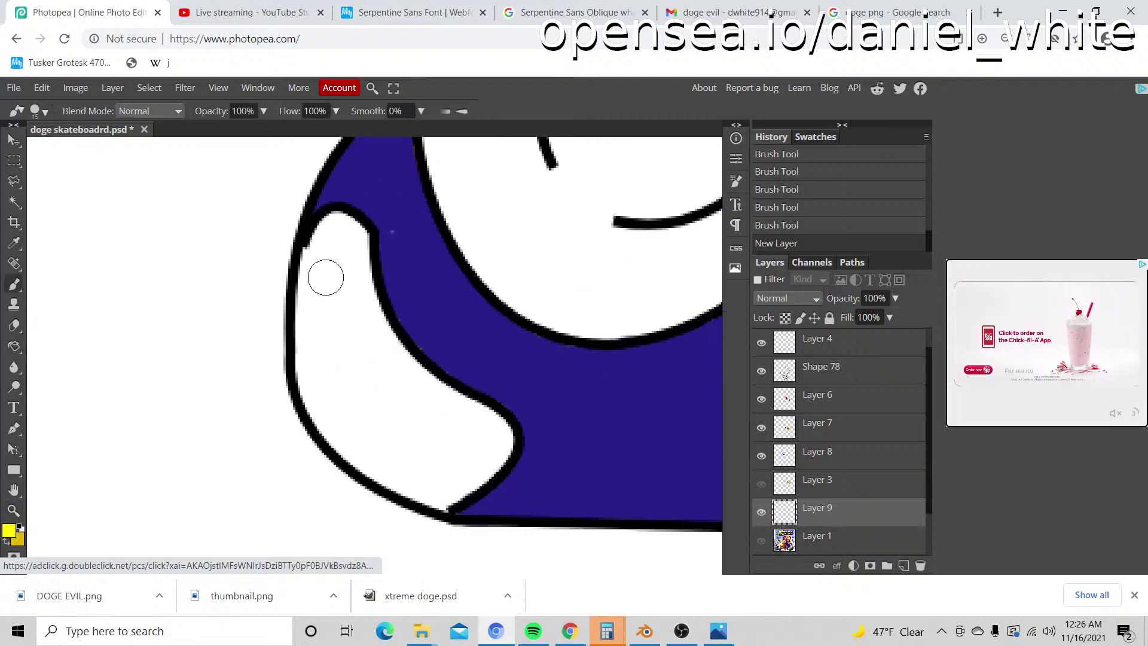
mouse_move(321, 257)
mouse_down()
mouse_move(342, 230)
mouse_move(351, 240)
mouse_move(379, 345)
mouse_move(497, 447)
mouse_move(437, 496)
mouse_move(354, 449)
mouse_move(318, 396)
mouse_move(314, 263)
mouse_move(325, 261)
mouse_move(343, 371)
mouse_move(377, 426)
mouse_move(405, 454)
mouse_move(461, 446)
mouse_move(379, 364)
mouse_move(409, 403)
mouse_up()
scroll(372, 364, up, 1)
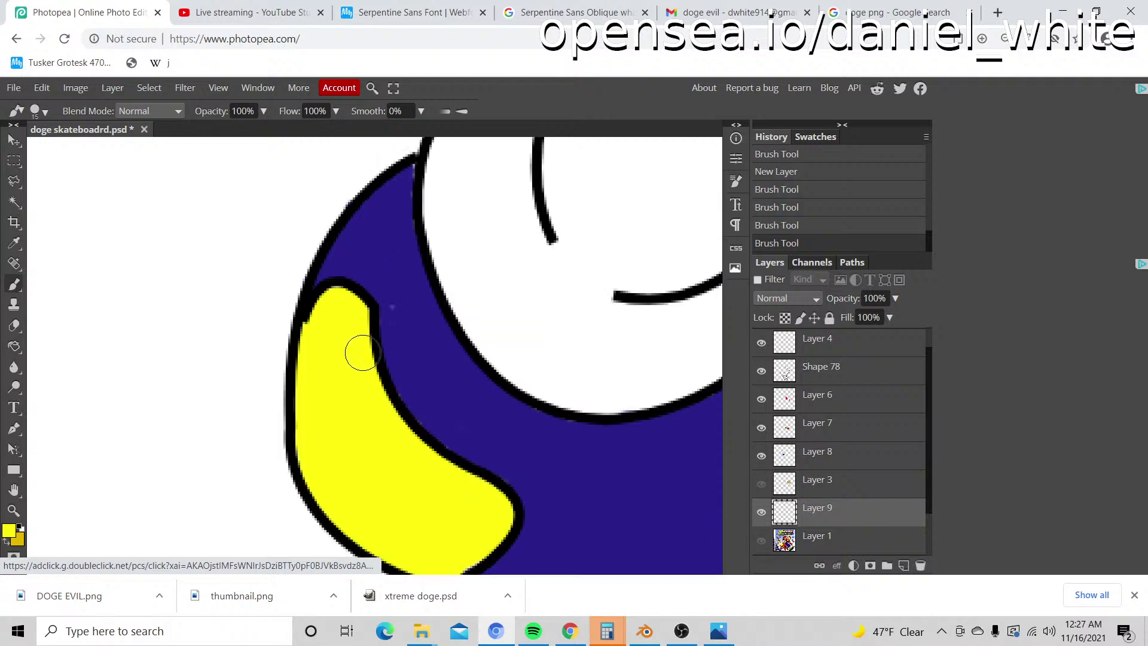
Step: Examine the whole character, from the raised arm to the lowered arm and hand, for regions still needing color
key(z)
alt+click(357, 355)
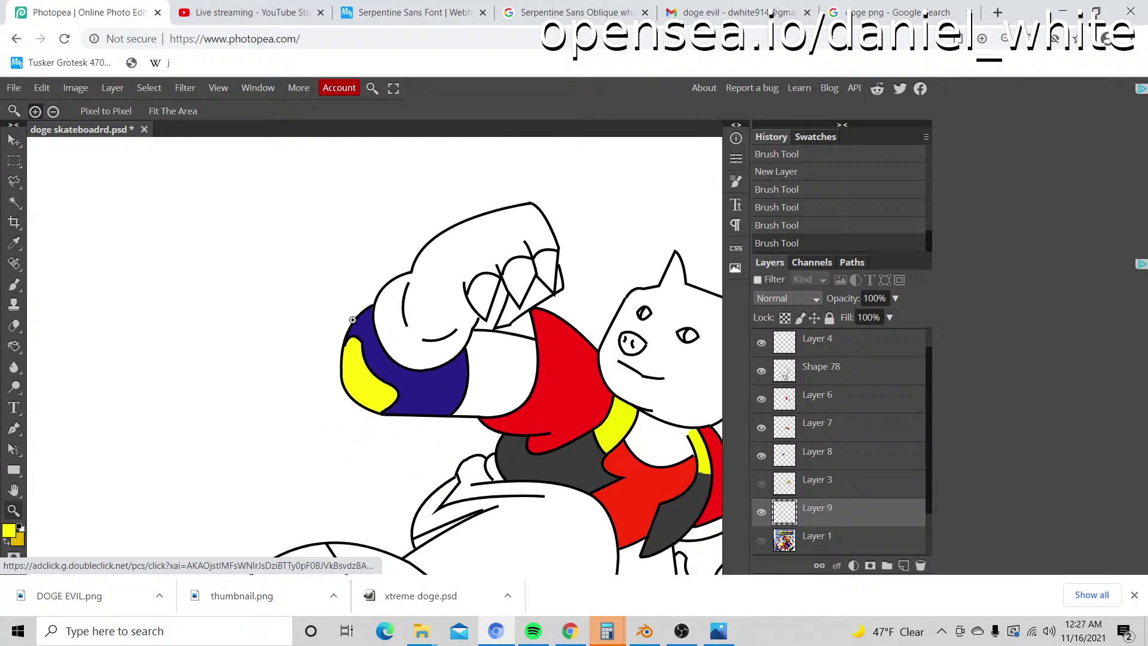
key(alt)
alt+click(350, 325)
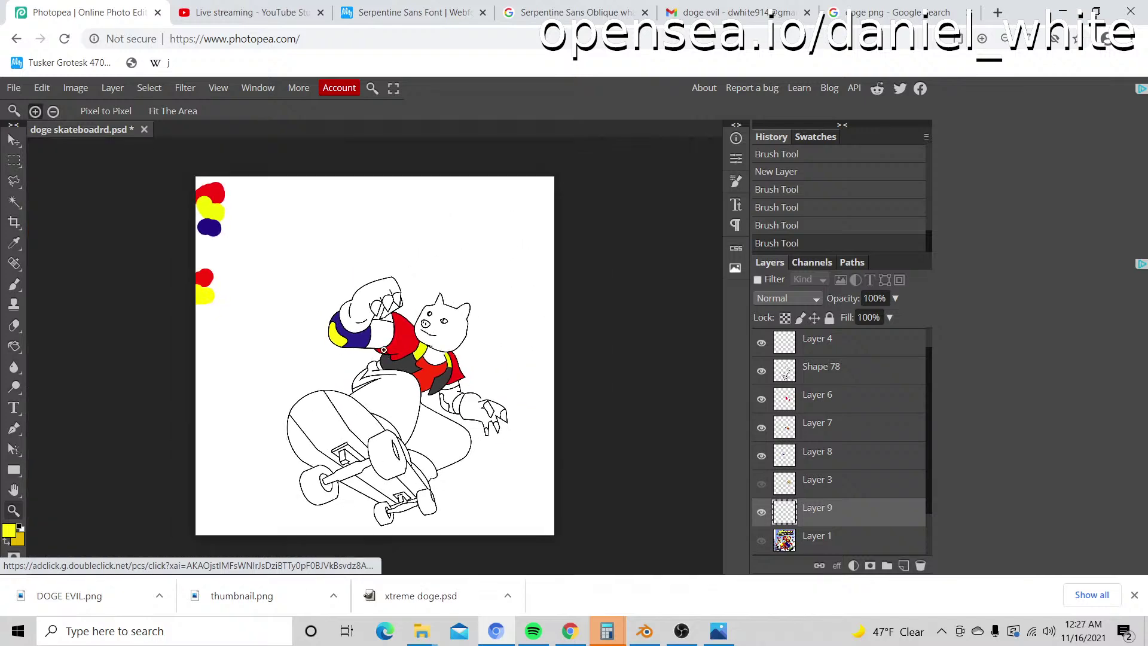
click(388, 340)
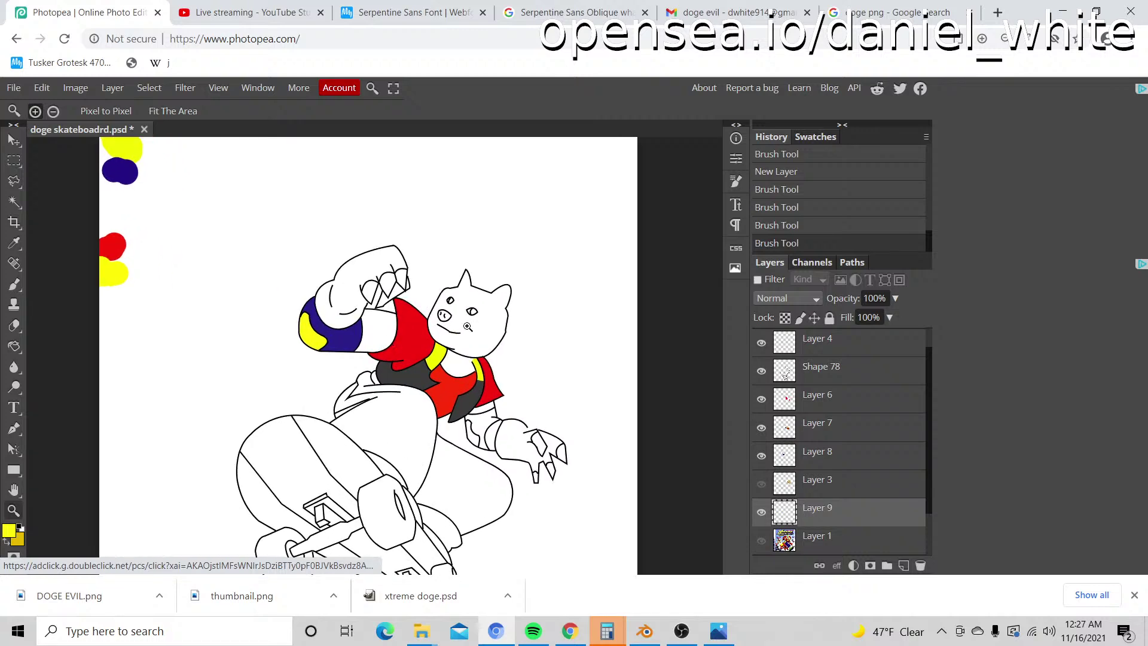
scroll(580, 395, down, 2)
click(566, 363)
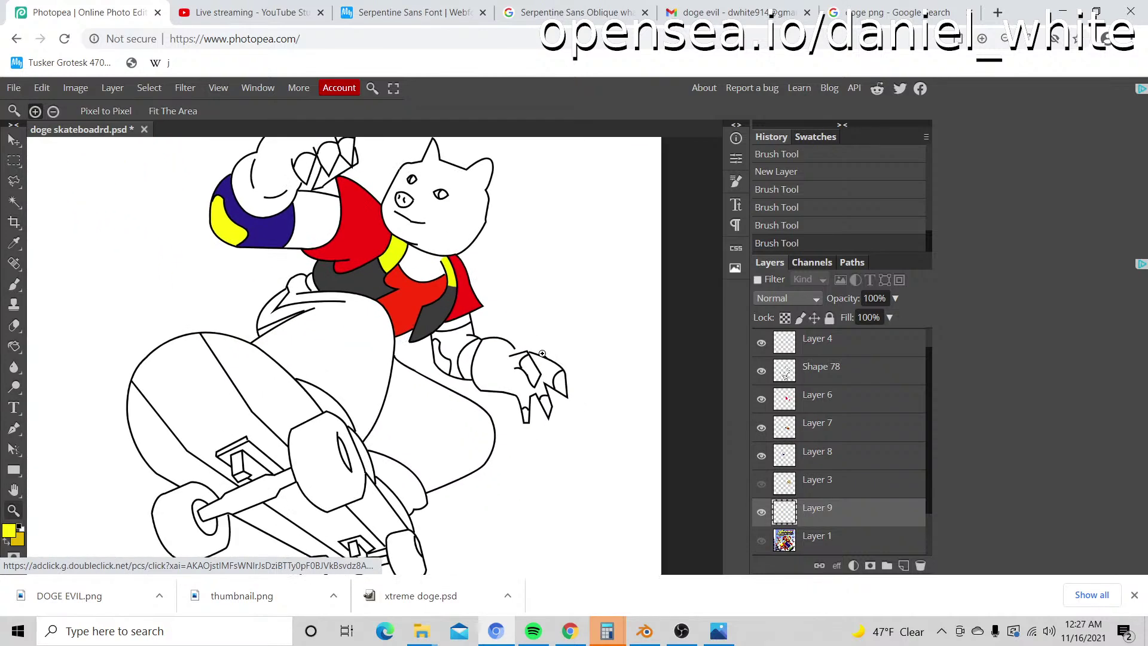
alt+click(476, 350)
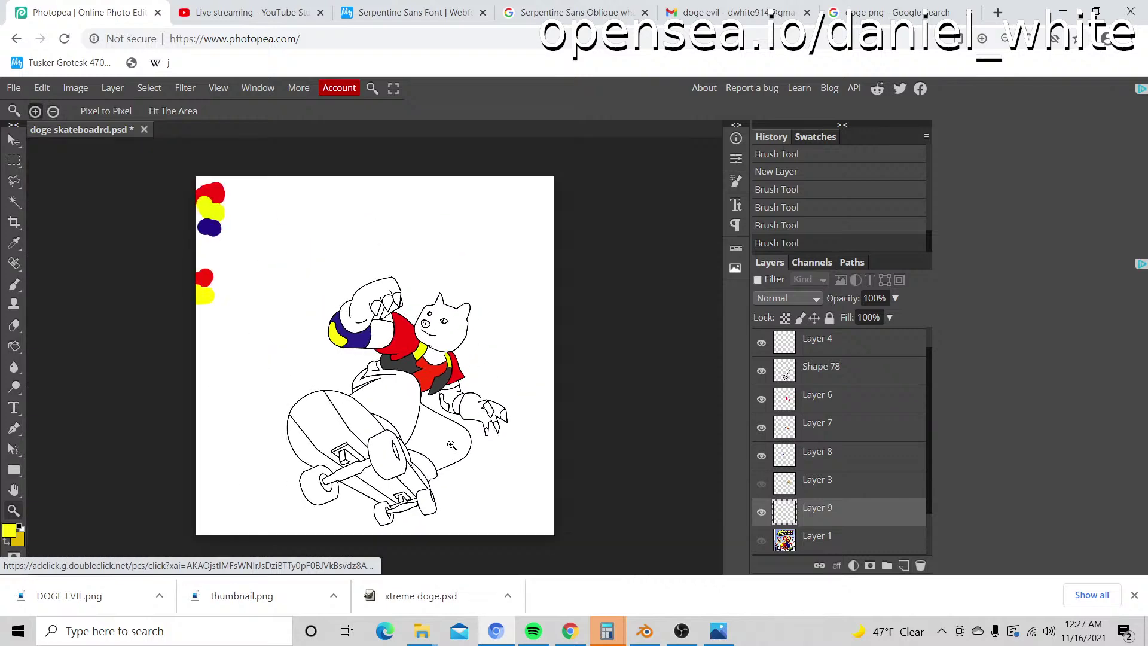
Step: Sample dark blue from the raised forearm band and add a new layer directly above Layer 1 for the lowered arm
click(458, 395)
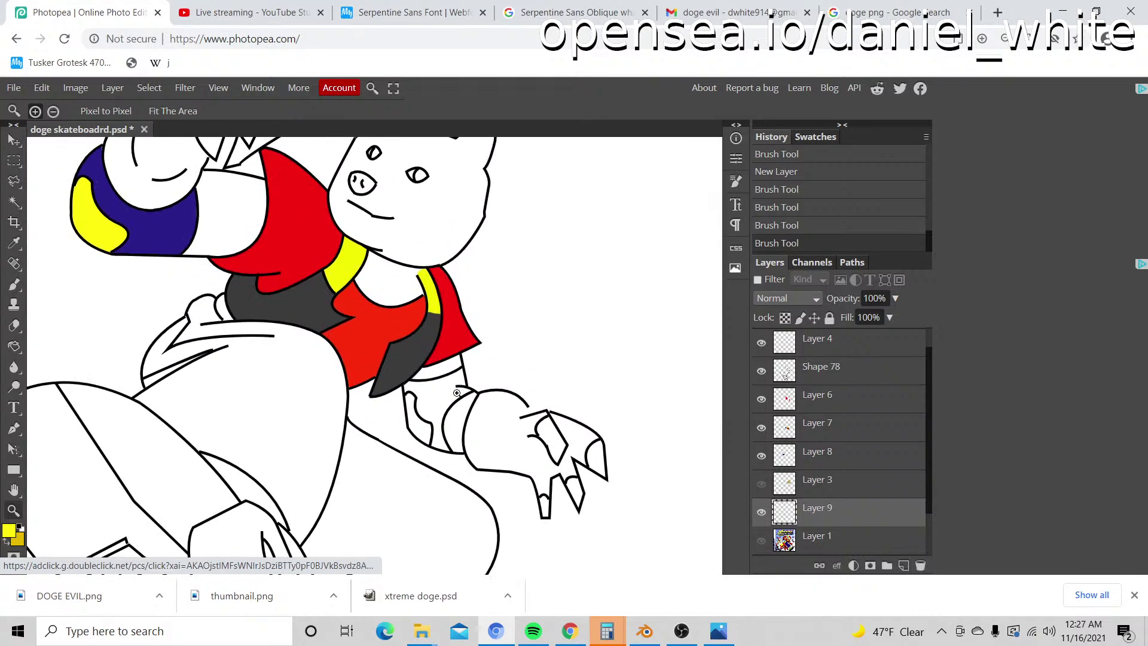
key(i)
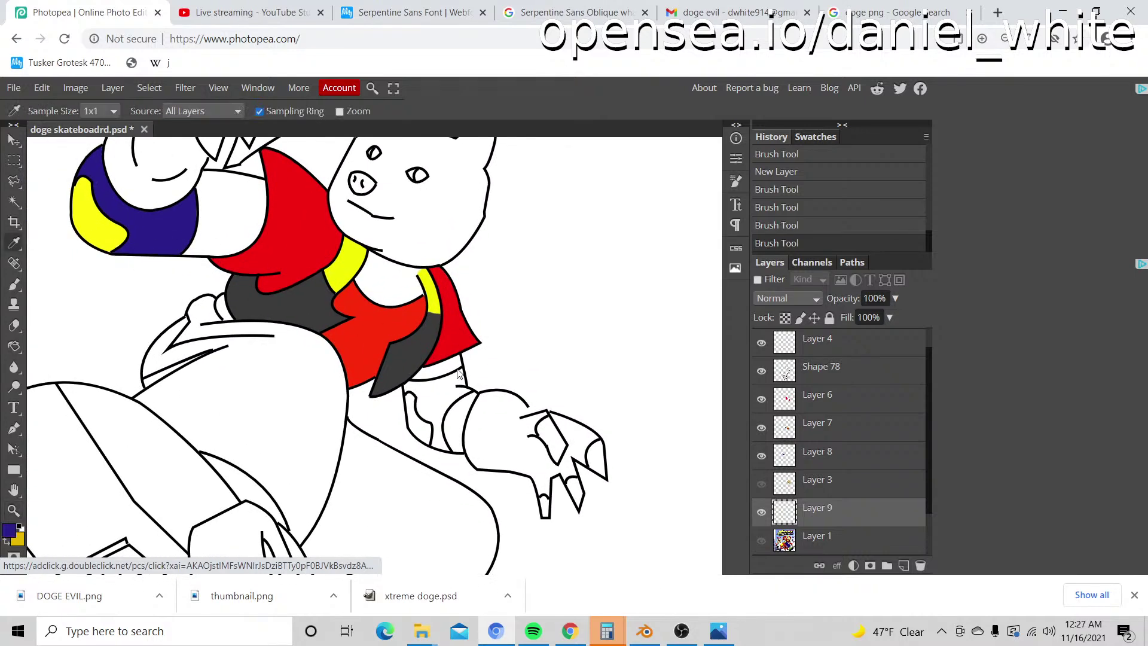
key(z)
click(437, 407)
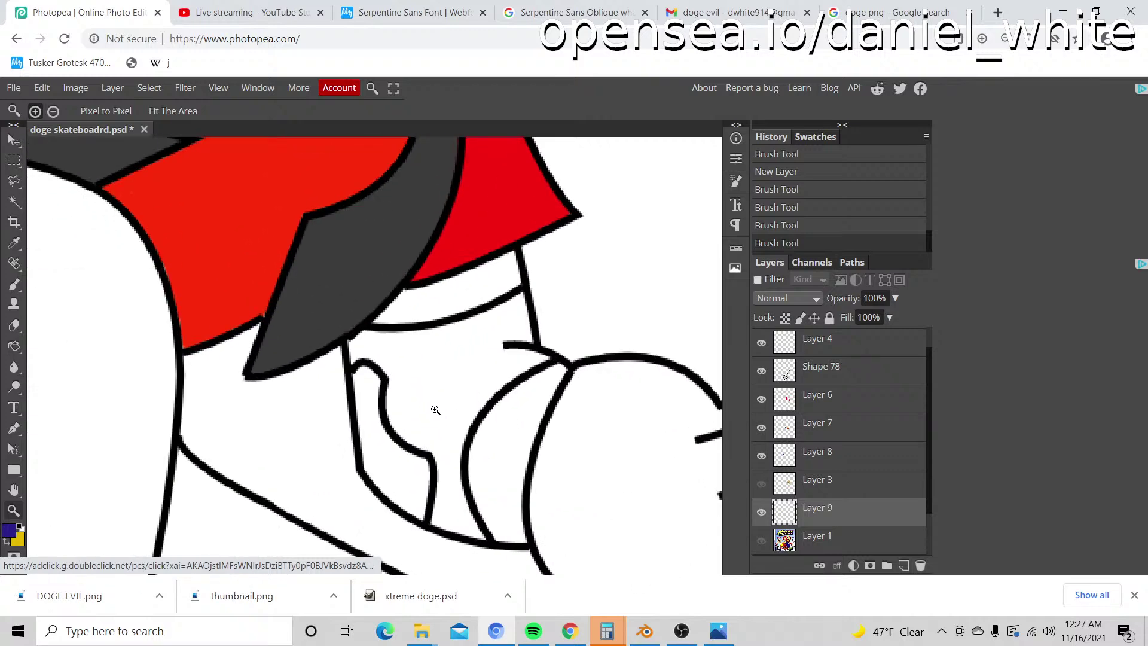
key(b)
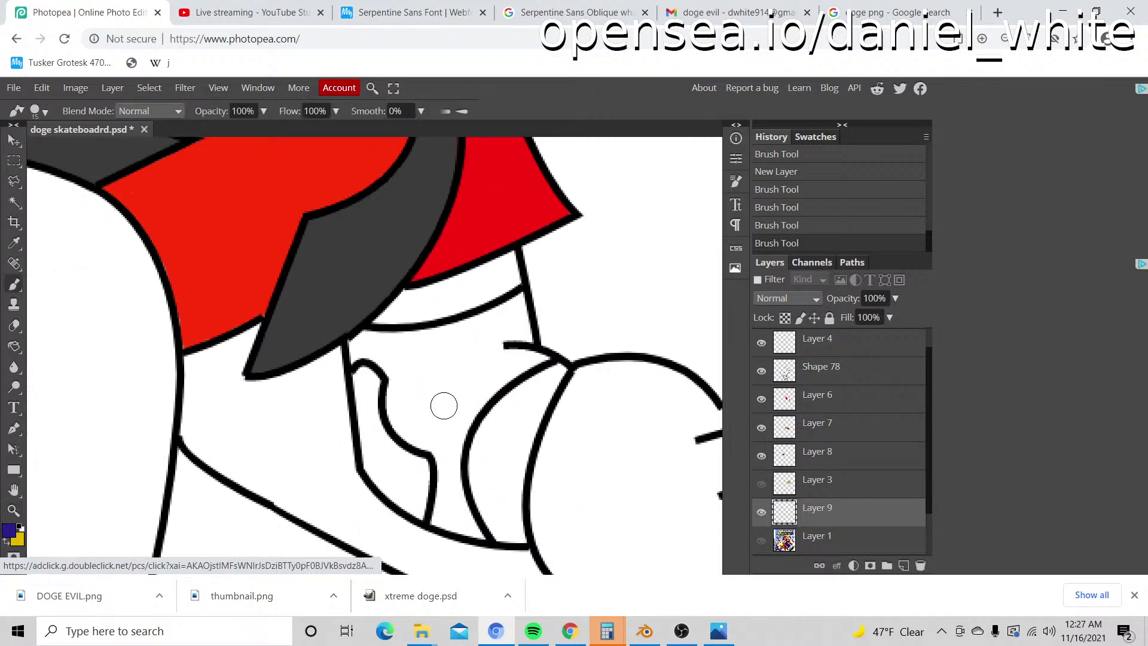
click(861, 547)
click(904, 565)
scroll(457, 434, down, 2)
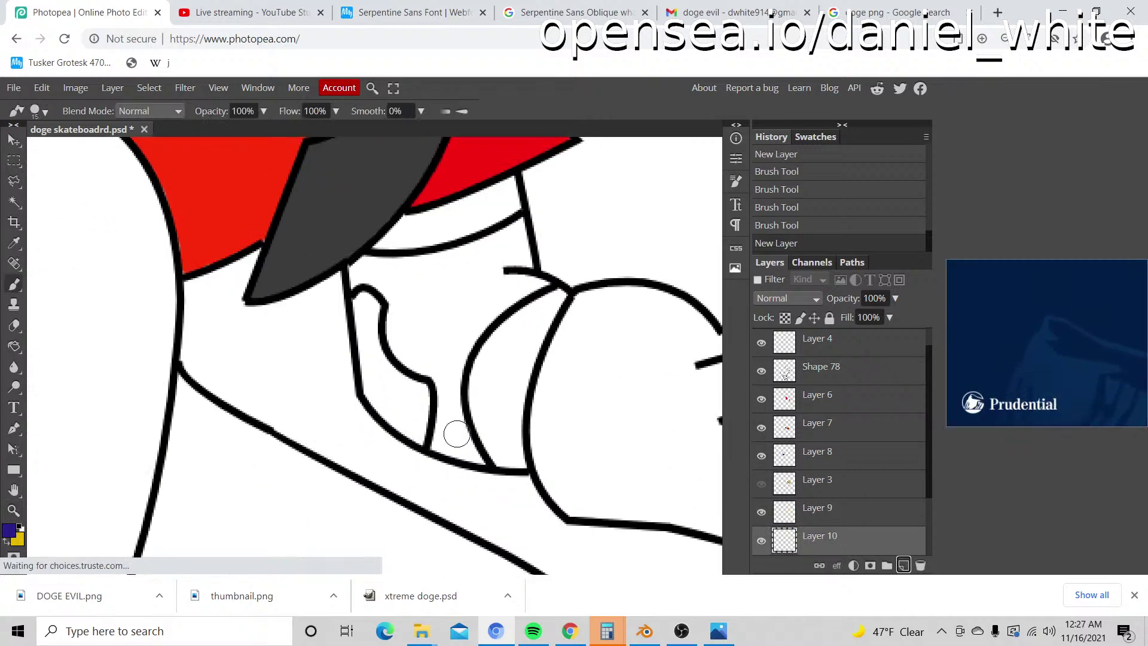
Step: Brush dark blue along the lowered arm's elbow band, around the elbow patch and along the band's upper edge
key(z)
click(453, 432)
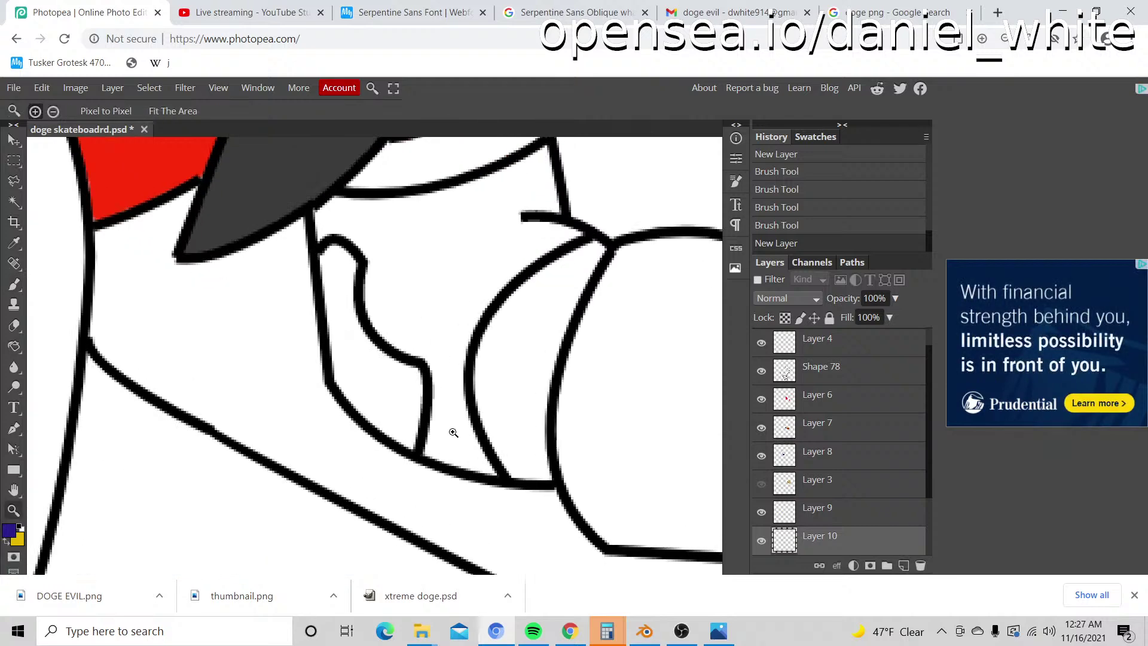
key(b)
key(bracketleft)
key(bracketleft)
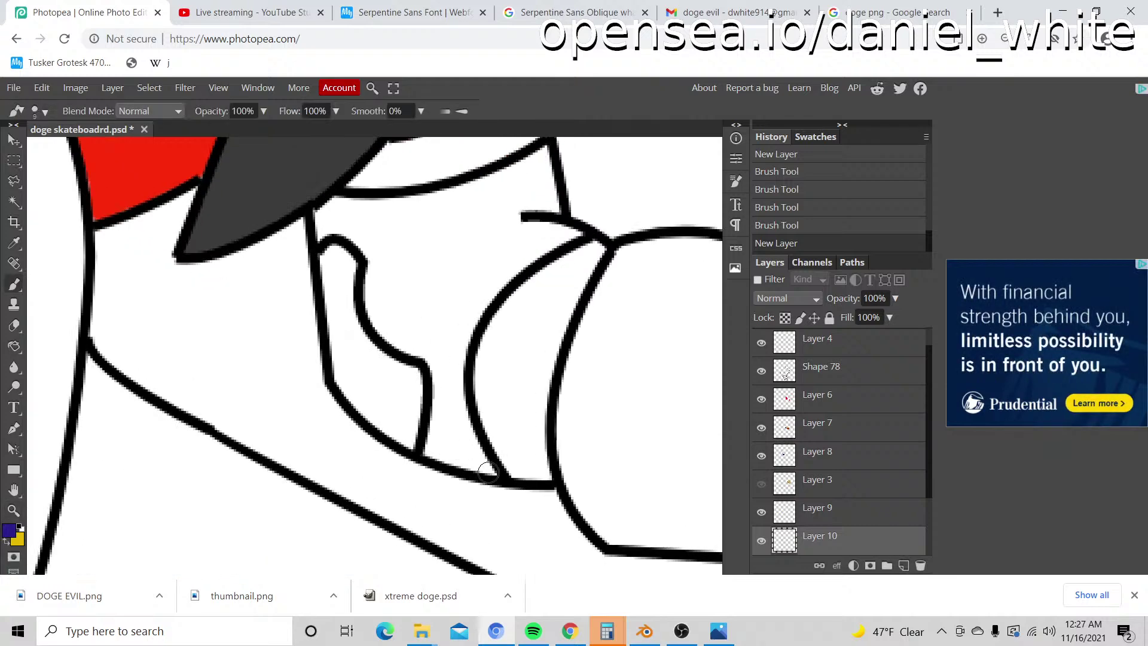
mouse_move(490, 471)
mouse_down()
mouse_move(428, 452)
mouse_move(436, 363)
mouse_move(376, 323)
mouse_move(362, 239)
mouse_up()
scroll(351, 253, up, 3)
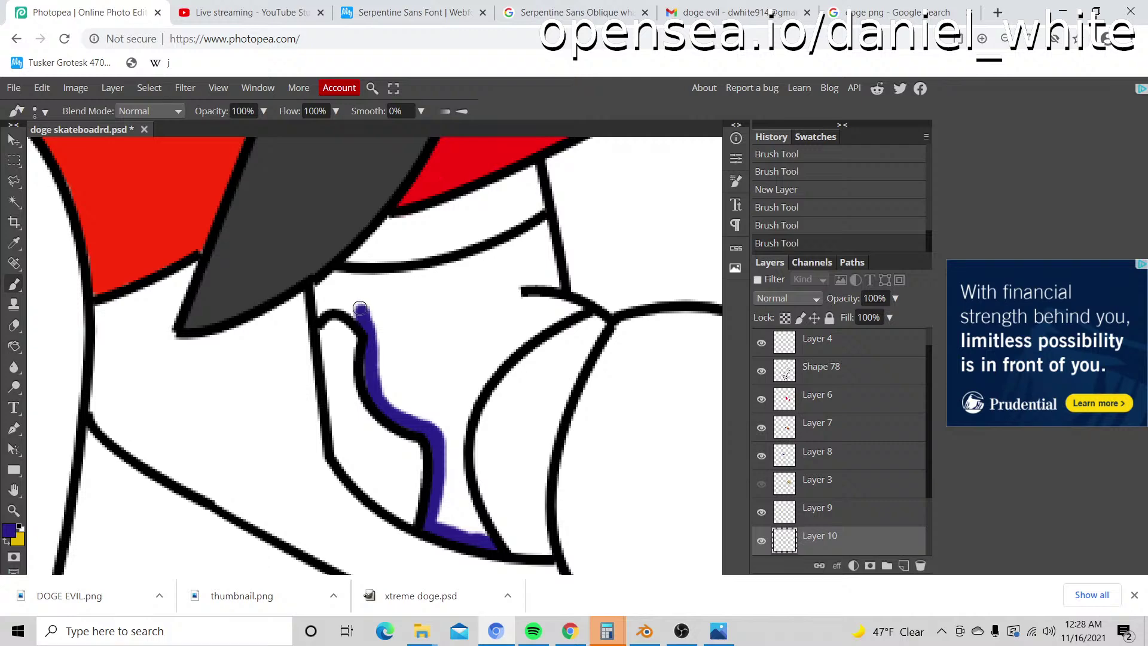
mouse_move(360, 308)
mouse_down()
mouse_move(318, 313)
mouse_move(318, 289)
mouse_move(359, 279)
mouse_move(337, 274)
mouse_move(427, 278)
mouse_move(406, 281)
mouse_move(544, 229)
mouse_move(557, 299)
mouse_up()
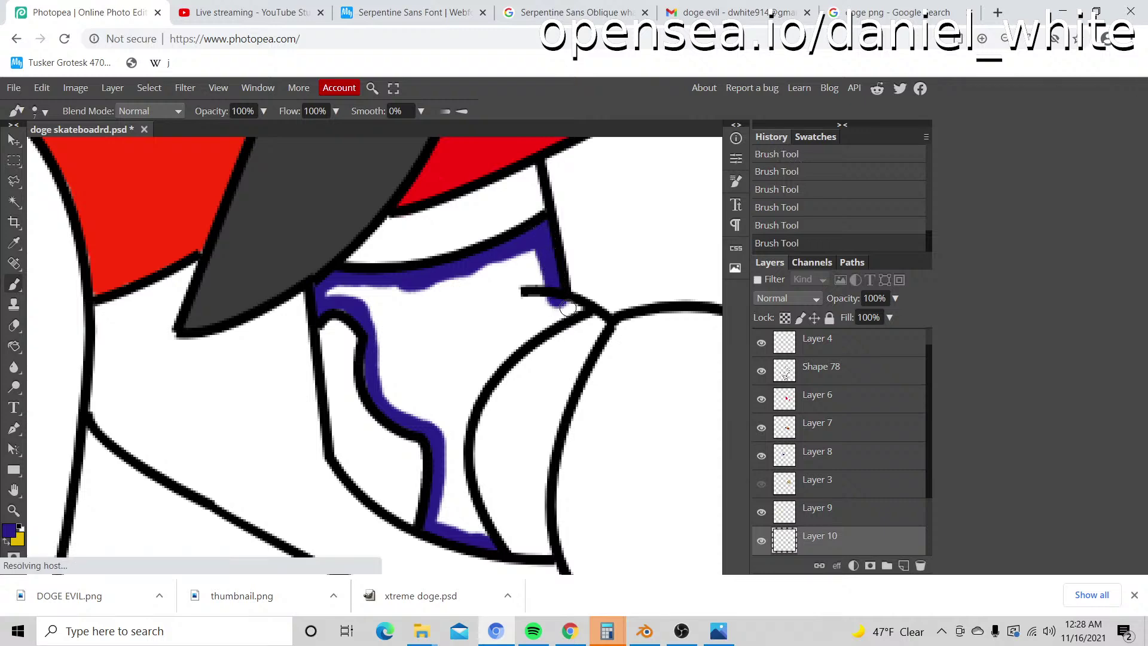
Step: Fill the remaining interior of the lowered arm's elbow band with dark blue
mouse_move(558, 310)
mouse_down()
mouse_move(504, 342)
mouse_move(461, 407)
mouse_move(454, 472)
mouse_move(479, 534)
mouse_move(457, 524)
mouse_move(448, 492)
mouse_move(447, 522)
mouse_move(446, 397)
mouse_move(439, 499)
mouse_move(394, 476)
mouse_move(373, 391)
mouse_move(330, 370)
mouse_move(434, 365)
mouse_move(527, 334)
mouse_up()
scroll(446, 397, up, 1)
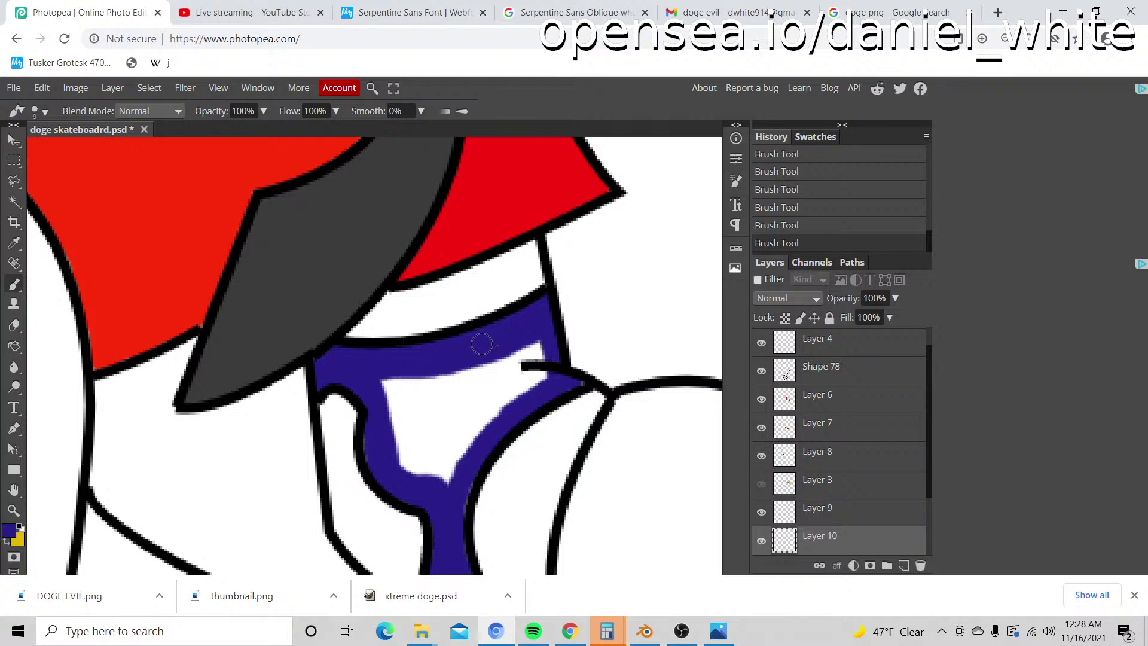
mouse_move(524, 340)
mouse_down()
mouse_move(534, 371)
mouse_move(441, 478)
mouse_move(517, 382)
mouse_move(525, 349)
mouse_move(478, 372)
mouse_move(383, 389)
mouse_move(394, 449)
mouse_move(418, 472)
mouse_move(432, 466)
mouse_up()
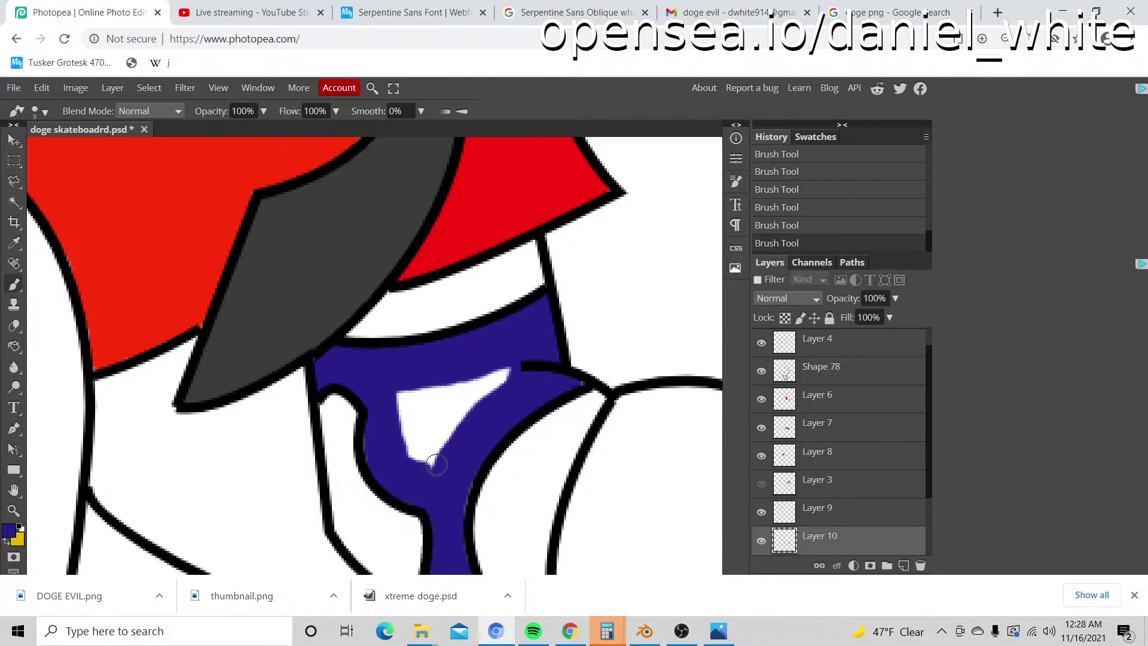
mouse_move(436, 465)
mouse_down()
mouse_move(399, 399)
mouse_move(522, 365)
mouse_move(424, 402)
mouse_move(434, 452)
mouse_move(435, 415)
mouse_move(489, 384)
mouse_move(439, 450)
mouse_up()
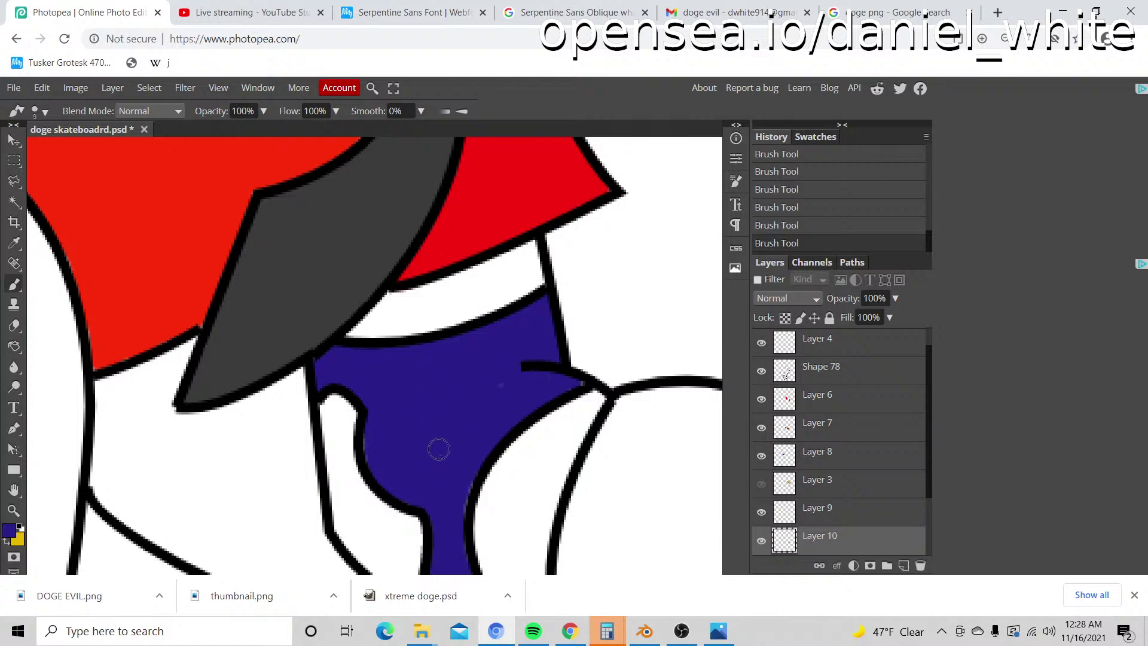
Step: Sample yellow from the raised arm's elbow patch
key(z)
alt+click(499, 382)
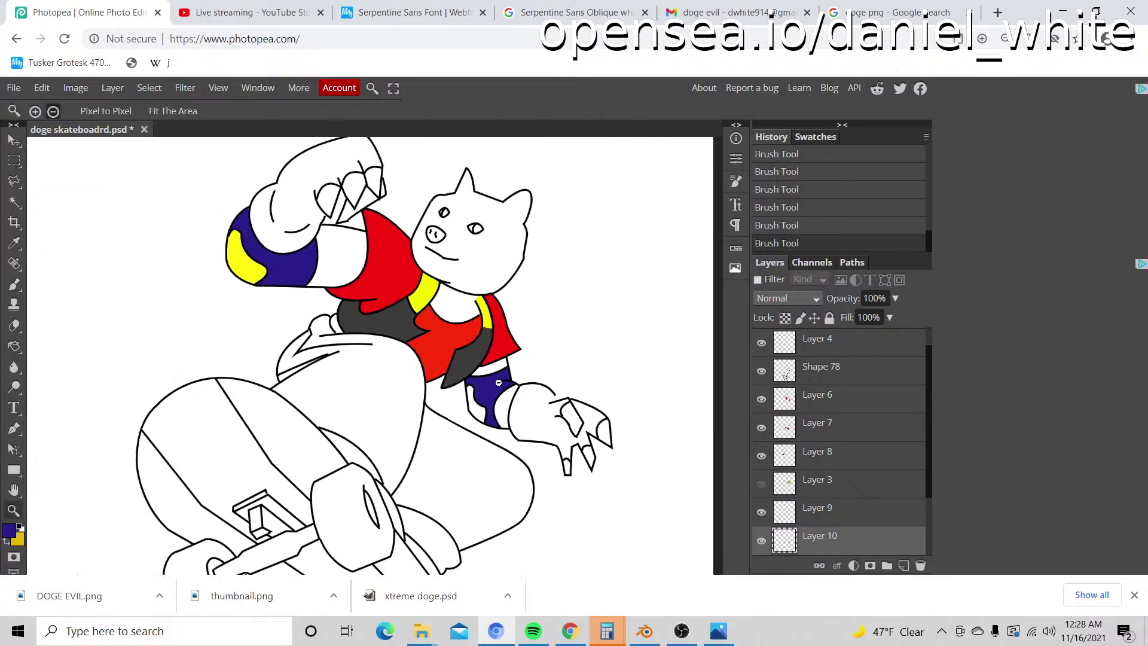
alt+click(499, 382)
key(i)
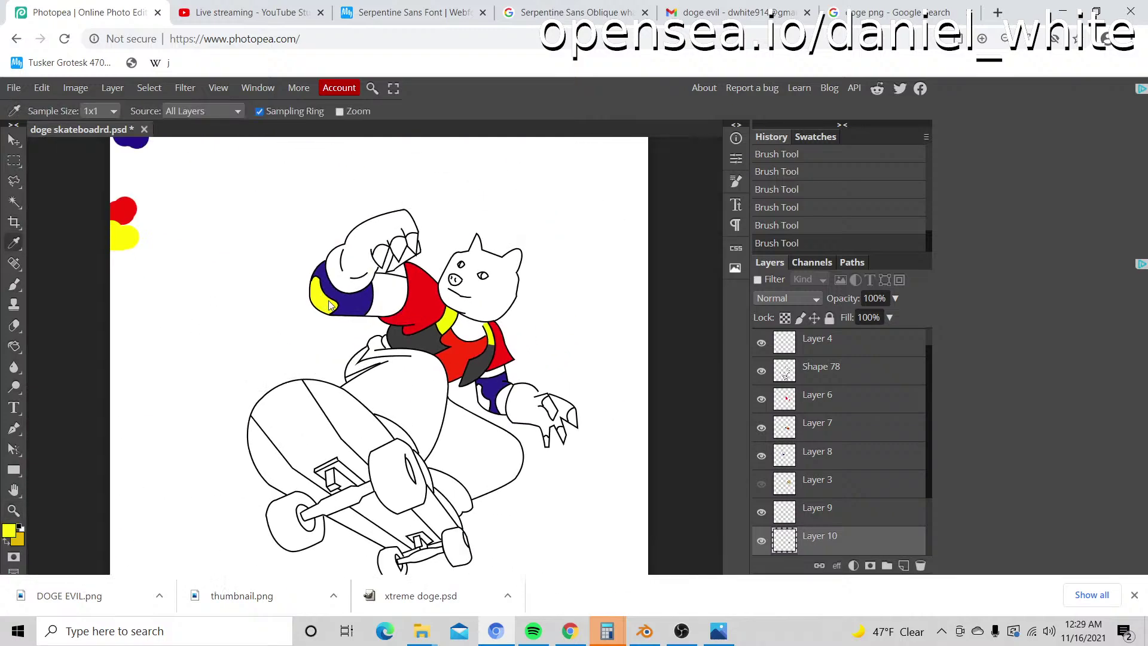
Step: Add a new layer directly above Layer 1 for the lowered arm's elbow patch
key(z)
click(497, 398)
click(496, 398)
click(497, 398)
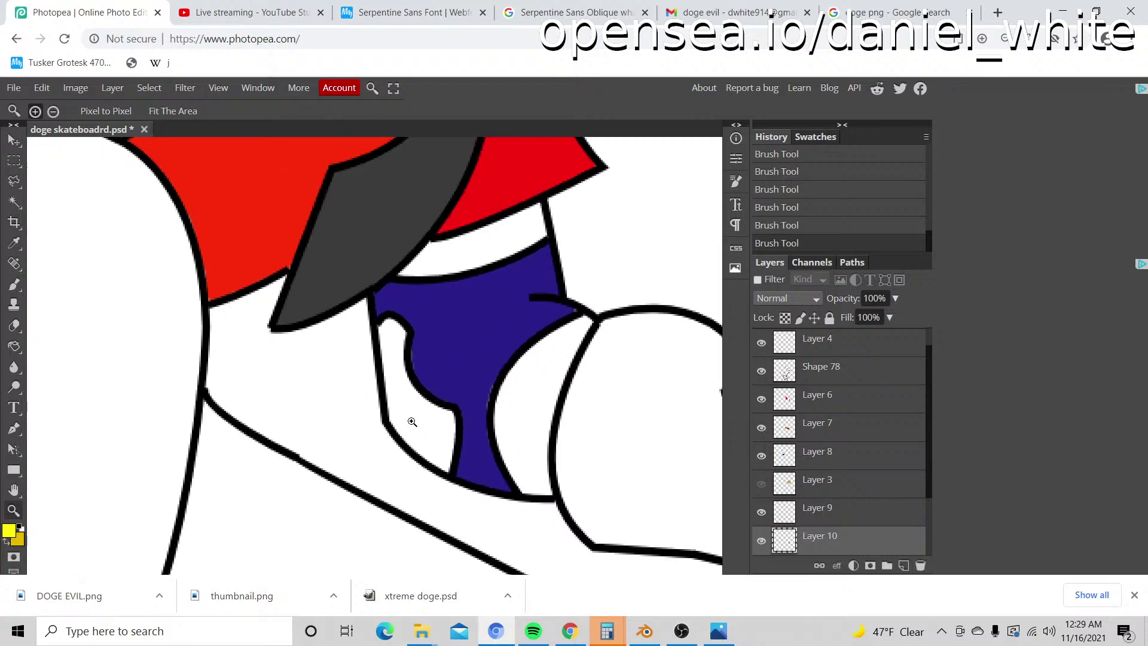
click(413, 422)
key(b)
scroll(825, 489, down, 3)
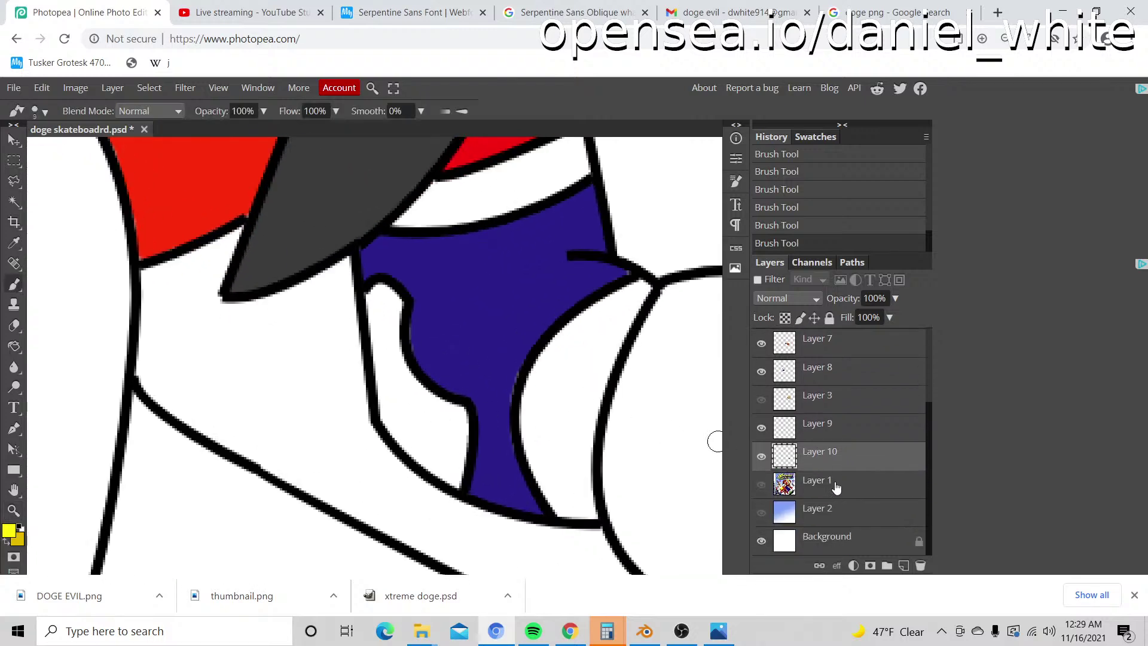
click(832, 486)
click(904, 565)
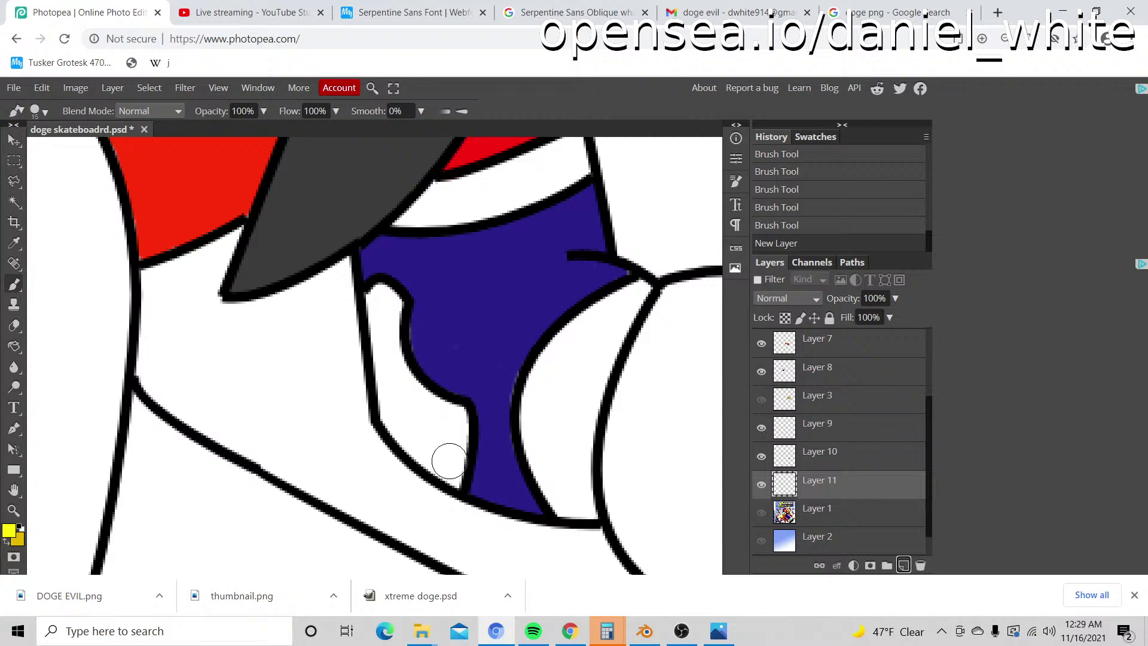
Step: Brush yellow over the whole elbow patch of the lowered arm
mouse_move(453, 478)
mouse_down()
mouse_move(455, 412)
mouse_move(403, 365)
mouse_move(390, 342)
mouse_move(392, 291)
mouse_move(378, 287)
mouse_move(369, 300)
mouse_move(390, 419)
mouse_move(441, 469)
mouse_move(428, 457)
mouse_move(441, 436)
mouse_move(405, 394)
mouse_move(425, 436)
mouse_move(433, 431)
mouse_up()
key(z)
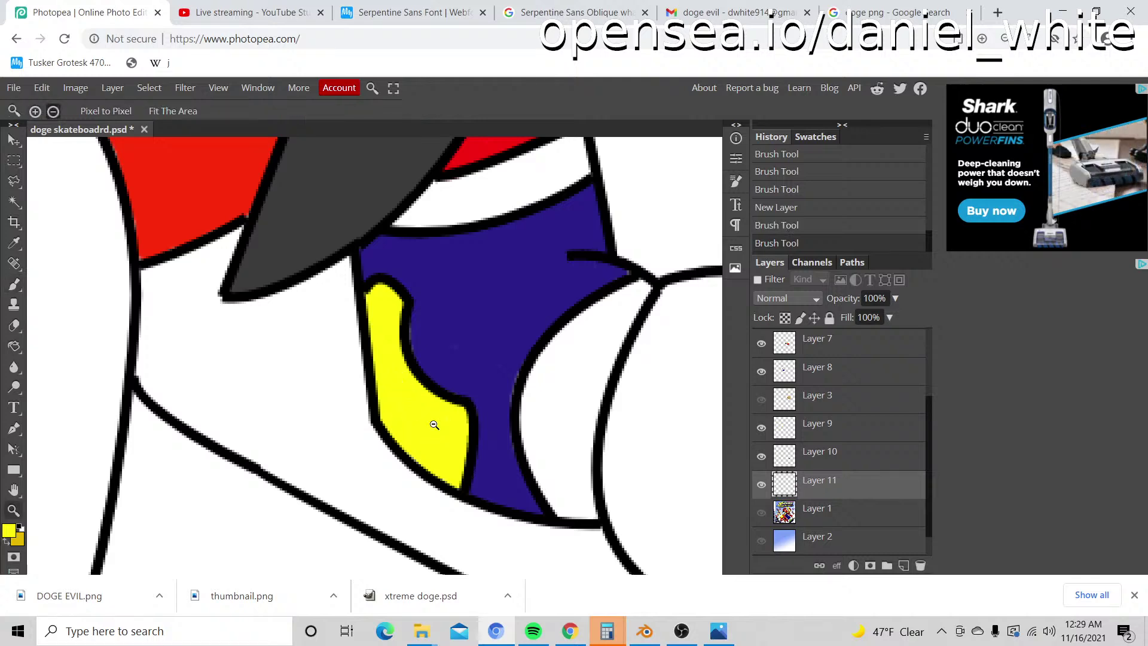
alt+click(434, 424)
alt+click(434, 424)
alt+click(434, 424)
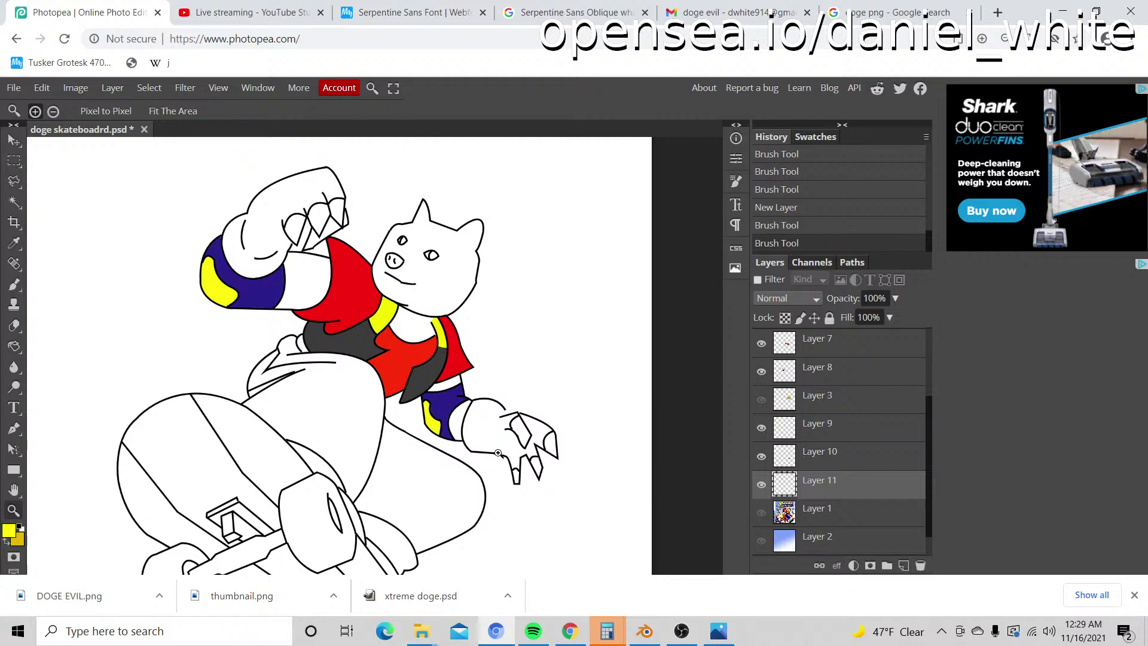
Step: Show the reference image on Layer 1, sample red from the lowered hand's glove, and hide the reference again
alt+click(525, 457)
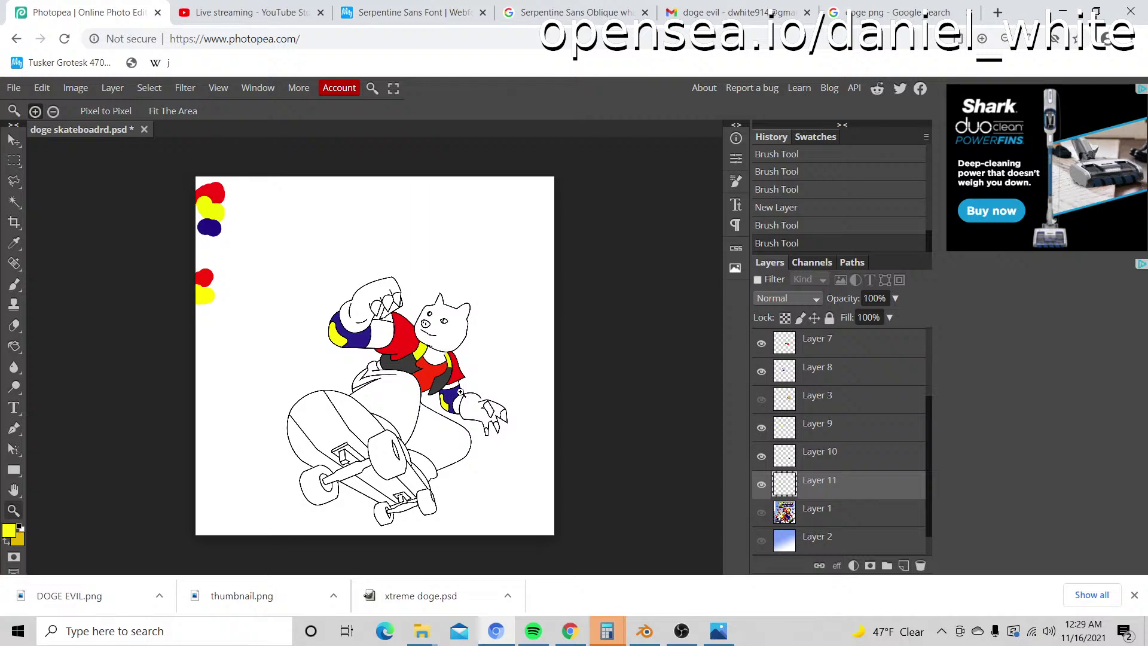
scroll(462, 392, up, 3)
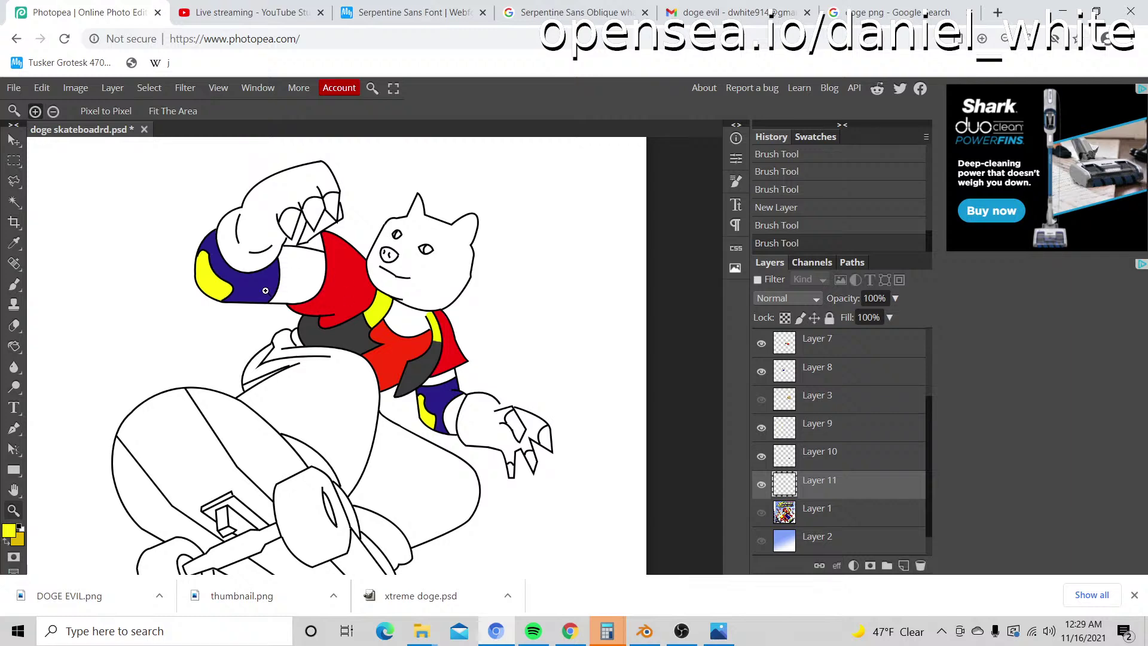
scroll(213, 227, up, 2)
scroll(507, 553, up, 2)
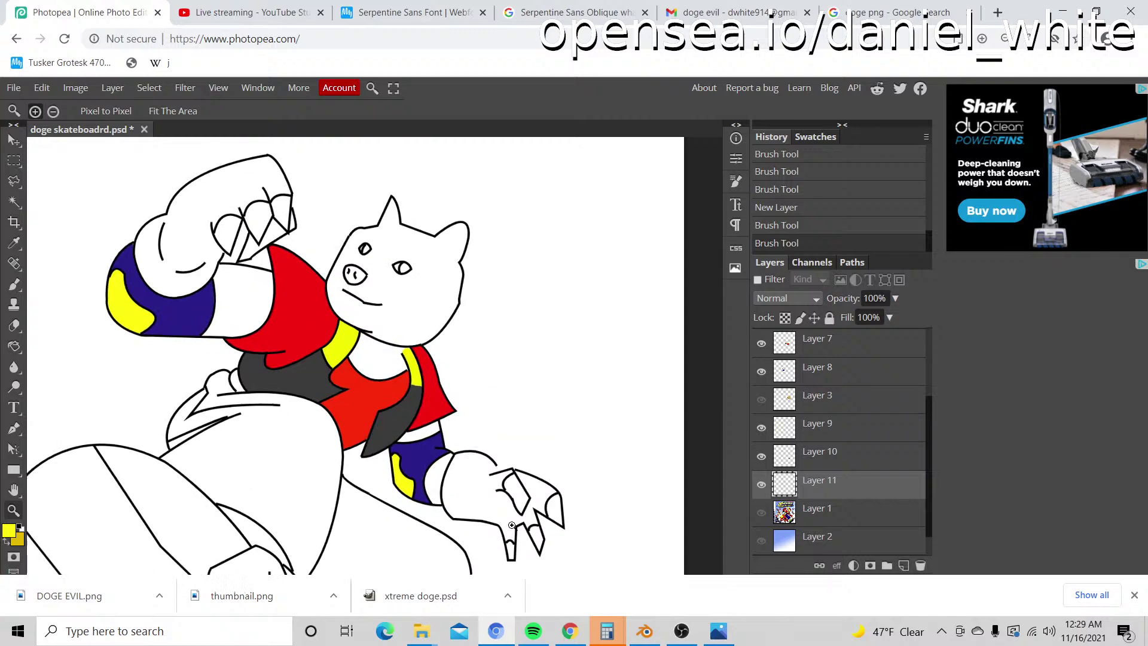
click(763, 515)
click(763, 514)
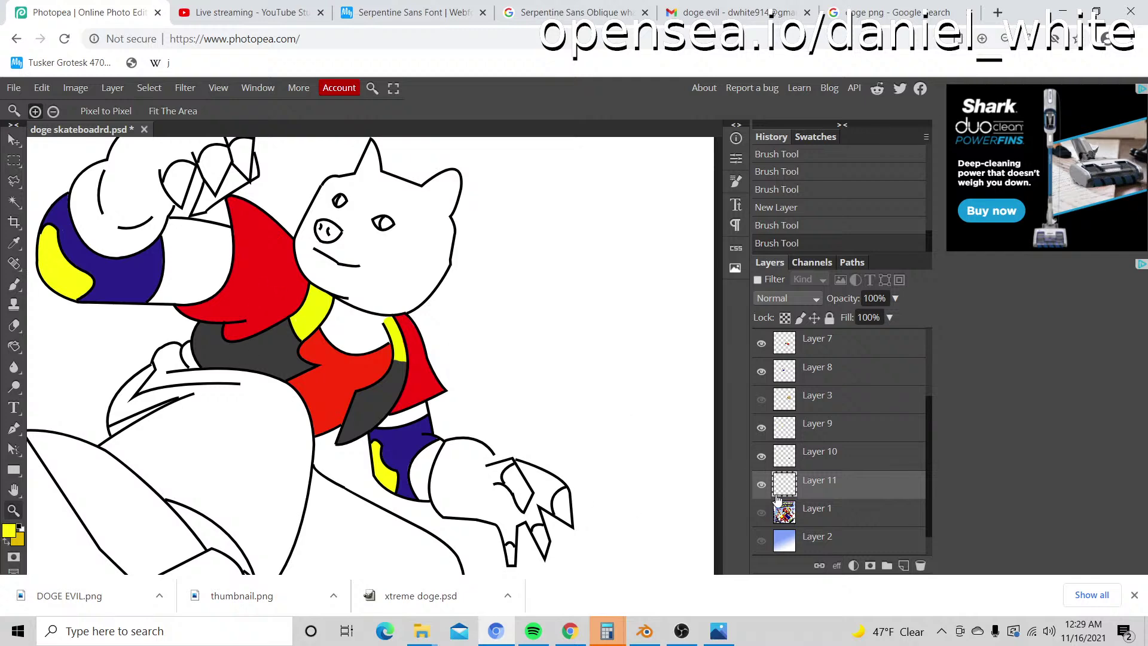
click(762, 513)
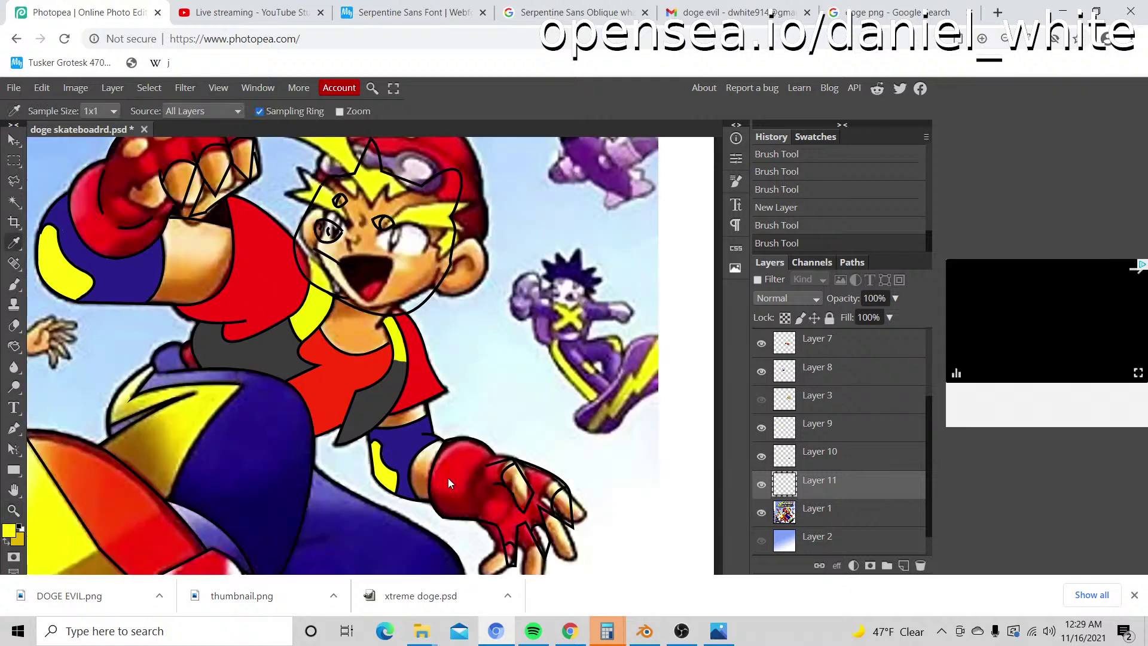
alt+click(448, 478)
click(762, 513)
Step: Brush red along the lowered hand's glove, from the wrist edge over the top to the base of the folded finger
click(608, 537)
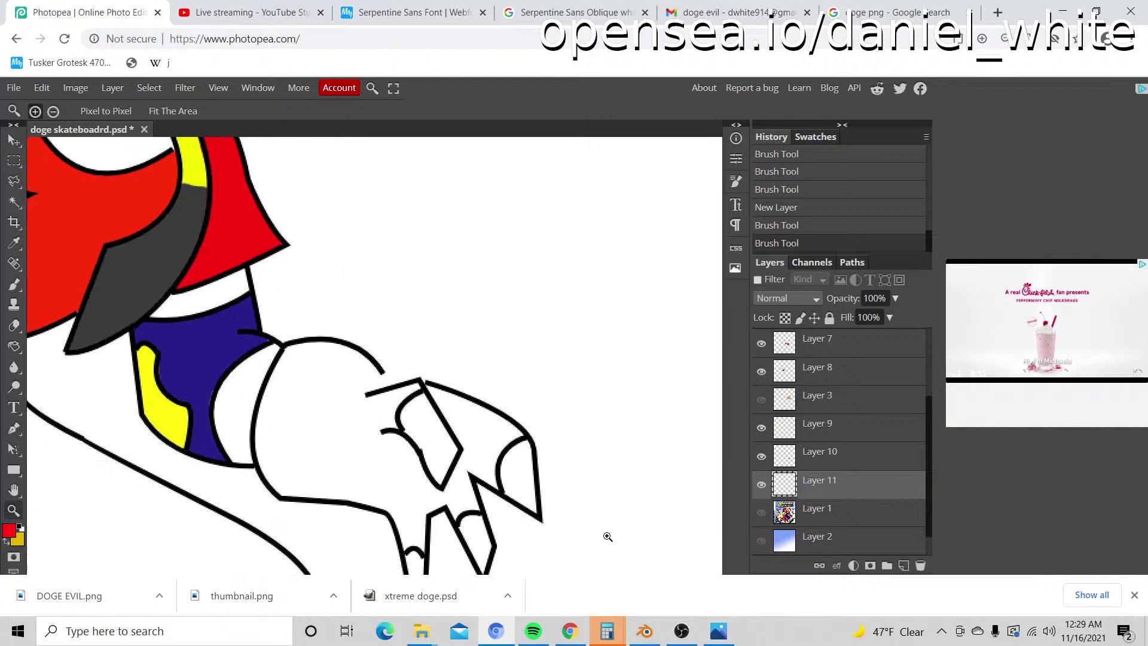
scroll(263, 428, down, 2)
key(b)
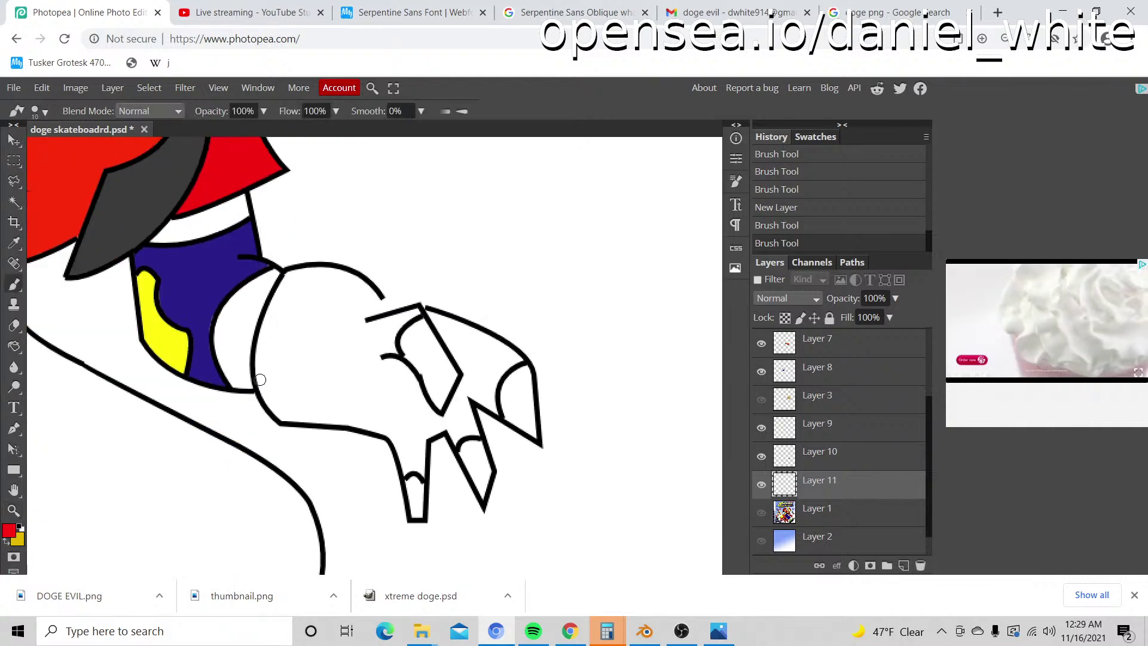
key(bracketright)
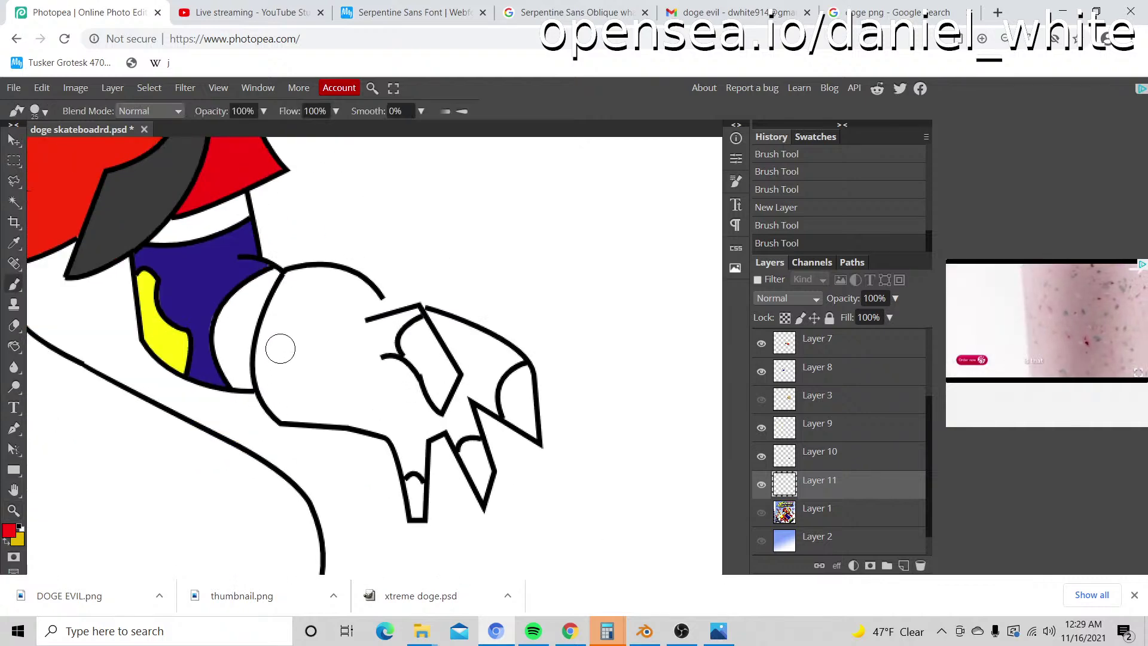
key(z)
click(266, 352)
click(265, 352)
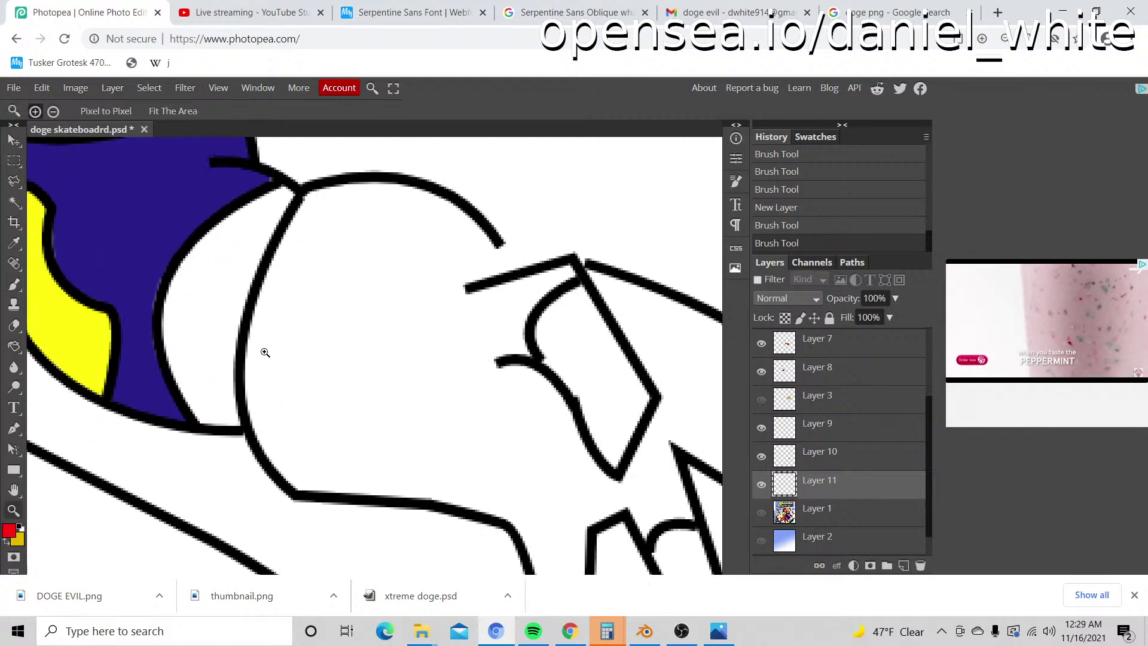
key(b)
click(303, 476)
mouse_move(304, 477)
mouse_down()
mouse_move(275, 431)
mouse_move(287, 435)
mouse_move(287, 454)
mouse_move(275, 434)
mouse_move(265, 379)
mouse_move(261, 409)
mouse_move(258, 376)
mouse_move(290, 271)
mouse_move(281, 277)
mouse_move(318, 203)
mouse_move(388, 200)
mouse_move(440, 215)
mouse_move(472, 245)
mouse_move(477, 289)
mouse_move(478, 251)
mouse_up()
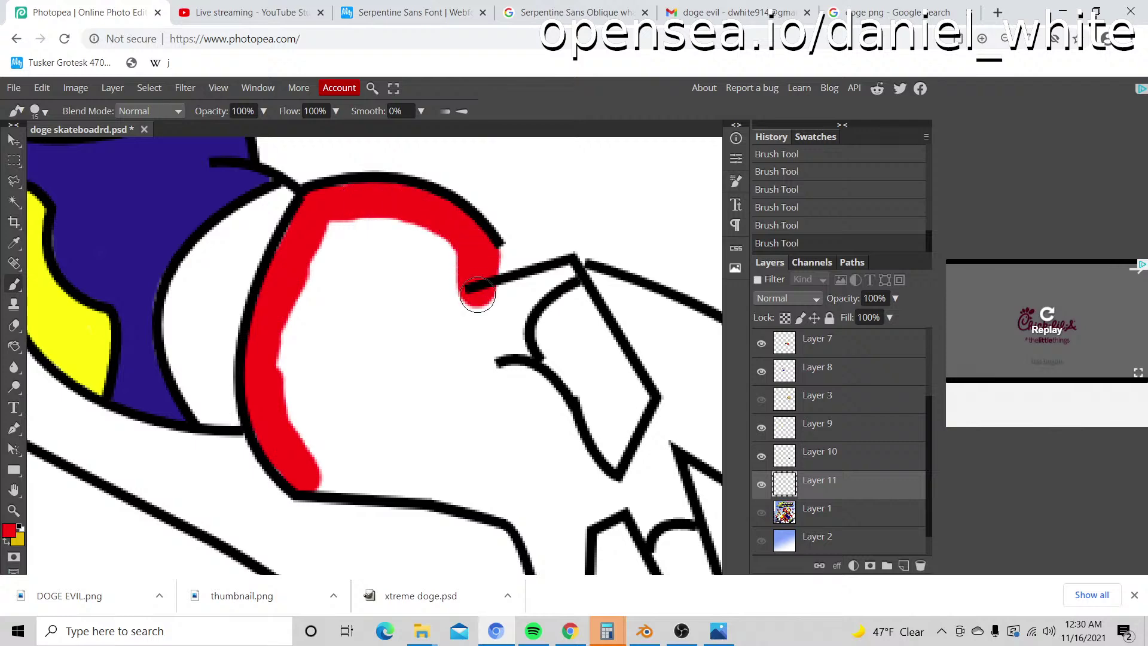
mouse_move(477, 295)
mouse_down()
mouse_move(487, 305)
mouse_move(575, 266)
mouse_move(521, 311)
mouse_move(517, 360)
mouse_up()
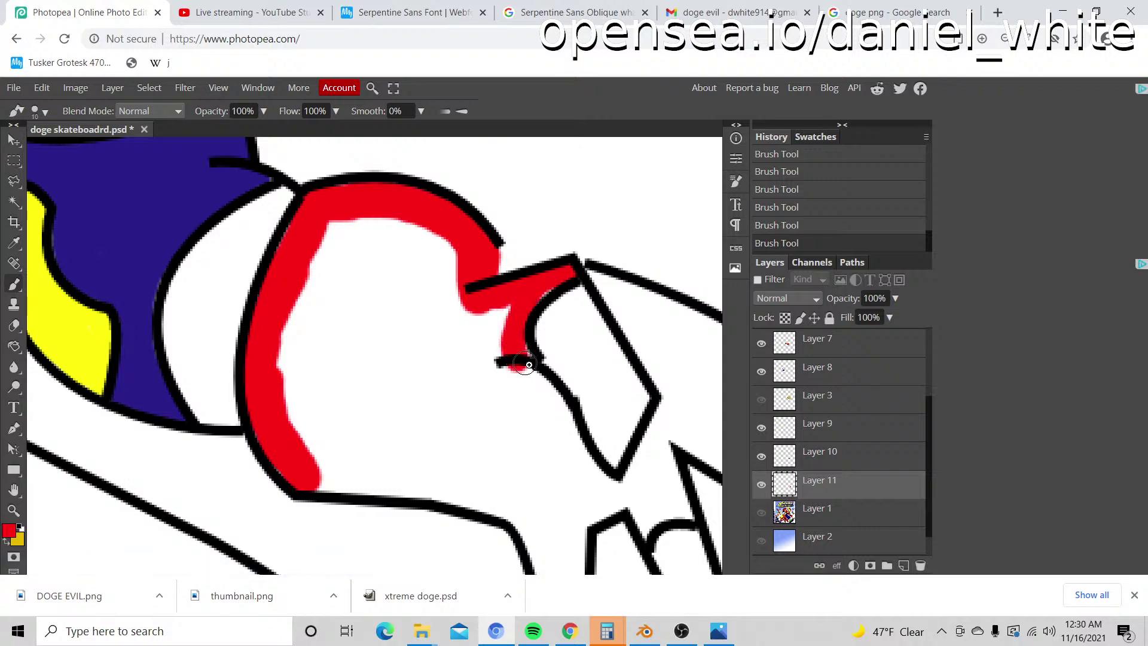
Step: Brush red around the outside of the folded finger in the middle of the lowered hand
key(z)
alt+click(552, 389)
click(567, 385)
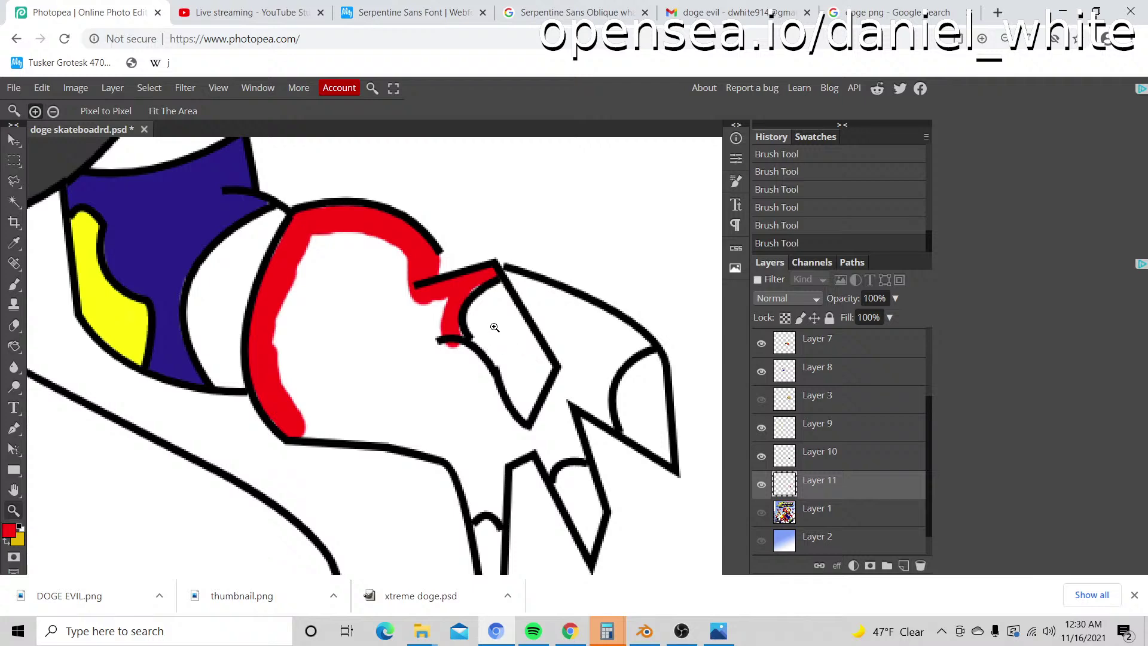
click(494, 327)
key(b)
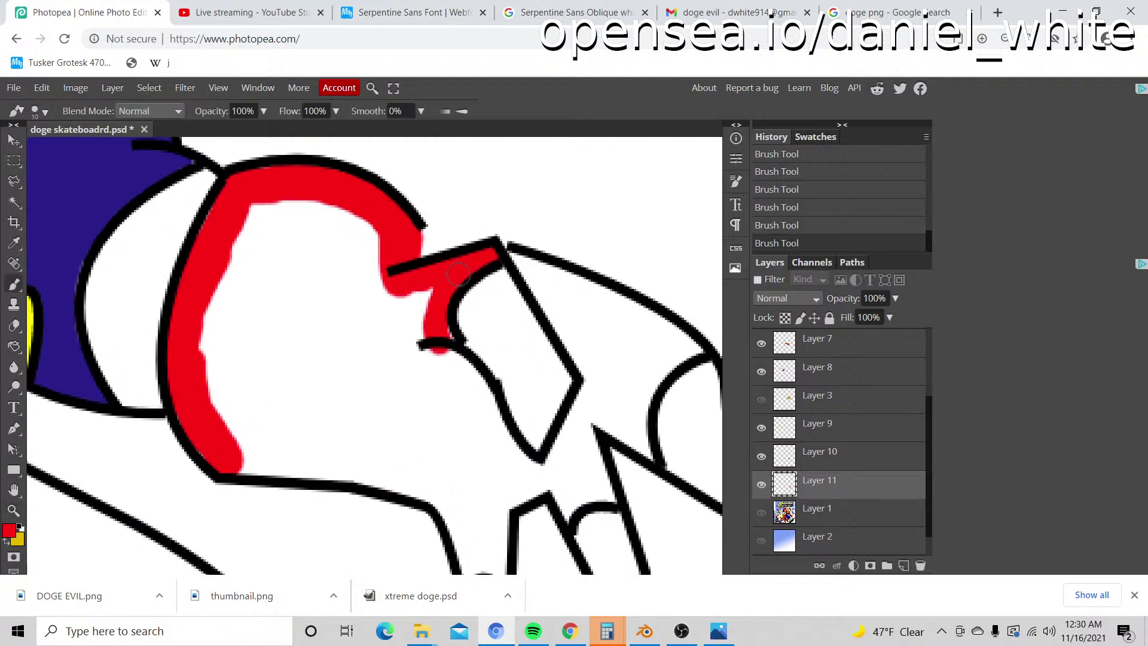
mouse_move(443, 342)
mouse_down()
mouse_move(516, 464)
mouse_move(527, 472)
mouse_move(505, 446)
mouse_move(533, 471)
mouse_move(560, 462)
mouse_move(580, 433)
mouse_move(566, 435)
mouse_move(592, 371)
mouse_move(545, 293)
mouse_up()
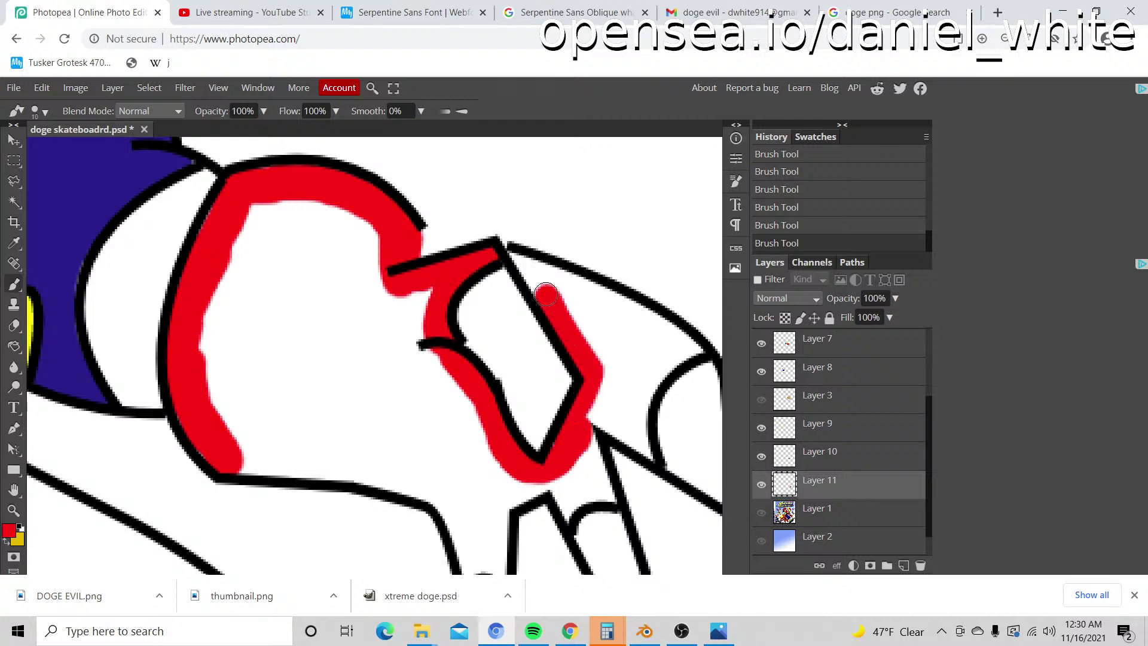
drag(523, 274, 519, 264)
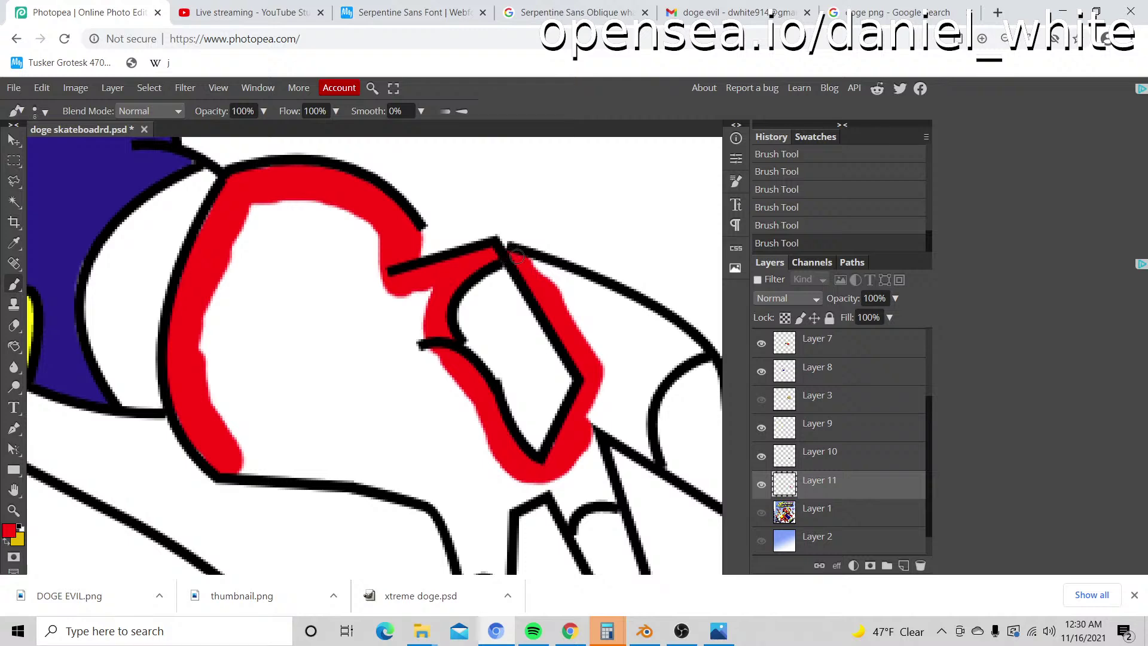
Step: Fill the outermost finger's glove section with red up to the fingertip arc, erasing the paint that spills past the arc
drag(540, 265, 653, 319)
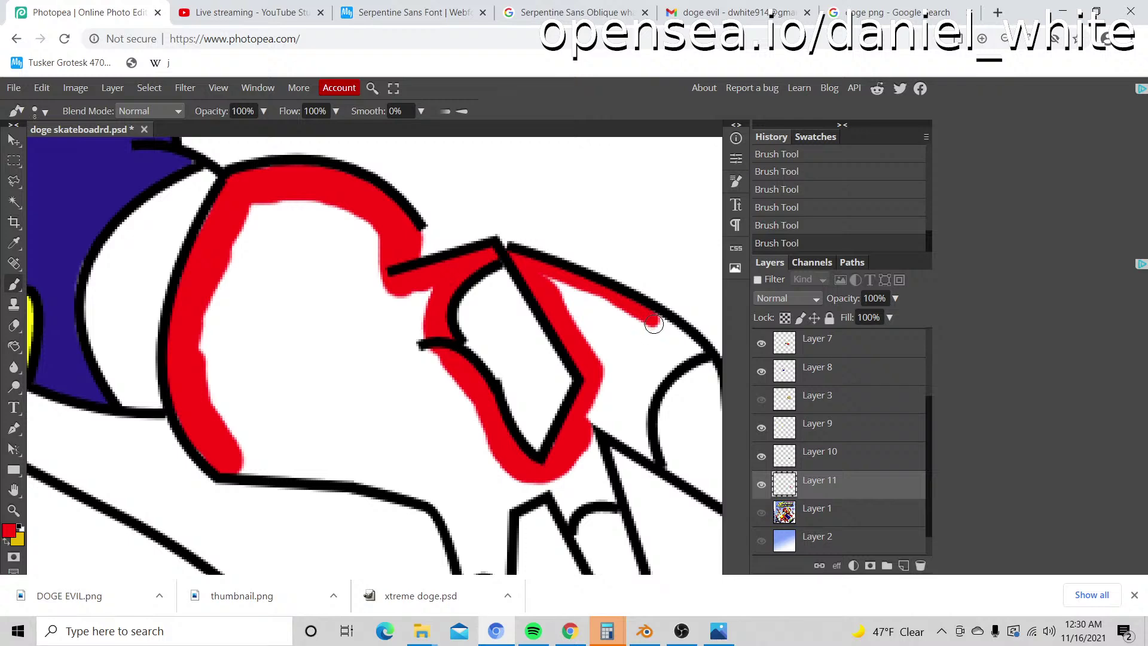
mouse_move(657, 323)
mouse_down()
mouse_move(698, 352)
mouse_move(665, 361)
mouse_move(638, 403)
mouse_up()
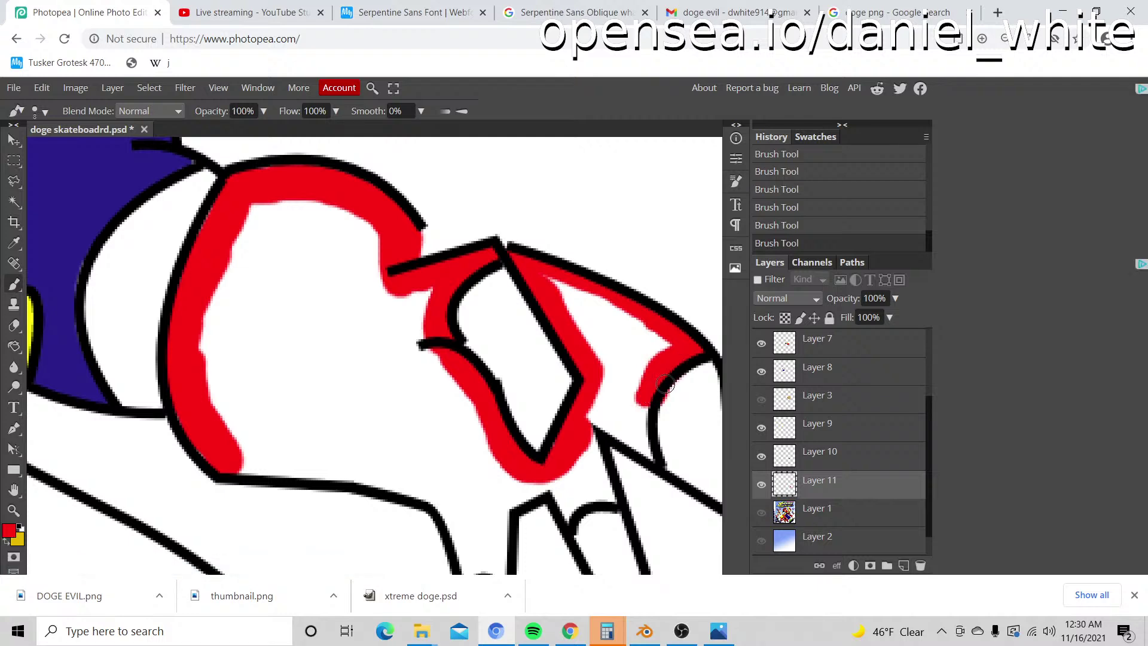
key(e)
mouse_move(672, 410)
mouse_down()
mouse_move(638, 435)
mouse_move(644, 449)
mouse_up()
click(695, 387)
key(b)
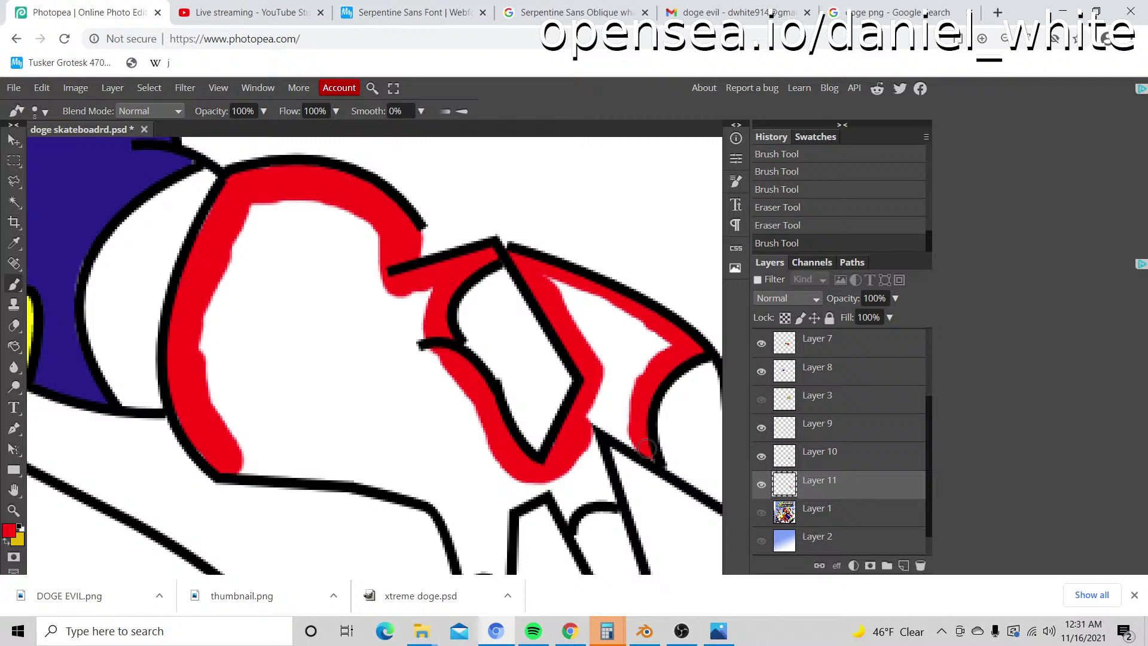
drag(646, 448, 591, 402)
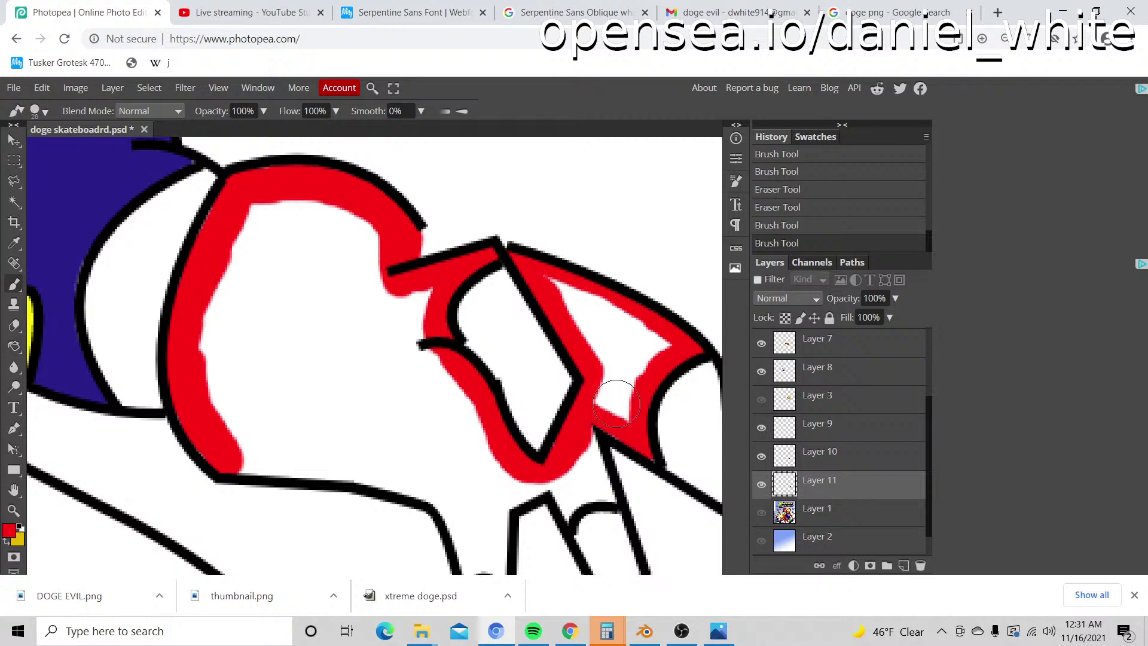
mouse_move(623, 420)
mouse_down()
mouse_move(607, 396)
mouse_move(621, 361)
mouse_move(560, 287)
mouse_up()
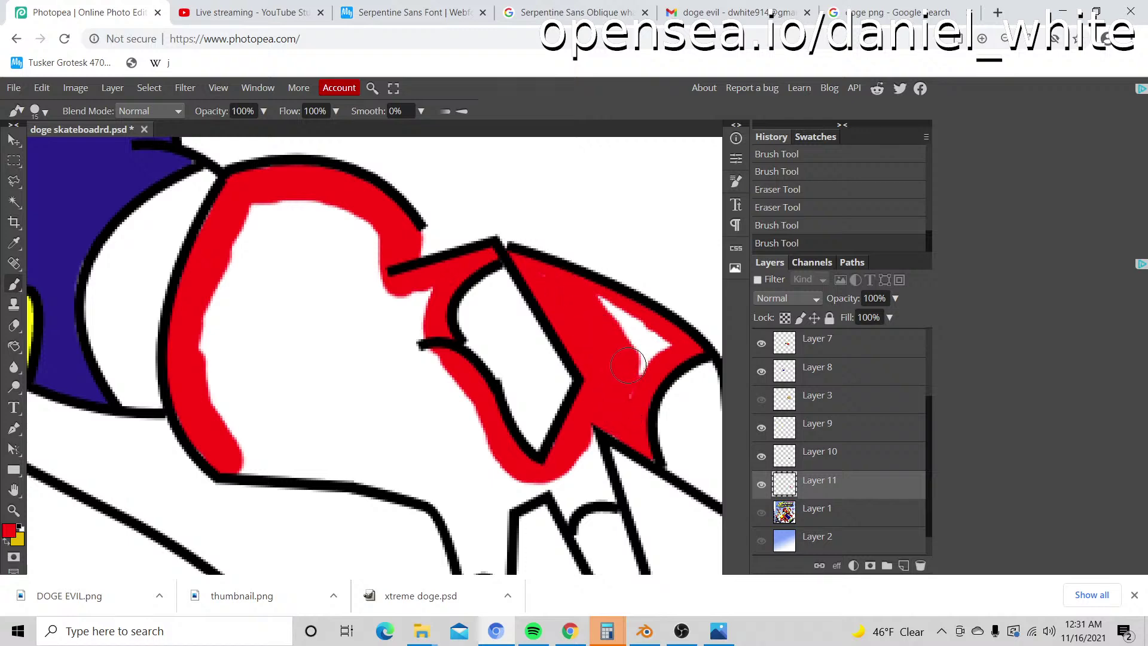
mouse_move(627, 365)
mouse_down()
mouse_move(658, 345)
mouse_move(592, 308)
mouse_up()
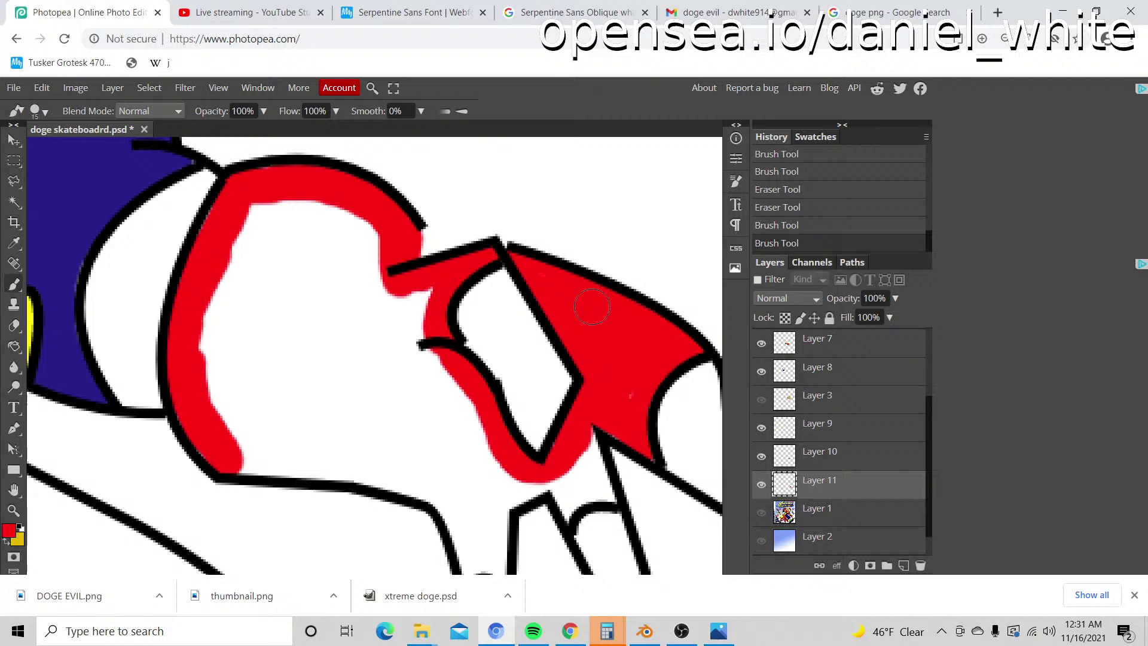
Step: Brush red over the lowered glove's remaining two finger sections up to their fingertip arcs and along the glove's lower edge toward the wrist
click(624, 367)
scroll(625, 368, down, 3)
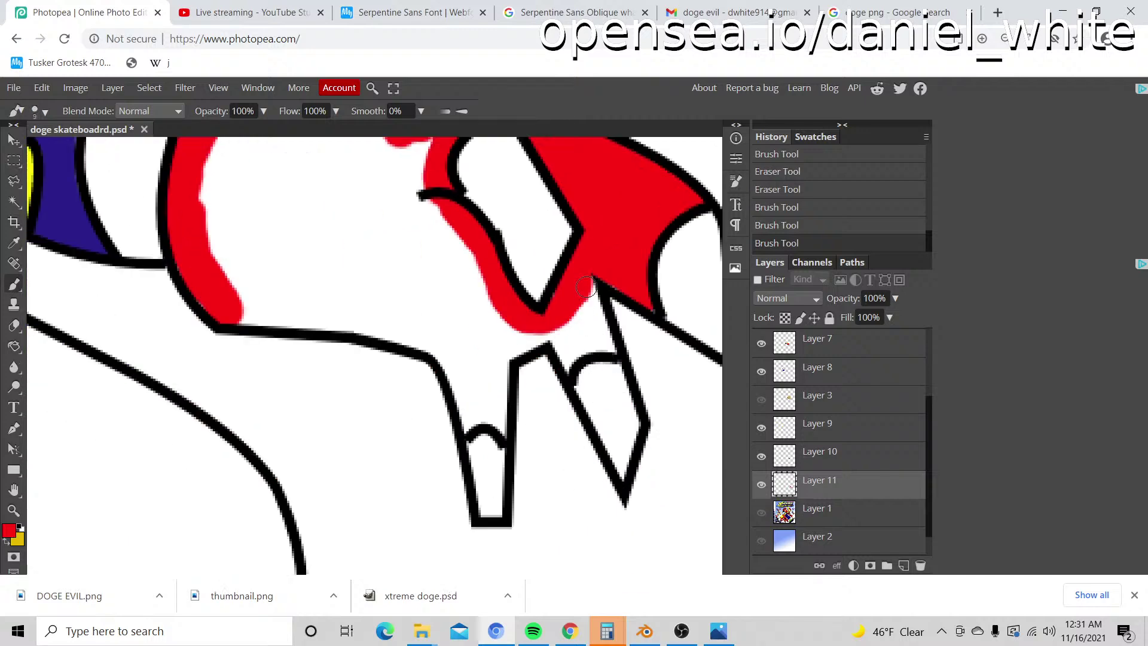
mouse_move(586, 287)
mouse_down()
mouse_move(609, 346)
mouse_move(593, 300)
mouse_move(598, 333)
mouse_move(569, 363)
mouse_move(559, 334)
mouse_move(576, 323)
mouse_move(522, 330)
mouse_move(542, 332)
mouse_move(497, 352)
mouse_move(508, 338)
mouse_move(498, 375)
mouse_move(516, 351)
mouse_move(498, 383)
mouse_move(501, 426)
mouse_move(460, 412)
mouse_up()
scroll(460, 411, up, 2)
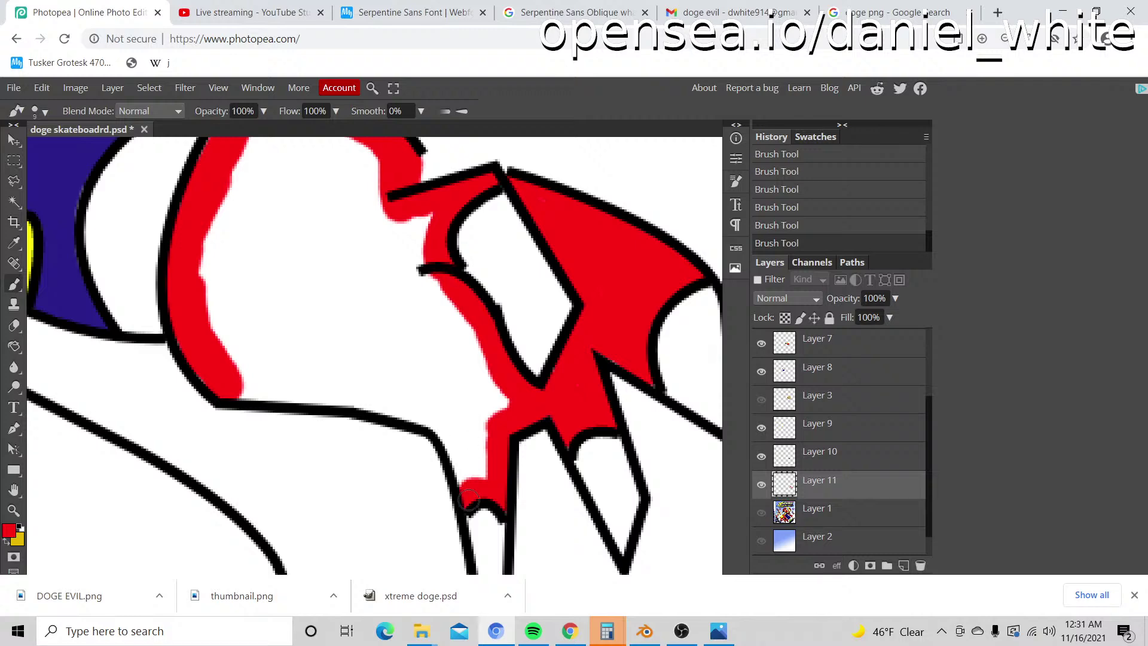
mouse_move(467, 491)
mouse_down()
mouse_move(445, 432)
mouse_move(418, 412)
mouse_move(252, 391)
mouse_up()
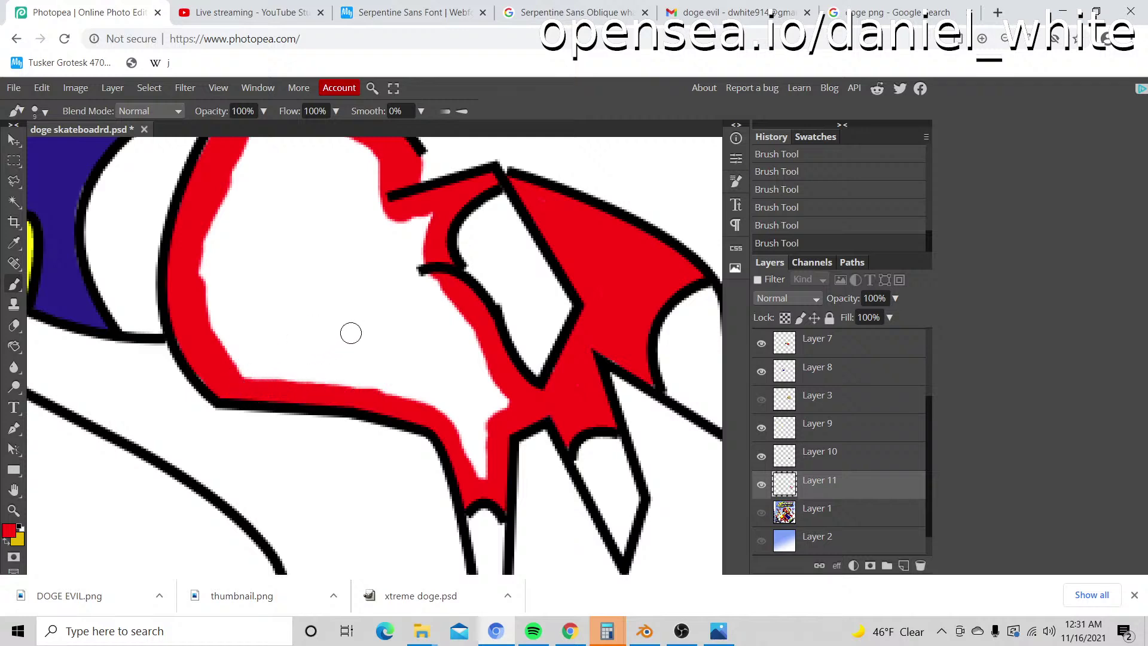
Step: Fill the white interior of the lowered hand's glove with red using a larger brush
key(z)
alt+click(445, 333)
alt+click(424, 326)
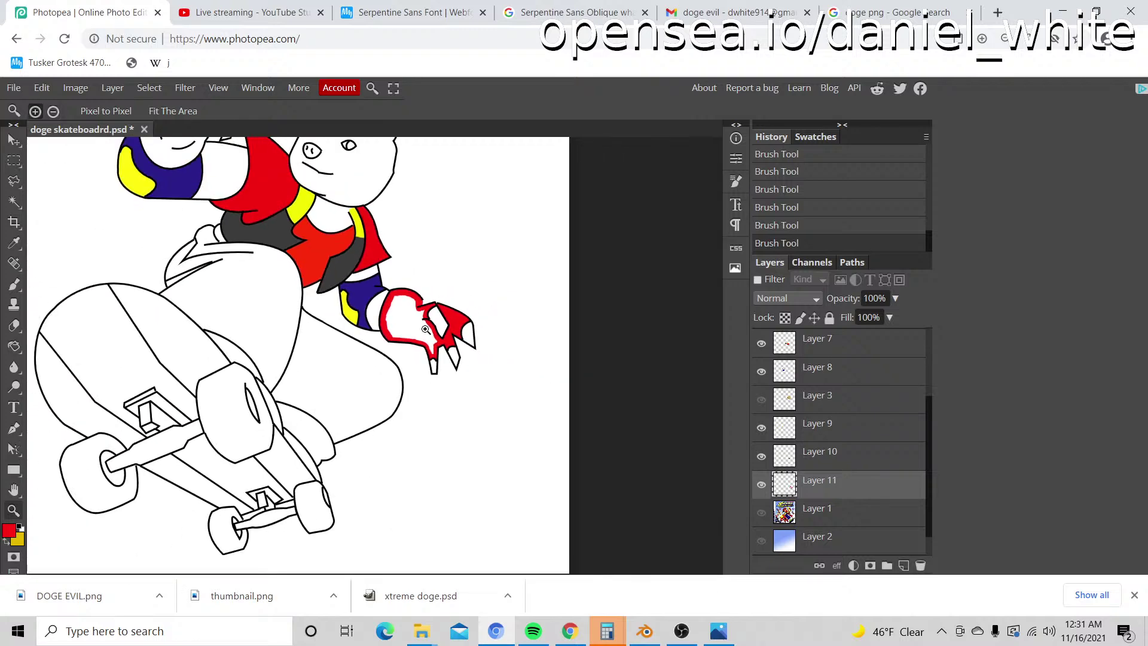
click(412, 324)
click(412, 324)
key(b)
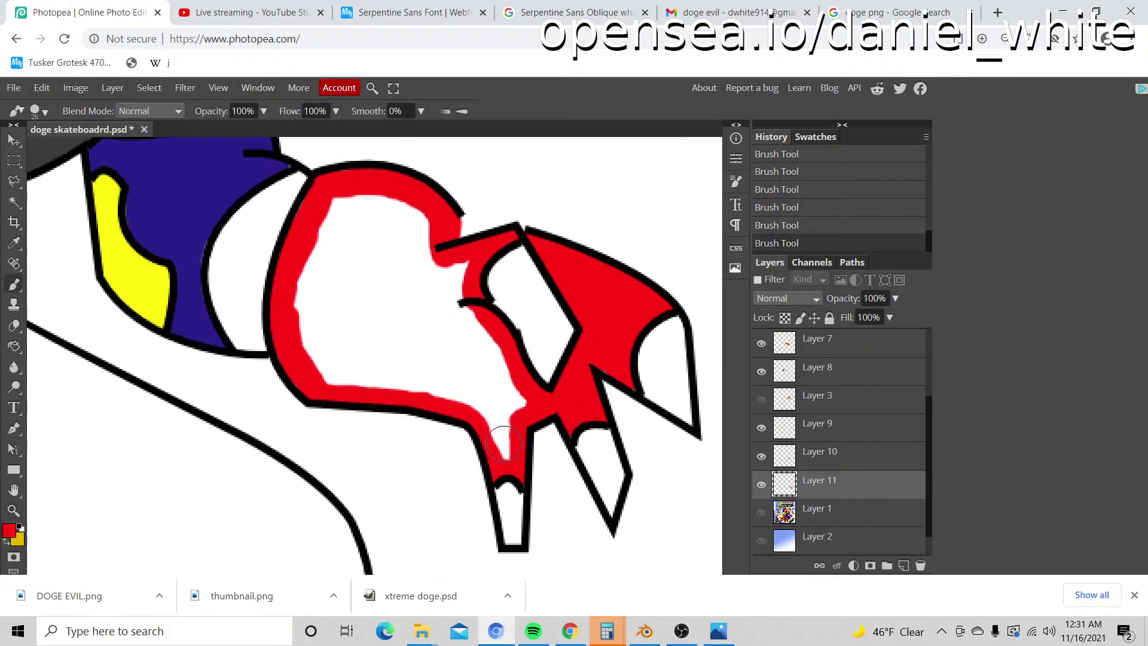
mouse_move(503, 443)
mouse_down()
mouse_move(473, 400)
mouse_move(374, 372)
mouse_move(338, 378)
mouse_move(311, 335)
mouse_move(304, 280)
mouse_up()
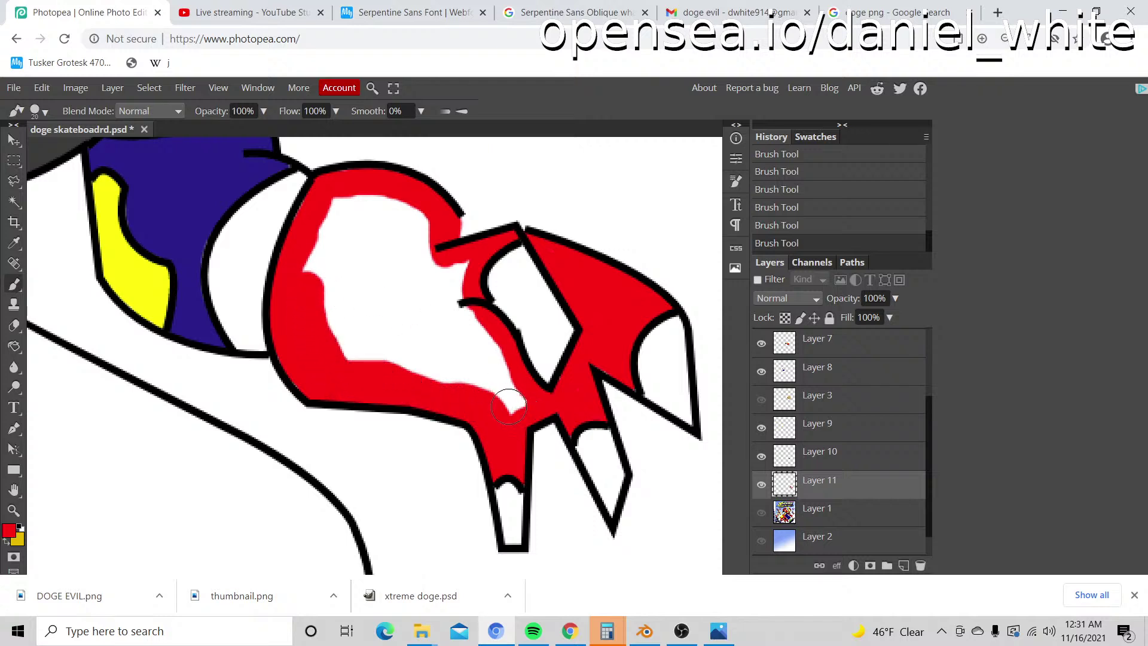
drag(506, 410, 480, 343)
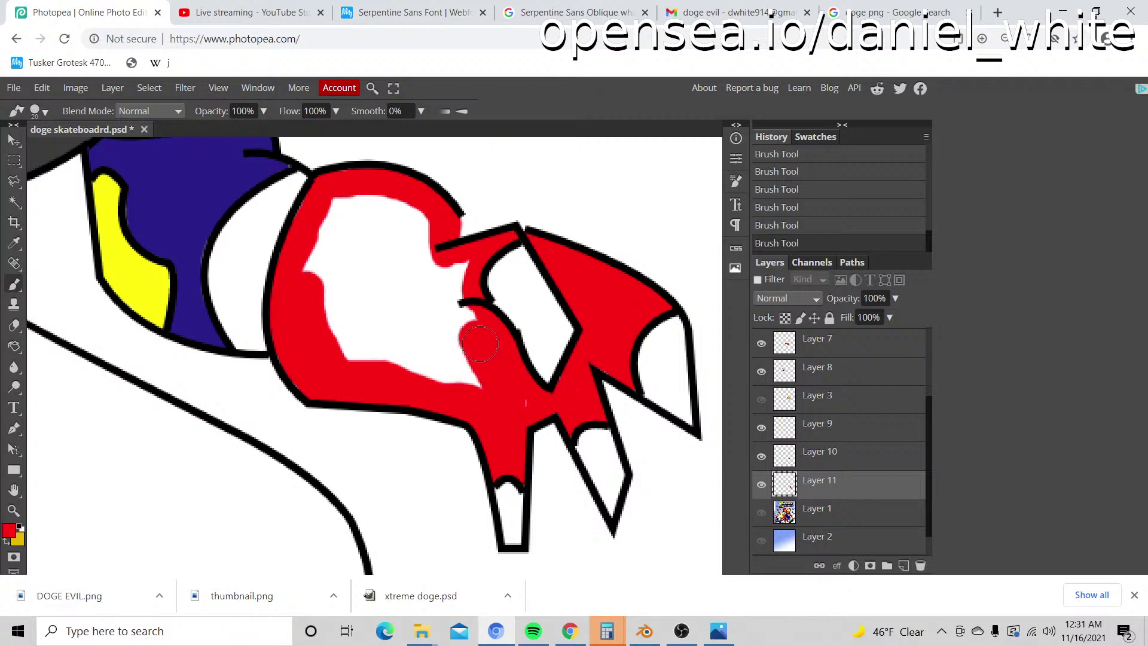
mouse_move(508, 395)
mouse_down()
mouse_move(471, 350)
mouse_move(457, 270)
mouse_move(425, 220)
mouse_move(345, 202)
mouse_move(323, 303)
mouse_move(311, 257)
mouse_move(345, 353)
mouse_move(452, 390)
mouse_move(412, 279)
mouse_move(439, 312)
mouse_up()
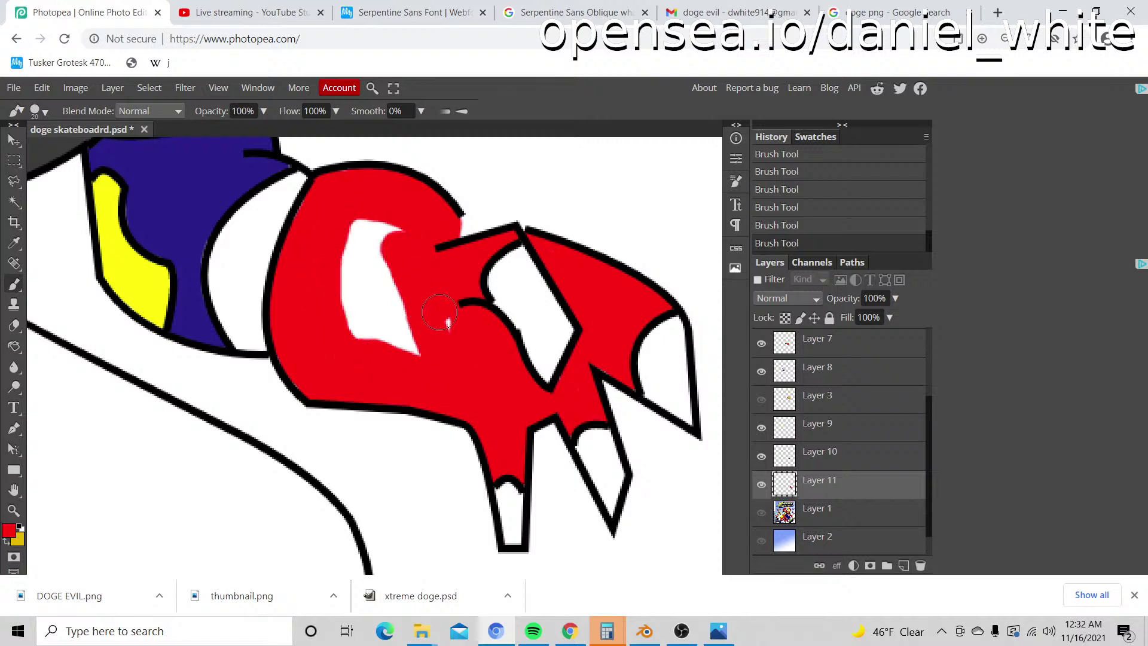
mouse_move(409, 249)
mouse_down()
mouse_move(383, 223)
mouse_move(359, 222)
mouse_move(359, 330)
mouse_move(397, 361)
mouse_move(371, 235)
mouse_up()
Step: Brush a red stroke on the raised fist from the nearest folded finger along the upper side of the palm crease
key(z)
scroll(386, 287, down, 5)
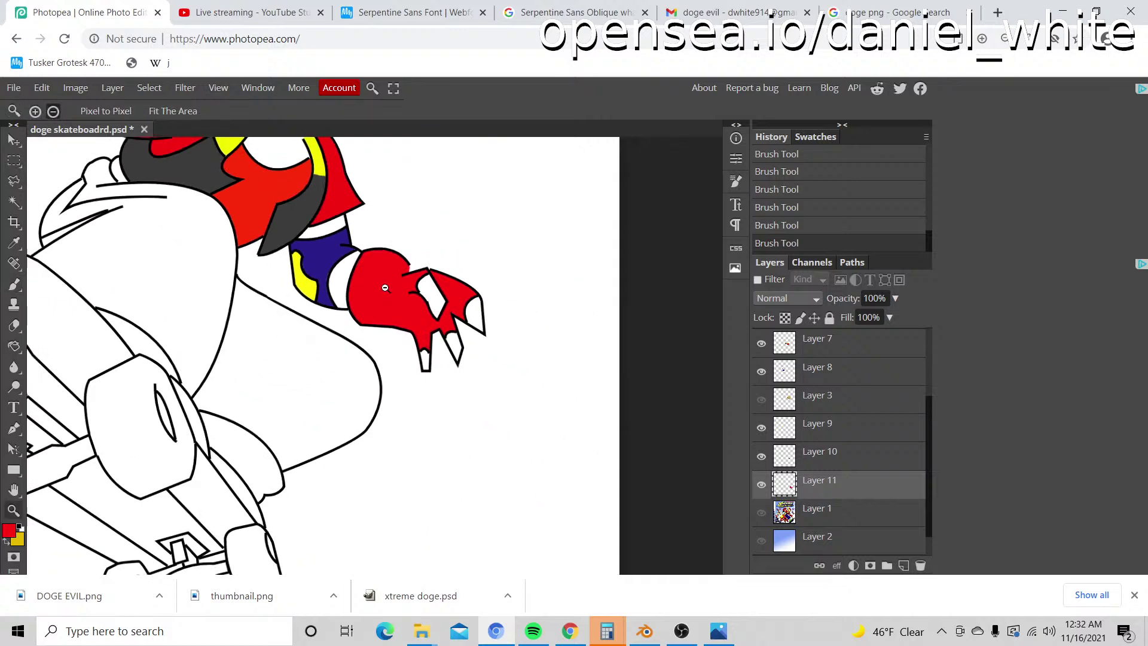
scroll(357, 297, up, 5)
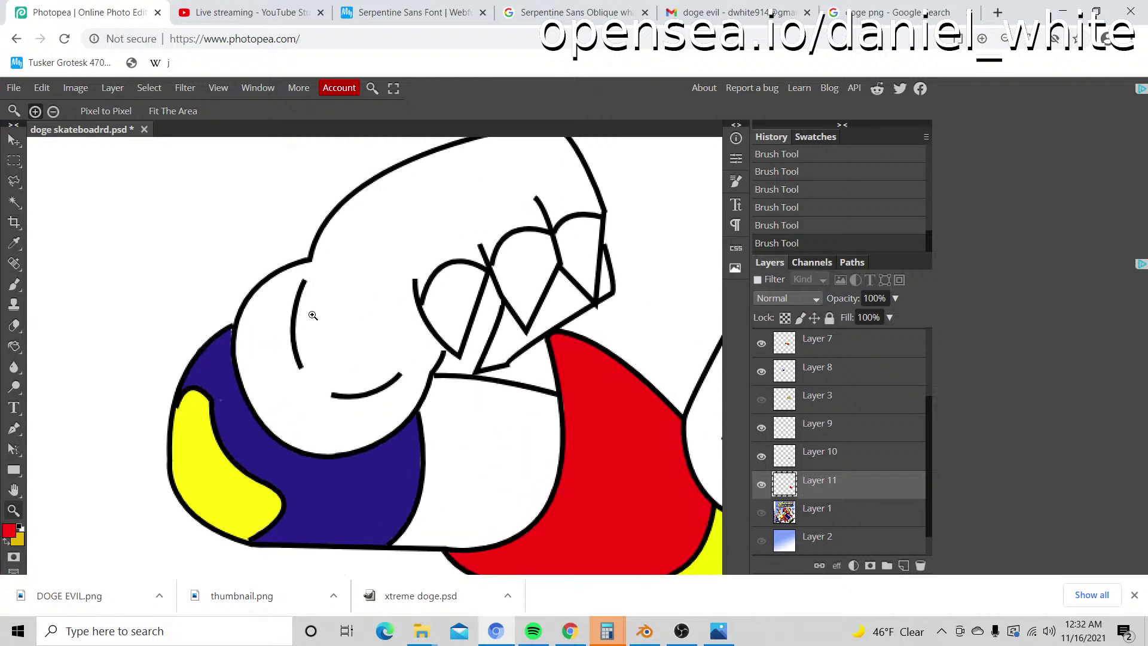
scroll(297, 349, up, 2)
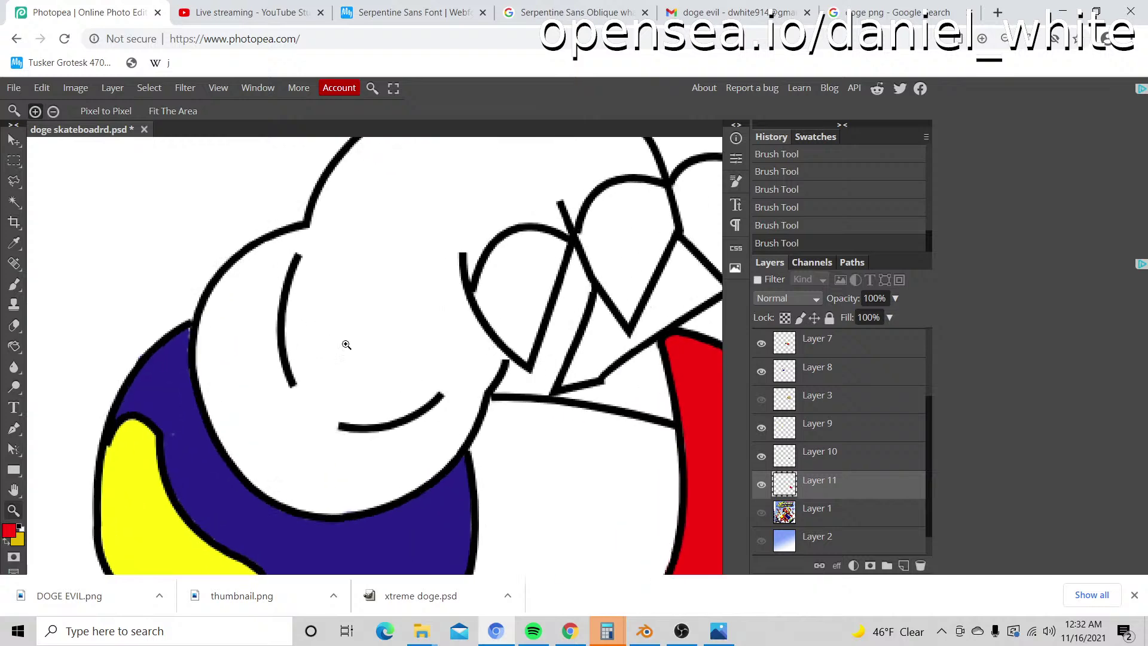
key(b)
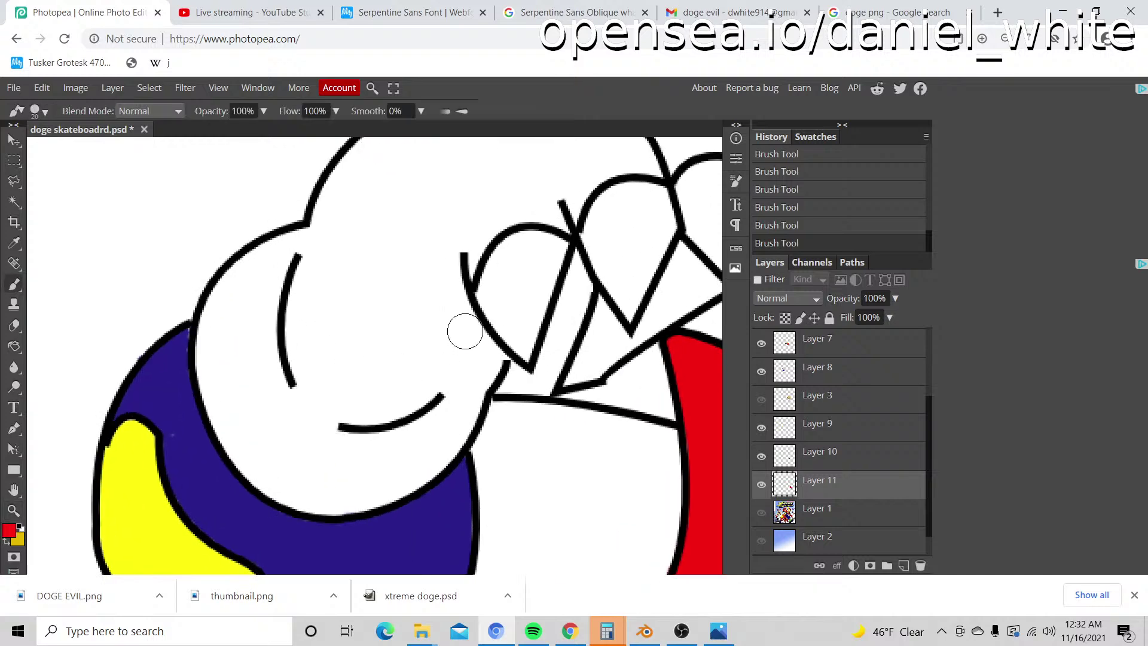
mouse_move(465, 328)
mouse_down()
mouse_move(427, 384)
mouse_move(355, 411)
mouse_up()
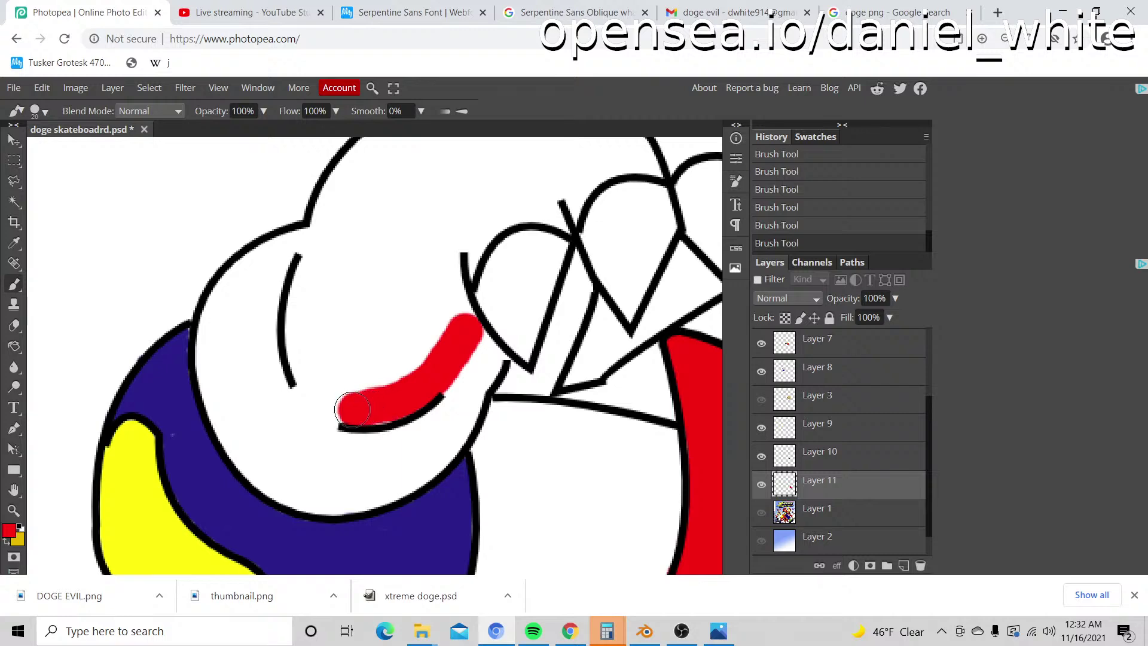
Step: Show the reference image on Layer 1 to check the raised glove's colors, and hide it again
scroll(379, 328, down, 2)
key(z)
alt+click(454, 329)
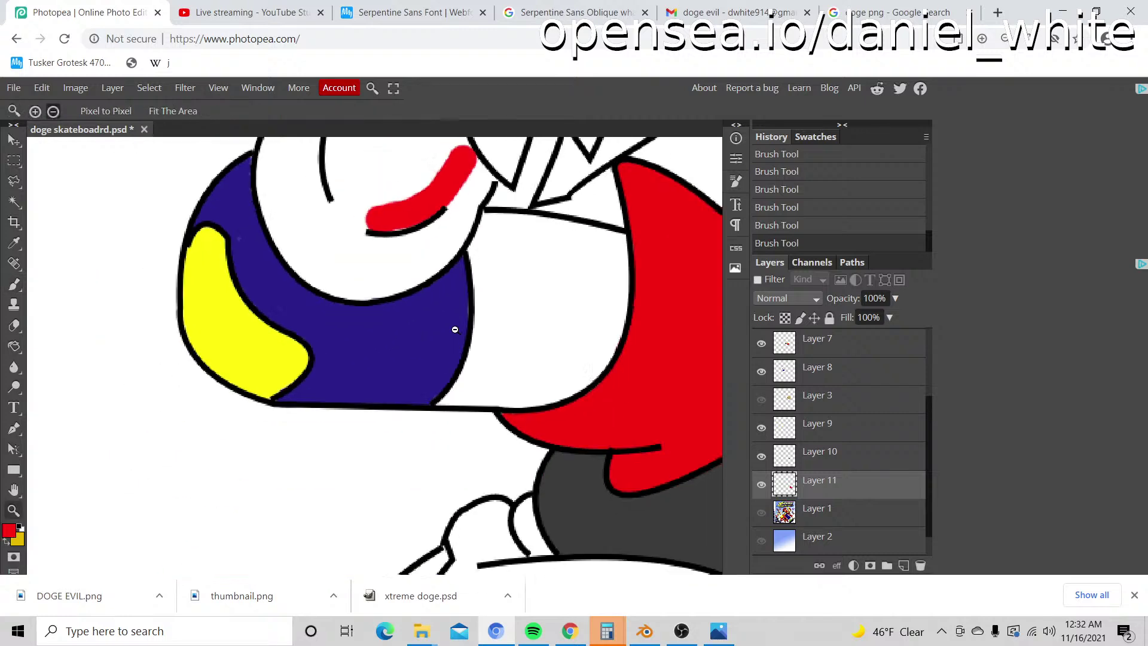
key(ctrl+0)
click(762, 513)
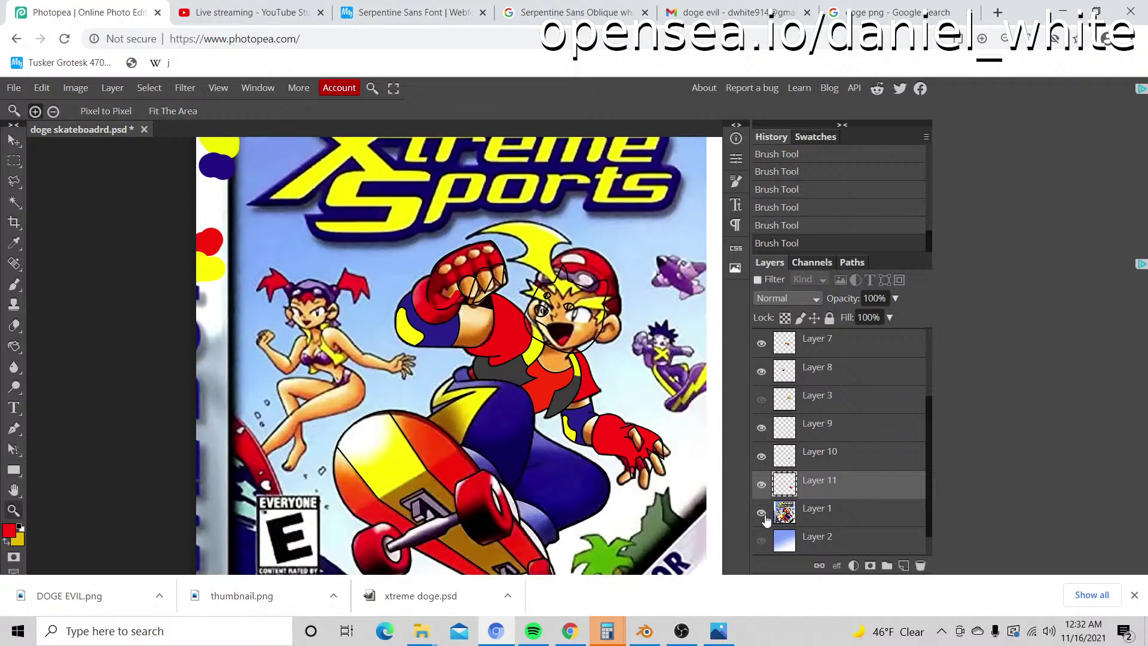
click(762, 513)
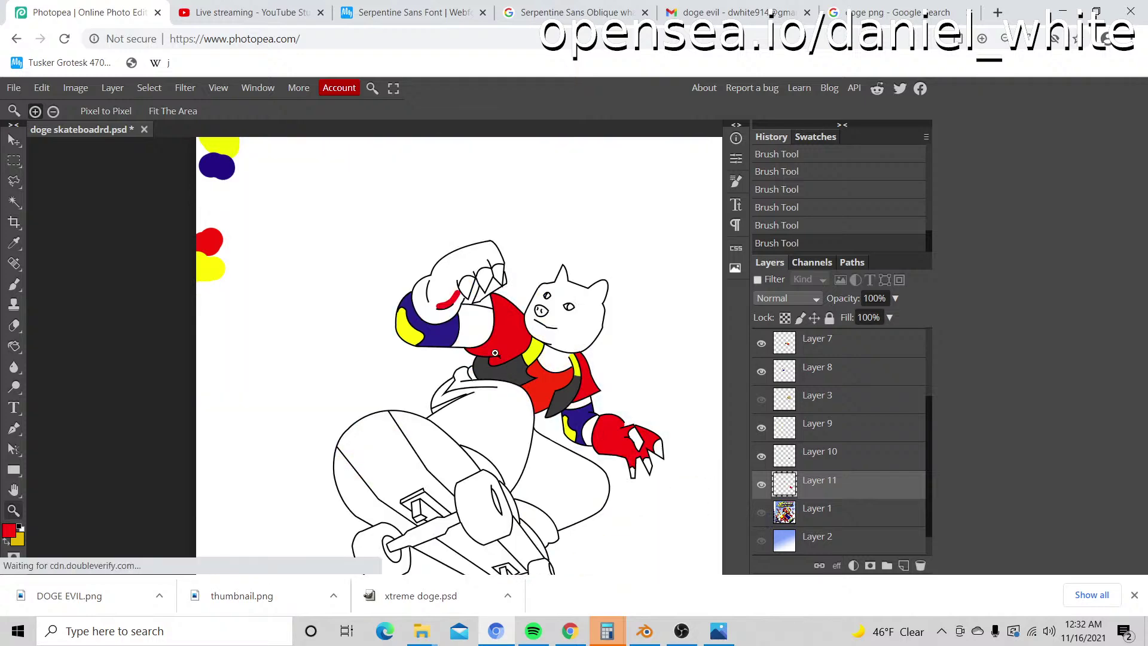
Step: Brush red along the raised fist's lower outline, from the folded finger around the thumb base up to the notch in the outline
scroll(455, 289, up, 3)
key(b)
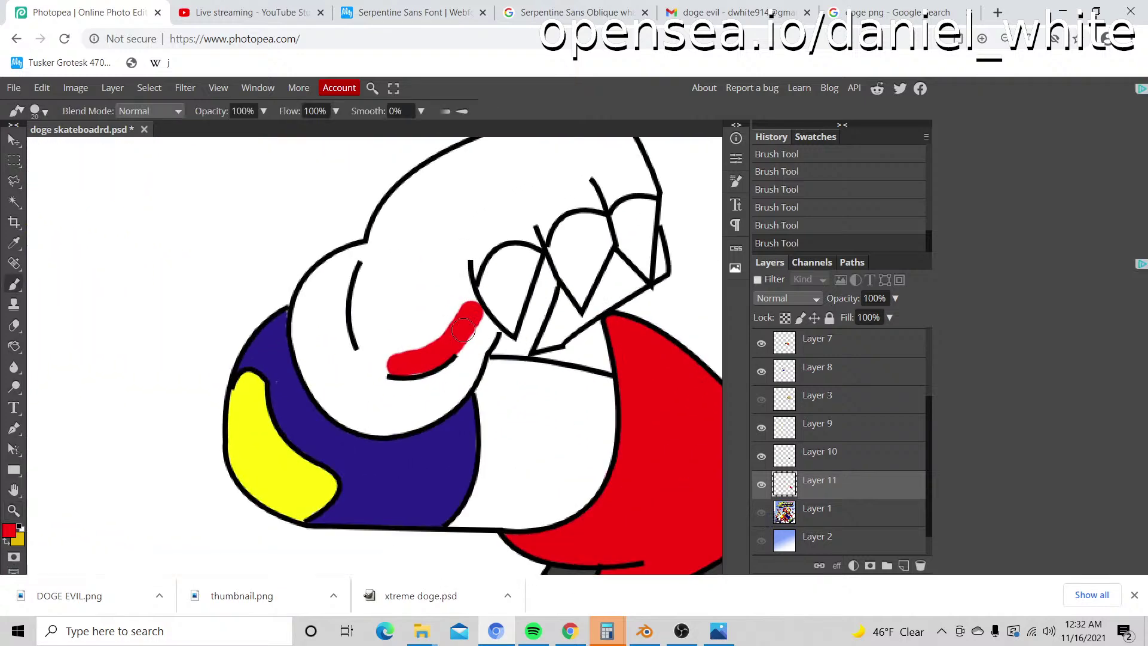
mouse_move(464, 328)
mouse_down()
mouse_move(483, 336)
mouse_move(479, 327)
mouse_move(477, 345)
mouse_up()
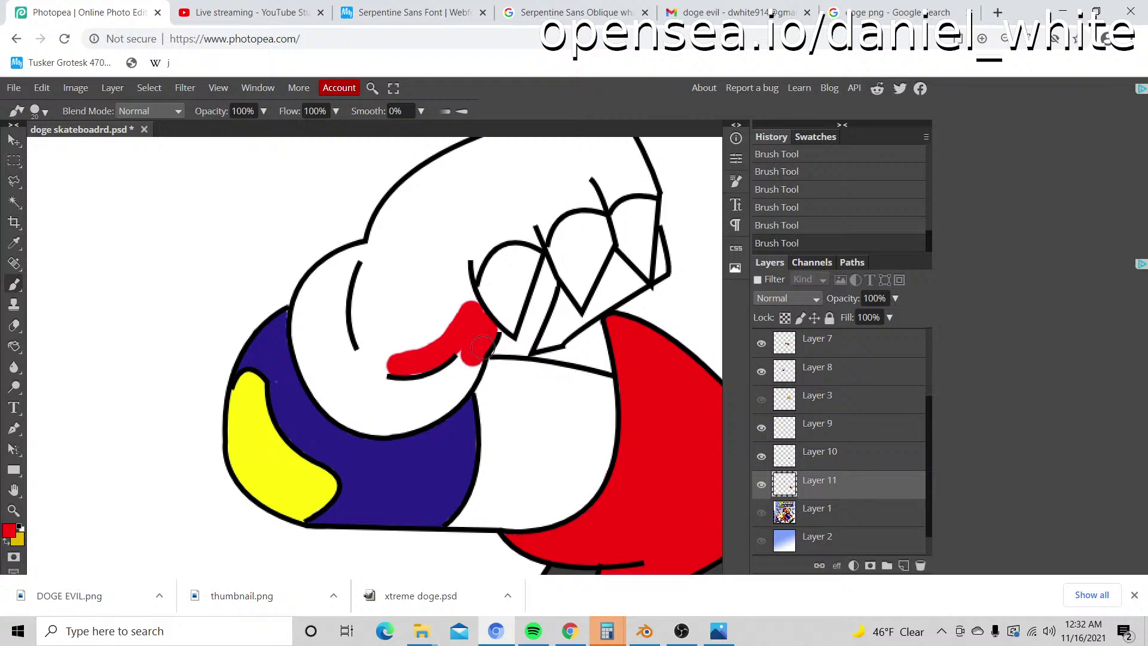
scroll(482, 346, up, 2)
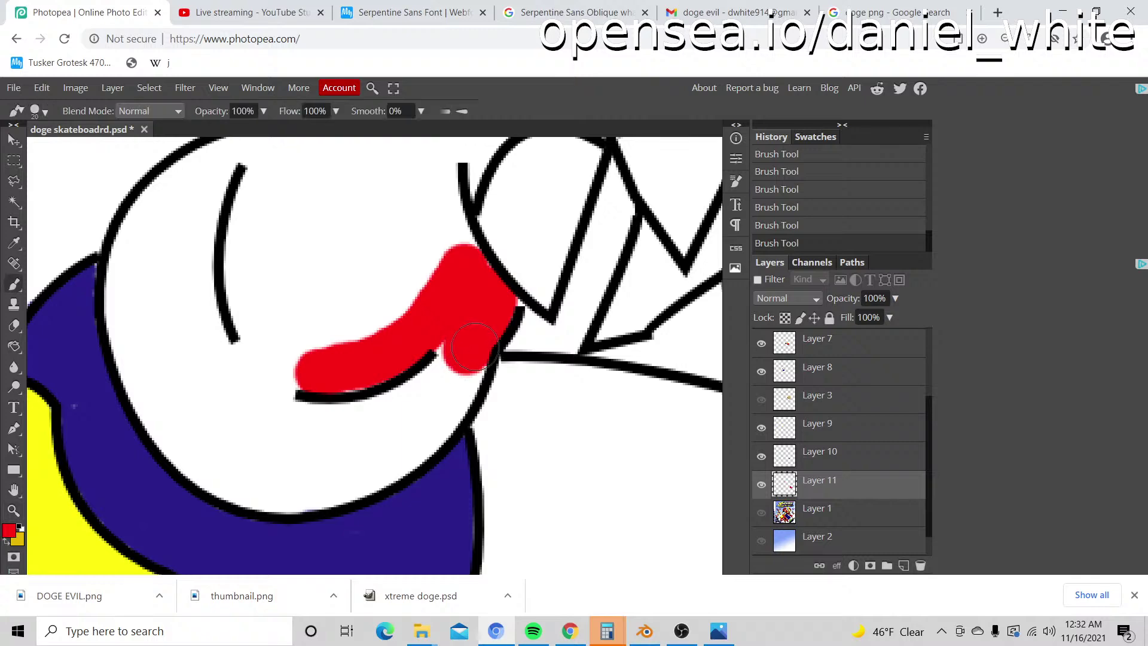
mouse_move(474, 349)
mouse_down()
mouse_move(438, 406)
mouse_move(412, 421)
mouse_move(438, 344)
mouse_move(365, 402)
mouse_move(319, 405)
mouse_move(444, 409)
mouse_move(356, 470)
mouse_move(399, 461)
mouse_move(383, 472)
mouse_move(295, 494)
mouse_move(249, 487)
mouse_move(183, 446)
mouse_move(128, 313)
mouse_up()
scroll(179, 413, up, 2)
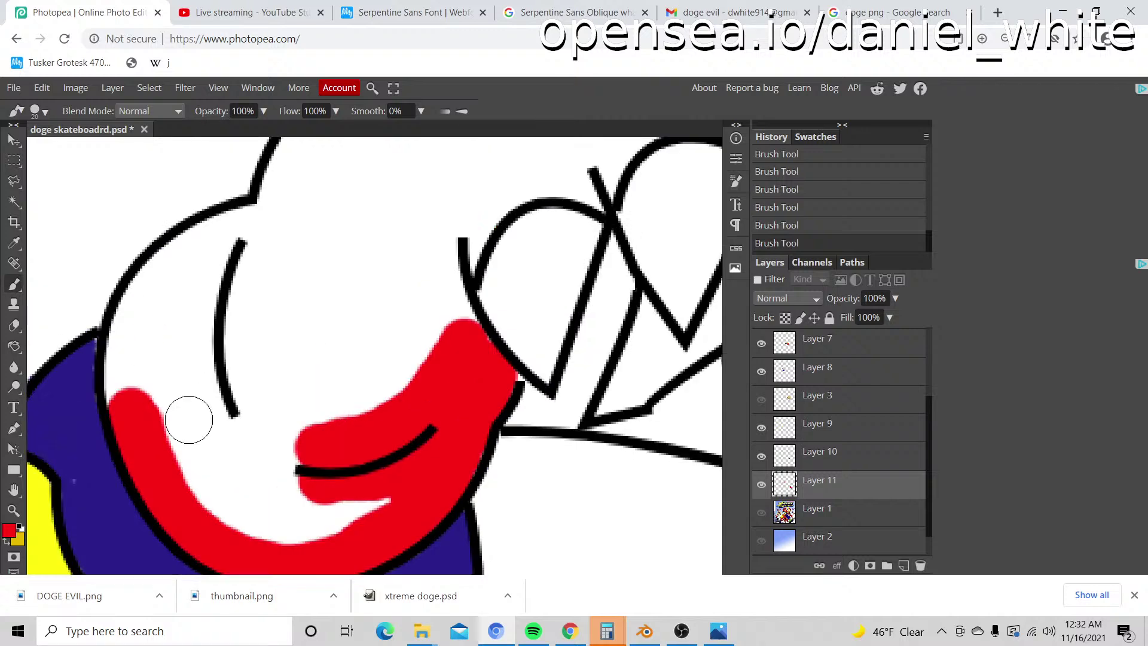
mouse_move(133, 410)
mouse_down()
mouse_move(130, 336)
mouse_move(147, 292)
mouse_move(260, 225)
mouse_up()
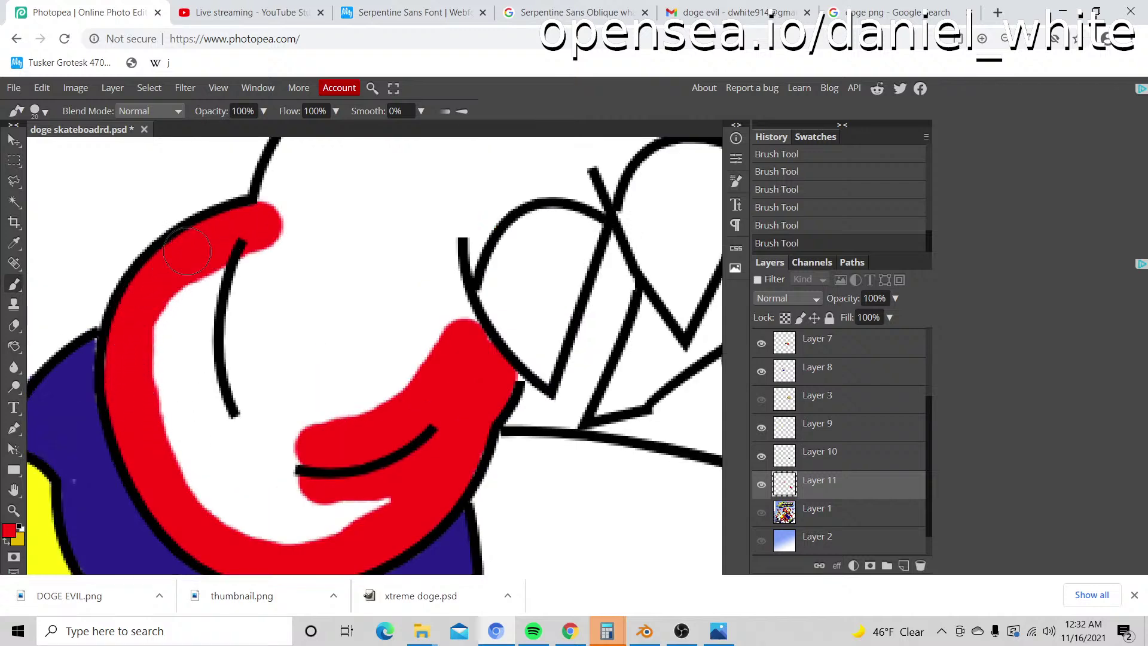
Step: Brush red along the inside of the raised fist's upper outline, from the notch to the far corner
scroll(335, 287, up, 4)
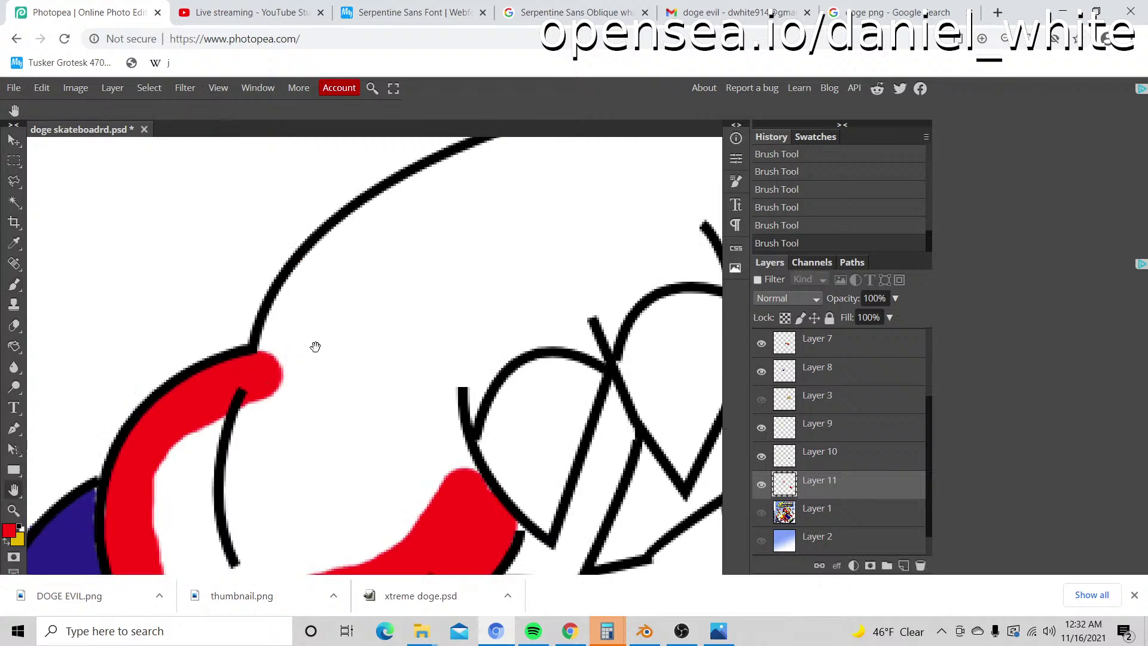
scroll(275, 350, right, 4)
scroll(275, 350, up, 2)
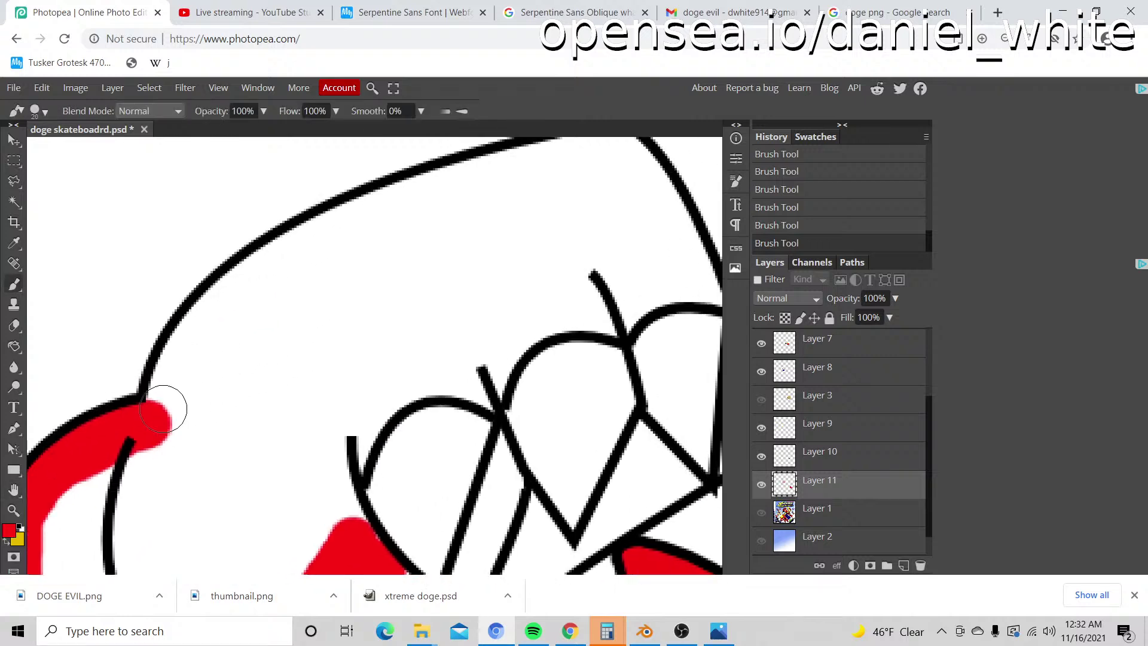
mouse_move(164, 402)
mouse_down()
mouse_move(194, 343)
mouse_move(214, 335)
mouse_move(195, 377)
mouse_move(173, 380)
mouse_move(204, 350)
mouse_move(206, 320)
mouse_move(194, 336)
mouse_move(250, 285)
mouse_move(353, 248)
mouse_up()
scroll(431, 263, up, 2)
mouse_move(476, 262)
mouse_down()
mouse_move(348, 299)
mouse_move(267, 343)
mouse_up()
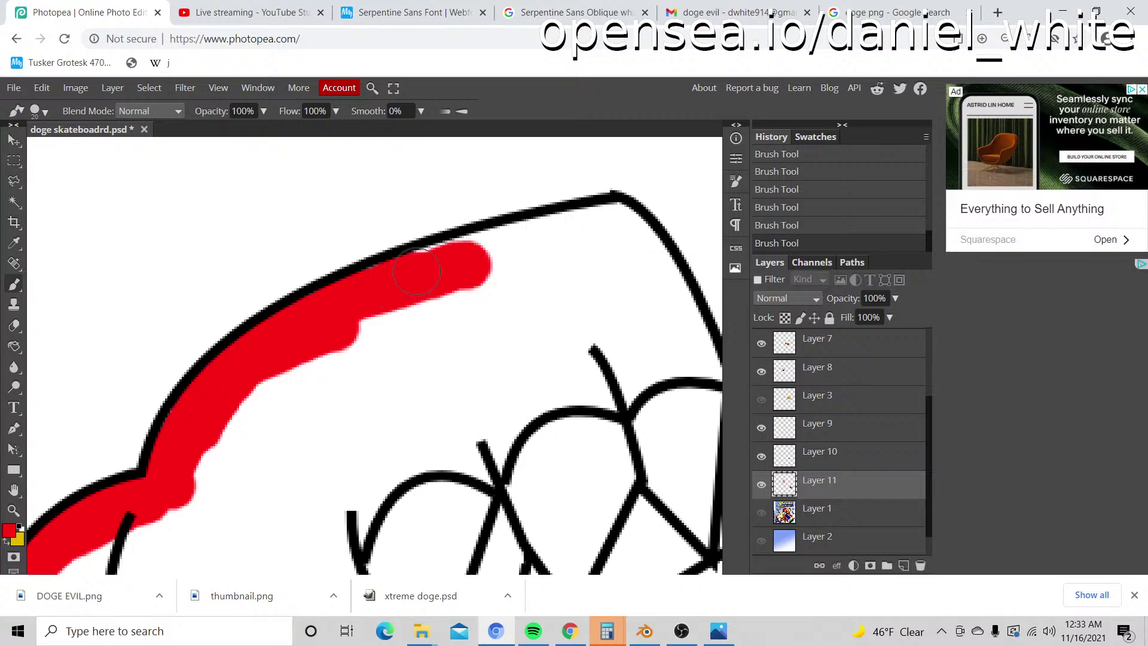
mouse_move(417, 272)
mouse_down()
mouse_move(599, 223)
mouse_move(629, 239)
mouse_up()
Step: Brush red down the raised fist's outer edge to the last knuckle with a smaller brush, erasing the paint past the outline
key(space)
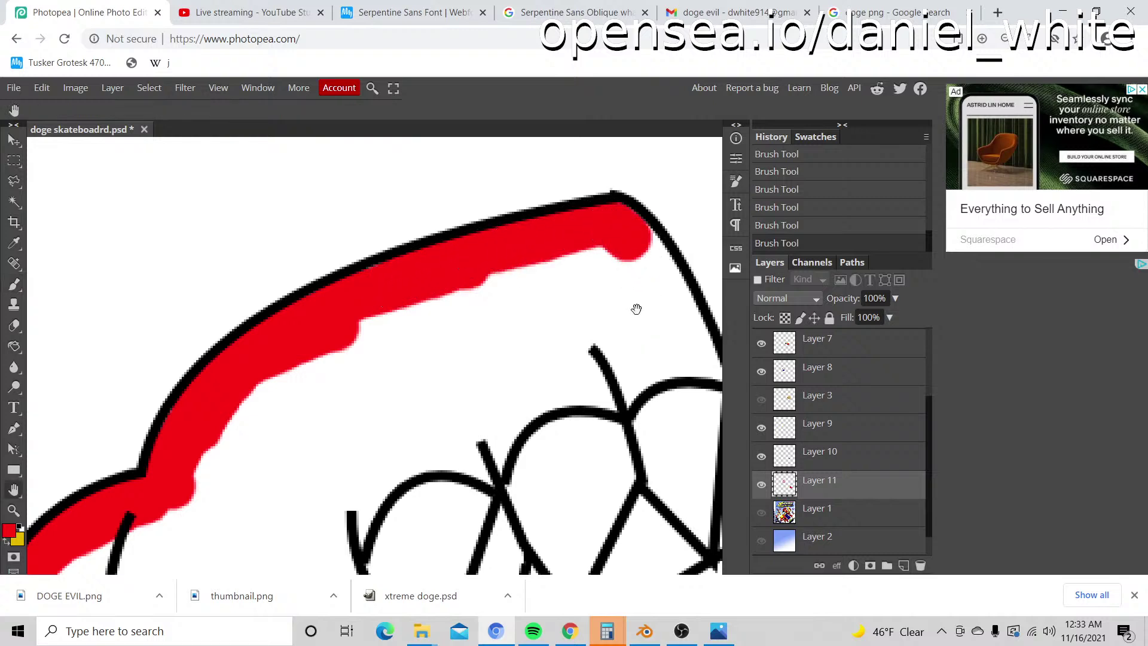
drag(636, 309, 469, 317)
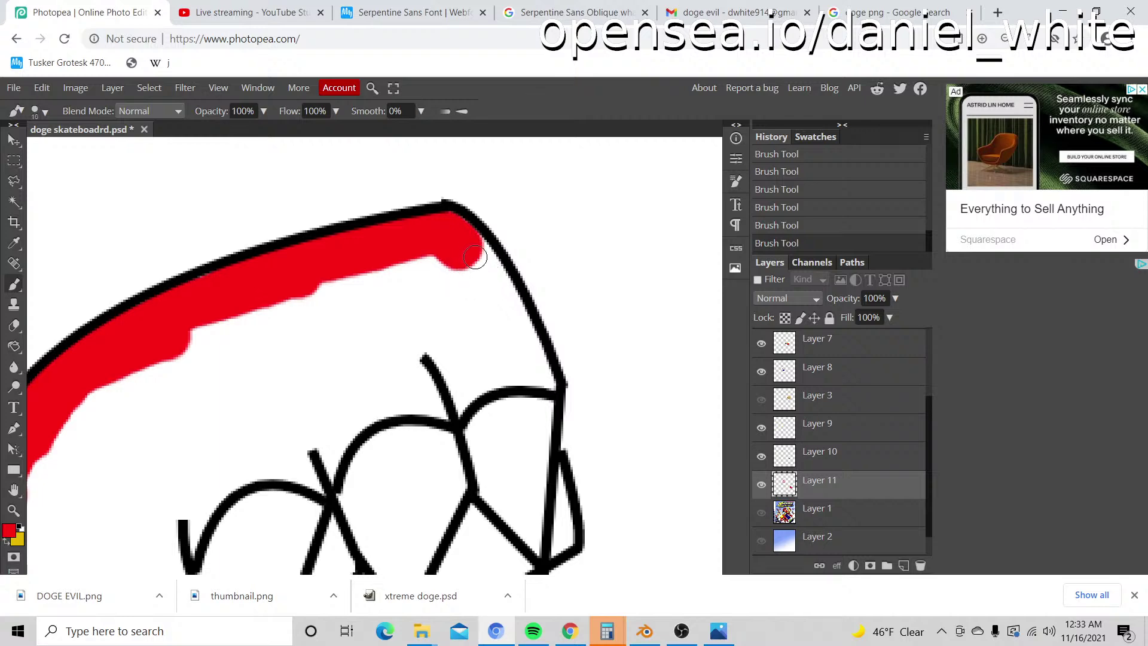
mouse_move(474, 243)
mouse_down()
mouse_move(541, 379)
mouse_move(518, 288)
mouse_move(566, 318)
mouse_move(544, 275)
mouse_move(578, 329)
mouse_up()
key(e)
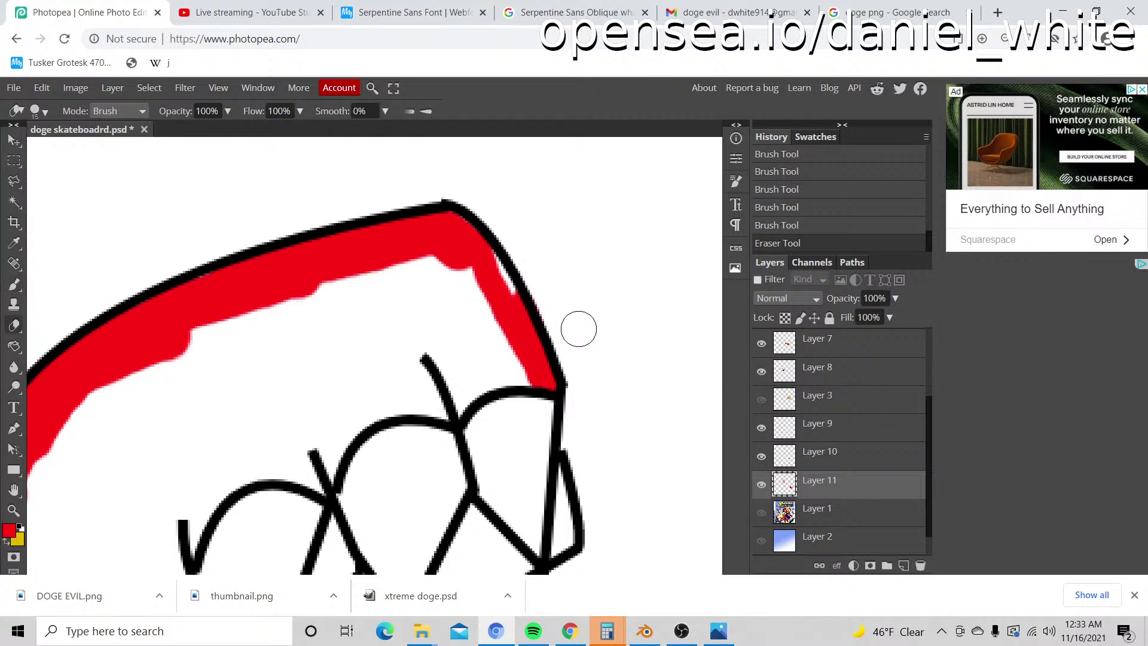
key(b)
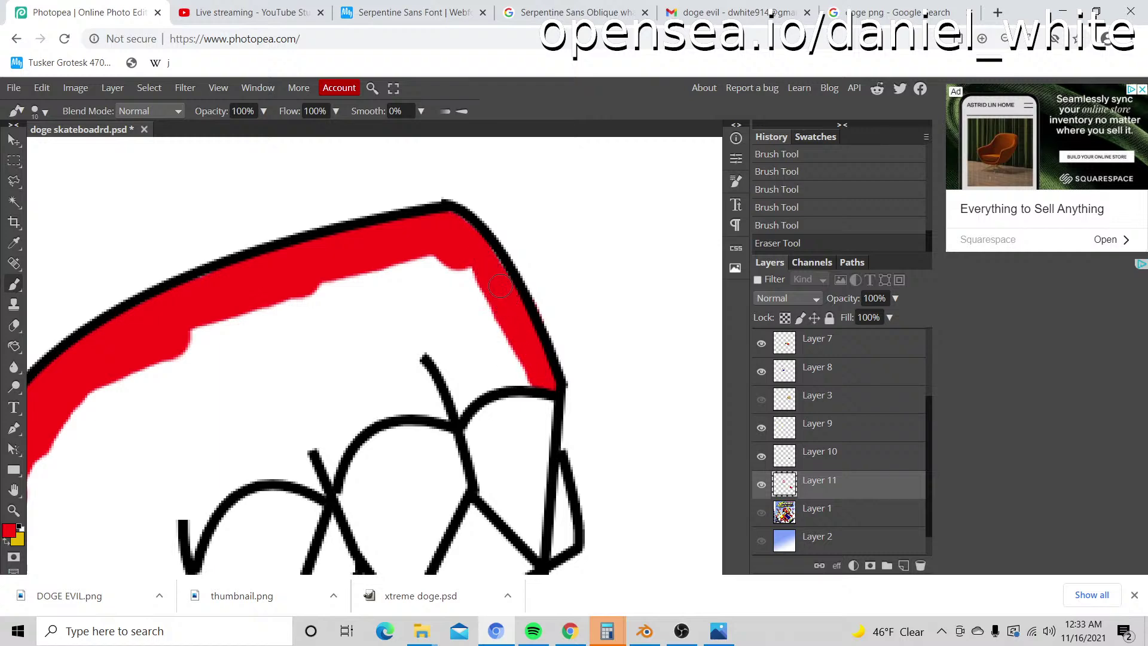
Step: Brush red along the three fingertip arcs of the raised fist and erase the paint that spills inside the fingertip
mouse_move(500, 286)
mouse_down()
mouse_move(513, 374)
mouse_move(464, 386)
mouse_move(445, 409)
mouse_move(466, 402)
mouse_move(459, 410)
mouse_move(497, 383)
mouse_move(442, 410)
mouse_move(357, 410)
mouse_move(419, 411)
mouse_move(350, 425)
mouse_move(330, 441)
mouse_move(320, 477)
mouse_move(341, 442)
mouse_move(314, 490)
mouse_move(287, 471)
mouse_move(231, 478)
mouse_move(182, 545)
mouse_up()
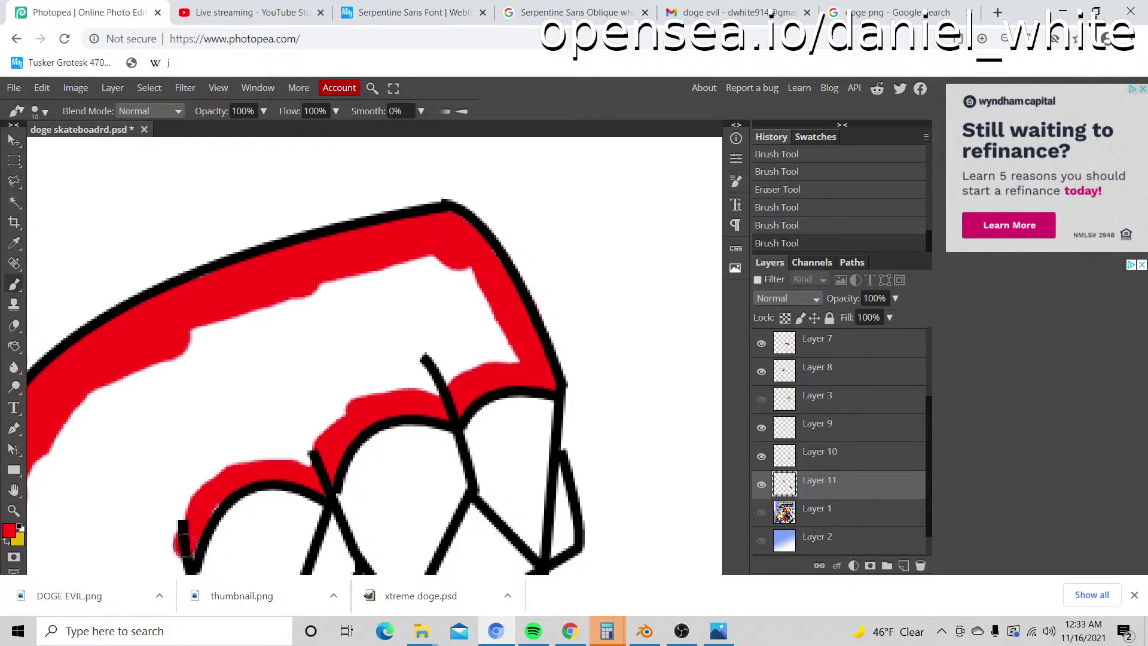
mouse_move(215, 510)
mouse_down()
mouse_move(241, 525)
mouse_move(227, 532)
mouse_up()
key(e)
Step: Close the red border beside the first folded finger and fill the enclosed area of the raised fist with red using the Paint Bucket
key(z)
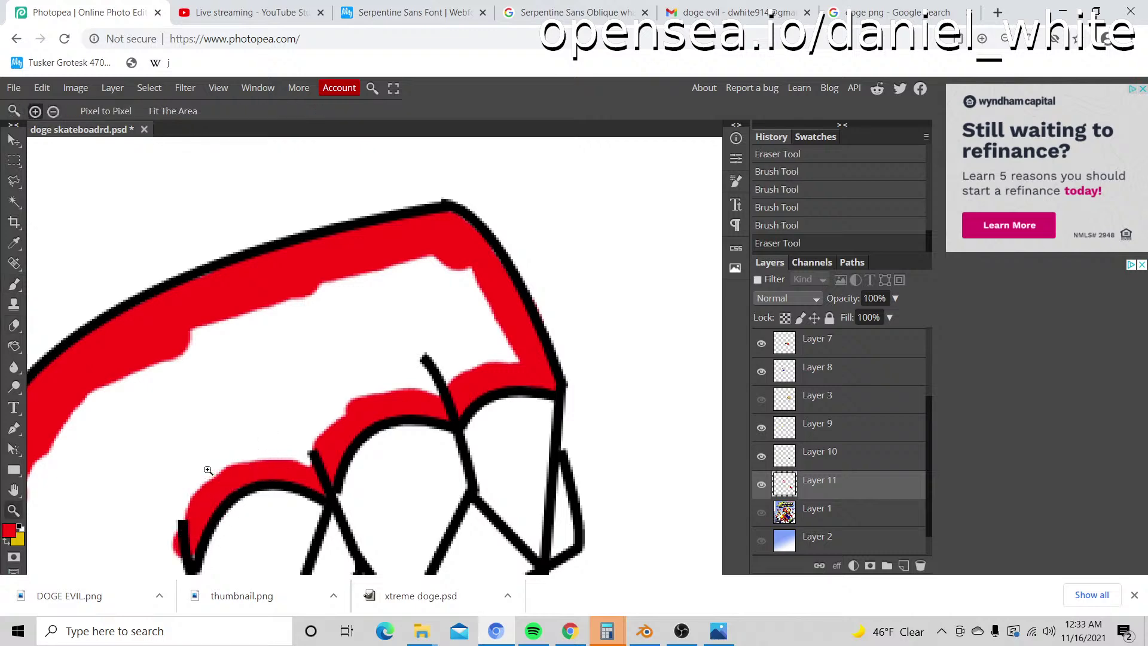
mouse_move(208, 470)
mouse_down()
mouse_move(363, 299)
mouse_move(419, 373)
mouse_move(431, 336)
mouse_up()
key(b)
key(g)
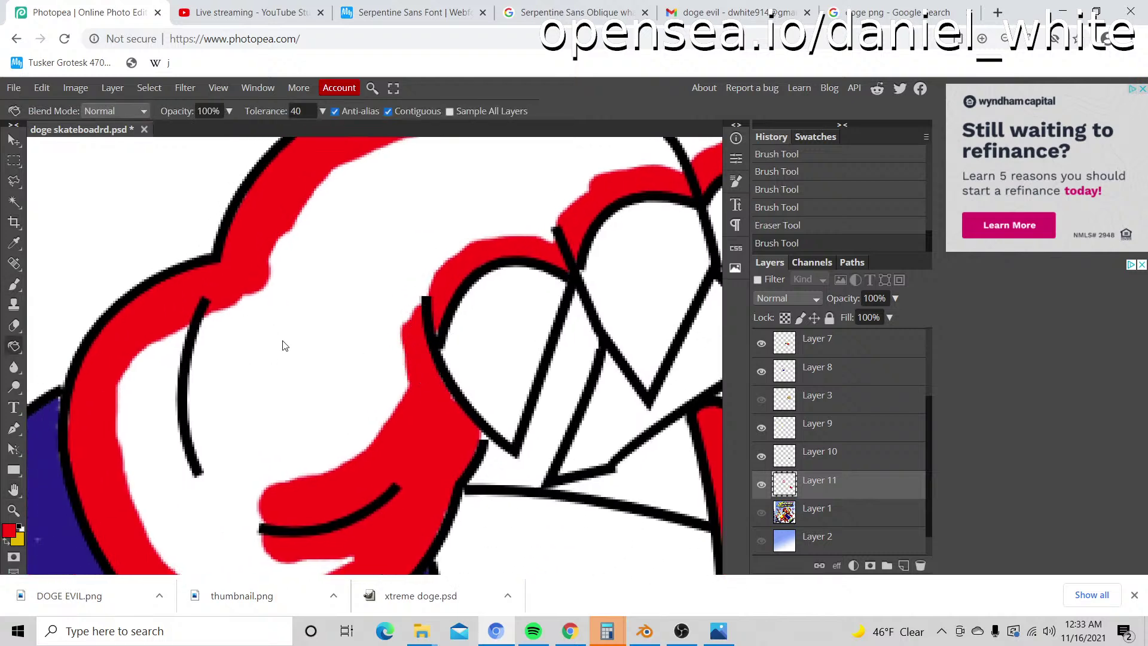
click(289, 341)
Step: Brush red over the pale seam between the filled area and the painted border inside the raised fist
key(b)
scroll(313, 354, down, 2)
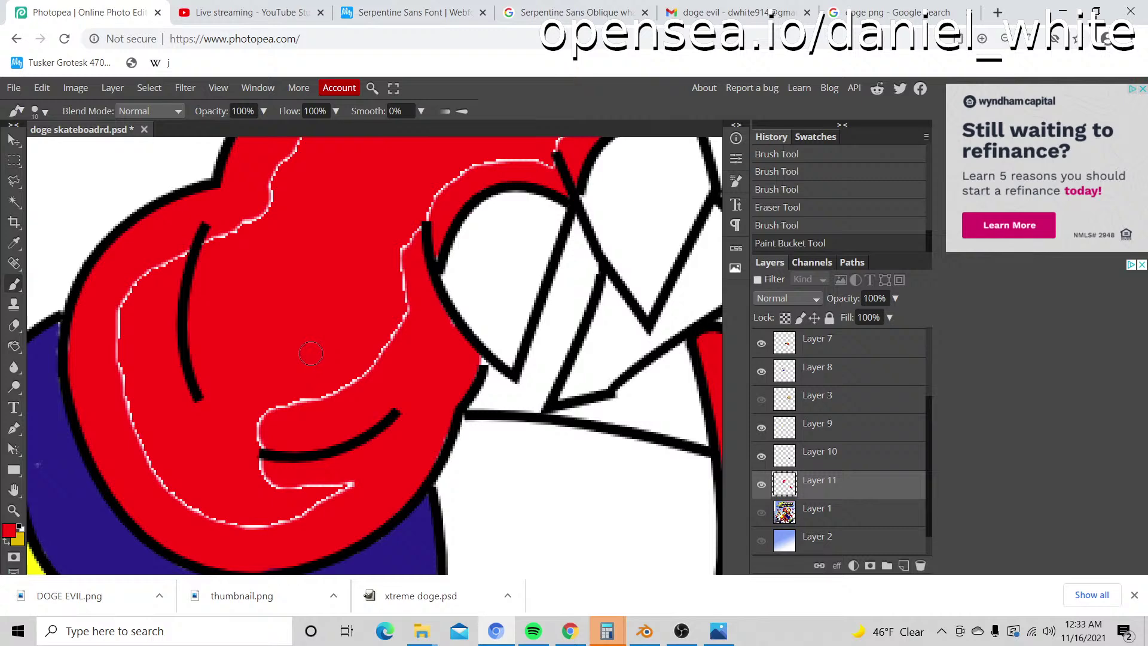
mouse_move(349, 389)
mouse_down()
mouse_move(335, 487)
mouse_move(215, 520)
mouse_move(129, 335)
mouse_move(272, 244)
mouse_move(391, 219)
mouse_up()
scroll(272, 244, up, 4)
drag(443, 258, 266, 362)
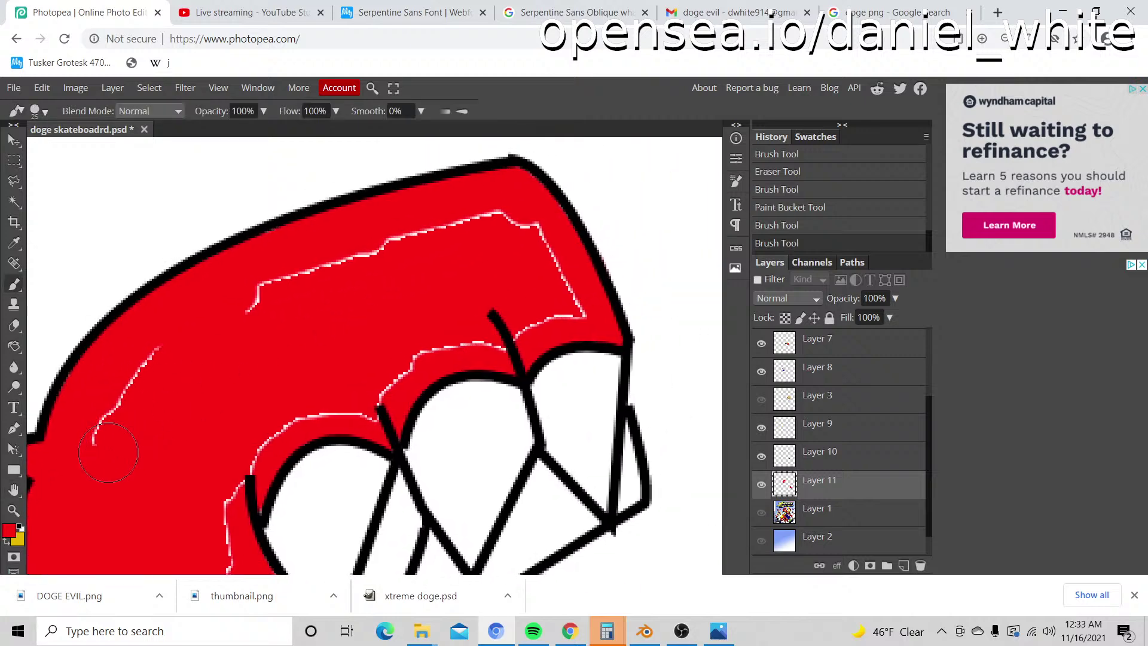
mouse_move(251, 308)
mouse_down()
mouse_move(404, 239)
mouse_move(509, 229)
mouse_up()
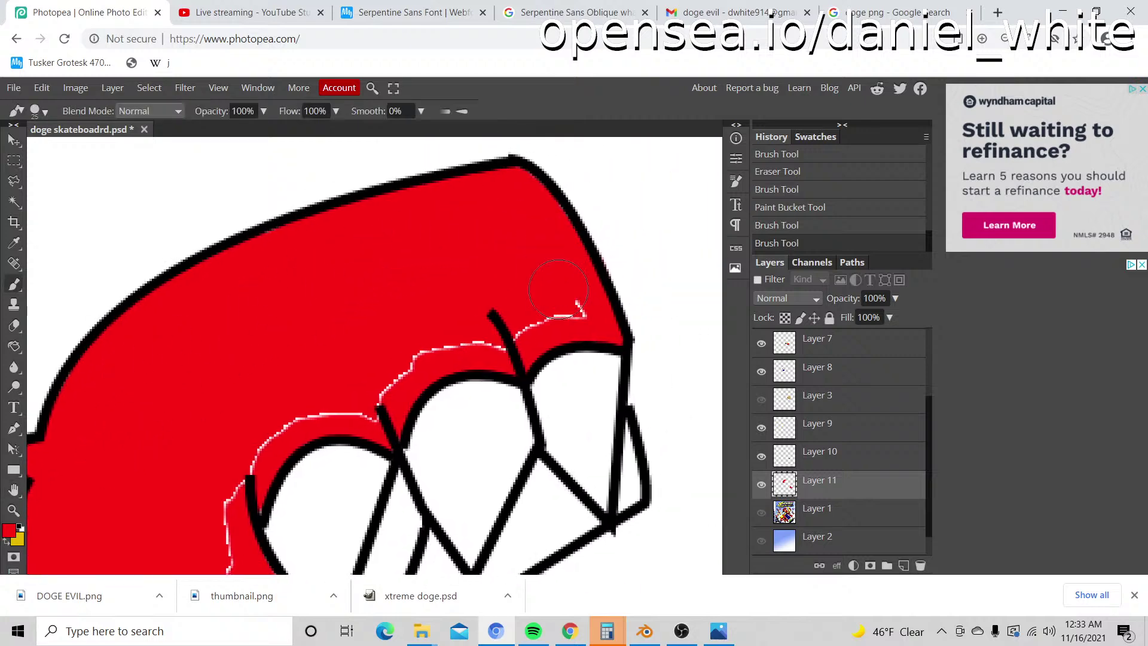
drag(559, 290, 526, 316)
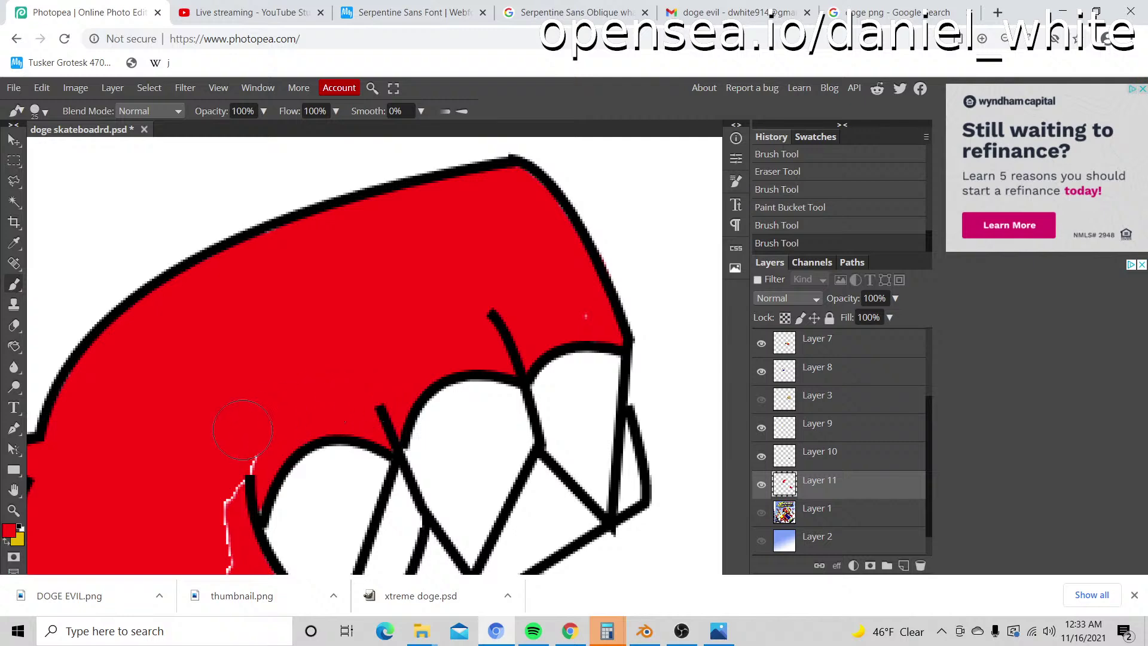
drag(242, 430, 232, 353)
click(197, 515)
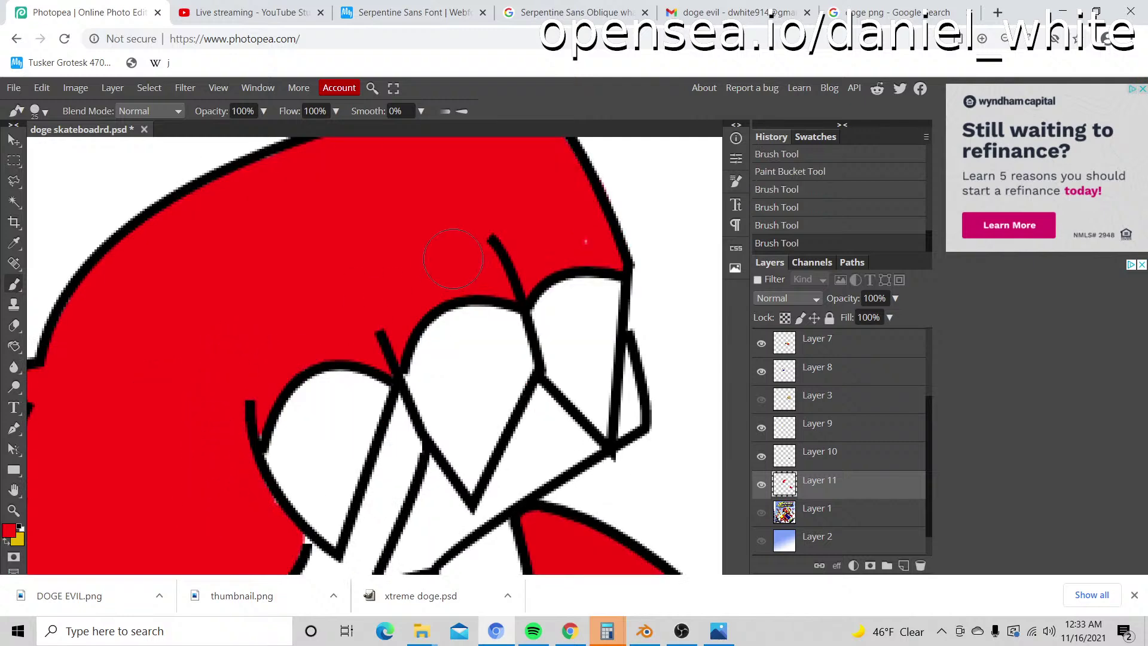
Step: Compare the uncolored legs and skateboard with the reference image by toggling Layer 1 and the Shape 78 line art
key(z)
scroll(556, 234, down, 6)
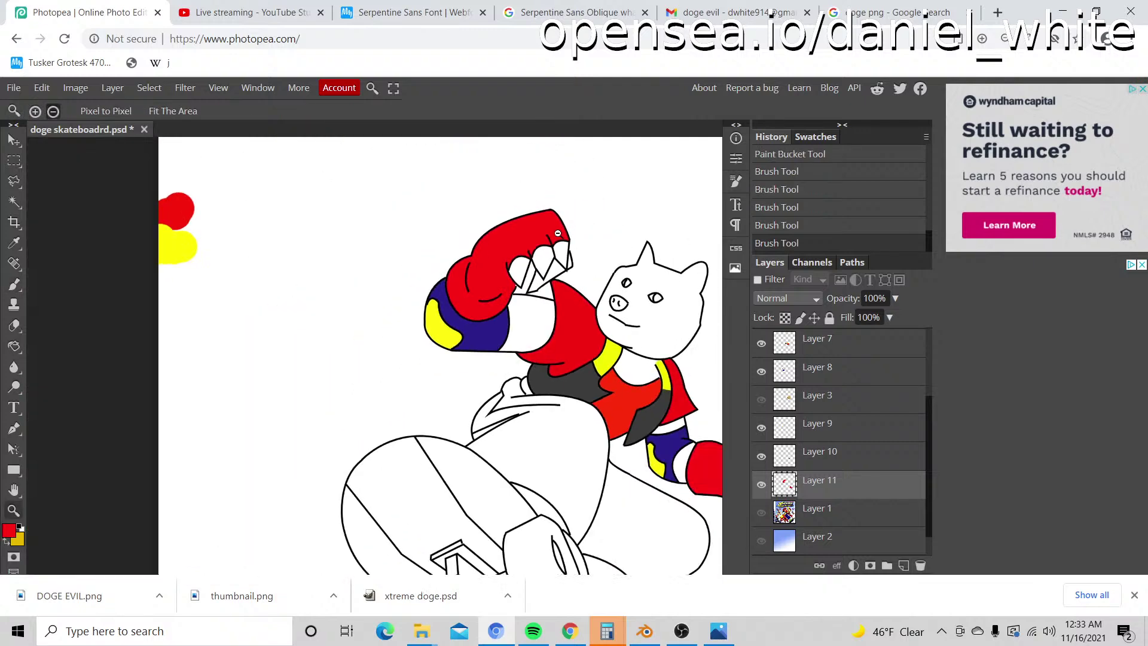
scroll(557, 233, down, 2)
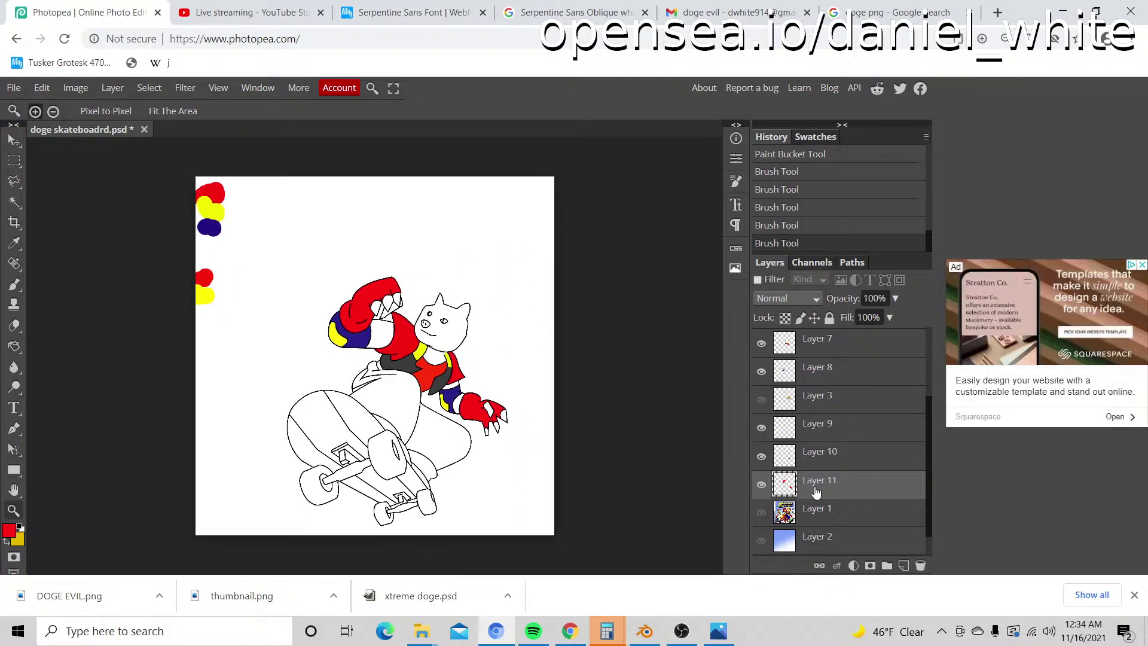
click(762, 513)
click(404, 411)
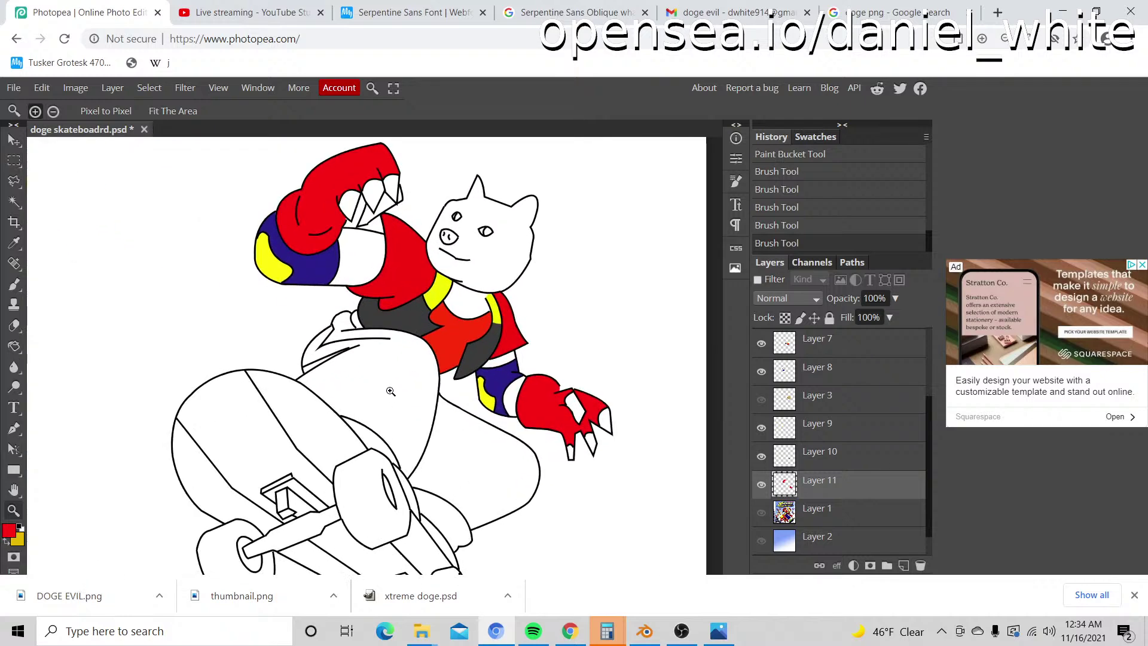
scroll(390, 391, down, 1)
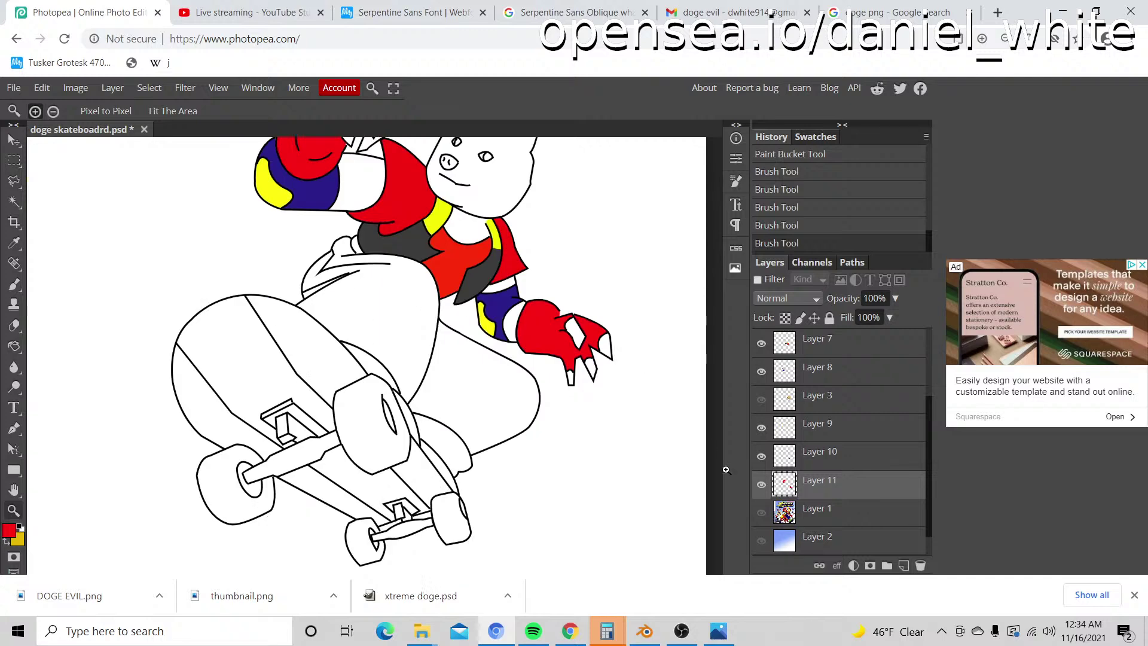
click(762, 516)
click(762, 515)
click(761, 515)
click(763, 521)
scroll(777, 399, up, 2)
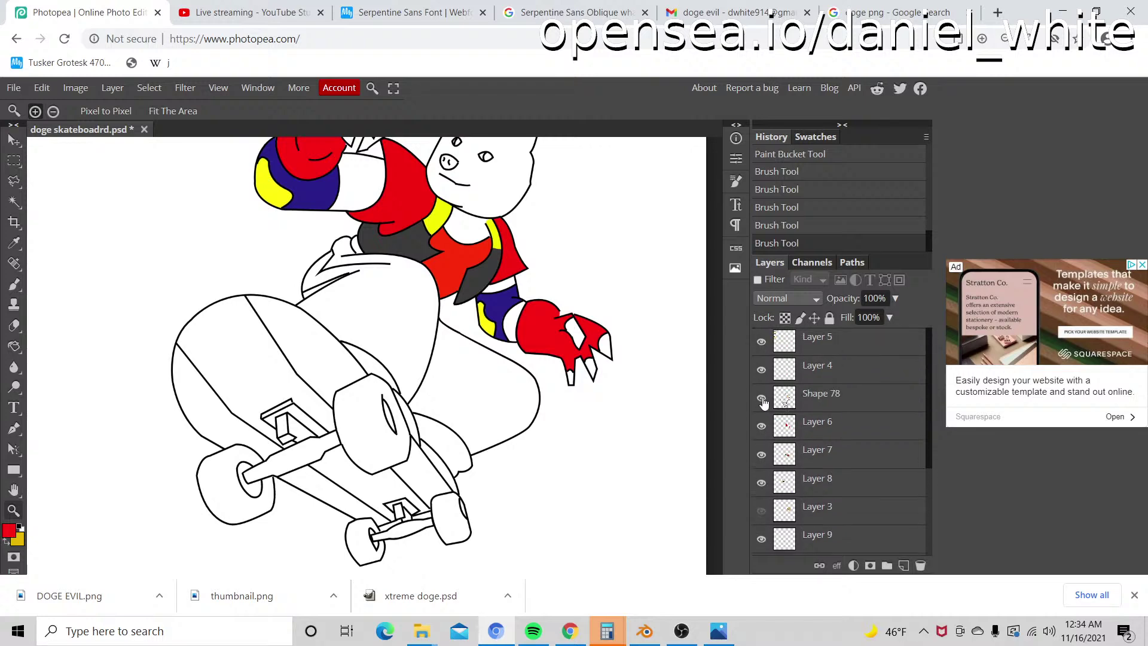
click(761, 398)
click(762, 399)
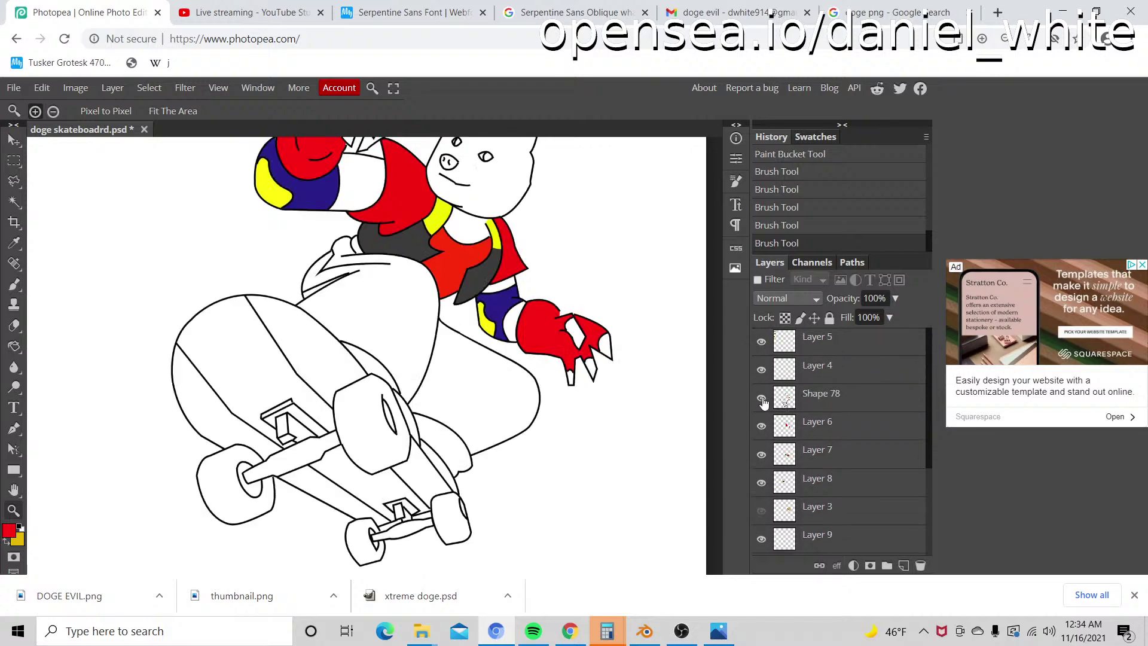
Step: Draw the missing curved trouser line with the Pen tool, from the upper stripe's end down to the outline beside the skateboard, following the reference
click(800, 409)
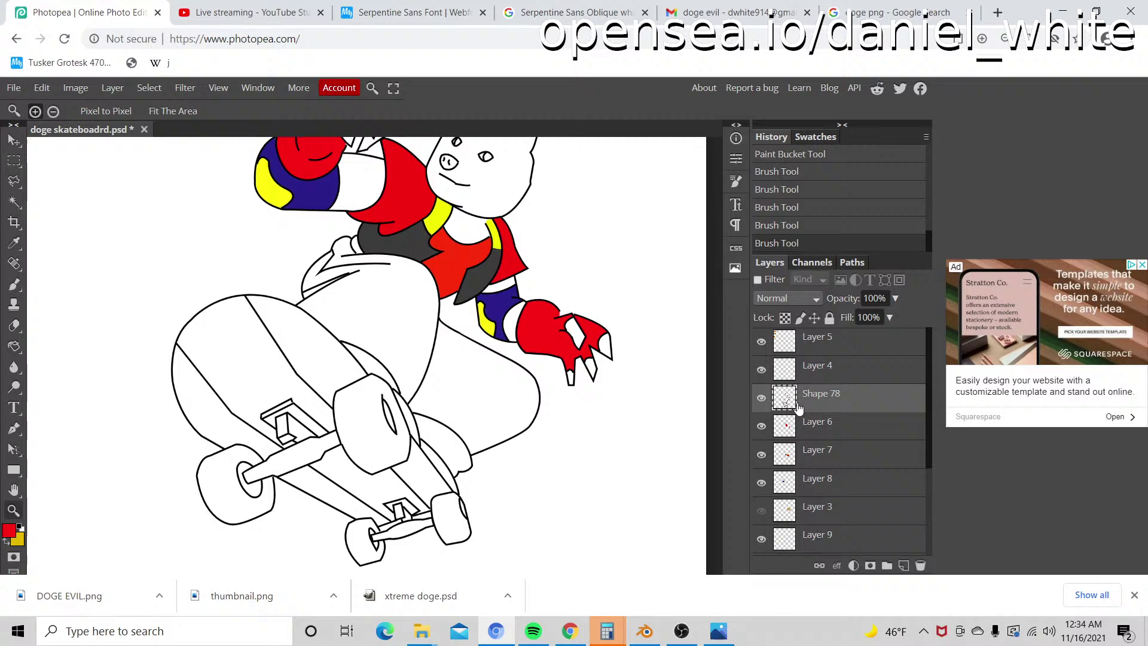
click(350, 287)
scroll(778, 442, down, 3)
click(762, 484)
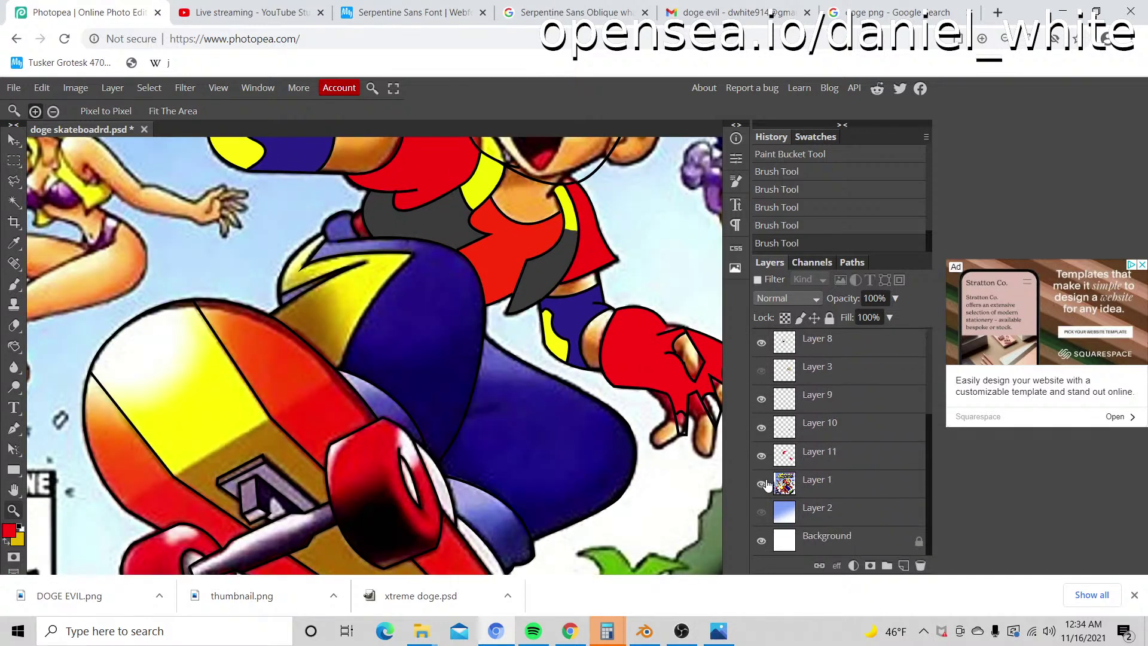
click(762, 484)
click(332, 334)
click(336, 324)
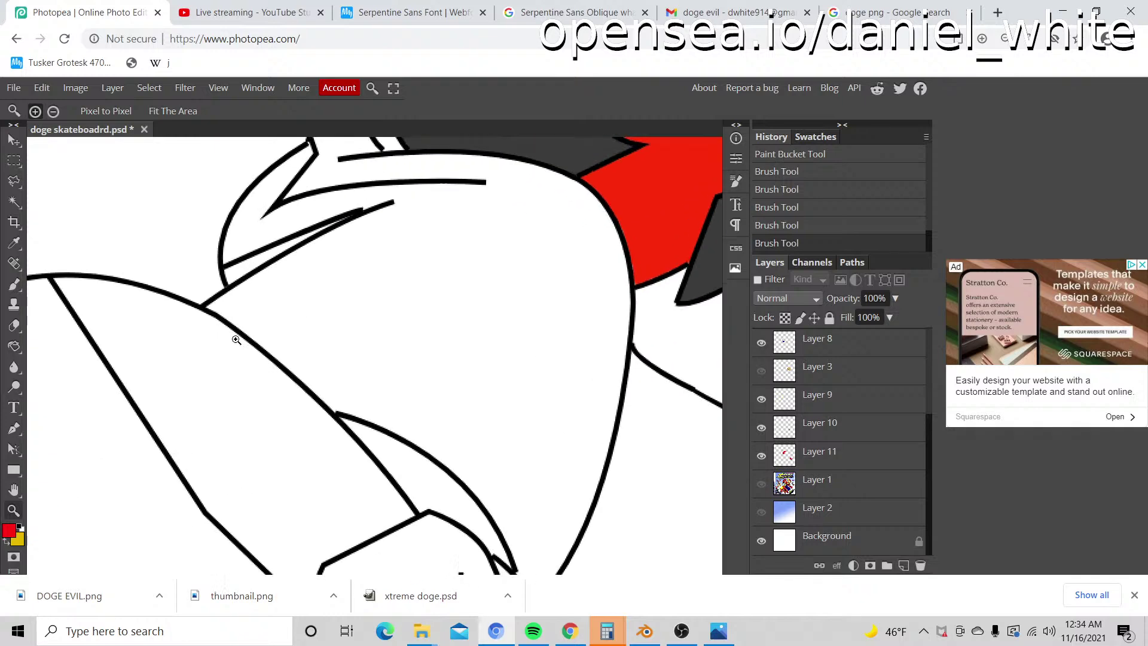
click(16, 436)
click(485, 186)
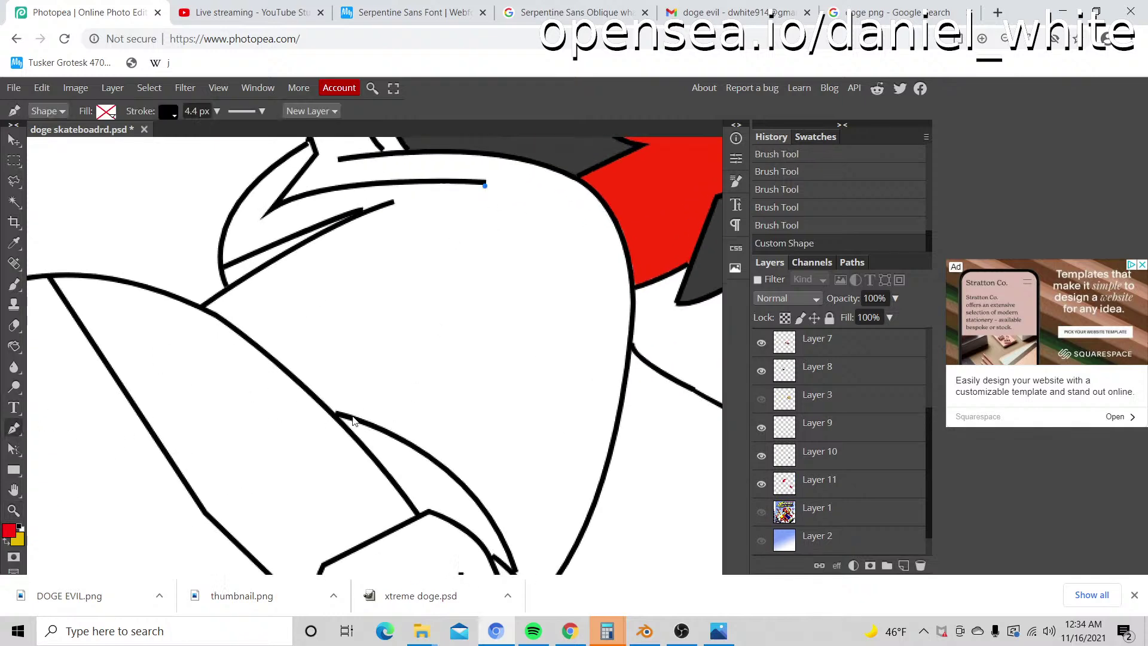
drag(374, 427, 429, 492)
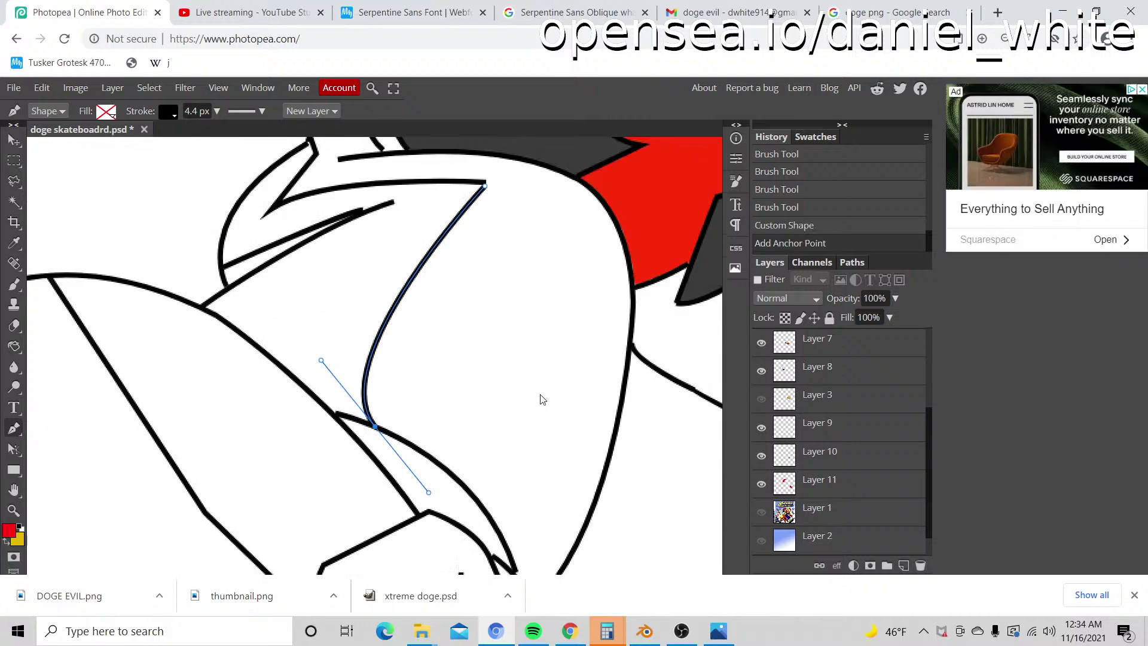
Step: Rasterize the new curved line's layer and merge it down into the Shape 78 line art
scroll(825, 408, up, 3)
right_click(820, 405)
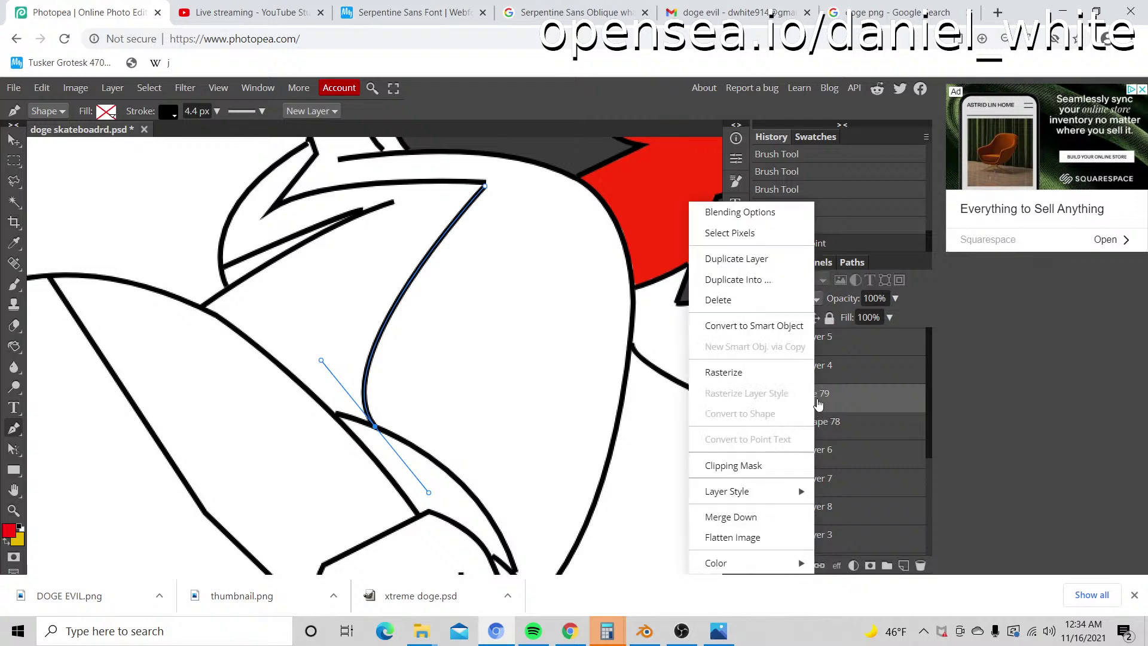
click(724, 376)
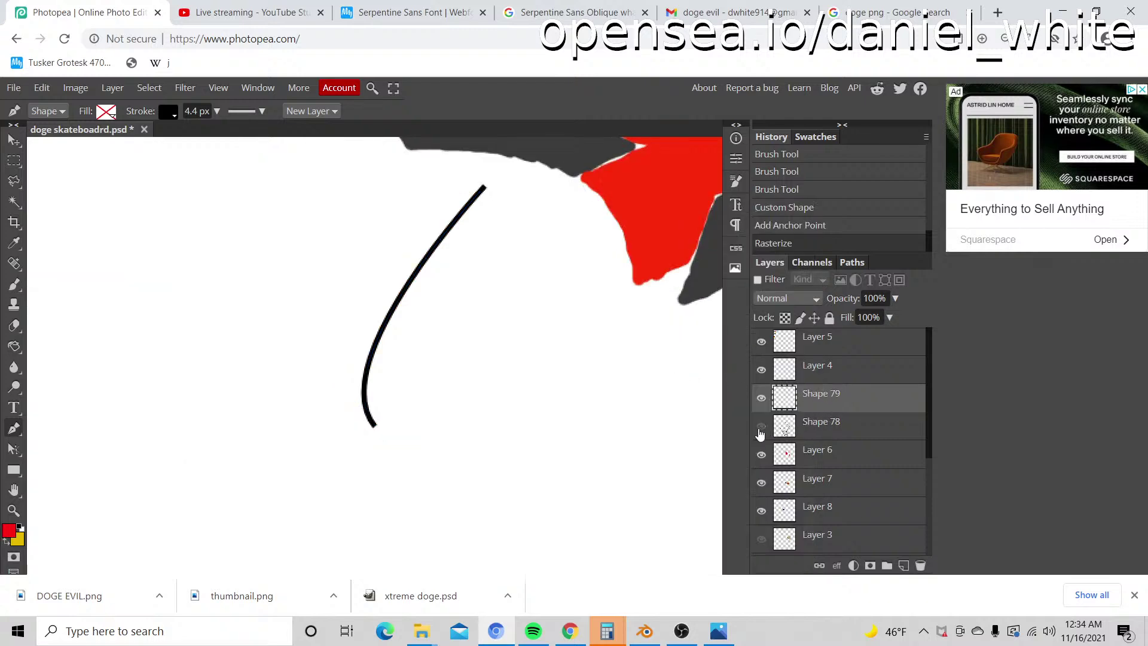
right_click(830, 405)
click(747, 516)
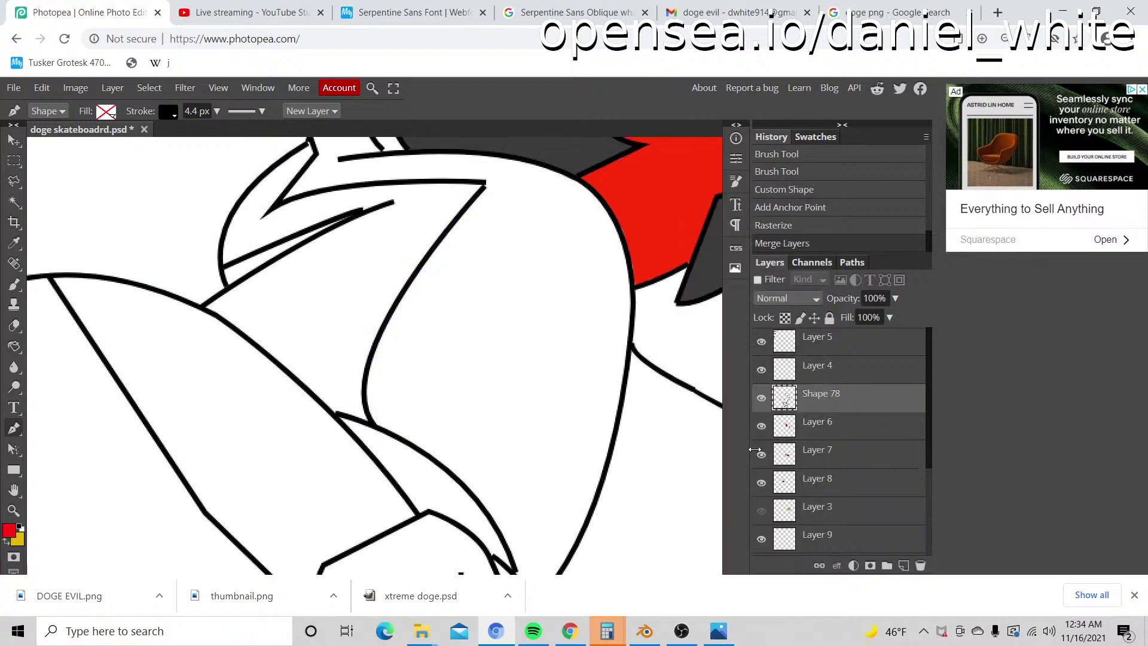
Step: Show the reference image, sample the dark blue of the trouser leg as the foreground color, and hide the reference again
scroll(589, 353, down, 2)
key(z)
scroll(396, 410, down, 4)
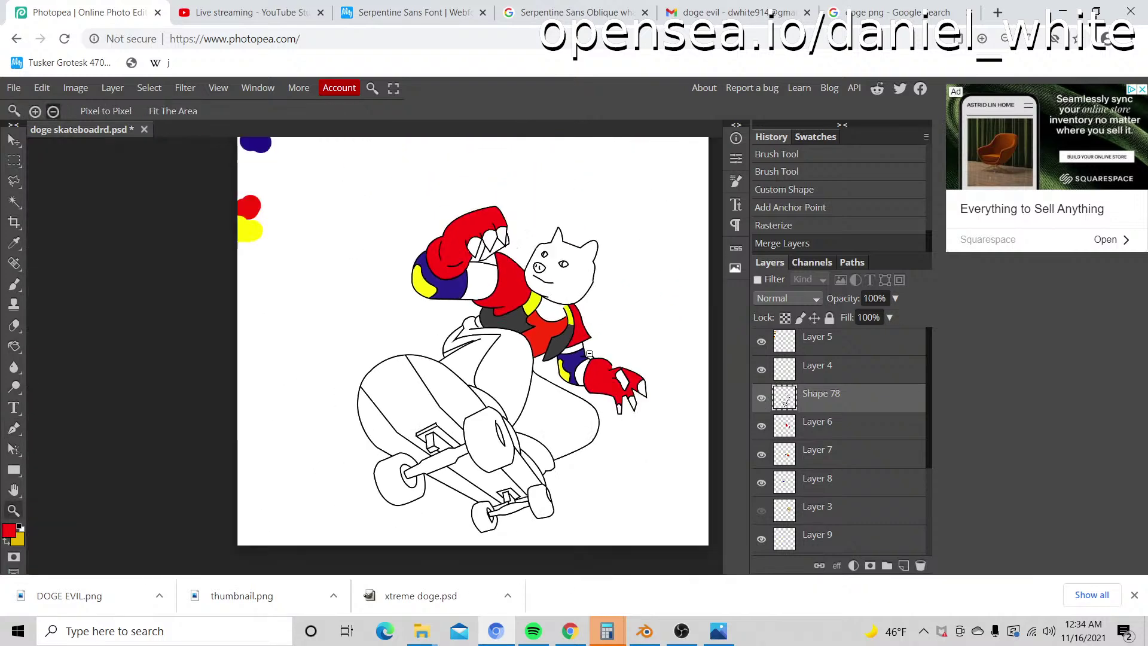
scroll(458, 420, up, 2)
scroll(433, 472, up, 2)
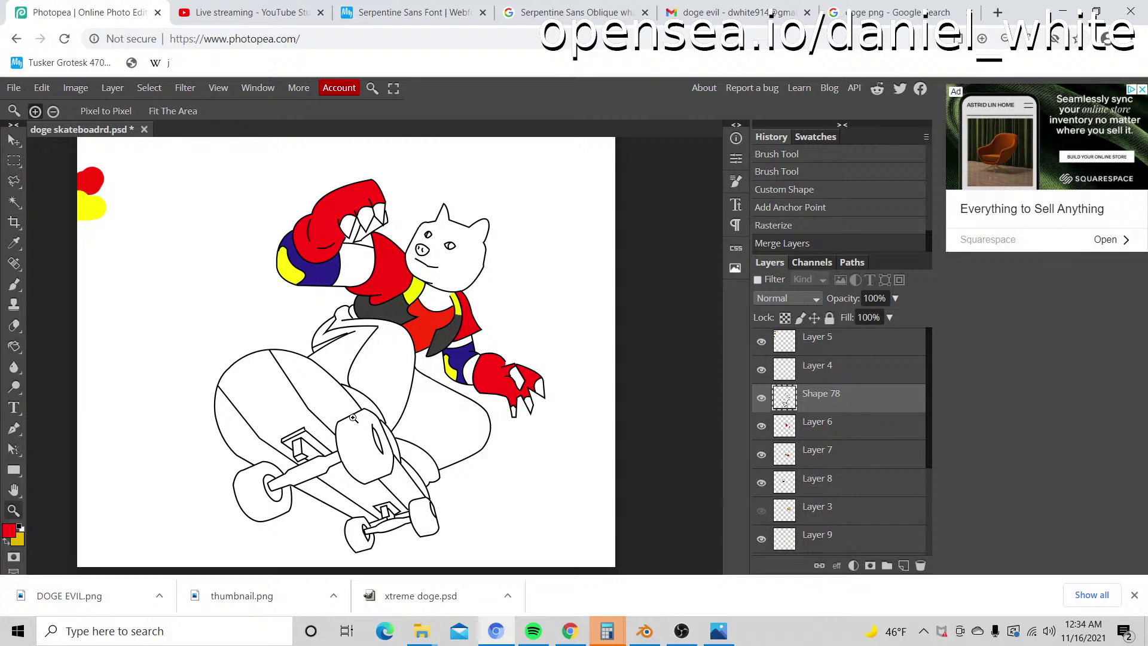
scroll(367, 371, up, 3)
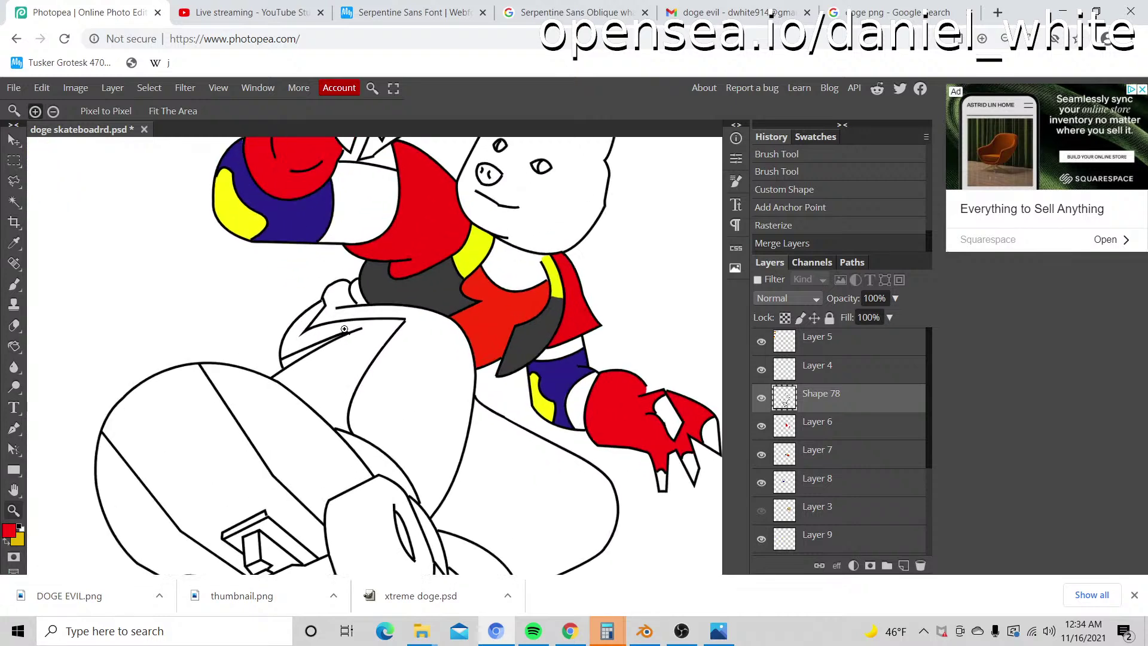
scroll(801, 478, down, 3)
click(762, 484)
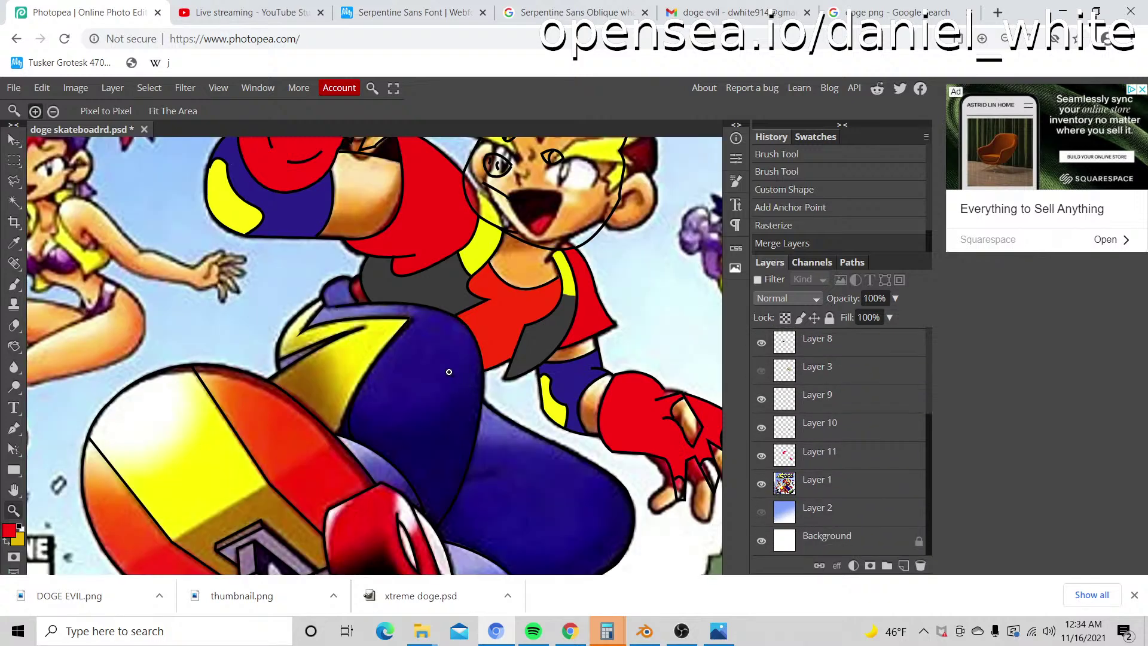
key(i)
click(437, 366)
click(761, 485)
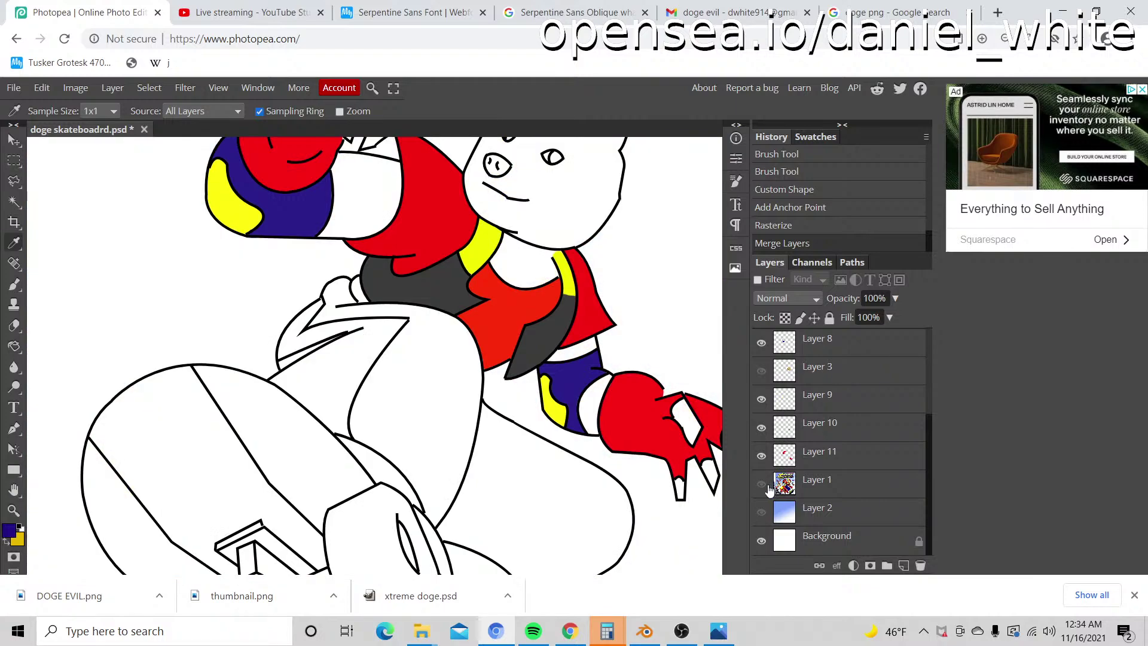
key(b)
scroll(391, 425, up, 3)
scroll(498, 474, down, 3)
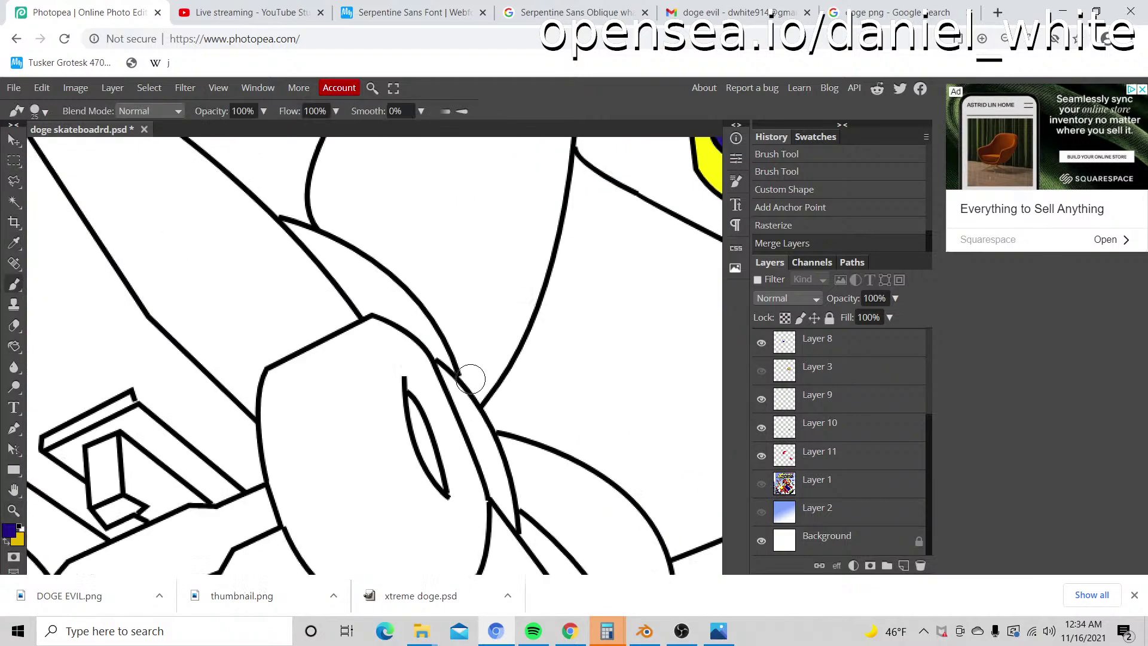
click(479, 376)
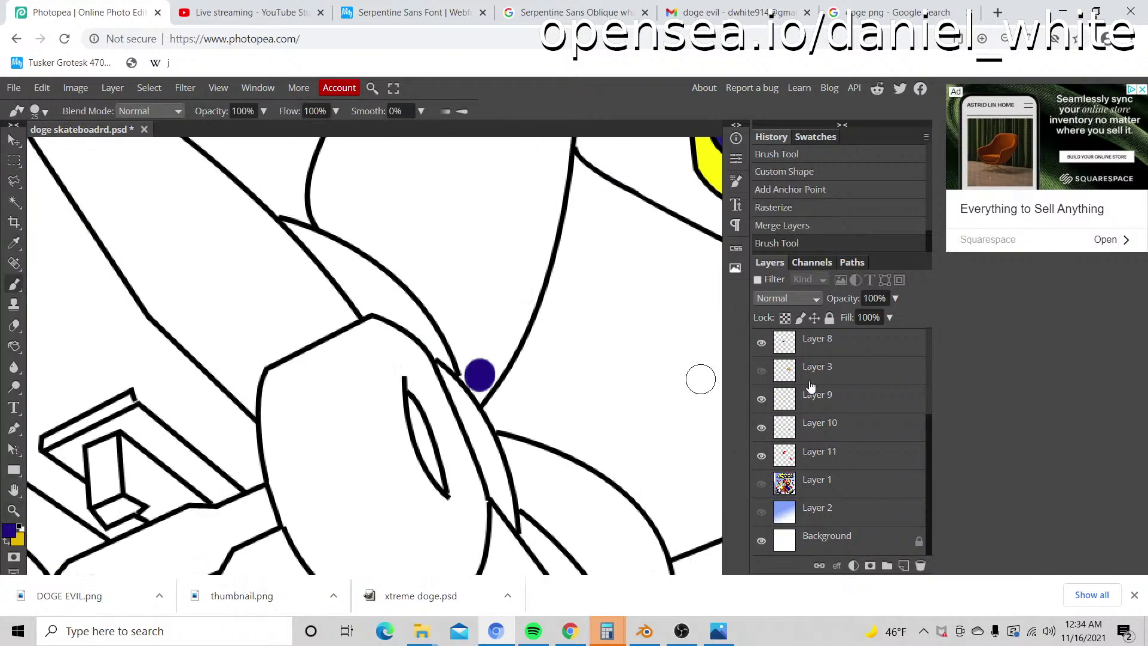
scroll(830, 389, up, 3)
key(ctrl+z)
Step: Add a new layer directly above Layer 11 and brush dark blue into the lower corner of the front trouser leg
scroll(825, 430, down, 5)
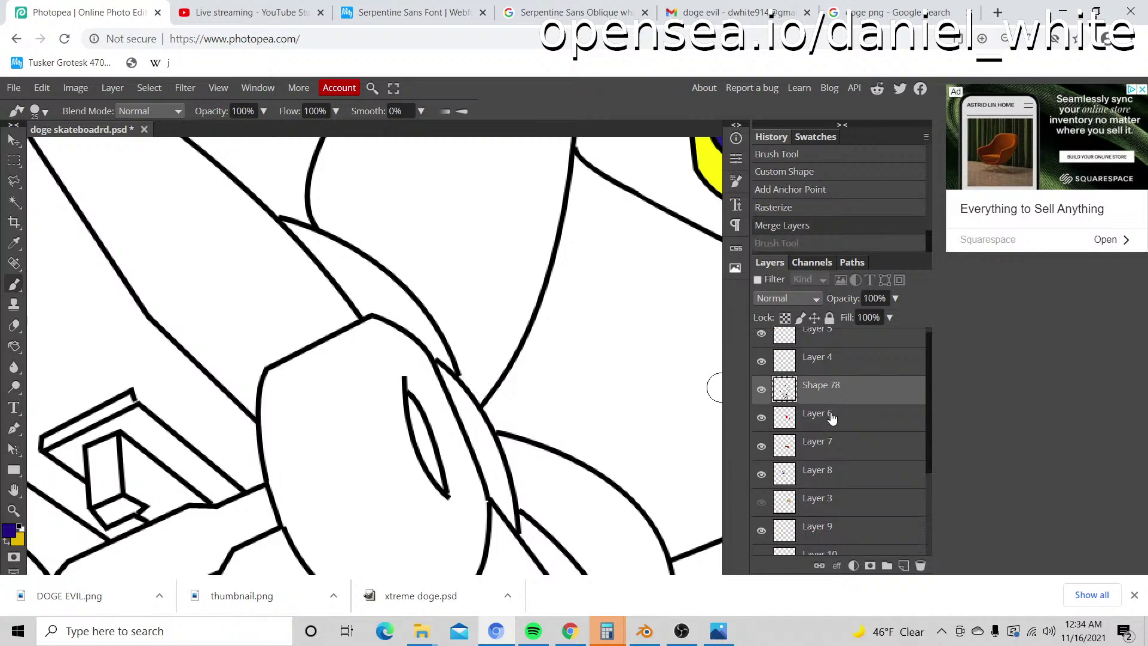
click(824, 456)
click(903, 566)
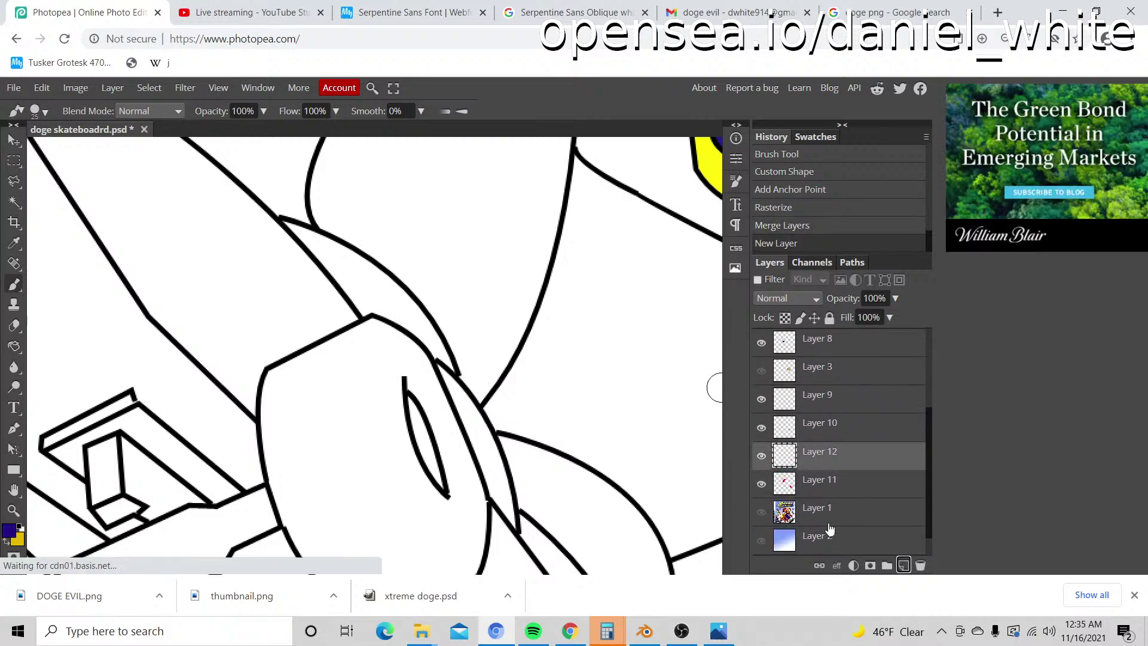
scroll(480, 350, up, 2)
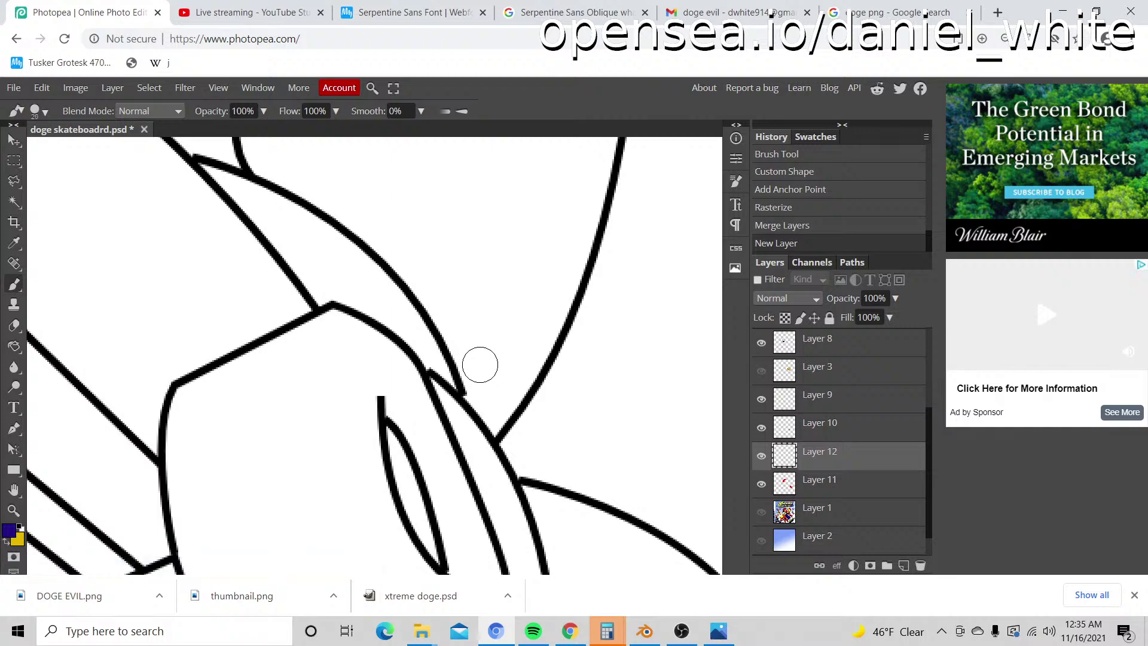
click(495, 396)
mouse_move(495, 396)
mouse_down()
mouse_move(497, 432)
mouse_move(473, 400)
mouse_move(452, 339)
mouse_up()
Step: Brush dark blue with a smaller brush along the trouser leg's lower outline, from the corner up to the curved trouser line
scroll(455, 394, up, 3)
scroll(455, 394, down, 2)
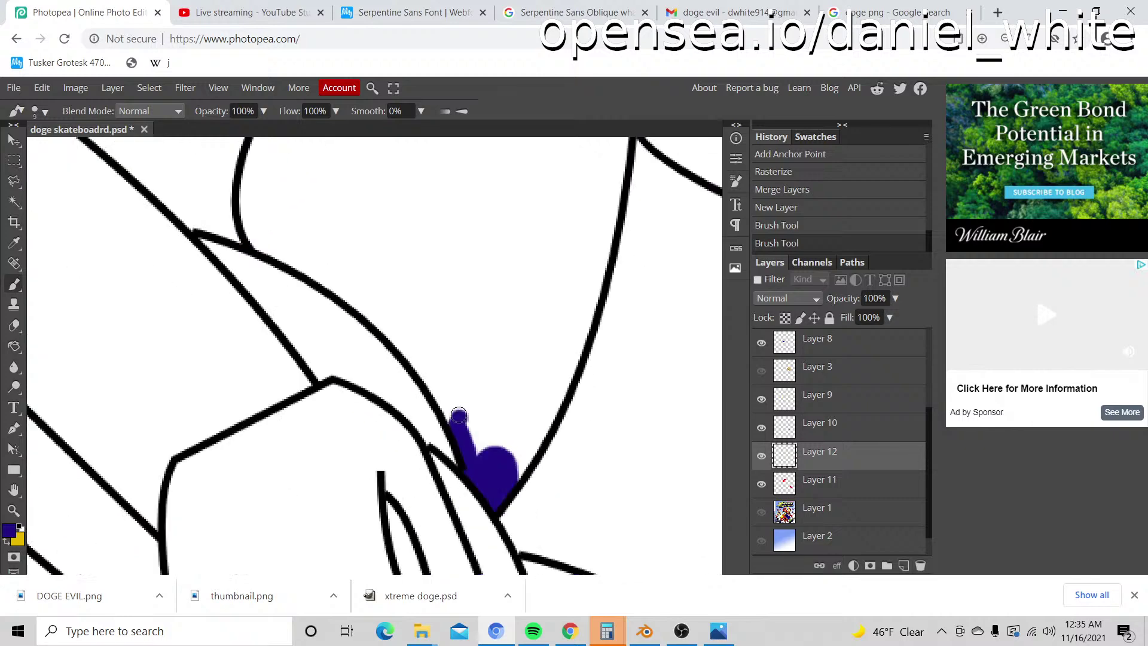
mouse_move(458, 416)
mouse_down()
mouse_move(425, 374)
mouse_move(435, 390)
mouse_up()
scroll(422, 373, up, 1)
mouse_move(438, 458)
mouse_down()
mouse_move(382, 390)
mouse_move(393, 407)
mouse_move(260, 318)
mouse_move(248, 263)
mouse_up()
Step: Brush dark blue up the thigh side of the curved trouser line to the corner where it meets the upper stripe
scroll(265, 262, up, 3)
mouse_move(249, 483)
mouse_down()
mouse_move(290, 367)
mouse_move(353, 293)
mouse_up()
scroll(357, 384, up, 1)
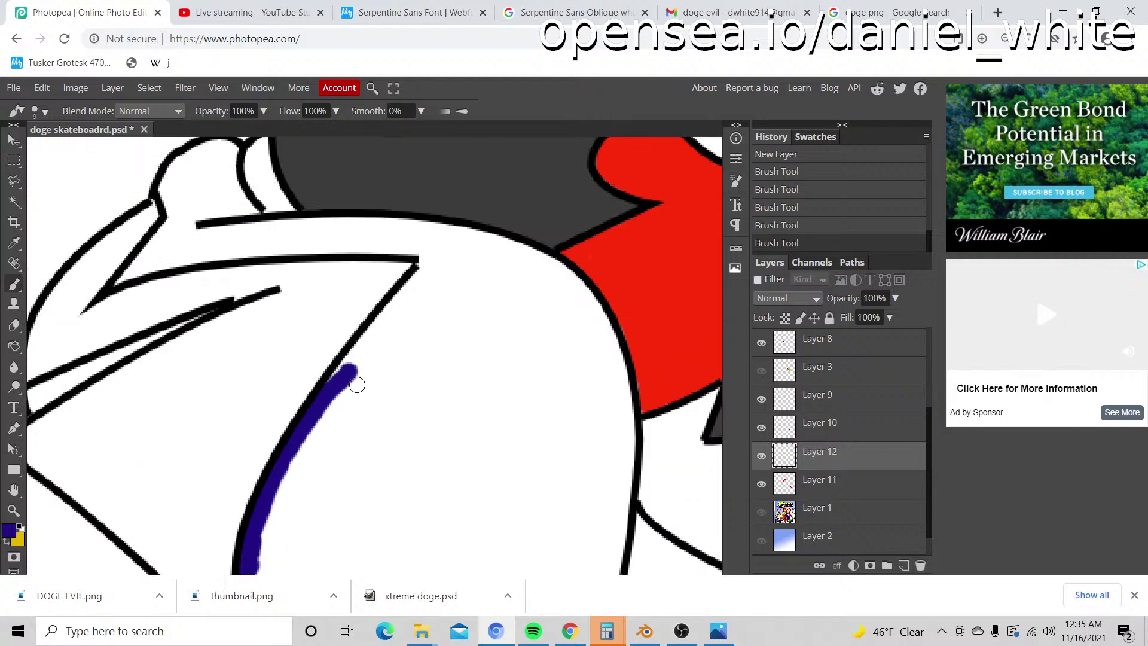
drag(338, 380, 426, 265)
Step: Brush dark blue above the upper trouser line to its pointed end and around the inside of the bunched waist folds
scroll(412, 353, up, 1)
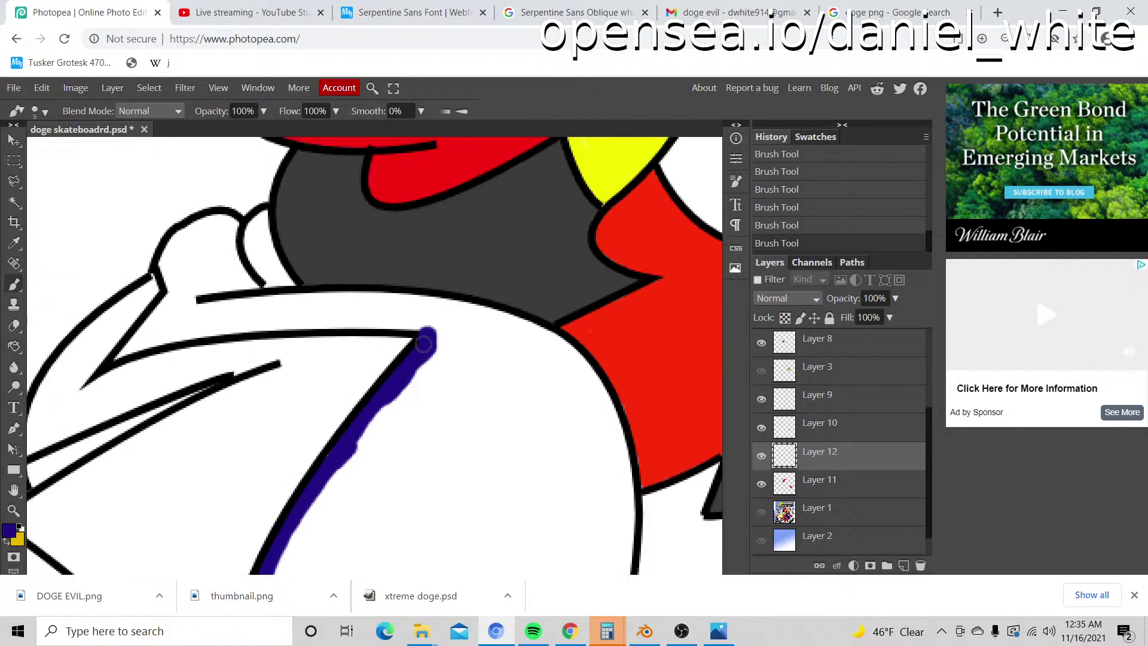
mouse_move(427, 329)
mouse_down()
mouse_move(338, 320)
mouse_move(366, 317)
mouse_move(187, 328)
mouse_move(233, 322)
mouse_move(150, 340)
mouse_up()
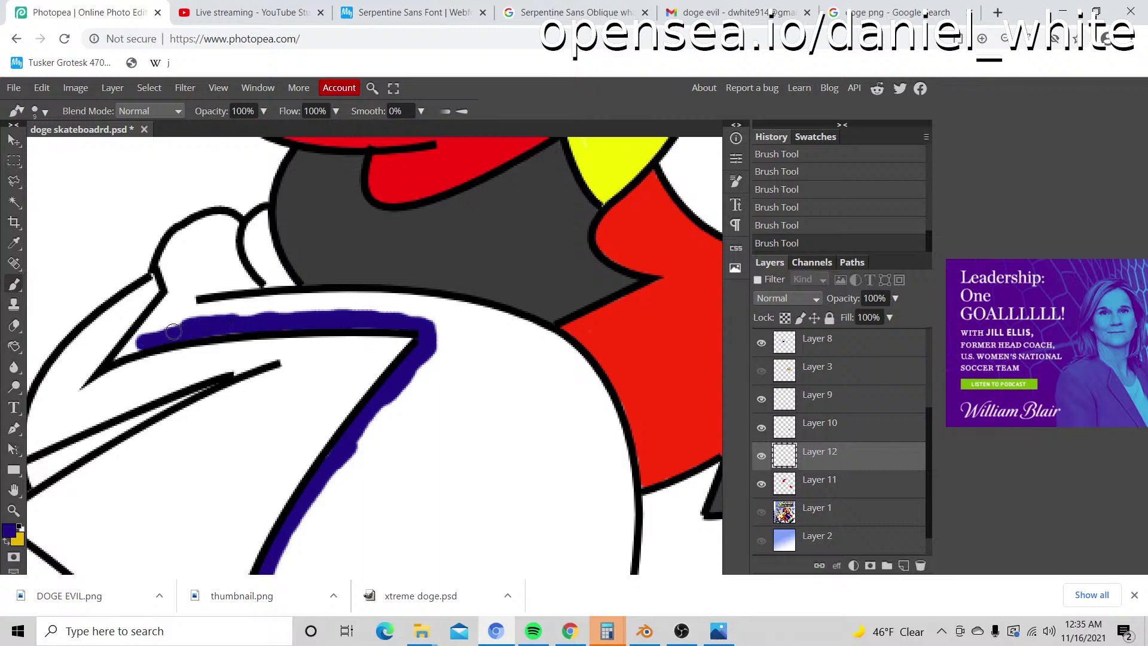
key(p)
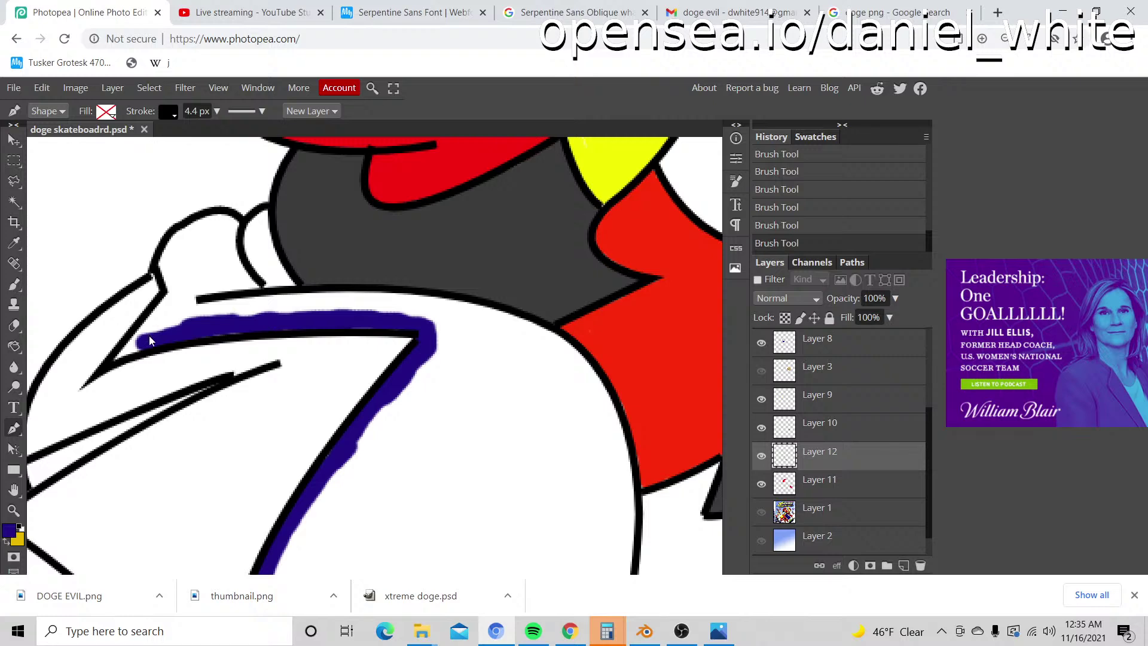
click(15, 285)
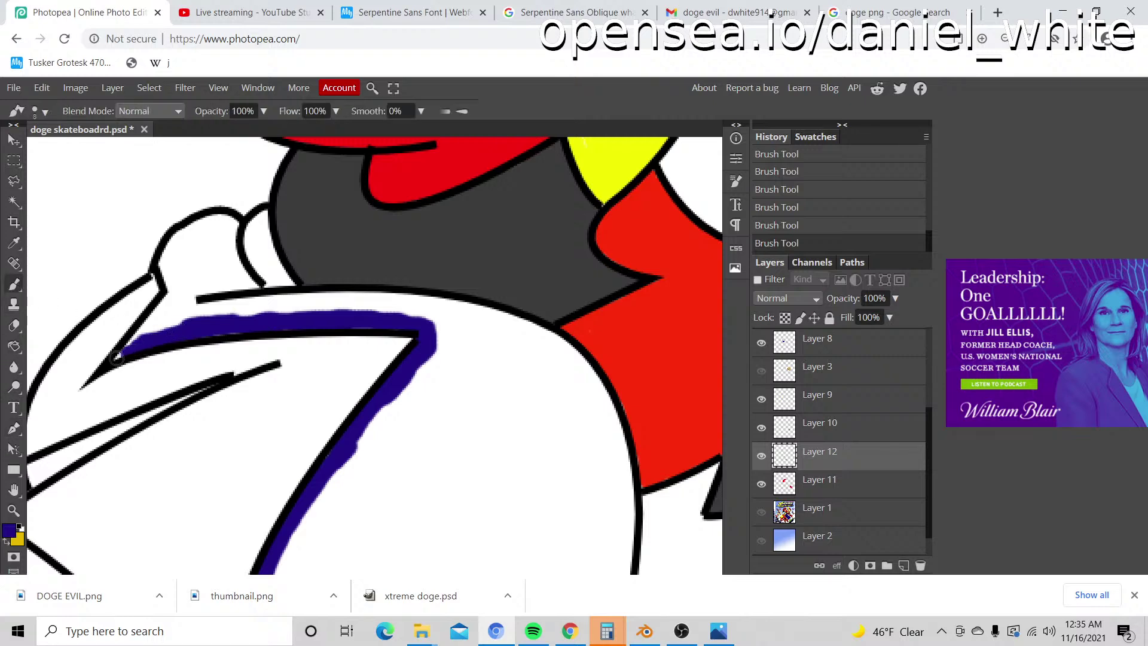
mouse_move(136, 336)
mouse_down()
mouse_move(169, 295)
mouse_move(168, 251)
mouse_move(223, 221)
mouse_up()
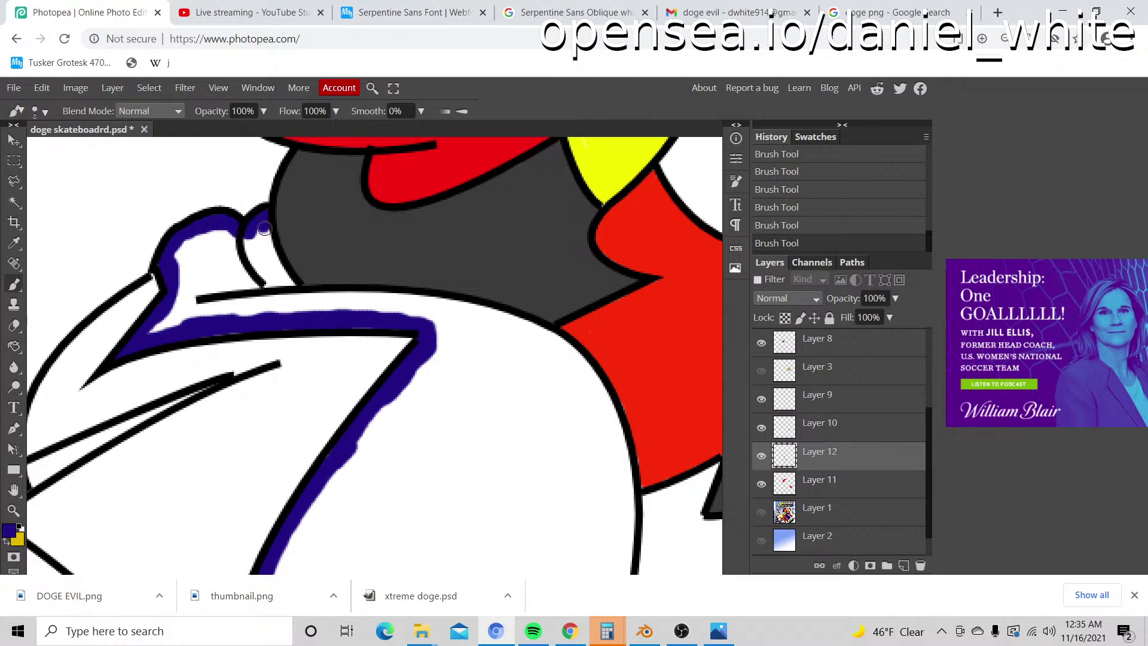
Step: Brush dark blue along the waistline under the shirt and down the upper part of the thigh's outer outline
mouse_move(264, 229)
mouse_down()
mouse_move(289, 277)
mouse_move(486, 307)
mouse_move(551, 338)
mouse_move(582, 370)
mouse_up()
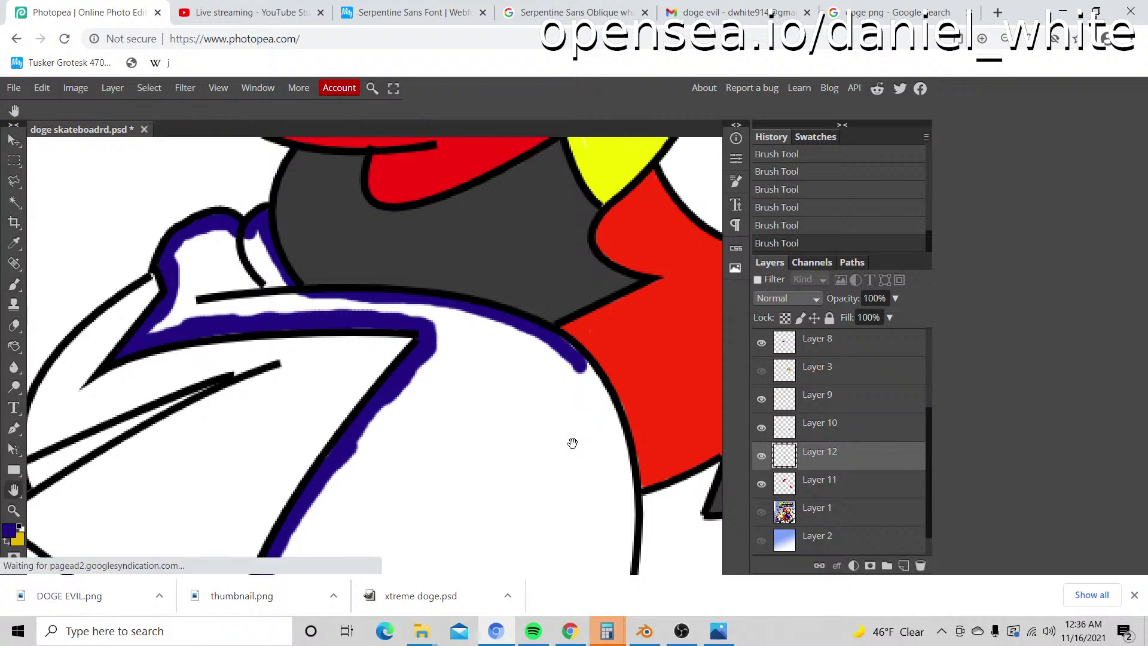
drag(574, 441, 358, 281)
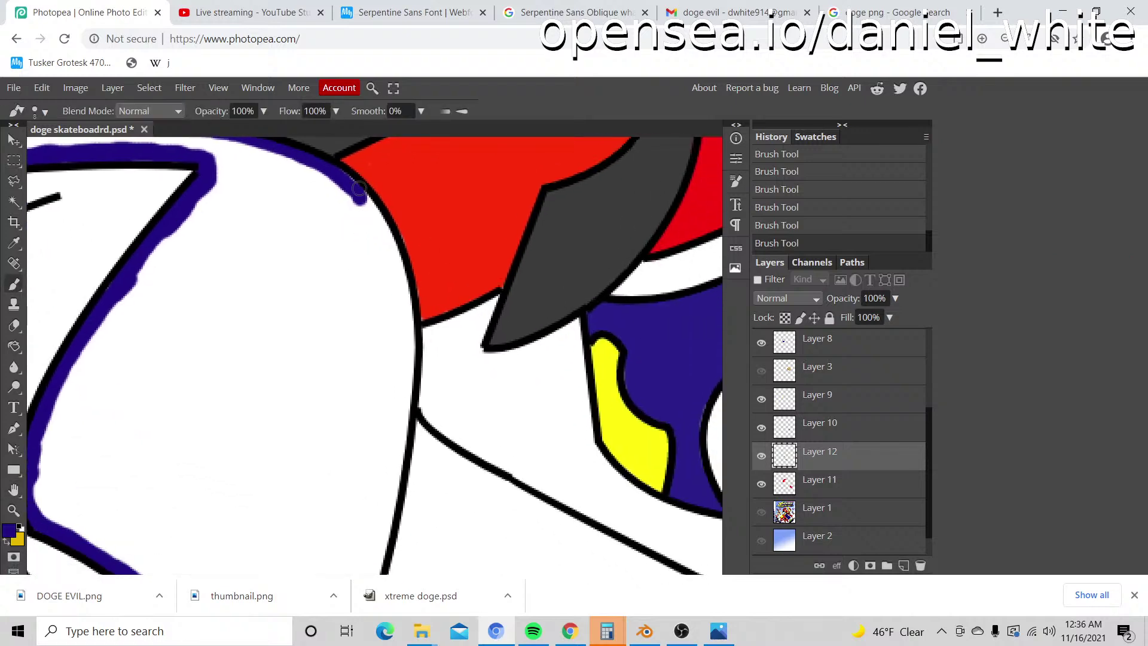
mouse_move(364, 187)
mouse_down()
mouse_move(392, 229)
mouse_move(413, 316)
mouse_up()
scroll(407, 317, down, 3)
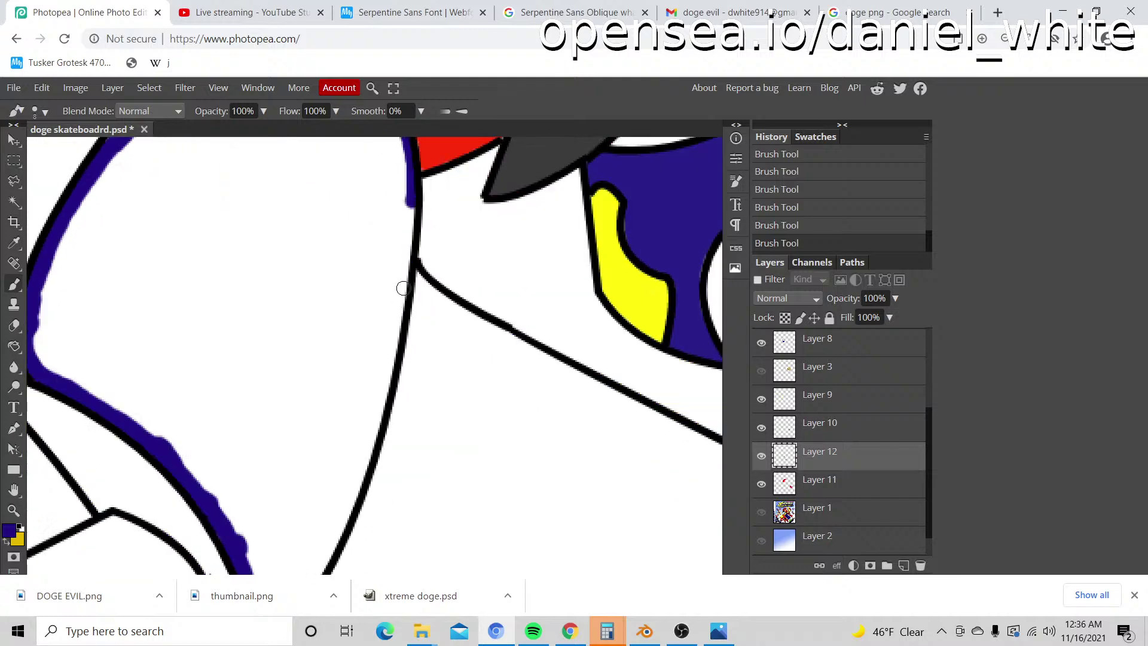
drag(407, 206, 397, 321)
Step: Brush dark blue down the rest of the leg's outer outline to the lower corner and erase the overspill there
scroll(396, 317, down, 2)
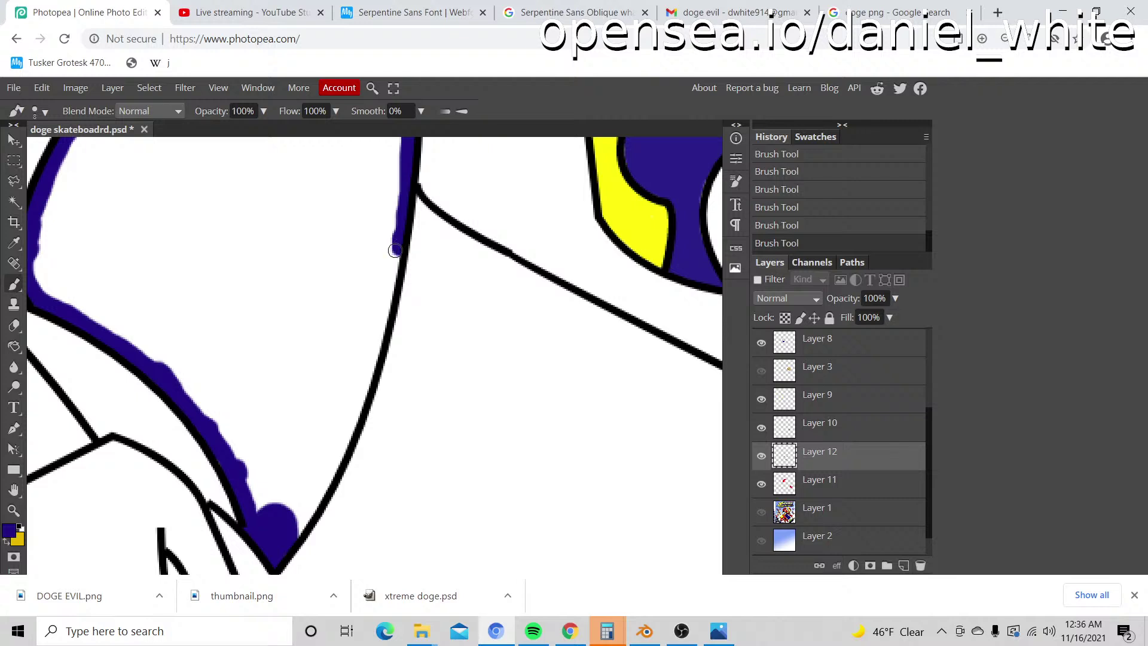
drag(394, 250, 355, 398)
scroll(355, 397, down, 2)
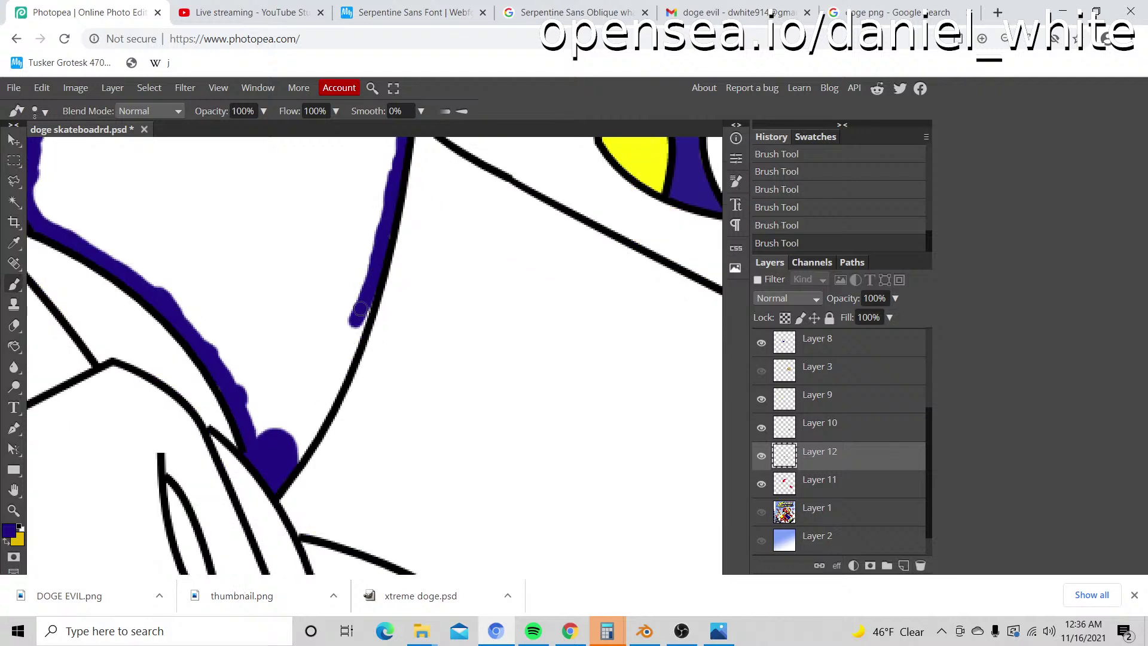
mouse_move(367, 303)
mouse_down()
mouse_move(298, 460)
mouse_move(328, 453)
mouse_up()
key(e)
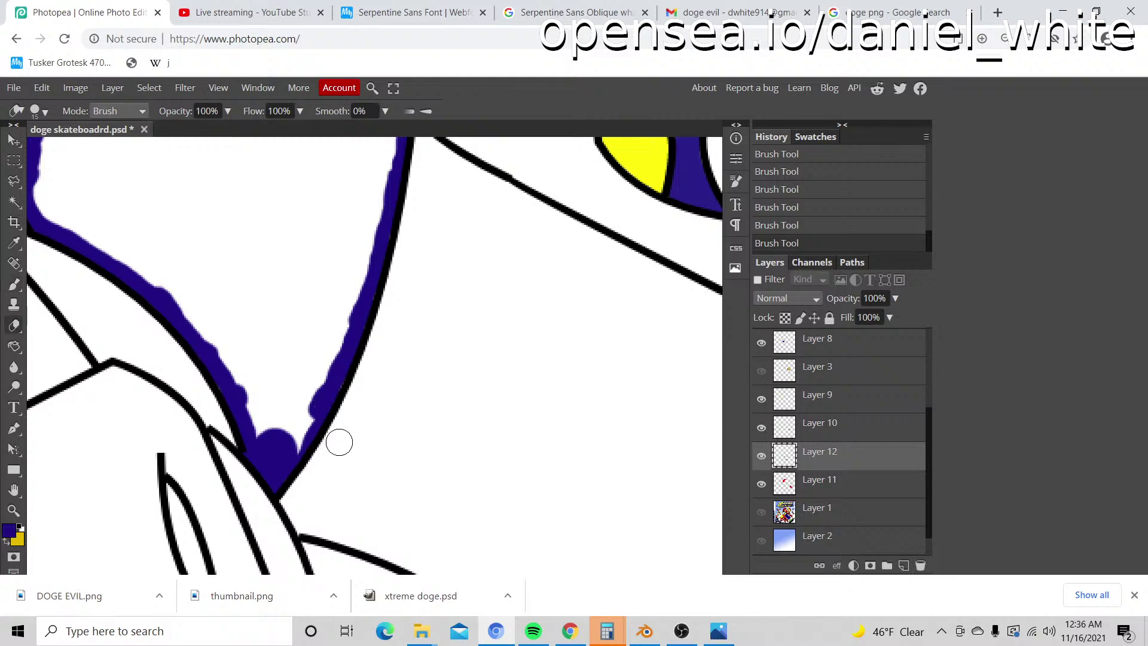
Step: Fill the enclosed front trouser leg on Layer 12 with dark blue using the Paint Bucket
key(z)
alt+click(361, 420)
alt+click(362, 421)
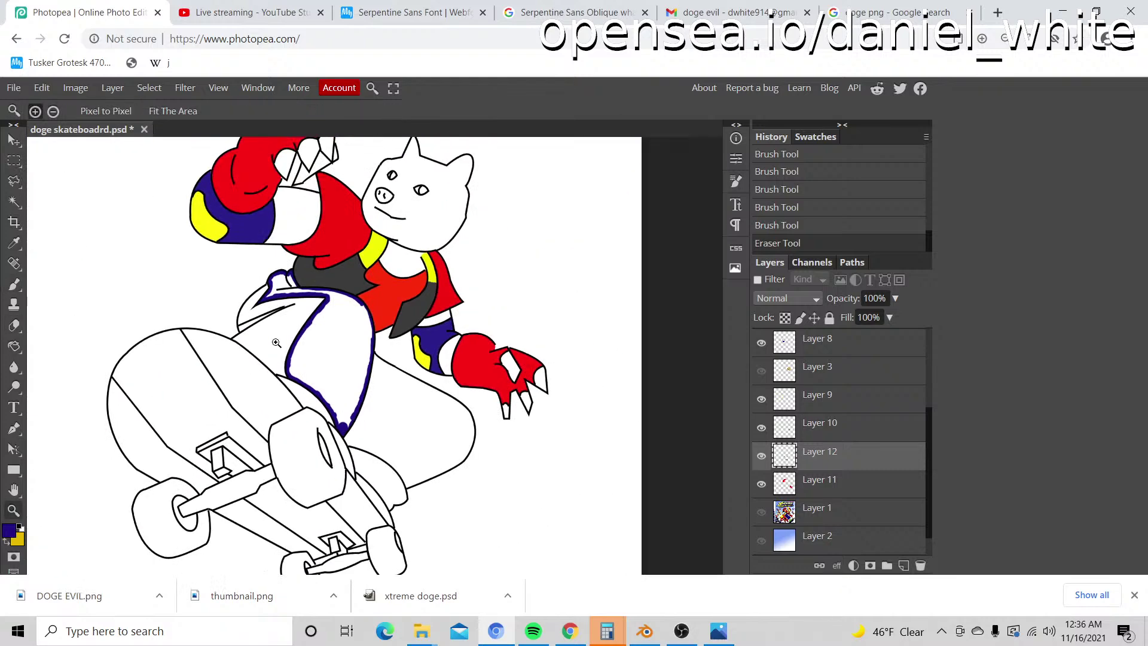
key(g)
click(323, 346)
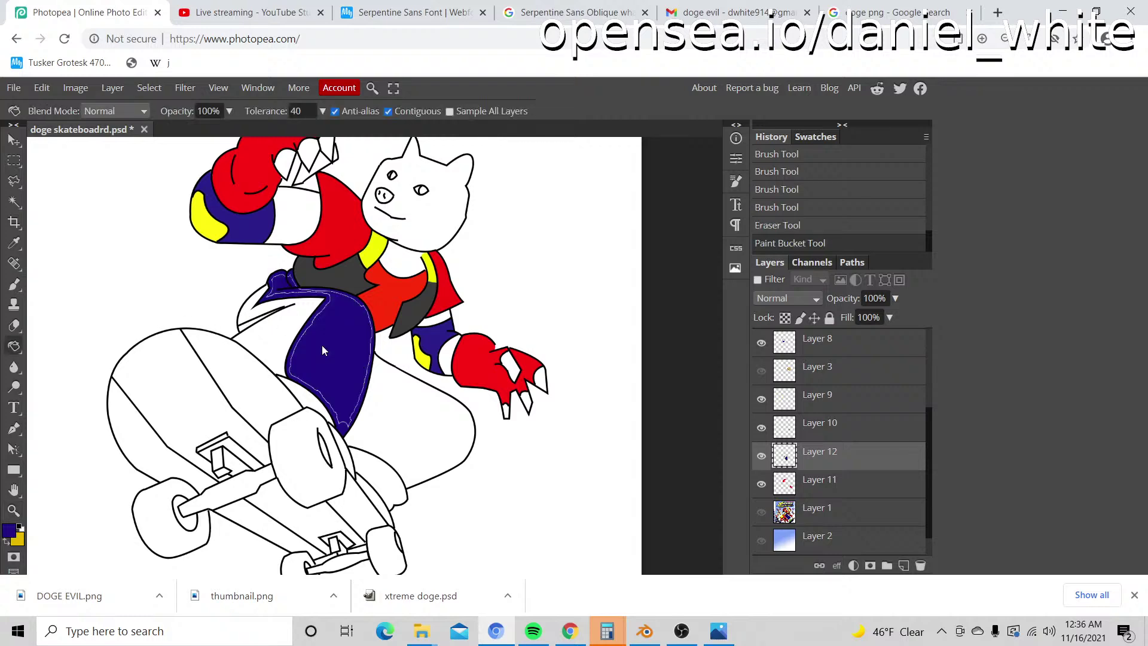
Step: Brush dark blue over the white seam from the leg's lower corner up the curved trouser line to the waist stripe
key(b)
scroll(305, 359, up, 5)
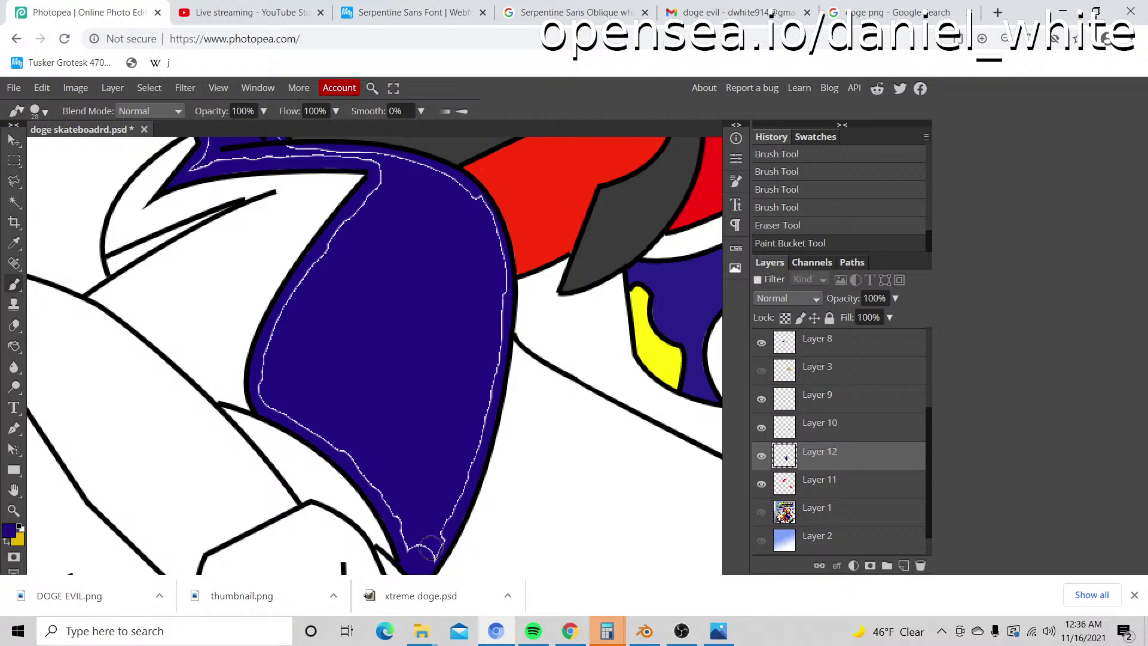
mouse_move(432, 551)
mouse_down()
mouse_move(405, 511)
mouse_move(405, 532)
mouse_move(359, 459)
mouse_move(384, 489)
mouse_move(367, 465)
mouse_move(357, 457)
mouse_move(373, 484)
mouse_move(322, 425)
mouse_move(337, 447)
mouse_move(266, 398)
mouse_move(311, 428)
mouse_move(271, 391)
mouse_move(268, 356)
mouse_move(262, 391)
mouse_move(285, 319)
mouse_move(326, 267)
mouse_move(293, 308)
mouse_up()
scroll(380, 272, up, 3)
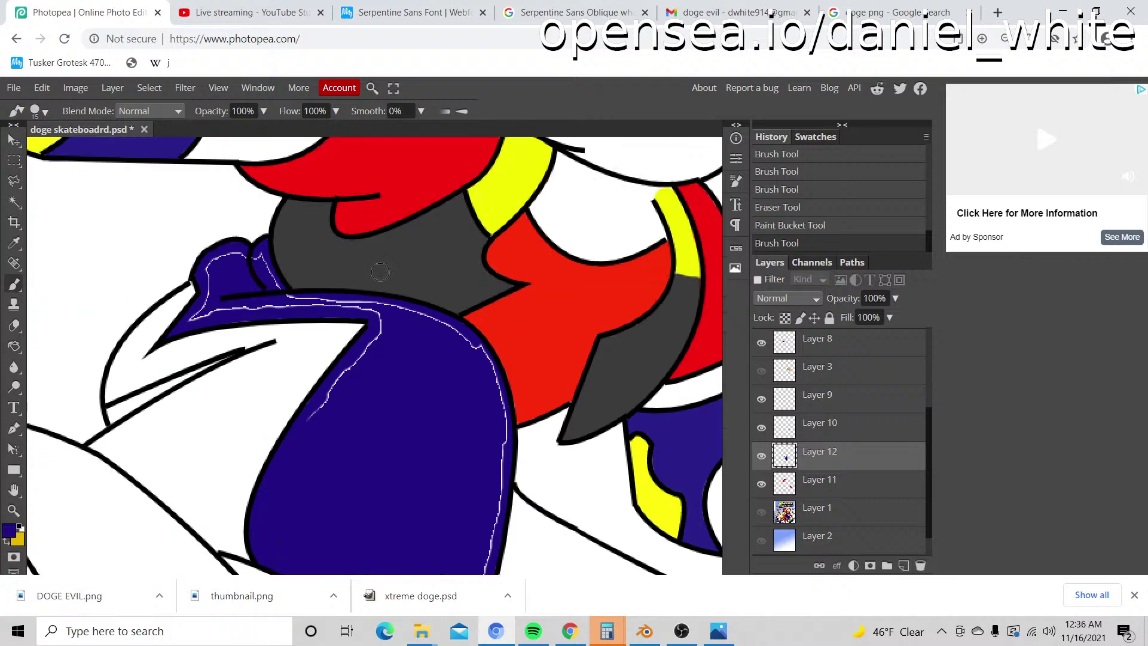
mouse_move(318, 414)
mouse_down()
mouse_move(379, 333)
mouse_move(378, 315)
mouse_move(346, 300)
mouse_up()
scroll(366, 328, up, 2)
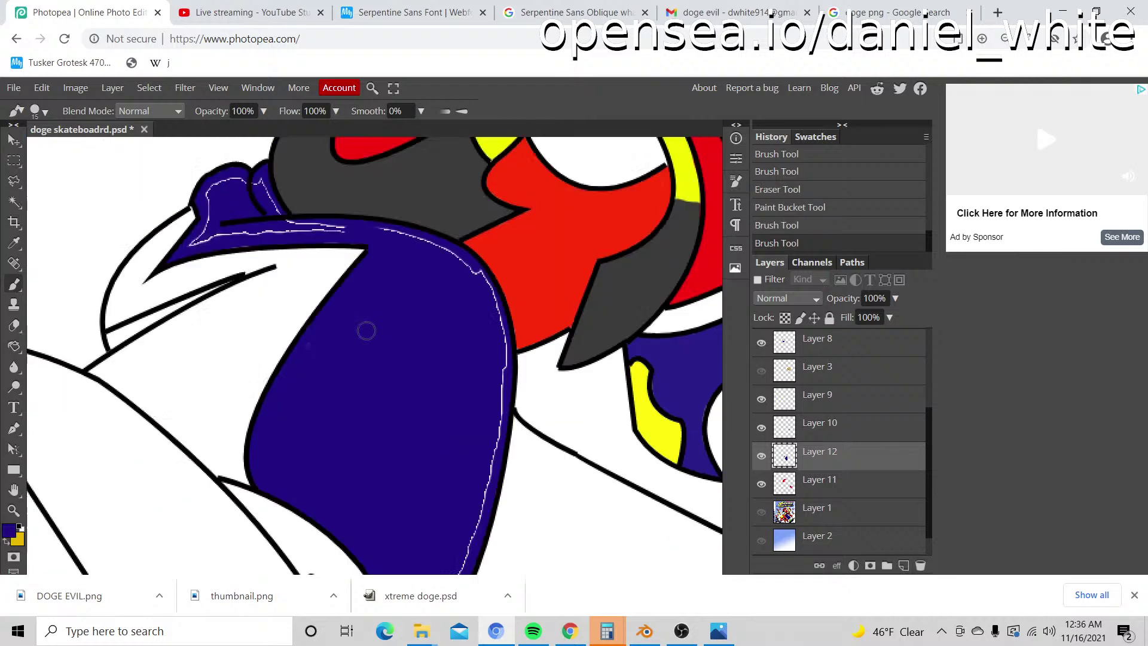
Step: Brush dark blue over the white seams in the waist stripe and the bunched waist folds
scroll(366, 333, down, 2)
key(z)
scroll(247, 288, up, 3)
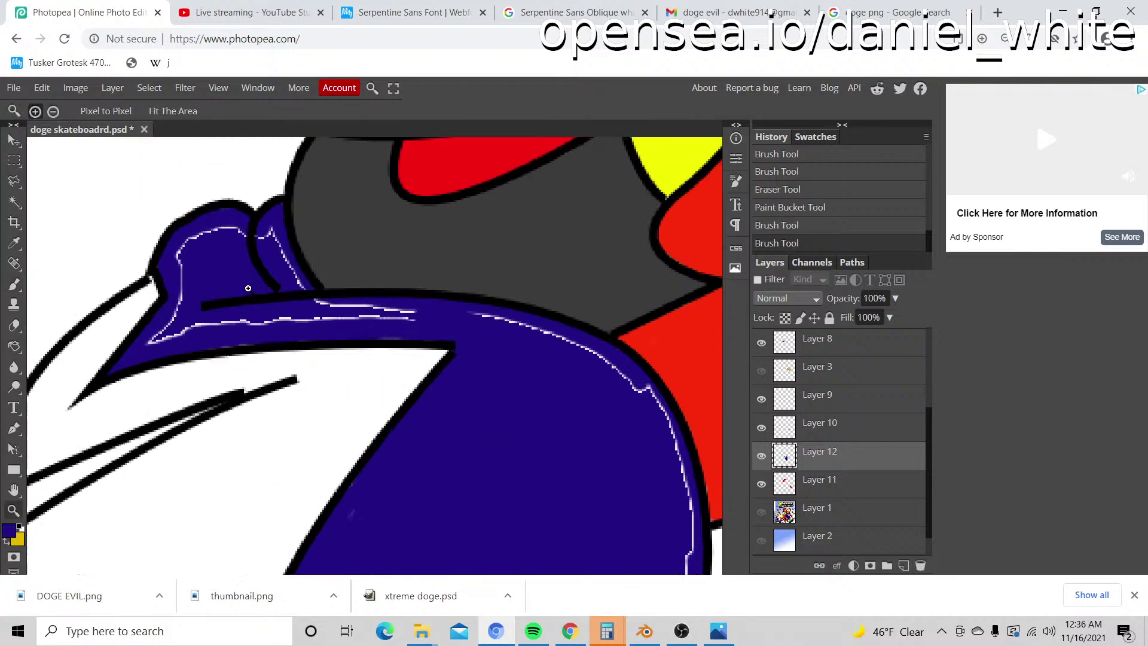
key(b)
mouse_move(443, 323)
mouse_down()
mouse_move(268, 324)
mouse_move(140, 350)
mouse_move(168, 316)
mouse_move(178, 251)
mouse_move(229, 229)
mouse_move(271, 242)
mouse_move(272, 226)
mouse_move(301, 288)
mouse_move(336, 320)
mouse_move(466, 326)
mouse_up()
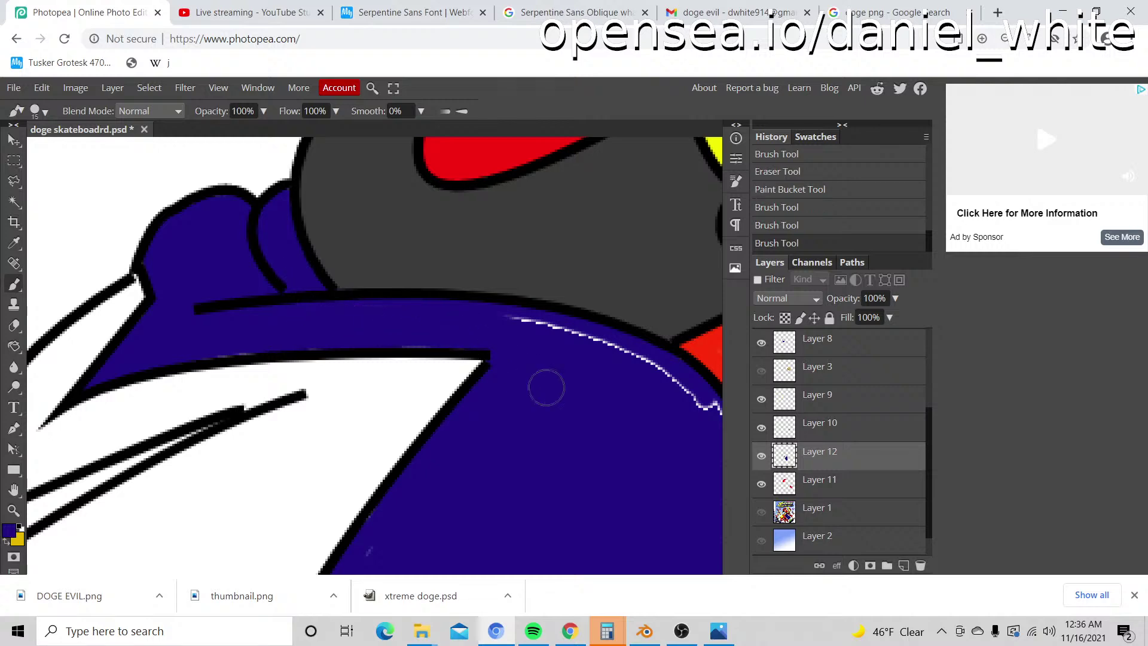
Step: Brush dark blue over the white seam along the waistline curve and down the thigh's outer edge to the lower corner
key(space)
mouse_move(562, 364)
mouse_down()
mouse_move(539, 344)
mouse_move(264, 269)
mouse_move(179, 220)
mouse_move(320, 276)
mouse_move(369, 310)
mouse_move(399, 366)
mouse_up()
drag(364, 299, 401, 381)
scroll(400, 381, down, 2)
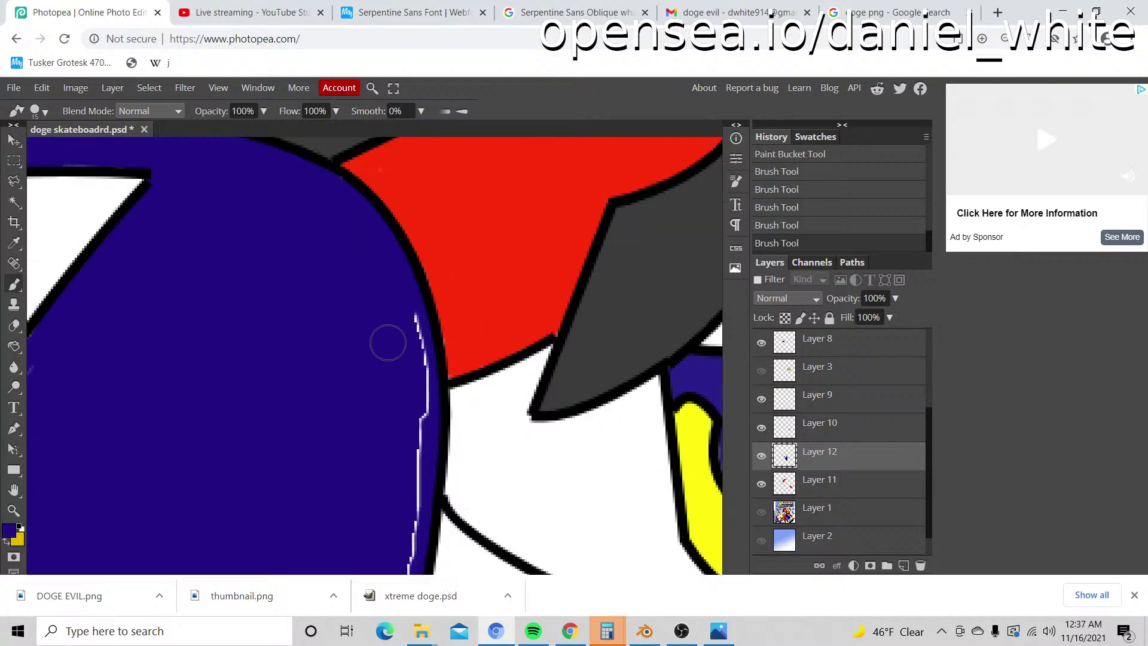
drag(397, 317, 407, 363)
scroll(407, 364, down, 2)
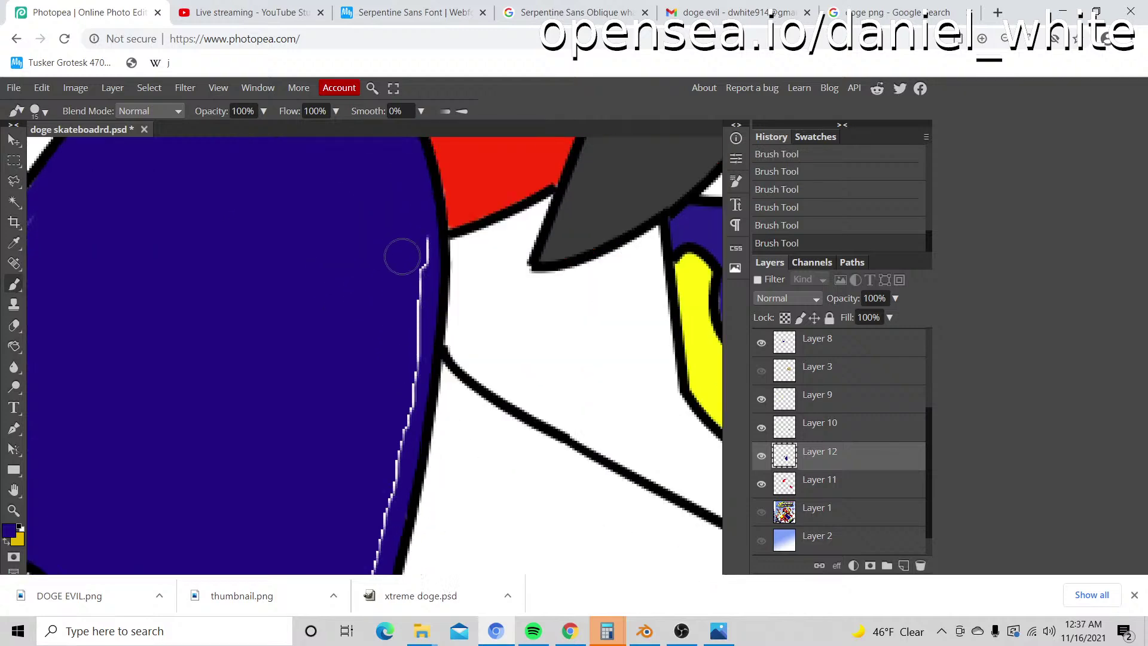
drag(412, 236, 403, 399)
scroll(402, 399, down, 2)
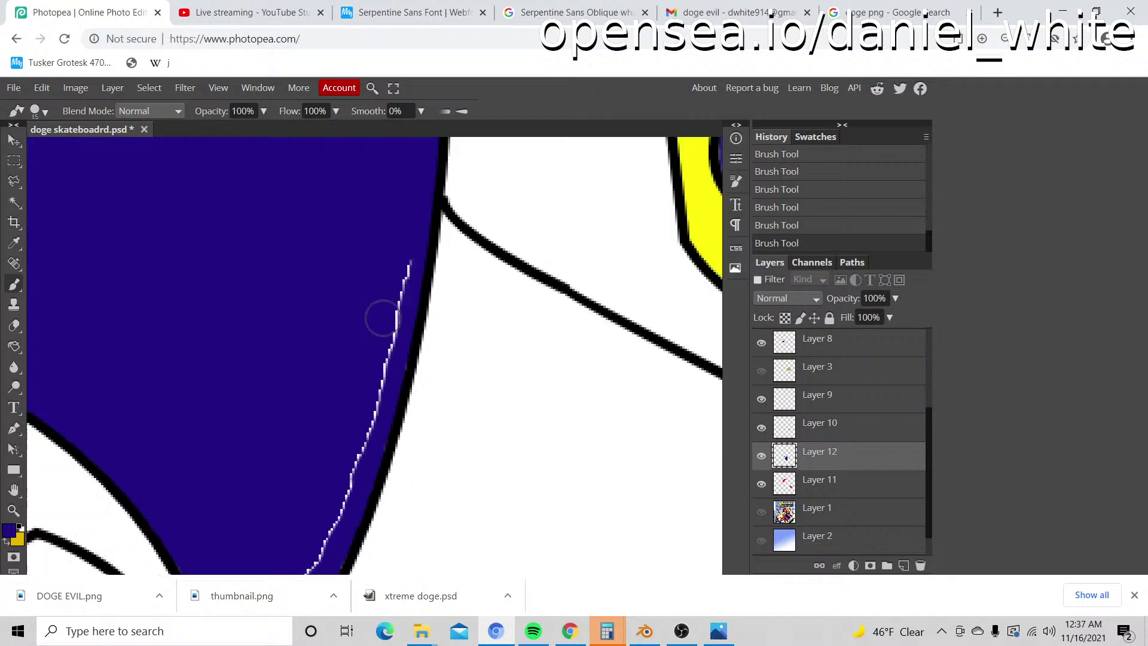
drag(405, 252, 385, 313)
scroll(357, 343, down, 1)
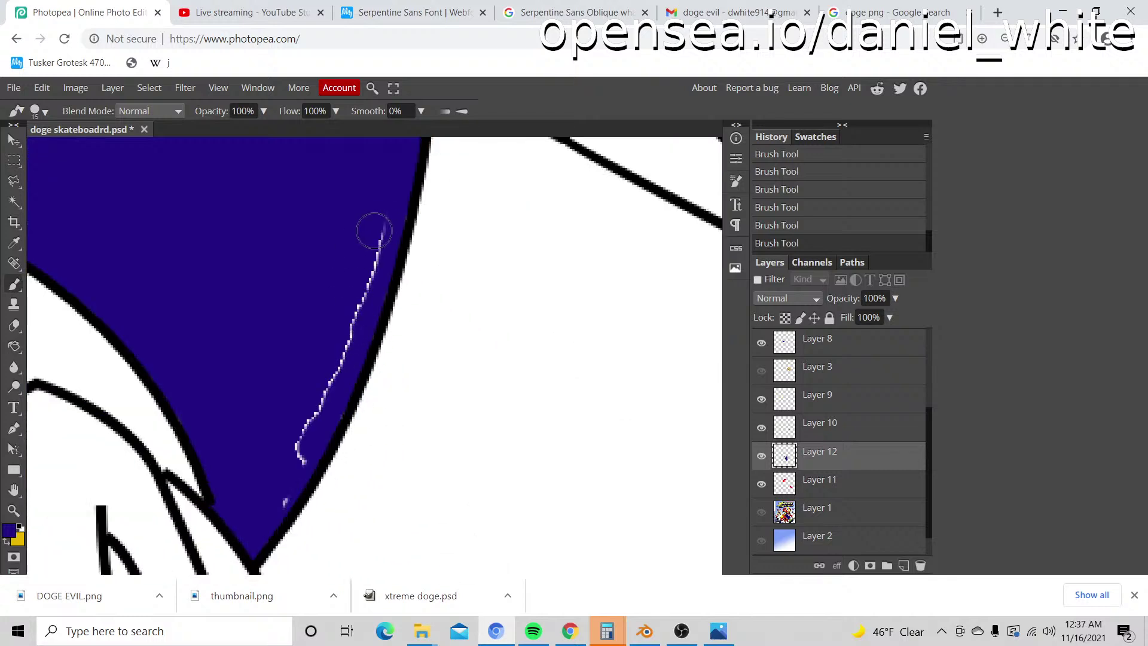
drag(377, 233, 287, 477)
Step: Compare the colored trouser leg with the reference image by toggling Layer 1's visibility, leaving it hidden
key(z)
alt+click(288, 436)
alt+click(288, 436)
alt+click(288, 436)
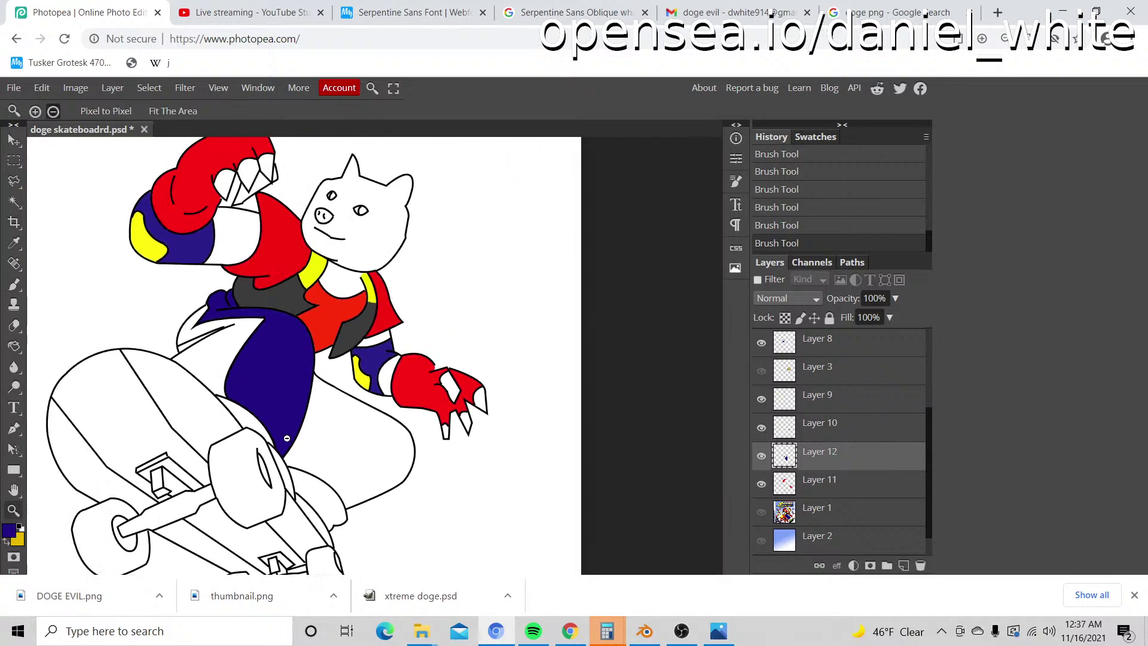
alt+click(301, 442)
alt+click(317, 443)
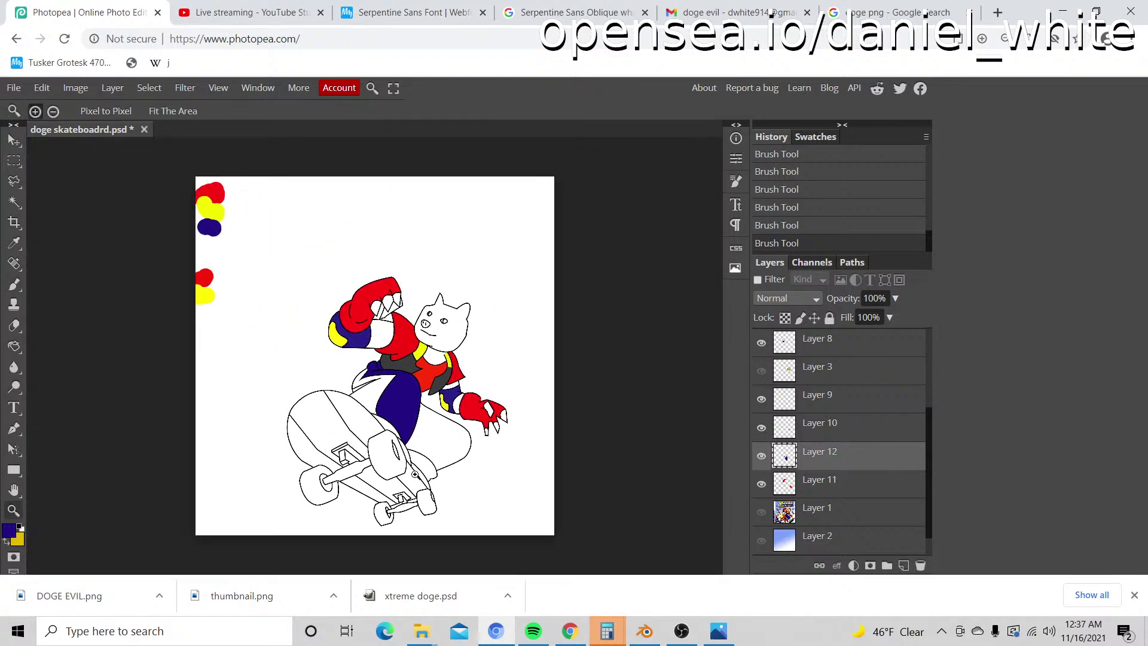
click(429, 468)
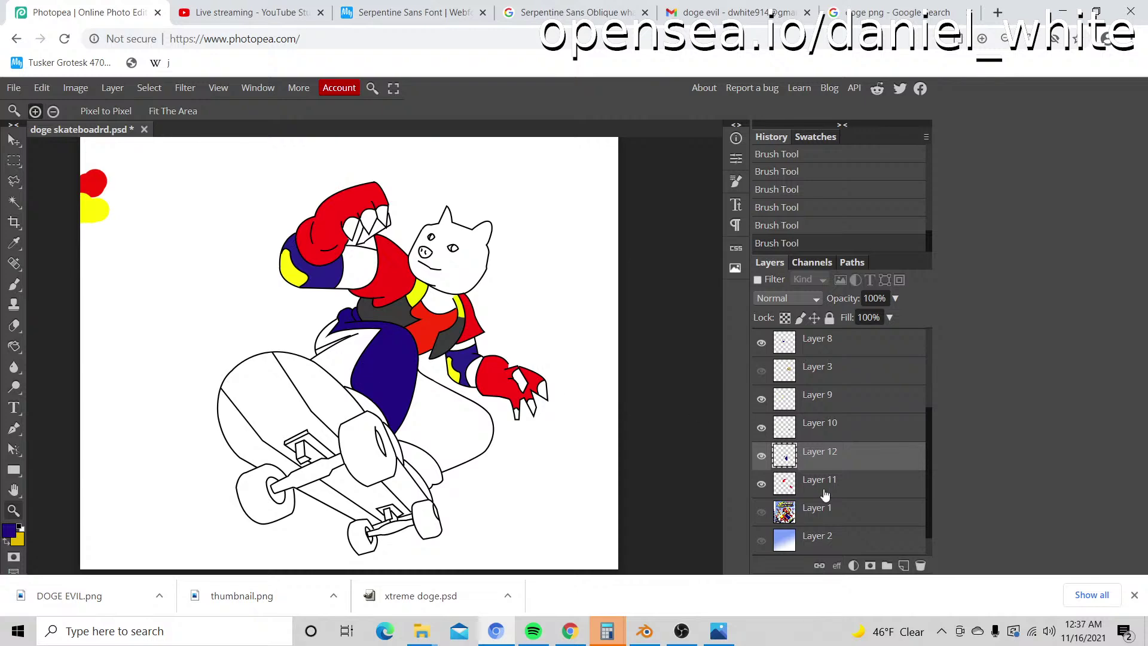
click(762, 513)
click(762, 513)
click(762, 513)
click(762, 513)
Step: Brush dark blue with a smaller brush into the narrow fold between the two converging crease lines beside the front leg
mouse_move(305, 346)
mouse_down()
mouse_move(327, 333)
mouse_move(405, 333)
mouse_up()
key(b)
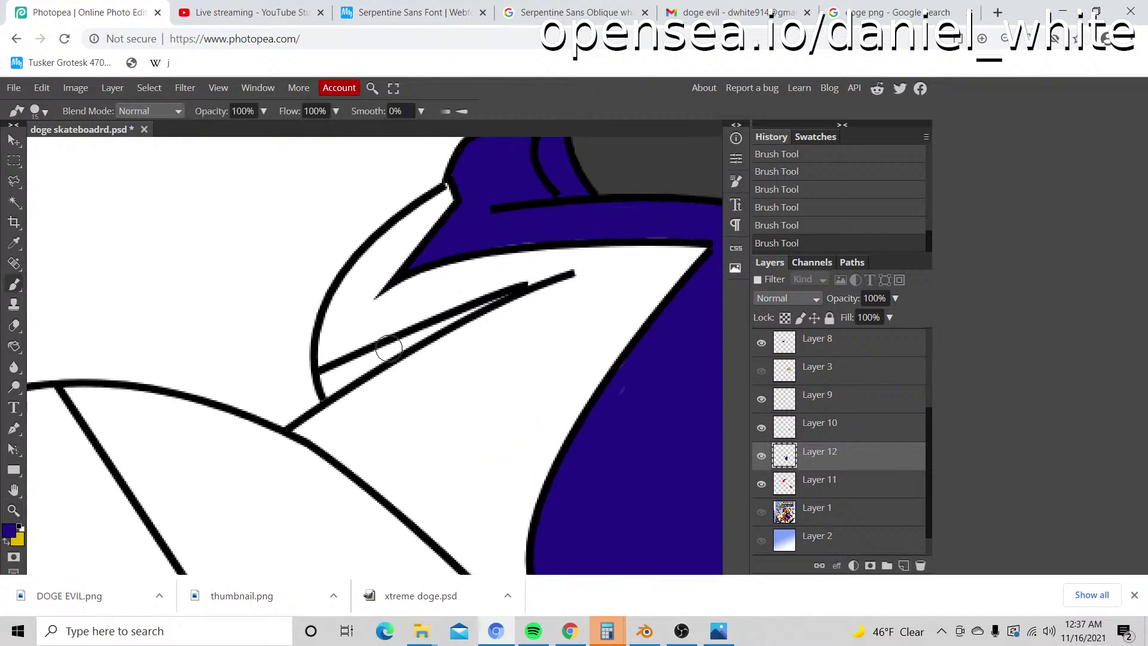
key(z)
click(386, 339)
key(b)
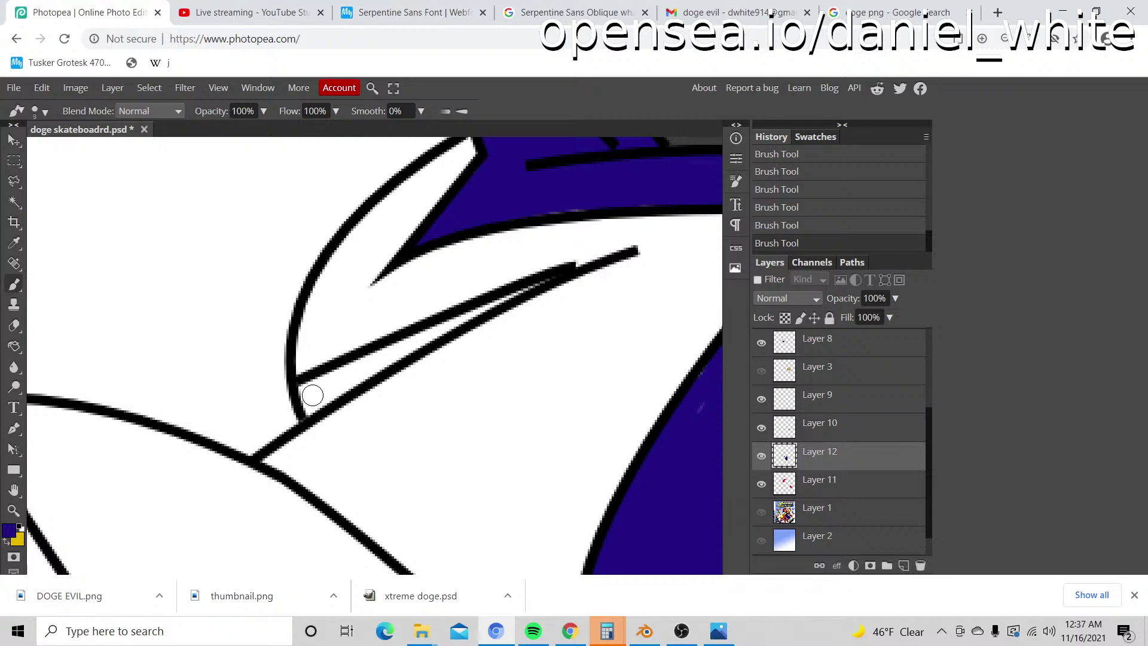
mouse_move(308, 394)
mouse_down()
mouse_move(341, 379)
mouse_move(311, 404)
mouse_move(415, 342)
mouse_move(365, 362)
mouse_up()
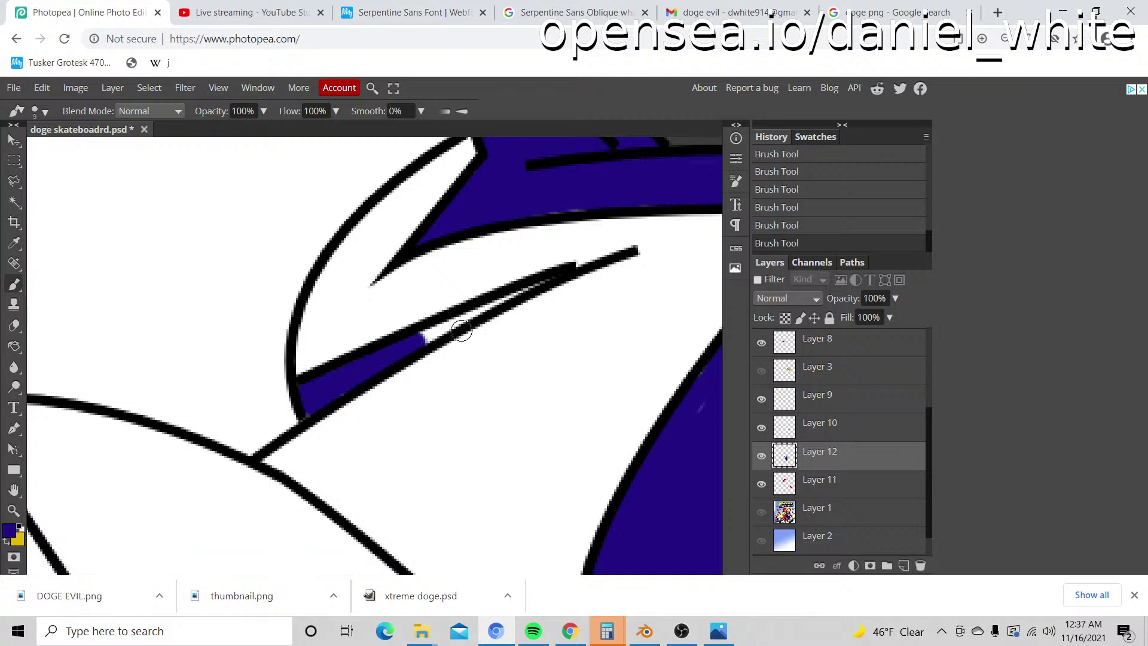
drag(443, 319, 317, 362)
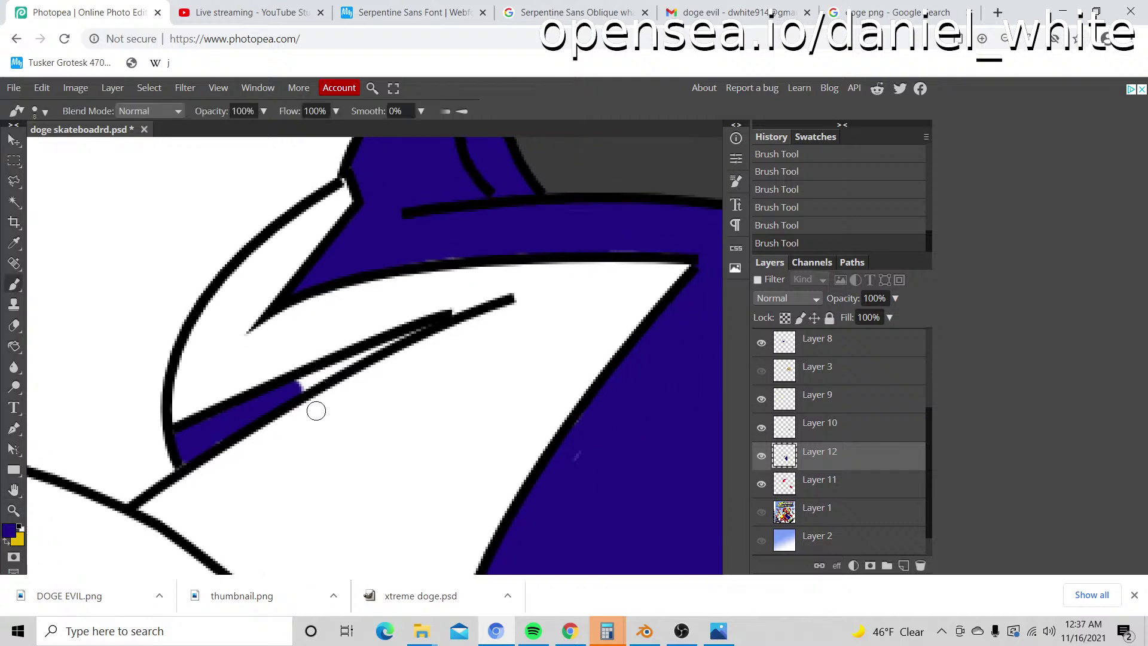
drag(305, 385, 336, 367)
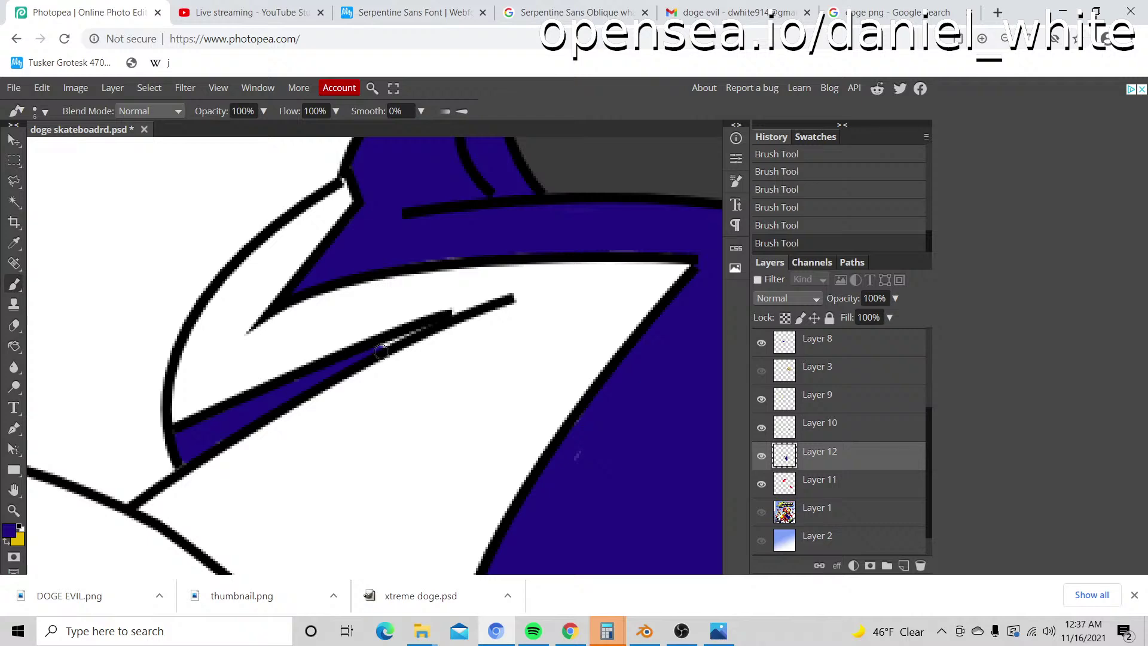
Step: Erase the overspill at the narrow fold's tip and touch up the tip with dark blue using a finer brush
key(e)
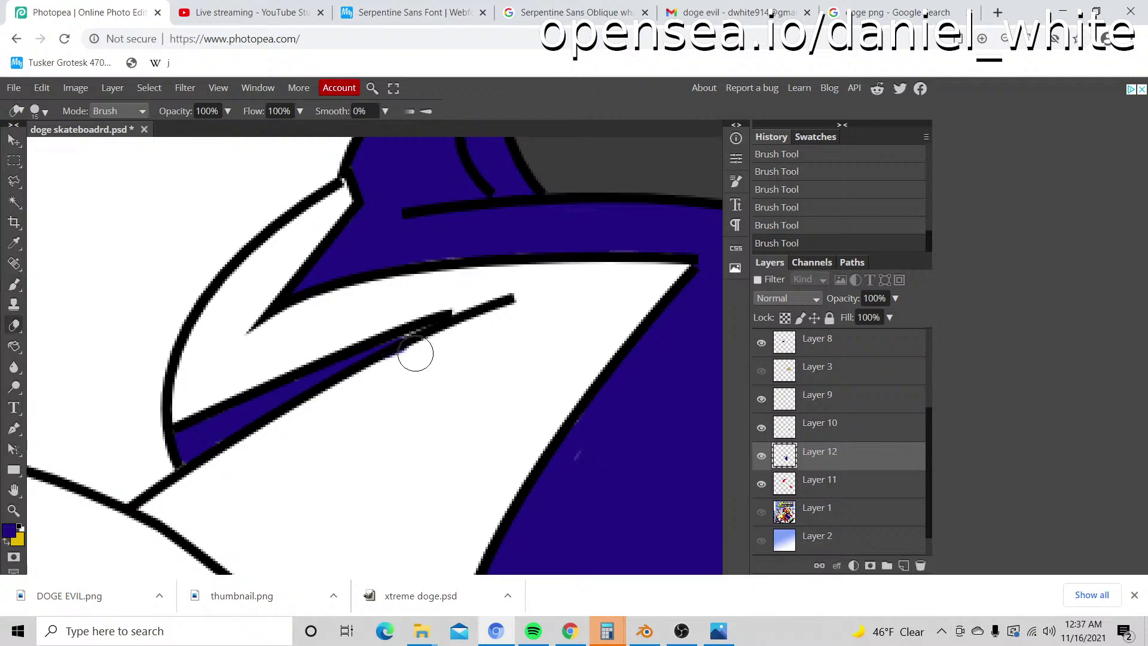
drag(442, 320, 423, 333)
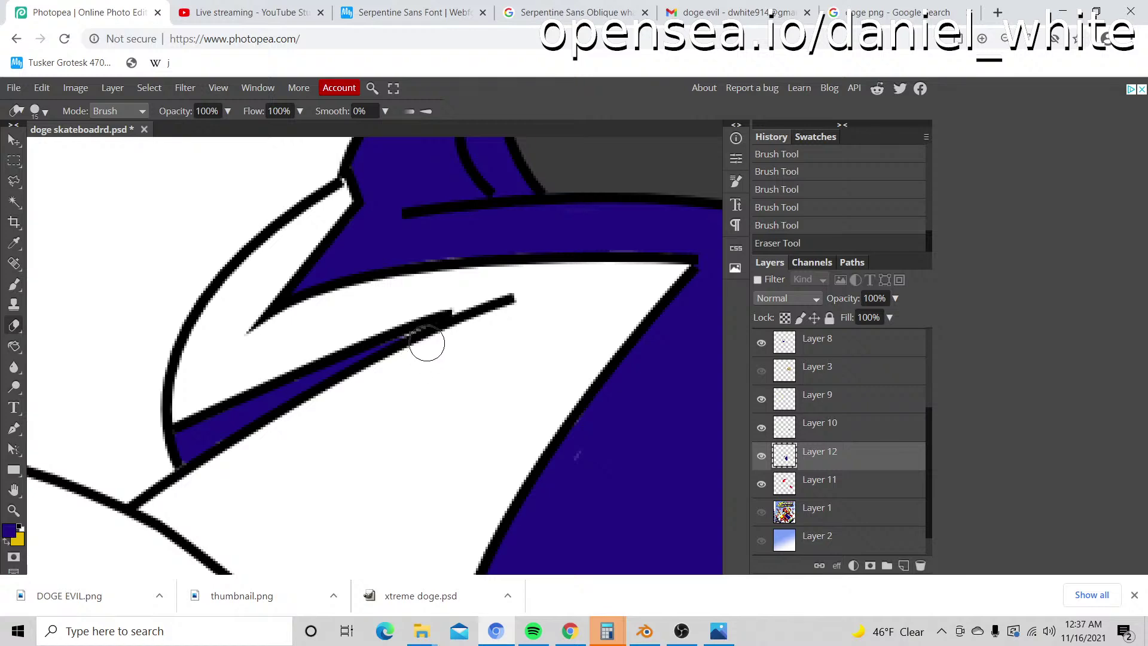
key(b)
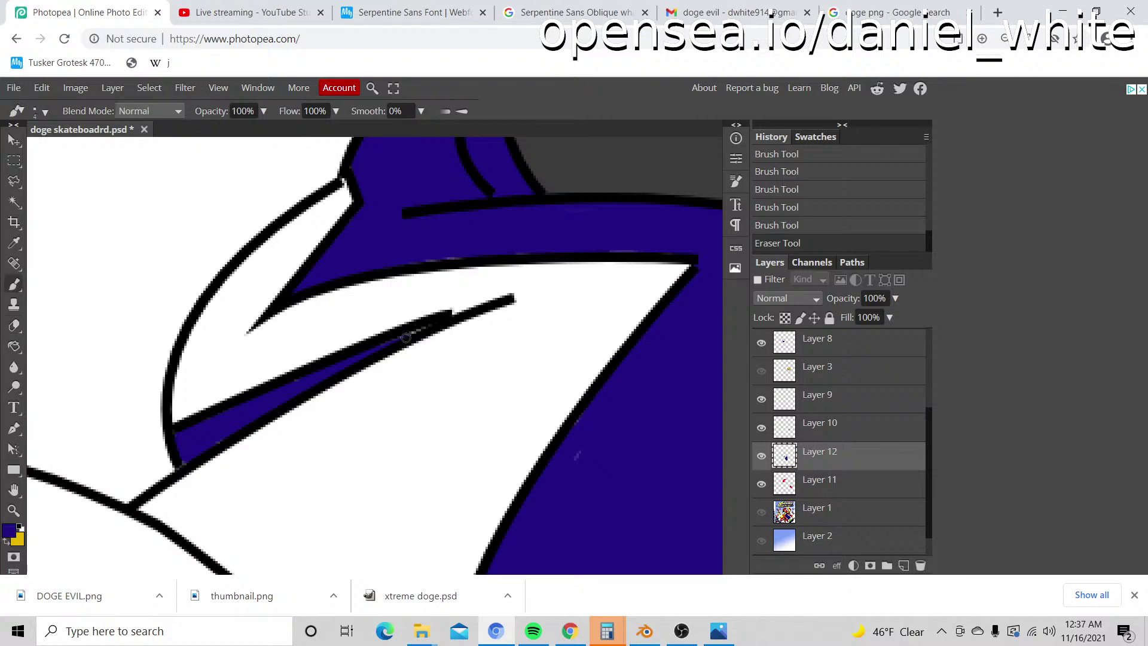
drag(418, 332, 437, 319)
key(z)
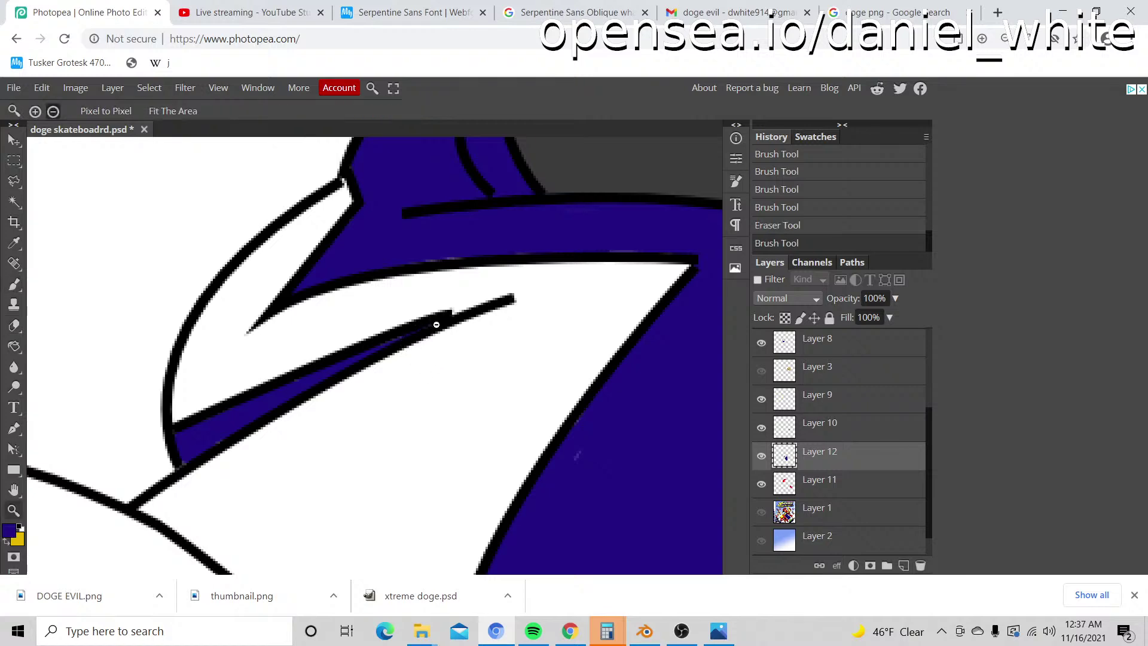
scroll(428, 311, down, 5)
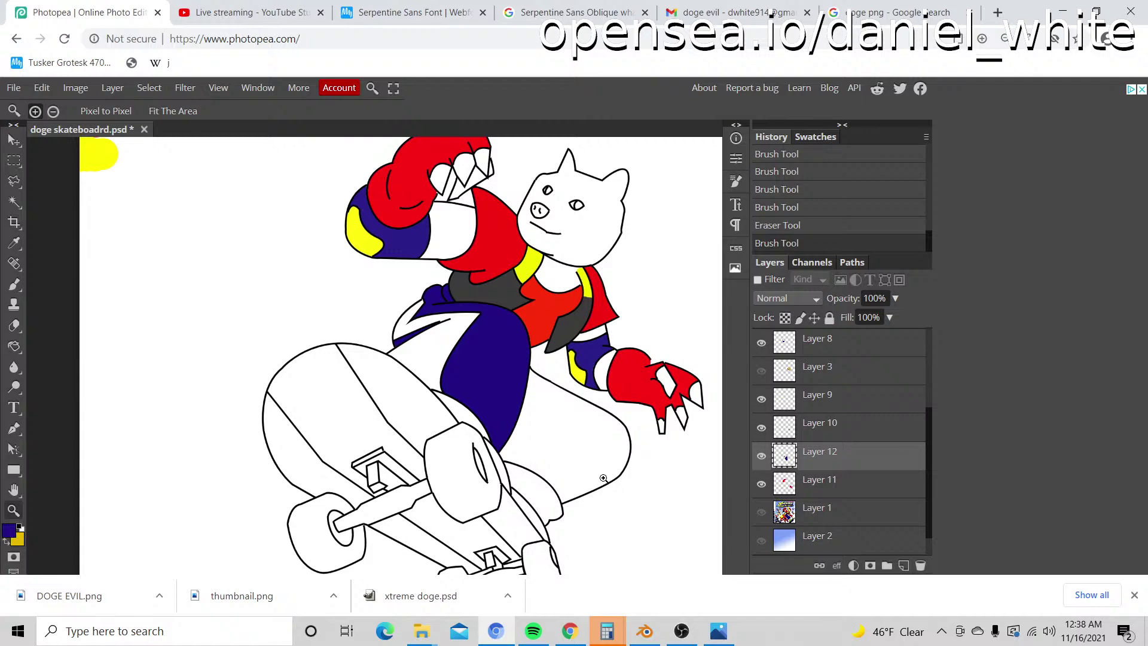
Step: Brush dark blue with a size 10 brush just inside the upper outline of the uncolored rear trouser leg, starting at the front thigh
scroll(587, 402, up, 5)
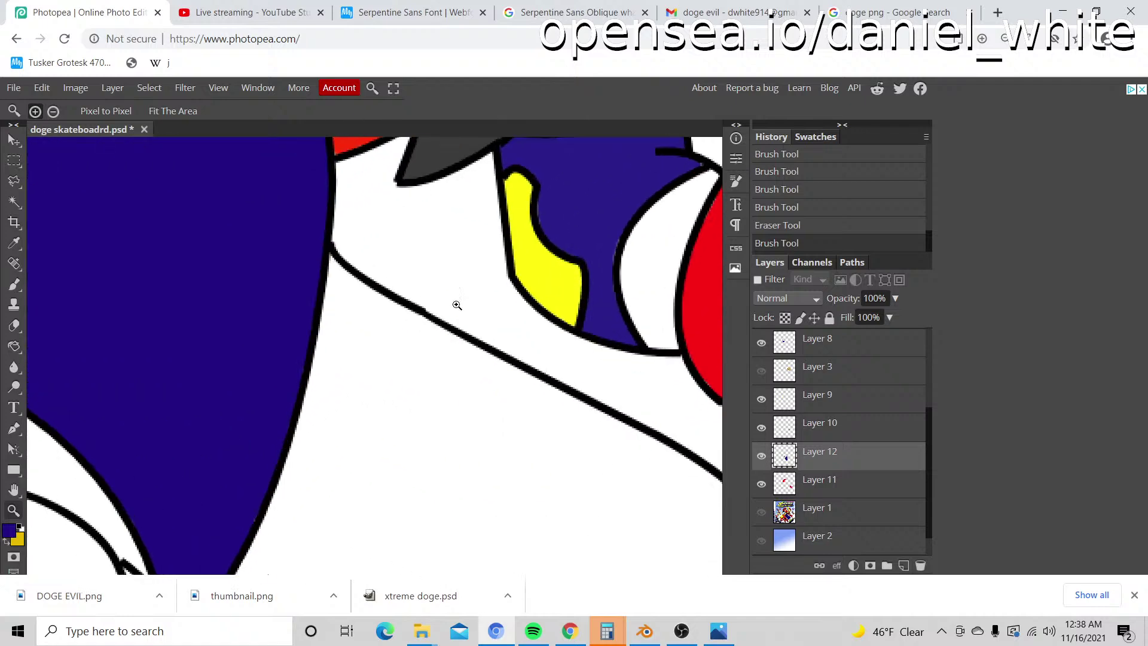
key(b)
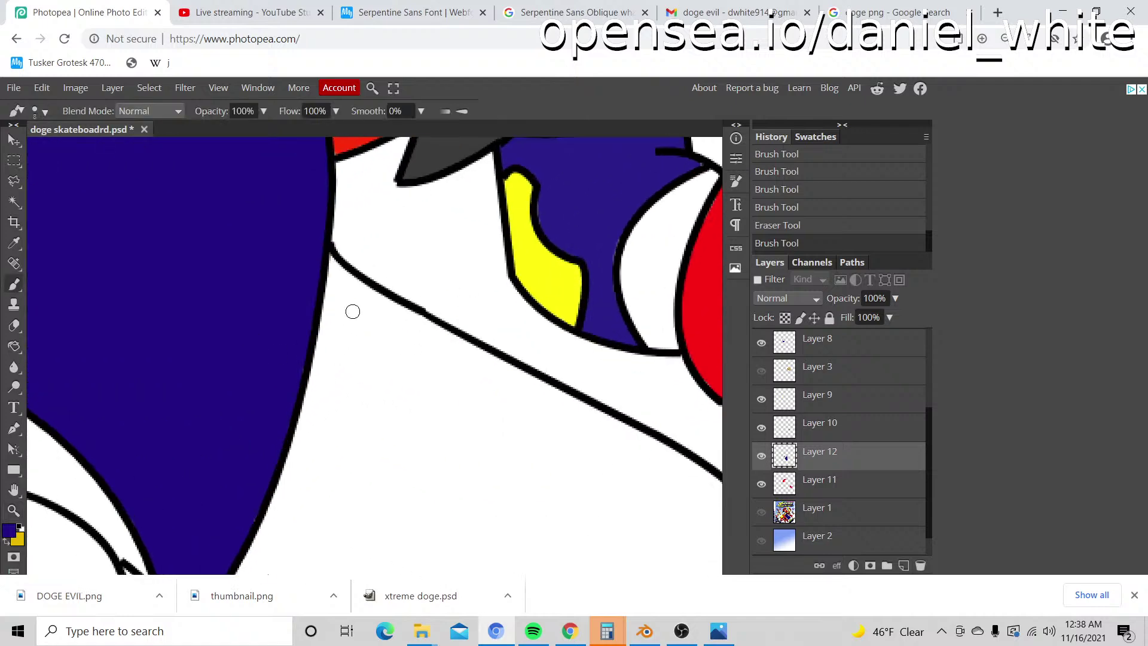
key(bracketright)
key(bracketleft)
drag(329, 261, 400, 322)
drag(529, 386, 387, 307)
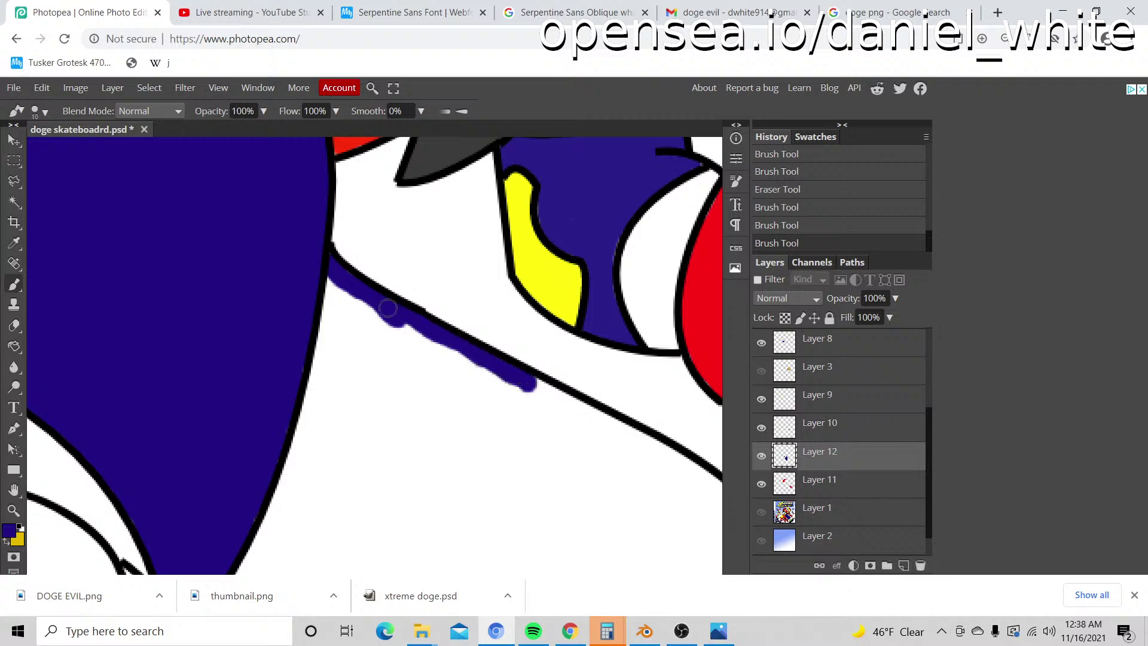
mouse_move(554, 411)
mouse_down()
mouse_move(493, 364)
mouse_move(276, 268)
mouse_move(284, 256)
mouse_move(266, 237)
mouse_move(412, 308)
mouse_up()
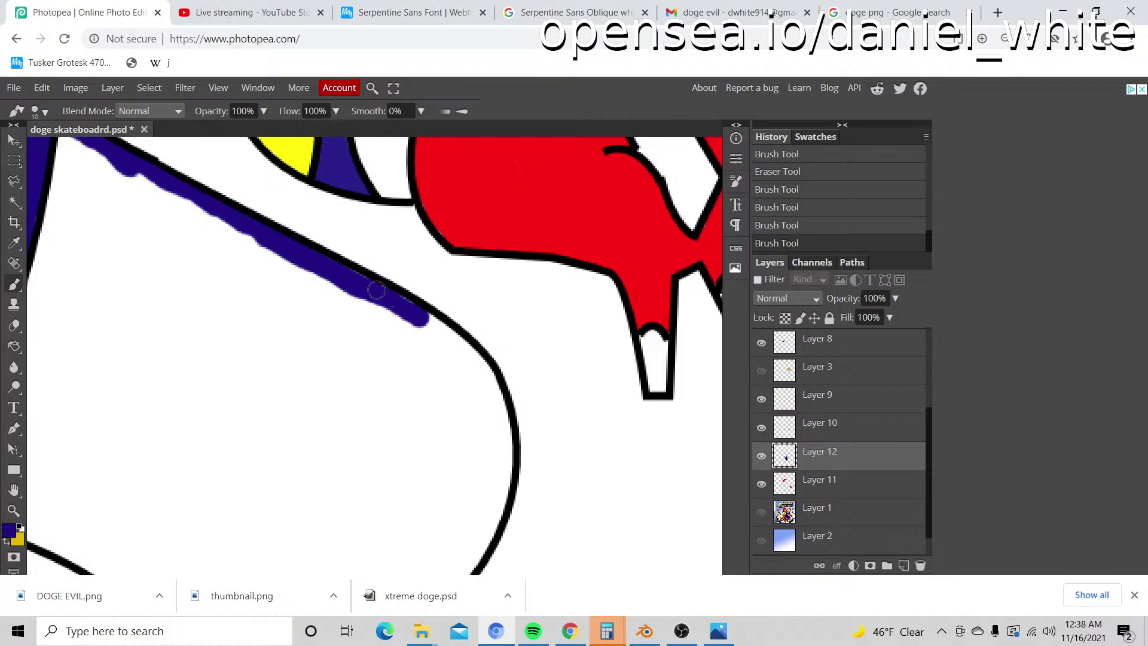
Step: Continue the dark blue border around the upper bend of the rear leg's knee, filling the white gaps against the outline
drag(376, 291, 441, 338)
drag(493, 407, 443, 333)
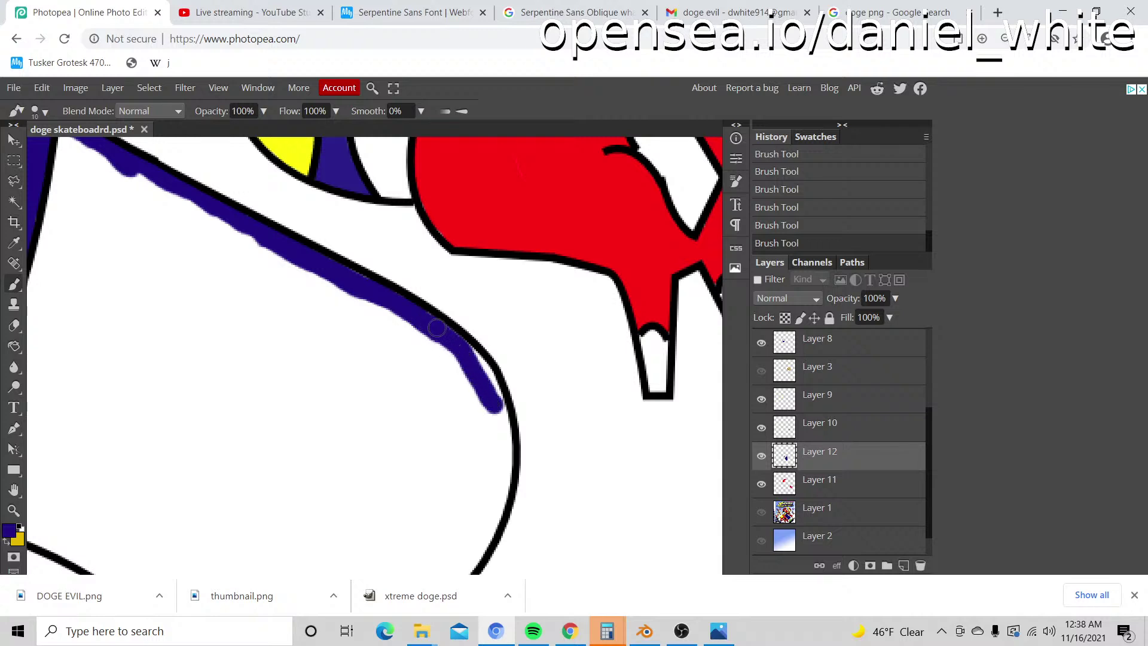
drag(496, 406, 467, 354)
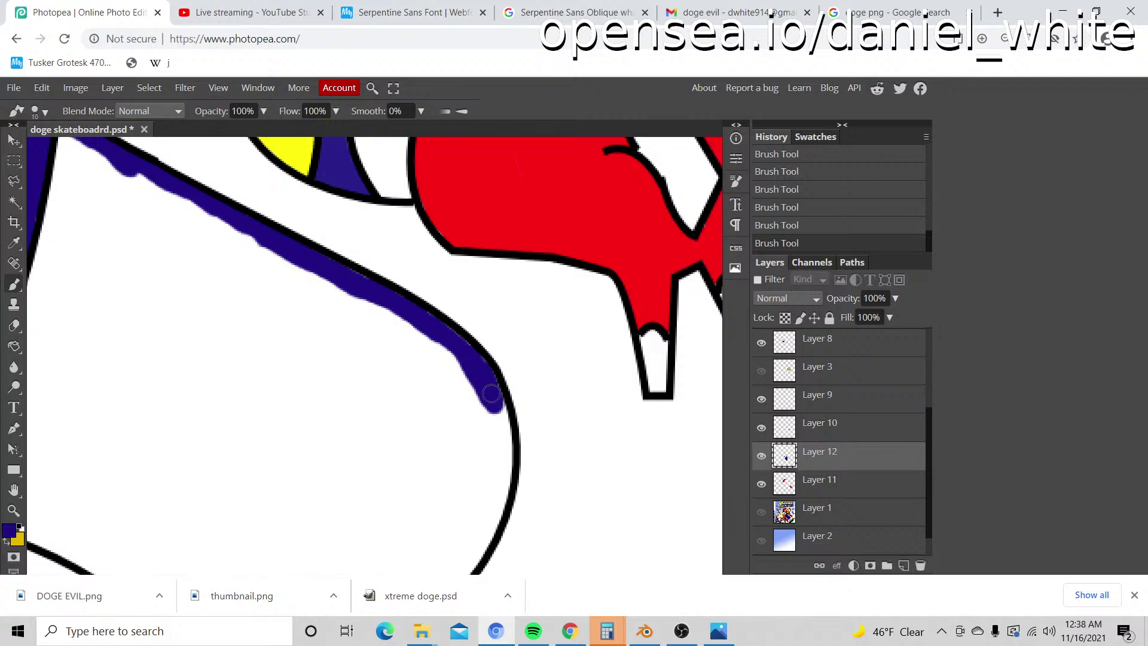
scroll(491, 392, down, 2)
scroll(488, 293, down, 2)
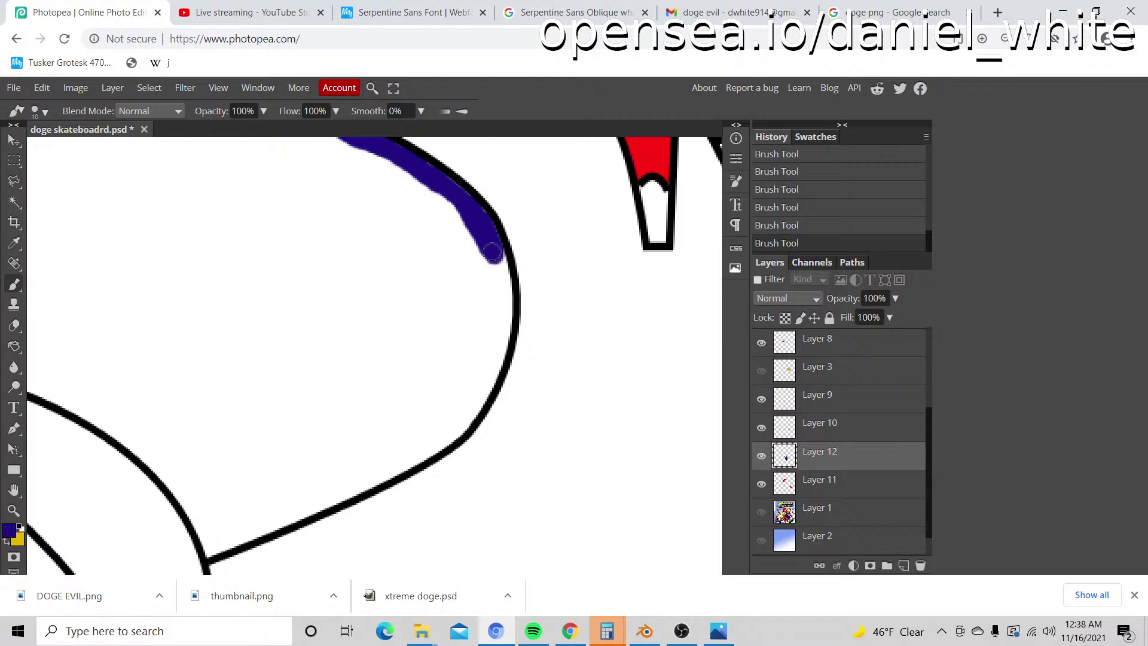
mouse_move(492, 252)
mouse_down()
mouse_move(500, 274)
mouse_move(485, 222)
mouse_up()
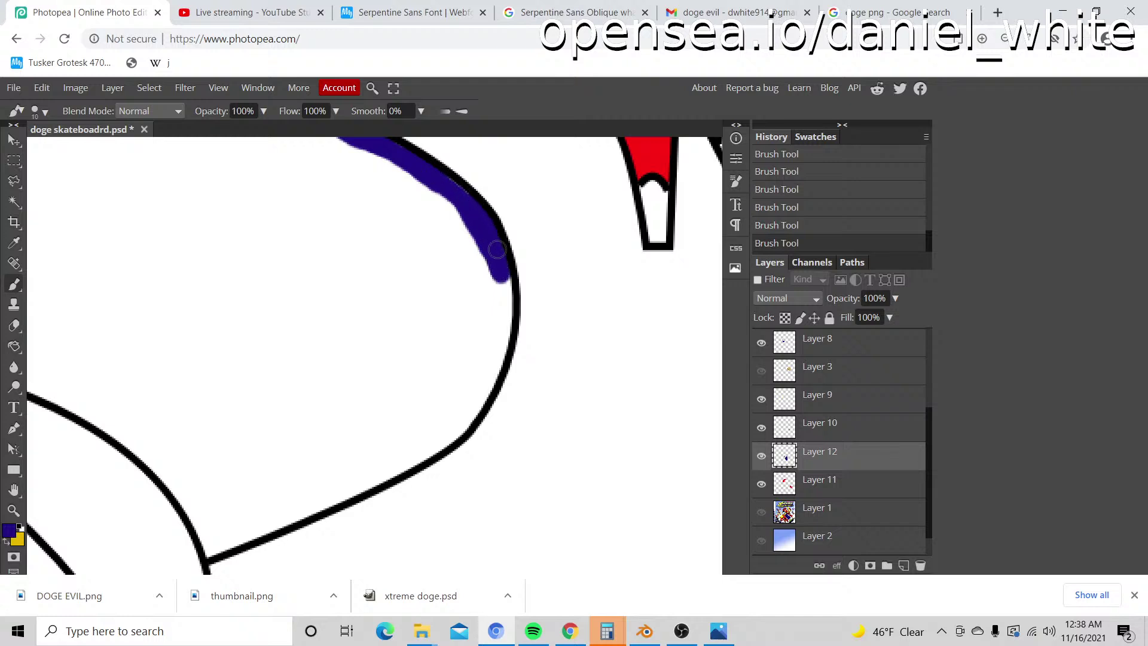
Step: Brush the dark blue border down the knee, along the rear leg's lower edge and back along the curved cuff line
scroll(506, 281, down, 2)
mouse_move(501, 212)
mouse_down()
mouse_move(488, 311)
mouse_move(419, 378)
mouse_up()
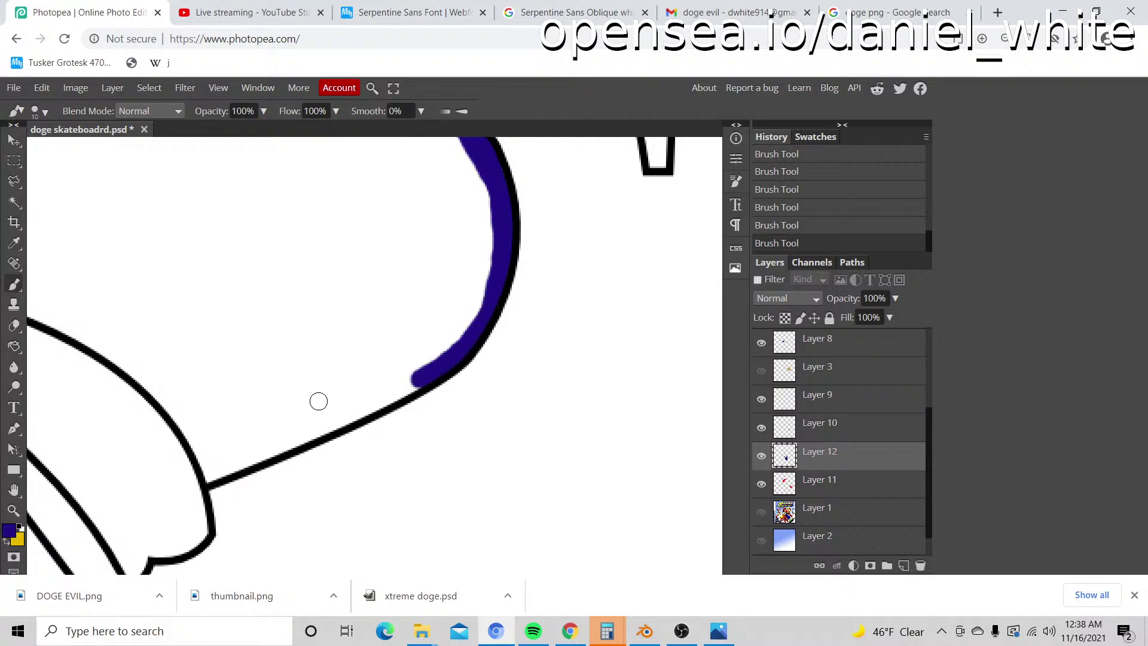
drag(303, 413, 525, 380)
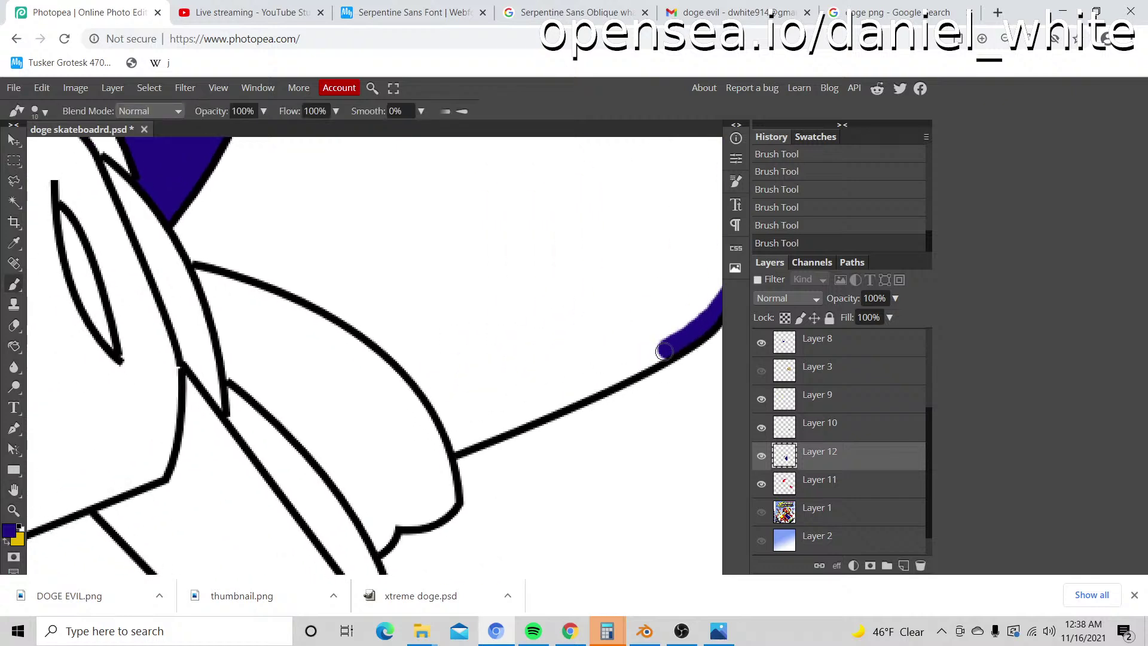
drag(663, 351, 458, 441)
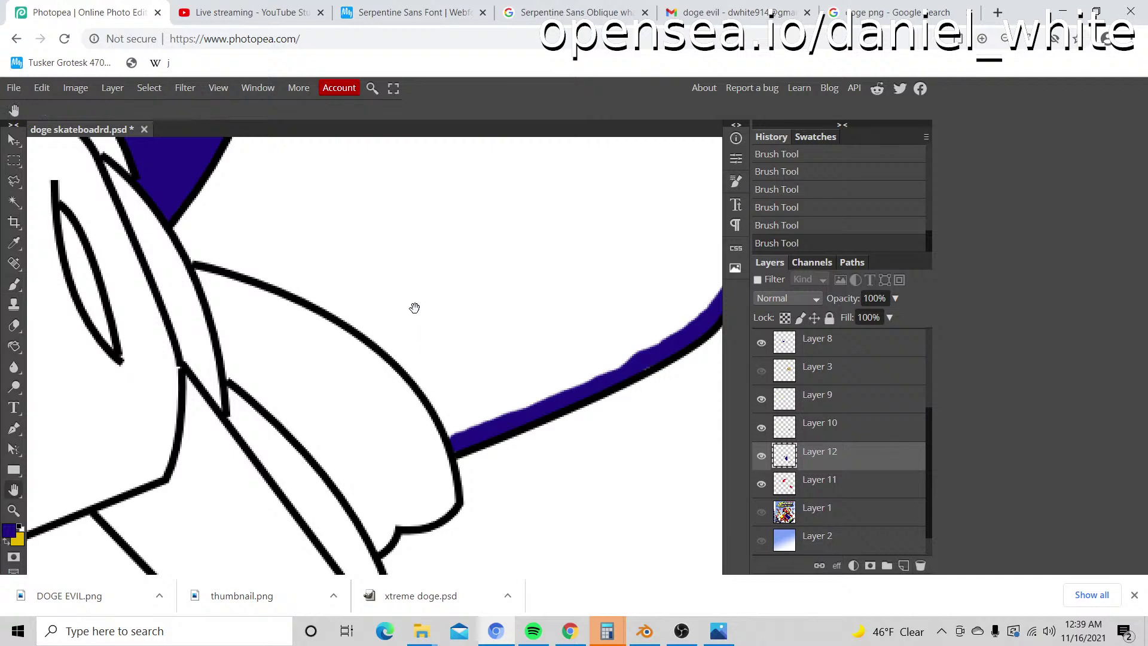
drag(413, 307, 601, 436)
mouse_move(636, 562)
mouse_down()
mouse_move(559, 458)
mouse_move(445, 396)
mouse_move(376, 381)
mouse_move(352, 347)
mouse_up()
Step: Fill the bordered interior of the rear trouser leg with dark blue using the Paint Bucket
key(z)
scroll(464, 339, down, 5)
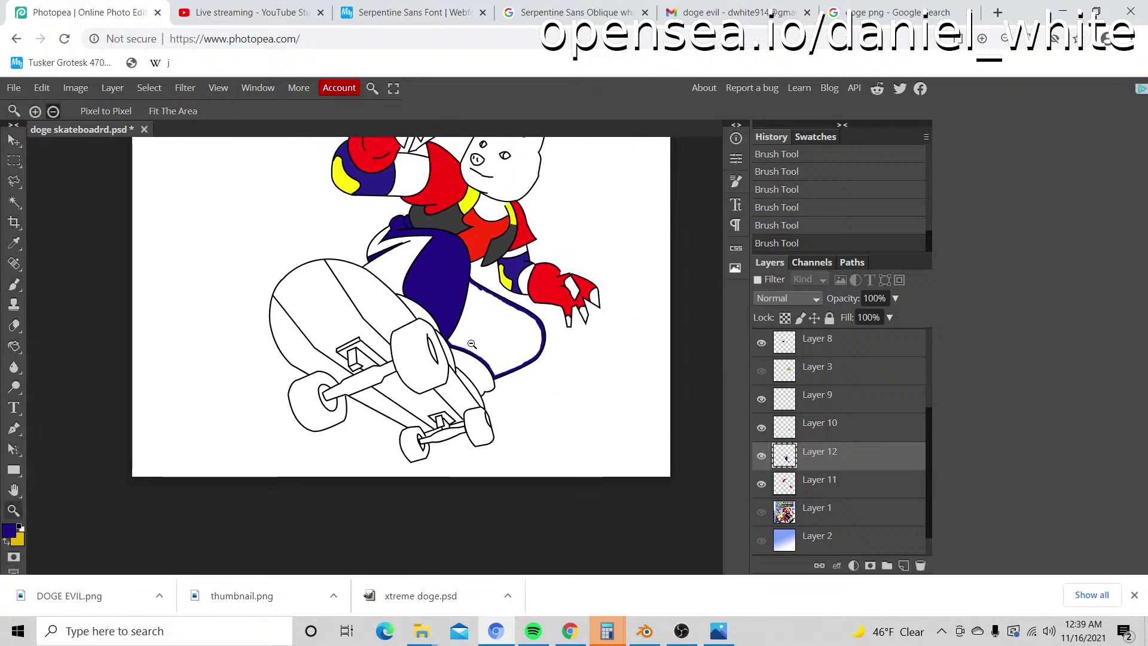
scroll(478, 338, up, 3)
scroll(490, 334, up, 2)
key(g)
click(492, 334)
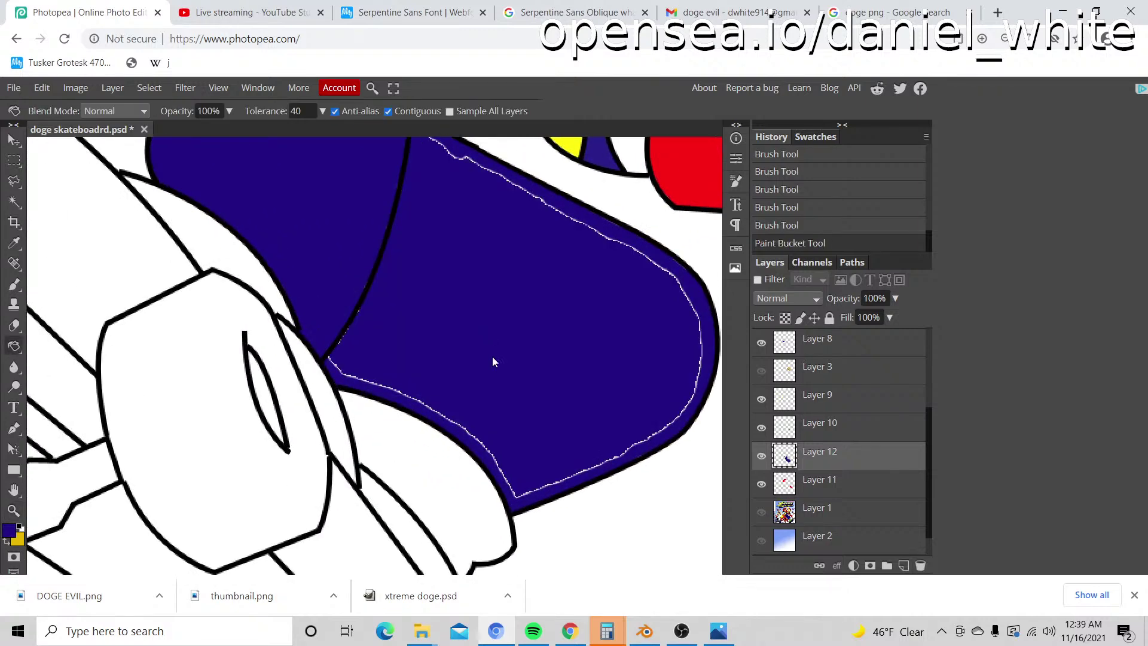
Step: Brush dark blue over the white seam left around the rear leg's fill, along the cuff, knee and upper edges
key(b)
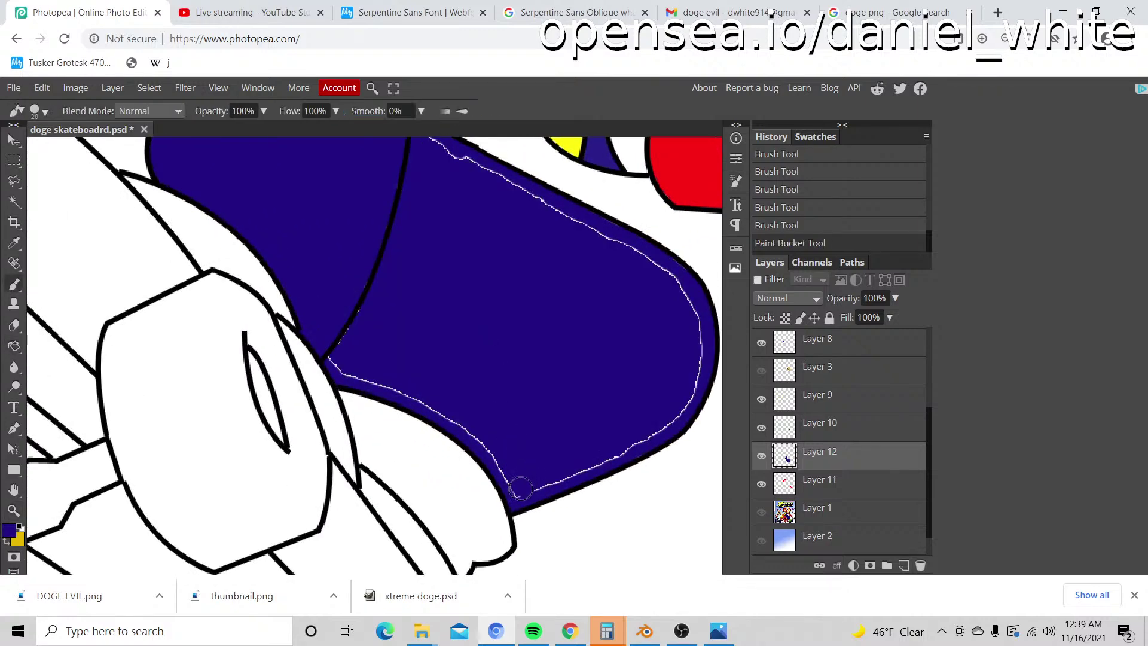
mouse_move(520, 488)
mouse_down()
mouse_move(444, 409)
mouse_move(341, 360)
mouse_move(365, 296)
mouse_move(344, 373)
mouse_up()
mouse_move(531, 484)
mouse_down()
mouse_move(666, 411)
mouse_move(677, 418)
mouse_move(690, 318)
mouse_move(664, 272)
mouse_up()
scroll(604, 322, up, 2)
mouse_move(660, 358)
mouse_down()
mouse_move(654, 344)
mouse_move(598, 326)
mouse_move(636, 330)
mouse_move(525, 282)
mouse_up()
right_click(599, 312)
click(546, 341)
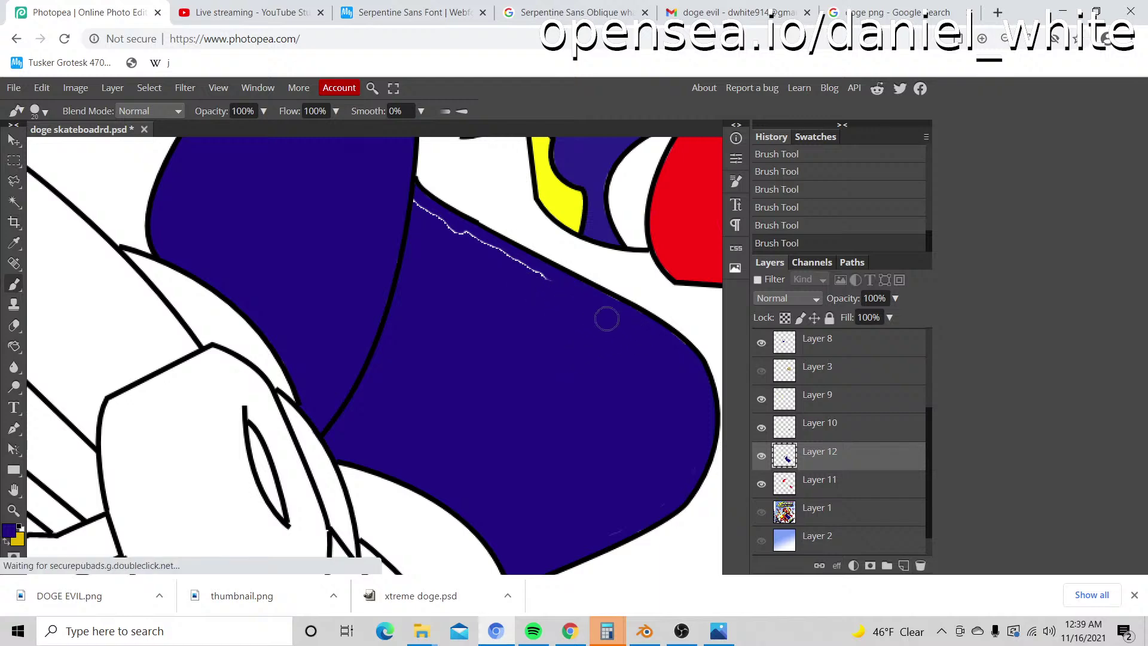
scroll(607, 317, up, 2)
mouse_move(534, 375)
mouse_down()
mouse_move(544, 361)
mouse_move(457, 313)
mouse_up()
drag(531, 348, 399, 277)
Step: Show the Layer 1 reference, sample the light purple from the area below the rear trouser leg, and hide Layer 1 again
key(z)
scroll(473, 337, down, 5)
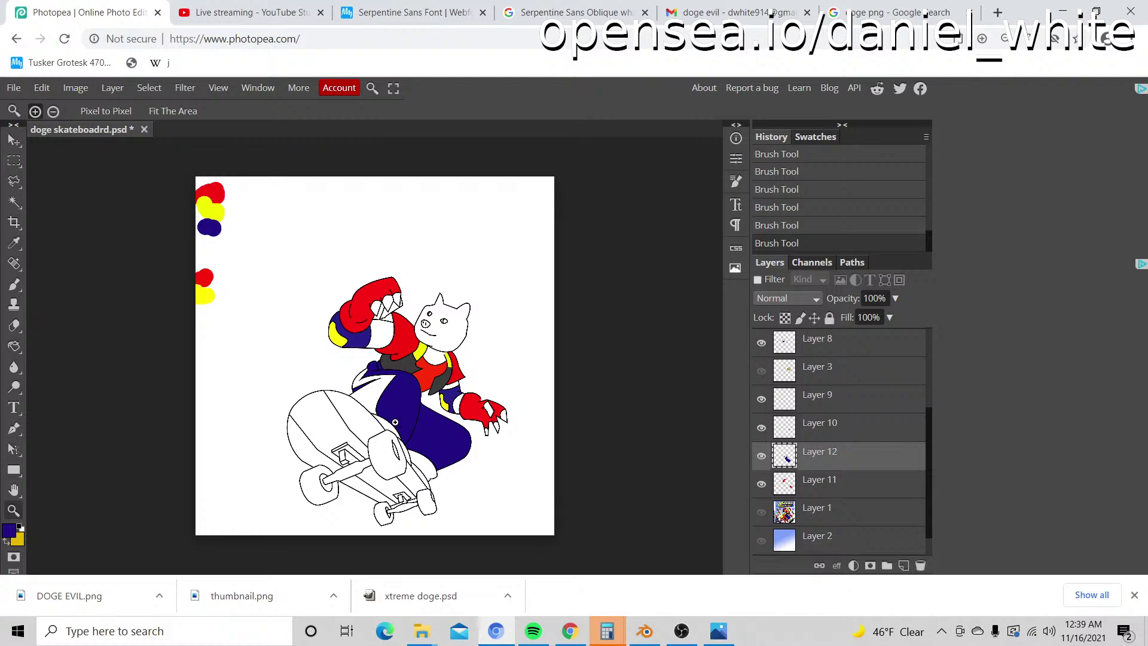
scroll(406, 417, up, 3)
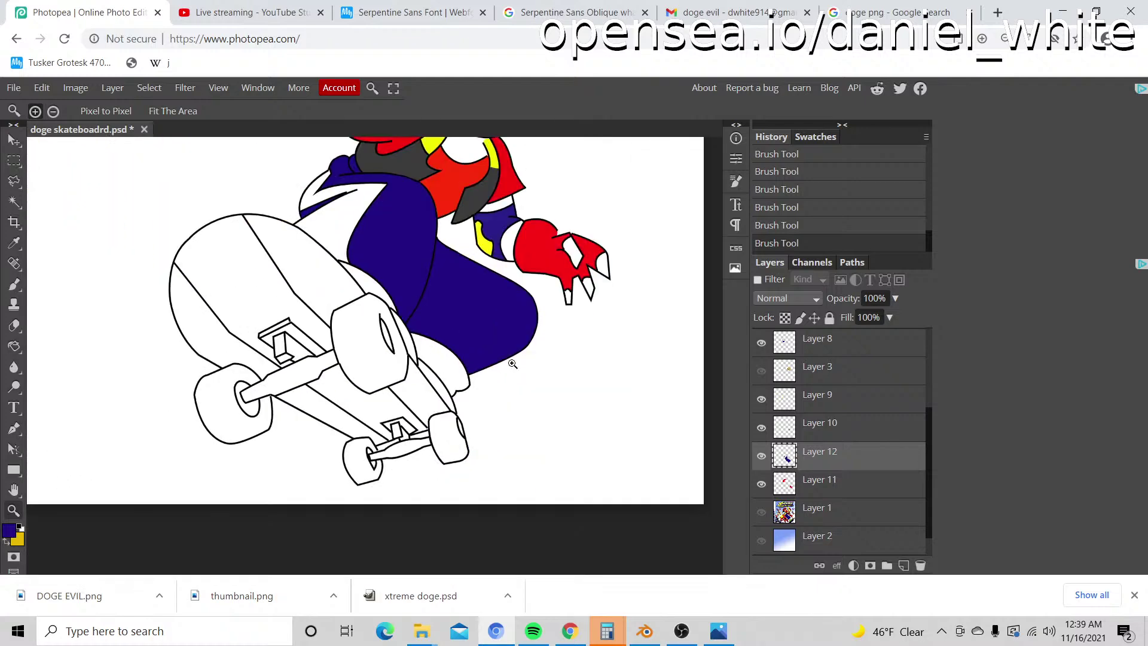
click(762, 513)
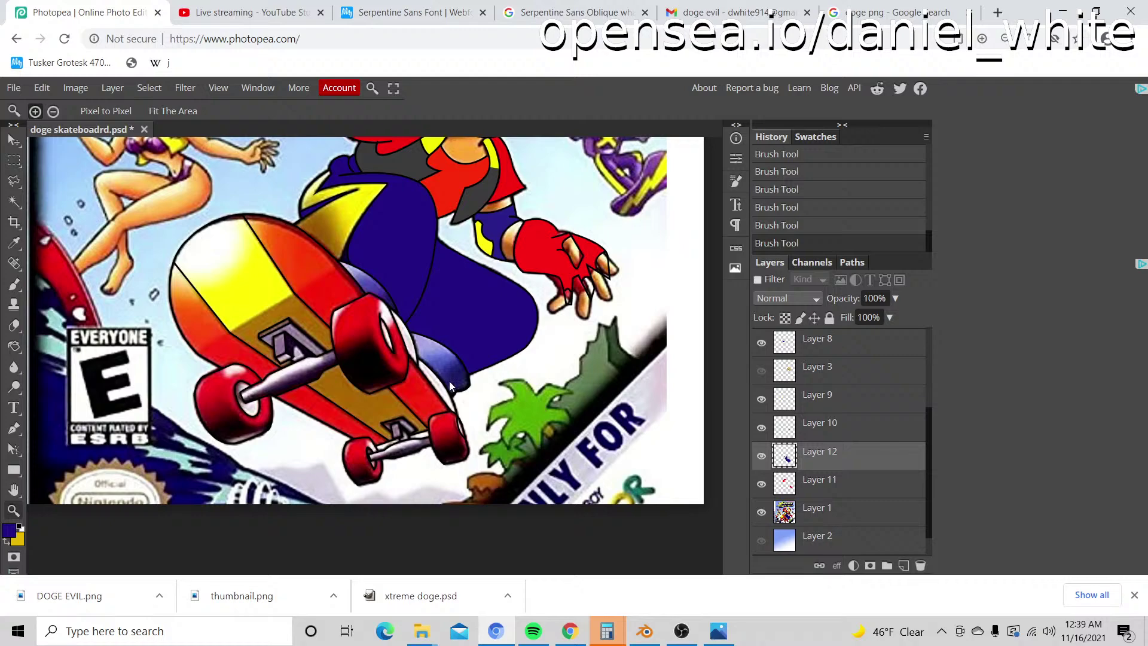
key(i)
click(425, 352)
click(762, 512)
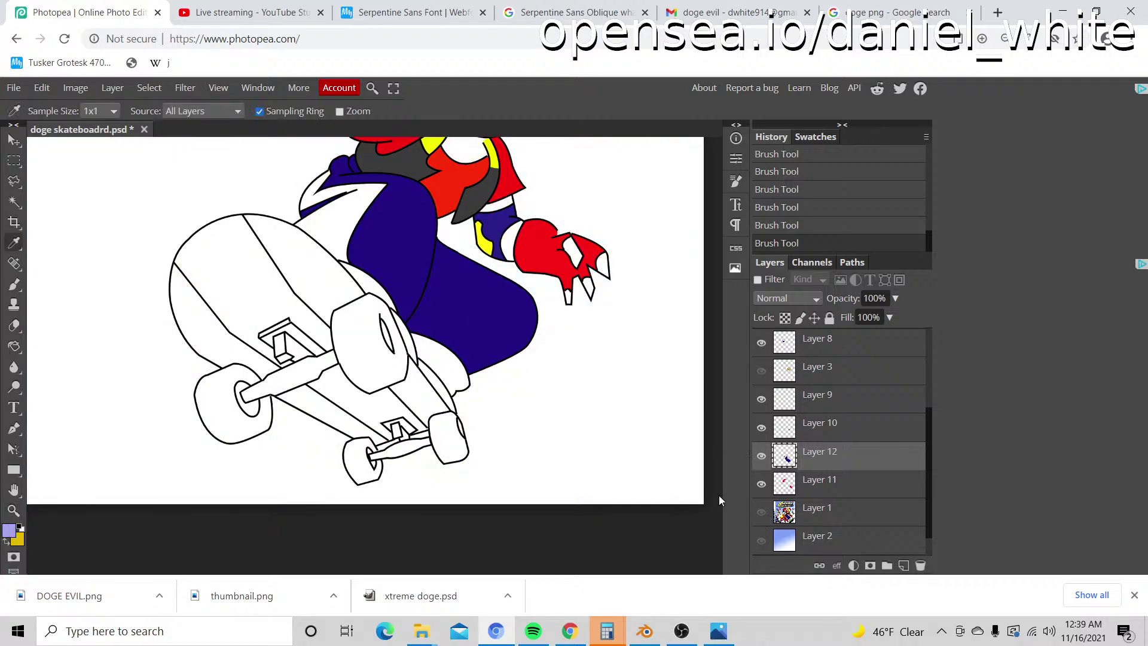
Step: On Layer 11, brush light purple inside the upper curved edge of the region below the rear trouser leg
key(z)
click(443, 360)
click(443, 360)
key(b)
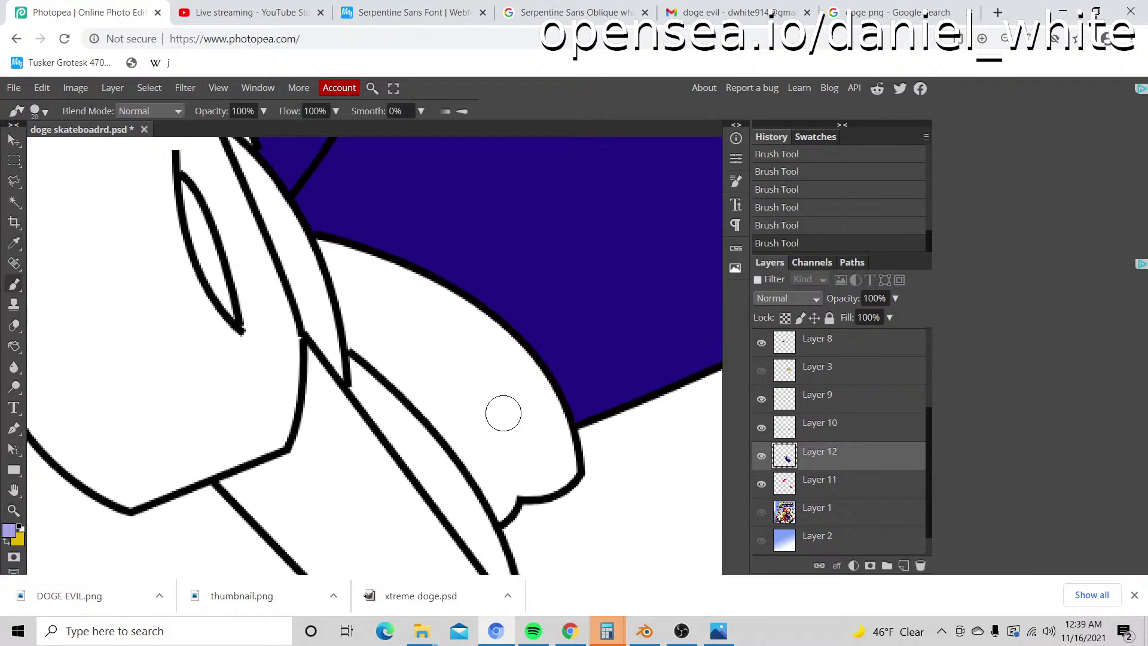
click(802, 484)
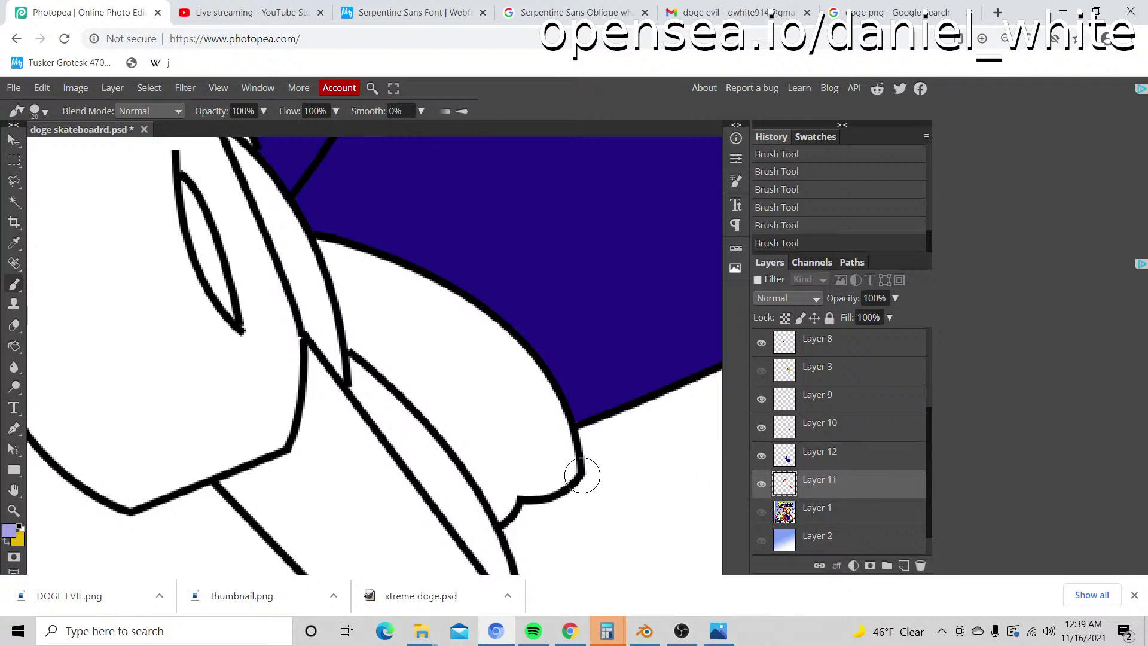
mouse_move(530, 468)
mouse_down()
mouse_move(556, 472)
mouse_move(551, 421)
mouse_move(512, 360)
mouse_up()
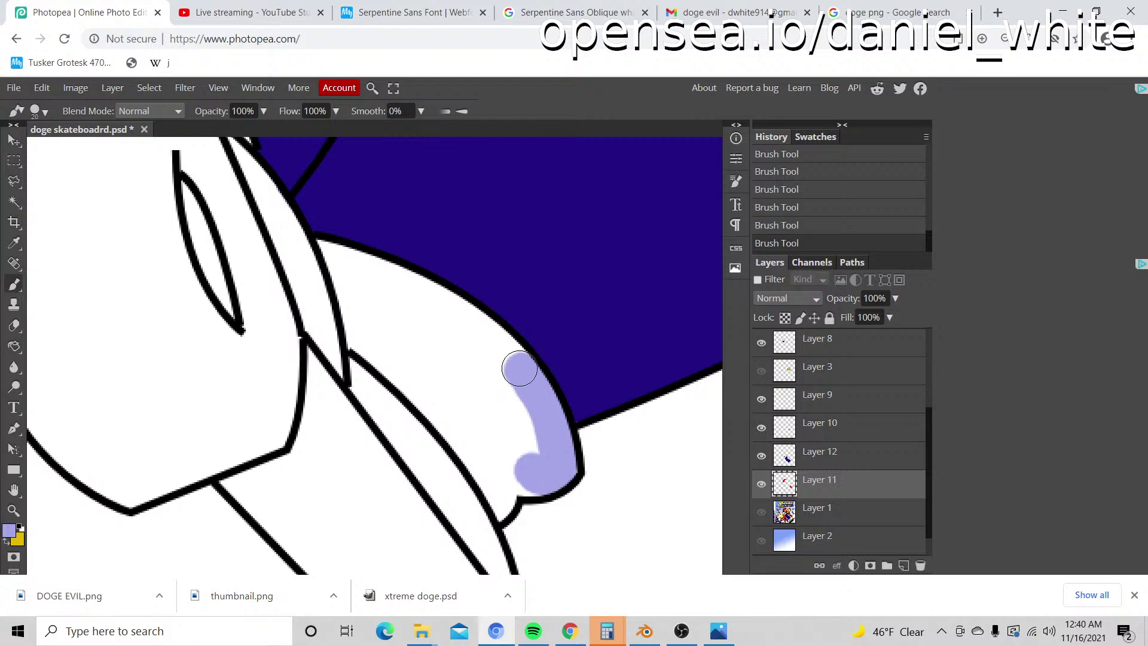
scroll(518, 377, up, 2)
drag(512, 435, 442, 381)
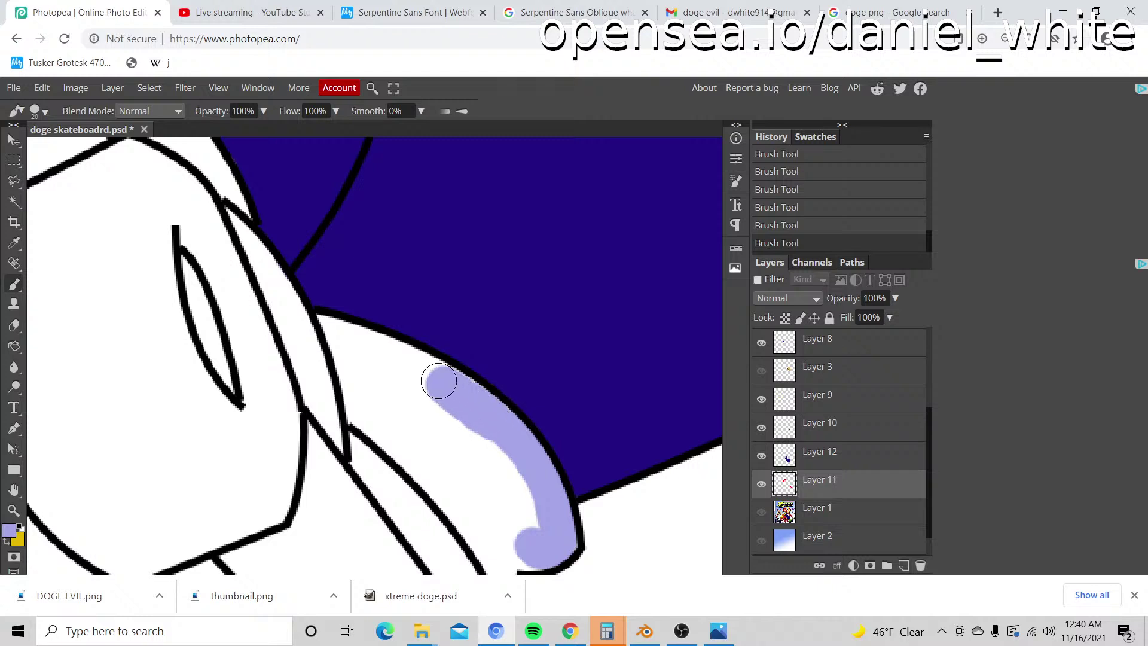
drag(464, 389, 347, 339)
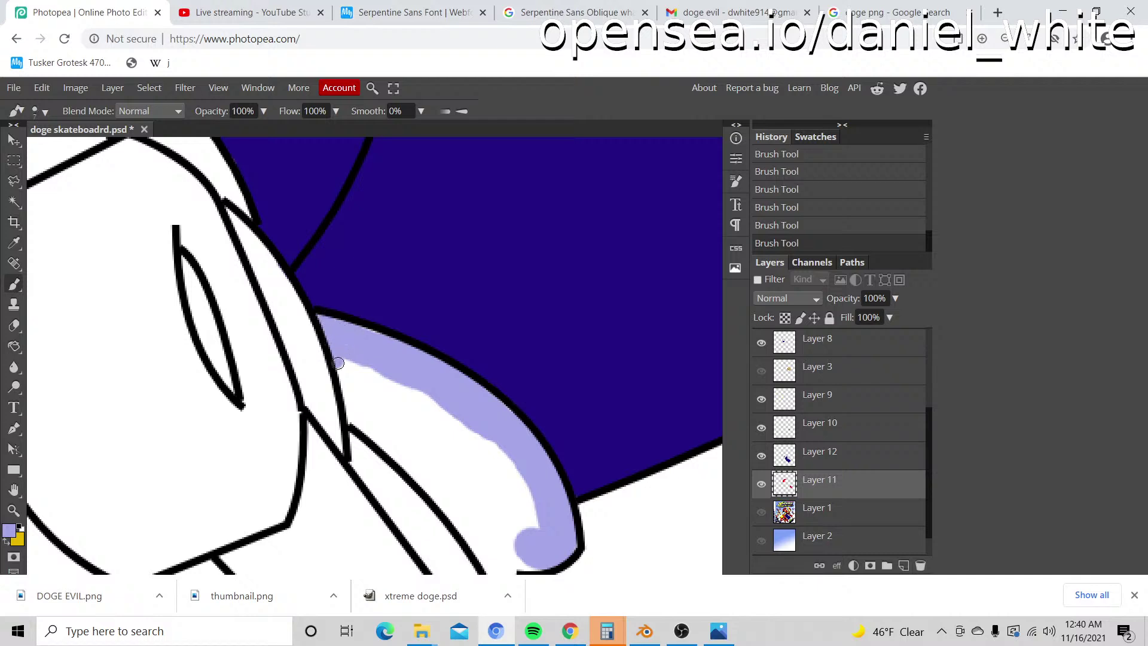
Step: Brush light purple with a smaller brush along the same region's inner edge beside the skateboard, down to its lower tip
drag(338, 363, 359, 424)
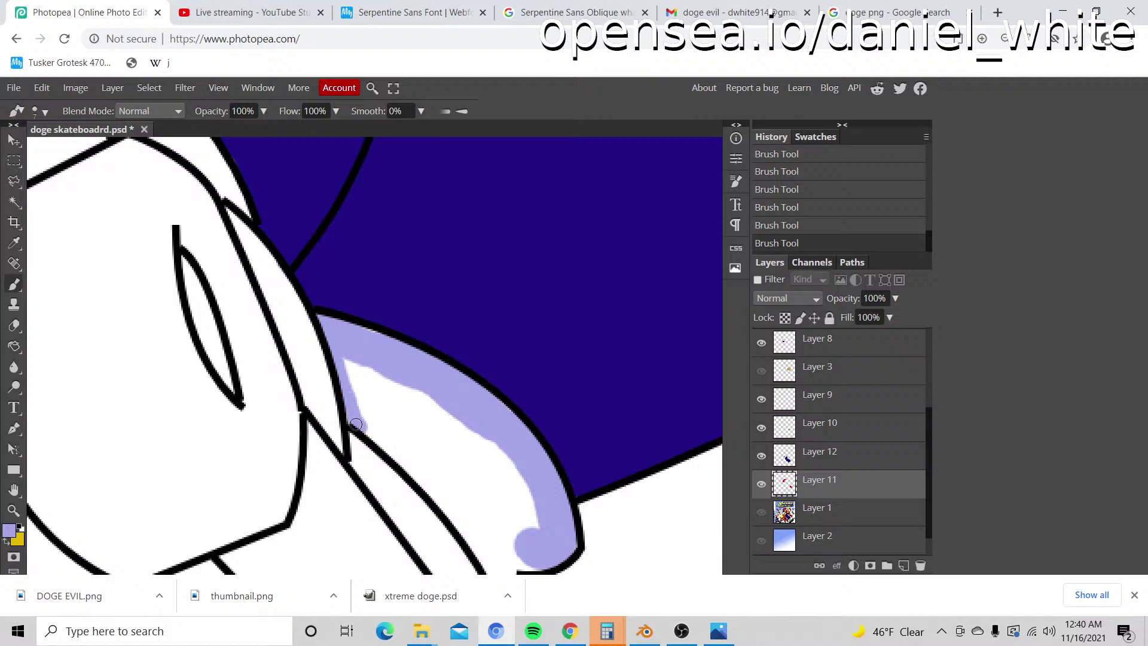
drag(410, 473, 439, 496)
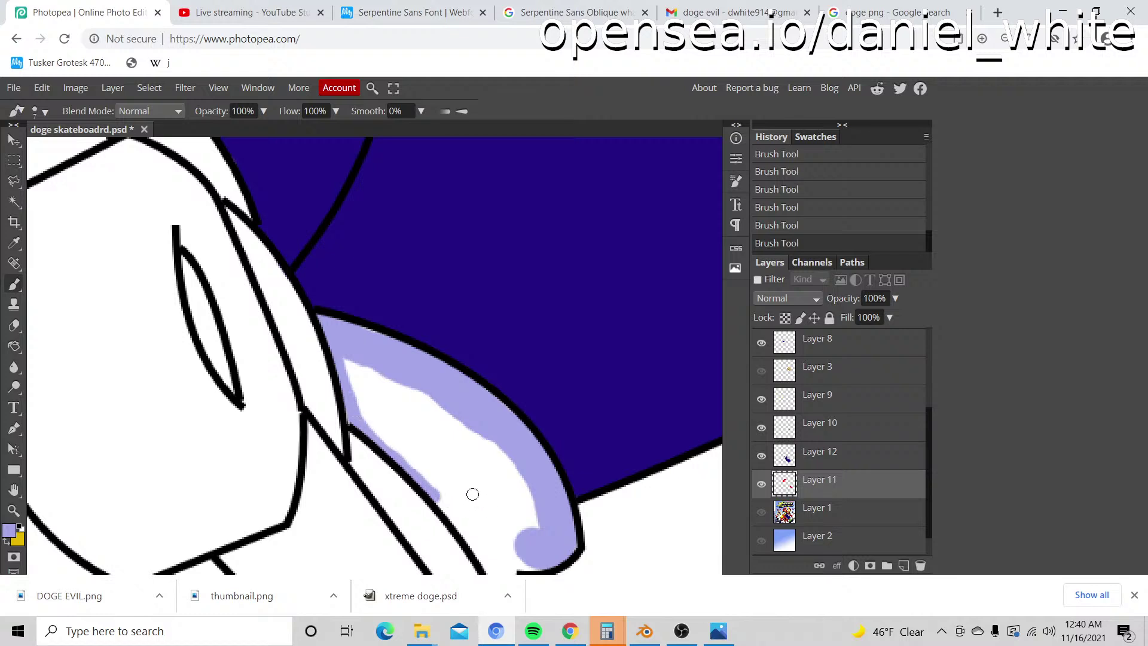
scroll(472, 493, down, 3)
drag(449, 364, 494, 428)
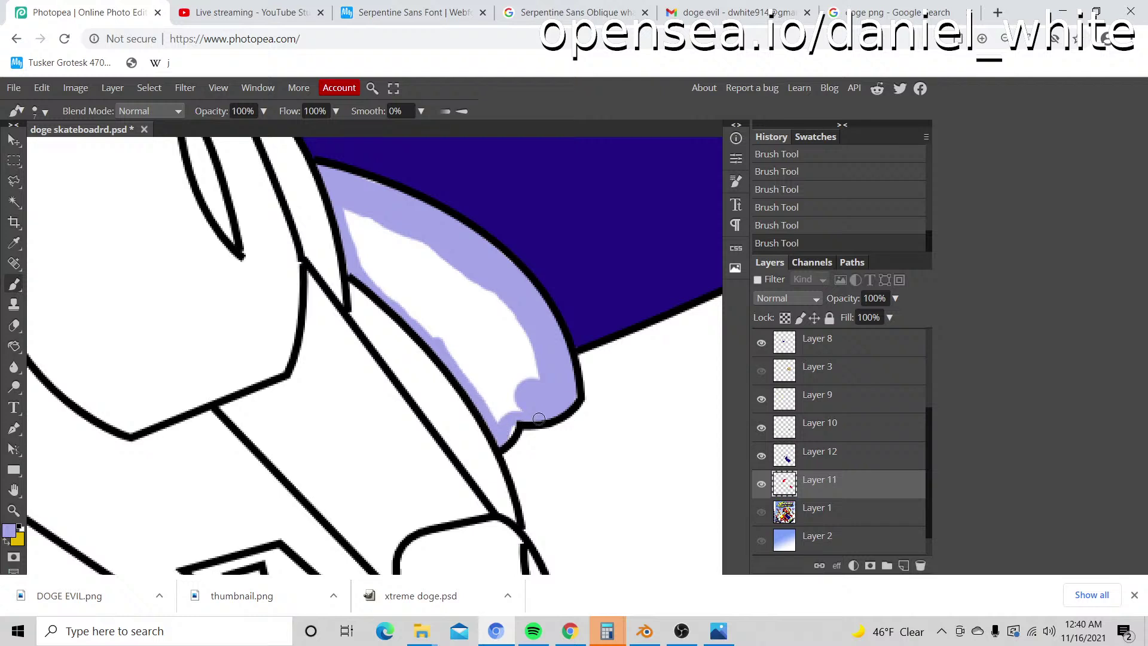
Step: Fill the interior of the bordered region with light purple and brush over the remaining white seam
key(g)
click(501, 354)
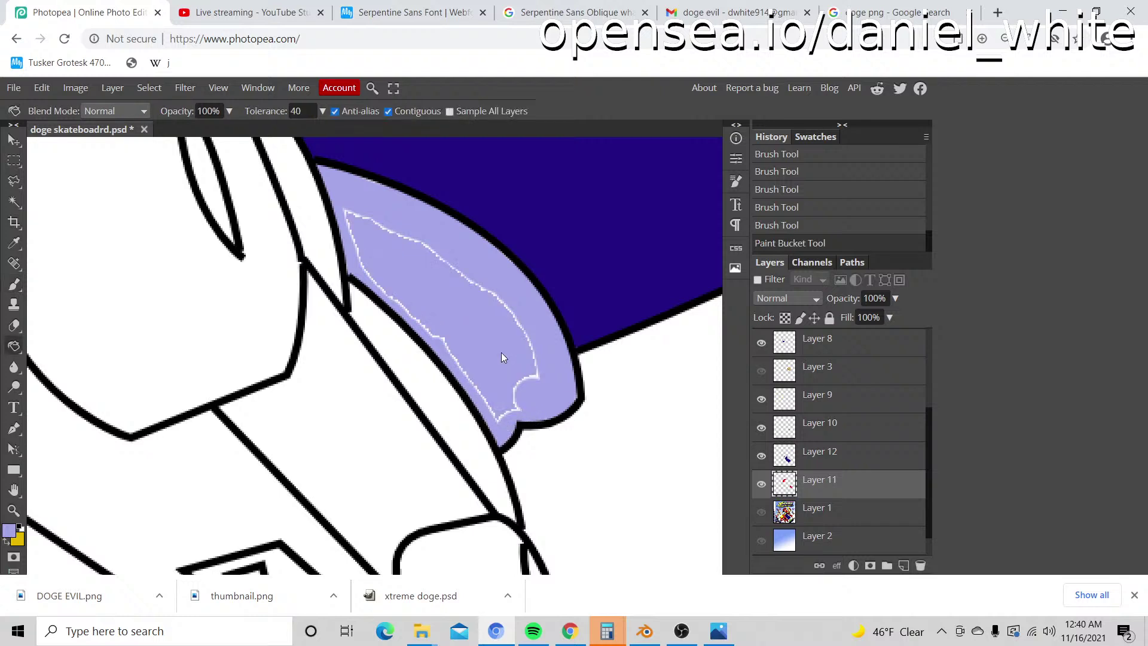
key(b)
key(bracketright)
mouse_move(514, 387)
mouse_down()
mouse_move(496, 407)
mouse_move(372, 263)
mouse_move(356, 214)
mouse_move(441, 249)
mouse_move(530, 342)
mouse_move(519, 408)
mouse_move(500, 379)
mouse_move(458, 366)
mouse_up()
Step: Brush light purple along the upper curved edge of the narrow sliver between the front trouser leg and the skateboard
key(z)
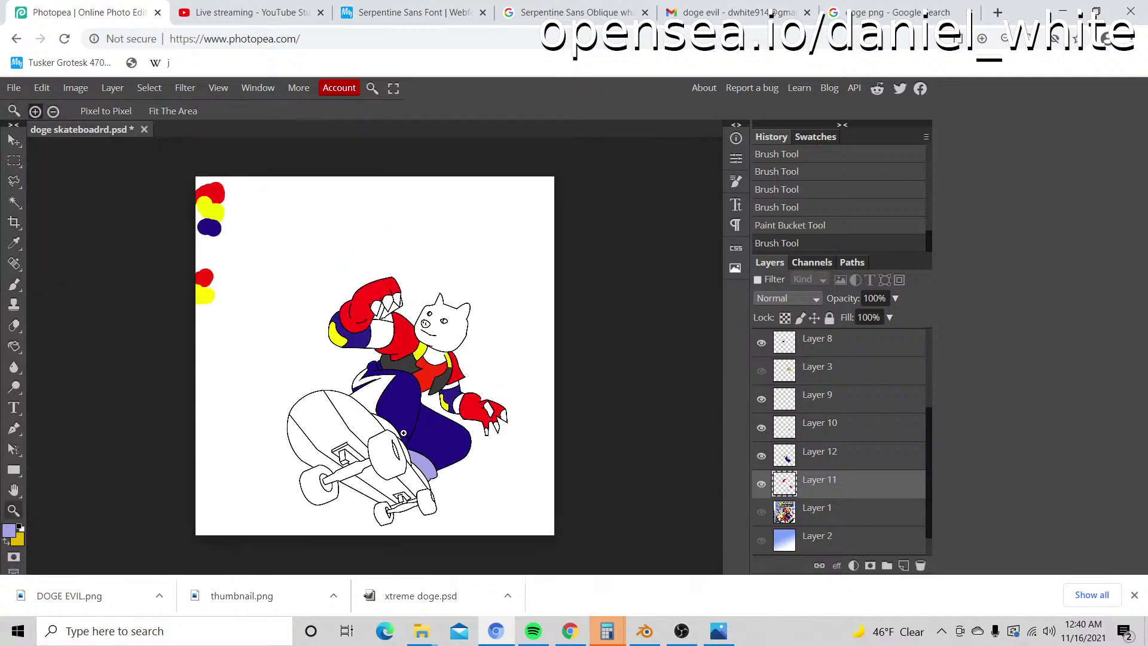
mouse_move(370, 423)
mouse_down()
mouse_move(414, 361)
mouse_move(435, 402)
mouse_up()
key(b)
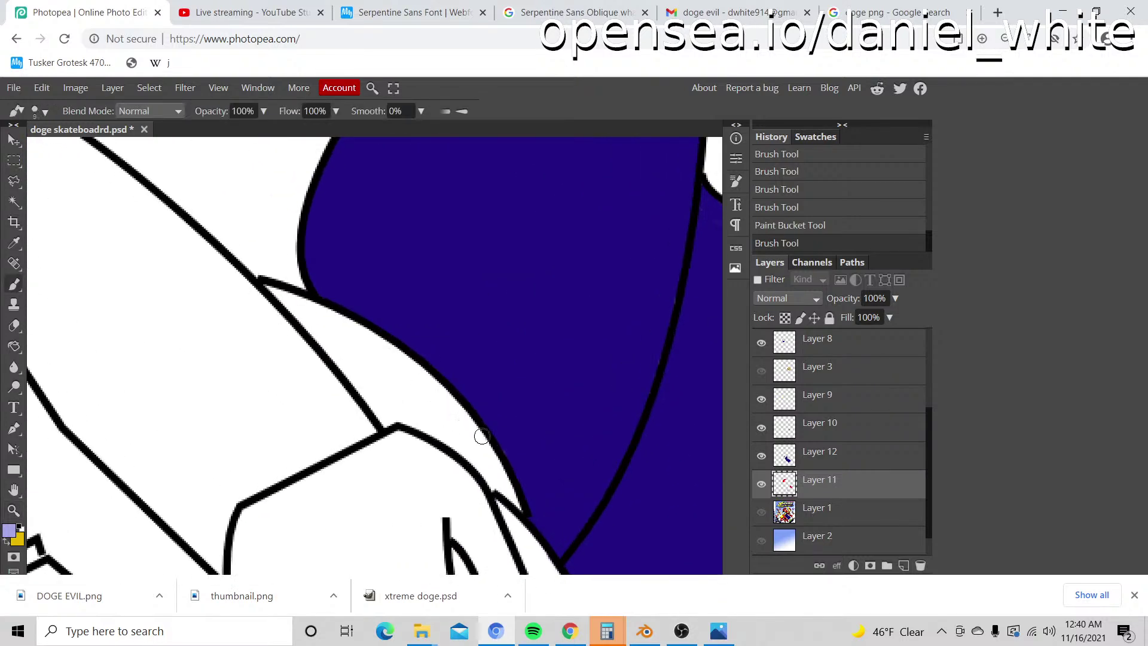
mouse_move(514, 497)
mouse_down()
mouse_move(473, 419)
mouse_move(302, 296)
mouse_up()
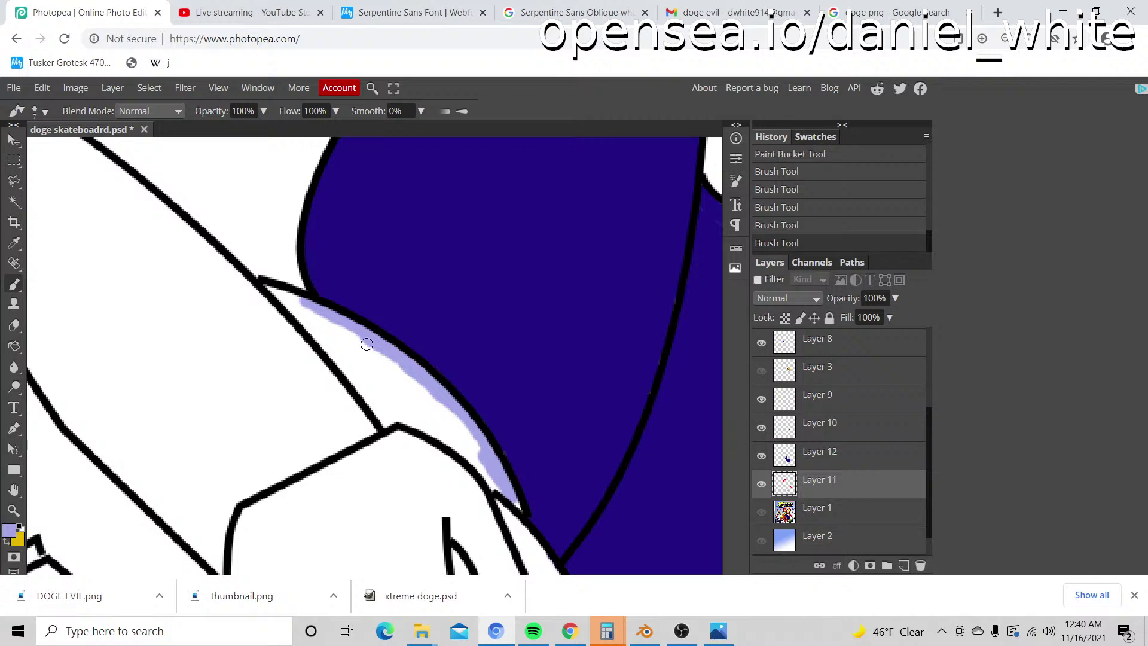
Step: Brush light purple along the sliver's remaining edges beside the board and wheel, covering both of its pointed tips
key(z)
click(296, 326)
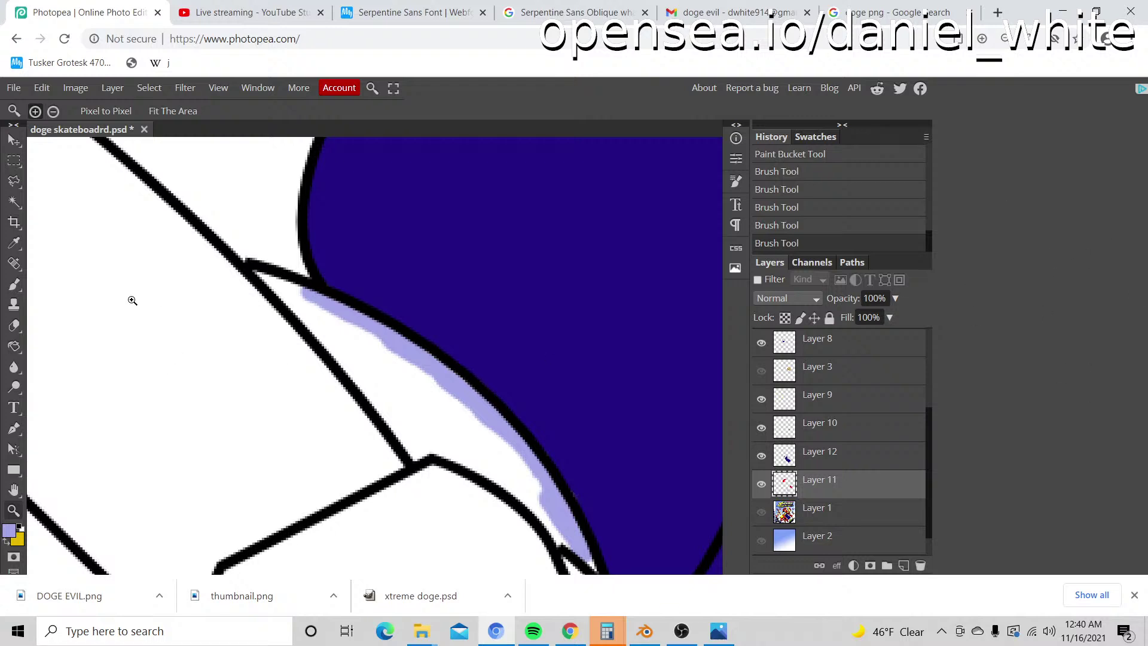
key(b)
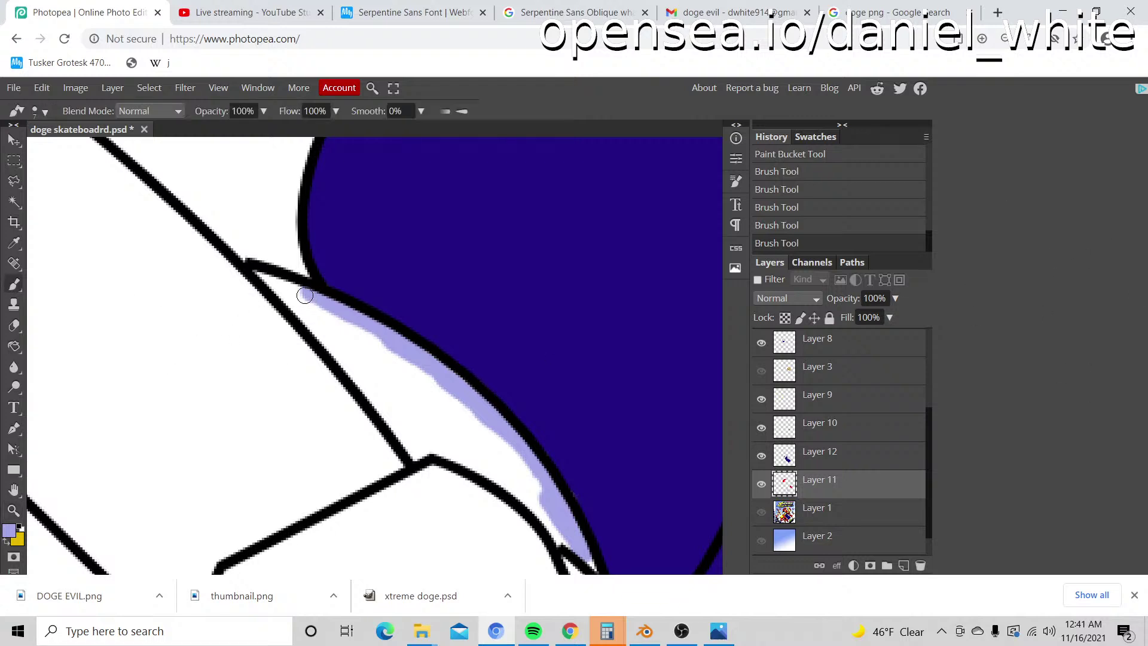
mouse_move(305, 296)
mouse_down()
mouse_move(260, 272)
mouse_move(307, 310)
mouse_move(413, 453)
mouse_move(441, 445)
mouse_move(519, 479)
mouse_up()
scroll(531, 446, down, 2)
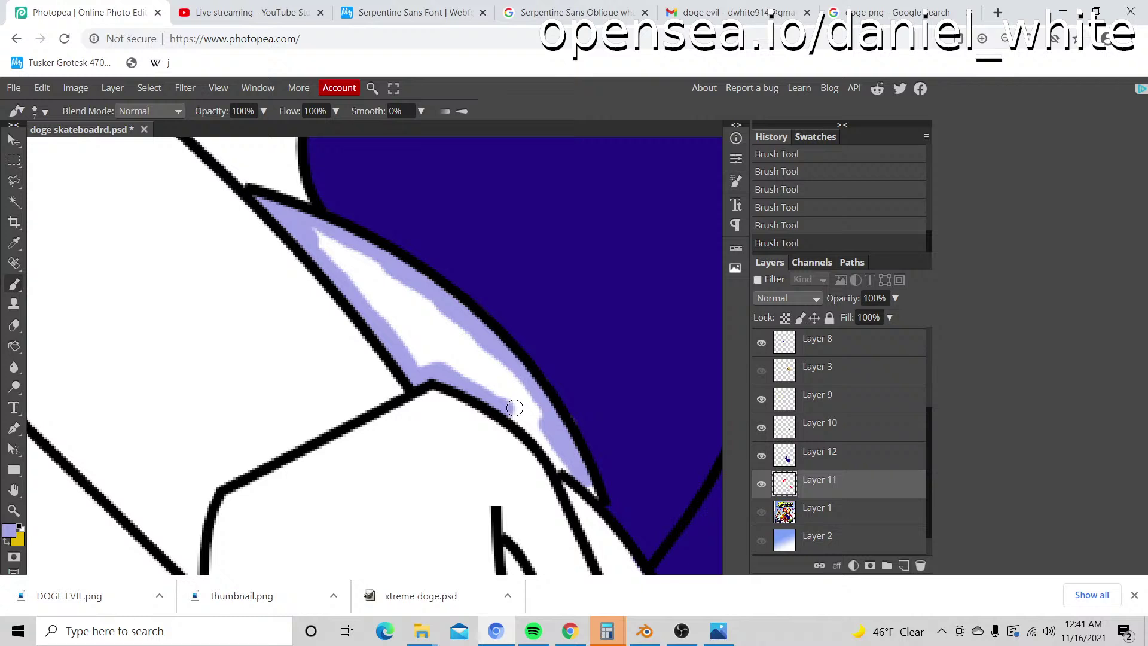
drag(515, 408, 595, 491)
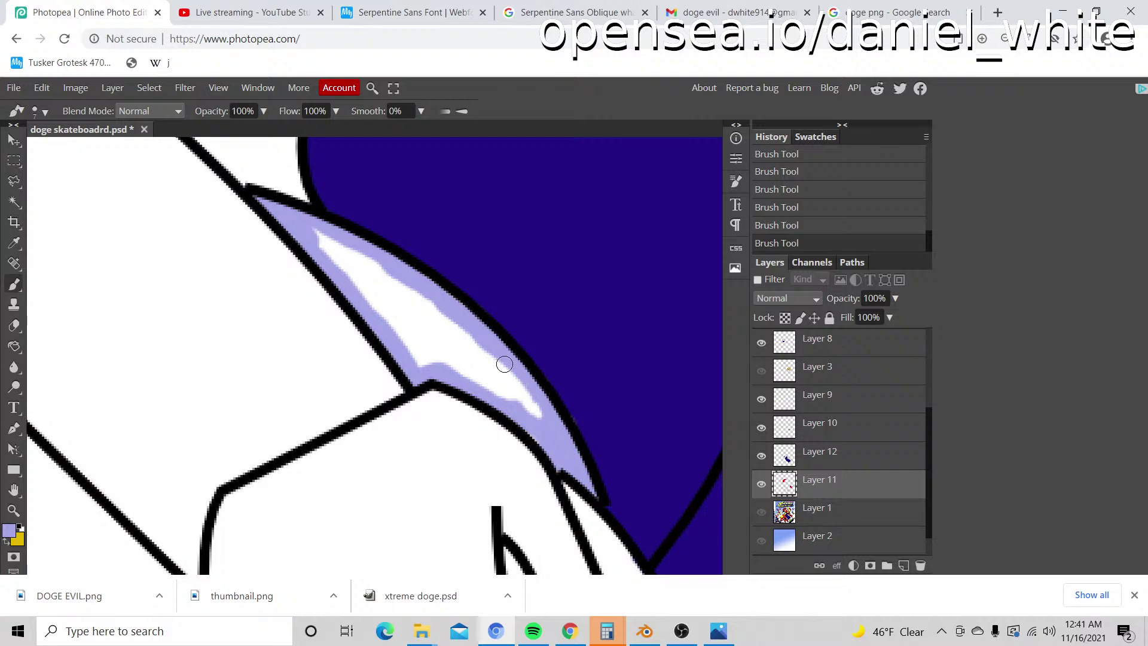
Step: Brush light purple over the remaining white interior of the sliver between the front trouser leg and the skateboard
mouse_move(541, 416)
mouse_down()
mouse_move(478, 373)
mouse_move(423, 352)
mouse_move(420, 364)
mouse_move(418, 345)
mouse_move(312, 235)
mouse_move(515, 384)
mouse_move(358, 258)
mouse_move(436, 342)
mouse_move(418, 320)
mouse_up()
key(z)
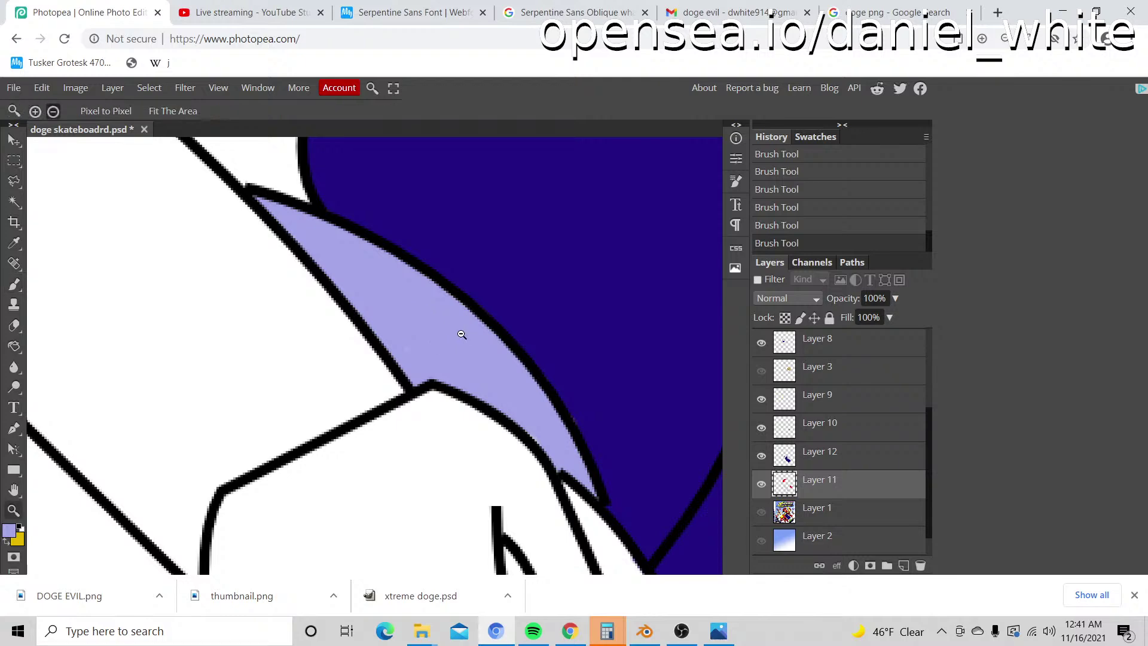
alt+click(461, 335)
alt+click(461, 334)
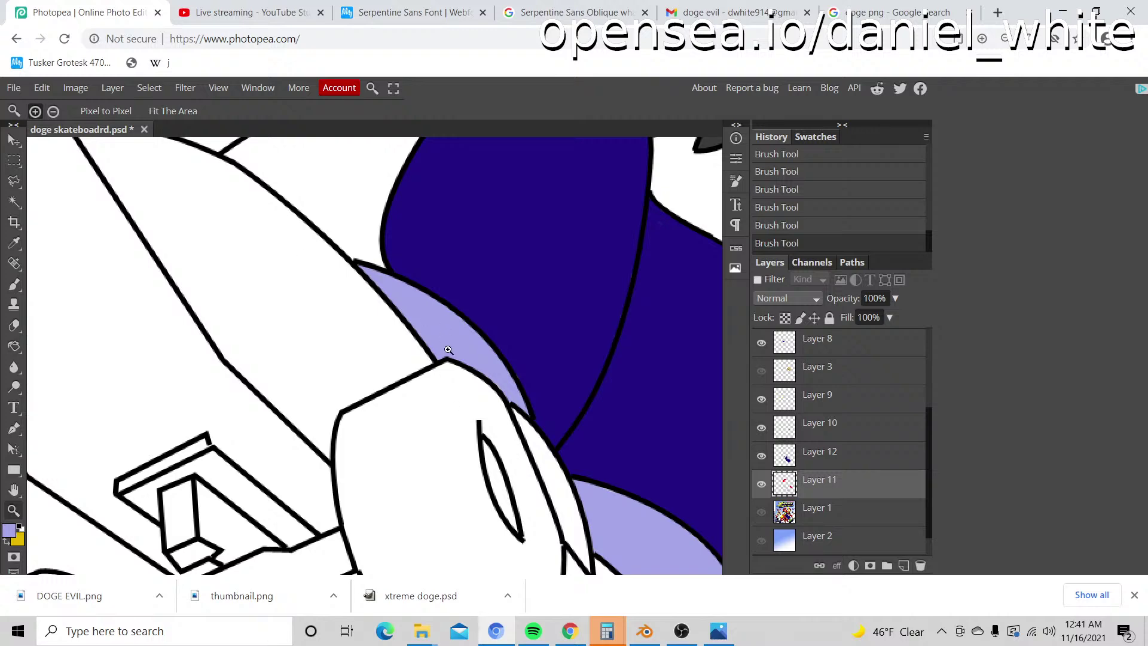
key(alt)
alt+click(414, 350)
alt+click(415, 350)
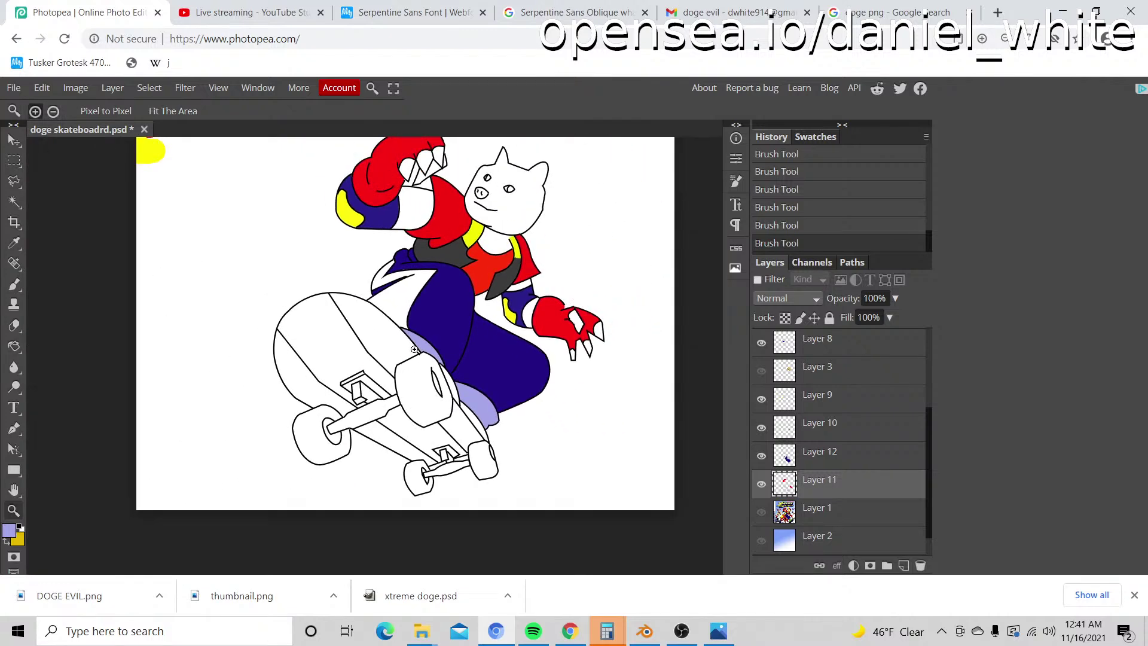
Step: Sample the yellow from the raised arm's elbow patch and check the reference image layer's visibility
click(405, 298)
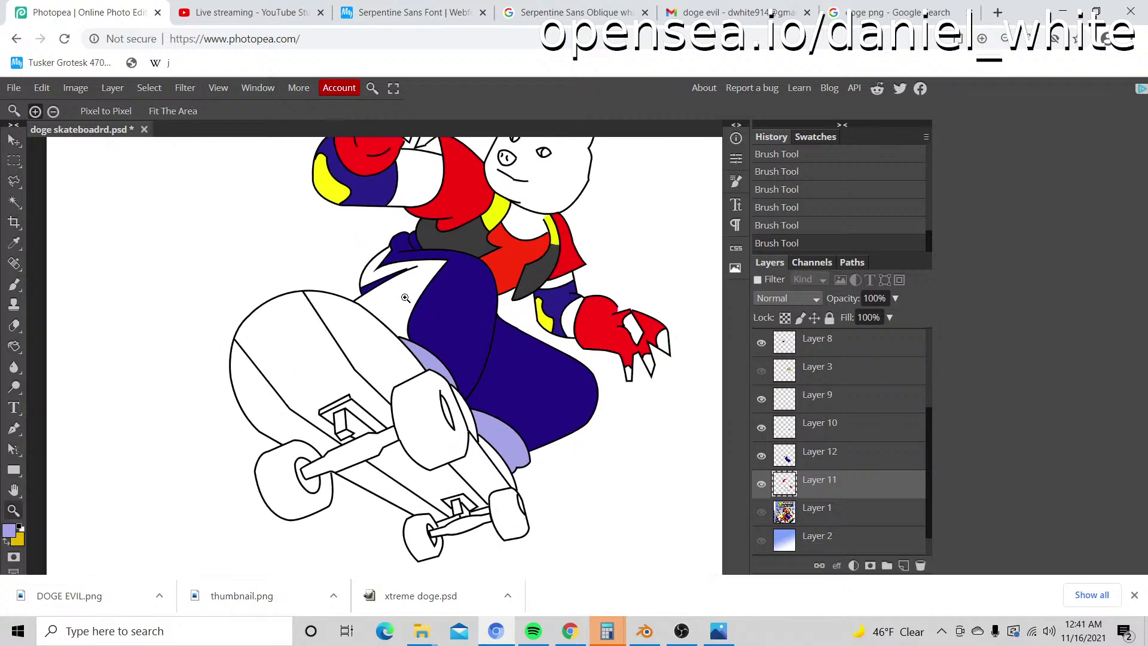
click(391, 290)
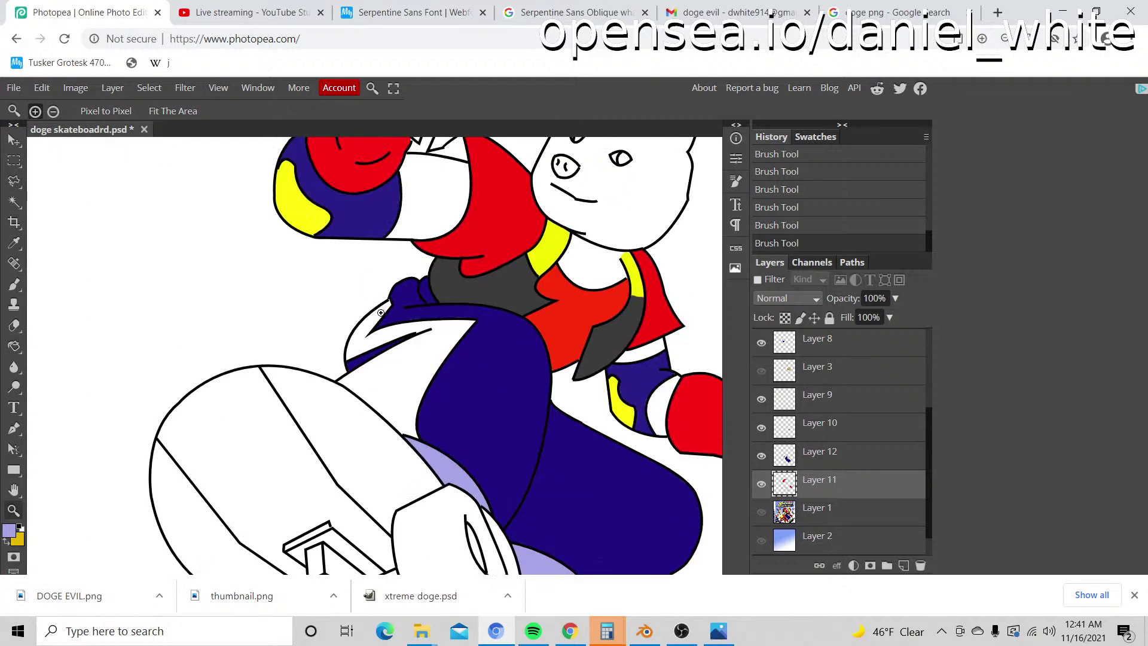
key(i)
click(311, 210)
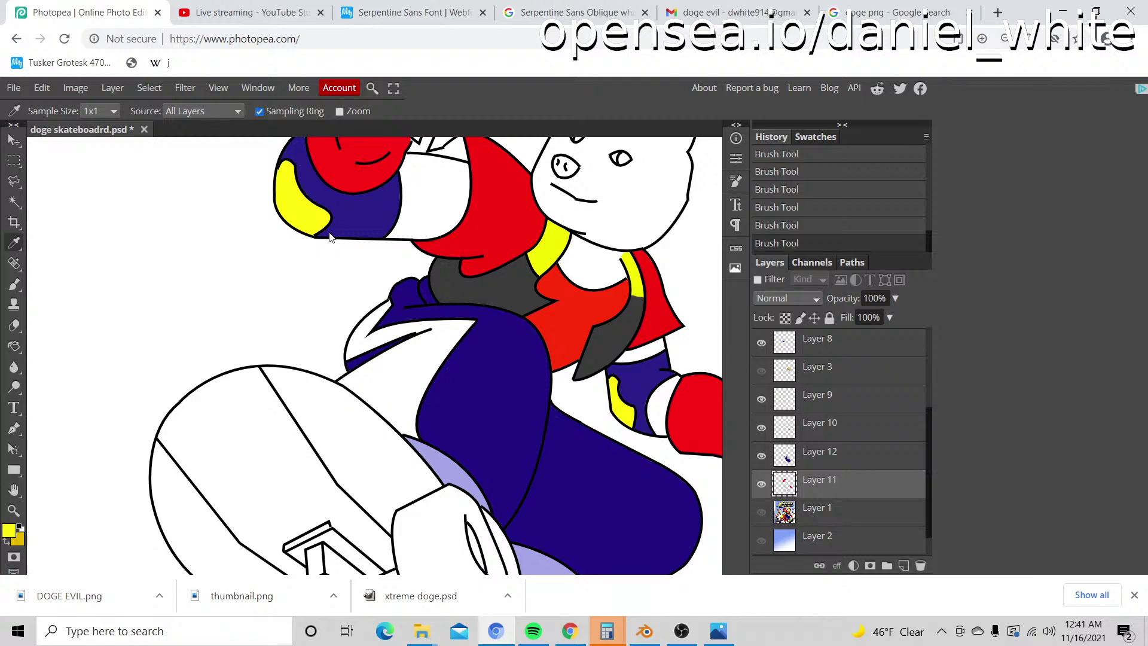
key(z)
click(403, 369)
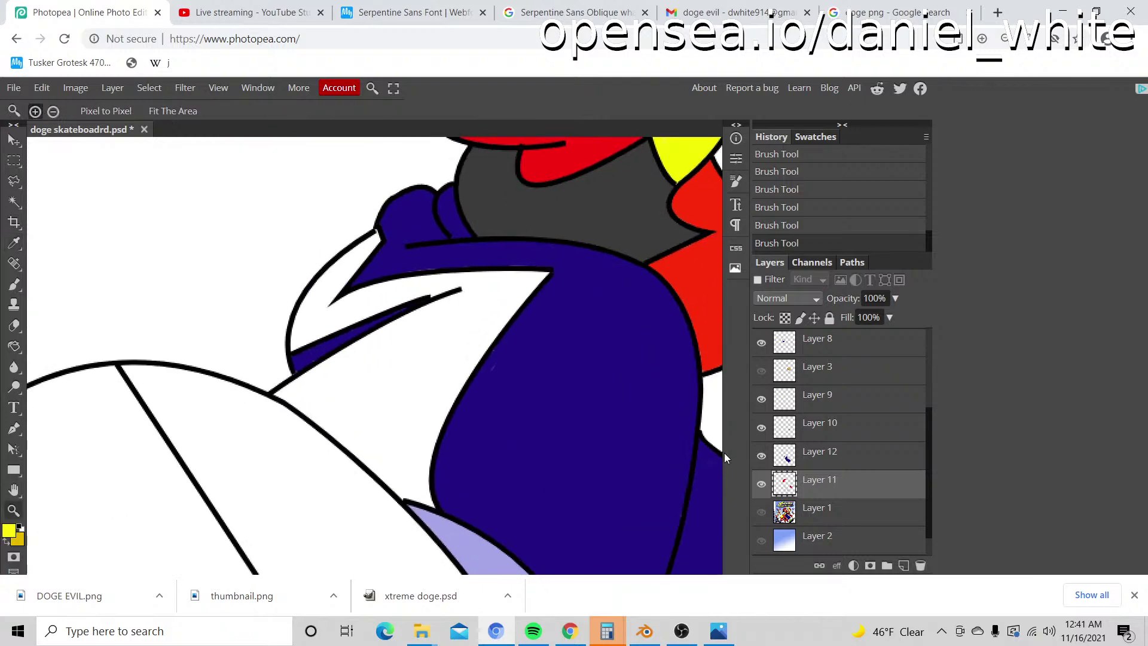
click(761, 513)
click(761, 513)
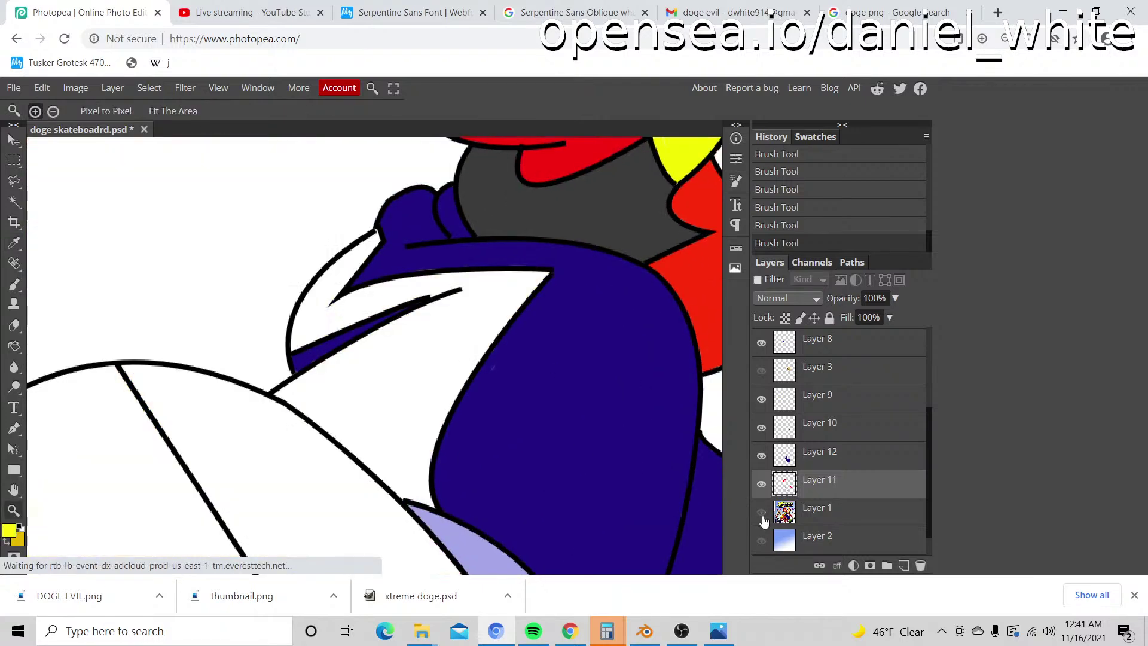
Step: Brush yellow along the white trouser panel's lower edge beside the skateboard, from the light purple sliver to the panel's pointed corner
click(410, 472)
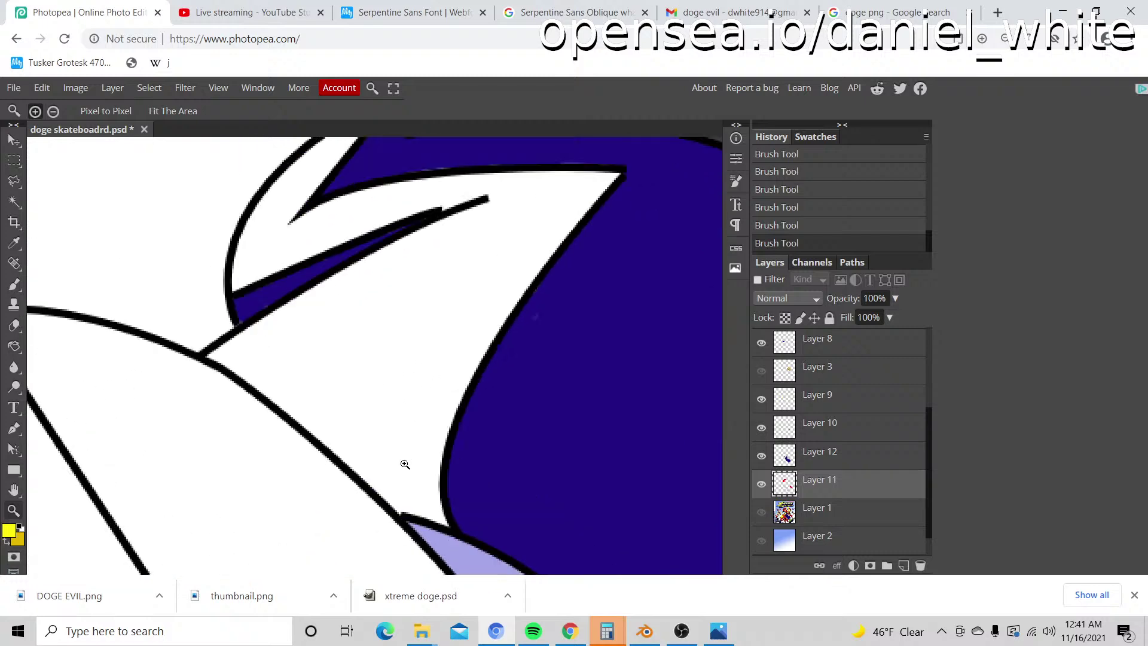
key(b)
scroll(407, 454, down, 2)
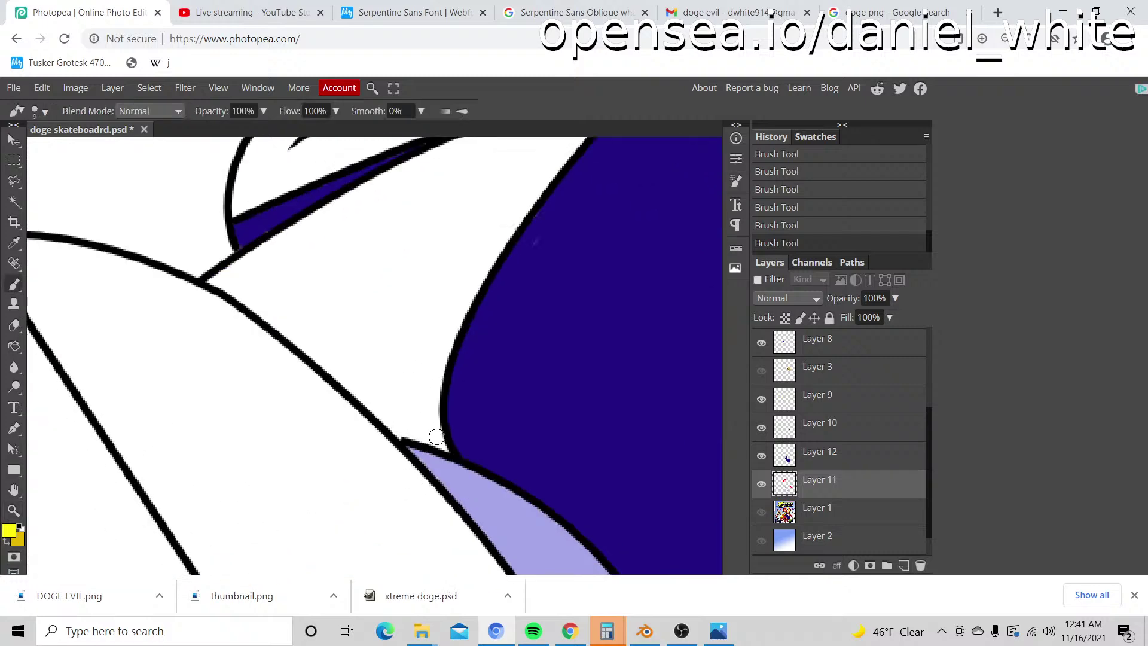
key(z)
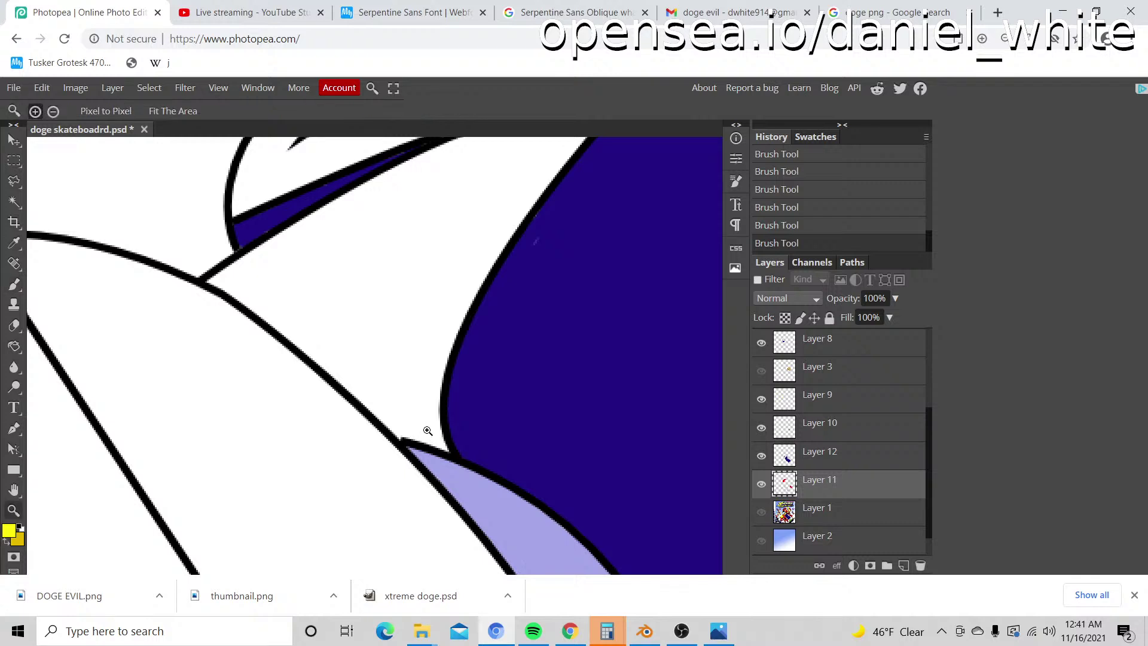
click(423, 428)
key(b)
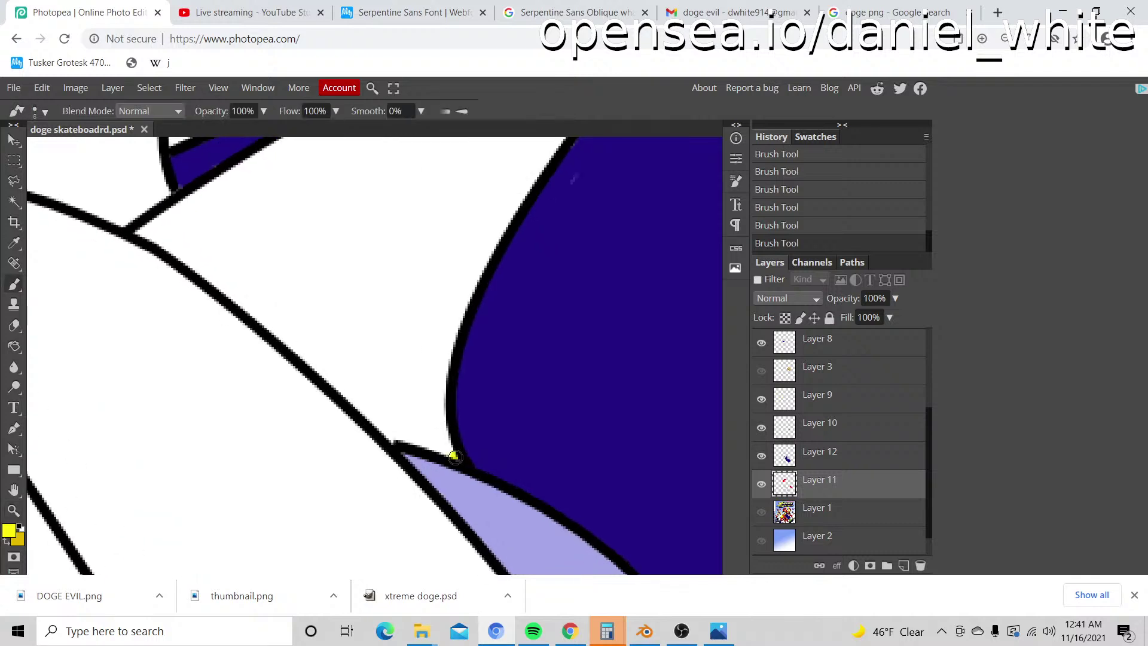
mouse_move(454, 456)
mouse_down()
mouse_move(393, 438)
mouse_move(319, 360)
mouse_move(181, 251)
mouse_up()
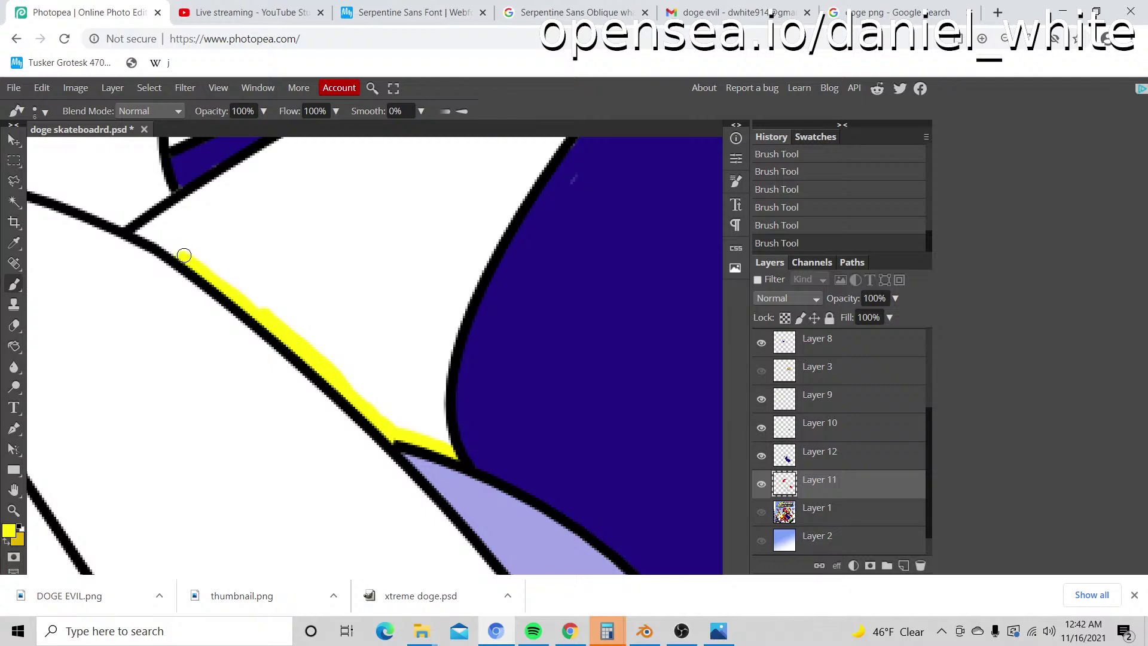
scroll(185, 281, up, 1)
mouse_move(184, 330)
mouse_down()
mouse_move(153, 302)
mouse_move(187, 281)
mouse_move(205, 286)
mouse_up()
Step: Brush yellow along both sides of the narrow dark blue fold and up the trouser panel's outer curved edge
scroll(210, 299, up, 1)
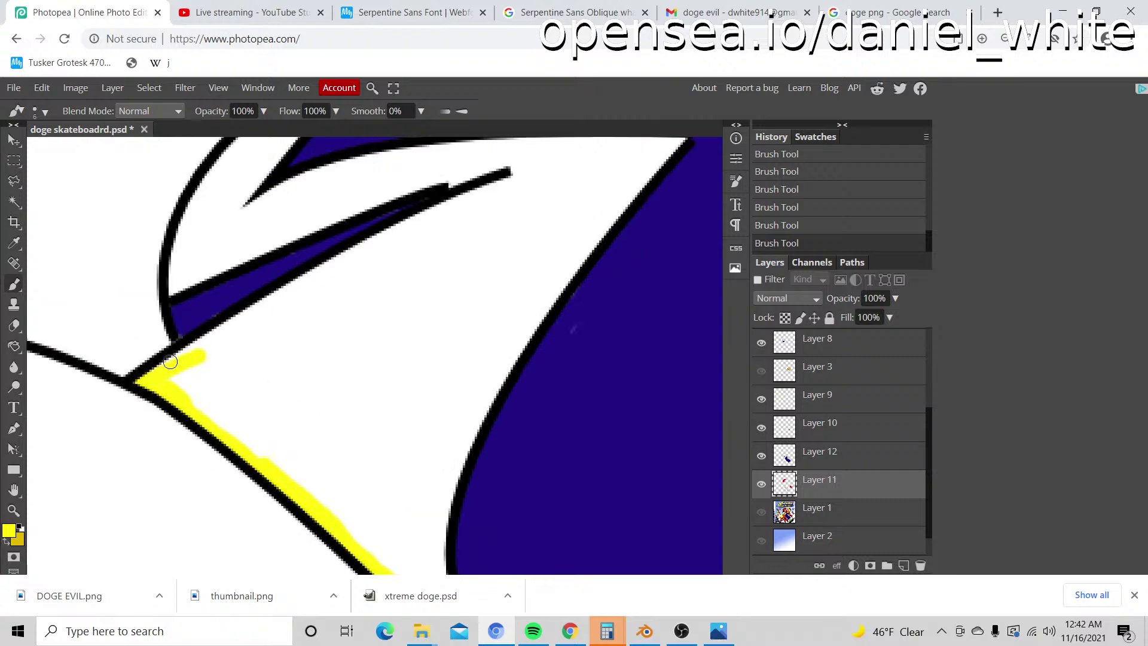
mouse_move(169, 364)
mouse_down()
mouse_move(225, 339)
mouse_move(155, 370)
mouse_move(359, 257)
mouse_up()
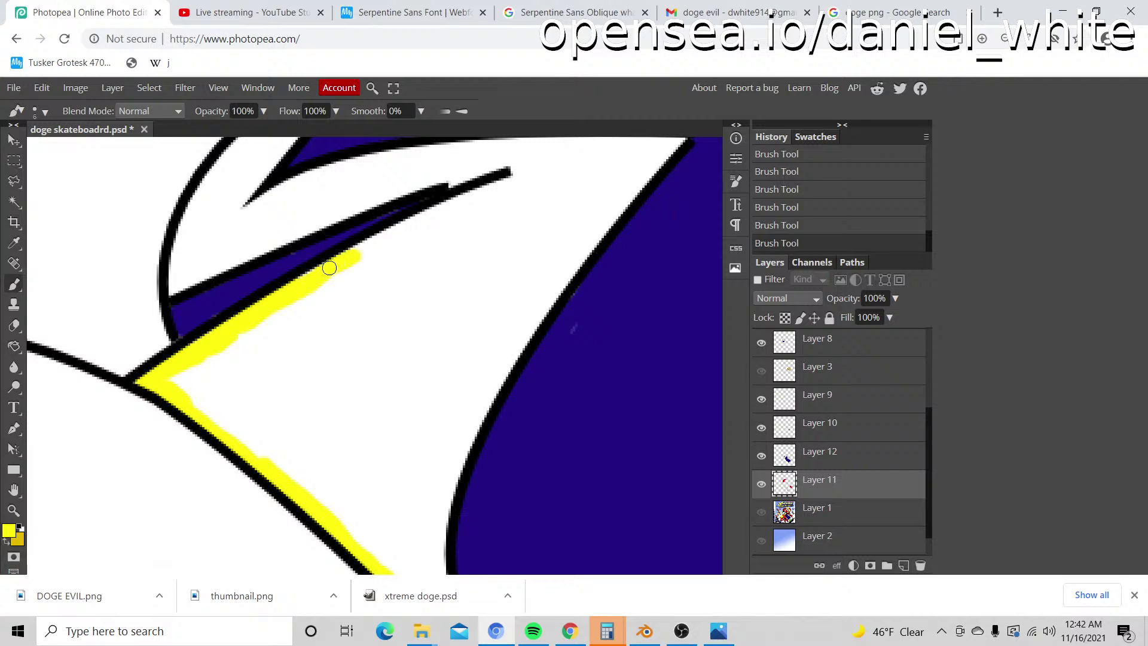
drag(301, 286, 464, 196)
scroll(448, 226, up, 2)
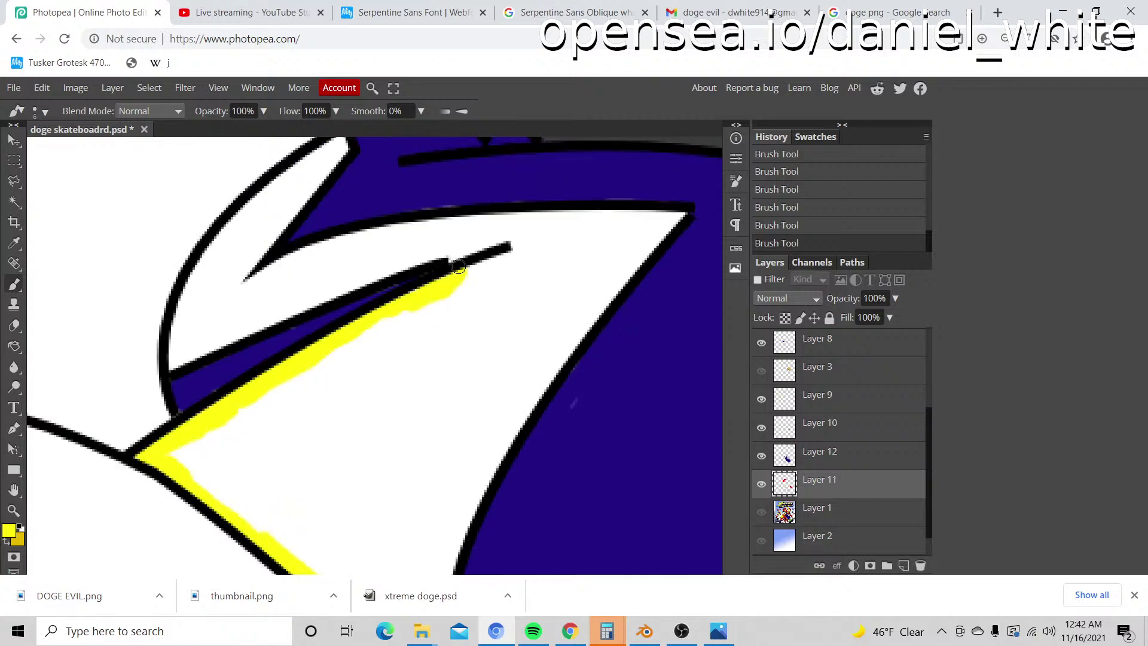
mouse_move(458, 267)
mouse_down()
mouse_move(430, 253)
mouse_move(396, 264)
mouse_move(170, 363)
mouse_move(203, 263)
mouse_move(257, 205)
mouse_move(257, 216)
mouse_up()
Step: Brush yellow around the trouser panel's upper tip, along its zigzag notch and across its top edge to the far corner
scroll(257, 217, up, 2)
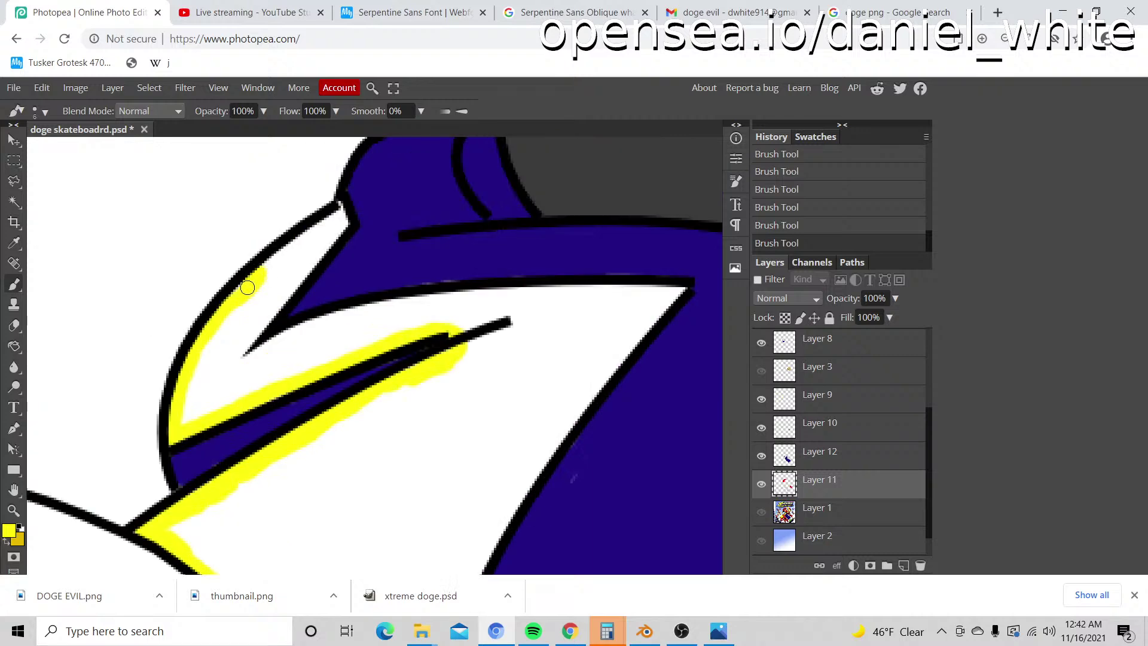
mouse_move(249, 288)
mouse_down()
mouse_move(340, 205)
mouse_move(319, 250)
mouse_move(343, 223)
mouse_move(252, 331)
mouse_move(253, 349)
mouse_move(265, 321)
mouse_move(255, 349)
mouse_move(307, 323)
mouse_move(431, 297)
mouse_move(677, 291)
mouse_up()
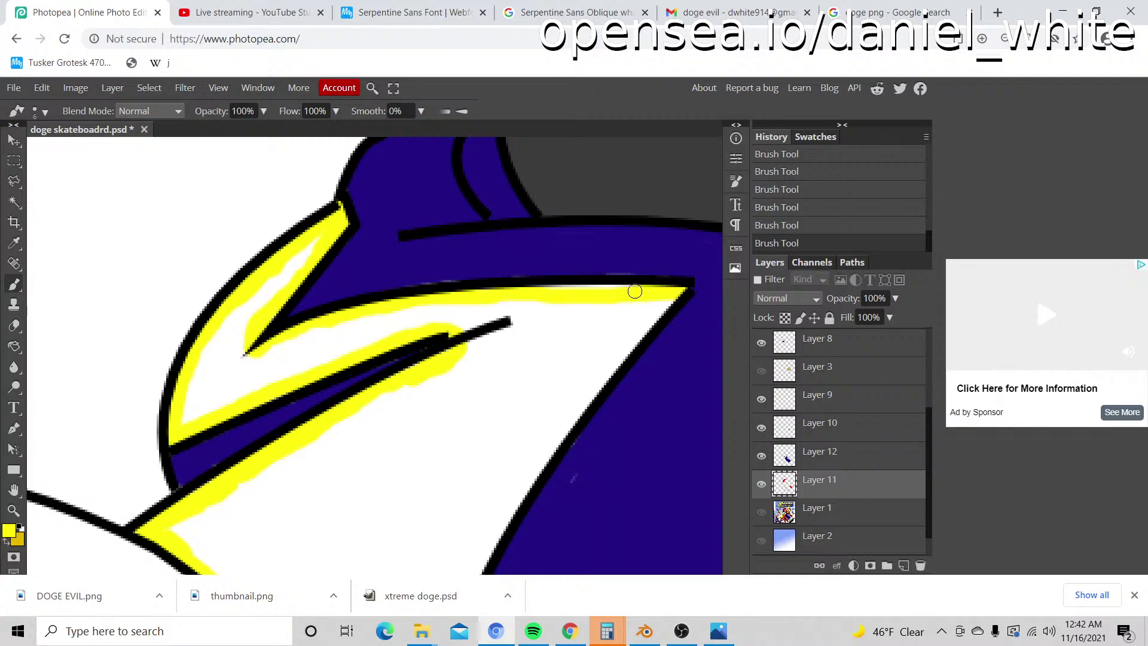
drag(546, 288, 600, 292)
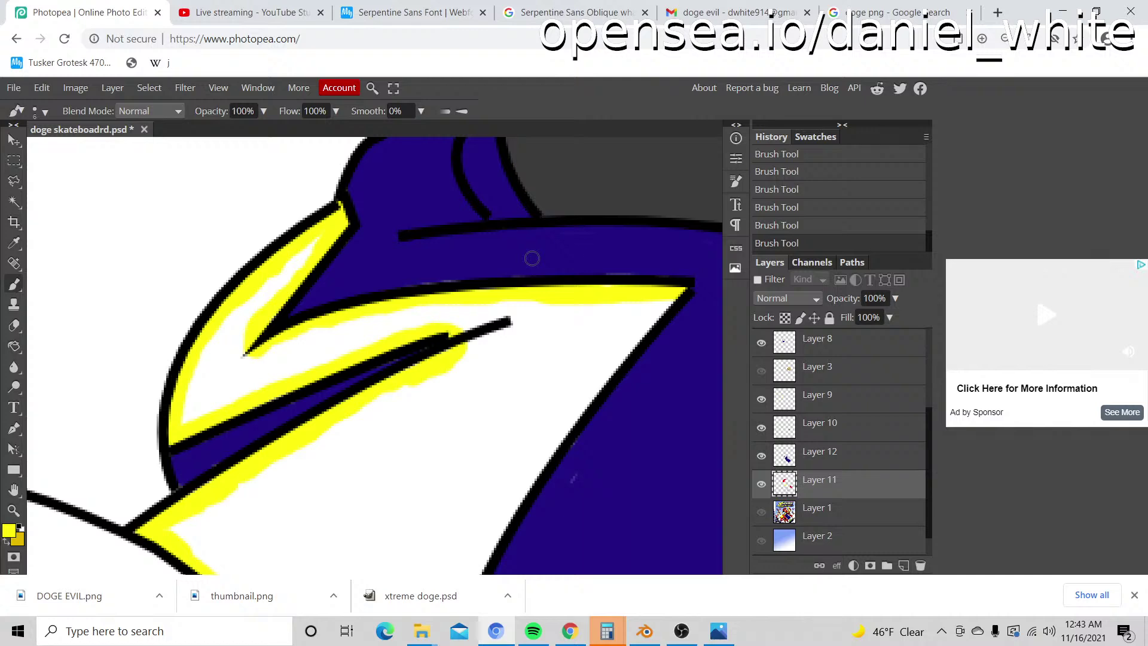
Step: Brush yellow down the trouser panel's long curved edge bordering the dark blue front leg
scroll(660, 299, down, 1)
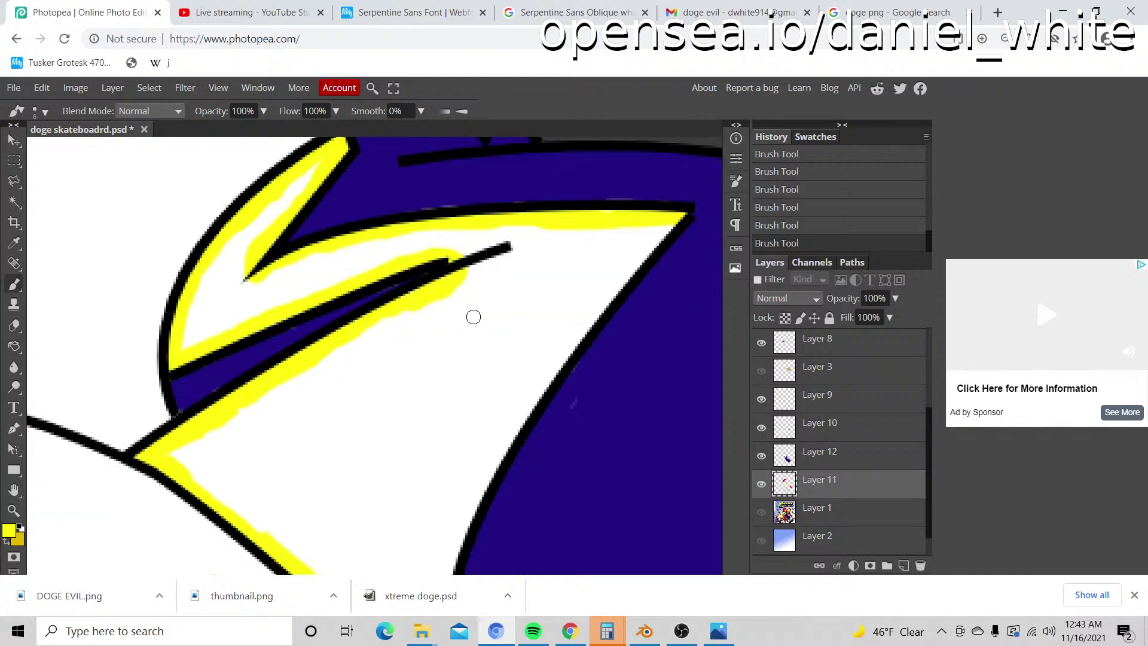
drag(674, 218, 624, 273)
scroll(619, 238, down, 1)
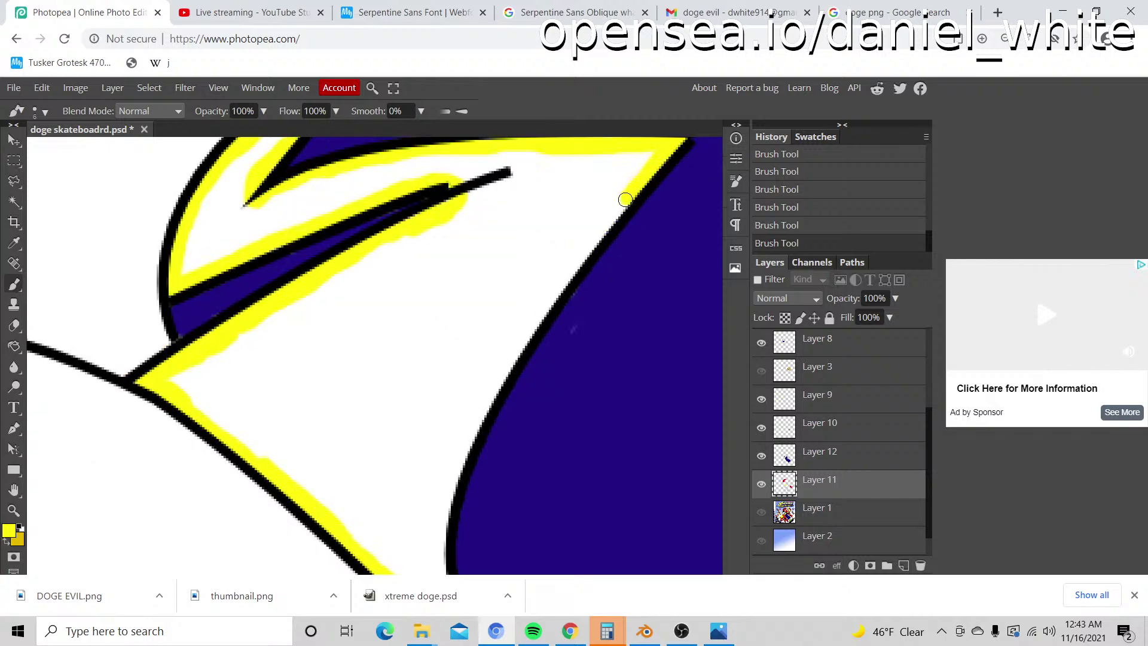
mouse_move(622, 195)
mouse_down()
mouse_move(601, 216)
mouse_move(620, 203)
mouse_move(553, 270)
mouse_up()
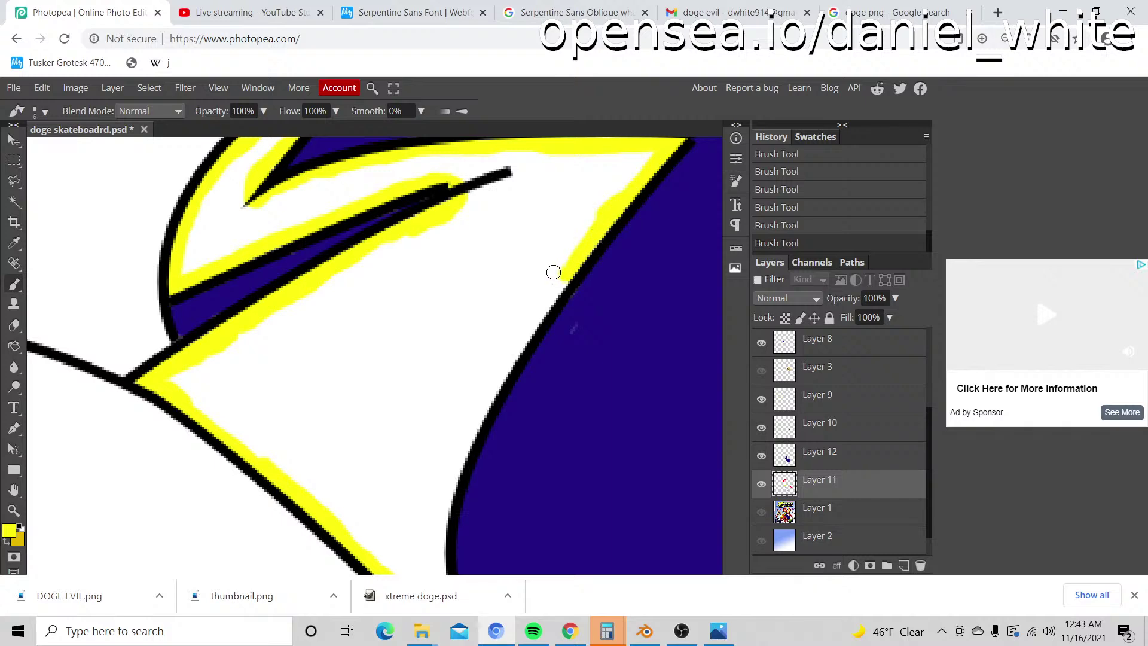
scroll(554, 270, down, 1)
drag(567, 200, 501, 286)
scroll(502, 286, down, 1)
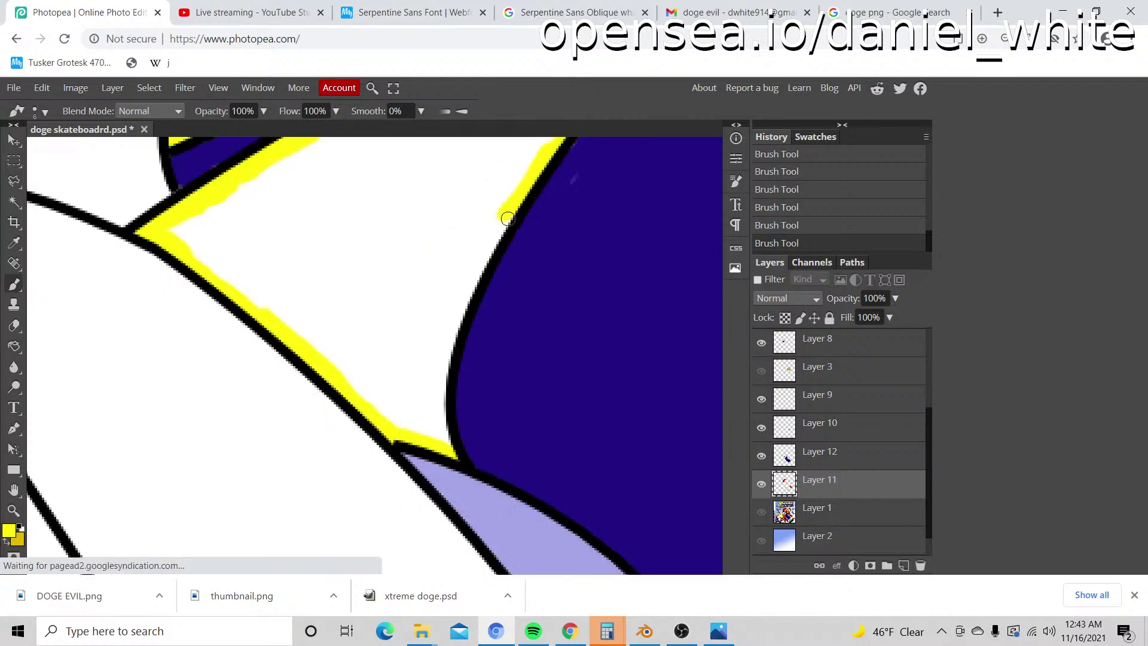
drag(507, 220, 468, 266)
mouse_move(497, 225)
mouse_down()
mouse_move(461, 293)
mouse_move(433, 396)
mouse_move(437, 443)
mouse_move(444, 362)
mouse_up()
Step: Fill the interior of the yellow-bordered trouser panel with yellow using the Paint Bucket
key(z)
scroll(441, 301, down, 5)
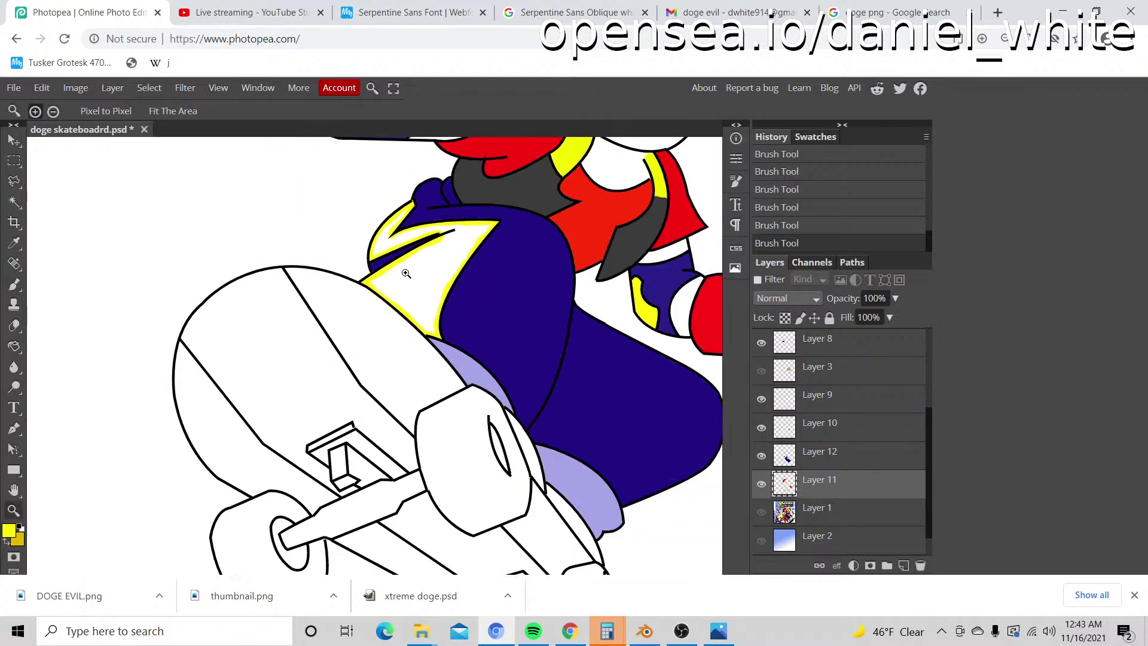
scroll(406, 273, up, 3)
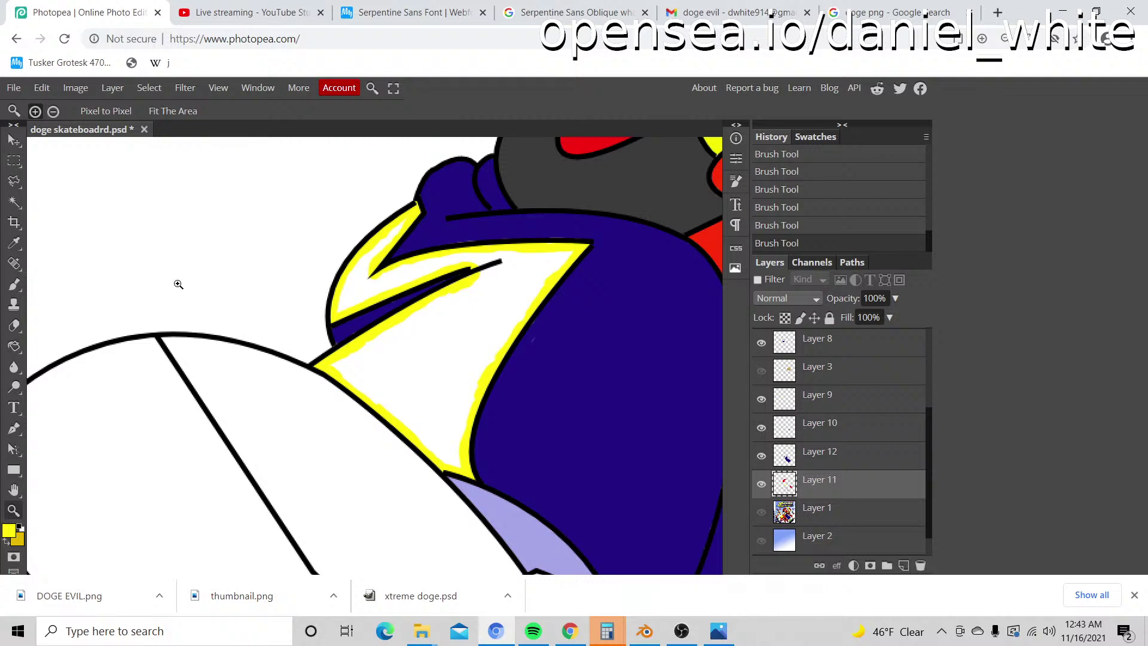
key(g)
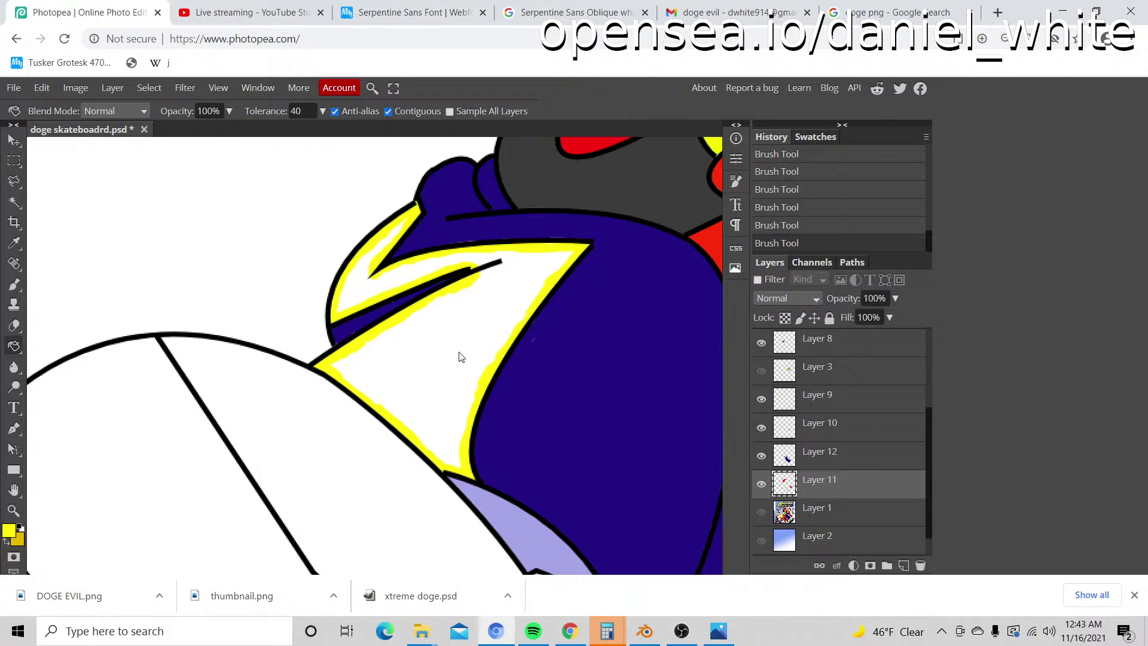
key(z)
click(455, 352)
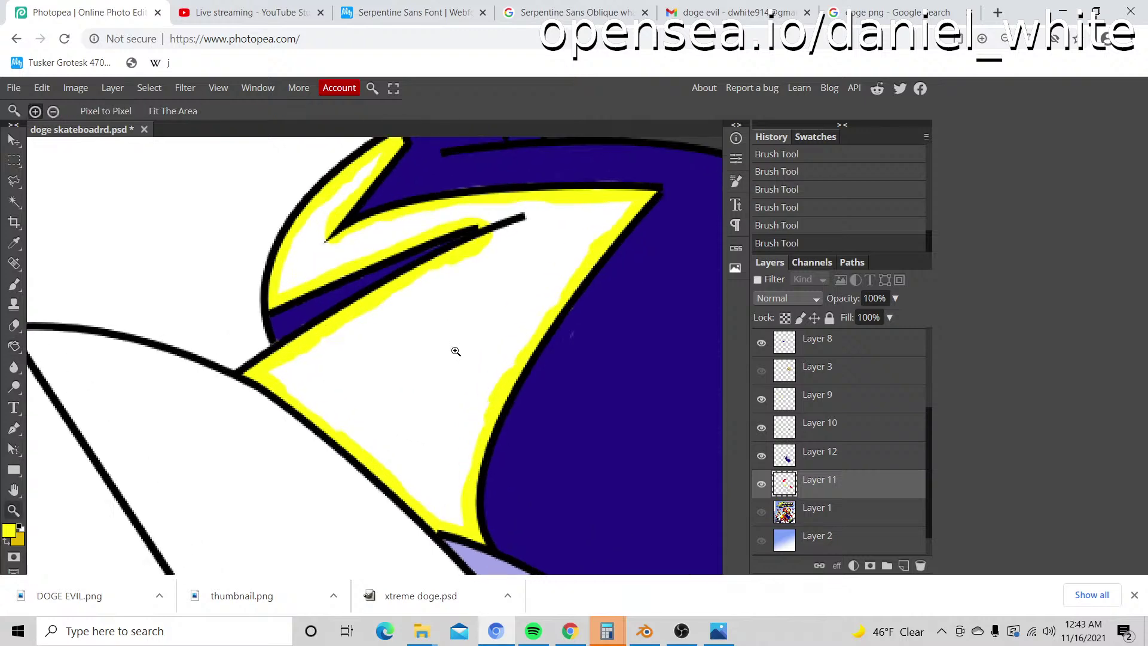
key(g)
click(462, 353)
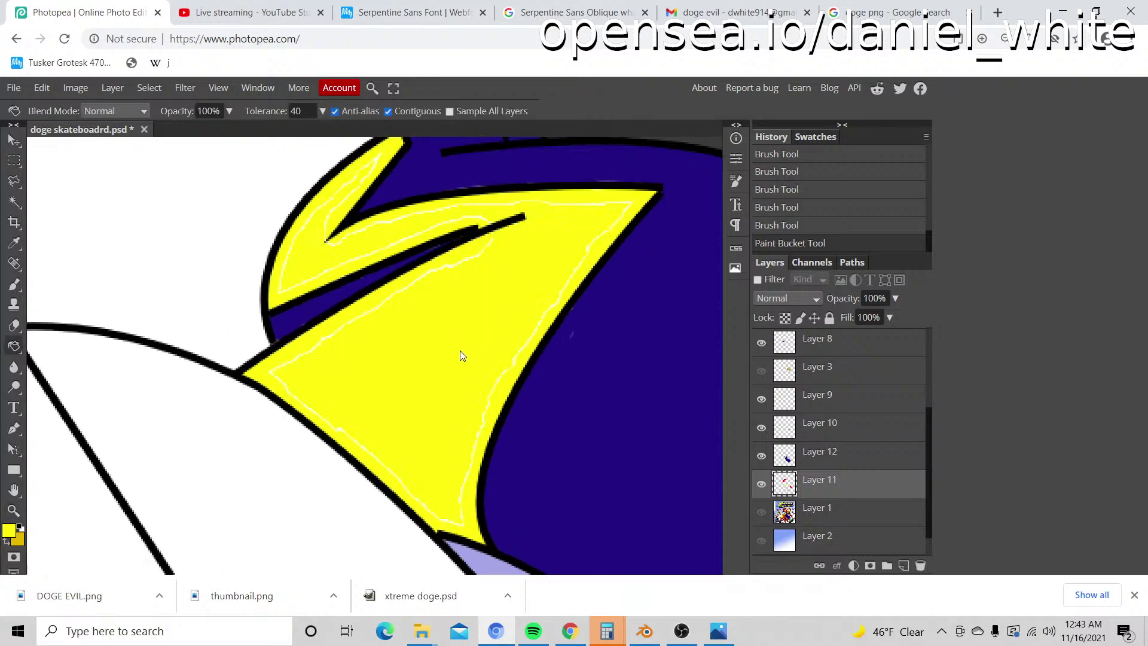
Step: Cover the white seams along the skateboard edge, the dark blue fold and the outer curve in yellow with the brush enlarged to 15
key(b)
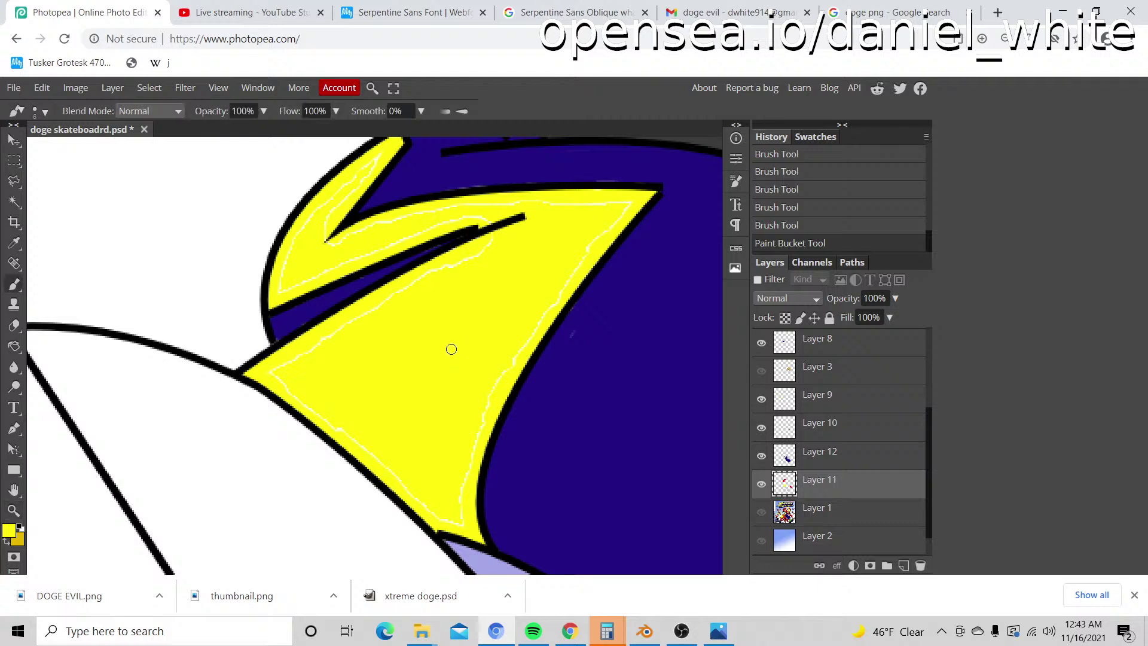
key(bracketright)
key(bracketright)
drag(460, 526, 360, 423)
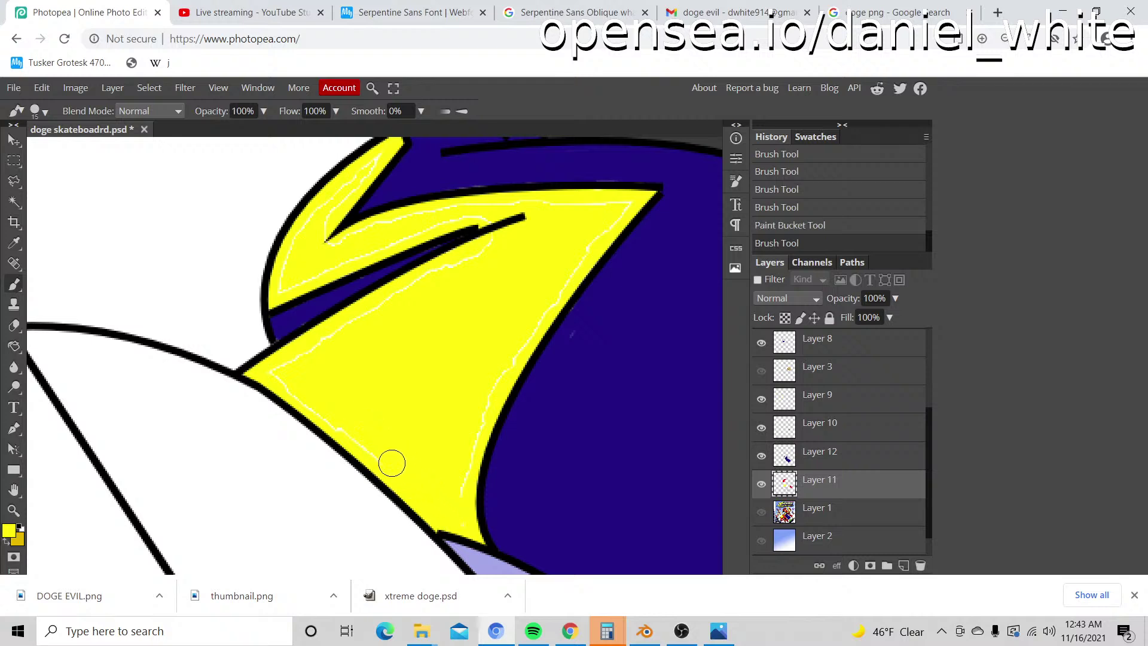
mouse_move(392, 464)
mouse_down()
mouse_move(281, 374)
mouse_move(420, 296)
mouse_up()
drag(353, 336, 466, 266)
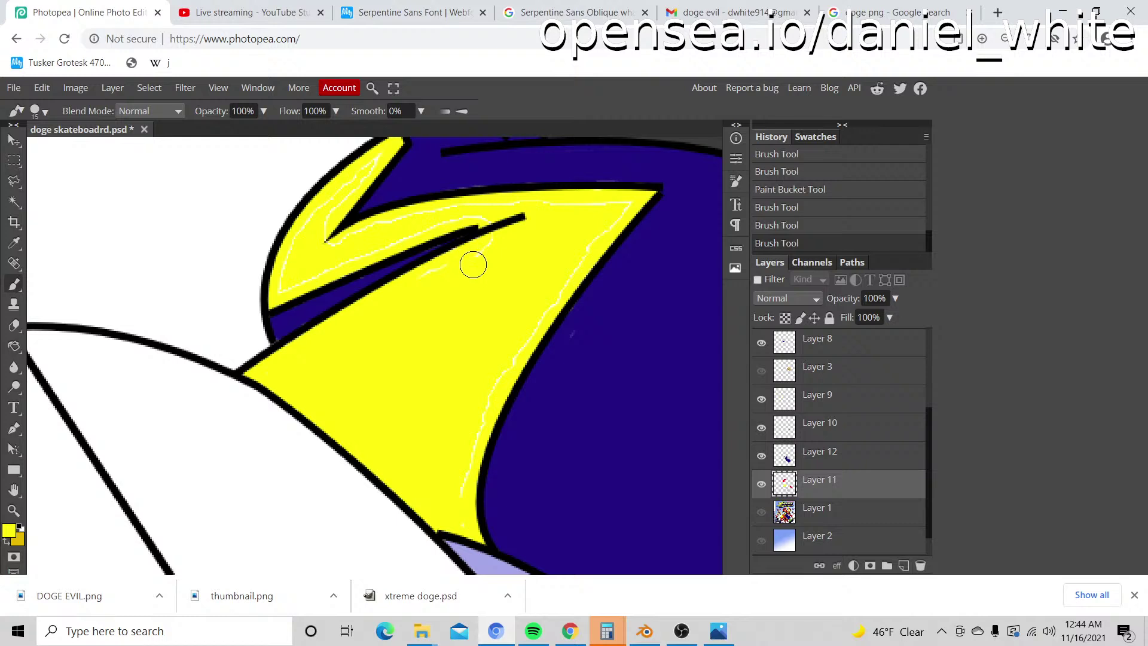
mouse_move(427, 281)
mouse_down()
mouse_move(503, 245)
mouse_move(486, 213)
mouse_move(403, 225)
mouse_move(364, 239)
mouse_move(420, 233)
mouse_move(315, 262)
mouse_move(286, 284)
mouse_move(310, 277)
mouse_move(280, 277)
mouse_move(304, 217)
mouse_move(380, 151)
mouse_move(344, 176)
mouse_move(370, 164)
mouse_move(330, 213)
mouse_move(363, 184)
mouse_up()
Step: Brush yellow with a smaller brush over the remaining white seams at the notch, top edge and dark blue leg's border
key(bracketleft)
key(bracketleft)
key(bracketleft)
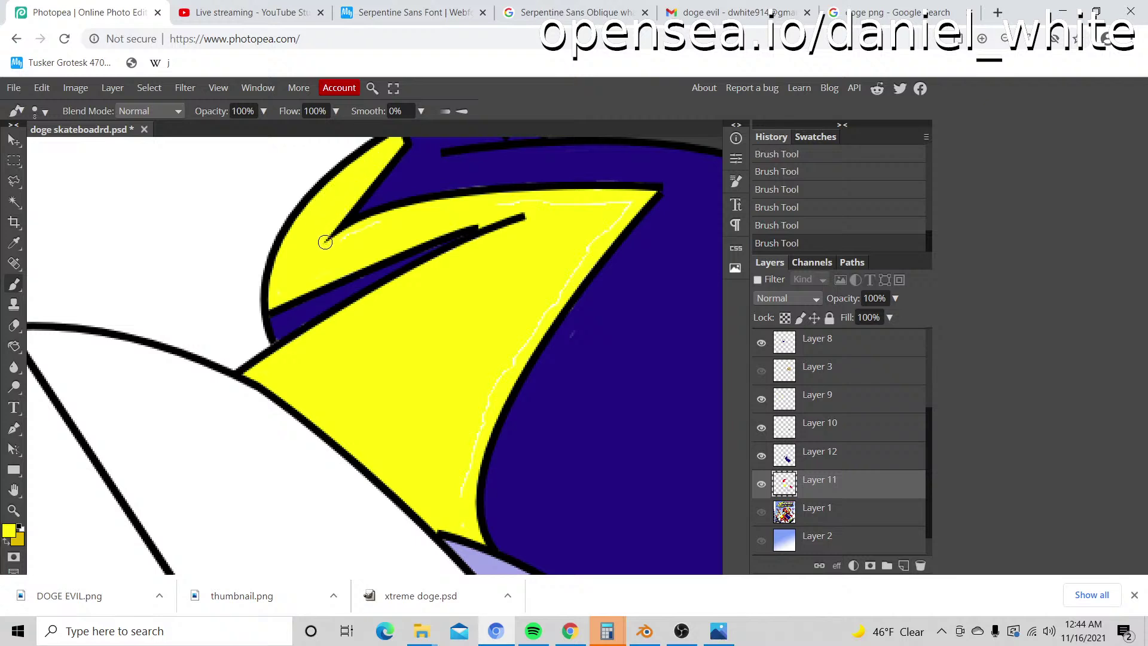
mouse_move(325, 242)
mouse_down()
mouse_move(521, 198)
mouse_move(571, 209)
mouse_move(628, 203)
mouse_move(562, 285)
mouse_move(536, 254)
mouse_move(559, 281)
mouse_move(547, 300)
mouse_up()
scroll(526, 332, down, 2)
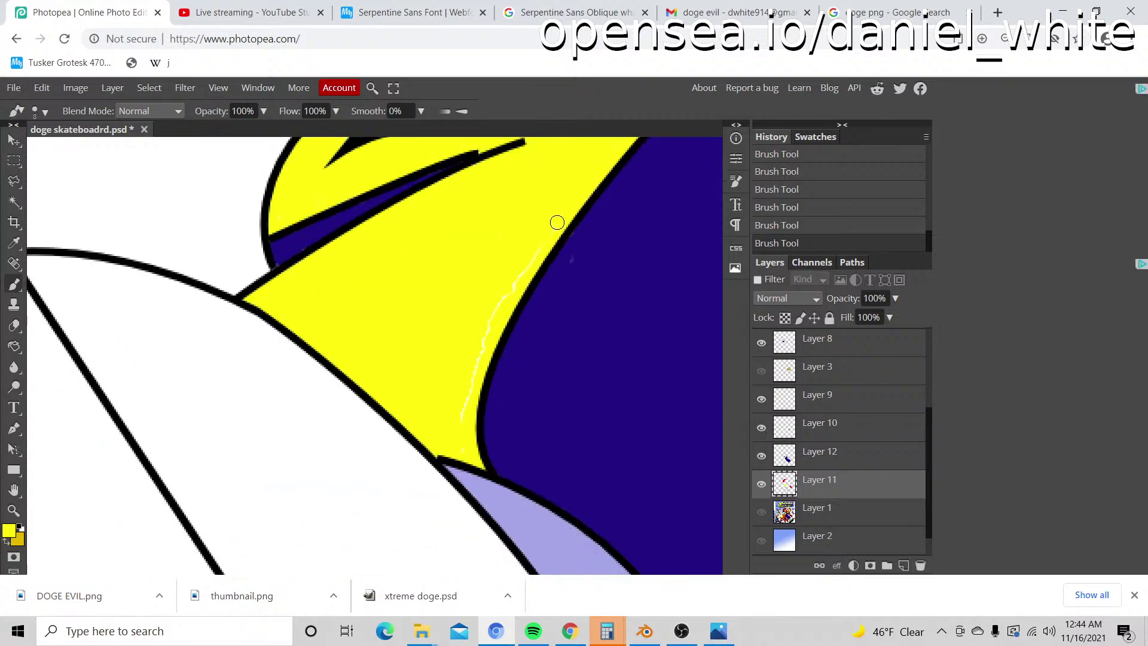
mouse_move(557, 223)
mouse_down()
mouse_move(475, 350)
mouse_move(453, 420)
mouse_move(466, 456)
mouse_move(470, 392)
mouse_move(487, 336)
mouse_up()
key(z)
alt+click(487, 336)
alt+click(487, 336)
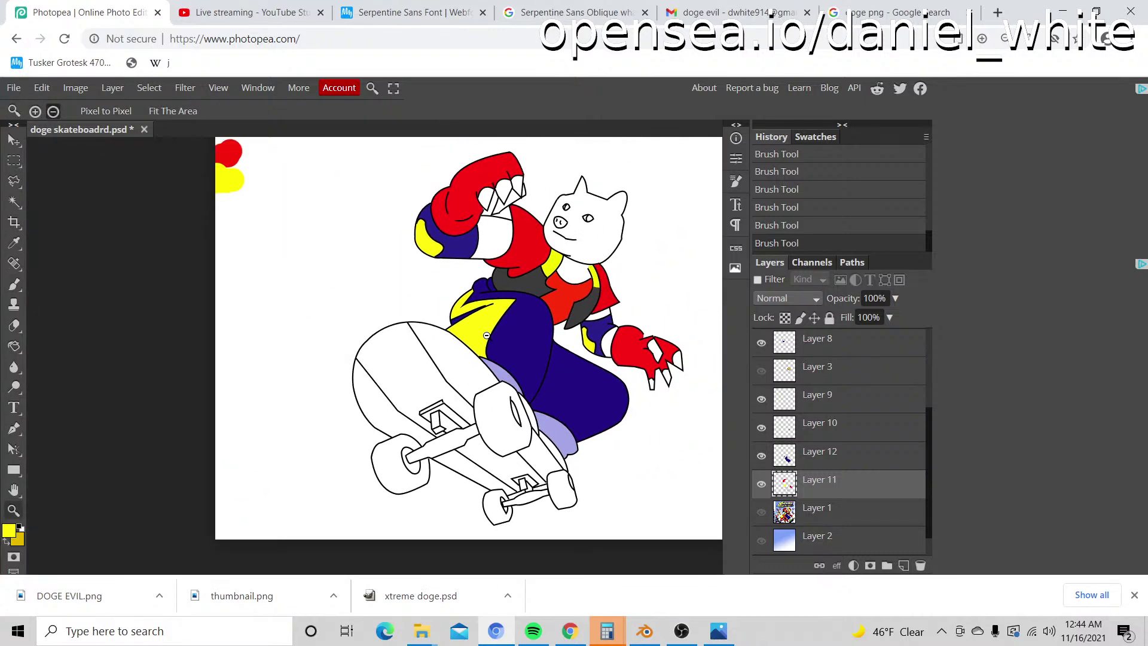
alt+click(487, 336)
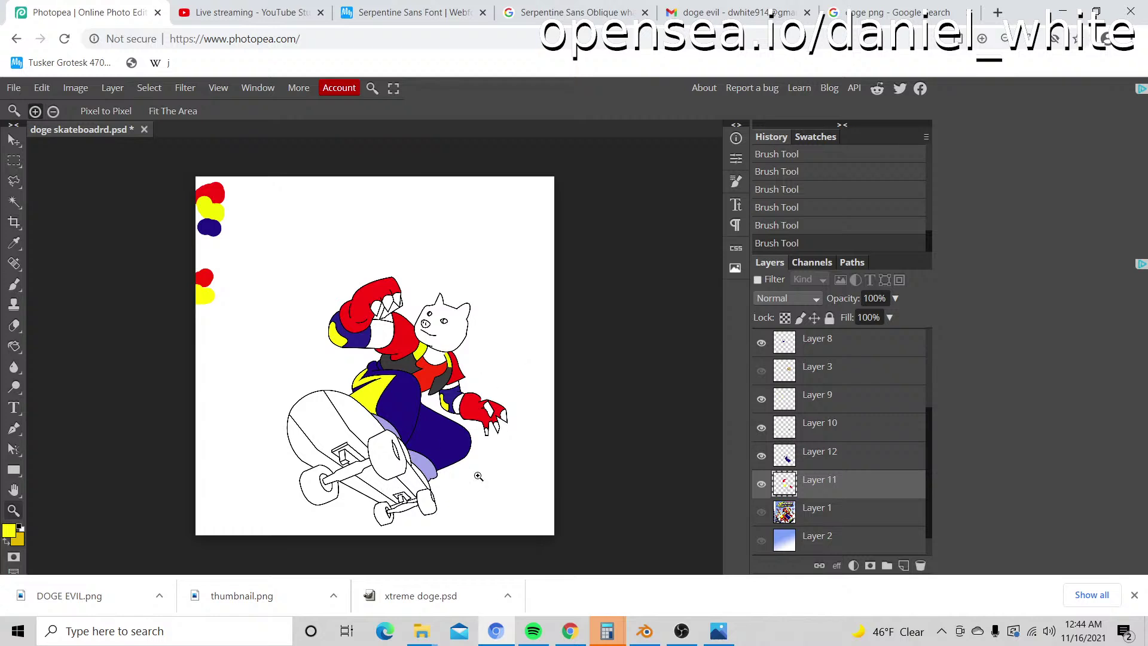
Step: Show the blue gradient background of Layer 2 behind the character
click(761, 543)
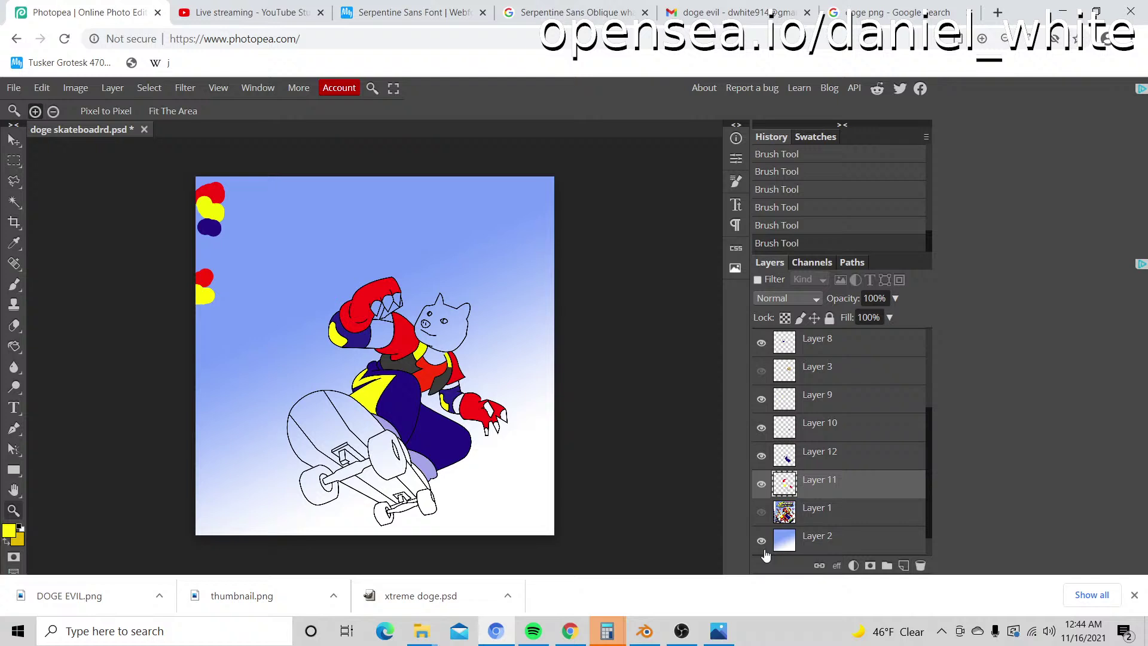
click(761, 541)
click(762, 541)
click(764, 550)
click(765, 550)
scroll(402, 382, down, 2)
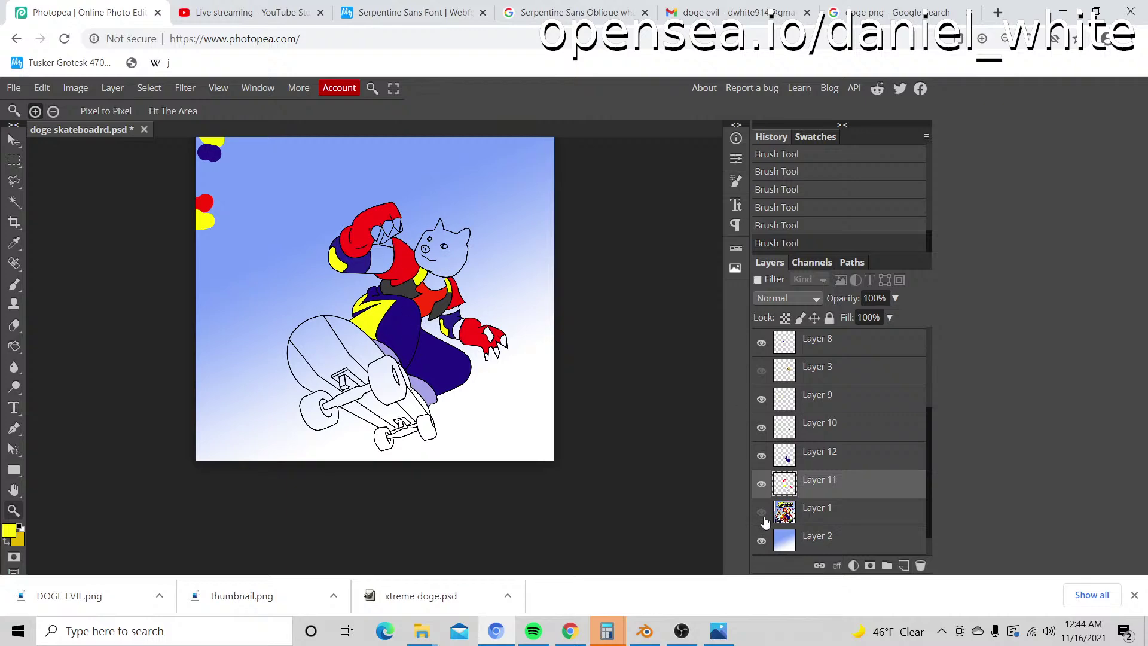
Step: Compare the skateboard's colors with the reference artwork on Layer 1 by showing and hiding that layer
click(761, 512)
click(763, 493)
click(764, 496)
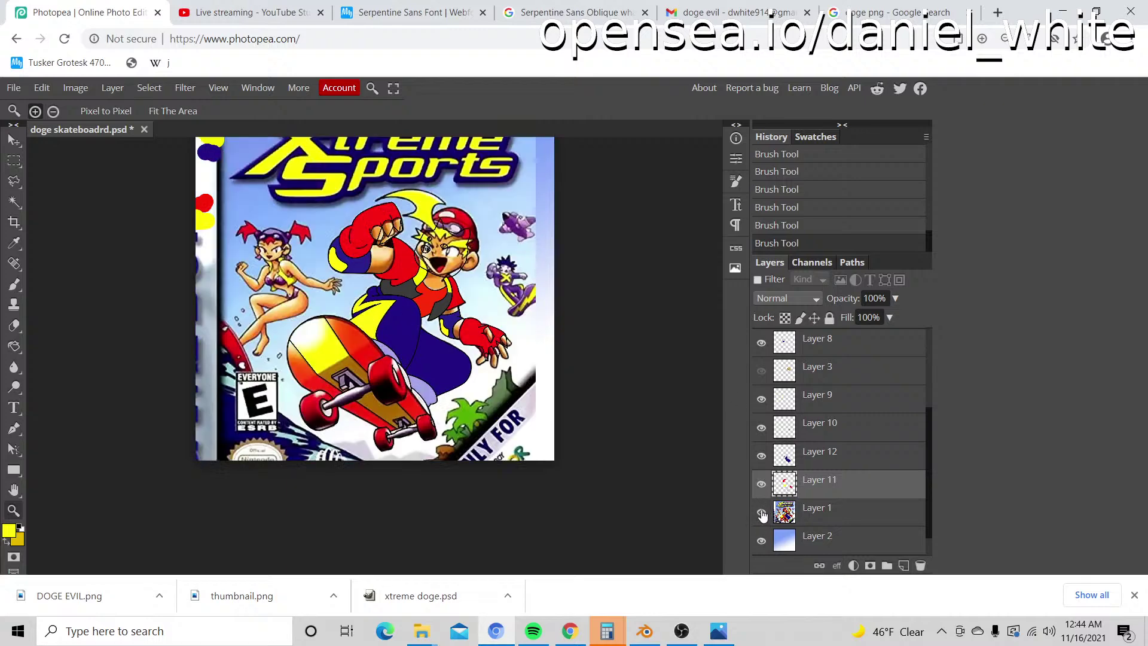
click(761, 512)
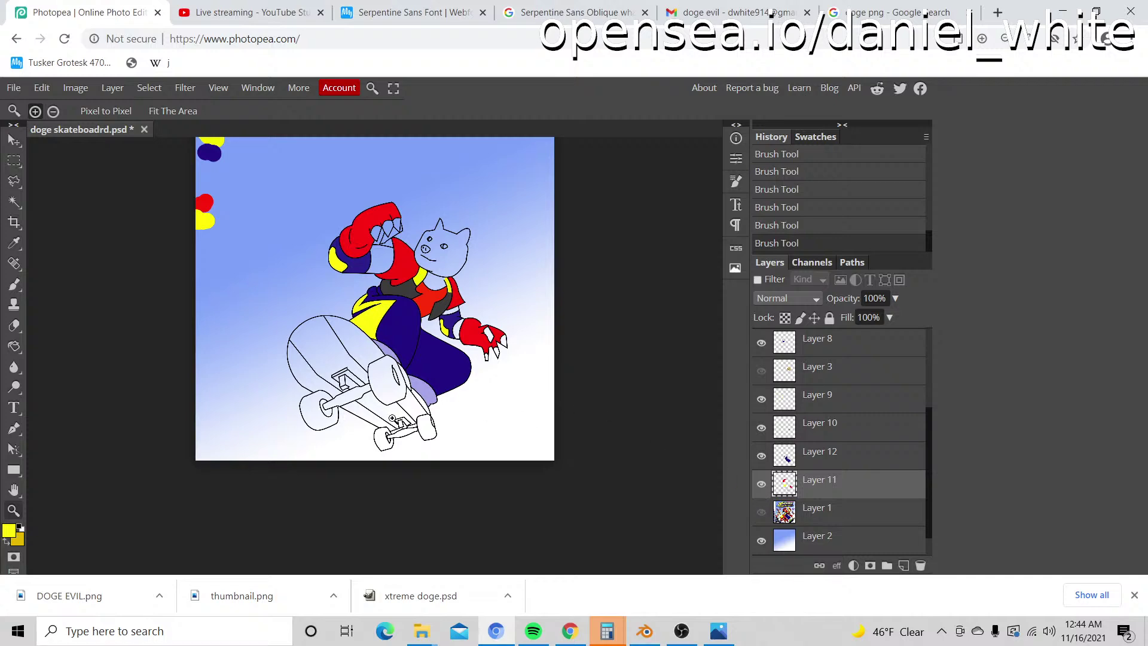
click(360, 365)
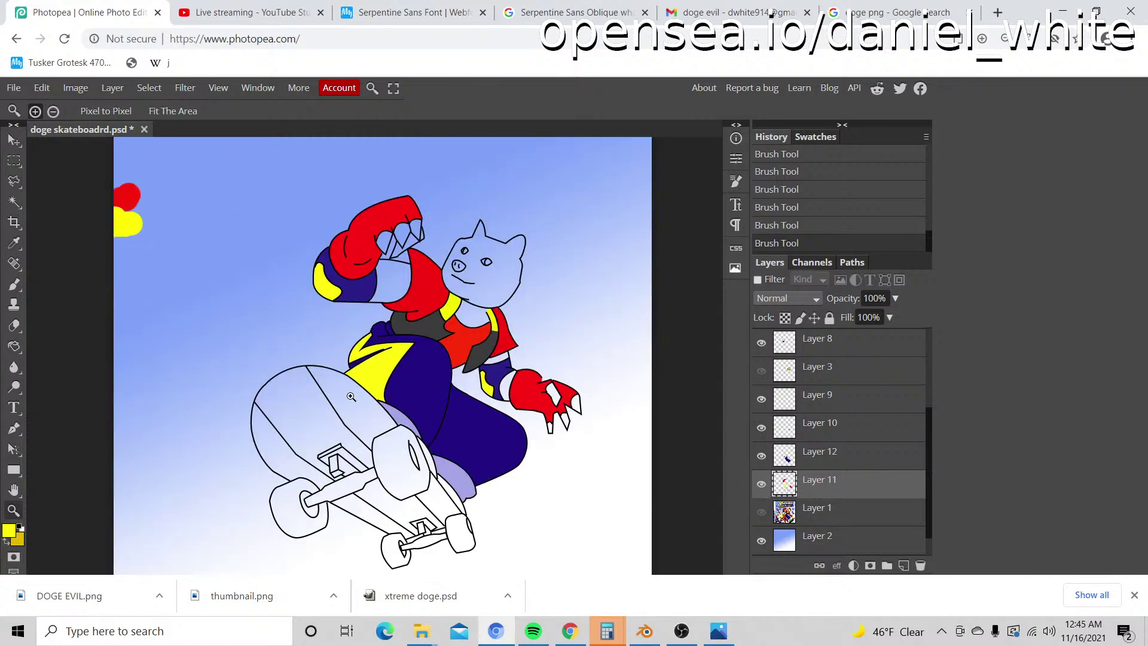
scroll(554, 391, up, 2)
click(761, 513)
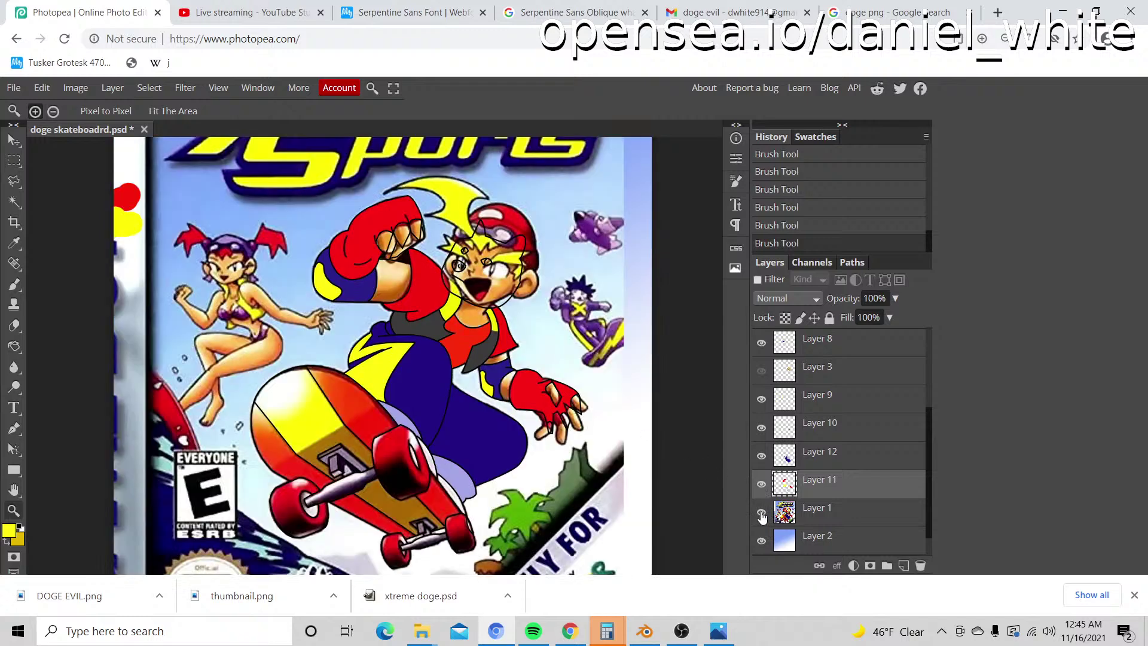
click(761, 513)
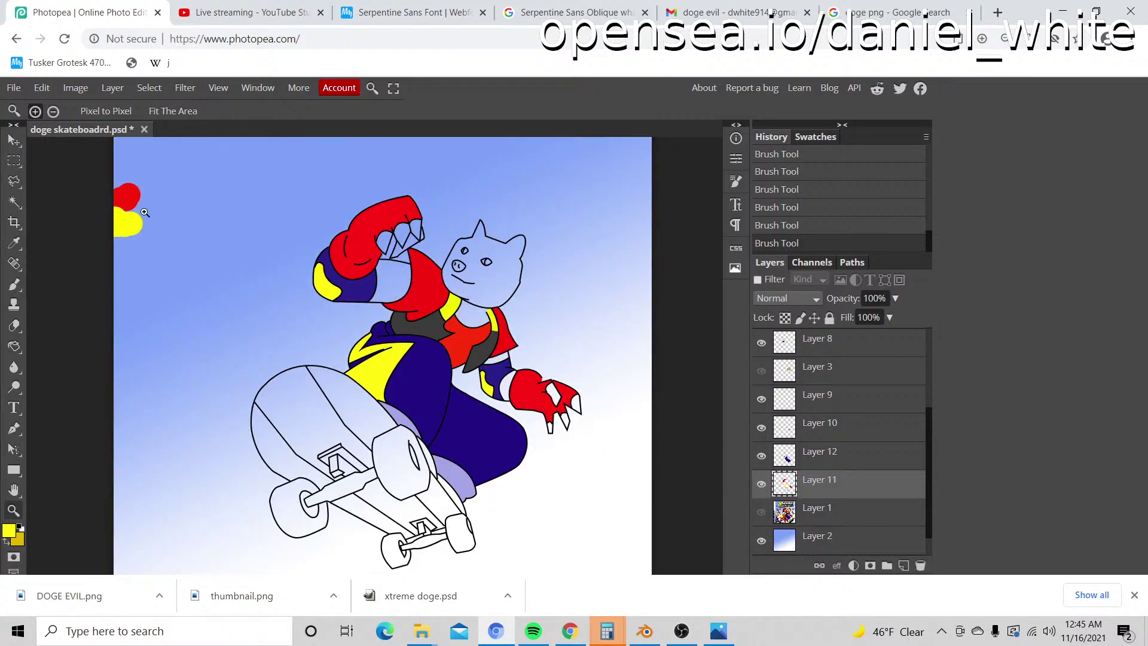
Step: Sample red from the swatch blobs and brush it along the skateboard deck's curved edge beside the yellow trouser panel
key(i)
click(132, 199)
key(z)
mouse_move(340, 382)
mouse_down()
mouse_move(349, 394)
mouse_move(519, 416)
mouse_up()
key(b)
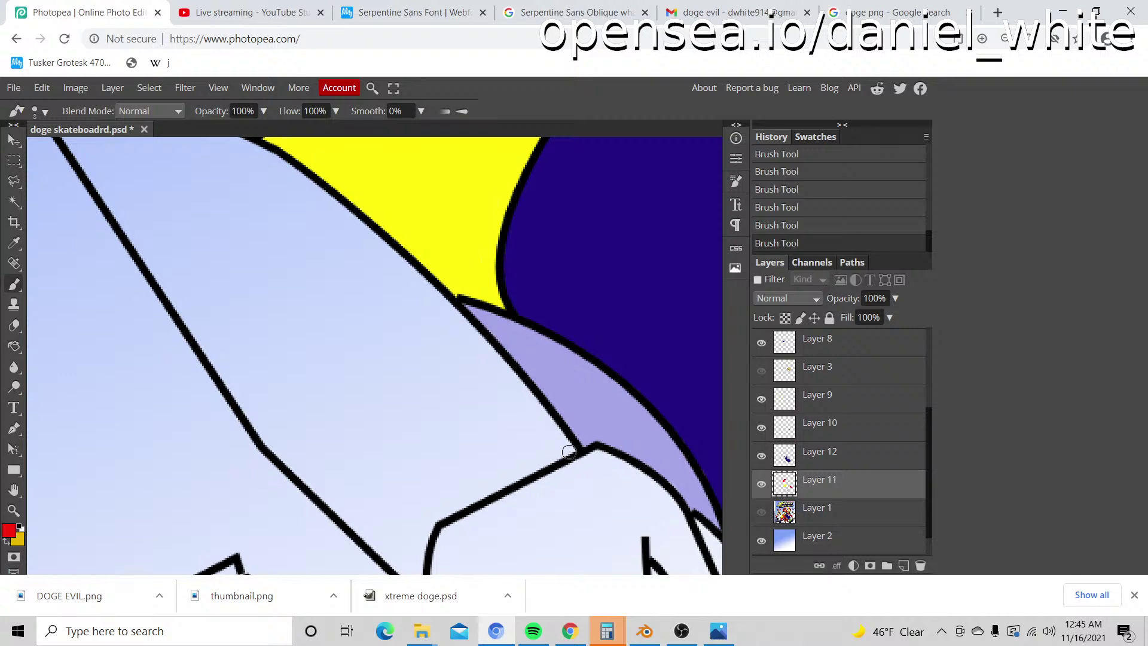
drag(573, 453, 437, 292)
scroll(438, 292, up, 2)
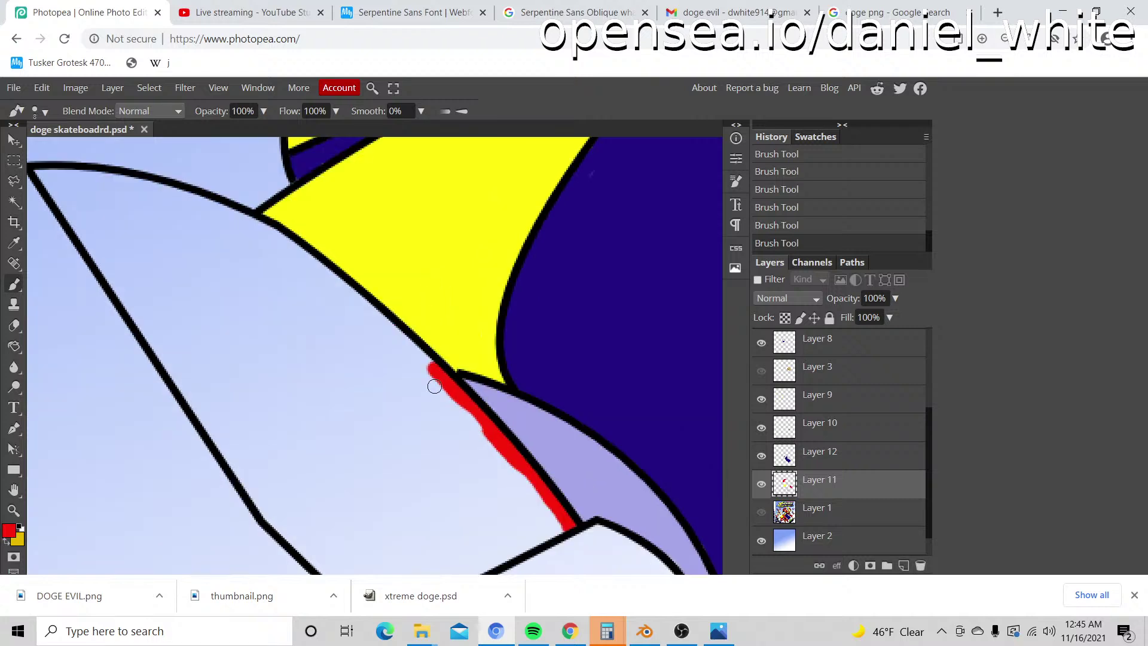
mouse_move(435, 373)
mouse_down()
mouse_move(351, 296)
mouse_move(246, 230)
mouse_move(588, 386)
mouse_move(564, 396)
mouse_move(478, 334)
mouse_move(500, 346)
mouse_move(489, 337)
mouse_move(384, 290)
mouse_move(250, 273)
mouse_move(274, 295)
mouse_up()
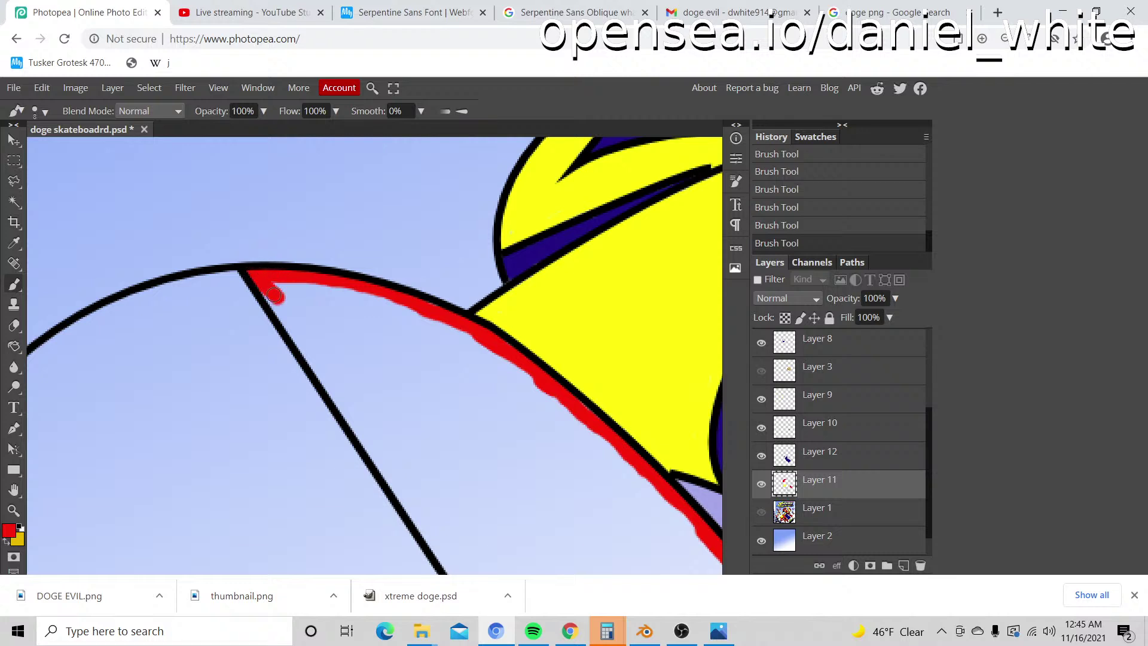
Step: Brush red down the deck panel's long inner line from the top corner to its bend
scroll(277, 286, down, 2)
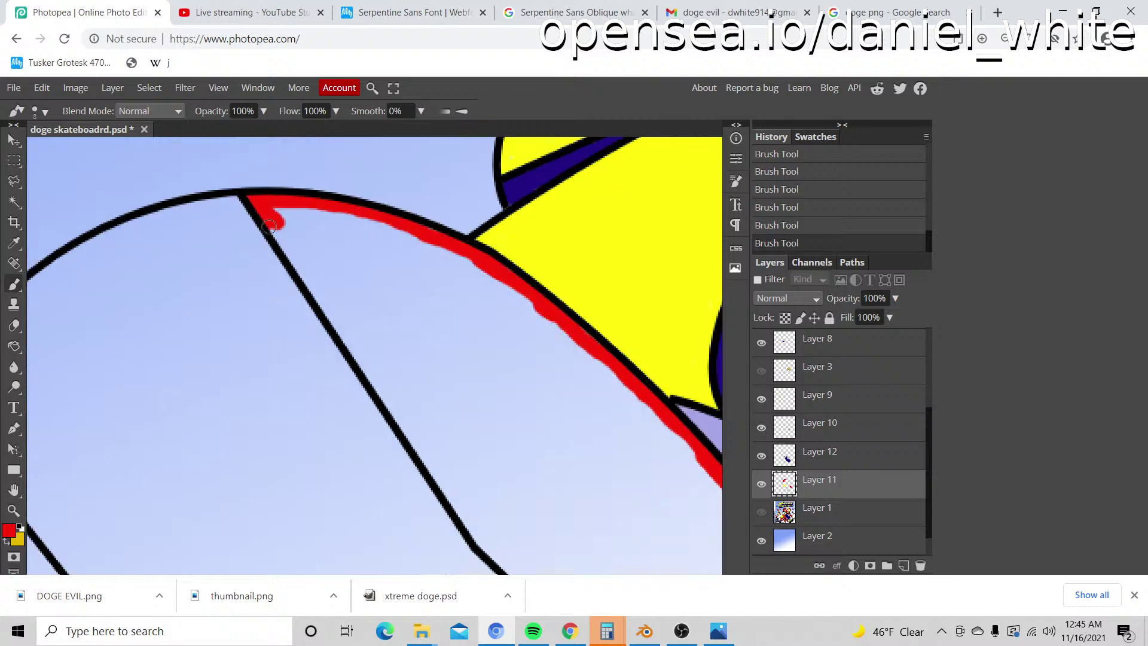
drag(269, 226, 313, 287)
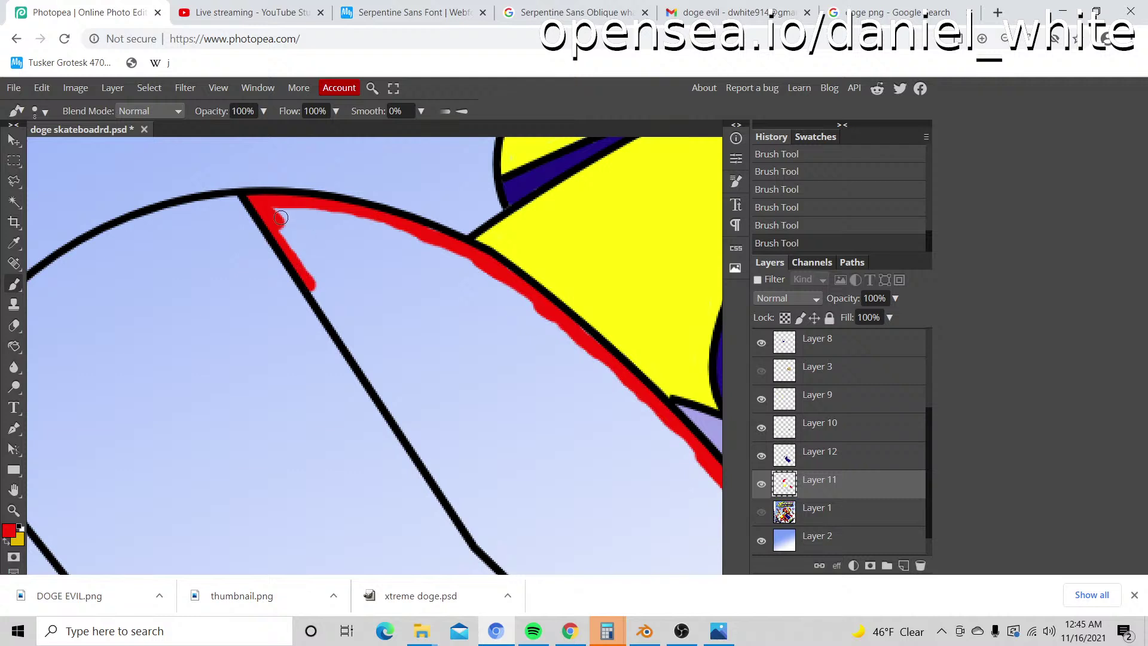
drag(280, 217, 338, 323)
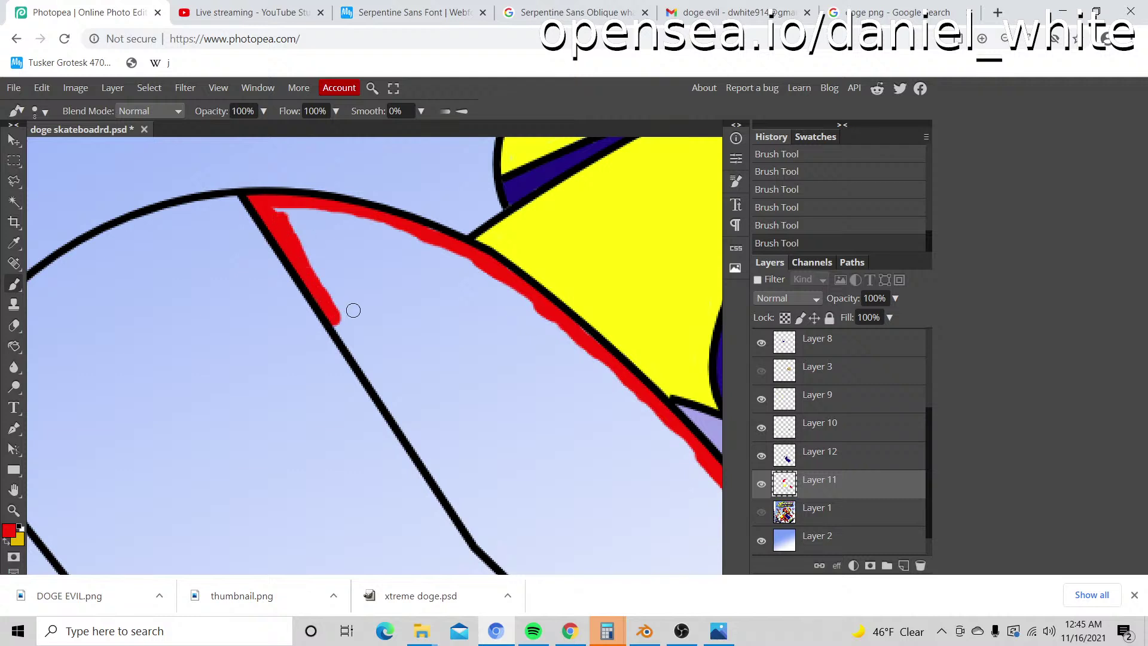
scroll(353, 311, down, 2)
drag(337, 247, 401, 341)
scroll(405, 321, down, 2)
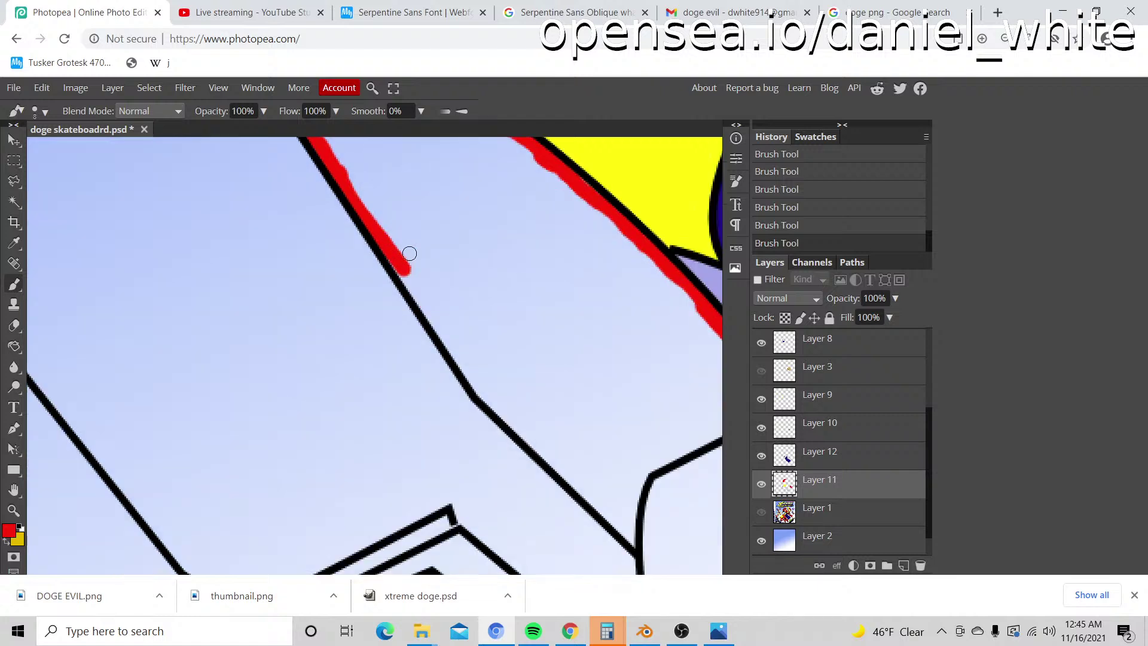
drag(403, 267, 489, 401)
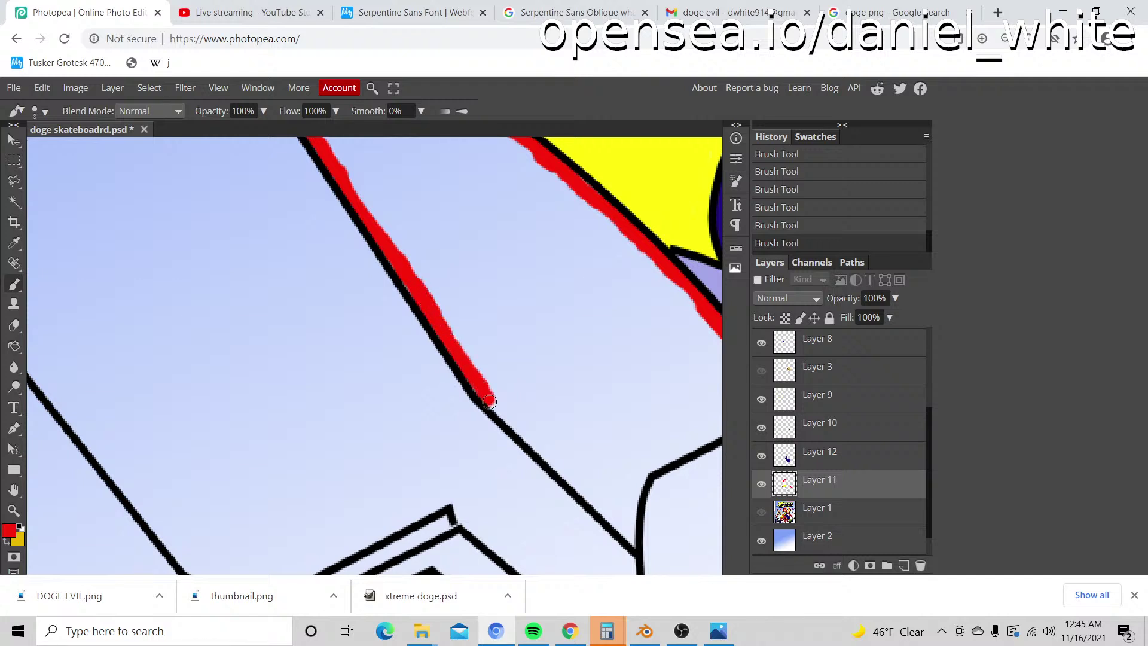
Step: Close the deck panel's red border from the bend to the large wheel and along the wheel's upper edge
key(space)
drag(566, 343, 396, 318)
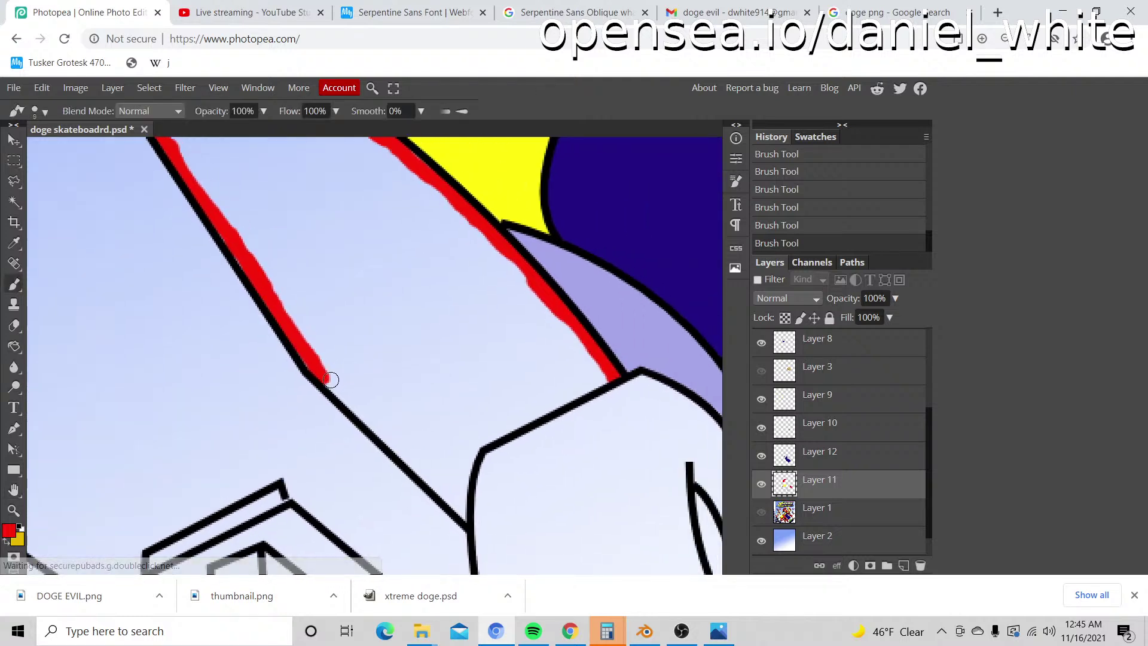
mouse_move(328, 378)
mouse_down()
mouse_move(366, 412)
mouse_move(394, 418)
mouse_up()
scroll(395, 417, down, 2)
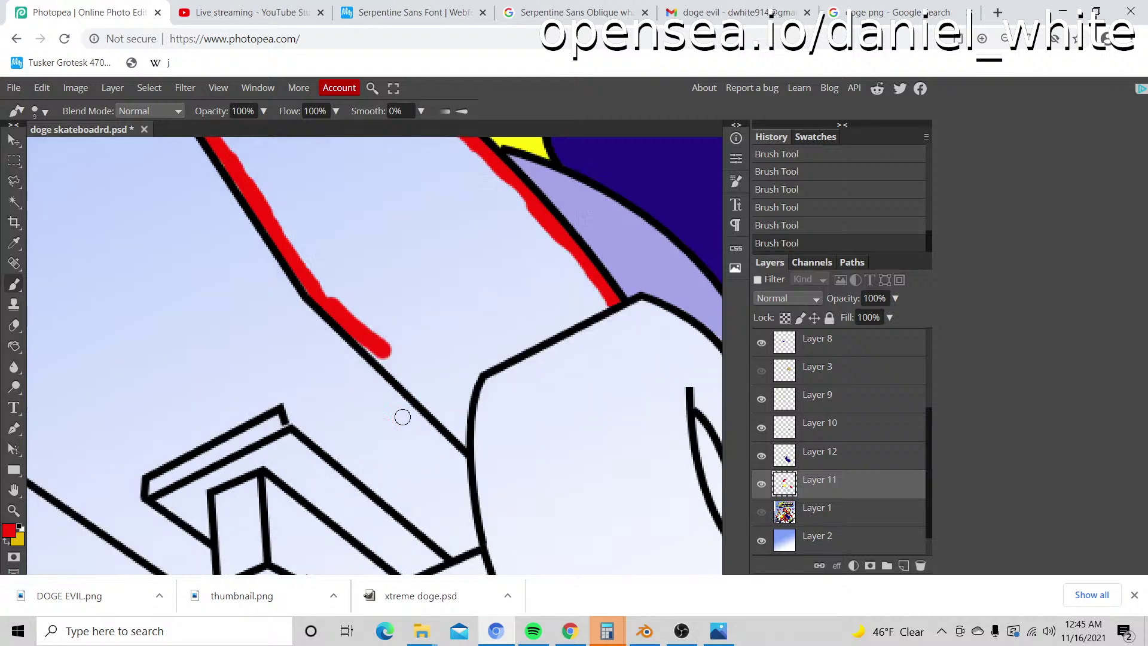
drag(374, 350, 464, 441)
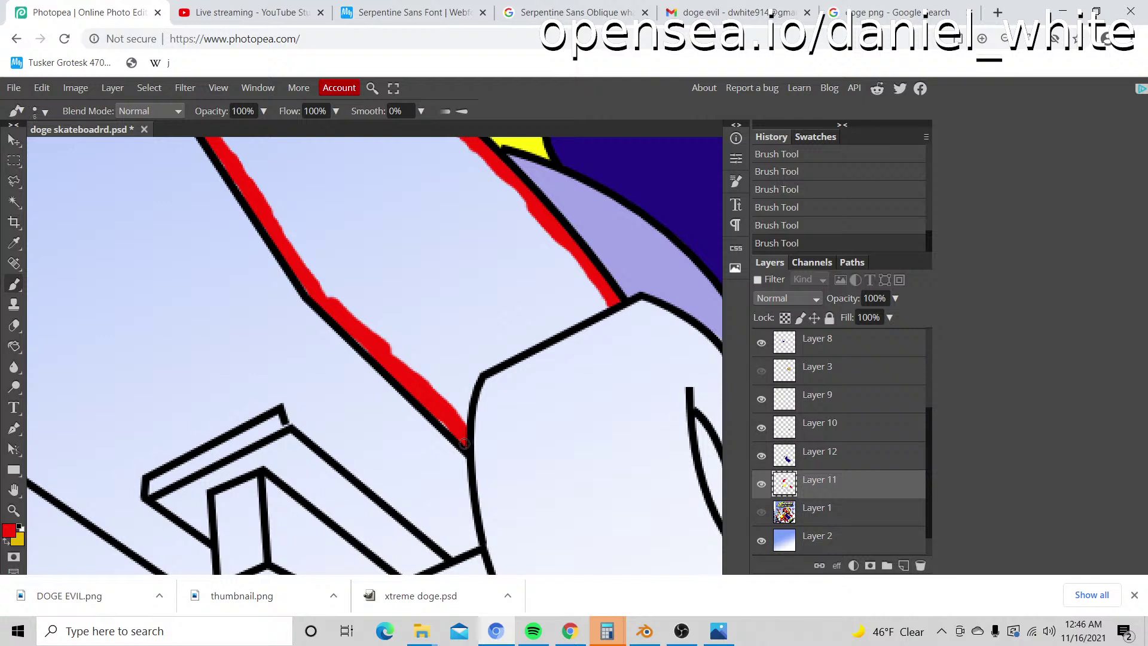
mouse_move(463, 418)
mouse_down()
mouse_move(461, 402)
mouse_move(458, 427)
mouse_move(486, 362)
mouse_move(613, 299)
mouse_up()
Step: Fill the interior of the red-bordered deck panel with red using the Paint Bucket
key(z)
alt+click(521, 250)
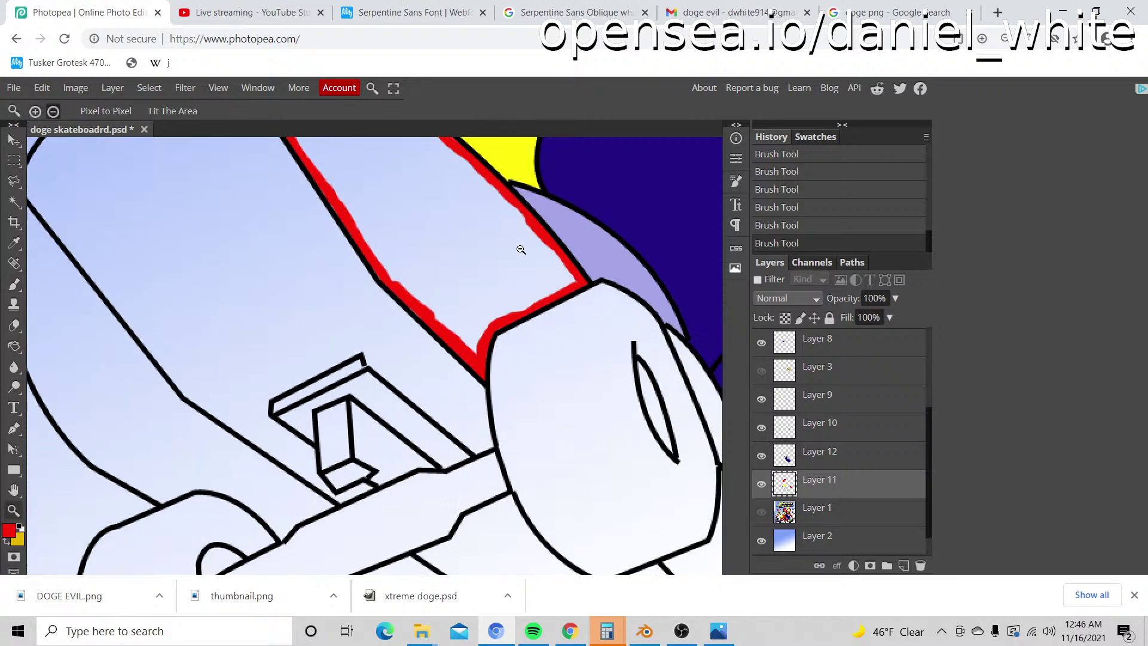
alt+click(522, 257)
alt+click(523, 272)
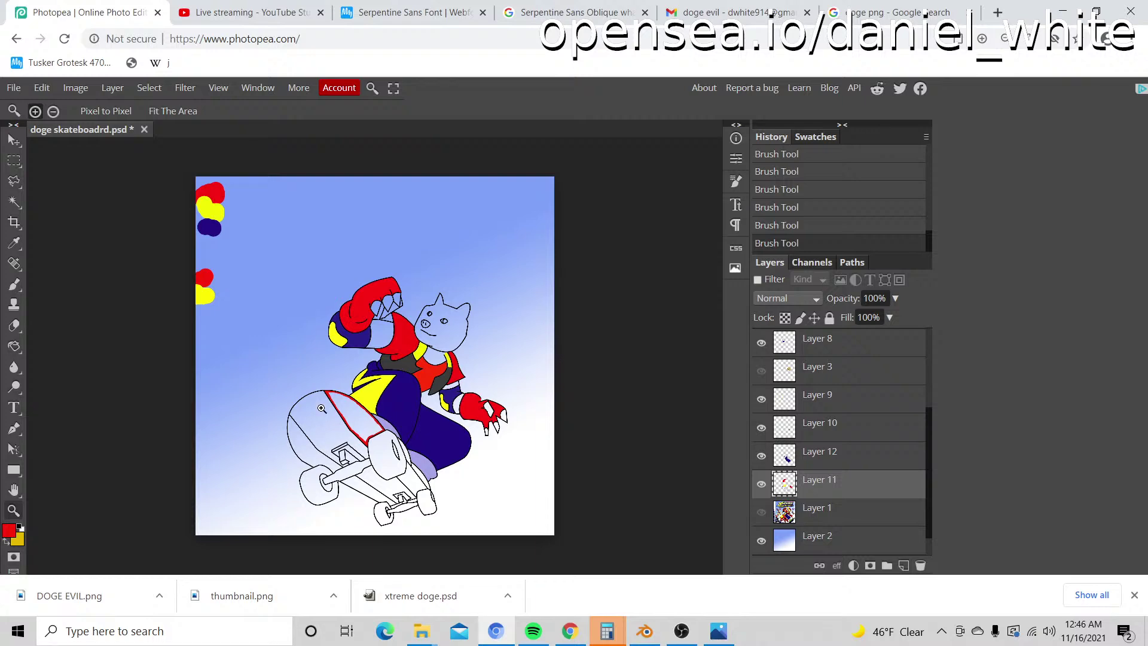
click(351, 408)
click(356, 404)
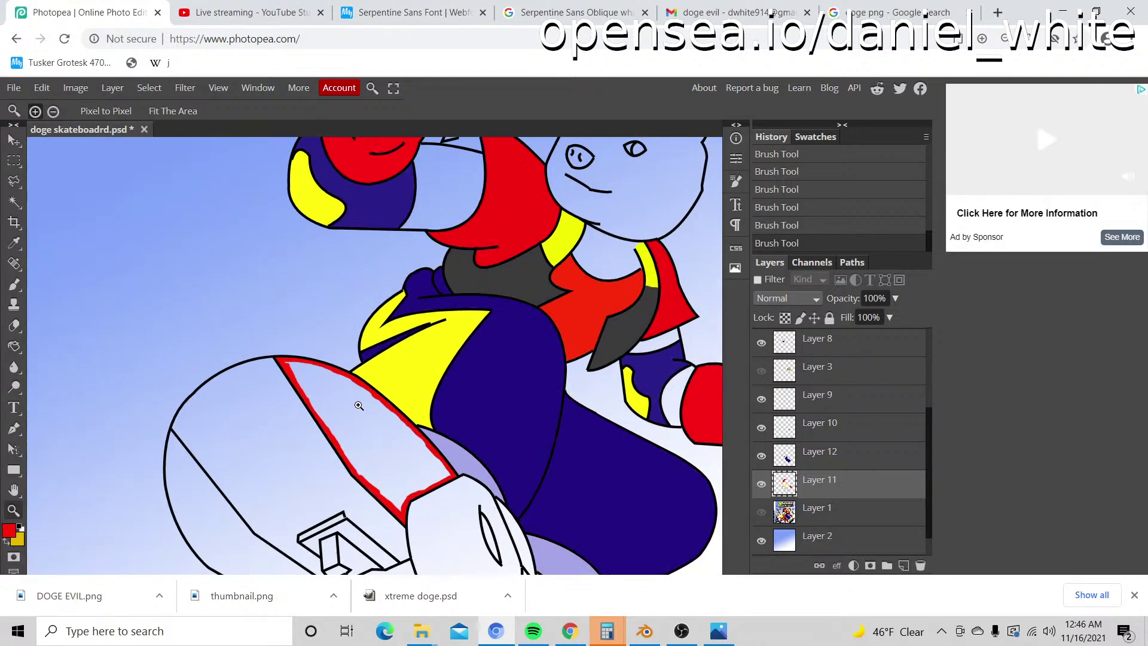
click(376, 399)
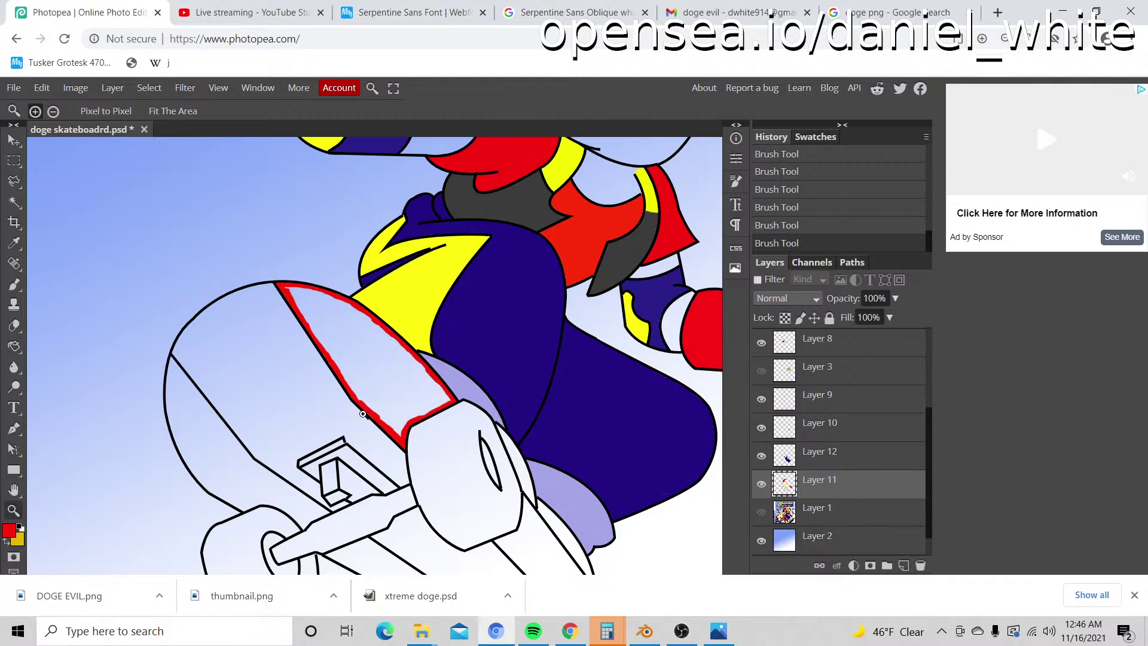
click(364, 369)
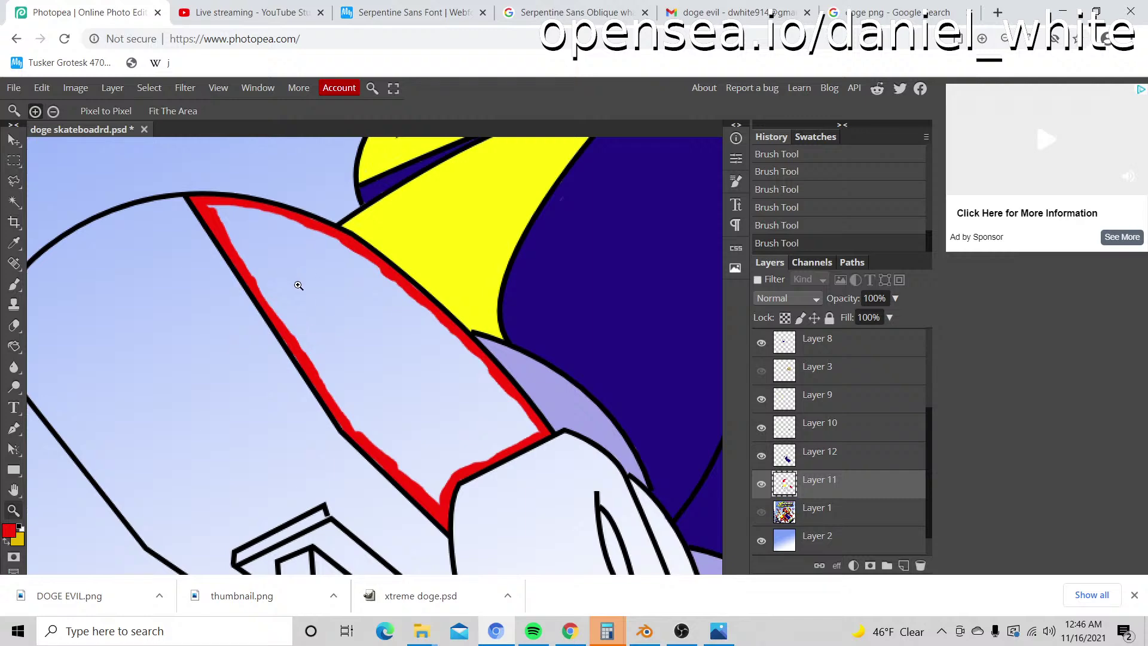
key(g)
click(322, 332)
Step: Brush red over the pale seams left around the filled deck panel
key(b)
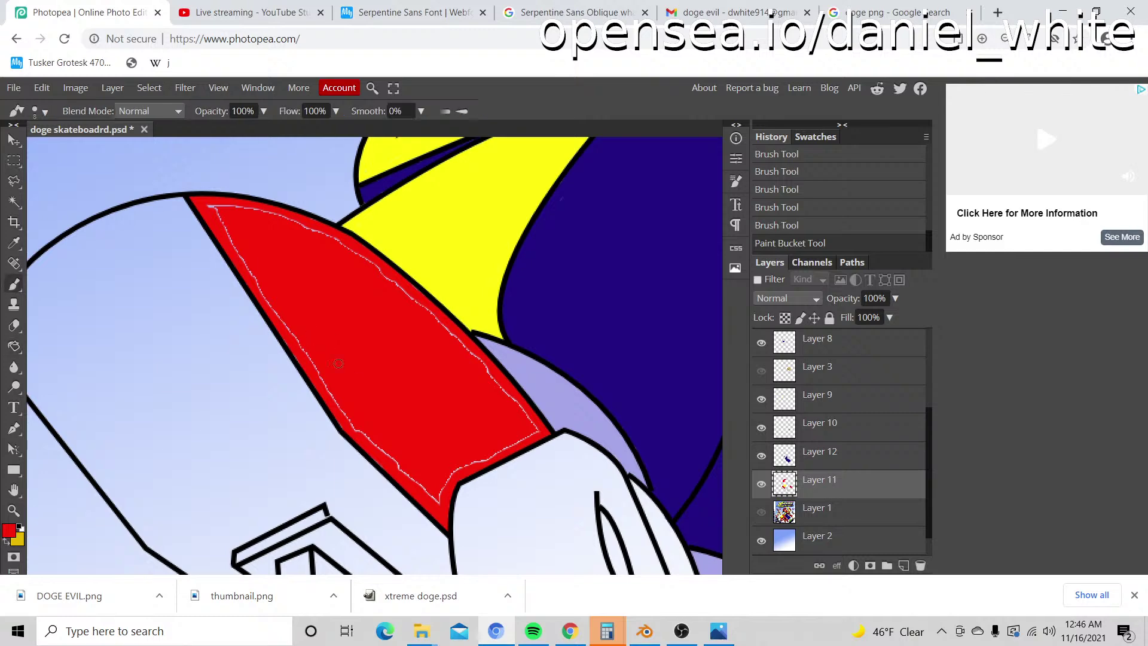
key(bracketleft)
mouse_move(438, 495)
mouse_down()
mouse_move(354, 420)
mouse_move(306, 327)
mouse_move(270, 310)
mouse_move(213, 208)
mouse_move(291, 223)
mouse_move(368, 264)
mouse_move(537, 432)
mouse_move(438, 473)
mouse_up()
Step: Brush red along the inner line of the deck section between the large wheel and the small wheel
key(z)
scroll(420, 488, down, 5)
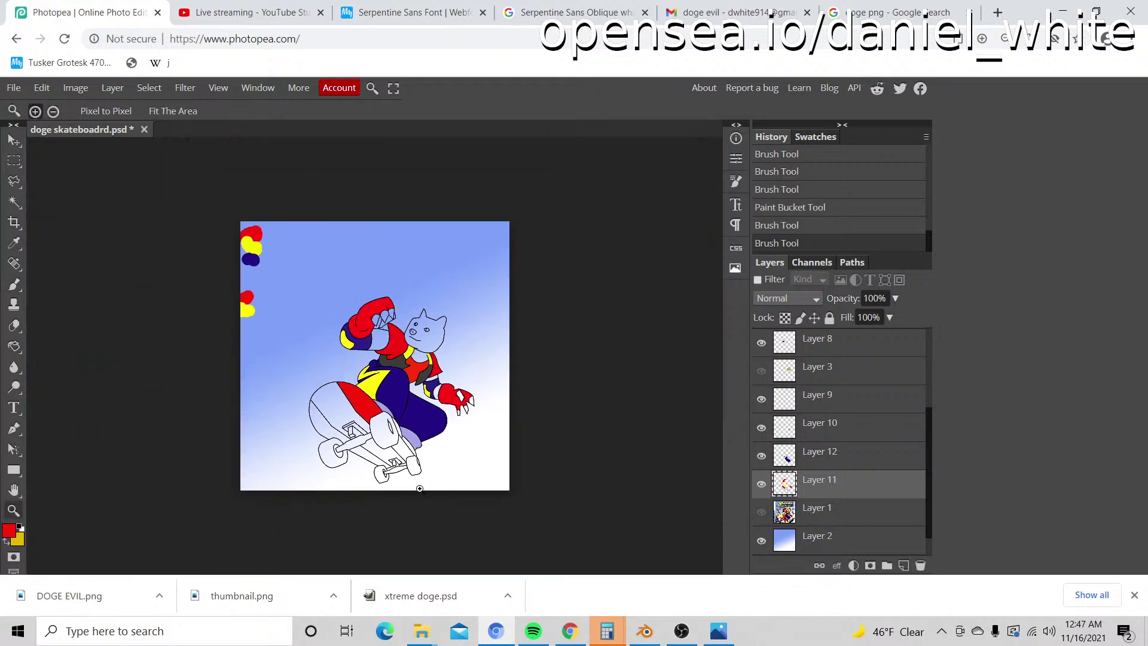
scroll(420, 489, up, 10)
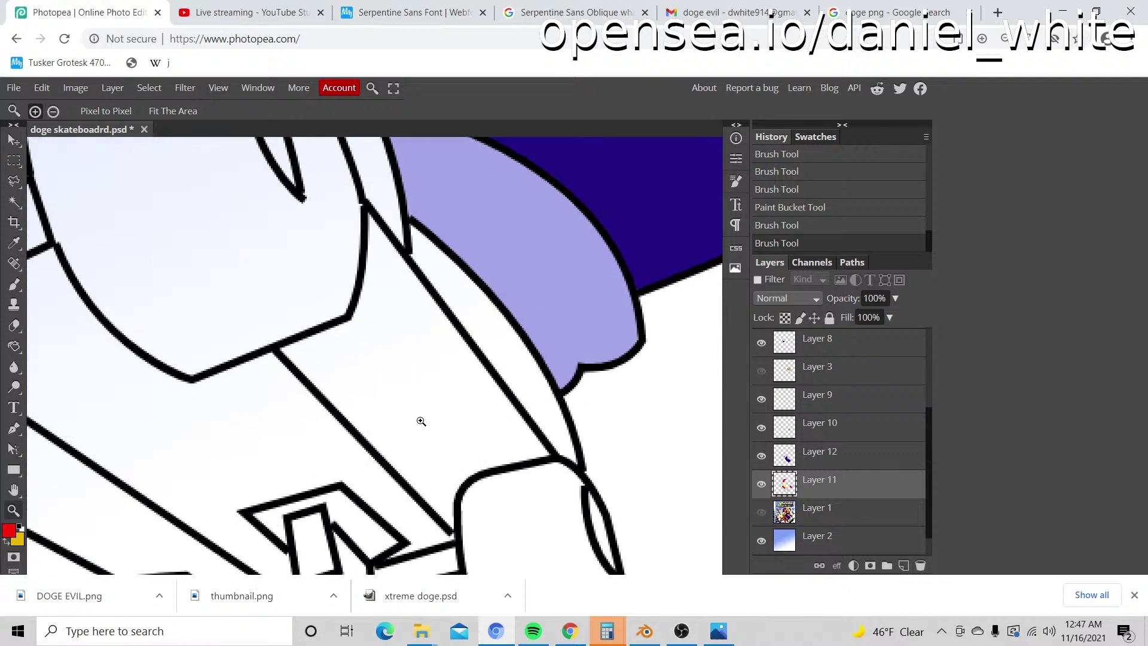
key(b)
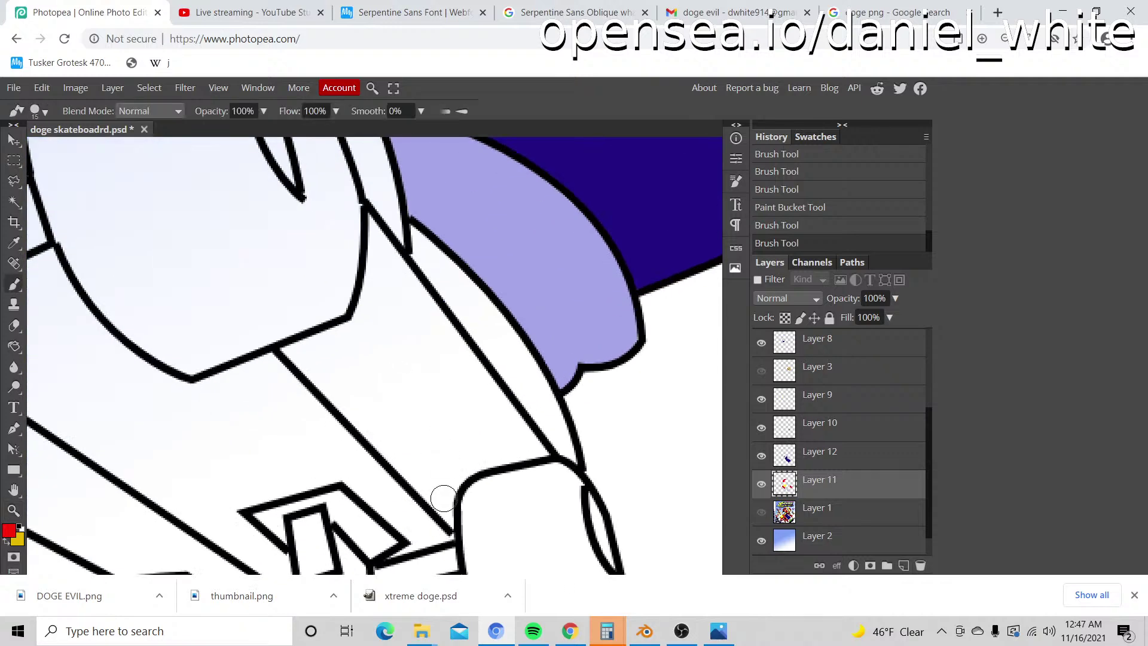
mouse_move(440, 487)
mouse_down()
mouse_move(445, 503)
mouse_move(297, 348)
mouse_move(311, 365)
mouse_up()
click(308, 358)
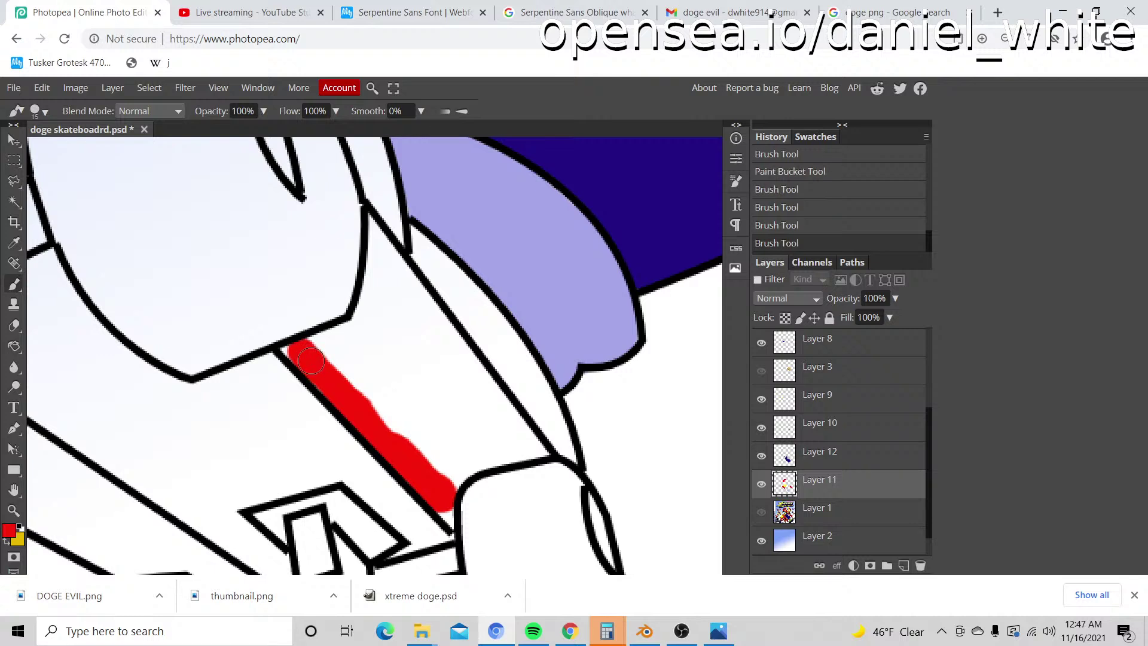
Step: Brush red with a smaller brush along the large wheel's edge to the section's pointed tip, and erase the overspill there
key(bracketleft)
key(bracketleft)
drag(295, 358, 358, 315)
scroll(359, 317, up, 3)
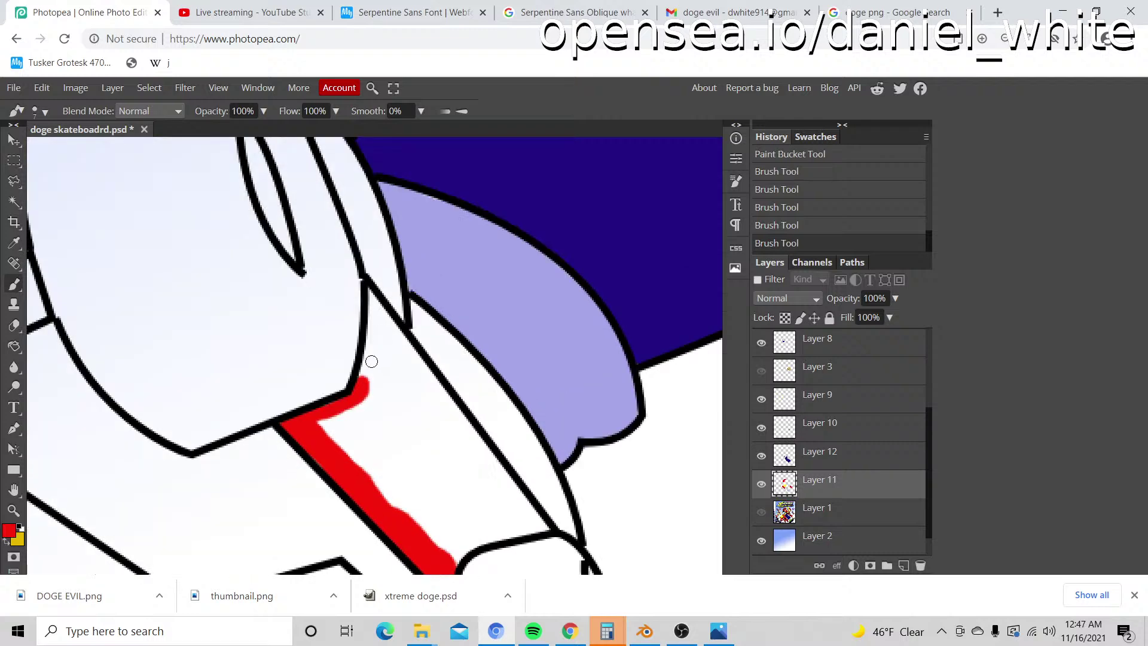
drag(366, 382, 374, 300)
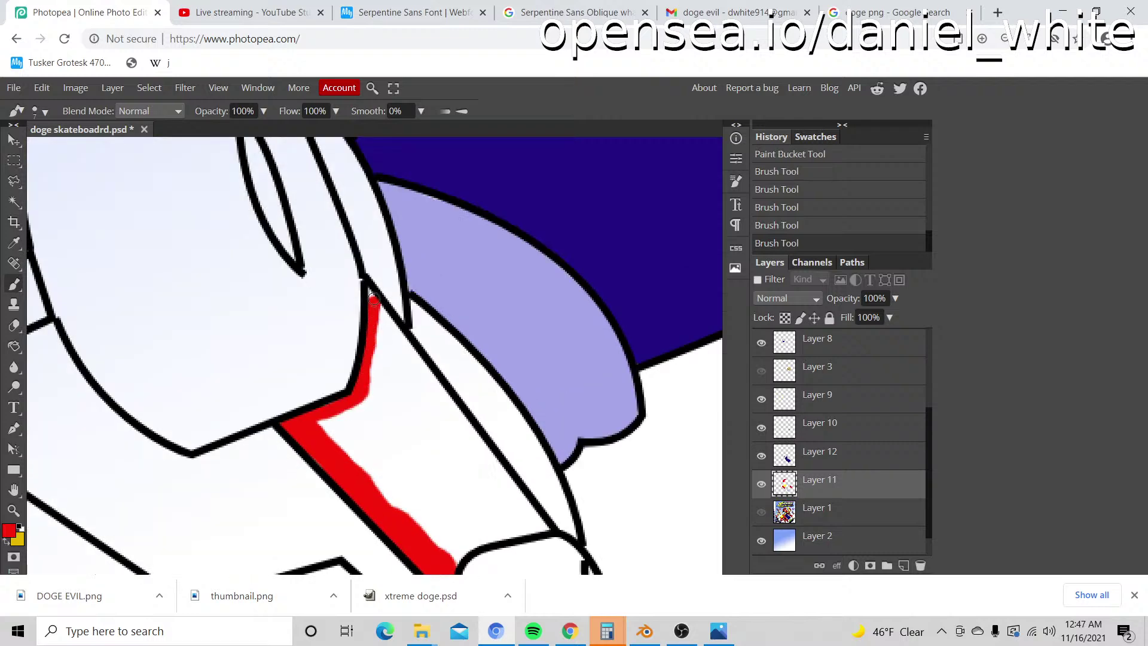
drag(391, 321, 416, 357)
key(e)
drag(385, 276, 413, 308)
Step: Brush red down the deck section's outer line from the pointed tip to the small wheel
key(b)
drag(415, 355, 474, 441)
scroll(472, 382, down, 2)
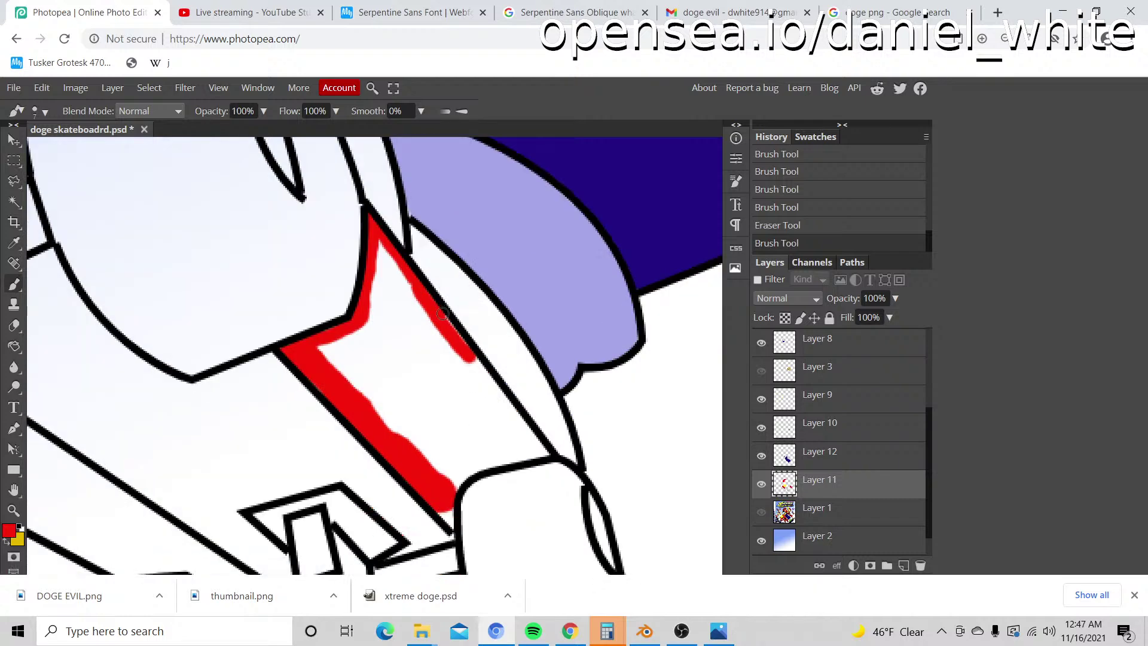
drag(464, 344, 472, 360)
scroll(470, 323, down, 2)
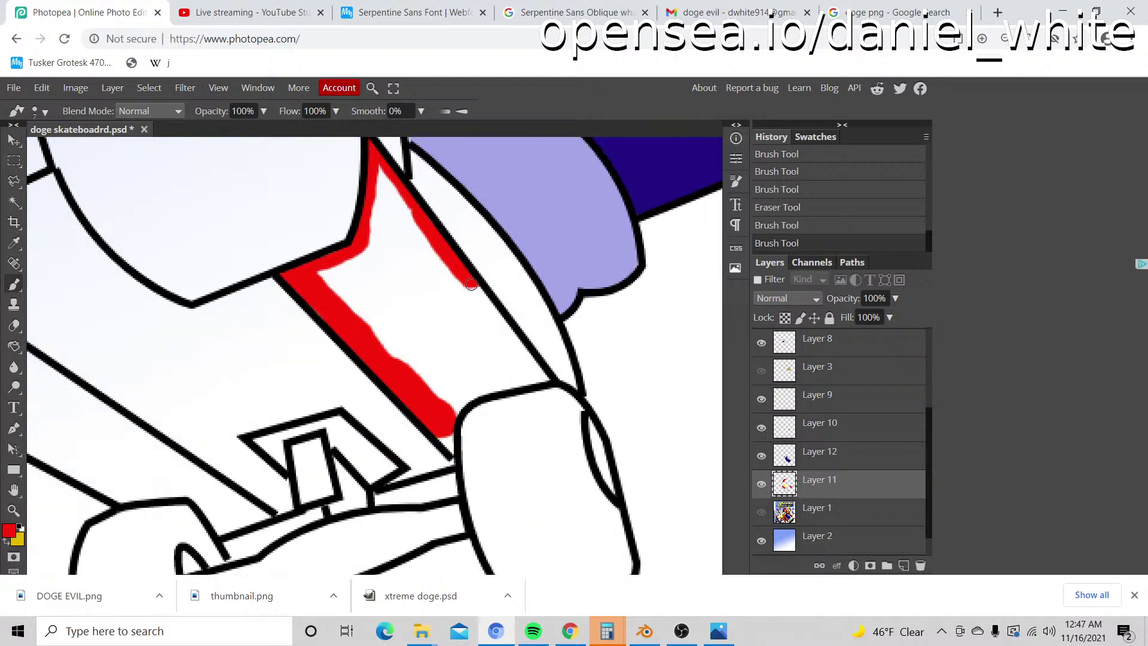
drag(470, 286, 544, 380)
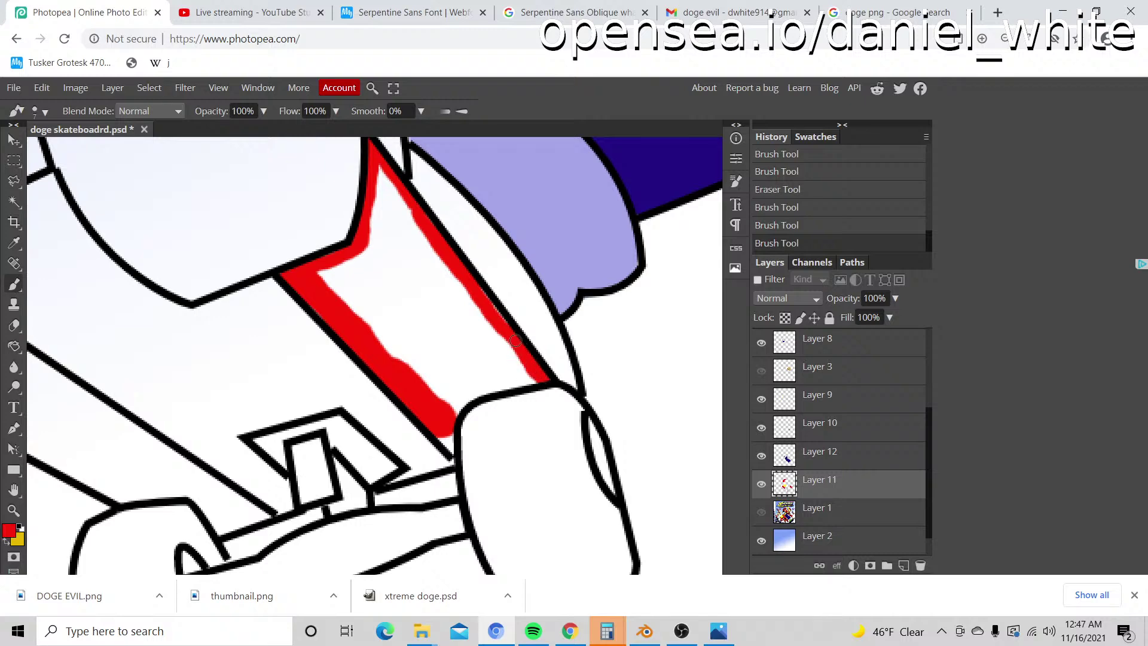
Step: Close the section's red border along the small wheel's top edge and erase the red spilling past the lower corner
mouse_move(492, 309)
mouse_down()
mouse_move(527, 372)
mouse_move(505, 380)
mouse_move(529, 380)
mouse_move(456, 397)
mouse_up()
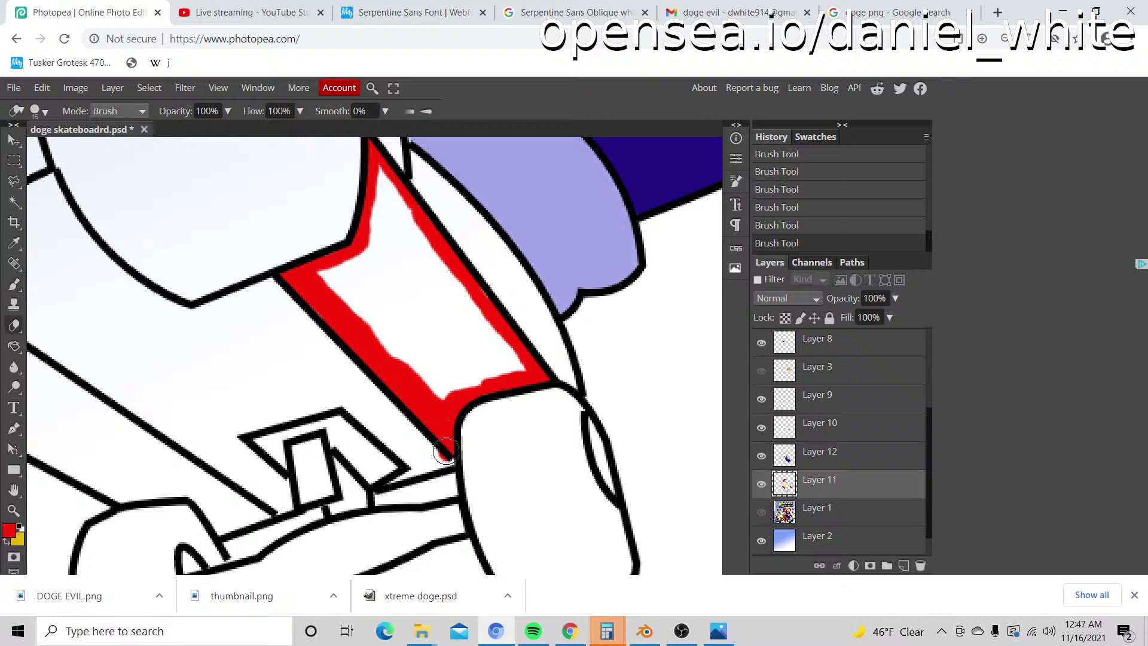
key(e)
click(443, 475)
key(b)
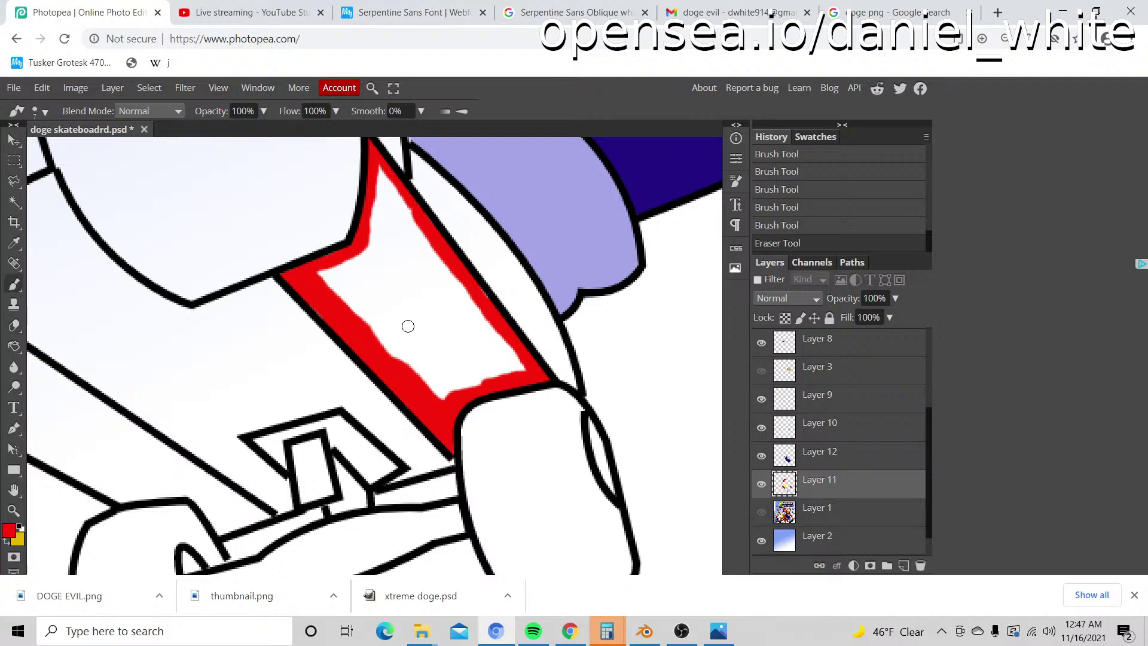
Step: Brush red over the remaining white interior of the deck section between the large wheel and the small wheel
mouse_move(418, 340)
mouse_down()
mouse_move(443, 378)
mouse_move(427, 367)
mouse_move(435, 395)
mouse_move(430, 373)
mouse_move(329, 277)
mouse_move(351, 278)
mouse_move(380, 246)
mouse_up()
scroll(383, 251, up, 3)
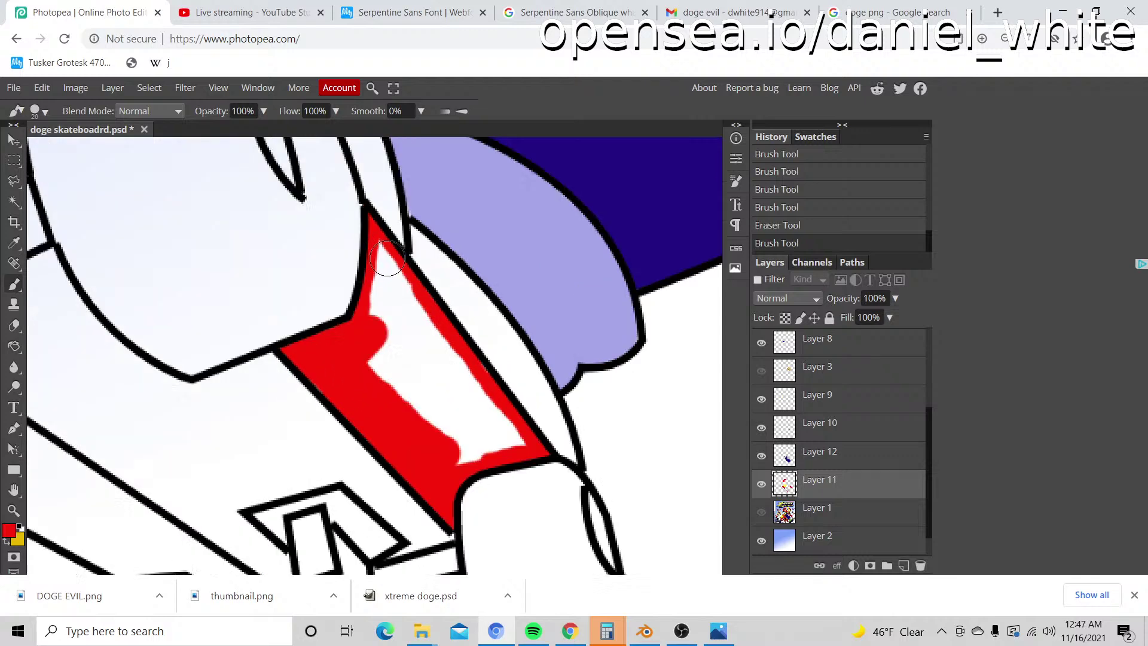
mouse_move(395, 321)
mouse_down()
mouse_move(378, 263)
mouse_move(473, 388)
mouse_move(499, 444)
mouse_move(457, 463)
mouse_move(461, 415)
mouse_move(392, 323)
mouse_move(376, 363)
mouse_move(447, 430)
mouse_move(390, 375)
mouse_up()
key(z)
scroll(410, 368, down, 6)
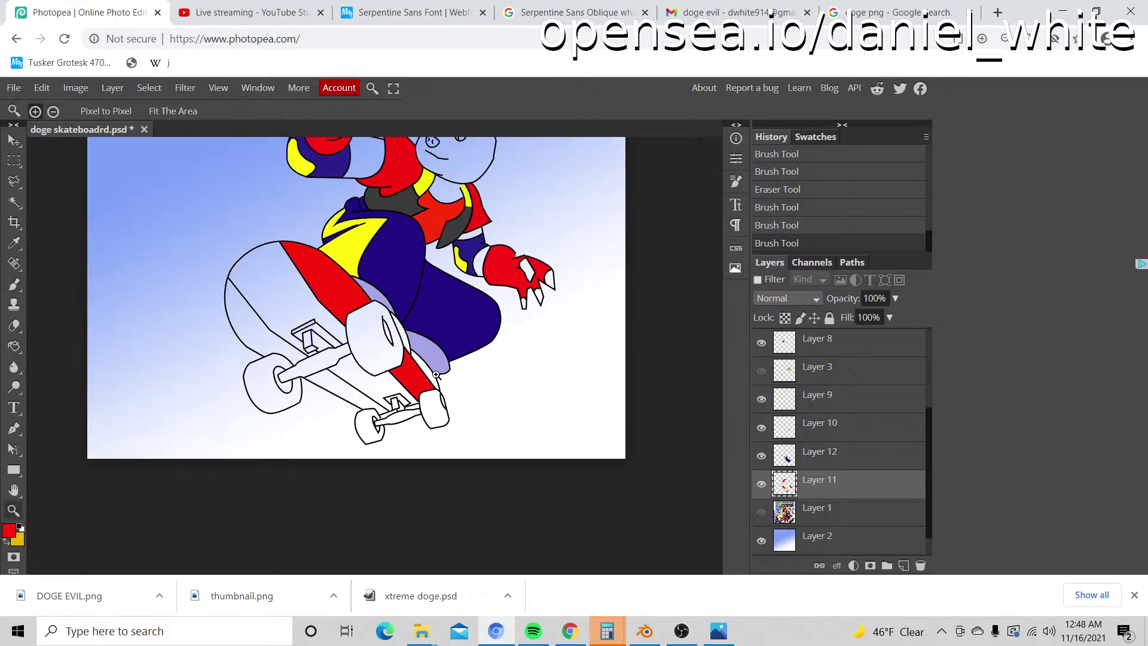
Step: Using a smaller brush, paint red along the lower-left deck strip's edges at the small left wheel, the outer line and the large axle
scroll(425, 383, up, 4)
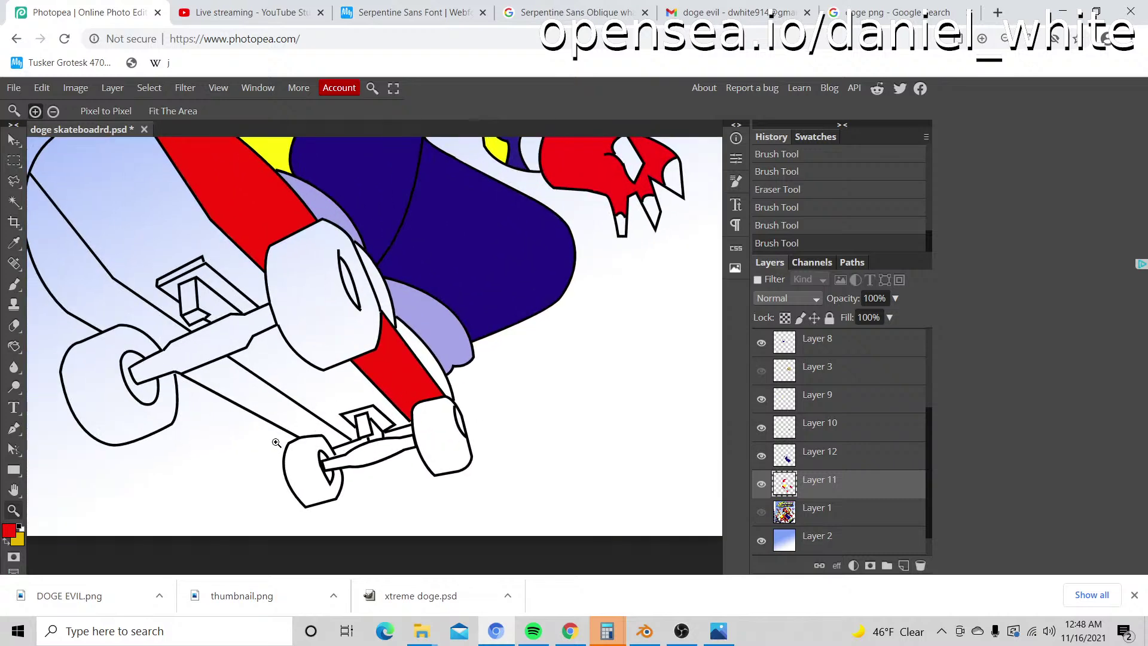
scroll(276, 442, up, 2)
key(b)
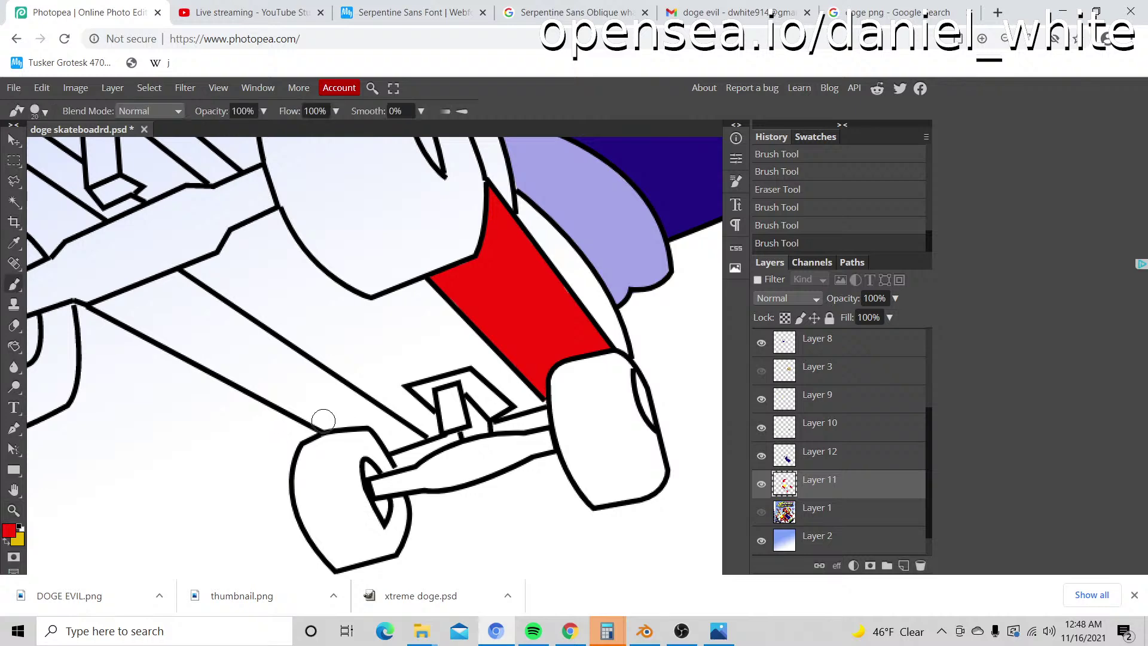
key(z)
scroll(320, 416, up, 2)
key(b)
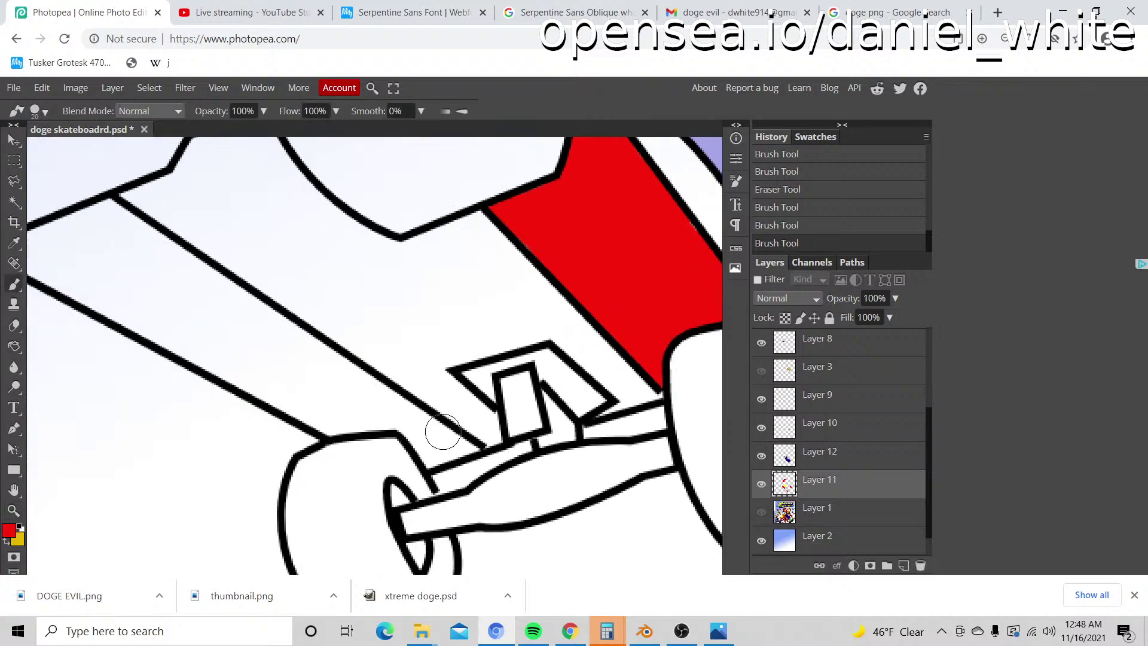
key(bracketleft)
mouse_move(432, 460)
mouse_down()
mouse_move(405, 423)
mouse_move(329, 428)
mouse_move(244, 389)
mouse_move(341, 326)
mouse_move(462, 382)
mouse_move(540, 484)
mouse_move(246, 334)
mouse_up()
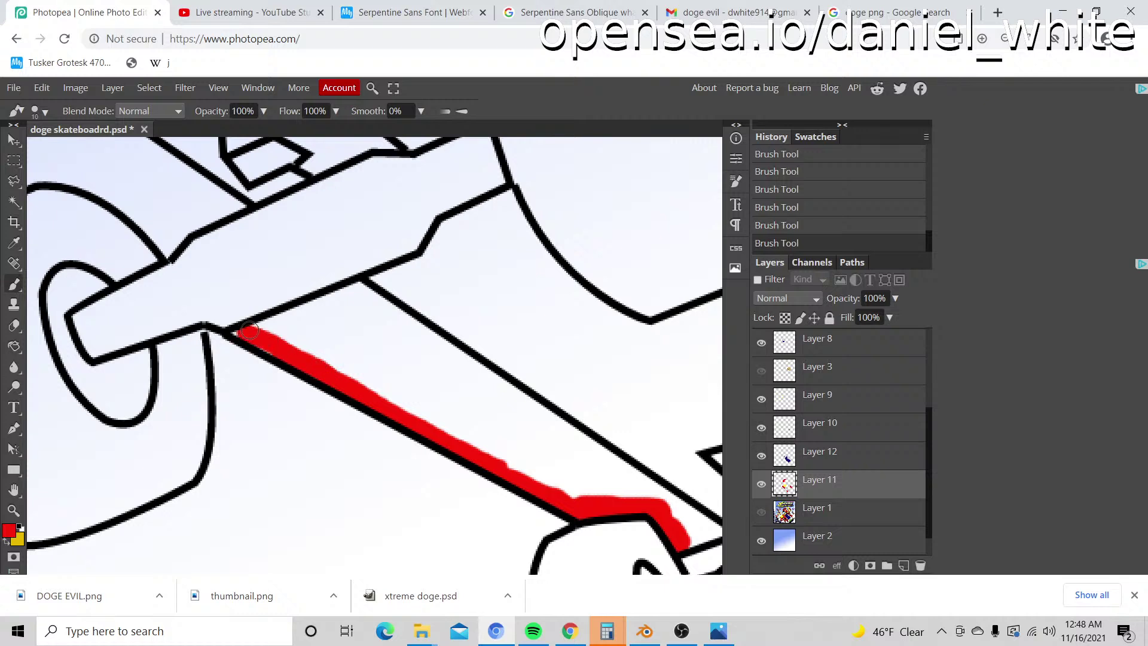
mouse_move(247, 332)
mouse_down()
mouse_move(359, 286)
mouse_move(404, 316)
mouse_up()
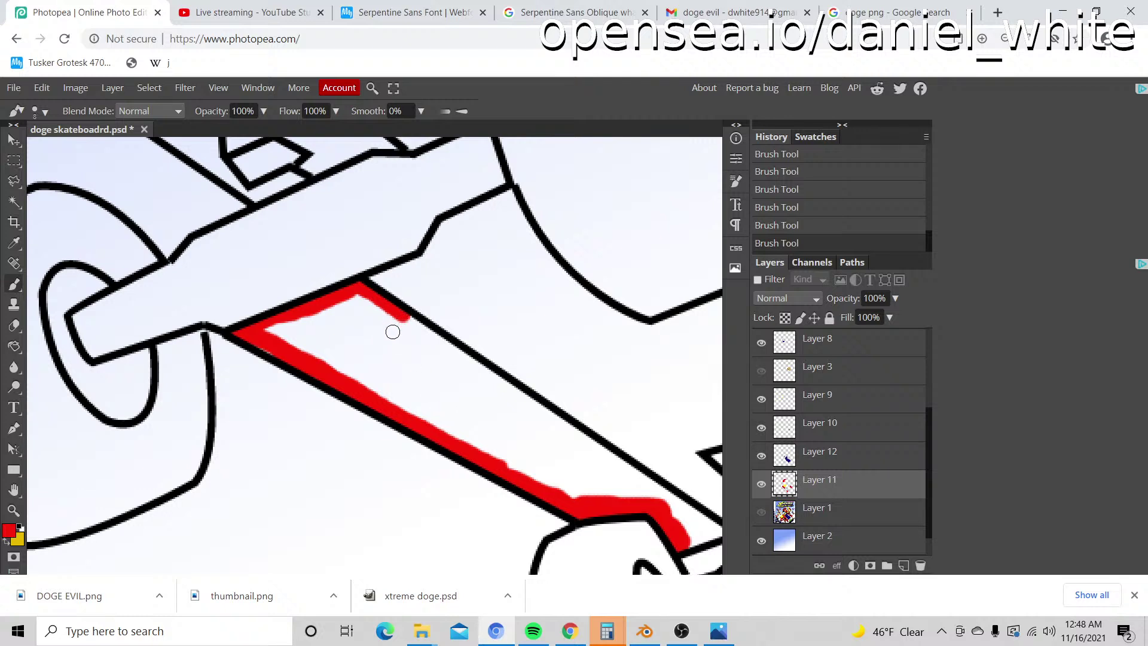
Step: Brush red down the strip's inner line to the small truck, closing the border beside the small left wheel
drag(549, 418, 407, 317)
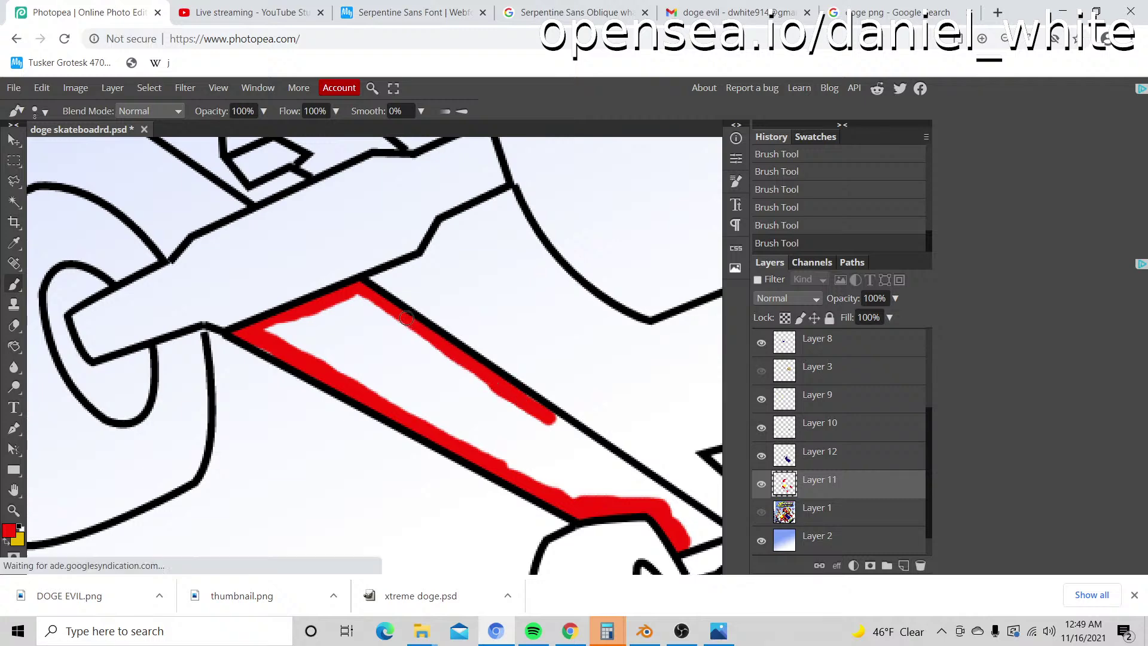
scroll(532, 384, down, 3)
key(space)
mouse_move(546, 384)
mouse_down()
mouse_move(533, 365)
mouse_move(316, 349)
mouse_up()
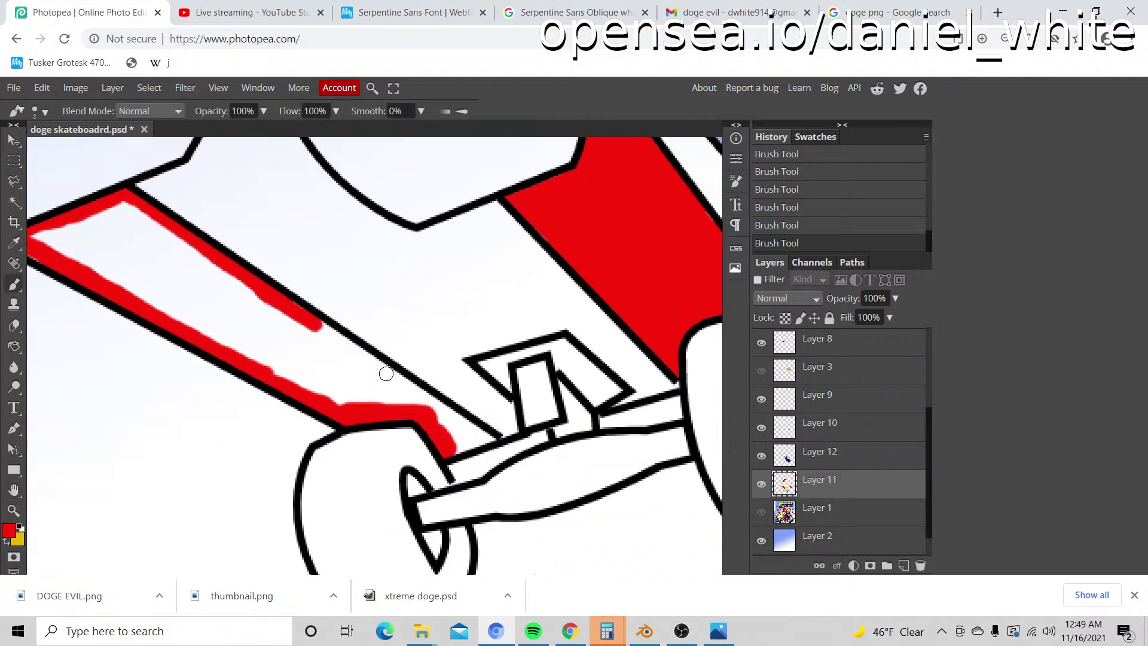
mouse_move(391, 375)
mouse_down()
mouse_move(315, 328)
mouse_move(370, 361)
mouse_up()
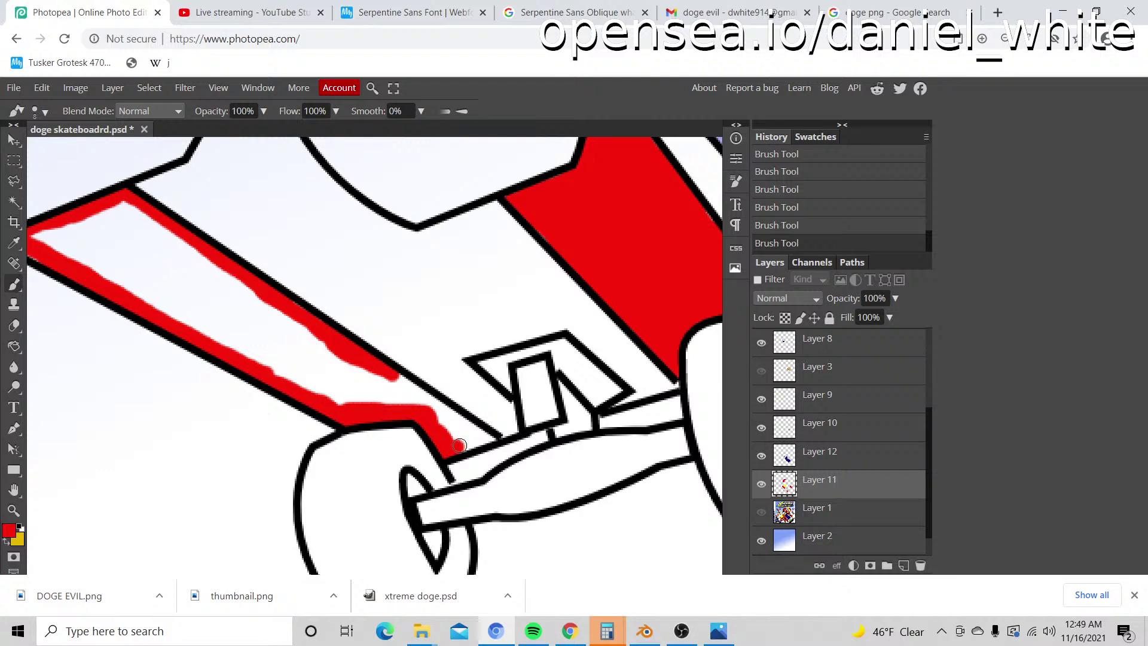
mouse_move(467, 444)
mouse_down()
mouse_move(489, 439)
mouse_move(435, 404)
mouse_move(466, 442)
mouse_move(393, 378)
mouse_up()
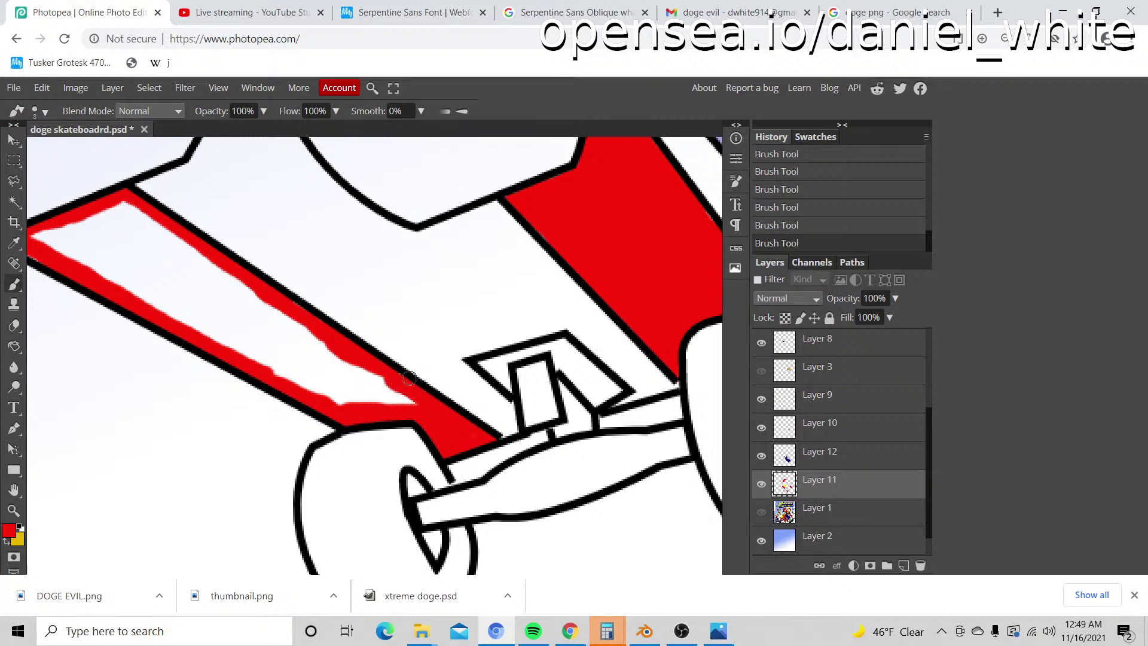
Step: Brush red across the strip's end near the small wheel and try a Paint Bucket fill on the rest
mouse_move(340, 377)
mouse_down()
mouse_move(619, 396)
mouse_move(555, 425)
mouse_move(588, 421)
mouse_move(487, 393)
mouse_move(529, 412)
mouse_move(535, 387)
mouse_move(578, 409)
mouse_up()
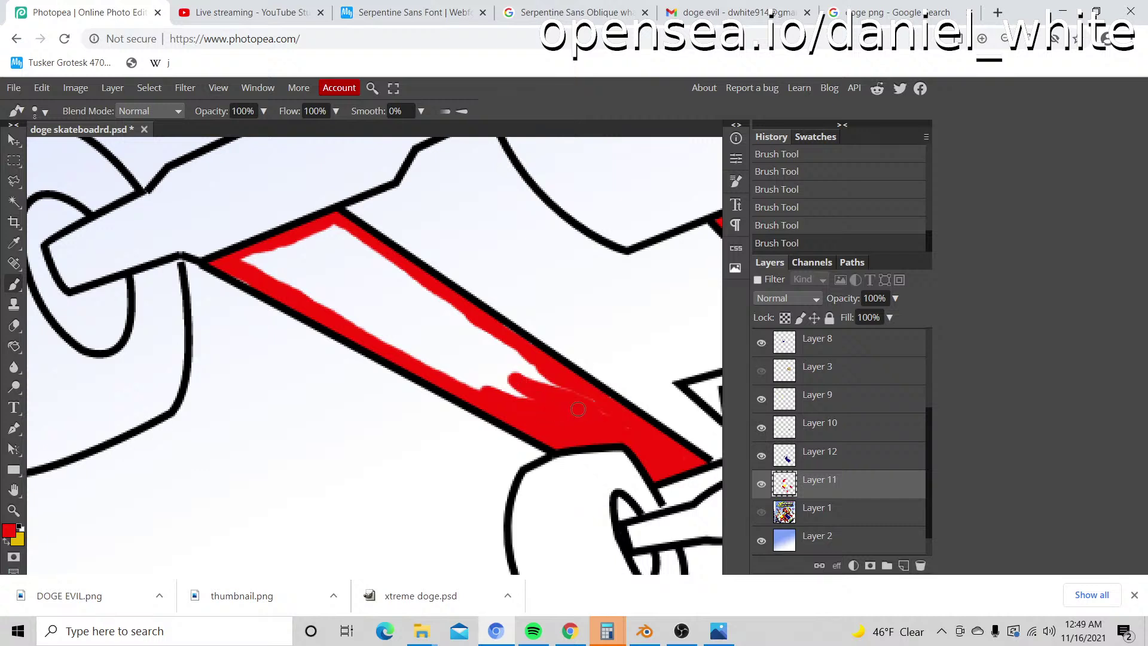
key(g)
click(465, 318)
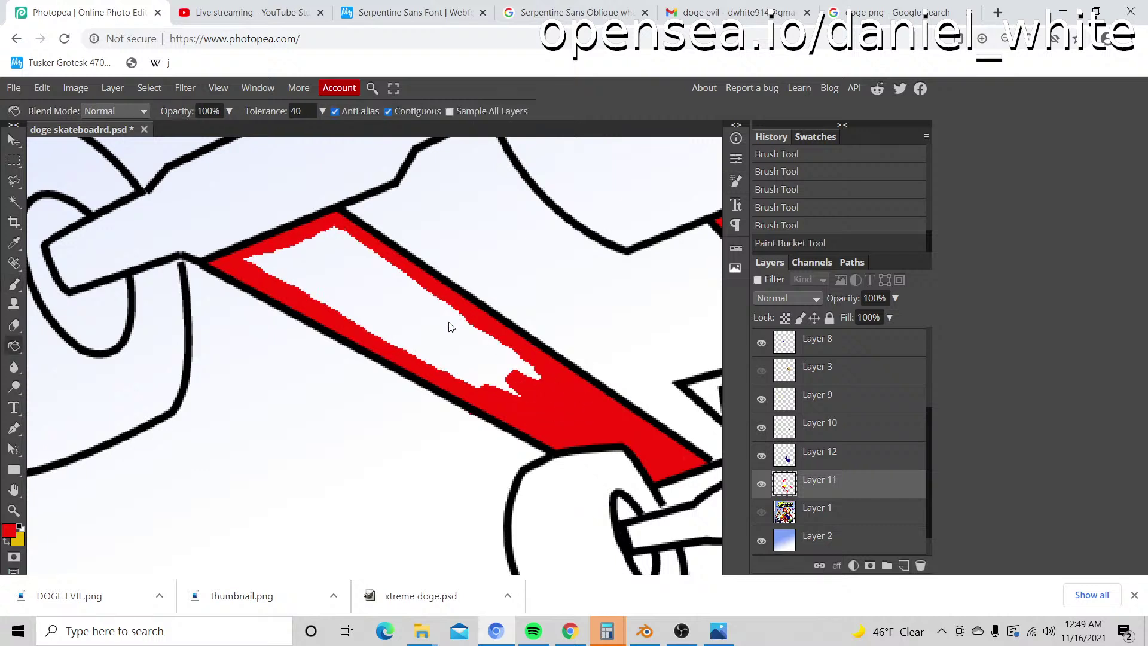
key(b)
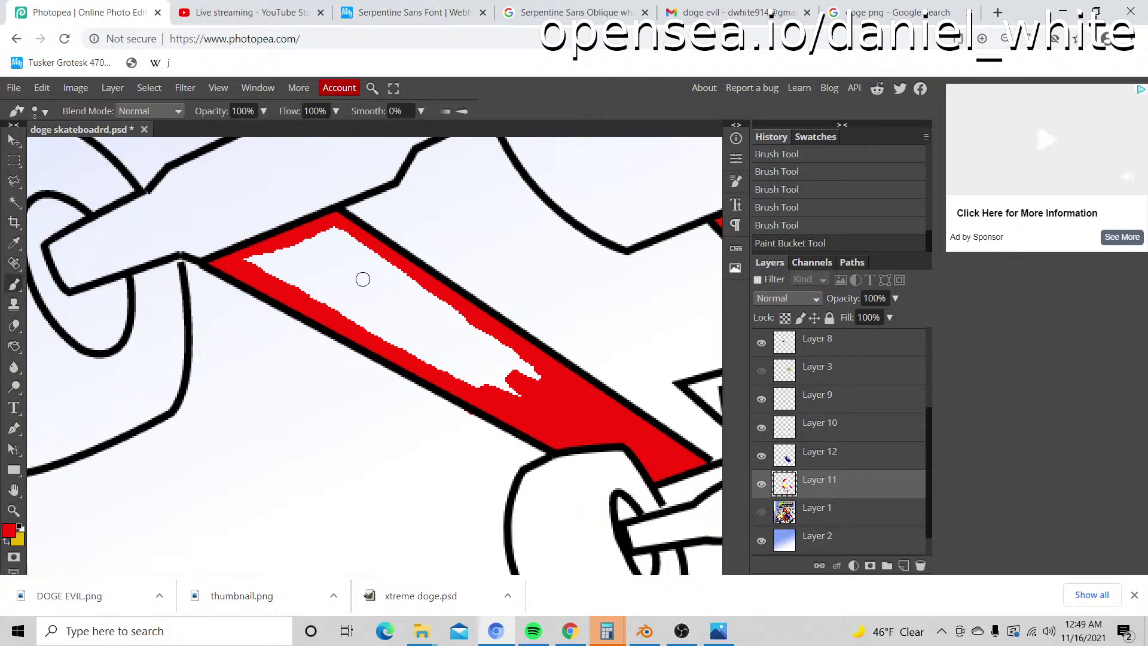
Step: Deselect and fill the strip's remaining interior with red using the Paint Bucket, brushing over the leftover speck
click(13, 161)
click(204, 266)
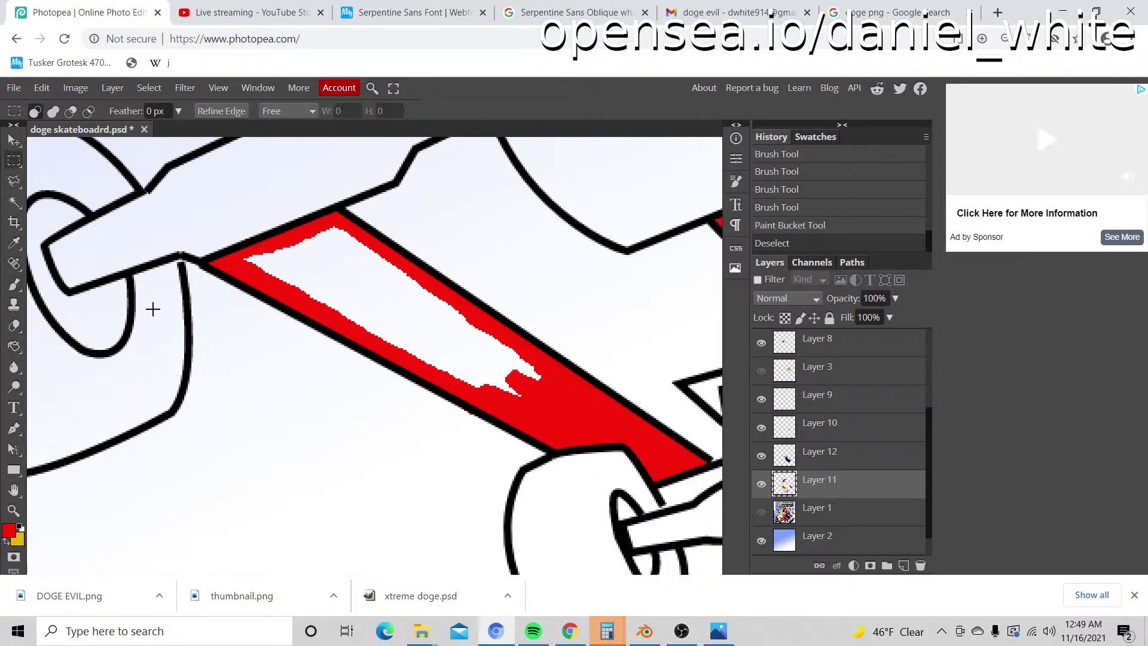
key(s)
click(14, 284)
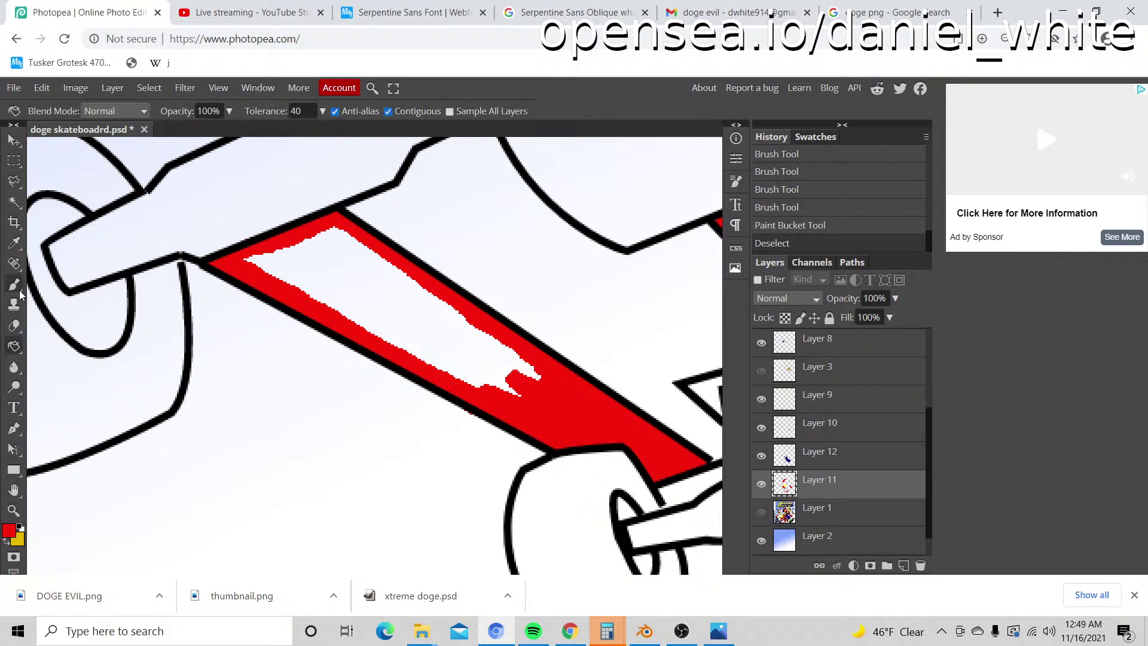
click(347, 287)
key(g)
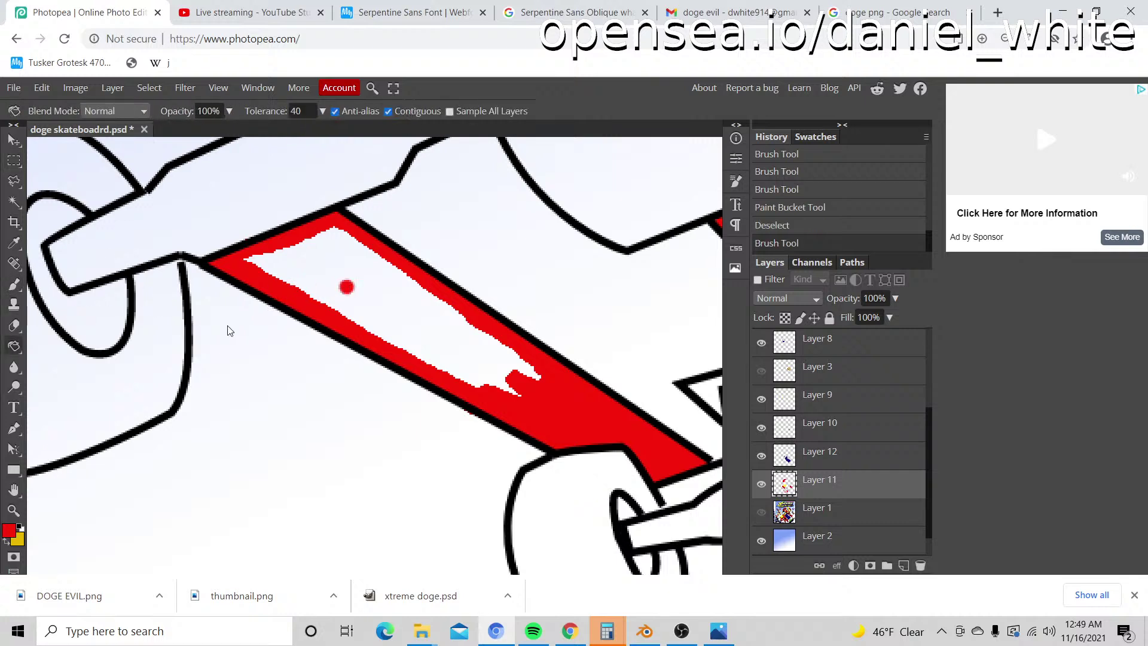
click(403, 308)
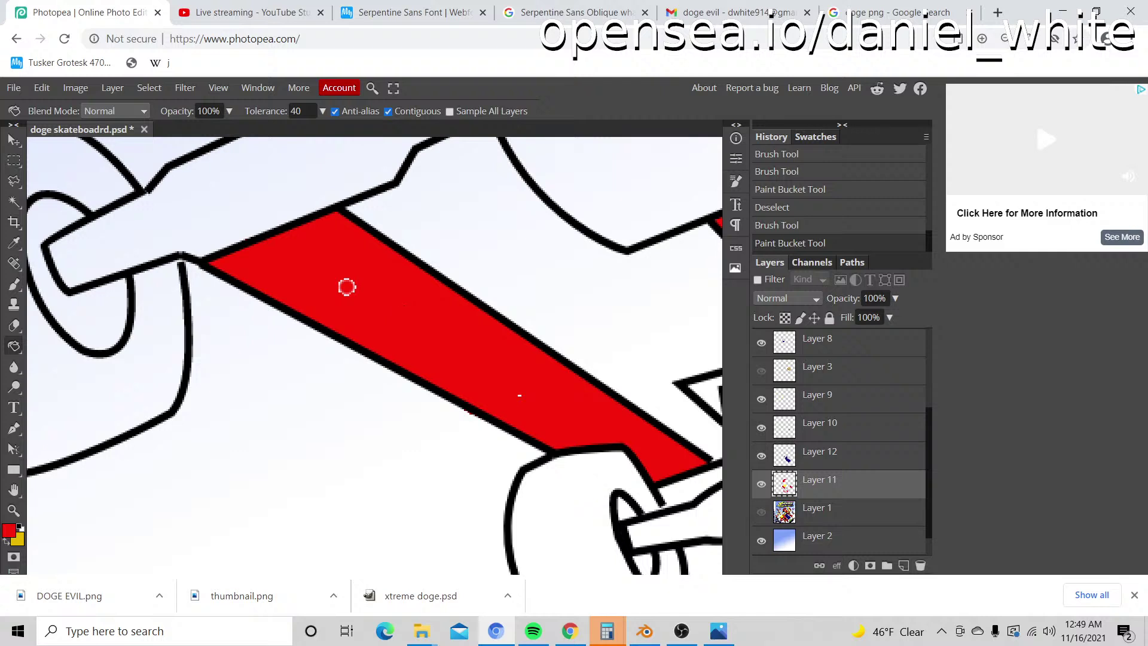
key(b)
click(566, 409)
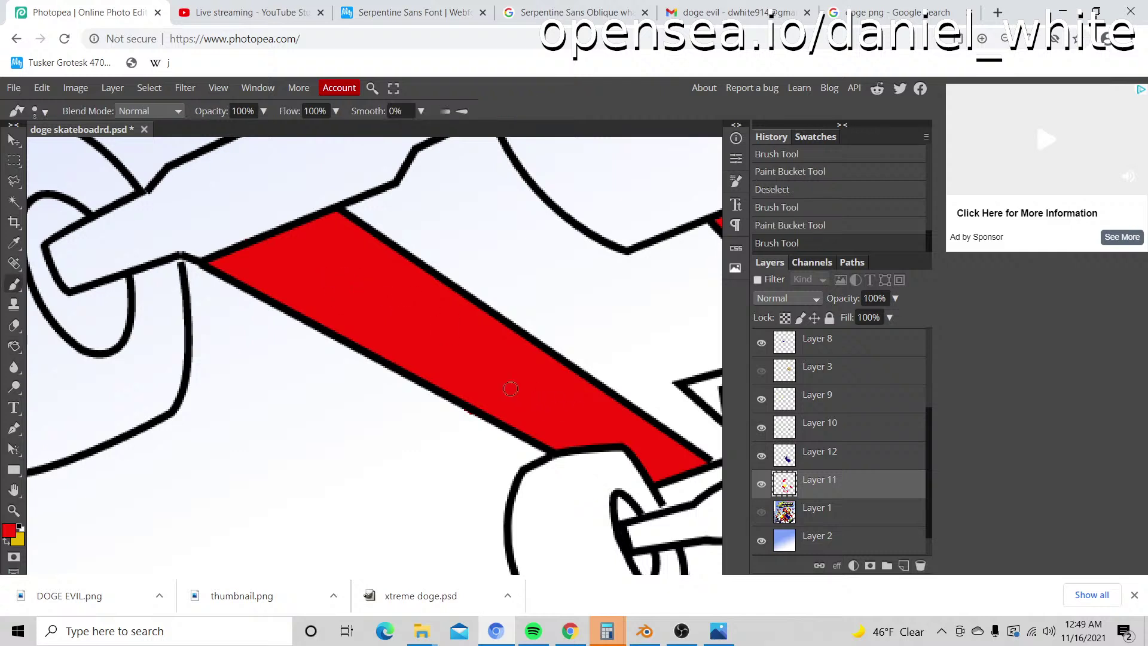
drag(510, 389, 520, 383)
Step: Brush red along the large axle's edge beside the large left wheel and onto the start of the left deck panel's inner line
key(z)
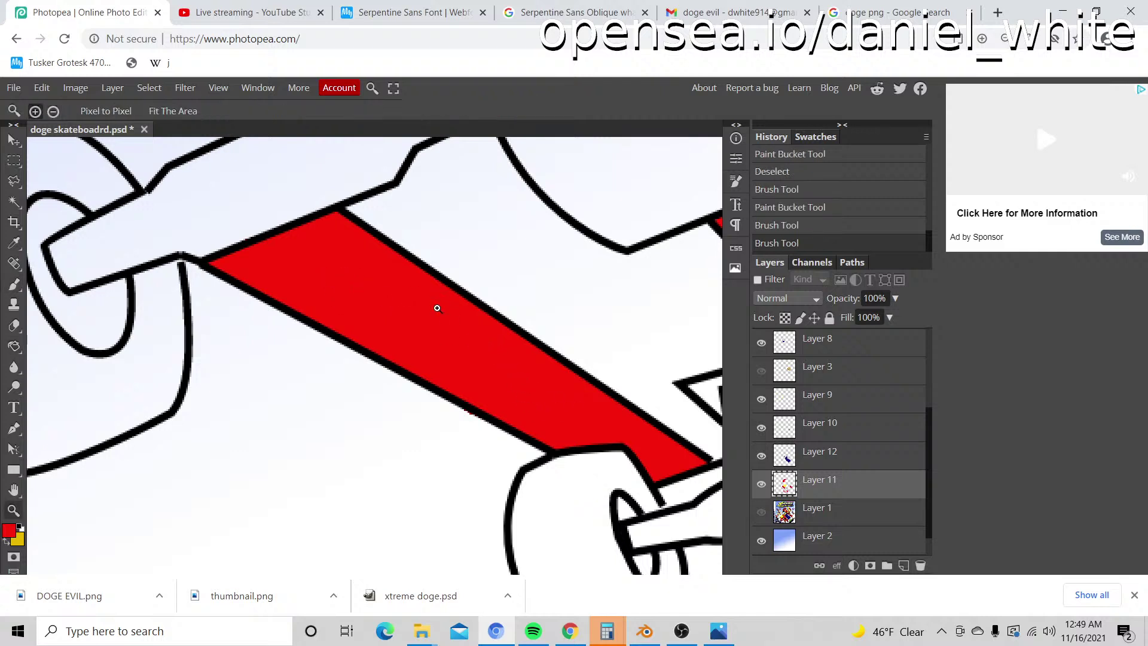
alt+click(401, 318)
alt+click(399, 322)
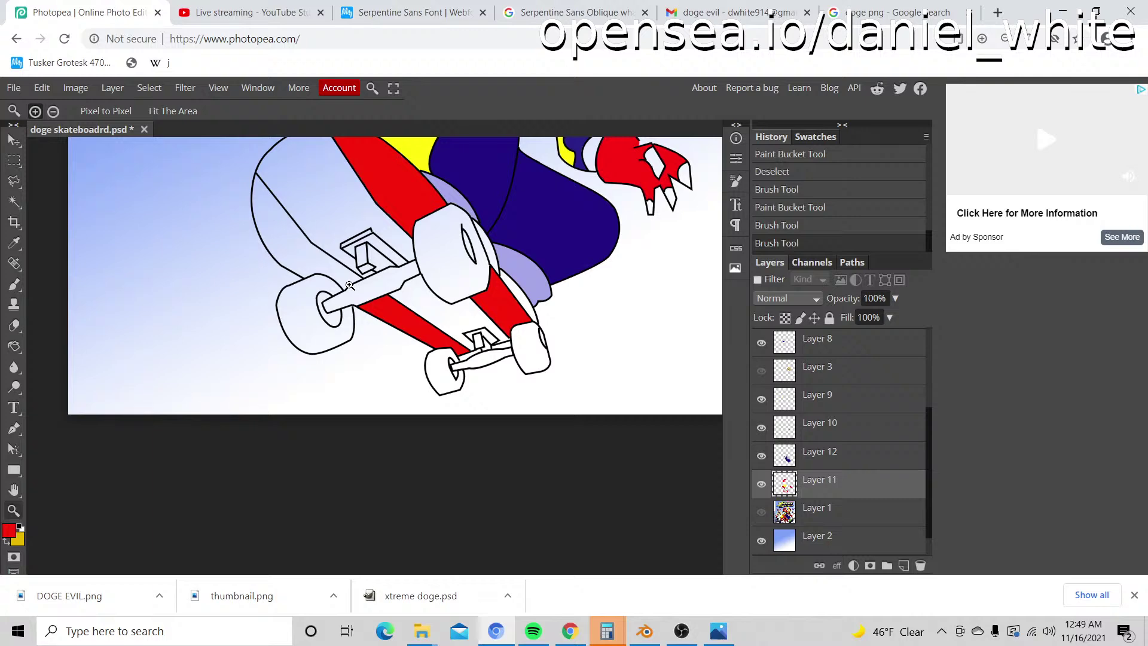
key(h)
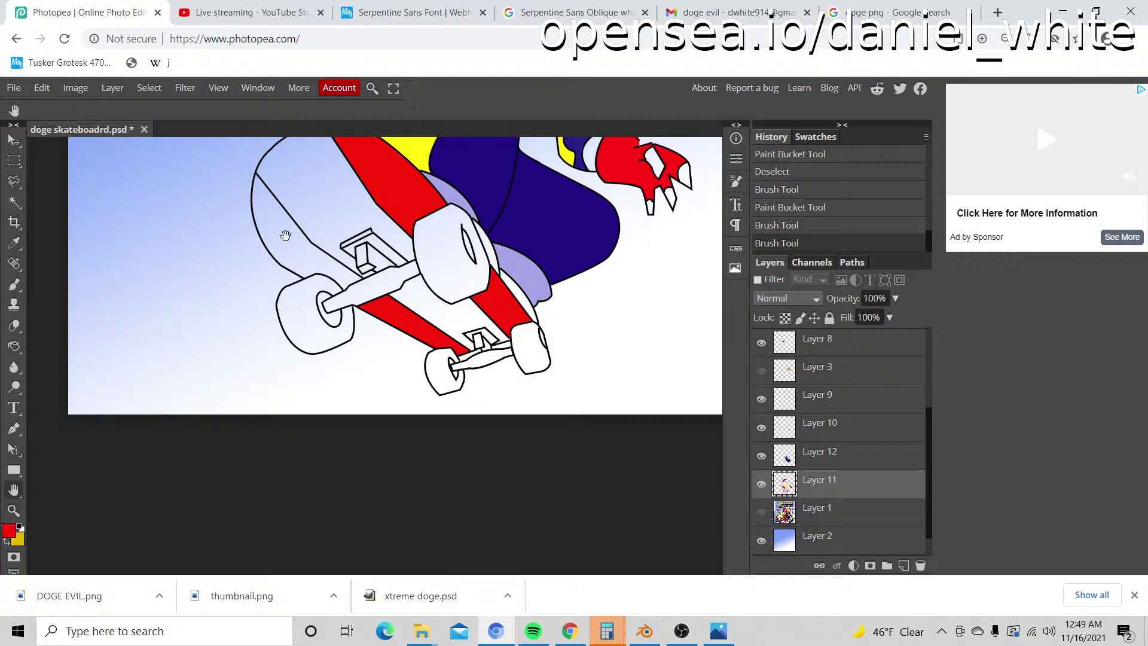
drag(288, 237, 372, 313)
key(z)
click(380, 328)
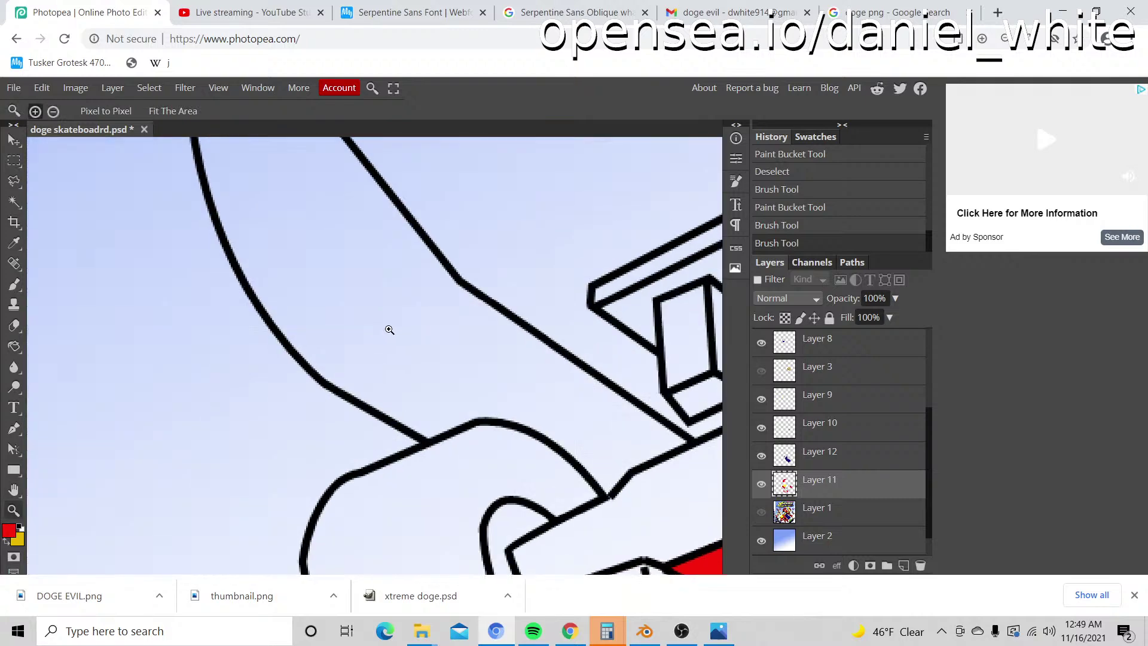
alt+click(529, 357)
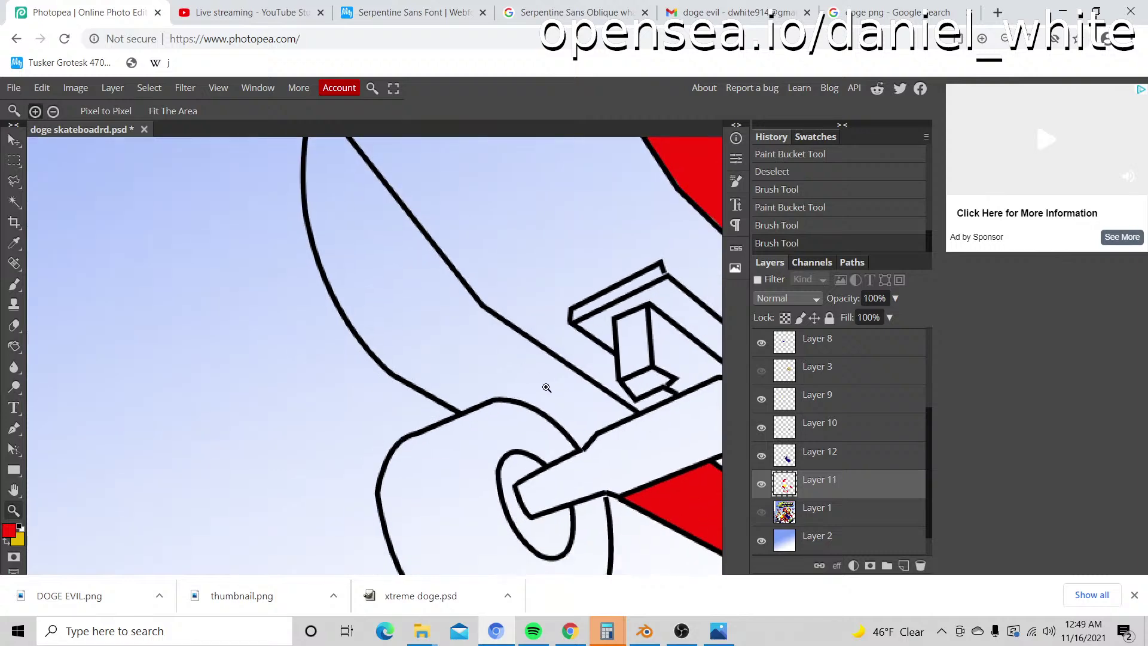
key(h)
drag(540, 335, 446, 322)
key(b)
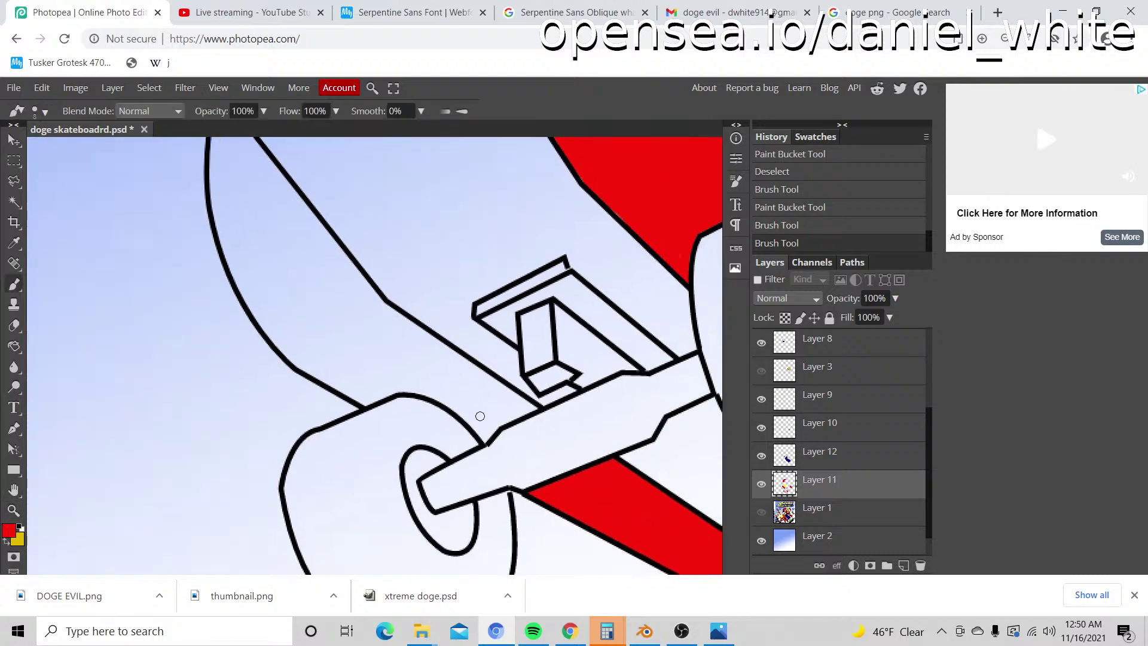
scroll(487, 421, up, 2)
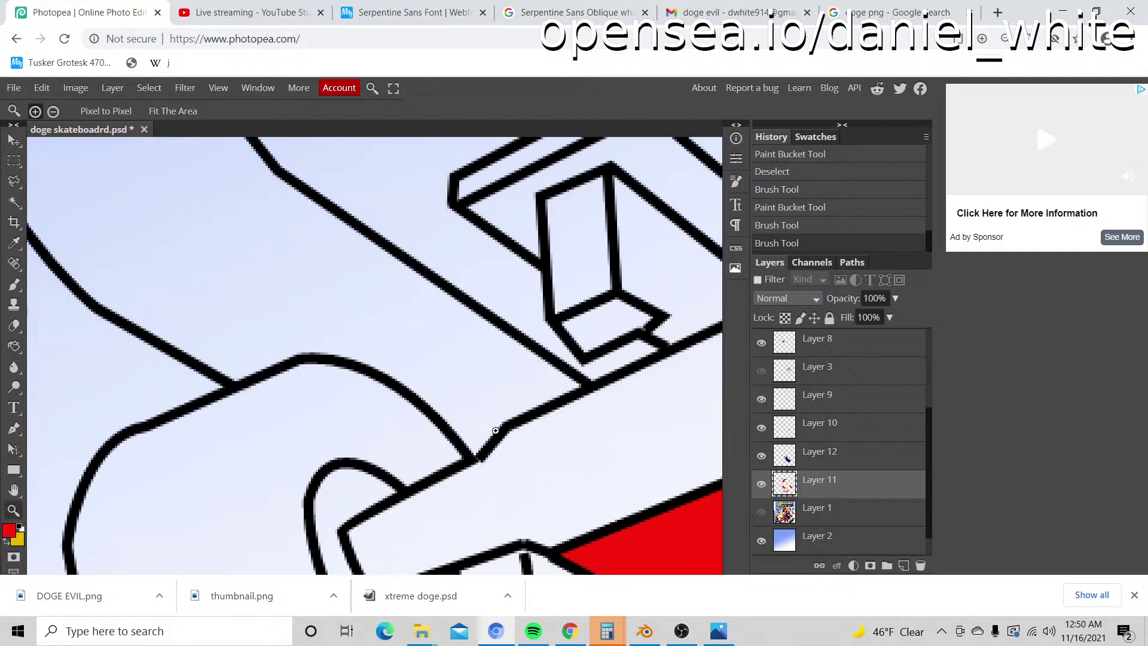
mouse_move(472, 450)
mouse_down()
mouse_move(510, 408)
mouse_move(573, 387)
mouse_move(498, 340)
mouse_up()
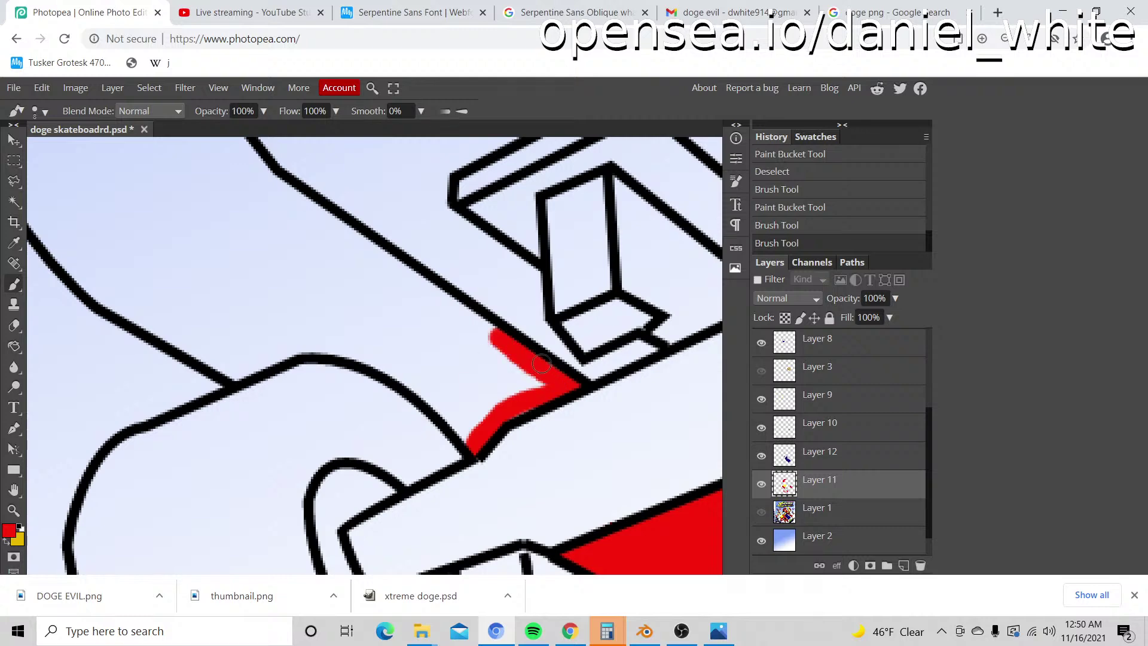
Step: Brush red up the left deck panel's inner line, past the bend, to the pointed tip at the deck's outer edge
scroll(496, 342, up, 3)
mouse_move(498, 490)
mouse_down()
mouse_move(456, 447)
mouse_move(268, 323)
mouse_move(565, 491)
mouse_move(536, 453)
mouse_up()
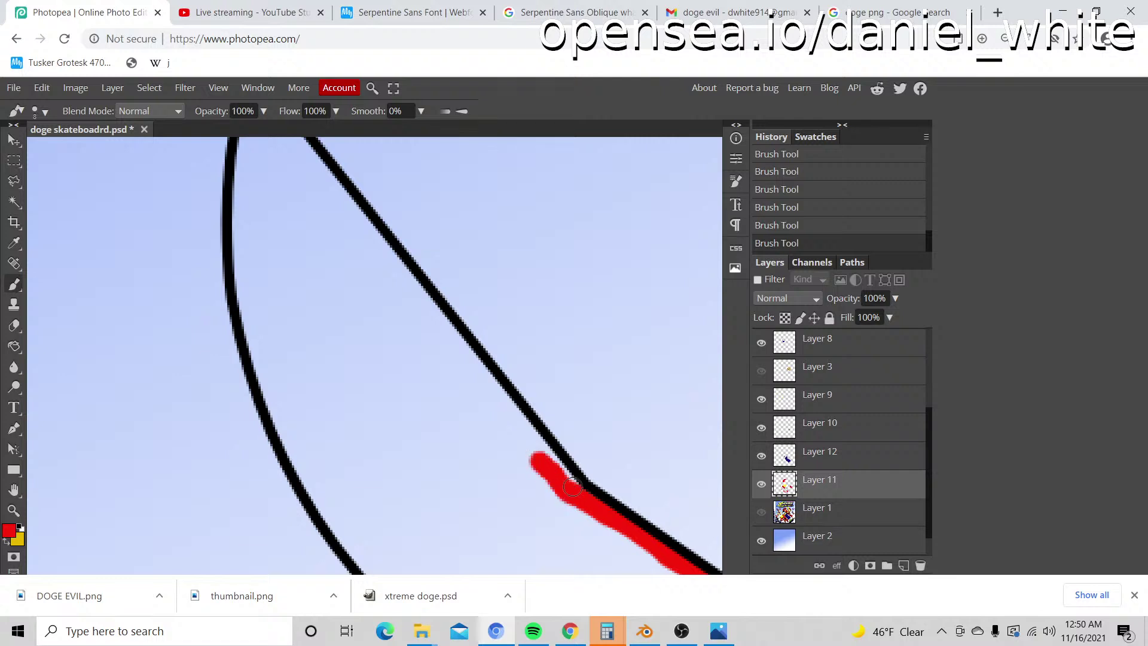
mouse_move(573, 488)
mouse_down()
mouse_move(499, 400)
mouse_move(509, 432)
mouse_move(525, 433)
mouse_move(462, 346)
mouse_up()
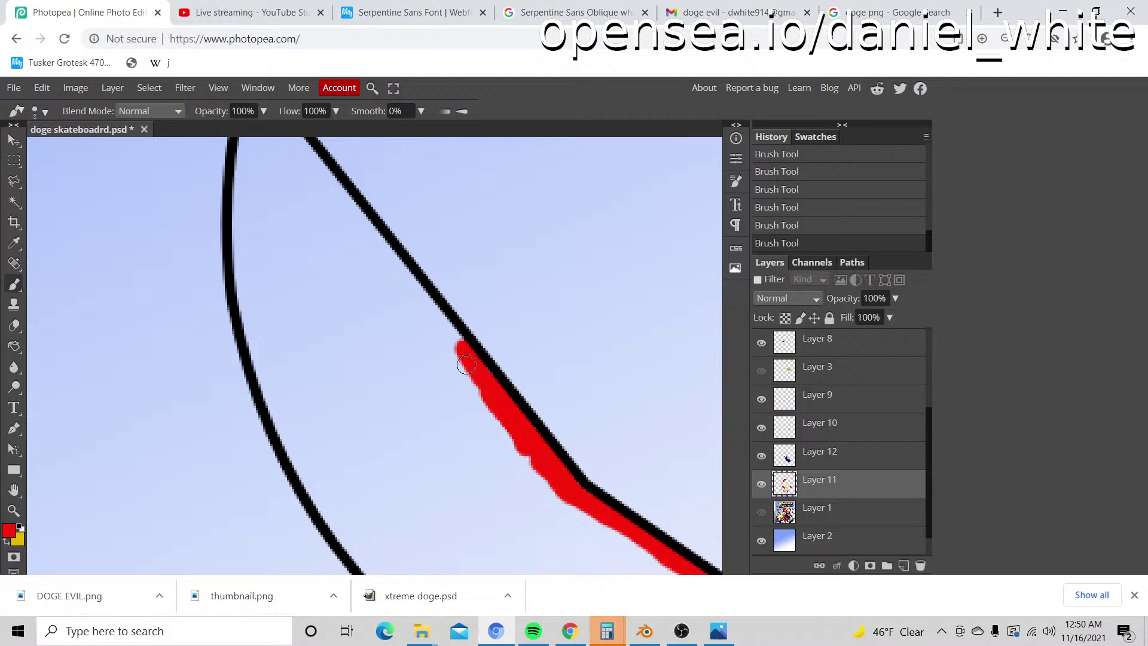
drag(466, 365, 383, 258)
scroll(394, 285, up, 3)
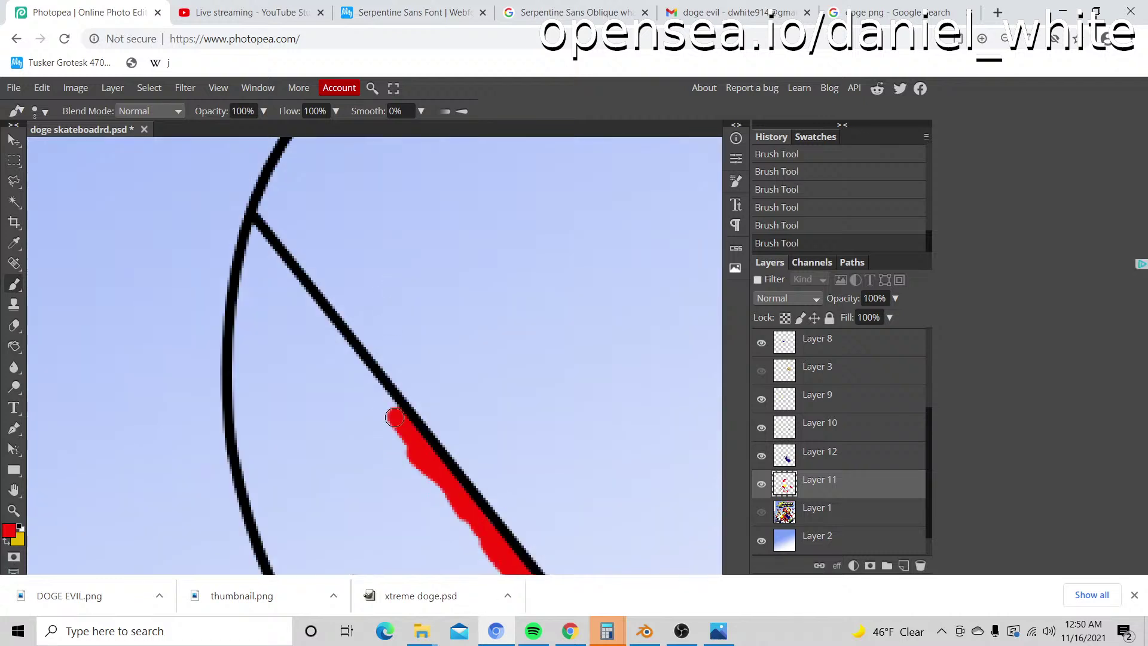
mouse_move(394, 417)
mouse_down()
mouse_move(378, 399)
mouse_move(406, 430)
mouse_move(348, 358)
mouse_up()
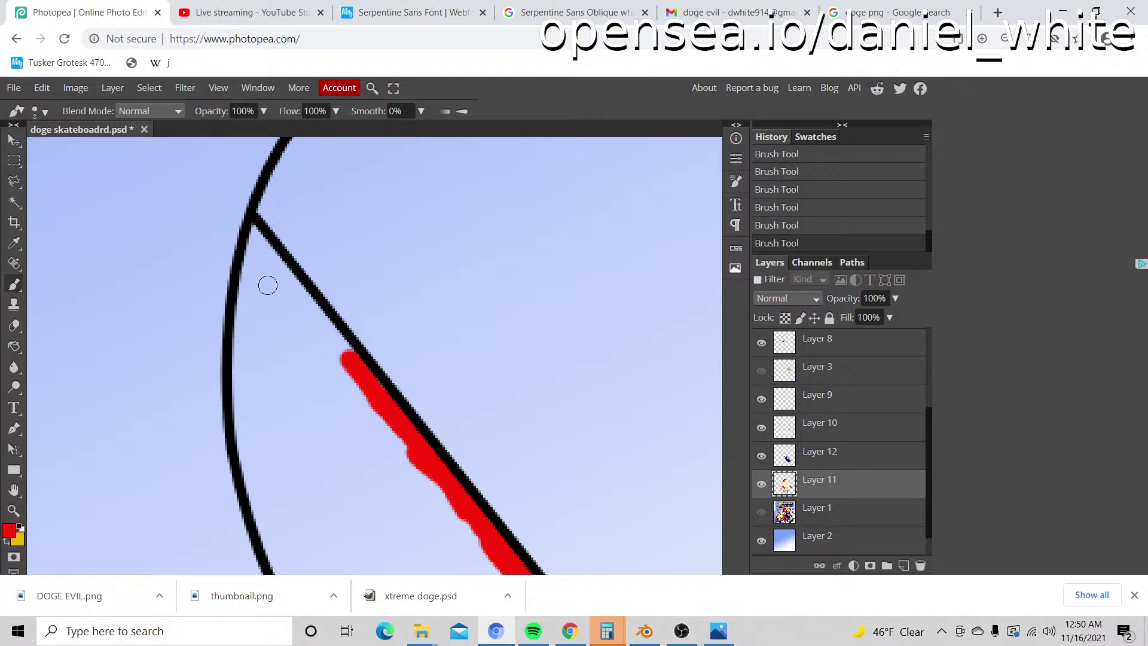
mouse_move(350, 363)
mouse_down()
mouse_move(257, 230)
mouse_move(242, 263)
mouse_up()
Step: Brush red along the inside of the left deck panel's curved outer edge, from the pointed tip down to the lower bend
scroll(244, 247, down, 2)
drag(245, 203, 241, 337)
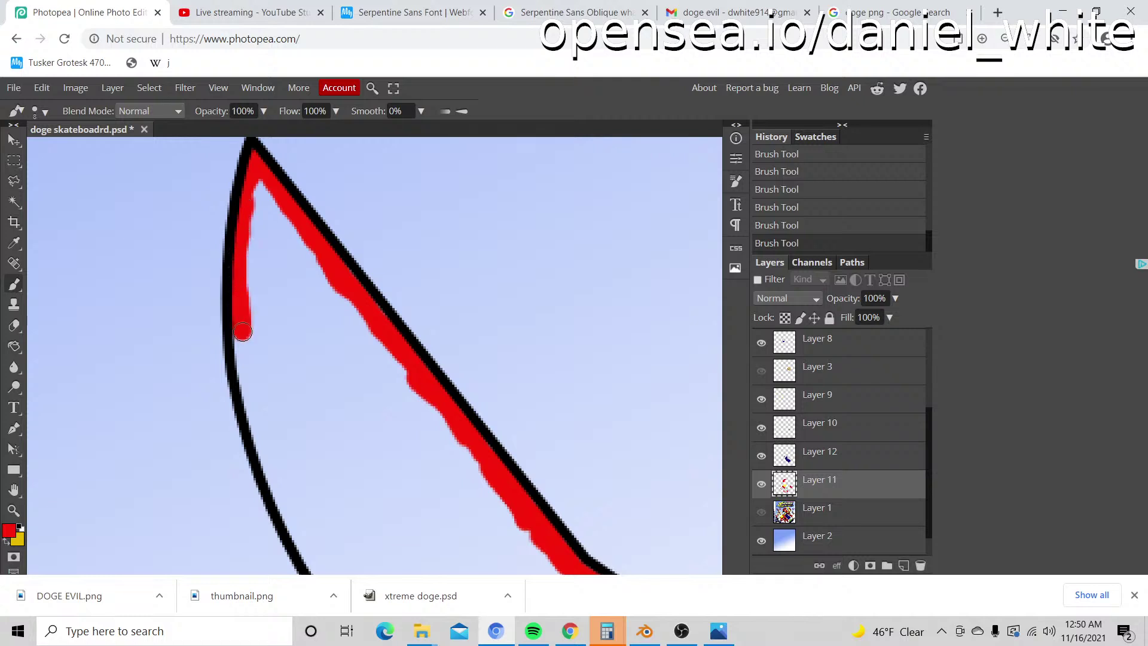
scroll(242, 311, down, 2)
scroll(245, 263, down, 2)
drag(243, 190, 257, 258)
scroll(260, 255, down, 2)
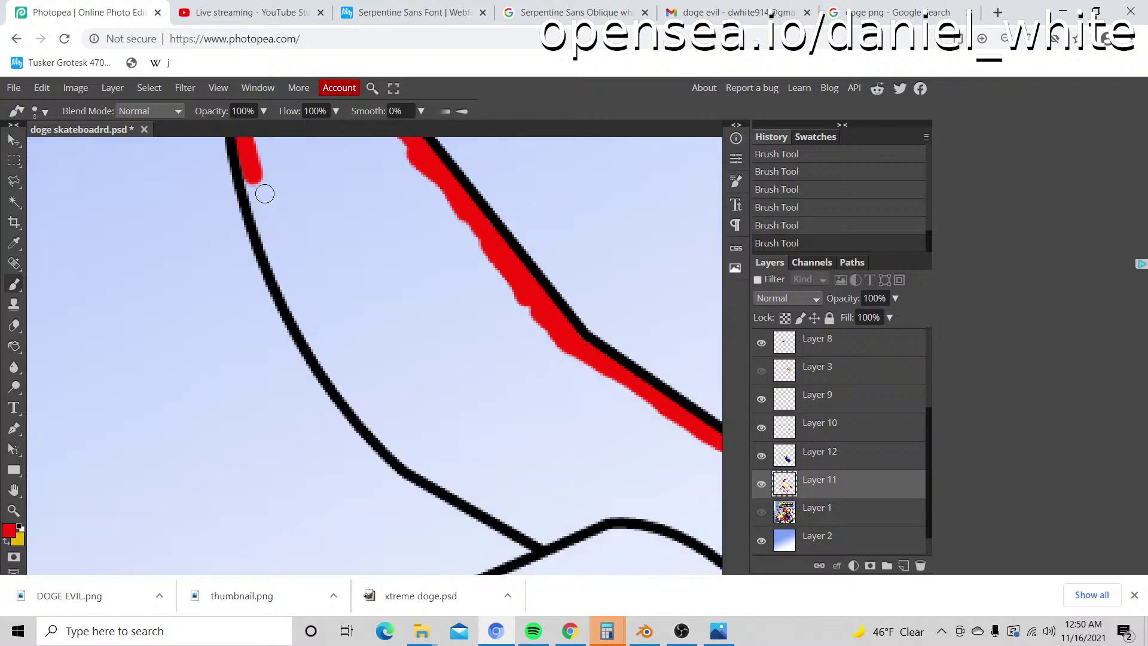
mouse_move(255, 173)
mouse_down()
mouse_move(292, 301)
mouse_move(330, 370)
mouse_move(418, 468)
mouse_move(385, 431)
mouse_up()
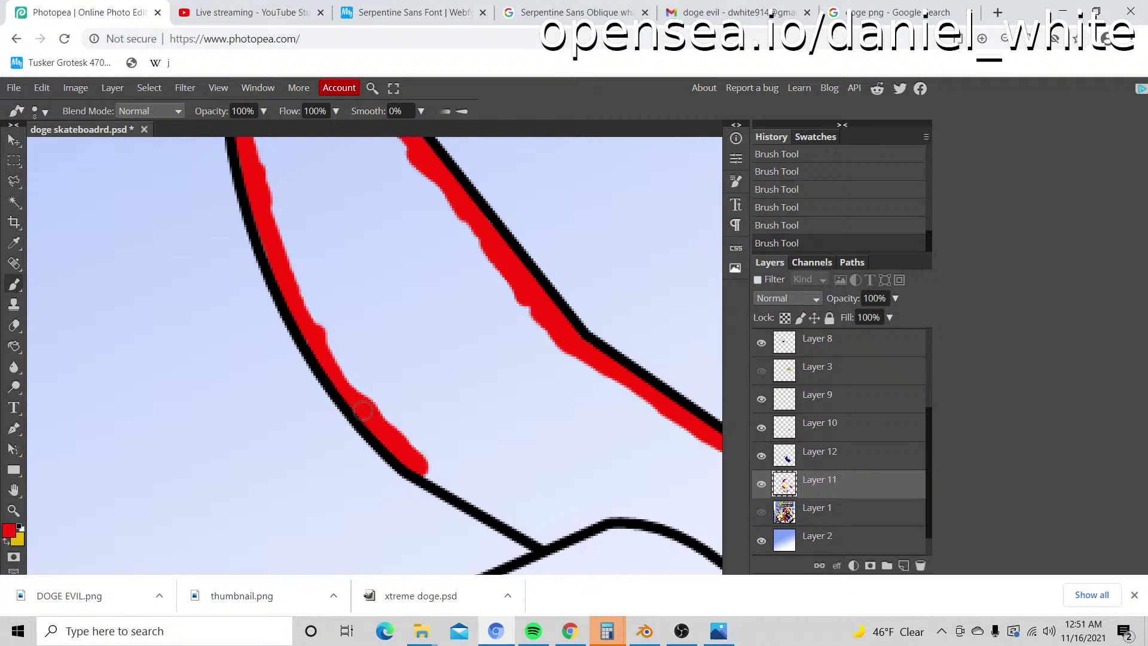
Step: Brush red from the lower bend along the panel's bottom edge and over the large wheel's curved top, closing the outline
mouse_move(419, 474)
mouse_down()
mouse_move(544, 537)
mouse_move(610, 513)
mouse_up()
mouse_move(637, 418)
mouse_down()
mouse_move(528, 356)
mouse_move(385, 341)
mouse_move(376, 358)
mouse_up()
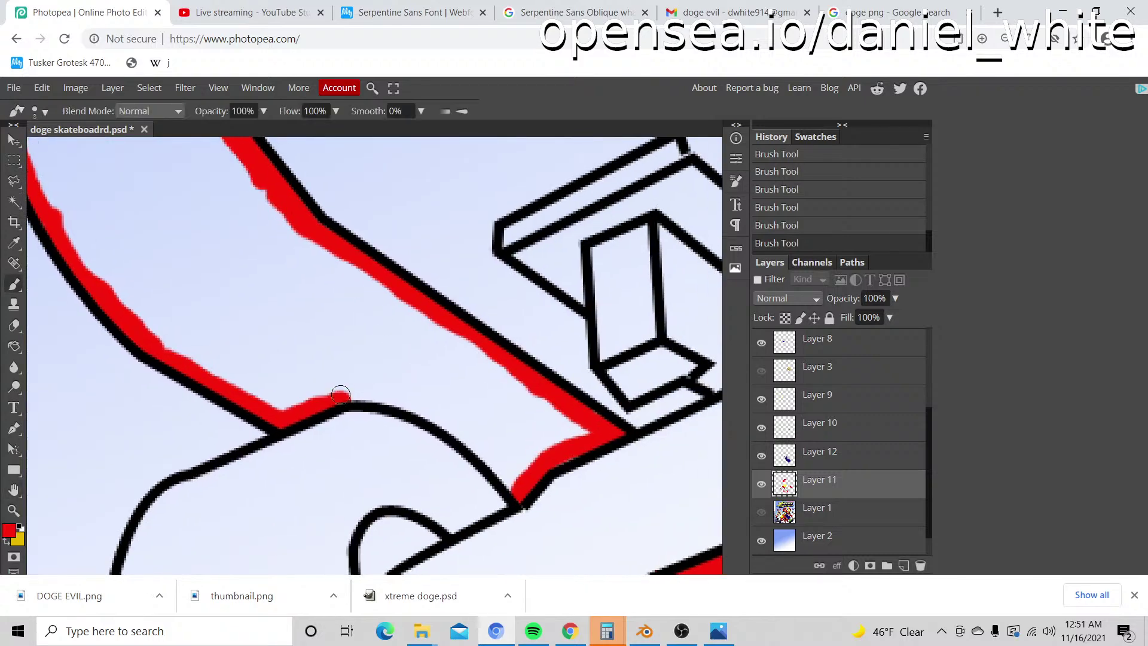
mouse_move(341, 395)
mouse_down()
mouse_move(382, 395)
mouse_move(469, 428)
mouse_up()
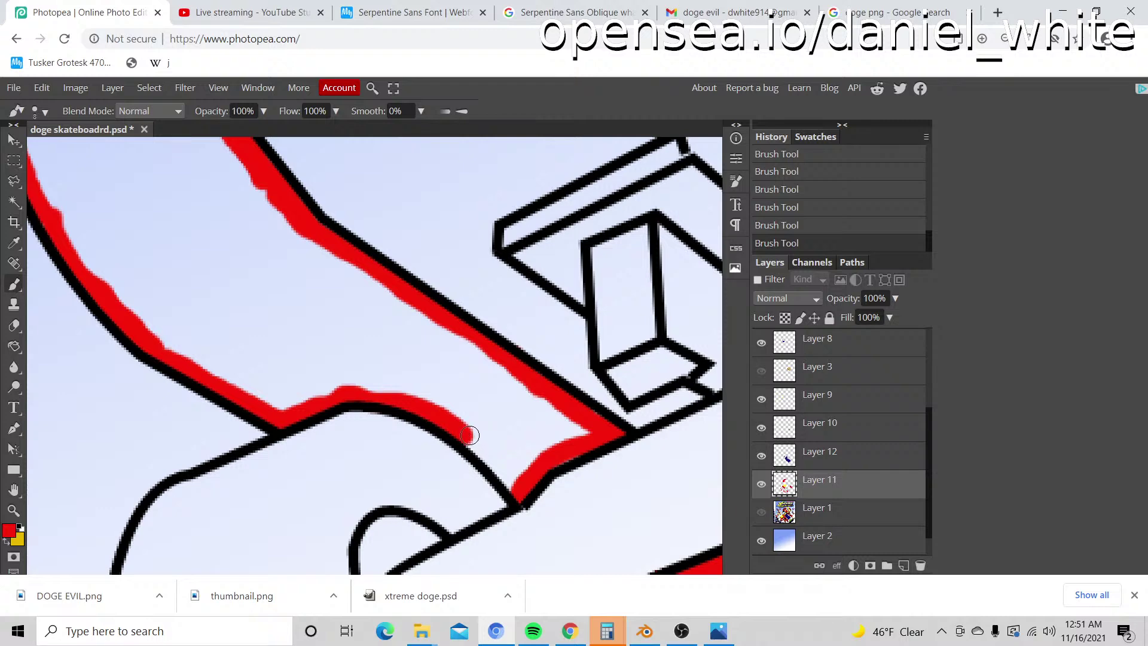
drag(470, 435, 507, 478)
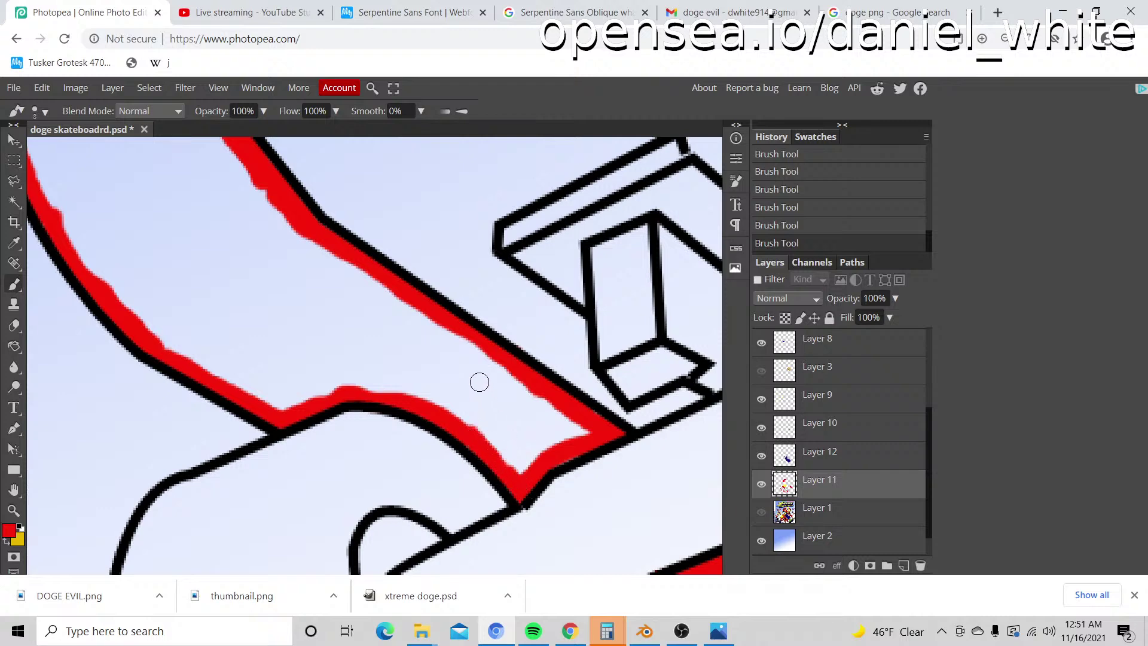
Step: Fill the left deck panel's interior with red using the Paint Bucket and brush over the pale seam above the large wheel
key(g)
click(383, 321)
key(b)
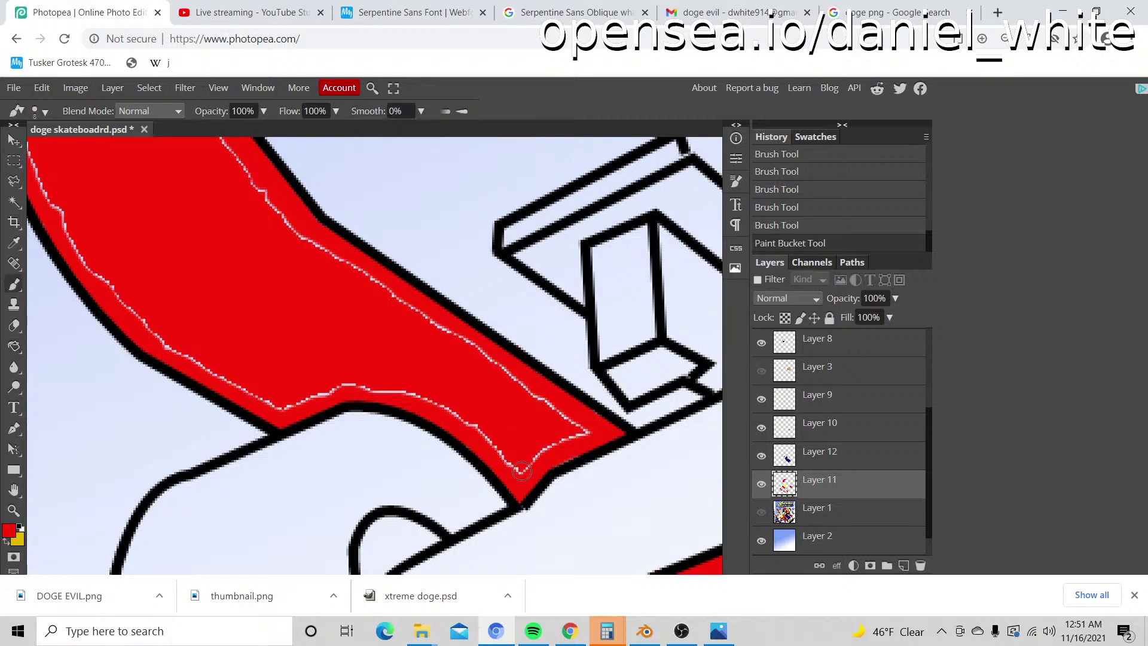
scroll(473, 483, up, 2)
mouse_move(523, 543)
mouse_down()
mouse_move(501, 514)
mouse_move(415, 465)
mouse_move(375, 461)
mouse_up()
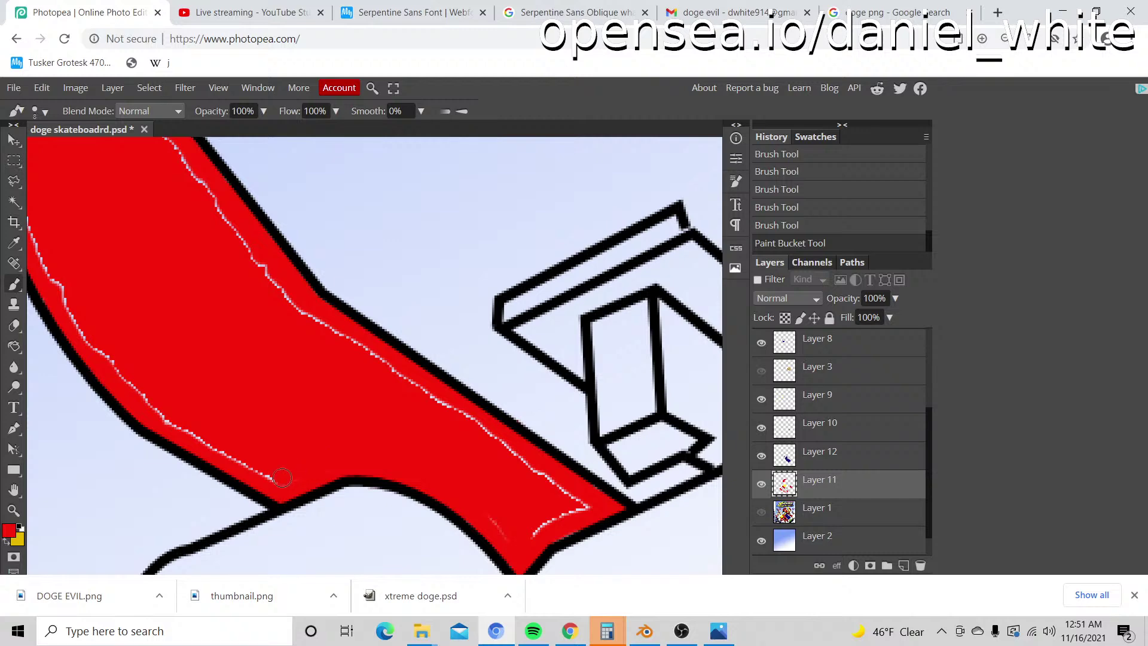
drag(276, 475, 261, 472)
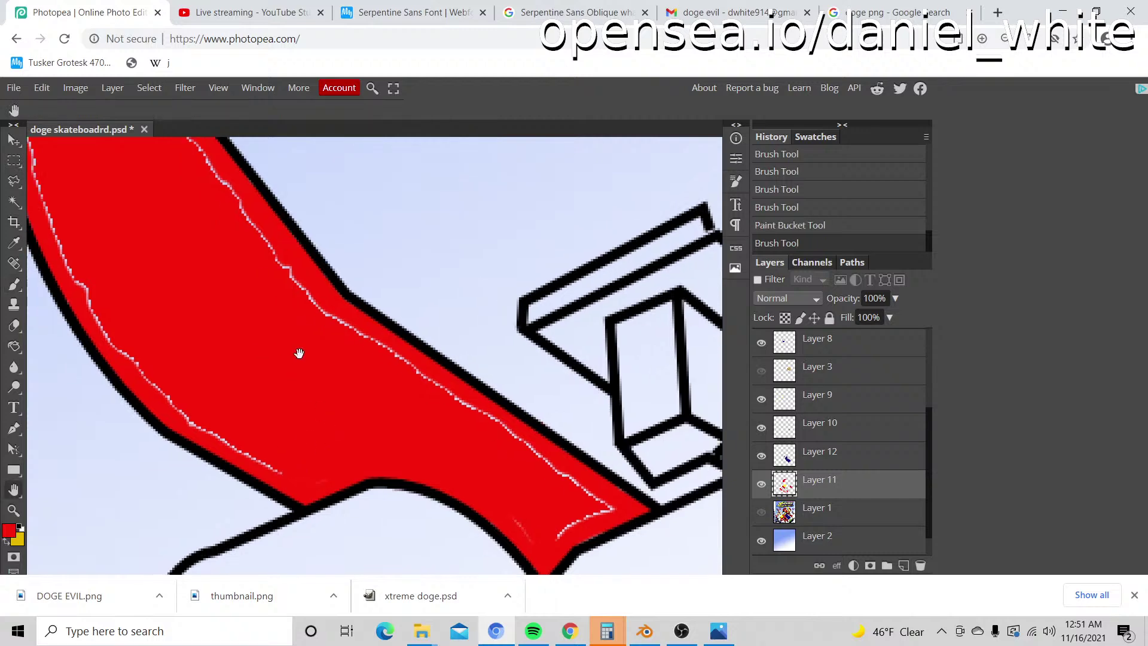
Step: Brush red over the pale seam along the panel's outer curved edge, working up toward the pointed tip
drag(299, 351, 577, 456)
mouse_move(526, 512)
mouse_down()
mouse_move(456, 471)
mouse_move(445, 455)
mouse_move(480, 480)
mouse_move(407, 392)
mouse_up()
scroll(404, 401, up, 3)
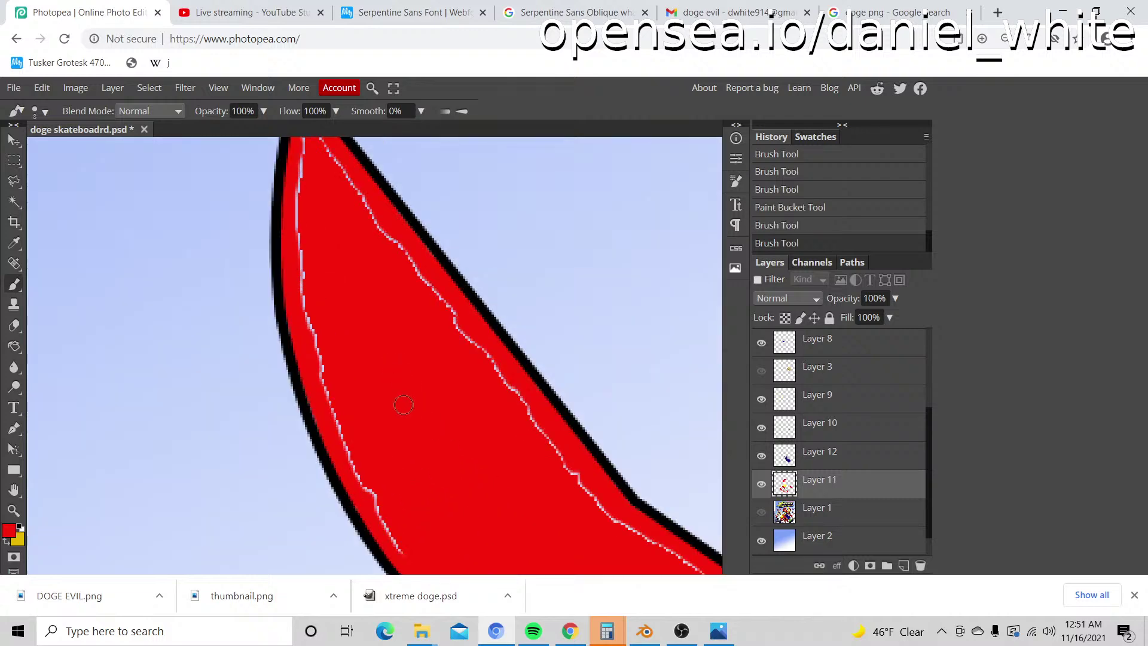
Step: Brush red over the pale fill seams in the upper part of the skateboard's left red stripe
drag(410, 551, 370, 487)
scroll(356, 460, up, 3)
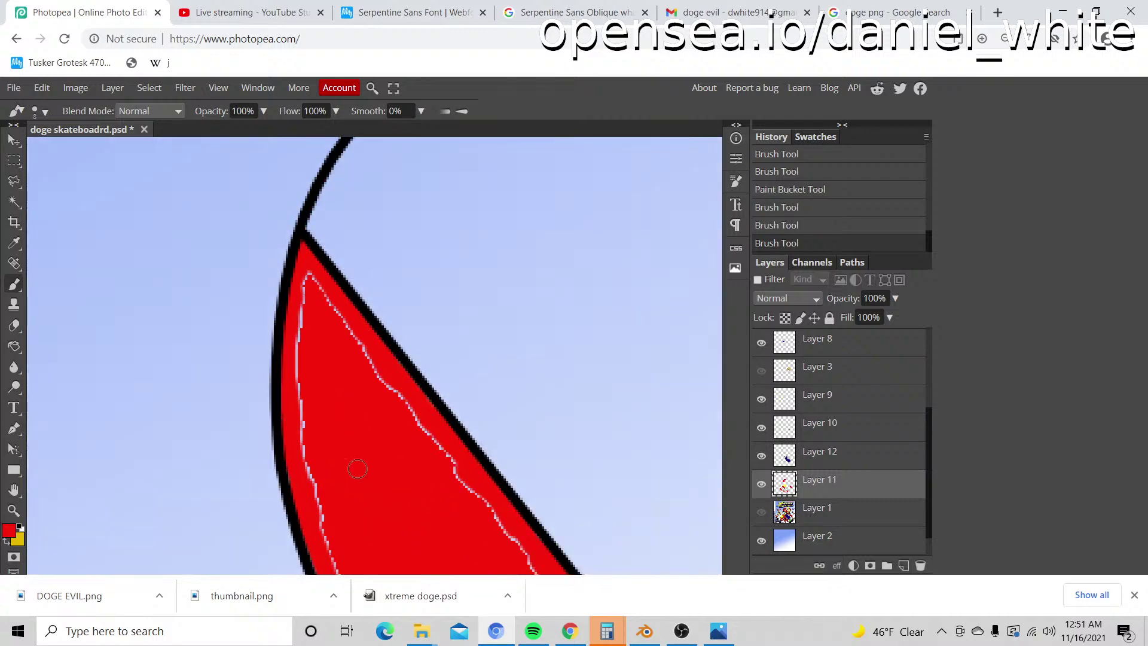
scroll(353, 479, down, 3)
drag(332, 429, 318, 350)
scroll(331, 381, up, 3)
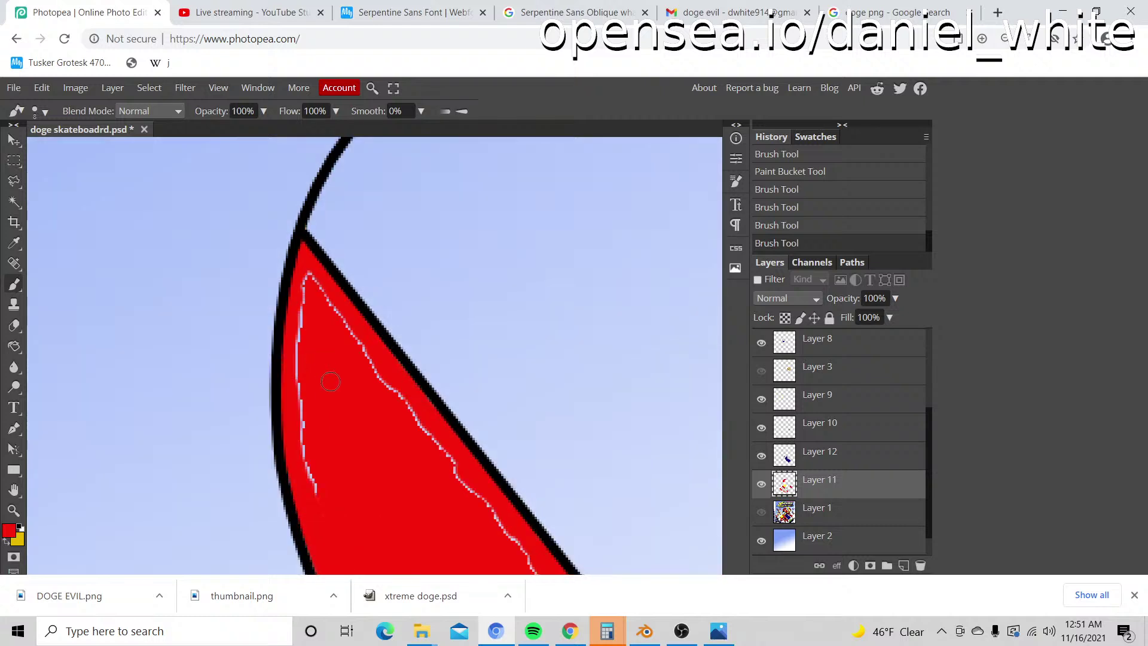
drag(294, 401, 308, 279)
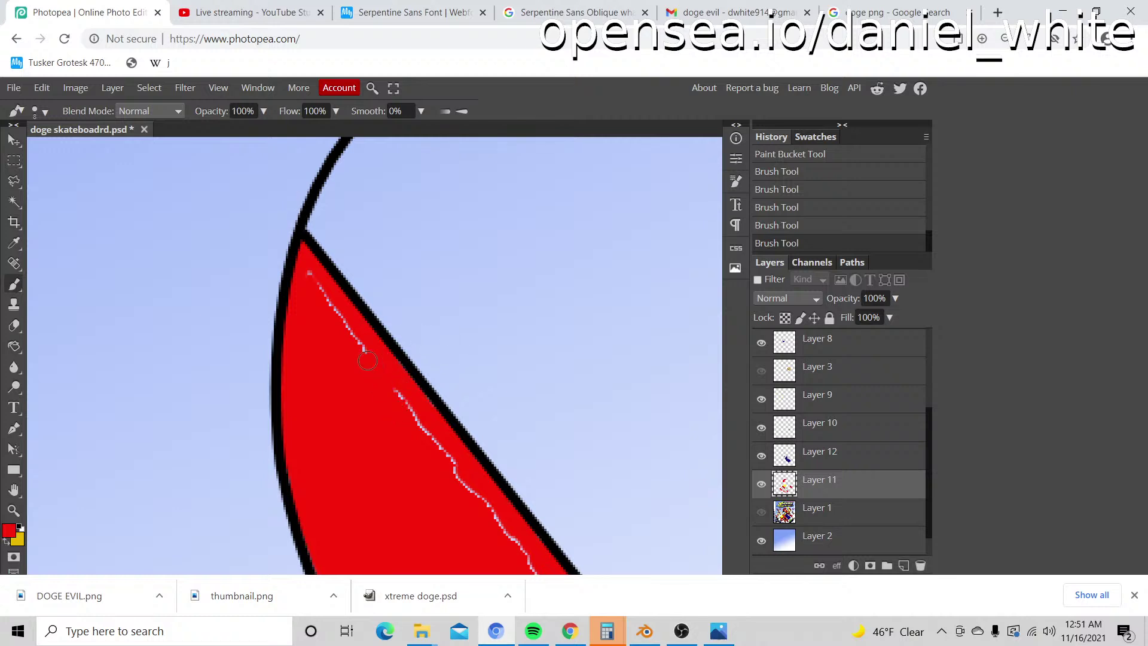
drag(394, 391, 459, 448)
Step: Paint out the remaining pale seams in the lower part of the left red stripe, down to the front axle
drag(610, 403, 390, 174)
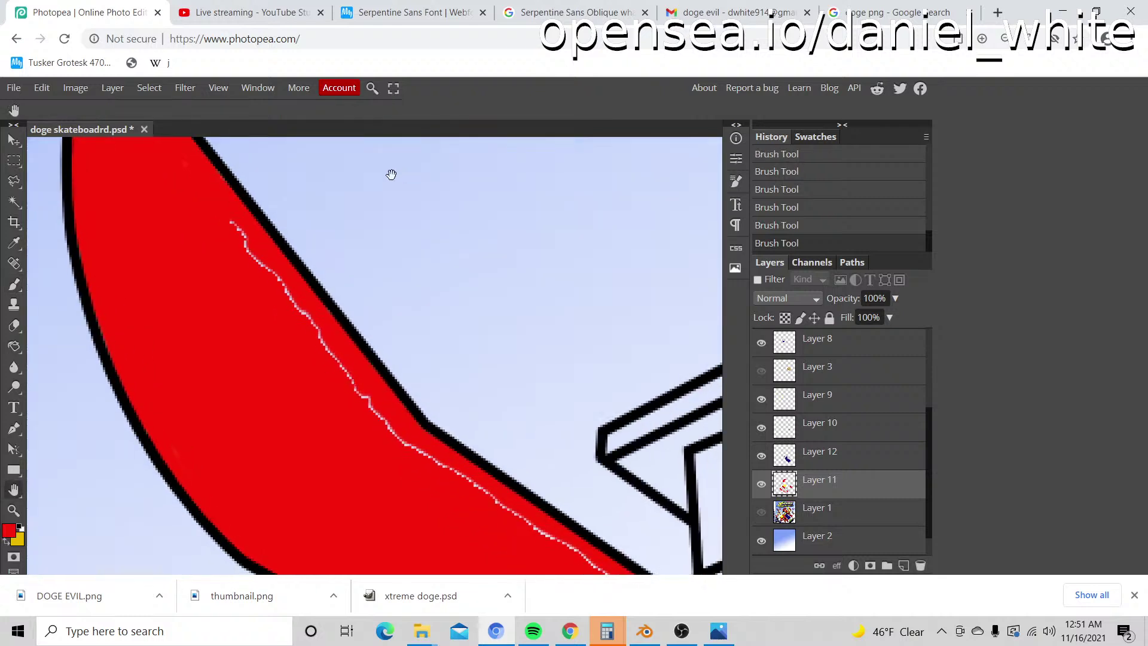
drag(259, 271, 380, 429)
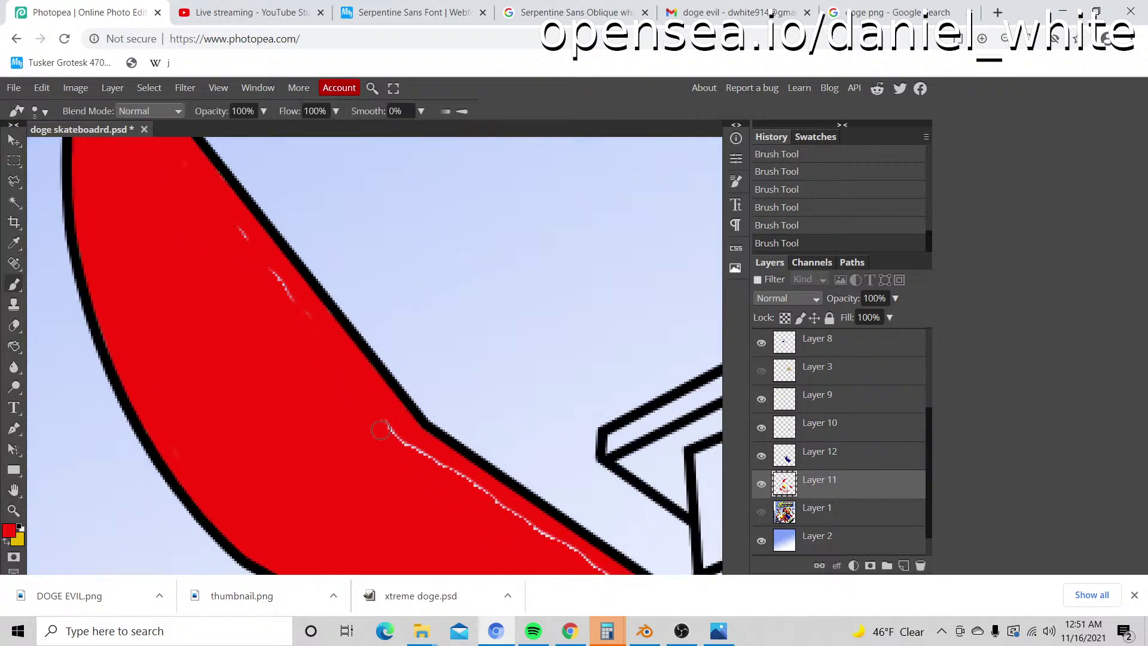
drag(302, 308, 271, 281)
drag(403, 443, 189, 232)
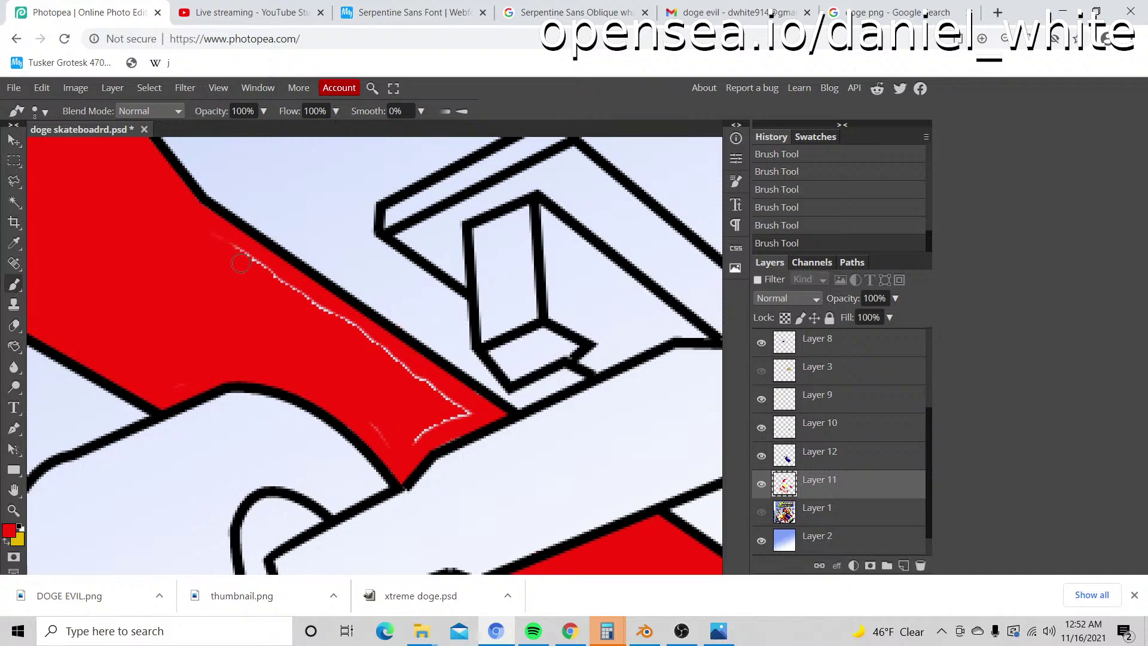
drag(272, 276, 314, 314)
drag(388, 422, 372, 418)
mouse_move(284, 286)
mouse_down()
mouse_move(466, 415)
mouse_move(410, 373)
mouse_up()
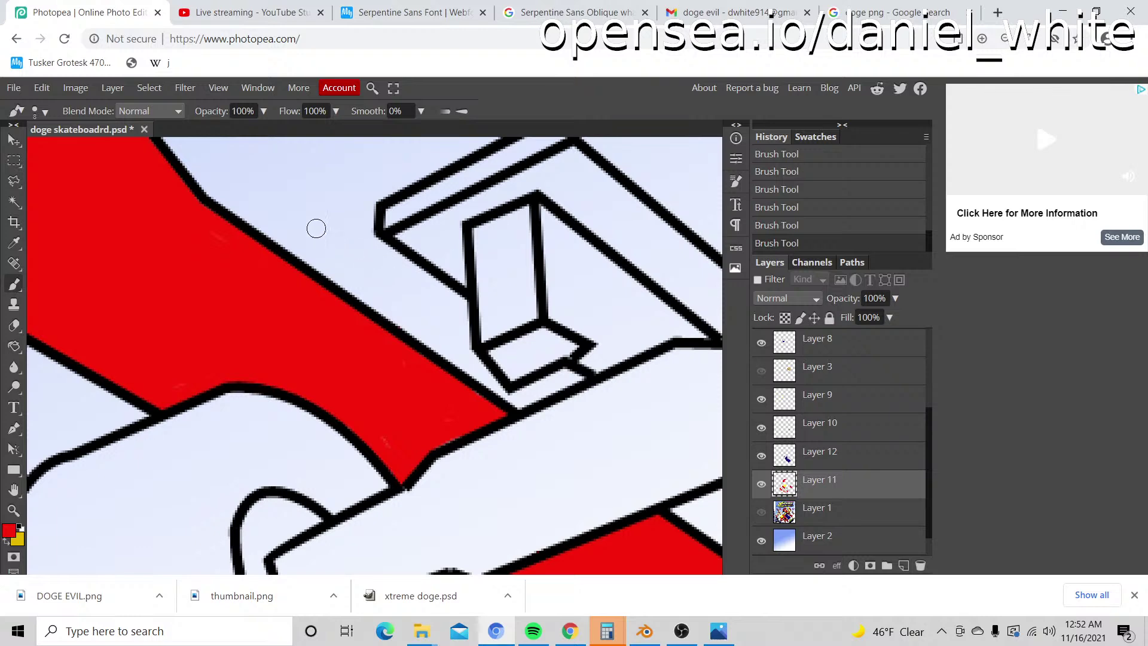
Step: Add a new empty layer directly above Layer 1 and below Layer 11
key(z)
alt+click(305, 317)
alt+click(304, 314)
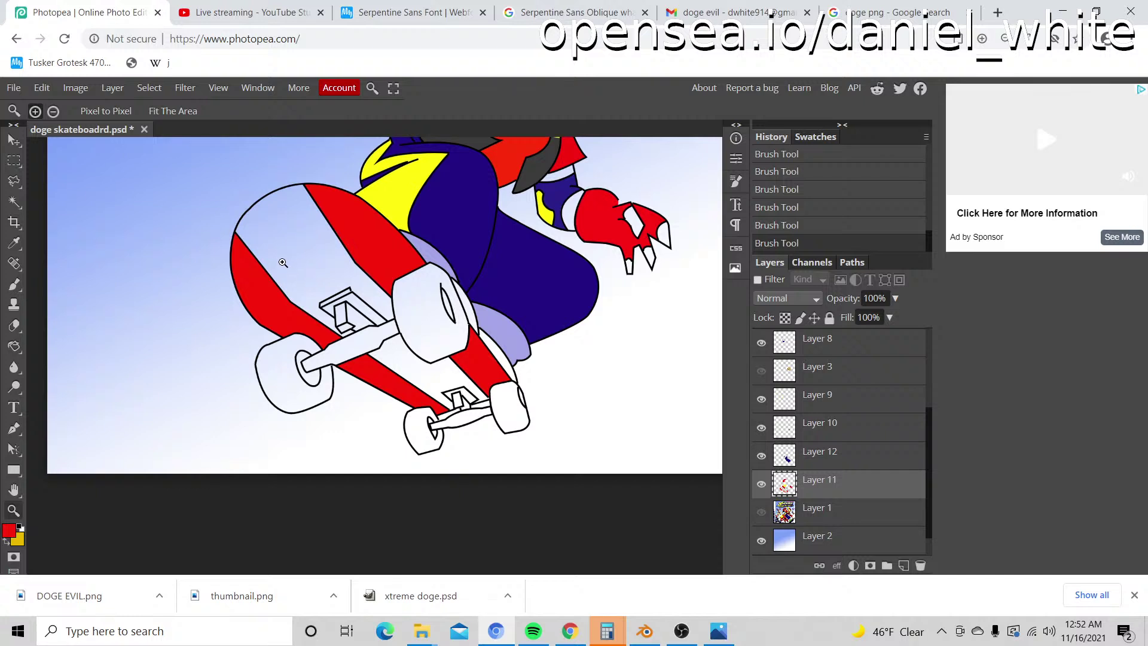
click(320, 296)
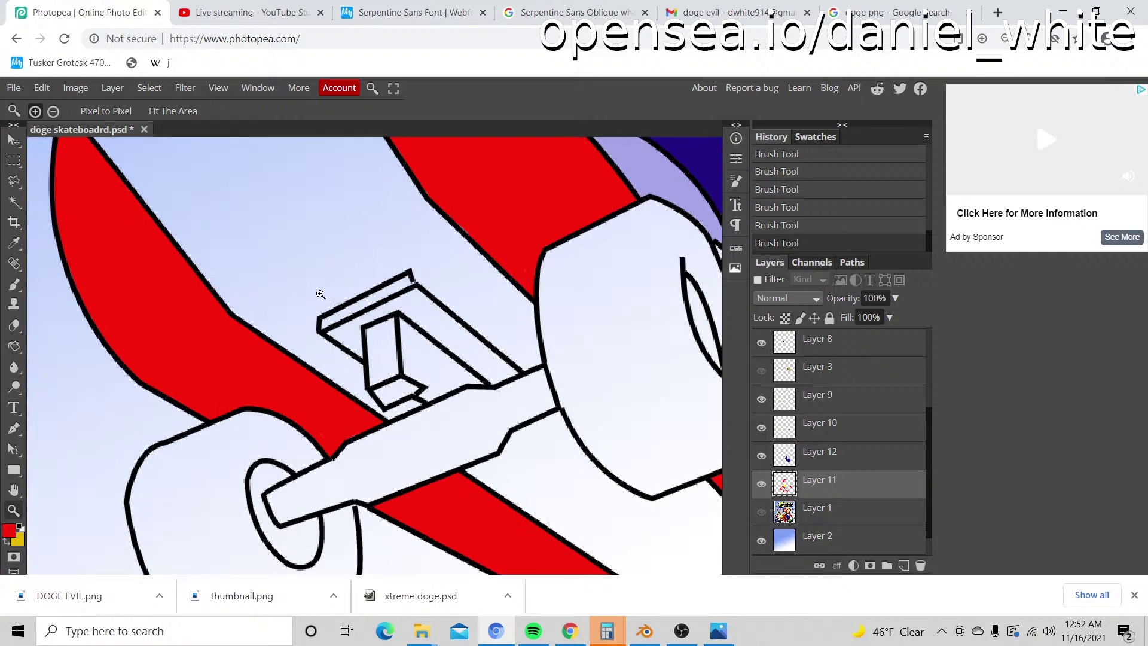
click(321, 295)
click(320, 295)
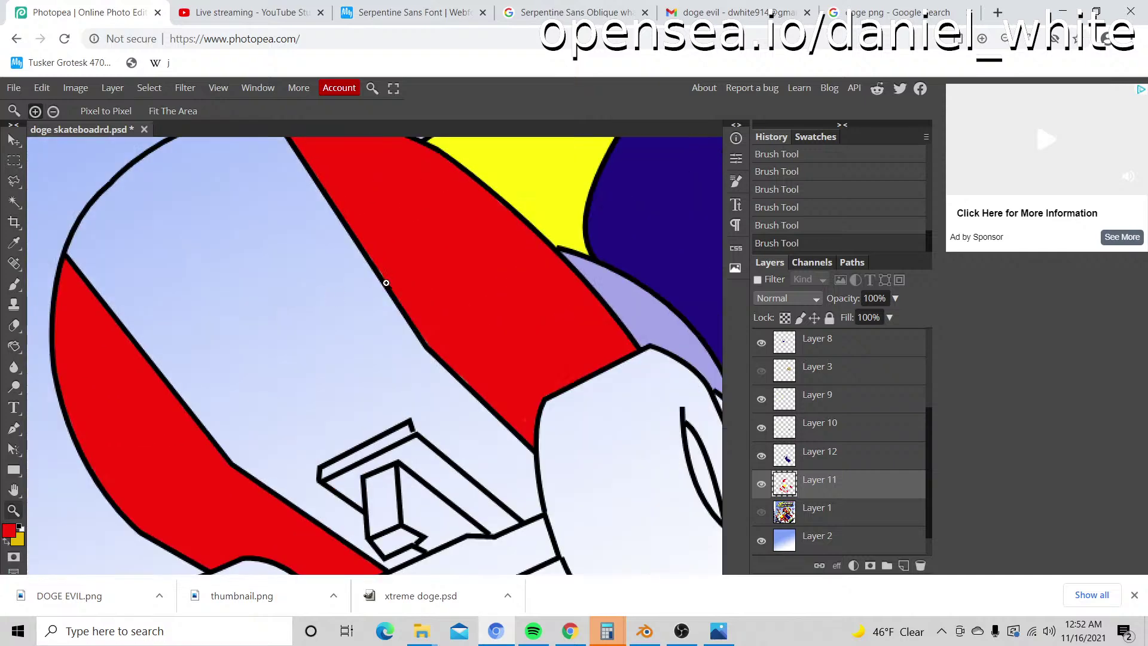
click(761, 483)
click(761, 483)
click(840, 513)
click(904, 566)
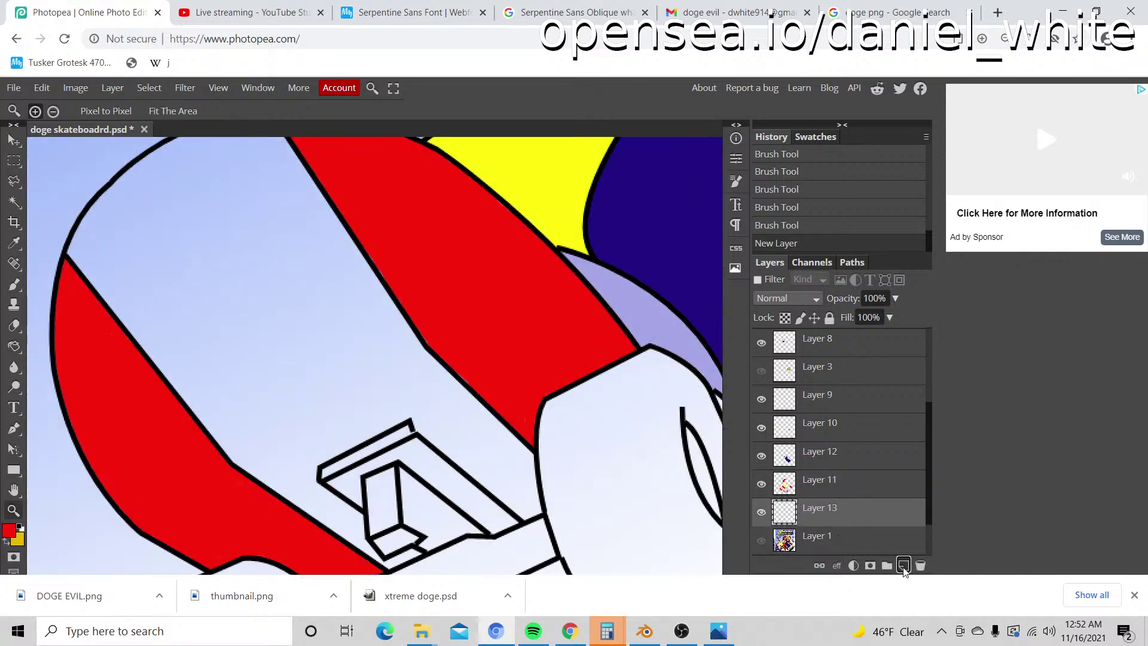
Step: Sample the yellow from the color blobs at the canvas edge as the foreground color
alt+click(487, 333)
alt+click(487, 333)
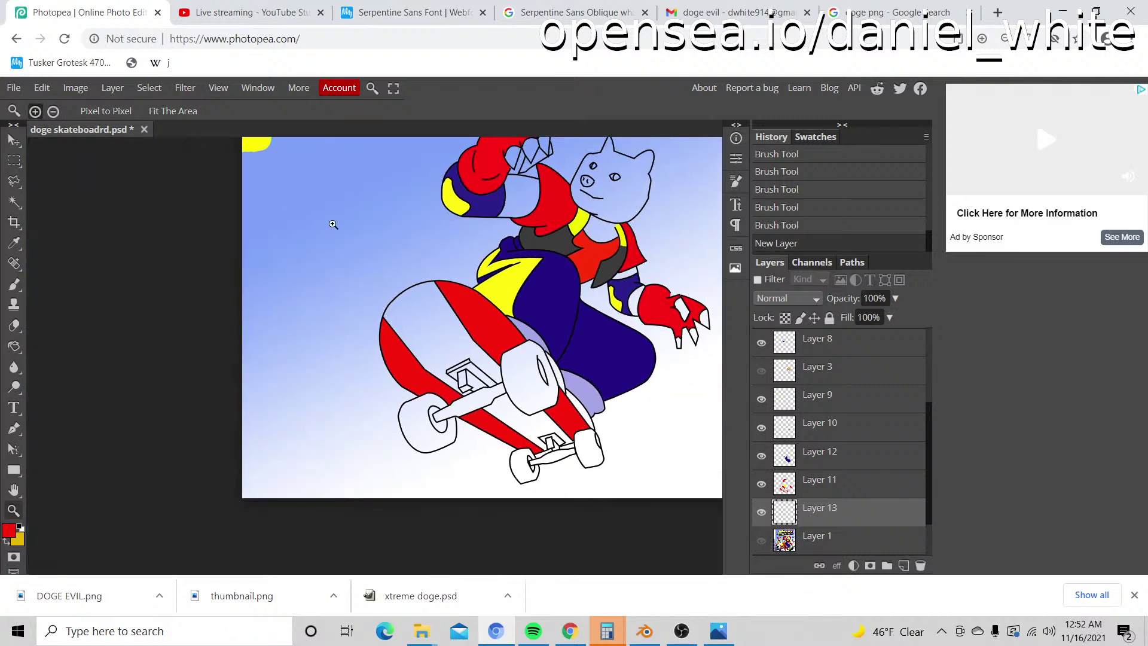
key(i)
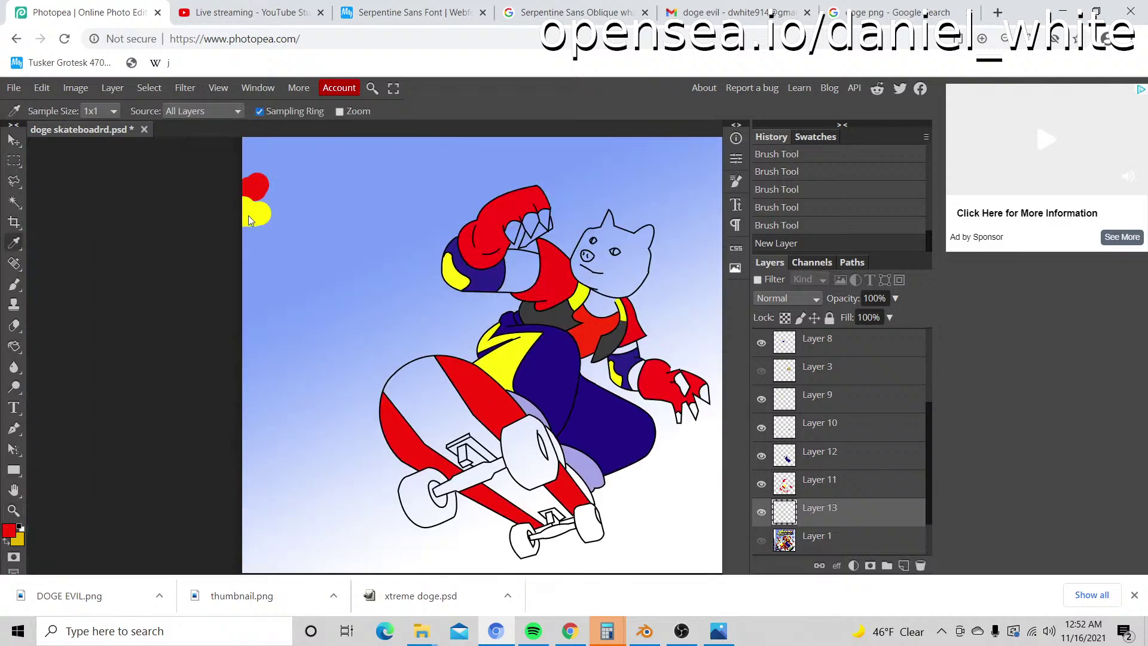
key(z)
click(428, 417)
click(428, 417)
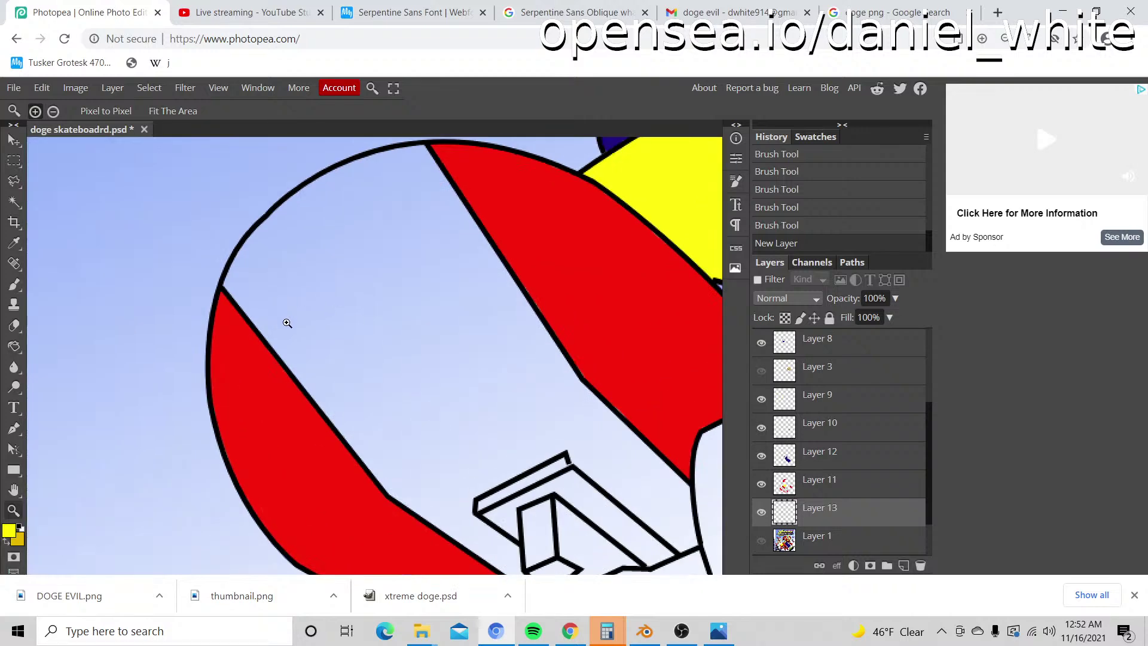
Step: Enlarge the brush and paint a yellow band along the rounded tip of the deck's unfilled middle section
key(b)
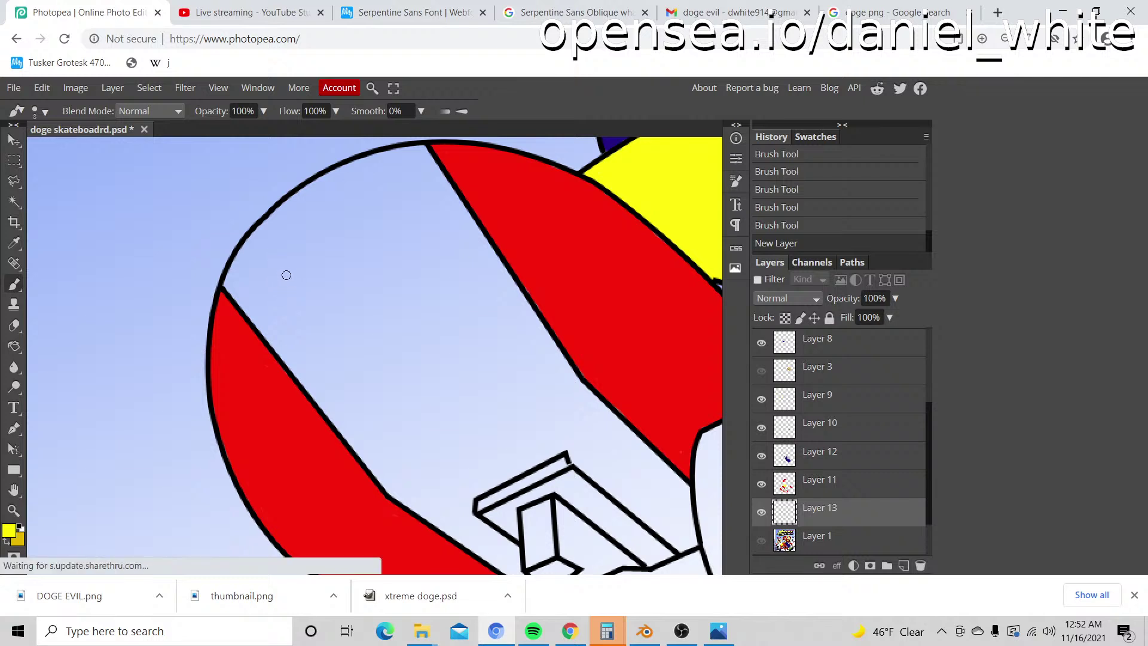
key(bracketright)
key(bracketright)
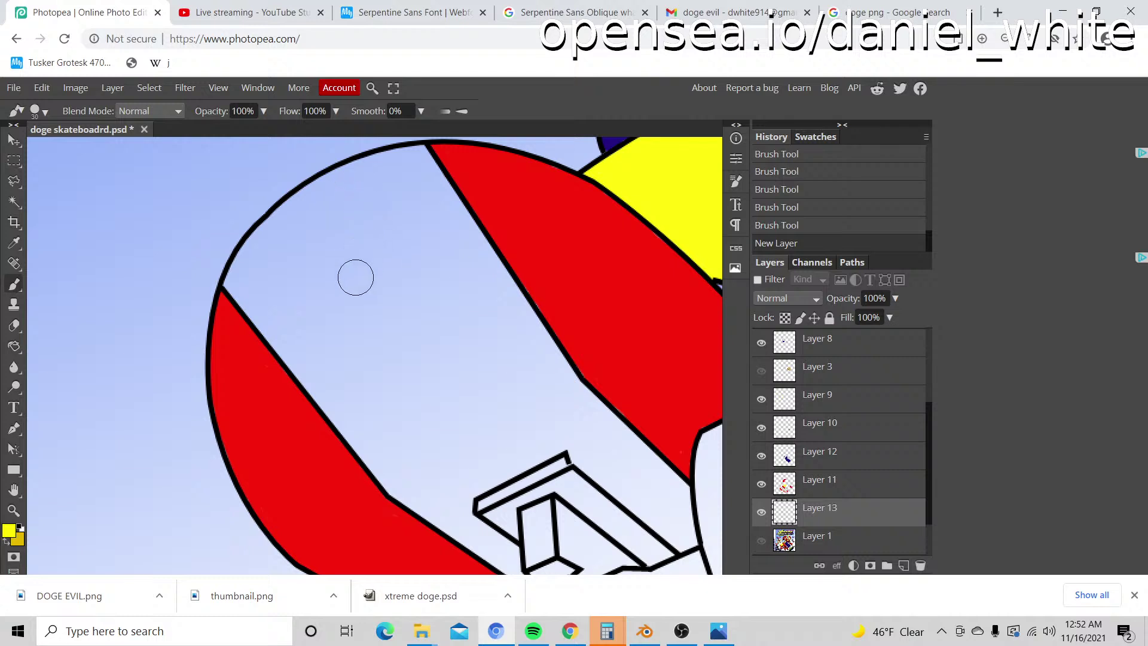
mouse_move(257, 312)
mouse_down()
mouse_move(338, 261)
mouse_move(312, 259)
mouse_up()
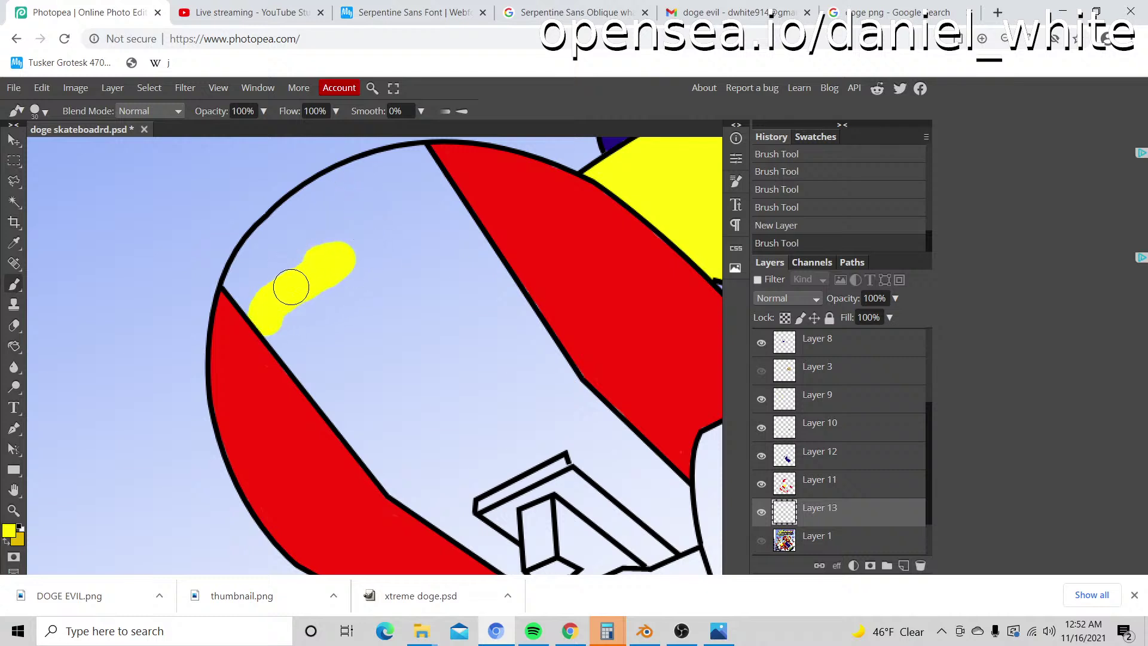
key(ctrl+z)
mouse_move(232, 273)
mouse_down()
mouse_move(330, 192)
mouse_move(316, 198)
mouse_move(308, 205)
mouse_move(360, 173)
mouse_move(441, 175)
mouse_up()
key(ctrl+z)
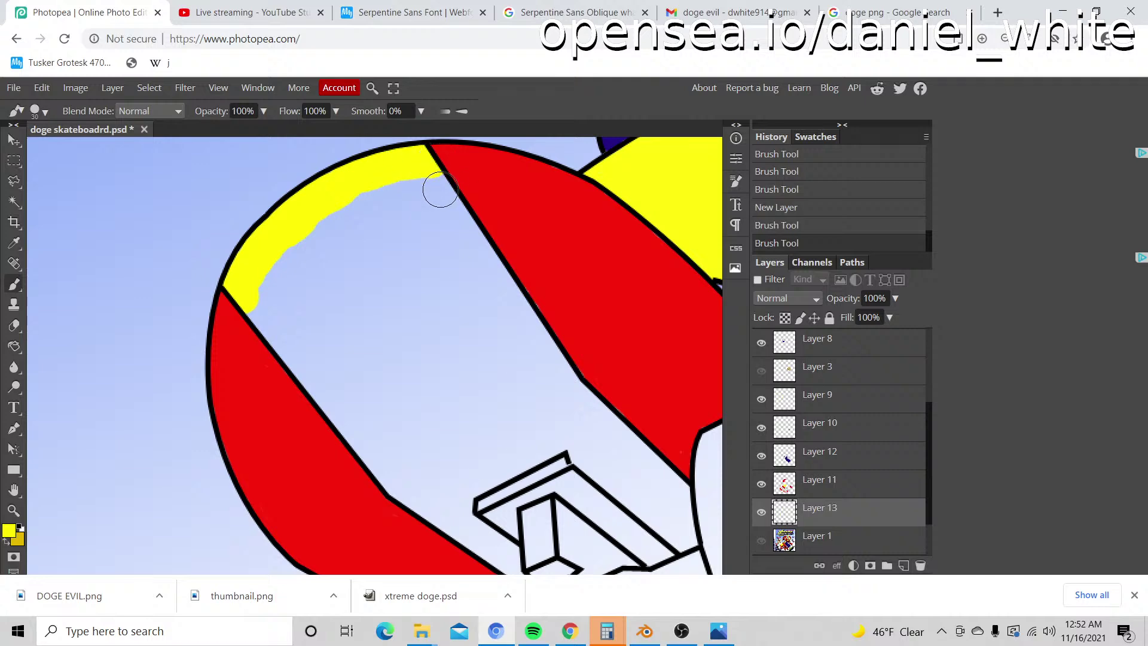
Step: Paint a yellow border down the deck's middle section along the right red stripe to the front wheel
key(z)
alt+click(426, 229)
click(342, 464)
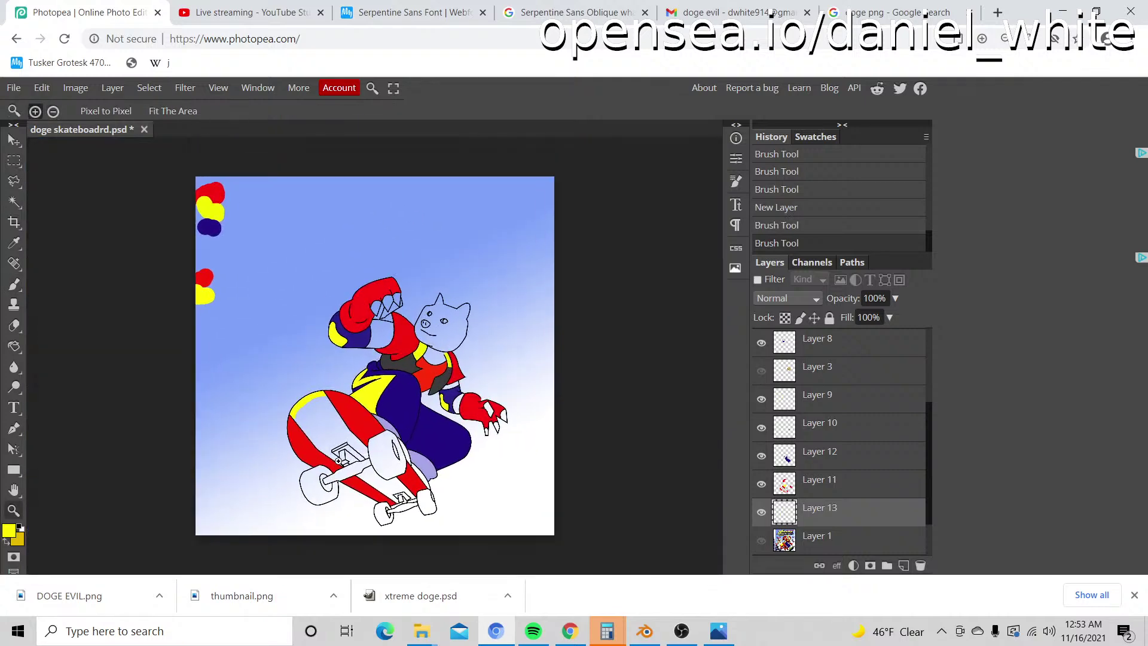
click(319, 426)
click(319, 426)
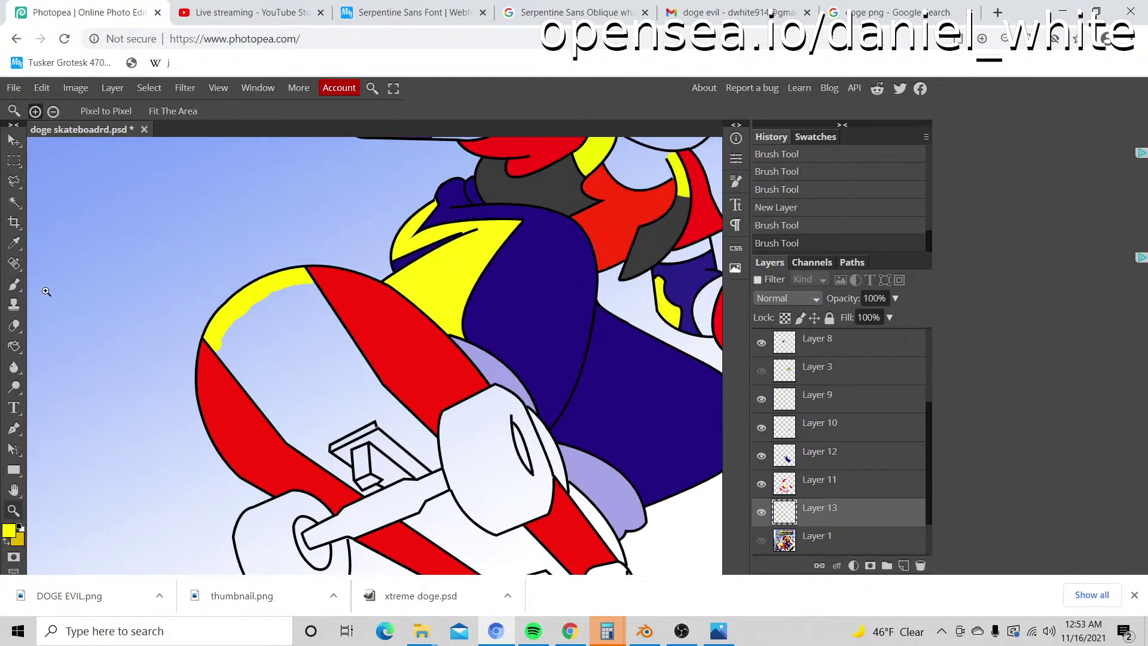
click(278, 338)
key(b)
drag(326, 230, 493, 454)
scroll(501, 284, down, 3)
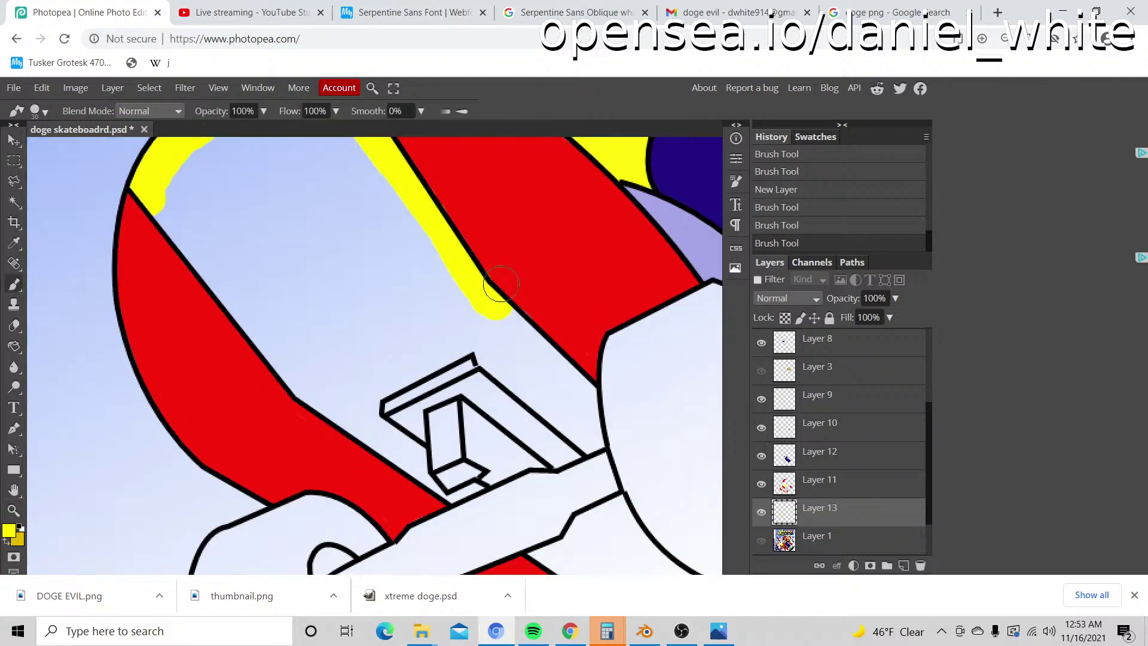
mouse_move(501, 284)
mouse_down()
mouse_move(494, 302)
mouse_move(579, 378)
mouse_up()
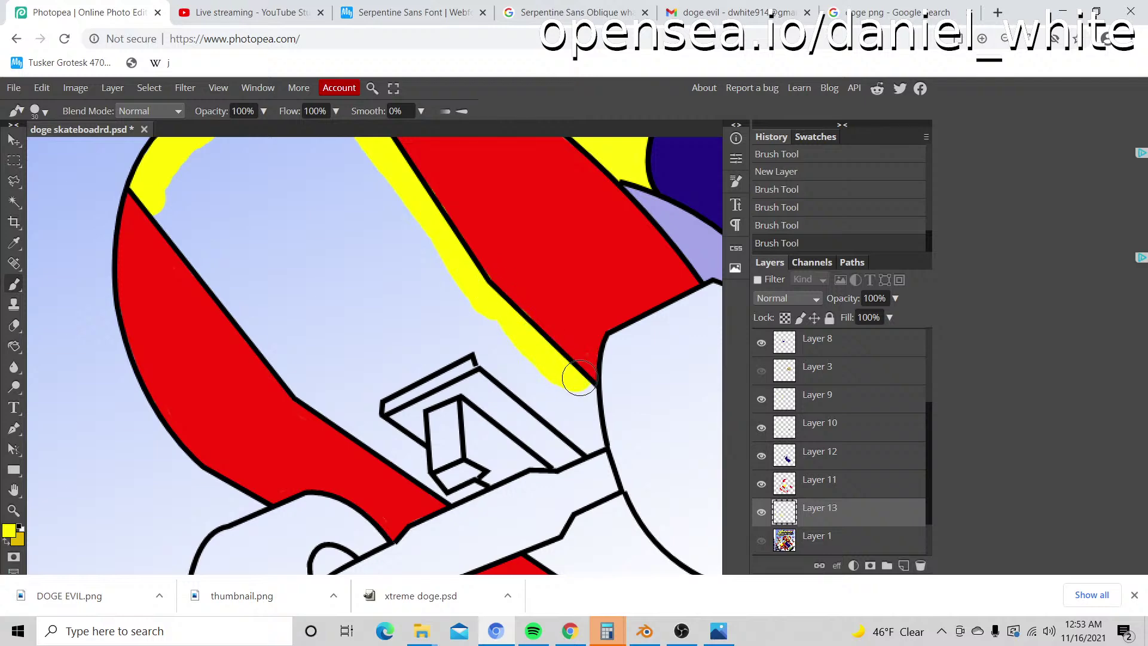
Step: Reduce the brush size and paint a yellow border beside the front wheel and around the truck's base
scroll(605, 390, up, 3)
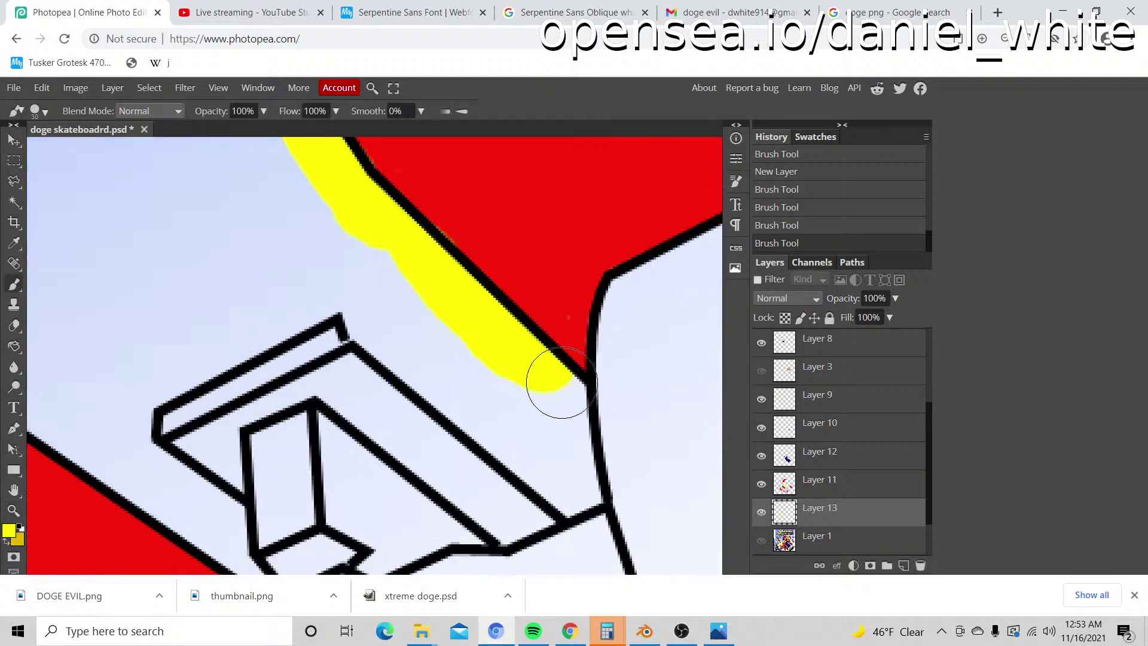
key(bracketleft)
key(bracketleft)
mouse_move(566, 381)
mouse_down()
mouse_move(582, 493)
mouse_move(593, 501)
mouse_move(583, 450)
mouse_move(579, 498)
mouse_move(567, 505)
mouse_move(357, 328)
mouse_move(344, 300)
mouse_move(264, 334)
mouse_move(270, 323)
mouse_move(300, 323)
mouse_move(225, 347)
mouse_move(261, 344)
mouse_move(146, 400)
mouse_move(313, 300)
mouse_move(272, 259)
mouse_up()
key(h)
key(b)
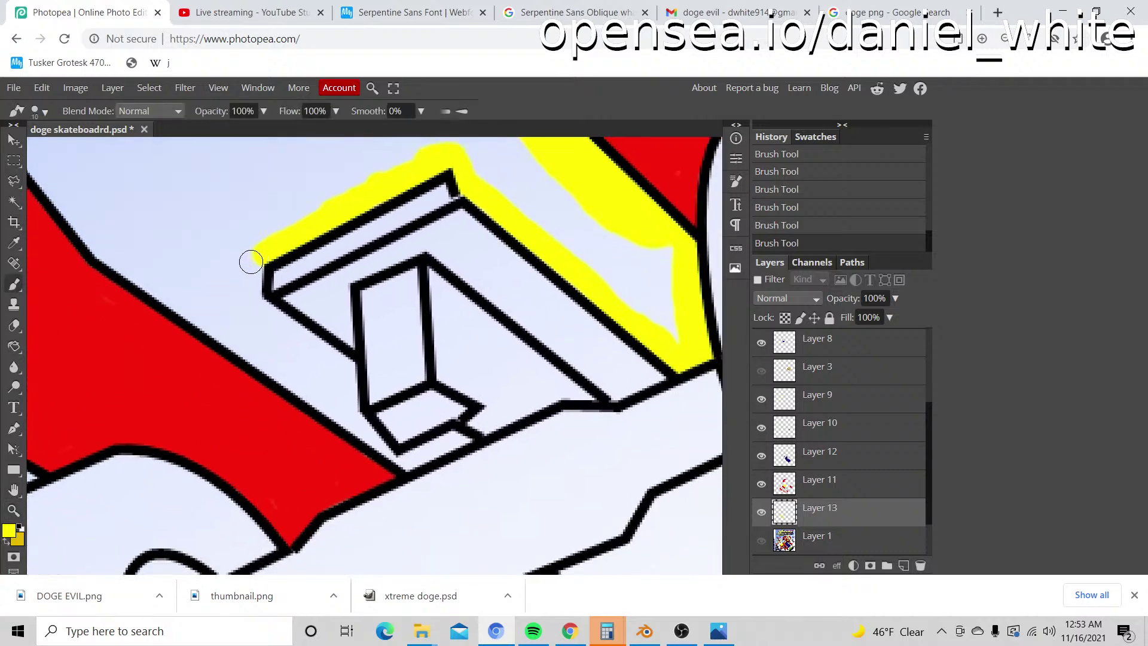
mouse_move(252, 259)
mouse_down()
mouse_move(257, 307)
mouse_move(342, 368)
mouse_move(282, 325)
mouse_move(346, 380)
mouse_move(339, 371)
mouse_move(342, 419)
mouse_move(356, 409)
mouse_move(355, 353)
mouse_move(359, 373)
mouse_up()
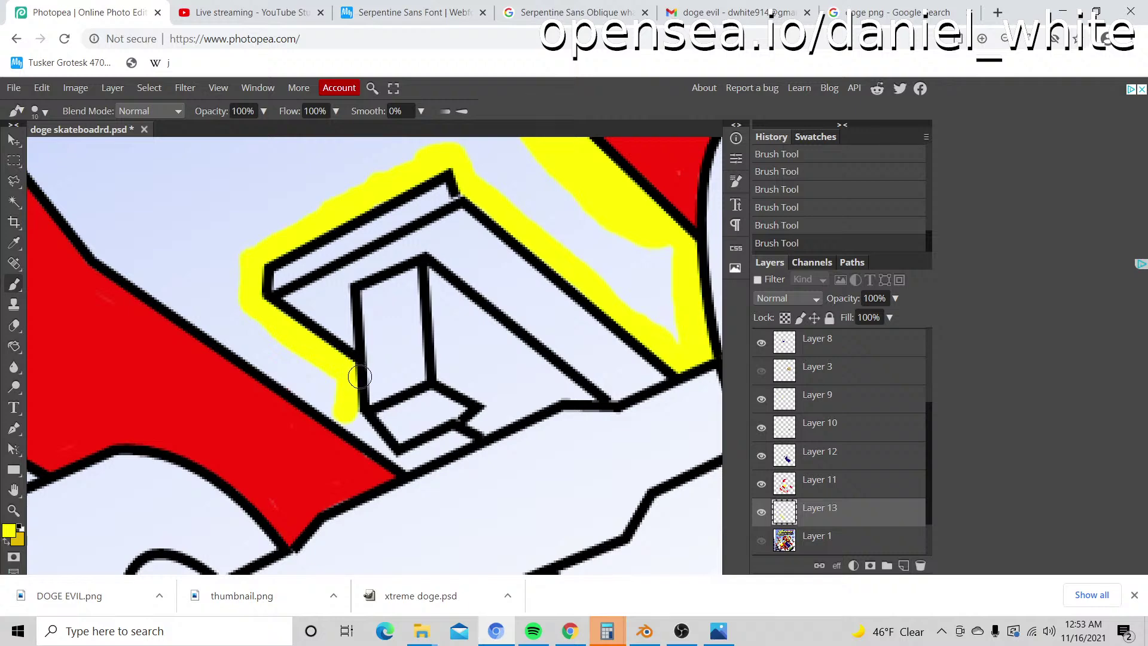
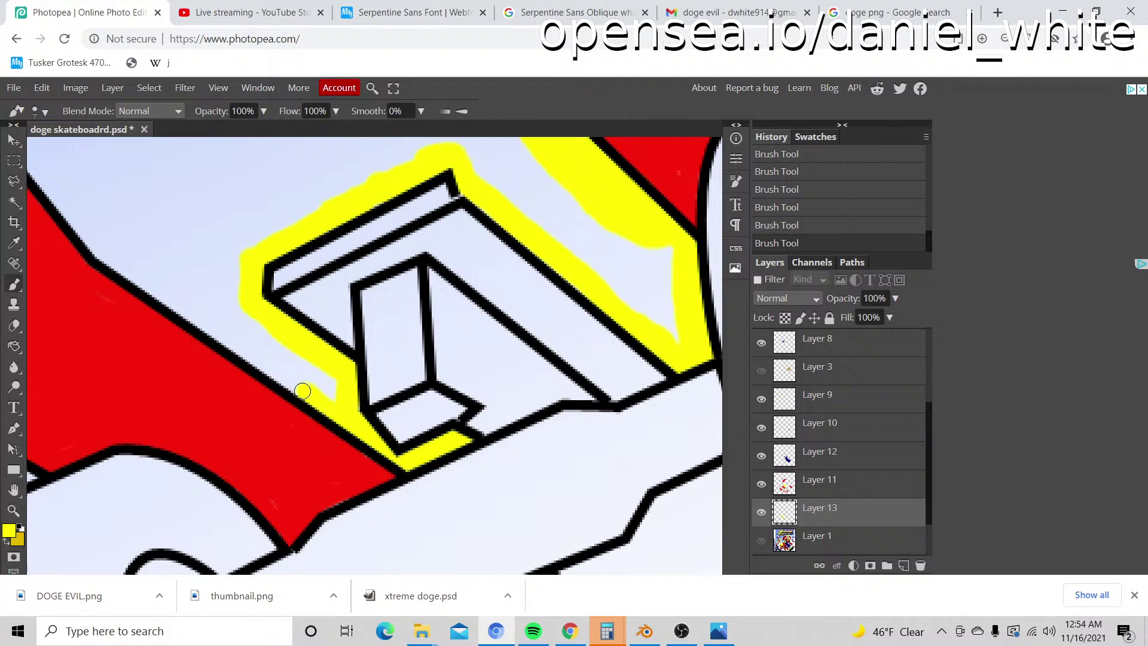
Step: Paint a yellow border up along the left red stripe to join the yellow band at the deck's tip
key(space)
mouse_move(281, 346)
mouse_down()
mouse_move(336, 344)
mouse_move(423, 395)
mouse_up()
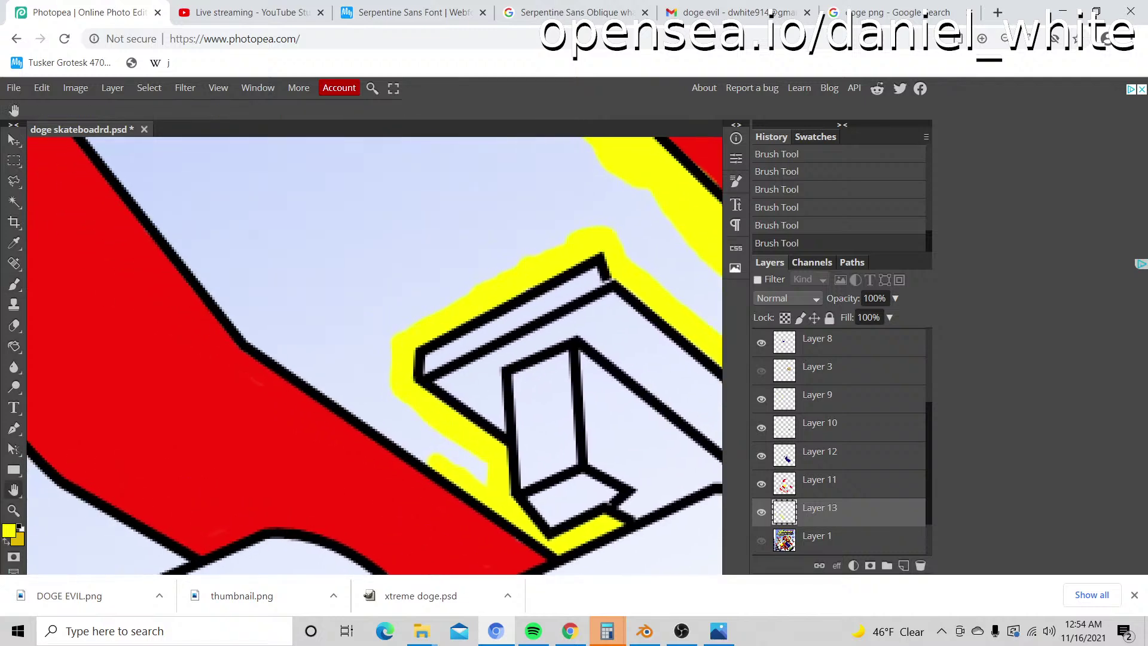
drag(416, 452, 270, 349)
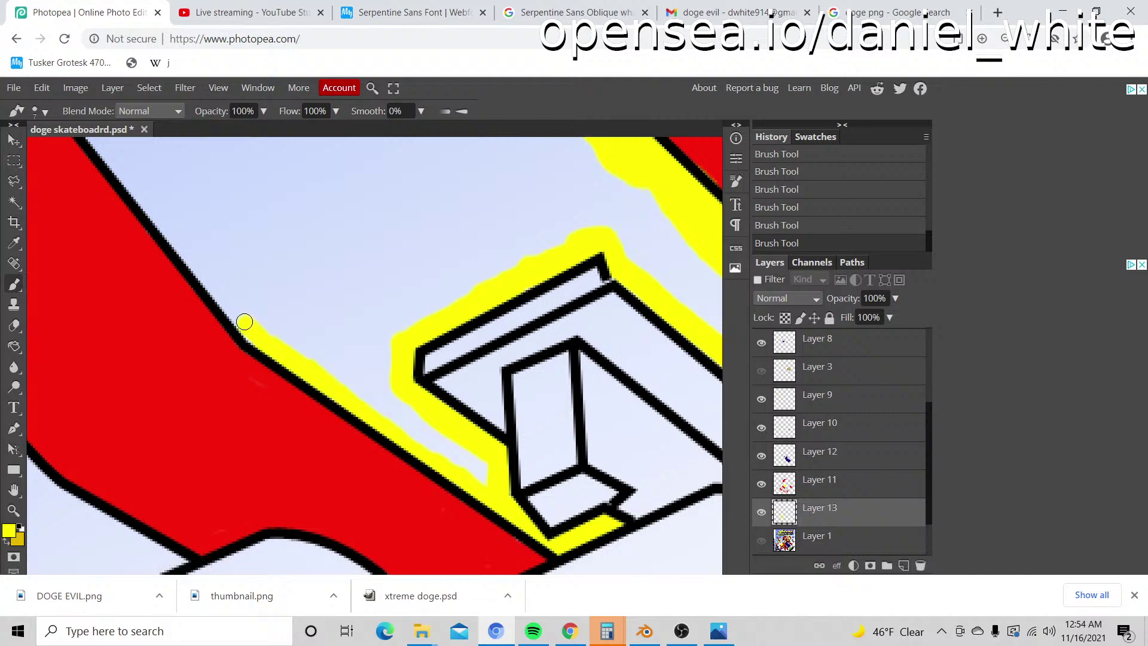
mouse_move(274, 292)
mouse_down()
mouse_move(514, 474)
mouse_move(481, 499)
mouse_move(387, 374)
mouse_up()
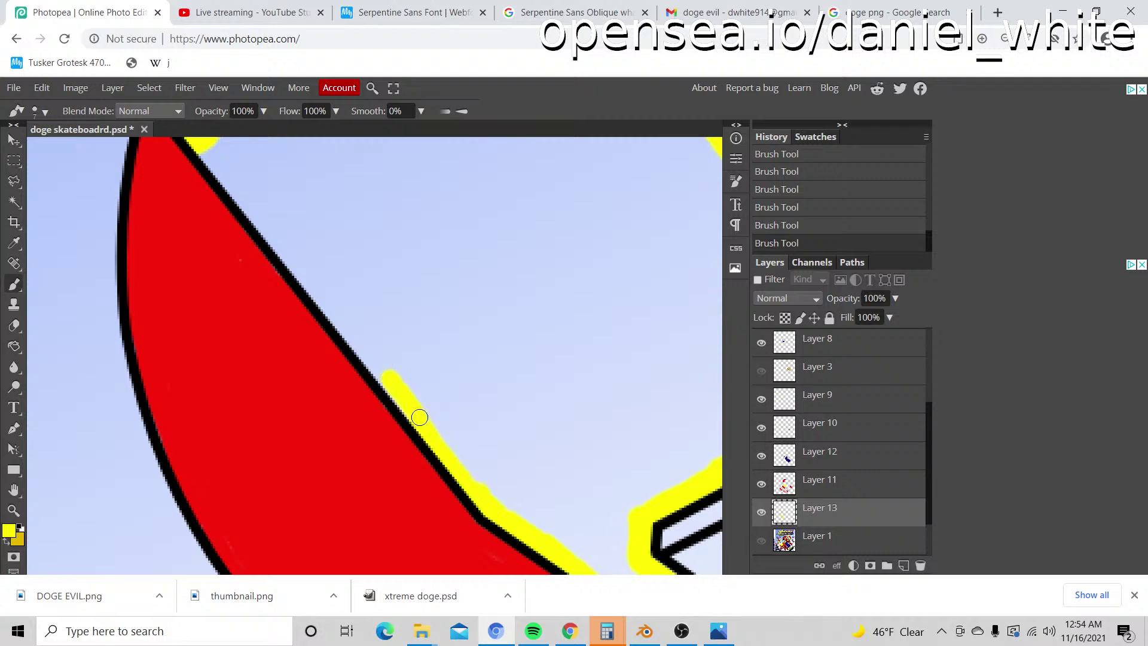
drag(394, 251, 367, 374)
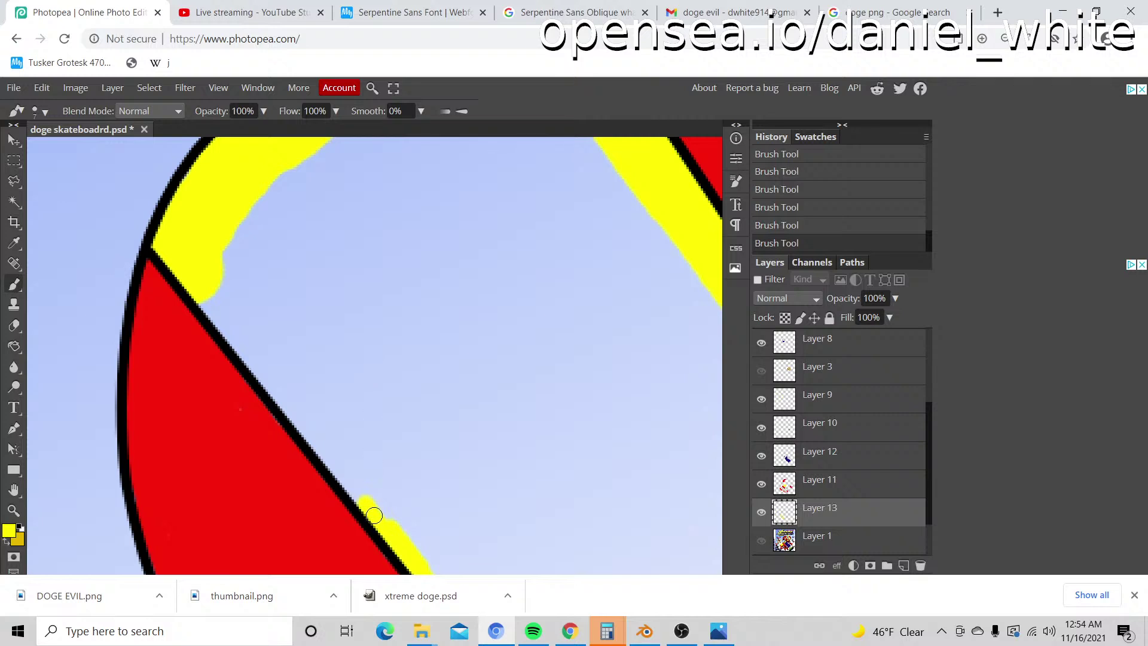
mouse_move(374, 508)
mouse_down()
mouse_move(202, 292)
mouse_move(249, 366)
mouse_up()
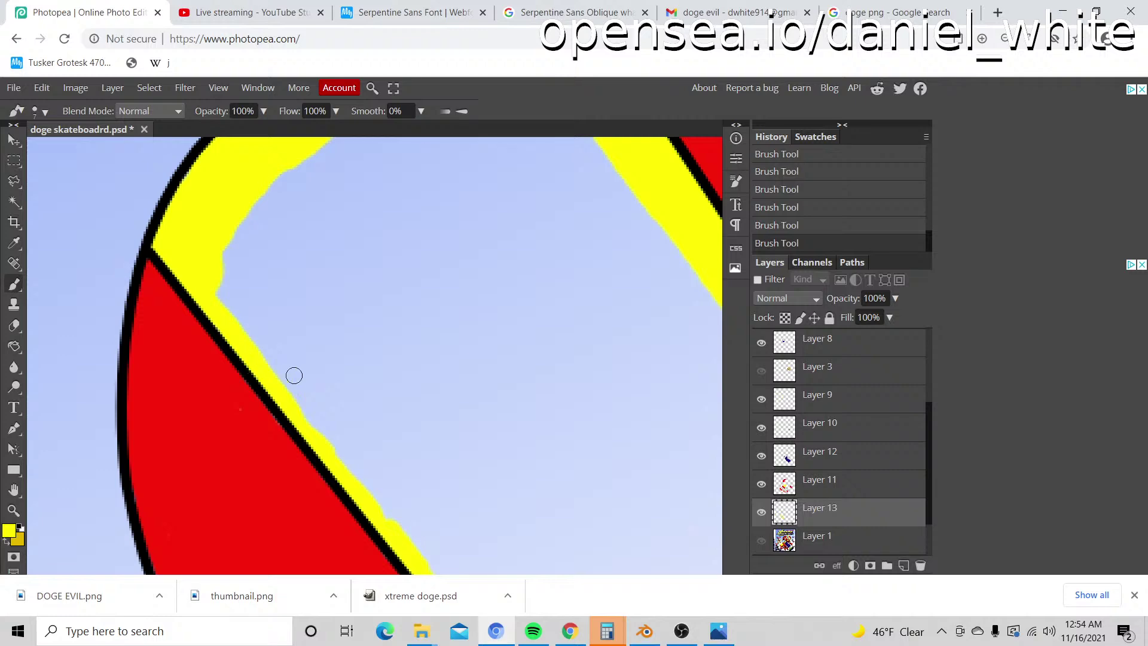
Step: Fill the outlined middle section of the skateboard deck with yellow using the Paint Bucket
key(z)
scroll(385, 389, down, 3)
scroll(384, 387, down, 2)
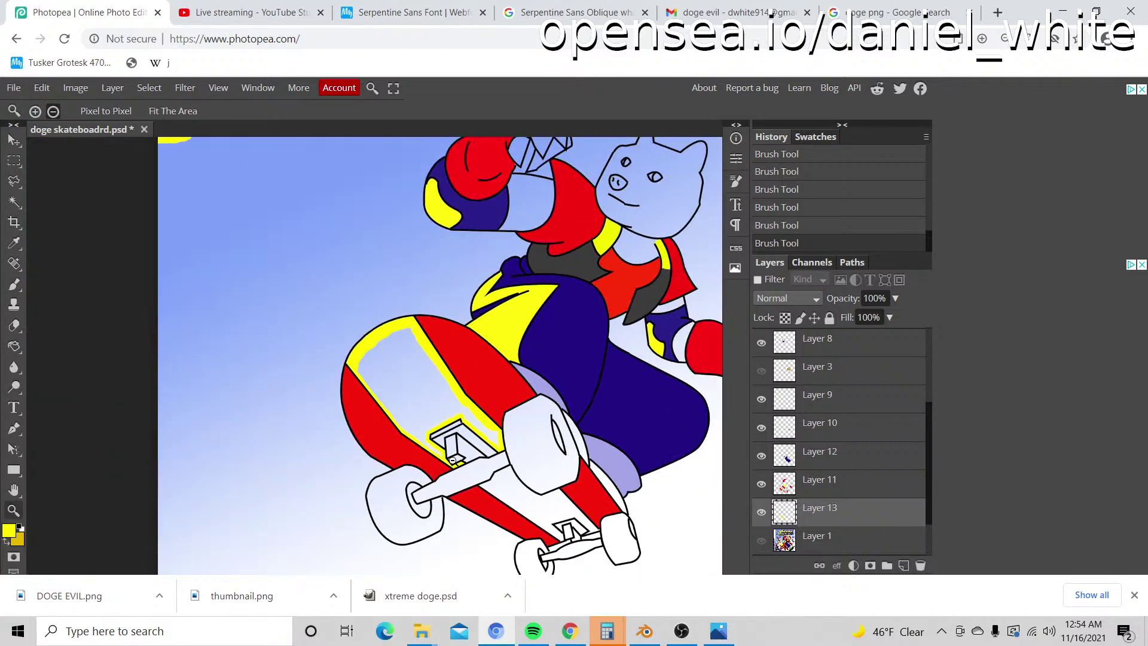
key(g)
click(409, 392)
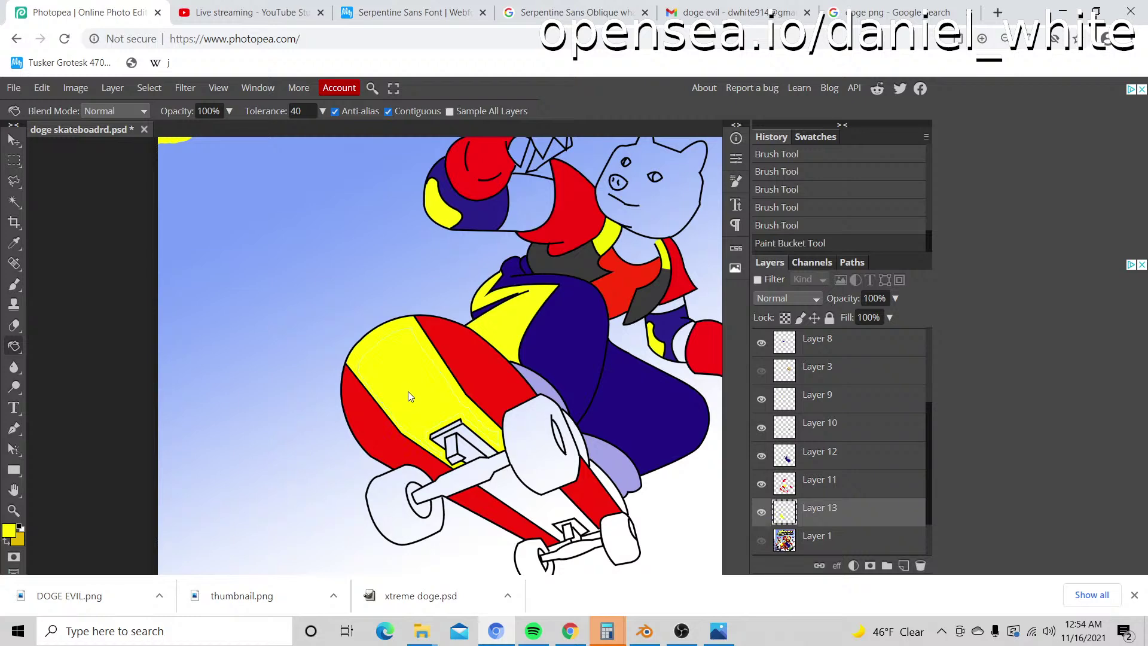
Step: Paint yellow over the thin unfilled outline in the upper middle section of the deck, along both red stripes
key(z)
scroll(400, 378, up, 4)
scroll(402, 377, up, 2)
key(b)
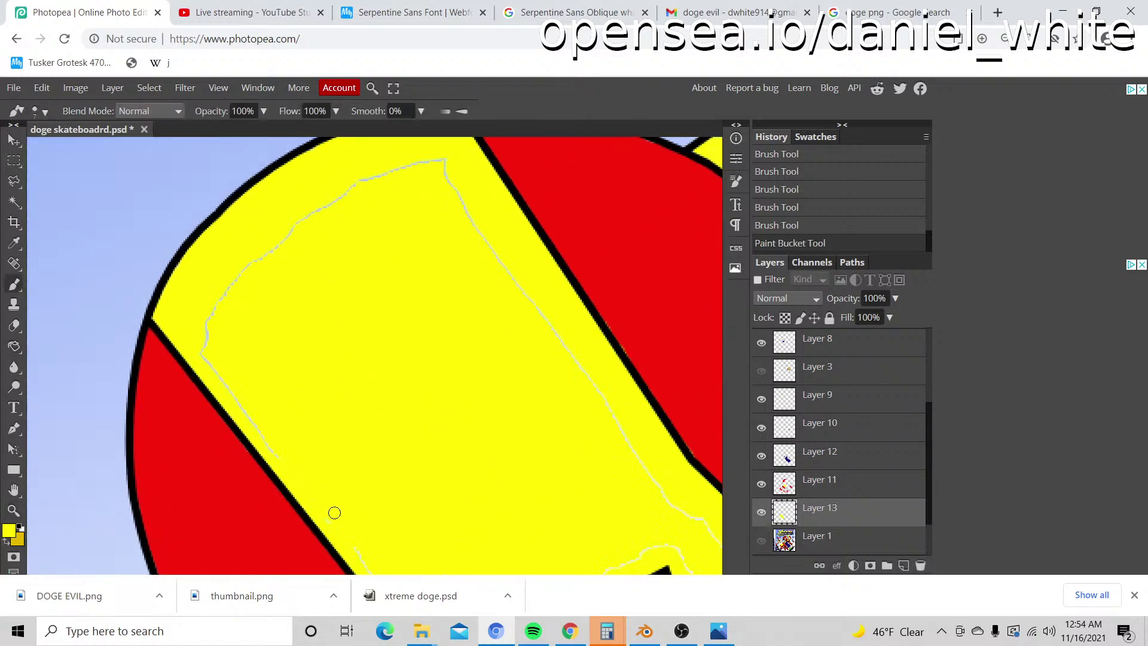
drag(266, 437, 245, 400)
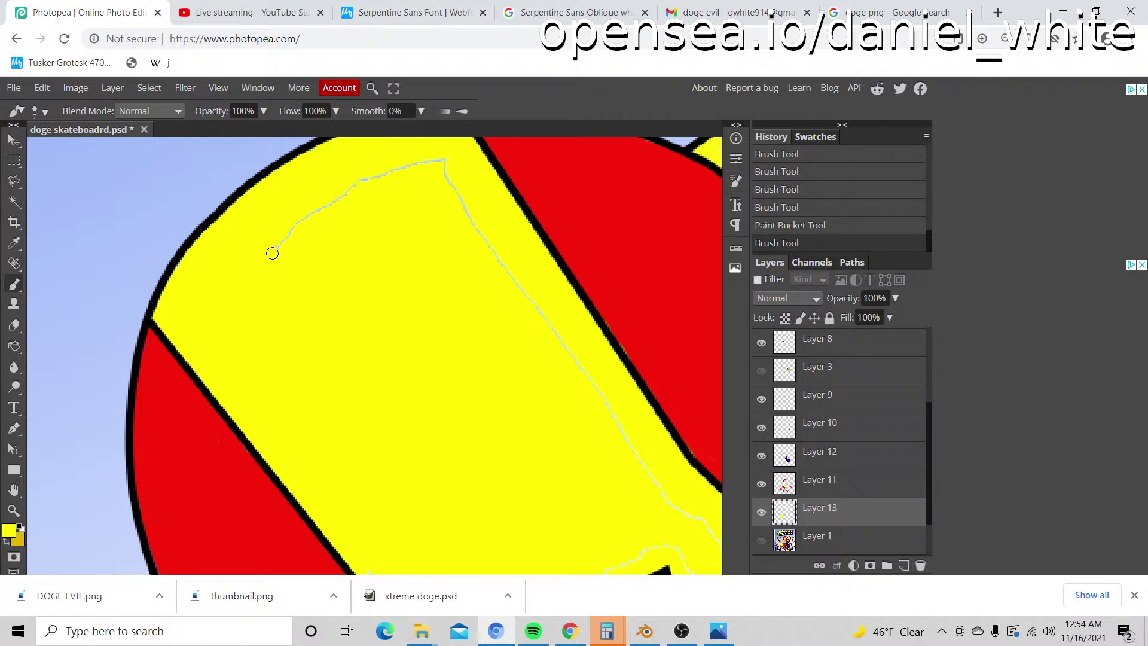
mouse_move(272, 253)
mouse_down()
mouse_move(370, 172)
mouse_move(446, 161)
mouse_move(375, 183)
mouse_move(453, 173)
mouse_move(451, 190)
mouse_move(524, 290)
mouse_up()
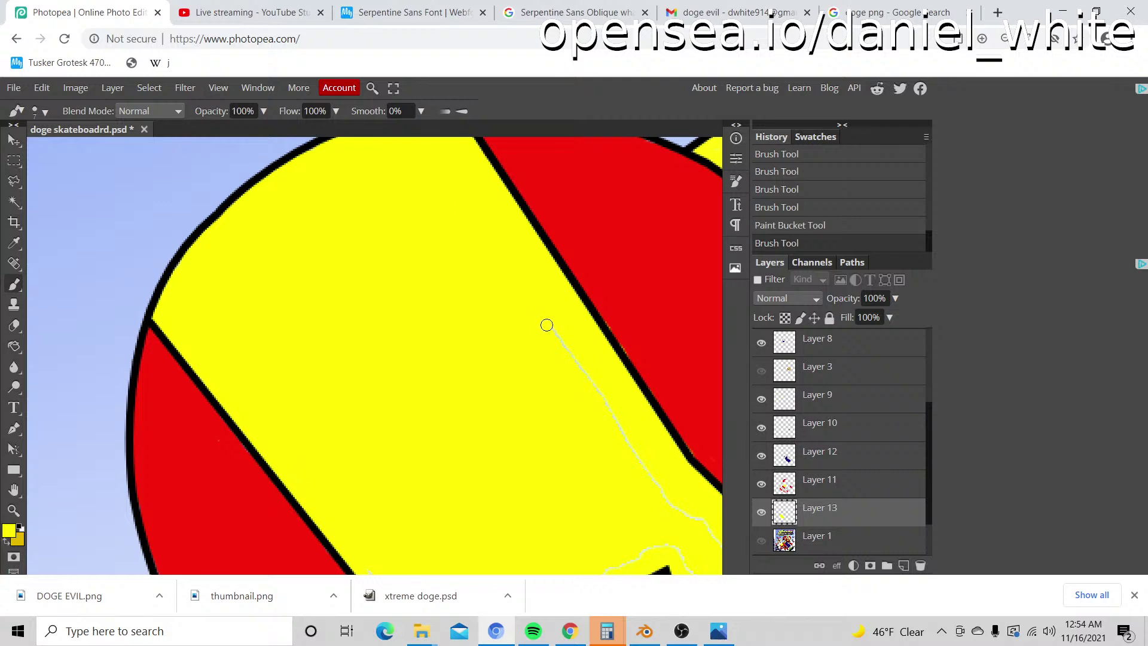
drag(547, 325, 498, 322)
click(599, 390)
drag(546, 397, 320, 231)
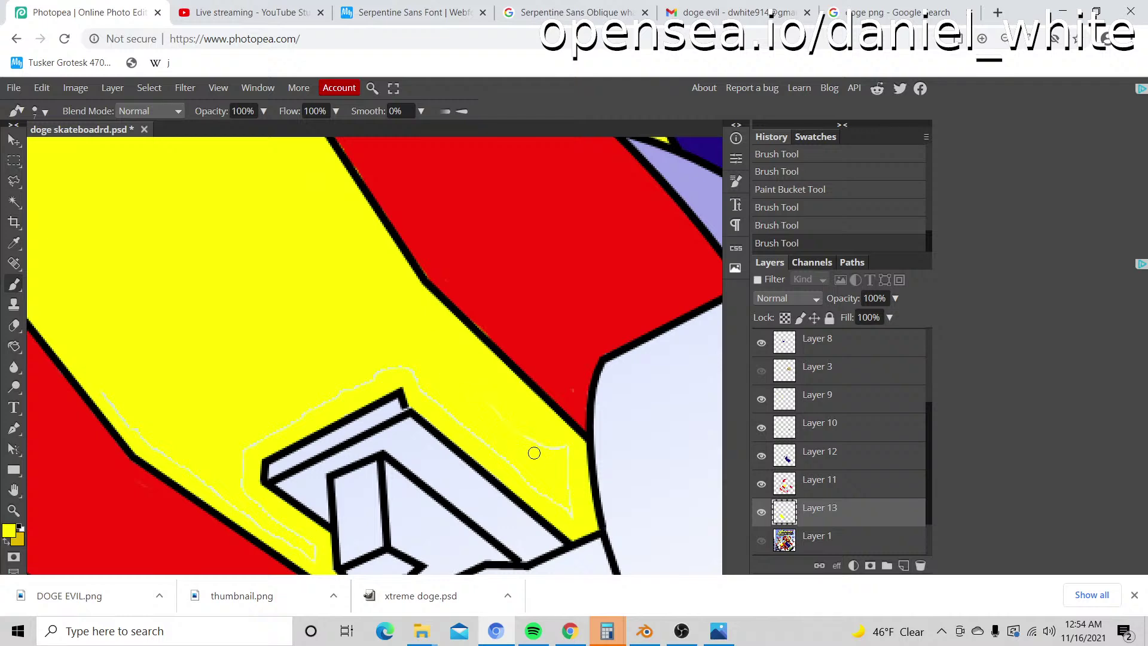
Step: Paint yellow over the remaining thin gaps around the front truck's base and beside the left red stripe
drag(534, 452, 568, 451)
scroll(548, 425, down, 1)
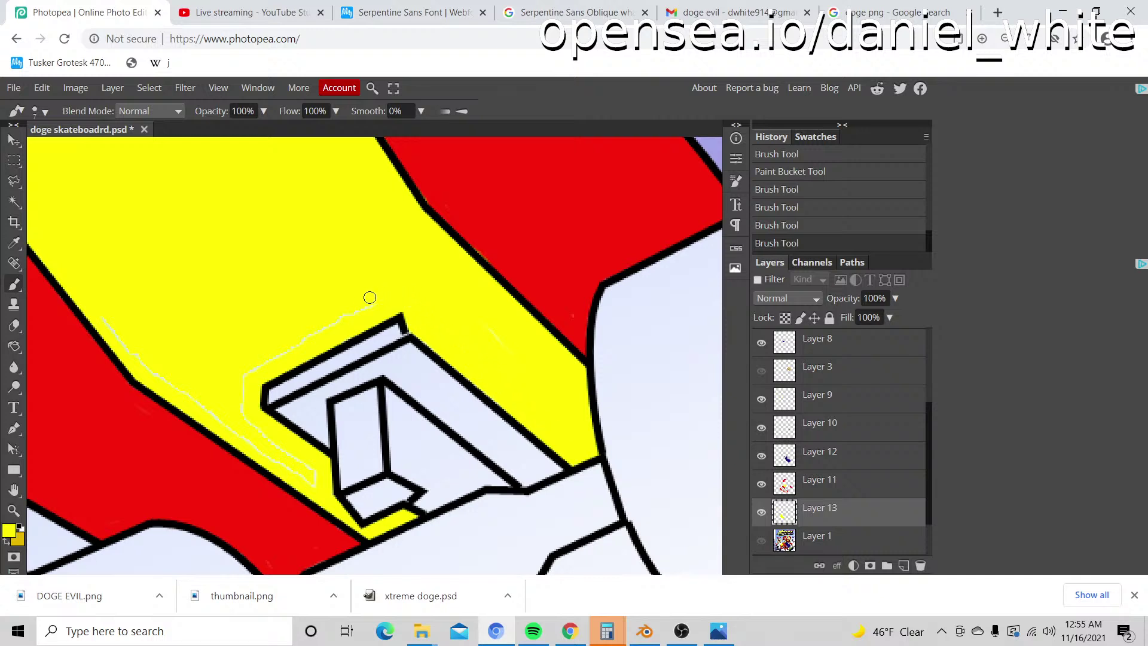
drag(328, 323, 346, 324)
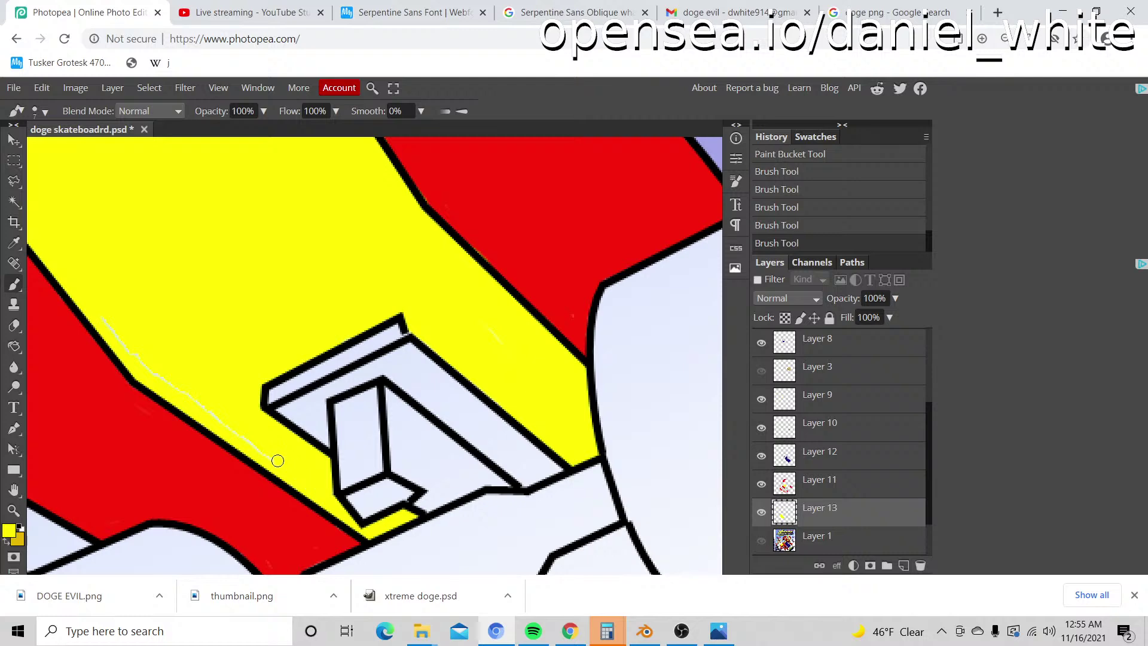
drag(218, 417, 190, 396)
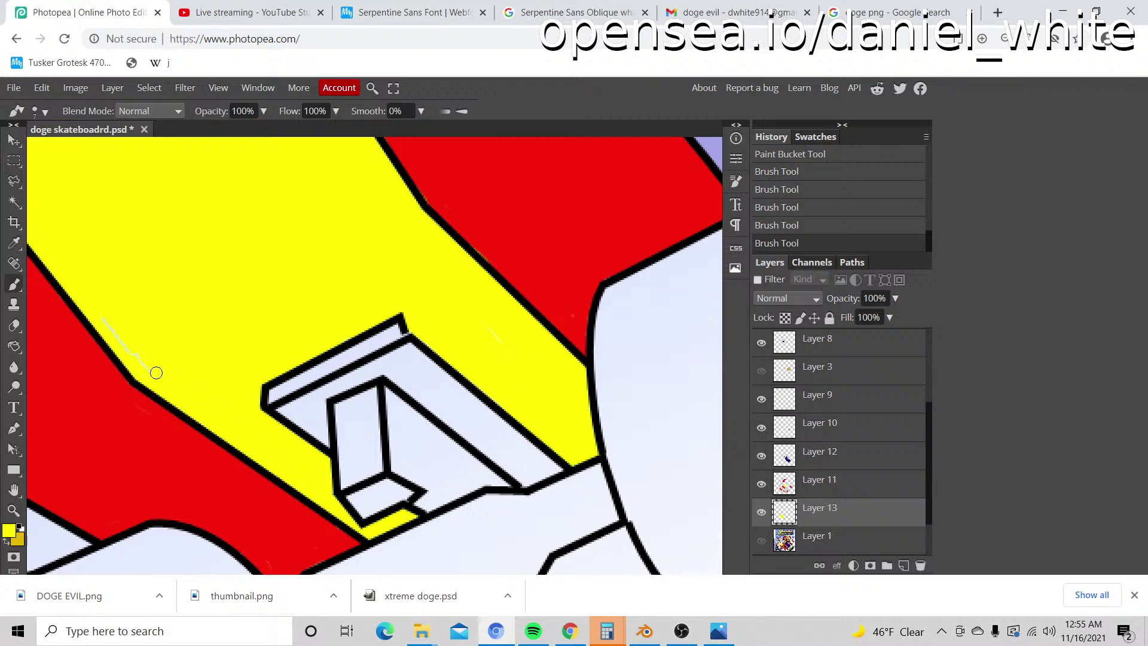
drag(131, 350, 107, 318)
key(z)
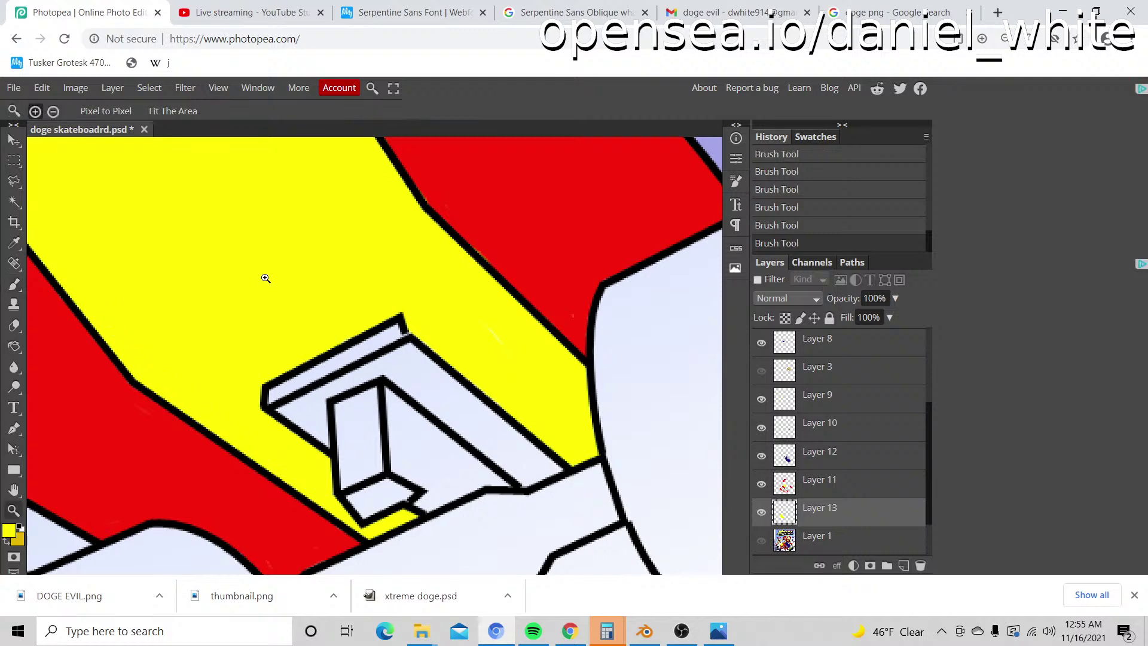
Step: Save the illustration as a PSD on the Desktop, replacing the existing doge skateboadrd.psd
alt+click(266, 281)
alt+click(266, 281)
alt+click(266, 291)
alt+click(269, 302)
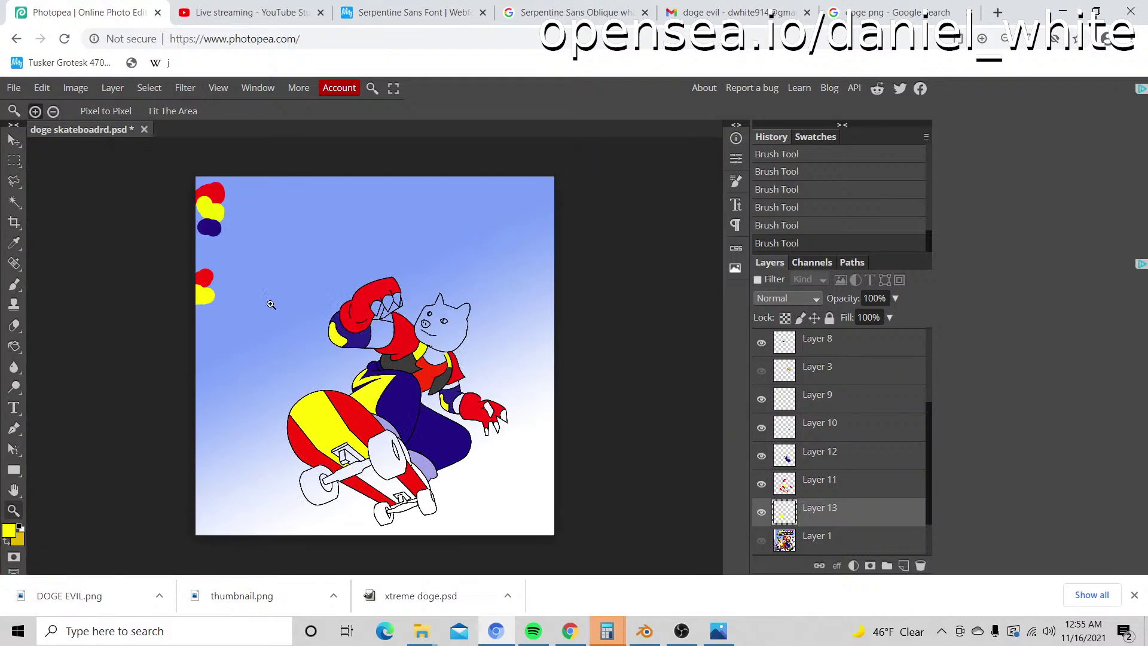
click(13, 88)
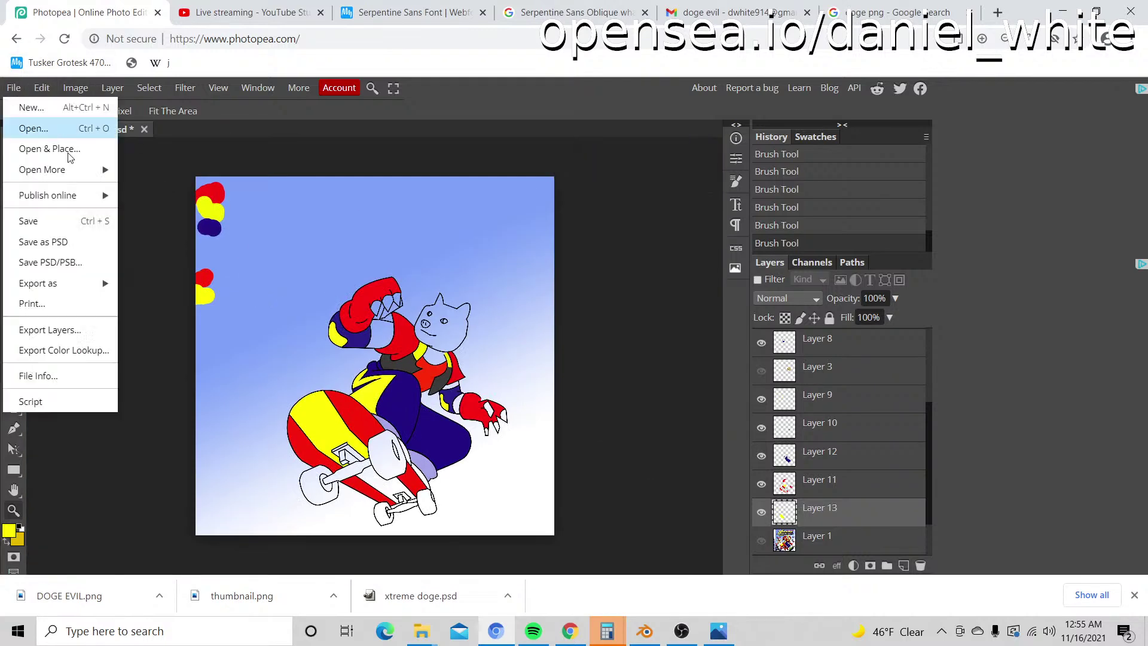
click(61, 243)
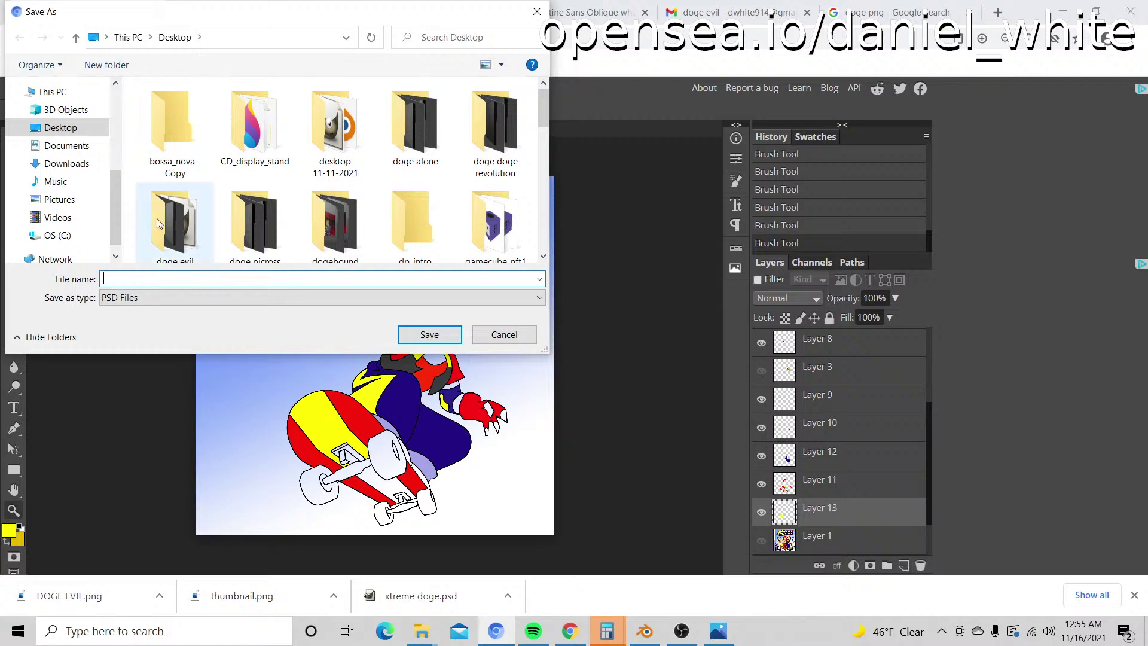
text(doge sk)
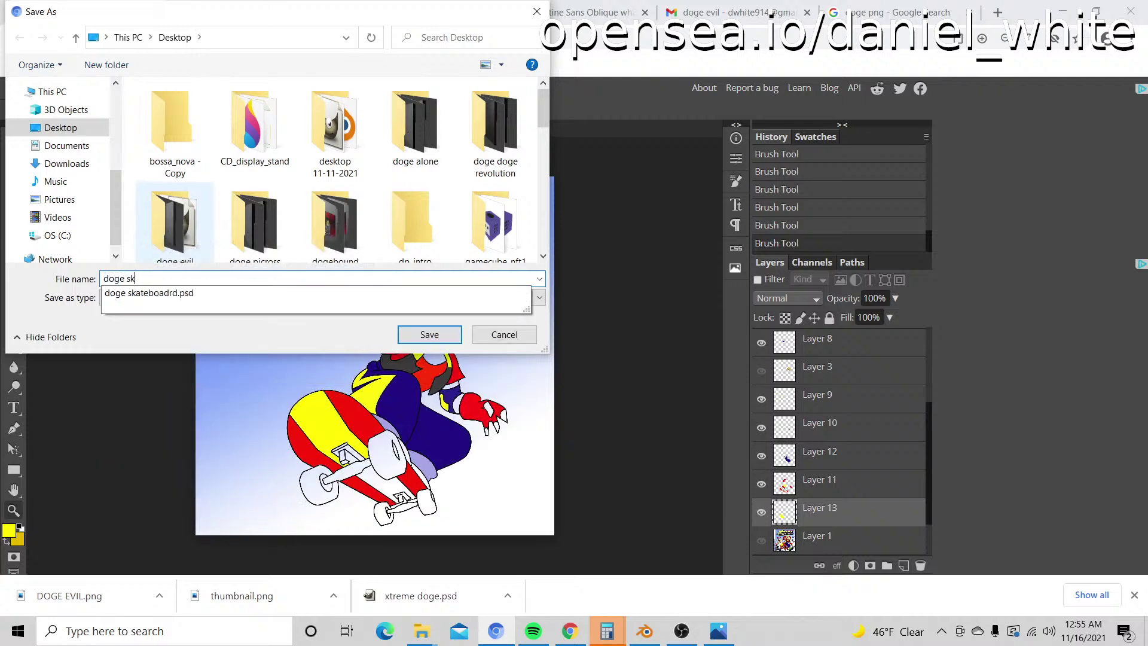
key(Down)
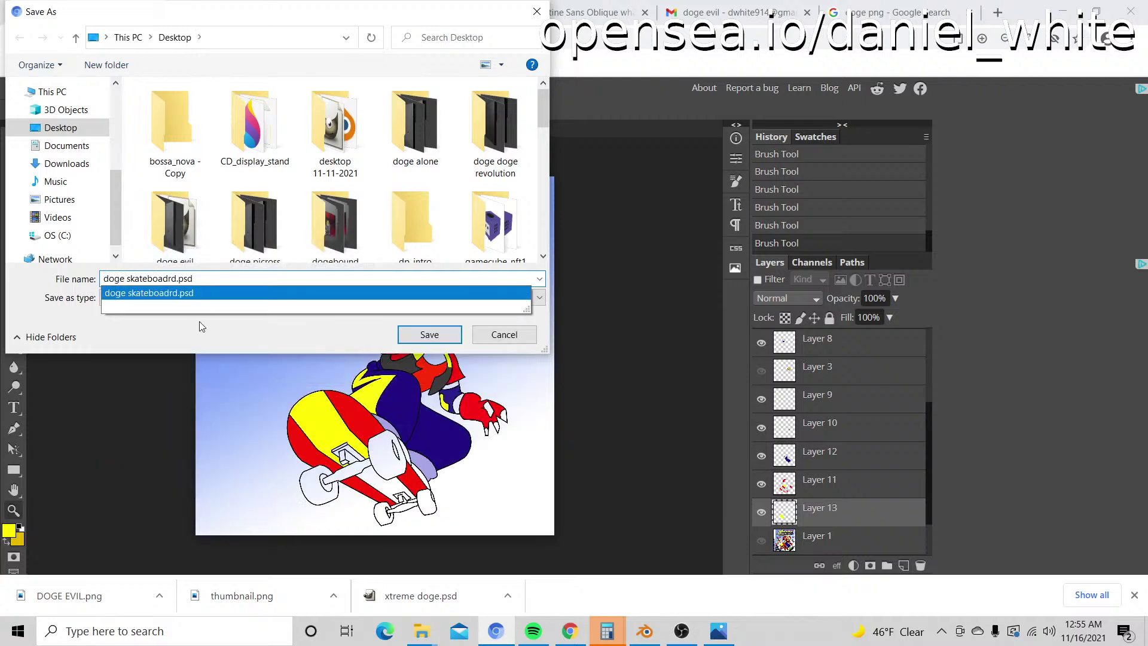
click(430, 336)
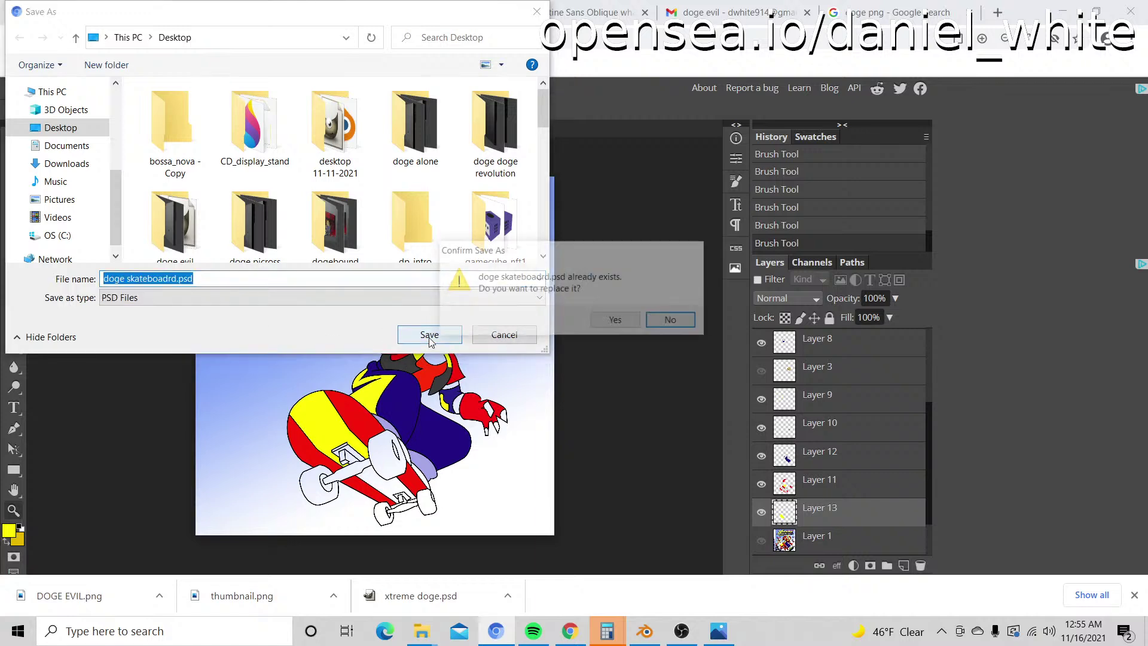
click(616, 323)
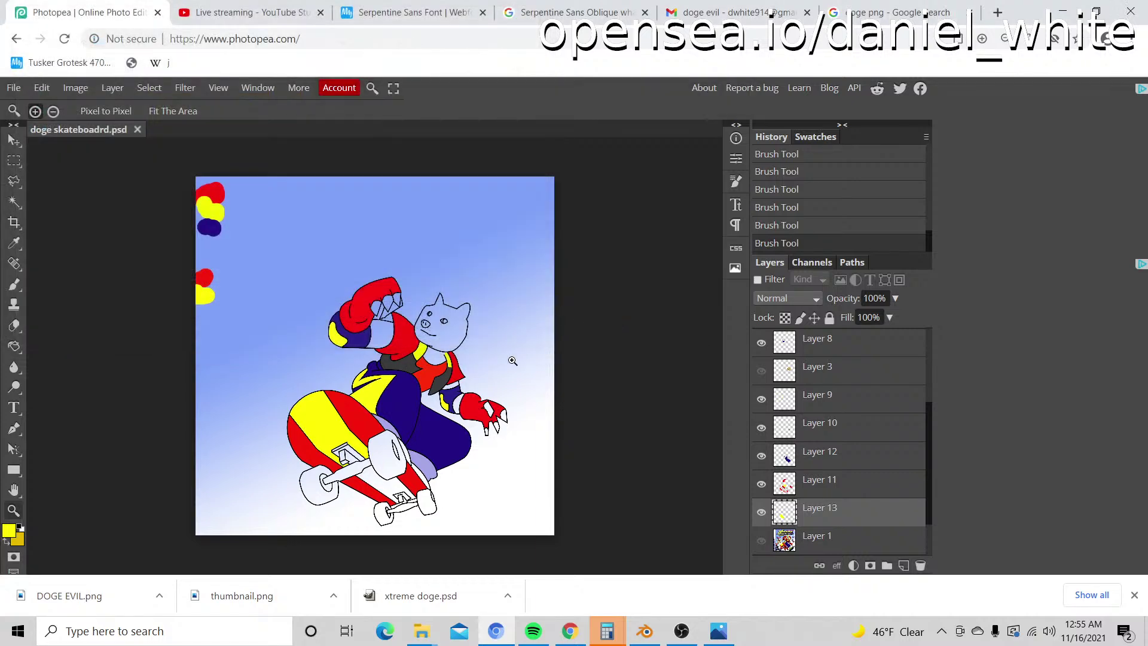
Step: Paint a yellow border in the deck's rear middle section along the large wheel, the front axle and the left red stripe
scroll(391, 472, up, 10)
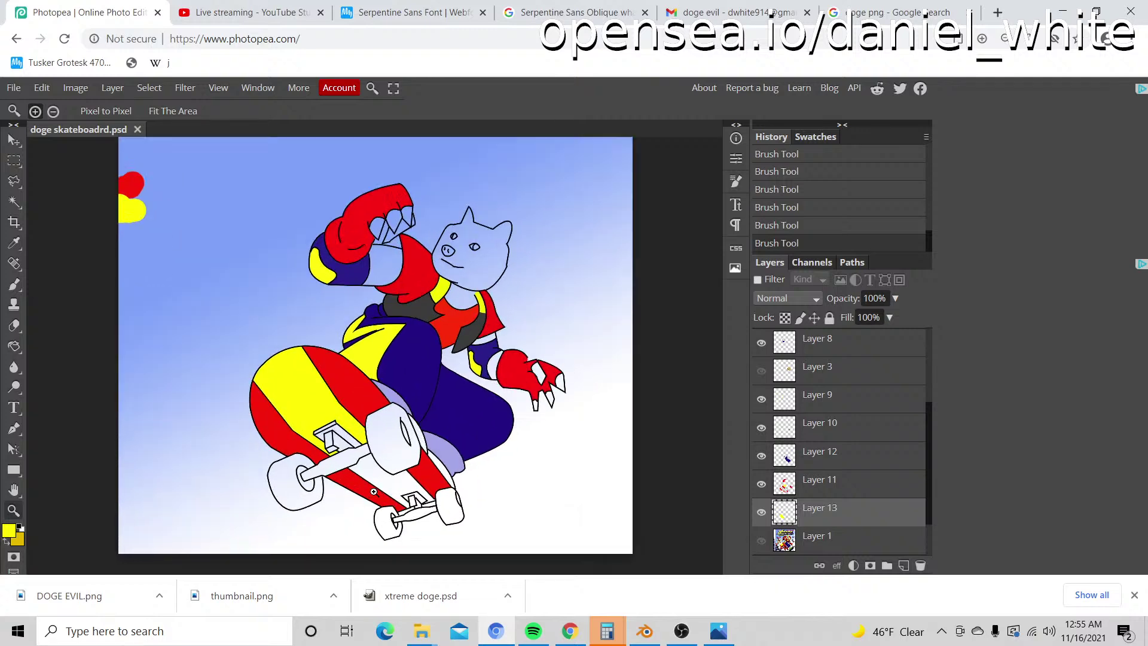
key(b)
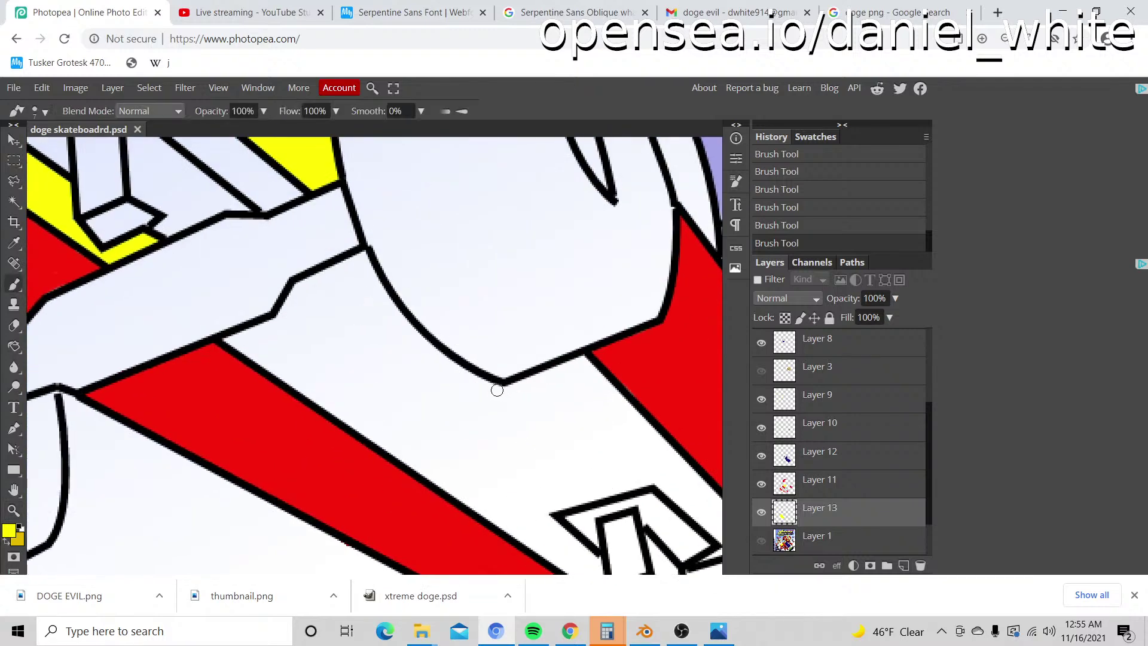
mouse_move(497, 390)
mouse_down()
mouse_move(391, 315)
mouse_move(361, 254)
mouse_move(298, 286)
mouse_move(280, 322)
mouse_move(228, 340)
mouse_move(372, 438)
mouse_move(336, 410)
mouse_up()
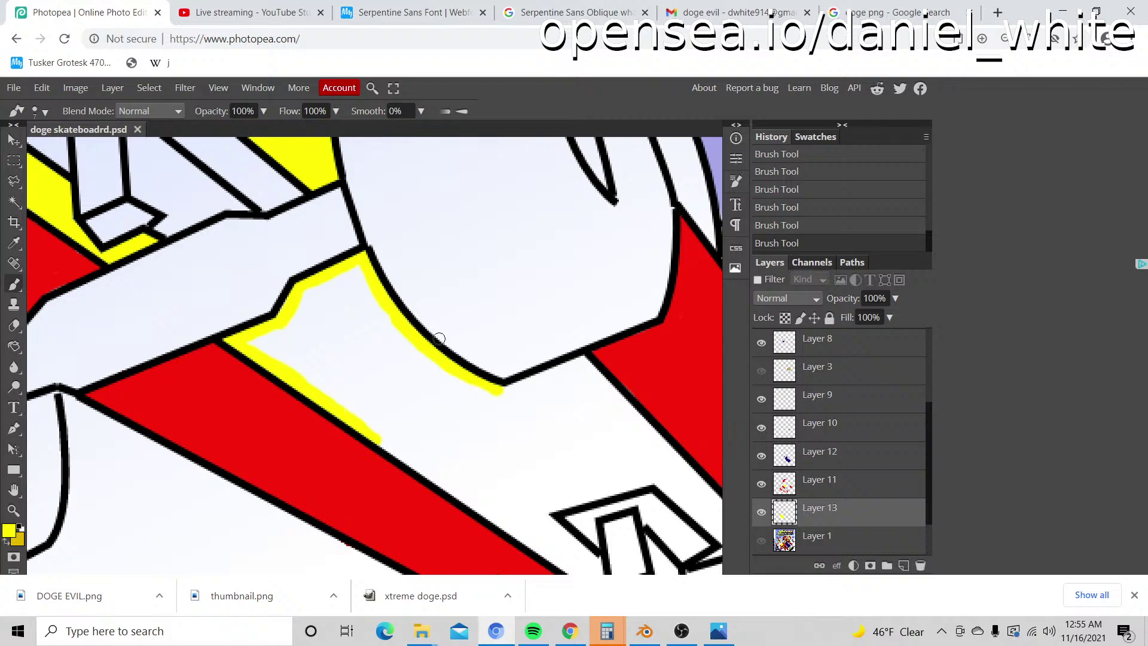
scroll(517, 431, down, 3)
scroll(518, 431, right, 3)
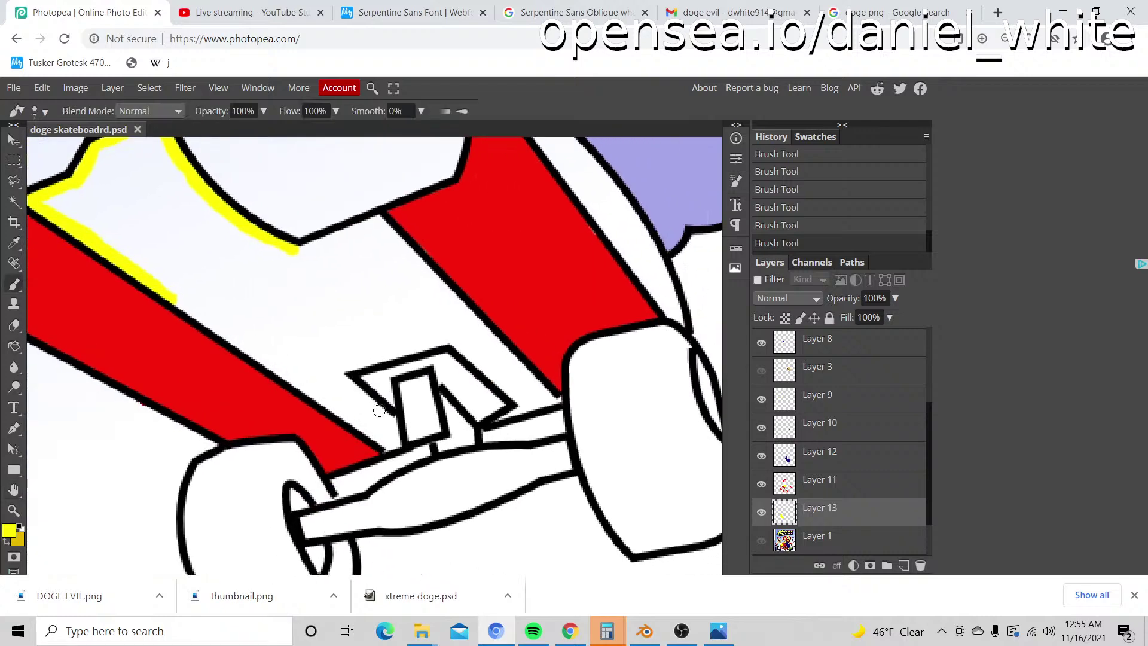
mouse_move(383, 446)
mouse_down()
mouse_move(356, 408)
mouse_move(174, 296)
mouse_up()
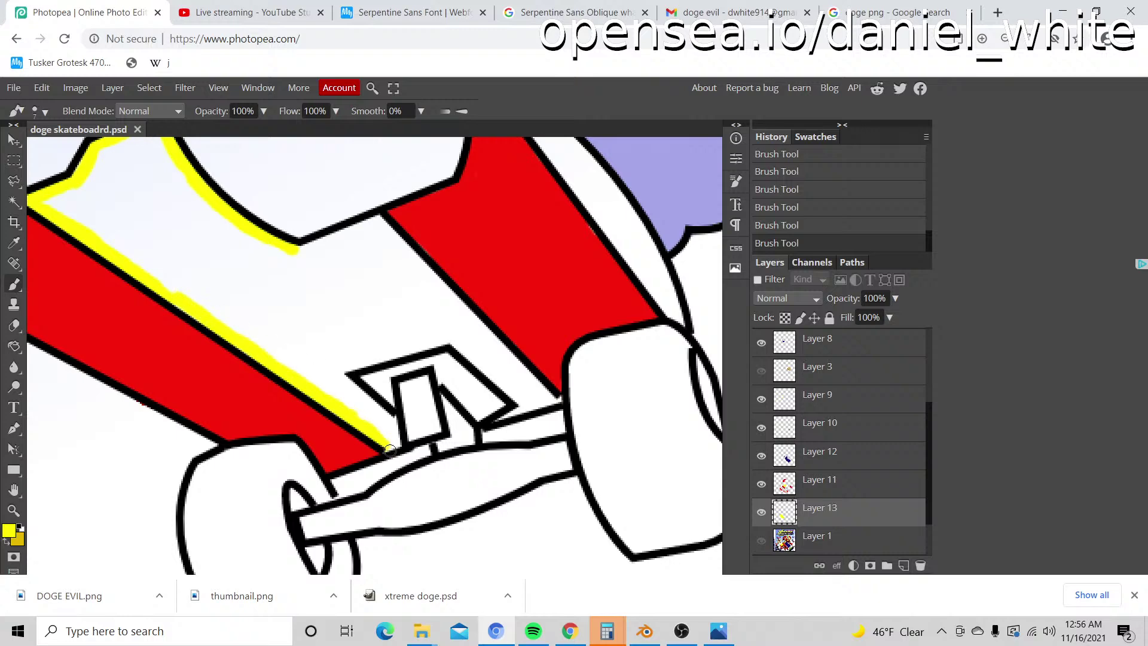
Step: Paint a yellow border around the rear truck's base to the rear wheel, erasing stray paint on the truck
mouse_move(392, 441)
mouse_down()
mouse_move(343, 377)
mouse_move(354, 364)
mouse_move(465, 340)
mouse_move(519, 396)
mouse_move(460, 350)
mouse_move(487, 394)
mouse_move(462, 376)
mouse_up()
key(e)
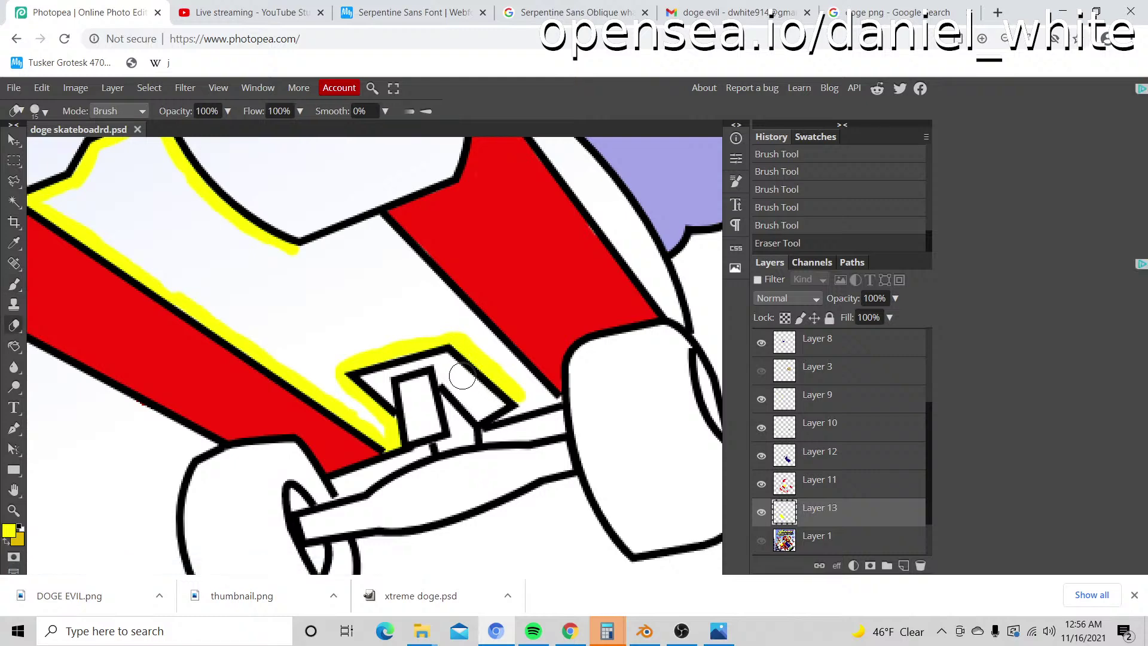
key(b)
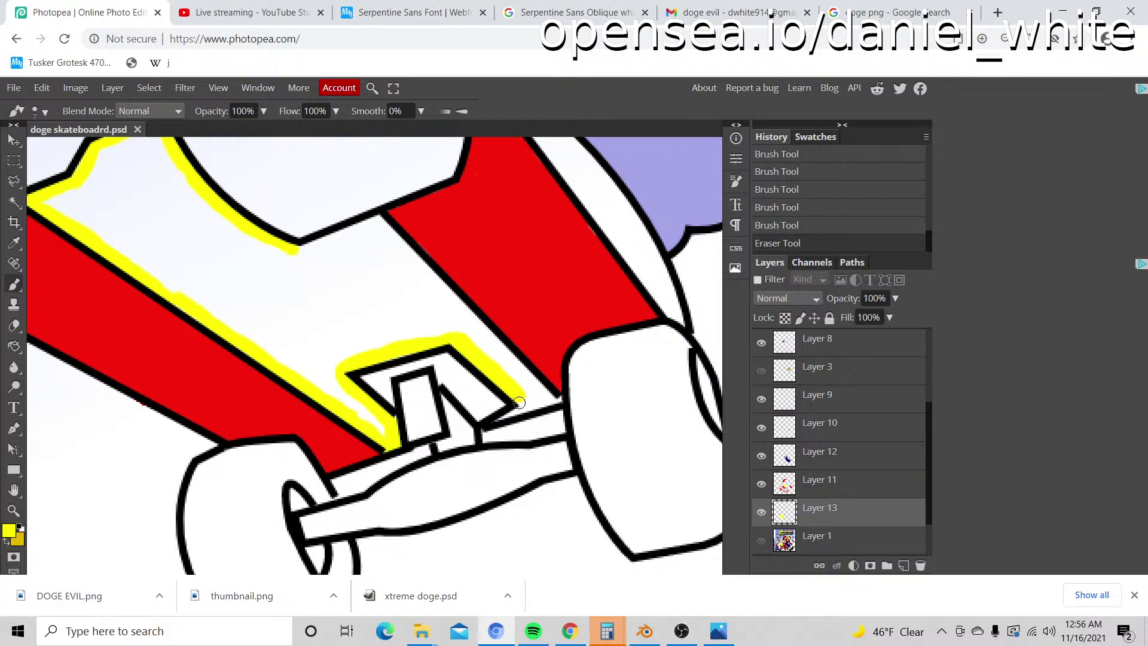
drag(522, 398, 517, 410)
drag(498, 418, 516, 407)
click(541, 387)
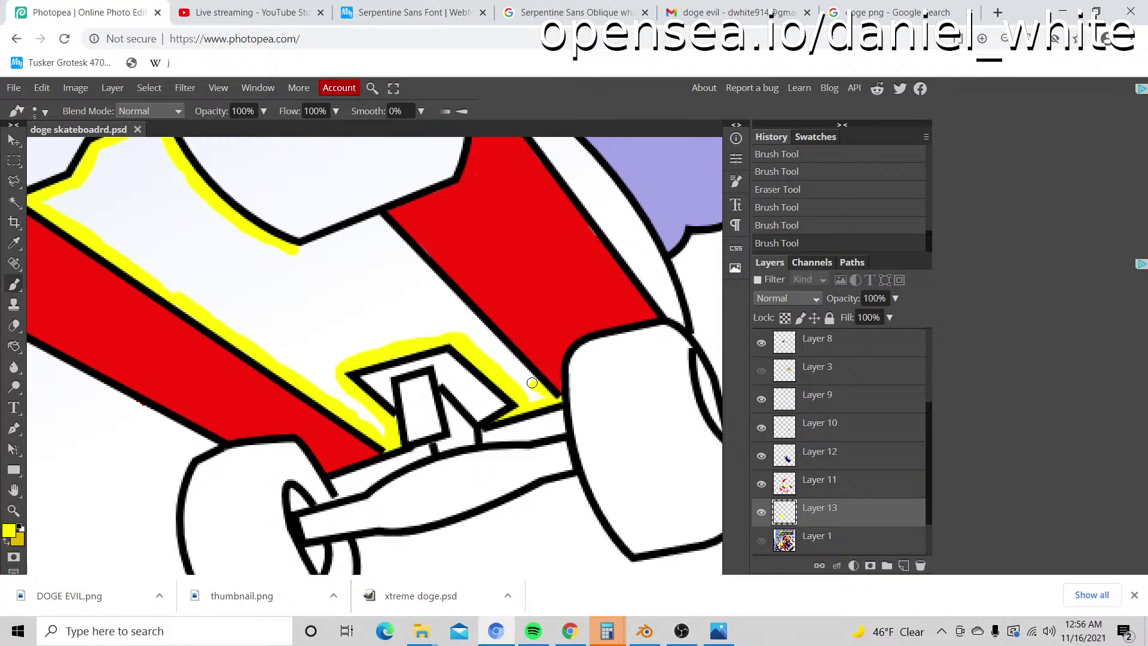
Step: Paint a yellow border up the right red stripe and under the large wheel to close the rear section's outline
click(532, 382)
mouse_move(534, 379)
mouse_down()
mouse_move(439, 286)
mouse_move(456, 303)
mouse_move(447, 265)
mouse_move(537, 316)
mouse_move(564, 352)
mouse_move(509, 315)
mouse_up()
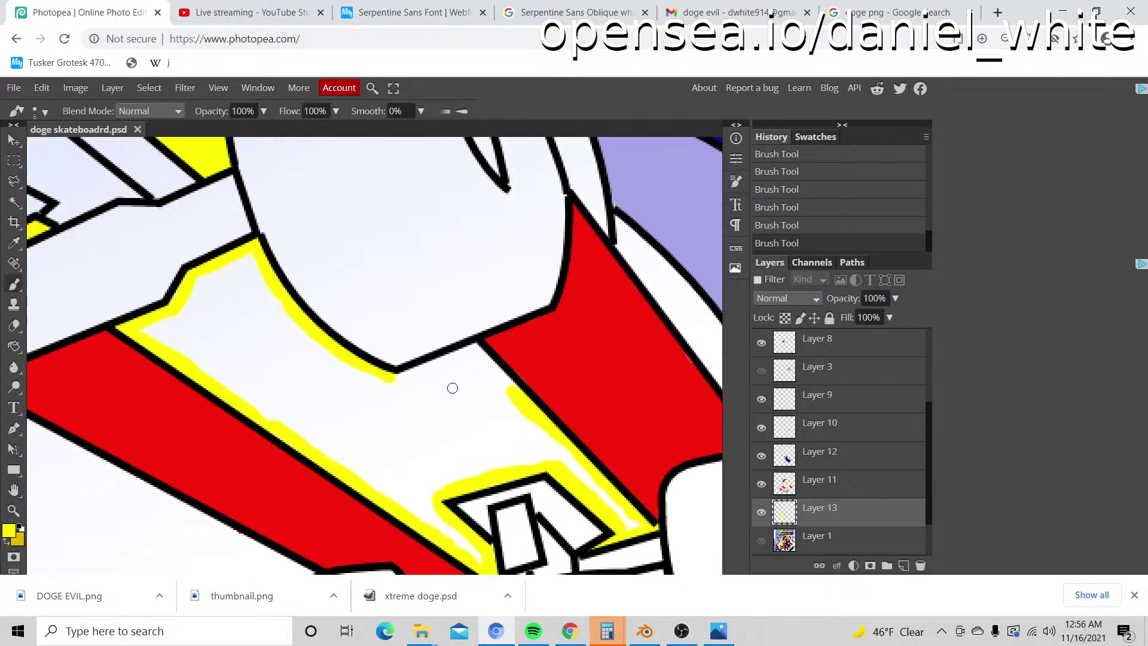
scroll(454, 388, up, 2)
mouse_move(513, 395)
mouse_down()
mouse_move(472, 346)
mouse_move(389, 379)
mouse_up()
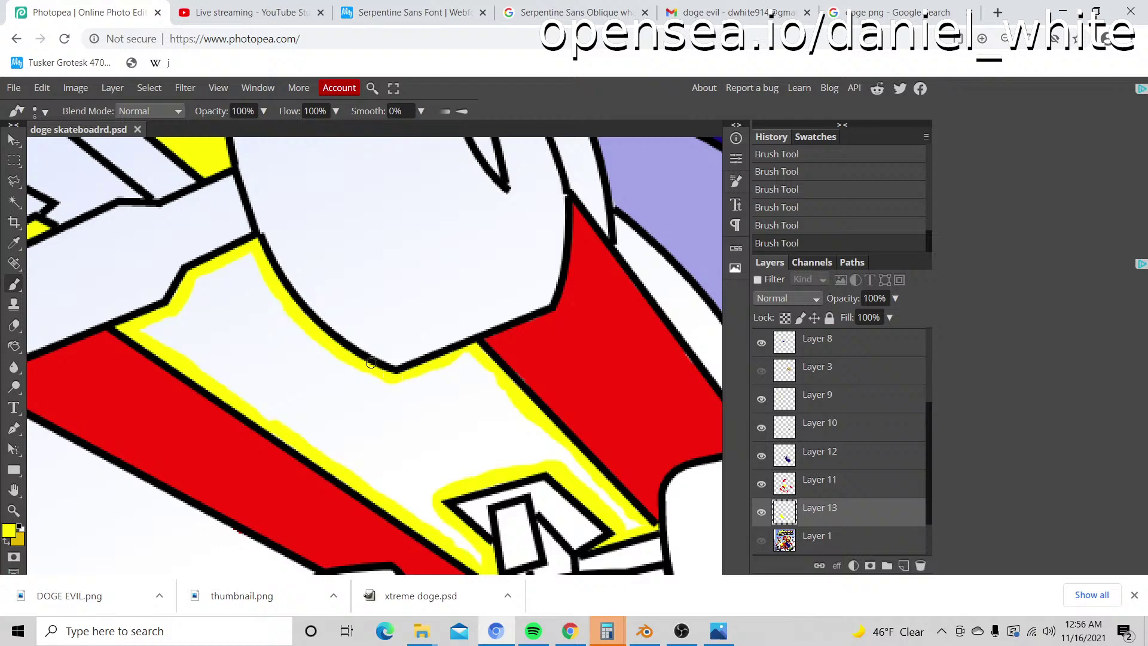
Step: Fill the outlined rear middle section of the deck with yellow using the Paint Bucket
key(g)
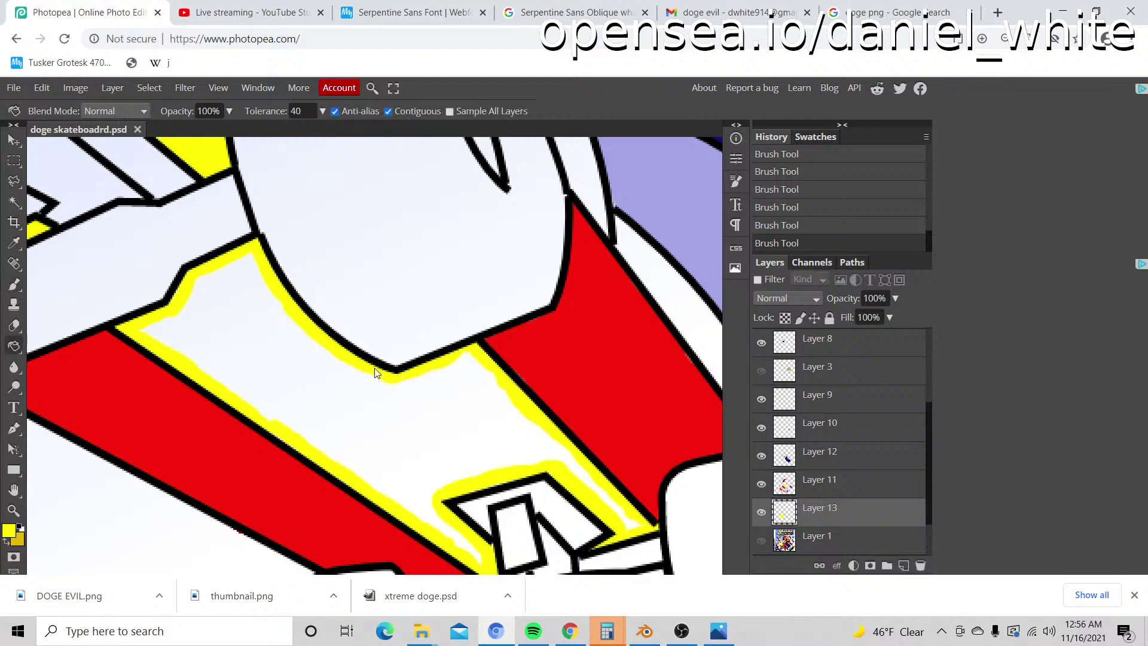
click(317, 399)
key(z)
alt+click(325, 404)
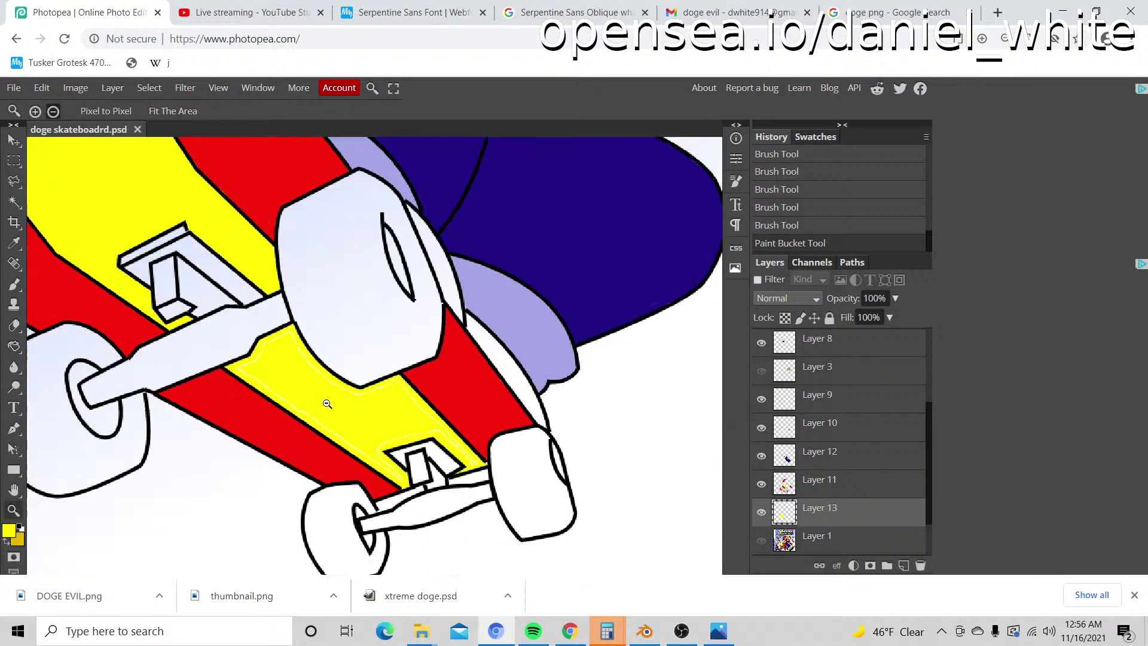
alt+click(329, 382)
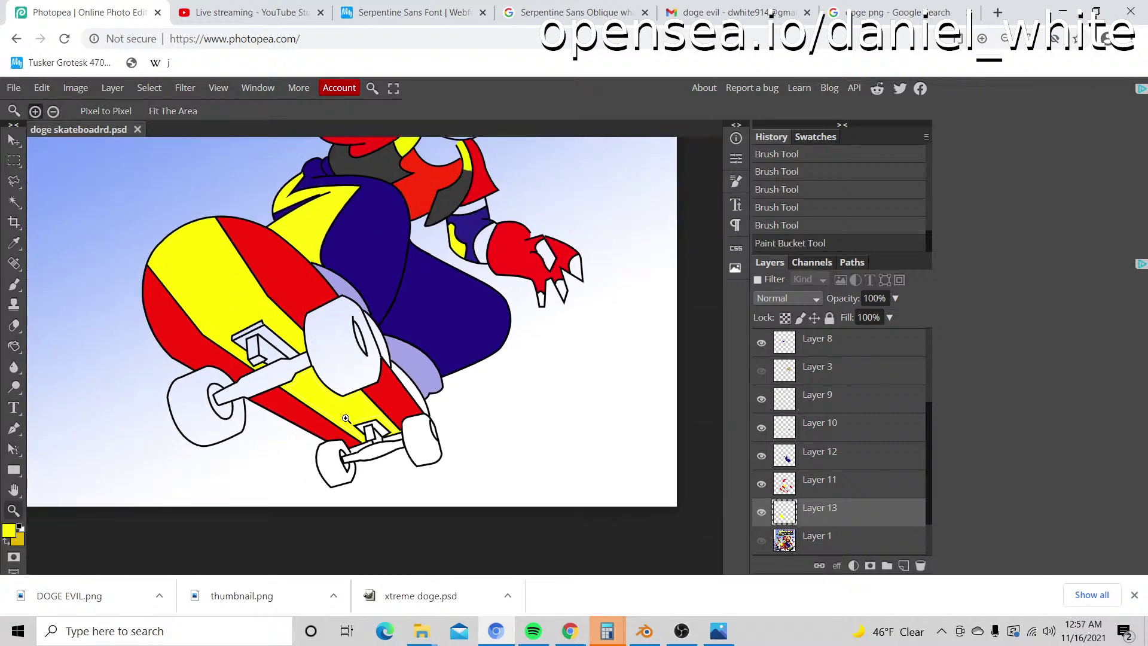
Step: Enlarge the brush and paint yellow over the thin unfilled outline in the upper part of the rear middle section
click(345, 418)
click(338, 417)
click(329, 417)
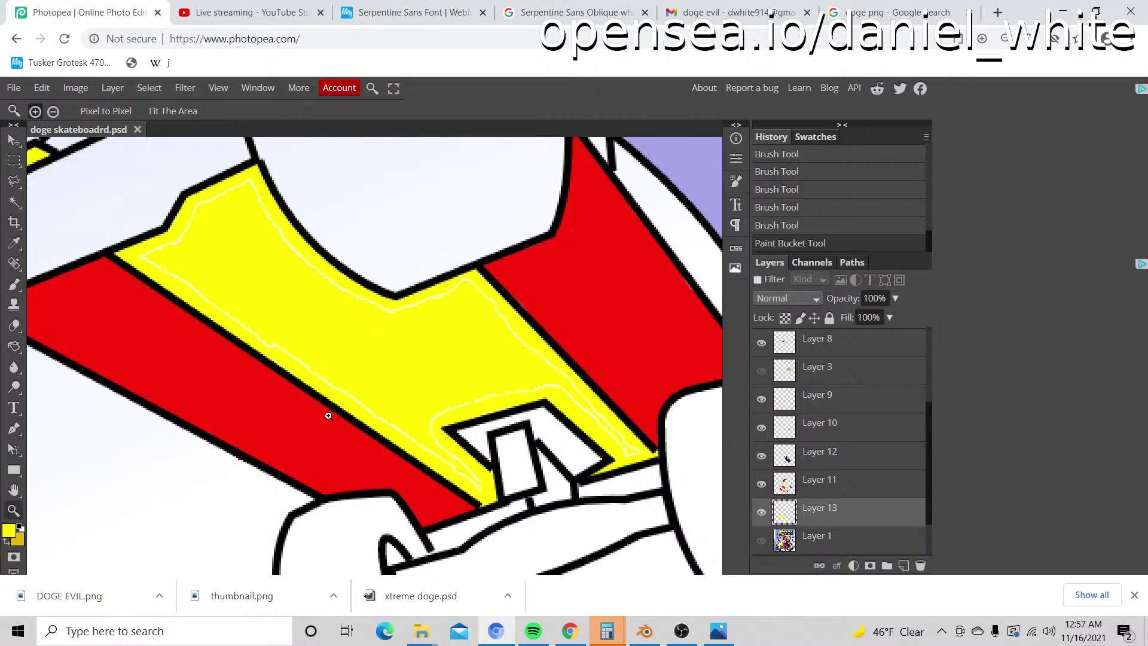
key(b)
key(bracketright)
key(bracketright)
key(bracketright)
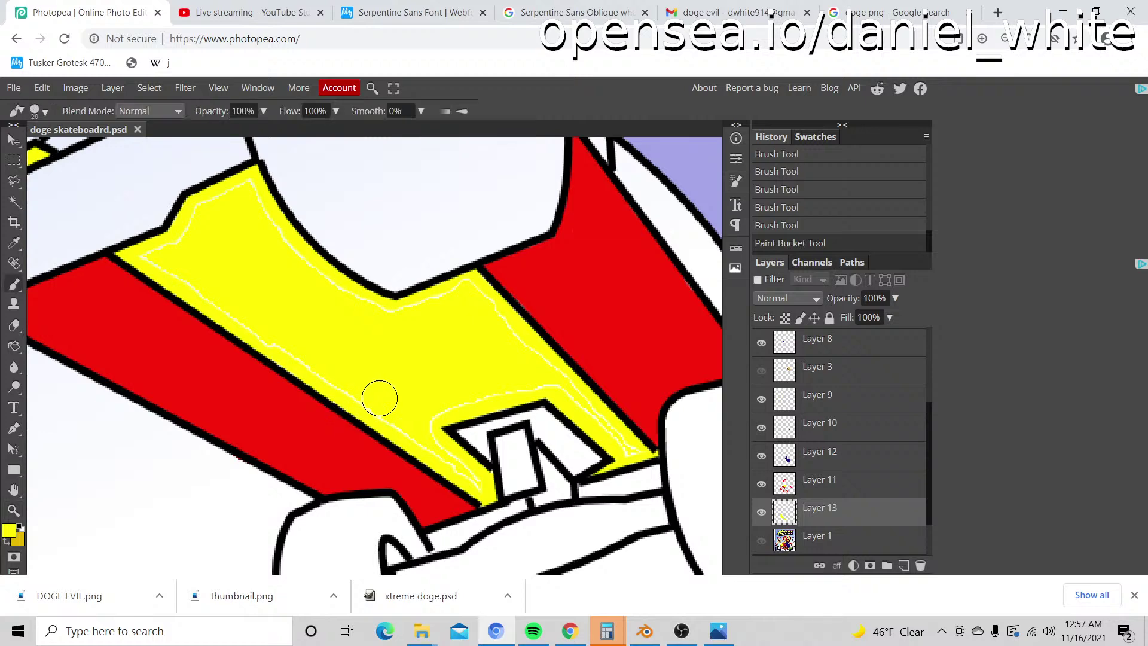
mouse_move(379, 397)
mouse_down()
mouse_move(154, 256)
mouse_move(245, 192)
mouse_move(295, 263)
mouse_move(349, 307)
mouse_move(389, 317)
mouse_move(466, 295)
mouse_move(540, 375)
mouse_move(576, 398)
mouse_up()
Step: Reduce the brush size and paint yellow over the remaining gaps around the rear truck's base and the left red stripe
key(bracketleft)
key(bracketleft)
key(bracketleft)
key(bracketleft)
key(bracketleft)
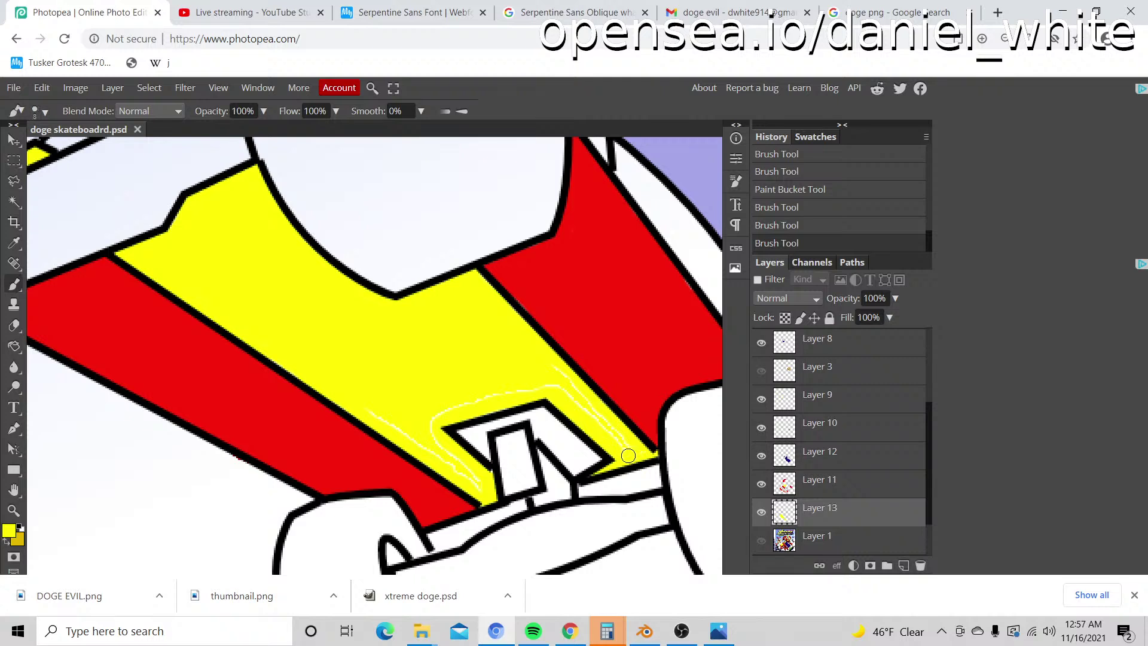
drag(591, 415, 561, 378)
click(606, 419)
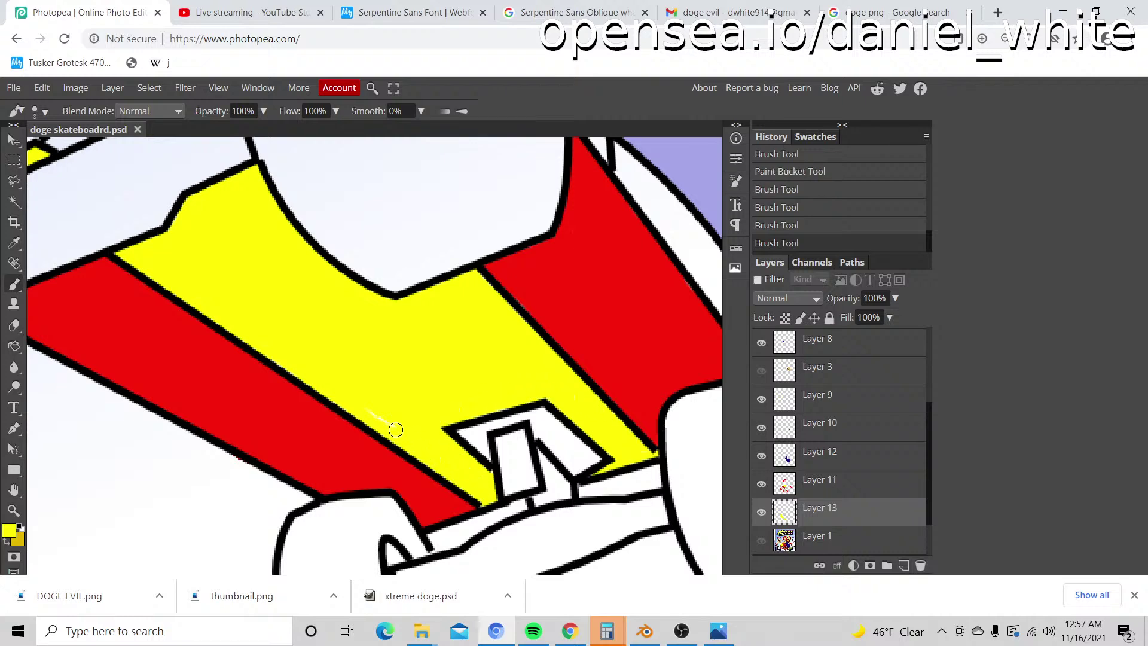
drag(395, 430, 374, 410)
key(z)
scroll(397, 394, down, 5)
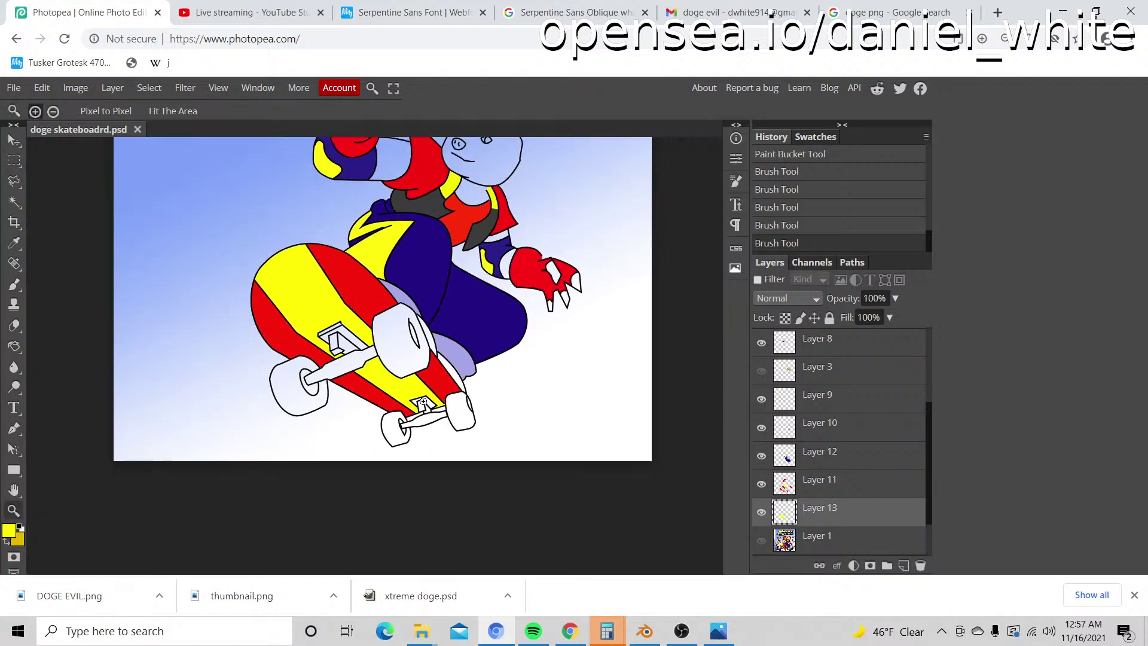
scroll(356, 378, up, 3)
scroll(327, 298, up, 3)
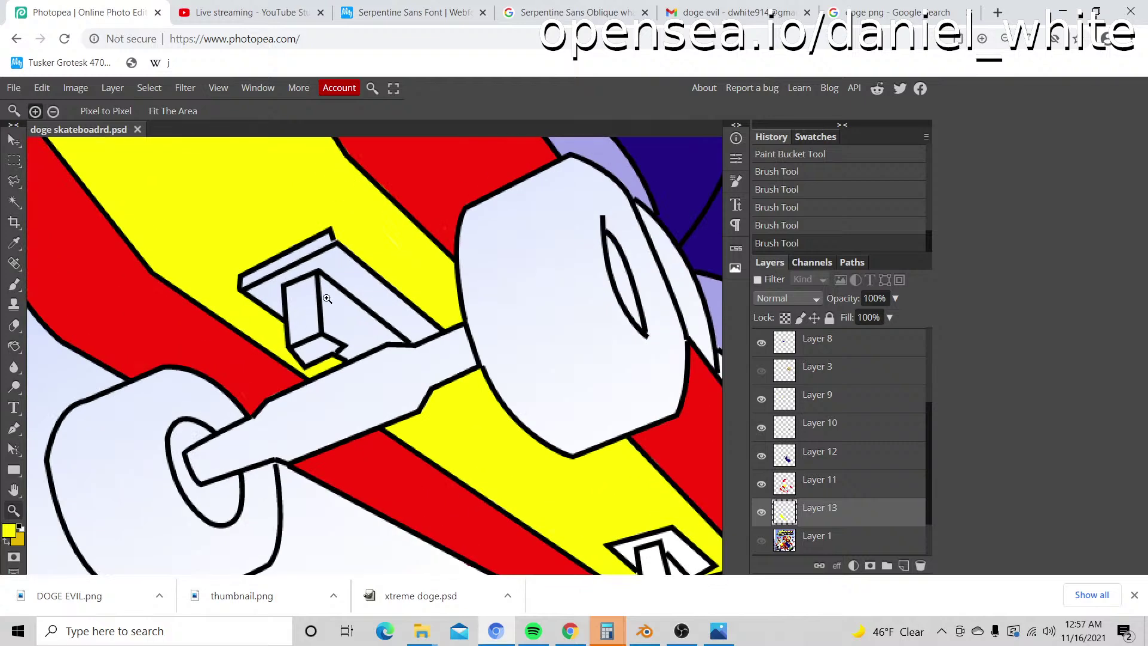
scroll(341, 307, down, 4)
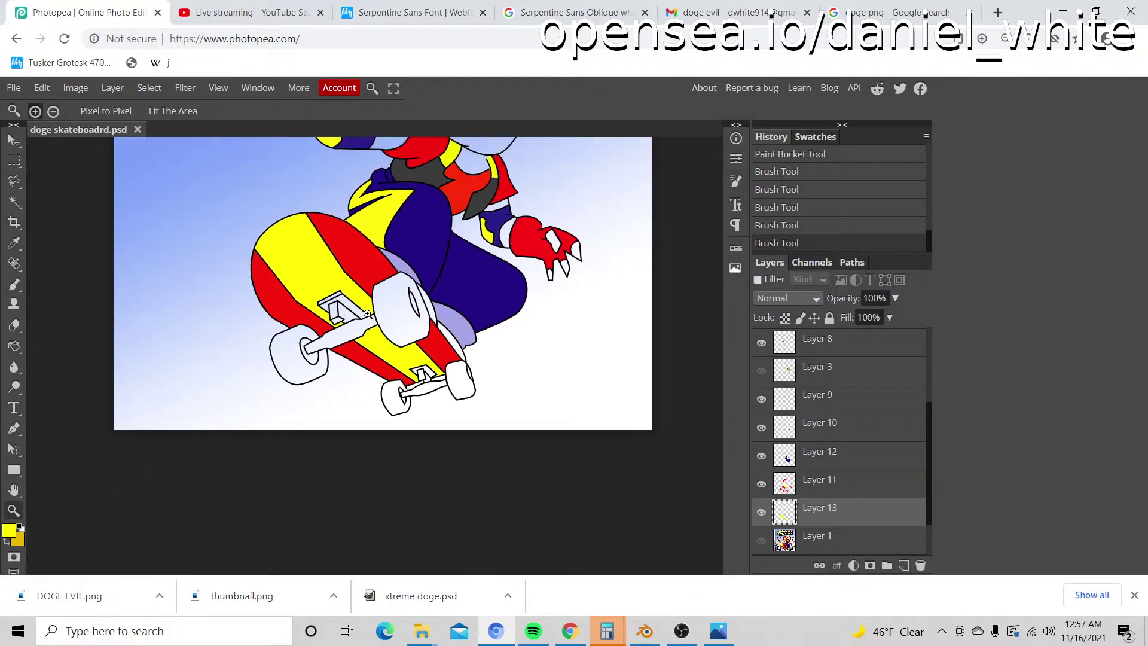
Step: Show the reference image on Layer 1, sample the truck's pale pinkish white as the foreground color, and hide the reference again
scroll(863, 504, down, 2)
scroll(492, 398, up, 2)
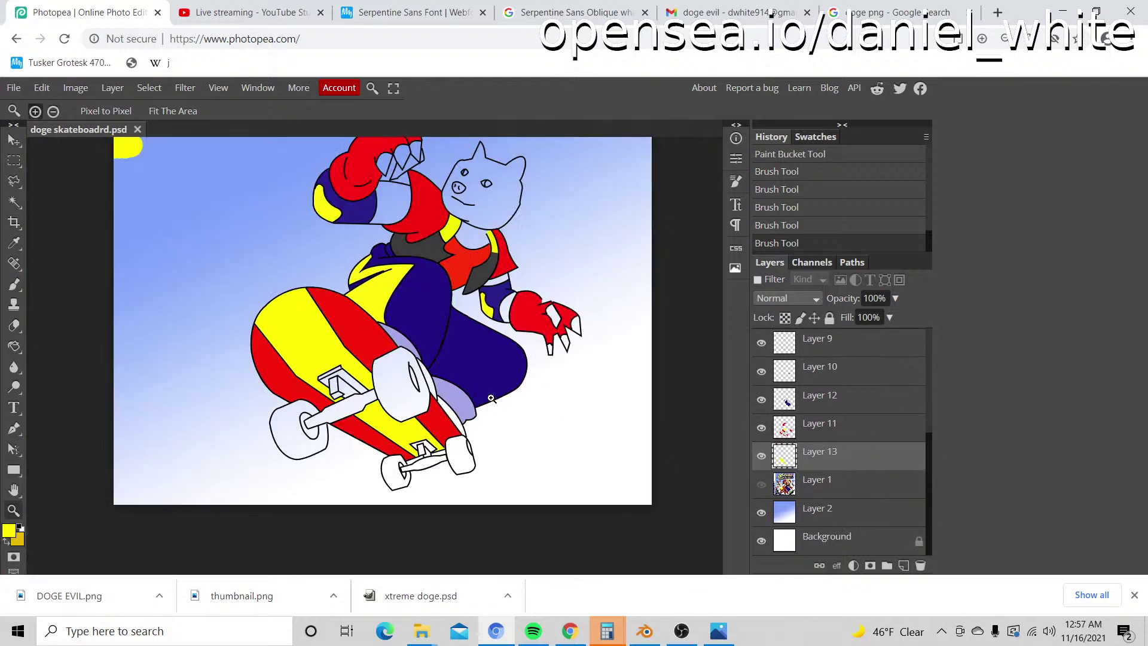
click(762, 484)
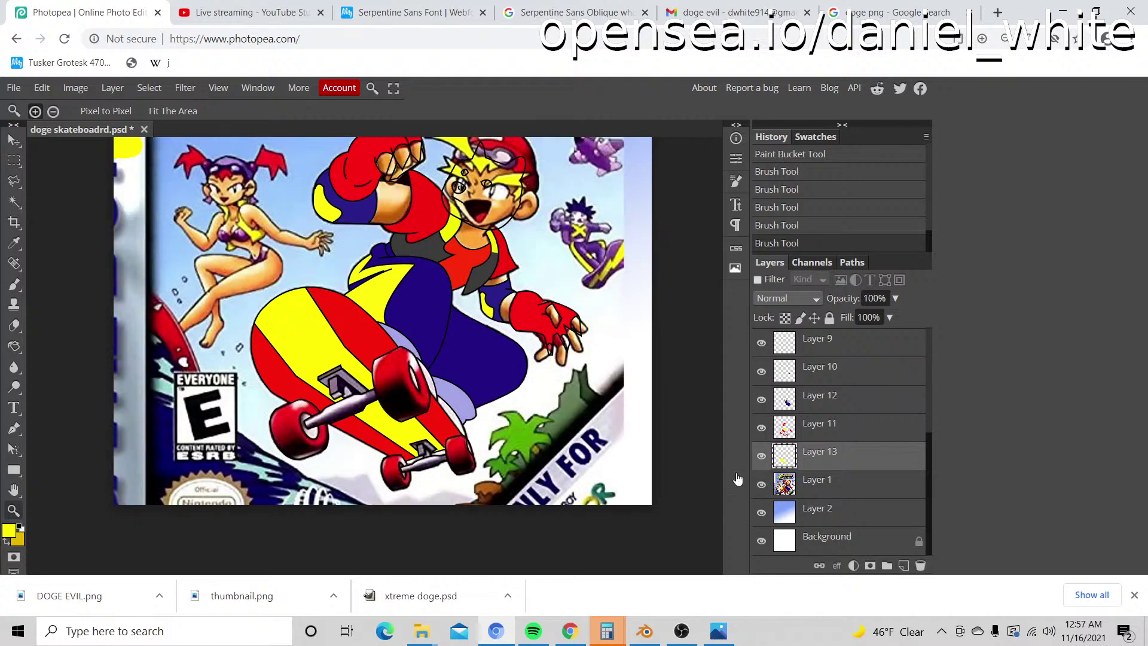
key(i)
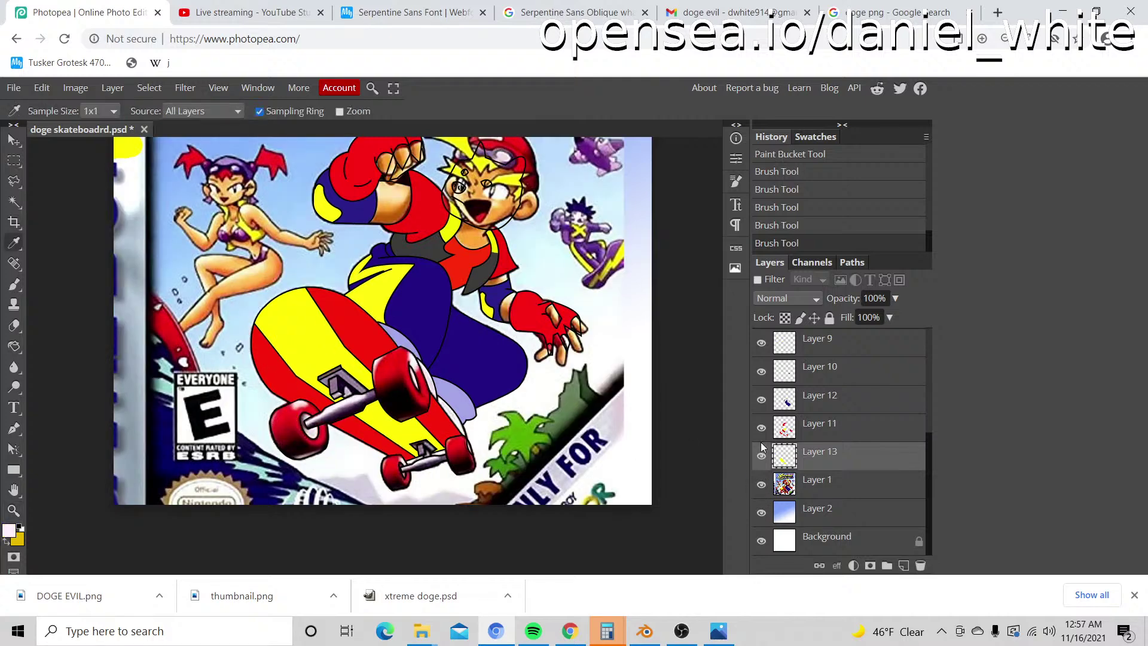
click(761, 484)
key(z)
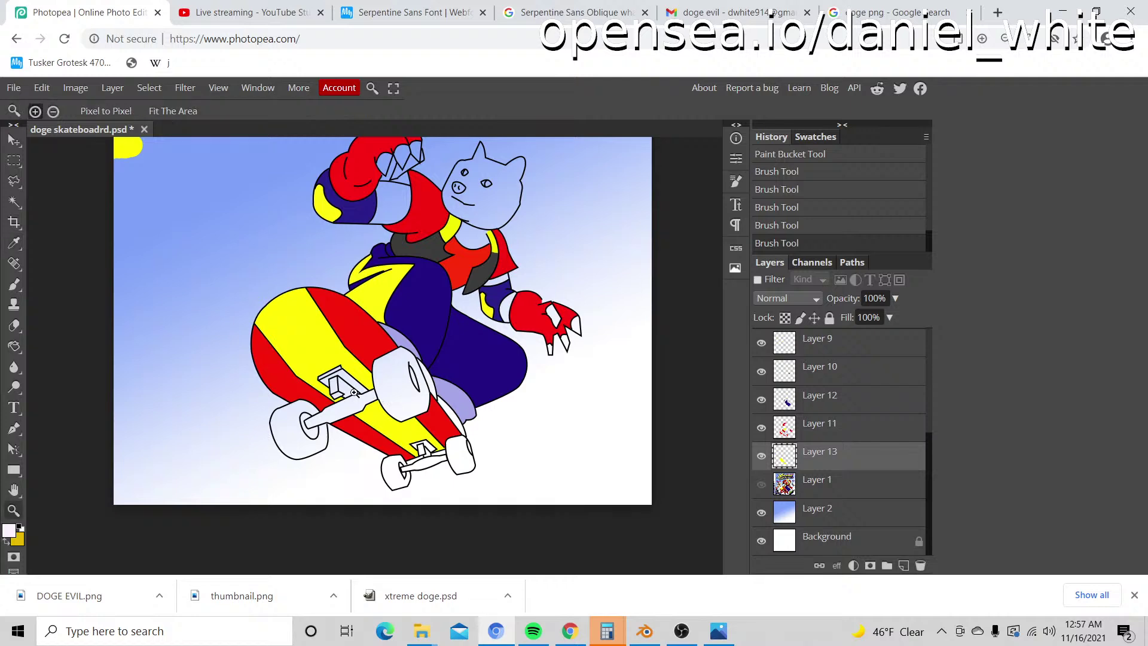
Step: Add a new layer directly above Layer 1 and paint the rear truck's mounting base pale pinkish white
click(352, 393)
click(352, 392)
alt+click(322, 366)
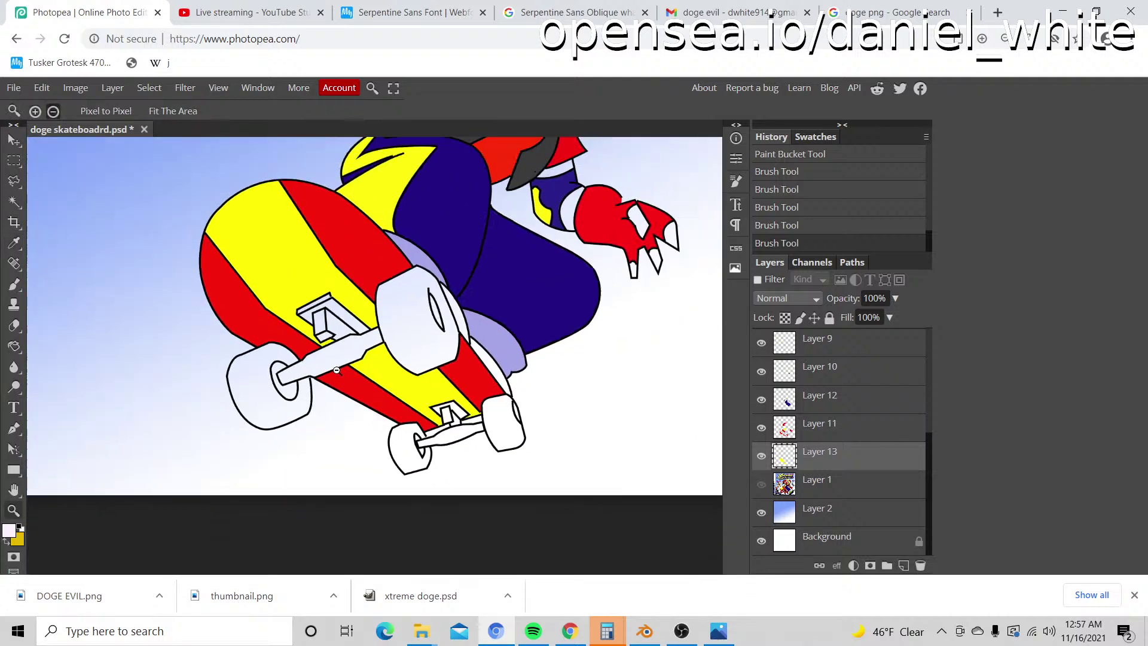
alt+click(336, 369)
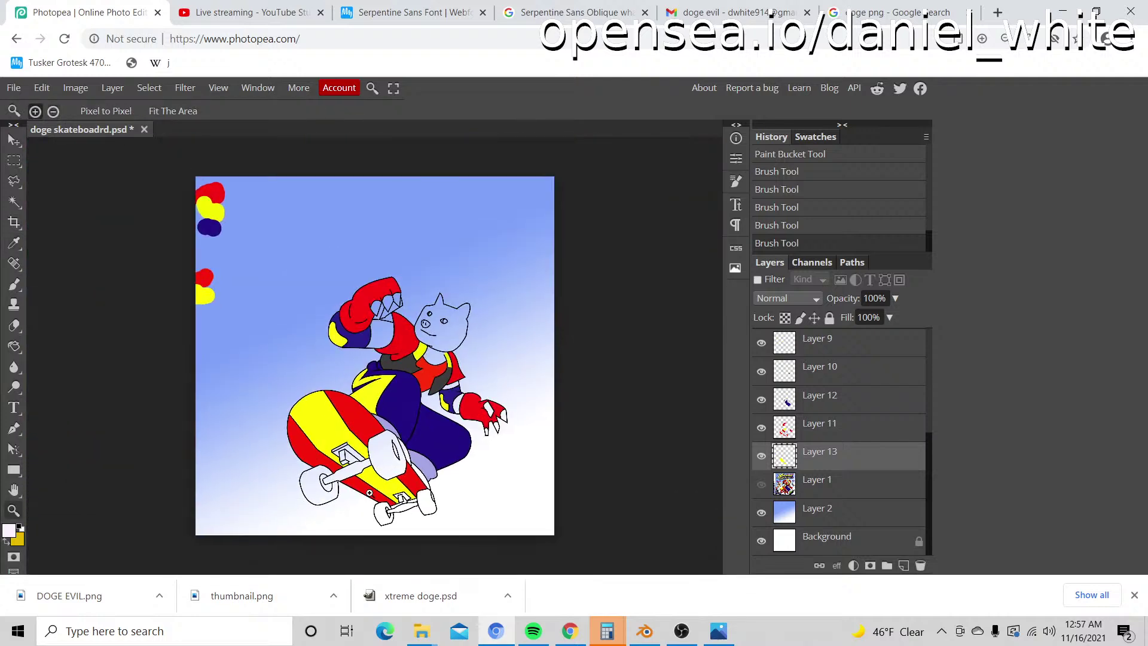
click(370, 493)
click(296, 311)
click(296, 312)
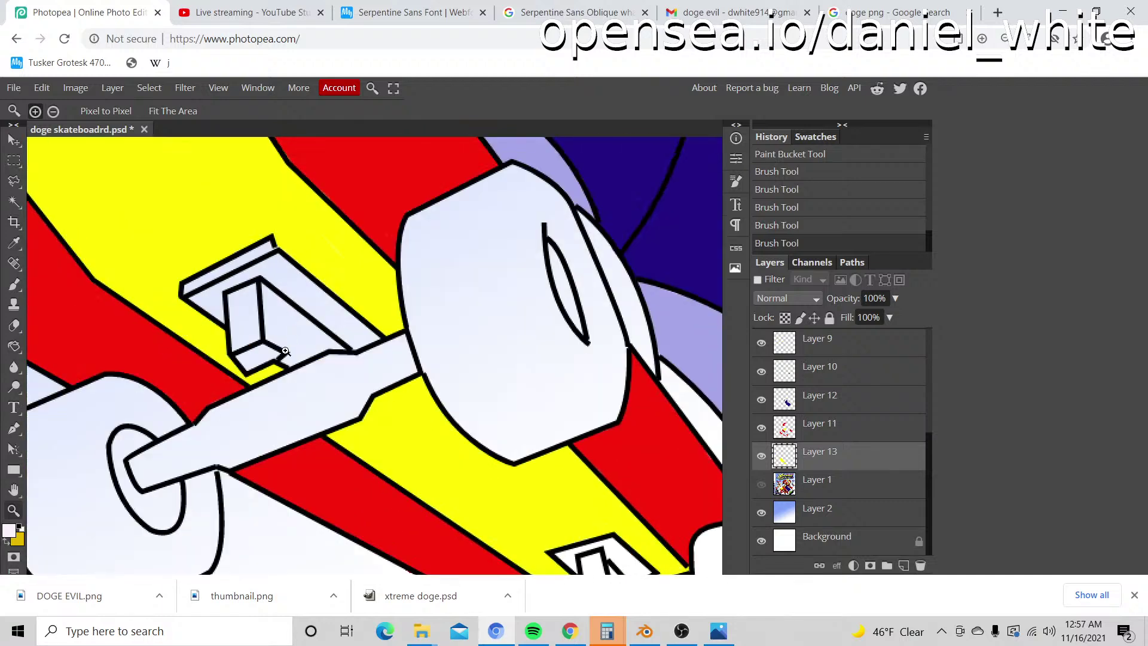
key(b)
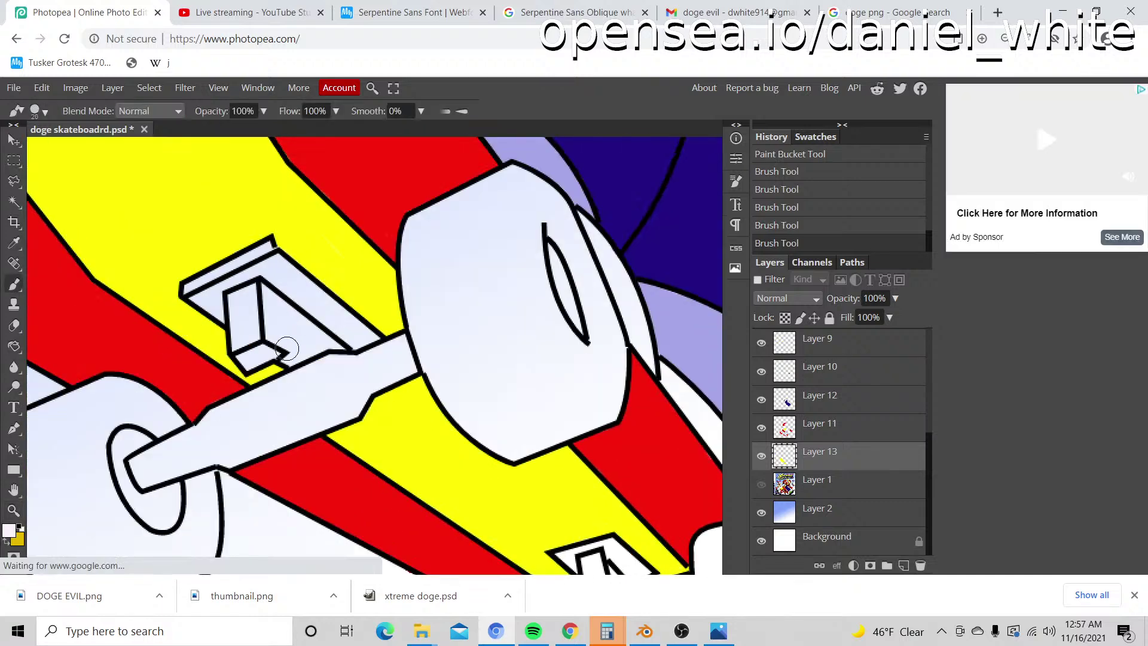
click(829, 486)
click(901, 566)
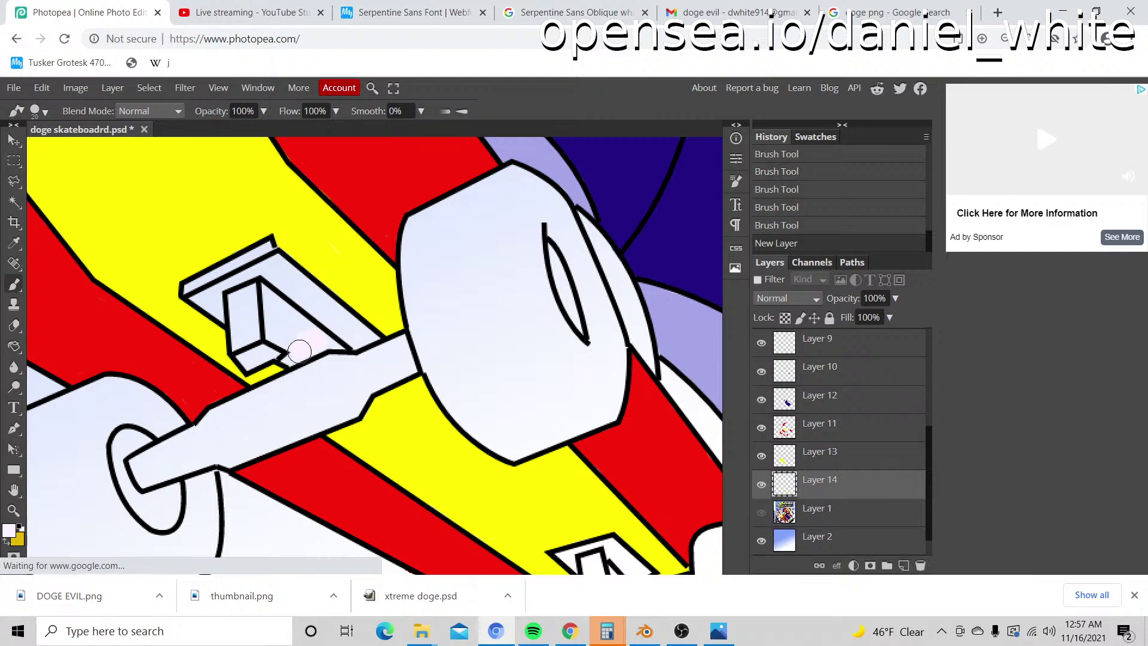
mouse_move(258, 354)
mouse_down()
mouse_move(187, 273)
mouse_move(270, 244)
mouse_move(293, 275)
mouse_move(368, 325)
mouse_up()
mouse_move(303, 342)
mouse_down()
mouse_move(268, 332)
mouse_move(291, 321)
mouse_move(252, 304)
mouse_move(251, 268)
mouse_move(248, 289)
mouse_move(196, 290)
mouse_move(222, 278)
mouse_move(286, 280)
mouse_move(230, 339)
mouse_move(368, 320)
mouse_up()
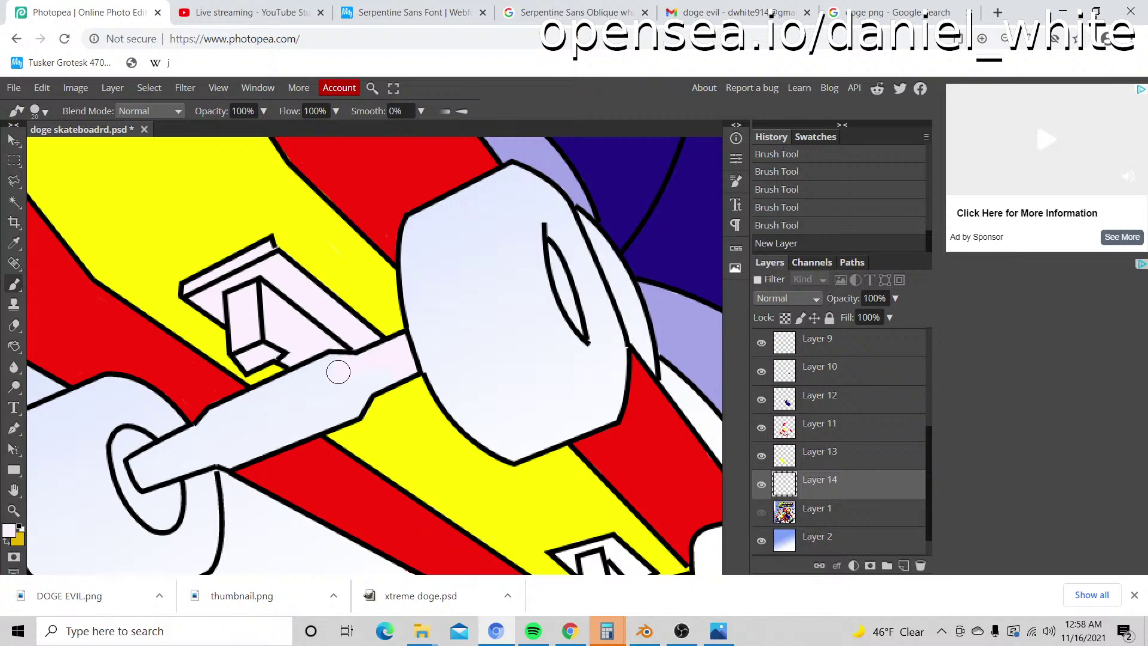
Step: Paint the rear truck's axle pale pinkish white from the large wheel to the hub of the opposite wheel
mouse_move(338, 372)
mouse_down()
mouse_move(381, 362)
mouse_move(357, 402)
mouse_up()
drag(263, 450, 257, 445)
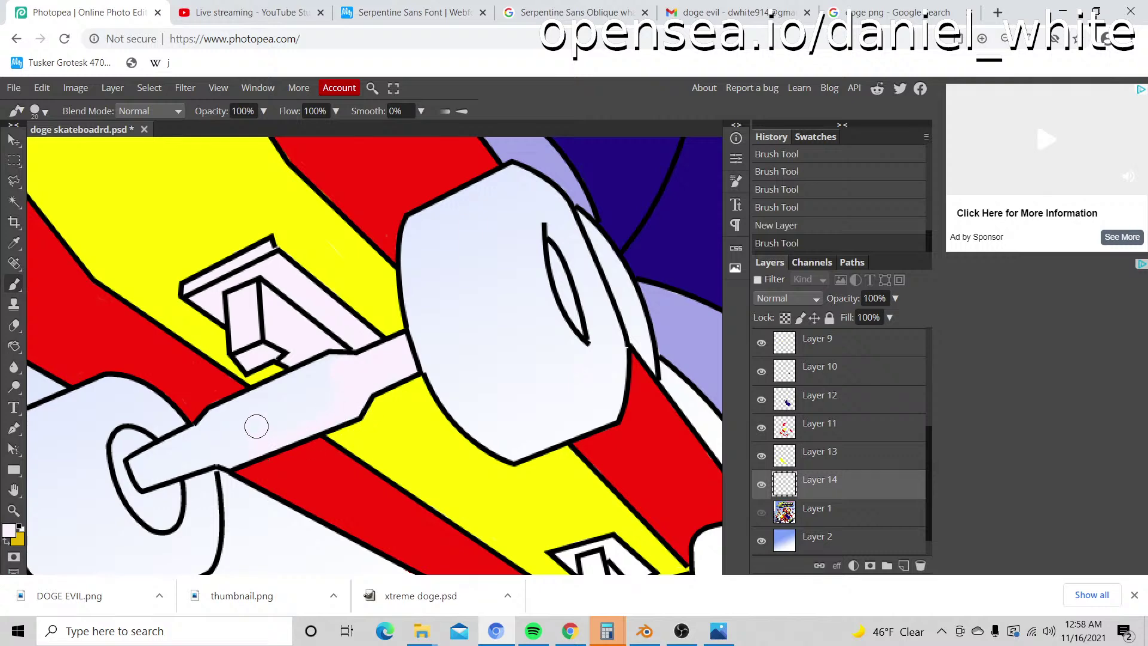
scroll(257, 426, up, 2)
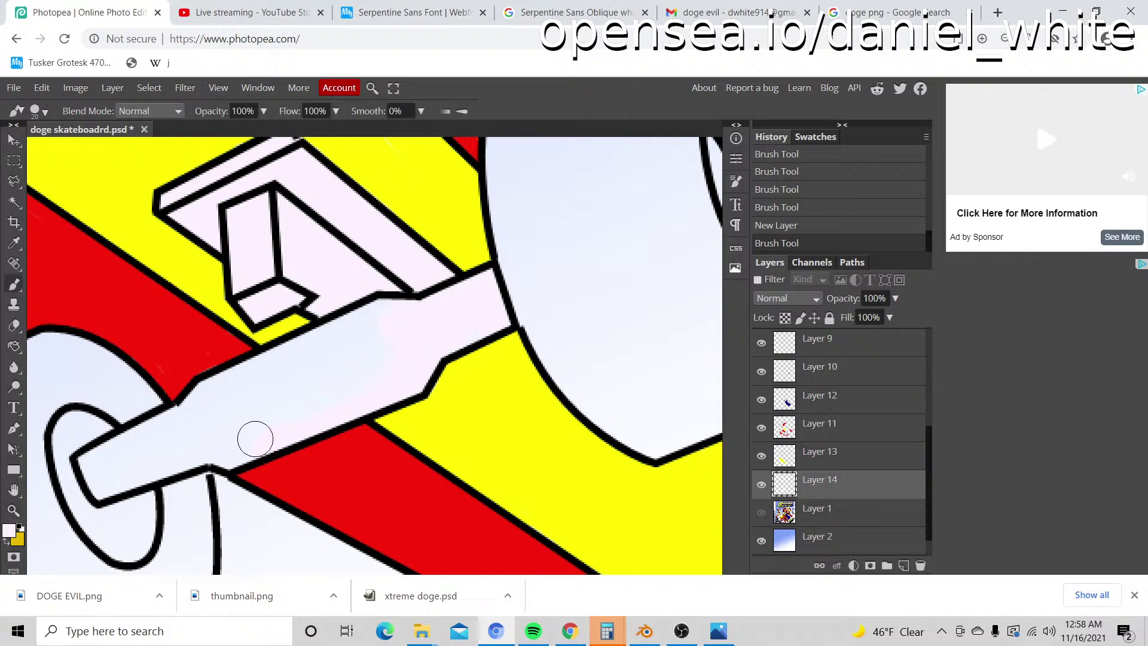
key(space)
drag(249, 448, 468, 295)
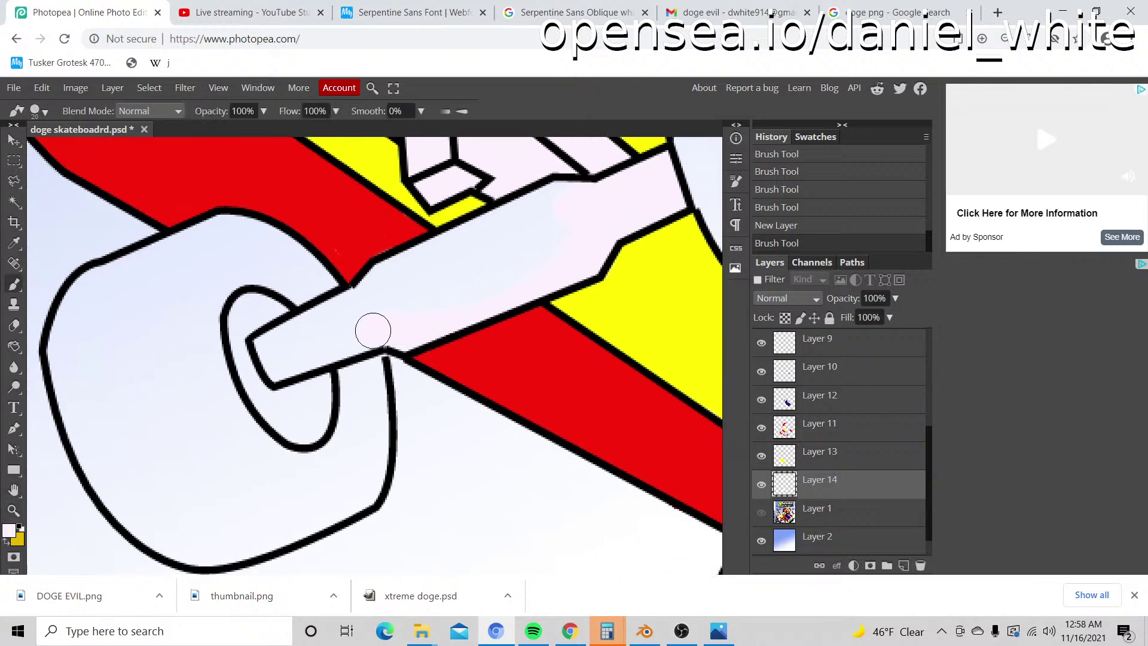
mouse_move(373, 330)
mouse_down()
mouse_move(278, 364)
mouse_move(271, 348)
mouse_move(493, 221)
mouse_move(574, 200)
mouse_move(526, 250)
mouse_move(449, 291)
mouse_move(381, 308)
mouse_move(437, 266)
mouse_move(569, 208)
mouse_move(562, 241)
mouse_move(498, 294)
mouse_move(280, 354)
mouse_up()
mouse_move(332, 321)
mouse_down()
mouse_move(487, 259)
mouse_move(569, 246)
mouse_up()
scroll(569, 281, up, 3)
mouse_move(604, 338)
mouse_down()
mouse_move(640, 307)
mouse_move(645, 317)
mouse_move(568, 422)
mouse_up()
scroll(556, 412, down, 3)
scroll(548, 398, down, 3)
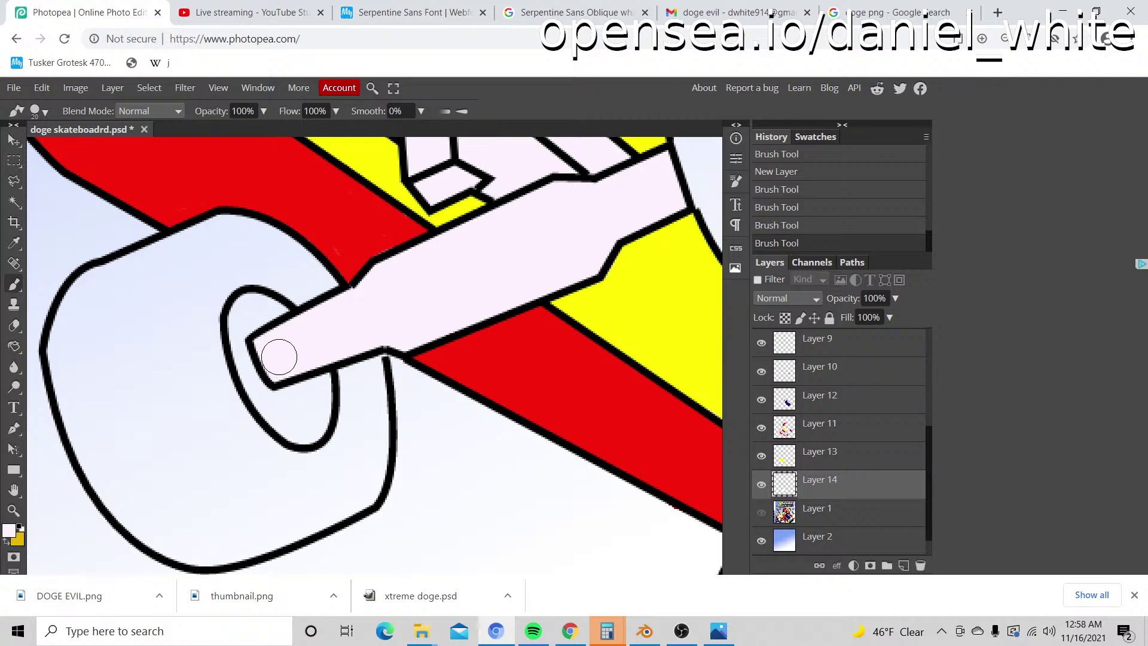
drag(278, 351, 333, 341)
Step: Paint the smaller front truck's mounting base and most of its axle pale pinkish white, reducing the brush size for the axle
key(z)
alt+click(335, 342)
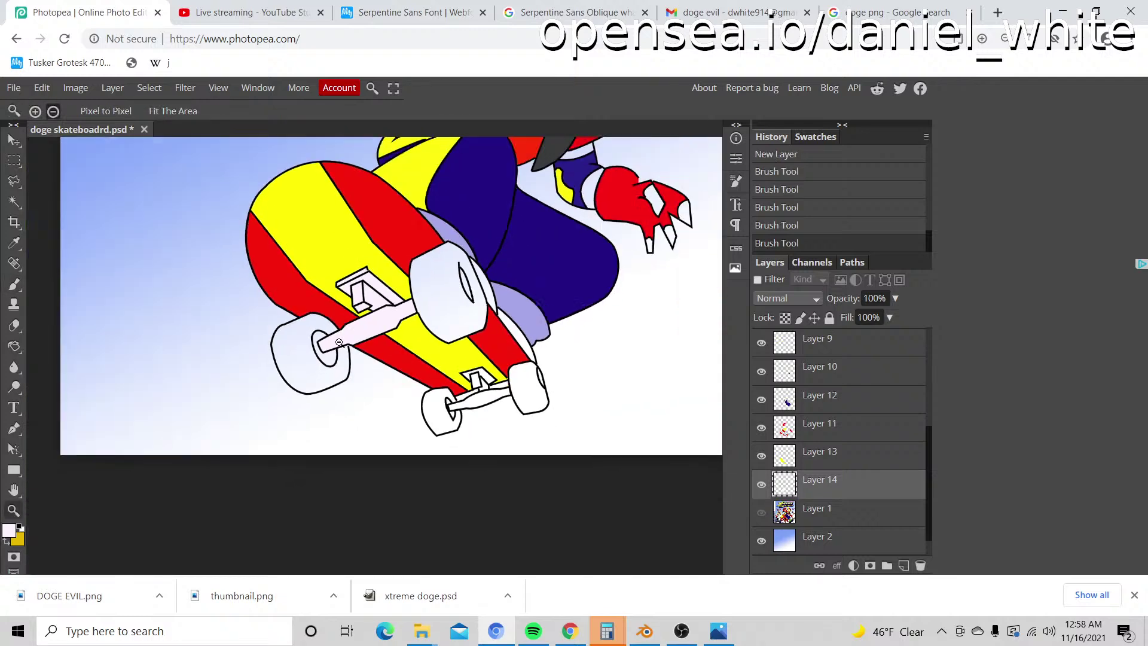
alt+click(344, 343)
click(389, 503)
click(375, 475)
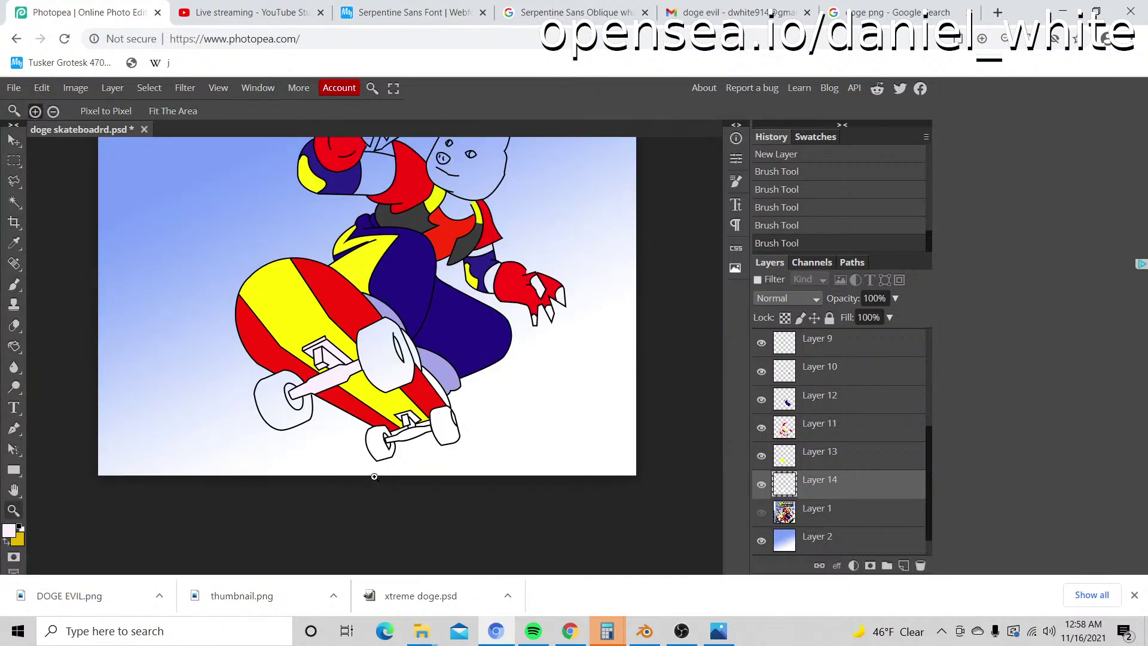
click(413, 469)
click(414, 468)
click(429, 348)
click(394, 311)
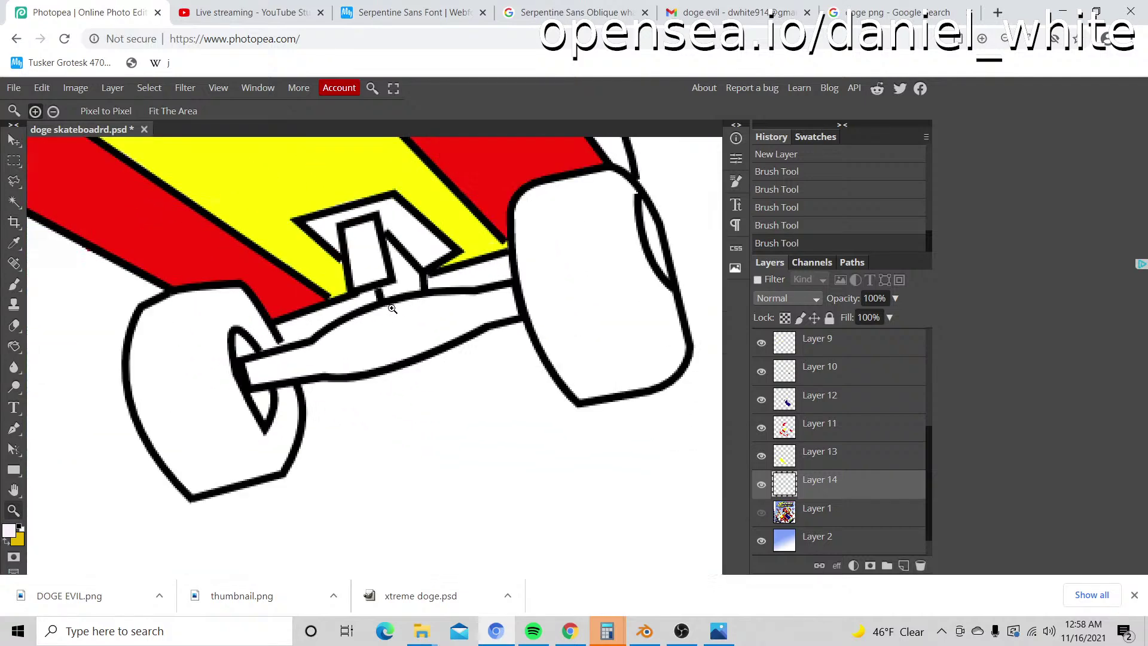
key(b)
mouse_move(376, 254)
mouse_down()
mouse_move(319, 220)
mouse_move(381, 209)
mouse_move(434, 242)
mouse_move(407, 254)
mouse_move(397, 286)
mouse_move(372, 250)
mouse_move(355, 251)
mouse_move(371, 261)
mouse_move(360, 268)
mouse_move(380, 256)
mouse_move(409, 315)
mouse_move(341, 342)
mouse_move(348, 353)
mouse_move(259, 374)
mouse_move(433, 331)
mouse_up()
key(bracketleft)
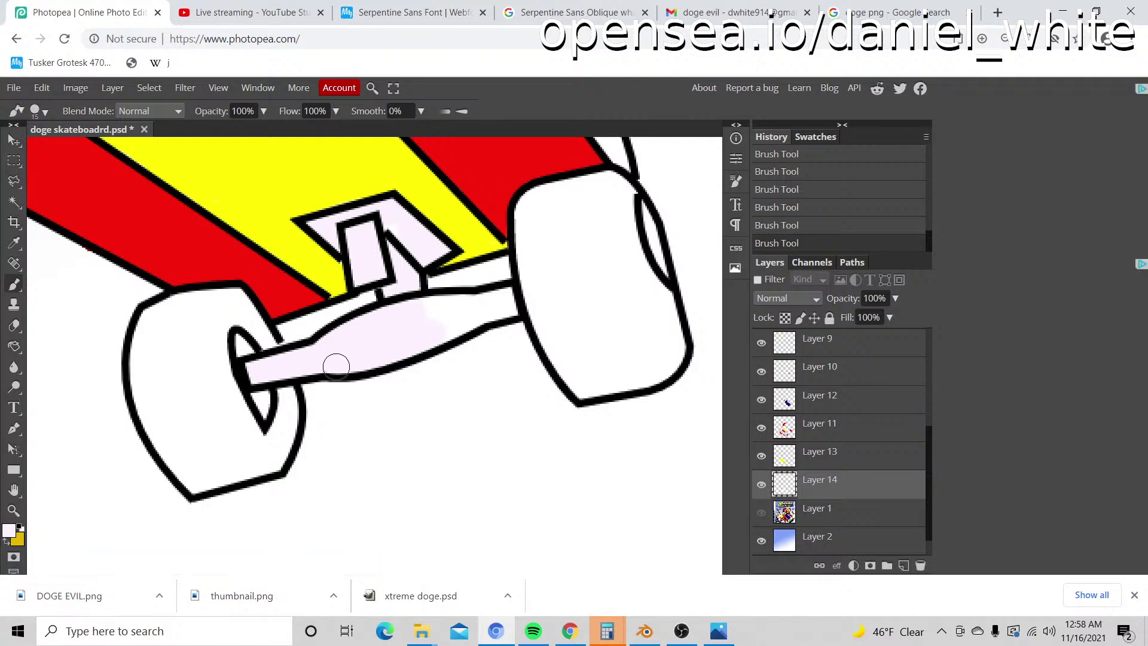
drag(336, 365, 477, 314)
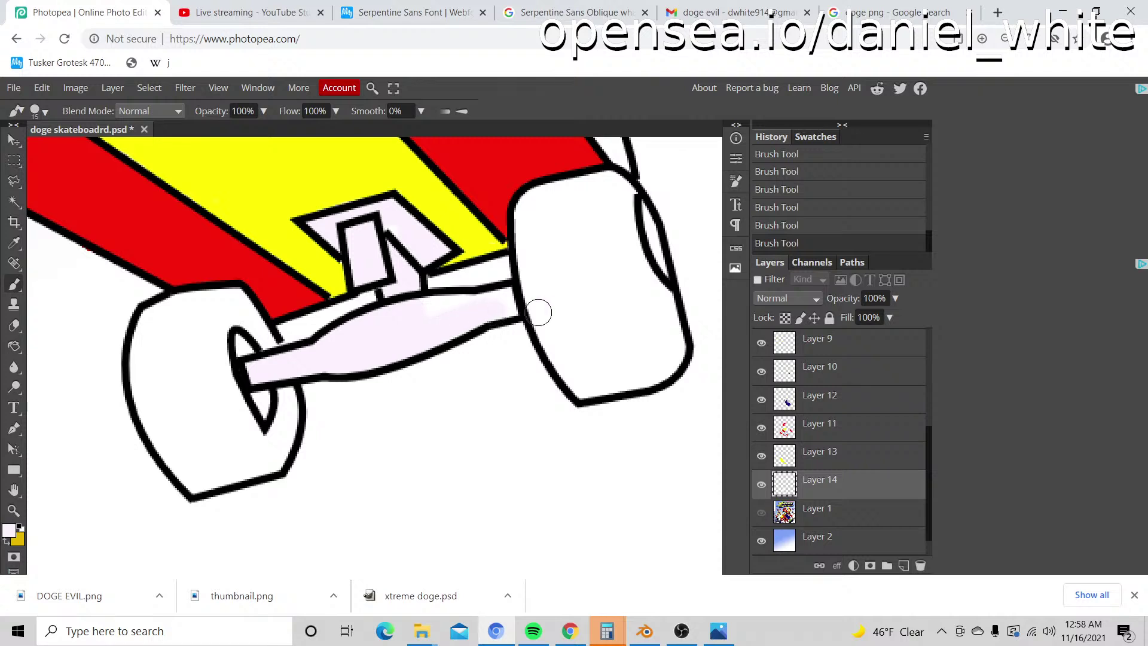
Step: Hide the blue gradient on Layer 2 and keep the white Background layer shown
scroll(767, 509, down, 1)
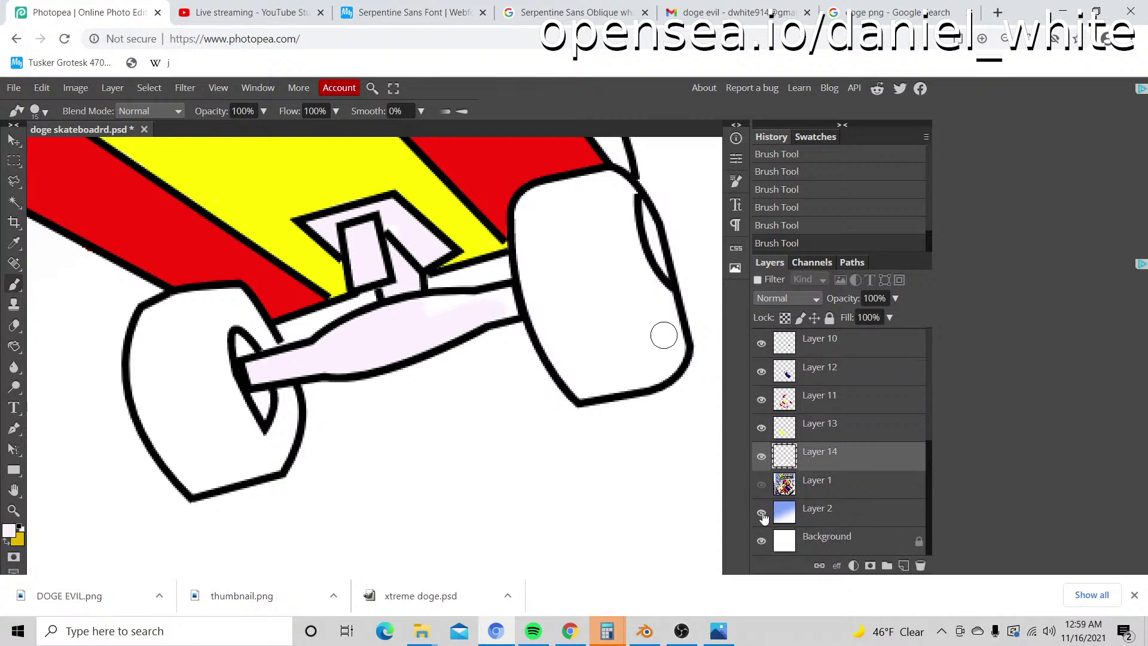
click(762, 542)
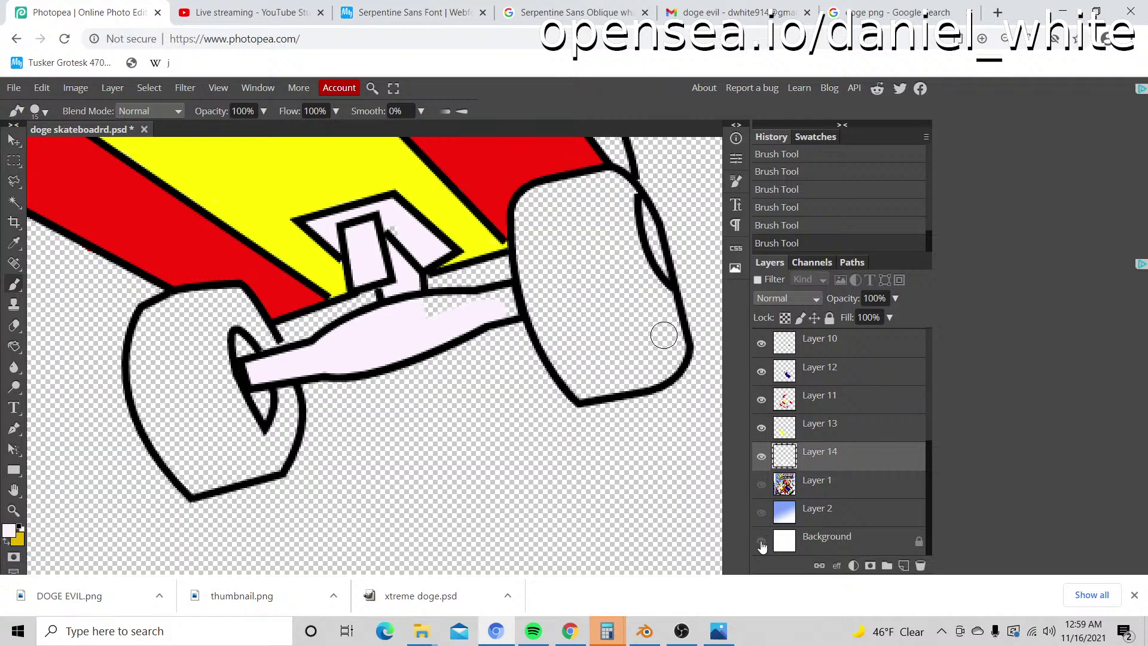
click(761, 543)
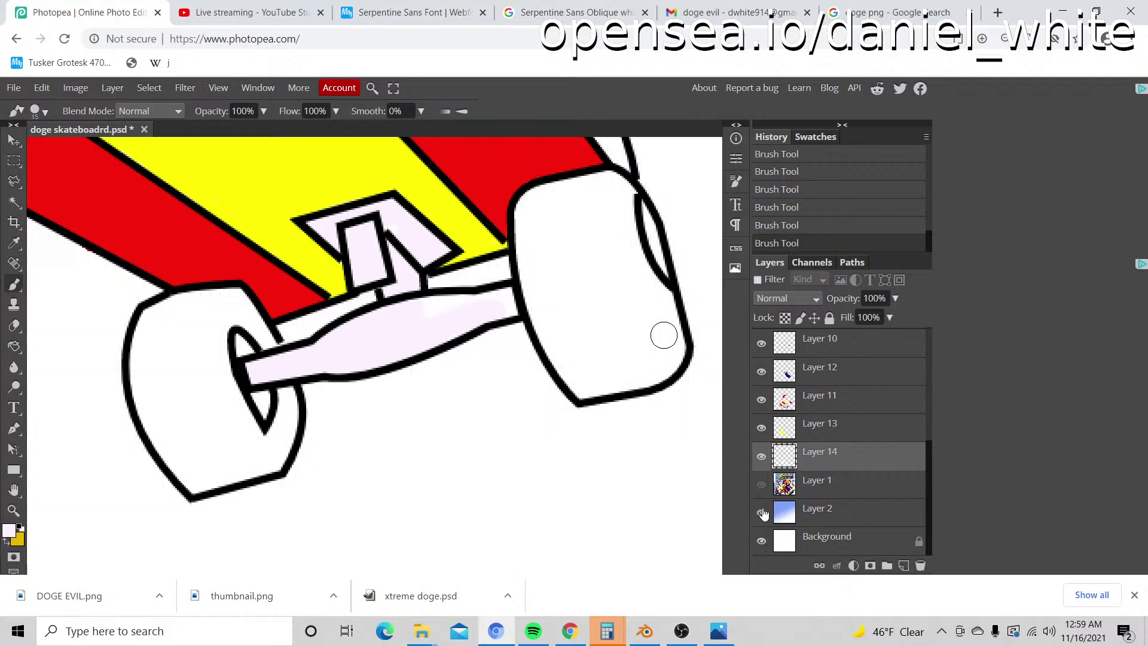
key(z)
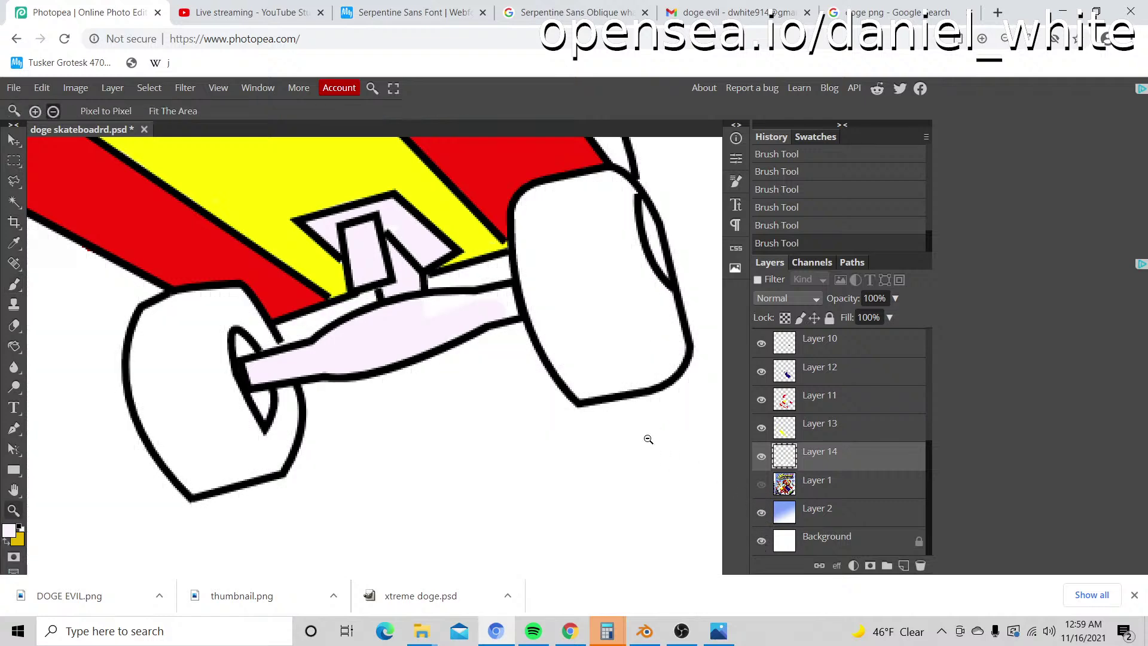
scroll(648, 439, down, 6)
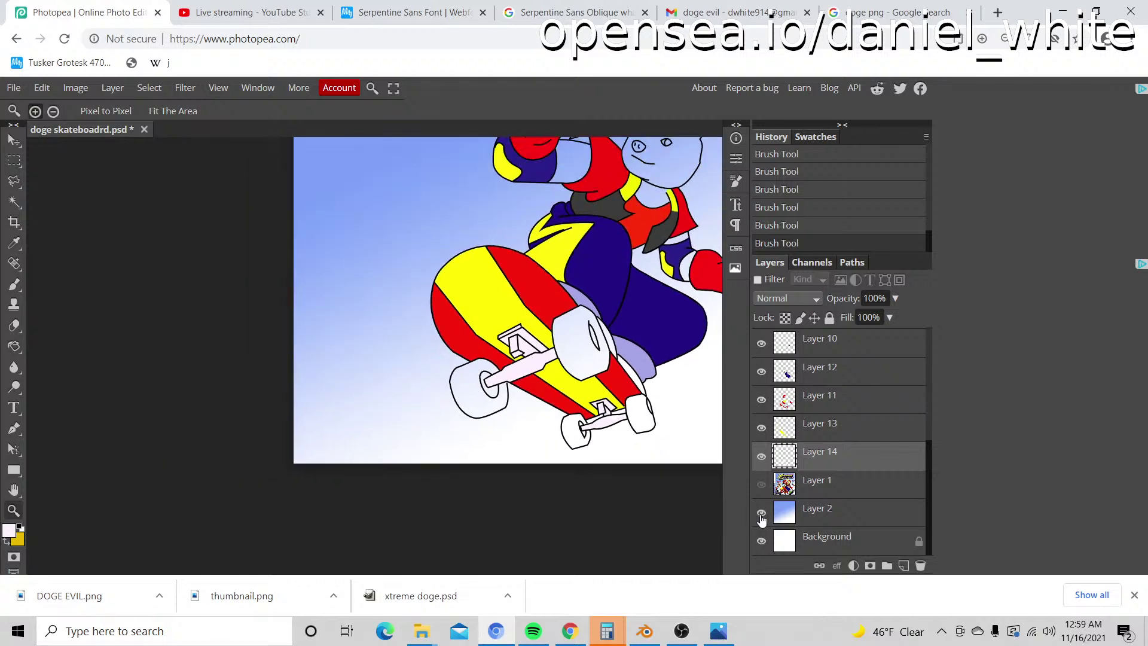
click(761, 515)
scroll(659, 449, up, 4)
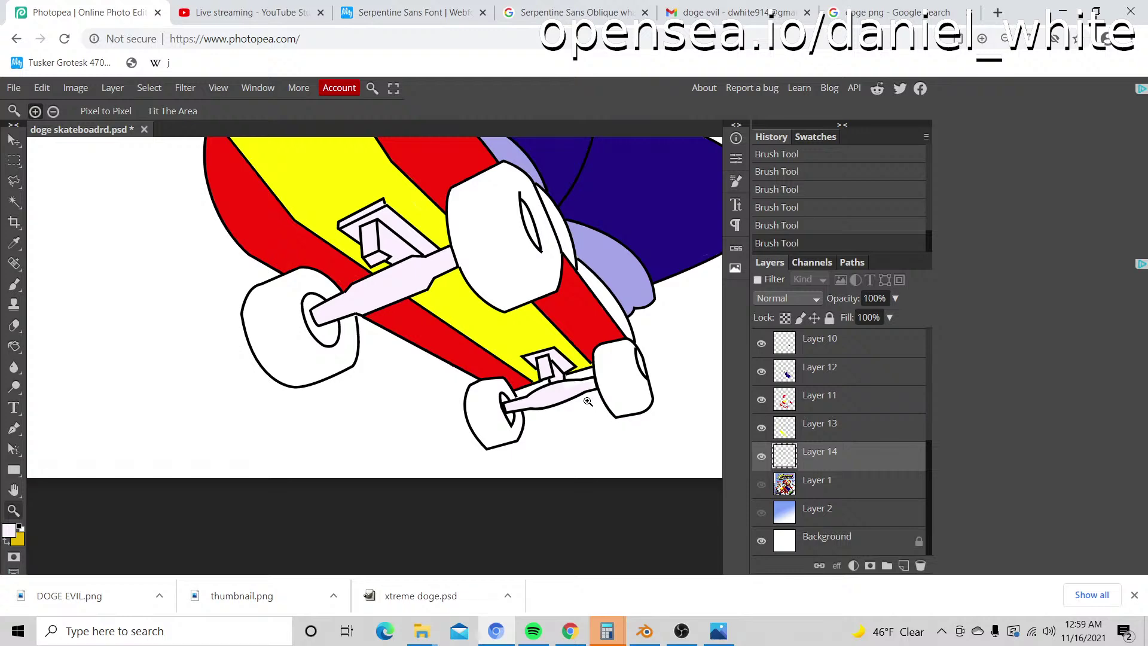
Step: Paint the remaining gaps along the upper edge and right end of the front axle pale pinkish white
scroll(587, 401, up, 3)
key(b)
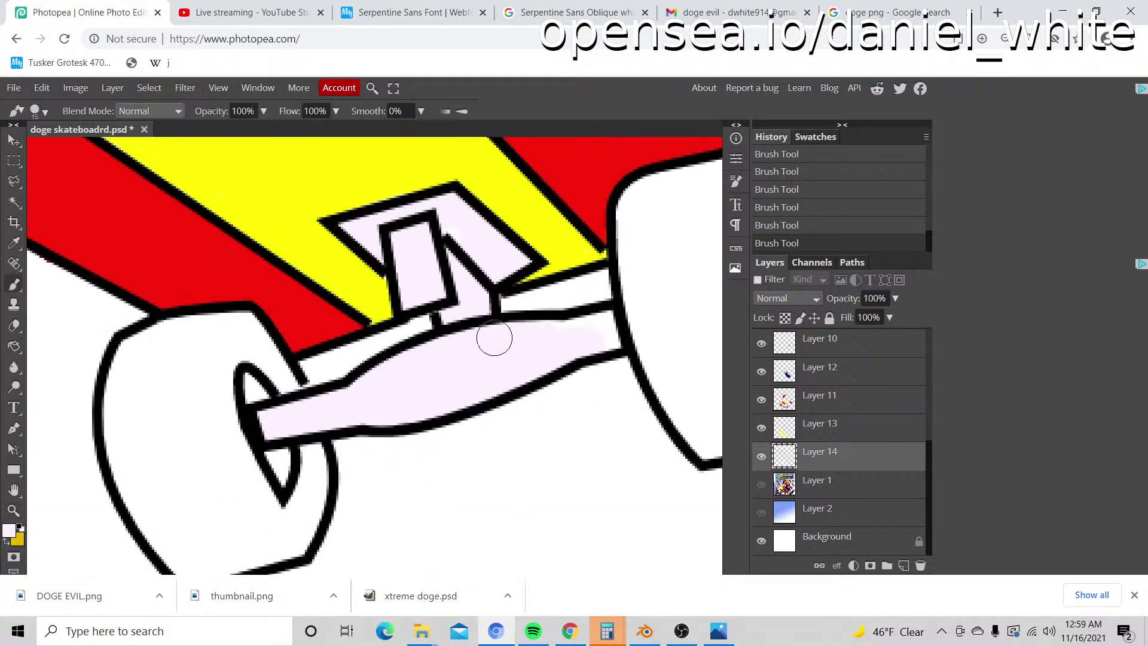
mouse_move(495, 333)
mouse_down()
mouse_move(594, 328)
mouse_move(583, 338)
mouse_up()
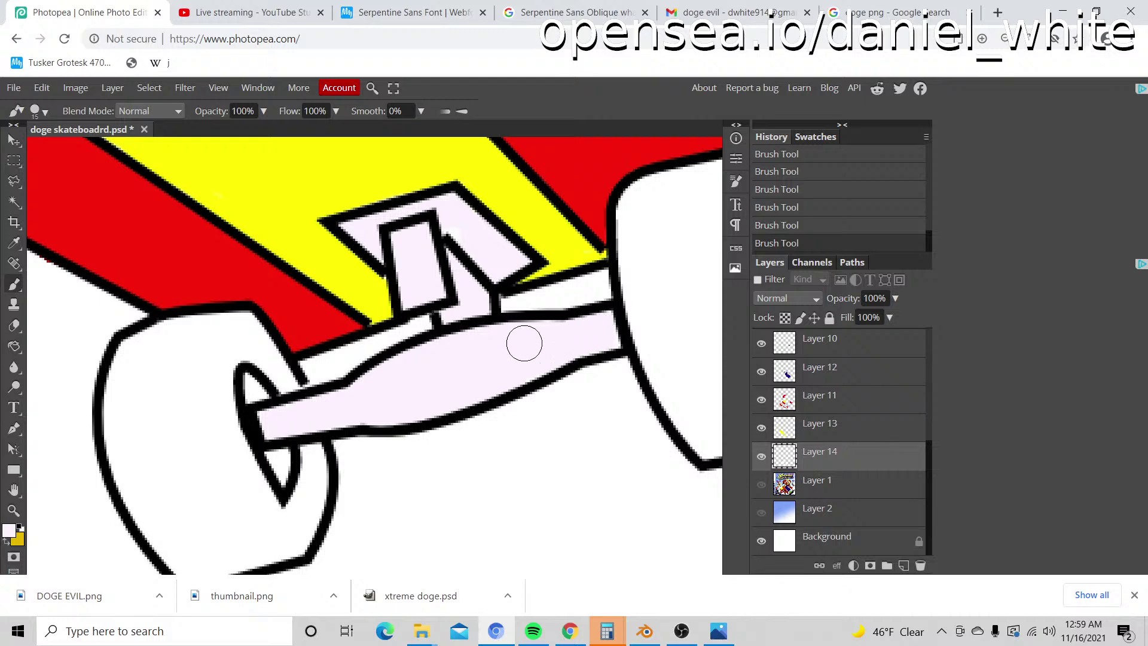
Step: Add another new layer directly above the hidden reference image on Layer 1
key(z)
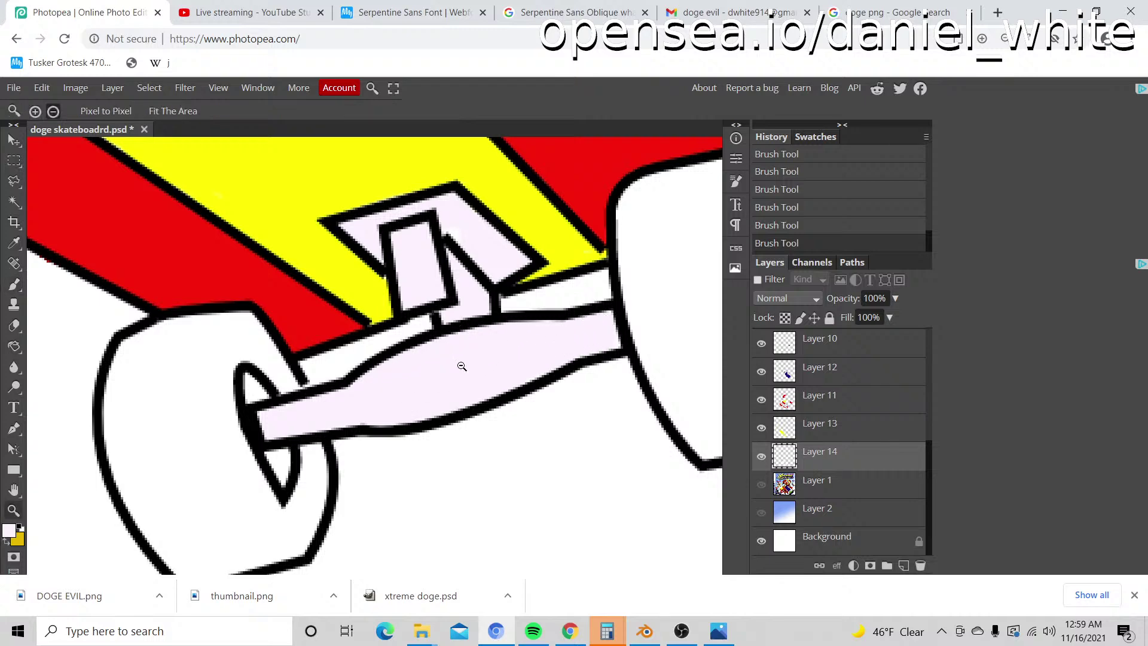
alt+click(461, 368)
alt+click(456, 370)
alt+click(454, 370)
alt+click(454, 390)
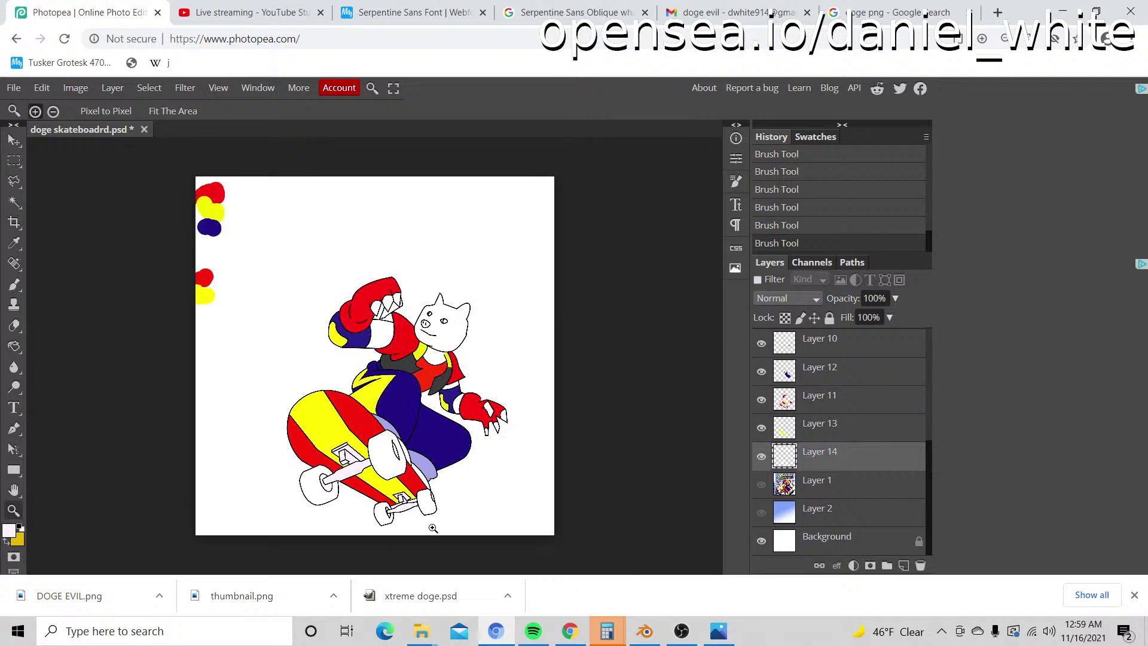
click(357, 434)
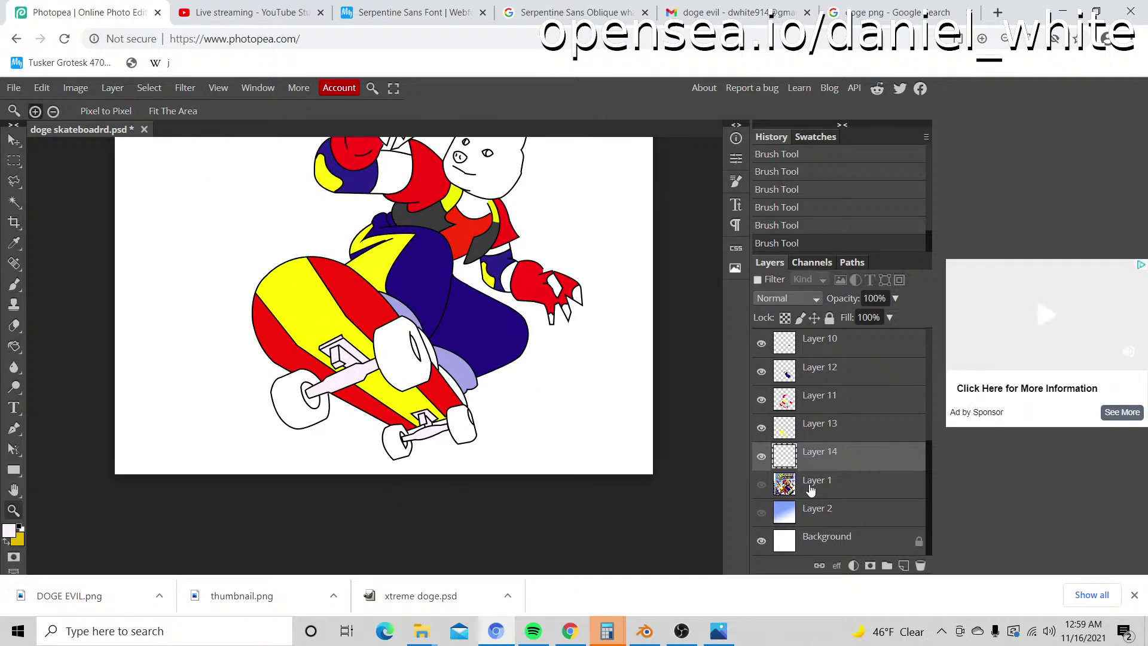
click(811, 488)
click(903, 566)
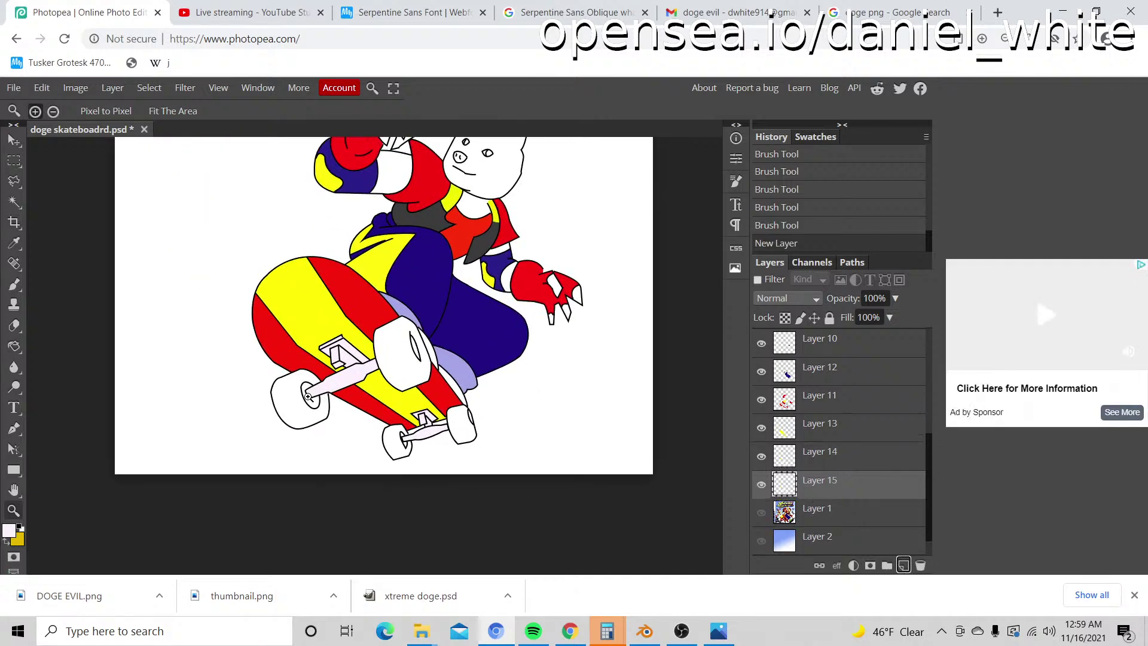
Step: Sample red from the deck's left stripe and darken it to ce1203 as the foreground color for the brush
key(i)
click(277, 336)
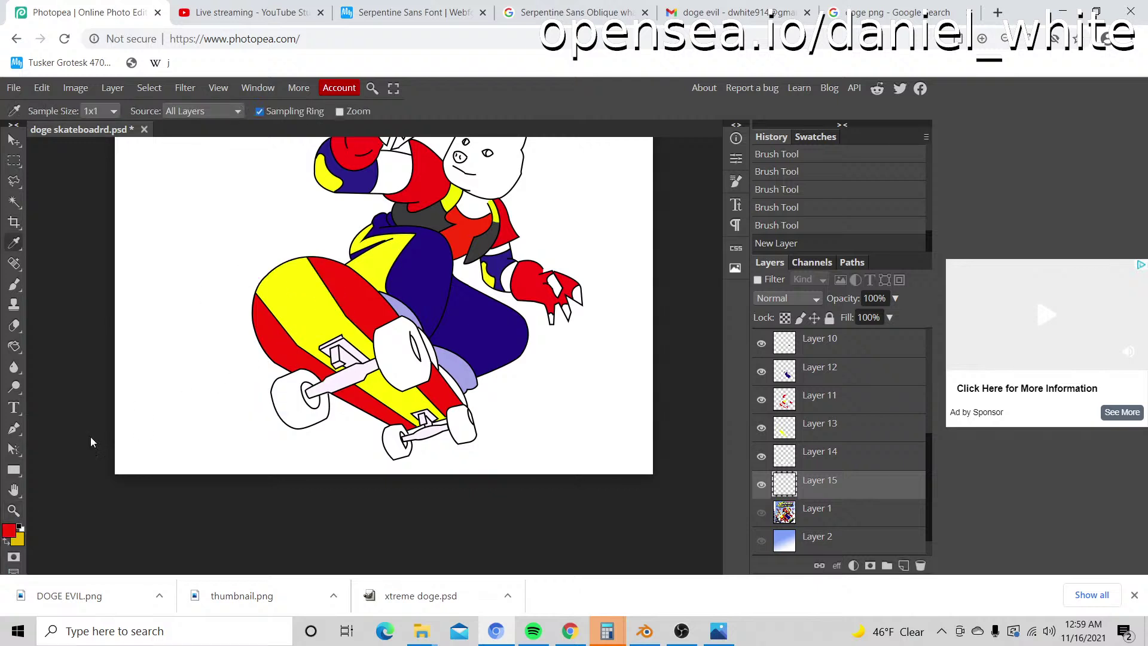
click(8, 532)
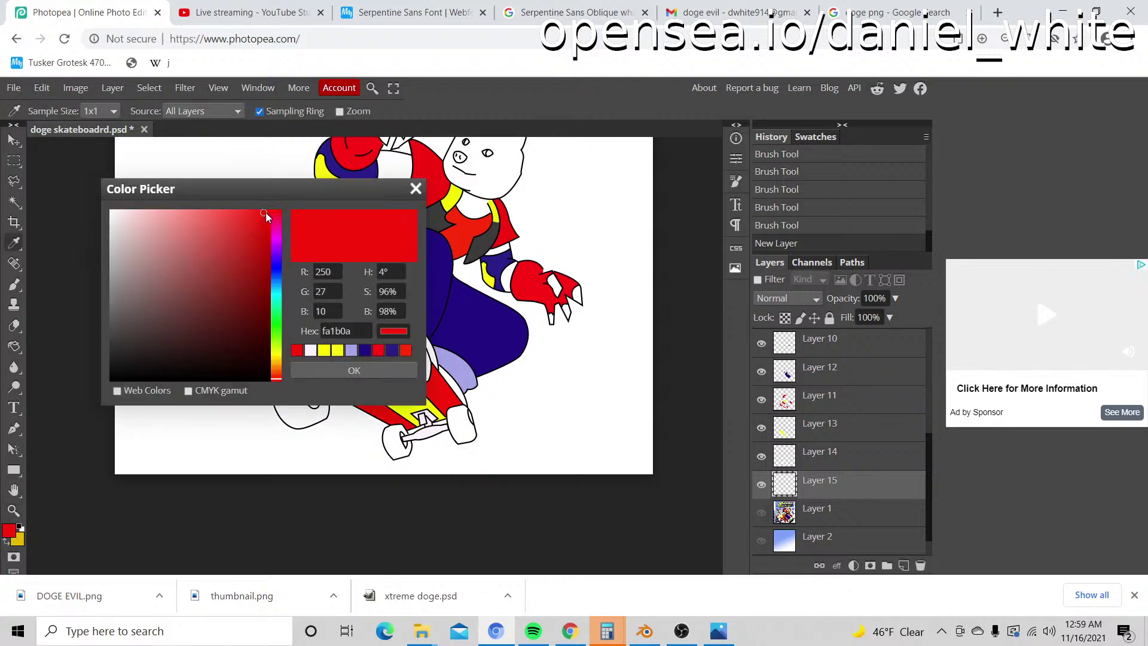
drag(265, 220, 265, 230)
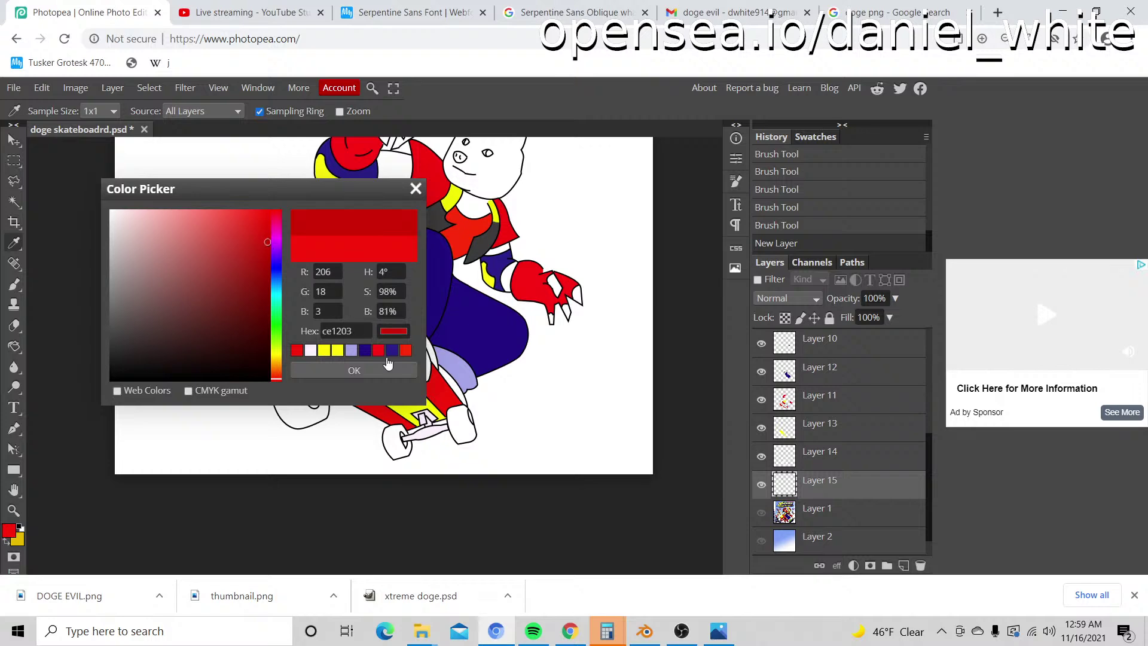
click(373, 373)
key(b)
scroll(404, 355, up, 5)
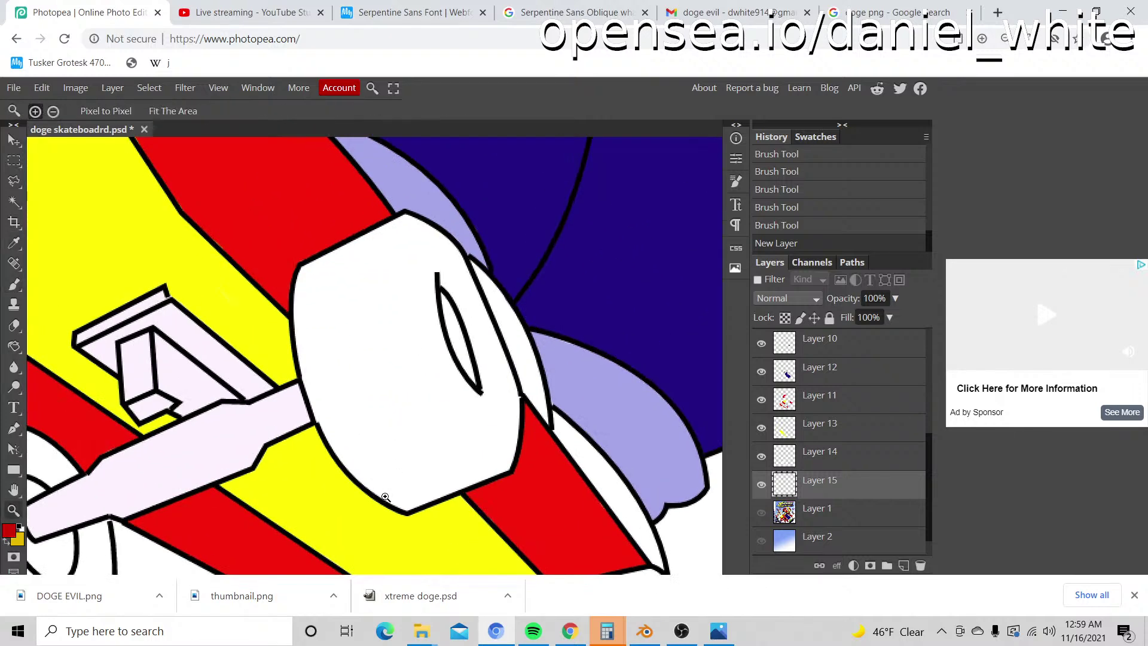
Step: Paint a dark red border just inside the outline of the large right front wheel on the new layer
mouse_move(409, 504)
mouse_down()
mouse_move(348, 460)
mouse_move(304, 380)
mouse_move(295, 282)
mouse_move(310, 263)
mouse_up()
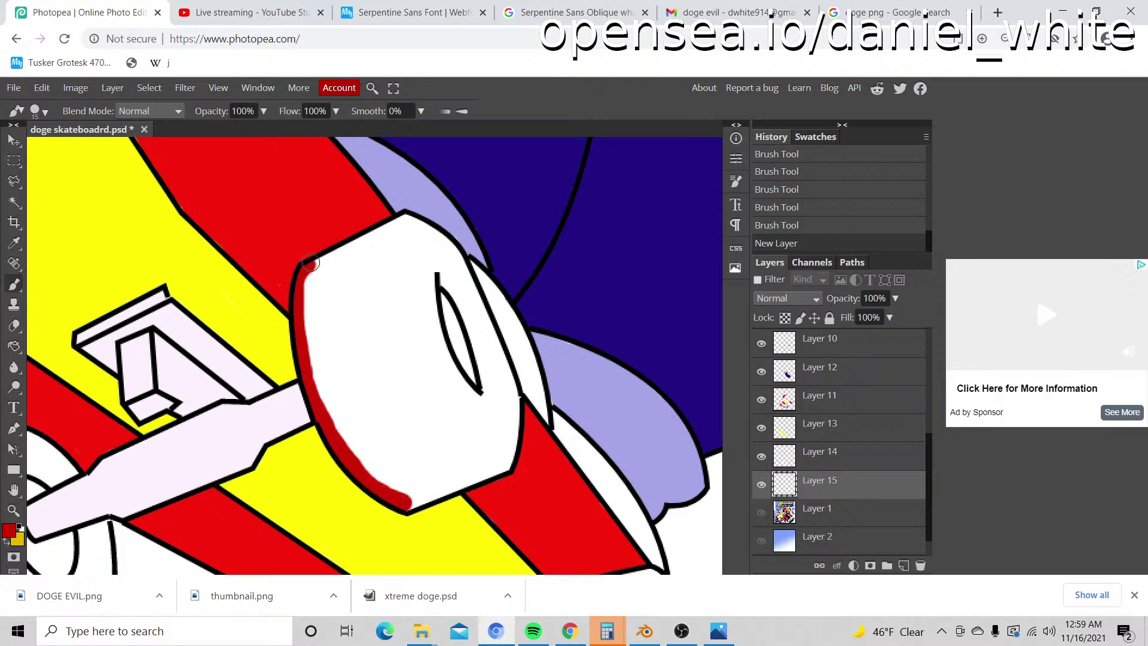
drag(400, 219, 422, 228)
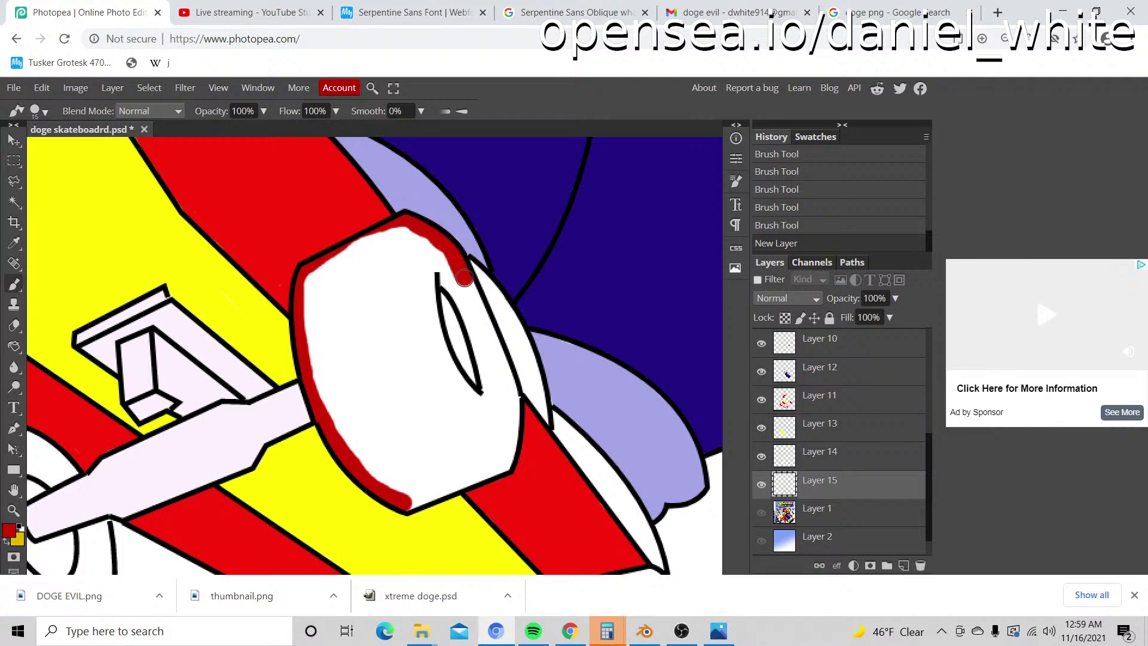
drag(475, 304, 490, 339)
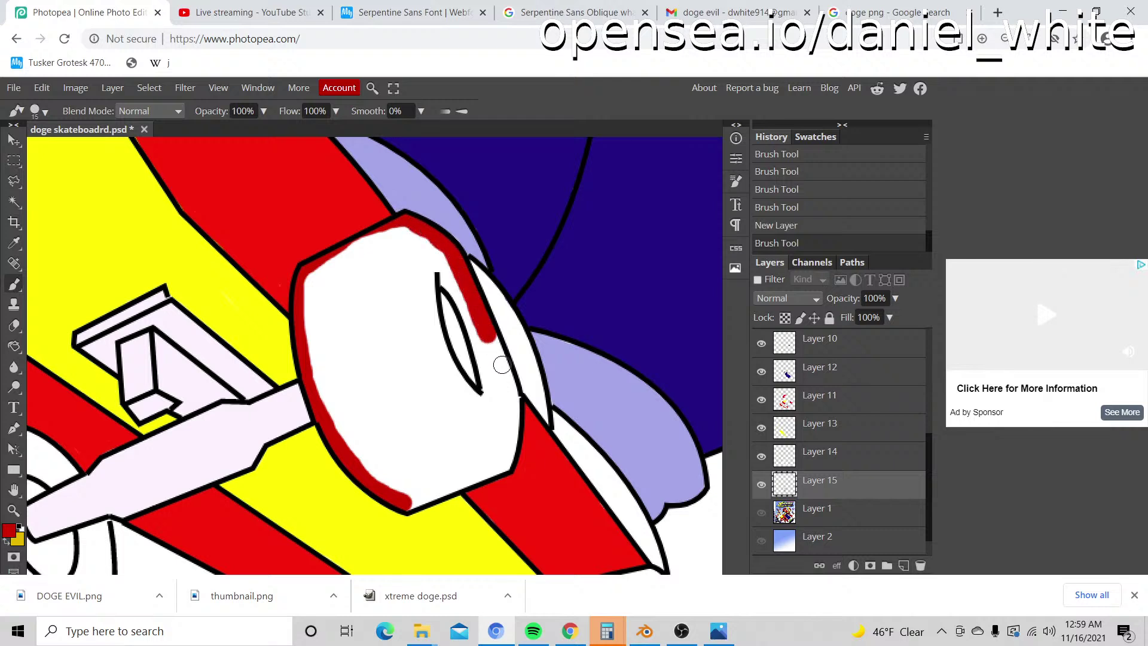
click(506, 389)
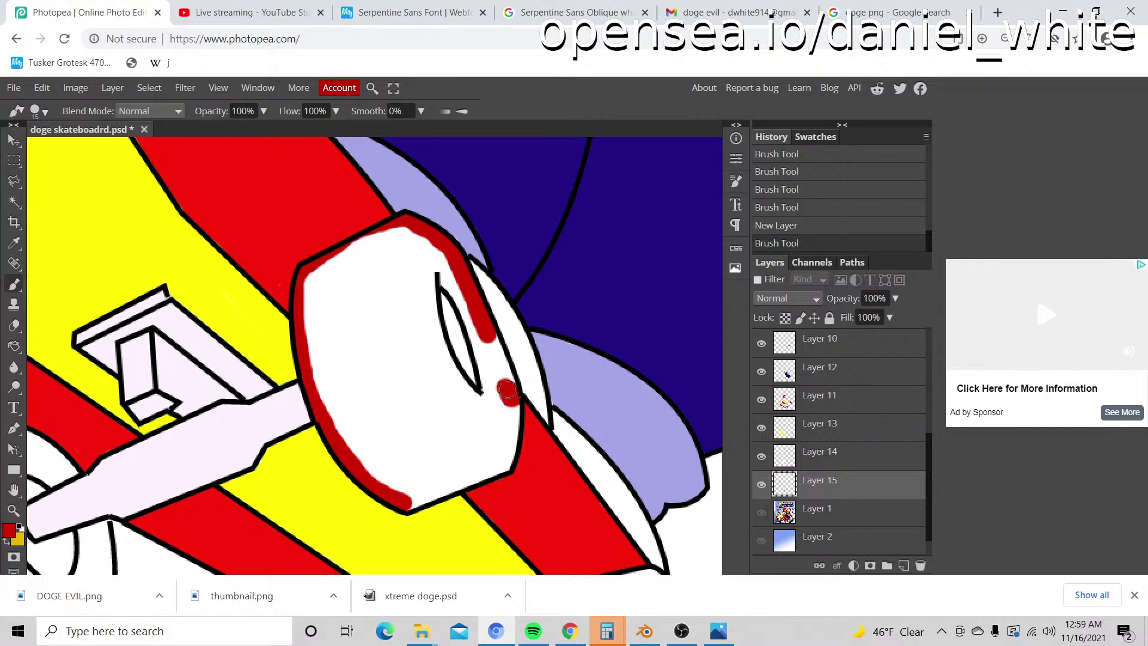
drag(502, 375, 493, 353)
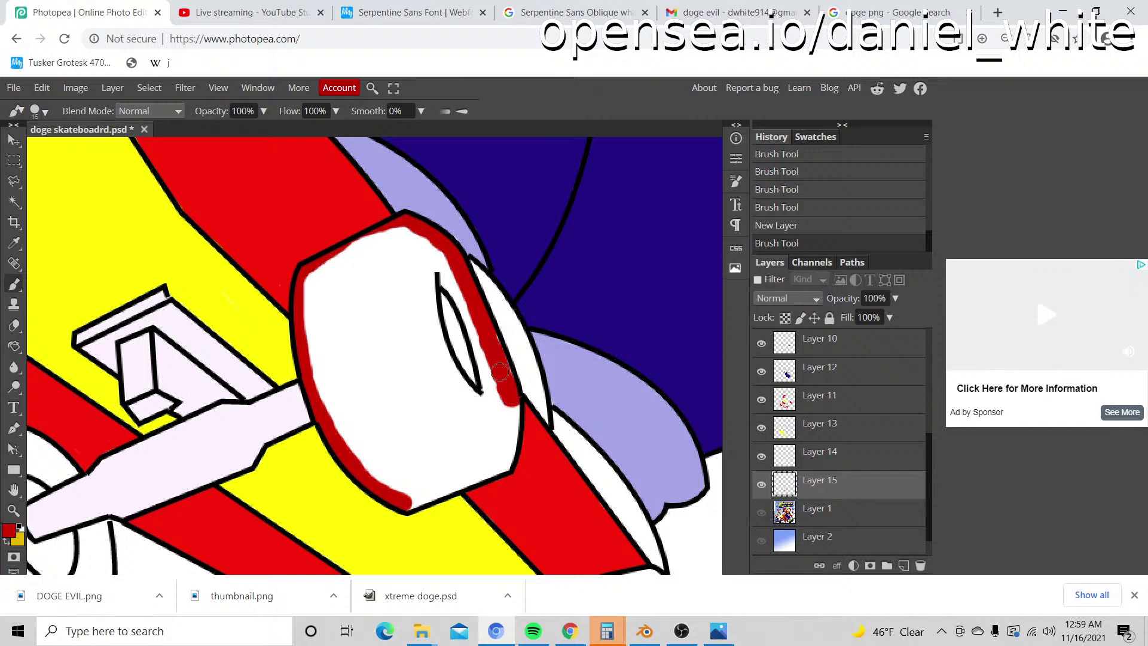
click(489, 341)
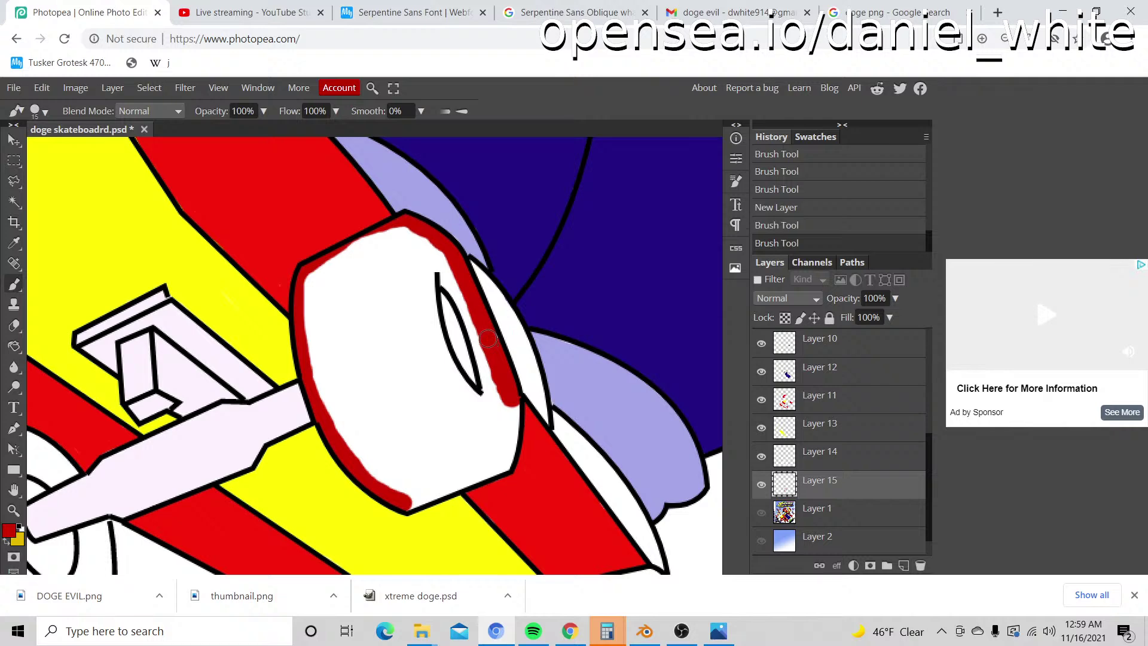
mouse_move(512, 407)
mouse_down()
mouse_move(503, 475)
mouse_move(408, 512)
mouse_up()
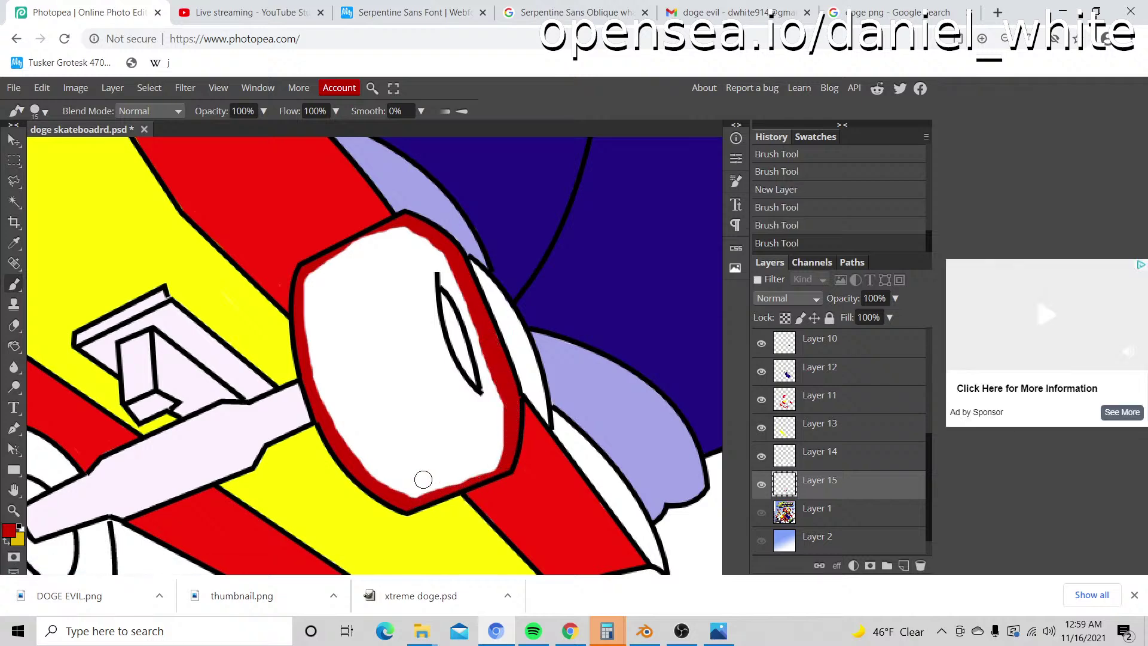
Step: Fill the right front wheel's interior with dark red and brush over the thin seam along the painted border
key(g)
click(412, 435)
key(b)
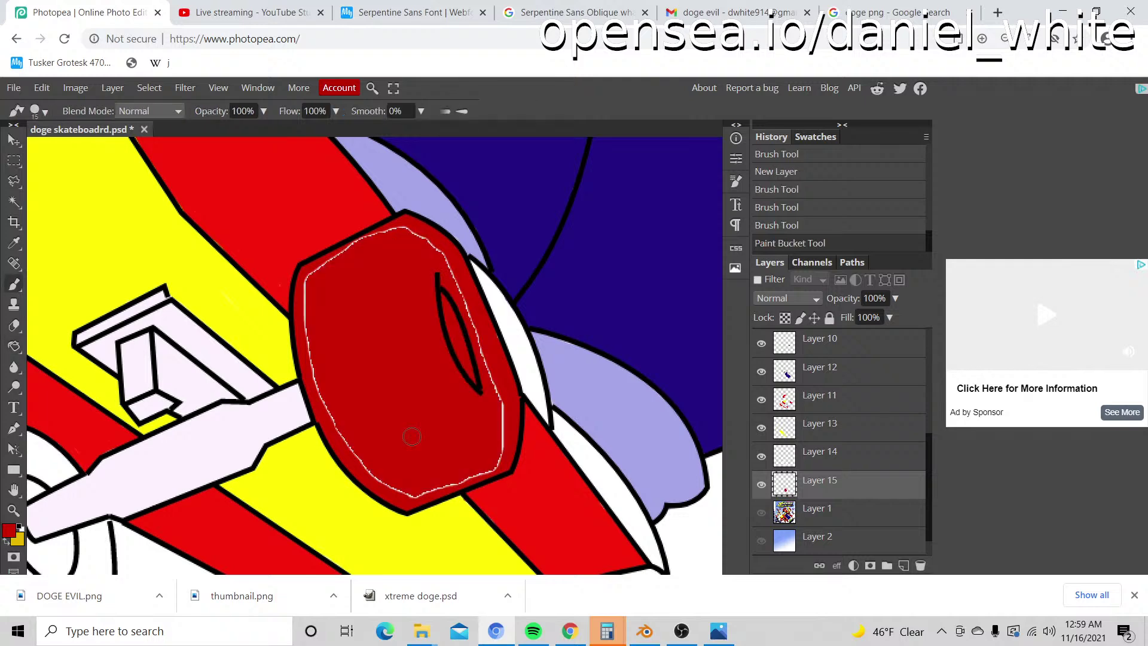
mouse_move(480, 461)
mouse_down()
mouse_move(411, 491)
mouse_move(337, 399)
mouse_move(327, 405)
mouse_move(346, 441)
mouse_move(307, 296)
mouse_move(351, 253)
mouse_move(413, 245)
mouse_move(442, 285)
mouse_move(492, 443)
mouse_move(489, 417)
mouse_move(493, 462)
mouse_move(479, 403)
mouse_up()
Step: Paint dark red on the left front wheel beside the hub and along its upper edge above the axle
key(z)
alt+click(472, 399)
alt+click(472, 399)
alt+click(472, 401)
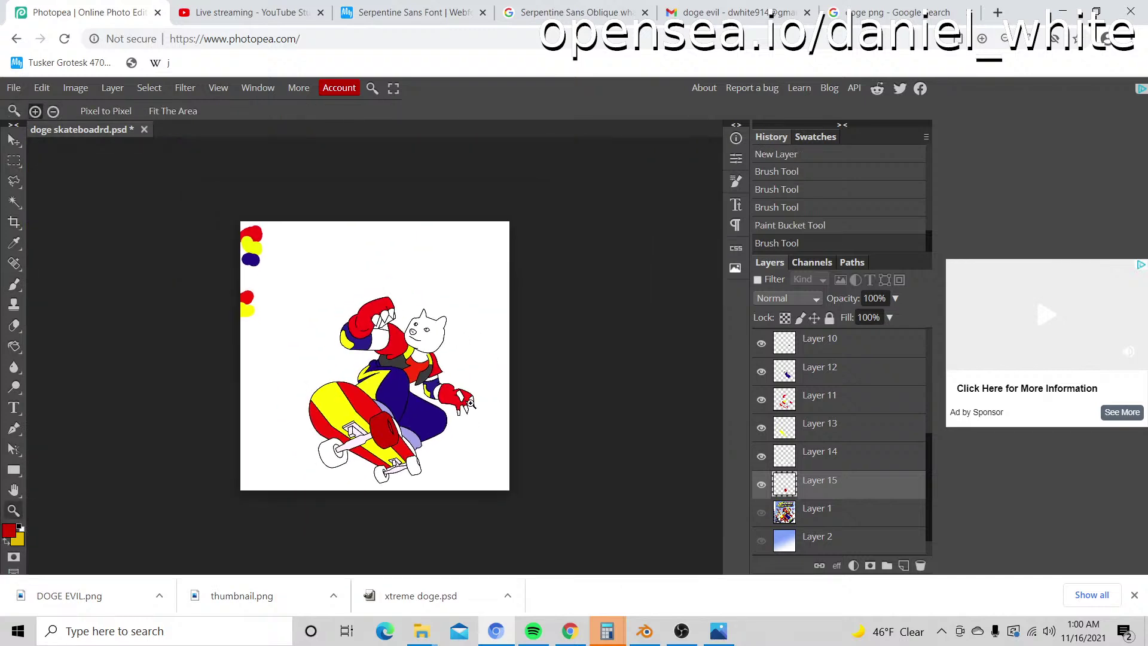
click(329, 458)
click(314, 475)
click(278, 442)
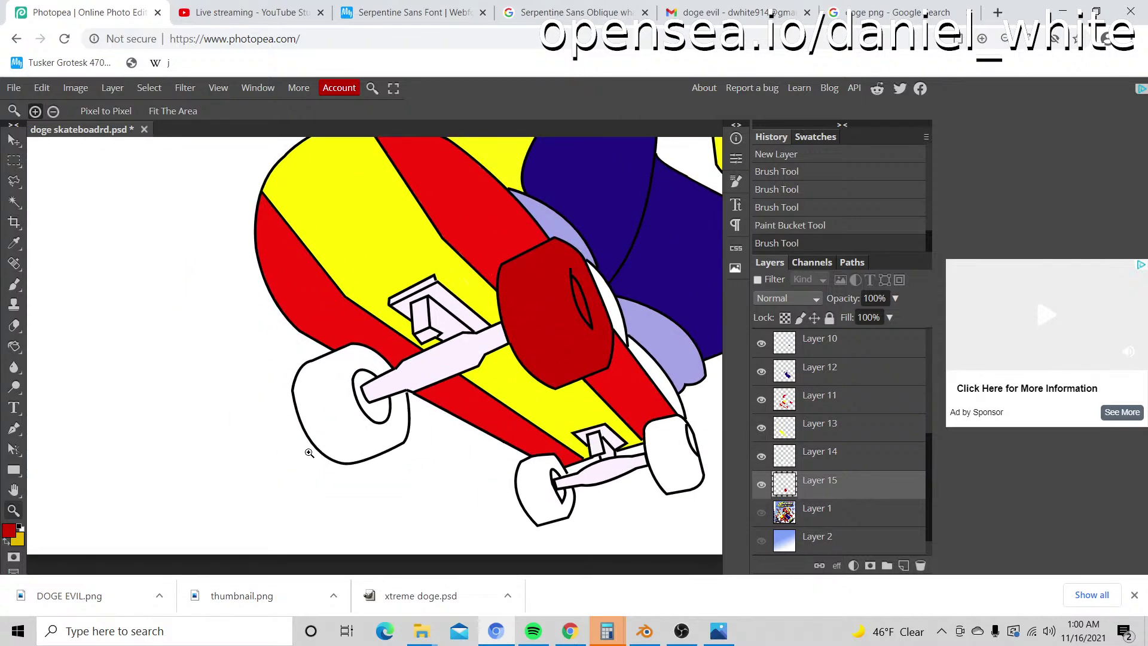
click(327, 458)
key(b)
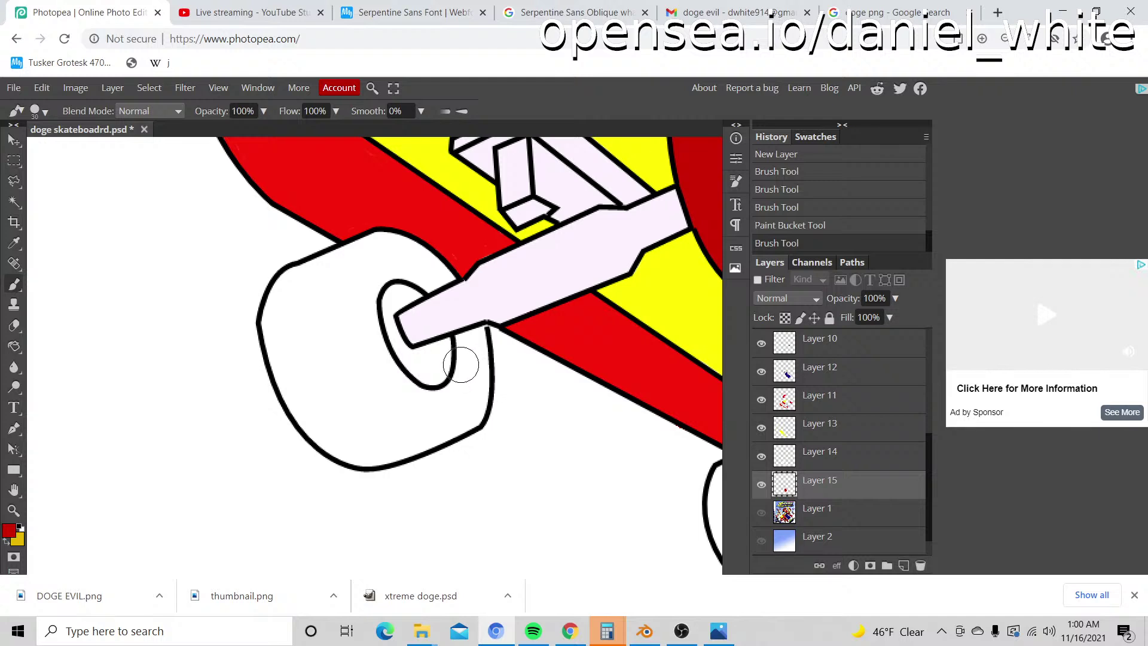
mouse_move(461, 364)
mouse_down()
mouse_move(464, 329)
mouse_move(468, 340)
mouse_move(441, 278)
mouse_move(397, 251)
mouse_move(365, 251)
mouse_up()
Step: Extend the dark red along the left front wheel's upper and outer edges and erase the spill outside the outline
key(z)
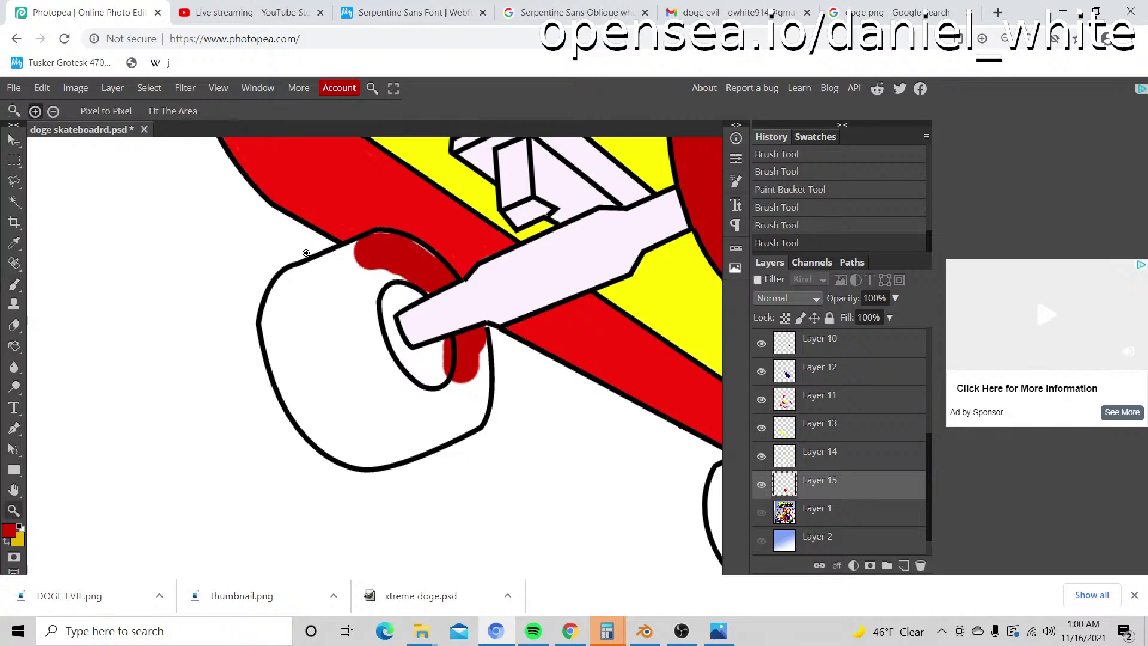
click(307, 252)
key(b)
mouse_move(496, 285)
mouse_down()
mouse_move(431, 244)
mouse_move(368, 259)
mouse_move(279, 305)
mouse_move(260, 374)
mouse_move(306, 482)
mouse_move(249, 448)
mouse_up()
key(e)
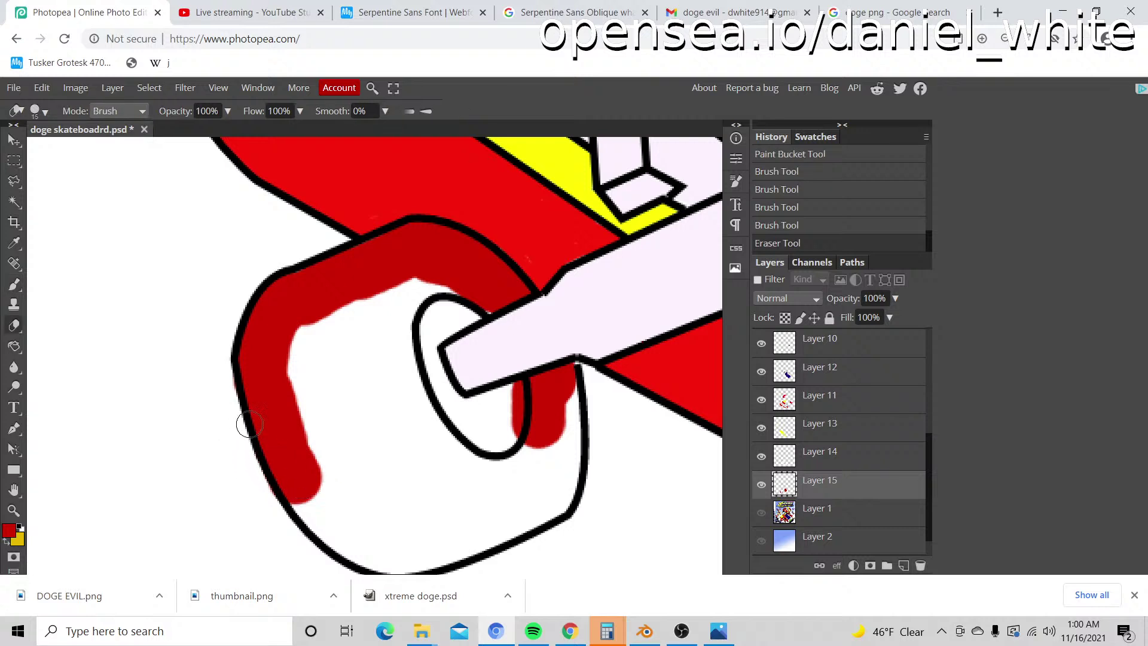
scroll(226, 309, down, 1)
drag(217, 308, 220, 341)
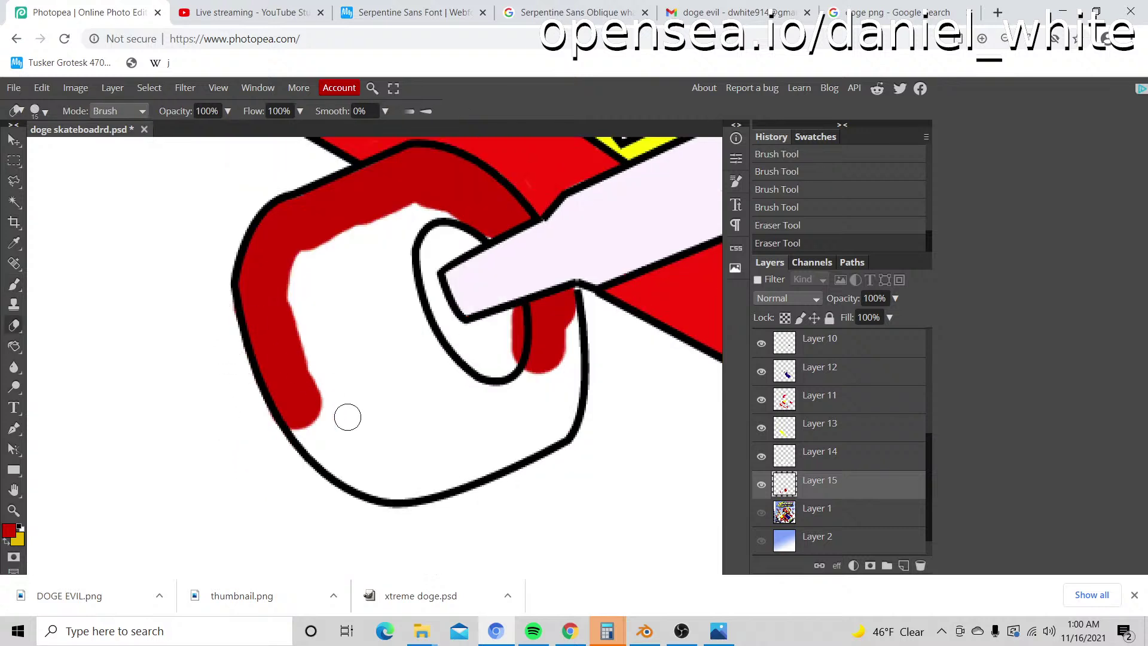
Step: Paint the left front wheel's lower edge dark red up to its inner corner and erase the spill below that corner
key(b)
mouse_move(311, 413)
mouse_down()
mouse_move(366, 467)
mouse_move(395, 471)
mouse_move(376, 476)
mouse_move(408, 476)
mouse_up()
mouse_move(429, 470)
mouse_down()
mouse_move(547, 407)
mouse_move(544, 420)
mouse_up()
drag(541, 422, 550, 391)
key(e)
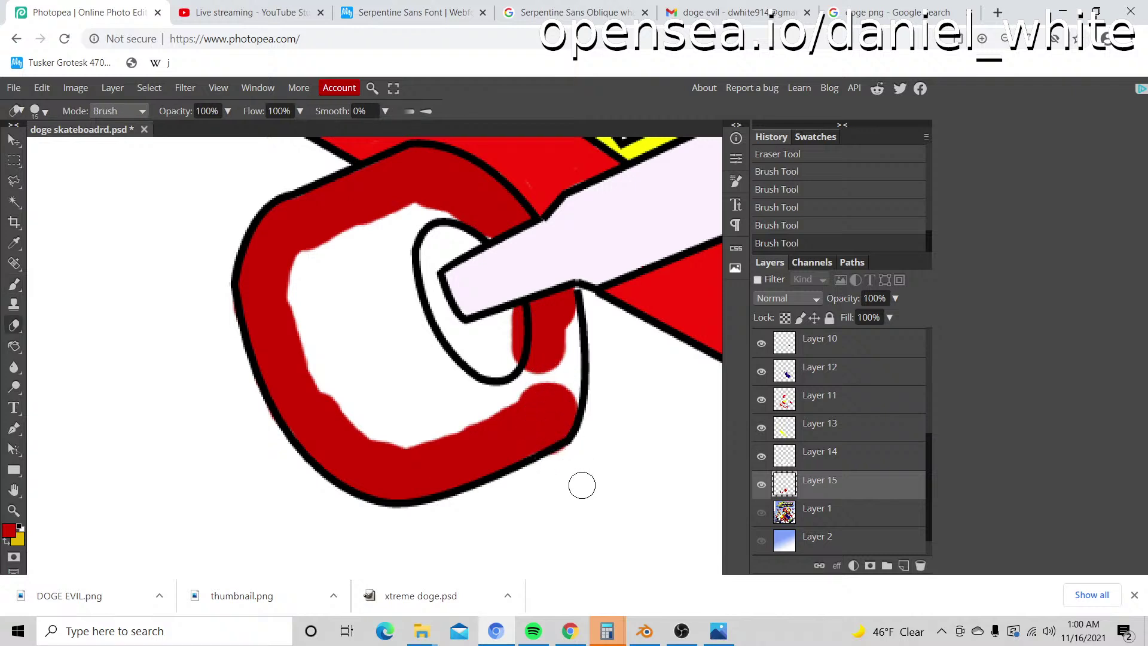
click(566, 459)
Step: Close the gap along the left front wheel's inner edge below the axle in dark red with a smaller brush
key(b)
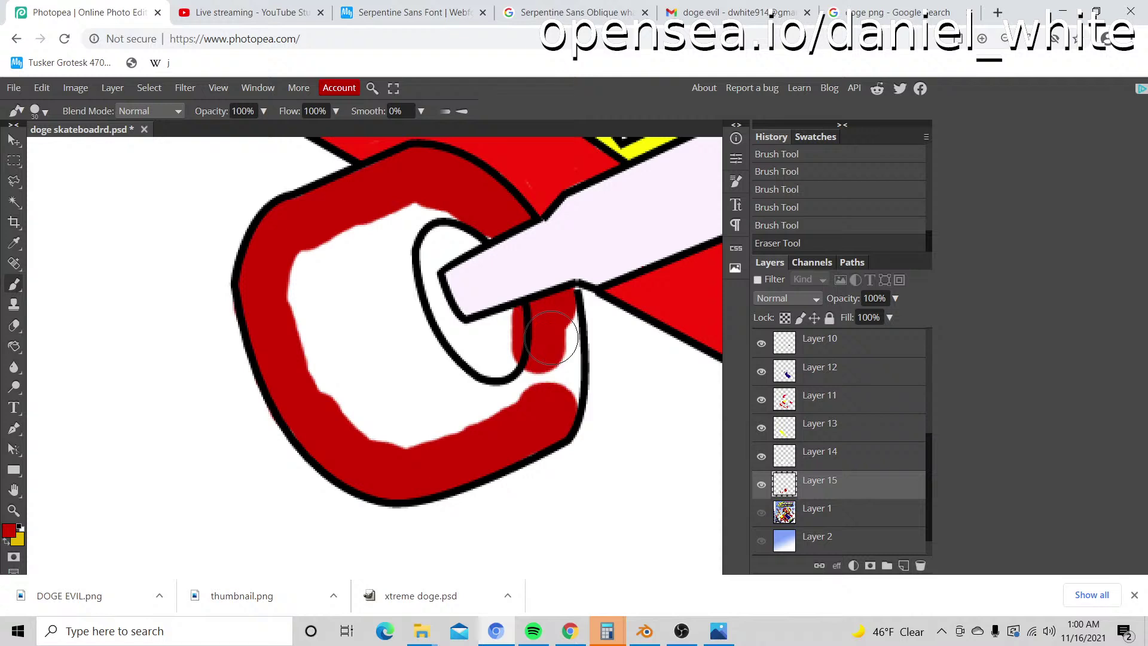
key(bracketleft)
drag(572, 337, 568, 384)
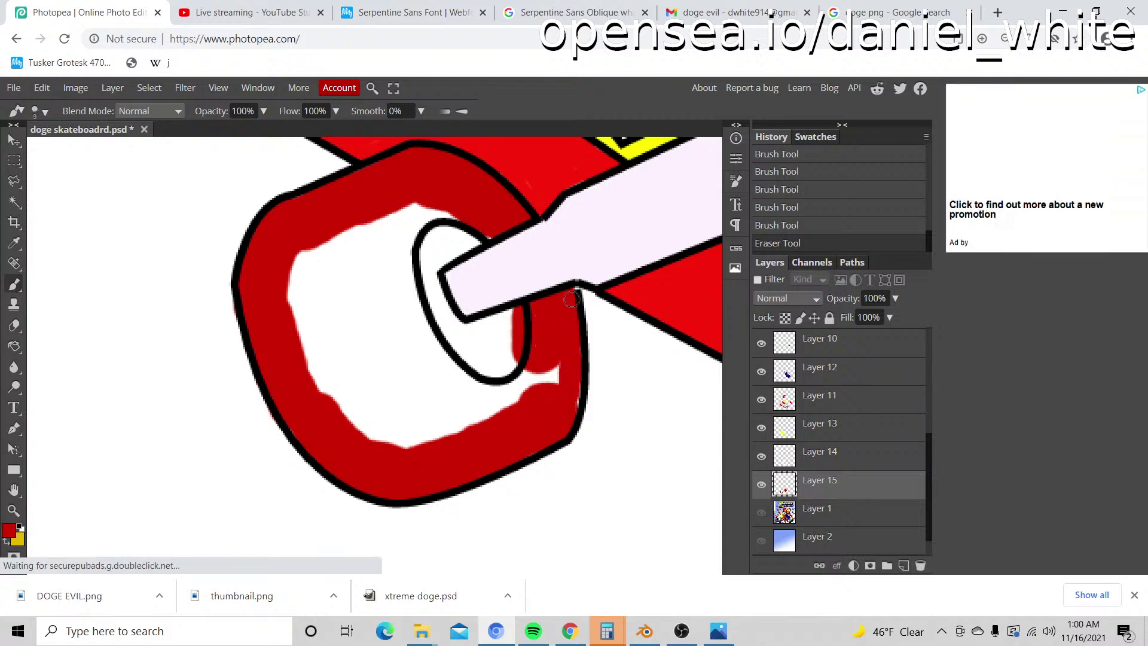
drag(571, 399, 572, 382)
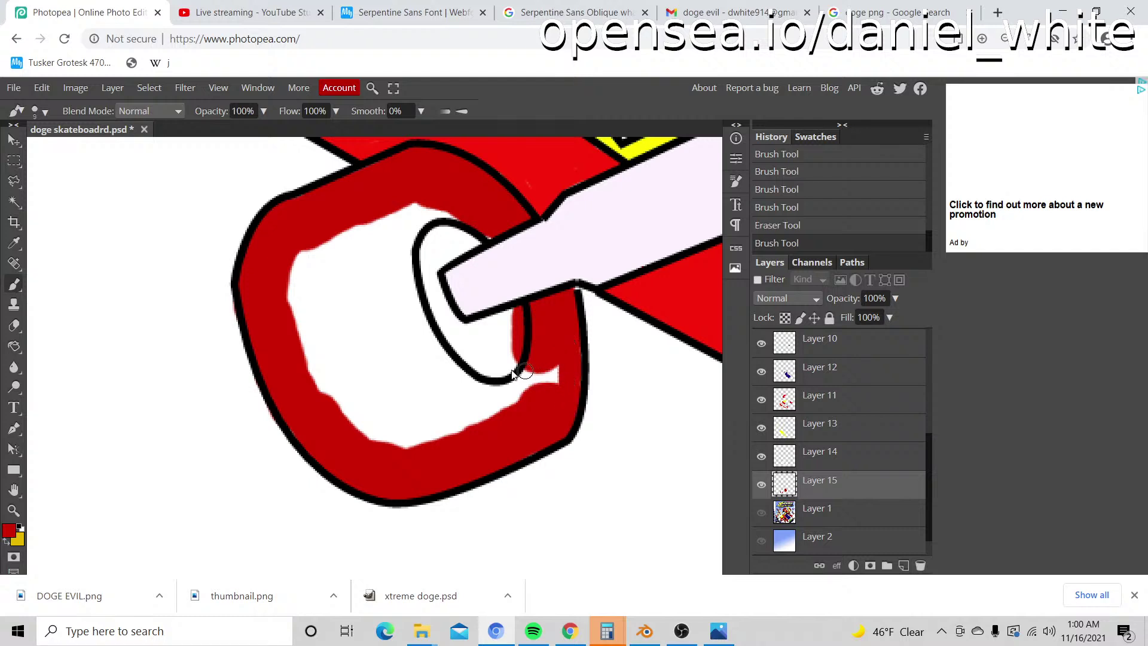
Step: Fill the rest of the left front wheel with dark red and brush over the remaining seams, including the hub
key(g)
click(431, 357)
key(b)
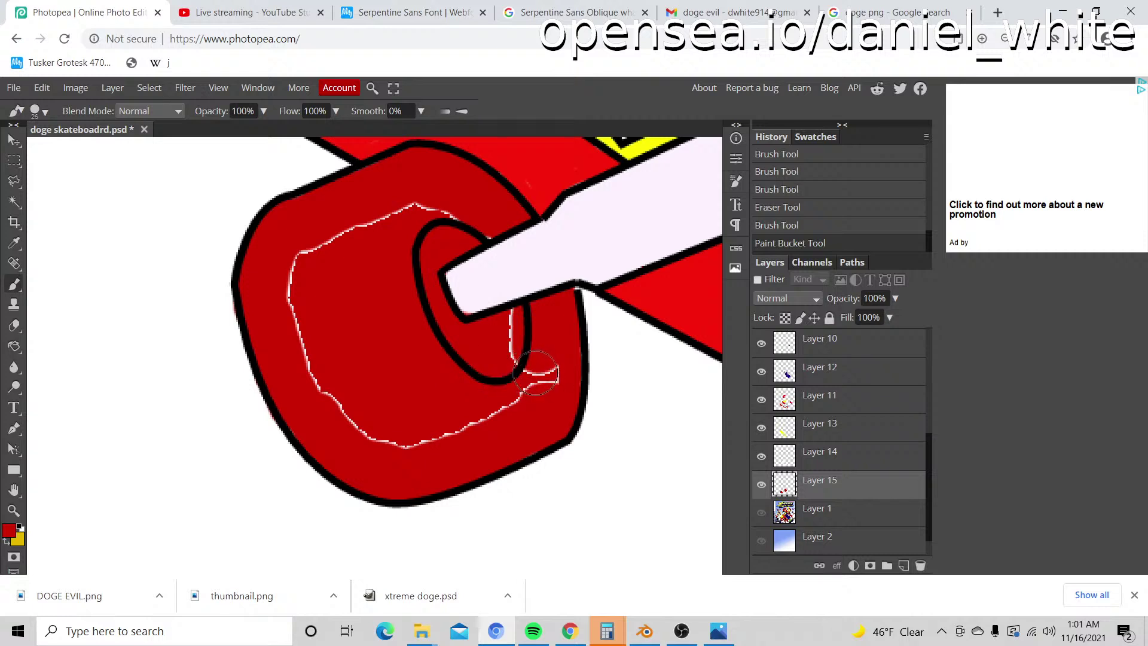
mouse_move(534, 369)
mouse_down()
mouse_move(501, 399)
mouse_move(397, 441)
mouse_move(353, 410)
mouse_move(302, 313)
mouse_move(297, 269)
mouse_move(354, 241)
mouse_move(421, 217)
mouse_move(492, 223)
mouse_up()
click(496, 326)
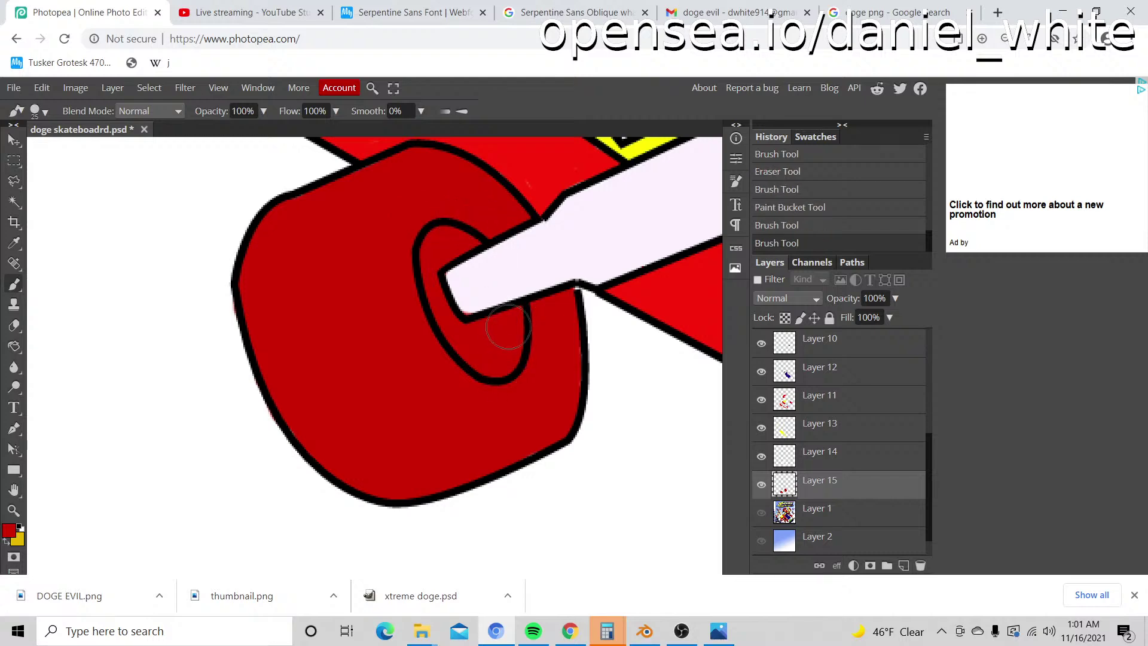
Step: Sample the pale pinkish white from the front axle and add a new layer directly above Layer 15
key(z)
alt+click(495, 323)
alt+click(496, 323)
alt+click(495, 322)
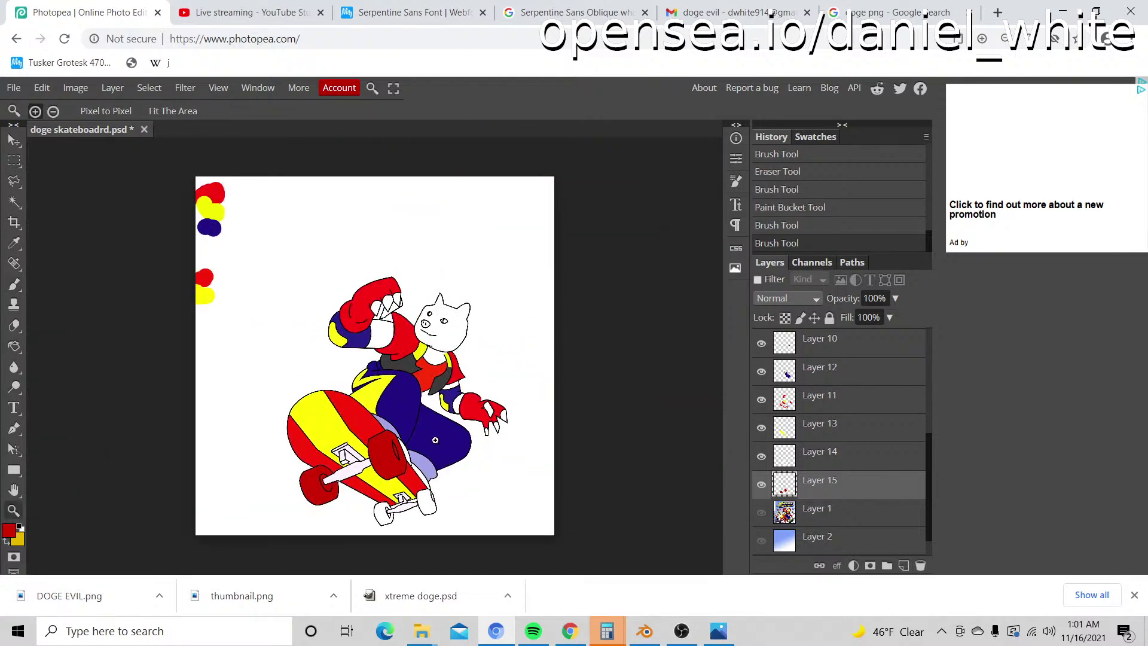
click(323, 513)
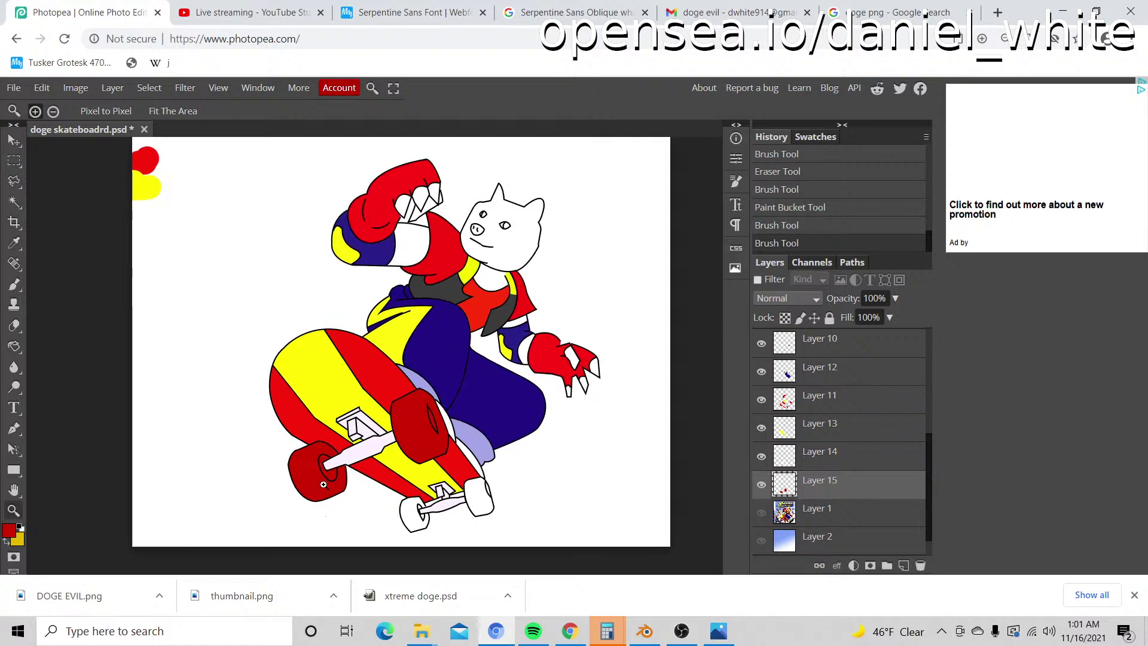
click(323, 484)
click(323, 483)
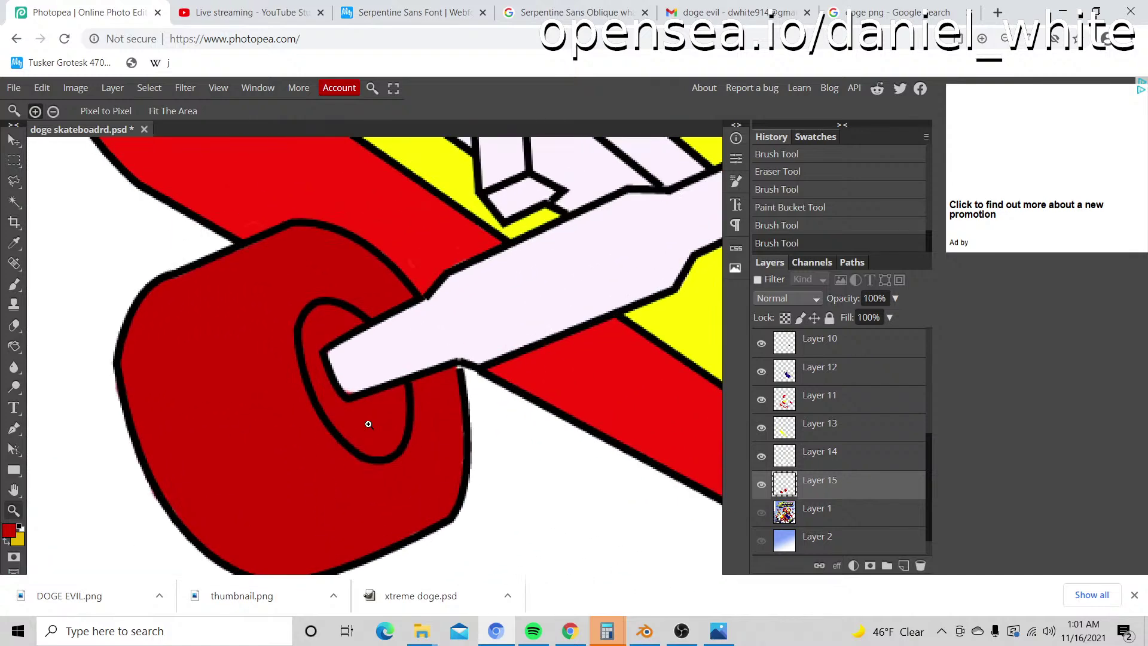
key(i)
click(455, 340)
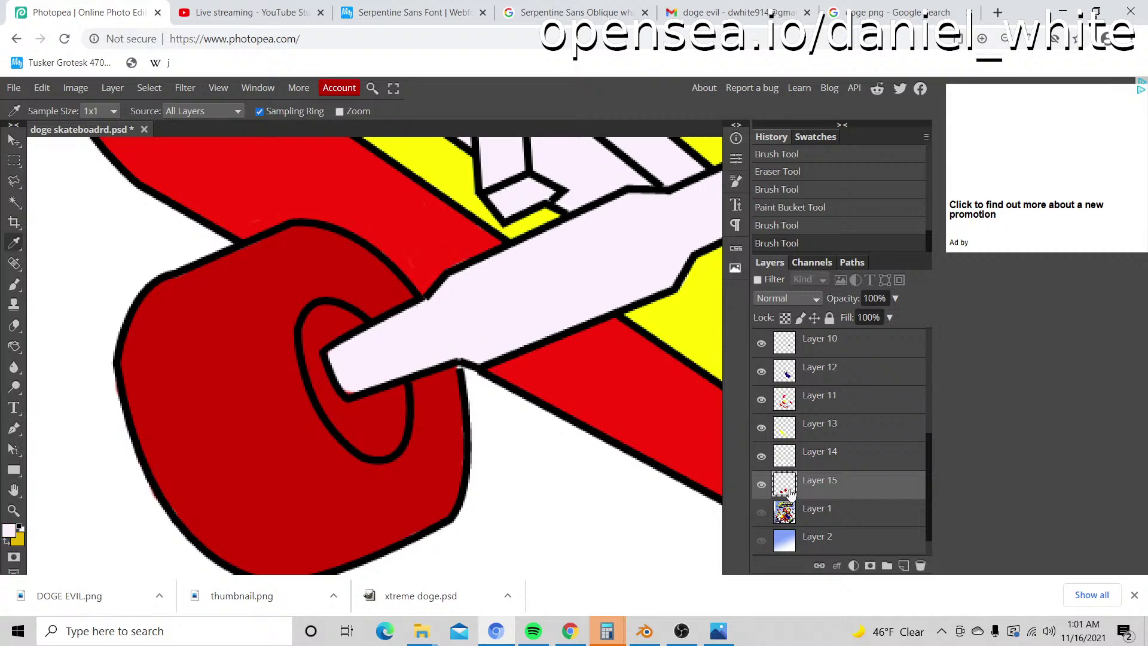
click(903, 566)
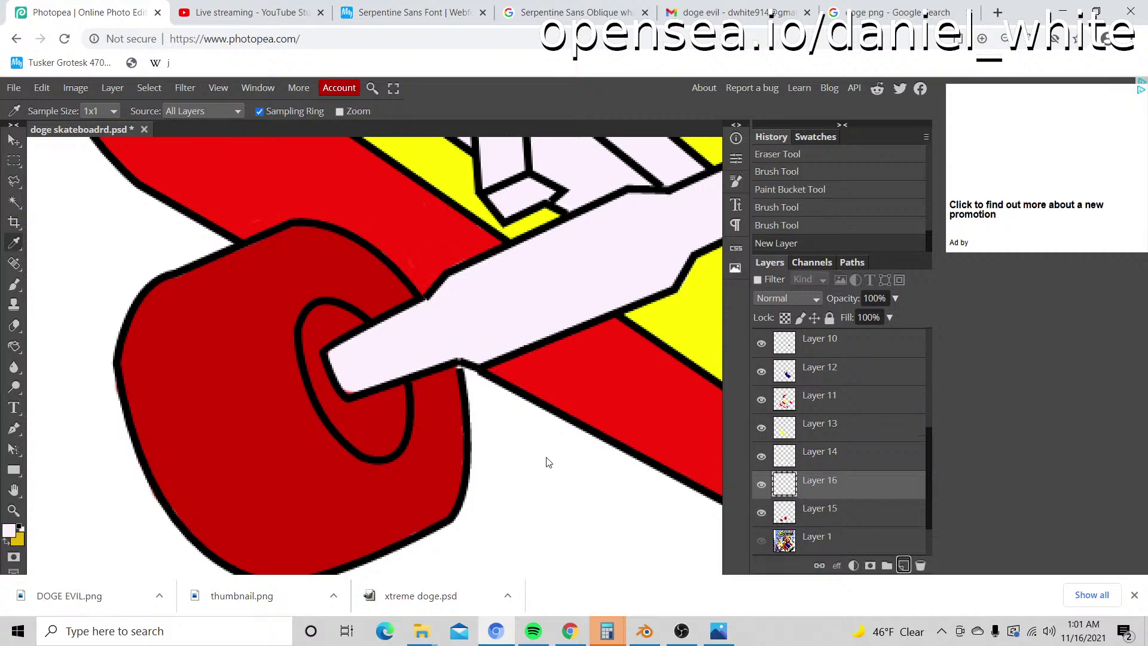
Step: Paint the left front wheel's hub pale pinkish white, finishing its lower tip with a smaller brush
key(b)
mouse_move(342, 401)
mouse_down()
mouse_move(369, 411)
mouse_move(375, 389)
mouse_move(341, 328)
mouse_move(325, 328)
mouse_move(354, 413)
mouse_move(345, 406)
mouse_move(321, 328)
mouse_move(370, 424)
mouse_move(359, 418)
mouse_move(390, 446)
mouse_up()
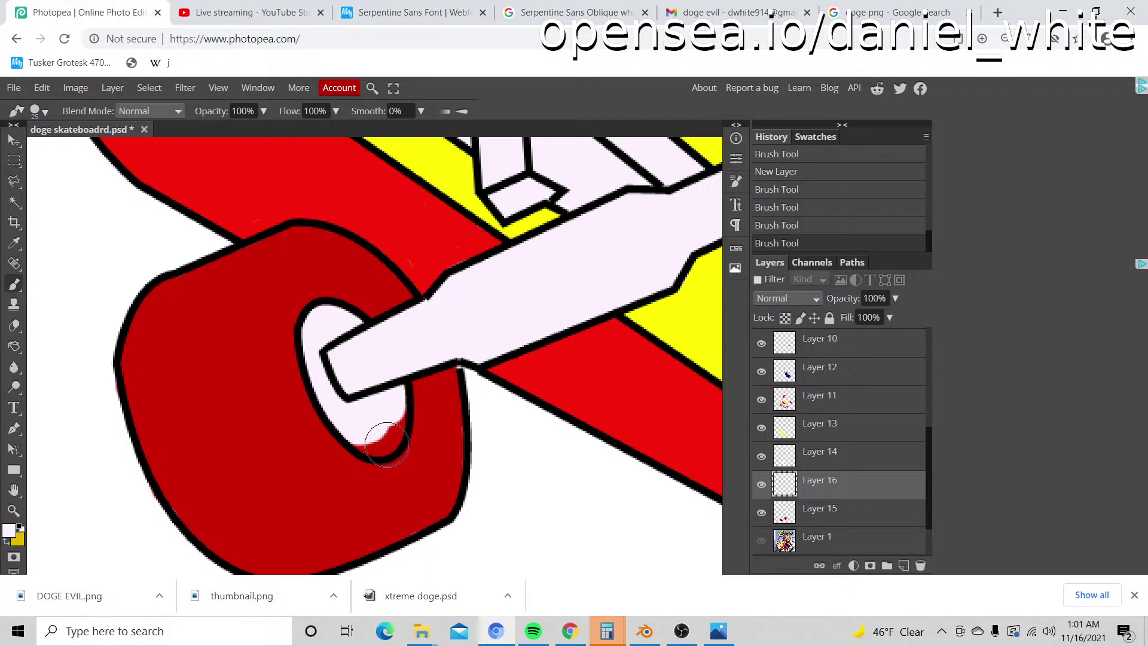
scroll(385, 443, up, 3)
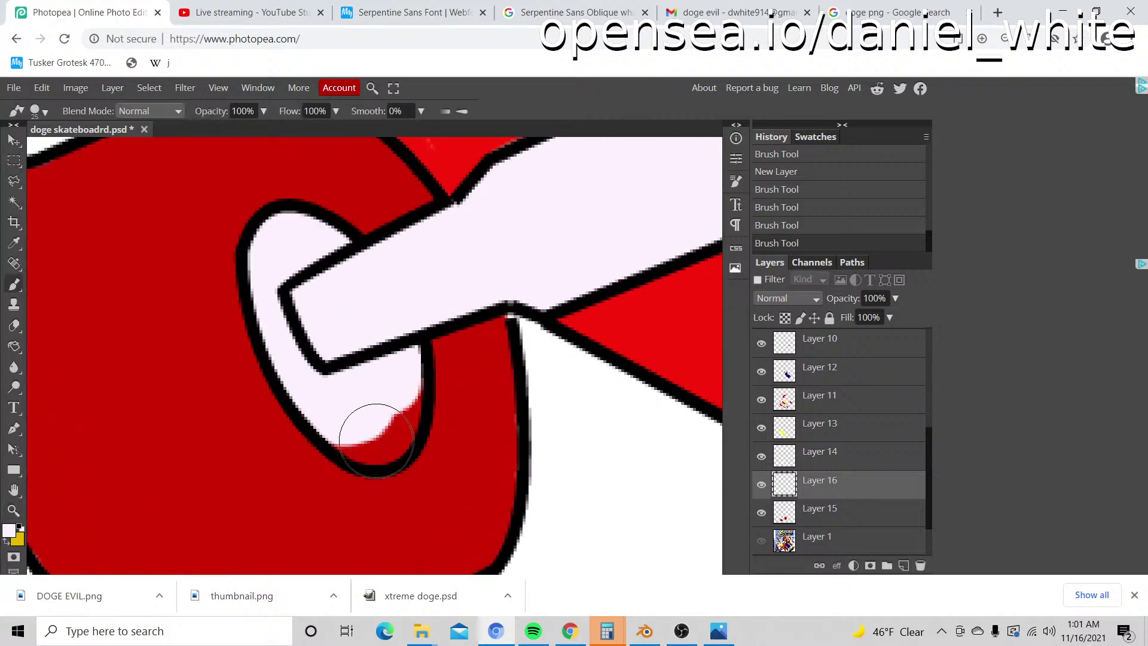
key(bracketleft)
key(bracketleft)
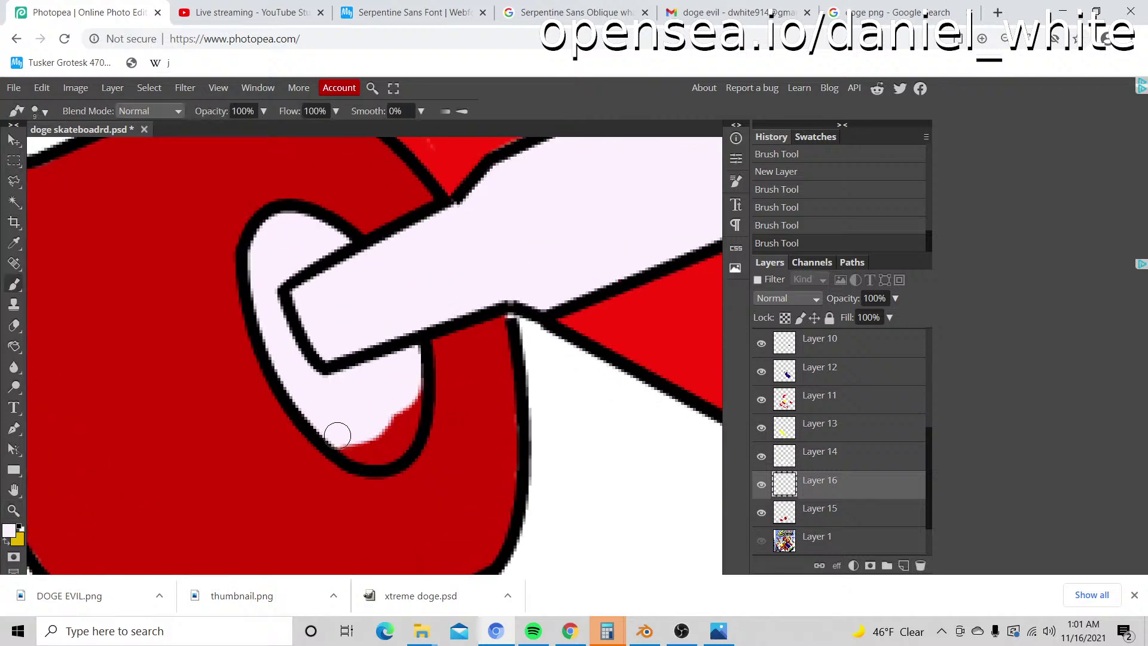
mouse_move(338, 435)
mouse_down()
mouse_move(366, 455)
mouse_move(411, 412)
mouse_up()
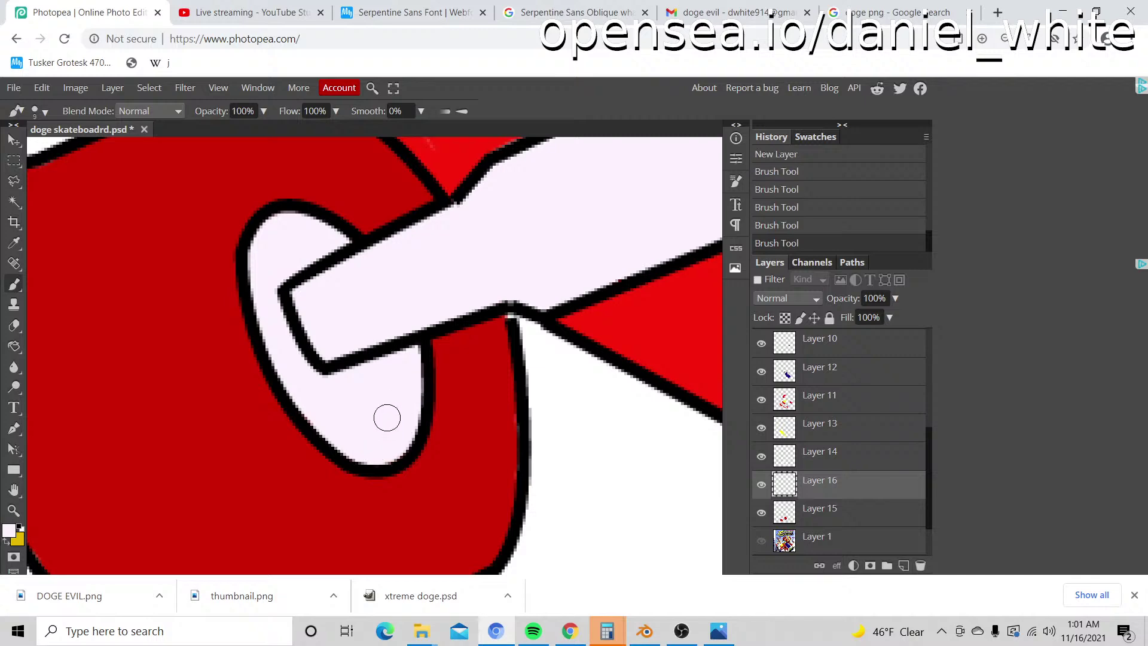
Step: Paint the narrow hub opening of the right front wheel pale pinkish white with a small brush
key(z)
alt+click(385, 419)
alt+click(385, 420)
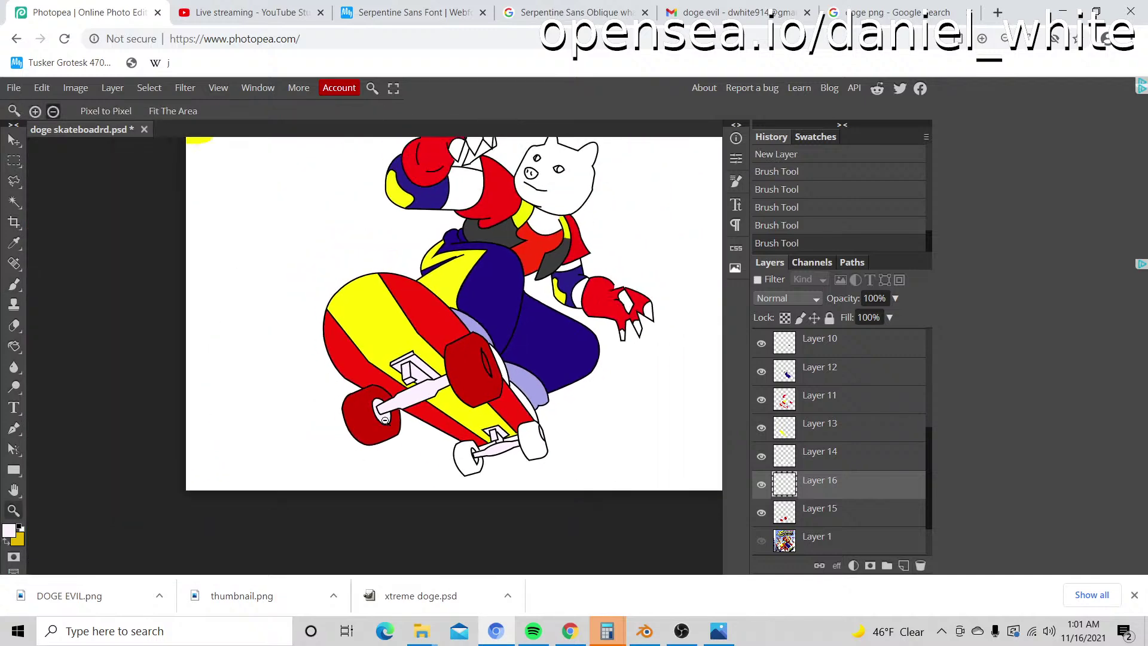
click(520, 476)
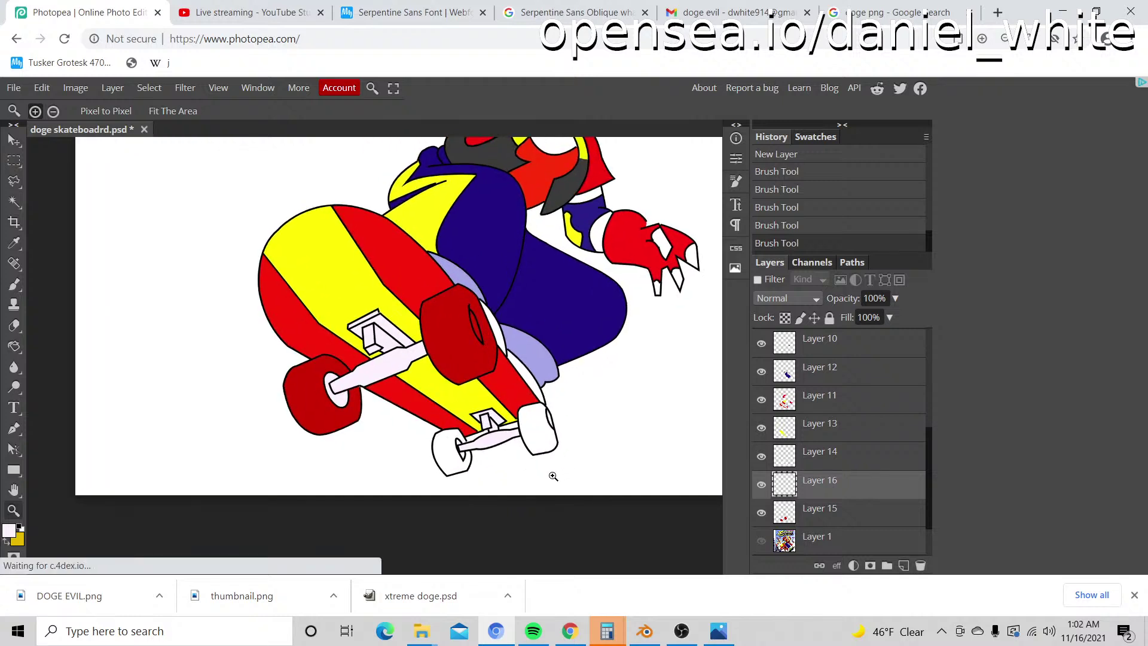
click(461, 474)
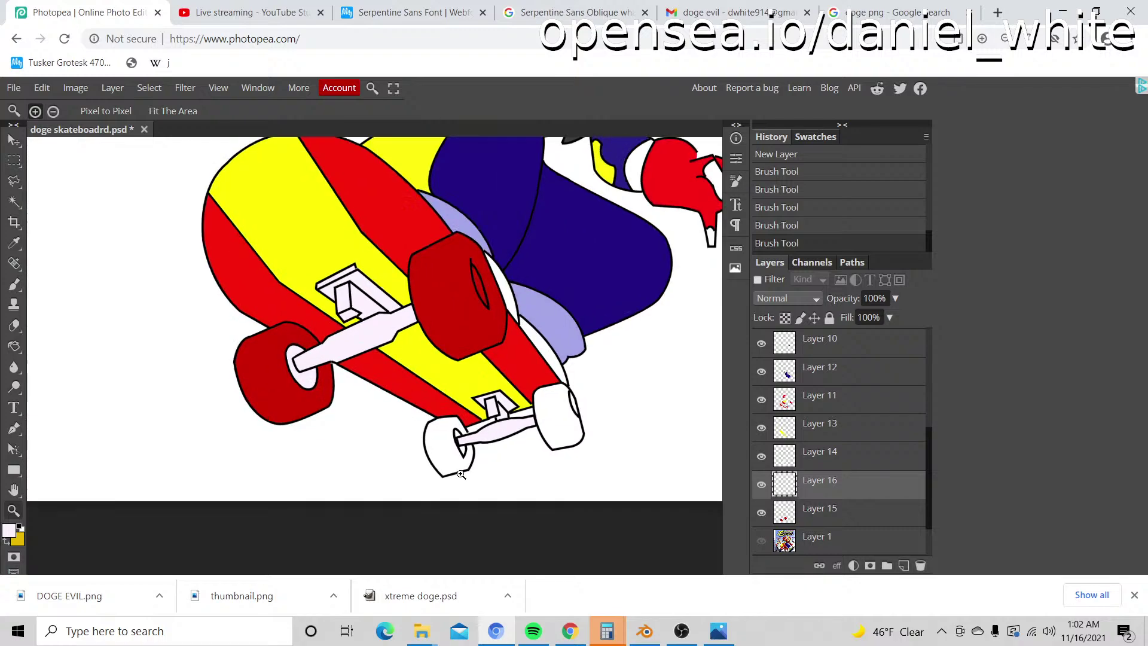
alt+click(256, 295)
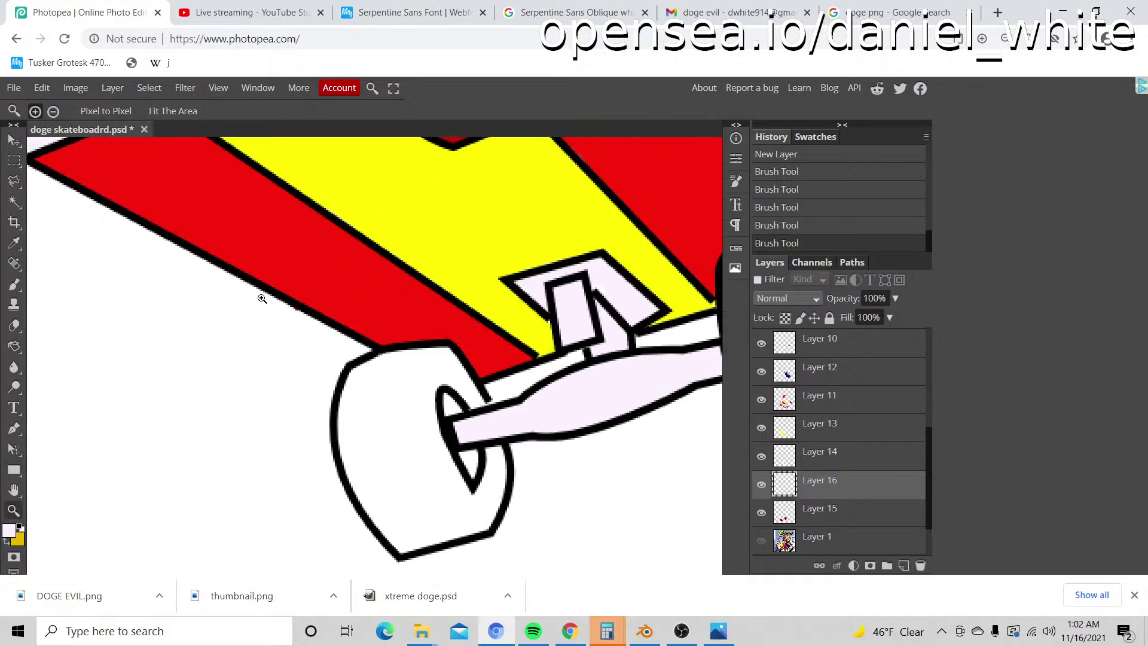
click(243, 299)
alt+click(246, 289)
click(384, 381)
key(i)
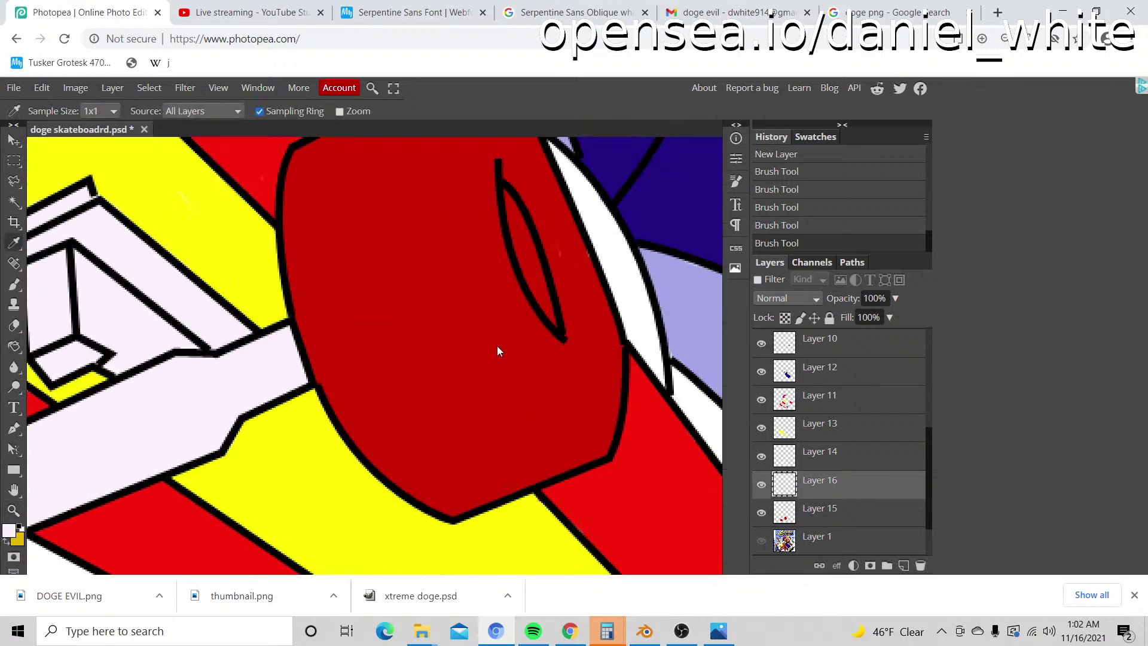
key(b)
scroll(525, 286, up, 3)
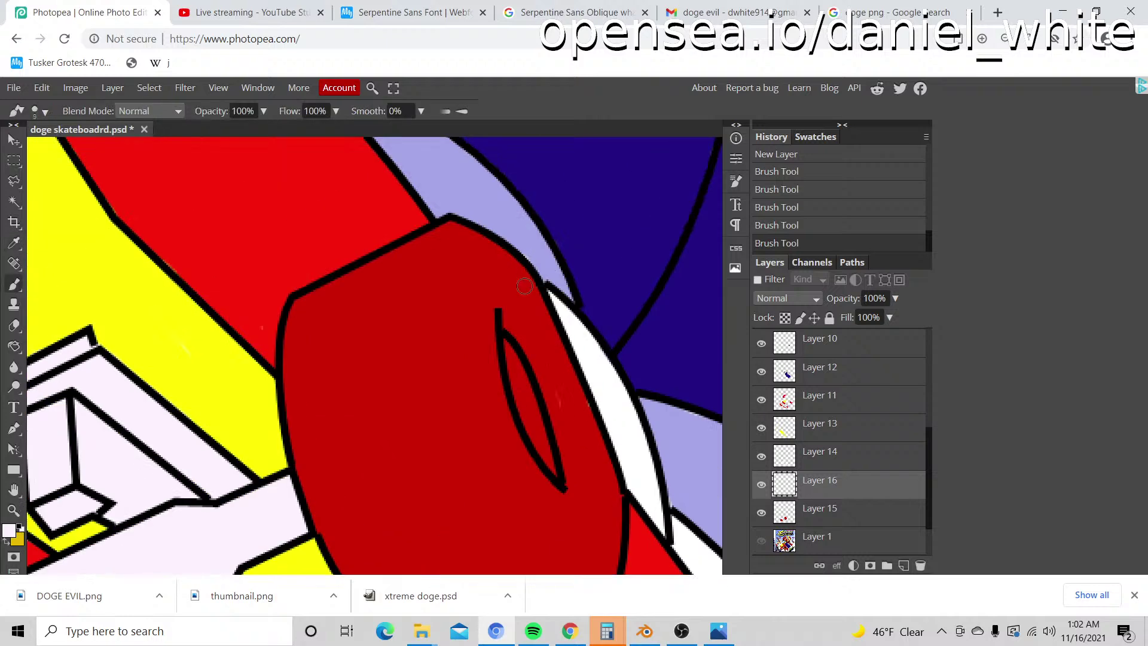
drag(525, 399, 509, 354)
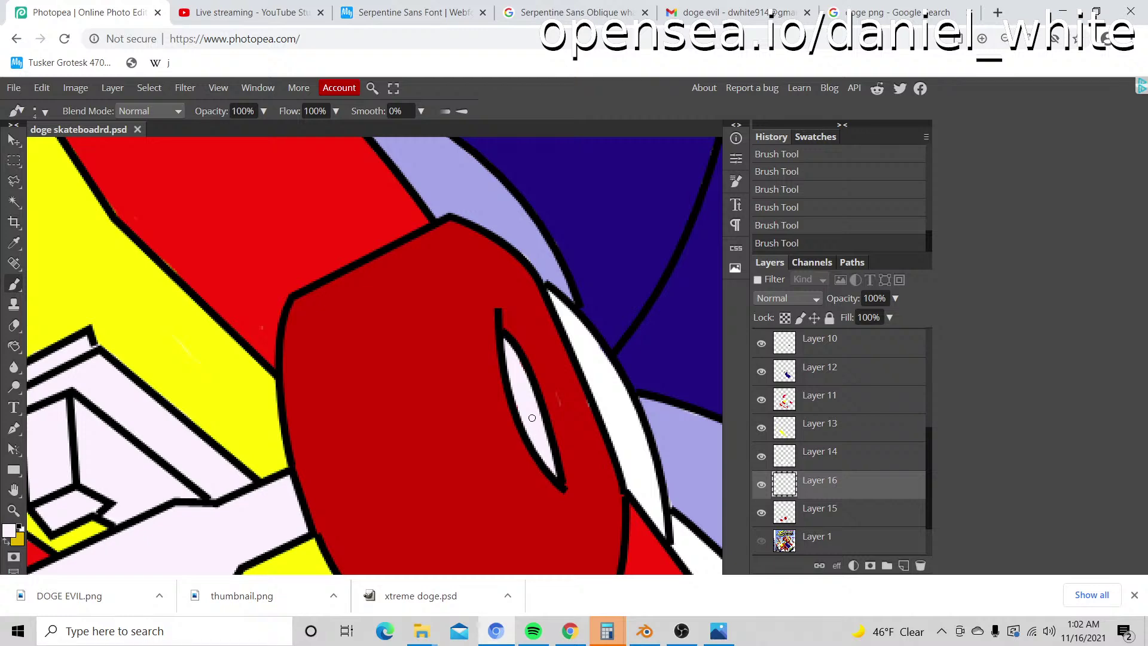
Step: Sample the dark red from the right front wheel and paint the left rear wheel's top, outer and bottom edges
key(z)
scroll(544, 440, down, 10)
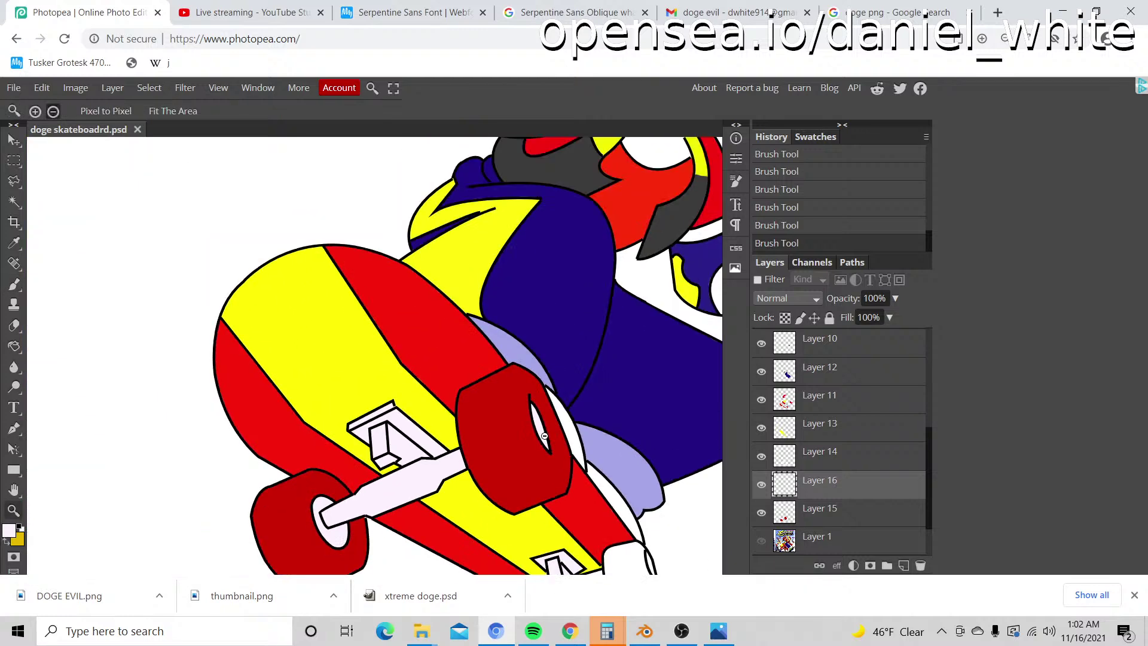
scroll(417, 525, up, 10)
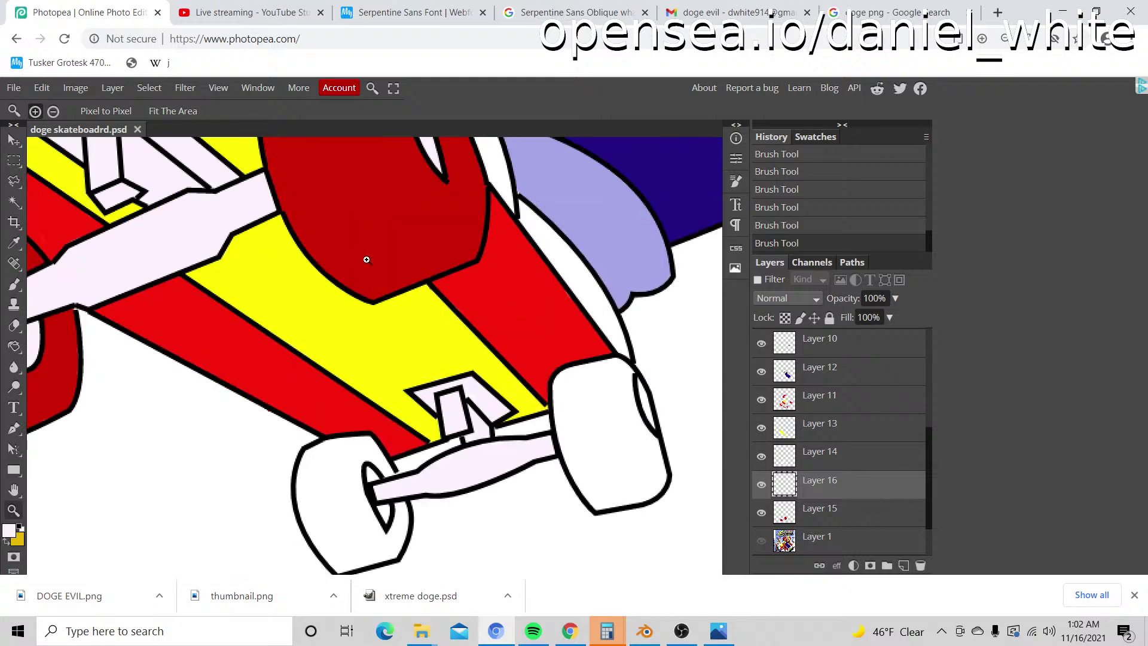
key(i)
click(377, 223)
key(z)
scroll(368, 492, up, 3)
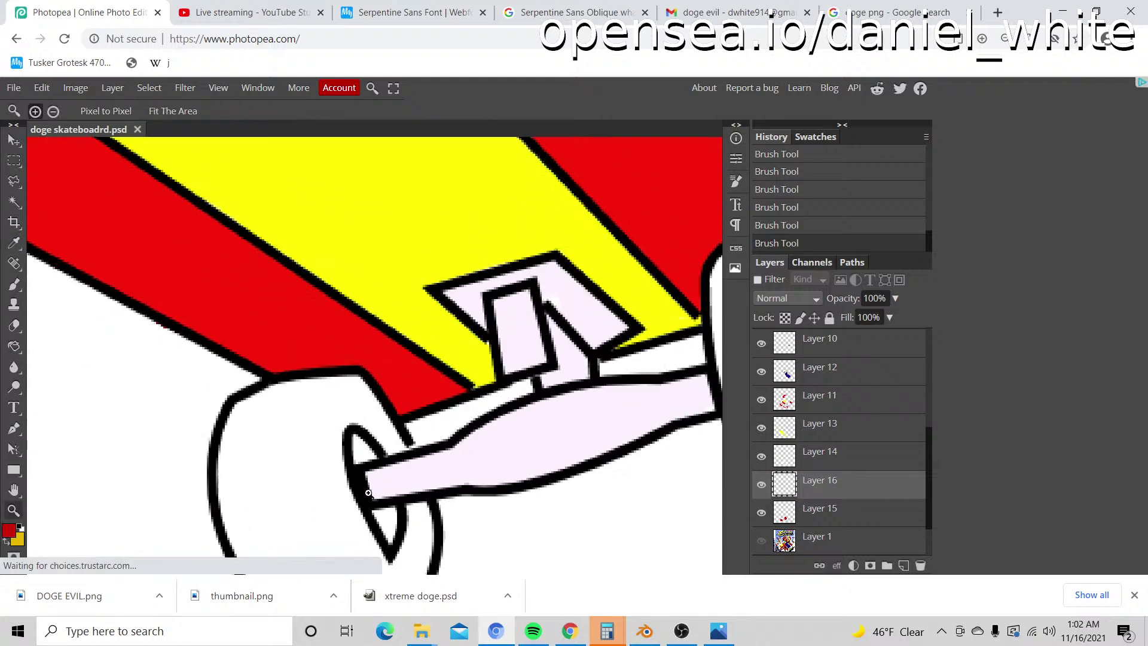
scroll(325, 410, down, 3)
key(b)
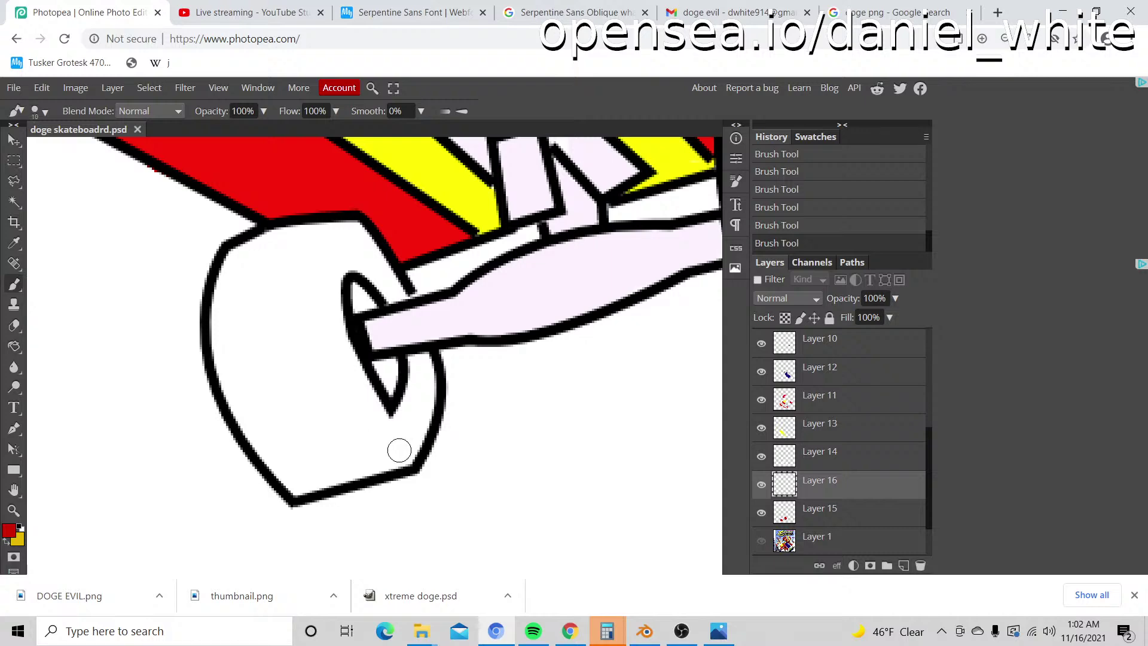
mouse_move(400, 448)
mouse_down()
mouse_move(329, 465)
mouse_move(413, 443)
mouse_move(293, 472)
mouse_move(266, 445)
mouse_move(239, 374)
mouse_move(248, 409)
mouse_move(227, 419)
mouse_move(236, 443)
mouse_move(225, 365)
mouse_move(235, 338)
mouse_move(279, 314)
mouse_move(350, 310)
mouse_up()
scroll(237, 364, up, 2)
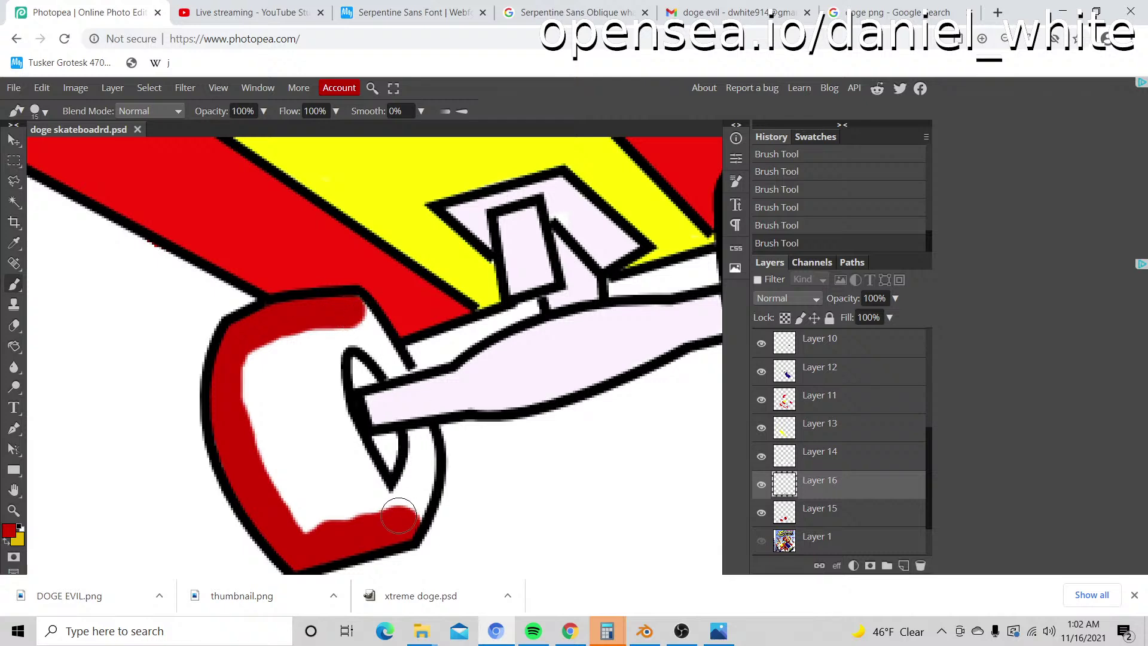
Step: Paint around the left rear wheel's hub in dark red and fill the remaining white area of the tire
mouse_move(391, 511)
mouse_down()
mouse_move(414, 499)
mouse_move(406, 518)
mouse_move(418, 478)
mouse_move(416, 518)
mouse_move(415, 485)
mouse_move(402, 499)
mouse_move(417, 463)
mouse_up()
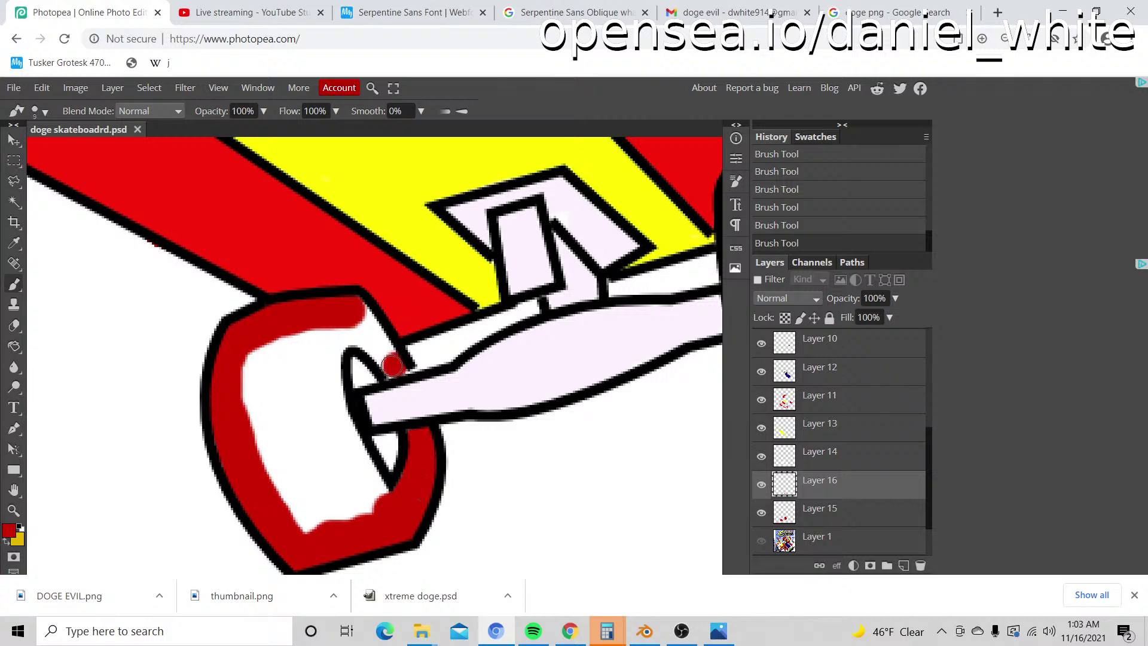
mouse_move(389, 351)
mouse_down()
mouse_move(362, 311)
mouse_move(386, 354)
mouse_move(344, 339)
mouse_move(331, 367)
mouse_move(371, 491)
mouse_up()
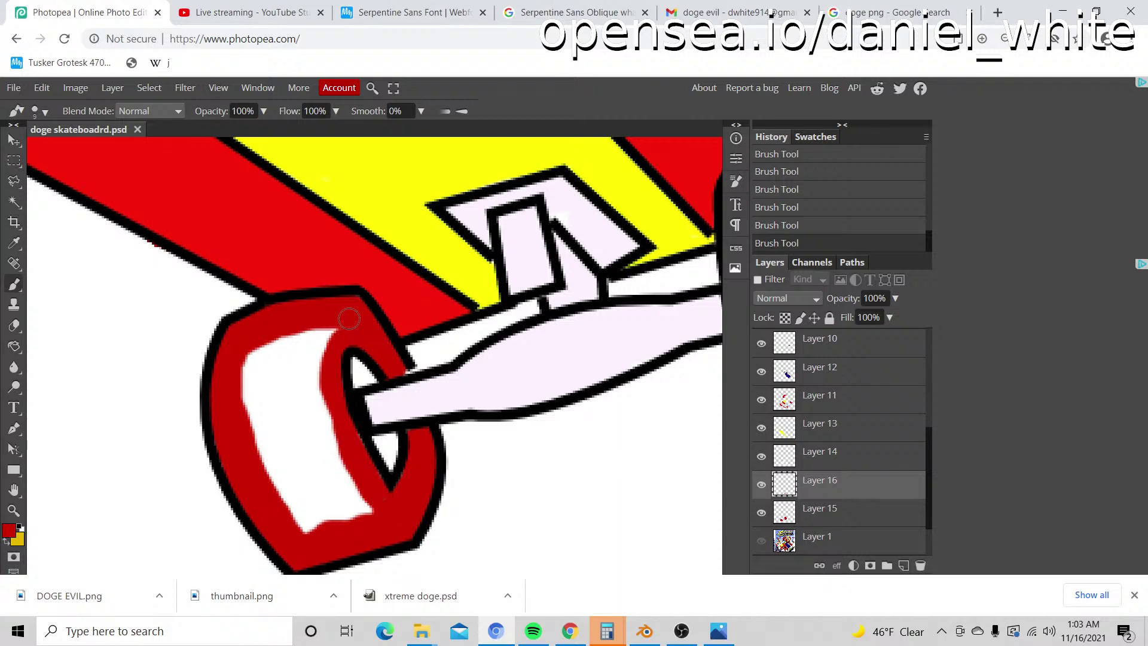
scroll(335, 419, down, 3)
scroll(243, 254, up, 2)
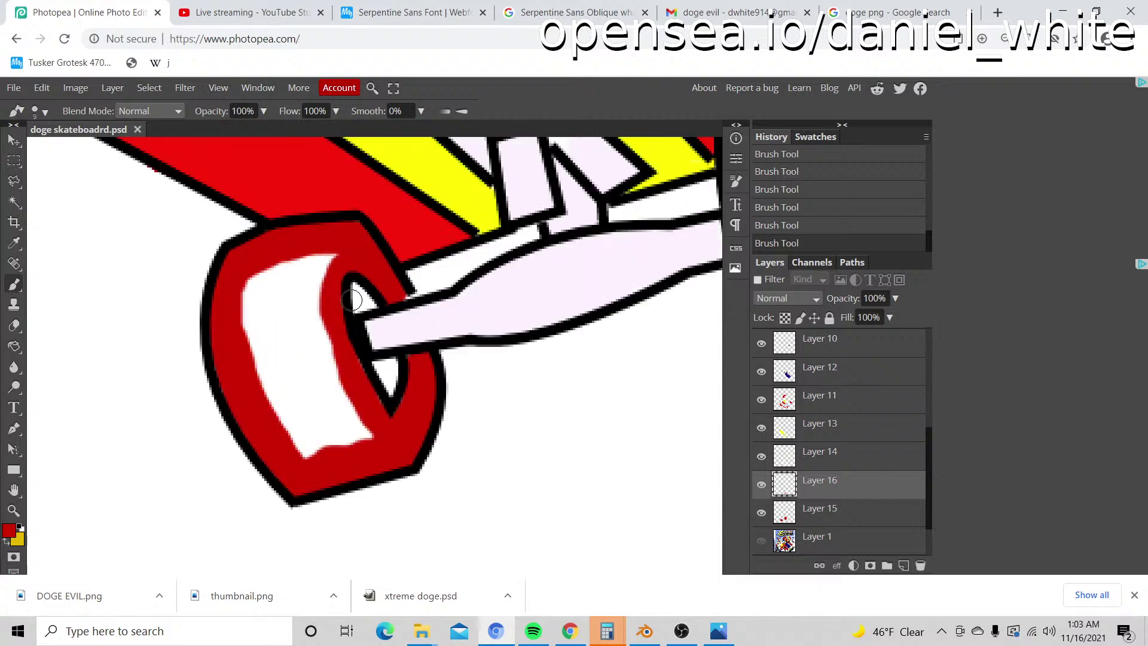
mouse_move(322, 422)
mouse_down()
mouse_move(356, 433)
mouse_move(310, 454)
mouse_move(337, 420)
mouse_move(350, 435)
mouse_move(309, 309)
mouse_move(333, 365)
mouse_move(313, 279)
mouse_move(327, 252)
mouse_move(281, 272)
mouse_move(258, 300)
mouse_move(291, 434)
mouse_move(290, 294)
mouse_move(314, 419)
mouse_up()
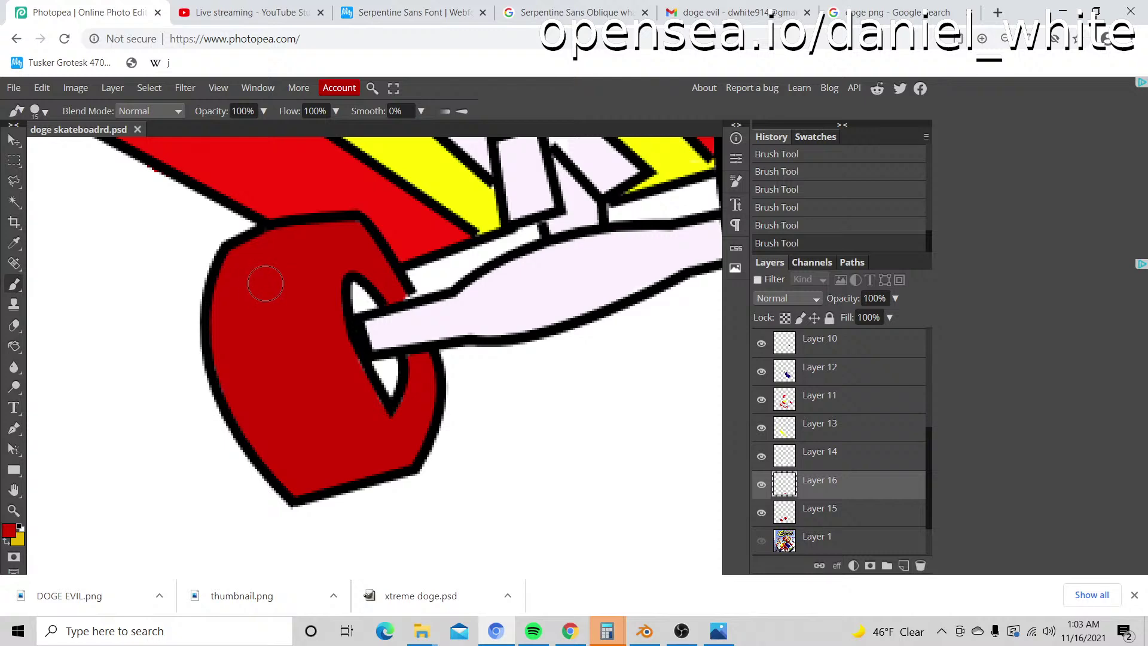
Step: Paint the right rear wheel's bottom and inner edges dark red
key(z)
alt+click(271, 290)
alt+click(273, 291)
alt+click(272, 291)
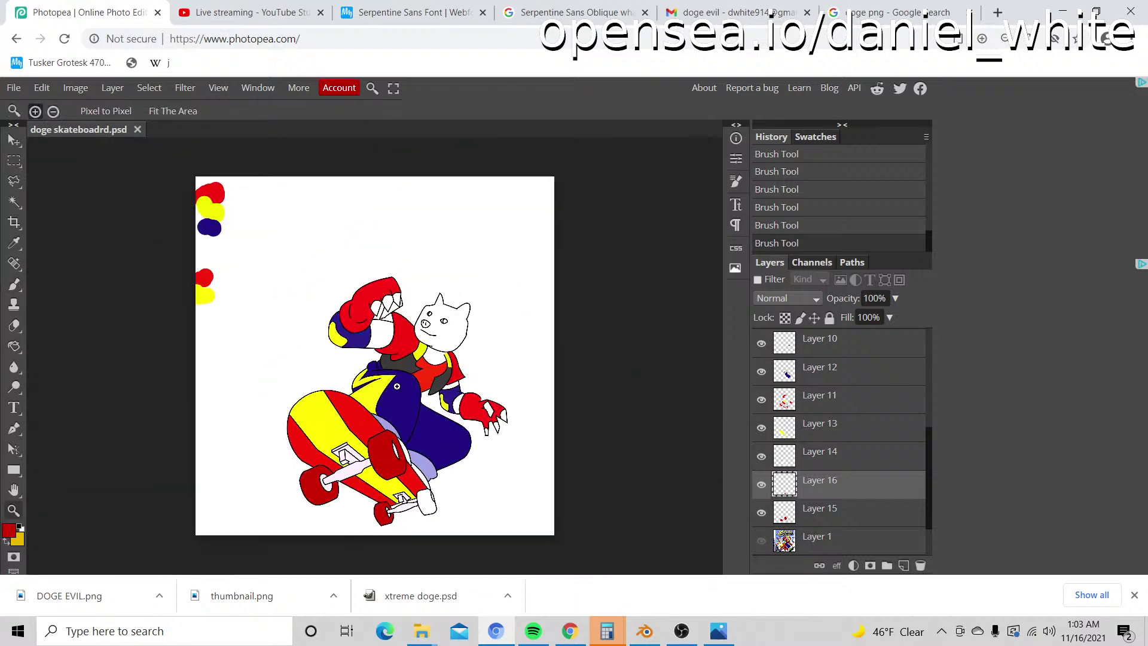
click(421, 526)
click(424, 508)
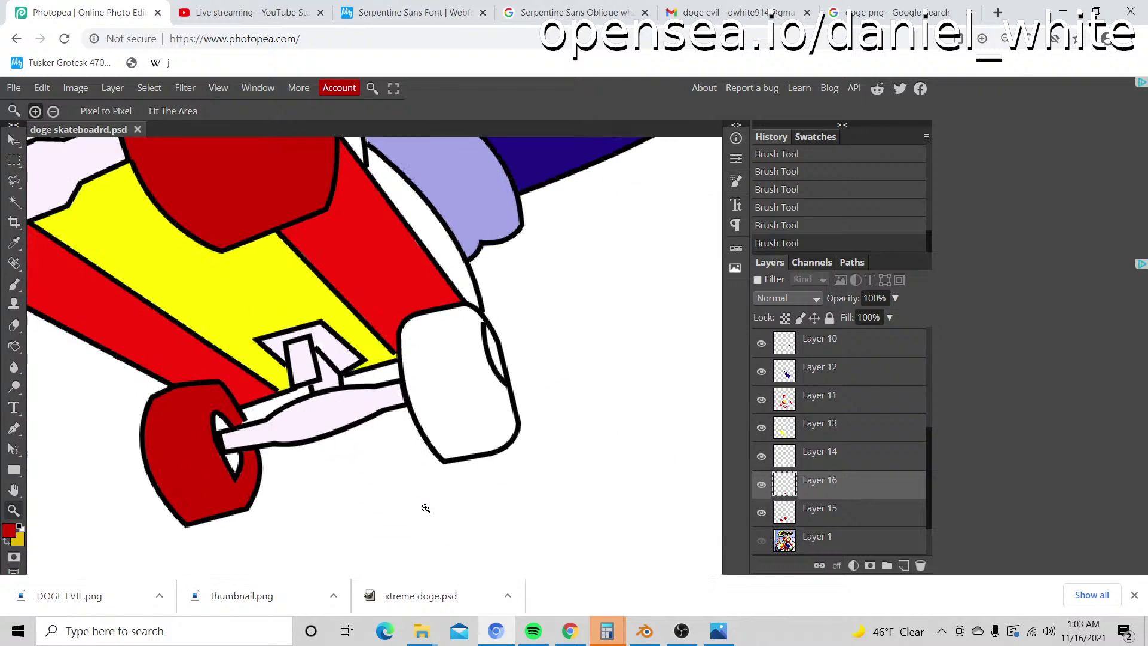
click(475, 436)
key(b)
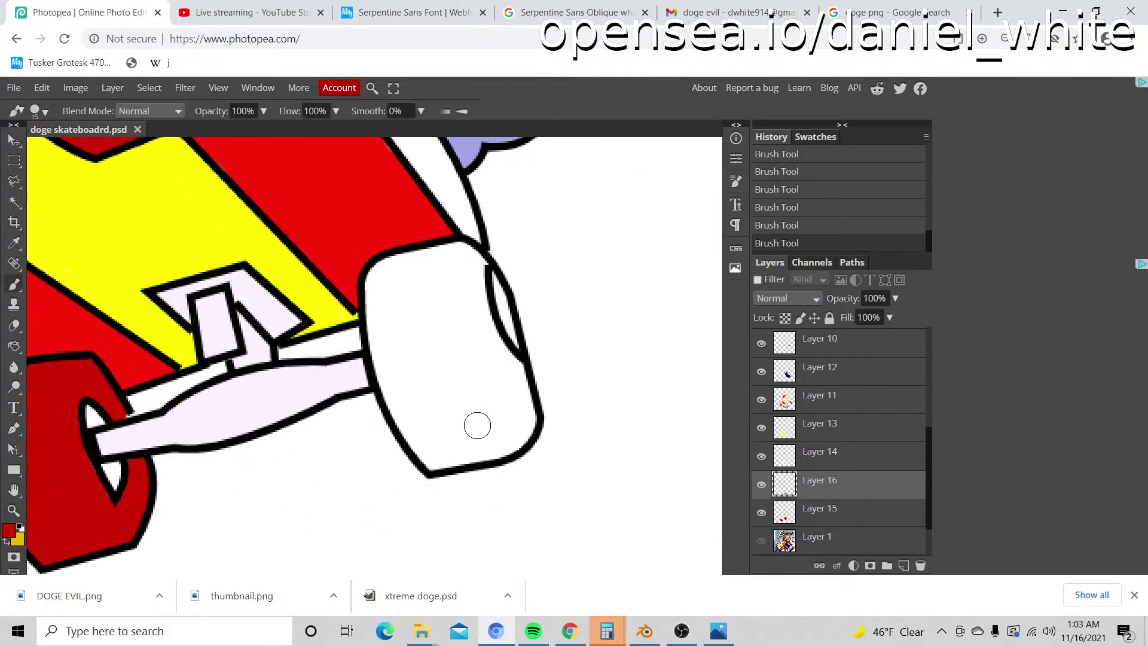
mouse_move(502, 418)
mouse_down()
mouse_move(495, 437)
mouse_move(437, 449)
mouse_move(395, 368)
mouse_move(394, 334)
mouse_up()
Step: Fill the rest of the right rear wheel with dark red using a larger brush, leaving the hub unpainted
key(z)
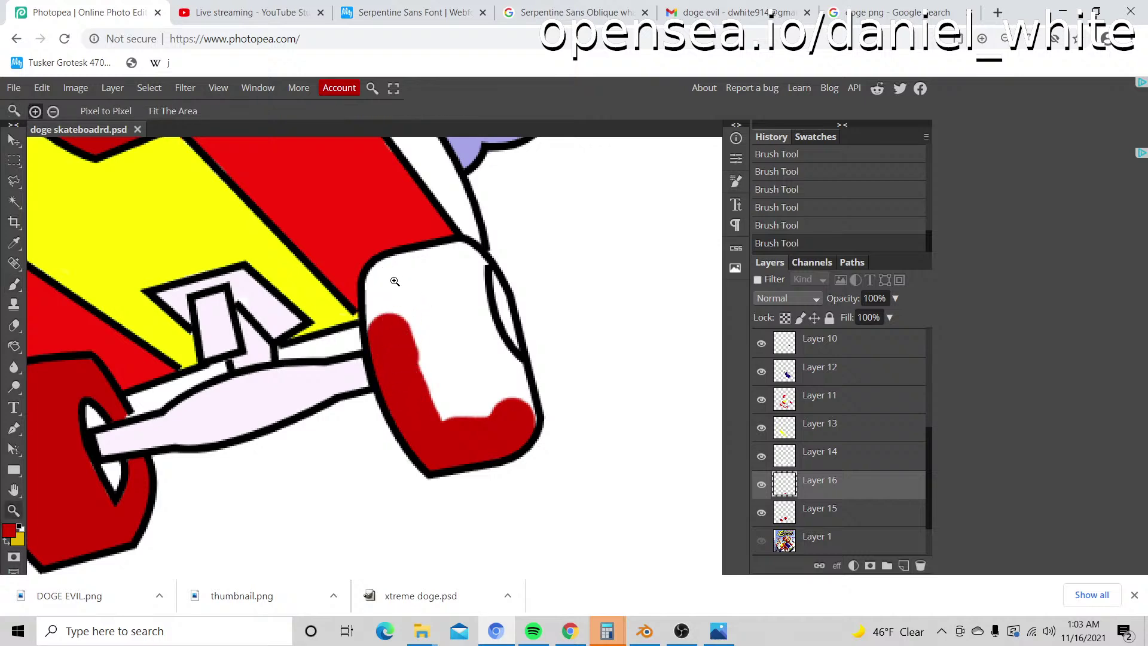
click(395, 281)
key(b)
click(384, 339)
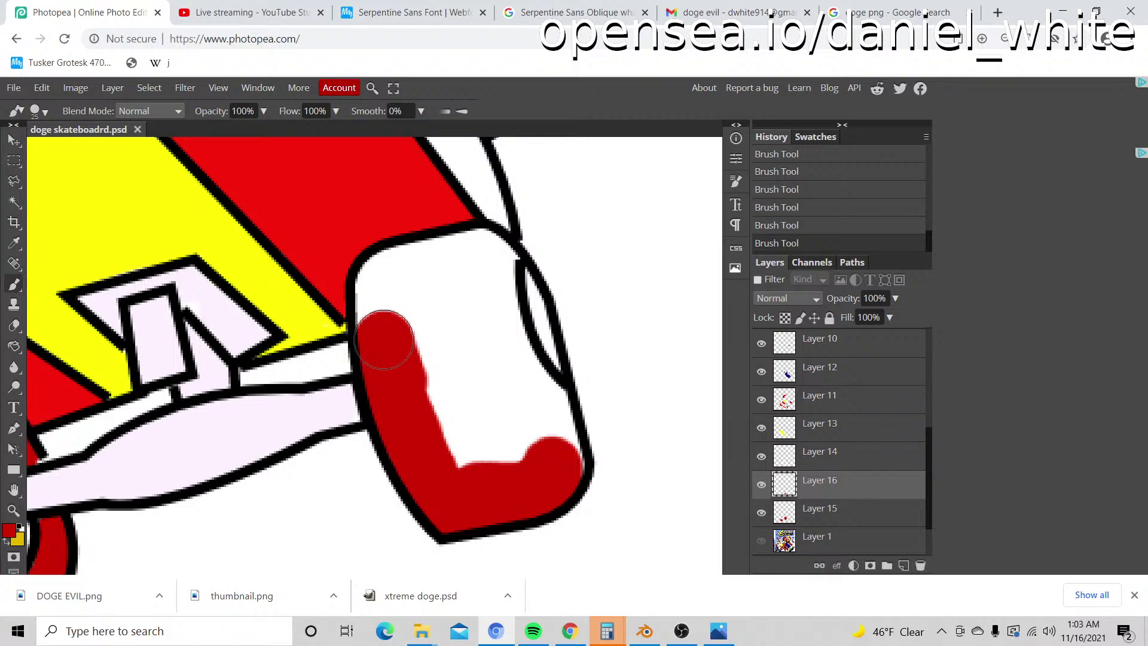
mouse_move(384, 339)
mouse_down()
mouse_move(376, 295)
mouse_move(388, 277)
mouse_move(487, 256)
mouse_move(481, 312)
mouse_move(460, 334)
mouse_move(446, 310)
mouse_move(428, 342)
mouse_move(453, 421)
mouse_move(470, 465)
mouse_move(461, 409)
mouse_move(495, 448)
mouse_move(555, 451)
mouse_move(542, 446)
mouse_move(555, 472)
mouse_move(528, 398)
mouse_move(546, 409)
mouse_move(524, 410)
mouse_move(488, 368)
mouse_move(504, 392)
mouse_move(520, 378)
mouse_move(491, 326)
mouse_move(483, 275)
mouse_move(503, 365)
mouse_move(494, 312)
mouse_up()
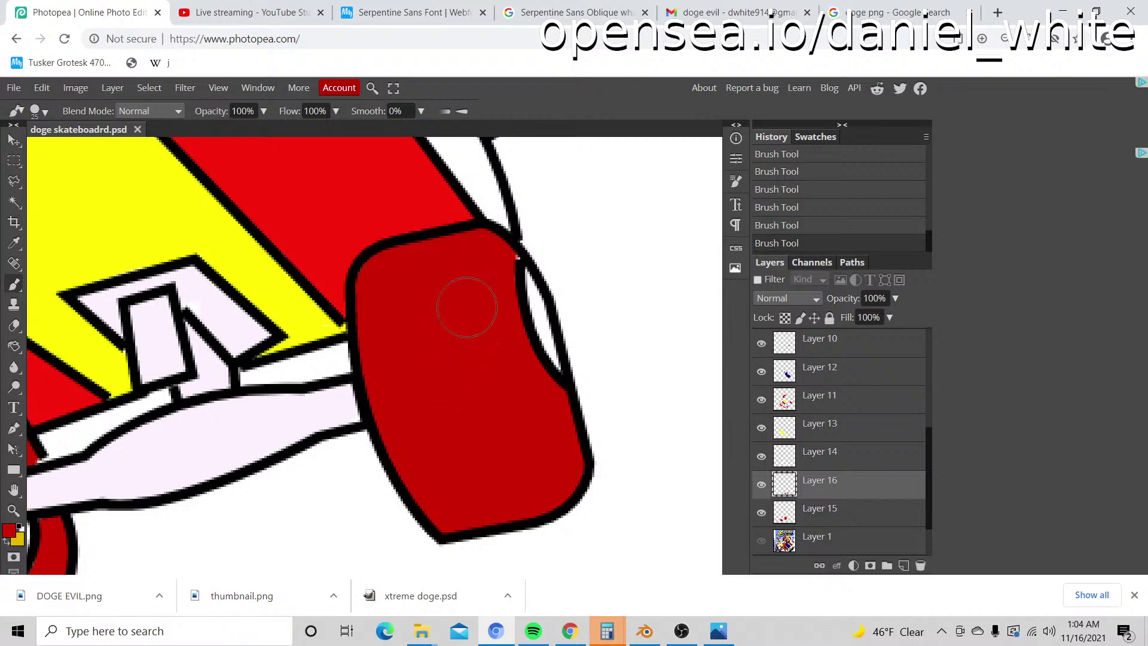
Step: Sample the pale pinkish white from the rear axle and paint the right rear wheel's hub with a smaller brush
key(bracketleft)
alt+click(275, 426)
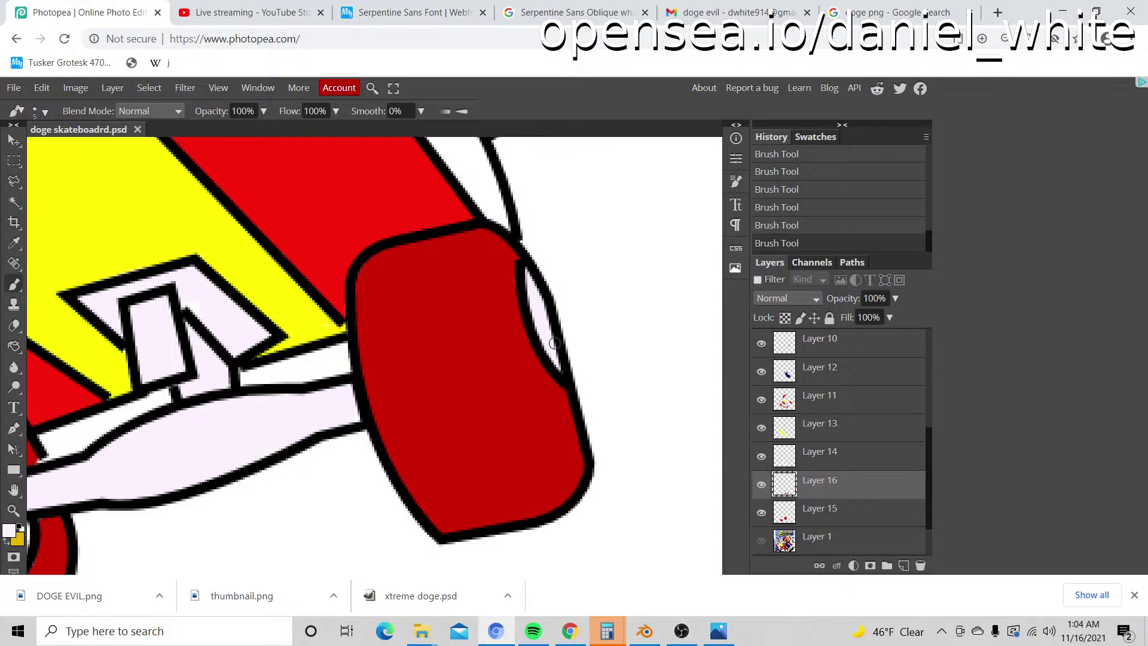
key(z)
scroll(538, 317, down, 5)
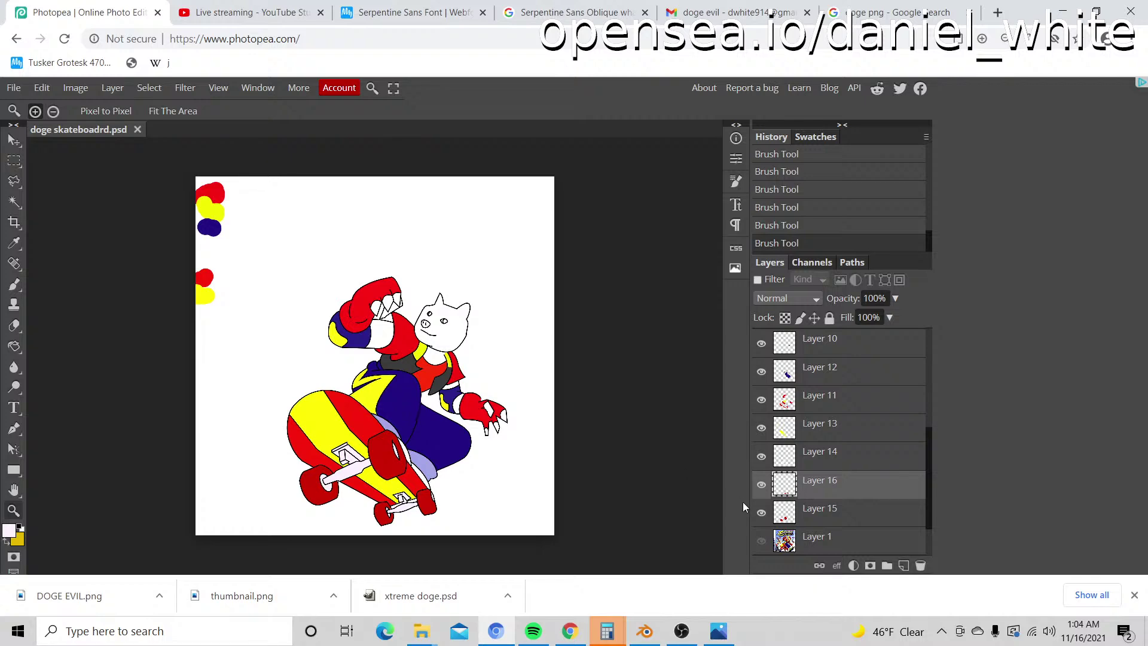
Step: Show the reference cover art on Layer 1 to compare it with the coloring, and hide it again
click(762, 540)
double_click(768, 540)
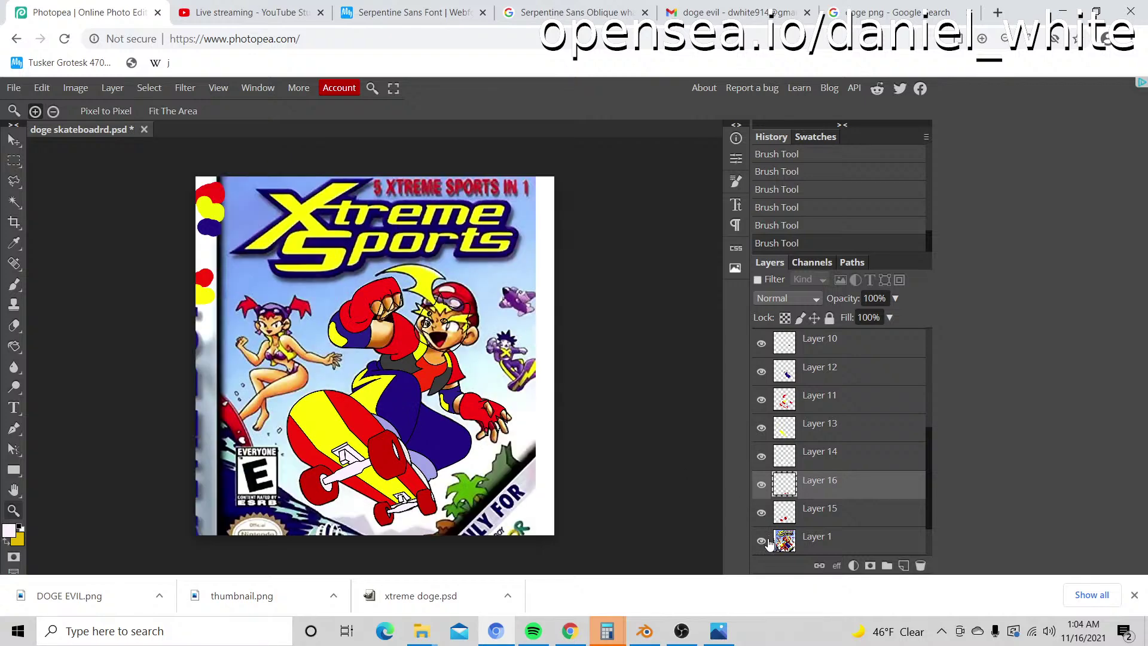
click(761, 540)
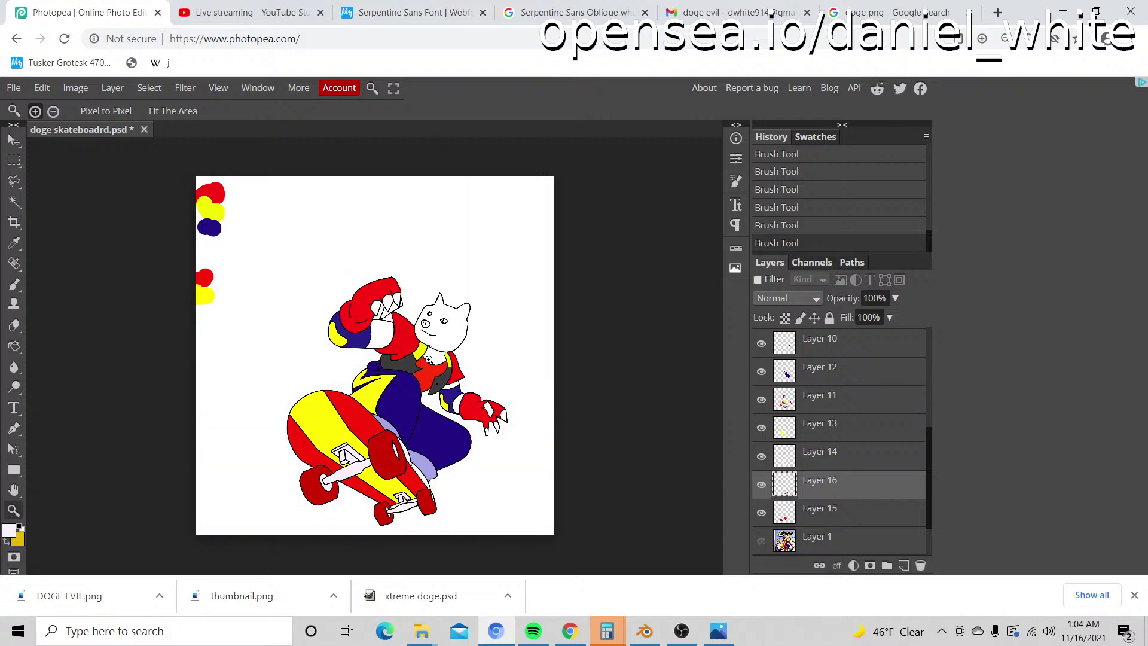
Step: Show the doge head photo on Layer 3 and raise its opacity to 100%
scroll(764, 442, down, 2)
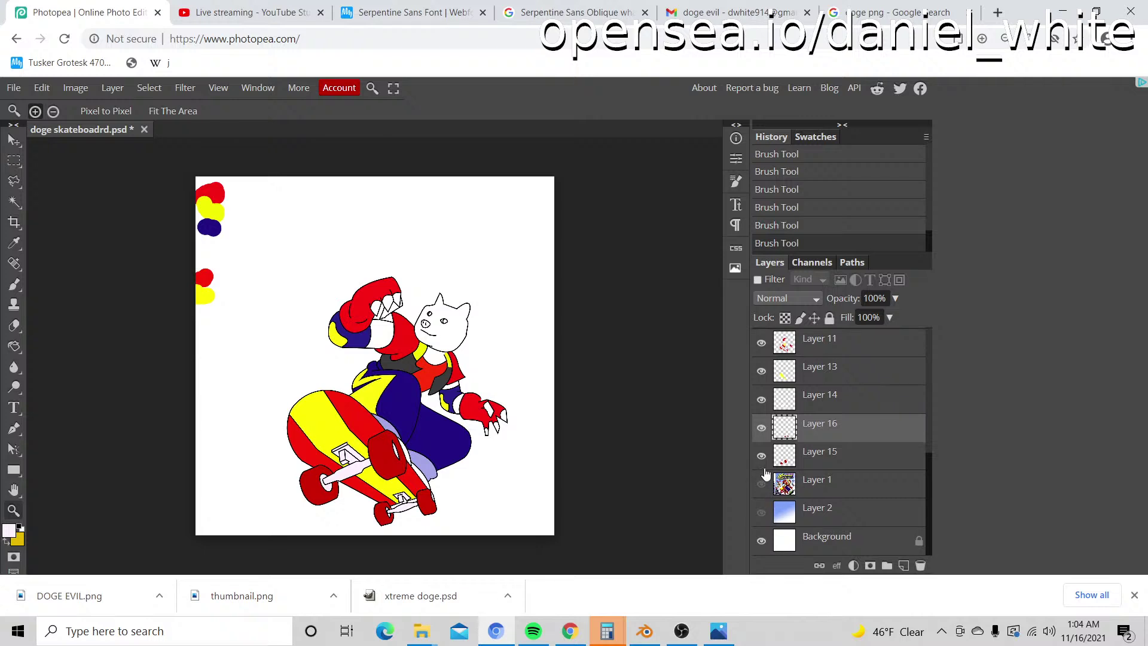
scroll(765, 457, up, 4)
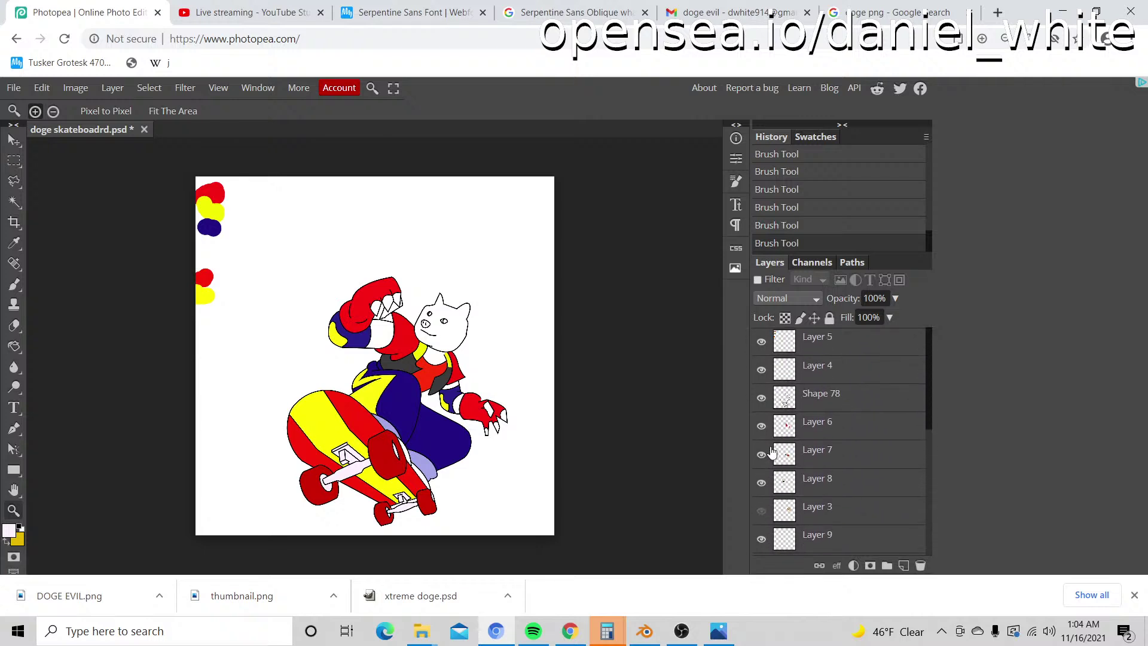
click(762, 511)
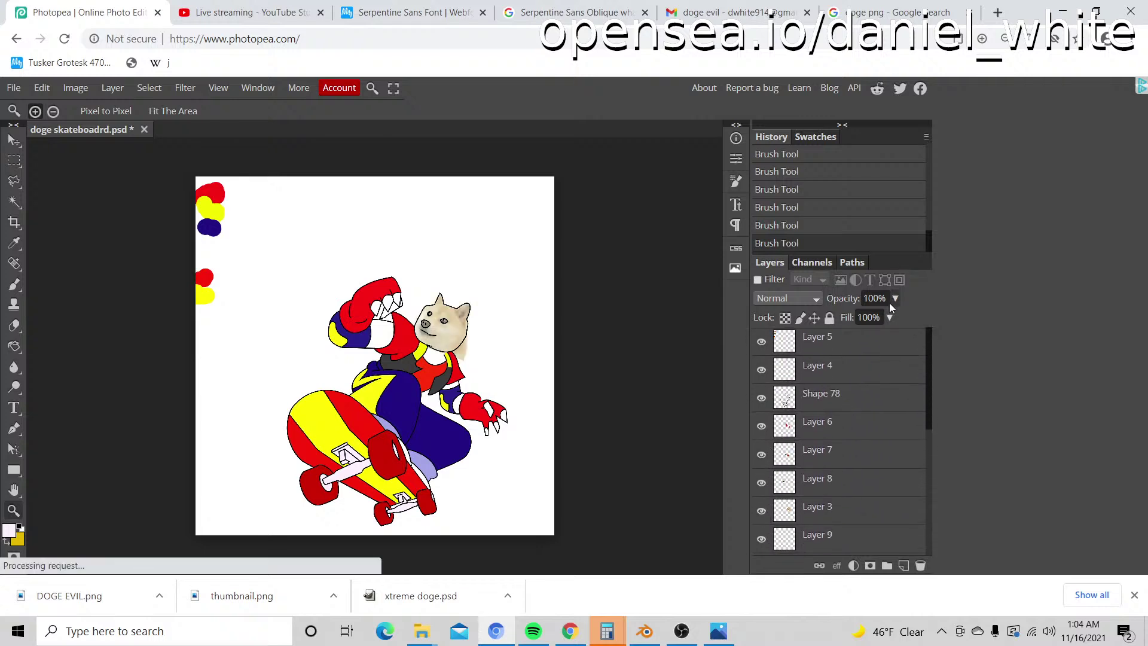
click(789, 513)
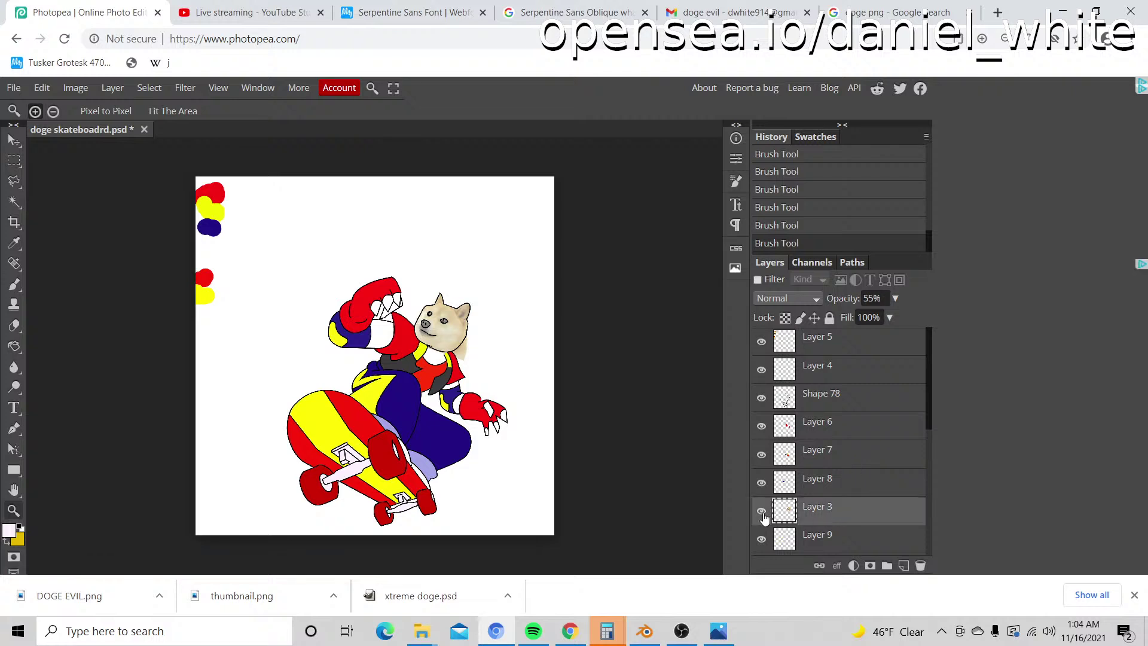
click(762, 511)
click(762, 512)
click(895, 298)
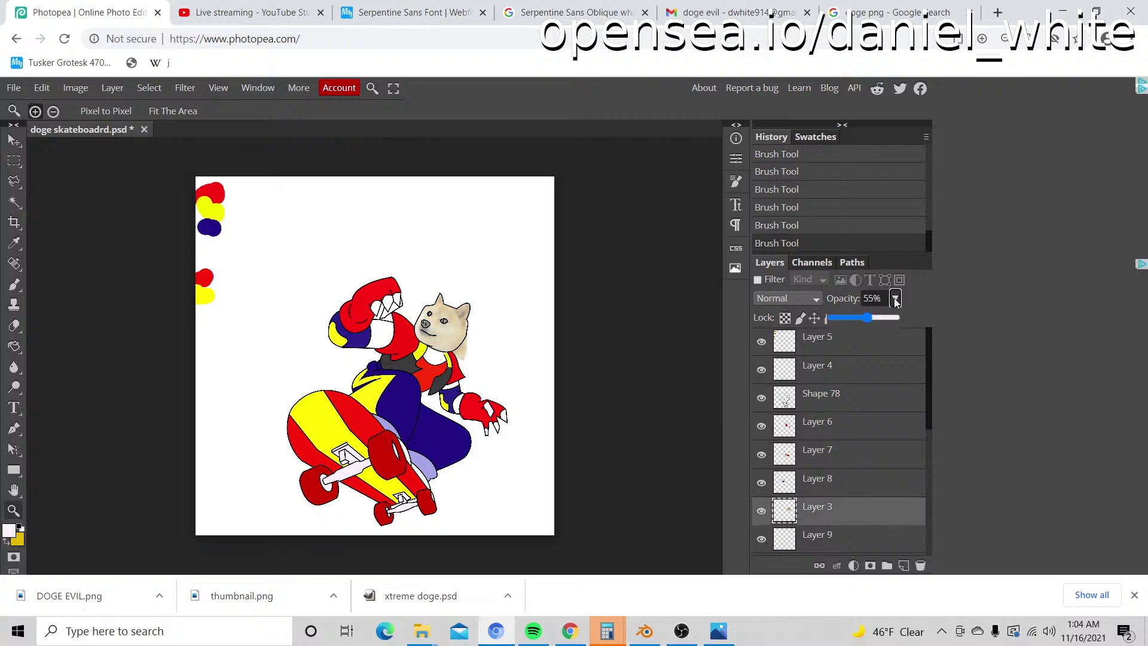
drag(864, 318, 897, 318)
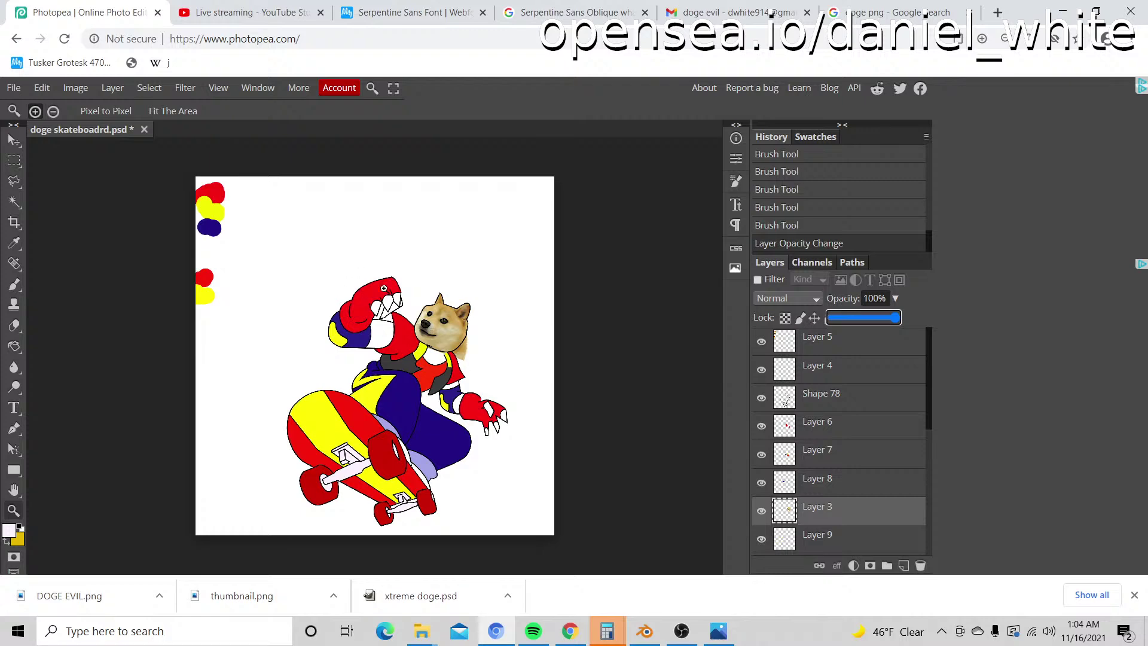
Step: Sample the tan fur color from the doge photo's forehead and adjust it to a slightly lighter, less saturated tan
scroll(443, 299, up, 6)
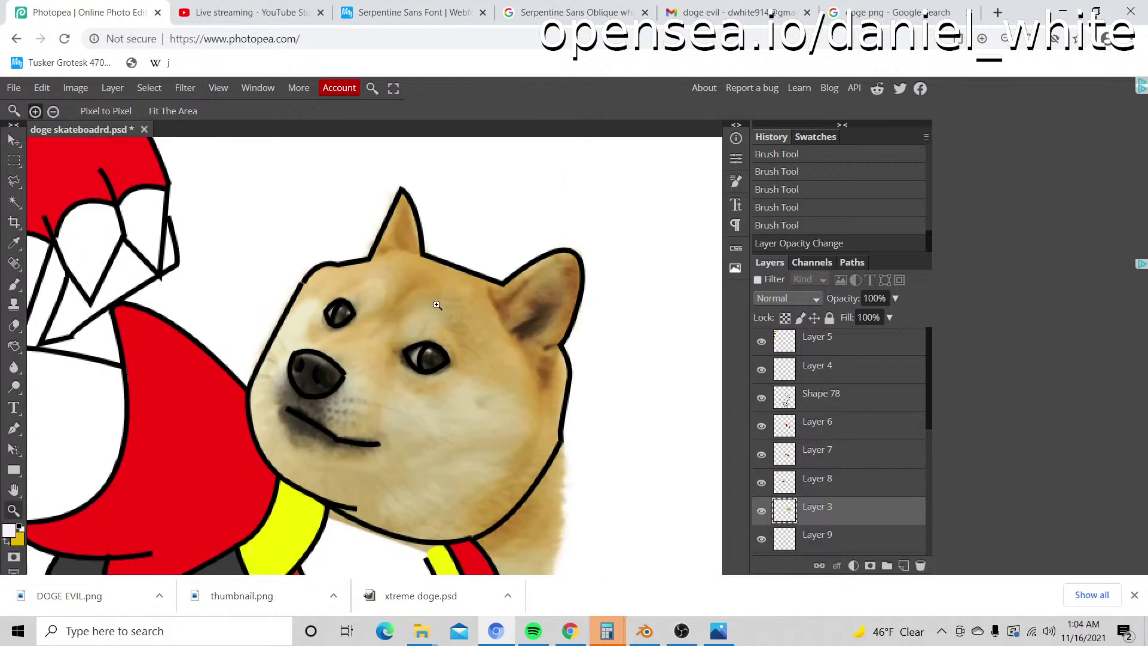
key(i)
click(437, 304)
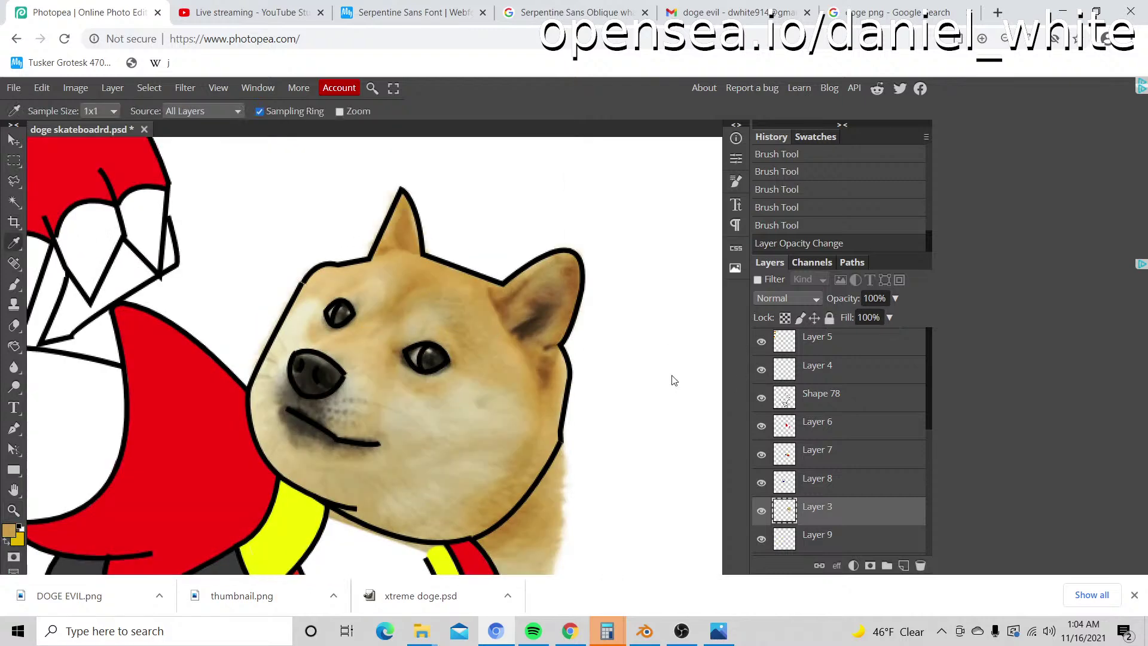
click(13, 529)
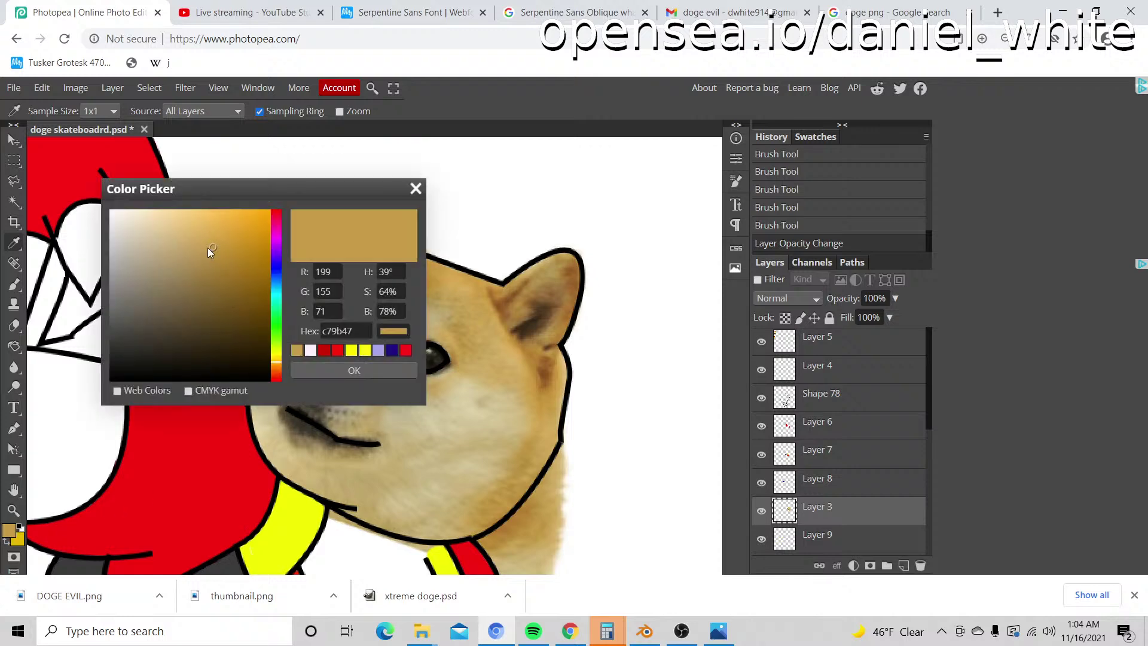
drag(208, 249, 198, 242)
click(351, 369)
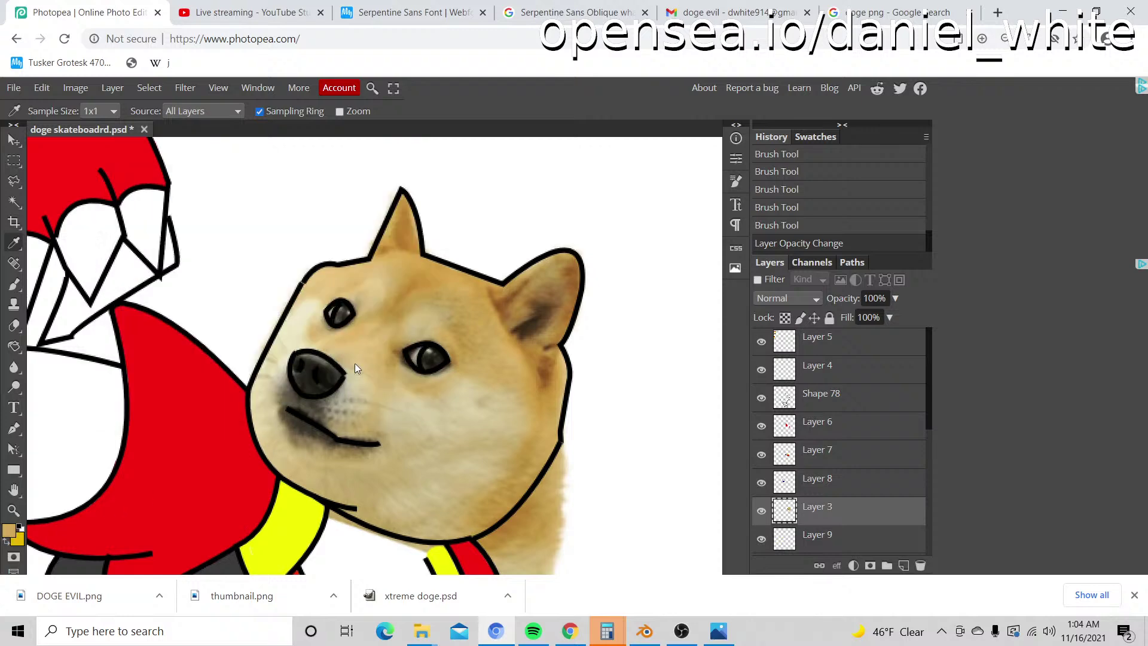
Step: Hide the doge head photo on Layer 3 and make Layer 15 the active layer
key(z)
alt+click(354, 364)
alt+click(354, 363)
scroll(801, 478, down, 3)
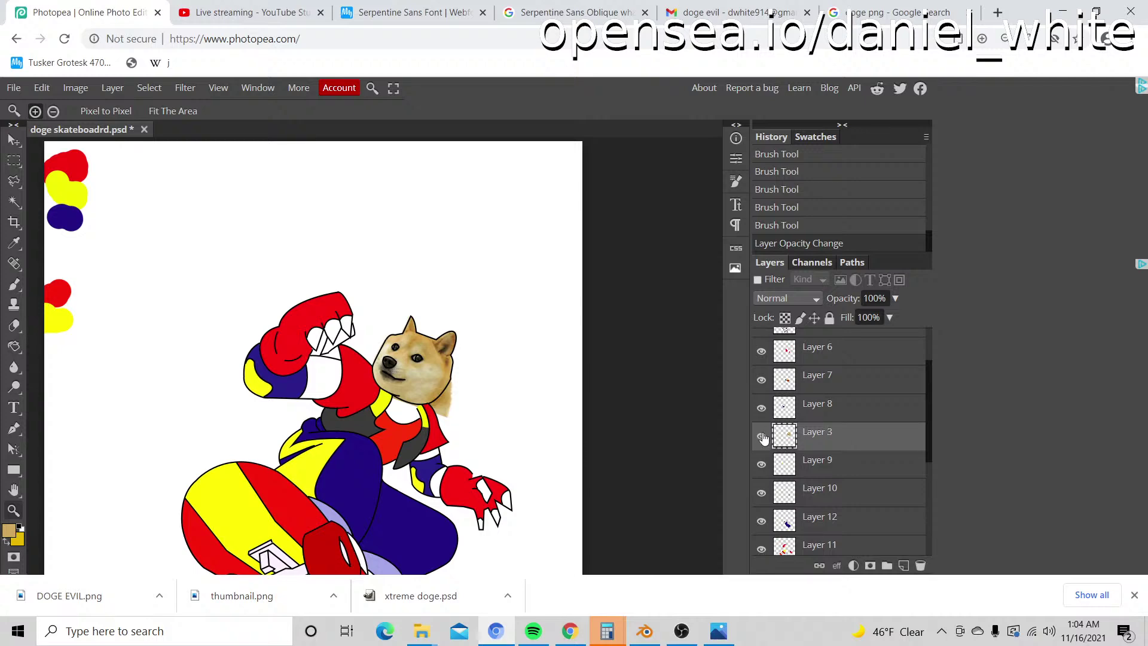
click(762, 436)
alt+click(464, 399)
alt+click(453, 389)
alt+click(446, 380)
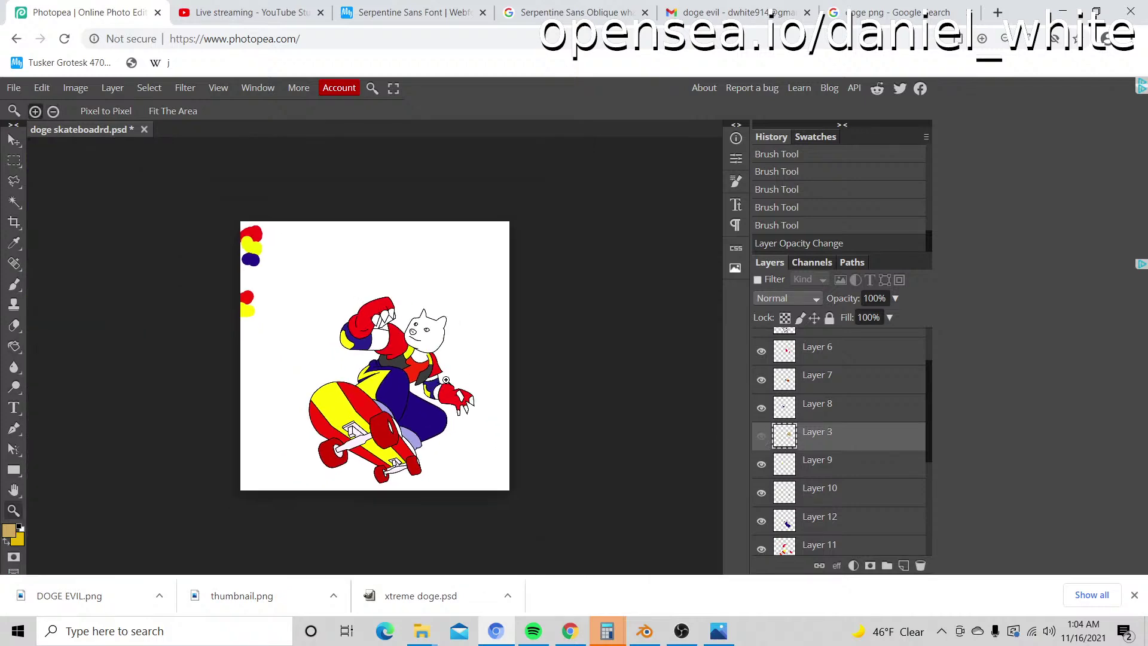
click(446, 380)
click(446, 380)
click(446, 379)
click(446, 380)
scroll(875, 484, down, 3)
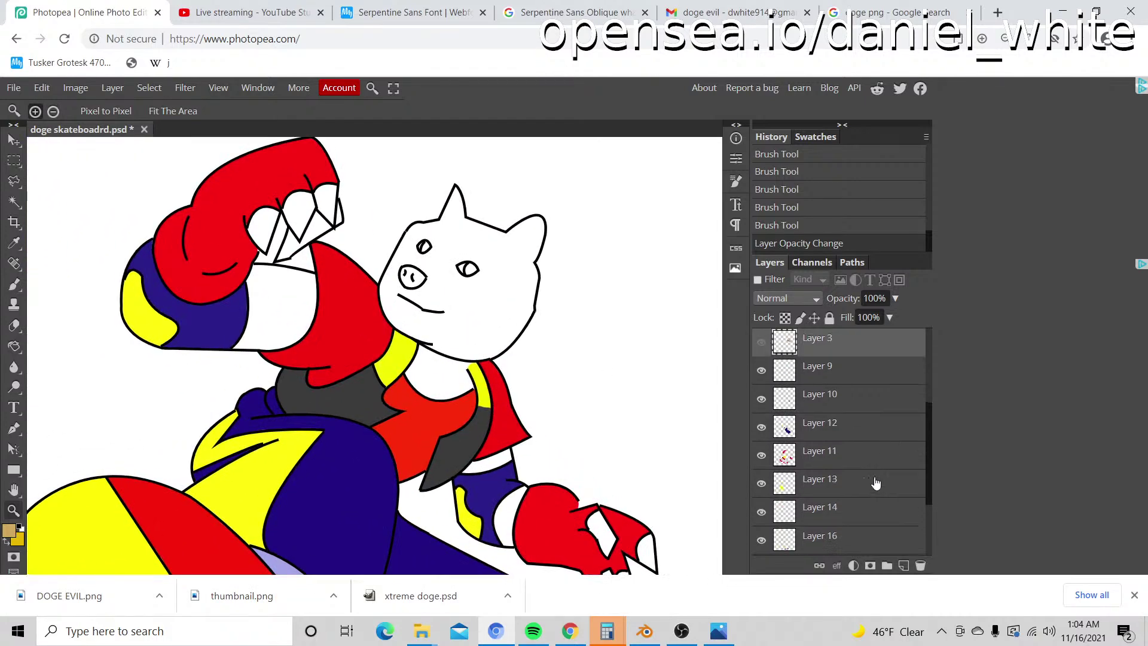
scroll(874, 483, down, 3)
click(844, 462)
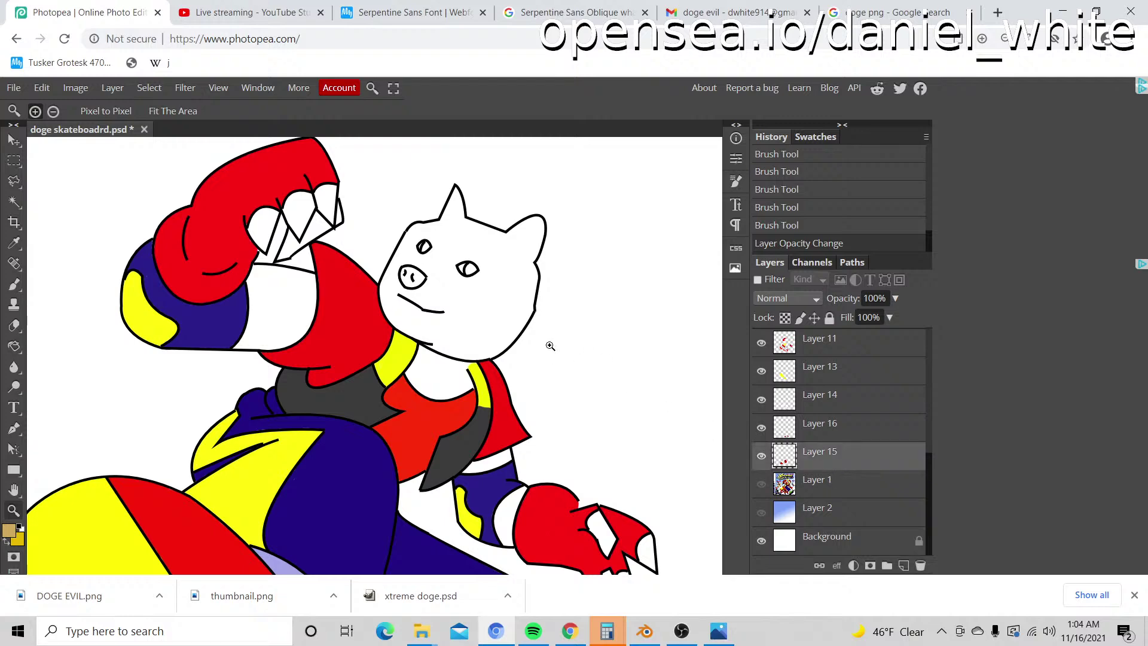
Step: Paint the doge's neck between the yellow collar edges with the tan color
click(482, 334)
click(481, 334)
key(b)
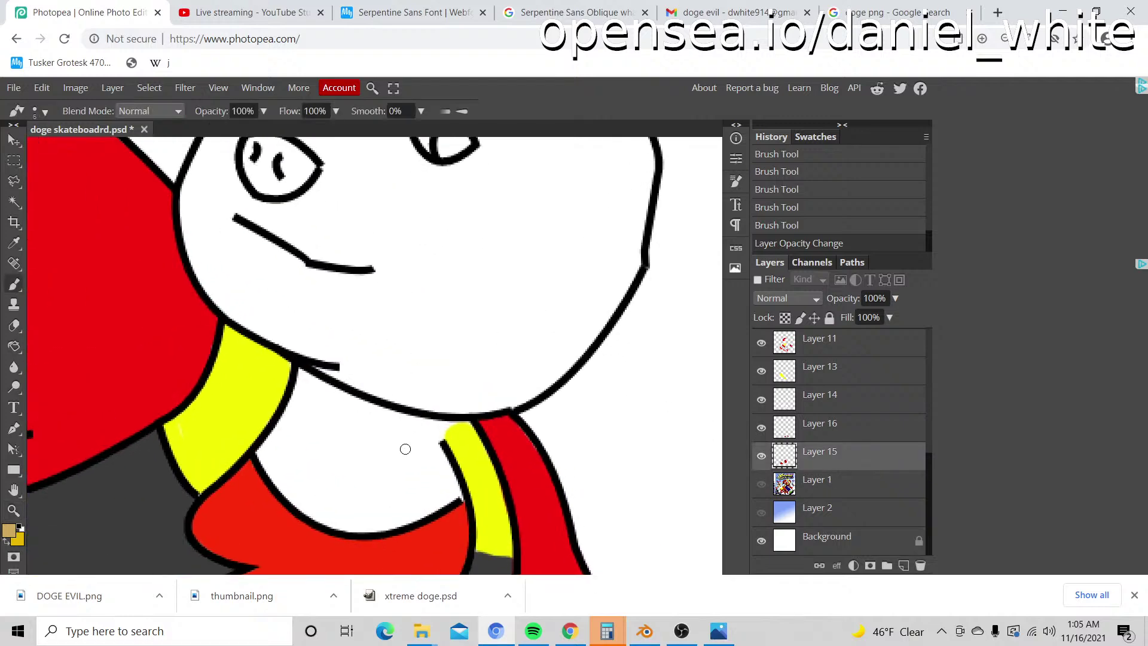
mouse_move(414, 448)
mouse_down()
mouse_move(437, 428)
mouse_move(426, 452)
mouse_move(445, 495)
mouse_move(337, 515)
mouse_move(279, 465)
mouse_move(298, 383)
mouse_move(382, 419)
mouse_move(405, 470)
mouse_move(298, 434)
mouse_move(374, 484)
mouse_move(377, 434)
mouse_move(333, 397)
mouse_up()
Step: Paint a broad tan band inside the head outline from the jaw past the snout and up to the forehead
scroll(333, 412, up, 3)
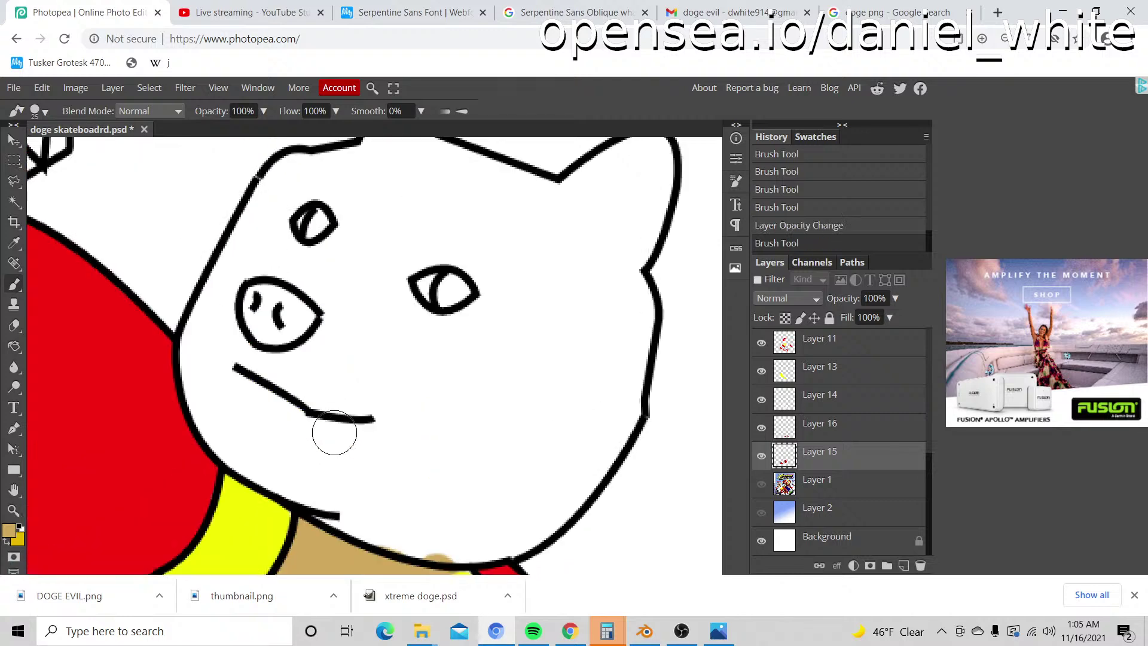
mouse_move(336, 502)
mouse_down()
mouse_move(252, 460)
mouse_move(215, 422)
mouse_move(199, 342)
mouse_move(215, 310)
mouse_up()
key(space)
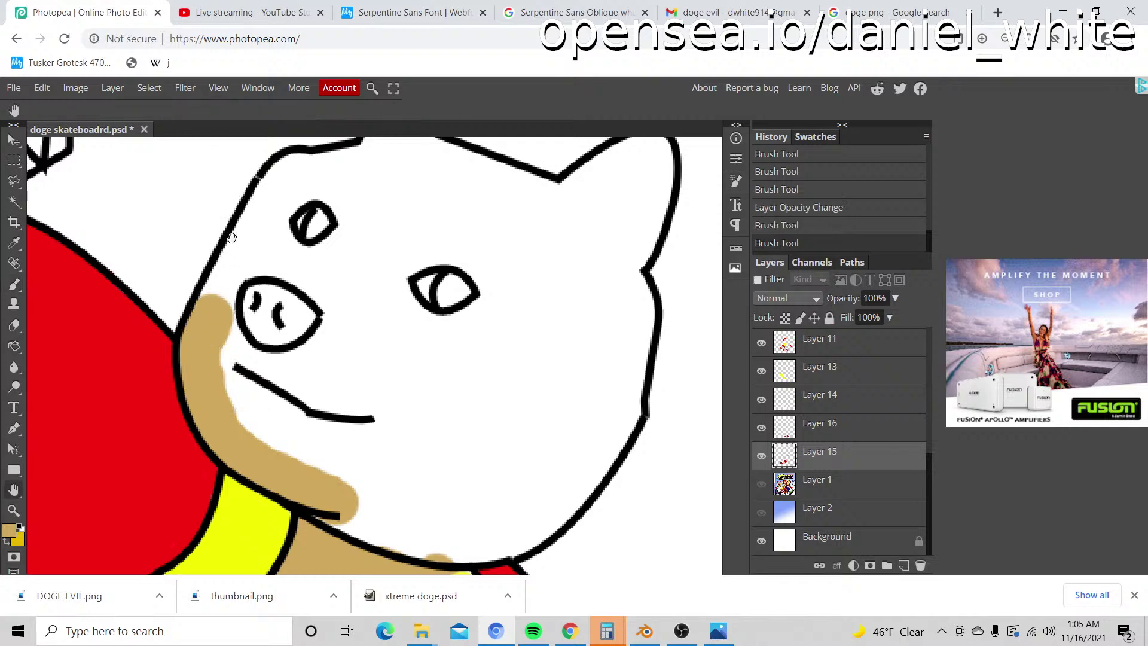
scroll(233, 268, up, 2)
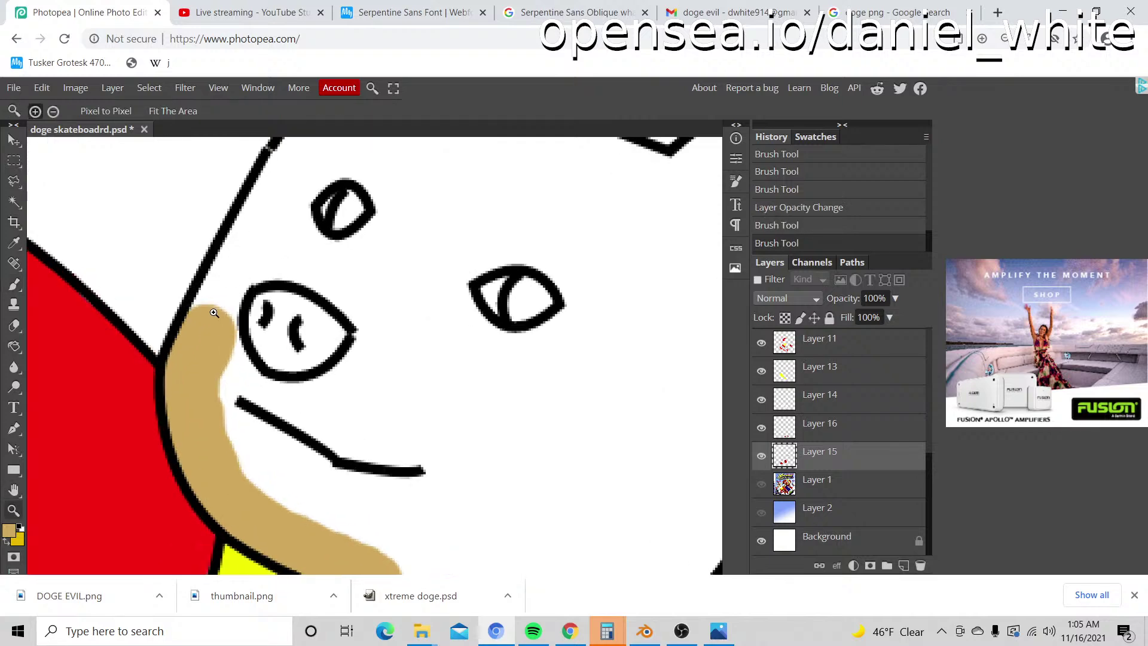
mouse_move(212, 315)
mouse_down()
mouse_move(260, 238)
mouse_move(283, 226)
mouse_up()
scroll(284, 236, up, 2)
mouse_move(257, 299)
mouse_down()
mouse_move(249, 307)
mouse_move(287, 244)
mouse_move(320, 221)
mouse_move(413, 218)
mouse_up()
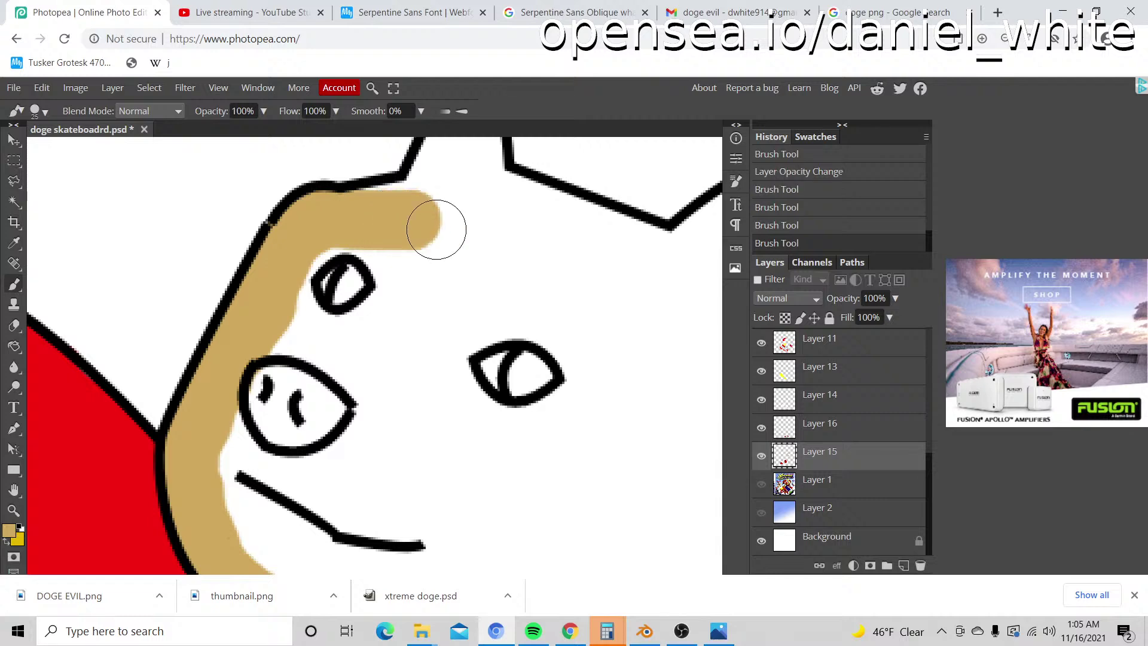
Step: Paint the pointed left ear tan and continue the band along the top of the head to the other ear
scroll(435, 227, up, 2)
mouse_move(368, 293)
mouse_down()
mouse_move(436, 274)
mouse_move(380, 285)
mouse_move(456, 287)
mouse_up()
scroll(439, 357, up, 2)
mouse_move(439, 357)
mouse_down()
mouse_move(429, 344)
mouse_move(469, 256)
mouse_move(445, 311)
mouse_move(451, 328)
mouse_up()
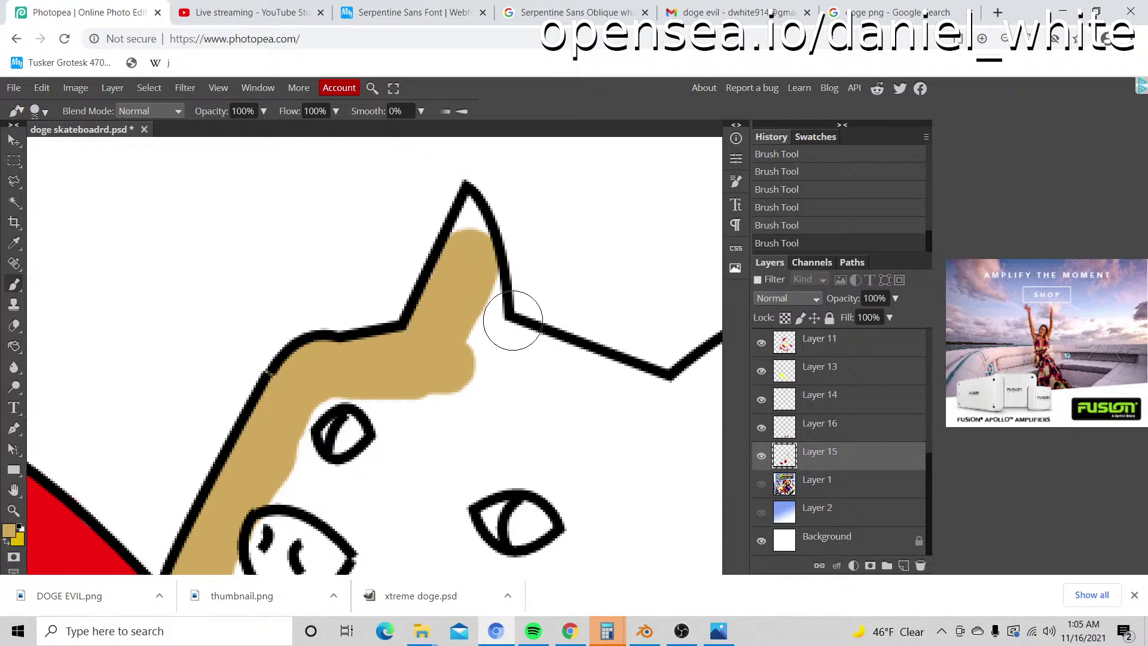
mouse_move(460, 238)
mouse_down()
mouse_move(466, 202)
mouse_move(482, 236)
mouse_up()
mouse_move(486, 285)
mouse_down()
mouse_move(493, 318)
mouse_move(487, 271)
mouse_move(502, 334)
mouse_move(663, 391)
mouse_move(519, 333)
mouse_up()
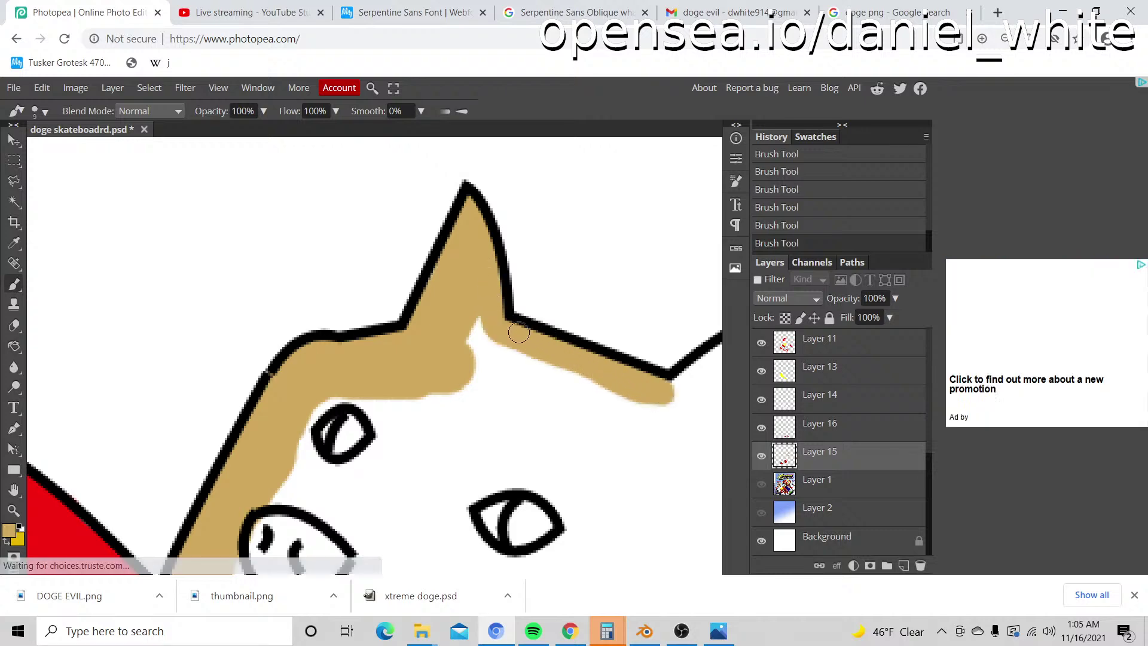
Step: Paint a narrow tan border inside the right ear and down the right cheek to the chin
mouse_move(643, 329)
mouse_down()
mouse_move(538, 305)
mouse_move(329, 312)
mouse_up()
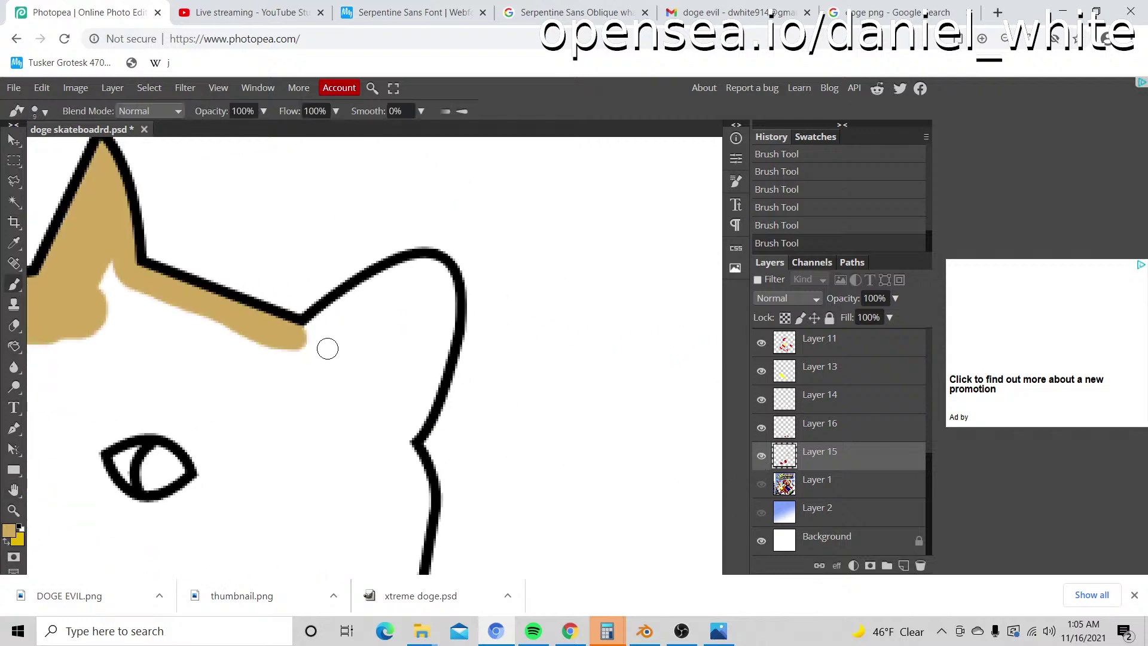
mouse_move(308, 339)
mouse_down()
mouse_move(388, 282)
mouse_move(373, 285)
mouse_move(357, 293)
mouse_move(436, 267)
mouse_move(446, 337)
mouse_move(404, 441)
mouse_up()
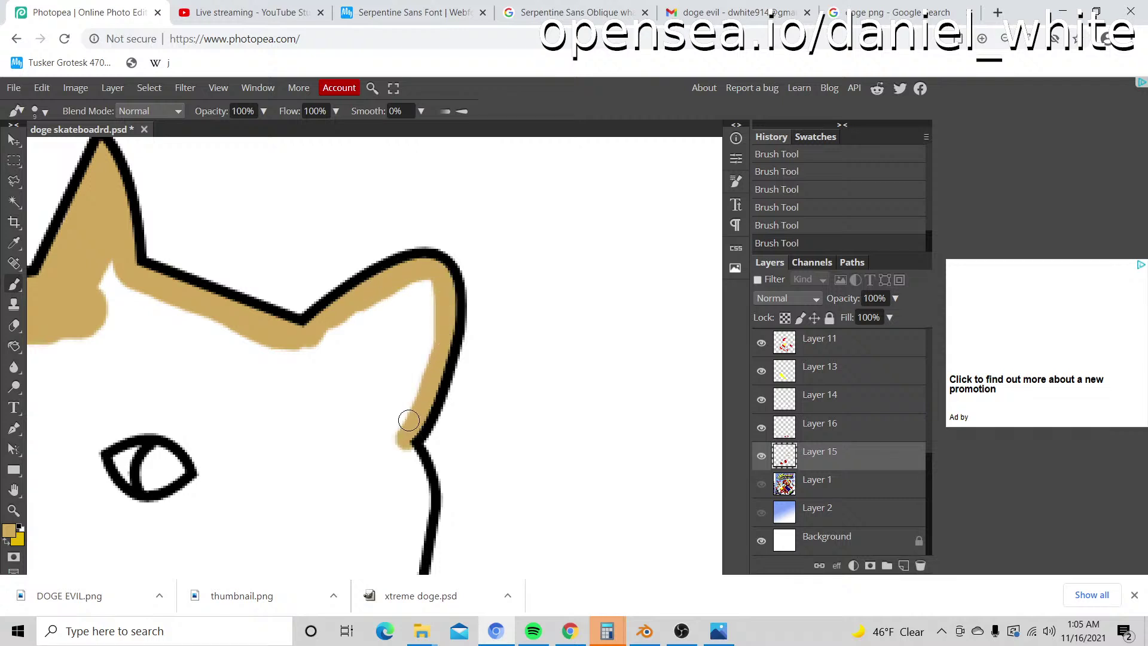
scroll(404, 441, down, 3)
mouse_move(395, 286)
mouse_down()
mouse_move(424, 368)
mouse_move(403, 490)
mouse_up()
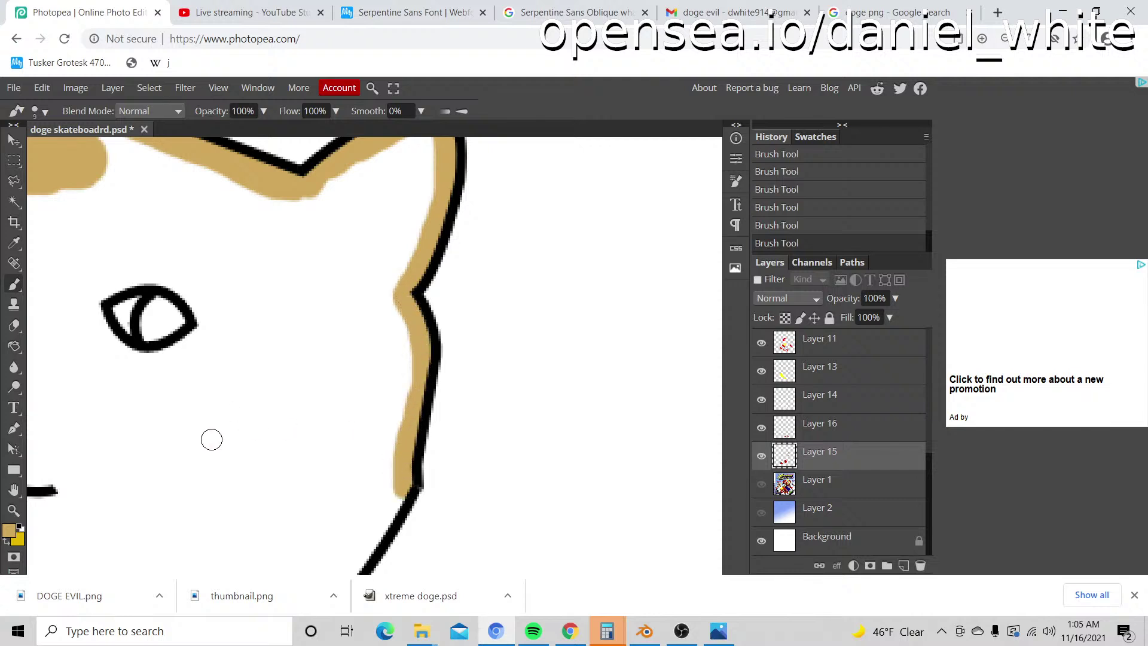
scroll(239, 430, down, 3)
scroll(251, 426, left, 3)
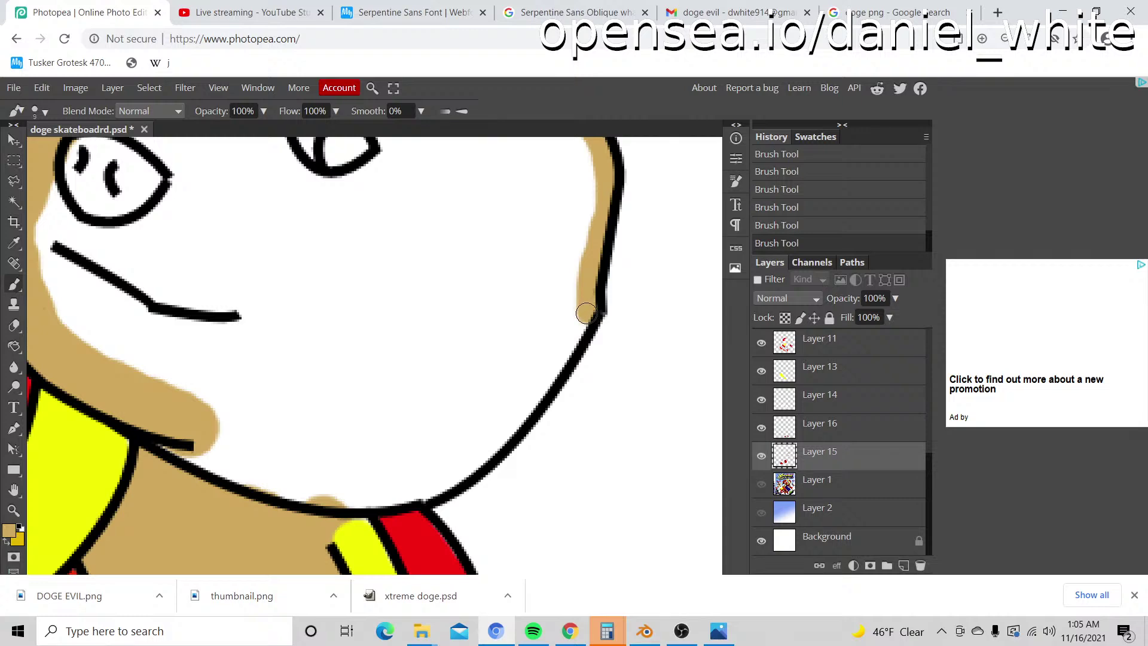
mouse_move(586, 313)
mouse_down()
mouse_move(457, 477)
mouse_move(424, 498)
mouse_move(340, 508)
mouse_up()
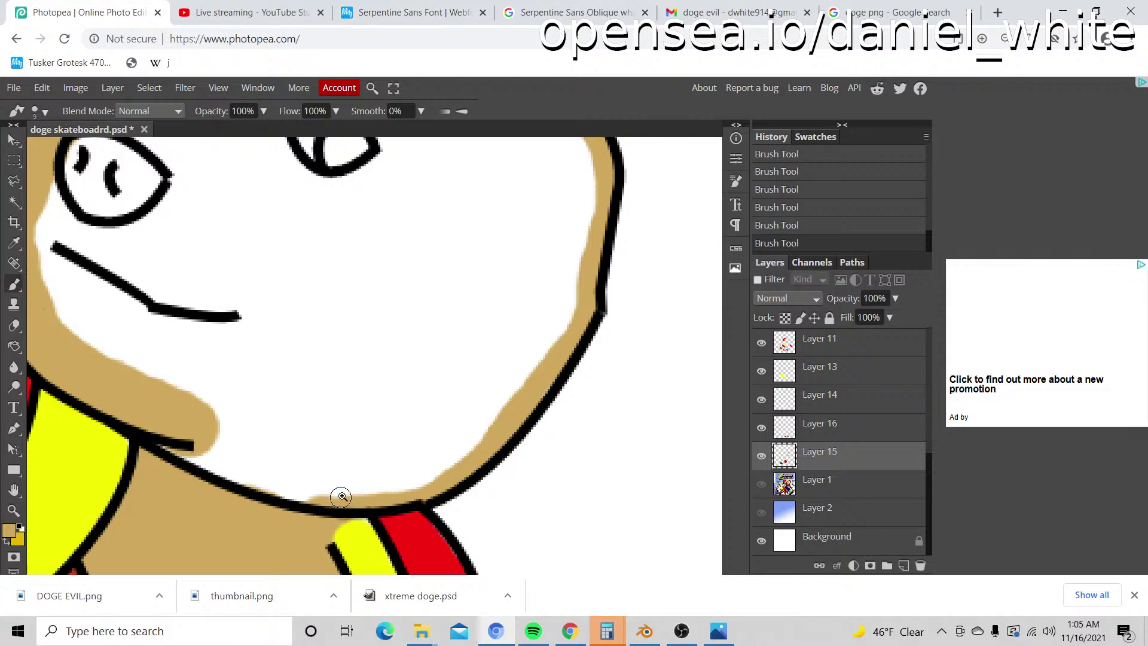
Step: Fill the unpainted interior of the doge's face with tan using the Paint Bucket
key(z)
scroll(341, 496, down, 5)
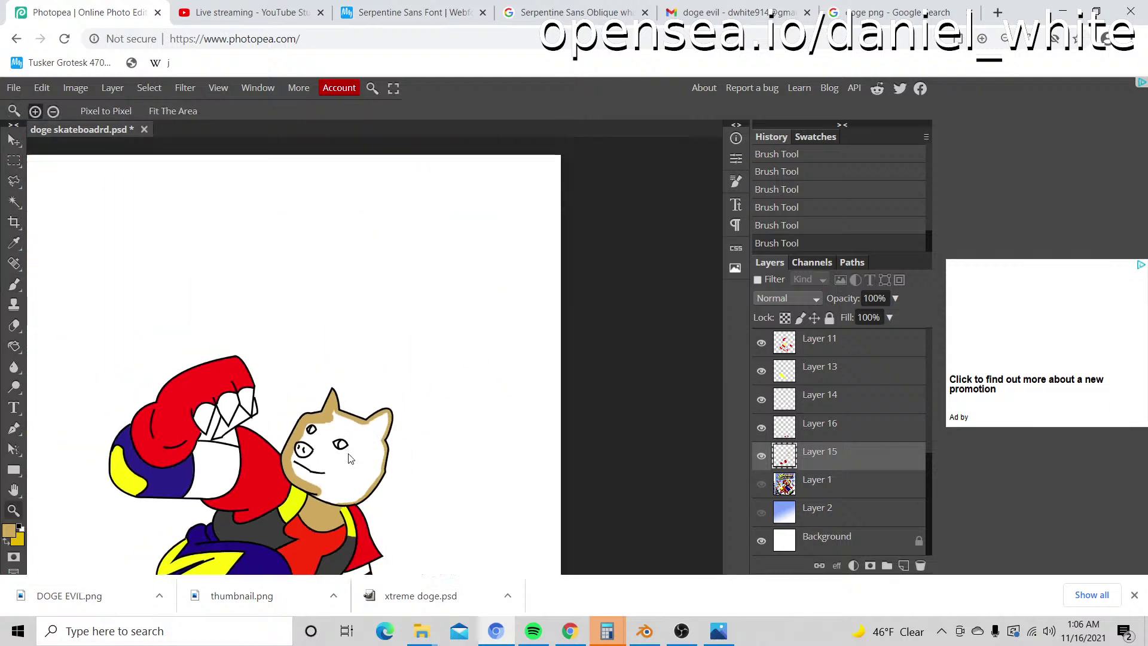
key(g)
click(343, 460)
Step: Brush tan over the thin white seams left between the face's painted border and its fill
key(z)
scroll(328, 505, up, 5)
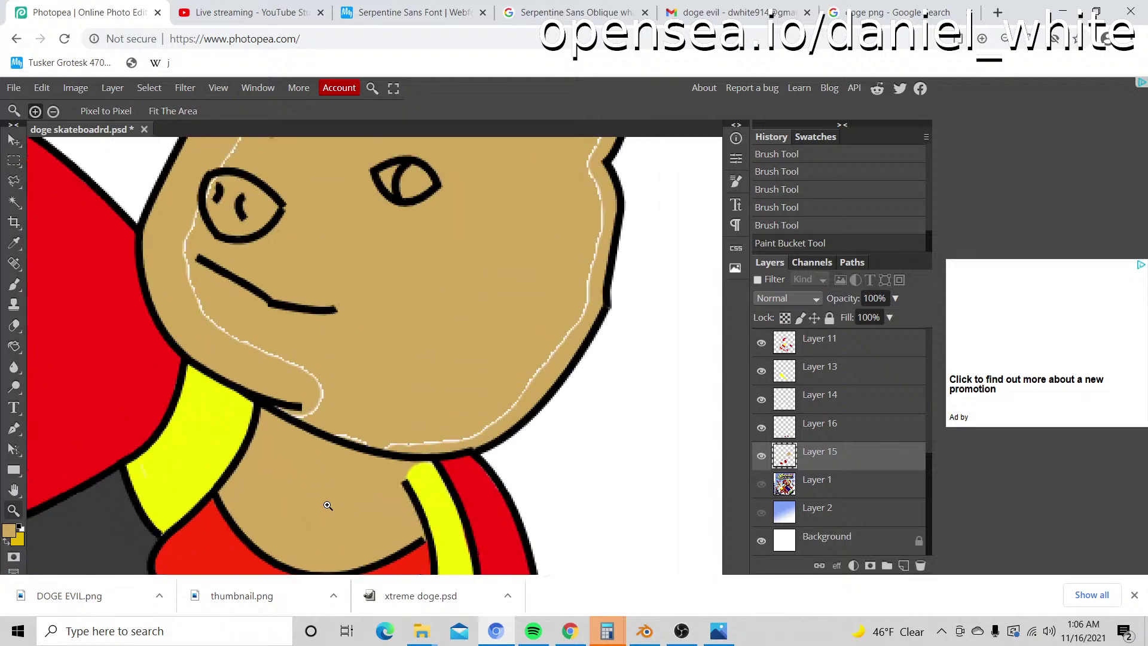
key(b)
mouse_move(370, 437)
mouse_down()
mouse_move(314, 429)
mouse_move(301, 399)
mouse_move(291, 409)
mouse_move(288, 398)
mouse_move(314, 409)
mouse_move(291, 371)
mouse_move(241, 330)
mouse_up()
scroll(249, 371, up, 3)
mouse_move(238, 493)
mouse_down()
mouse_move(202, 447)
mouse_move(189, 395)
mouse_move(208, 321)
mouse_move(241, 288)
mouse_move(250, 247)
mouse_move(353, 221)
mouse_move(375, 175)
mouse_move(427, 216)
mouse_move(505, 241)
mouse_move(547, 236)
mouse_move(613, 193)
mouse_move(599, 234)
mouse_move(583, 239)
mouse_move(562, 223)
mouse_move(547, 244)
mouse_move(610, 221)
mouse_move(585, 329)
mouse_move(592, 400)
mouse_move(592, 323)
mouse_move(587, 356)
mouse_up()
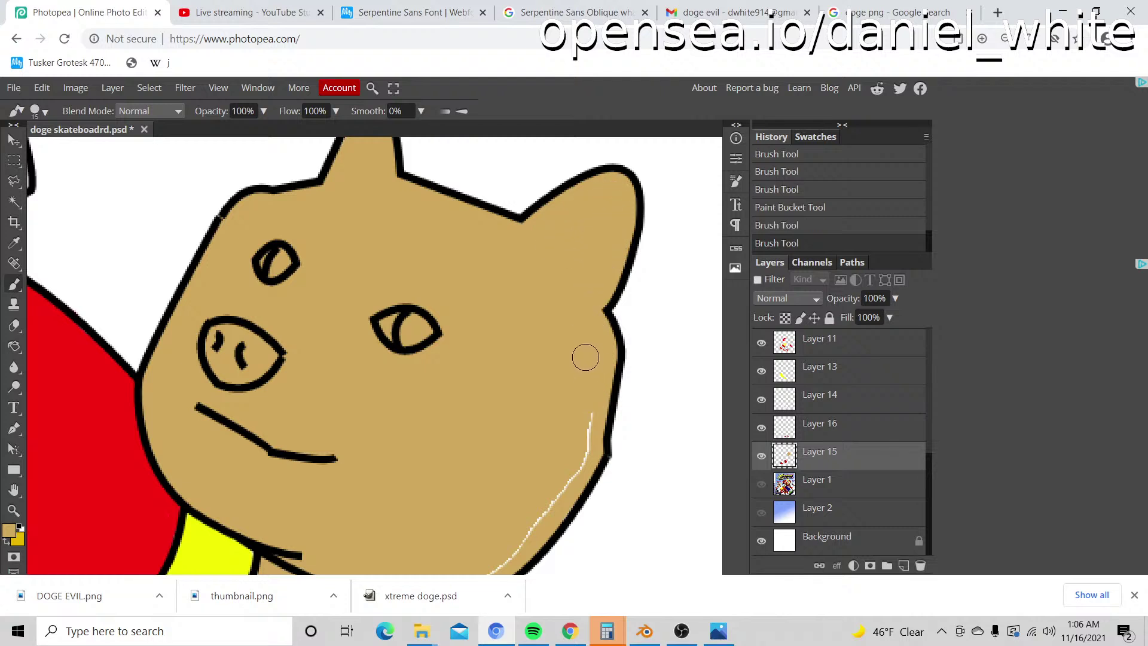
scroll(587, 299, down, 3)
mouse_move(587, 259)
mouse_down()
mouse_move(566, 331)
mouse_move(483, 412)
mouse_move(530, 377)
mouse_move(502, 407)
mouse_move(407, 445)
mouse_up()
Step: Paint the bare arm band below the red sleeve and the wrist band beside the lower red glove tan
key(z)
alt+click(406, 384)
alt+click(405, 384)
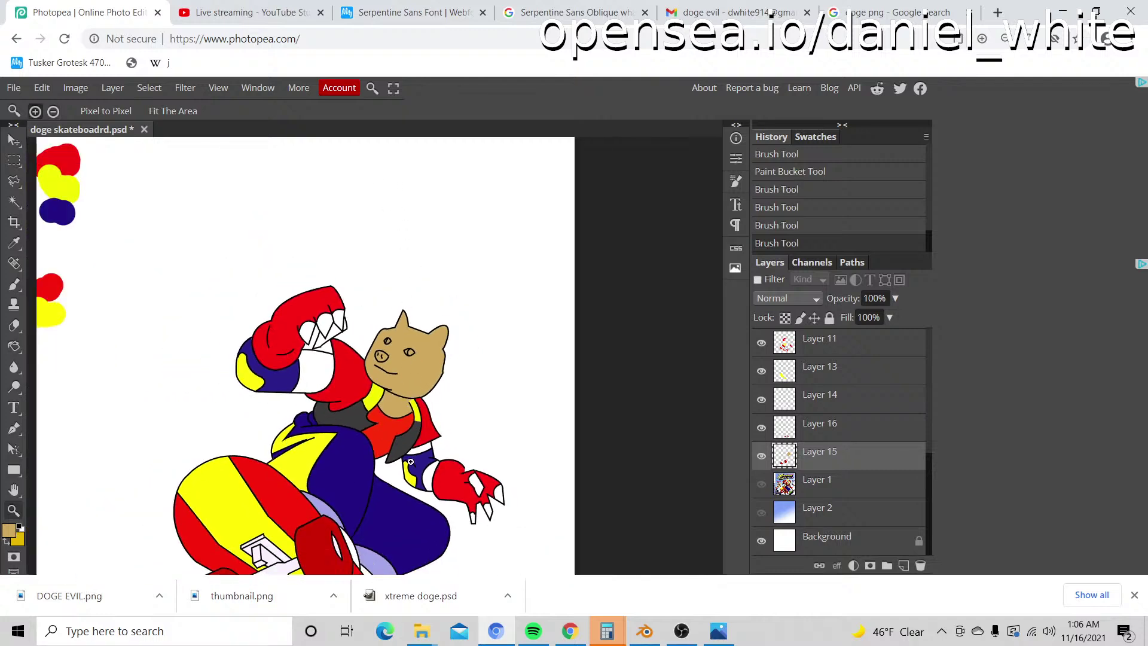
click(433, 477)
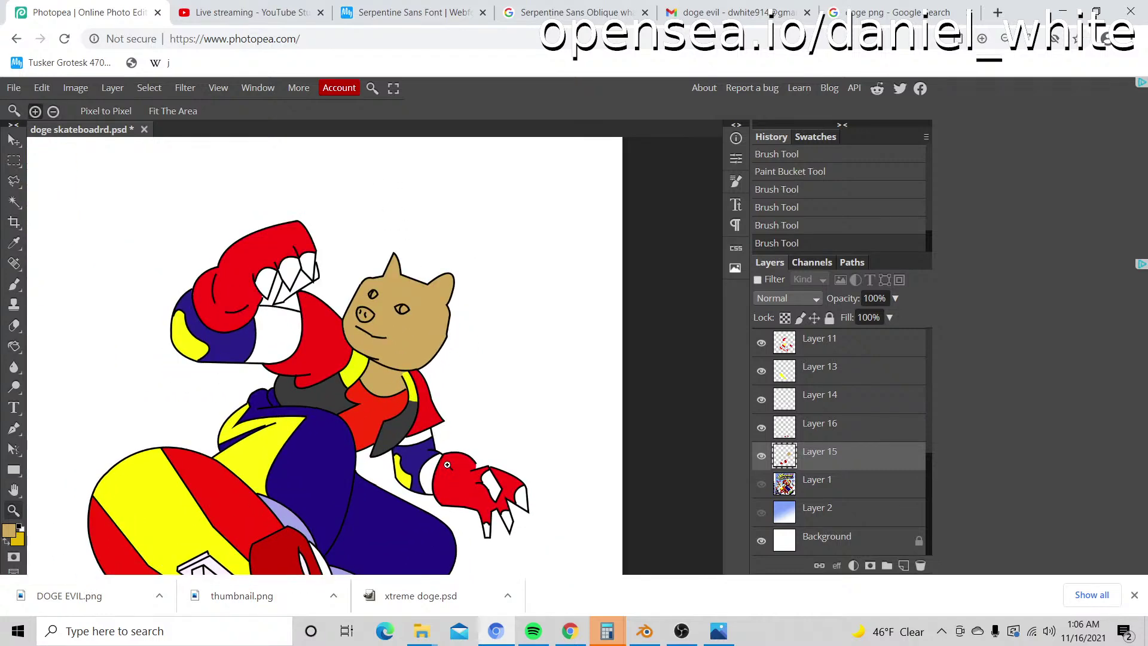
click(448, 464)
click(405, 441)
key(b)
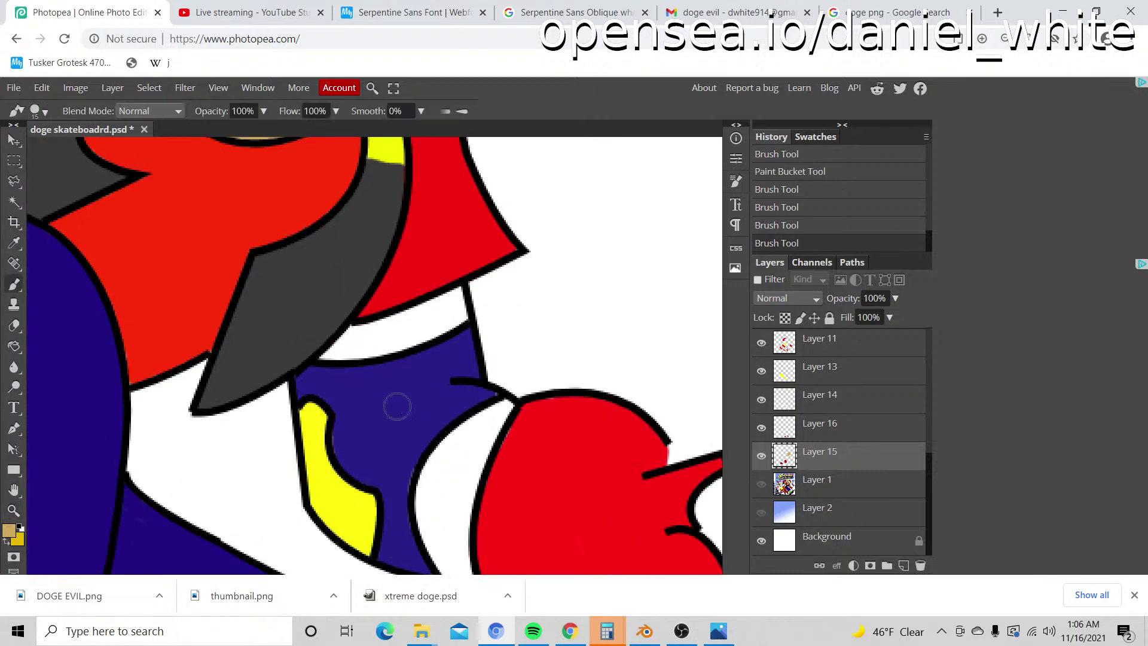
mouse_move(365, 323)
mouse_down()
mouse_move(323, 372)
mouse_move(320, 343)
mouse_move(364, 375)
mouse_move(354, 305)
mouse_move(364, 328)
mouse_move(387, 311)
mouse_move(406, 318)
mouse_move(407, 298)
mouse_move(446, 336)
mouse_move(453, 301)
mouse_move(460, 331)
mouse_move(435, 335)
mouse_up()
scroll(443, 358, down, 3)
mouse_move(475, 399)
mouse_down()
mouse_move(477, 420)
mouse_move(443, 415)
mouse_move(419, 344)
mouse_move(438, 294)
mouse_move(492, 262)
mouse_move(517, 269)
mouse_move(488, 298)
mouse_move(474, 393)
mouse_move(457, 386)
mouse_move(450, 318)
mouse_move(459, 305)
mouse_move(464, 393)
mouse_move(478, 297)
mouse_up()
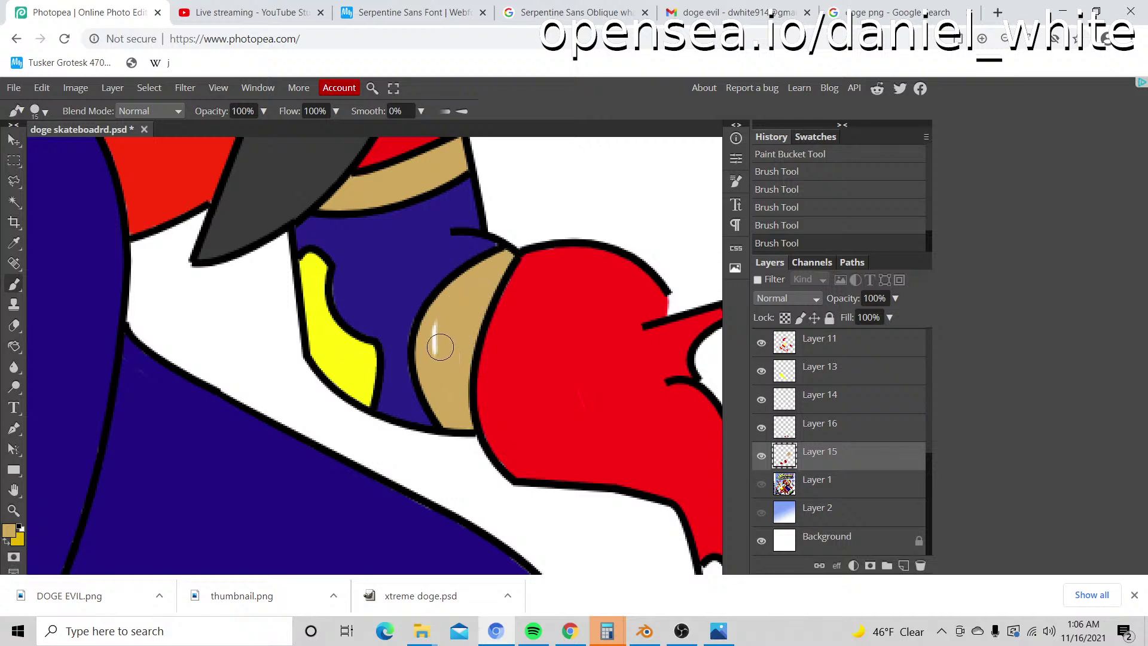
drag(441, 347, 453, 389)
Step: Paint the lower hand's thumb and the outermost fingertip tan, using a smaller brush for the fingertip's remaining gaps
drag(532, 351, 256, 325)
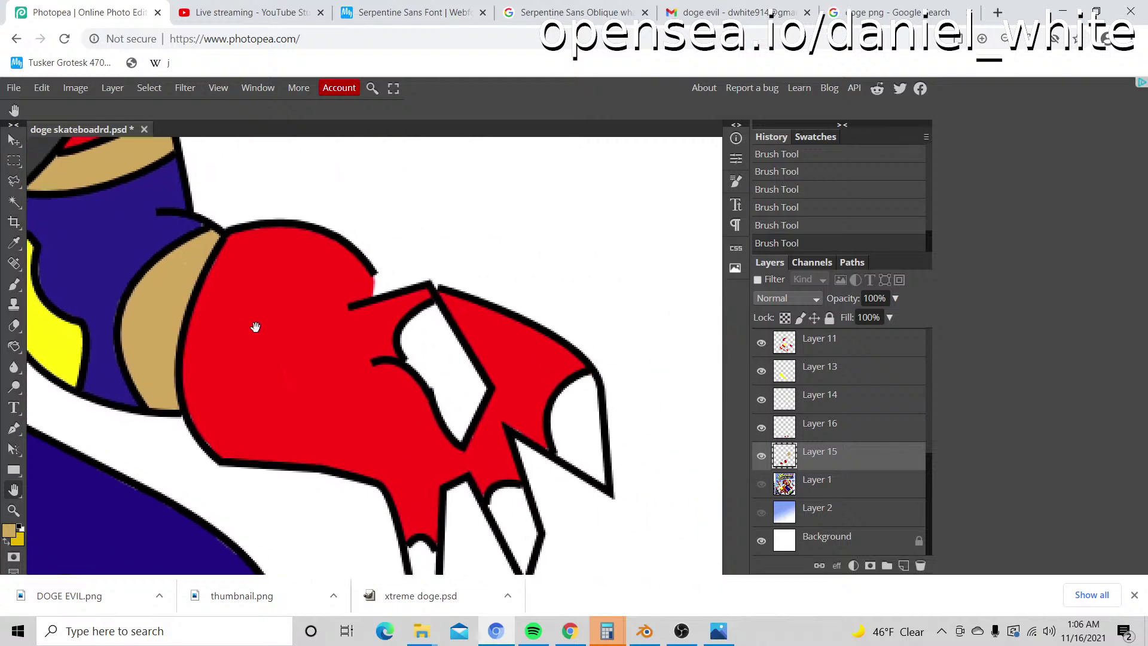
mouse_move(443, 385)
mouse_down()
mouse_move(453, 411)
mouse_move(410, 372)
mouse_move(404, 338)
mouse_move(423, 319)
mouse_move(452, 344)
mouse_move(473, 404)
mouse_move(478, 380)
mouse_move(436, 336)
mouse_move(444, 396)
mouse_up()
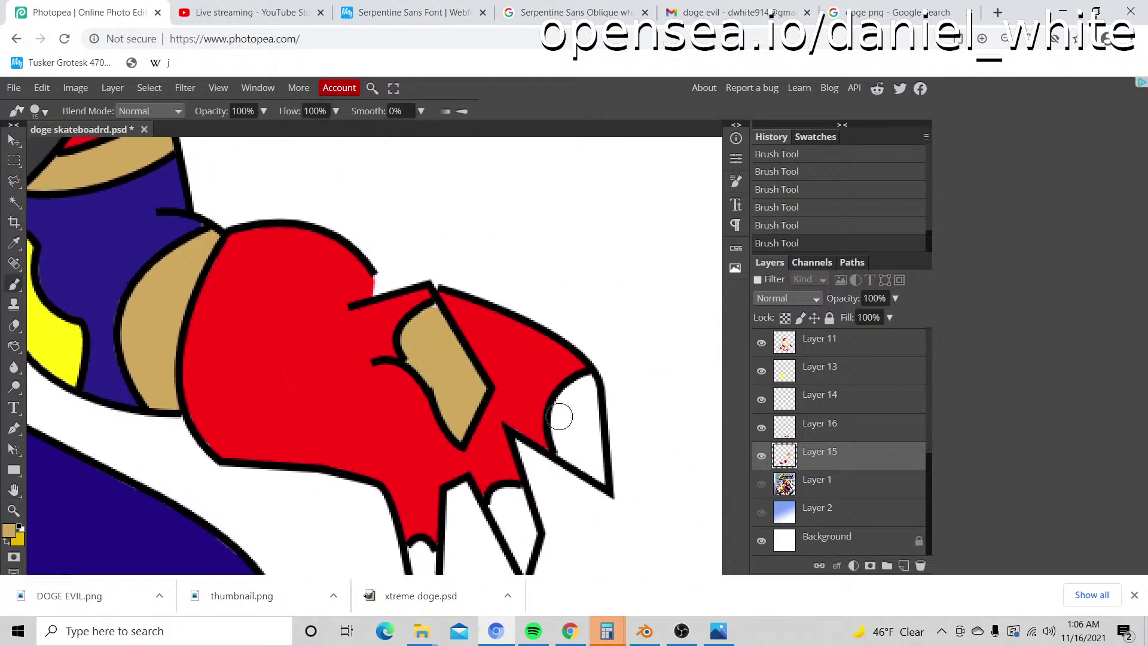
drag(560, 416, 592, 468)
scroll(592, 467, down, 1)
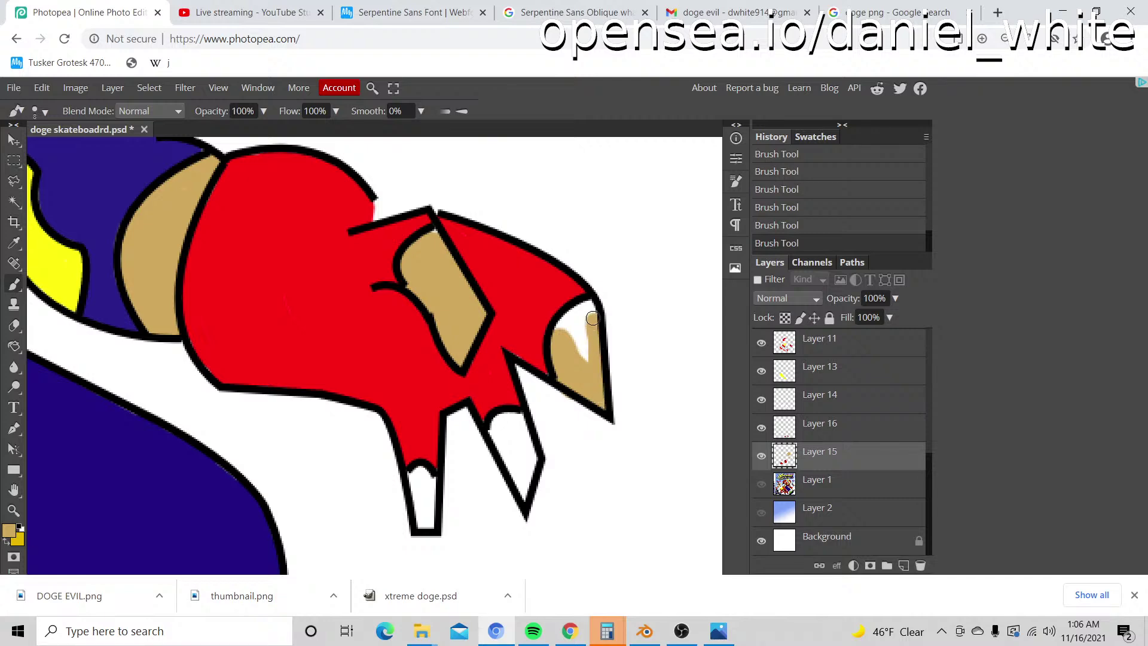
mouse_move(581, 303)
mouse_down()
mouse_move(565, 329)
mouse_move(579, 335)
mouse_up()
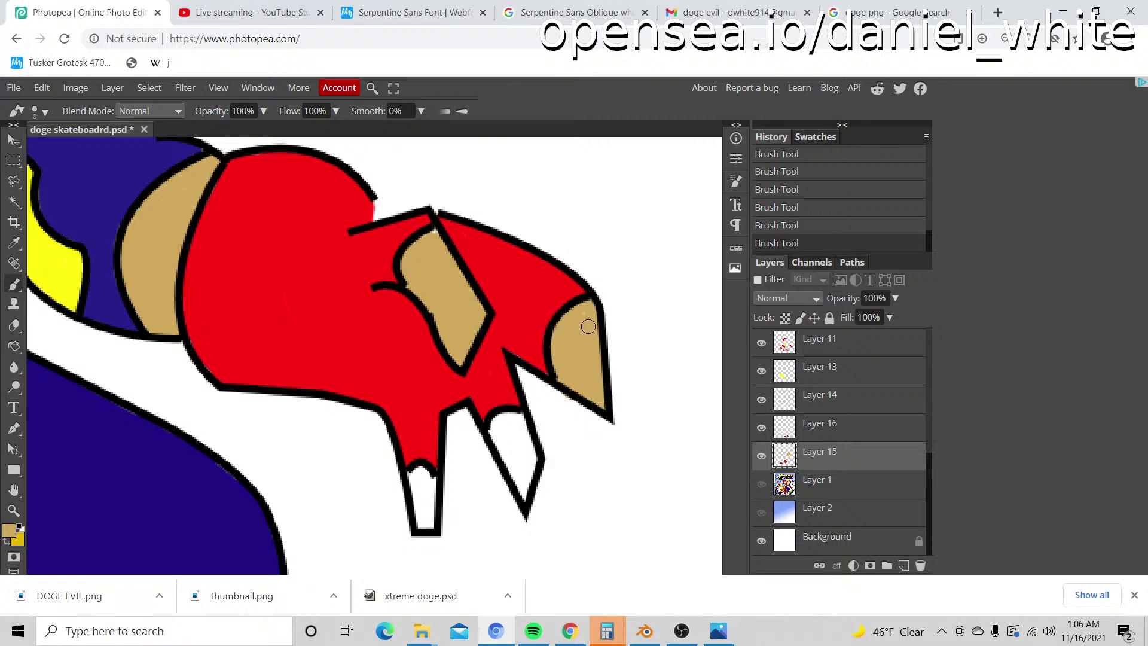
Step: Paint the remaining two fingertips of the lower hand tan
scroll(542, 317, down, 3)
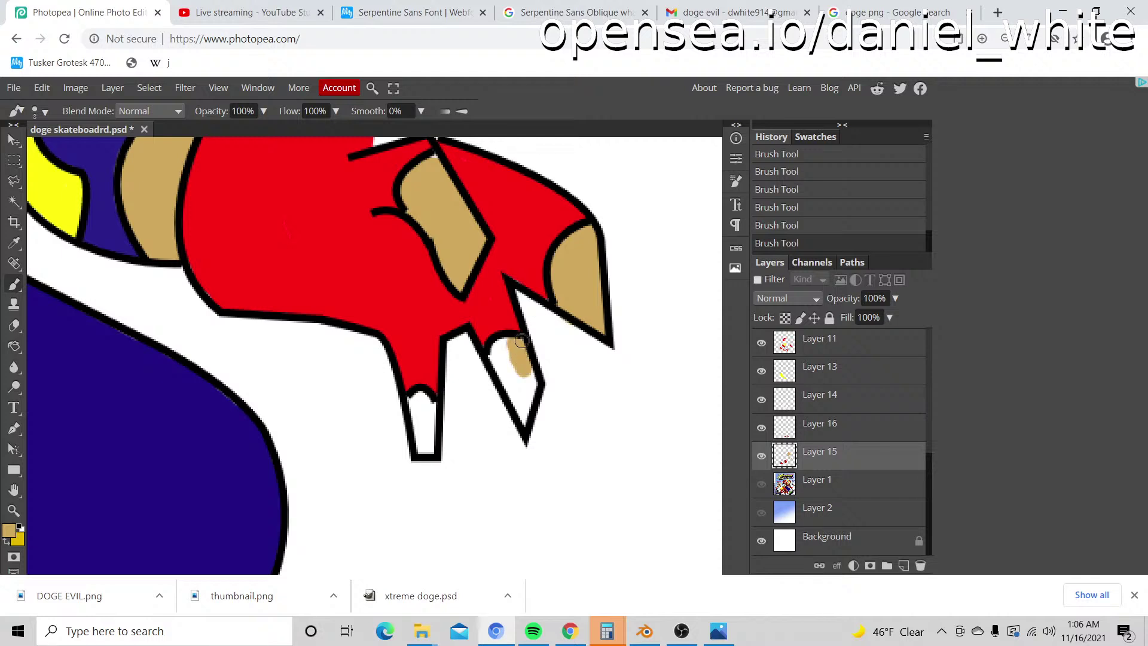
drag(498, 348, 510, 383)
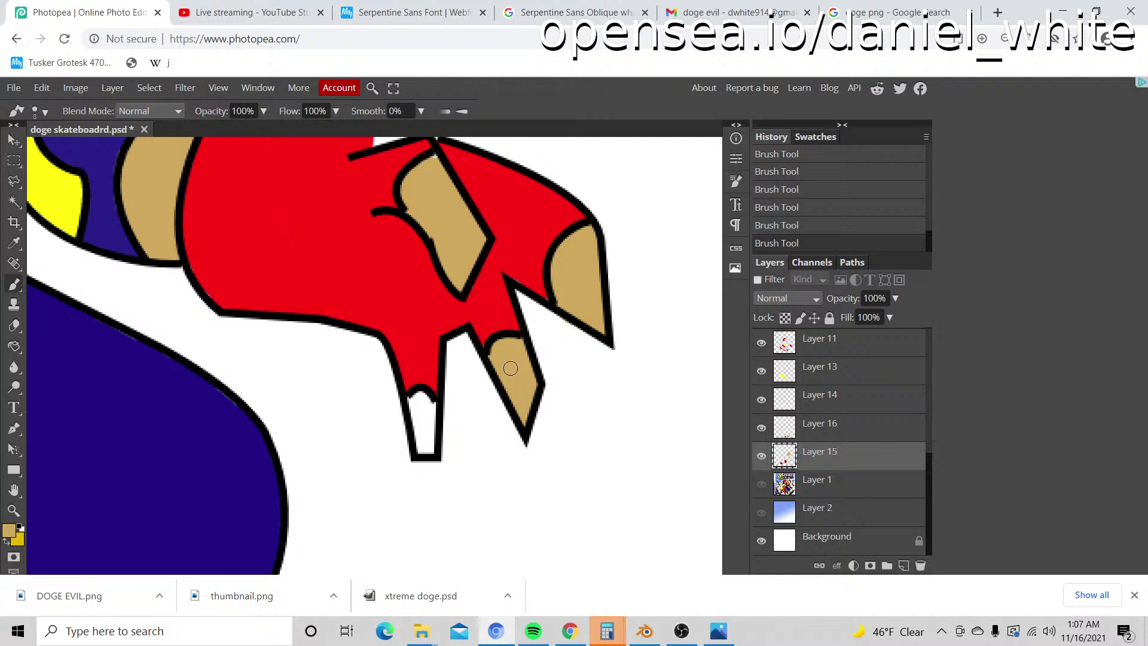
drag(427, 410, 426, 440)
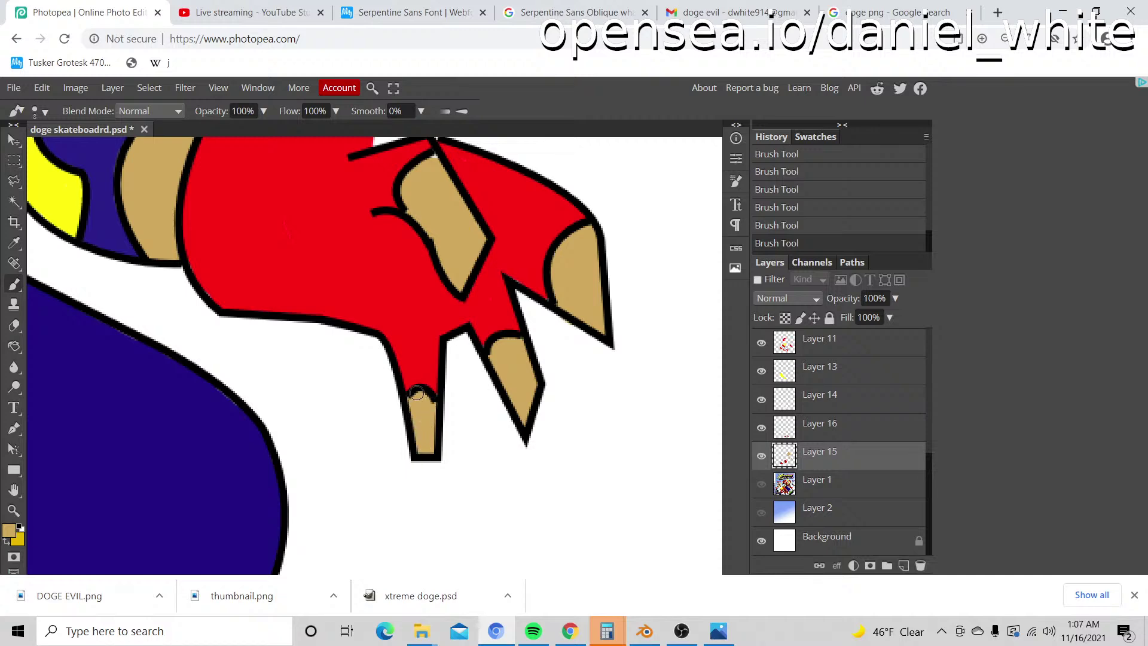
key(z)
scroll(417, 388, down, 5)
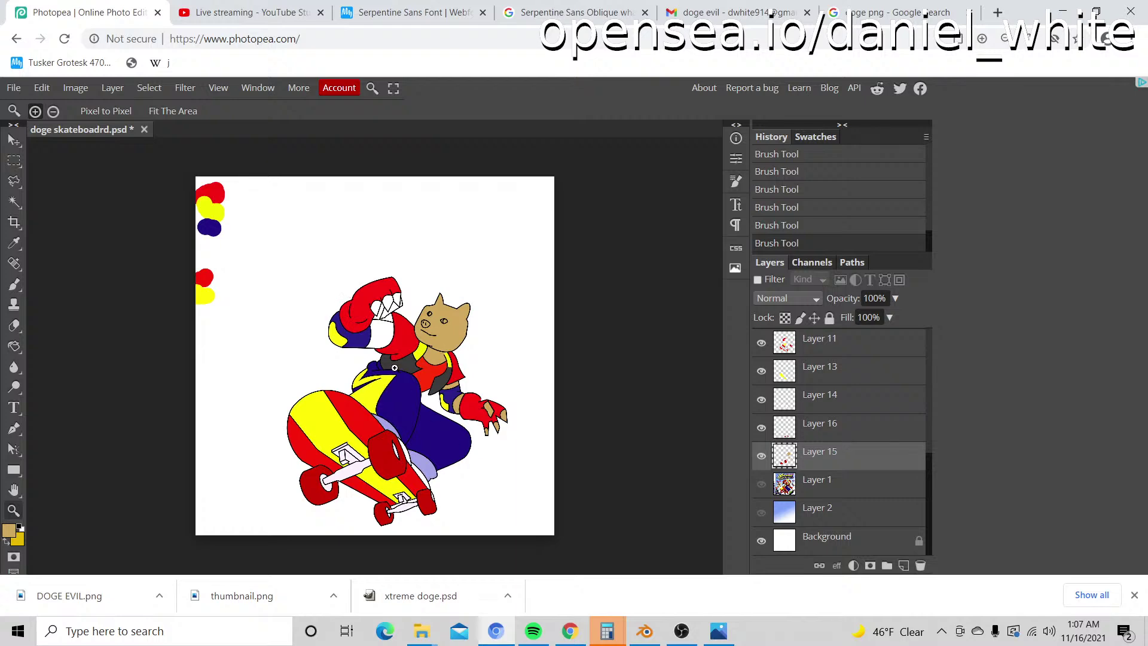
Step: Paint the raised arm's bare band between the blue elbow pad and red sleeve tan, covering the white seams around the fill
scroll(362, 357, up, 2)
scroll(407, 310, up, 6)
key(b)
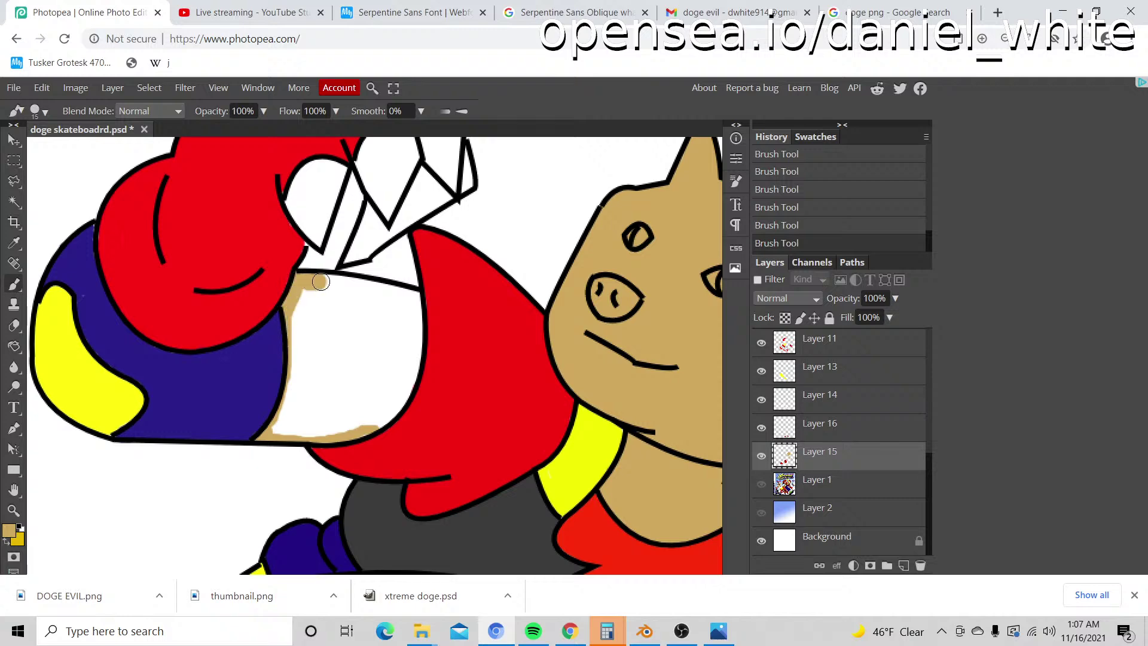
mouse_move(320, 282)
mouse_down()
mouse_move(421, 300)
mouse_move(350, 285)
mouse_move(415, 298)
mouse_move(407, 366)
mouse_move(412, 357)
mouse_move(416, 329)
mouse_move(379, 422)
mouse_up()
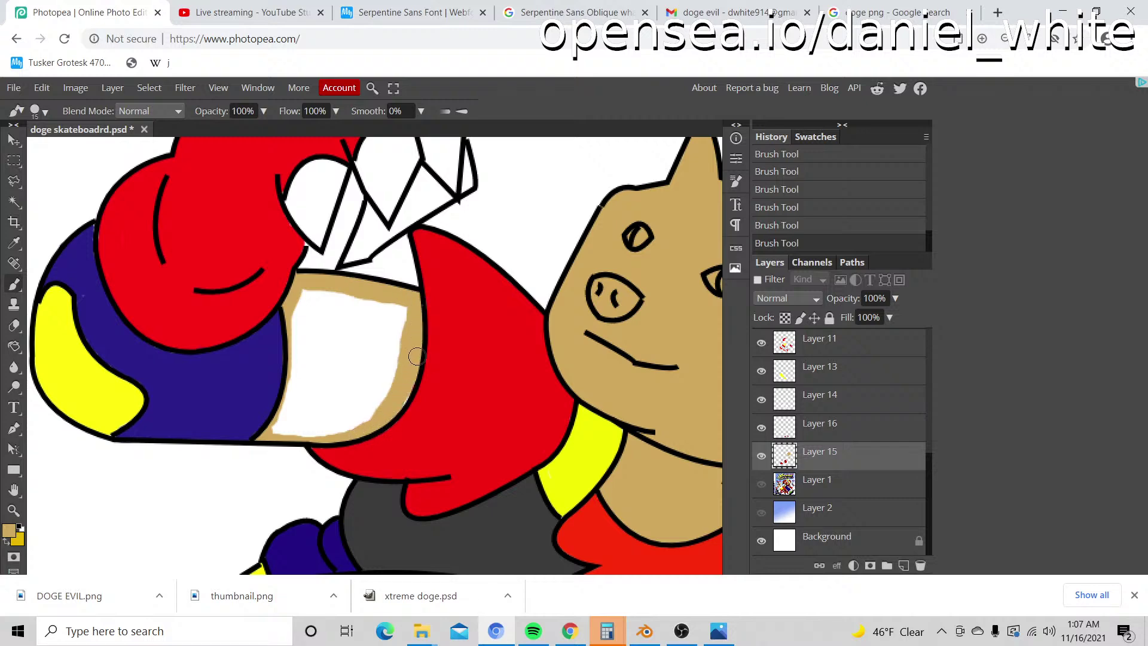
key(g)
click(360, 357)
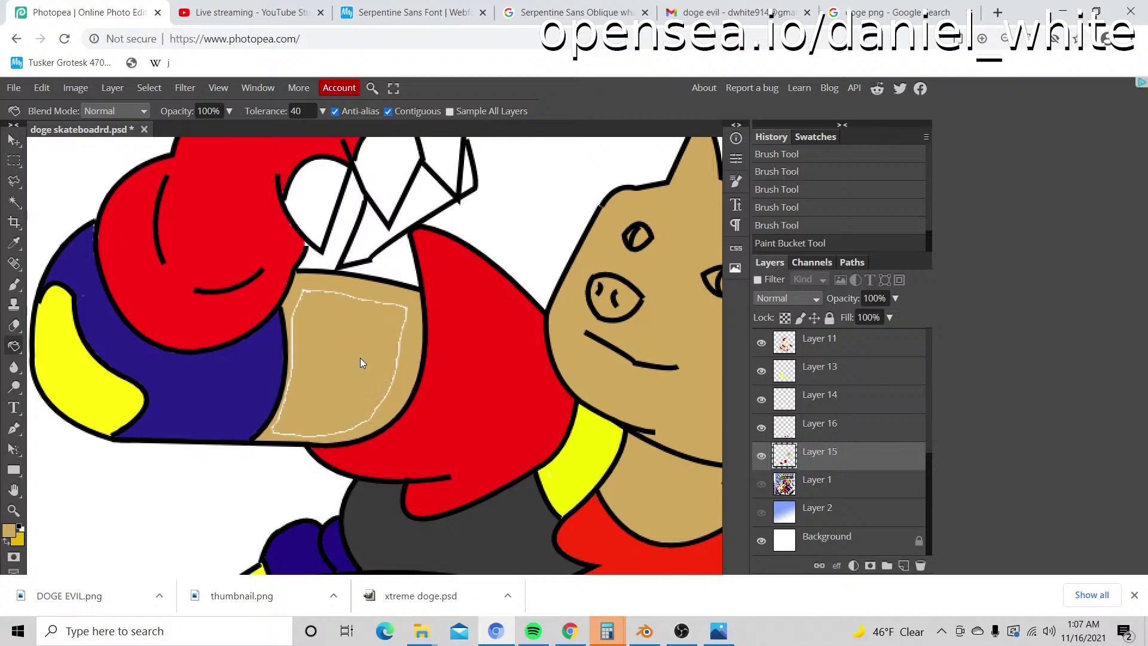
key(b)
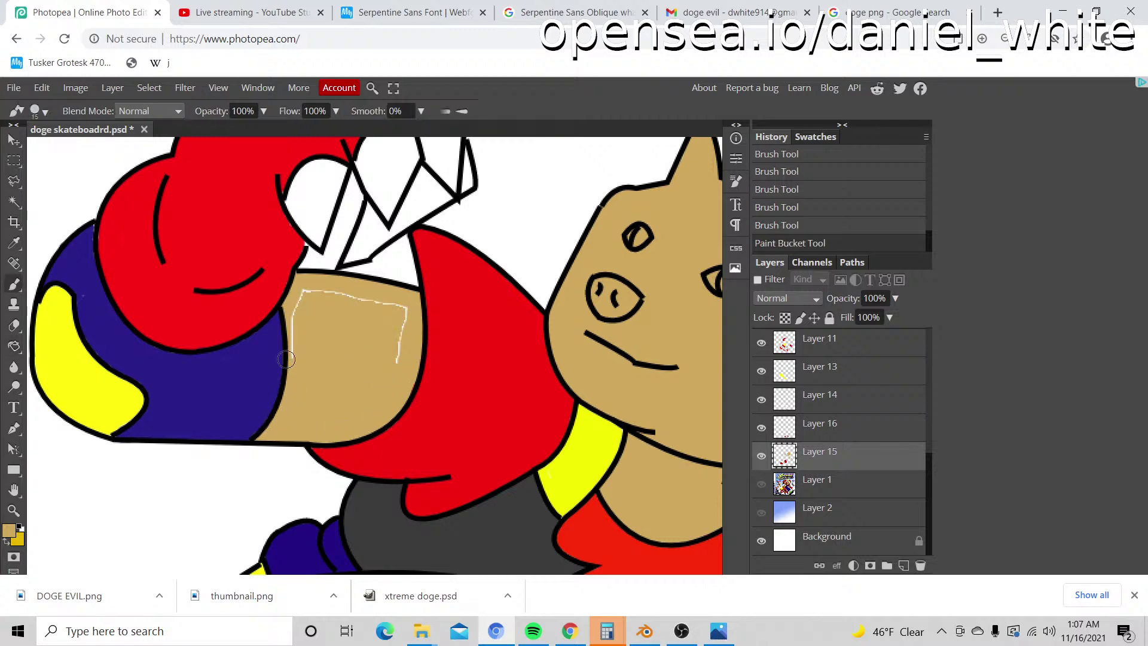
mouse_move(286, 359)
mouse_down()
mouse_move(292, 309)
mouse_move(318, 289)
mouse_up()
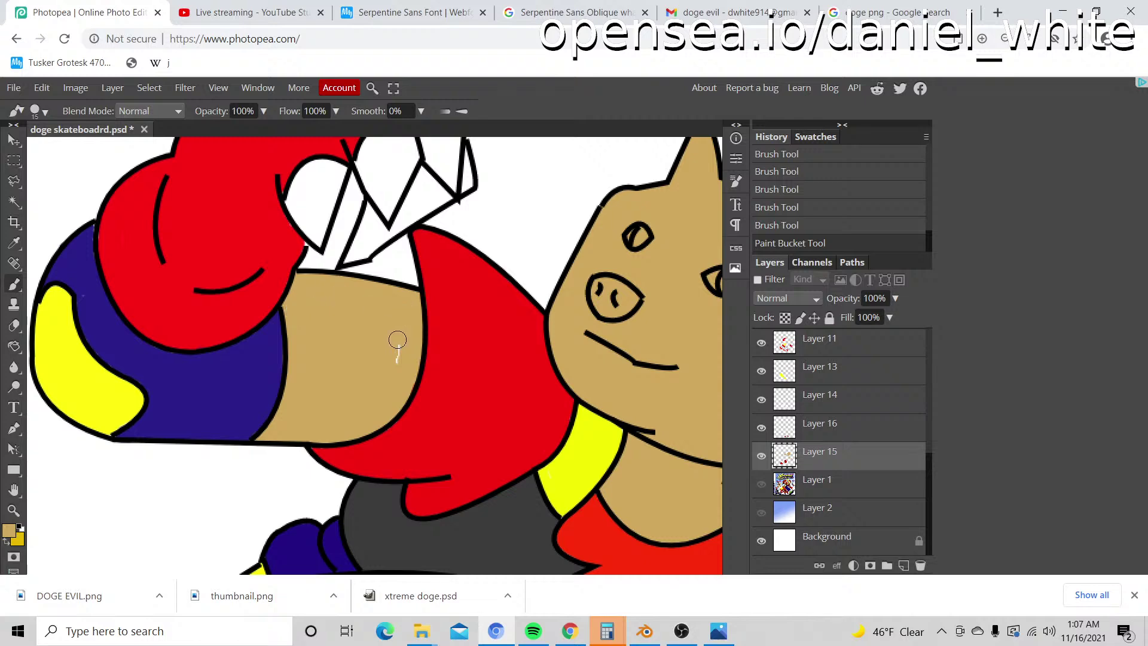
drag(387, 333, 388, 333)
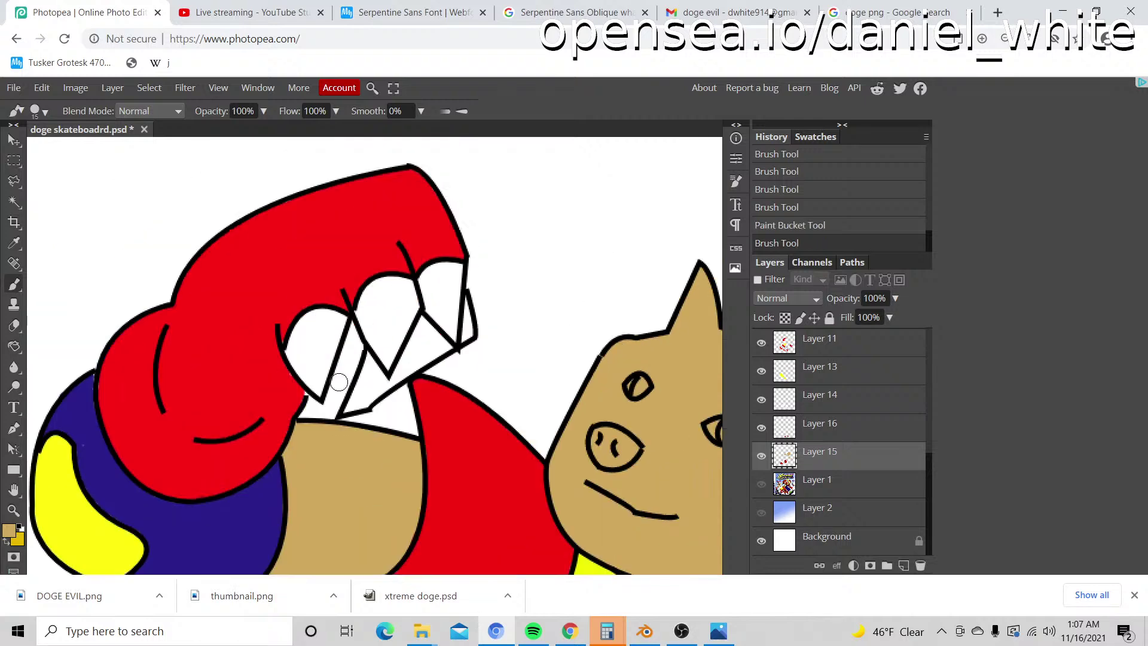
Step: Paint the first two fingertips of the raised hand, starting from the thumb side of the red glove, tan
key(z)
scroll(342, 385, down, 4)
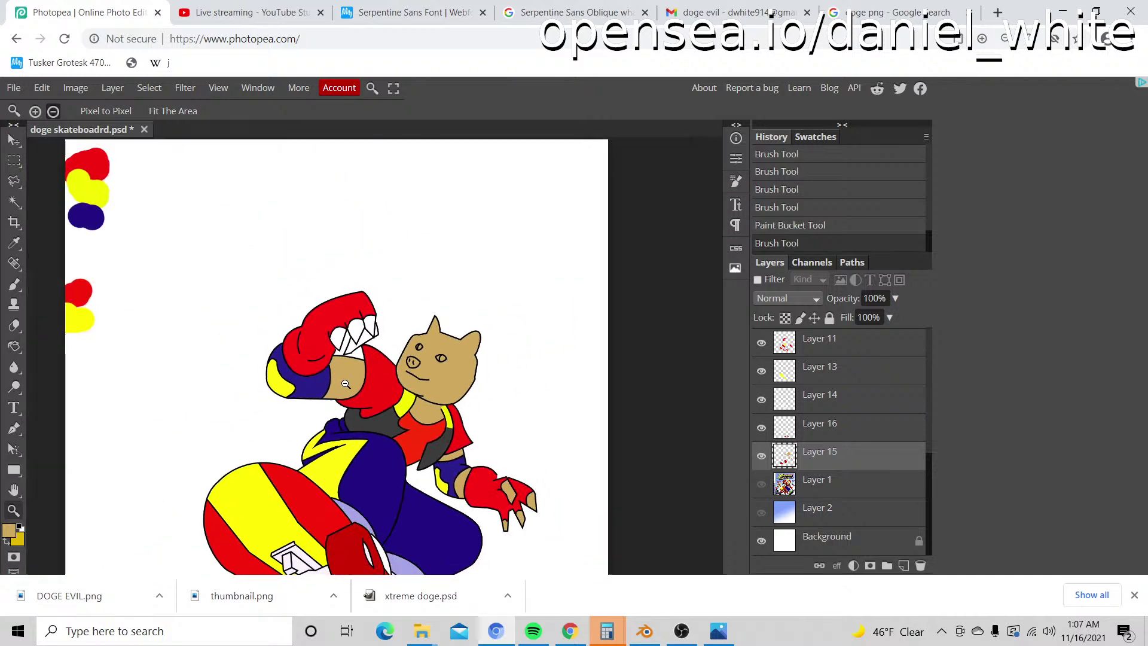
scroll(355, 326, up, 8)
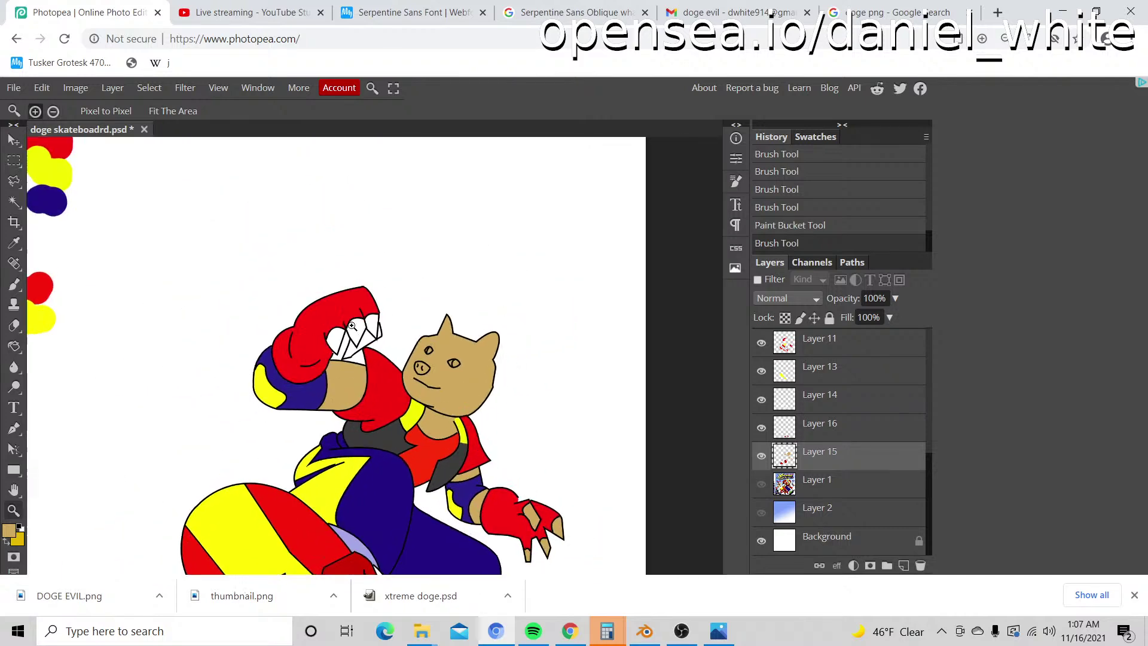
key(b)
mouse_move(261, 344)
mouse_down()
mouse_move(232, 415)
mouse_move(235, 386)
mouse_move(276, 458)
mouse_move(274, 417)
mouse_move(280, 440)
mouse_up()
key(bracketleft)
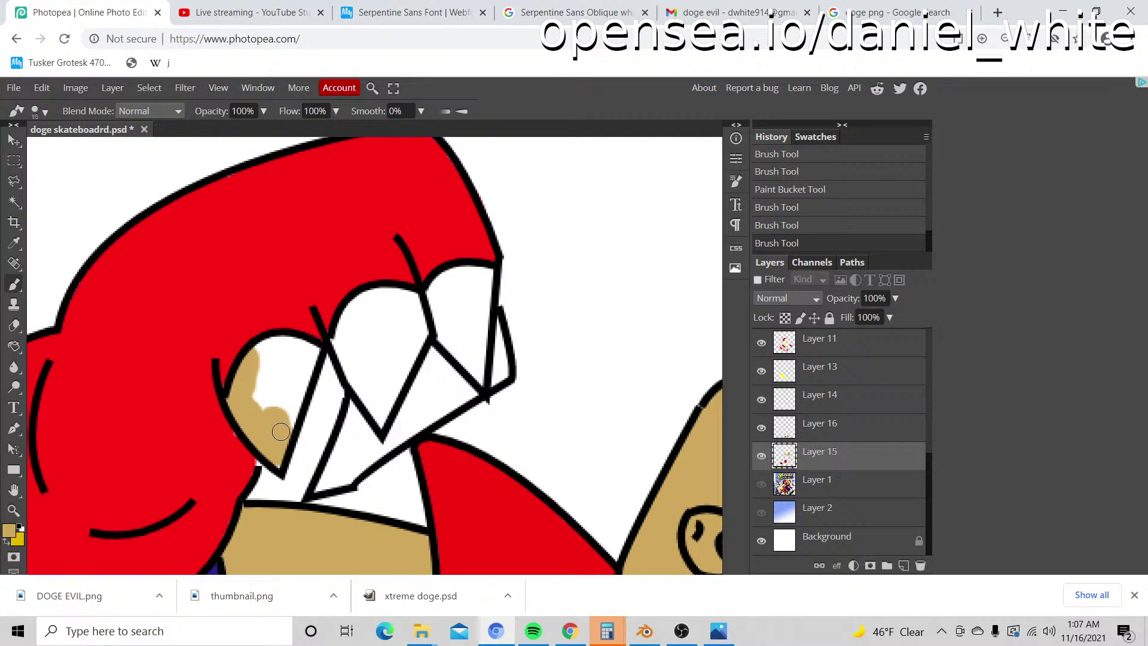
mouse_move(285, 411)
mouse_down()
mouse_move(290, 426)
mouse_move(311, 358)
mouse_move(254, 350)
mouse_move(245, 360)
mouse_move(269, 385)
mouse_move(279, 346)
mouse_move(277, 376)
mouse_move(257, 397)
mouse_up()
key(bracketright)
key(bracketright)
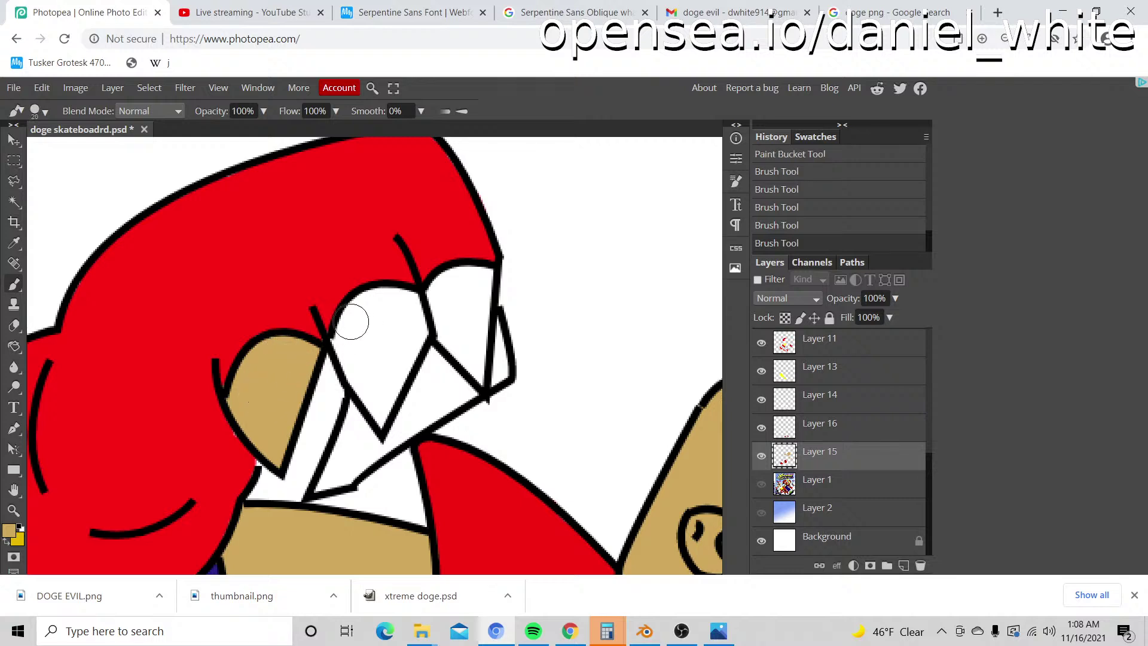
mouse_move(335, 330)
mouse_down()
mouse_move(402, 297)
mouse_move(405, 351)
mouse_move(410, 329)
mouse_move(382, 417)
mouse_move(348, 341)
mouse_move(363, 372)
mouse_move(354, 353)
mouse_move(373, 326)
mouse_up()
Step: Fill the raised hand's third fingertip and the narrow sliver beside it with tan, brushing over the remaining white seams
key(bracketleft)
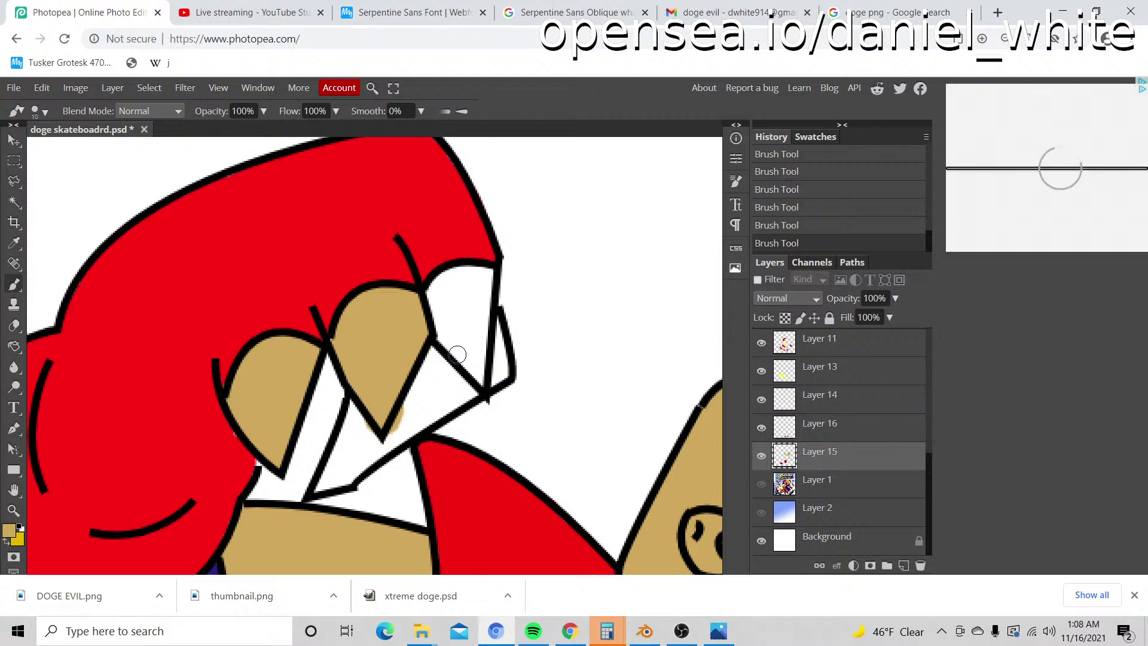
mouse_move(457, 354)
mouse_down()
mouse_move(478, 375)
mouse_move(434, 325)
mouse_move(431, 289)
mouse_up()
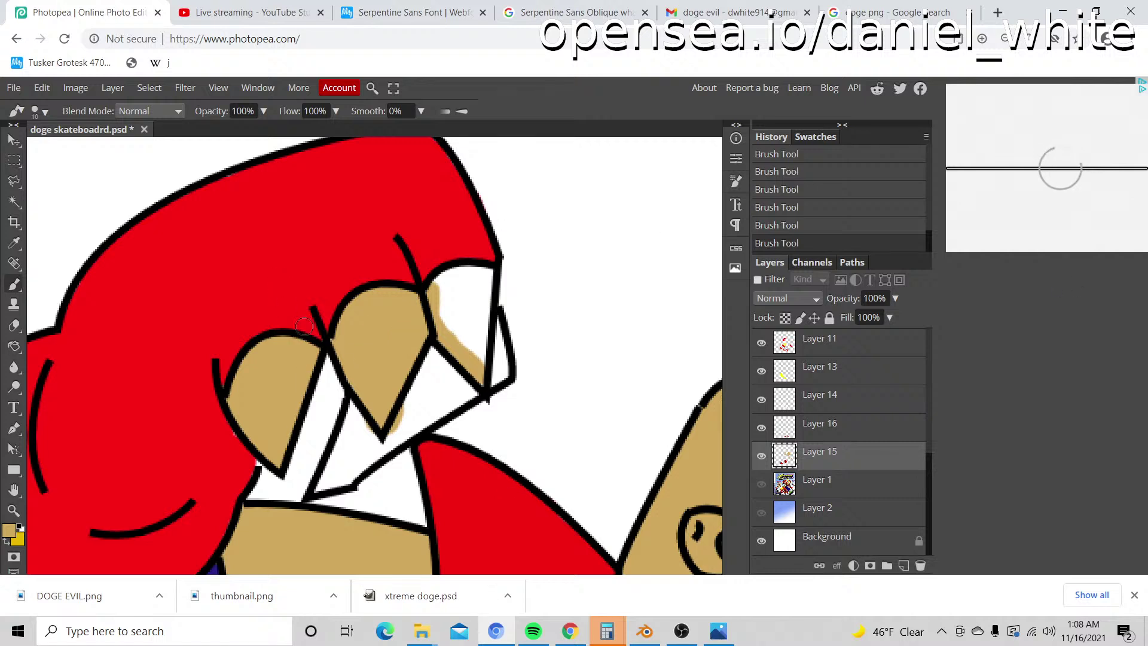
mouse_move(442, 271)
mouse_down()
mouse_move(486, 269)
mouse_move(486, 366)
mouse_move(494, 324)
mouse_move(503, 371)
mouse_up()
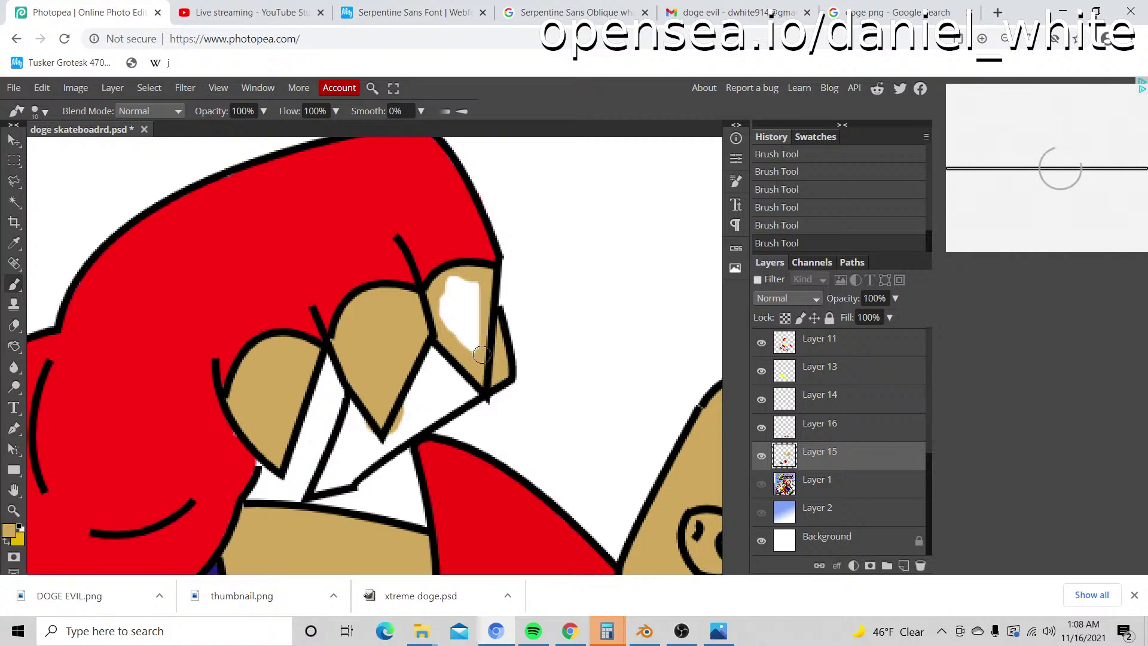
key(g)
click(462, 311)
key(b)
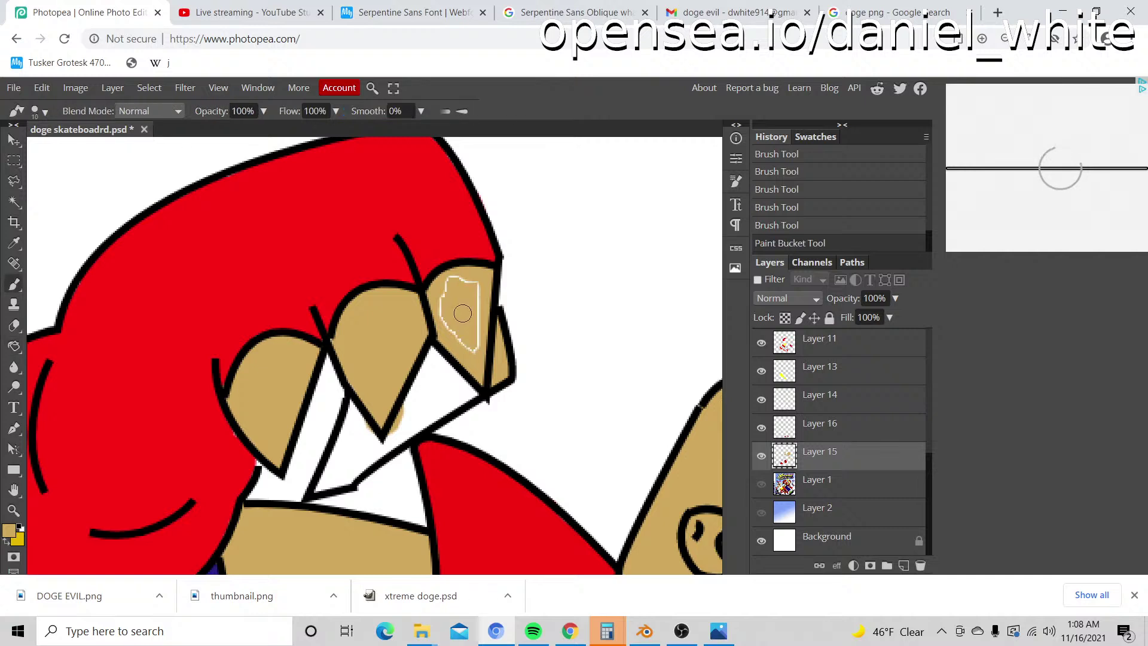
key(bracketright)
mouse_move(464, 312)
mouse_down()
mouse_move(472, 341)
mouse_move(453, 333)
mouse_up()
mouse_move(453, 333)
mouse_down()
mouse_move(458, 289)
mouse_move(469, 336)
mouse_move(472, 302)
mouse_up()
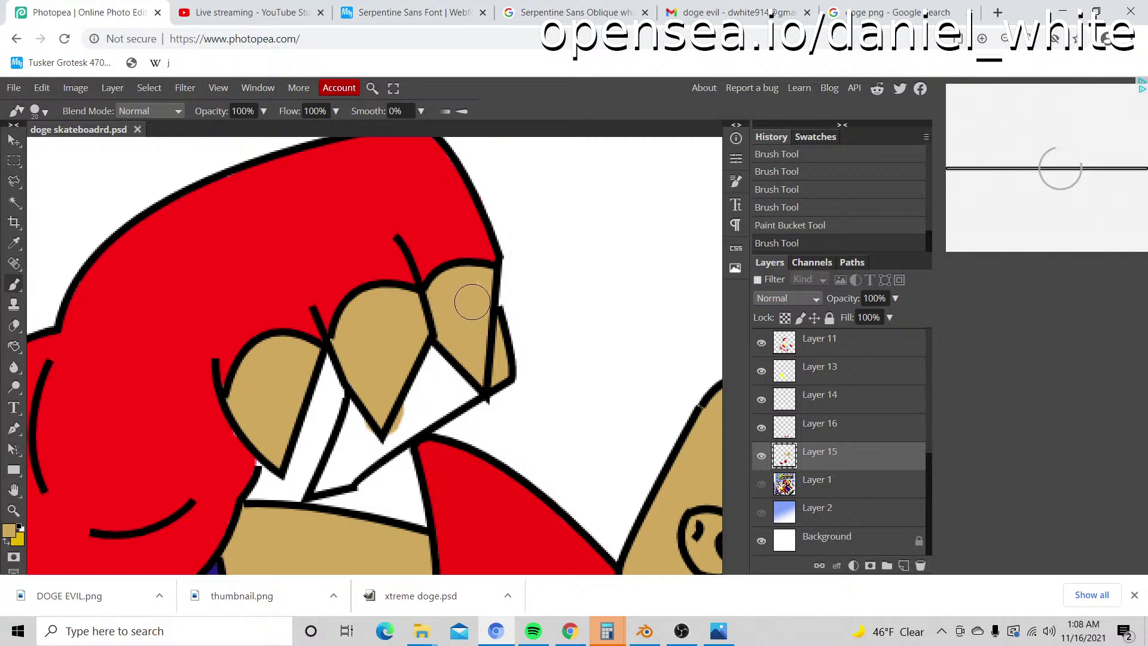
Step: Paint the area beneath the raised hand's fingertips, down to its lower point, tan using several brush sizes
mouse_move(435, 359)
mouse_down()
mouse_move(381, 418)
mouse_move(390, 398)
mouse_move(401, 405)
mouse_move(386, 436)
mouse_up()
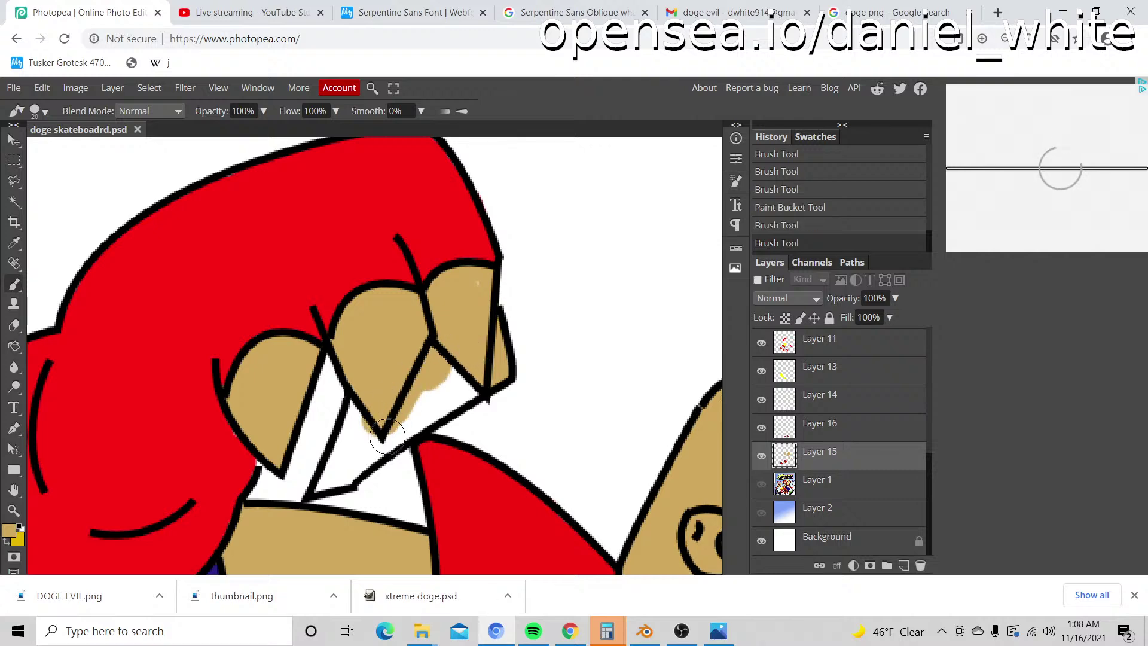
key(z)
click(370, 429)
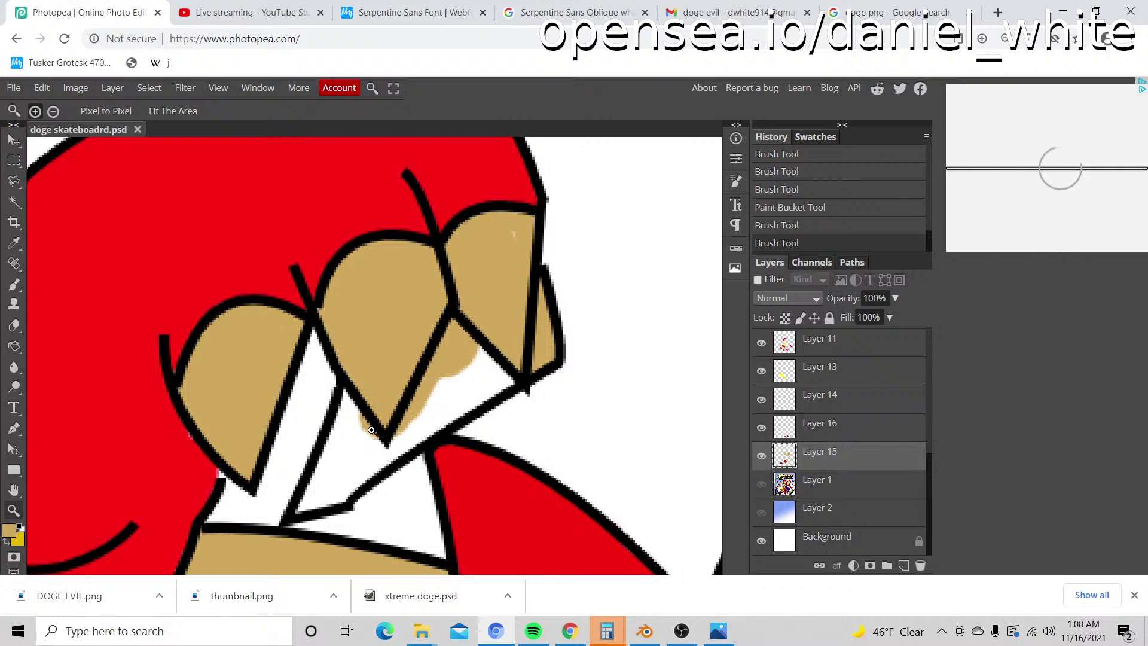
key(b)
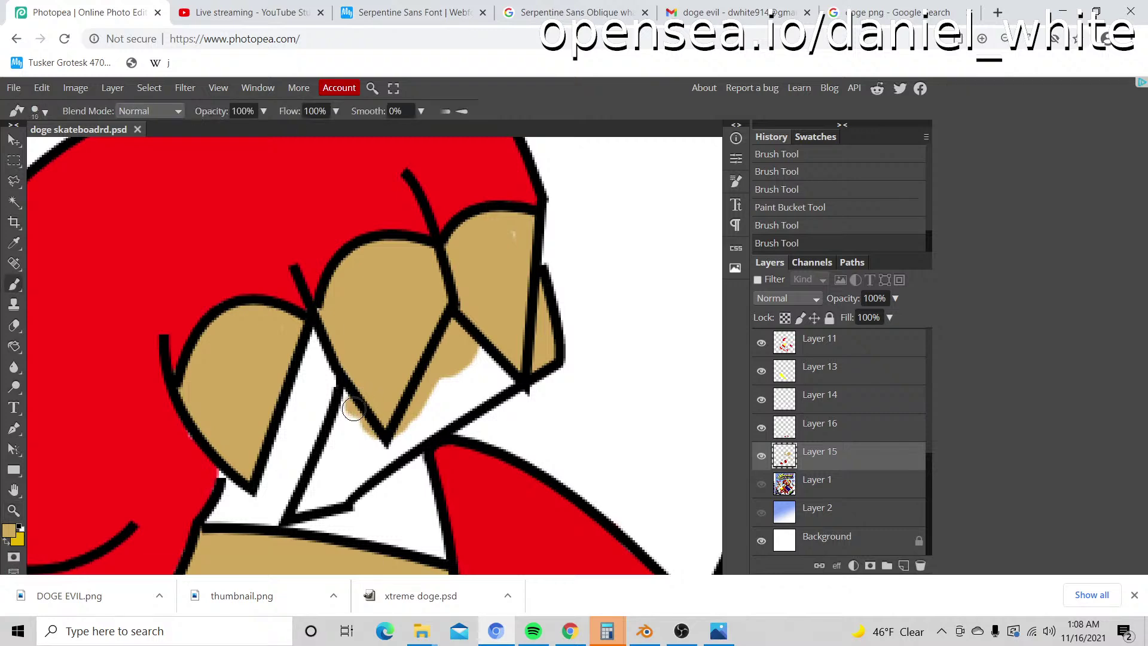
mouse_move(353, 409)
mouse_down()
mouse_move(344, 431)
mouse_move(347, 418)
mouse_up()
scroll(347, 412, down, 2)
drag(344, 359, 300, 431)
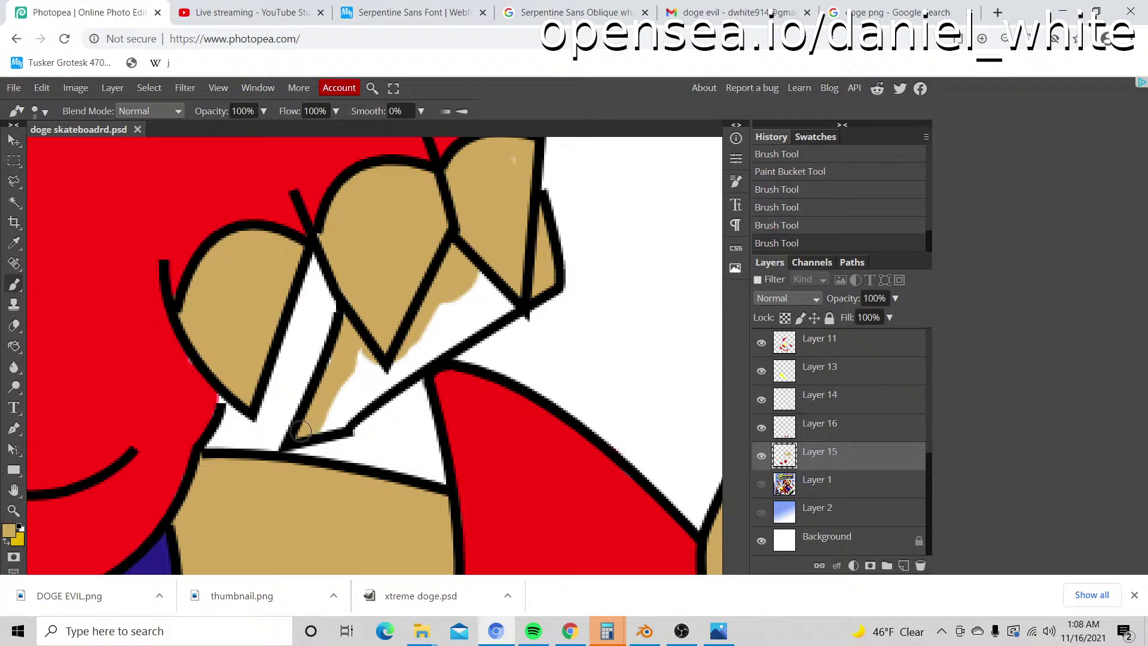
drag(333, 369, 326, 383)
mouse_move(302, 440)
mouse_down()
mouse_move(515, 301)
mouse_move(486, 274)
mouse_move(339, 390)
mouse_up()
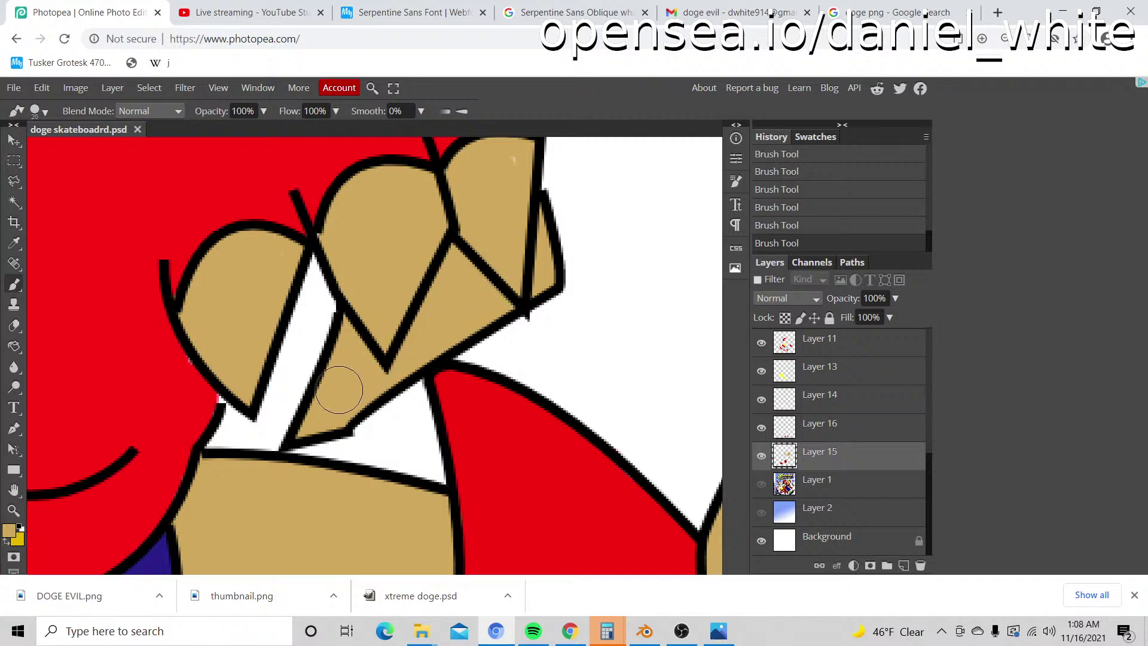
Step: Set the foreground color to light gray e9e9e9 for the doge's eyes
key(z)
alt+click(507, 190)
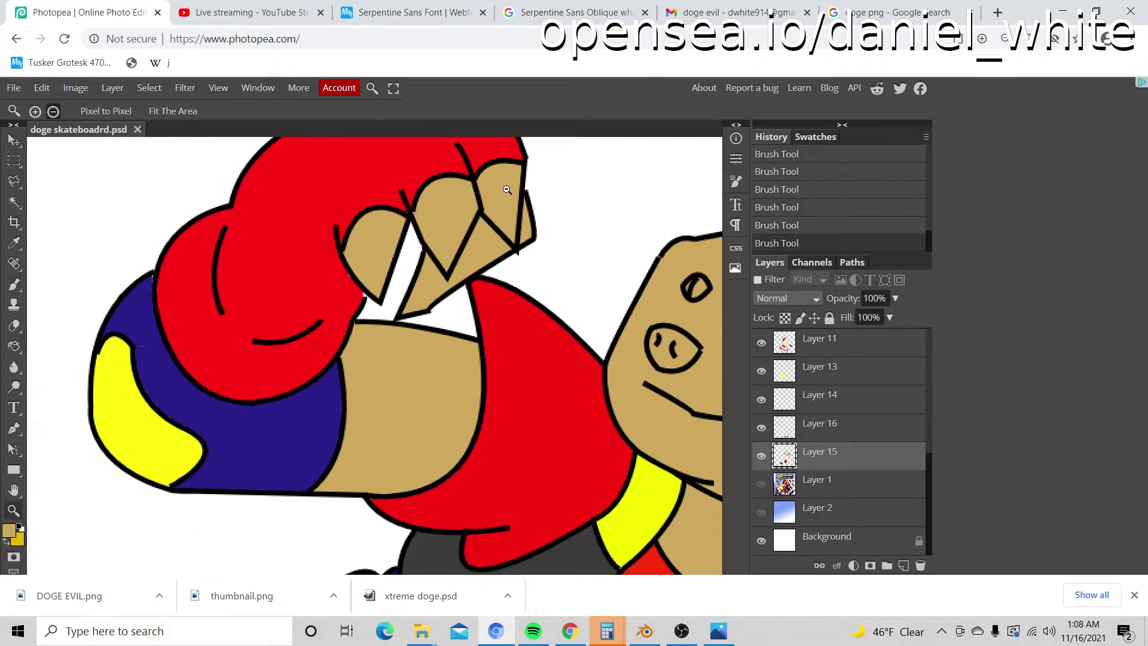
key(ctrl+1)
click(456, 357)
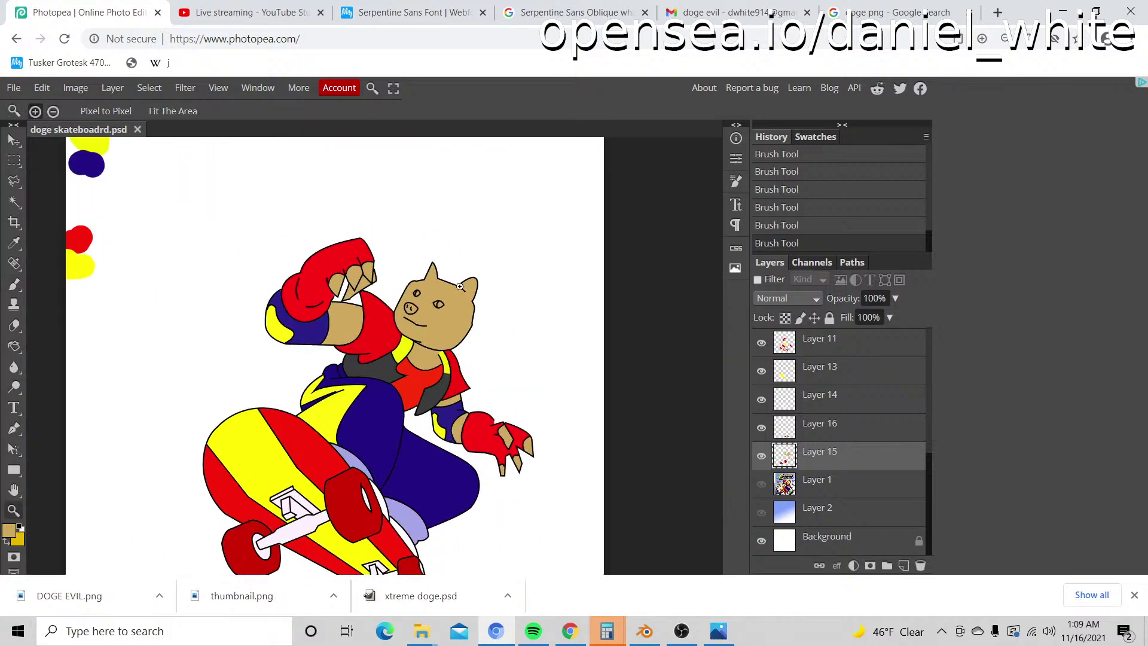
click(440, 294)
click(442, 316)
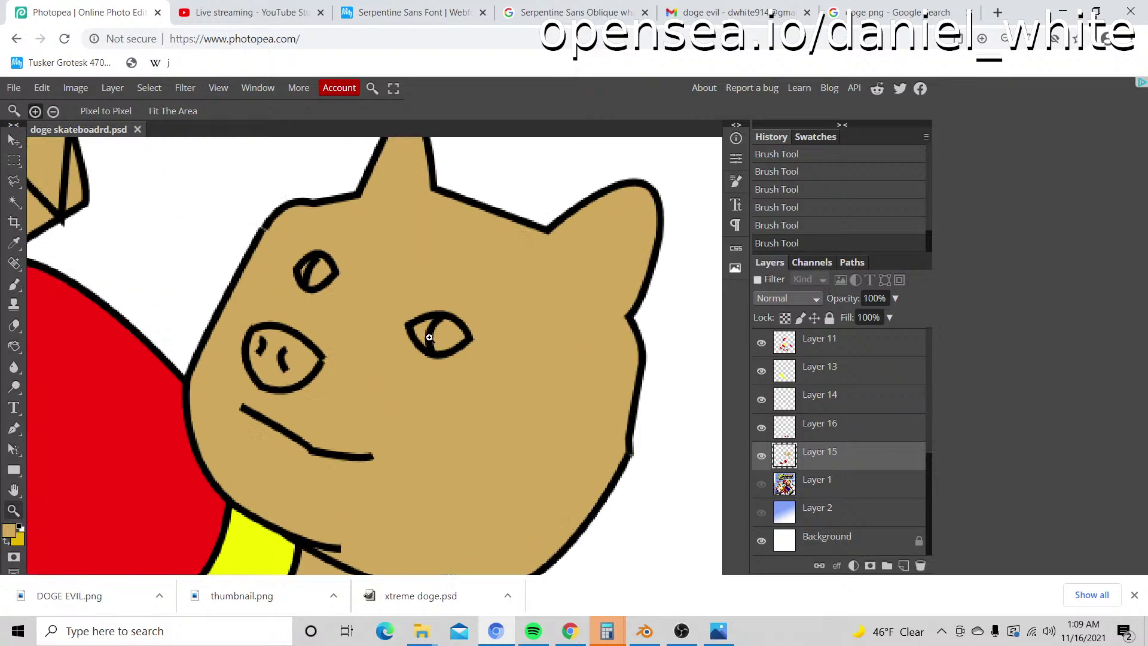
click(9, 530)
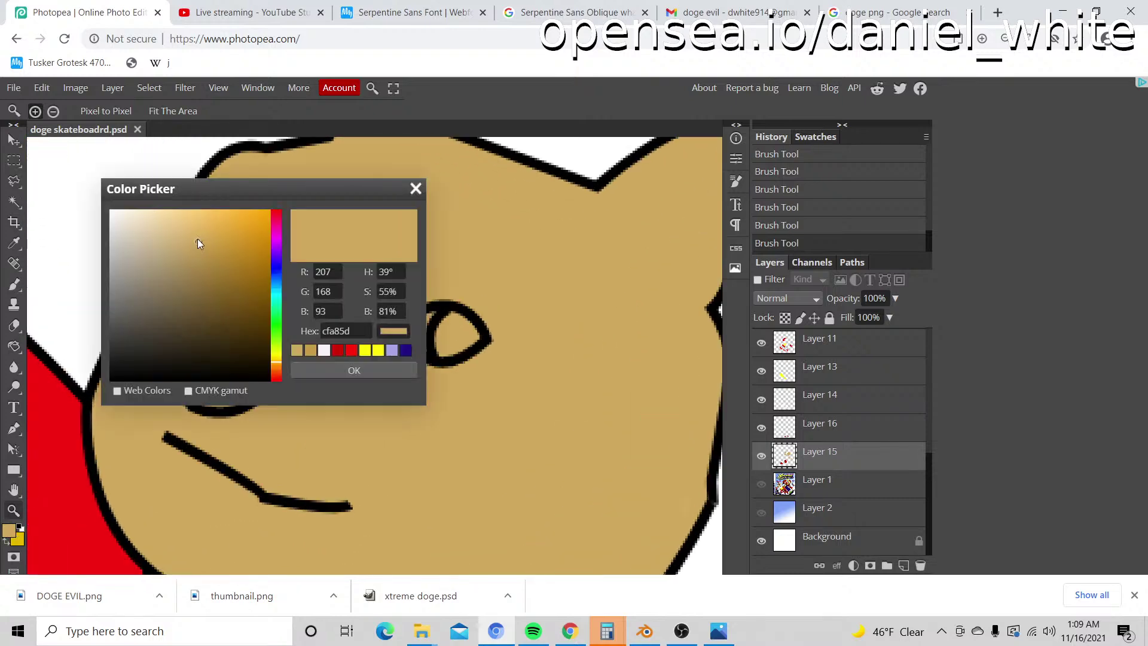
drag(197, 239, 68, 223)
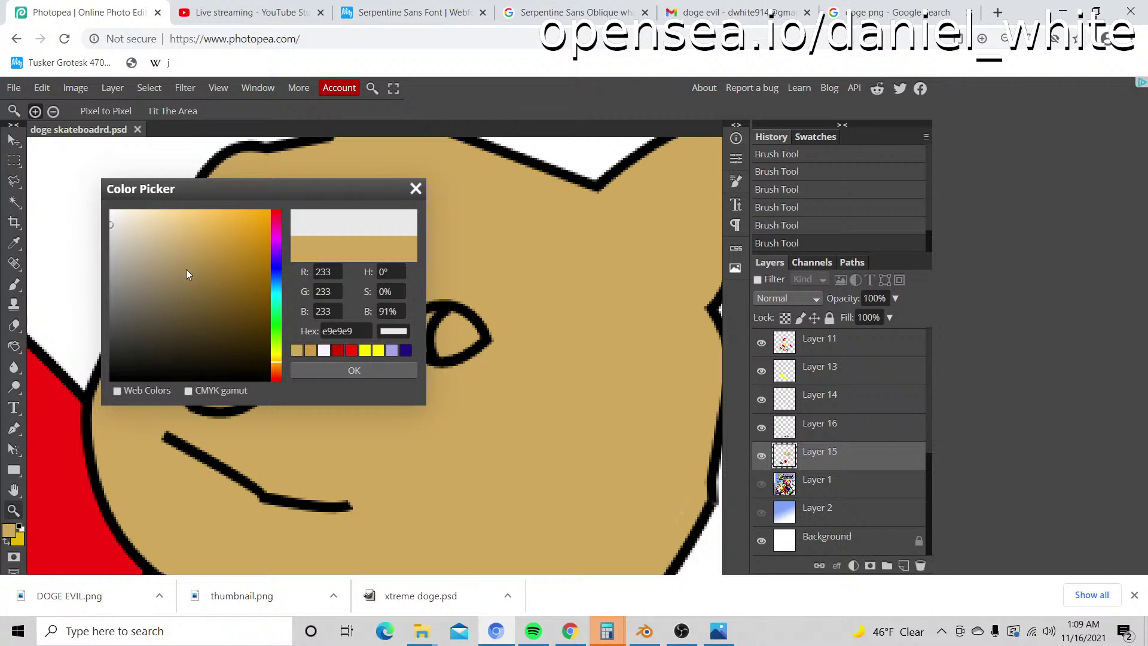
click(323, 369)
click(440, 344)
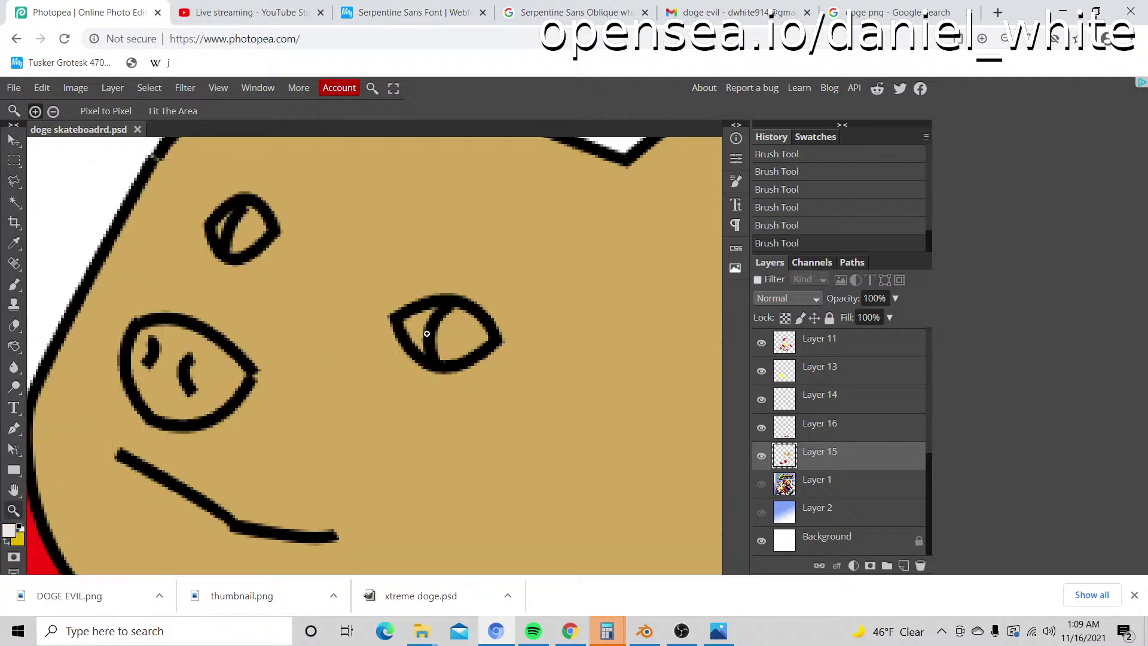
Step: Add a new layer directly above Layer 15 for the eye colors
click(829, 490)
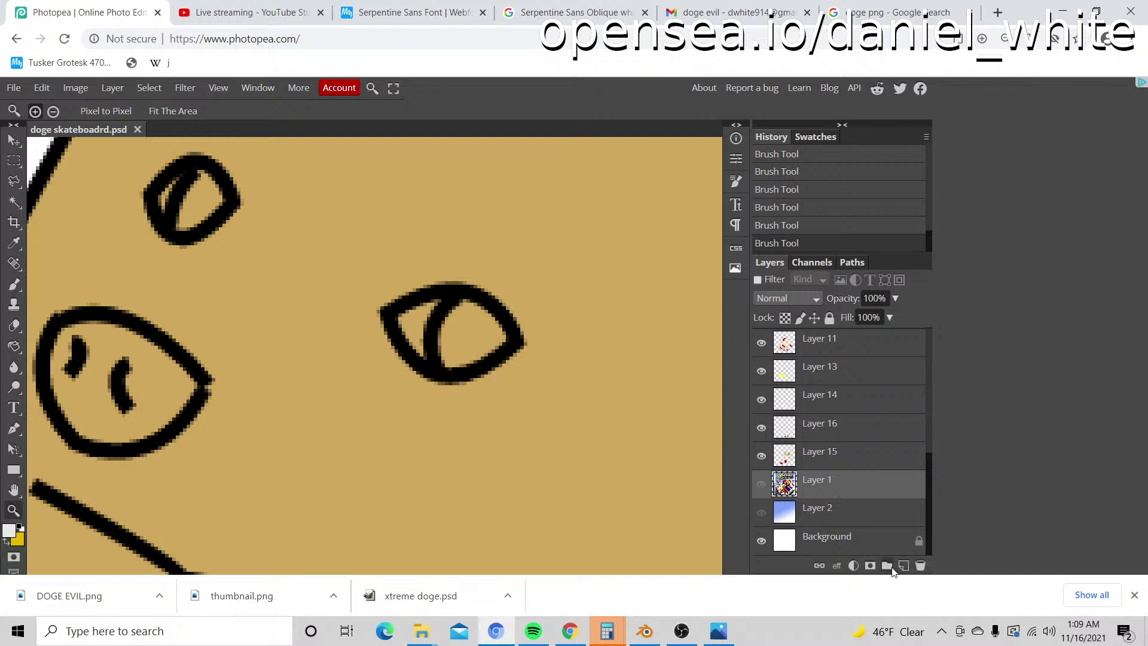
click(810, 433)
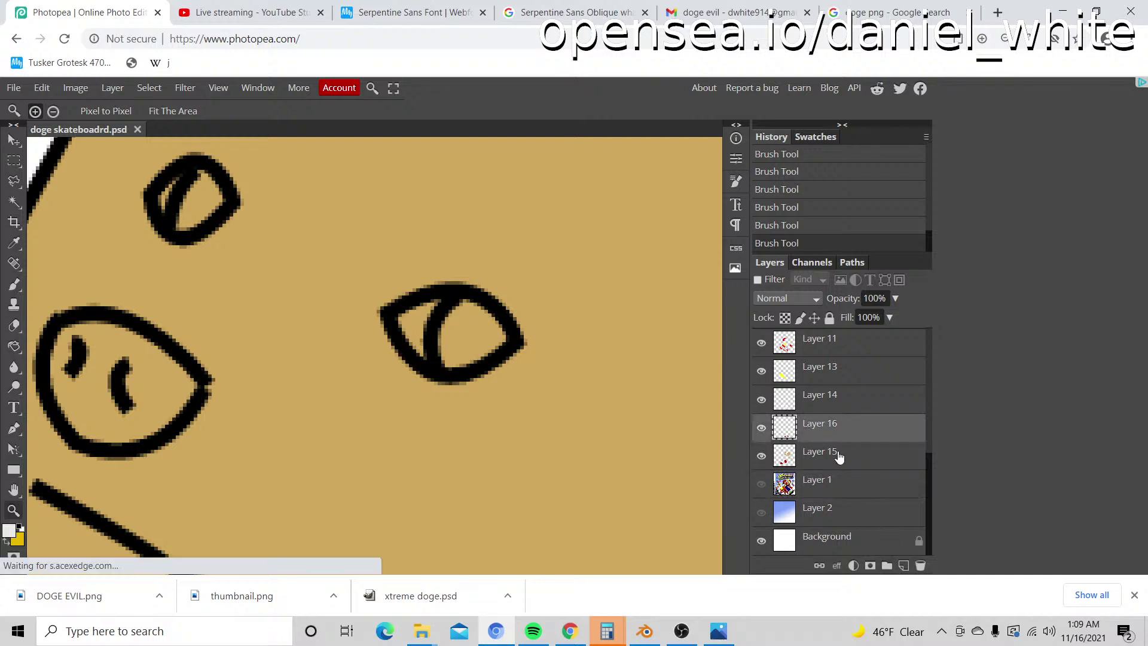
click(836, 457)
click(904, 565)
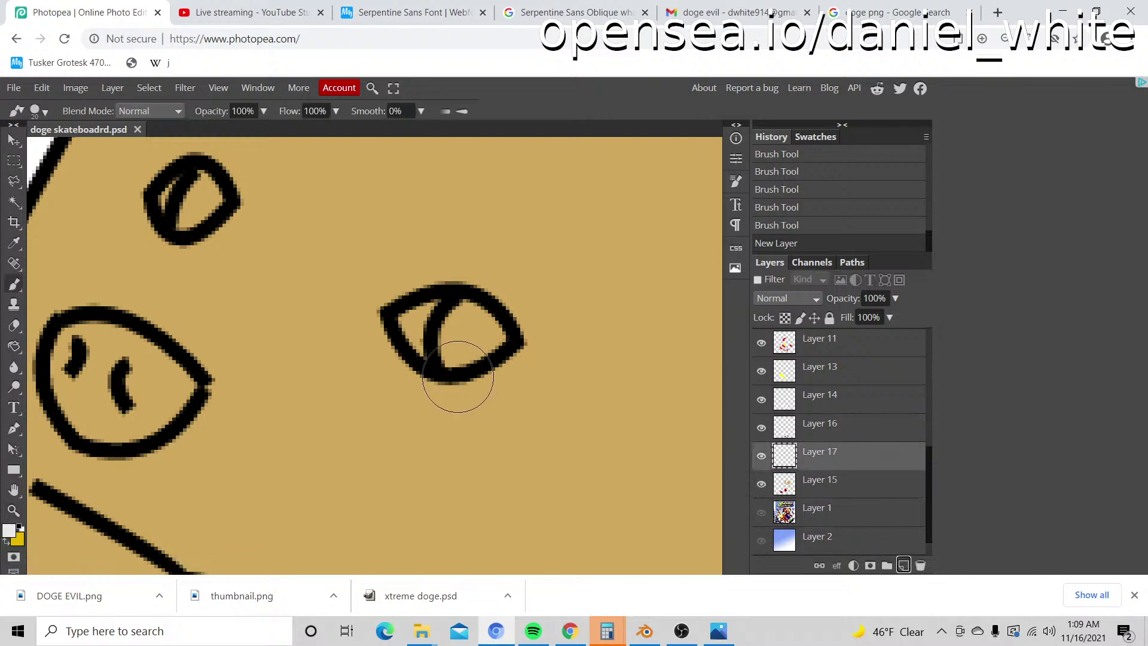
Step: Paint the white of the doge's larger eye light gray and erase the paint spilling outside its outline
key(b)
mouse_move(416, 325)
mouse_down()
mouse_move(431, 307)
mouse_move(411, 355)
mouse_up()
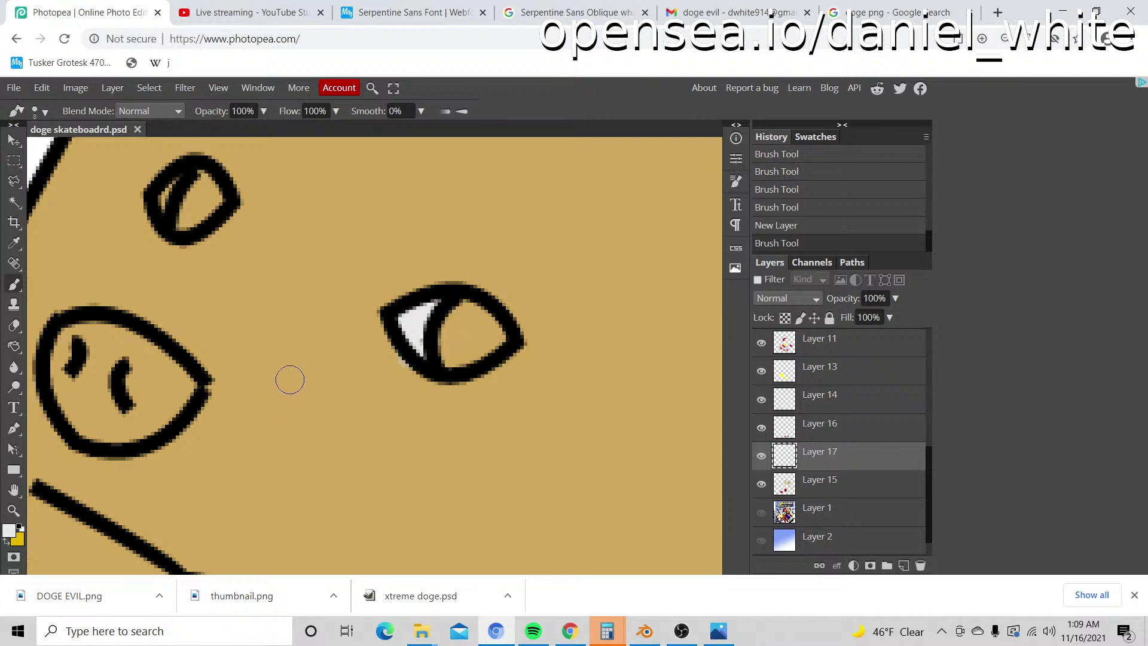
key(e)
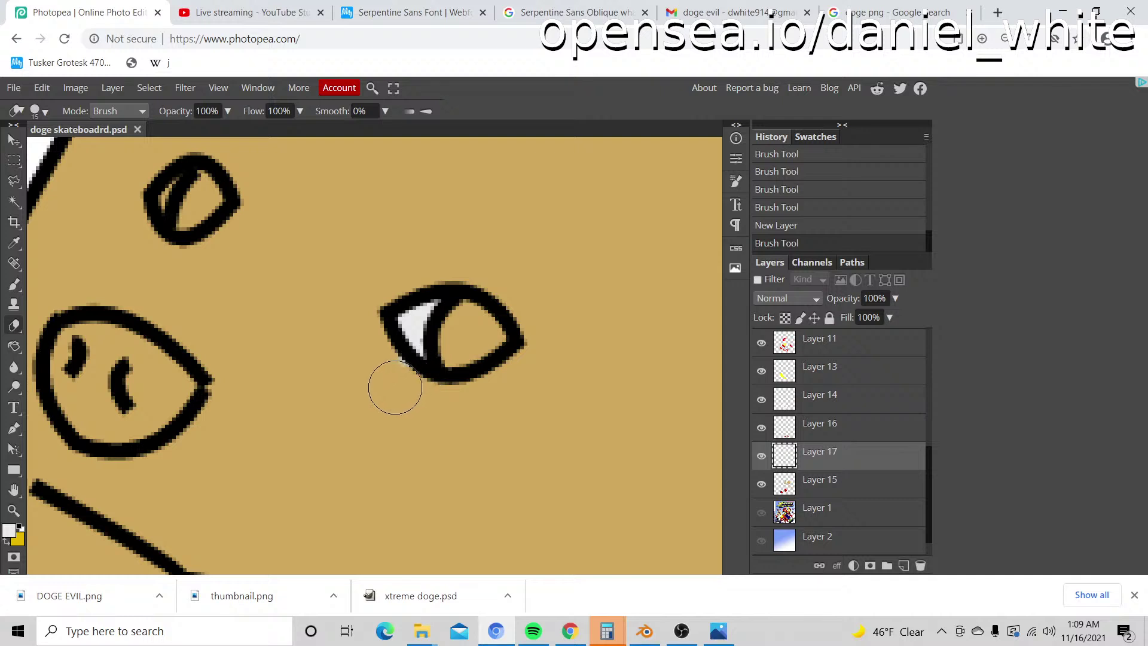
drag(394, 385, 341, 328)
Step: Set the foreground color to dark gray 2f2f2f and paint the larger eye's iris with it
key(b)
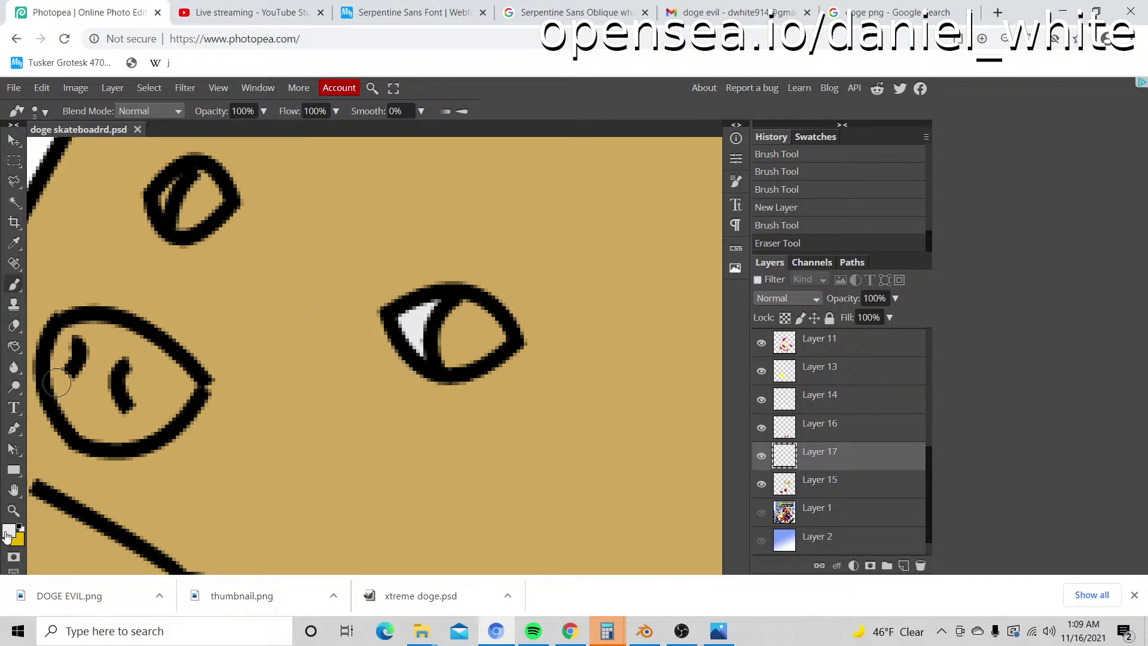
click(8, 531)
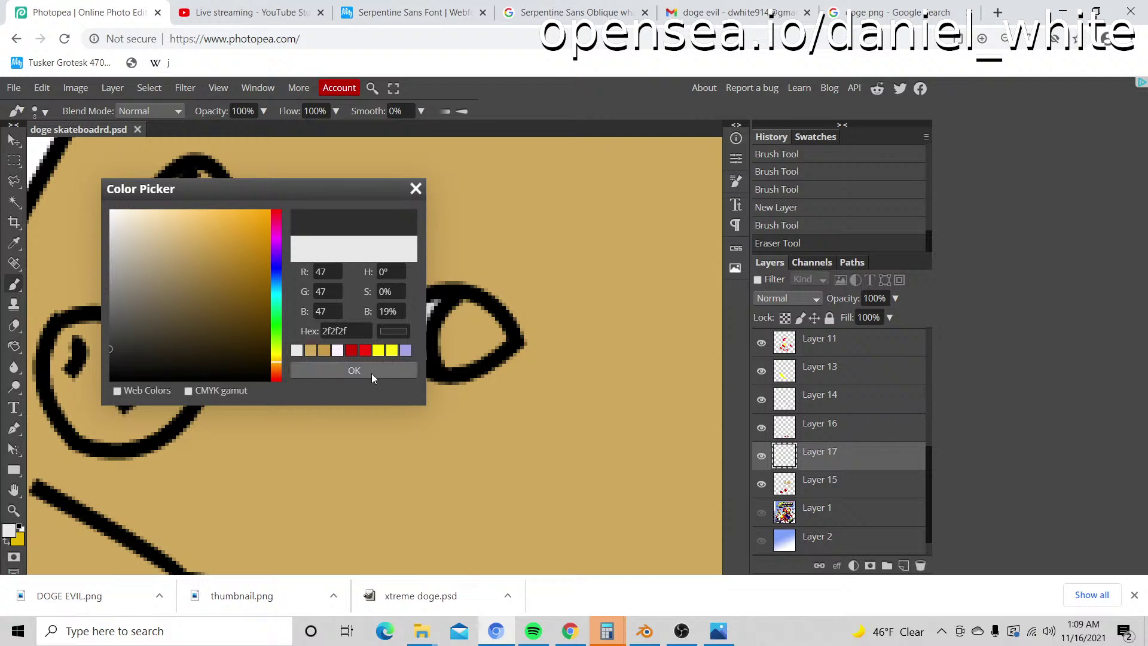
click(354, 370)
mouse_move(454, 351)
mouse_down()
mouse_move(449, 318)
mouse_move(475, 305)
mouse_move(506, 336)
mouse_move(469, 333)
mouse_move(473, 344)
mouse_up()
Step: Sample the light gray from the larger eye's white as the foreground color
scroll(266, 318, up, 2)
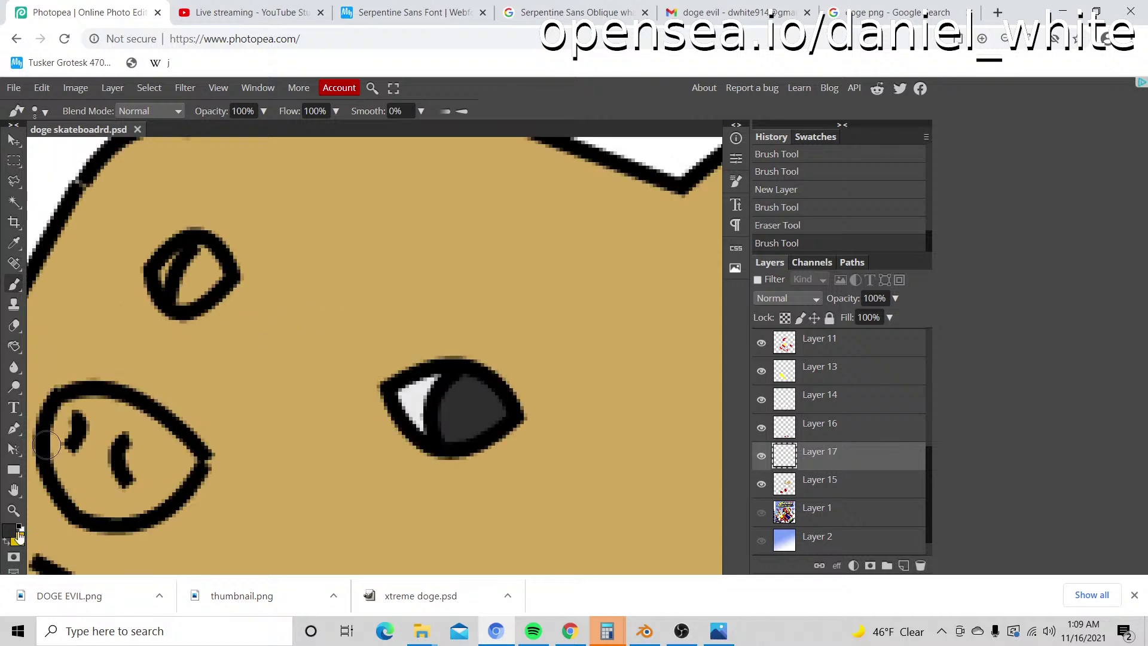
key(u)
key(i)
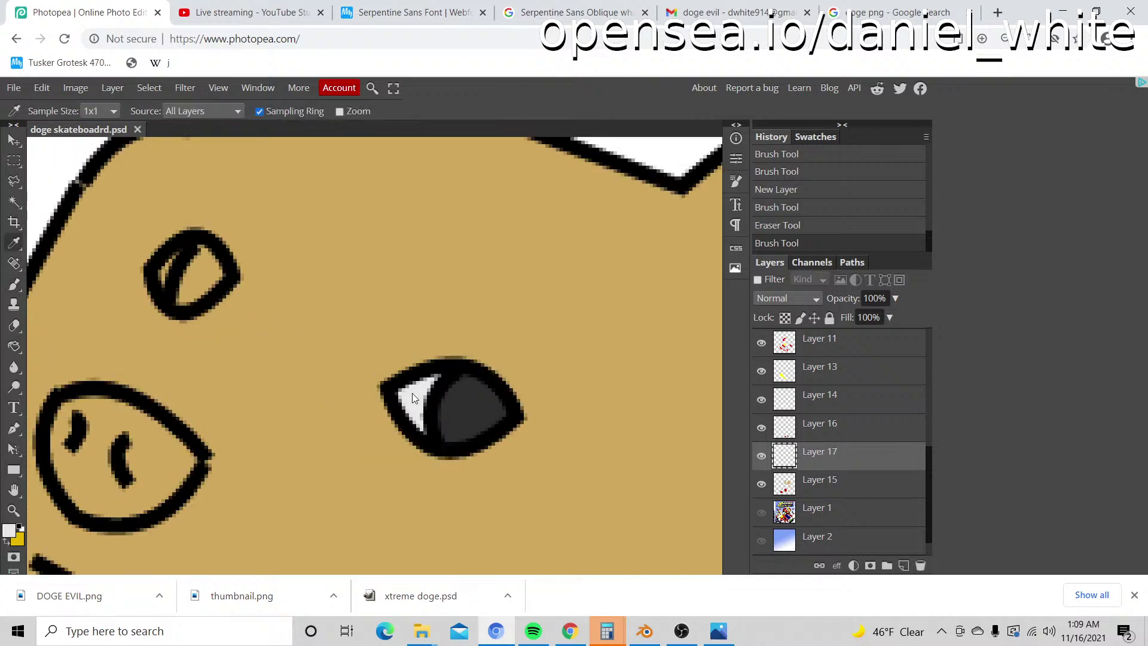
Step: Paint the smaller eye's white light gray and its iris with the dark gray sampled from the artwork
key(b)
mouse_move(161, 281)
mouse_down()
mouse_move(180, 257)
mouse_move(191, 293)
mouse_move(182, 305)
mouse_move(198, 254)
mouse_move(206, 293)
mouse_up()
key(i)
key(b)
Step: Paint the inside of the doge's nose dark gray on Layer 17
key(space)
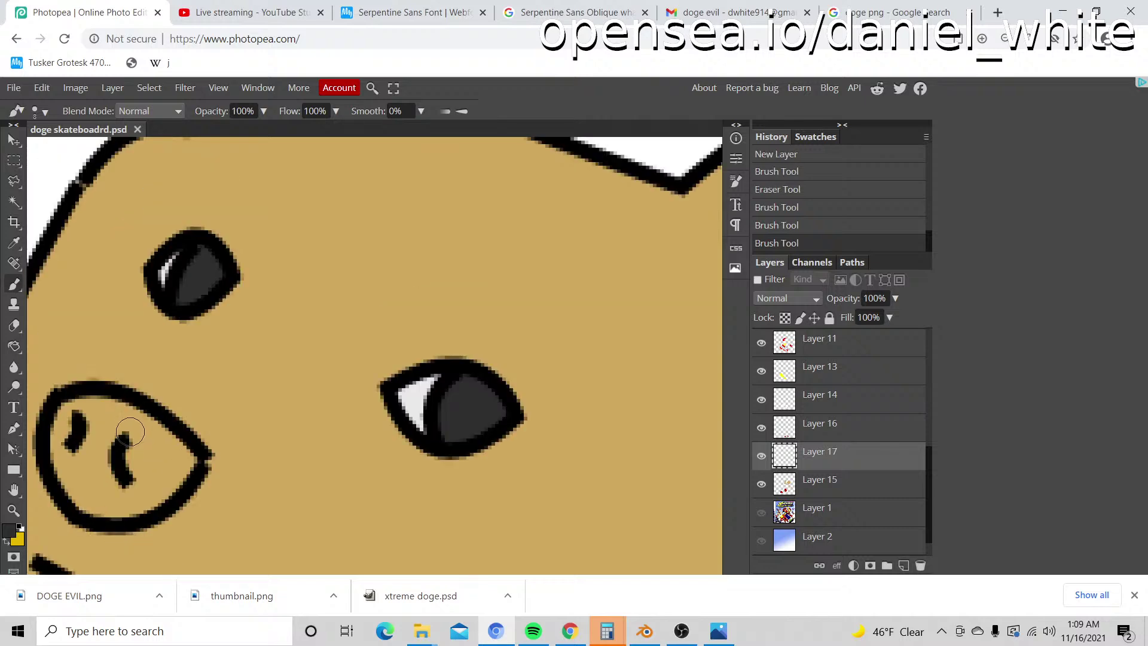
drag(116, 415, 437, 312)
mouse_move(446, 354)
mouse_down()
mouse_move(517, 364)
mouse_move(507, 345)
mouse_move(401, 299)
mouse_move(499, 343)
mouse_move(453, 311)
mouse_move(404, 298)
mouse_move(396, 310)
mouse_move(387, 340)
mouse_move(405, 396)
mouse_move(470, 397)
mouse_move(505, 364)
mouse_move(486, 389)
mouse_move(486, 366)
mouse_move(433, 324)
mouse_move(454, 329)
mouse_move(449, 387)
mouse_move(408, 341)
mouse_move(414, 312)
mouse_move(438, 375)
mouse_move(419, 345)
mouse_move(432, 345)
mouse_move(435, 369)
mouse_move(452, 356)
mouse_move(462, 409)
mouse_up()
click(457, 408)
key(z)
alt+click(468, 372)
scroll(468, 371, down, 6)
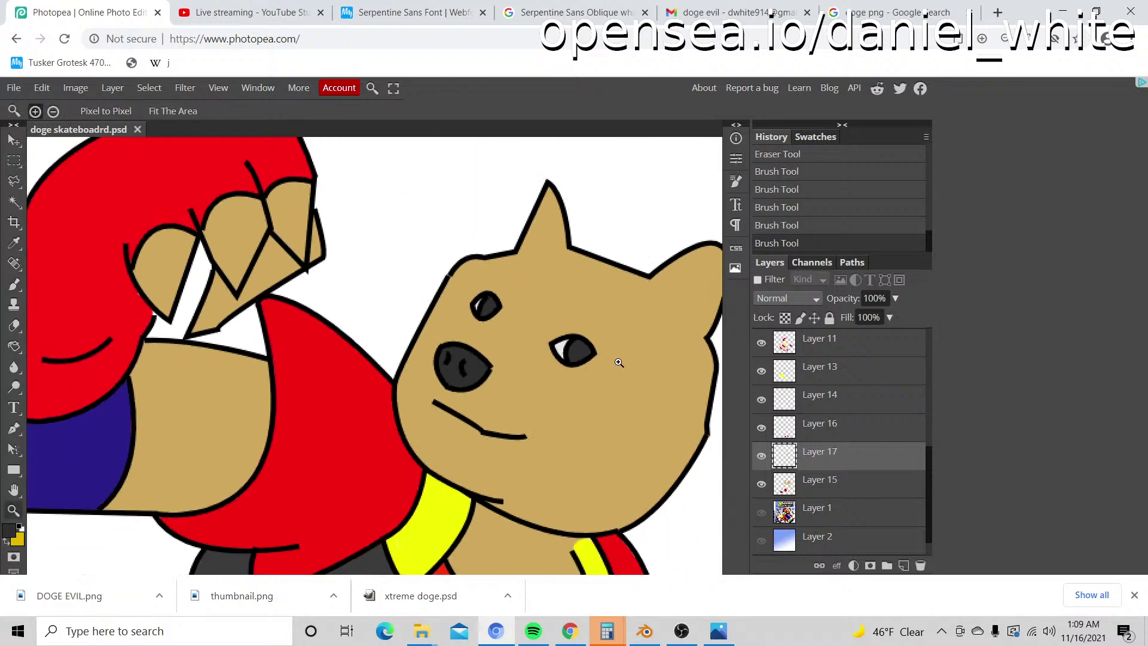
scroll(470, 339, up, 5)
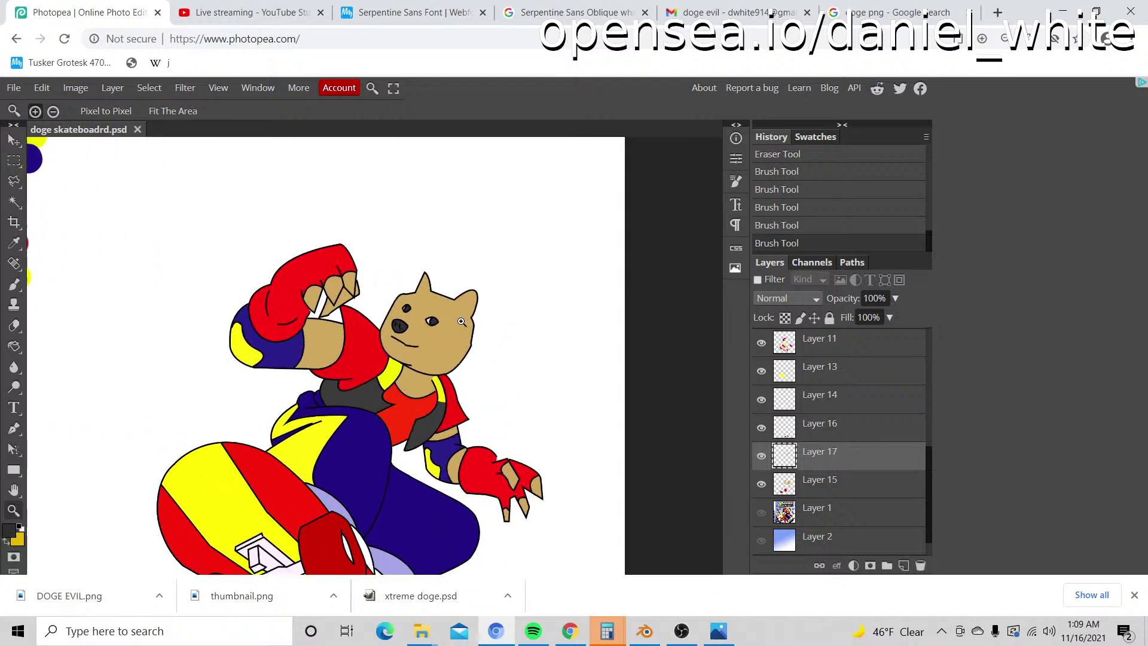
Step: Set the foreground color to white and add a new layer directly above Shape 78
scroll(344, 303, up, 2)
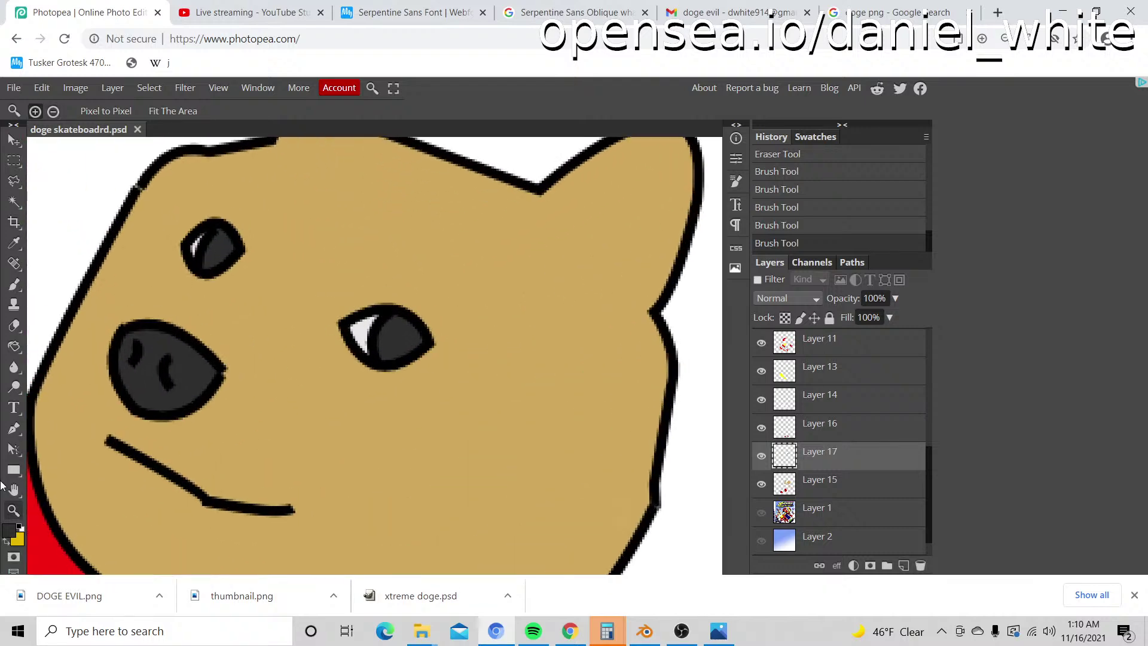
click(8, 529)
drag(146, 287, 38, 174)
click(352, 368)
scroll(365, 328, up, 1)
scroll(830, 383, up, 5)
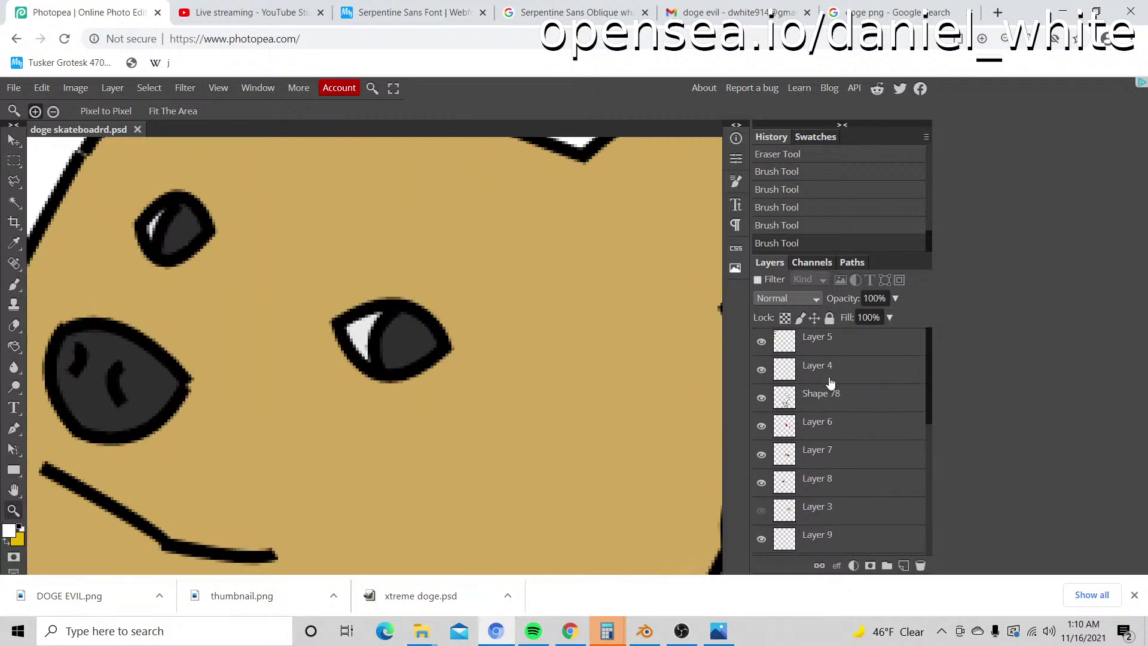
click(830, 405)
click(903, 566)
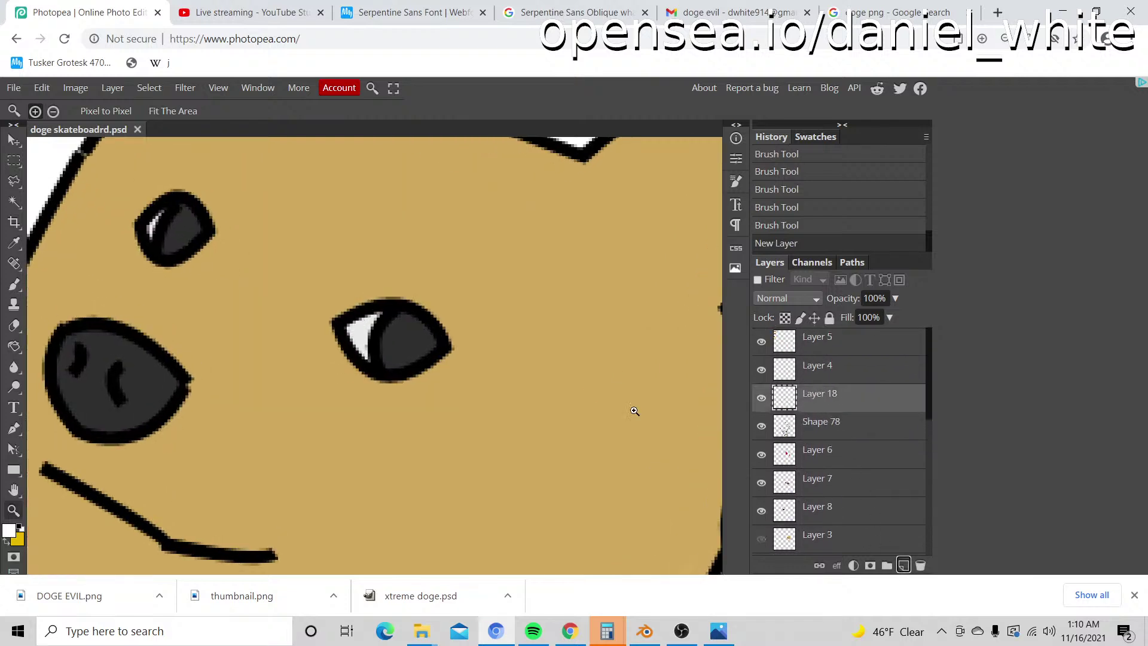
Step: Paint a small white highlight on the upper part of each eye with the brush
key(b)
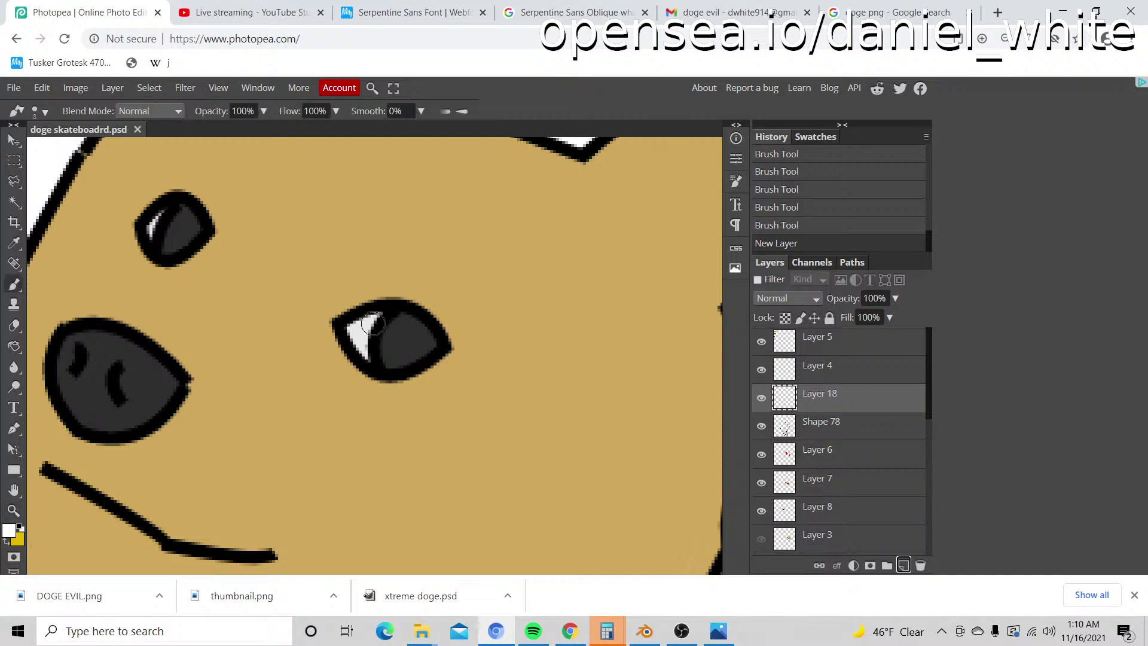
drag(372, 323, 391, 324)
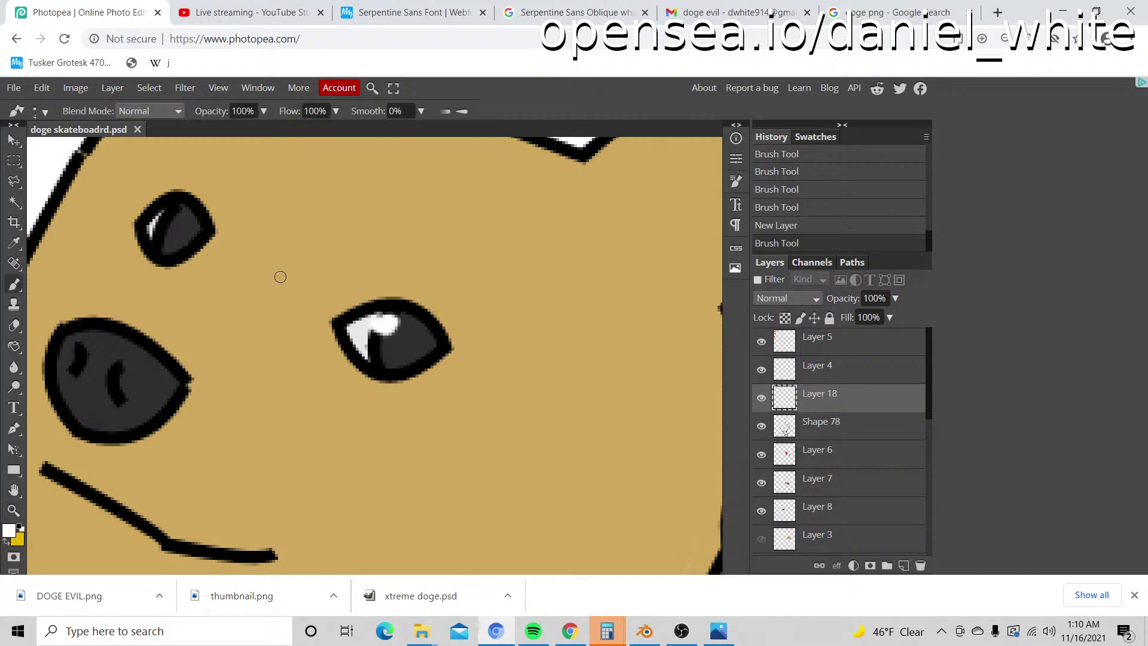
drag(166, 215, 172, 210)
key(z)
scroll(478, 307, down, 8)
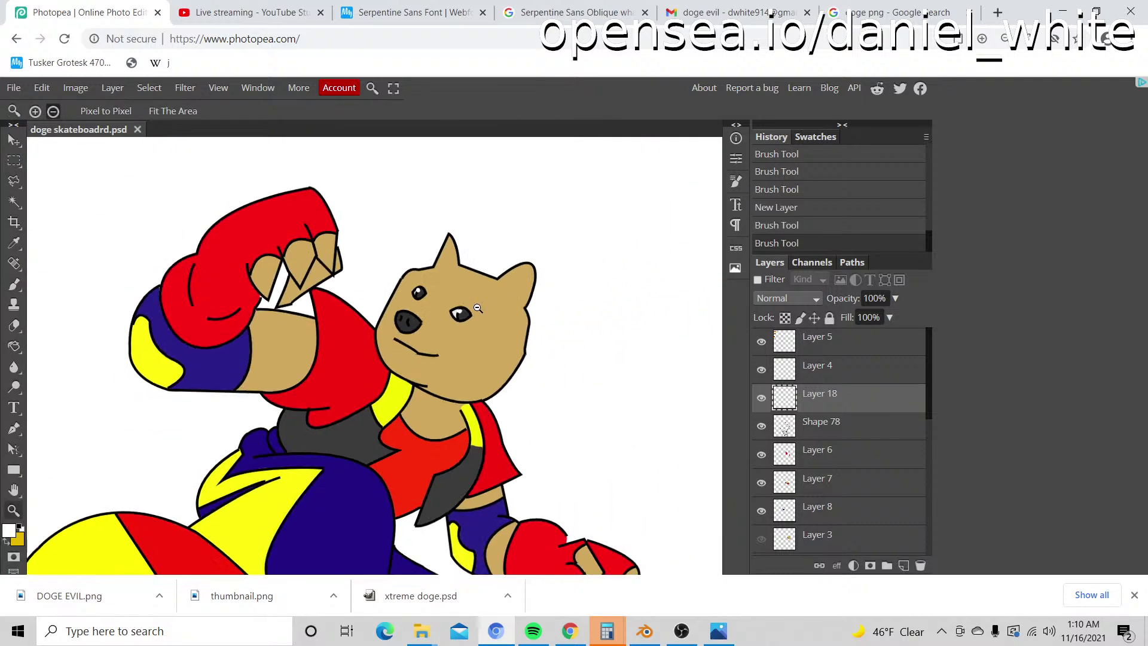
Step: Examine the whole colored skateboarder and compare it with the finished DOGE EVIL.png artwork in Photos
scroll(521, 326, down, 2)
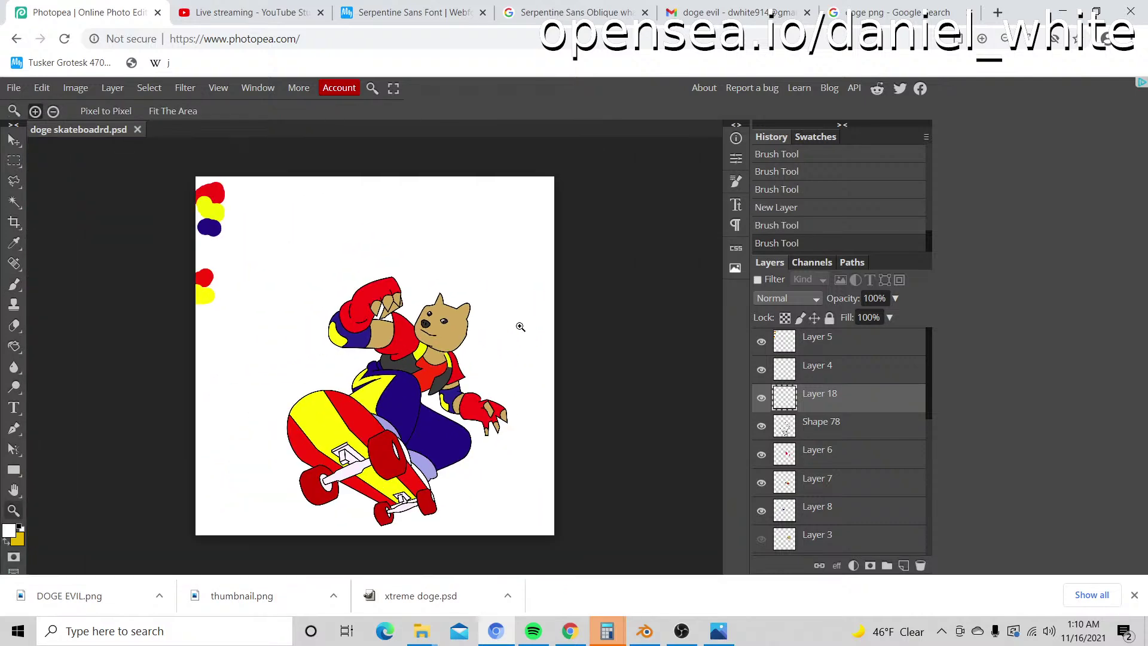
scroll(513, 332, up, 2)
scroll(502, 328, up, 2)
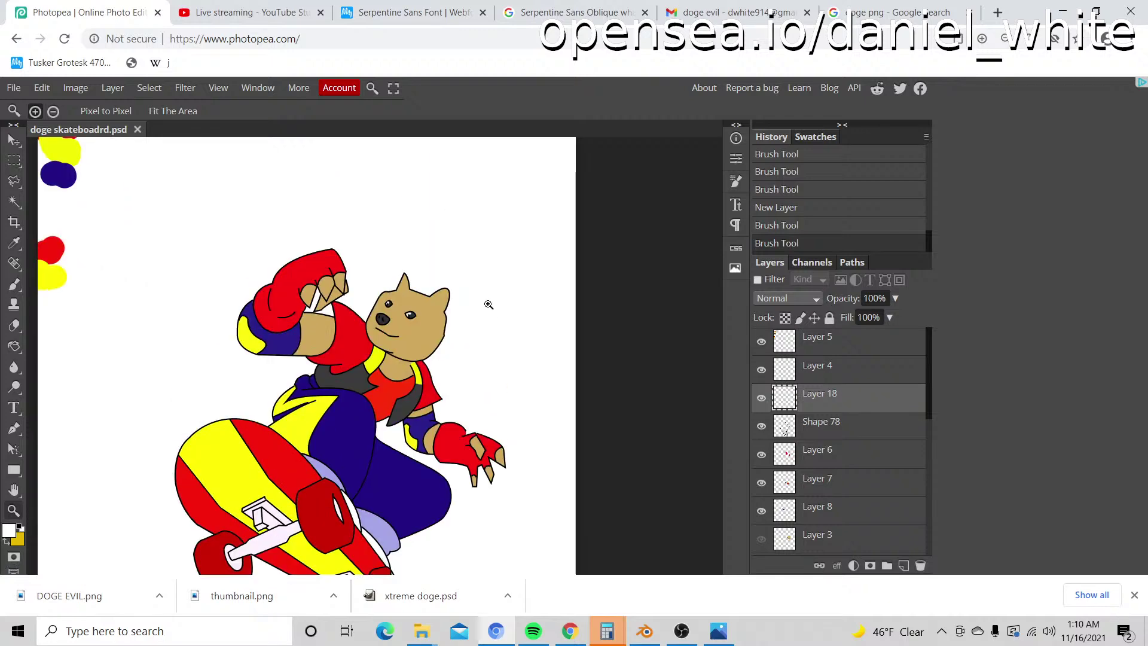
scroll(454, 293, down, 2)
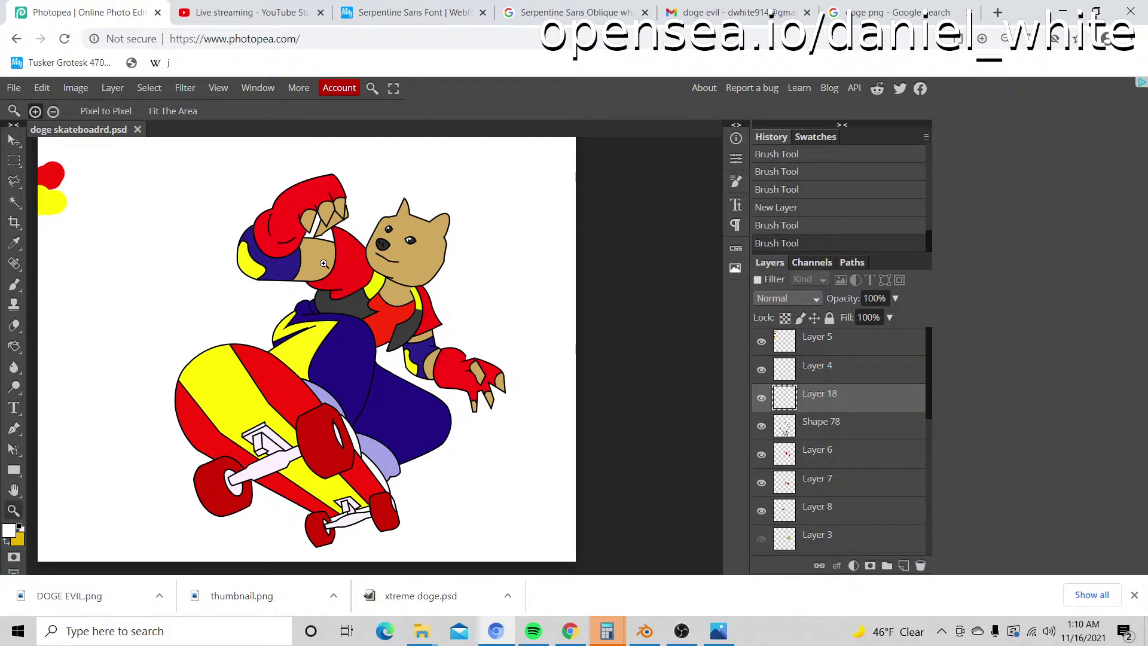
scroll(323, 264, up, 1)
scroll(327, 246, down, 1)
scroll(334, 217, up, 1)
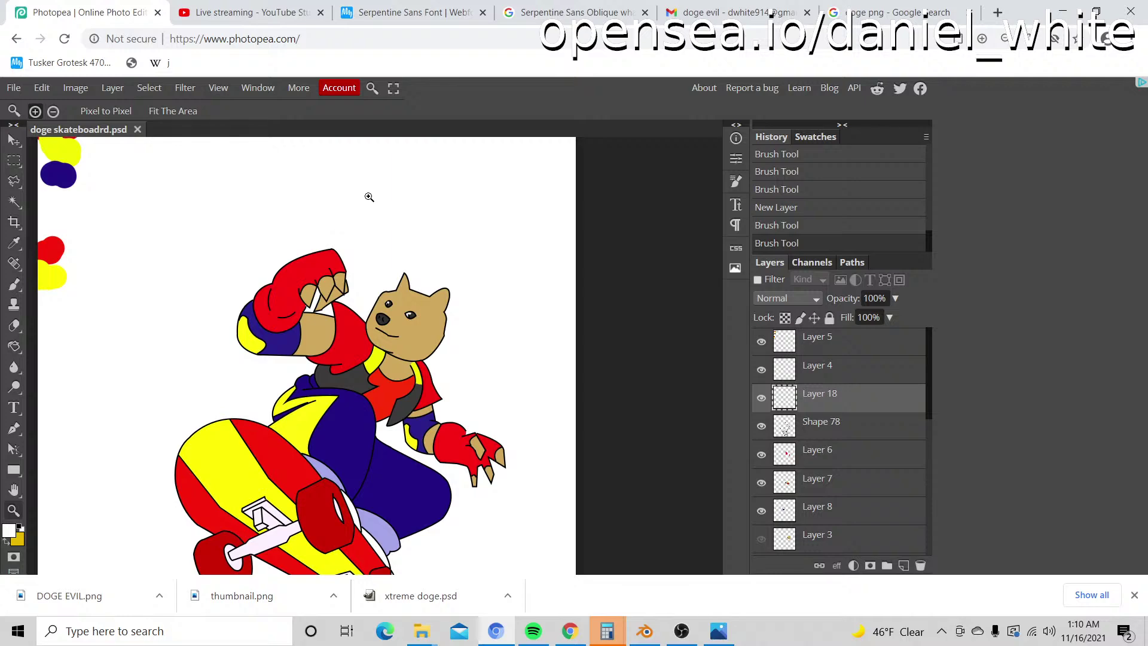
click(717, 632)
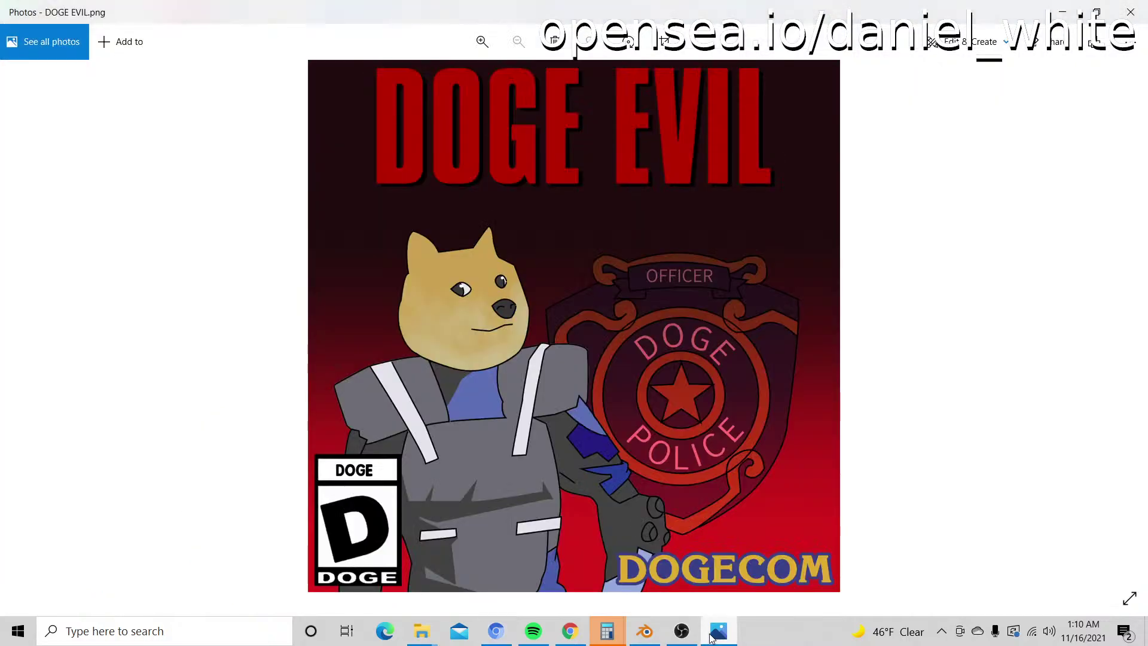
click(711, 639)
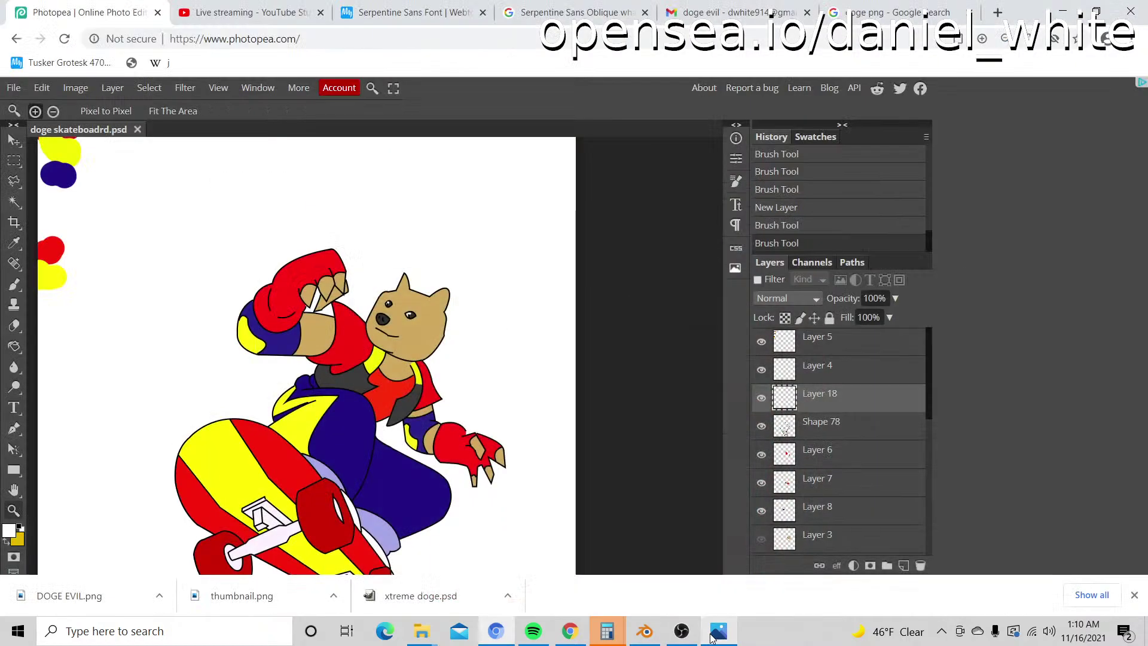
Step: Compare the drawing with the original Xtreme Sports cover by showing Layer 1 and hiding it again
scroll(550, 275, down, 1)
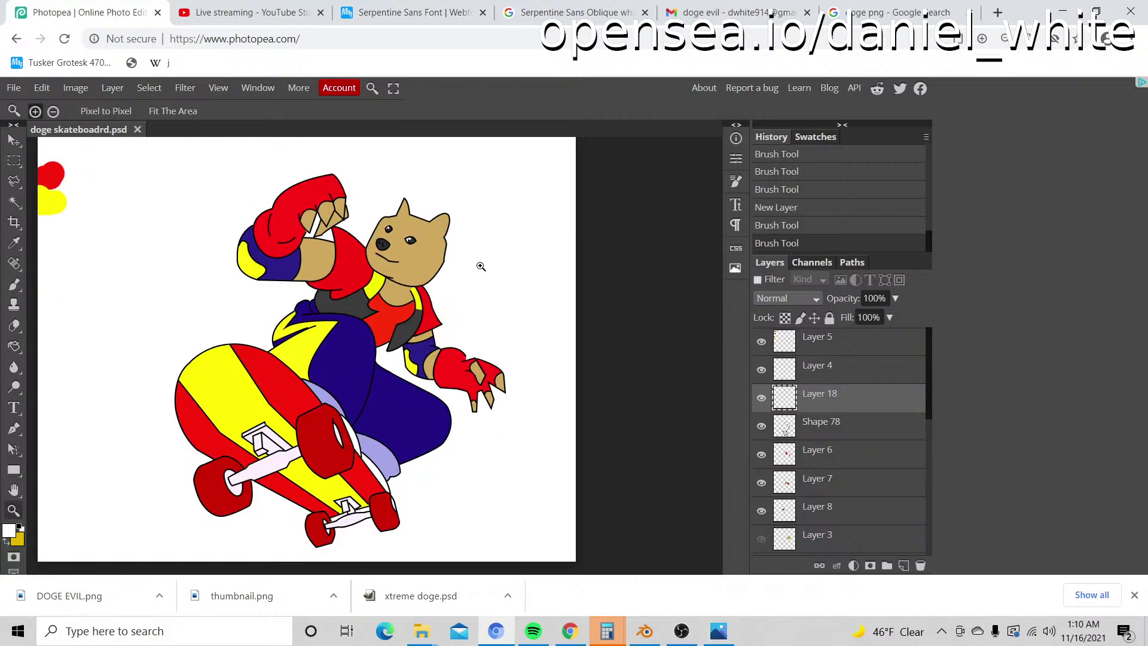
alt+click(484, 268)
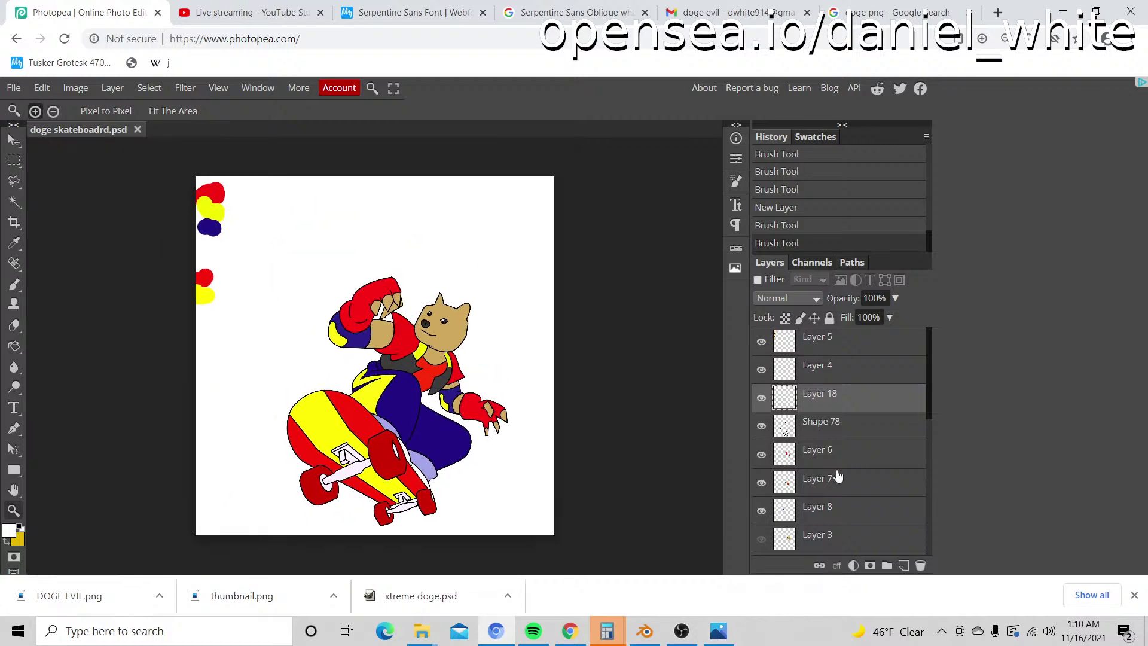
scroll(837, 475, down, 3)
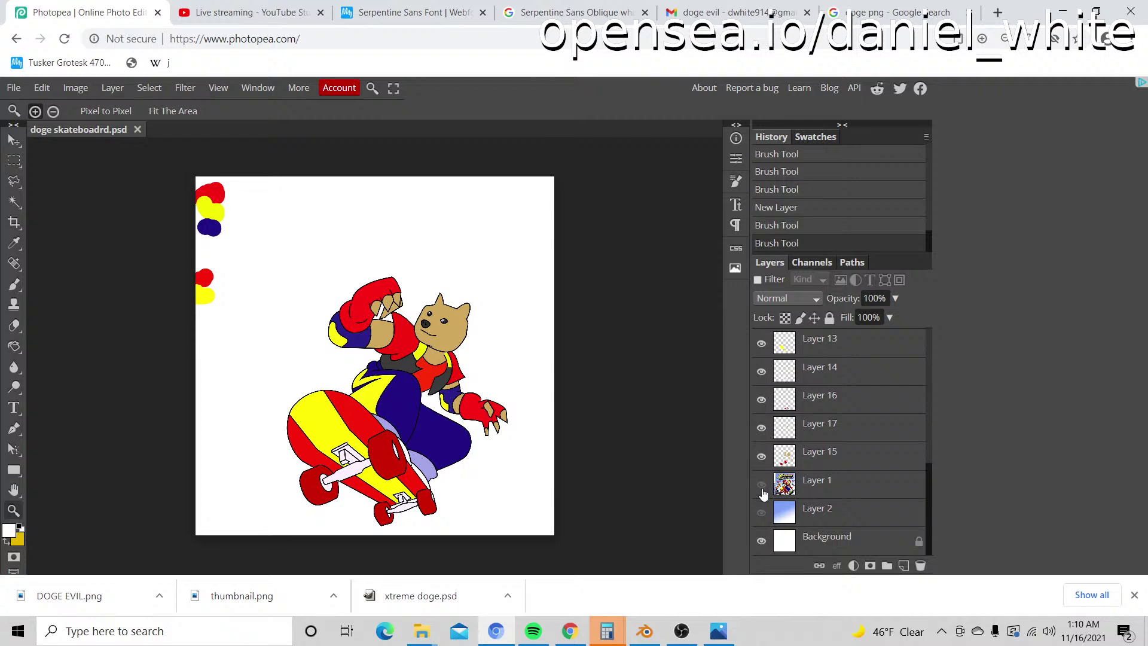
click(761, 490)
click(762, 491)
click(761, 490)
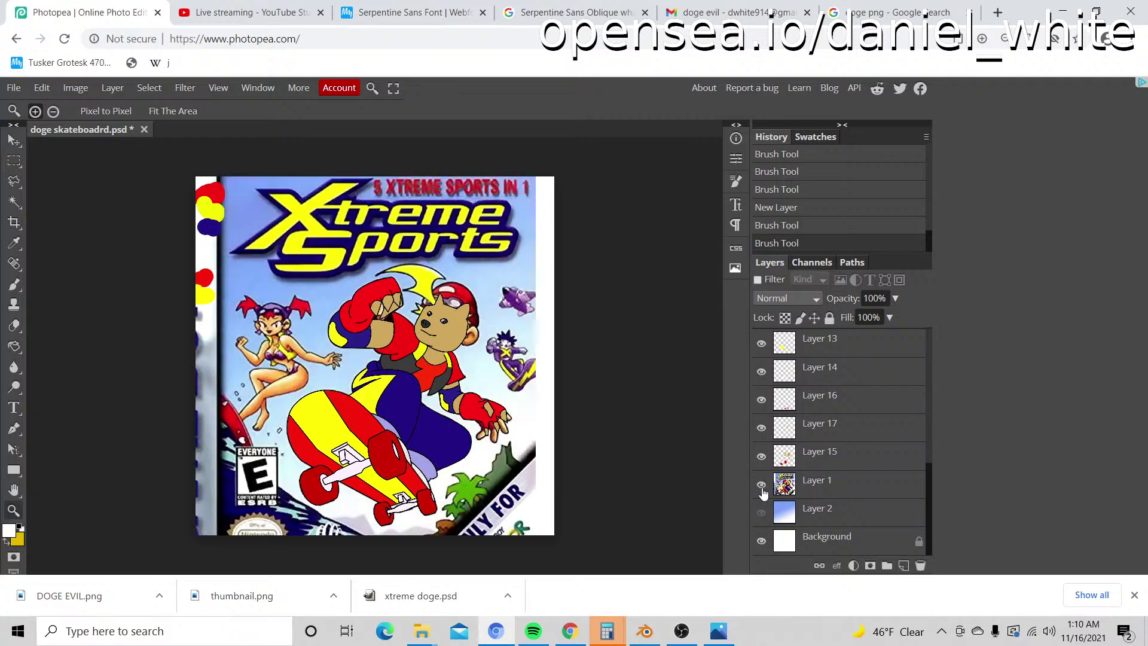
click(762, 490)
click(762, 491)
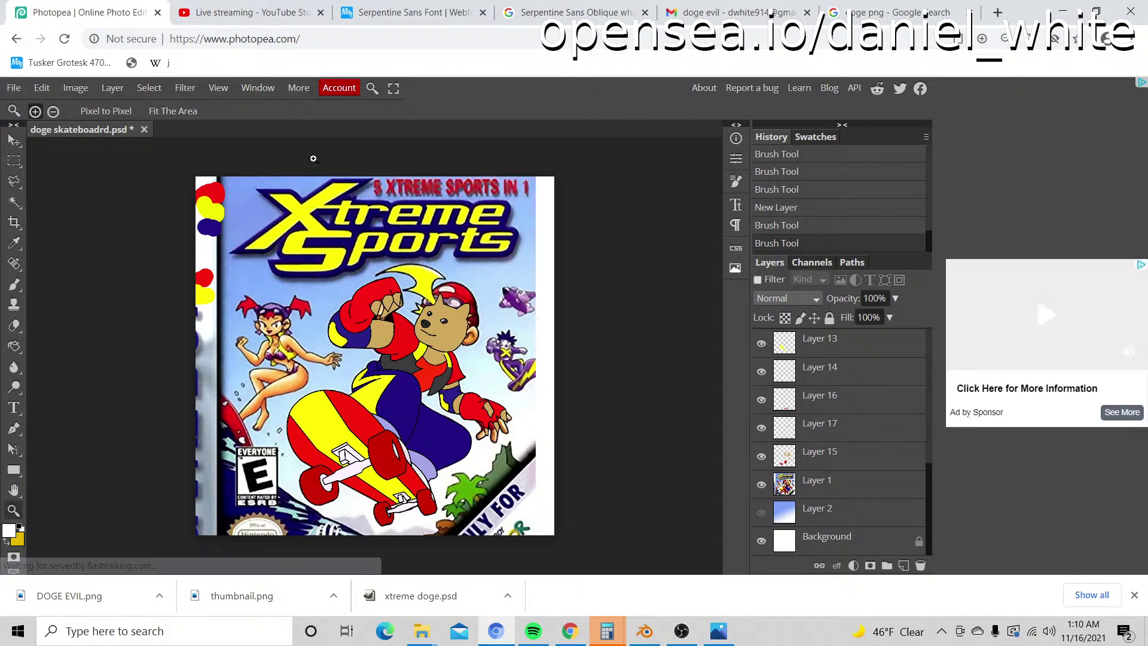
click(761, 484)
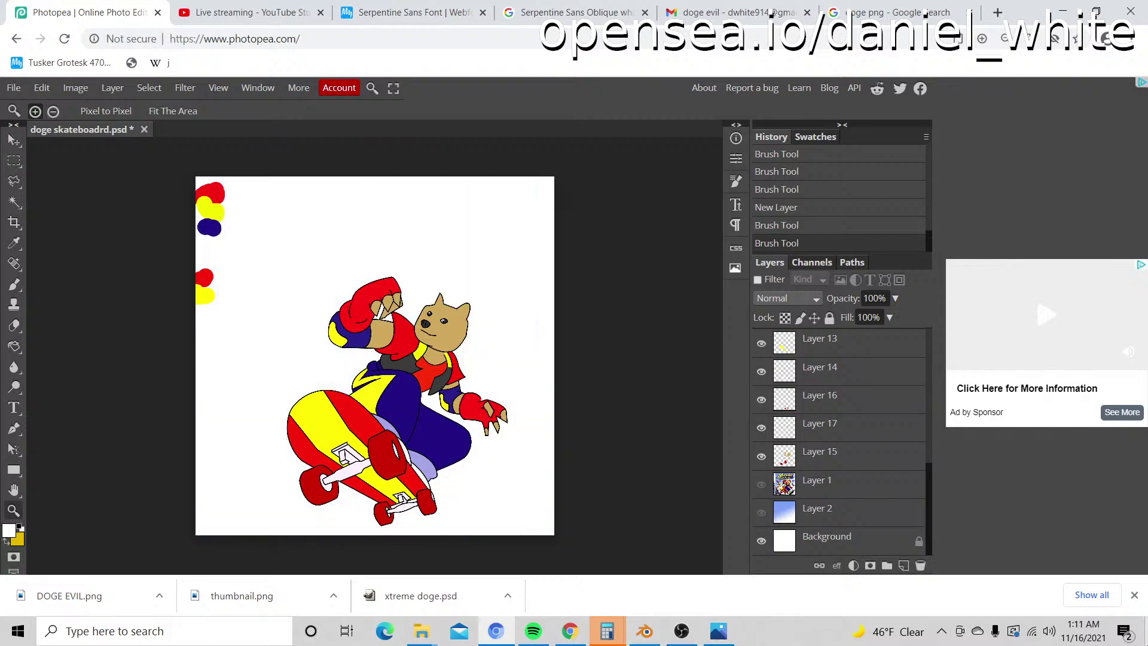
click(1145, 630)
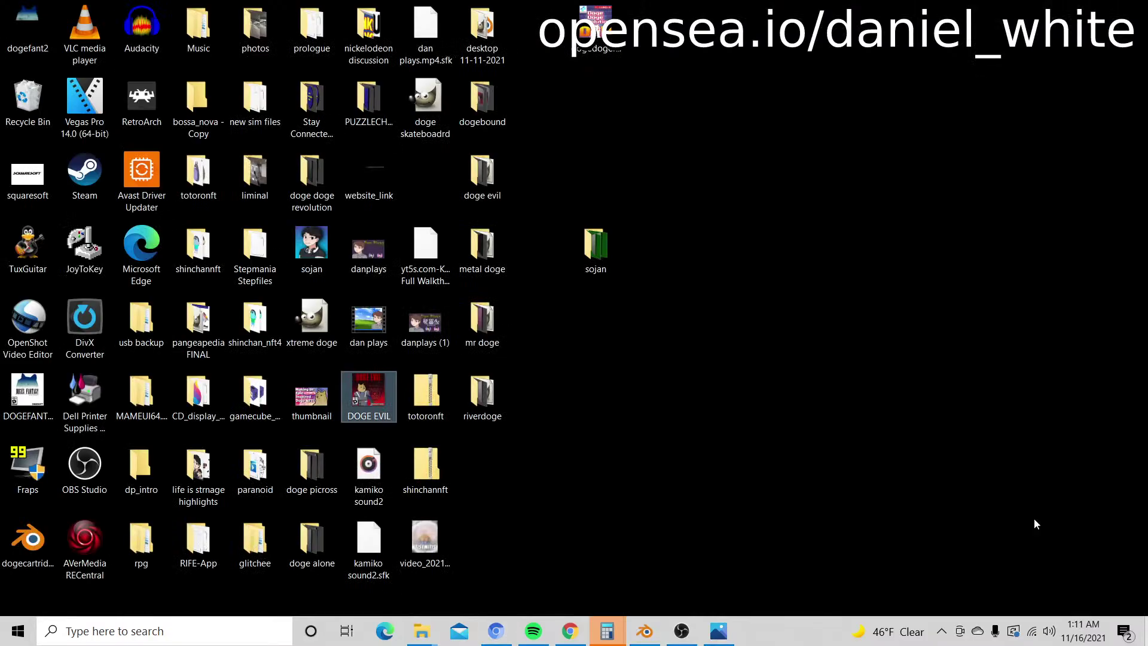
click(569, 631)
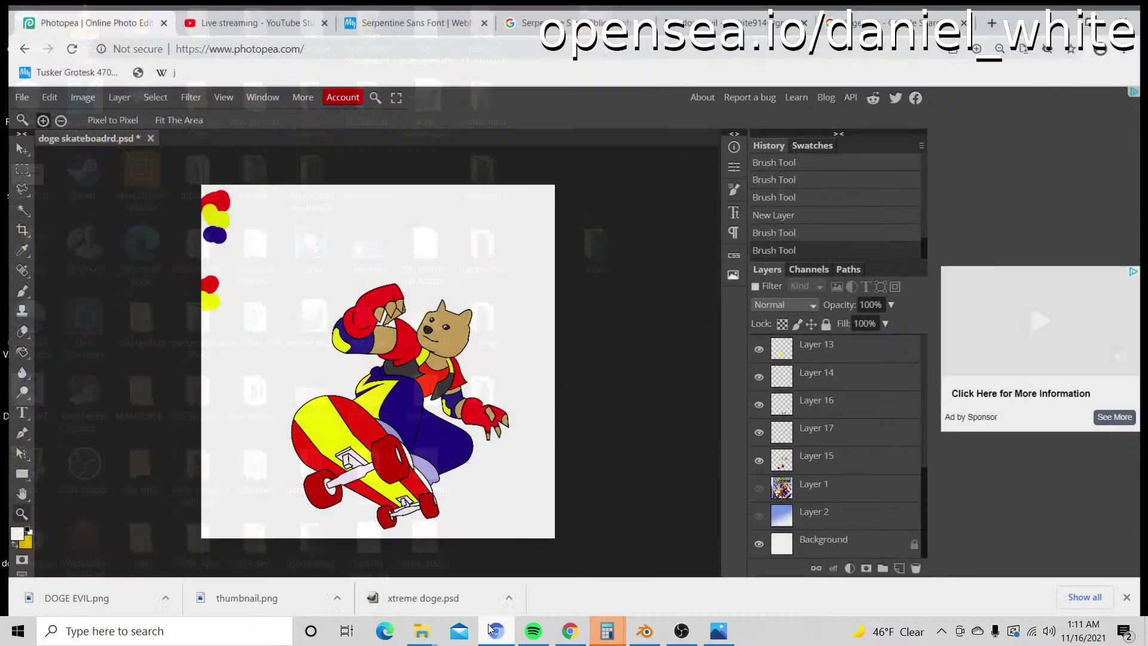
scroll(617, 389, down, 1)
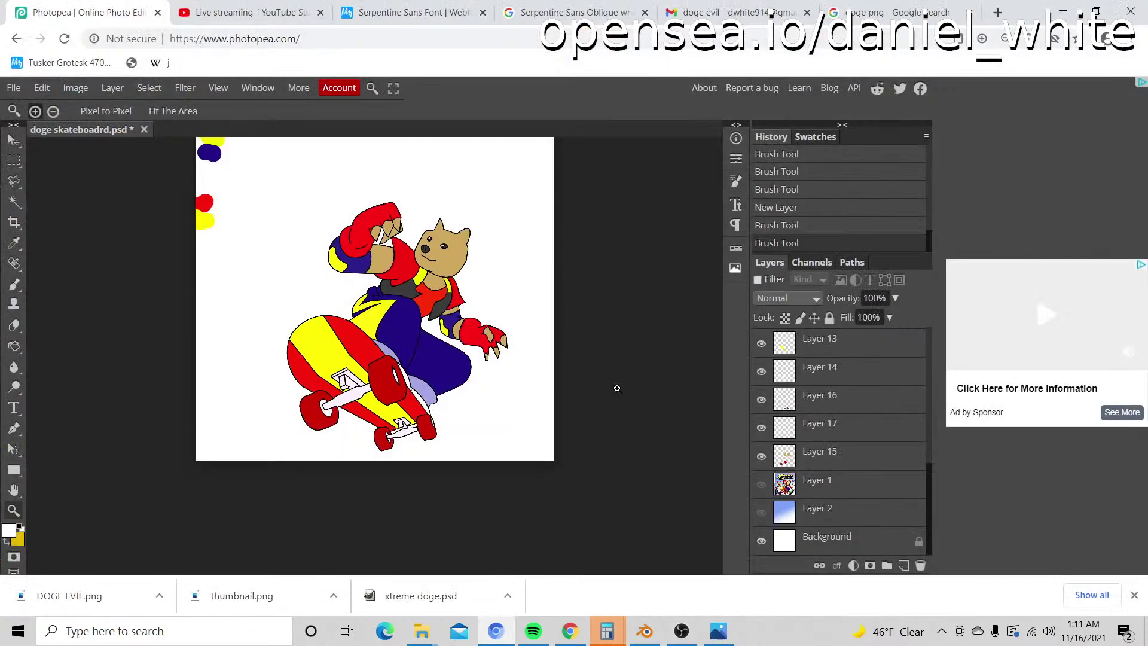
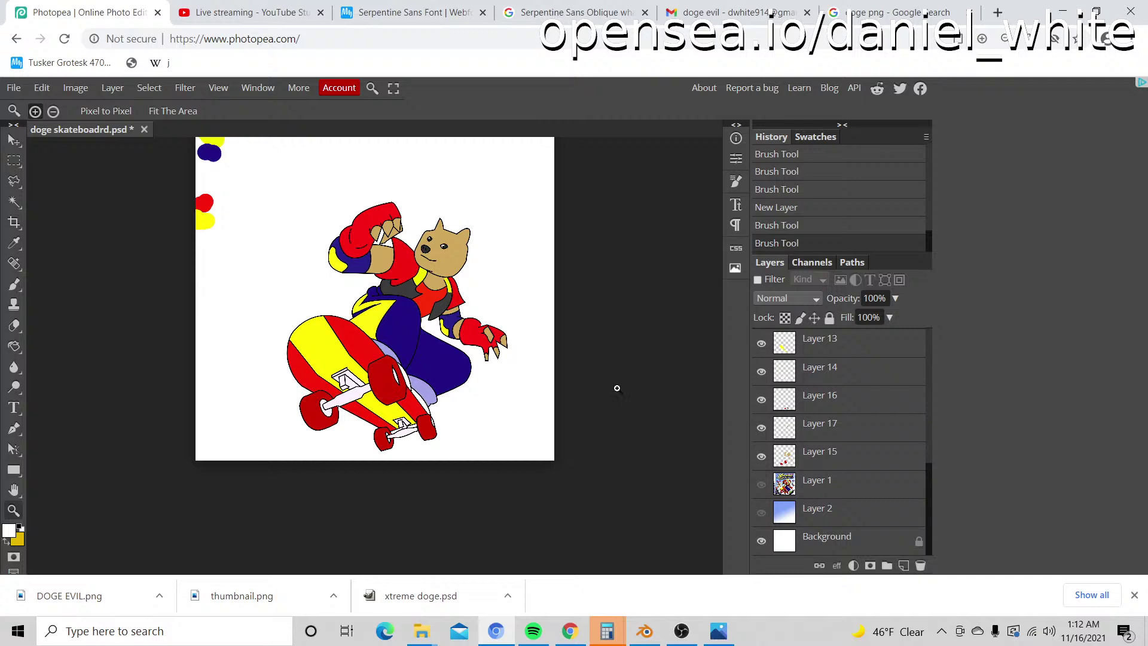
scroll(604, 401, up, 1)
scroll(602, 415, down, 1)
scroll(602, 418, up, 1)
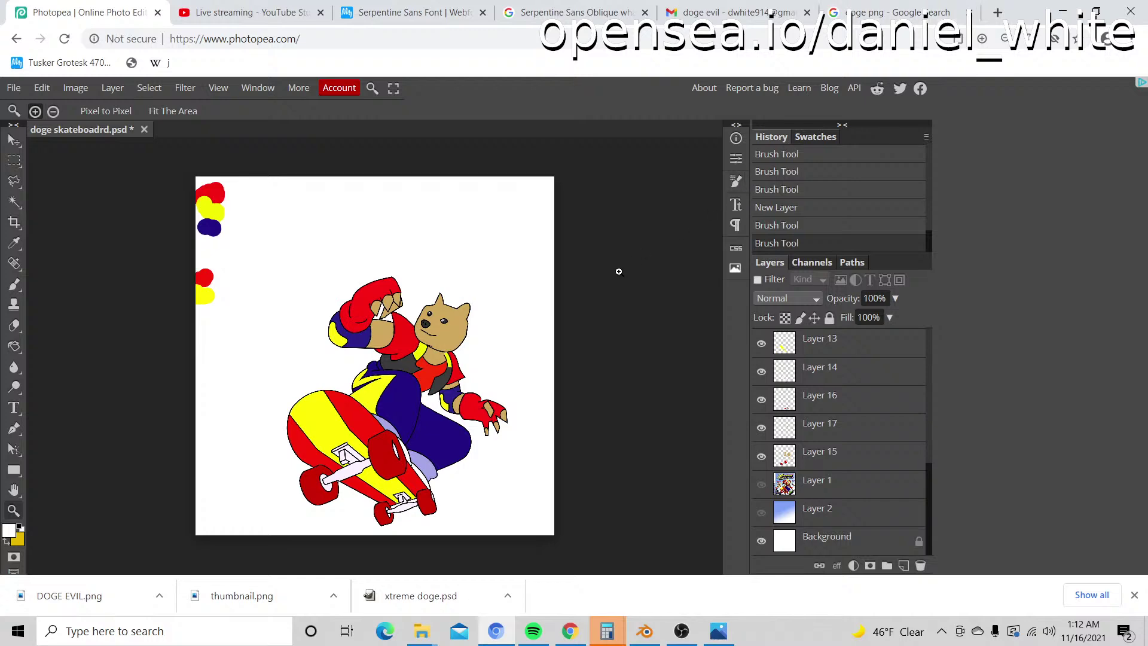
Step: Search Google Images for "mighty max" in a new browser tab
click(997, 12)
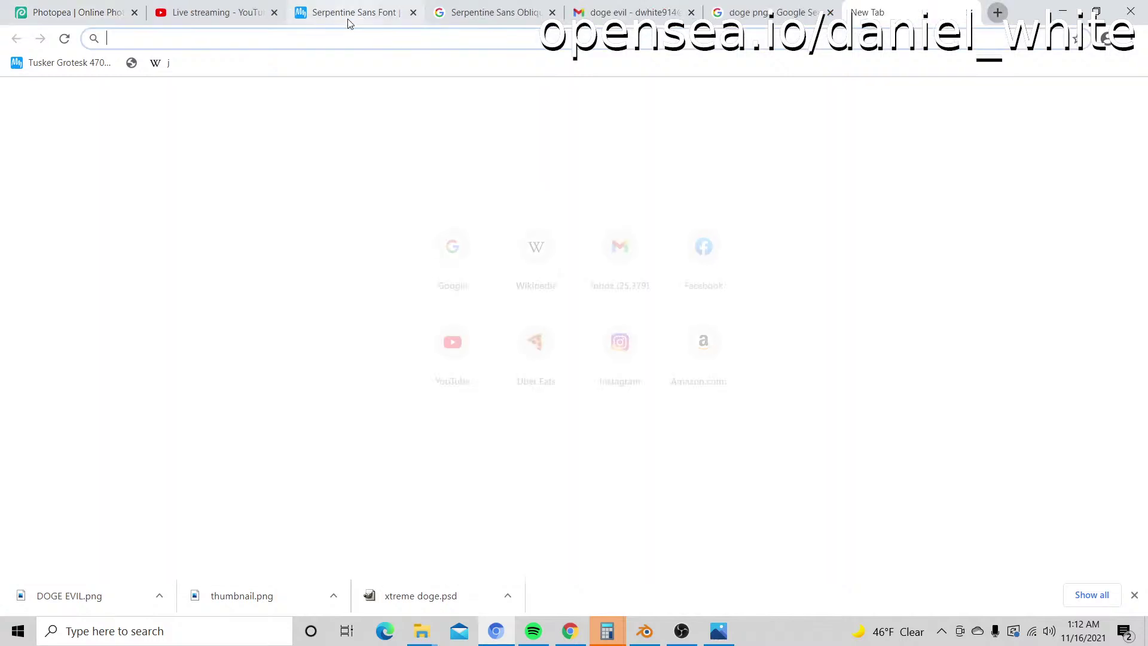
text(google.com/)
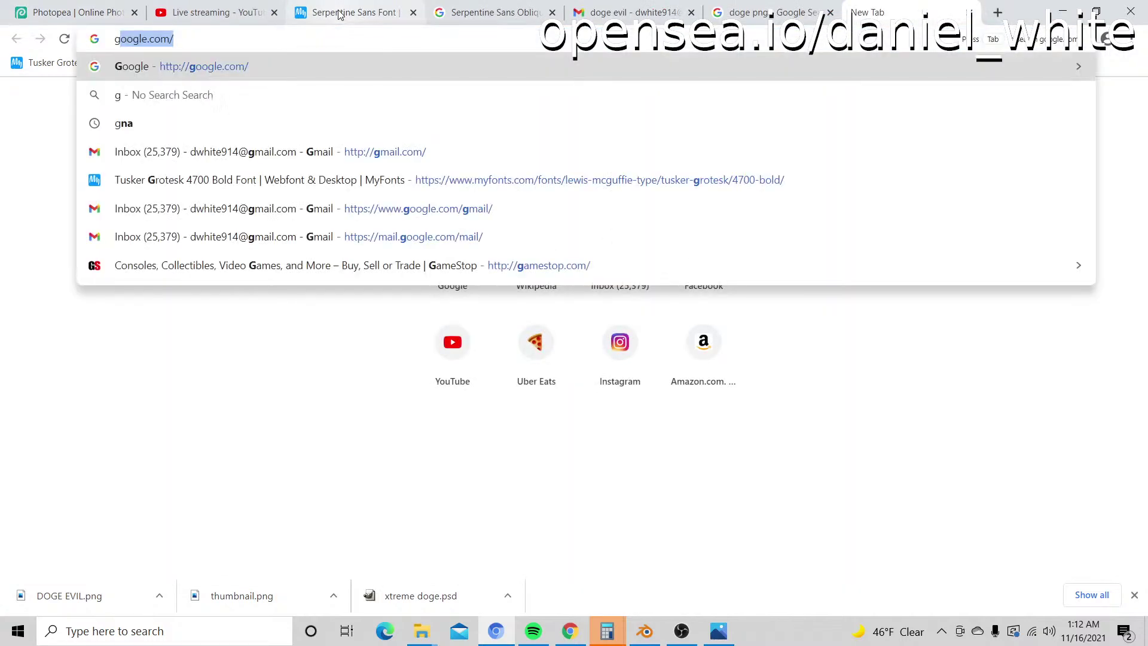
key(Return)
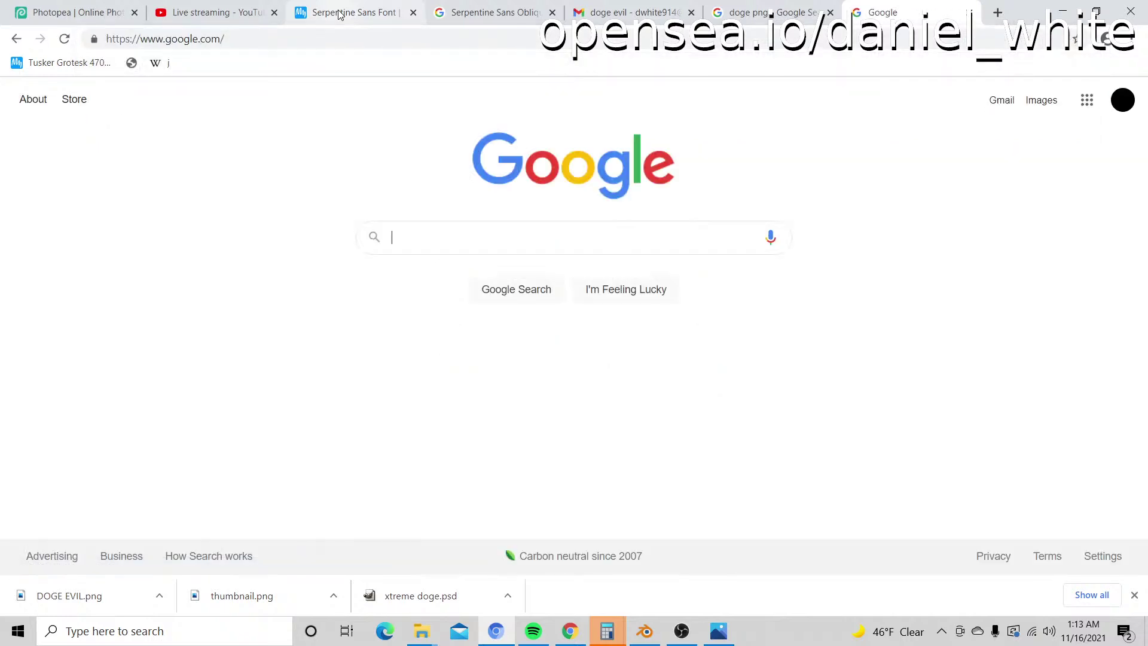
text(migh)
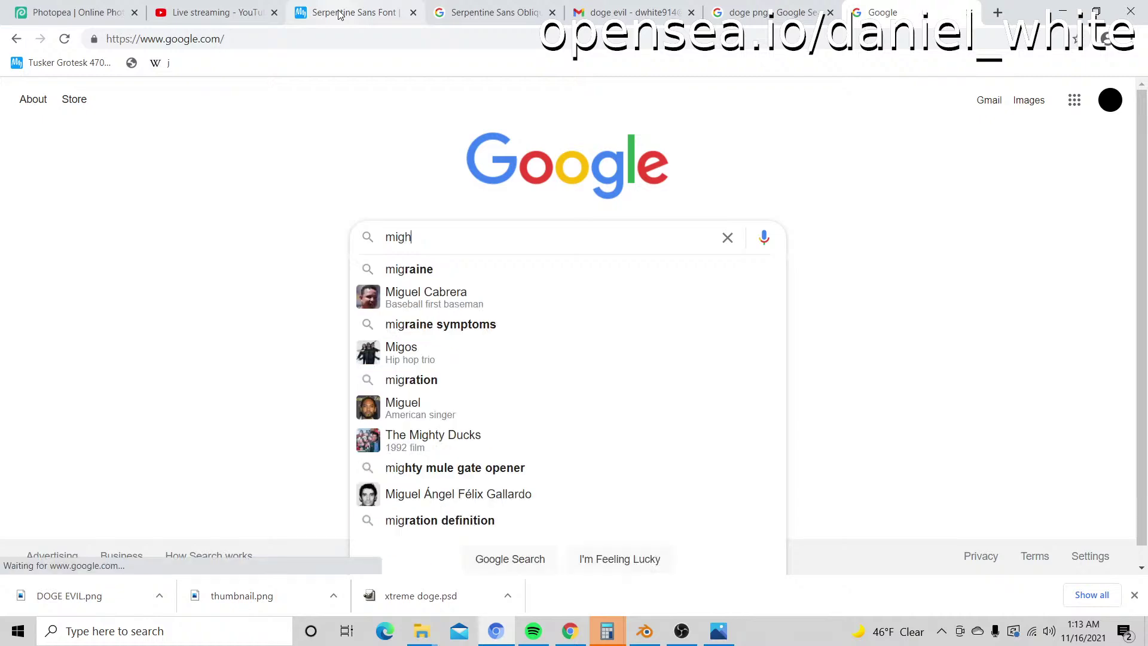
text(ty m)
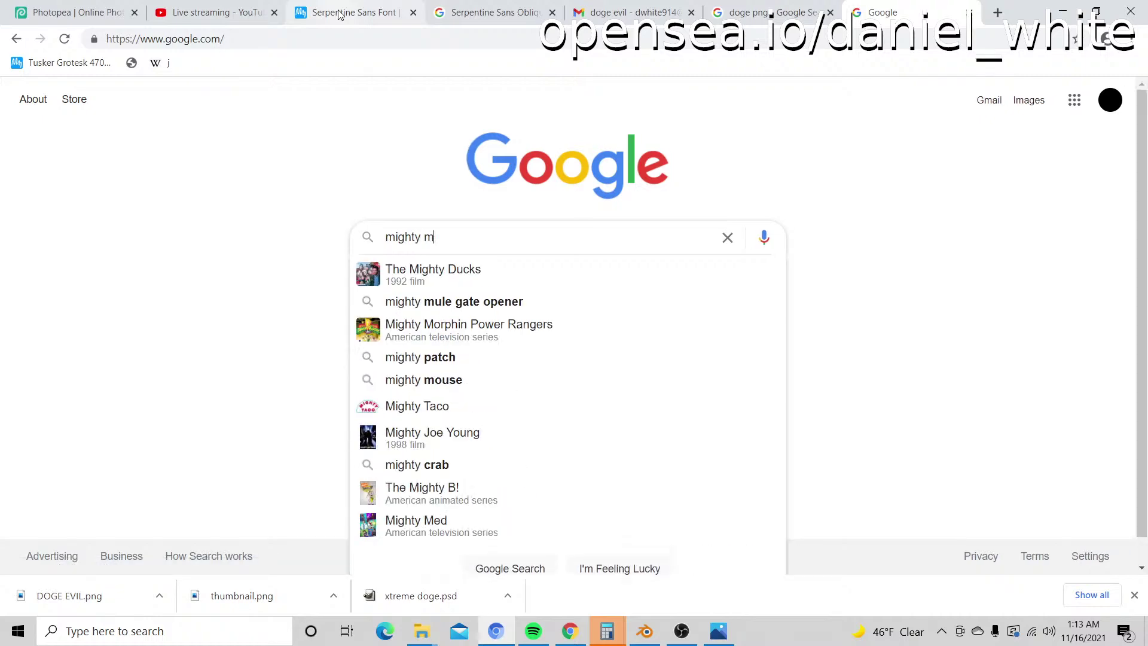
text(ax)
key(Return)
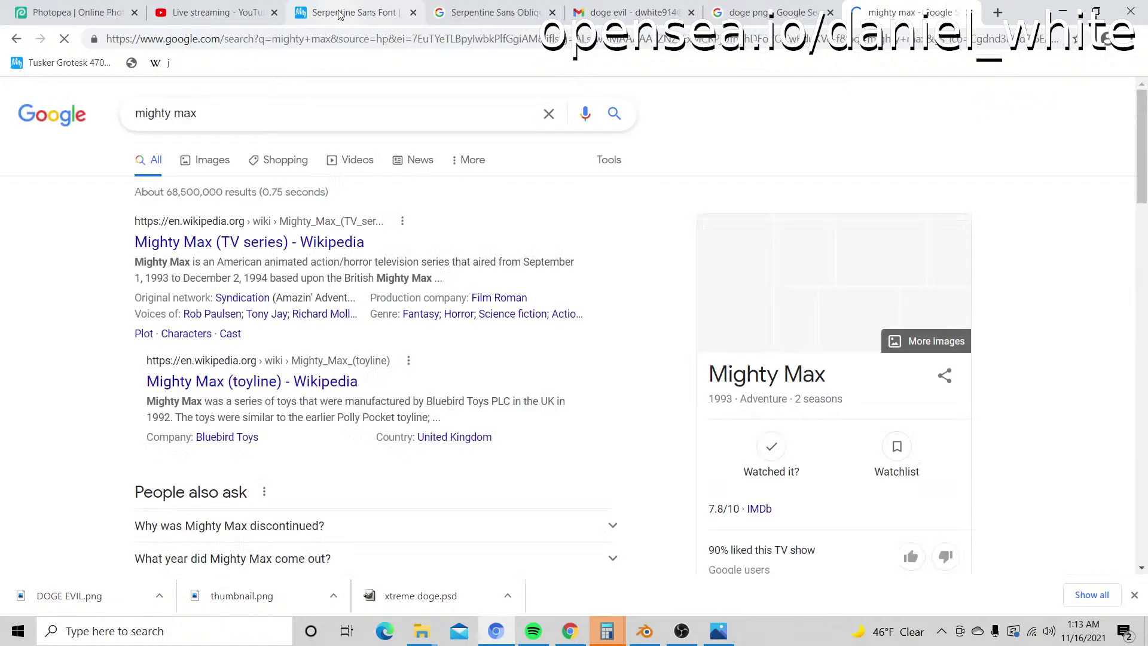
click(209, 161)
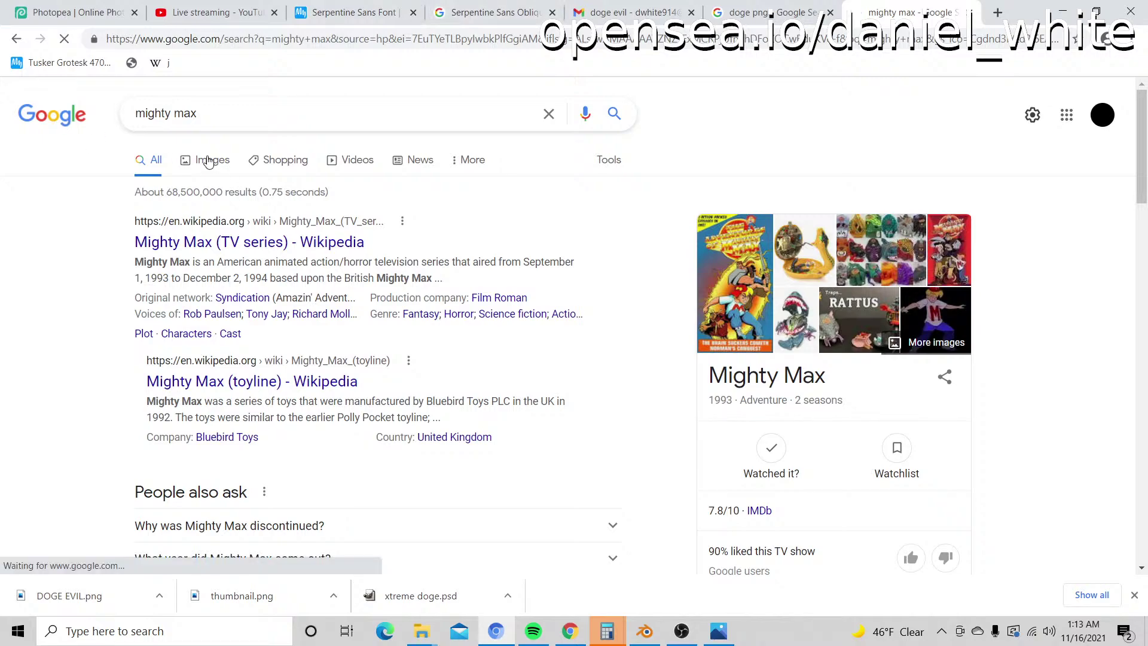
Step: Open the preview of the IMDb Mighty Max TV series poster and look through its related images
scroll(423, 245, down, 6)
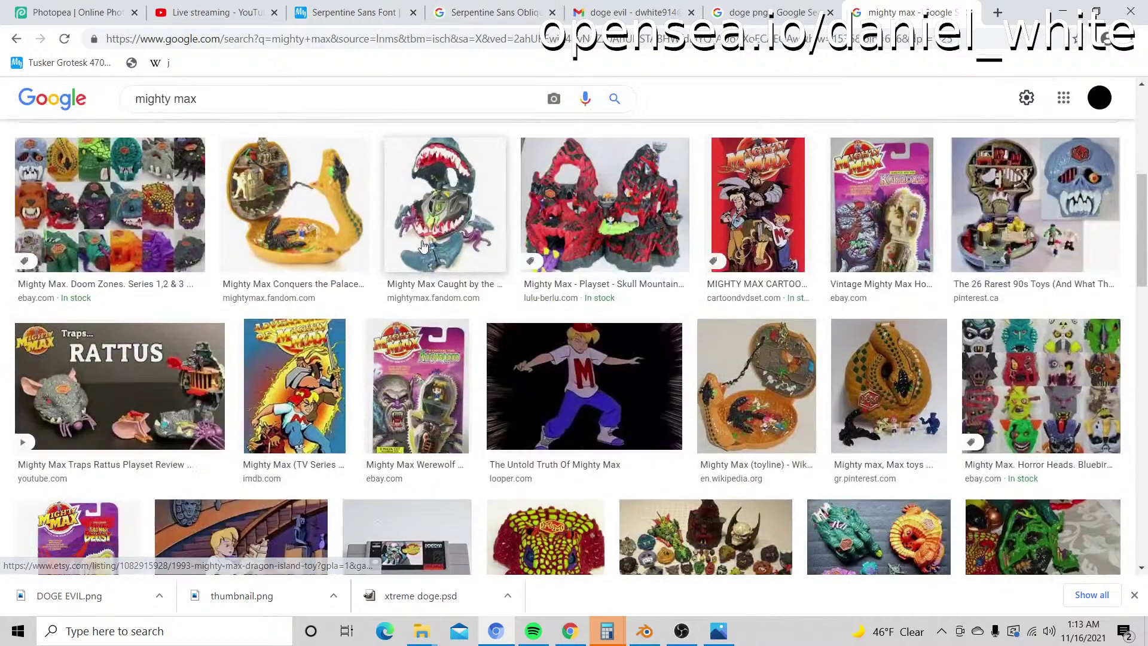
click(312, 383)
scroll(398, 342, down, 1)
scroll(926, 421, down, 1)
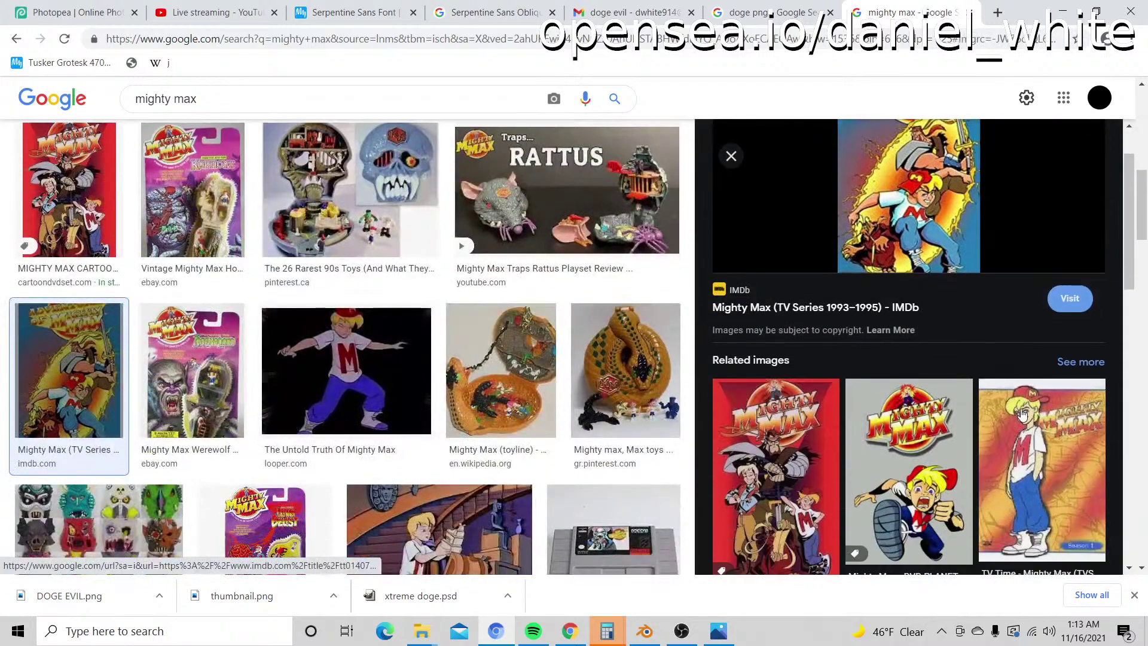
Step: Preview the TV Time Mighty Max image among the related images and compare it with the skateboarder drawing in Photopea
click(1019, 410)
scroll(883, 299, up, 1)
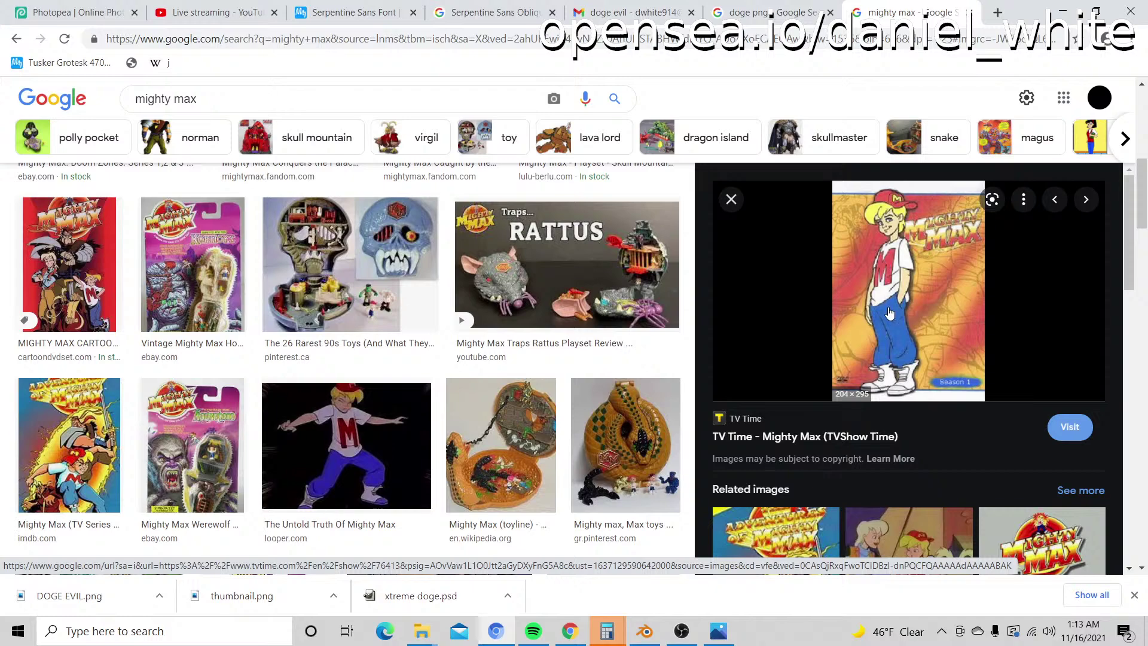
scroll(418, 345, down, 1)
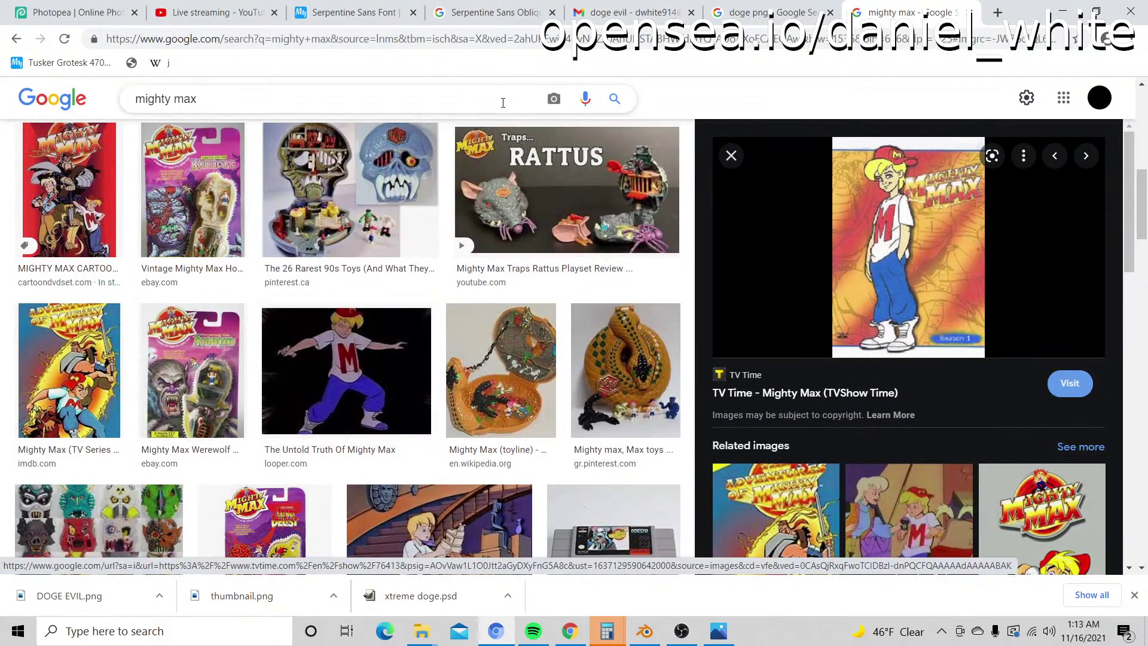
click(86, 12)
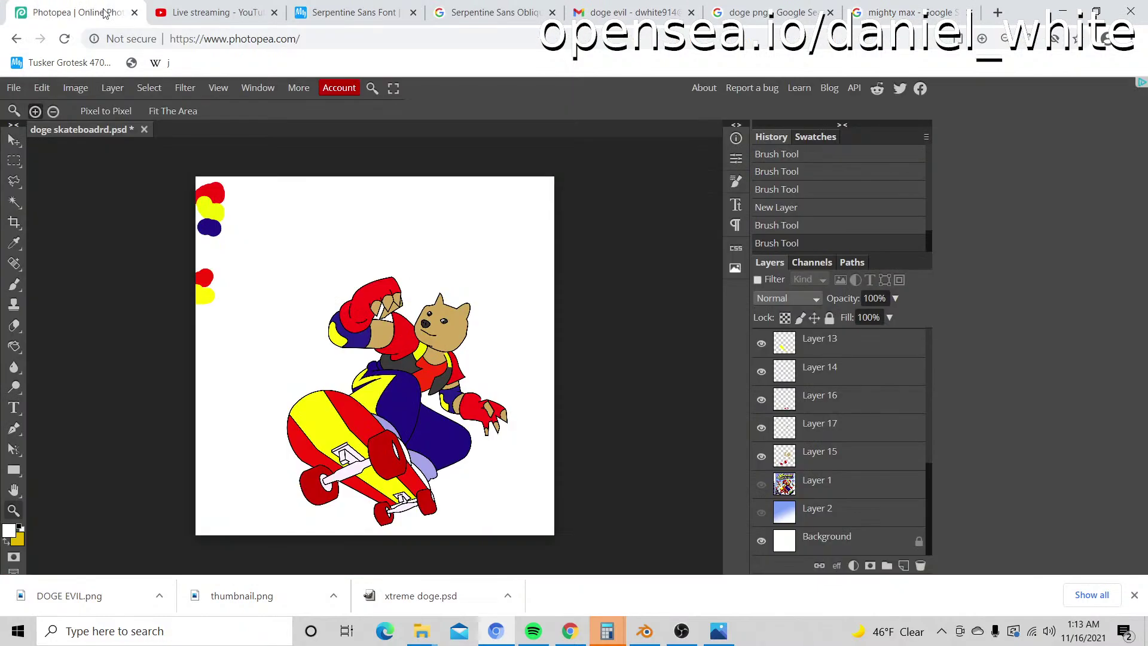
click(896, 13)
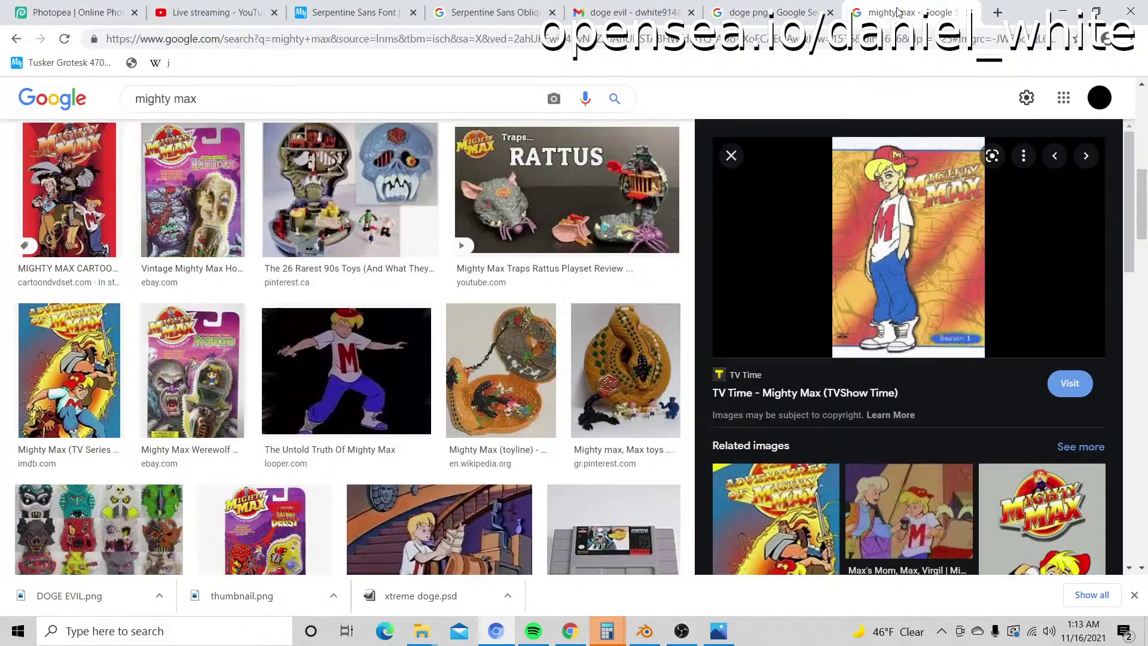
click(21, 9)
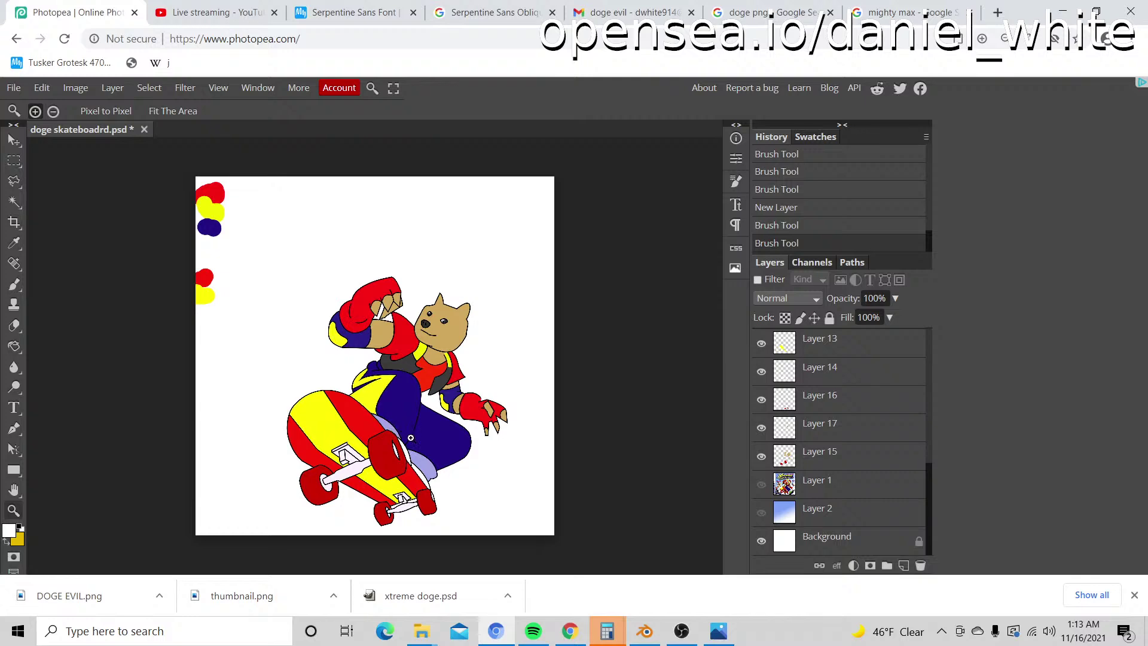
Step: Return to the Mighty Max image results and preview the Wikipedia toyline photo and the related Palace of Poison playset image
click(896, 13)
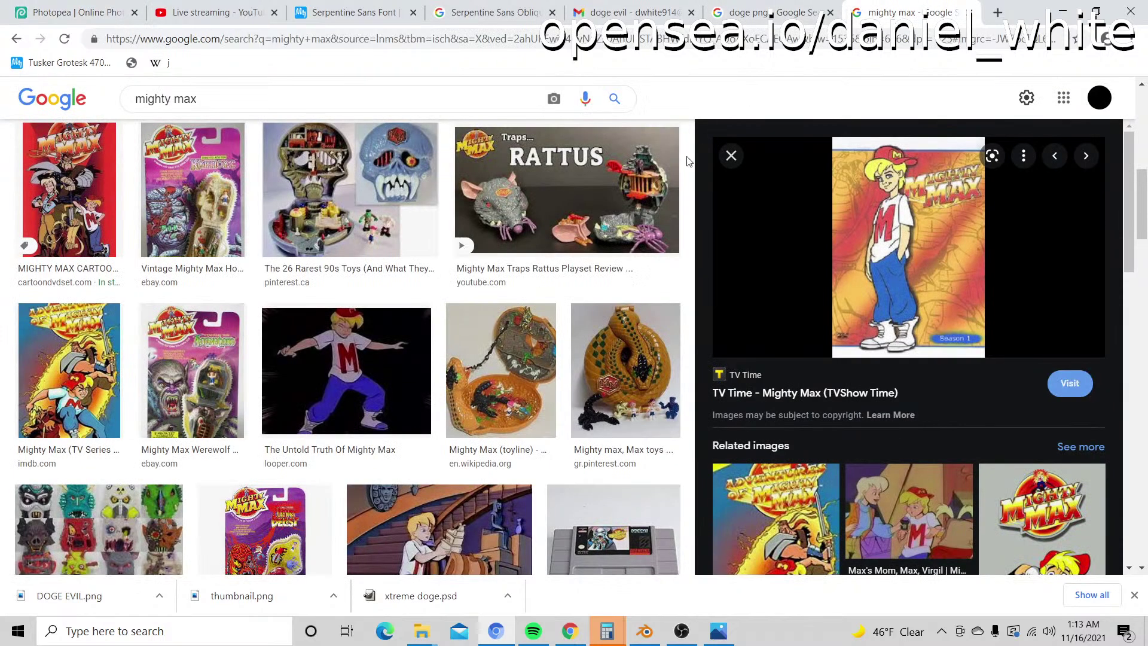
click(532, 339)
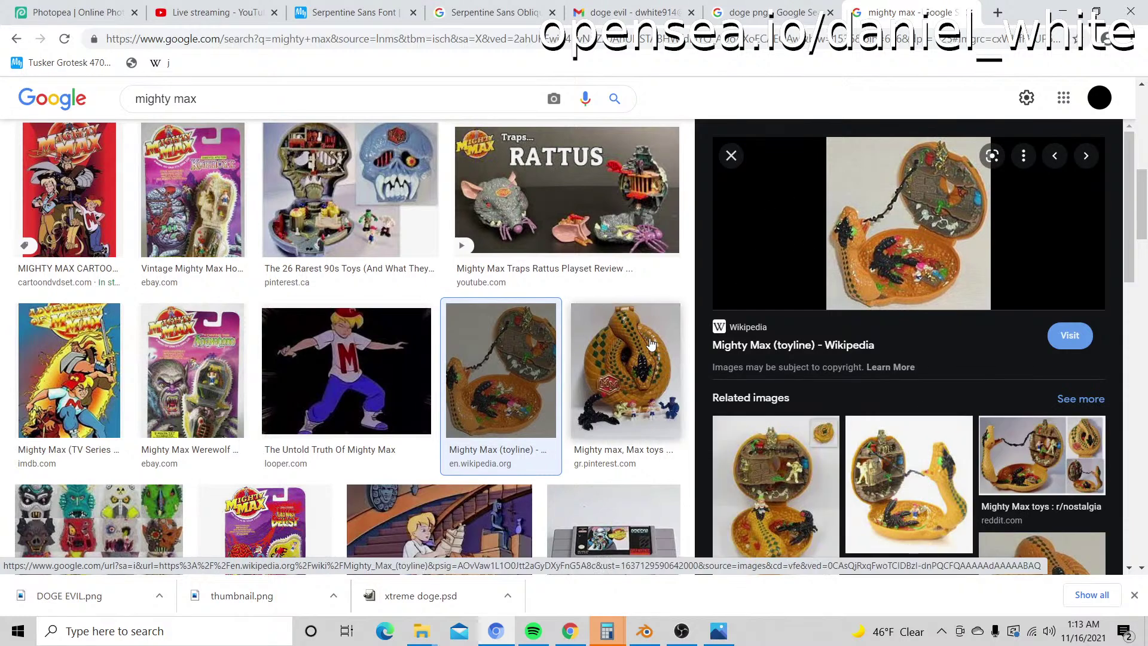
click(883, 461)
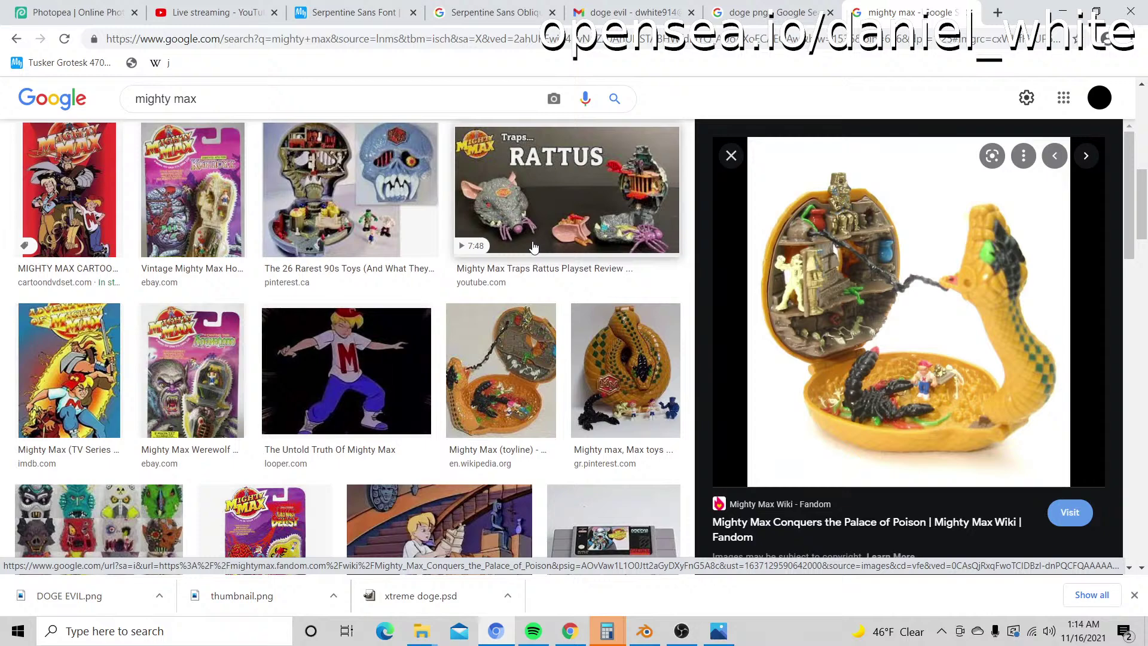
Step: Switch back to Photopea and compare the drawing with the cover's background by toggling Layer 1, leaving it hidden
click(66, 7)
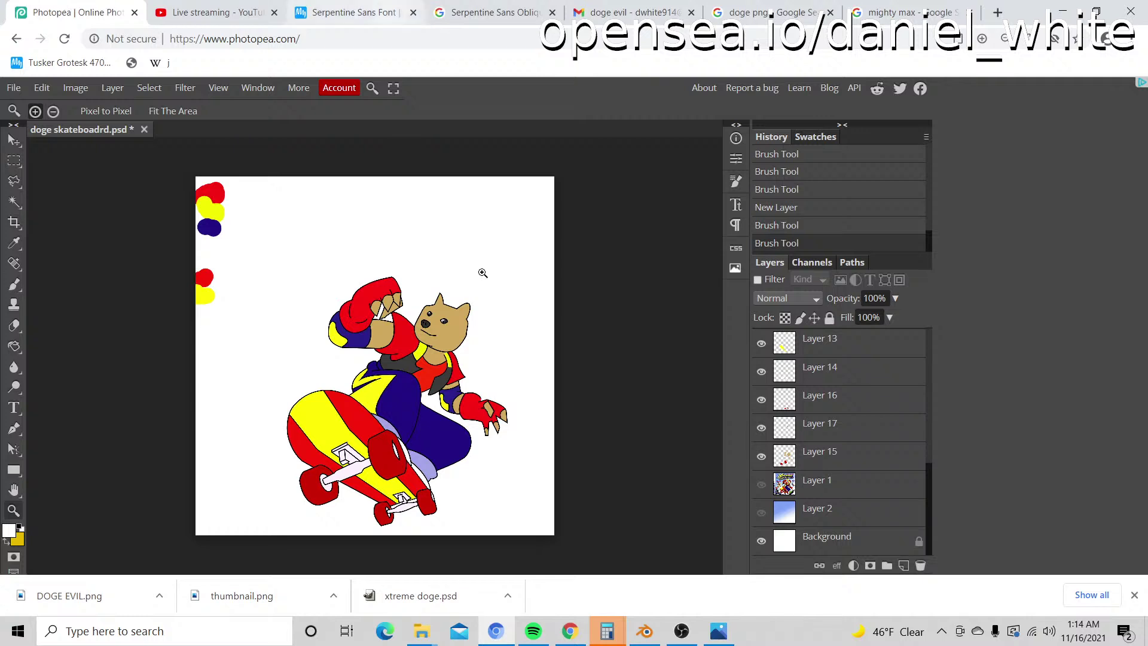
click(763, 485)
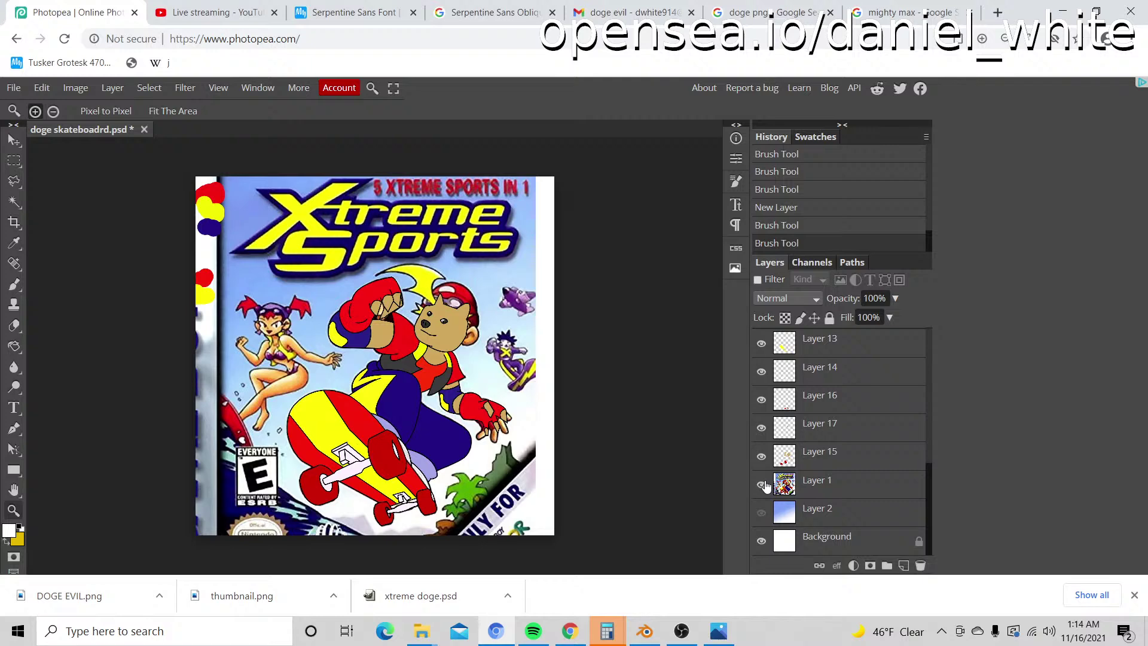
click(763, 485)
click(763, 485)
click(763, 485)
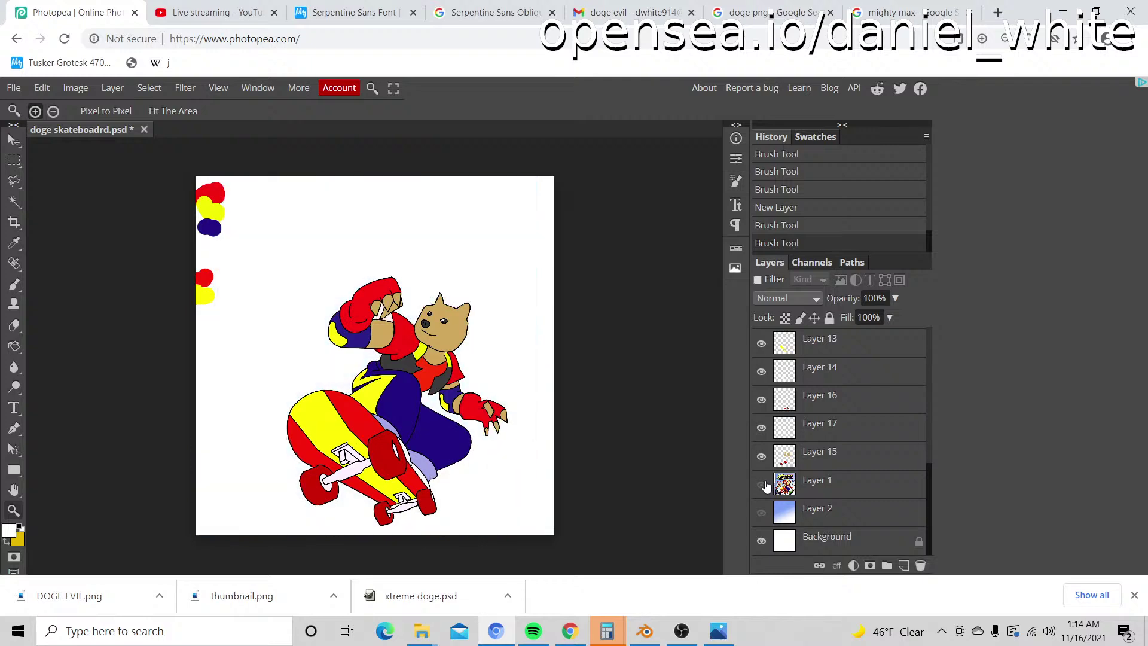
click(763, 485)
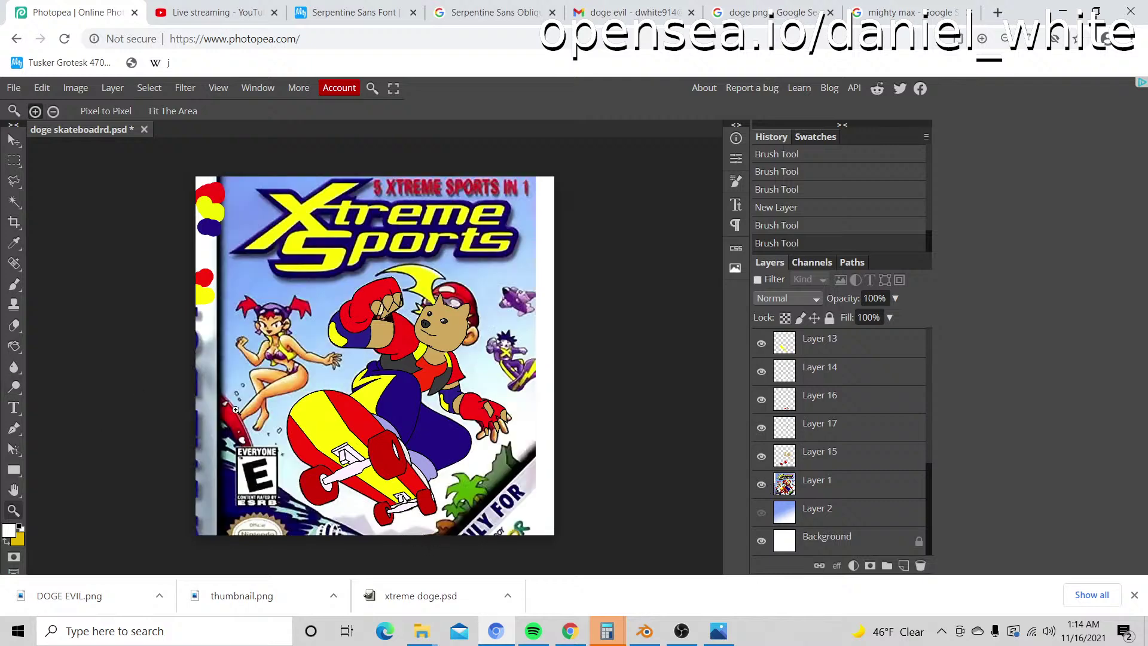
scroll(218, 394, down, 2)
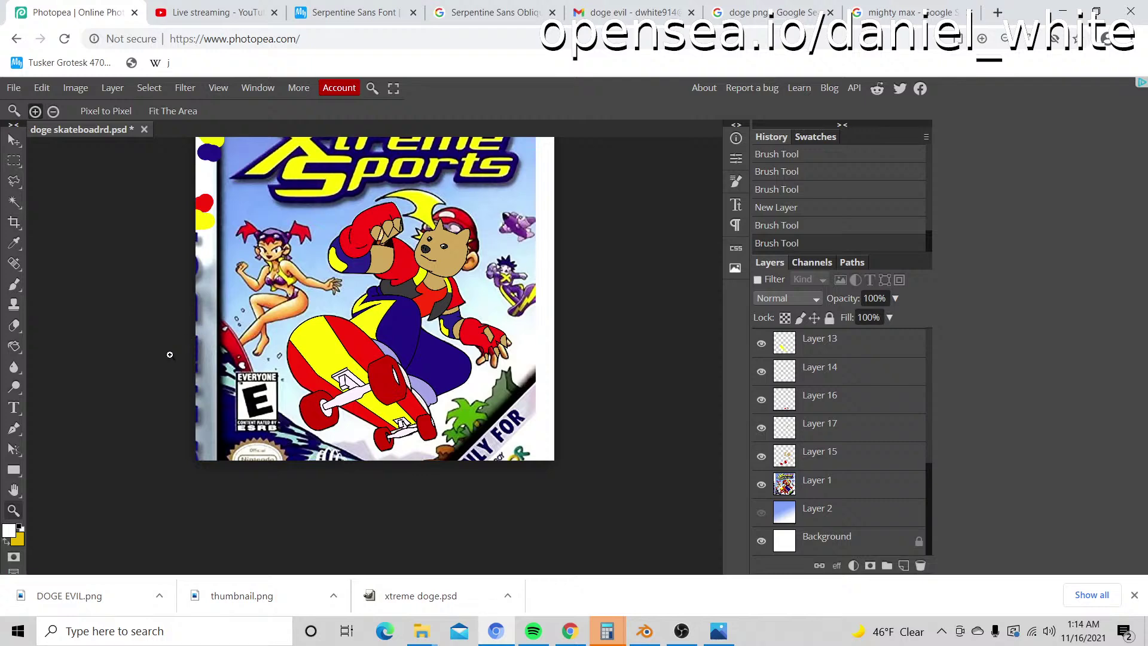
scroll(175, 366, down, 2)
scroll(180, 375, up, 2)
click(761, 485)
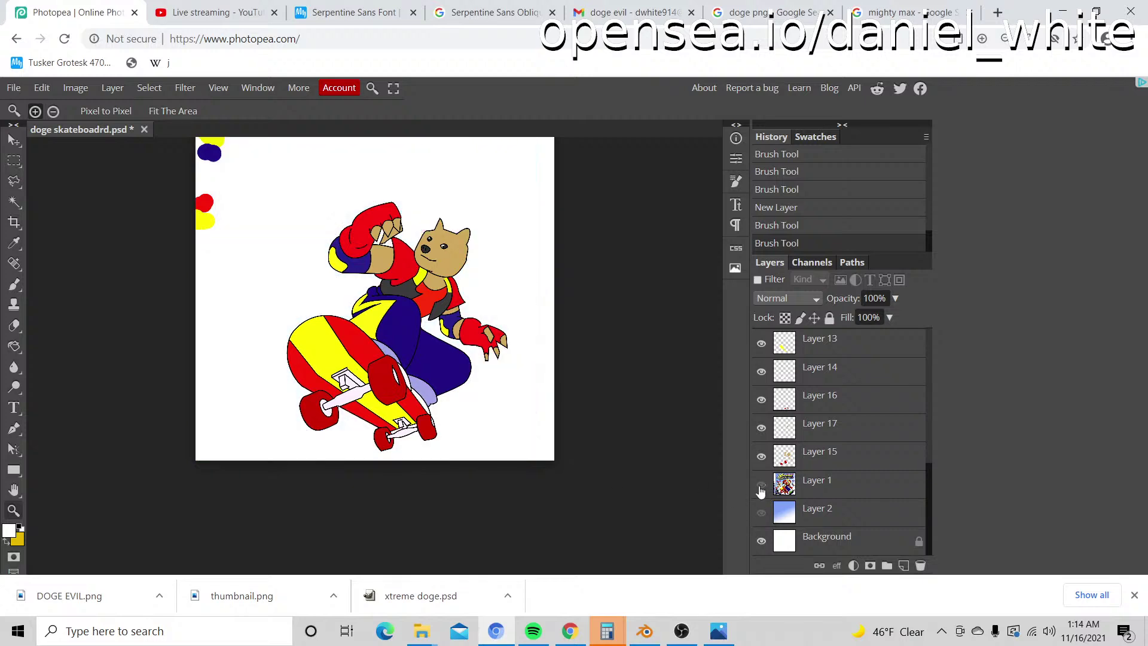
Step: Draw a concave ramp curve with the Pen tool from the canvas's left edge down to its bottom edge beneath the skateboard
click(241, 501)
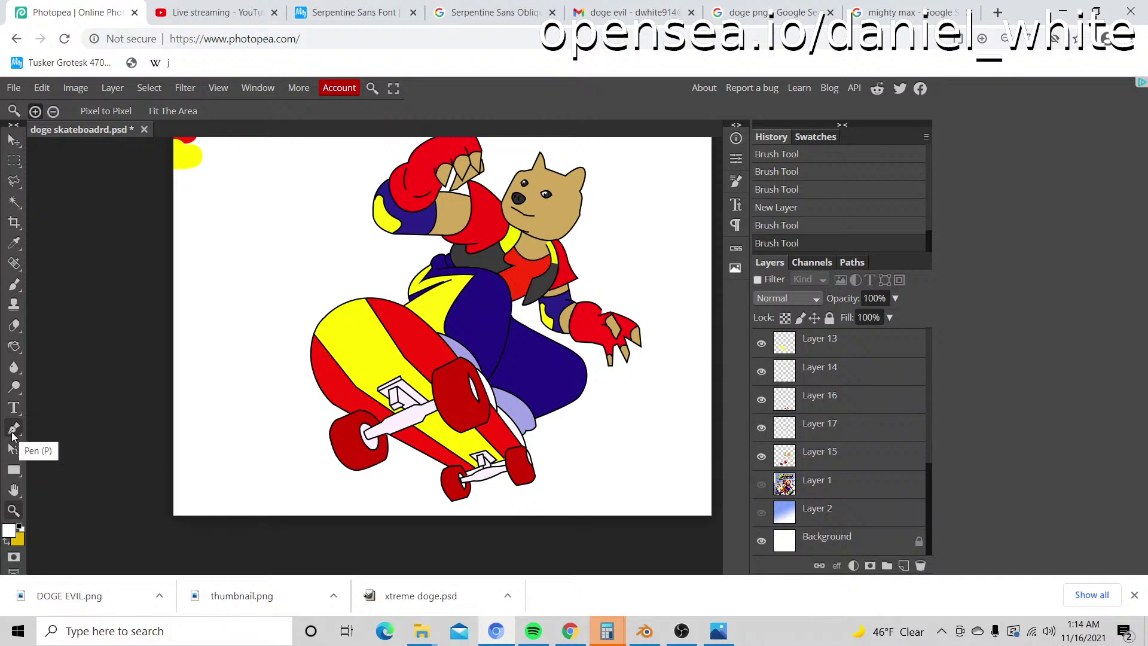
click(13, 431)
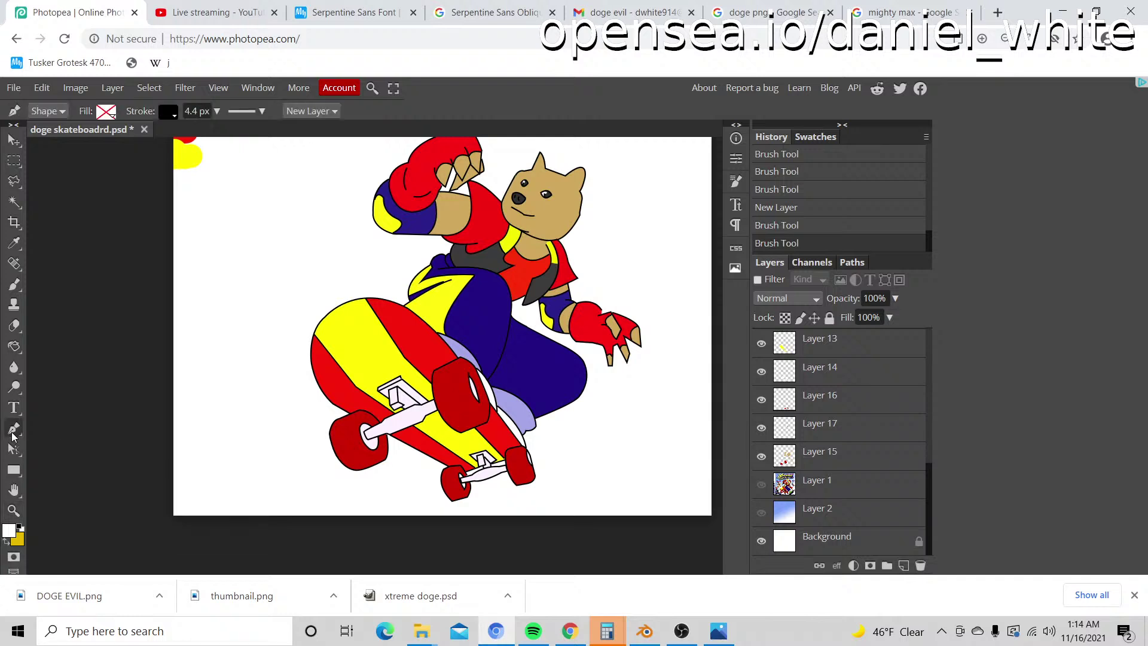
click(166, 341)
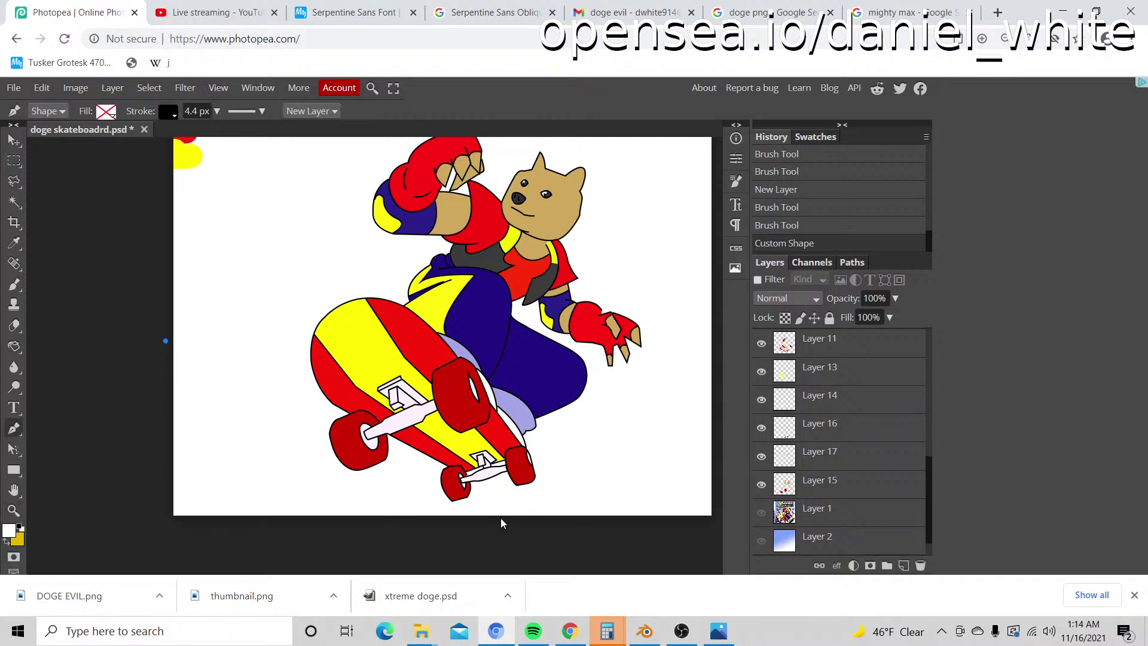
drag(501, 515, 714, 531)
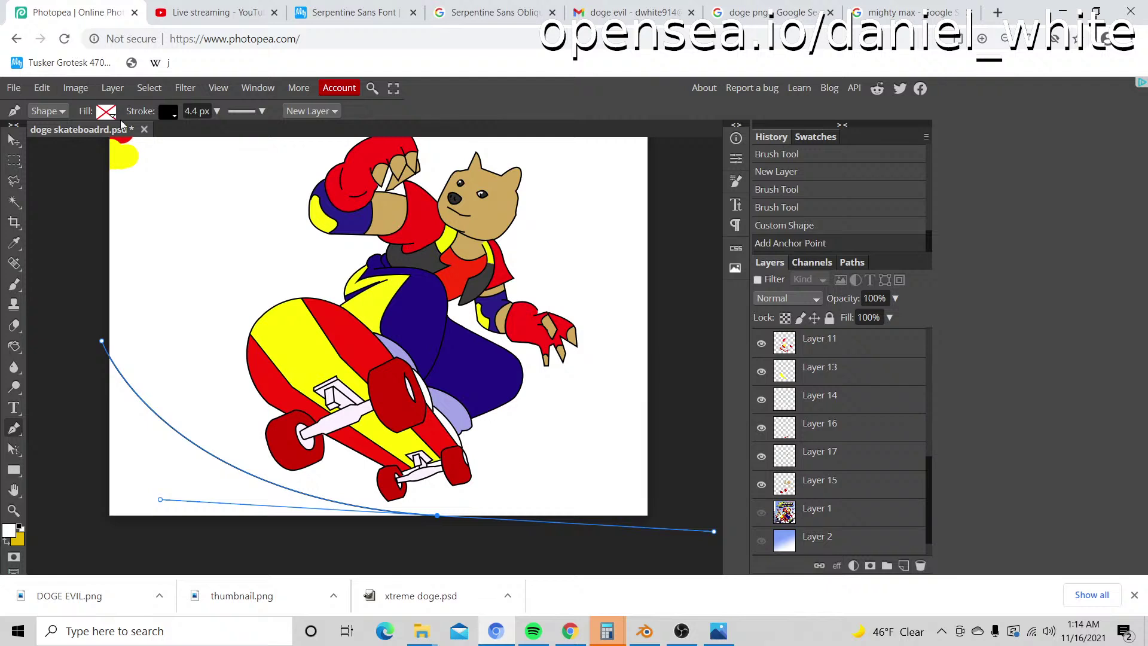
Step: Remove the stroke from the curved shape and give it a solid red fill
click(168, 112)
click(211, 138)
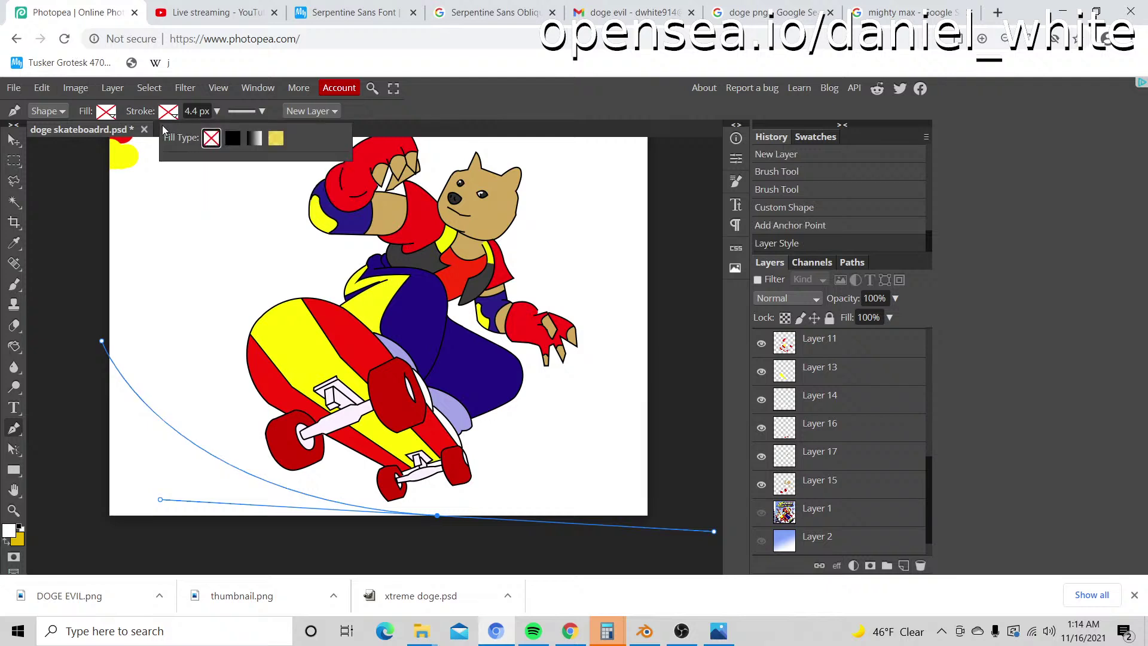
click(119, 113)
click(170, 140)
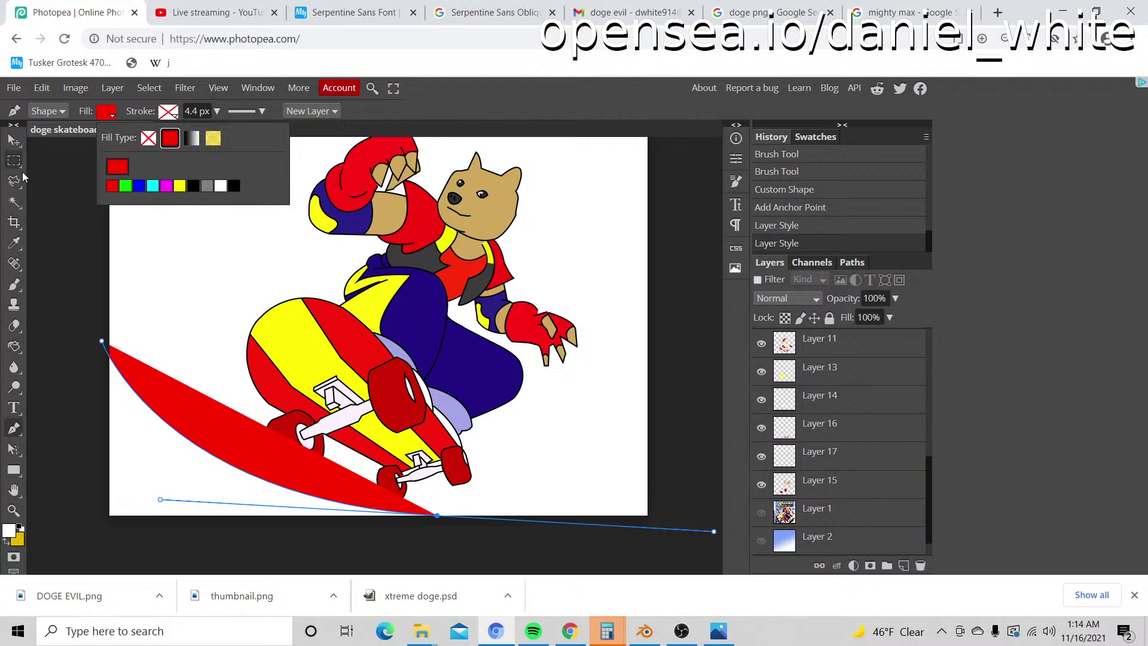
Step: Extend the shape's path with anchor points outside the canvas, around its lower-left corner, so the fill covers the area under the curve
click(456, 561)
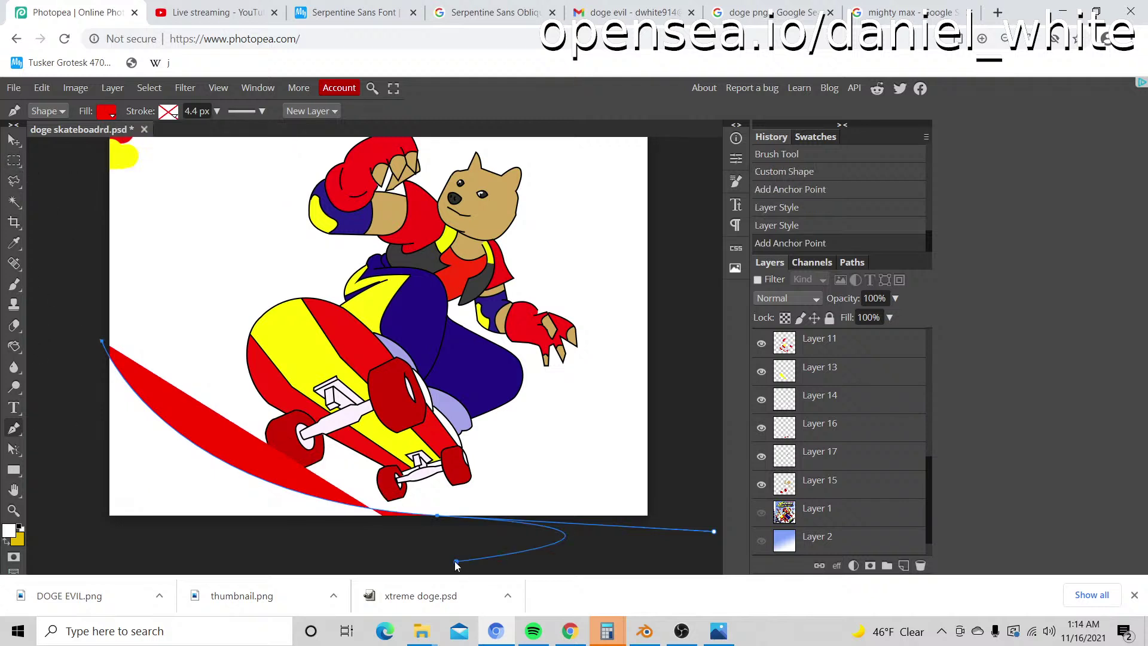
click(250, 555)
click(131, 540)
click(91, 540)
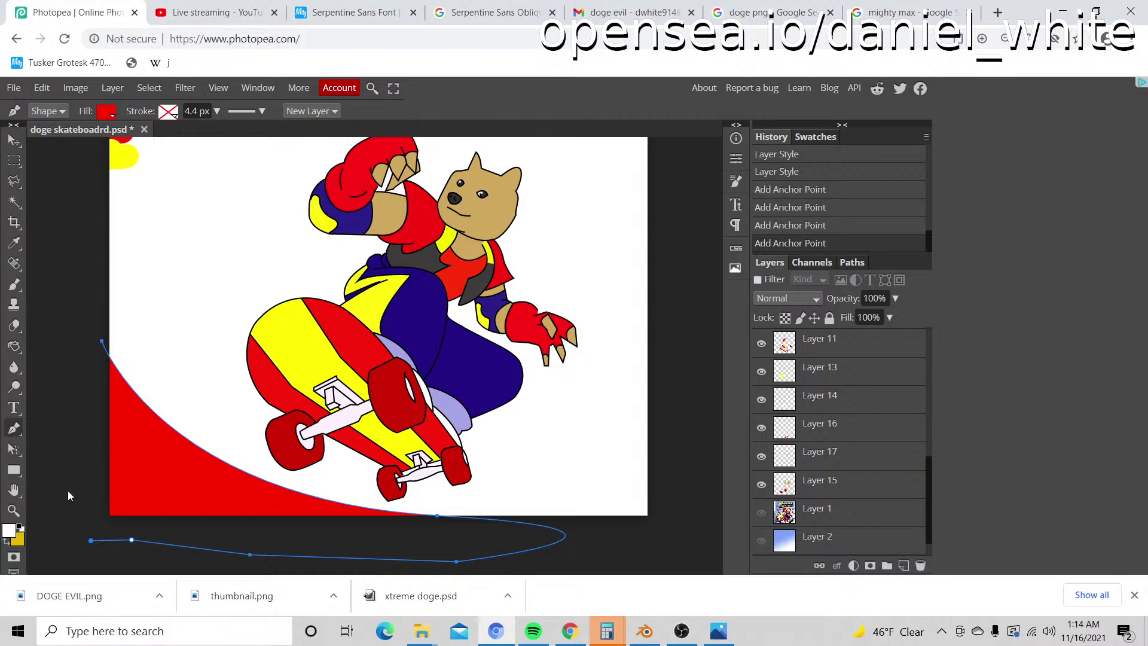
click(64, 459)
Step: Rasterize the red ramp shape layer and move it down the layer stack to between Layer 15 and Layer 1
scroll(844, 391, up, 5)
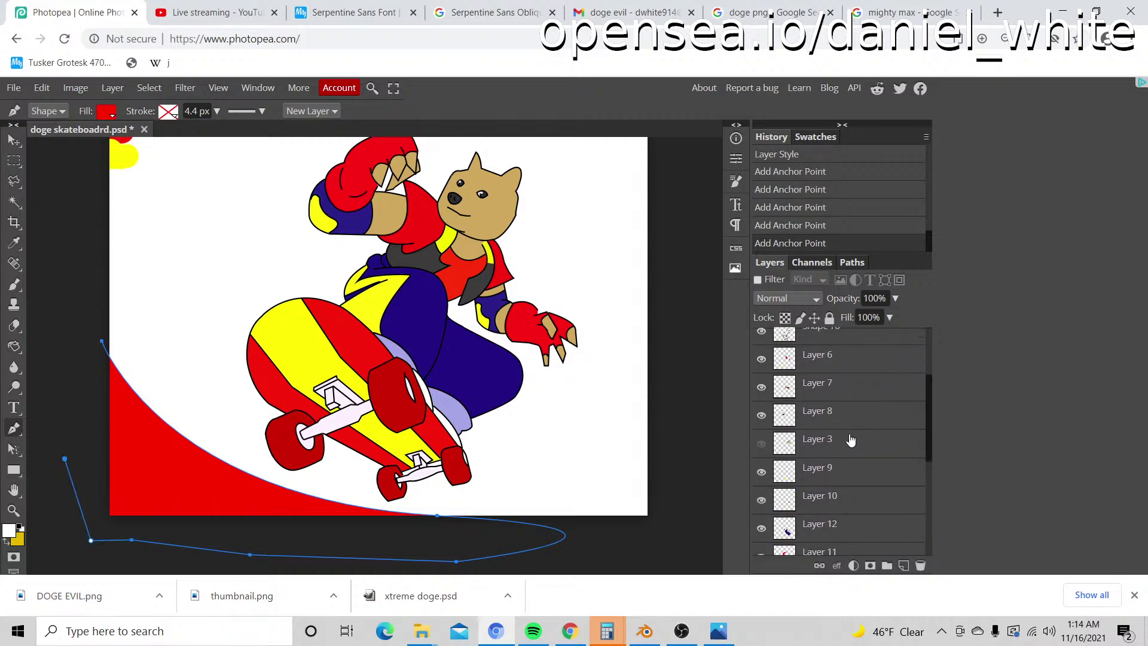
right_click(828, 399)
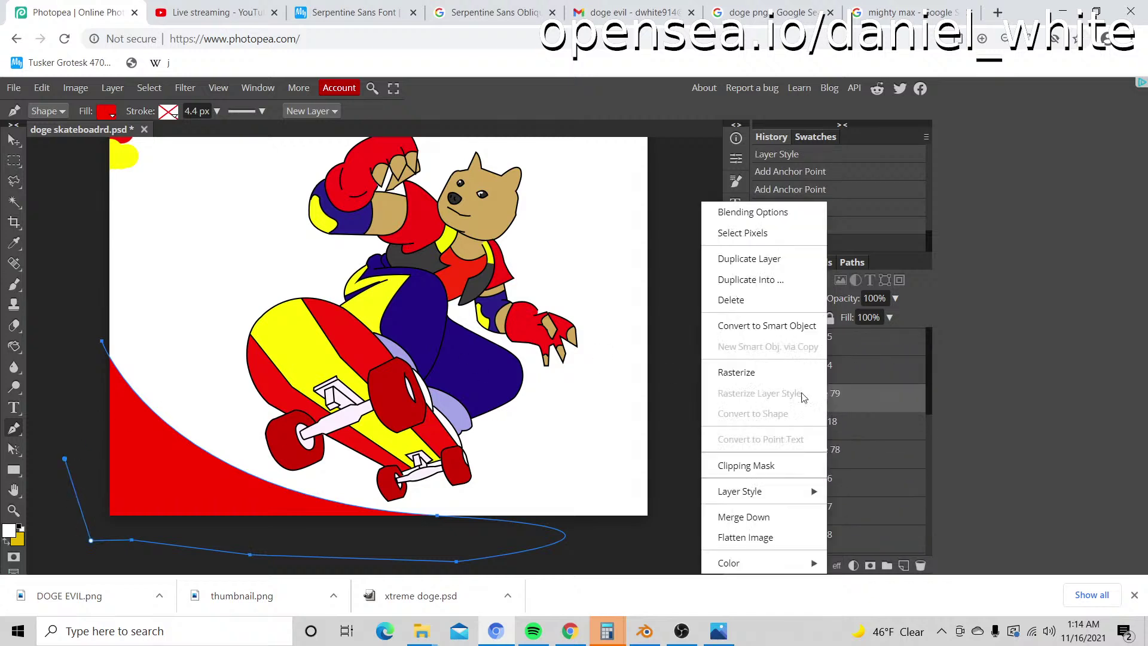
click(759, 372)
drag(849, 405, 845, 538)
scroll(840, 506, down, 3)
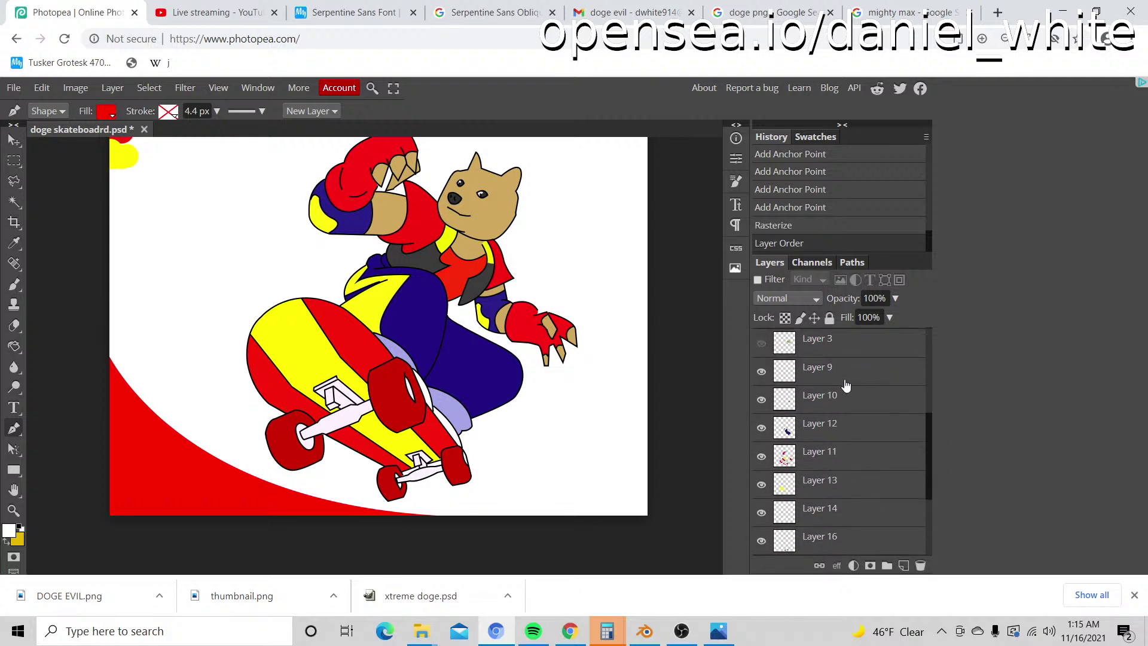
scroll(843, 382, up, 1)
drag(843, 376, 849, 521)
scroll(844, 478, down, 3)
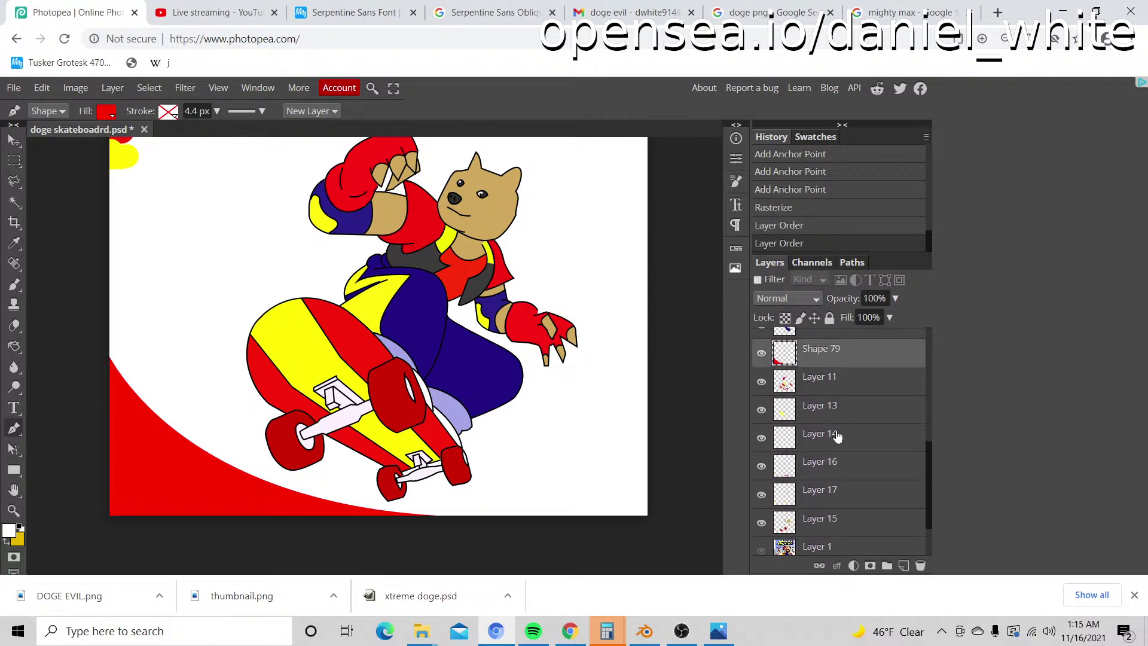
drag(836, 351, 832, 464)
scroll(832, 465, down, 2)
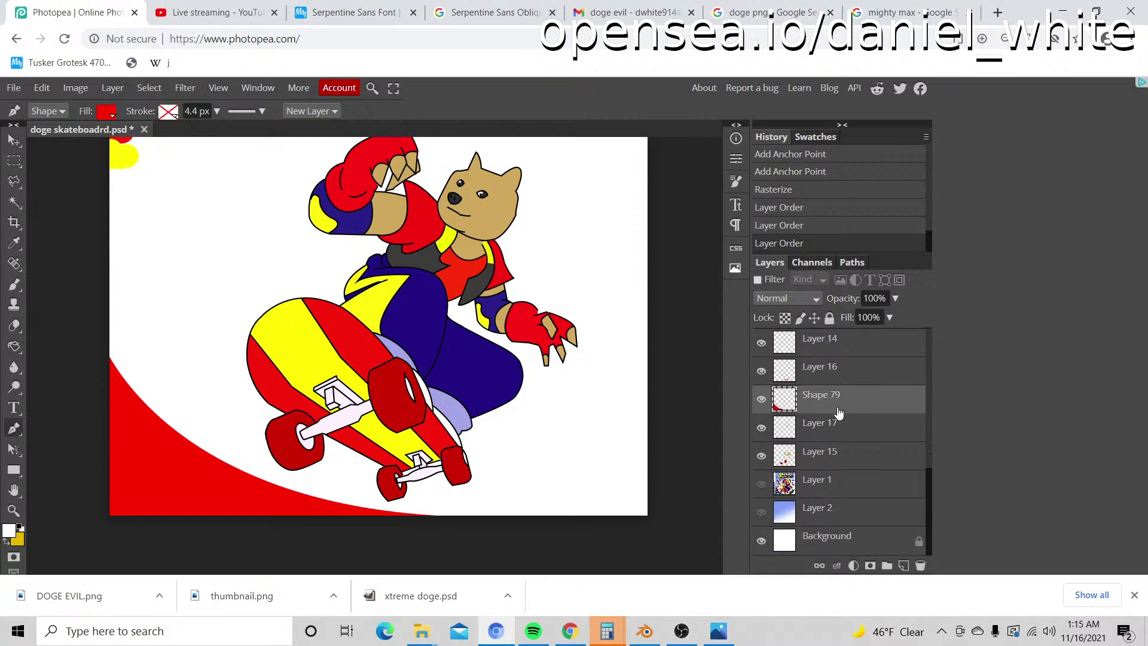
drag(837, 397, 847, 465)
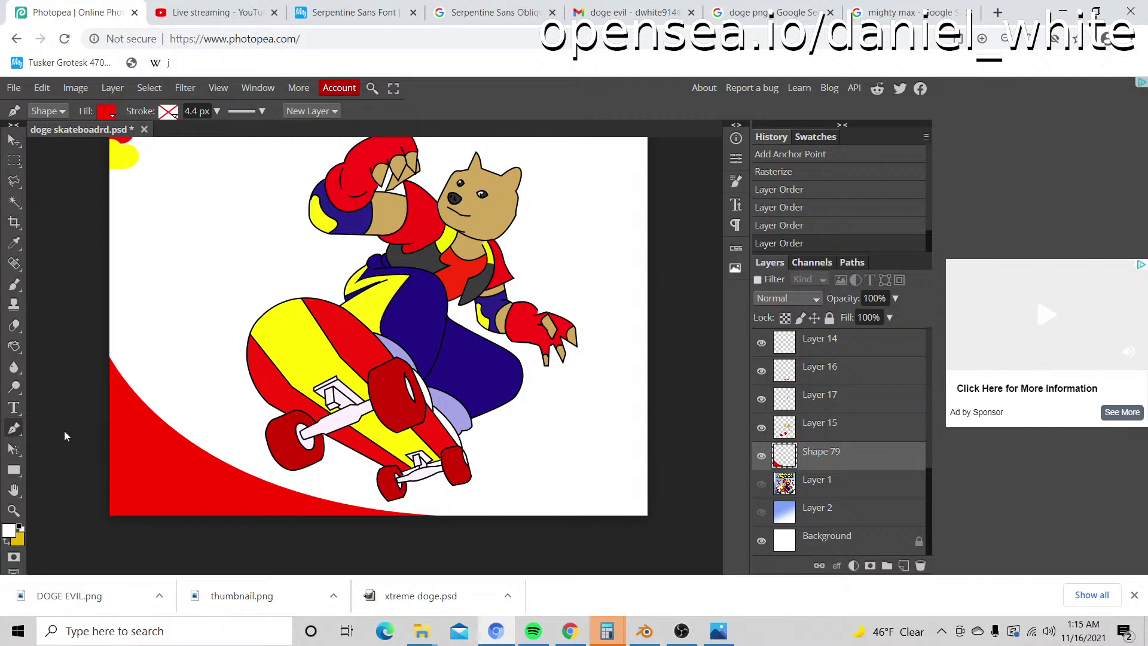
Step: Select the red ramp area by picking the empty area around it with the Magic Wand and inverting the selection
right_click(839, 460)
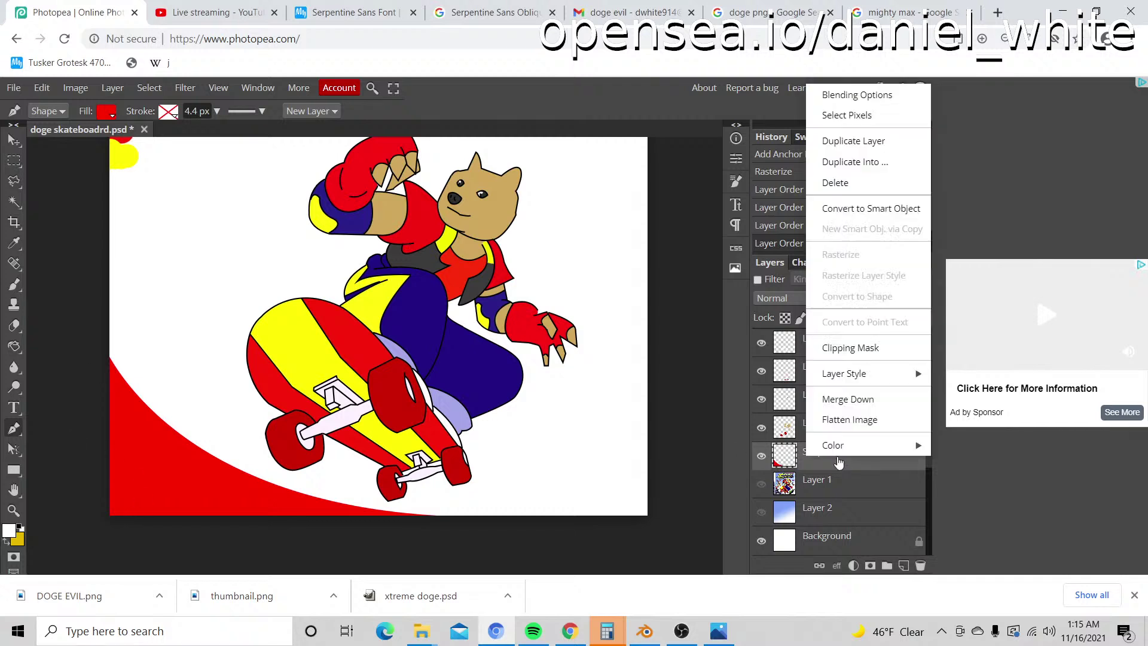
click(788, 465)
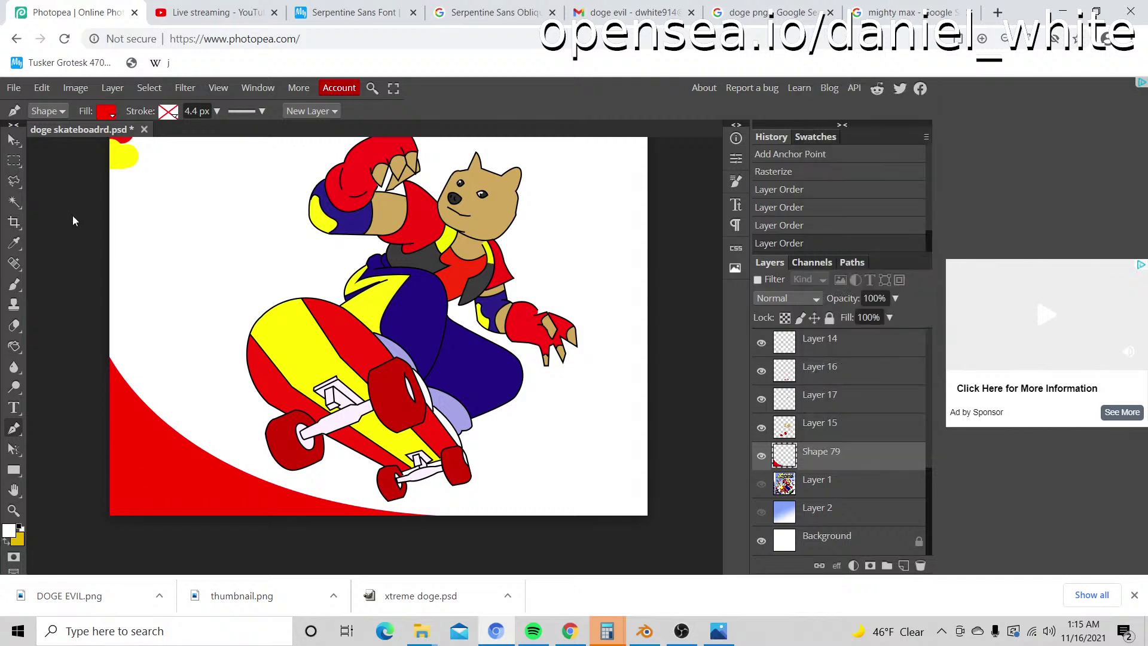
click(15, 202)
click(162, 235)
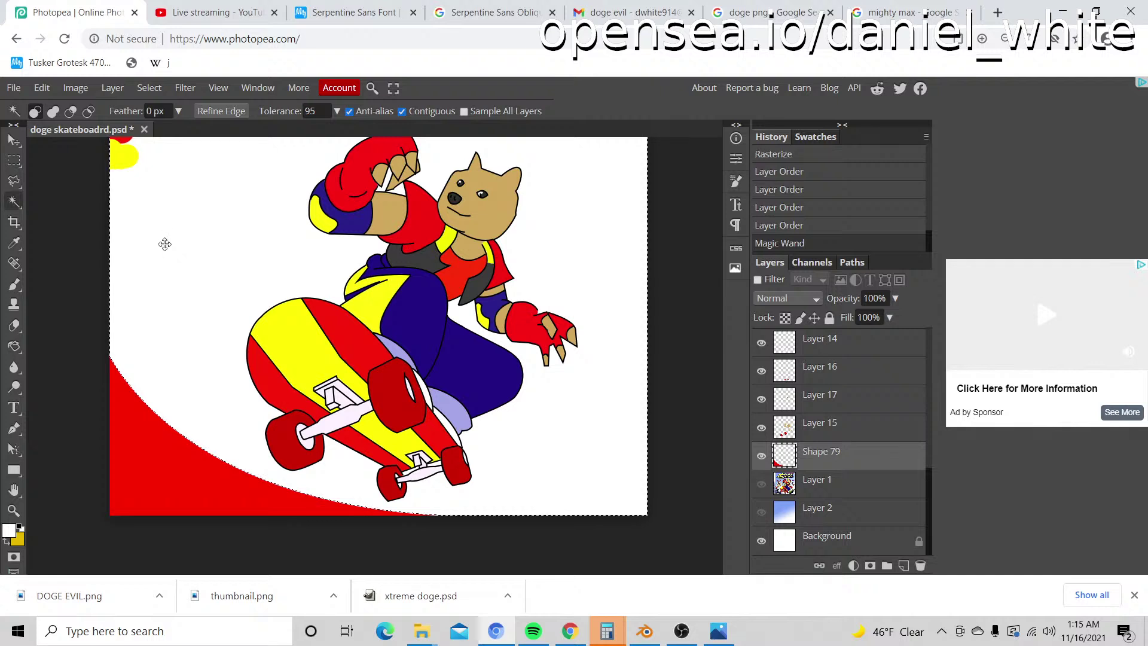
right_click(192, 312)
click(225, 341)
Step: Set the foreground color to the neutral mid gray #727272
click(8, 531)
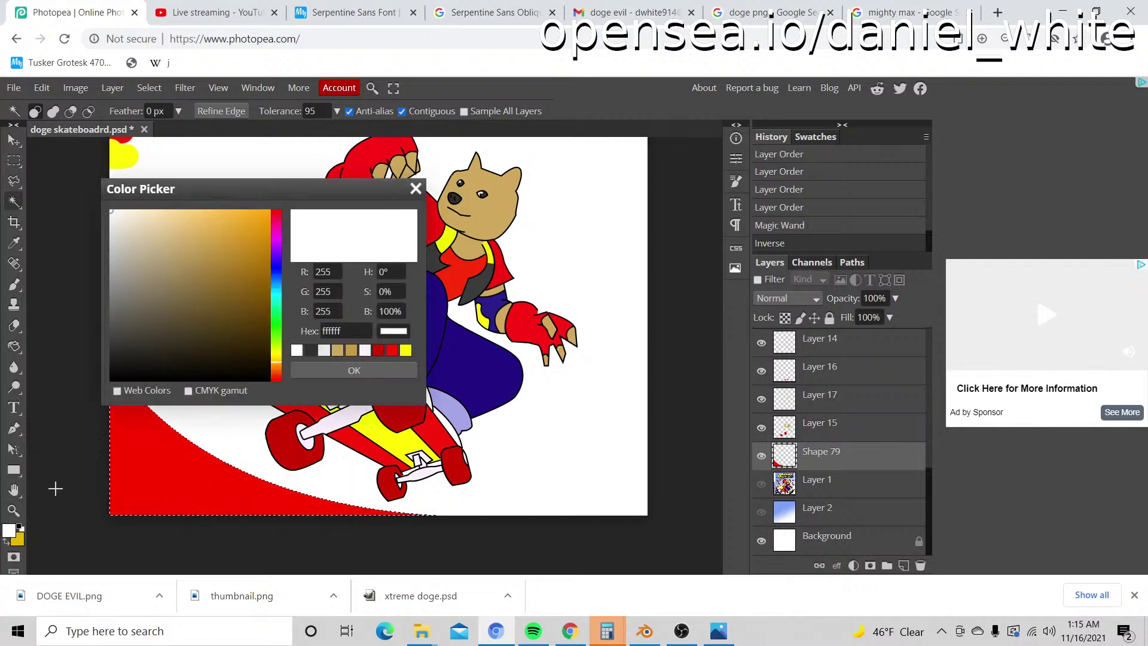
mouse_move(150, 320)
mouse_down()
mouse_move(11, 345)
mouse_move(2, 312)
mouse_up()
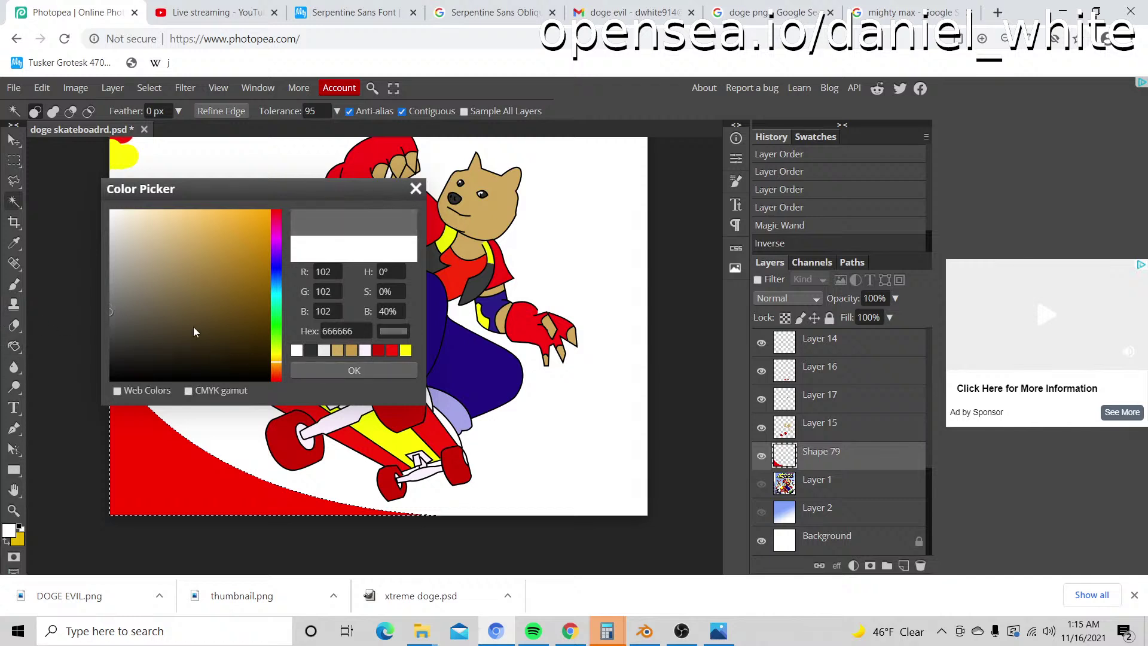
drag(112, 317, 102, 307)
click(371, 373)
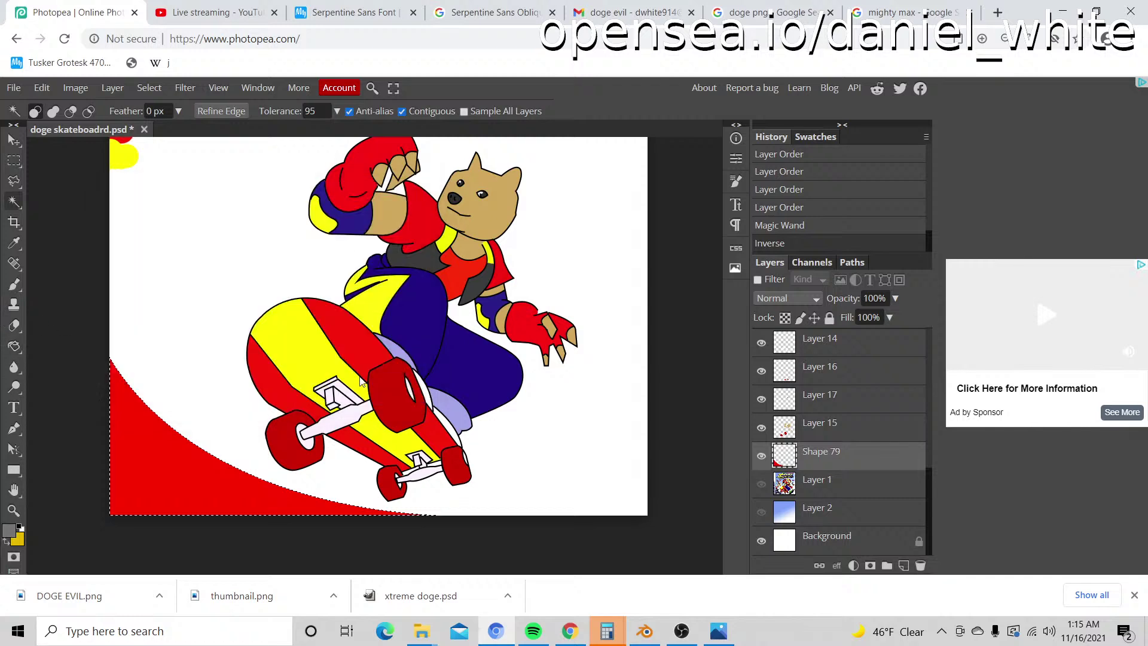
Step: Paint the whole selected ramp area gray using a much larger brush, and deselect it
key(b)
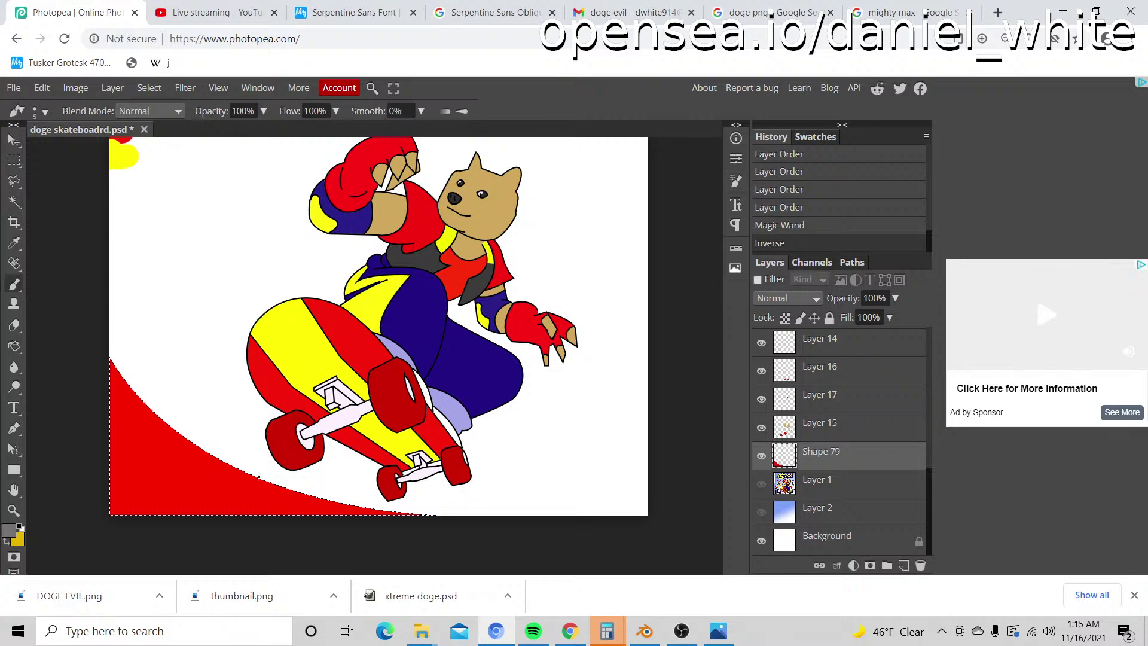
key(bracketright)
key(bracketright)
key(bracketright)
key(bracketright)
key(bracketright)
key(bracketright)
mouse_move(192, 436)
mouse_down()
mouse_move(418, 525)
mouse_move(112, 444)
mouse_move(359, 530)
mouse_move(127, 397)
mouse_move(72, 383)
mouse_up()
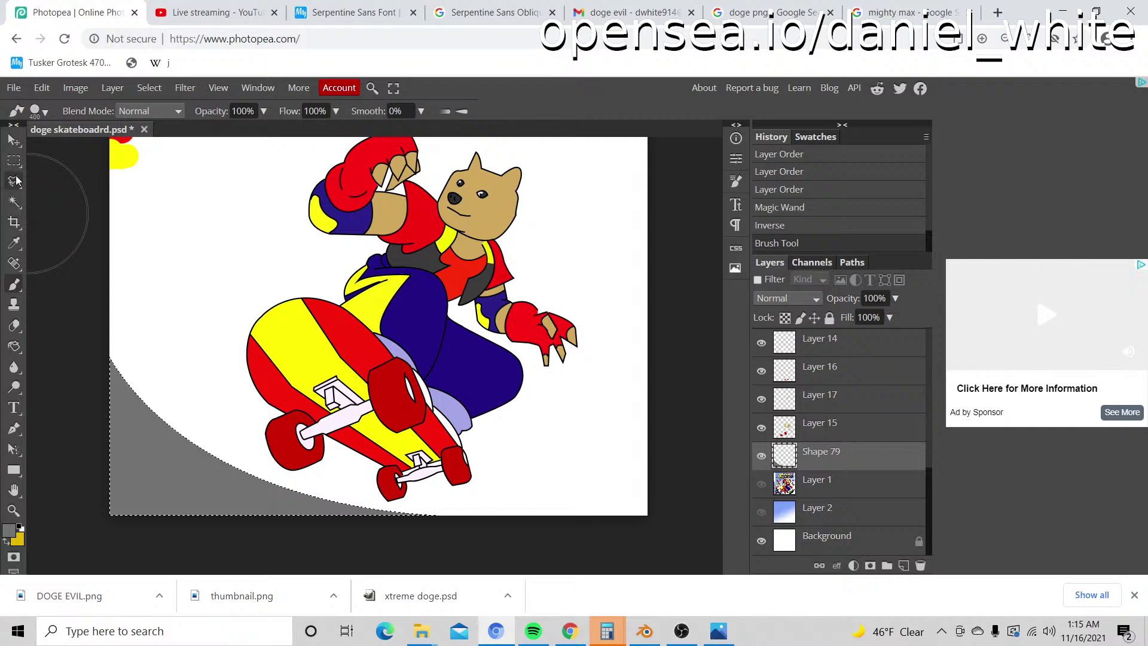
click(14, 160)
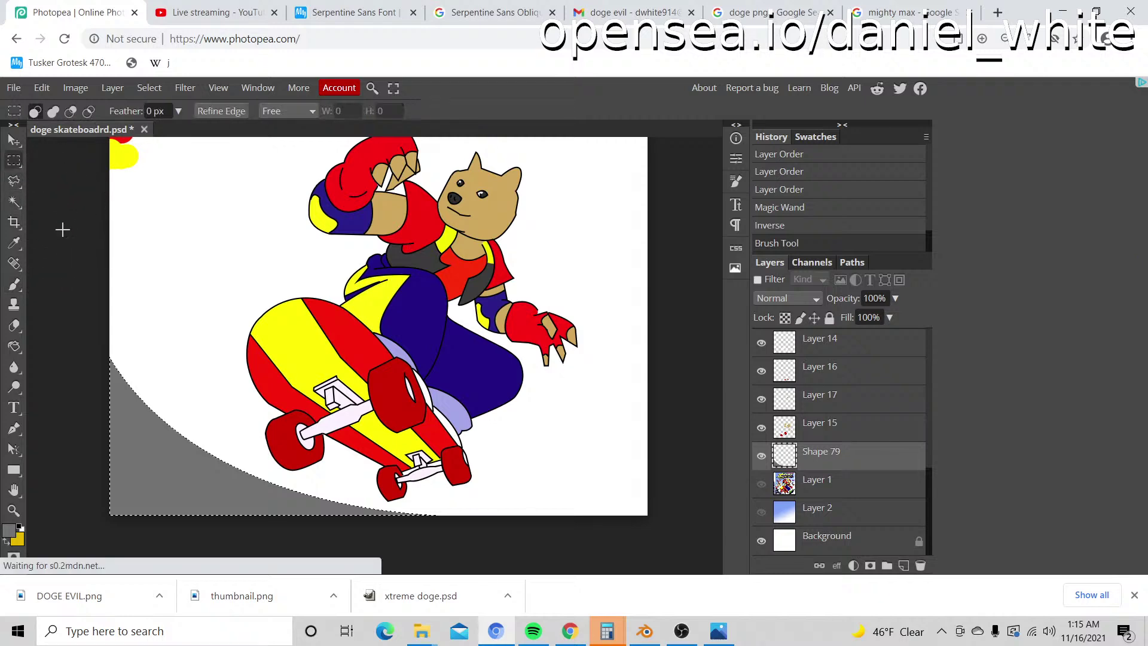
key(ctrl+d)
Step: Change the foreground color from gray to a bright golden yellow
key(z)
alt+click(243, 456)
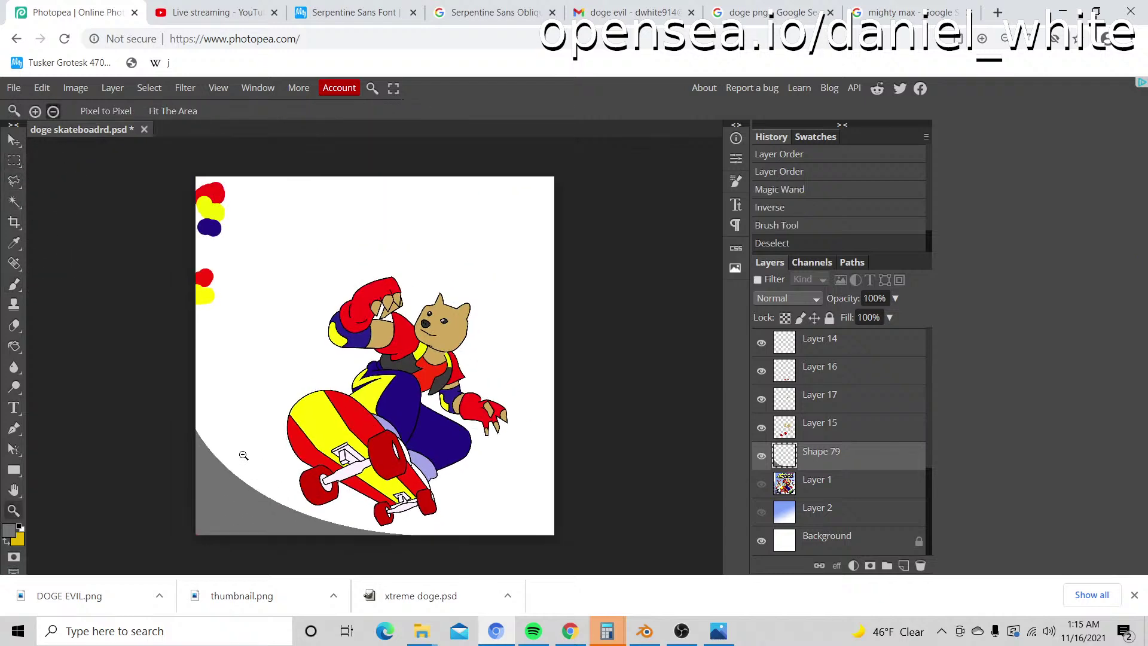
alt+click(243, 455)
click(246, 522)
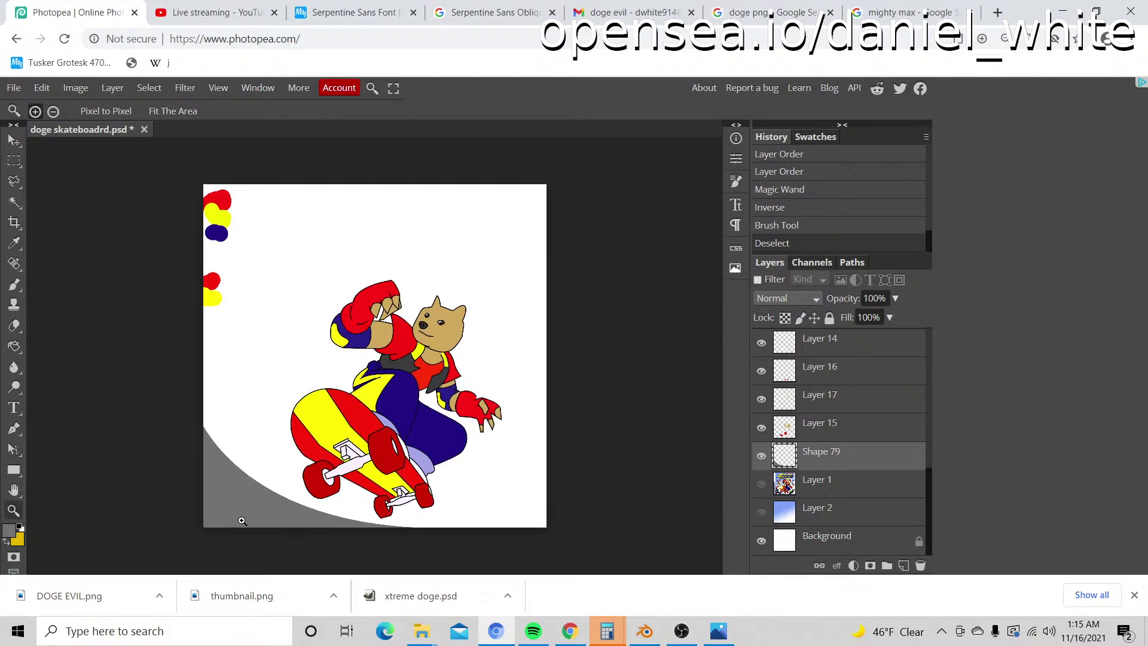
click(244, 521)
scroll(242, 520, down, 3)
click(10, 534)
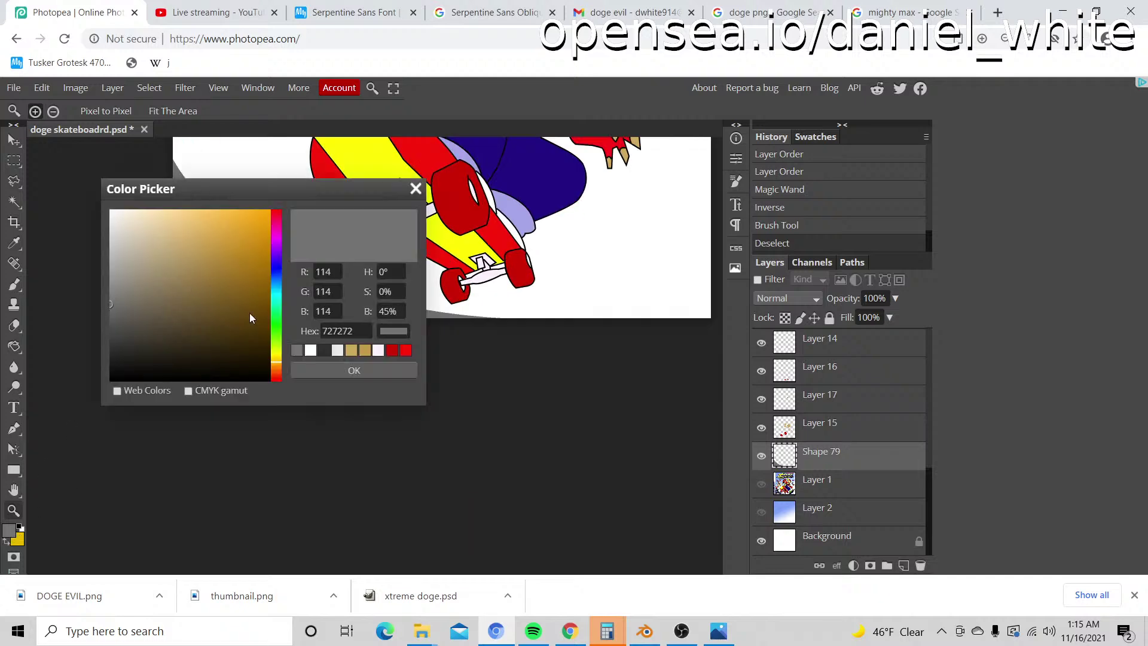
click(277, 357)
drag(197, 226, 221, 216)
click(326, 370)
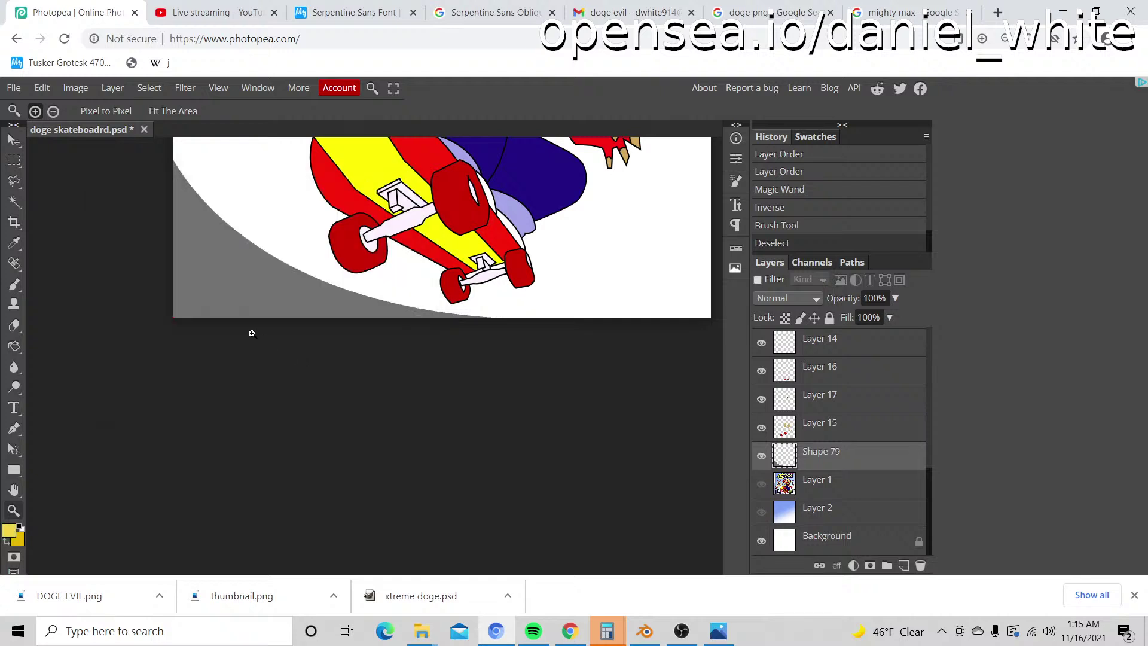
Step: Add a new empty layer directly above the gray ramp layer for Pen tool shapes
alt+click(129, 272)
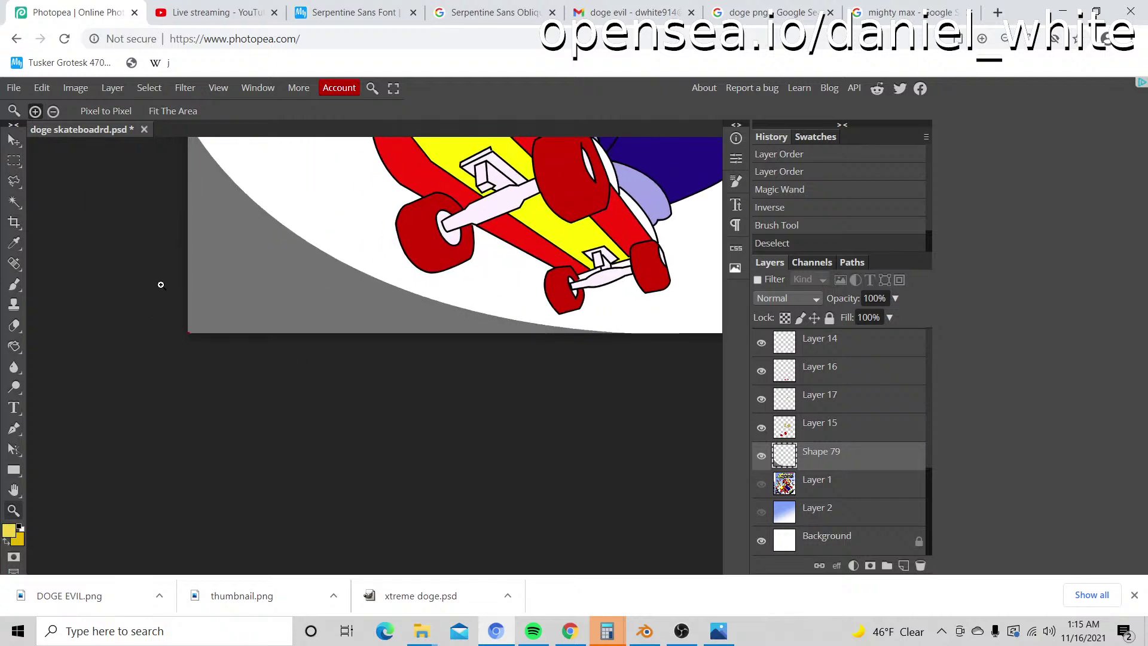
alt+click(197, 285)
alt+click(184, 351)
click(194, 508)
click(197, 512)
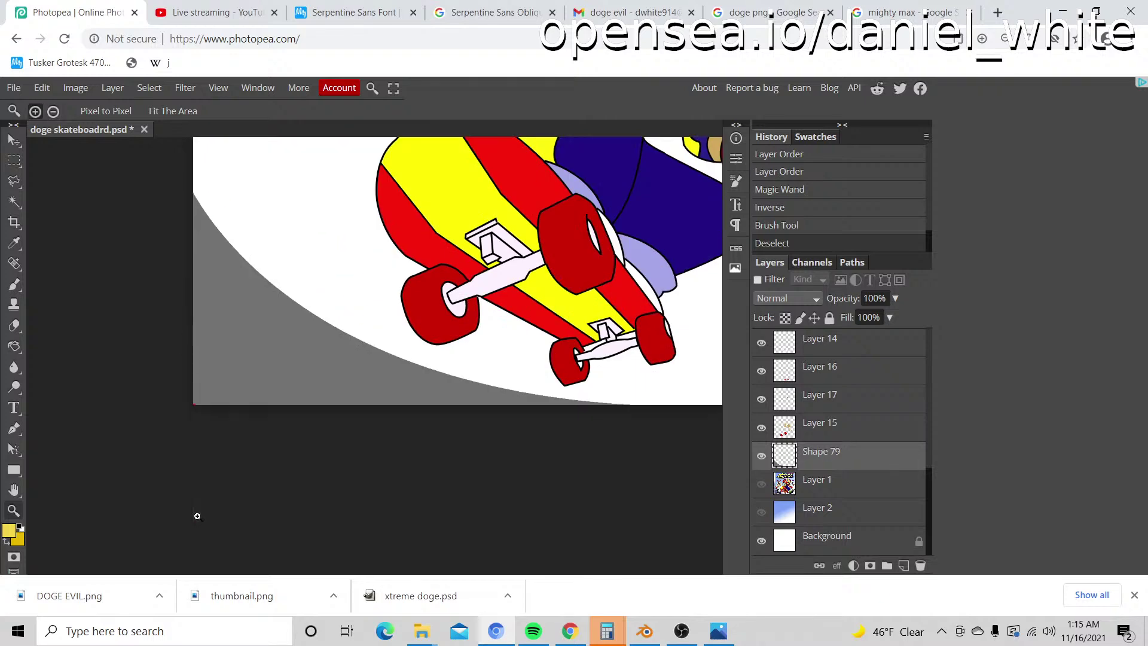
click(192, 495)
click(195, 492)
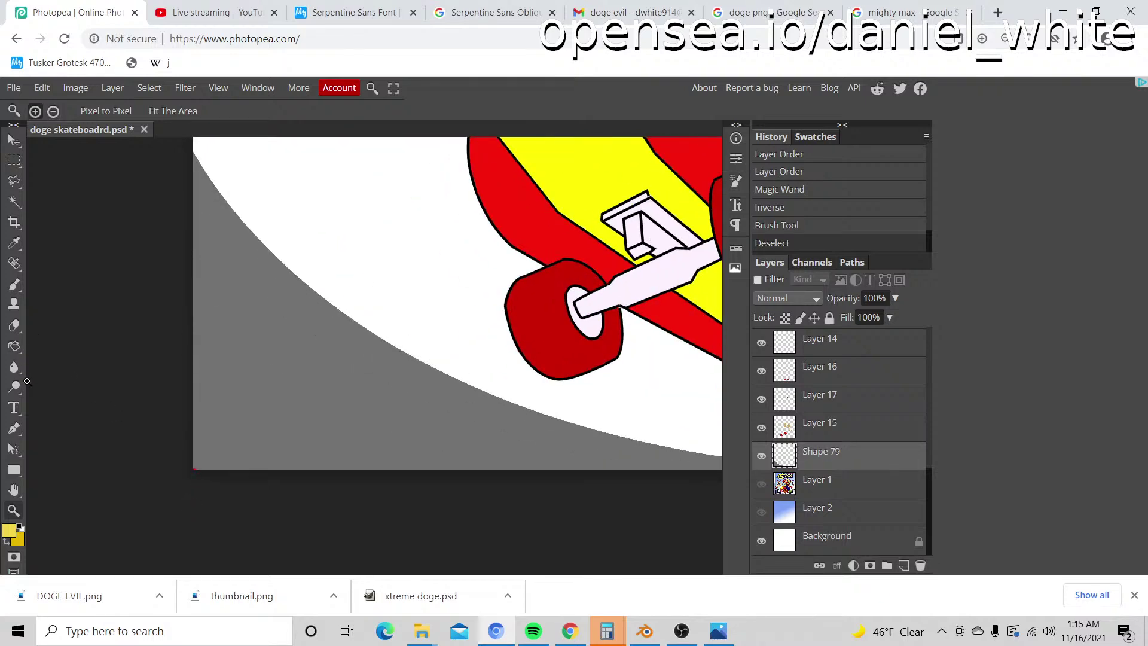
click(14, 428)
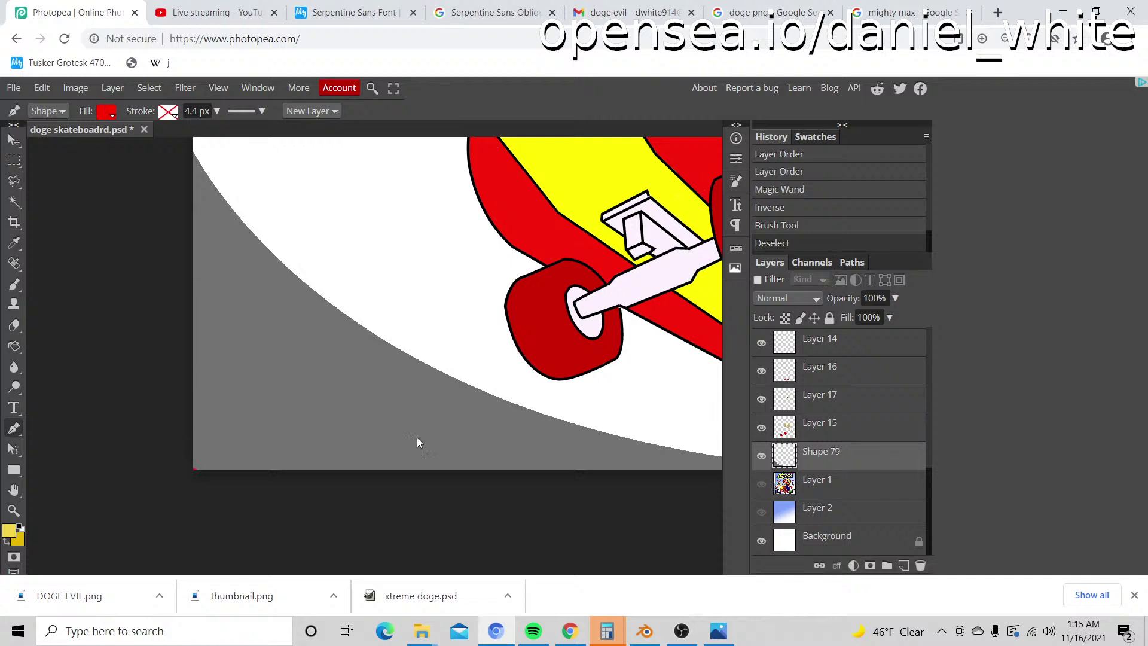
click(903, 565)
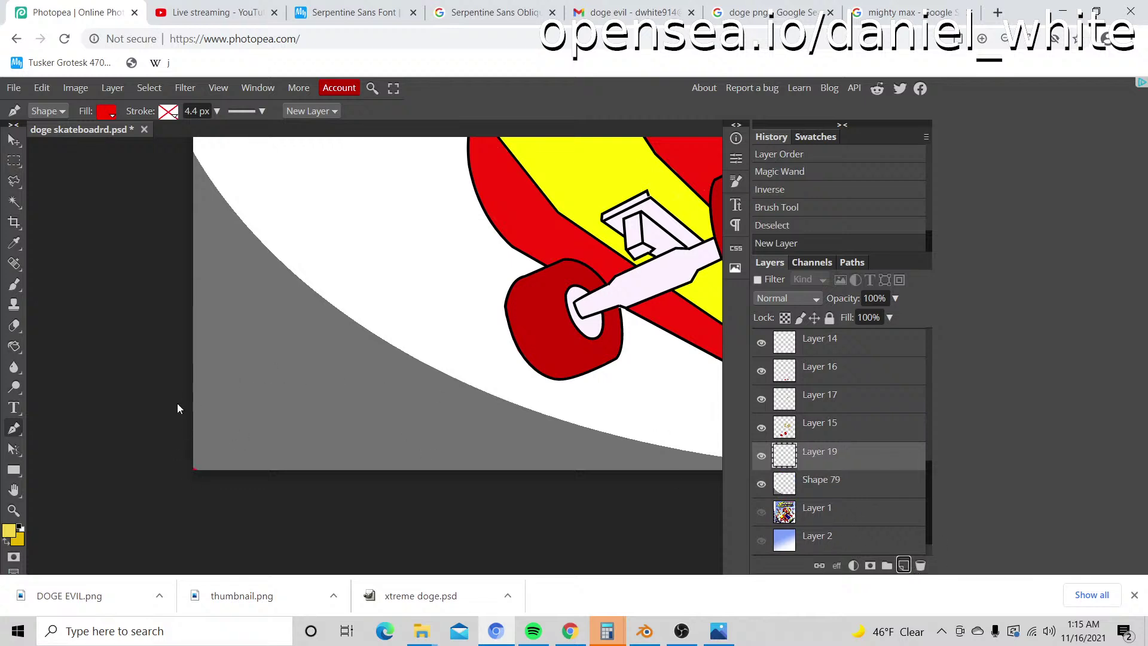
Step: Try a curved red band running from outside the canvas's left edge across the ramp's curve, and undo it completely
click(184, 428)
drag(325, 265, 393, 235)
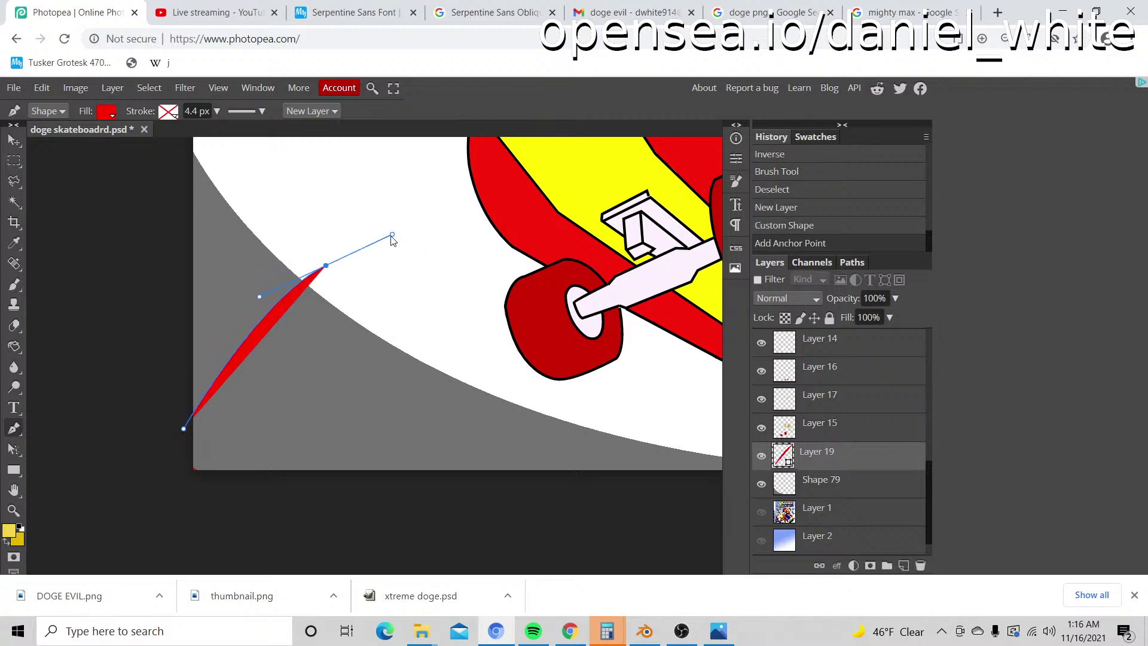
click(326, 266)
click(297, 235)
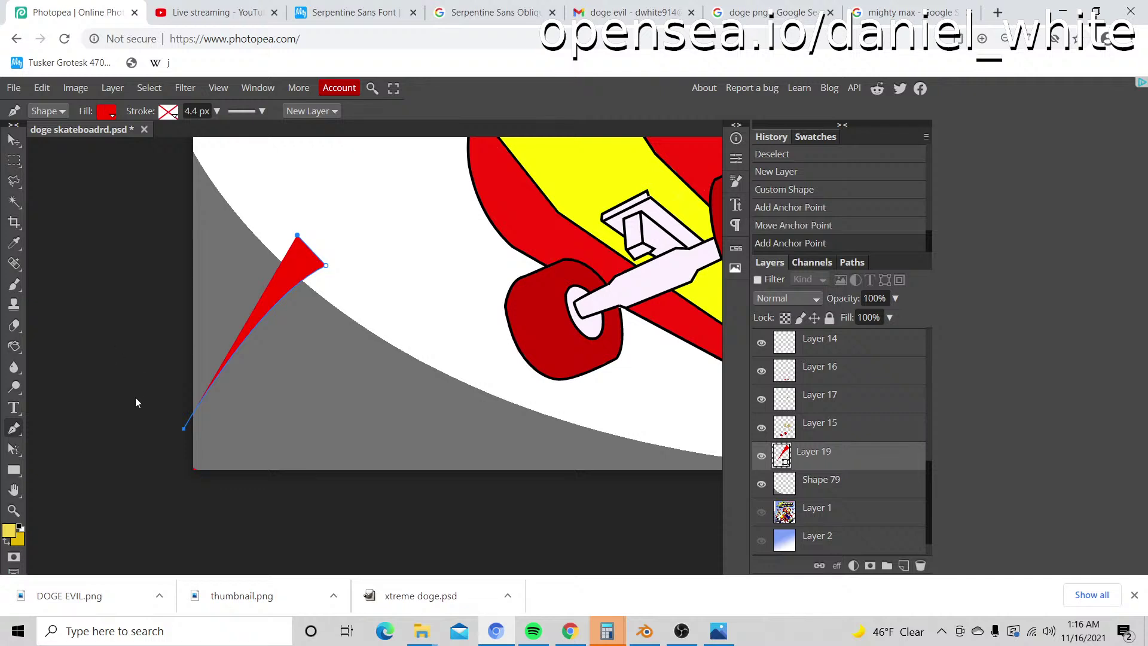
drag(135, 397, 143, 422)
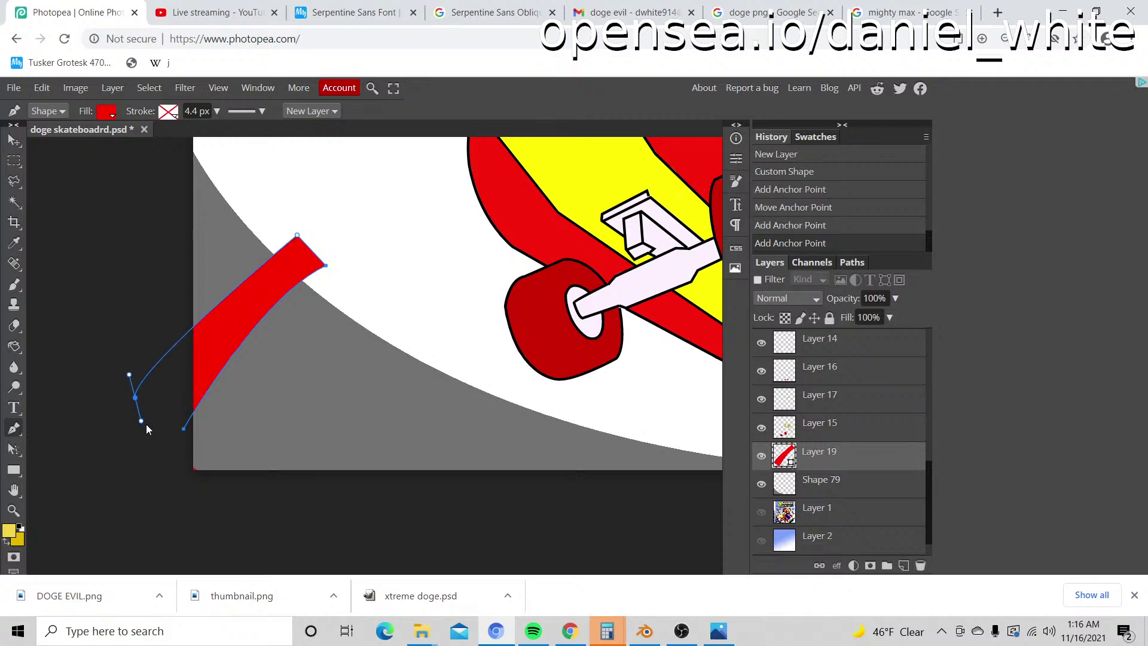
key(ctrl+z)
key(ctrl+z)
key(ctrl+z)
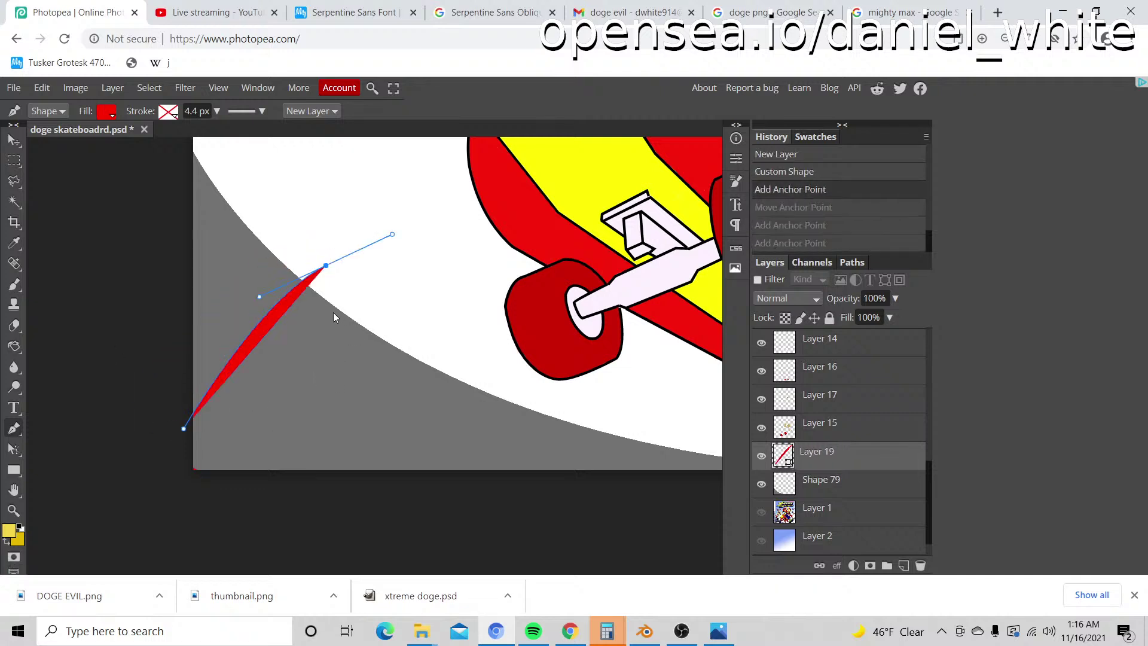
key(ctrl+z)
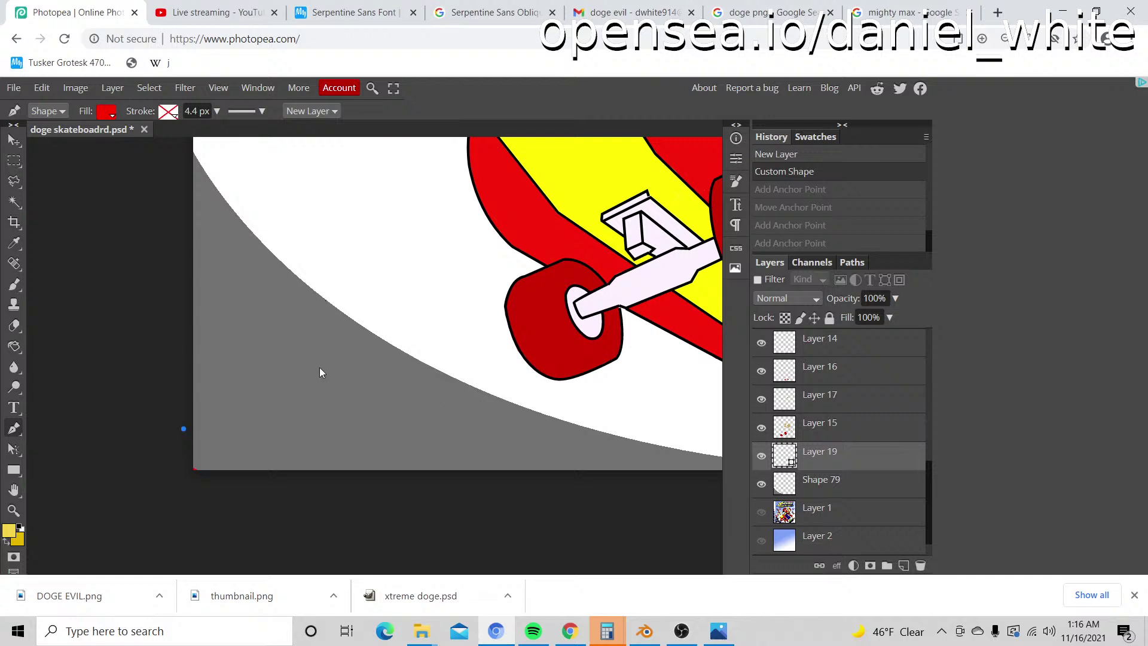
key(ctrl+z)
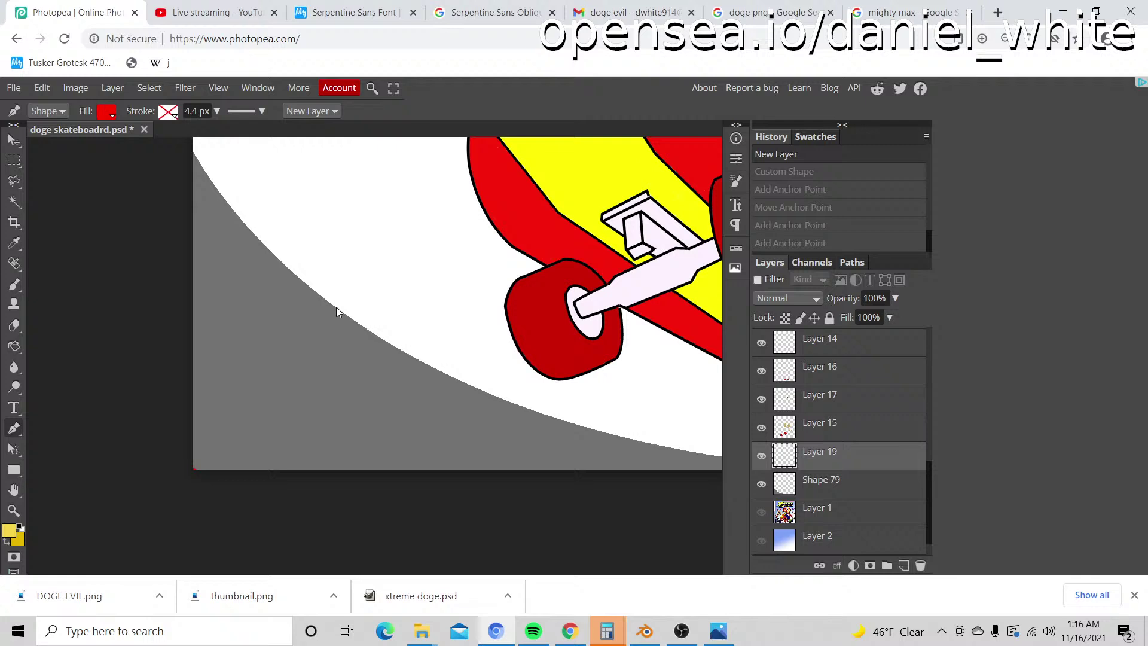
Step: Try a narrow red stripe from the ramp's curved edge down past the canvas bottom, rasterize it, and undo it
click(335, 307)
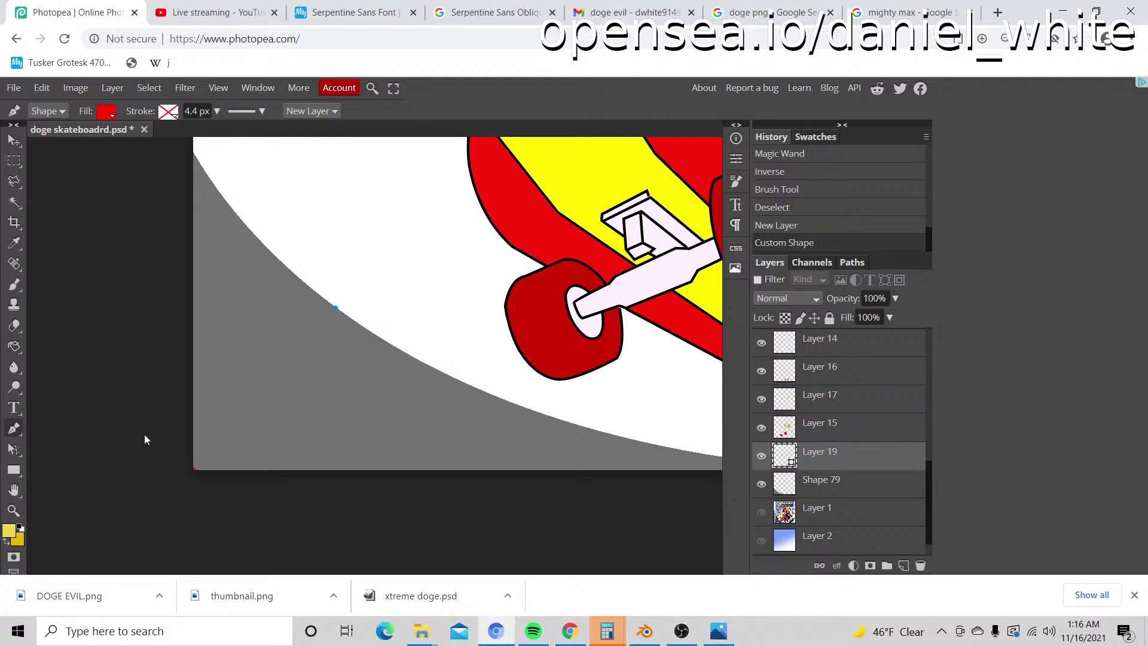
click(347, 315)
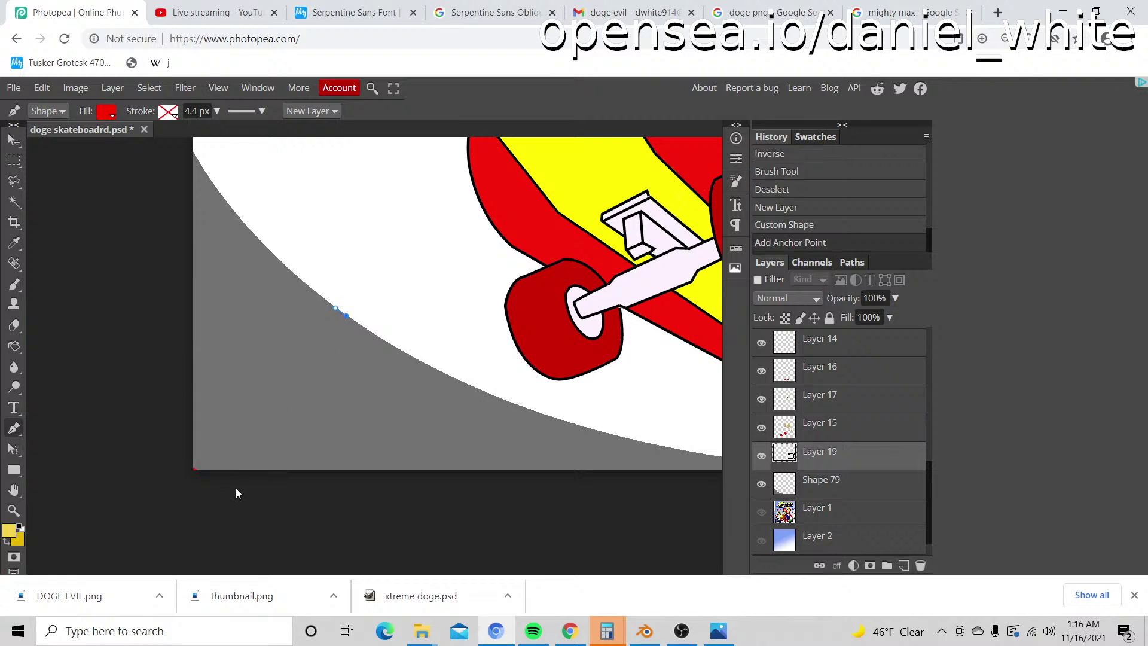
drag(245, 530, 222, 558)
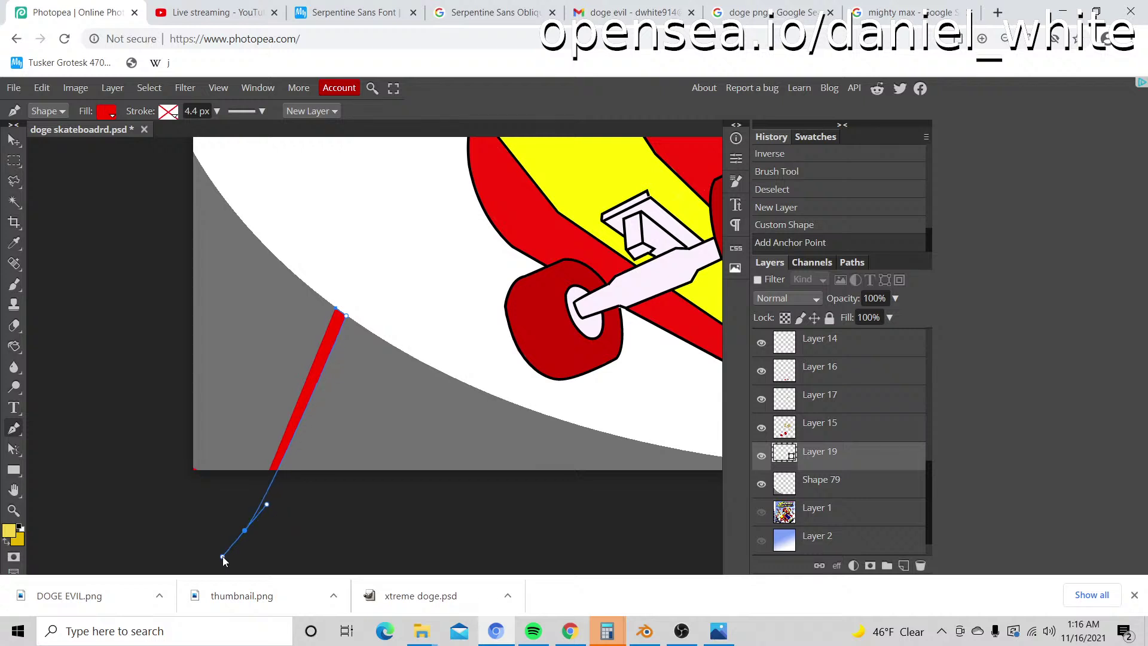
key(ctrl+z)
drag(298, 531, 335, 556)
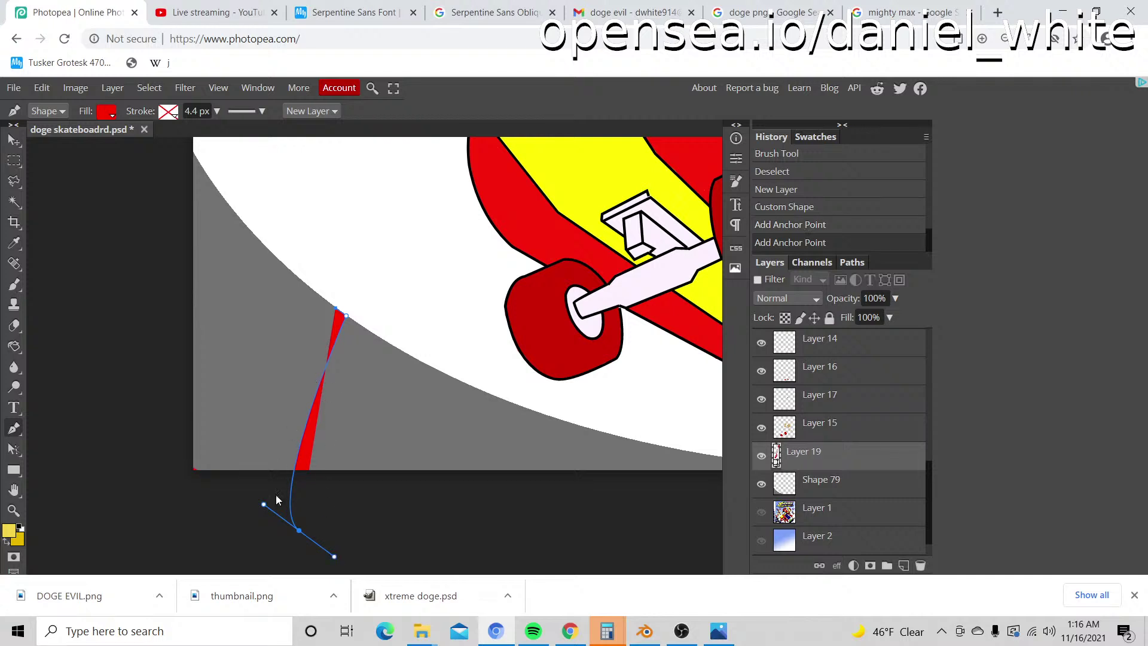
right_click(812, 460)
click(850, 258)
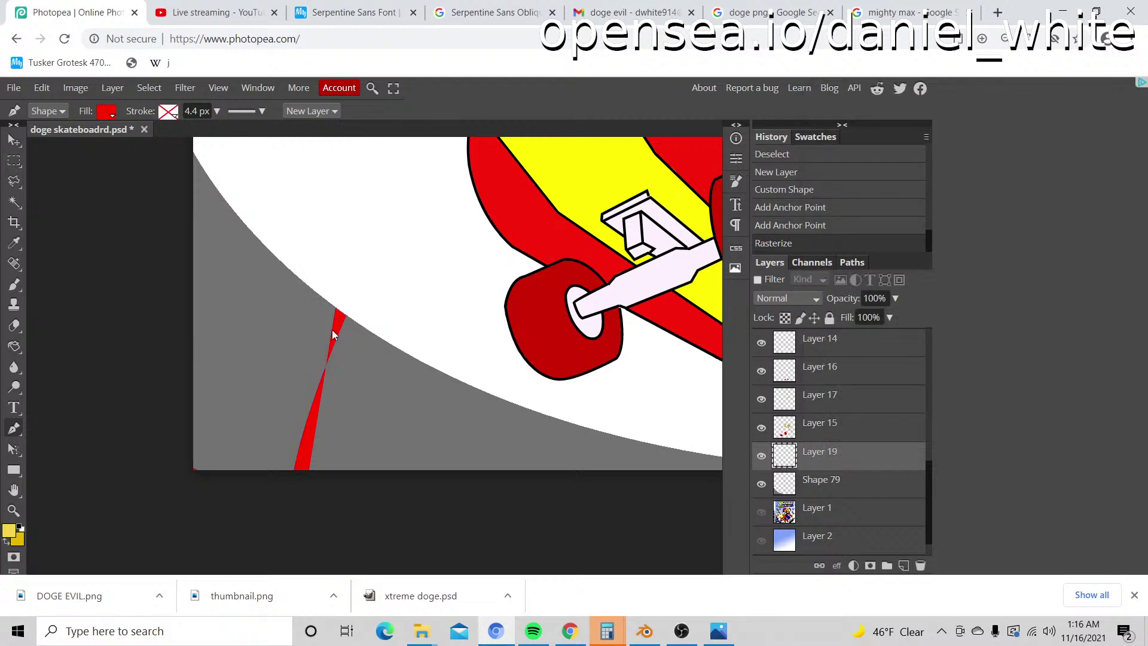
key(ctrl+z)
key(ctrl+z)
key(ctrl+z)
key(ctrl+z)
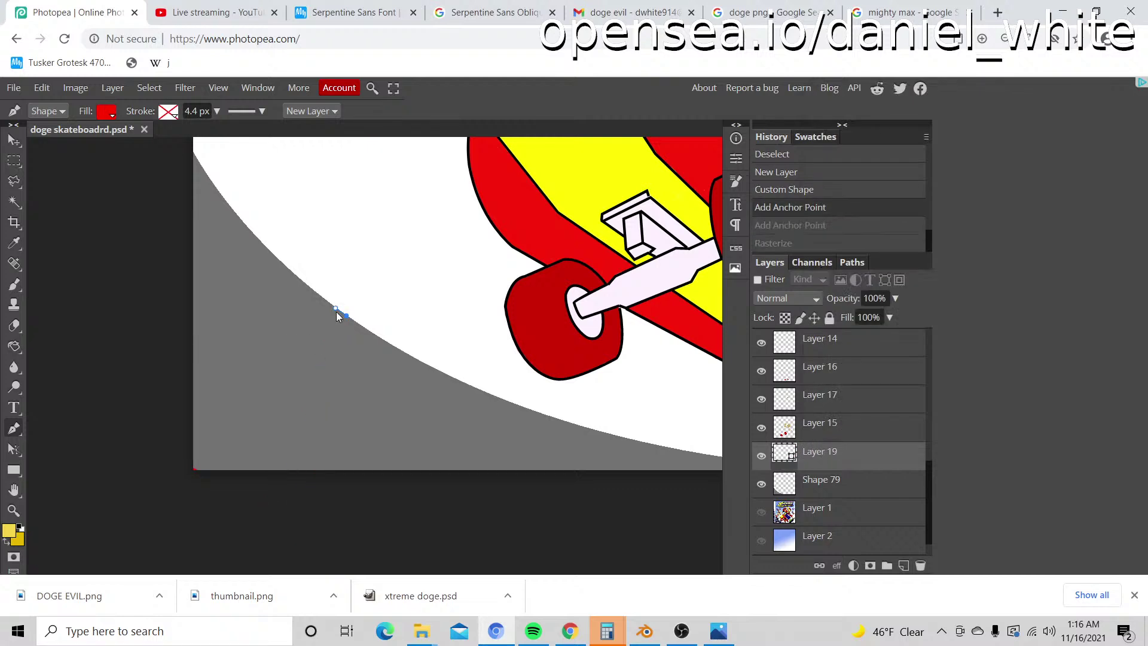
Step: Draw a red wedge from the ramp's curved edge around the canvas's lower-left corner with the Pen tool, and rasterize its layer
click(313, 291)
drag(115, 391, 59, 406)
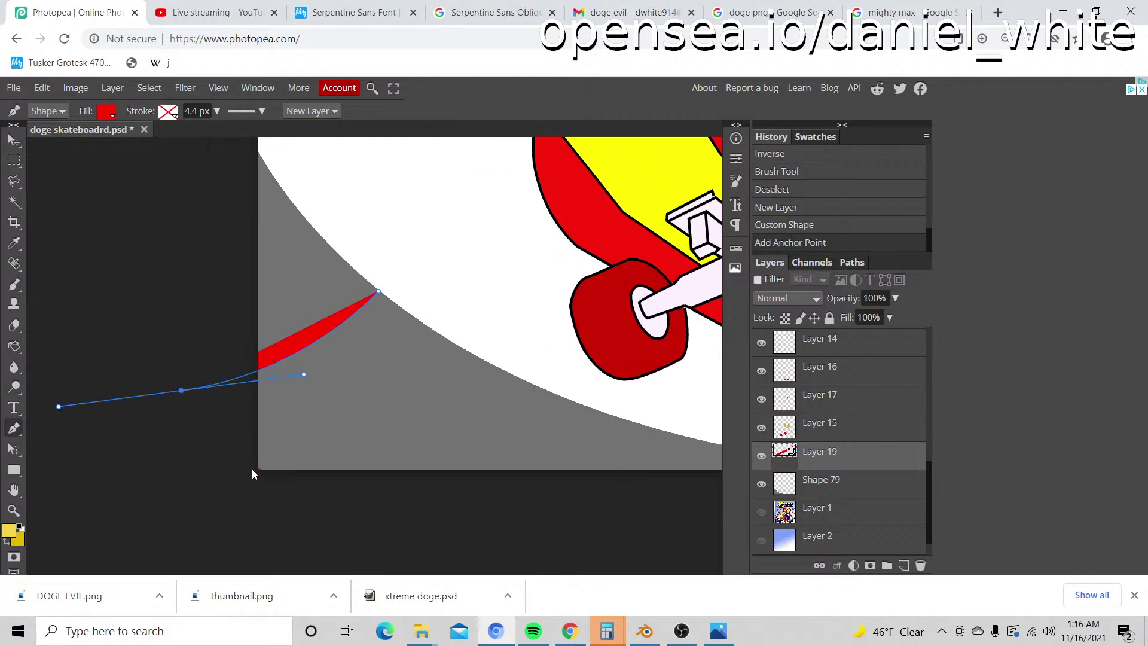
click(300, 481)
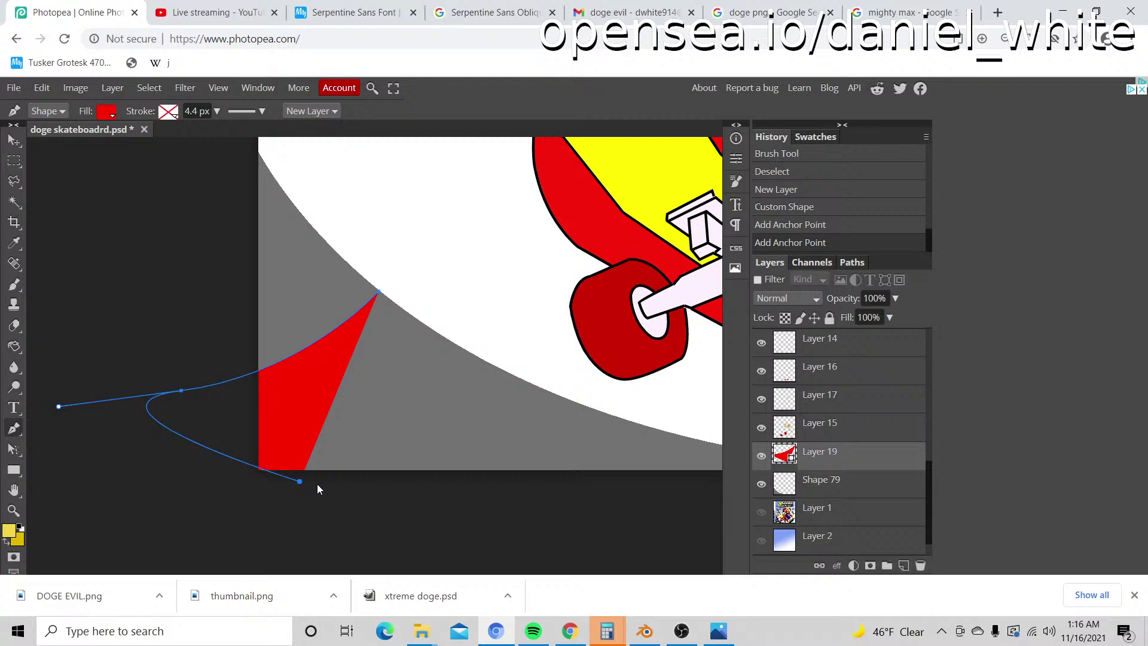
click(385, 294)
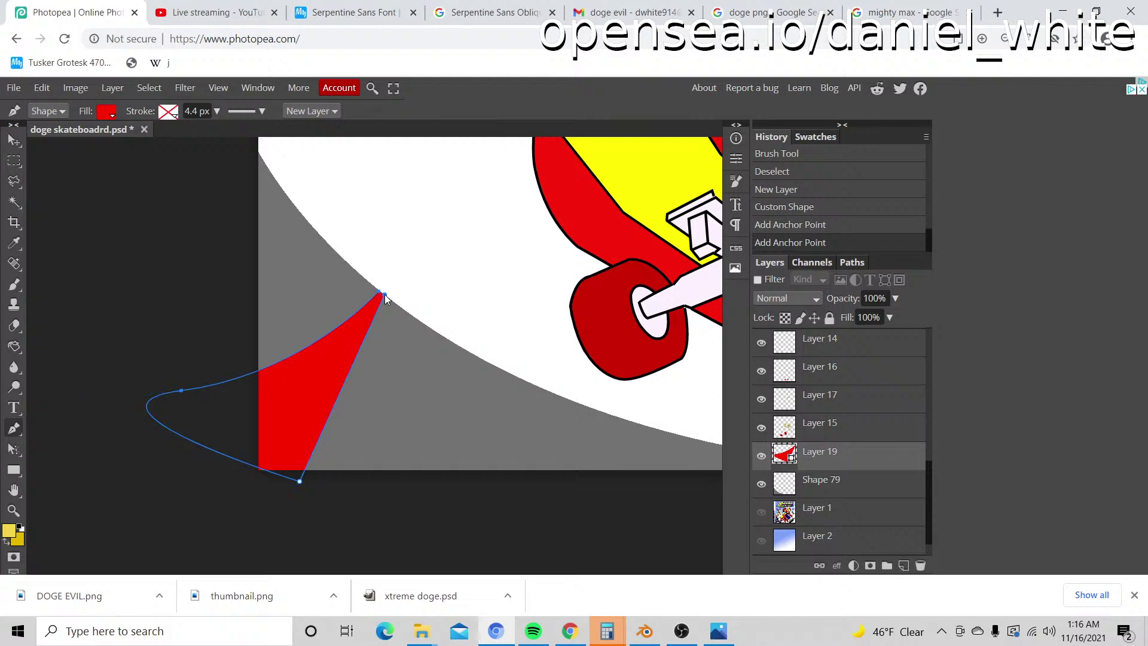
right_click(837, 456)
click(845, 258)
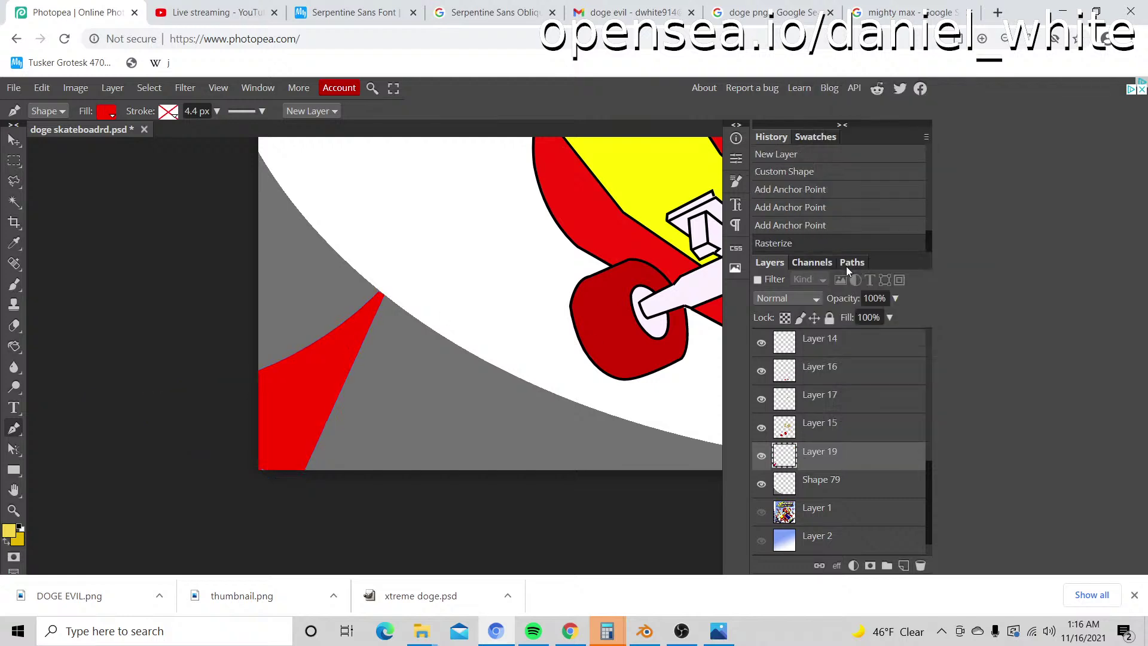
Step: Check the red wedge against the whole illustration, and undo its rasterization and anchor points
key(z)
alt+click(528, 333)
alt+click(524, 359)
alt+click(524, 360)
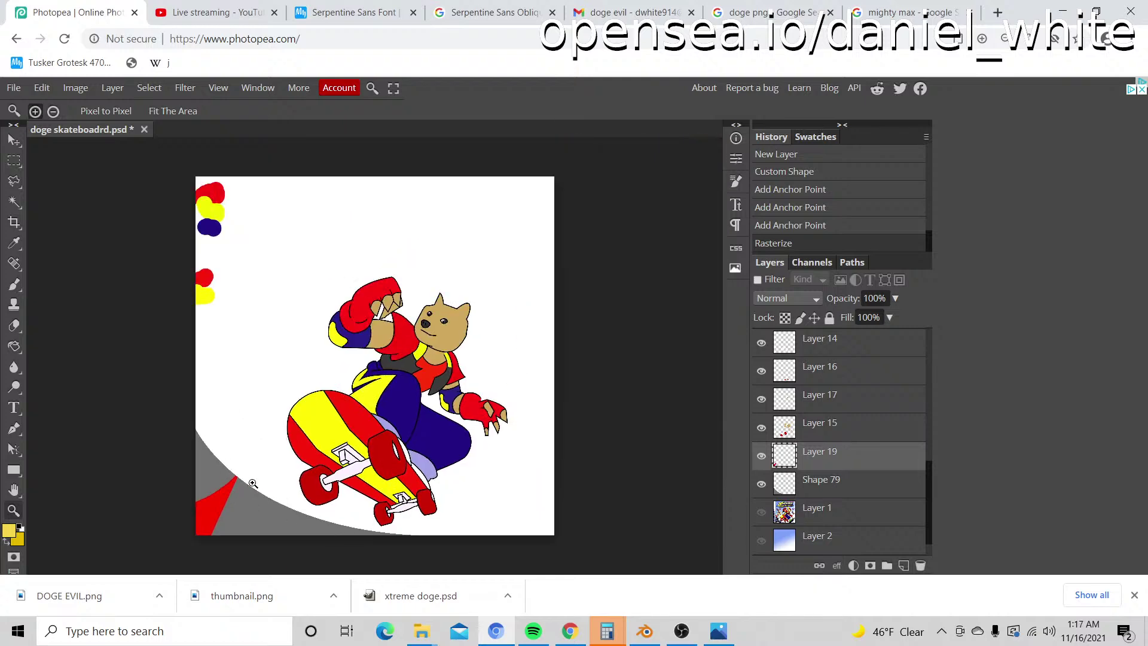
click(186, 549)
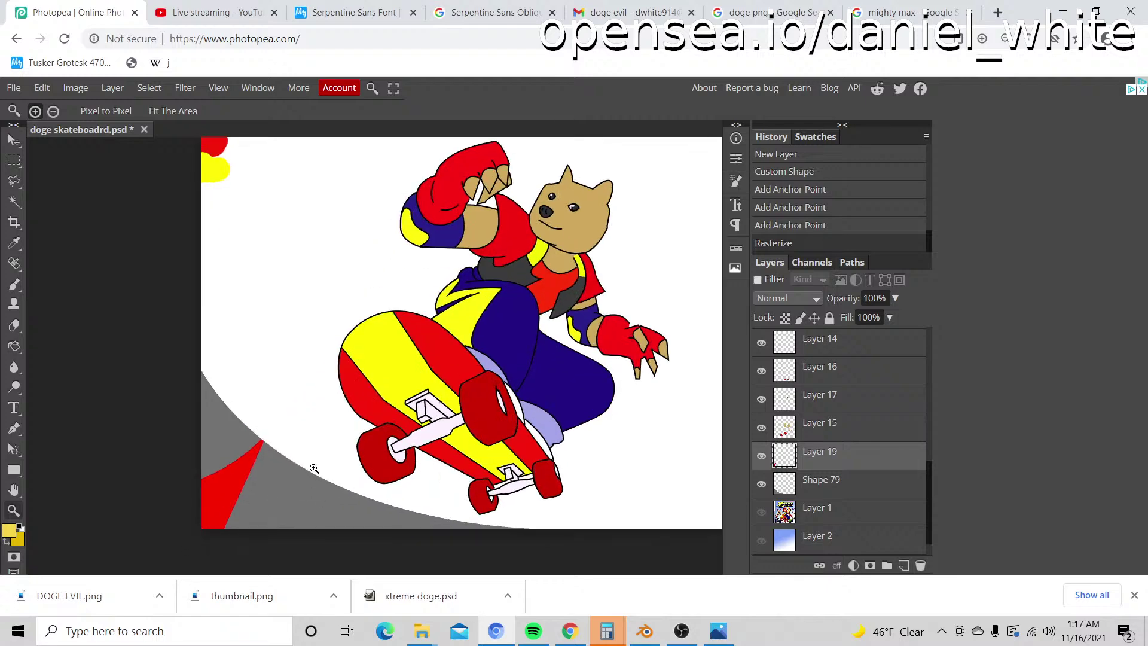
click(267, 483)
alt+click(215, 489)
scroll(269, 466, down, 2)
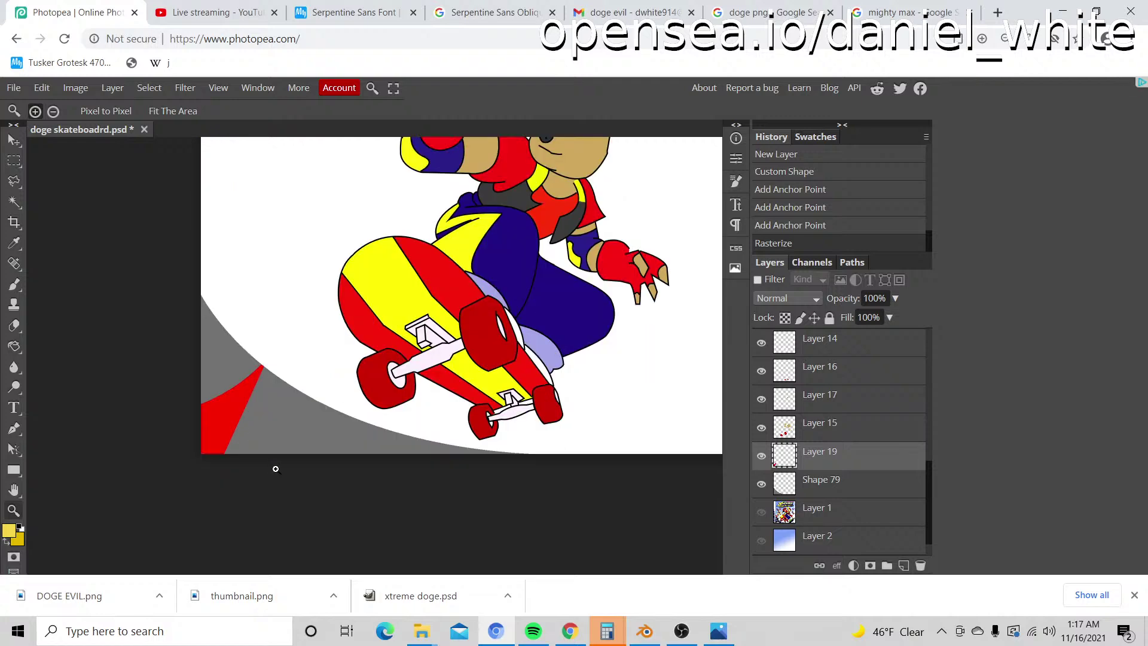
key(ctrl+z)
key(ctrl+z)
key(ctrl+z)
key(ctrl+z)
key(ctrl+z)
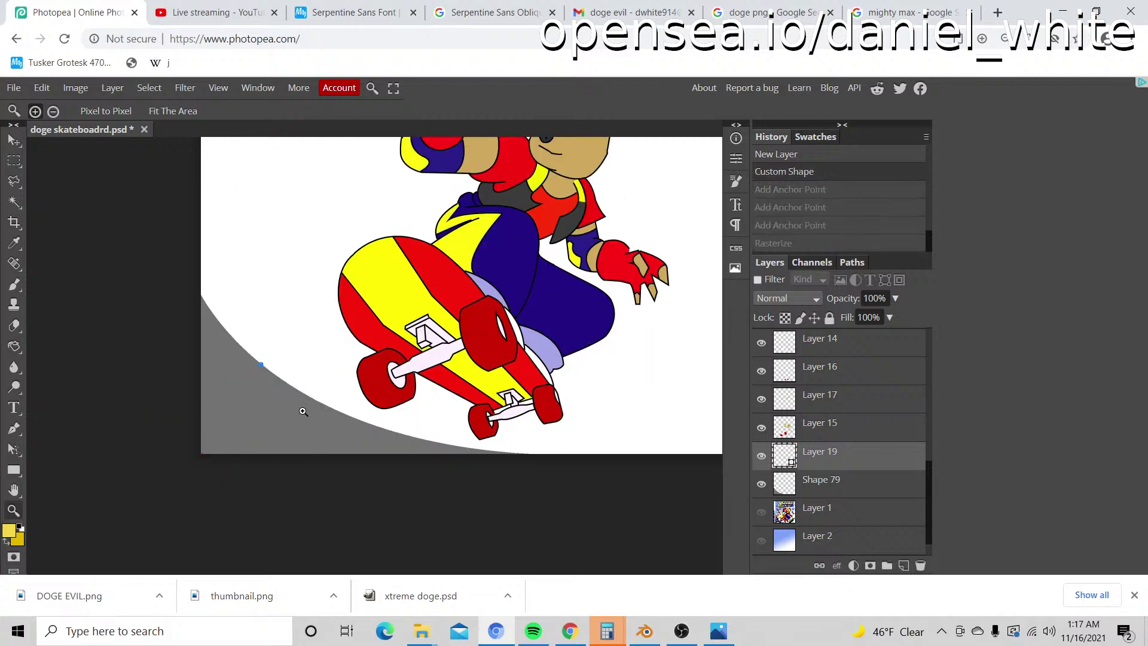
Step: Draw a red wedge from farther down the ramp's curved edge, curving below the canvas and back toward its lower-left corner
click(13, 428)
key(z)
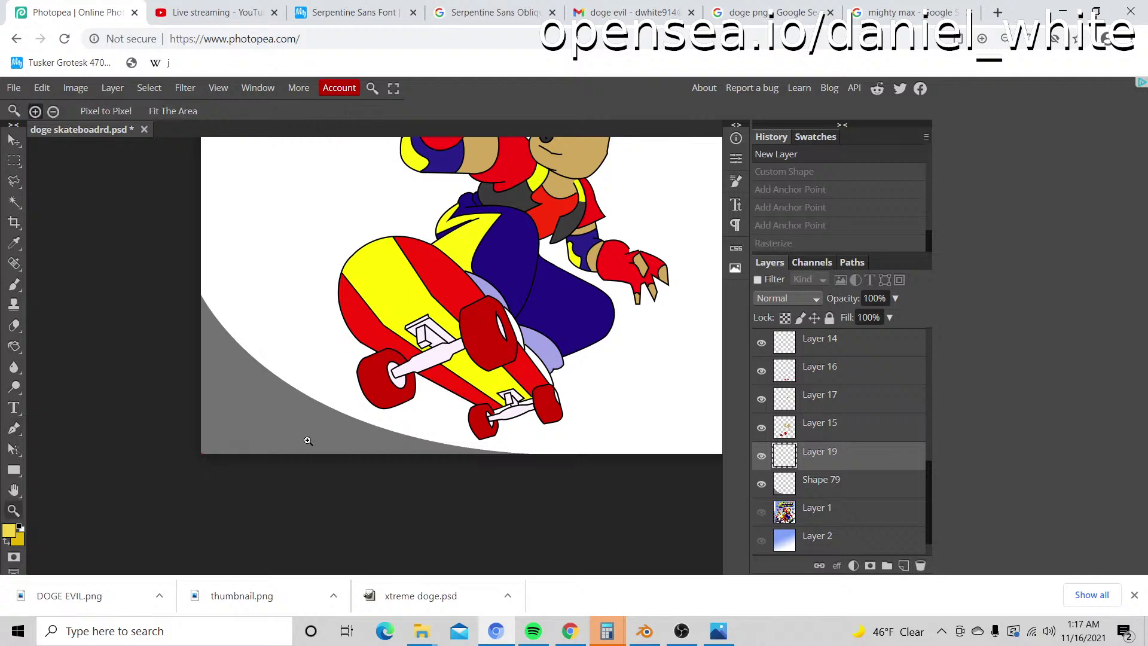
click(308, 438)
click(14, 428)
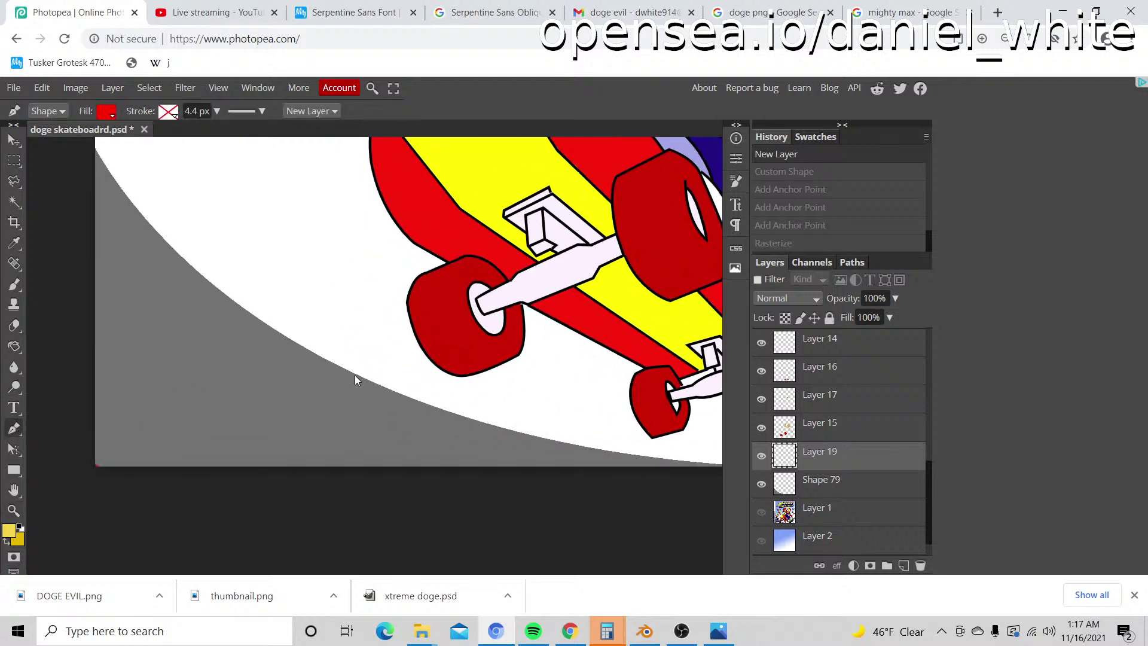
click(356, 376)
drag(234, 493, 232, 530)
drag(144, 486, 234, 500)
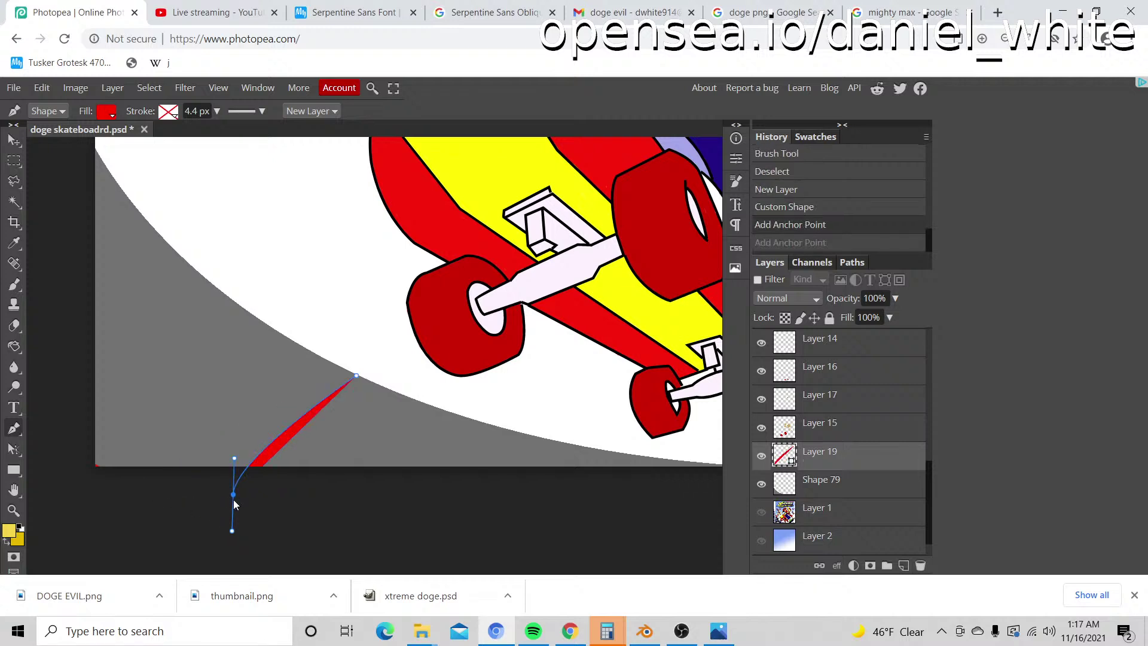
click(163, 473)
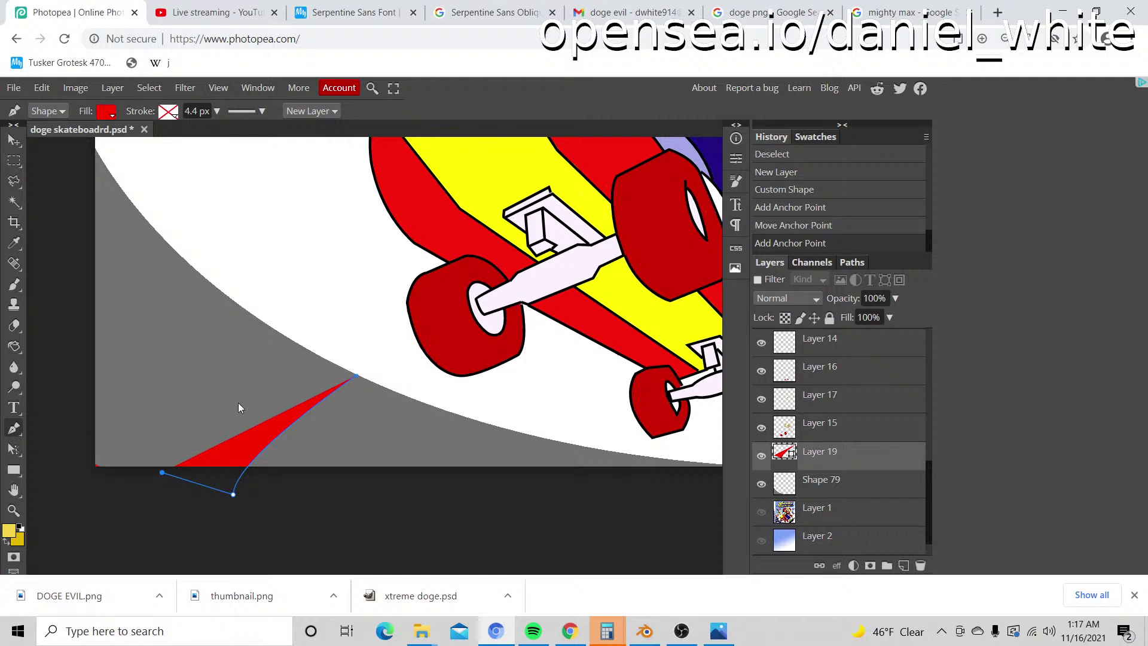
key(ctrl+z)
click(127, 451)
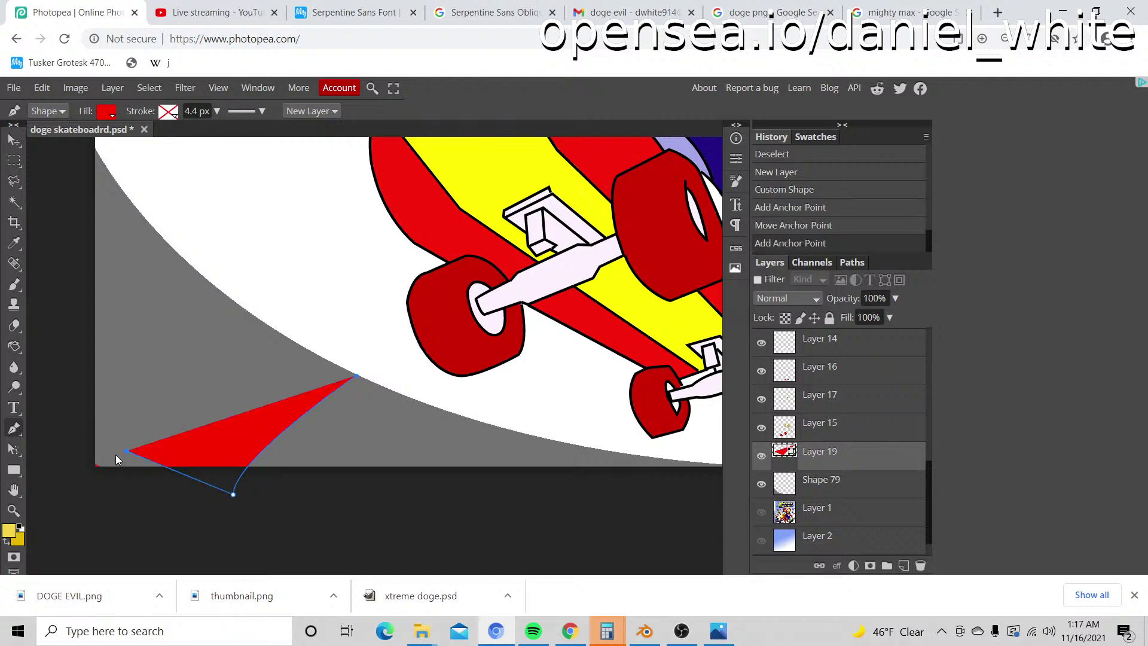
Step: Place the red stripe's outer anchor point at the canvas's left edge, undoing the misplaced points
key(ctrl+z)
click(101, 450)
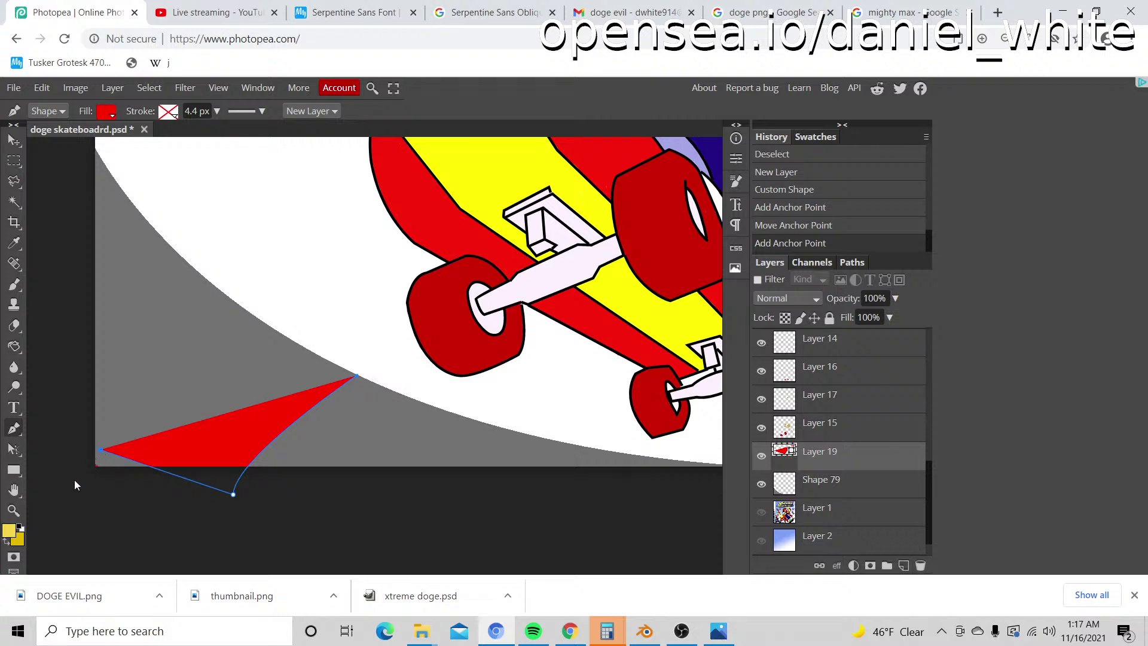
click(74, 480)
key(ctrl+z)
click(98, 450)
drag(66, 490, 95, 507)
key(ctrl+z)
key(ctrl+z)
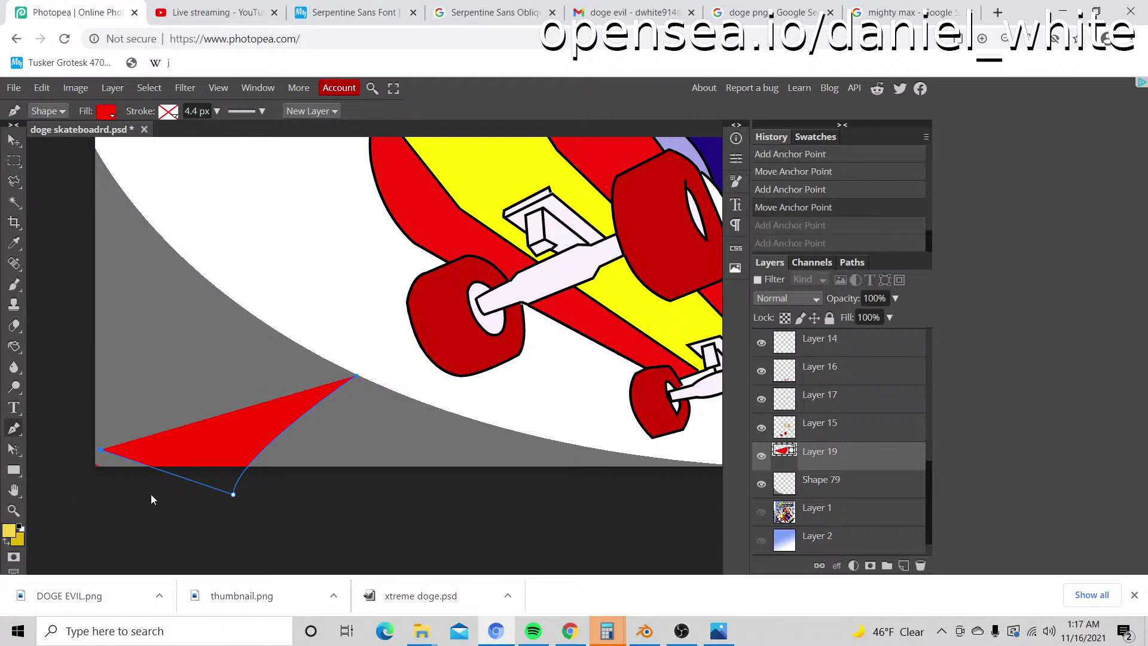
Step: Close the red stripe shape at its tip on the gray ramp's curved edge and rasterize Layer 19
click(347, 370)
key(ctrl+z)
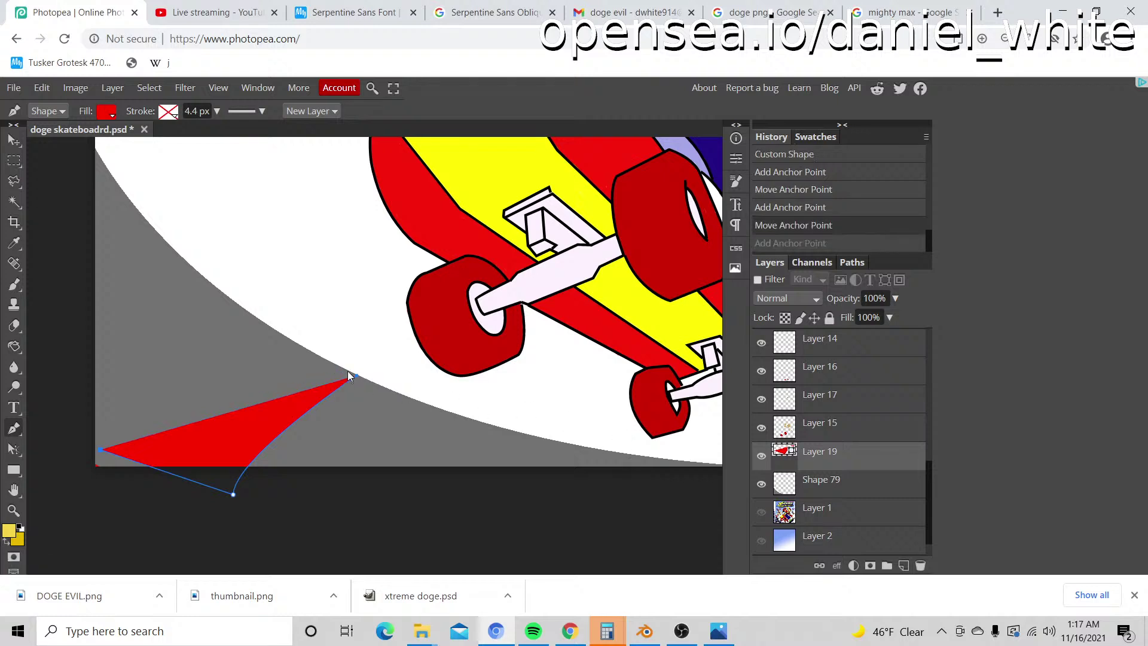
click(354, 374)
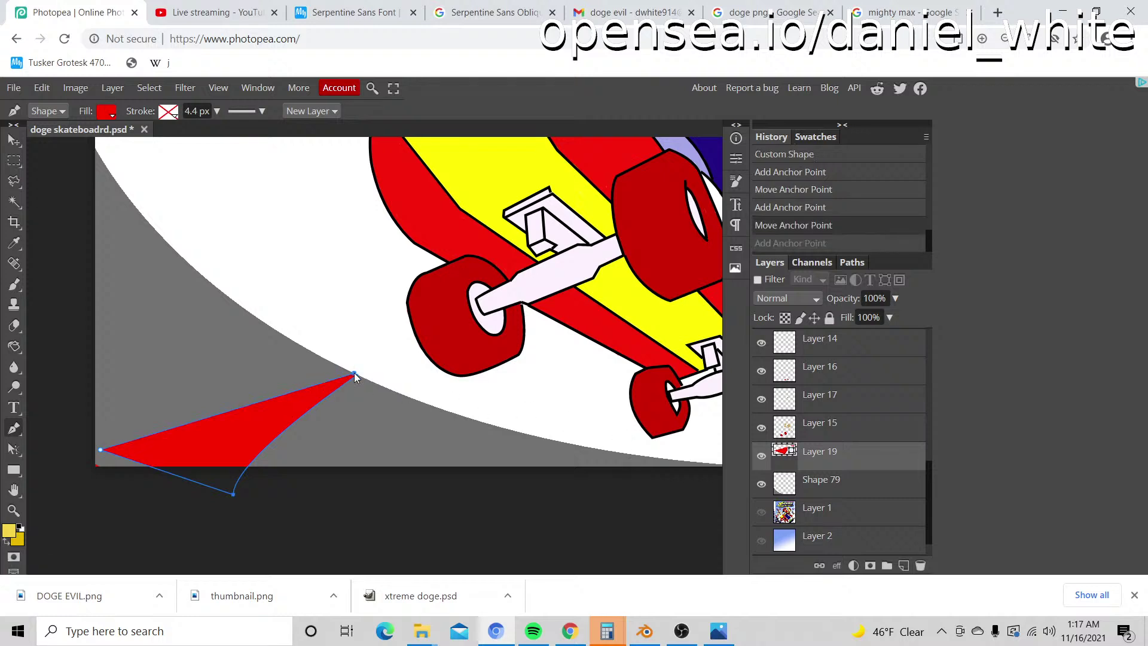
right_click(822, 453)
click(849, 249)
Step: Examine the red stripe against the whole illustration and up close along the ramp's lower edge
key(z)
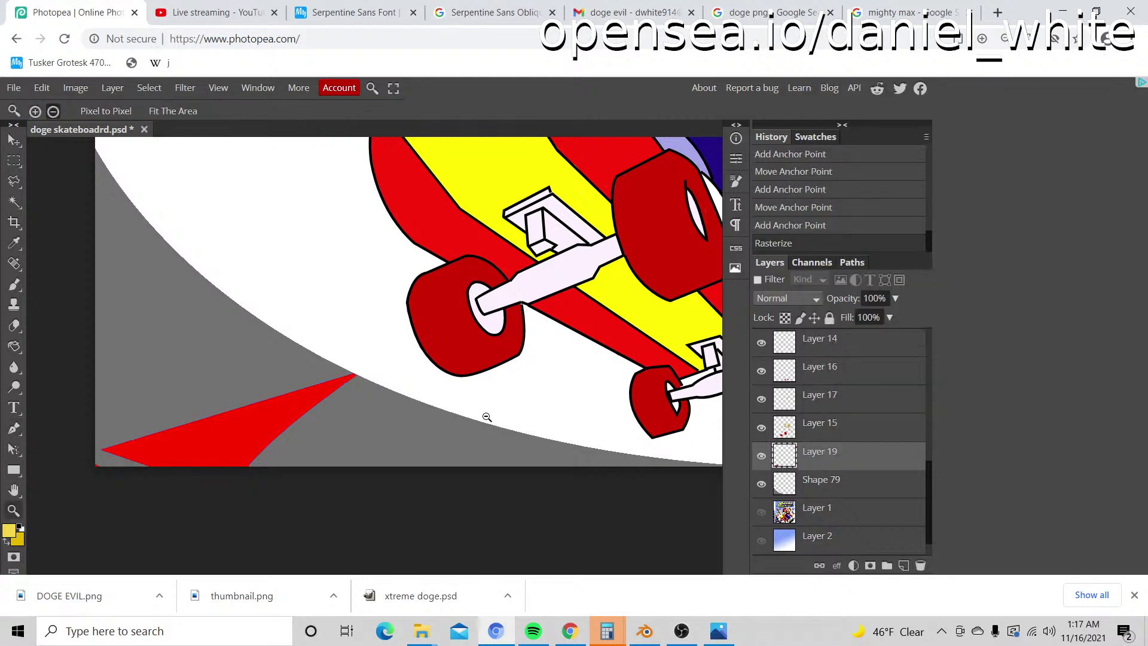
alt+click(486, 417)
alt+click(486, 416)
click(310, 557)
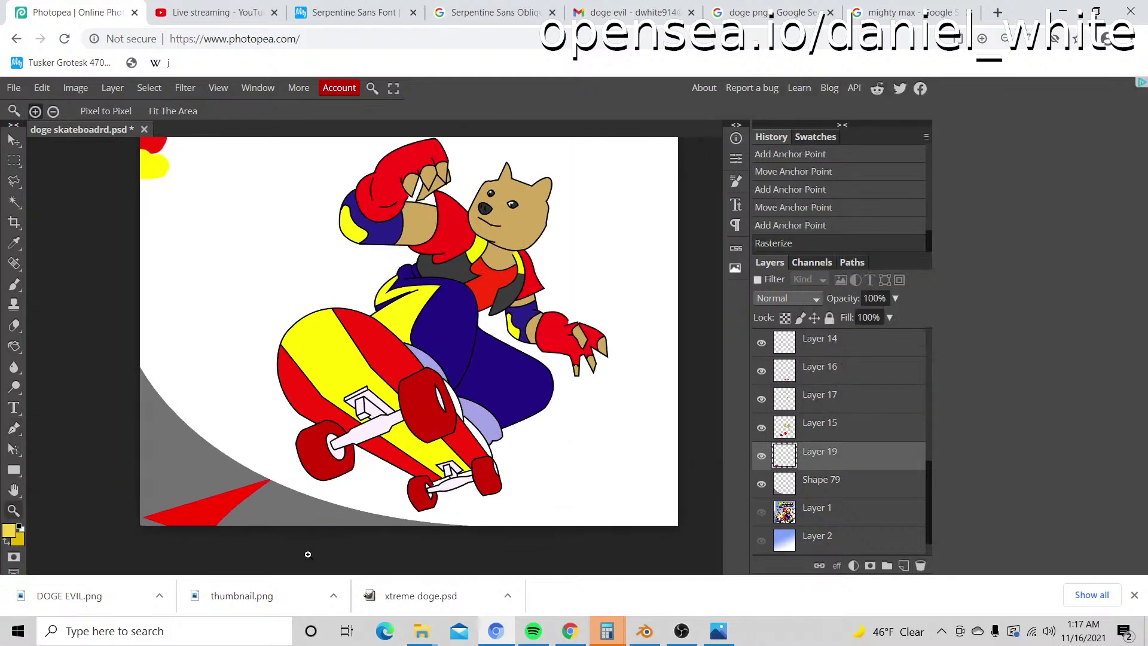
click(304, 555)
click(302, 554)
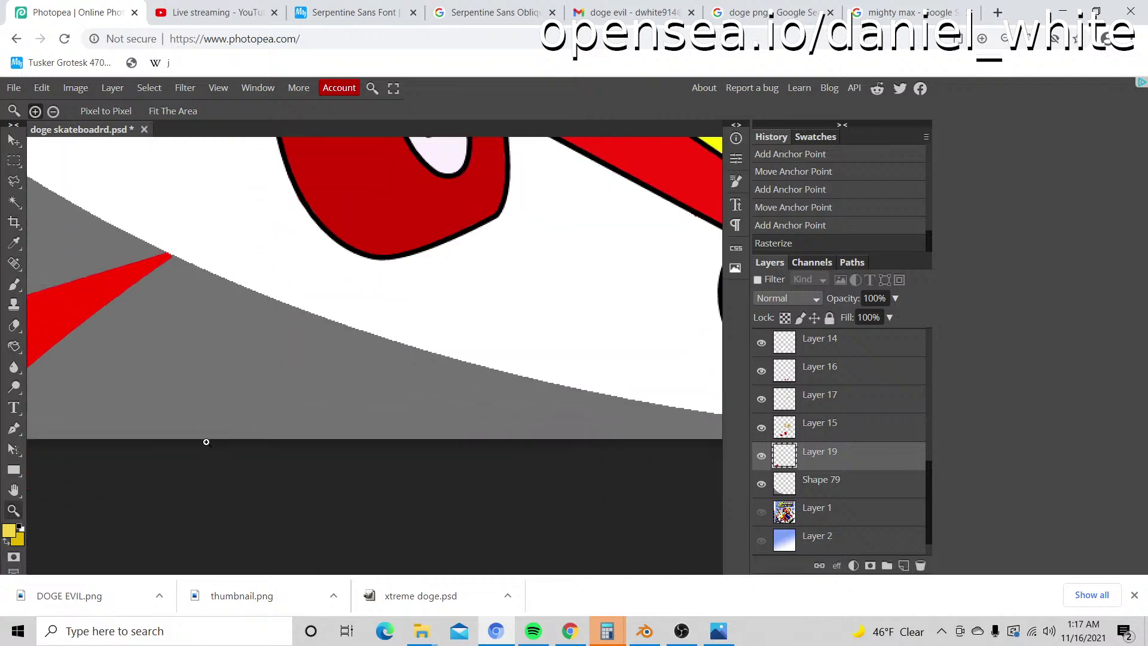
alt+click(169, 412)
alt+click(171, 414)
click(179, 509)
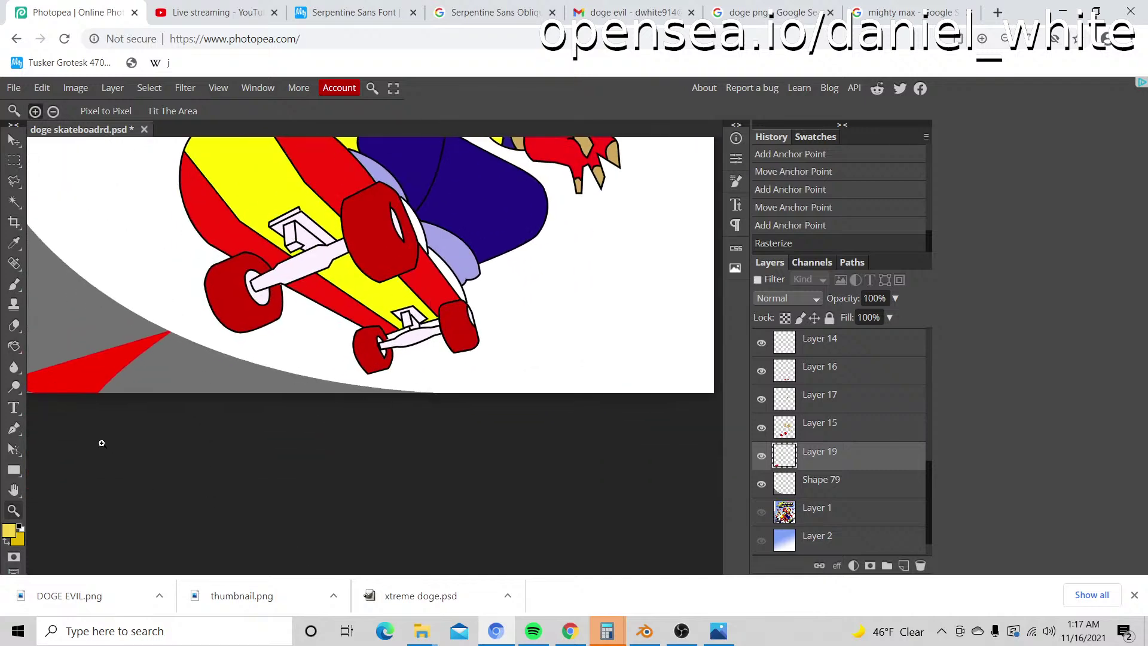
click(256, 436)
click(331, 439)
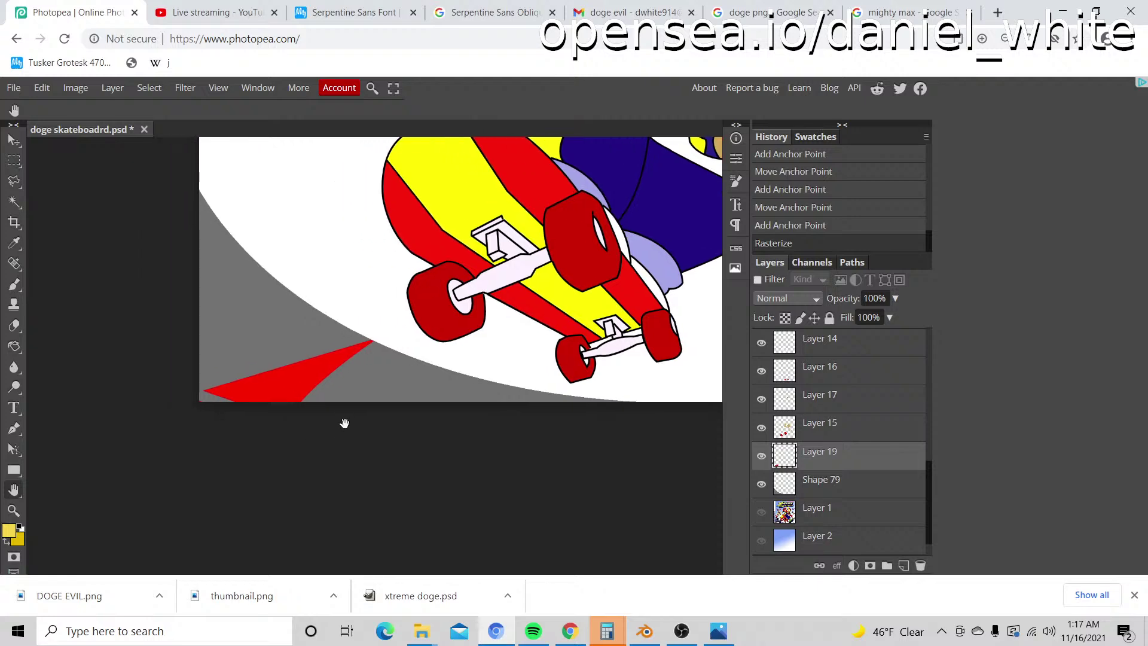
click(357, 414)
click(357, 413)
alt+click(339, 395)
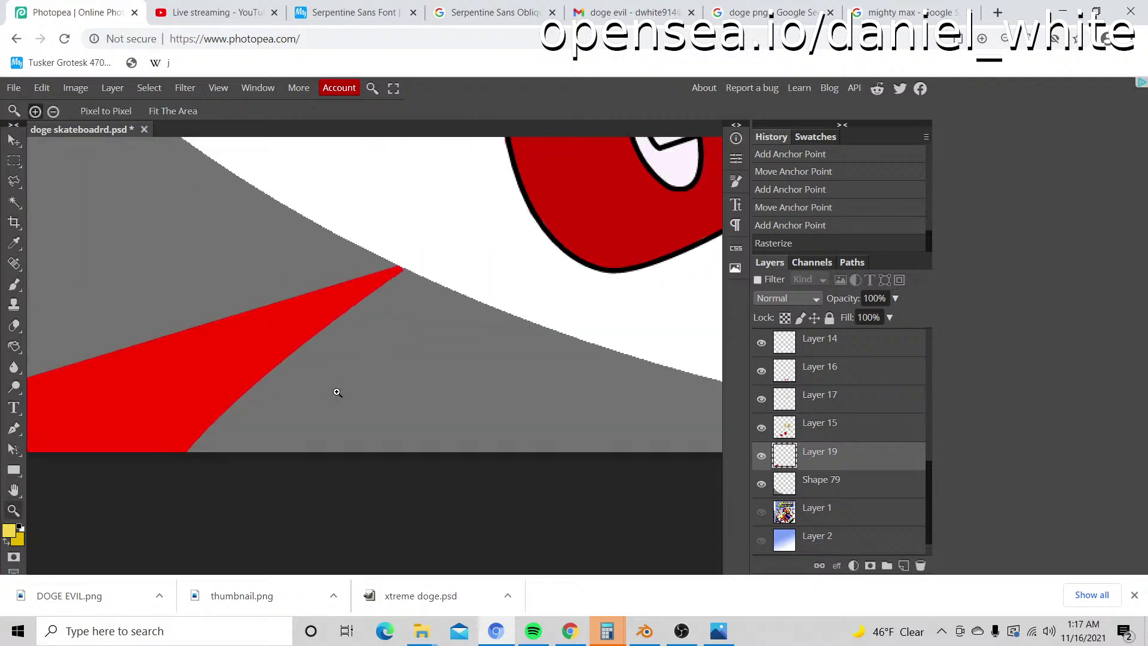
alt+click(334, 393)
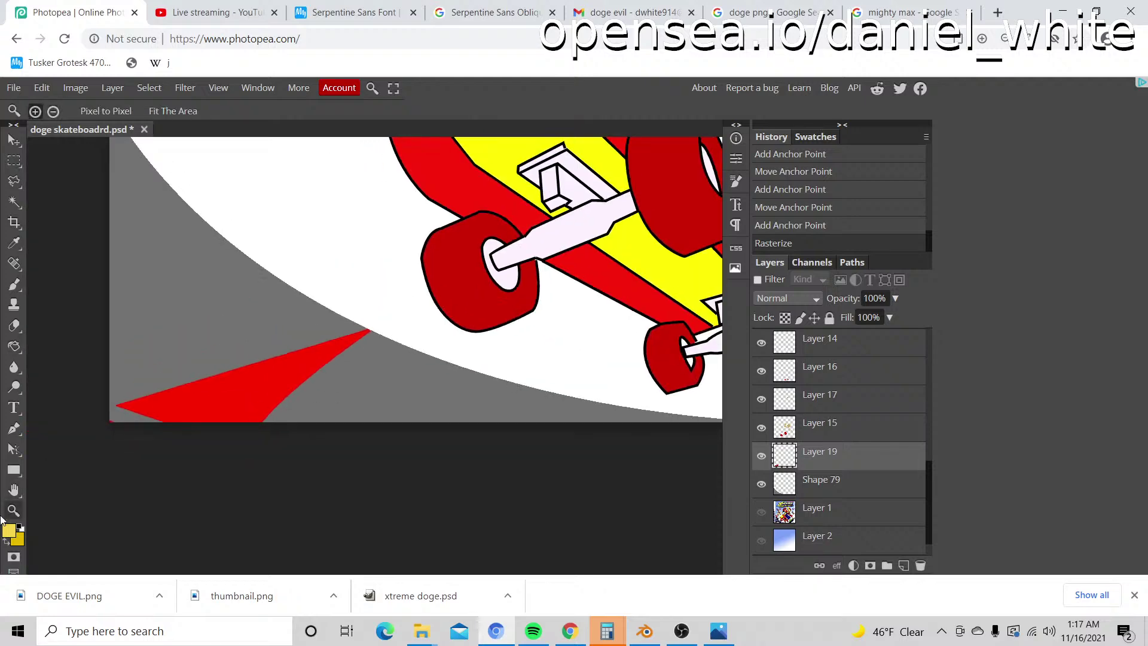
Step: Draw a second, narrower red stripe with the Pen tool just right of the first, running below the canvas, and rasterize it
click(14, 429)
click(393, 340)
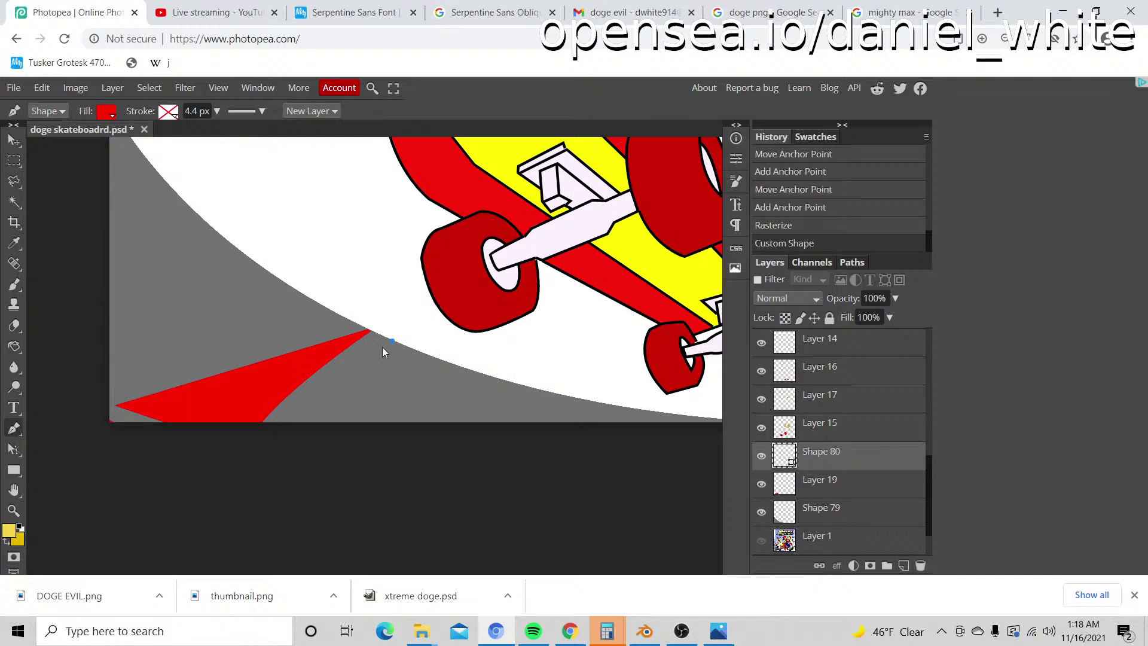
drag(390, 465, 303, 430)
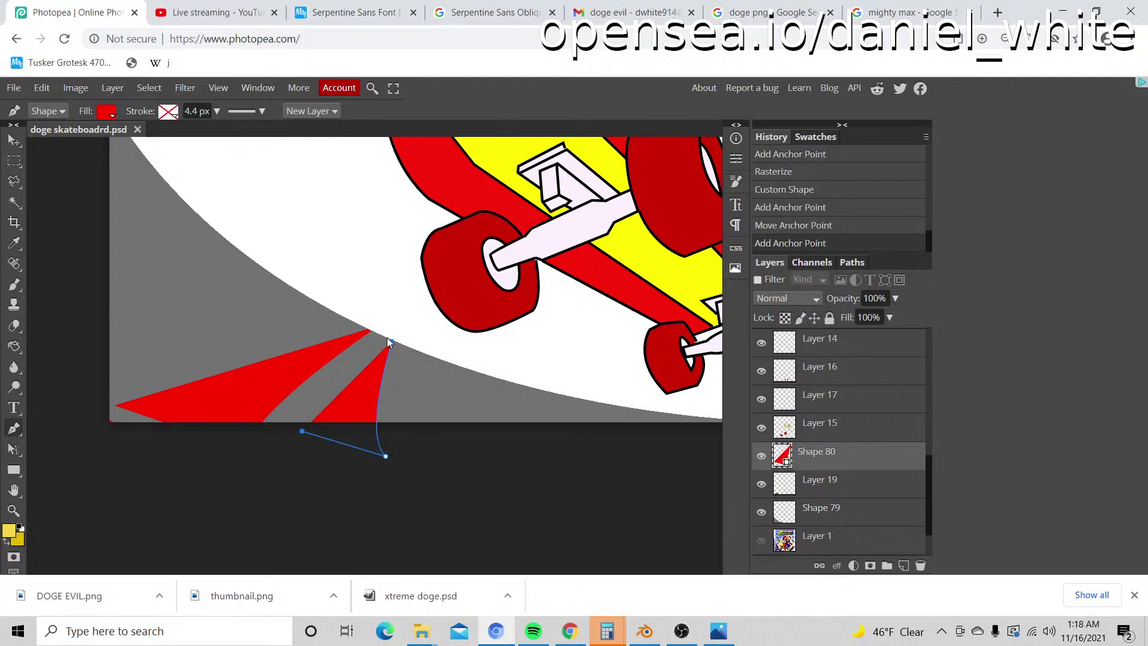
click(302, 430)
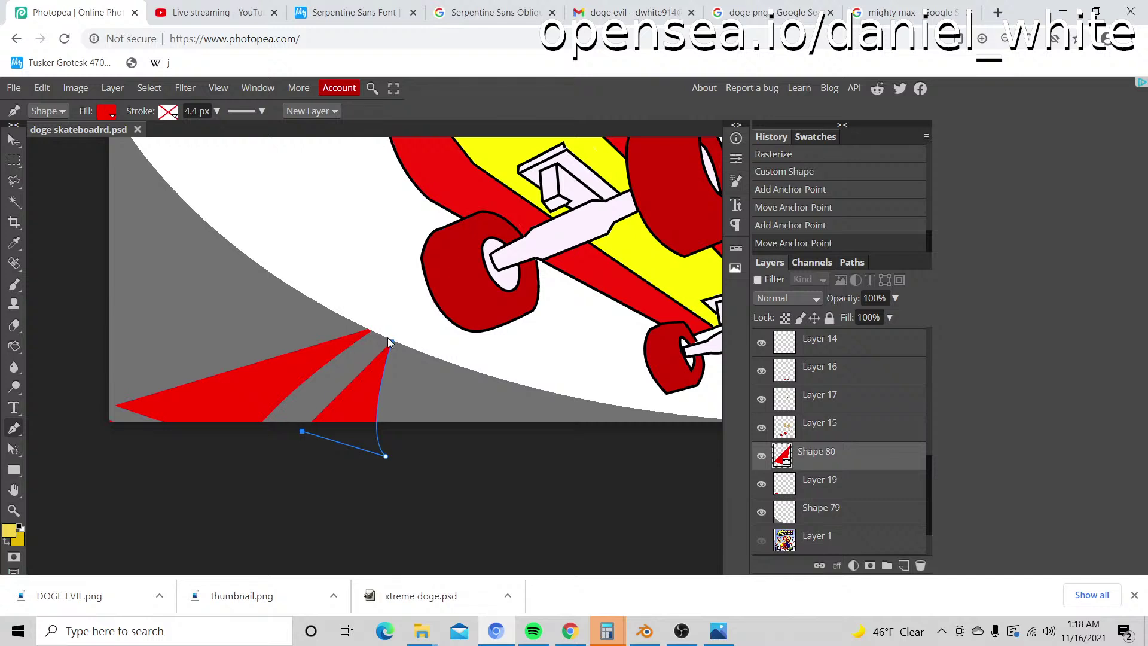
click(388, 339)
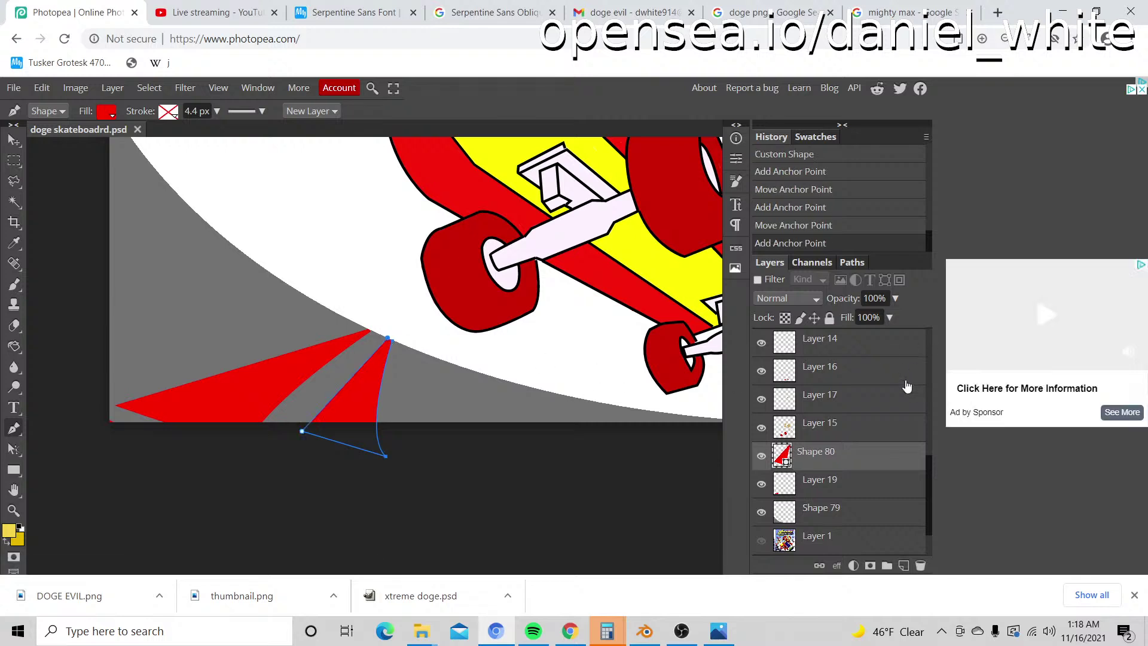
right_click(854, 457)
click(844, 258)
Step: Check both red stripes in the whole artwork and up close at the canvas's bottom-left corner
key(z)
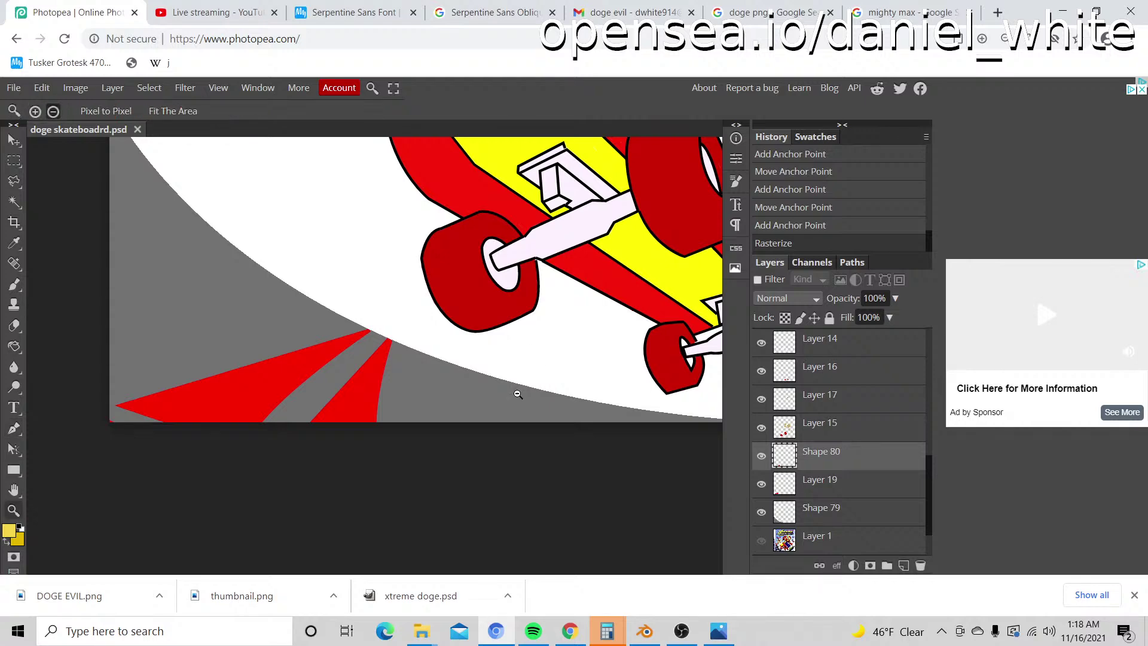
alt+click(518, 391)
alt+click(518, 395)
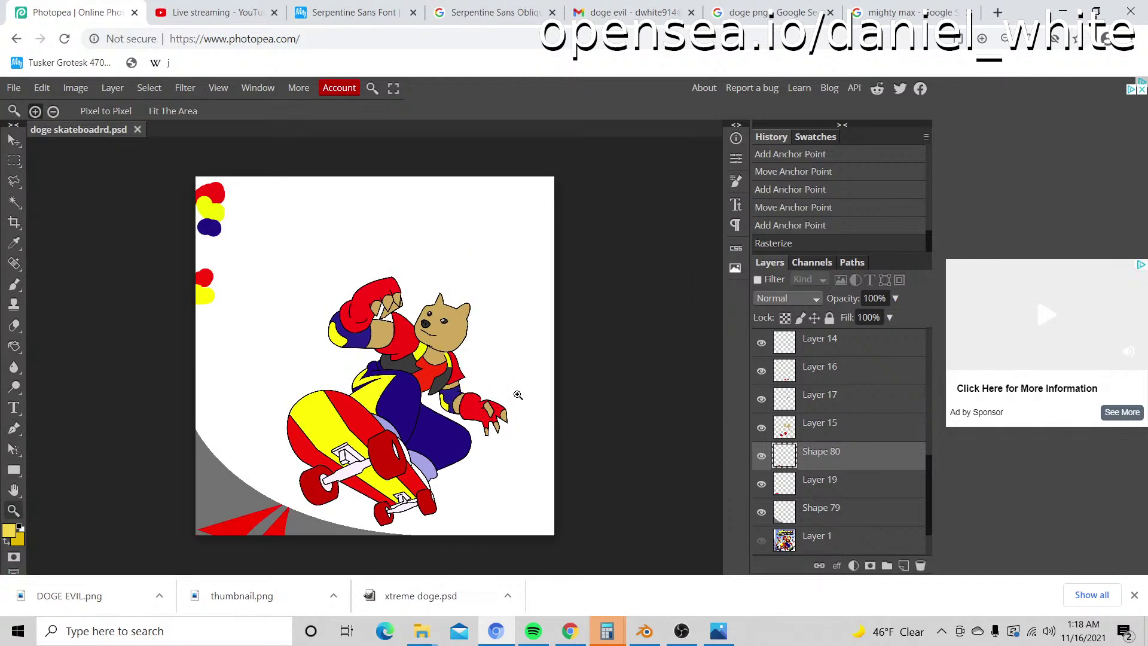
click(172, 538)
click(172, 538)
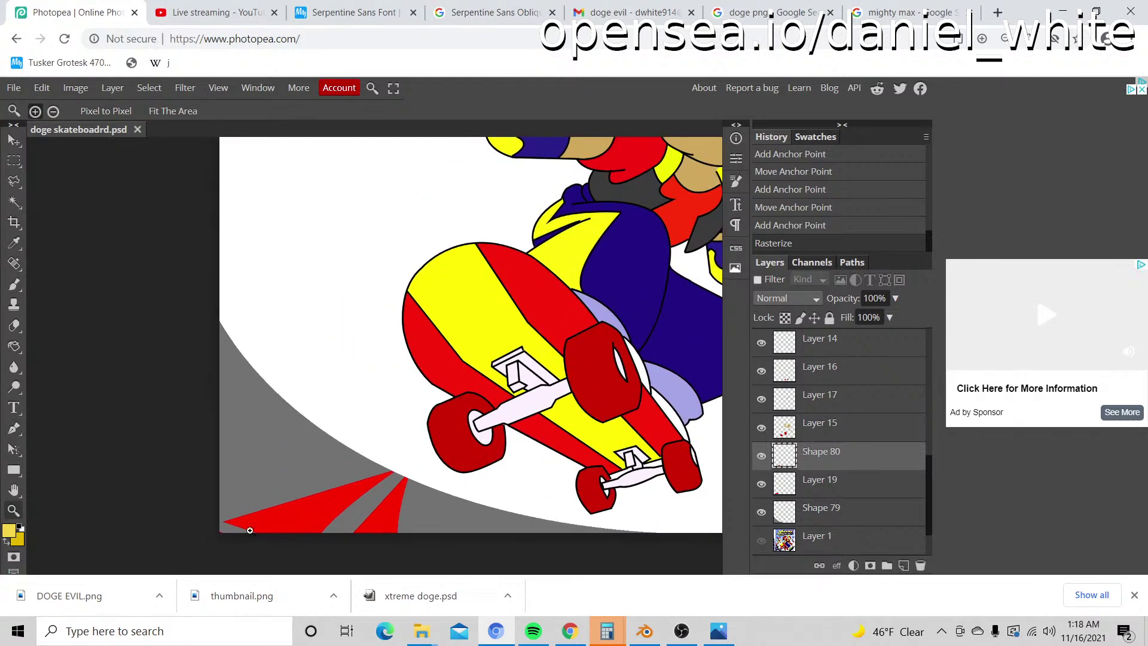
click(251, 531)
alt+click(270, 514)
alt+click(268, 517)
alt+click(266, 523)
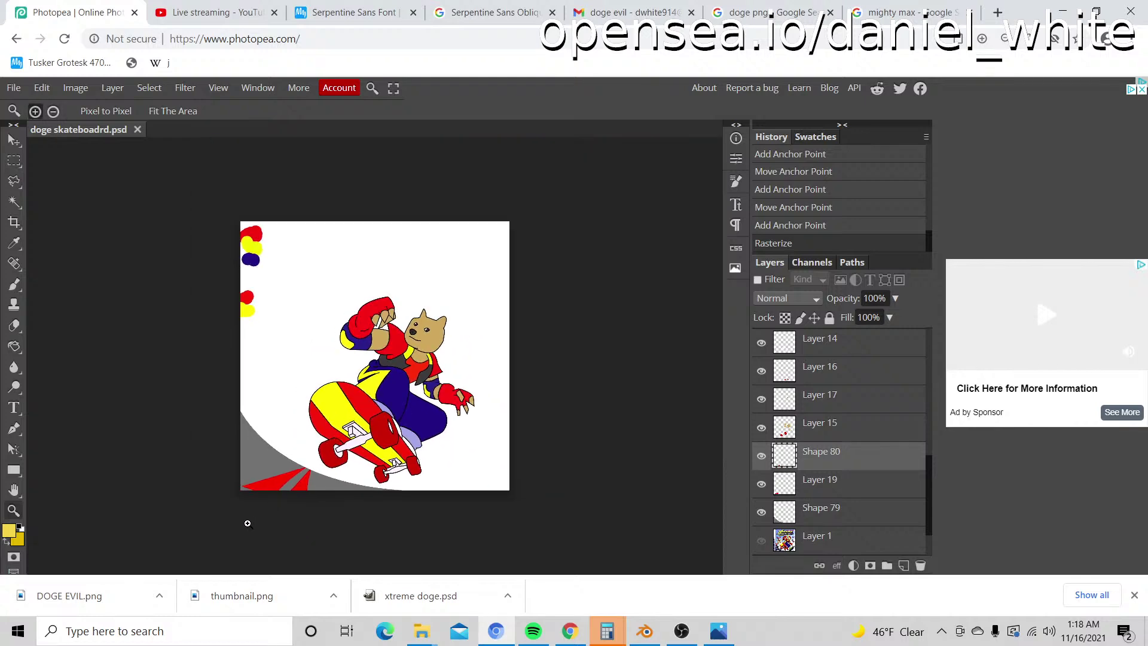
click(306, 443)
click(146, 464)
click(146, 461)
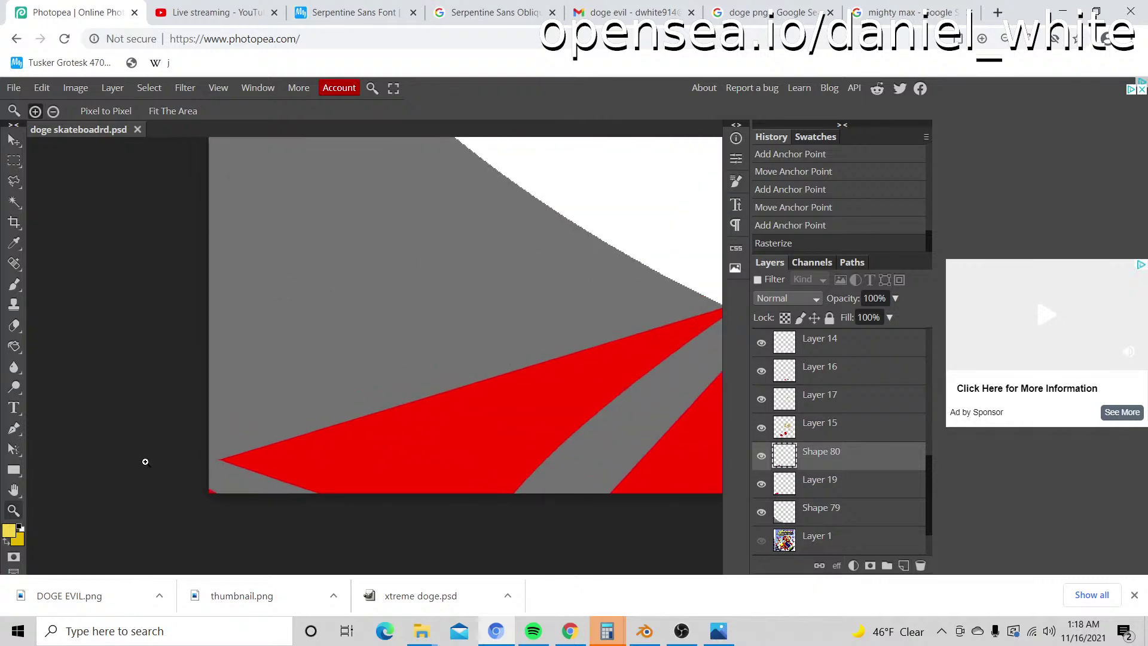
click(200, 439)
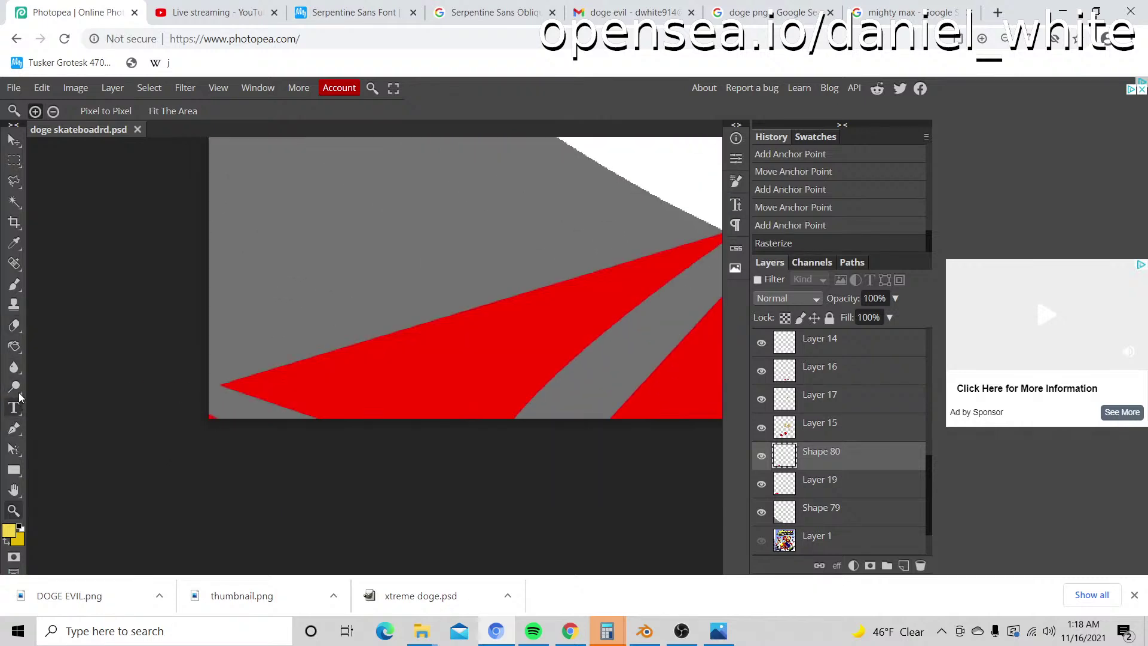
Step: Paint over the gray gap in the canvas's bottom-left corner on Layer 19 with a smaller brush in the sampled stripe red
click(12, 283)
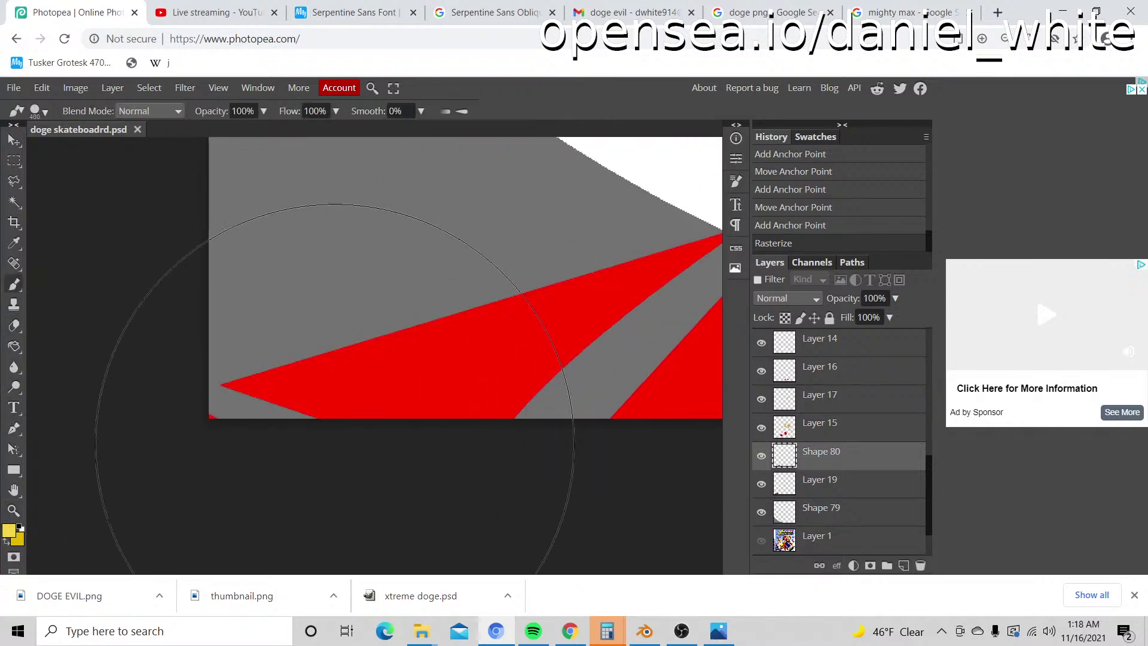
key(i)
click(456, 377)
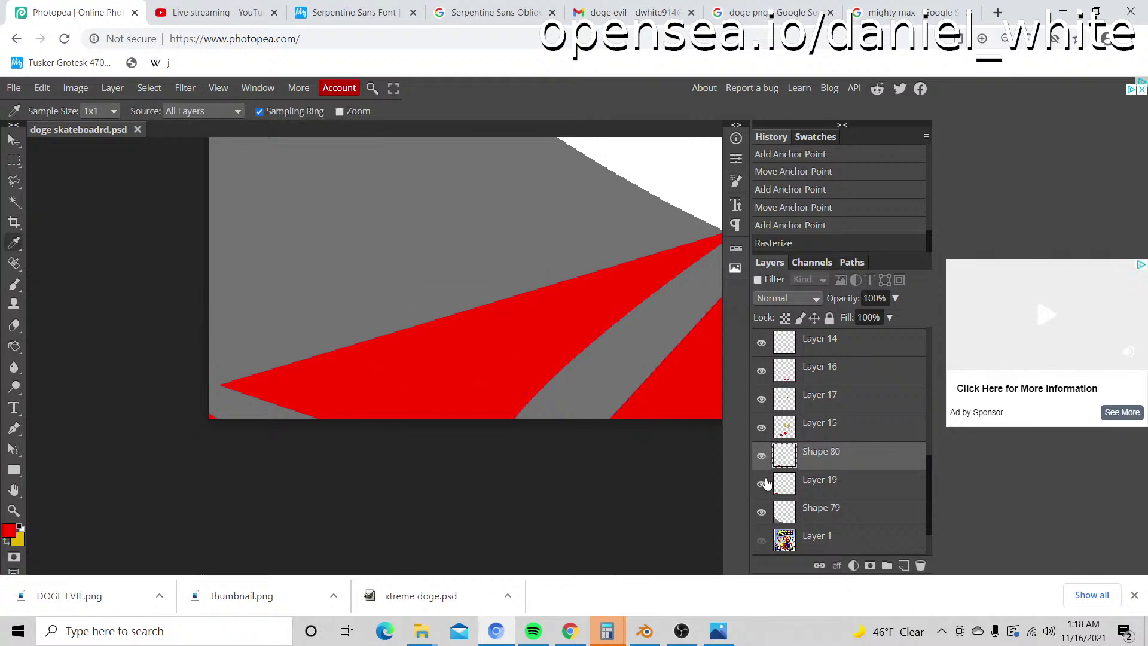
click(796, 491)
key(b)
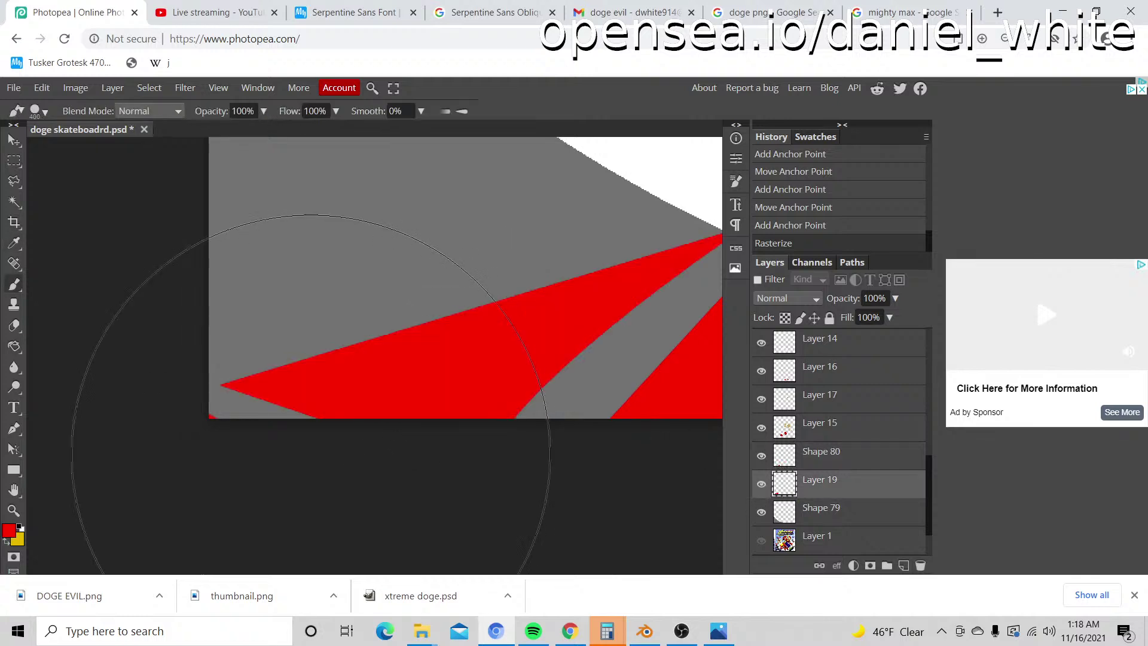
key(bracketleft)
key(bracketleft)
key(bracketleft)
key(bracketleft)
key(bracketleft)
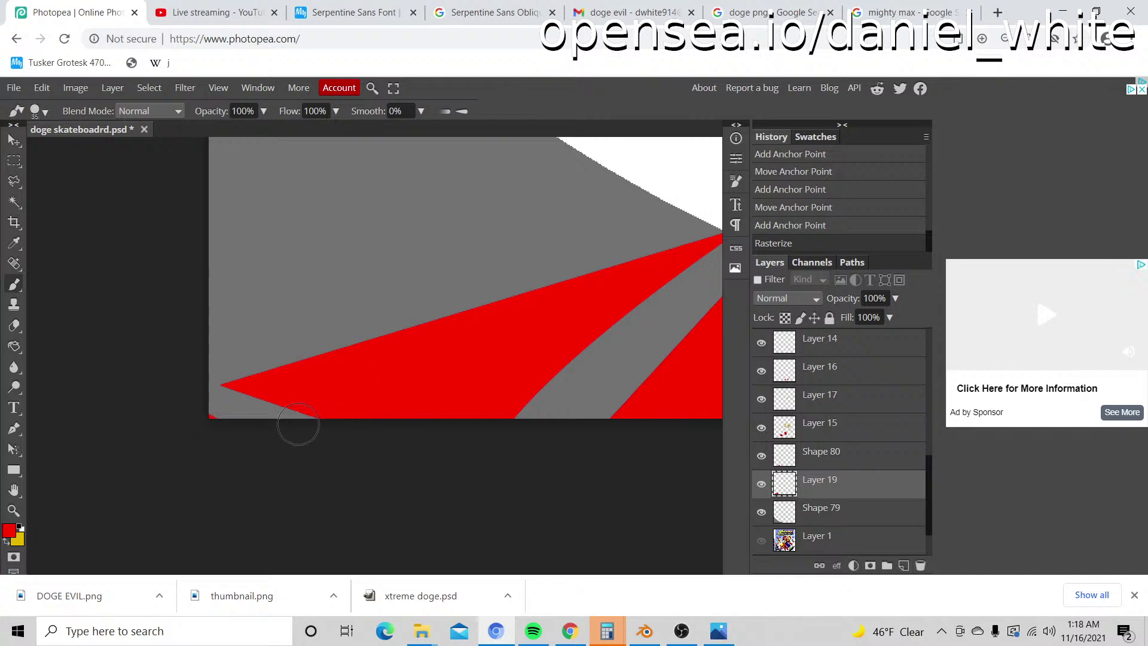
mouse_move(295, 423)
mouse_down()
mouse_move(275, 437)
mouse_move(287, 411)
mouse_move(262, 413)
mouse_move(220, 443)
mouse_move(253, 400)
mouse_move(217, 427)
mouse_move(239, 400)
mouse_move(170, 453)
mouse_up()
key(bracketleft)
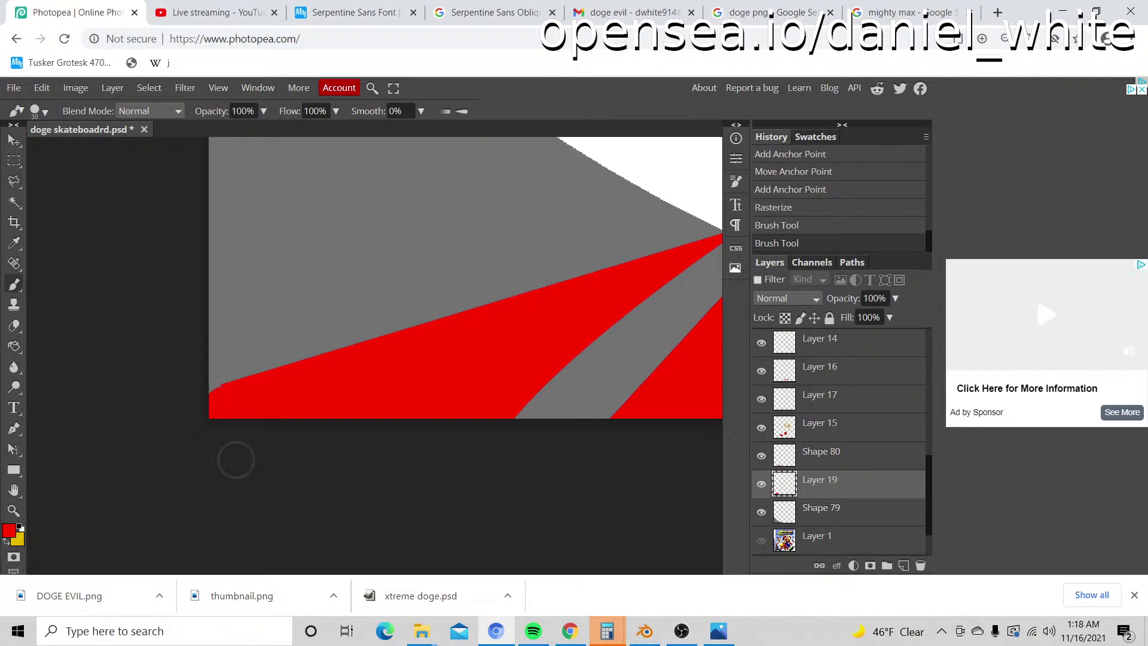
Step: Toggle the visibility of Layer 19, Shape 79 and Shape 80 to check which layer holds each stripe
key(z)
alt+click(443, 418)
alt+click(455, 460)
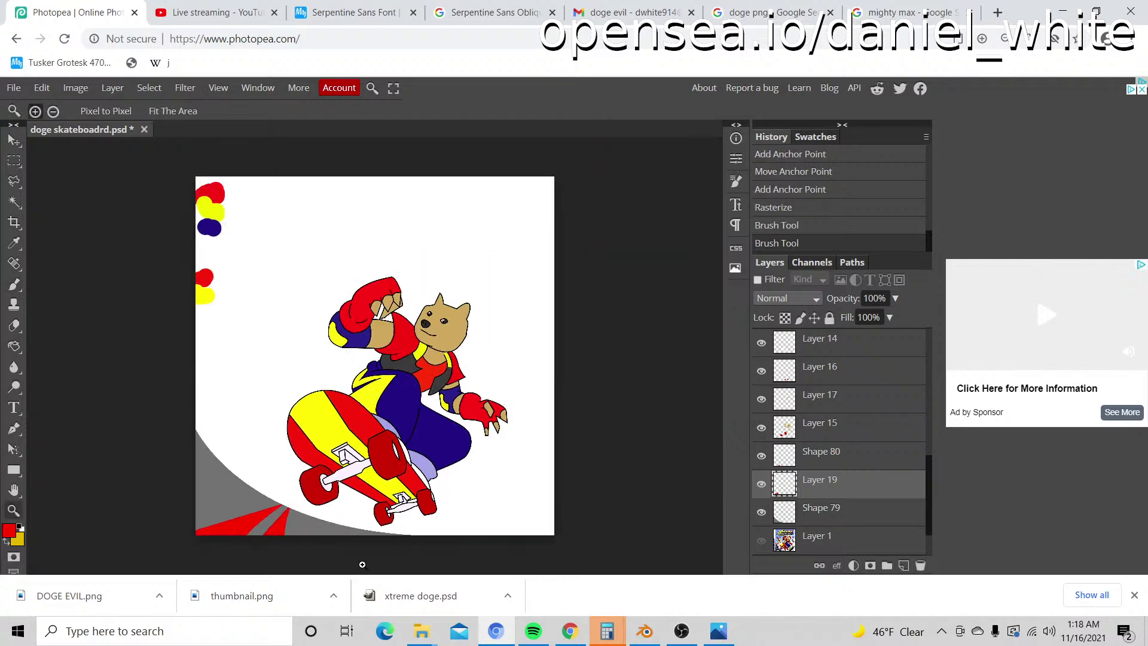
click(209, 553)
click(208, 553)
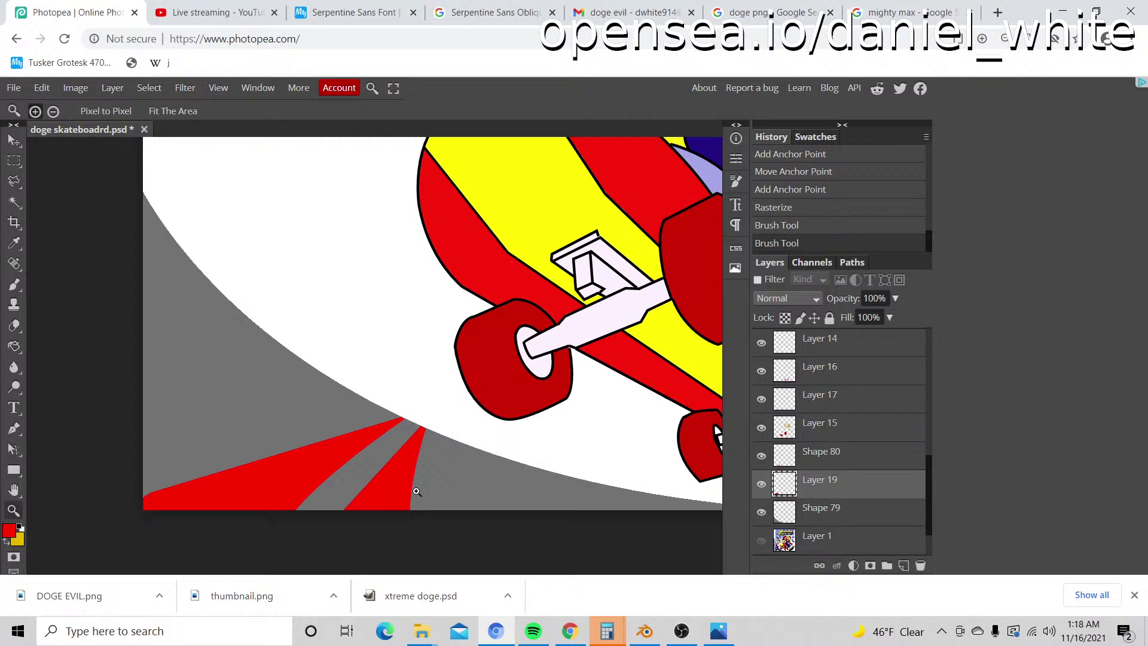
click(761, 484)
click(761, 484)
click(761, 511)
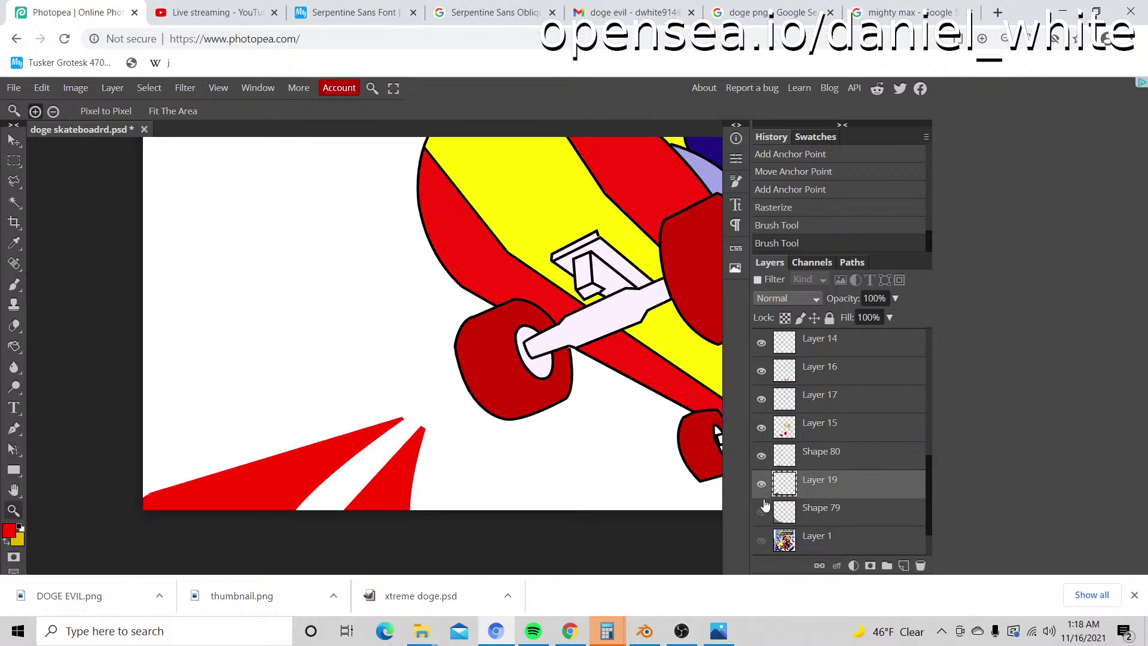
click(761, 510)
click(761, 484)
click(761, 484)
click(761, 456)
click(761, 455)
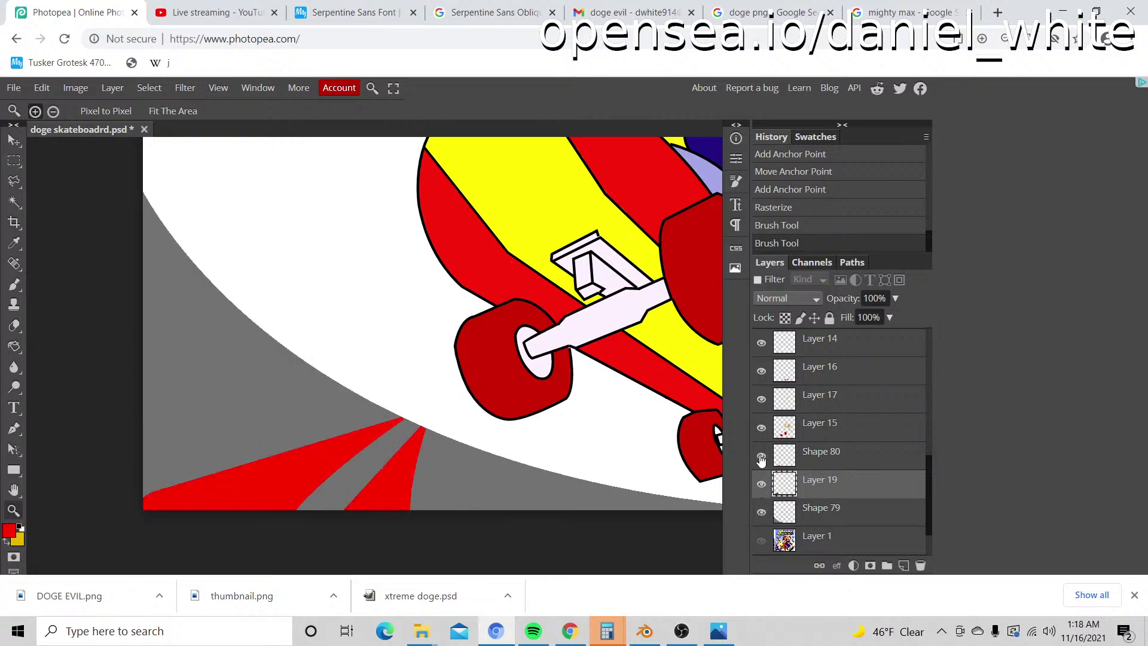
Step: Select the narrower stripe on Shape 80 by selecting the empty area with the Magic Wand and inverting the selection
click(790, 462)
click(15, 202)
click(218, 247)
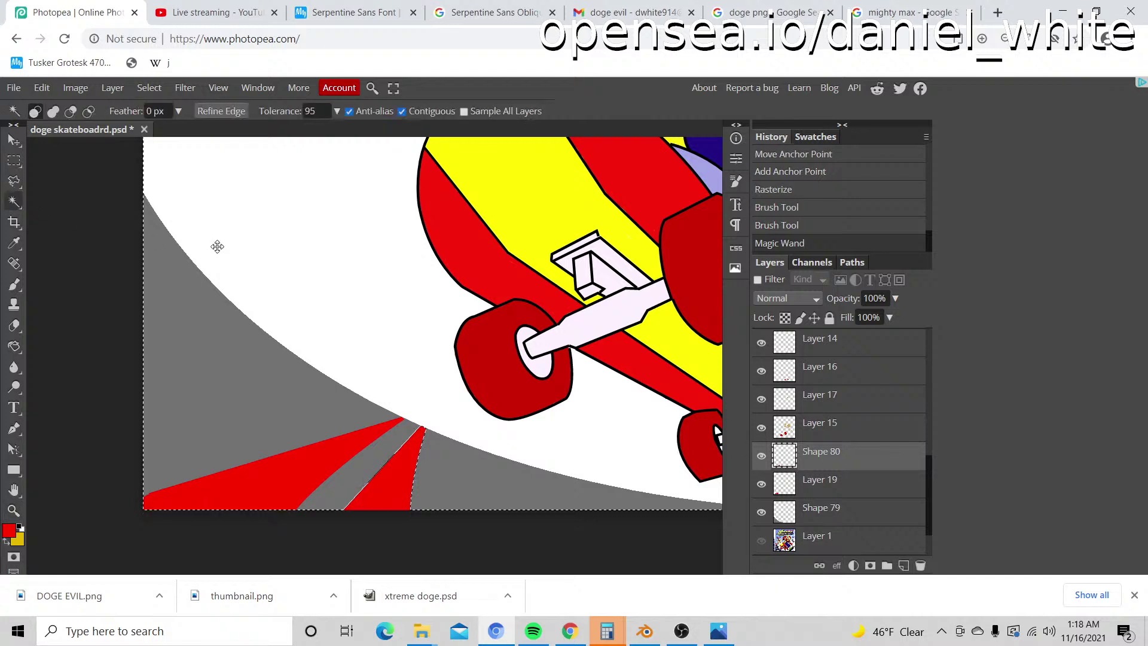
right_click(362, 336)
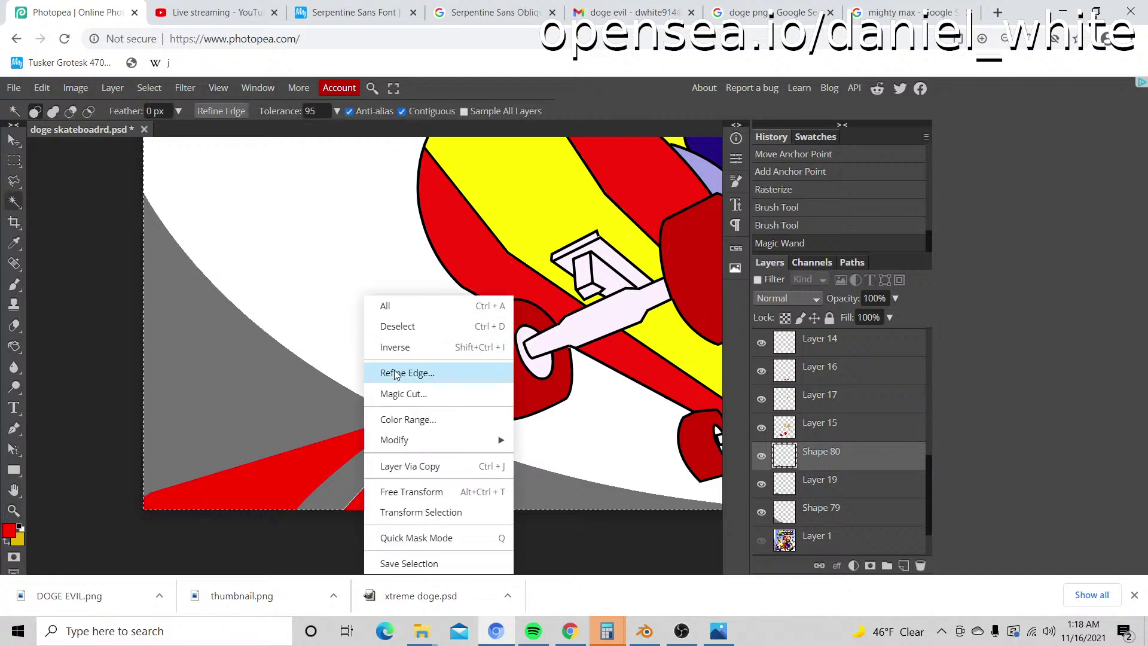
click(401, 347)
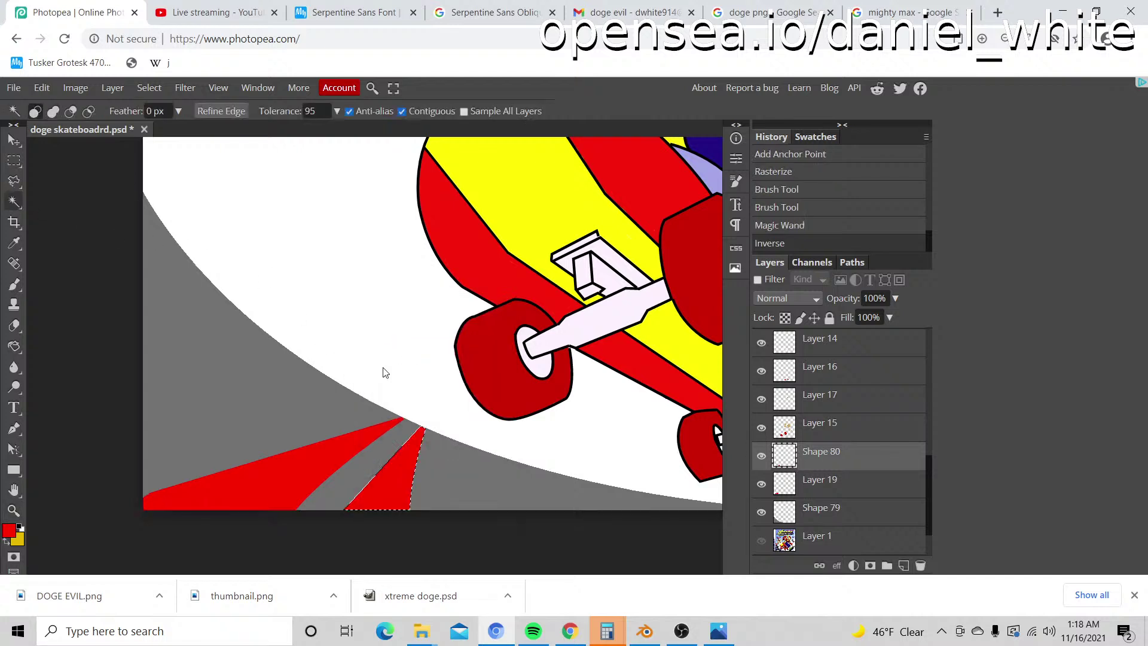
Step: Set the foreground color to yellow ddd736 and activate the Brush tool for painting
click(7, 533)
click(279, 354)
mouse_move(233, 296)
mouse_down()
mouse_move(206, 228)
mouse_move(231, 232)
mouse_up()
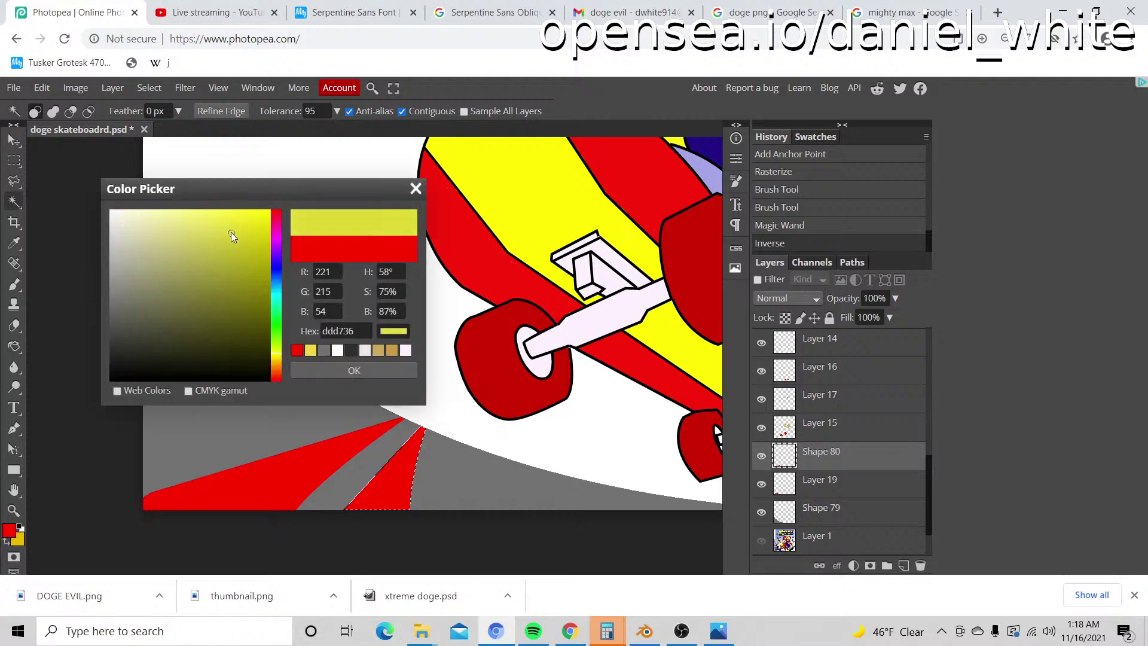
click(338, 368)
key(b)
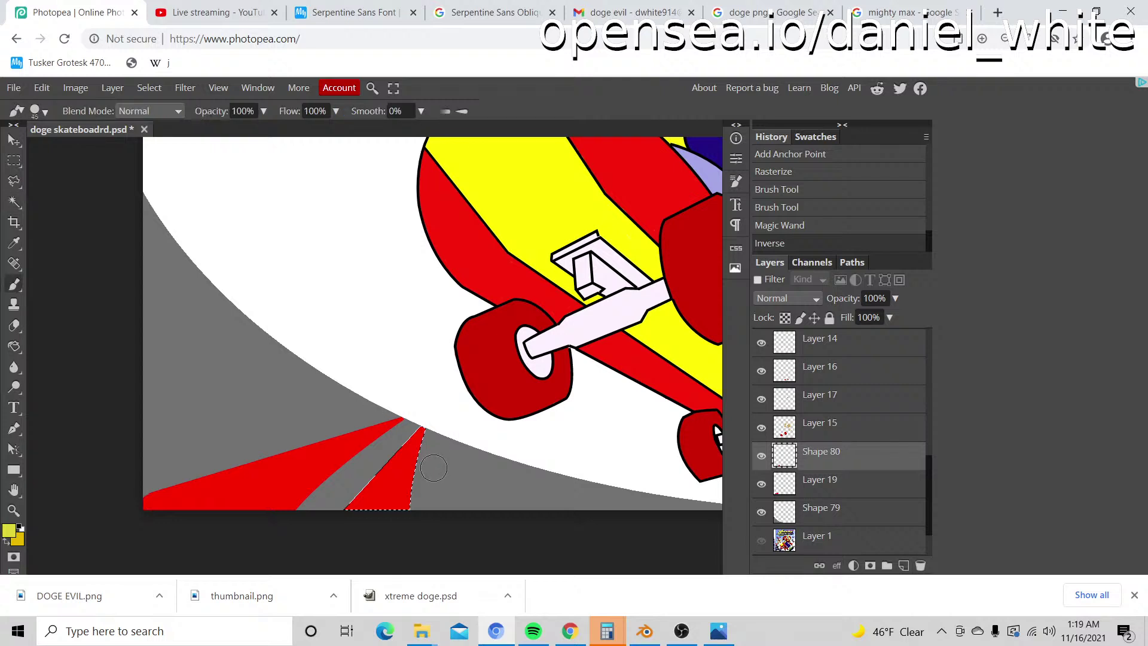
Step: Paint the selected narrow stripe on Shape 80 yellow with the Brush tool, and clear the selection
mouse_move(423, 418)
mouse_down()
mouse_move(351, 549)
mouse_move(396, 438)
mouse_move(324, 526)
mouse_move(418, 464)
mouse_move(395, 516)
mouse_up()
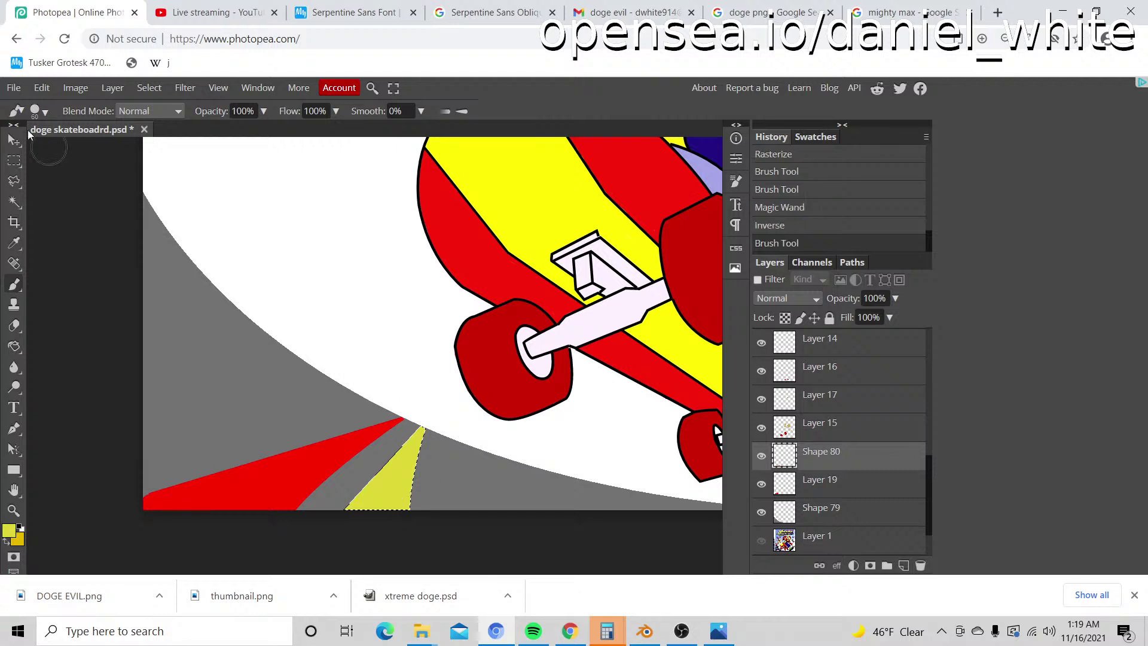
click(14, 160)
click(71, 235)
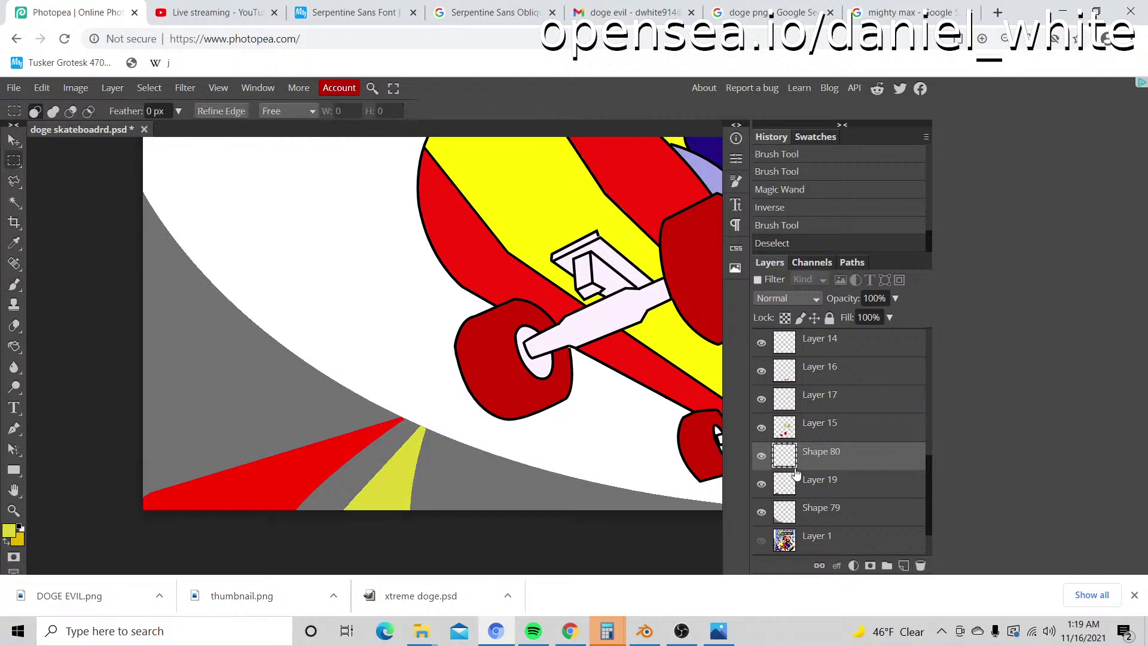
Step: Select the wide stripe on Layer 19 by picking the empty area with the Magic Wand and inverting the selection
click(761, 484)
click(762, 484)
click(784, 481)
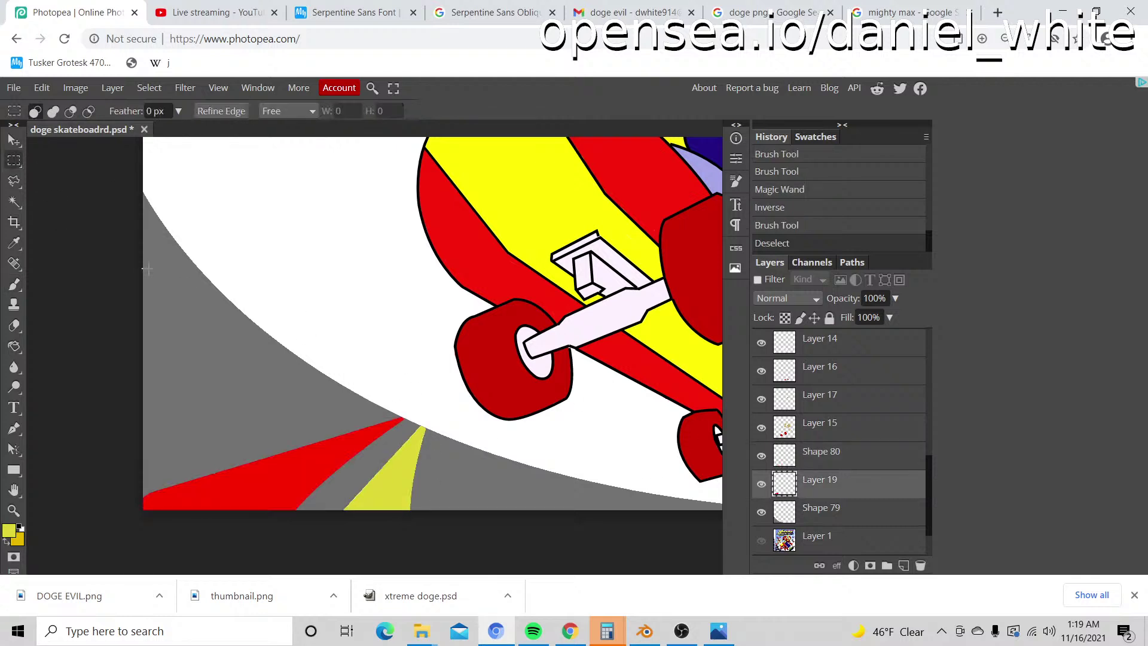
click(14, 202)
click(282, 320)
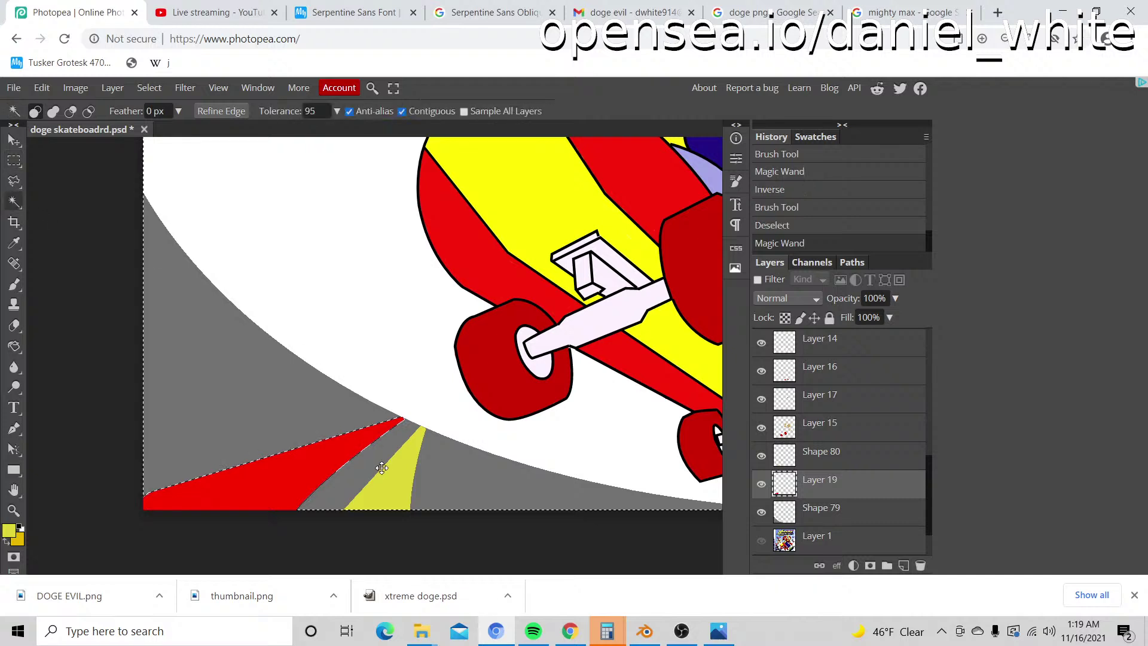
right_click(410, 332)
click(476, 349)
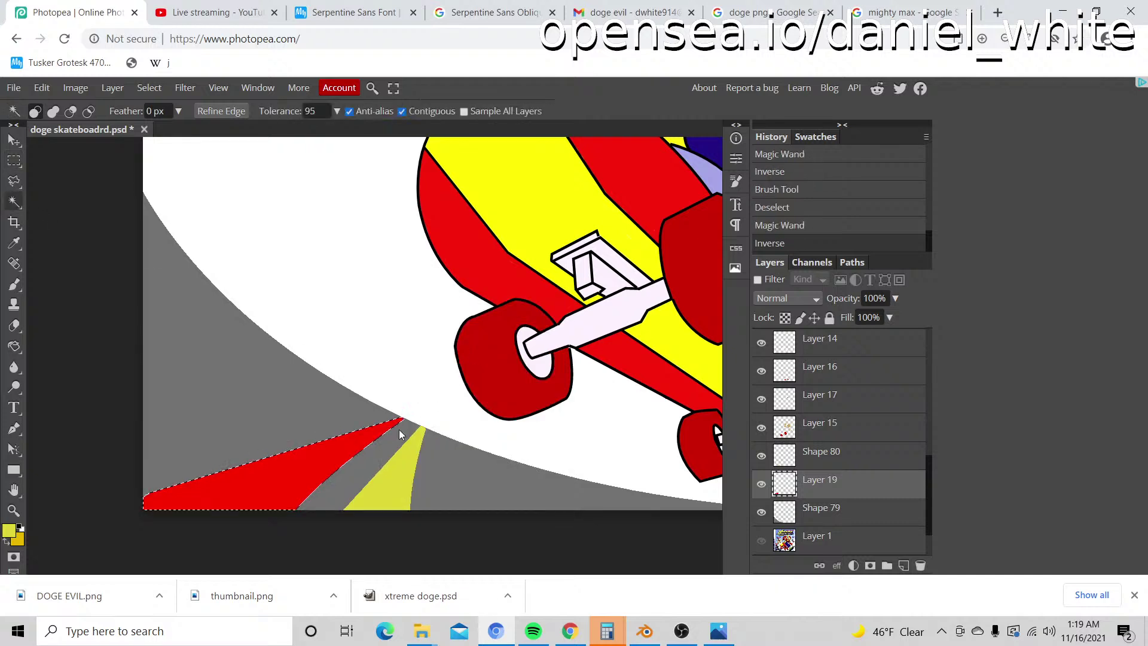
Step: Paint the selected wide stripe on Layer 19 yellow with the Brush tool, and clear the selection
key(b)
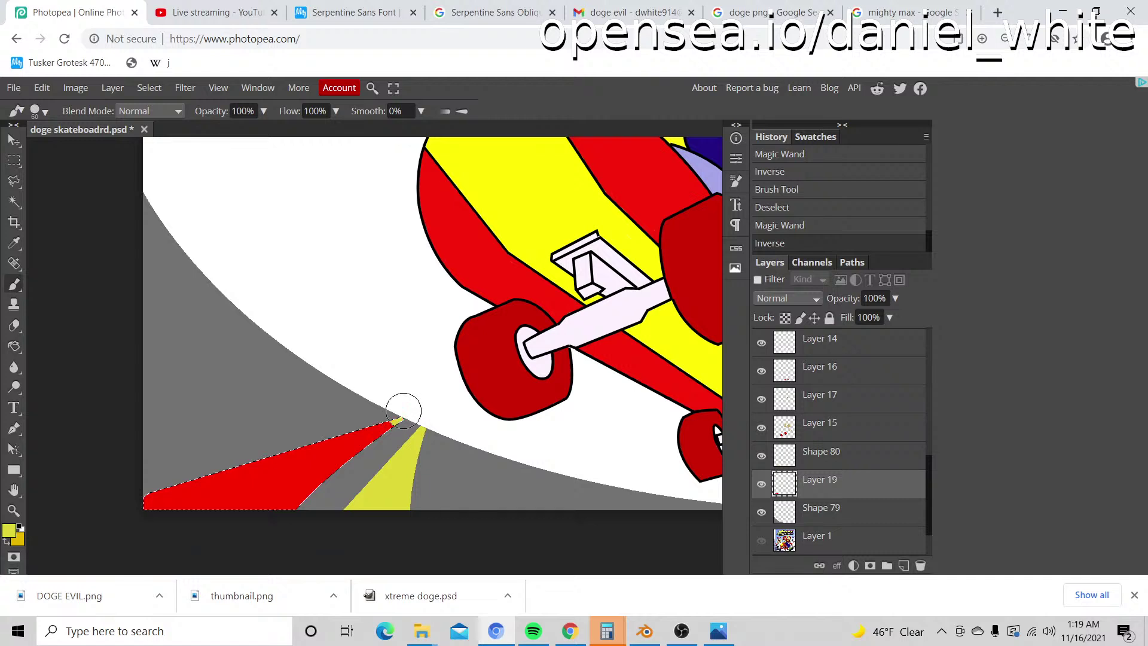
mouse_move(403, 412)
mouse_down()
mouse_move(126, 518)
mouse_move(233, 485)
mouse_move(321, 480)
mouse_move(380, 452)
mouse_move(281, 485)
mouse_move(253, 520)
mouse_move(336, 490)
mouse_move(233, 515)
mouse_move(170, 501)
mouse_up()
click(14, 160)
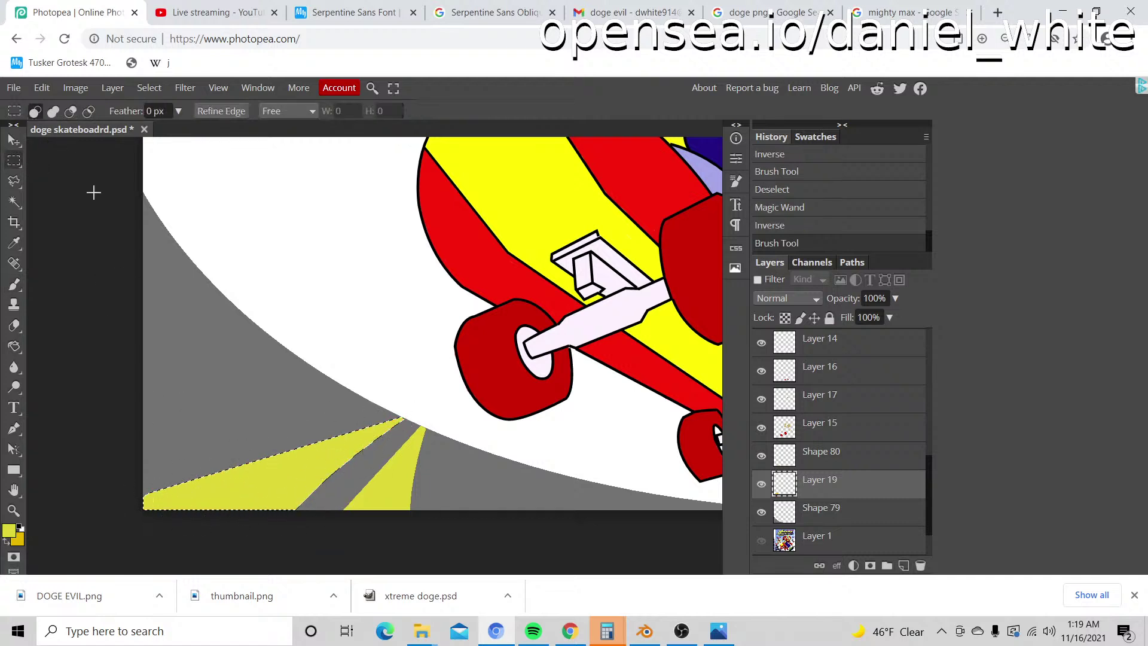
click(104, 199)
Step: Toggle the sky gradient on Layer 2 and the reference cover on Layer 1 to compare them with the whole illustration
key(z)
alt+click(190, 263)
alt+click(191, 263)
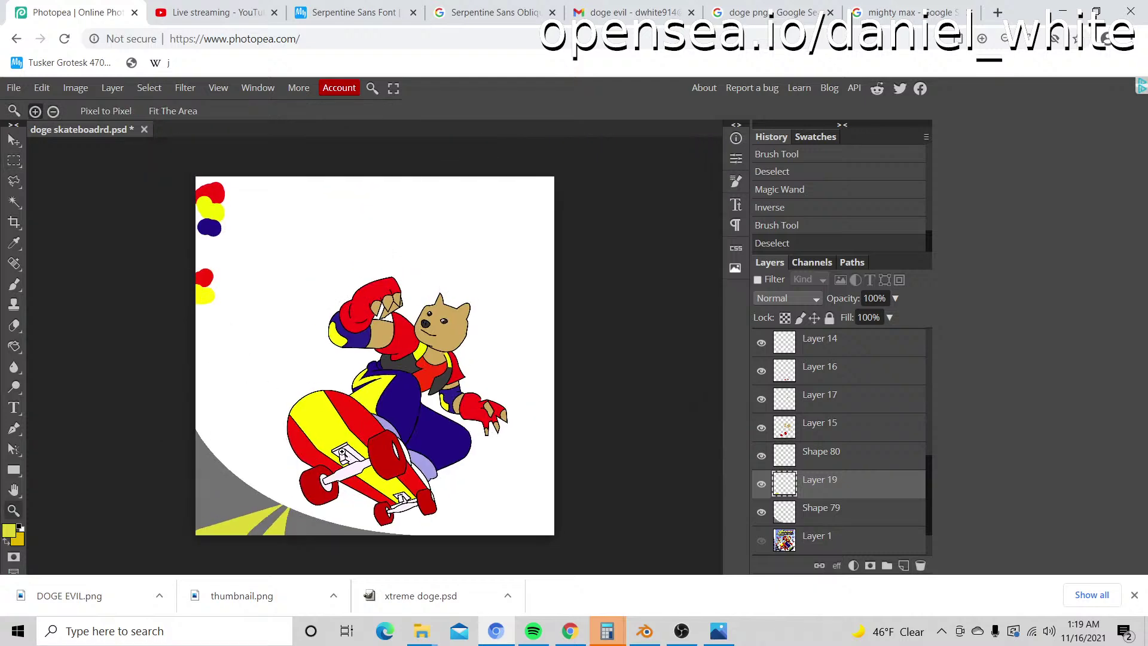
scroll(837, 507, down, 2)
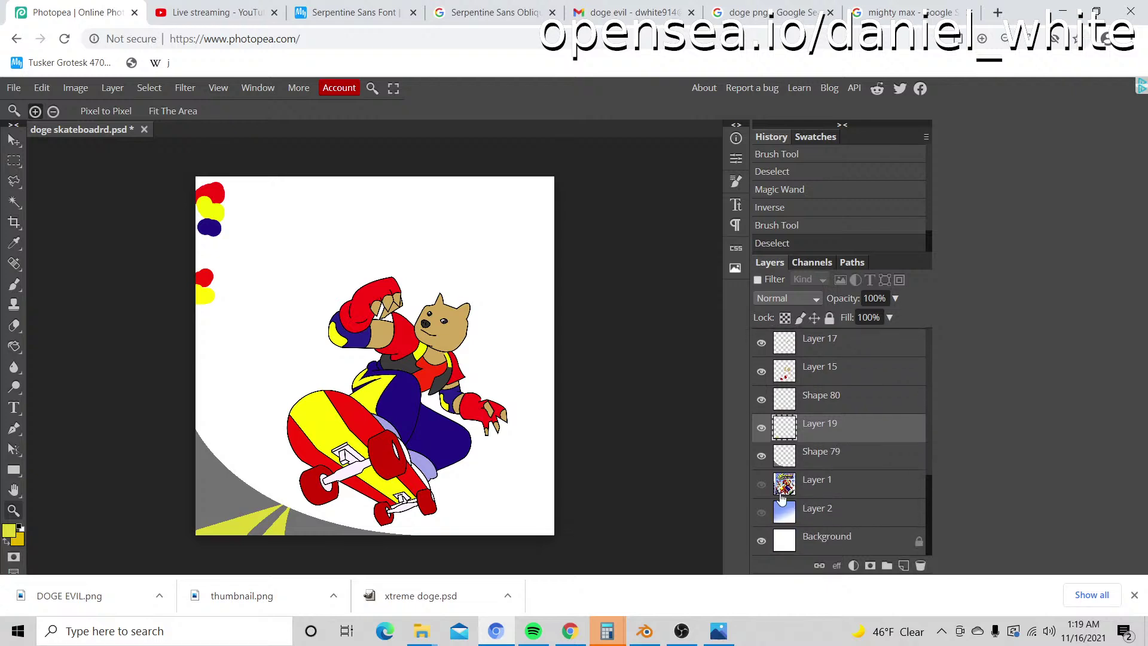
click(761, 513)
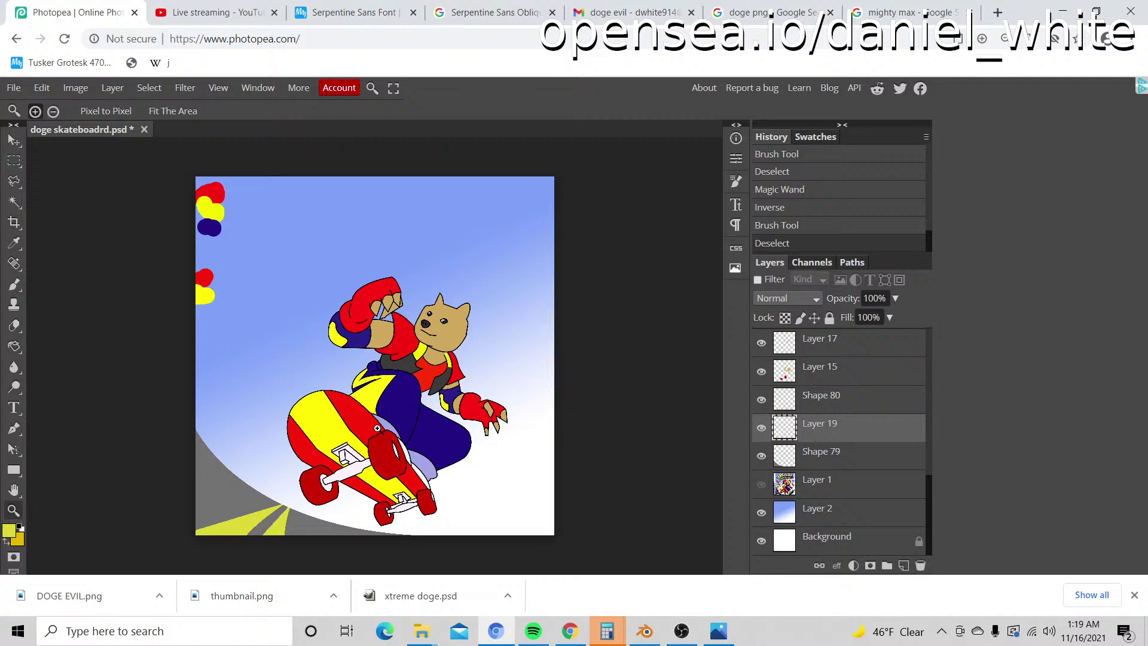
scroll(274, 465, down, 1)
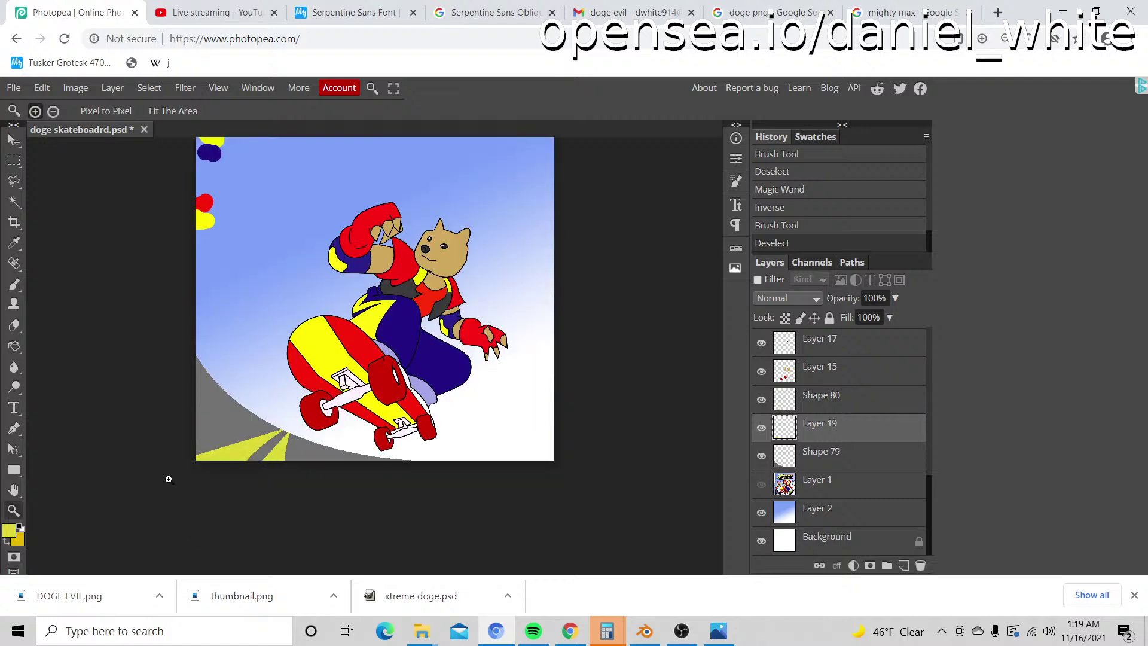
scroll(168, 479, up, 1)
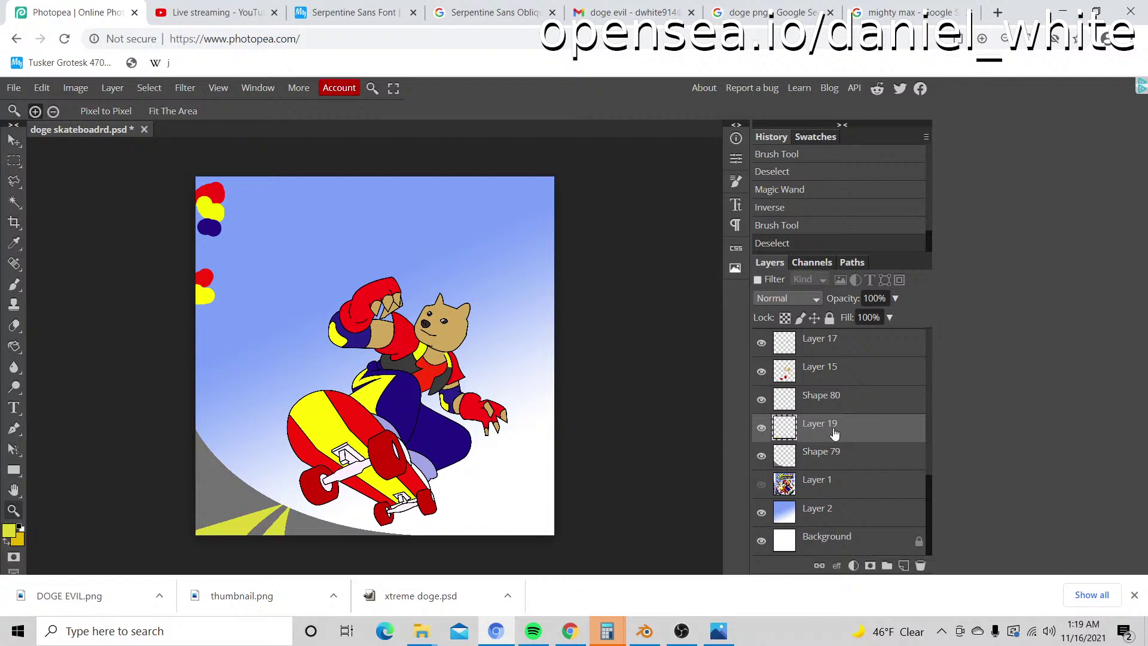
click(761, 513)
click(761, 484)
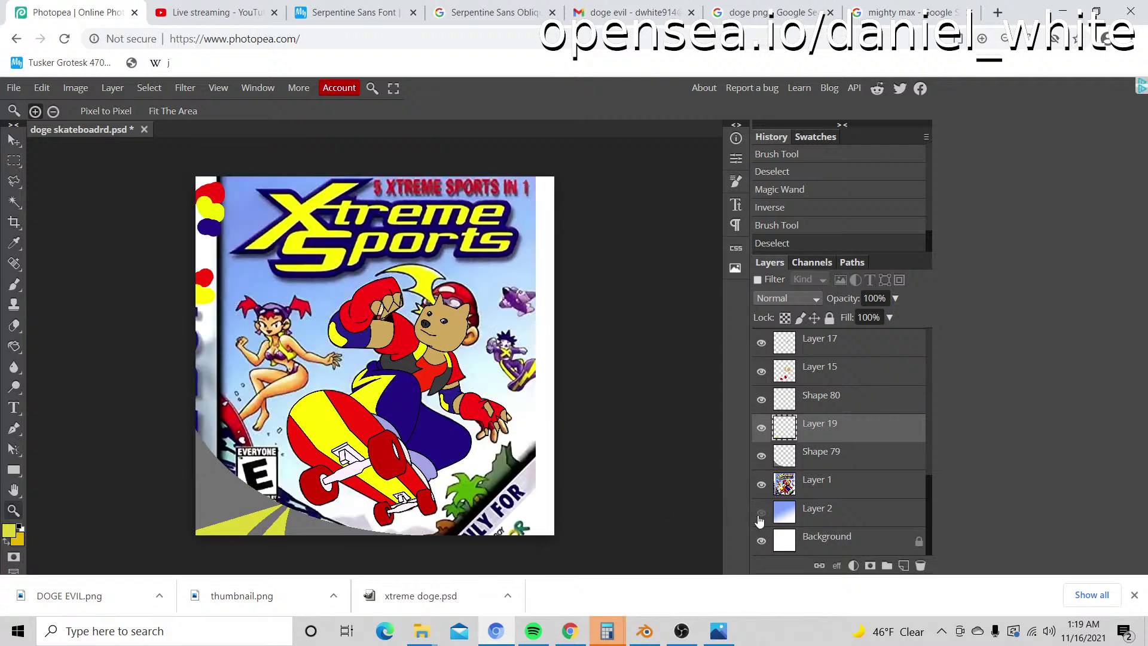
click(761, 513)
click(761, 513)
click(761, 488)
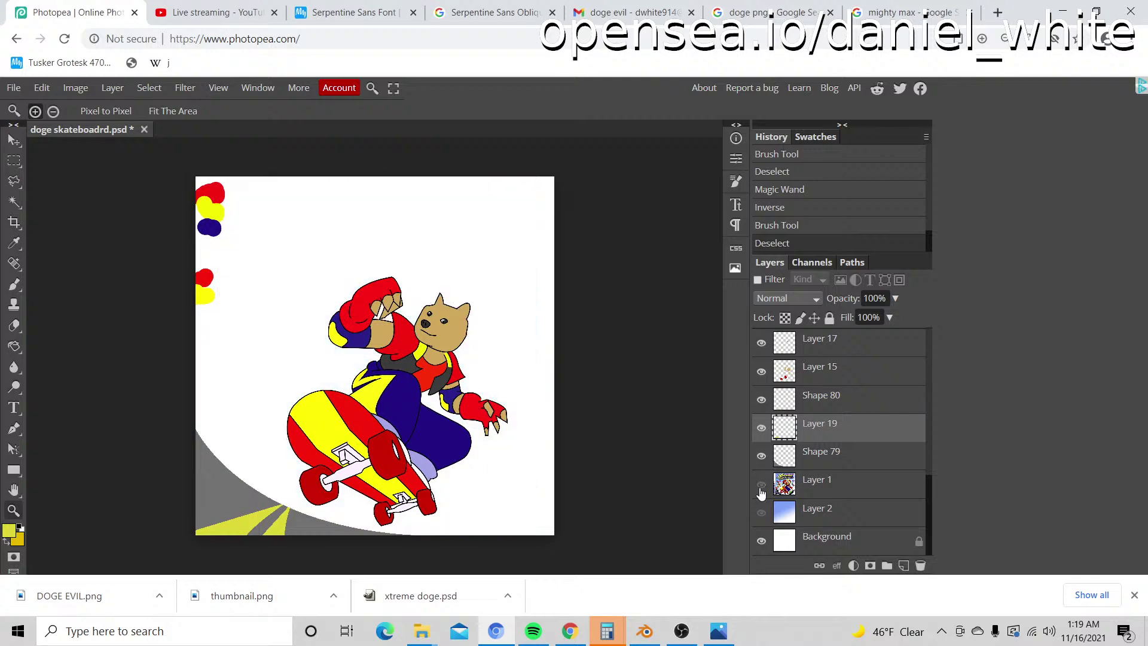
Step: Add a new layer directly above Layer 1 and set the foreground color to gray 7d7d7d
click(398, 539)
click(387, 527)
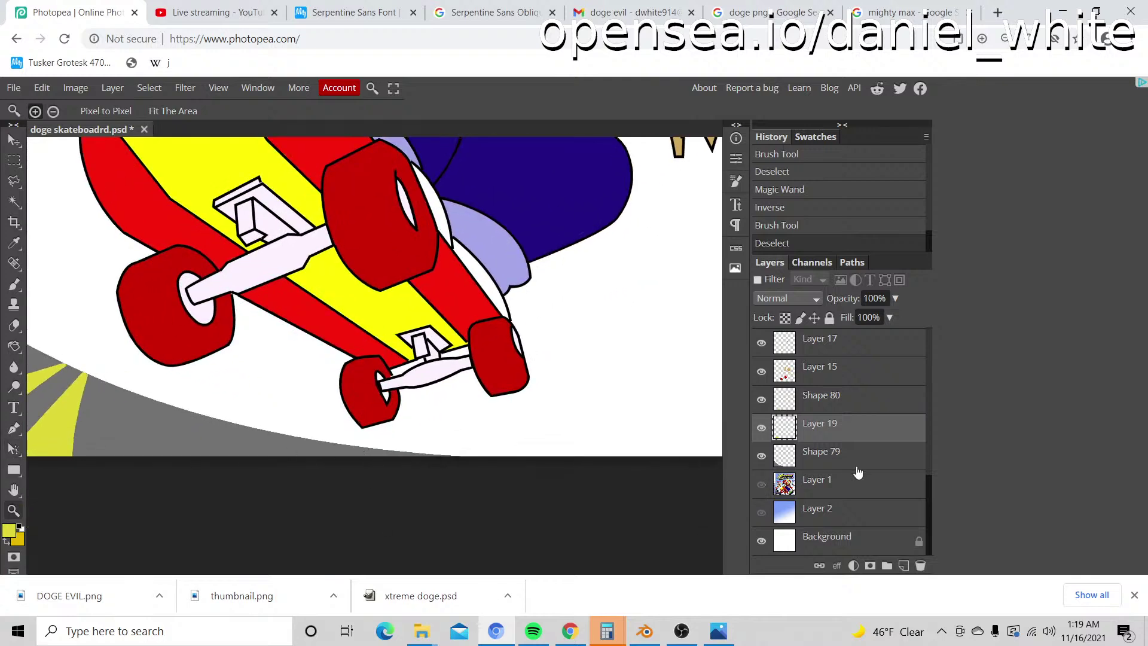
click(825, 482)
click(902, 565)
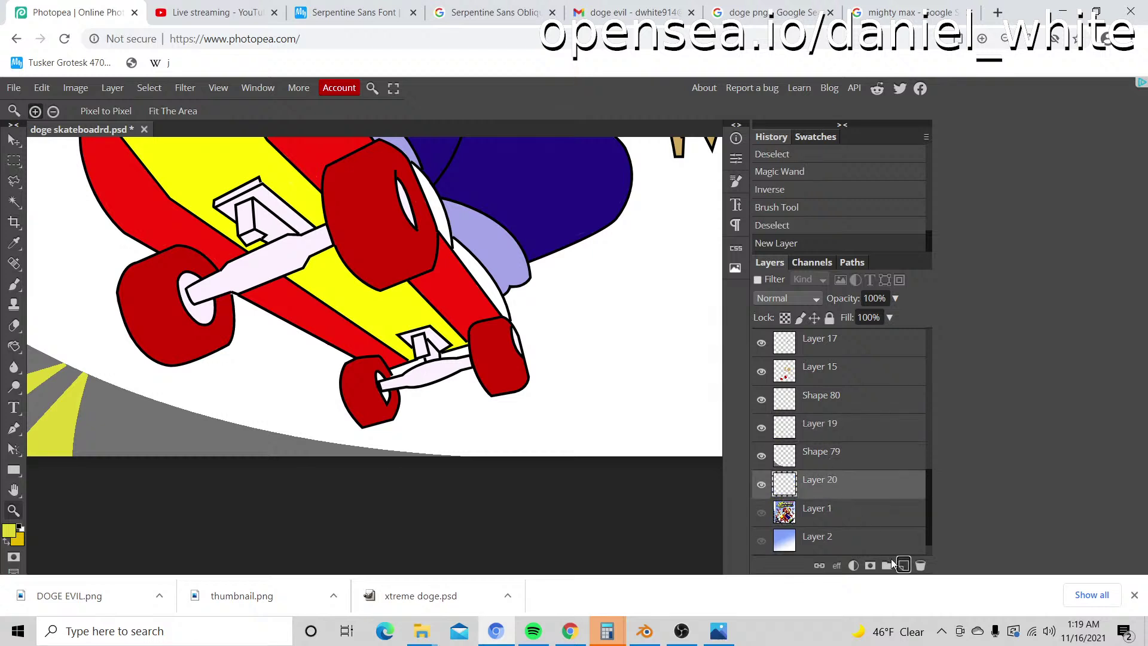
click(7, 530)
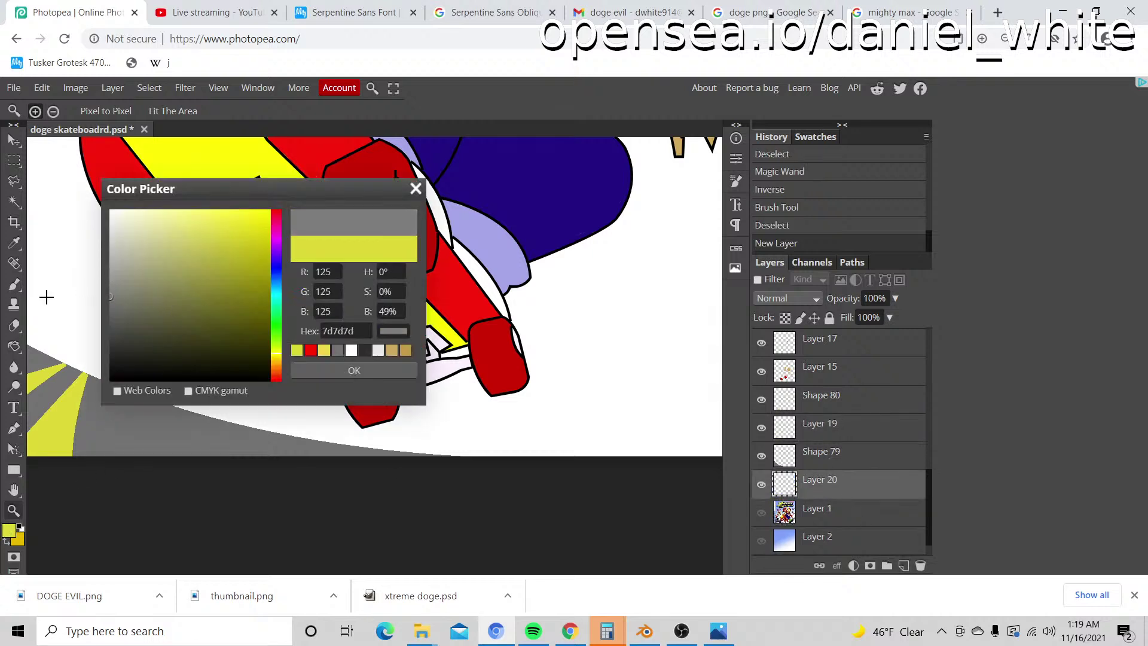
click(354, 370)
Step: Outline a red mountain's jagged peaks on Layer 20 with the Pen tool, starting at the ramp's edge and passing behind the small wheel
click(13, 428)
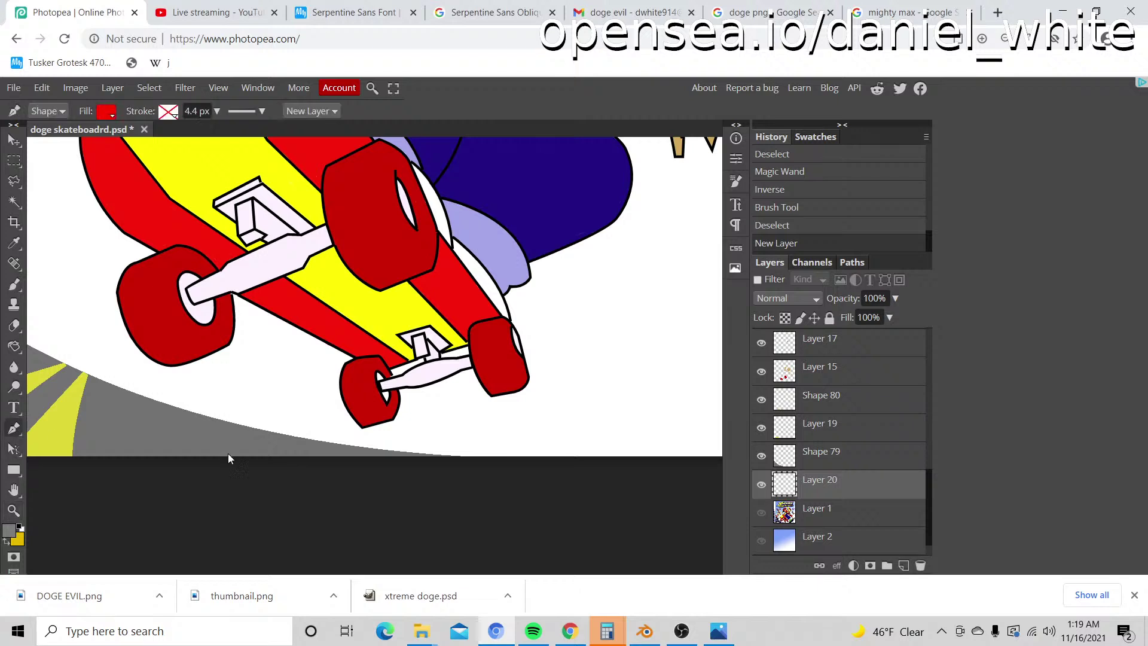
click(349, 445)
click(389, 440)
click(423, 438)
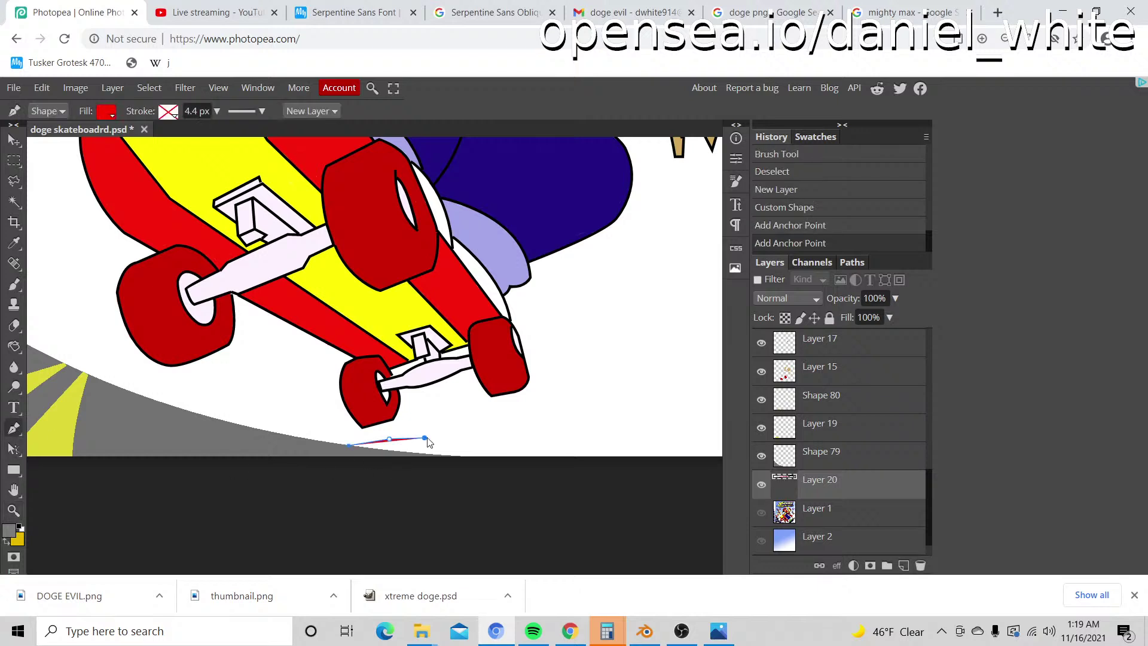
click(449, 406)
click(474, 413)
click(521, 382)
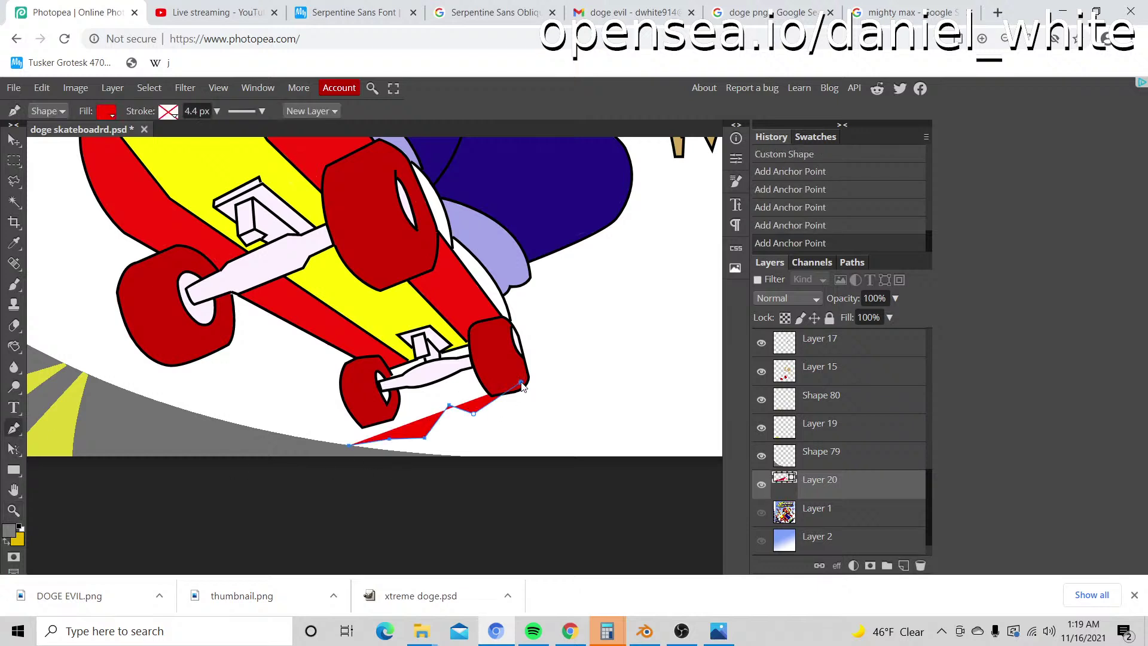
click(545, 377)
click(550, 393)
click(576, 413)
click(588, 407)
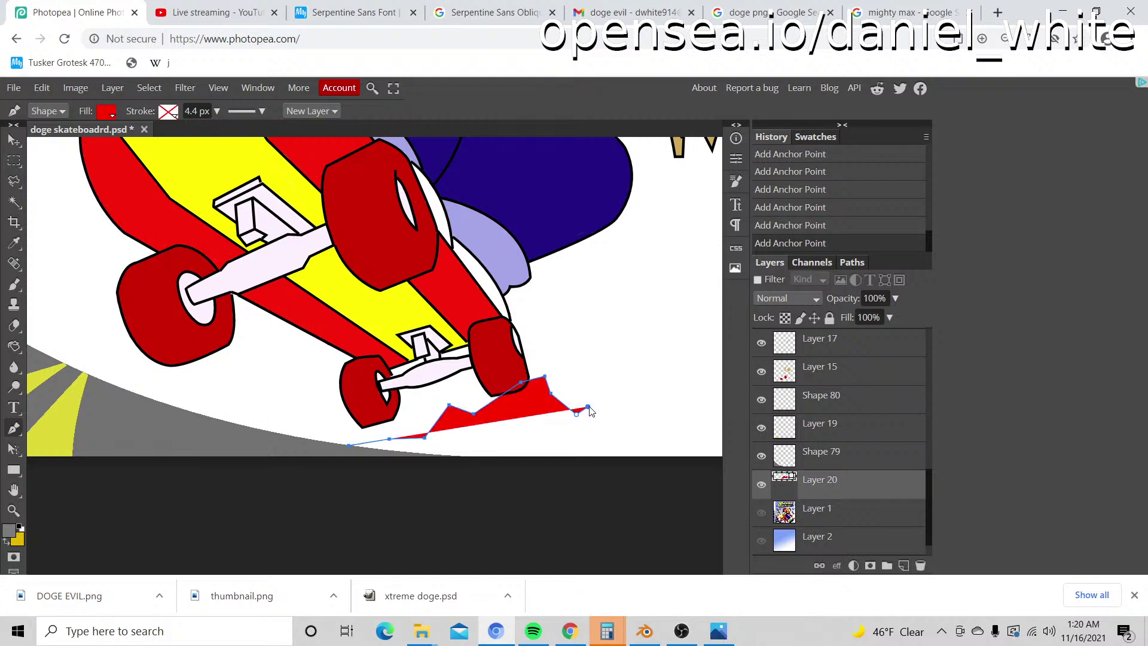
Step: Continue the mountain outline down its far slope and back beneath the canvas's bottom edge, and rasterize the shape
click(613, 420)
click(656, 444)
click(665, 479)
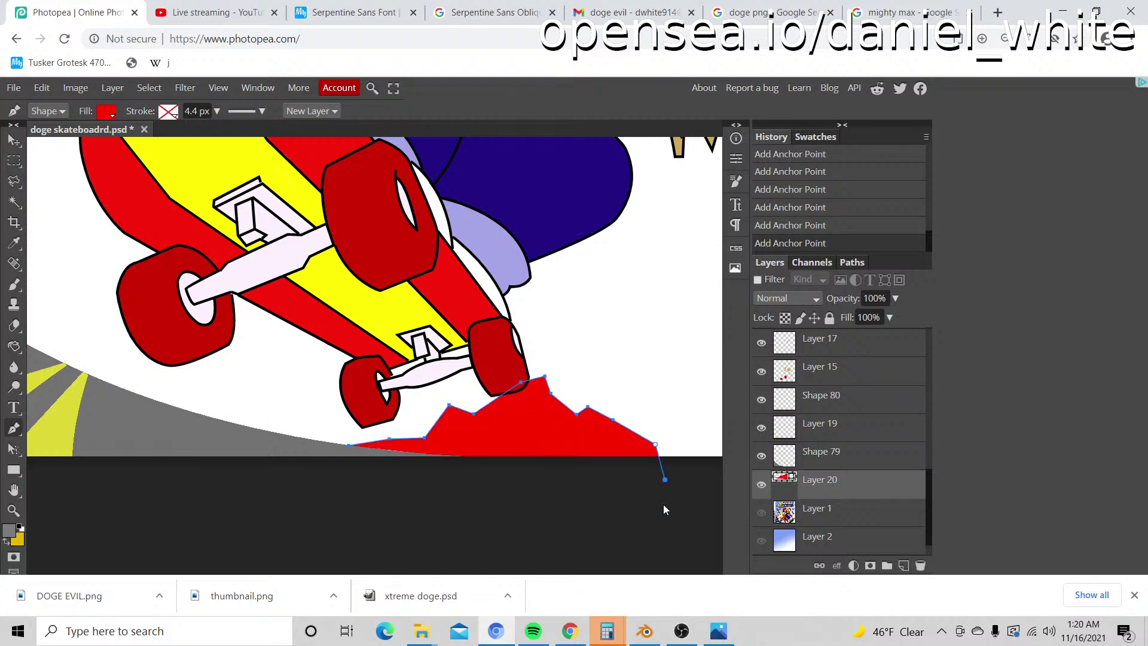
click(665, 529)
click(540, 540)
click(406, 507)
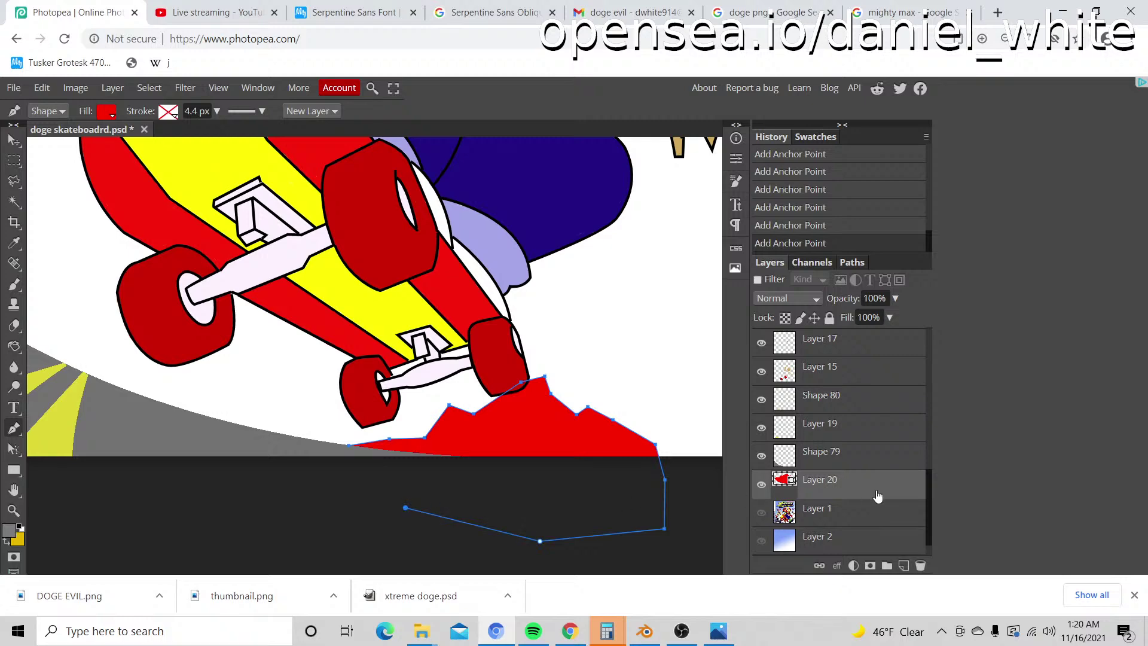
right_click(870, 483)
click(842, 285)
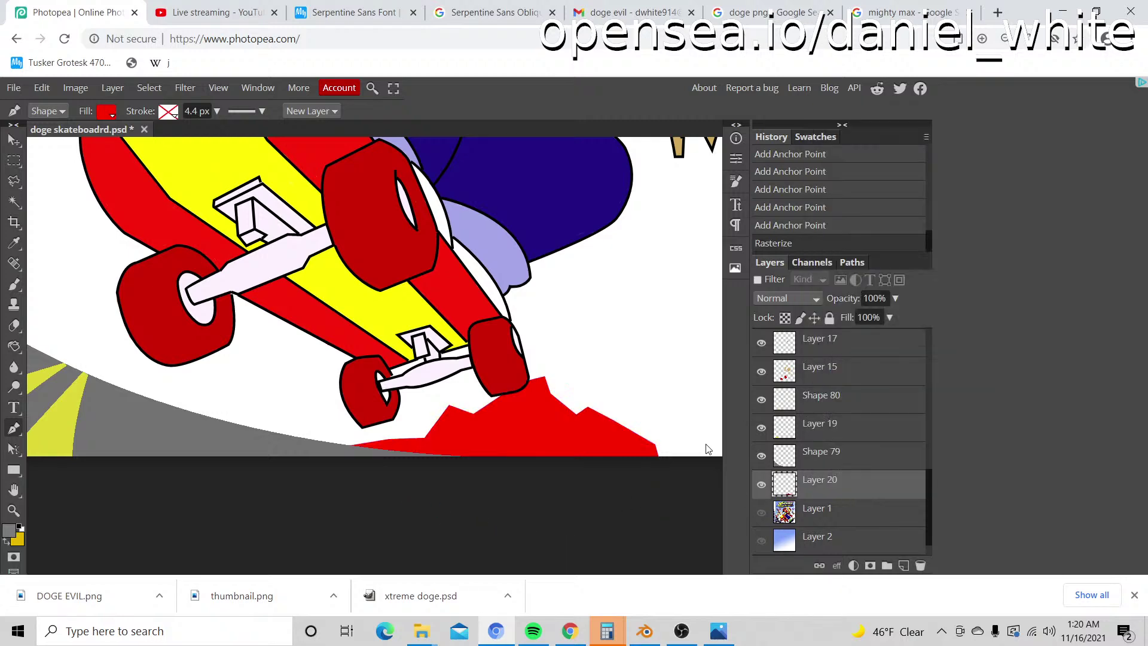
Step: Draw the first jagged peaks of a second red mountain with the Pen tool, starting on the first mountain's far slope
key(h)
drag(619, 412, 299, 415)
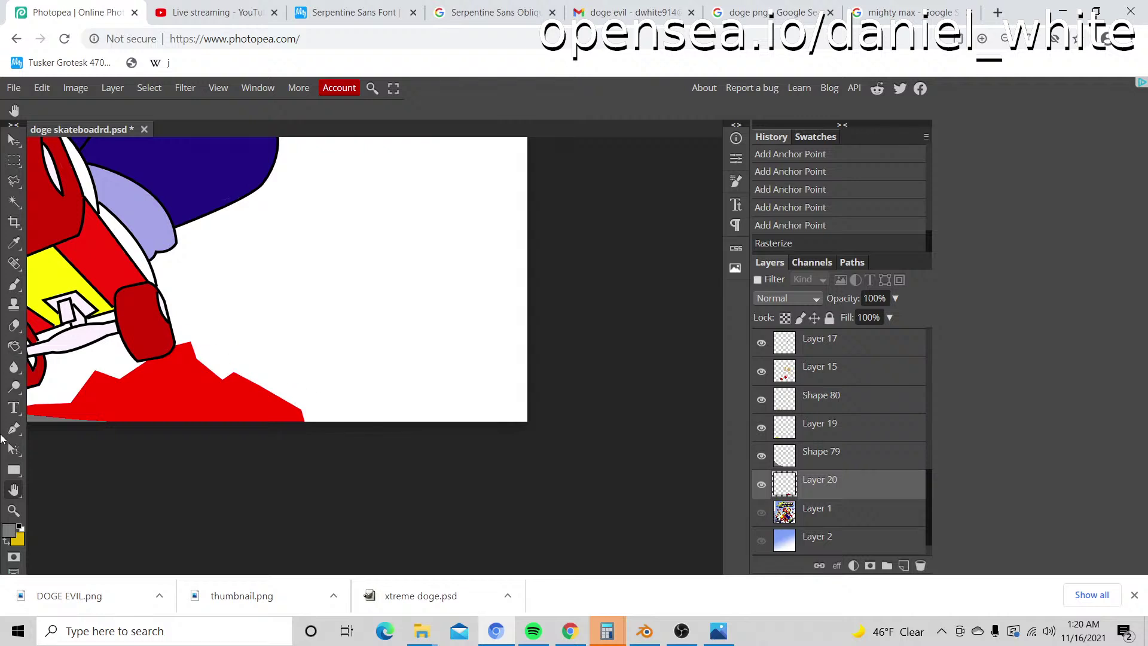
click(14, 428)
click(283, 411)
click(342, 350)
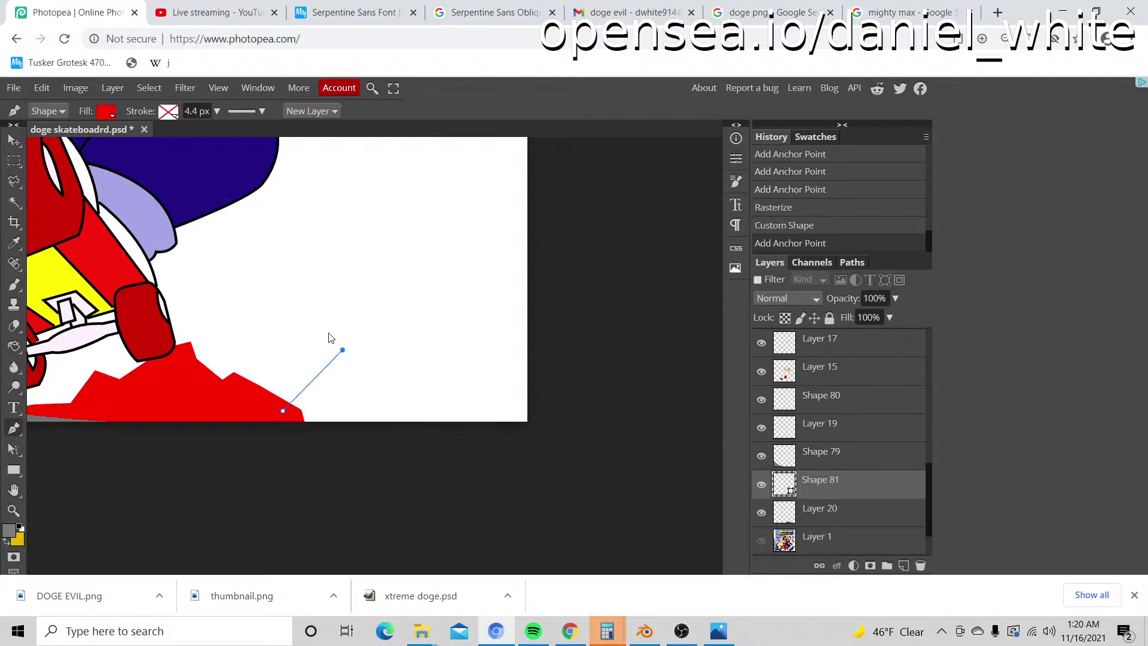
click(327, 330)
click(386, 310)
click(429, 322)
click(458, 346)
click(478, 318)
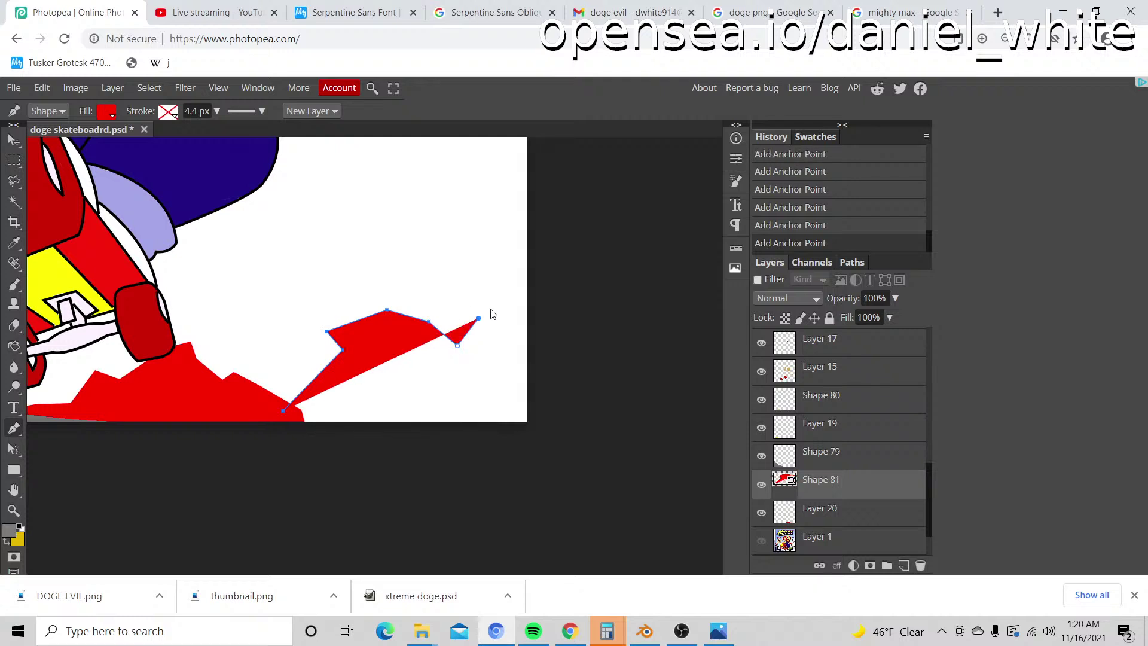
Step: Extend the second mountain with a taller peak at the canvas edge, loop its outline beneath the canvas, and rasterize it
click(502, 287)
click(524, 318)
click(557, 383)
click(566, 444)
drag(558, 484, 553, 489)
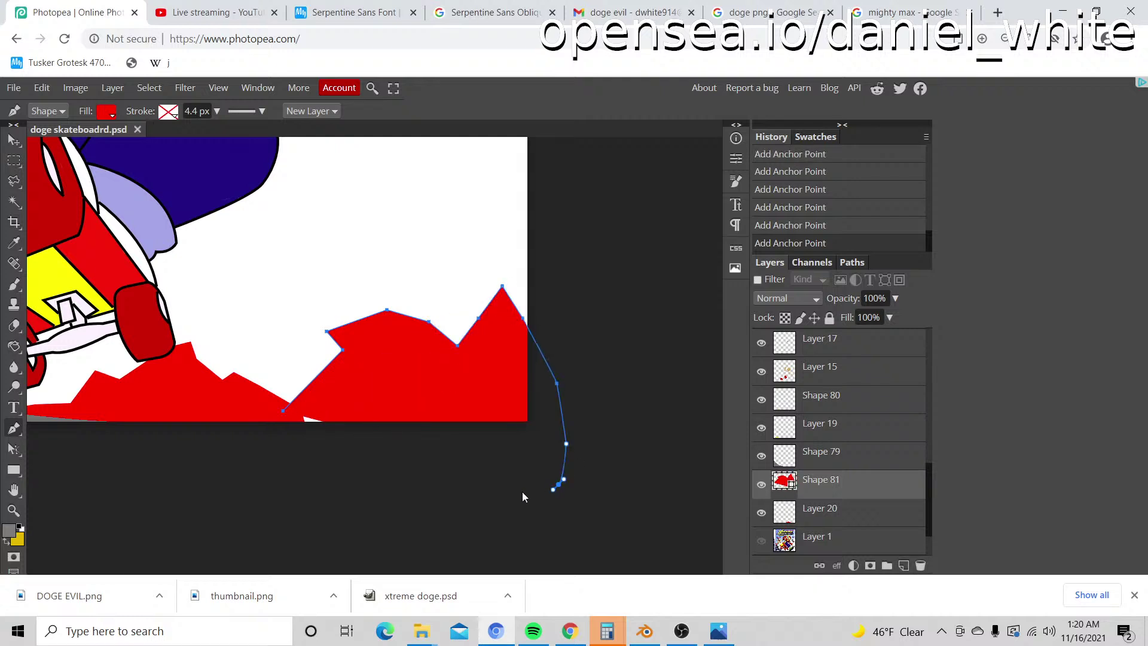
click(378, 496)
click(302, 479)
right_click(843, 482)
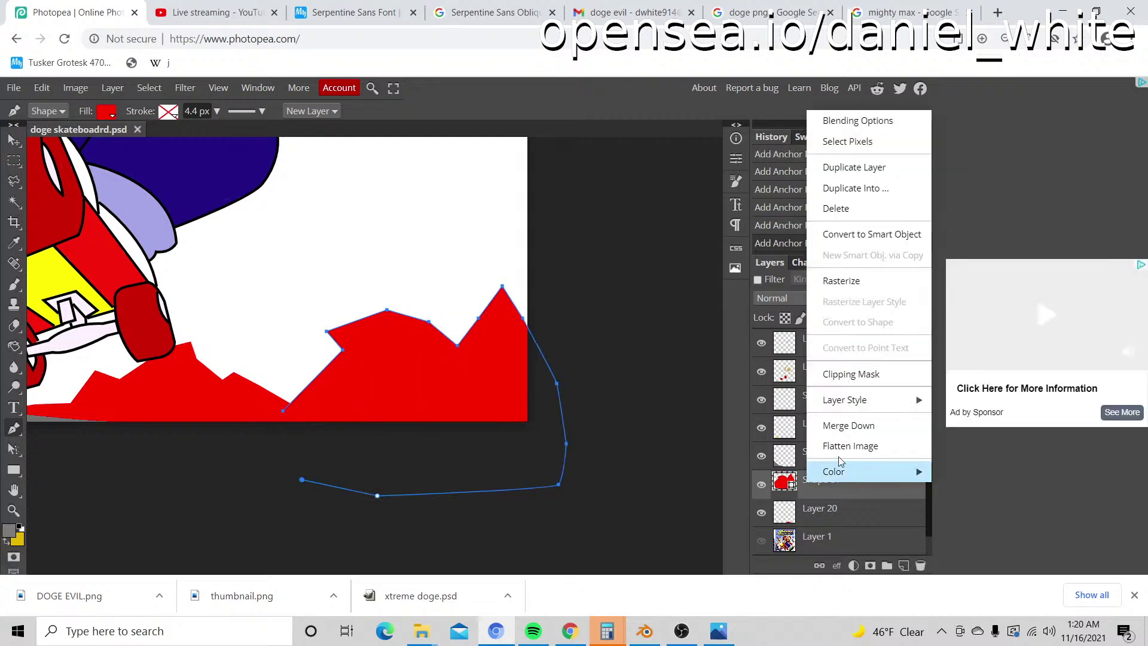
click(841, 281)
Step: Undo the second mountain's rasterizing and its anchor points back to the starting point
key(z)
scroll(613, 339, down, 3)
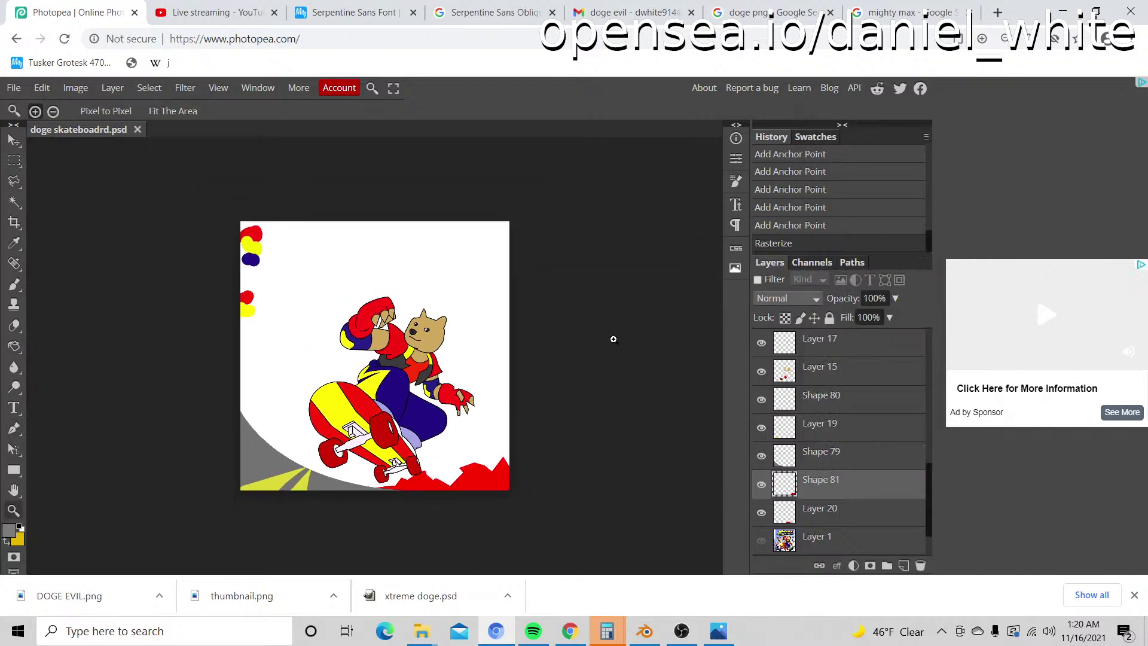
scroll(498, 536, up, 1)
scroll(573, 515, up, 1)
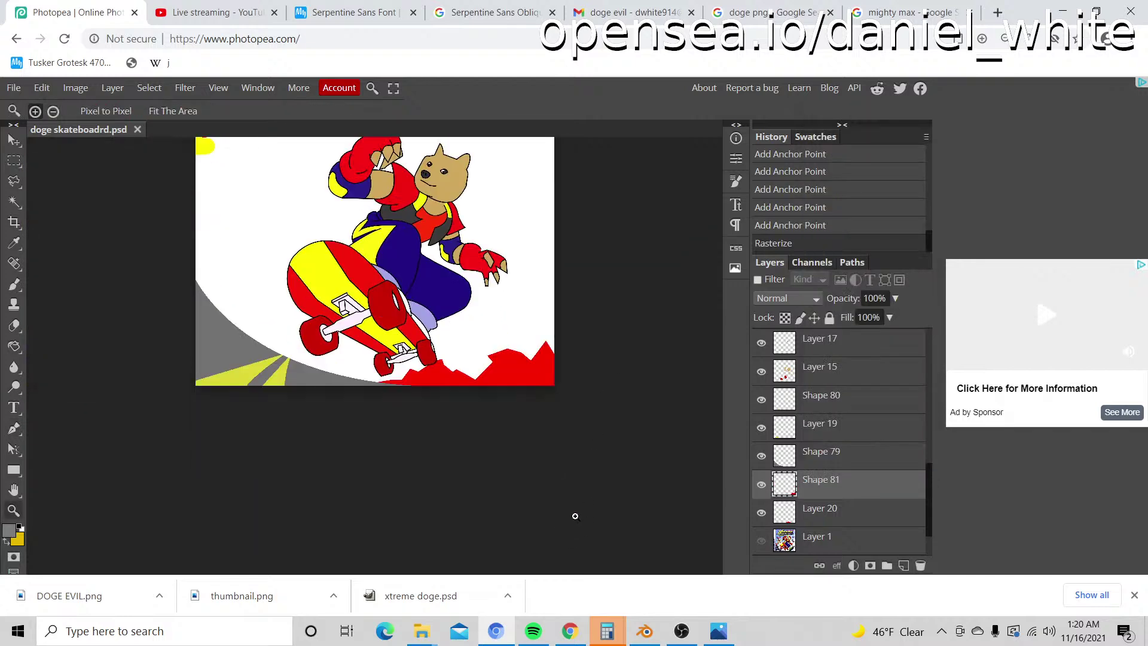
scroll(575, 512, up, 1)
scroll(571, 383, up, 2)
key(ctrl+z)
key(ctrl+z)
key(ctrl+z)
key(ctrl+z)
key(ctrl+z)
key(ctrl+z)
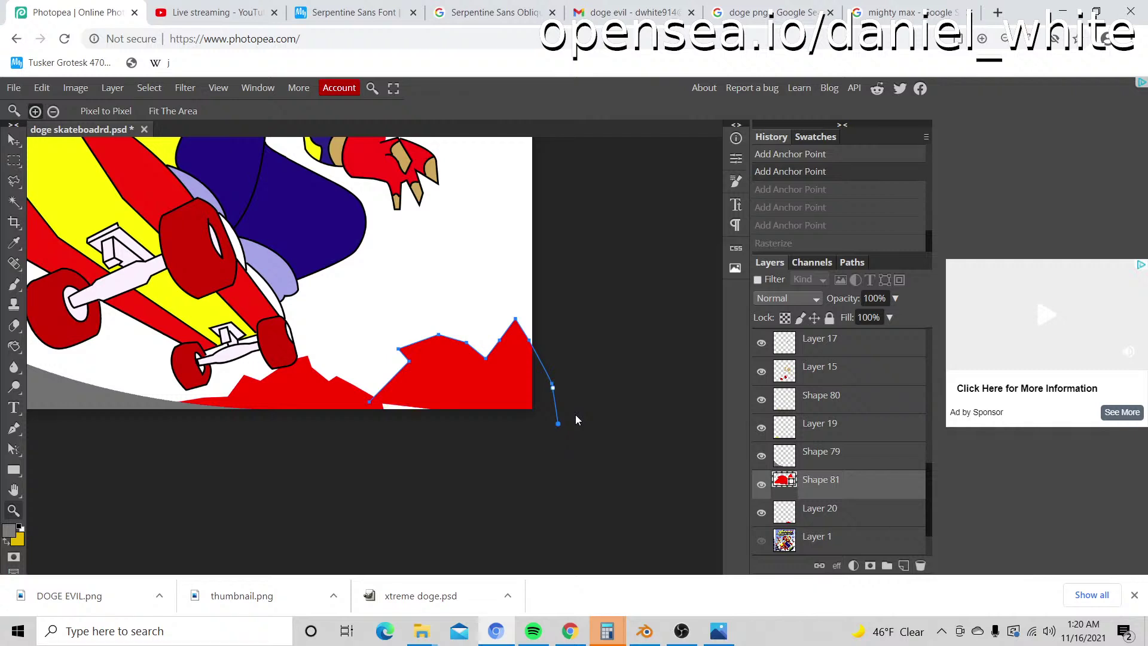
key(ctrl+z)
key(ctrl+z)
key(ctrl+z)
key(ctrl+z)
key(ctrl+z)
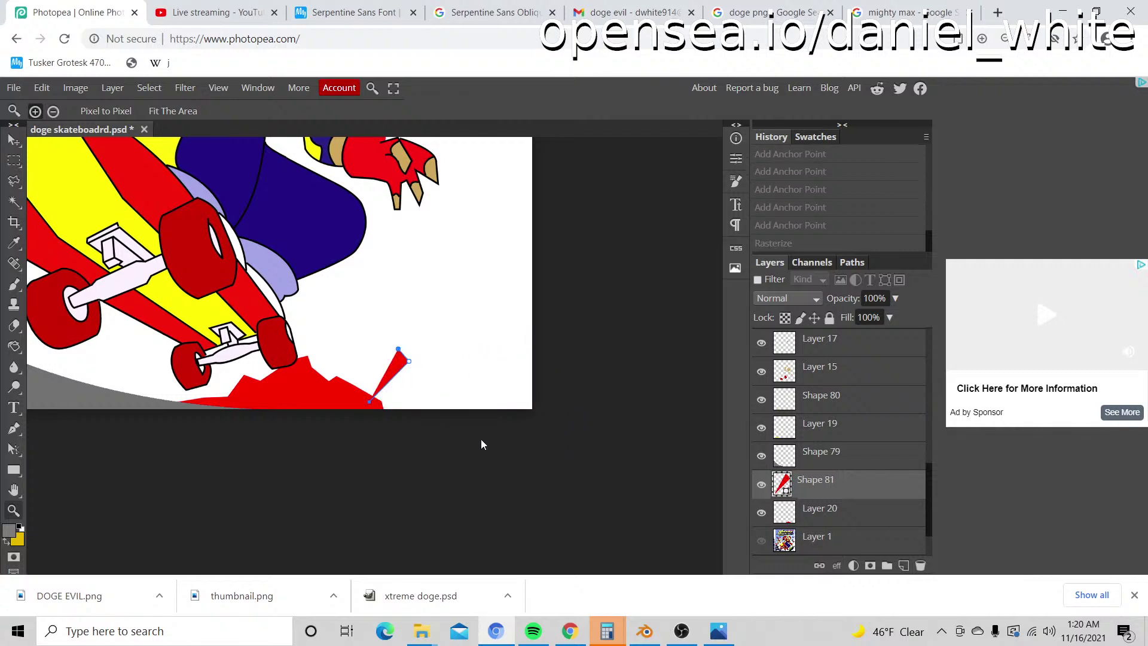
Step: Draw the second mountain's low peaks with the Pen tool, starting from the existing point on the first mountain's far slope
scroll(422, 431, up, 2)
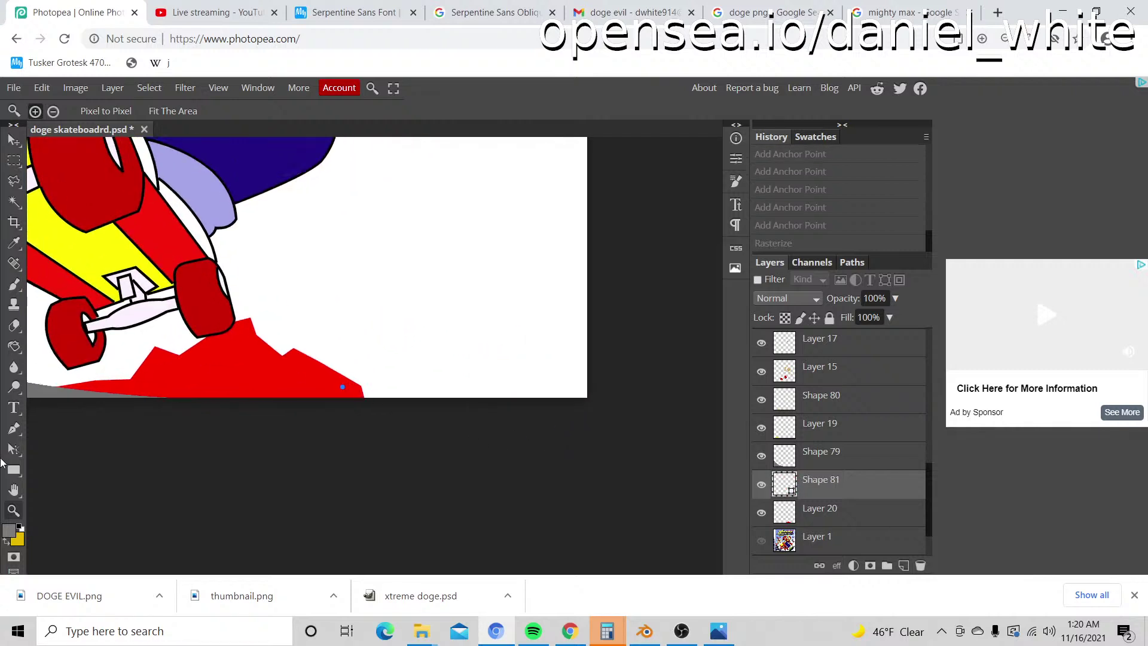
click(13, 428)
click(402, 369)
click(419, 383)
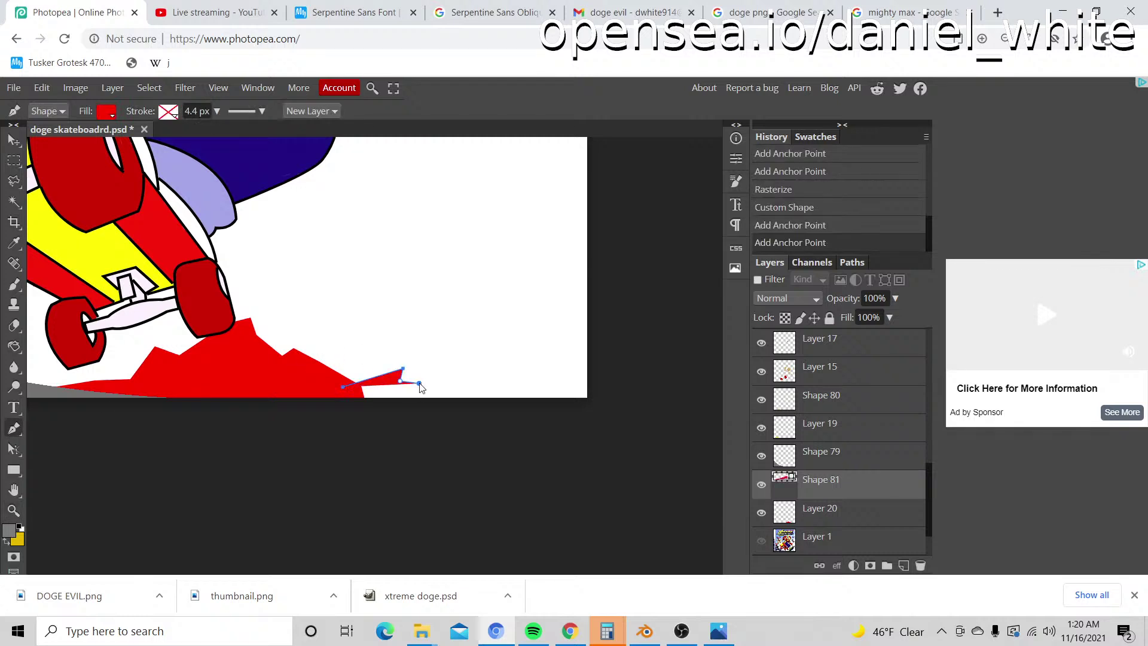
click(425, 374)
click(446, 358)
click(459, 350)
click(469, 366)
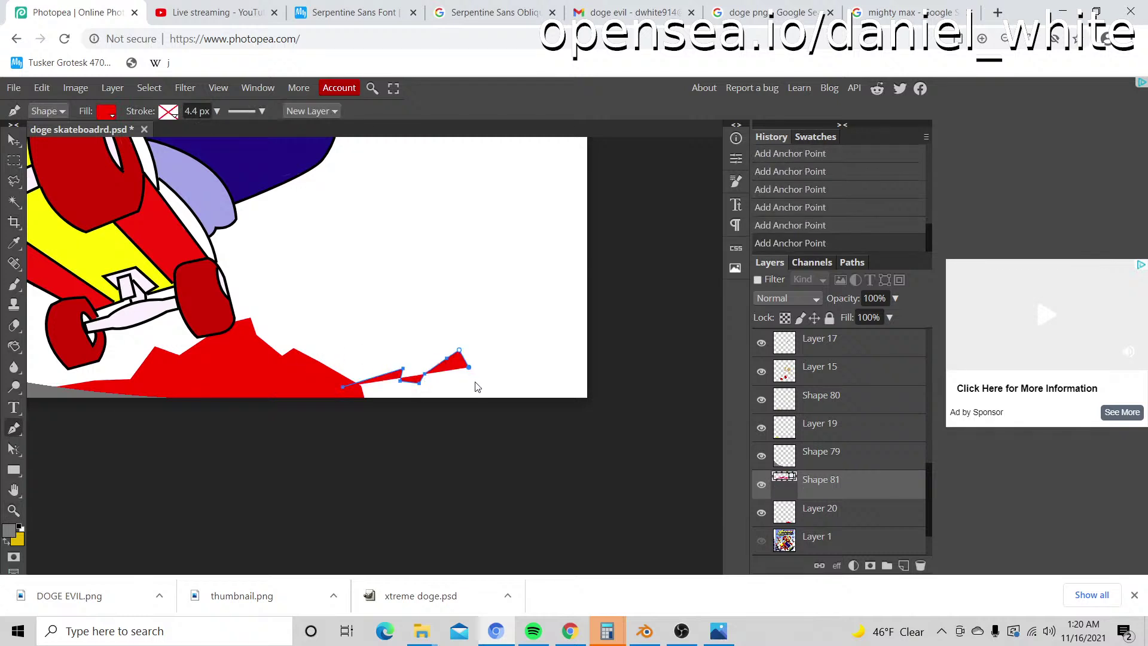
Step: Extend the second mountain with a valley and another peak at the canvas edge, loop its outline beneath the canvas, and rasterize it
click(507, 397)
click(520, 361)
click(540, 351)
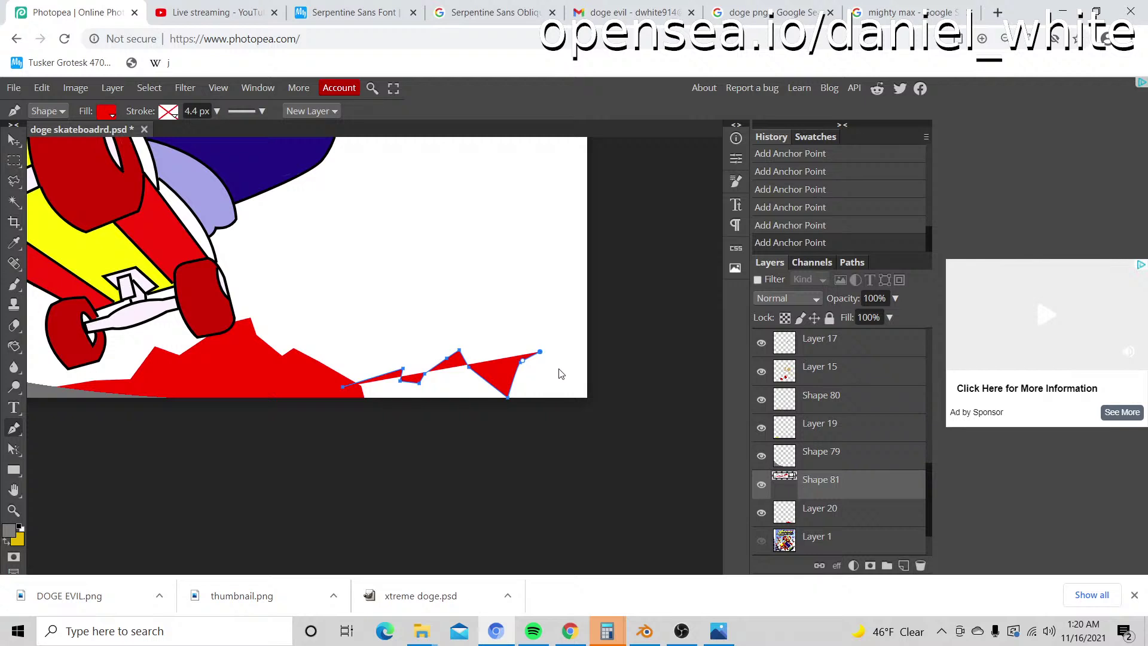
click(574, 380)
click(596, 403)
drag(615, 432, 615, 437)
drag(505, 472, 525, 467)
click(361, 481)
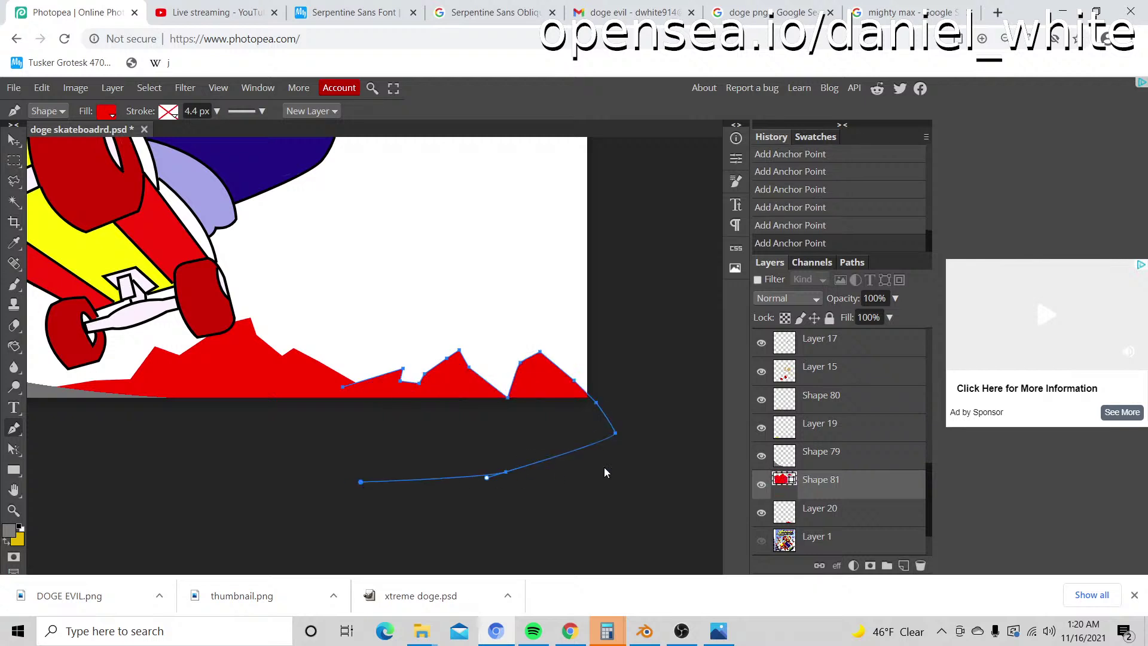
right_click(837, 479)
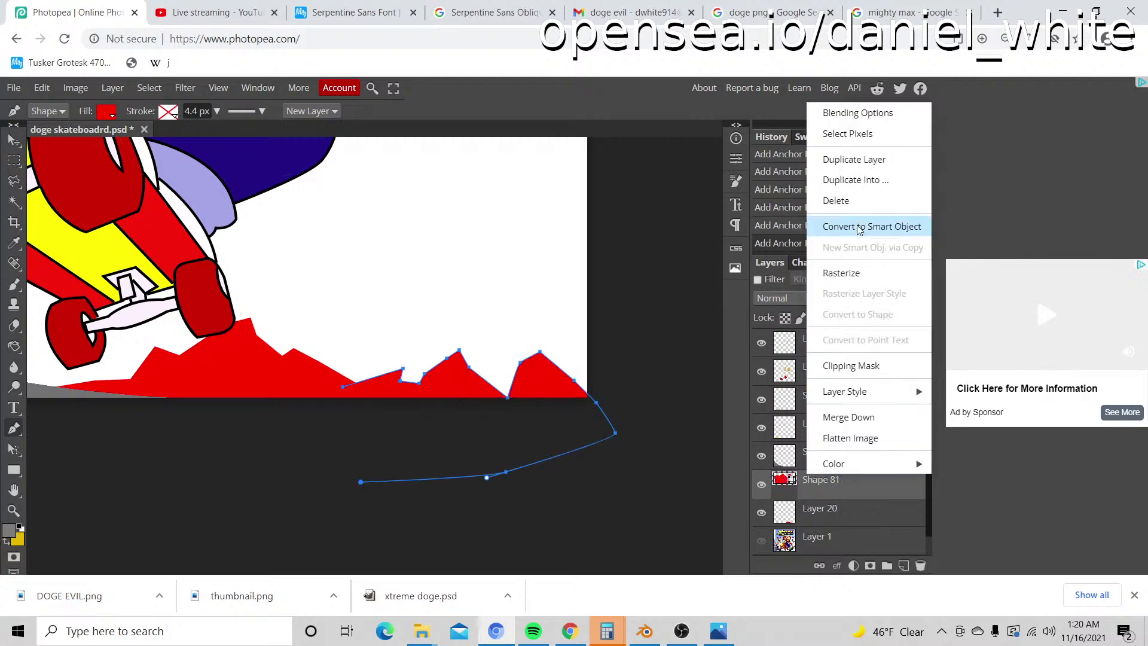
click(862, 272)
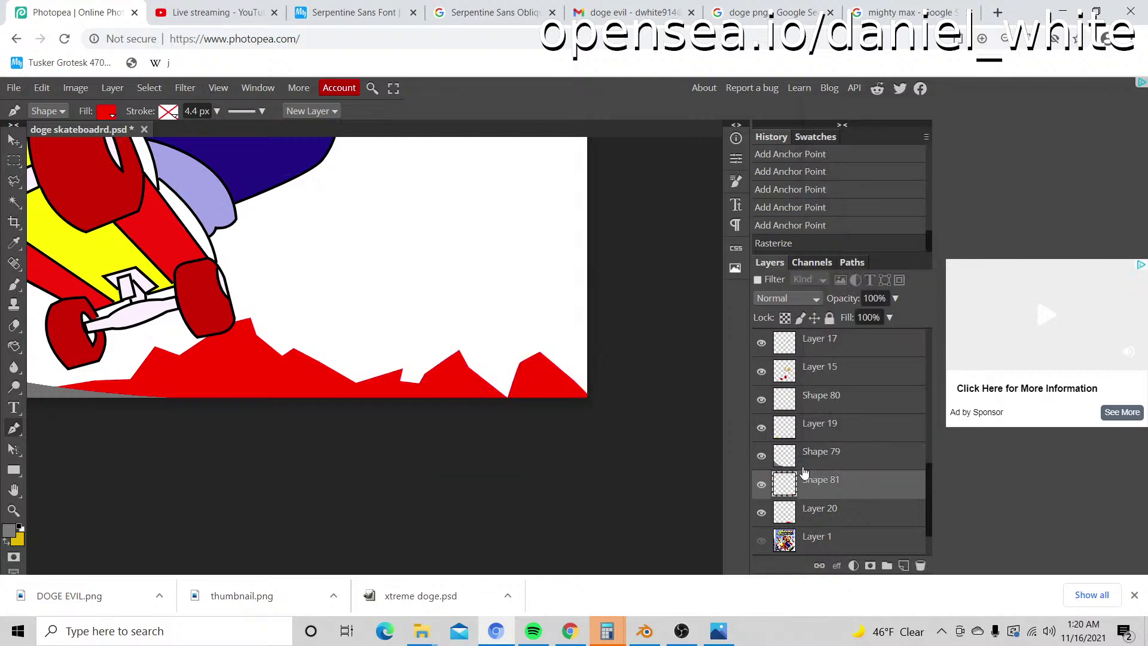
Step: Check the second mountain by toggling its layer's visibility, and merge it down into Layer 20
click(761, 484)
click(762, 484)
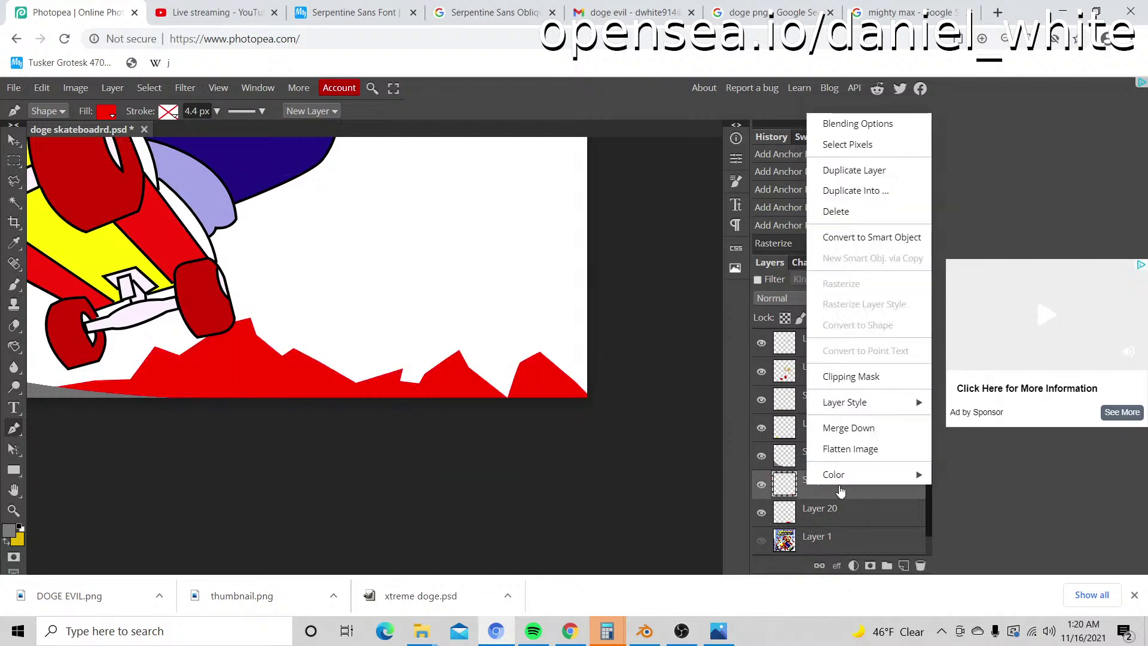
right_click(837, 489)
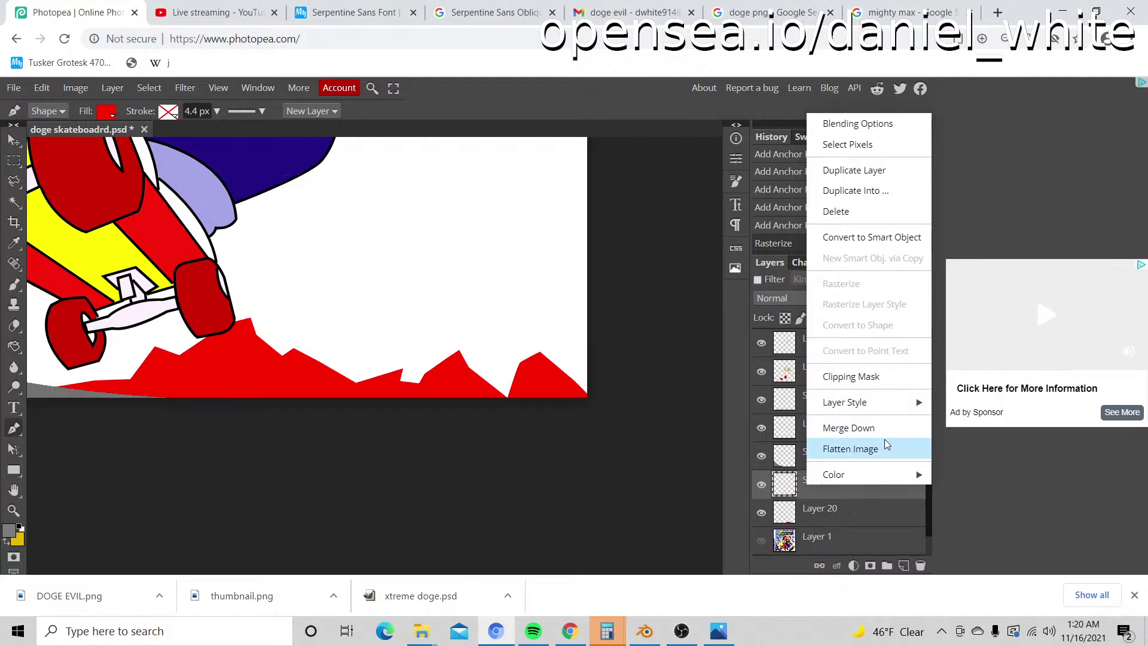
click(840, 429)
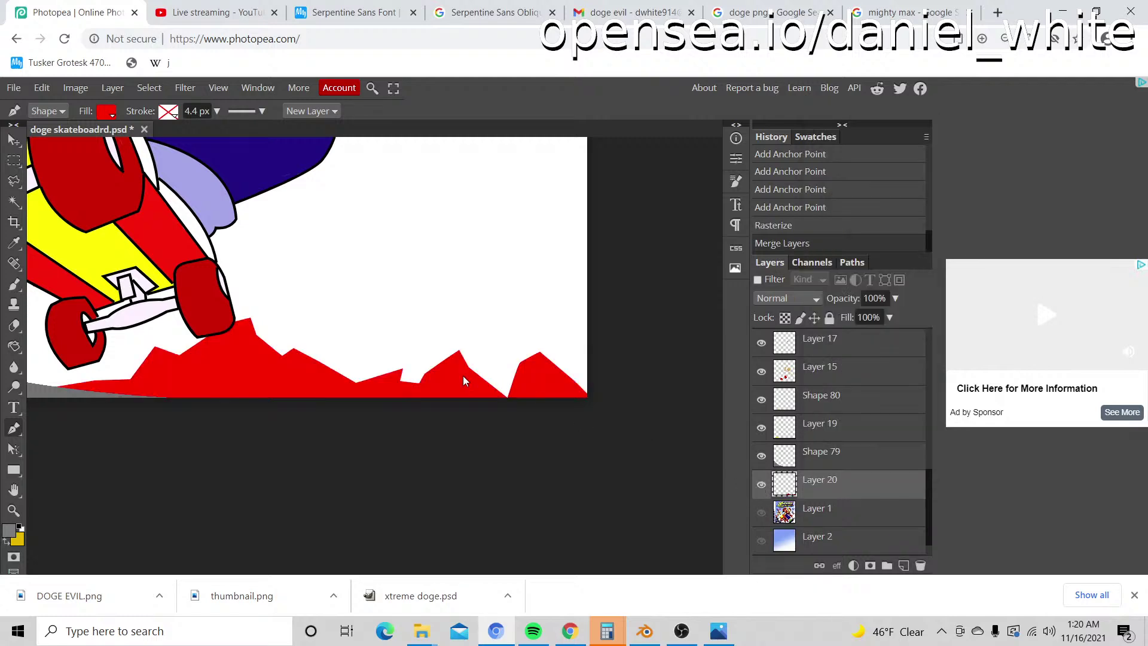
Step: Select the red mountains on Layer 20 by magic-wanding the empty area around them and inverting the selection
key(z)
scroll(462, 377, down, 5)
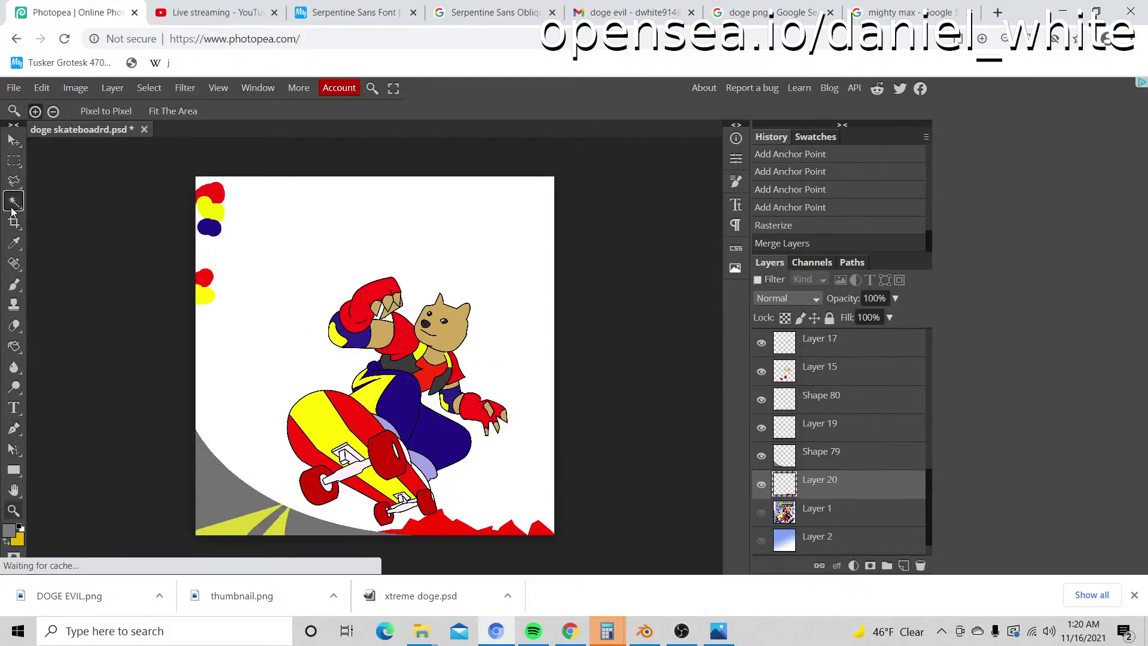
click(12, 207)
click(518, 481)
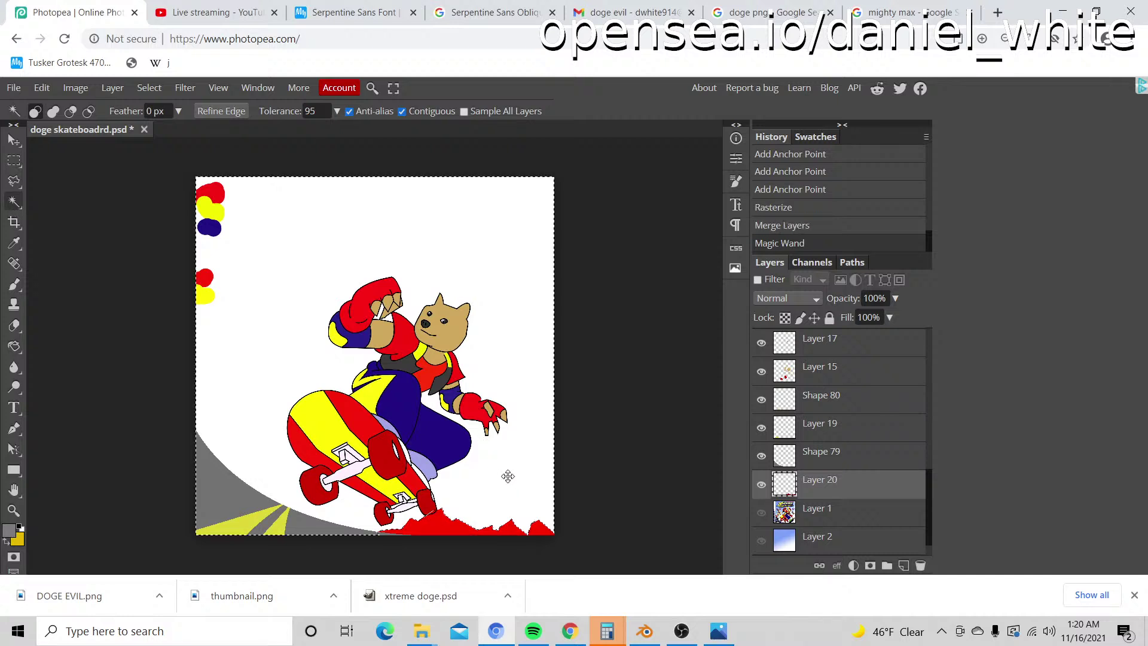
right_click(508, 475)
click(564, 349)
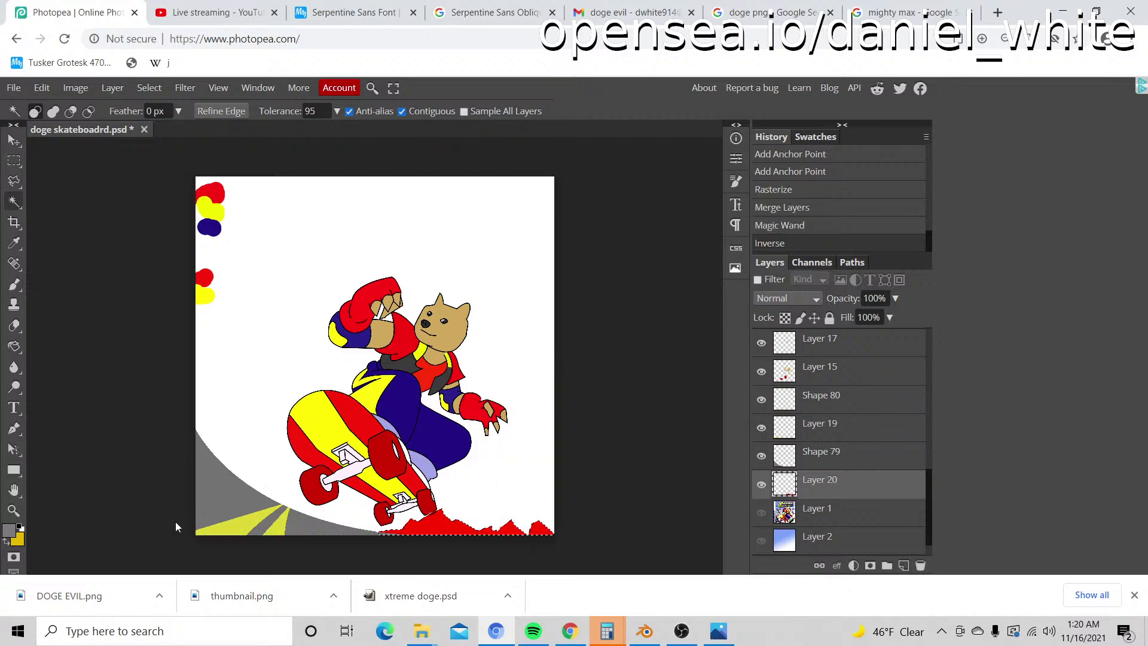
Step: Show the blue sky gradient on Layer 2 and brush the selected mountains over with gray a0a0a0
click(13, 530)
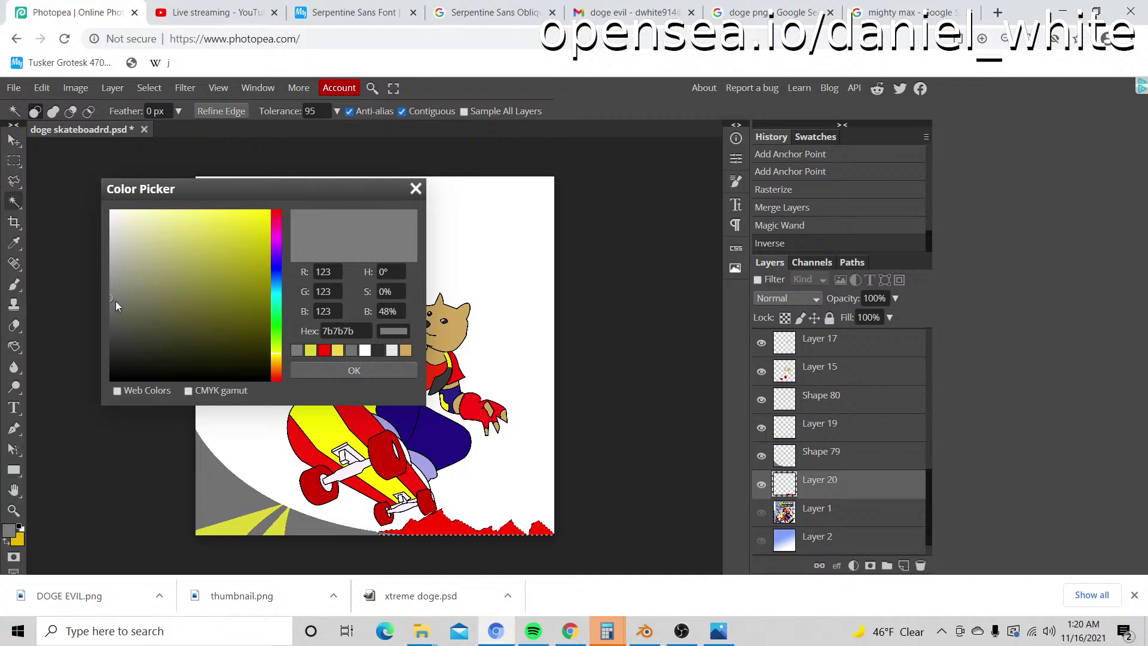
drag(116, 300, 95, 272)
click(360, 367)
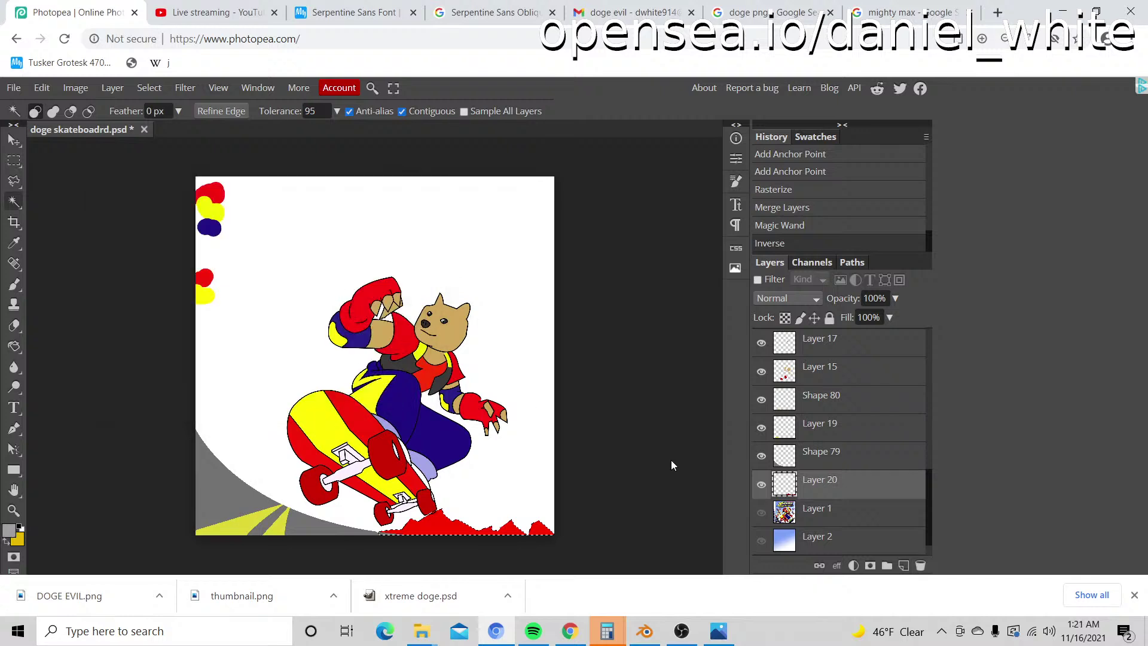
click(761, 540)
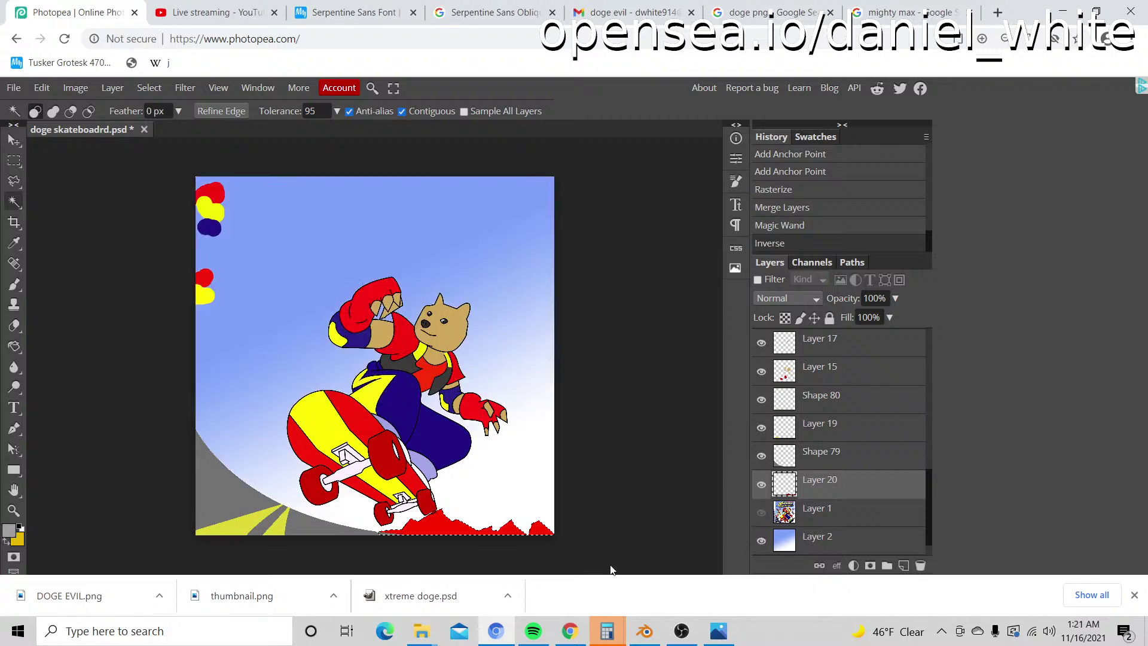
key(b)
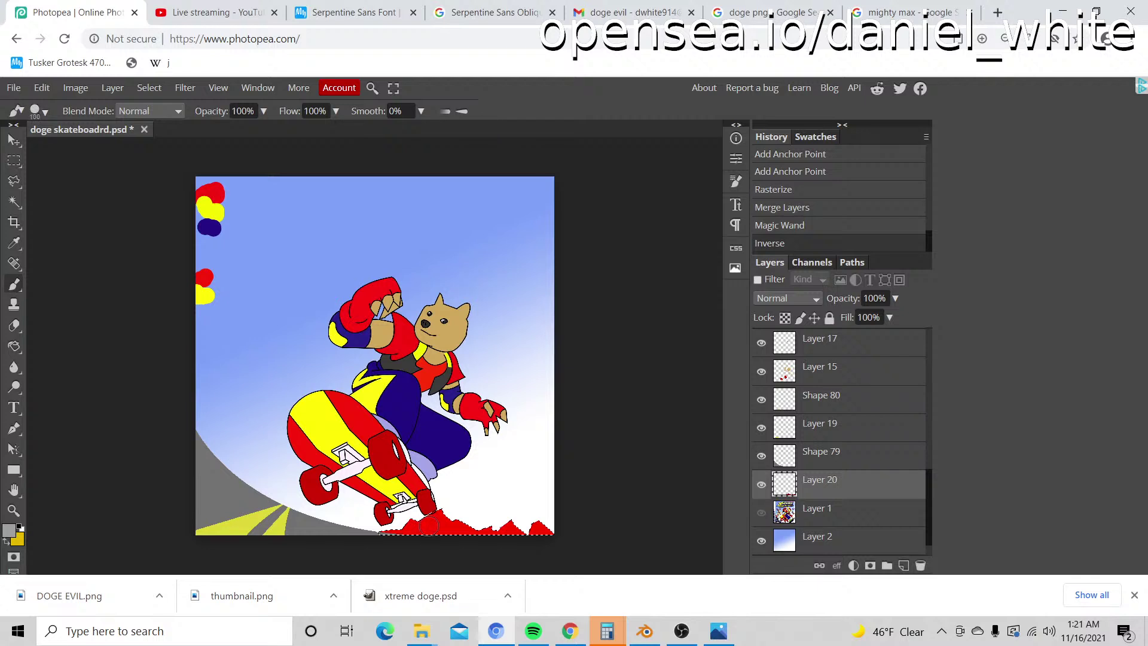
mouse_move(443, 518)
mouse_down()
mouse_move(369, 536)
mouse_move(582, 523)
mouse_up()
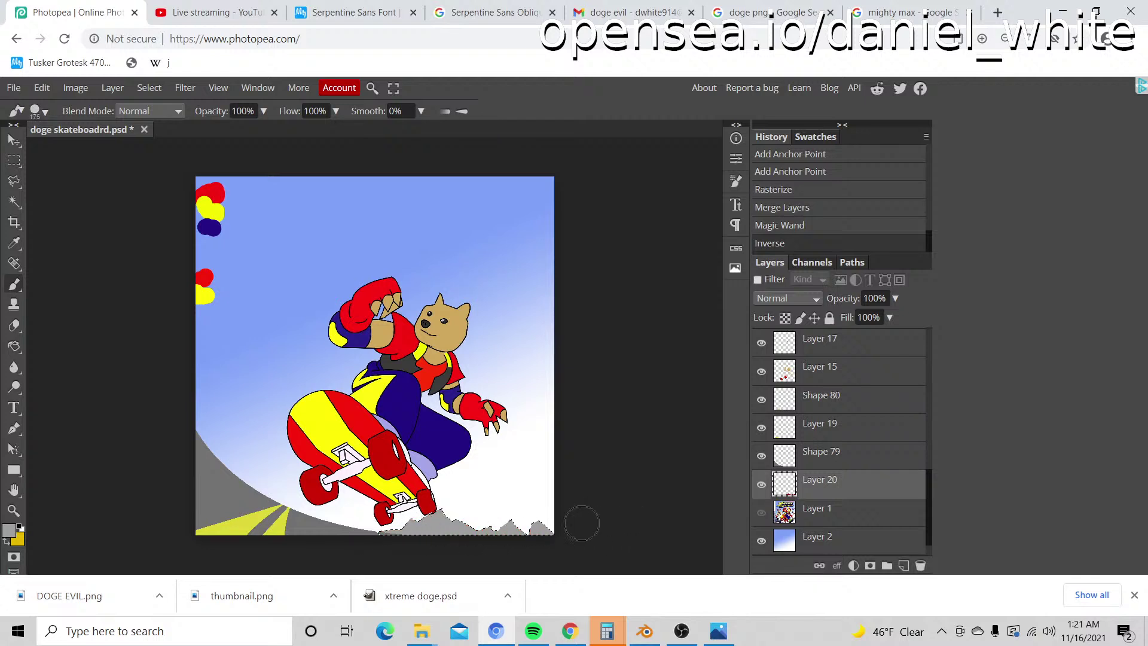
mouse_move(349, 536)
mouse_down()
mouse_move(487, 531)
mouse_move(514, 508)
mouse_up()
Step: Repaint the selected mountains in the lighter gray bbbbbb with the Brush tool
scroll(574, 412, down, 1)
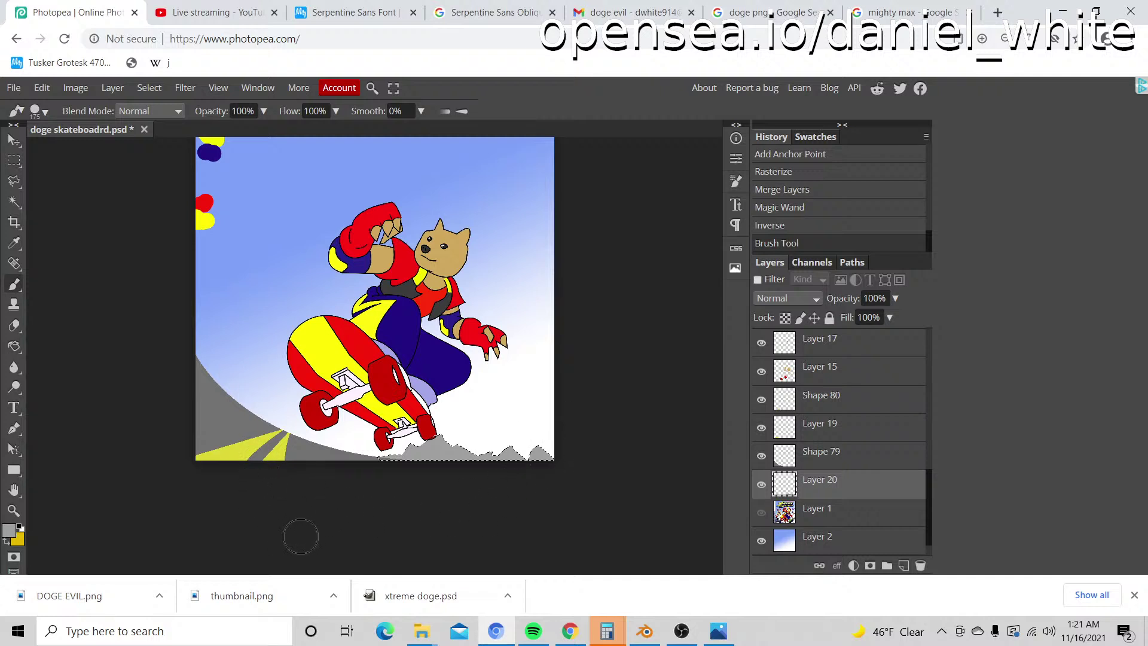
click(8, 534)
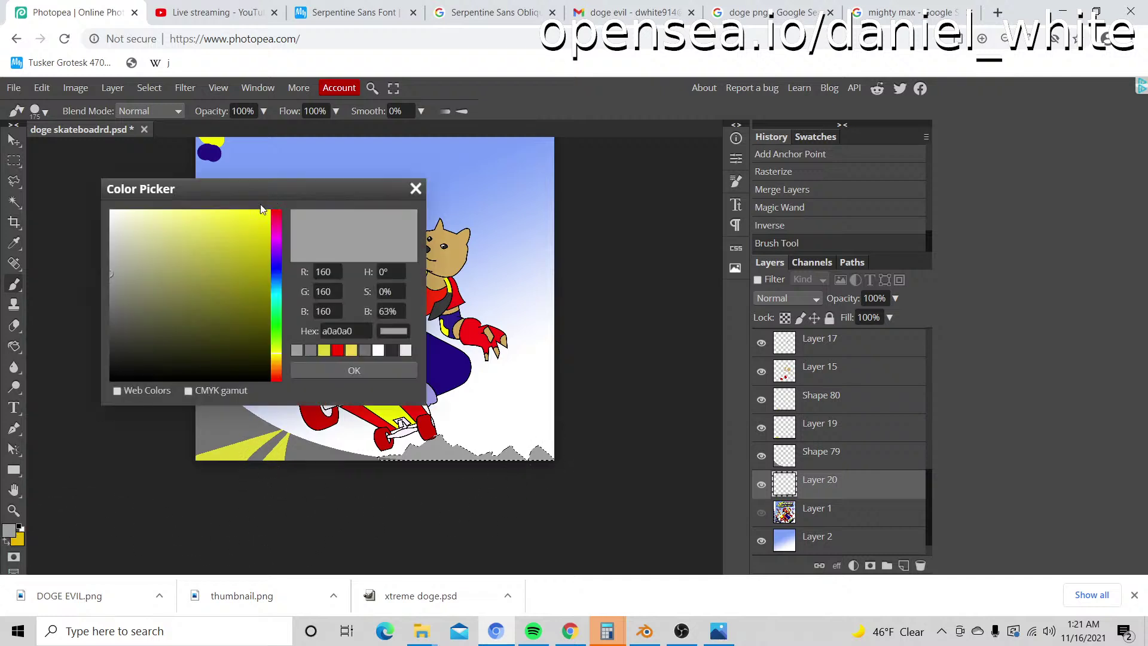
mouse_move(152, 296)
mouse_down()
mouse_move(92, 281)
mouse_move(90, 236)
mouse_up()
click(354, 370)
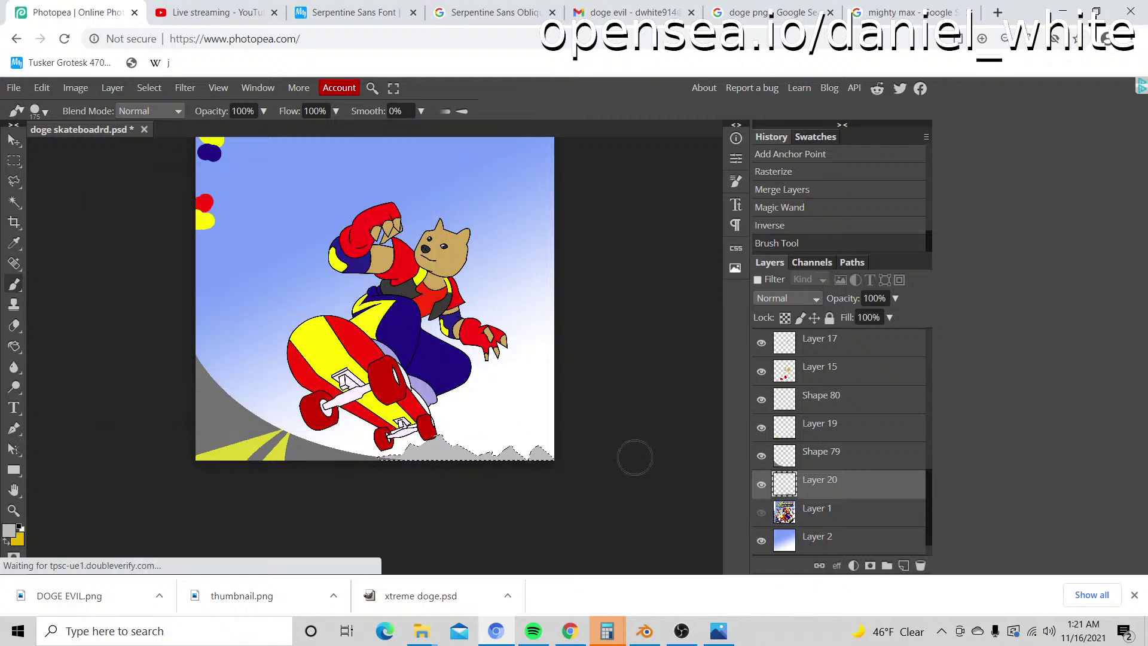
drag(635, 458, 431, 456)
Step: Repaint the selected mountains in dark gray 5c5c5c with the Brush tool and clear the selection
click(8, 532)
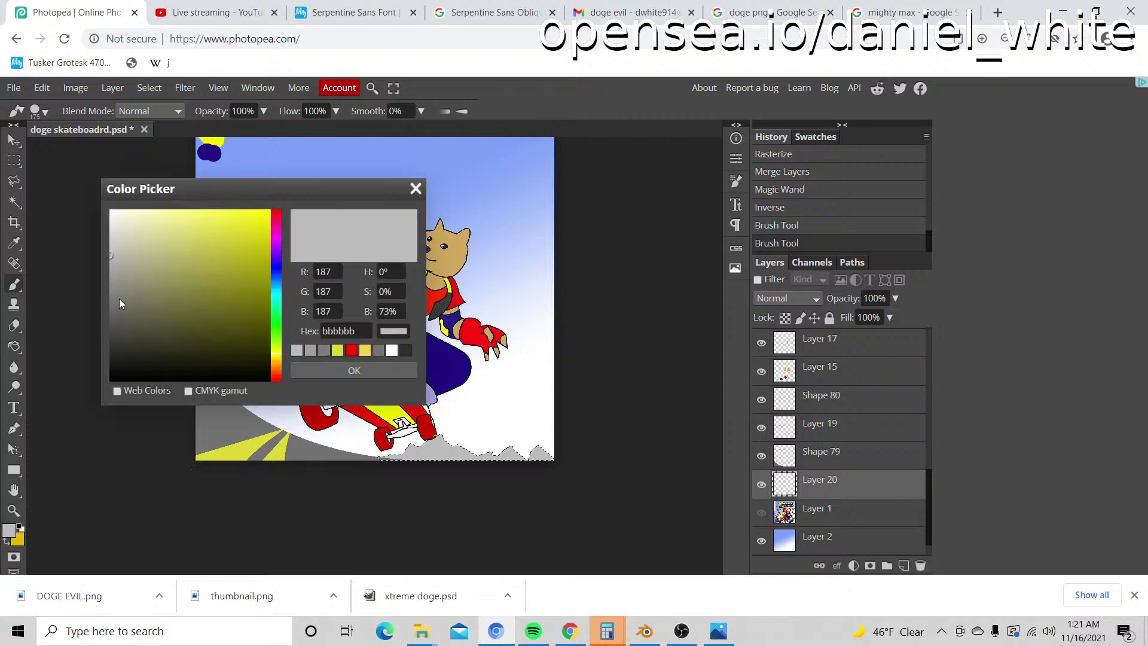
drag(119, 304, 95, 318)
click(354, 370)
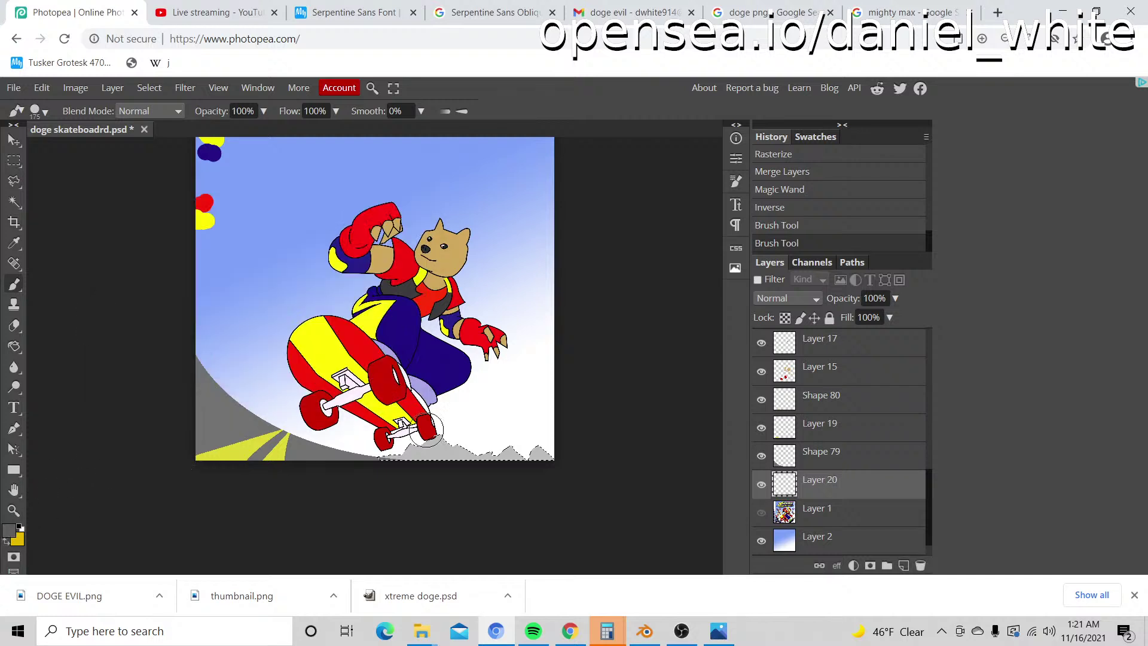
mouse_move(530, 456)
mouse_down()
mouse_move(327, 454)
mouse_move(531, 447)
mouse_move(370, 459)
mouse_move(442, 461)
mouse_up()
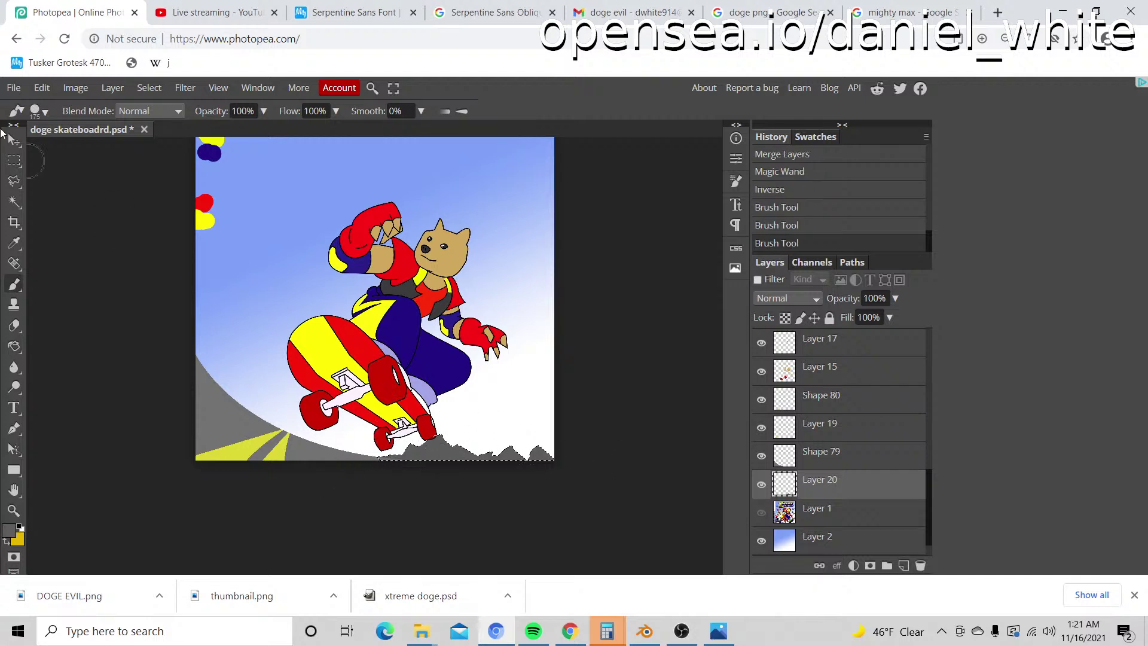
click(13, 160)
click(103, 293)
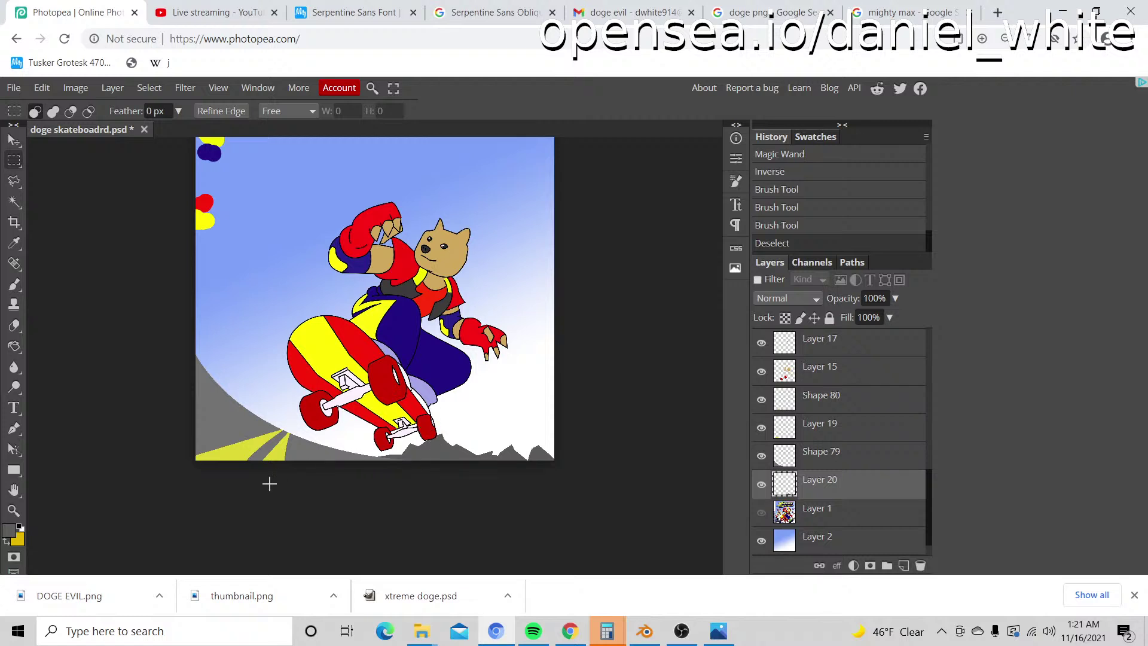
Step: Shift the gray mountain range slightly to the right behind the ramp with the Move tool
key(z)
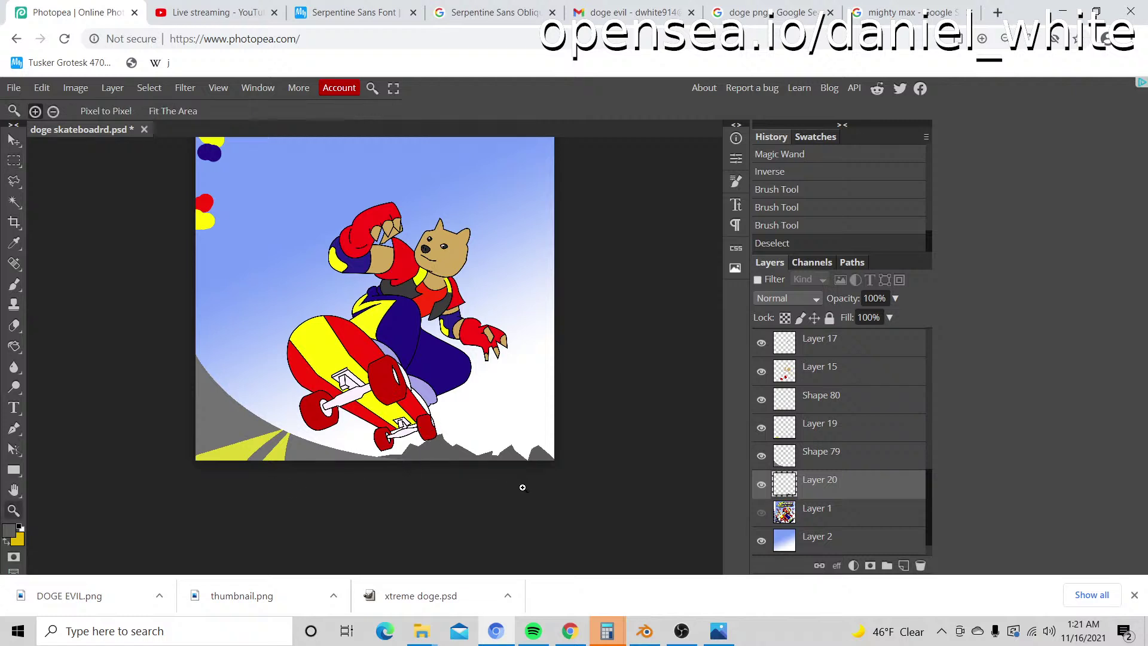
click(455, 462)
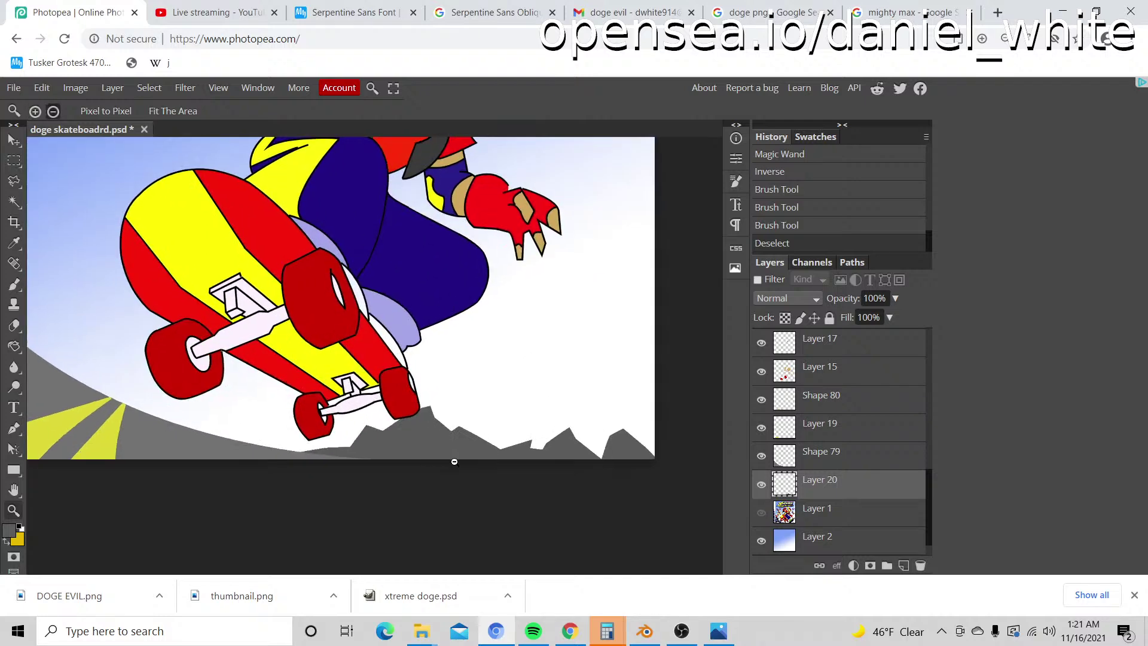
alt+click(454, 462)
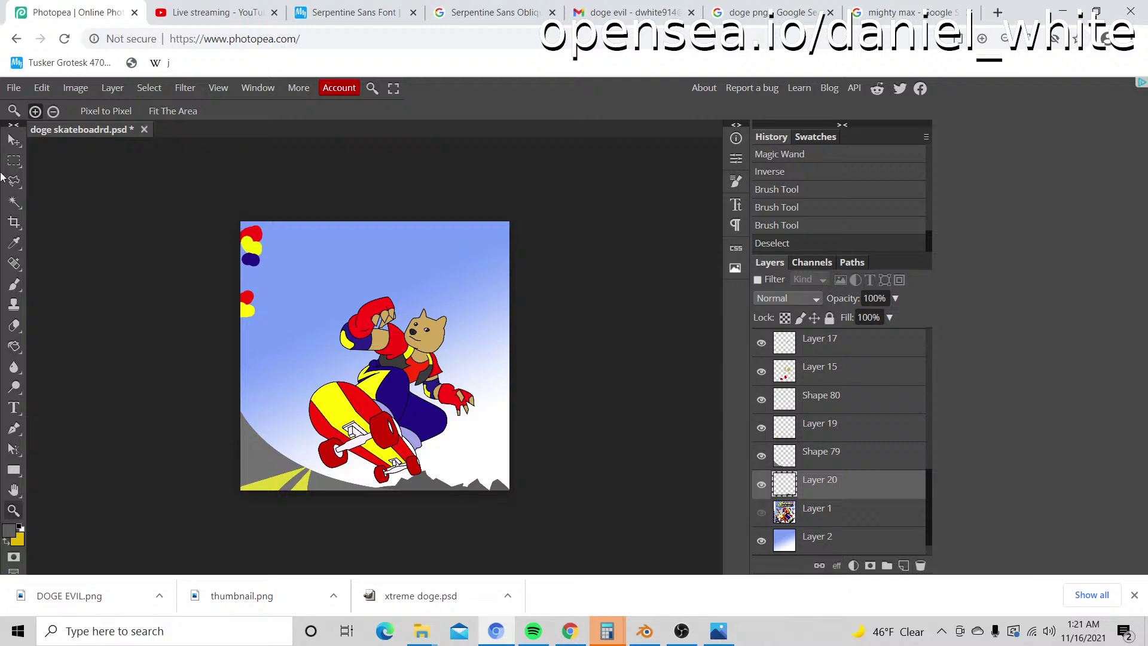
click(14, 140)
drag(127, 204, 177, 224)
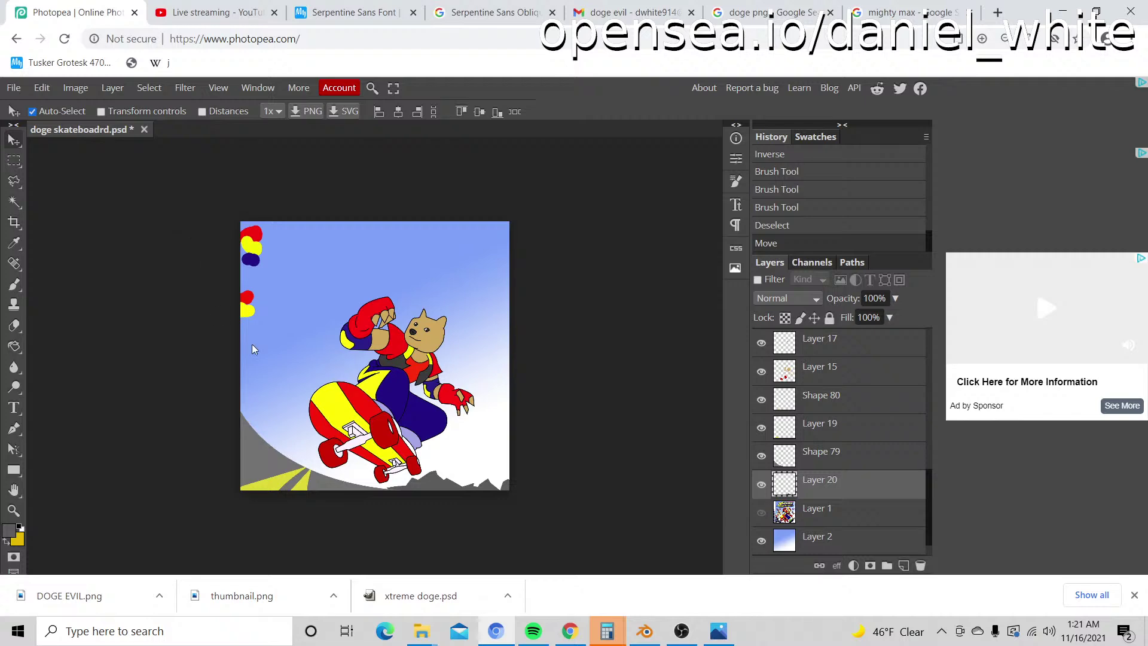
Step: Reselect the gray mountains by magic-wanding the empty area of Layer 20 and inverting the selection
scroll(324, 388, down, 2)
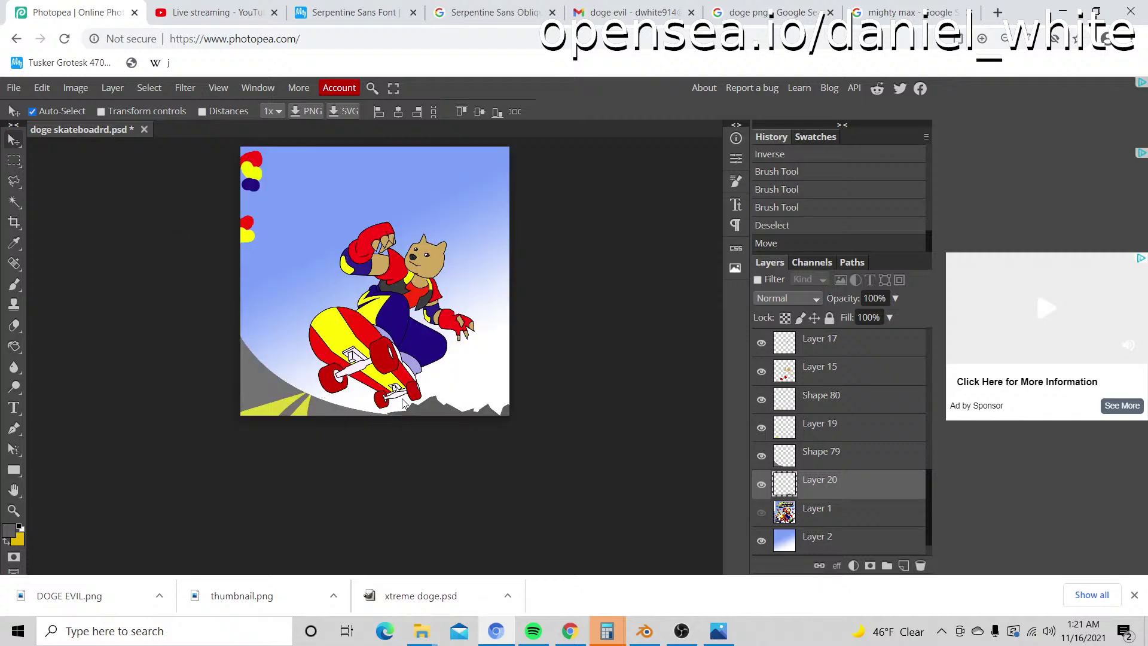
key(z)
click(482, 410)
click(497, 431)
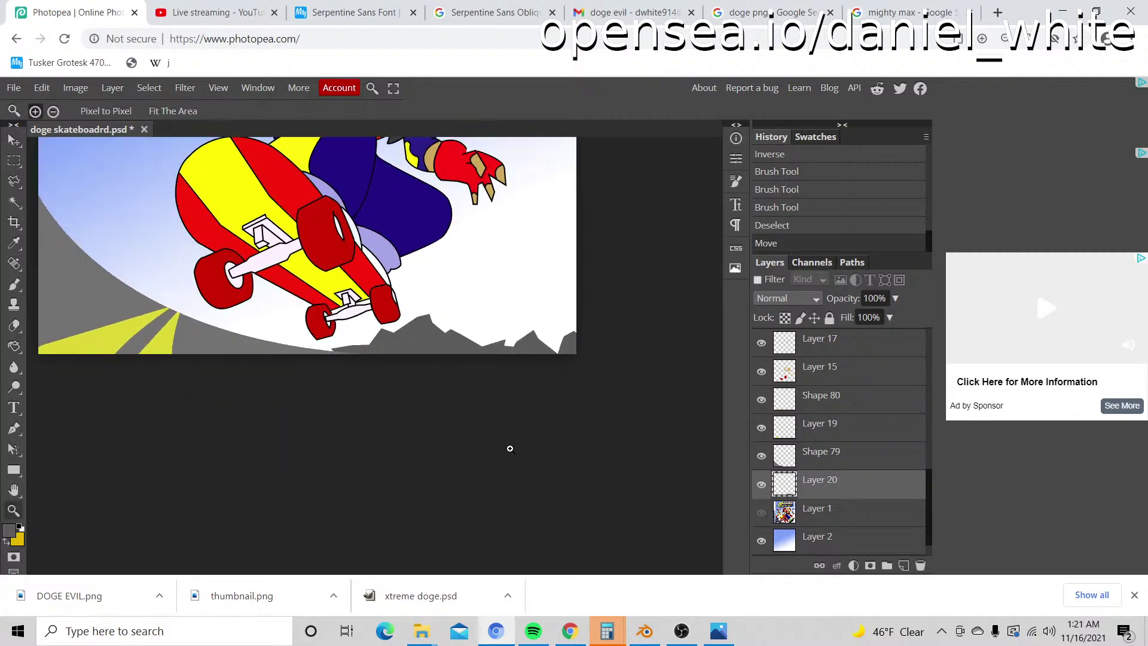
click(15, 202)
click(512, 293)
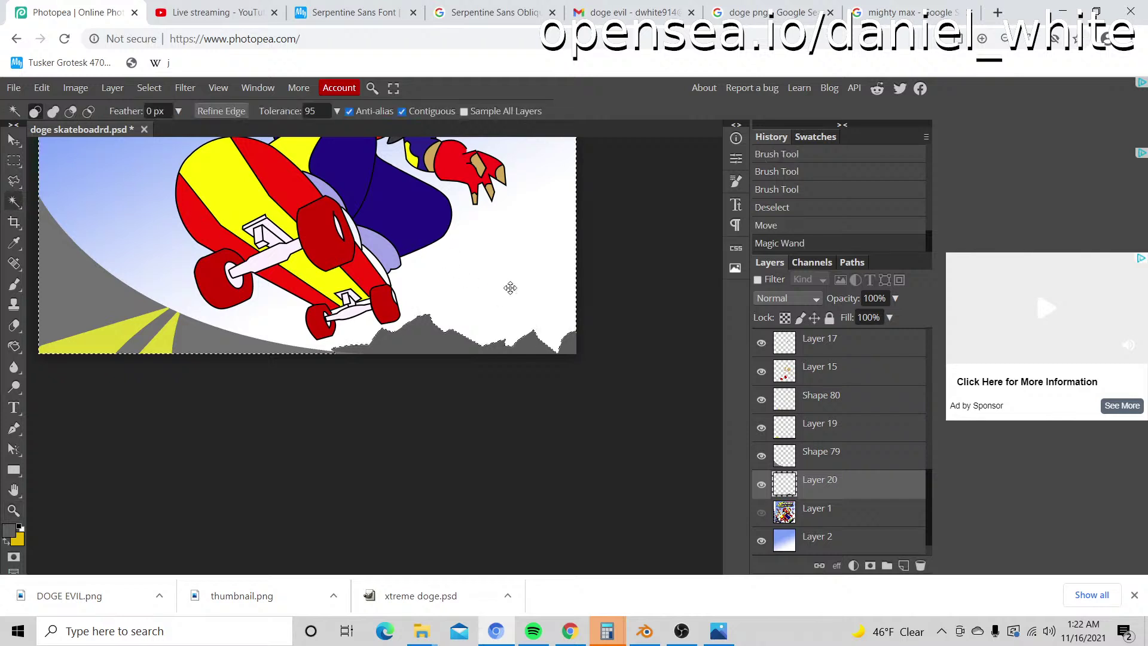
right_click(507, 287)
click(537, 336)
Step: Repaint the selected mountains in brownish gray 5f594e with the Brush tool and clear the selection
click(7, 532)
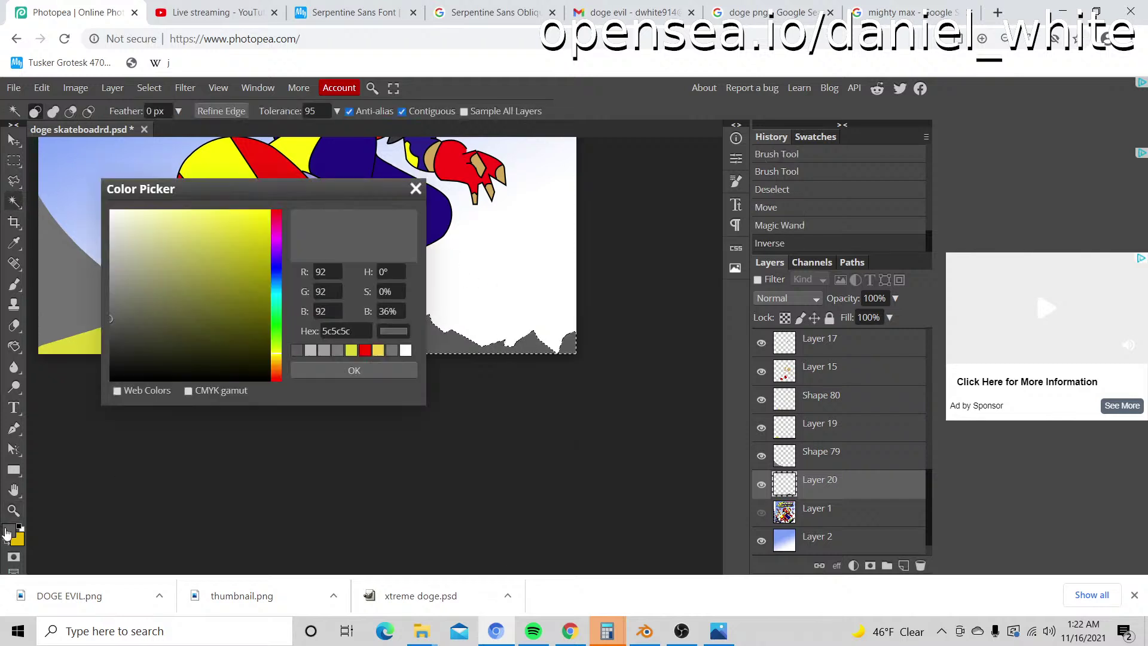
drag(280, 361, 280, 366)
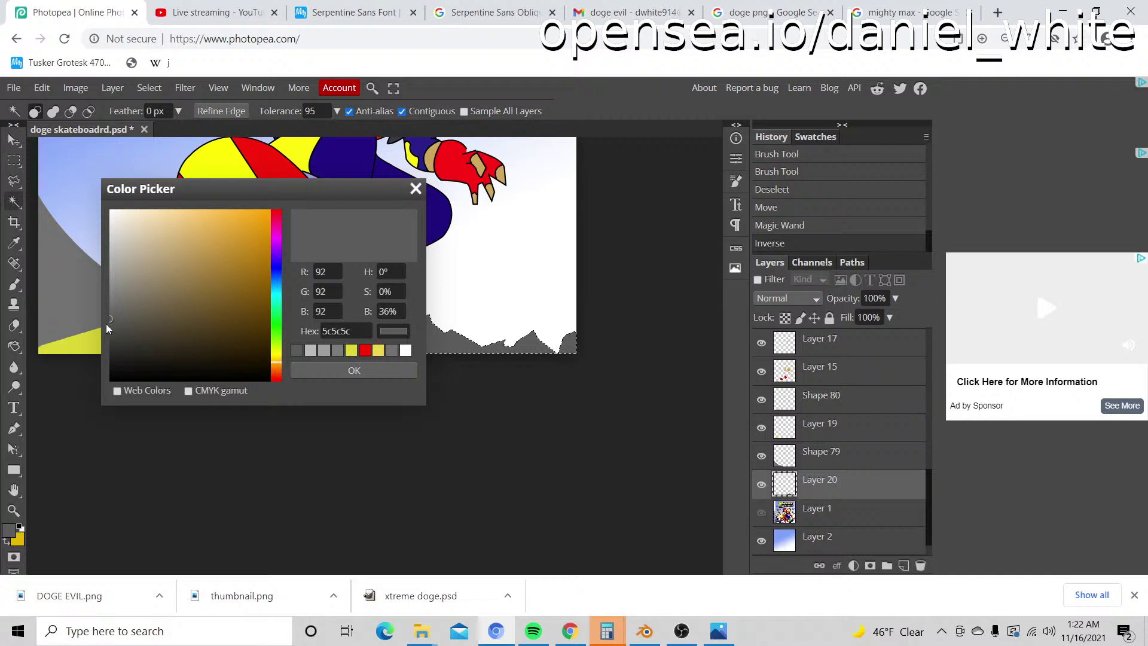
drag(108, 324, 138, 316)
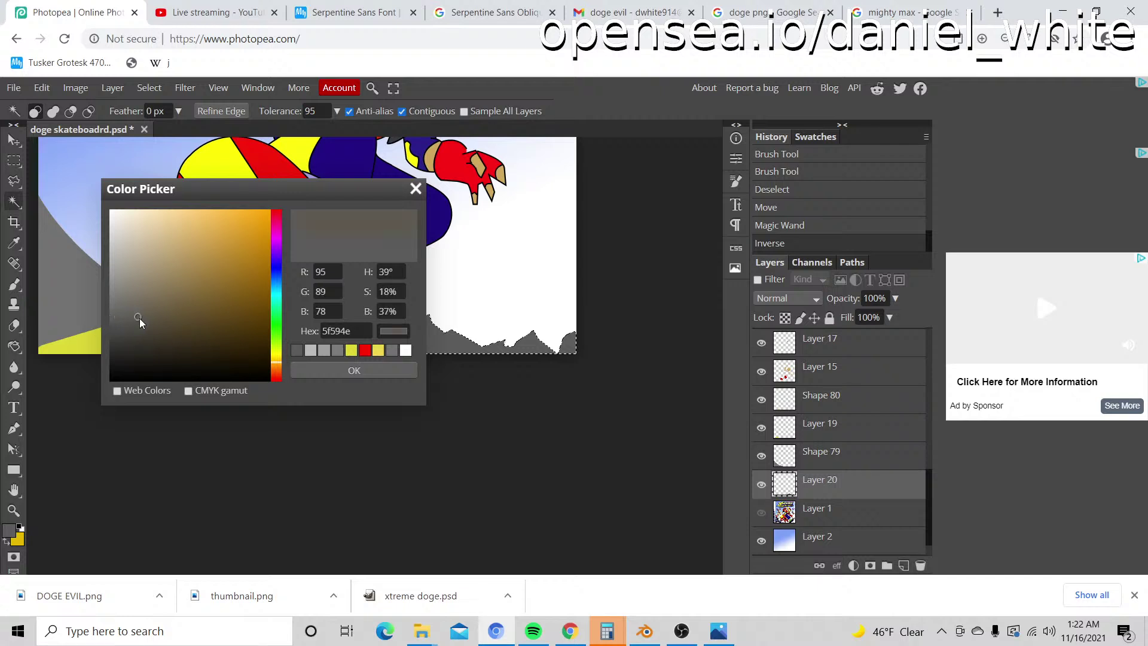
click(336, 371)
key(i)
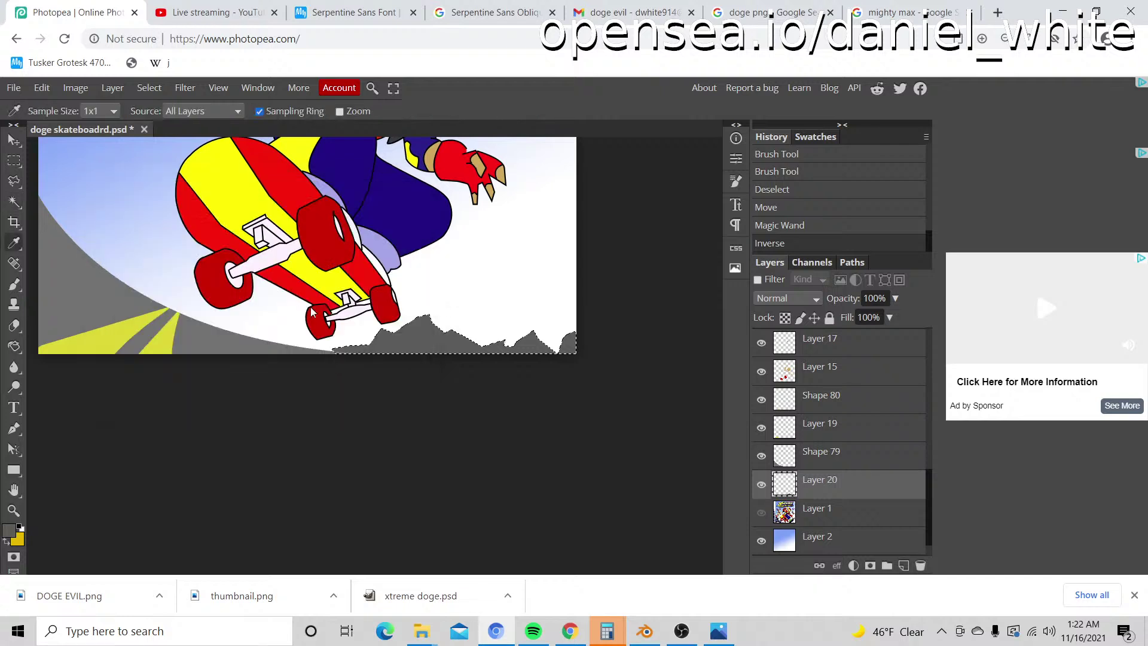
key(b)
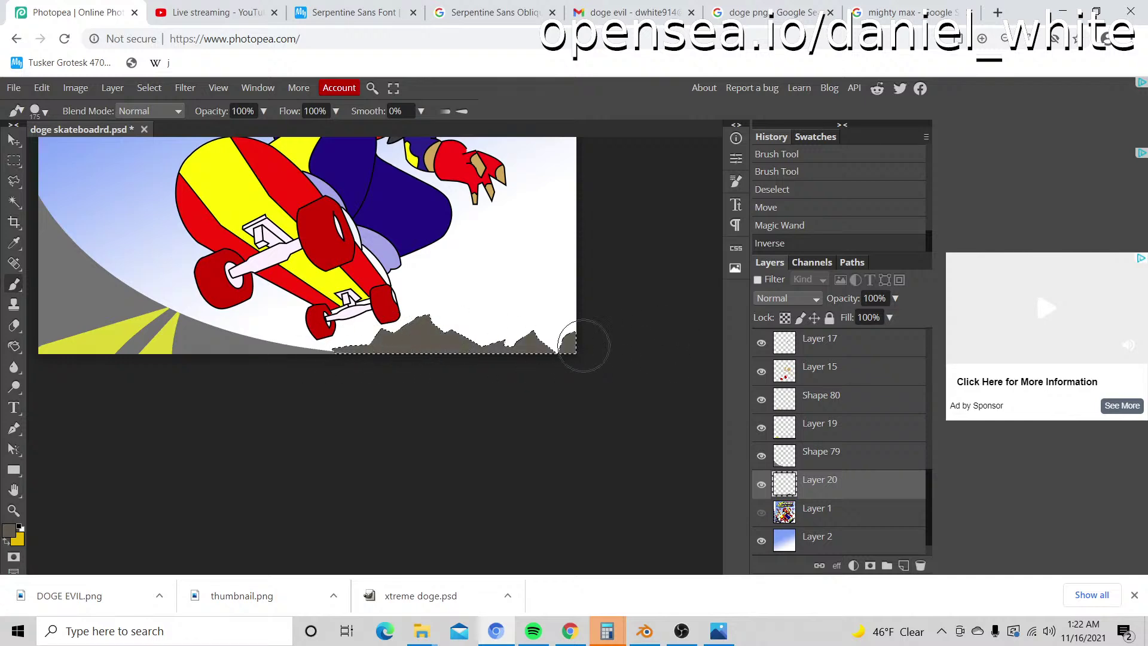
drag(584, 346, 120, 253)
mouse_move(287, 335)
mouse_down()
mouse_move(416, 349)
mouse_move(220, 354)
mouse_move(90, 232)
mouse_up()
click(15, 161)
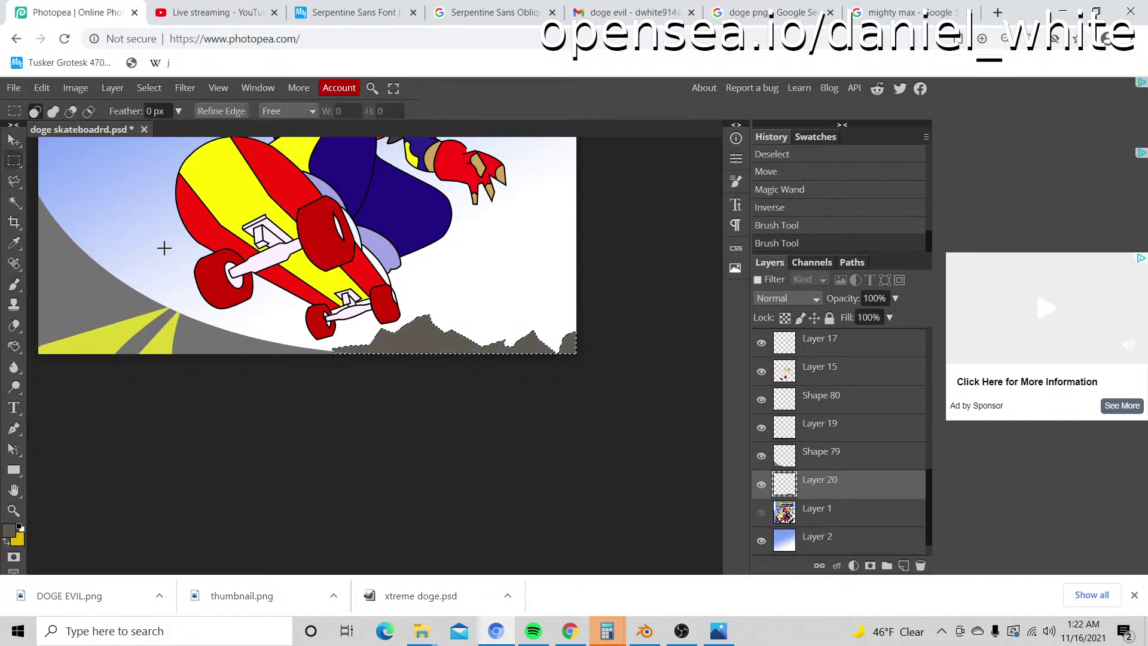
key(ctrl+d)
Step: Set the foreground color to a dark brown
key(z)
alt+click(197, 266)
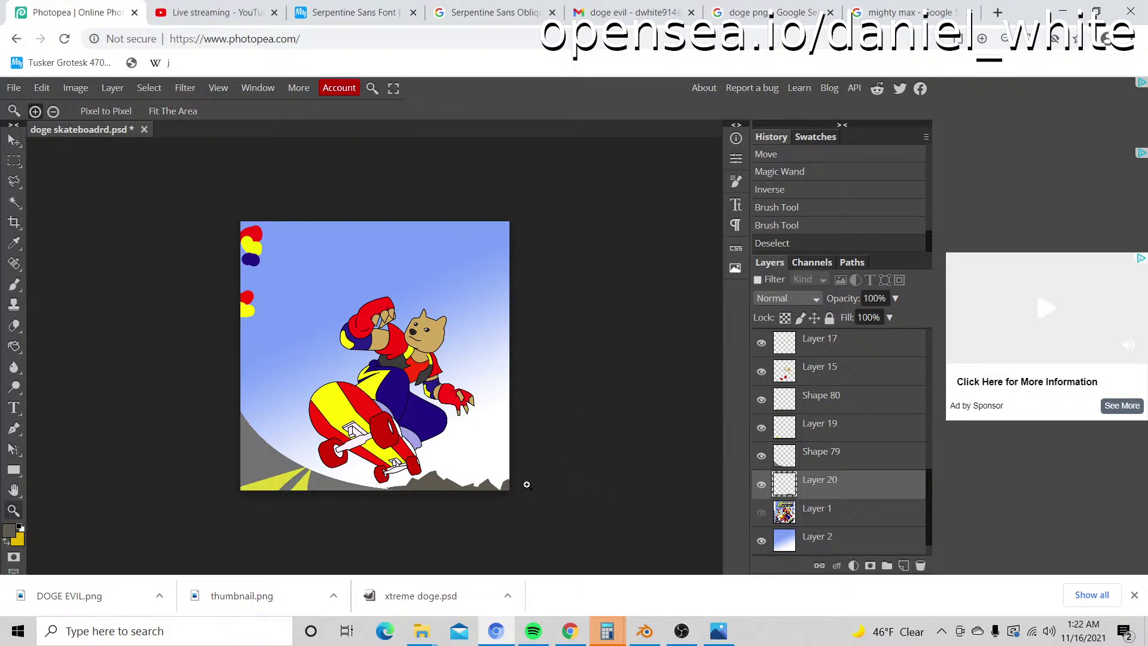
click(478, 502)
scroll(704, 424, down, 1)
click(505, 475)
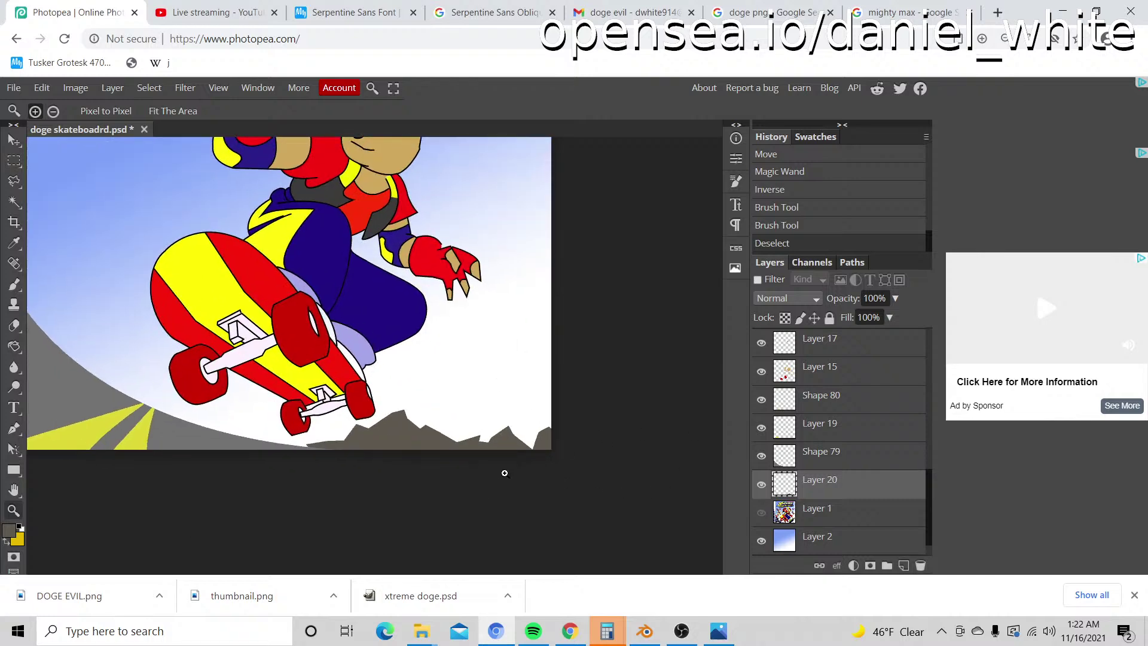
click(501, 470)
click(494, 463)
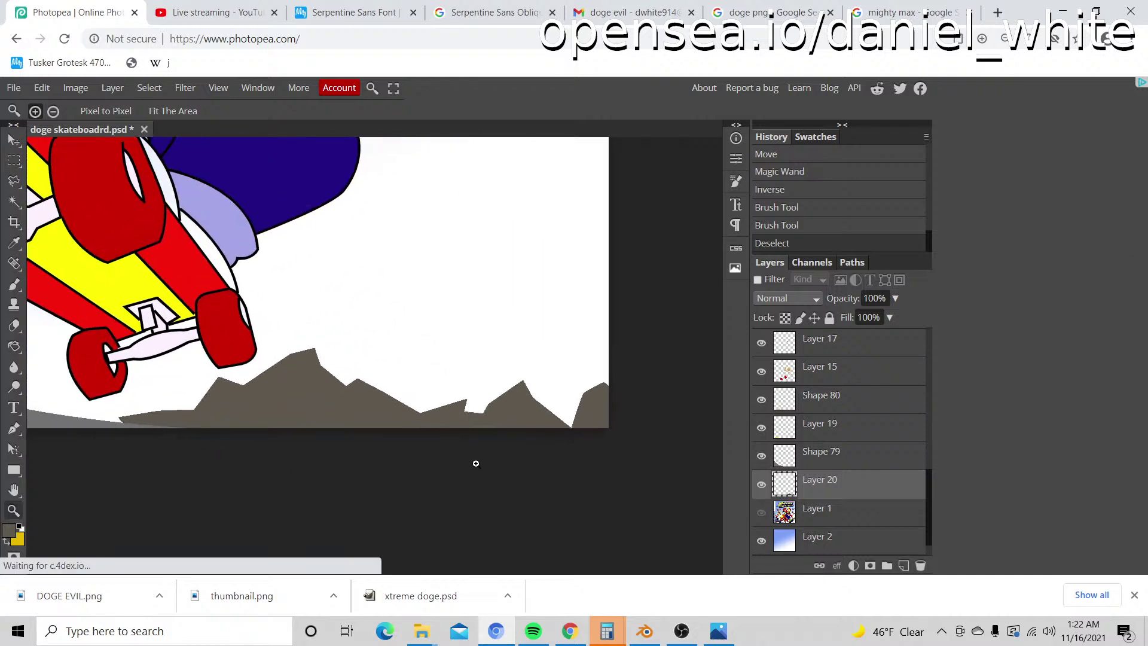
click(476, 463)
alt+click(471, 464)
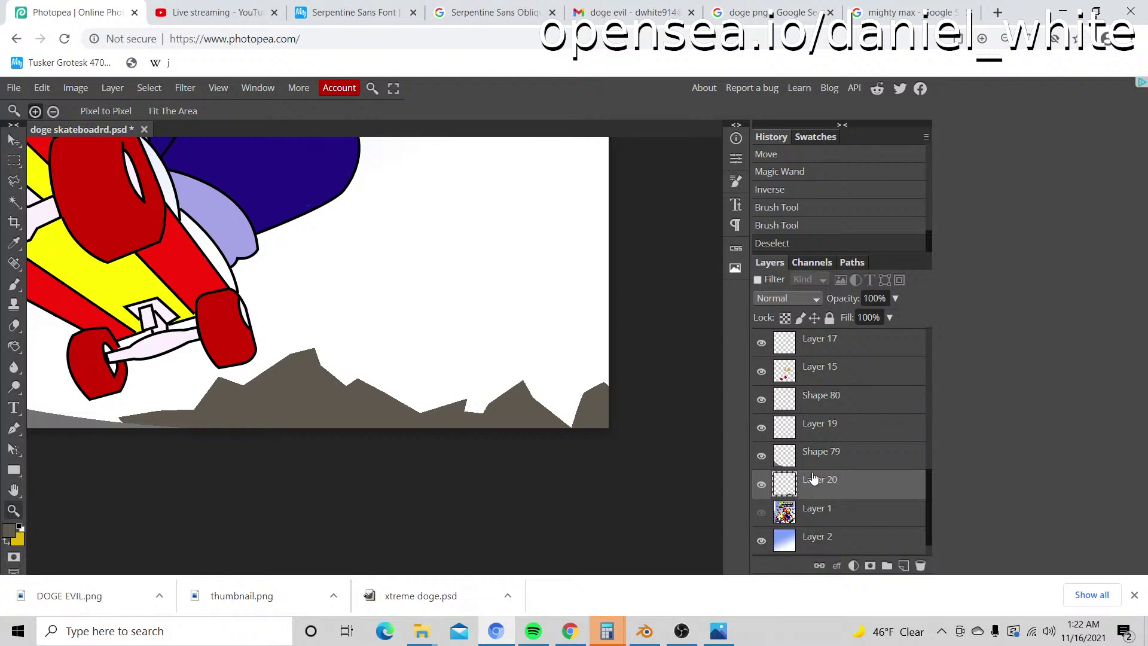
click(505, 477)
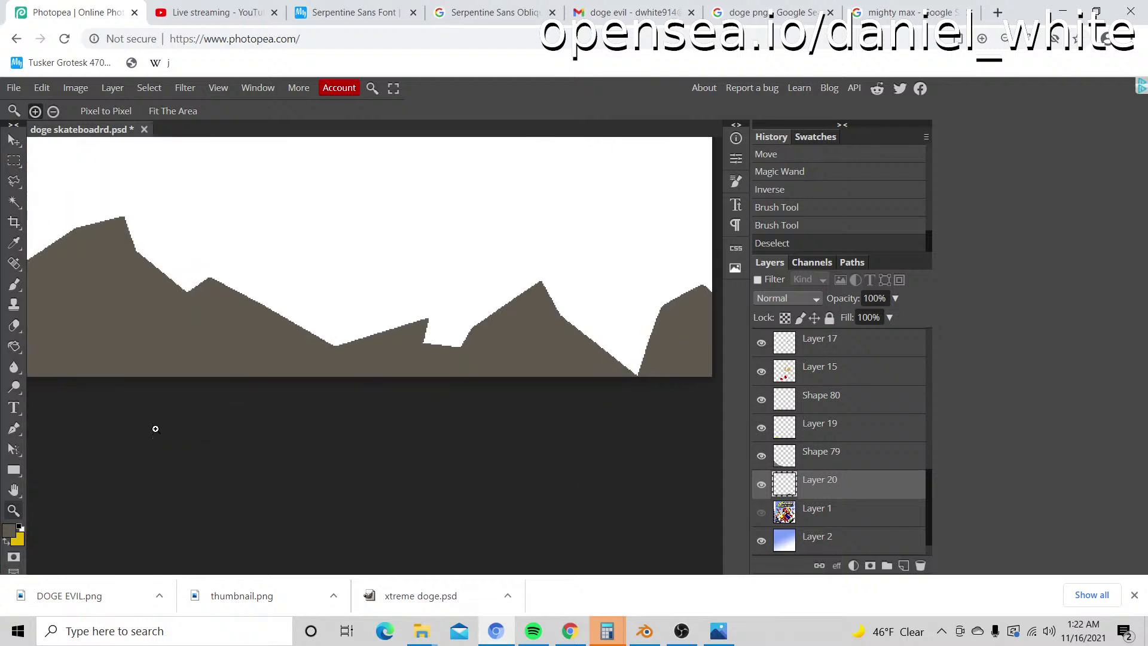
scroll(155, 429, up, 2)
click(9, 531)
click(112, 303)
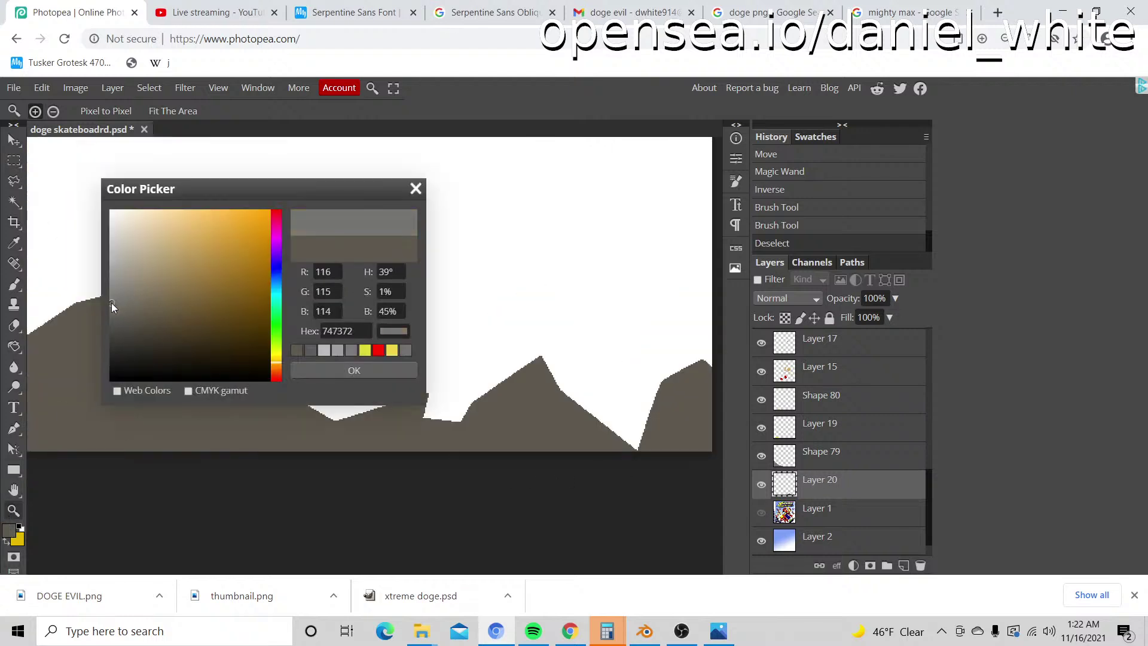
drag(255, 330, 241, 299)
click(316, 366)
Step: Start a red Pen tool shape just below the canvas edge, beneath the rightmost complete mountain peak
scroll(591, 430, up, 2)
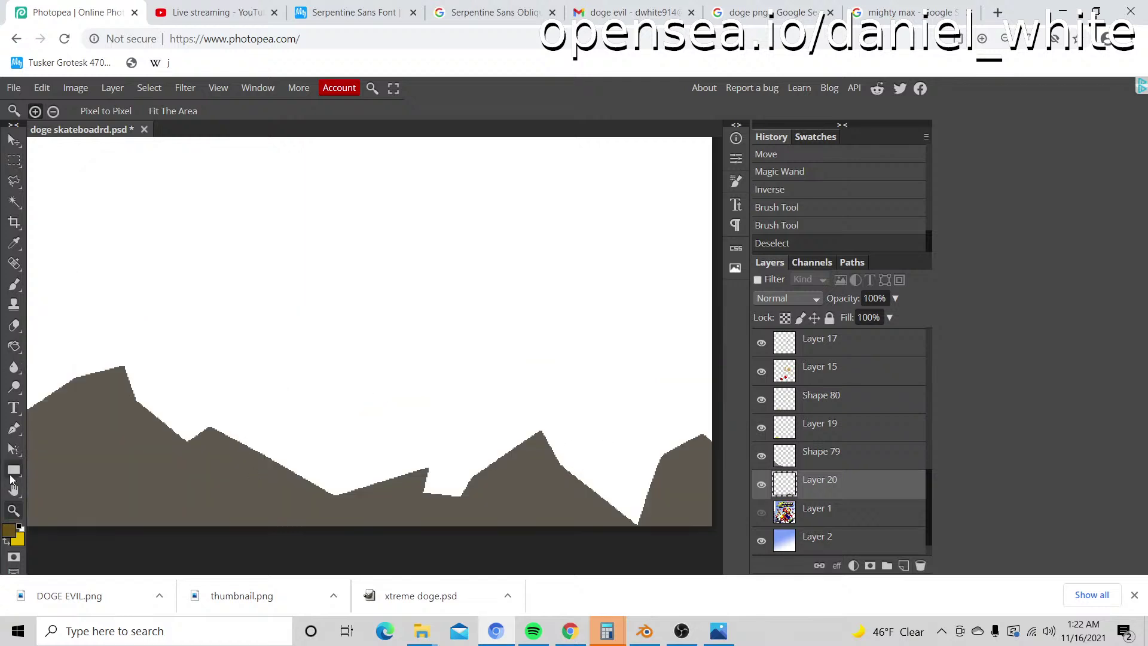
click(14, 428)
click(505, 538)
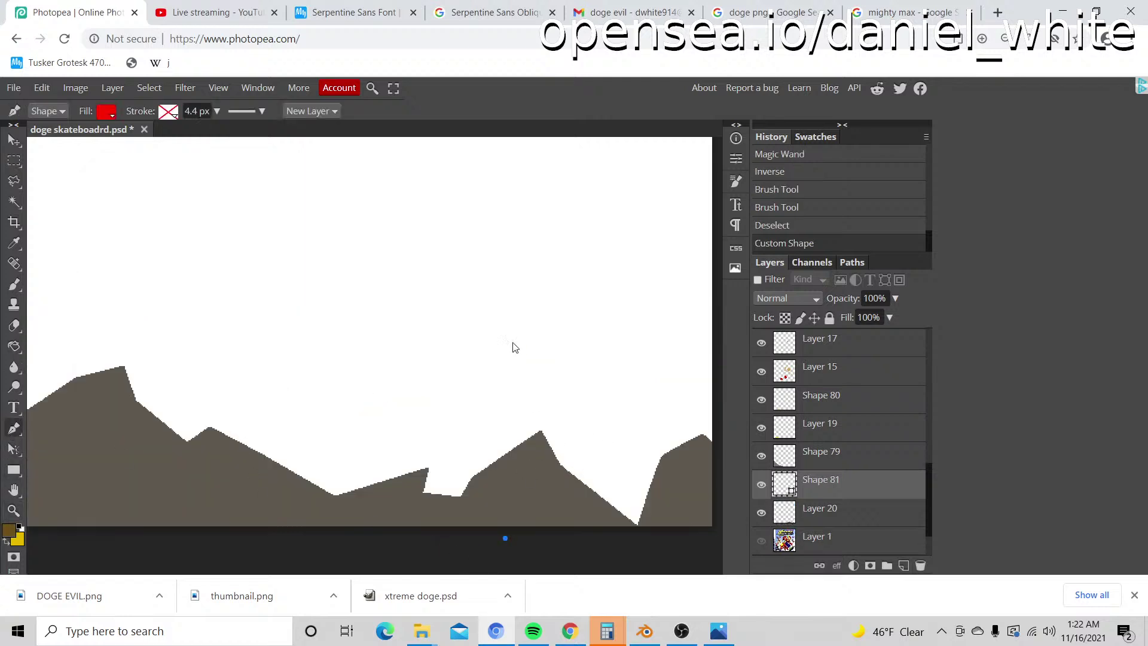
drag(498, 296, 465, 251)
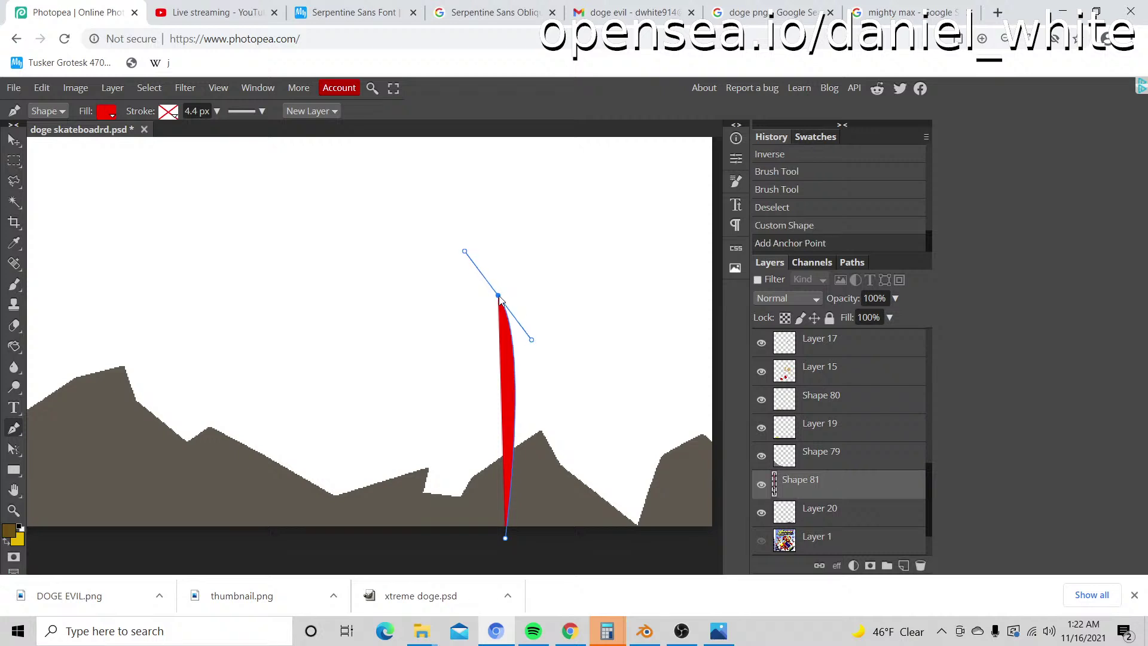
click(569, 548)
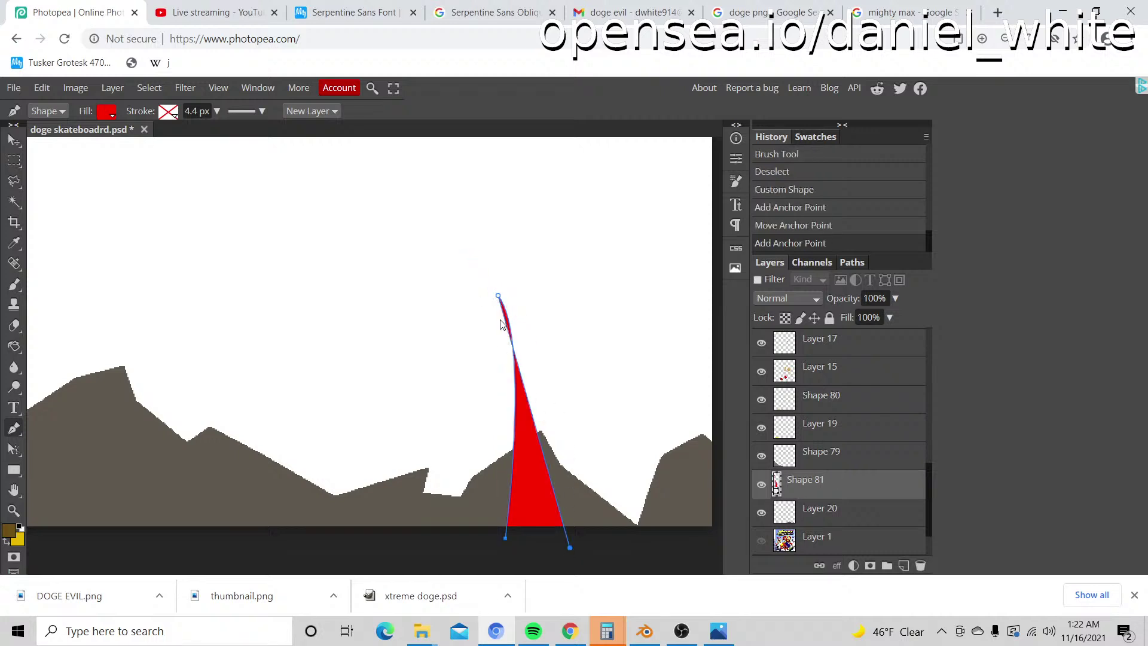
key(ctrl+z)
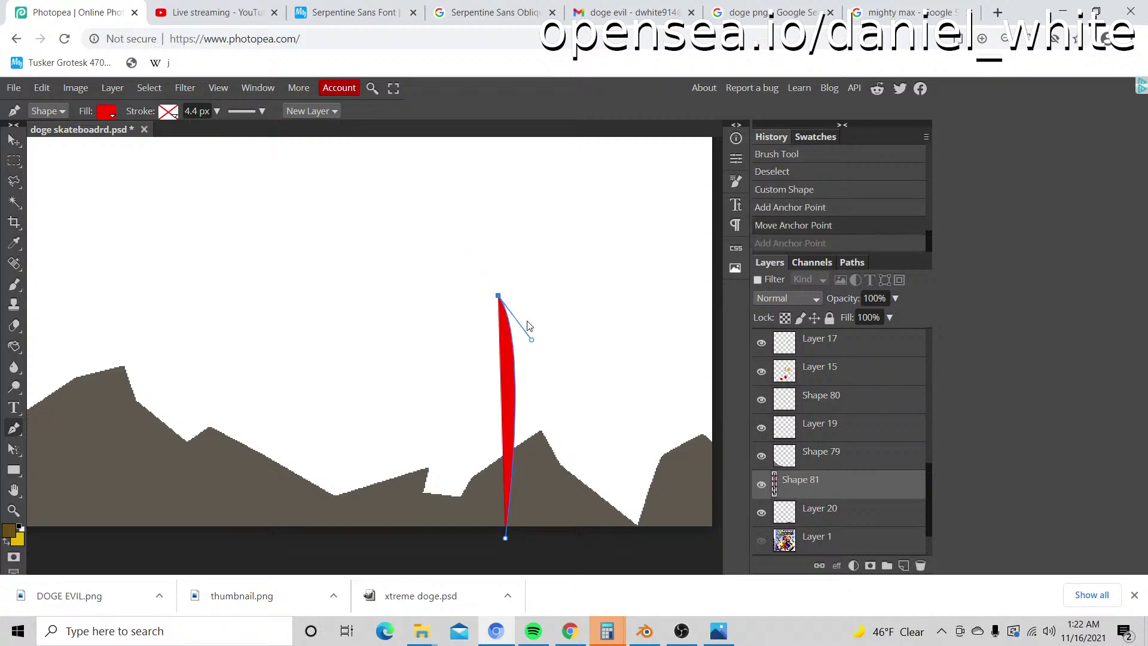
click(500, 298)
scroll(619, 564, down, 1)
drag(606, 497, 728, 450)
key(ctrl+z)
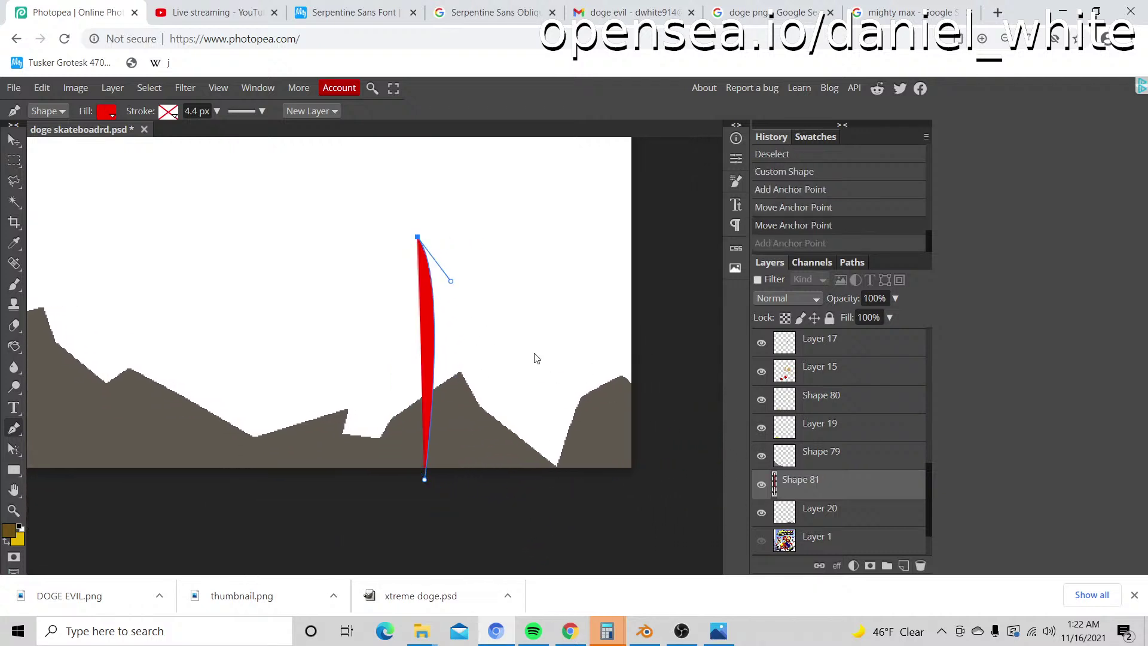
key(ctrl+z)
key(ctrl+z)
key(ctrl+z)
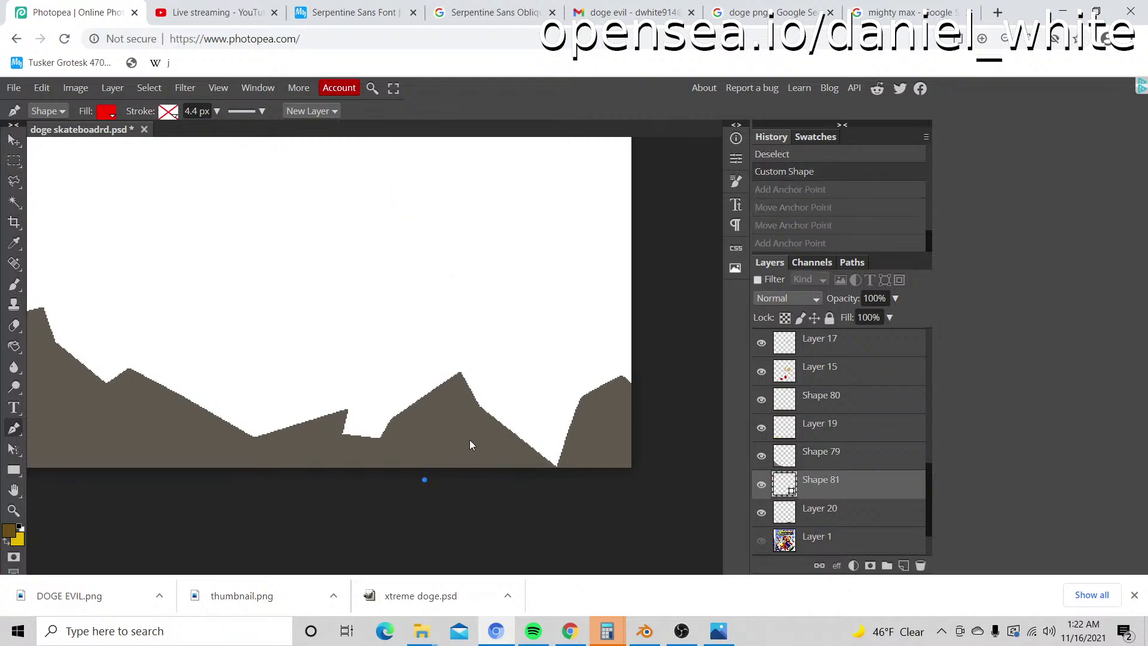
Step: Draw a curved red tree trunk tapering to a point above the mountains with the Pen tool, and rasterize its layer
drag(422, 267, 447, 252)
click(423, 271)
drag(389, 490, 199, 475)
key(ctrl+z)
key(ctrl+z)
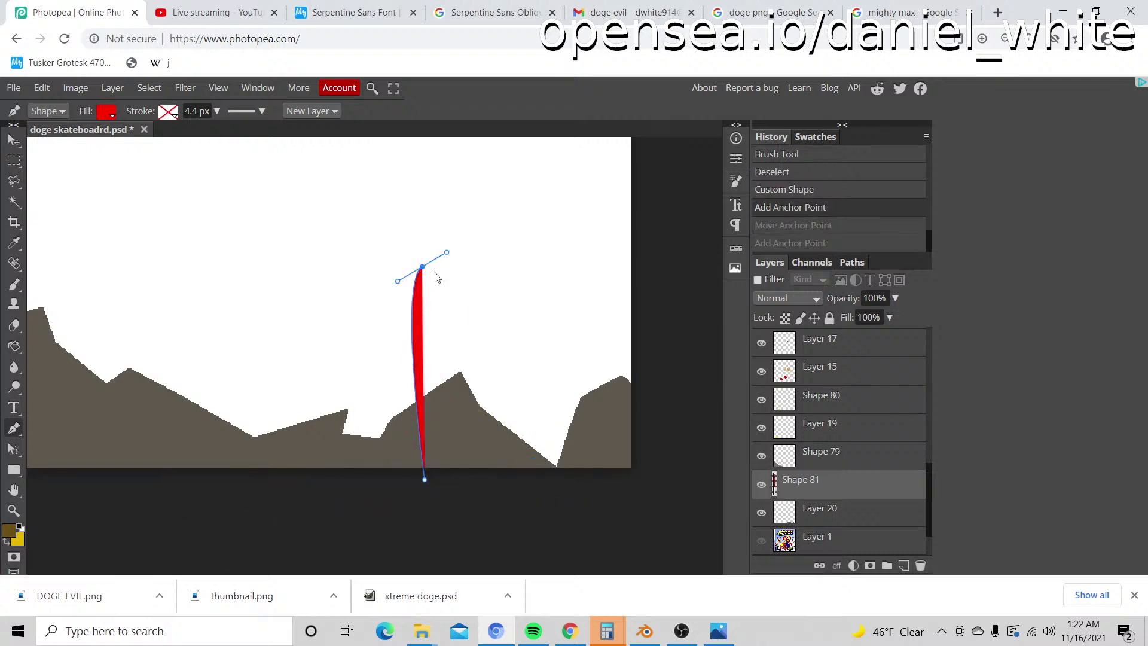
click(424, 272)
drag(480, 487, 524, 483)
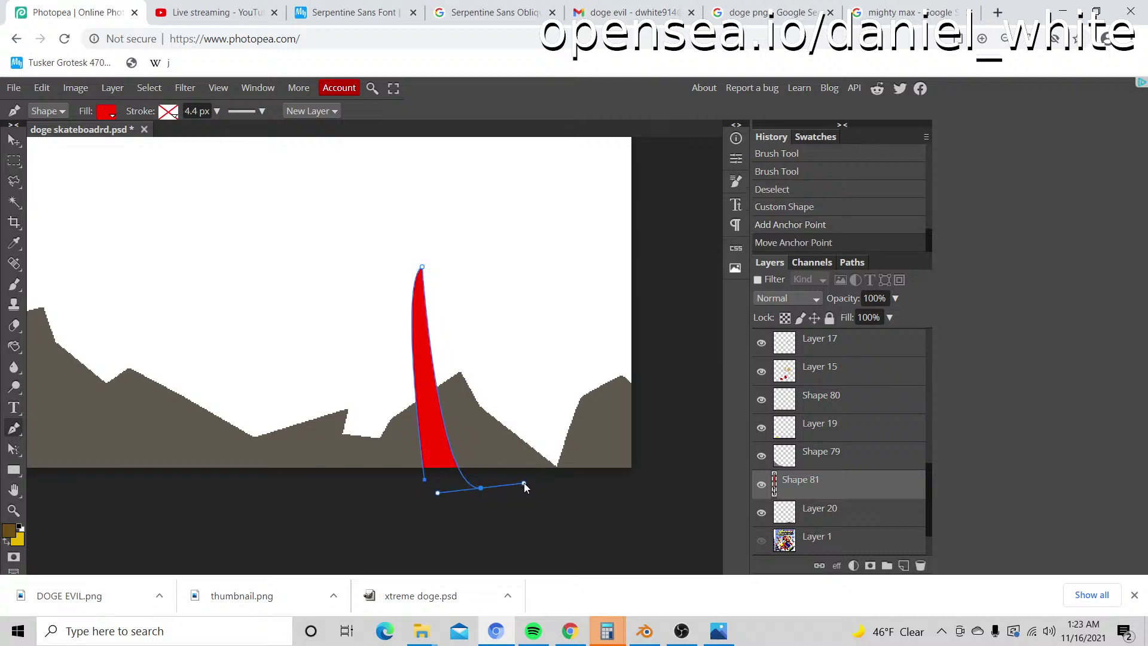
right_click(822, 488)
click(842, 283)
Step: Draw a thin curved red branch from the trunk's left side with the Pen tool and rasterize its layer
key(z)
scroll(609, 311, down, 5)
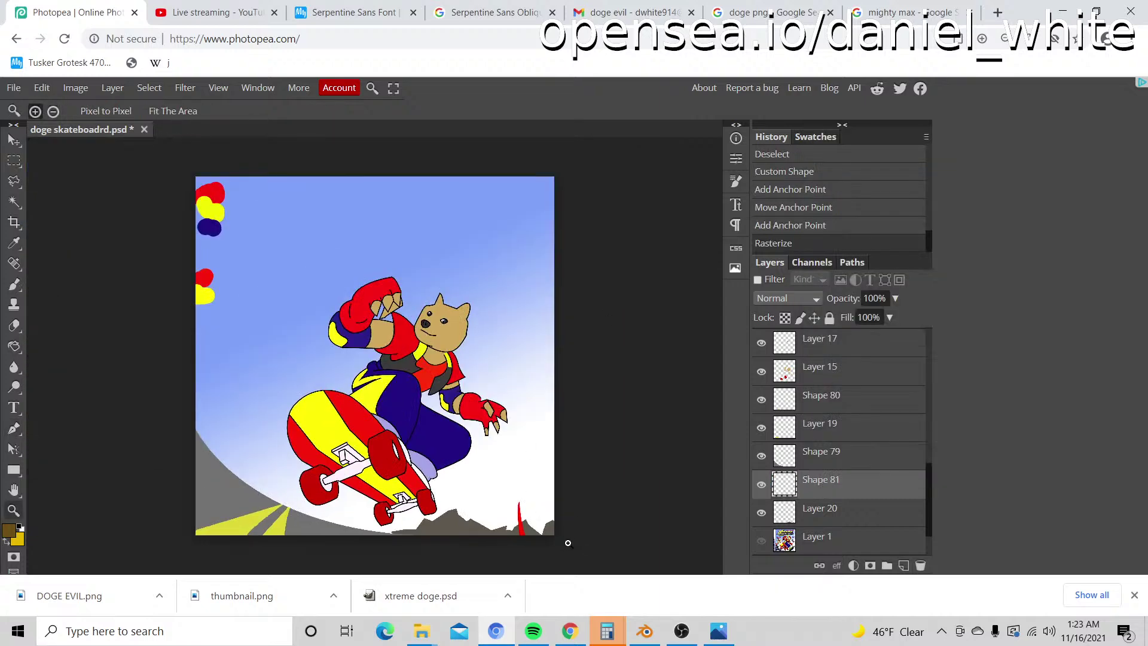
scroll(568, 542, up, 8)
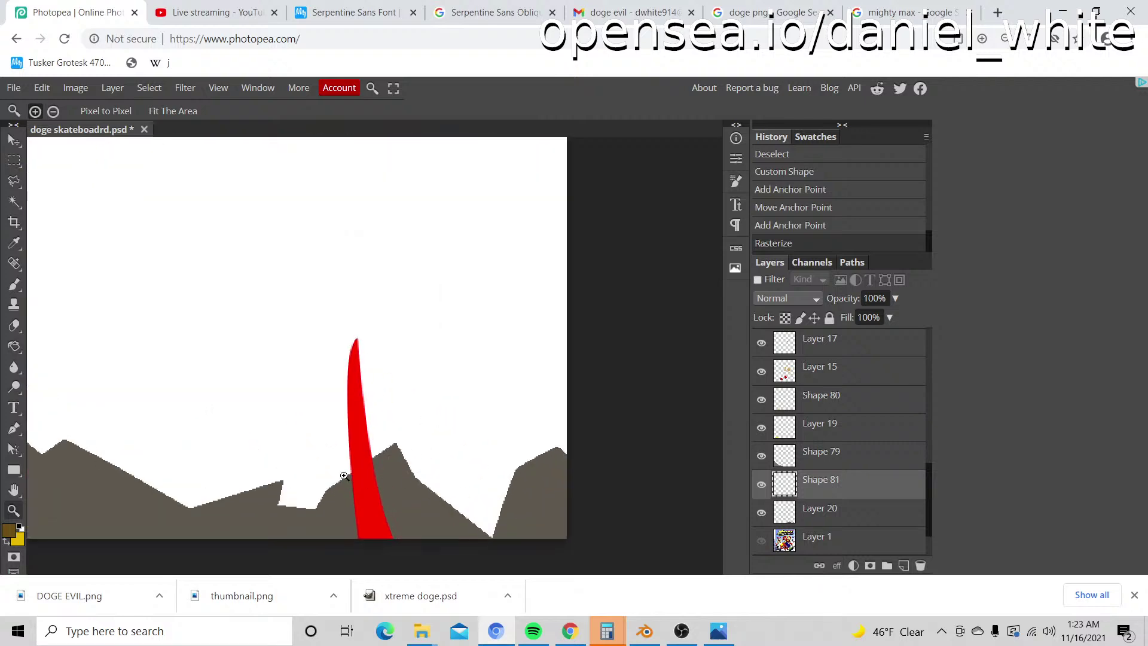
scroll(345, 476, down, 2)
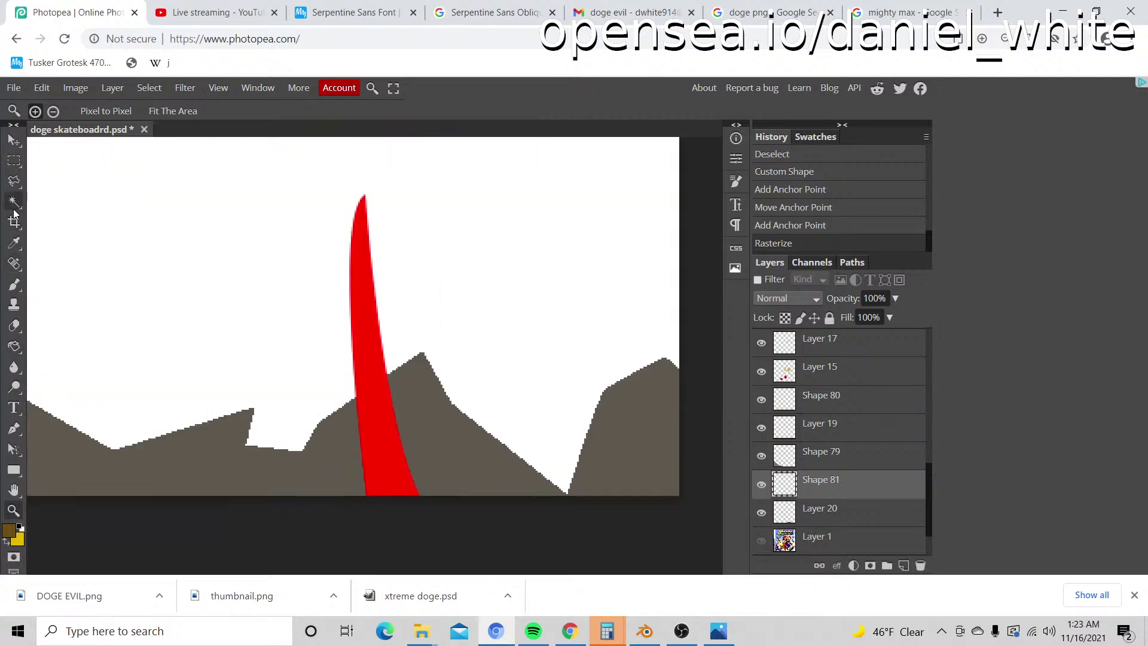
click(14, 204)
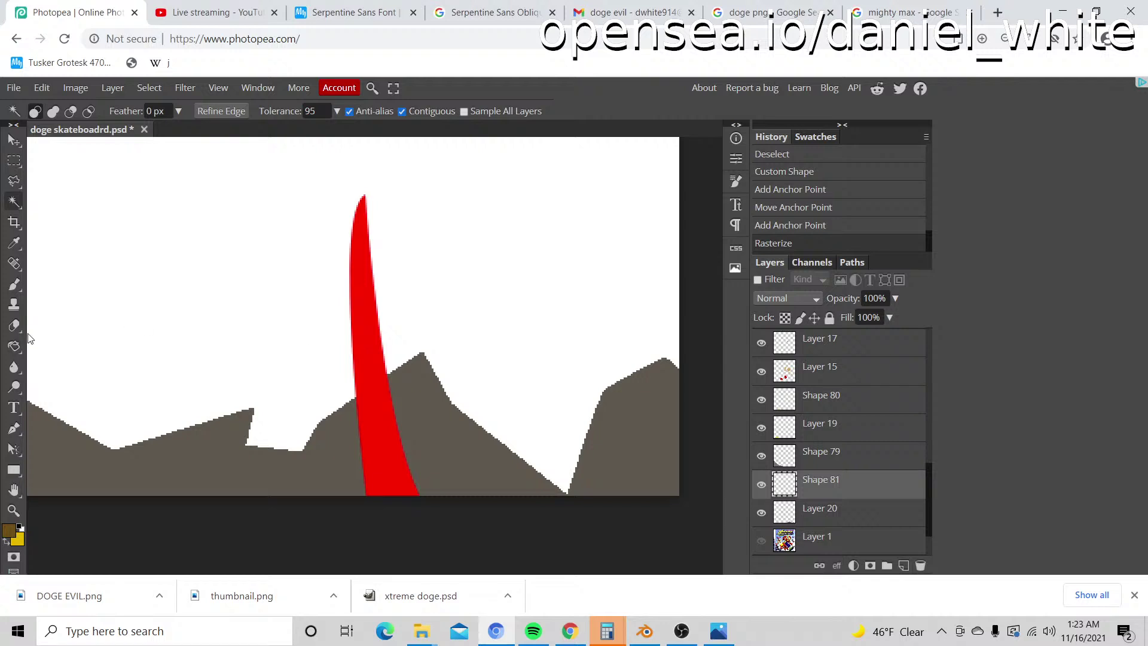
click(13, 429)
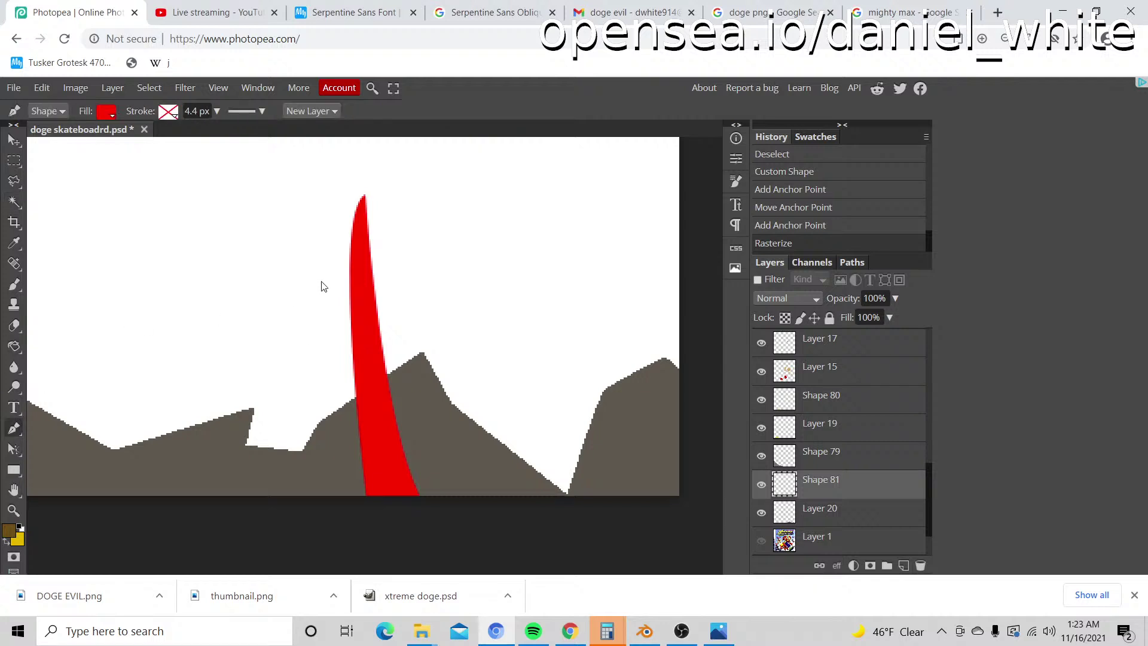
click(352, 279)
drag(248, 265, 187, 239)
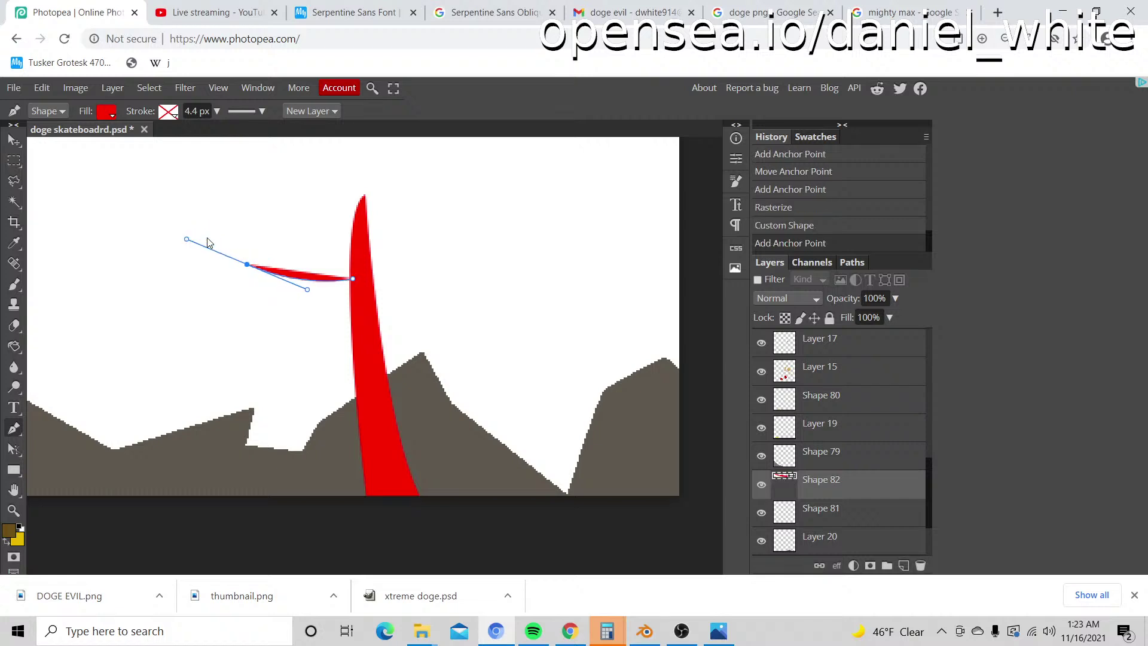
right_click(827, 497)
click(897, 285)
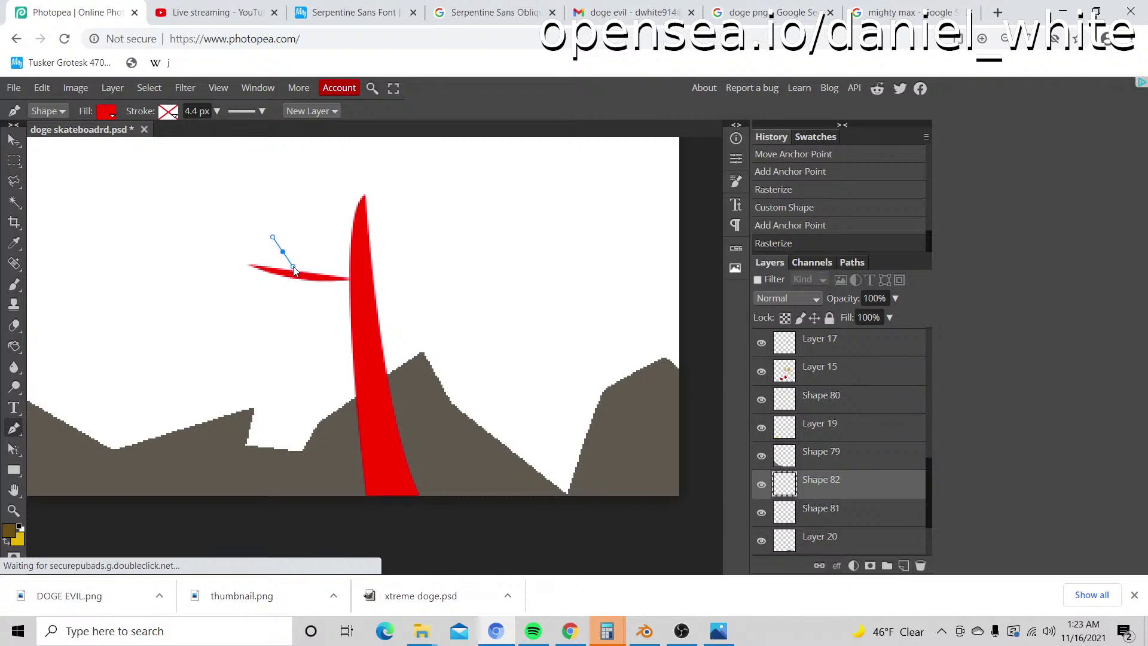
Step: Add a short upward twig to the middle of the left branch with the Pen tool and rasterize its layer
drag(293, 267, 338, 279)
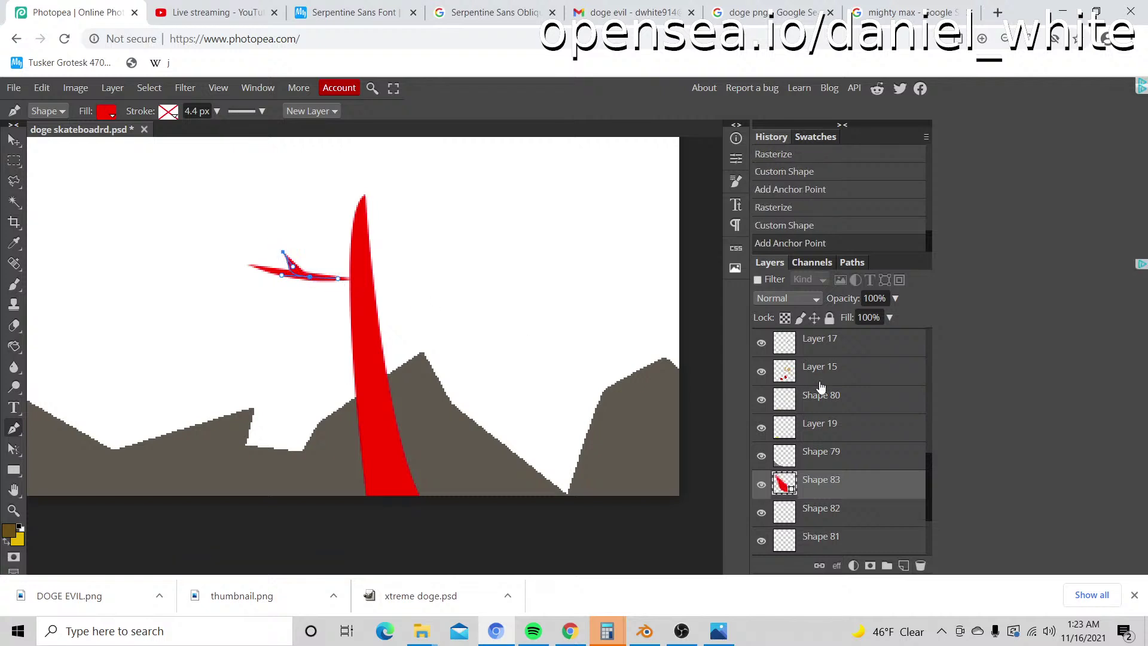
right_click(844, 488)
click(825, 291)
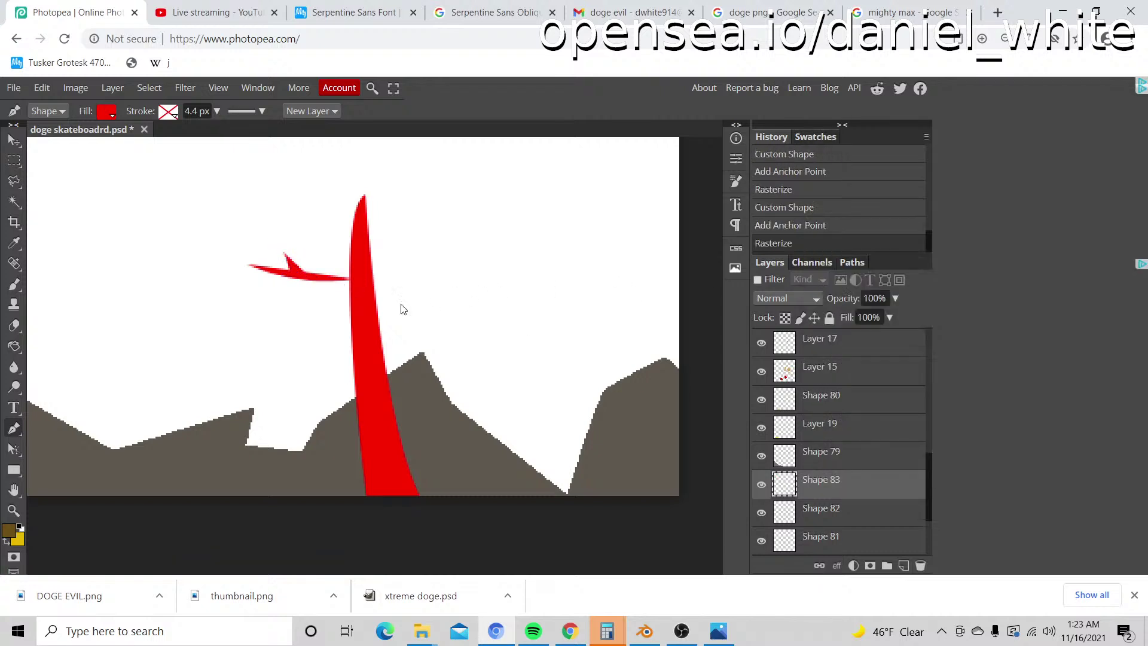
Step: Draw a red branch rising from the trunk's right side with the Pen tool and rasterize its layer
click(374, 322)
drag(487, 270, 532, 231)
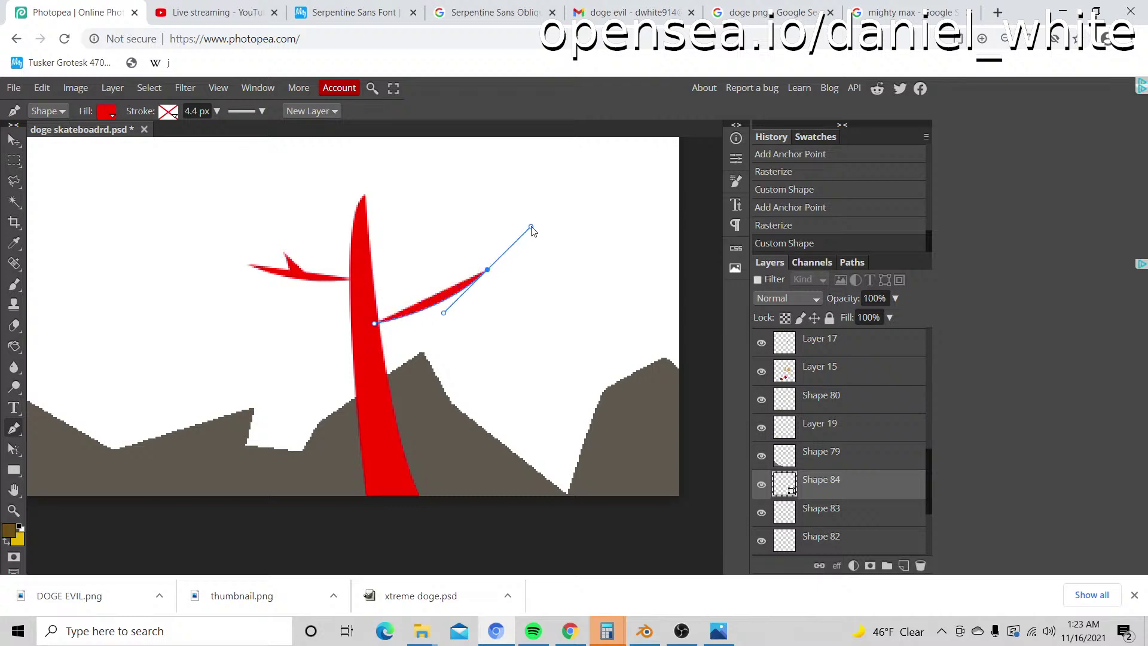
right_click(848, 481)
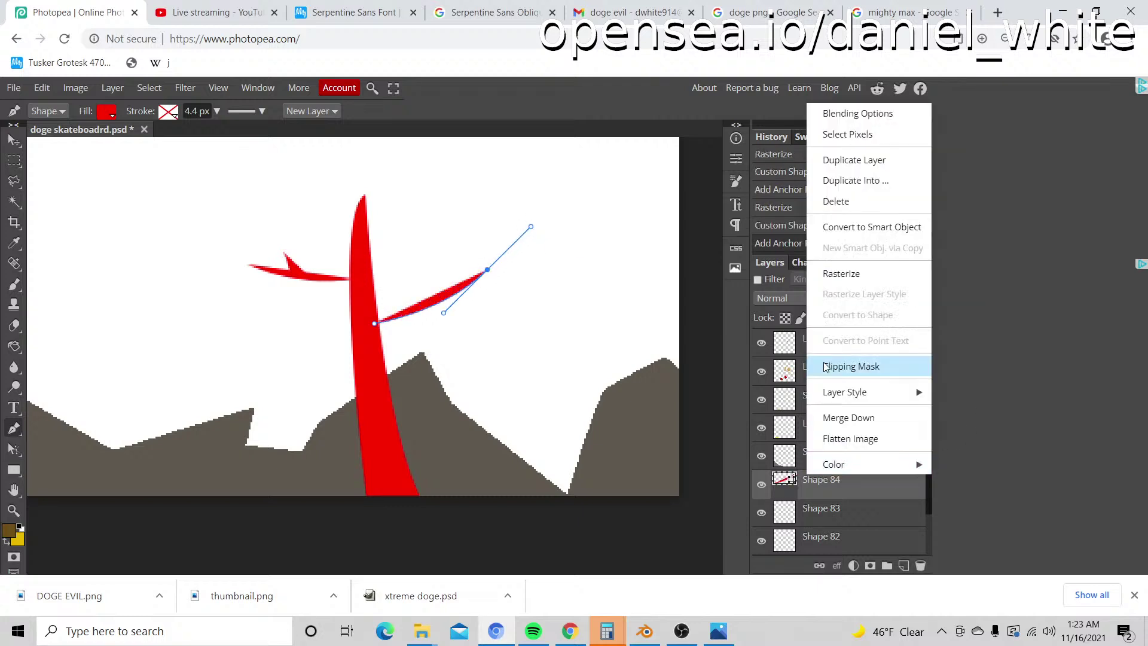
click(842, 274)
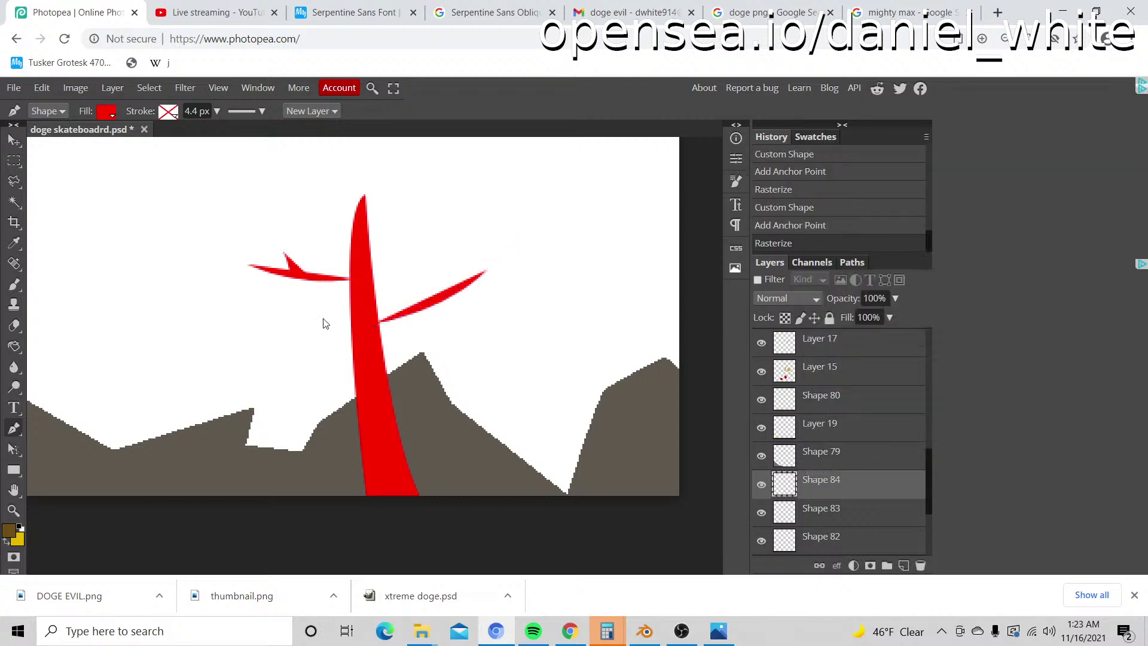
Step: Draw a short red branch on the left near the trunk's tip with the Pen tool and rasterize its layer
click(355, 226)
drag(310, 198, 297, 171)
right_click(830, 483)
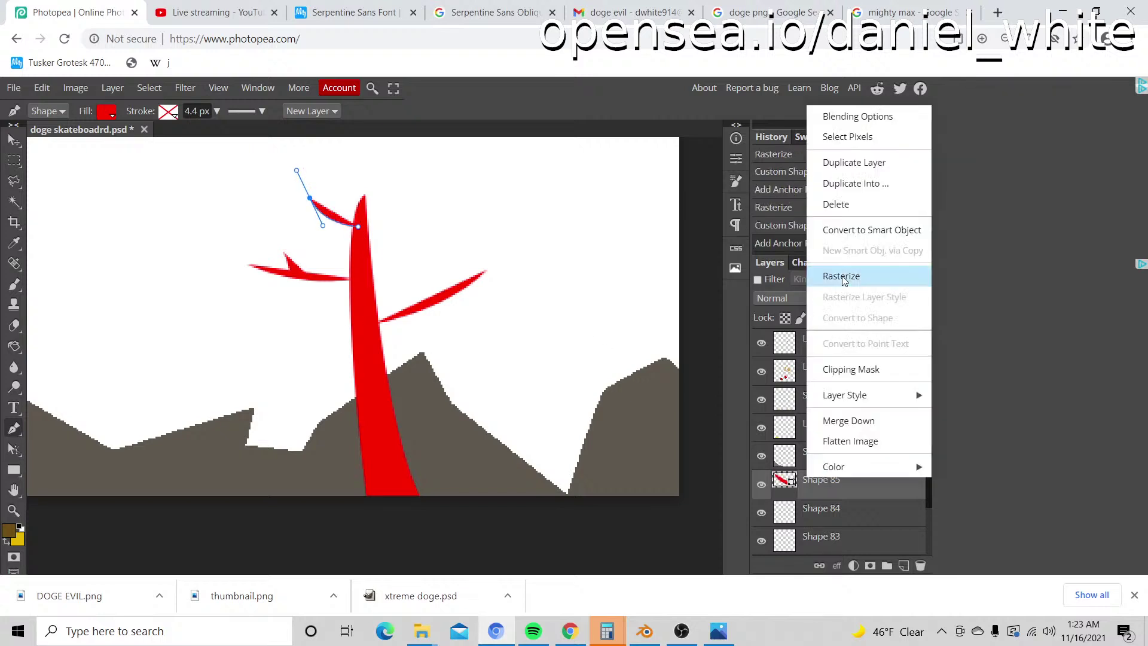
click(841, 273)
Step: Add a short upward twig to the uppermost left branch with the Pen tool and rasterize its layer
click(321, 187)
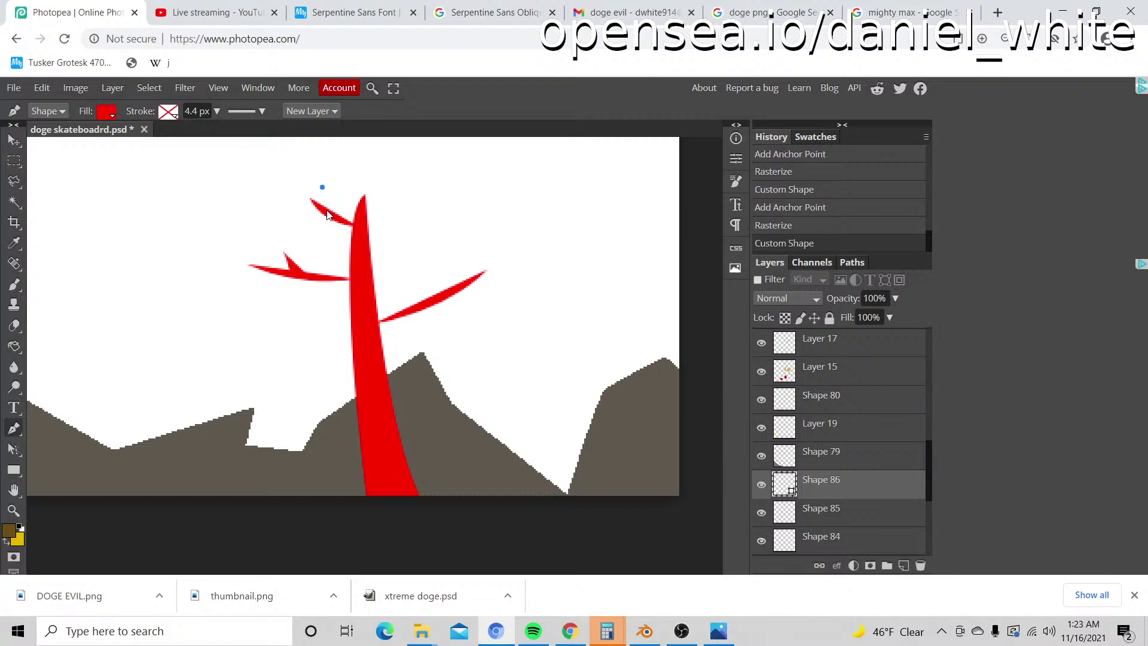
click(329, 210)
drag(351, 189, 351, 217)
key(ctrl+z)
key(ctrl+z)
key(ctrl+z)
right_click(838, 485)
click(844, 285)
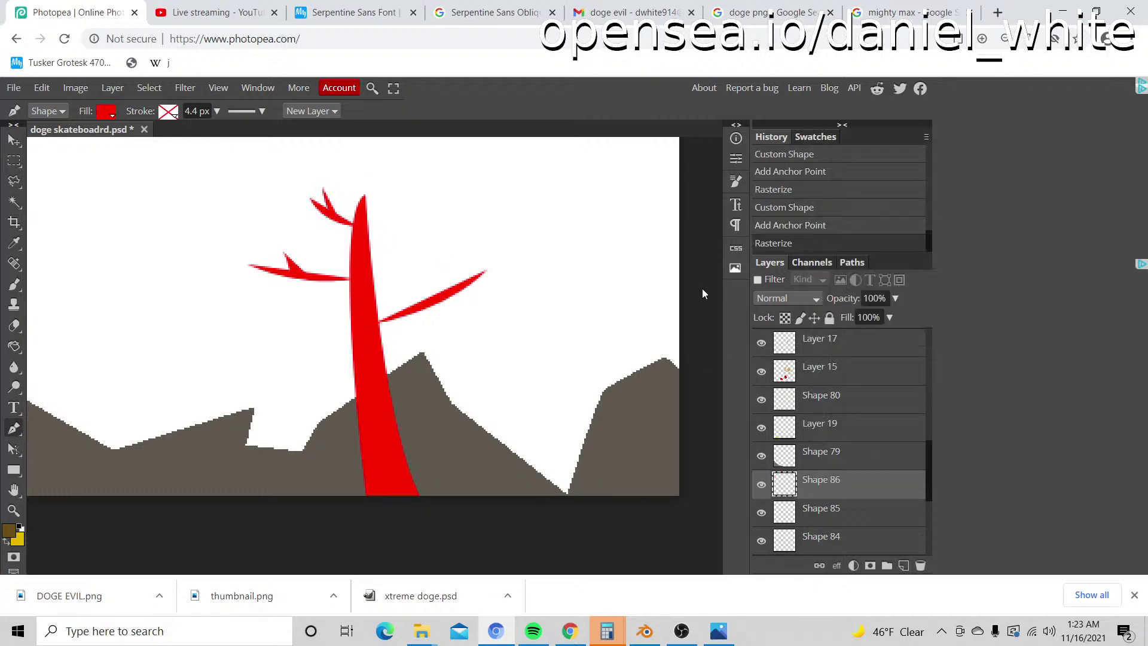
Step: Set the foreground color to a dark green for the tree's foliage
key(z)
scroll(590, 298, down, 5)
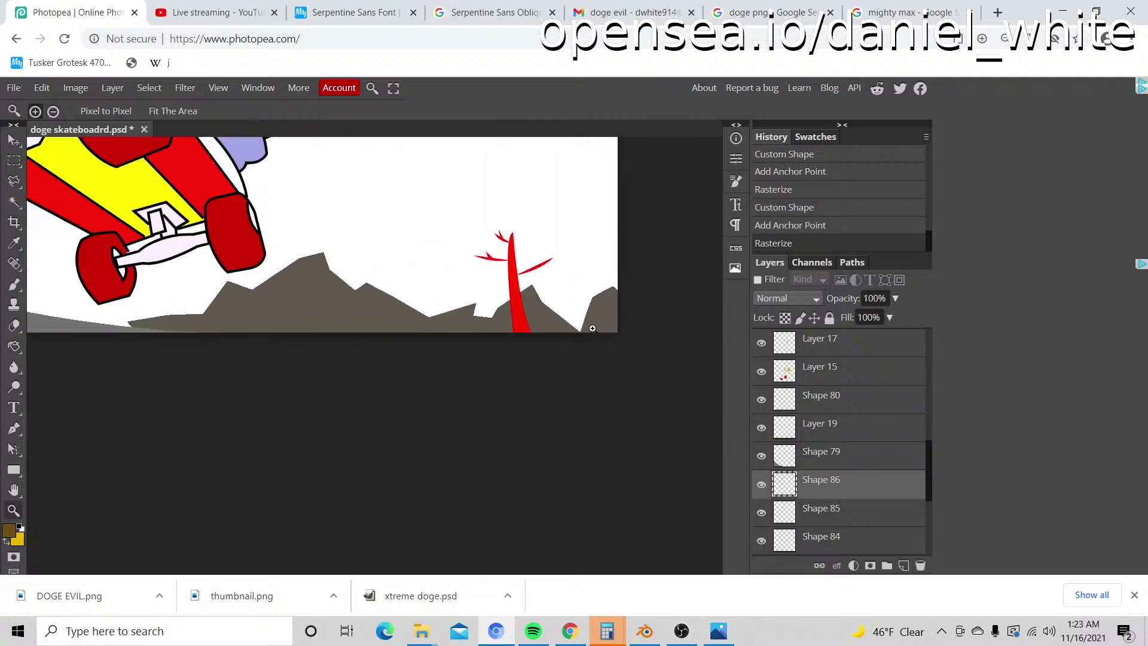
scroll(513, 223, up, 4)
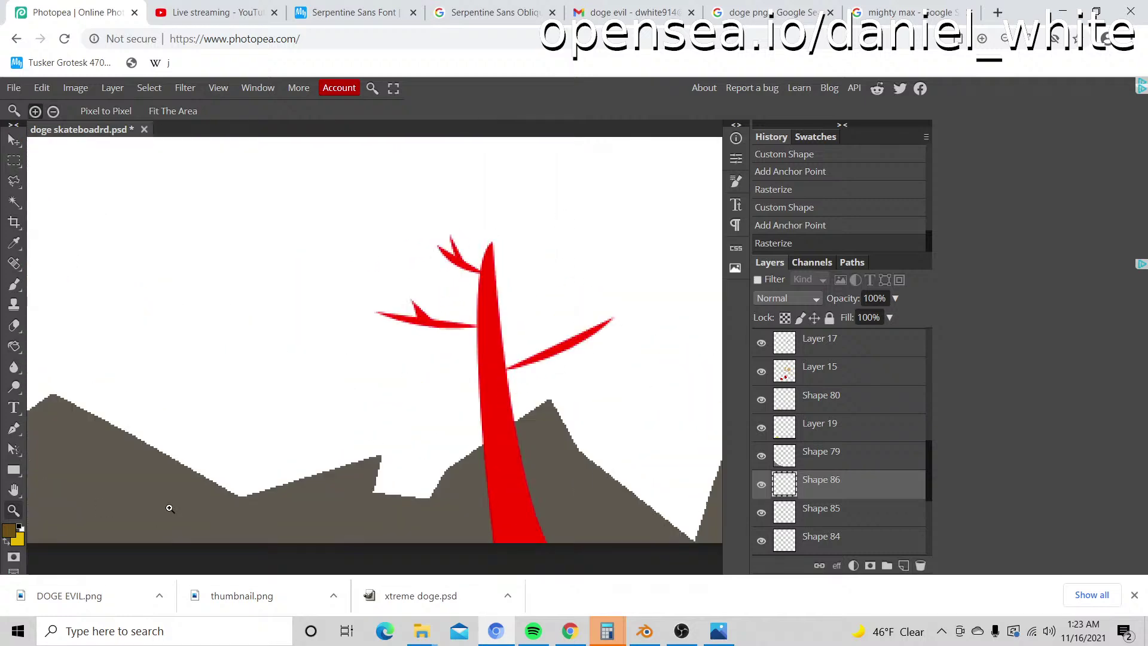
click(10, 536)
click(276, 328)
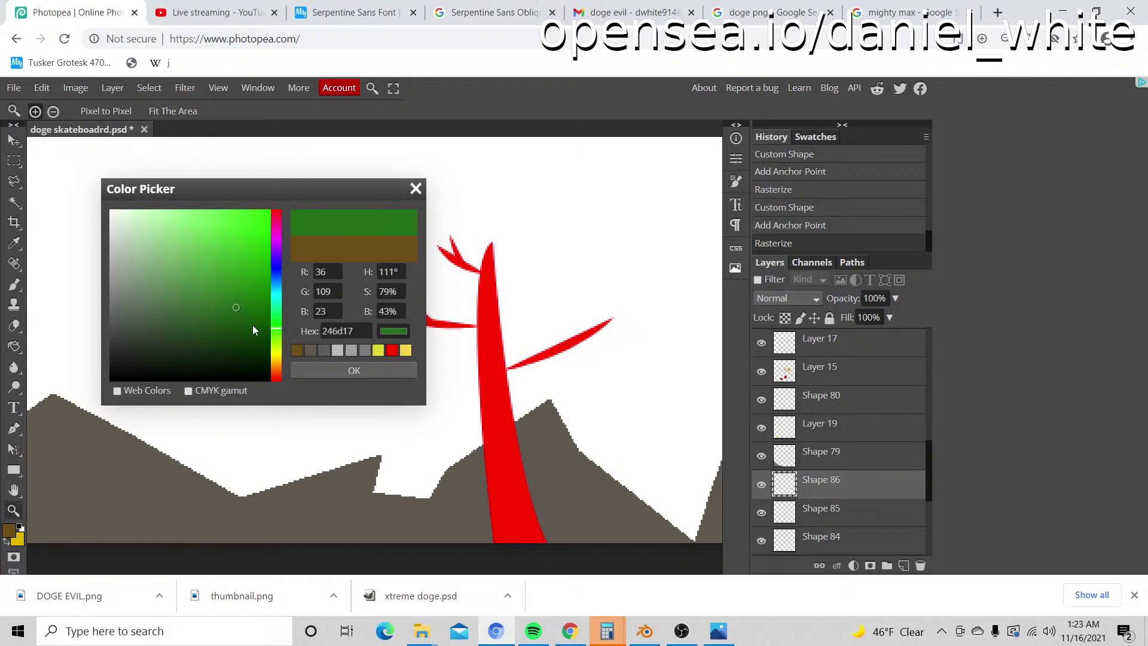
drag(252, 325, 253, 298)
click(354, 371)
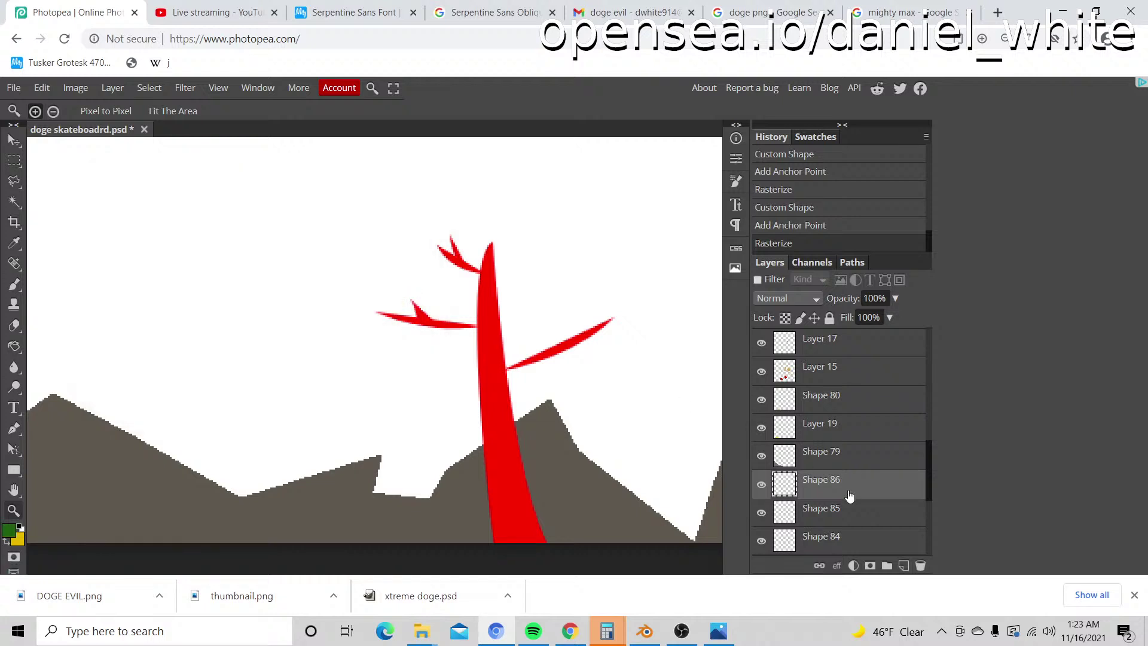
Step: Draw a jagged red canopy shape over the trunk's tip and branches with the Pen tool, giving it a scalloped lower edge
scroll(847, 497, down, 1)
scroll(847, 497, down, 3)
scroll(833, 454, up, 2)
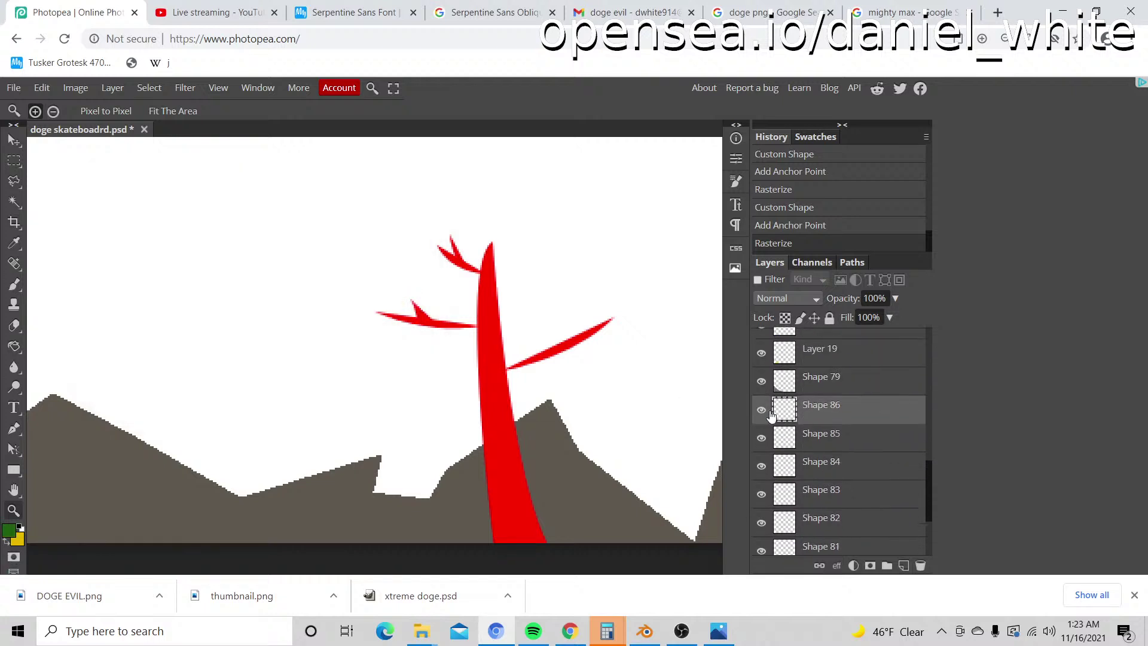
click(14, 428)
scroll(452, 362, up, 2)
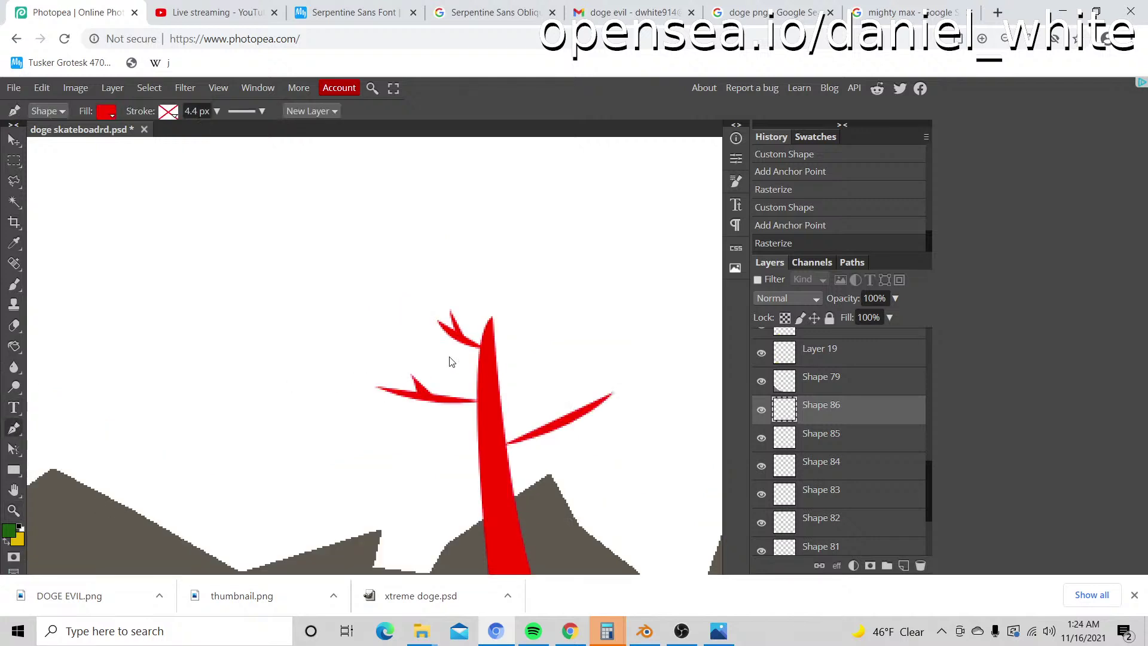
click(589, 289)
click(528, 269)
click(506, 247)
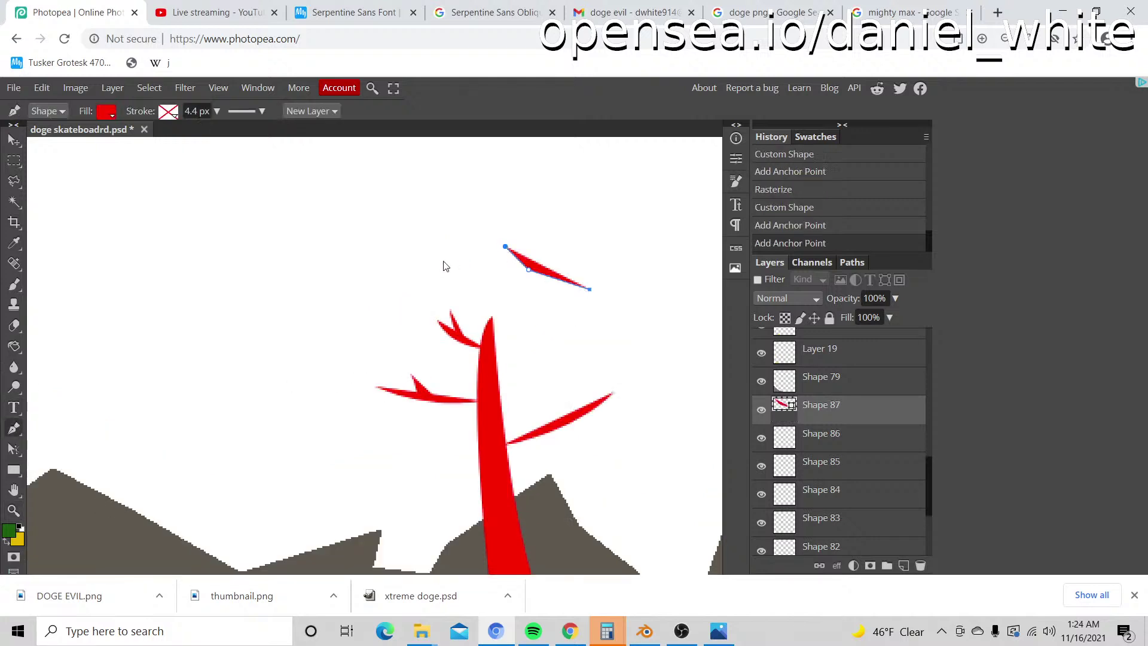
click(443, 261)
click(373, 302)
click(348, 353)
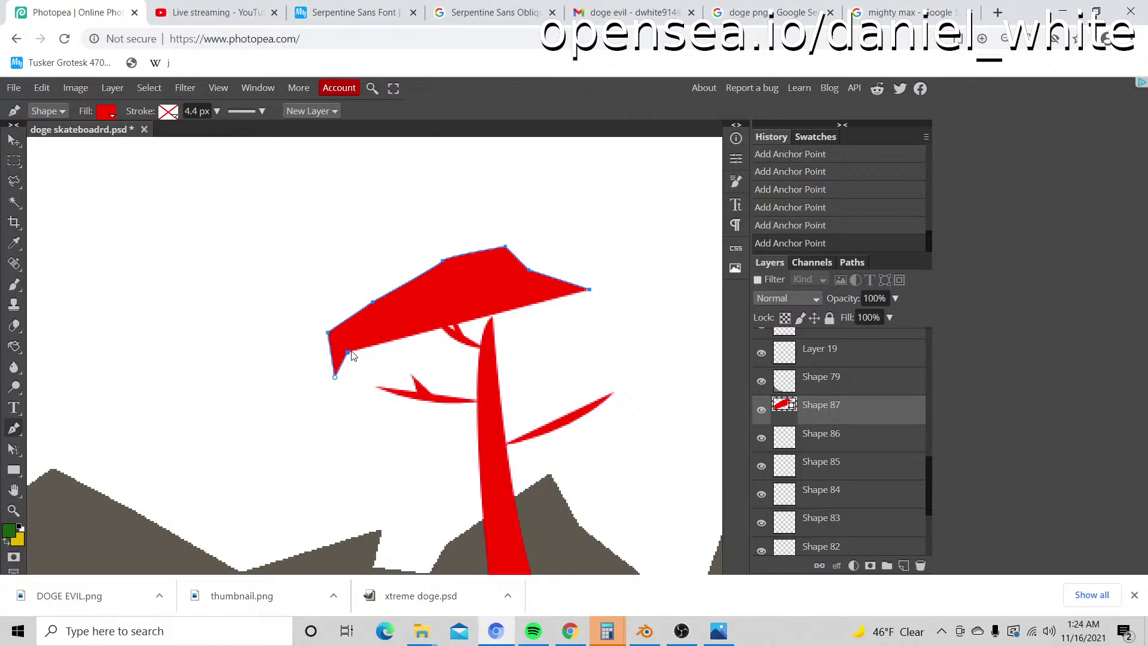
click(375, 398)
click(392, 418)
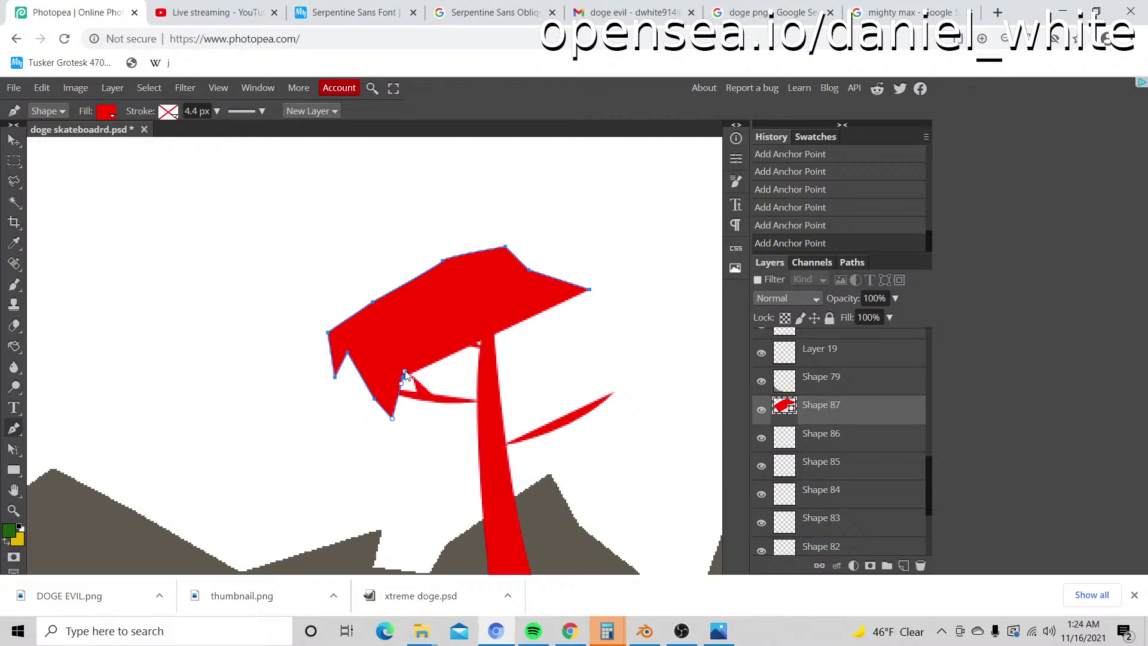
click(435, 374)
click(464, 397)
click(490, 407)
click(509, 373)
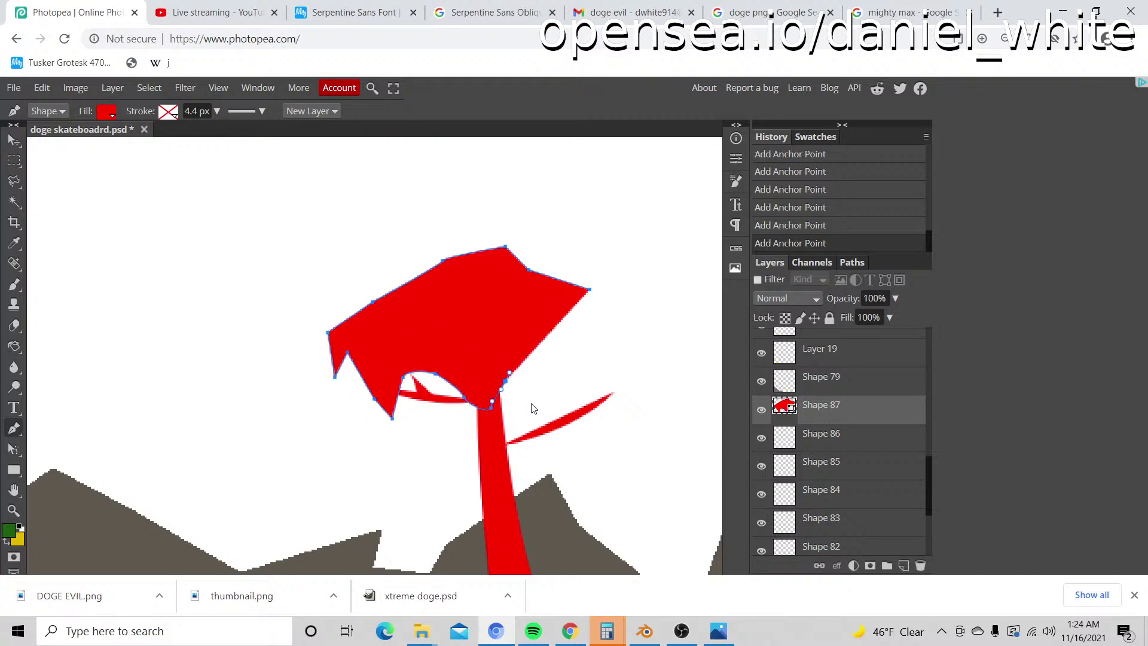
click(541, 412)
click(594, 407)
click(599, 350)
click(607, 310)
click(603, 283)
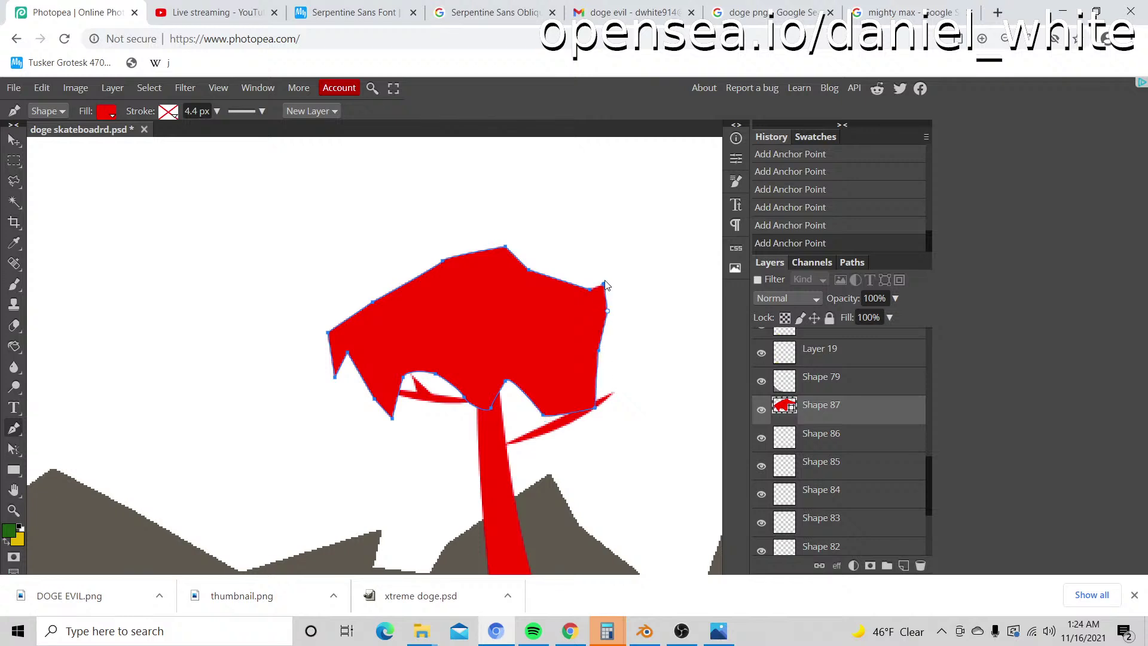
click(575, 268)
click(532, 254)
click(505, 273)
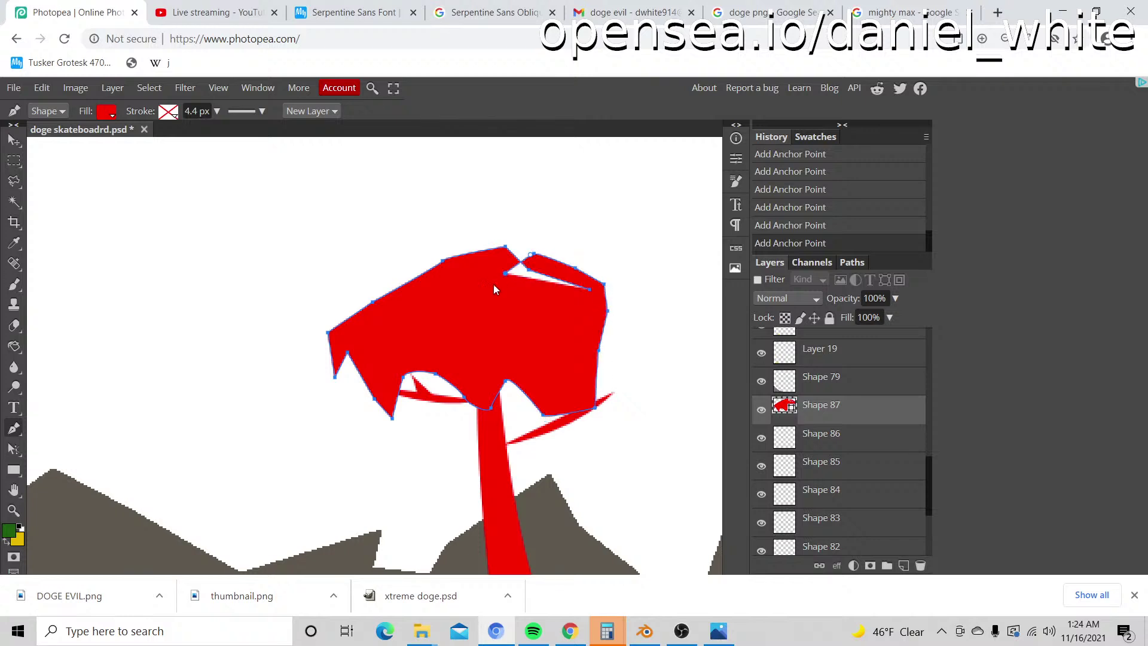
key(ctrl+z)
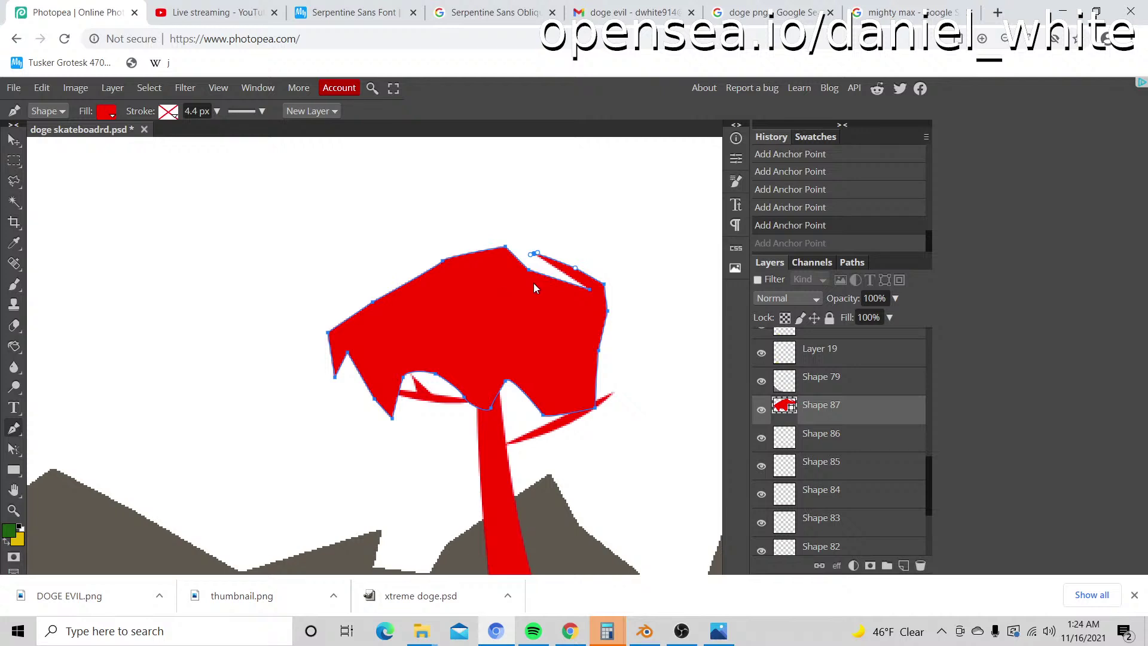
key(ctrl+shift+z)
key(ctrl+z)
key(ctrl+z)
key(ctrl+z)
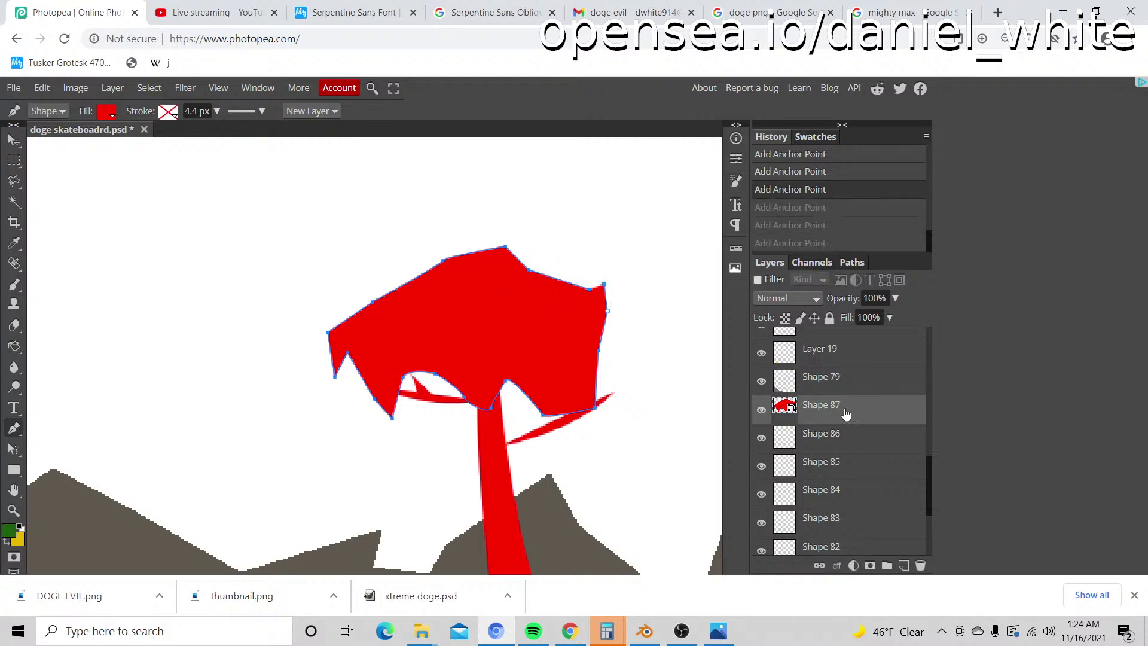
Step: Rasterize the canopy shape's layer
right_click(843, 412)
click(787, 376)
key(z)
scroll(608, 360, down, 5)
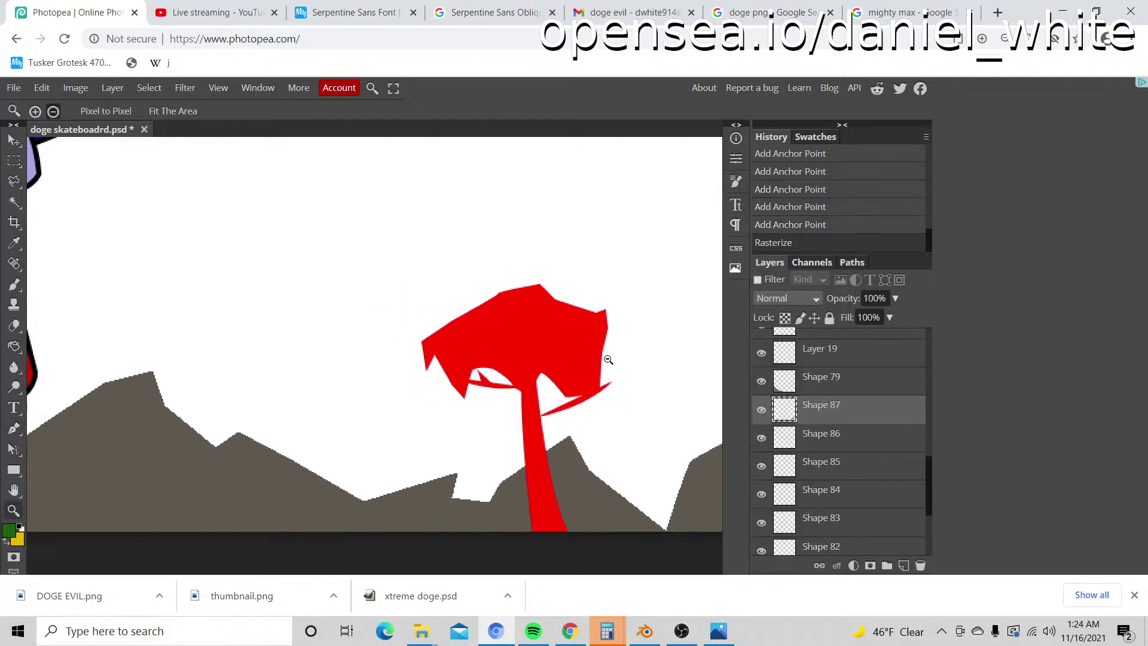
scroll(620, 392, up, 5)
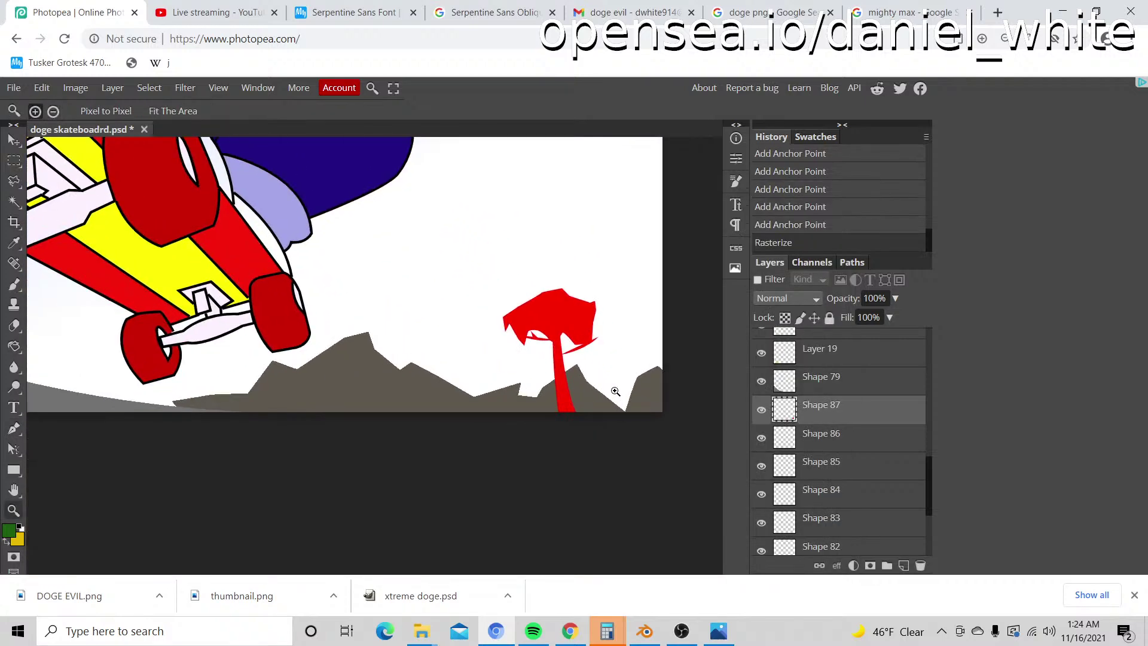
Step: Select the canopy by inverting a Magic Wand selection of its empty surroundings, brush it dark green, and deselect
click(763, 408)
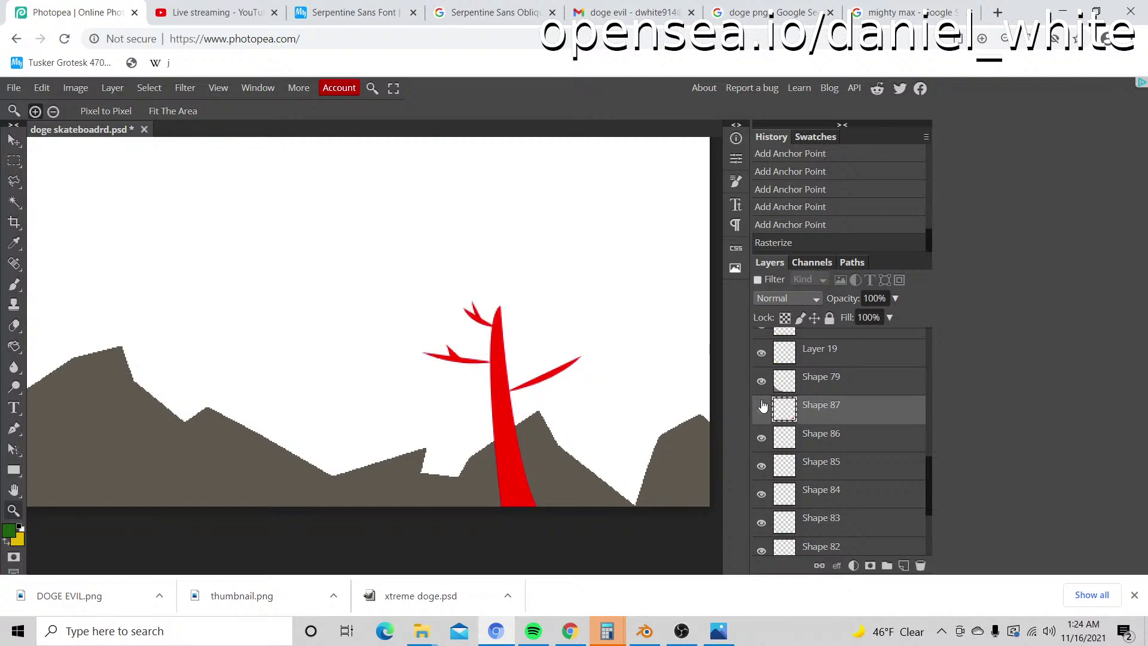
click(763, 408)
click(15, 201)
click(305, 272)
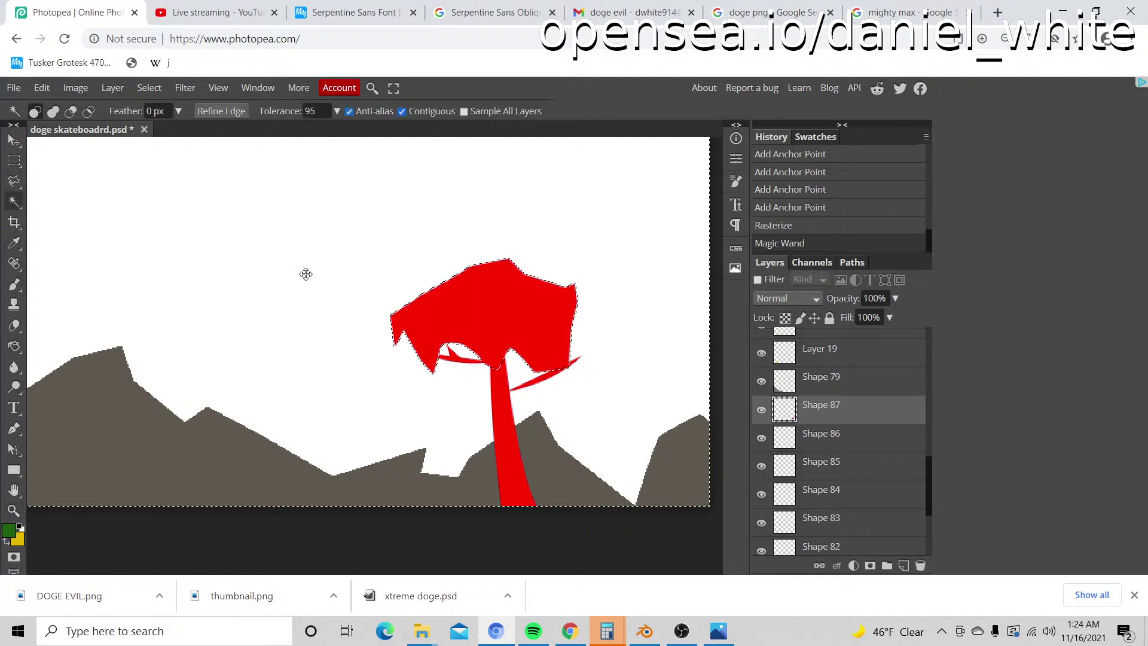
right_click(305, 272)
click(336, 324)
key(b)
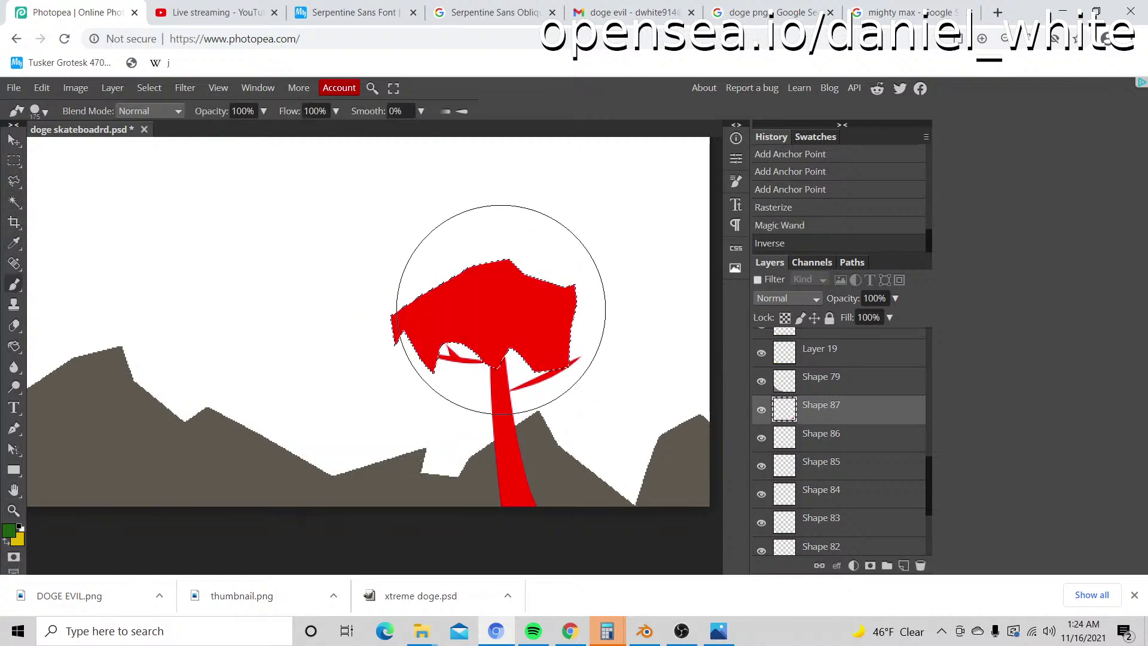
drag(502, 287, 578, 313)
click(24, 178)
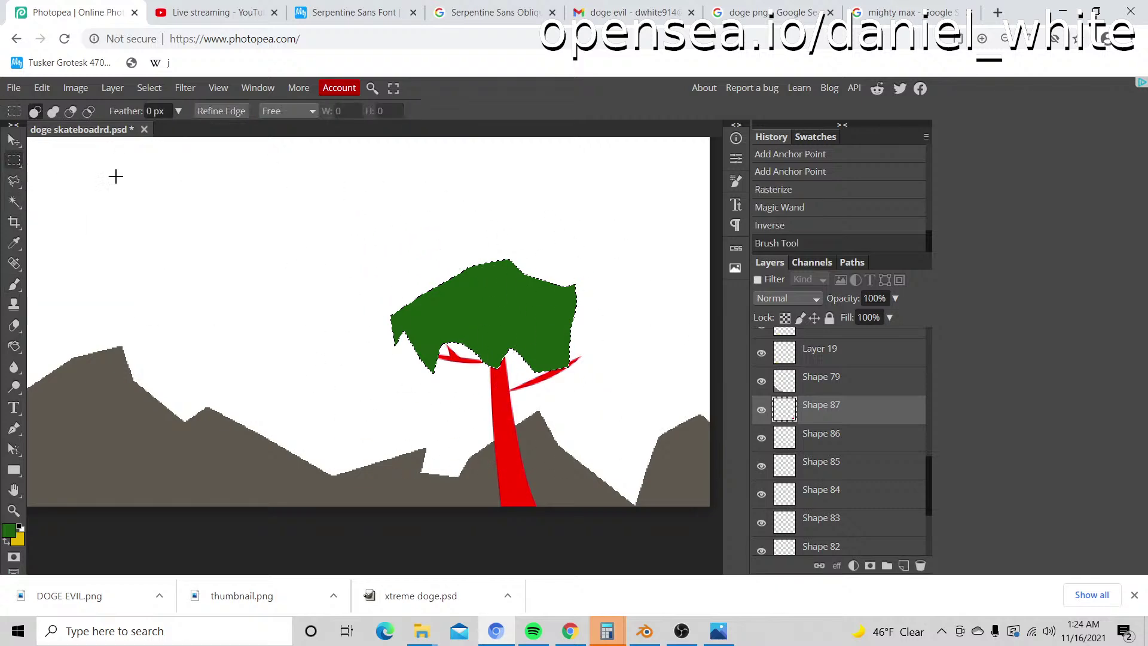
key(ctrl+d)
key(z)
scroll(271, 225, down, 5)
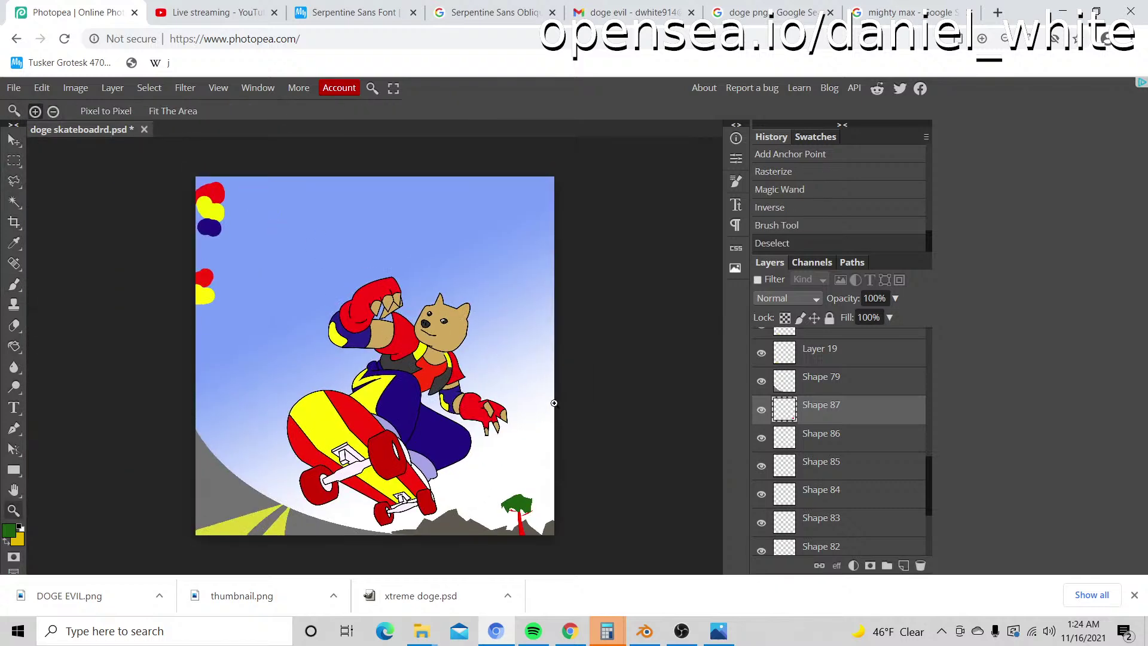
scroll(557, 536, up, 8)
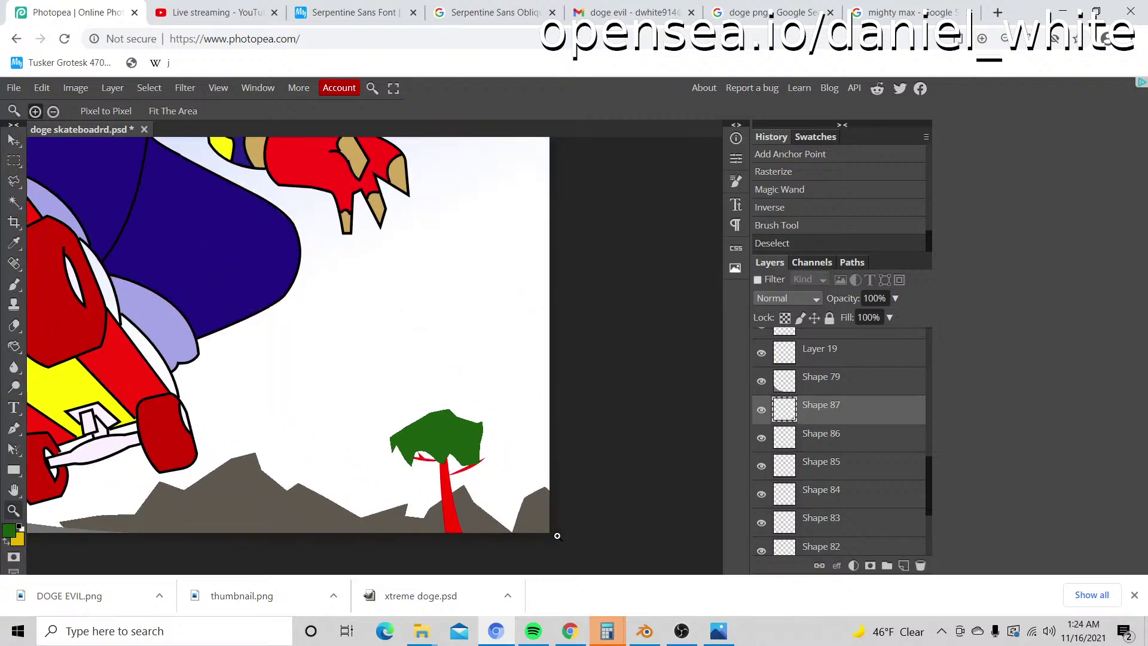
Step: Merge the trunk and branch layers, Shape 81 through Shape 86, into one layer
click(14, 202)
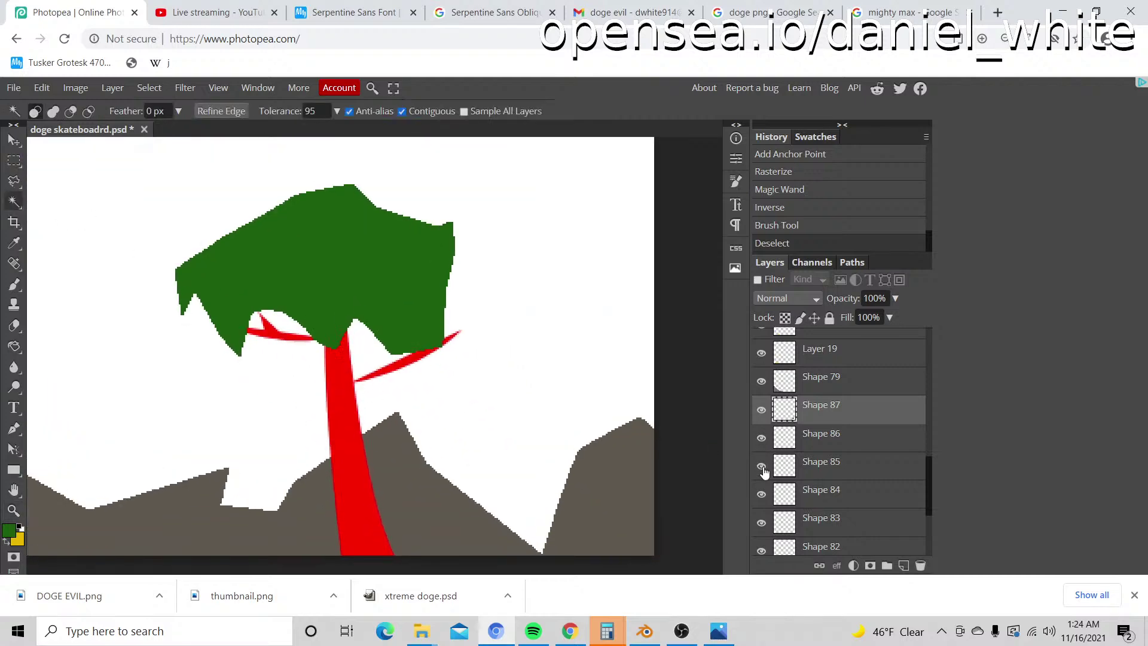
click(761, 494)
click(761, 494)
scroll(806, 445, down, 5)
click(762, 460)
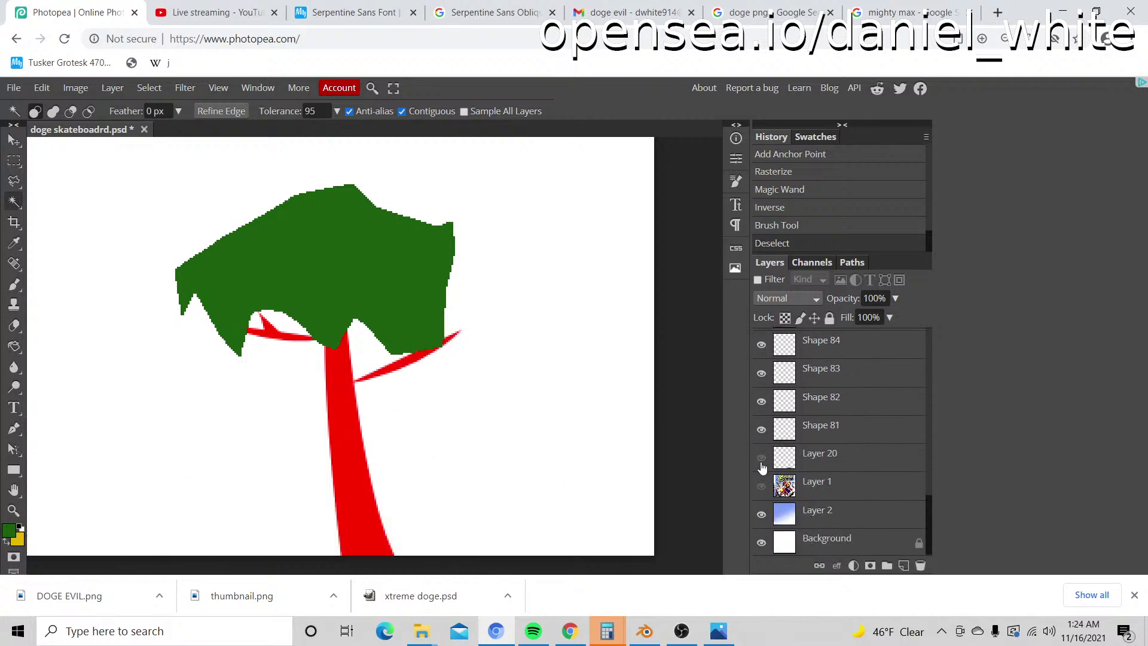
click(762, 461)
click(761, 429)
click(761, 430)
shift+click(824, 433)
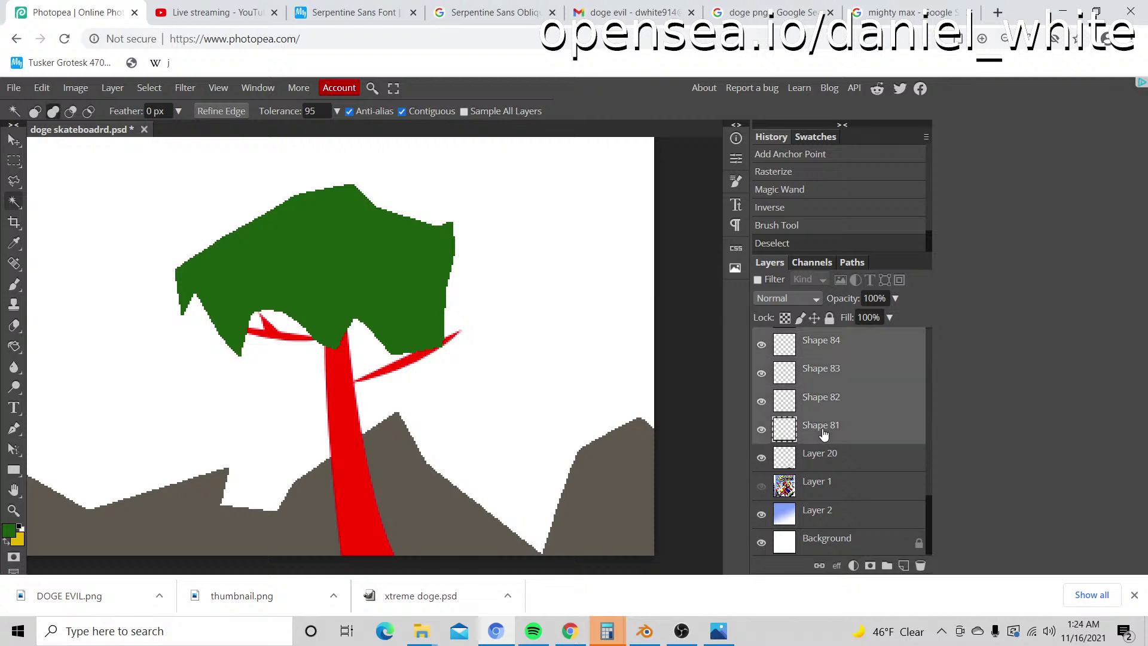
scroll(843, 440, up, 5)
right_click(837, 440)
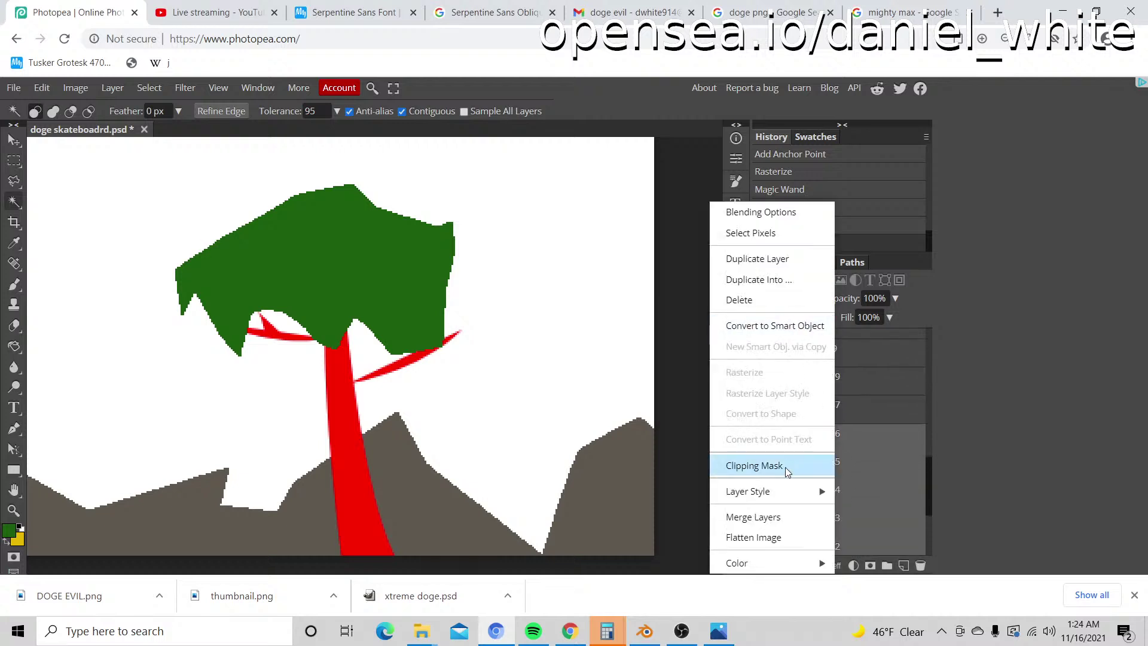
click(769, 518)
click(761, 439)
click(761, 439)
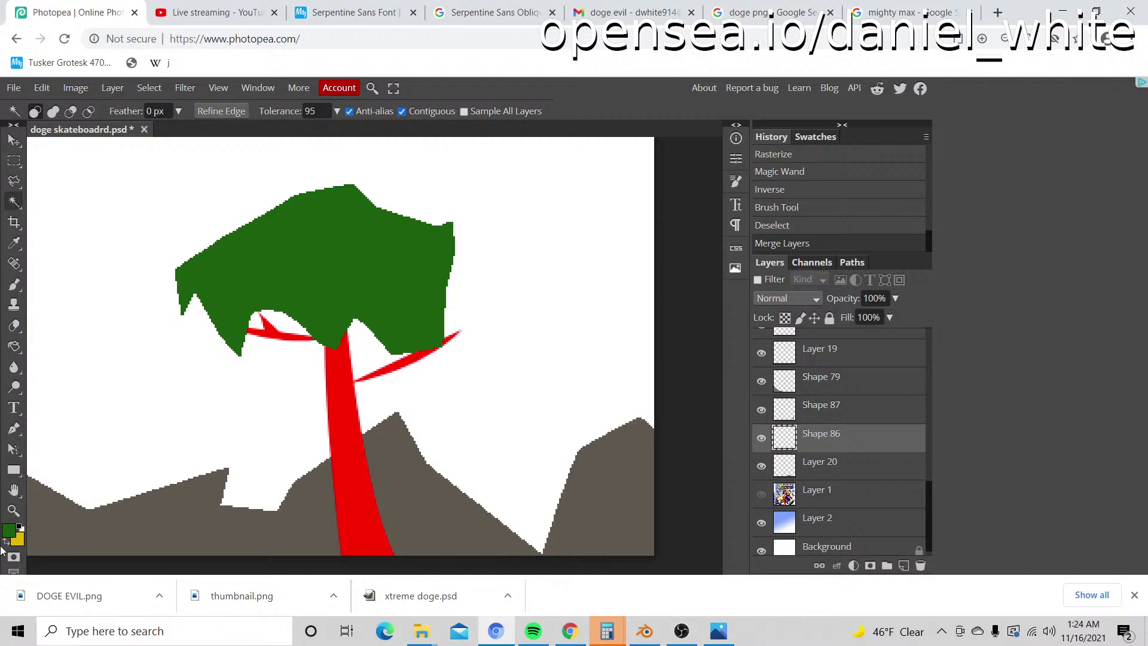
Step: Select the merged trunk and branches with an inverted Magic Wand selection, brush them brown (6d4f17), and deselect
click(9, 530)
click(311, 351)
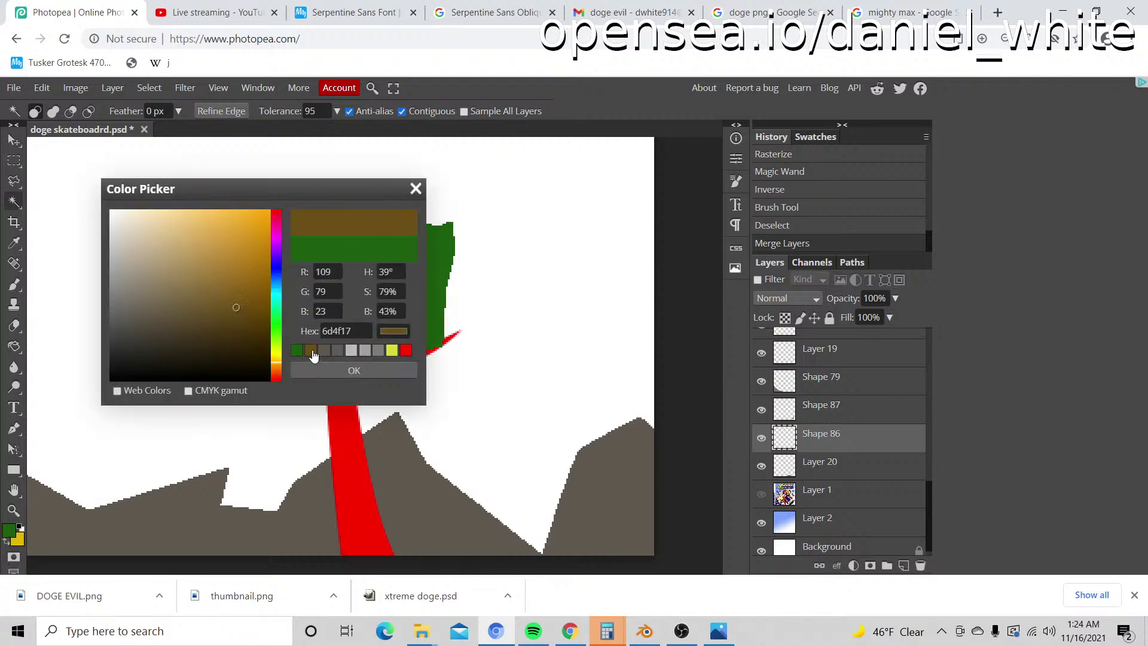
click(335, 371)
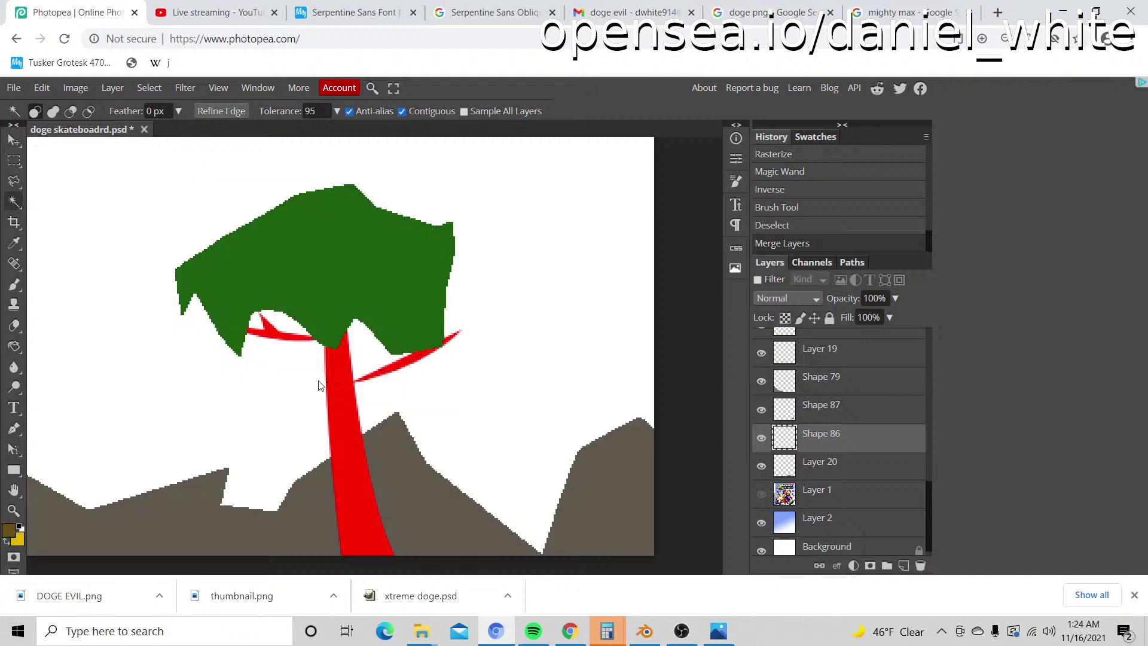
click(253, 407)
right_click(246, 397)
click(293, 350)
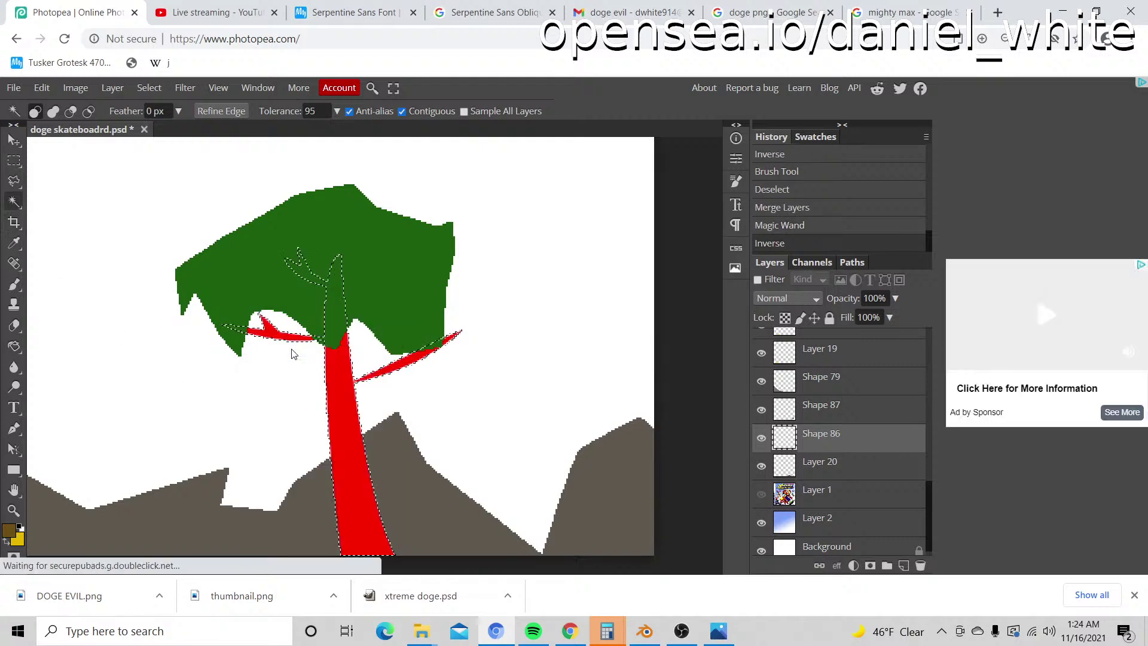
key(b)
drag(293, 354, 371, 422)
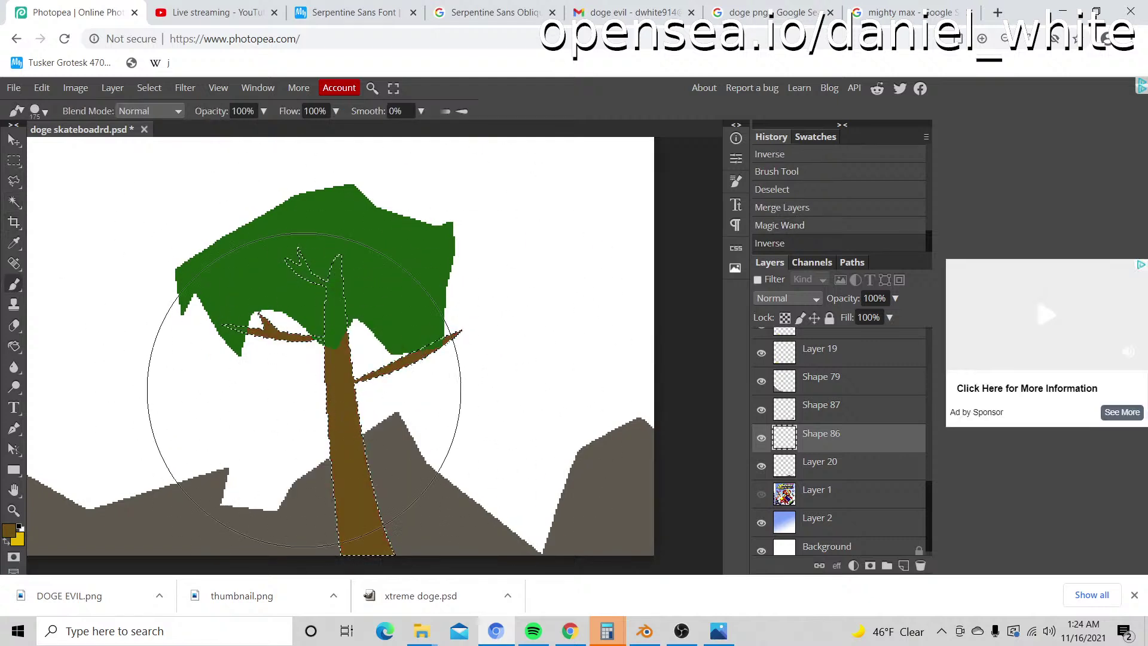
key(z)
key(ctrl+d)
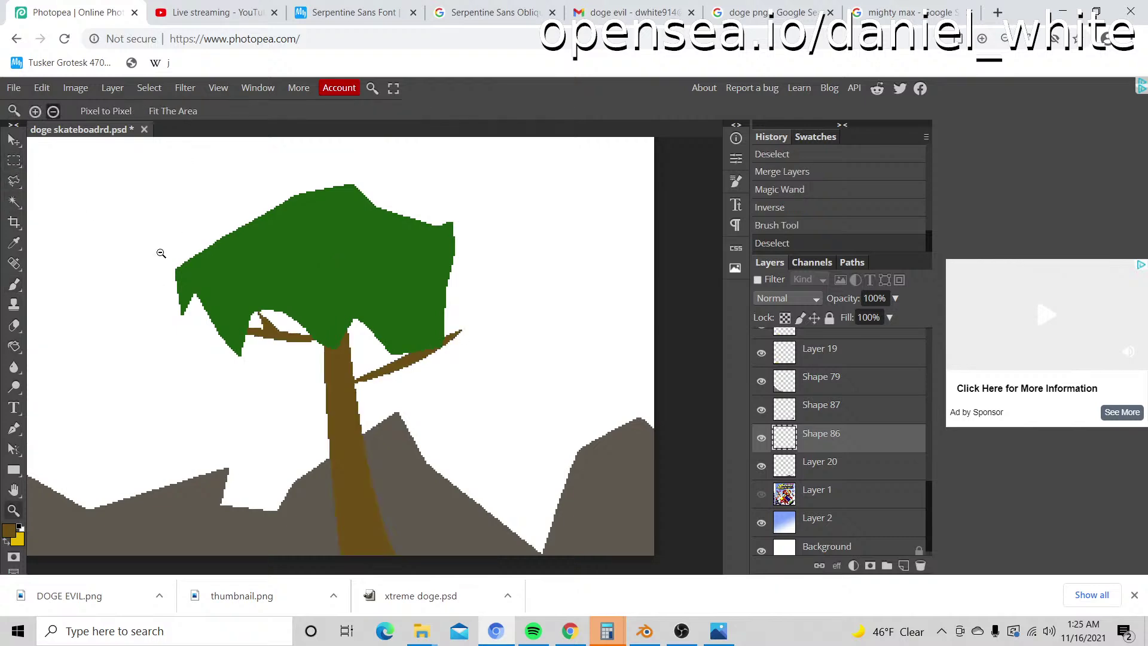
alt+click(160, 253)
alt+click(161, 253)
alt+click(359, 359)
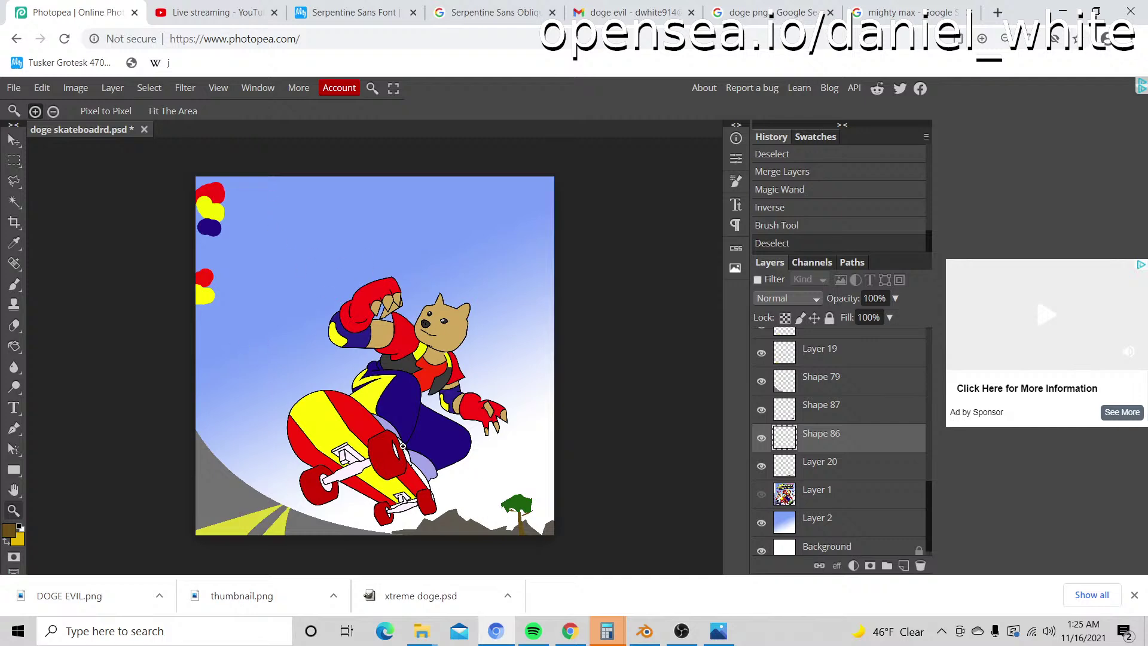
Step: Draw a narrow, tapering trunk for a second tree with the Pen beside the finished tree, and rasterize its layer
click(534, 538)
click(531, 533)
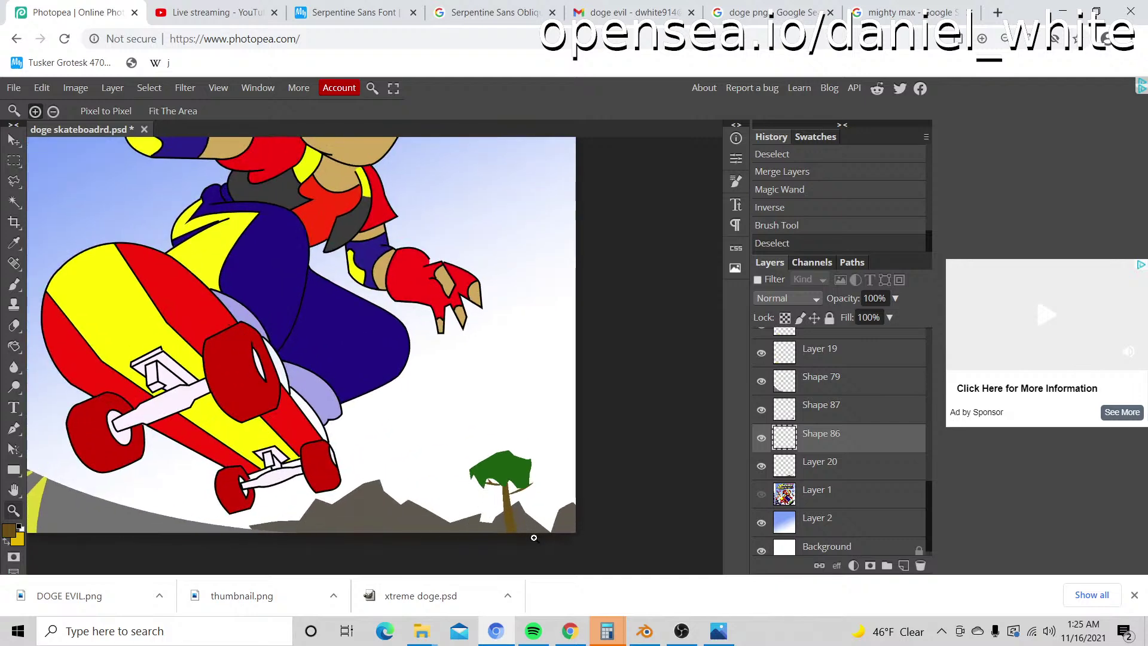
click(530, 532)
click(526, 531)
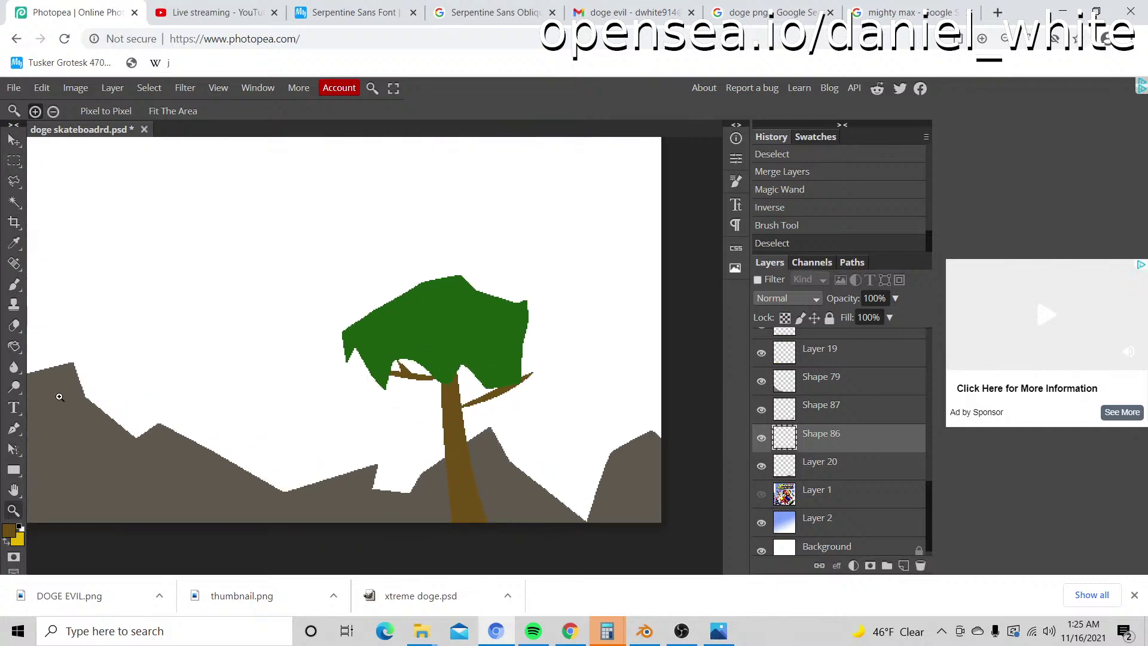
alt+click(174, 400)
alt+click(174, 400)
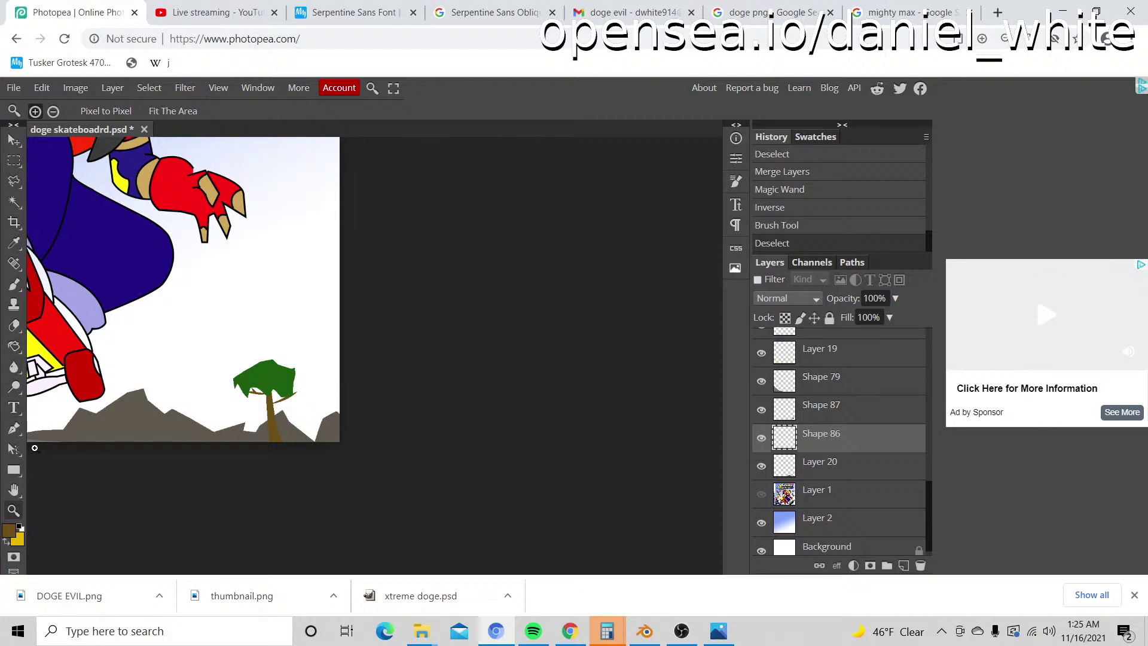
click(101, 442)
click(102, 442)
key(p)
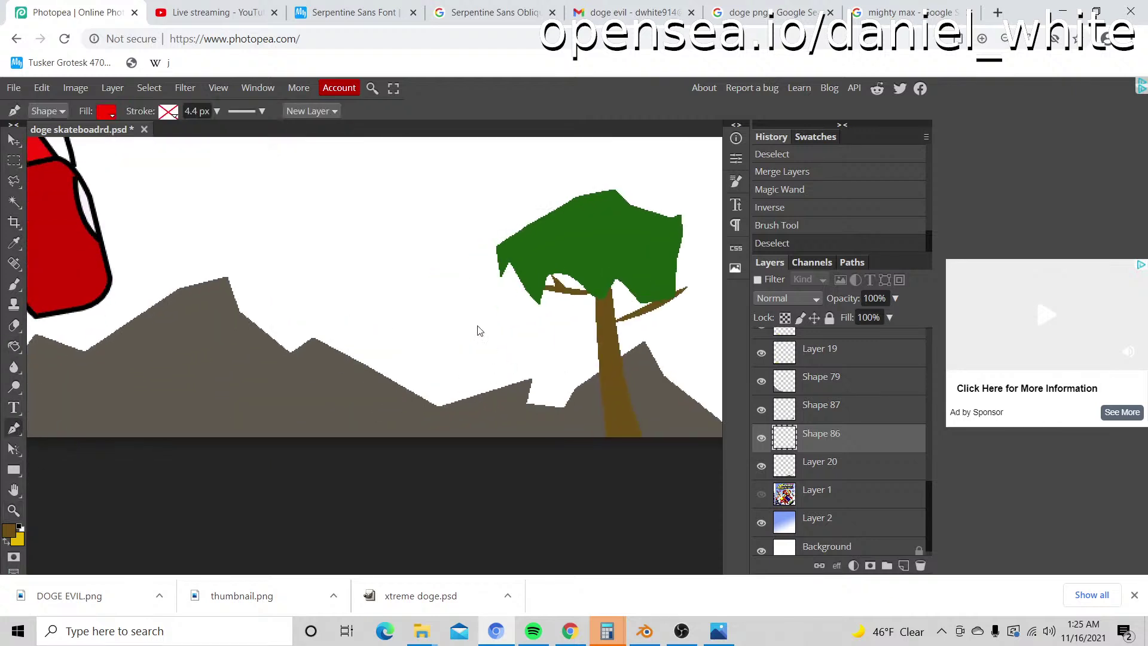
click(411, 269)
drag(425, 494, 486, 515)
click(436, 452)
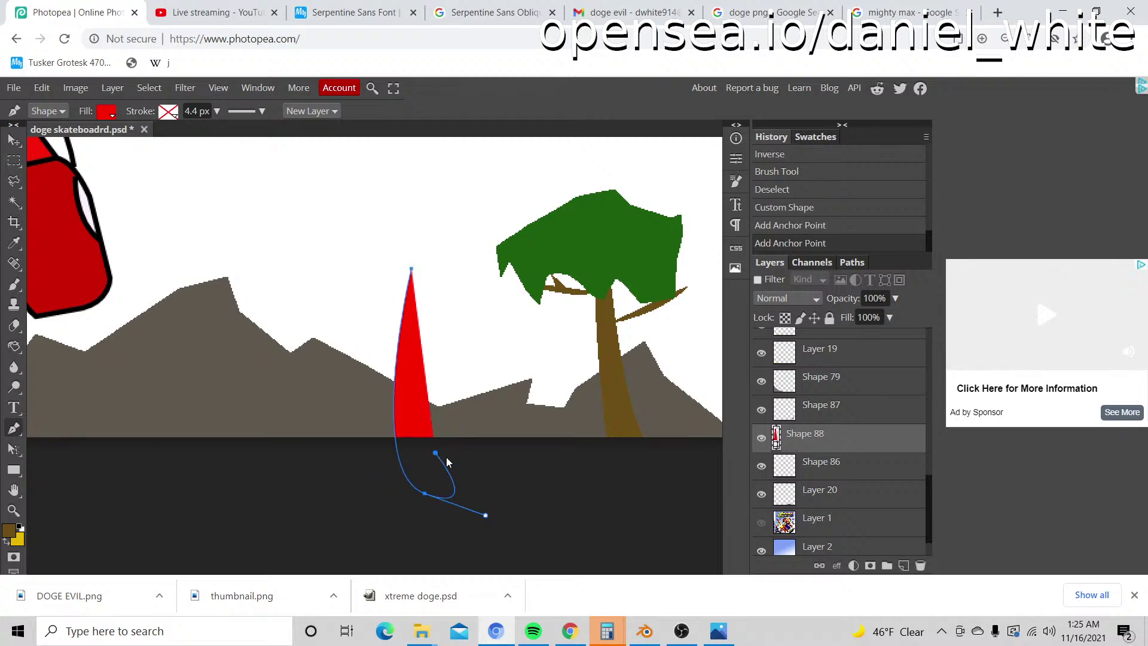
click(453, 443)
key(ctrl+z)
key(ctrl+z)
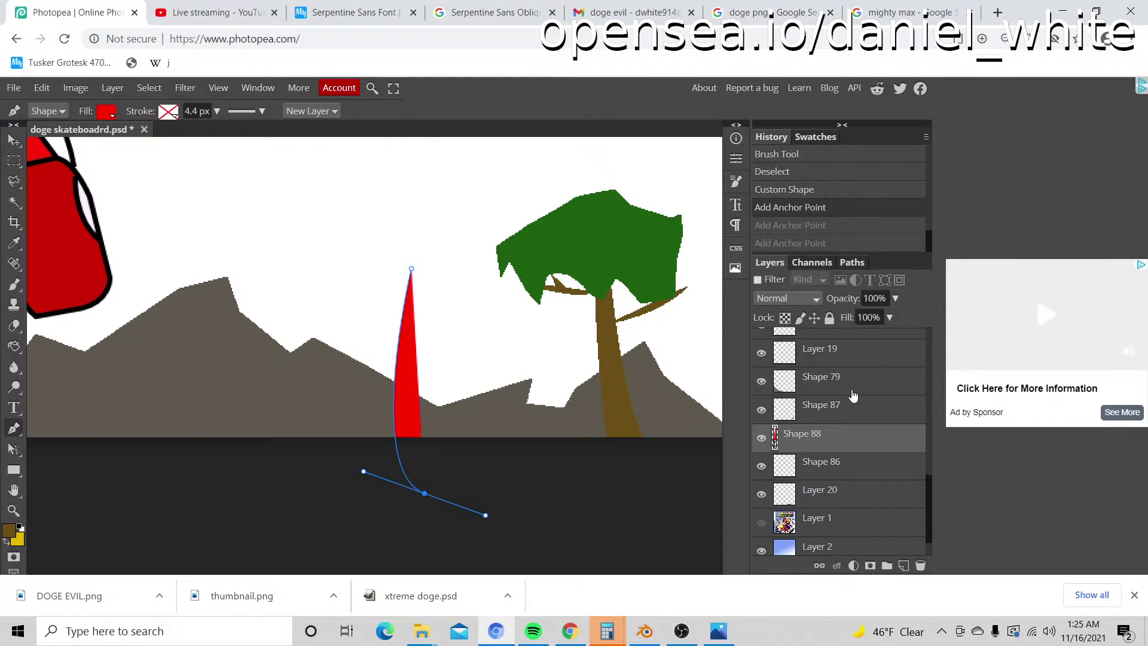
right_click(844, 445)
click(780, 368)
Step: Draw a thin, pointed branch off the left side of the new trunk with the Pen, and rasterize its layer
key(z)
scroll(614, 377, down, 3)
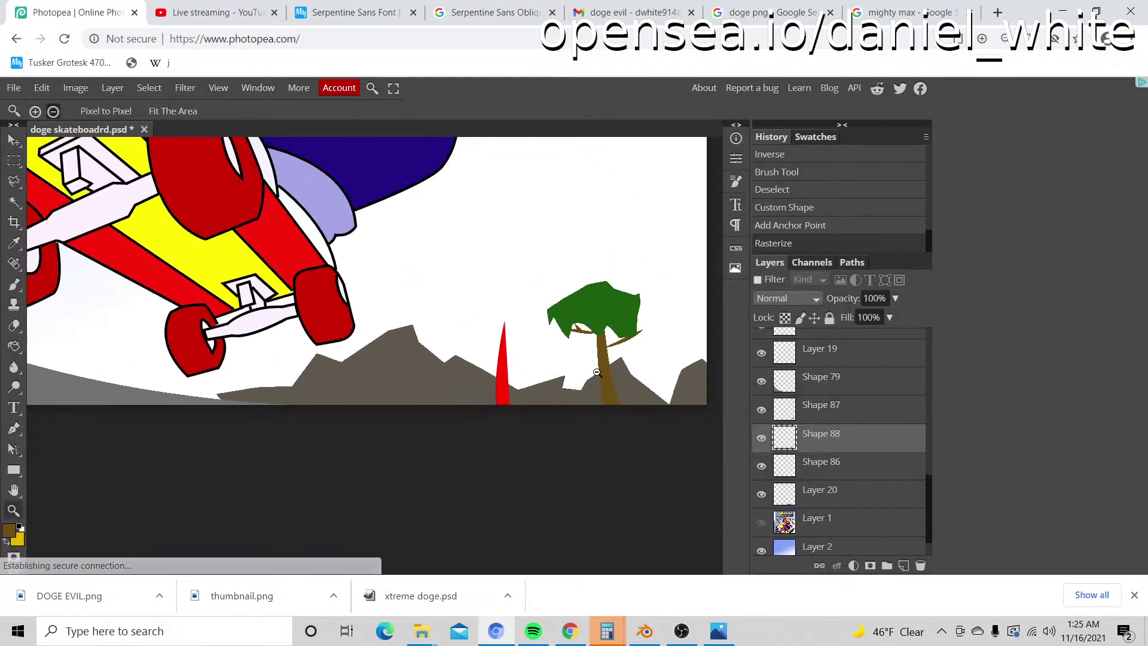
click(521, 528)
scroll(478, 520, up, 5)
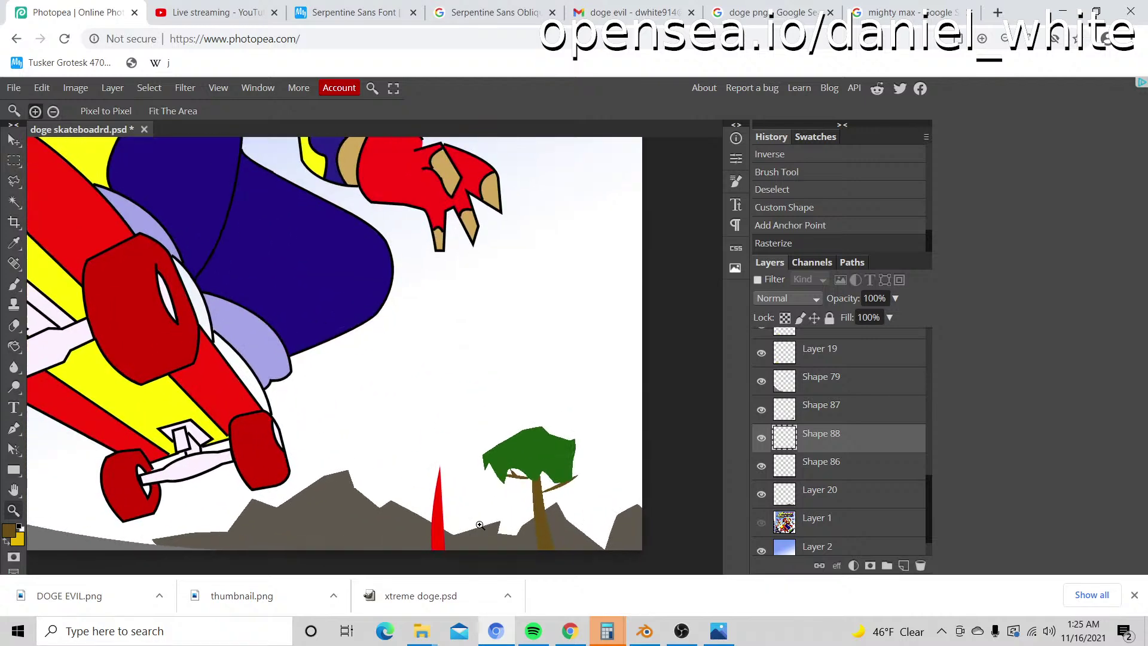
key(p)
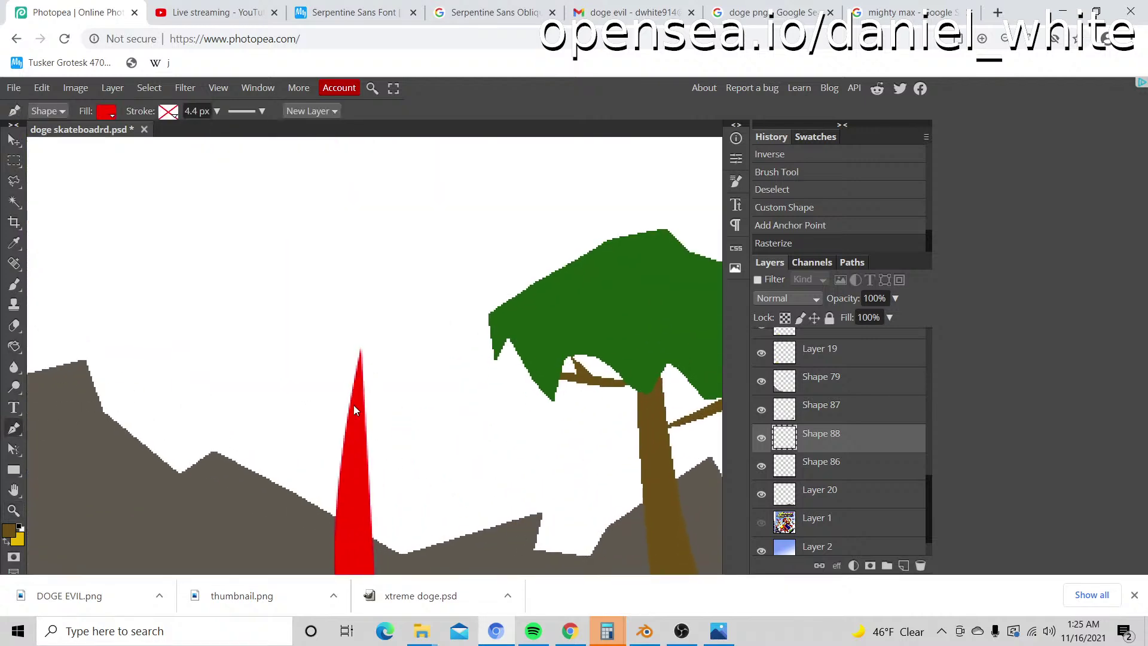
click(350, 407)
click(293, 405)
click(252, 382)
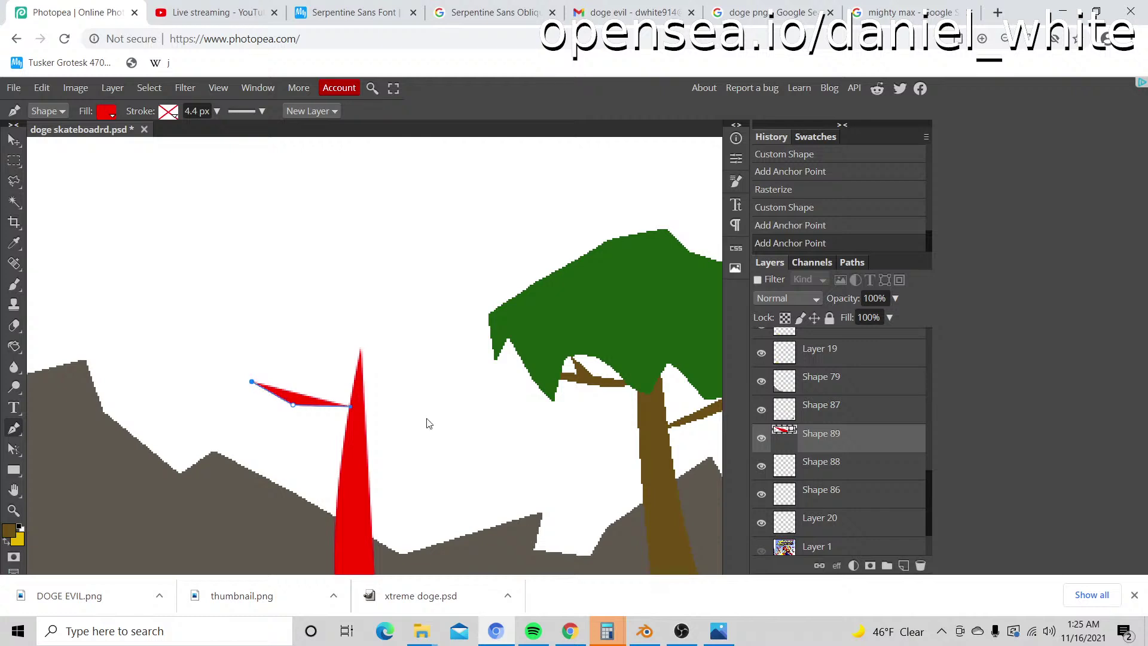
right_click(782, 441)
click(732, 371)
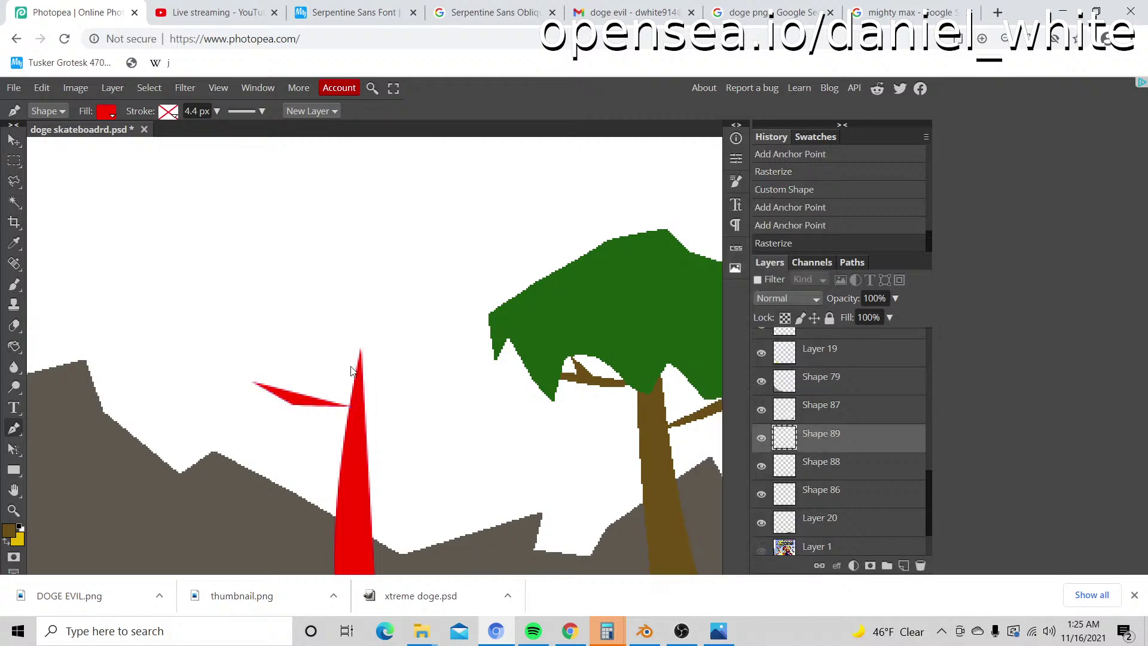
Step: Add a small upward twig to the new tree's left branch and rasterize its layer
click(286, 367)
drag(298, 399, 310, 397)
right_click(834, 430)
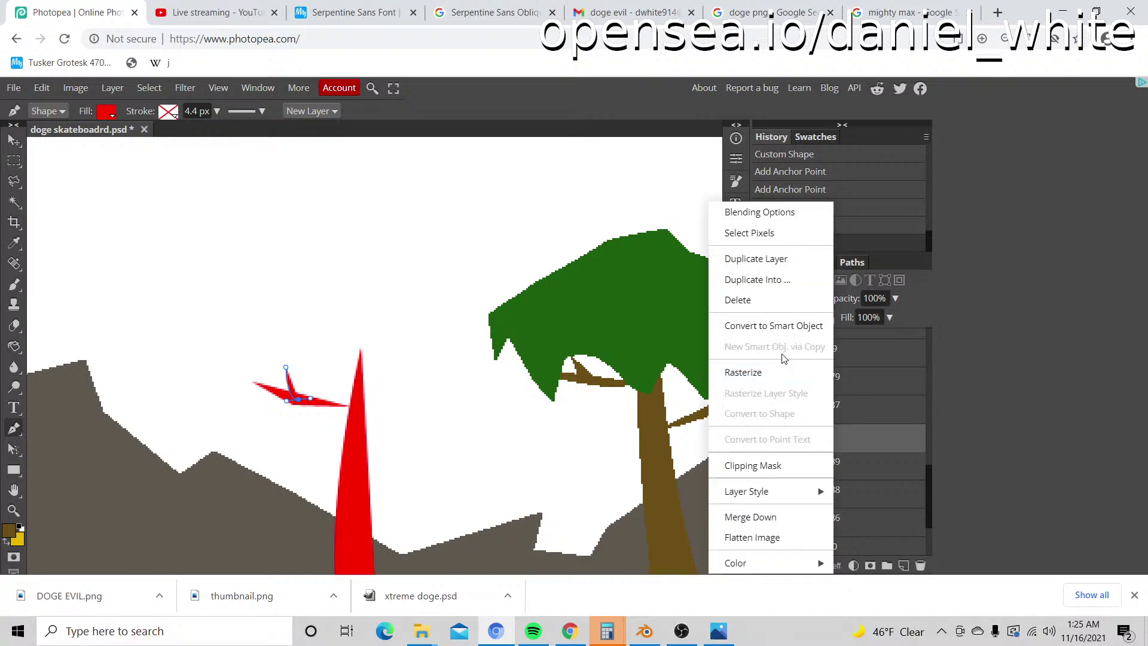
click(771, 375)
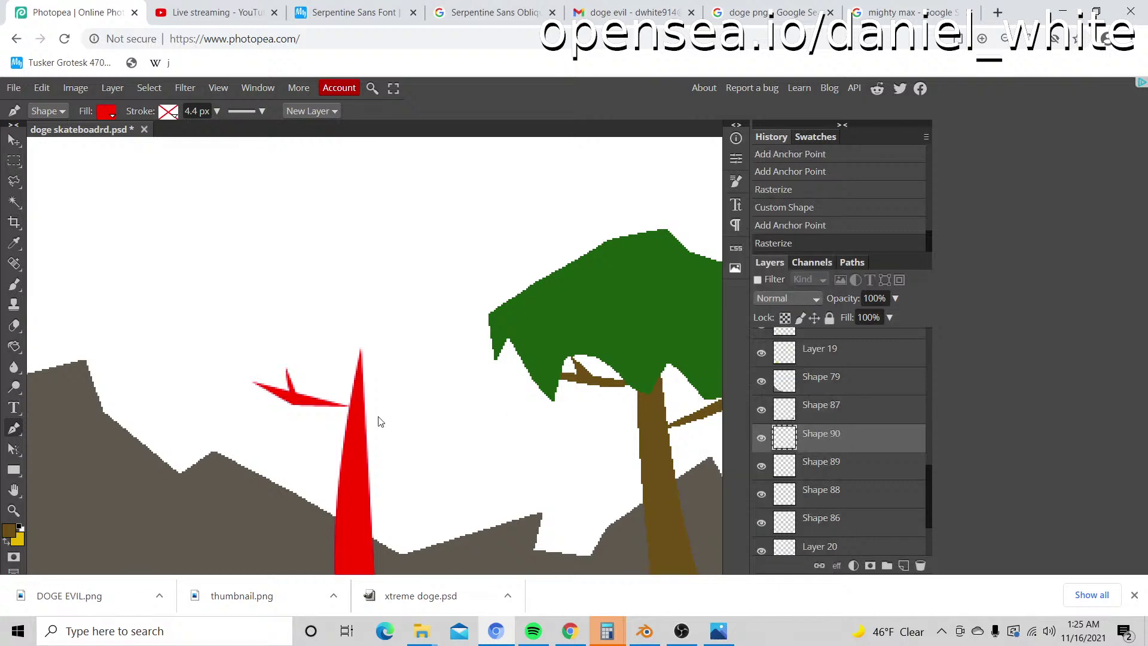
Step: Draw a long, slightly curved branch off the right side of the new trunk and rasterize its layer
click(359, 430)
drag(480, 415, 520, 399)
right_click(866, 449)
click(717, 374)
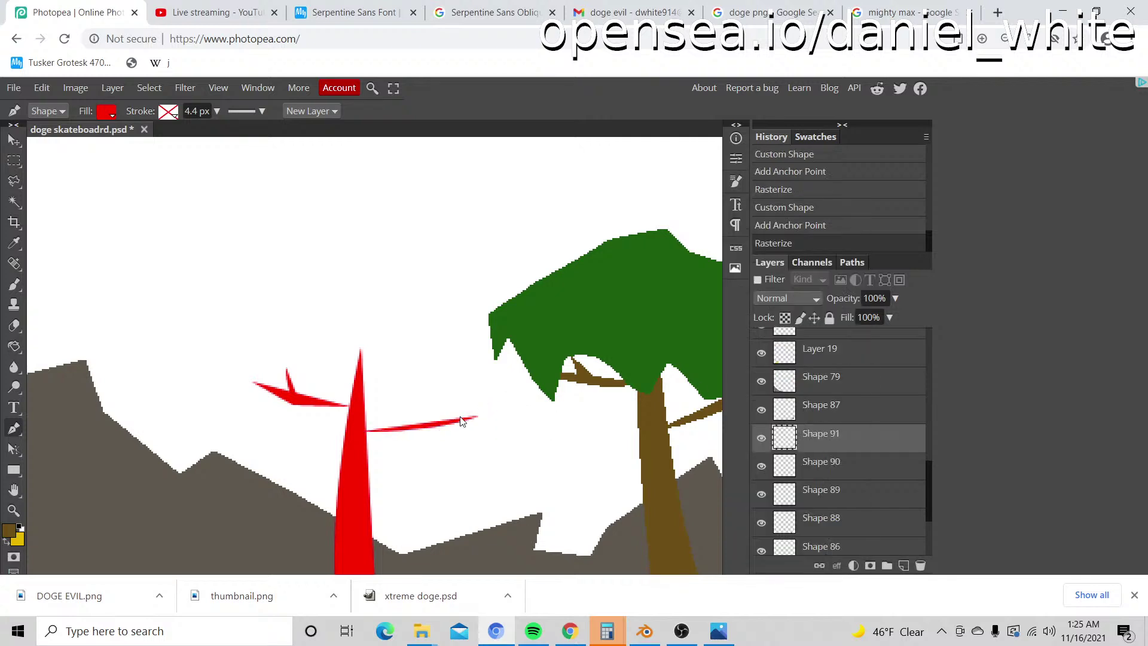
Step: Add a curved upward twig to the lower right branch and rasterize its layer
click(431, 424)
drag(447, 389, 444, 364)
right_click(873, 449)
click(813, 369)
Step: Draw a shorter, rising branch on the right near the new trunk's tip and rasterize its layer
click(362, 374)
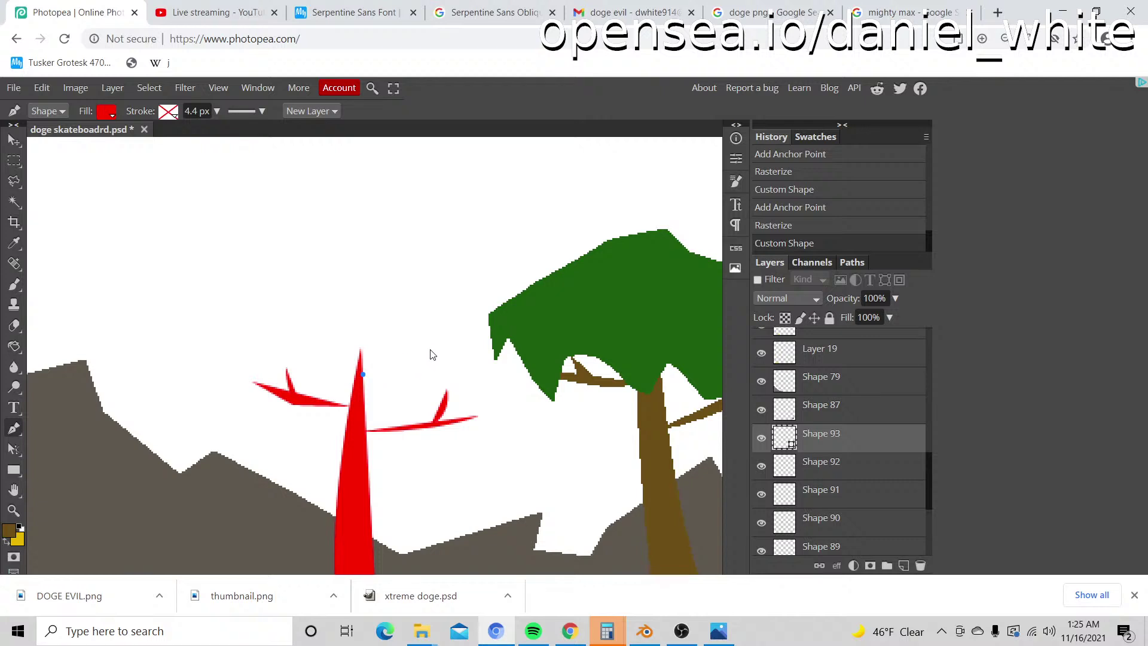
drag(429, 349, 473, 313)
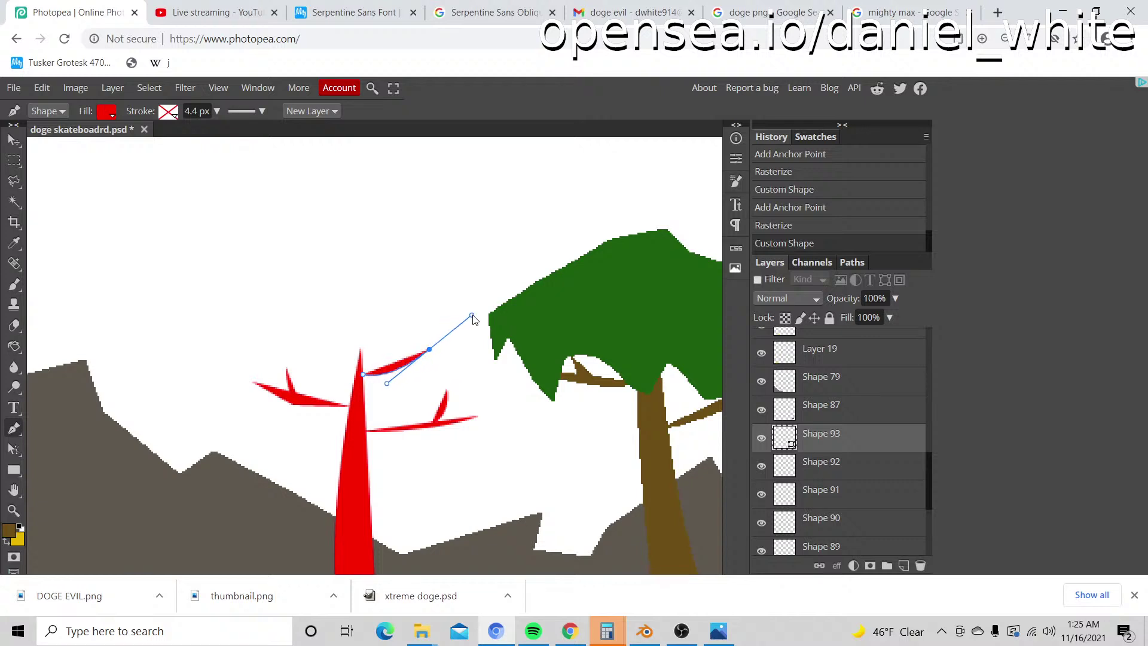
right_click(850, 447)
click(807, 374)
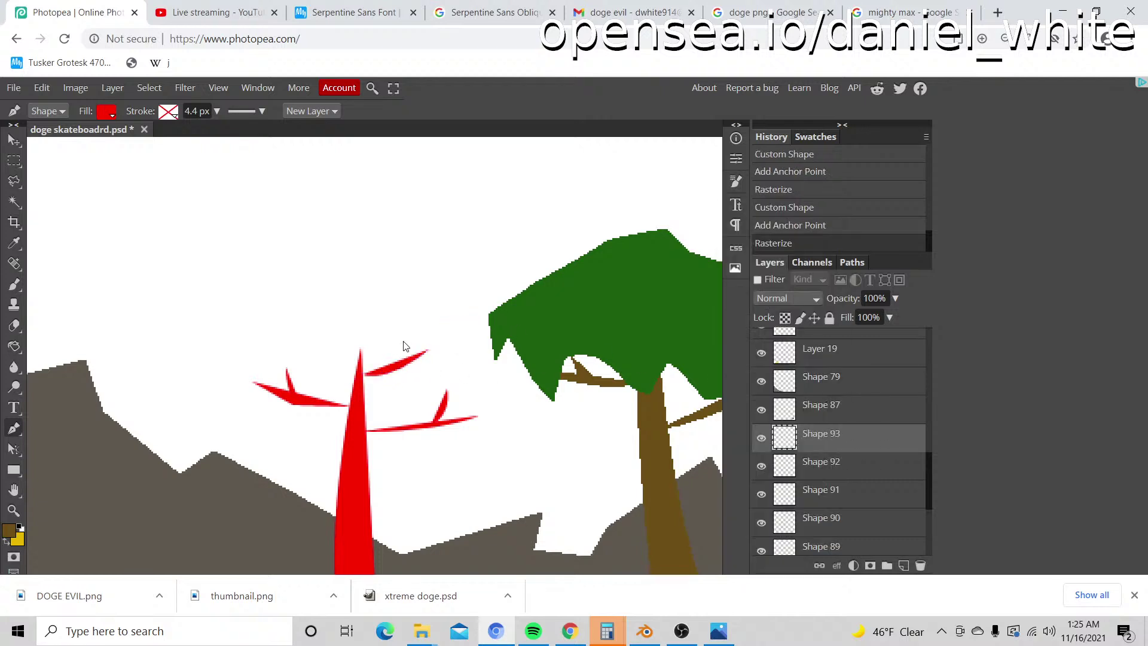
Step: Add a tiny twig to the upper right branch and rasterize its layer
click(404, 345)
click(392, 369)
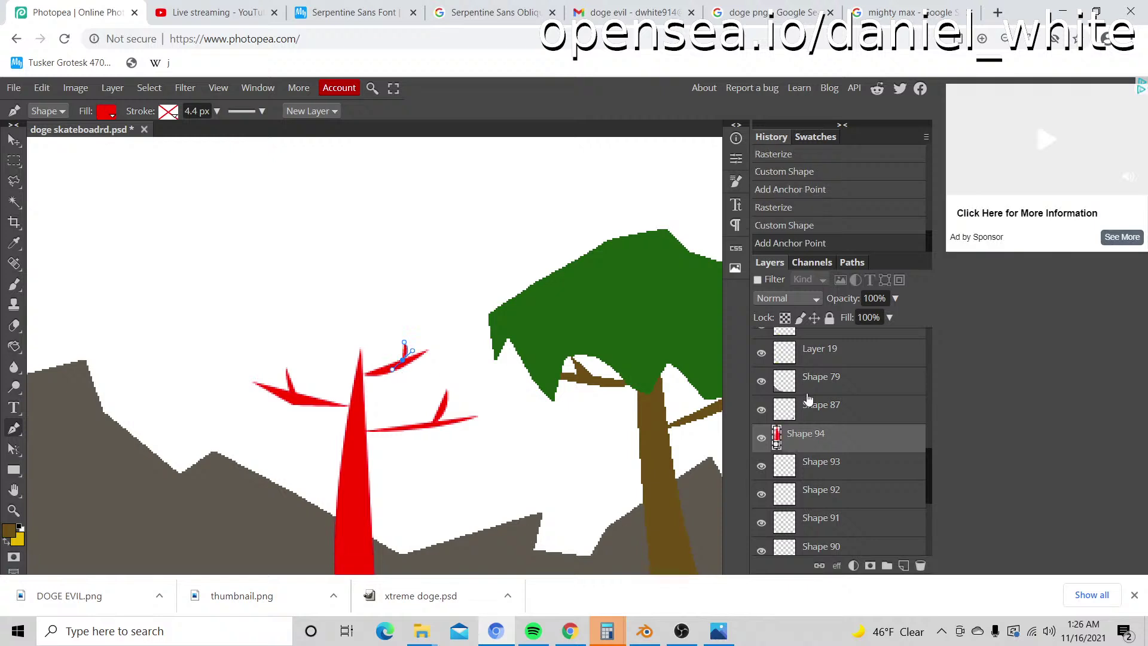
right_click(810, 440)
click(771, 376)
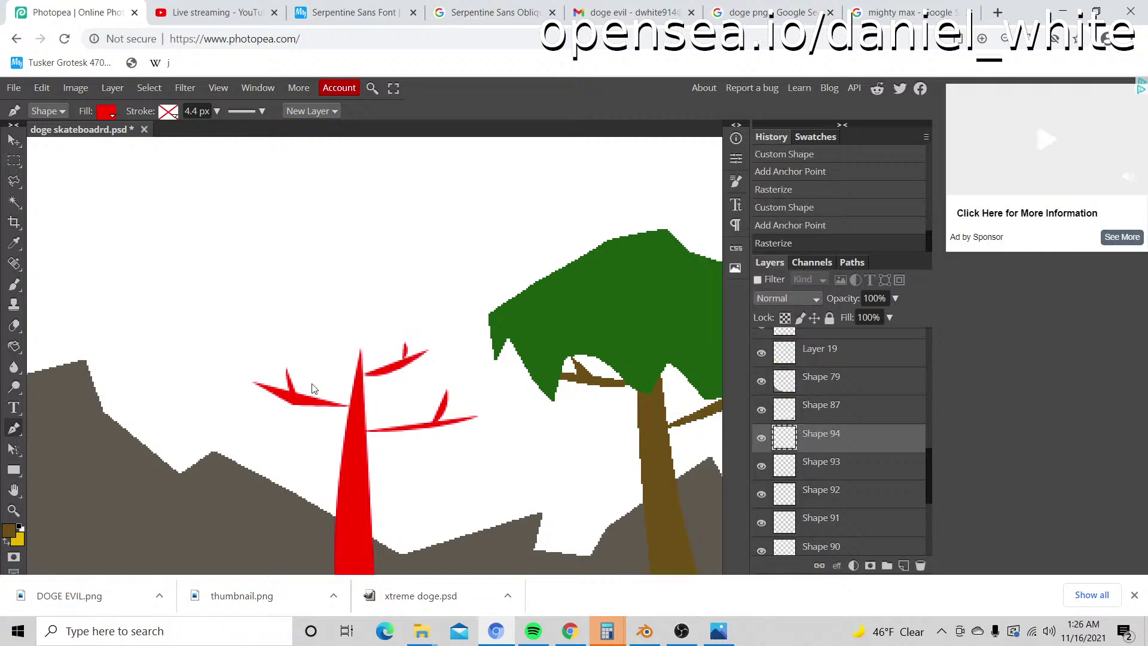
key(z)
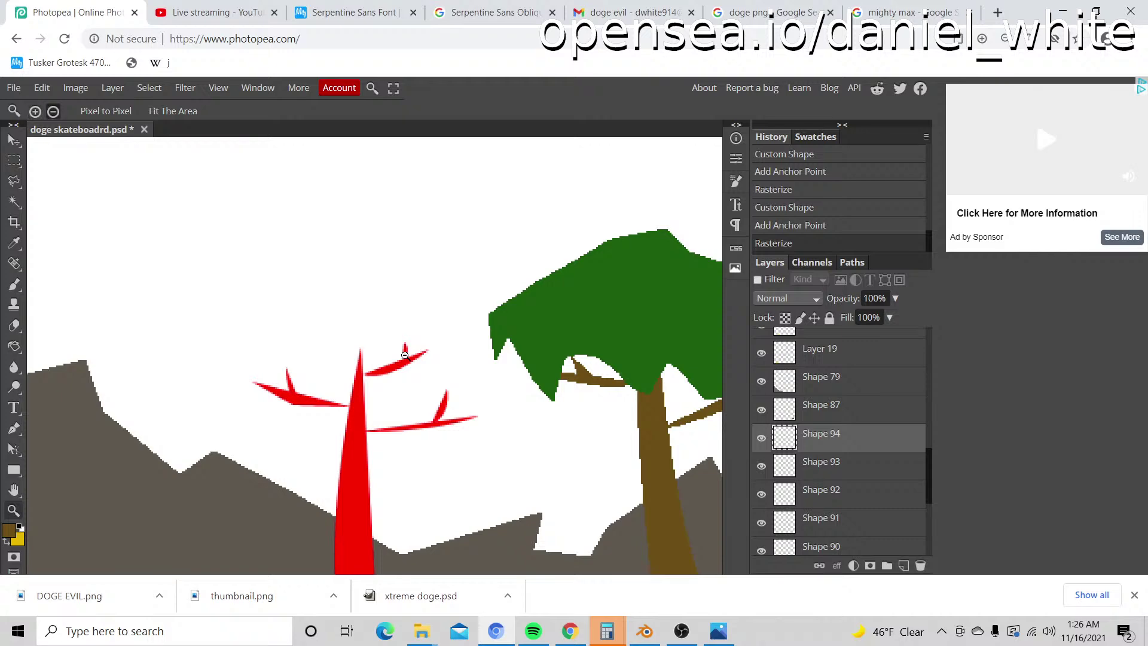
alt+click(432, 360)
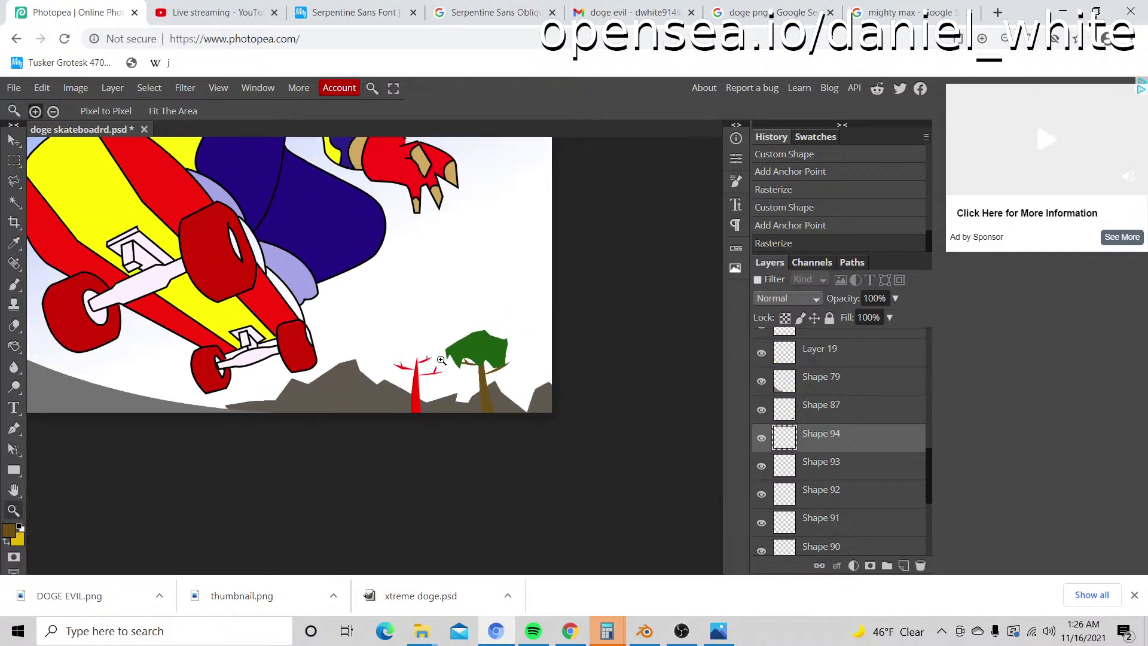
click(439, 359)
click(425, 358)
click(378, 359)
click(375, 359)
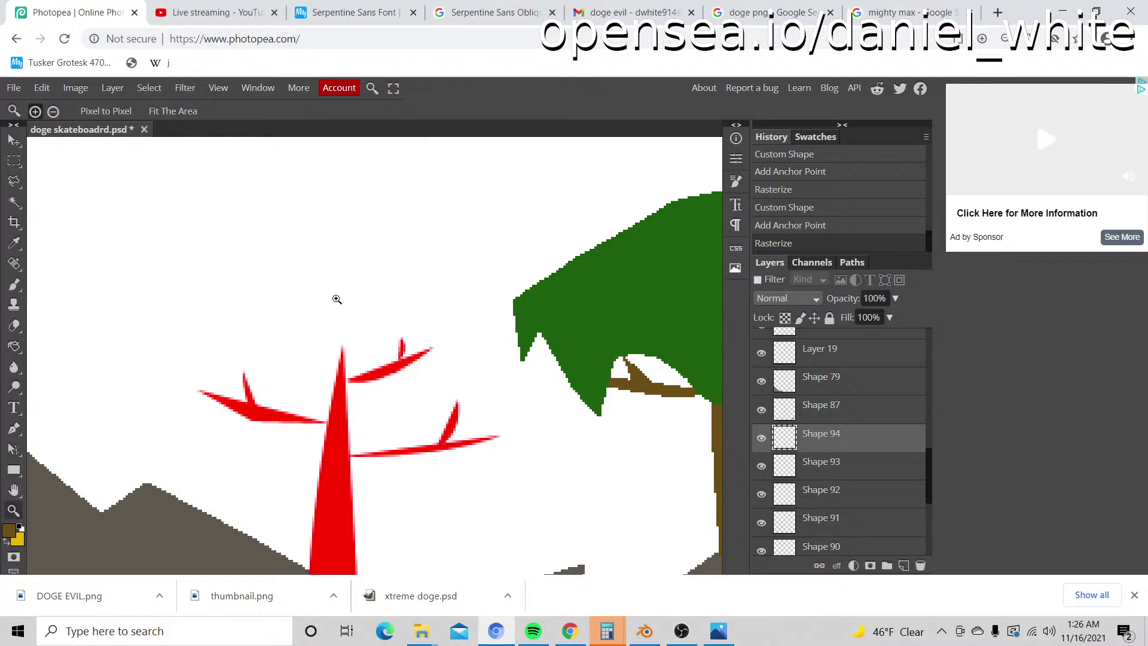
alt+click(318, 357)
alt+click(318, 358)
alt+click(320, 358)
click(320, 358)
click(321, 358)
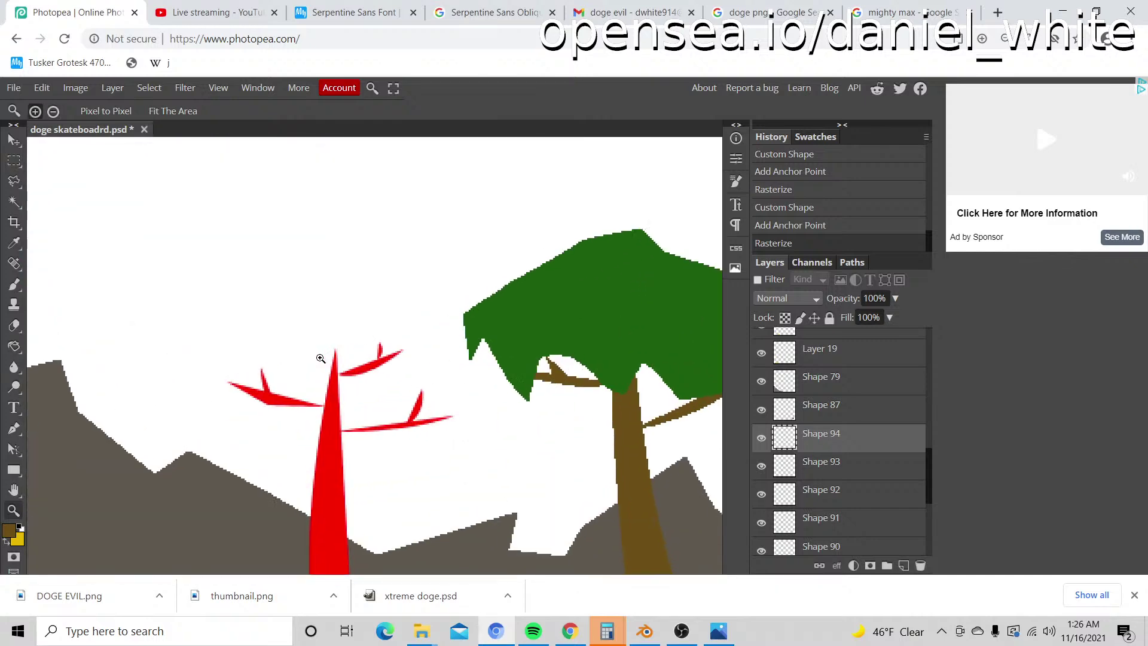
Step: Set the foreground color to the first tree's canopy green (1c5e10) by sampling it from the image
click(9, 532)
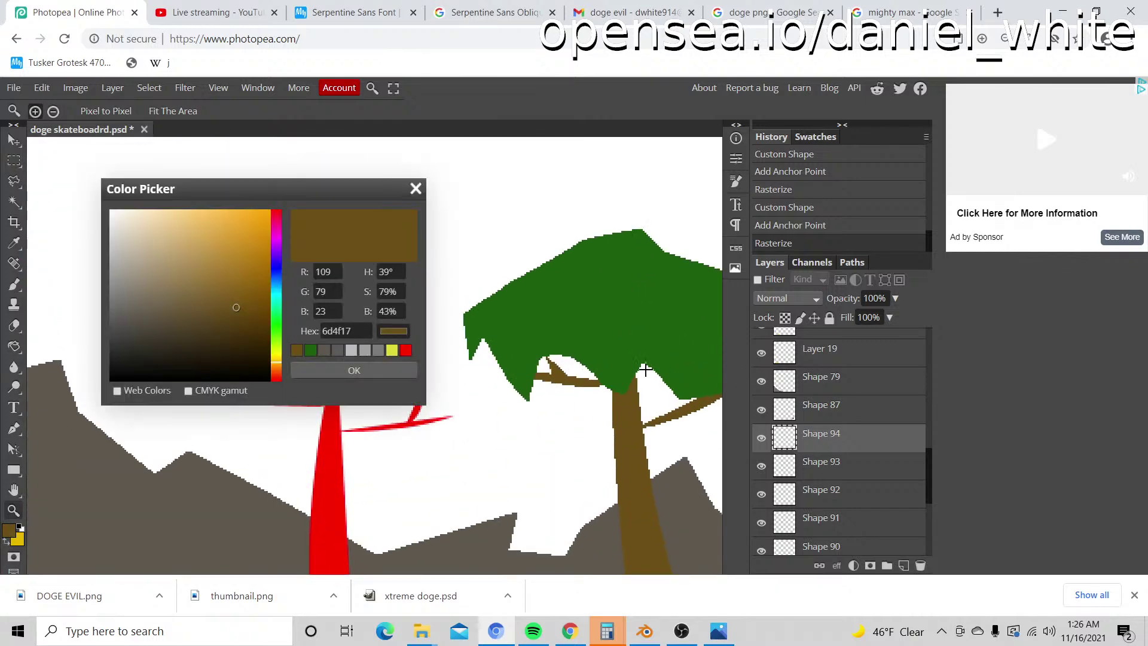
click(594, 338)
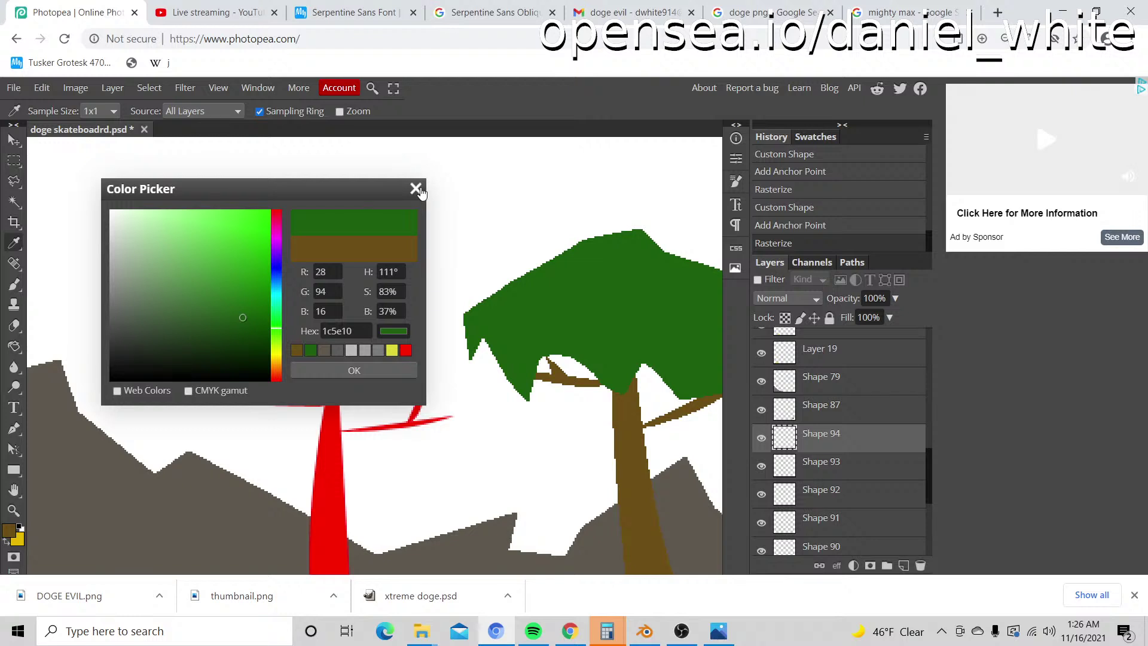
click(354, 370)
Step: Begin a canopy shape over the new tree's branches with the Pen, outlining its top and upper left edge
click(14, 428)
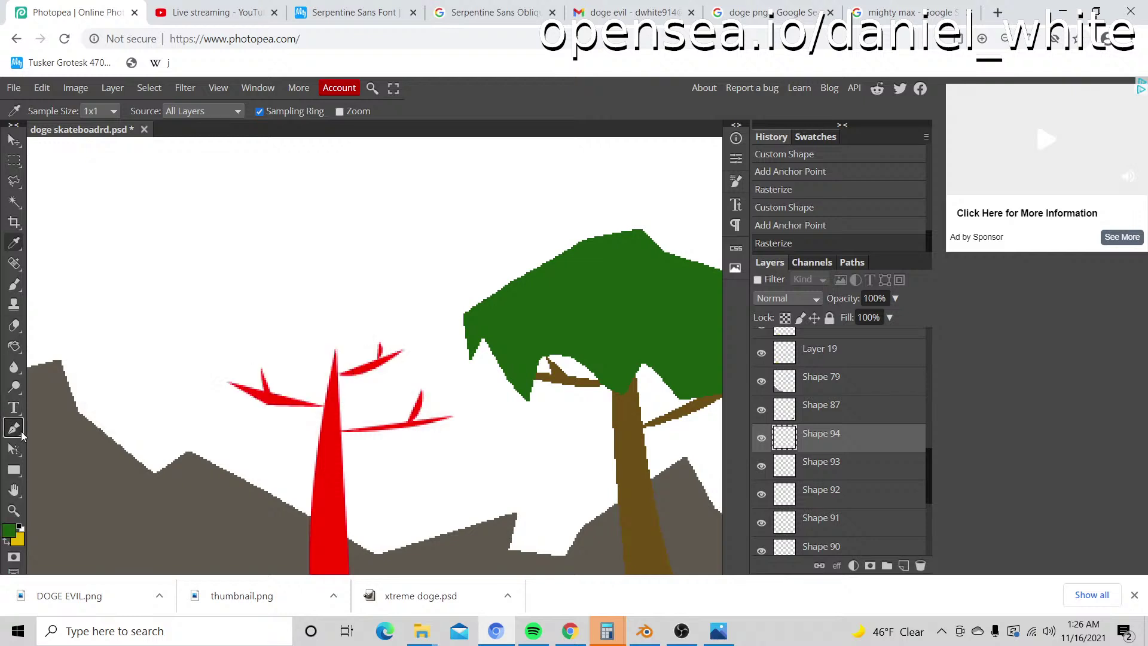
click(294, 301)
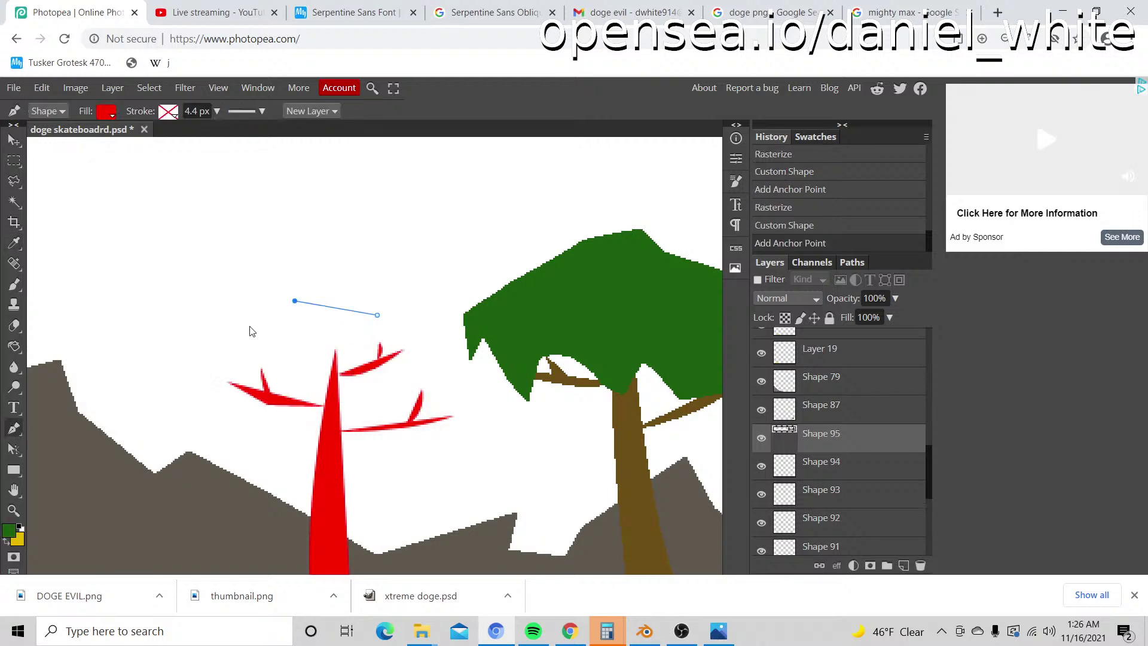
click(246, 329)
click(216, 381)
click(216, 411)
click(278, 383)
click(330, 402)
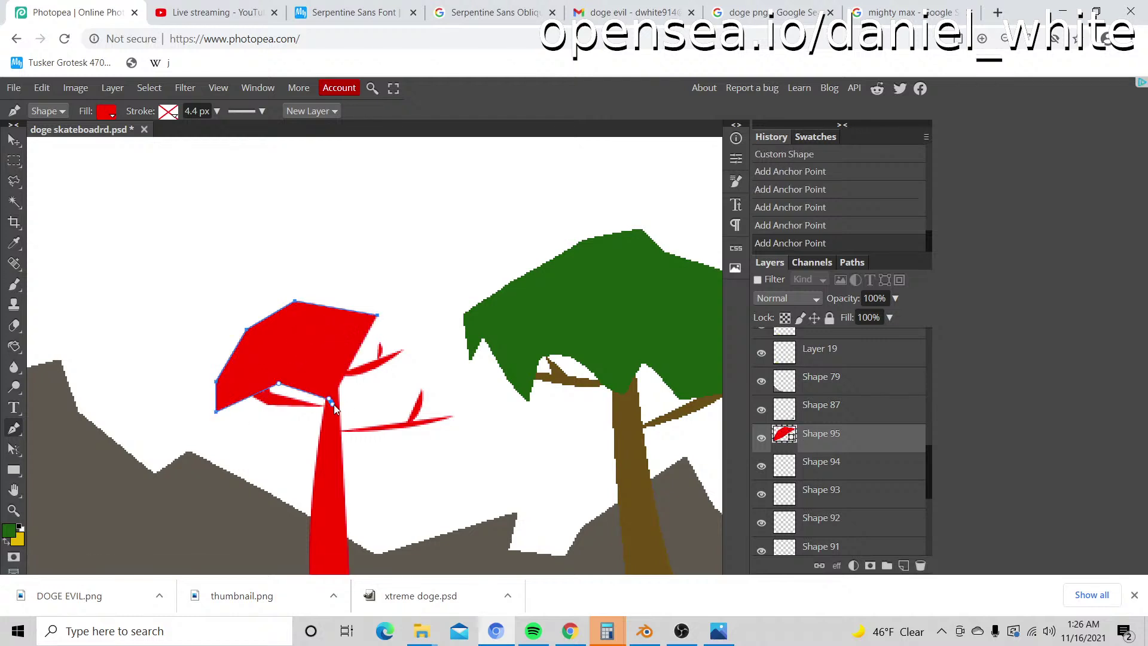
click(379, 428)
click(434, 419)
click(479, 405)
click(459, 348)
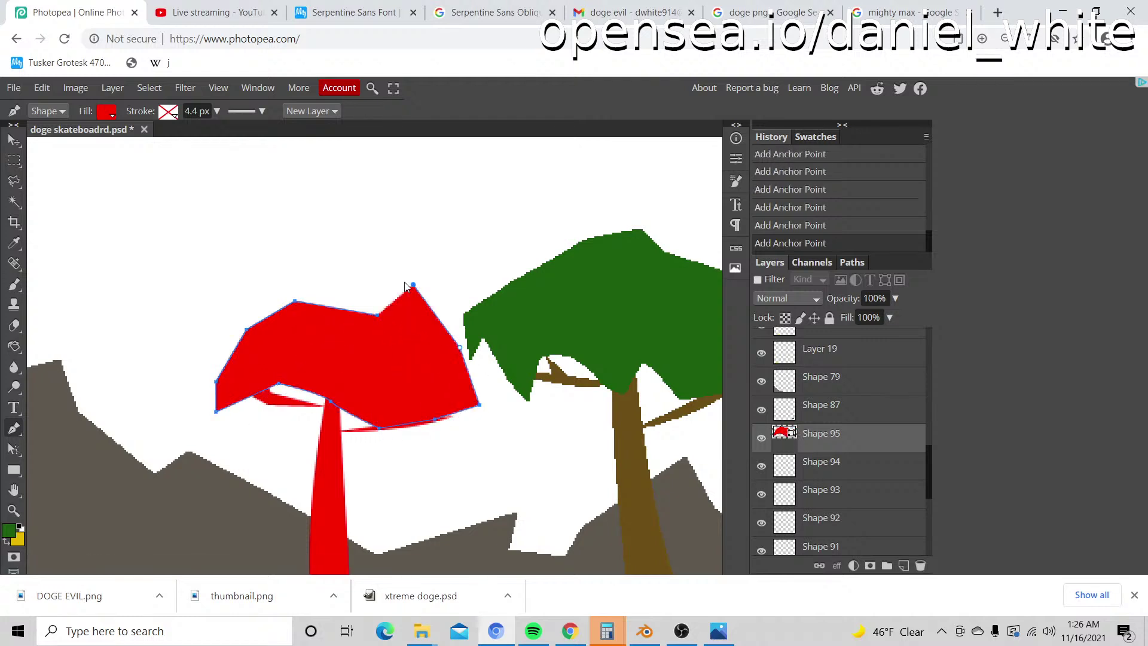
click(413, 285)
drag(400, 293, 359, 288)
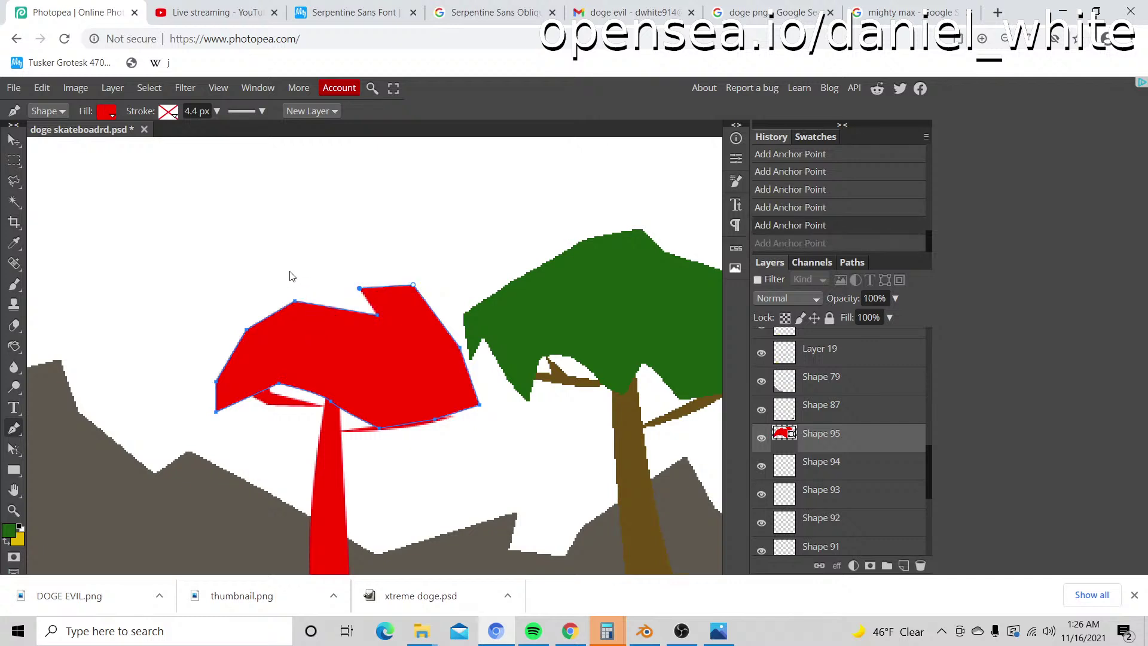
key(ctrl+z)
key(ctrl+z)
key(ctrl+z)
key(ctrl+z)
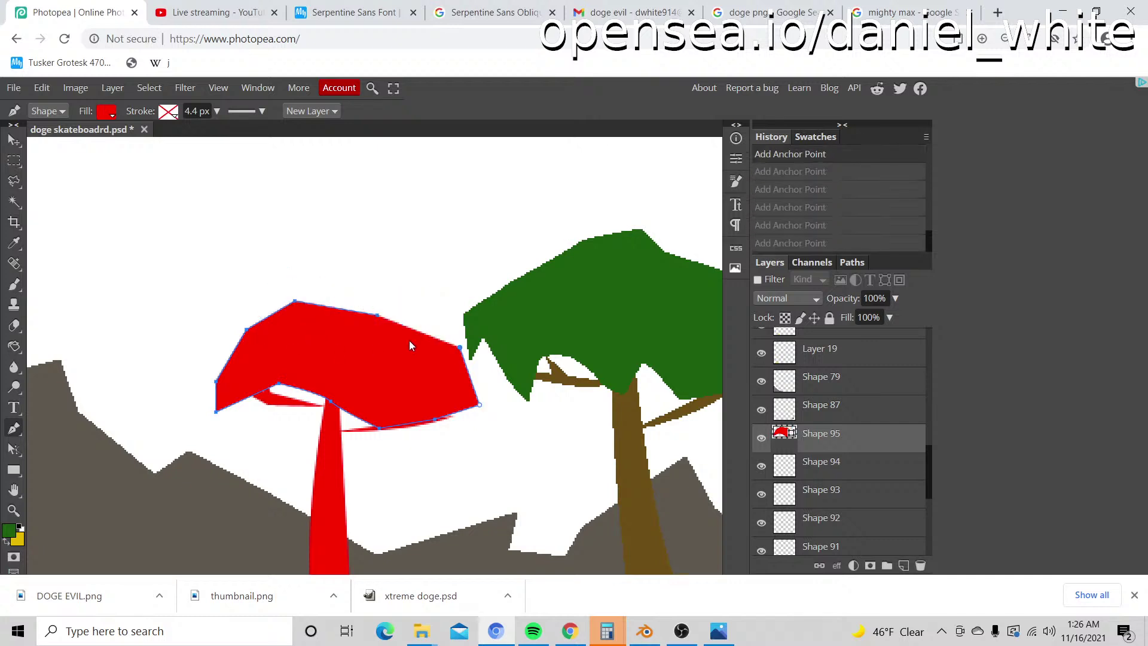
key(ctrl+z)
key(ctrl+z)
key(ctrl+z)
key(ctrl+z)
key(ctrl+z)
key(ctrl+z)
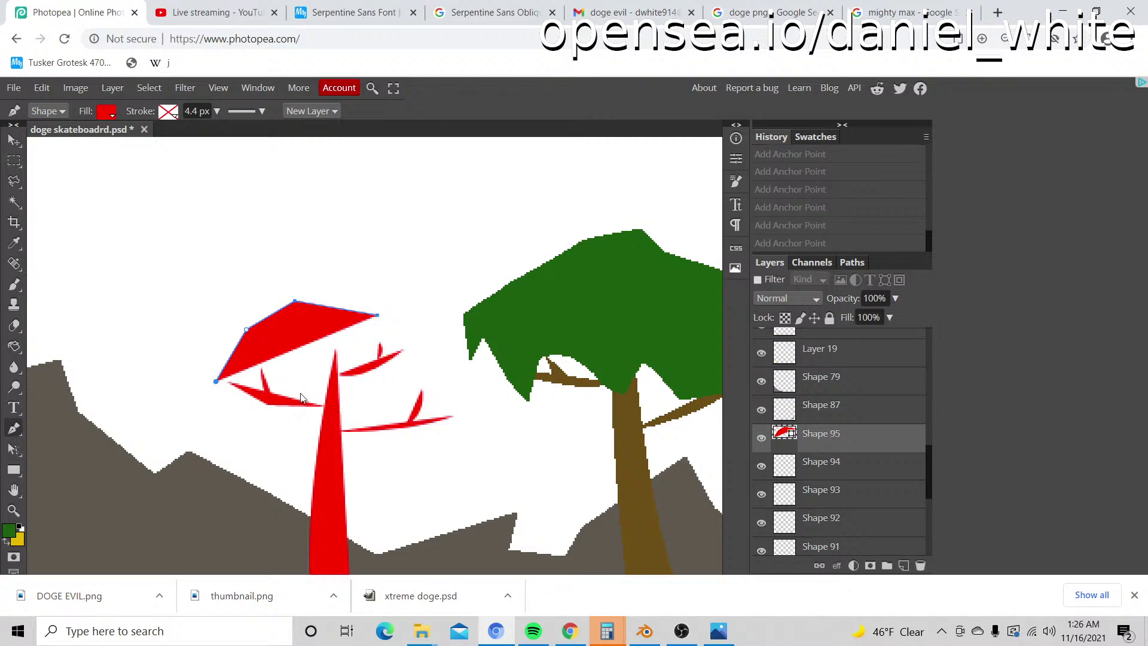
Step: Redo the undone canopy outline points, add an upper right corner to the shape, and rasterize its layer
key(ctrl+shift+z)
key(ctrl+shift+z)
key(ctrl+shift+z)
key(ctrl+shift+z)
key(ctrl+shift+z)
key(ctrl+shift+z)
key(ctrl+shift+z)
key(ctrl+shift+z)
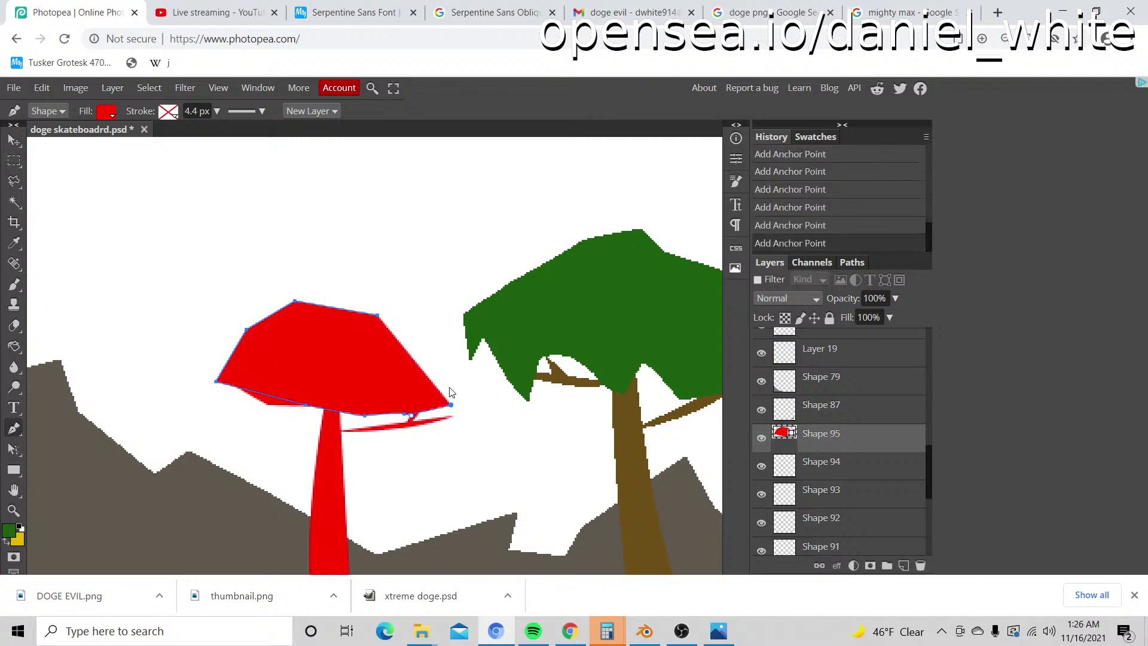
drag(442, 346, 426, 306)
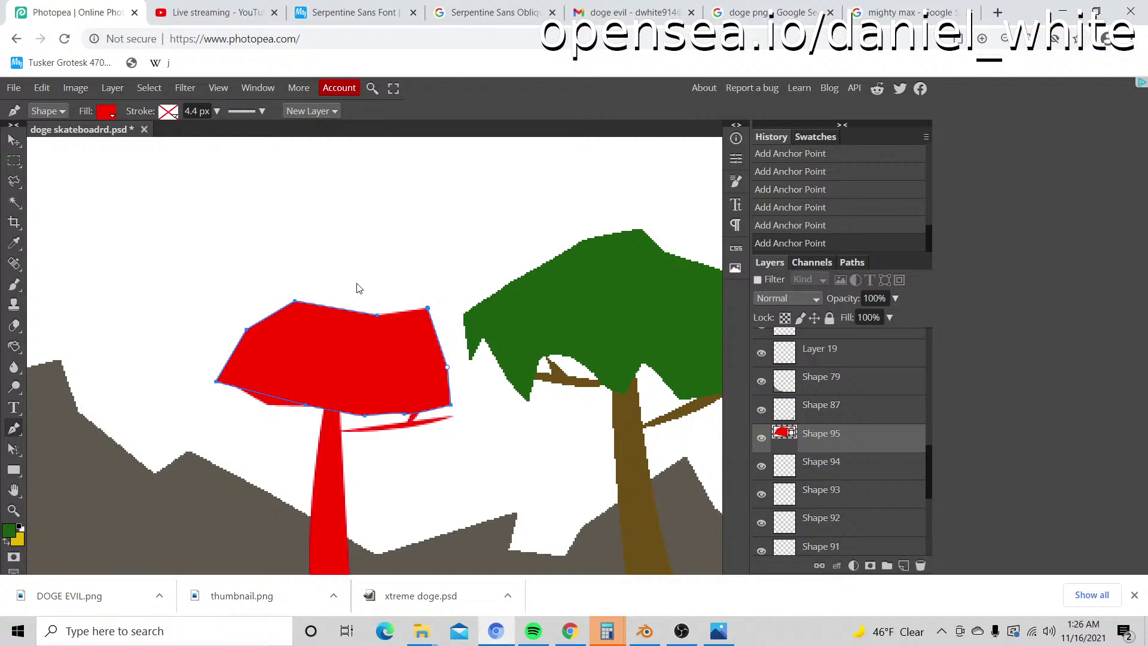
right_click(834, 435)
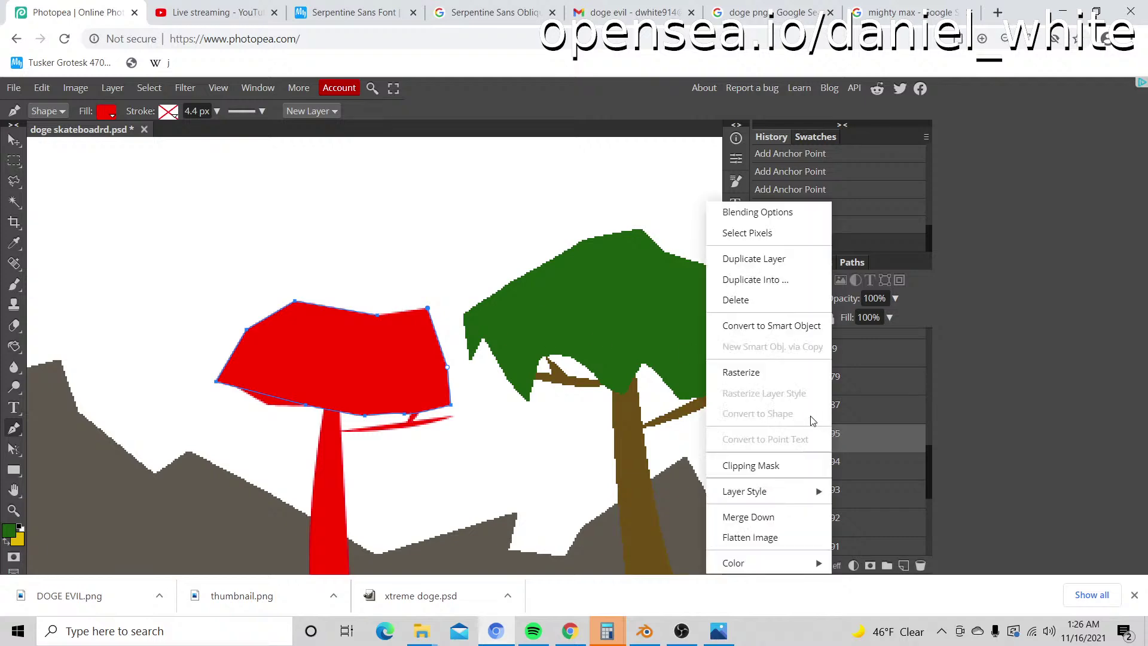
click(784, 376)
Step: Undo the red tree's canopy and right-hand branches, back to the twig on its left branch
key(z)
scroll(494, 389, down, 3)
scroll(536, 420, down, 1)
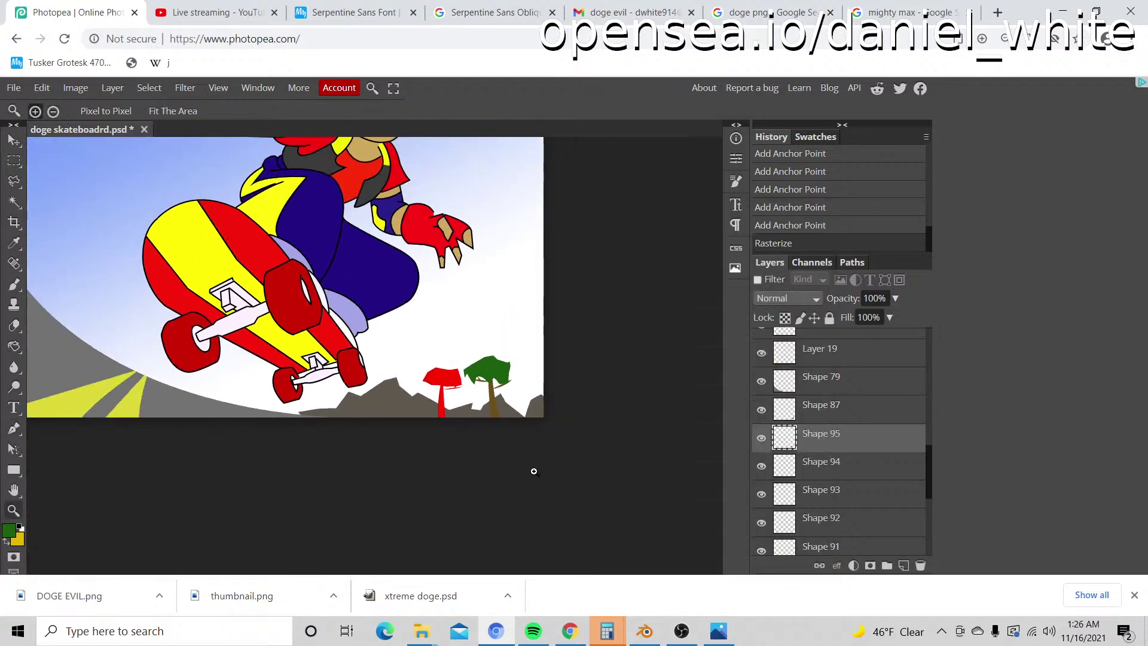
scroll(526, 461, down, 1)
scroll(496, 480, up, 2)
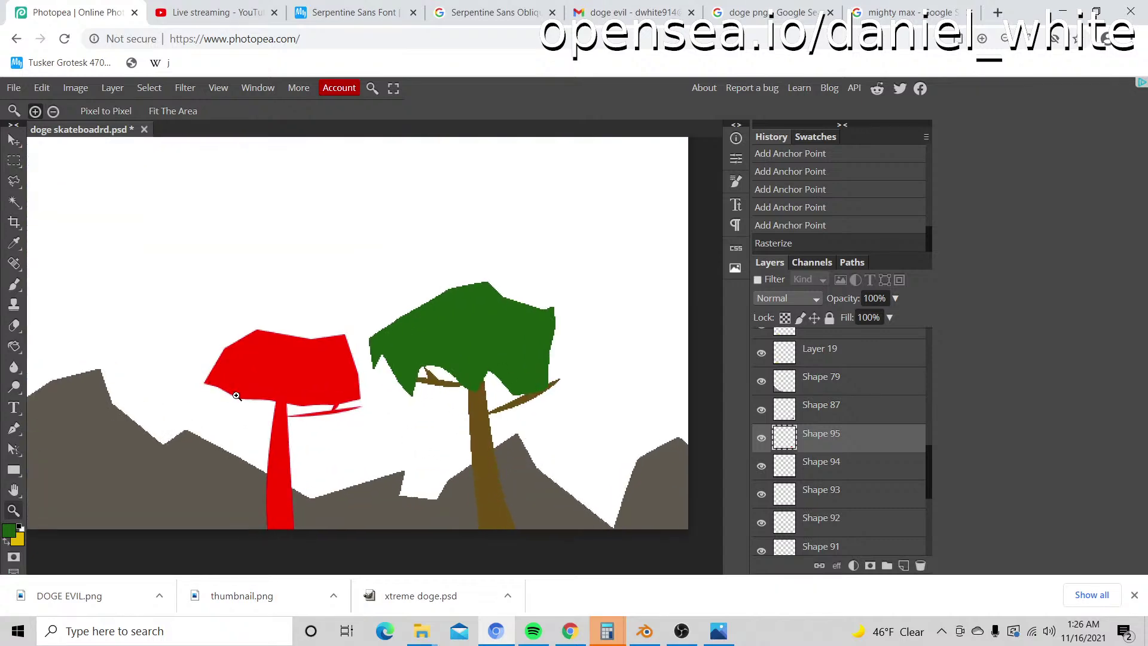
key(ctrl+z)
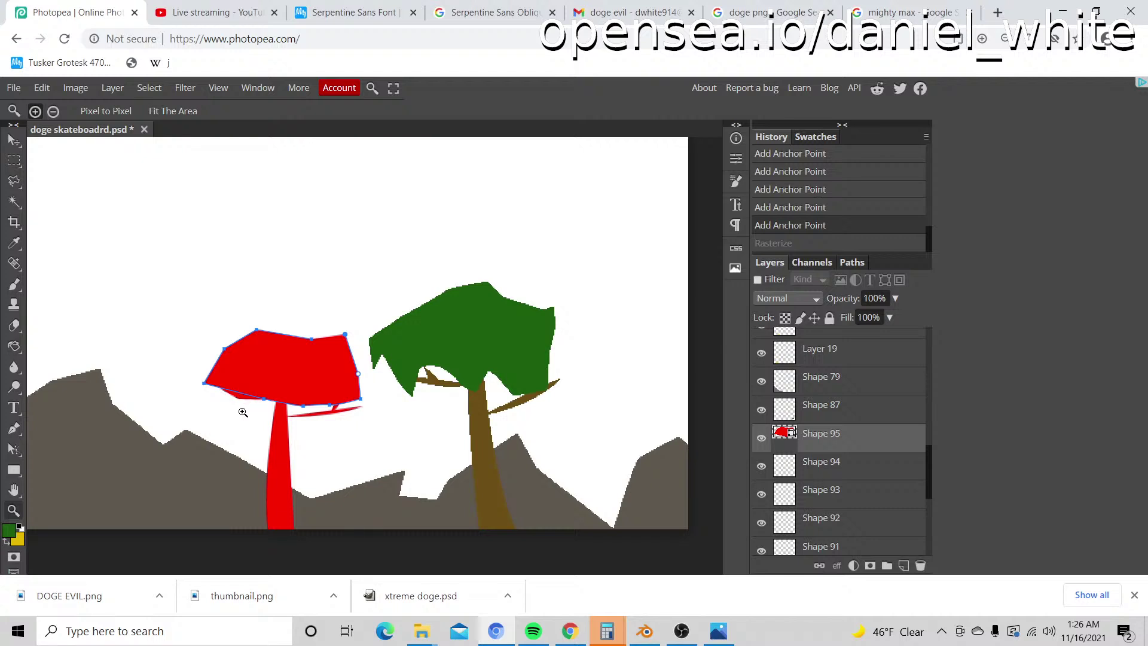
key(ctrl+z)
key(ctrl+z)
key(ctrl+z)
key(ctrl+z)
key(ctrl+z)
key(ctrl+z)
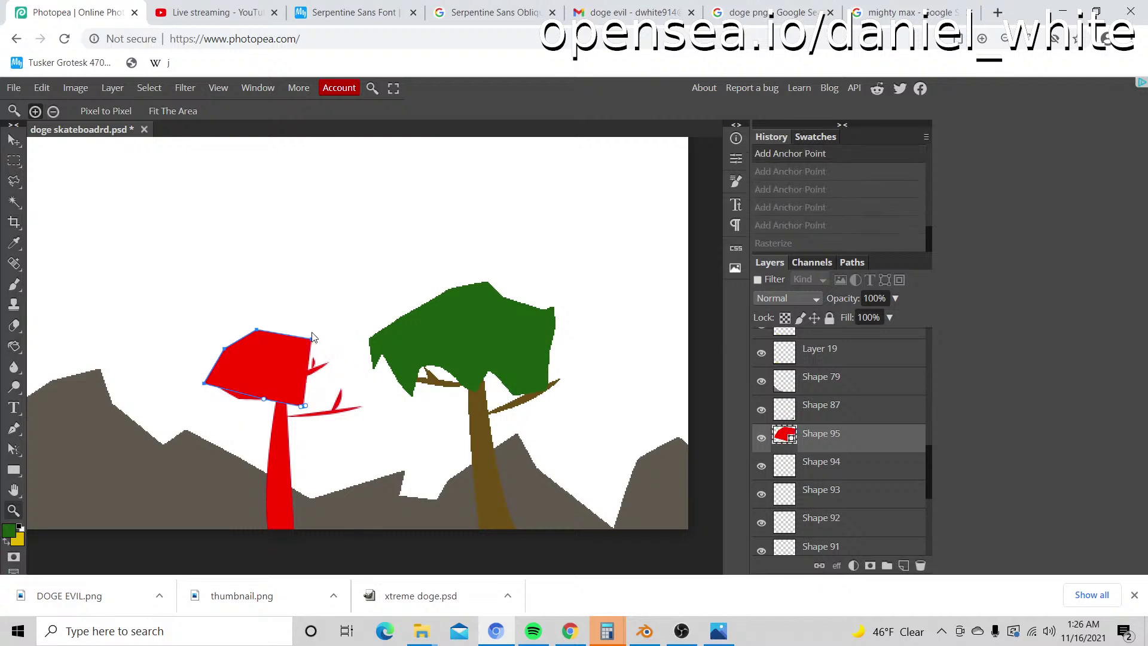
key(ctrl+z)
key(ctrl+z)
key(ctrl+z)
key(ctrl+z)
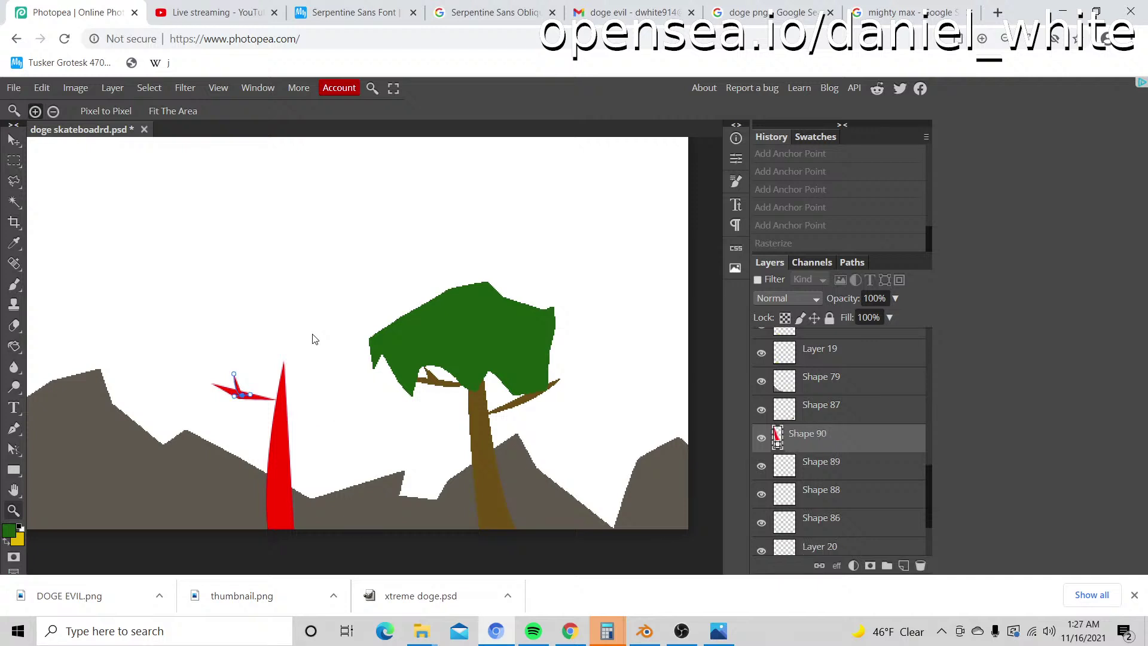
Step: Delete the layers holding the red tree's remaining twig, left branch and trunk
right_click(832, 450)
click(861, 431)
right_click(856, 441)
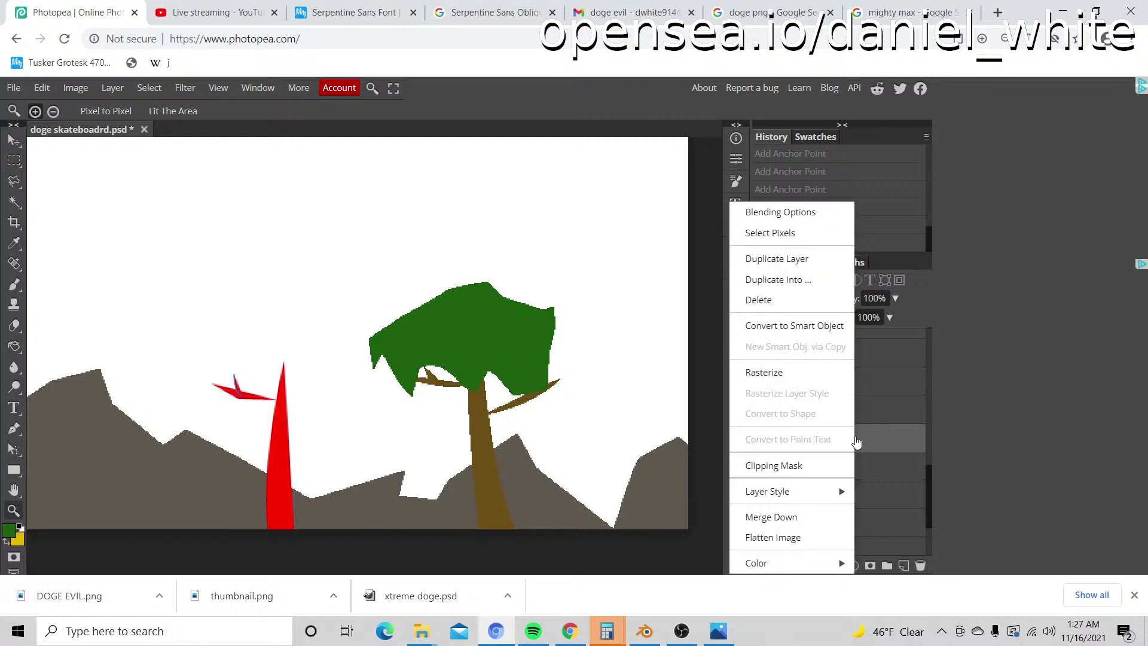
click(758, 299)
click(763, 442)
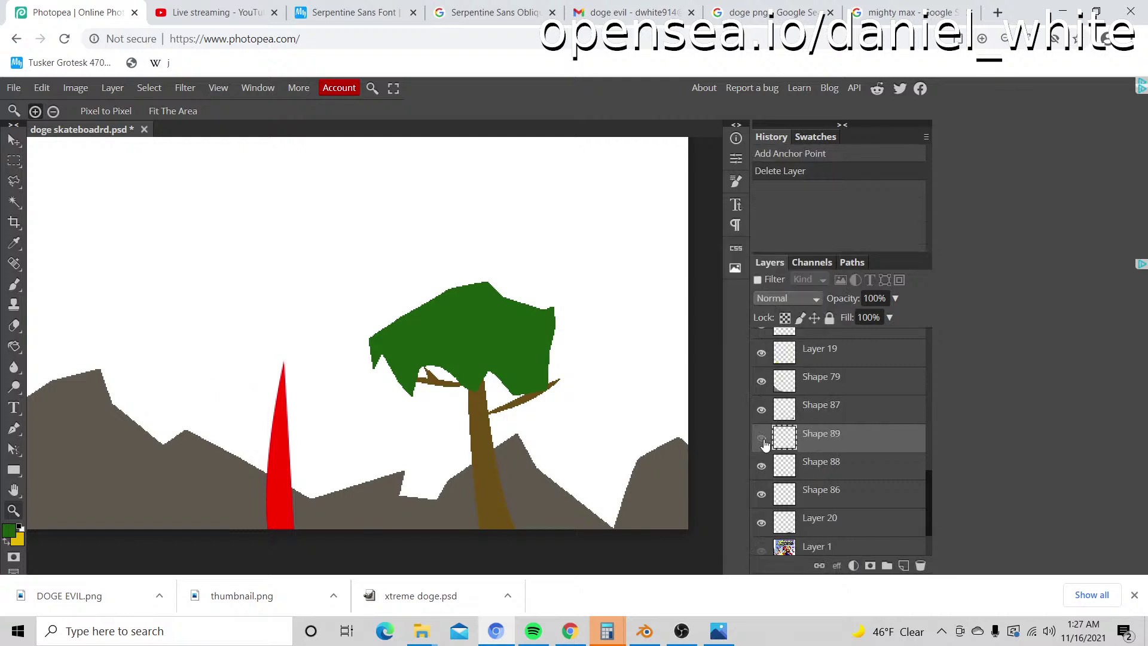
click(761, 439)
click(762, 466)
click(762, 466)
click(784, 470)
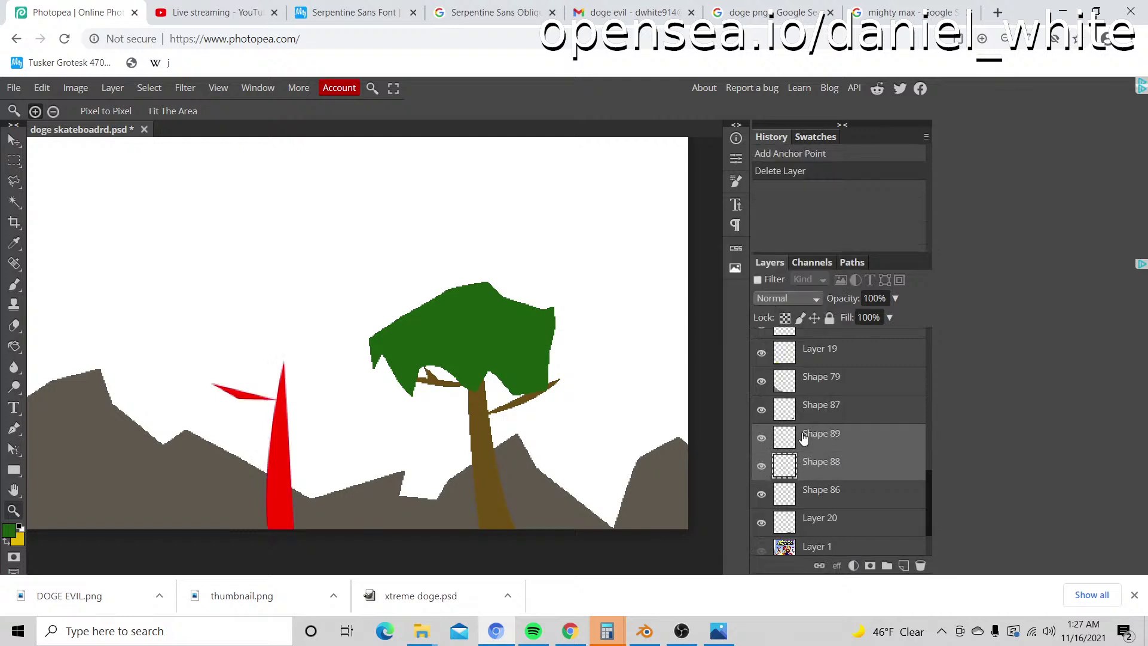
right_click(843, 444)
click(777, 299)
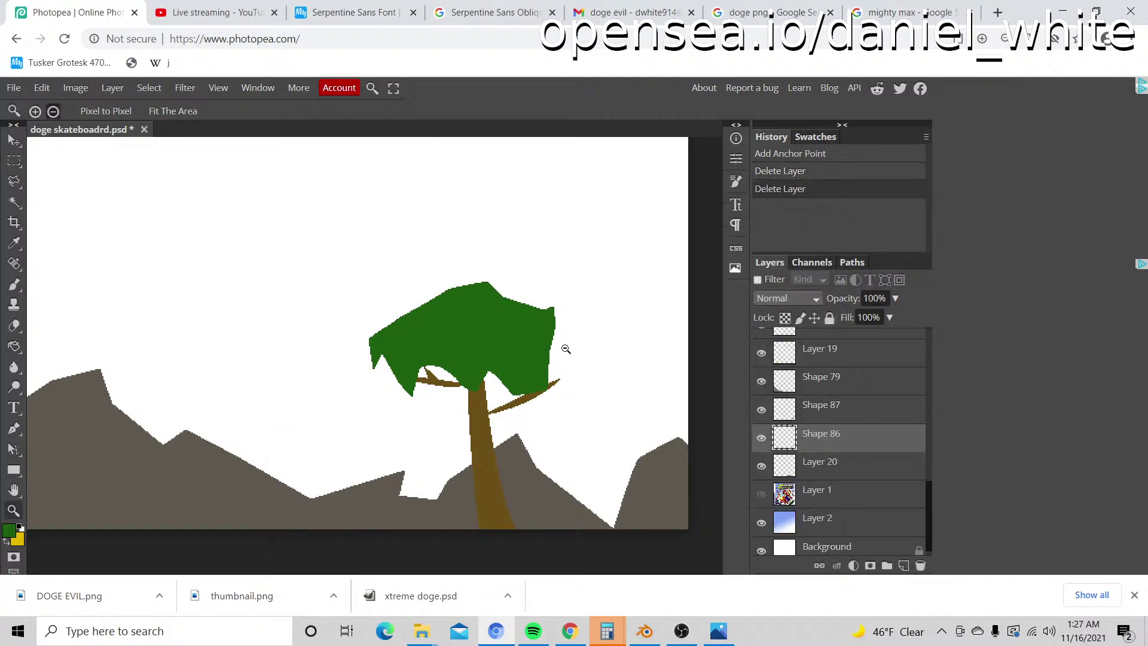
Step: Draw a tall, pointed trunk leaning left beside the green-canopied tree with the Pen and rasterize its layer
scroll(566, 349, down, 5)
scroll(543, 453, up, 2)
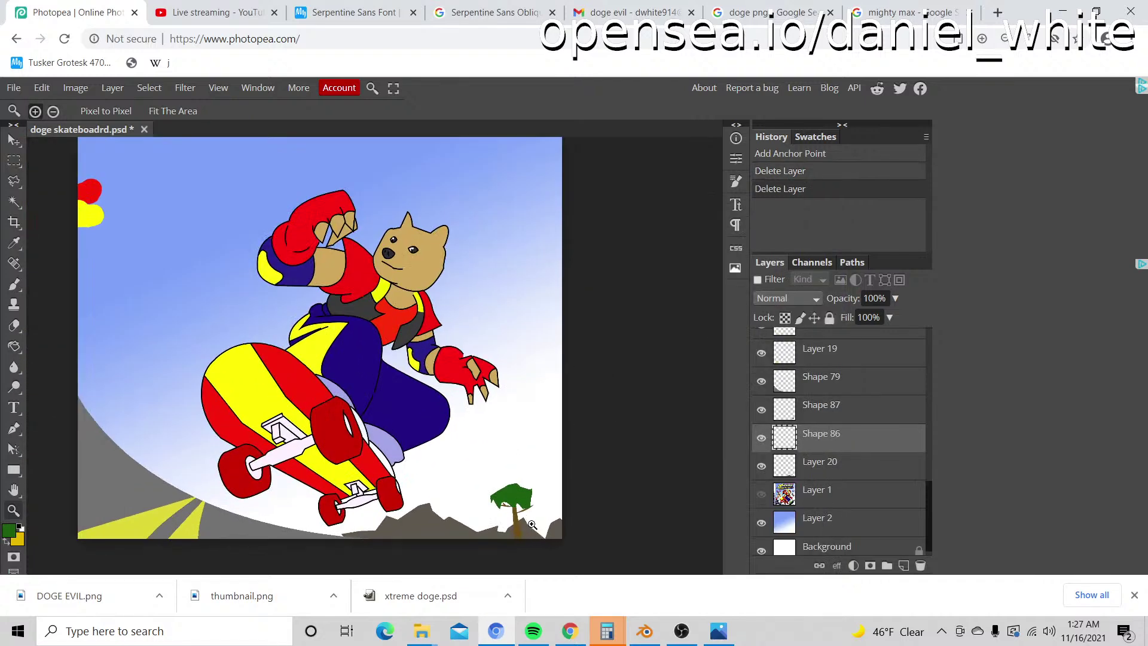
scroll(532, 524, up, 6)
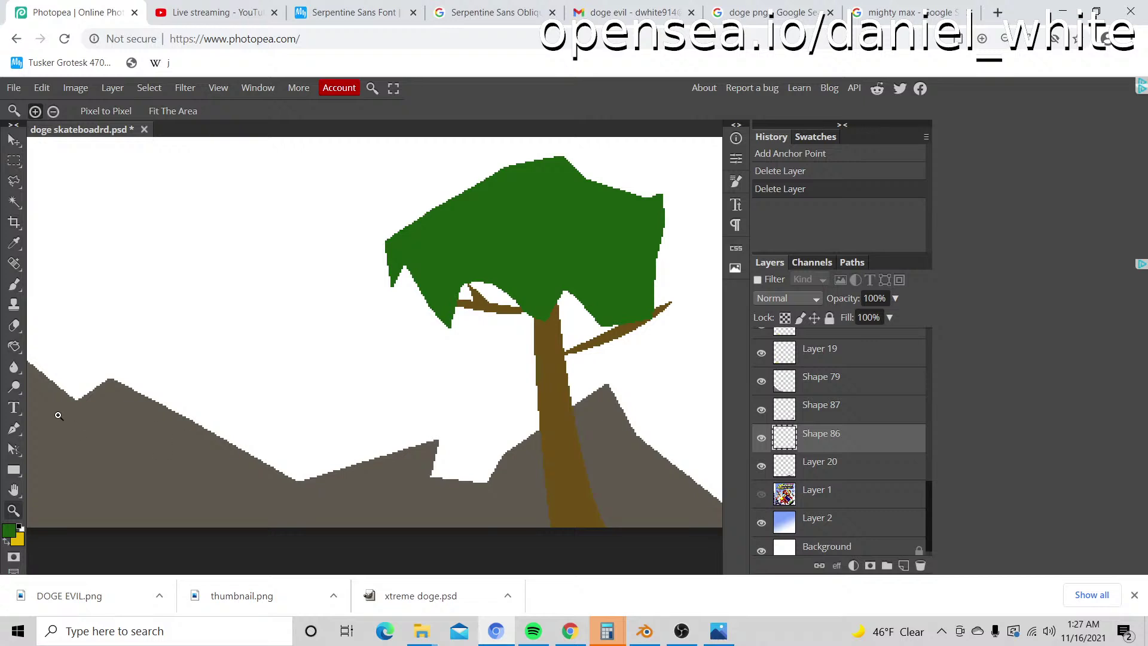
click(14, 428)
click(291, 545)
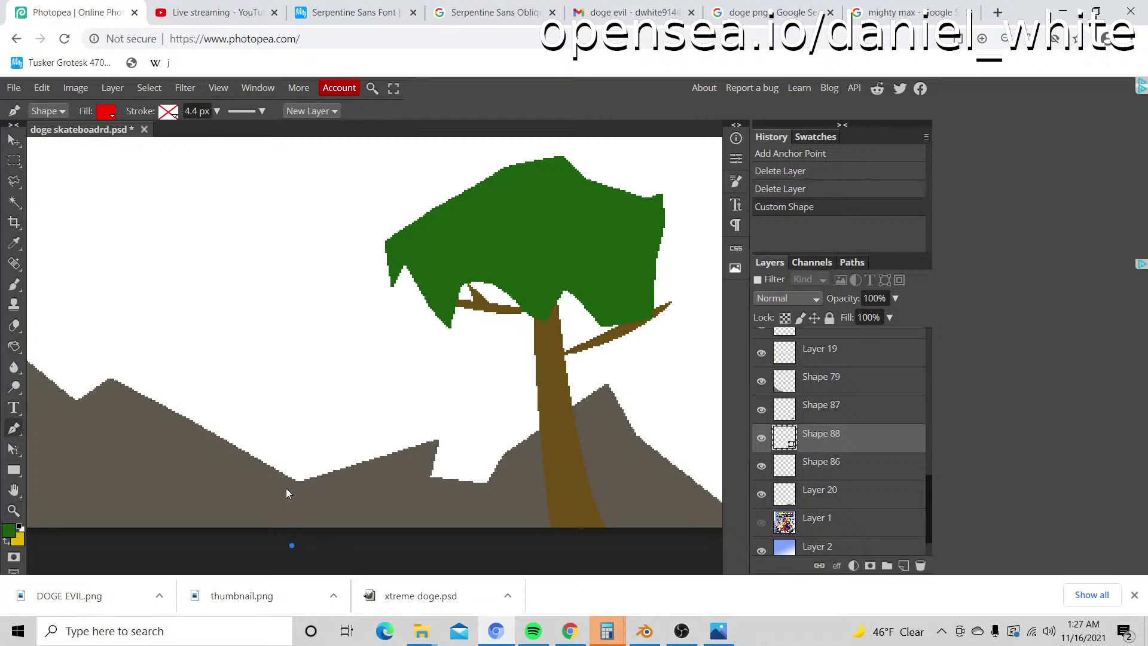
click(224, 197)
drag(267, 548, 327, 522)
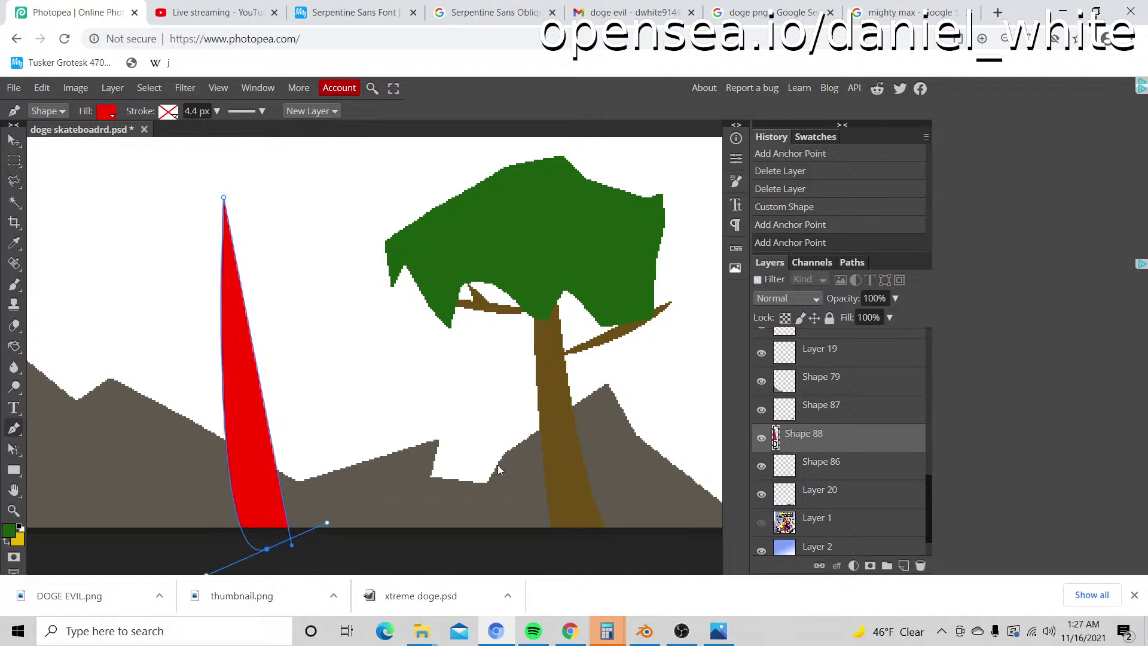
right_click(846, 437)
click(809, 372)
Step: Draw a thin, curved branch rising to the right from the new trunk and rasterize its layer
alt+click(335, 365)
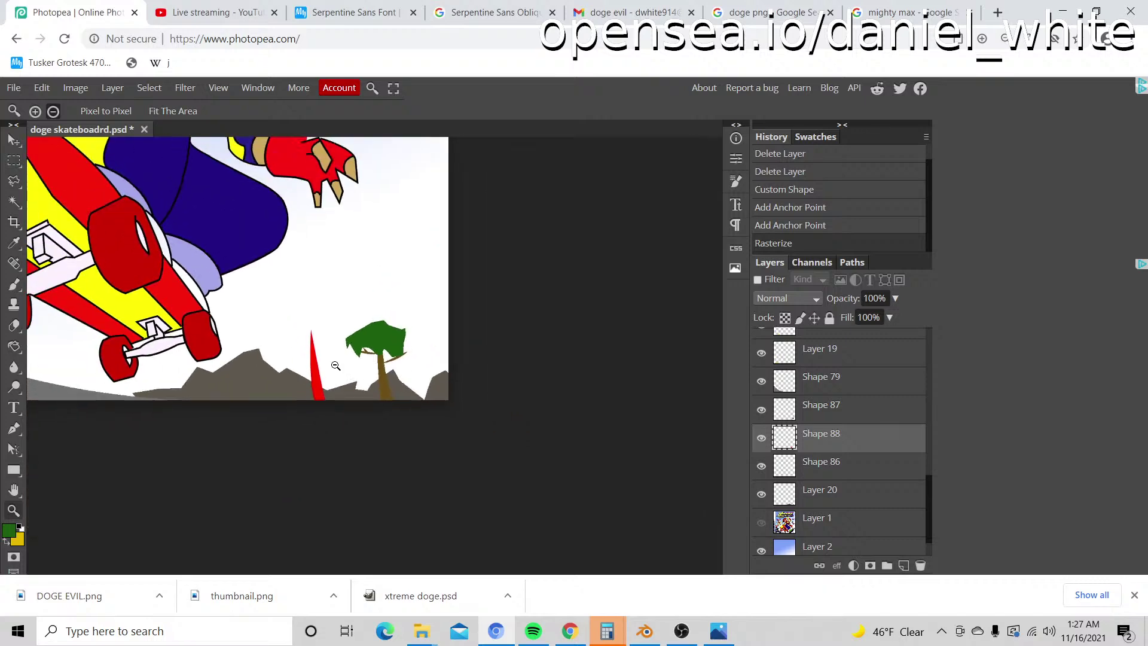
alt+click(379, 422)
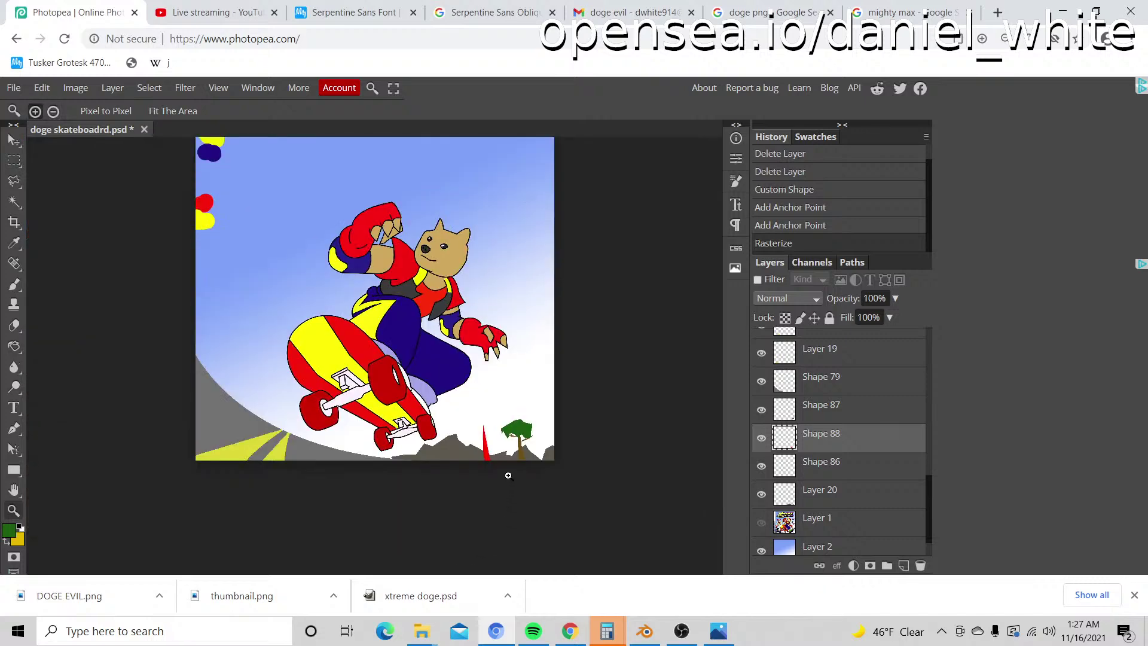
click(504, 471)
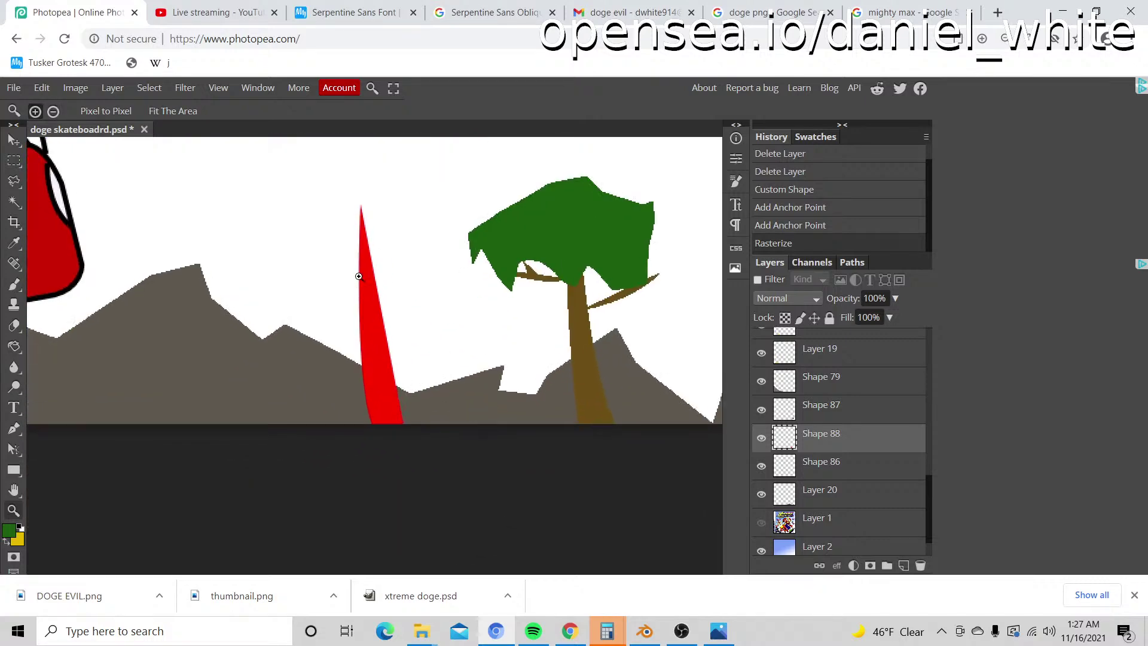
click(376, 252)
click(389, 263)
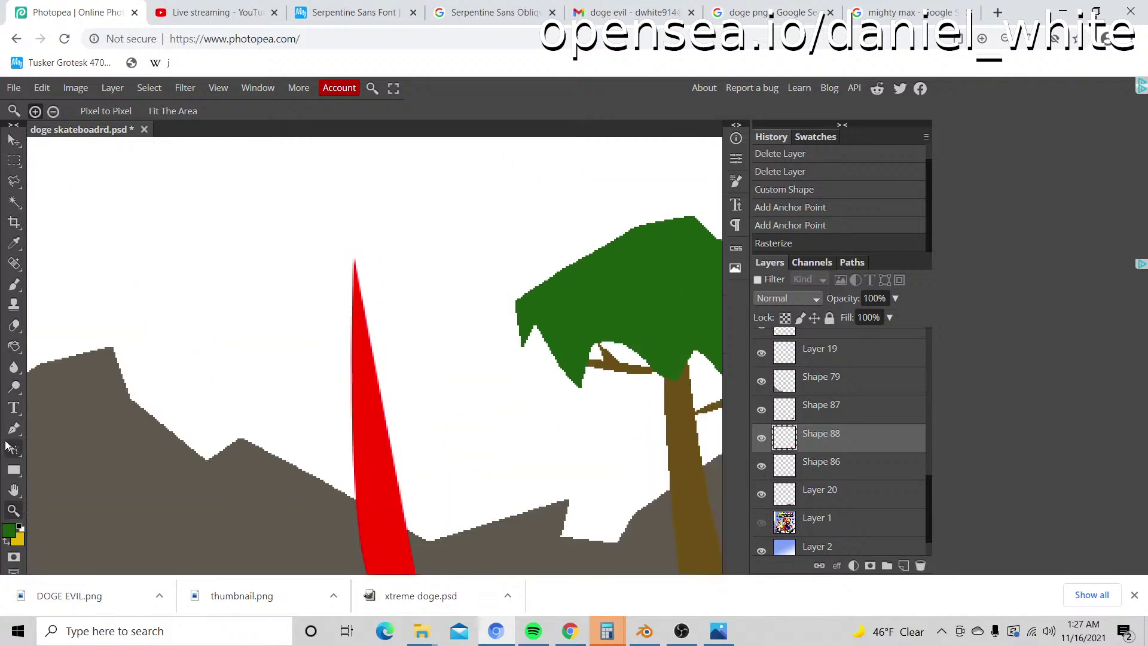
click(13, 437)
click(364, 343)
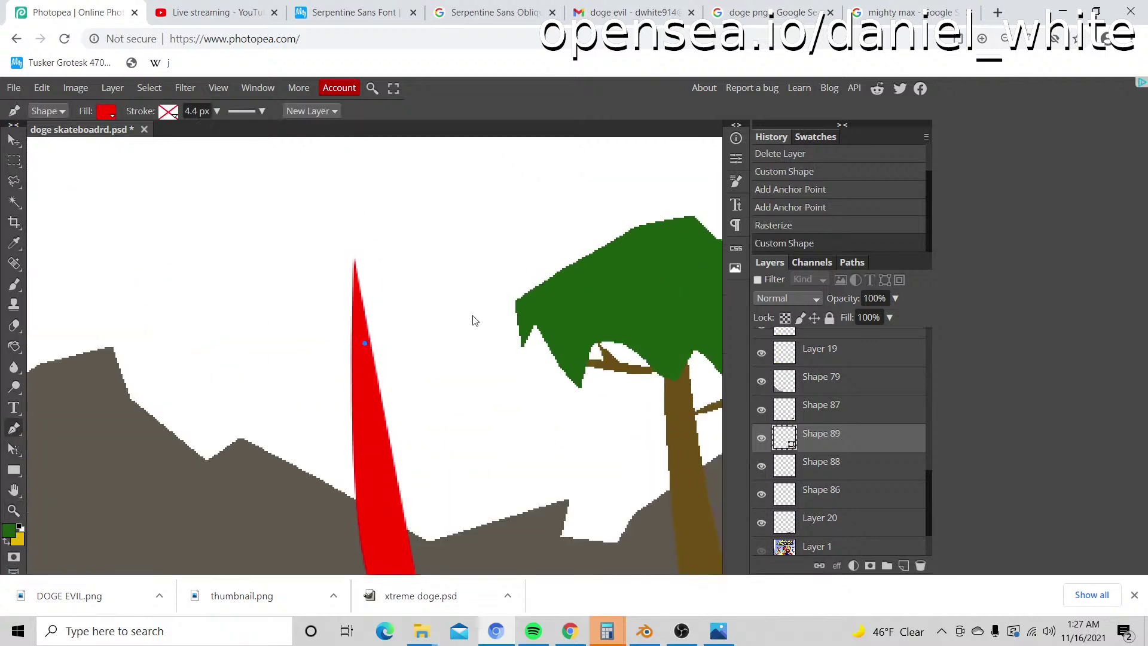
drag(473, 307, 513, 279)
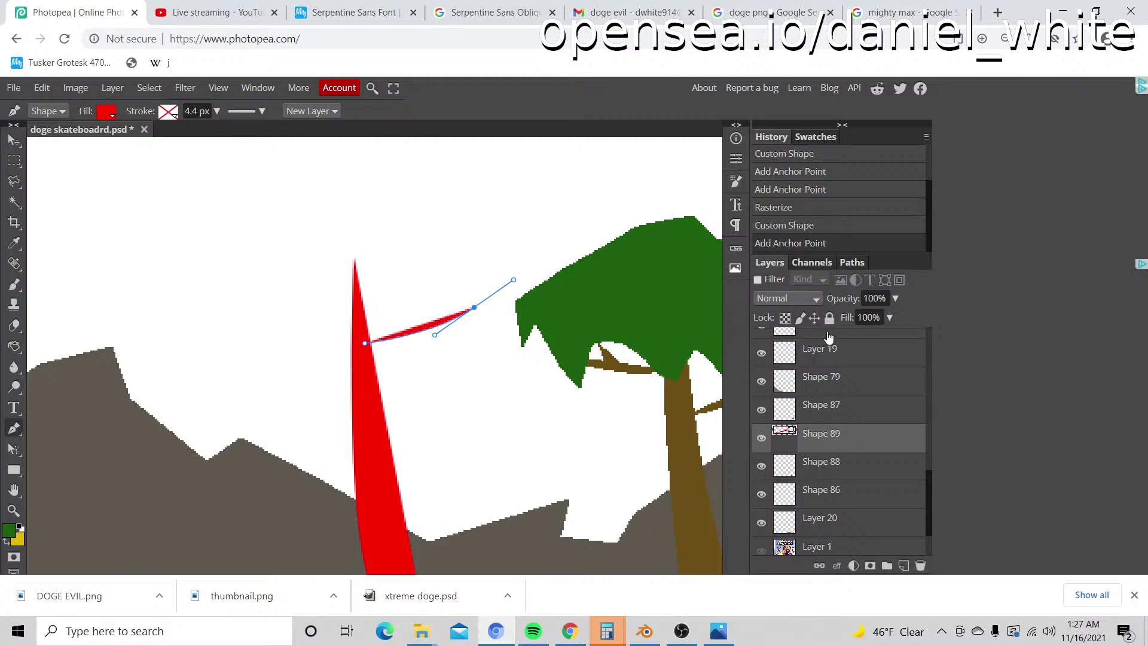
right_click(849, 445)
click(774, 384)
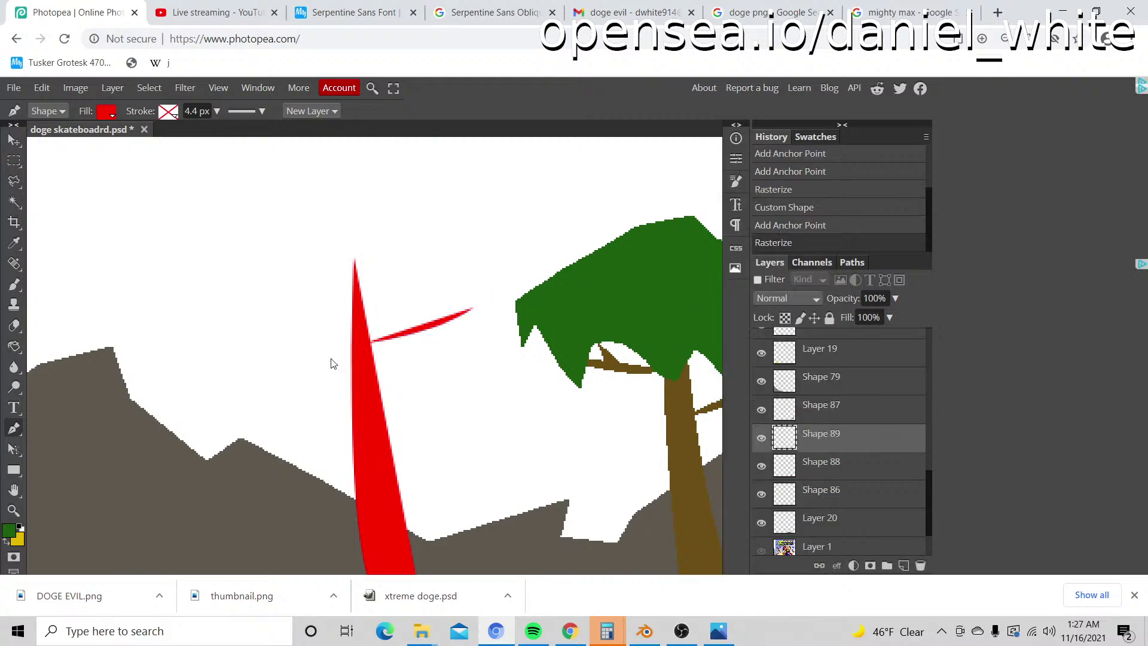
Step: Draw a shorter, curved branch rising to the left near the trunk's tip and rasterize its layer
click(354, 307)
drag(277, 284, 261, 257)
right_click(876, 450)
click(774, 383)
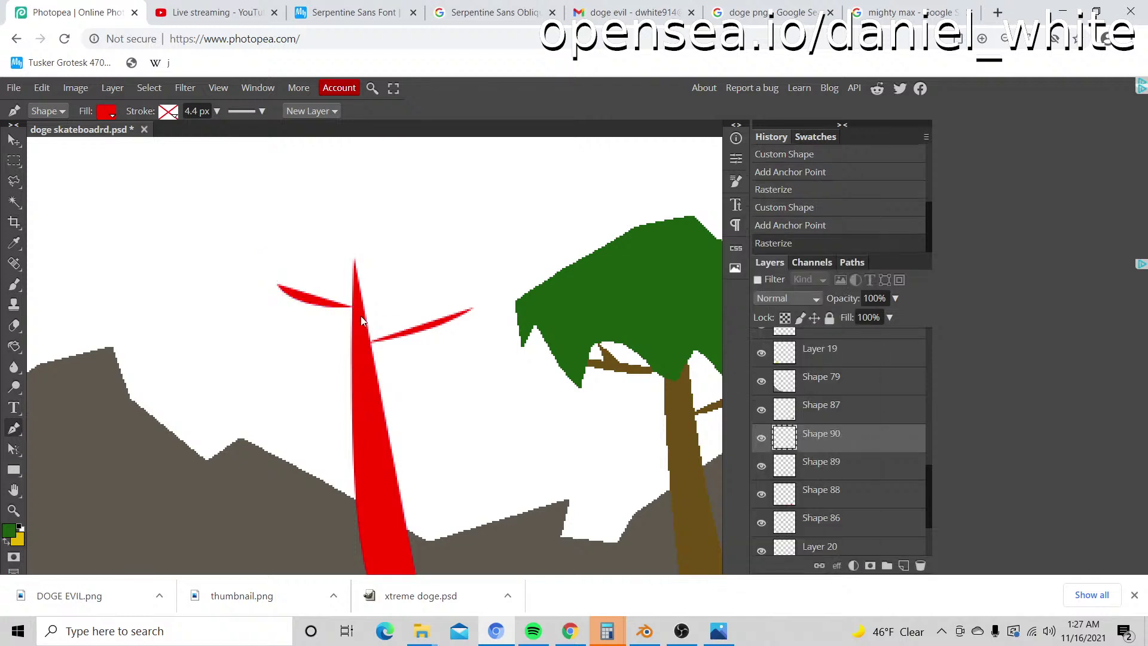
Step: Add a small upward twig near the end of the right branch and rasterize its layer
click(438, 324)
drag(448, 291, 445, 279)
right_click(840, 431)
click(772, 372)
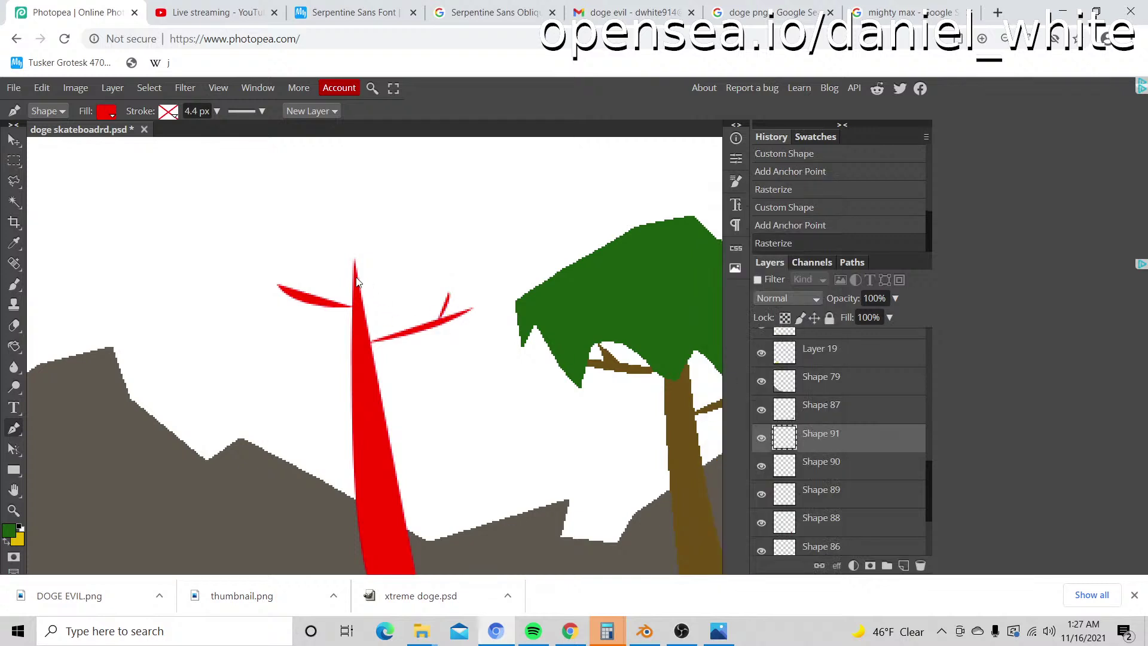
Step: Add a tiny twig beneath the outer end of the left branch and rasterize its layer
click(296, 302)
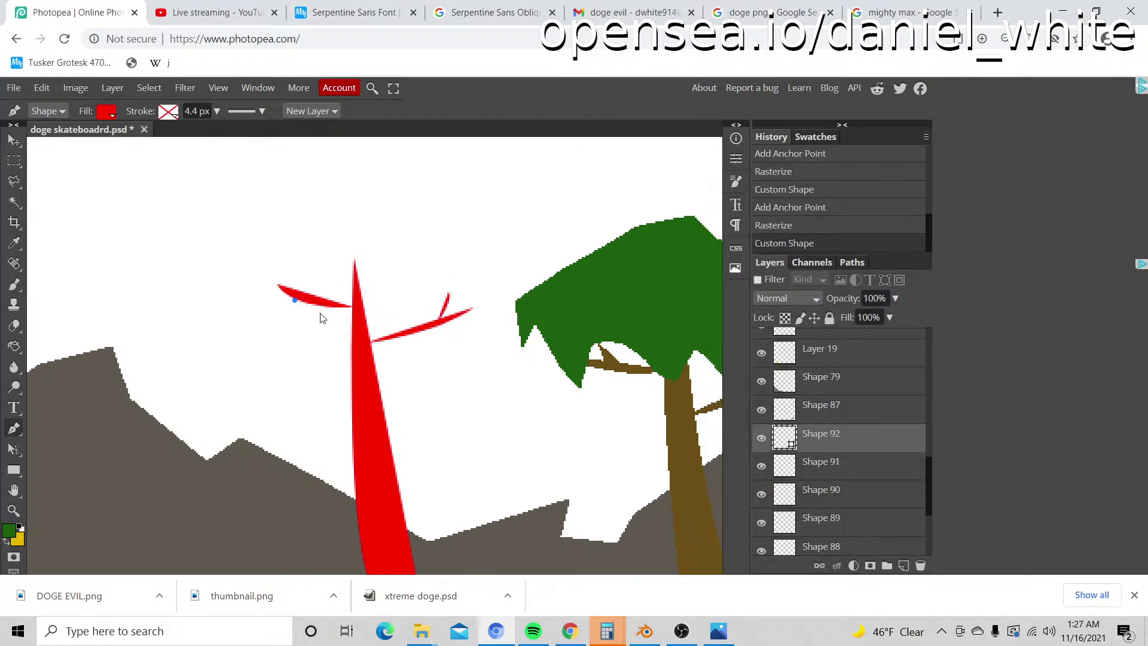
drag(274, 306, 255, 297)
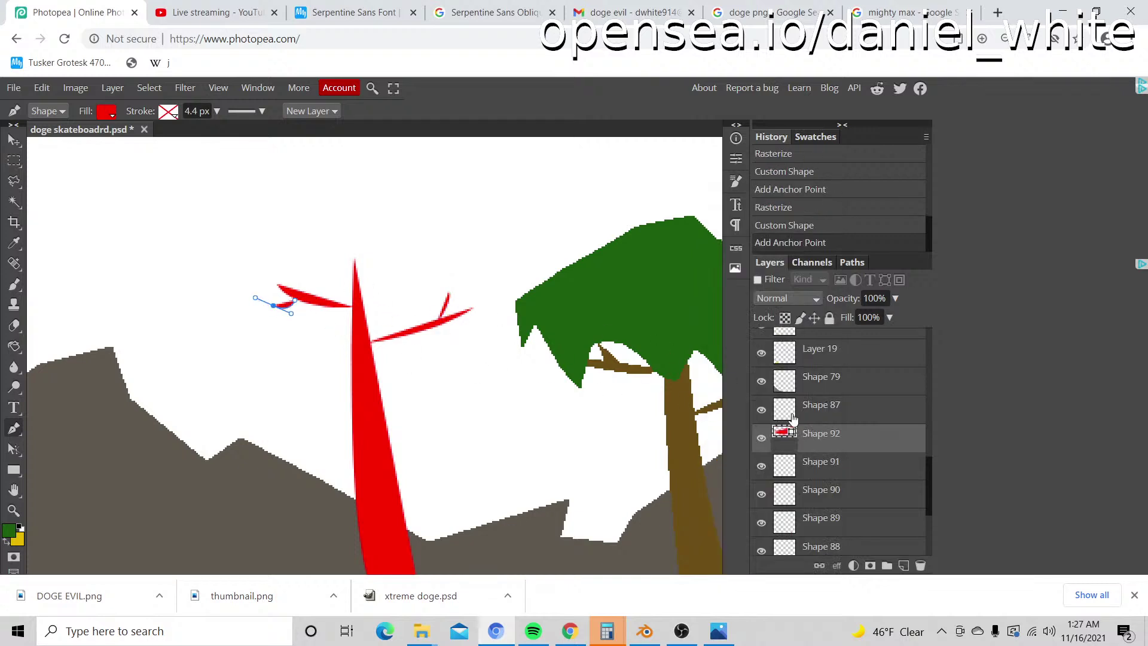
right_click(818, 439)
click(757, 373)
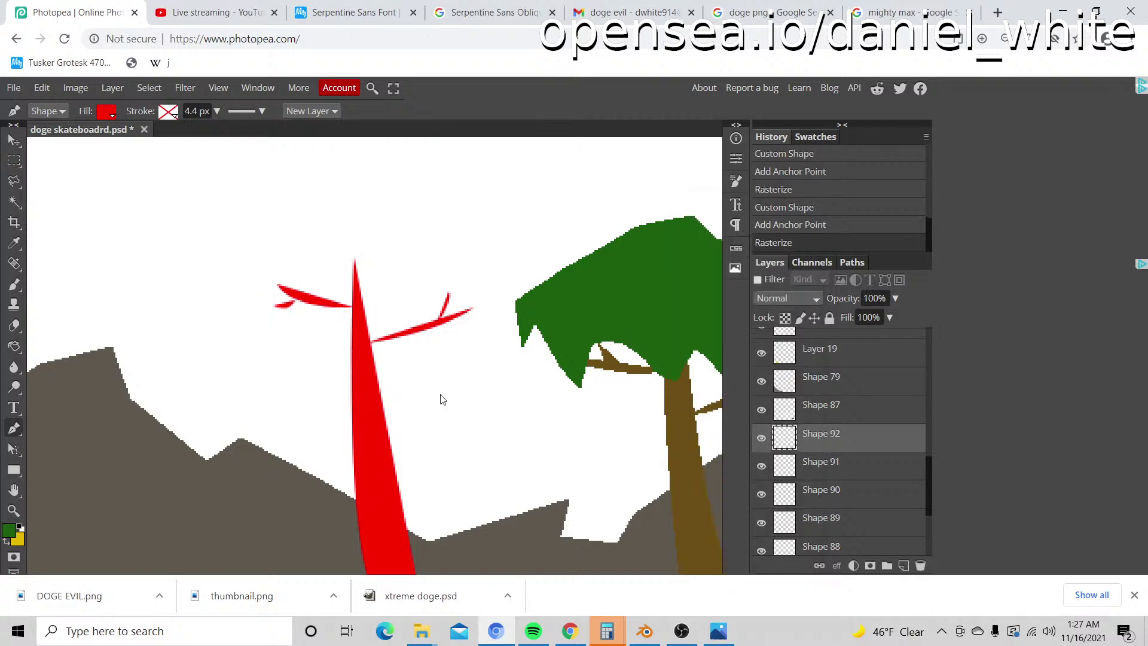
Step: Examine the new bare tree's size and placement within the whole illustration and up close
key(z)
scroll(411, 390, down, 5)
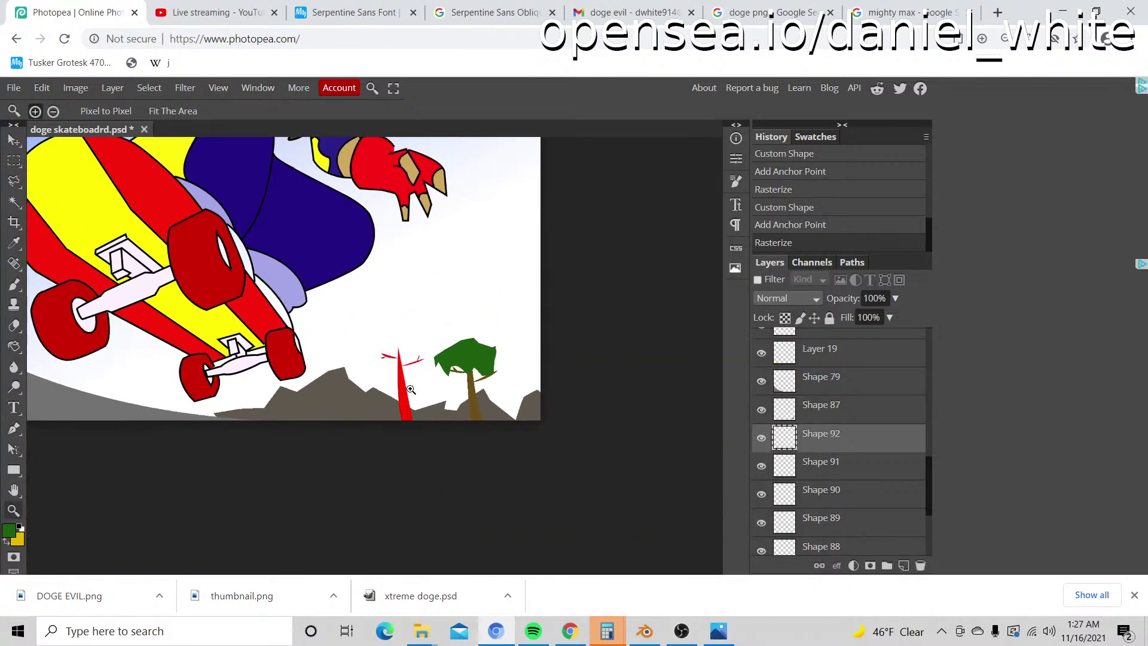
scroll(411, 390, up, 2)
scroll(413, 381, down, 5)
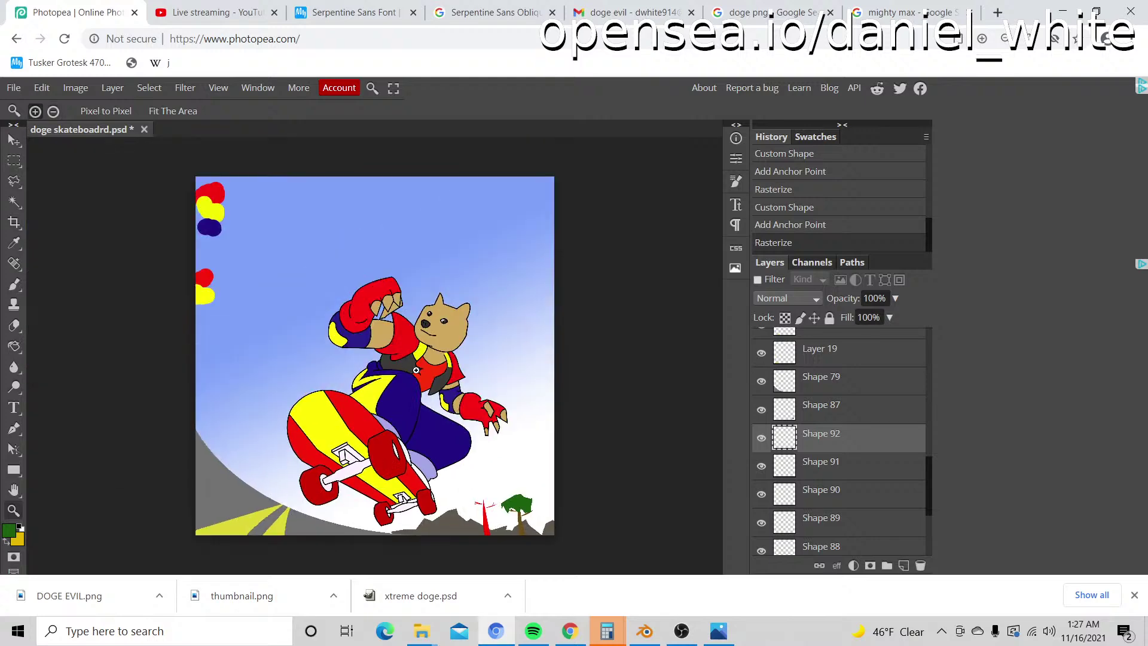
scroll(497, 531, up, 5)
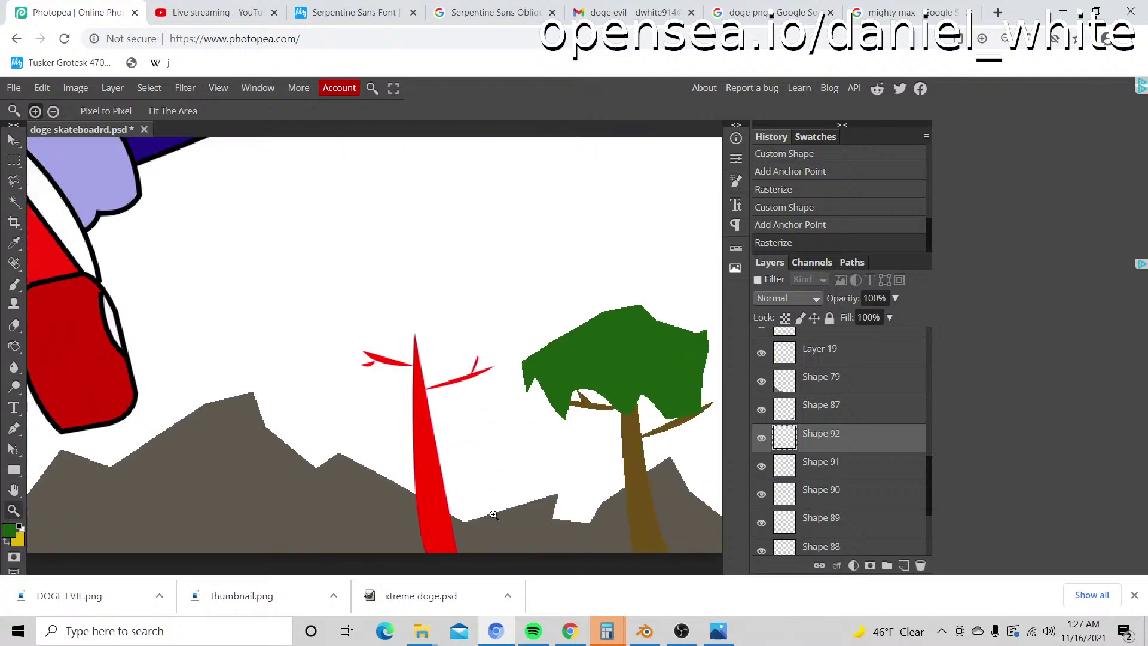
scroll(494, 515, down, 5)
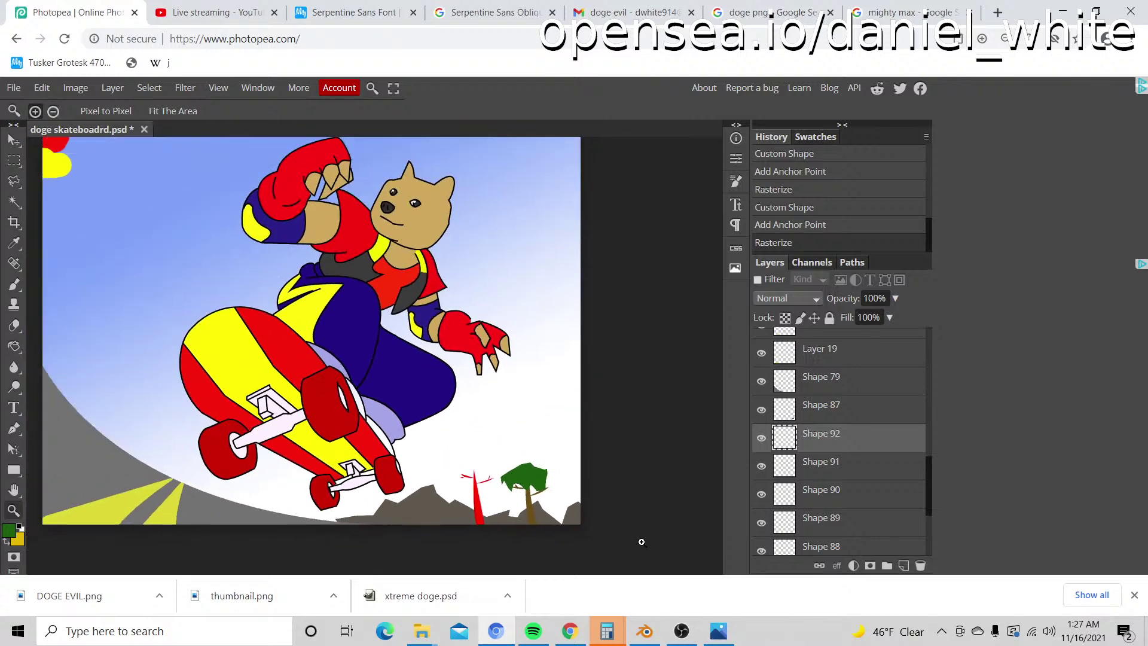
scroll(502, 500, up, 3)
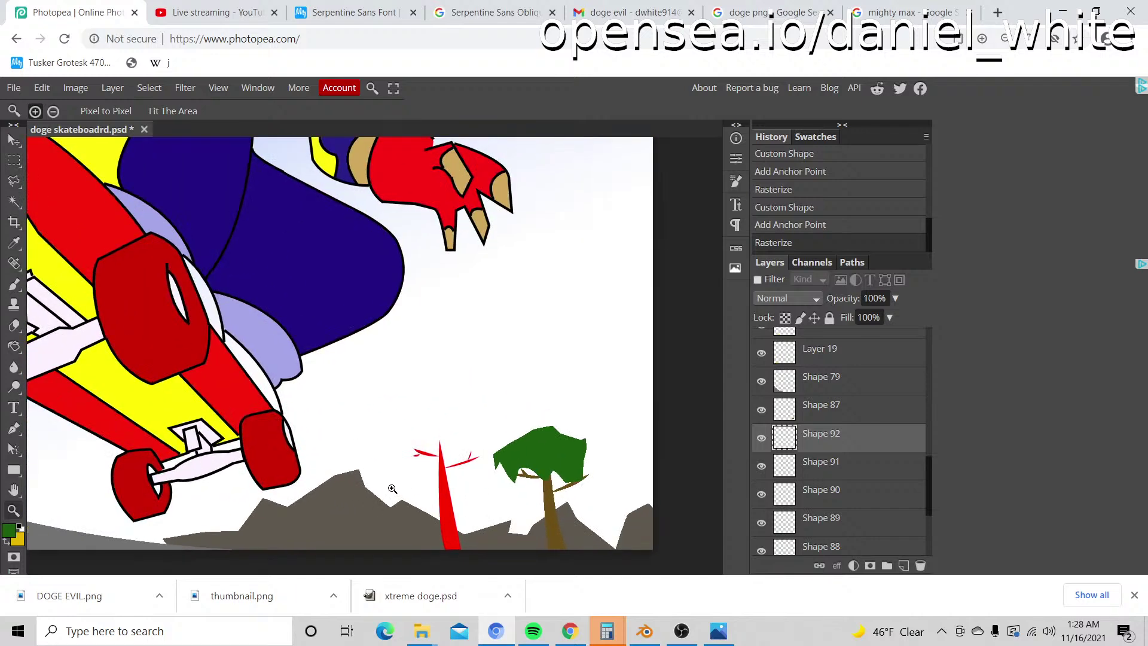
scroll(437, 466, up, 4)
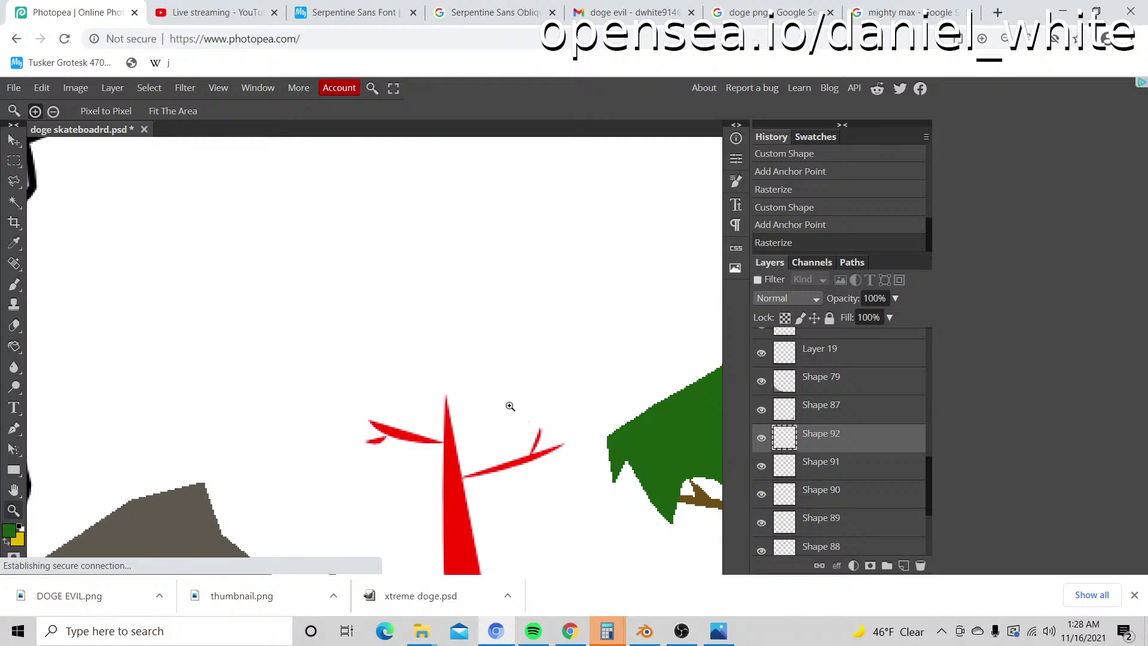
key(h)
drag(511, 405, 375, 297)
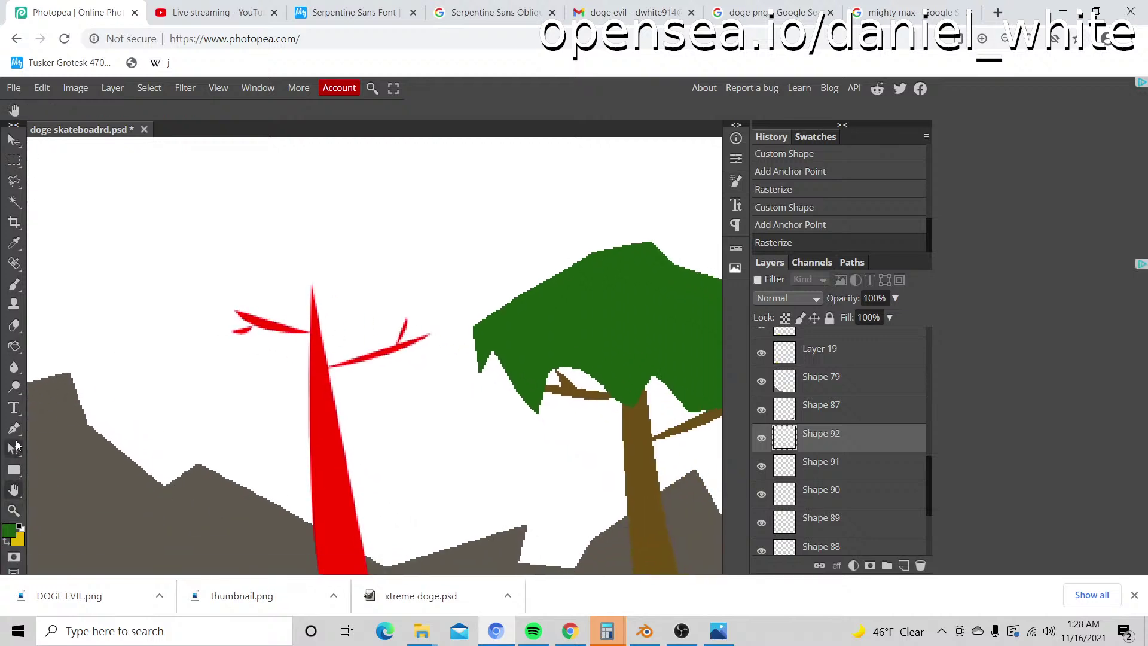
Step: Draw an angular canopy shape over the top of the bare red tree with the Pen tool and rasterize its layer
click(14, 430)
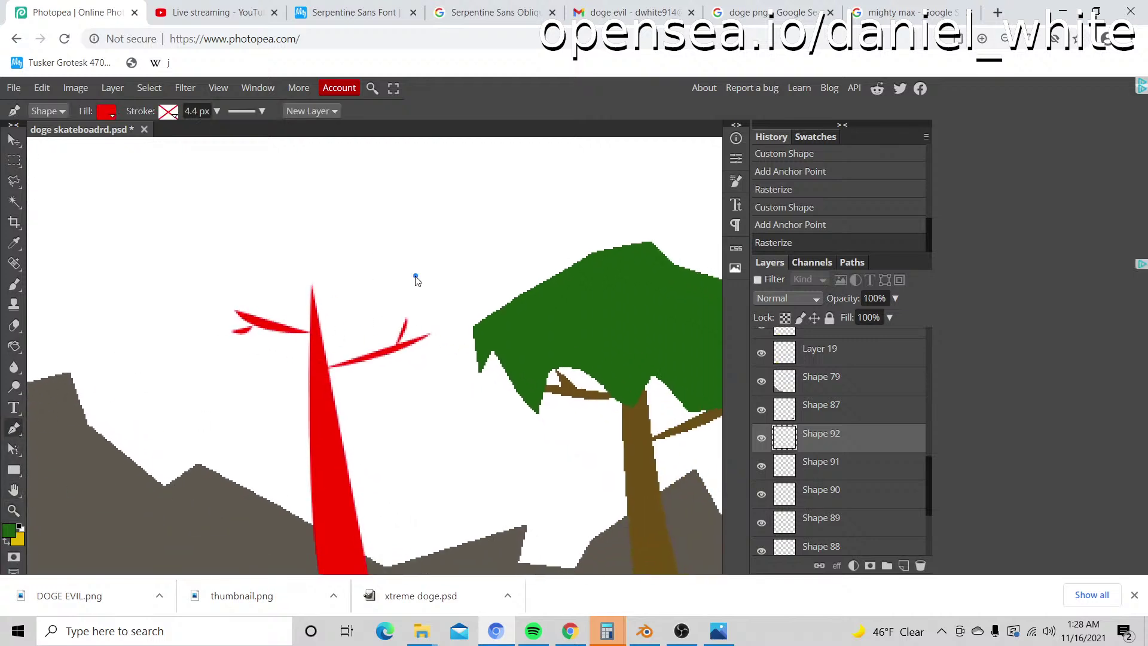
click(303, 218)
click(227, 260)
click(213, 300)
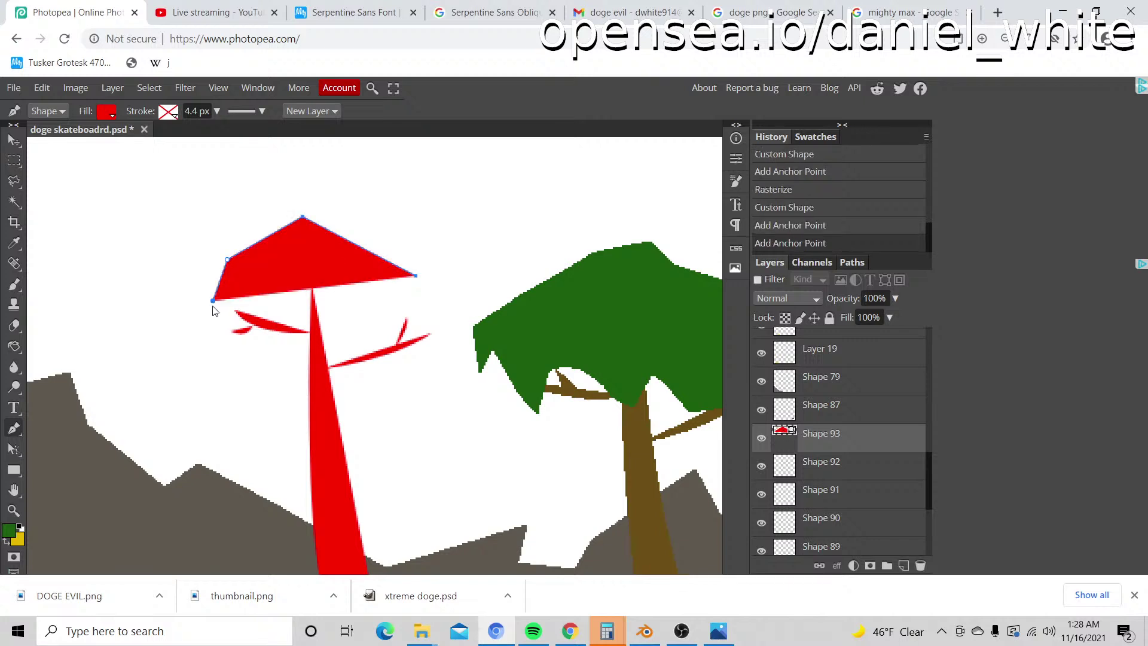
click(210, 333)
click(311, 325)
click(365, 347)
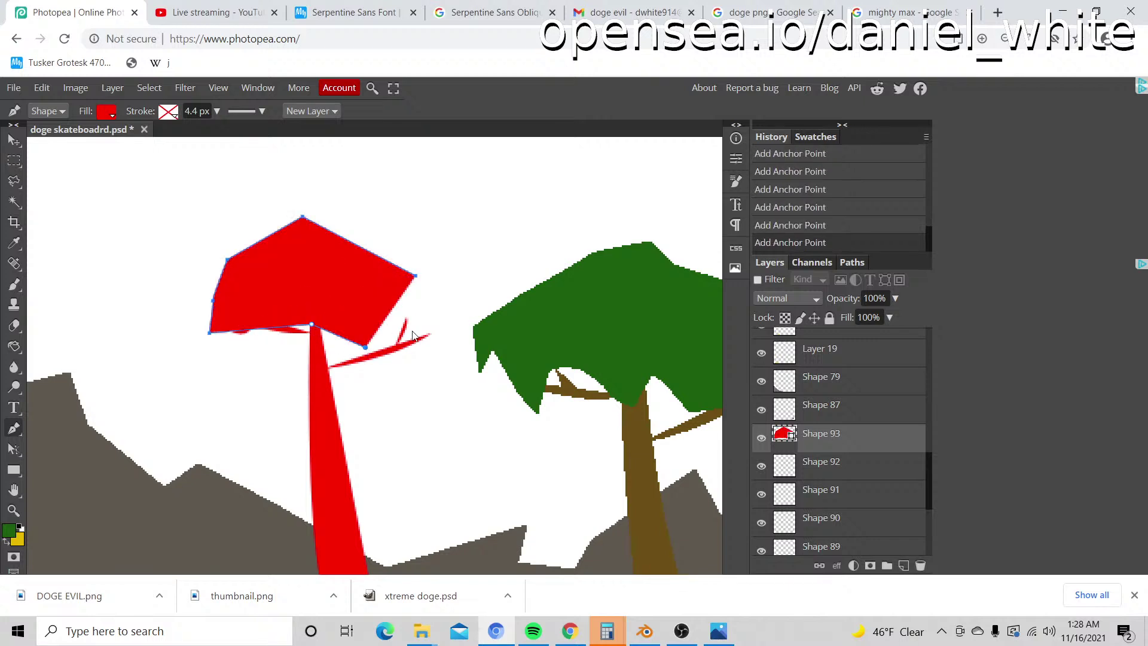
click(412, 330)
click(431, 306)
click(429, 278)
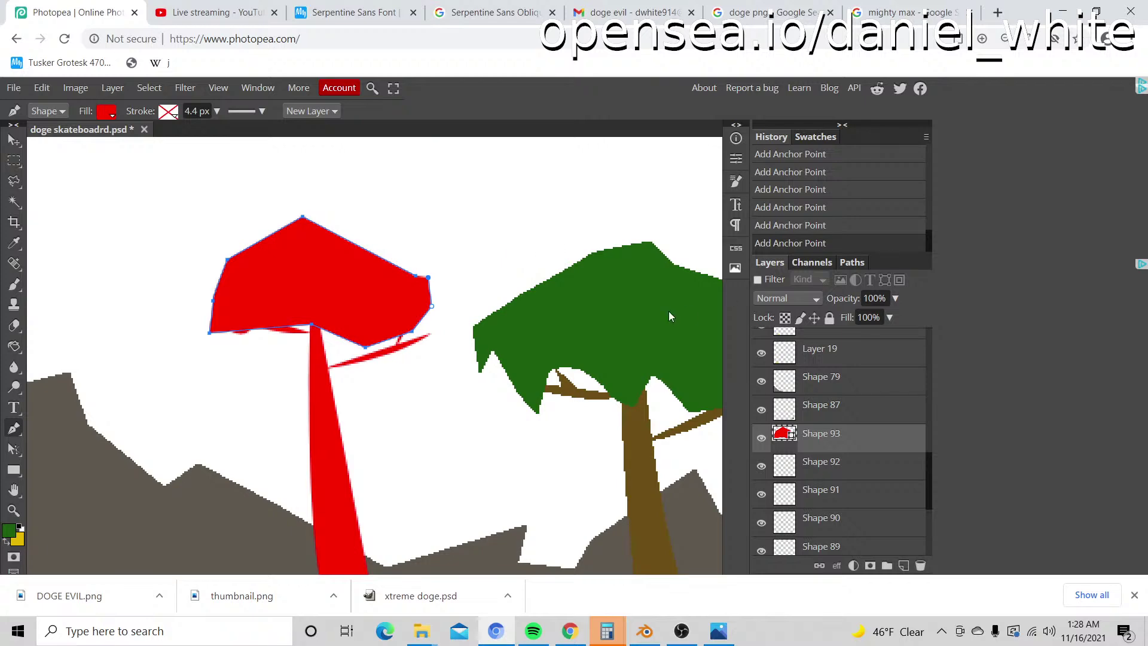
key(z)
alt+click(525, 325)
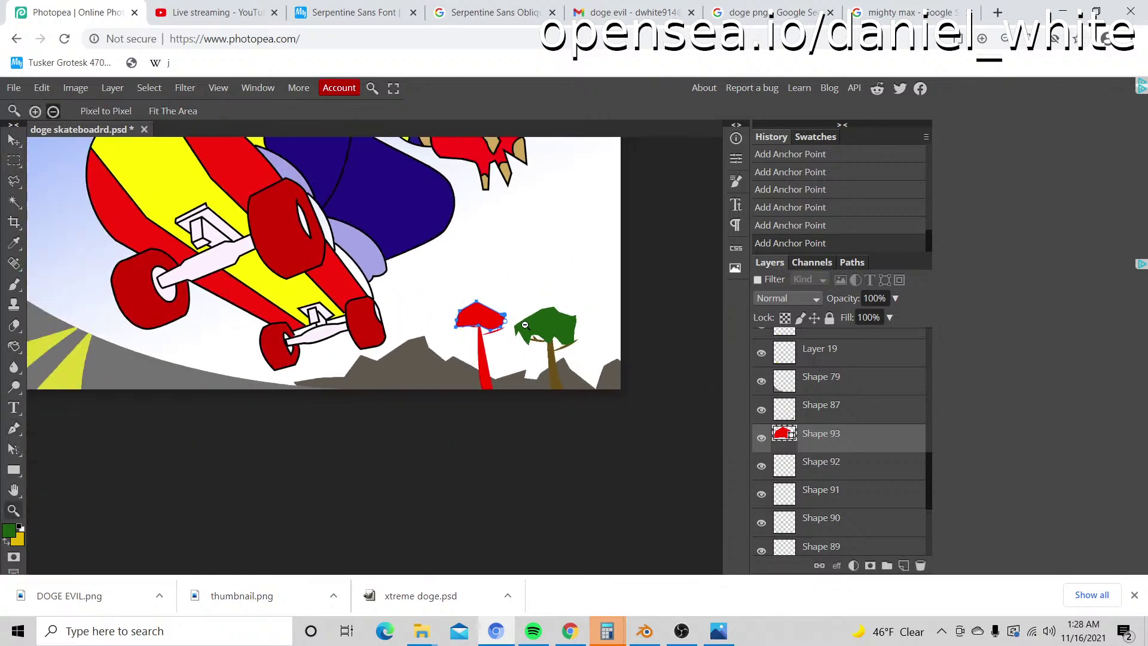
right_click(851, 431)
click(789, 372)
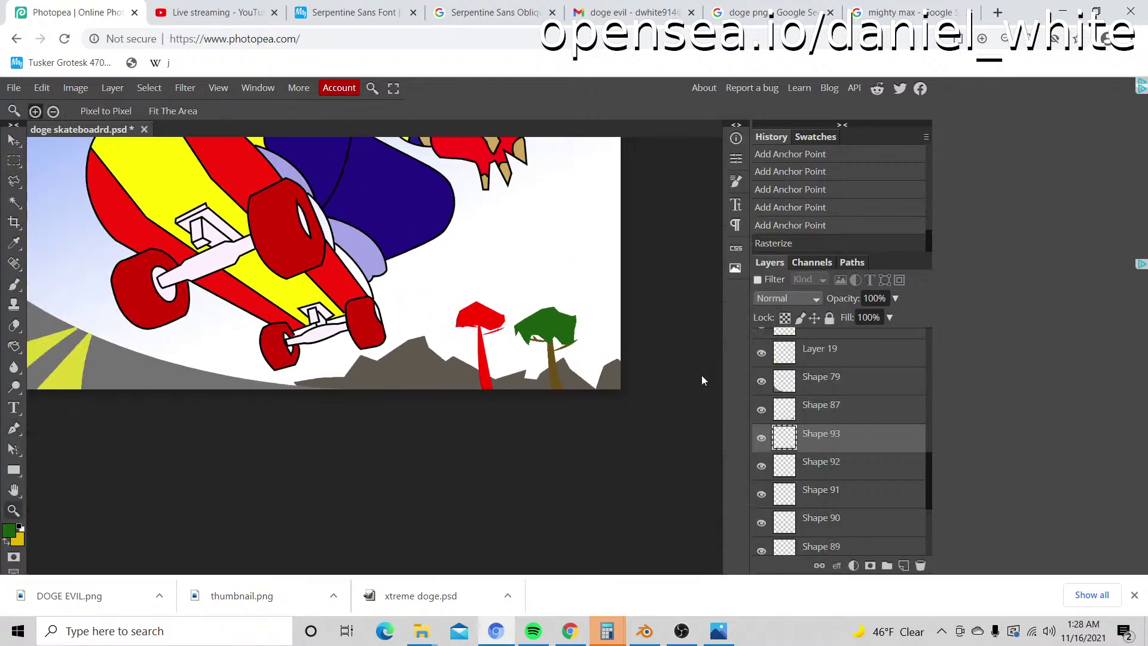
Step: Examine the tree within the whole illustration and identify which layers make up the red tree by toggling their visibility
alt+click(628, 377)
alt+click(632, 377)
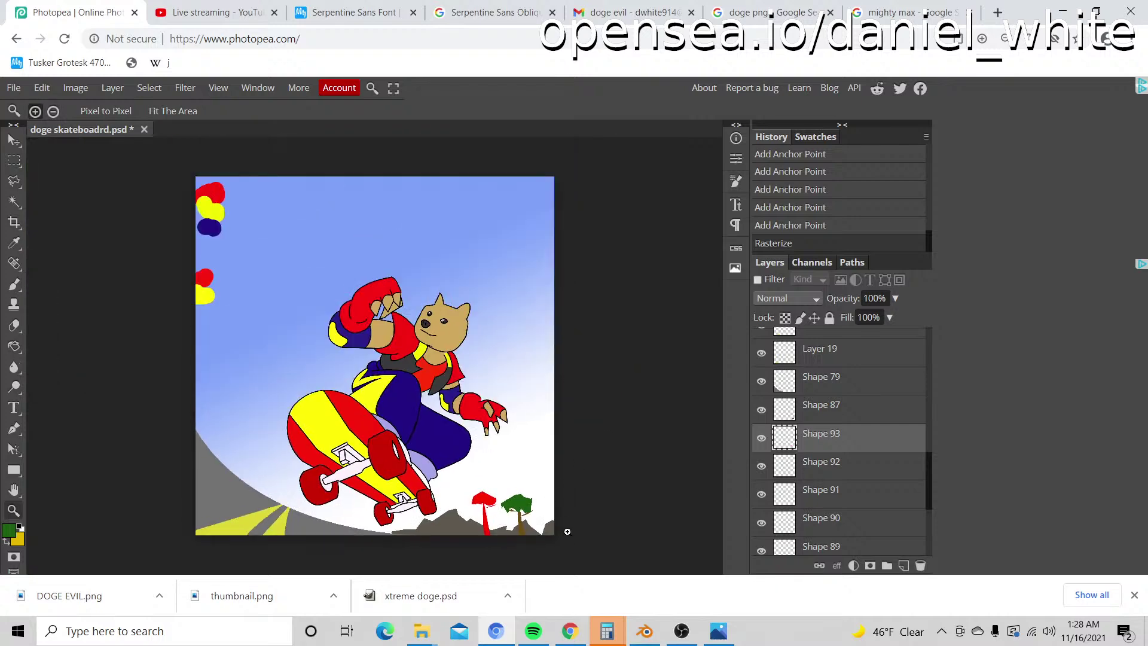
click(531, 538)
click(530, 538)
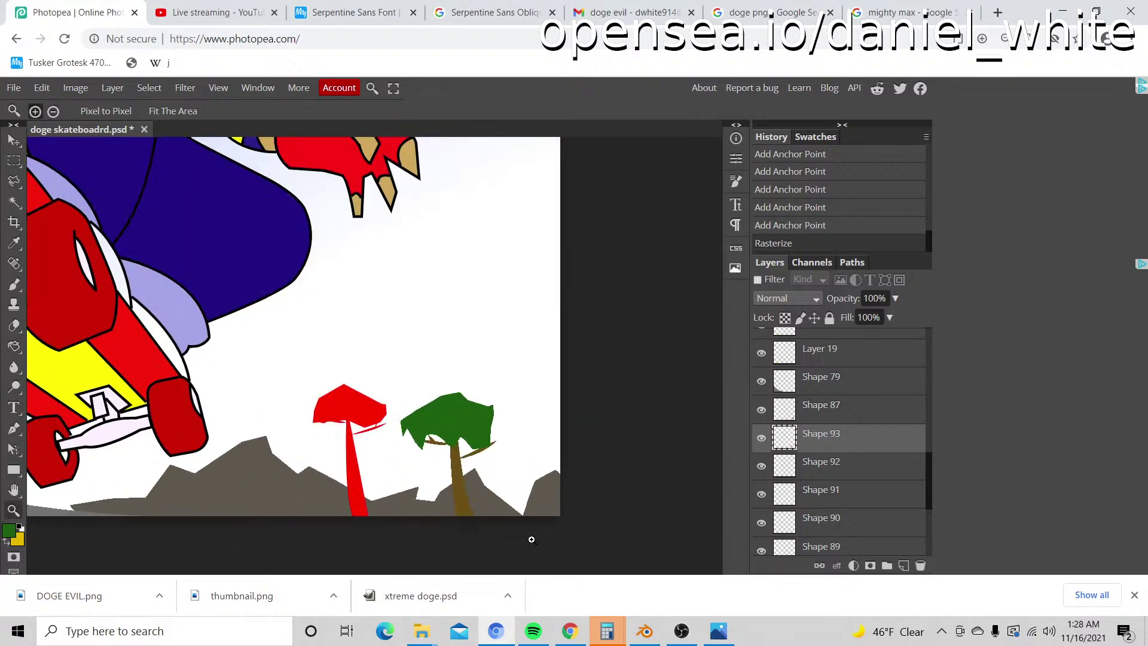
click(531, 538)
click(258, 408)
key(i)
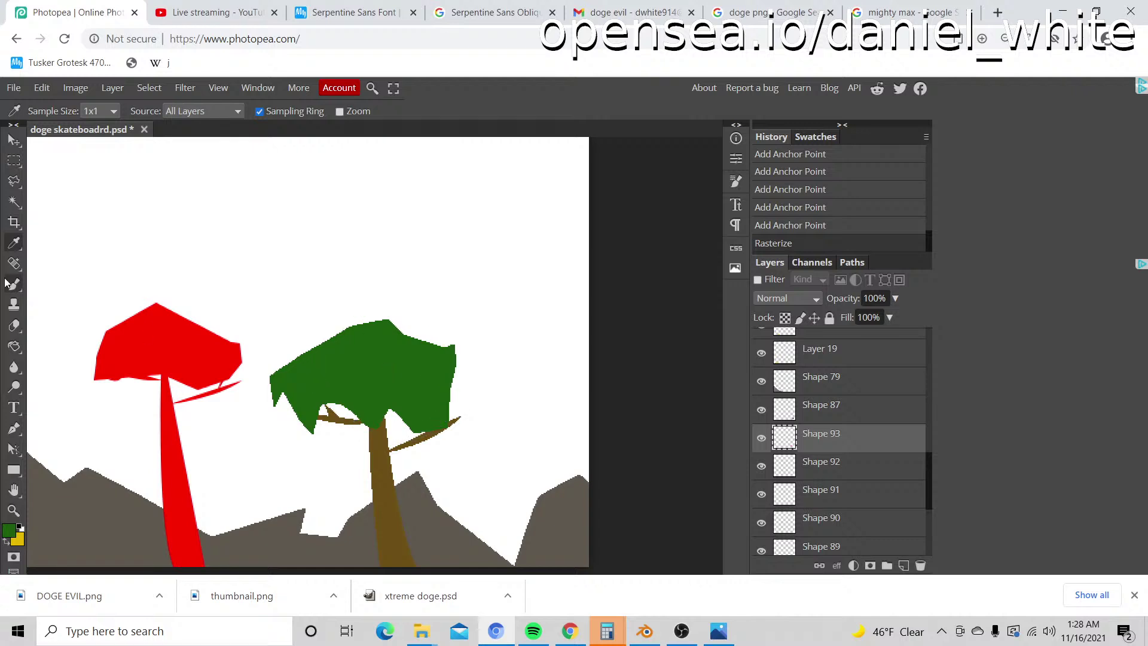
click(15, 202)
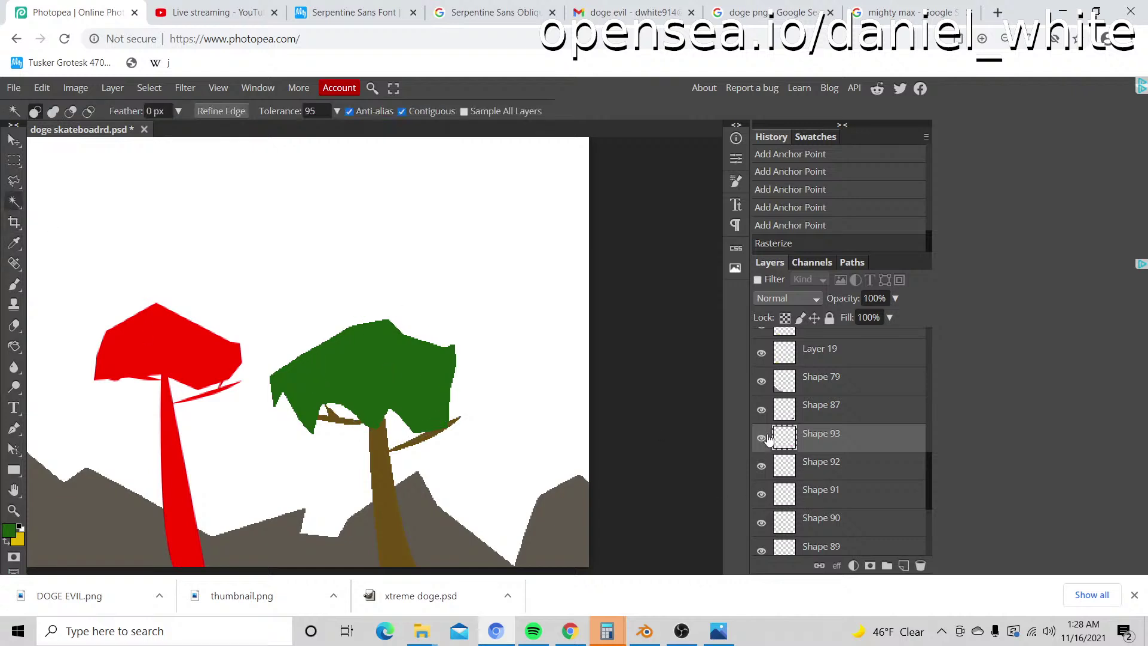
scroll(795, 490, down, 2)
click(761, 476)
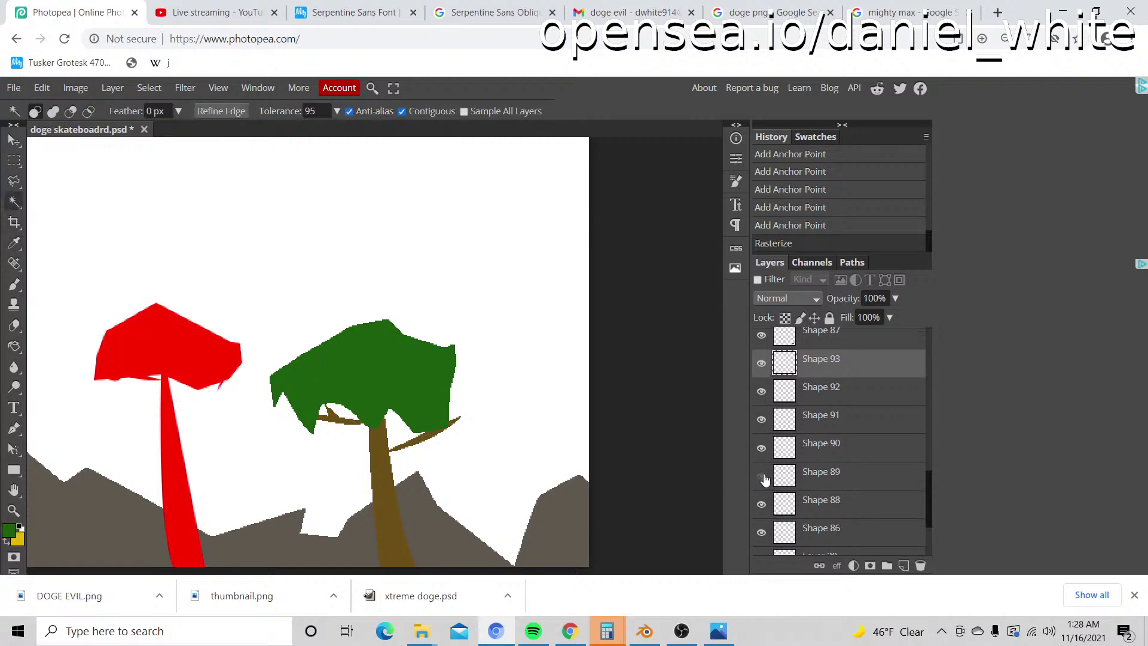
click(761, 476)
click(762, 504)
click(762, 504)
click(761, 532)
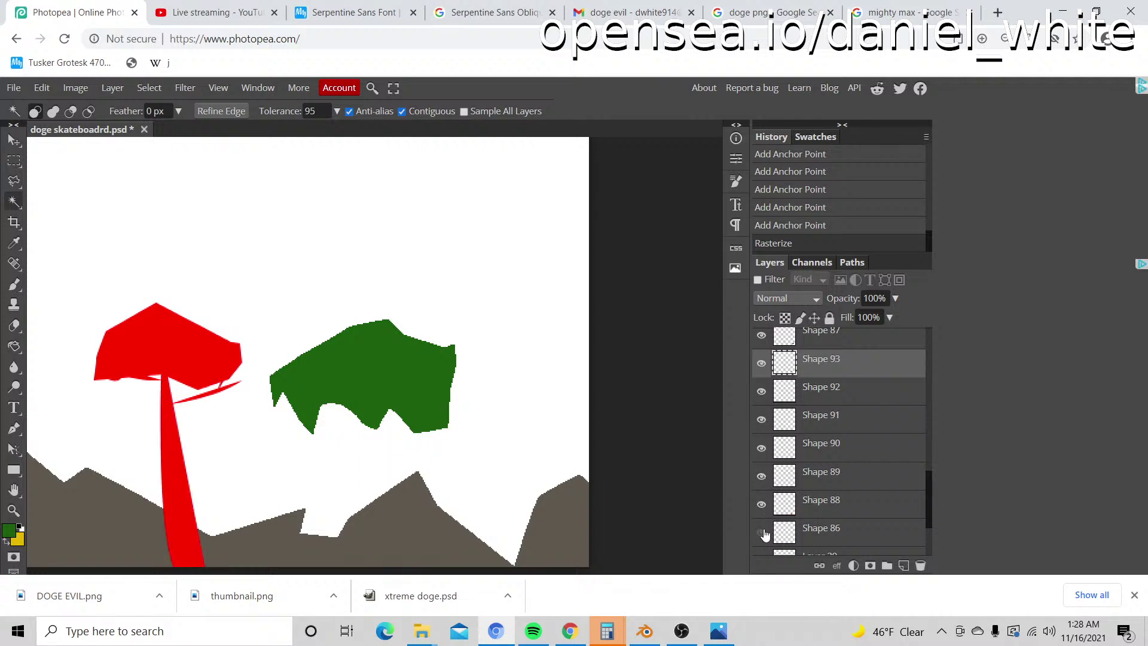
click(761, 532)
Step: Try to merge all of the red tree's layers, from Shape 88 to the Shape 93 canopy, into one
key(shift)
shift+click(798, 508)
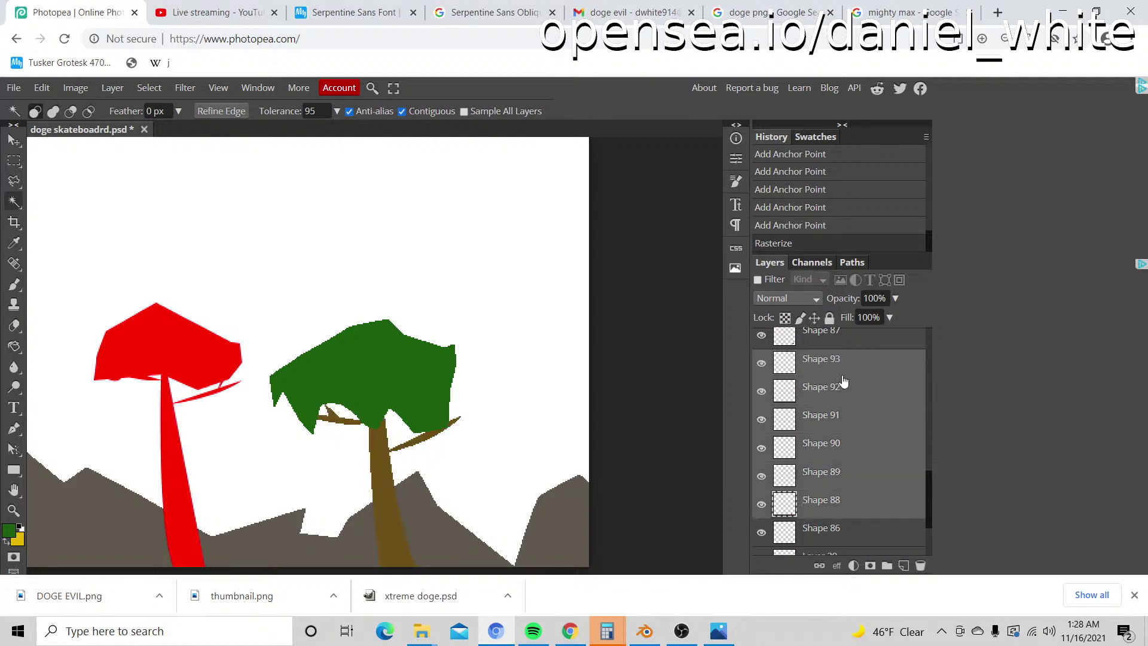
right_click(838, 368)
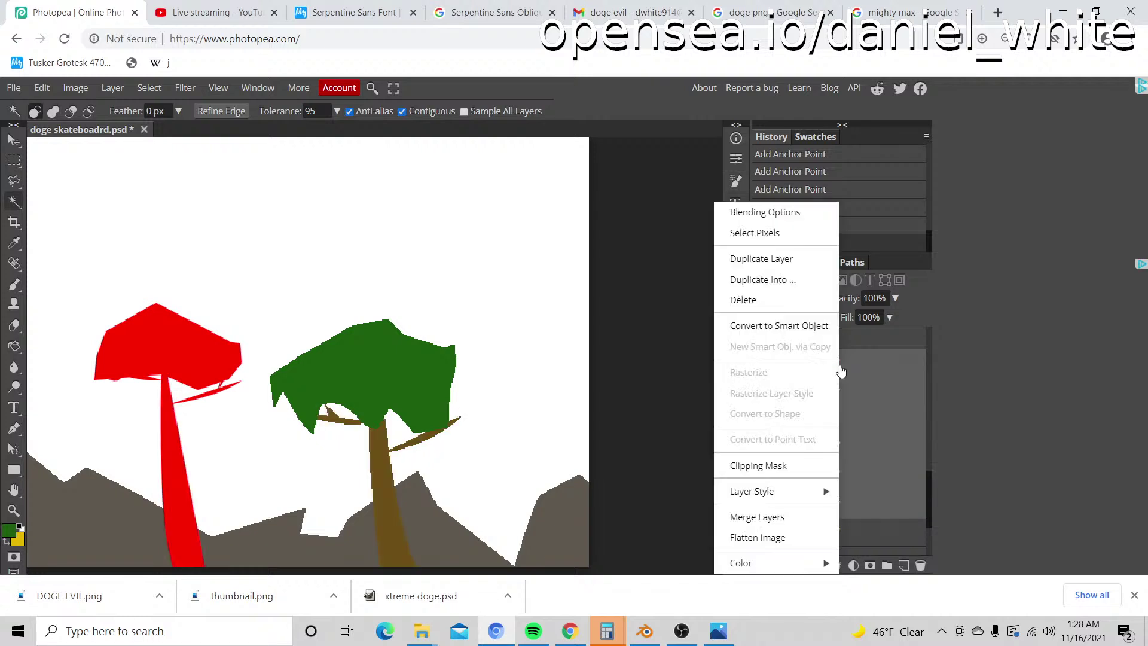
click(771, 516)
click(761, 399)
click(761, 399)
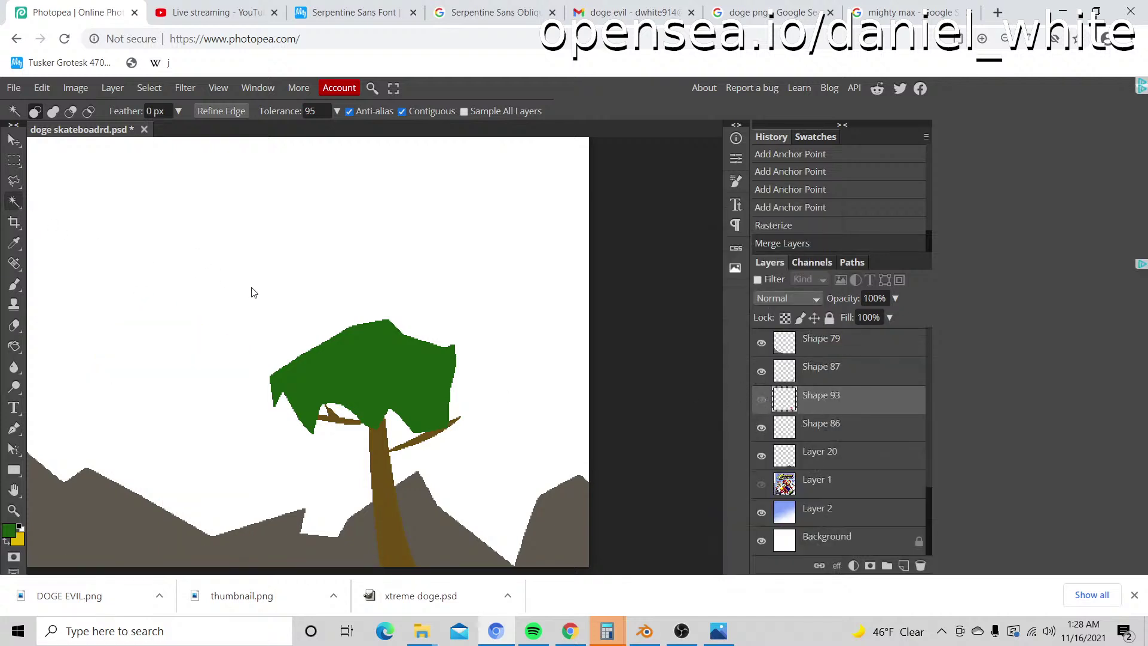
key(ctrl+z)
click(768, 397)
click(767, 398)
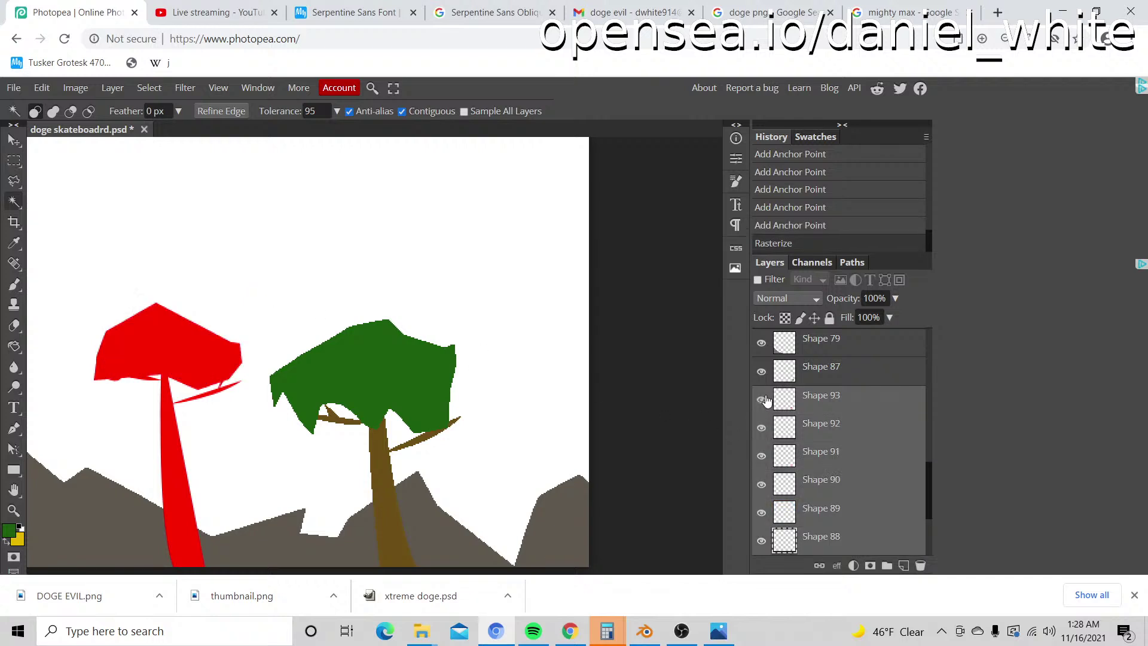
Step: Select the red canopy on layer Shape 93 with an inverted Magic Wand selection, paint it dark green and deselect
click(806, 399)
click(200, 239)
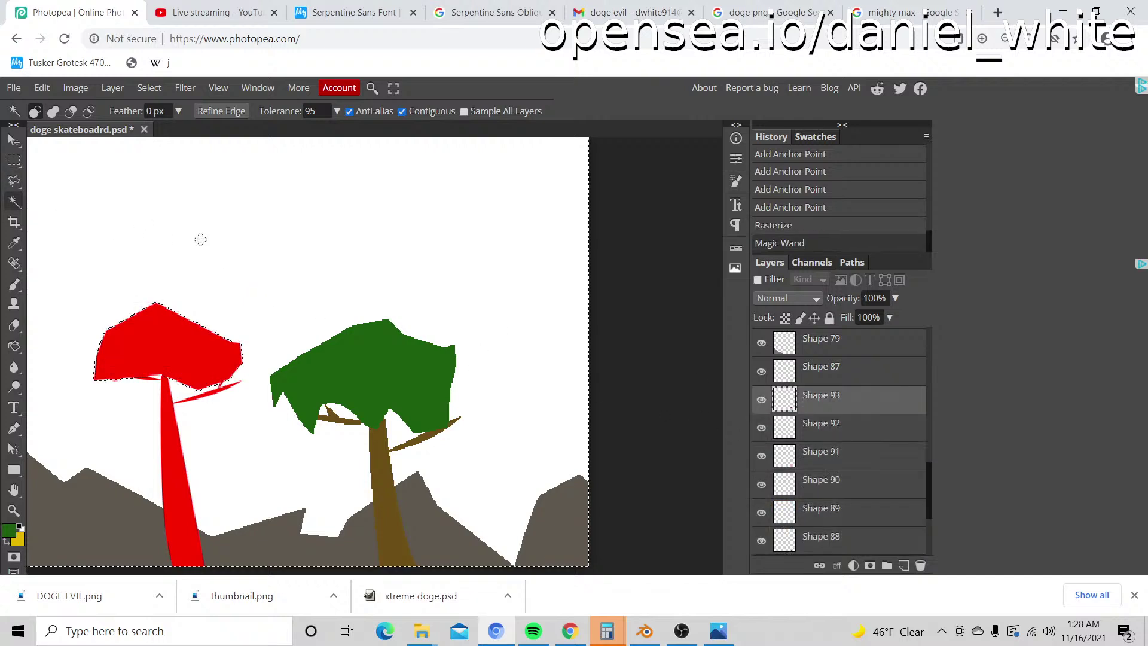
right_click(201, 246)
click(239, 303)
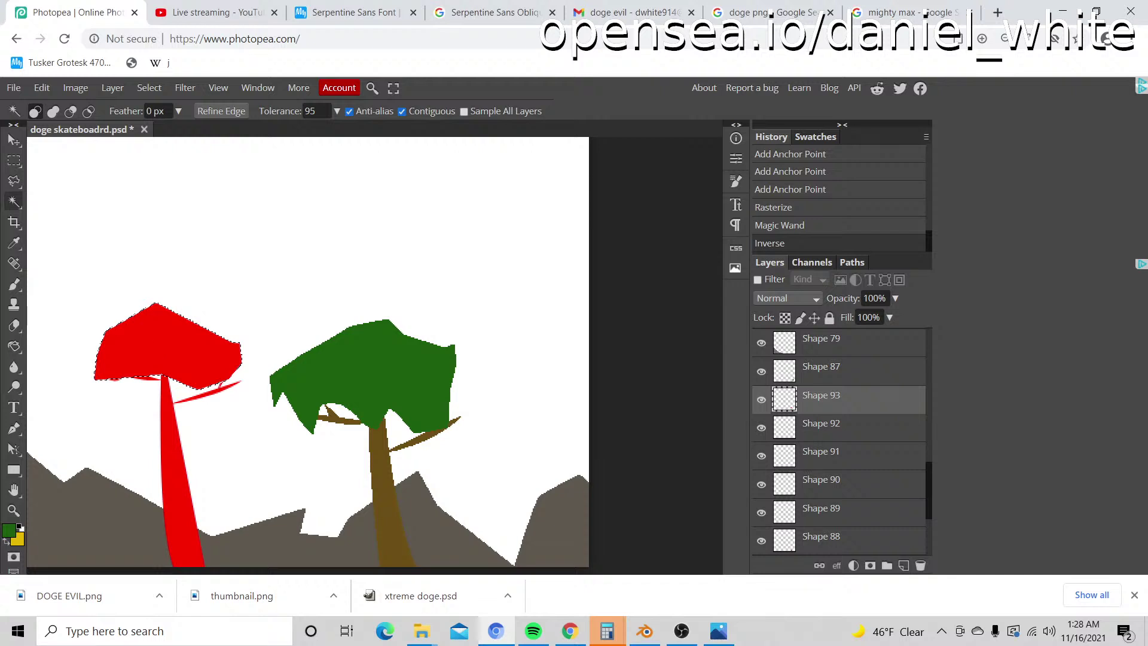
key(b)
drag(155, 350, 179, 347)
click(14, 159)
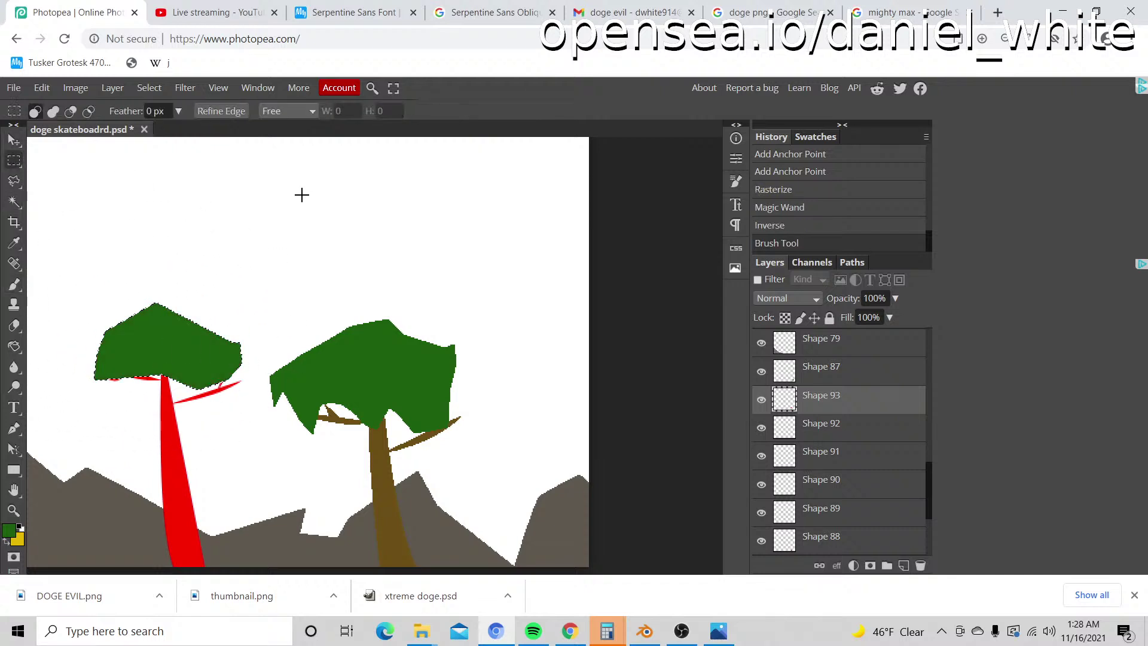
click(300, 192)
Step: Merge the red trunk, branch and twig layers, Shape 88 through Shape 92, into one layer without the canopy
click(784, 431)
scroll(829, 460, down, 2)
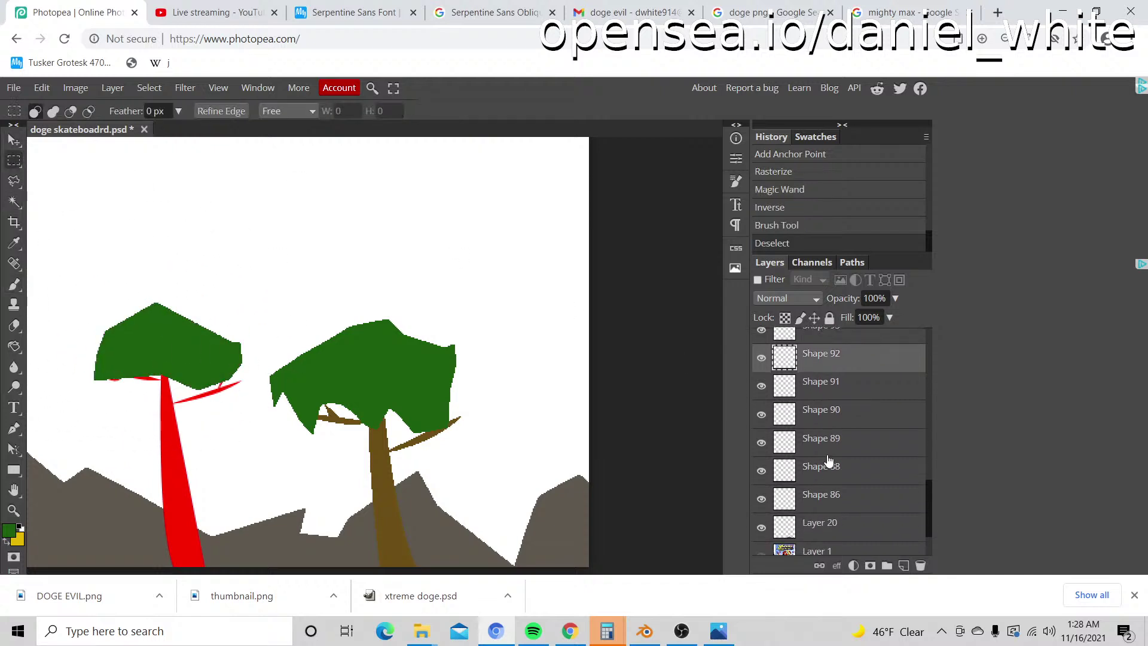
click(762, 468)
click(763, 470)
click(764, 470)
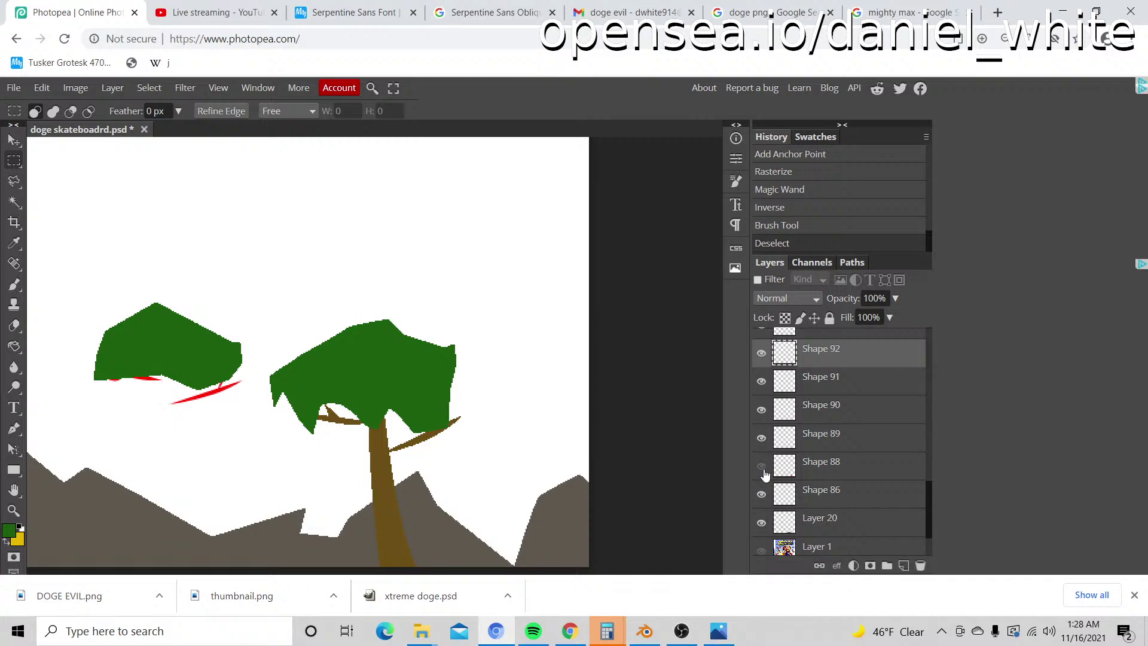
click(764, 470)
shift+click(804, 476)
right_click(863, 440)
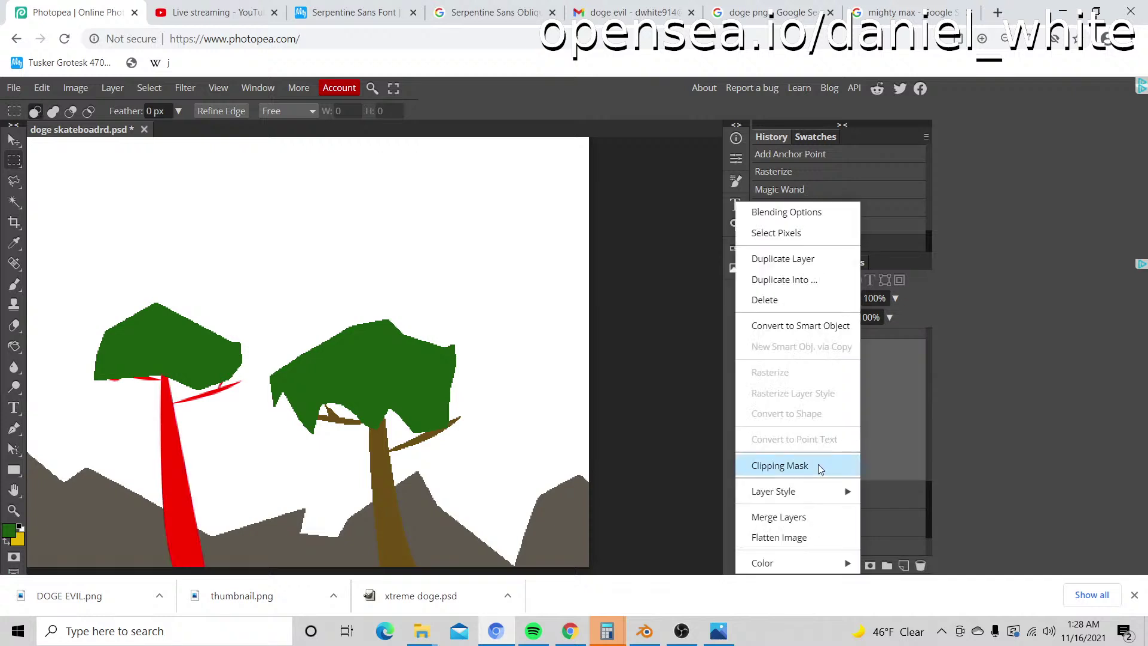
click(808, 527)
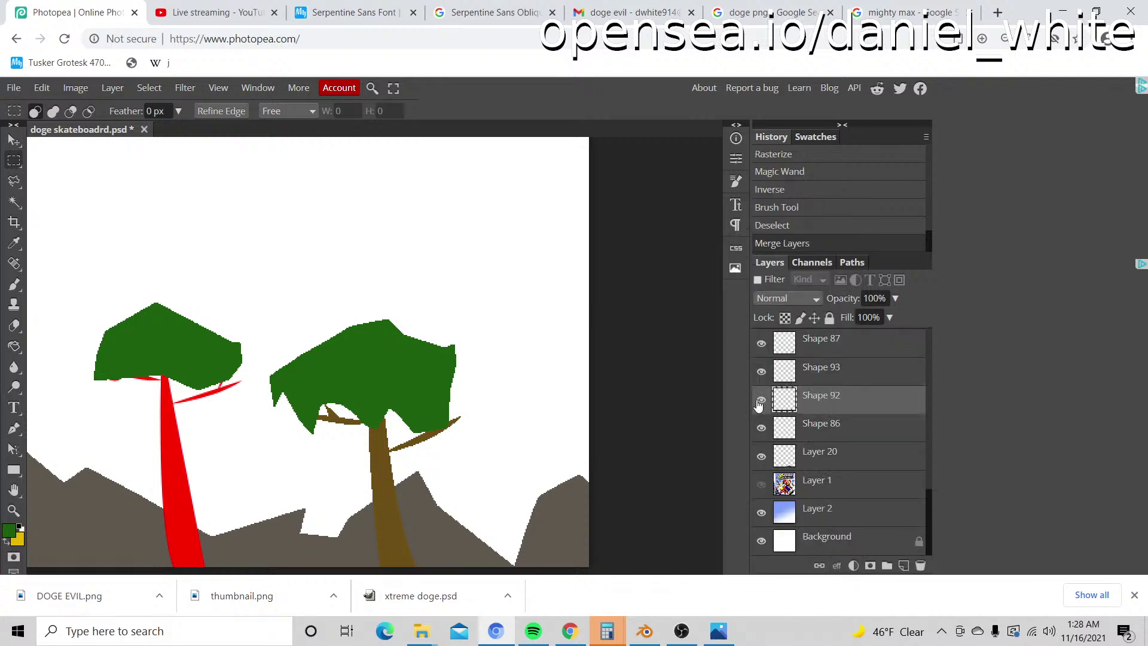
Step: Select the merged red trunk and branches by inverting a Magic Wand selection of the empty area around them
click(13, 202)
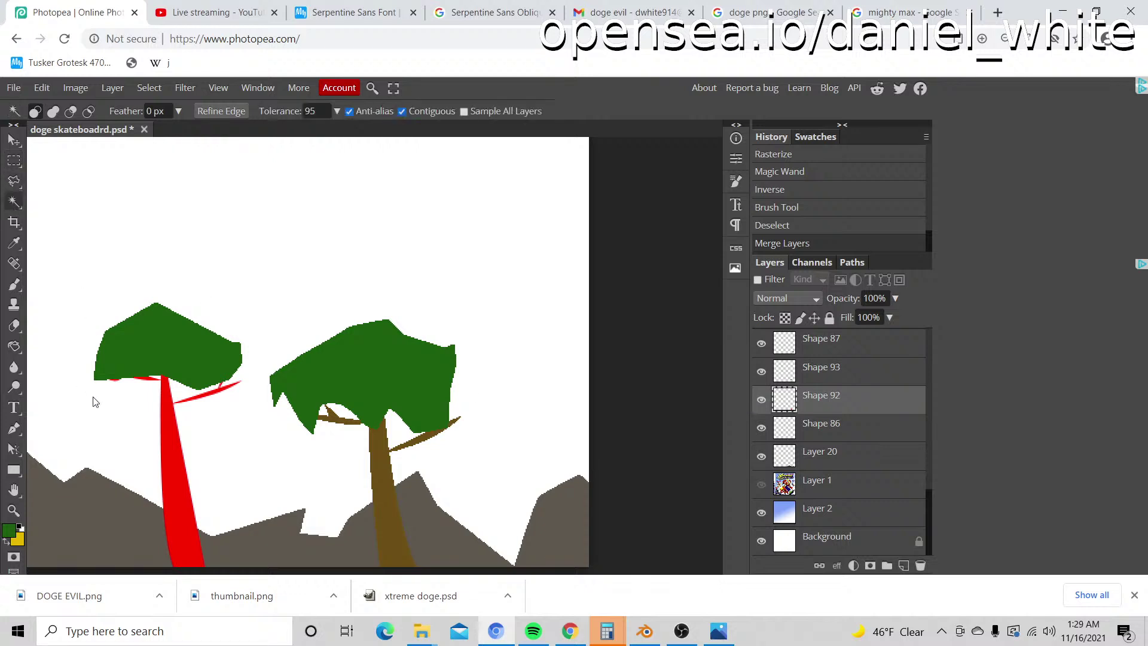
click(94, 399)
right_click(98, 397)
click(132, 347)
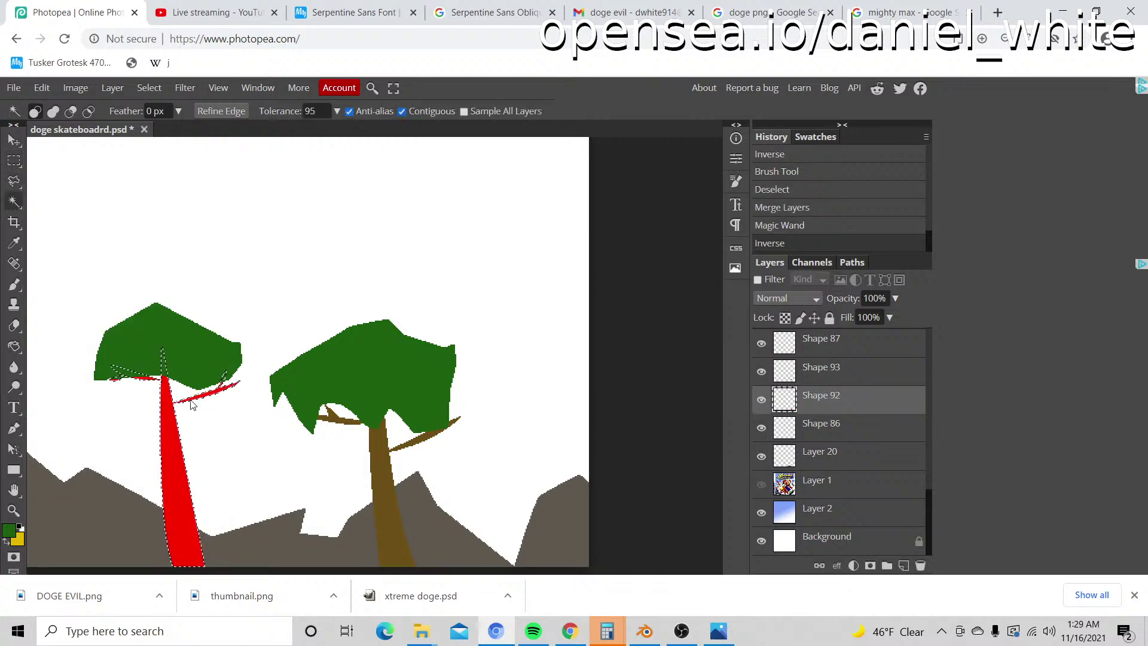
key(b)
mouse_move(187, 397)
mouse_down()
mouse_move(172, 482)
mouse_move(154, 379)
mouse_up()
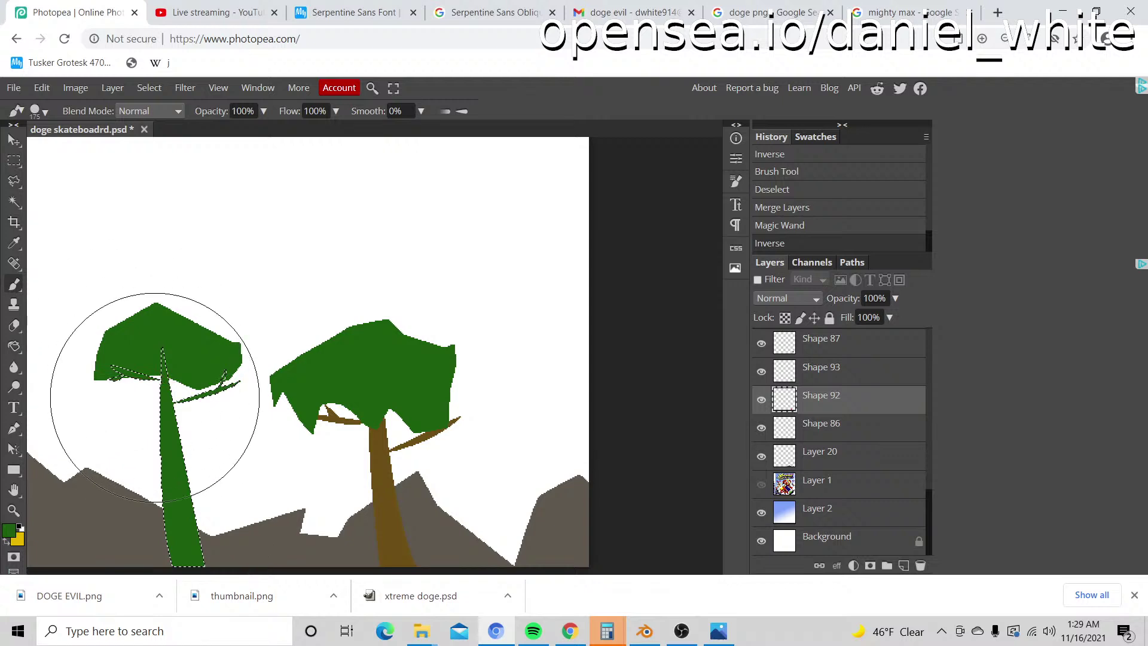
key(ctrl+z)
Step: Sample the brown of the neighbouring tree's trunk, paint the selected trunk and branches with it, and deselect
alt+click(374, 461)
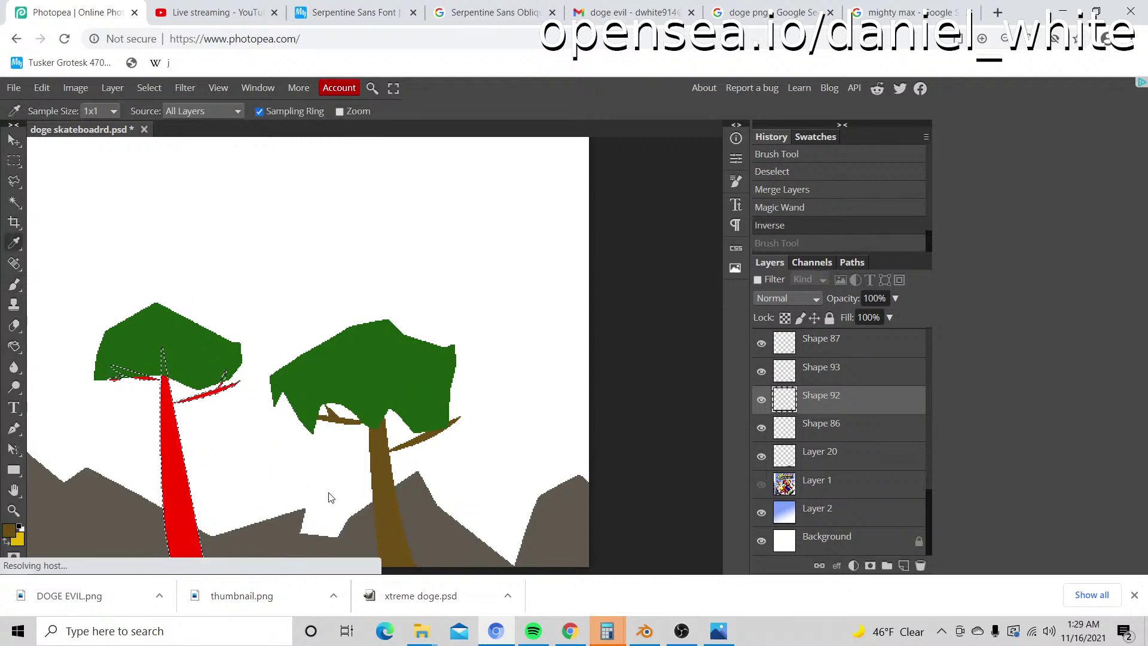
mouse_move(257, 515)
mouse_down()
mouse_move(152, 391)
mouse_move(156, 371)
mouse_move(242, 526)
mouse_move(51, 138)
mouse_up()
scroll(159, 359, down, 2)
click(14, 161)
click(110, 188)
Step: Draw a tall, tapering trunk in front of the mountains beside the two finished trees and rasterize its layer
key(z)
alt+click(110, 187)
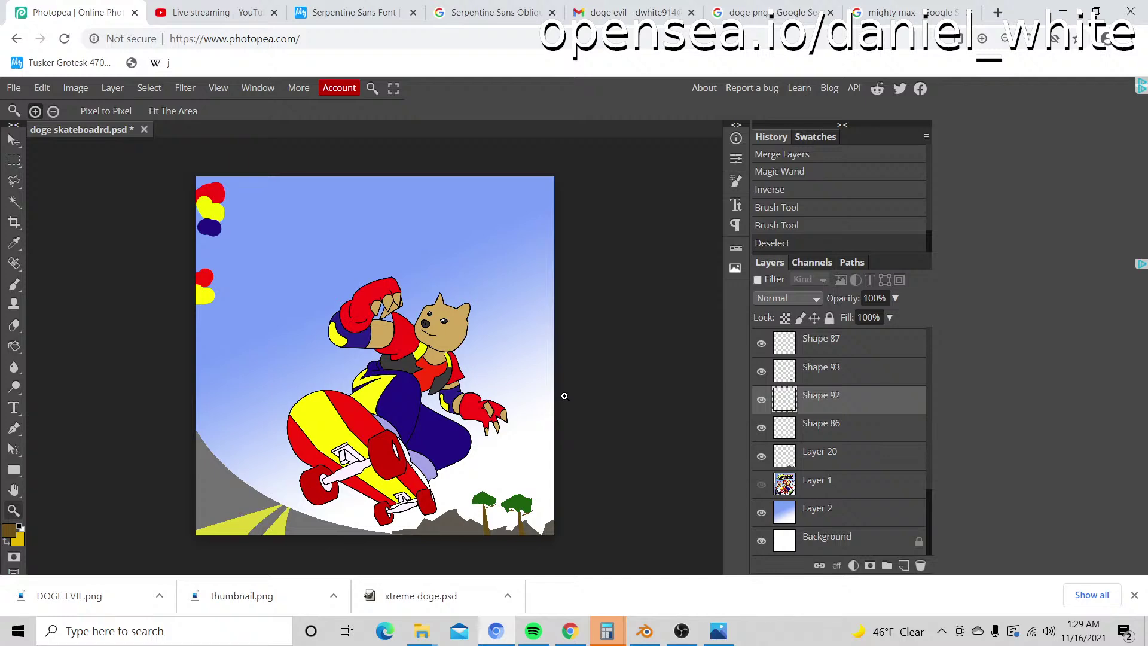
click(524, 543)
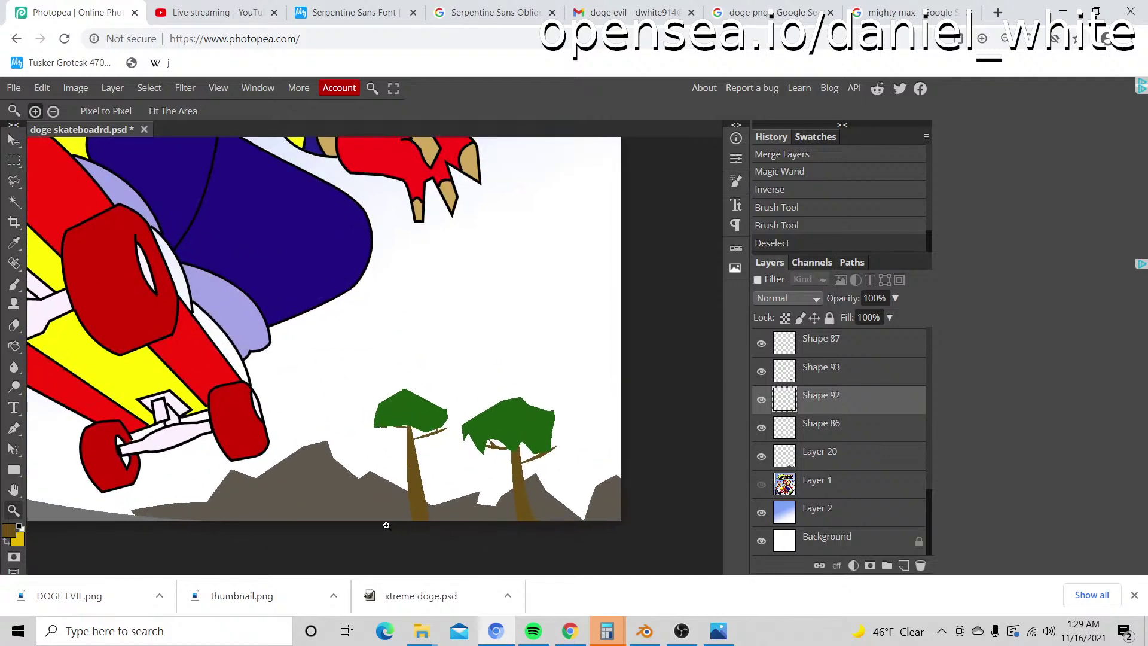
click(334, 522)
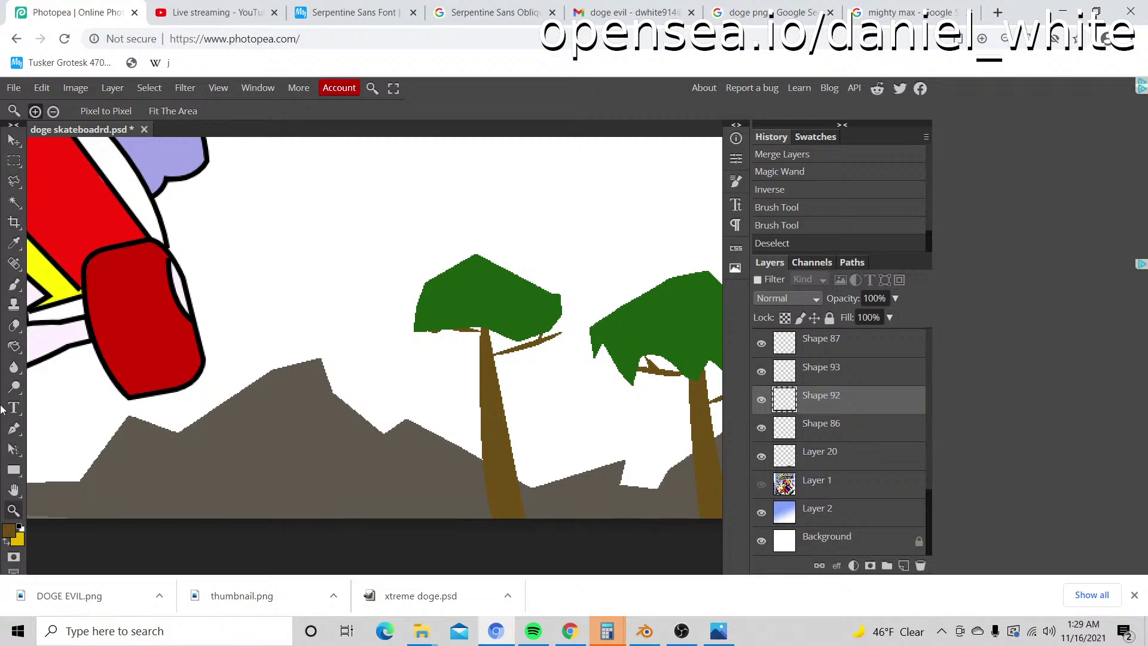
click(14, 428)
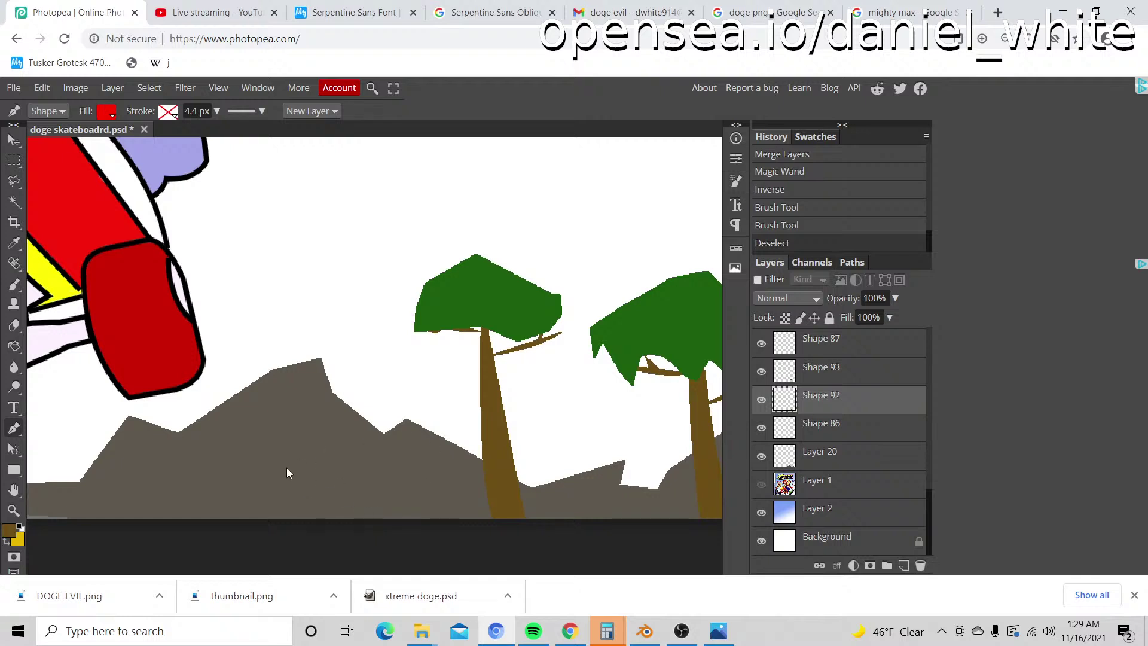
click(338, 519)
click(340, 251)
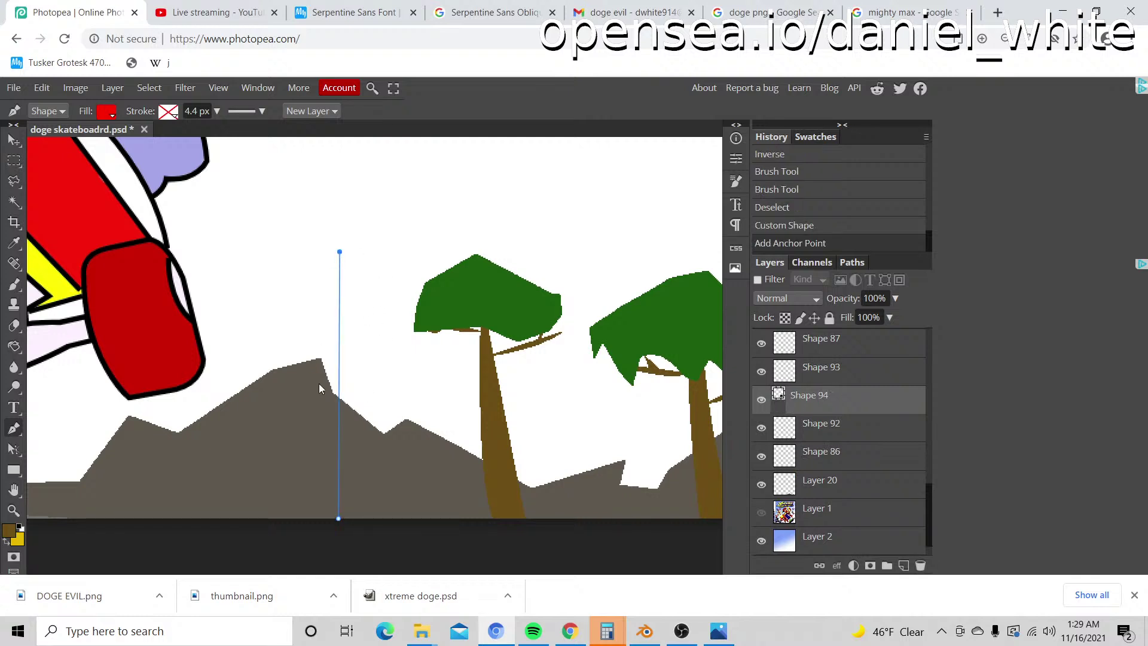
drag(306, 528, 322, 550)
right_click(848, 402)
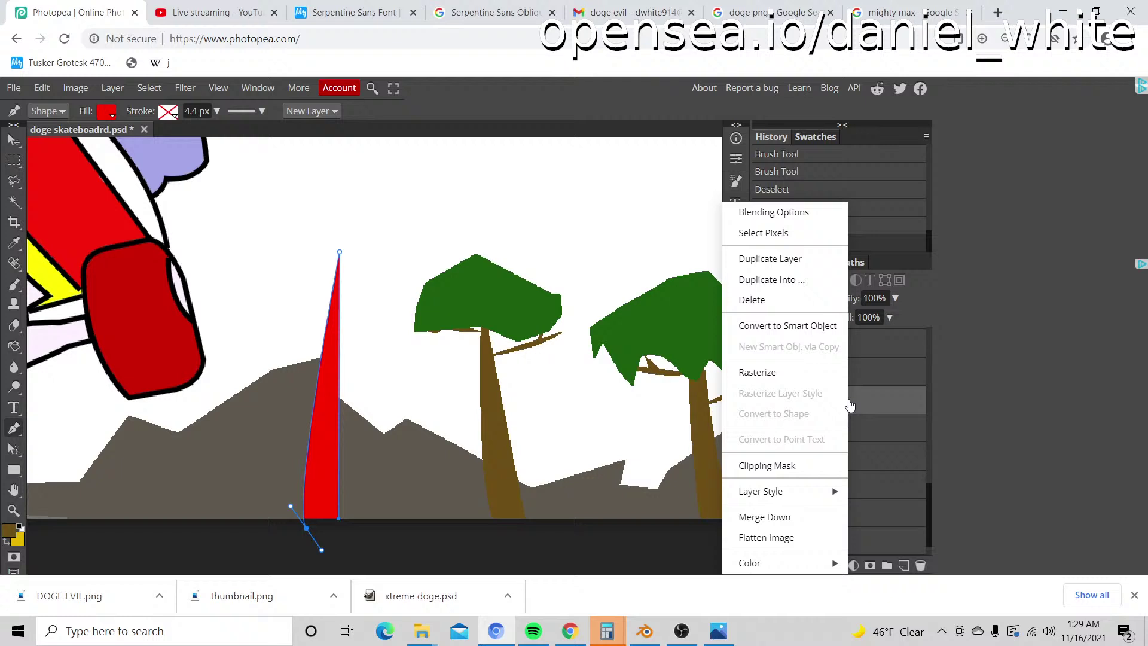
click(797, 375)
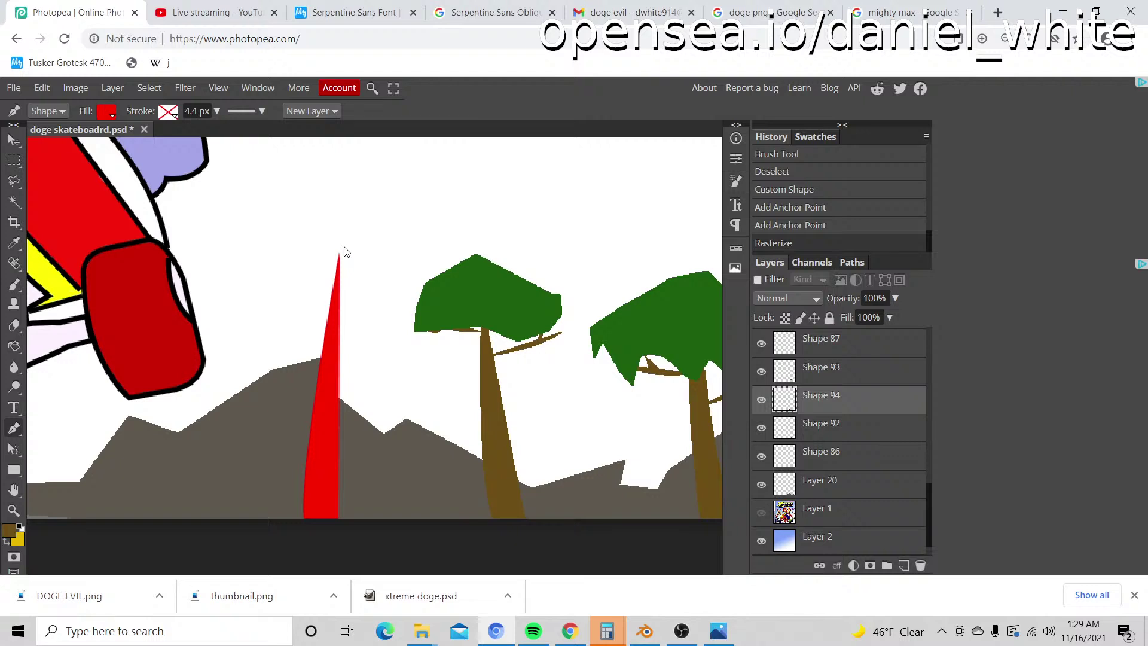
Step: Draw a thin curved branch rising from the upper red trunk toward the skateboard wheel and rasterize its layer
click(331, 310)
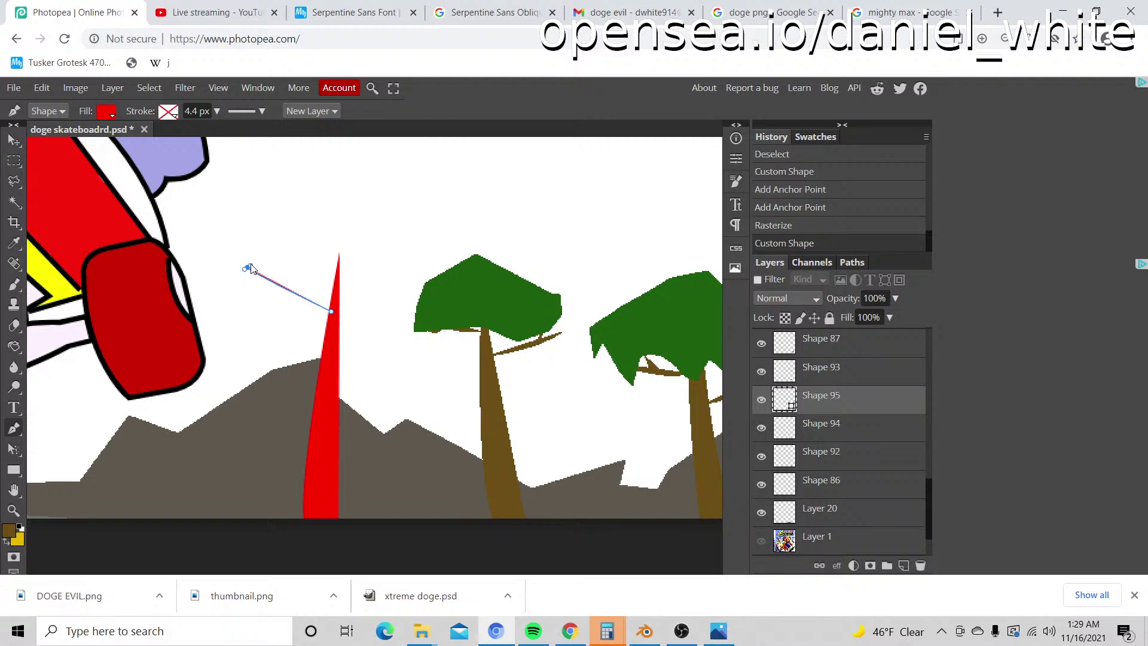
drag(247, 267, 207, 228)
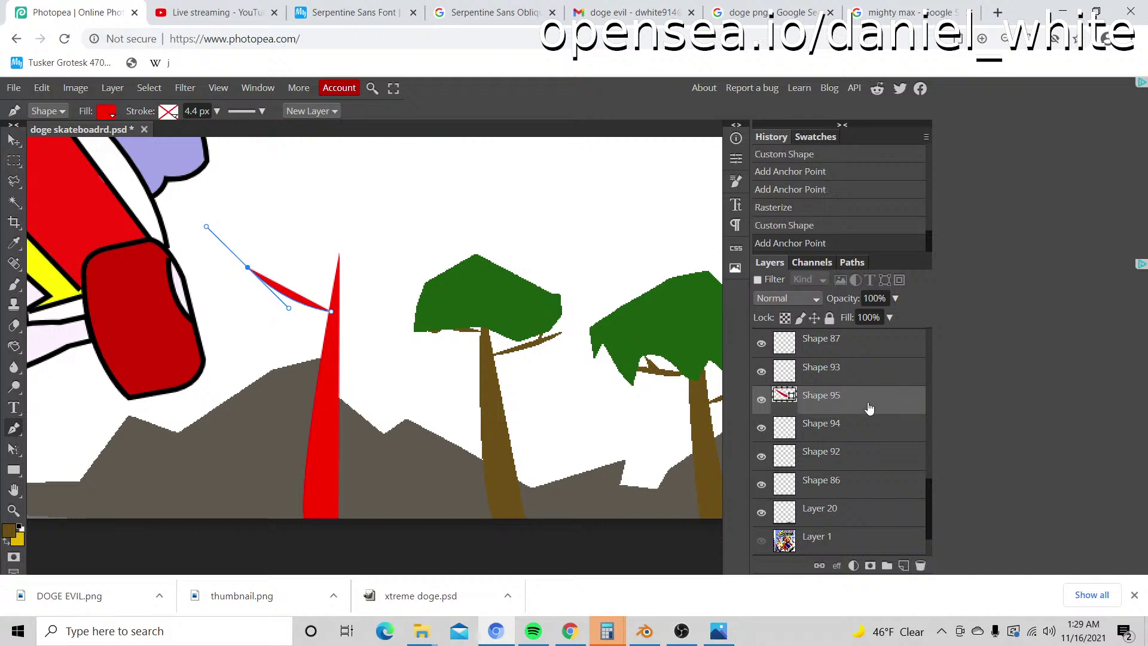
right_click(868, 406)
click(763, 371)
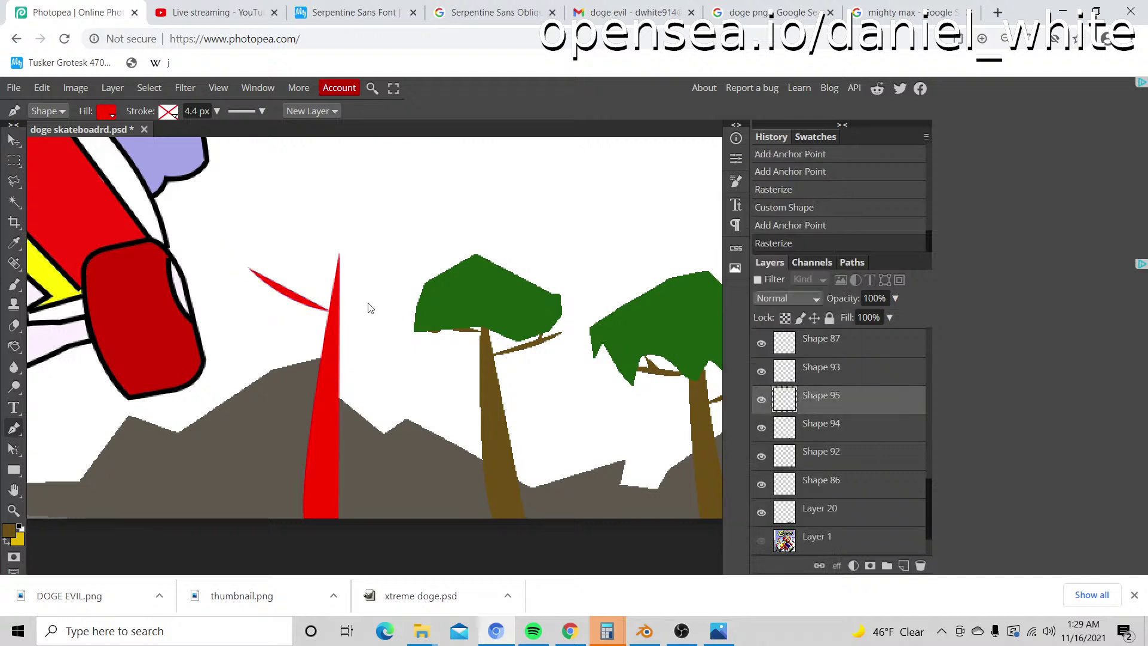
Step: Add a short curved twig hanging below the branch on the skateboard side and rasterize its layer
click(273, 289)
drag(246, 306, 220, 308)
right_click(849, 399)
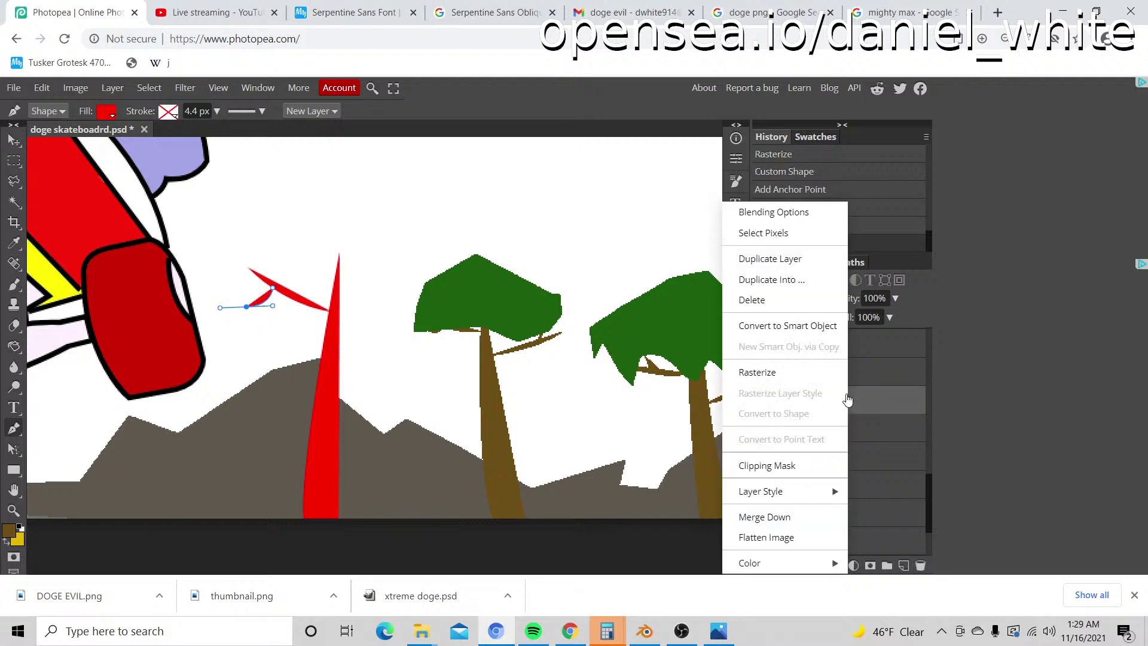
click(802, 372)
Step: Draw a thin, gently drooping lower branch from the red trunk toward the neighbouring tree and rasterize its layer
click(333, 335)
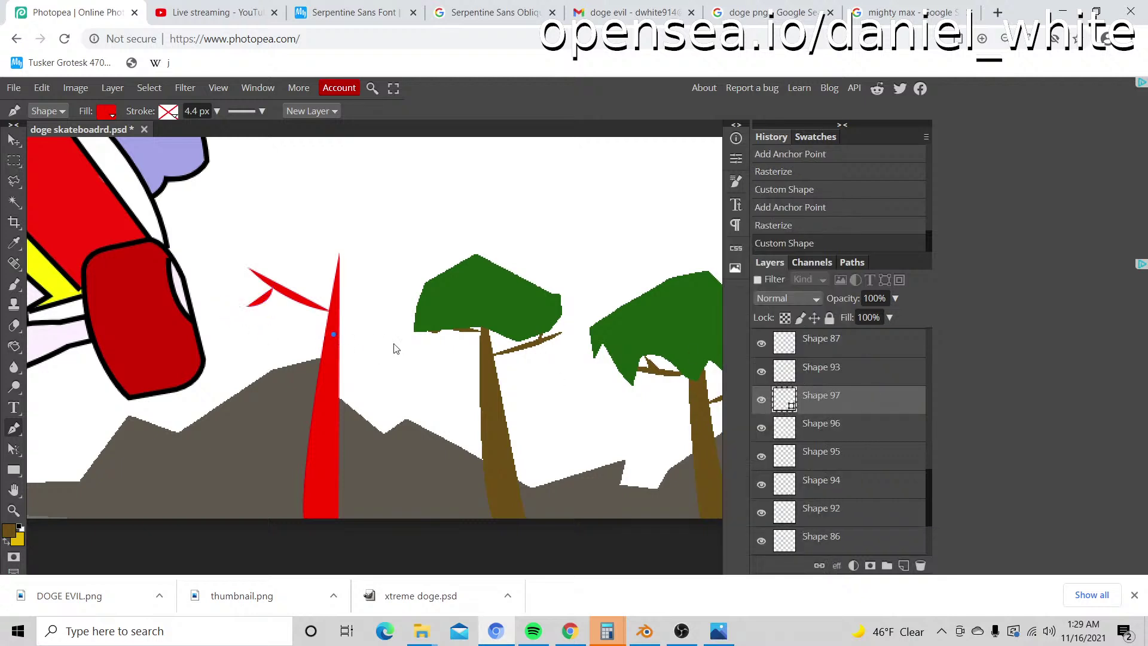
drag(427, 348, 468, 345)
right_click(872, 397)
click(821, 383)
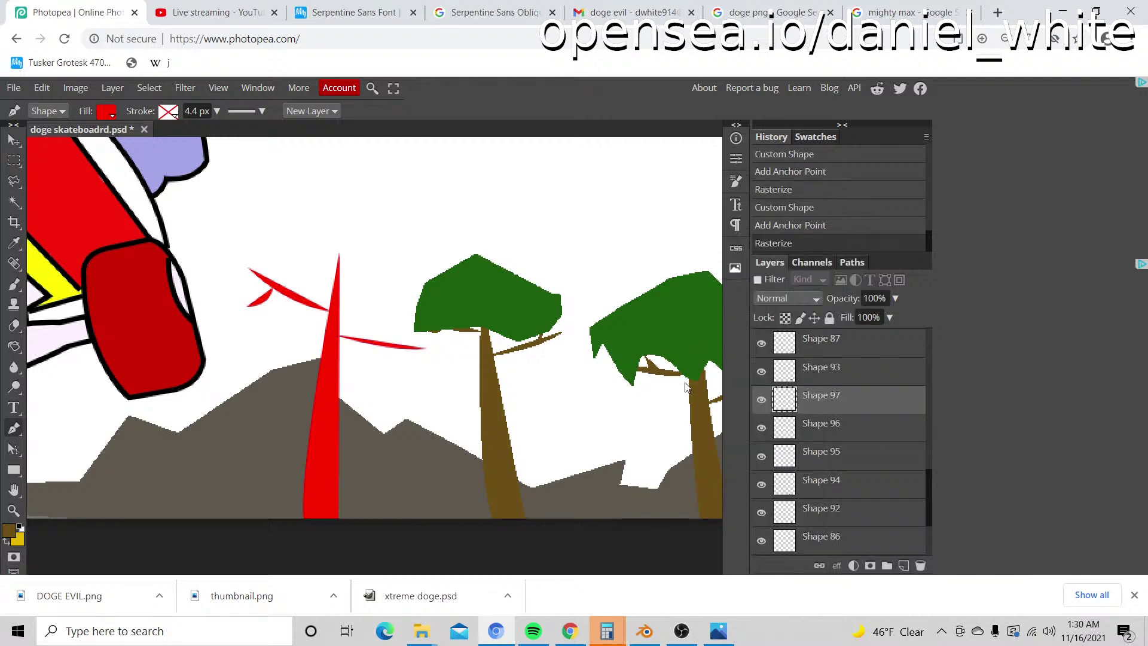
right_click(828, 402)
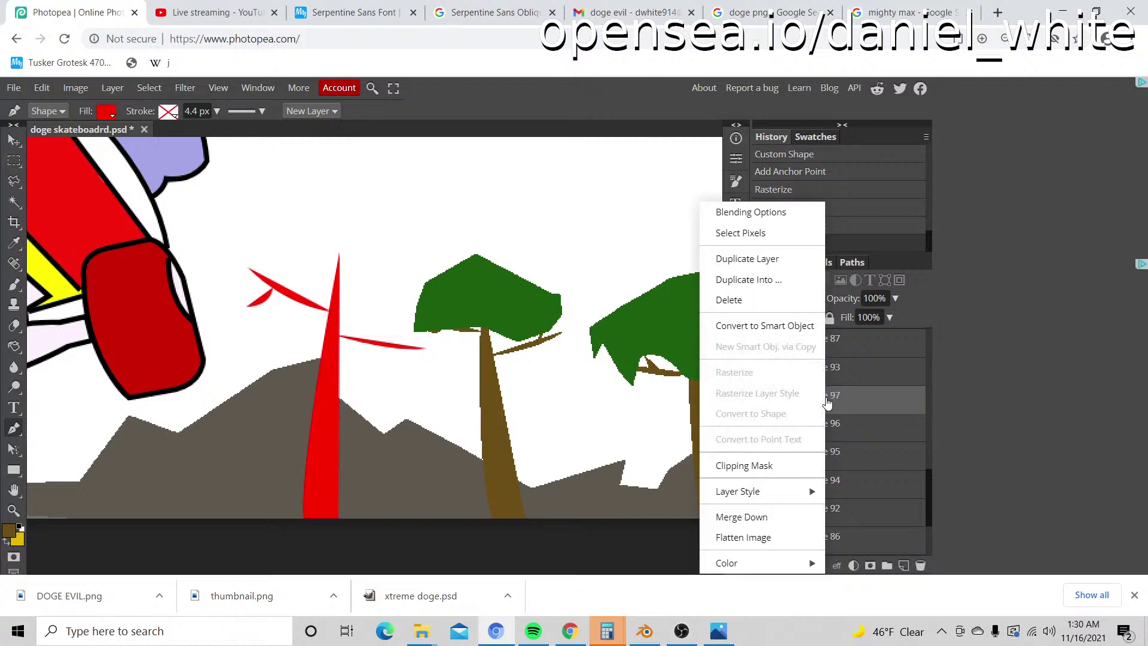
click(862, 400)
Step: Add a short twig slanting down from the lower branch beside the neighbouring tree and rasterize its layer
click(394, 347)
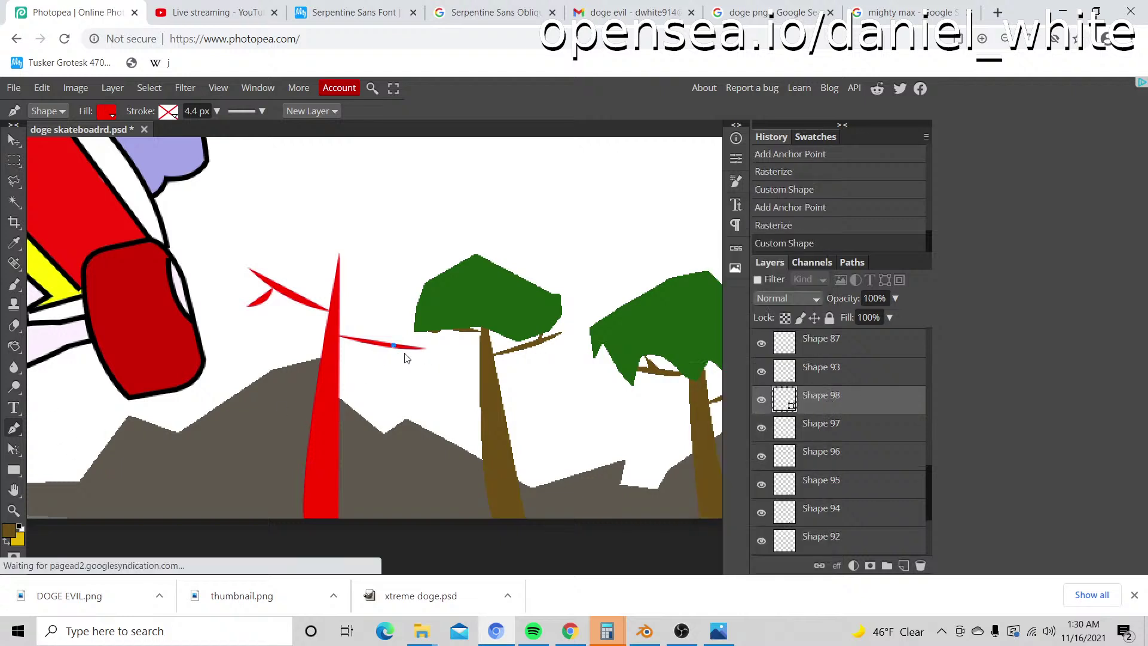
drag(406, 353, 449, 381)
key(ctrl+z)
right_click(831, 402)
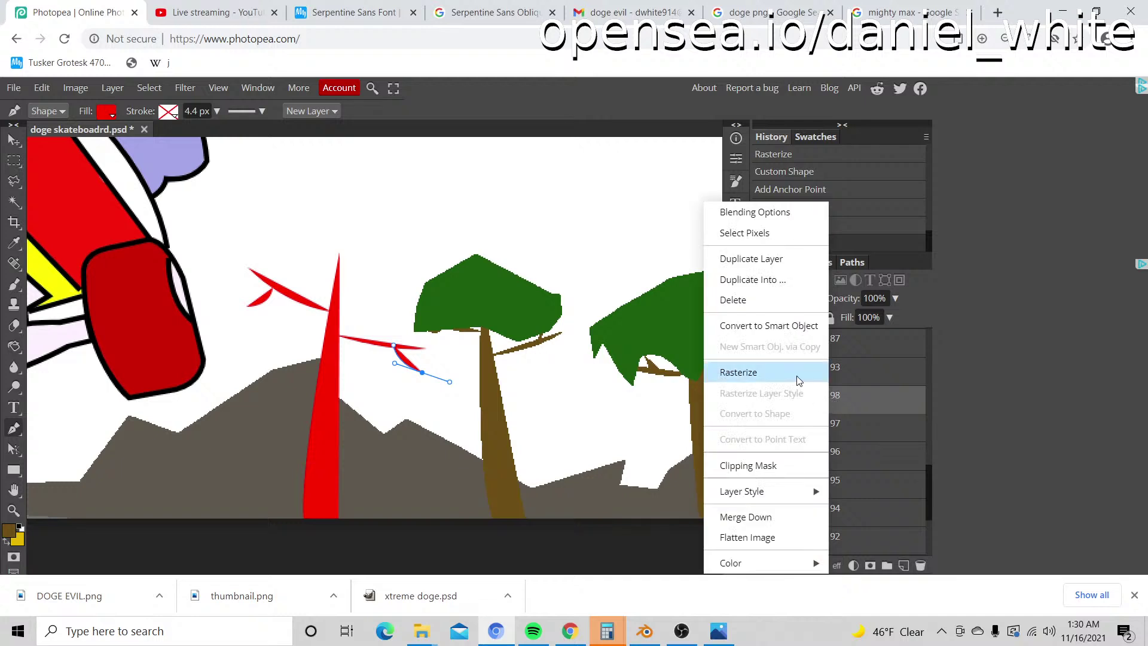
click(797, 378)
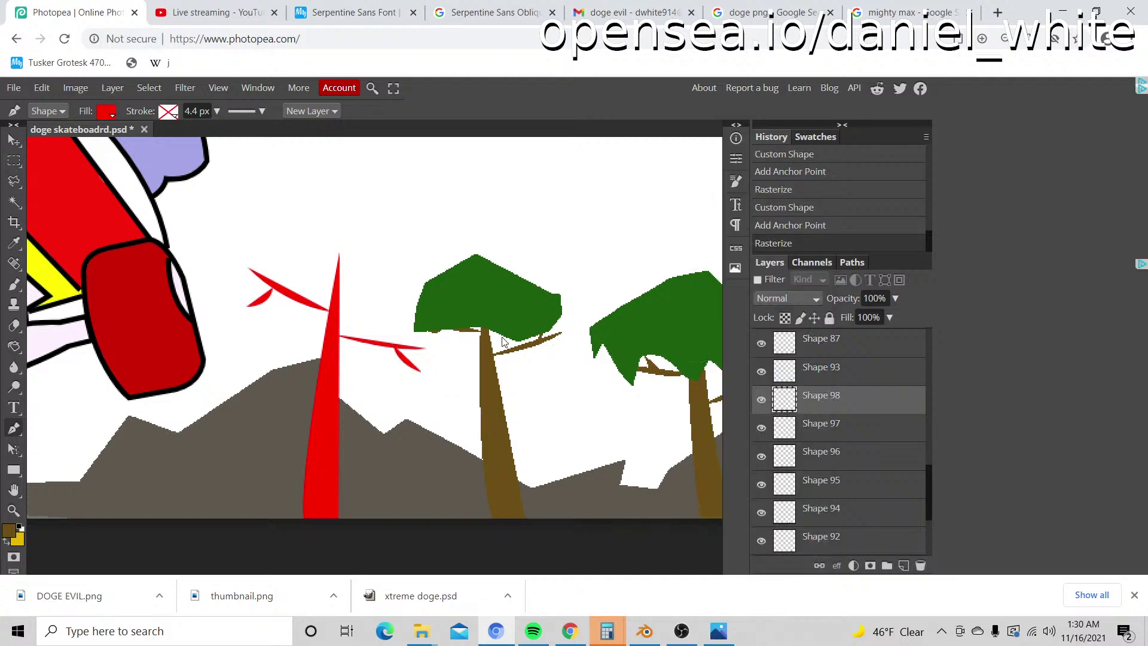
Step: Draw a short, nearly horizontal branch near the top of the red trunk toward the neighbouring tree and rasterize it
click(338, 292)
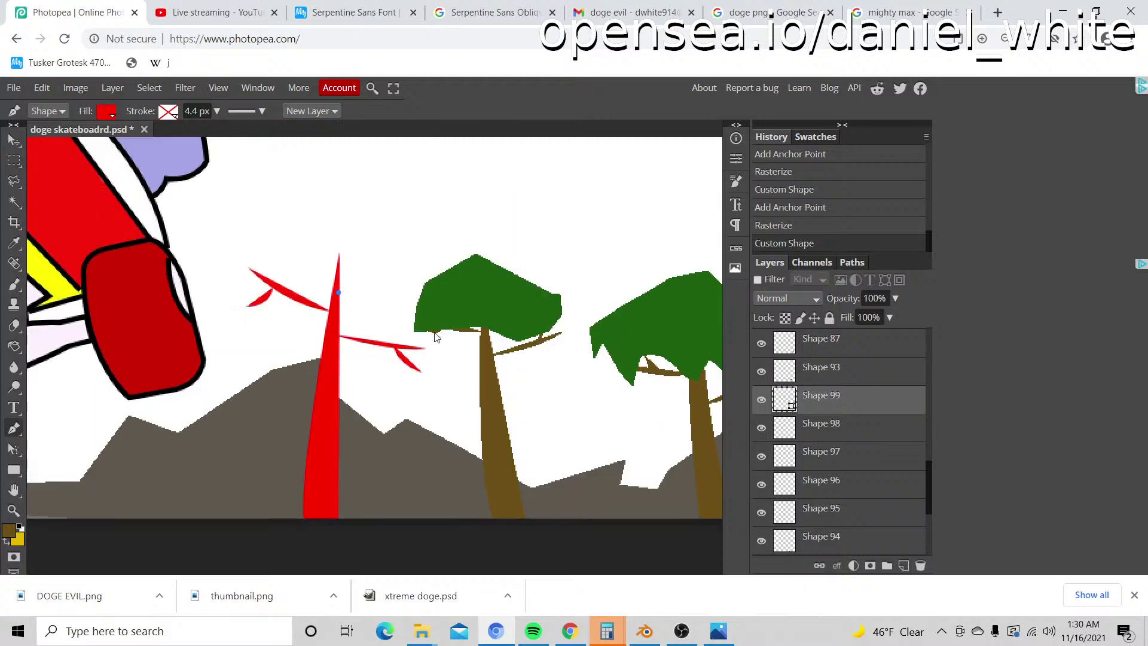
drag(389, 296, 446, 283)
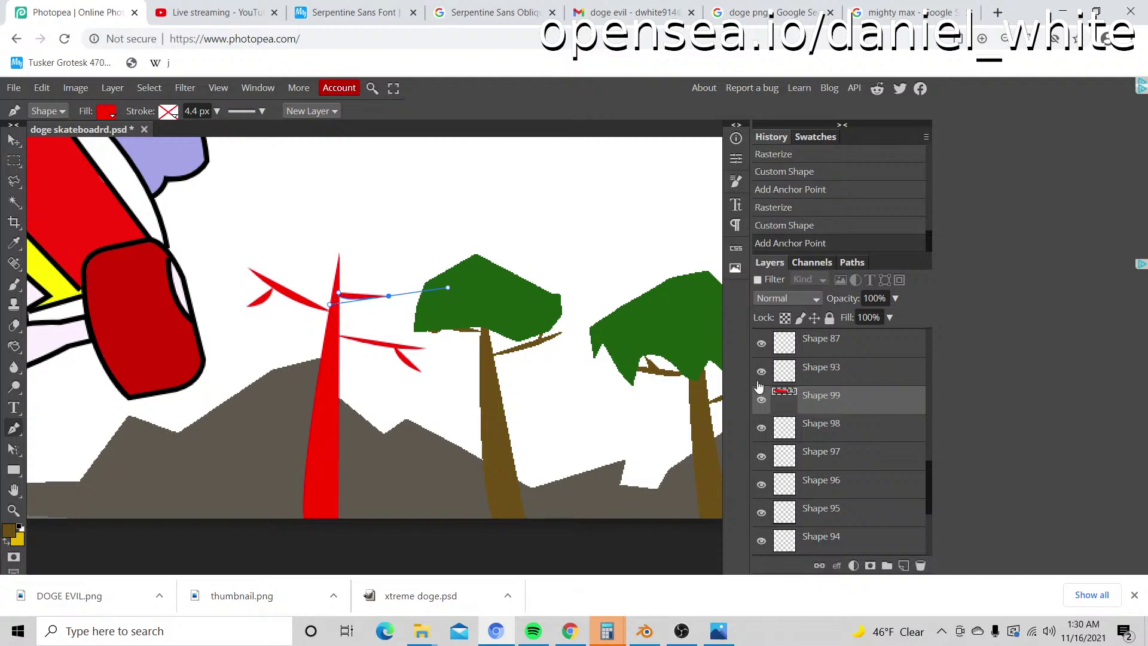
right_click(777, 397)
click(770, 383)
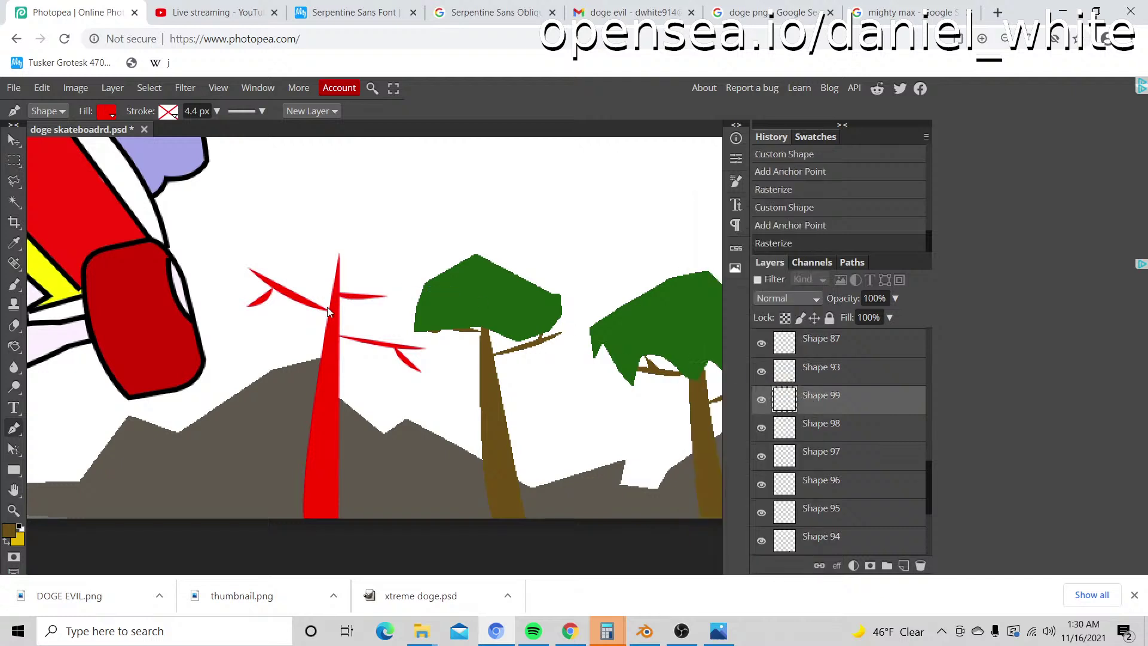
Step: Add a small twig slanting down from the short upper branch and rasterize its layer
click(370, 296)
drag(399, 324, 422, 331)
right_click(858, 397)
click(809, 381)
Step: Examine the red trunk and branches against the other trees and the whole scene, toggling the visibility of Shape 100
key(z)
alt+click(476, 407)
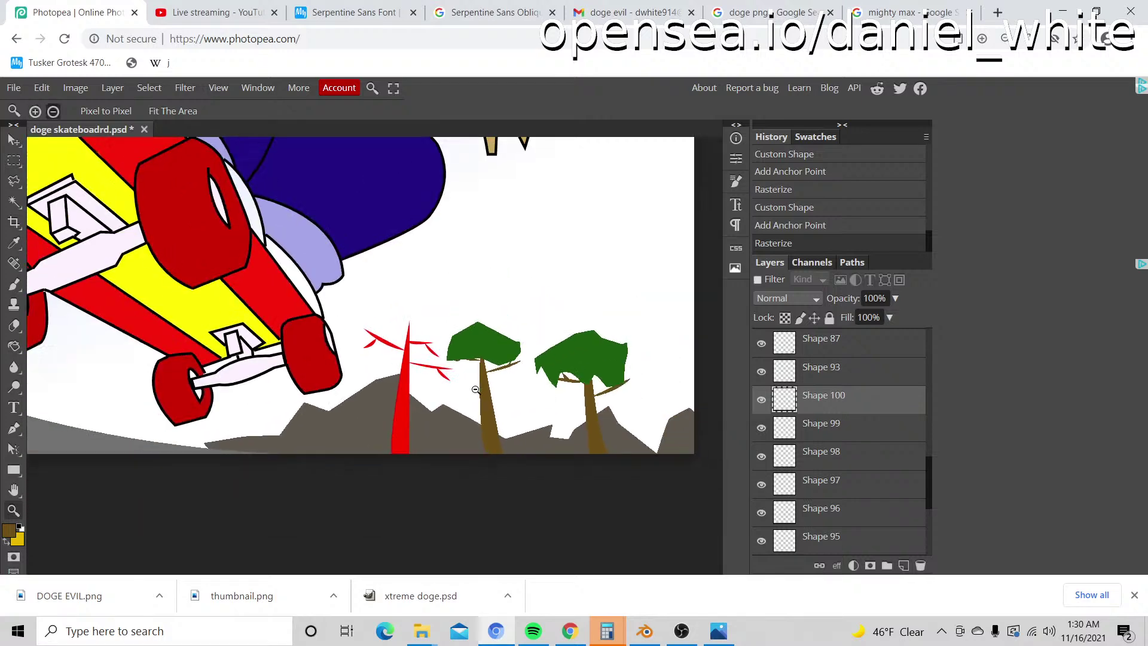
alt+click(476, 408)
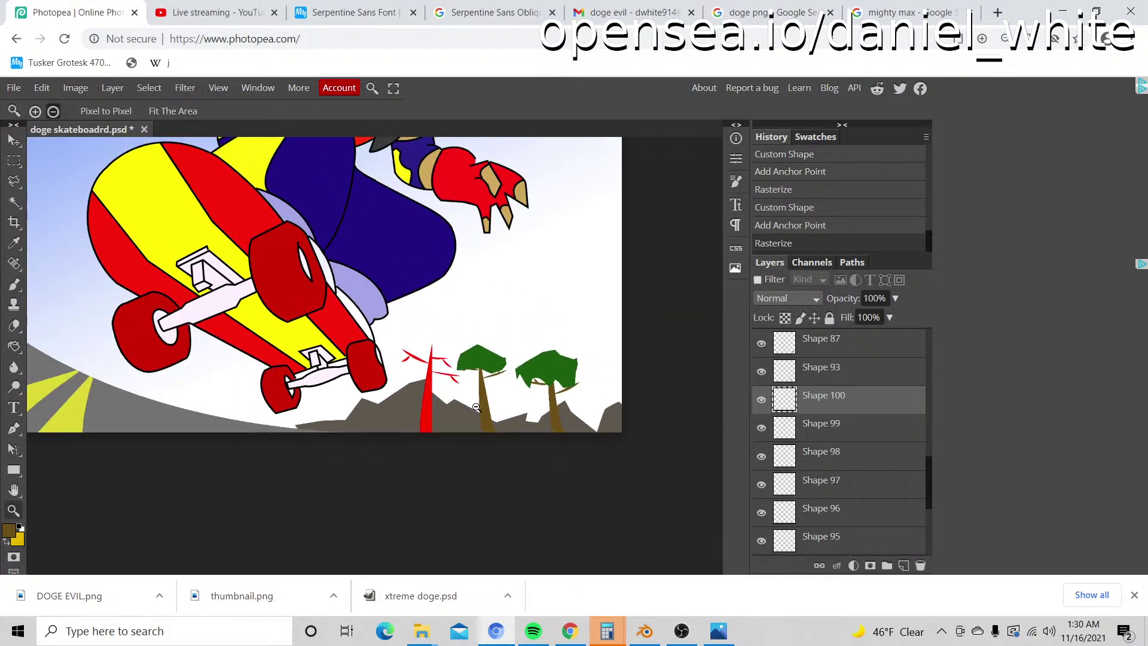
click(538, 410)
alt+click(294, 372)
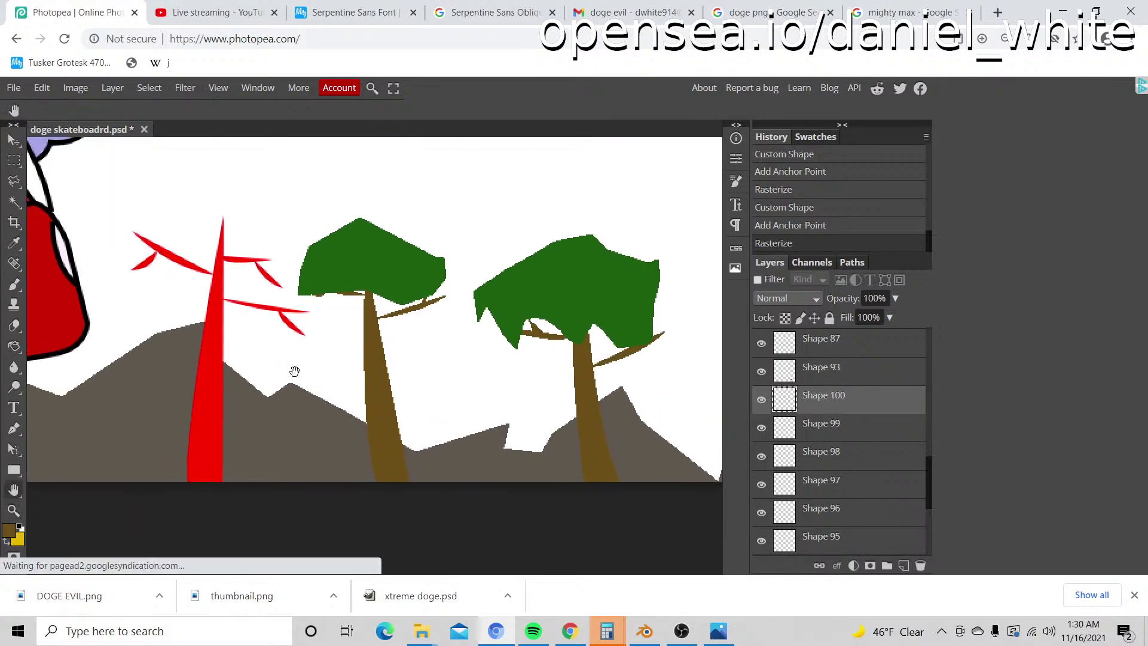
alt+click(382, 346)
alt+click(382, 347)
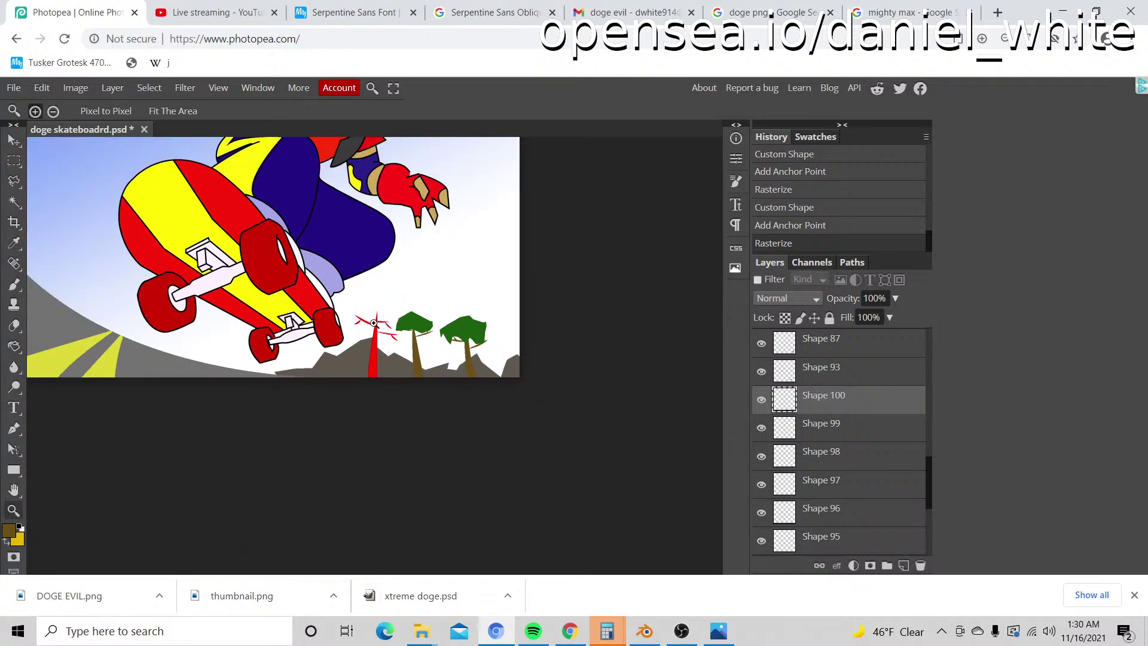
click(374, 323)
scroll(373, 323, up, 5)
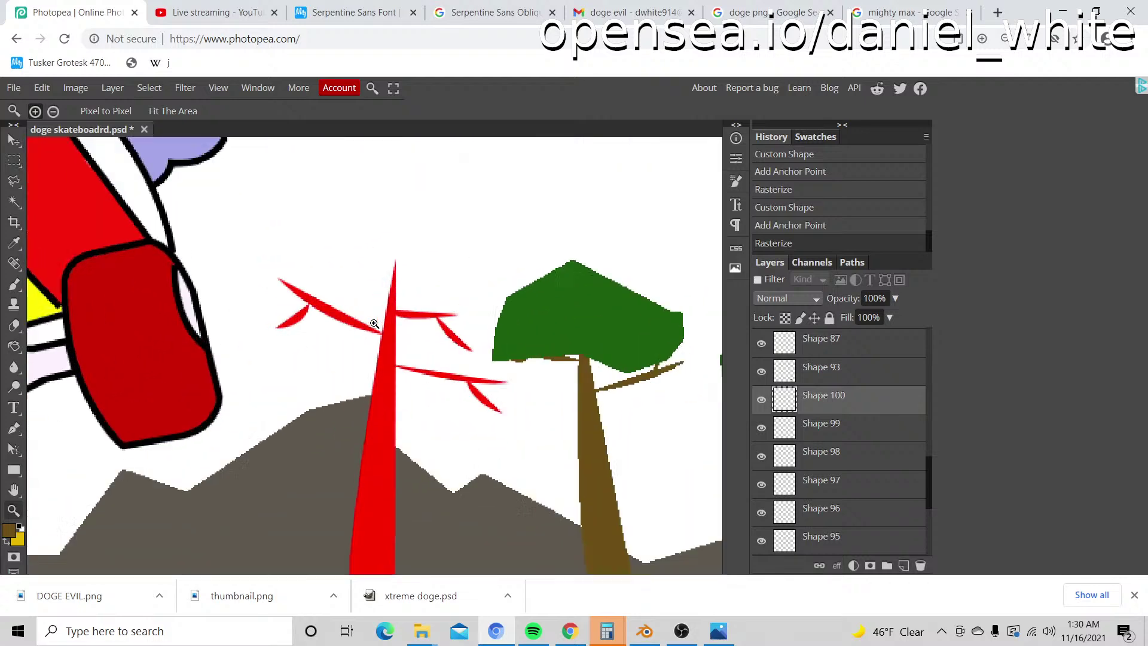
alt+click(374, 317)
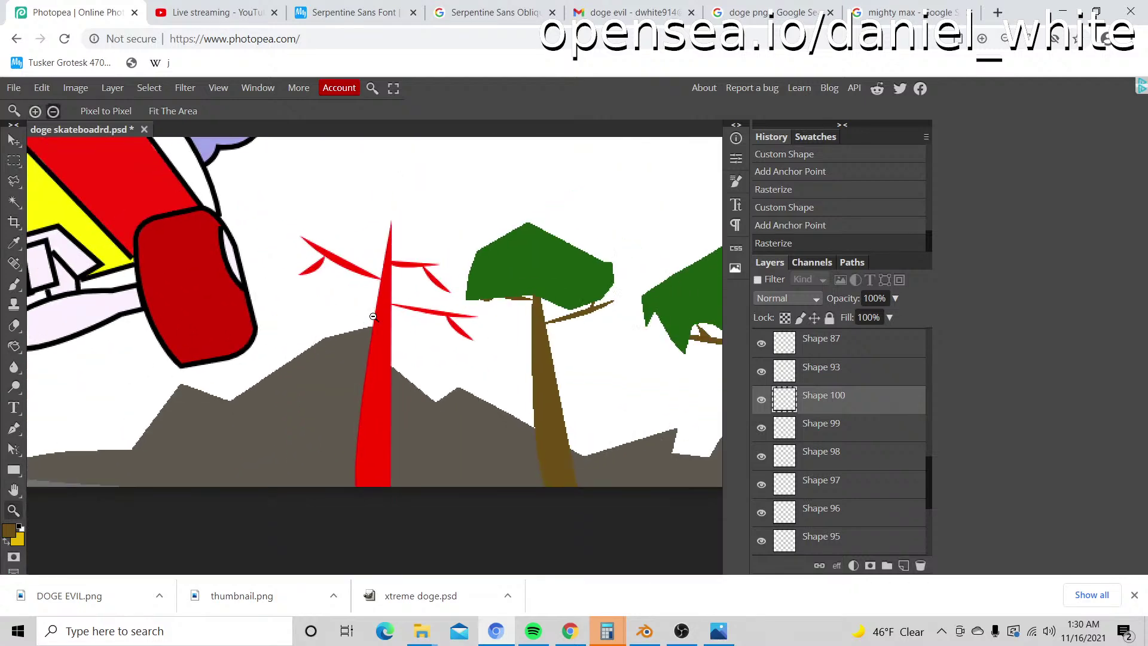
click(761, 401)
click(761, 400)
click(13, 428)
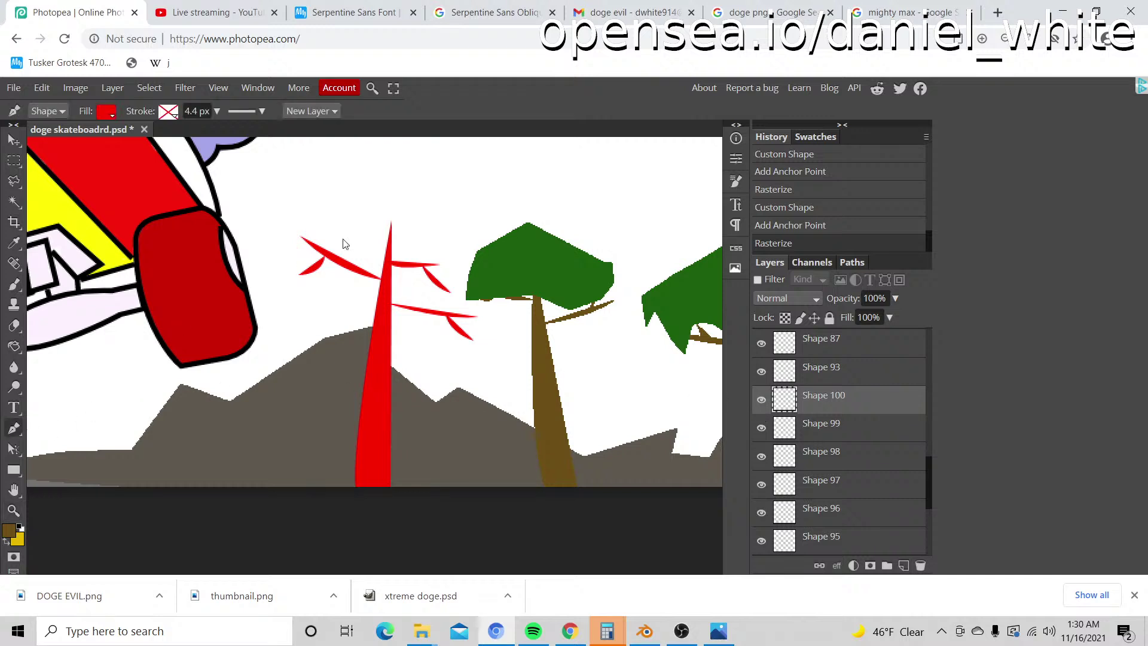
scroll(442, 281, up, 2)
click(333, 272)
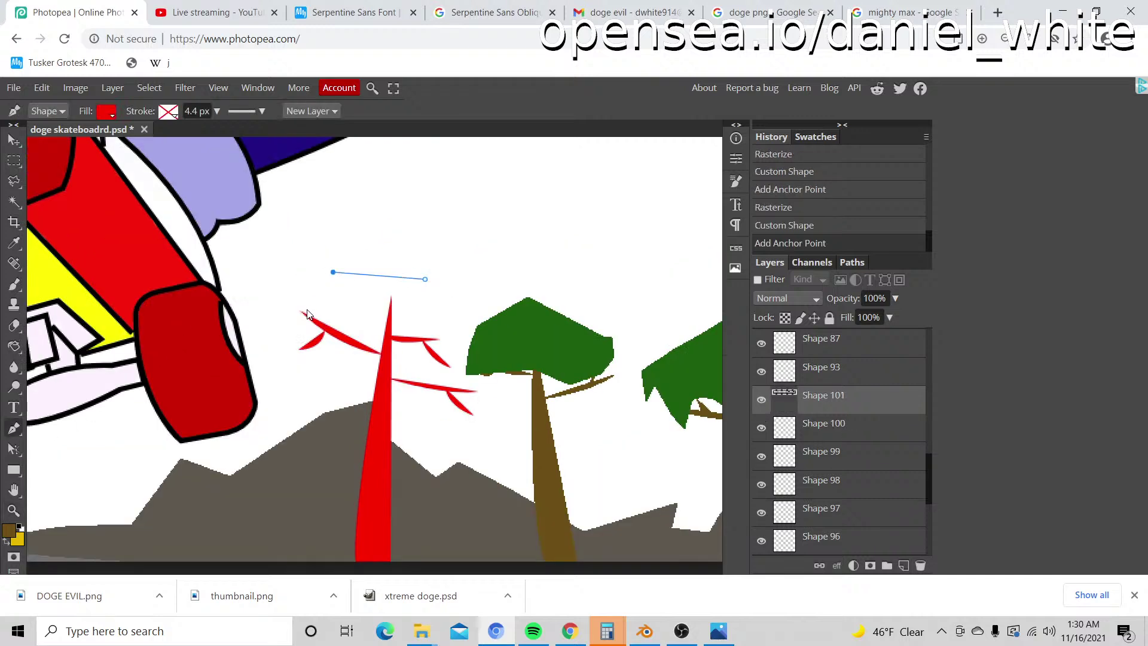
click(287, 325)
click(363, 354)
click(413, 362)
click(449, 361)
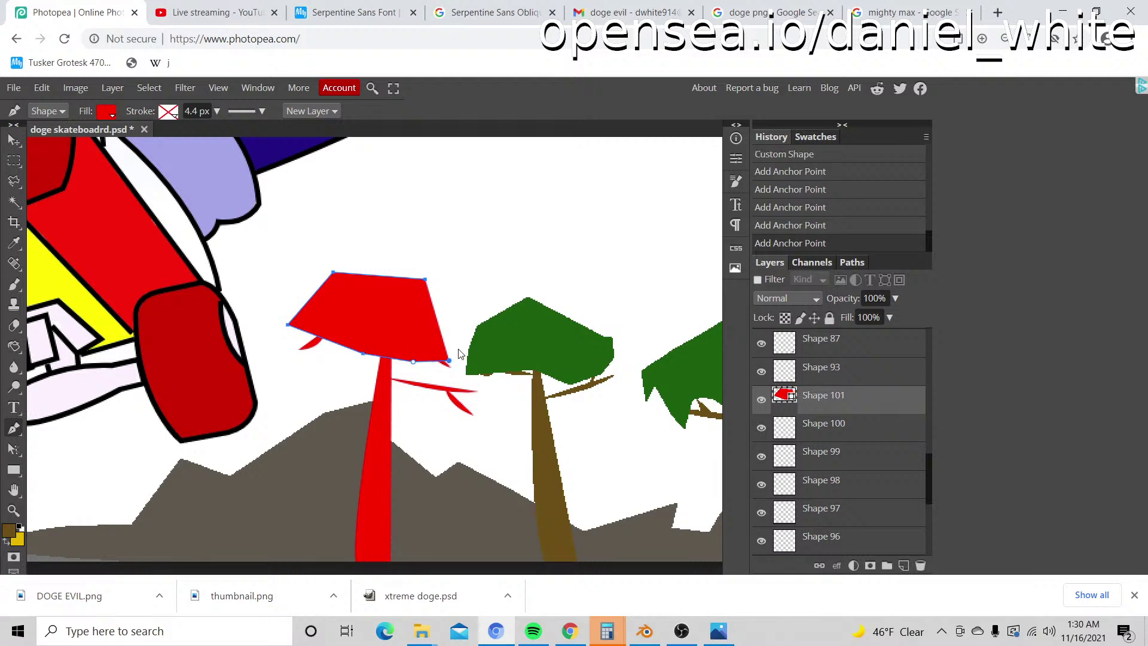
click(458, 348)
click(462, 293)
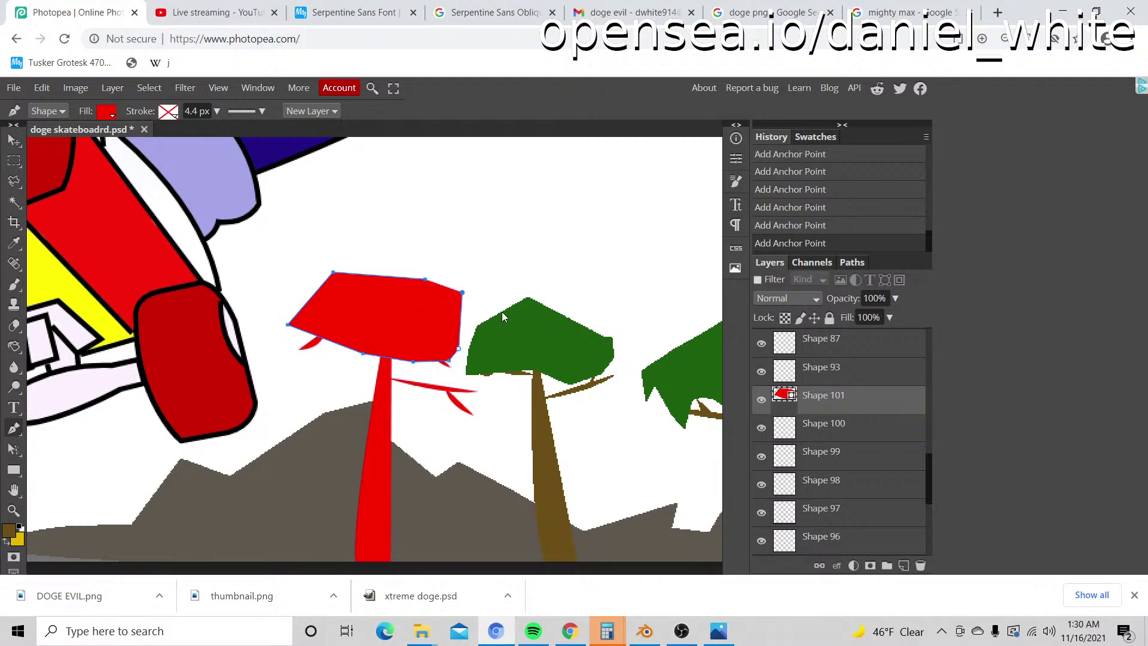
key(ctrl+z)
key(ctrl+z)
key(ctrl+z)
key(ctrl+z)
key(ctrl+z)
key(ctrl+z)
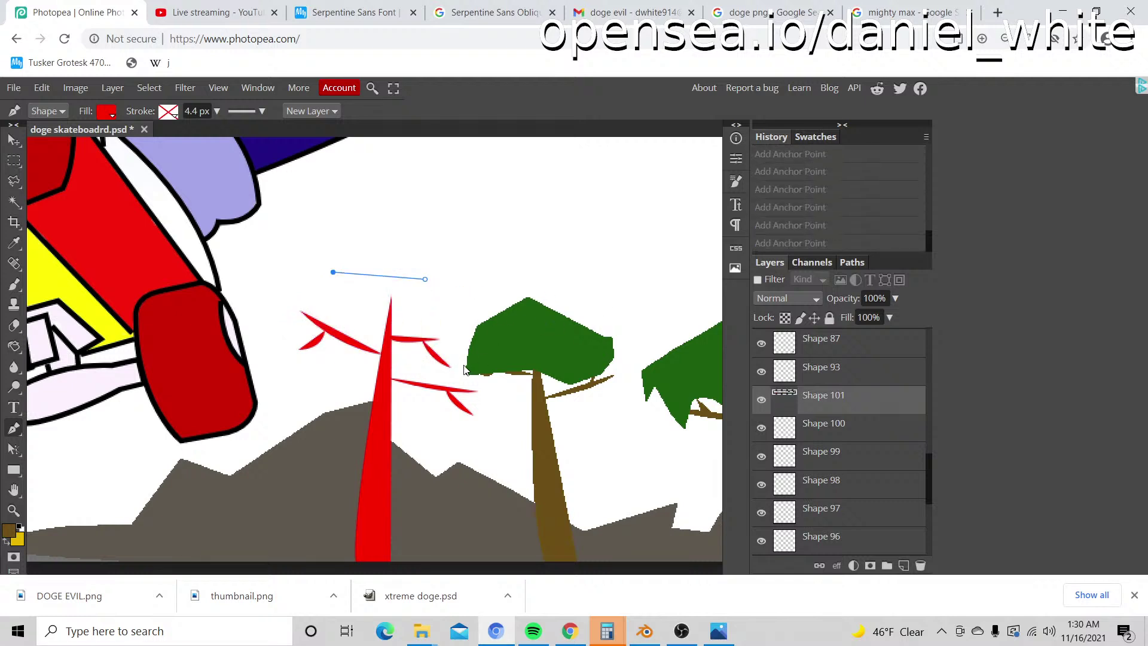
key(ctrl+z)
Step: Draw a flat, angular canopy over the top of the red tree, extending to a point above the neighbouring tree, and rasterize it
click(444, 289)
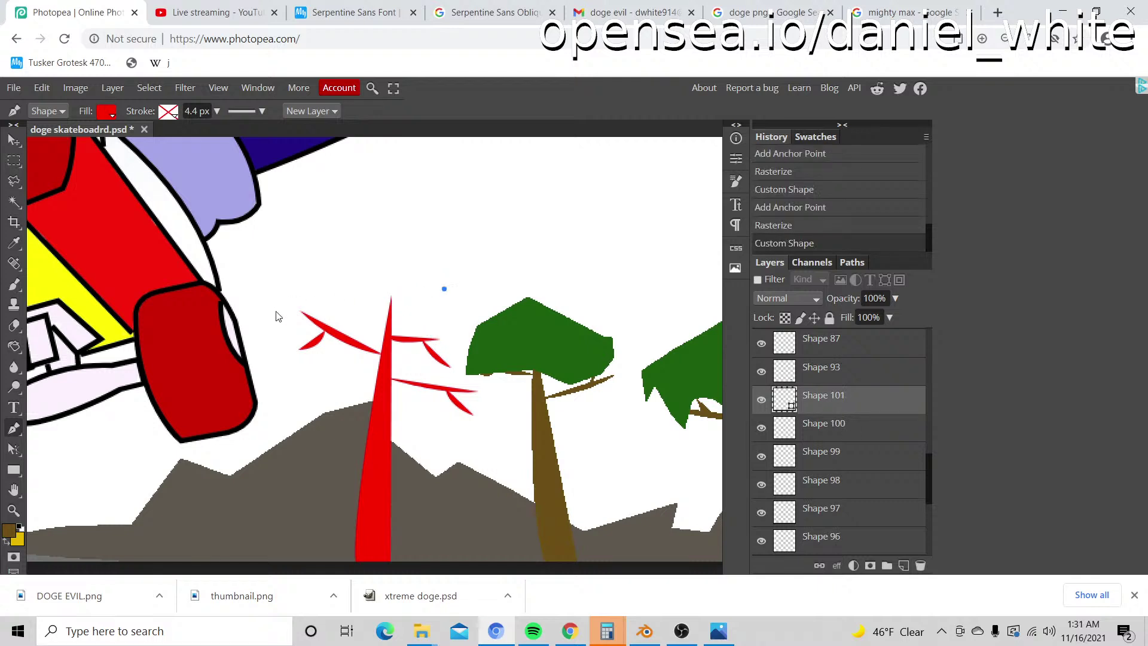
click(276, 311)
click(294, 352)
click(391, 357)
click(445, 339)
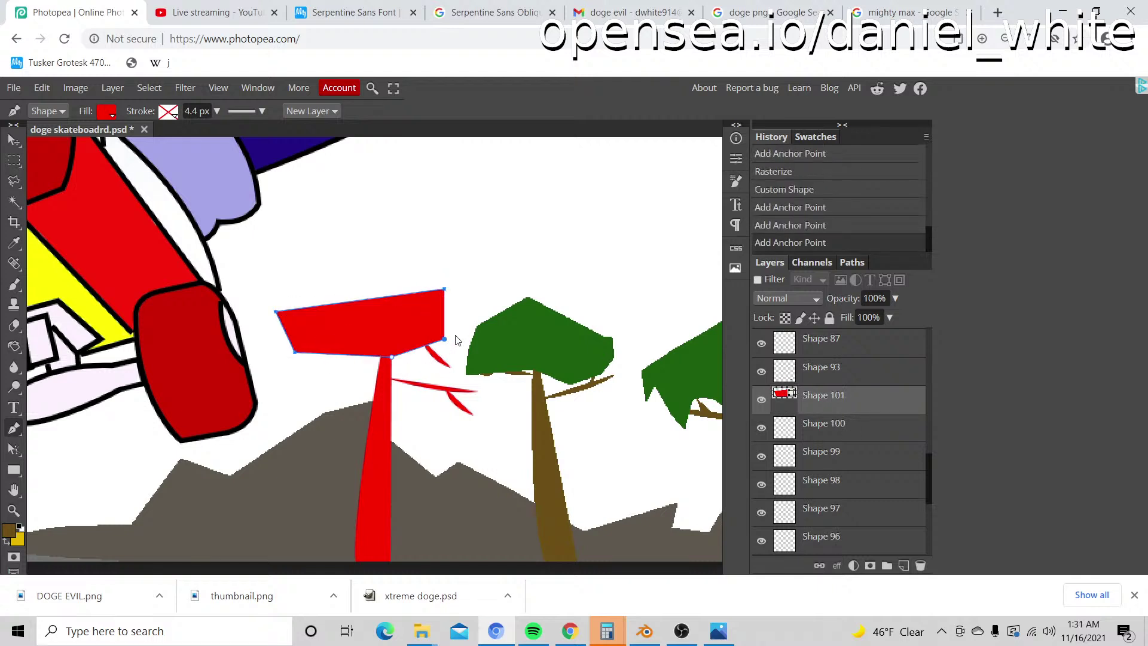
click(474, 311)
click(495, 290)
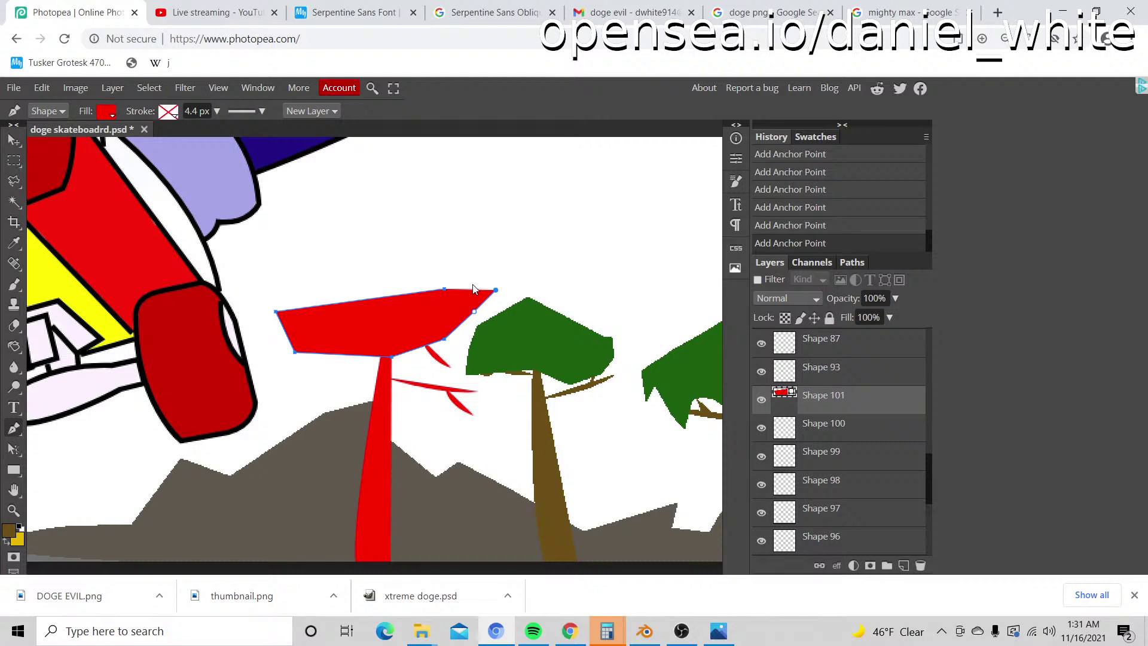
key(z)
scroll(623, 333, down, 4)
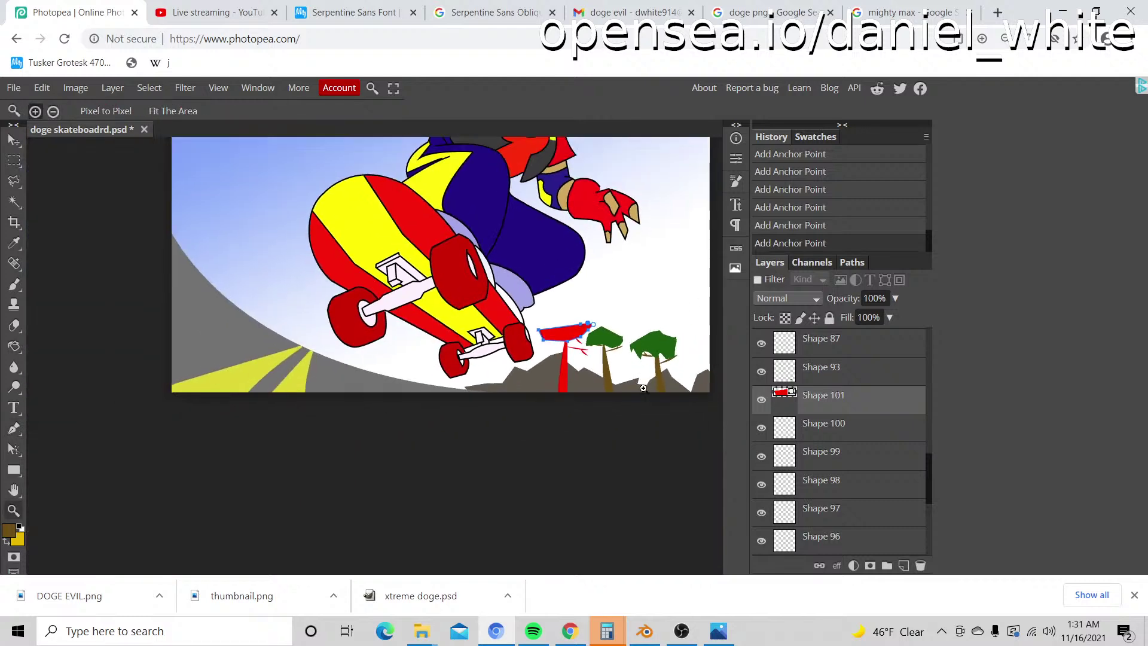
scroll(643, 388, up, 4)
right_click(827, 399)
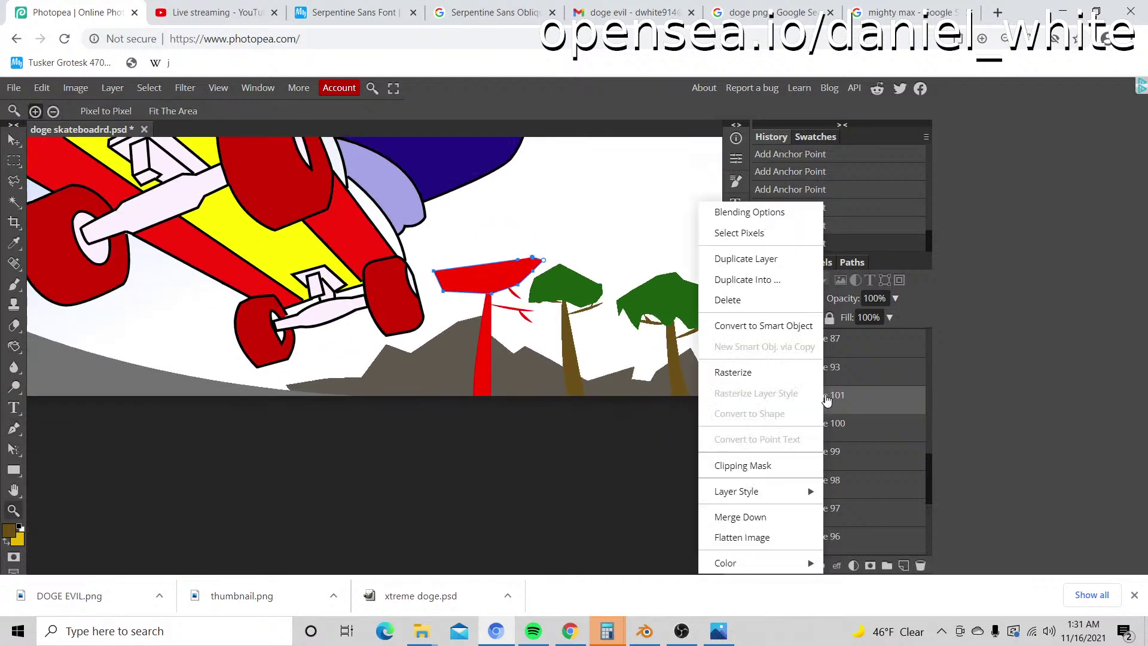
click(768, 373)
Step: Examine the new canopy in the whole picture and up close, toggling the visibility of Shape 101
scroll(639, 313, down, 4)
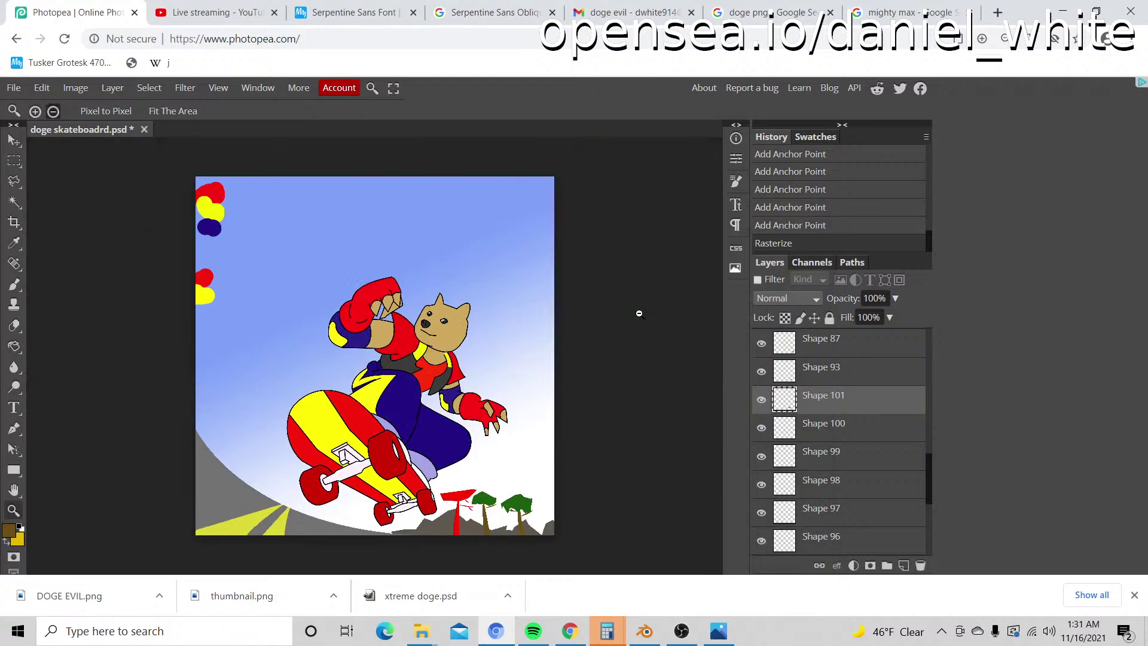
scroll(522, 531, up, 5)
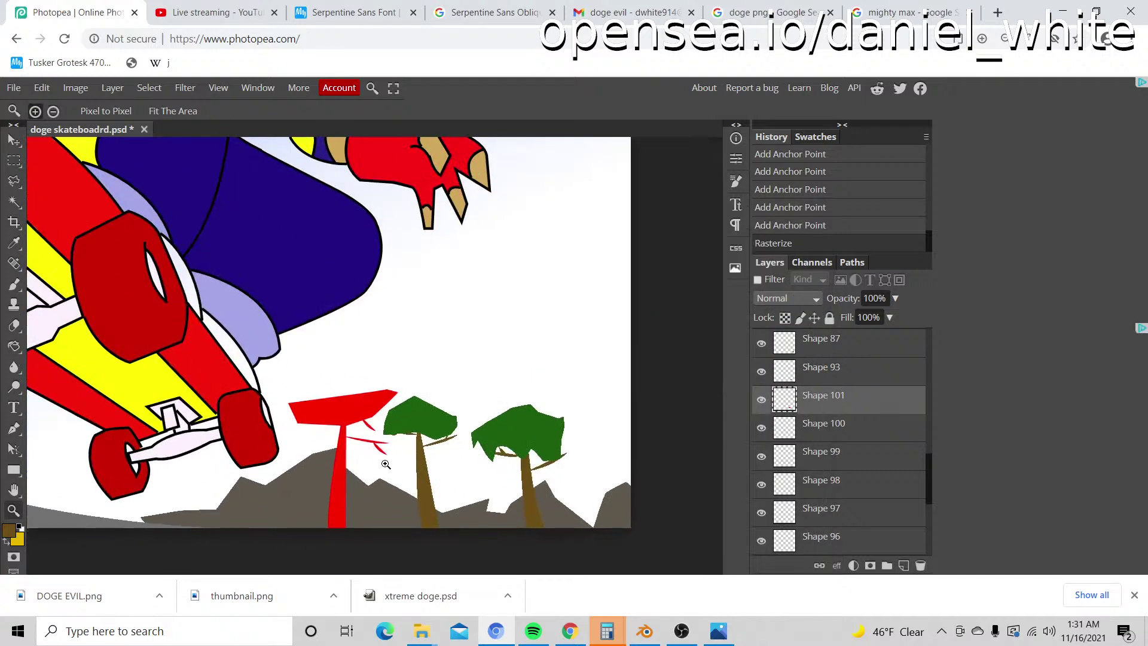
click(342, 426)
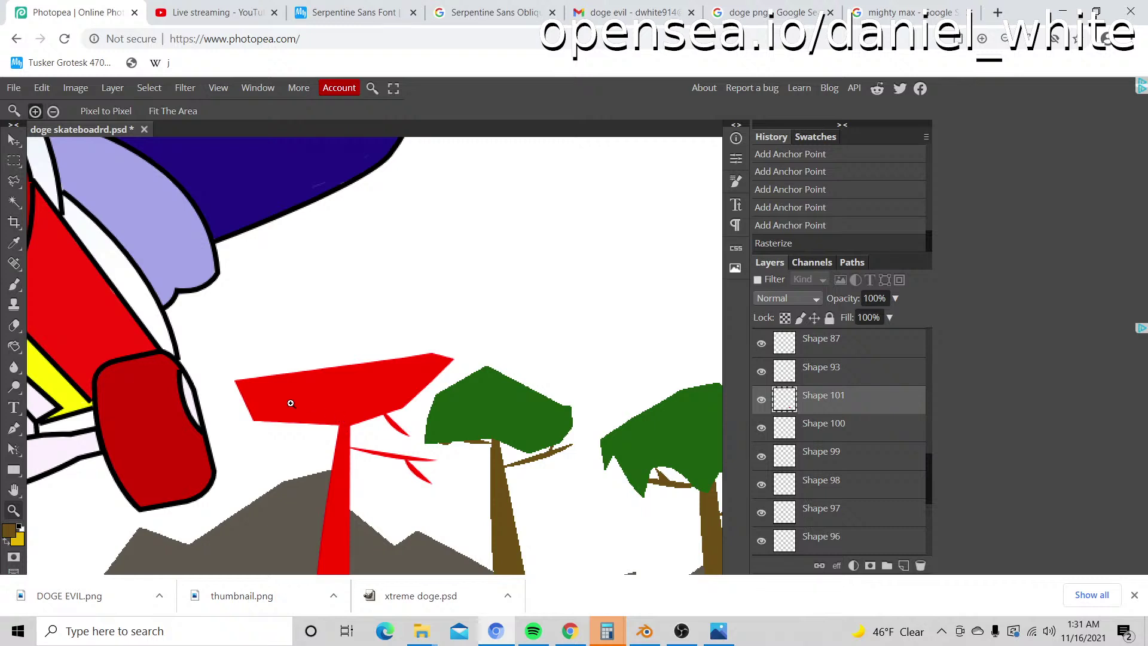
scroll(291, 404, down, 1)
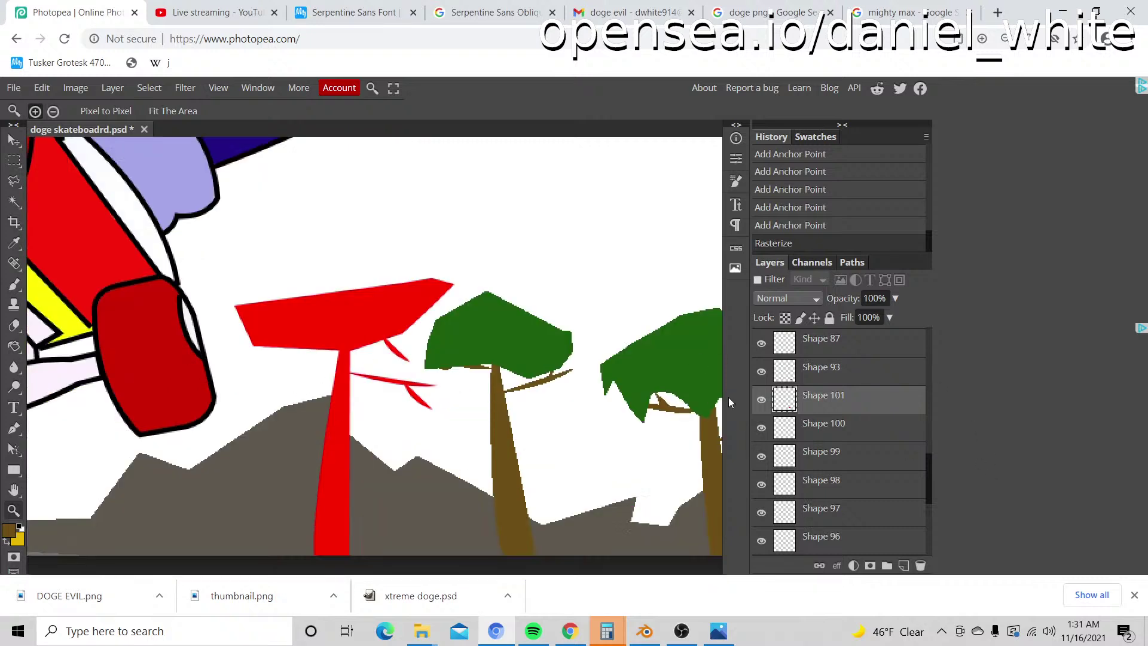
click(761, 399)
click(762, 400)
click(761, 399)
click(762, 400)
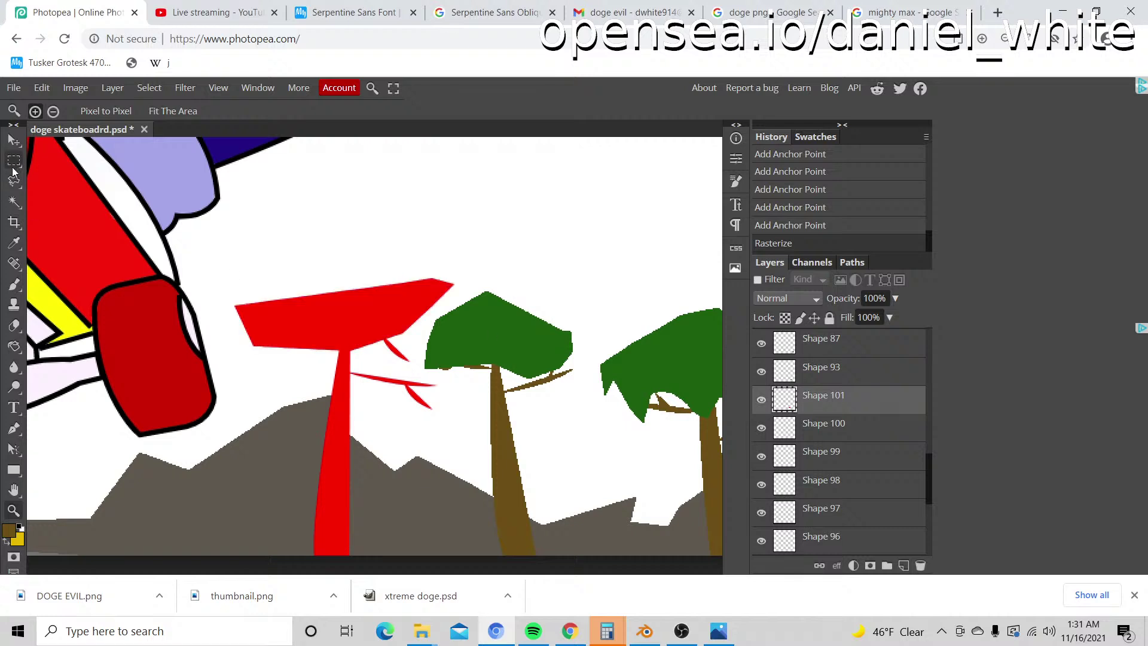
Step: Recolour the flat red canopy on the Shape 101 layer with the green of the neighbouring canopies, and clear the selection
click(14, 203)
click(257, 204)
right_click(272, 211)
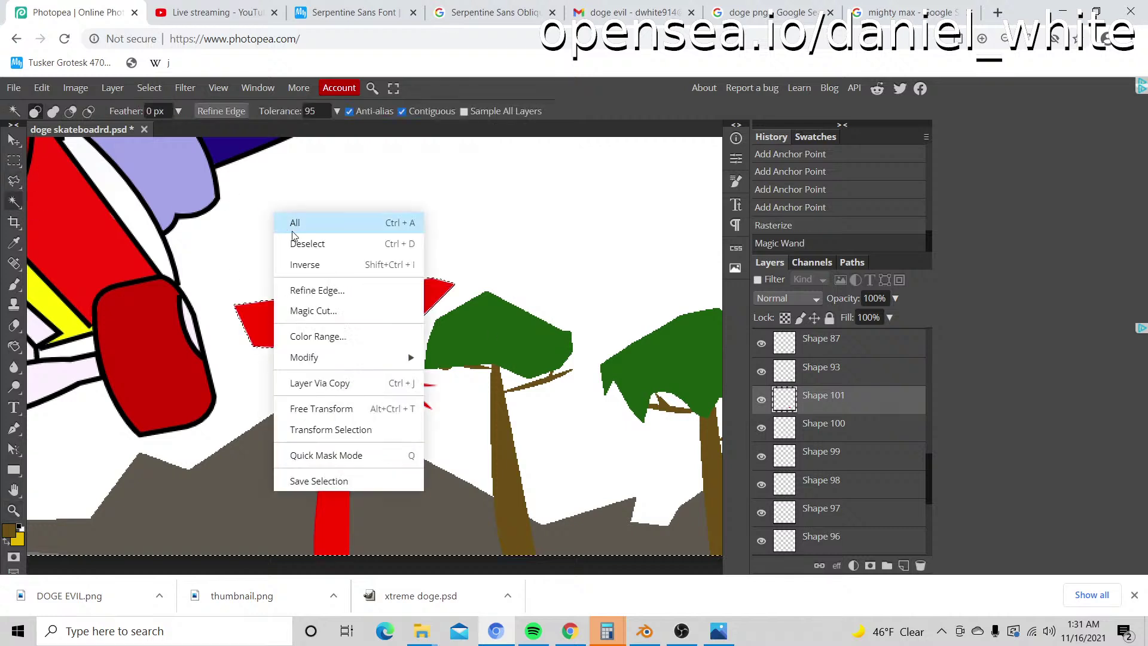
click(305, 265)
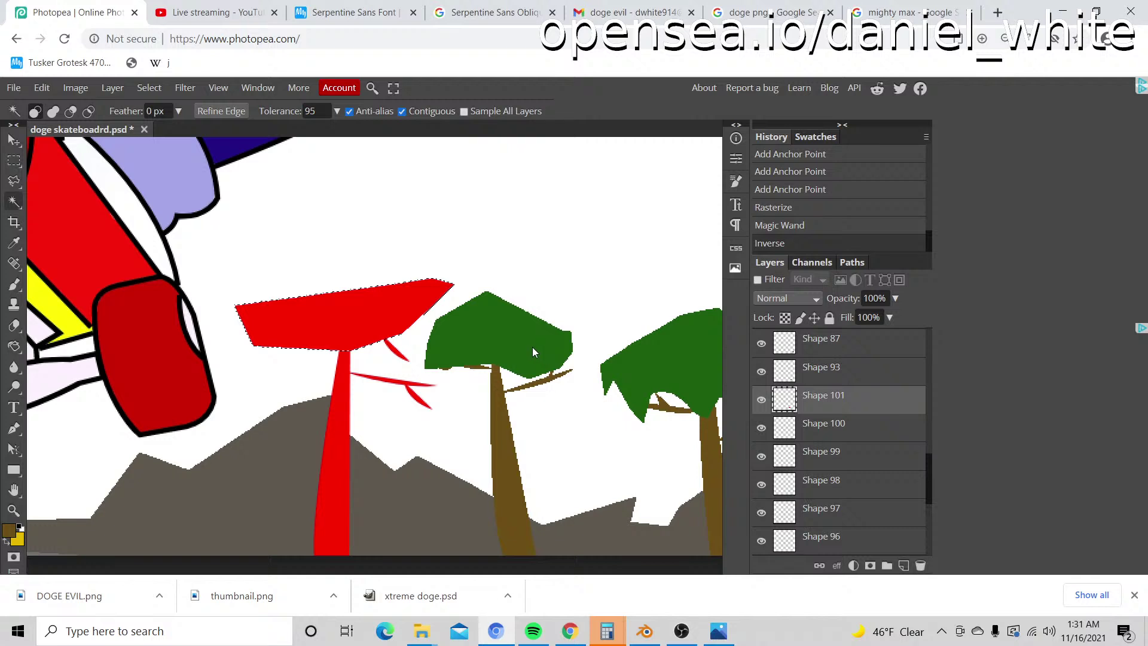
key(i)
key(b)
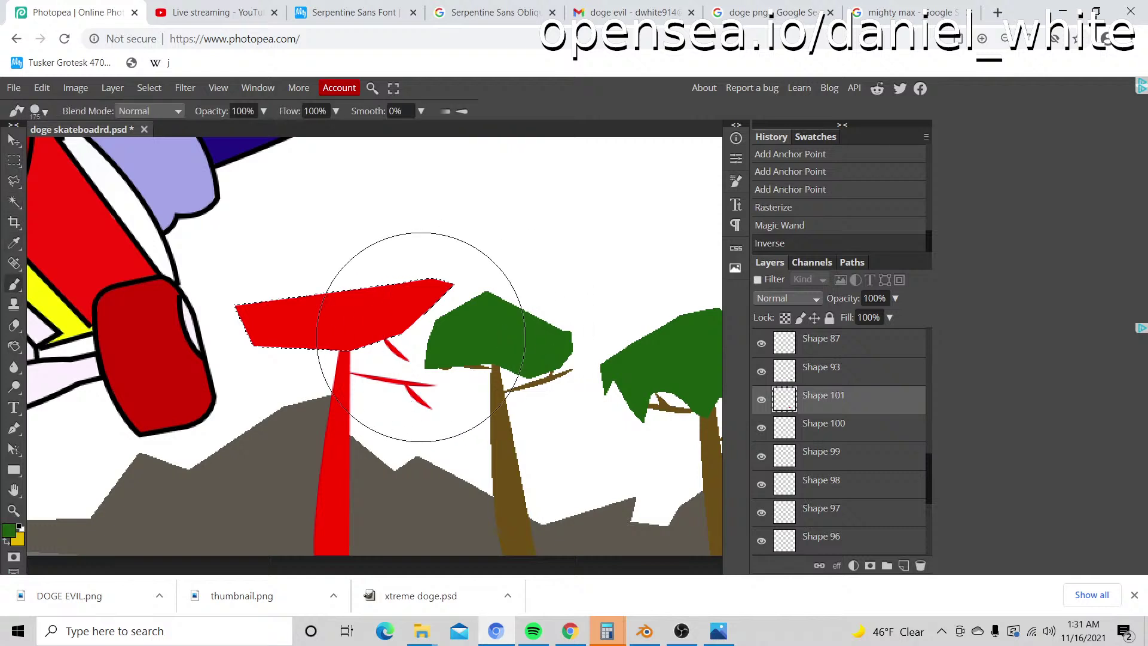
mouse_move(402, 359)
mouse_down()
mouse_move(256, 333)
mouse_move(218, 305)
mouse_up()
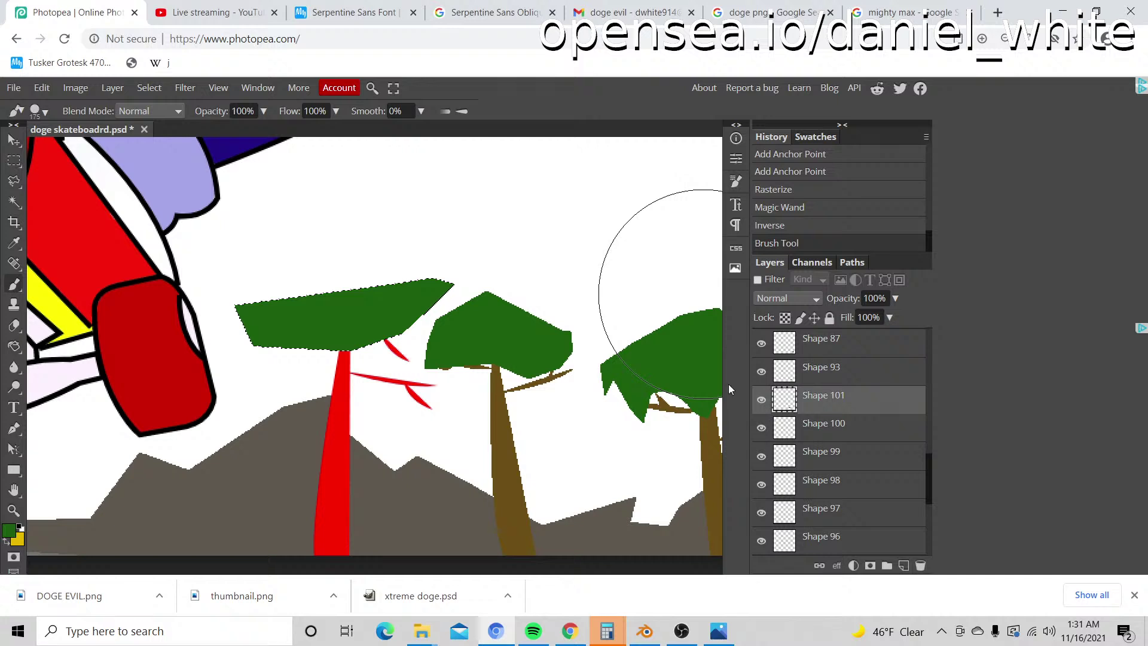
click(14, 160)
click(303, 192)
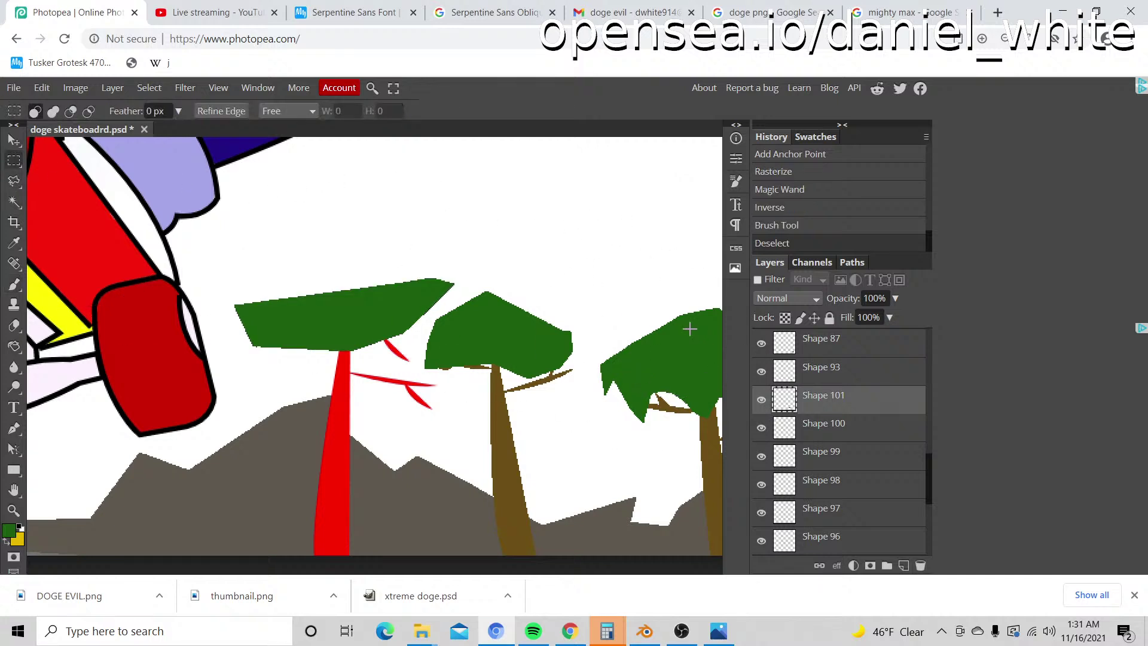
Step: Examine the green canopy in the wider scene and up close, toggling the visibility of Shape 101
key(z)
alt+click(622, 306)
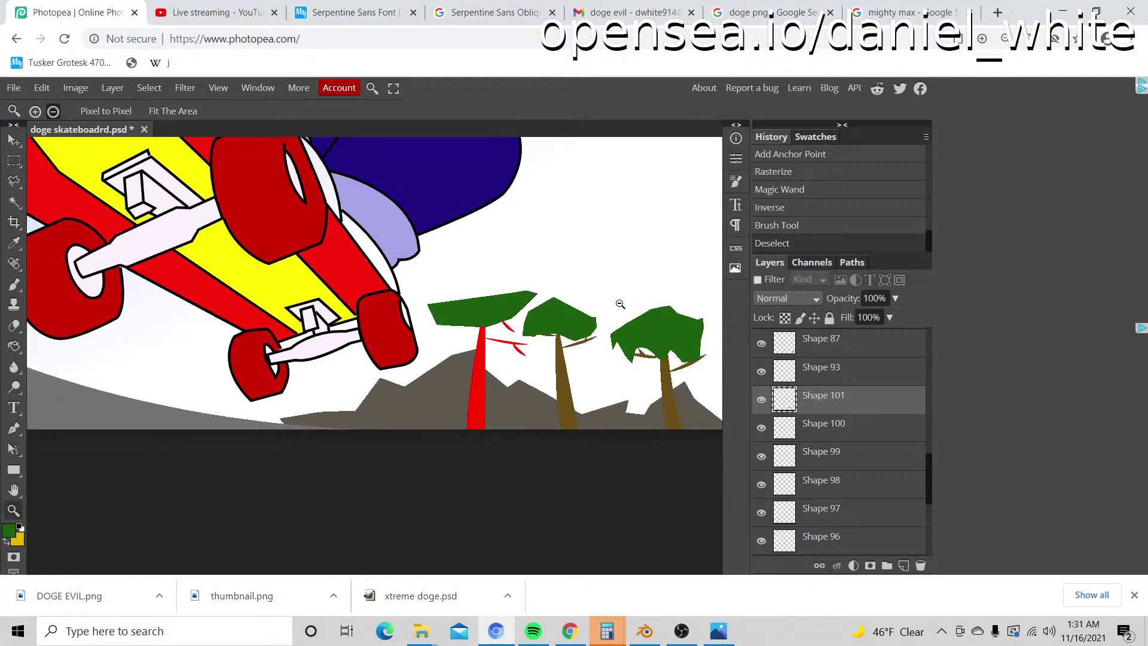
alt+click(613, 442)
alt+click(595, 423)
click(592, 398)
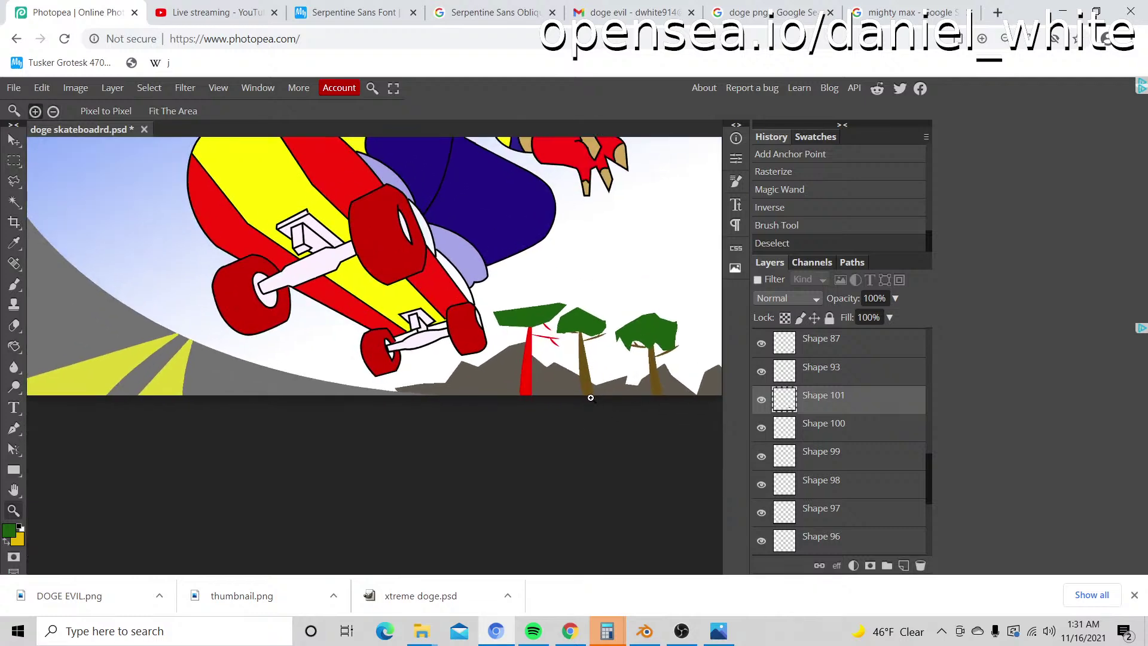
click(761, 399)
scroll(648, 425, up, 2)
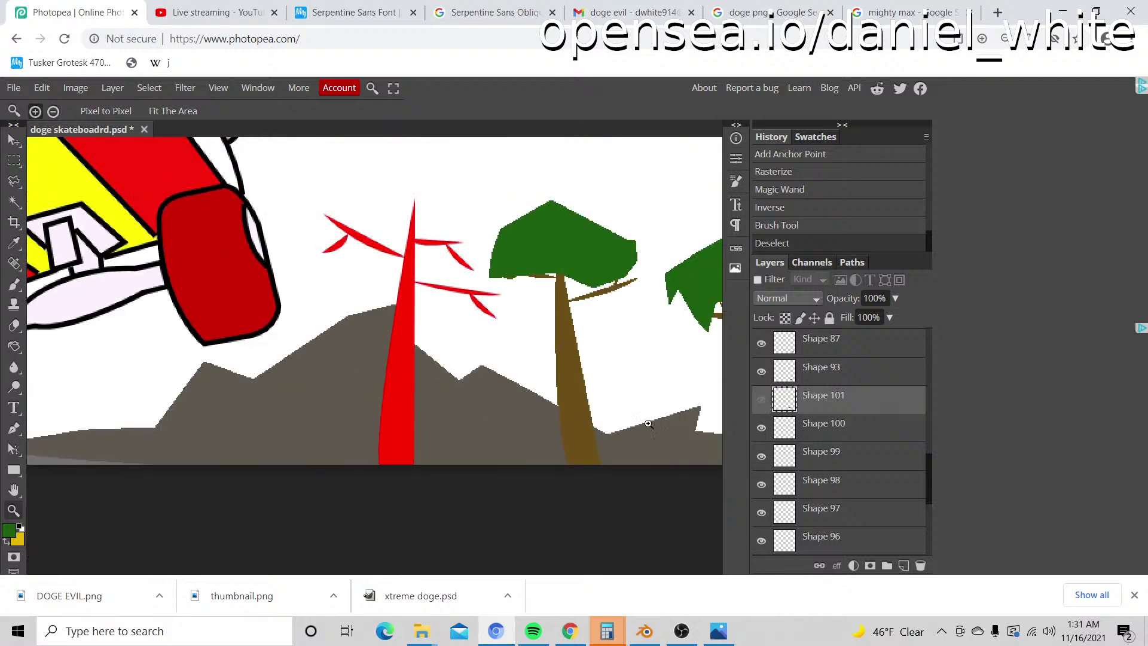
click(760, 399)
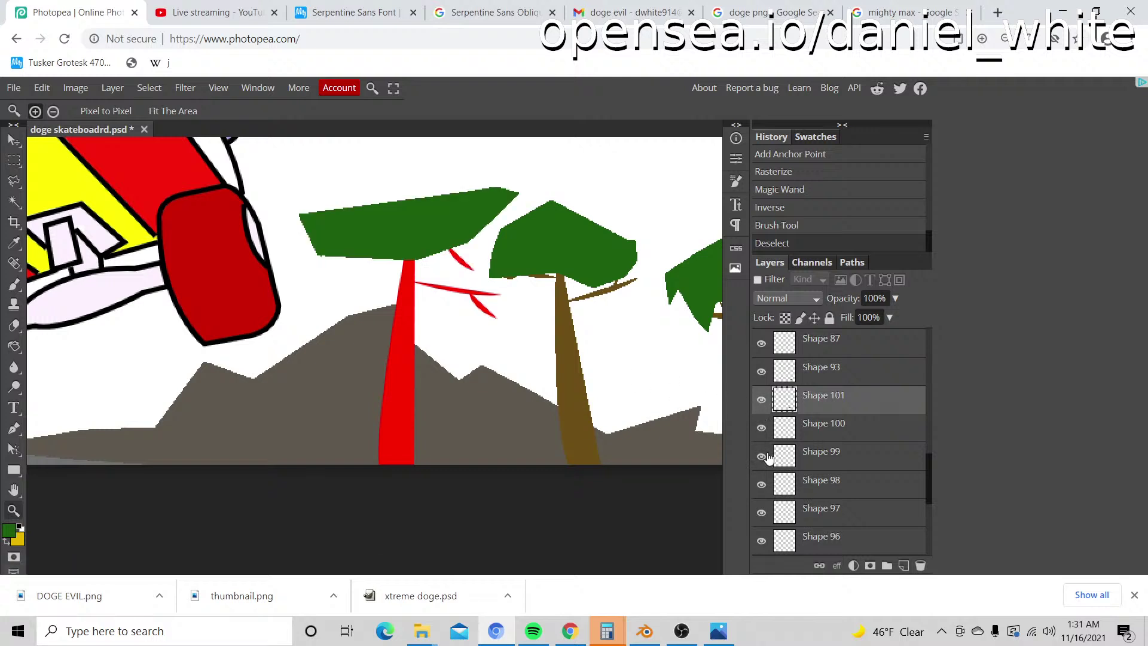
Step: Check which layers hold the red tree's trunk and branches, toggling the visibility of Shape 98, Shape 97, Shape 92 and Shape 94
click(763, 487)
click(763, 487)
click(763, 516)
click(763, 515)
scroll(765, 522, down, 5)
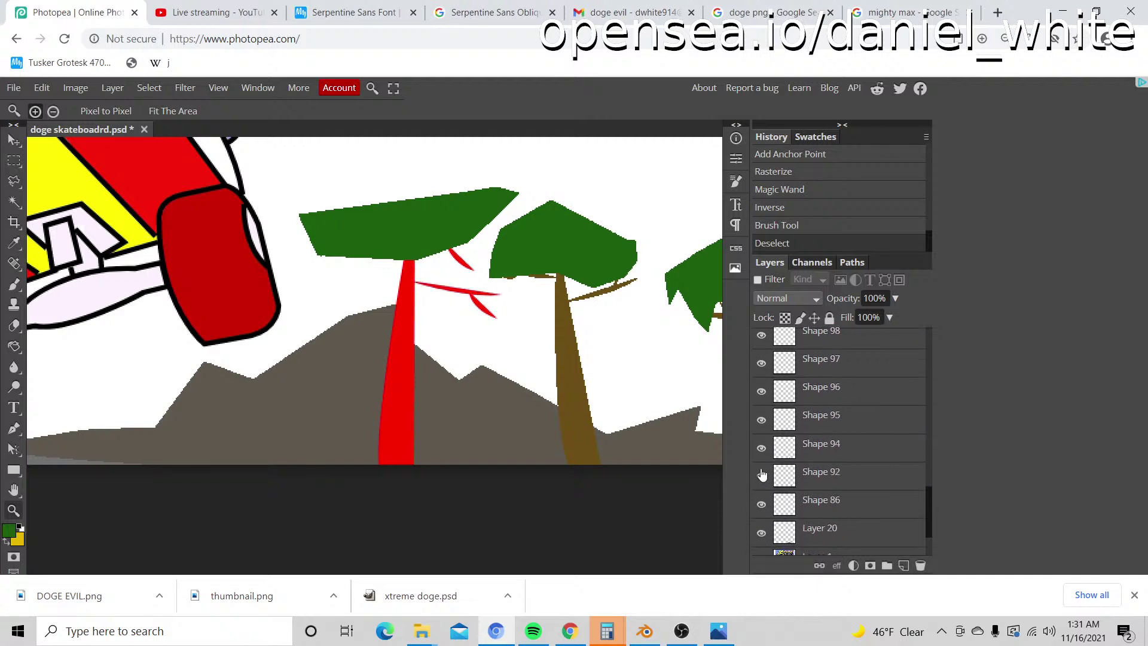
click(762, 485)
click(762, 485)
click(763, 458)
click(763, 457)
Step: Merge the red tree's trunk and branch layers, from Shape 94 up to Shape 100, leaving the Shape 101 canopy separate
click(788, 452)
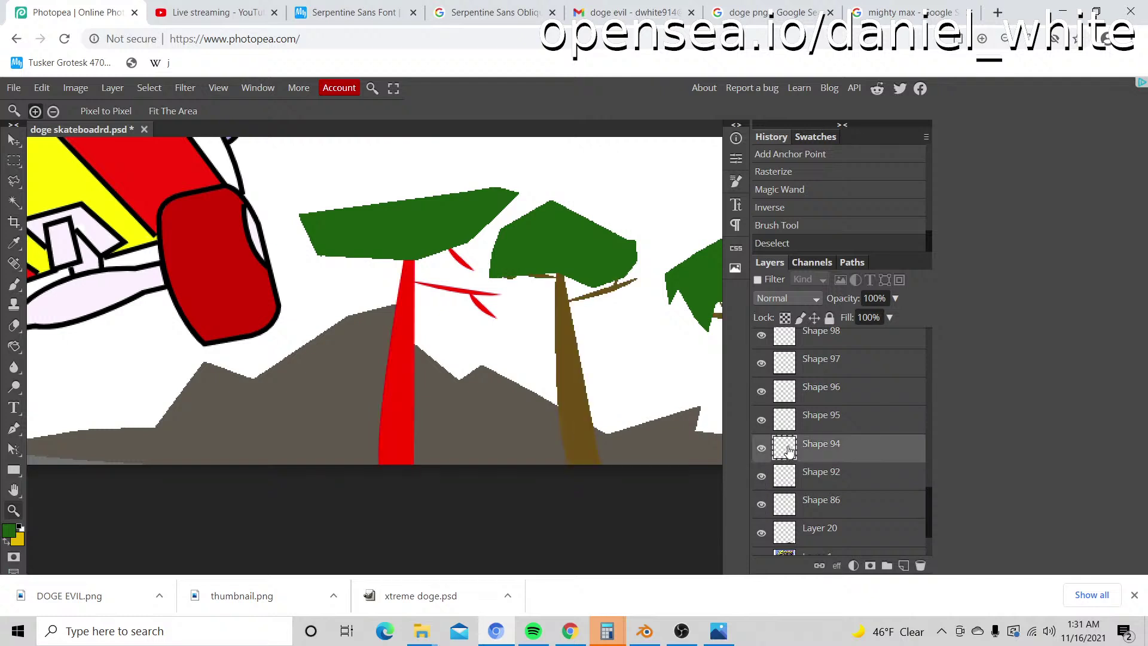
scroll(788, 453, up, 3)
scroll(768, 383, up, 3)
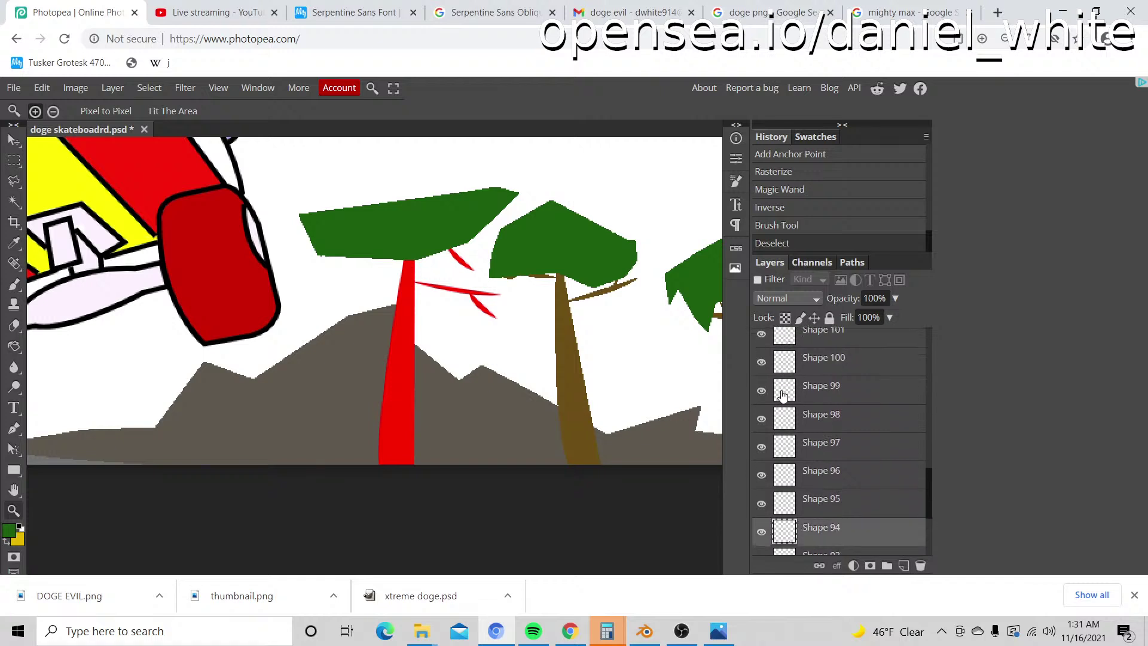
click(763, 399)
click(763, 399)
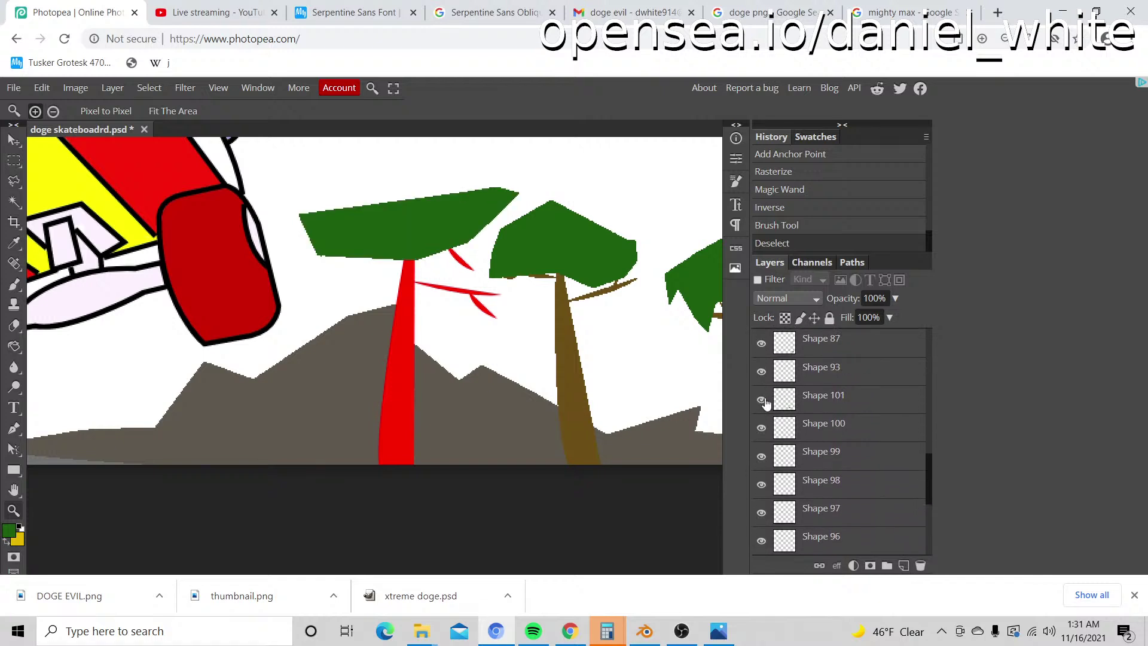
scroll(766, 405, down, 1)
scroll(764, 405, up, 1)
click(762, 401)
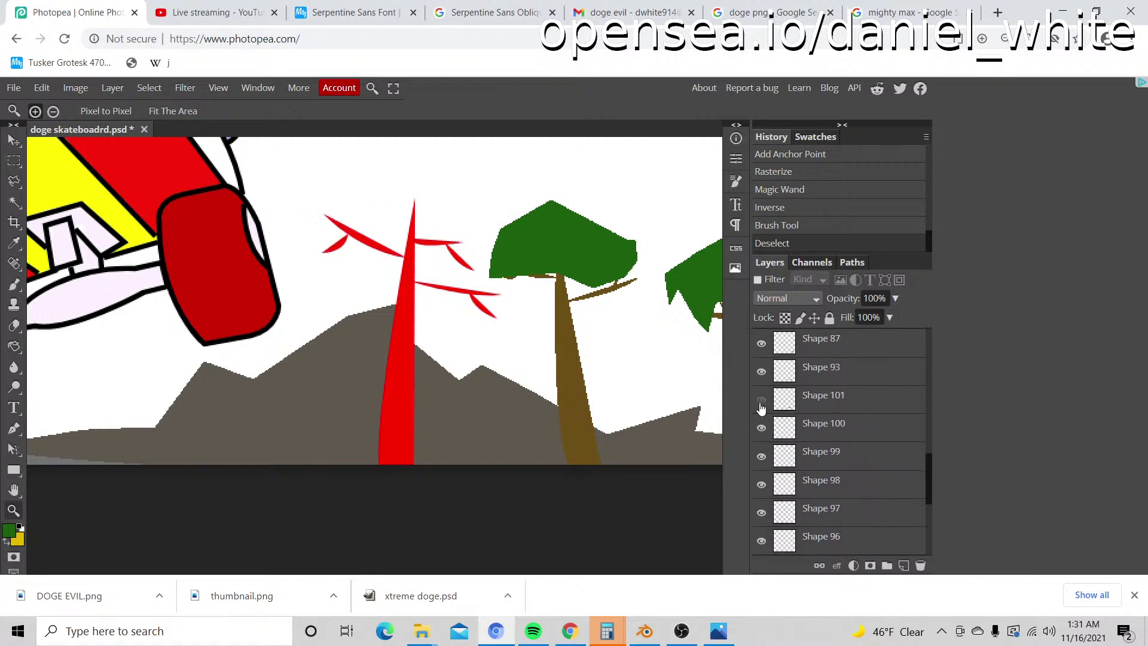
click(761, 400)
click(762, 428)
click(761, 427)
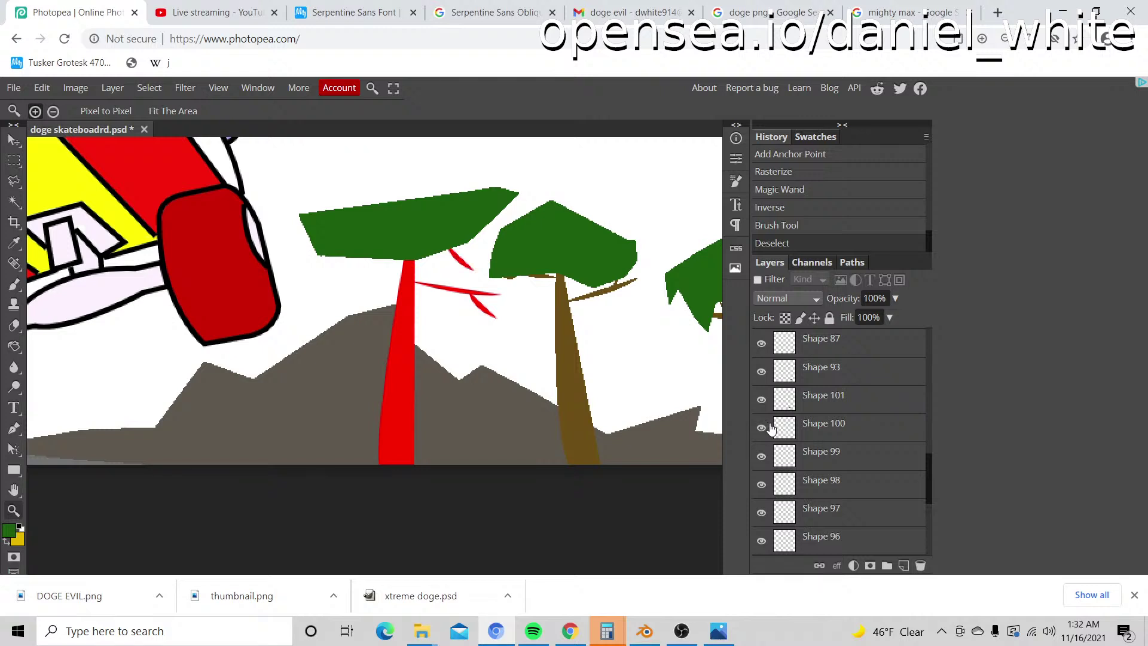
scroll(772, 427, down, 2)
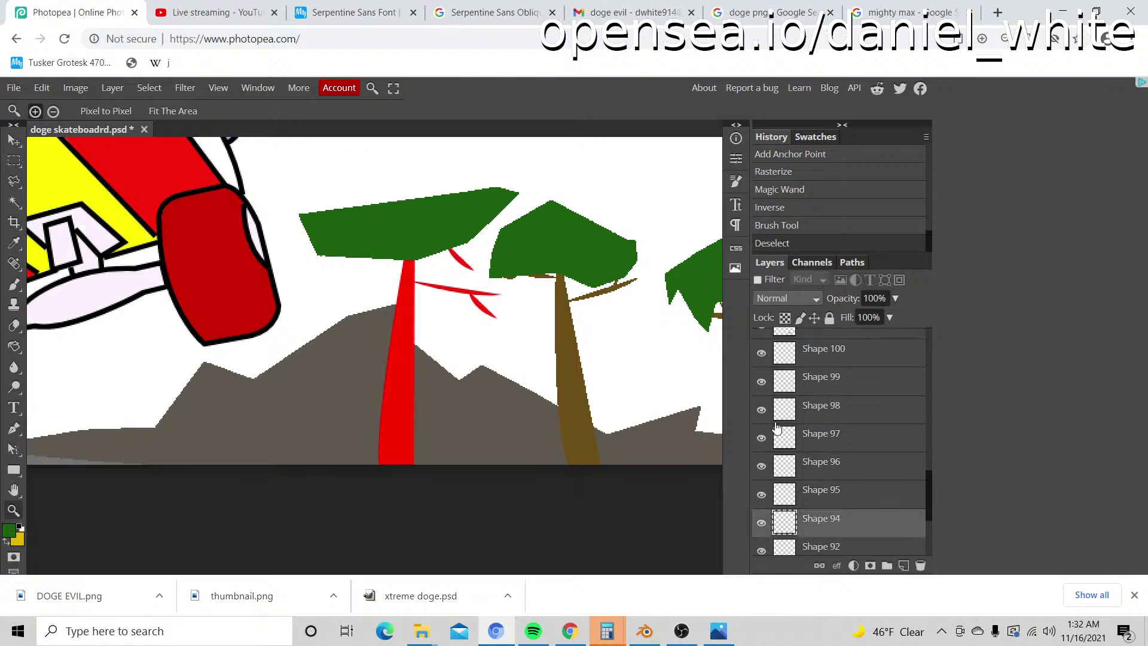
shift+click(833, 362)
right_click(837, 363)
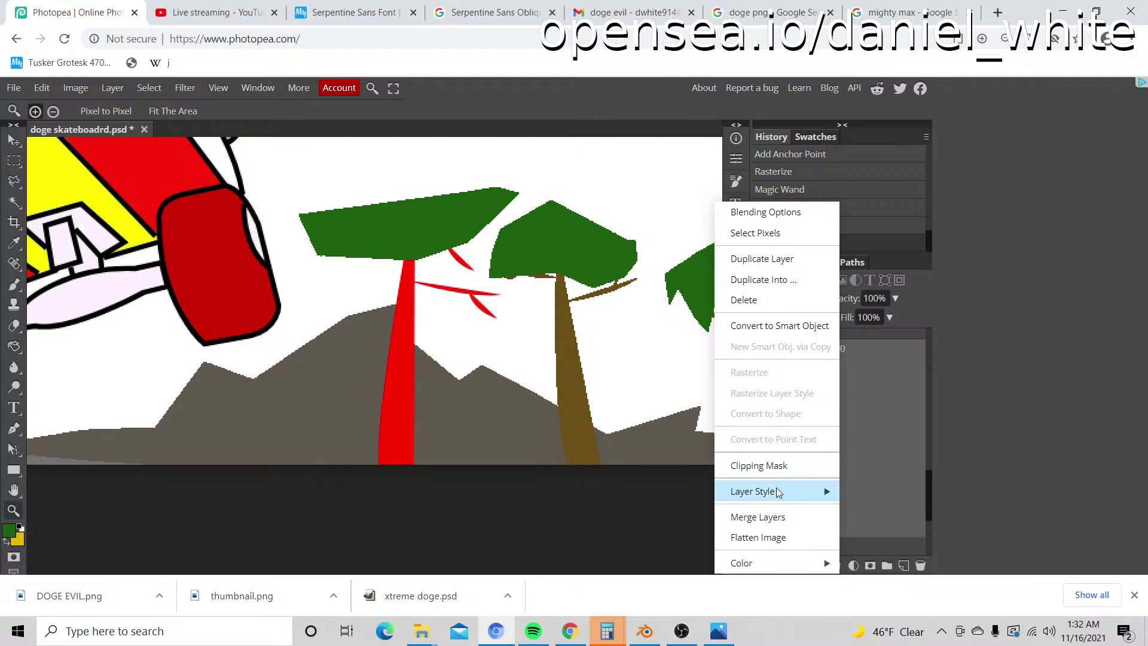
click(777, 518)
scroll(769, 452, up, 1)
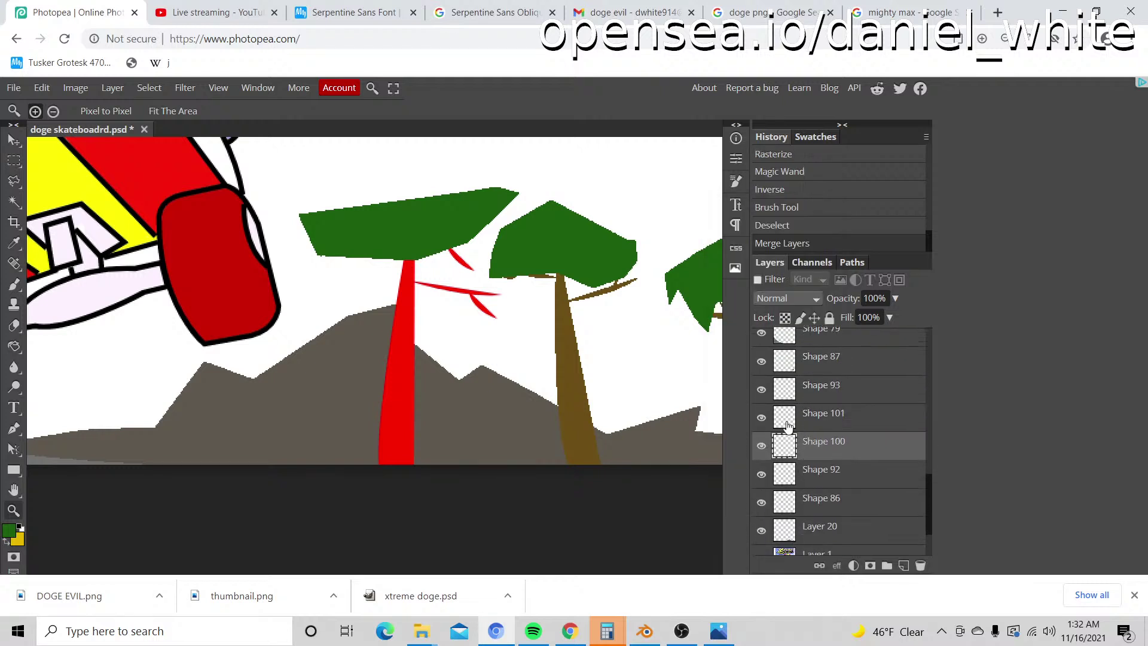
Step: Recolour the merged red trunk and branches with the brown of the neighbouring tree's trunk, and clear the selection
click(15, 202)
click(310, 273)
right_click(306, 262)
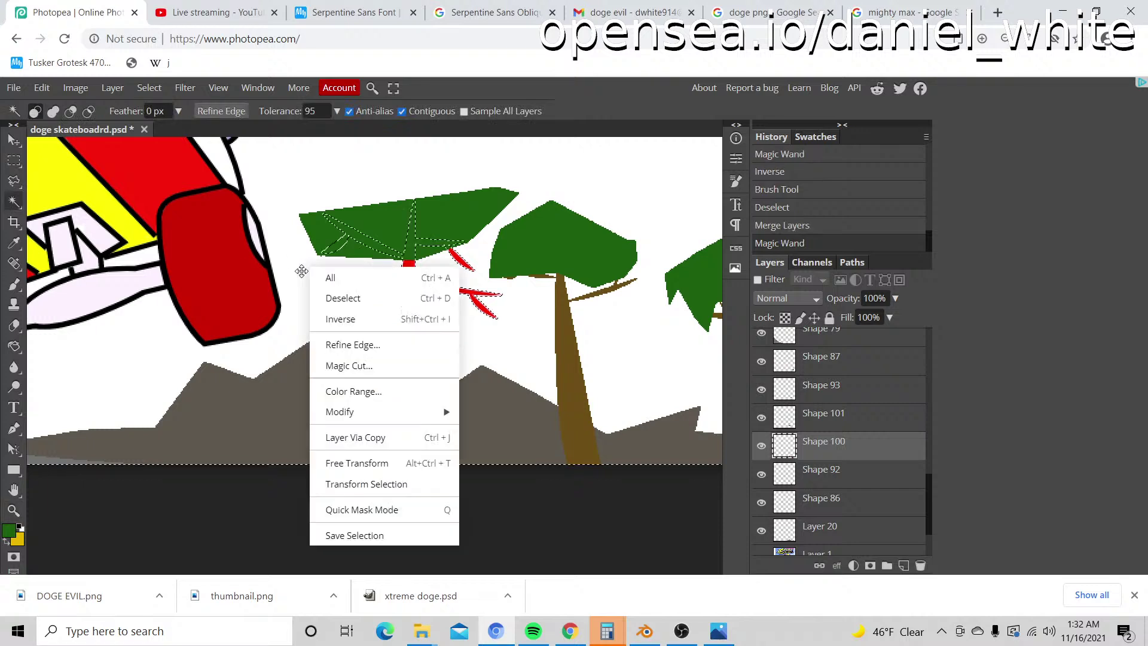
key(ctrl+d)
click(271, 231)
right_click(290, 226)
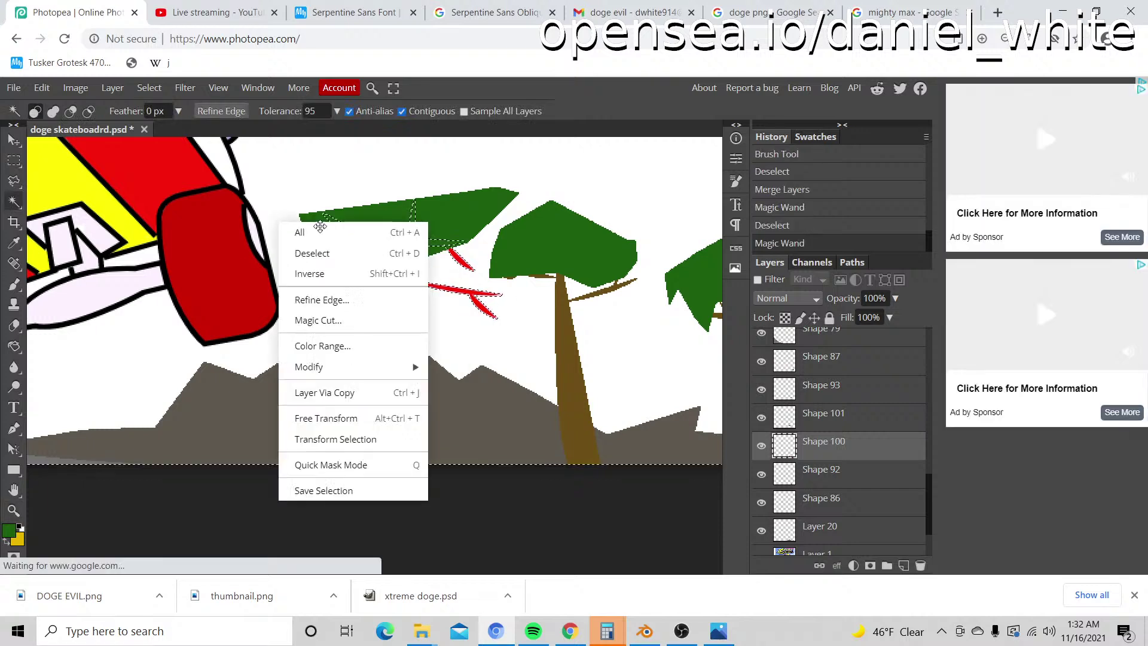
click(322, 271)
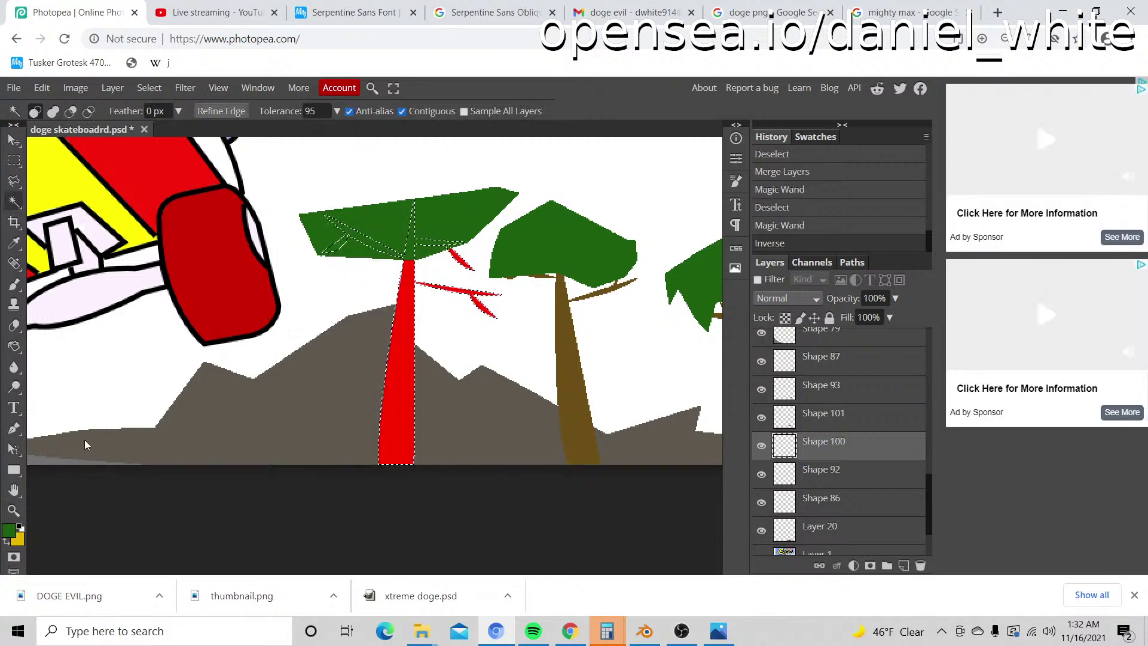
key(i)
click(571, 369)
key(b)
click(404, 402)
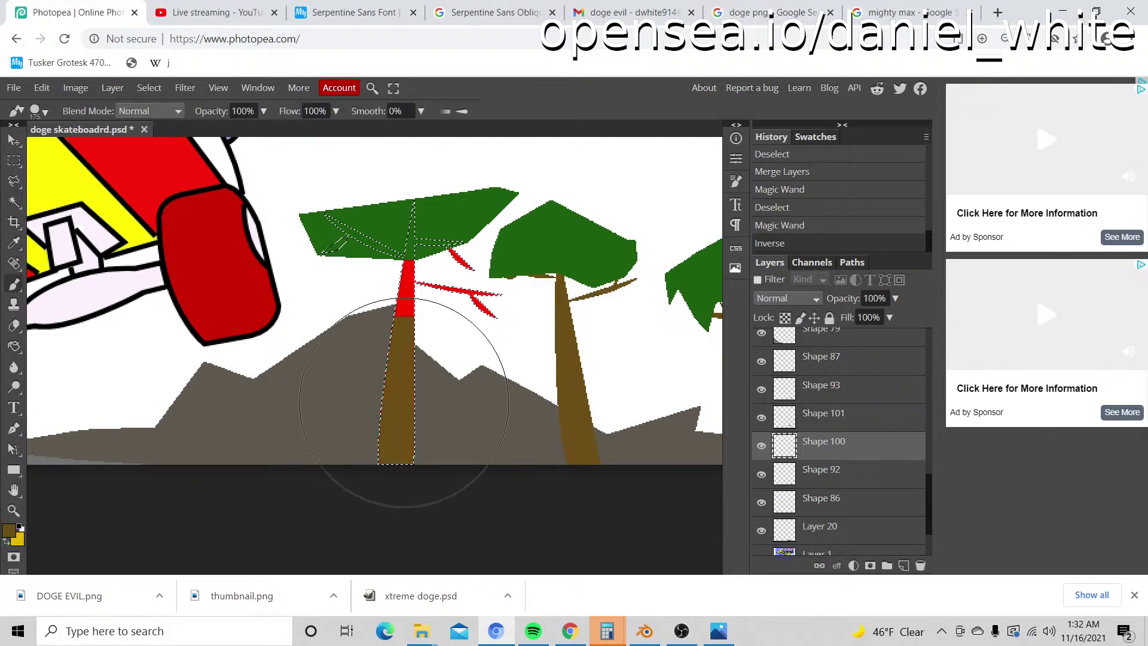
mouse_move(405, 402)
mouse_down()
mouse_move(333, 257)
mouse_move(487, 345)
mouse_up()
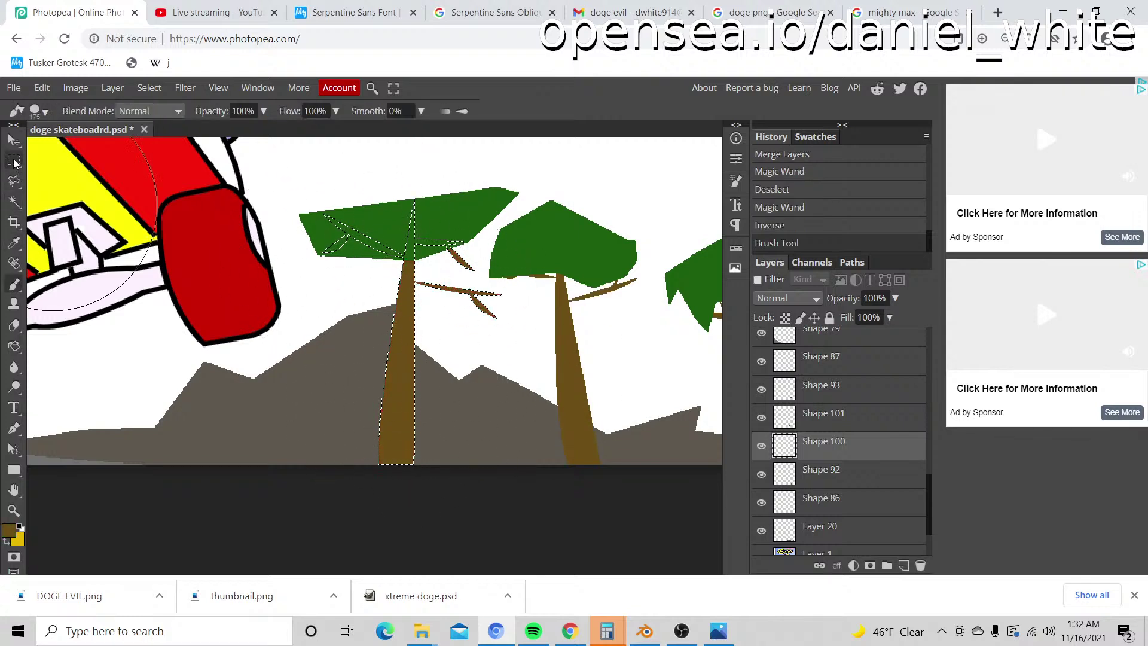
click(15, 161)
click(231, 239)
Step: Examine the three finished trees within the whole picture and up close against the mountains and the skateboard
key(z)
alt+click(297, 259)
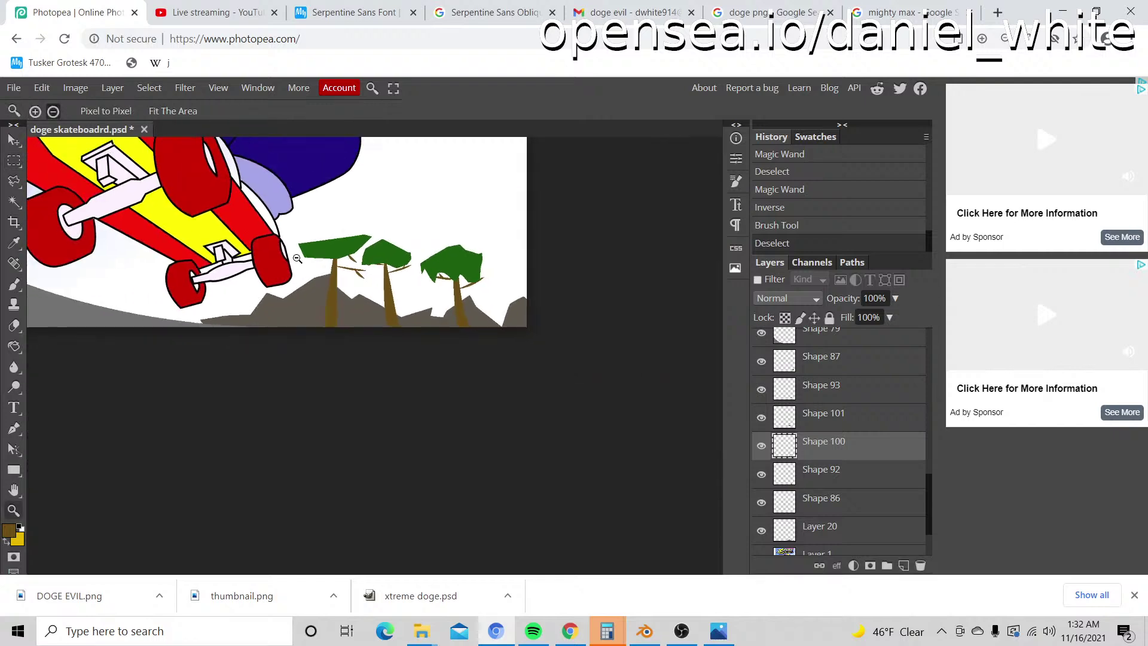
alt+click(308, 279)
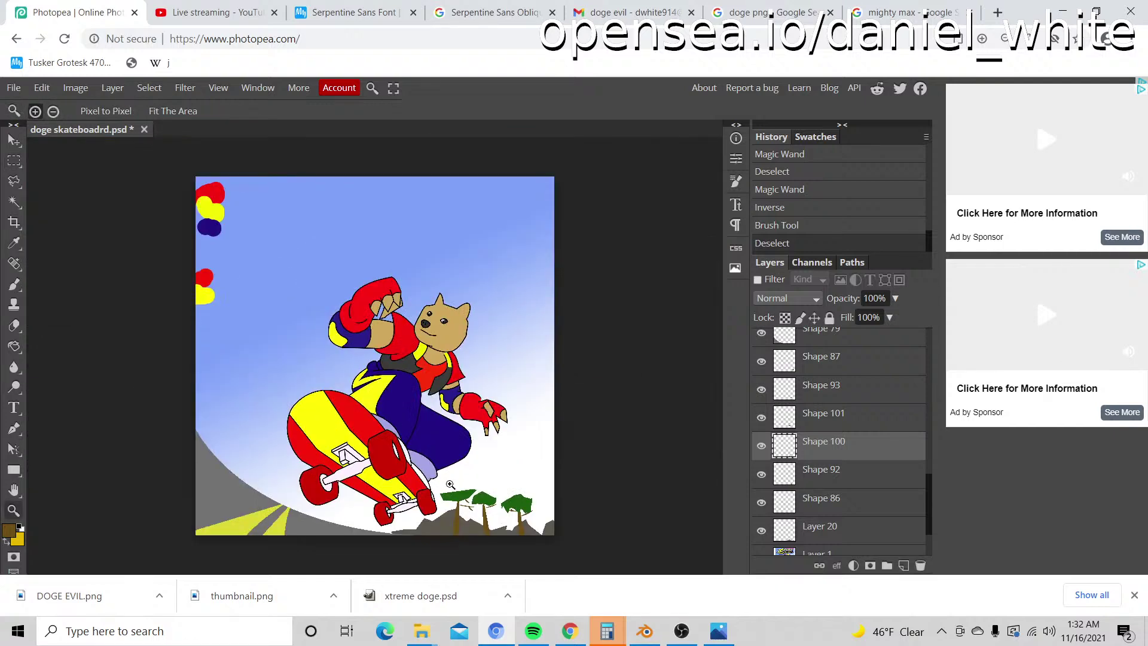
click(513, 520)
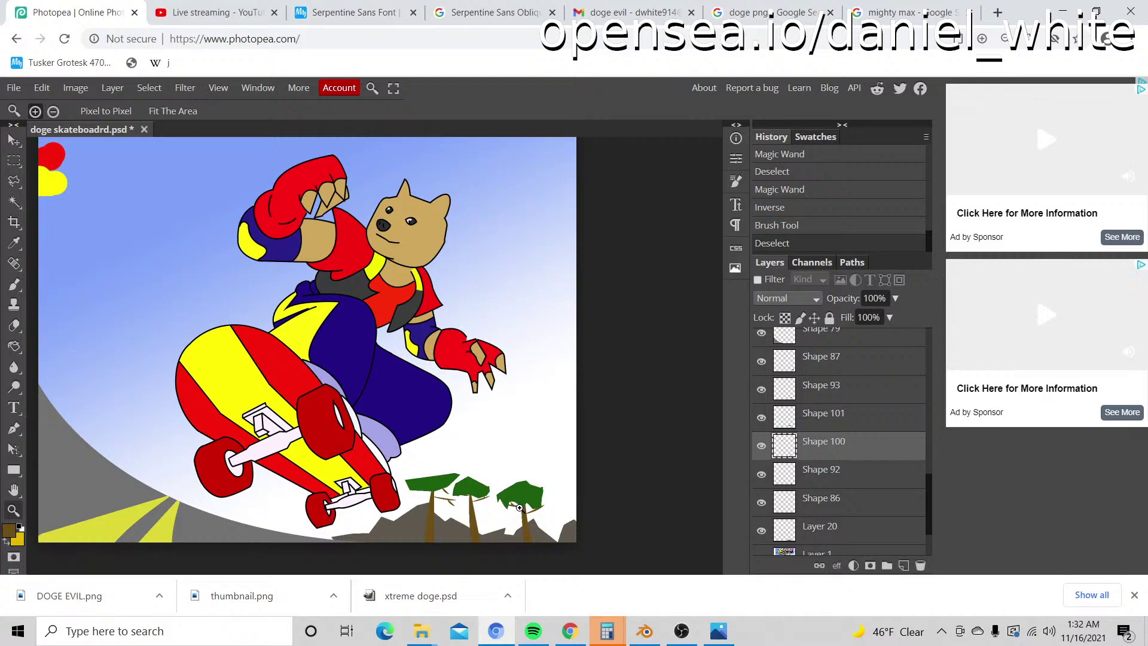
scroll(494, 522, down, 2)
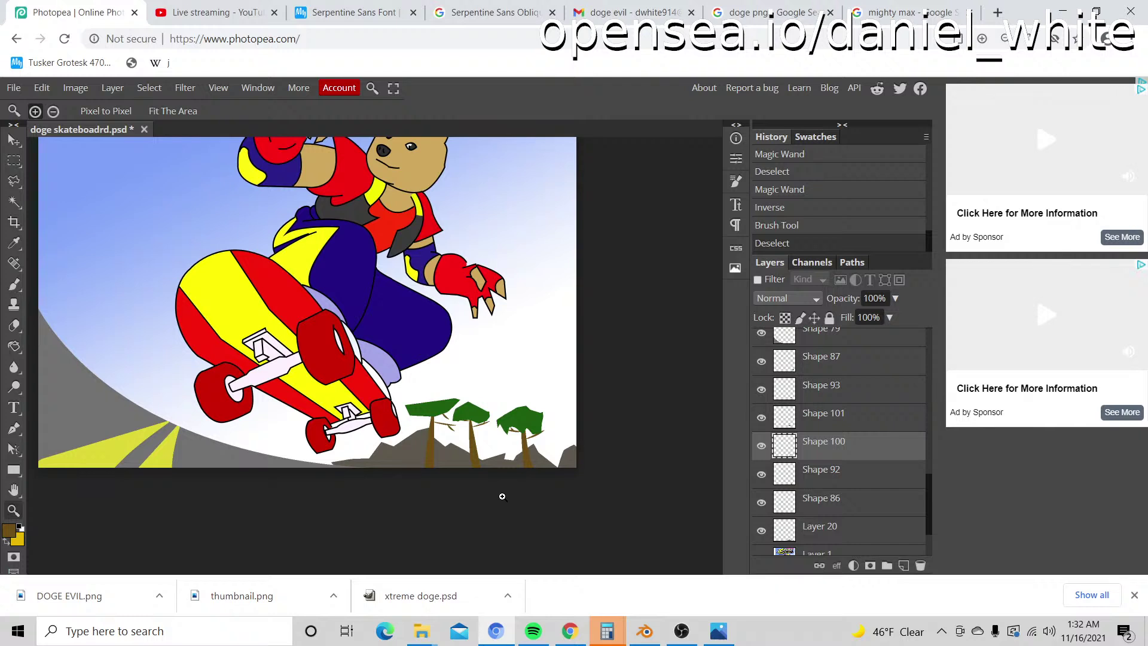
click(488, 466)
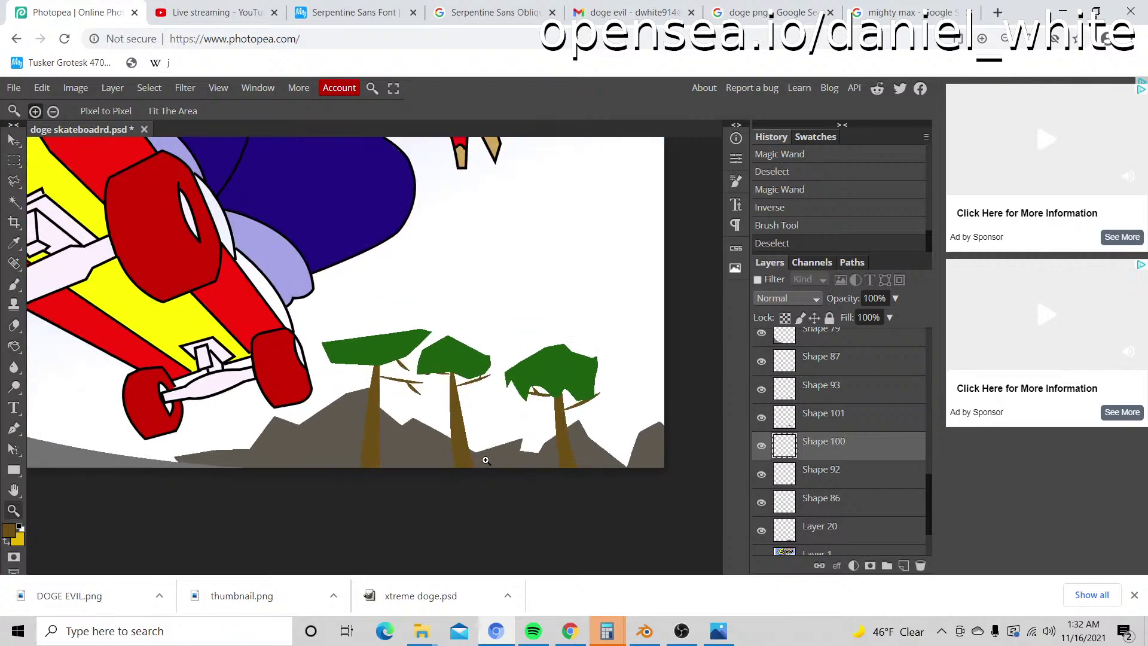
alt+click(499, 441)
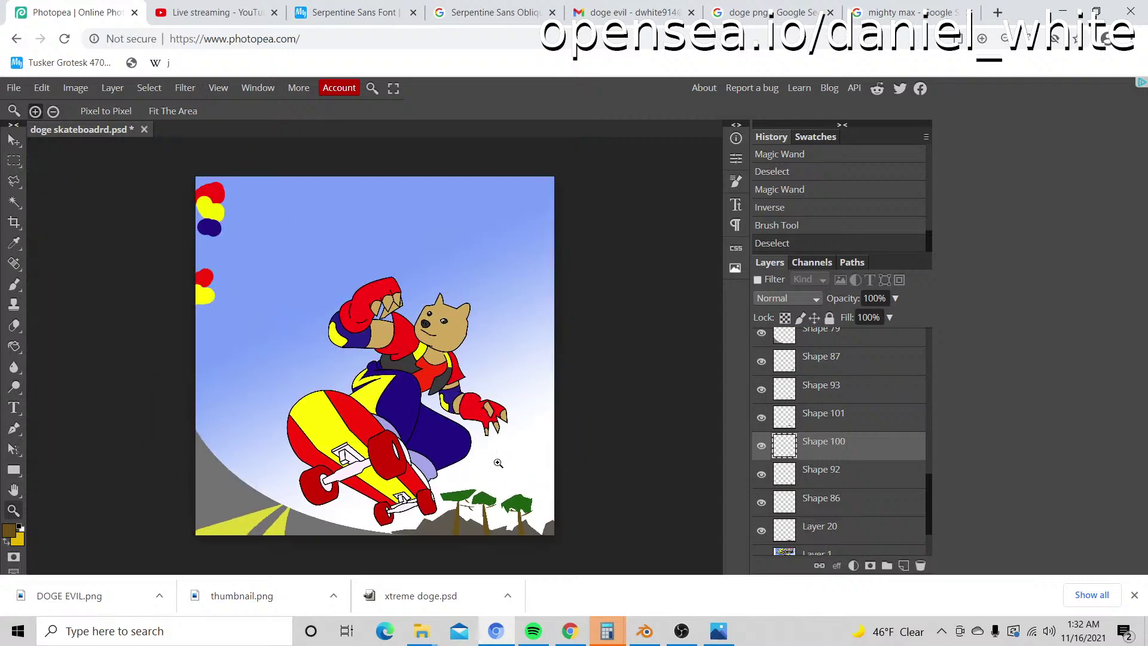
scroll(507, 455, down, 2)
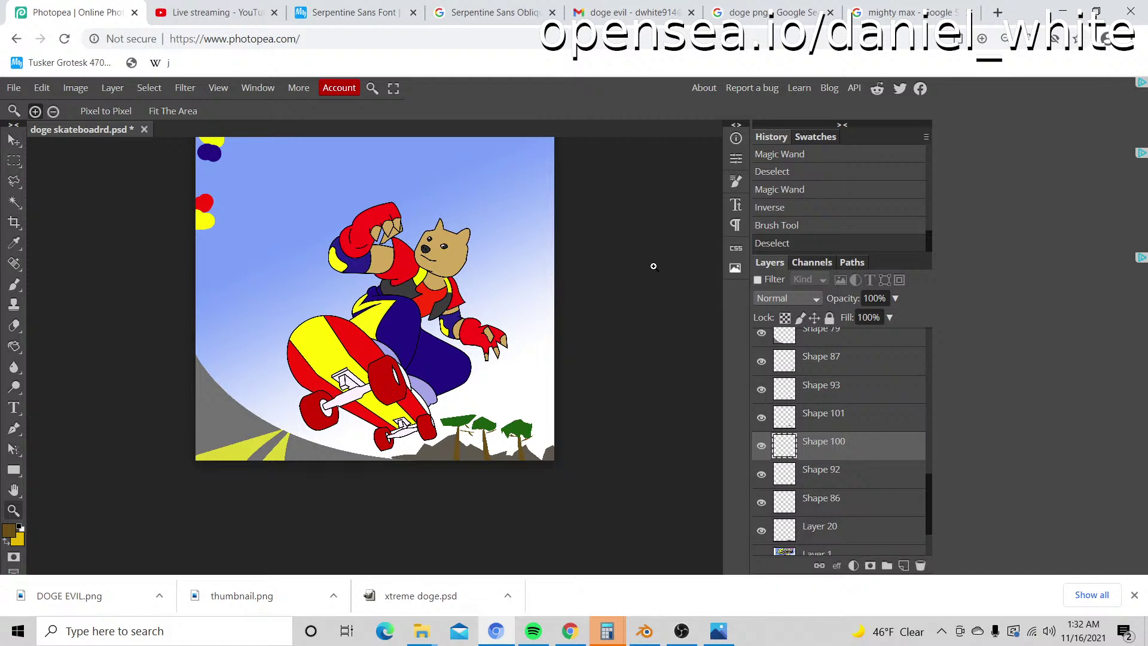
scroll(649, 269, up, 2)
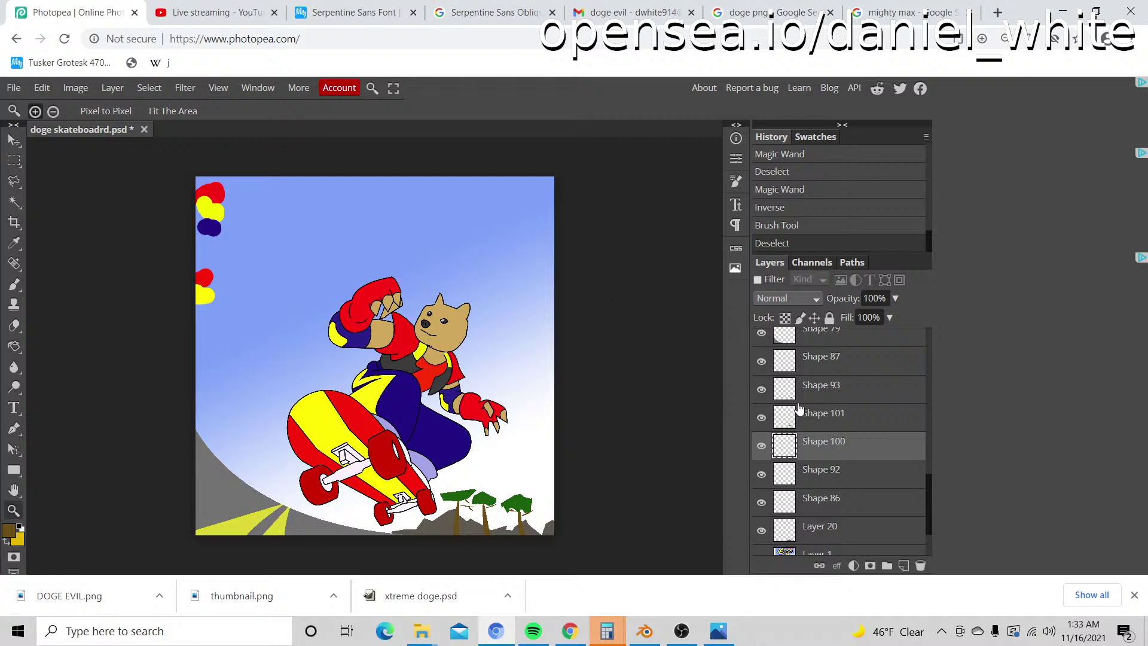
scroll(796, 405, up, 5)
scroll(798, 405, up, 1)
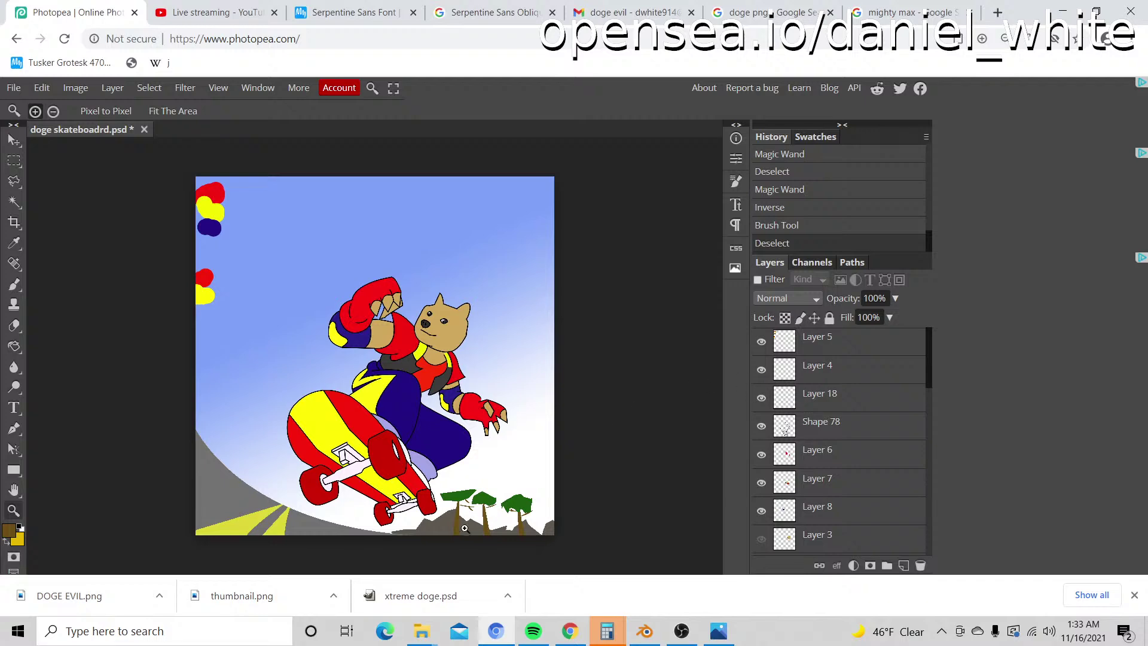
scroll(448, 502, down, 1)
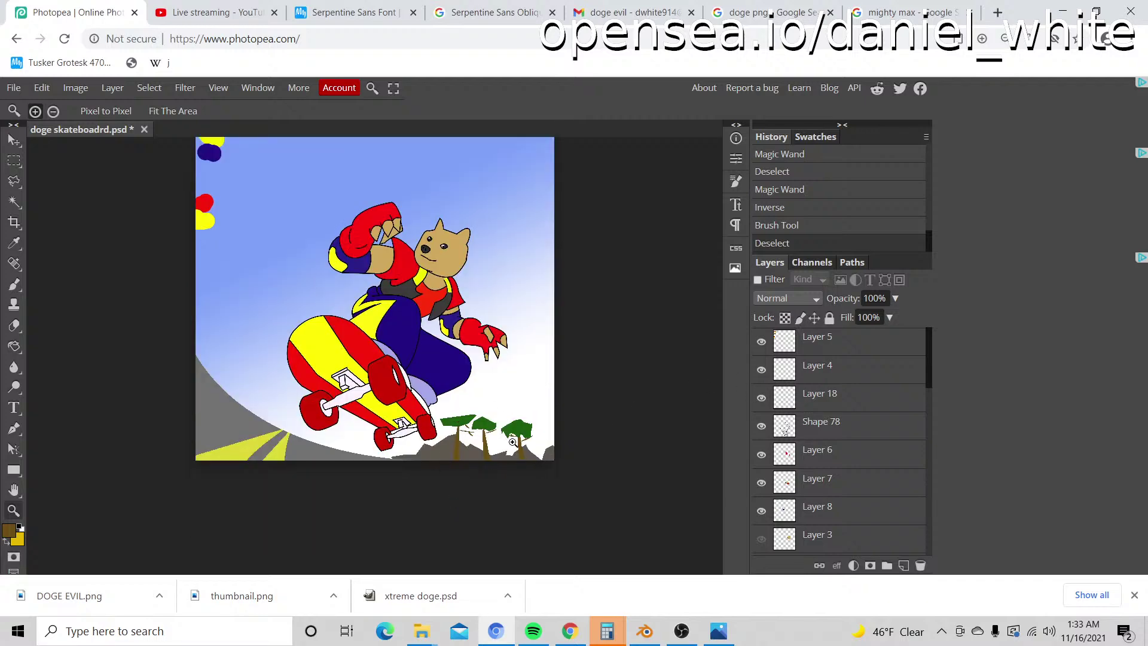
scroll(513, 441, up, 1)
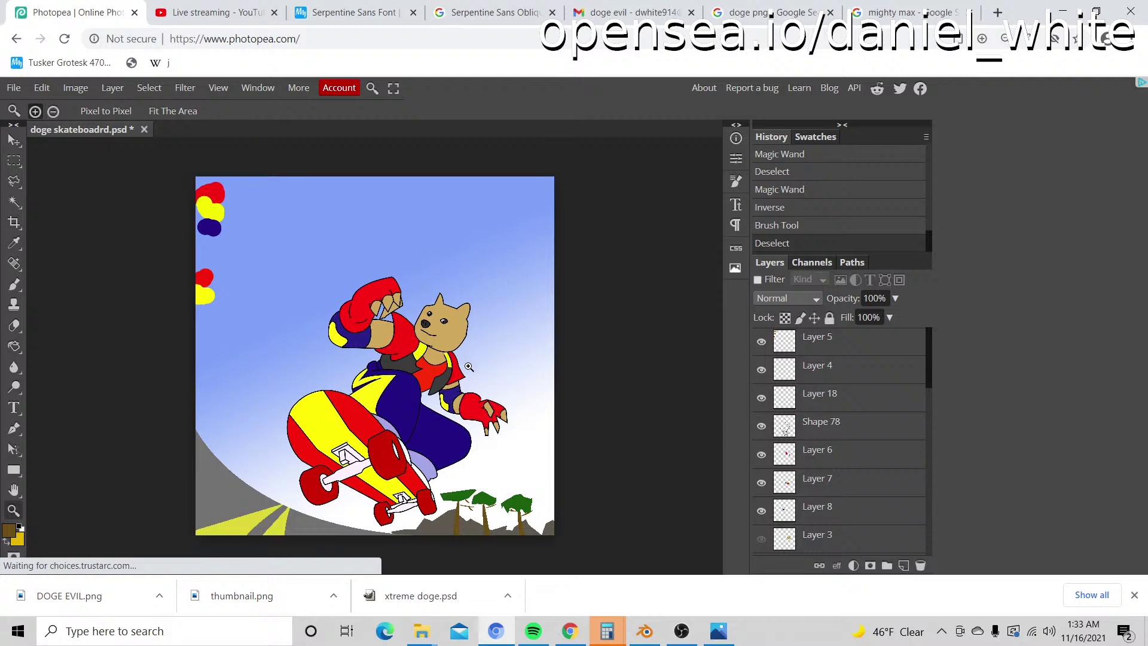
click(469, 367)
alt+click(468, 367)
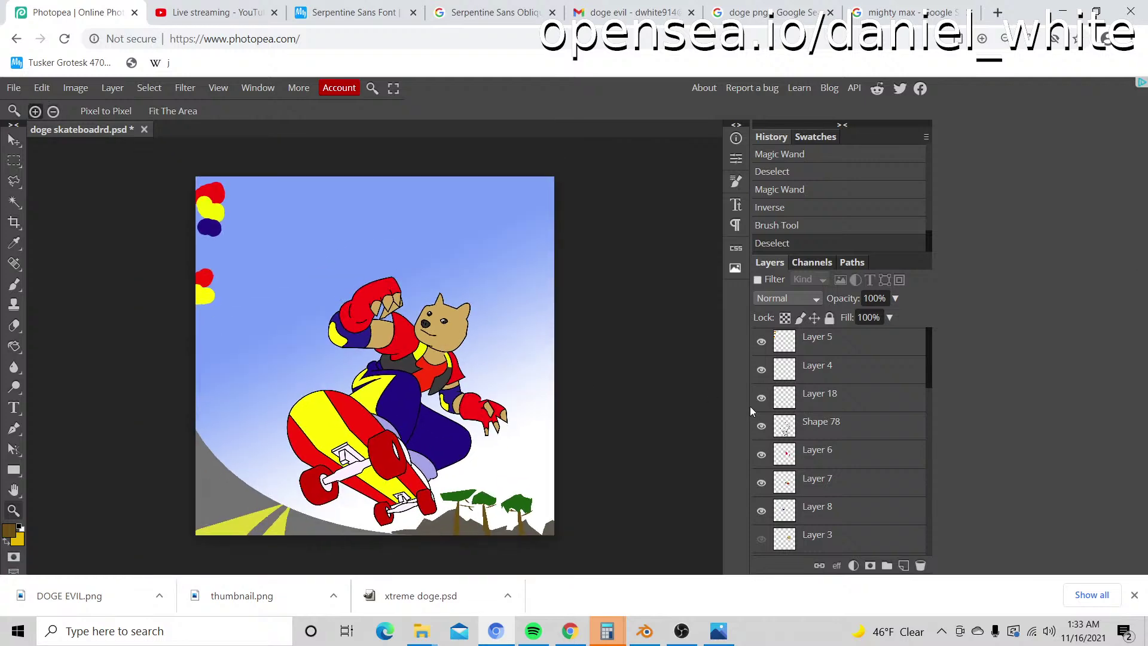
Step: Look through the layer stack from the upper layers down to Shape 100, toggling the visibility of two upper layers
scroll(780, 416, down, 2)
scroll(781, 415, up, 3)
click(762, 372)
click(761, 372)
click(763, 397)
click(763, 397)
scroll(825, 413, down, 5)
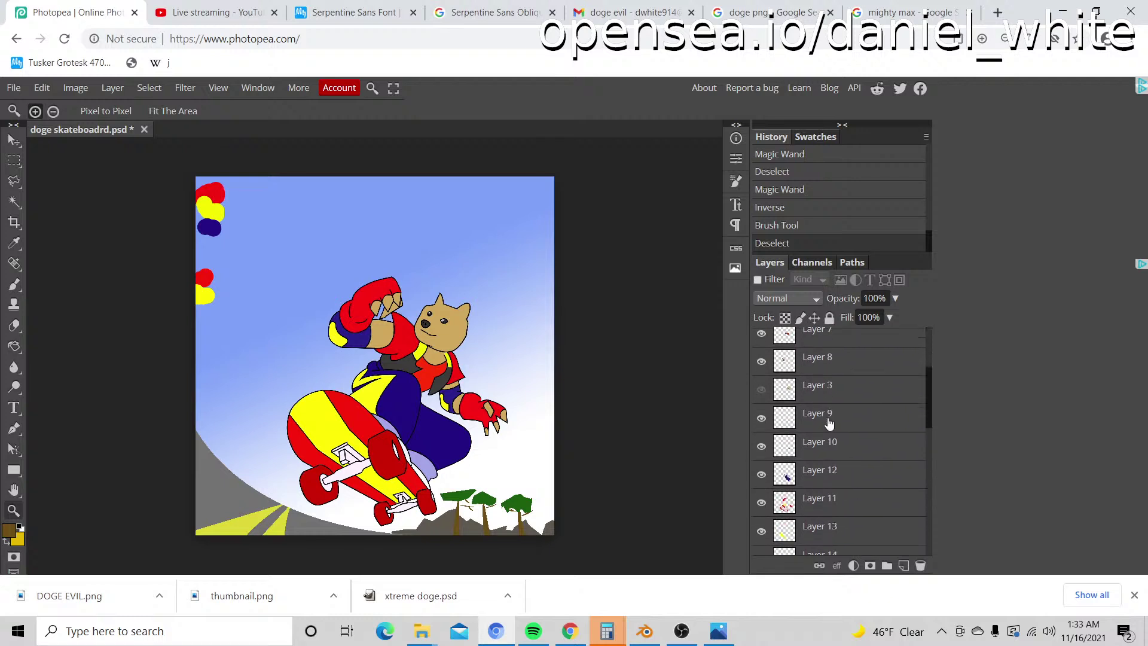
scroll(833, 454, down, 2)
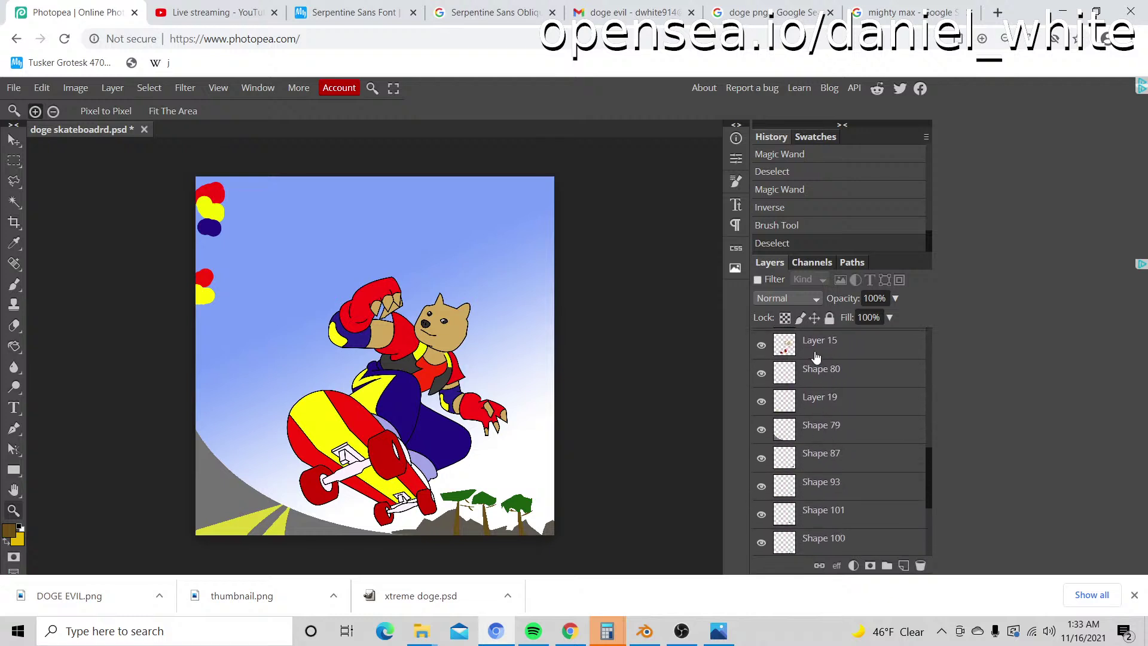
Step: Merge the selected skateboarding doge artwork layers into a single layer
scroll(818, 371, up, 5)
scroll(819, 391, up, 3)
right_click(824, 401)
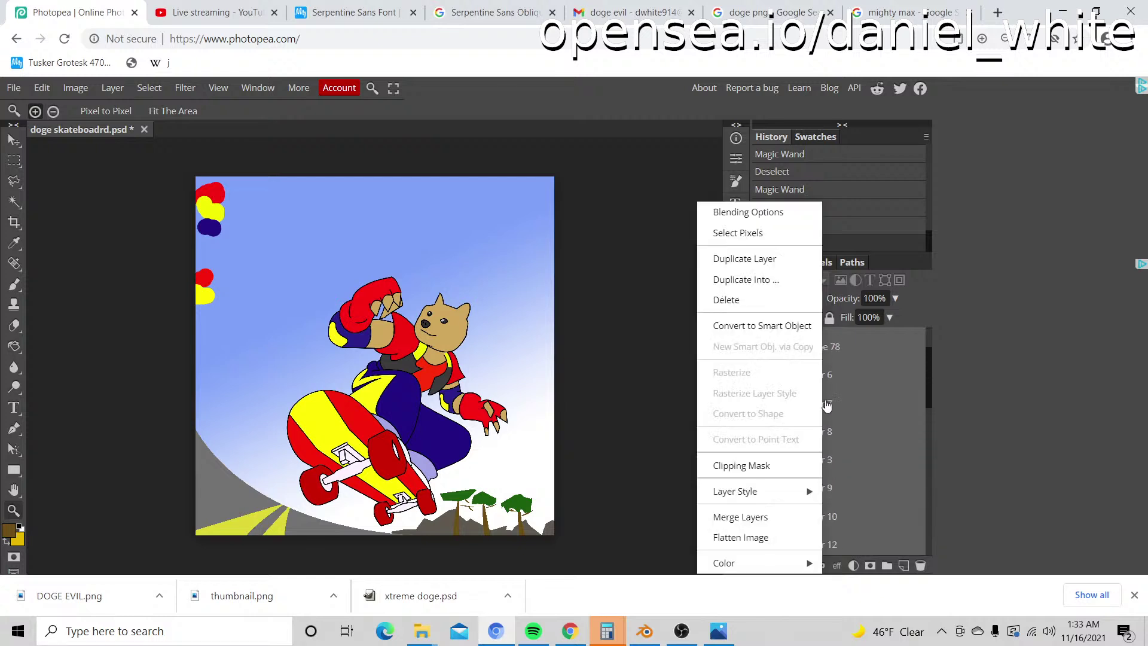
click(794, 525)
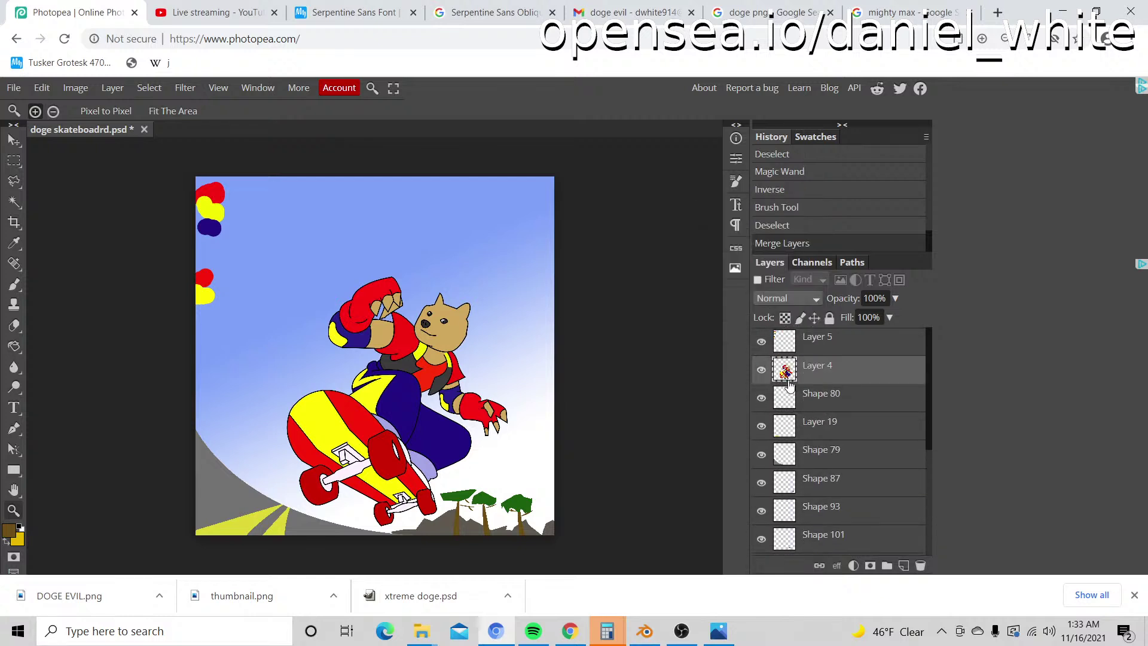
Step: Toggle the merged doge layer's visibility repeatedly to check that it contains the whole character and skateboard
click(763, 370)
click(763, 370)
click(763, 370)
click(763, 370)
click(763, 370)
click(763, 370)
click(762, 370)
click(763, 370)
click(763, 370)
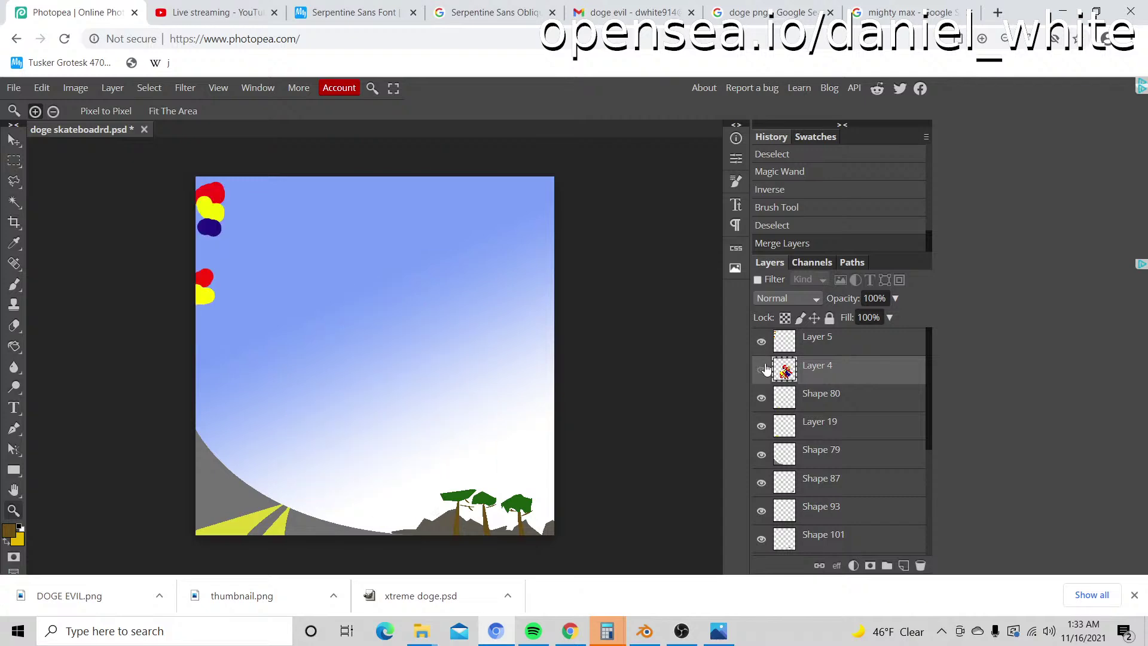
click(765, 370)
Step: Move the merged skateboarding doge slightly left on the canvas, with its wheels just above the bottom edge
click(14, 140)
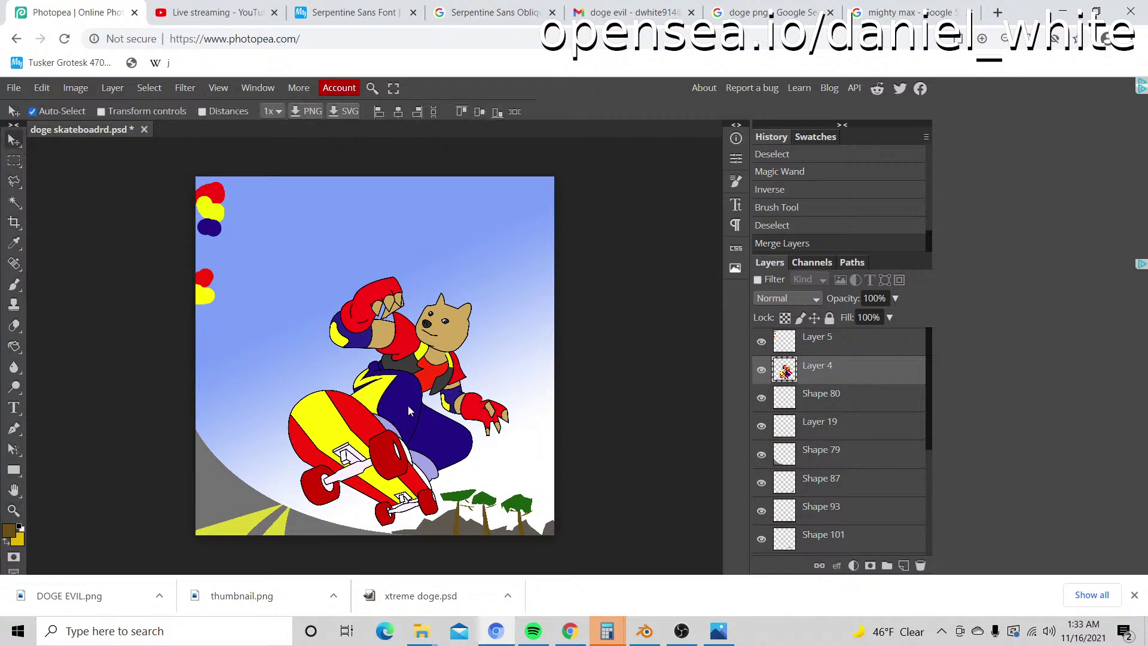
drag(408, 406, 390, 402)
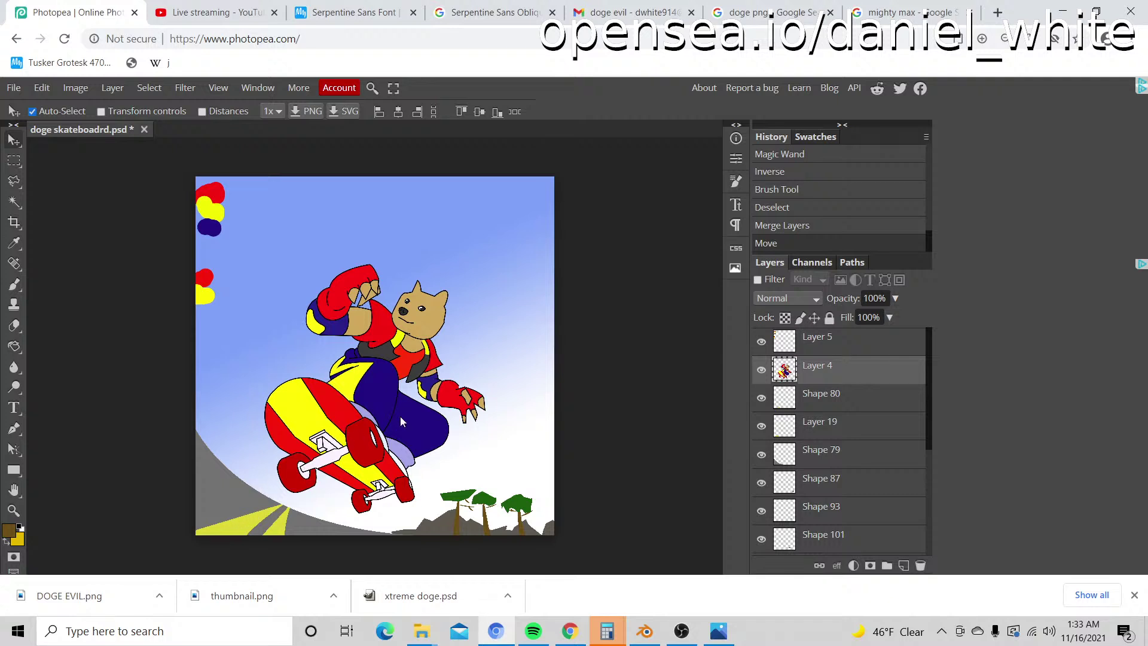
drag(400, 417, 399, 439)
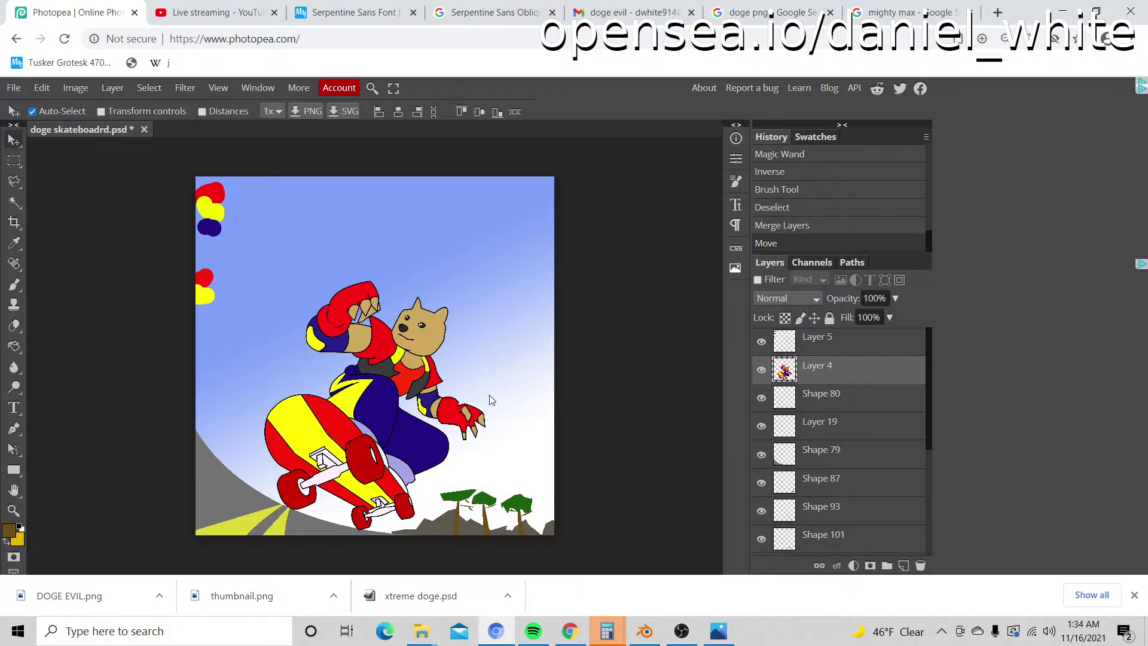
key(z)
click(436, 407)
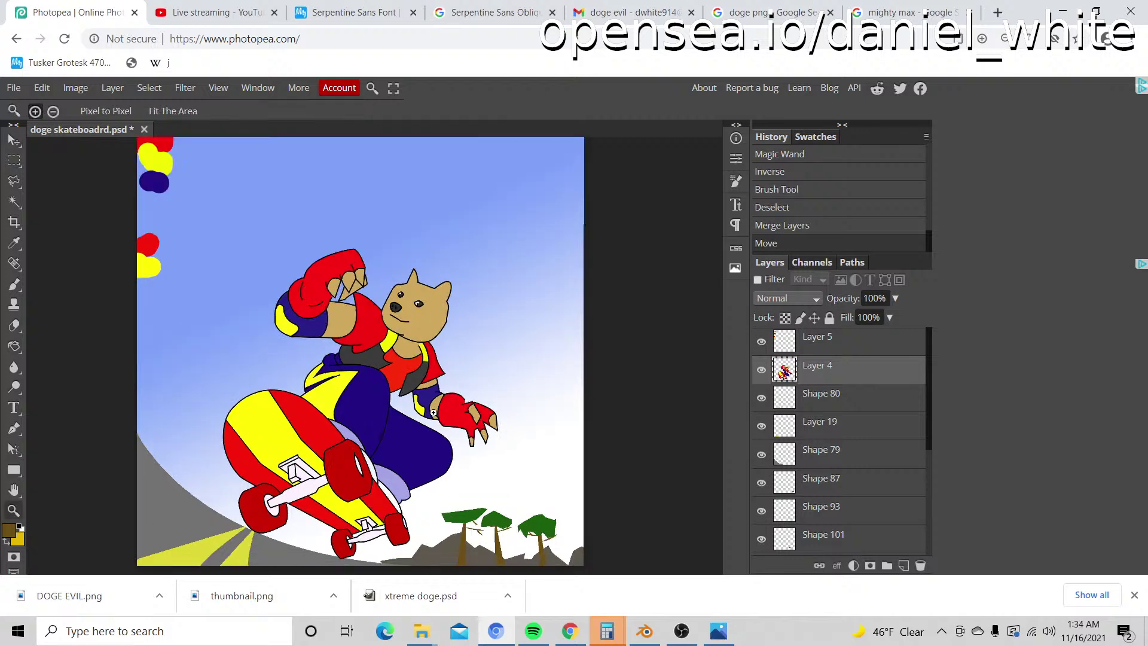
alt+click(430, 386)
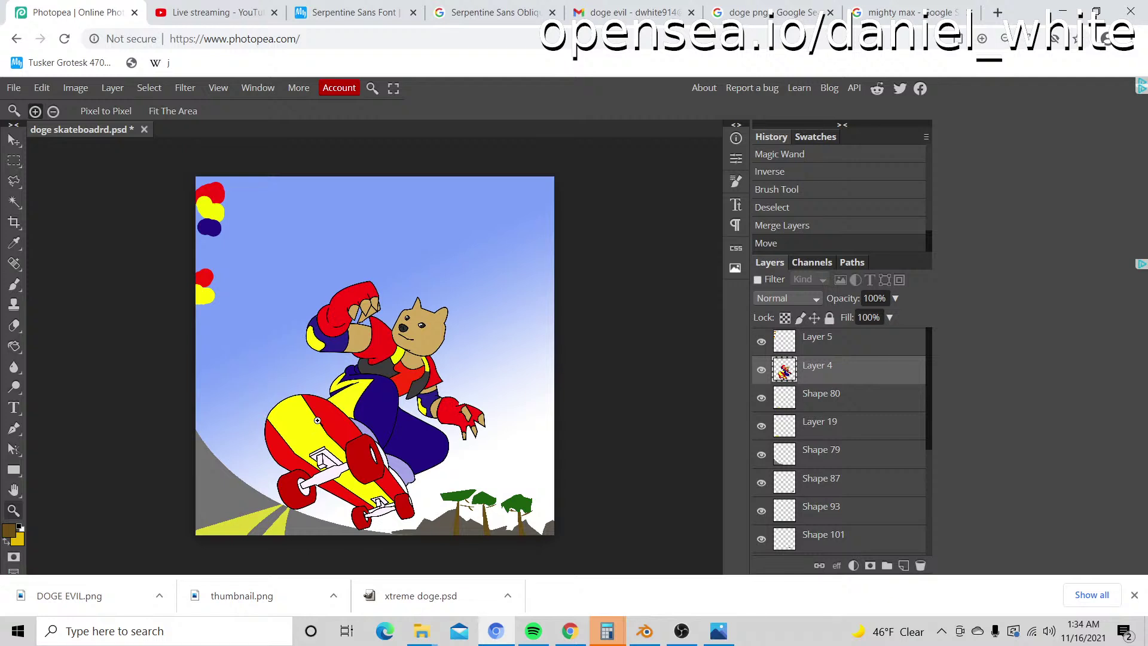
Step: Show the Xtreme Sports cover reference on Layer 1 to compare its title placement, and hide it again
scroll(837, 413, down, 4)
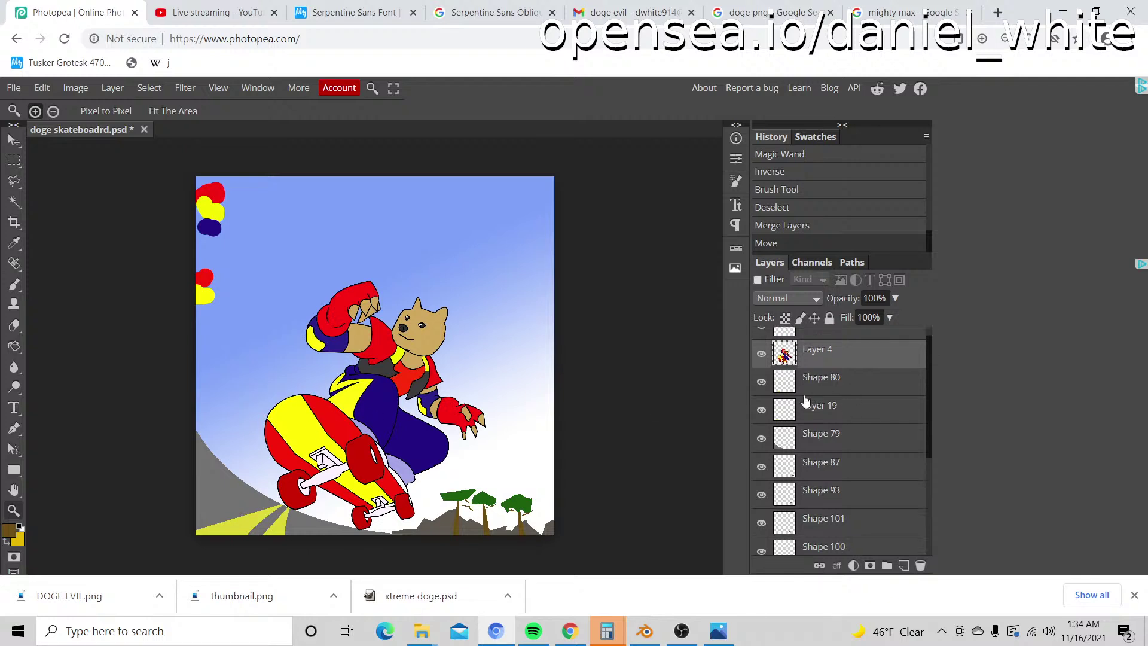
scroll(802, 415, up, 4)
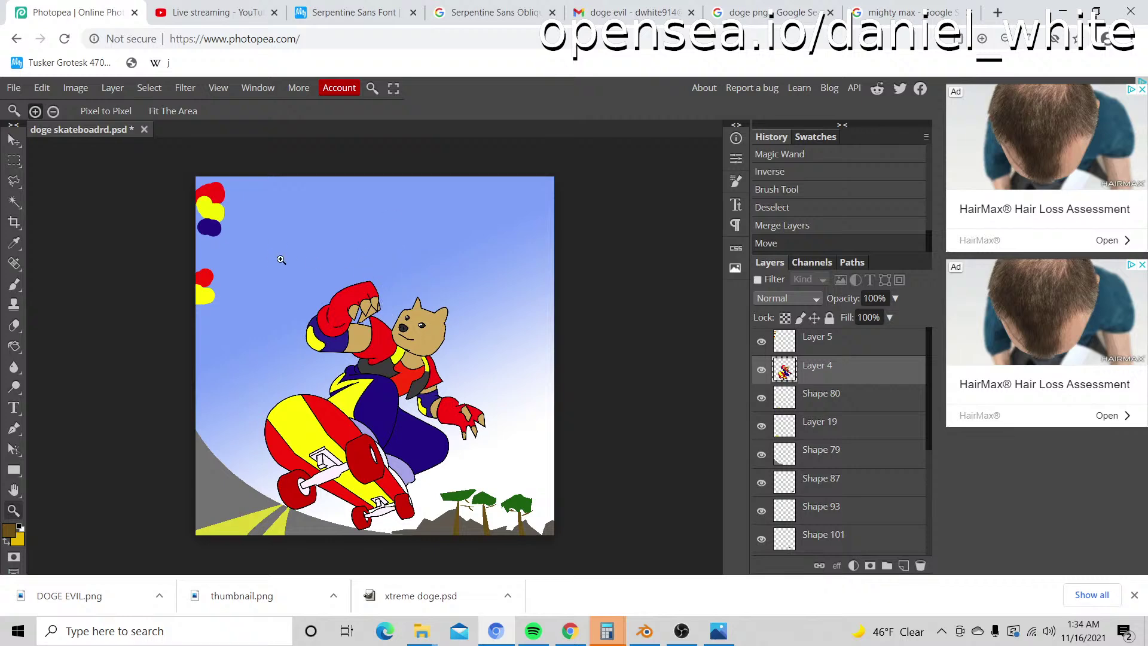
scroll(802, 497, down, 4)
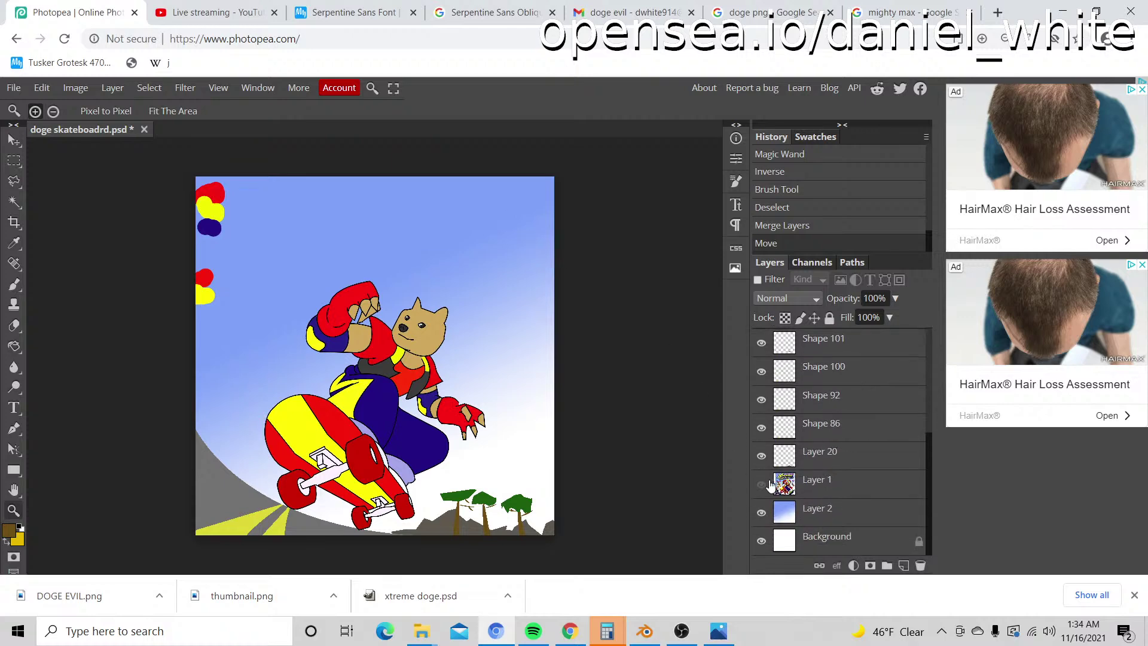
click(761, 484)
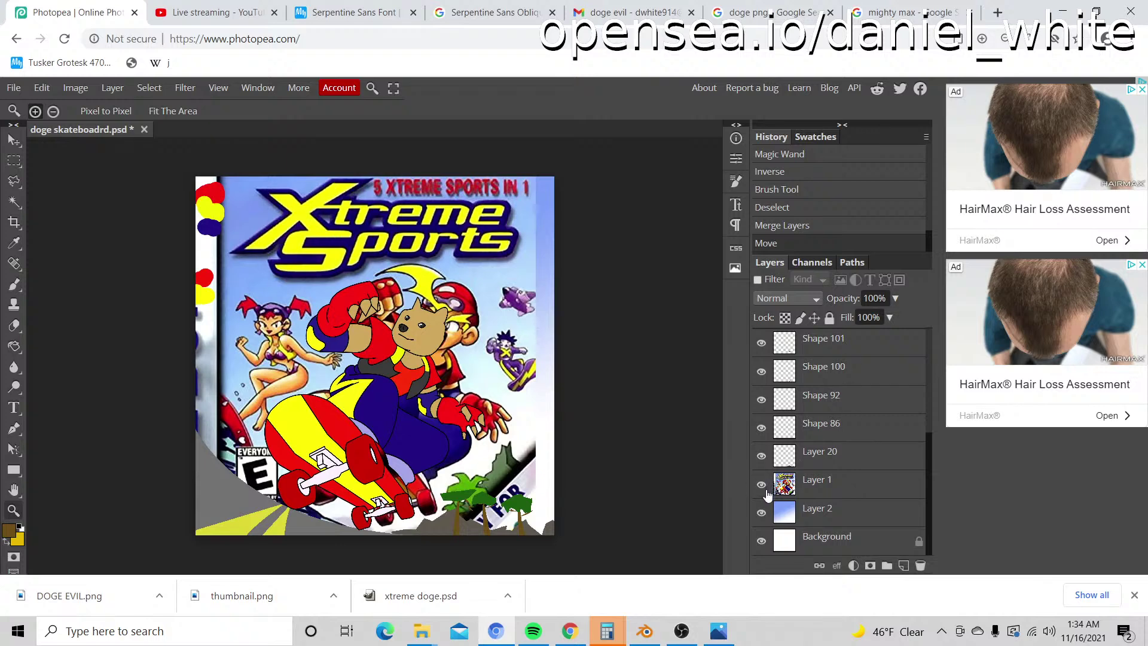
click(762, 485)
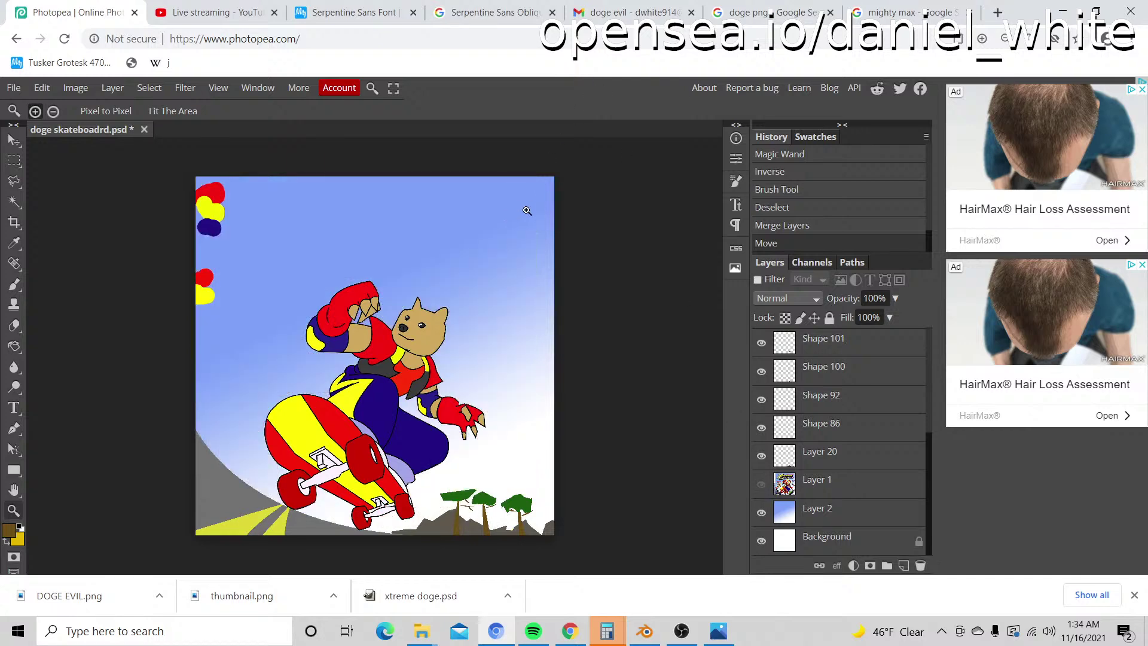
Step: Switch to the MyFonts page for Serpentine Sans Oblique and enlarge its sample text to size 95
click(501, 11)
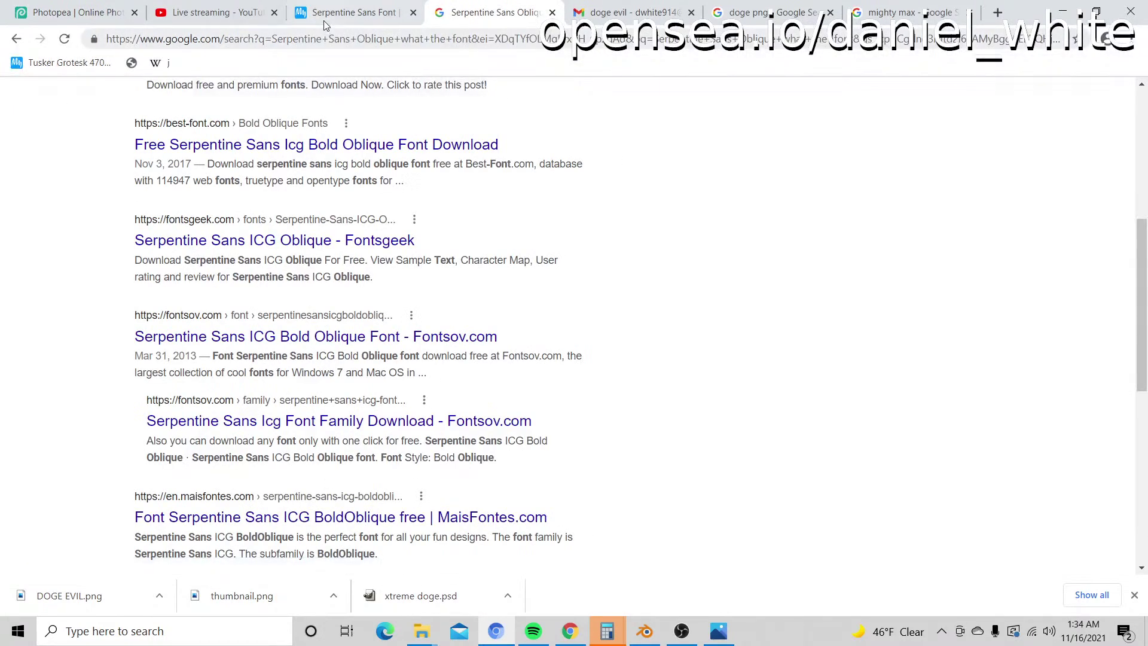
click(349, 13)
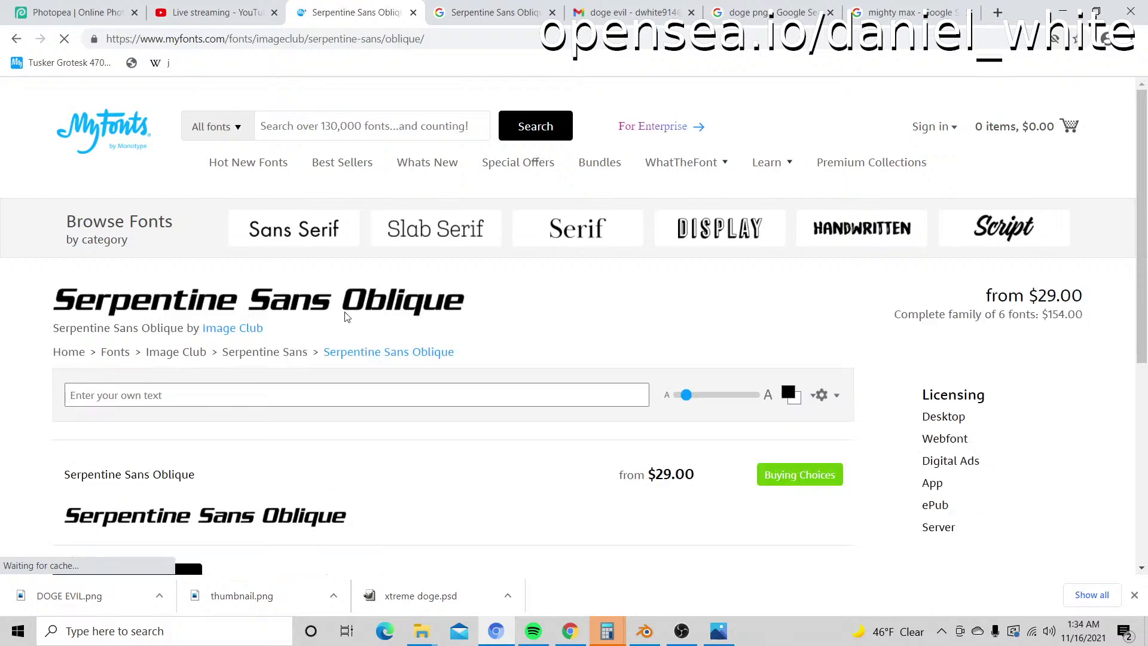
scroll(658, 311, down, 1)
mouse_move(687, 325)
drag(687, 325, 708, 322)
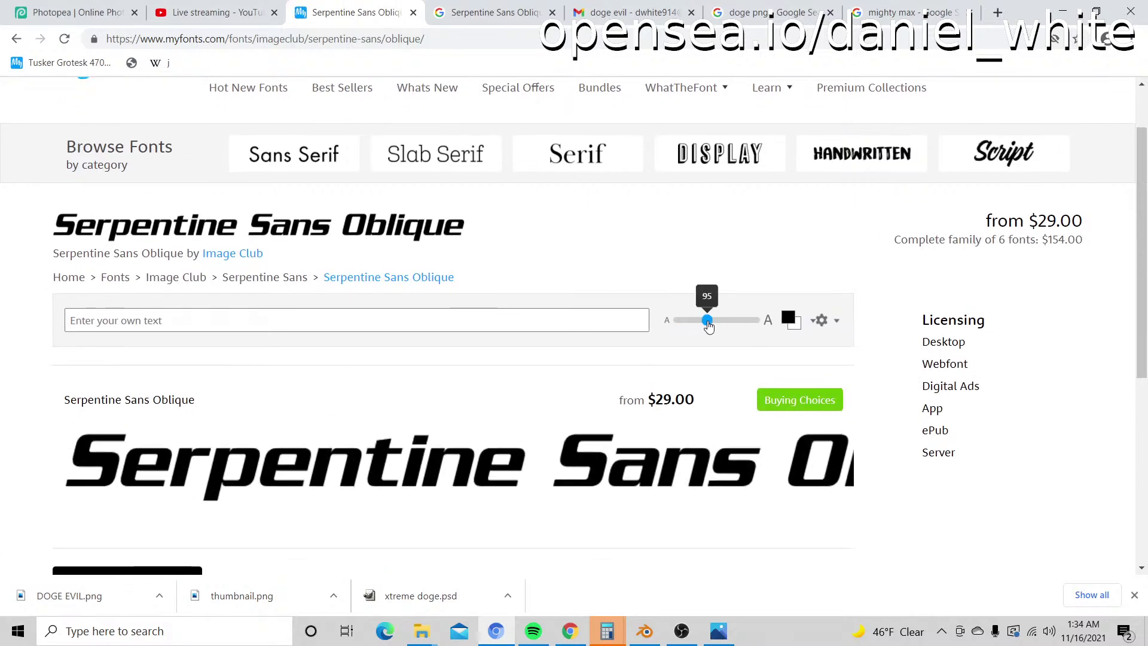
Step: Preview the text "Xtreme Doge" in Serpentine Sans Oblique, enlarged to nearly fill the sample area's width
click(545, 320)
scroll(538, 326, down, 1)
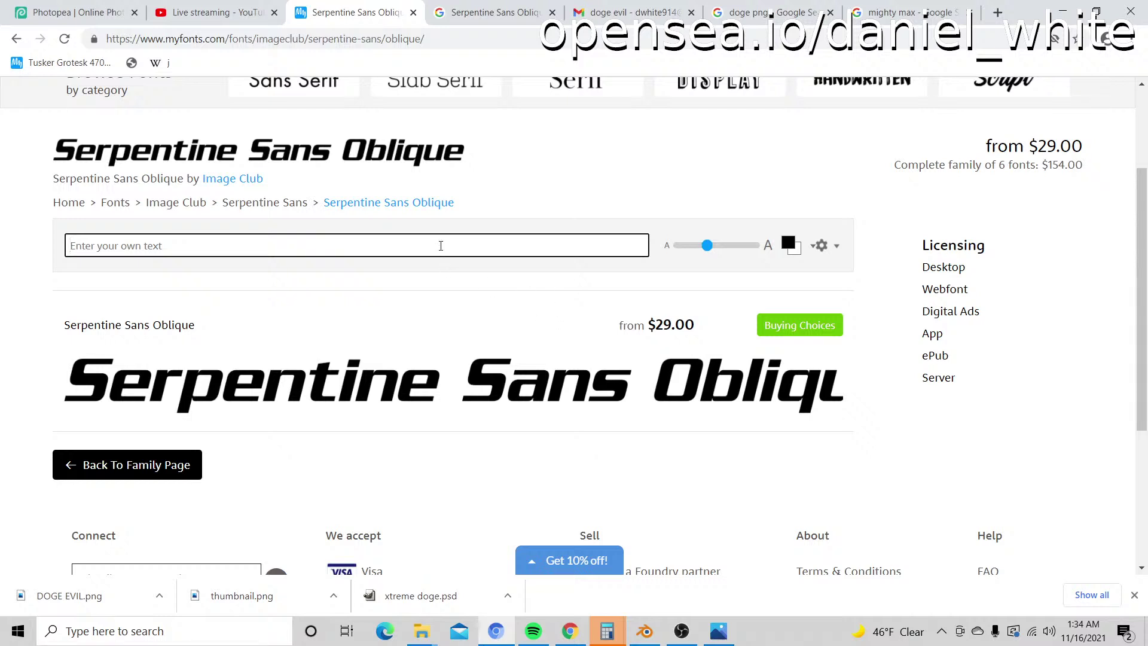
text(xtrem)
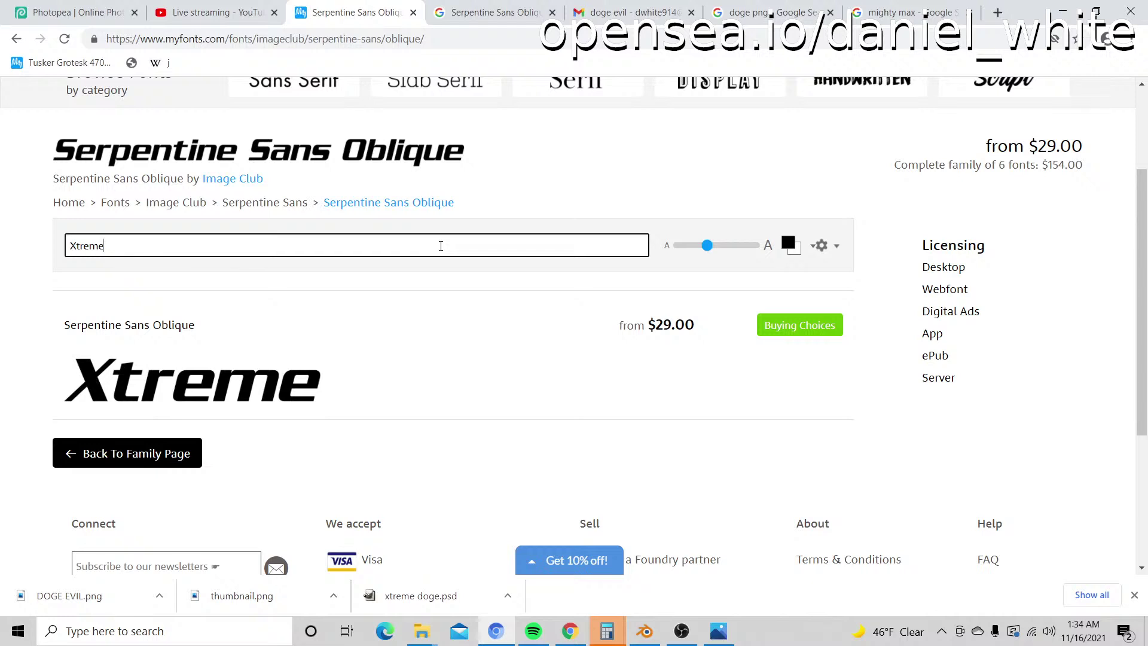
mouse_move(707, 245)
mouse_down()
mouse_move(727, 243)
mouse_move(714, 245)
mouse_up()
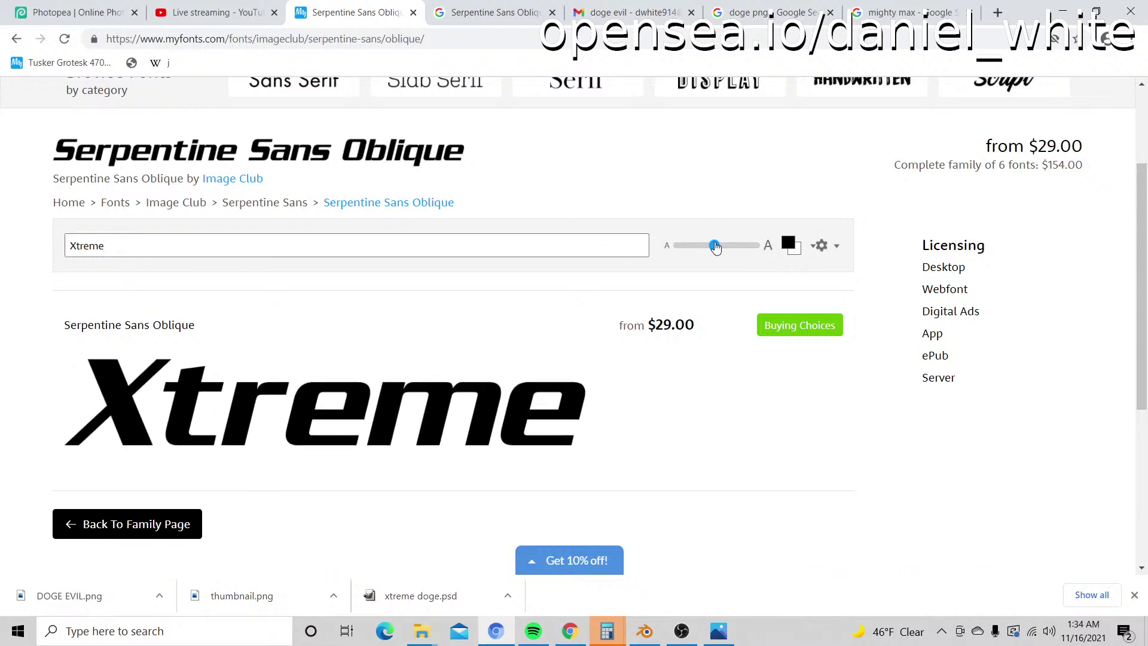
click(218, 250)
text(Doge)
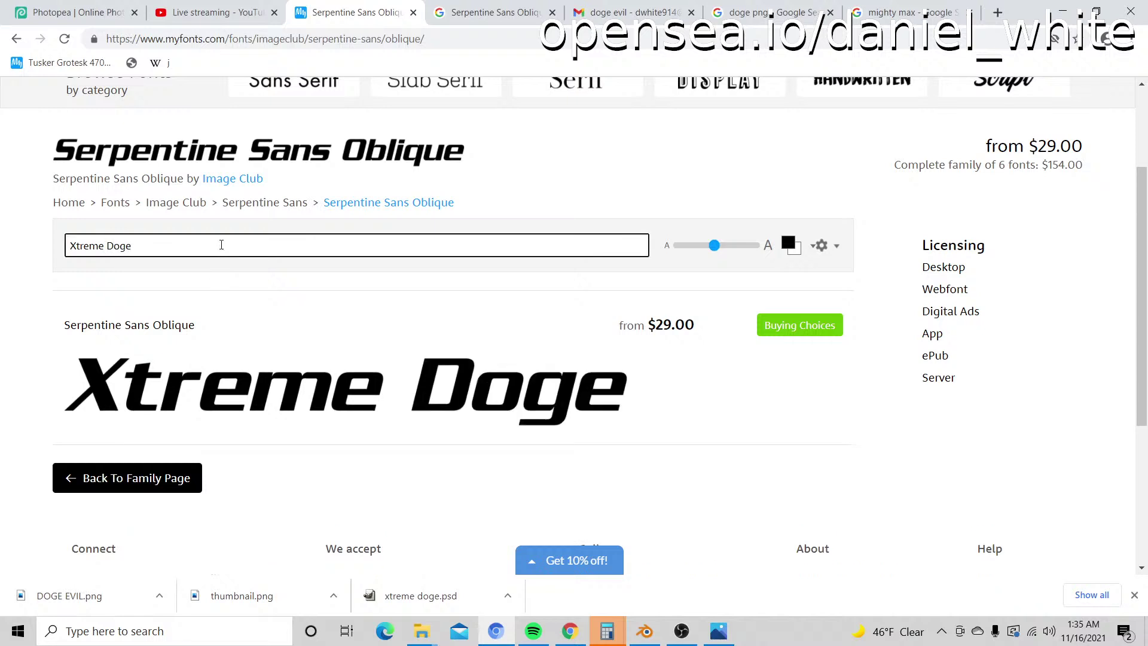
mouse_move(714, 246)
mouse_down()
mouse_move(740, 252)
mouse_move(727, 252)
mouse_up()
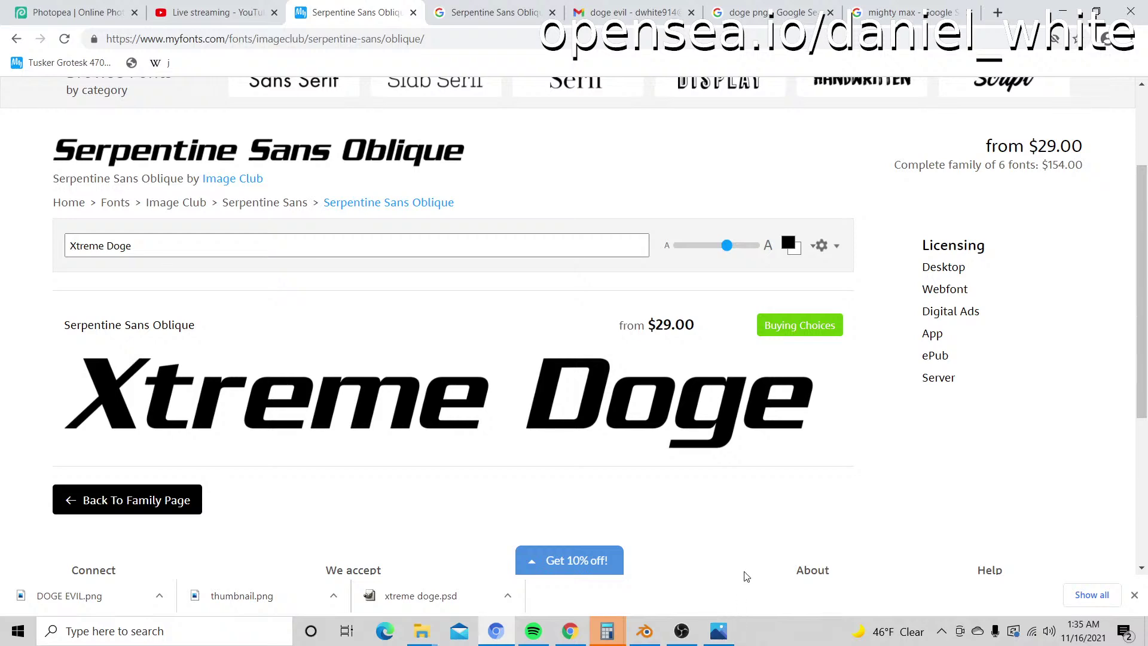
Step: Return to Photopea and save the document as doge skateboadrd.psd on the Desktop, replacing the existing file
click(103, 7)
click(13, 87)
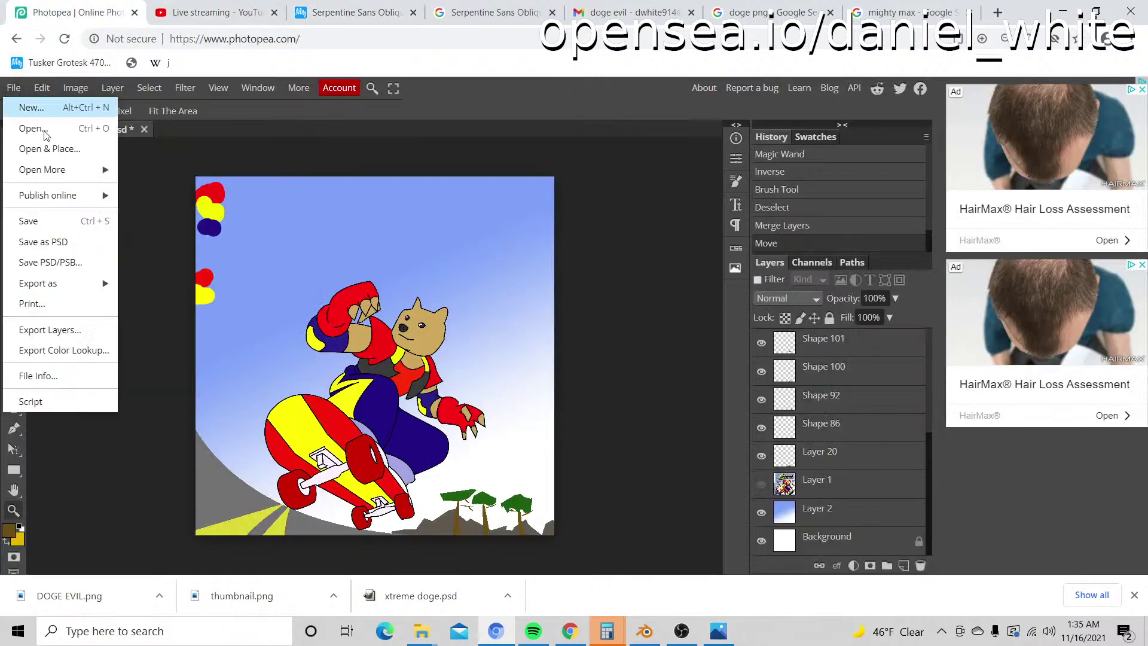
click(62, 241)
text(doge)
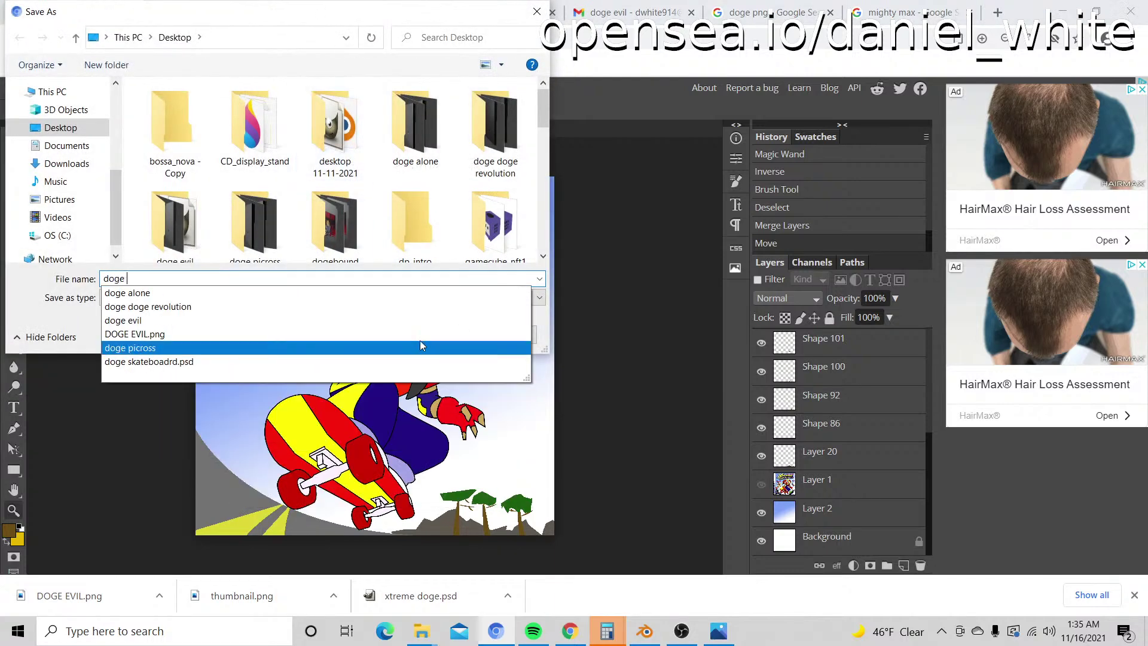
click(421, 361)
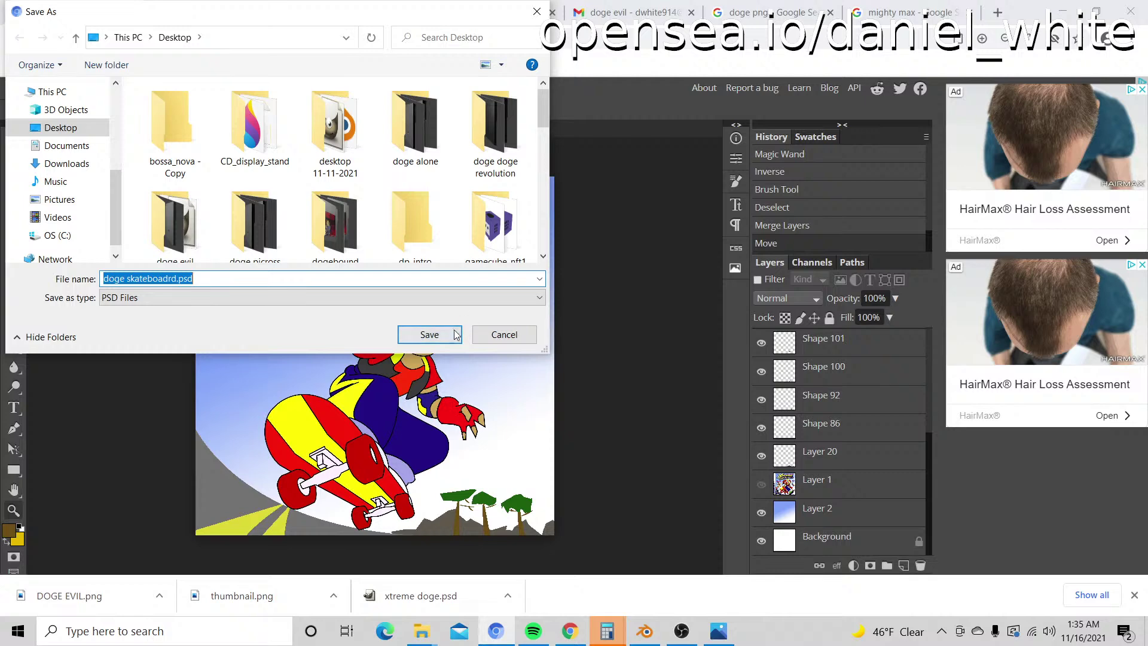
click(429, 334)
click(604, 327)
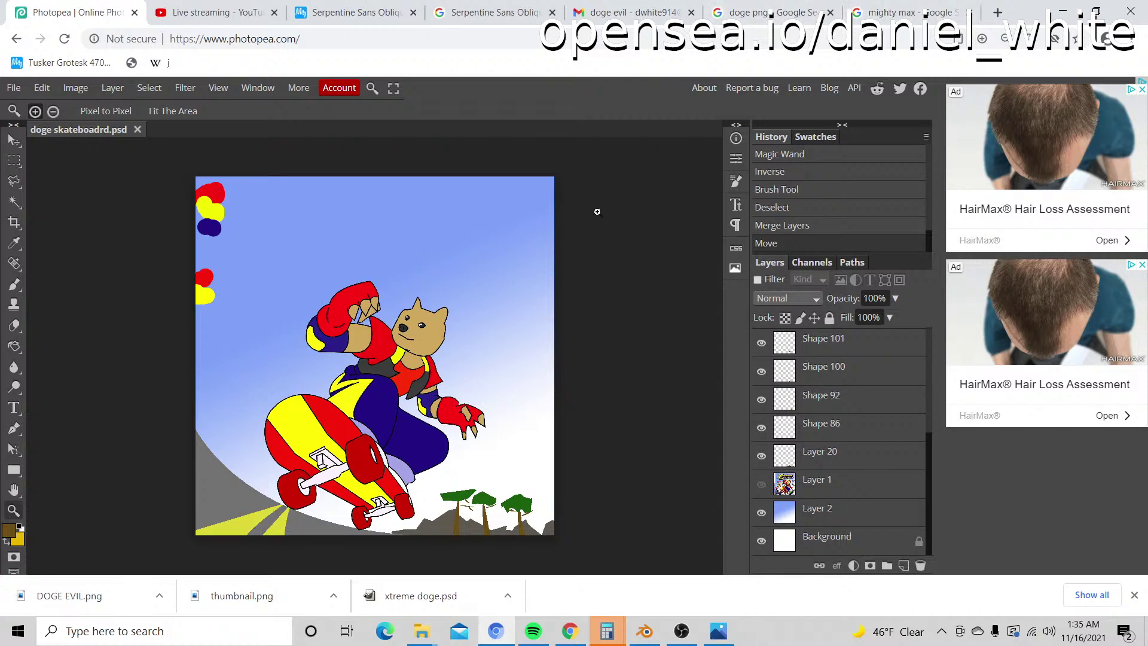
Step: Capture the large "Xtreme Doge" font preview on MyFonts with Snipping Tool and copy the snip
click(371, 17)
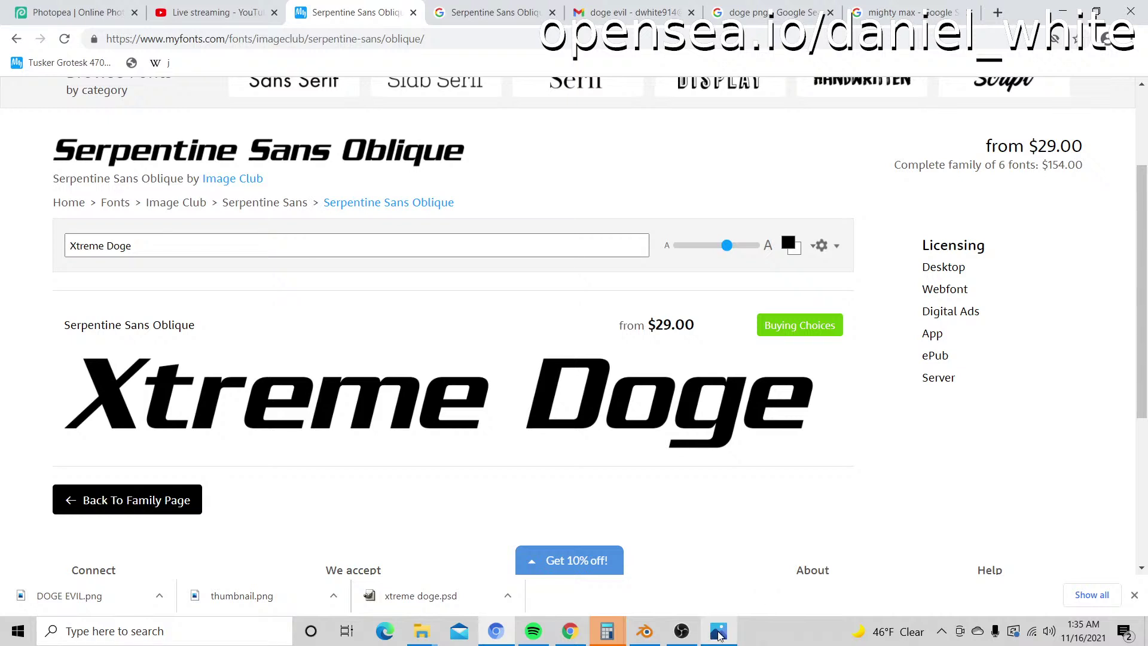
click(31, 630)
text(snip)
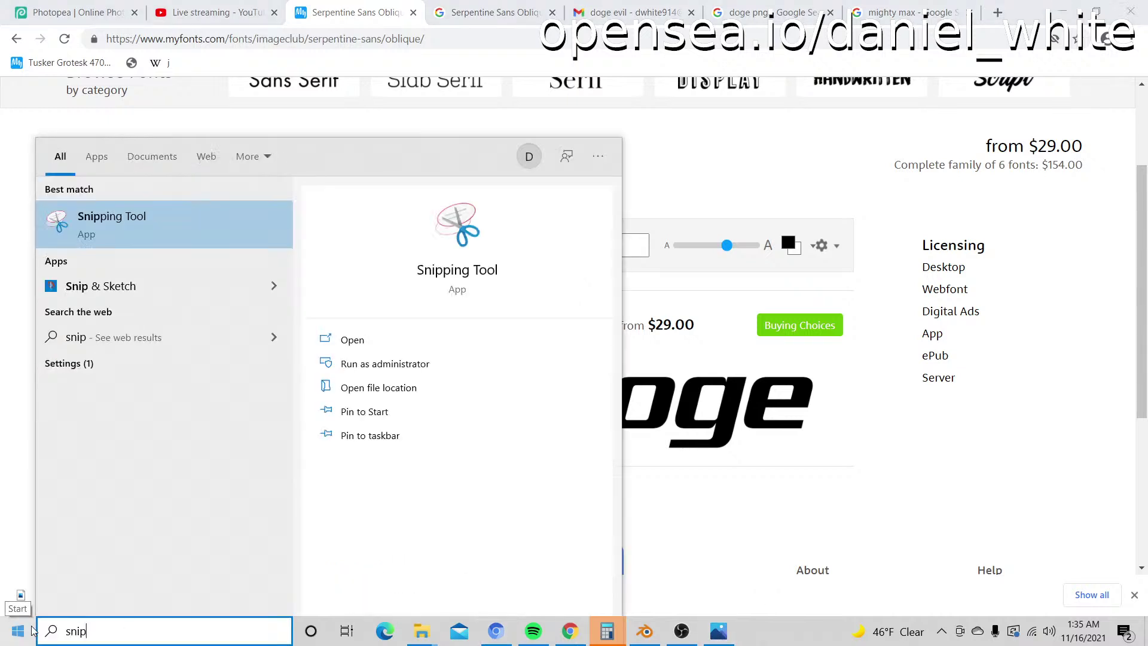
key(Return)
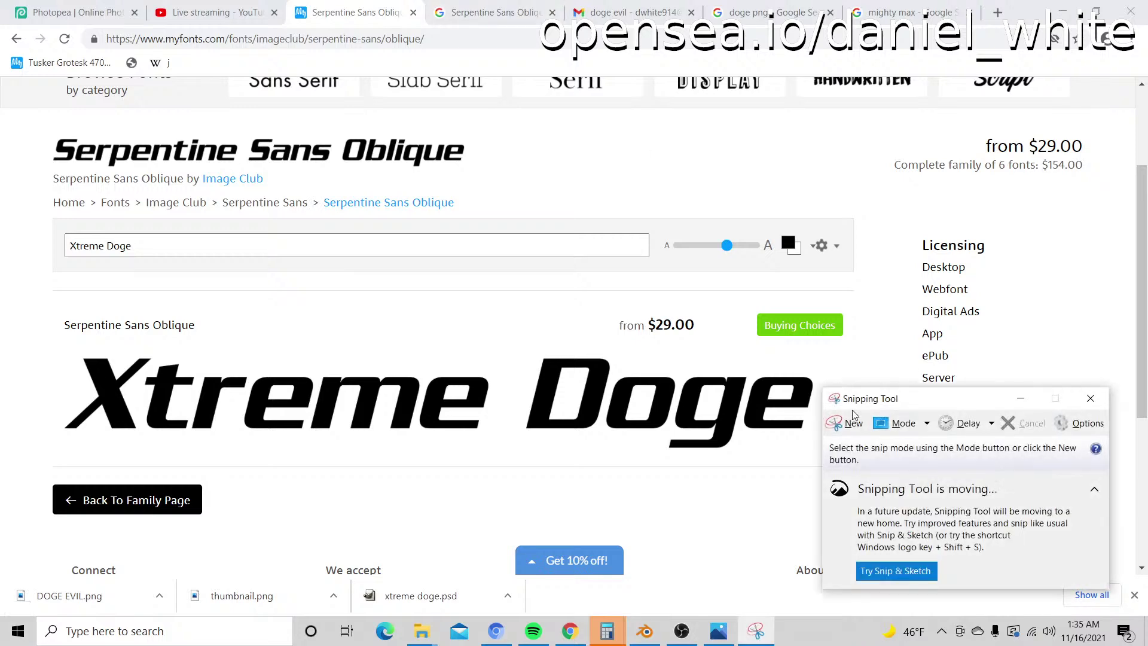
click(854, 420)
drag(52, 342, 838, 451)
click(39, 235)
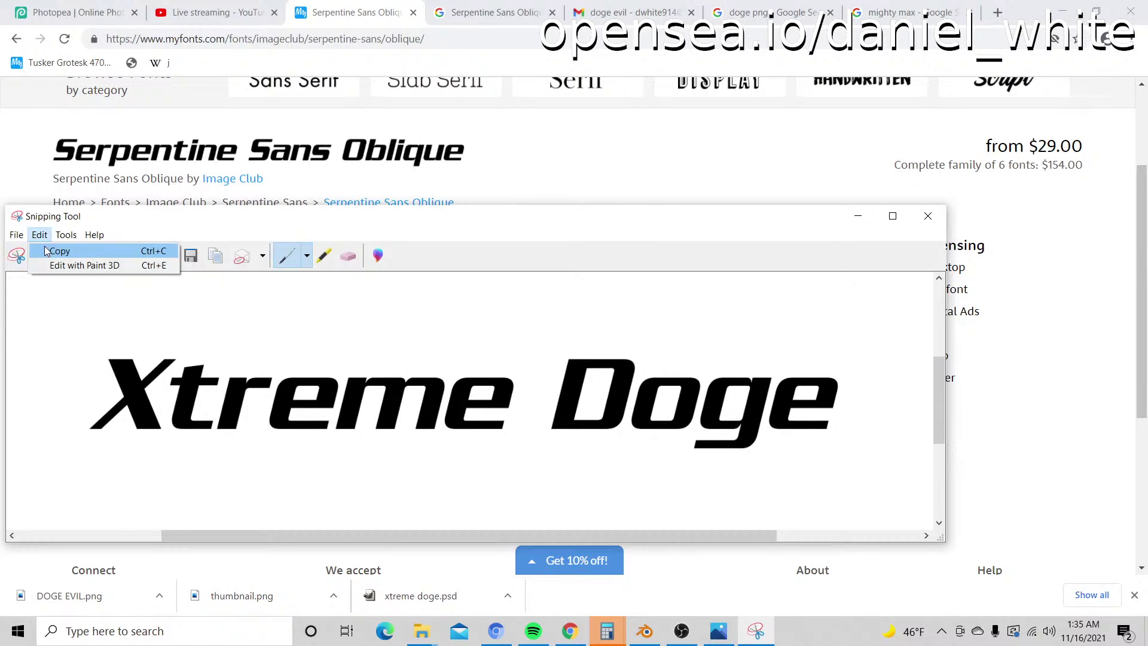
click(48, 251)
Step: Paste the "Xtreme Doge" snip into the Photopea document and position it near the canvas's upper edge, above the doge
click(82, 5)
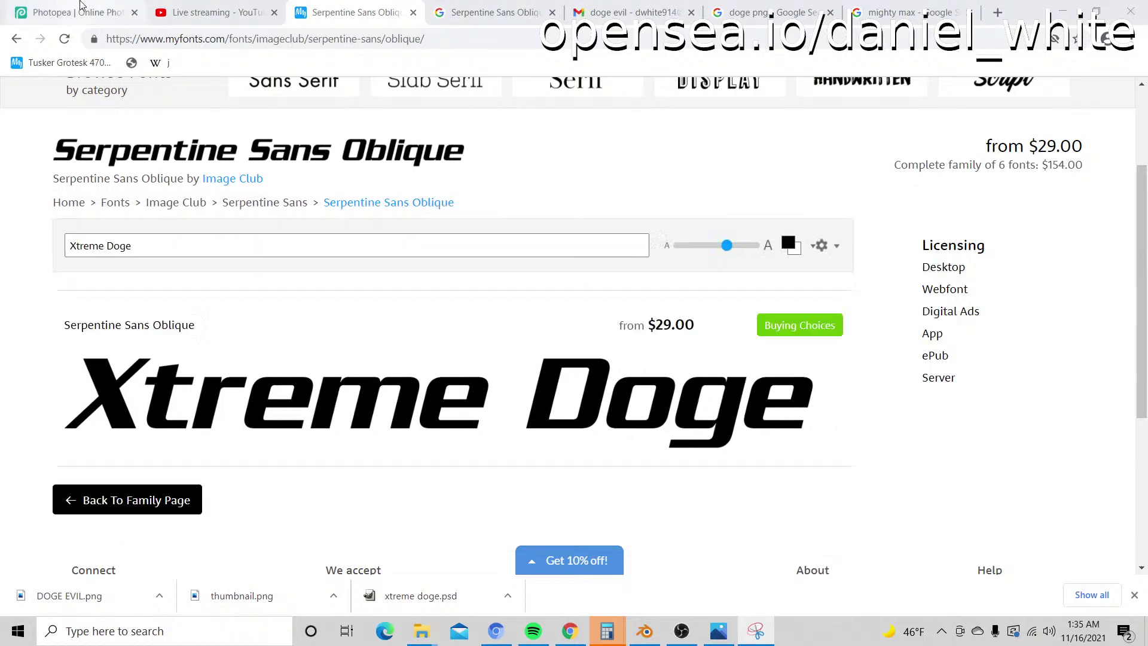
click(82, 6)
key(ctrl+v)
key(v)
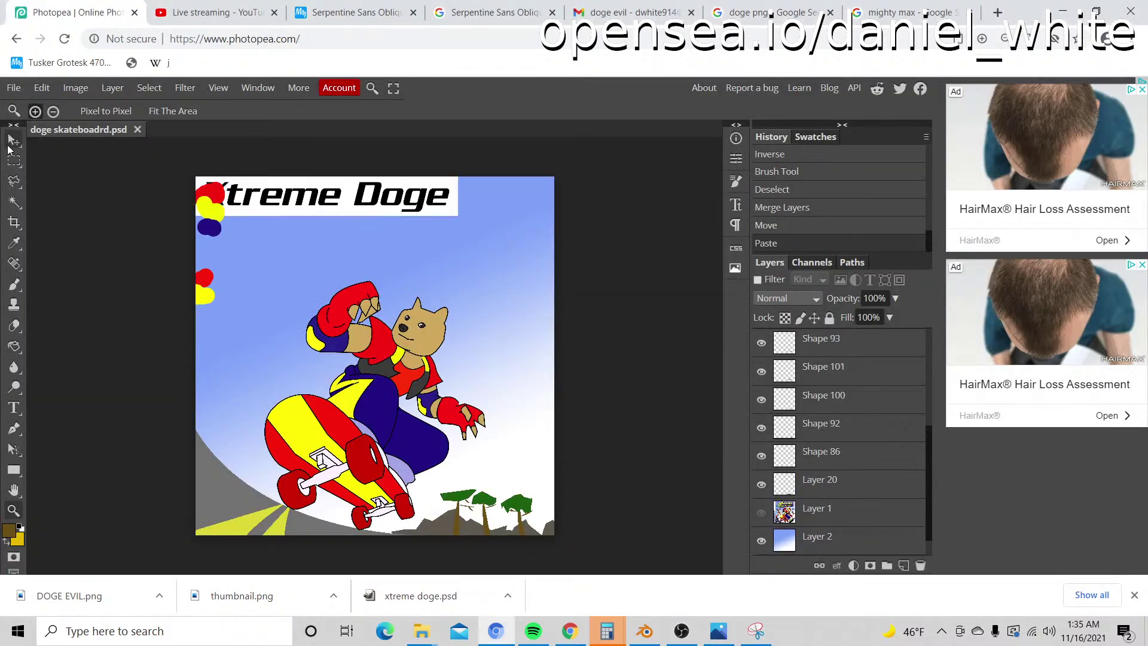
drag(304, 204, 380, 222)
Step: Select the white background around the "Xtreme Doge" lettering and inside its letters with the Magic Wand and delete it
scroll(330, 207, up, 3)
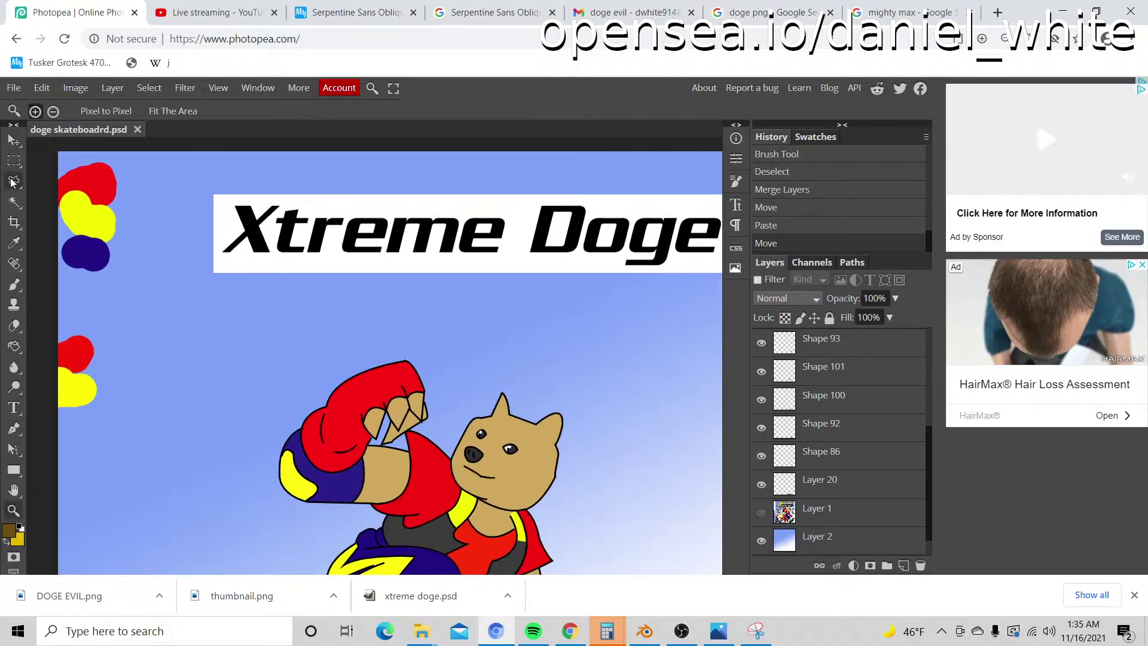
key(w)
click(322, 209)
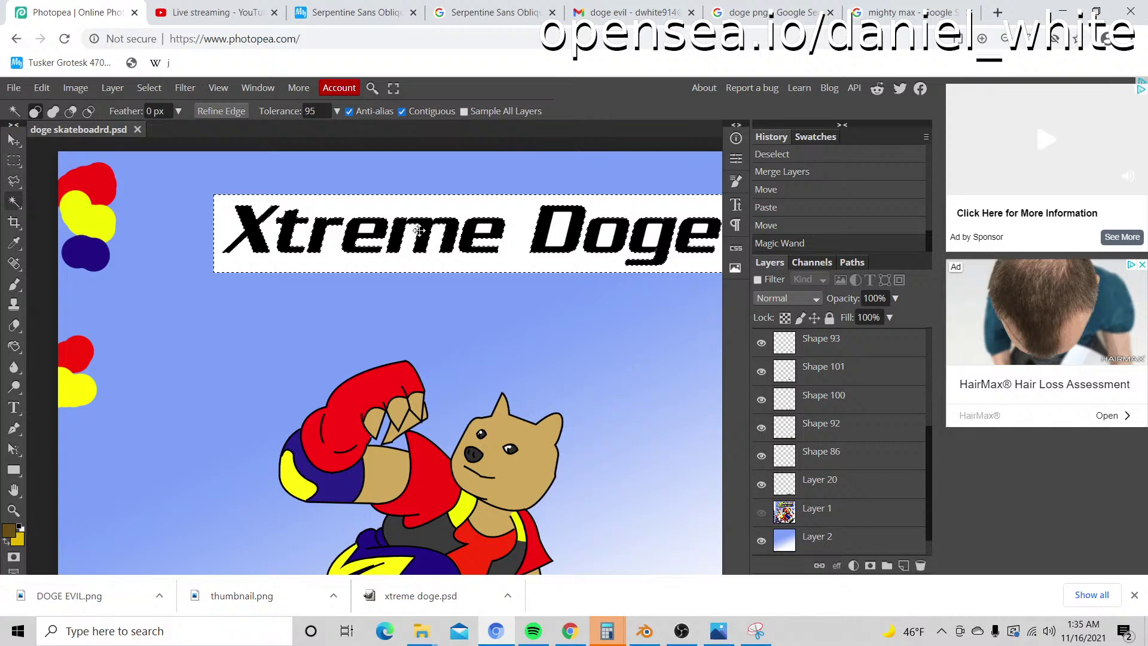
click(565, 233)
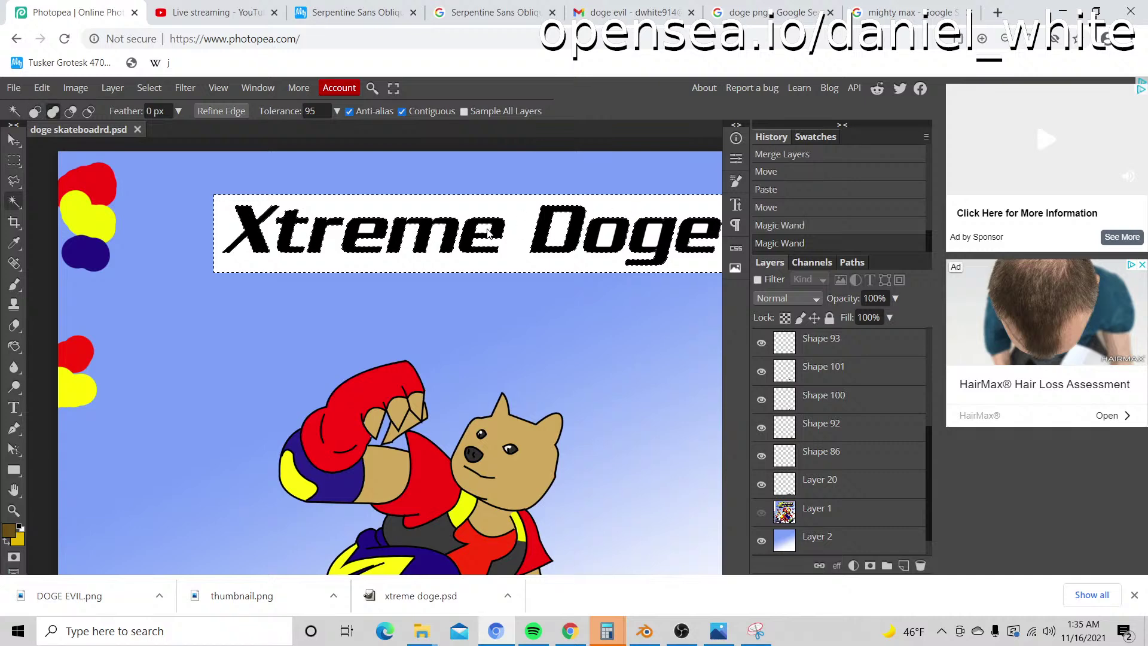
click(489, 233)
shift+click(603, 235)
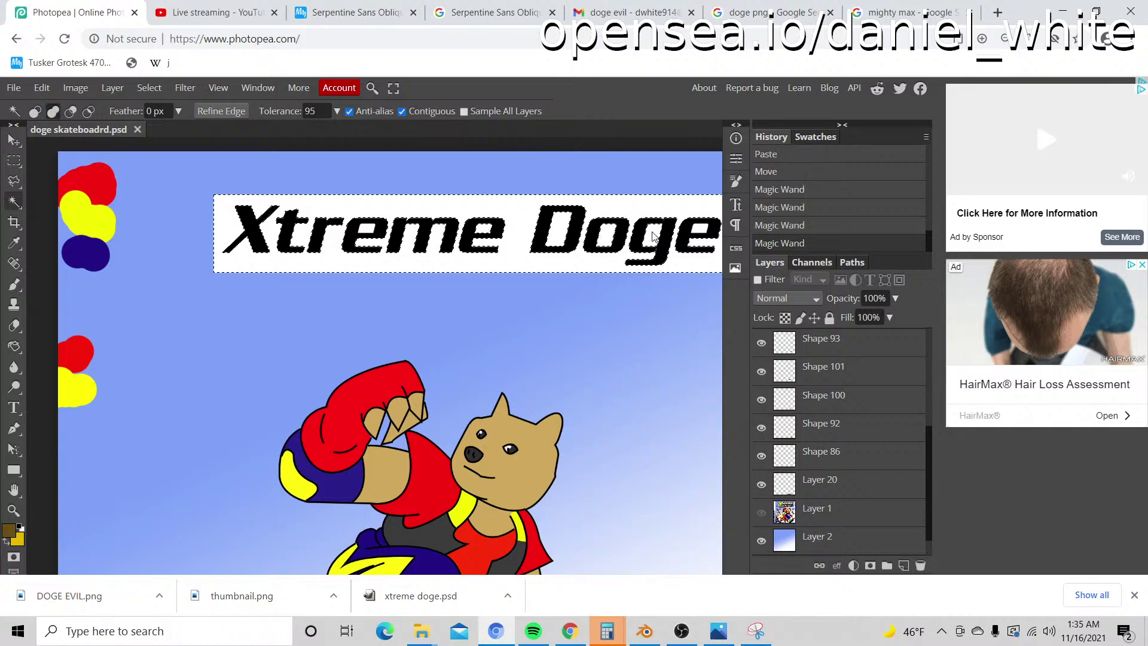
shift+click(653, 235)
shift+click(705, 232)
key(Delete)
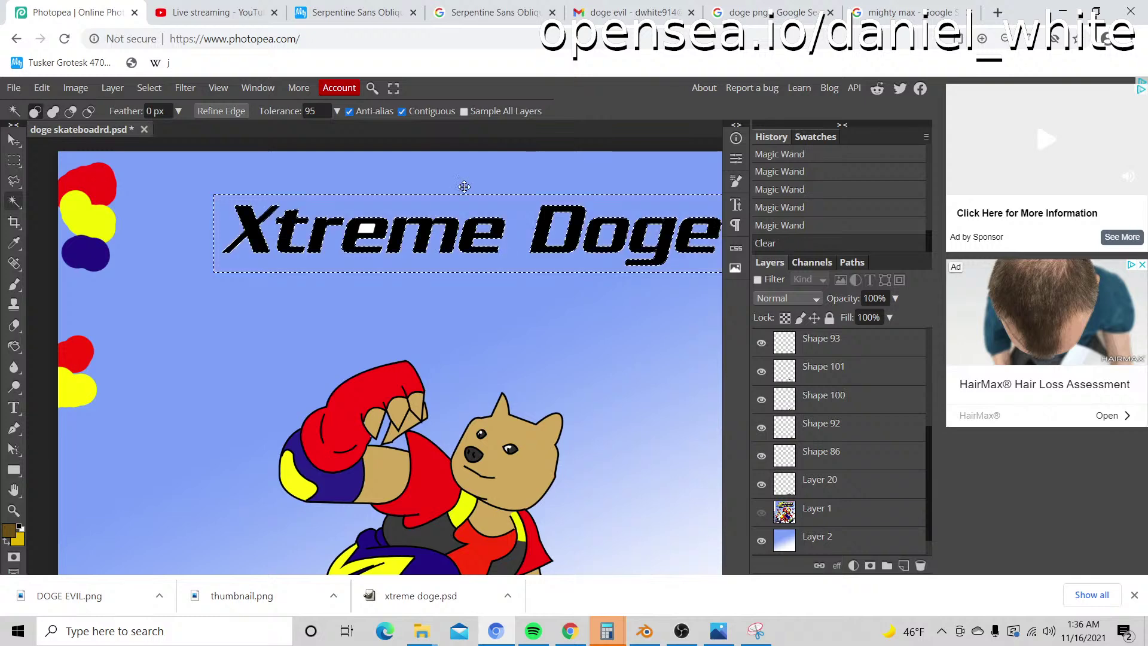
Step: Clear the leftover white patch inside the first "e" of "Xtreme" and remove the selection
click(369, 232)
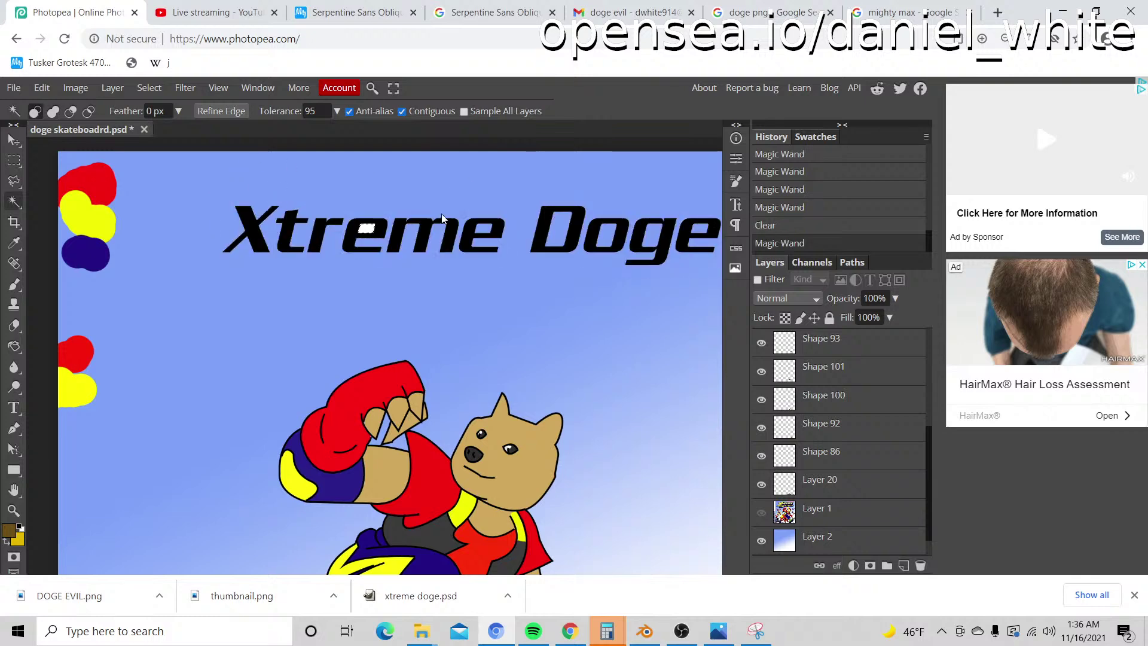
key(Delete)
key(ctrl+d)
Step: Darken the title lettering to solid black with a Hue/Saturation lightness of -100
key(z)
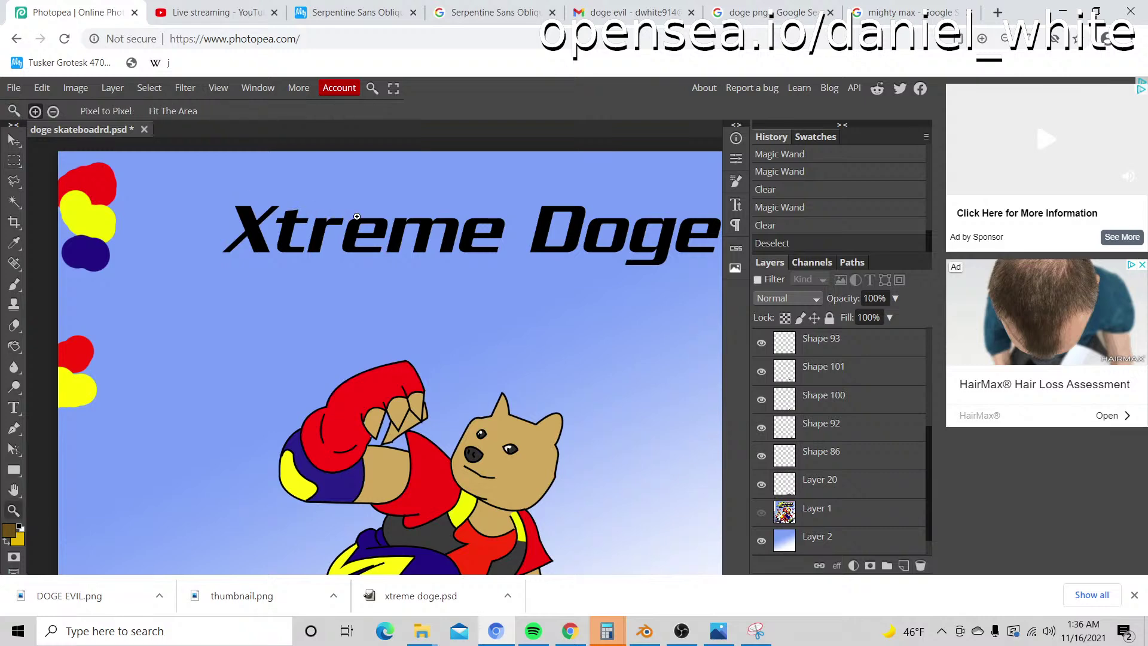
scroll(357, 217, down, 4)
scroll(372, 210, up, 3)
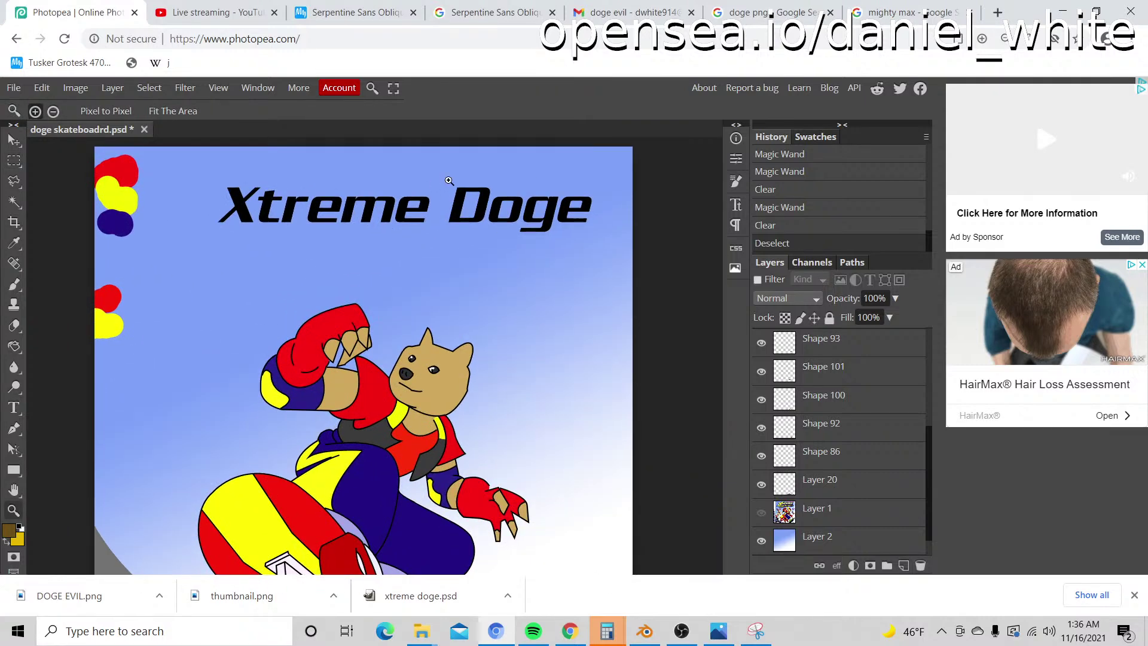
scroll(449, 181, up, 1)
key(ctrl+u)
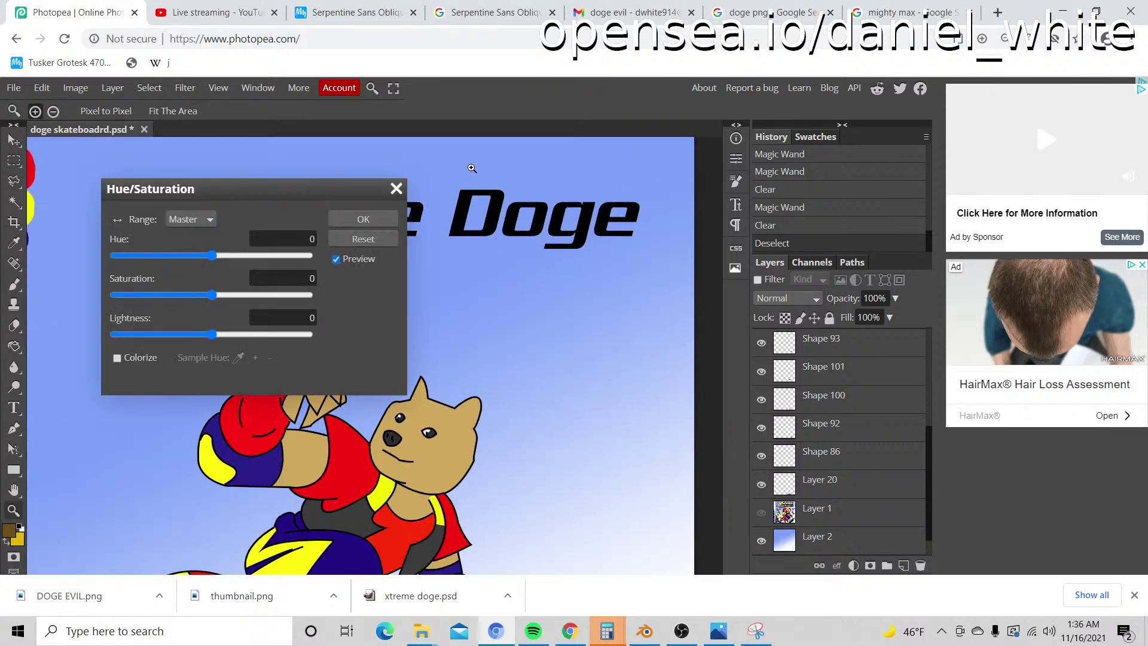
drag(243, 188, 524, 282)
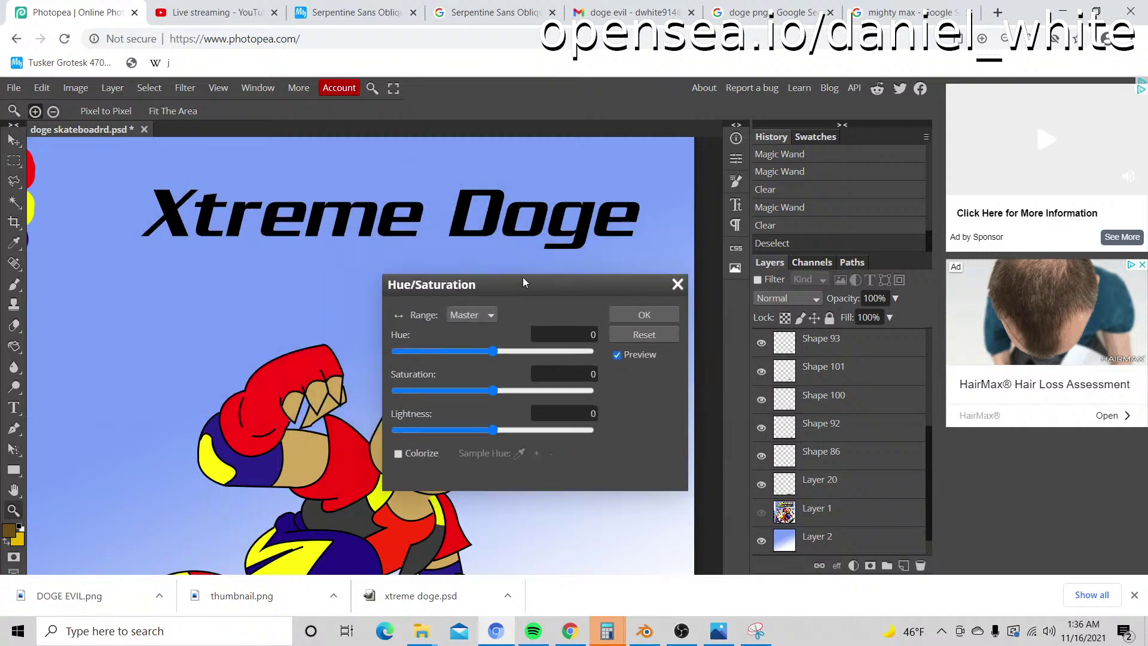
drag(493, 430, 366, 433)
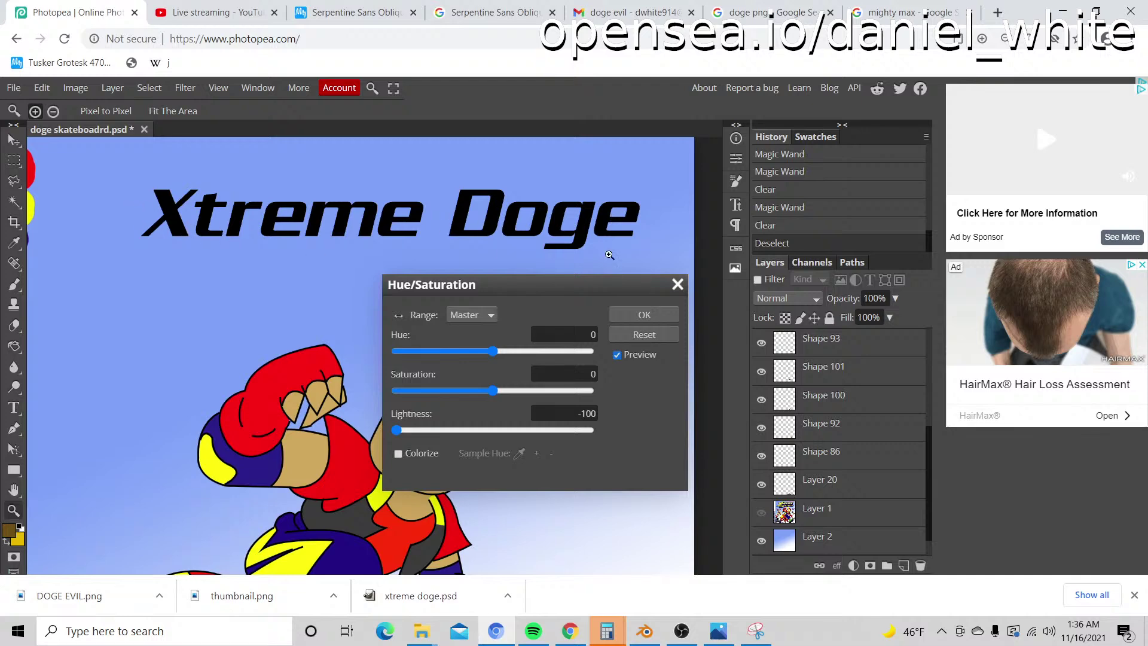
click(640, 312)
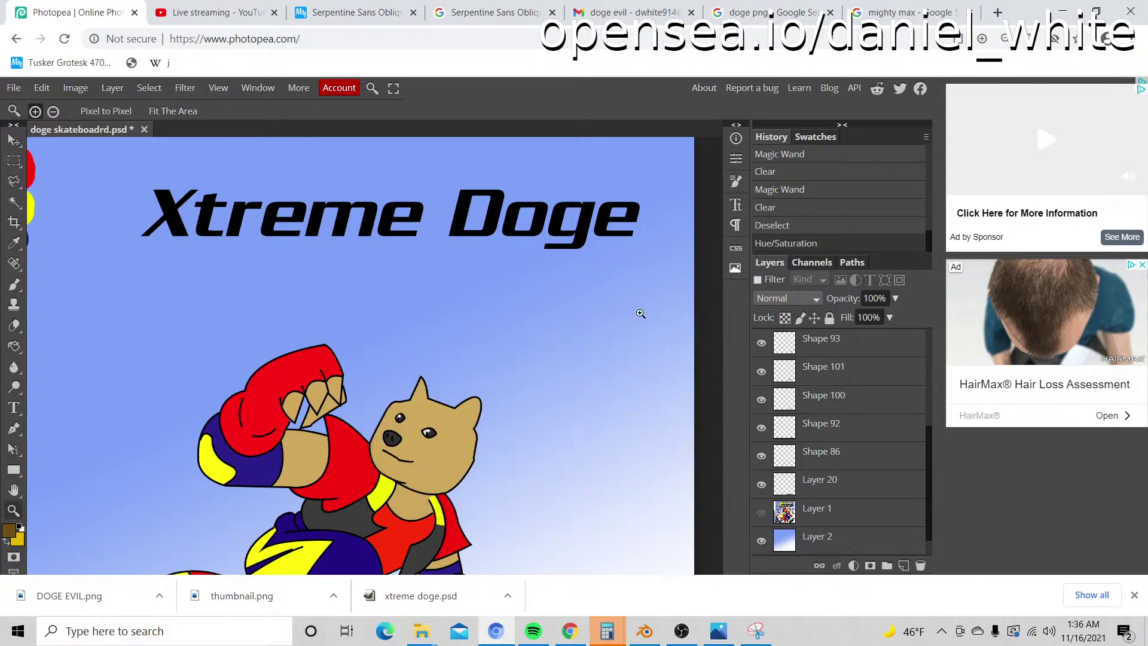
Step: Inspect the edges of the blackened "Xtreme Doge" lettering up close against the blue sky
click(289, 211)
click(289, 211)
click(288, 211)
alt+click(288, 211)
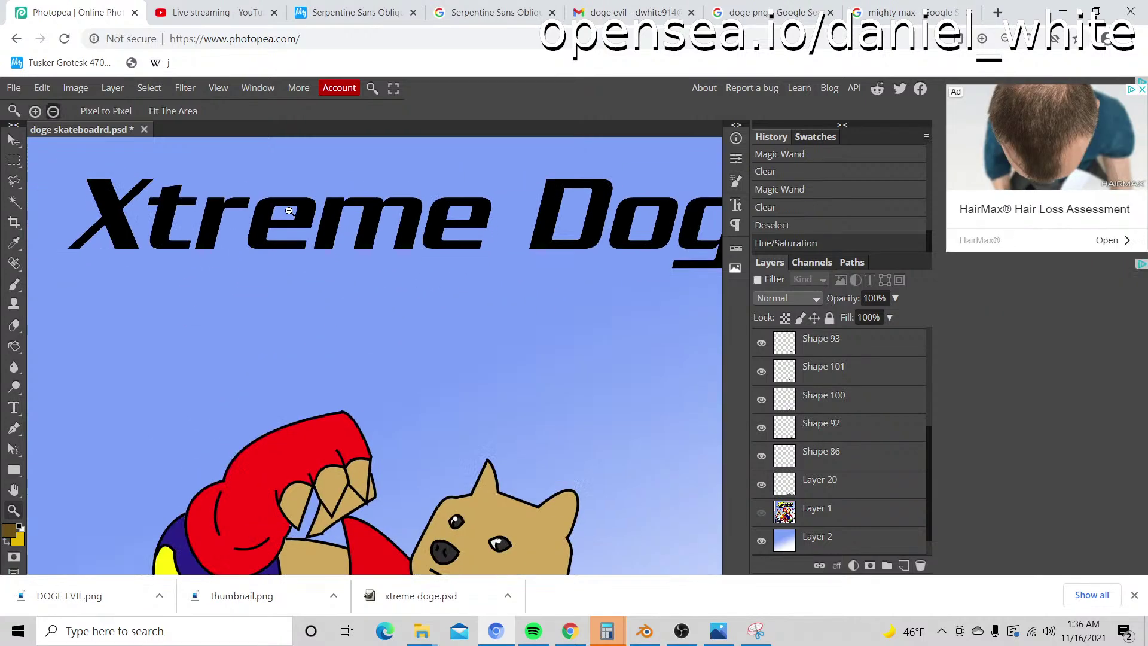
alt+click(289, 211)
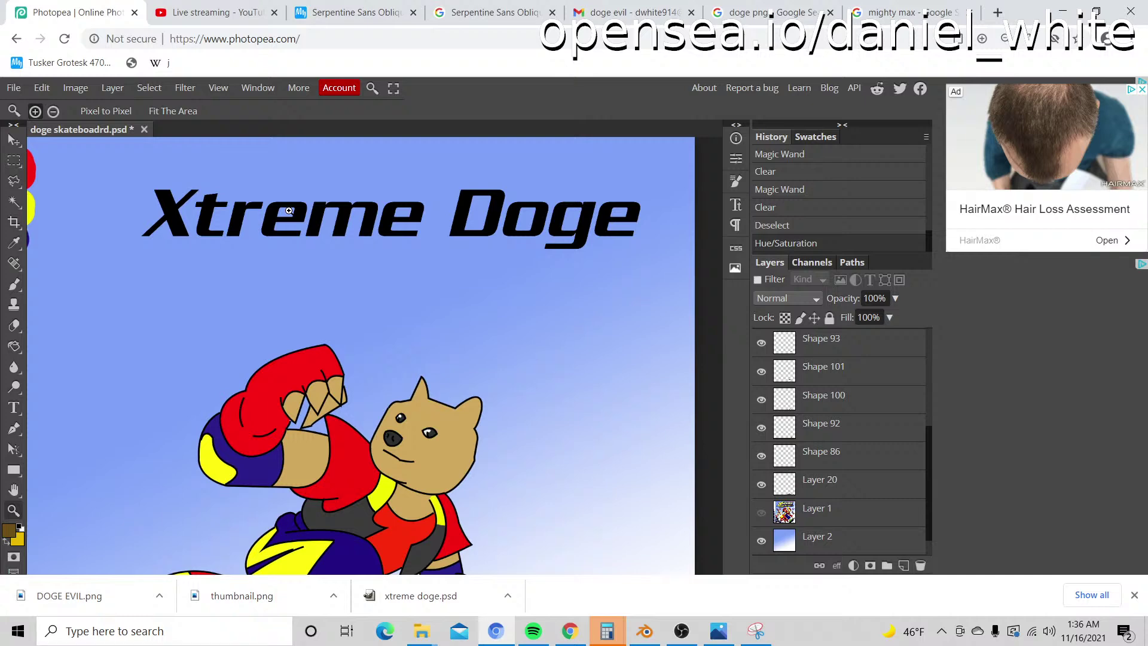
alt+click(257, 219)
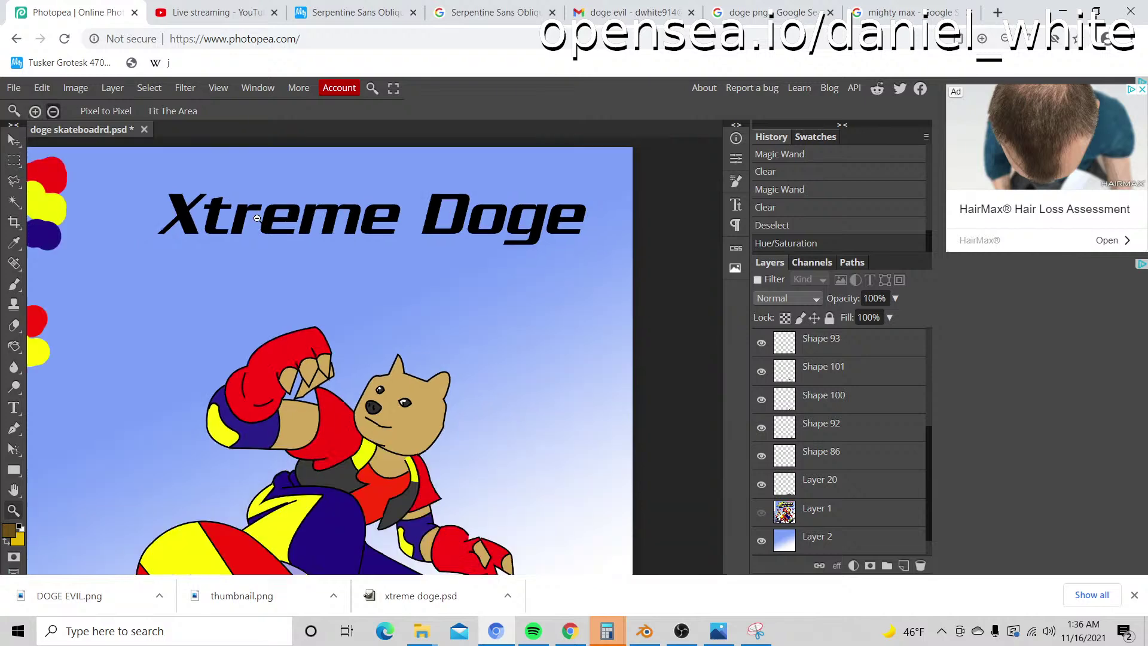
alt+click(532, 189)
Step: Toggle Layer 1's visibility to compare the new title with the original Xtreme Sports logo, leaving the layer hidden
scroll(837, 478, down, 1)
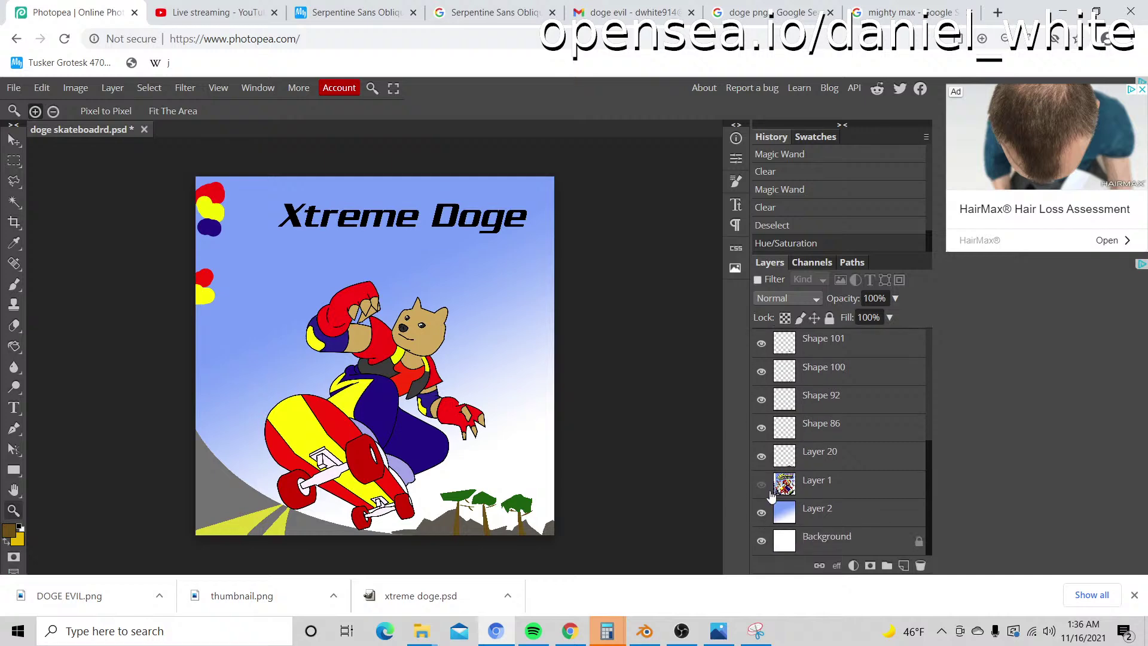
click(762, 485)
click(769, 491)
click(768, 491)
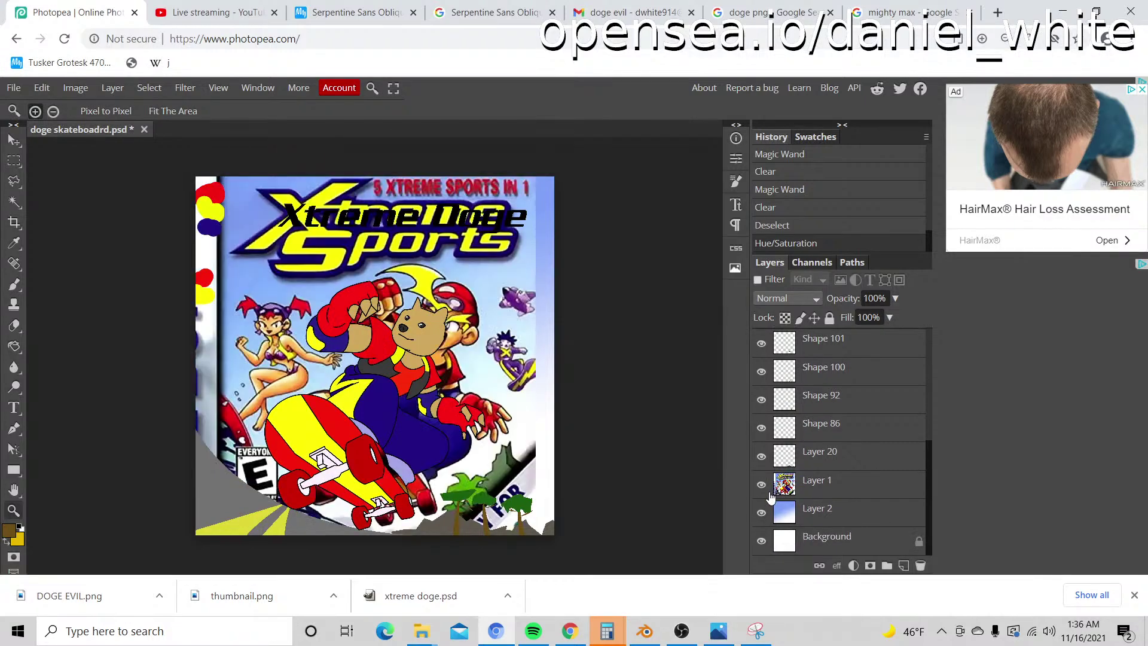
click(770, 495)
click(770, 496)
click(769, 495)
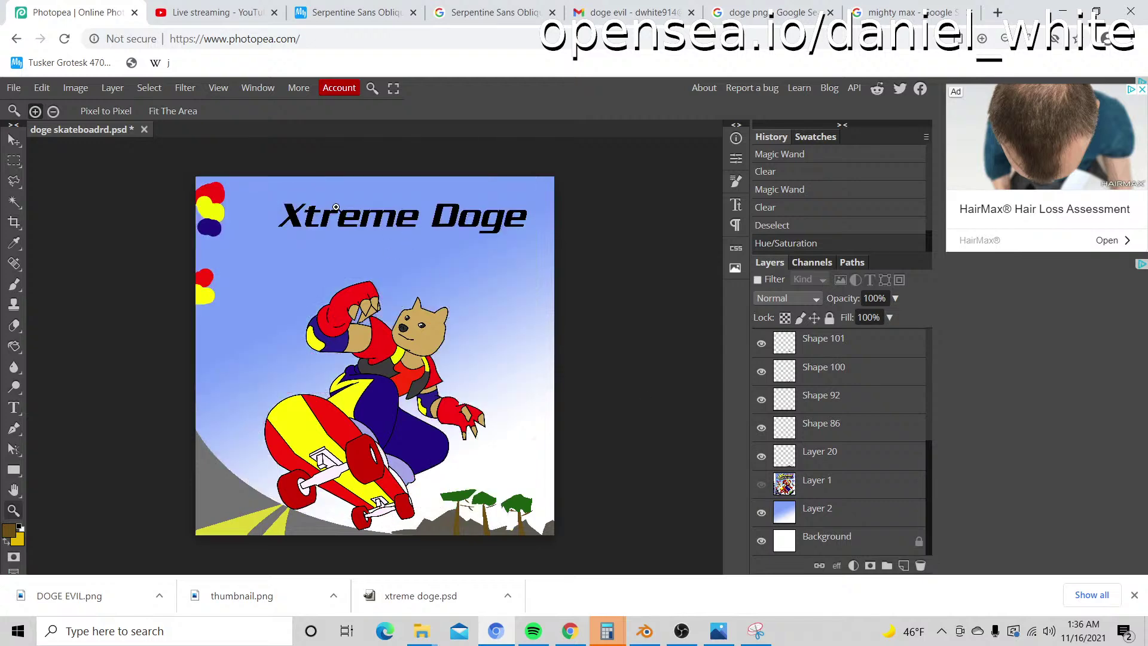
Step: Select the word "Xtreme" with a rectangular selection and enlarge it proportionally with Free Transform near the canvas's upper edge
click(336, 207)
click(14, 160)
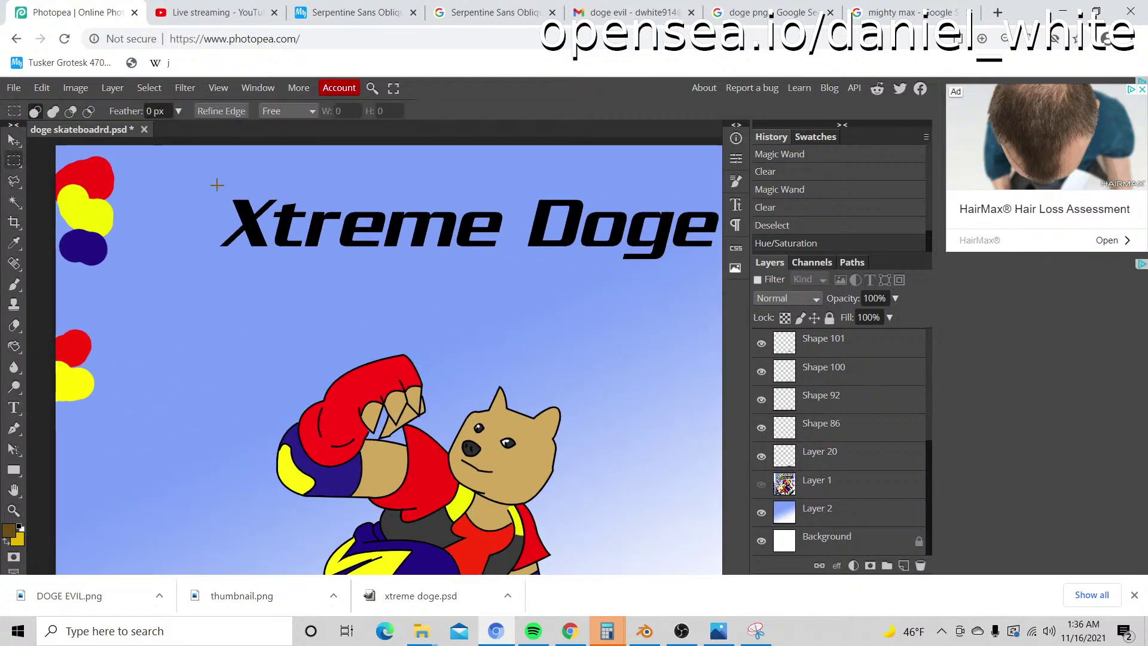
drag(210, 184, 513, 272)
right_click(478, 227)
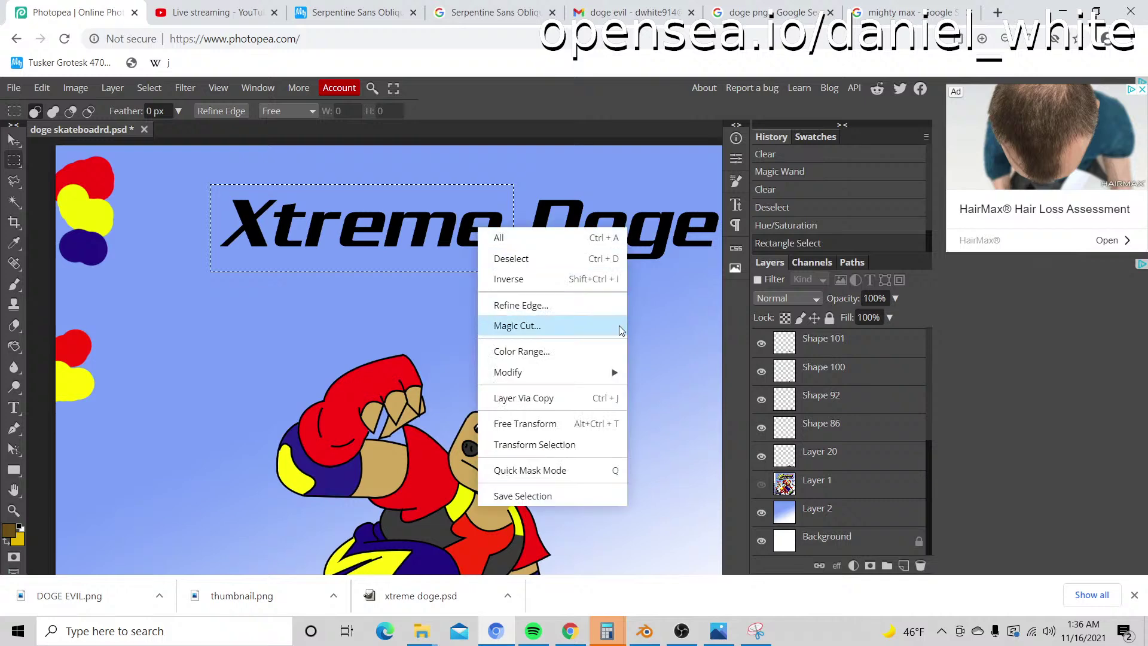
click(541, 425)
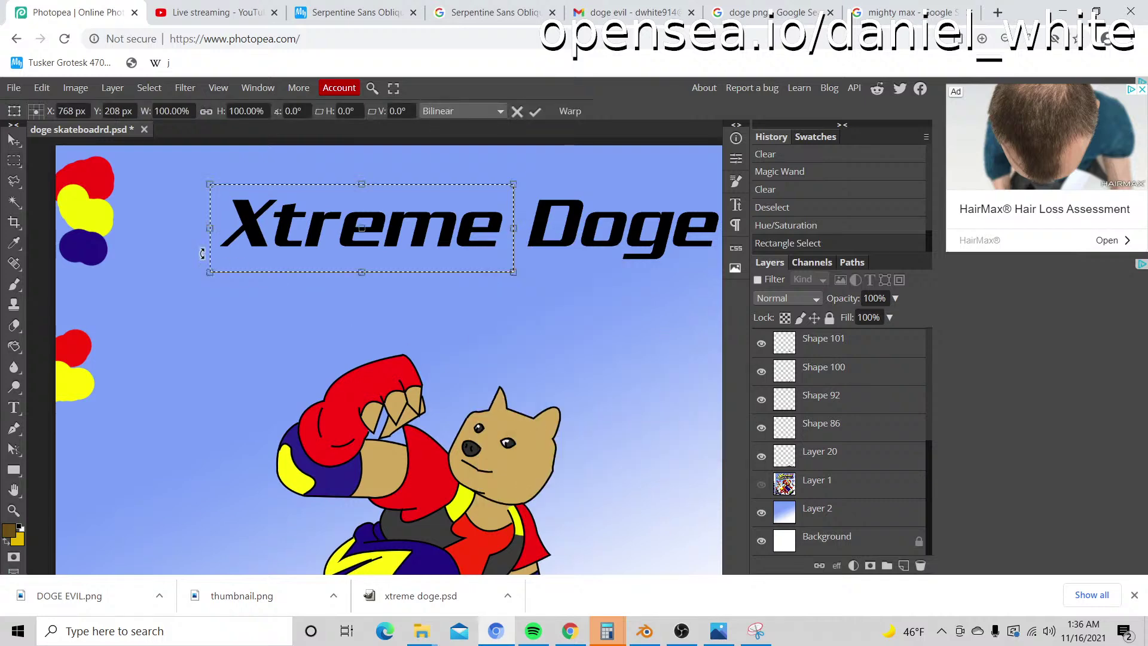
drag(210, 274, 350, 237)
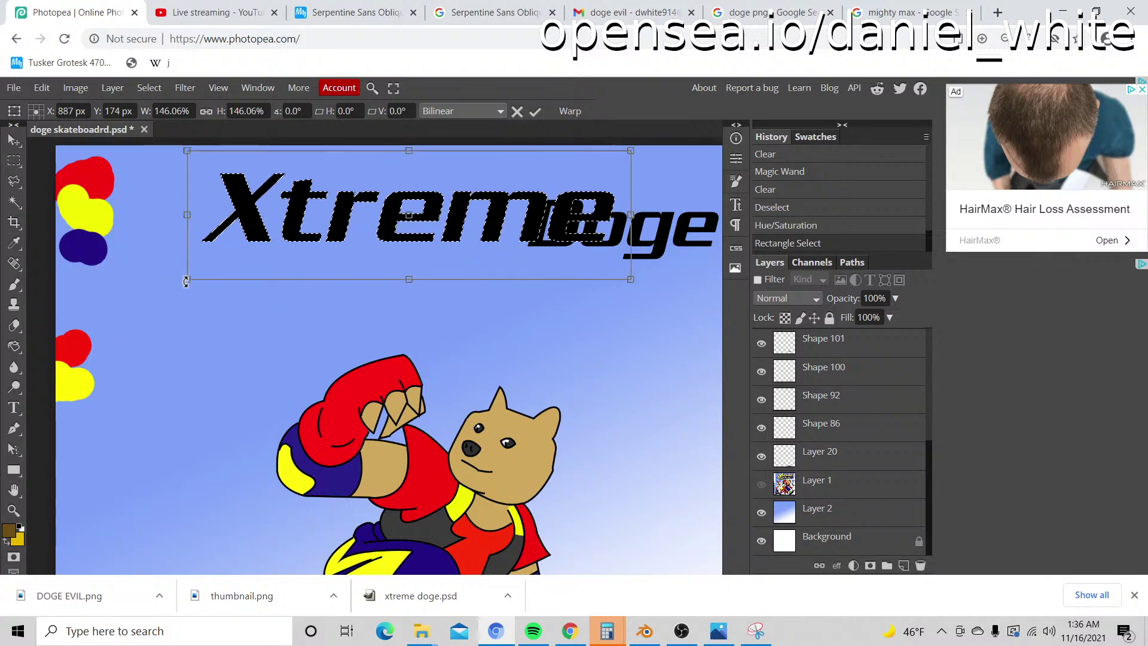
drag(187, 279, 85, 309)
drag(254, 247, 356, 220)
key(Return)
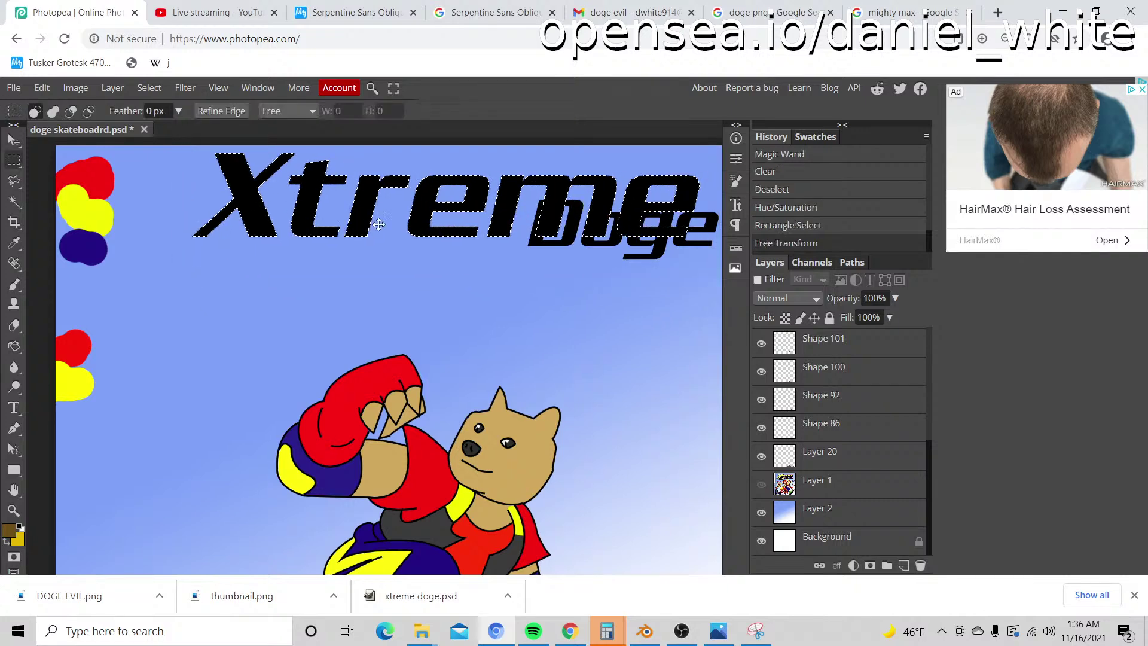
Step: Show the original cover on Layer 1 to compare its logo with the enlarged "Xtreme"
key(z)
alt+click(542, 288)
click(761, 485)
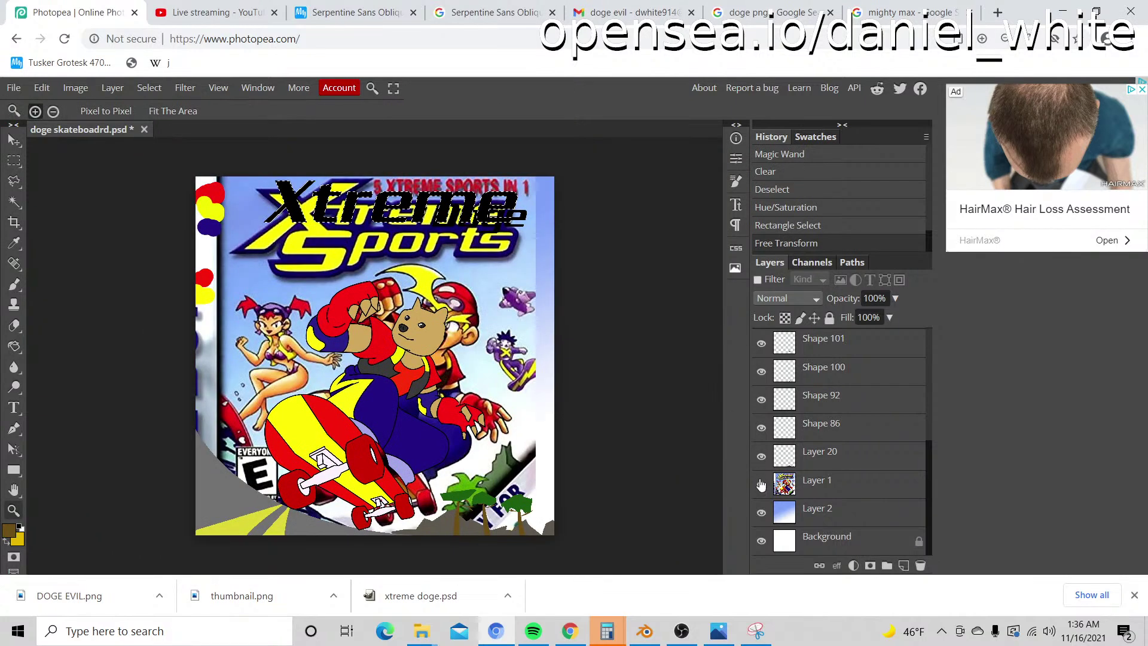
click(14, 140)
drag(344, 213, 343, 219)
key(ctrl+z)
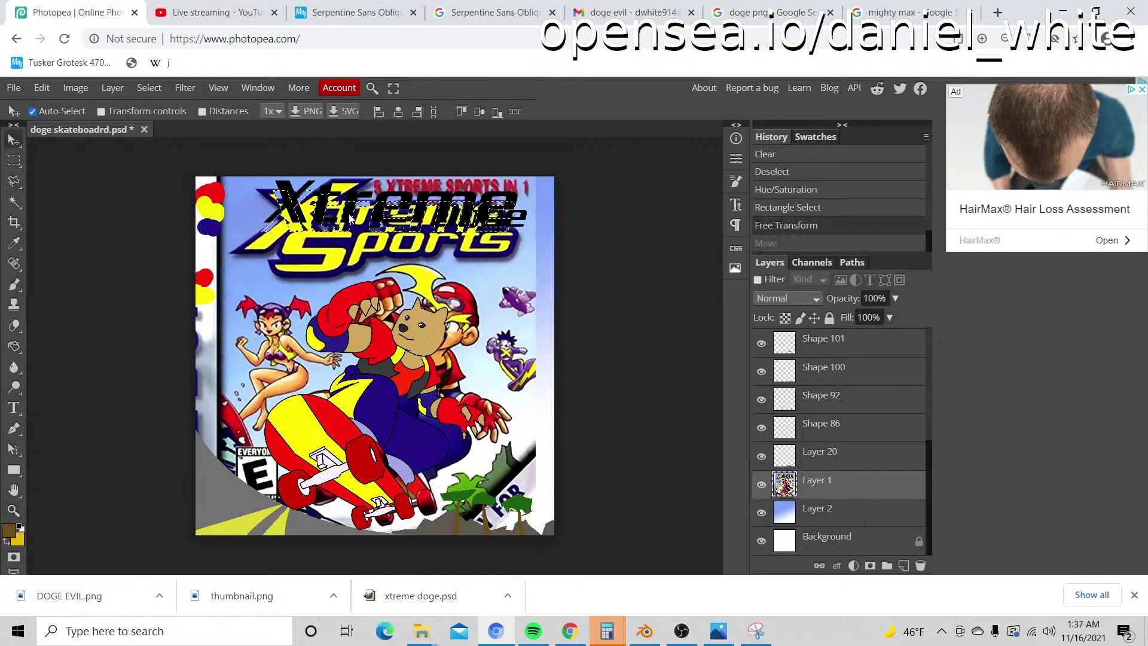
key(ctrl+shift+z)
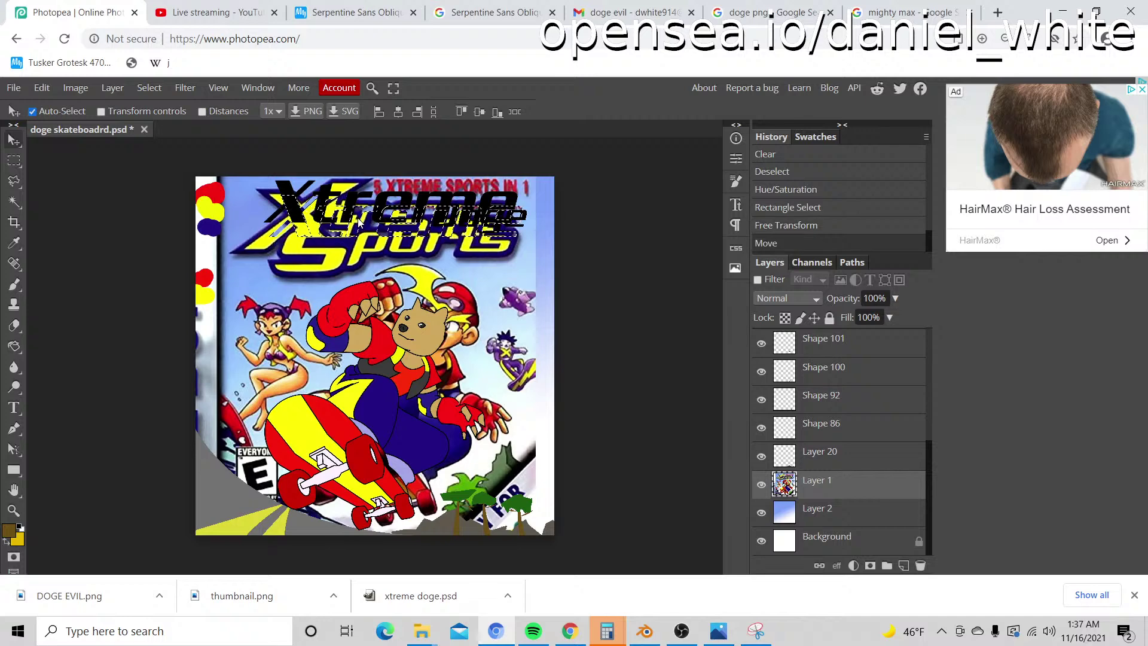
key(ctrl+z)
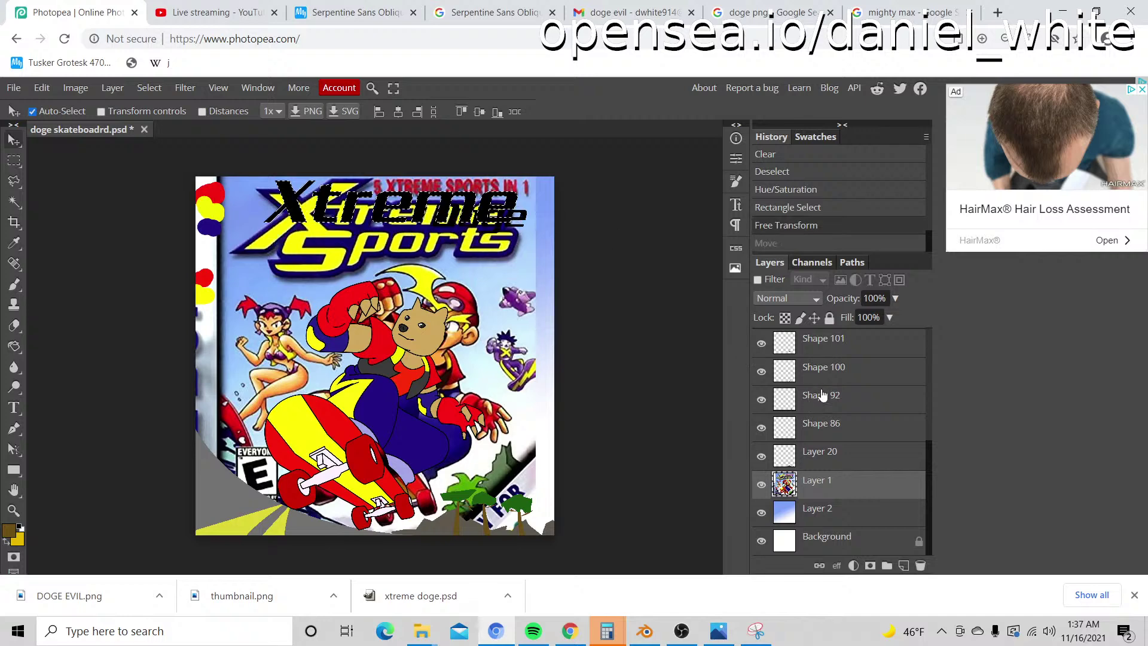
Step: Move the selected "Xtreme" on Layer 21 over the matching word of the original logo, and hide Layer 1
scroll(822, 408, up, 3)
click(814, 365)
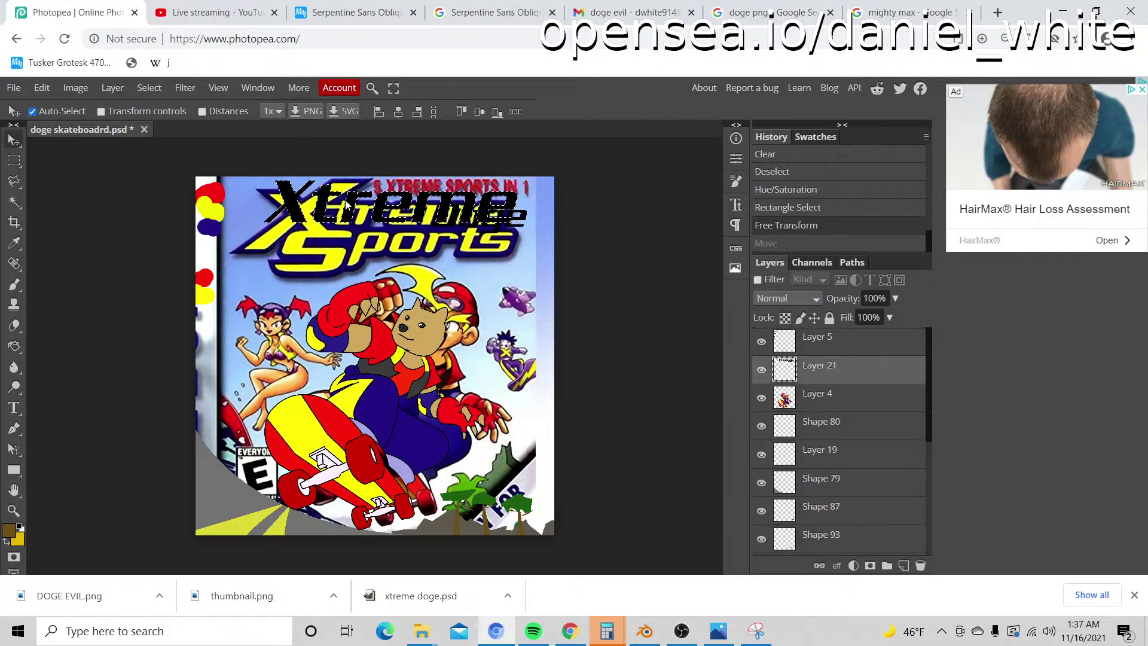
mouse_move(328, 207)
mouse_down()
mouse_move(382, 197)
mouse_move(346, 211)
mouse_move(331, 197)
mouse_move(326, 226)
mouse_move(327, 204)
mouse_move(339, 209)
mouse_up()
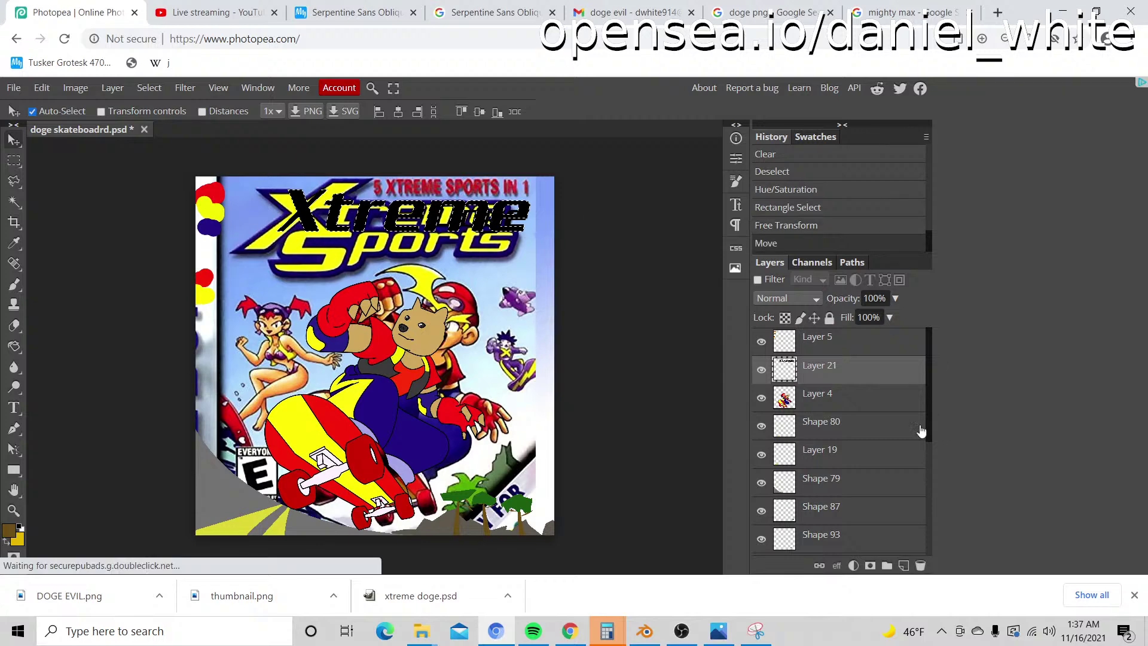
scroll(785, 500, down, 5)
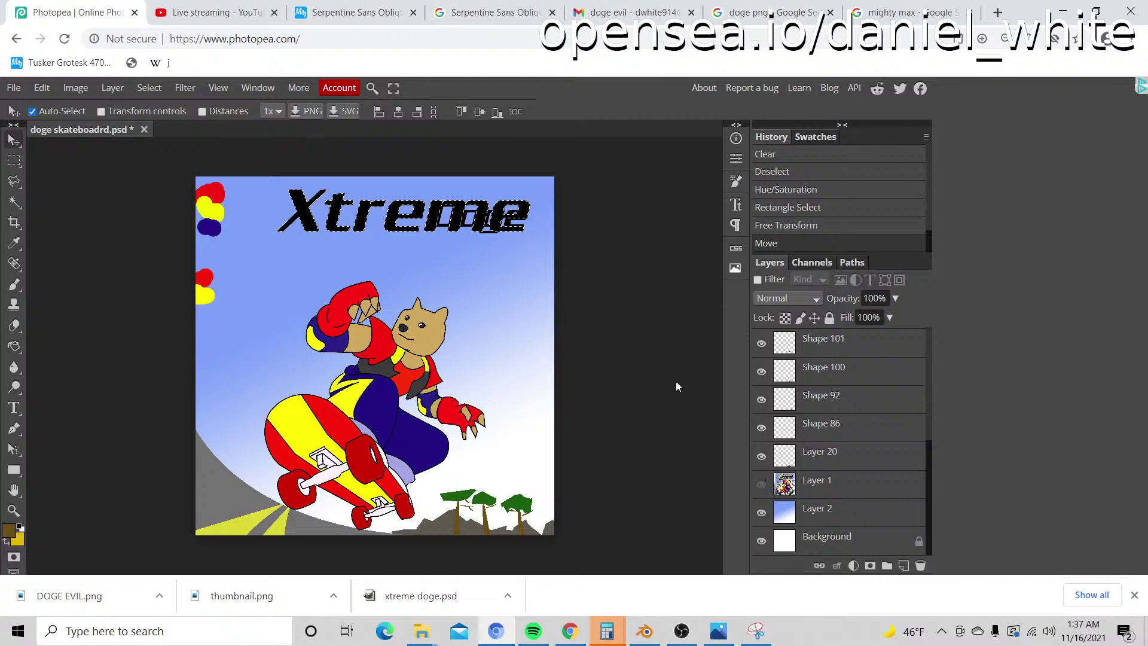
Step: Move the selected "Xtreme" below "Doge", and cut and paste it onto its own layer
key(z)
click(439, 227)
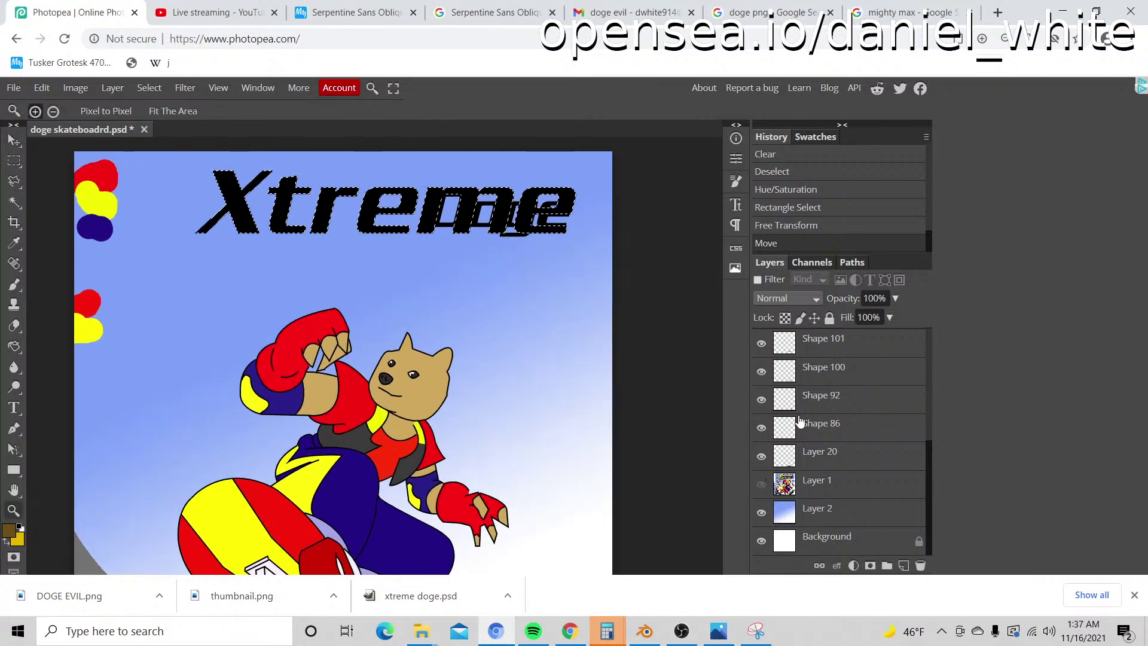
scroll(777, 381, up, 3)
click(761, 369)
click(762, 370)
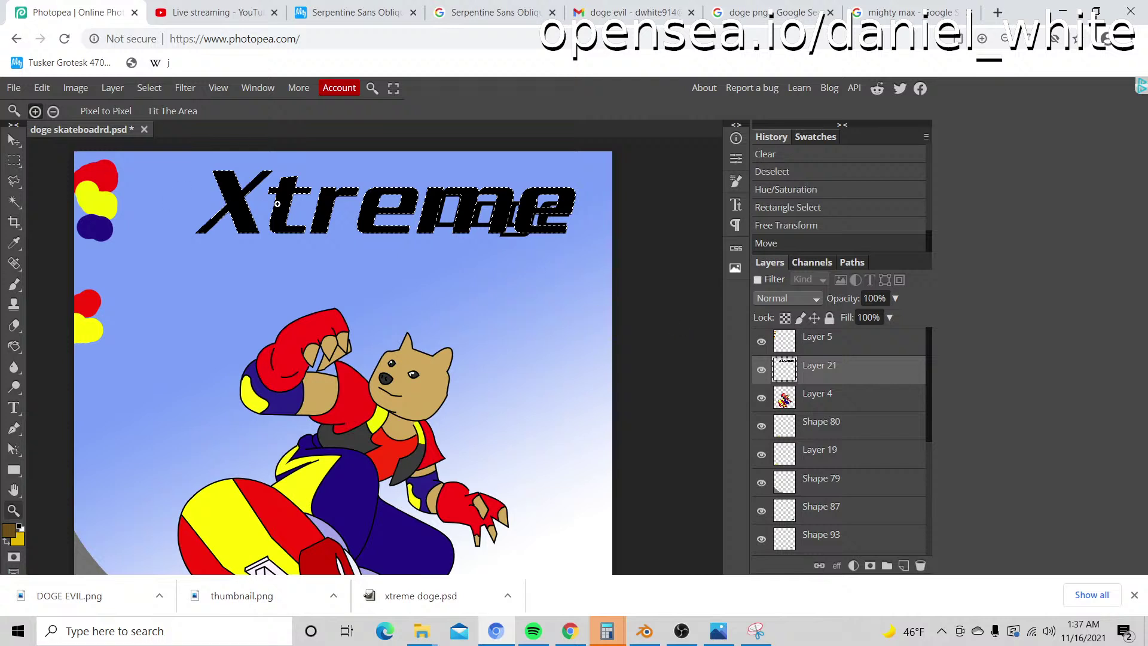
click(13, 140)
drag(337, 210, 309, 272)
key(ctrl+x)
key(ctrl+v)
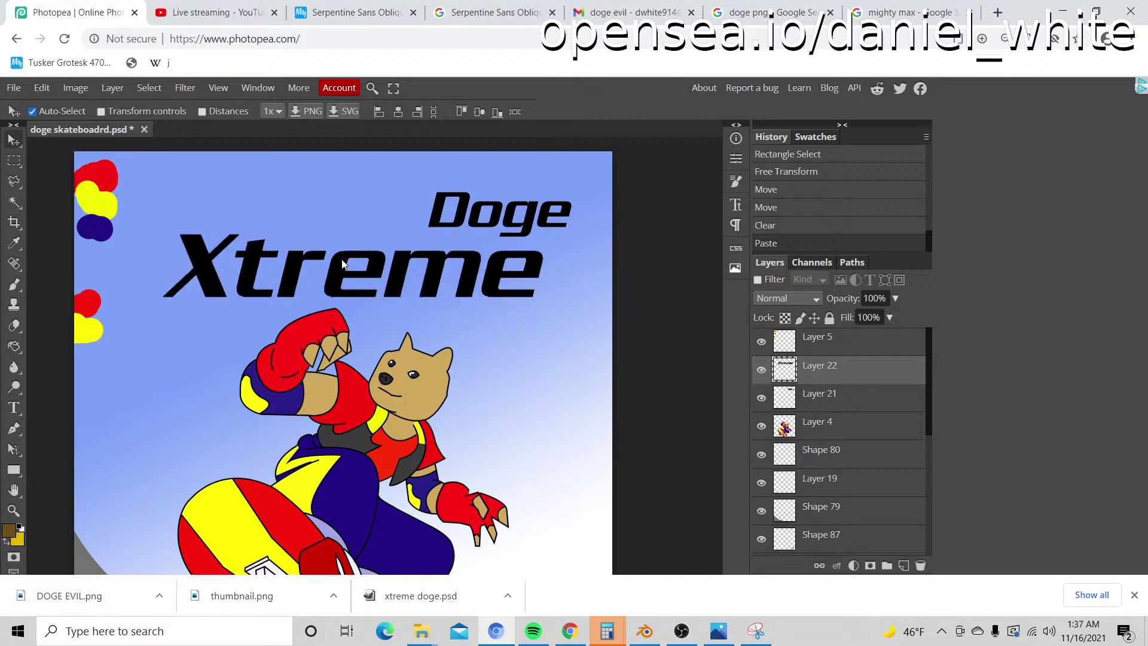
Step: Position "Xtreme" at the canvas's upper edge and "Doge" beneath it, above the character's head
drag(342, 263, 351, 190)
click(515, 223)
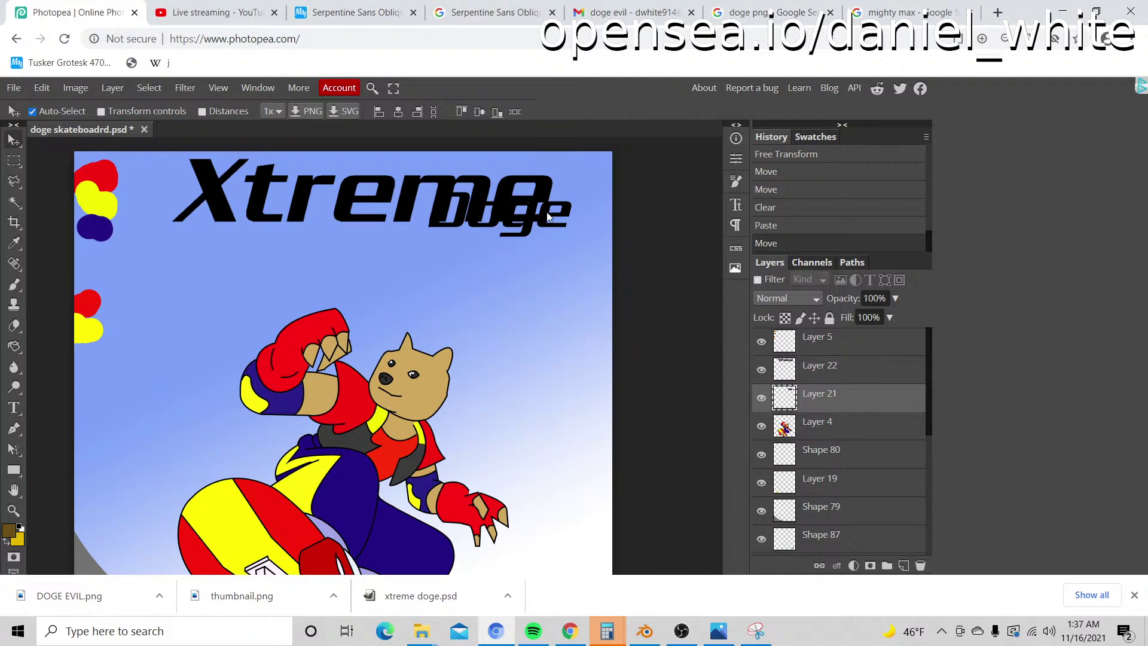
drag(547, 217, 449, 278)
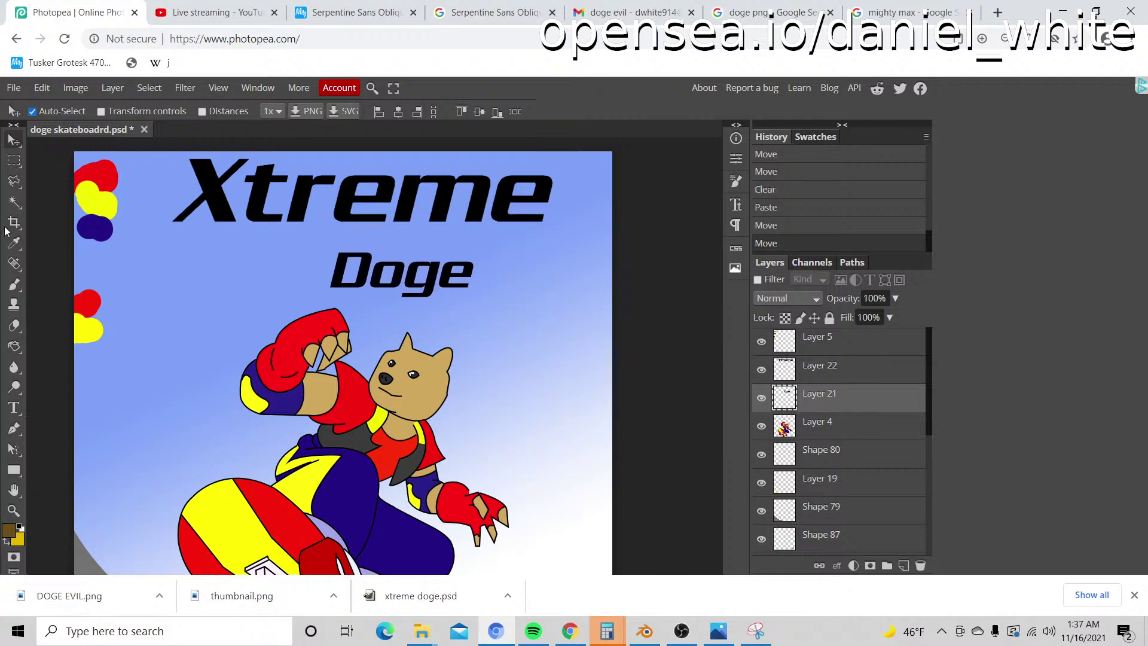
Step: Enlarge "Doge" on Layer 21 to 178.87%, place it directly beneath "Xtreme", and deselect it
key(m)
drag(315, 243, 493, 307)
right_click(483, 289)
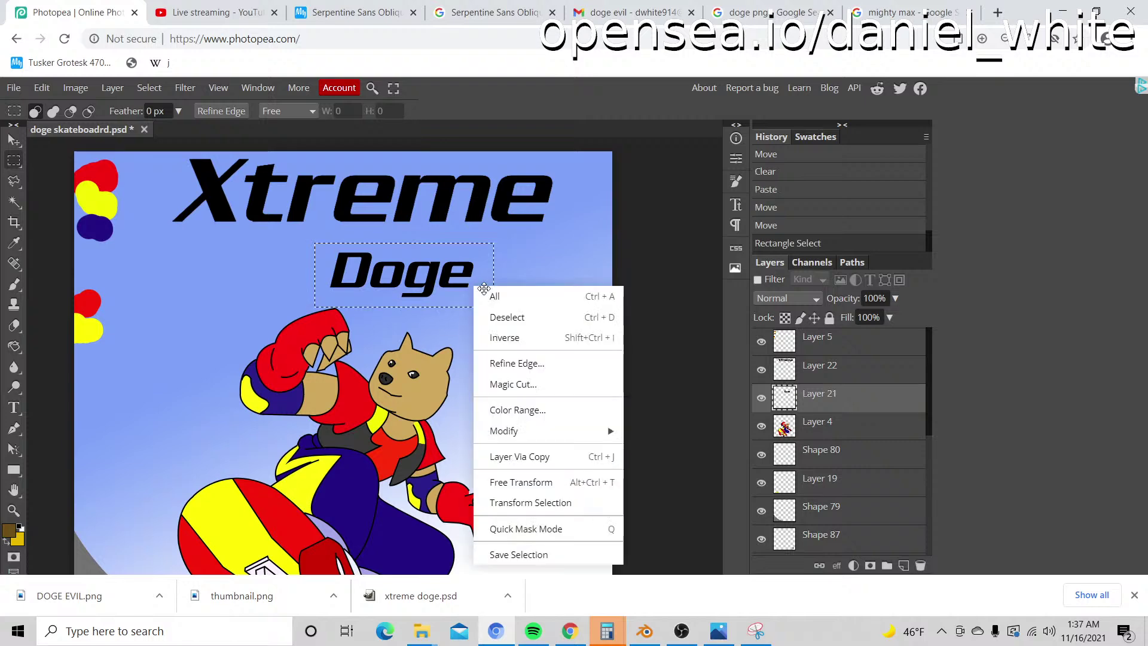
click(520, 482)
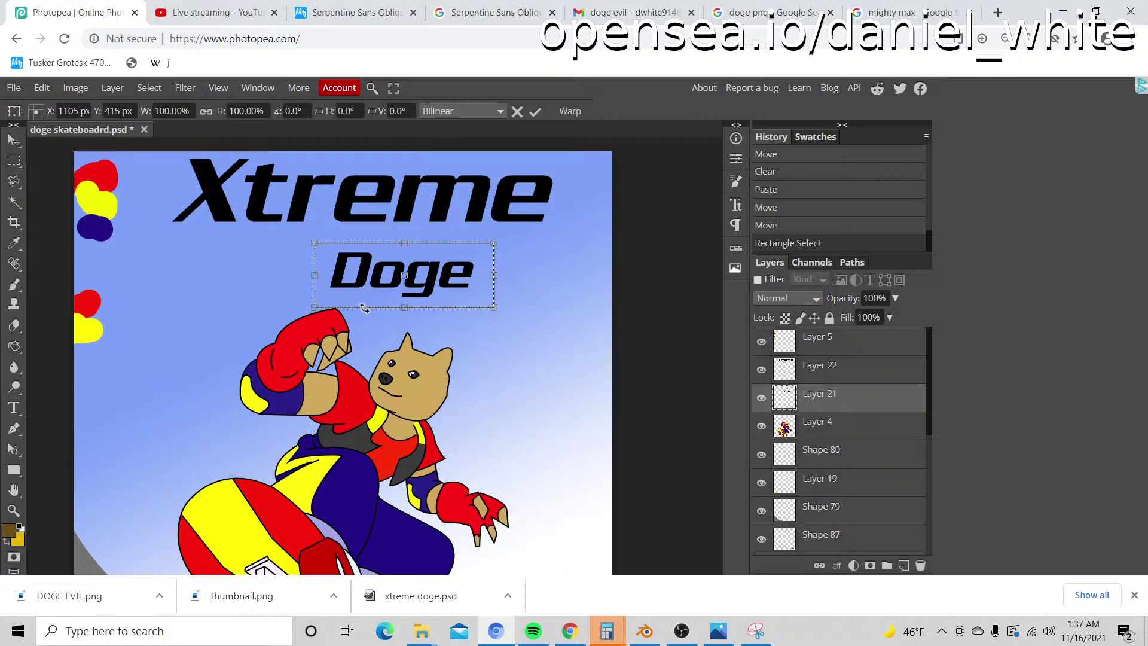
drag(314, 306, 172, 378)
drag(257, 282, 313, 260)
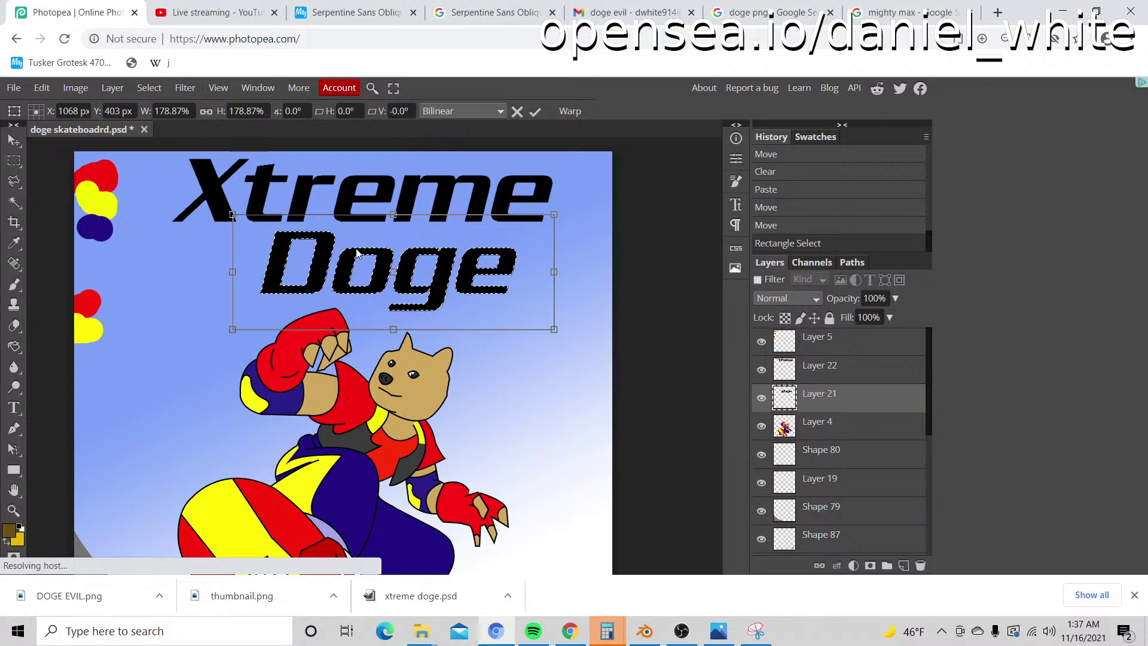
key(Return)
key(ctrl+d)
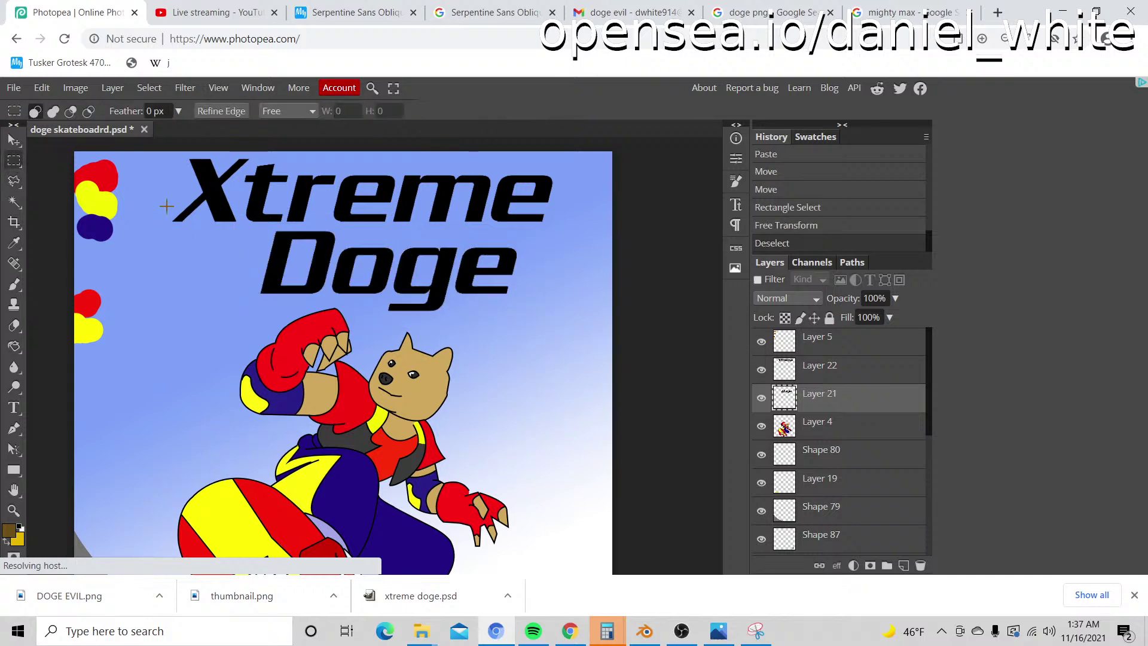
Step: Delete Layer 5, which holds the red, yellow and blue colour blobs at the canvas's edge
key(z)
alt+click(242, 212)
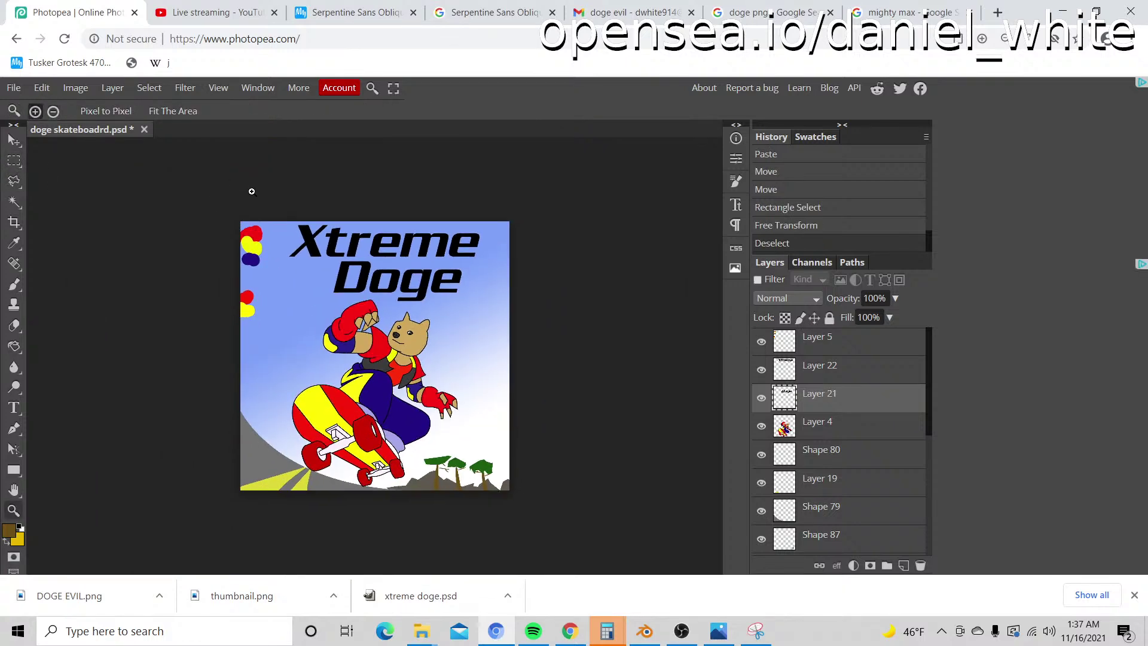
click(761, 342)
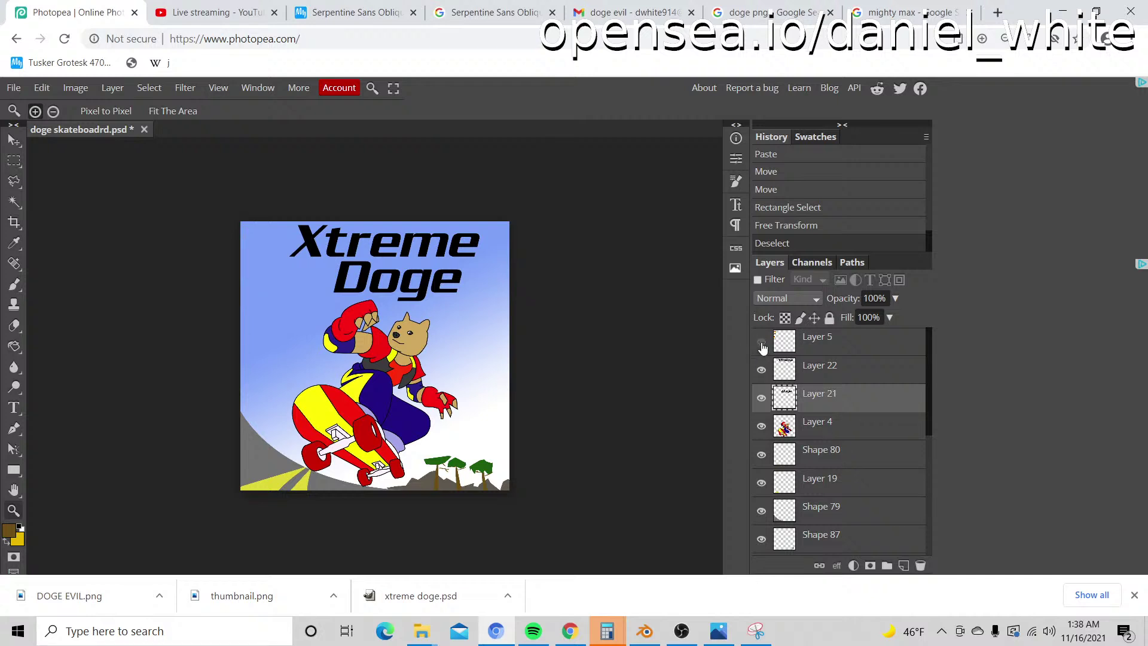
click(762, 345)
click(848, 347)
right_click(833, 345)
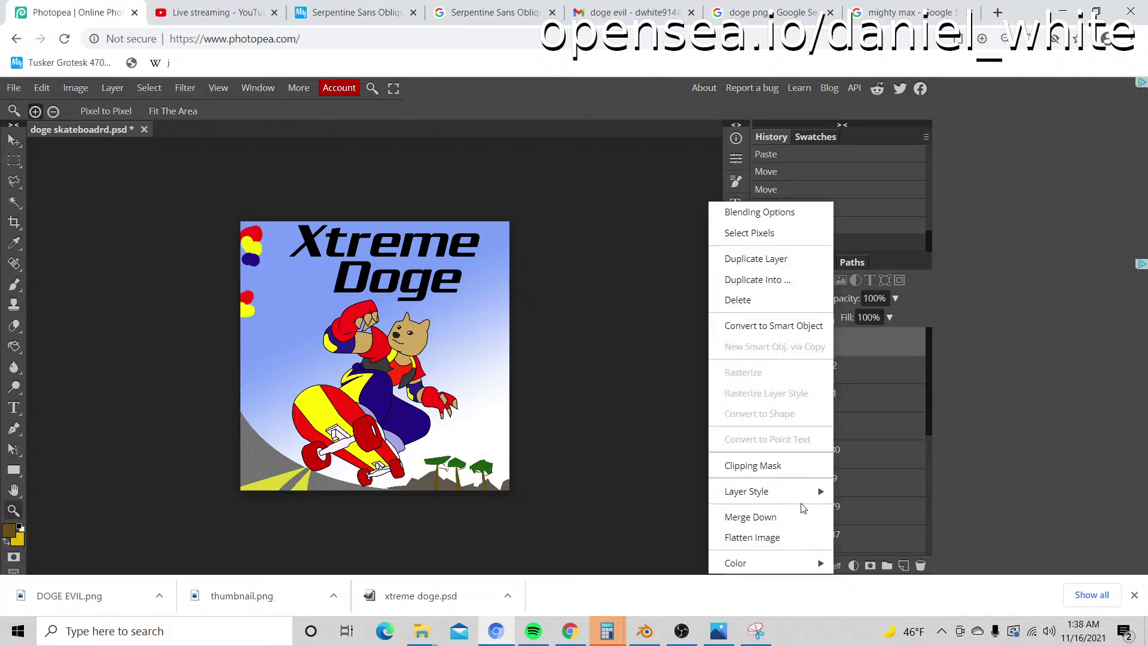
click(759, 301)
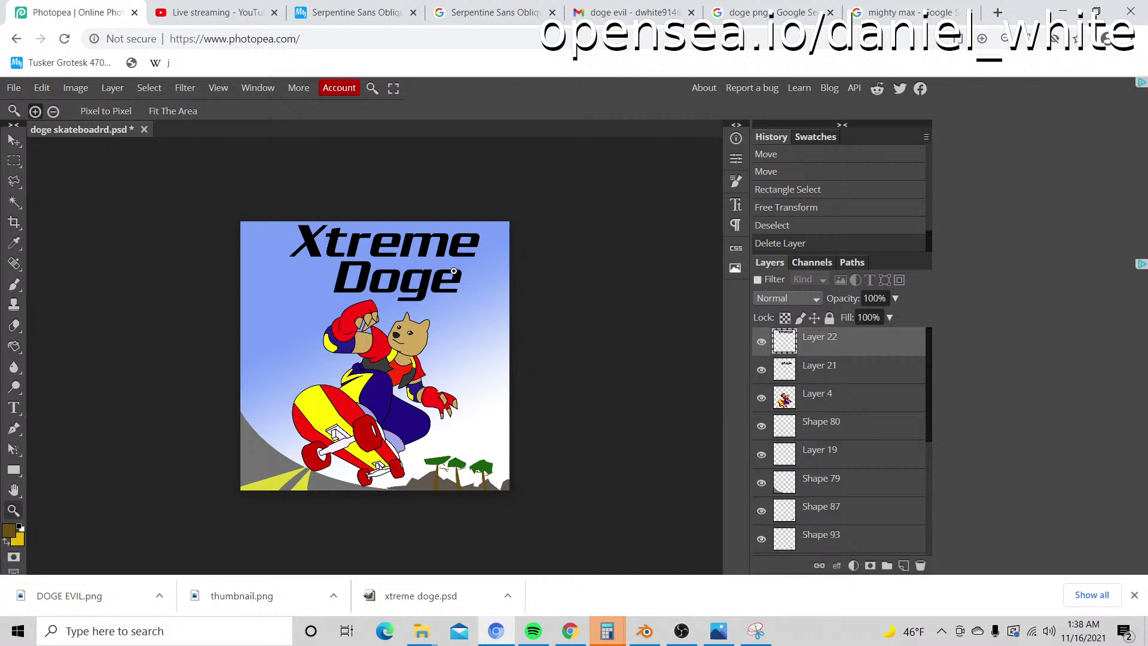
Step: Shift "Xtreme" and "Doge" slightly left so the stacked title sits centred above the character
click(433, 256)
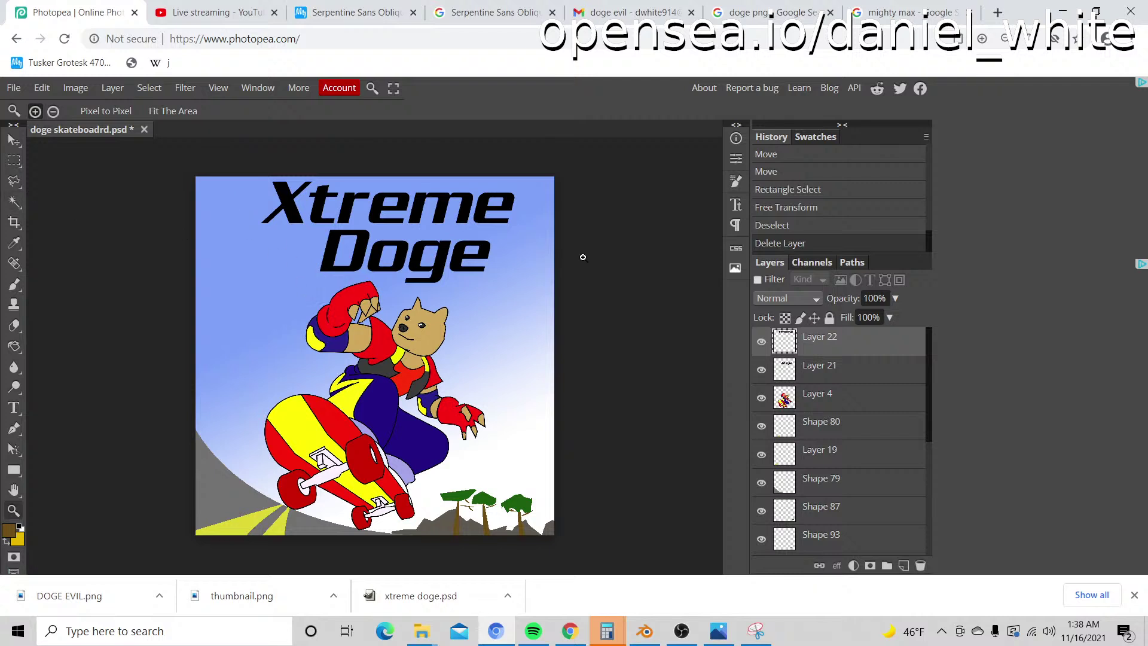
click(819, 368)
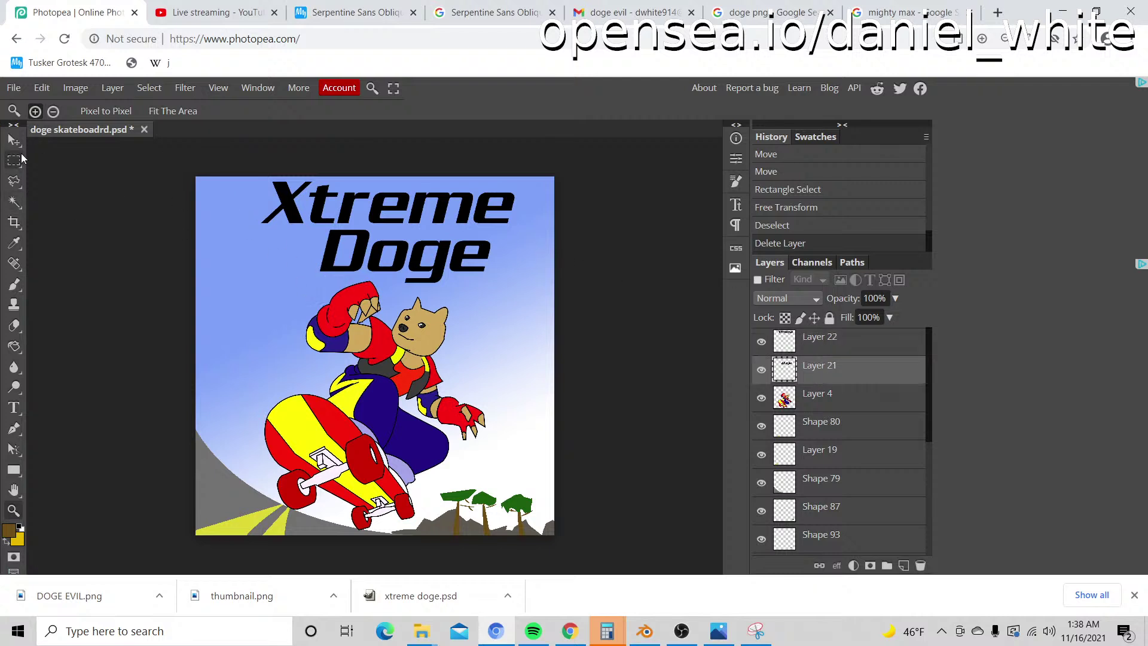
click(14, 141)
drag(351, 205, 351, 240)
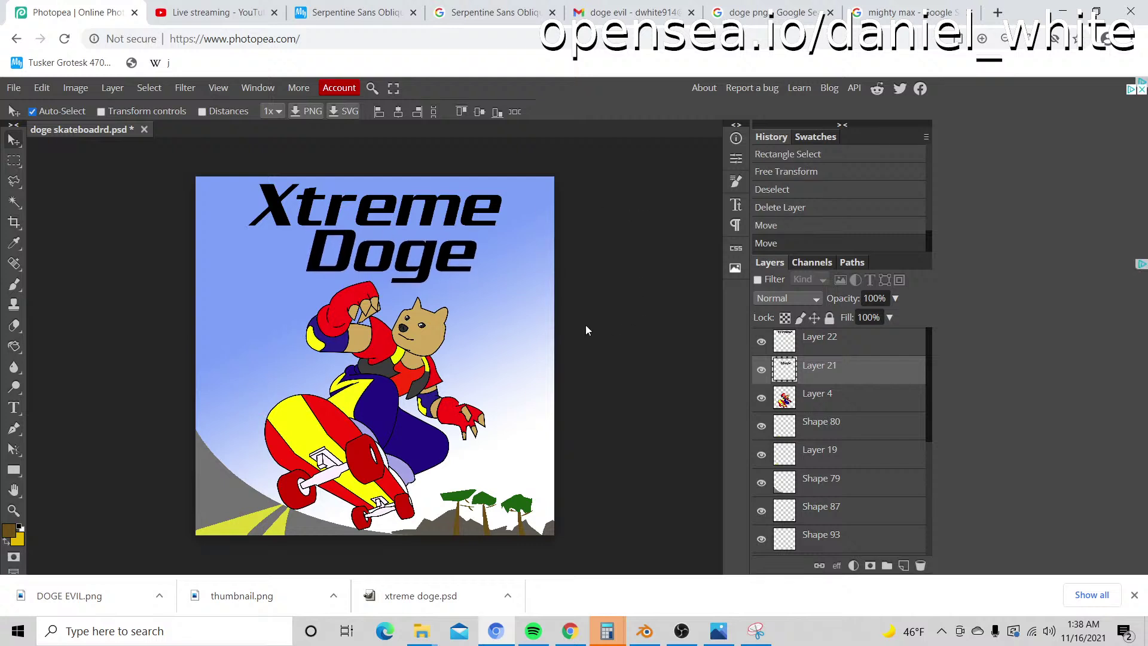
Step: Show the original cover on Layer 1 to compare its logo with the stacked title, and hide it again
scroll(843, 439, down, 5)
click(761, 484)
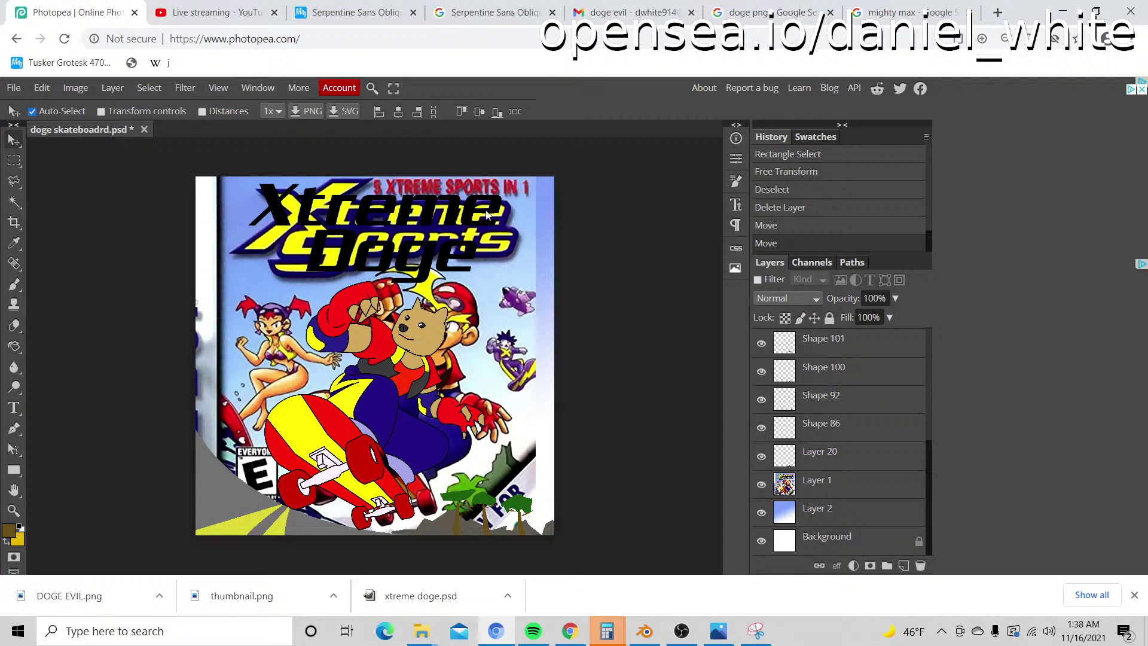
click(761, 485)
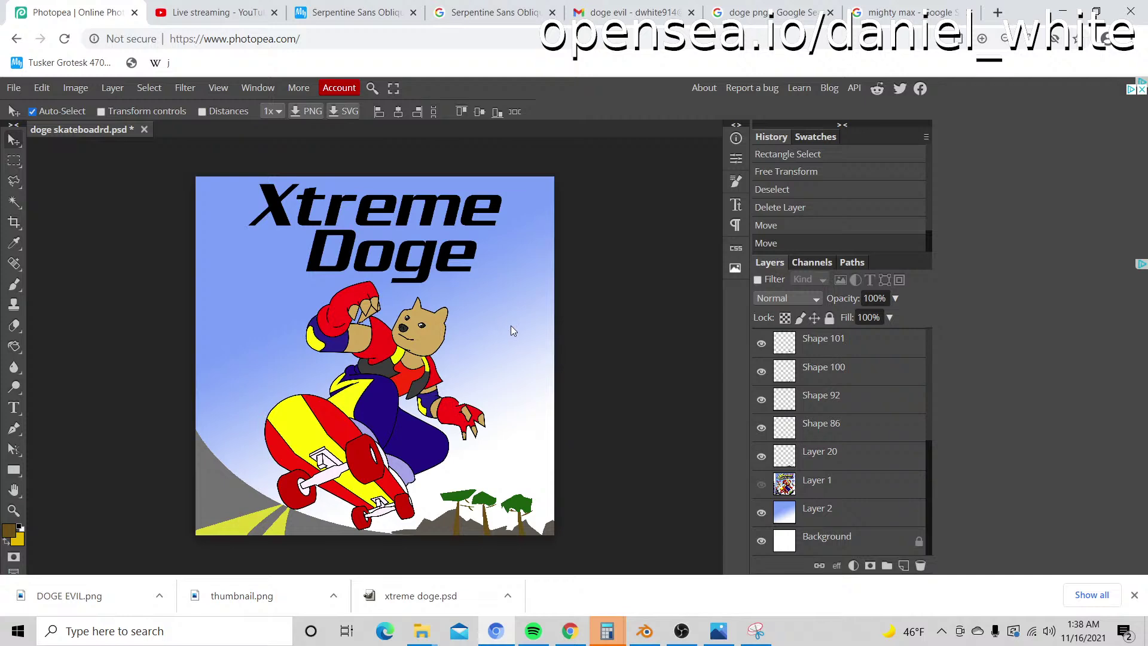
scroll(529, 500, up, 1)
scroll(529, 500, down, 2)
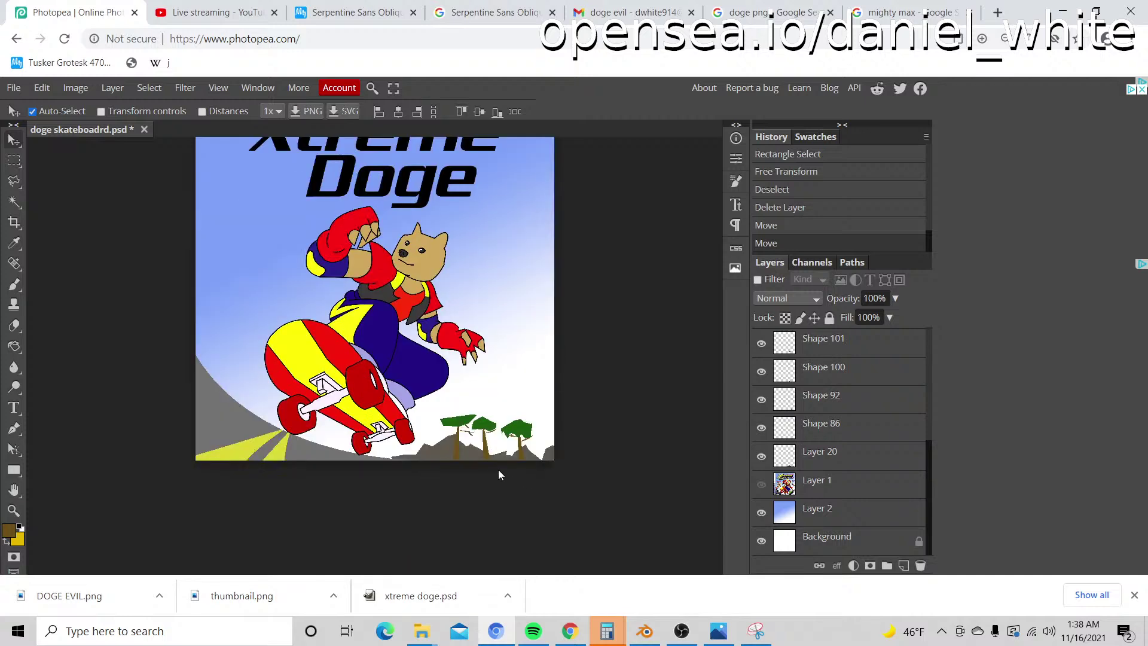
scroll(497, 469, up, 1)
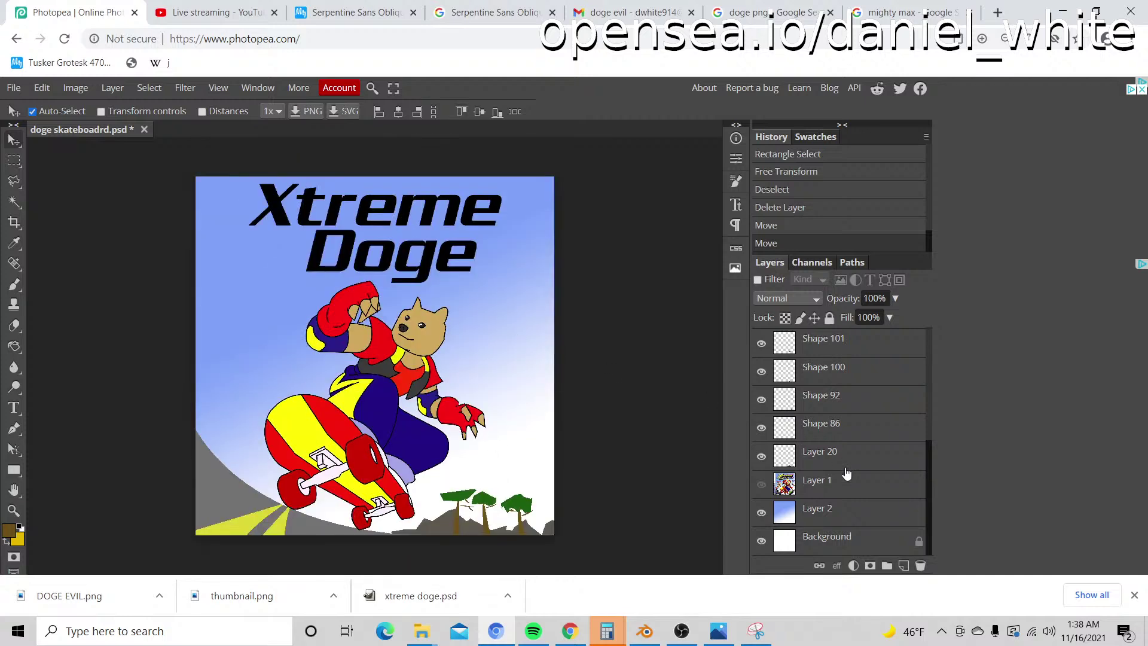
Step: Show Layer 1, sample the original logo's yellow as the foreground colour, and hide the layer again
click(761, 484)
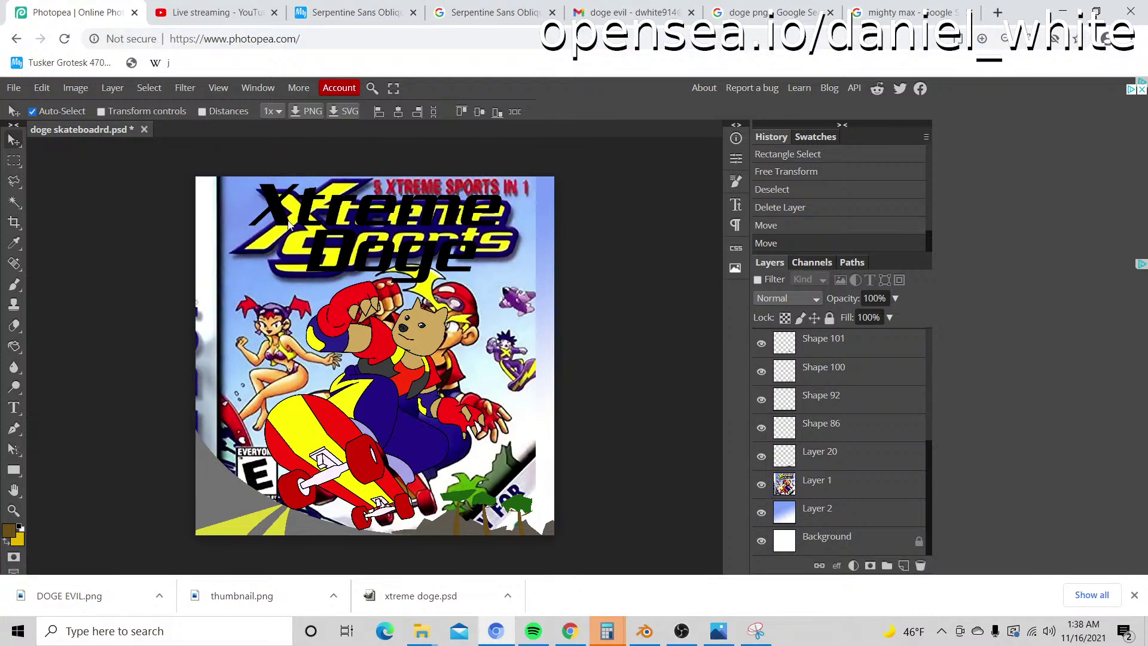
key(i)
click(276, 240)
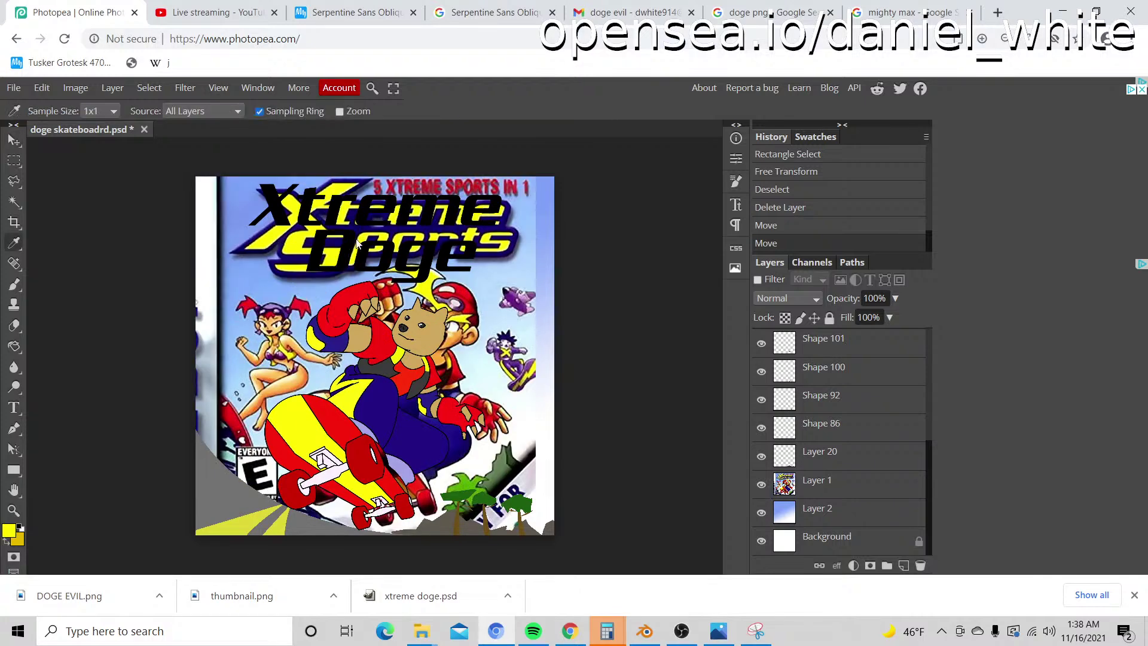
click(761, 484)
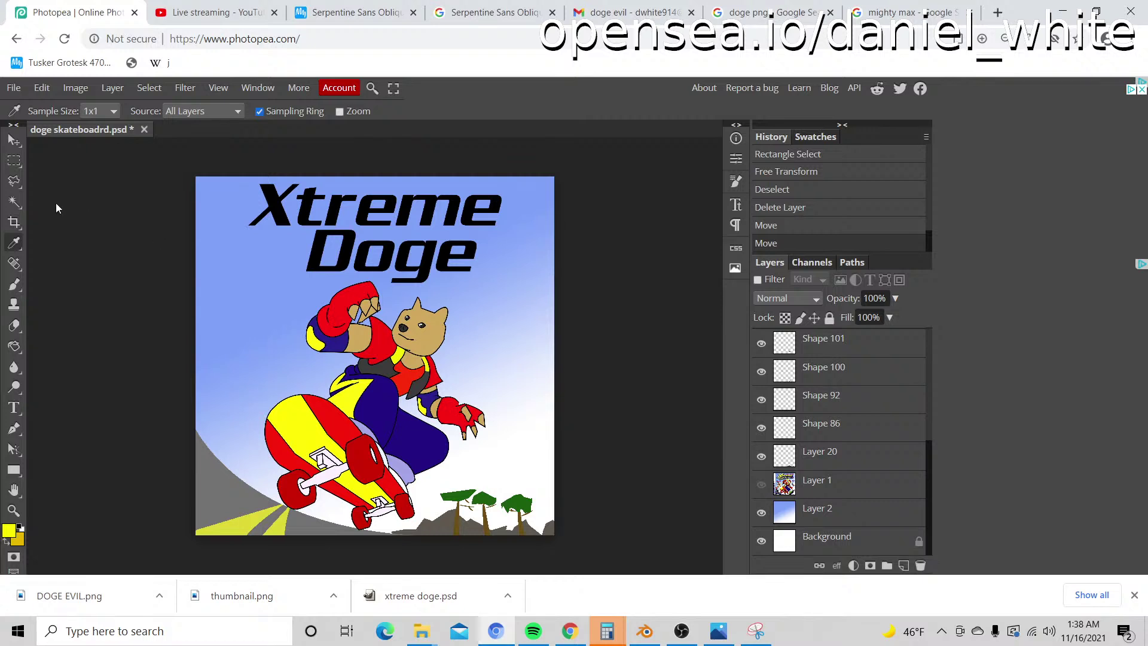
Step: Merge Layer 22 down into Layer 21 so both title words share one layer
click(14, 203)
scroll(787, 381, up, 5)
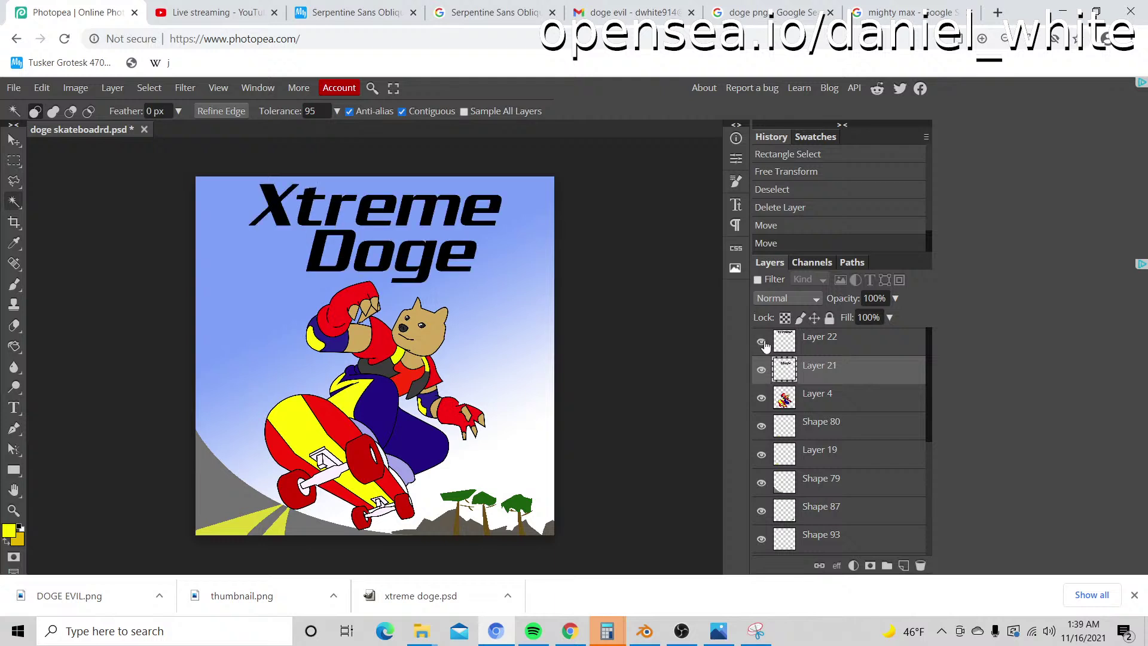
right_click(836, 348)
click(771, 518)
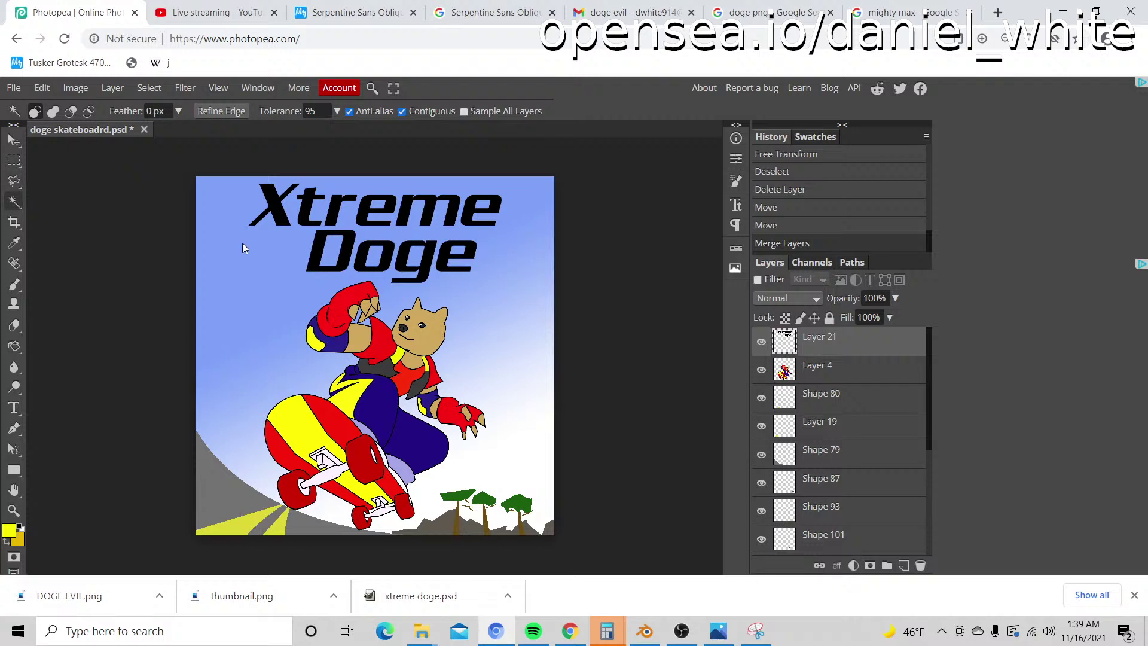
Step: Select the empty area around and inside the title letters with the Magic Wand, and invert the selection to the lettering
click(282, 245)
shift+click(427, 203)
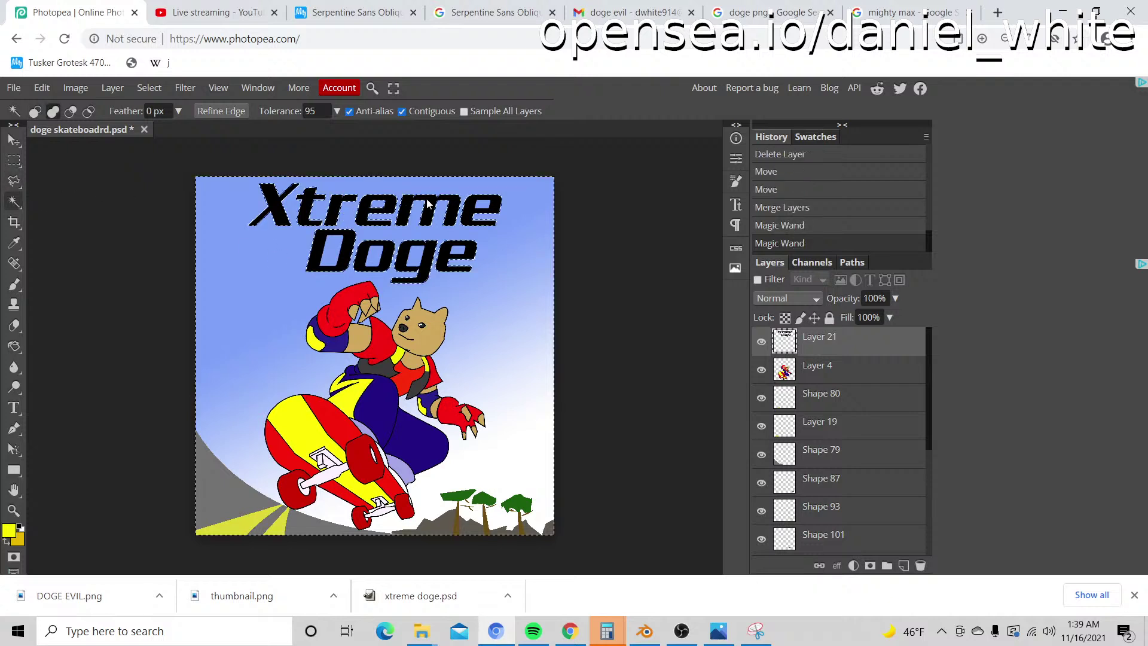
shift+click(478, 207)
shift+click(459, 252)
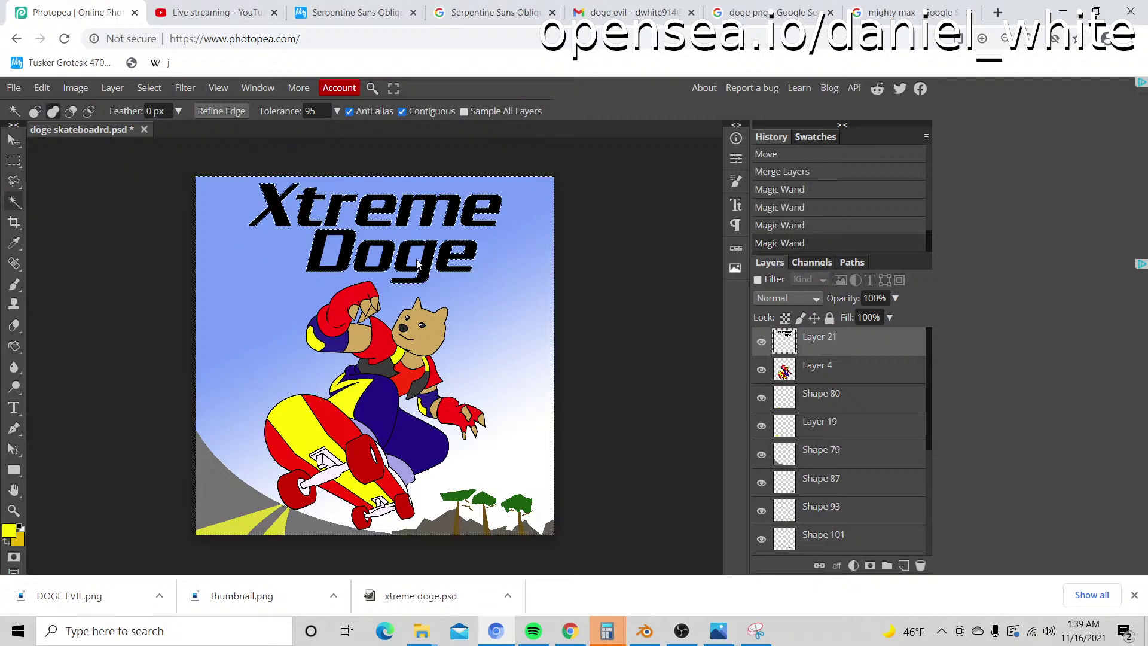
shift+click(376, 257)
shift+click(376, 258)
right_click(333, 244)
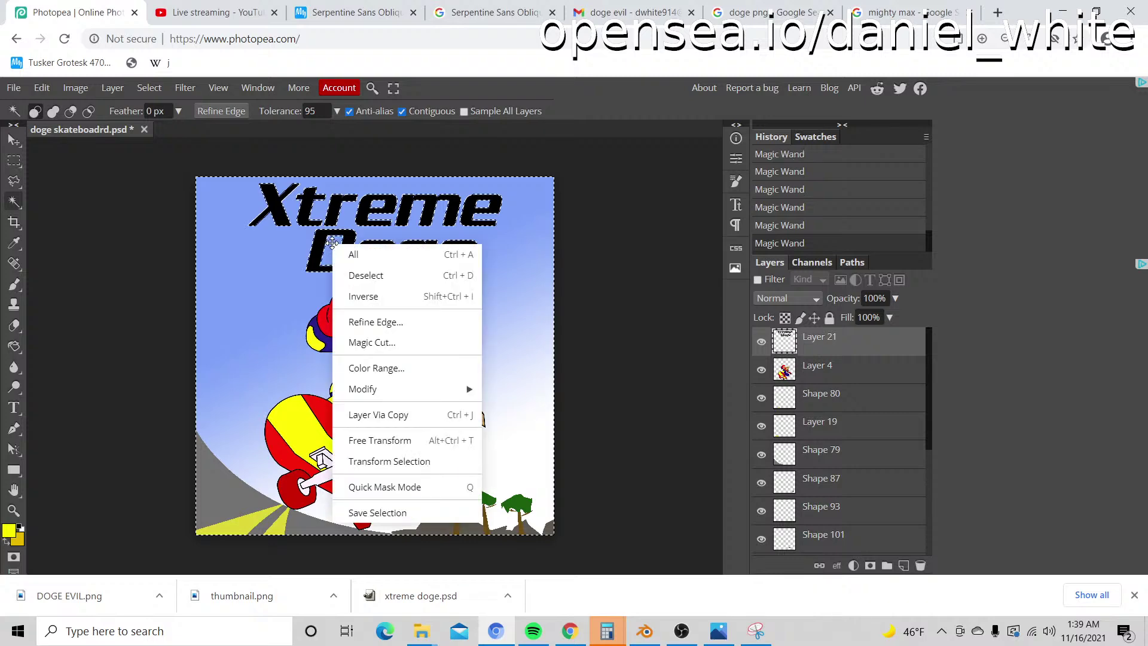
click(367, 294)
Step: Paint the selected "Xtreme Doge" lettering yellow with an enlarged brush, and deselect it
key(b)
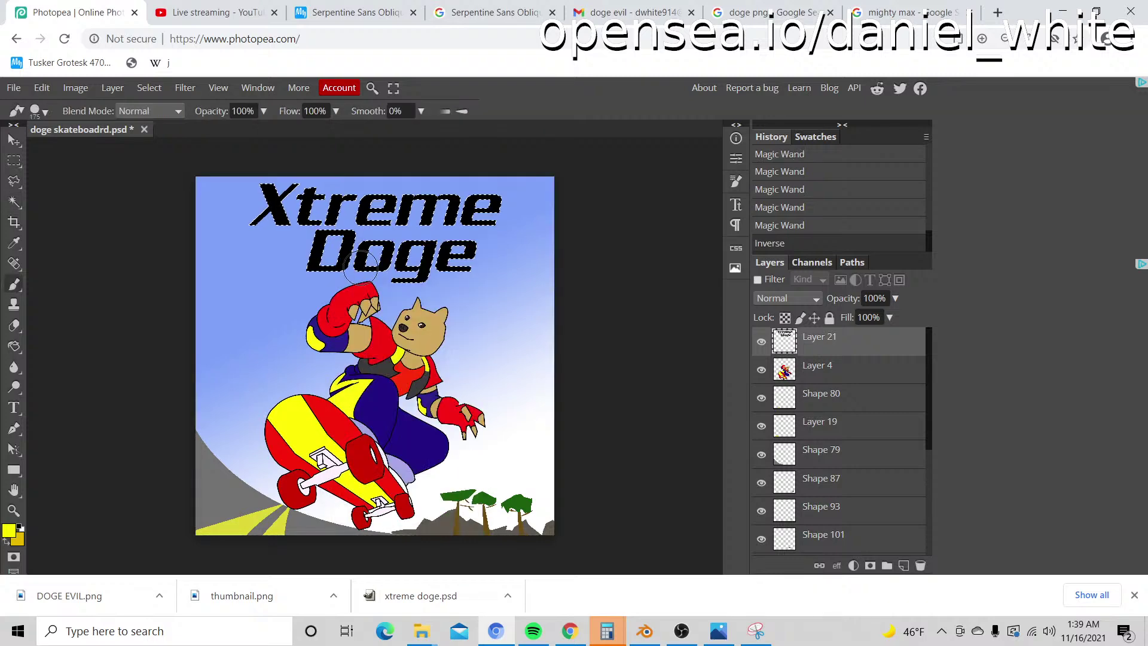
key(bracketright)
key(bracketright)
key(bracketright)
key(bracketright)
key(bracketright)
key(bracketright)
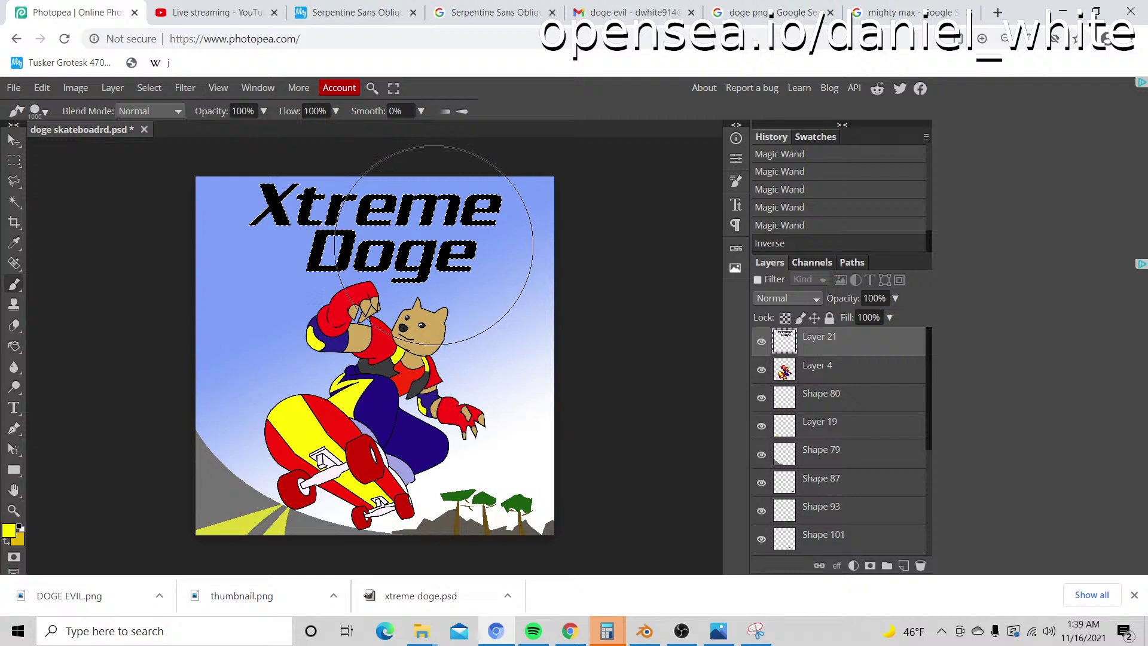
drag(457, 237, 217, 226)
drag(320, 192, 418, 192)
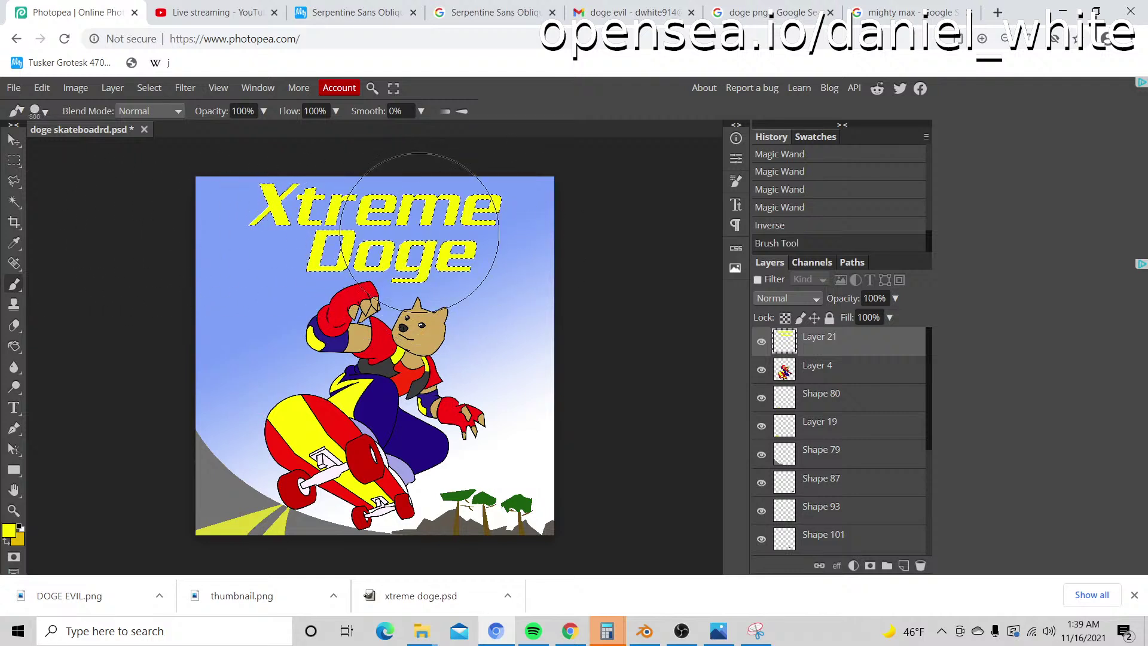
click(13, 160)
click(96, 202)
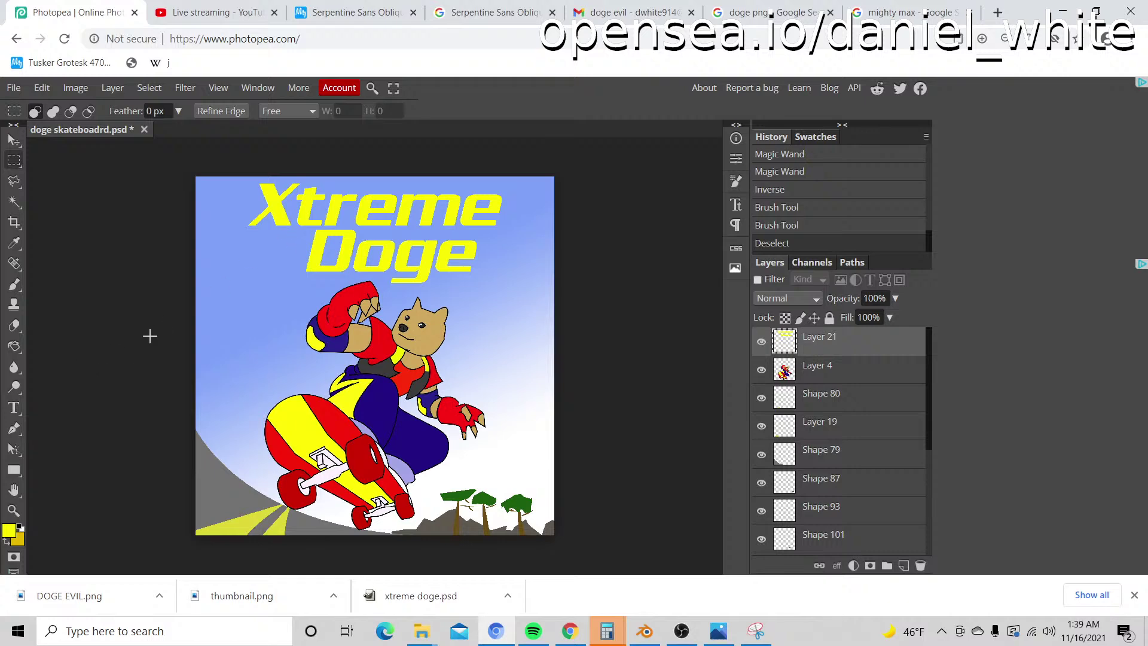
Step: Show Layer 1, hide Layer 21, and sample the dark blue of the original logo's outline as the foreground colour
scroll(822, 448, down, 3)
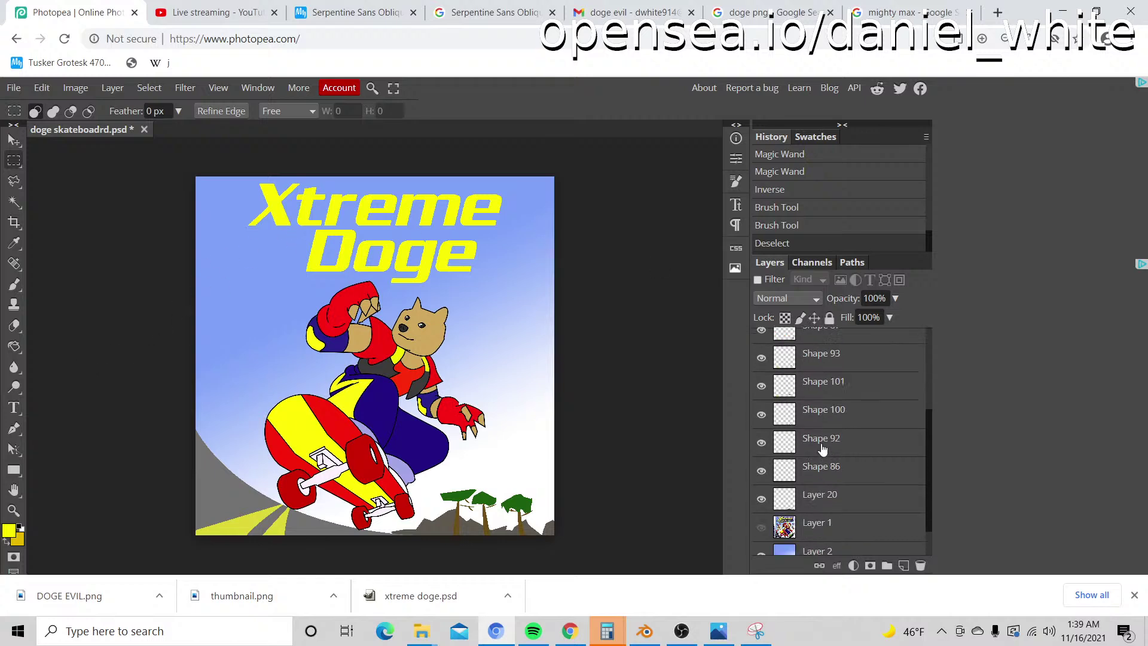
scroll(823, 448, down, 1)
click(761, 485)
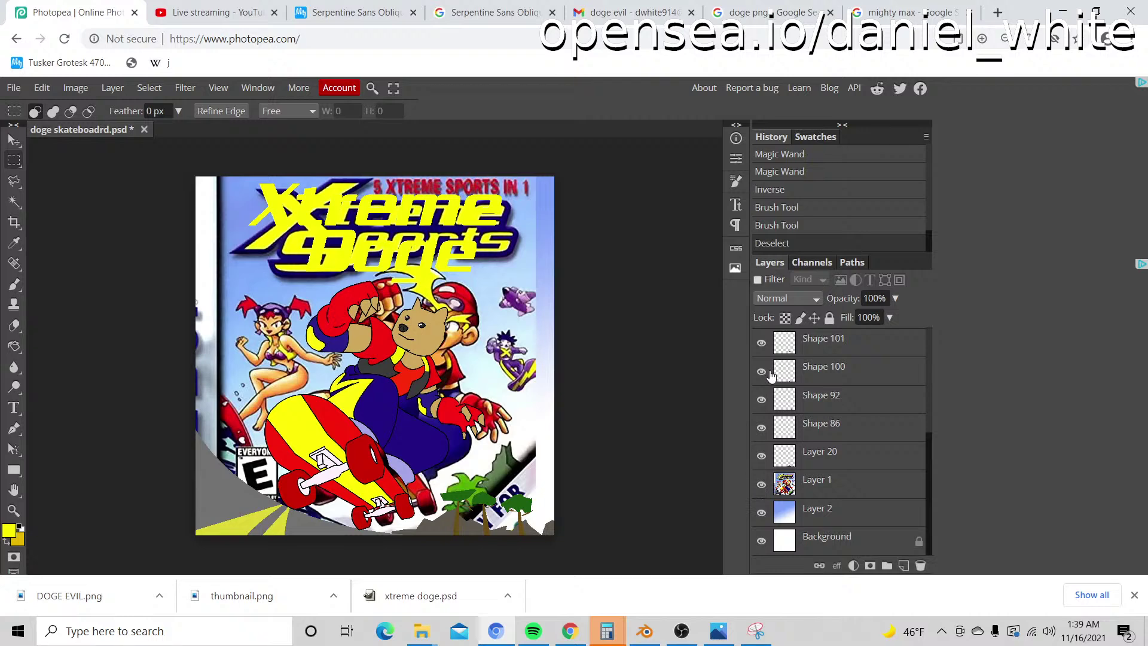
scroll(763, 418, up, 4)
click(761, 342)
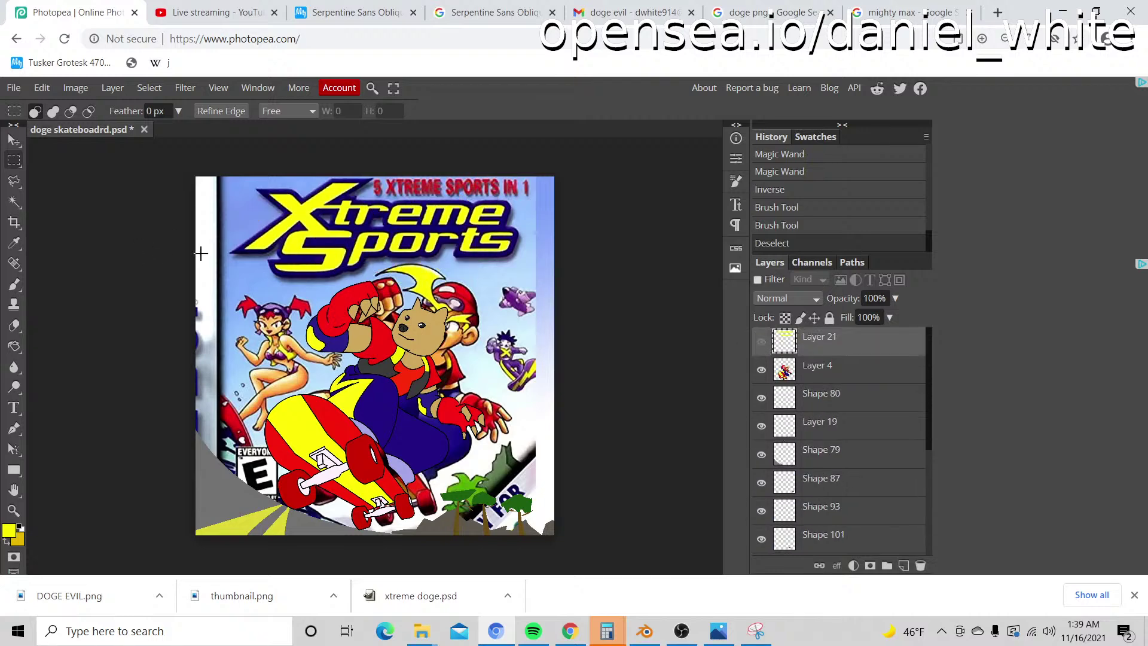
key(i)
click(339, 248)
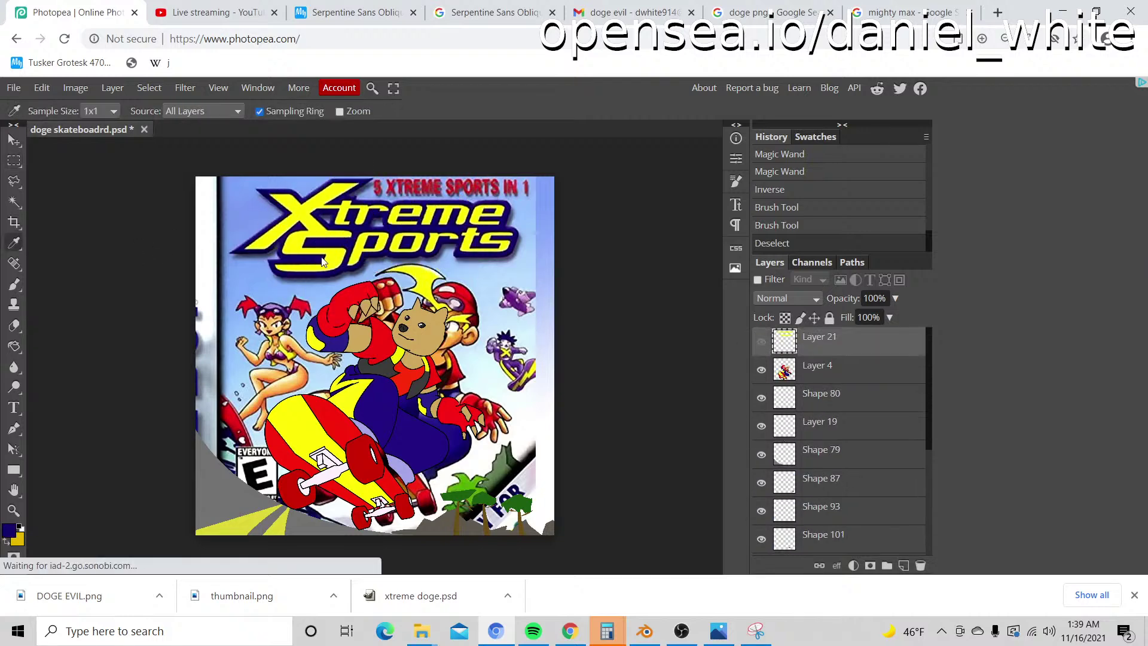
Step: Darken the foreground blue to hex 0e0061
right_click(9, 537)
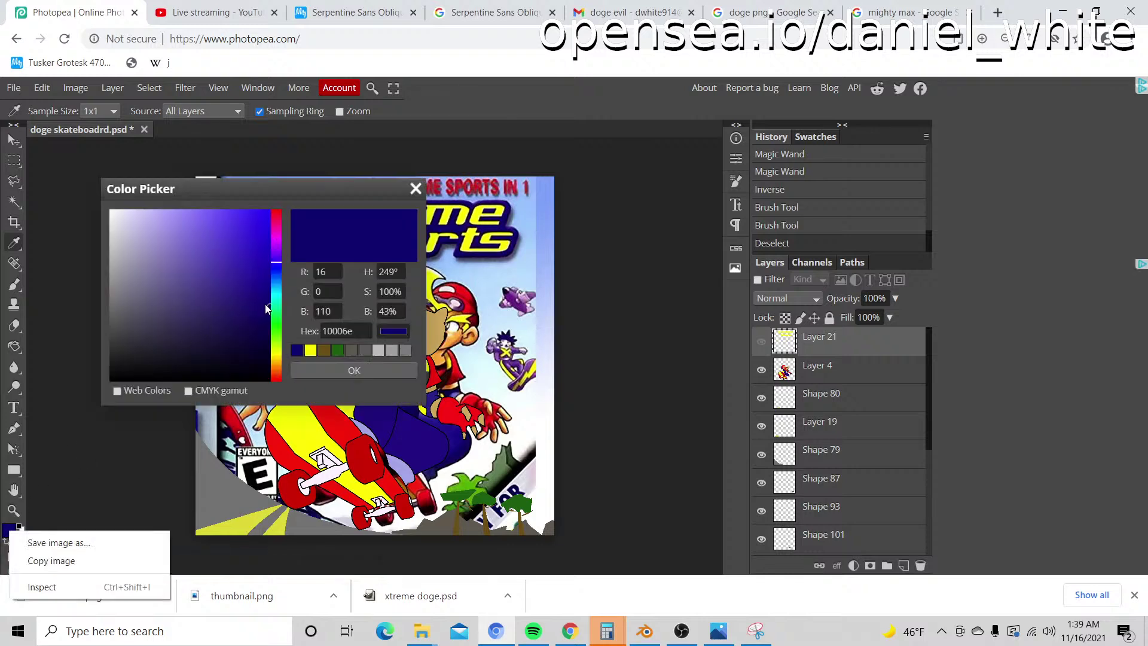
key(Escape)
drag(278, 299, 289, 315)
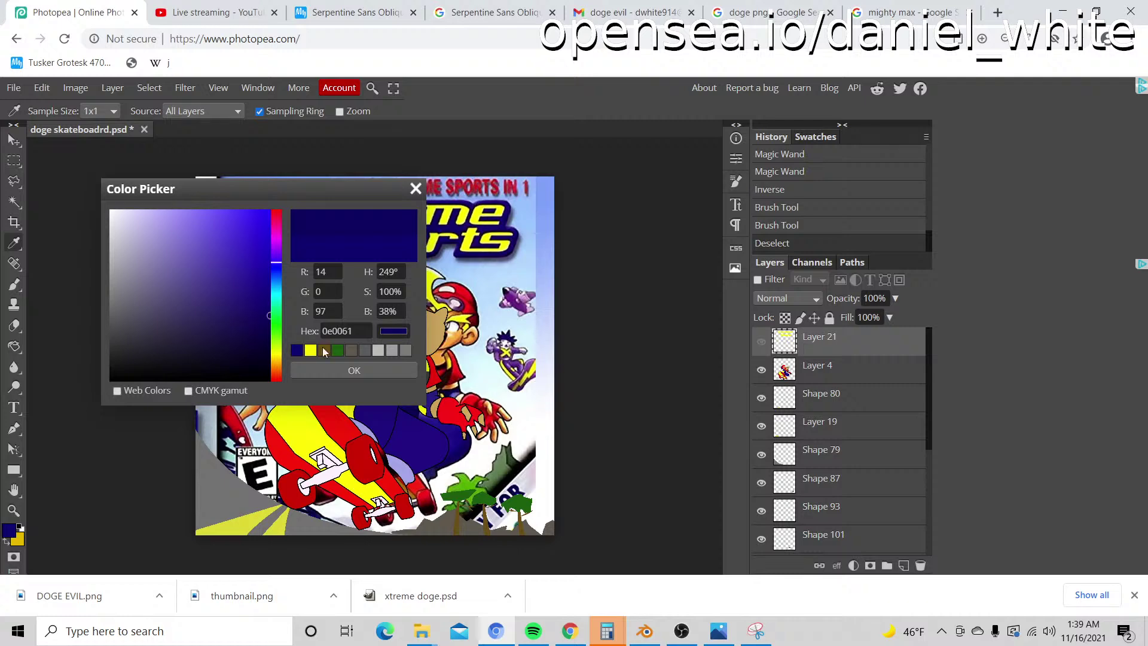
click(330, 370)
Step: Hide the original cover on Layer 1 and show the yellow title on Layer 21 again
scroll(777, 419, down, 3)
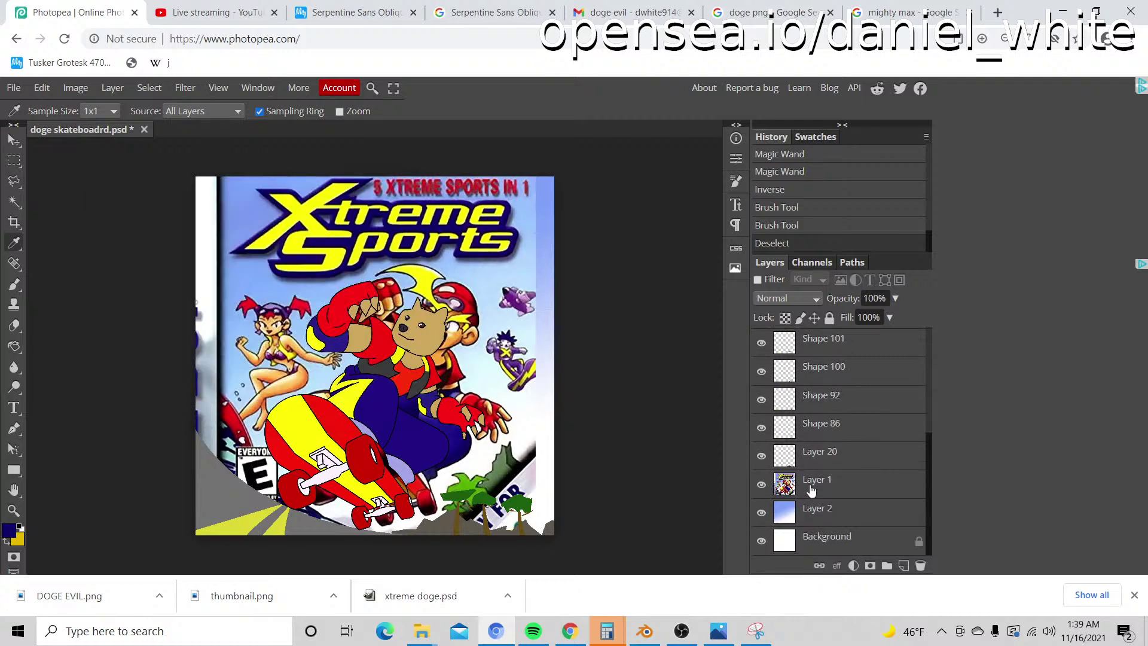
click(761, 484)
scroll(777, 419, up, 3)
click(761, 341)
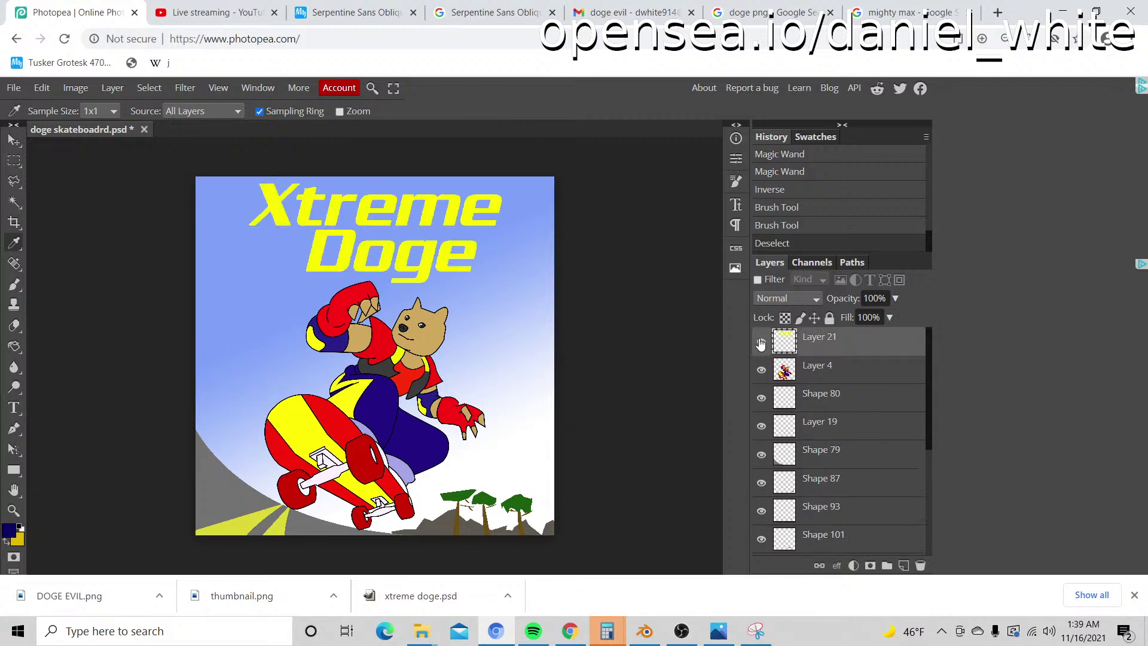
Step: Select the "Xtreme Doge" lettering on Layer 21 by magic-wanding the background and letter openings and inverting, and deselect it
click(13, 202)
click(263, 240)
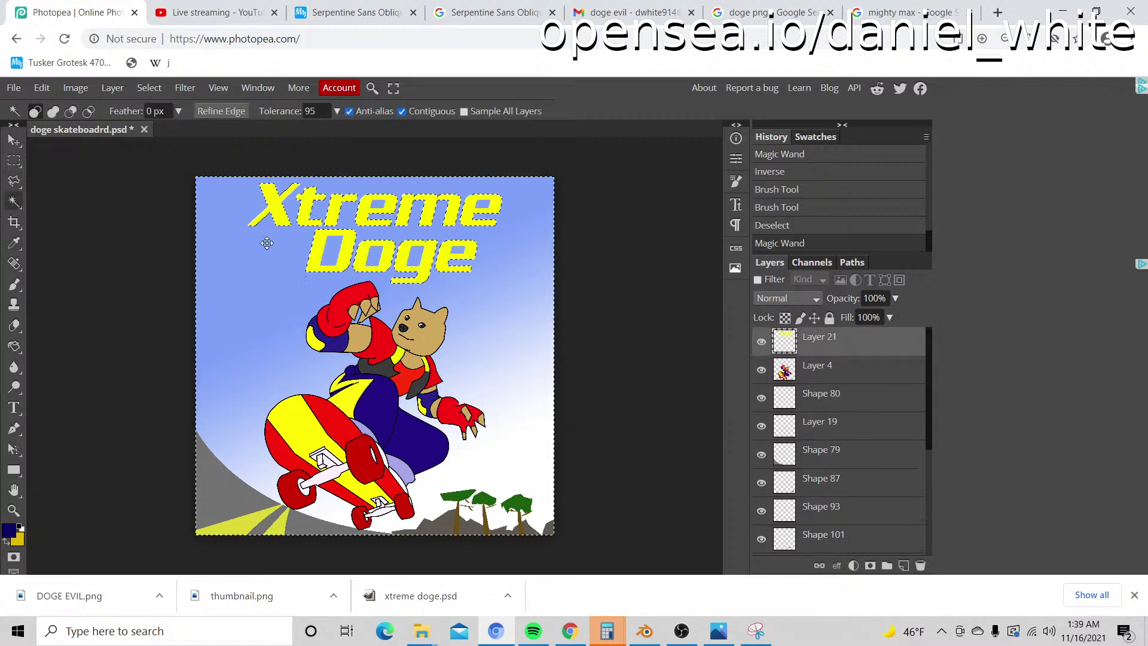
shift+click(390, 239)
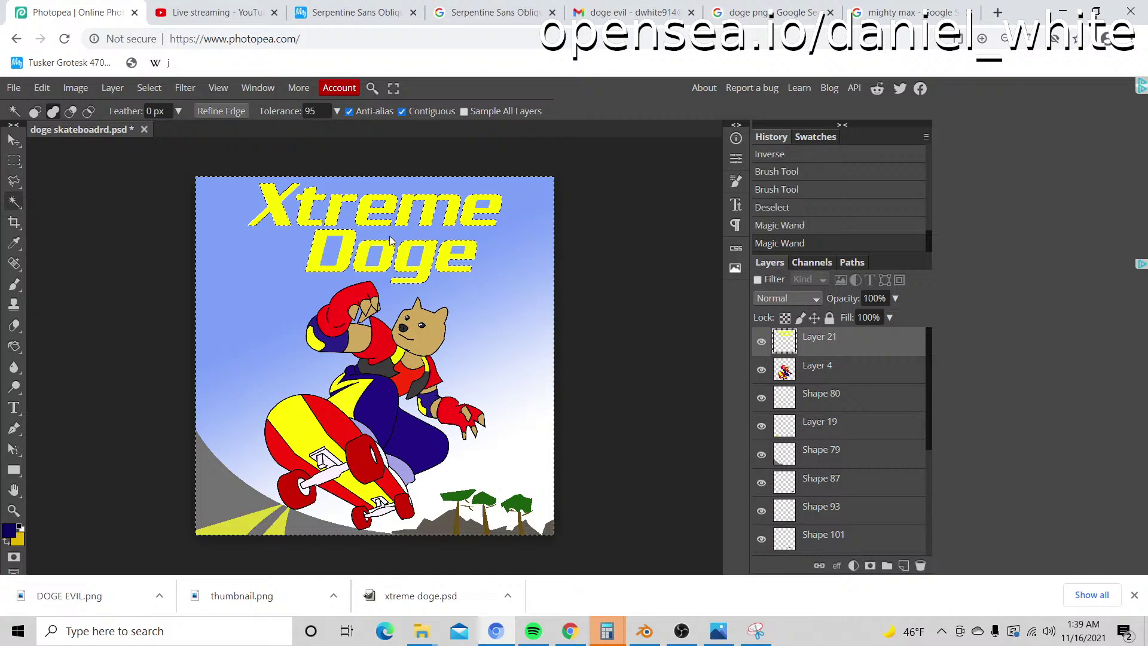
shift+click(377, 256)
shift+click(427, 242)
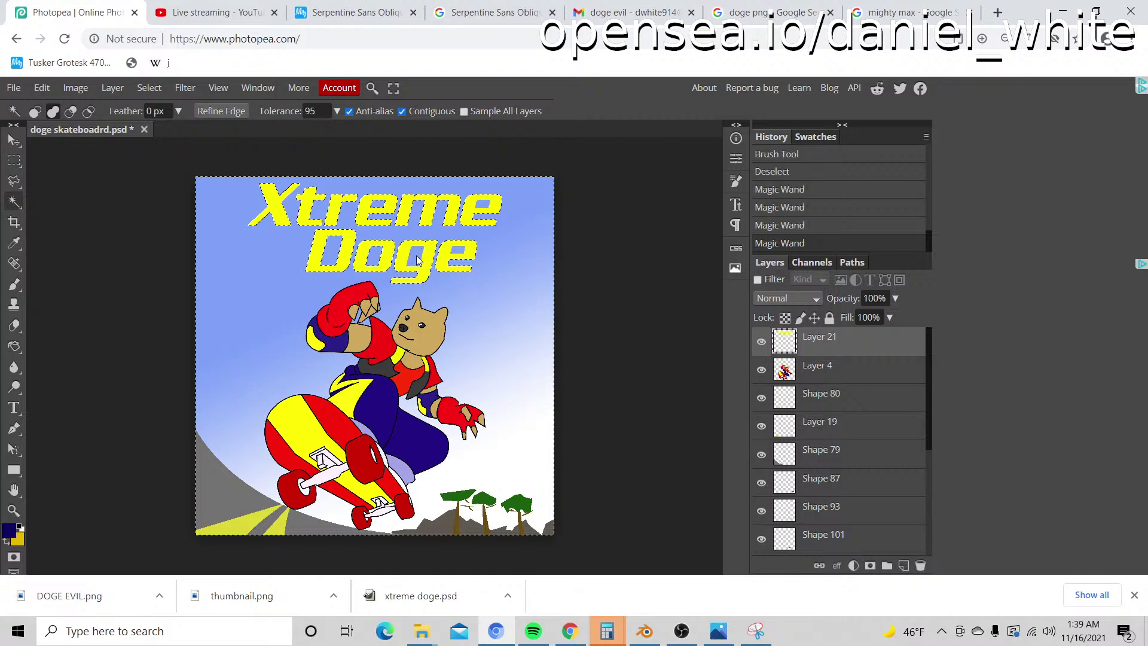
shift+click(418, 259)
shift+click(460, 254)
right_click(476, 237)
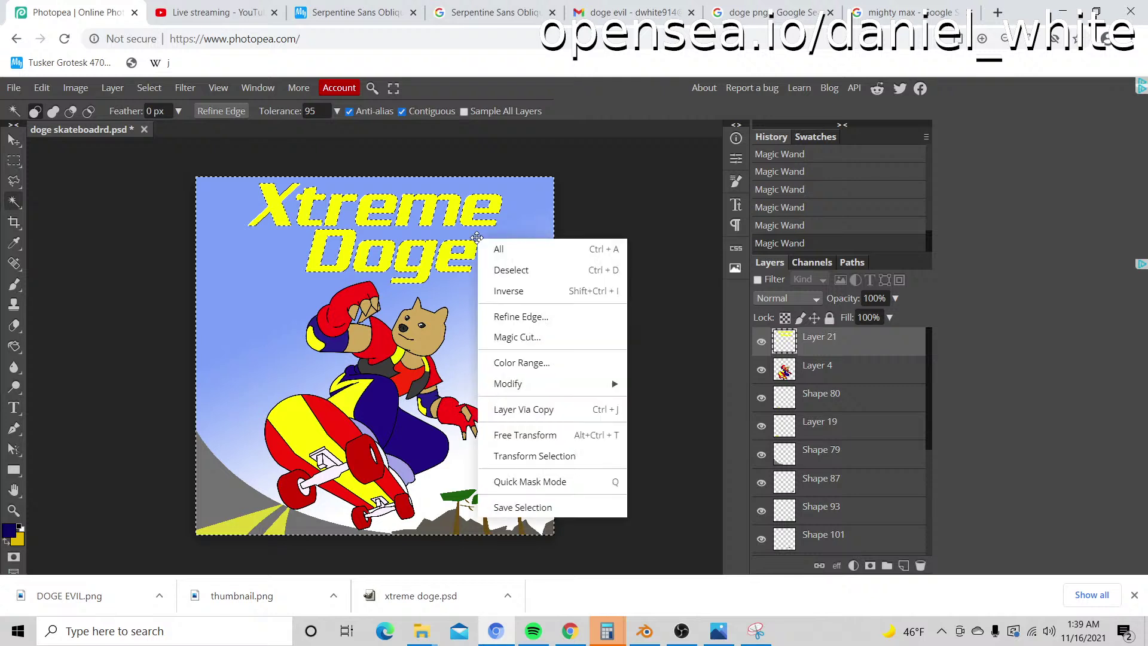
click(513, 291)
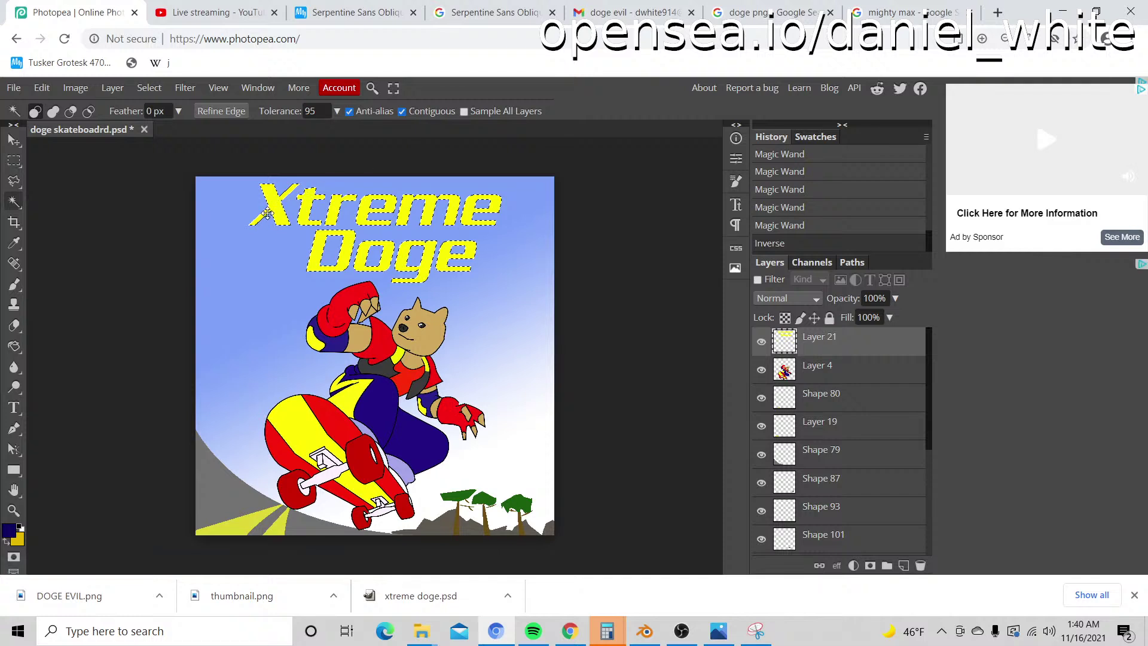
click(13, 160)
click(164, 278)
key(z)
scroll(302, 239, up, 8)
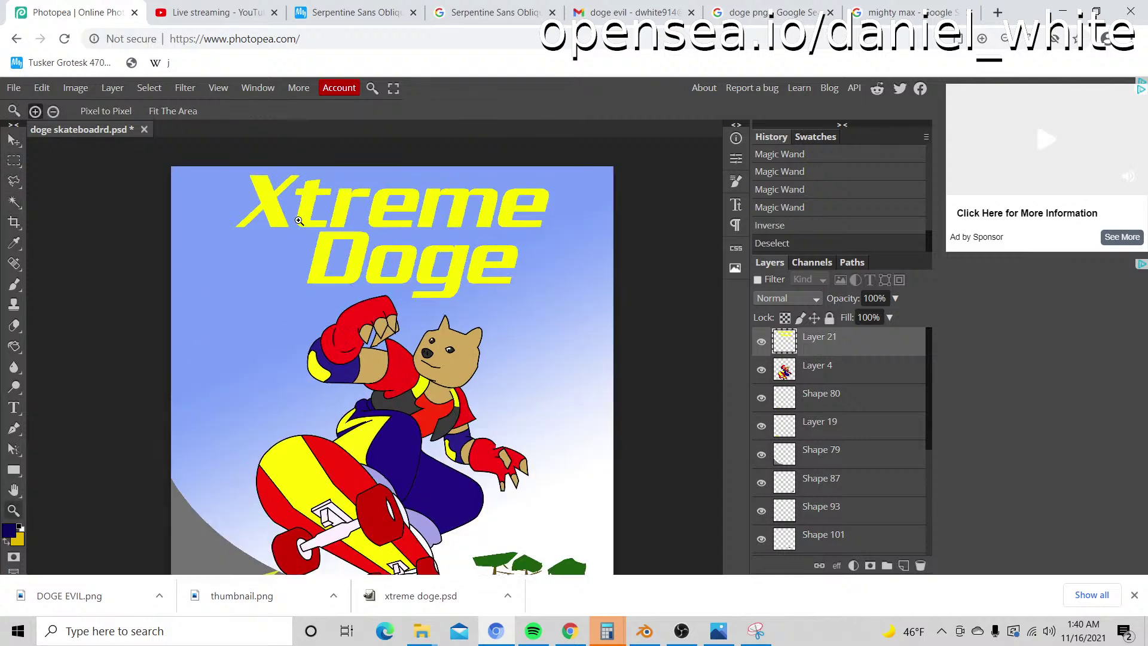
scroll(235, 229, up, 3)
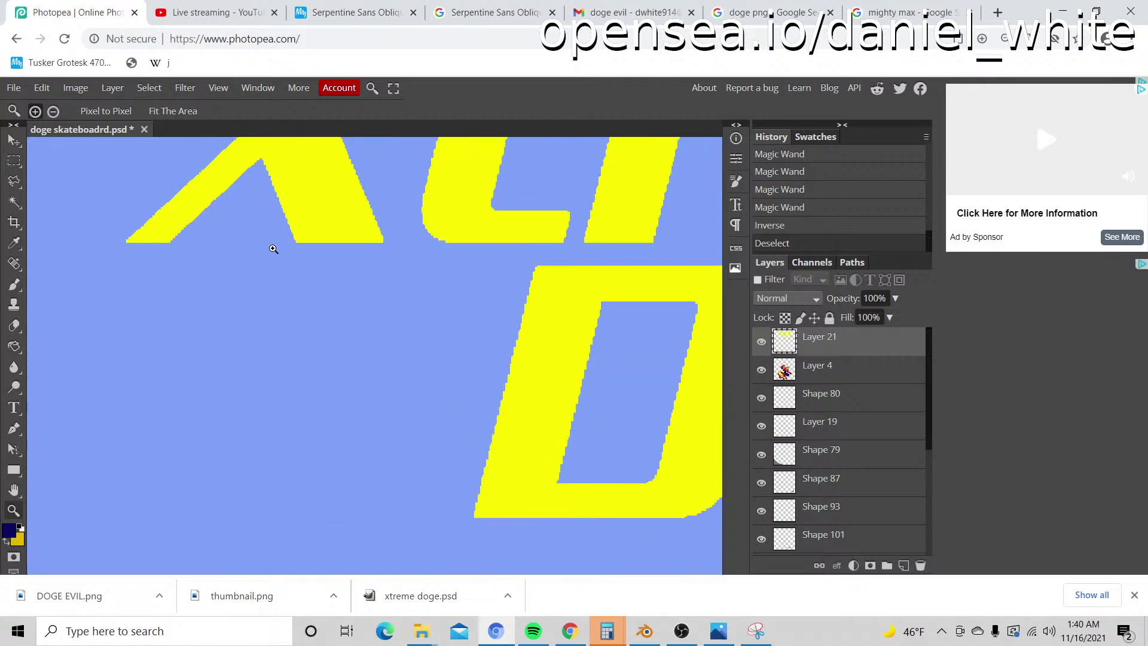
scroll(272, 246, down, 2)
scroll(283, 256, down, 2)
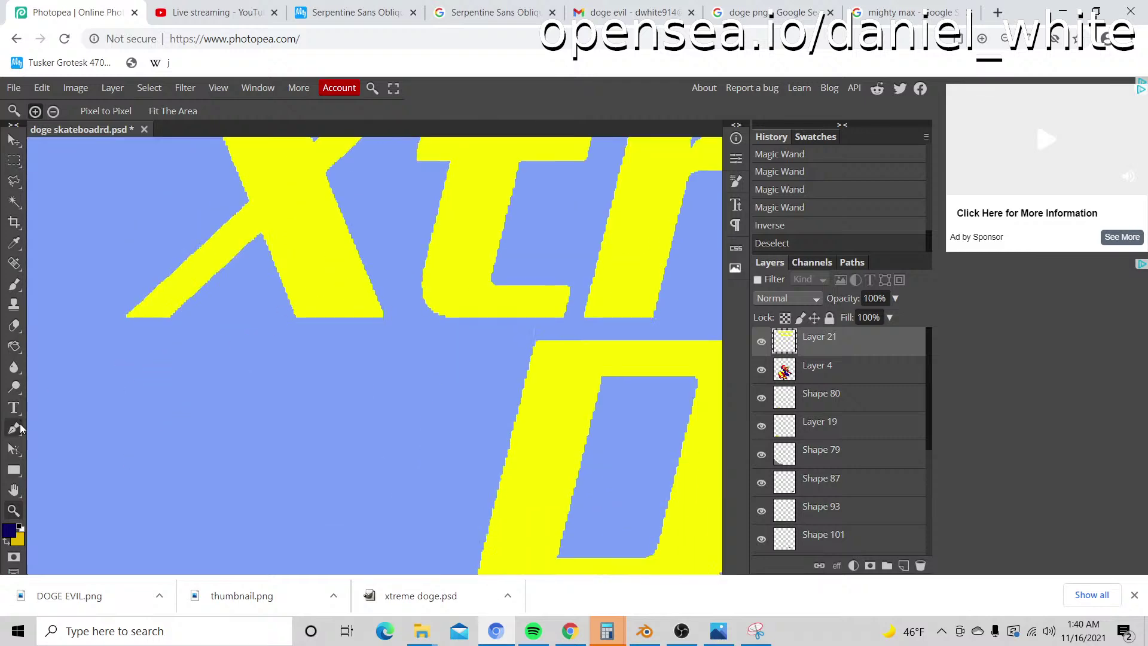
click(13, 428)
click(381, 313)
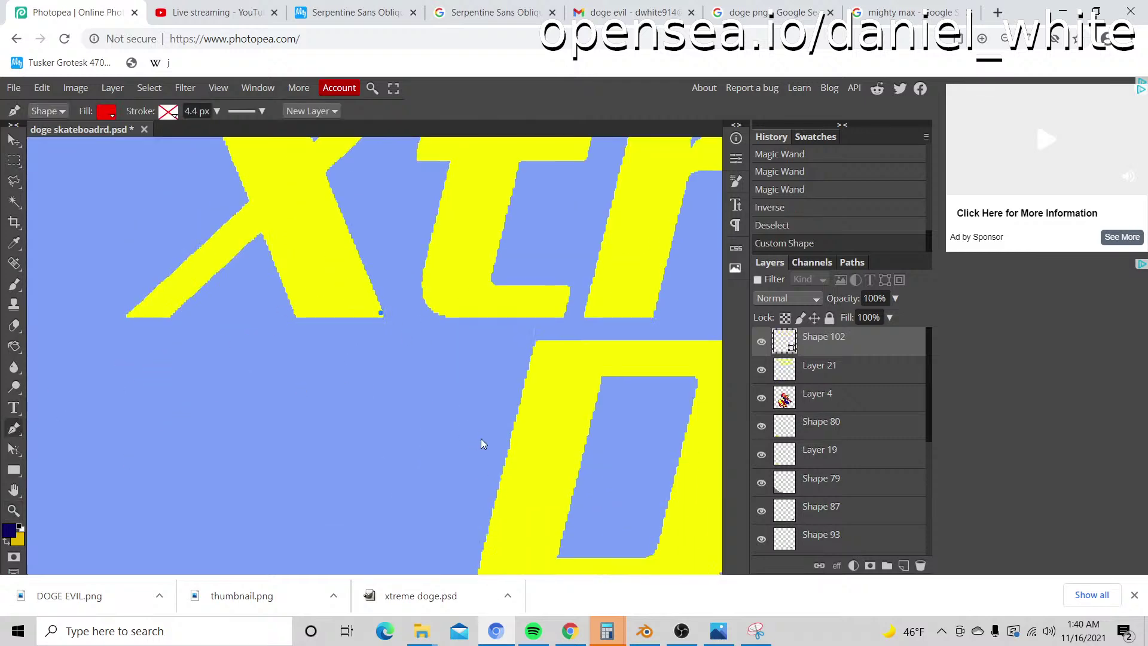
key(ctrl+z)
Step: Try to outline an extension of the X's lower-right leg down to the D's base with the Polygonal Lasso
right_click(14, 181)
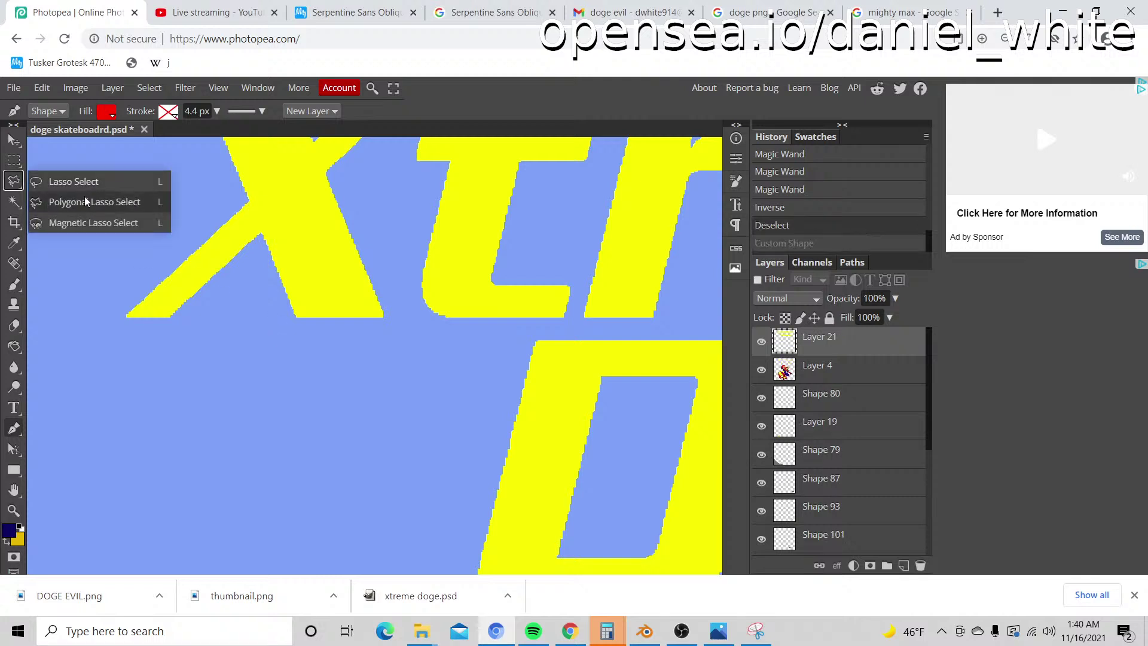
click(104, 203)
click(381, 313)
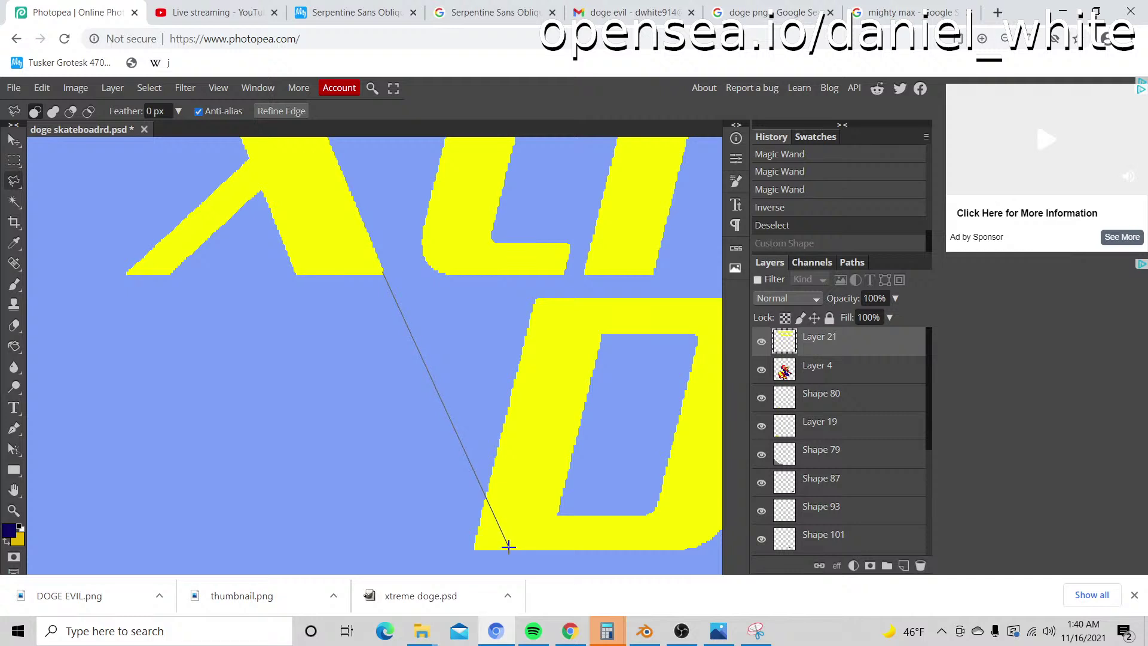
click(508, 546)
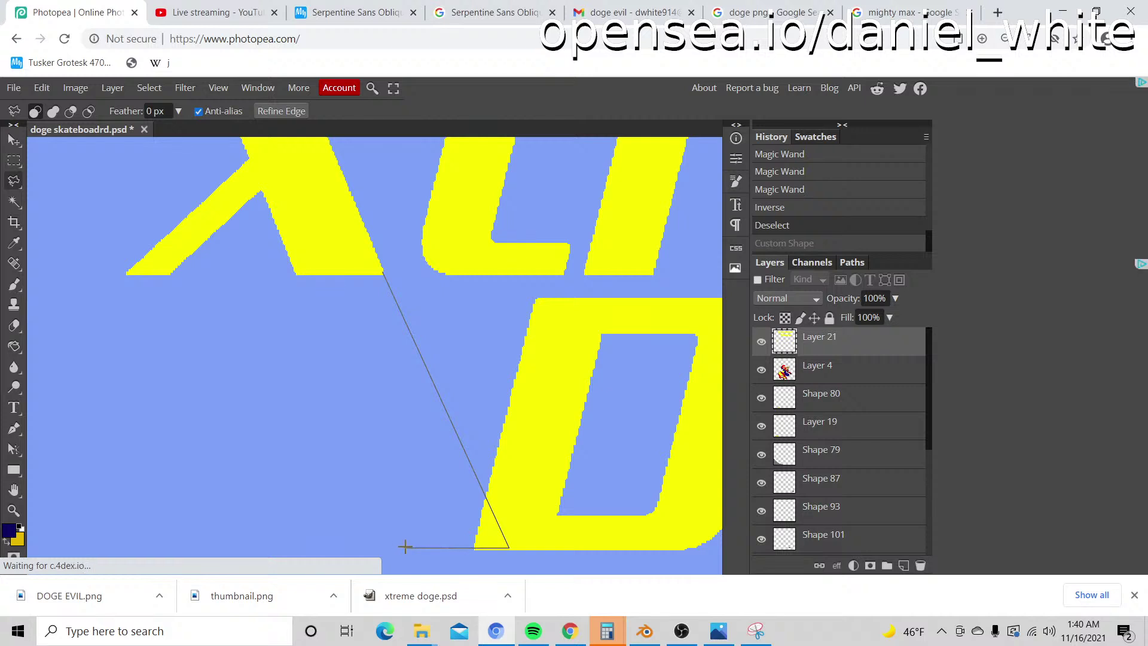
double_click(516, 489)
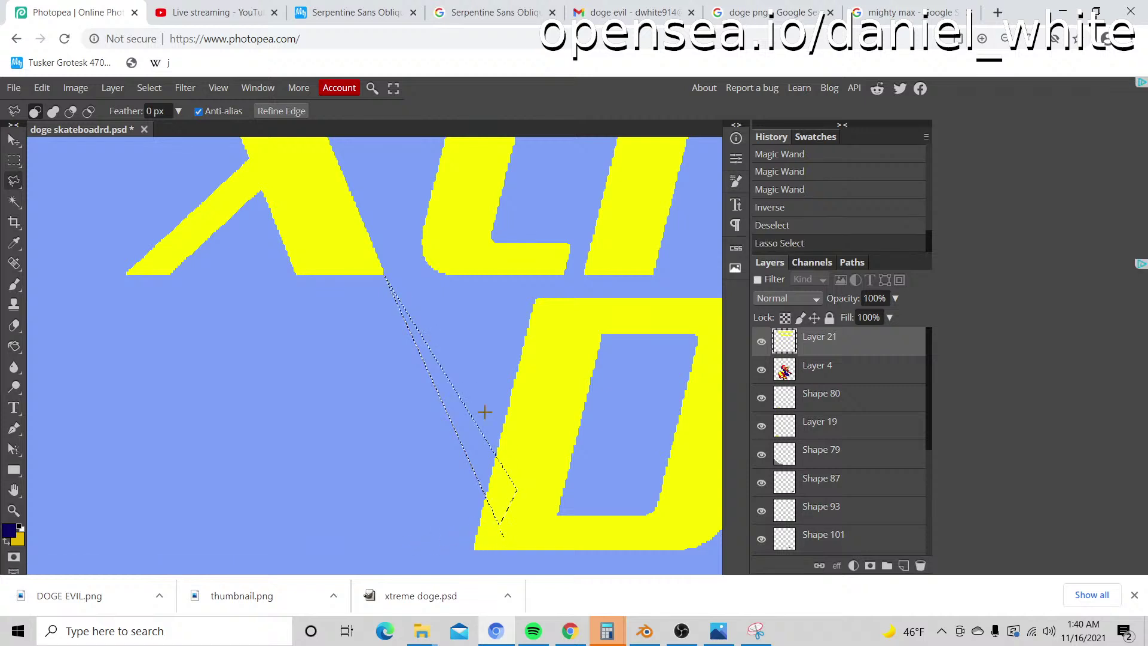
click(380, 272)
key(ctrl+d)
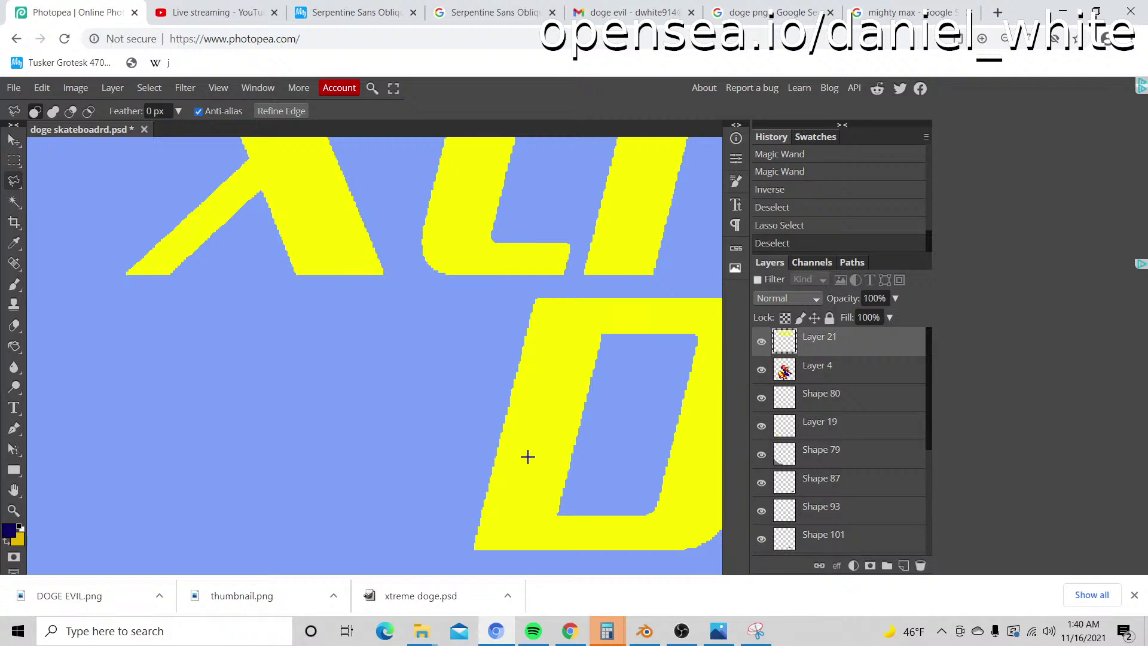
click(382, 272)
double_click(533, 512)
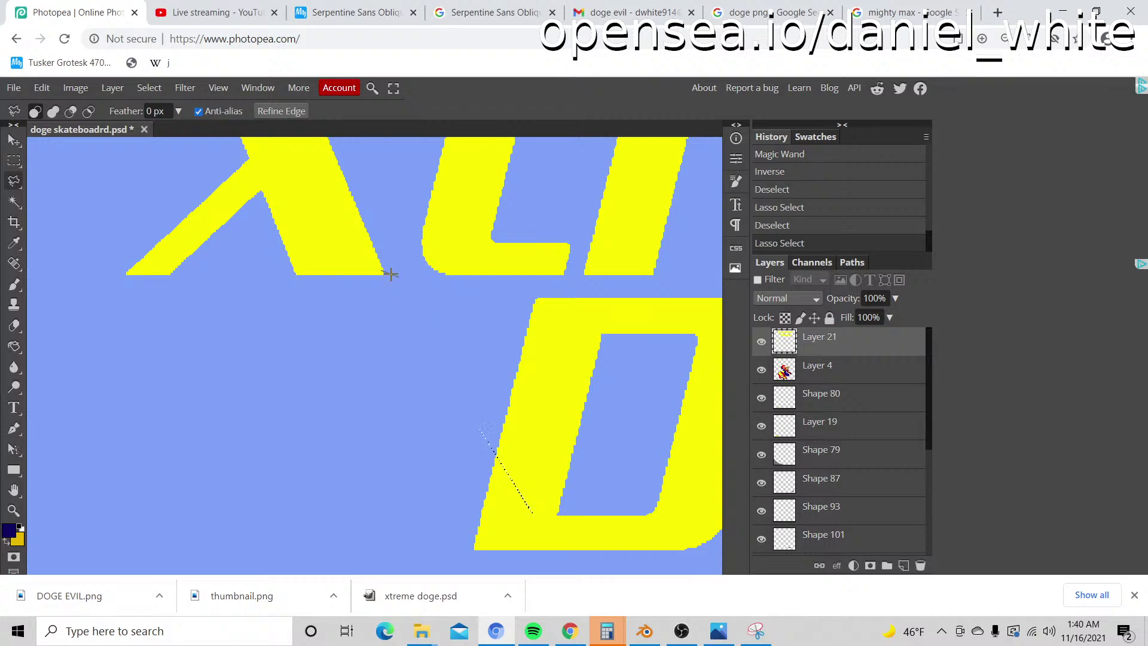
key(ctrl+d)
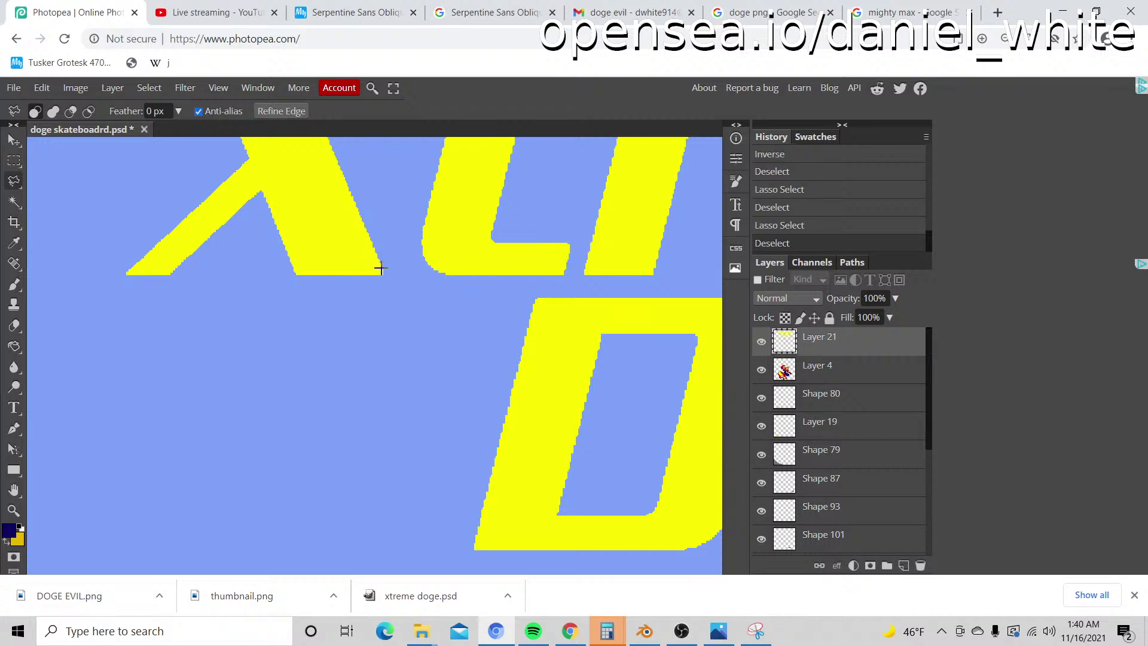
Step: Select a slanted four-sided area continuing the X's thick leg down to the lower edge of the D with the Polygonal Lasso
click(382, 273)
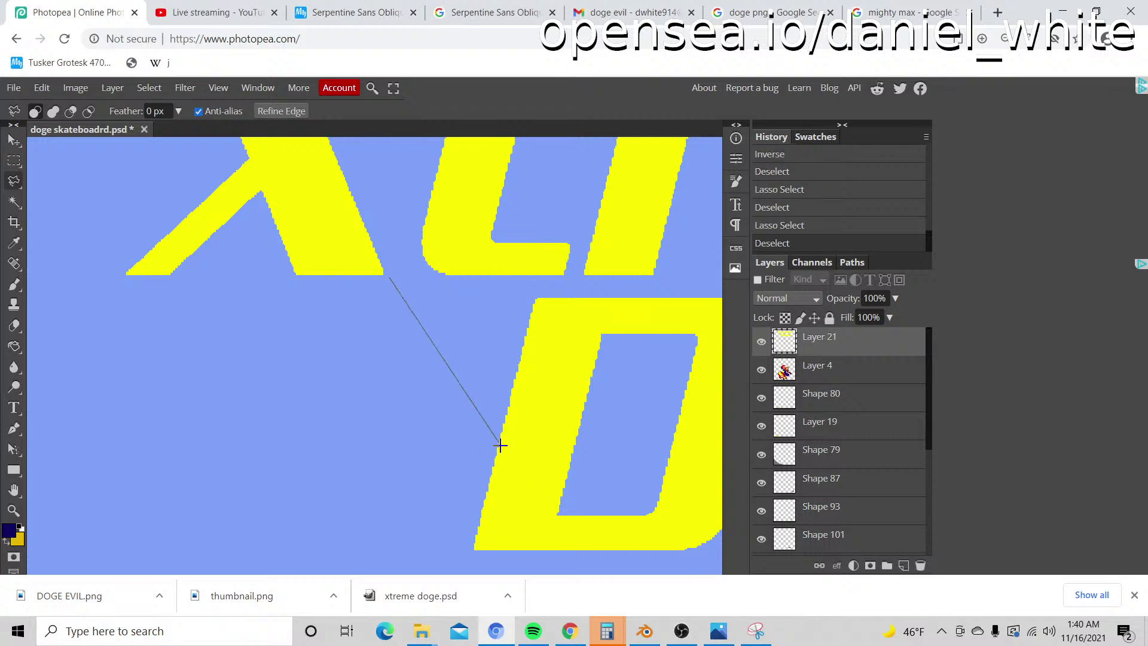
click(383, 271)
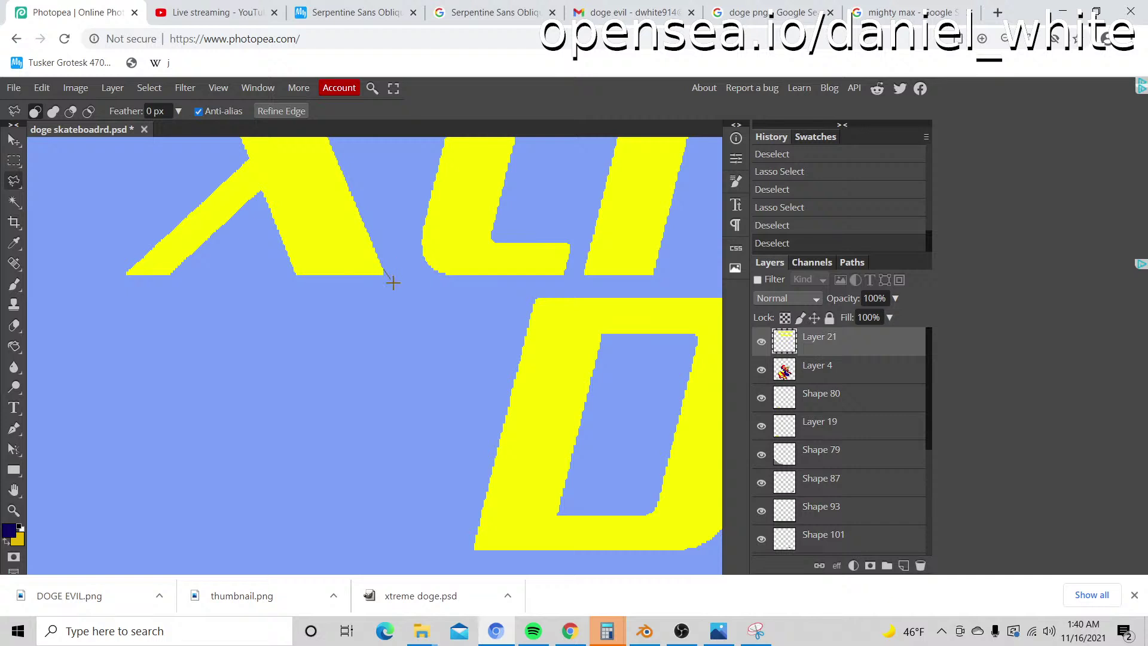
click(508, 528)
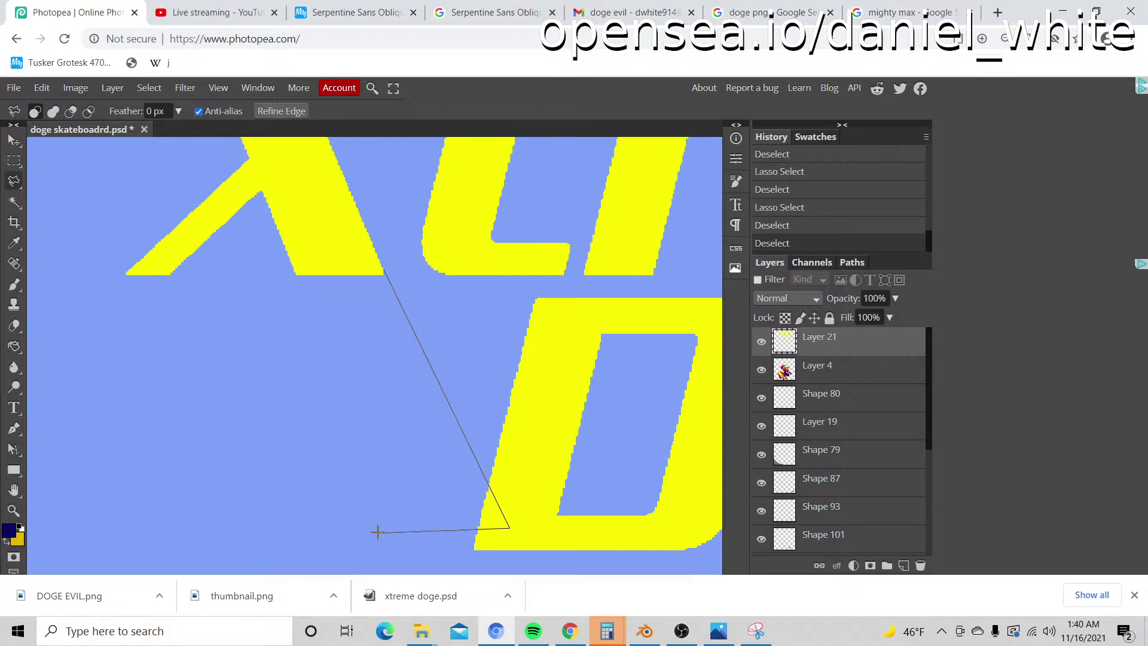
key(shift)
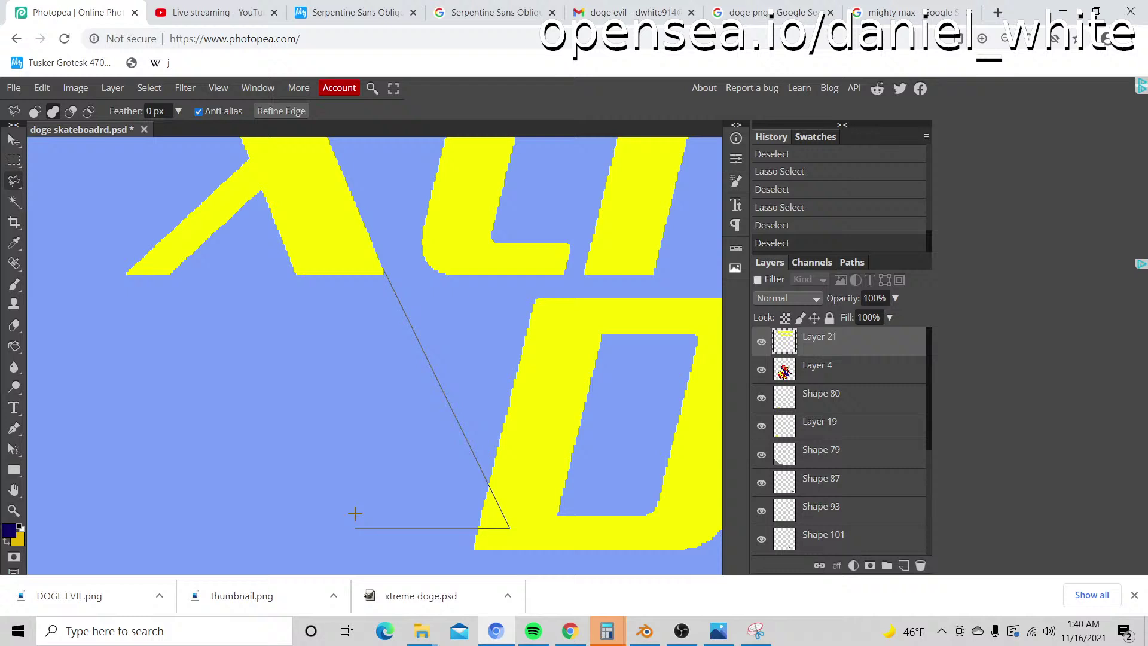
click(384, 525)
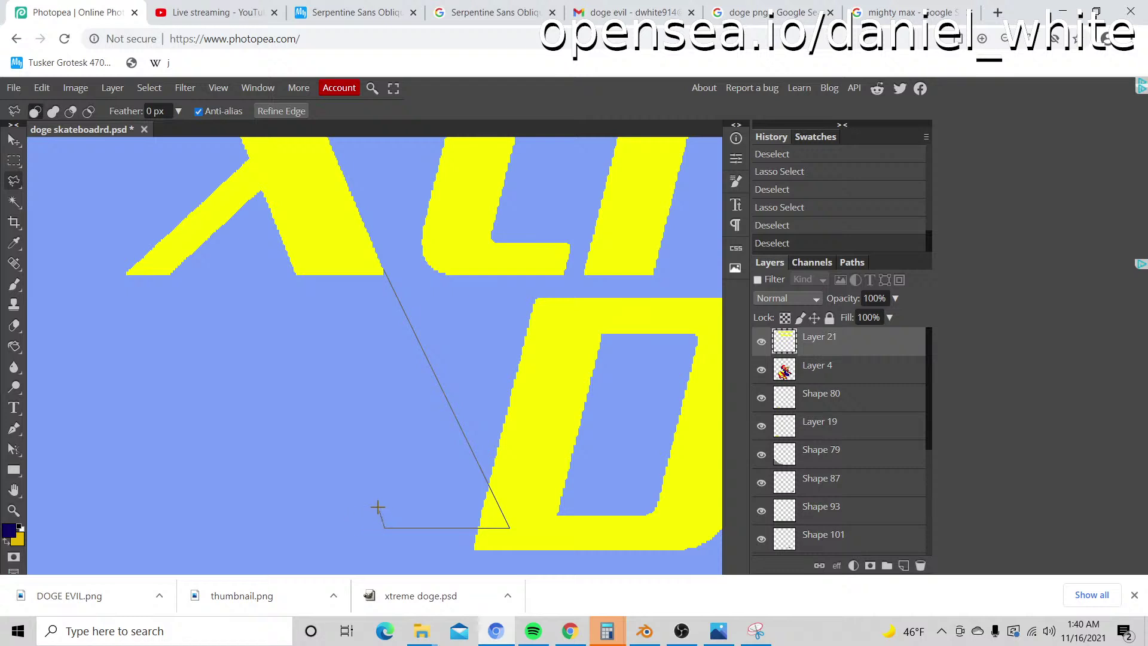
click(287, 252)
click(364, 237)
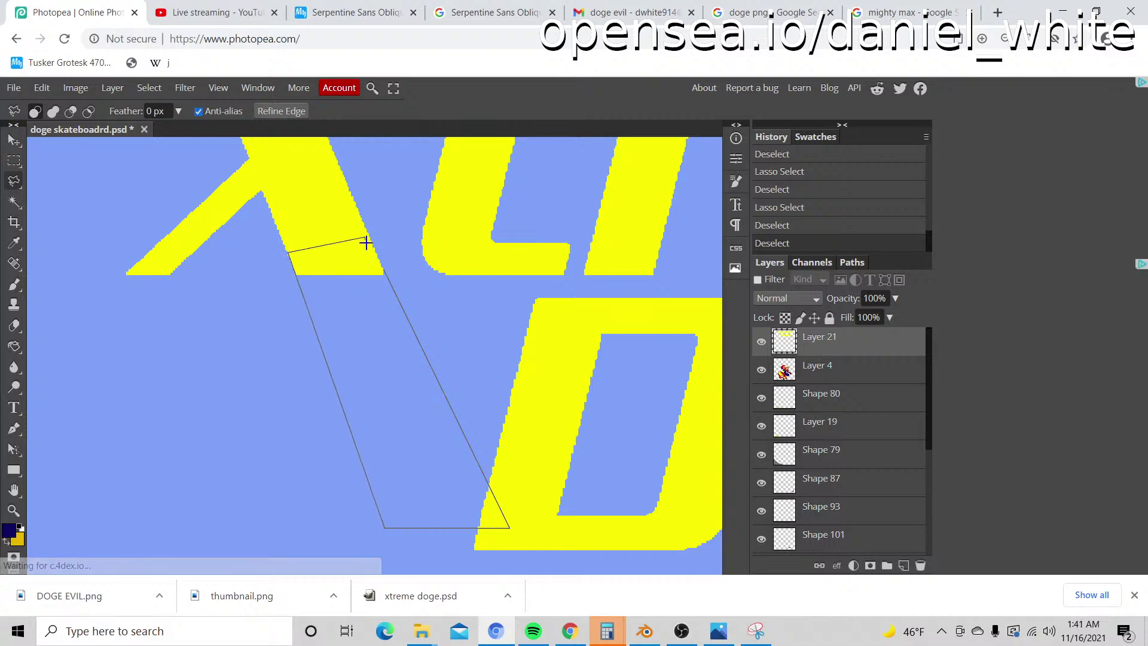
double_click(381, 270)
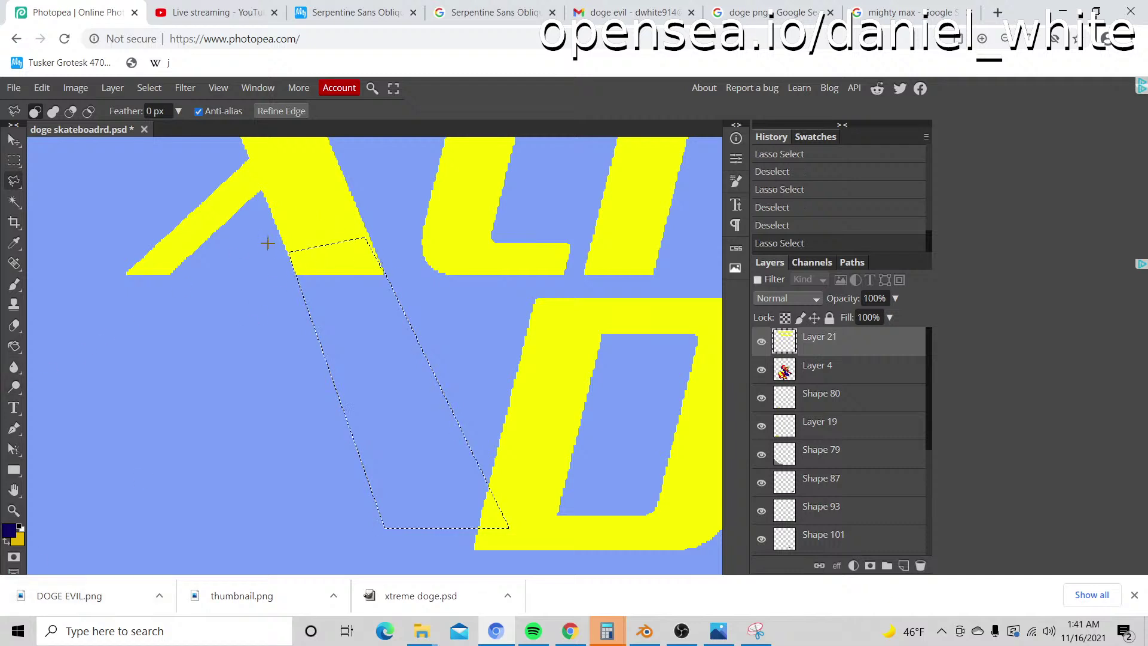
Step: Sample the title's yellow, brush it over the selected extension of the X's leg, and deselect the area
key(i)
click(305, 208)
key(b)
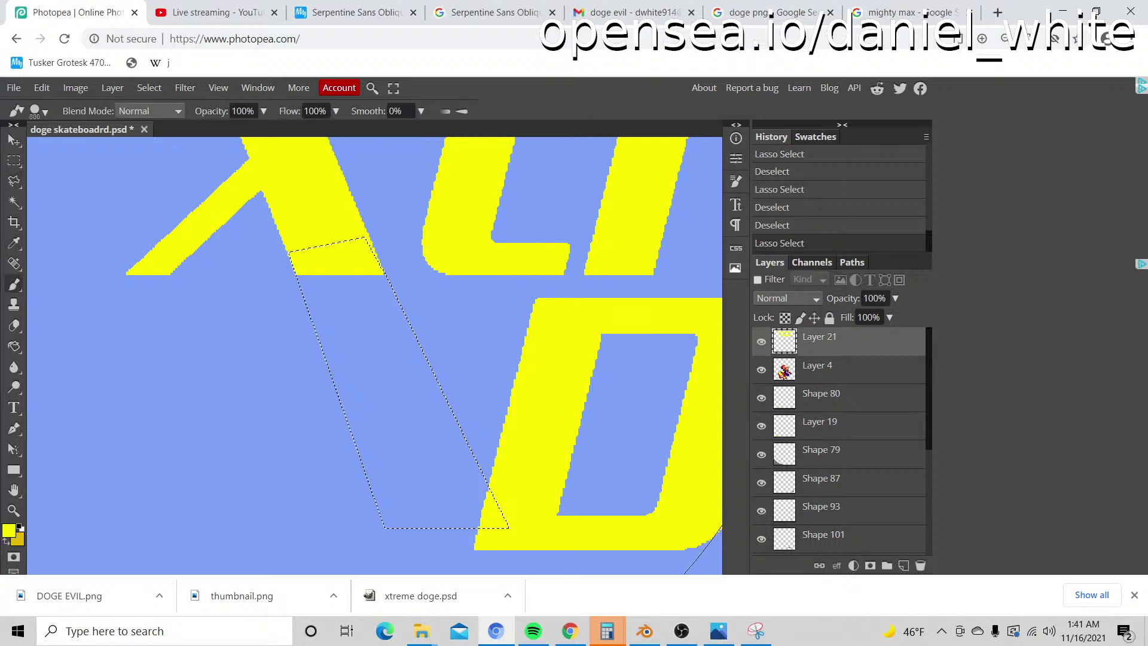
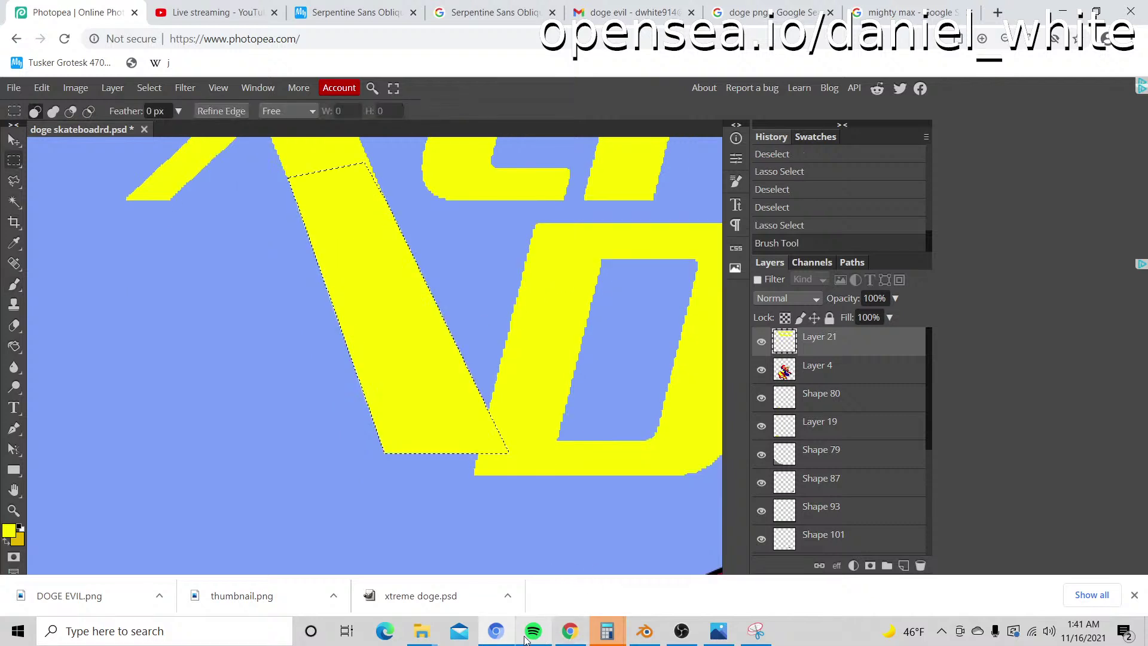
scroll(418, 400, up, 5)
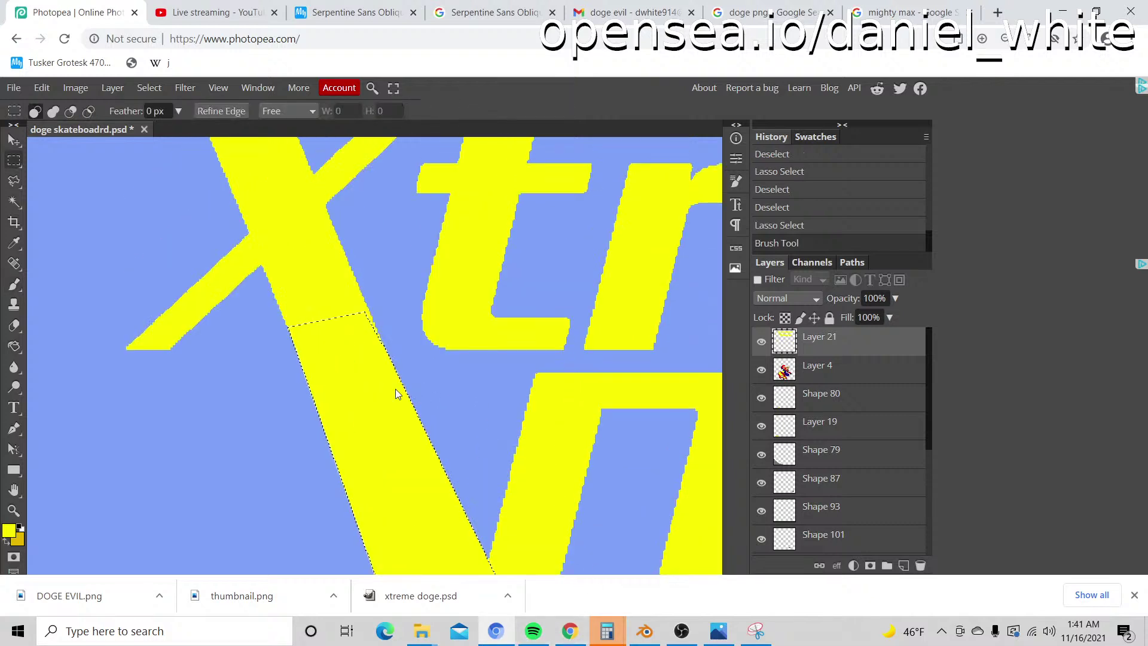
scroll(179, 317, down, 3)
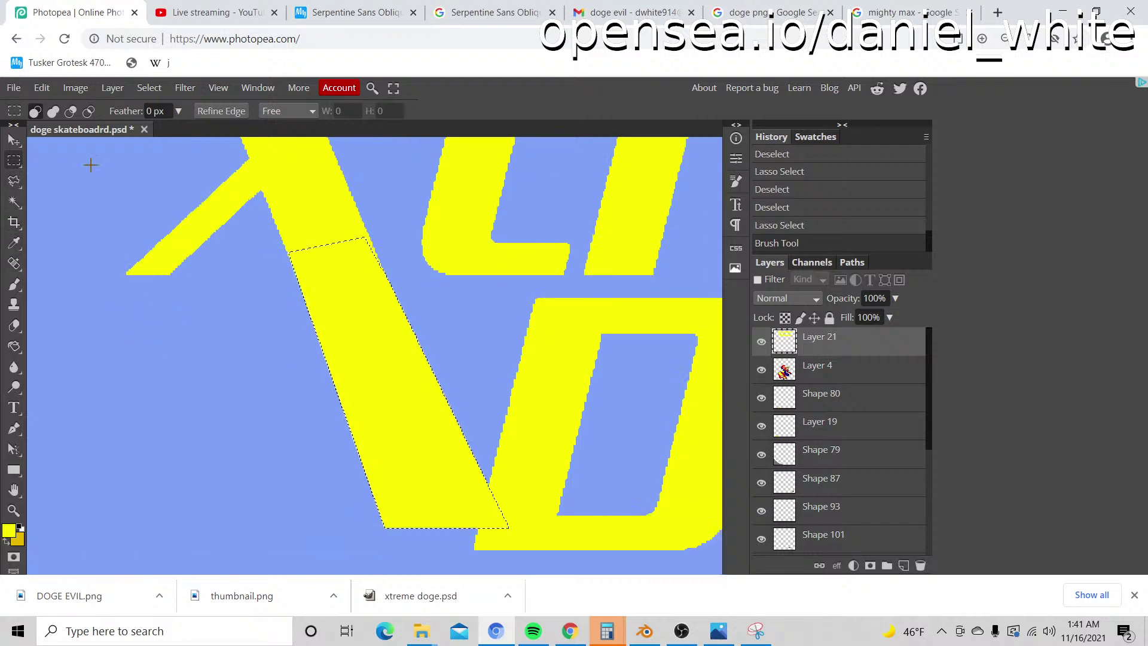
click(114, 173)
key(z)
scroll(359, 305, down, 6)
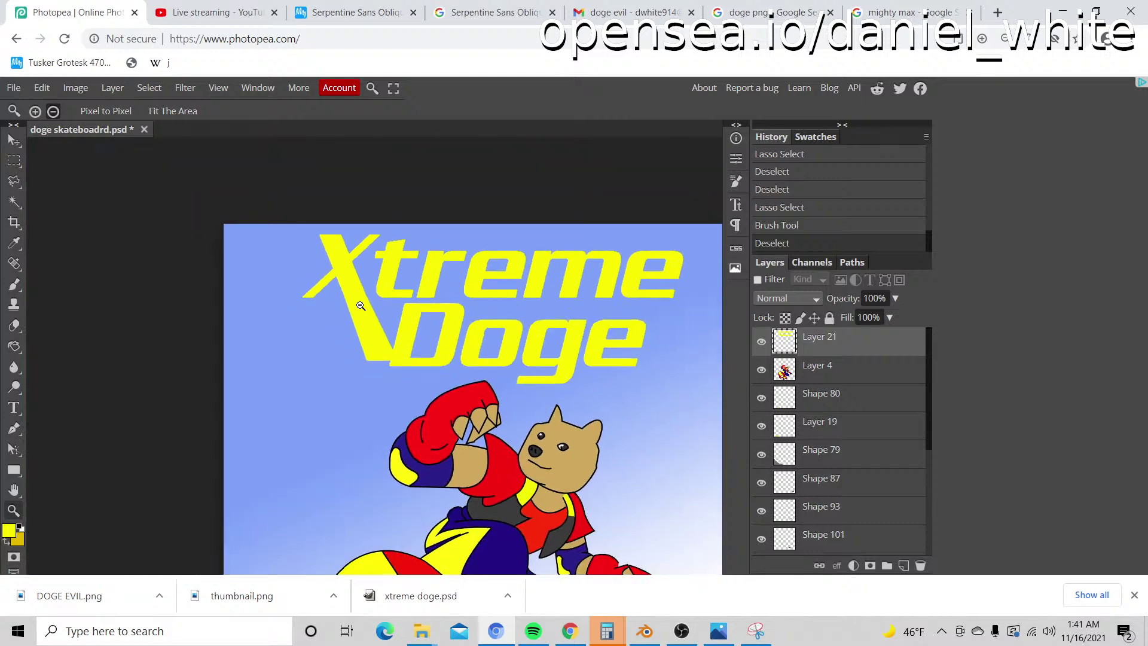
key(alt)
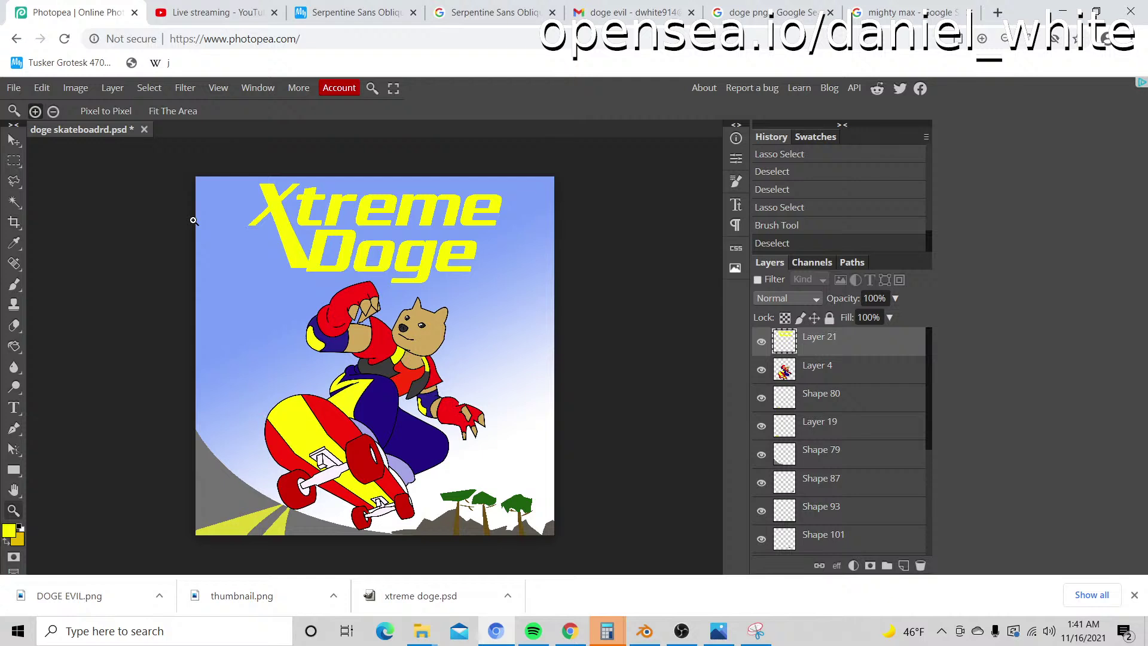
Step: Undo the yellow extension painted on the X's leg and clear the restored selection
key(ctrl+z)
key(ctrl+z)
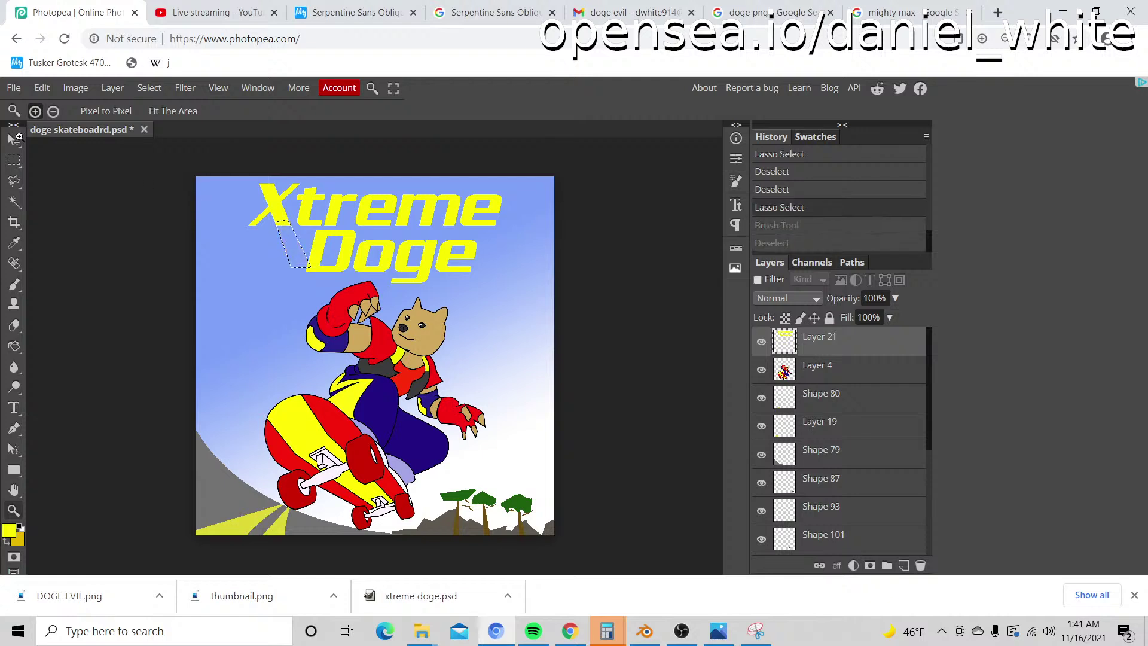
click(14, 160)
key(ctrl+d)
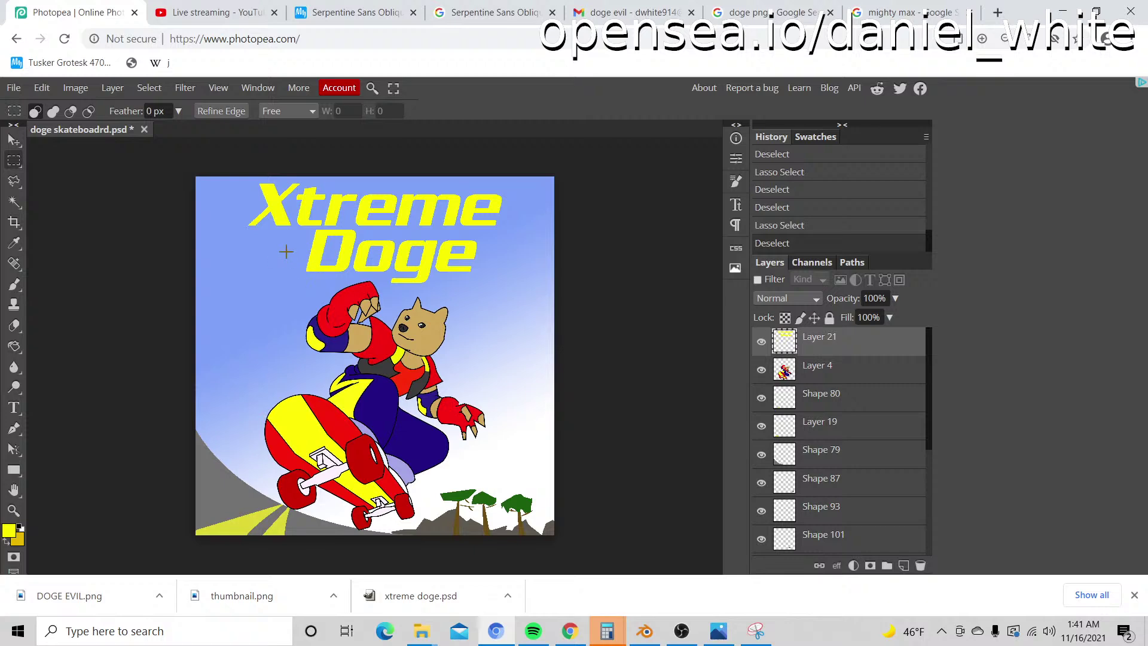
Step: Save the document as a PSD on the Desktop, over the existing file doge skateboadrd.psd
key(z)
click(274, 236)
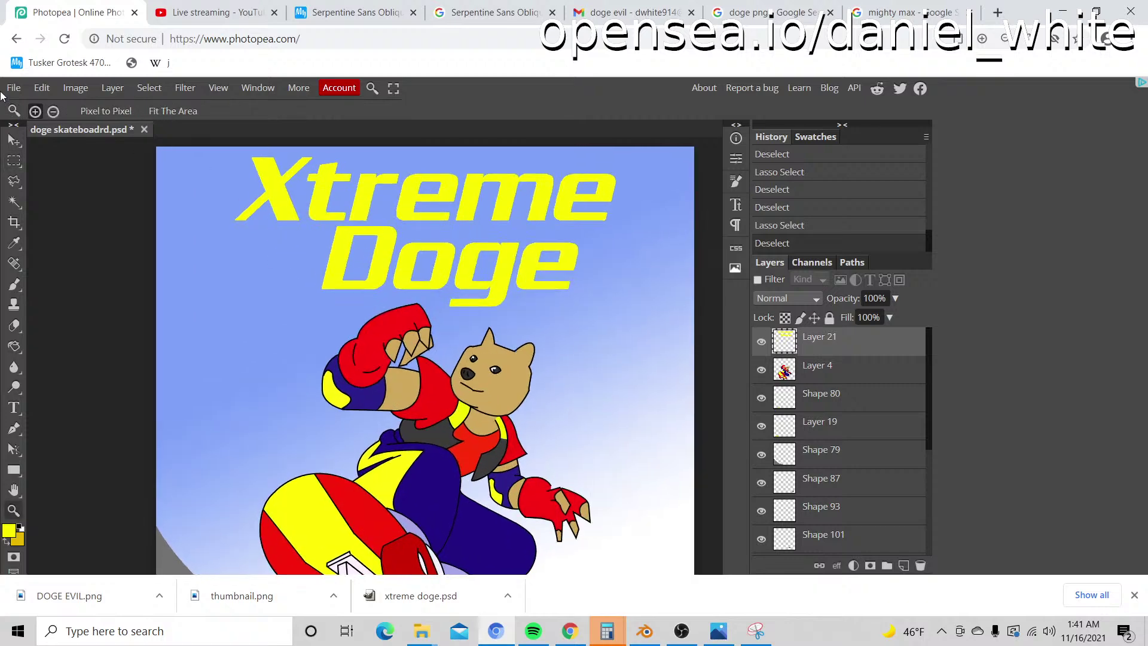
click(15, 89)
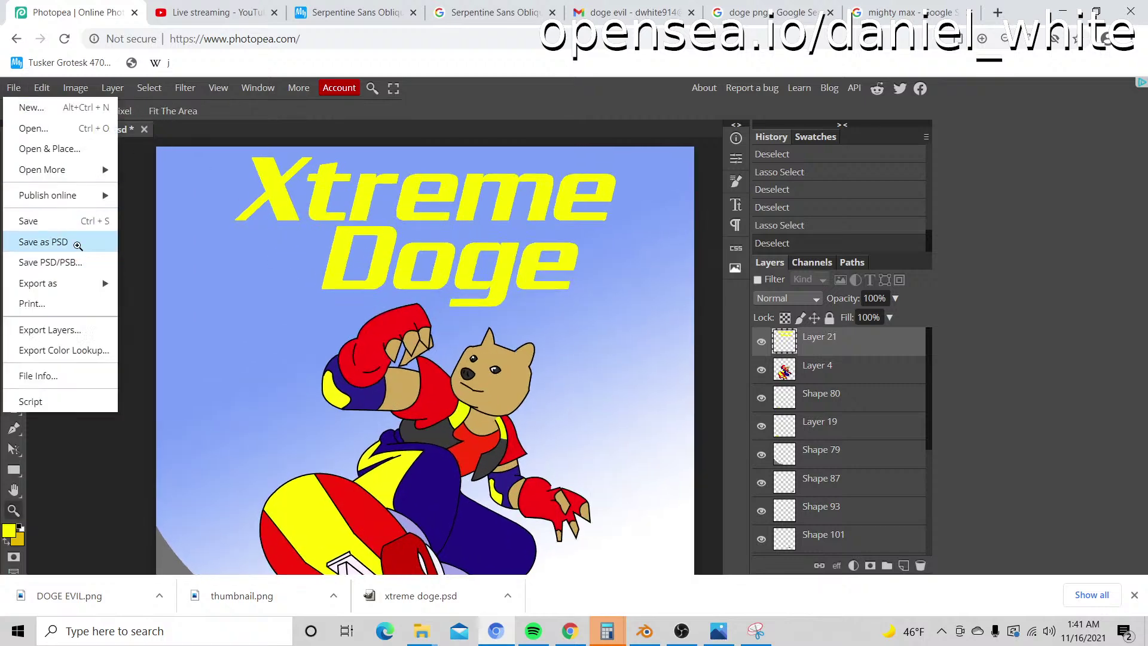
click(75, 241)
text(doge)
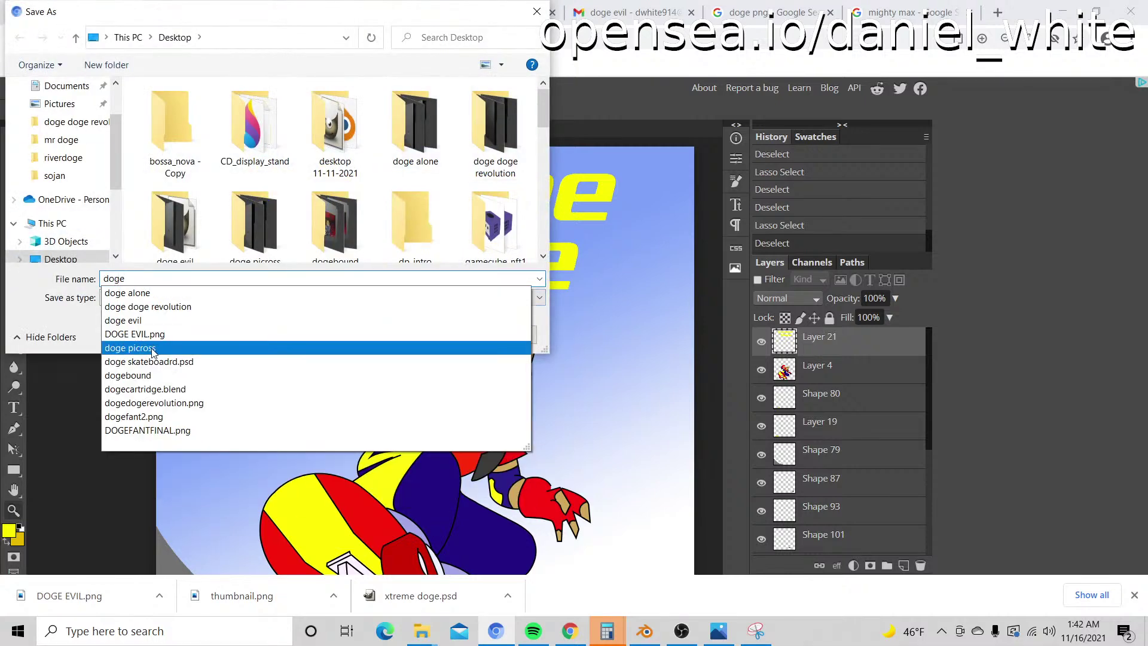
click(383, 361)
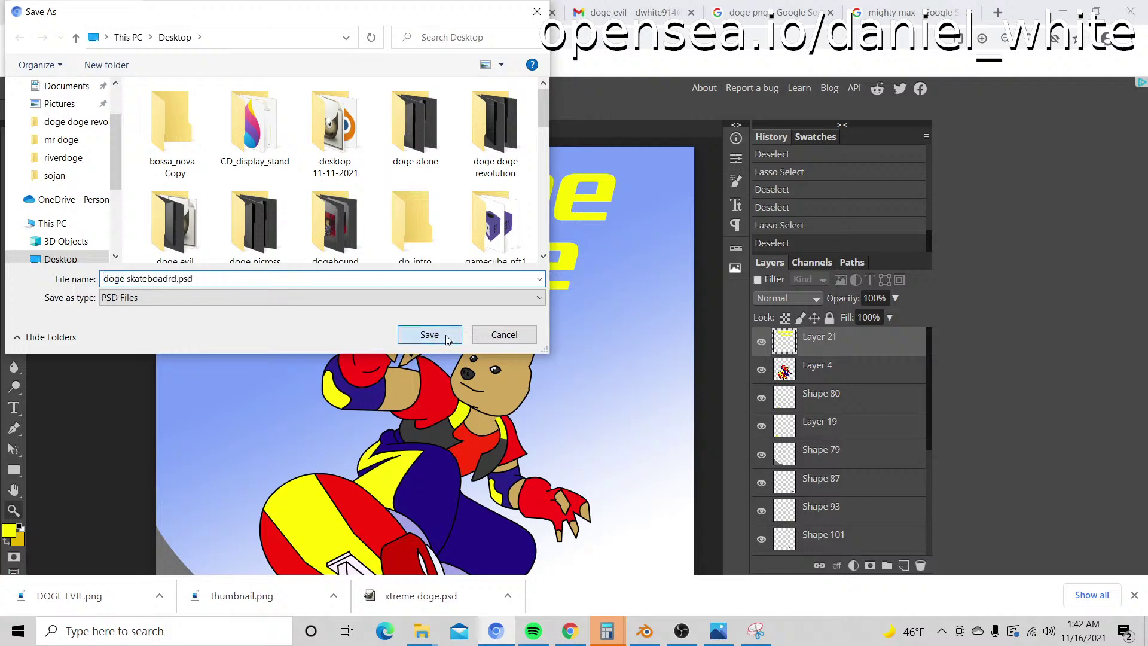
click(440, 335)
click(615, 321)
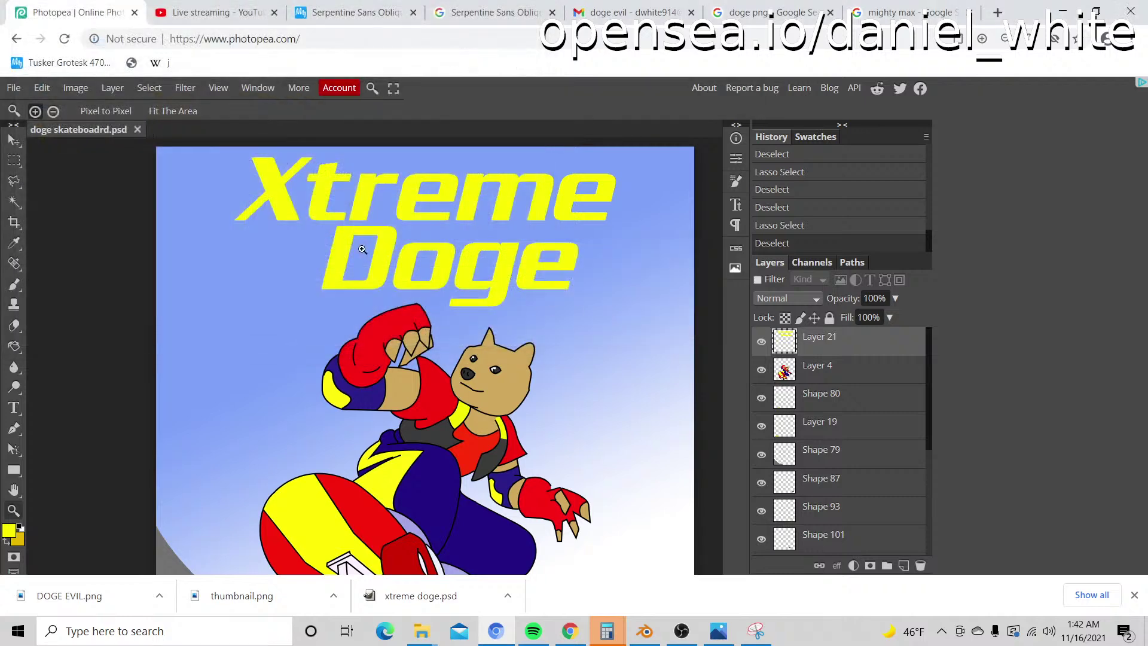
Step: Select the yellow title lettering on Layer 21 by picking the surrounding area and letter openings with the Magic Wand, then inverting the selection
click(15, 202)
click(544, 342)
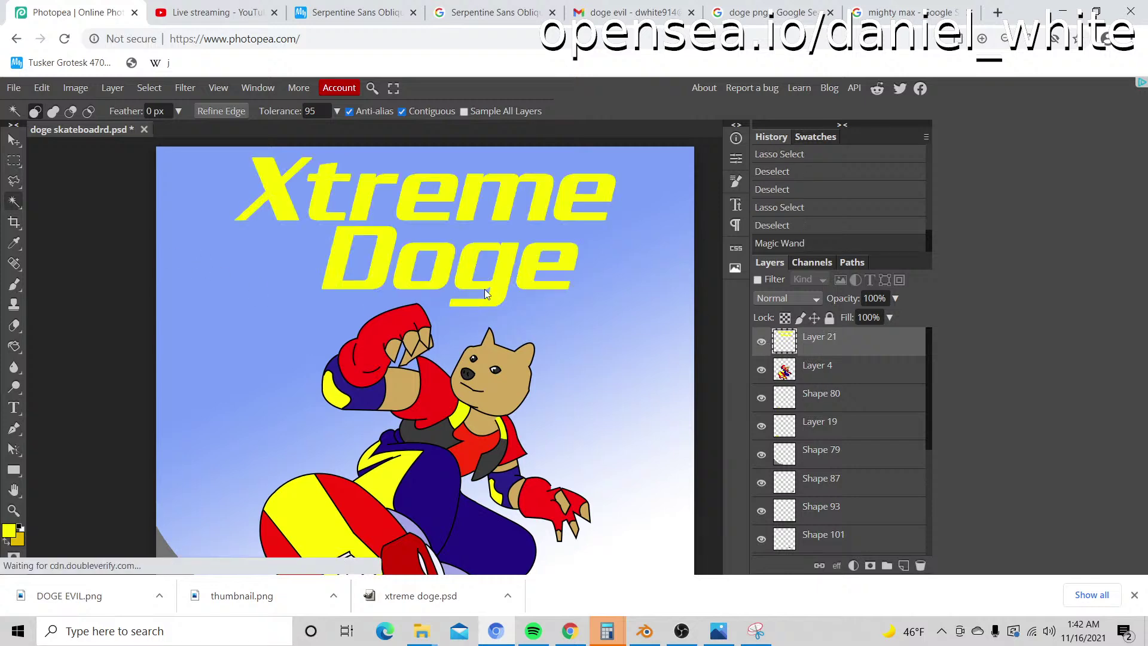
click(292, 272)
shift+click(372, 252)
shift+click(421, 272)
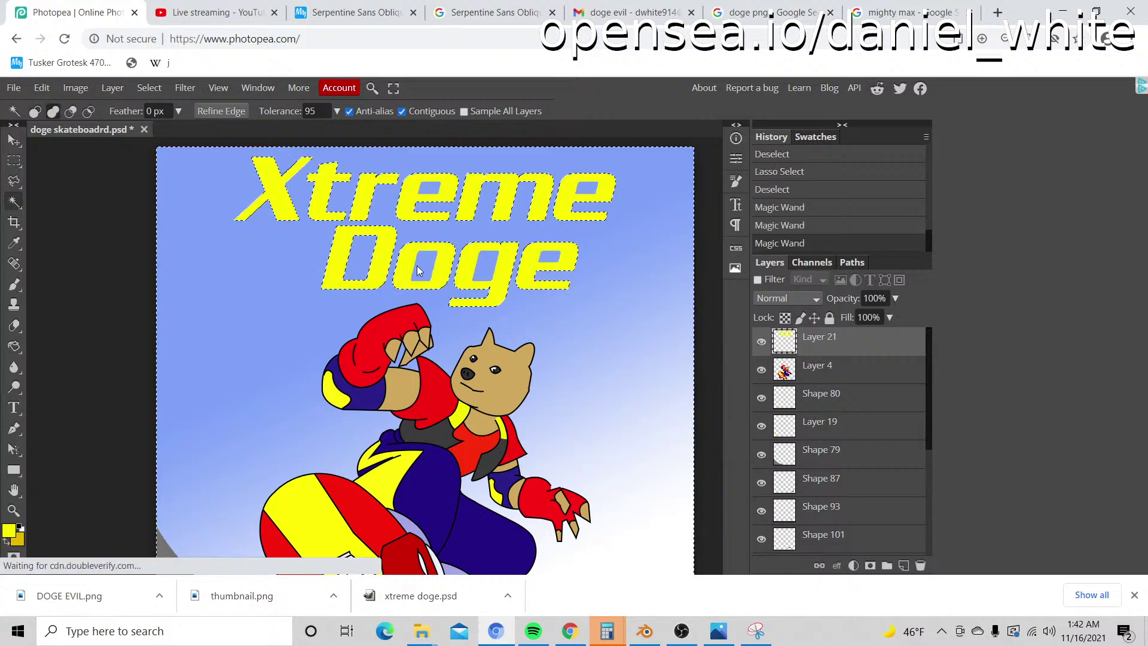
shift+click(489, 274)
shift+click(554, 258)
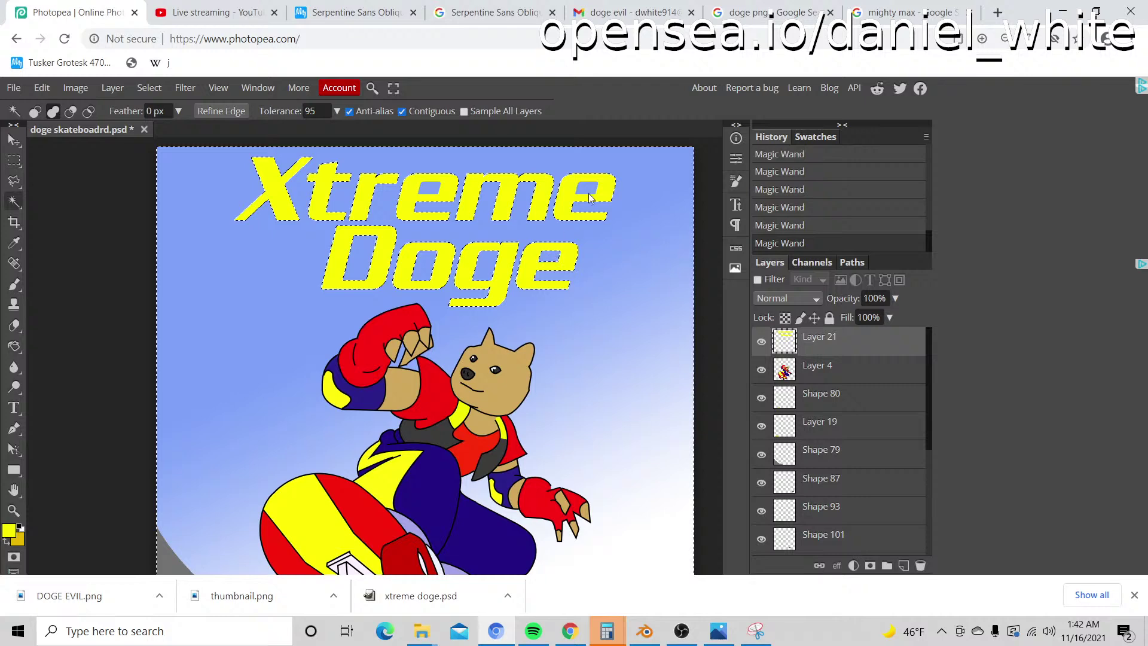
right_click(256, 260)
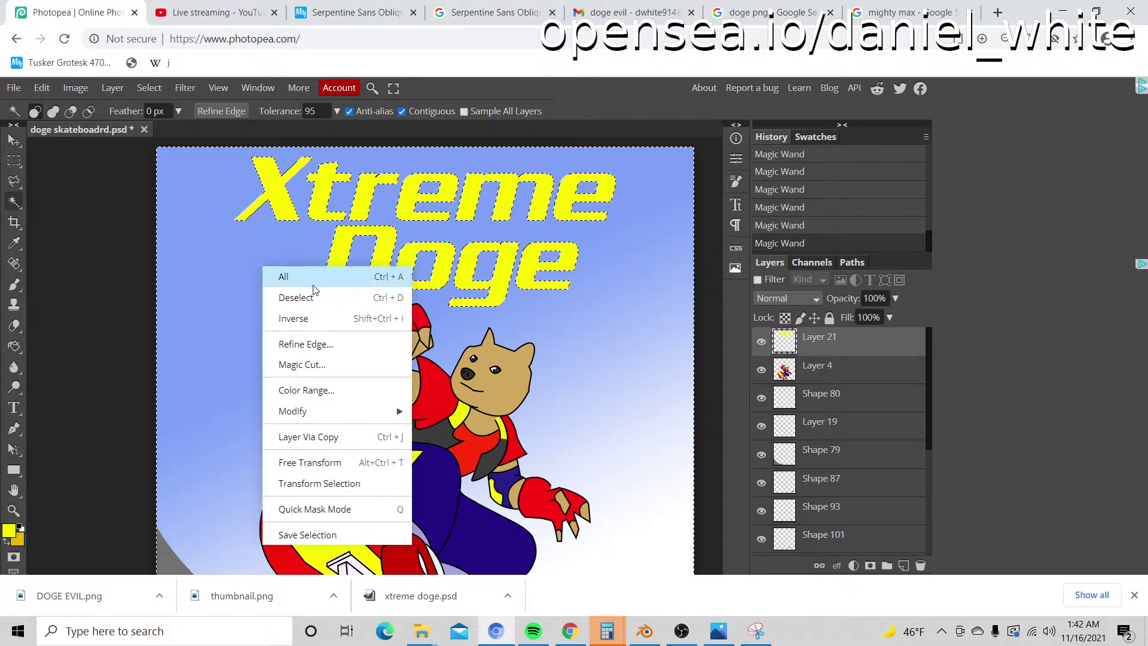
click(314, 315)
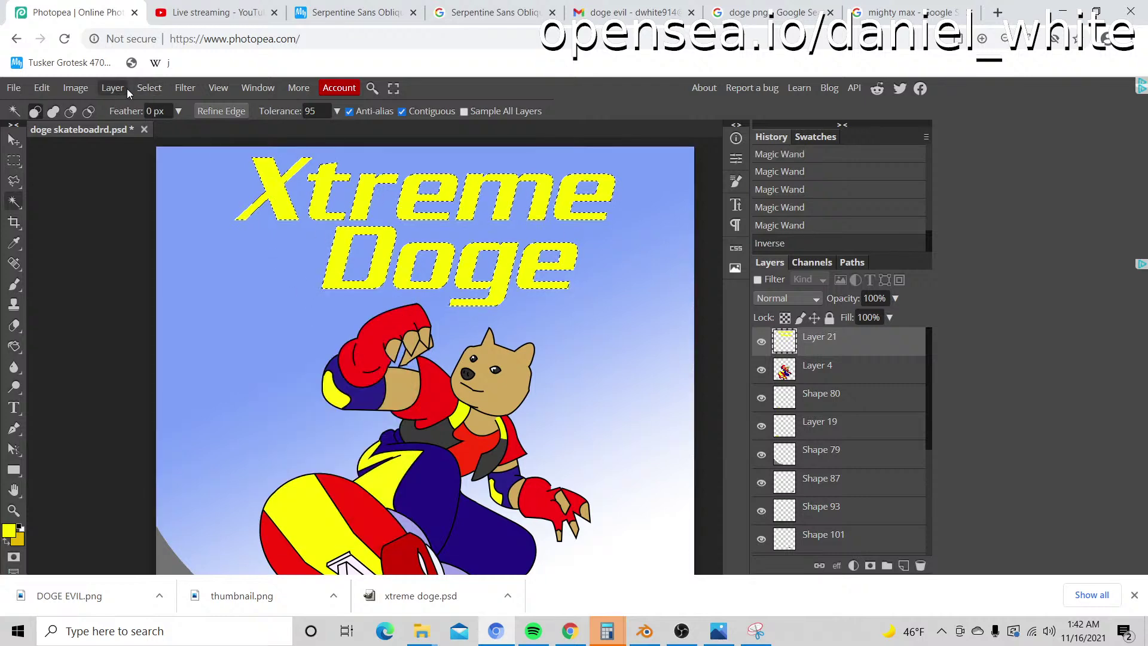
Step: Convert the title lettering selection into a 16 px border selection
click(161, 88)
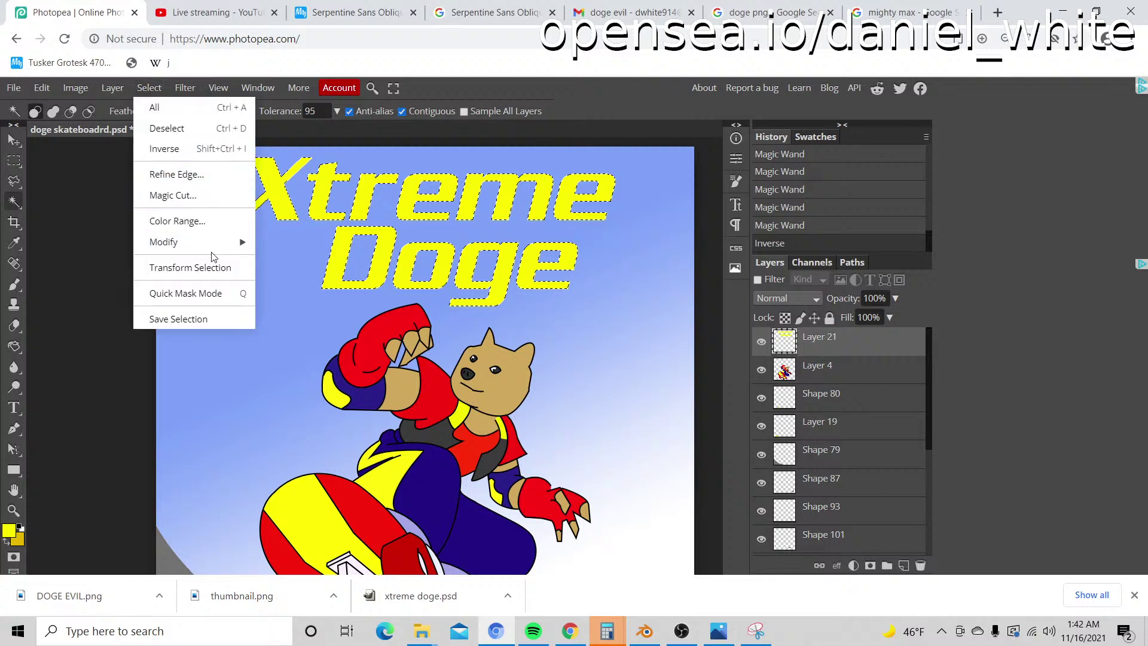
mouse_move(212, 249)
click(290, 242)
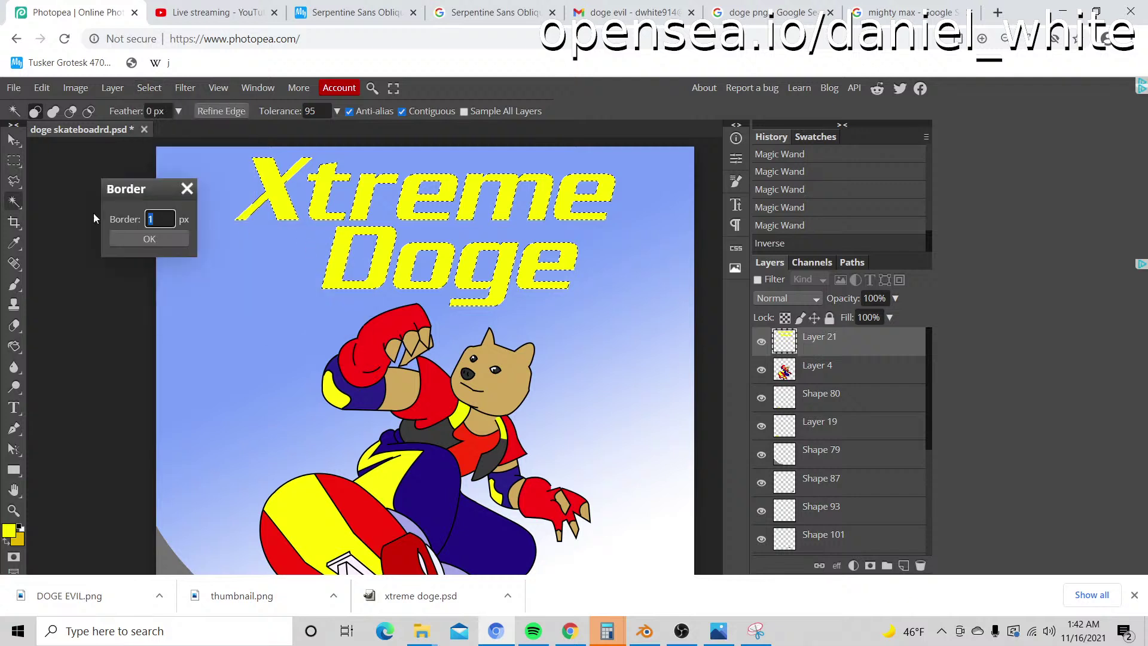
text(16)
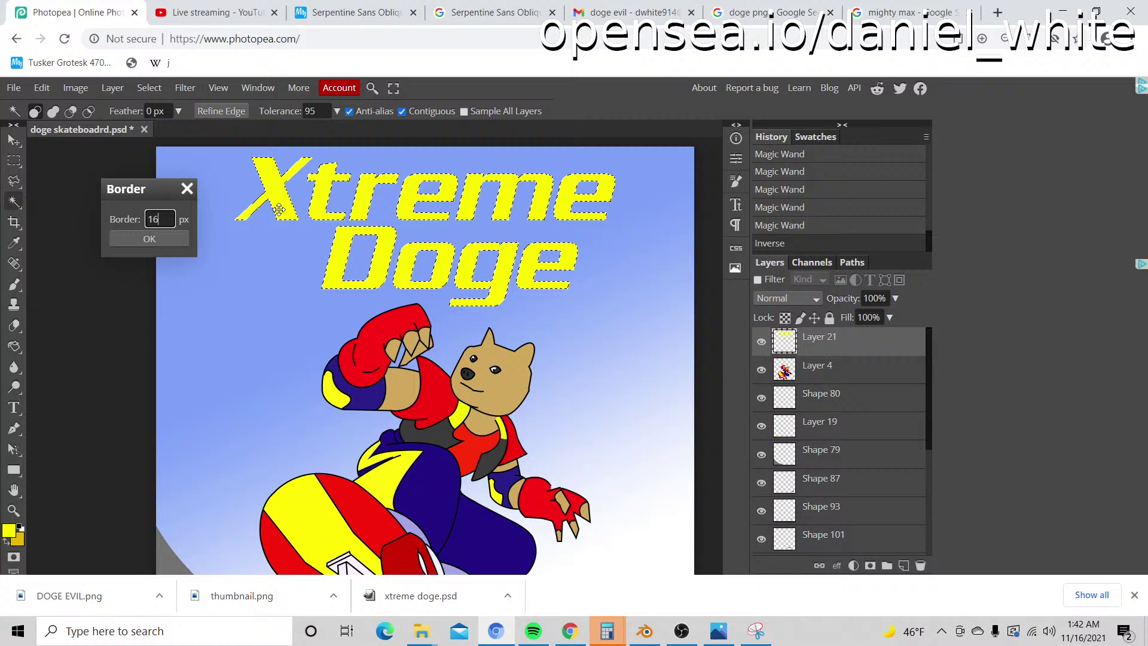
click(182, 239)
Step: Sample the dark navy 0e0067 from the reference cover's title outline on Layer 1 as the foreground colour, and hide that layer again
key(z)
scroll(311, 272, down, 3)
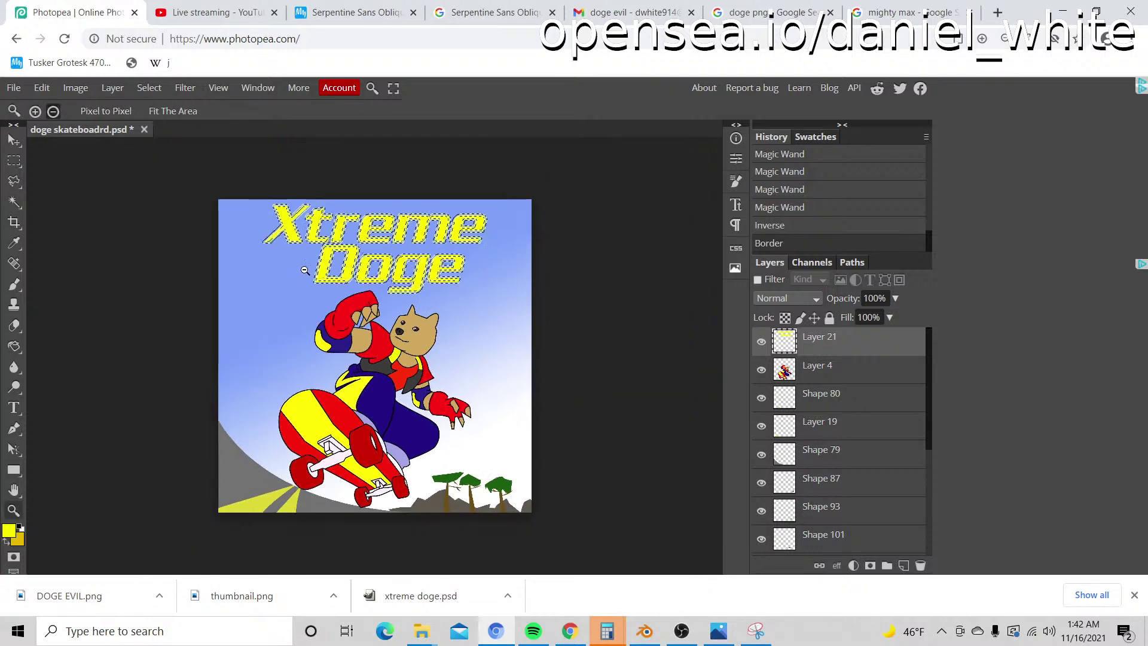
scroll(838, 449, down, 5)
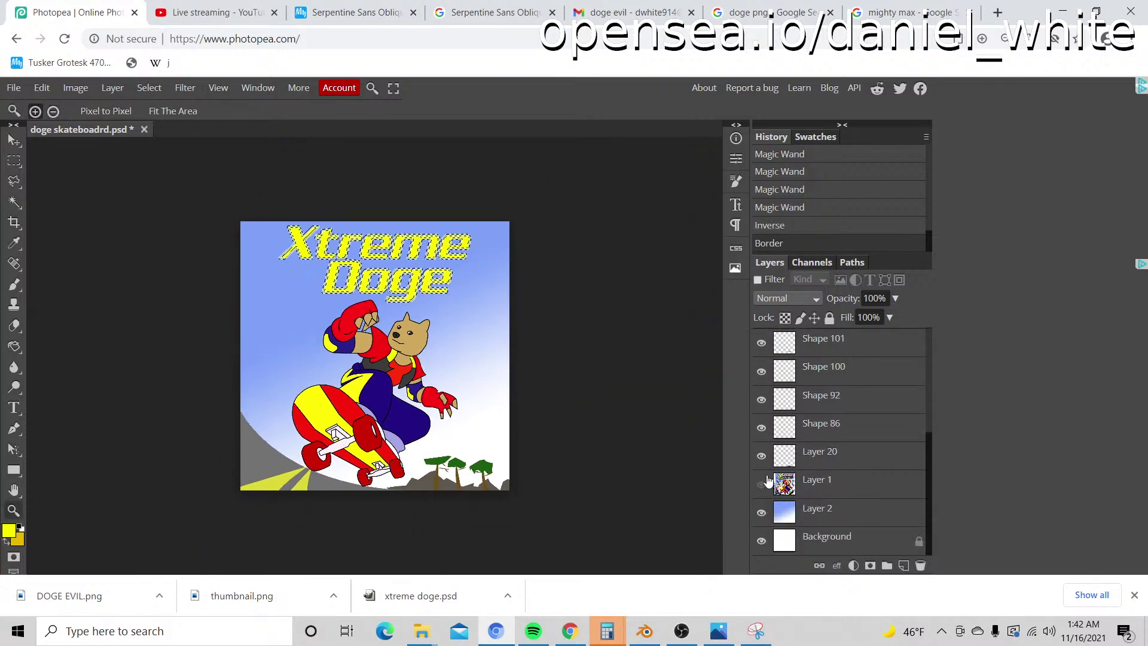
click(761, 484)
click(264, 269)
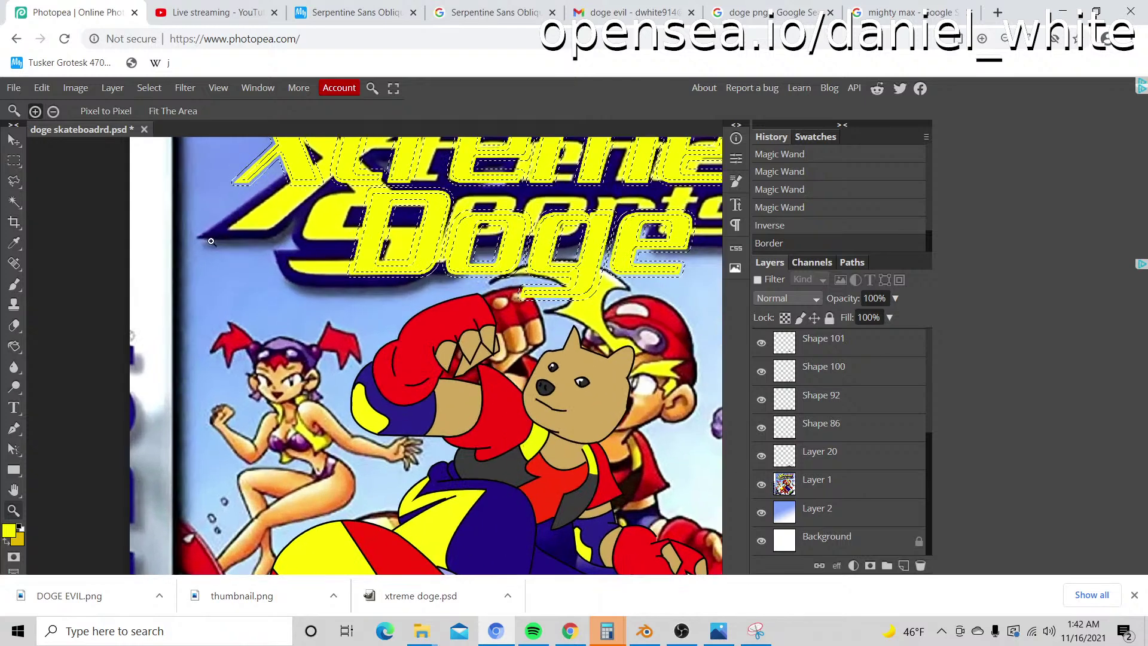
key(i)
click(223, 231)
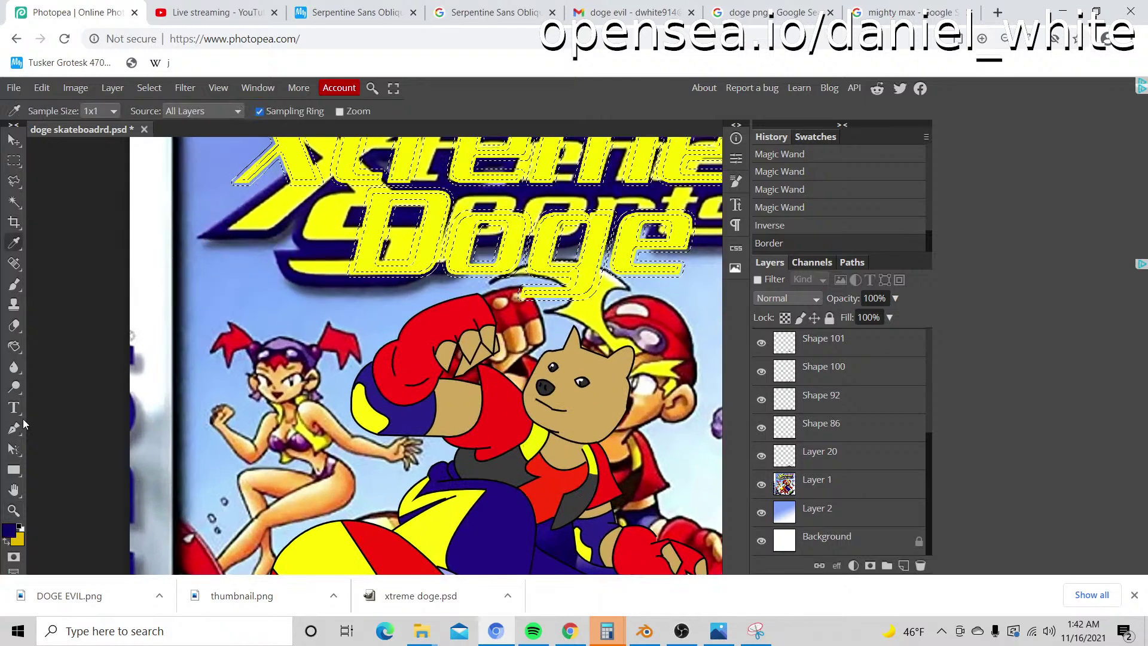
click(8, 530)
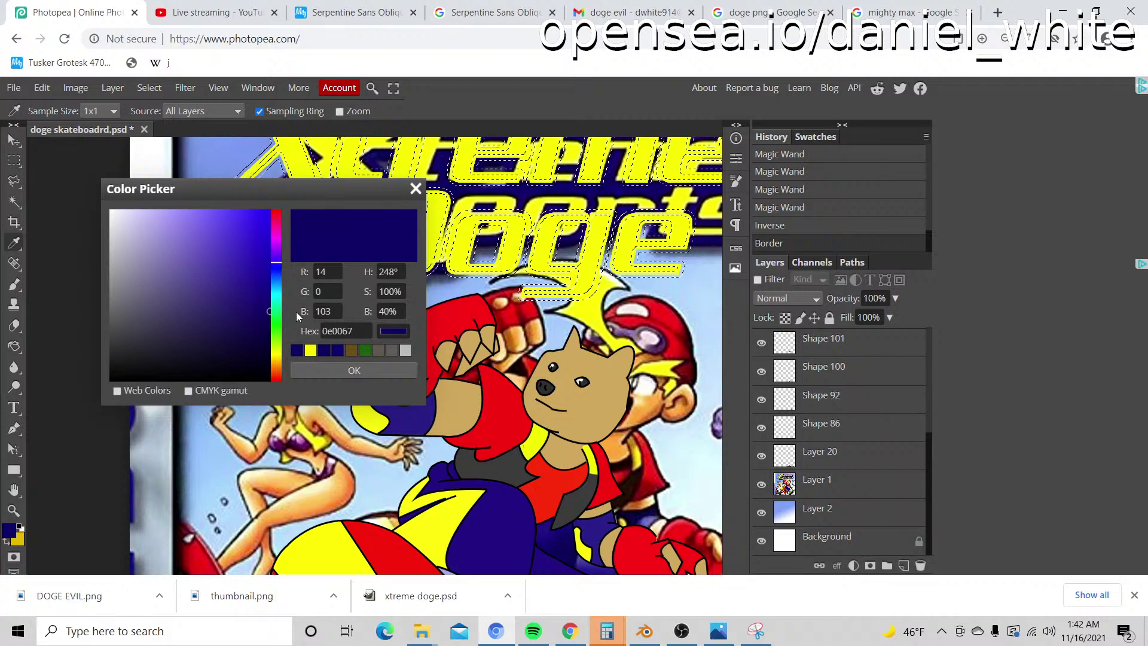
click(346, 370)
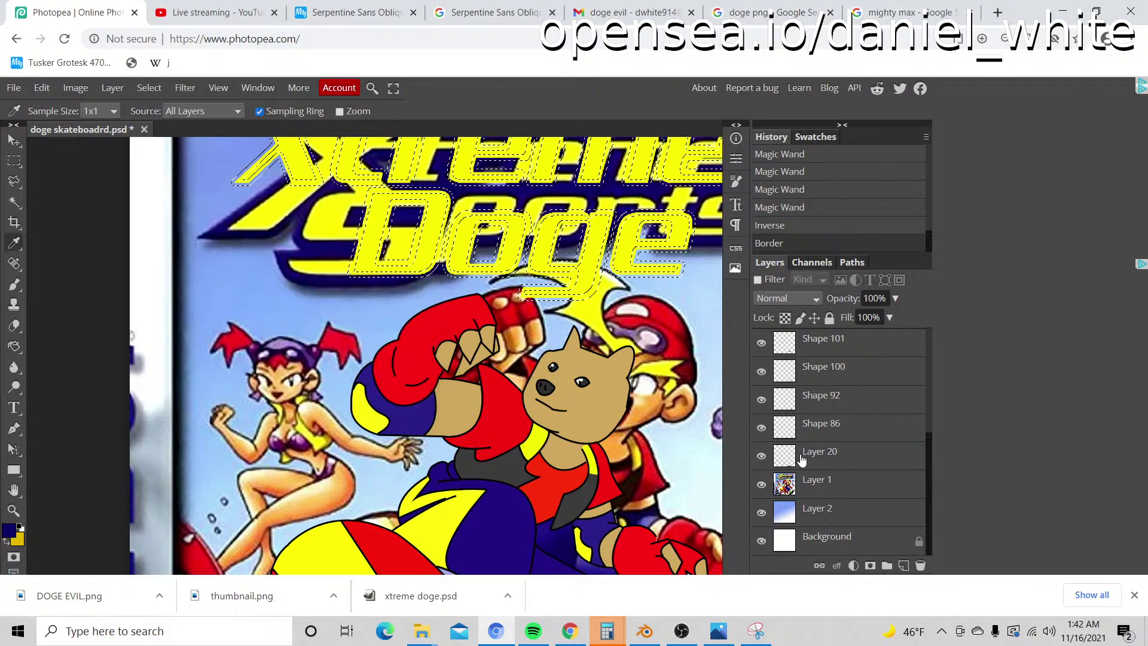
click(761, 483)
Step: Brush navy over the 16 px border selection on a new layer between Layer 4 and the title, and deselect
key(z)
alt+click(317, 204)
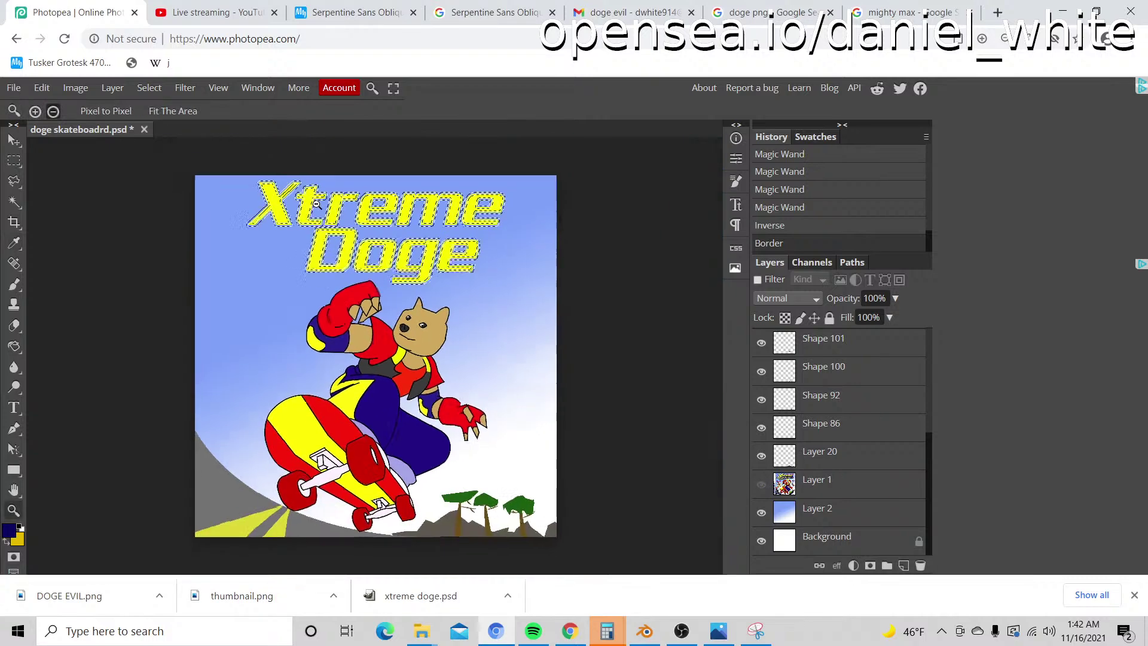
alt+click(329, 197)
click(375, 233)
click(376, 234)
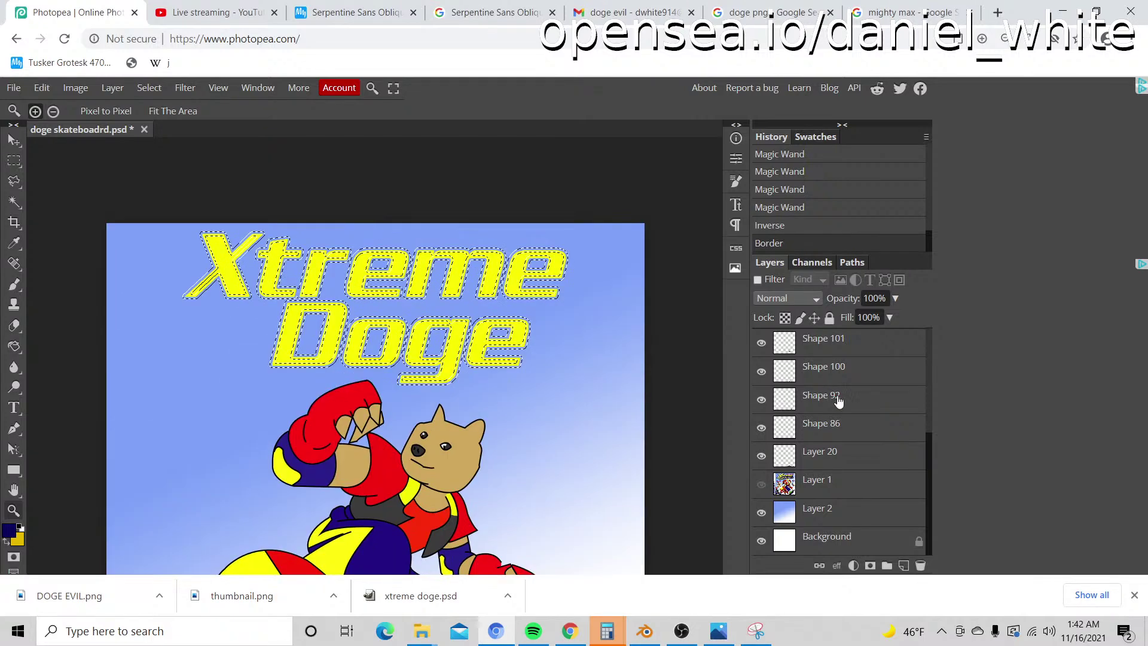
key(b)
scroll(835, 398, up, 5)
click(827, 372)
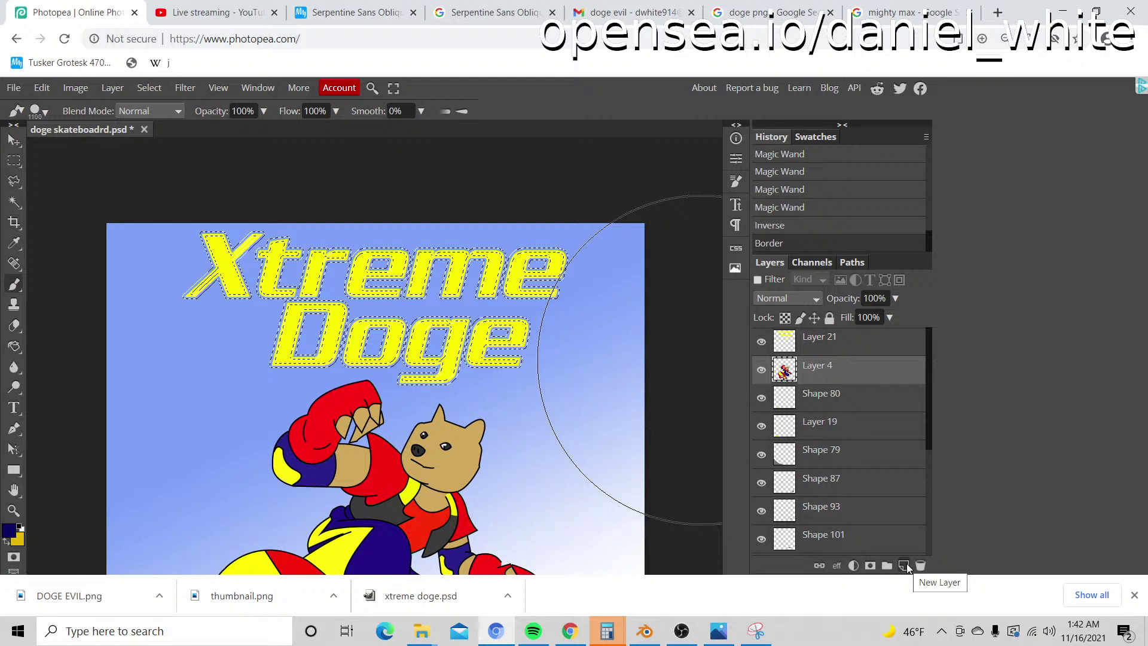
click(905, 566)
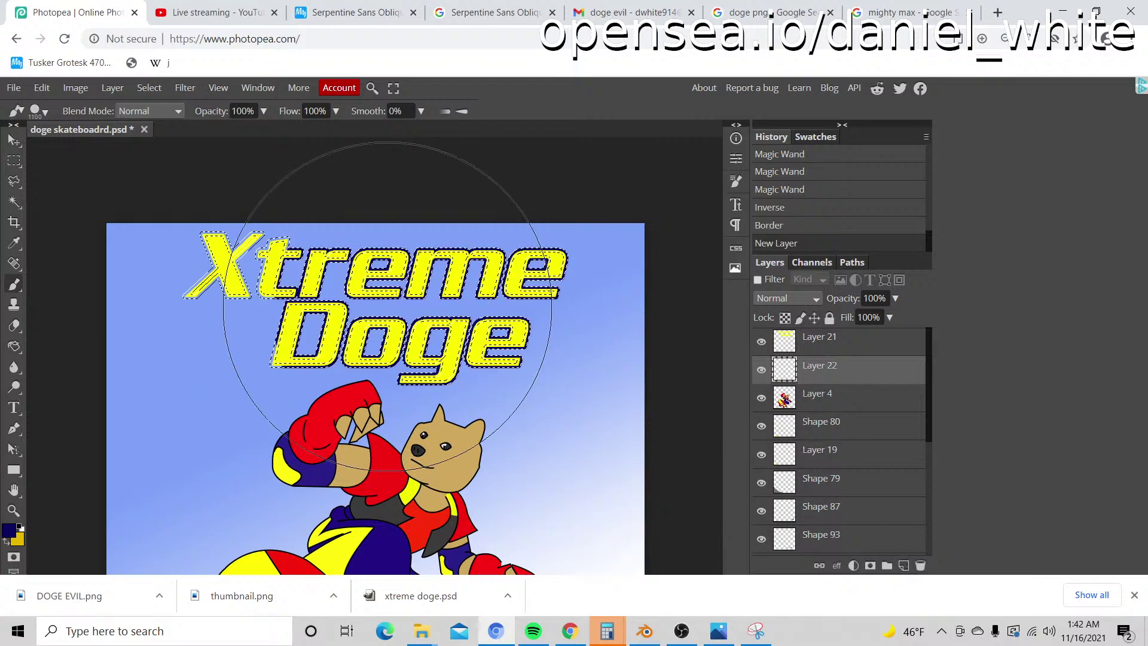
mouse_move(371, 299)
mouse_down()
mouse_move(317, 281)
mouse_move(538, 218)
mouse_move(107, 179)
mouse_up()
click(14, 160)
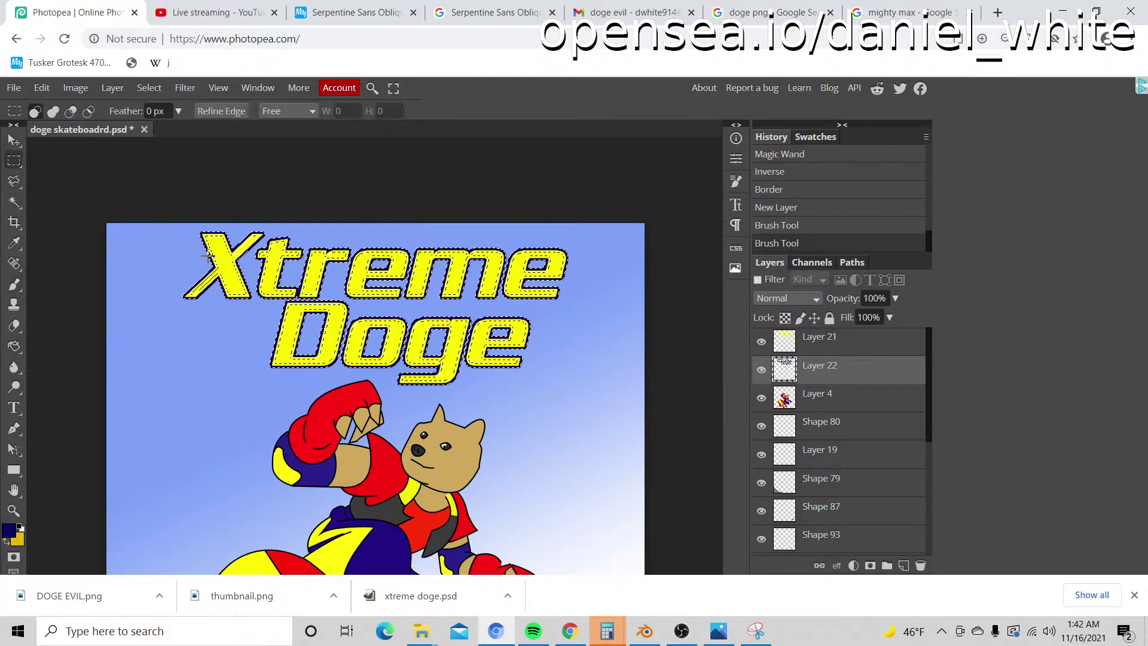
key(ctrl+d)
Step: Check the title's navy outline up close and set the foreground colour to dark navy 0f0067
key(z)
click(281, 305)
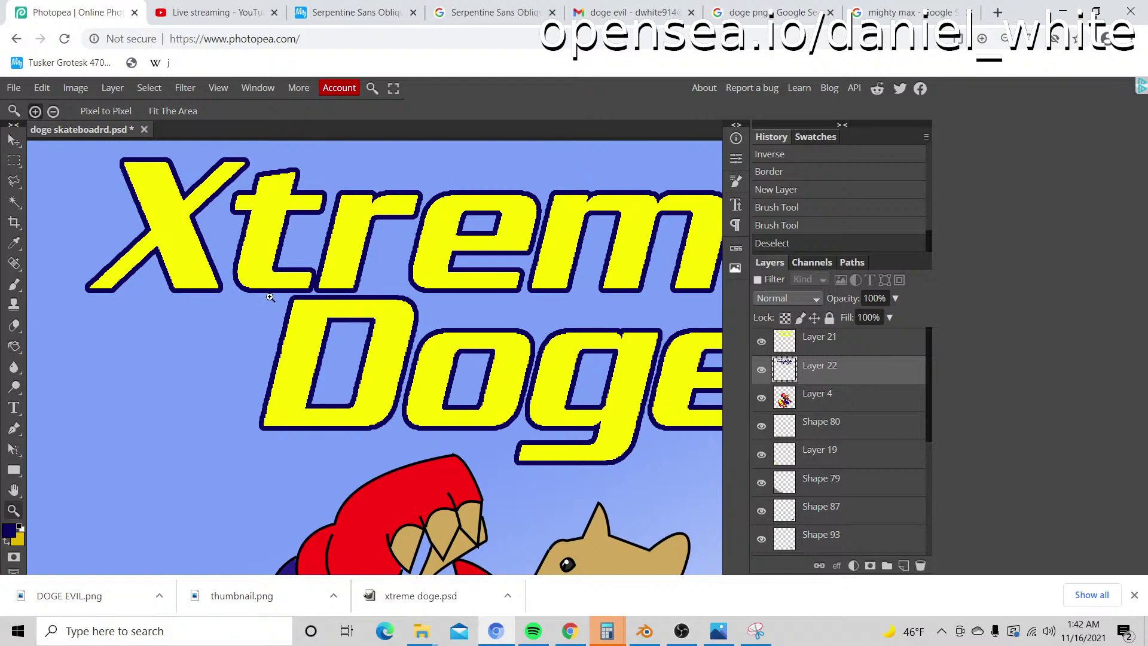
alt+click(270, 297)
alt+click(270, 298)
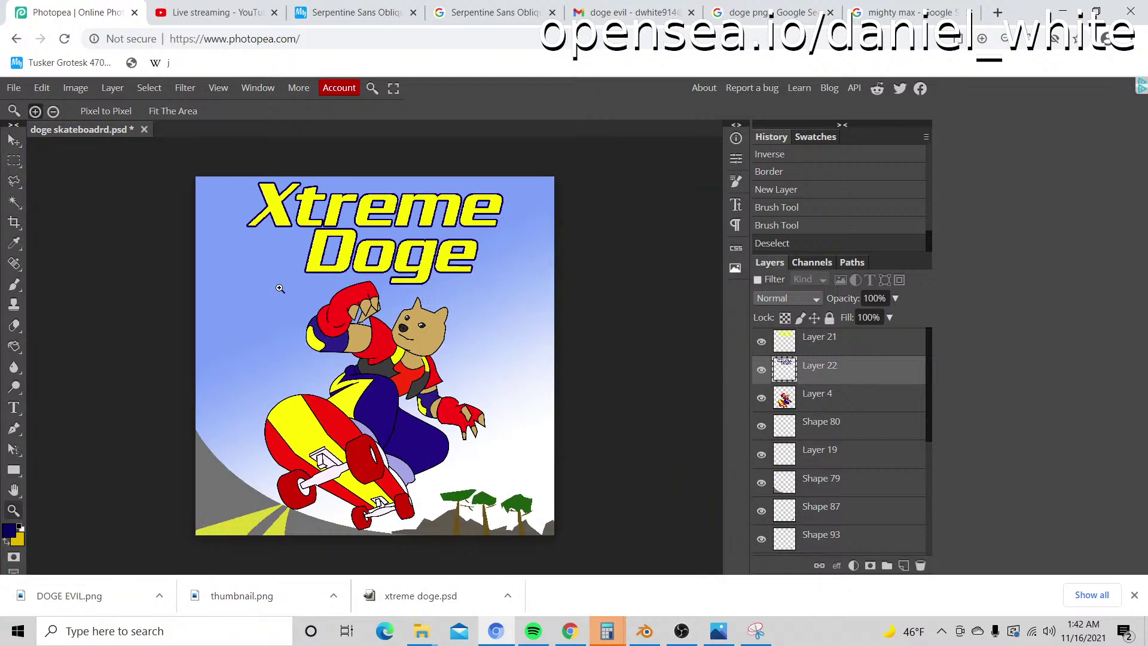
click(341, 222)
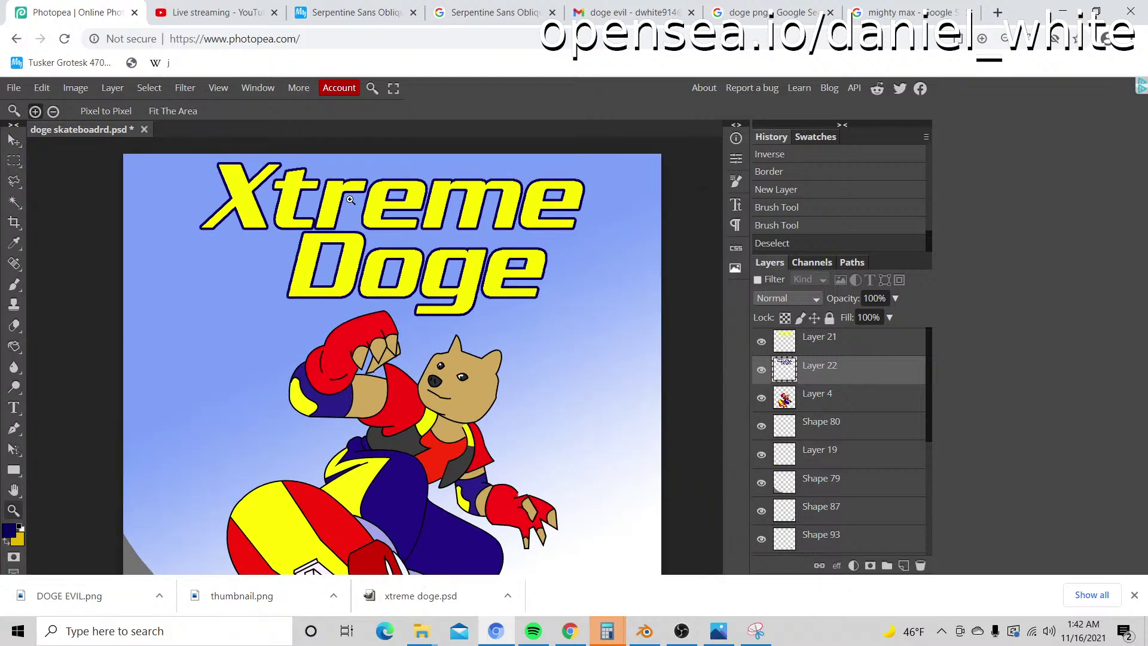
click(9, 531)
mouse_move(272, 321)
mouse_down()
mouse_move(269, 299)
mouse_move(270, 311)
mouse_up()
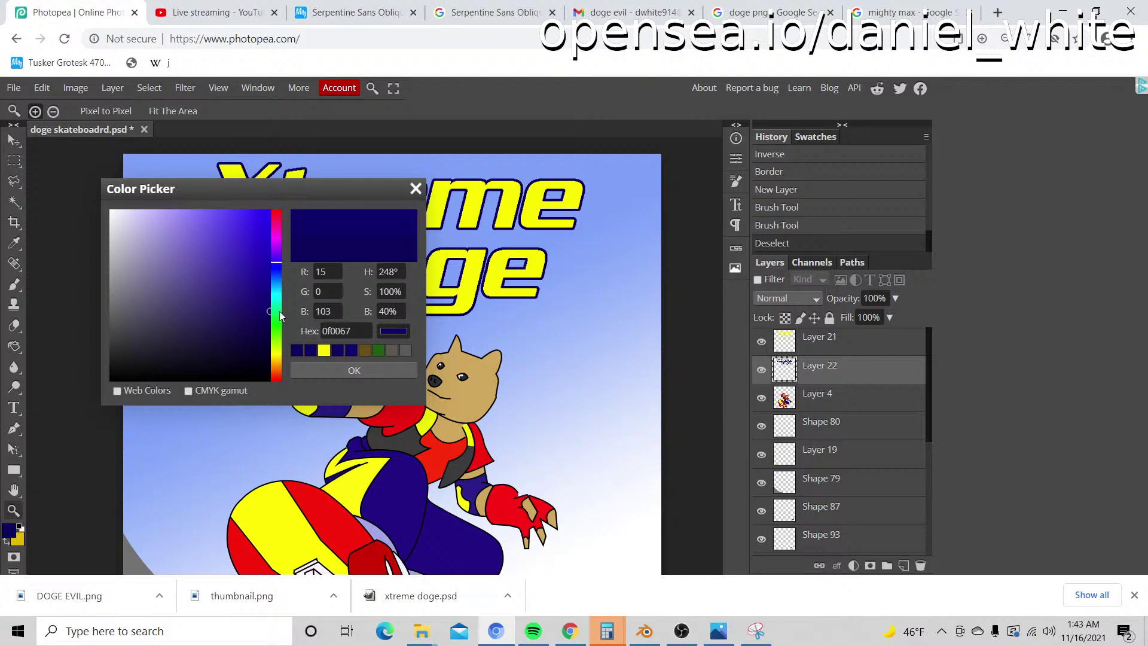
click(352, 371)
Step: Undo the painted navy outline, its new layer and the 16 px border, back to the plain title lettering selection
key(ctrl+z)
key(ctrl+z)
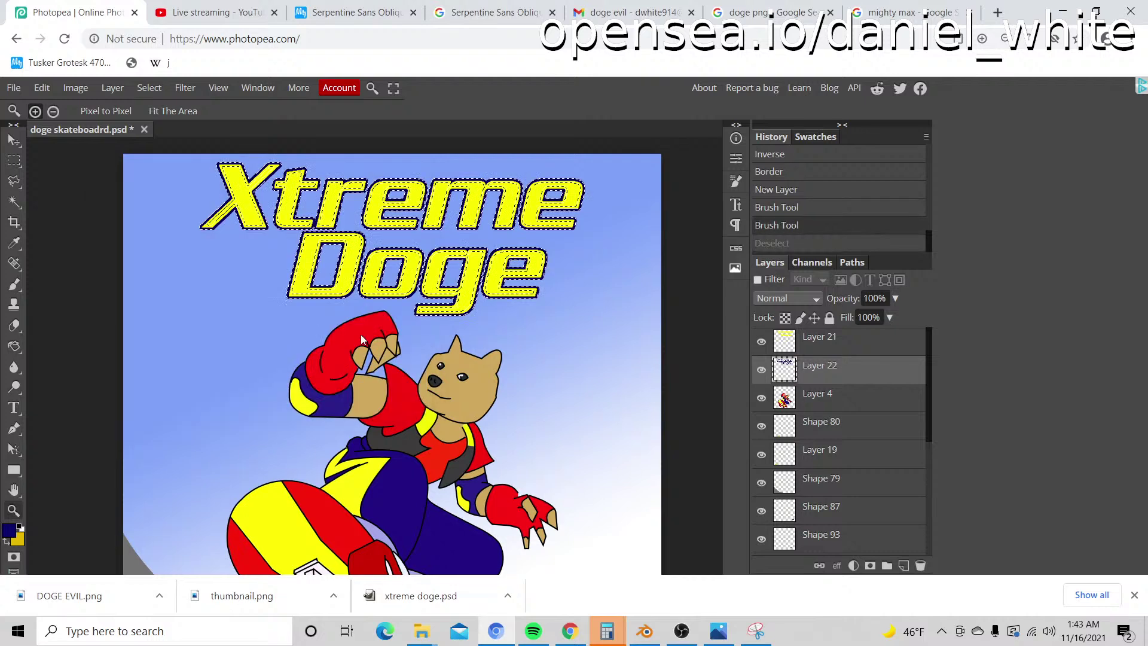
key(ctrl+z)
key(ctrl+z)
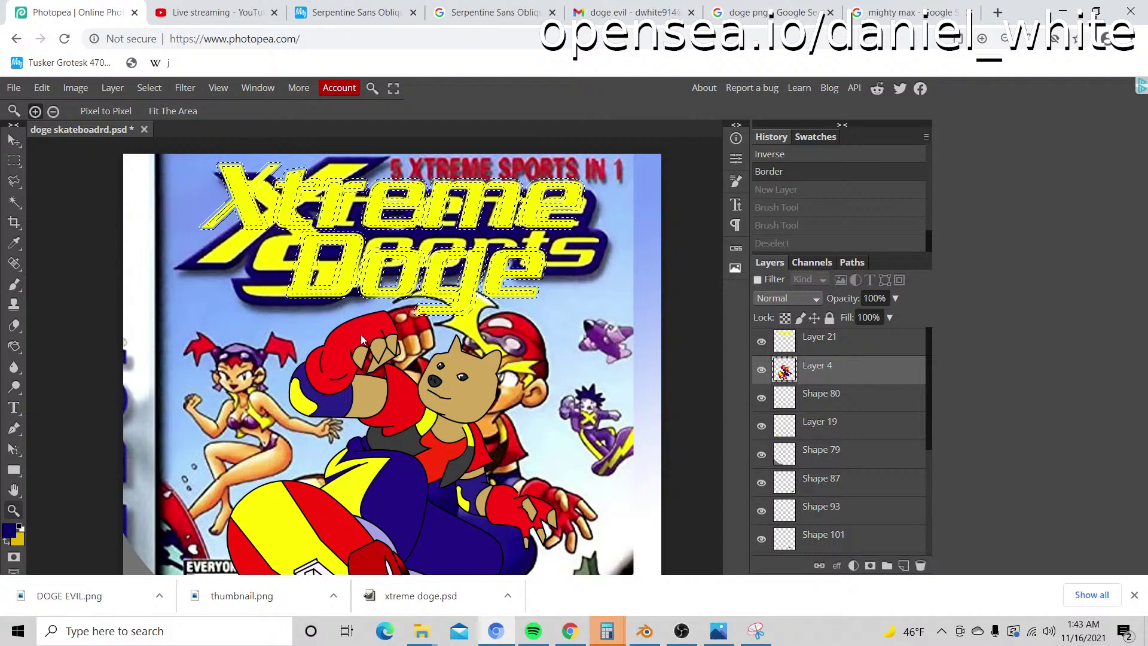
key(ctrl+z)
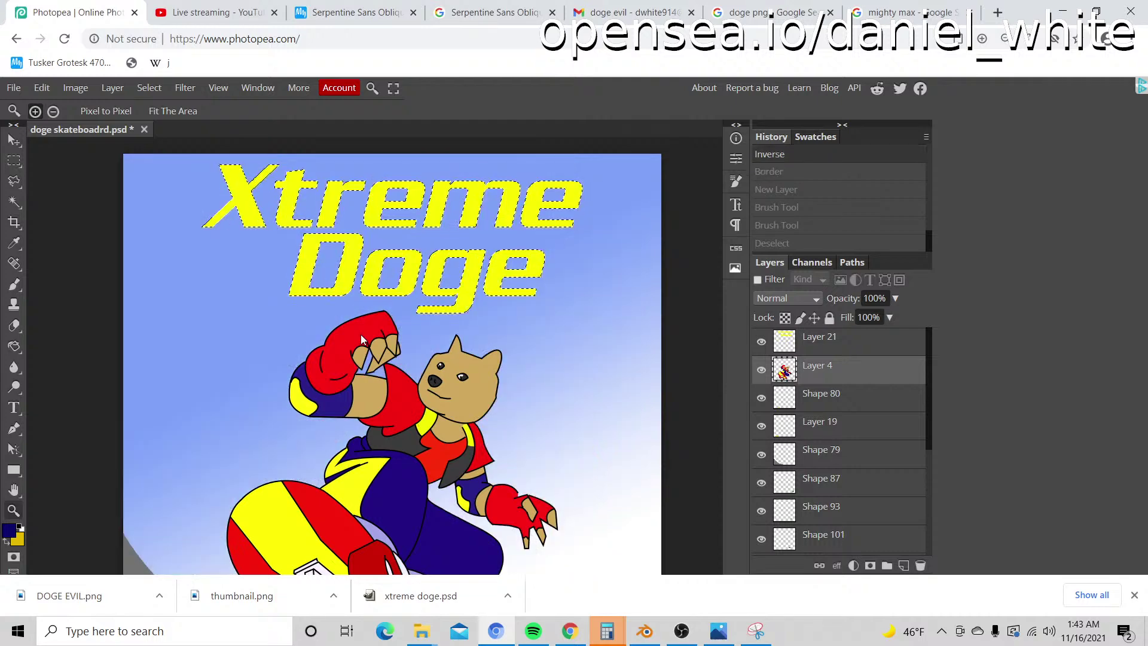
Step: Convert the title lettering selection into a 32 px border selection and switch to the Brush tool
click(108, 89)
mouse_move(145, 91)
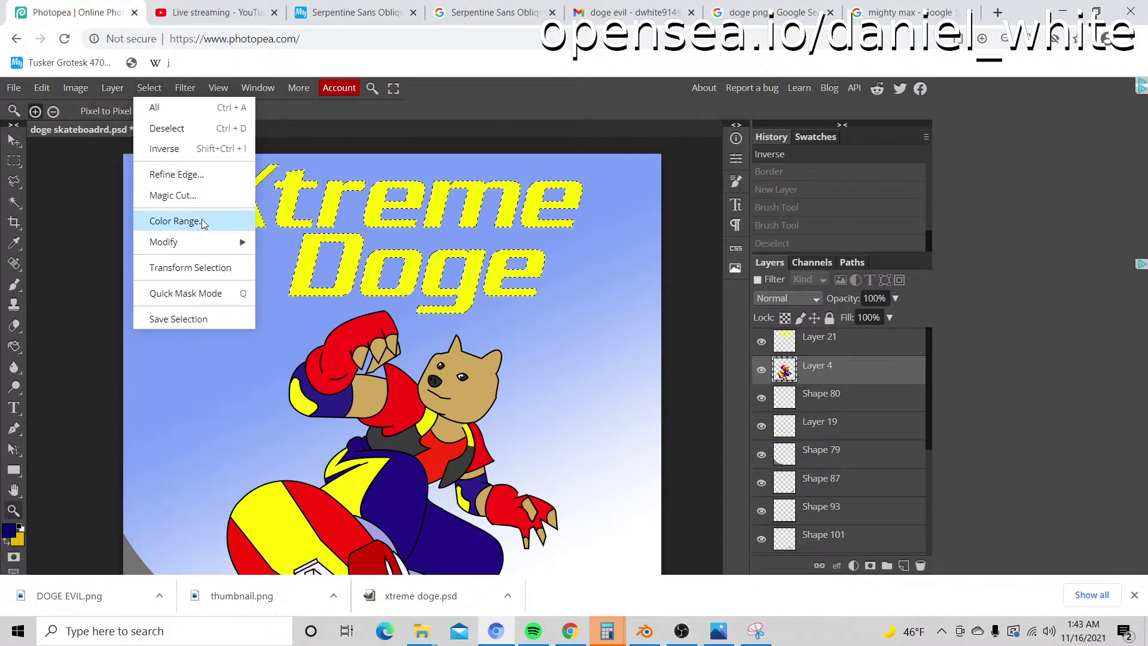
mouse_move(209, 248)
click(299, 242)
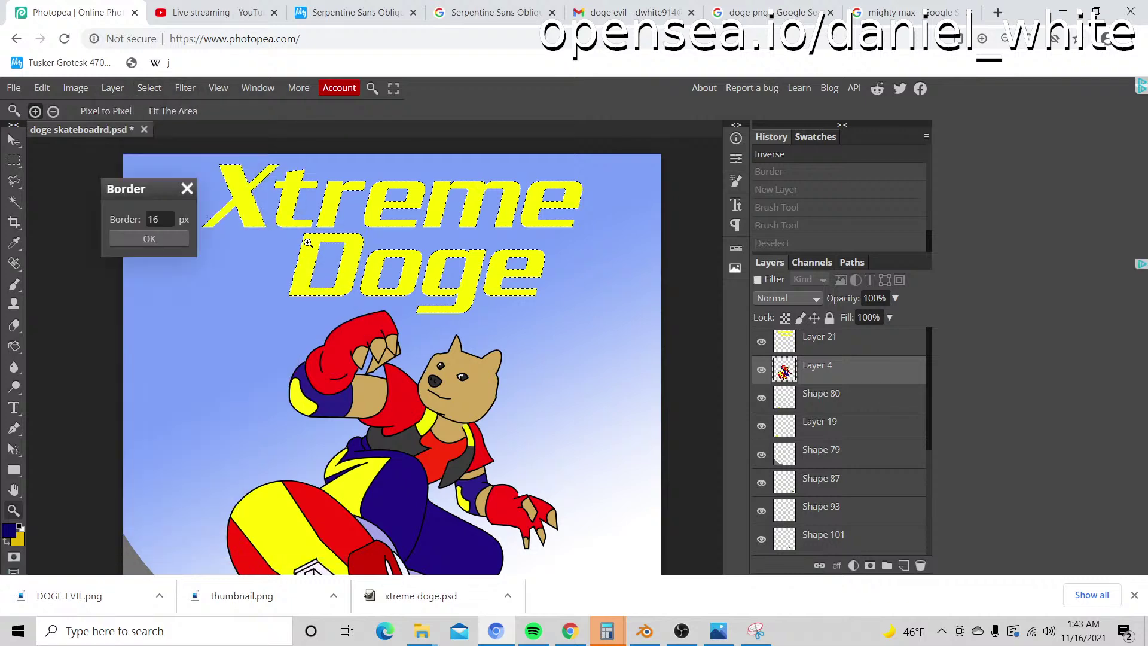
click(161, 215)
text(32)
click(159, 239)
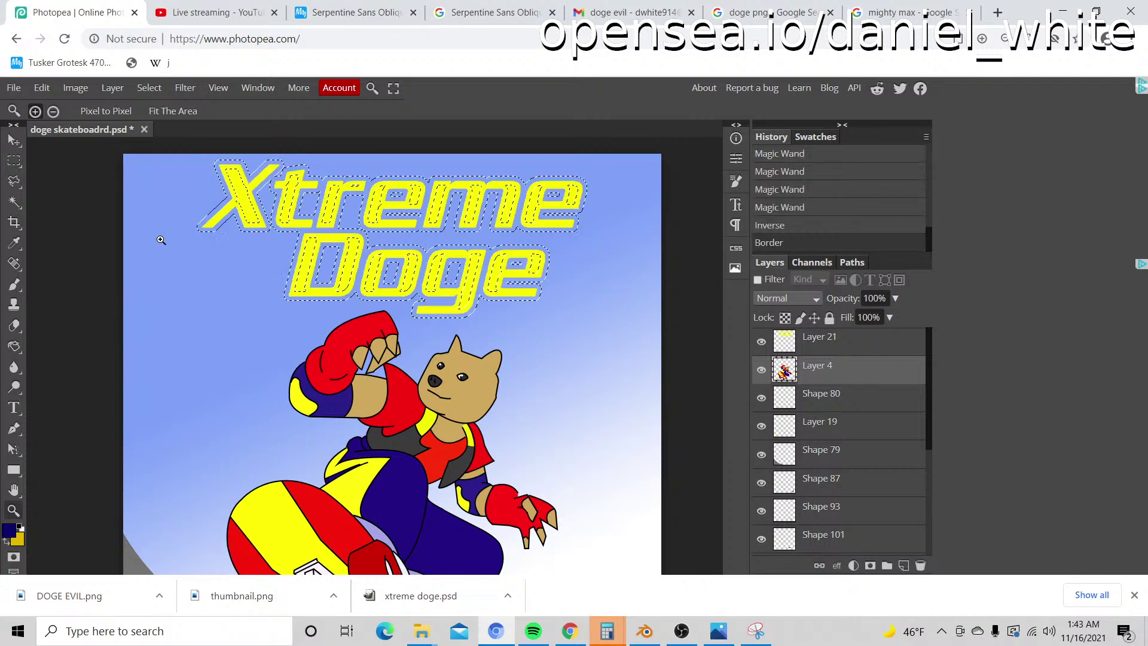
key(b)
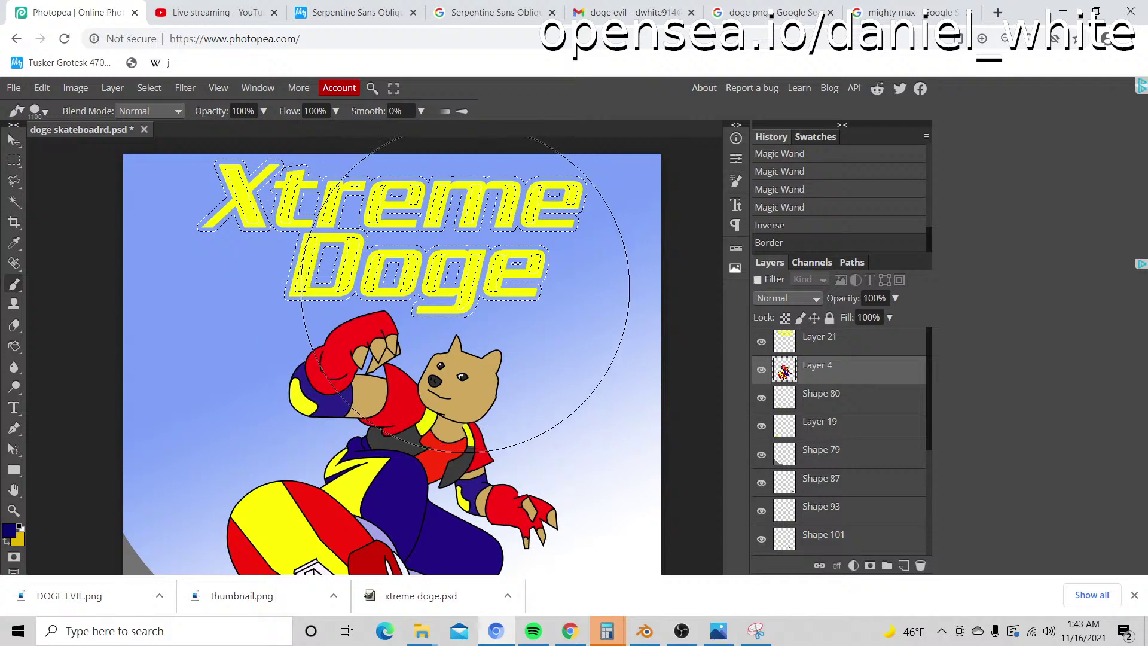
Step: Brush dark navy over the 32 px border selection on a new layer between Layer 4 and the title, and deselect
click(904, 565)
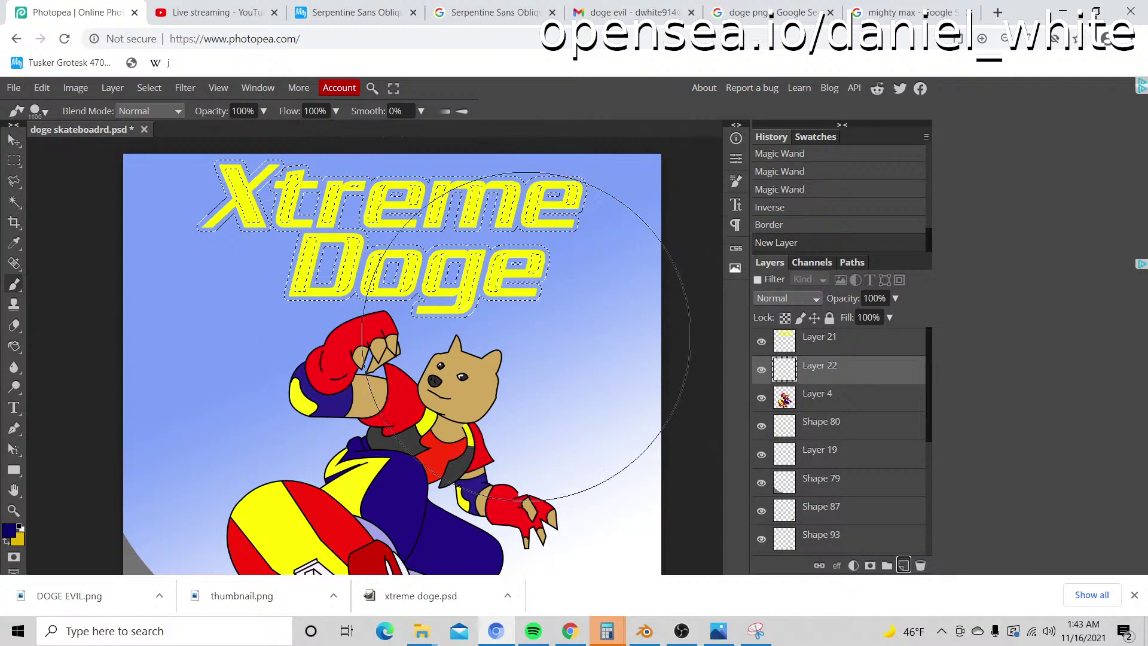
scroll(487, 274, up, 3)
scroll(511, 296, down, 1)
mouse_move(514, 296)
mouse_down()
mouse_move(353, 298)
mouse_move(248, 319)
mouse_move(523, 326)
mouse_move(244, 289)
mouse_move(107, 201)
mouse_up()
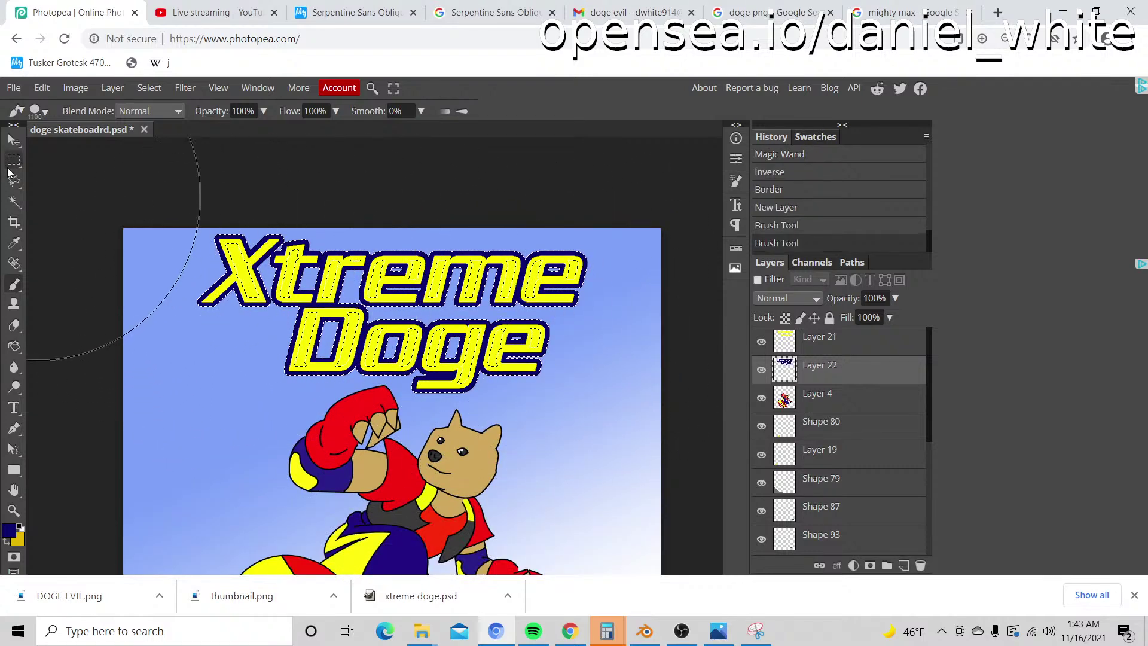
click(14, 160)
click(153, 206)
Step: View the whole composition and briefly show the reference cover in Layer 1 to compare the outlined title against it
key(z)
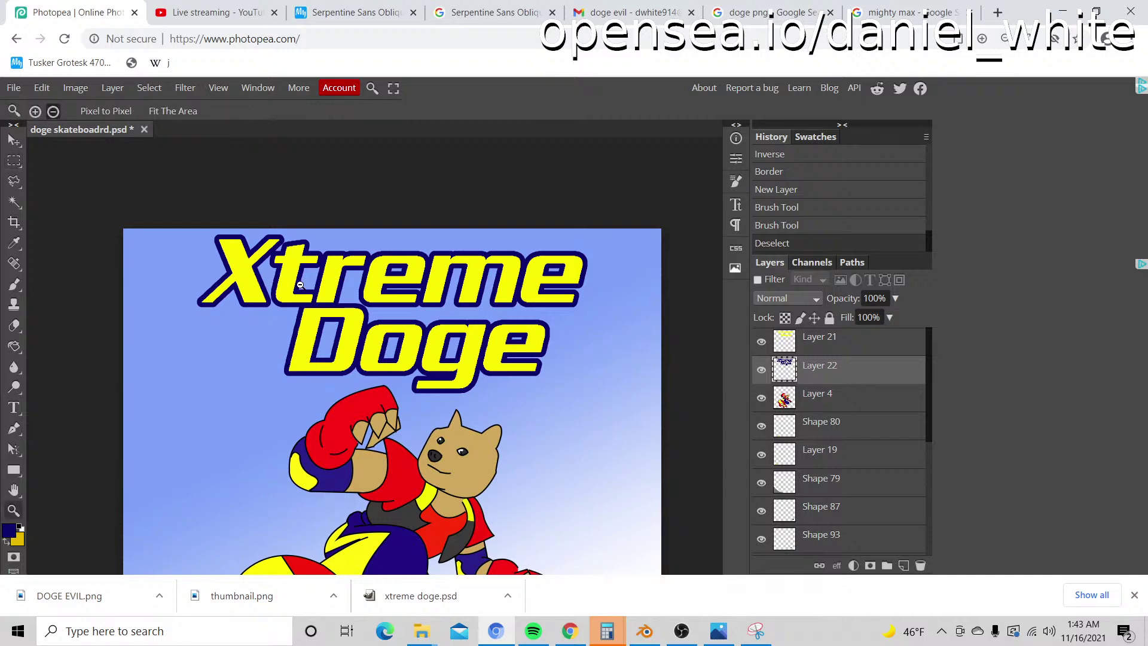
alt+click(354, 288)
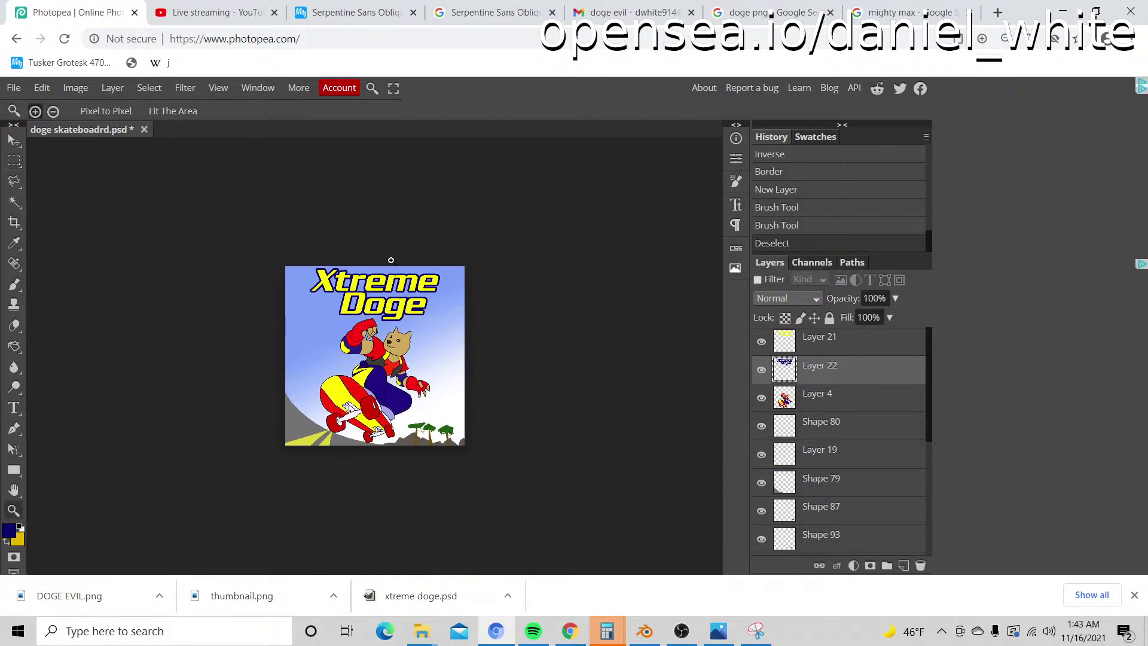
click(391, 260)
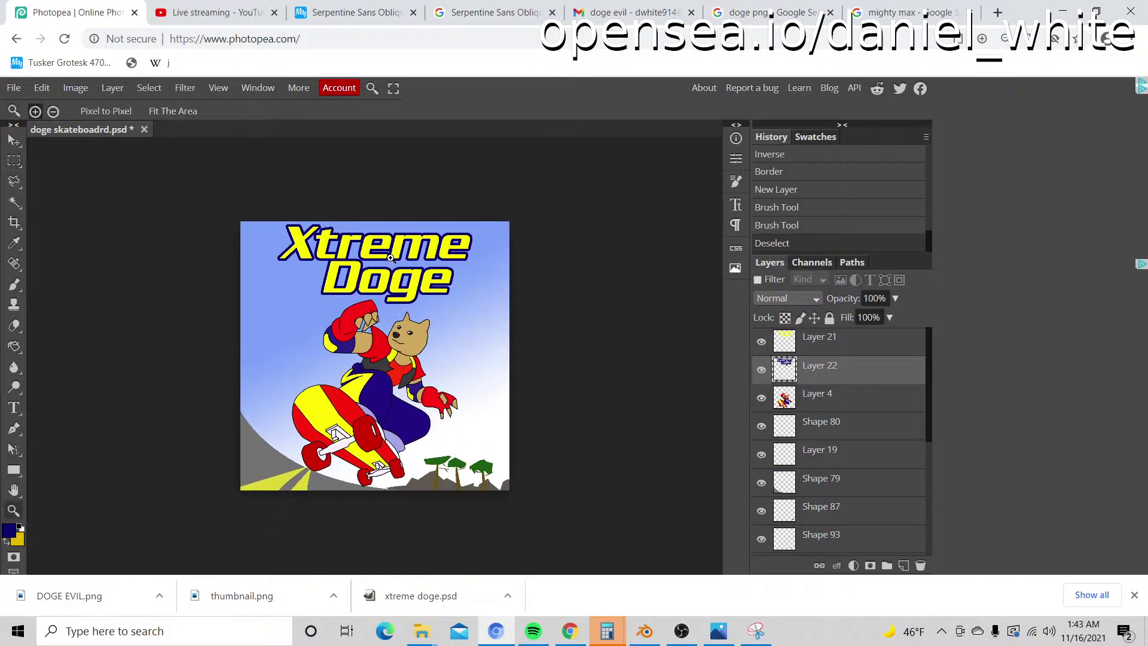
click(349, 205)
scroll(855, 426, down, 2)
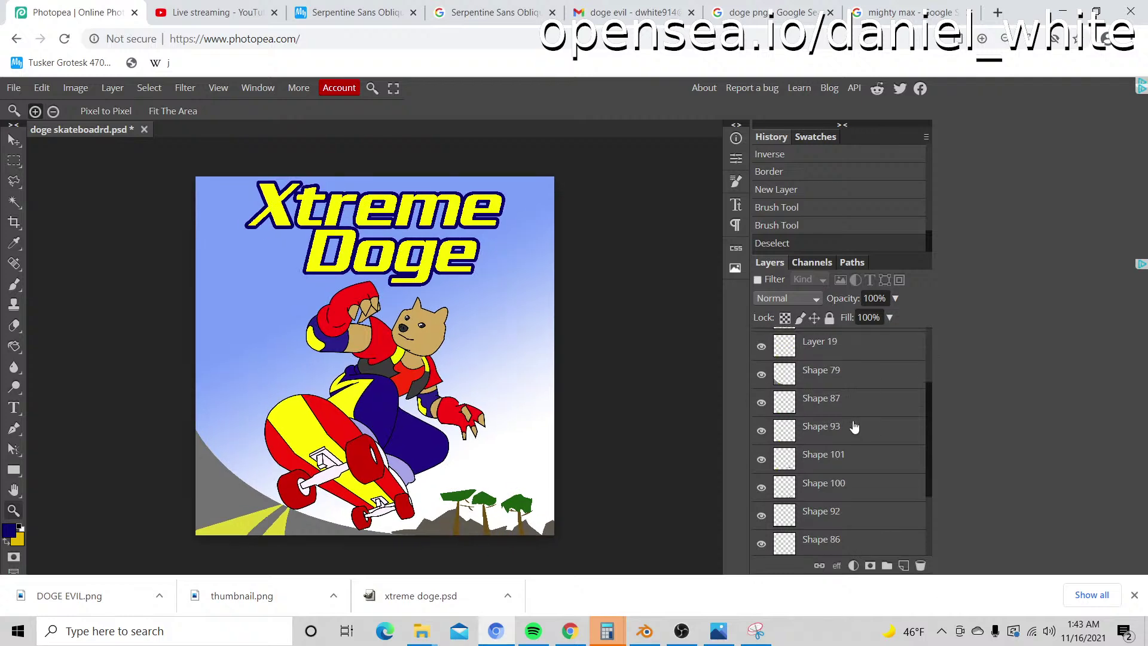
scroll(855, 426, down, 3)
click(761, 486)
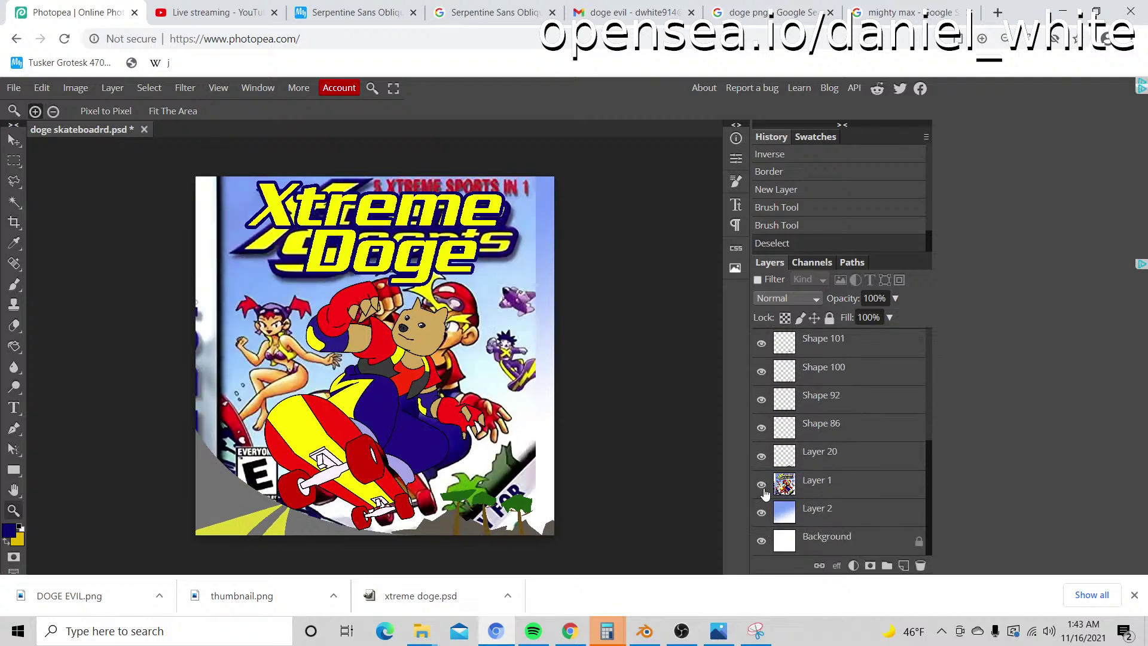
click(762, 486)
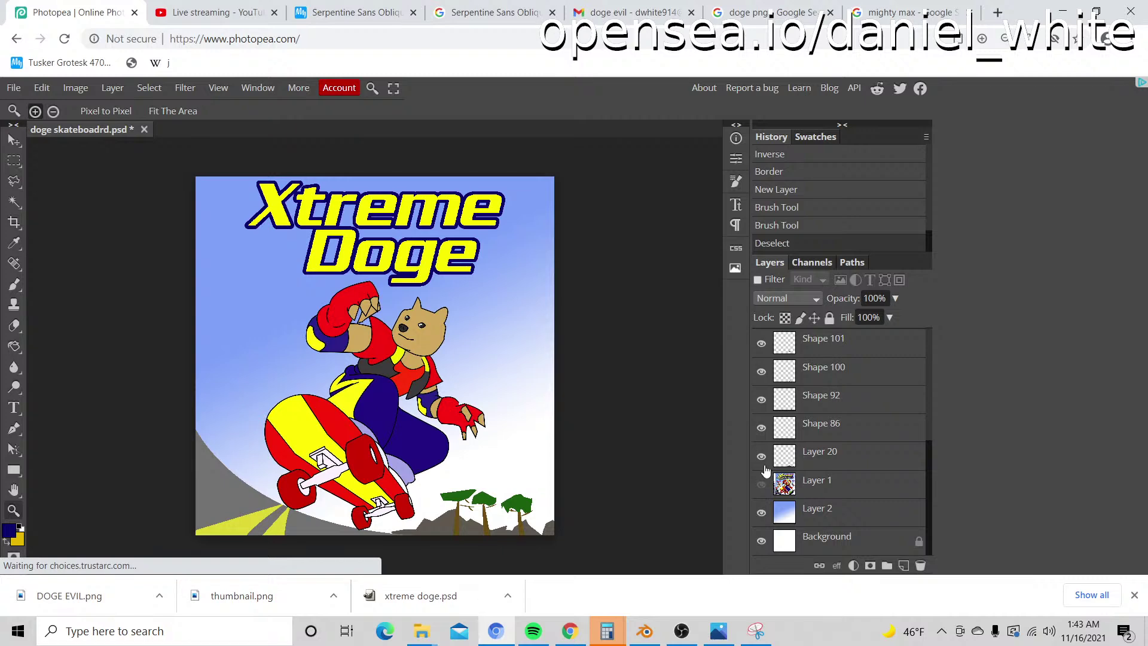
Step: Examine the original cover's title in Layer 1 with Layer 21 and Layer 22 hidden, and restore the layer visibility
scroll(774, 359, up, 5)
click(761, 341)
click(762, 370)
scroll(771, 418, down, 5)
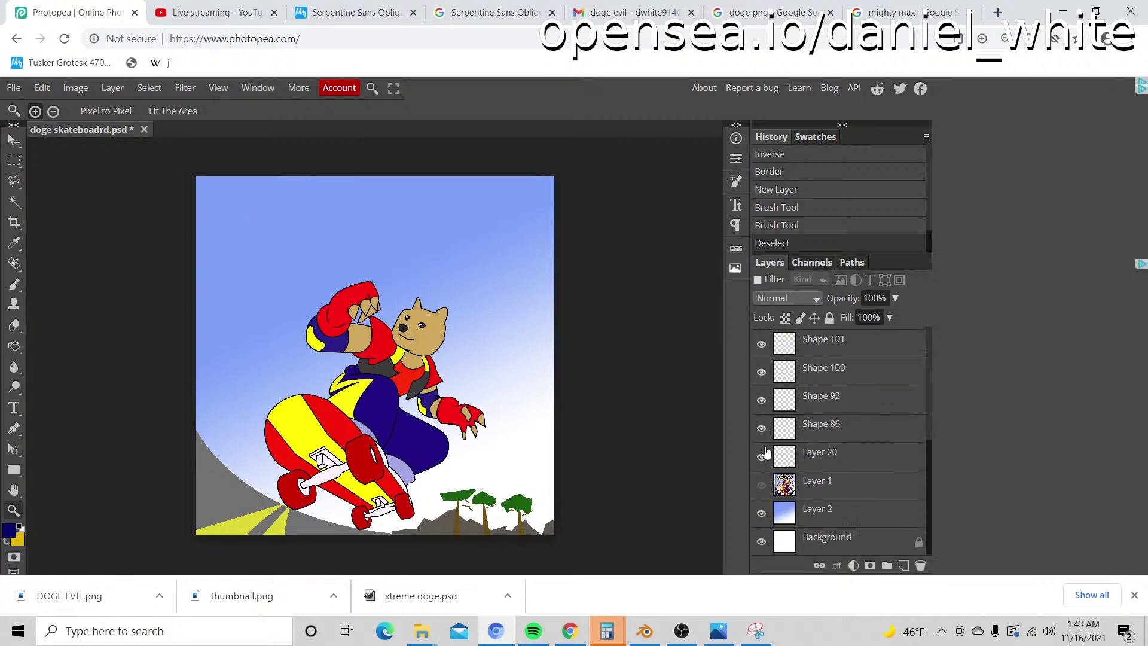
click(761, 486)
click(761, 486)
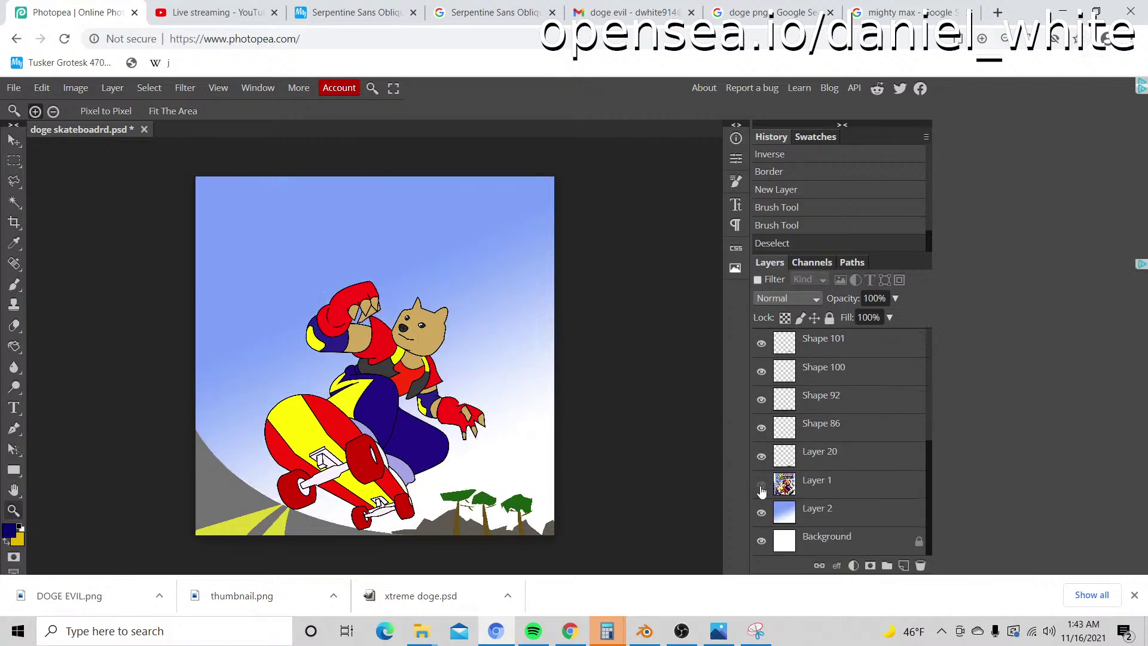
click(762, 486)
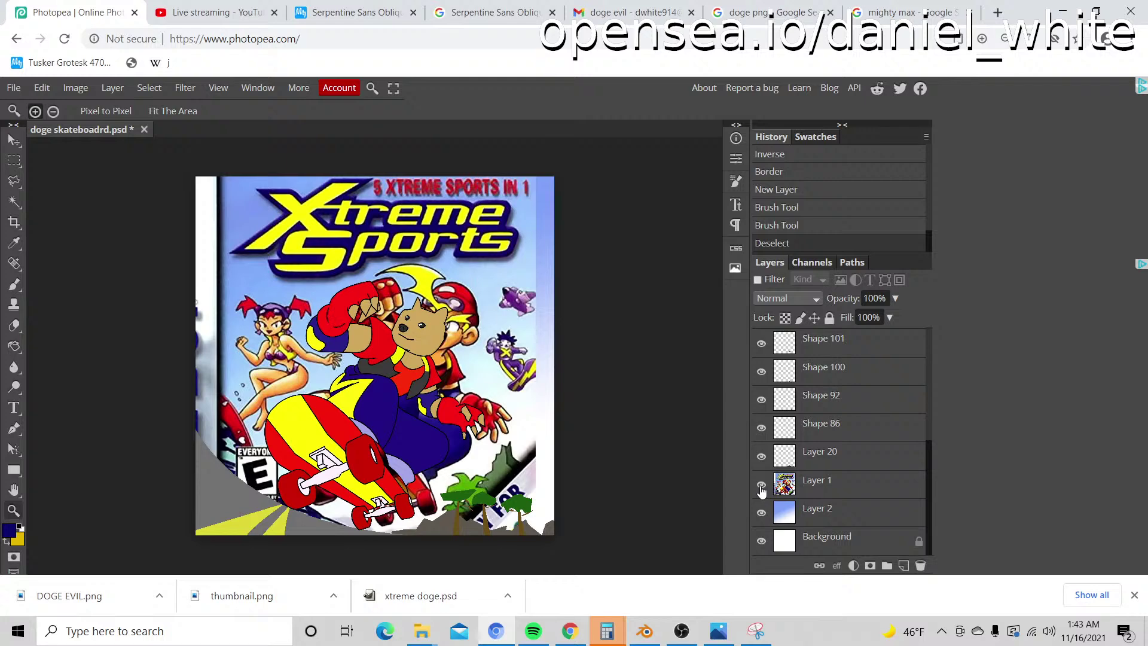
click(761, 486)
scroll(837, 418, up, 10)
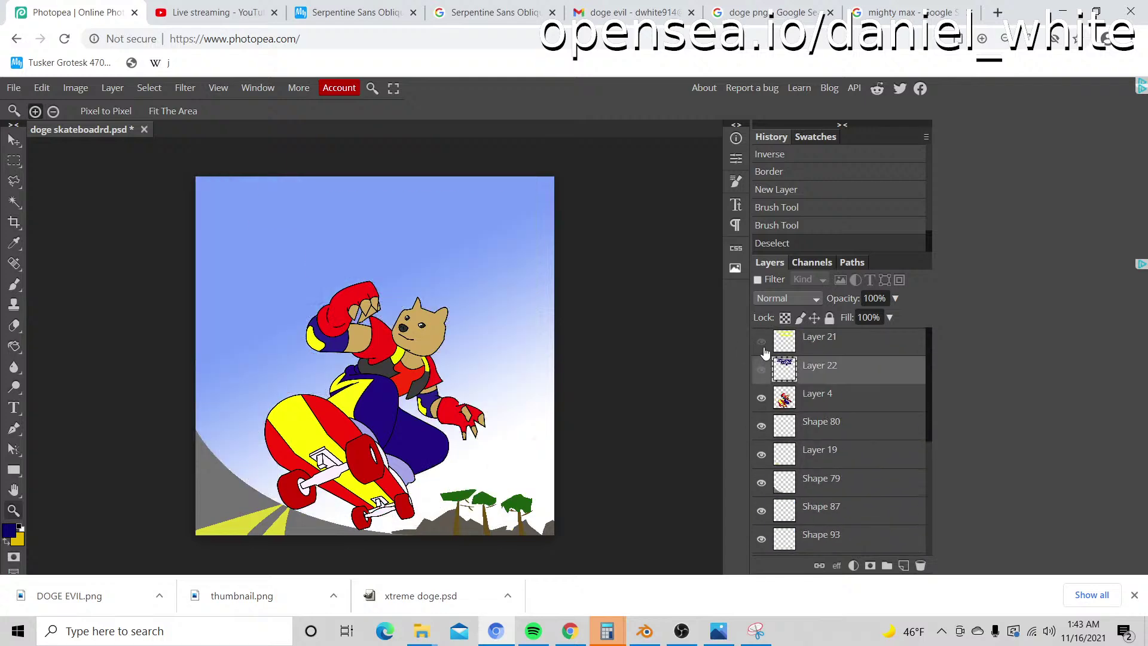
click(761, 341)
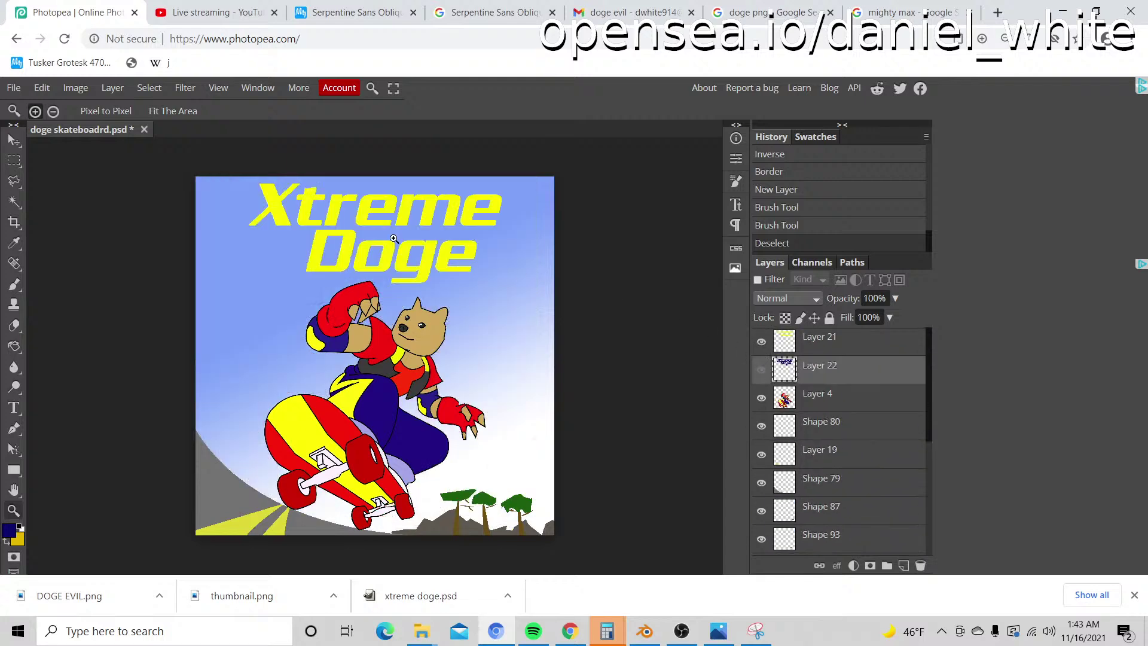
click(761, 371)
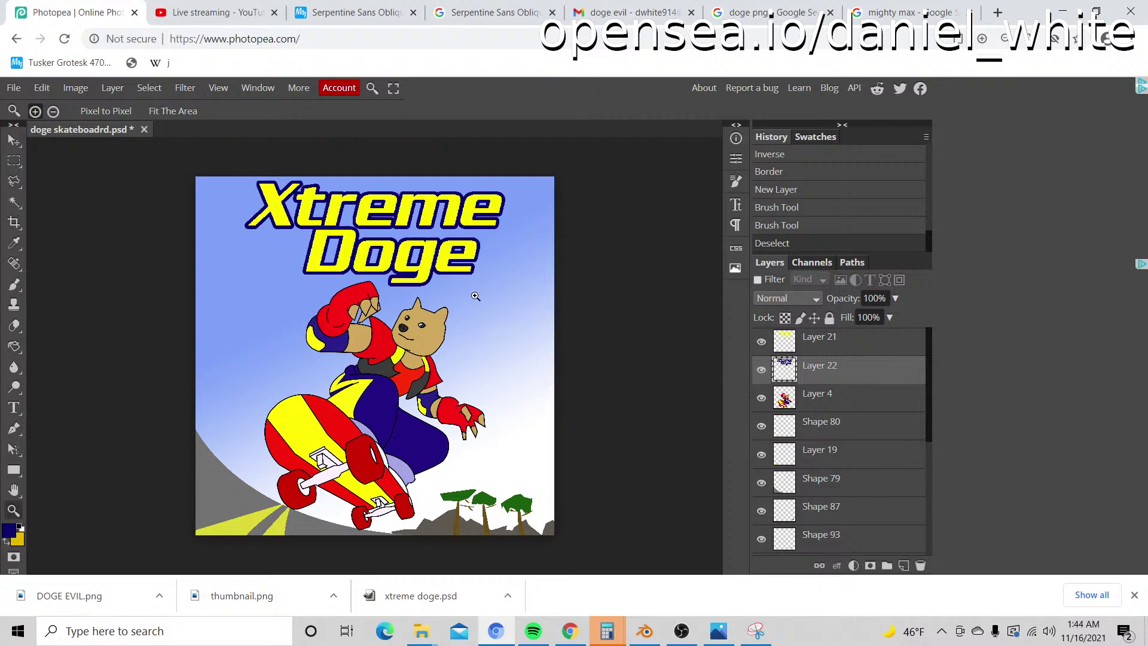
Step: Lasso a straight-edged area spanning the gaps within and between the words Xtreme and Doge
click(475, 206)
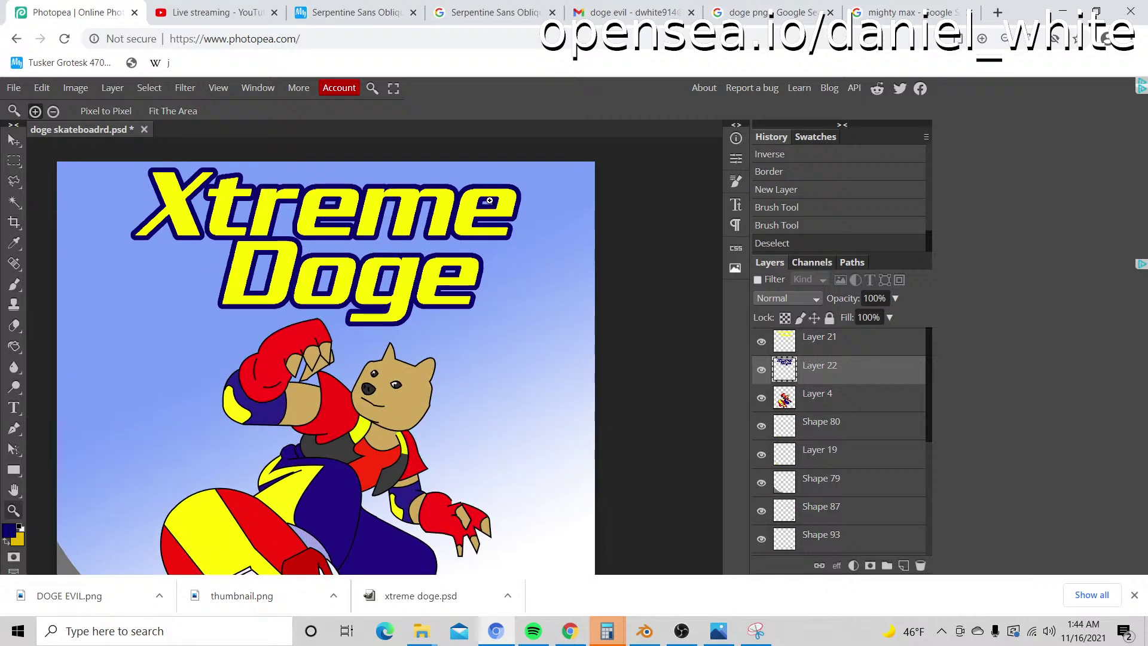
click(489, 201)
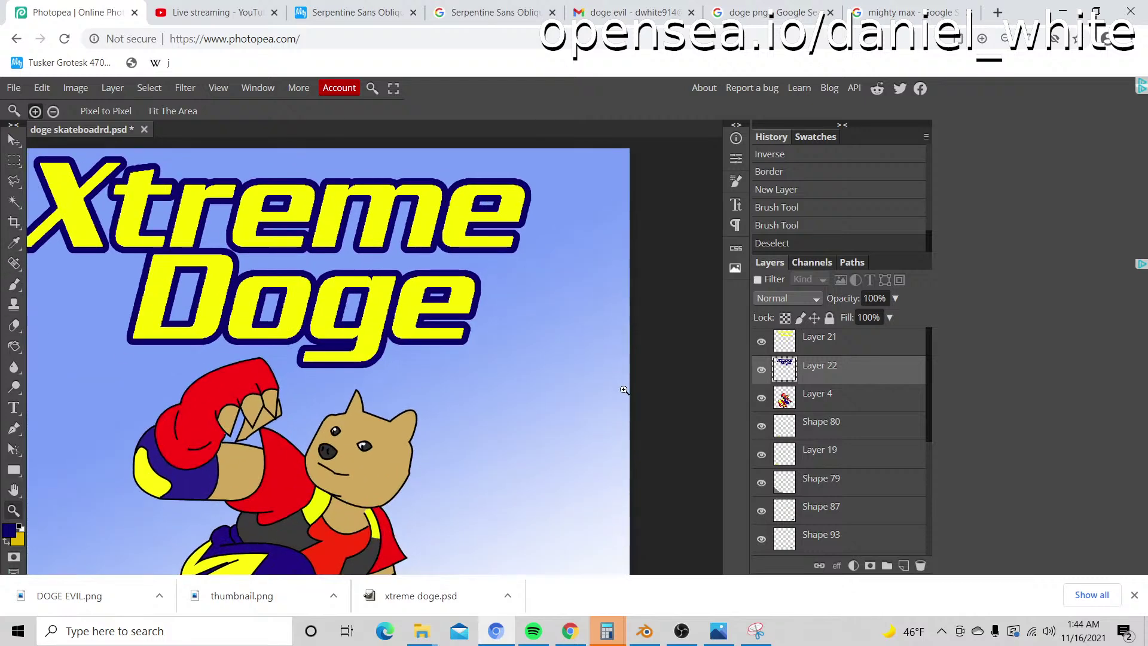
scroll(625, 390, up, 4)
scroll(787, 367, down, 2)
scroll(386, 362, down, 2)
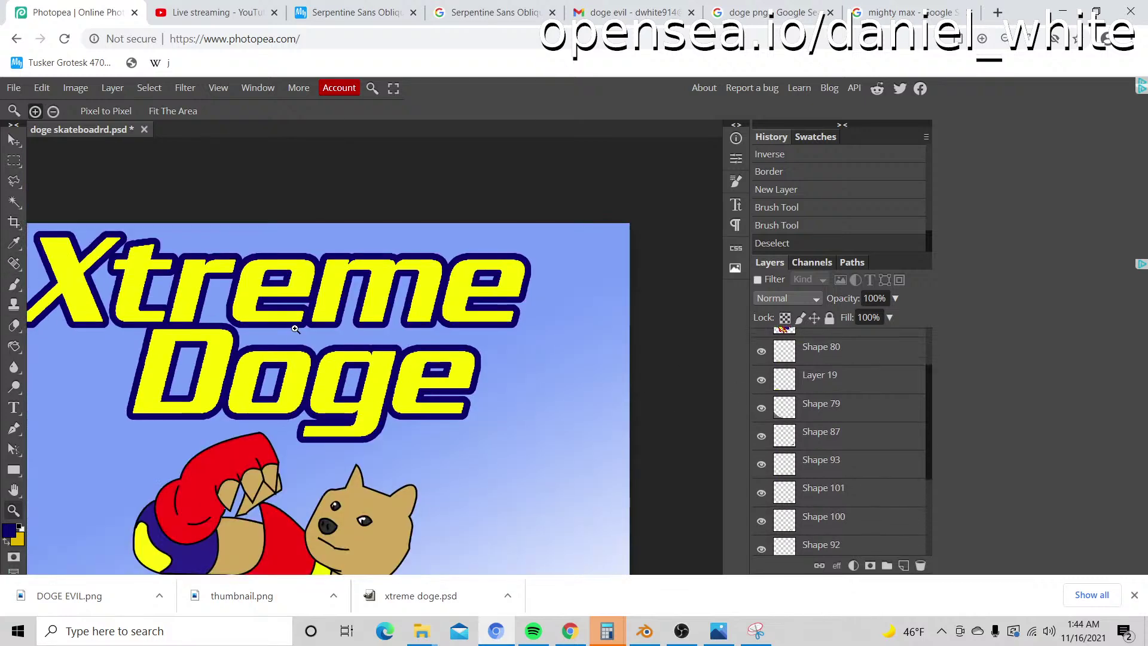
key(h)
drag(319, 320, 429, 312)
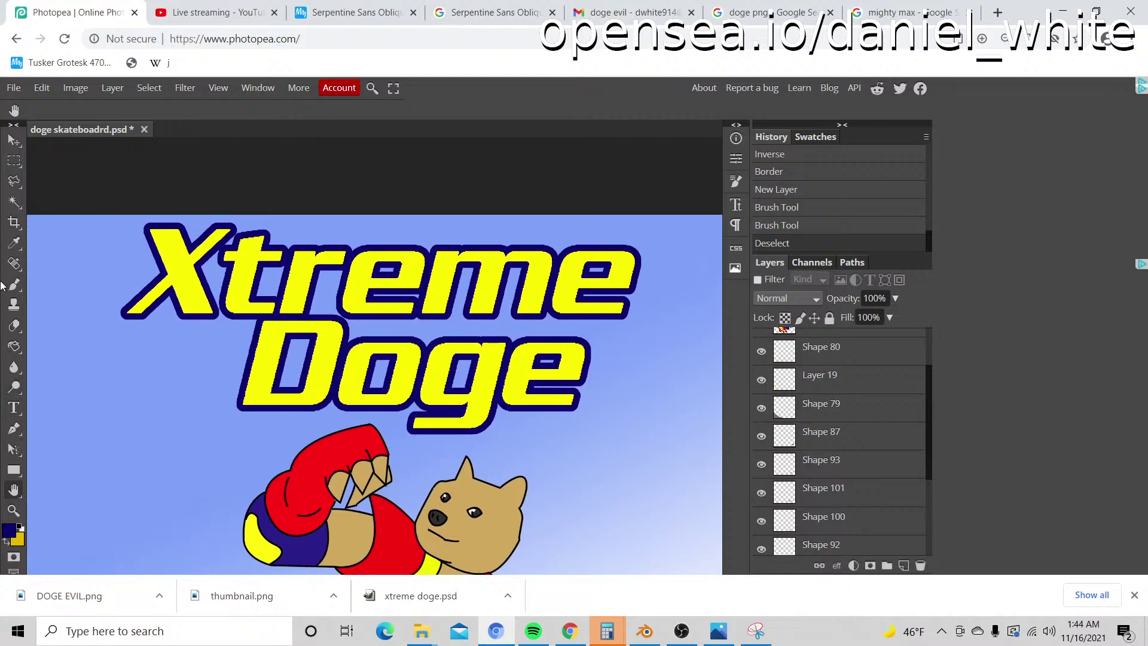
click(14, 181)
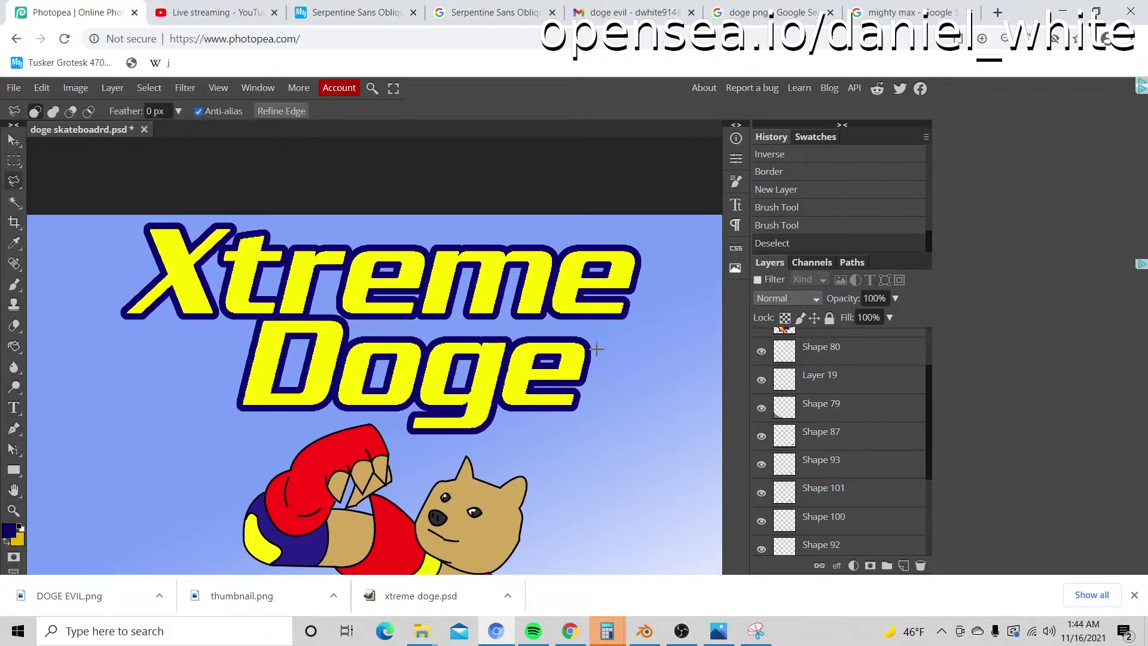
mouse_move(596, 349)
mouse_down()
mouse_move(633, 293)
mouse_move(598, 296)
mouse_move(586, 367)
mouse_move(628, 286)
mouse_move(630, 269)
mouse_move(610, 257)
mouse_move(256, 255)
mouse_move(224, 231)
mouse_move(181, 267)
mouse_move(201, 308)
mouse_move(264, 316)
mouse_move(274, 399)
mouse_move(574, 392)
mouse_move(590, 361)
mouse_up()
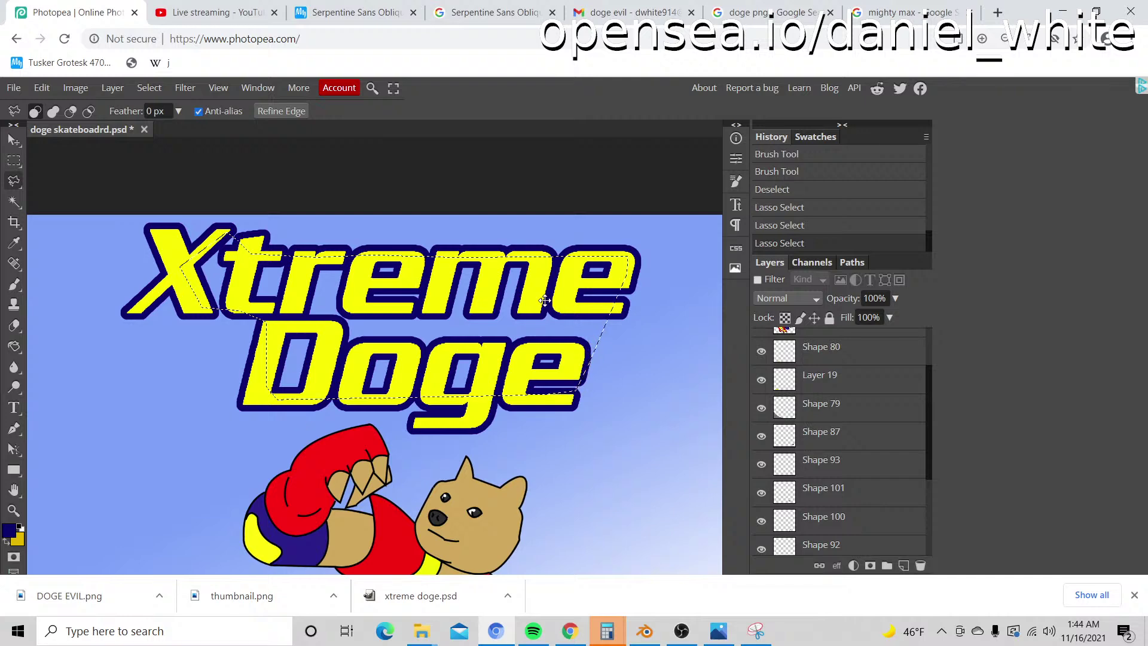
Step: Fill the lassoed area with navy on Layer 22 using the Brush tool, and deselect
key(b)
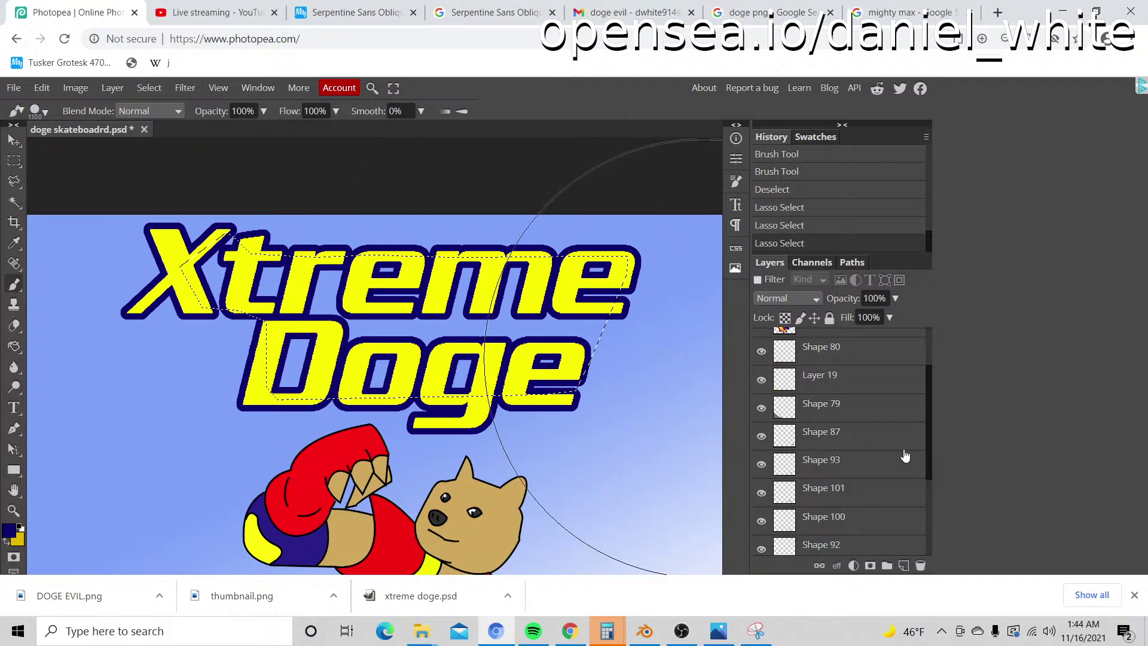
scroll(903, 457, up, 3)
click(470, 372)
drag(470, 372, 335, 365)
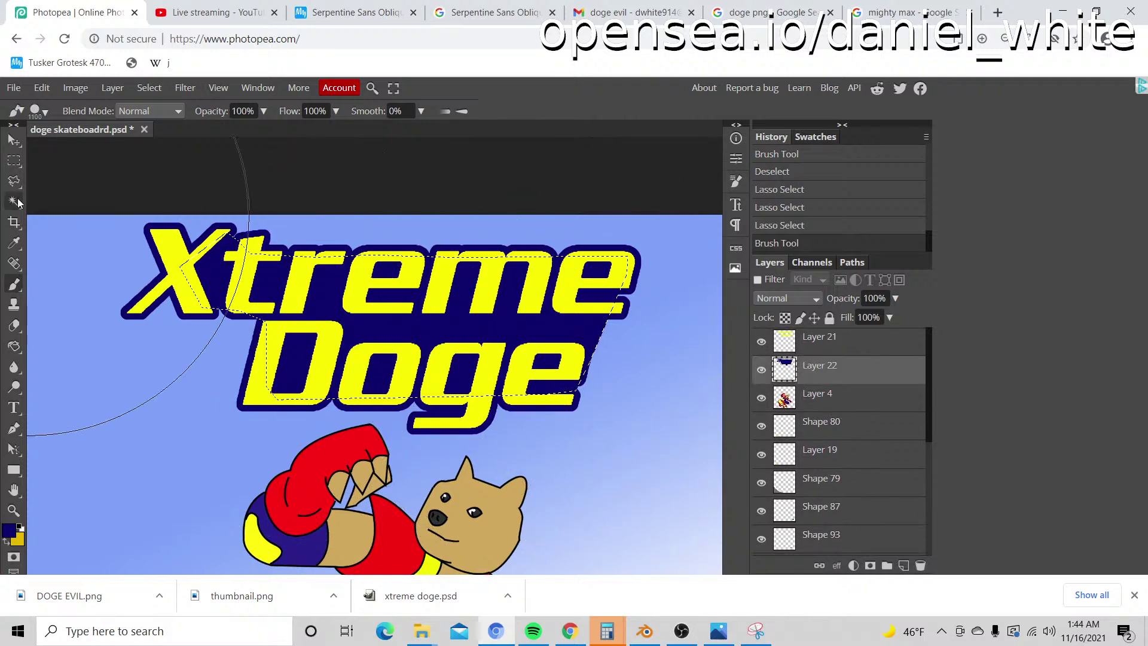
click(9, 159)
click(105, 217)
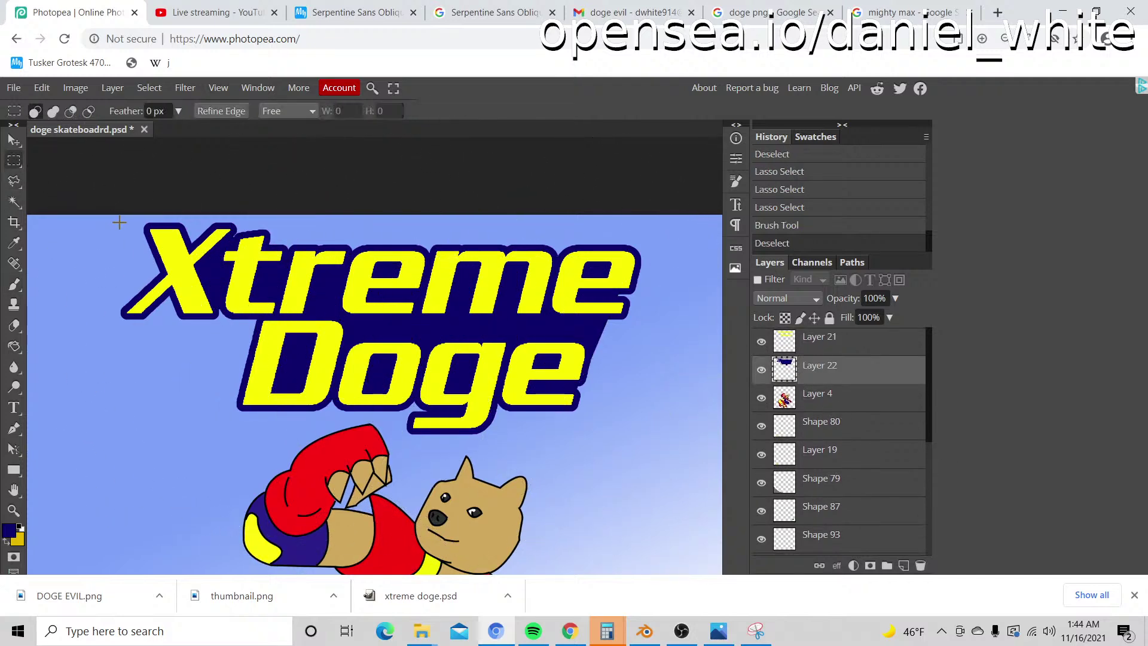
Step: Examine how the navy-backed title looks in the whole composition at several zoom levels
key(z)
alt+click(180, 230)
alt+click(181, 230)
alt+click(181, 243)
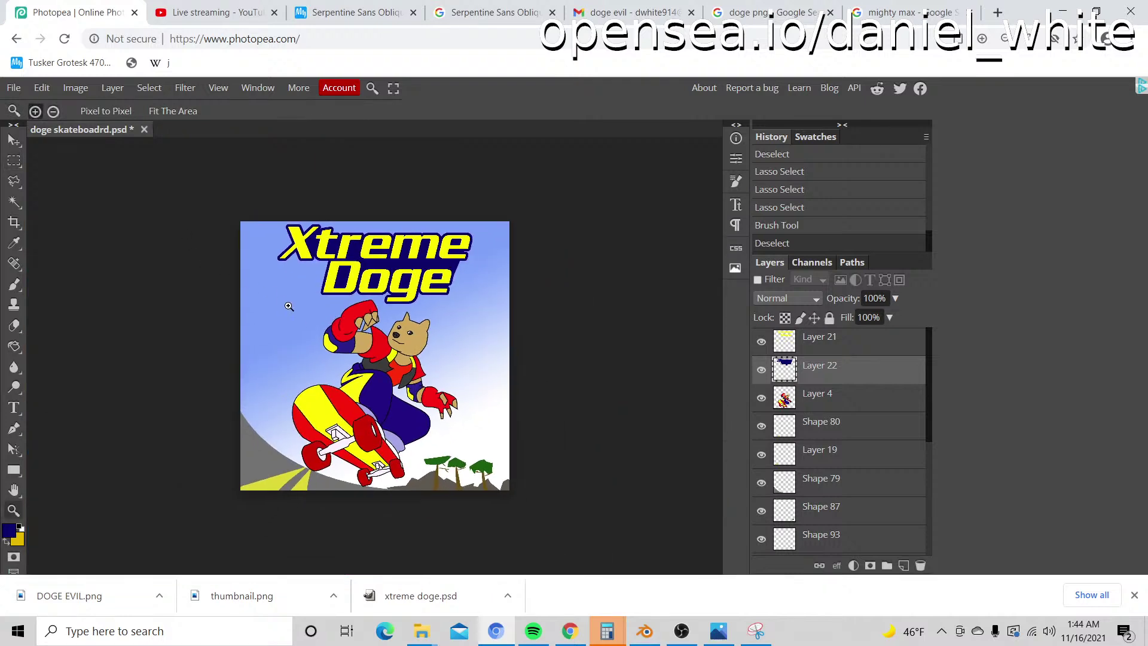
click(289, 306)
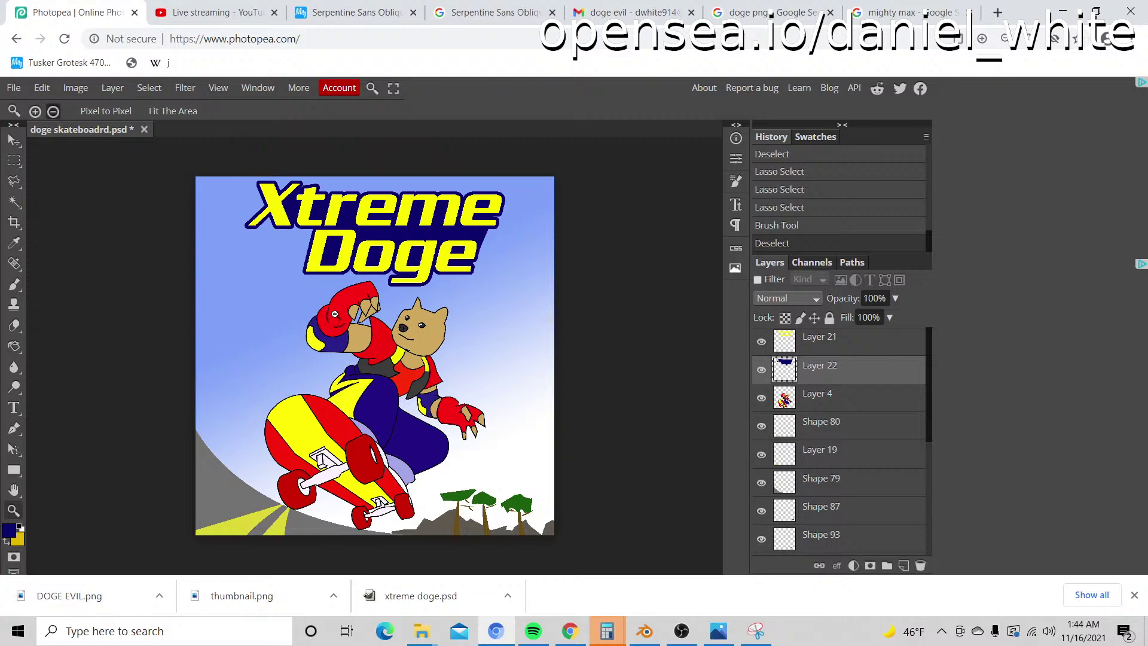
alt+click(328, 312)
alt+click(335, 315)
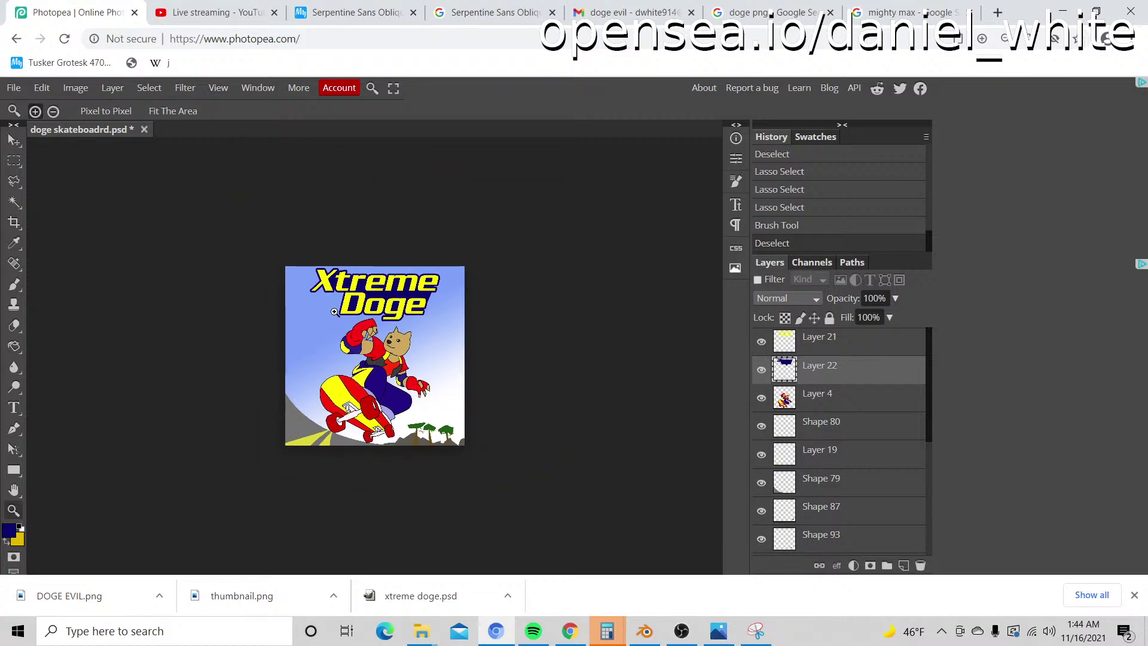
click(333, 296)
click(331, 282)
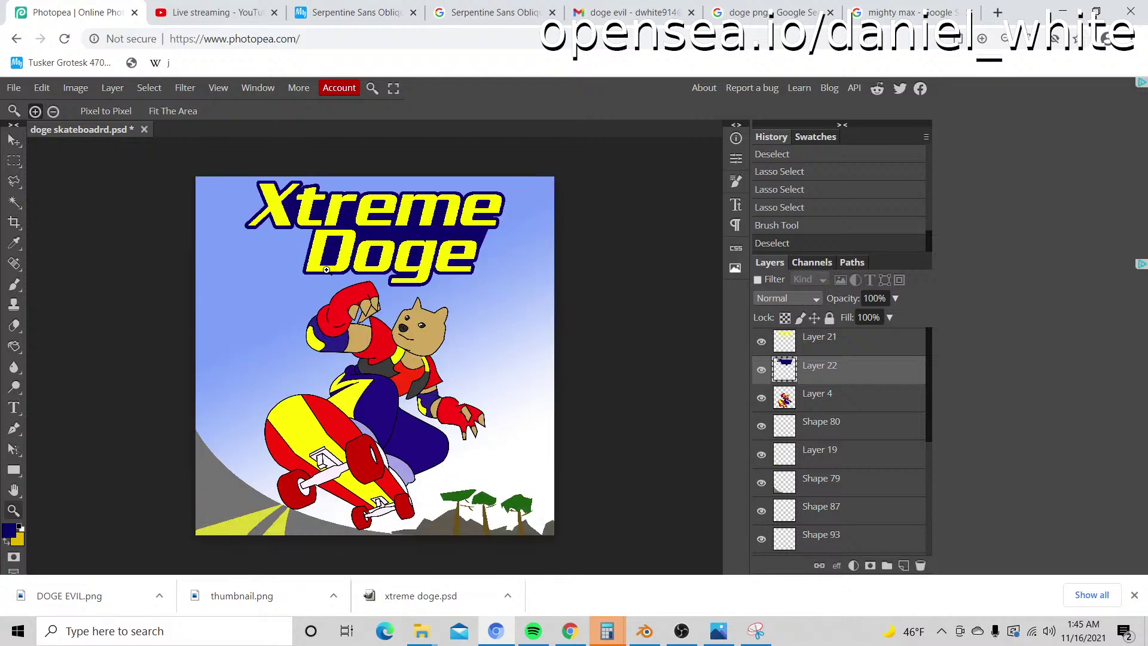
Step: Compare the navy-backed title with the original cover by toggling Layer 1, Layer 21 and Layer 22, ending with the reference hidden
scroll(792, 432, down, 5)
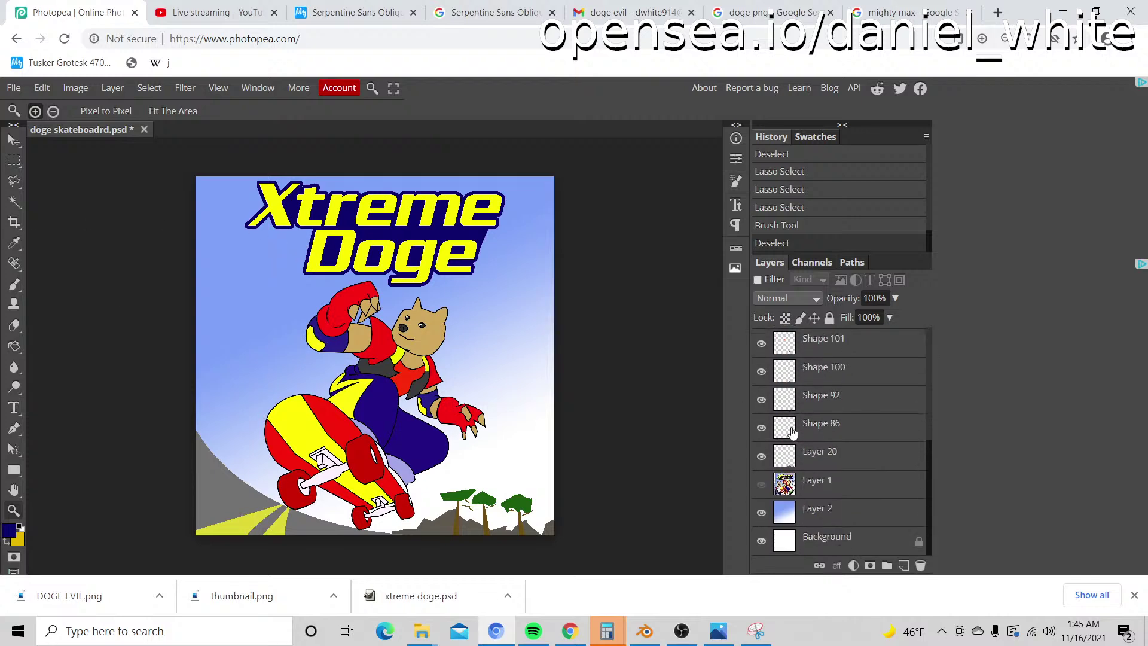
click(762, 485)
scroll(771, 429, up, 3)
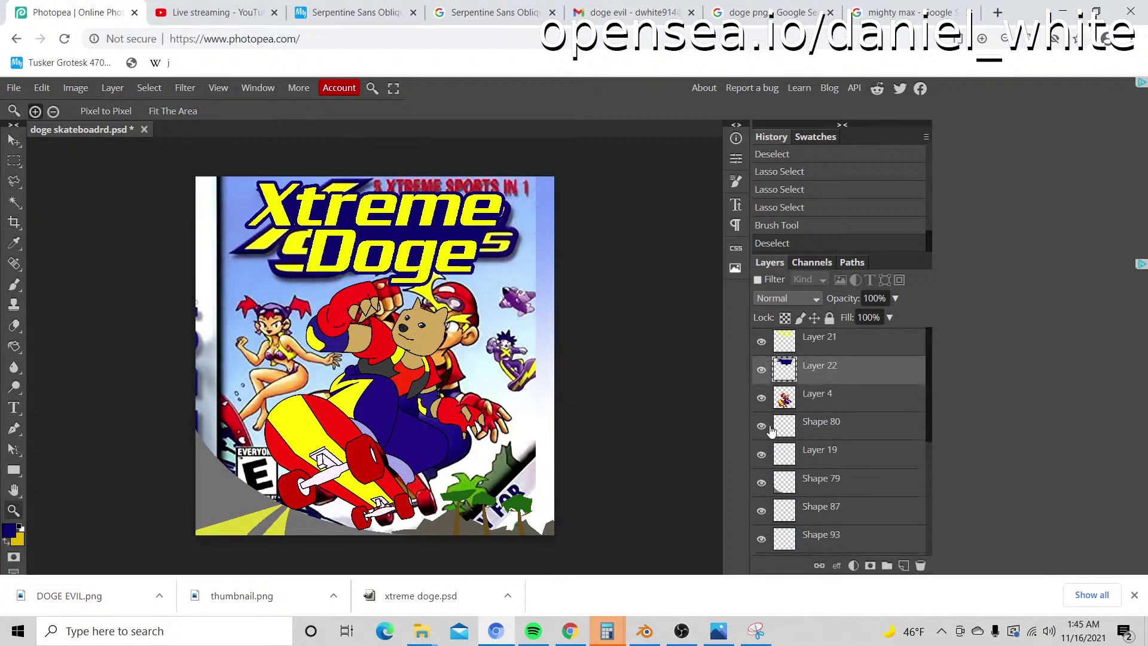
click(762, 368)
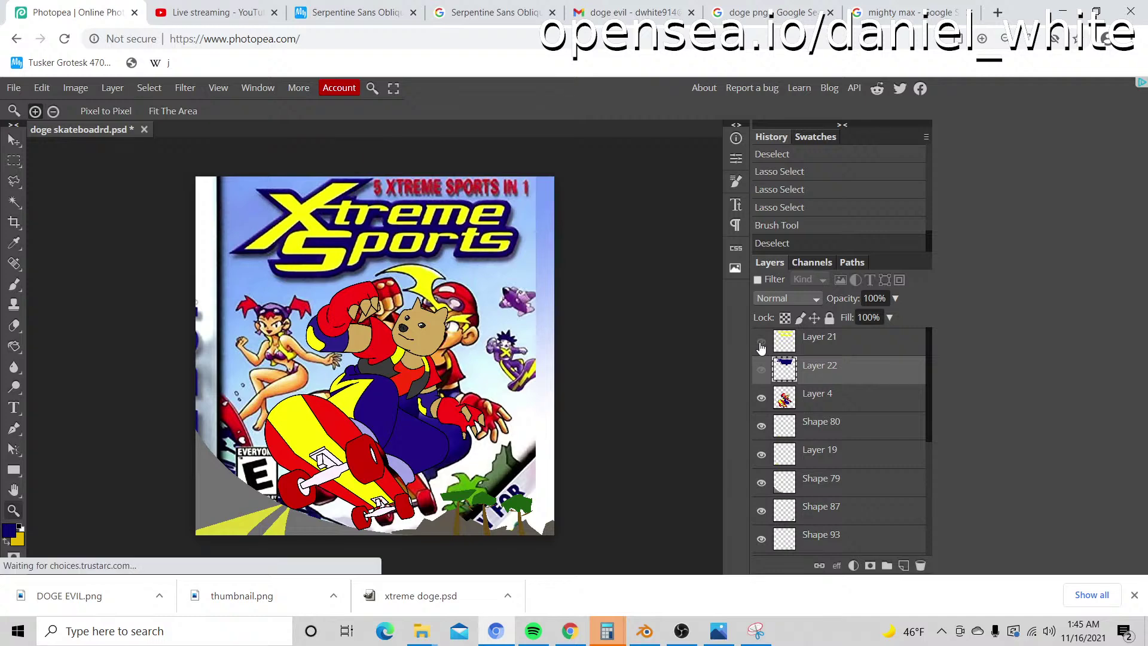
click(762, 346)
scroll(763, 371, down, 5)
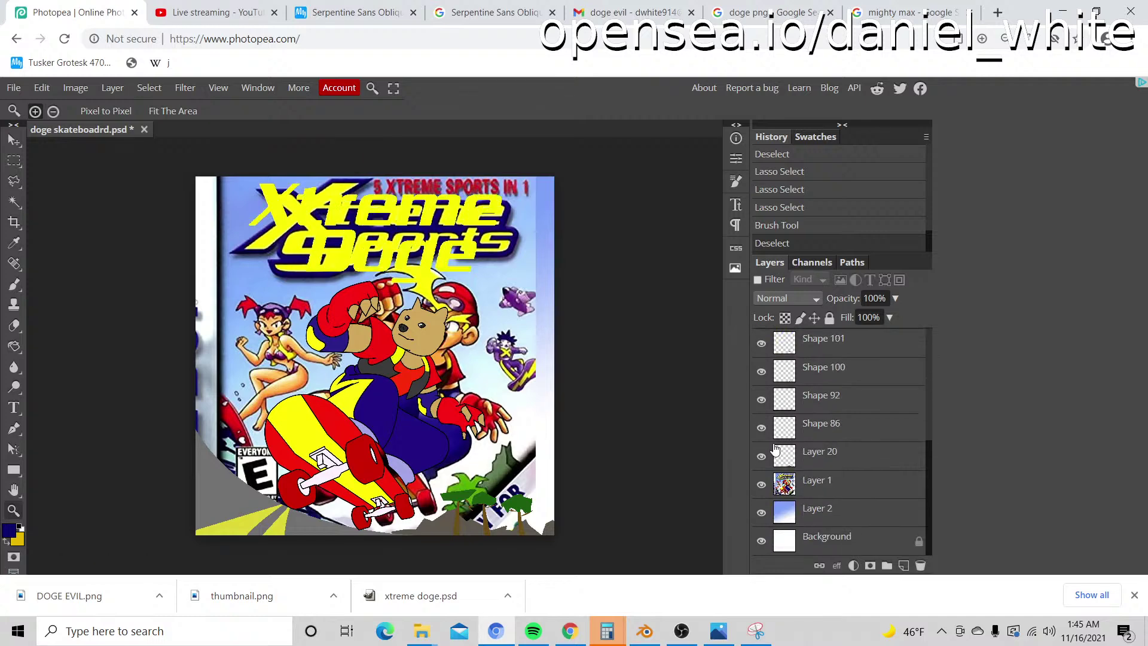
scroll(763, 502, up, 5)
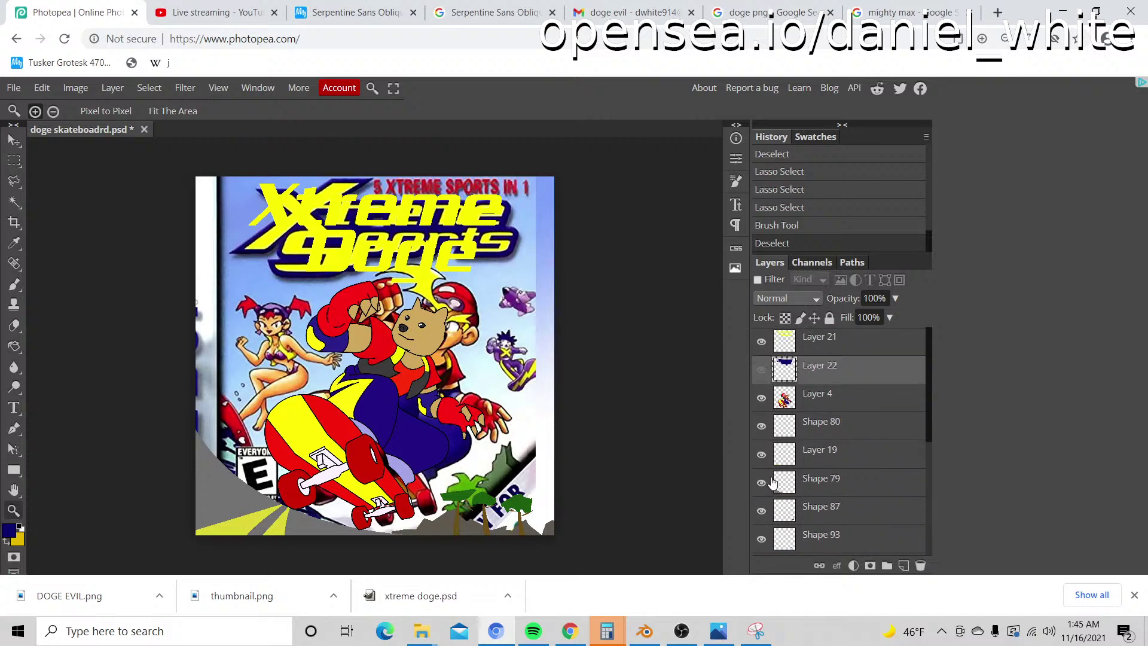
click(762, 369)
scroll(785, 432, down, 5)
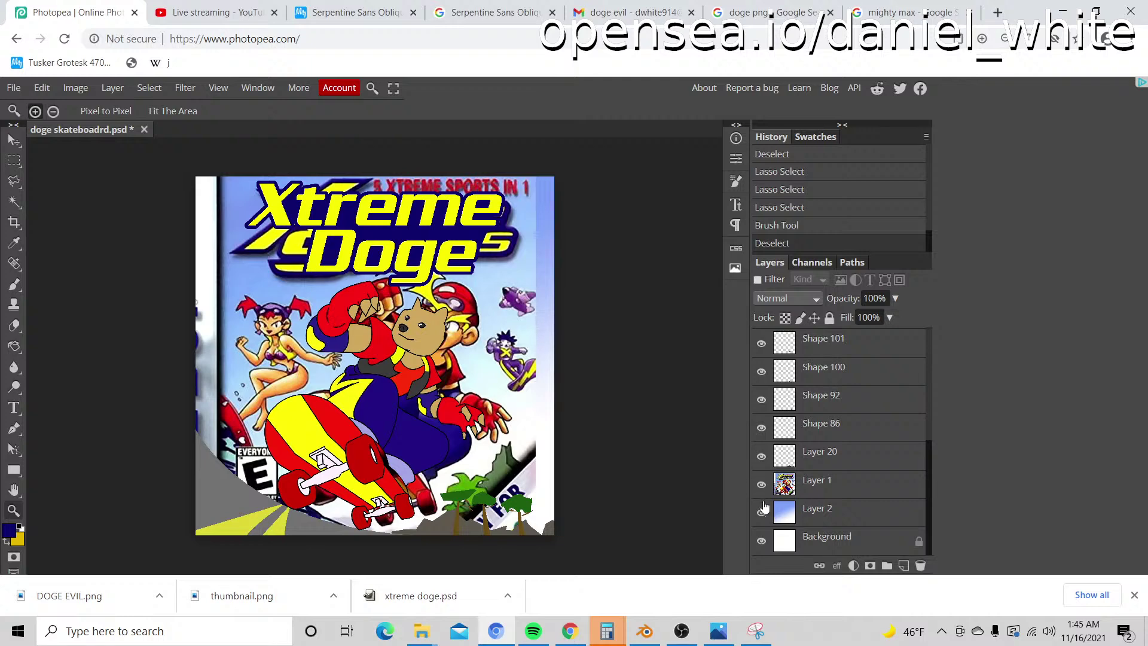
click(761, 484)
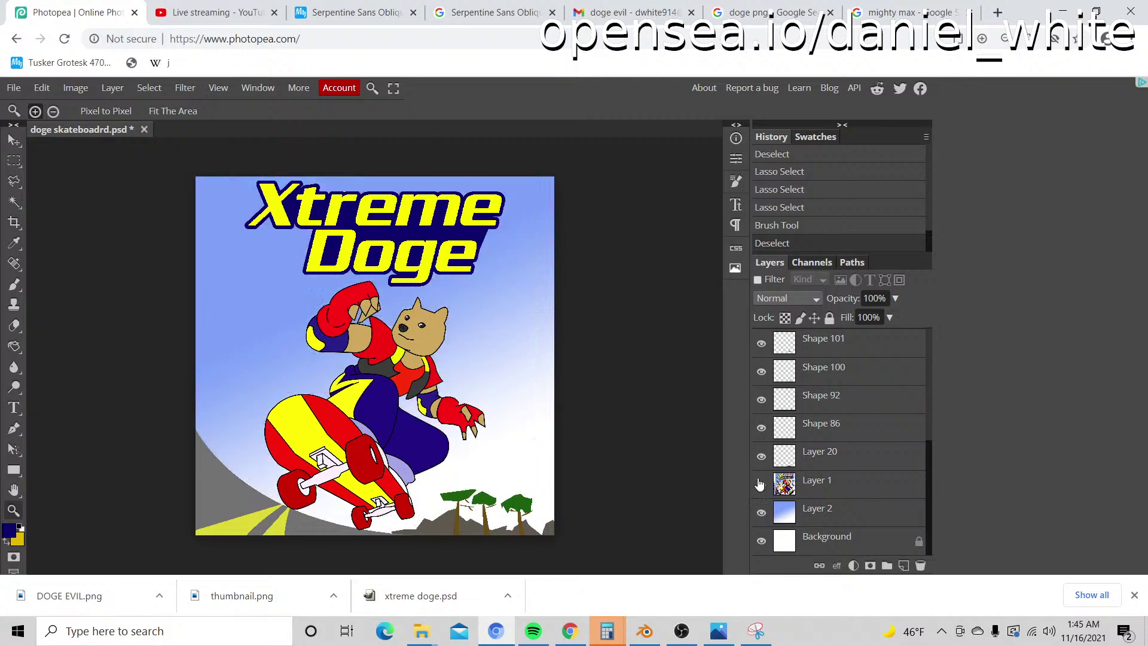
scroll(642, 390, up, 5)
scroll(643, 389, down, 4)
scroll(800, 397, up, 5)
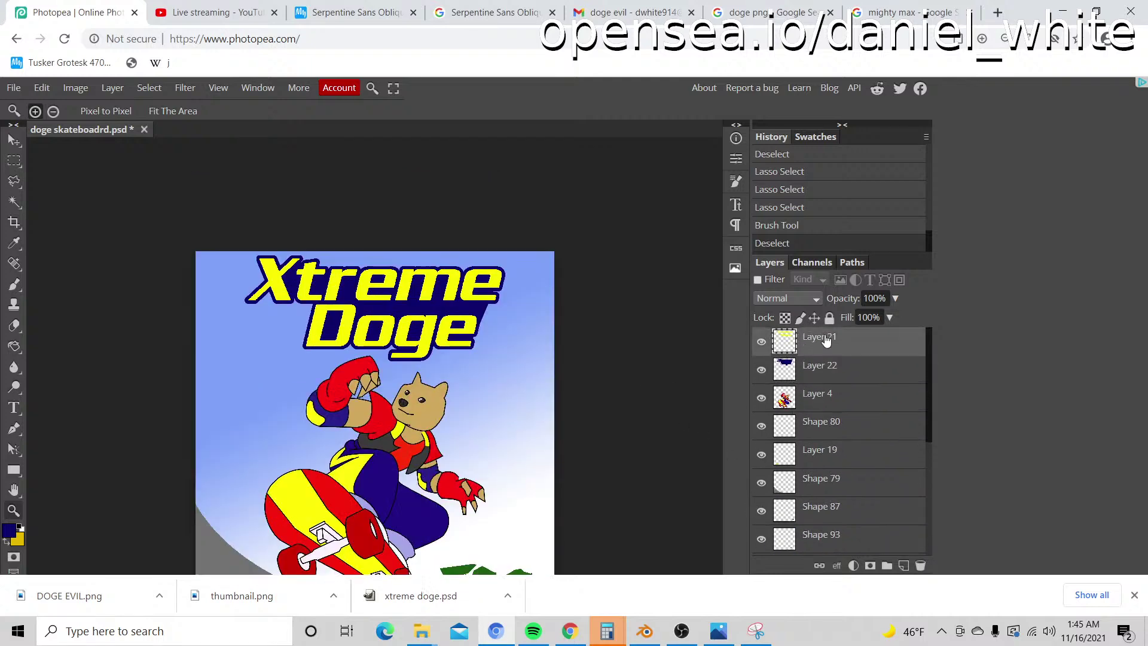
Step: Merge the title on Layer 21 down into Layer 22, and copy the whole title onto a new layer with a rectangular selection
right_click(869, 346)
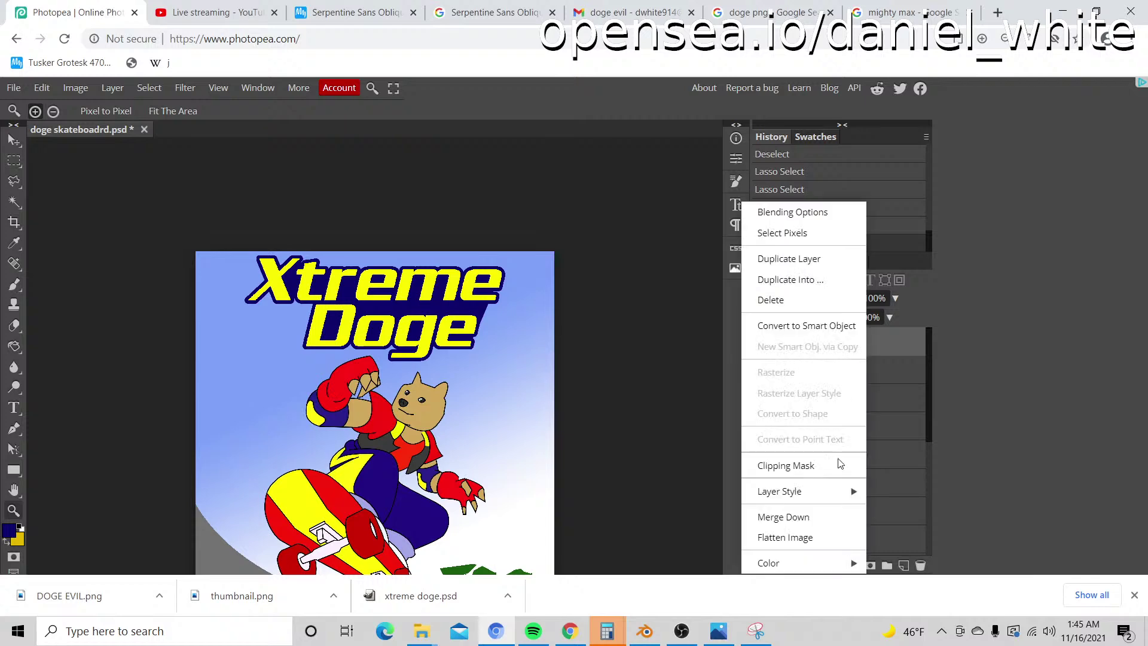
click(801, 516)
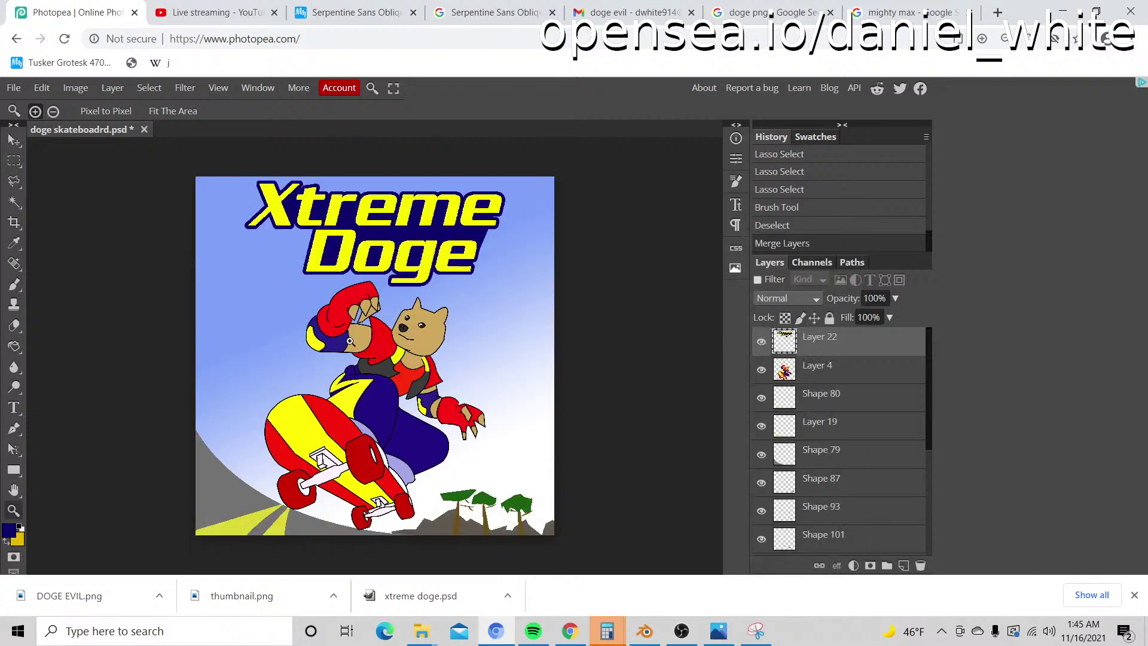
click(14, 160)
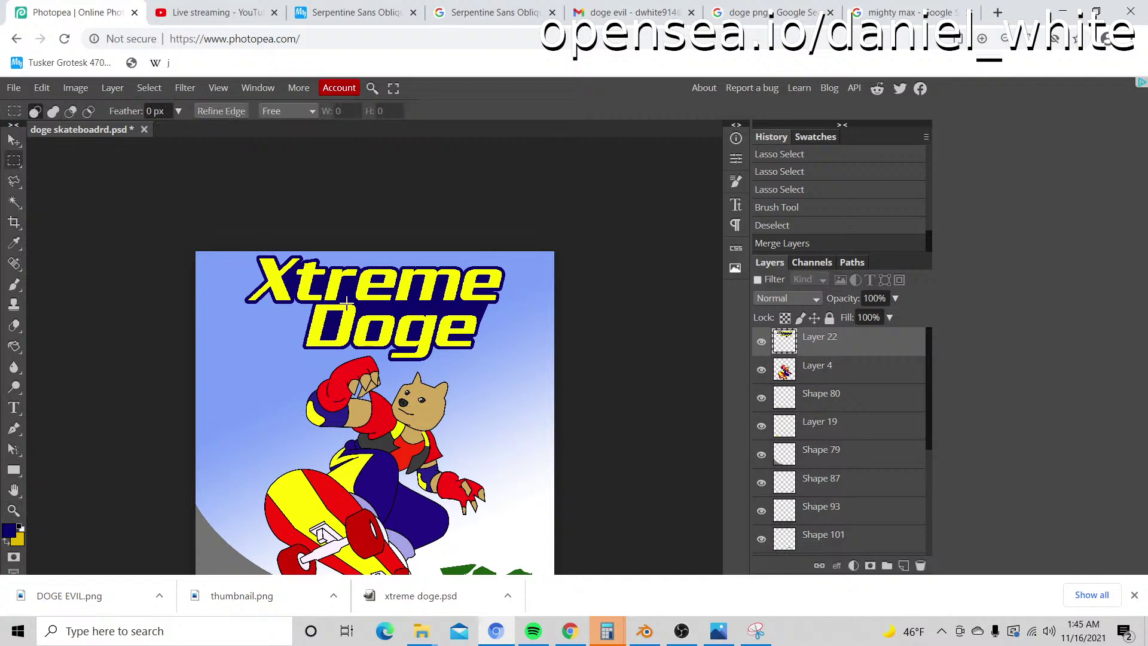
drag(224, 251, 534, 365)
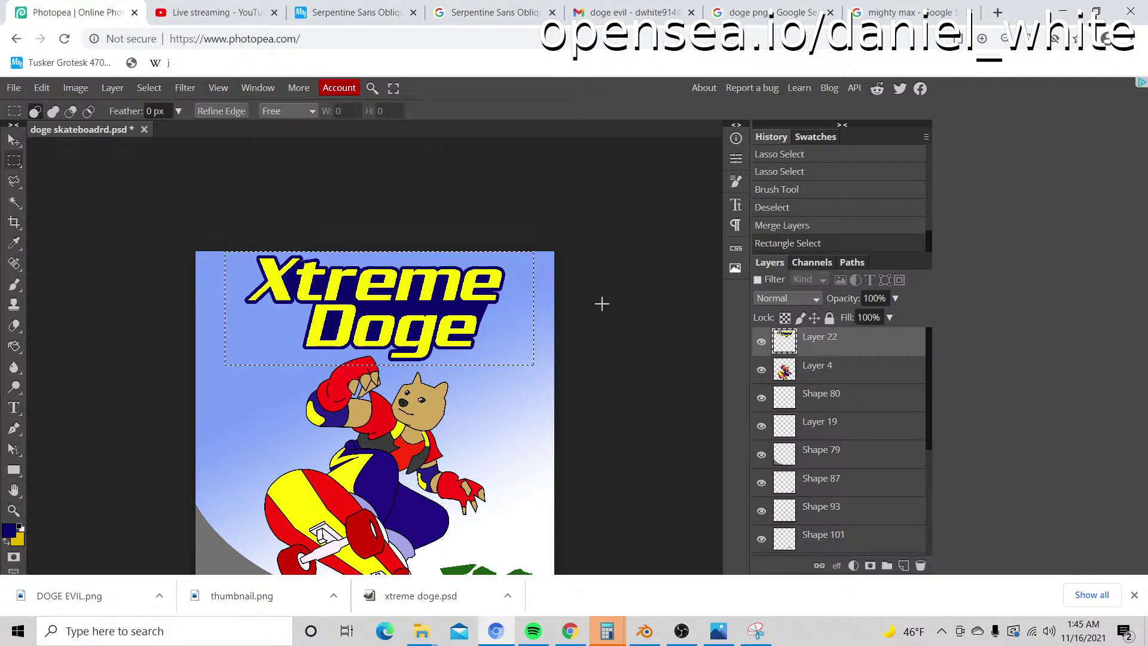
key(ctrl+c)
key(ctrl+v)
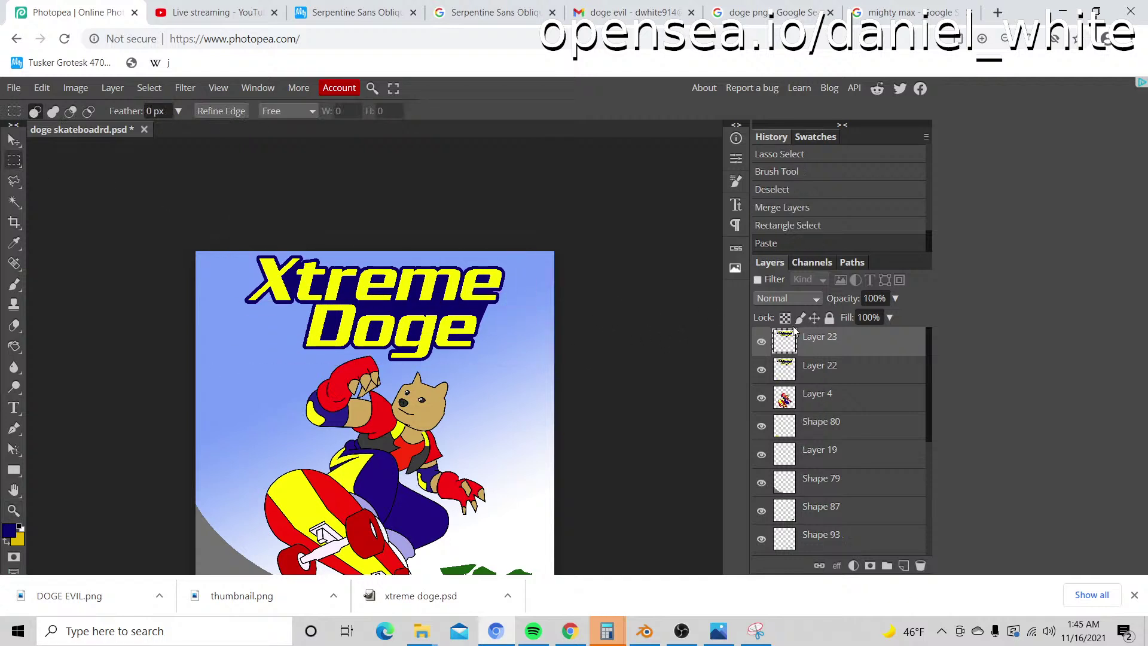
Step: Darken the lower title copy on Layer 22 to black by reducing its lightness with Hue/Saturation
click(791, 368)
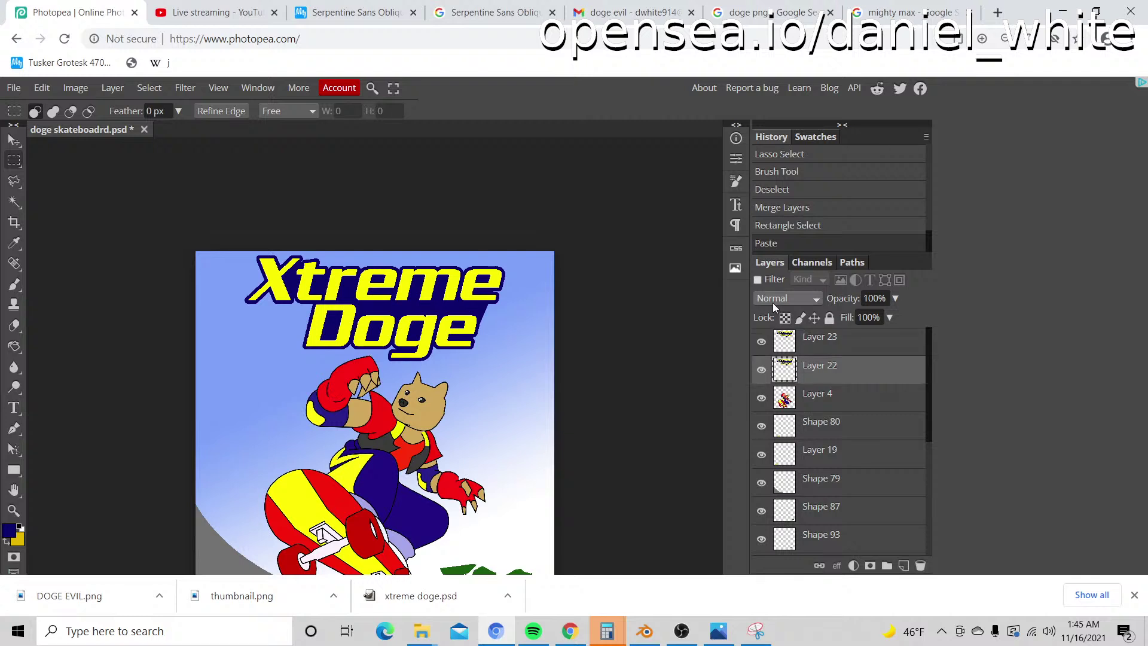
key(ctrl+u)
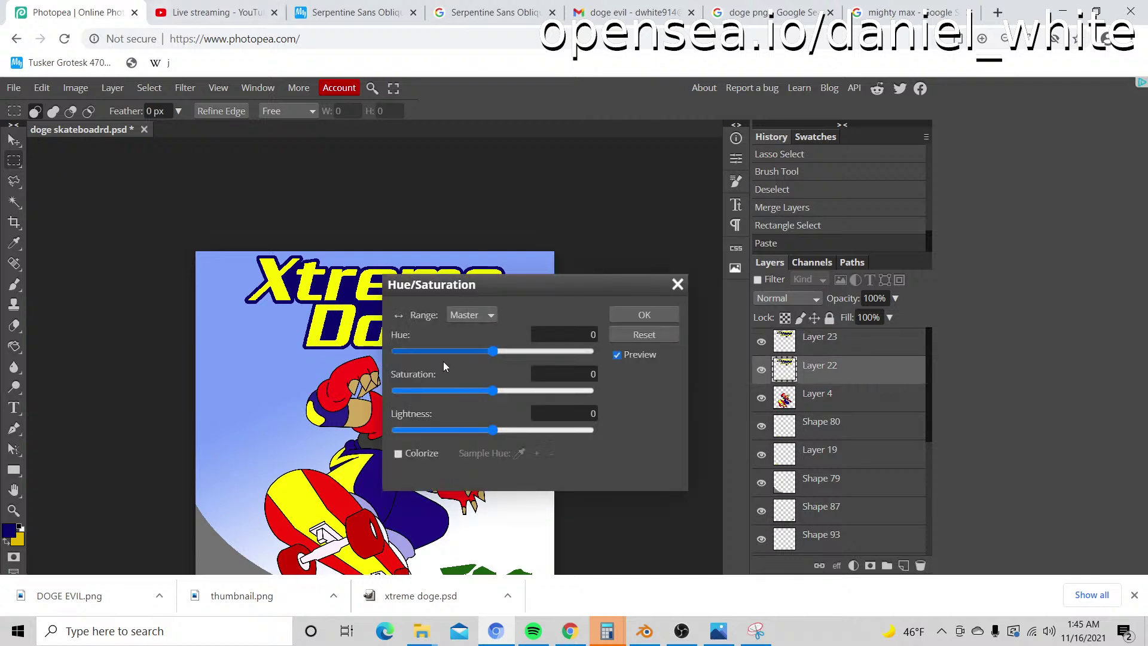
drag(492, 430, 397, 429)
click(656, 314)
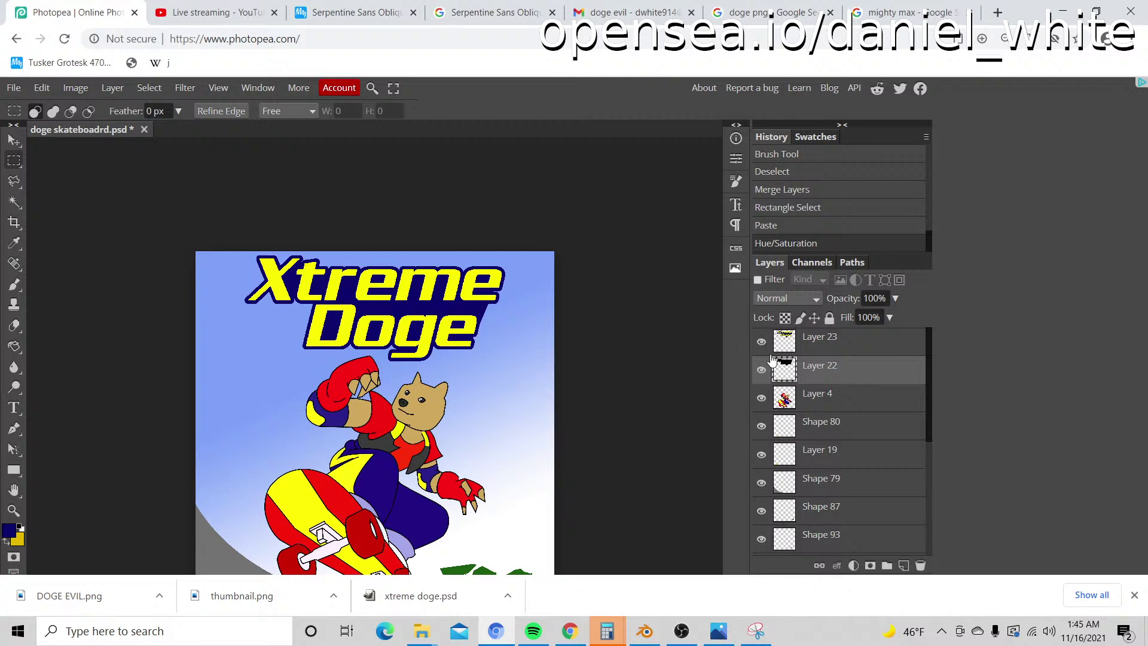
Step: Nudge the black title copy on Layer 22 slightly right and down to form an offset drop shadow
click(5, 135)
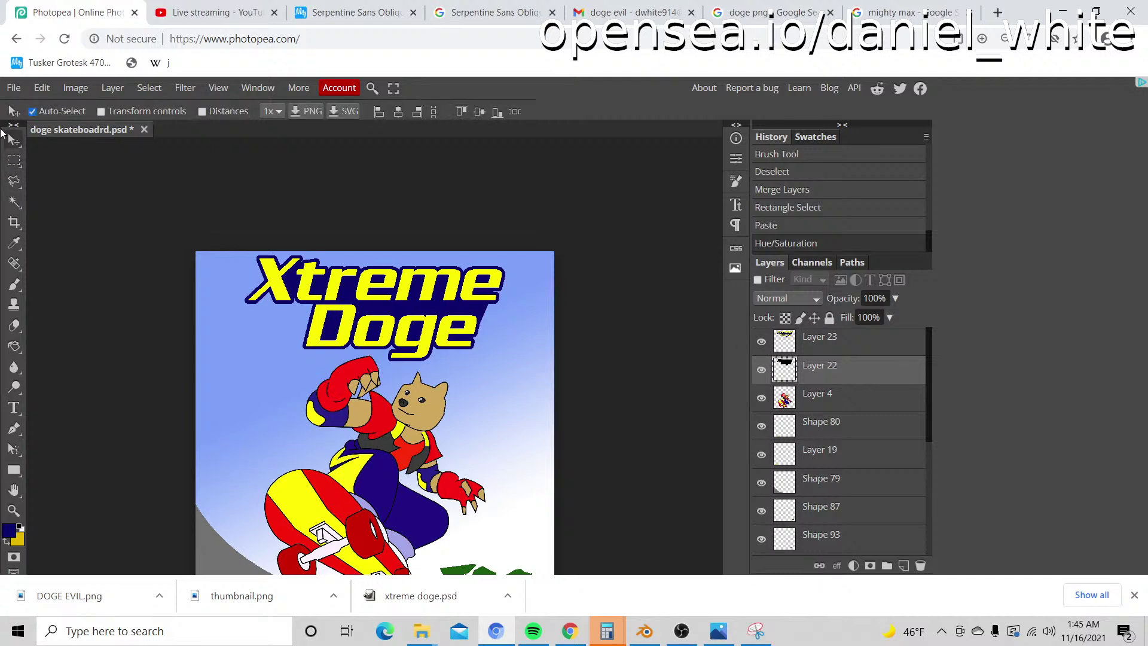
key(Right)
key(Down)
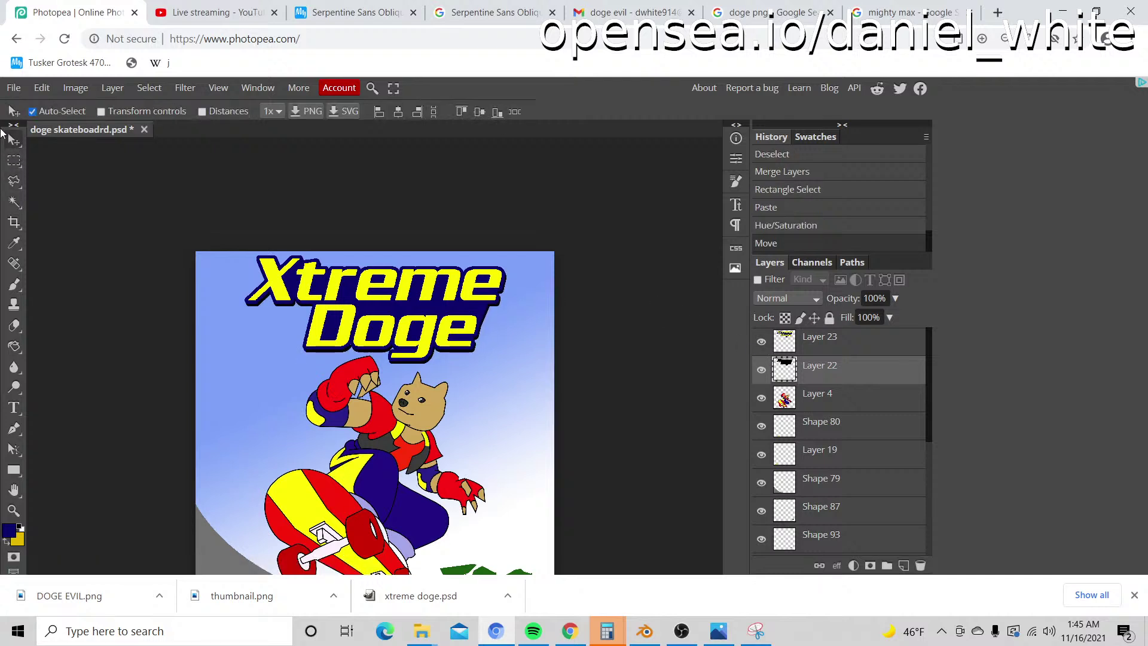
key(Right)
key(Down)
key(Right)
key(Down)
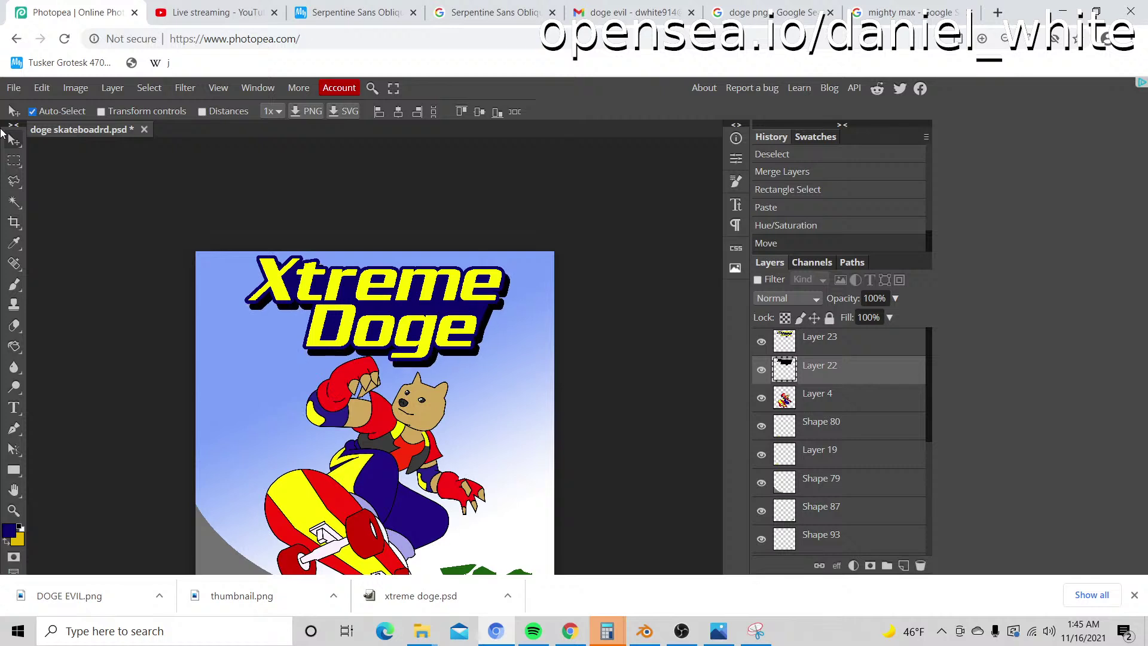
key(Down)
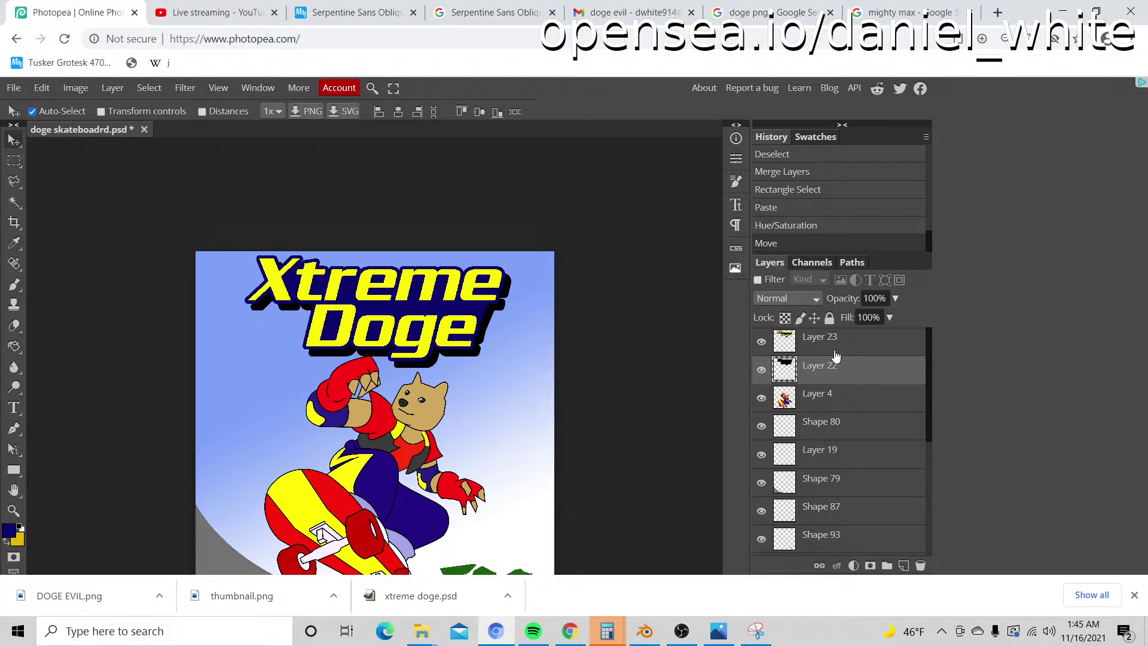
Step: Set the opacity of the black shadow on Layer 22 to 49%, and check it against the whole composition
scroll(536, 269, down, 2)
click(891, 317)
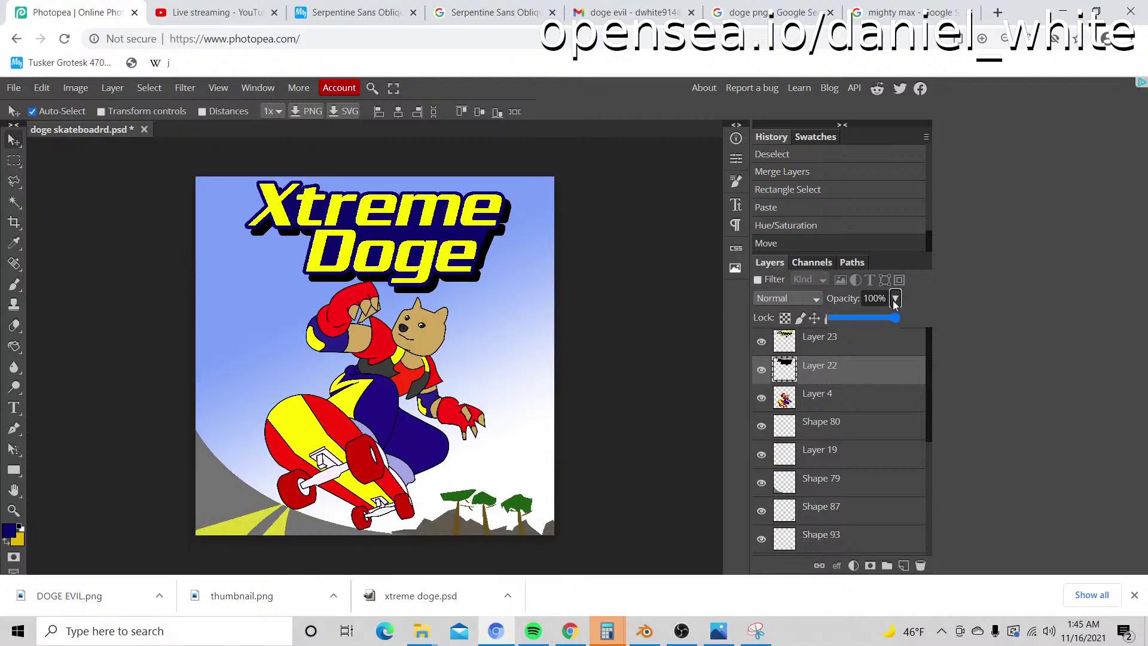
drag(895, 324, 857, 321)
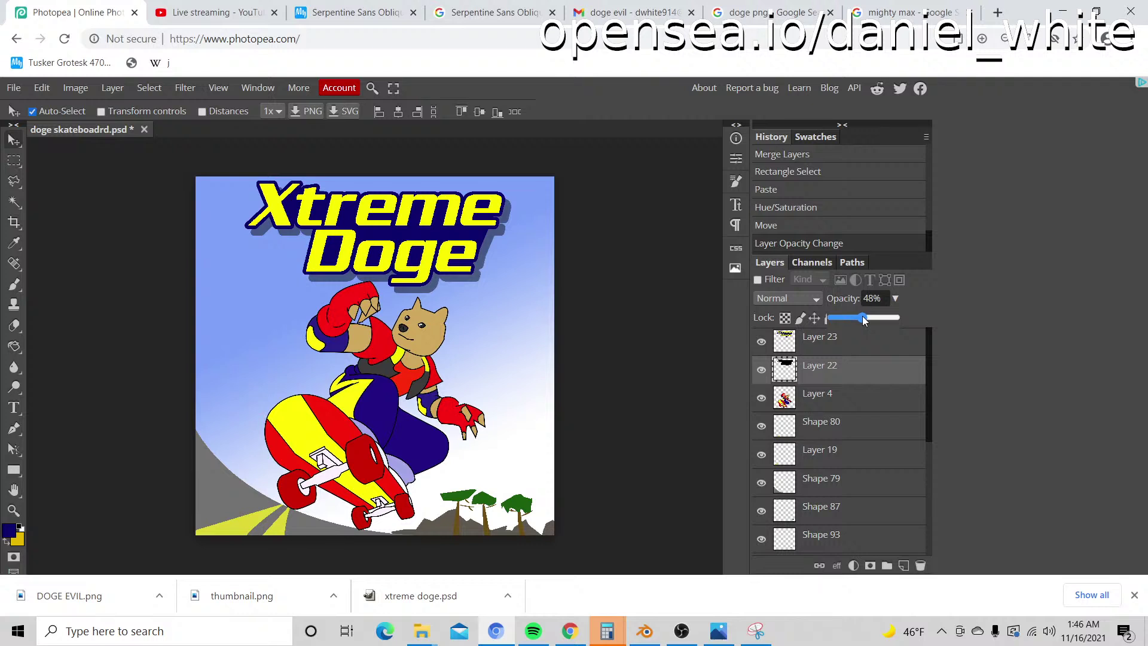
right_click(864, 314)
click(672, 285)
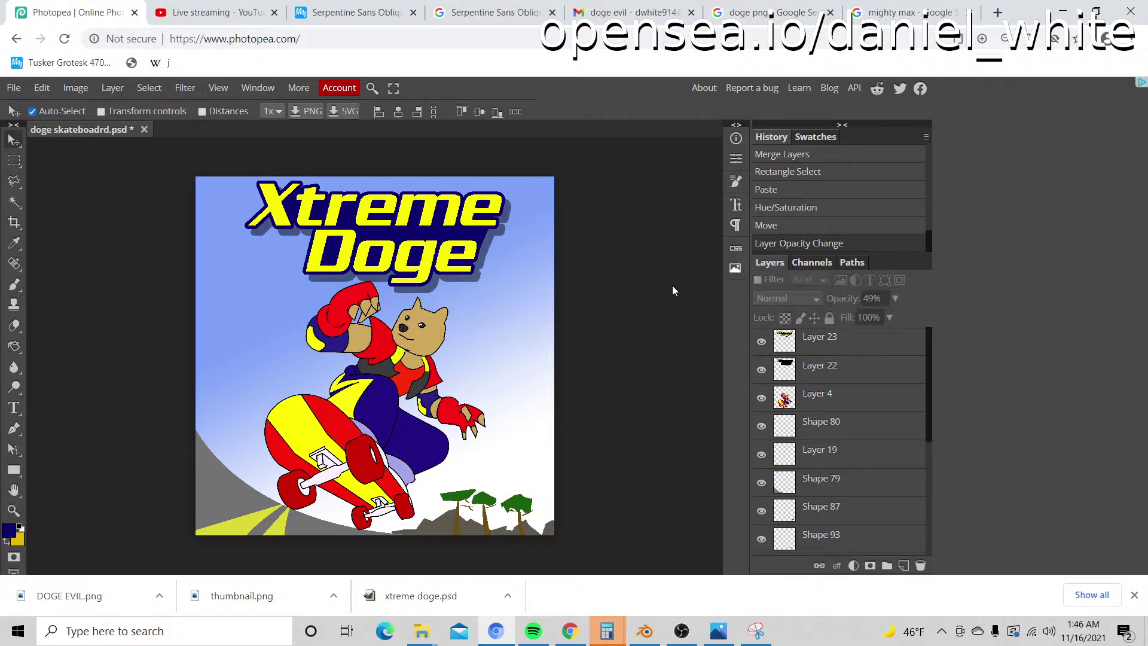
key(z)
alt+click(672, 285)
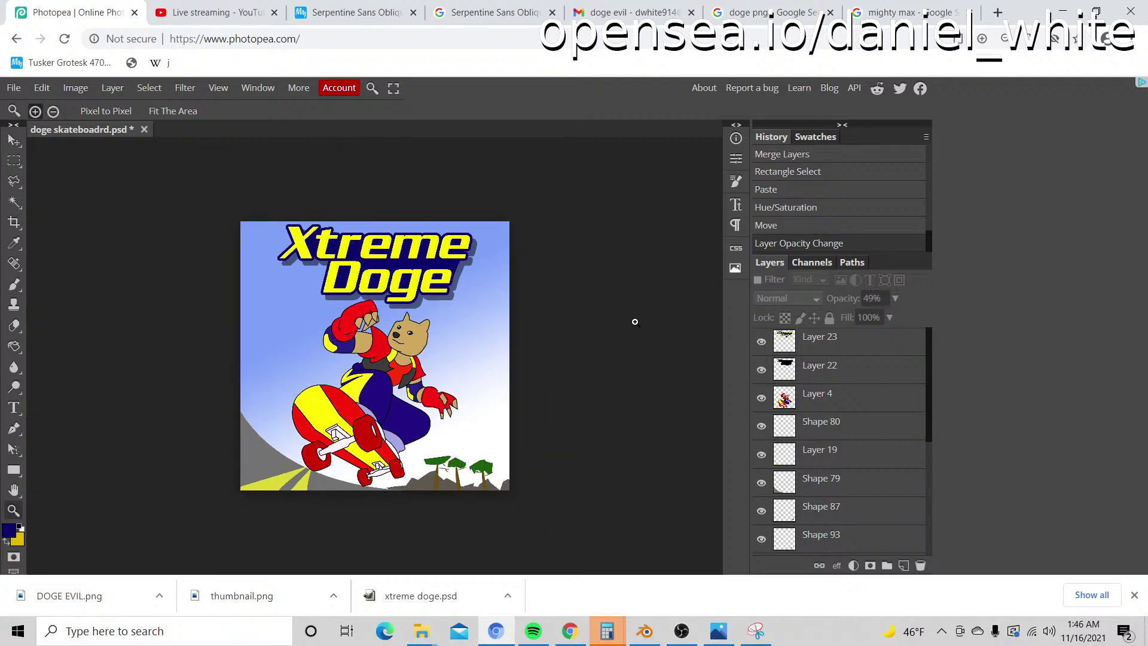
click(617, 320)
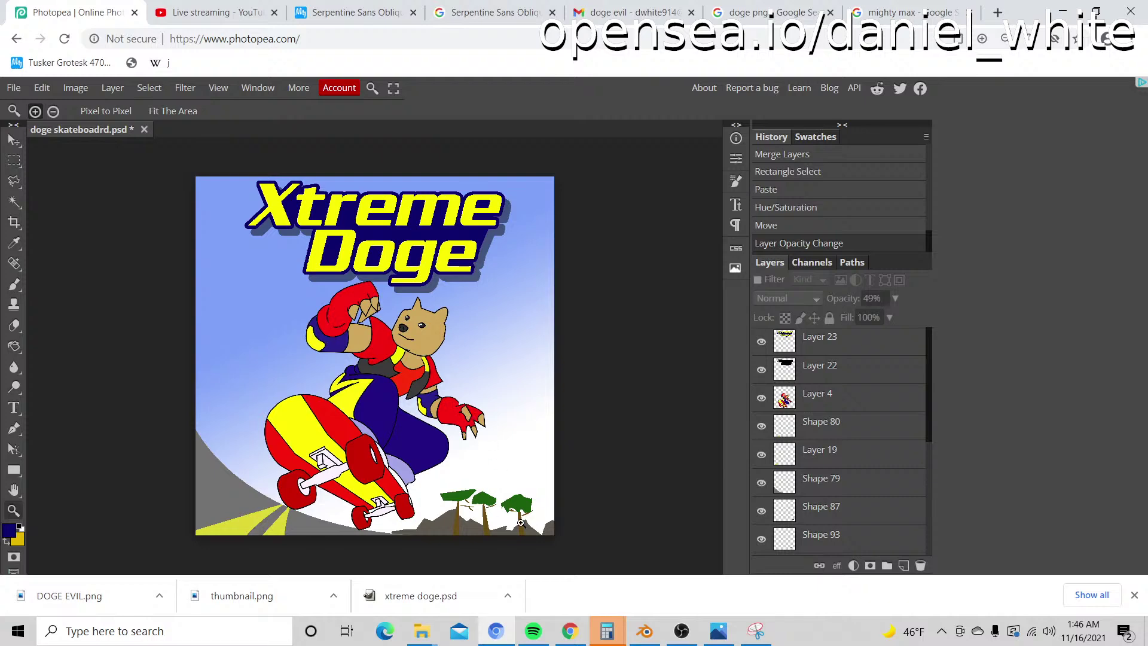
click(302, 428)
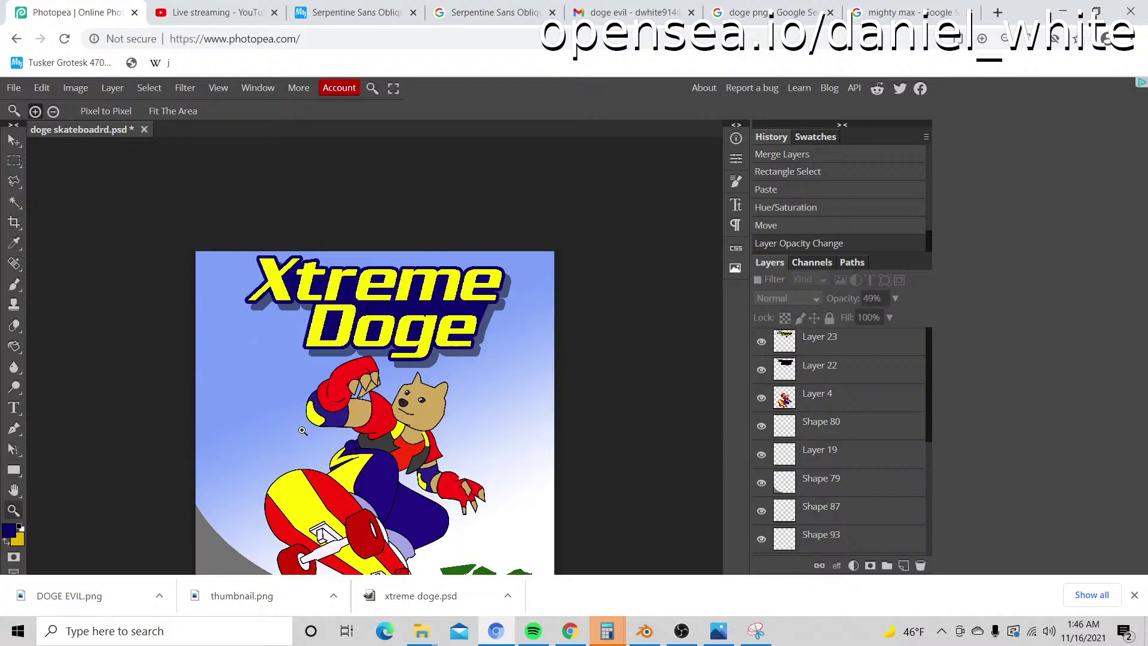
alt+click(302, 428)
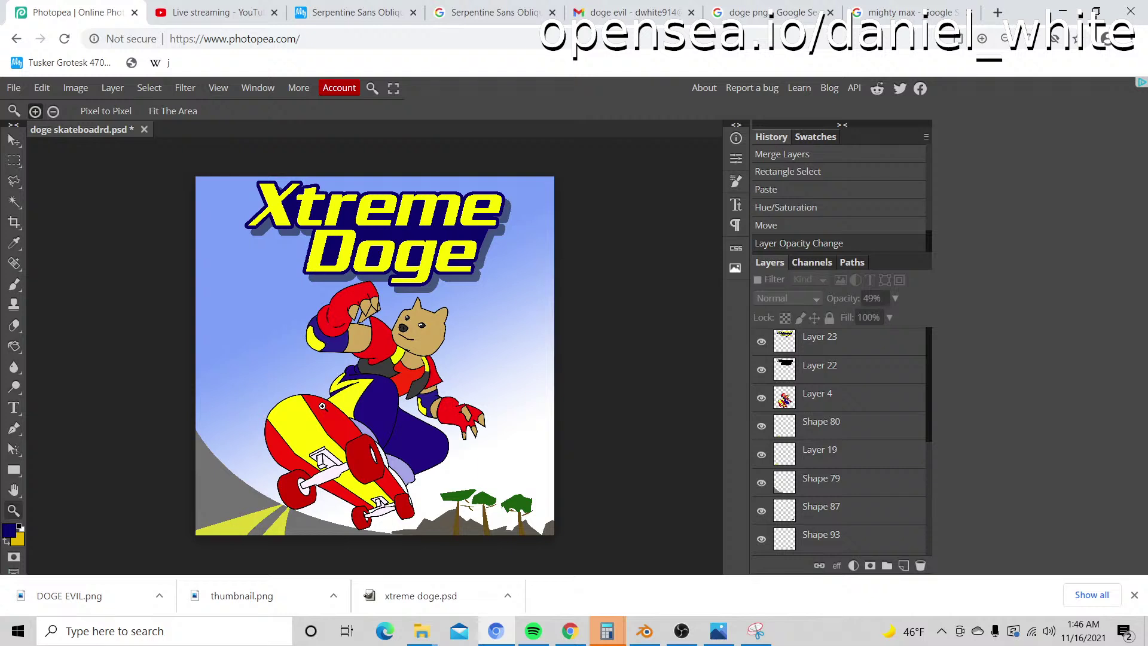
Step: Open DOGE EVIL.psd from the Desktop
click(14, 88)
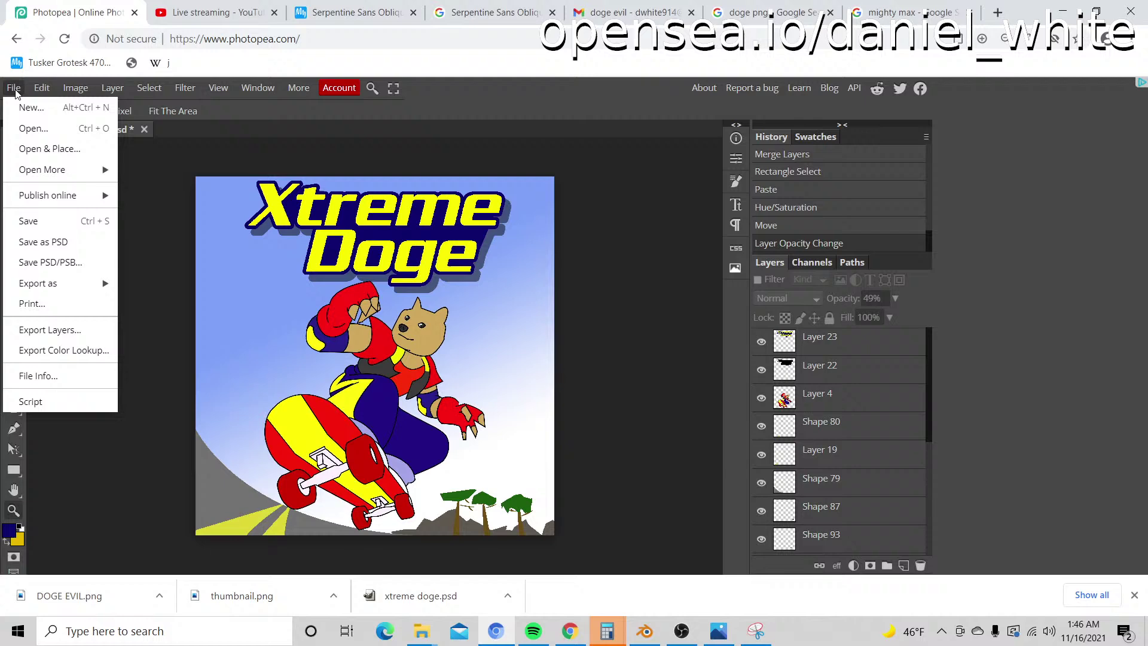
click(76, 128)
scroll(325, 218, down, 10)
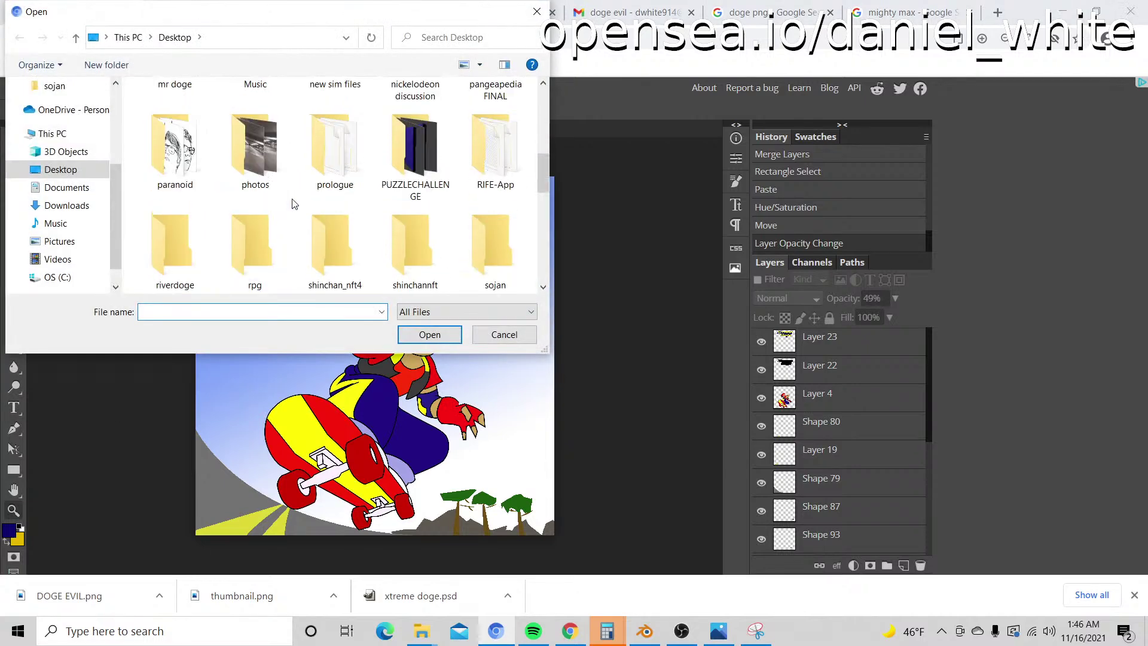
double_click(440, 151)
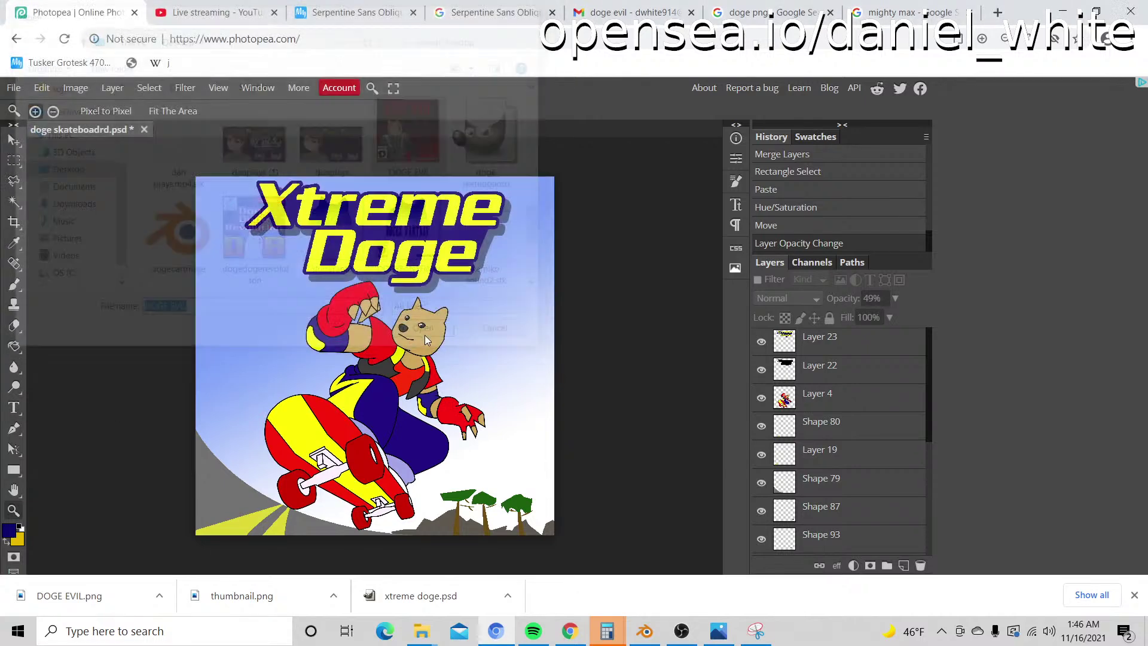
Step: Copy the black-and-white DOGE "D" rating badge from DOGE EVIL.psd and paste it into the skateboarding doge document
scroll(215, 419, up, 5)
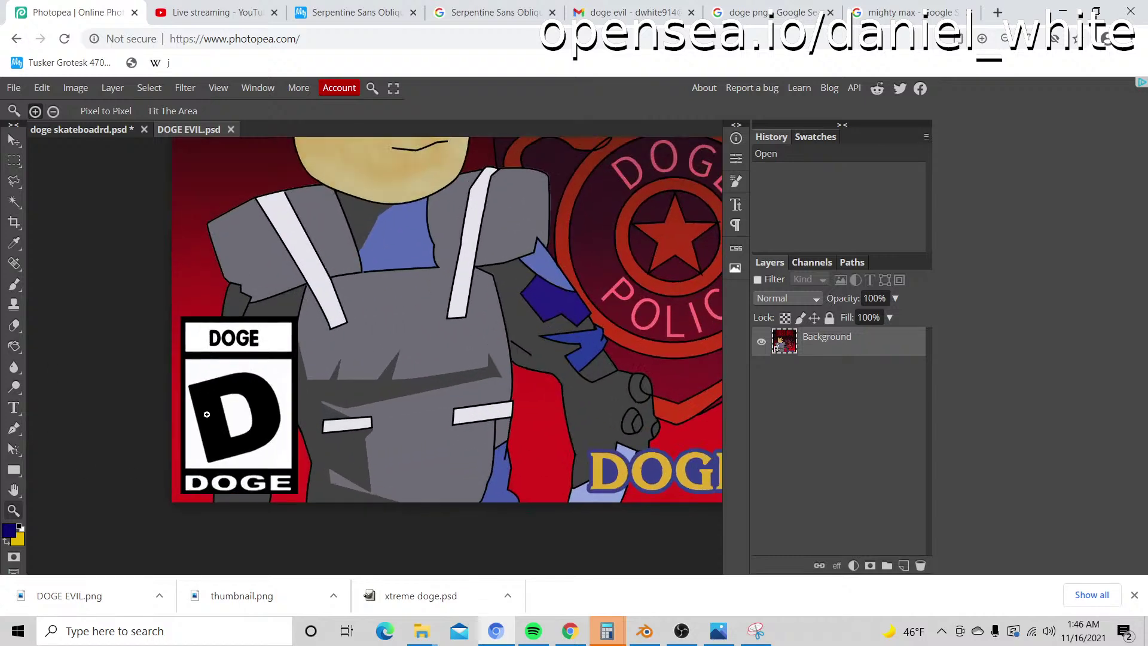
click(14, 161)
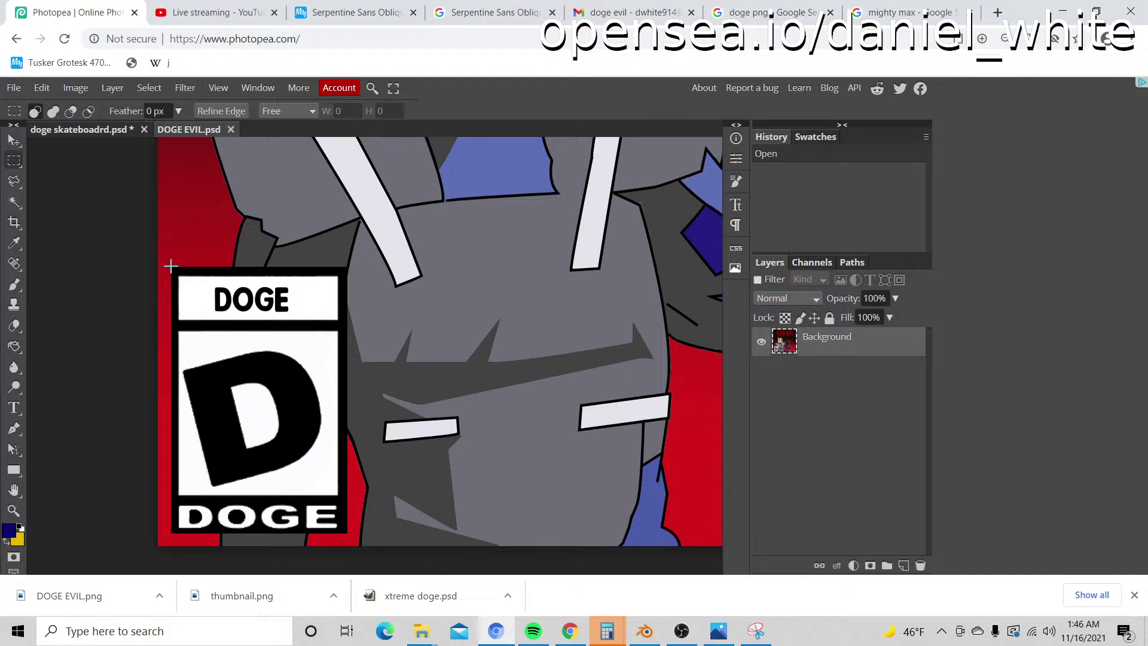
drag(172, 267, 346, 531)
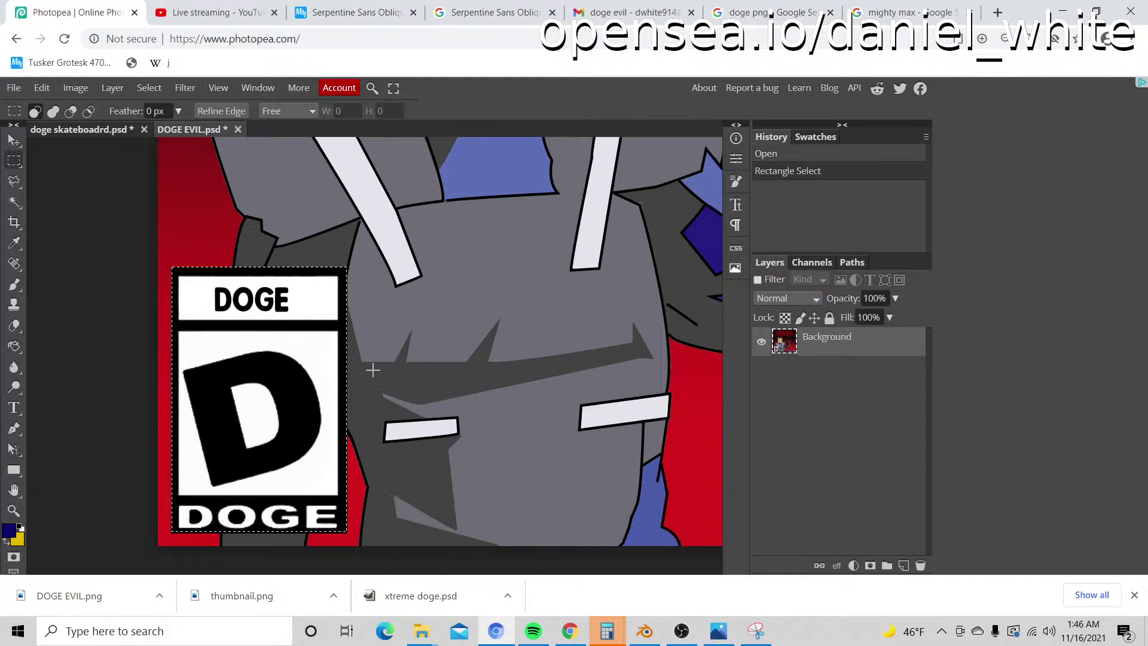
click(111, 130)
key(z)
key(ctrl+v)
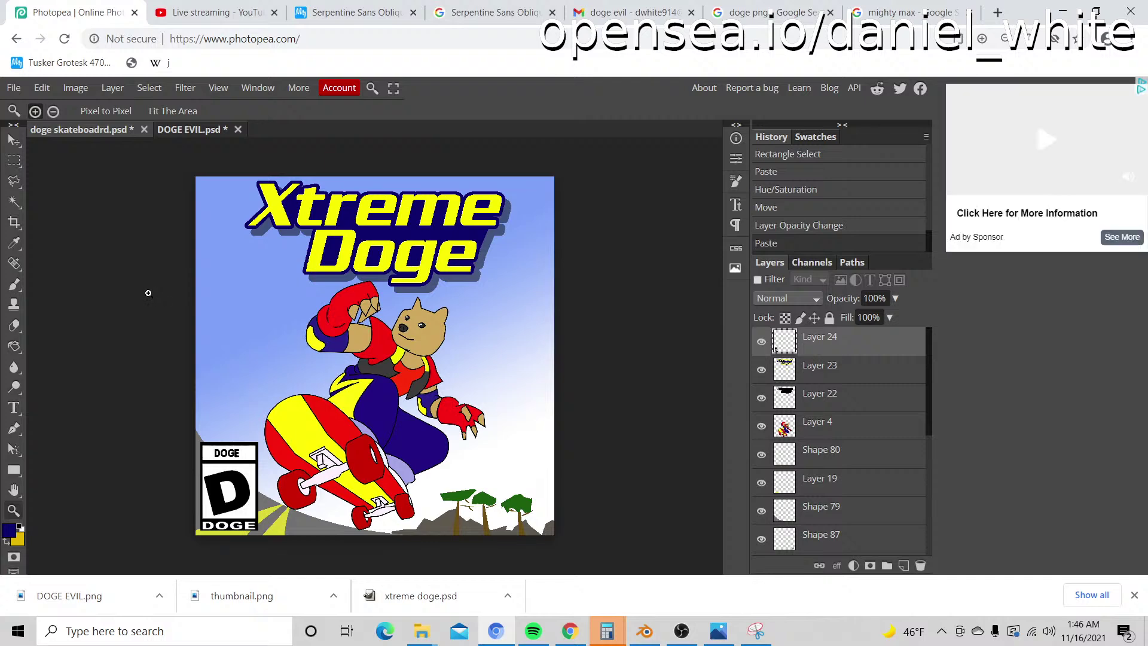
Step: Compare the composition with the original cover by toggling Layer 1, ending with the reference hidden
scroll(884, 405, down, 5)
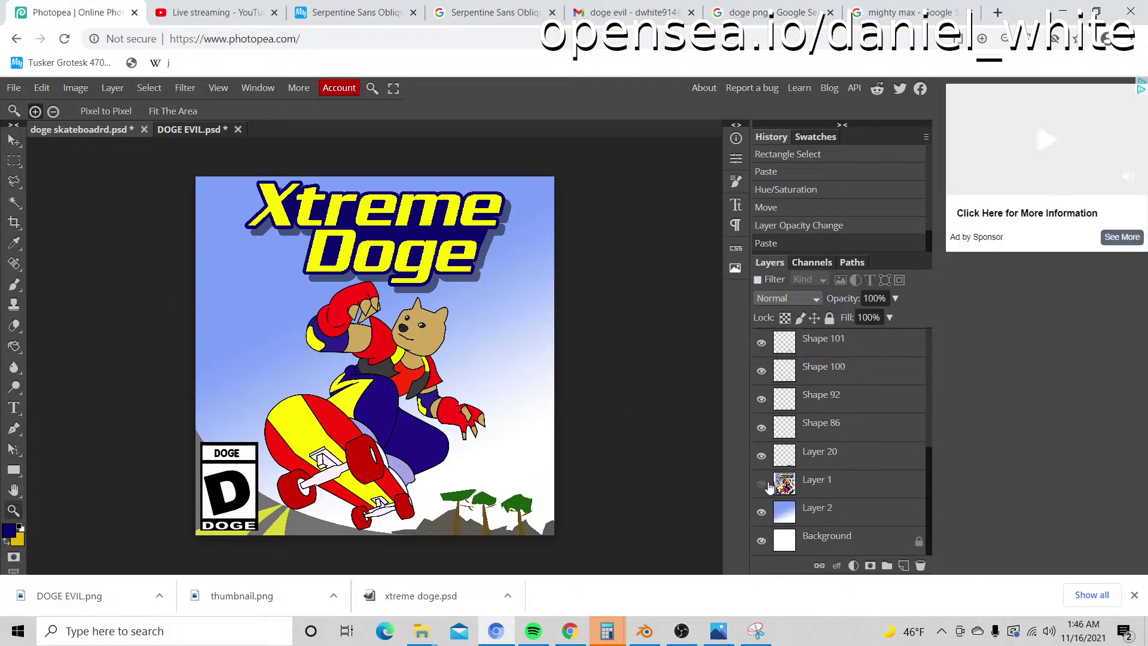
click(763, 483)
click(763, 484)
click(763, 484)
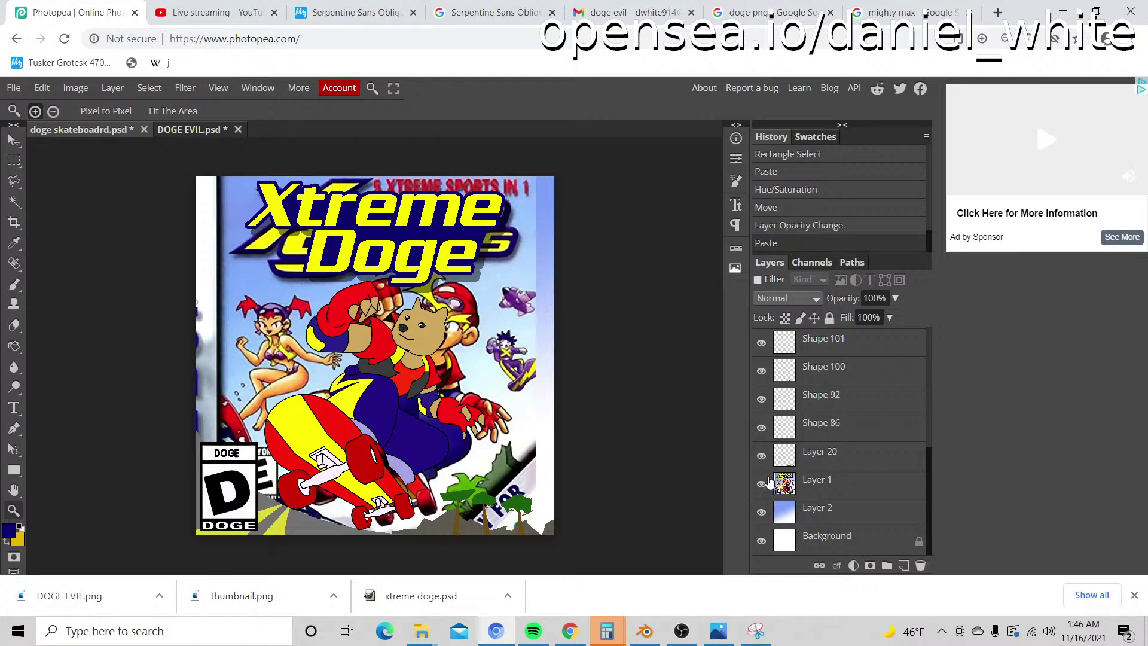
click(765, 483)
click(765, 483)
click(764, 483)
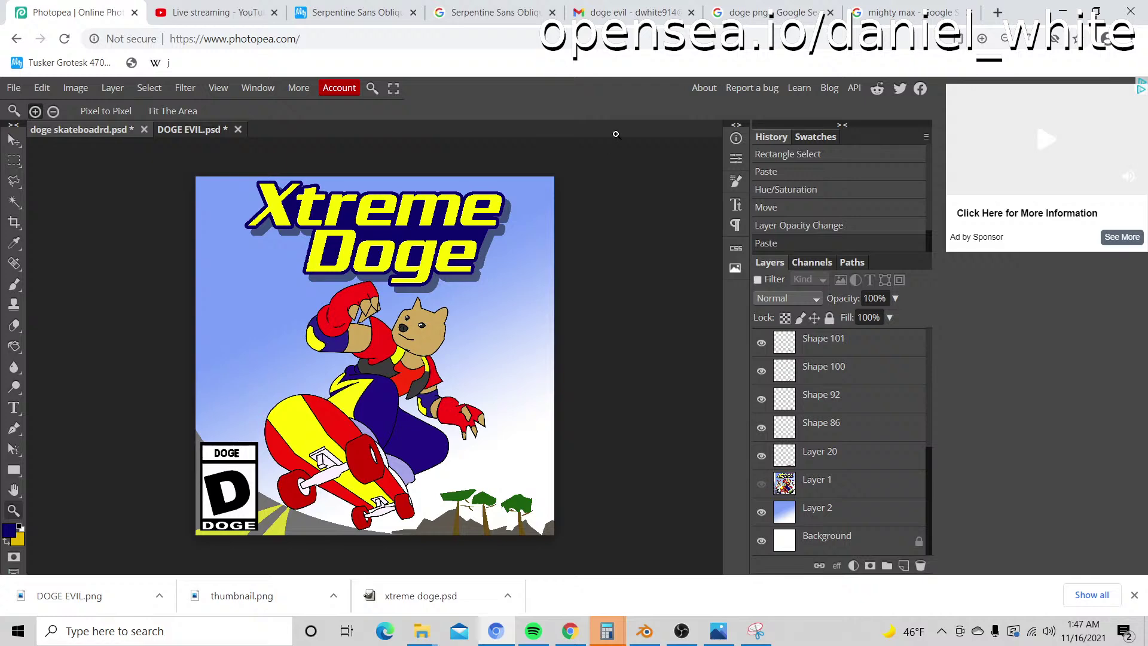
Step: Switch to the Google Images results for doge png and search for "wayforward games png" instead
click(799, 6)
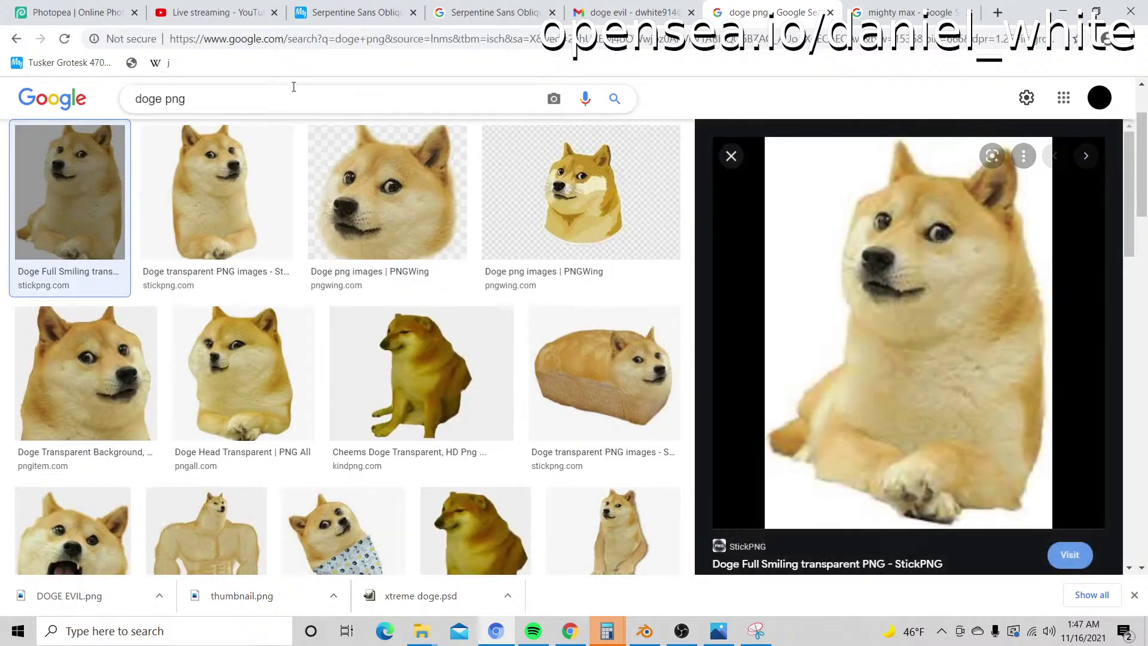
double_click(293, 87)
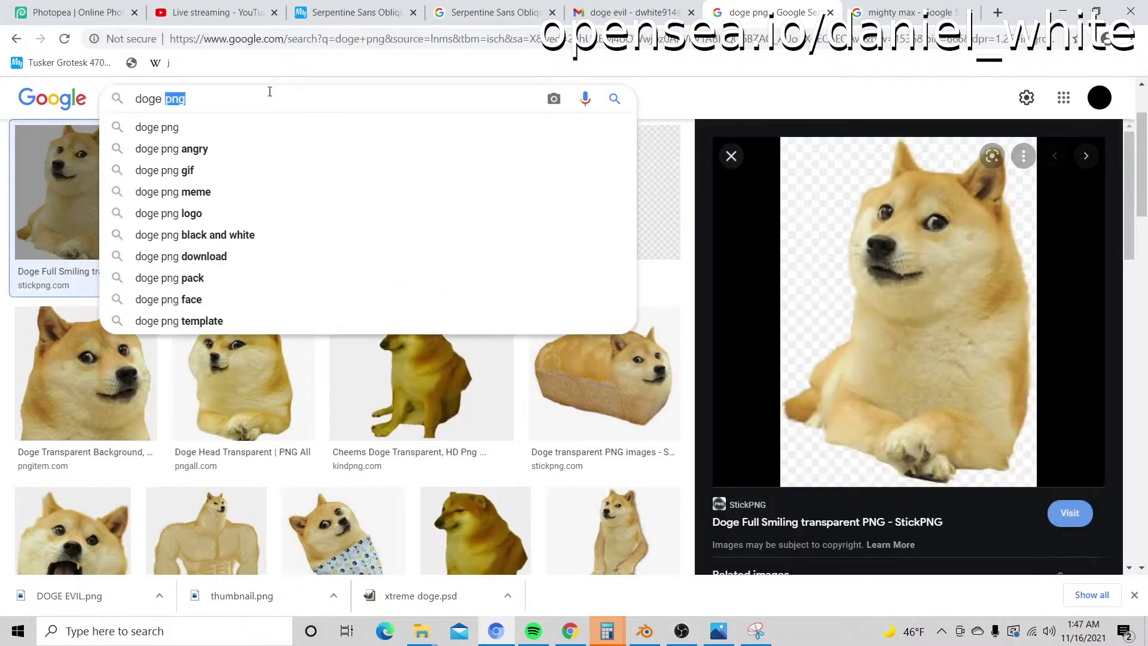
triple_click(270, 91)
text(wa)
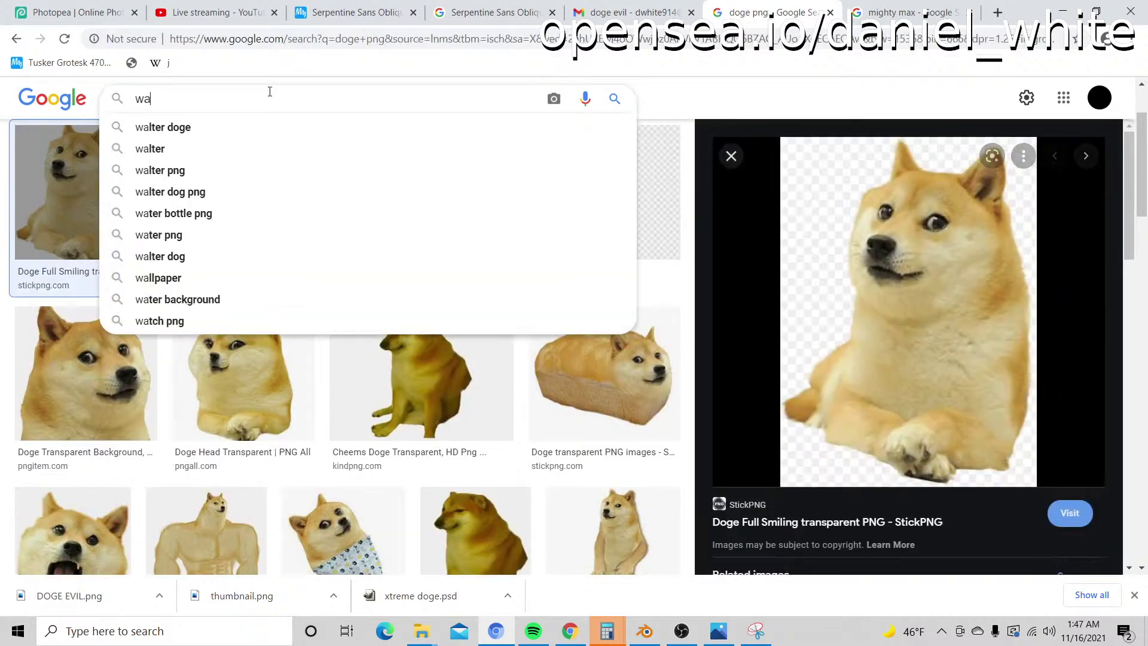
text(yforward)
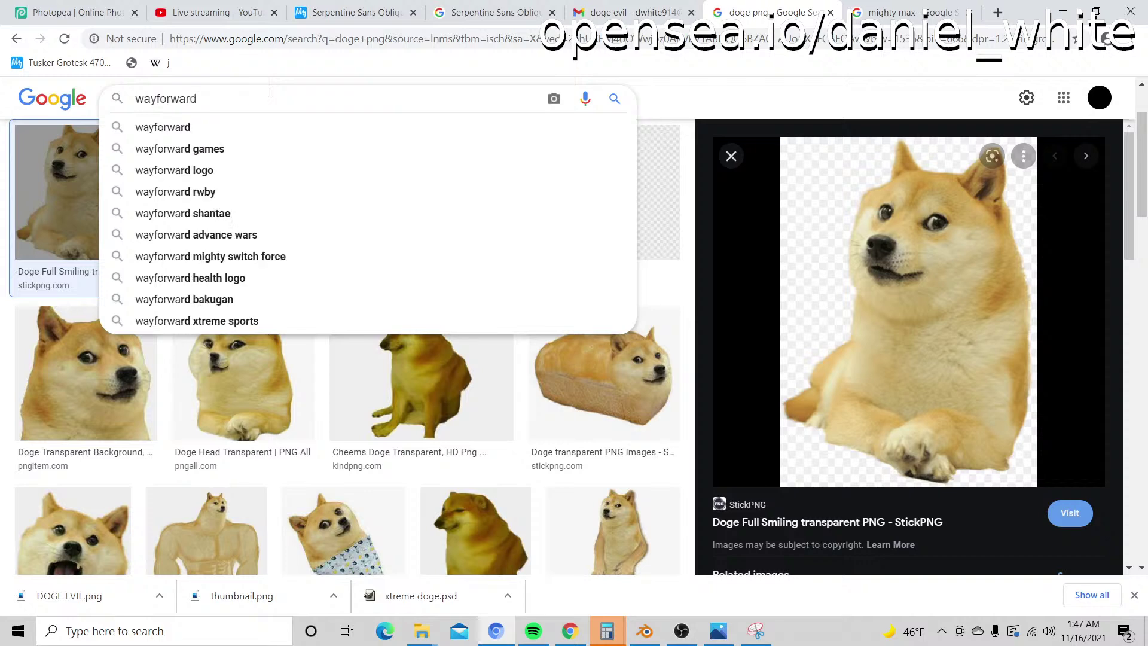
text( games )
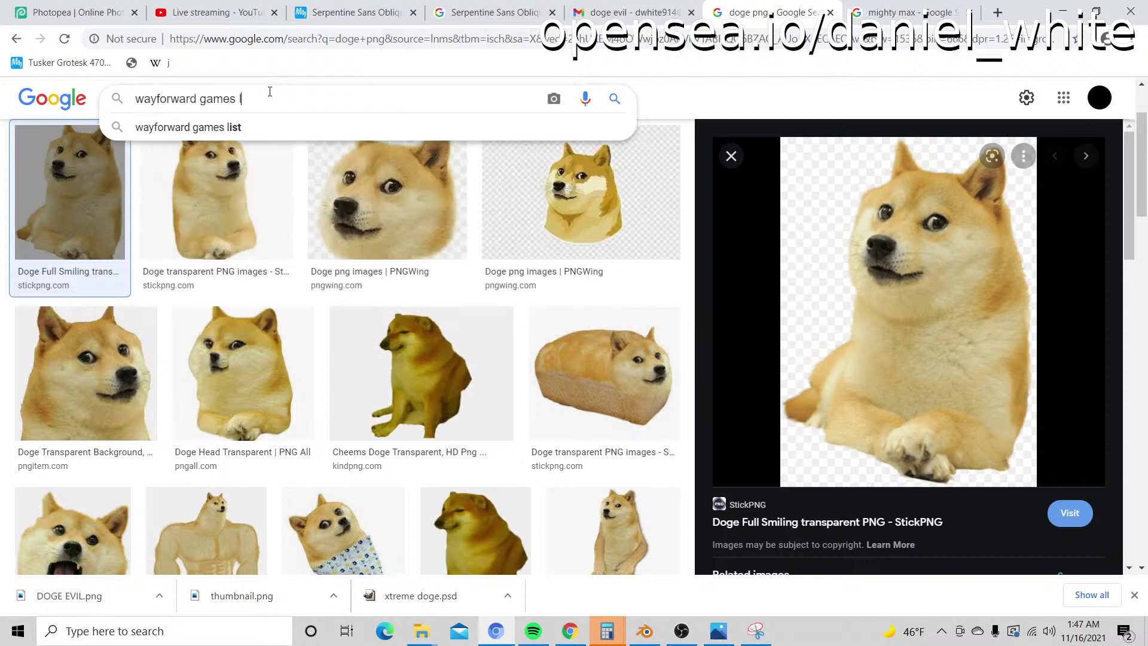
text(png)
key(Return)
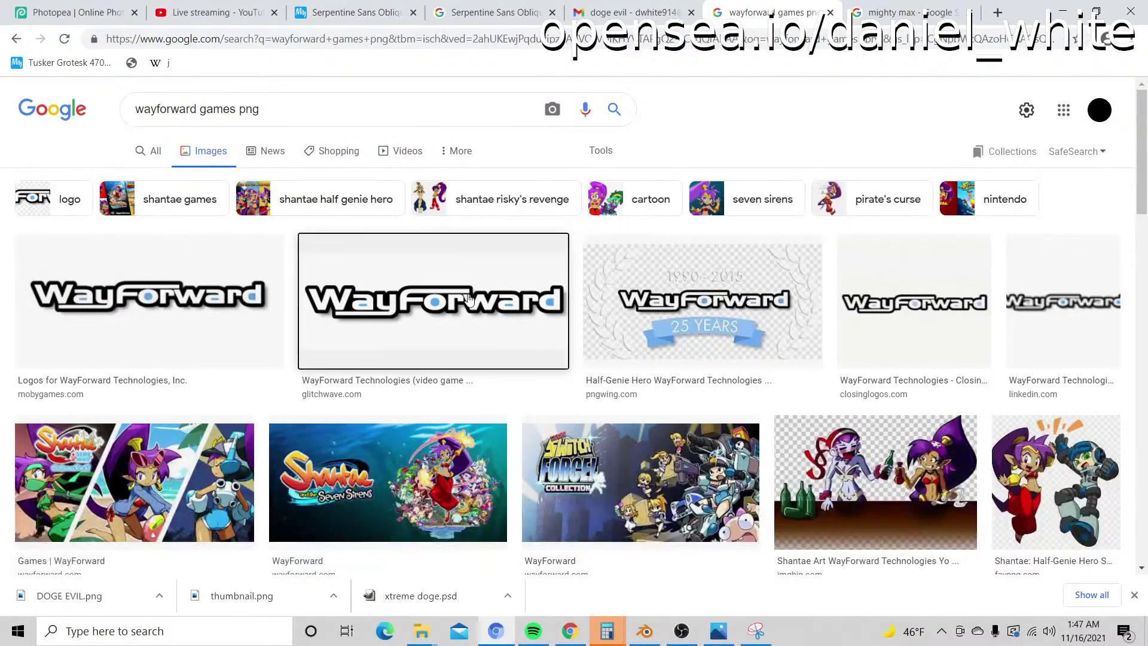
Step: Look through the WayForward logo results and open the larger preview of the closinglogos.com version
click(470, 299)
click(257, 218)
click(406, 381)
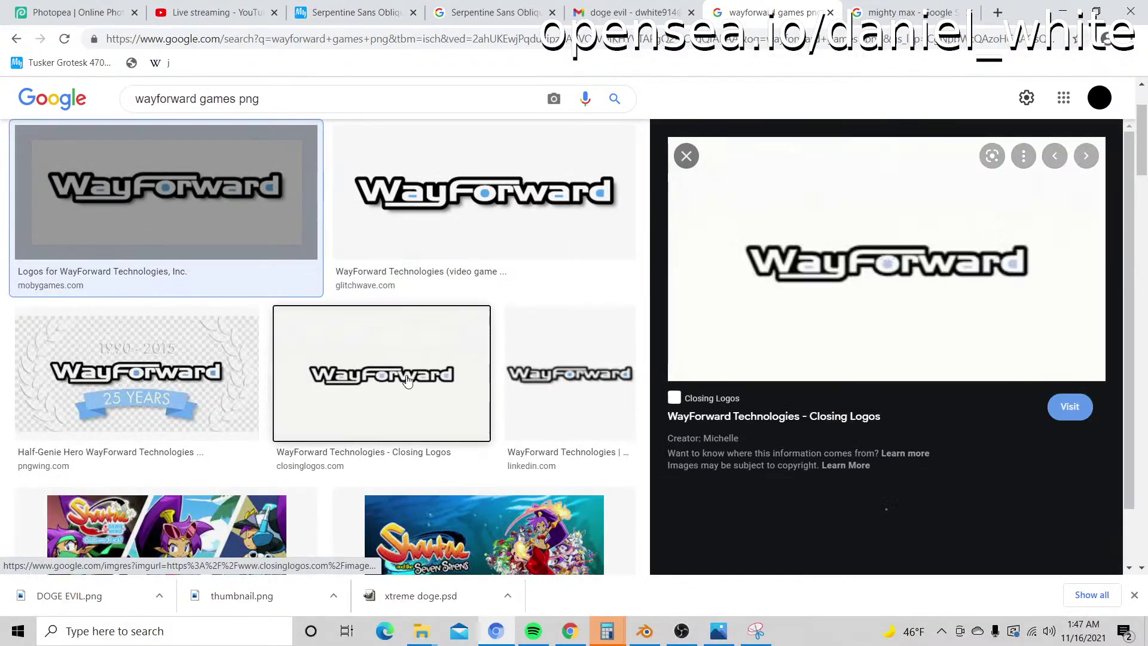
click(558, 368)
click(388, 365)
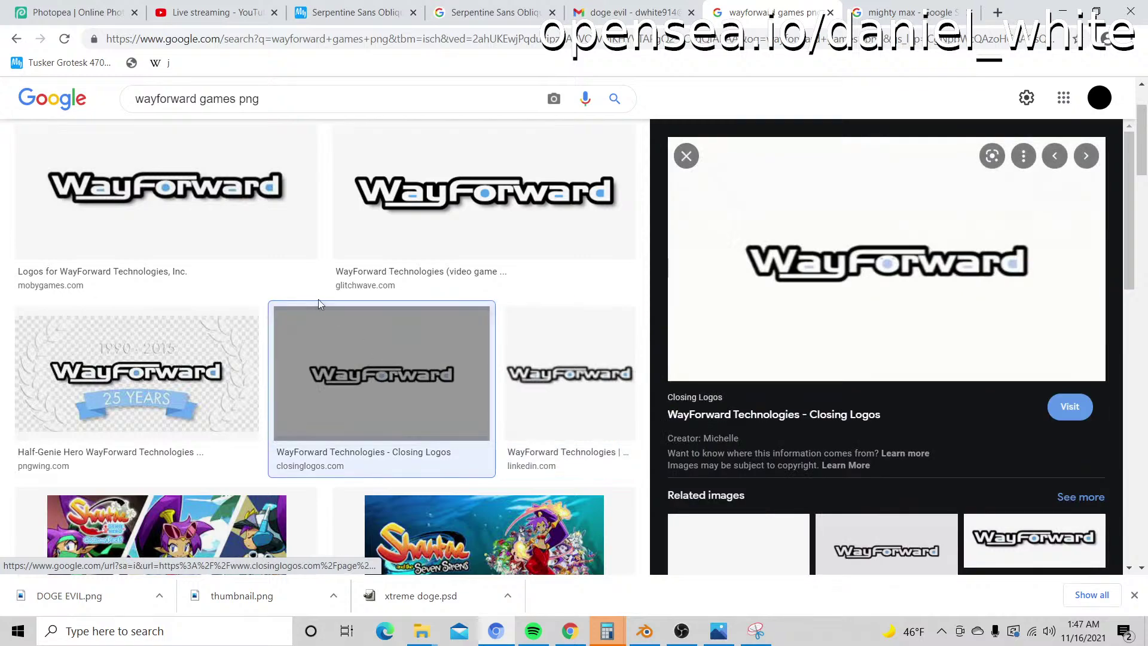
Step: Capture the previewed WayForward logo with a rectangular snip in Snipping Tool and copy it
scroll(317, 299, down, 6)
scroll(317, 302, up, 5)
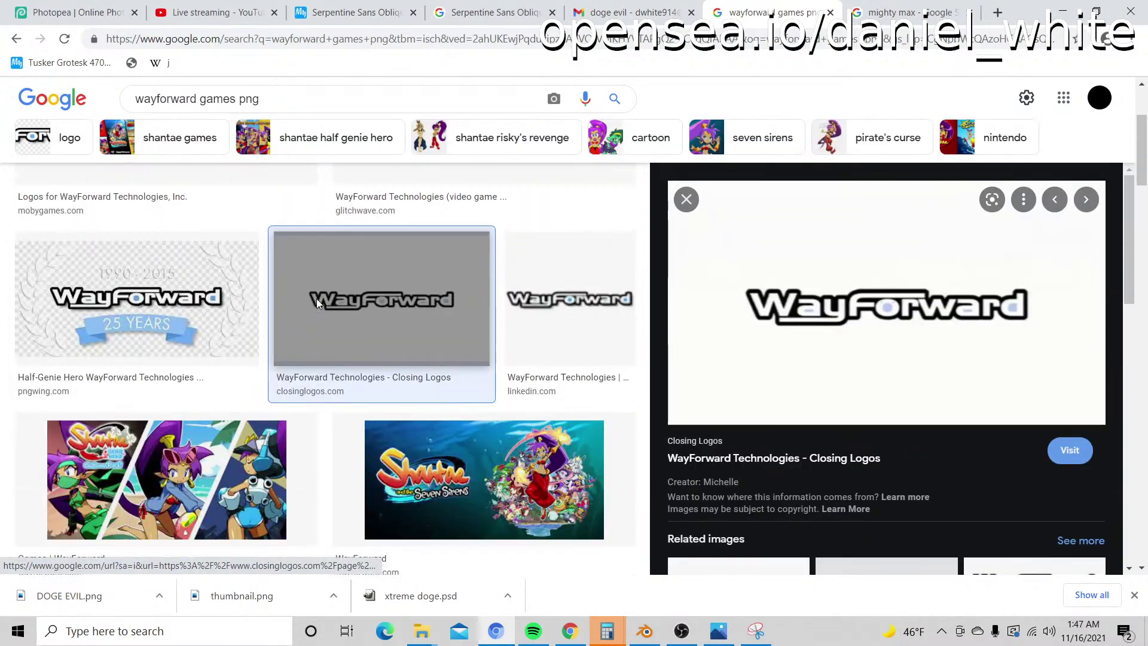
click(757, 632)
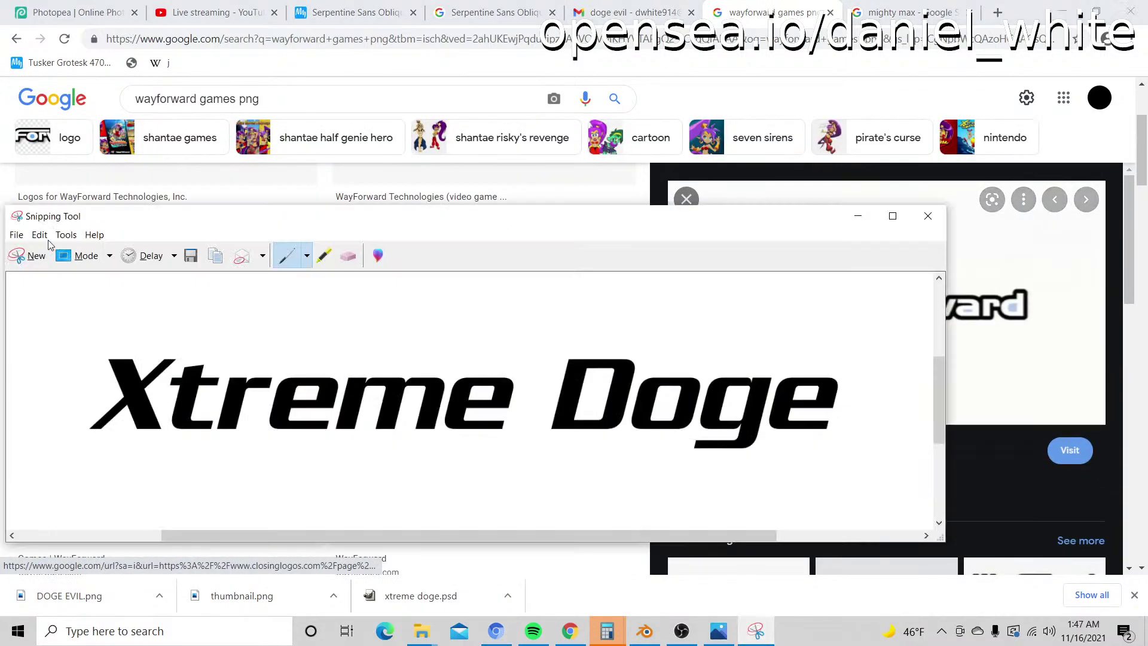
click(30, 256)
drag(729, 275, 1062, 334)
click(690, 169)
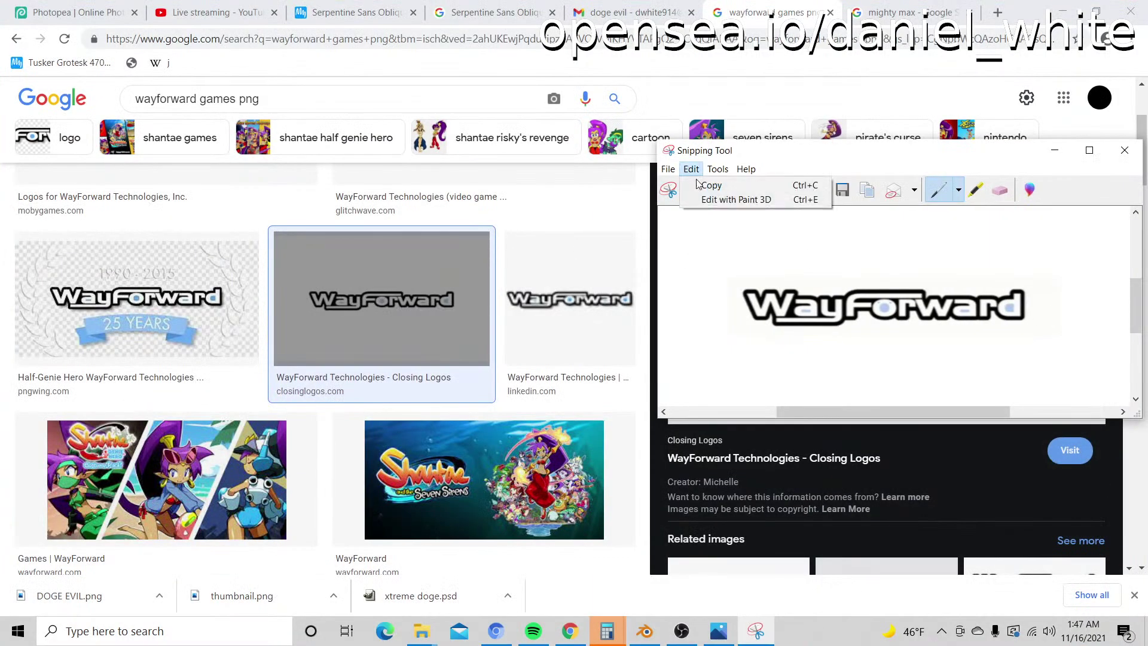
click(694, 185)
Step: Open the WhatTheFont identification page on MyFonts in place of the Serpentine Sans Oblique page
click(362, 16)
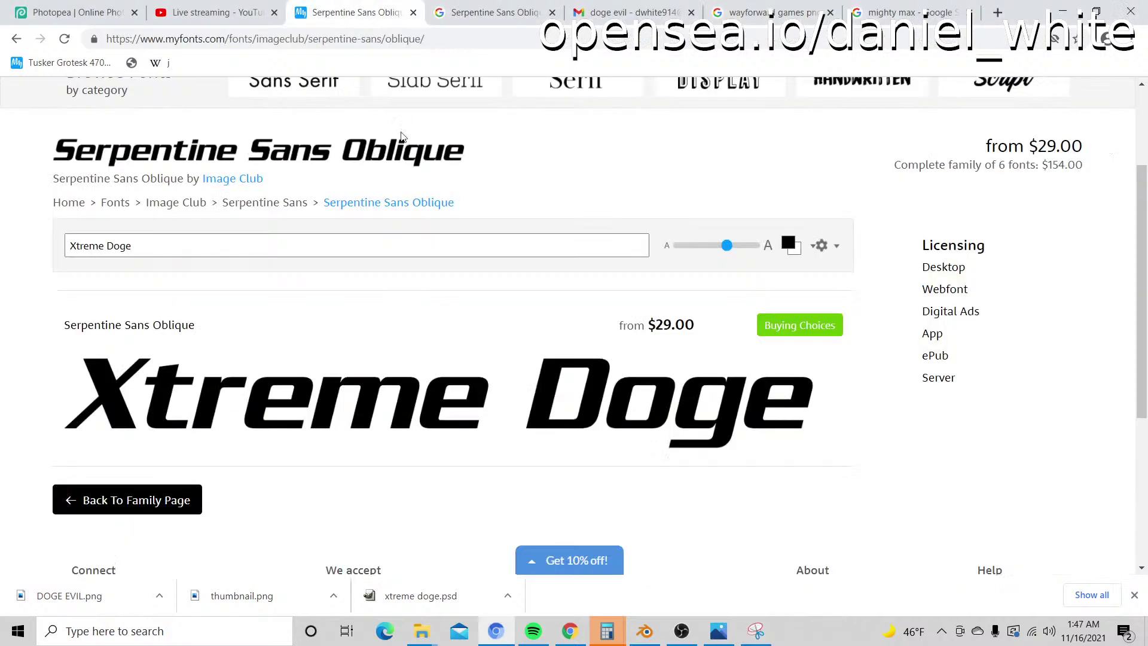
scroll(126, 272, up, 3)
click(202, 40)
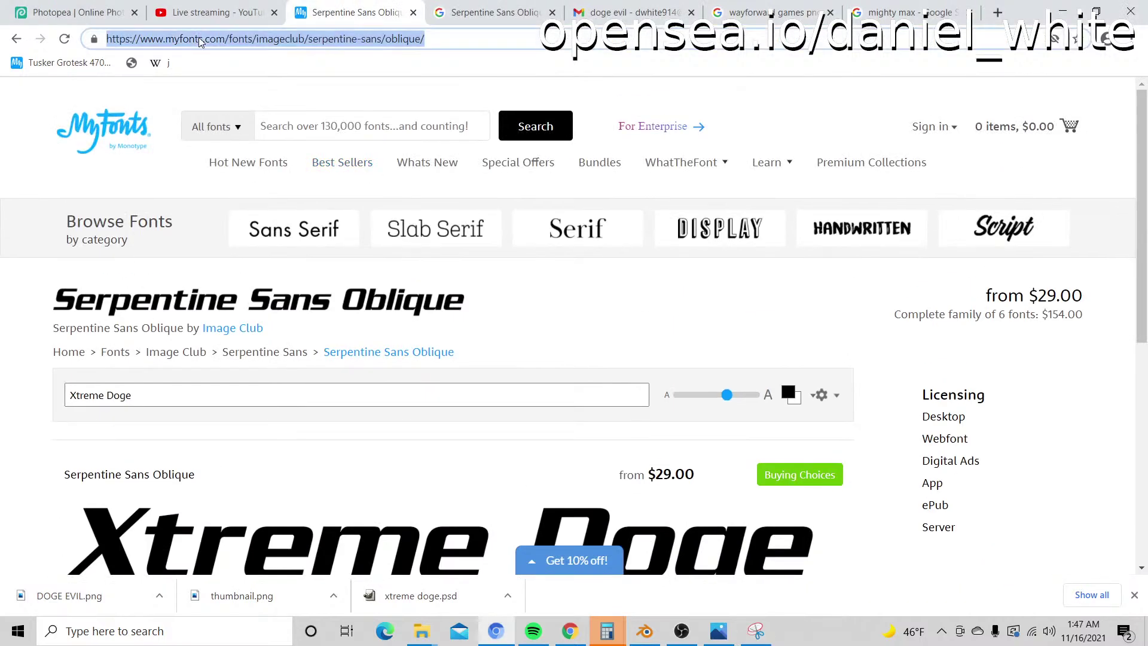
text(whatthe)
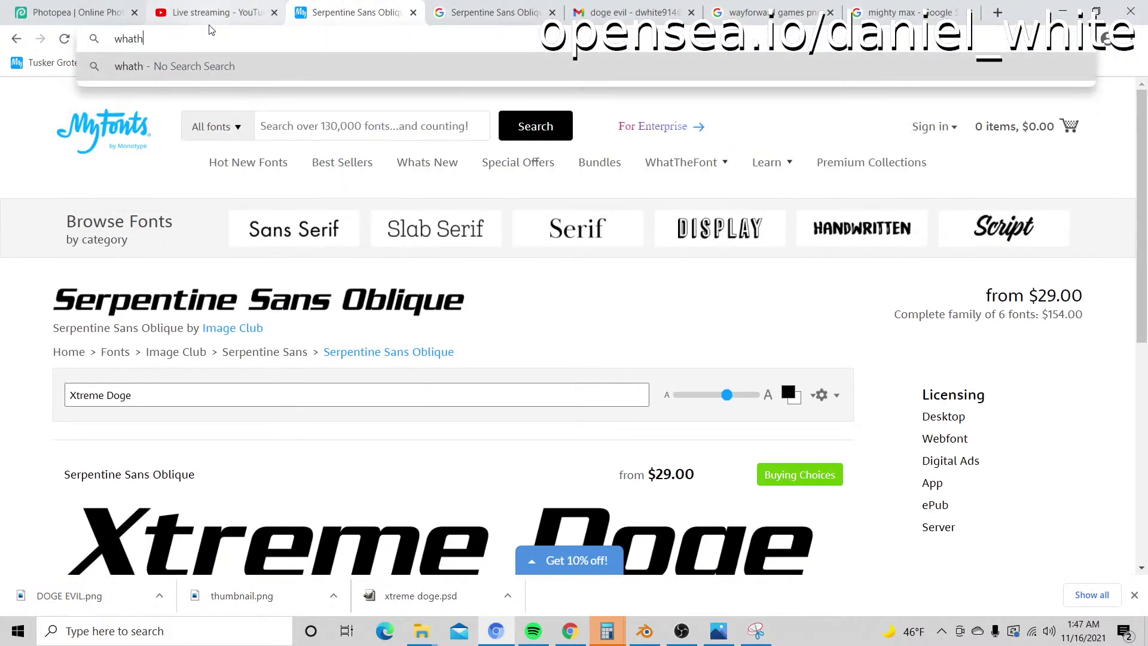
key(Down)
key(Return)
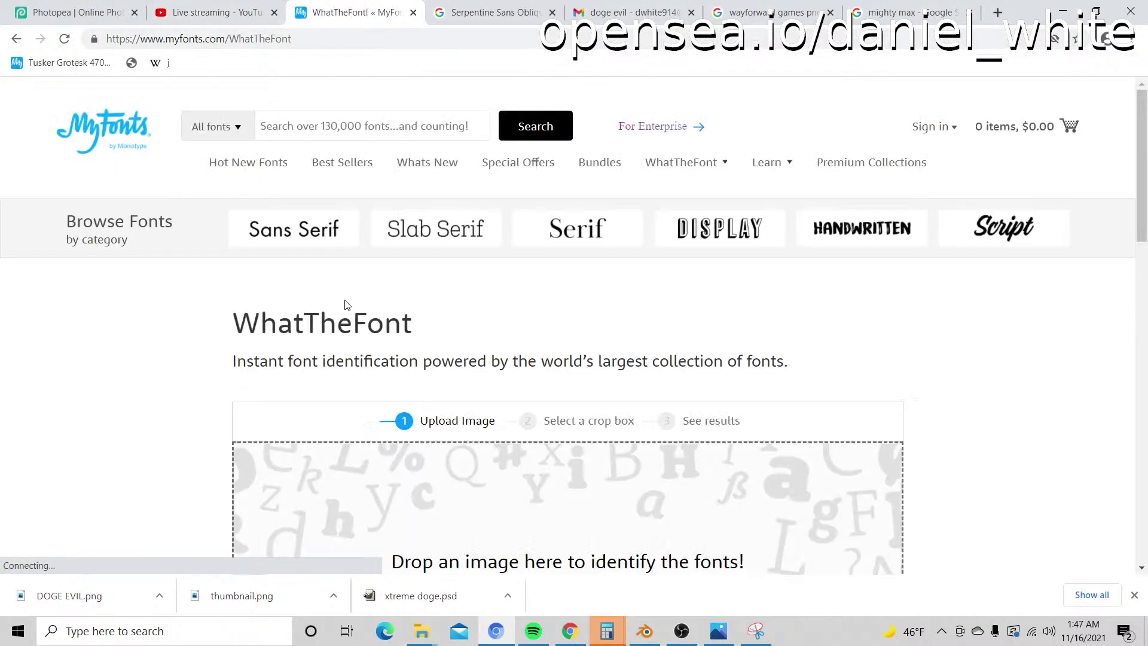
scroll(428, 326, down, 3)
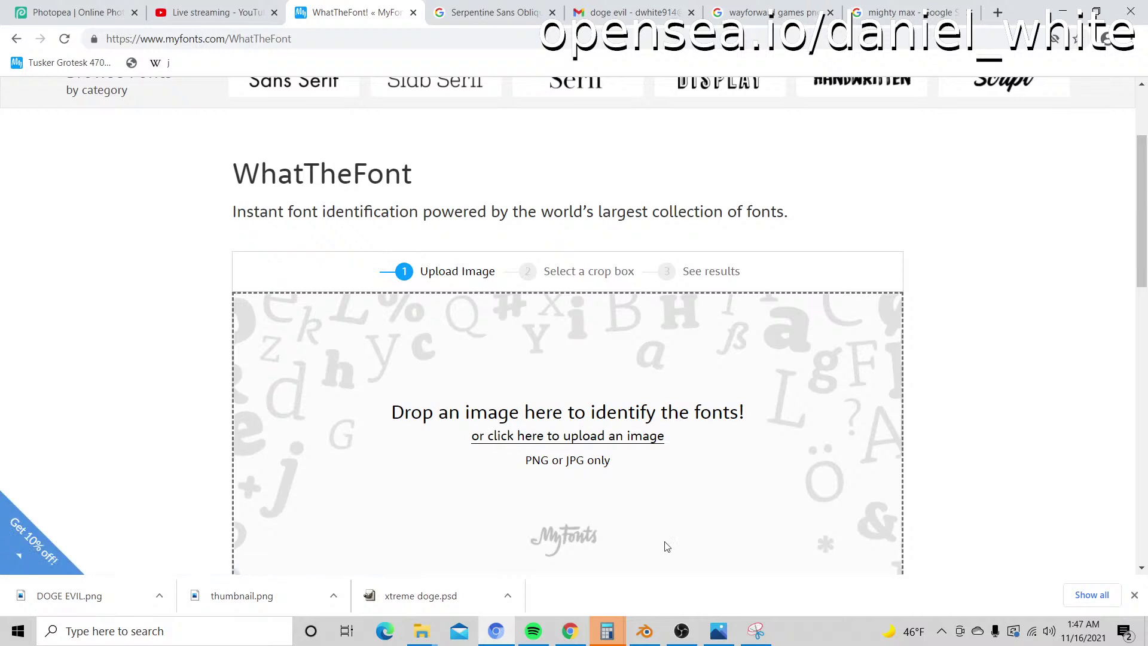
Step: Save the captured WayForward logo to the Desktop as a PNG named wayforward and minimize Snipping Tool
click(769, 642)
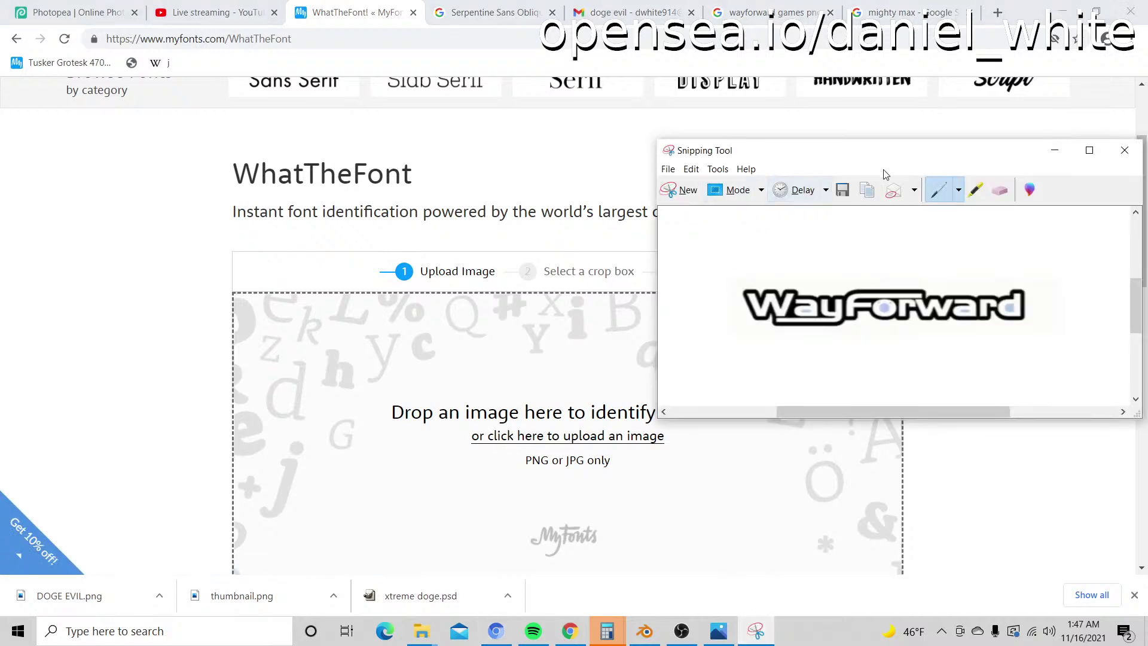
click(843, 190)
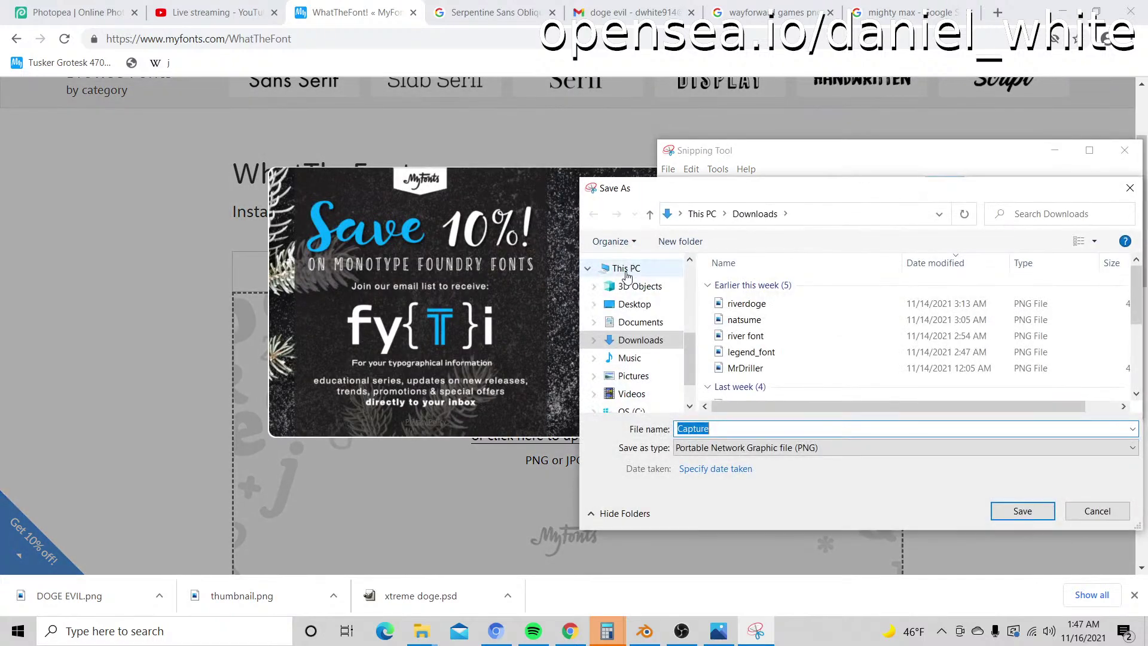
click(633, 304)
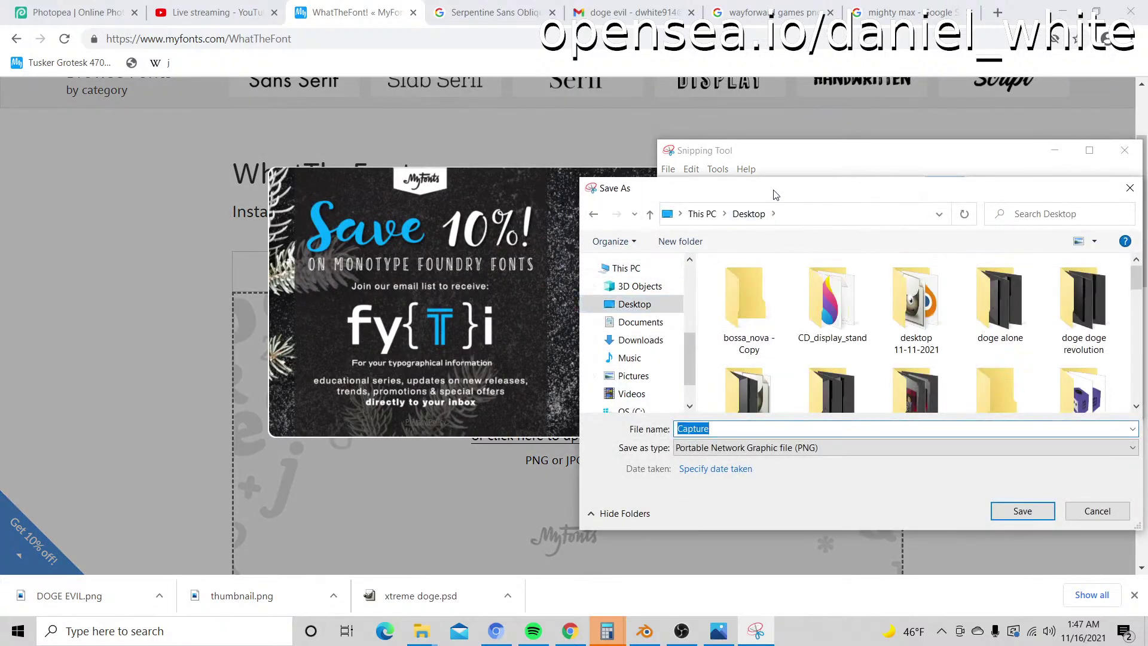
drag(777, 193, 359, 259)
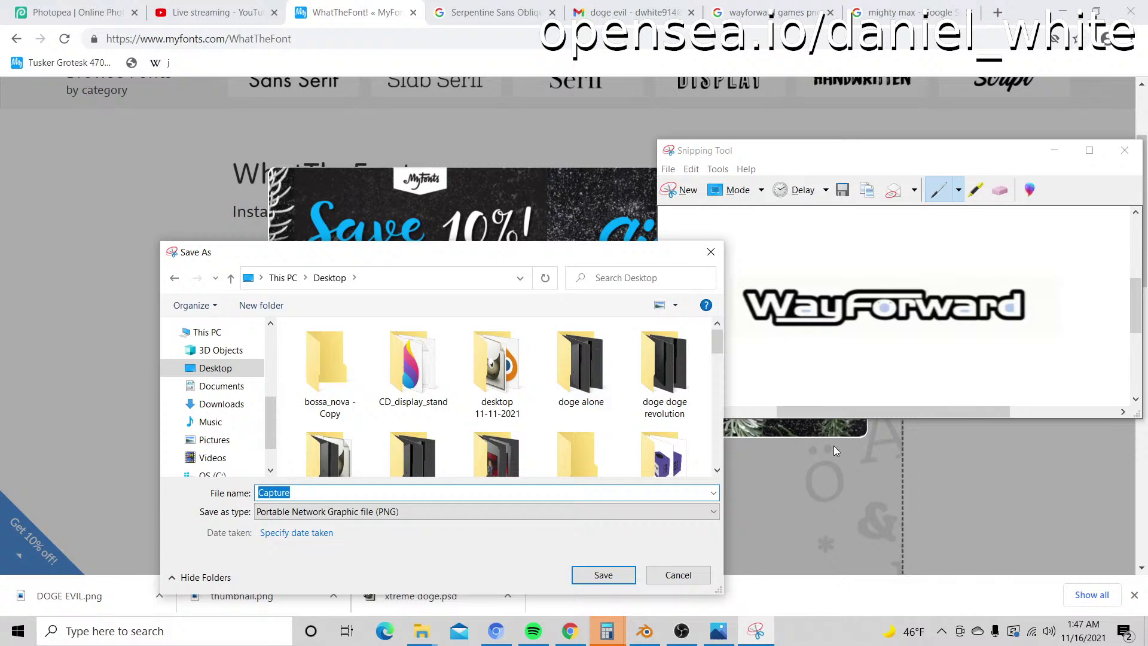
key(BackSpace)
text(wayforward)
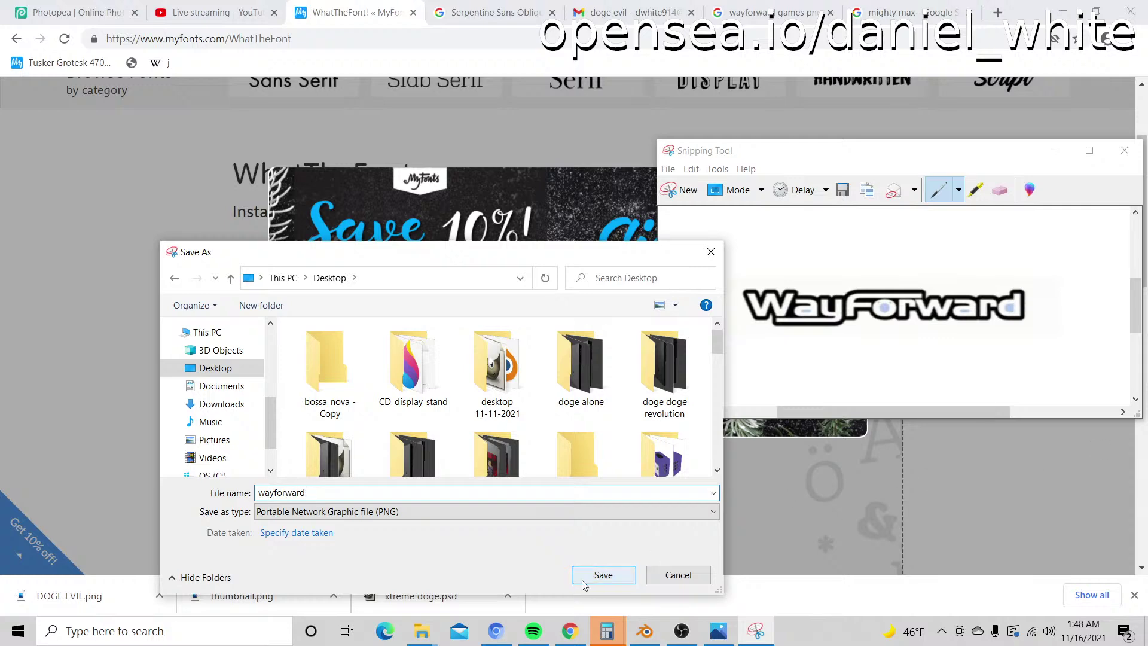
click(601, 575)
click(1054, 150)
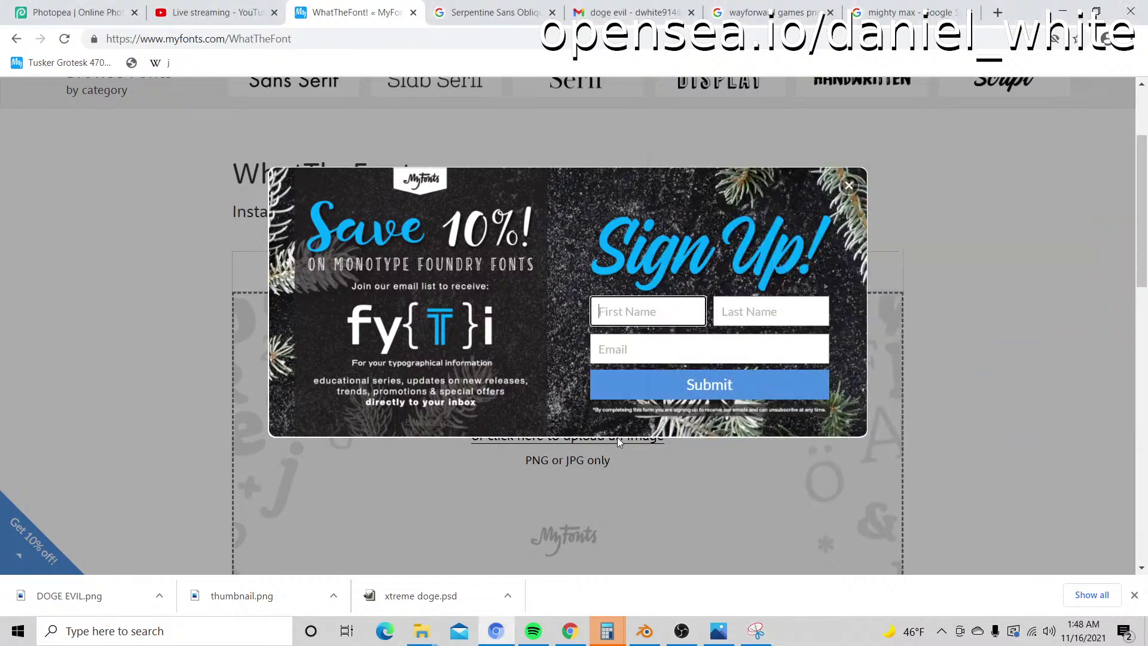
Step: Dismiss the sign-up offer, upload wayforward.PNG to WhatTheFont, extend the crop box over the whole logo and identify the font
click(617, 440)
click(601, 443)
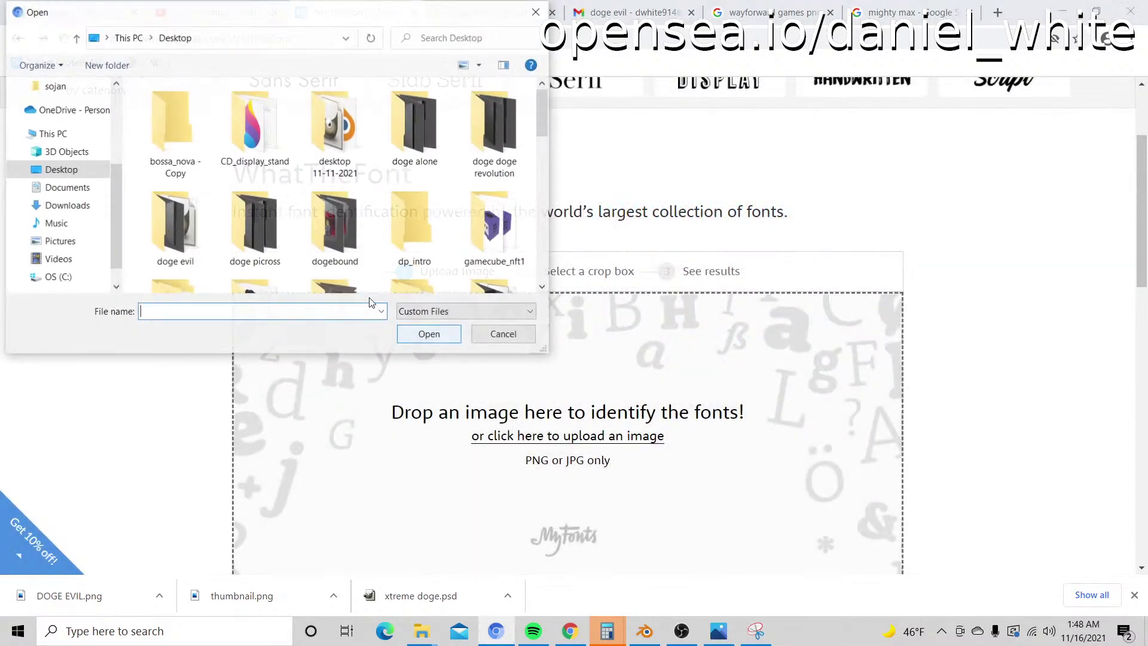
text(way)
key(Return)
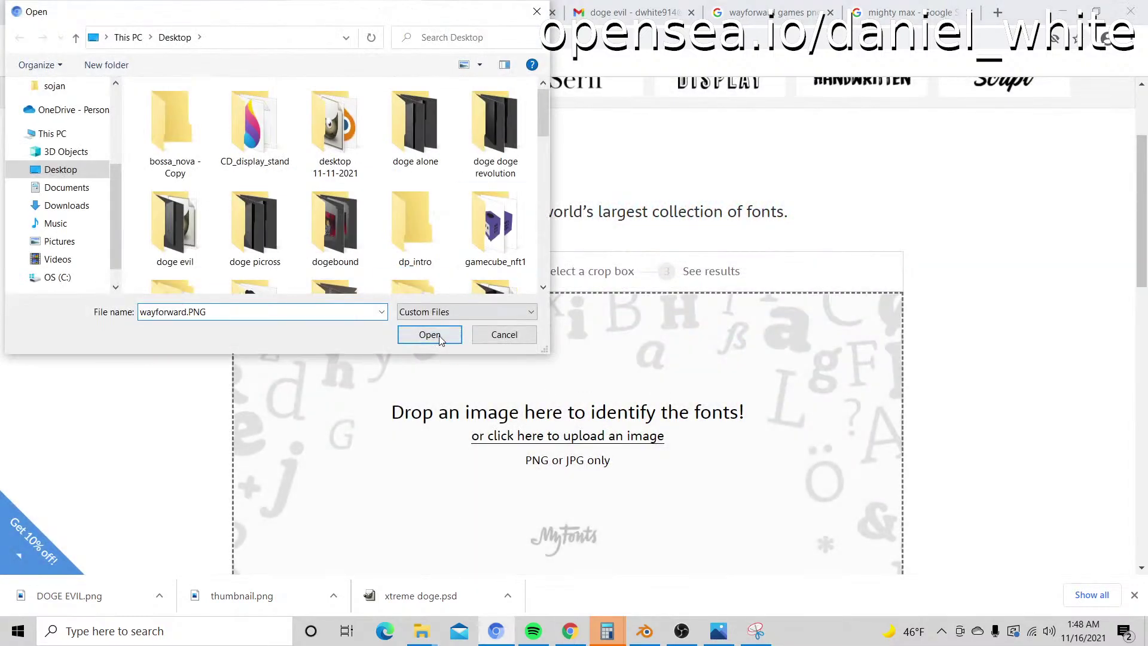
key(Return)
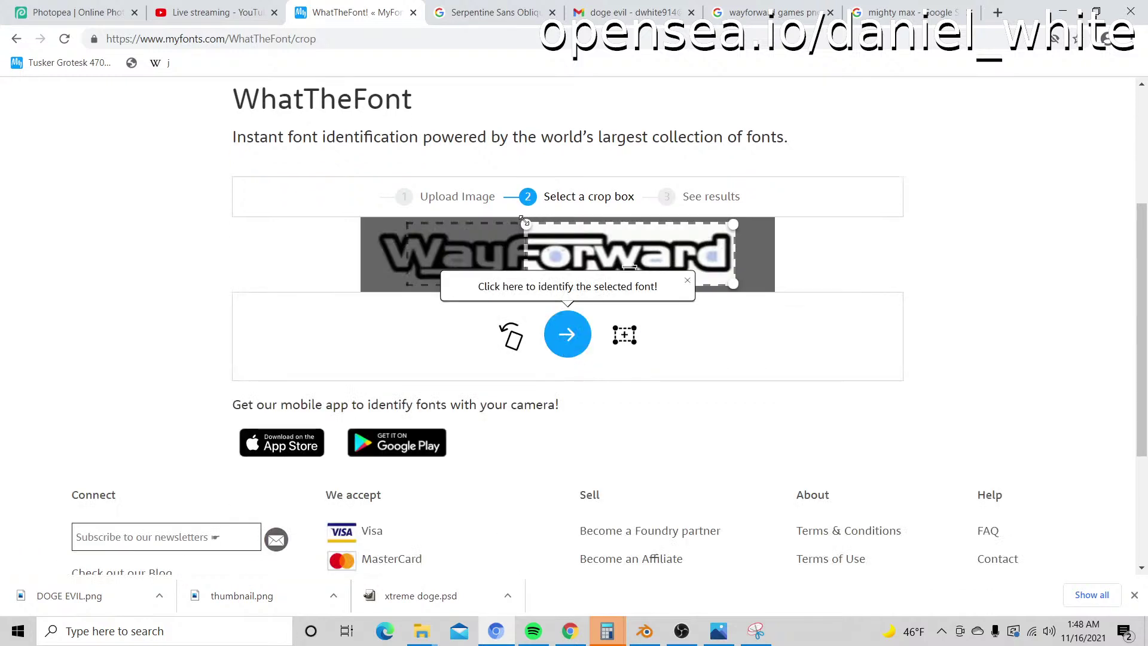
drag(522, 220, 361, 218)
click(567, 334)
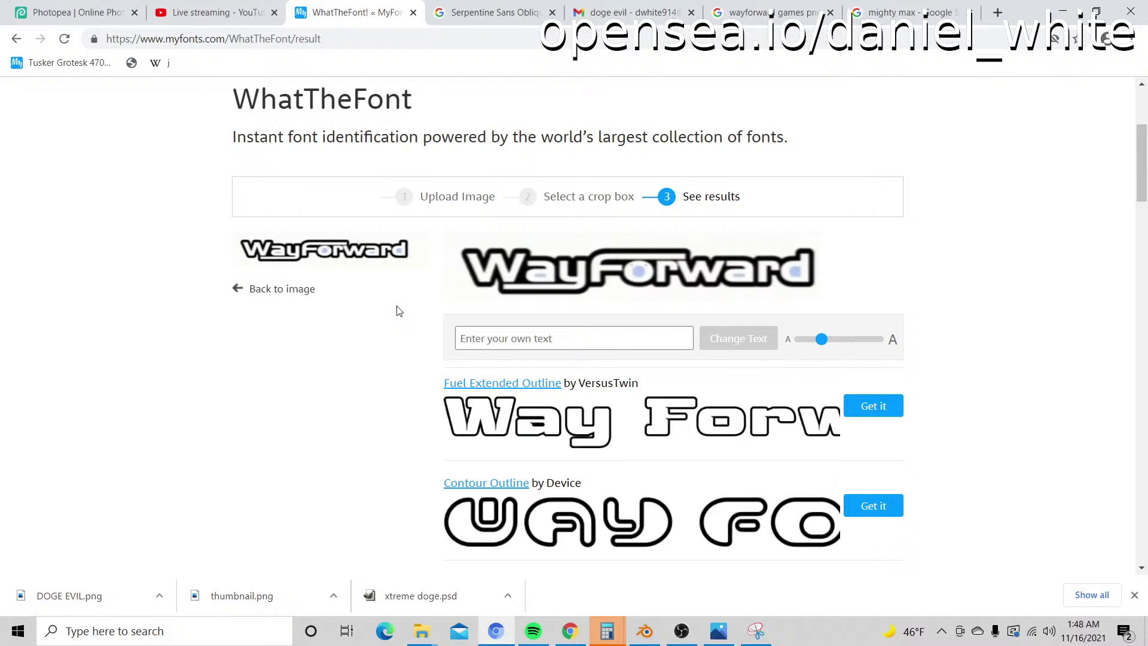
Step: Browse the suggested fonts and change their preview text to "DogeForward"
scroll(399, 310, down, 6)
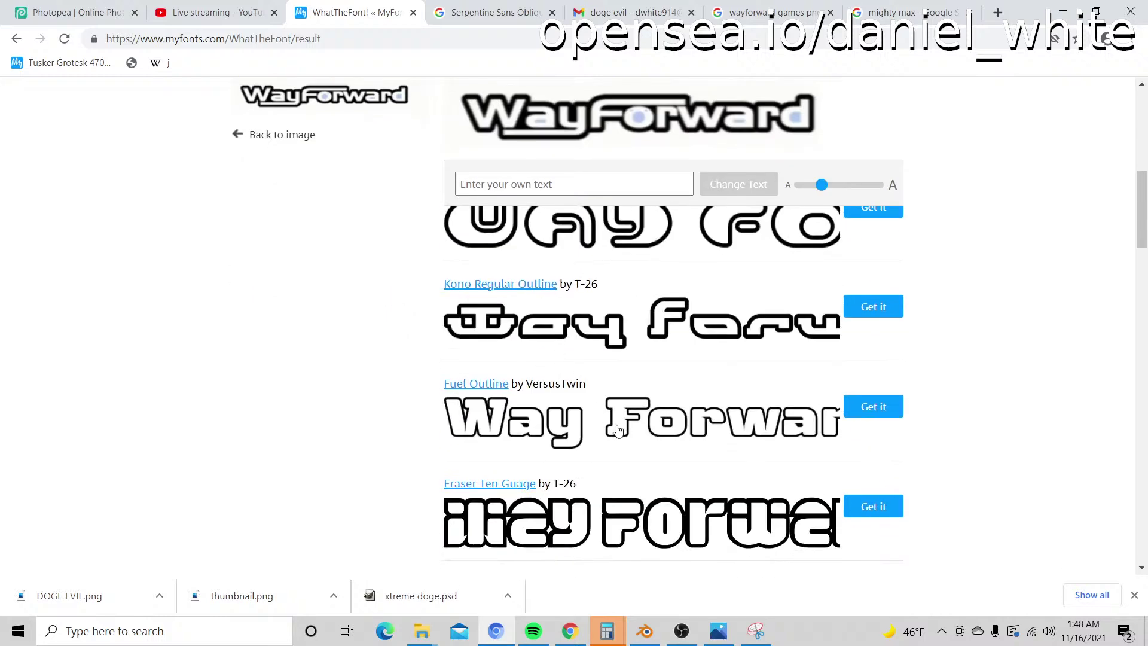
scroll(619, 428, up, 1)
scroll(602, 329, down, 12)
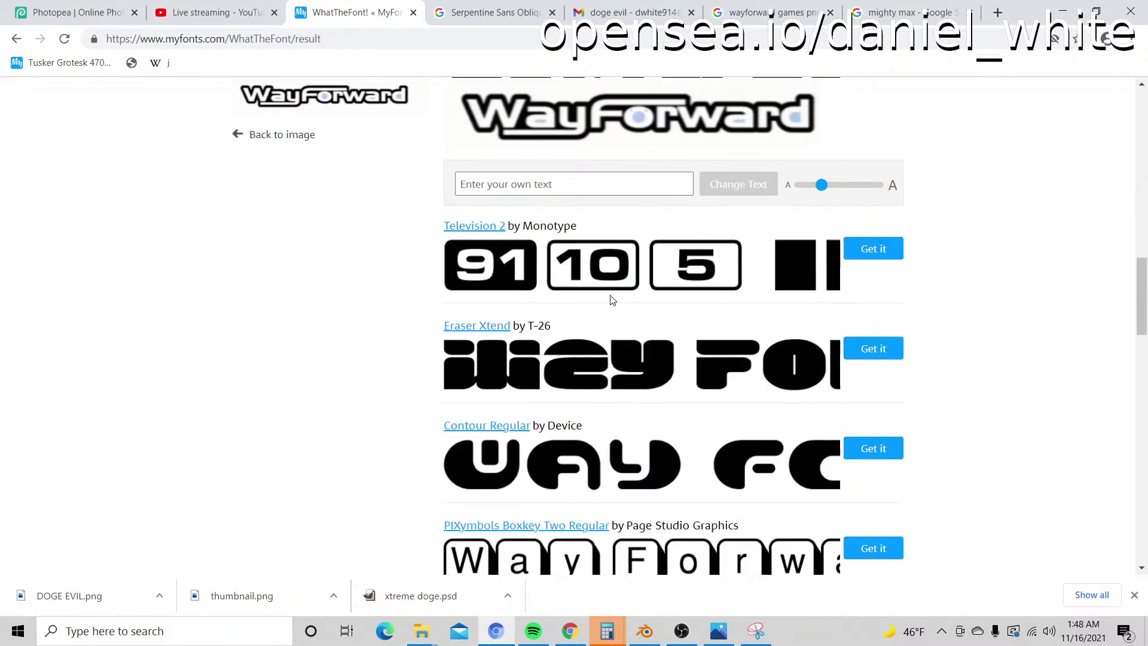
scroll(611, 305, down, 5)
scroll(611, 306, down, 7)
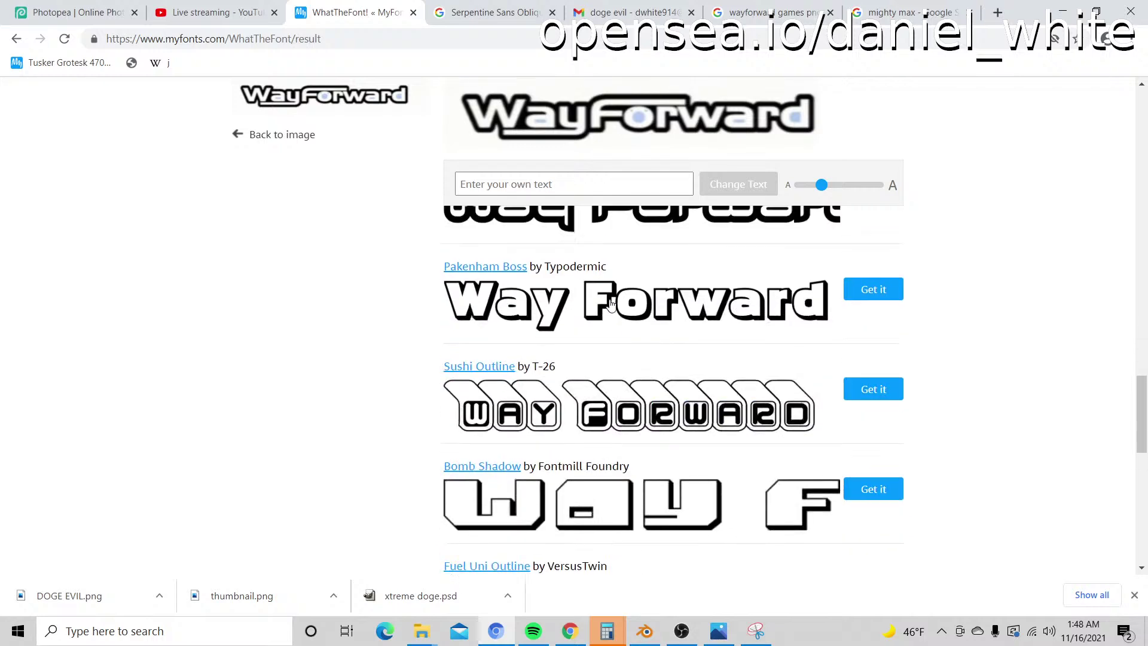
scroll(610, 310, up, 6)
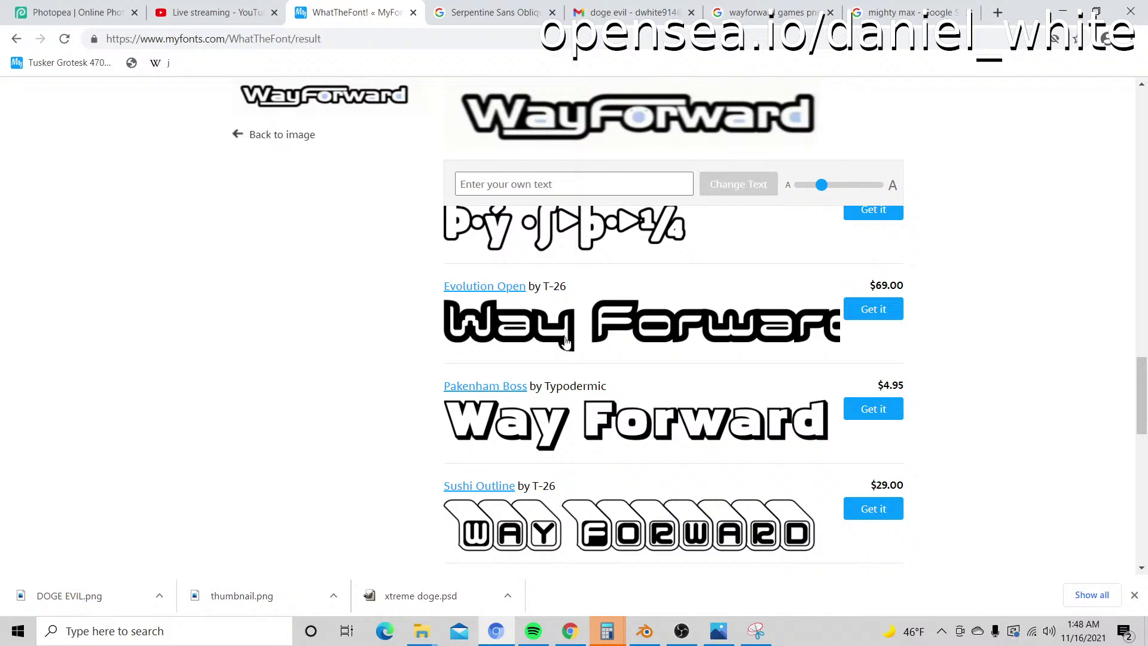
click(558, 185)
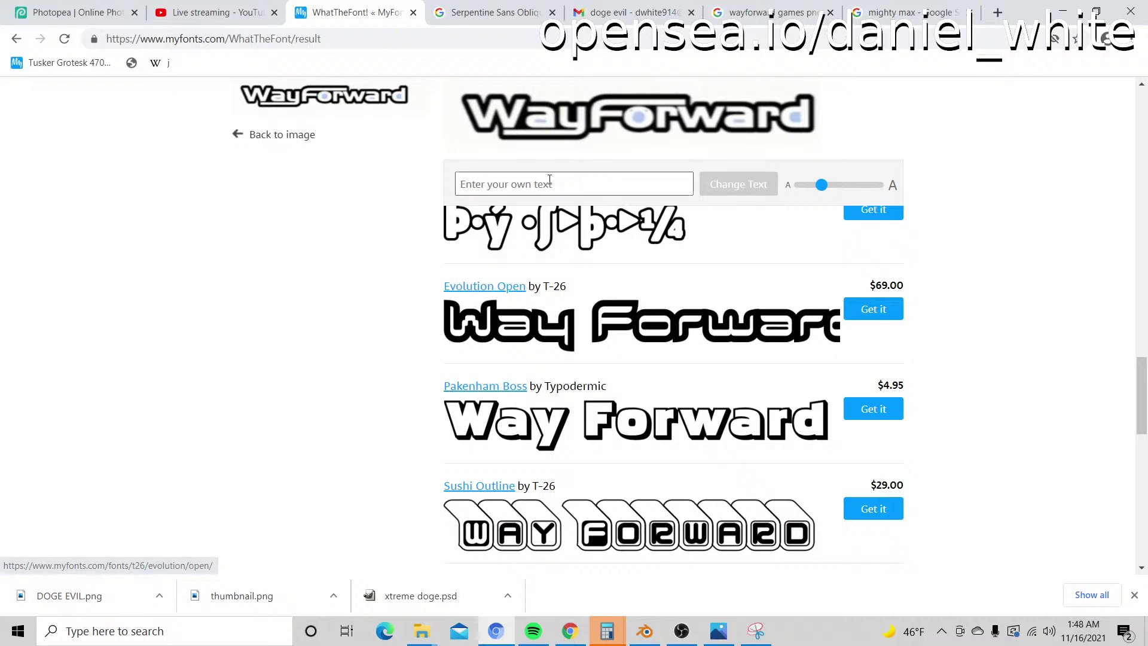
text(DogeForward)
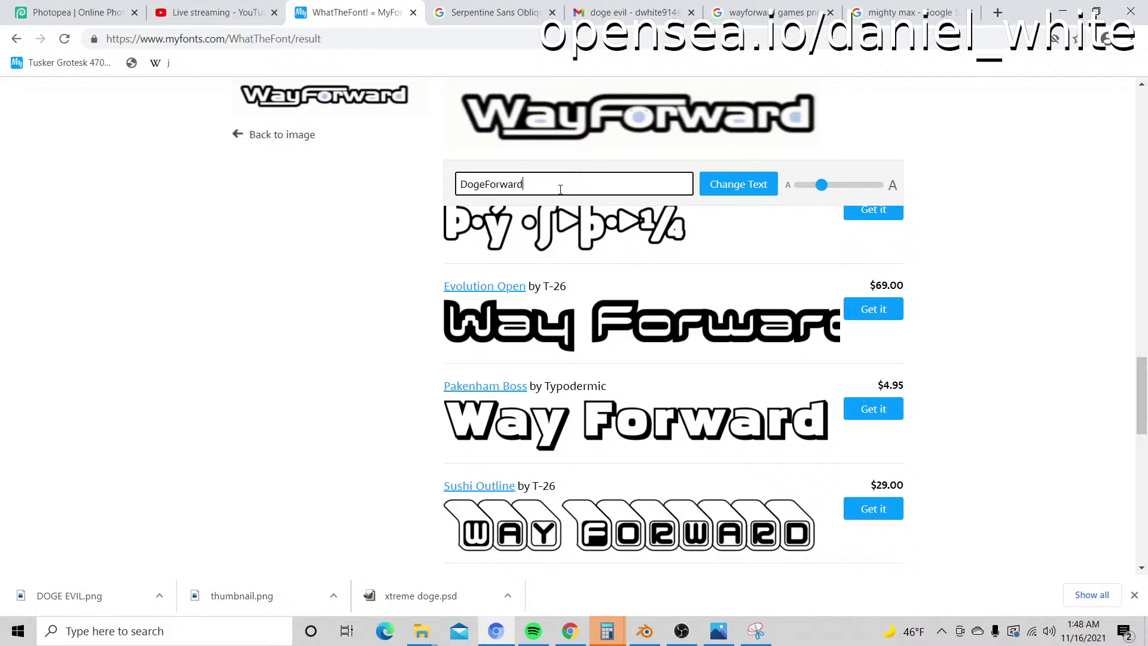
click(744, 187)
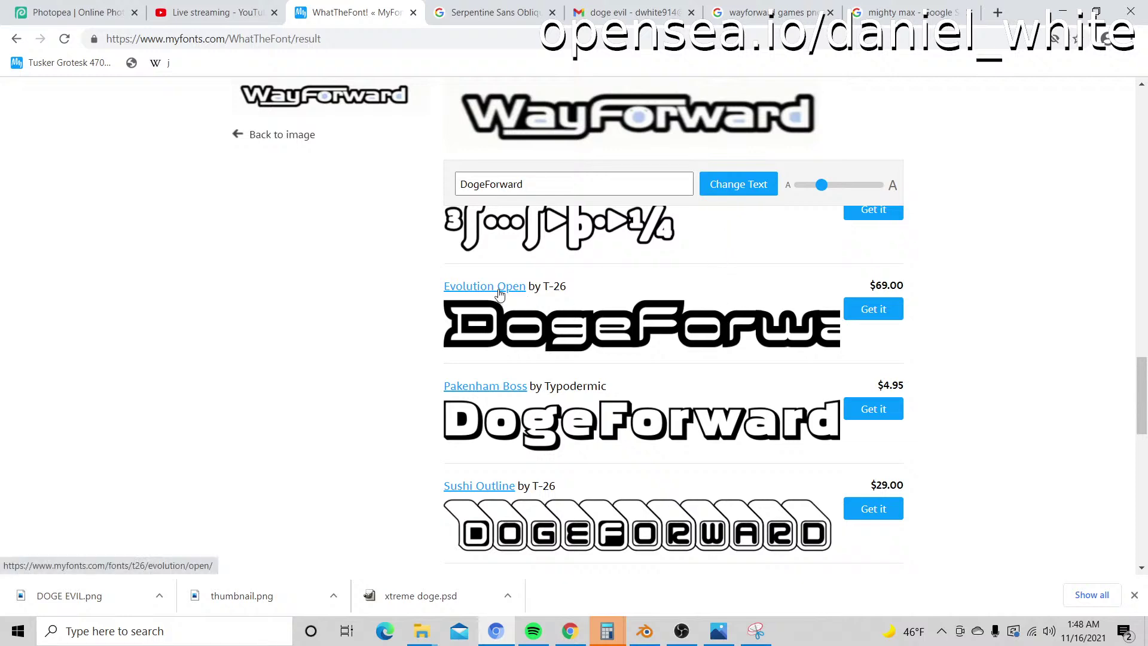
Step: Compare the DogeForward previews across the suggested fonts and return to the skateboarding doge cover in Photopea
scroll(454, 359, up, 5)
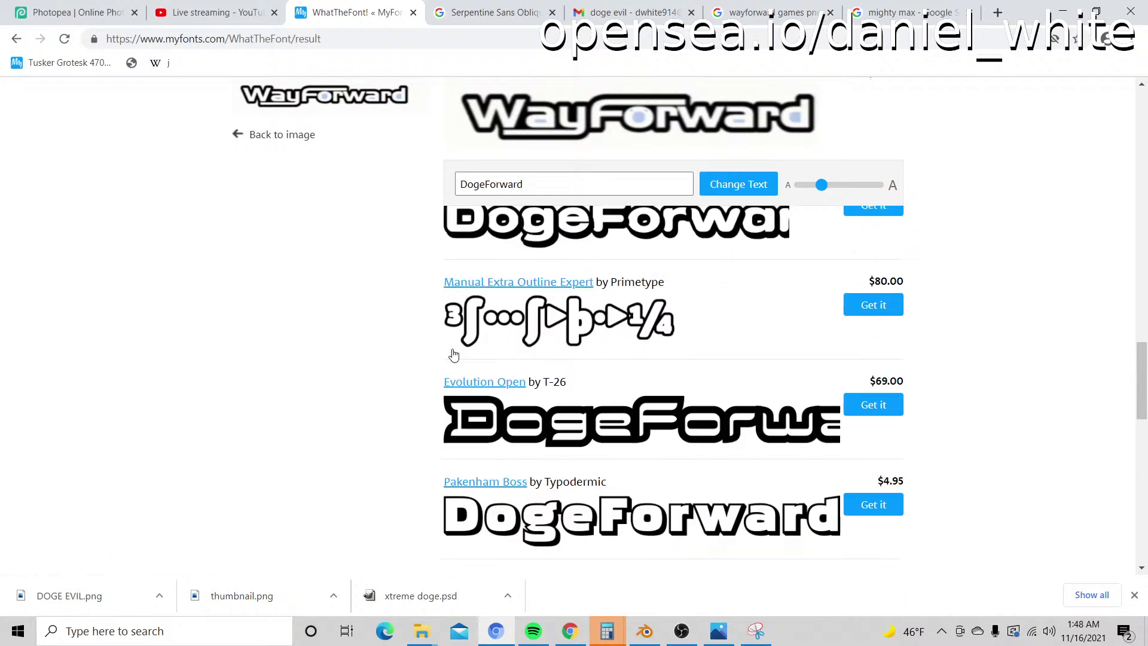
scroll(461, 370, up, 2)
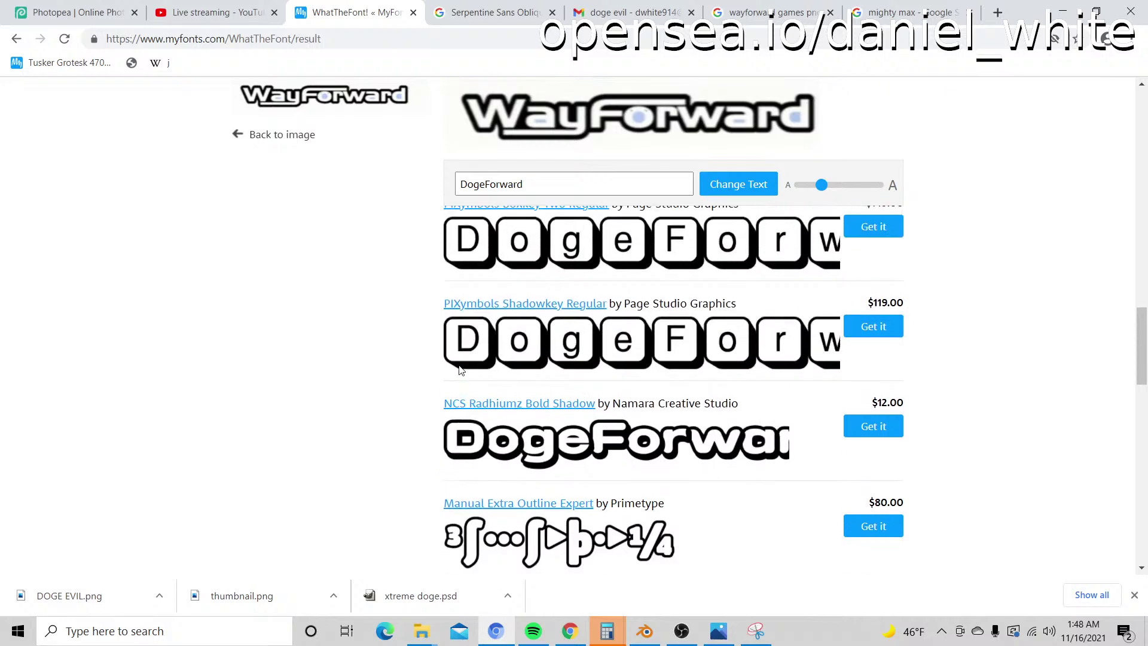
scroll(461, 370, down, 1)
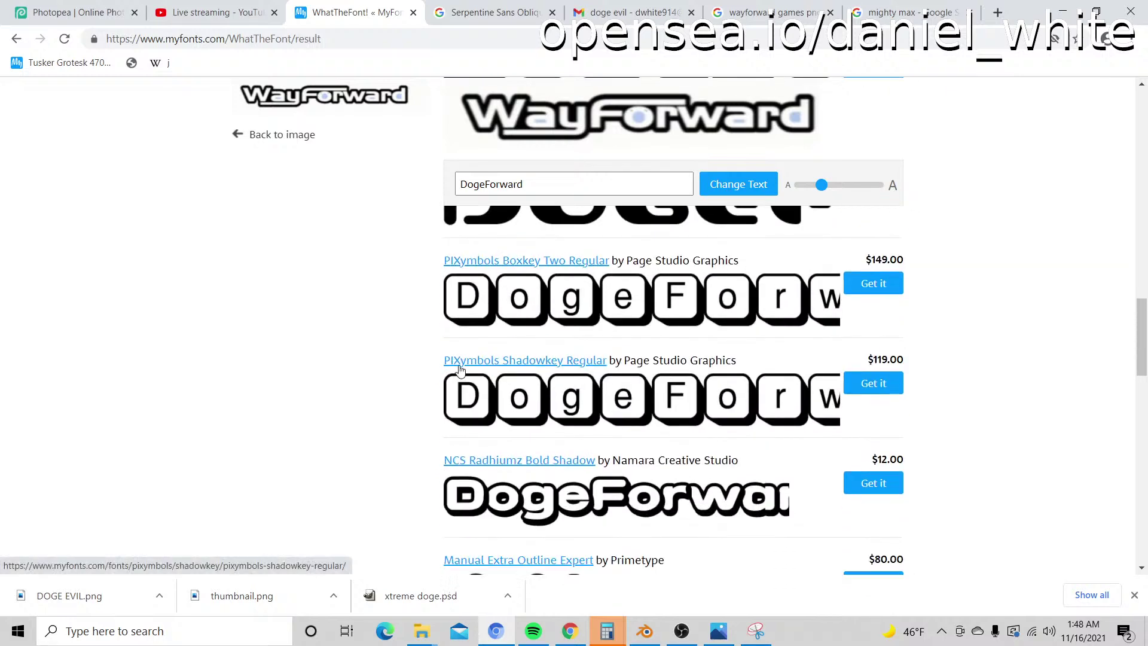
scroll(460, 370, up, 8)
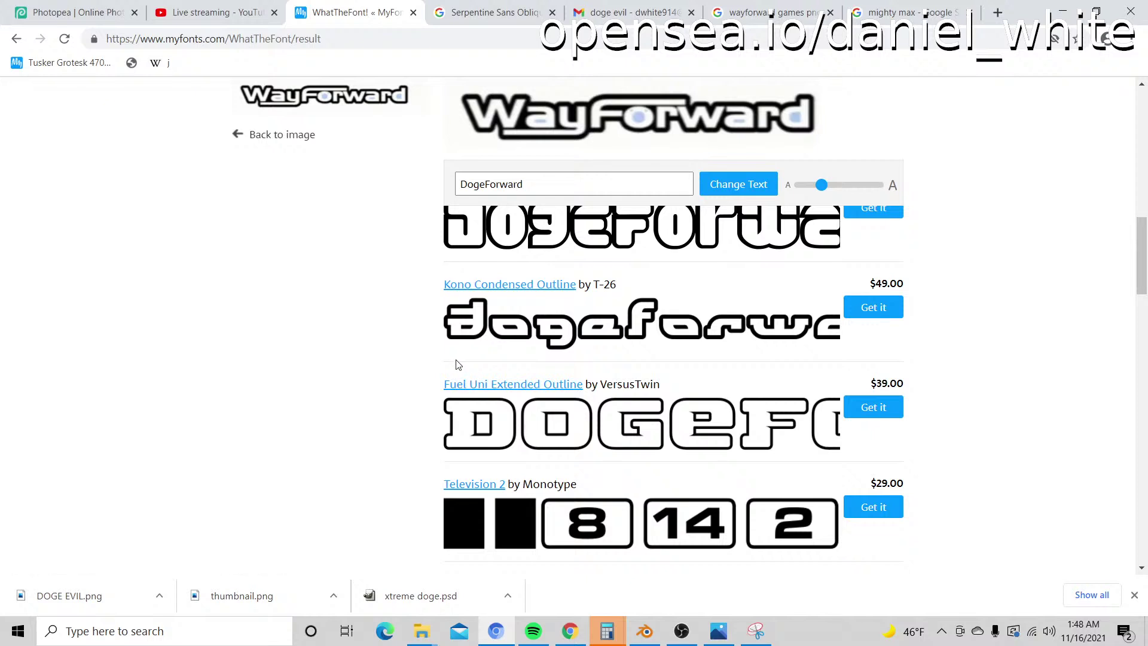
scroll(541, 412, up, 3)
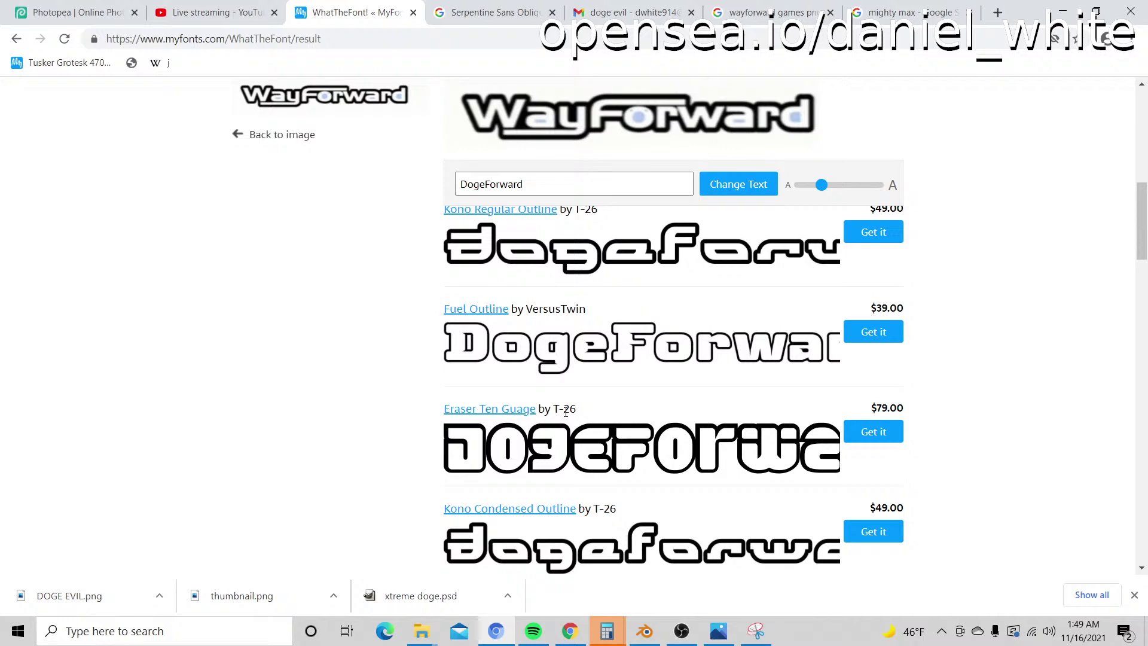
scroll(566, 413, up, 2)
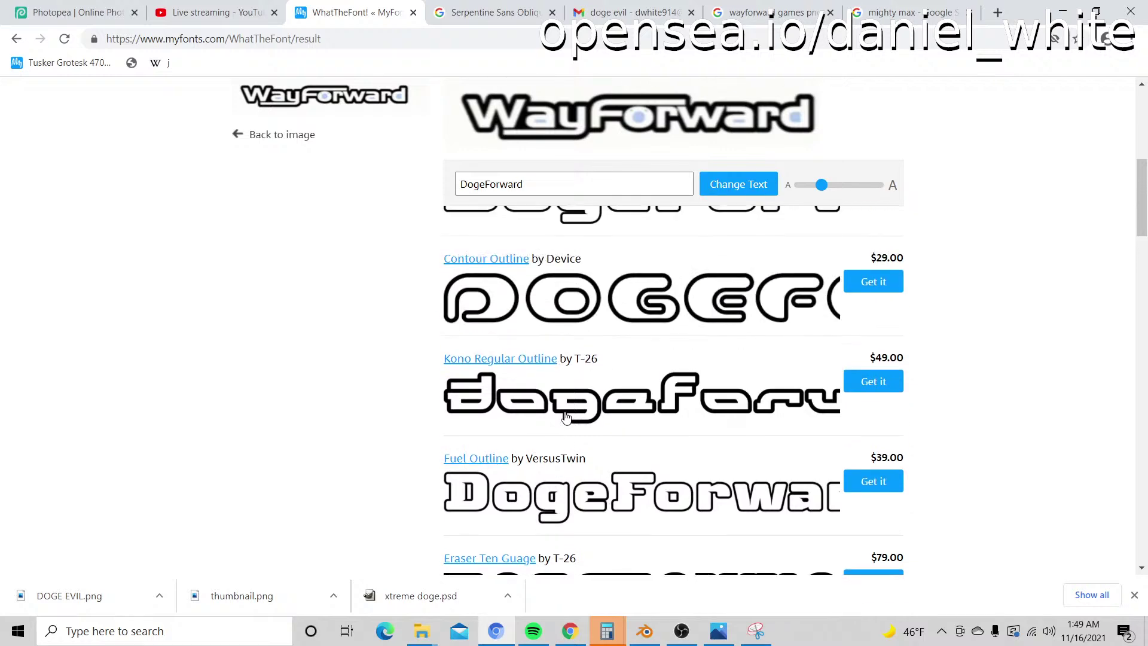
scroll(566, 417, up, 3)
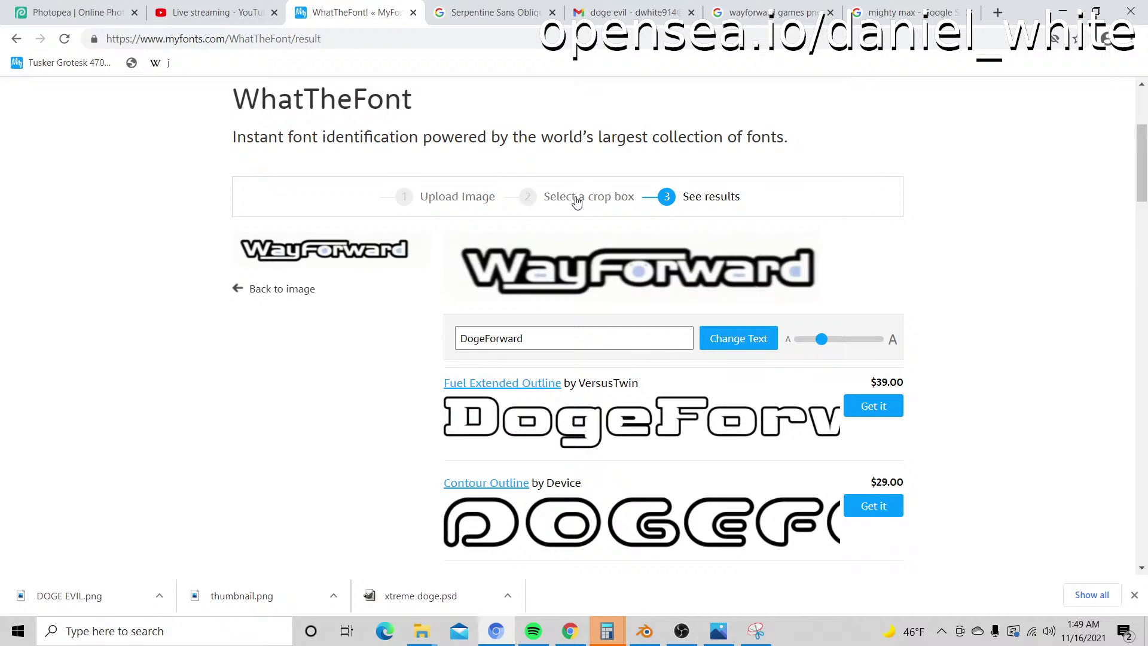
click(71, 11)
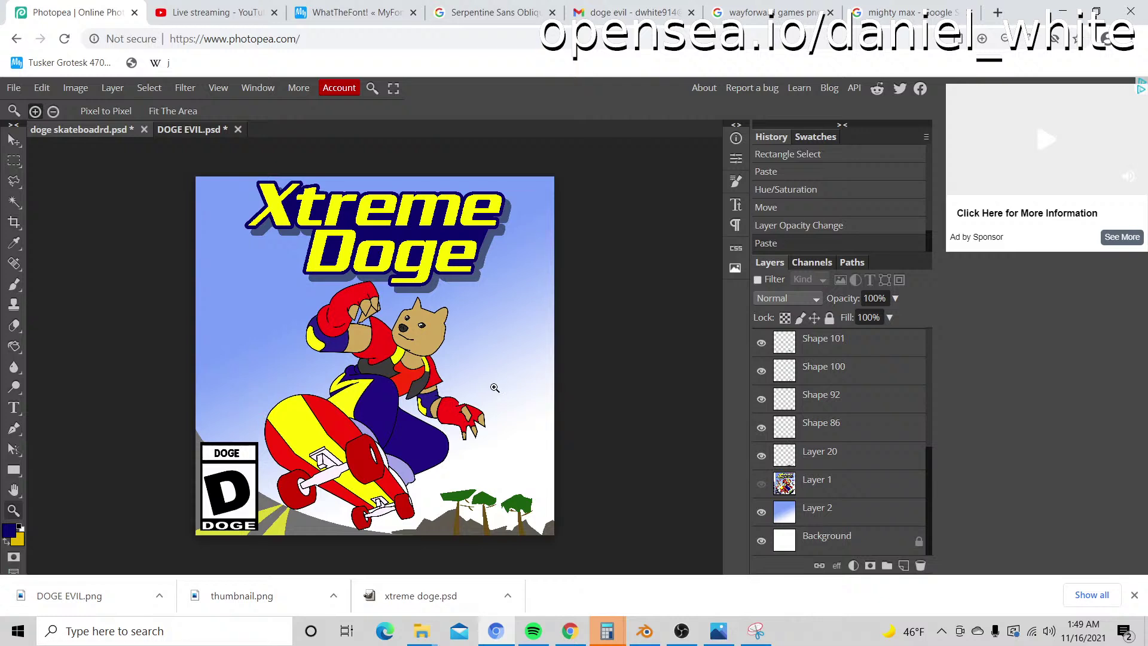
Step: Paste the captured WayForward logo into the cover and move it over the lower-left part of the Doge title
key(ctrl+v)
click(13, 140)
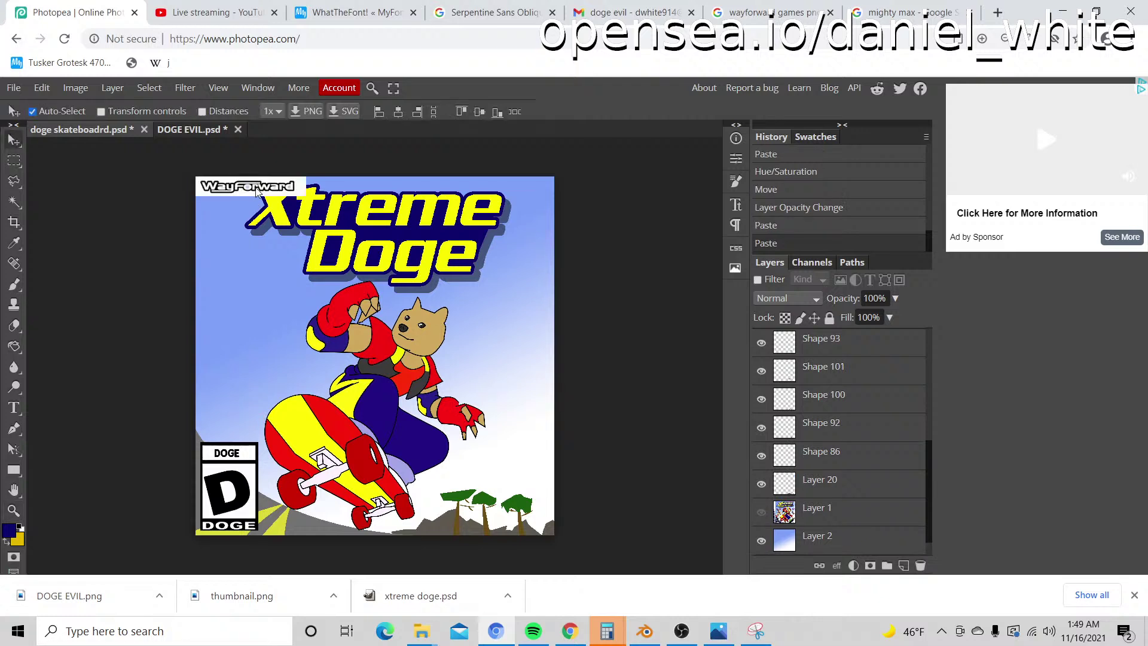
drag(257, 190, 334, 266)
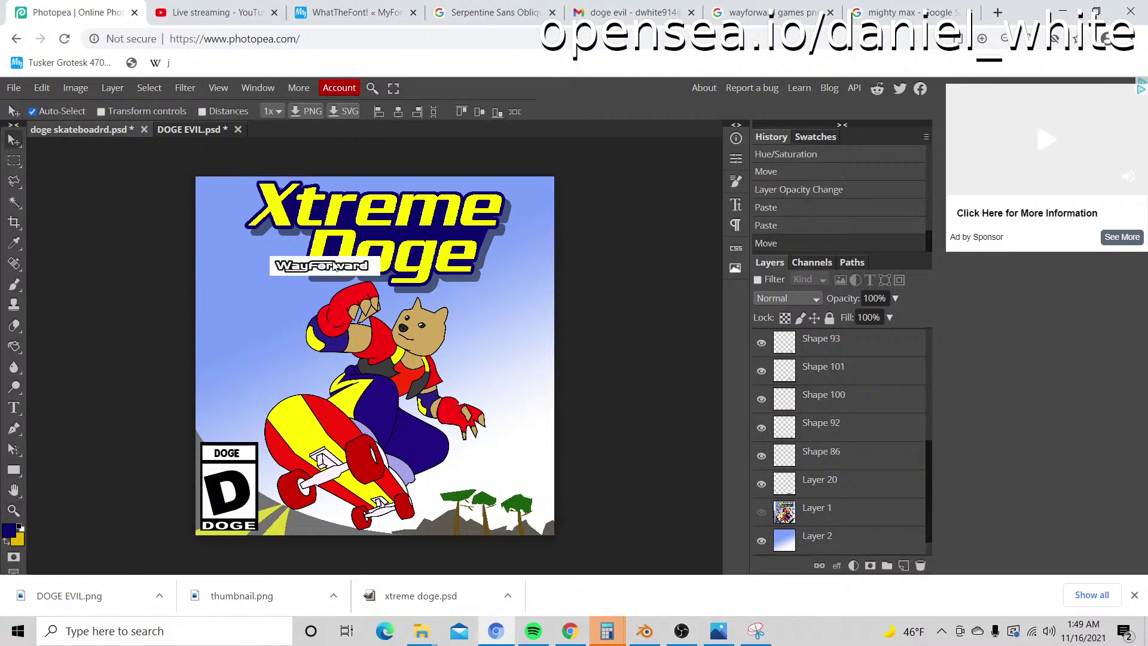
key(z)
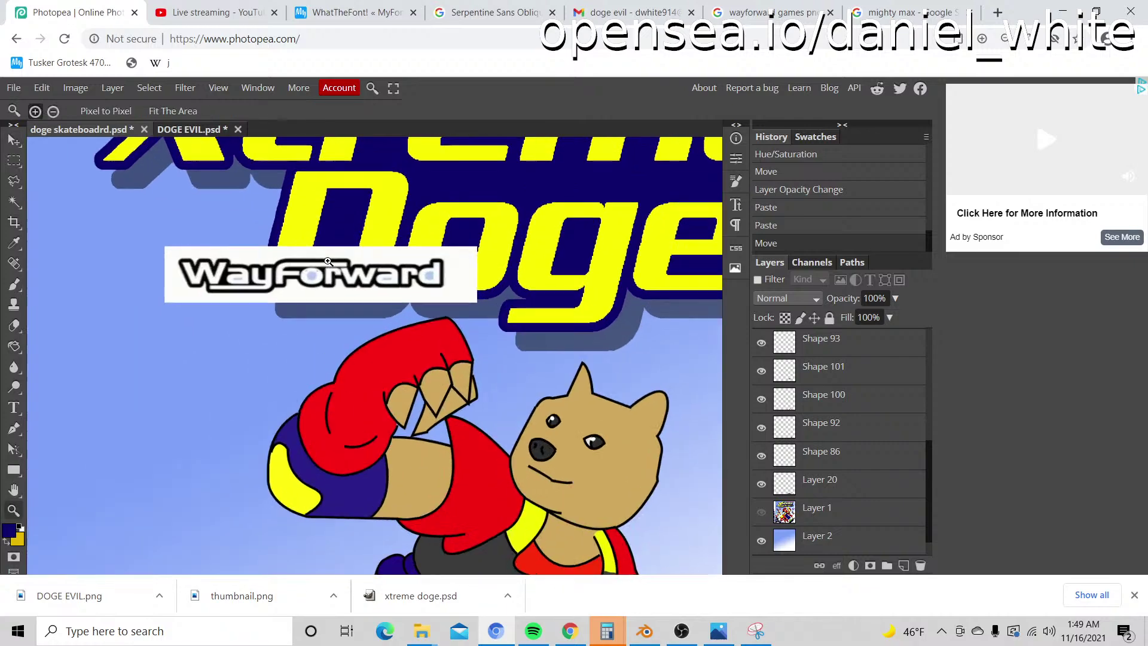
click(329, 261)
click(328, 261)
scroll(329, 261, down, 3)
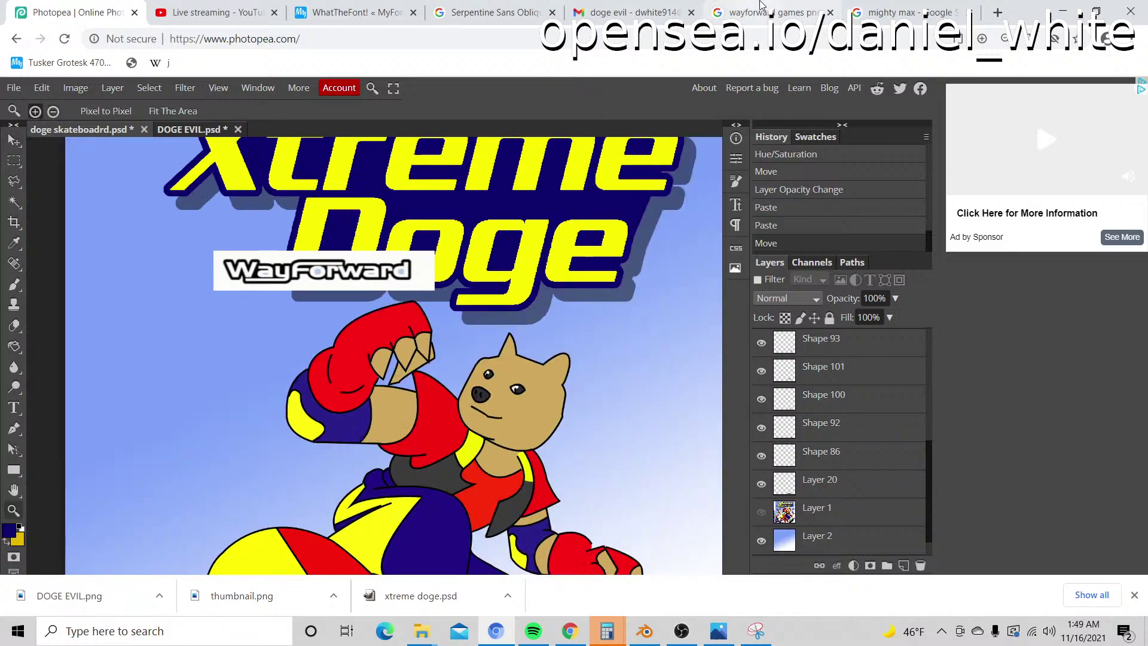
Step: Examine the WayForward image search results and related images for a cleaner version of the logo
click(771, 12)
click(561, 303)
click(247, 304)
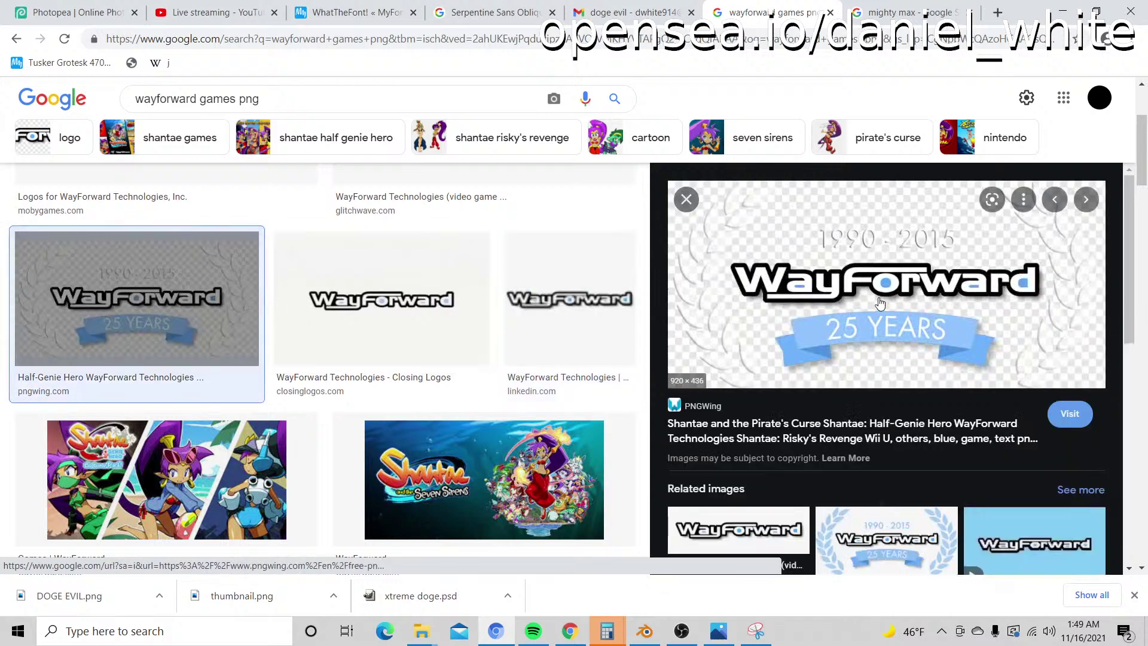
scroll(876, 320, down, 4)
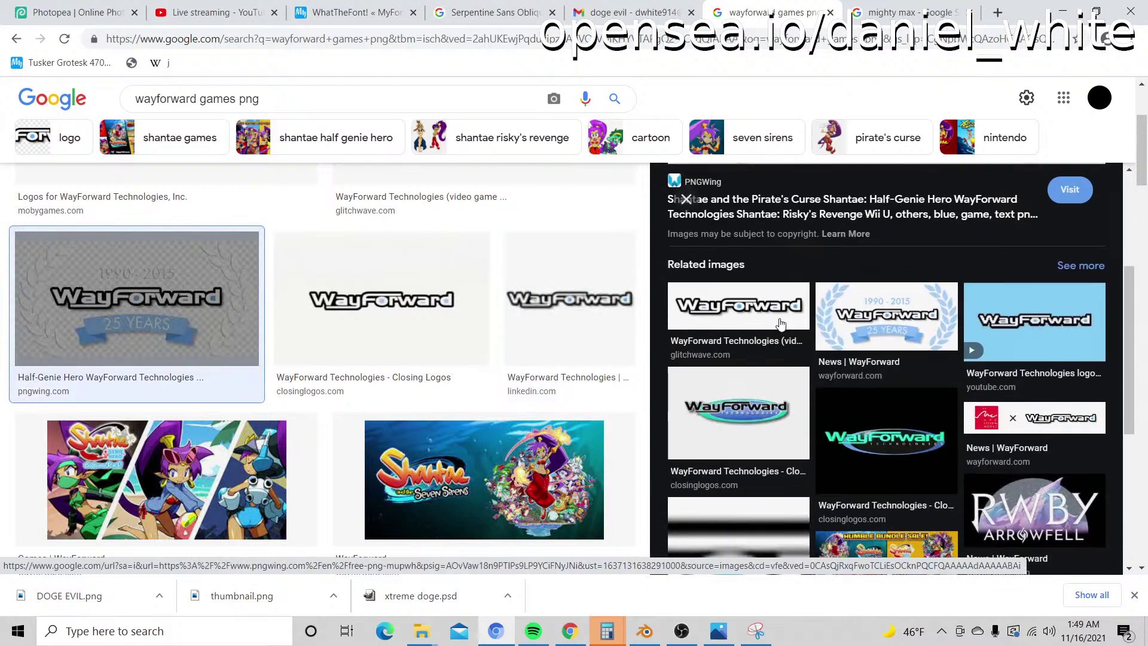
scroll(779, 290, up, 4)
scroll(423, 290, down, 15)
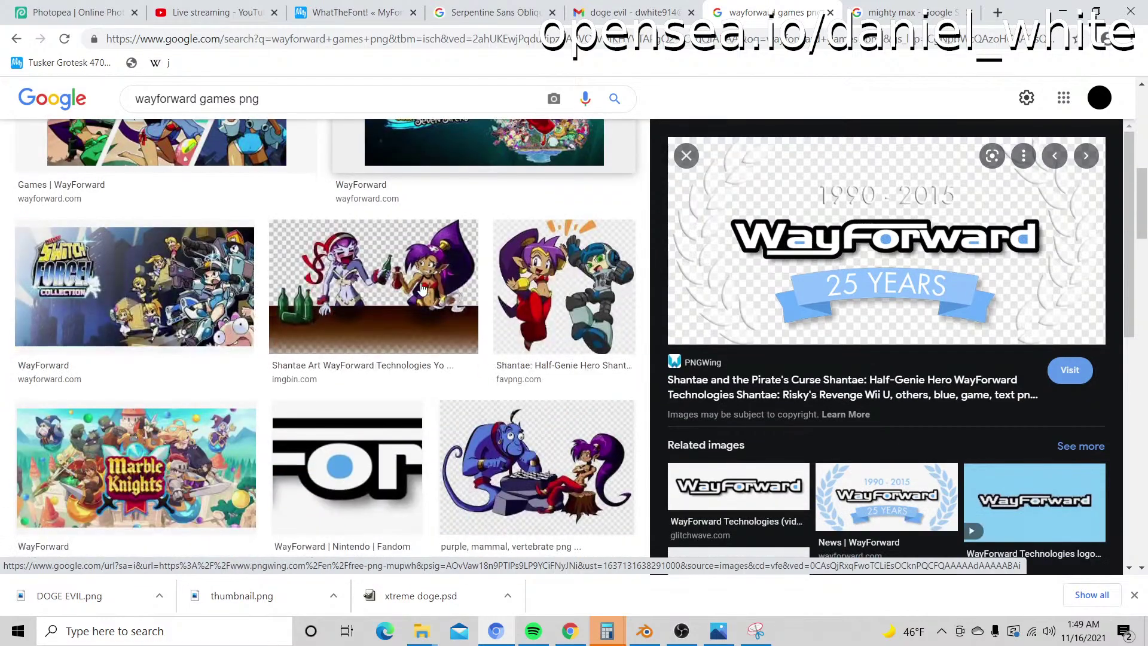
scroll(423, 290, up, 10)
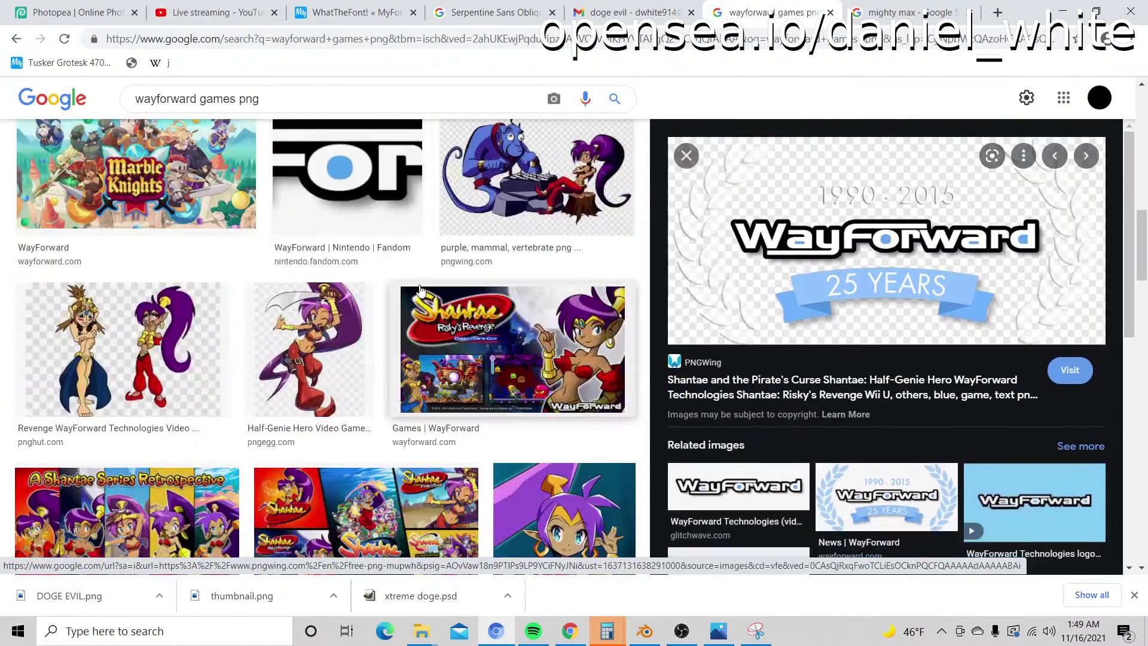
scroll(419, 291, up, 8)
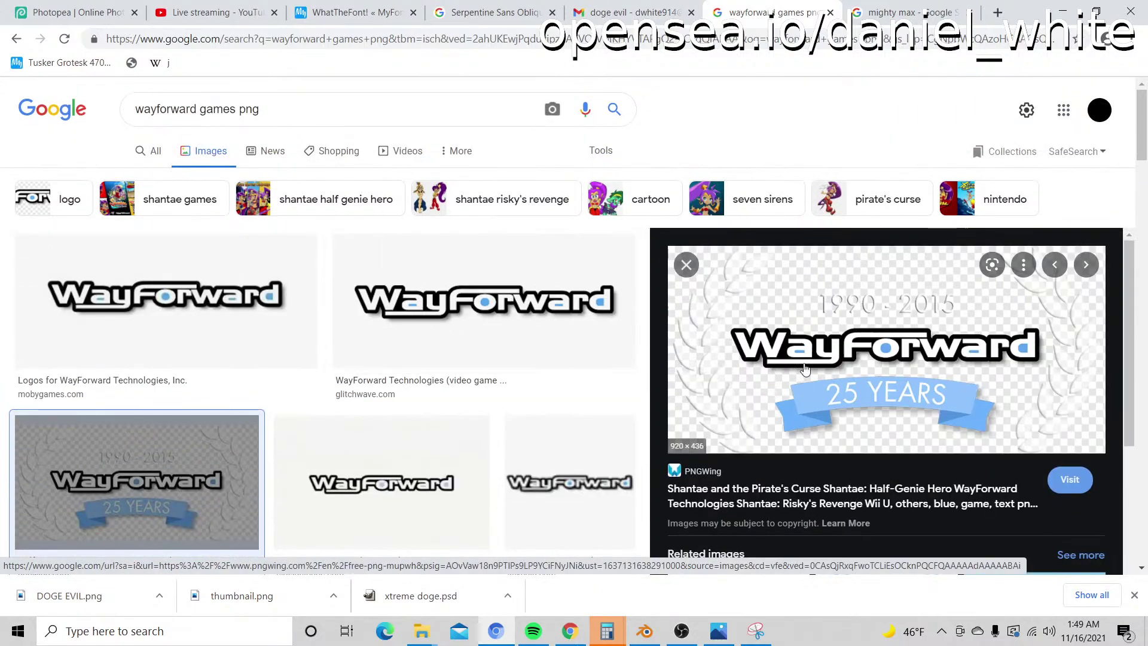
Step: Compare the WayForward logo previews, copy the PNGWing 25 Years logo image and return to the cover in Photopea
click(512, 325)
click(550, 335)
click(436, 341)
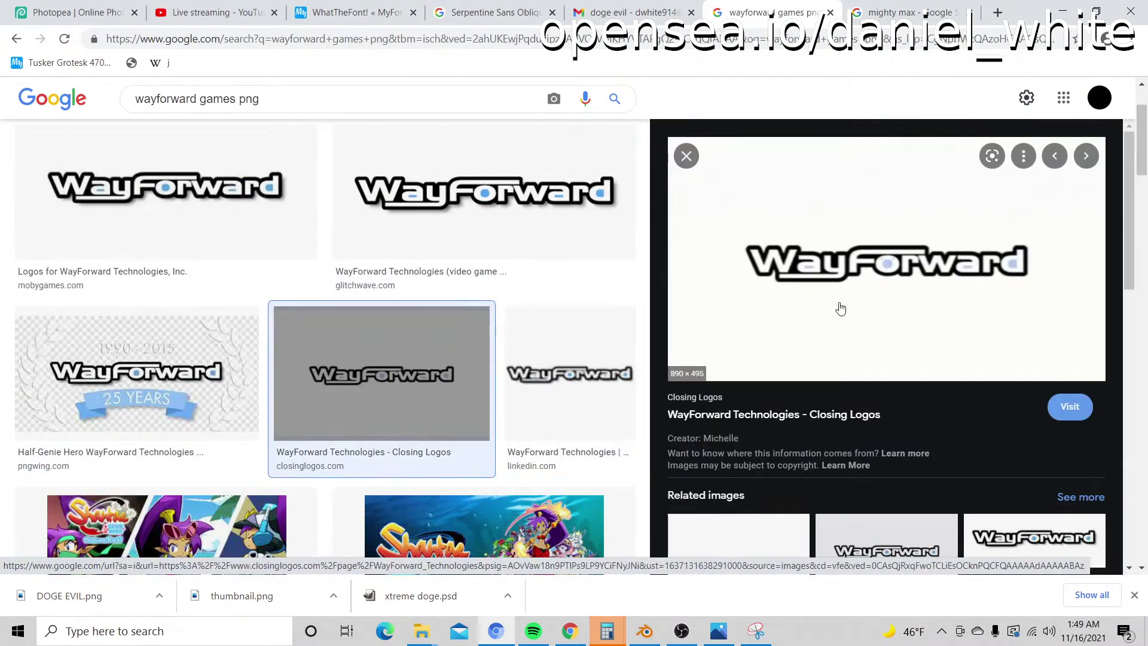
scroll(849, 335, down, 2)
click(739, 432)
click(226, 223)
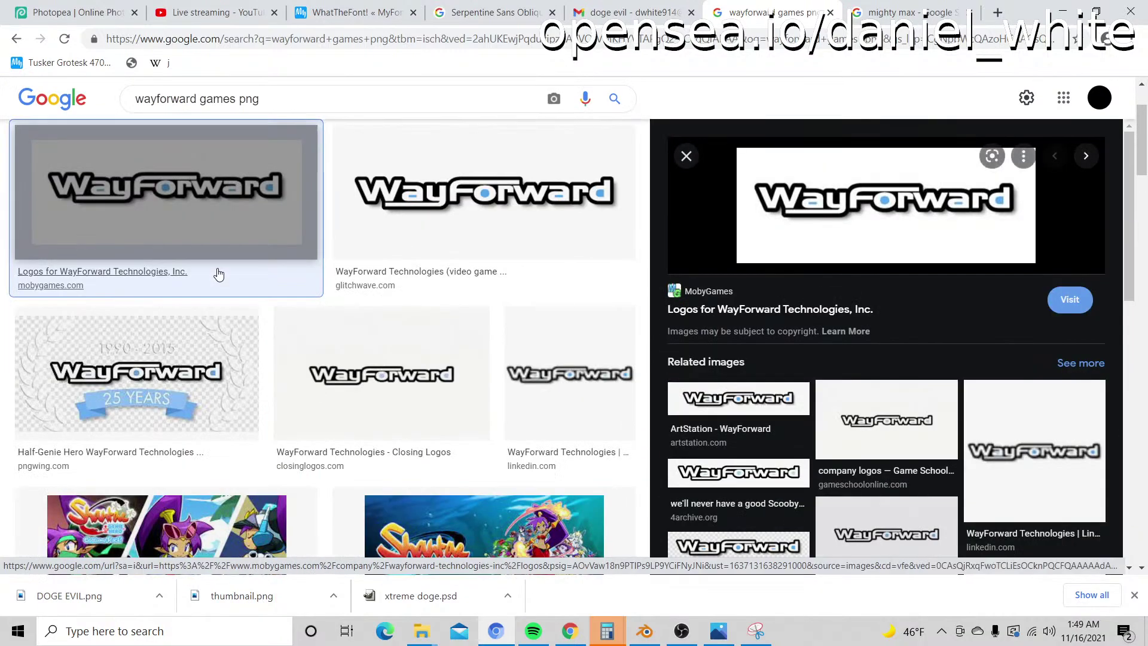
click(492, 249)
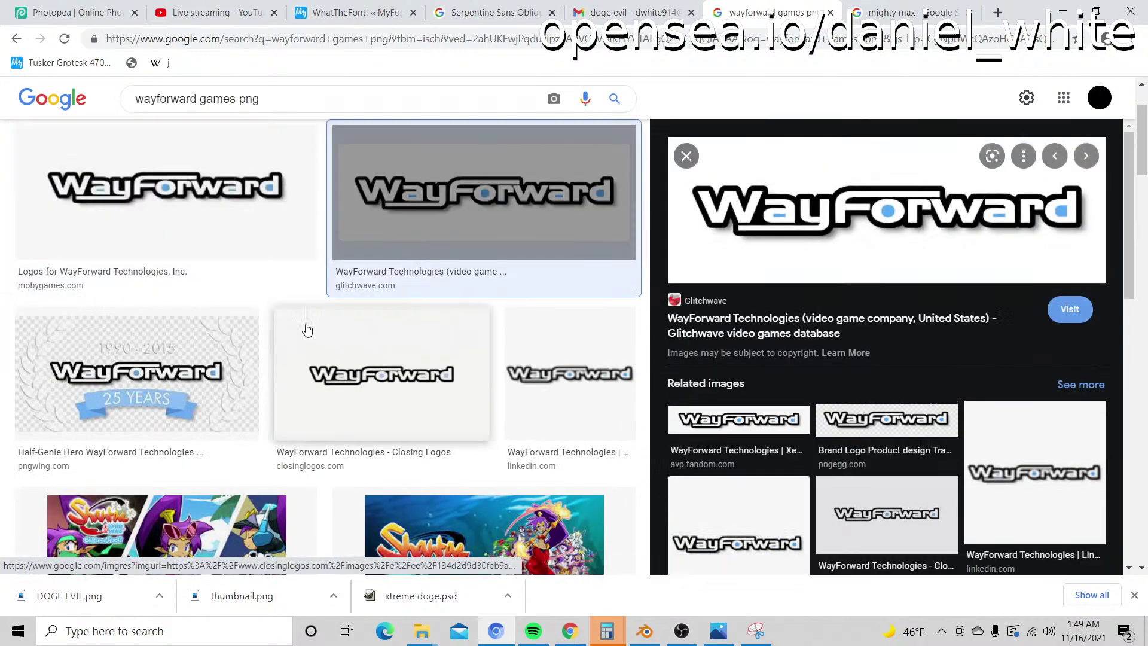
click(236, 359)
right_click(899, 214)
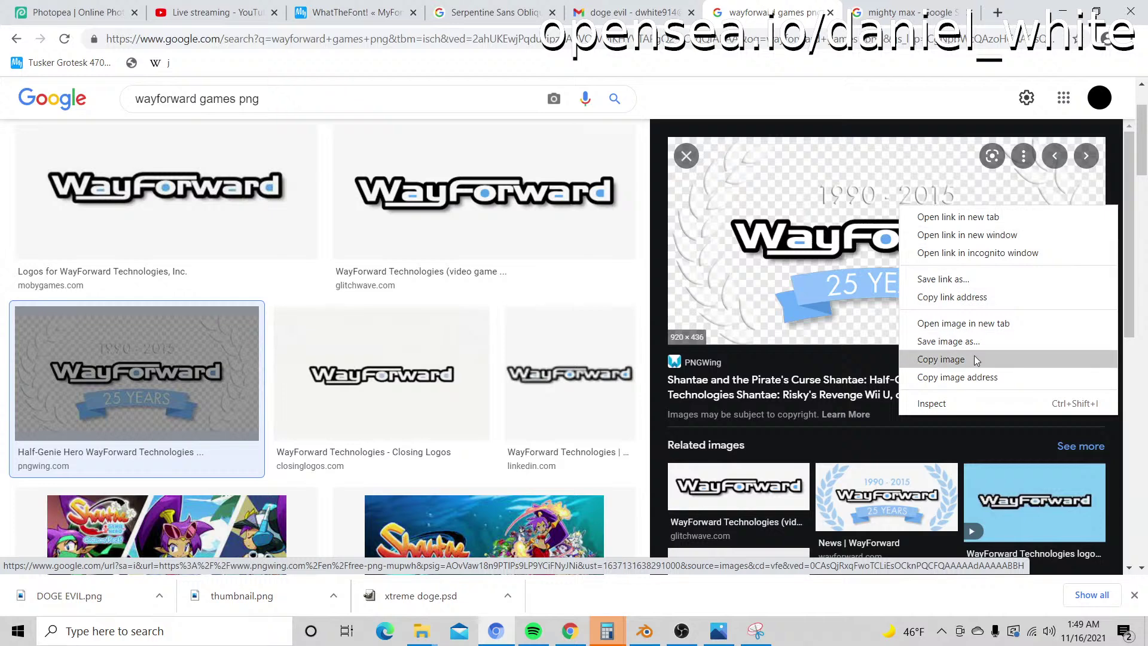
click(974, 356)
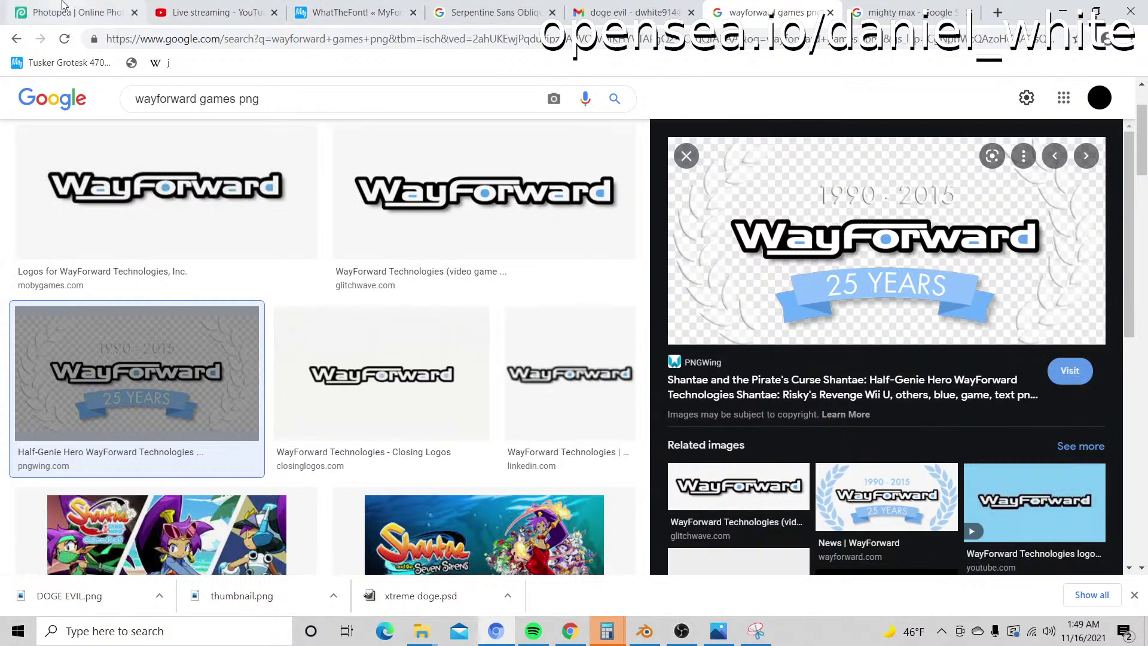
click(37, 6)
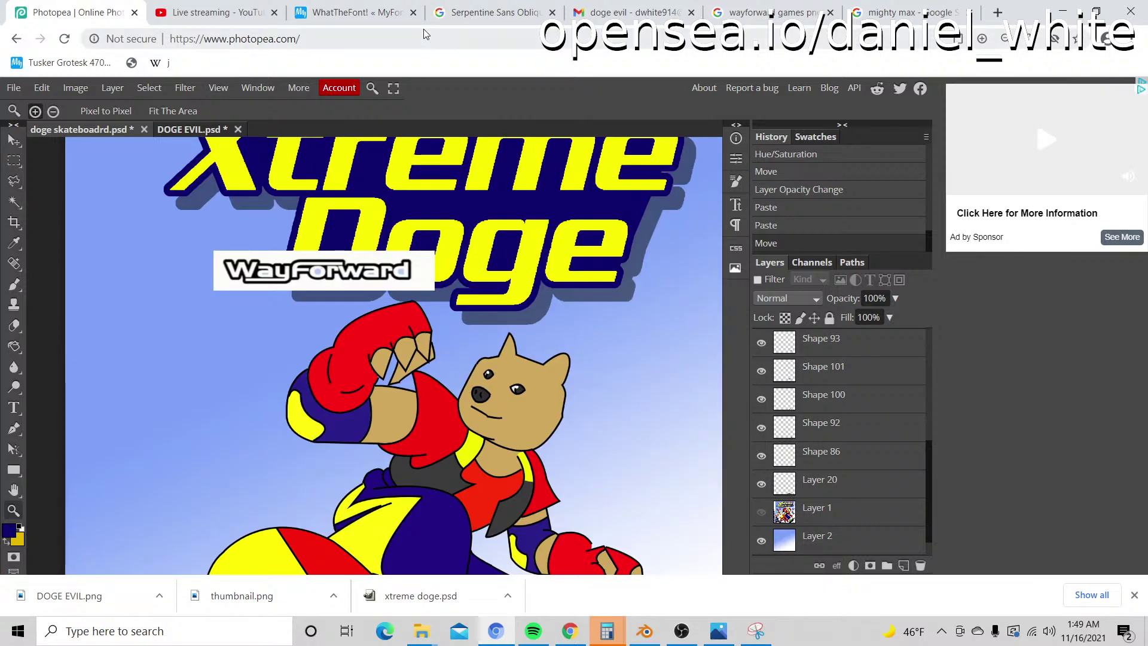
Step: Hide the first pasted WayForward logo layer and paste the copied 25 Years logo image into the cover
alt+click(346, 285)
alt+click(347, 285)
scroll(833, 460, up, 1)
scroll(833, 461, up, 5)
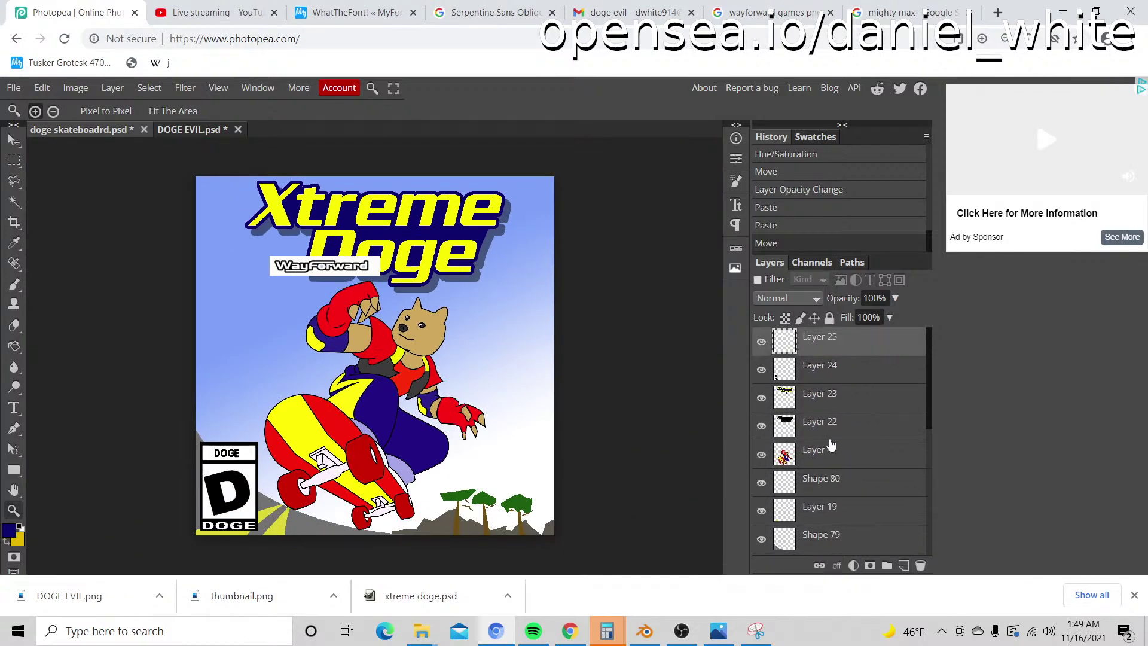
click(761, 369)
key(ctrl+v)
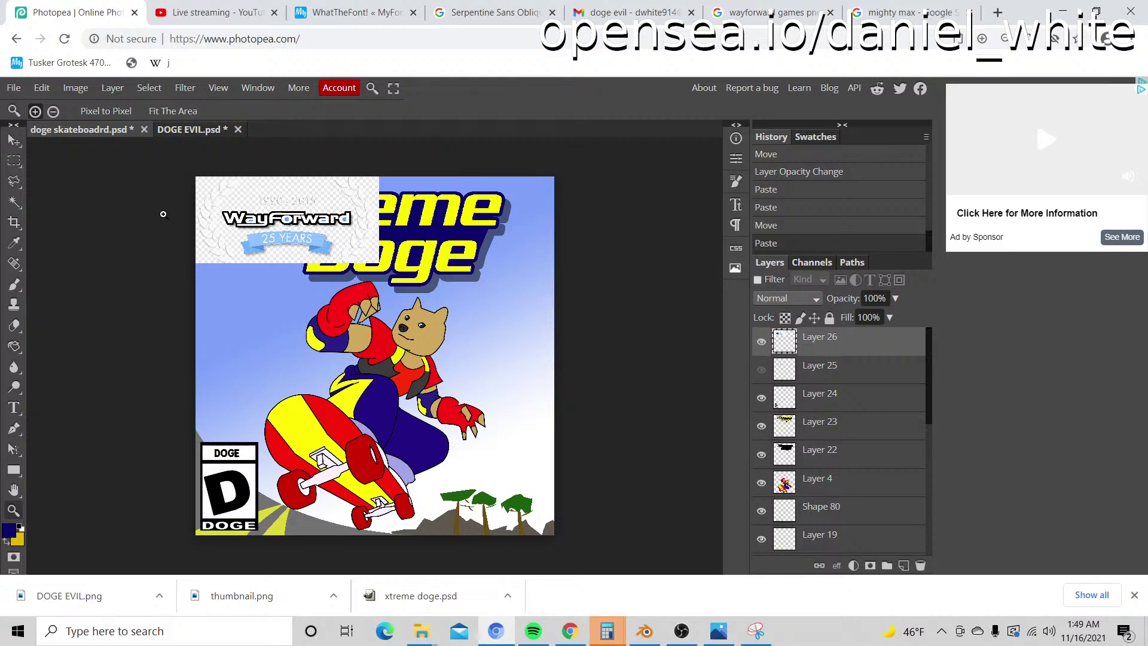
Step: Delete rectangular areas above and below the WayForward lettering to remove the 1990 - 2015 text and the 25 Years ribbon
click(249, 192)
click(249, 192)
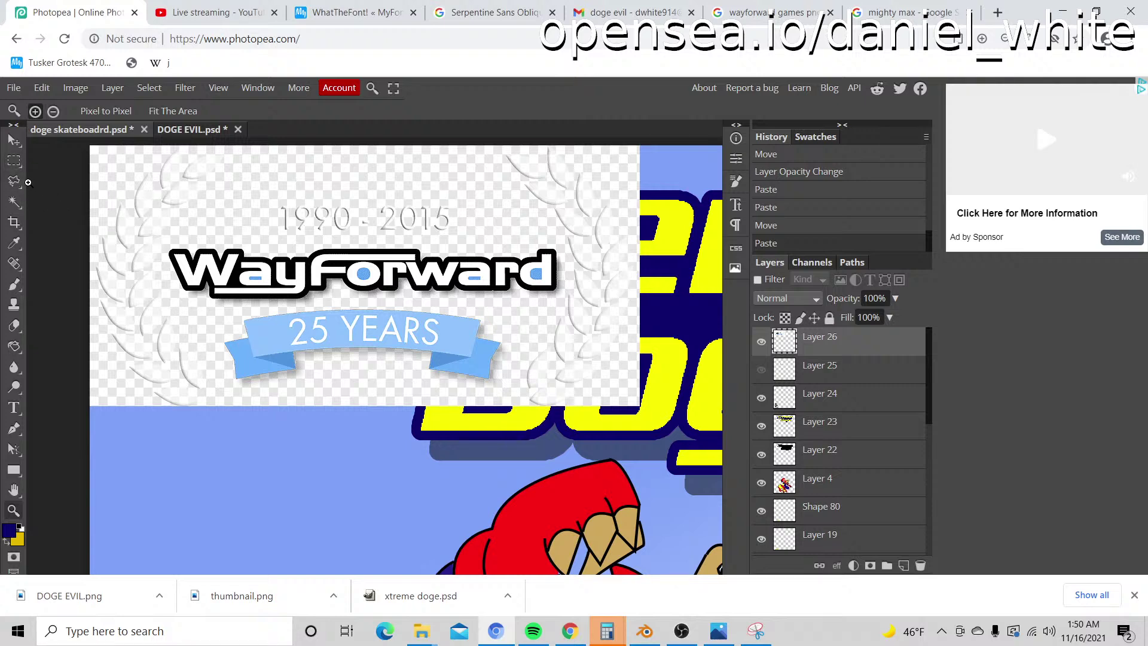
click(14, 160)
scroll(83, 188, up, 1)
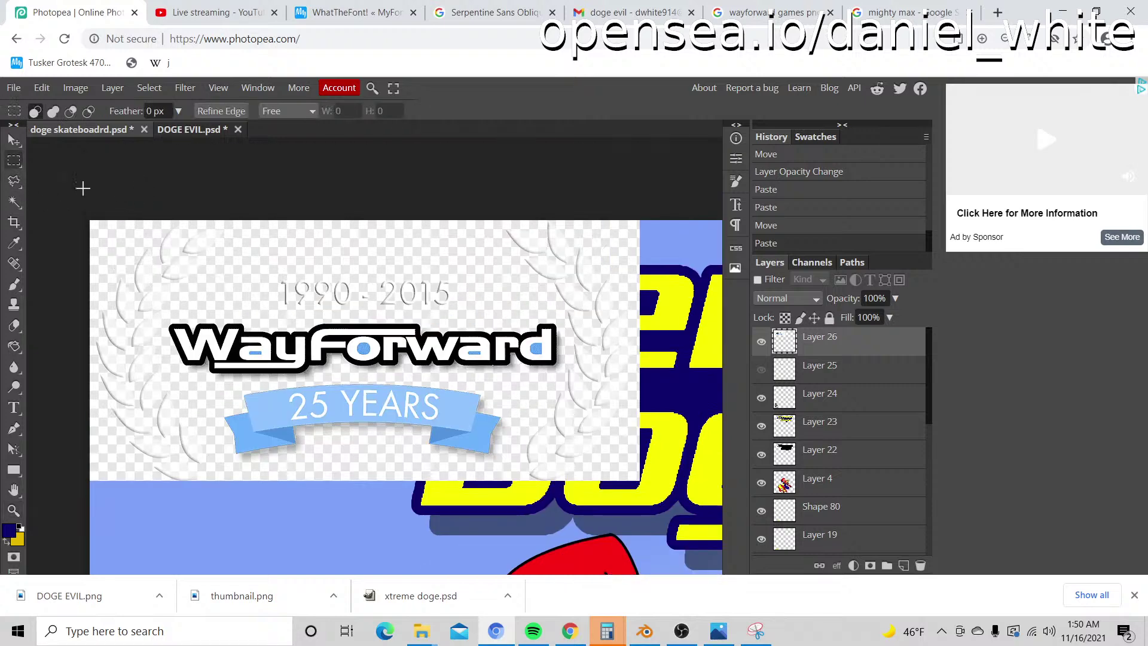
drag(82, 188, 685, 319)
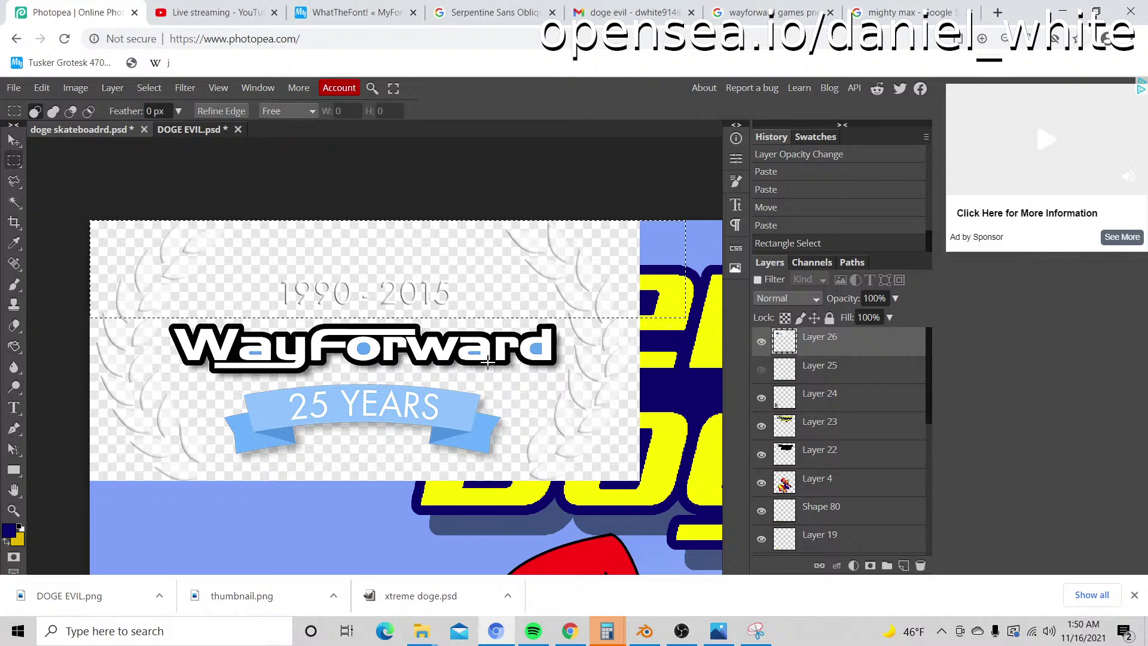
key(Delete)
drag(74, 391, 681, 507)
key(Delete)
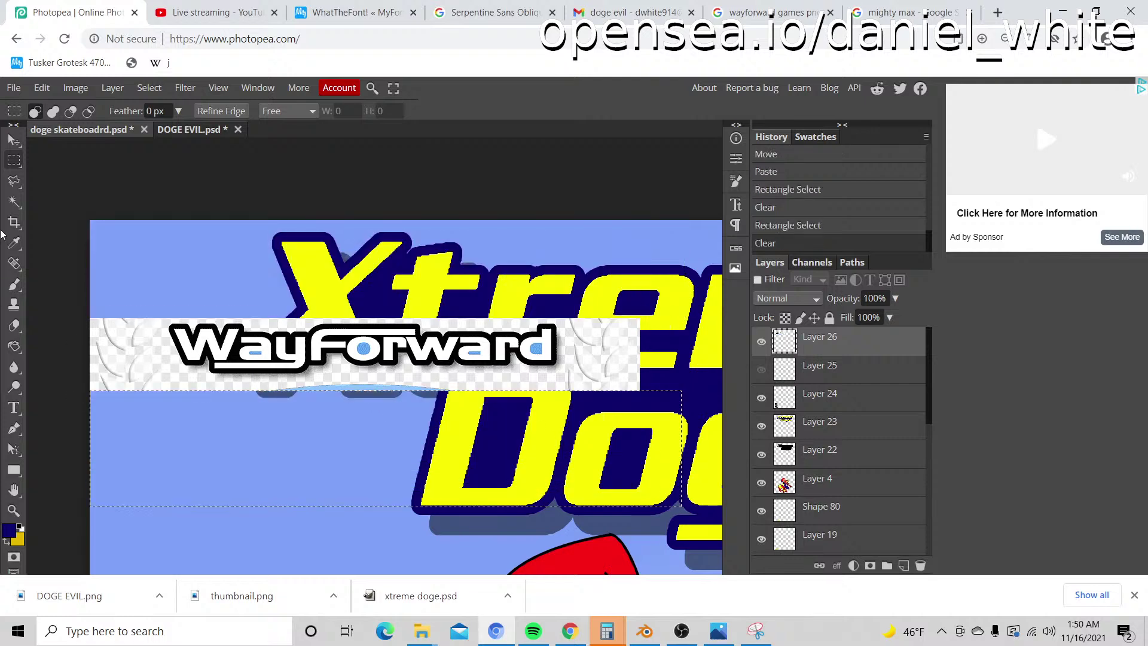
Step: Remove the checkered background around the WayForward lettering with the Magic Wand, deselect, and move the logo just below the Doge title
click(14, 202)
click(158, 359)
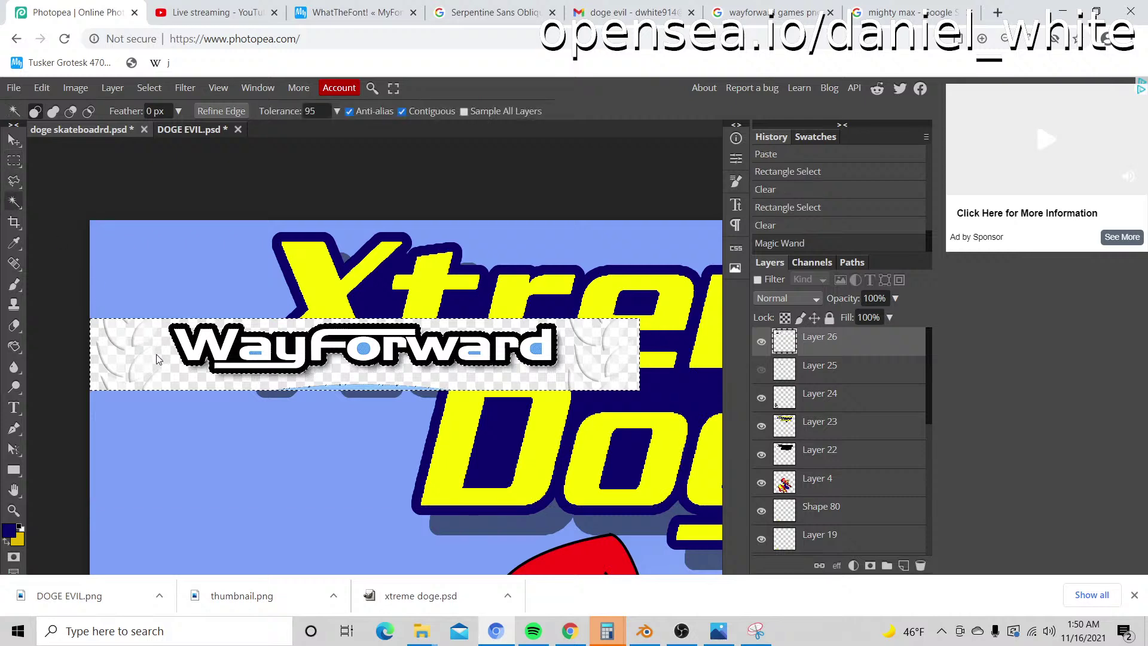
key(Delete)
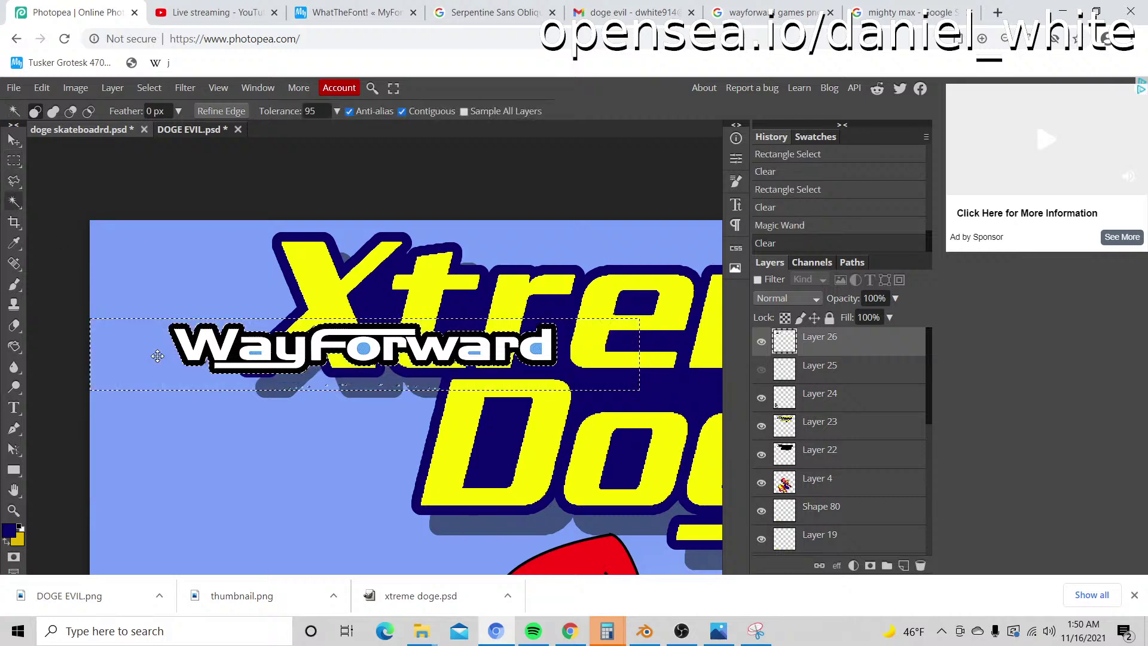
key(ctrl+d)
key(z)
key(ctrl+0)
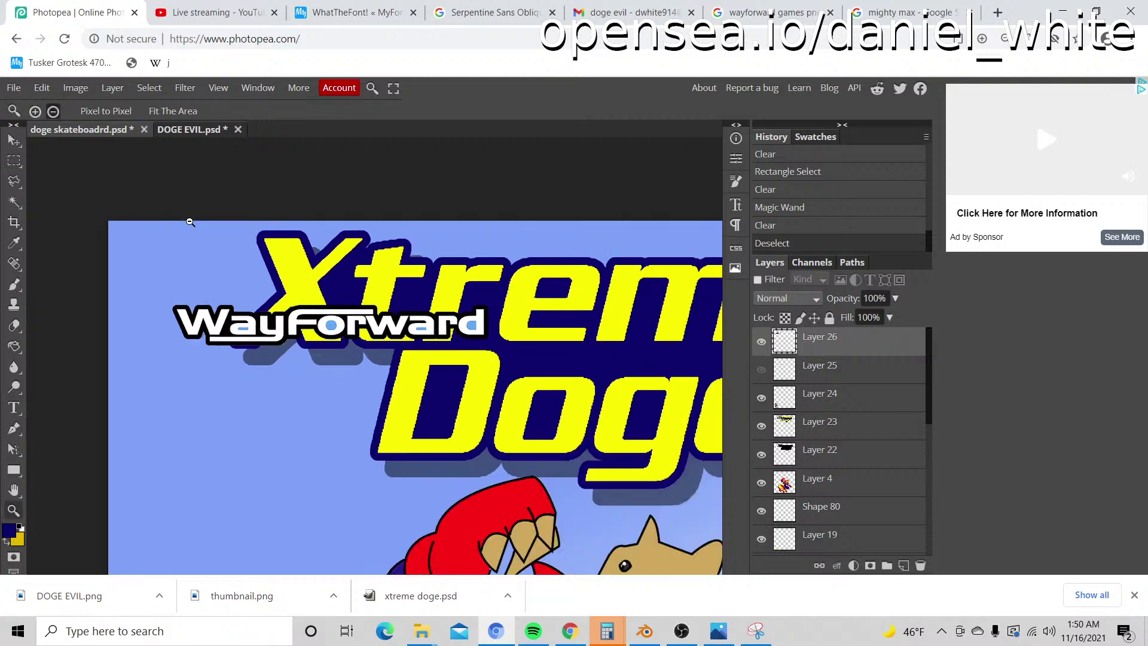
key(v)
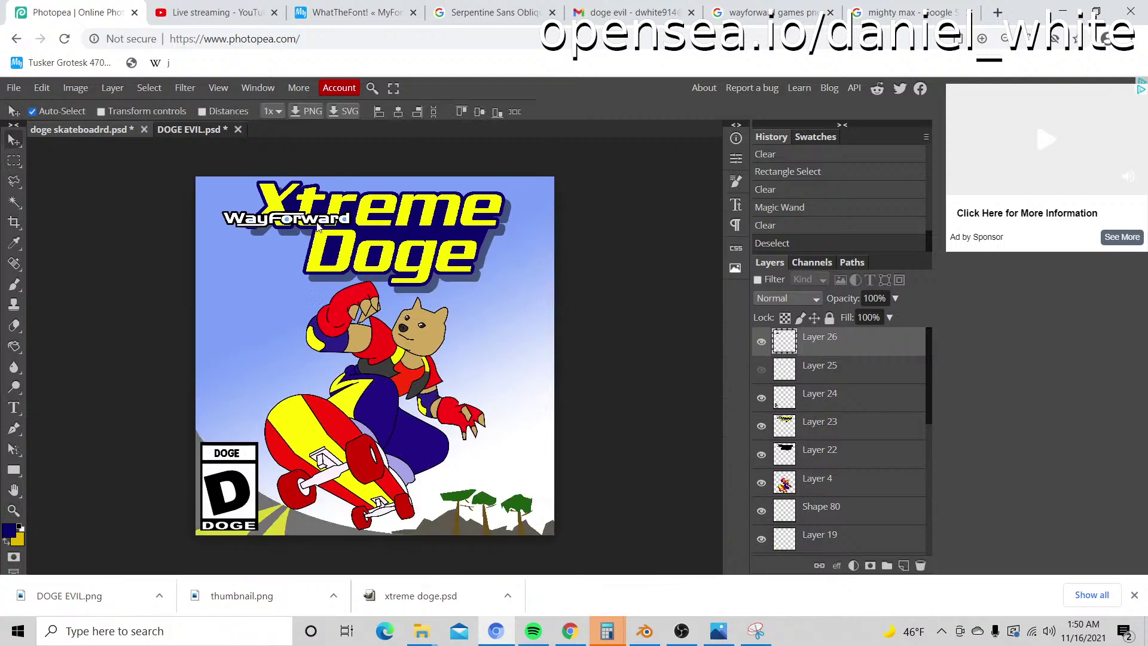
drag(317, 228, 406, 294)
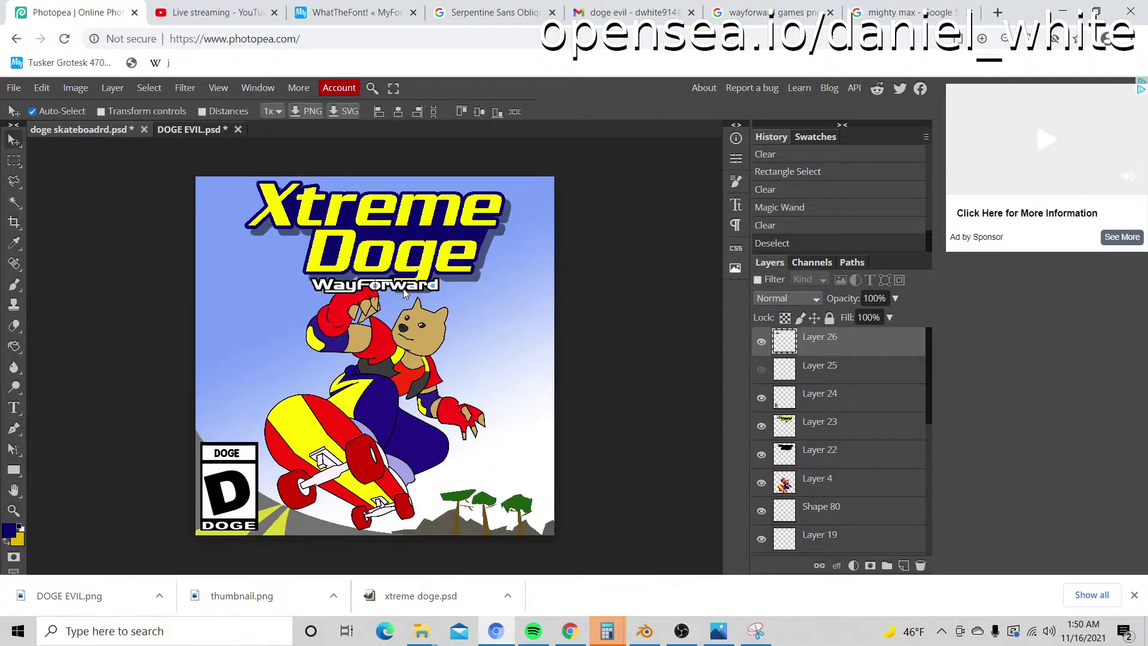
Step: Select the lower bowl of the letter y in the WayForward logo with a rectangle and paste a copy onto its own layer
key(z)
click(401, 288)
click(352, 292)
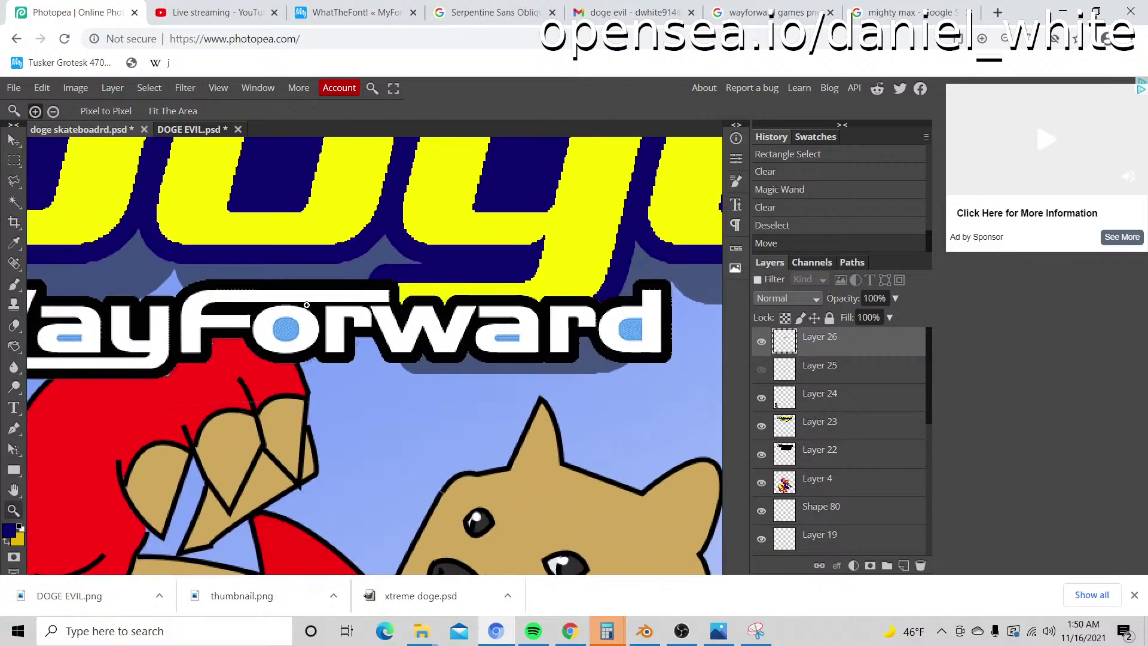
drag(260, 303, 396, 308)
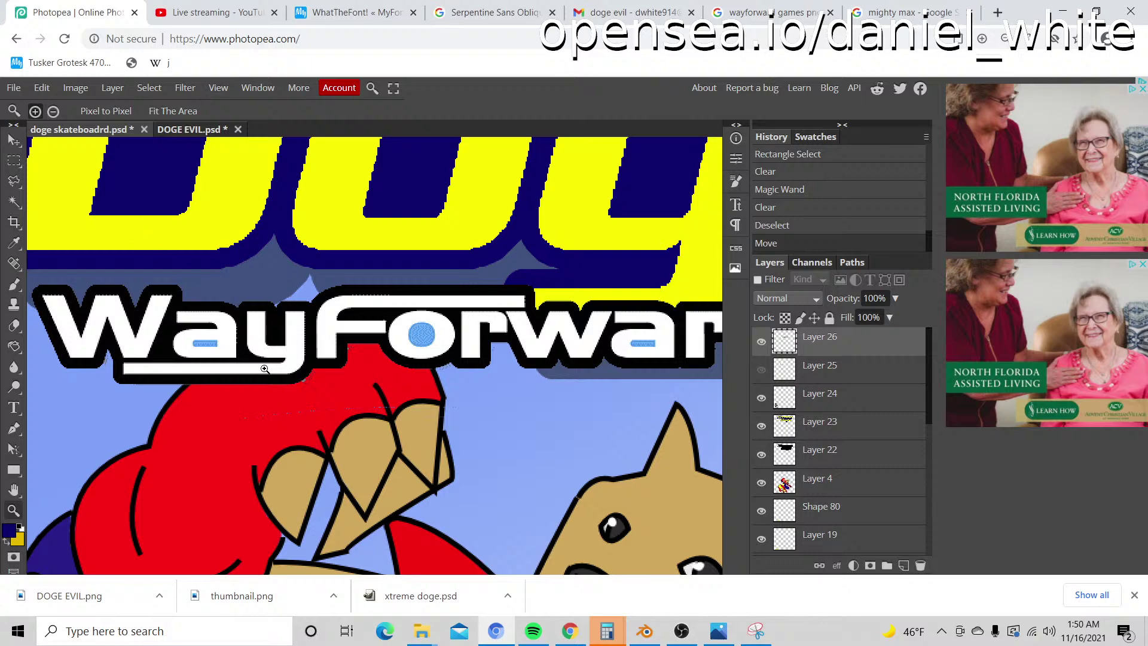
click(256, 324)
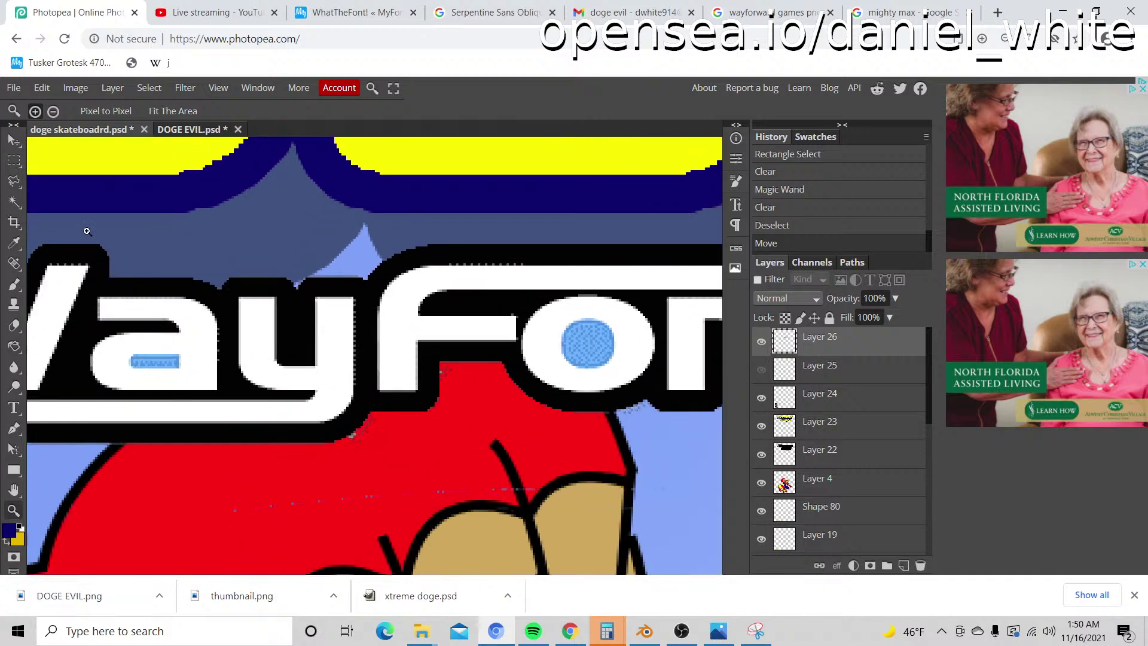
click(13, 160)
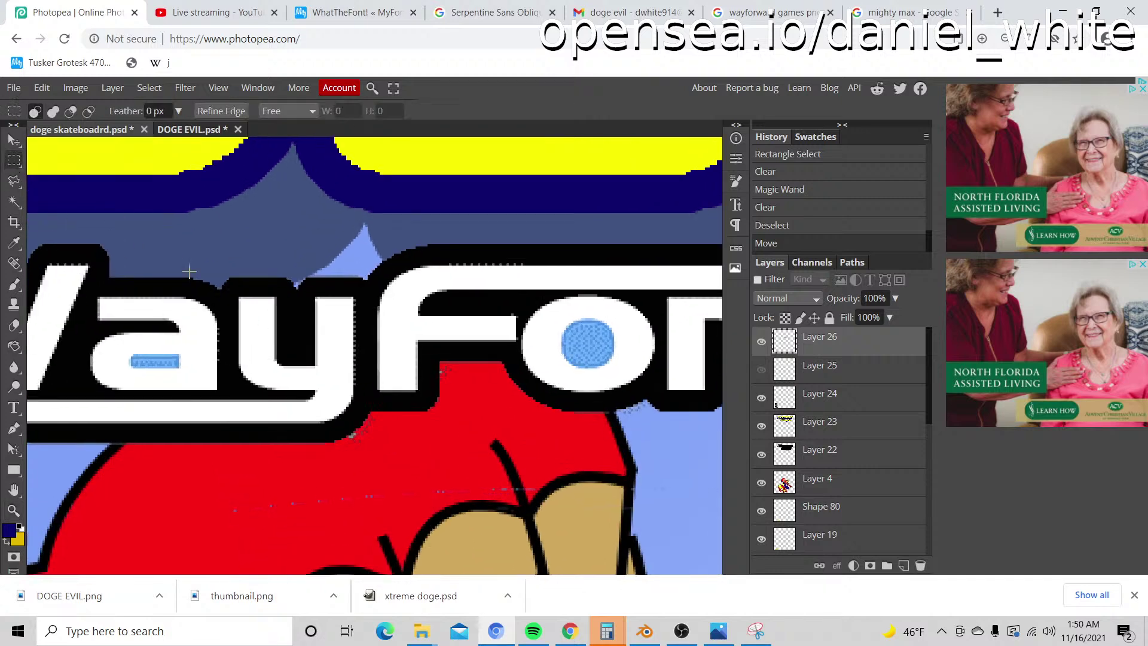
drag(241, 340, 358, 392)
click(231, 348)
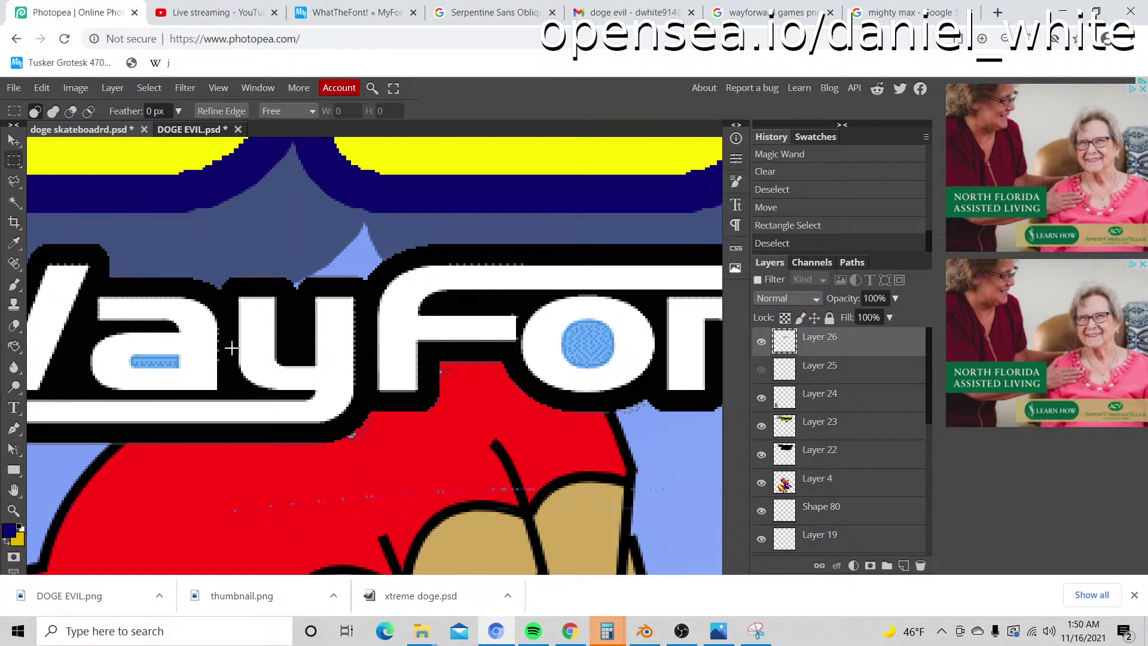
drag(230, 343, 347, 389)
drag(367, 388, 369, 391)
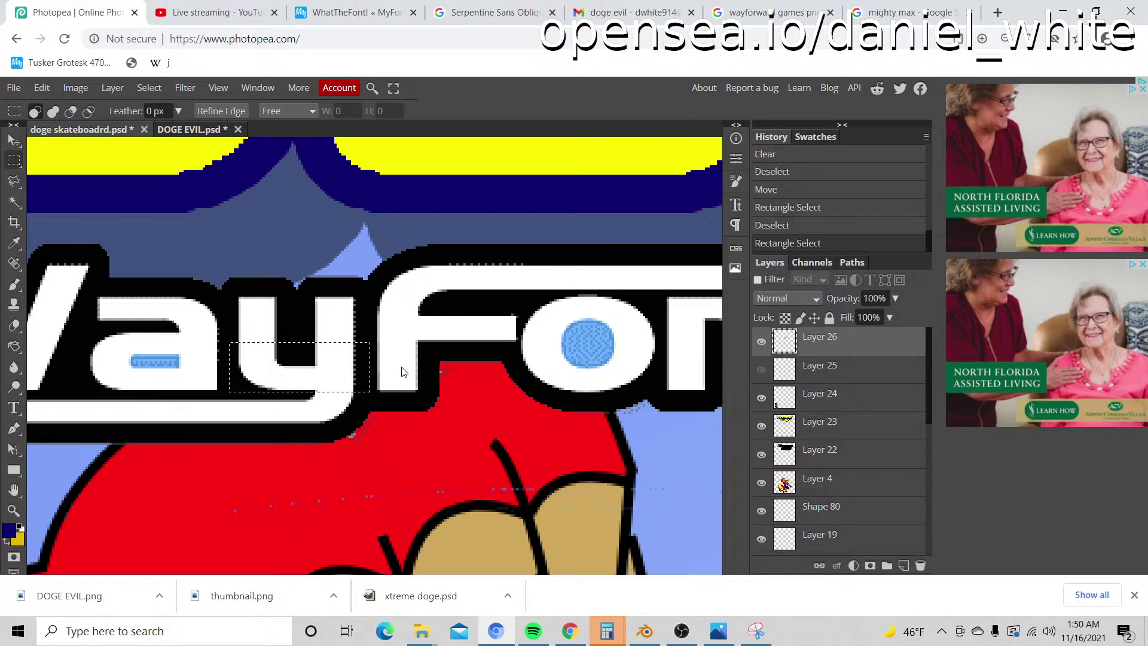
key(ctrl+v)
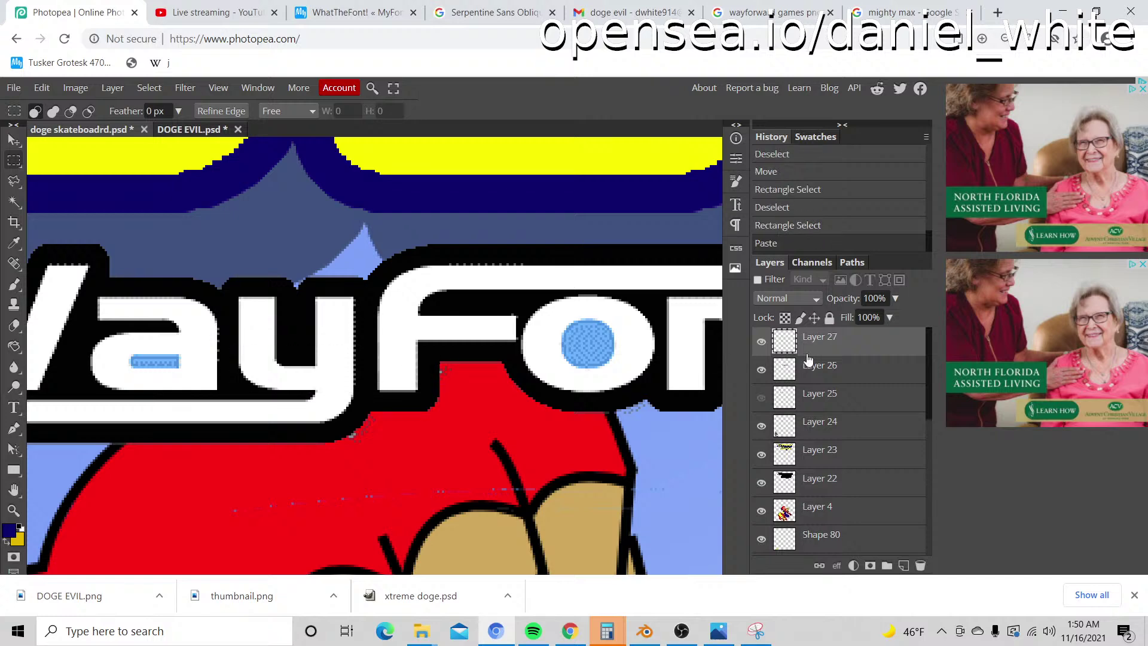
Step: Try moving the copied y fragment above the WayForward logo, and undo the move
key(z)
alt+click(494, 302)
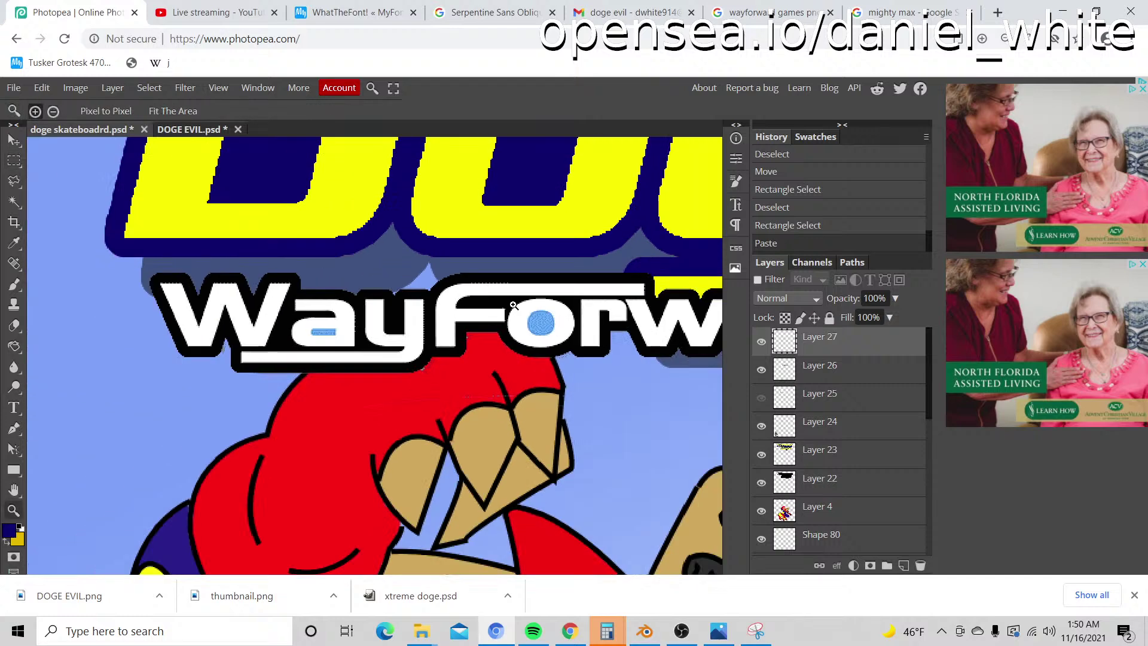
click(14, 141)
drag(405, 347, 379, 266)
key(ctrl+z)
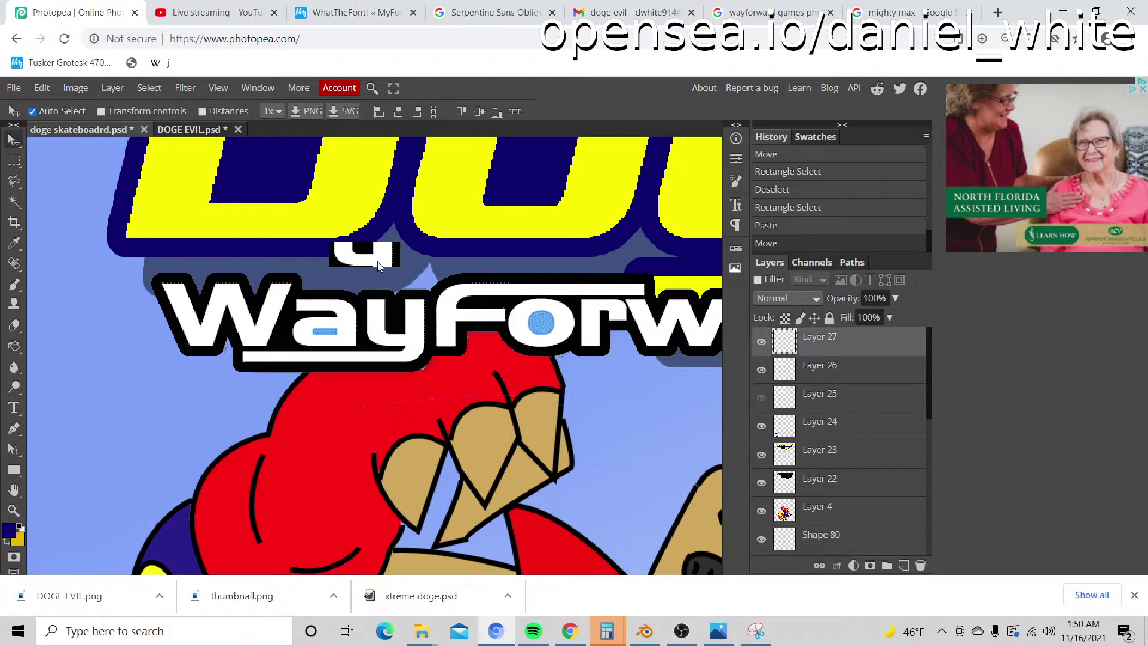
Step: Select the copied y fragment, rotate it 180° with Free Transform and place it over the open top of the y
click(13, 161)
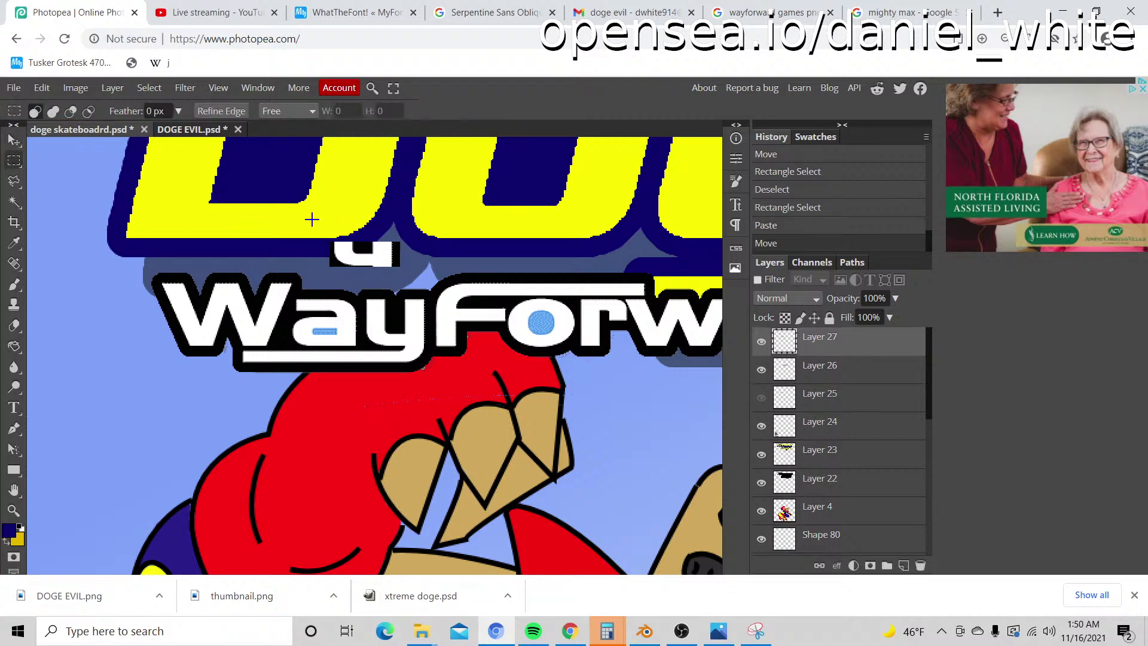
drag(312, 218, 420, 270)
right_click(386, 235)
click(470, 448)
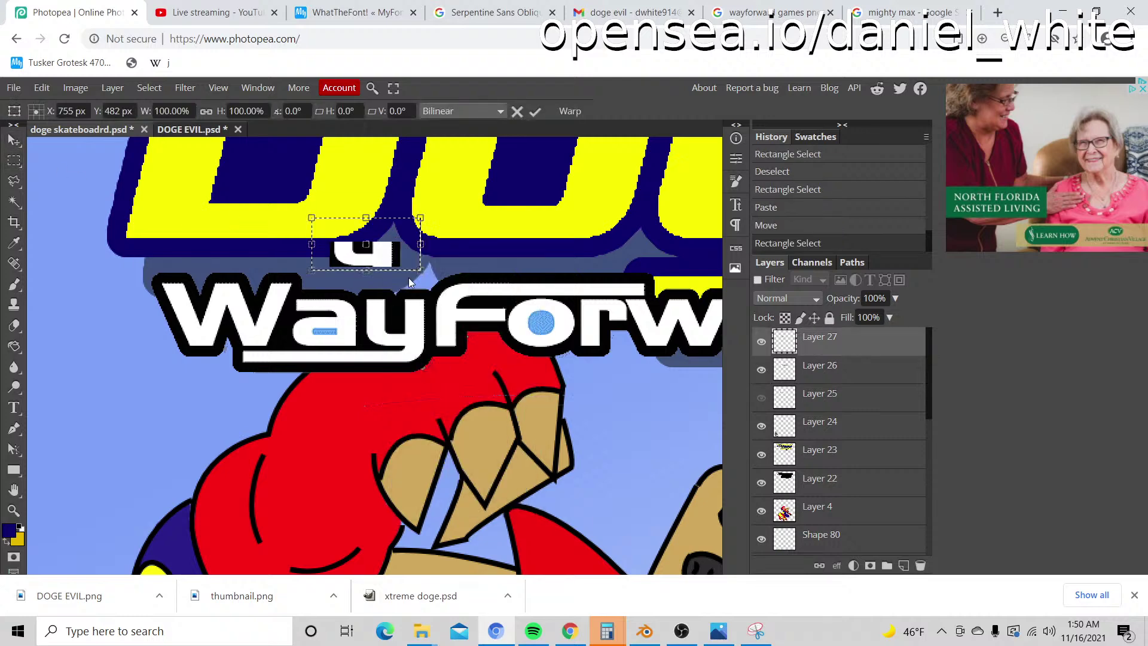
drag(437, 214, 312, 270)
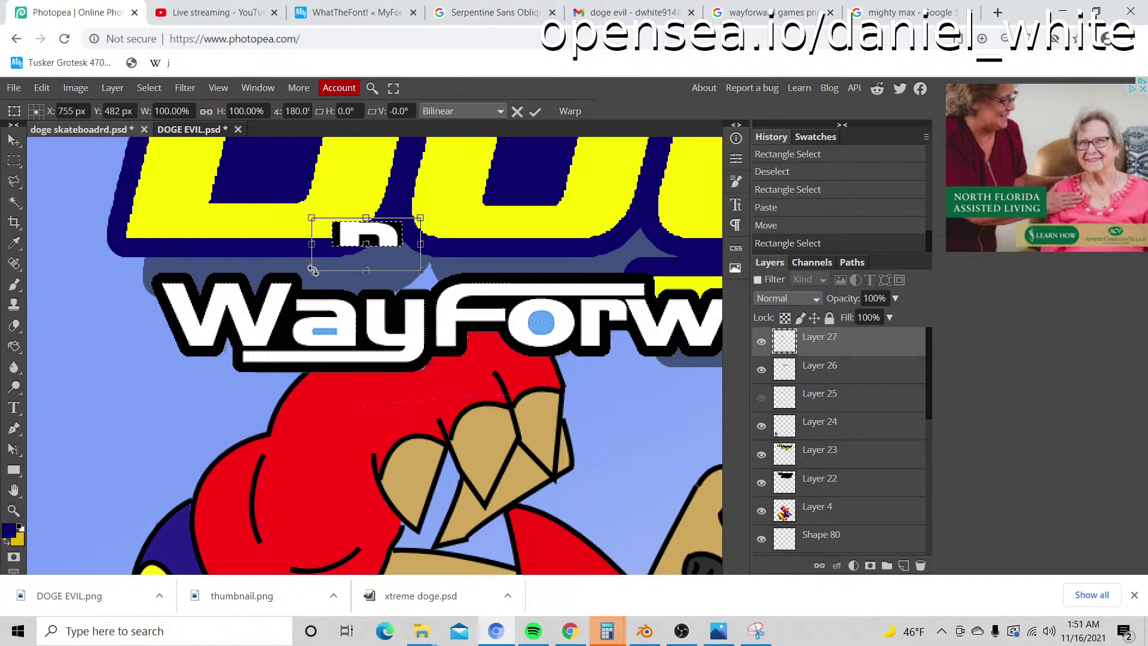
drag(392, 235, 416, 289)
Step: Nudge the rotated fragment slightly down to line up with the strokes of the y, then clear the selection
key(z)
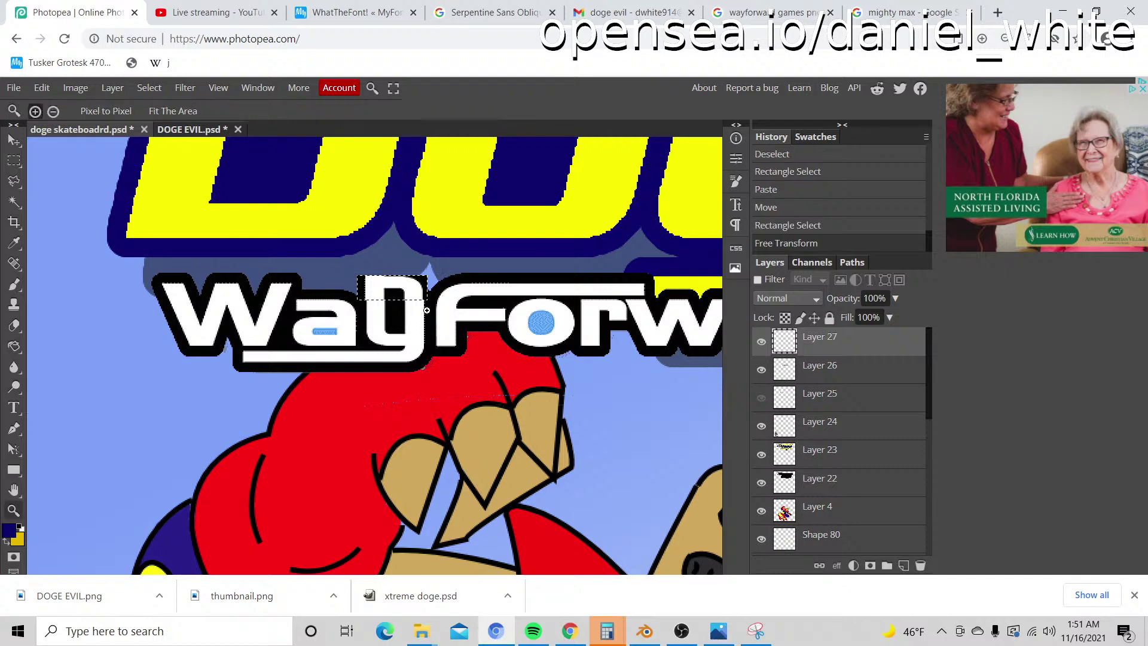
click(419, 304)
click(410, 265)
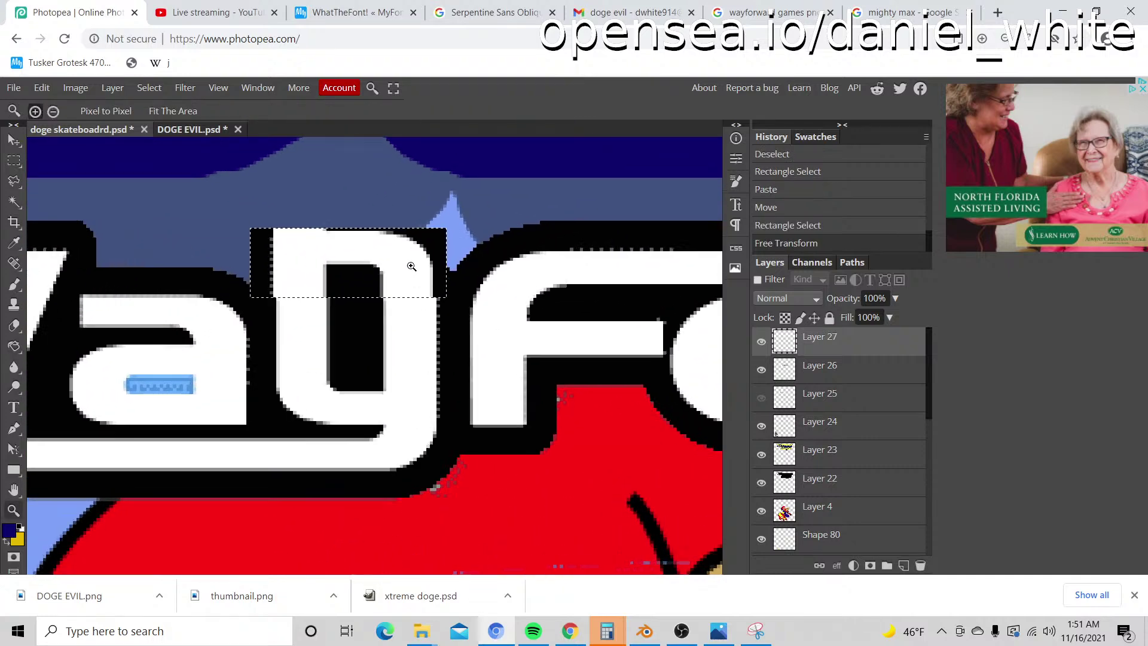
click(14, 140)
mouse_move(407, 253)
mouse_down()
mouse_move(407, 272)
mouse_move(406, 236)
mouse_move(411, 270)
mouse_up()
key(m)
key(ctrl+d)
key(z)
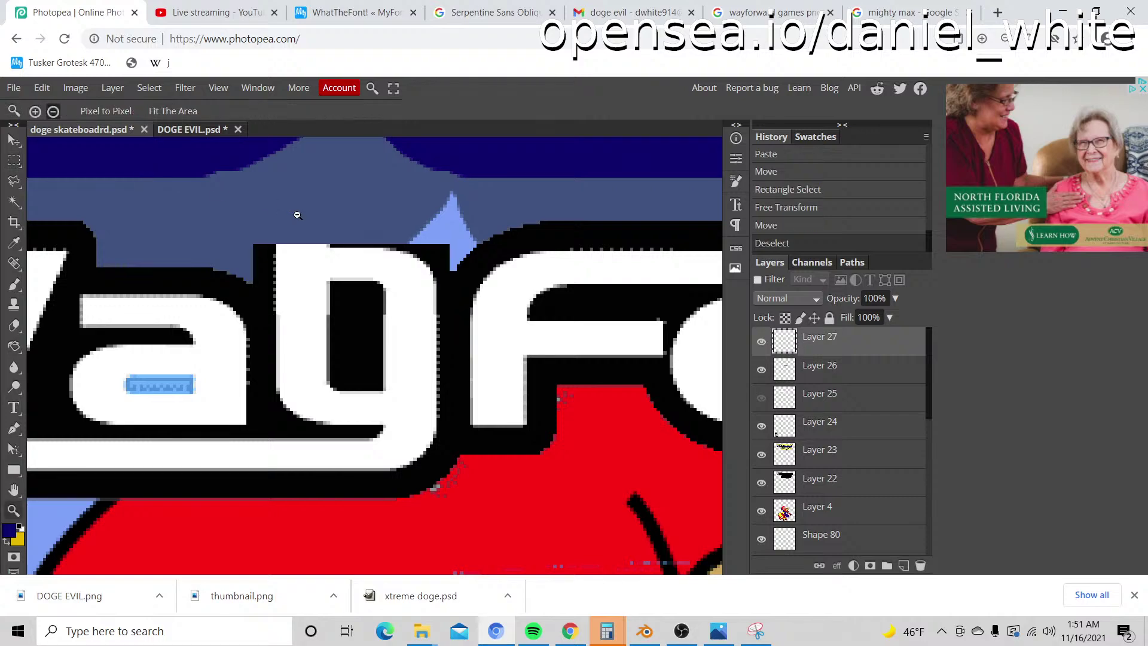
scroll(311, 210, down, 5)
scroll(312, 210, up, 8)
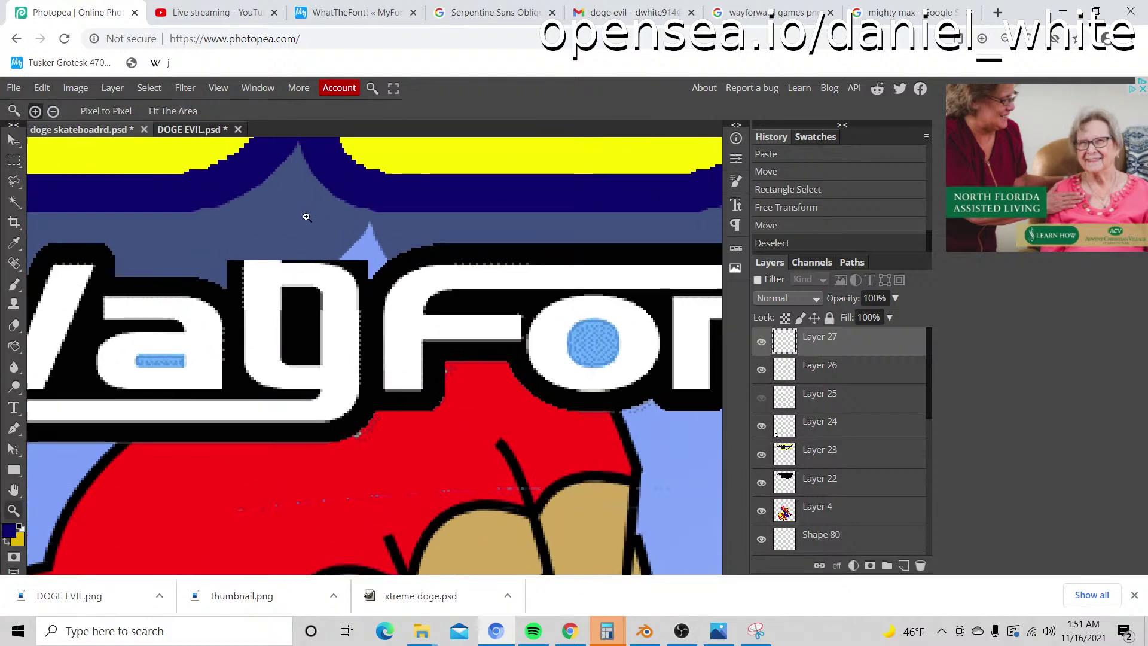
key(v)
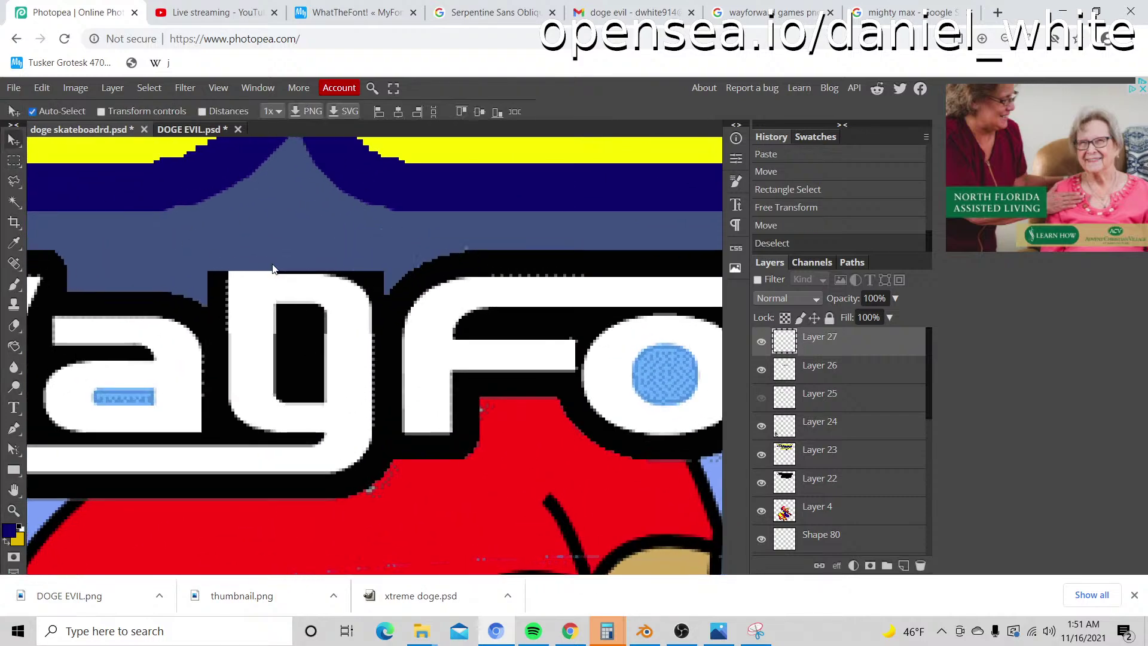
click(261, 256)
key(ctrl+z)
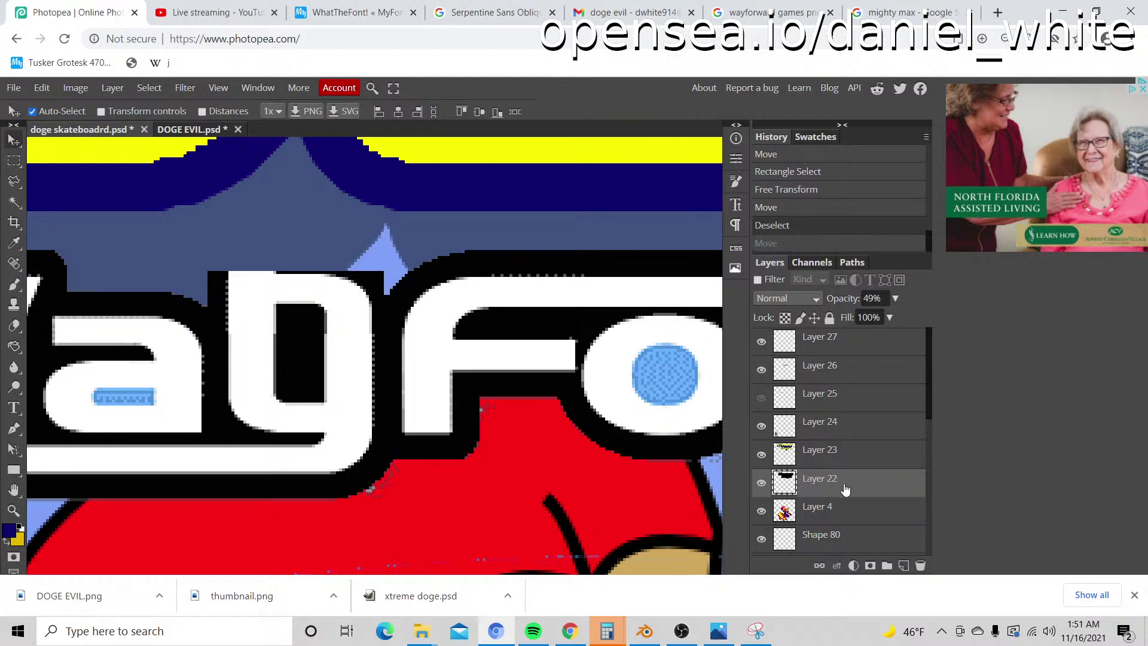
Step: Toggle the visibility of Layer 22 and Layer 23 to check which parts of the artwork they hold
click(761, 483)
click(761, 482)
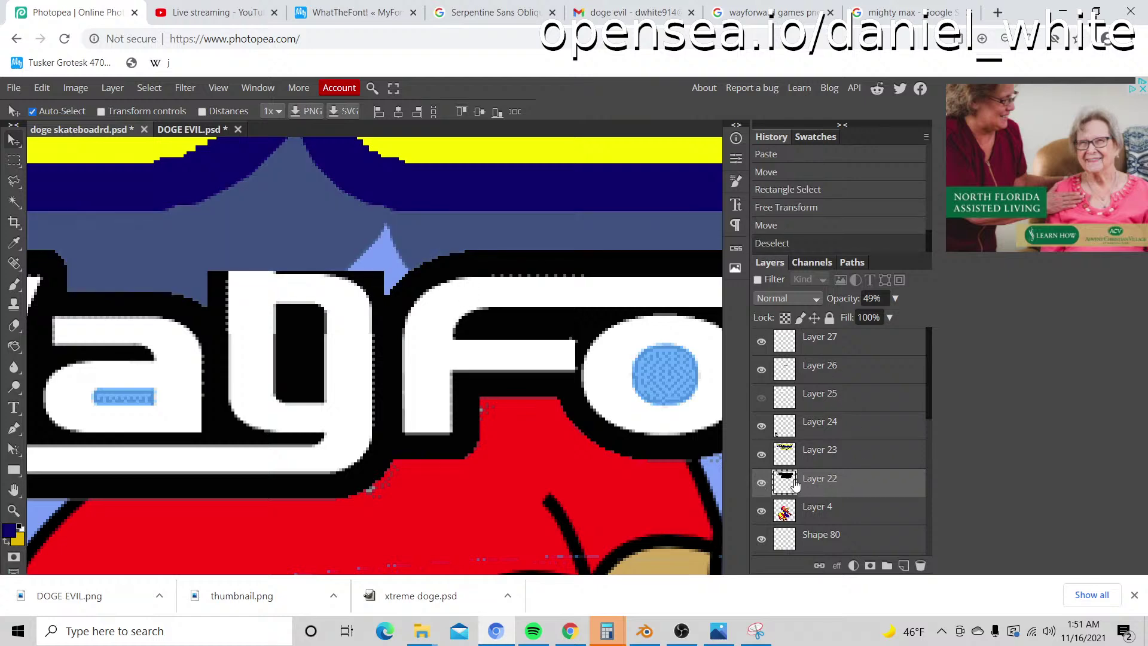
click(761, 482)
click(761, 483)
key(z)
alt+click(582, 435)
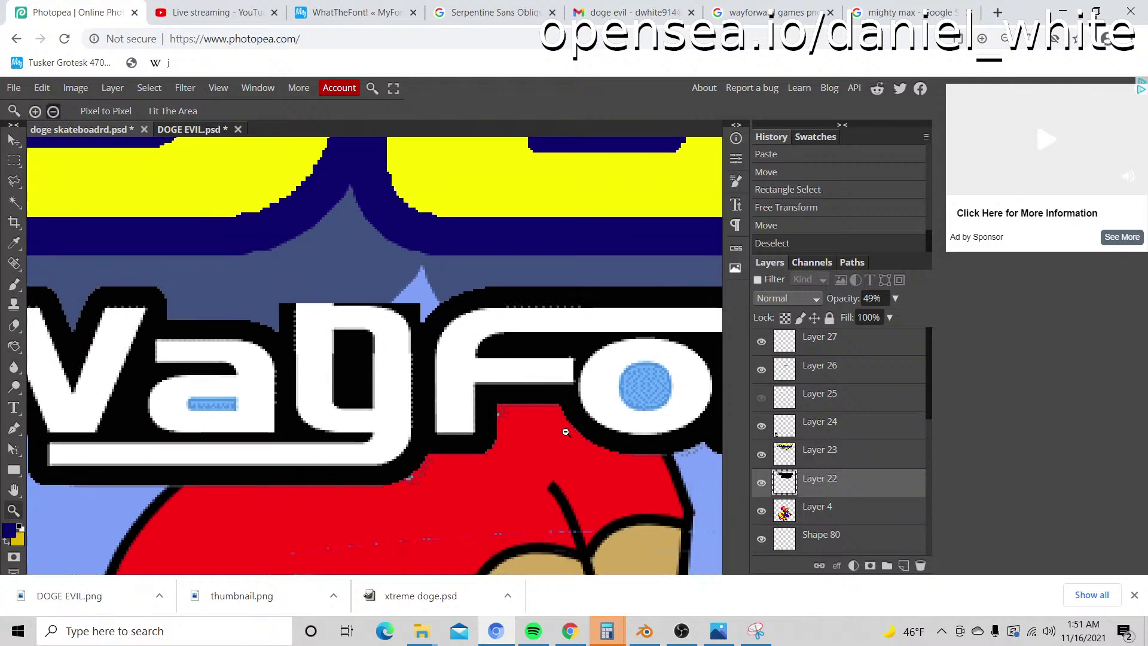
alt+click(582, 435)
scroll(837, 442, down, 3)
click(763, 380)
click(763, 379)
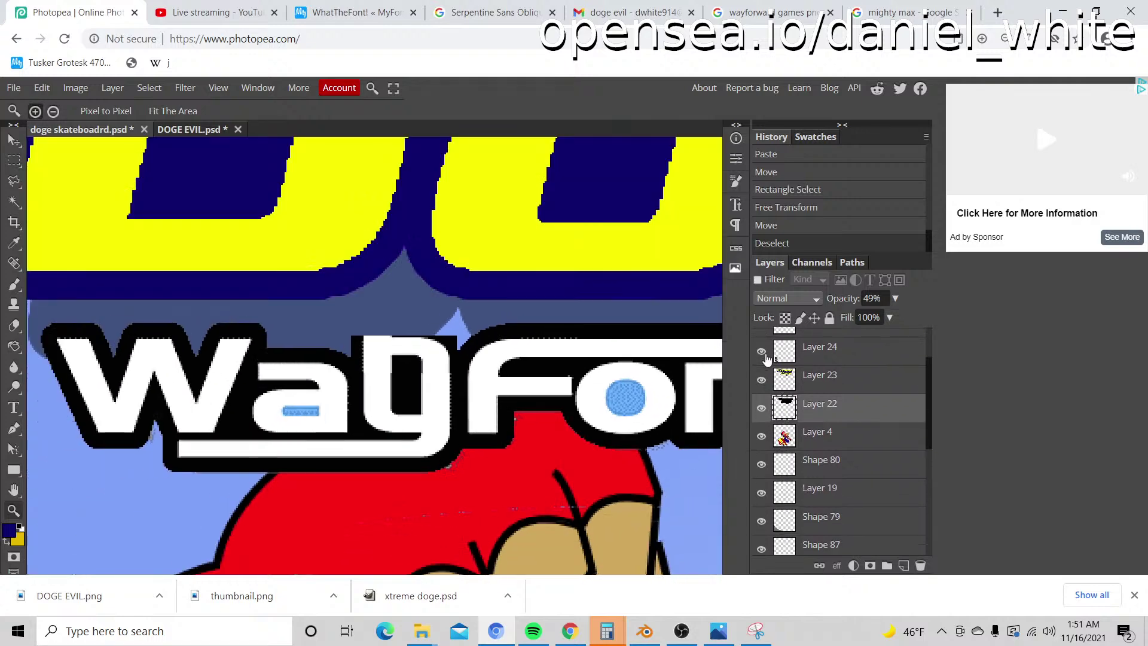
scroll(798, 473, down, 5)
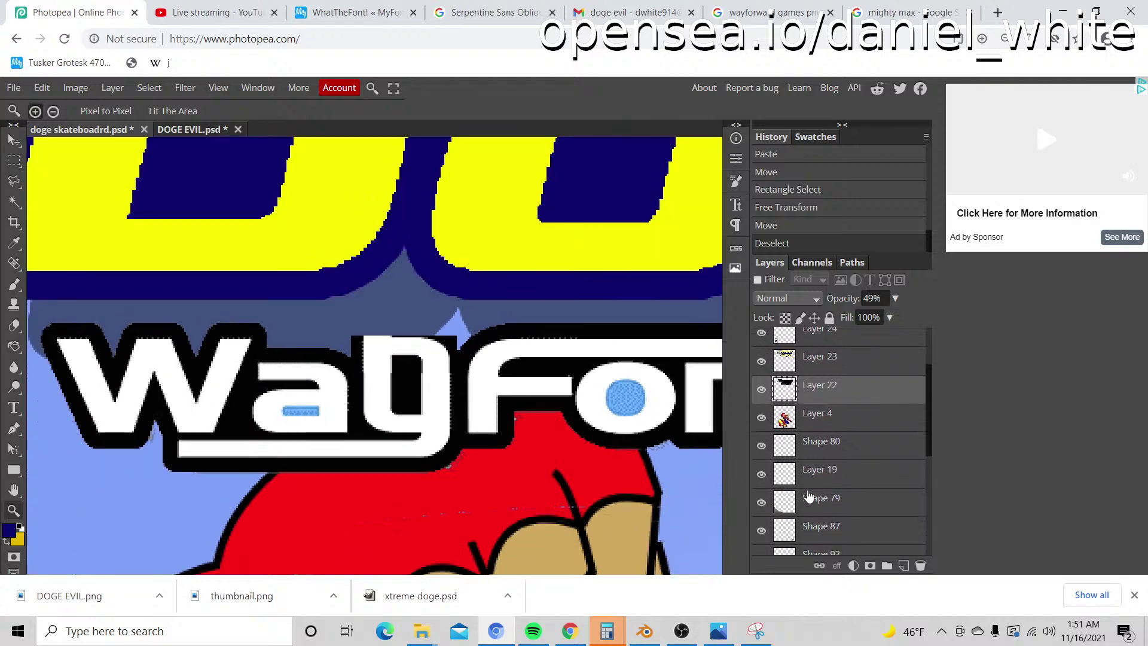
Step: Toggle Layers 26, 22, 23 and 27 off and on to identify the WayForward logo and the pasted fragment
scroll(811, 494, up, 5)
click(762, 371)
click(762, 371)
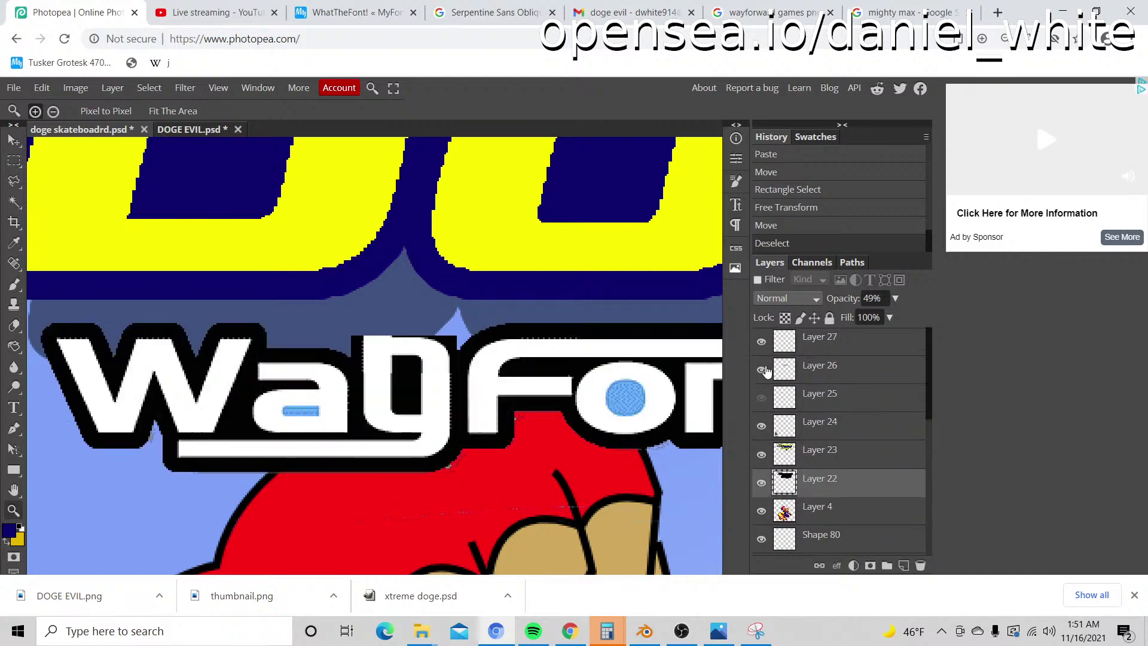
click(761, 482)
click(761, 483)
click(762, 370)
click(761, 371)
click(761, 370)
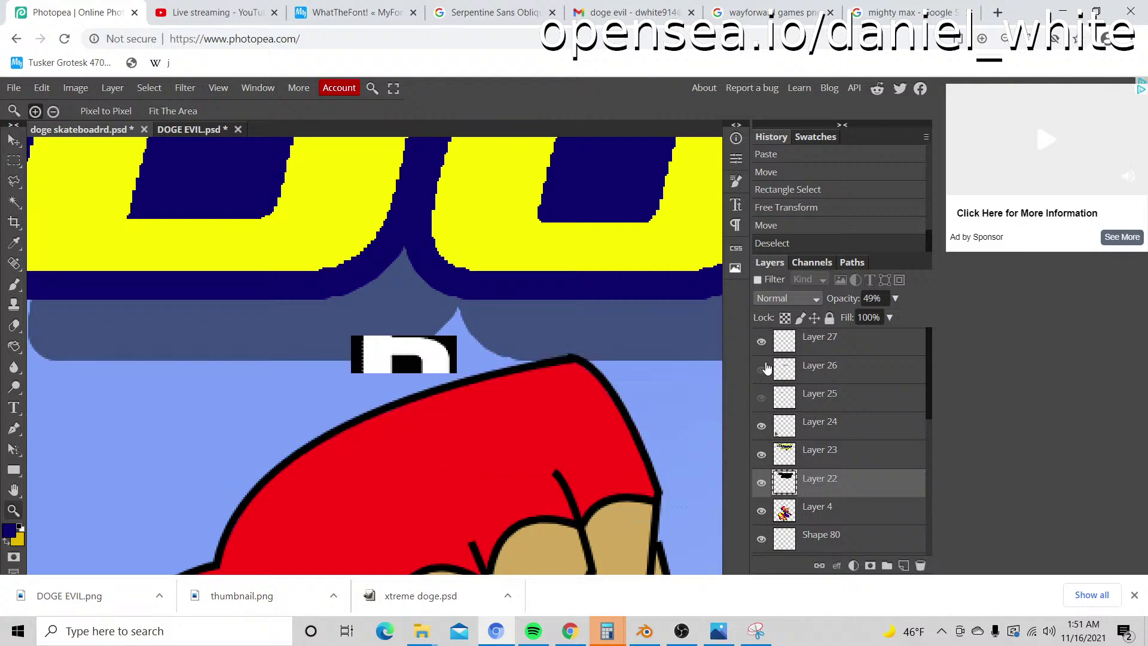
click(764, 454)
click(763, 455)
click(762, 342)
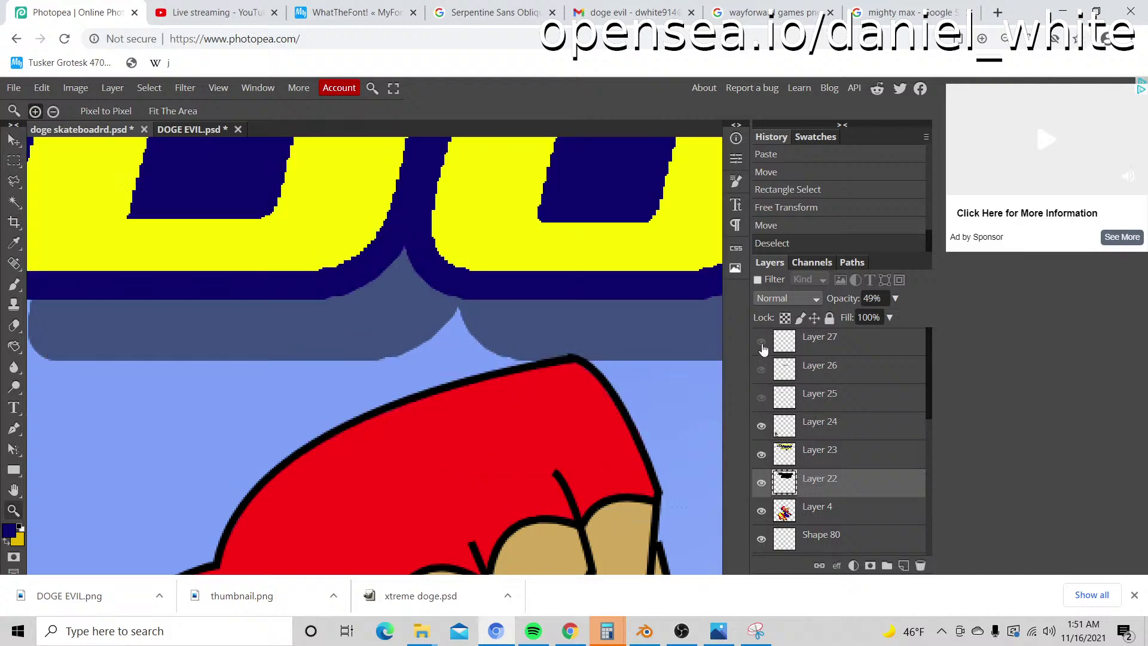
click(761, 342)
click(761, 371)
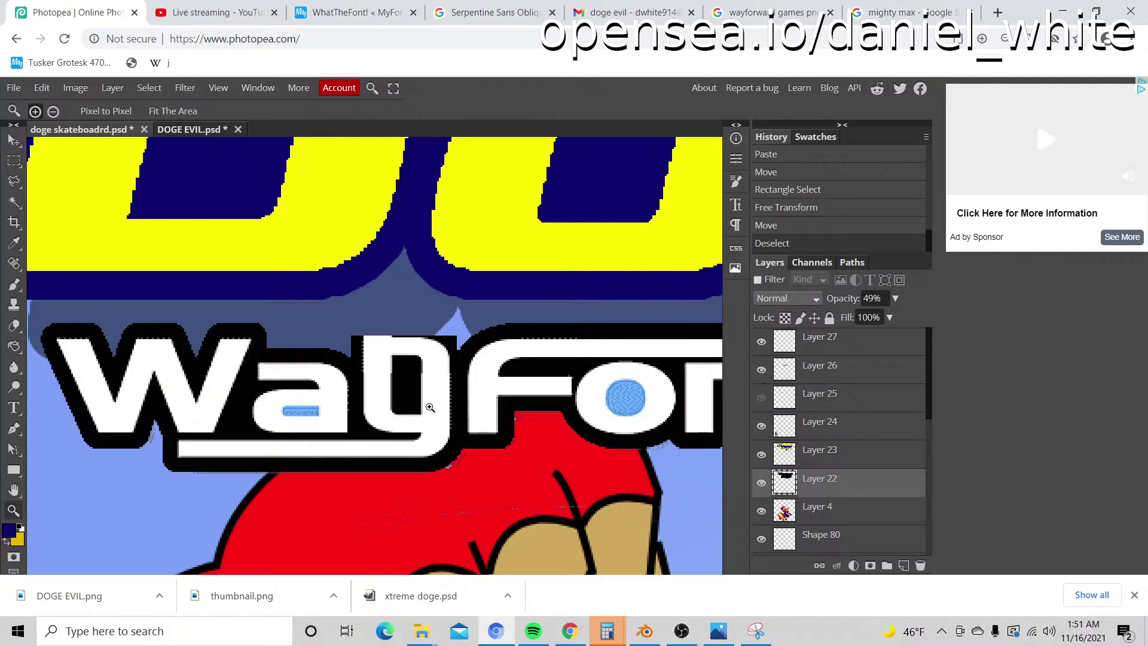
Step: Delete a narrow rectangle along the top of the reshaped g from both Layer 26 and Layer 27, and deselect
click(360, 325)
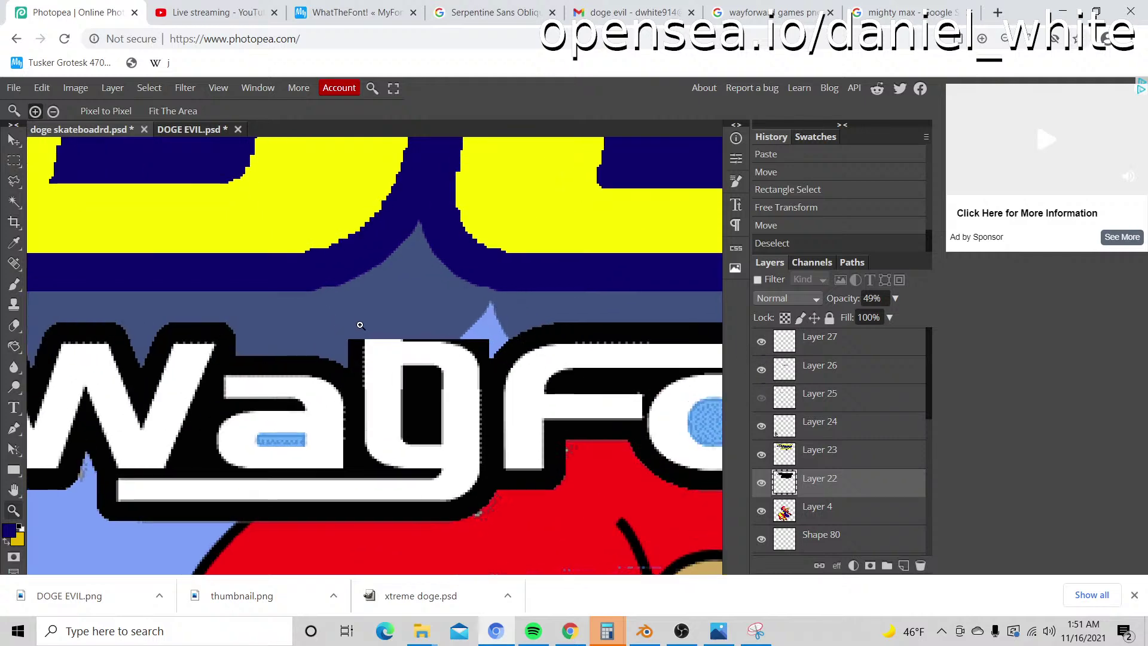
click(826, 375)
click(475, 352)
key(m)
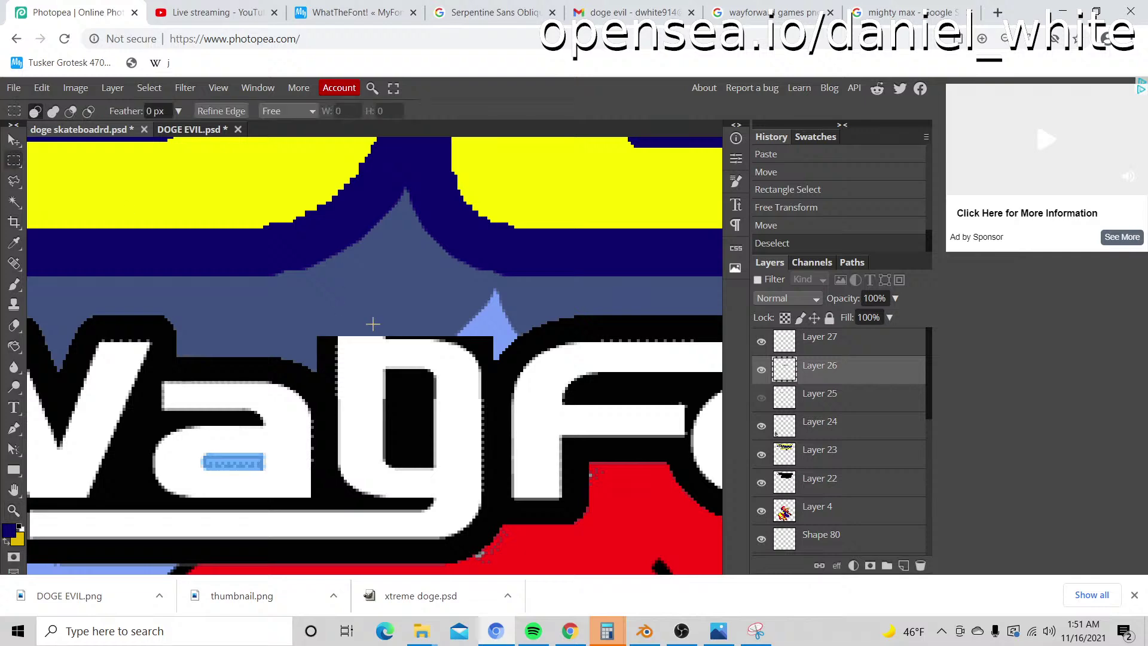
drag(308, 312, 412, 340)
key(Delete)
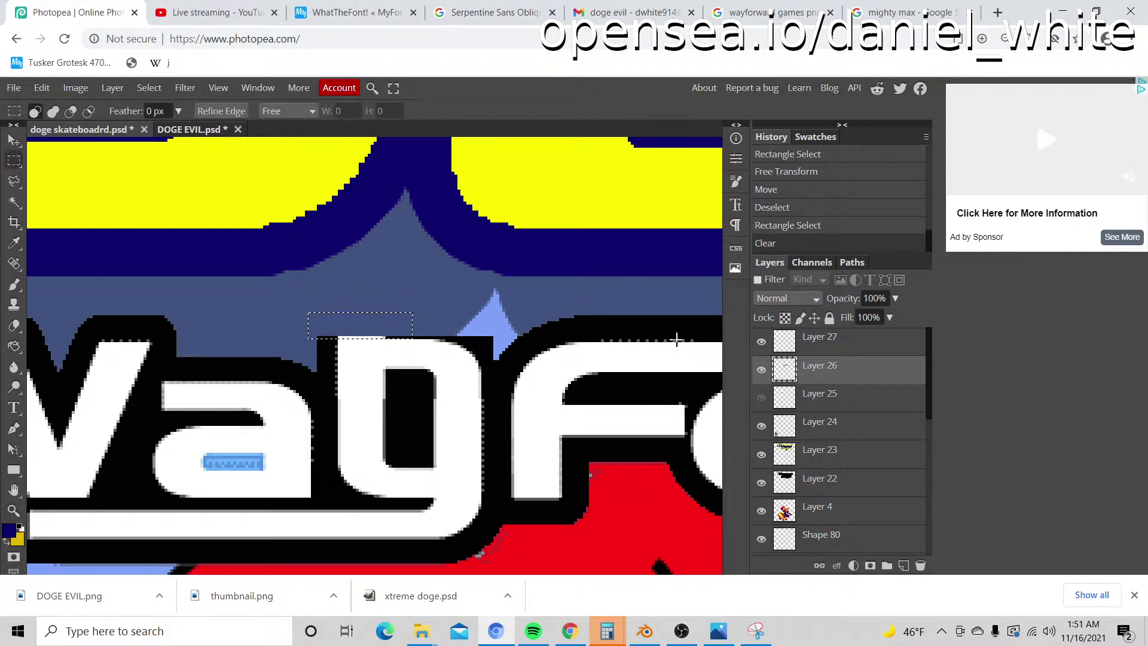
click(777, 352)
key(Delete)
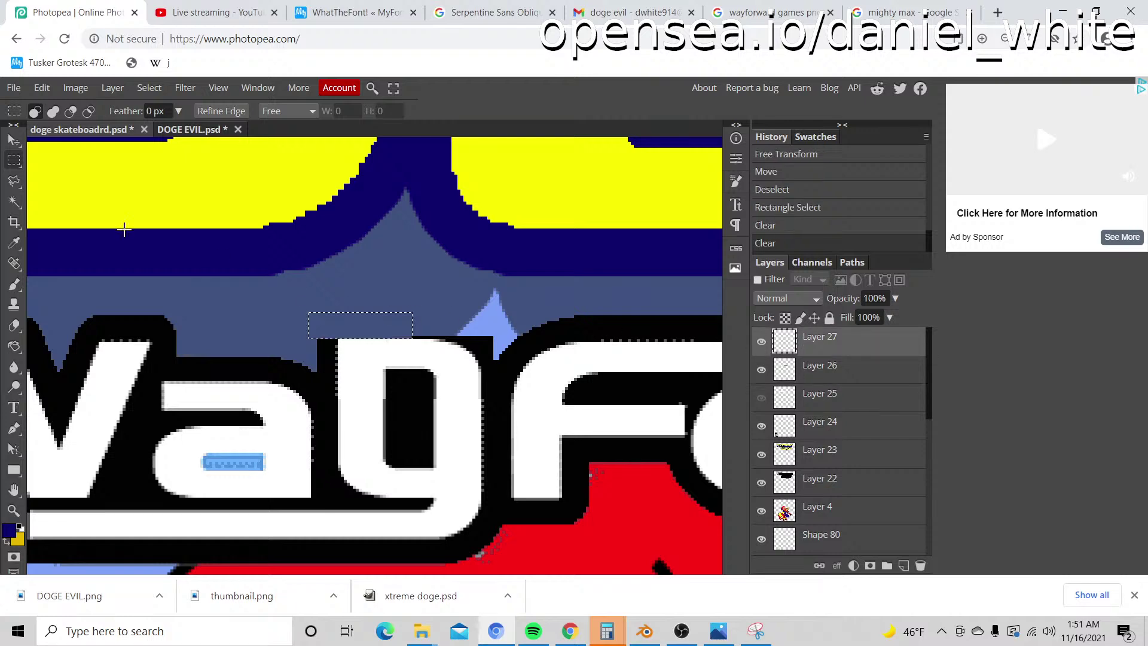
key(ctrl+d)
Step: Trim another thin rectangular strip off the upper edge of the fragment on Layer 27, and deselect
key(z)
alt+click(395, 269)
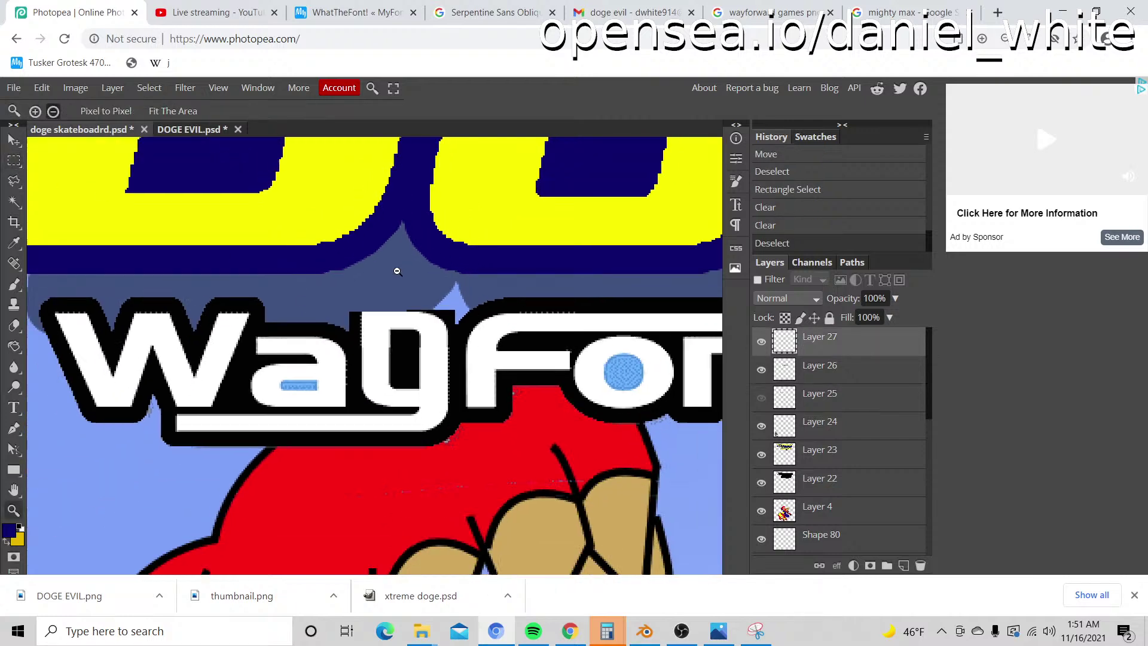
alt+click(405, 300)
click(406, 301)
click(404, 294)
click(360, 287)
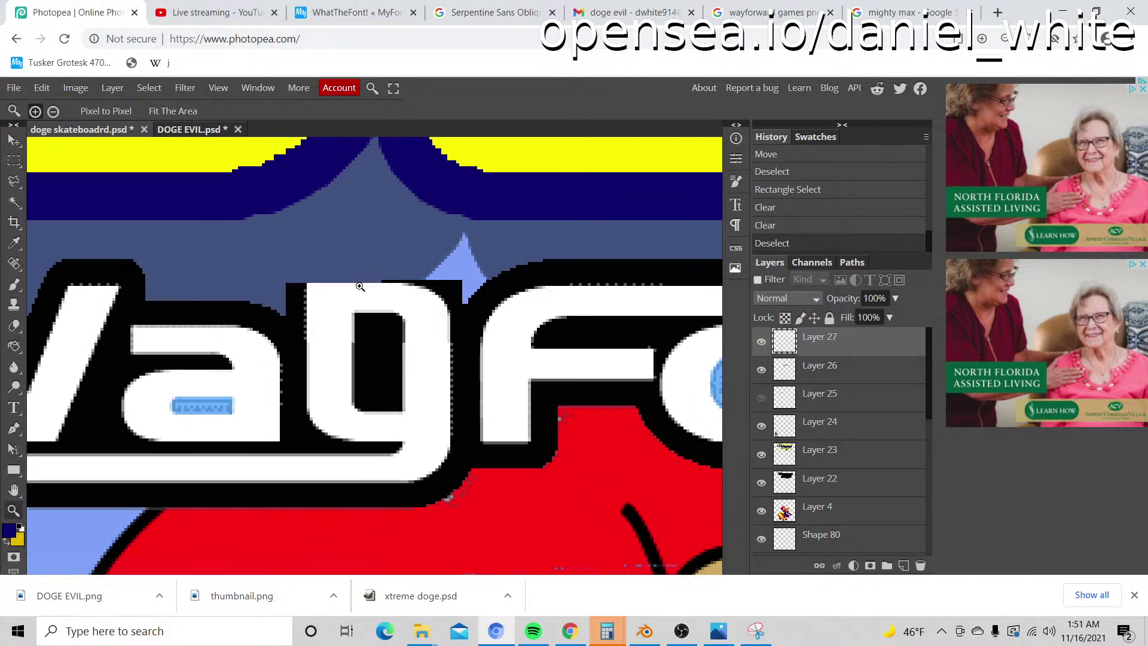
click(290, 275)
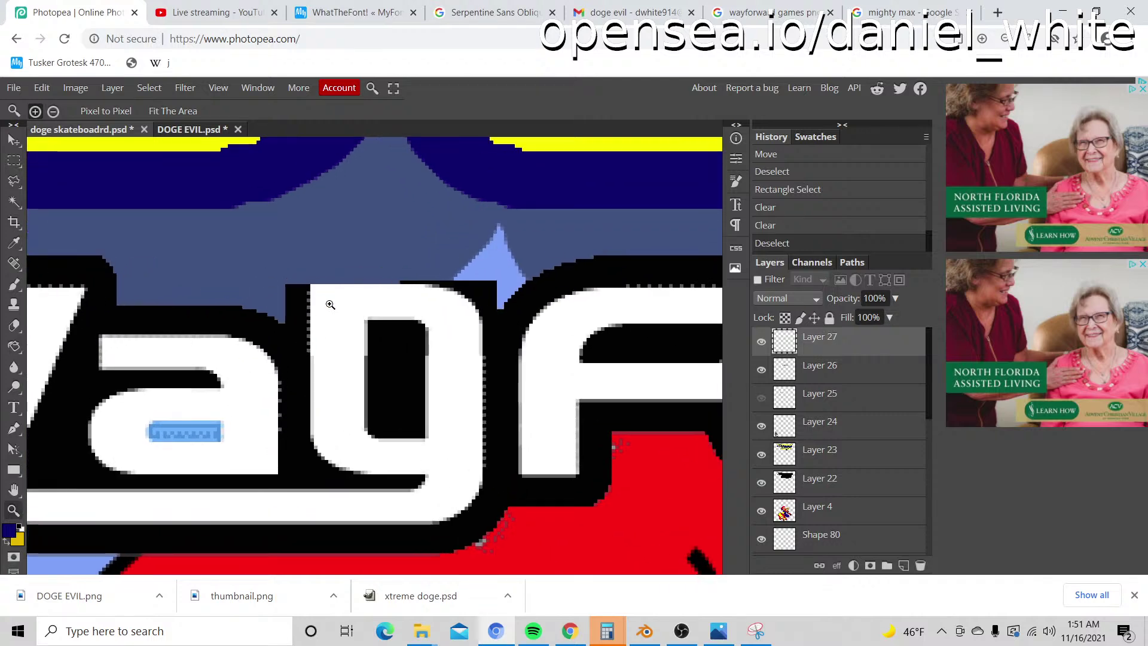
click(14, 160)
drag(282, 267, 466, 285)
key(Delete)
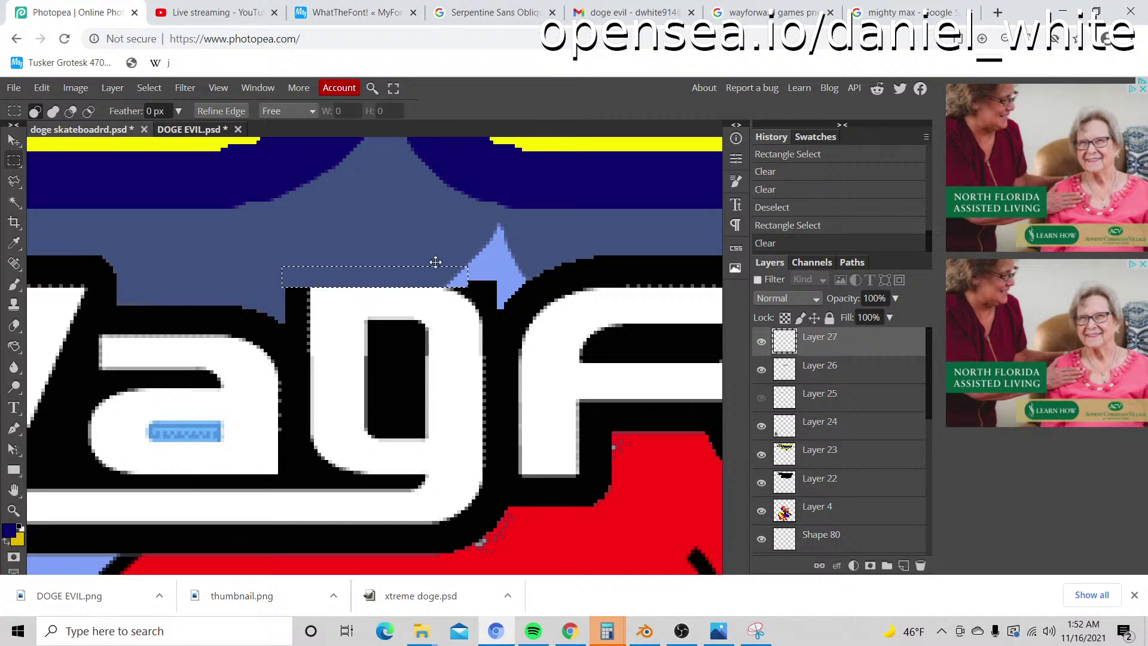
key(ctrl+d)
Step: Examine the reshaped g in the WayForward logo both close up and within the whole composition
key(z)
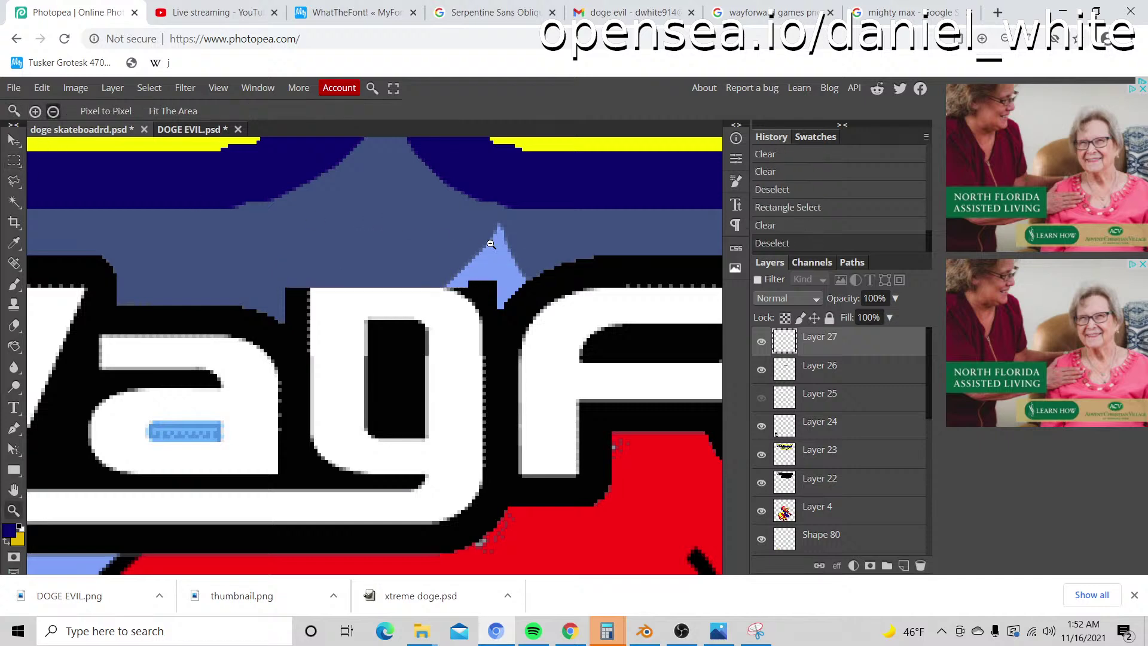
alt+click(488, 238)
alt+click(490, 244)
alt+click(490, 244)
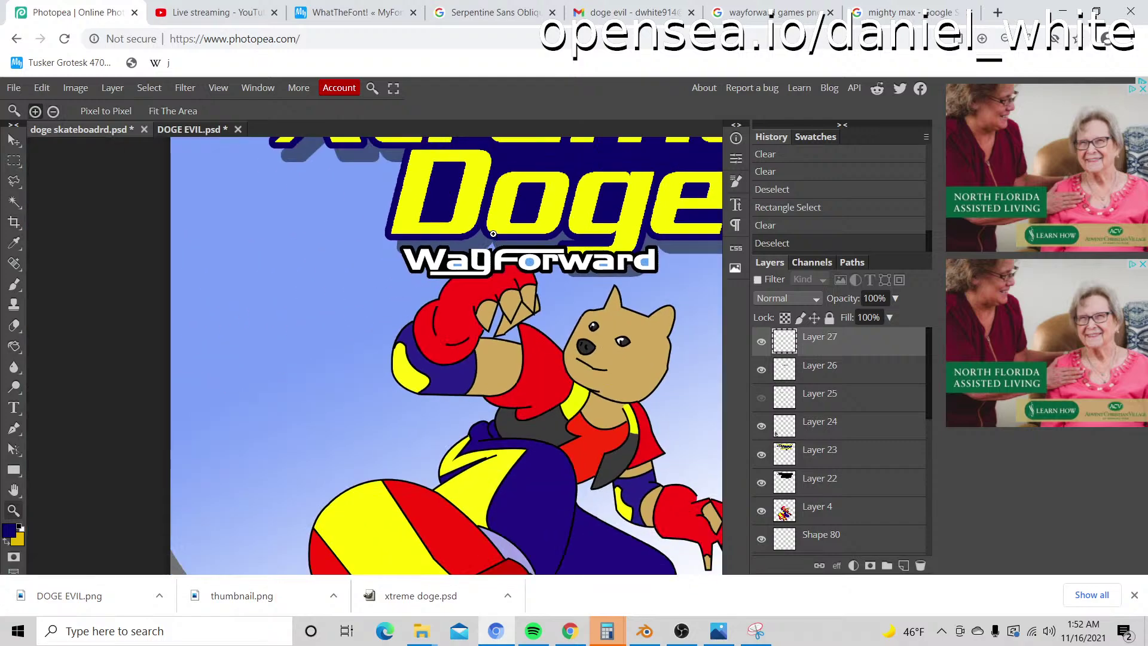
click(493, 234)
click(491, 251)
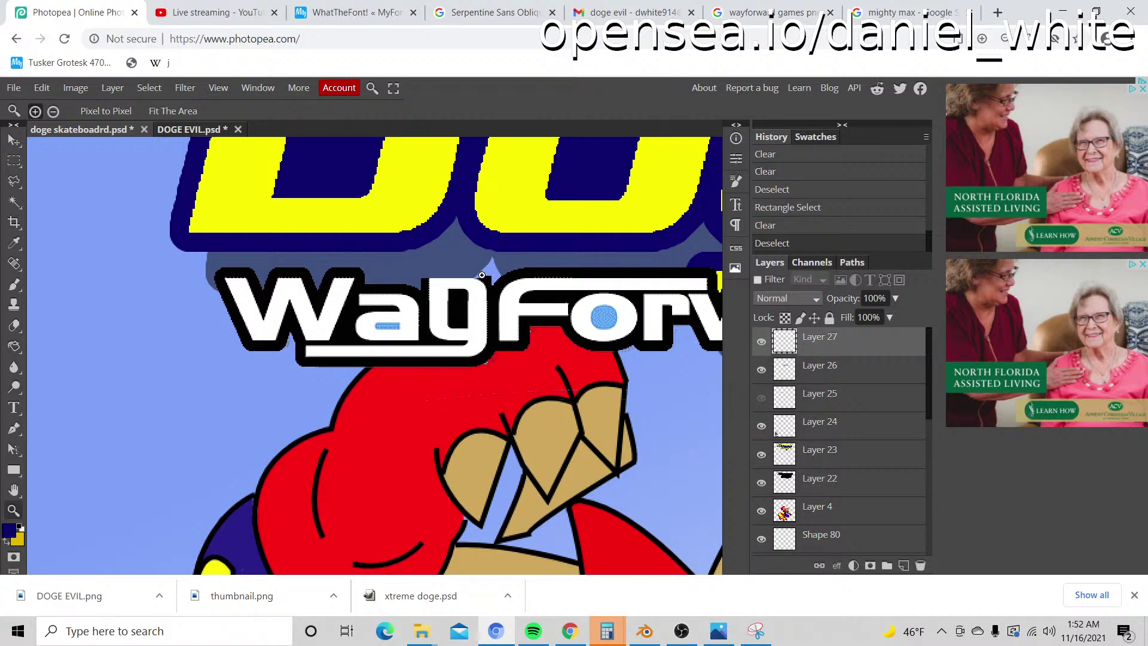
click(475, 276)
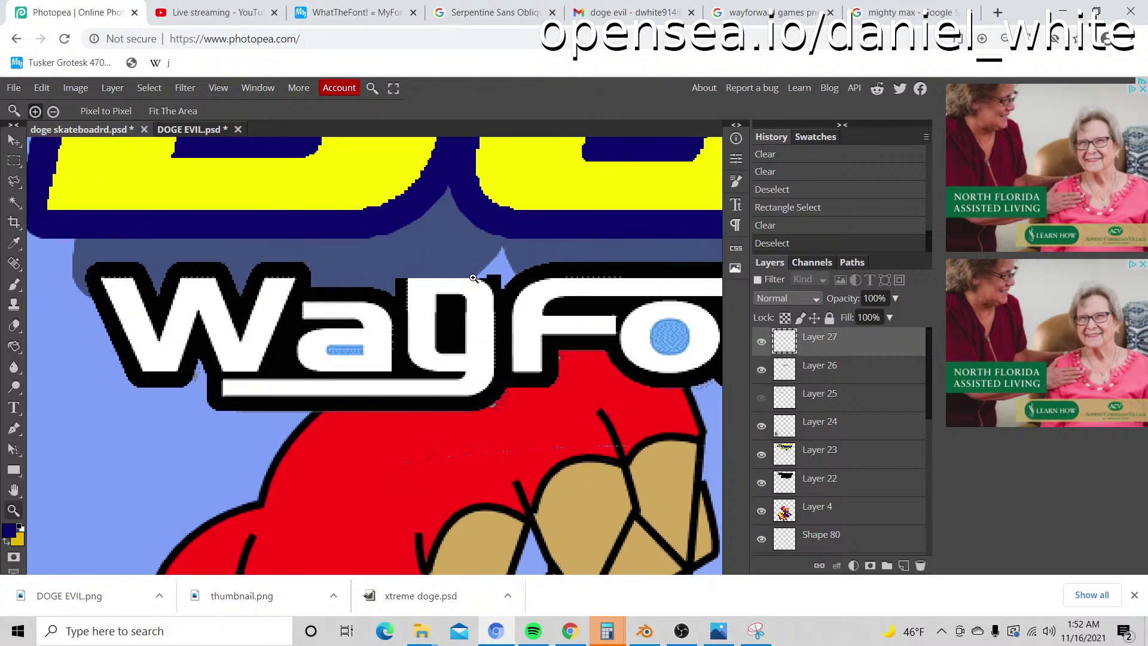
click(474, 278)
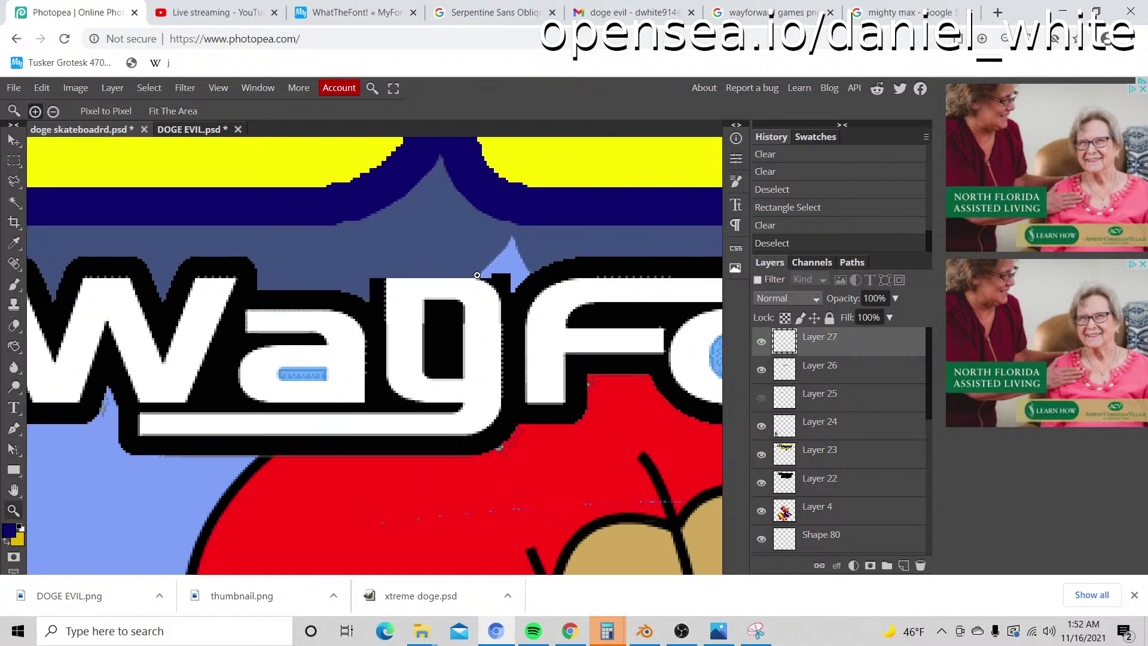
alt+click(475, 276)
alt+click(469, 278)
click(461, 279)
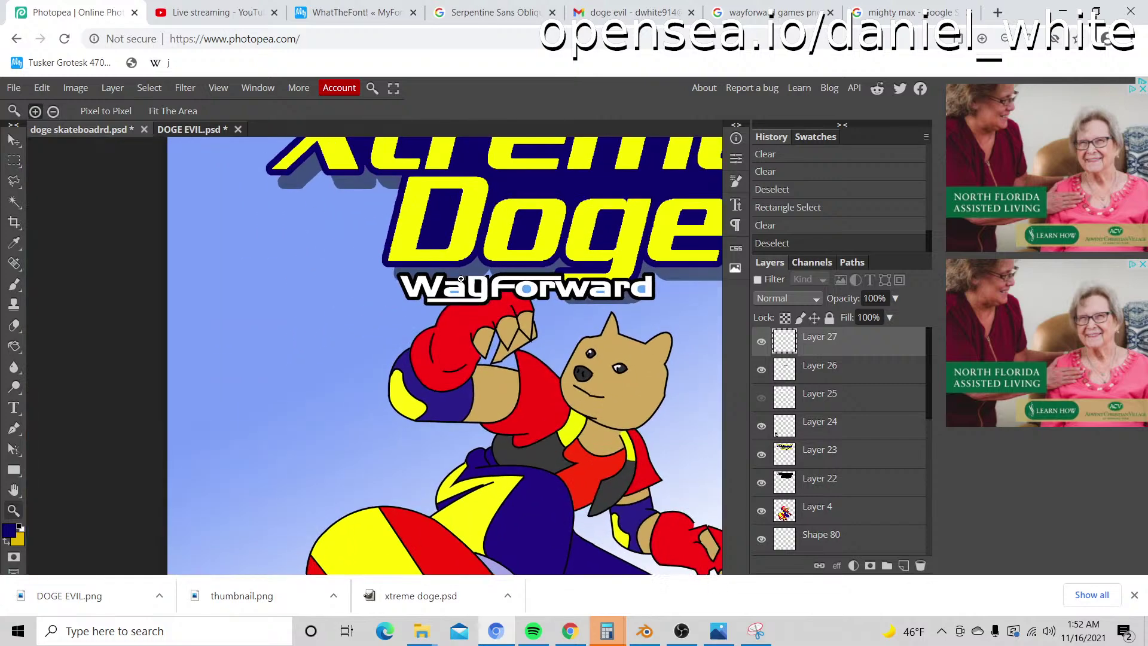
Step: Choose the Magic Wand tool for working on the reshaped g in the WayForward logo
click(461, 279)
click(461, 279)
click(461, 279)
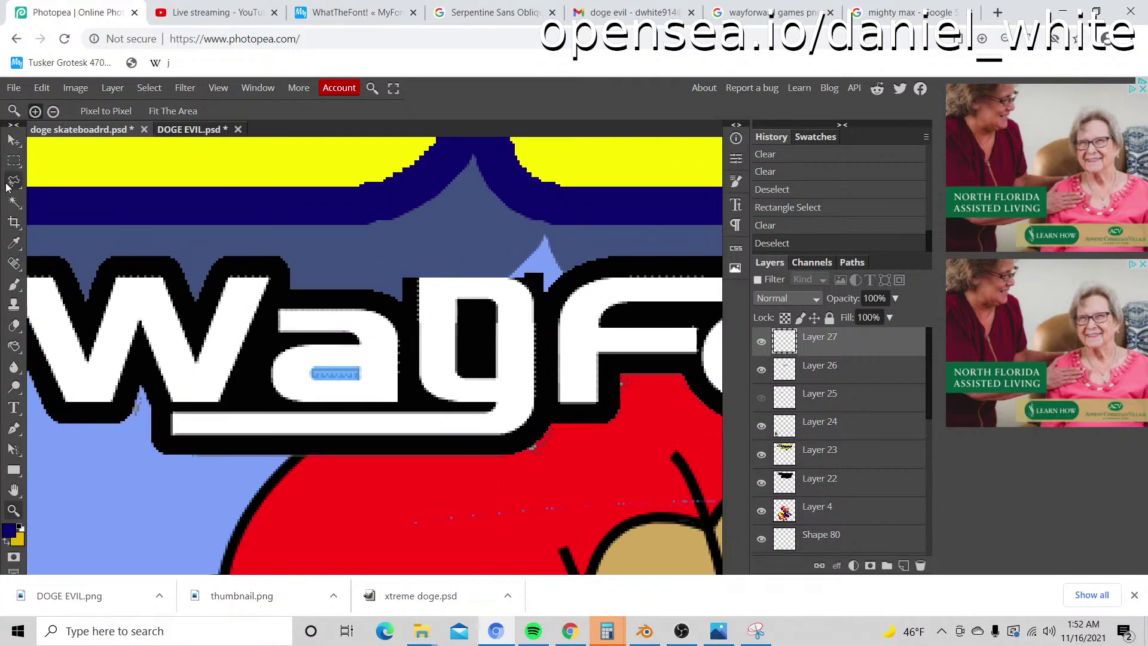
click(15, 204)
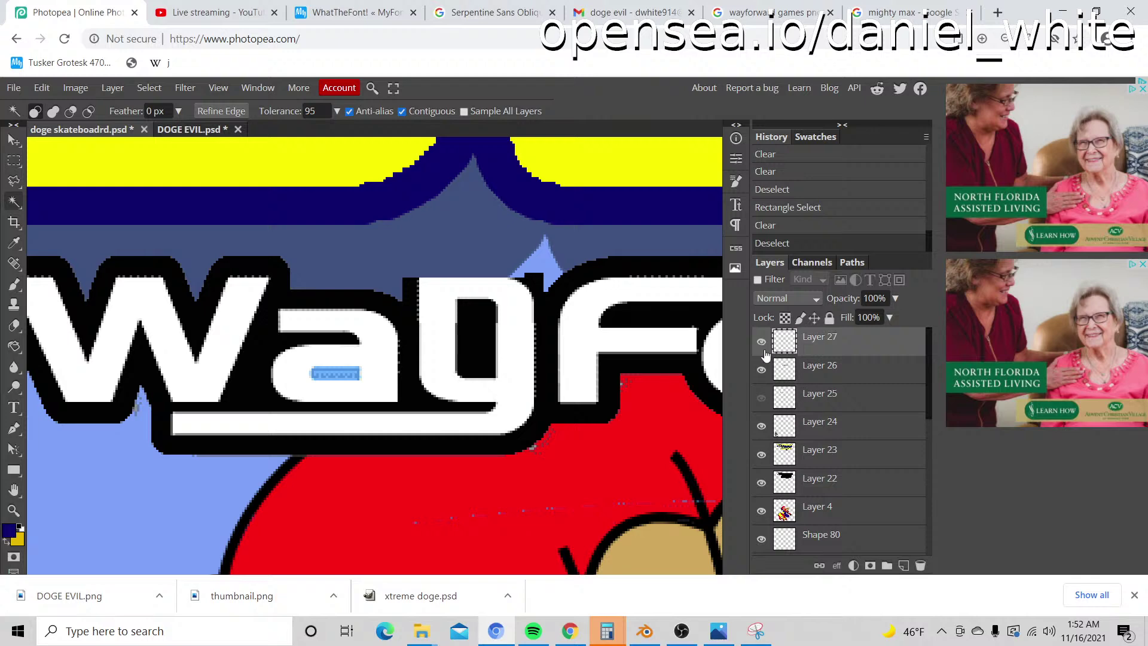
Step: Merge Layer 27 down into Layer 26 and select the white "g"-shaped letter of "WayForward" with the Magic Wand
right_click(798, 362)
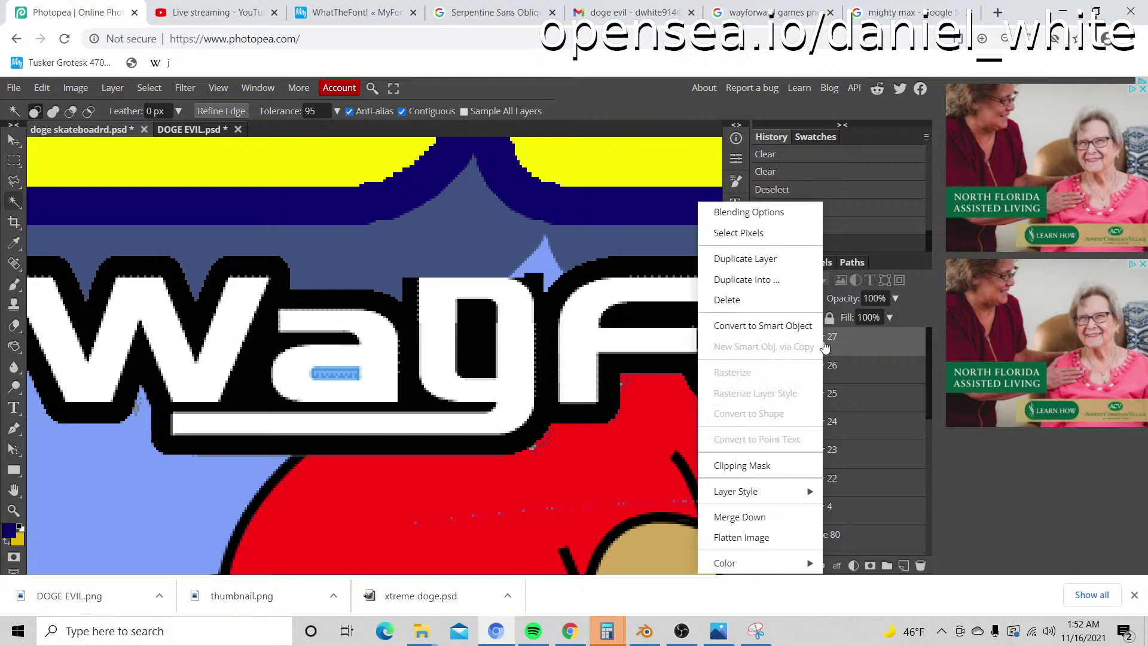
click(755, 517)
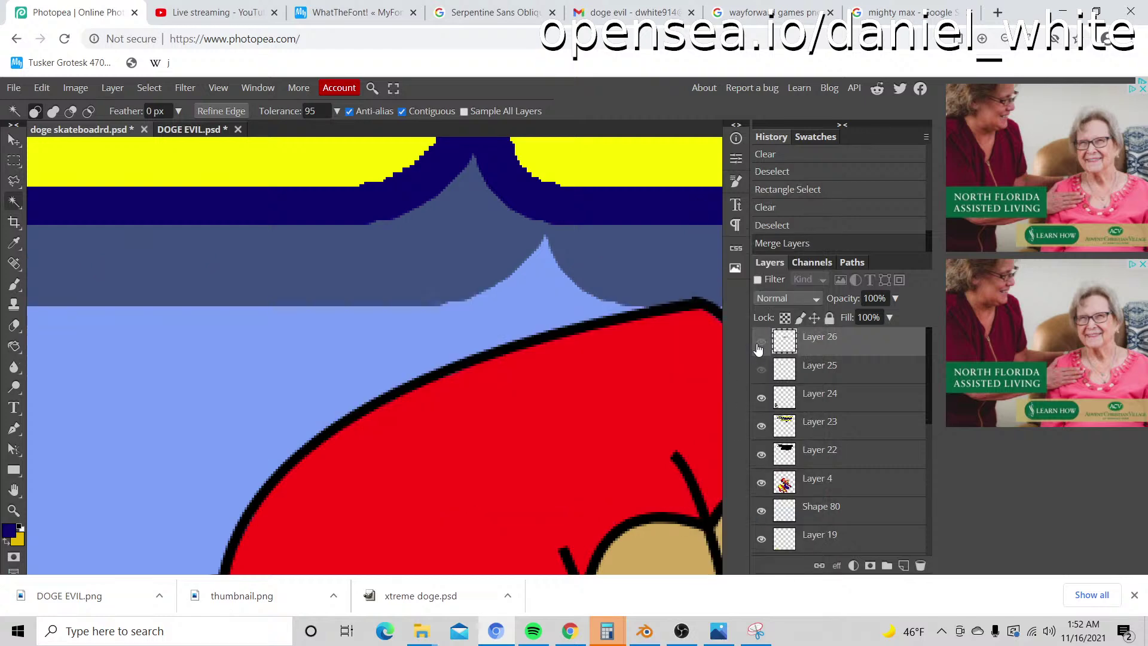
click(441, 327)
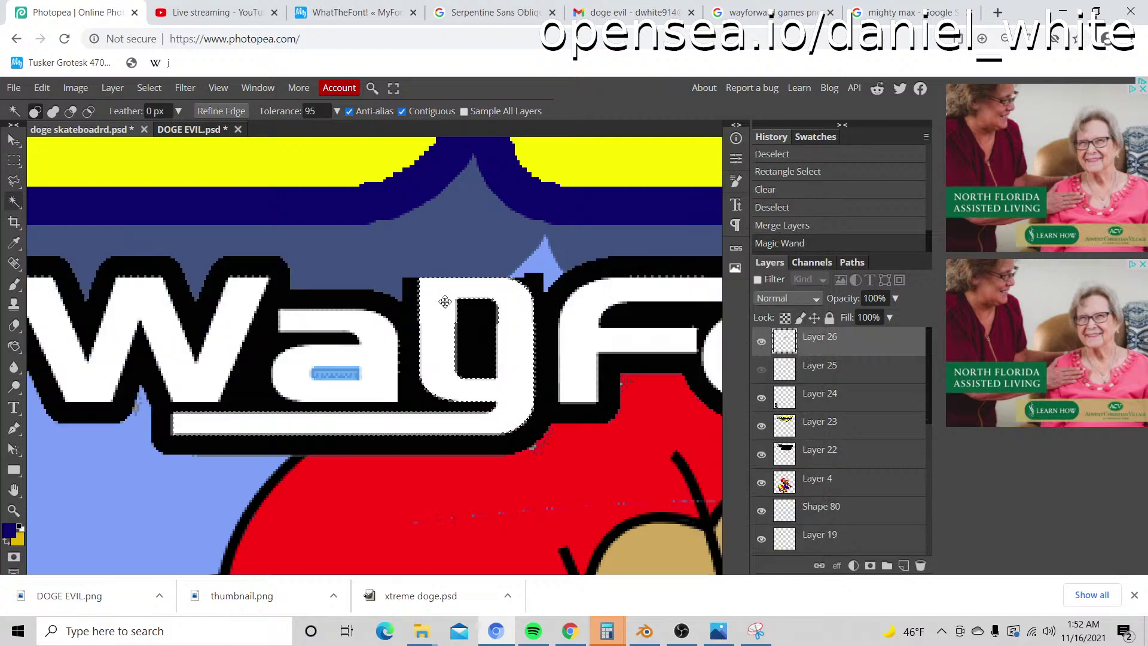
Step: Try a 24 px border around the selected white letter, and undo it
click(147, 87)
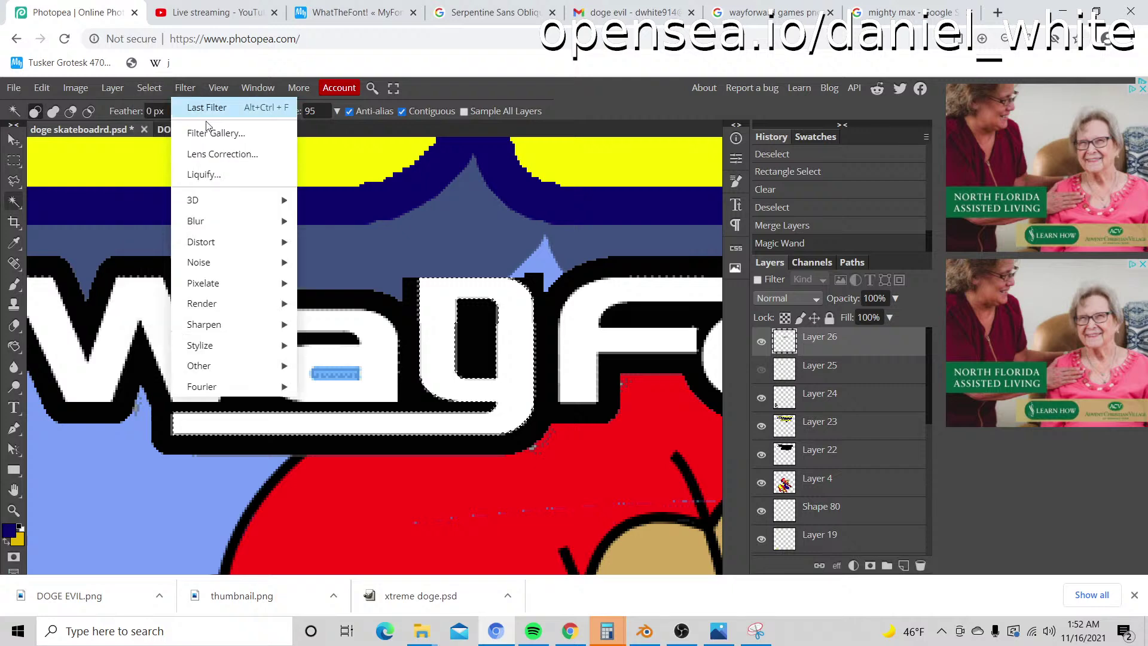
mouse_move(127, 94)
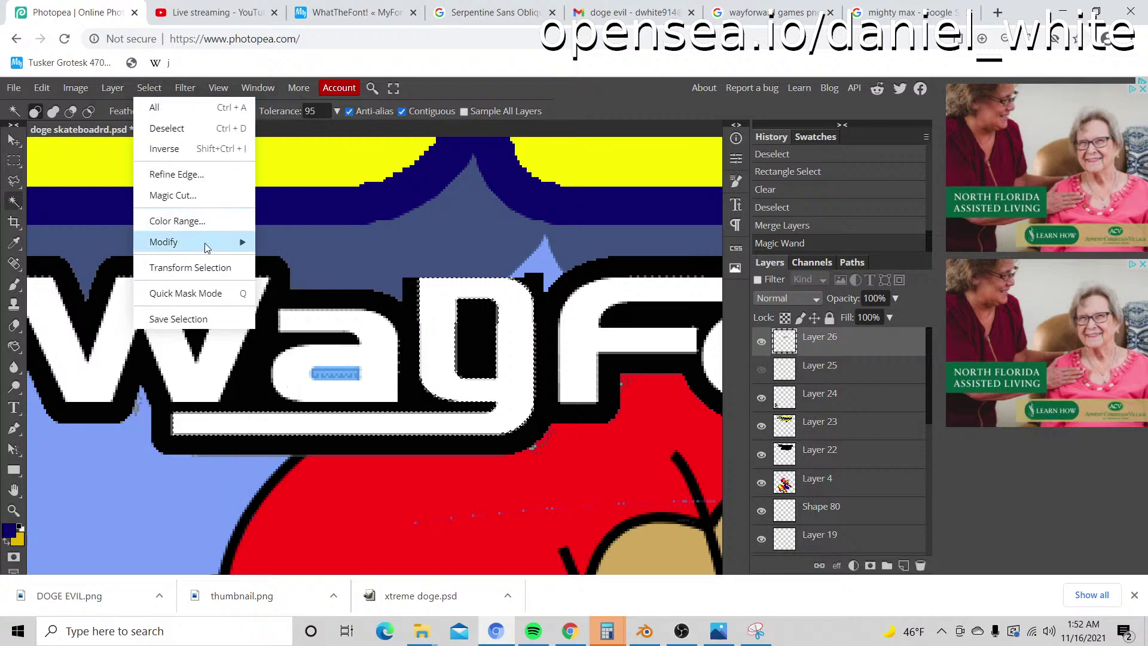
mouse_move(205, 243)
click(281, 241)
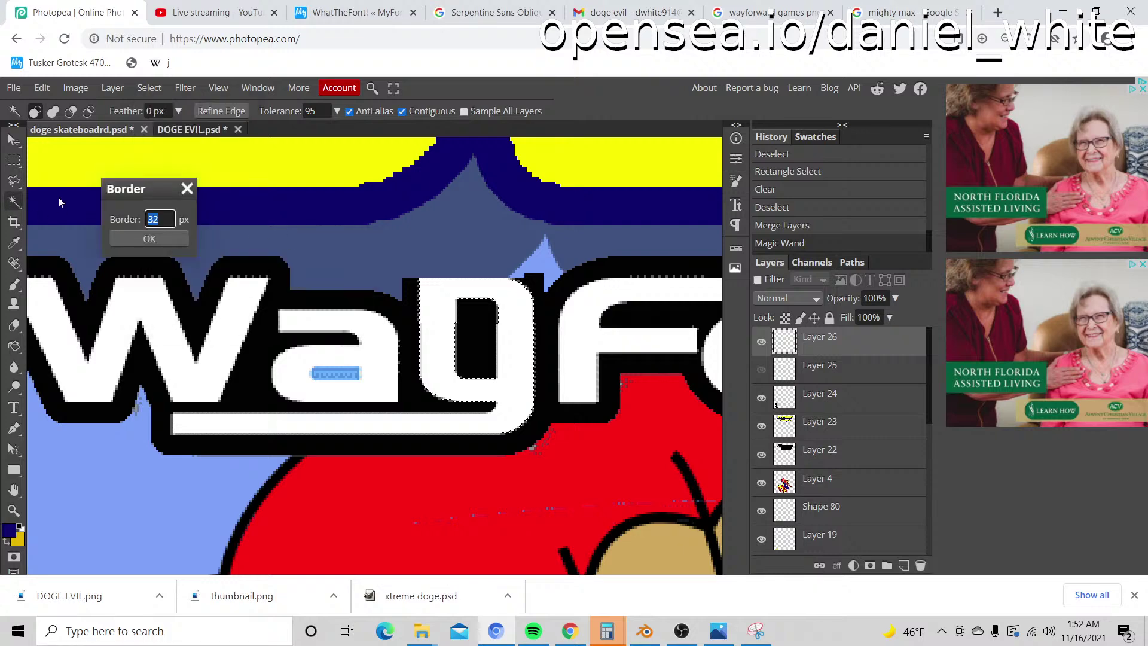
text(24)
click(134, 239)
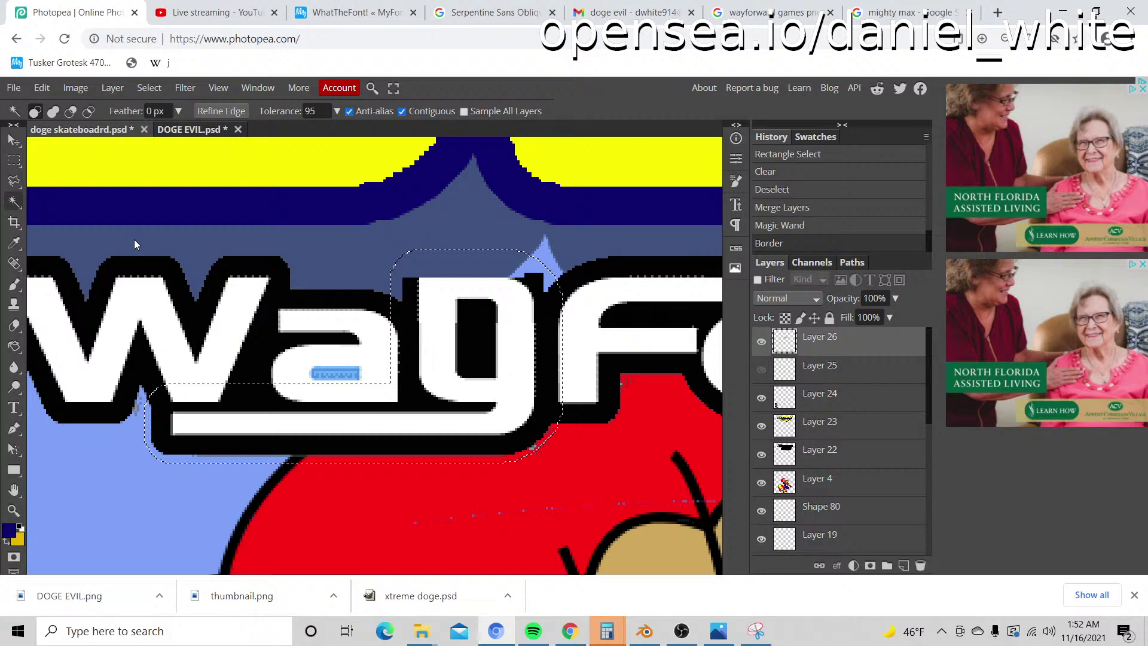
key(ctrl+z)
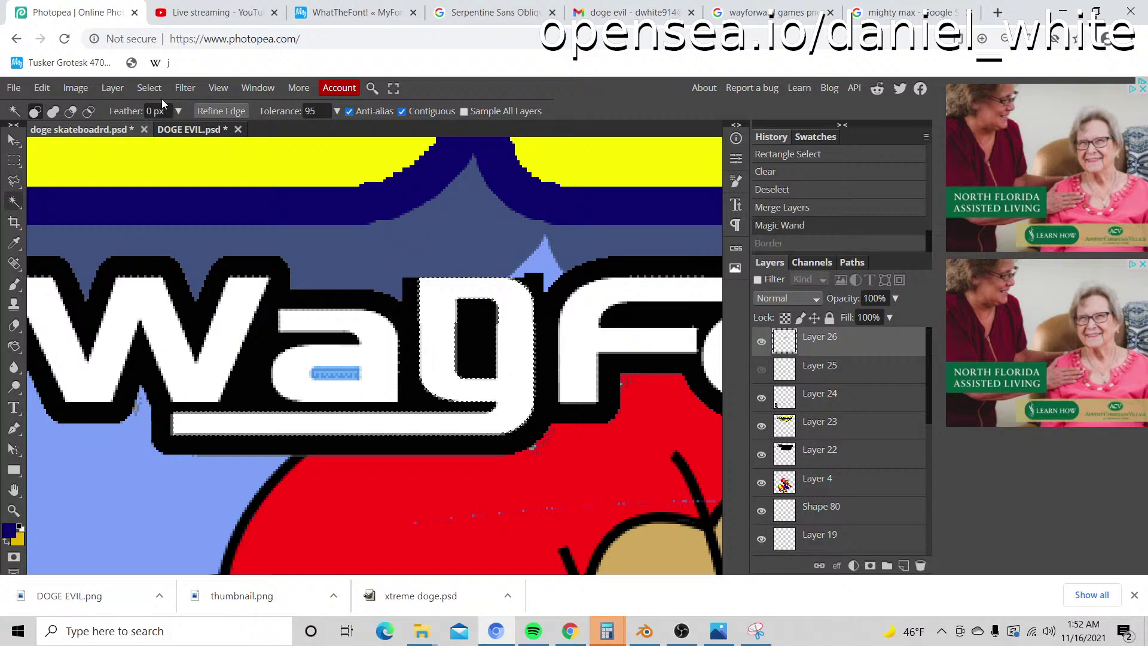
Step: Modify the selected white letter's selection into a 21 px border
click(149, 87)
mouse_move(185, 88)
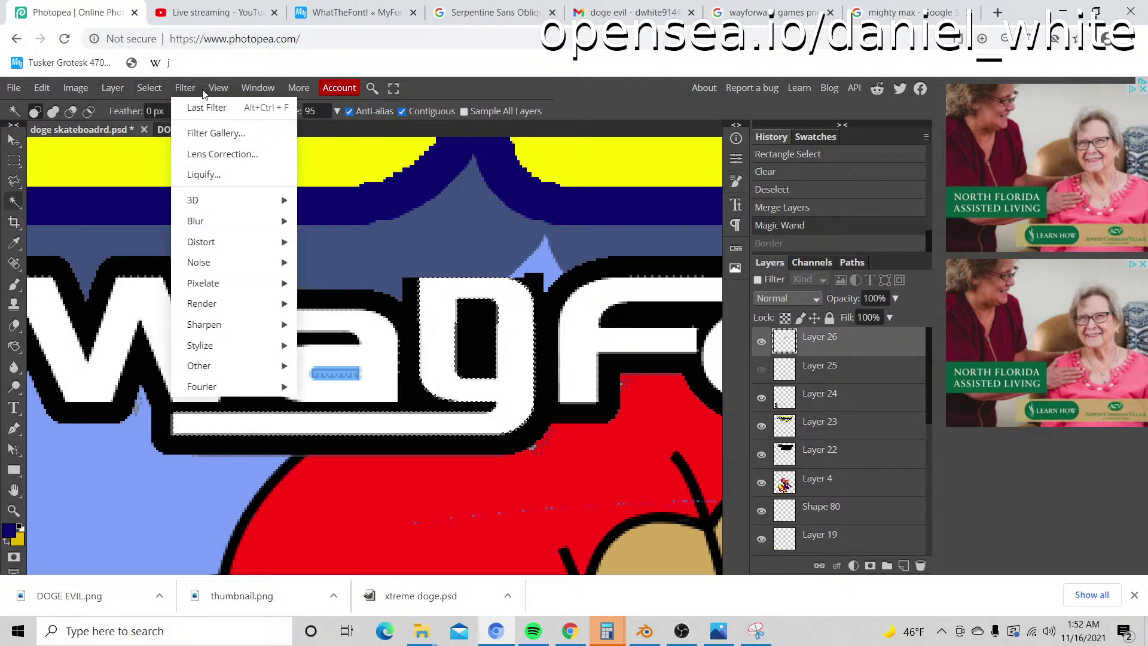
mouse_move(149, 88)
mouse_move(160, 239)
click(298, 241)
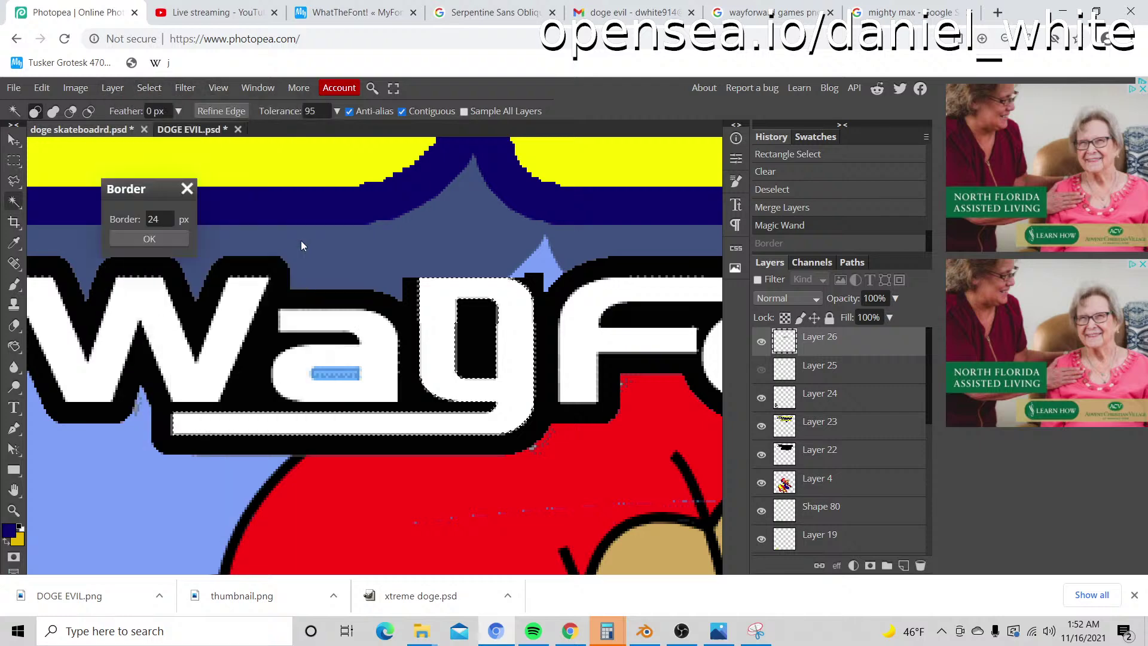
click(168, 217)
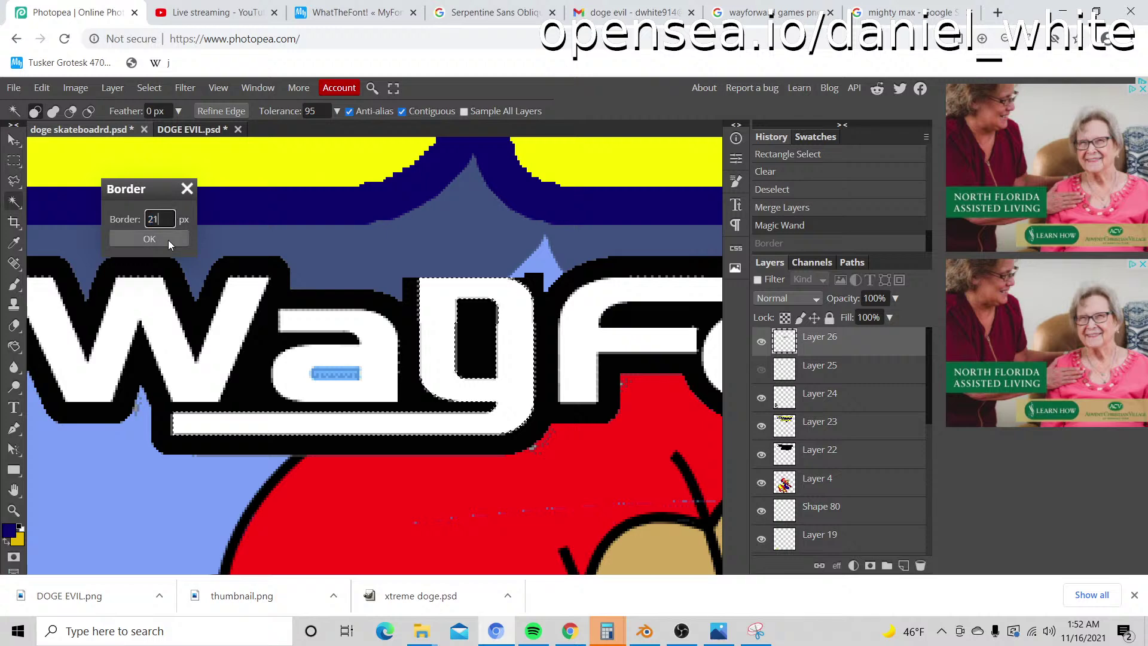
click(170, 239)
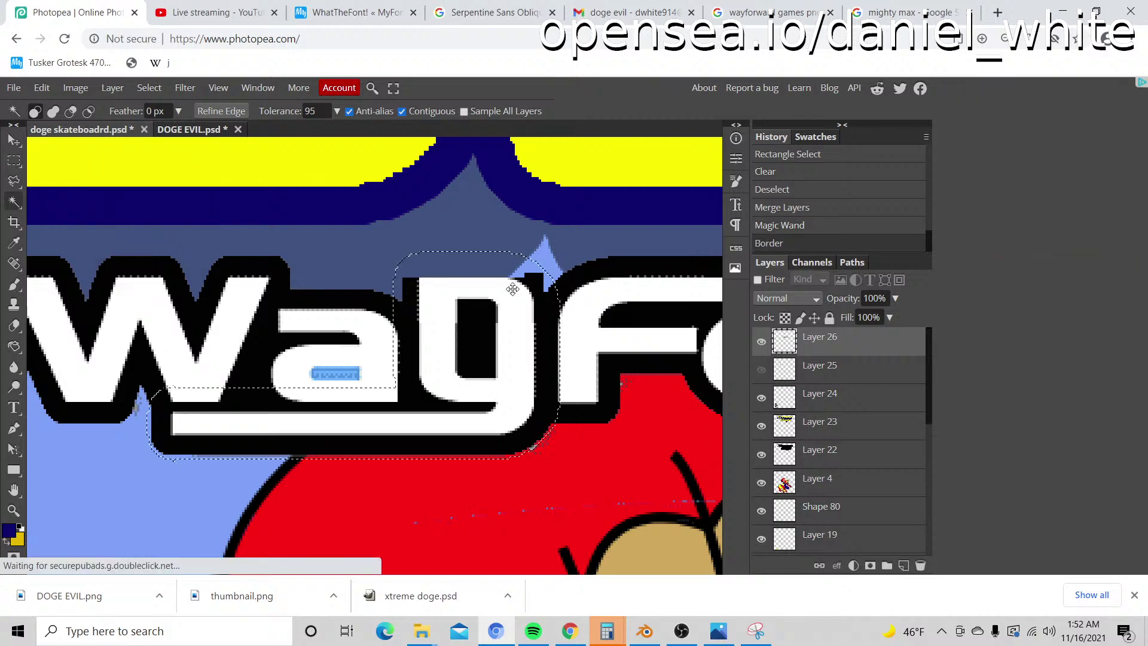
Step: Sample black from the lettering outline as the foreground colour and add a new layer directly above Layer 25
key(i)
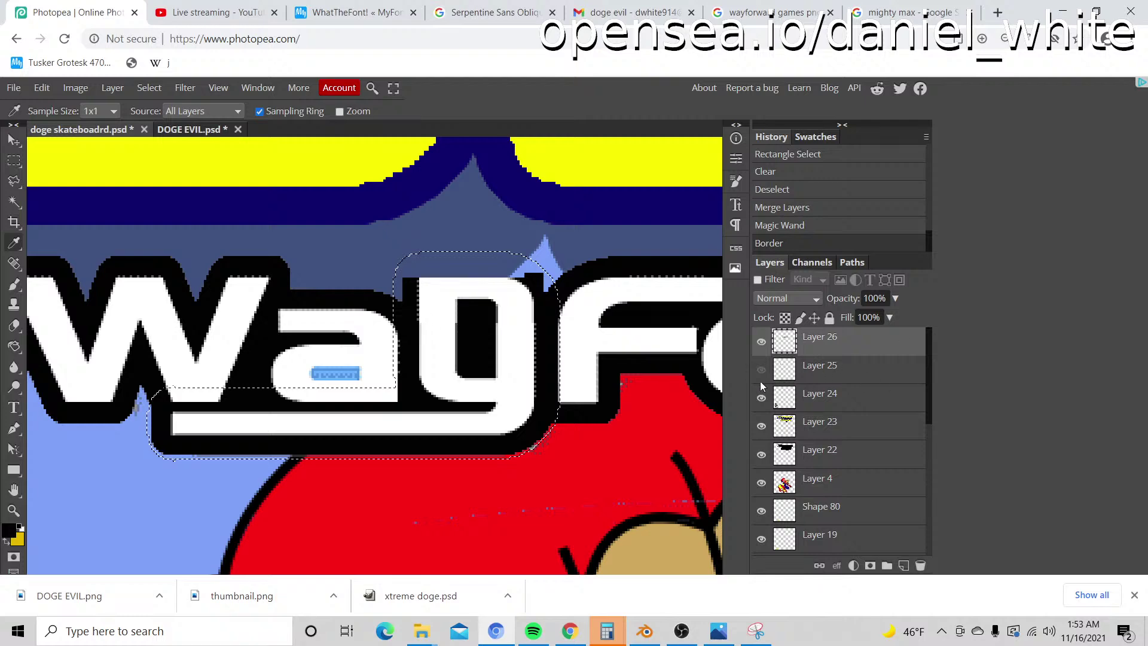
key(b)
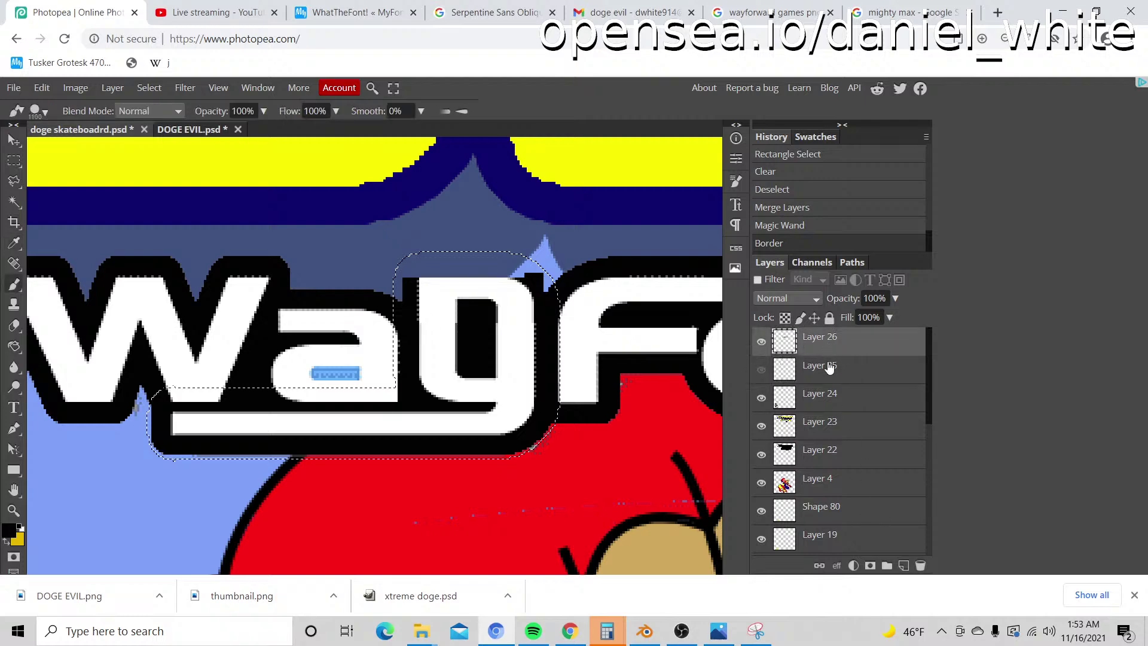
click(830, 367)
click(903, 565)
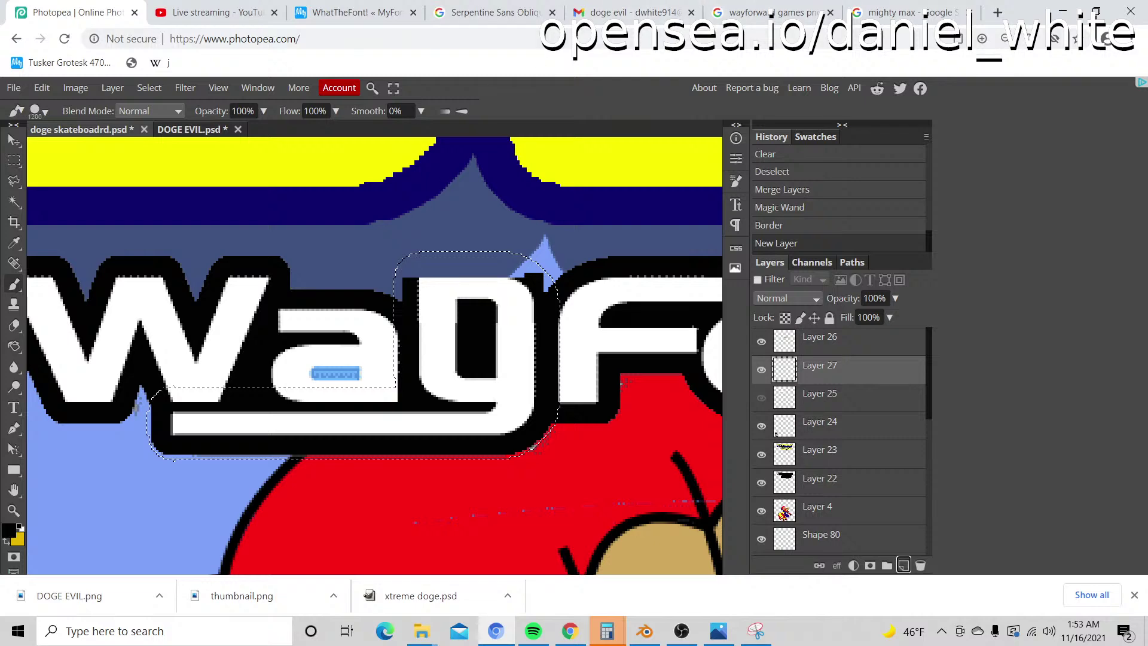
Step: Paint the border selection around the letter solid black on the new layer with the Brush tool
key(z)
scroll(431, 248, down, 1)
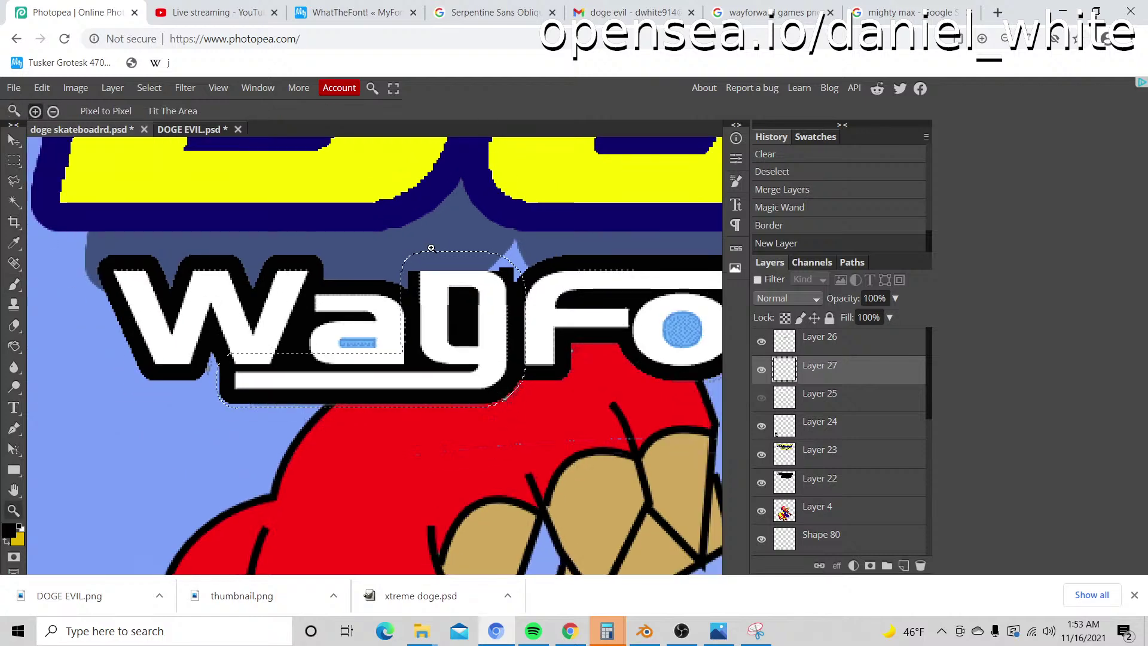
scroll(437, 243, up, 1)
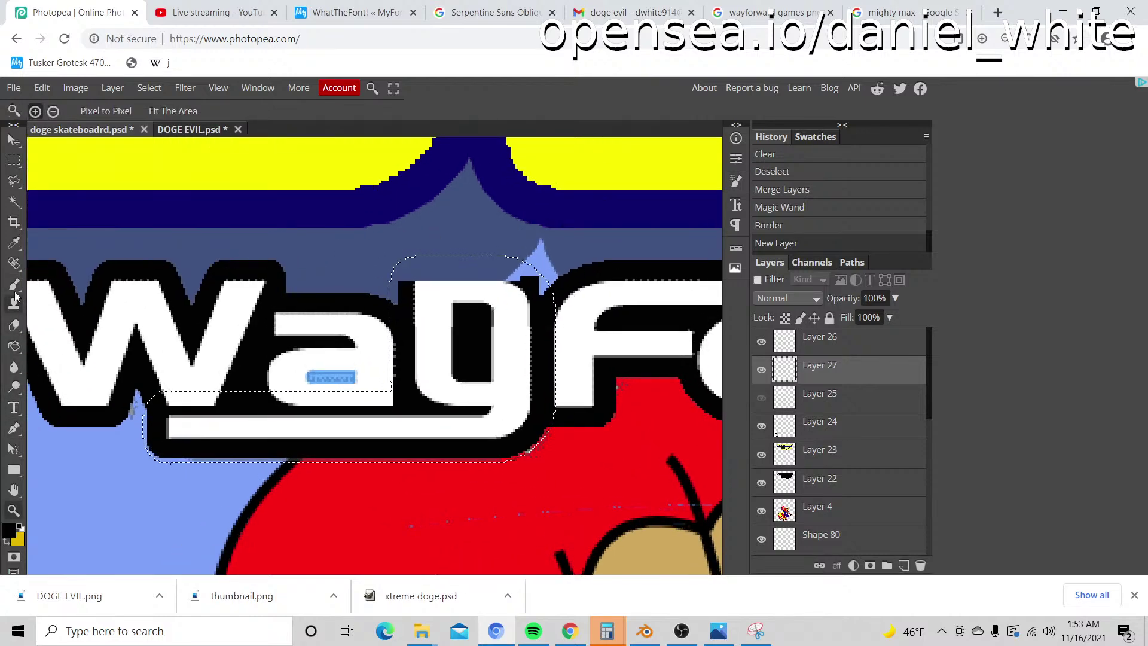
key(b)
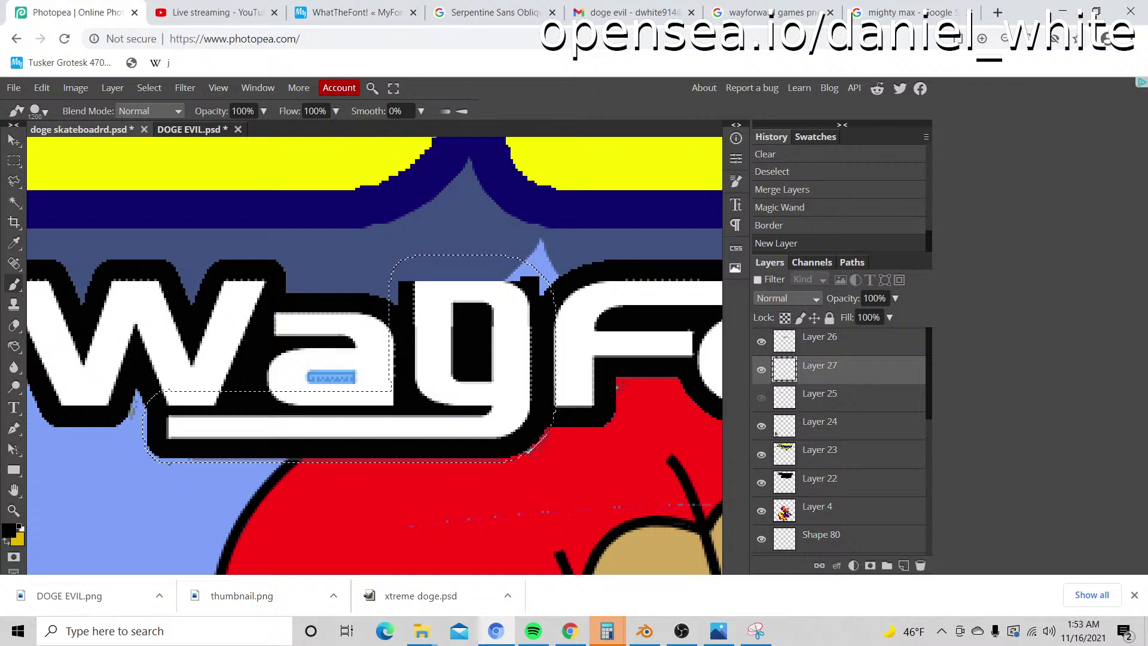
click(350, 359)
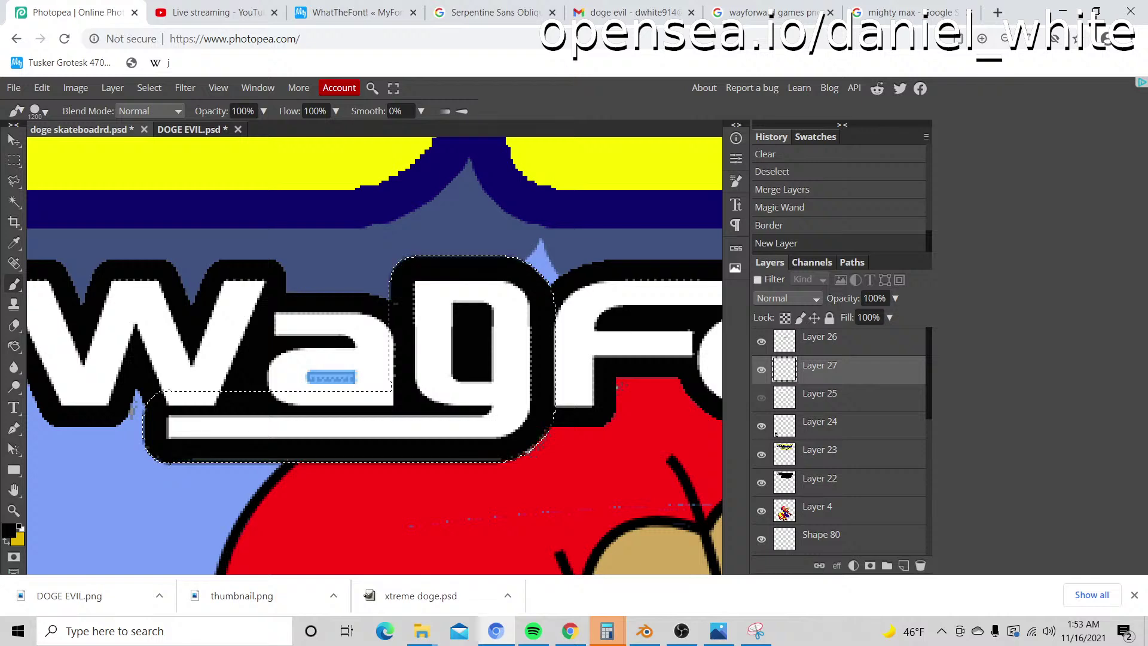
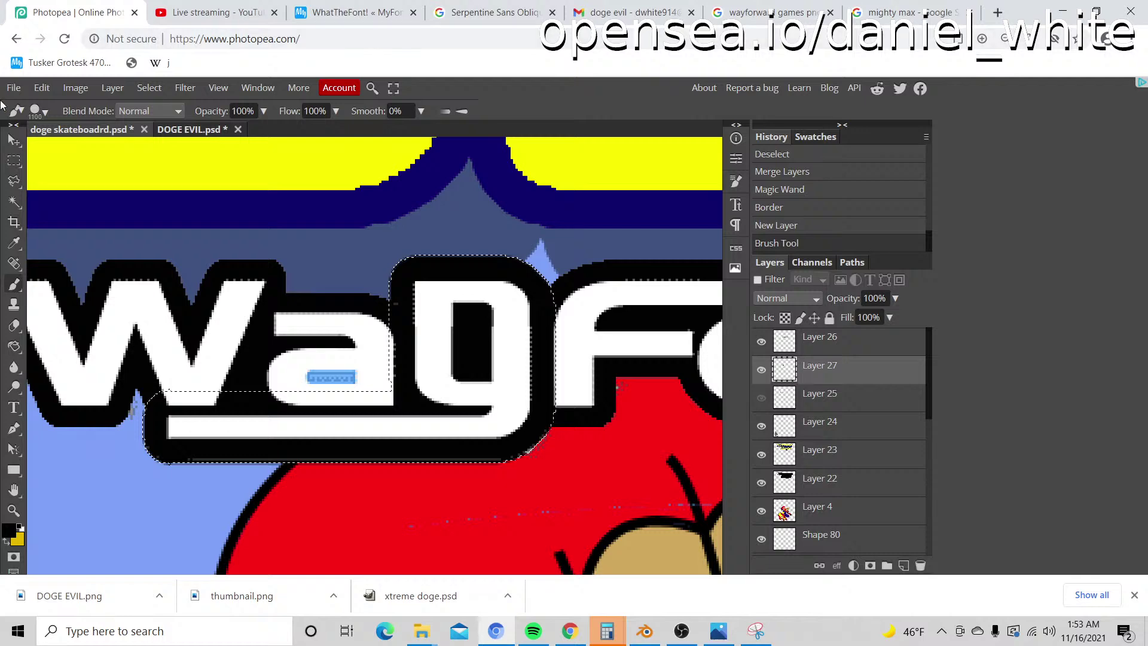
Step: Deselect the border selection around the outlined letter
key(z)
alt+click(293, 272)
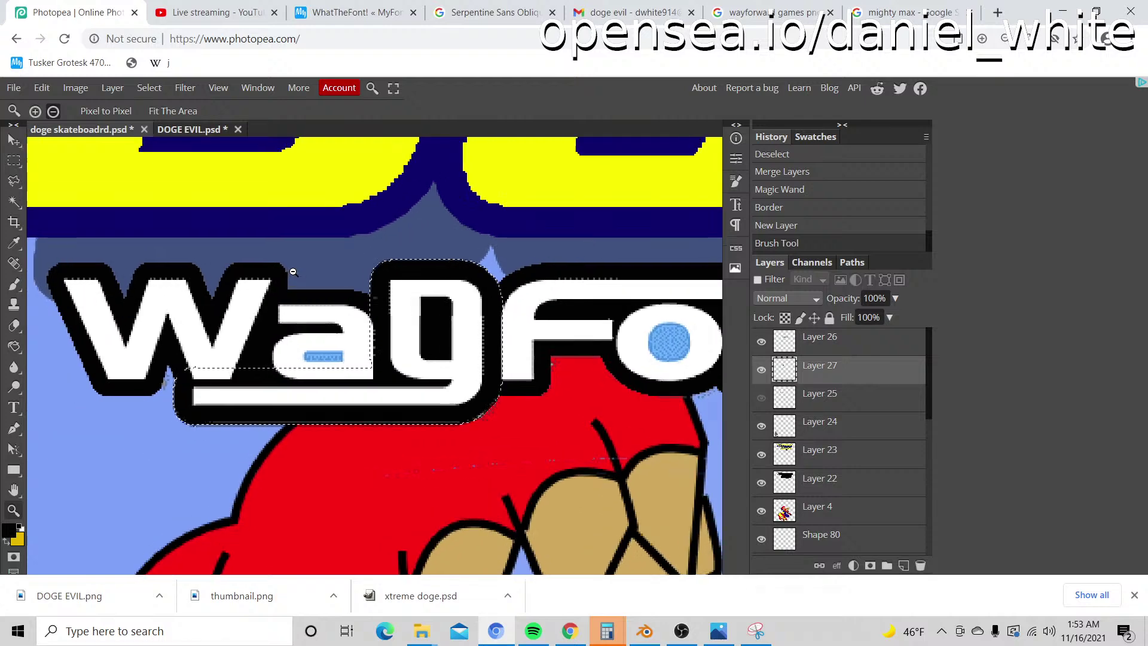
alt+click(293, 272)
alt+click(293, 272)
click(14, 160)
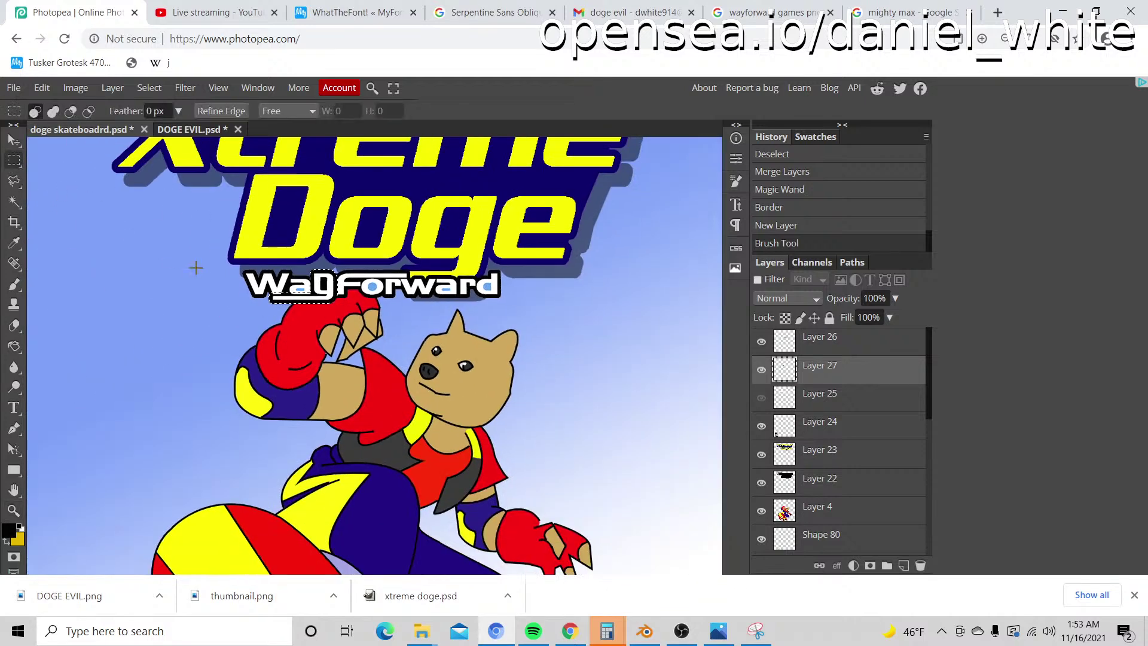
key(ctrl+d)
key(ctrl+d)
key(ctrl+d)
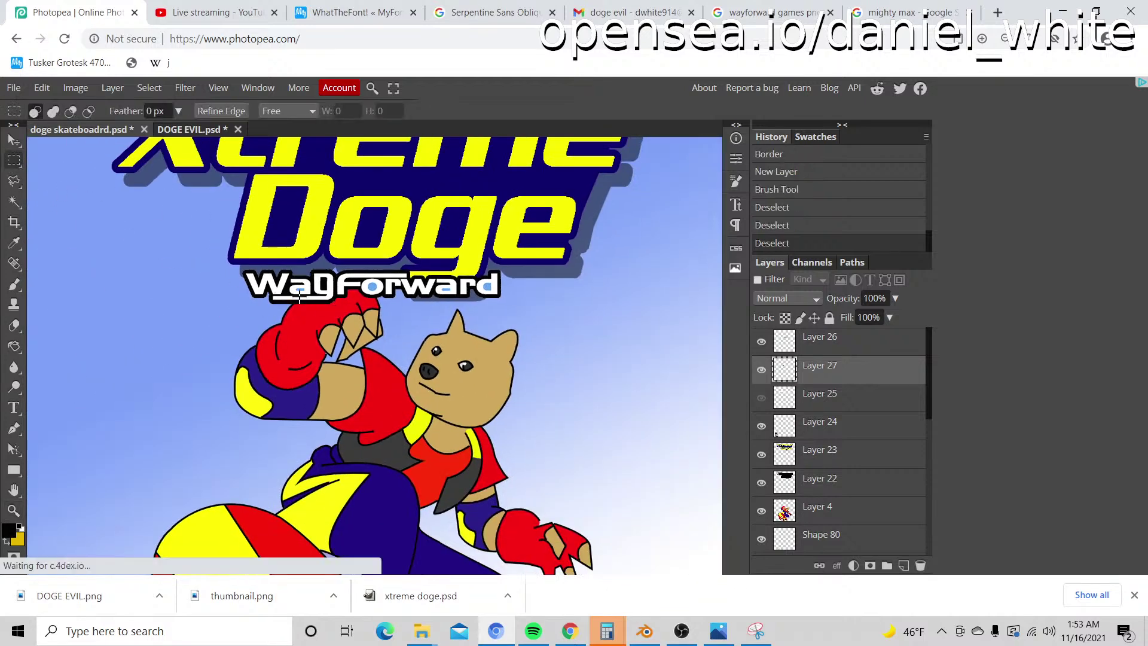
Step: Try to copy a rectangular area around the final "d" from Layer 27 and paste it onto a new layer
key(z)
click(307, 293)
click(307, 293)
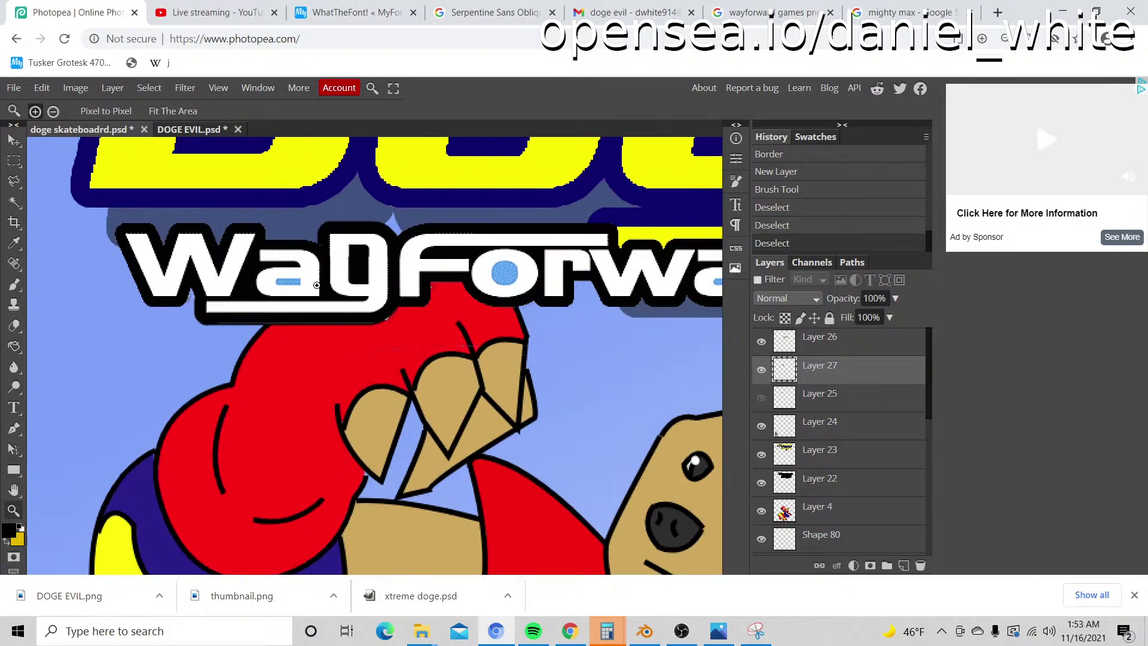
click(263, 281)
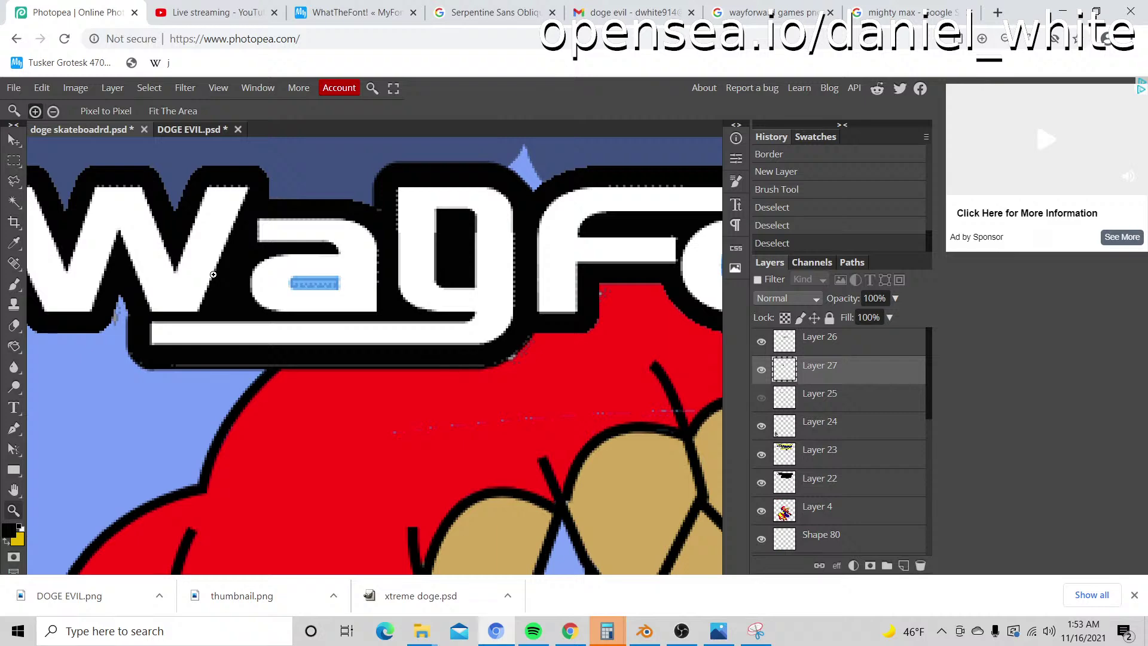
alt+click(364, 292)
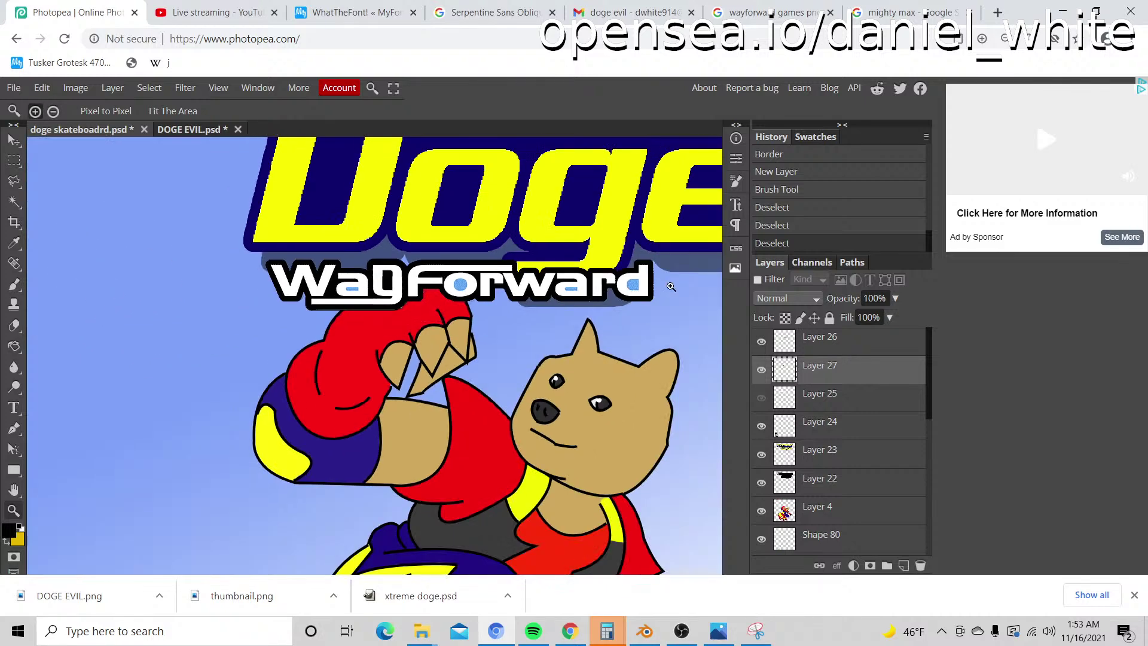
click(671, 286)
click(14, 160)
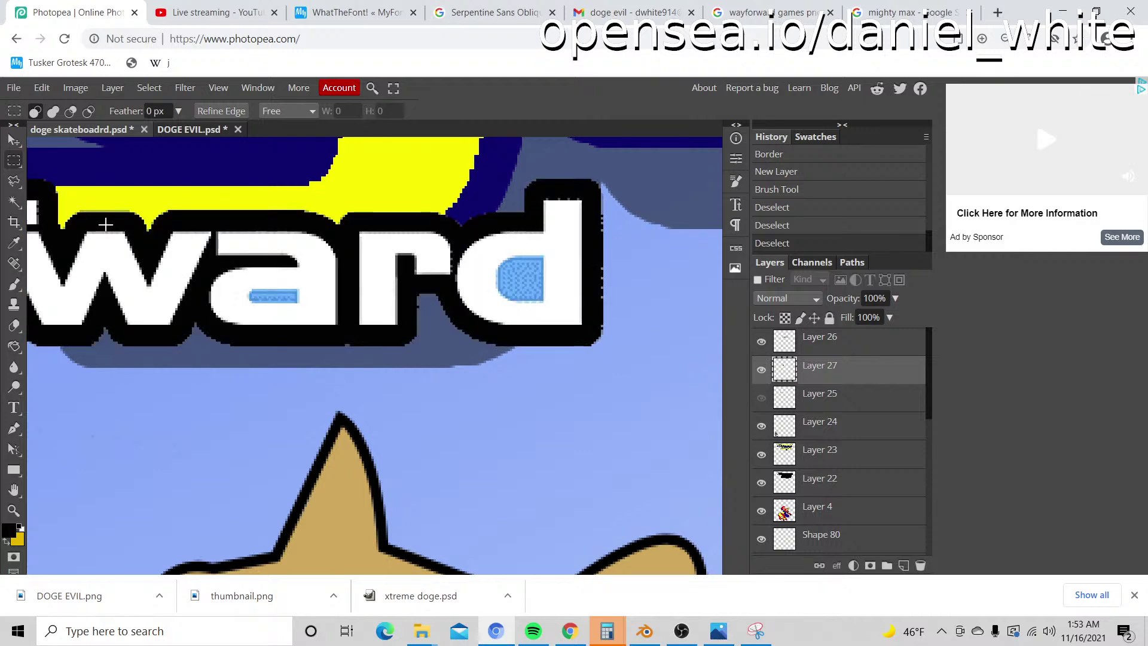
drag(454, 169, 653, 362)
click(626, 347)
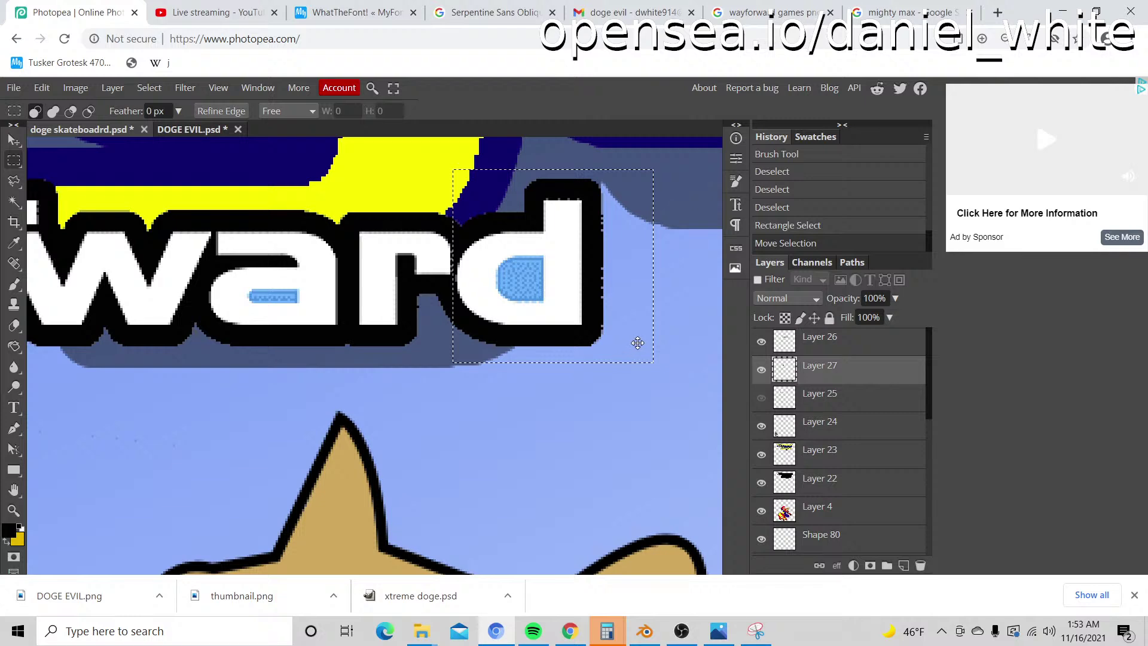
key(ctrl+c)
key(ctrl+v)
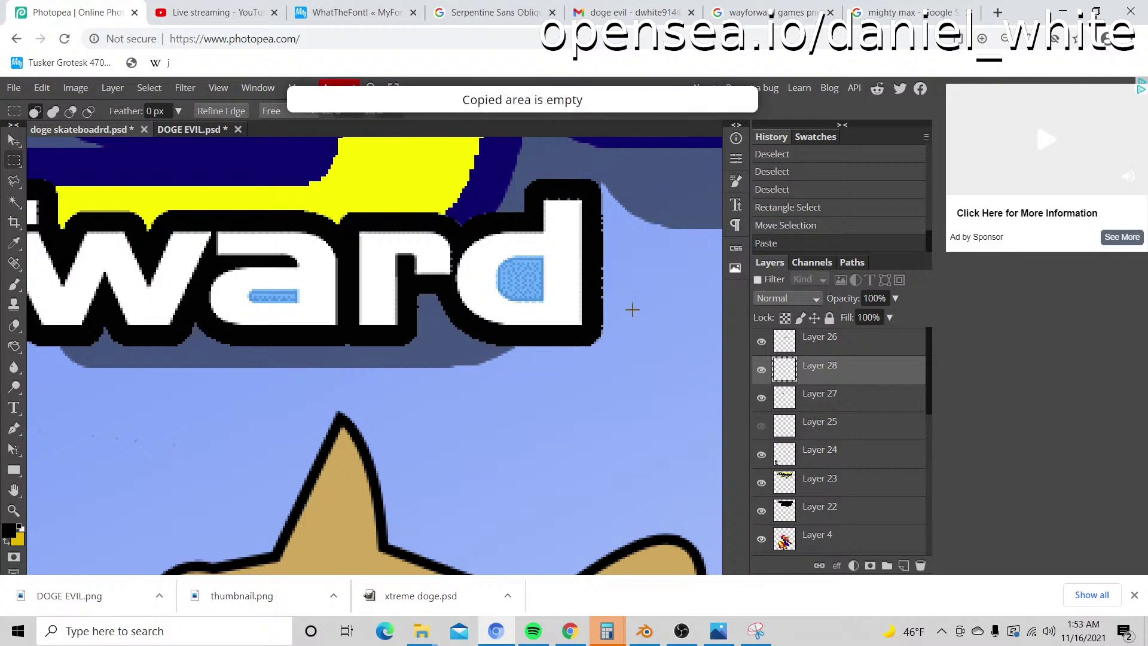
Step: Select the final "d" with a rectangle on Layer 26 and paste a copy of it onto a new layer
click(761, 341)
click(761, 342)
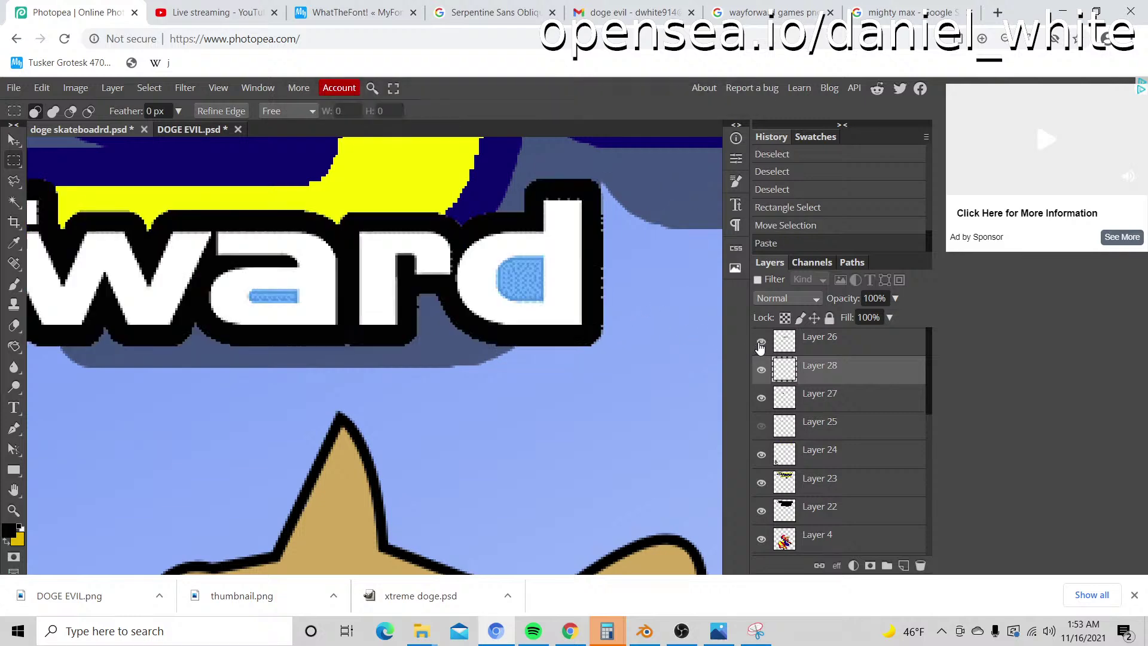
click(798, 348)
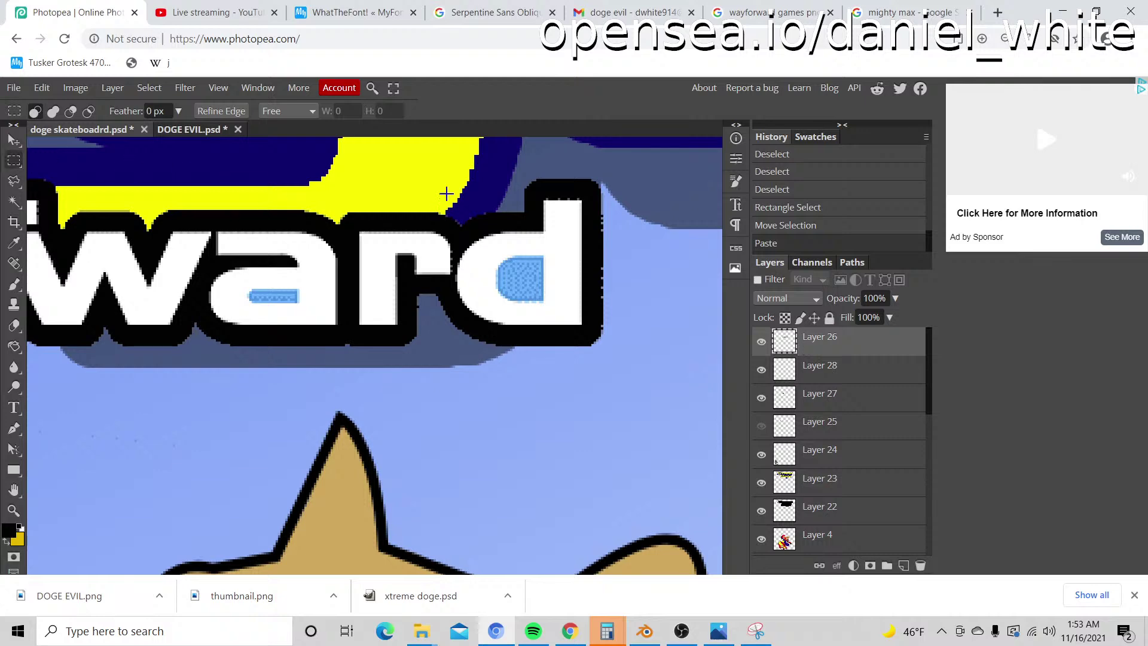
drag(453, 172, 641, 372)
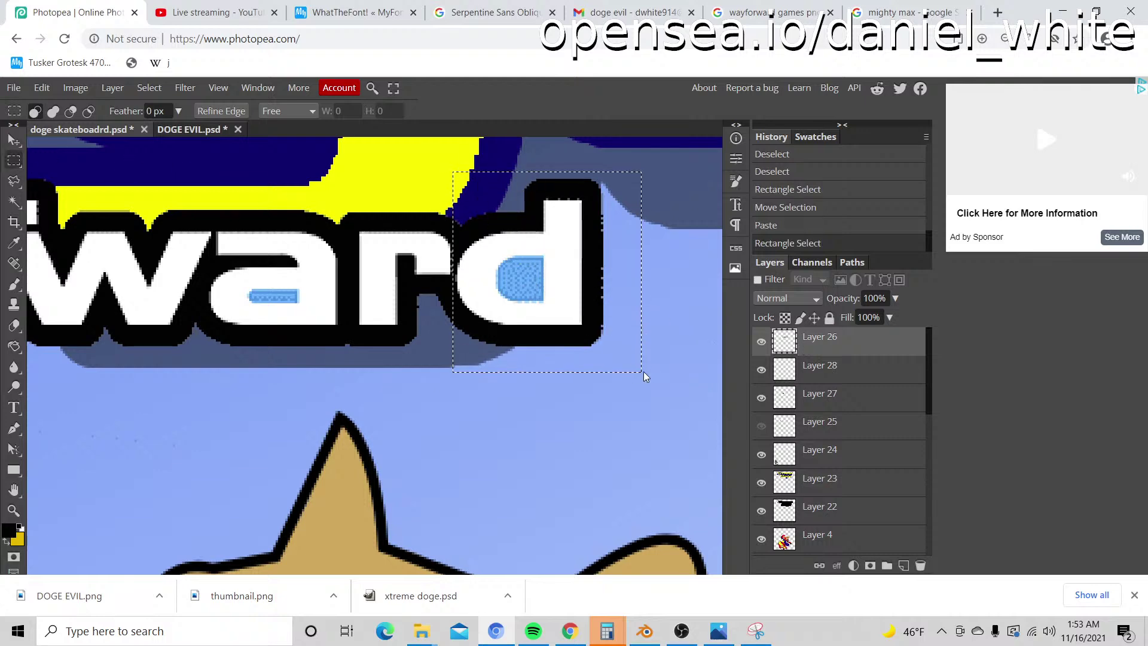
key(ctrl+c)
key(ctrl+v)
click(14, 139)
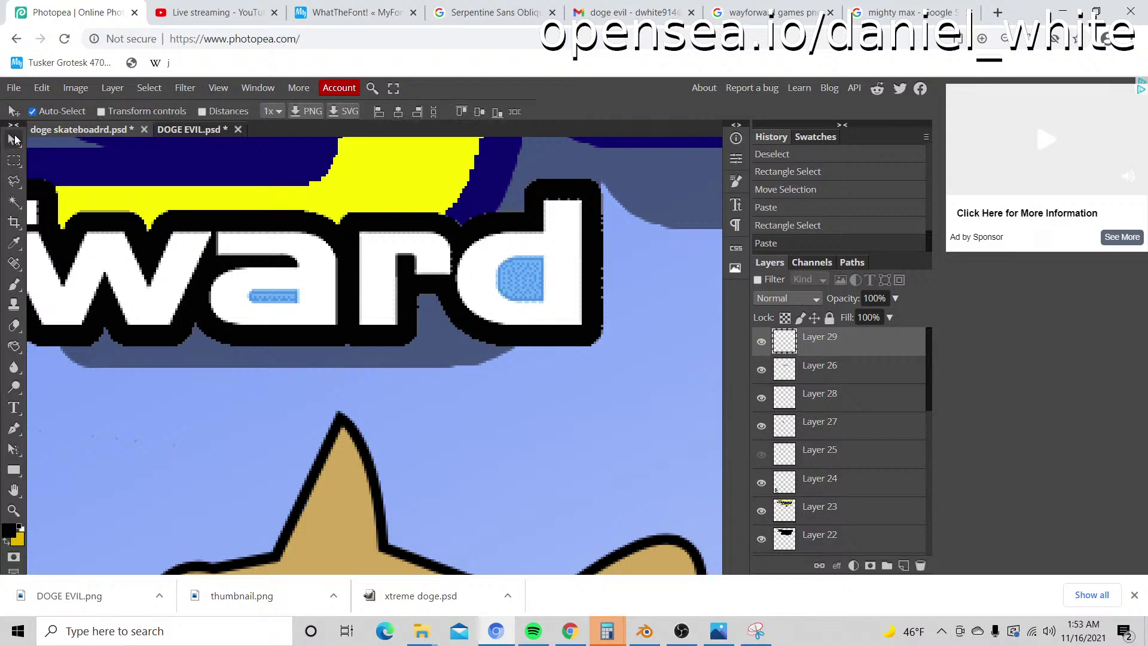
key(z)
scroll(287, 232, down, 10)
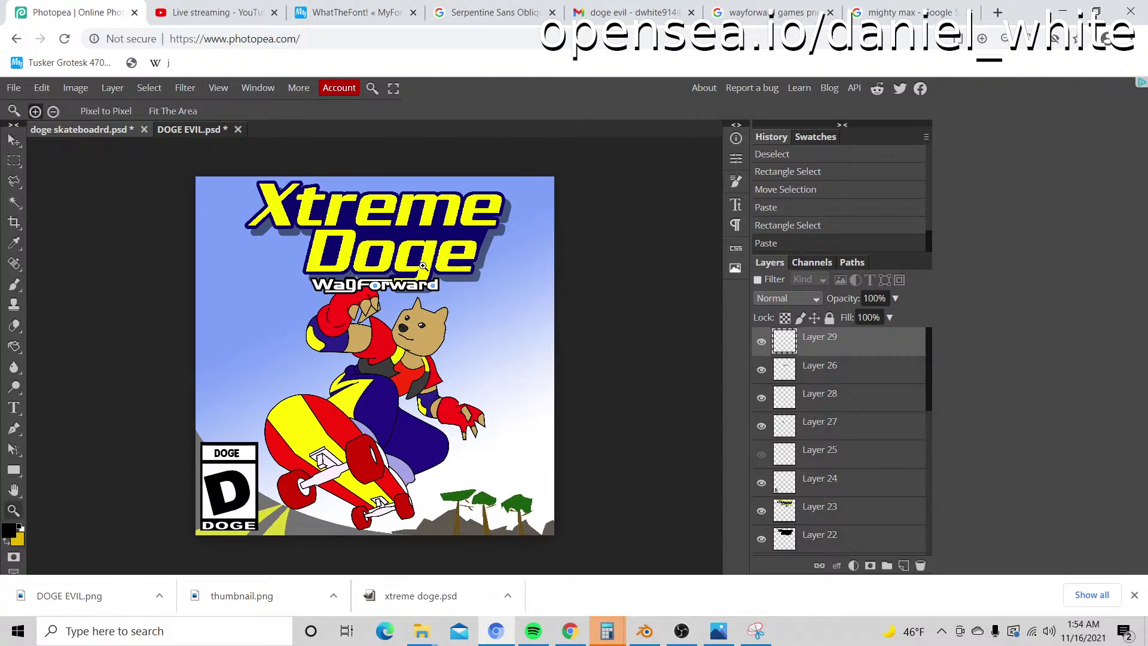
scroll(423, 265, up, 5)
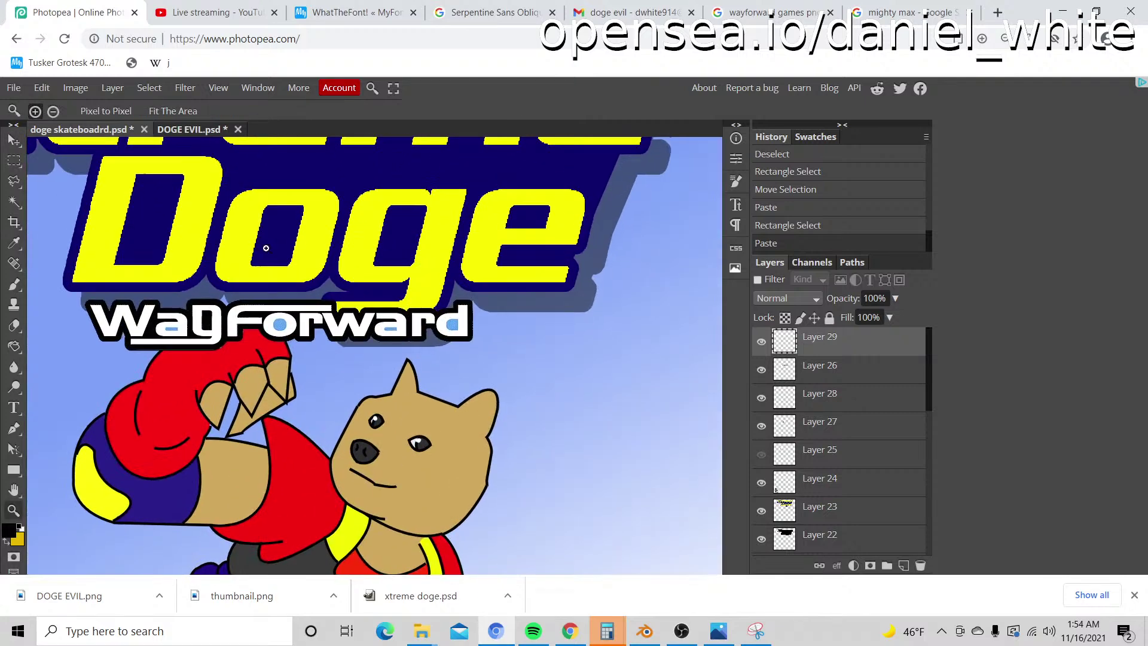
Step: Move the pasted "d" straight along the WayForward lettering until it sits over the initial "W"
key(v)
key(shift+Left)
key(shift+Left)
key(shift+Left)
key(shift+Left)
key(shift+Left)
key(shift+Left)
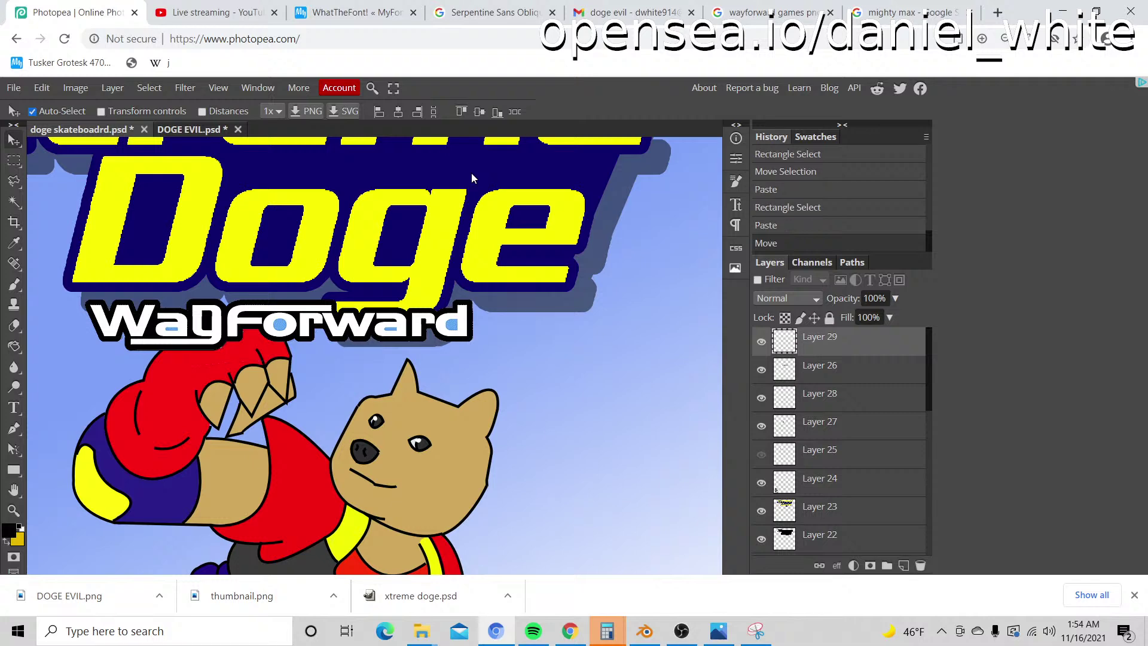
key(shift+Left)
key(shift+Left)
key(shift+Left)
key(shift+Left)
key(shift+Left)
key(shift+Left)
key(shift+Left)
key(shift+Left)
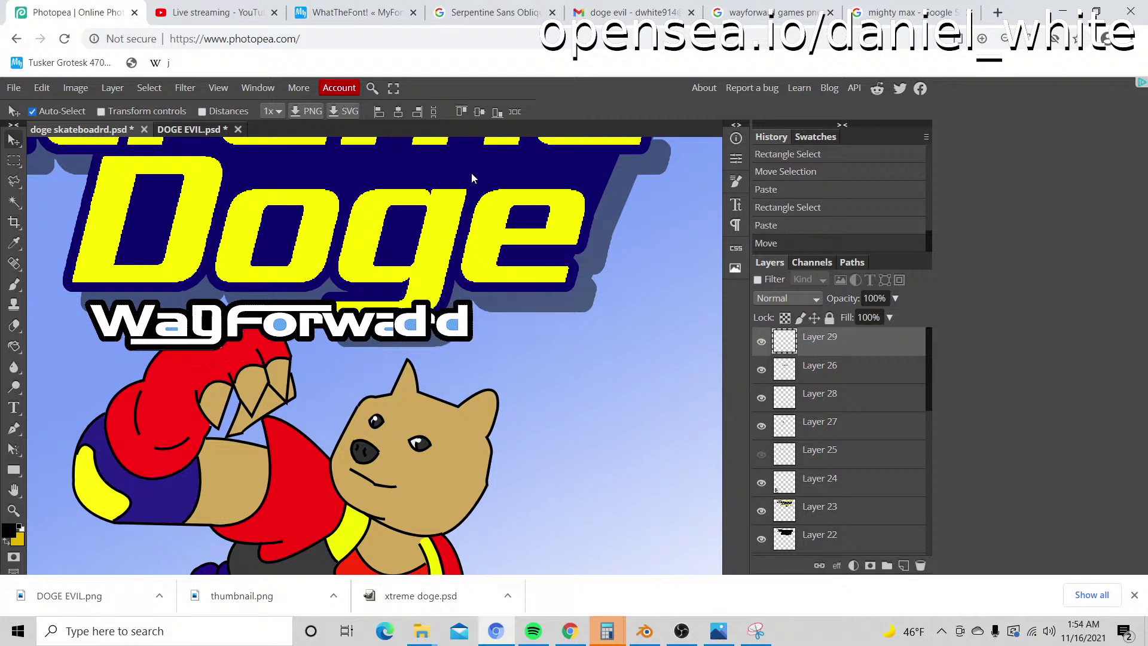
key(shift+Left)
key(shift+Left)
key(shift+Left)
key(shift+Left)
key(shift+Left)
key(shift+Left)
key(shift+Left)
key(shift+Left)
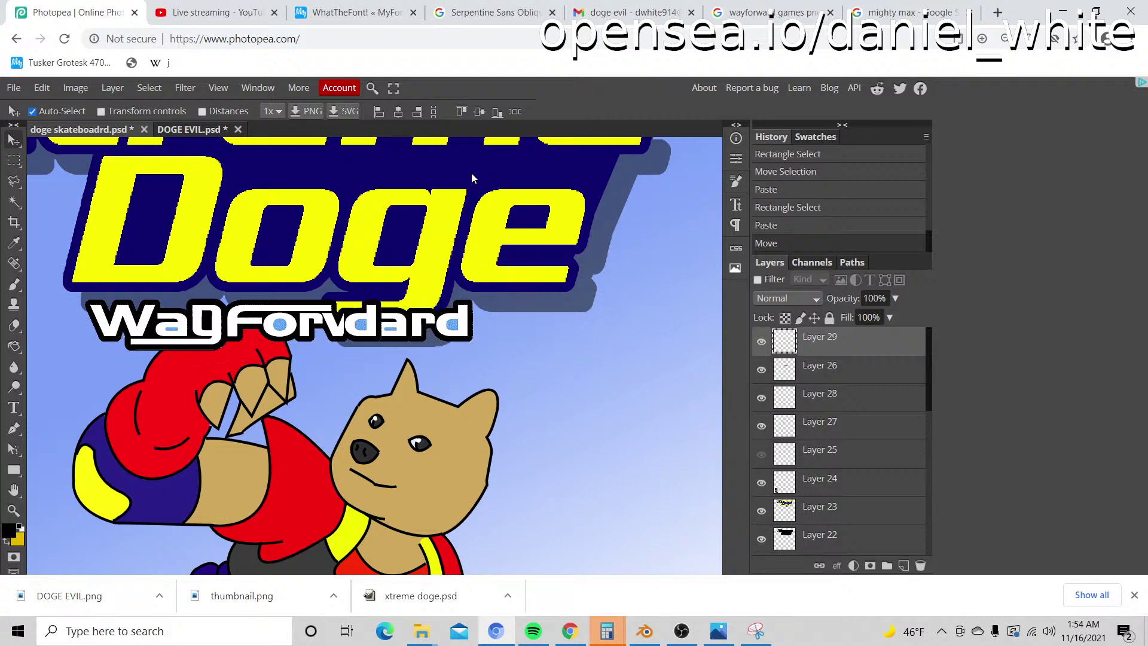
key(shift+Left)
key(shift+Left)
key(shift+Left)
key(shift+Left)
key(shift+Left)
key(shift+Left)
key(shift+Left)
key(shift+Left)
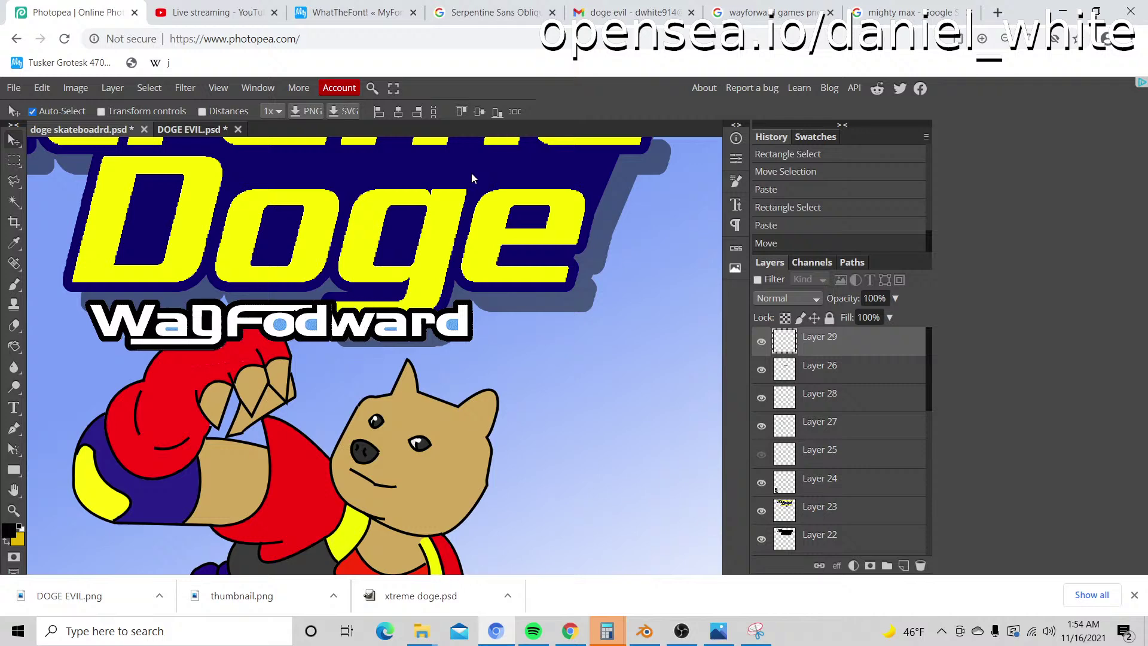
key(shift+Left)
key(shift+Left)
key(shift+Left)
key(shift+Left)
key(shift+Left)
key(shift+Left)
key(shift+Left)
key(shift+Left)
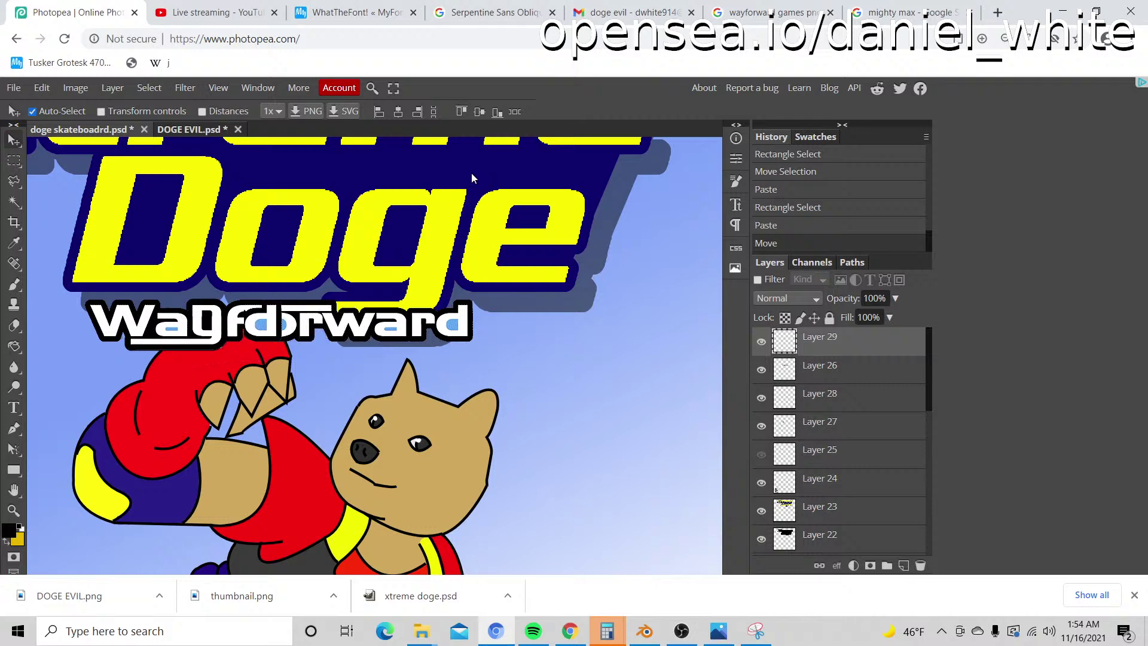
key(shift+Left)
key(shift+Left)
key(shift+Left)
key(shift+Left)
key(shift+Left)
key(shift+Left)
key(shift+Left)
key(shift+Left)
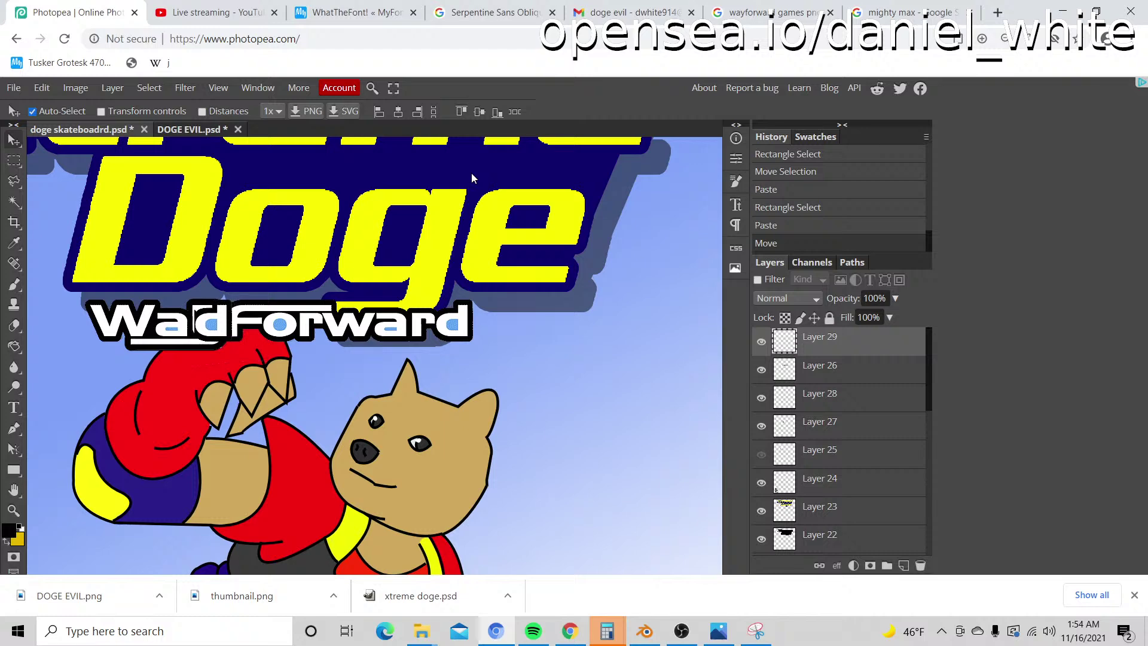
key(shift+Left)
key(shift+Left)
key(shift+Left)
key(shift+Left)
key(shift+Left)
key(shift+Left)
key(shift+Left)
key(shift+Left)
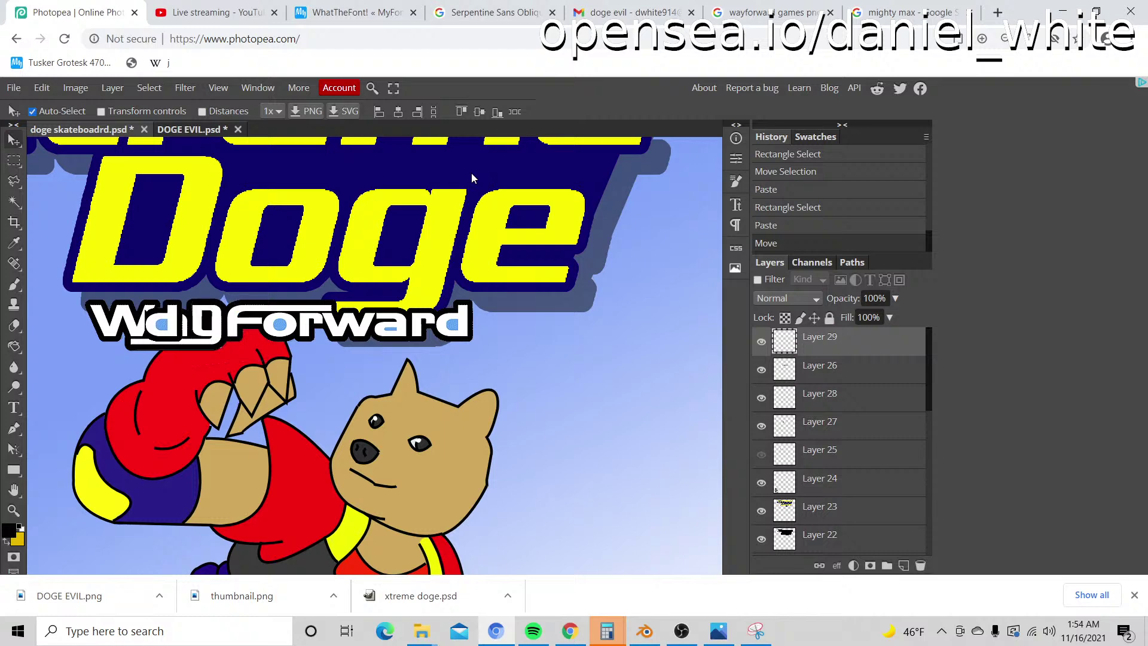
key(shift+Left)
key(shift+Left)
key(shift+Left)
key(shift+Left)
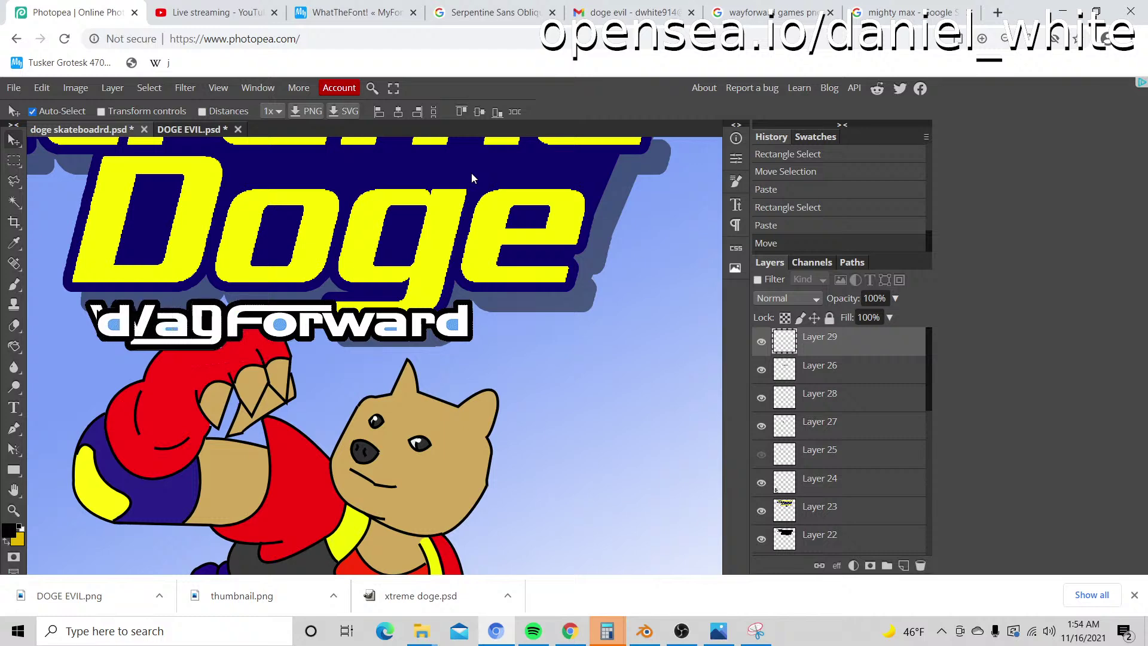
key(shift+Left)
key(shift+Left)
key(shift+Left)
key(shift+Left)
key(shift+Left)
key(shift+Left)
key(Right)
key(Right)
key(Right)
key(Right)
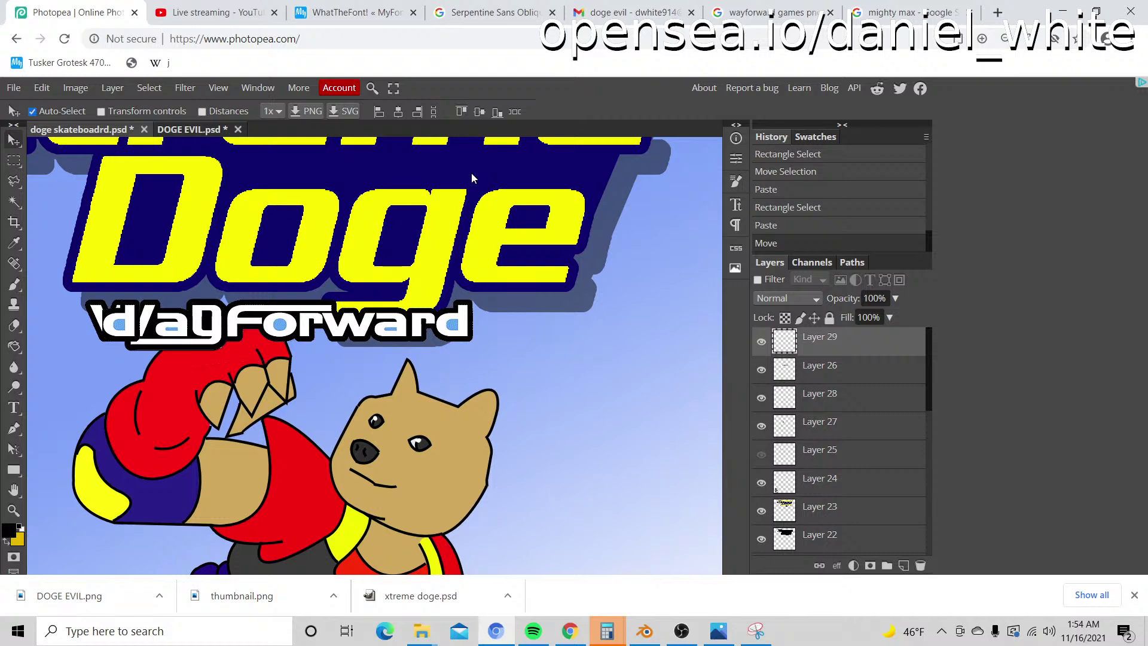
key(Right)
key(Right)
Step: Draw a polygonal lasso selection around the whole "W", cutting down its edge beside the "a"
key(z)
click(65, 316)
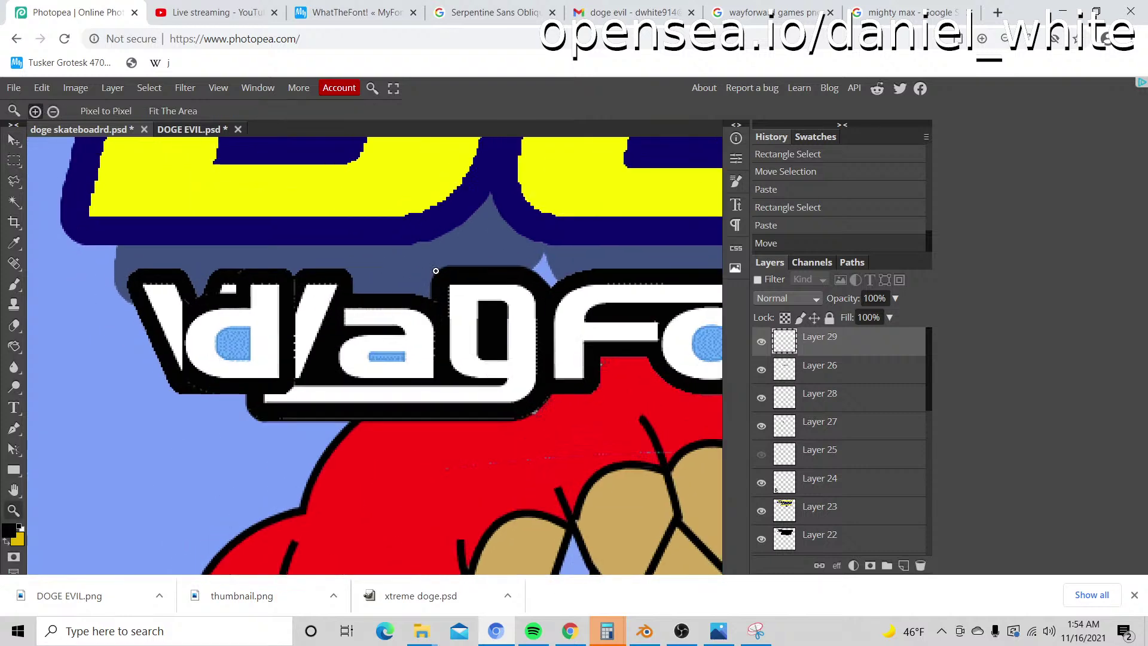
click(760, 341)
click(760, 341)
click(764, 376)
click(764, 376)
click(13, 181)
click(304, 385)
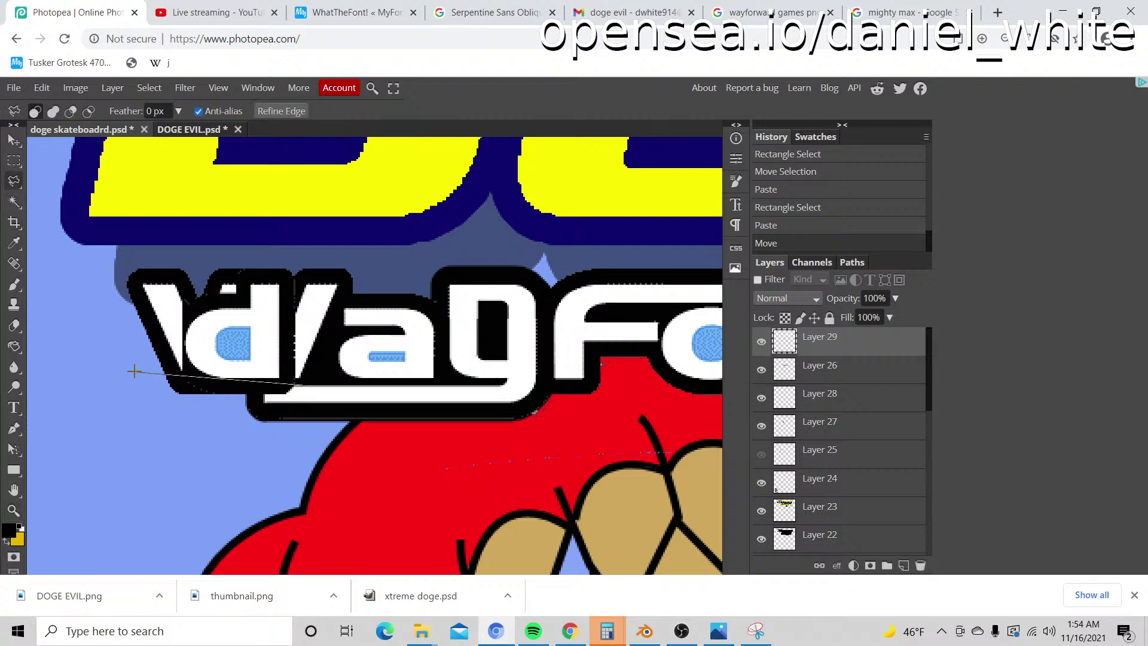
click(179, 399)
click(124, 364)
click(91, 257)
click(218, 240)
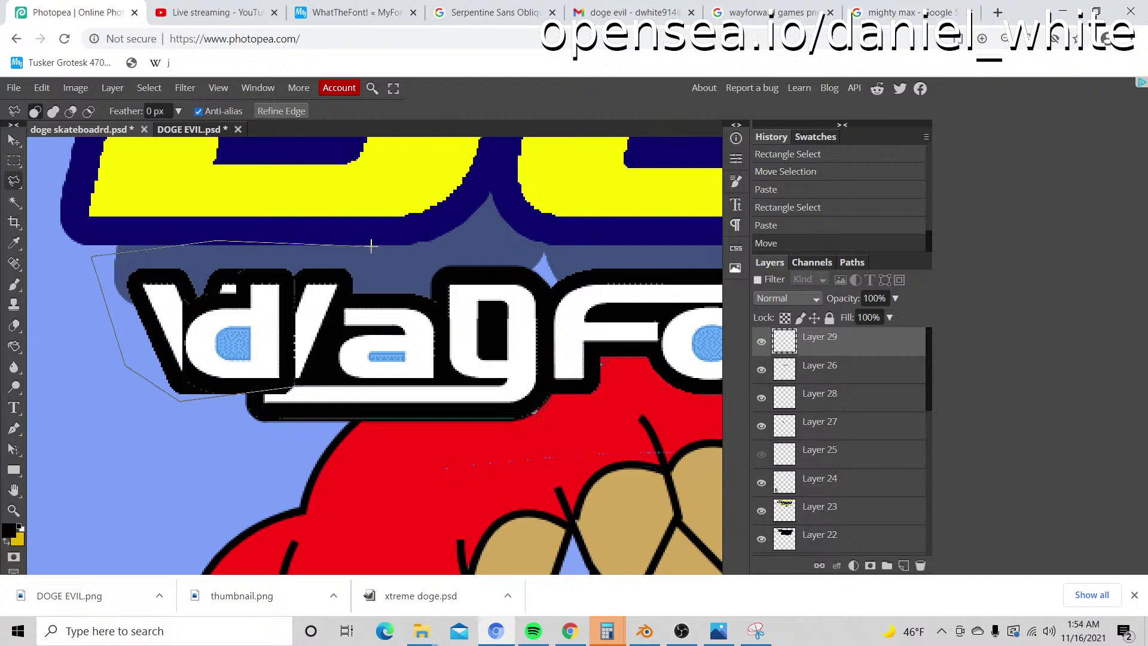
click(371, 251)
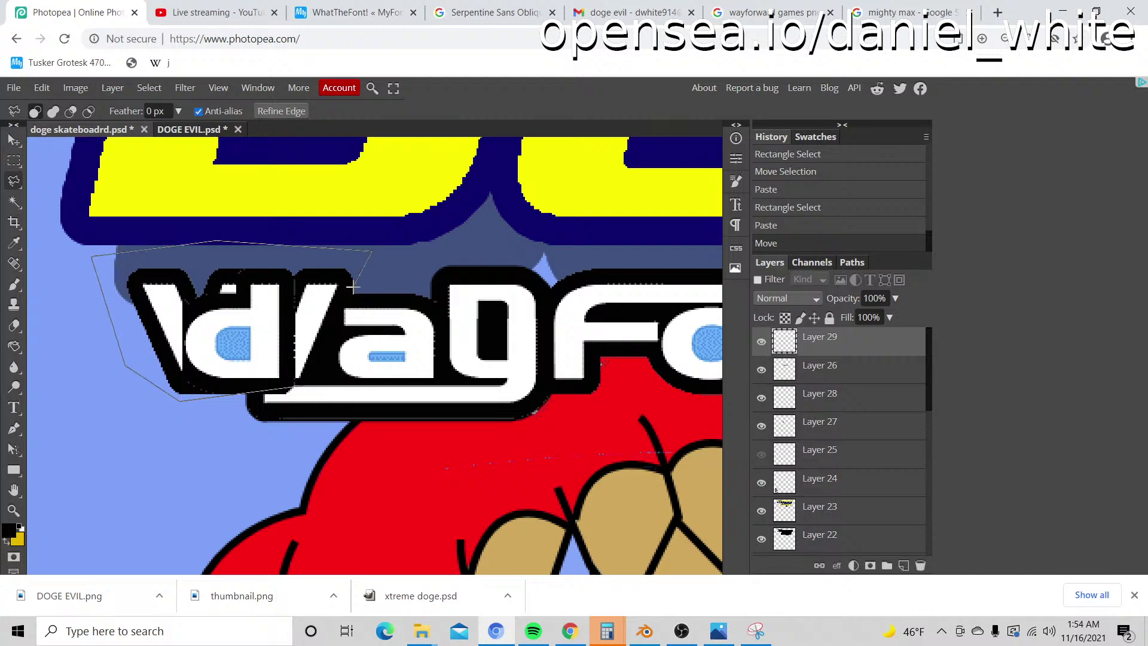
click(302, 383)
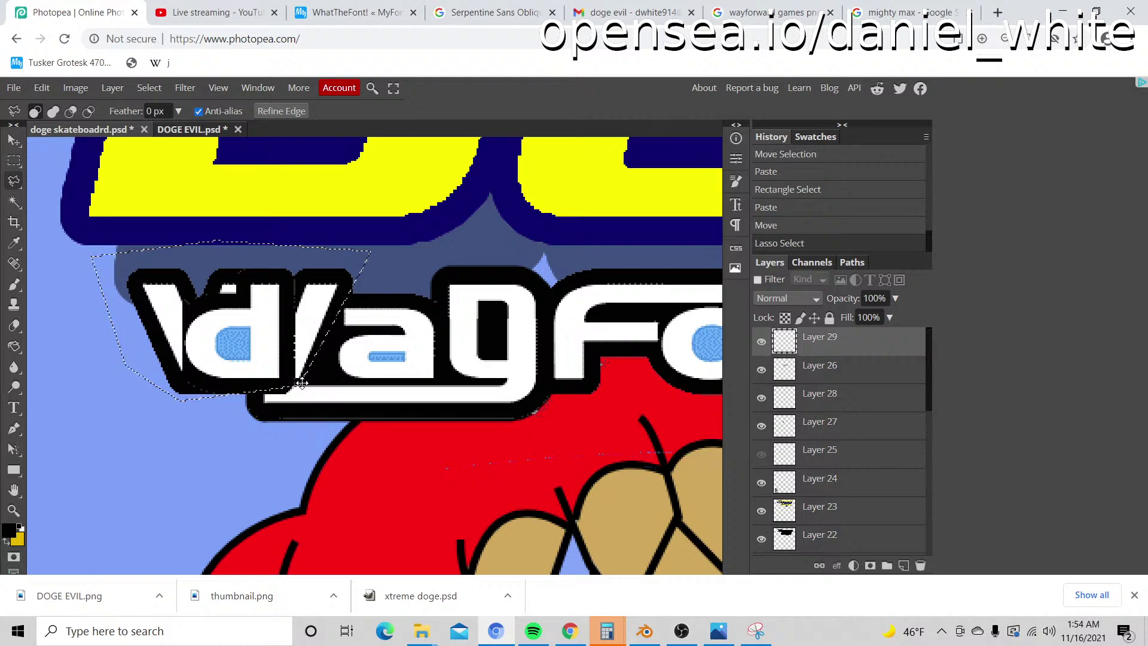
Step: Delete the lassoed "W" from Layer 26, keeping the "d" copy on Layer 29, and deselect
key(Delete)
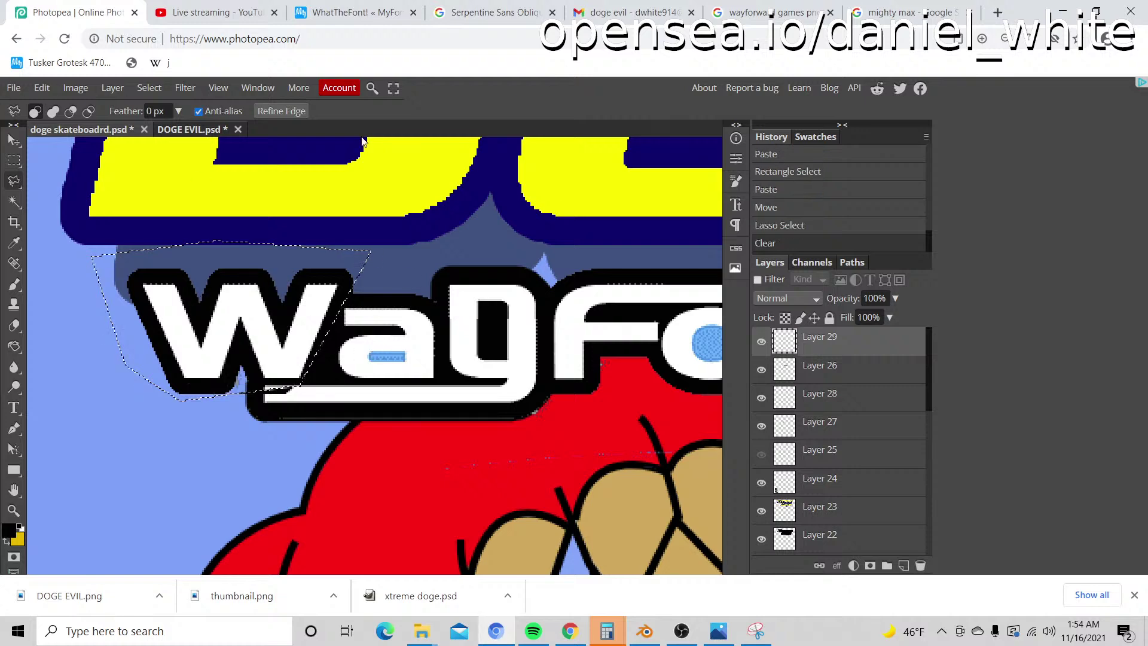
key(ctrl+z)
click(827, 371)
click(762, 370)
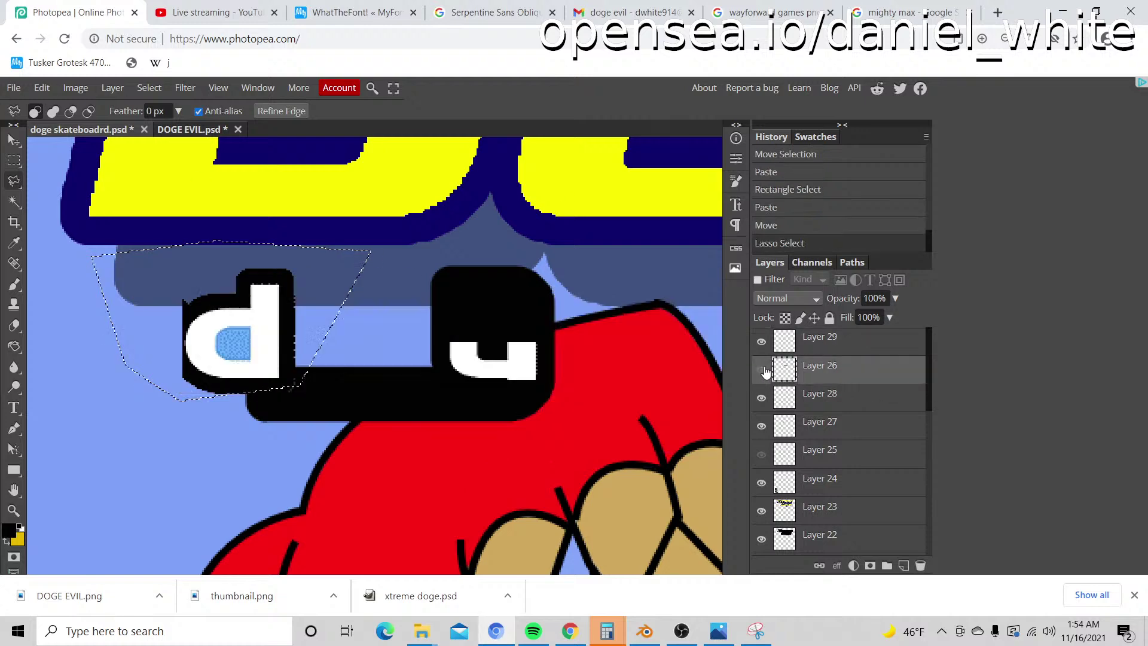
click(761, 370)
key(Delete)
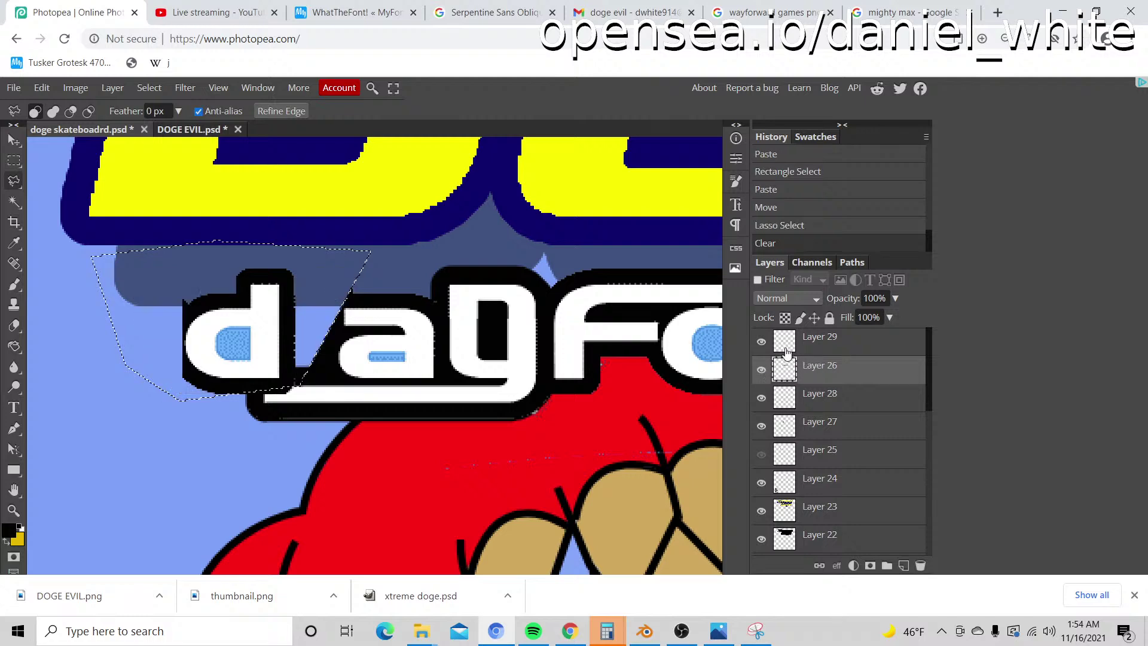
click(13, 140)
click(32, 158)
key(z)
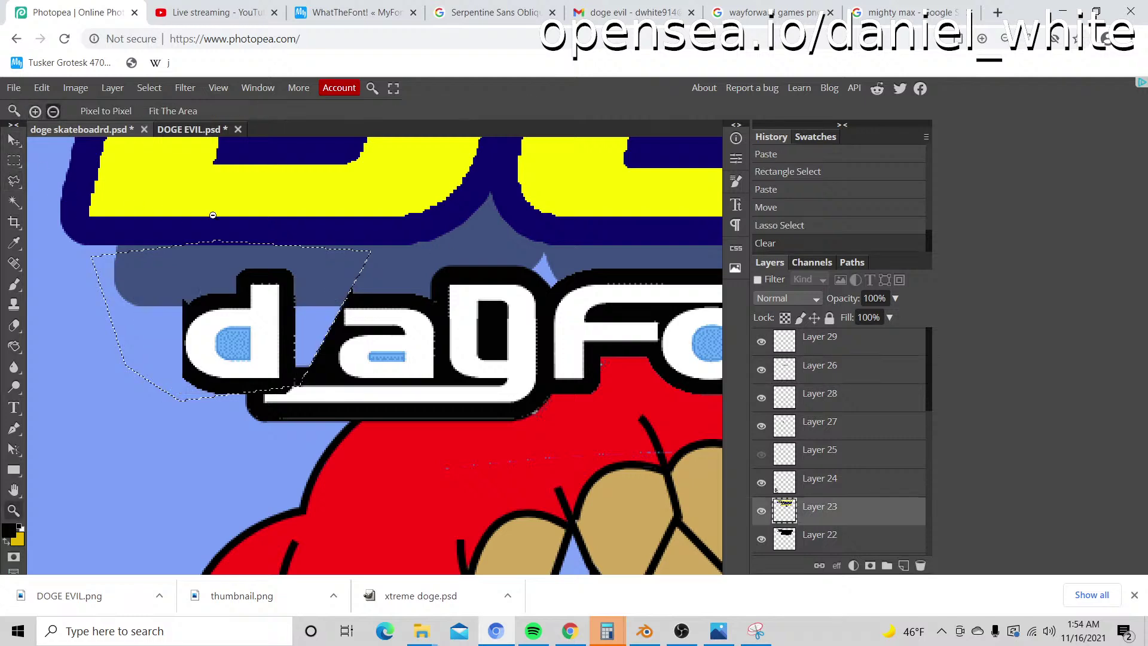
key(ctrl+d)
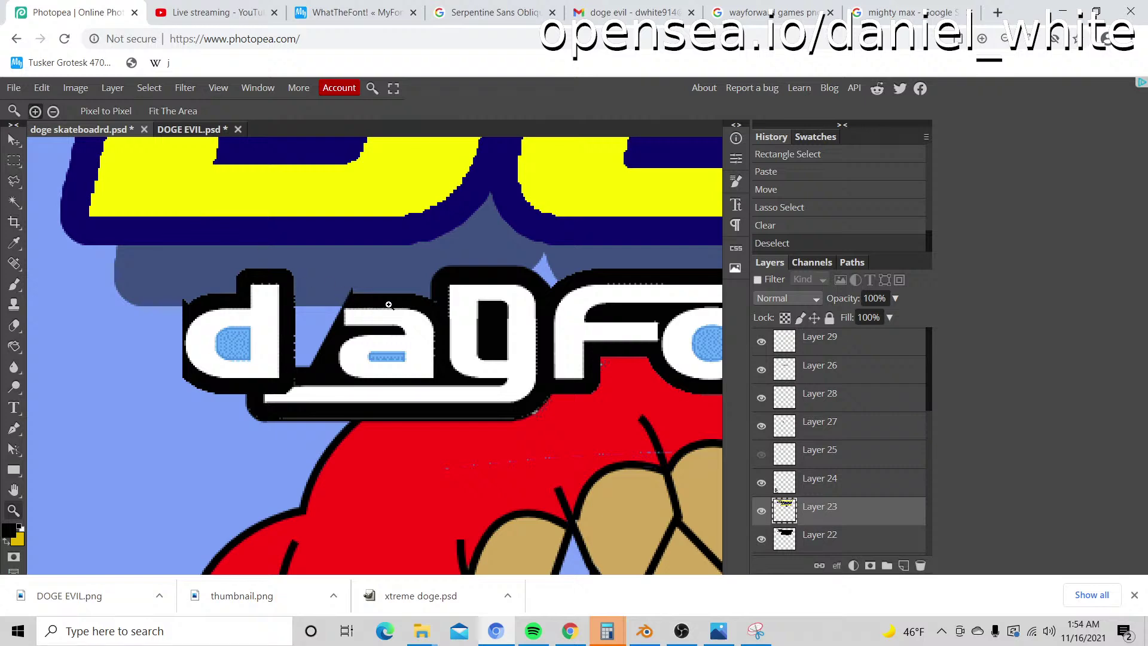
alt+click(453, 289)
alt+click(449, 281)
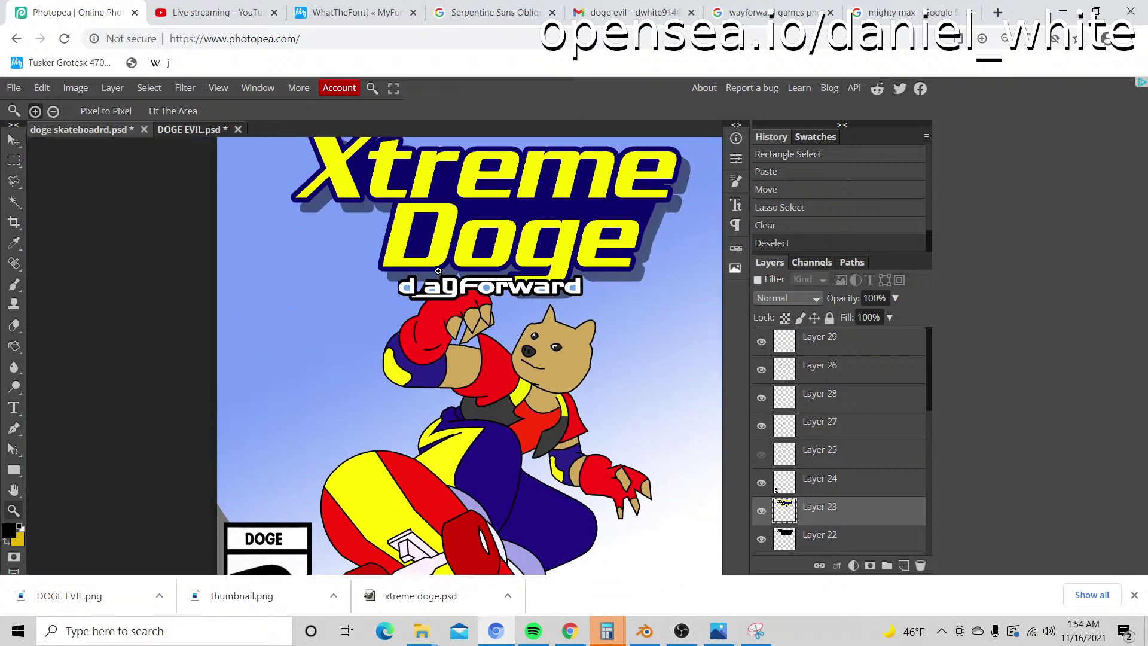
click(437, 270)
click(439, 270)
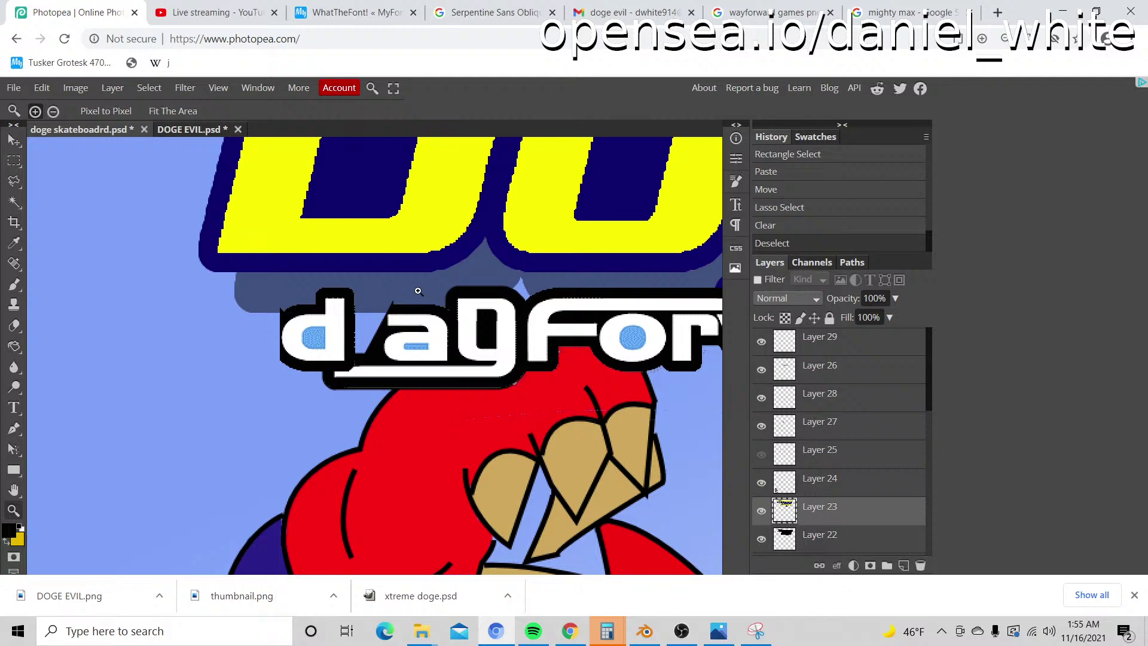
click(14, 140)
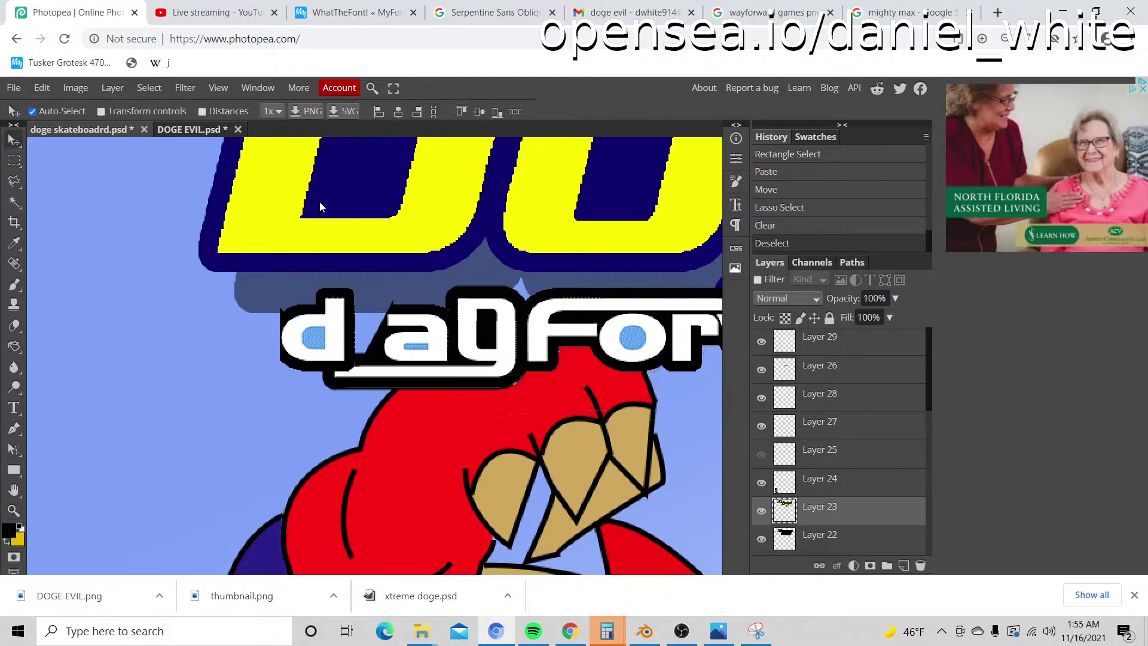
drag(319, 201, 324, 175)
key(ctrl+z)
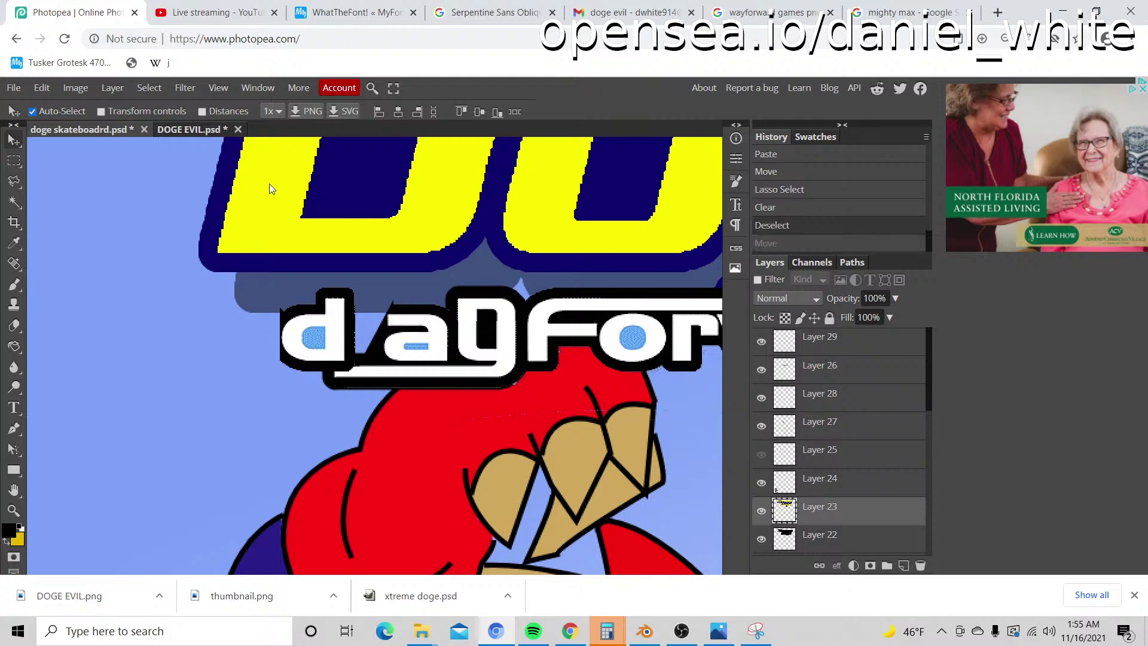
Step: Nudge the "d" on Layer 29 slightly up in line with the lettering and place its layer beneath Layer 26
click(823, 359)
click(761, 370)
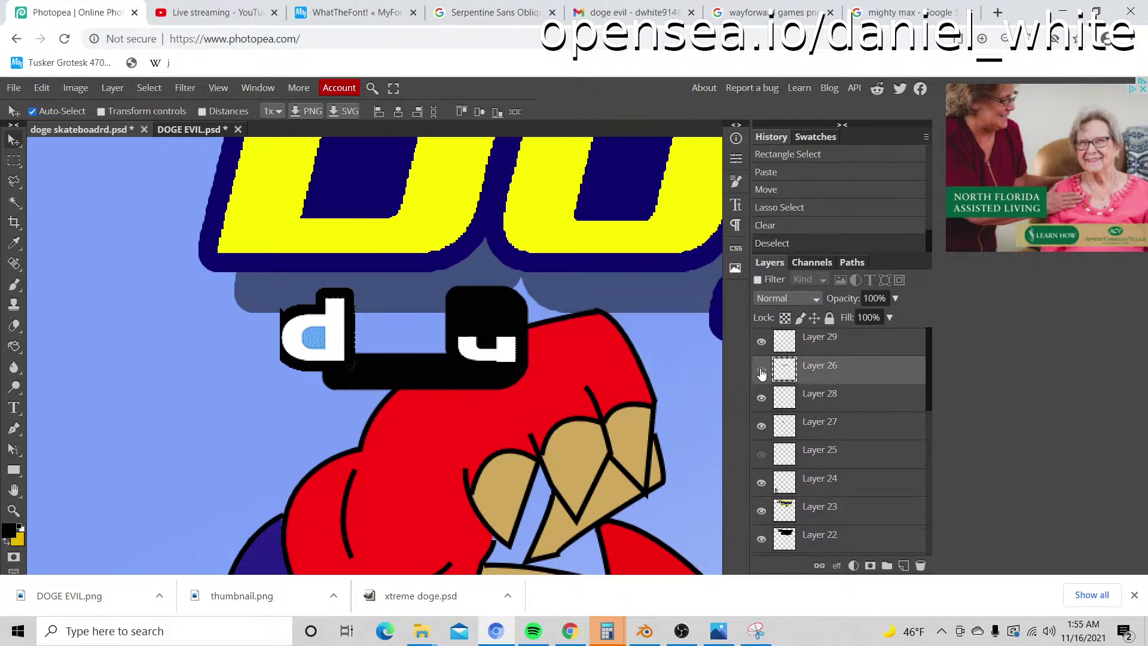
click(761, 370)
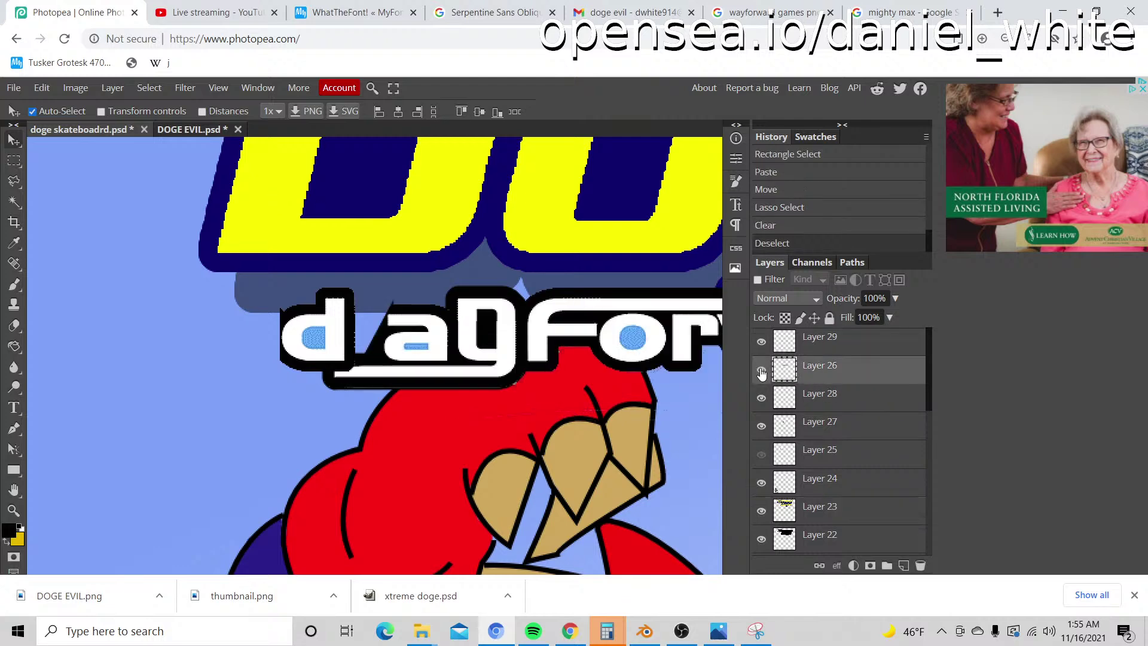
click(799, 345)
key(Up)
key(Up)
key(Up)
key(Up)
key(Up)
key(Up)
key(Up)
key(Up)
key(Up)
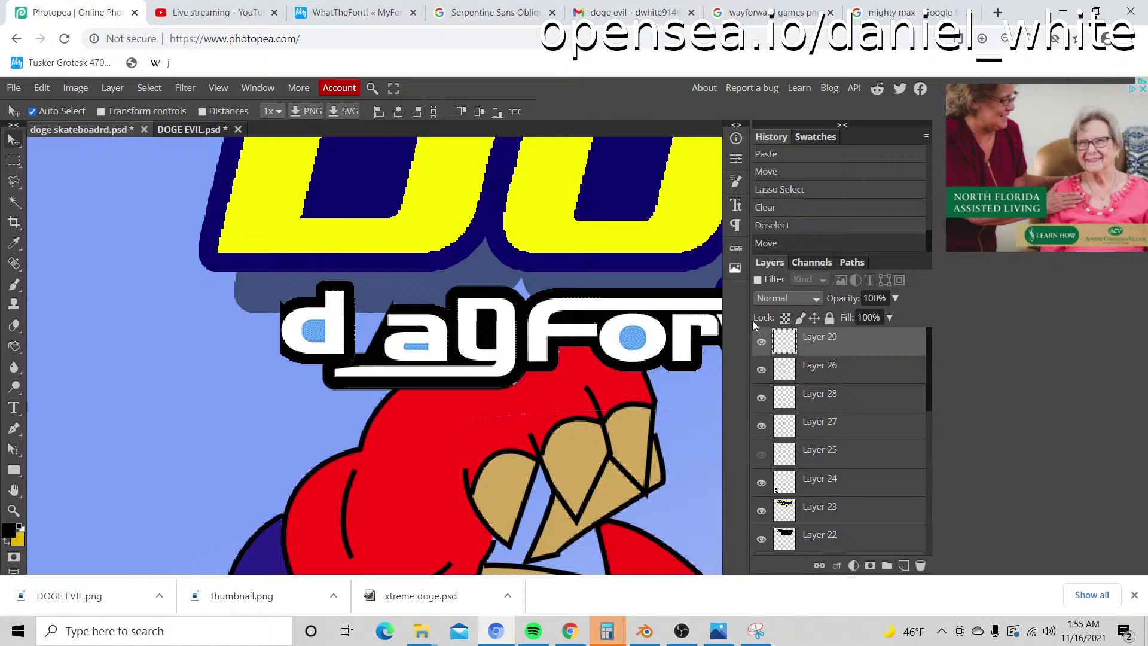
key(Down)
key(Down)
key(Down)
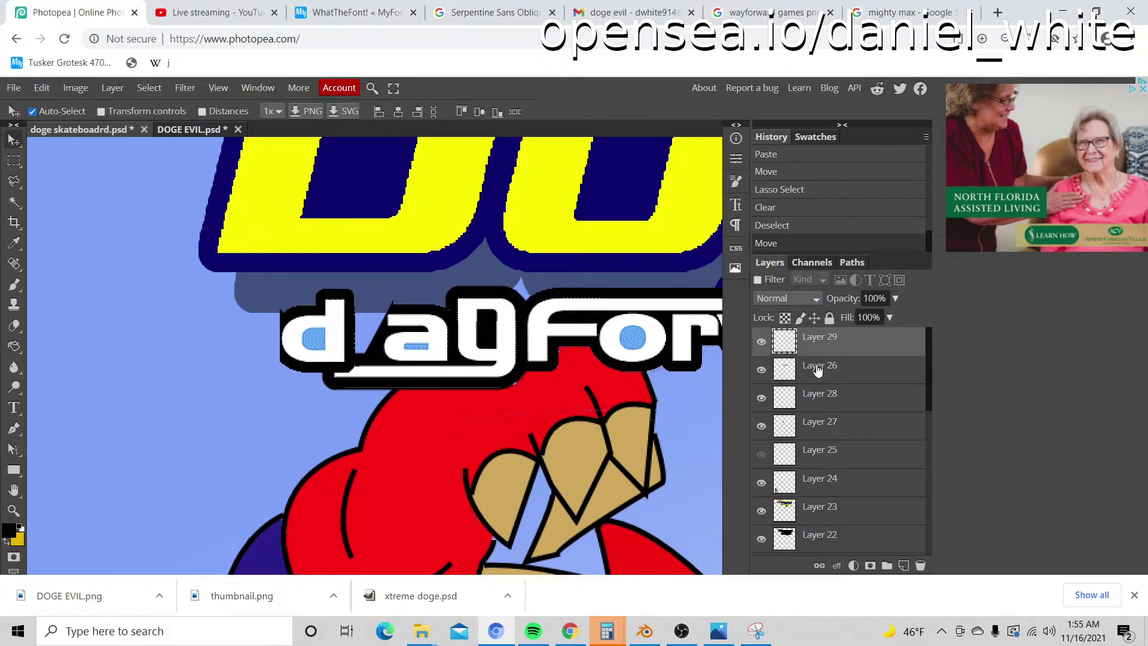
drag(810, 351, 810, 383)
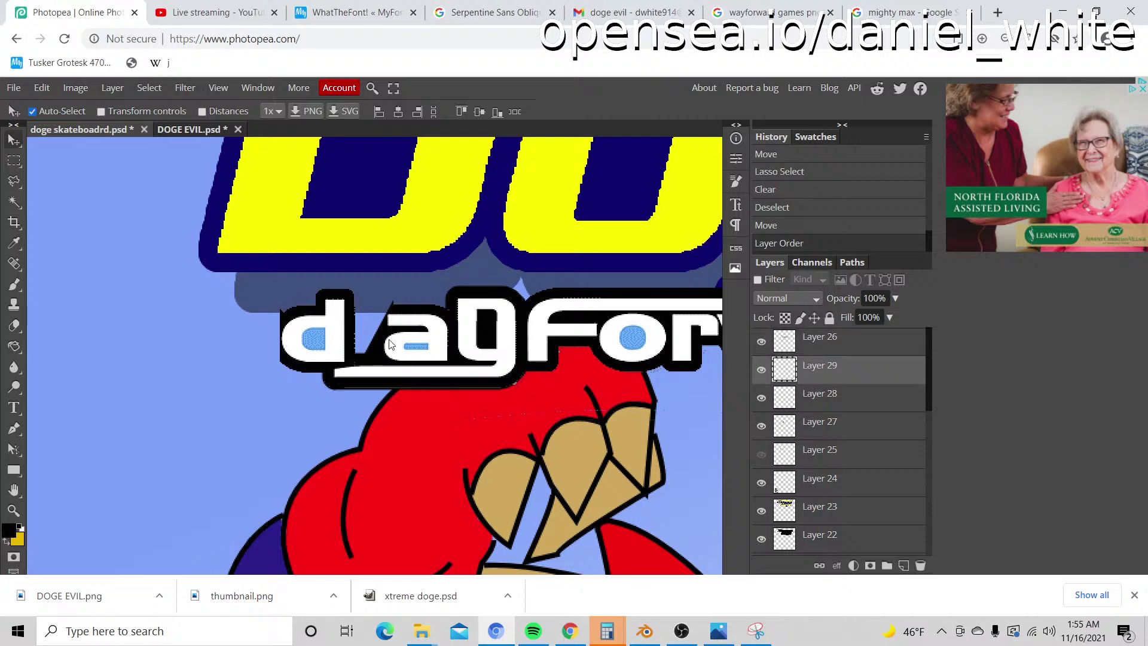
Step: Select the first "a" with a rectangle, delete it from Layer 26, and deselect
key(z)
click(373, 325)
click(359, 299)
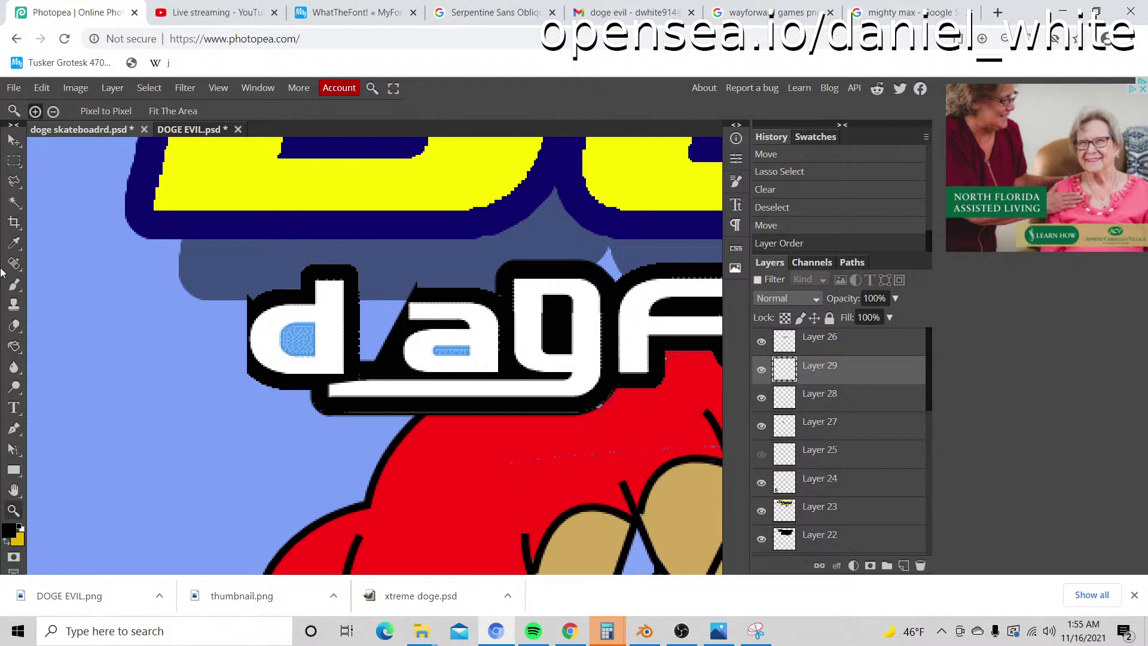
click(13, 160)
drag(371, 258, 505, 375)
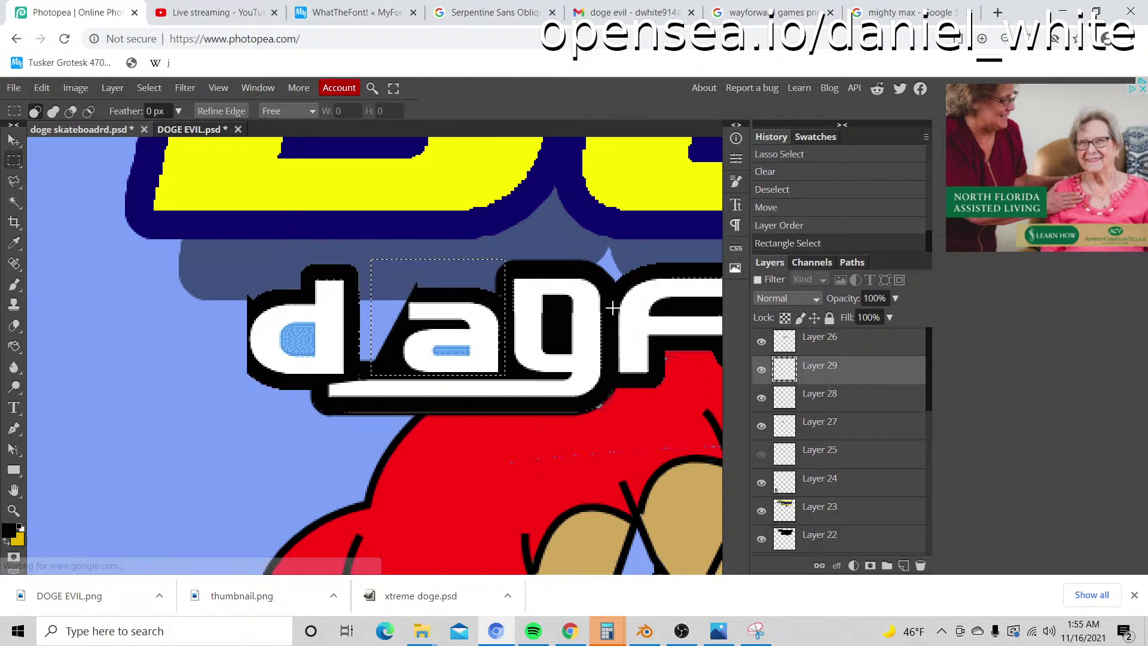
click(819, 396)
click(763, 342)
click(763, 342)
click(798, 354)
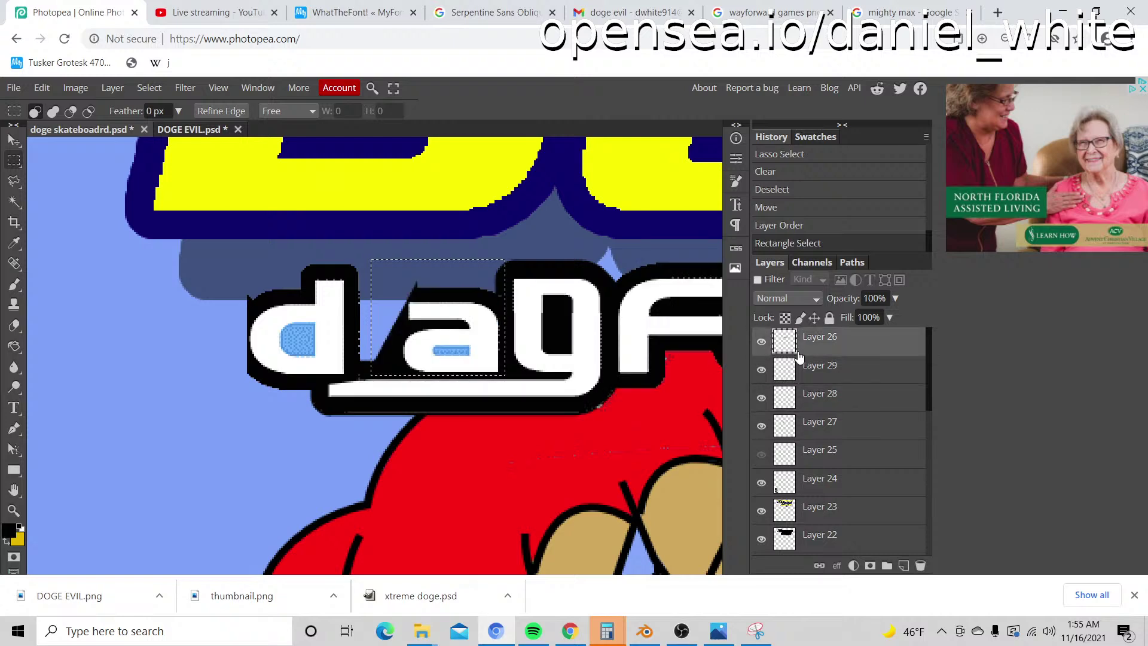
key(Delete)
key(ctrl+d)
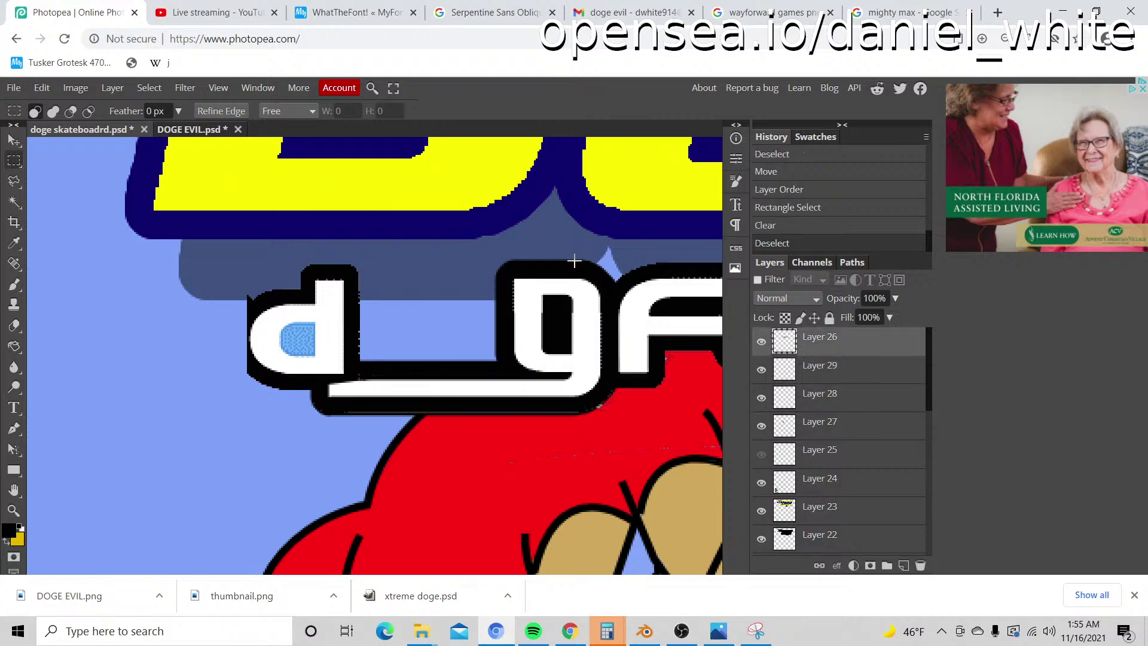
Step: Select the "o" of Forward with a rectangle on Layer 26 and paste a copy of it onto a new layer
drag(598, 261, 161, 246)
key(m)
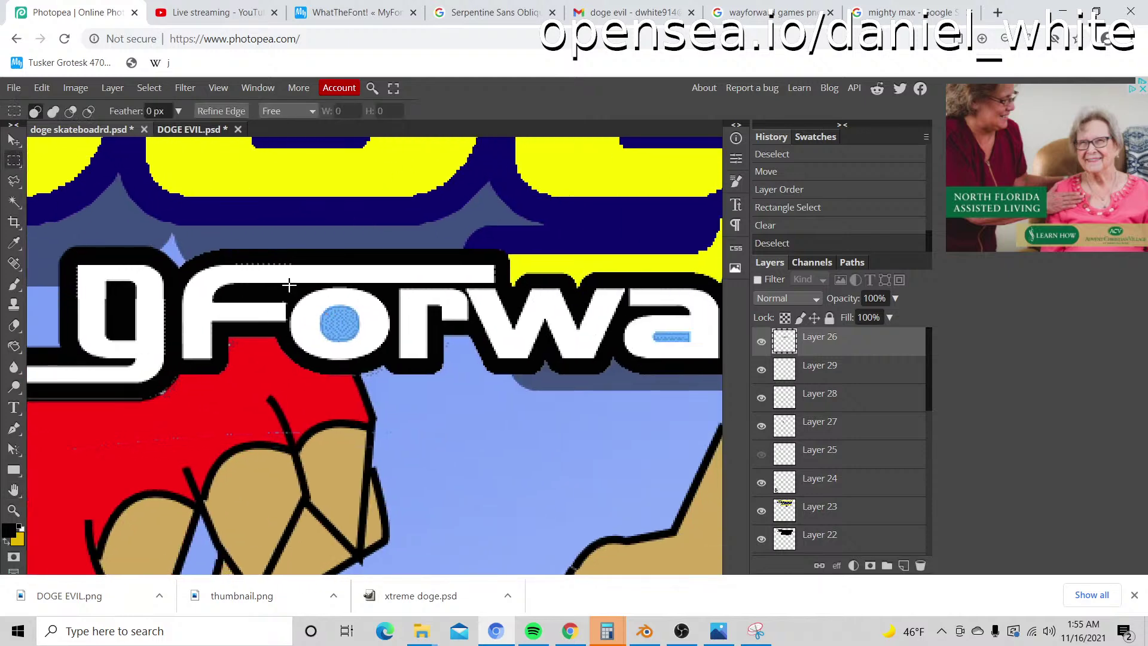
drag(289, 286, 381, 372)
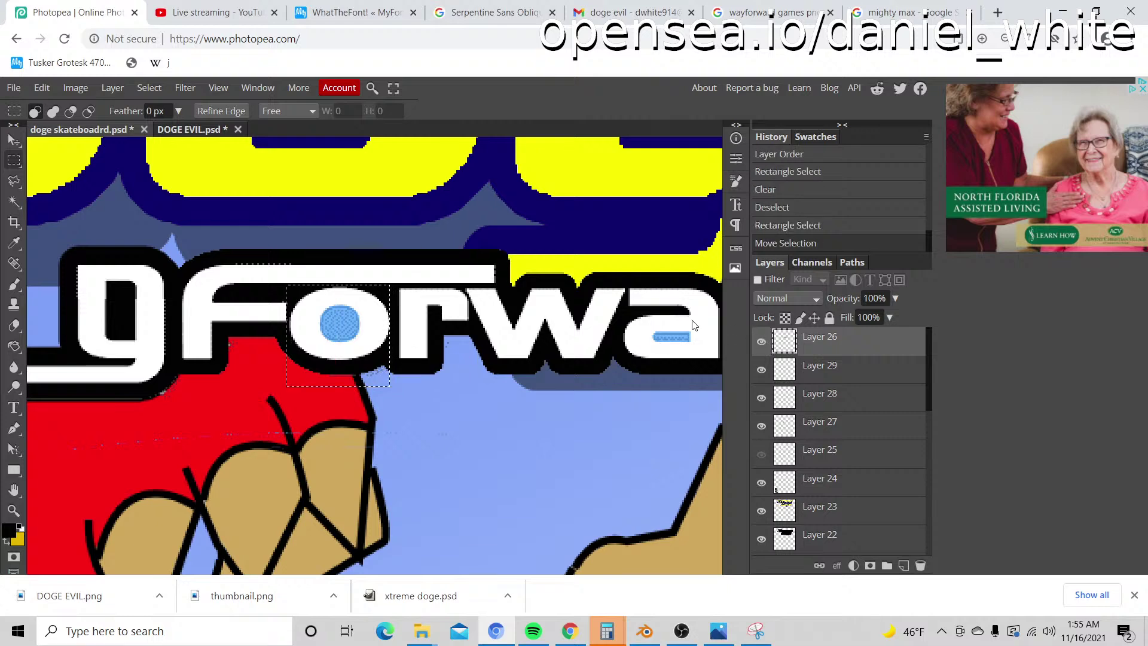
key(ctrl+v)
click(14, 140)
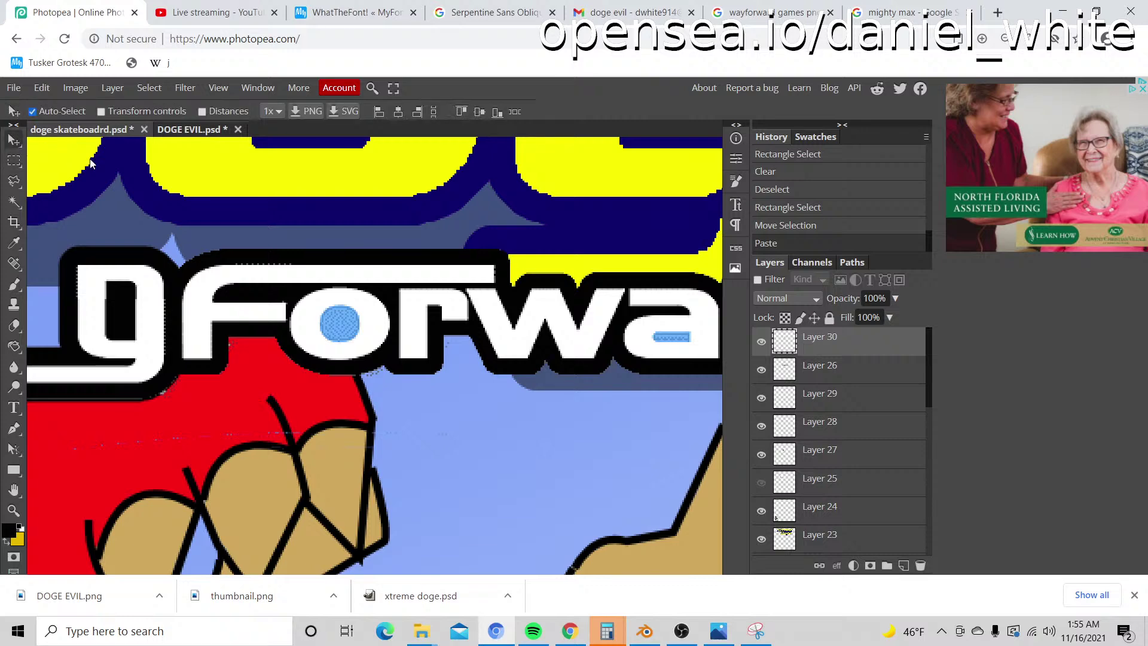
Step: Move the "o" copy on Layer 30 across the lettering into the gap between the "d" and the "g"
key(shift+Left)
key(shift+Left)
key(shift+Left)
key(shift+Left)
key(shift+Left)
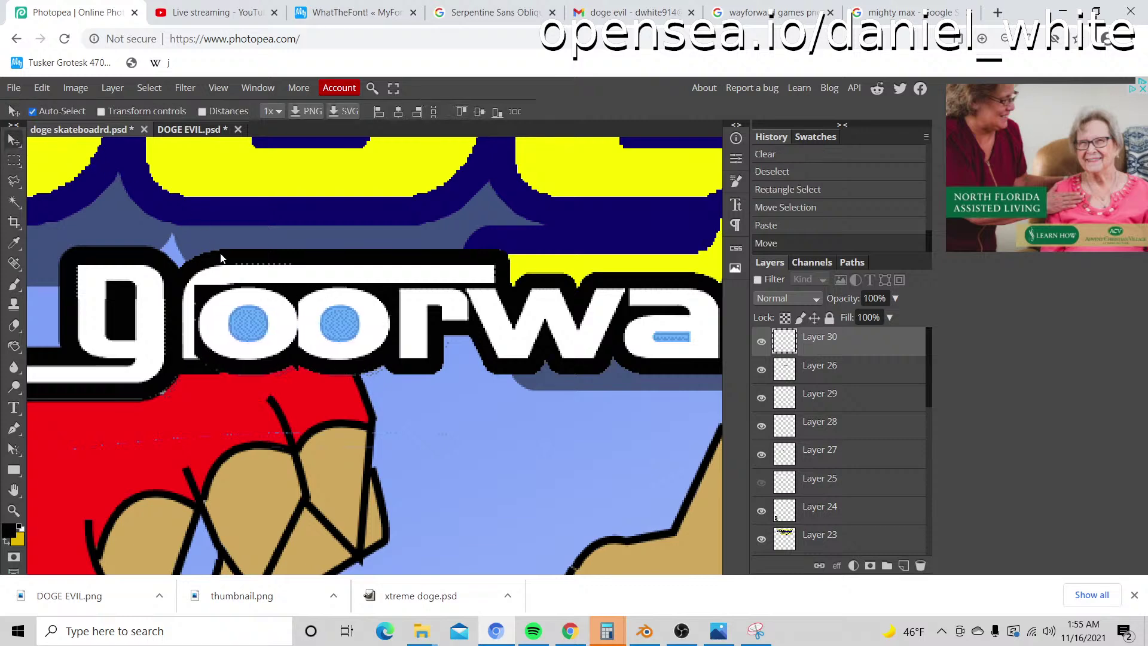
key(shift+Left)
key(shift+Left)
key(shift+Left)
key(shift+Left)
key(shift+Left)
key(shift+Left)
key(shift+Left)
key(shift+Left)
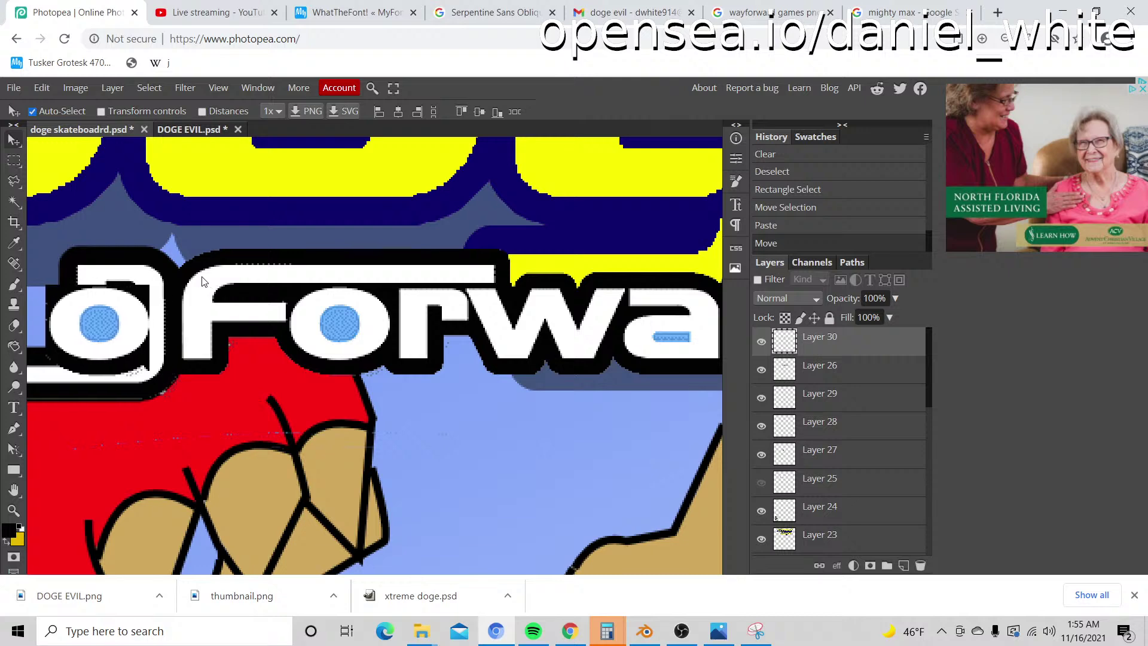
key(shift+Left)
key(shift+Left)
key(shift+Left)
key(shift+Left)
key(shift+Left)
key(space)
drag(128, 275, 418, 297)
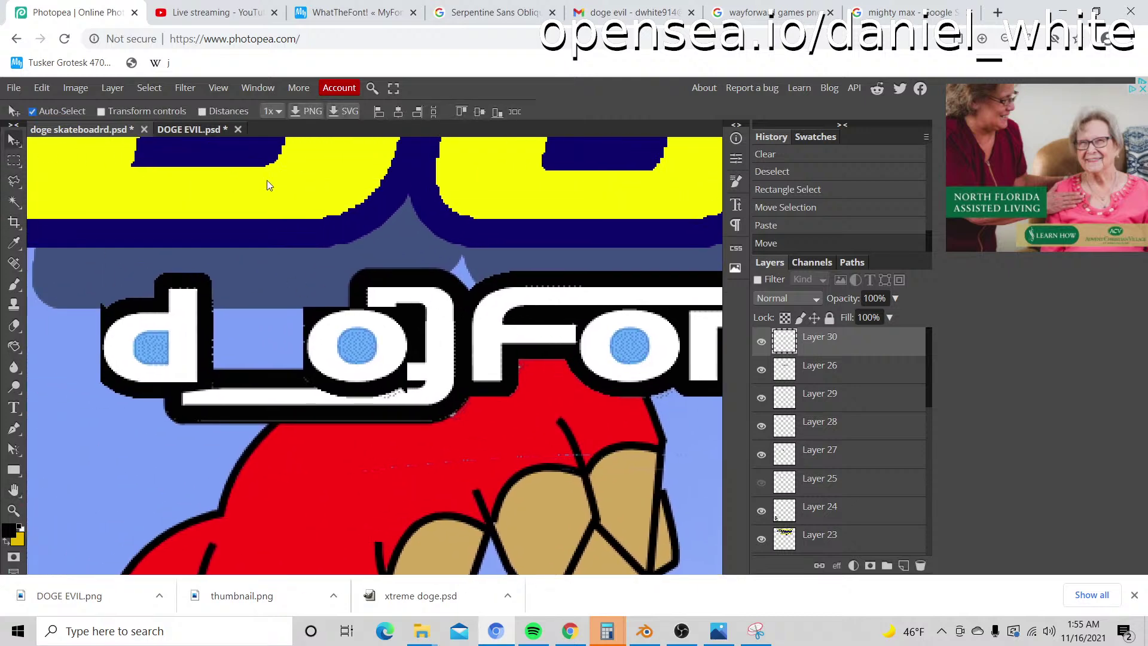
key(shift+Left)
key(shift+Left)
key(shift+Left)
key(shift+Left)
key(shift+Left)
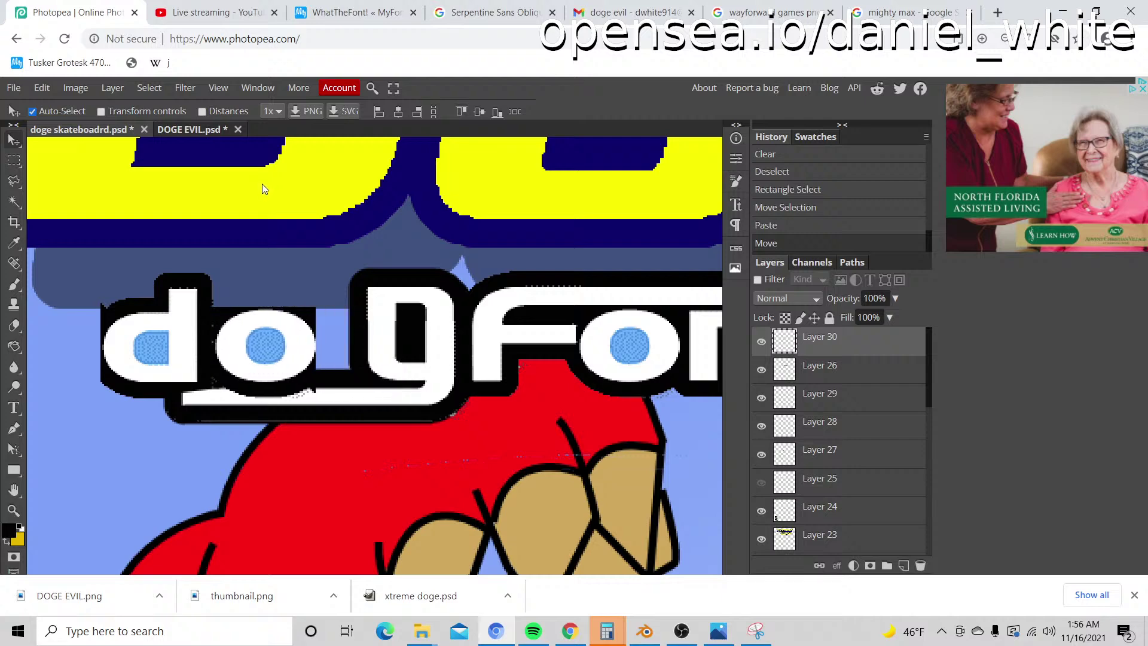
Step: Fine-tune the horizontal position of the "o" on Layer 30 so it sits close against the "g"
key(Left)
key(Left)
key(Left)
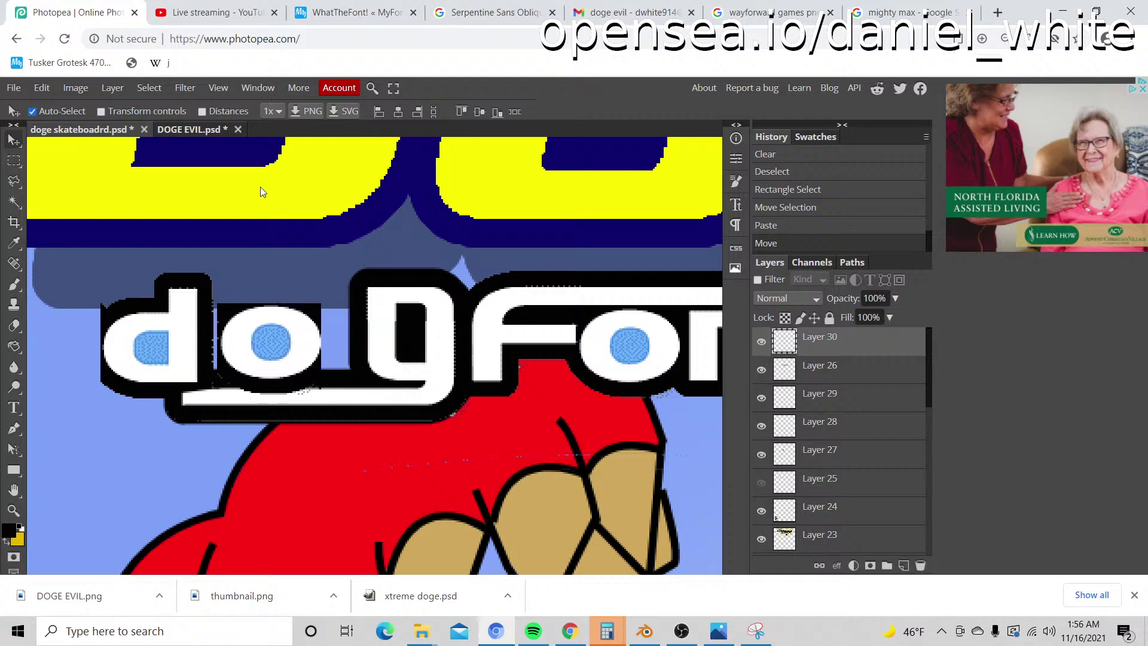
key(Right)
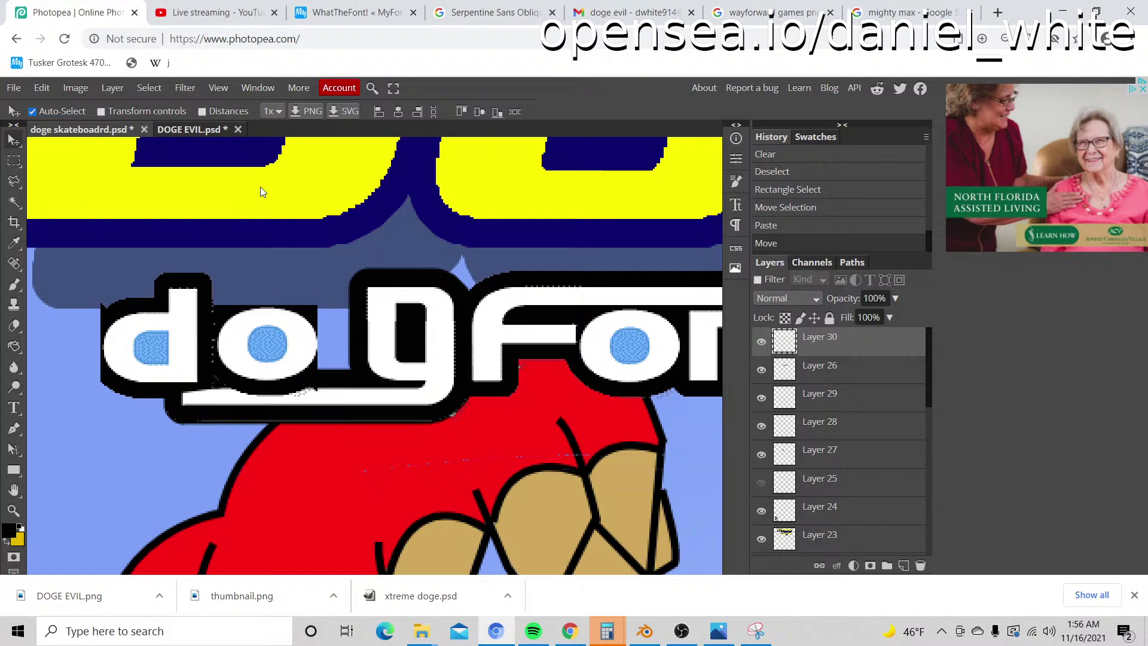
key(Left)
key(Right)
key(Right)
key(shift+Right)
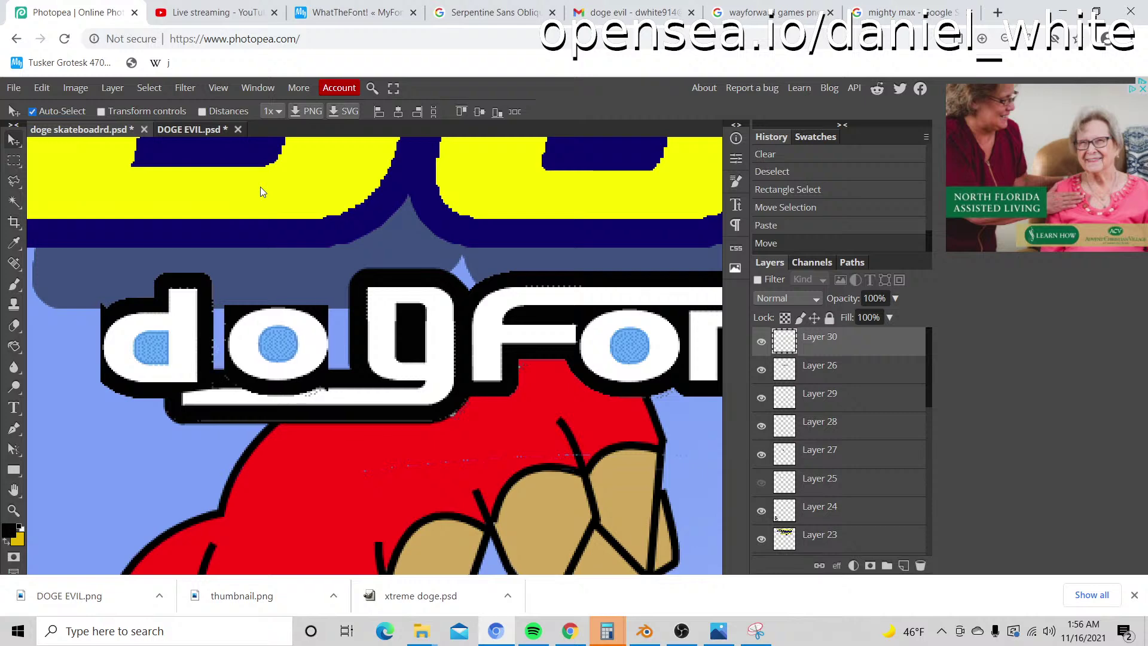
key(Right)
key(Right)
key(Right)
key(Right)
key(Right)
key(Right)
key(Right)
key(Right)
key(Right)
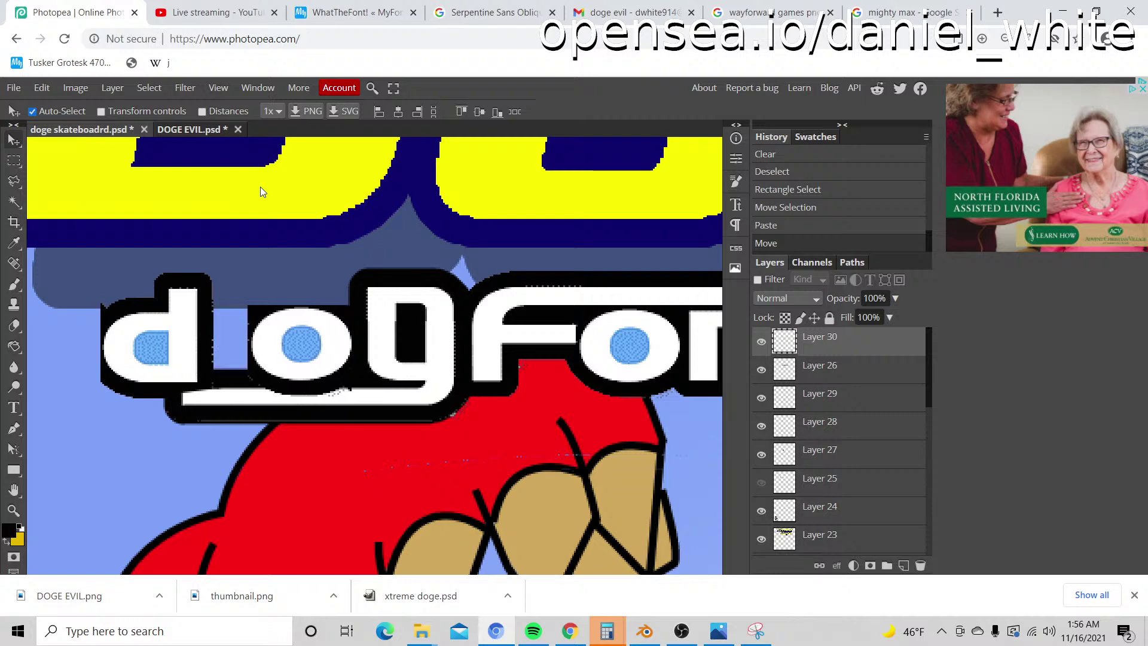
key(Left)
key(Right)
Step: Find the layer holding the "d" and shift that letter on Layer 29 right until it sits close to the "o"
click(763, 370)
click(763, 370)
click(764, 397)
click(764, 397)
click(776, 399)
key(Right)
key(Right)
key(Right)
key(Right)
key(Right)
key(Right)
key(Right)
key(Right)
key(Right)
key(Right)
key(Right)
key(Right)
key(Right)
key(Right)
key(Right)
key(Right)
key(Right)
key(Right)
key(Right)
key(Right)
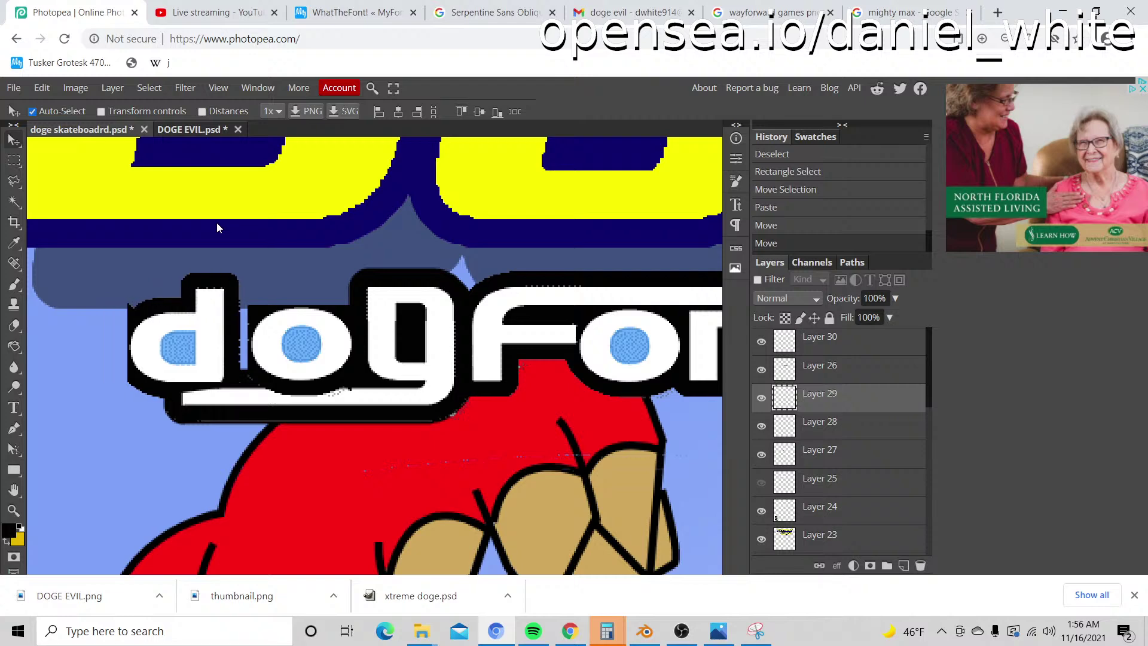
key(Right)
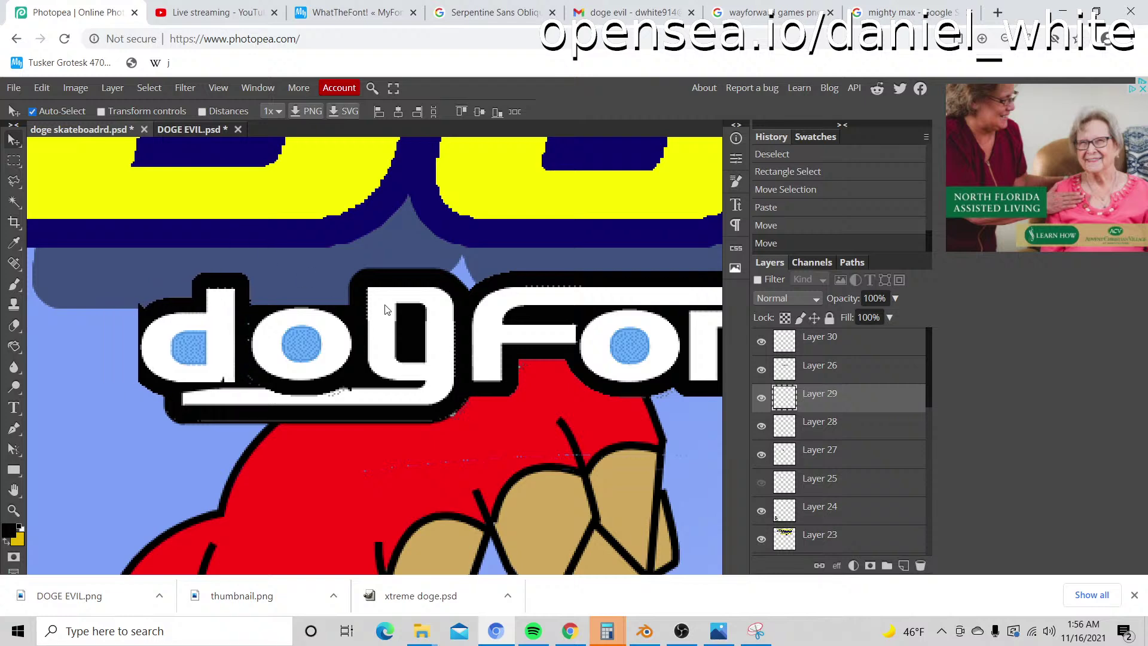
Step: Select the "a" of "forward" with a rectangle on Layer 26 and paste a copy of it onto a new layer
key(z)
scroll(384, 303, down, 3)
scroll(384, 303, down, 1)
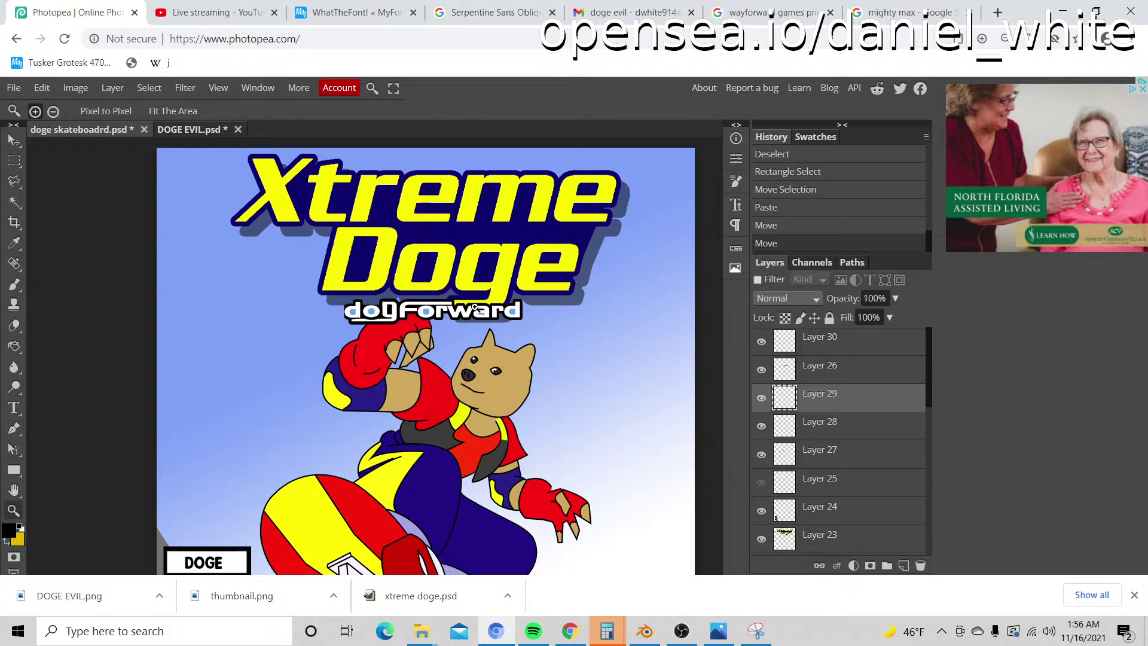
scroll(479, 302, up, 5)
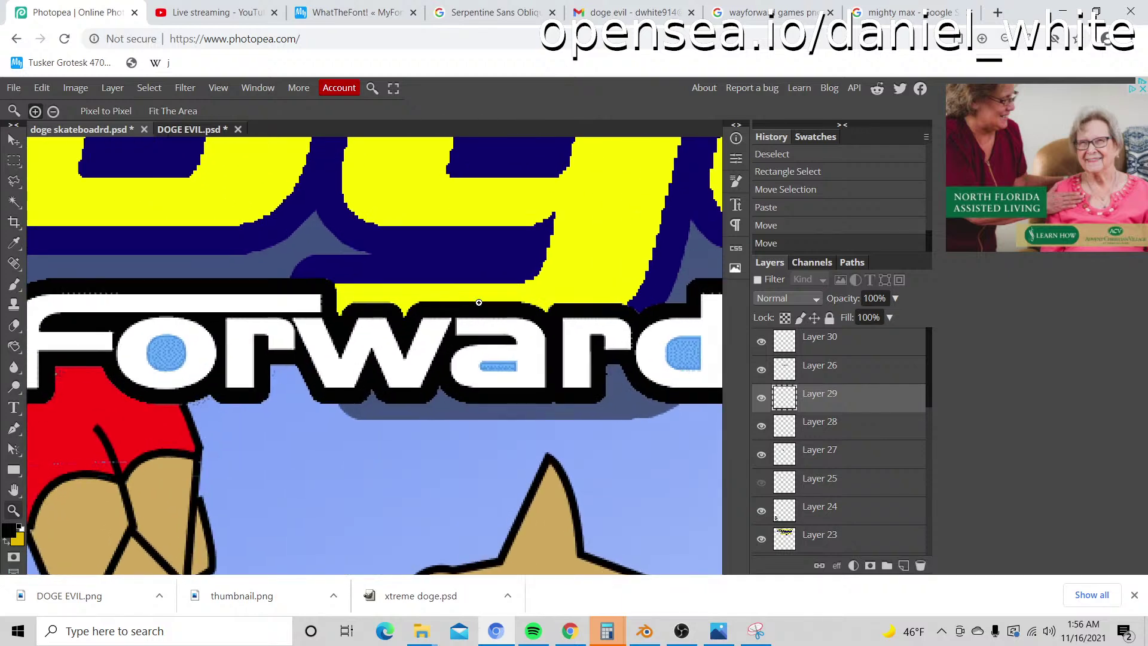
click(14, 160)
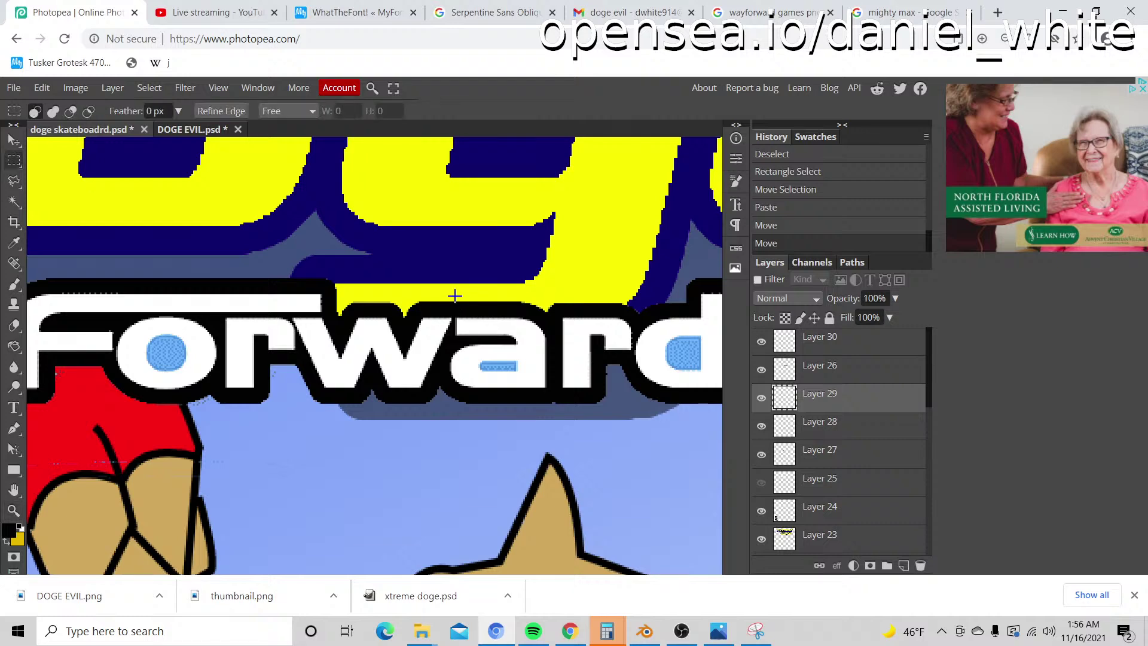
drag(454, 296, 548, 406)
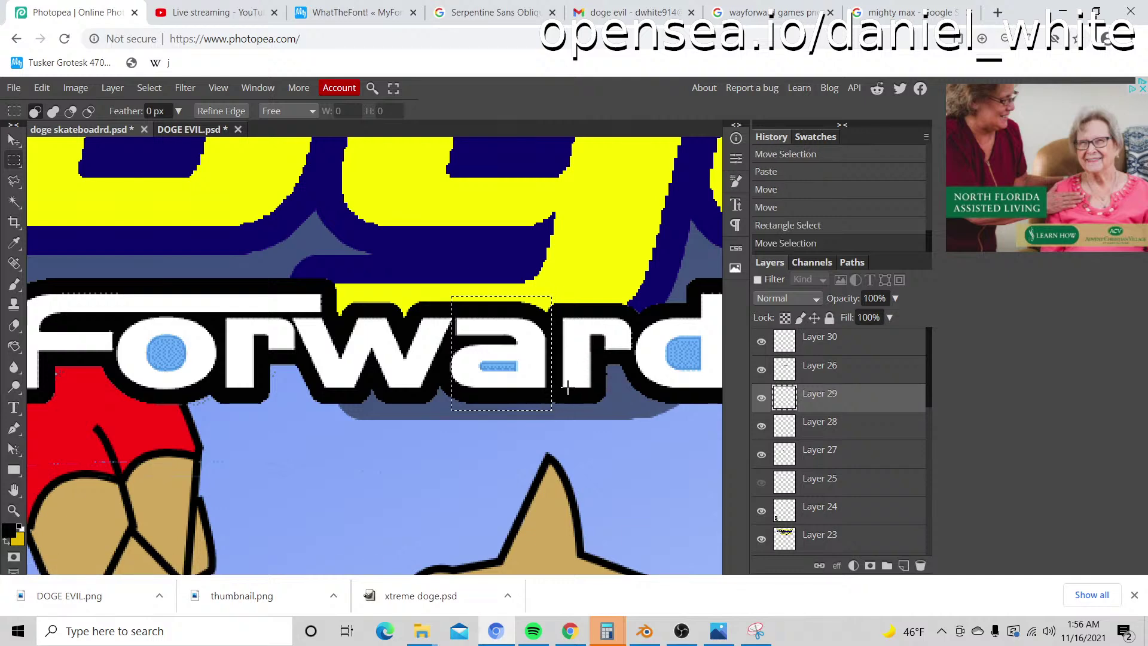
key(ctrl+c)
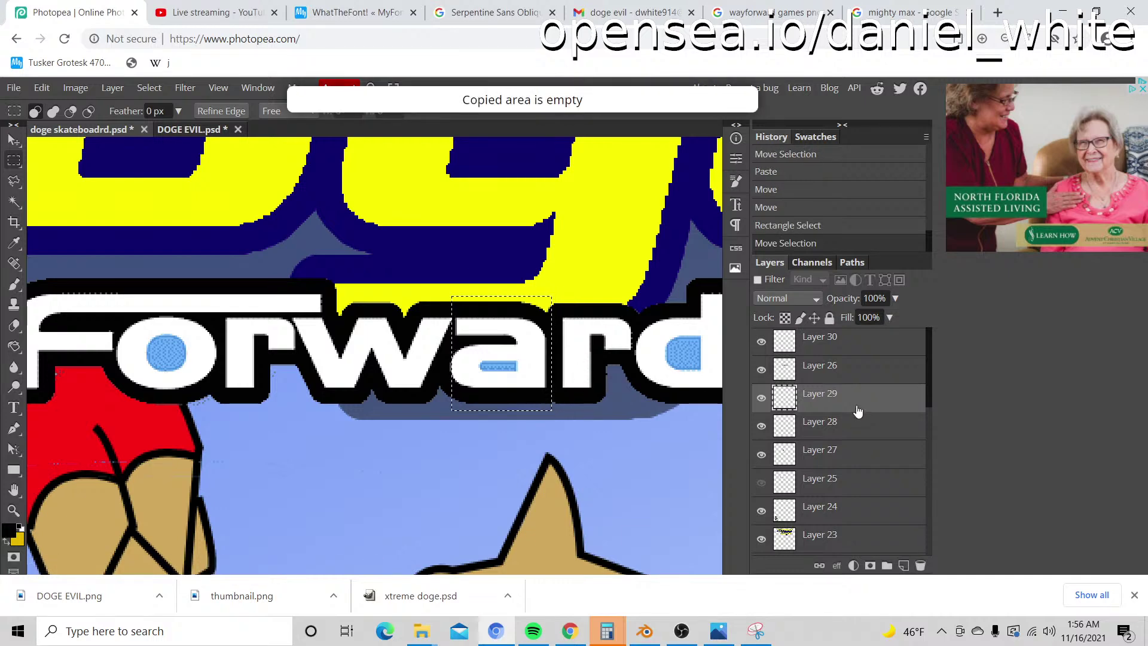
click(795, 374)
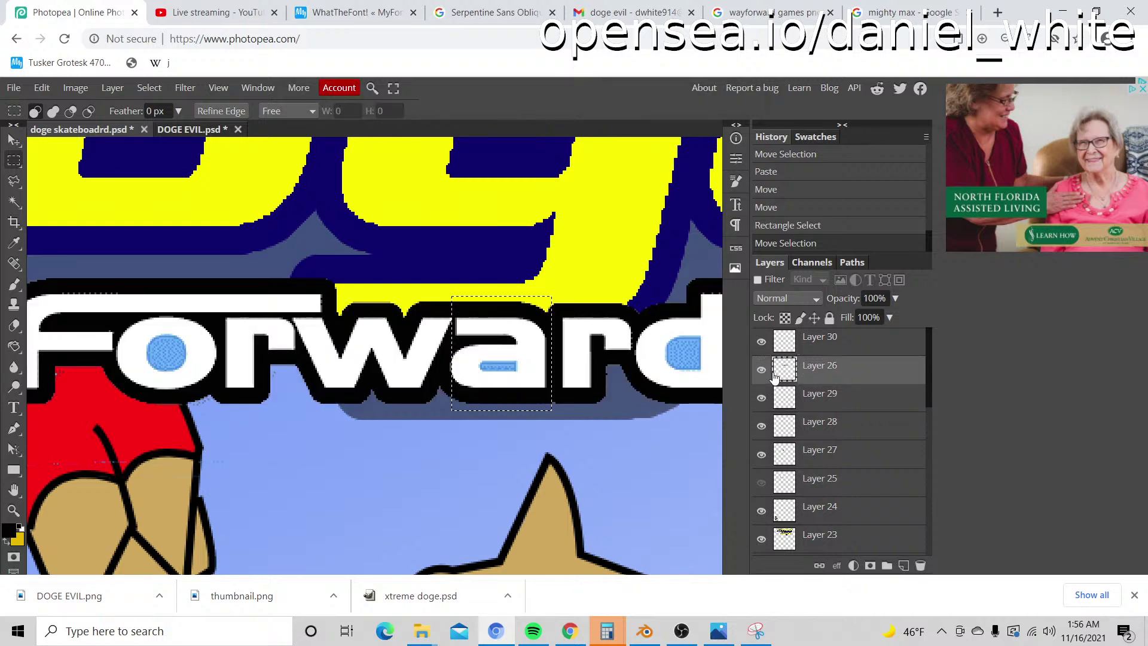
key(ctrl+c)
key(ctrl+v)
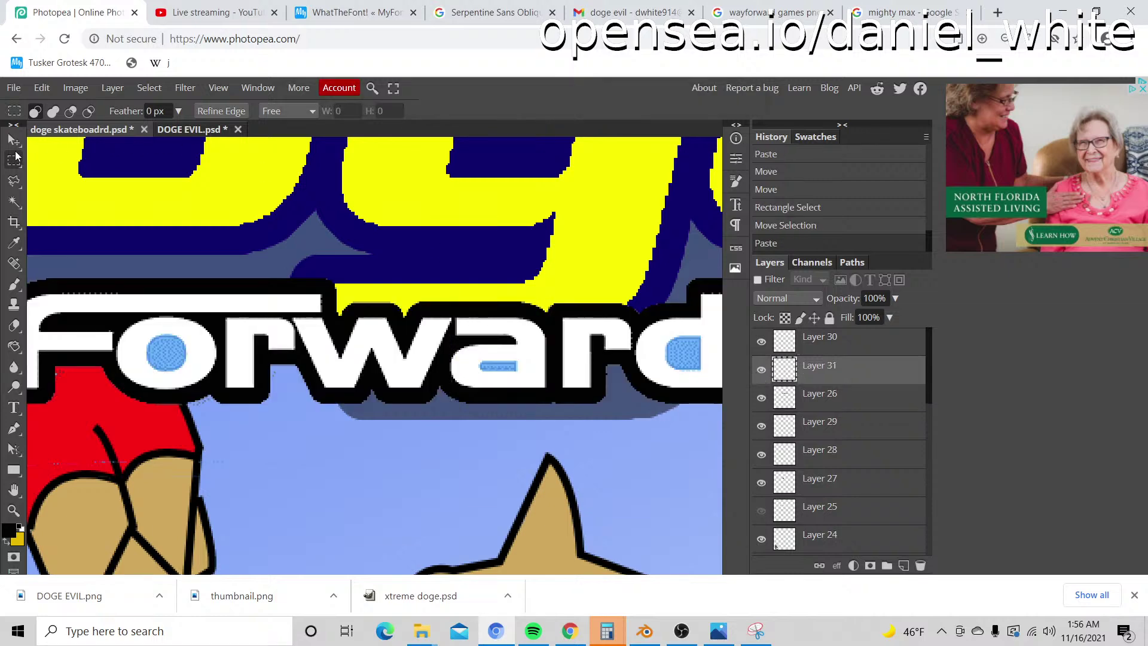
Step: Identify the "d" layer by toggling visibility and move the "d" on Layer 29 left, past the start of the underline swash
alt+click(239, 250)
alt+click(239, 250)
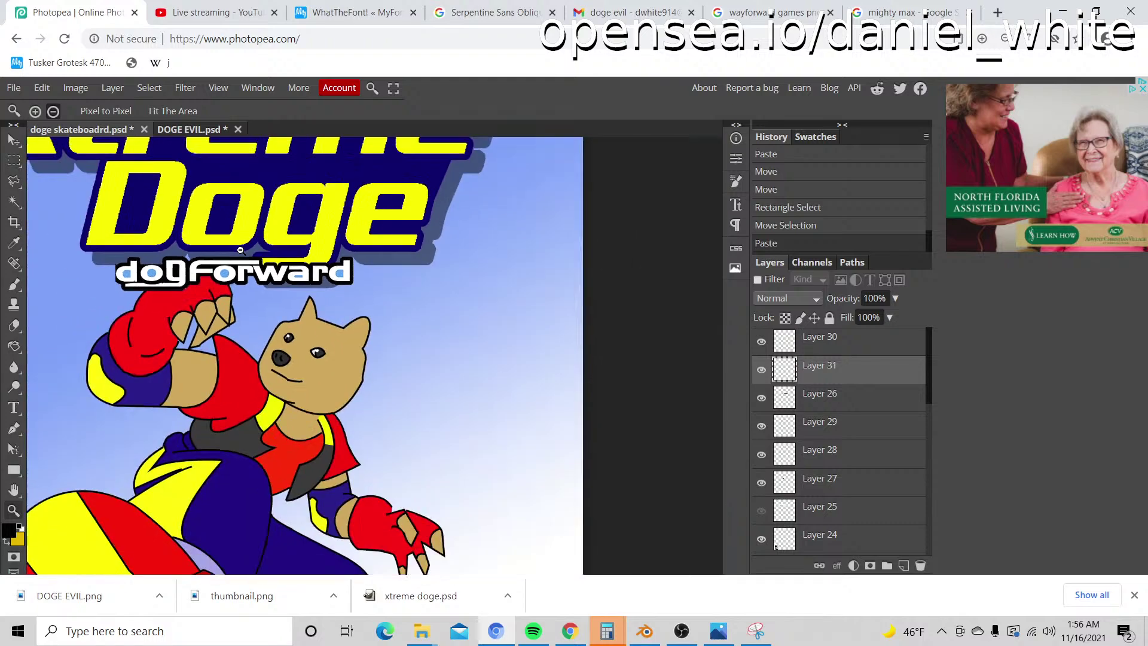
click(105, 239)
click(107, 239)
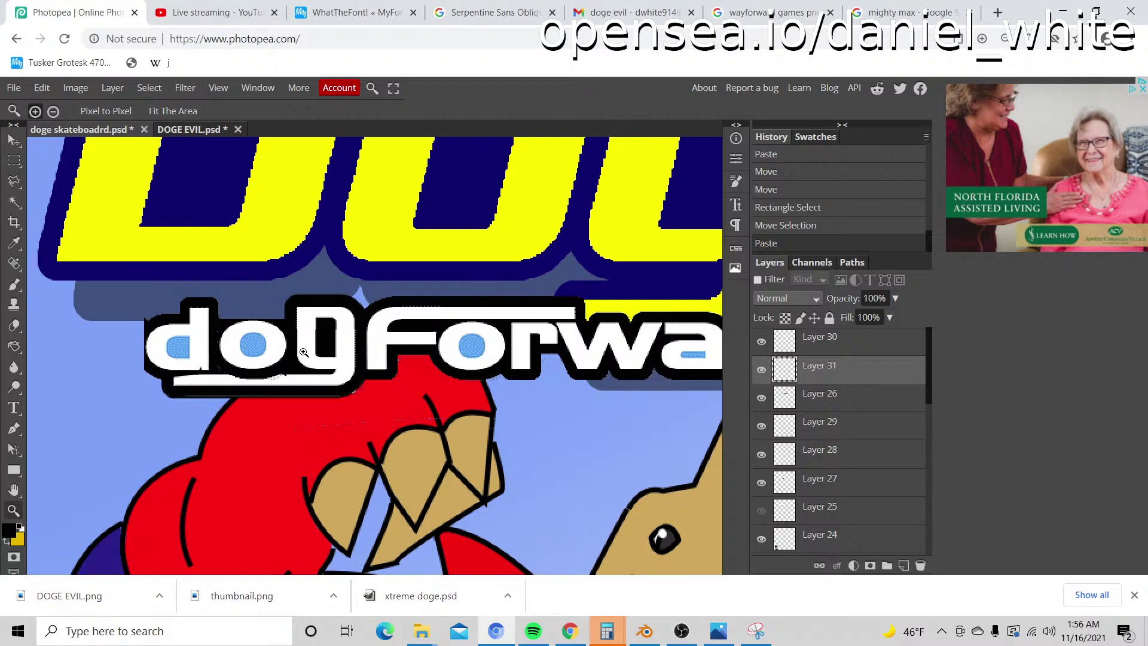
key(b)
click(762, 344)
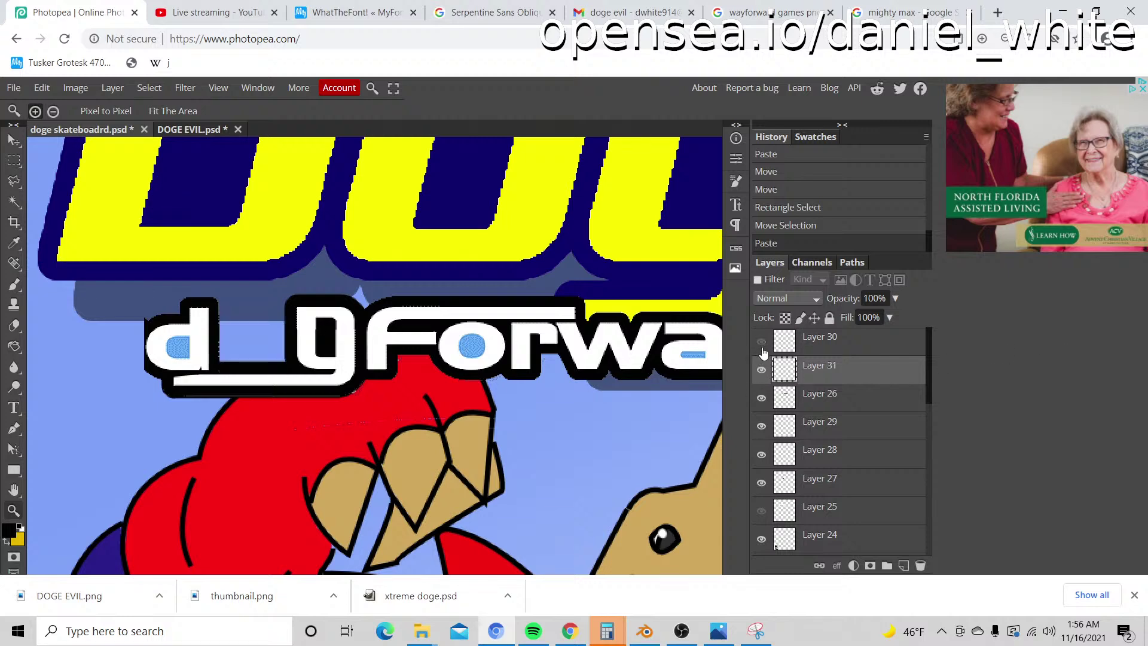
click(762, 343)
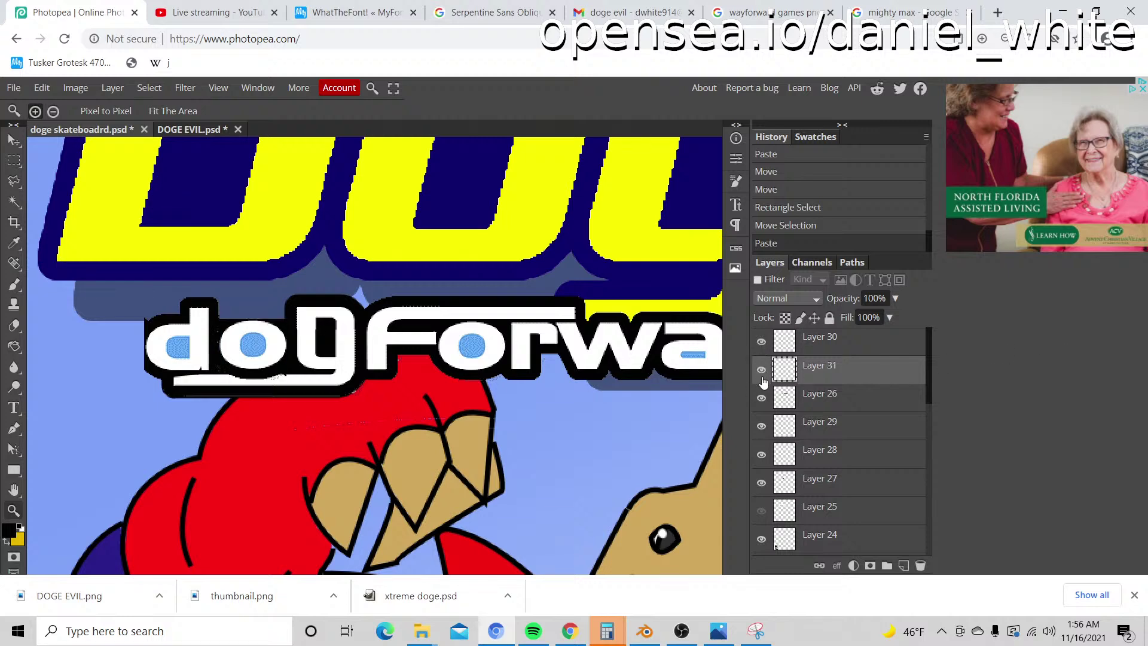
click(761, 397)
click(762, 398)
click(761, 425)
click(761, 426)
click(796, 437)
click(18, 143)
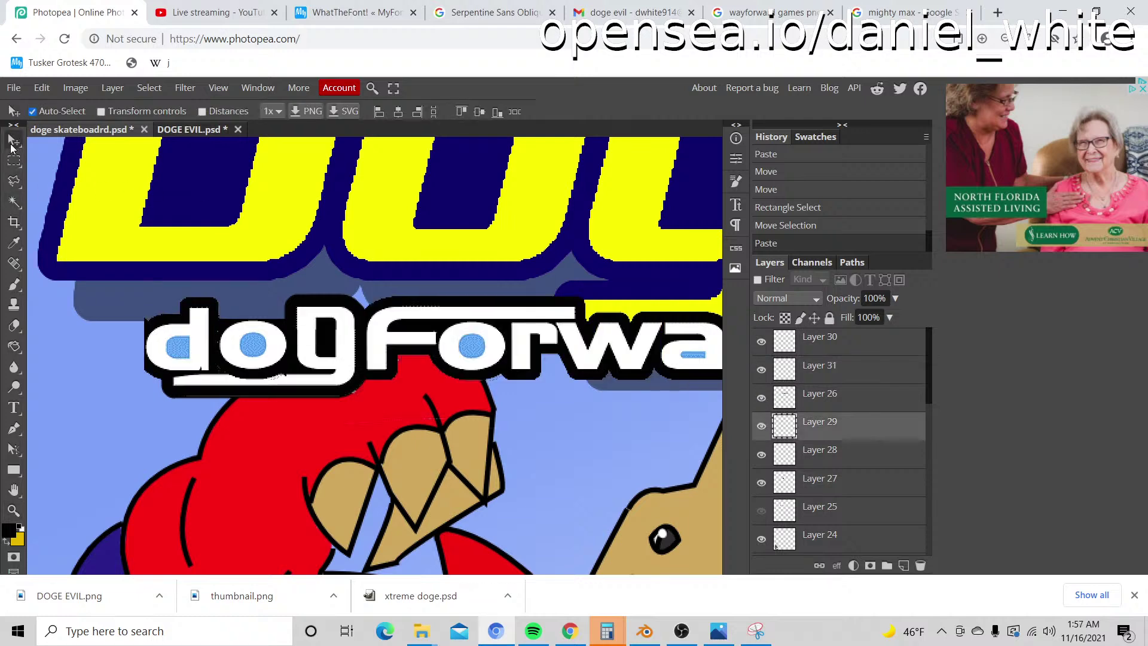
key(Left)
key(Left)
key(Left)
key(Left)
key(Left)
key(Left)
key(Left)
key(Left)
key(Left)
key(Left)
key(Left)
key(Left)
key(Left)
key(Left)
key(Left)
key(Left)
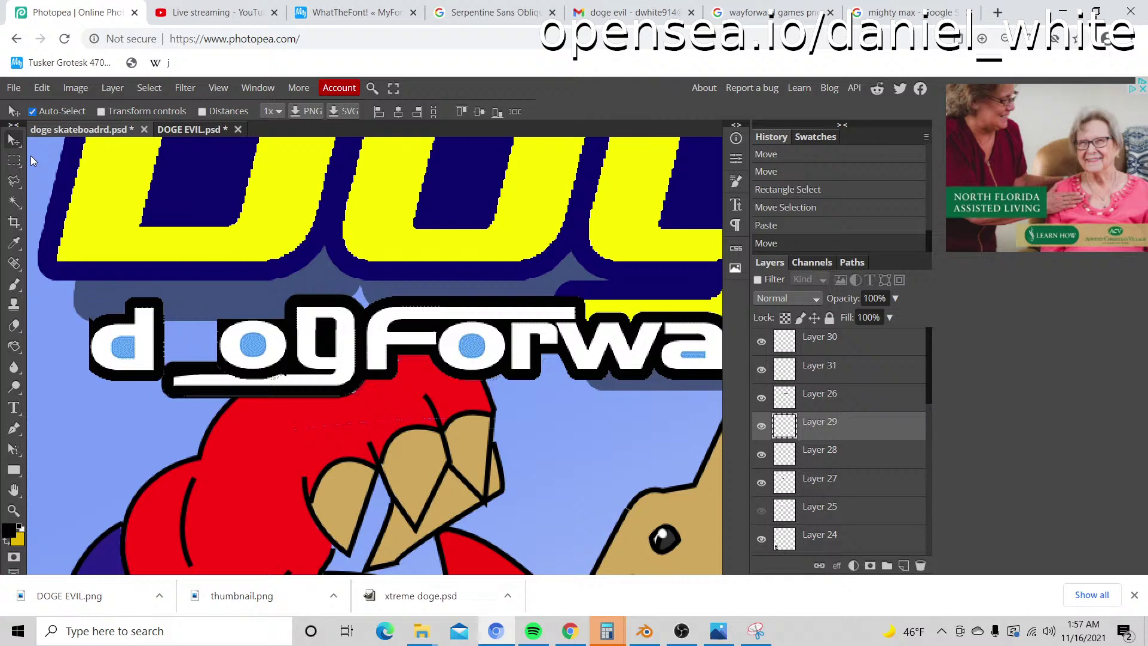
Step: Move the "o" on Layer 30 left beside the "d", leaving a gap before the "g"
click(762, 398)
click(762, 398)
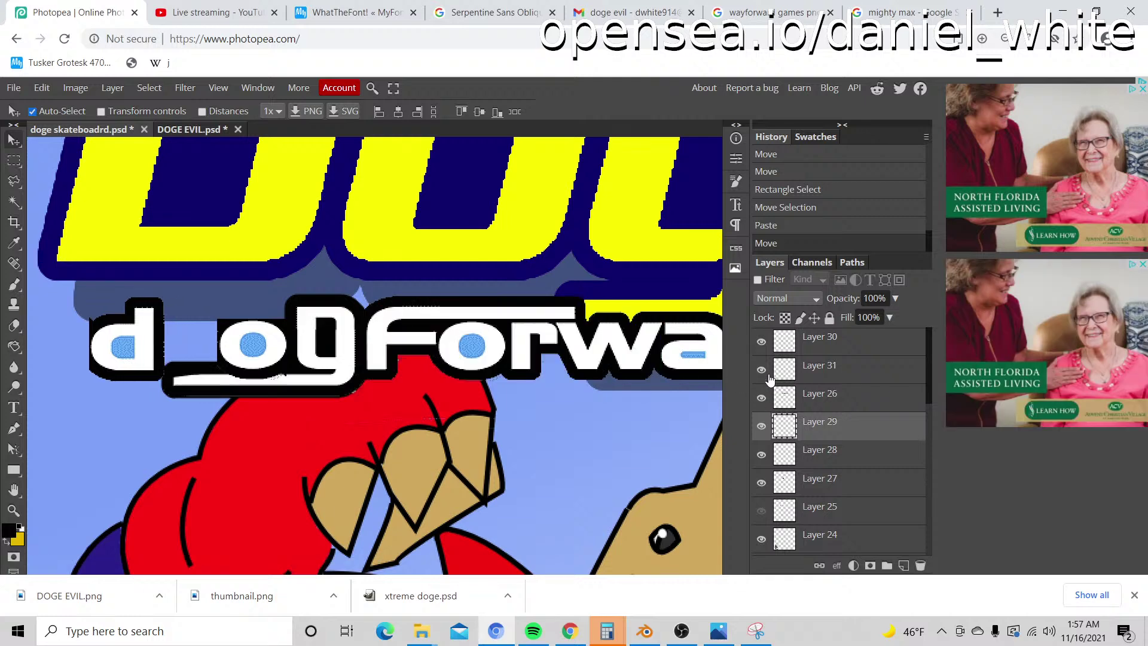
click(762, 342)
click(762, 342)
click(792, 346)
key(Left)
key(Left)
key(Left)
key(Left)
key(Left)
key(Left)
key(Left)
key(Left)
key(Left)
key(Left)
key(Left)
key(Left)
key(Left)
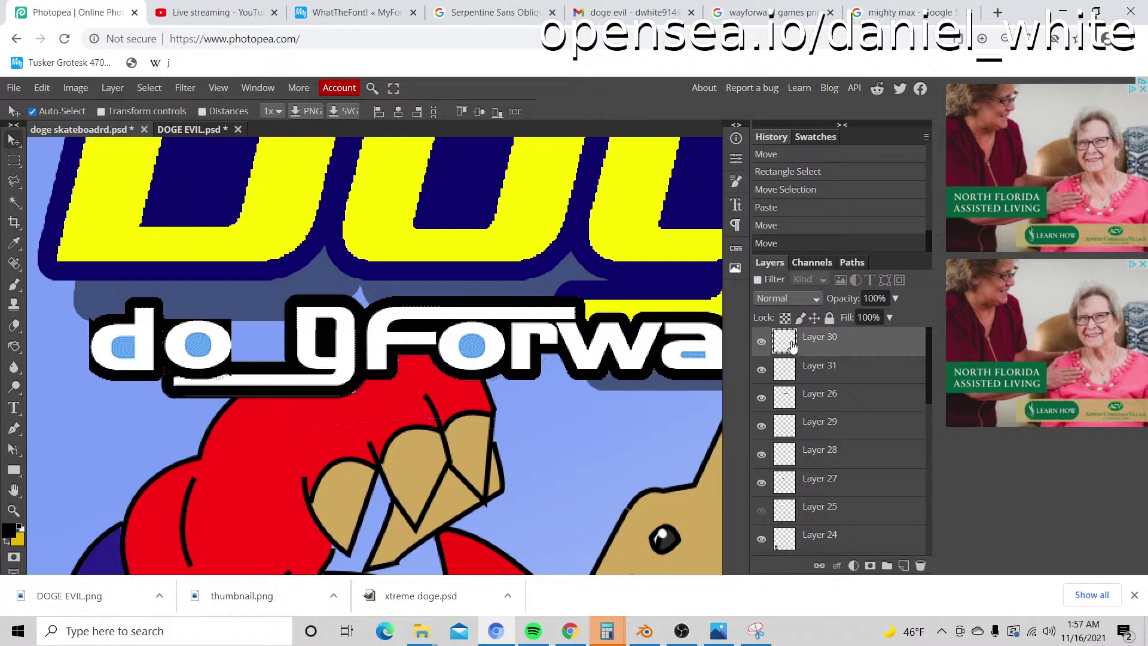
Step: Enclose the "g" and its underline swash in a rectangular selection, undoing the clearing of Layer 30
click(763, 371)
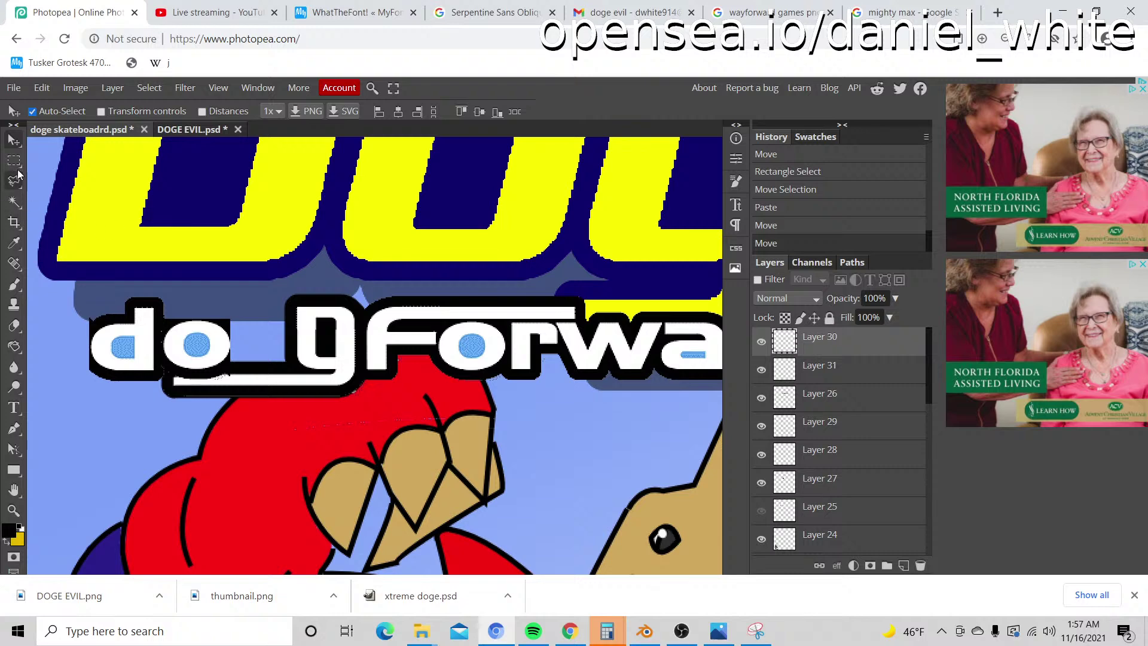
key(m)
drag(163, 278, 366, 420)
key(Delete)
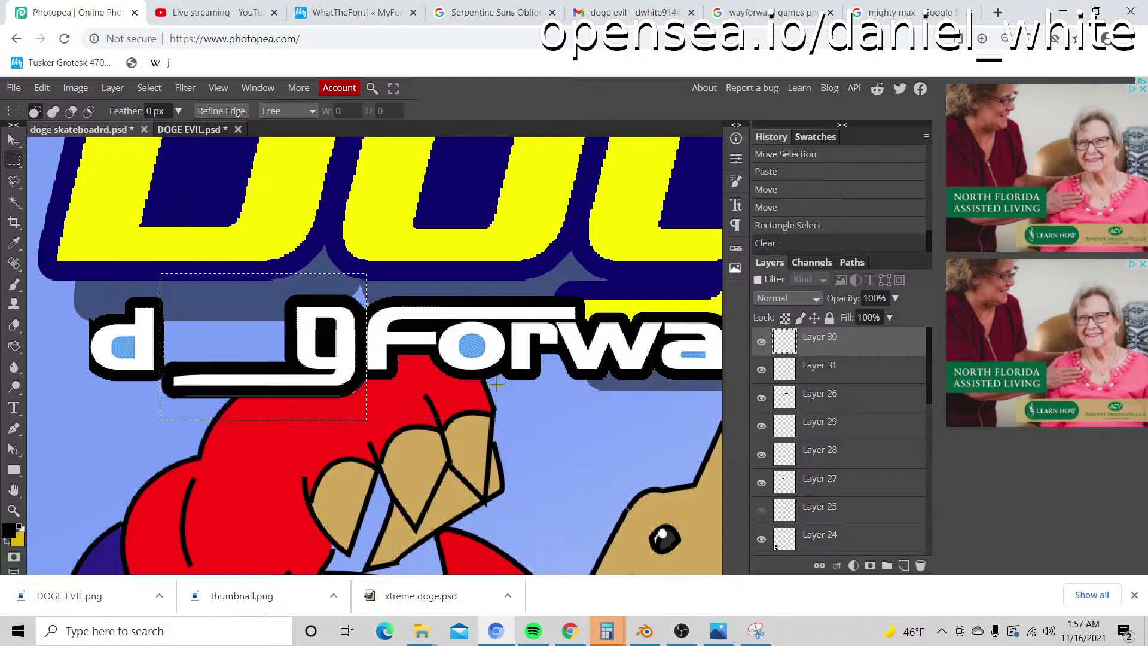
key(ctrl+z)
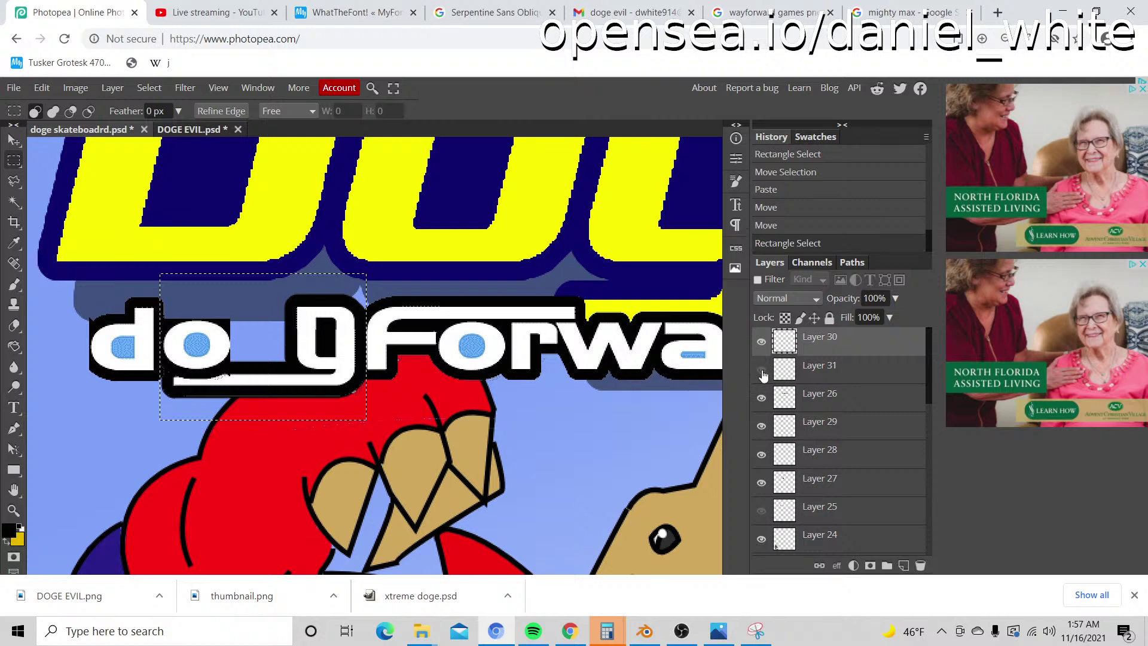
Step: Find the layer holding the "g", cut the selected "g" and swash from Layer 26, and paste it onto a new layer
click(762, 369)
click(761, 370)
click(761, 426)
click(761, 425)
click(762, 482)
click(762, 482)
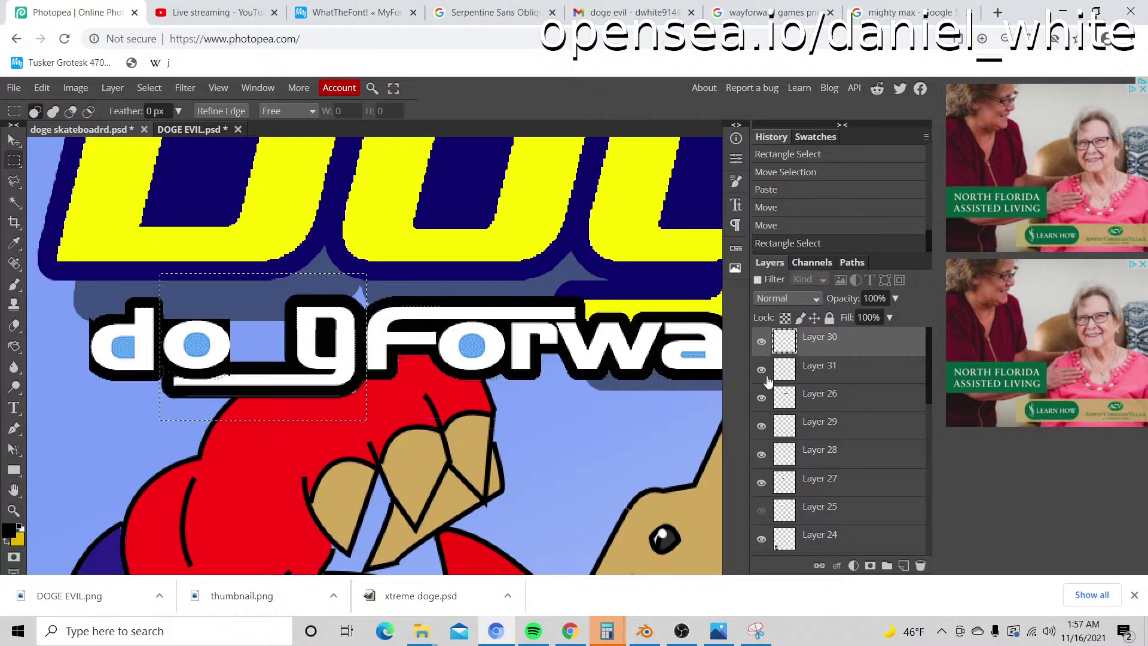
click(763, 345)
click(763, 345)
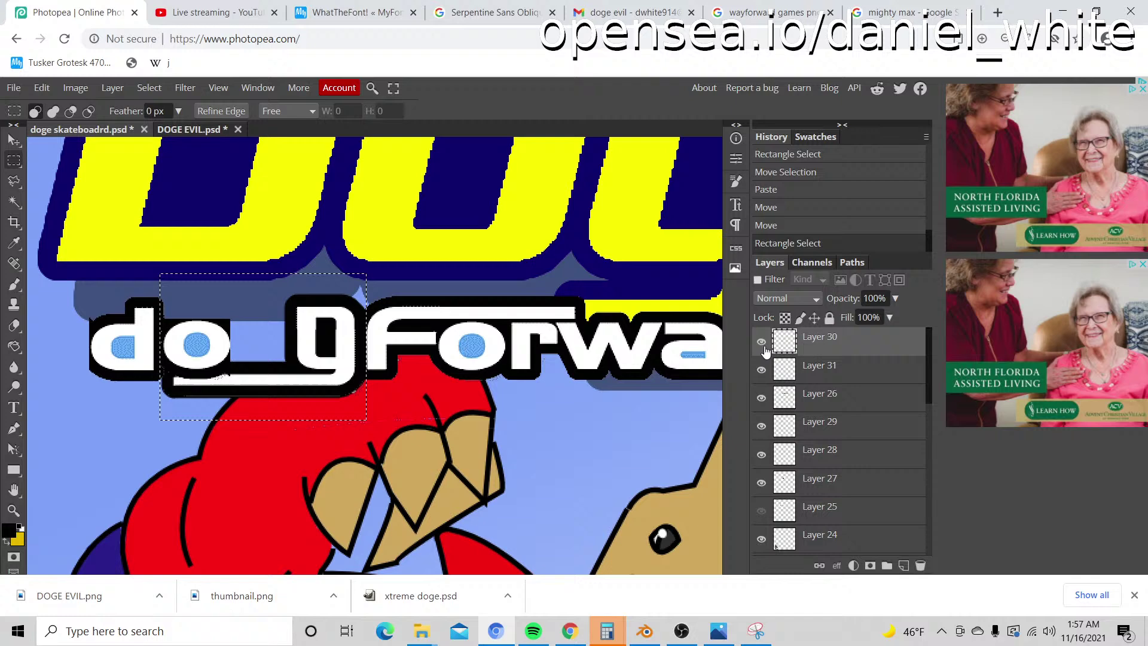
click(762, 398)
click(762, 398)
click(785, 401)
key(Delete)
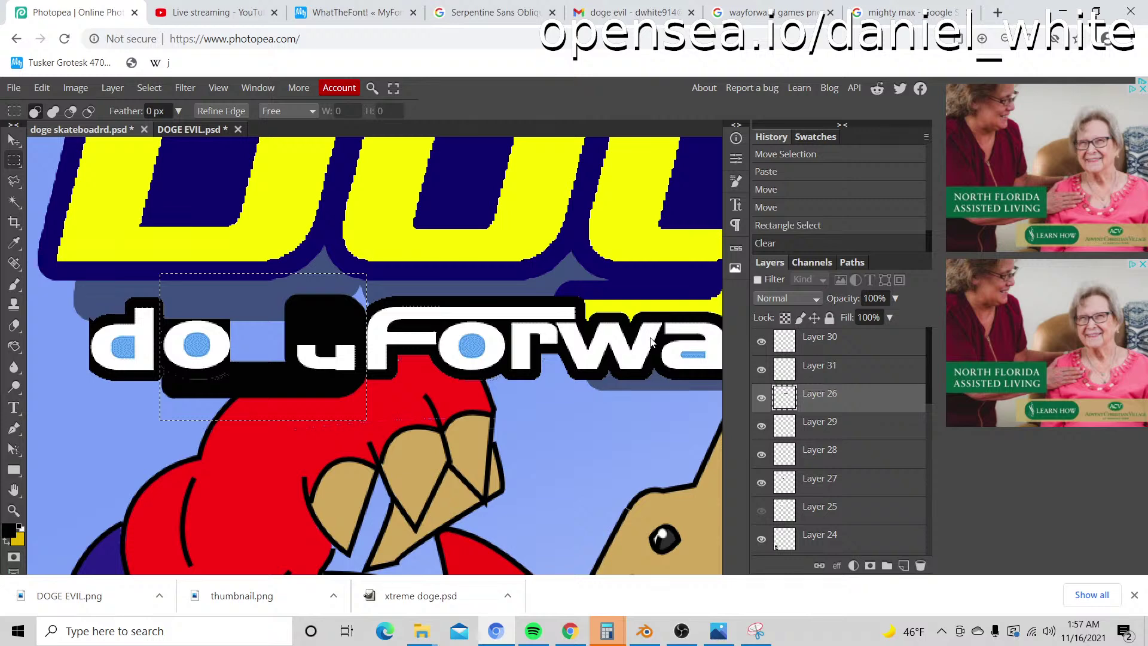
key(ctrl+v)
Step: Toggle the visibility of Layer 32 and Layer 26 to check which letters each one holds
click(763, 399)
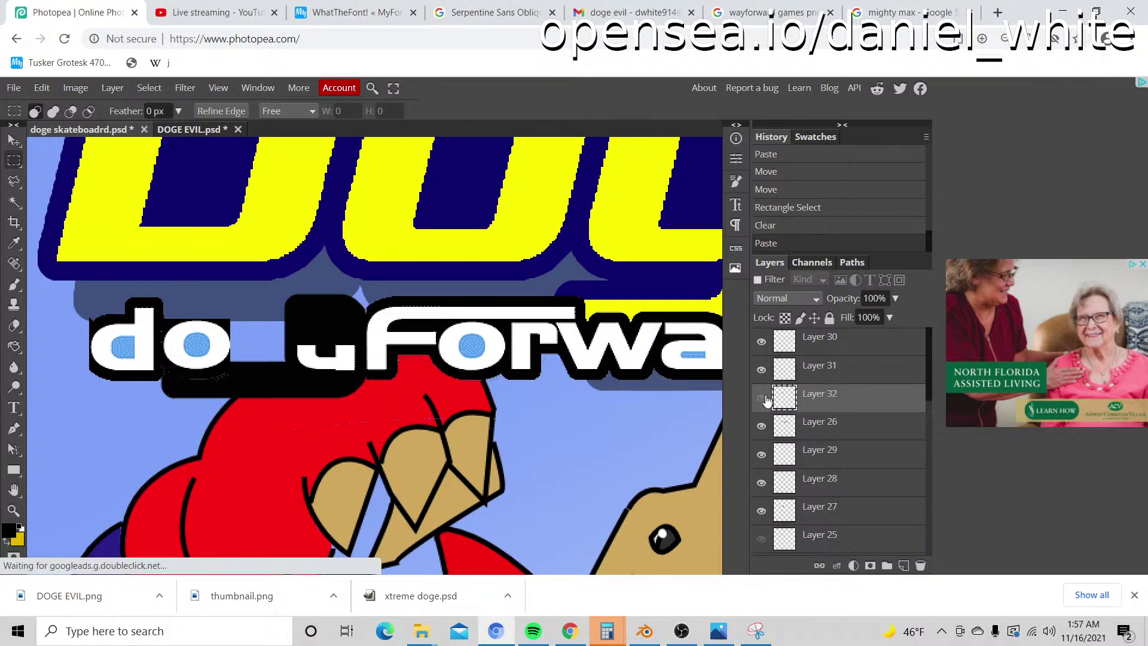
click(763, 399)
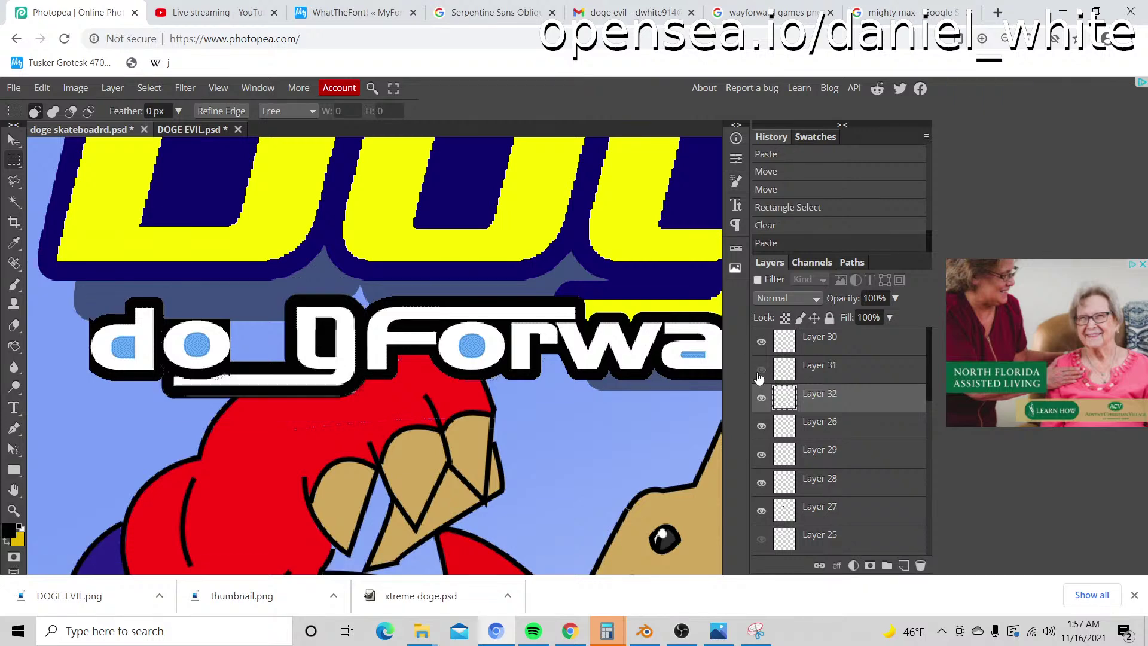
click(762, 397)
click(762, 397)
click(763, 424)
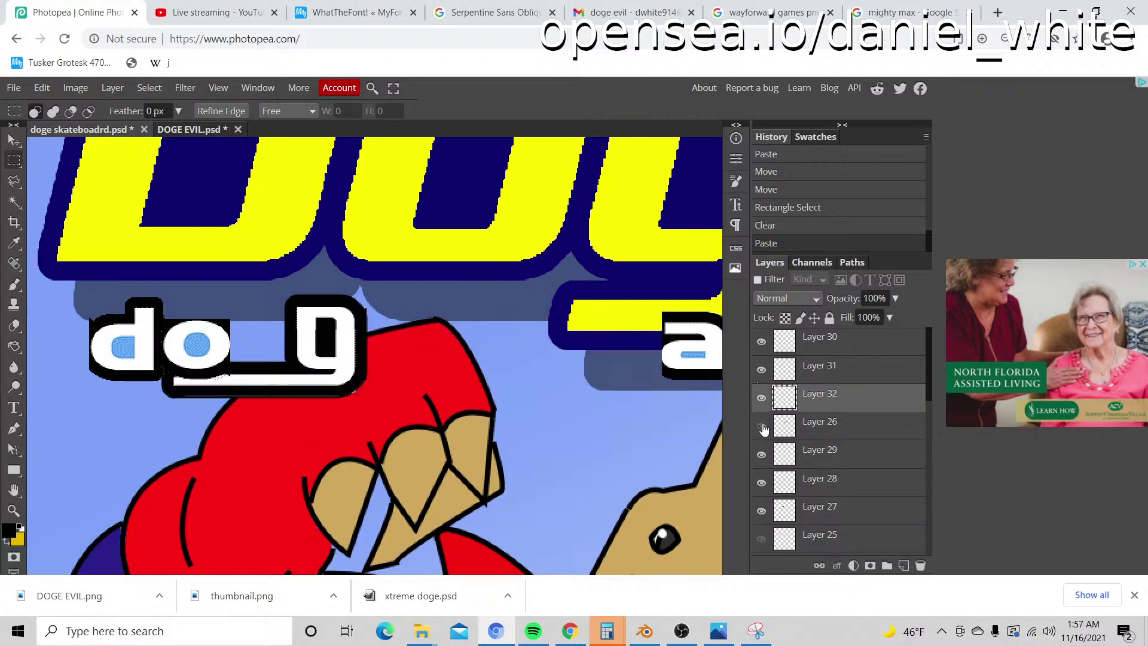
click(762, 426)
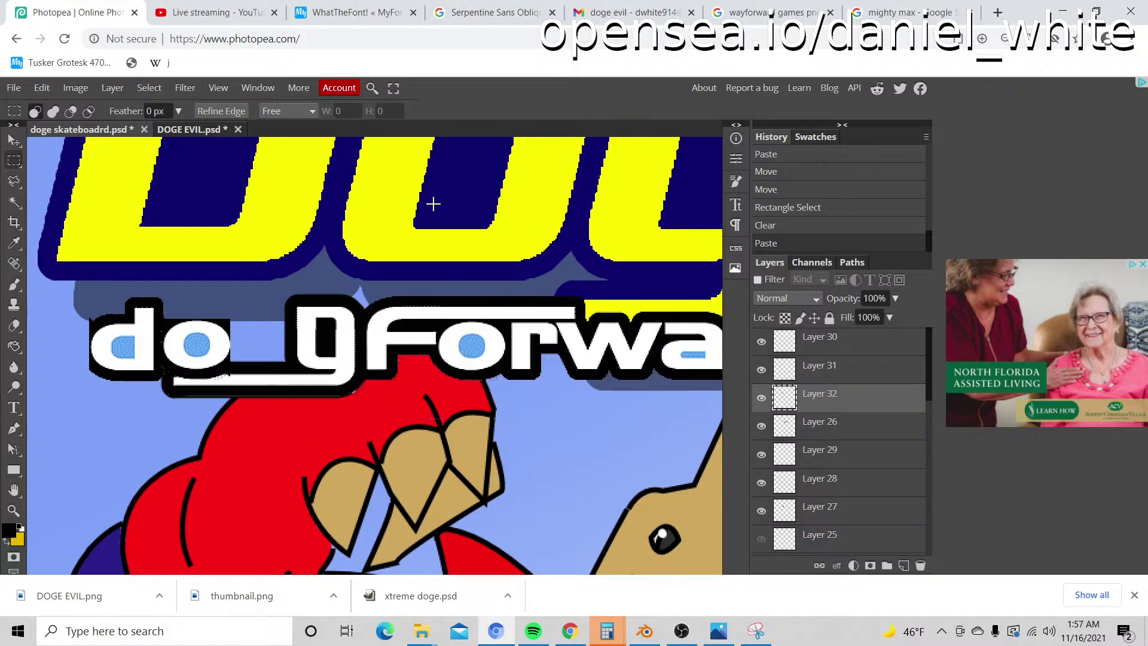
Step: Toggle the visibility of Layers 32, 26, 31 and 30 to check which parts of the lettering each one holds
click(761, 397)
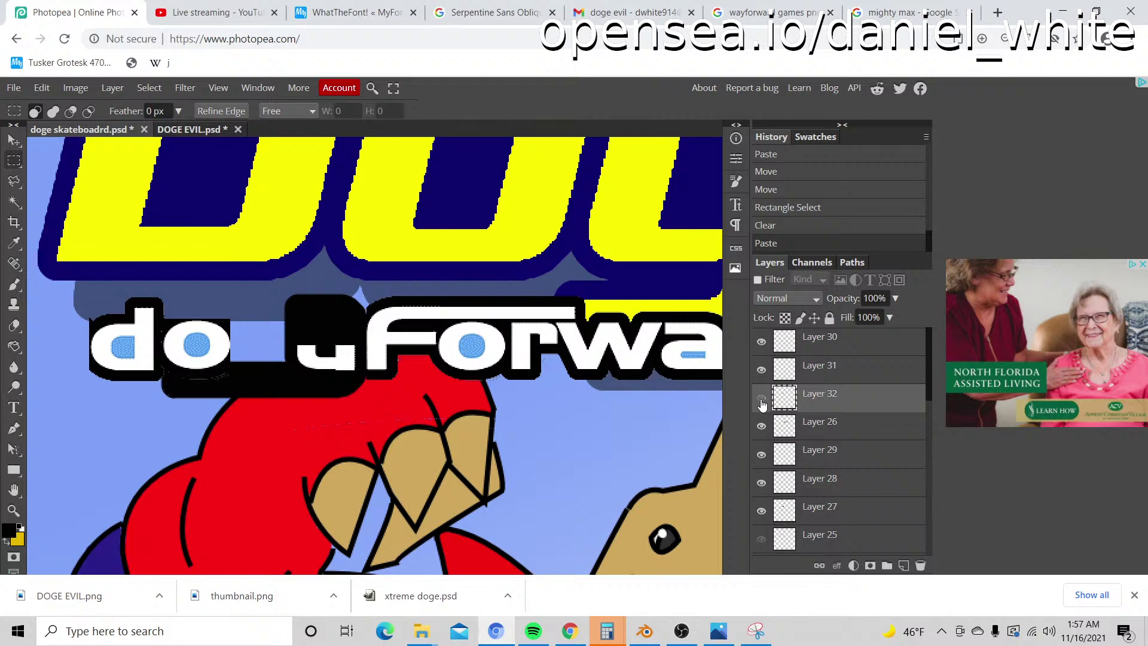
click(762, 397)
click(762, 397)
click(762, 397)
click(761, 397)
click(761, 397)
click(761, 397)
click(761, 397)
click(761, 426)
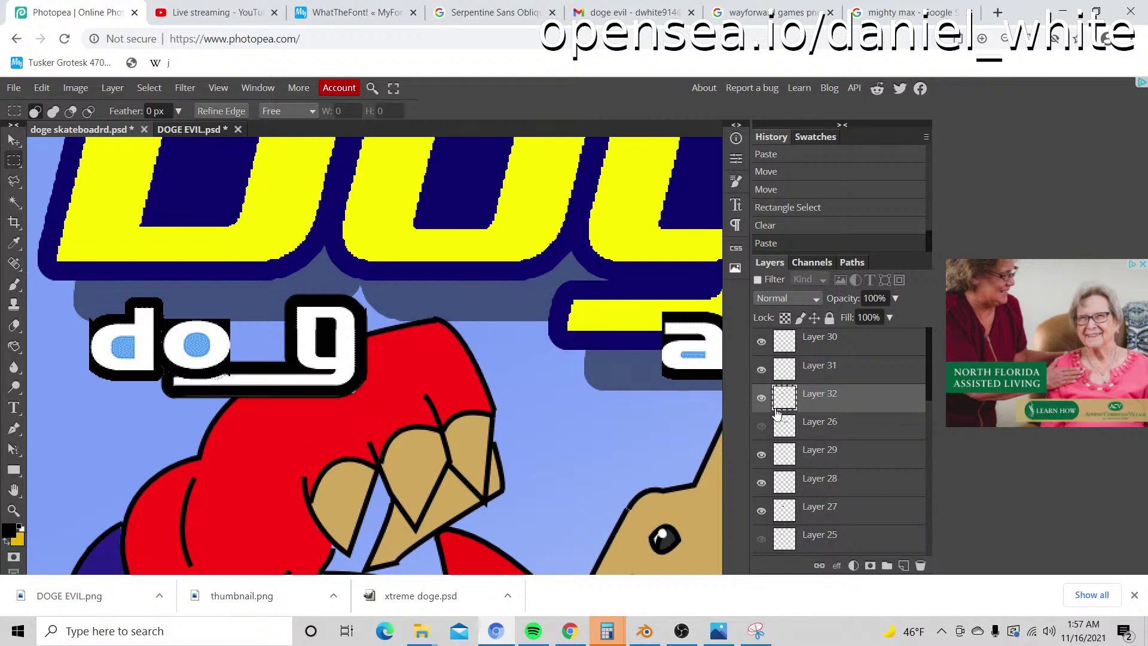
click(762, 426)
click(761, 397)
click(762, 397)
click(761, 369)
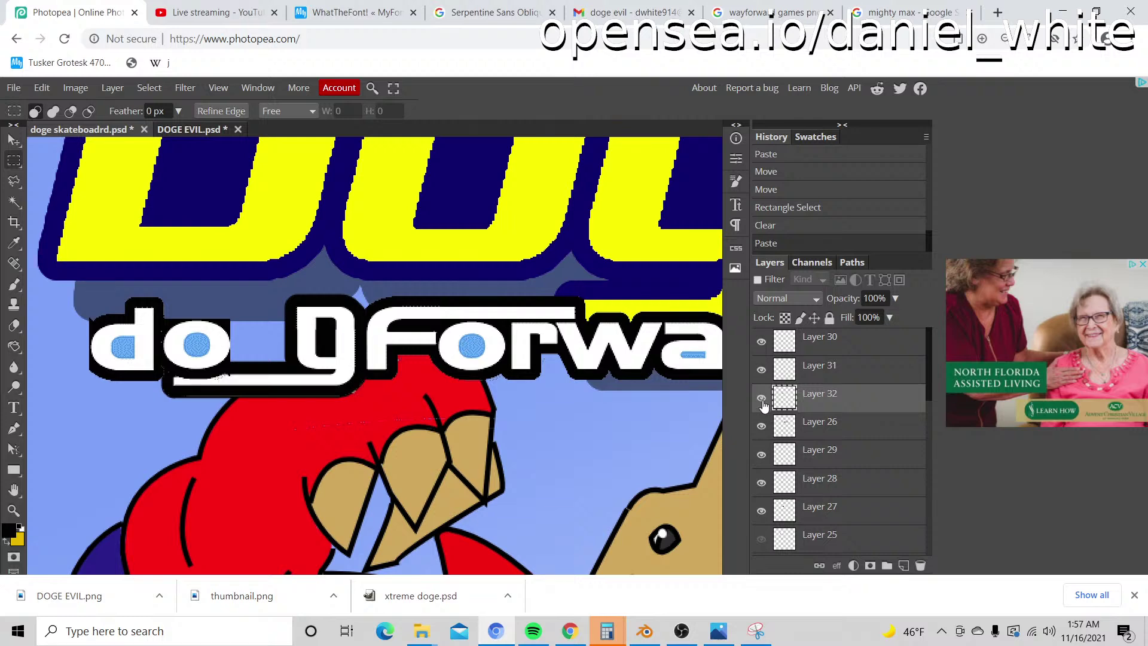
click(762, 401)
click(761, 399)
click(761, 369)
click(761, 341)
click(761, 342)
Step: Hide Layers 32, 31, 30, 26 and 29 to isolate the pieces of the "g" on Layers 28 and 27
click(761, 397)
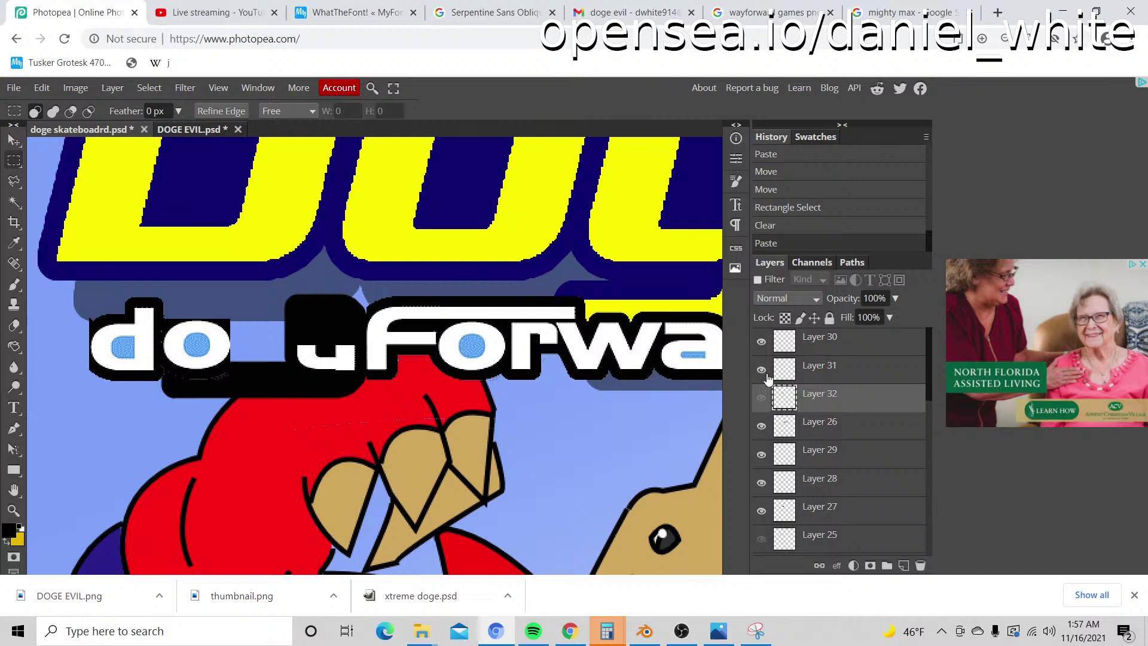
click(762, 341)
click(762, 426)
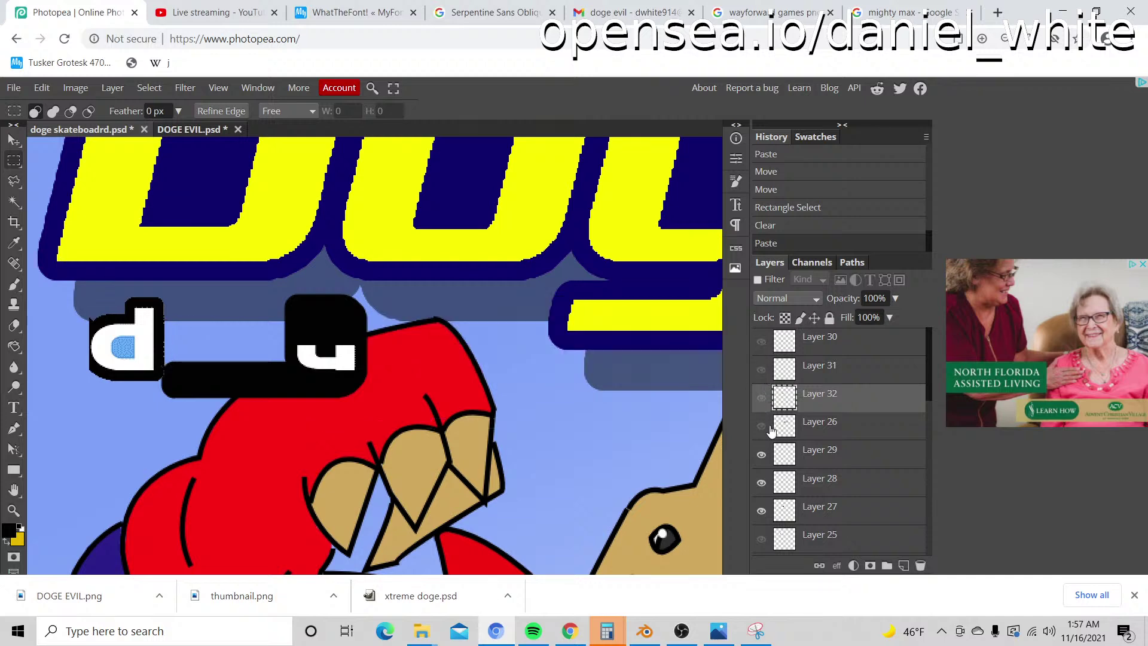
click(762, 456)
click(762, 483)
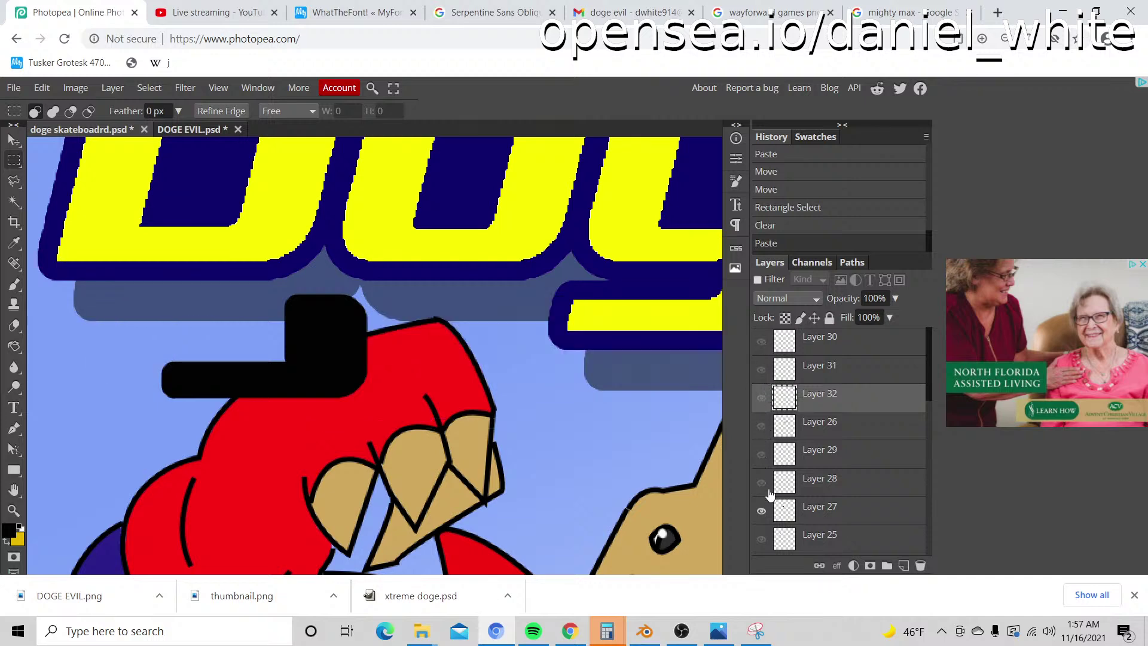
click(762, 485)
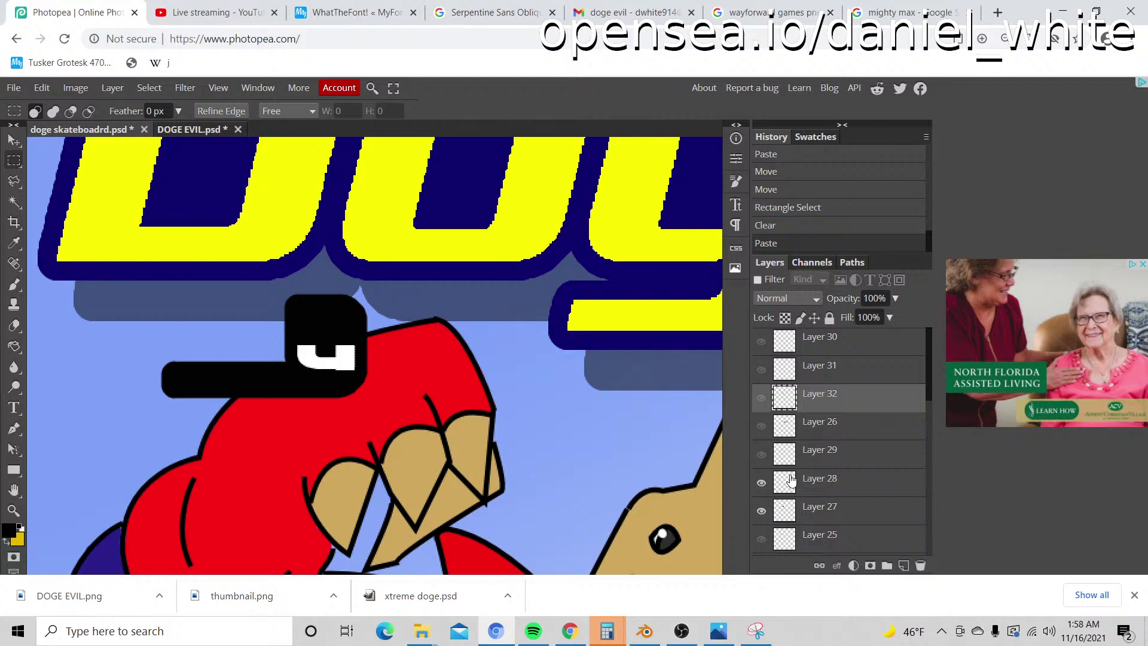
Step: Move Layer 28 directly beneath Layer 32 and show both layers to compare their pieces of the "g"
drag(791, 484, 783, 422)
click(761, 425)
click(762, 426)
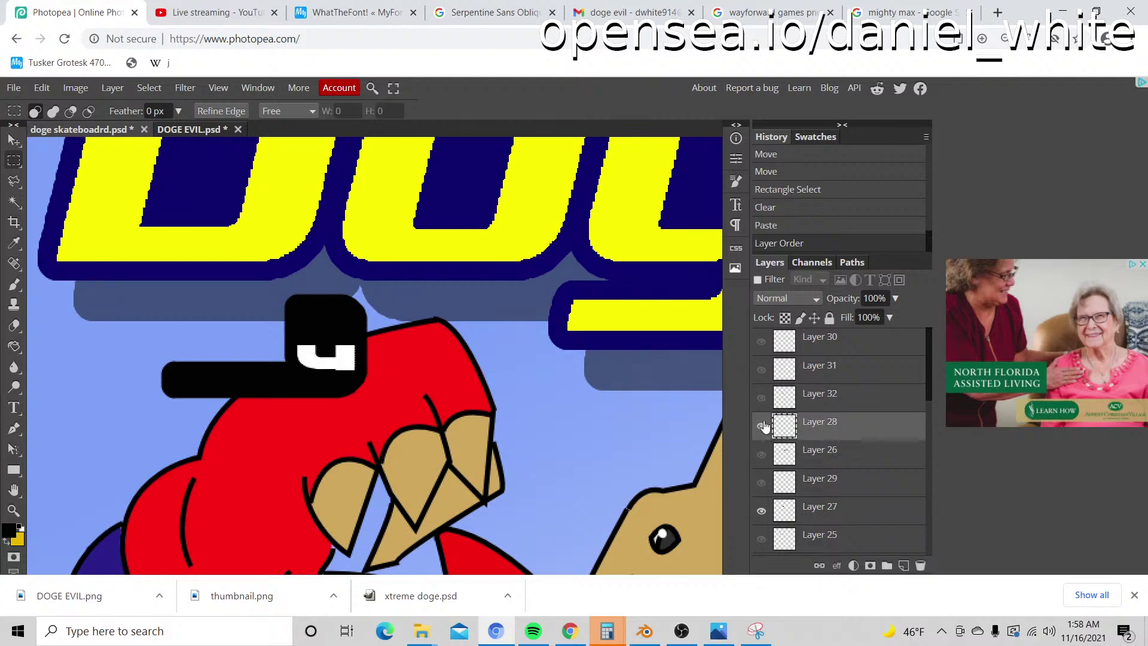
click(762, 398)
click(761, 426)
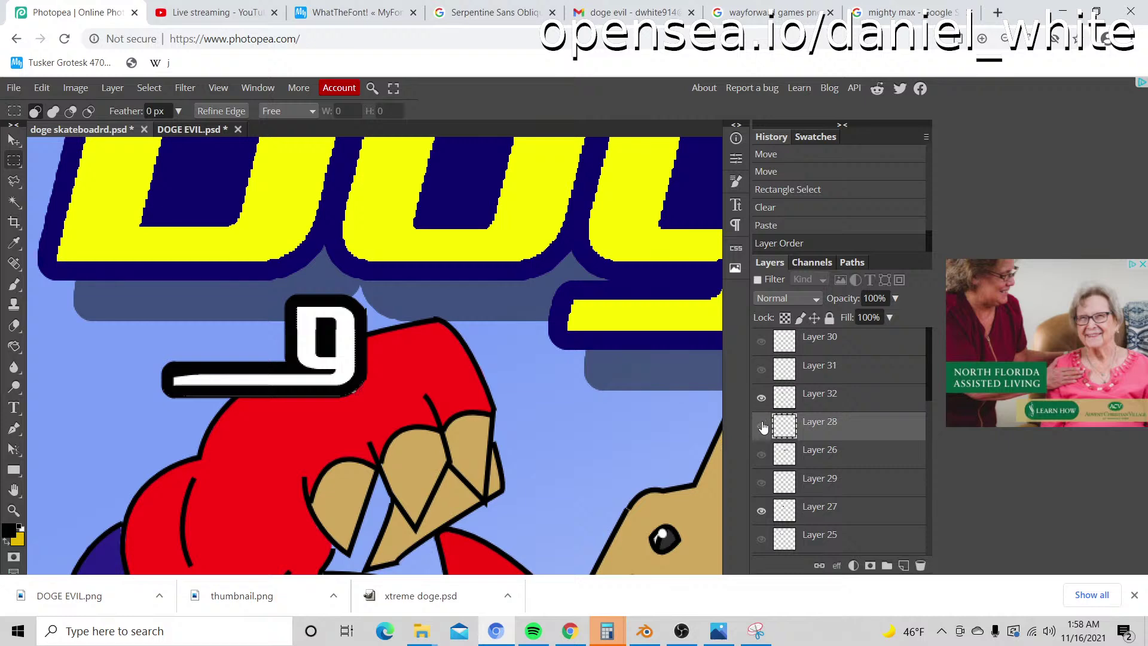
click(761, 399)
click(762, 425)
click(761, 398)
Step: Merge Layer 32 down into Layer 28 and toggle the merged layer to check the white "g"
click(806, 400)
right_click(806, 401)
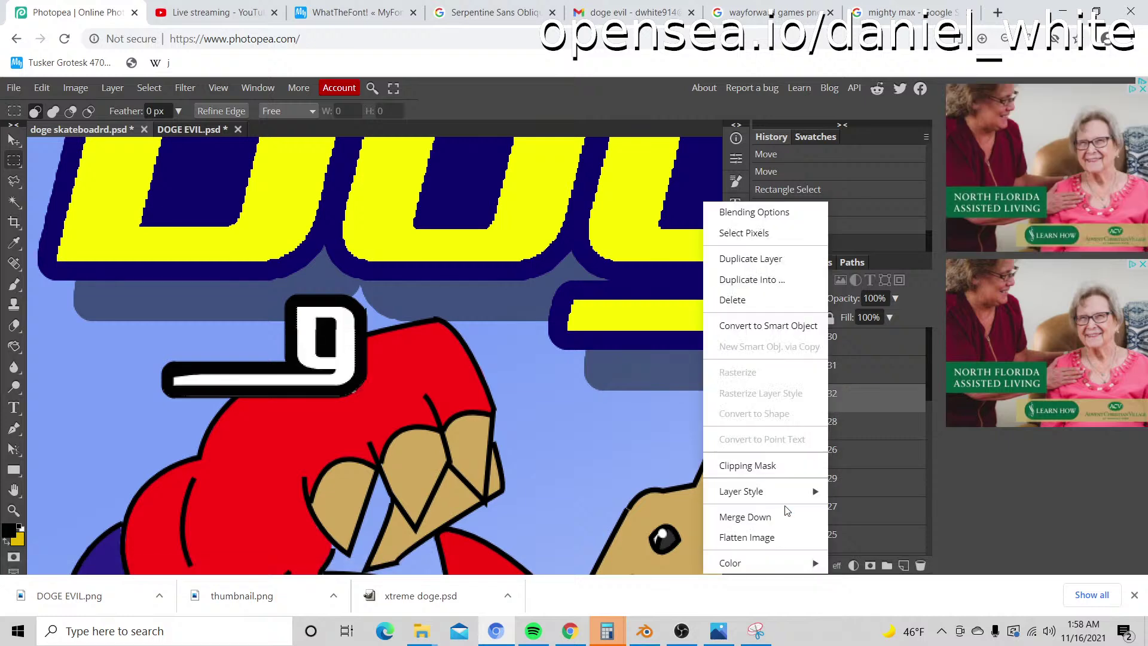
click(787, 516)
click(761, 397)
click(762, 397)
click(762, 397)
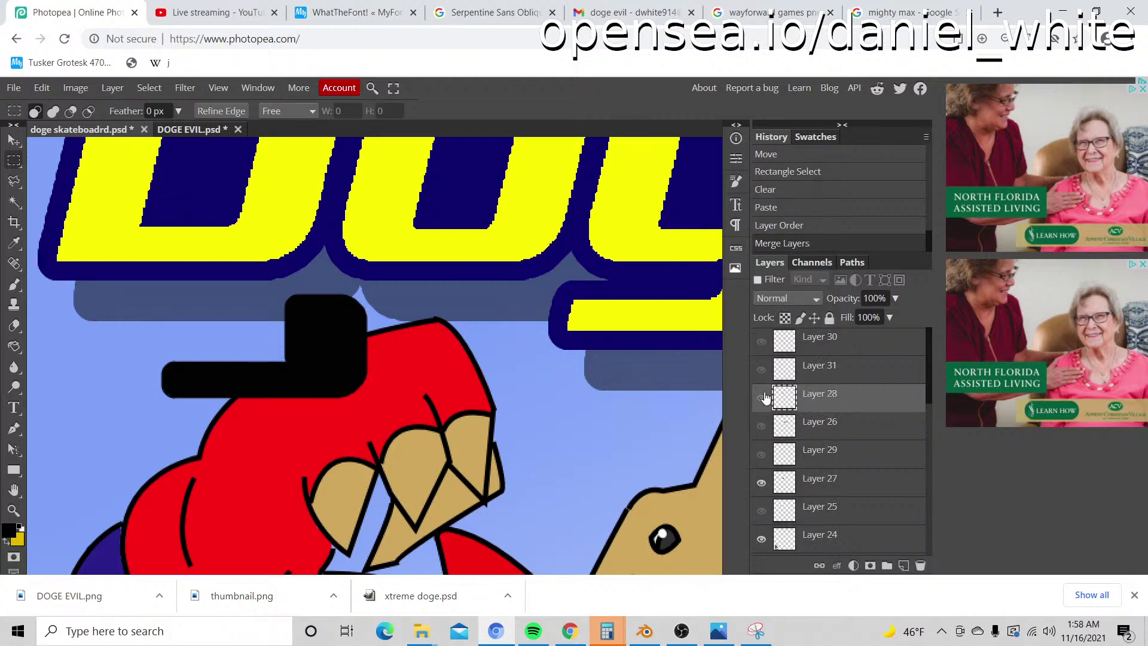
click(762, 397)
click(761, 397)
Step: Move Layer 27 with the black outline beneath Layer 28, then merge Layer 28 down into it
click(762, 483)
click(762, 483)
drag(790, 486, 771, 410)
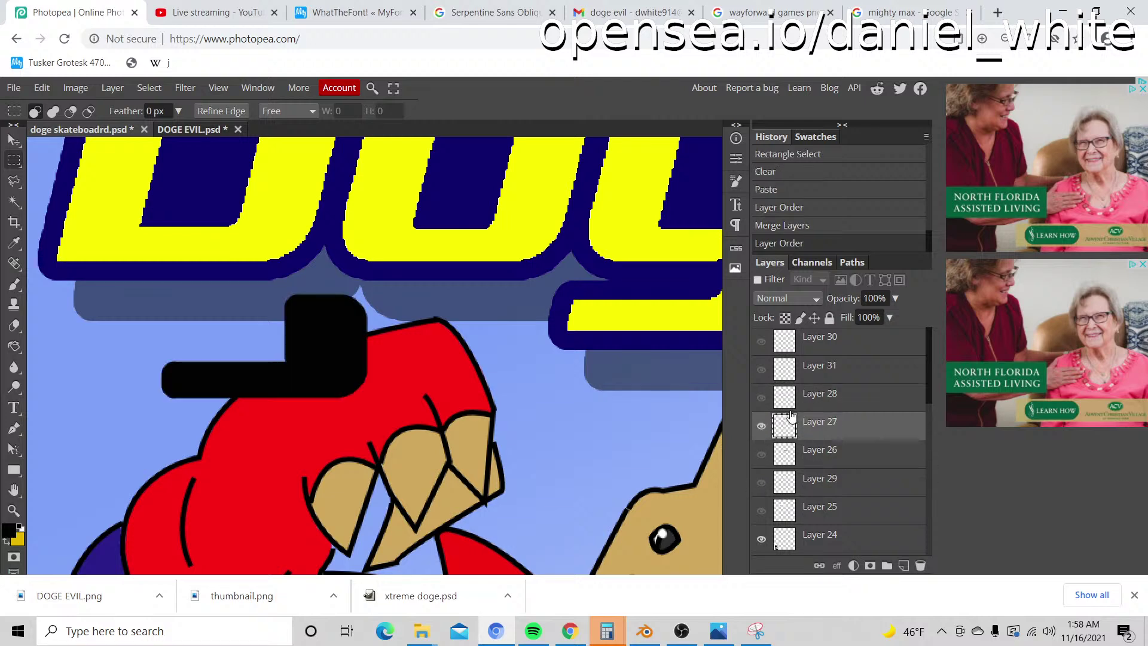
click(761, 397)
right_click(814, 403)
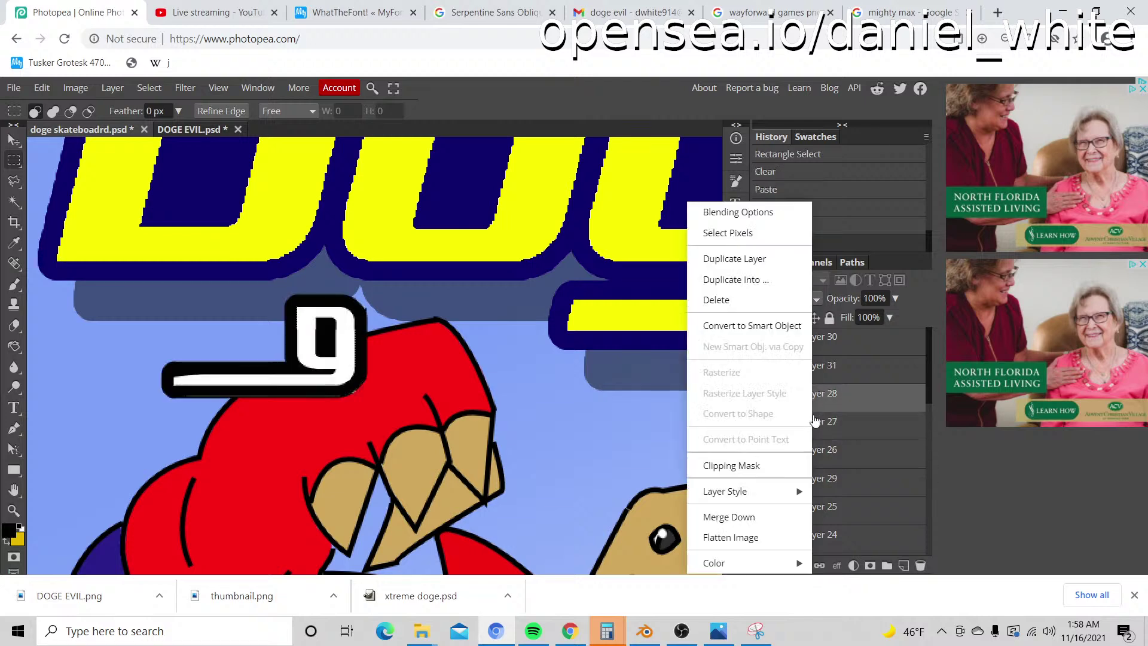
click(774, 518)
click(762, 398)
click(761, 398)
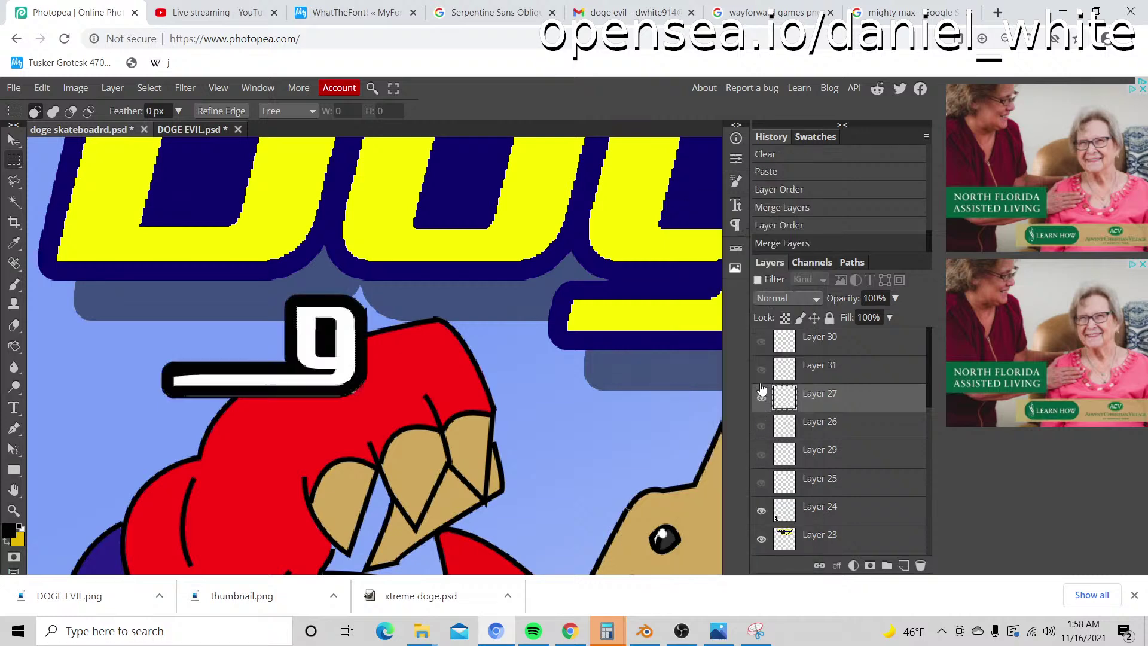
Step: Show Layers 26, 30, 31 and 29 again and toggle Layers 29, 26 and 27 to check their letters
click(762, 427)
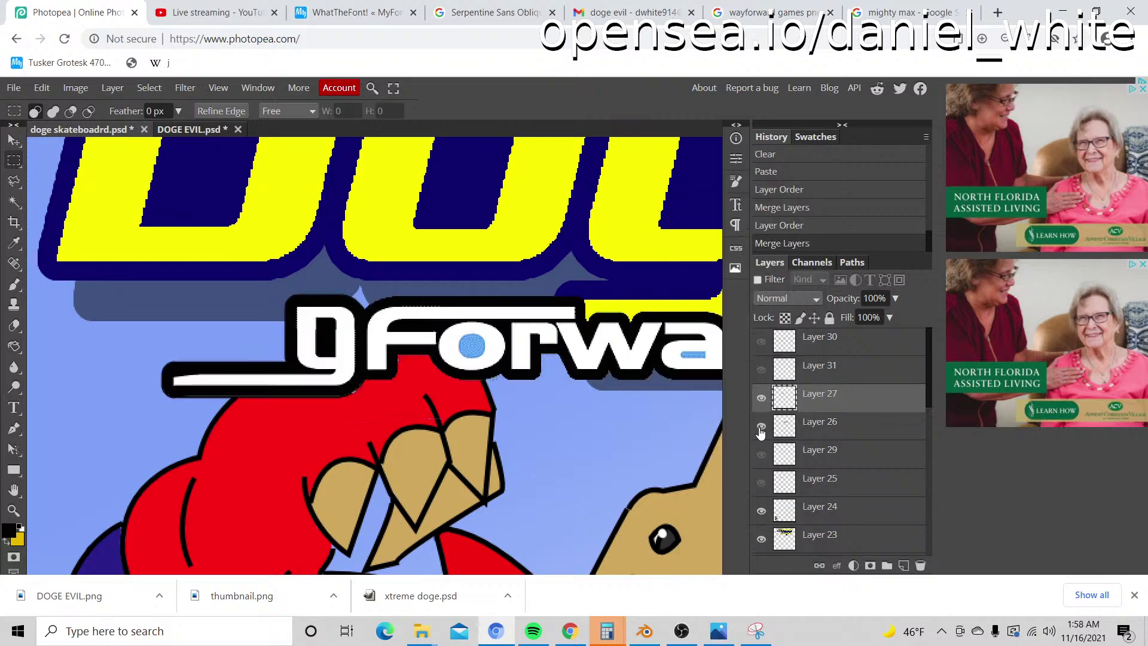
click(761, 398)
click(762, 398)
click(761, 351)
click(761, 426)
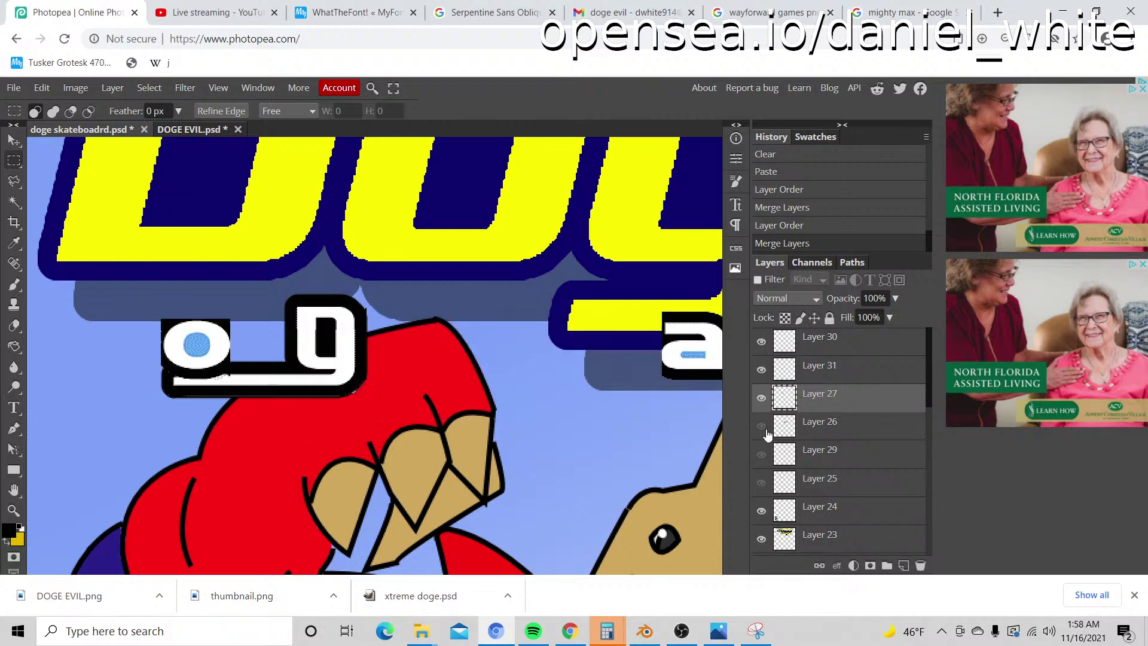
click(761, 426)
click(765, 456)
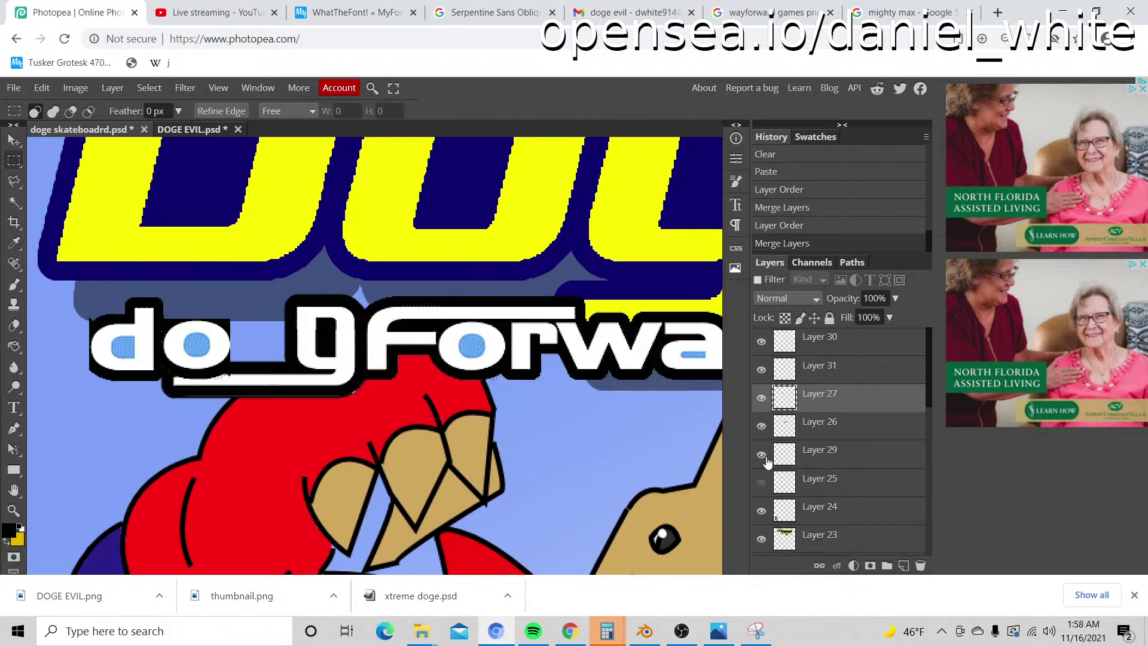
click(762, 456)
click(762, 455)
click(762, 426)
click(762, 425)
click(762, 399)
click(761, 399)
click(761, 399)
click(761, 399)
Step: Move the merged "g" on Layer 27 left until it closes the gap beside the "o"
click(13, 140)
key(shift+Left)
key(shift+Left)
key(shift+Left)
key(shift+Left)
key(shift+Left)
key(shift+Left)
key(shift+Left)
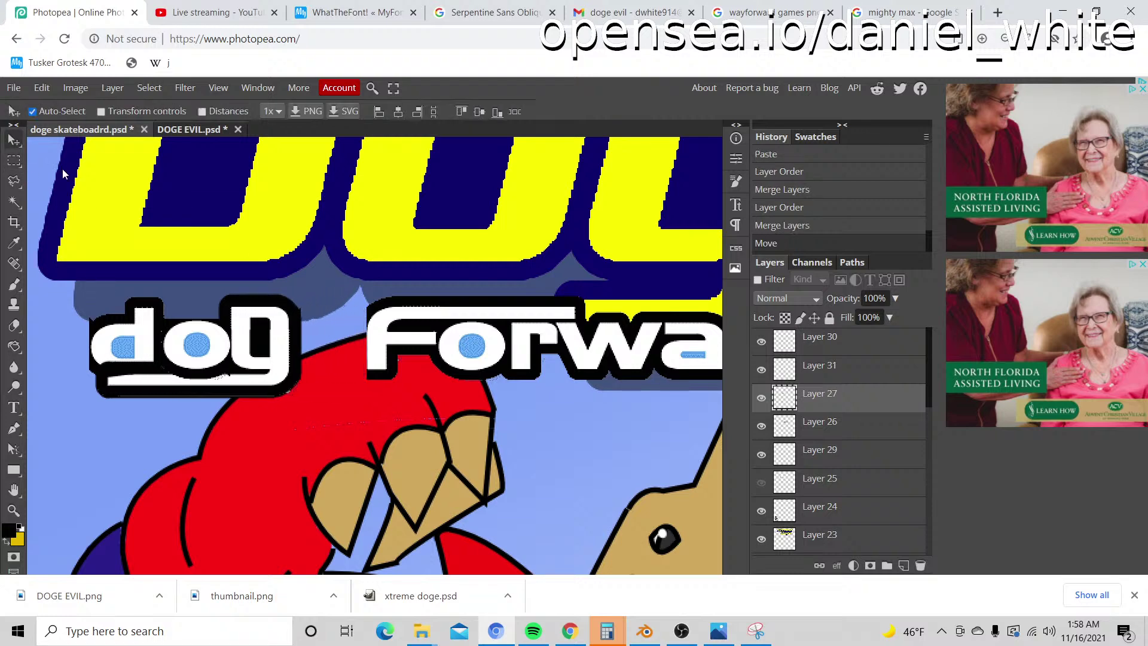
Step: Nudge the "g" slightly down and right so its swash sits just beneath the "d" and "o"
key(Down)
key(Down)
key(Down)
key(Down)
key(Down)
key(Down)
key(Down)
key(Right)
key(Right)
key(Right)
key(Right)
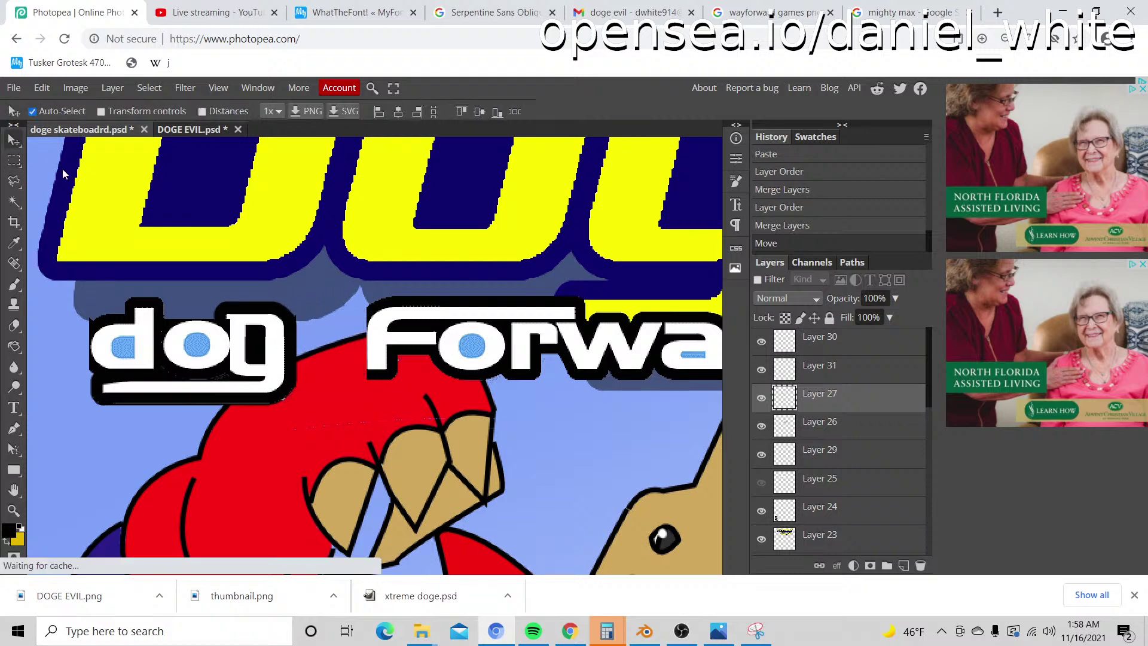
key(Right)
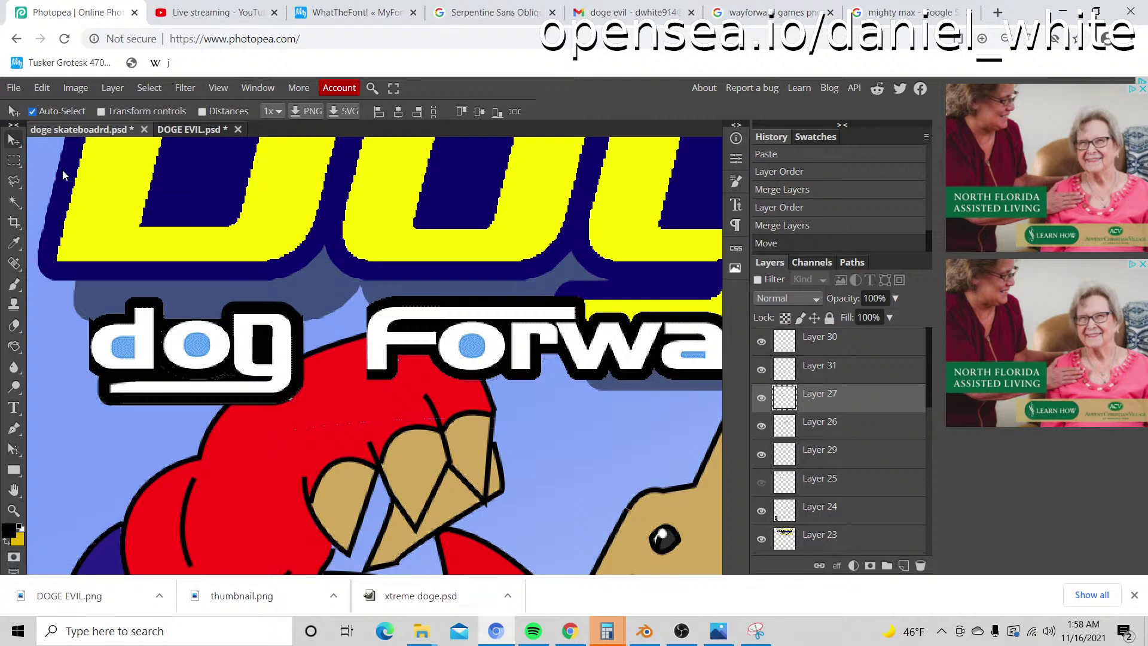
key(Down)
key(Left)
key(Up)
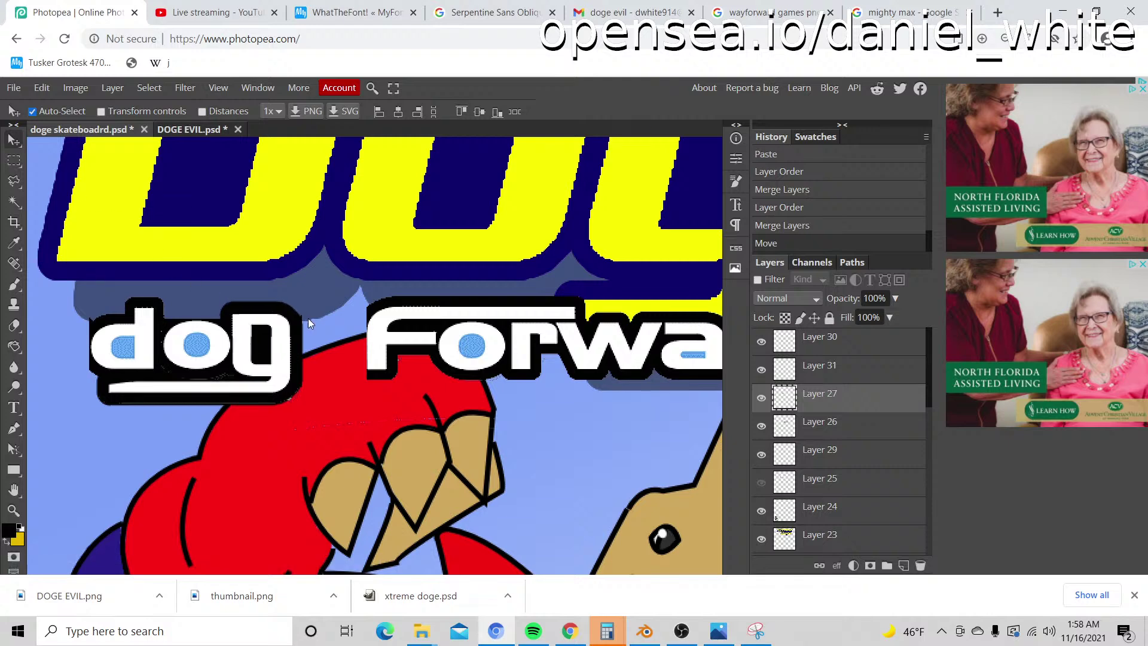
Step: Enclose the "a" of "forward" in a rectangular selection
key(z)
alt+click(527, 381)
click(527, 380)
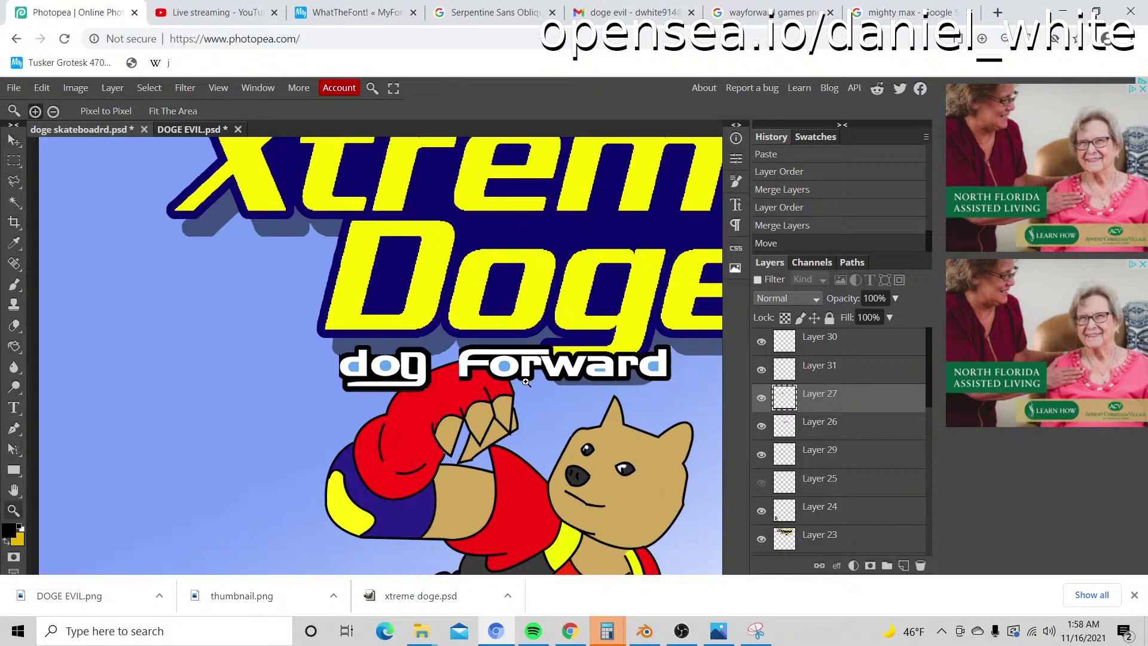
key(h)
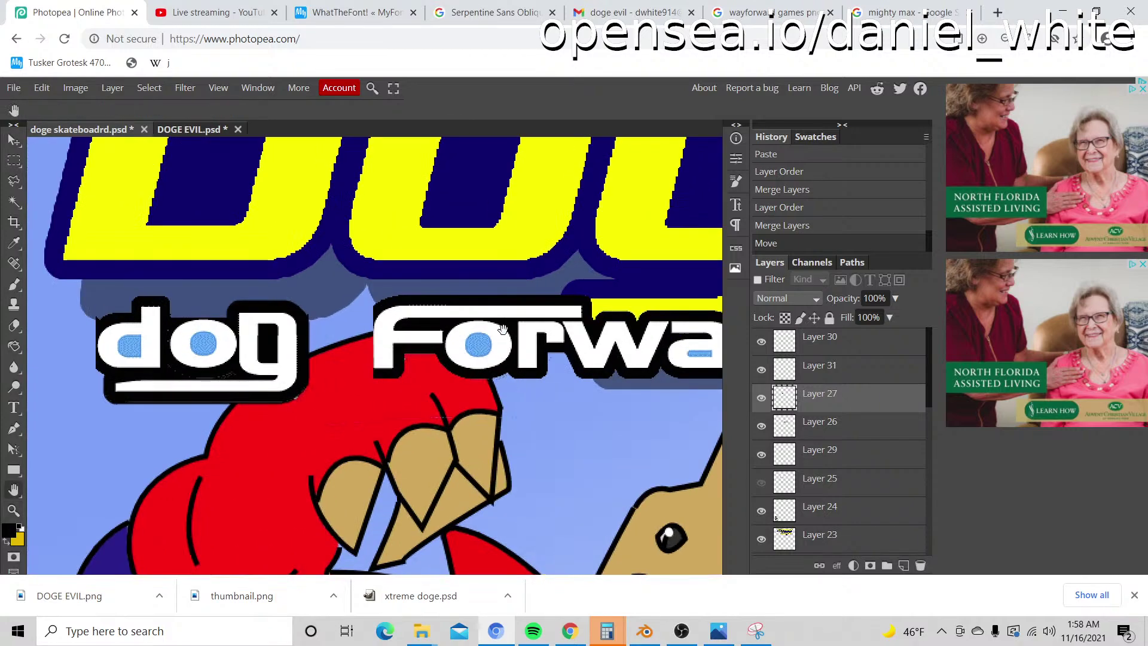
drag(502, 330, 411, 314)
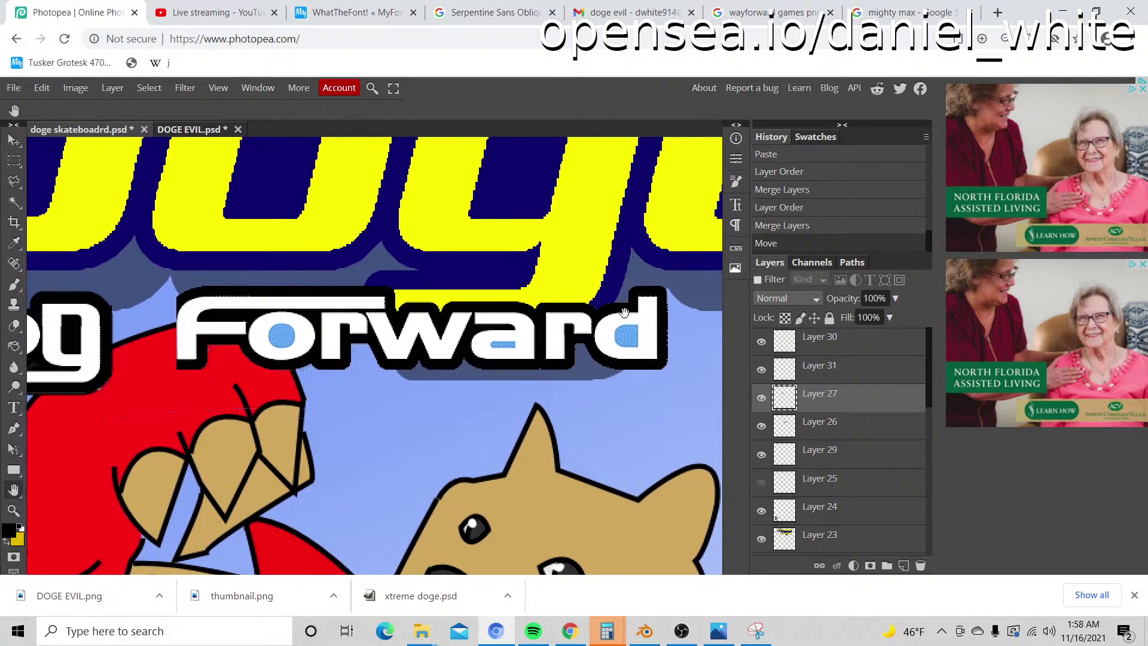
key(z)
click(564, 323)
click(561, 319)
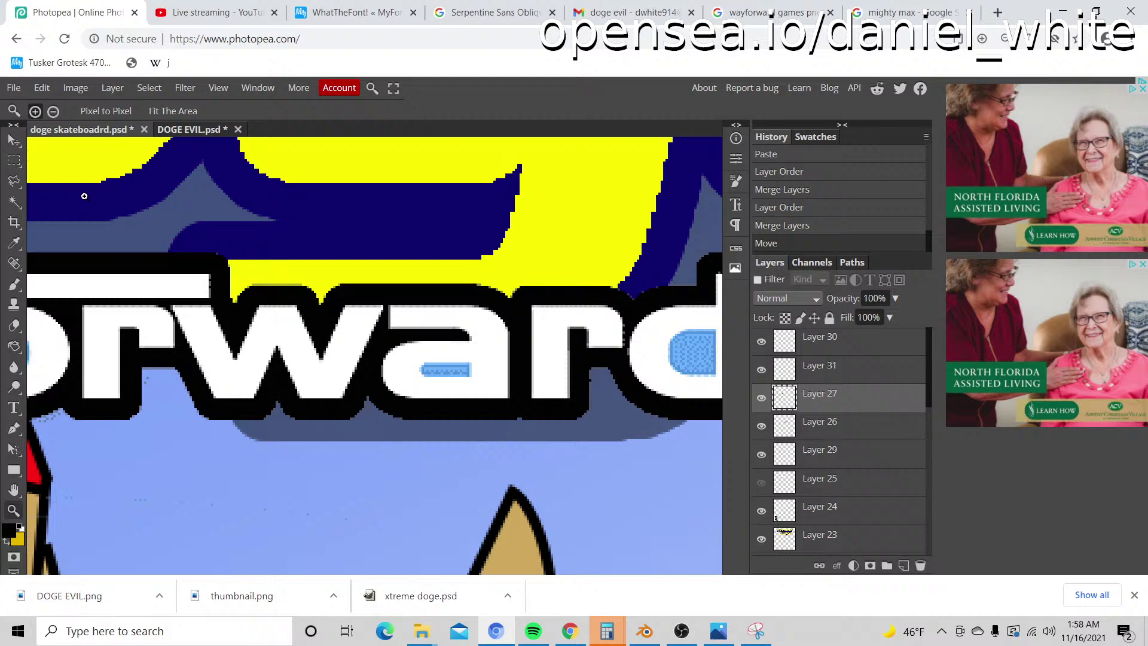
click(14, 160)
drag(379, 283, 502, 415)
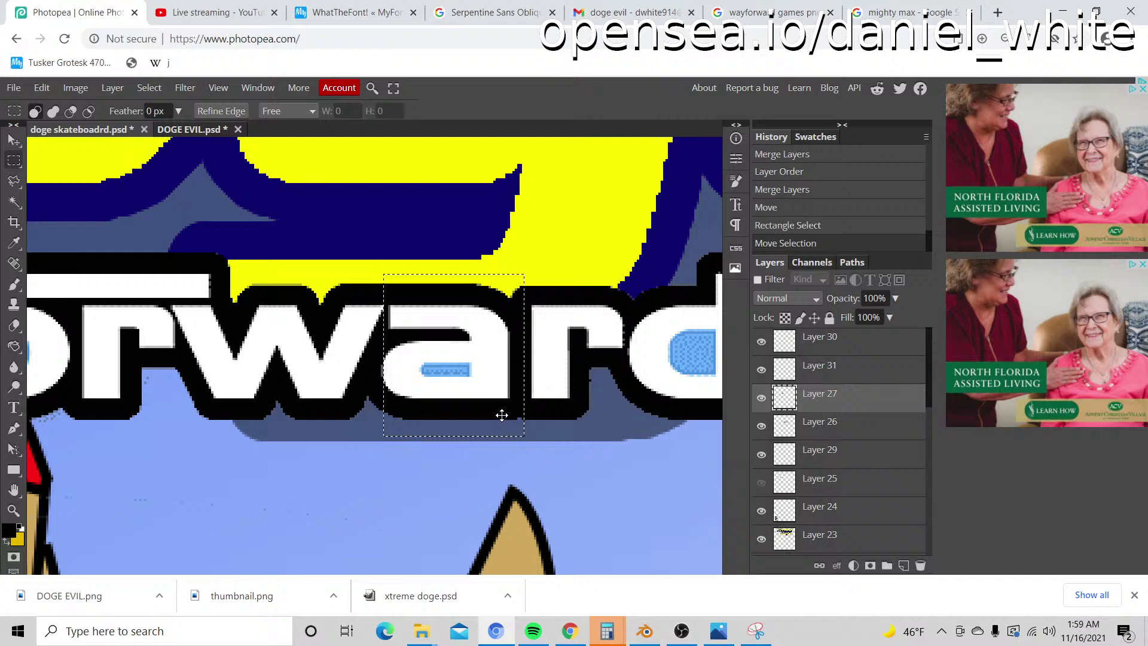
Step: Toggle Layers 27, 26 and 31 to find which layer holds the separate copy of the "a"
click(762, 404)
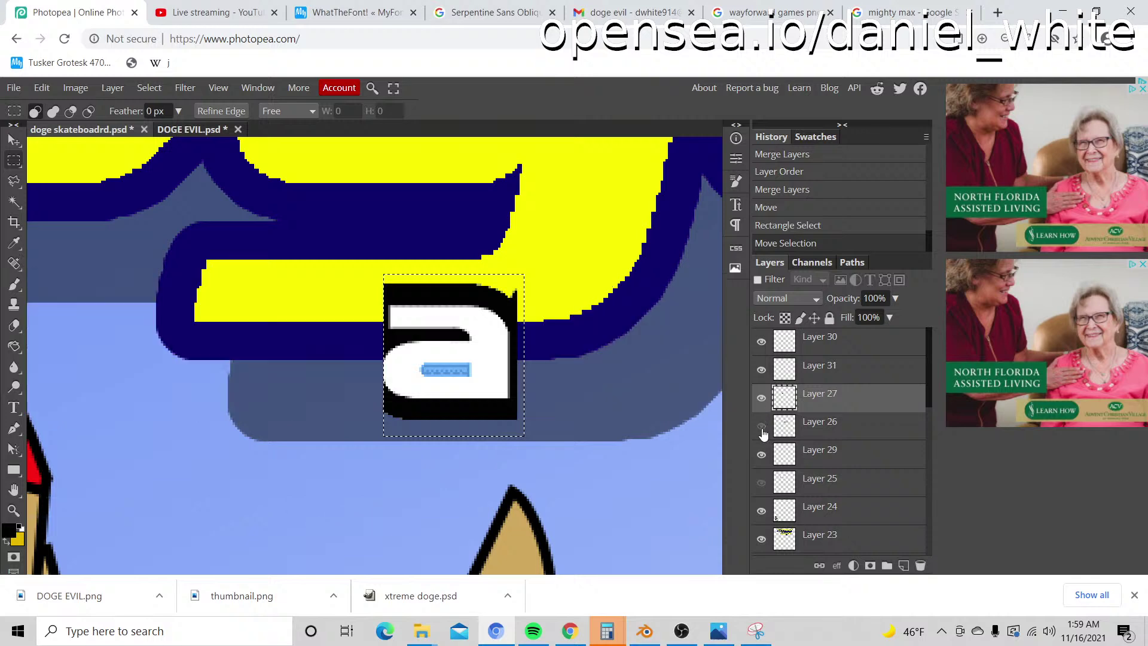
click(762, 404)
click(761, 404)
click(762, 404)
click(762, 427)
click(762, 371)
click(762, 371)
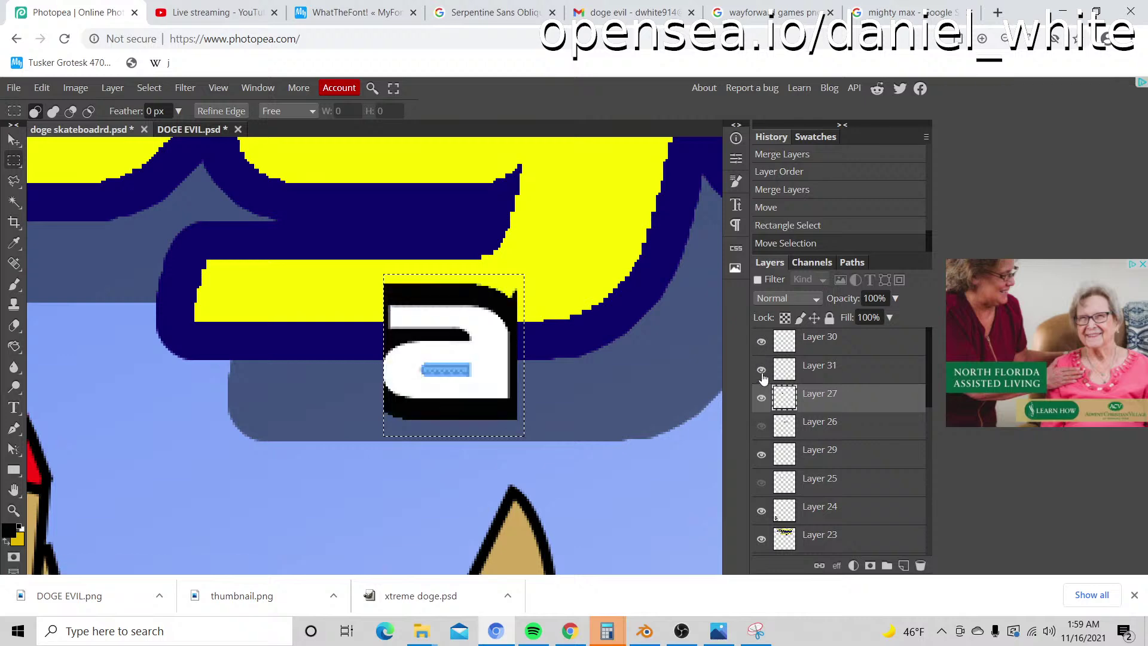
click(762, 427)
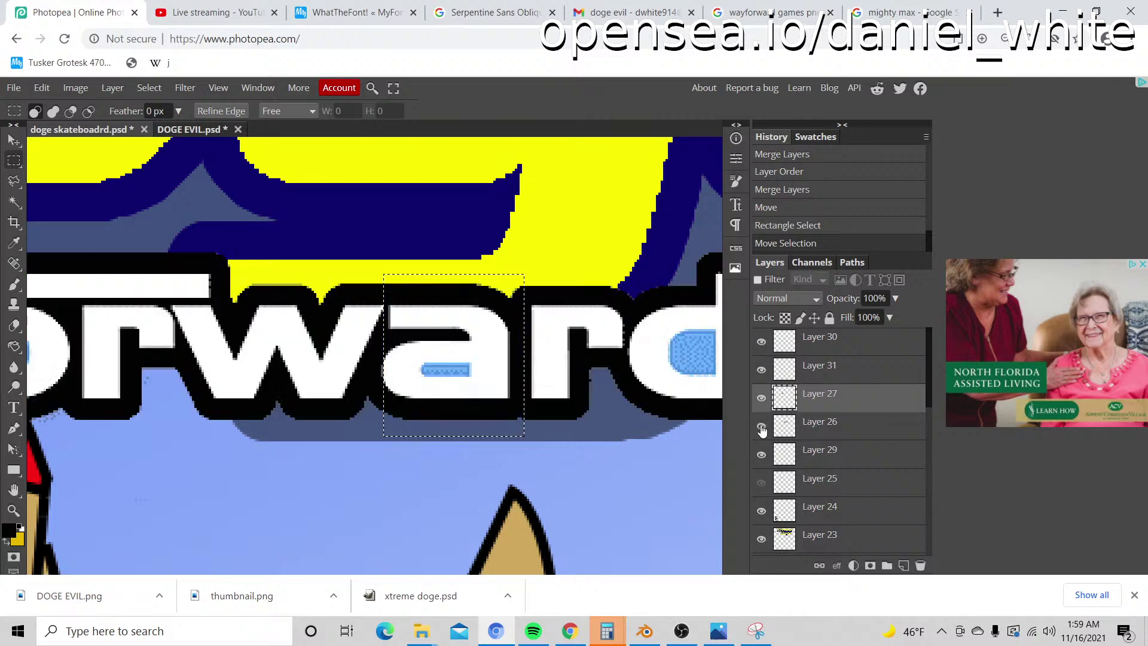
Step: Select Layer 31, hide Layer 27, and toggle Layer 26 to isolate the separate copy of the "a"
click(780, 374)
click(761, 398)
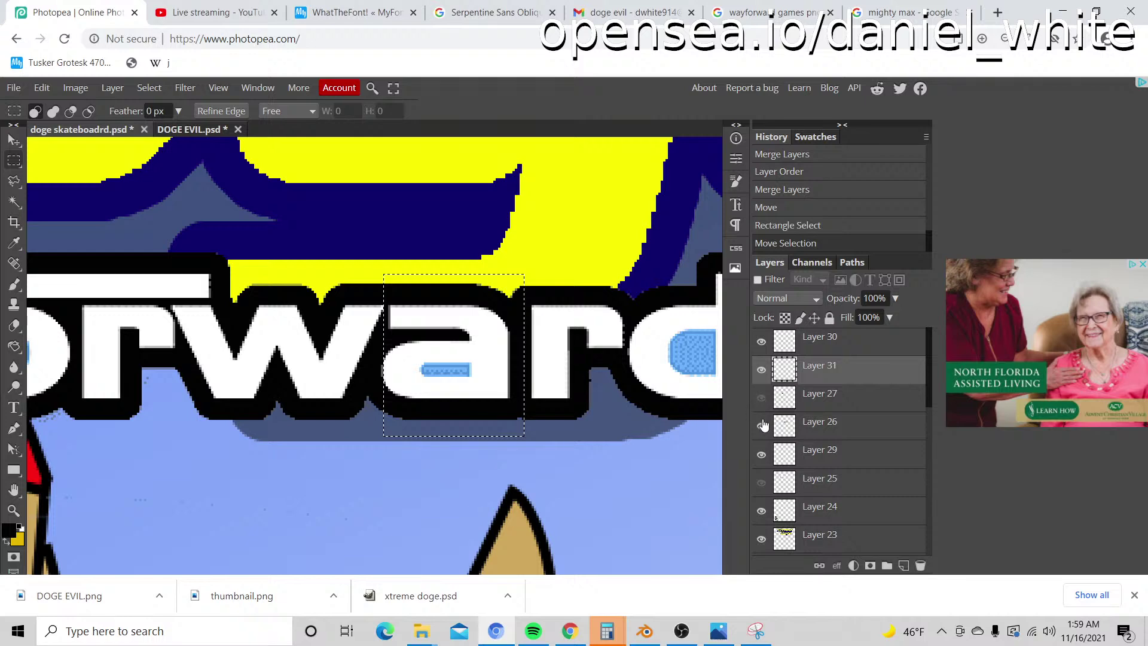
click(761, 426)
click(761, 427)
click(762, 427)
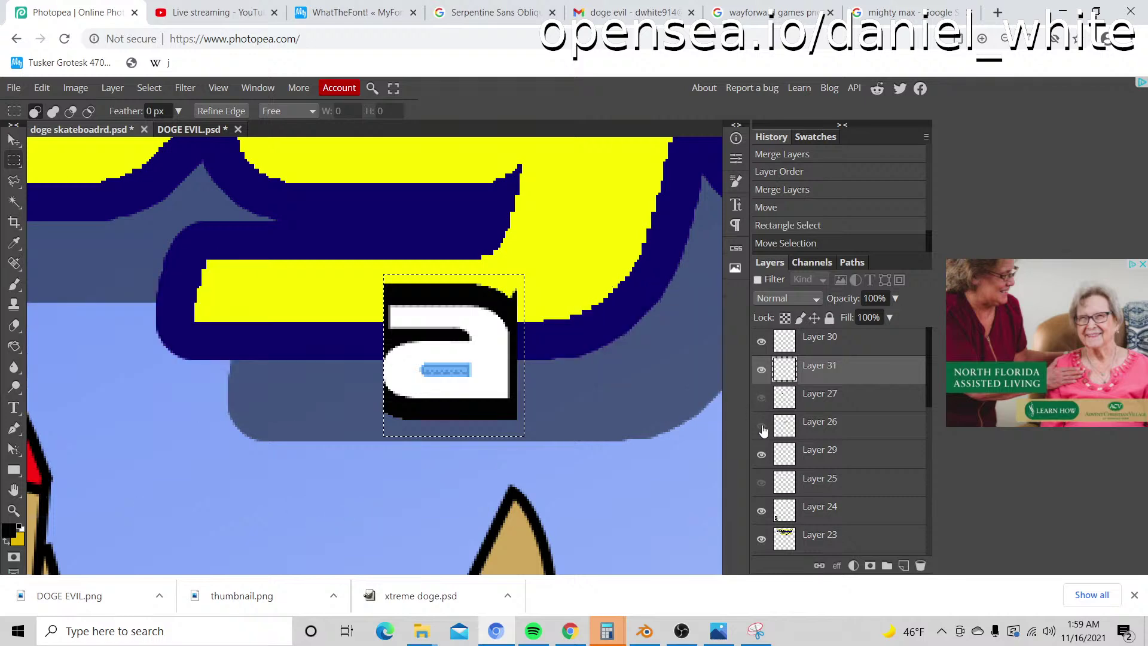
click(762, 427)
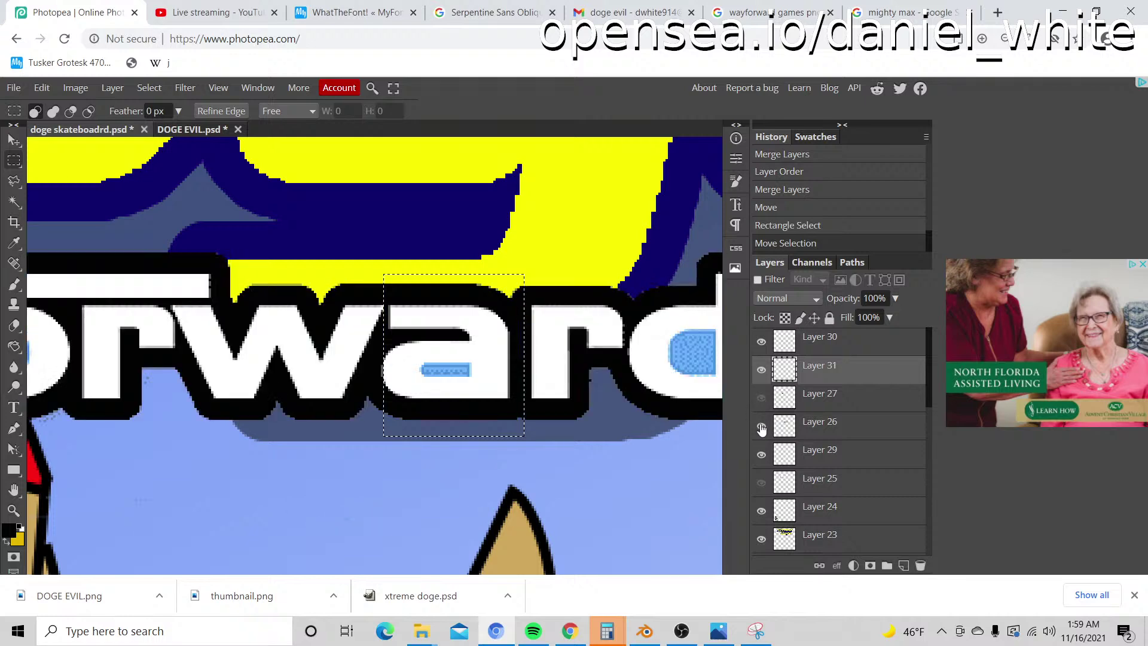
Step: Move the copied "a" on Layer 31 left across "forward" until it sits in the gap after "do"
key(z)
scroll(632, 370, down, 3)
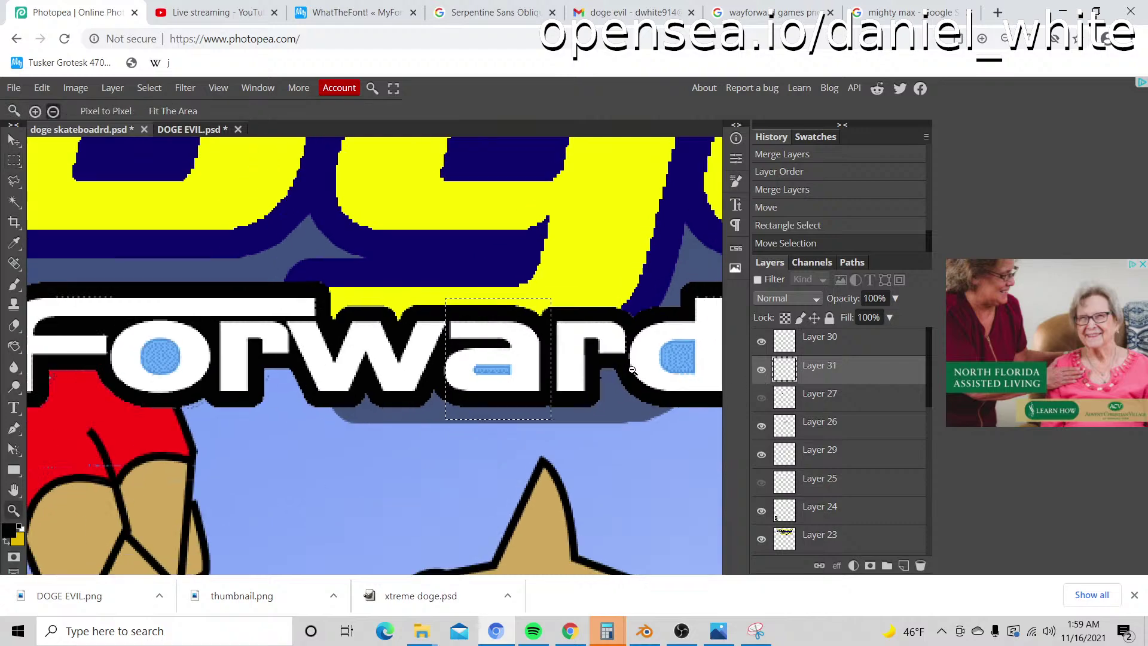
scroll(605, 348, up, 3)
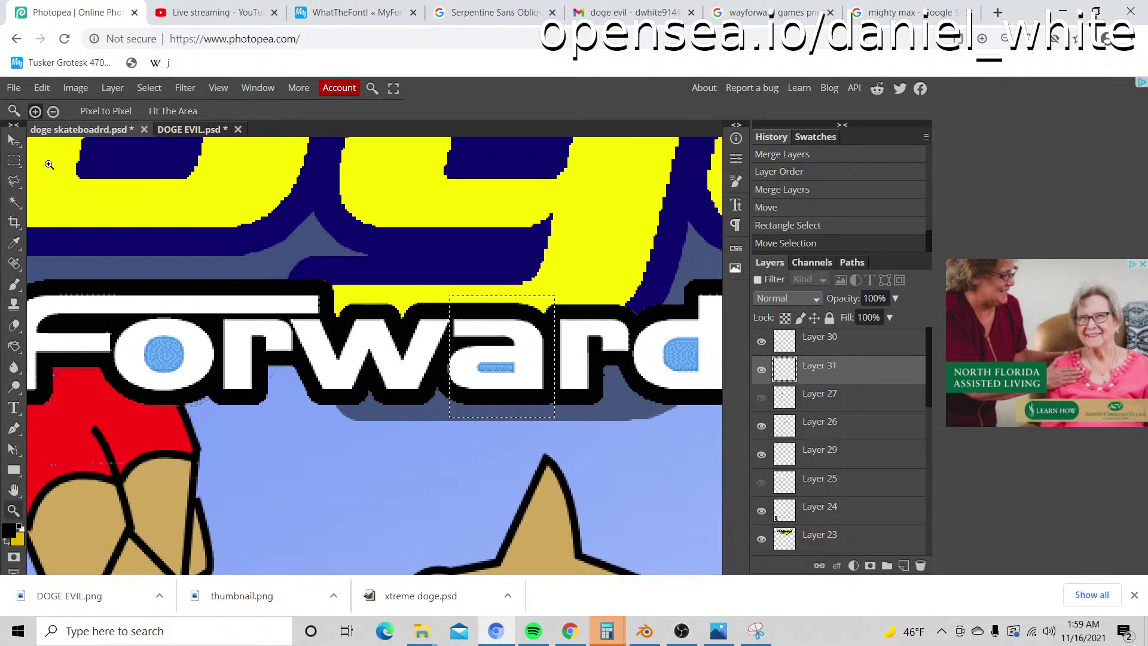
click(13, 142)
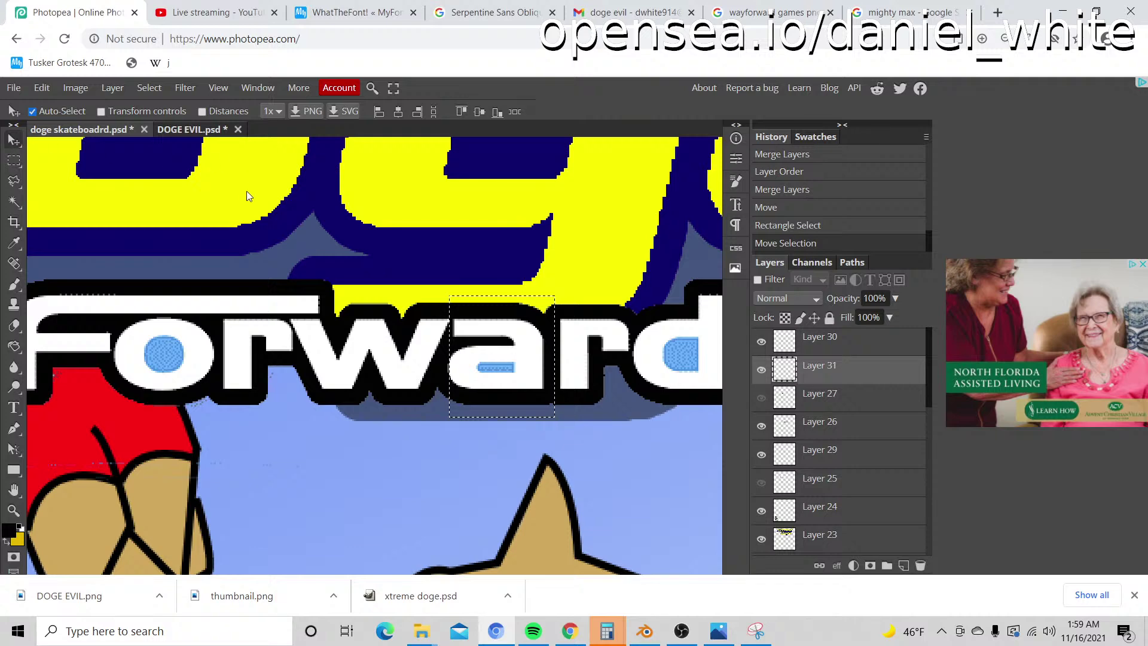
key(alt+shift+Left)
key(alt+shift+Left)
key(alt+shift+Left)
key(alt+shift+Left)
key(alt+shift+Left)
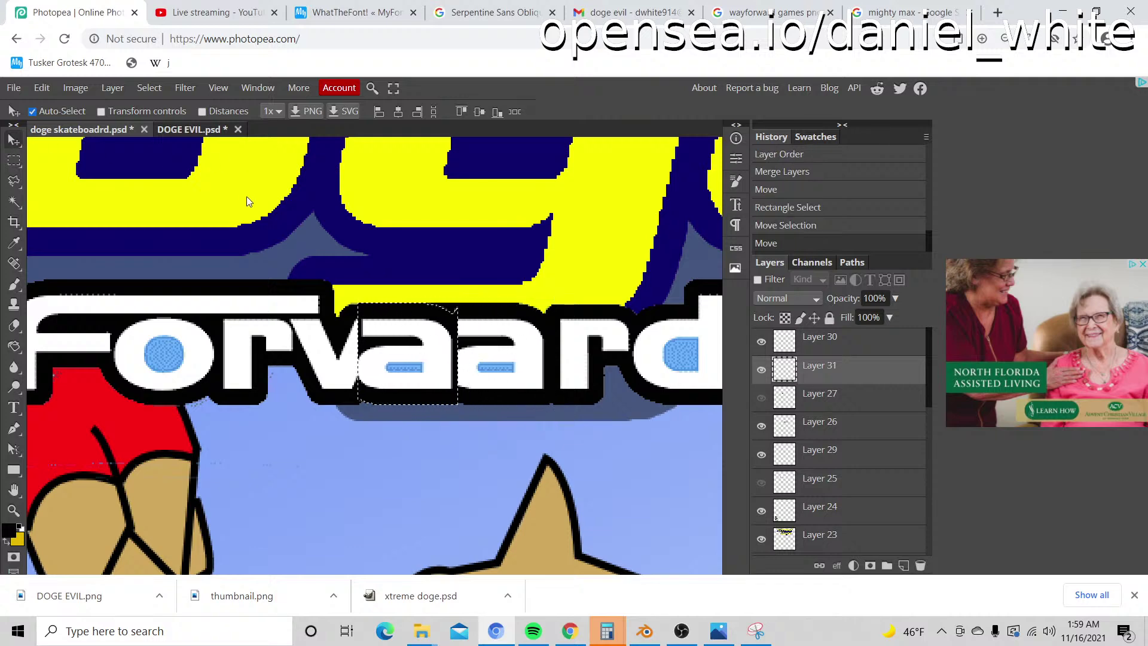
key(shift+Left)
key(shift+Left)
key(shift+Left)
key(shift+Left)
key(shift+Left)
key(shift+Left)
key(shift+Left)
key(shift+Left)
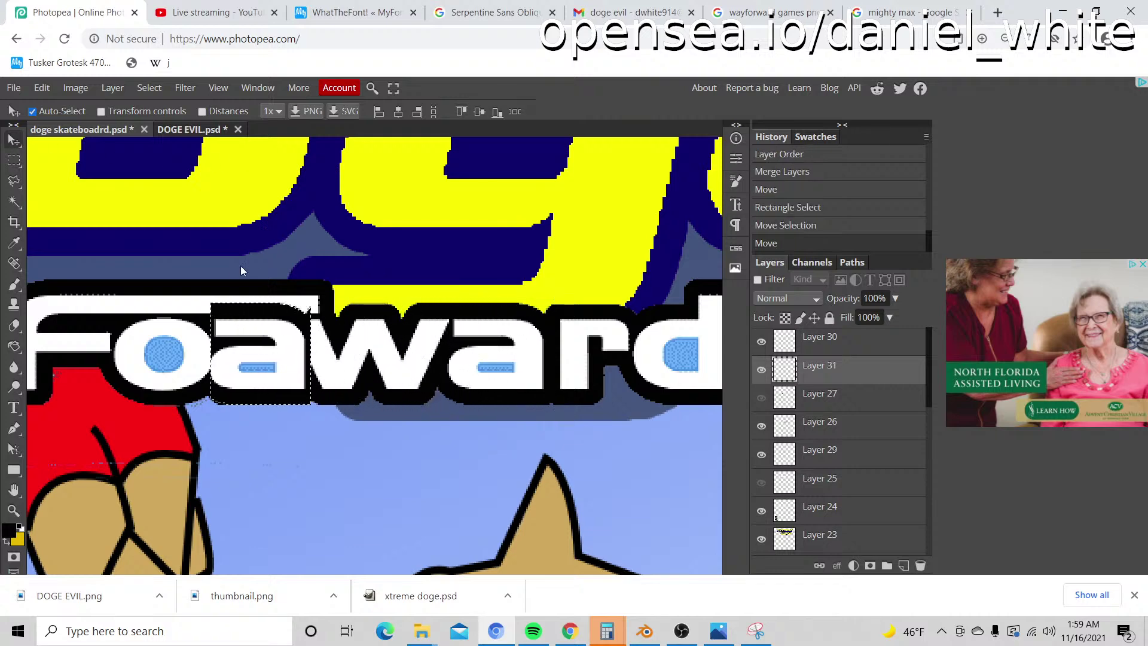
key(shift+Left)
key(shift+Left)
key(shift+Left)
key(space)
drag(191, 241, 505, 271)
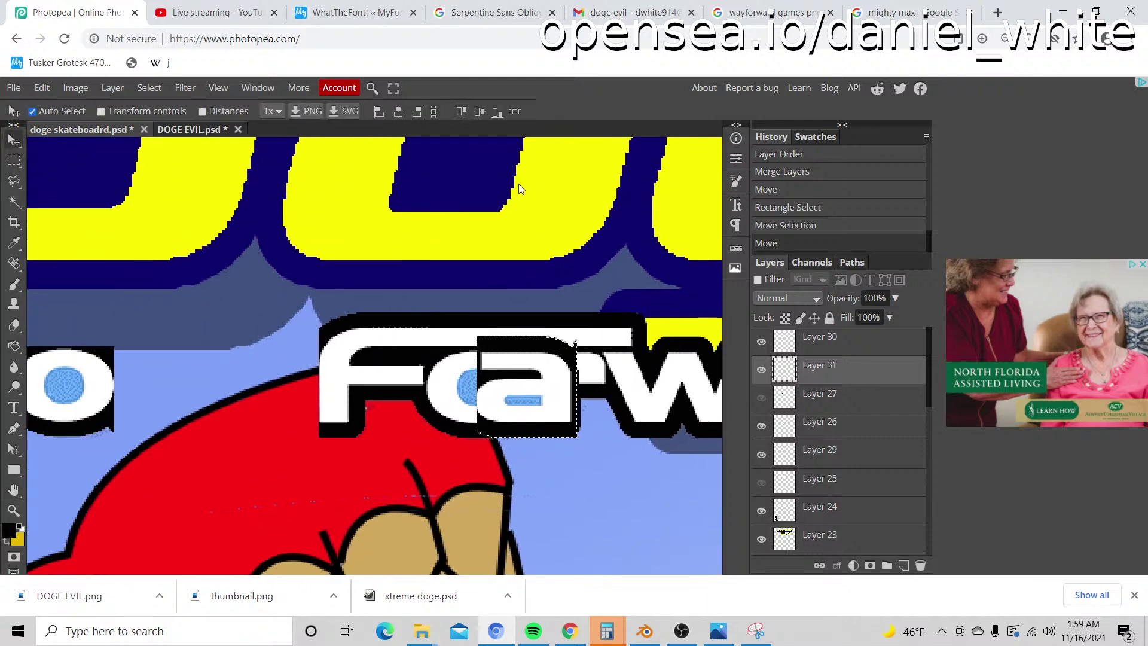
key(shift+Left)
key(shift+Left)
key(shift+Left)
key(shift+Left)
key(shift+Left)
key(shift+Left)
key(shift+Left)
key(shift+Left)
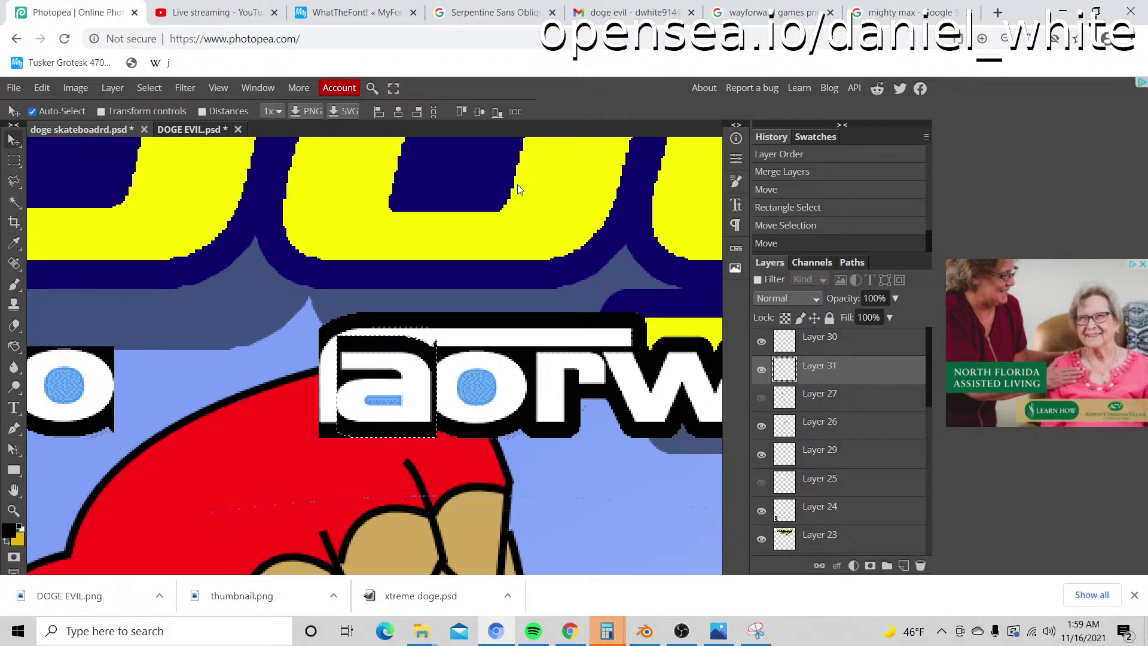
key(shift+Left)
key(shift+Left)
key(shift+Left)
key(shift+Left)
key(shift+Left)
key(shift+Left)
key(shift+Left)
key(shift+Left)
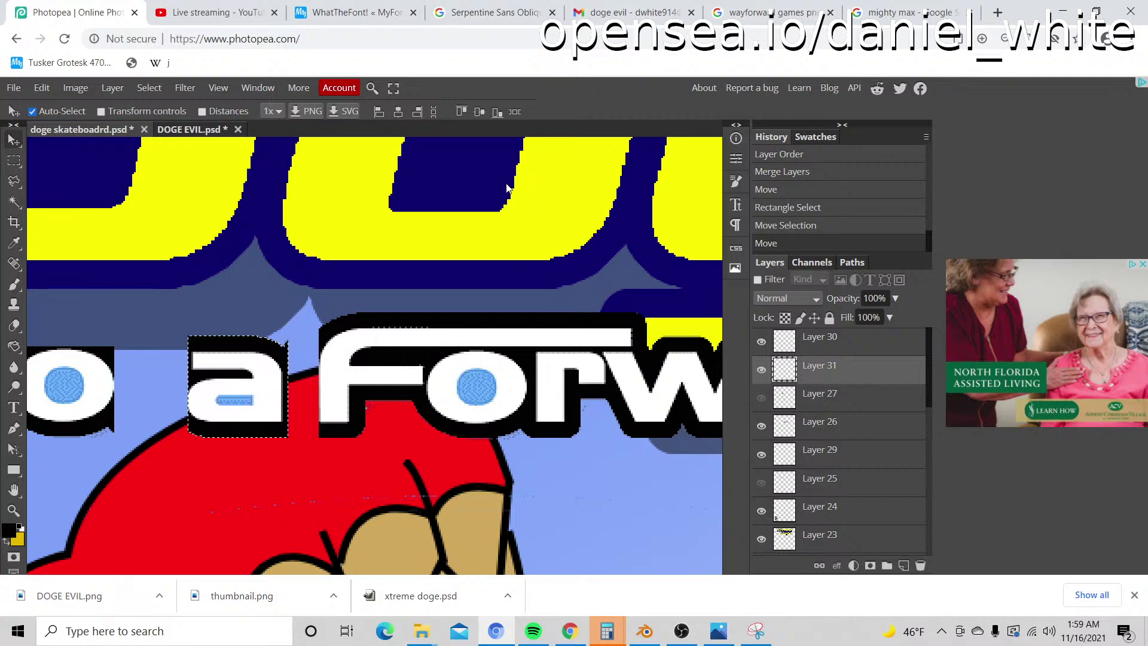
key(shift+Left)
Step: Enclose the copied "a" in a rectangular selection, rotate it 180 degrees with Free Transform to form an "e", and deselect
key(m)
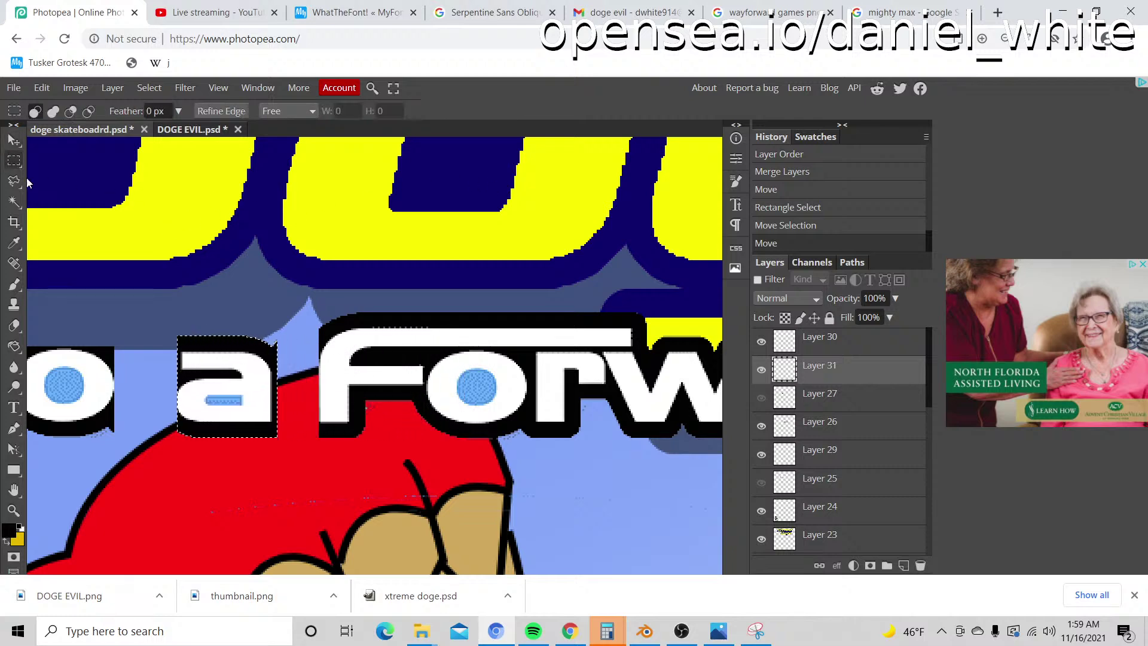
drag(145, 317, 293, 451)
click(159, 307)
right_click(258, 412)
click(299, 488)
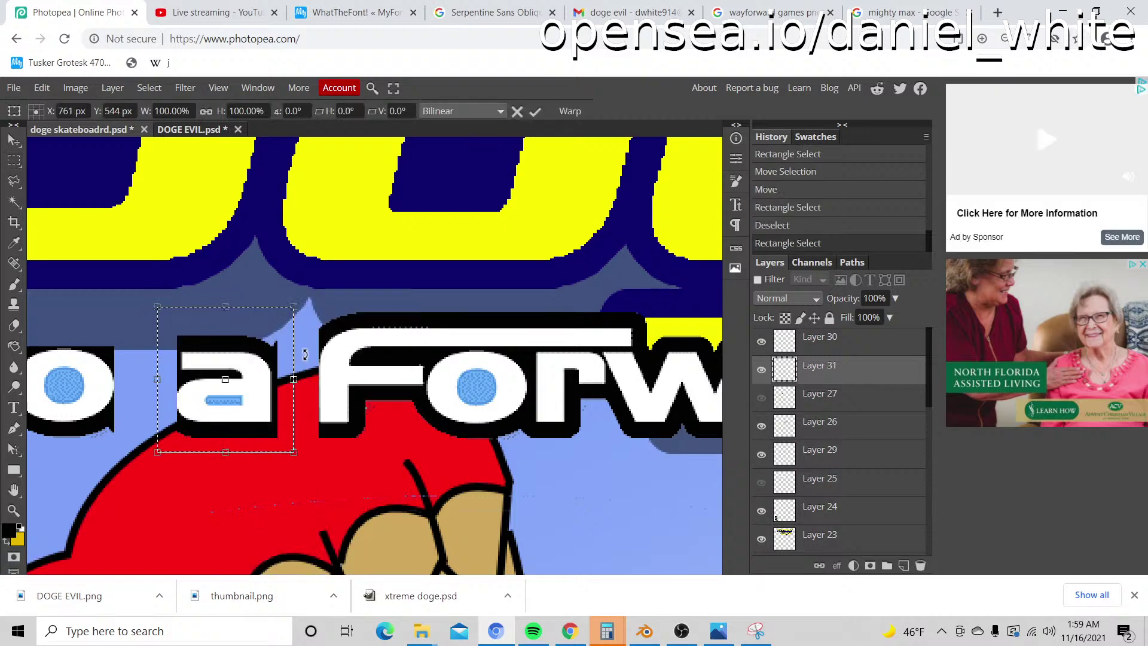
drag(302, 298, 174, 442)
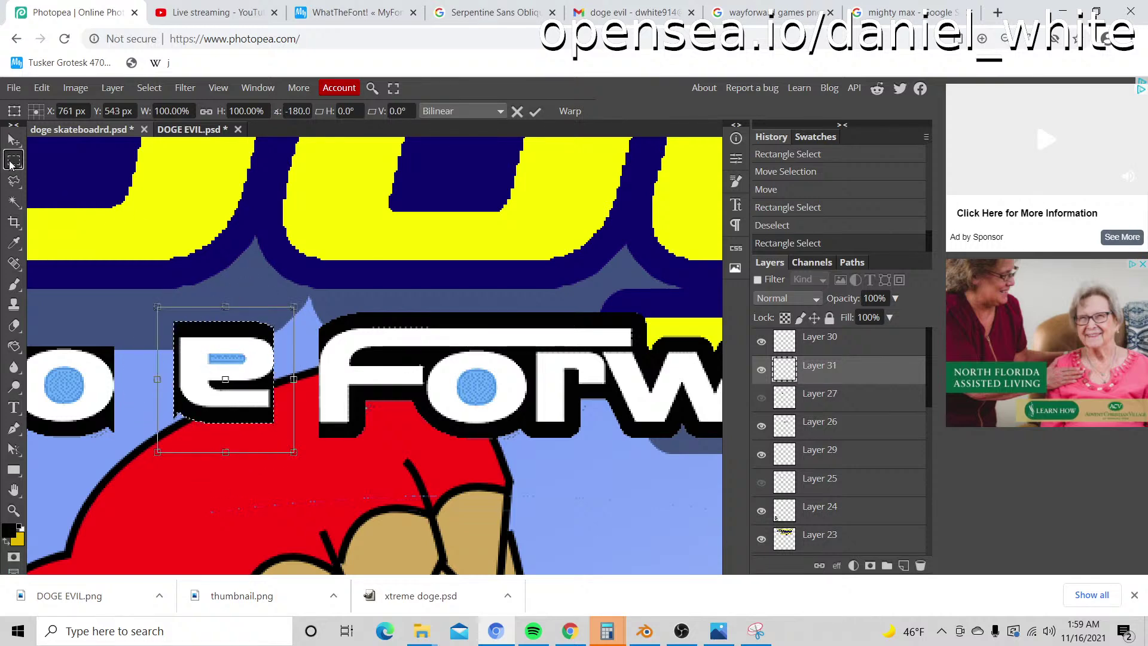
click(14, 161)
click(183, 267)
Step: Make the "g" on Layer 27 visible again beside the rotated letter
key(z)
alt+click(184, 267)
alt+click(184, 267)
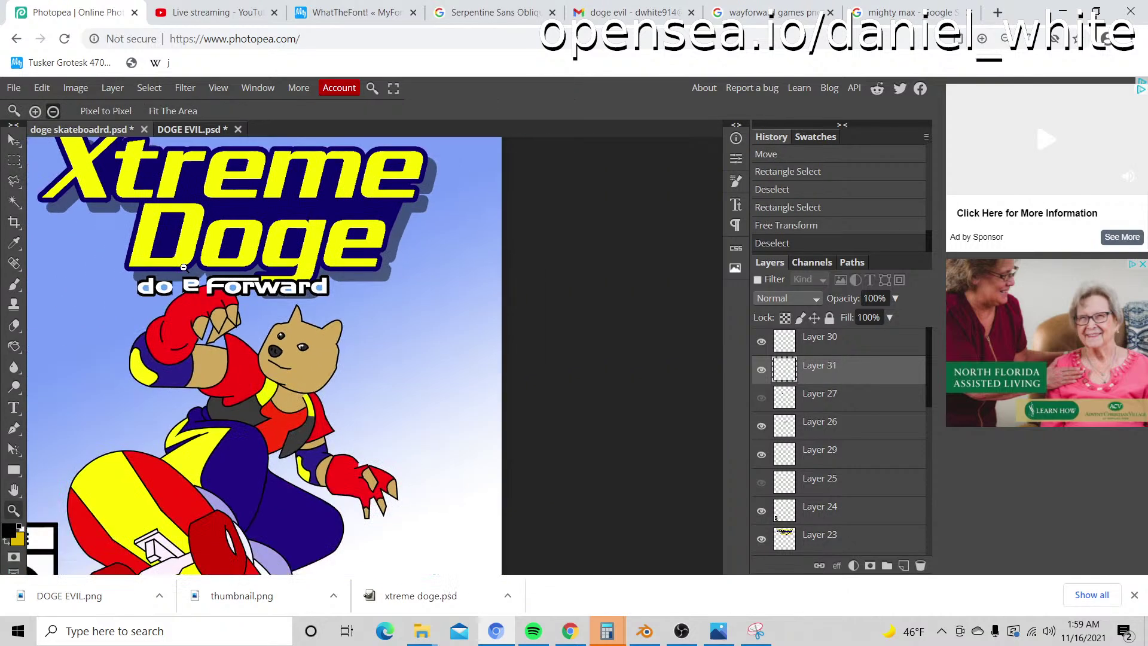
click(183, 267)
click(184, 270)
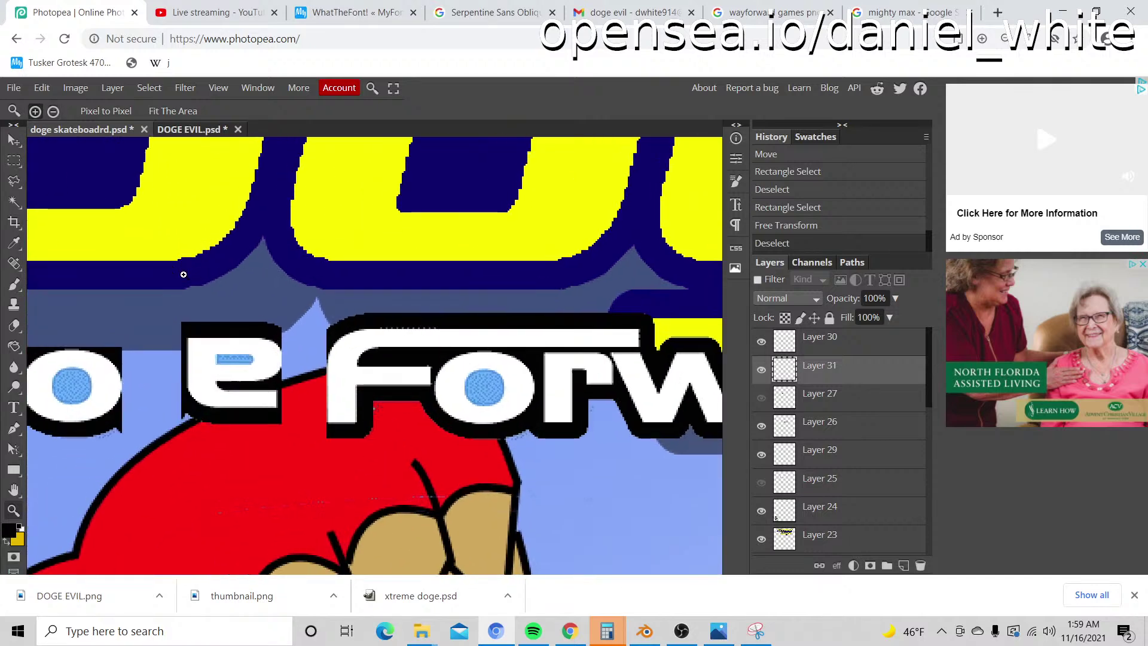
key(space)
drag(283, 383, 450, 277)
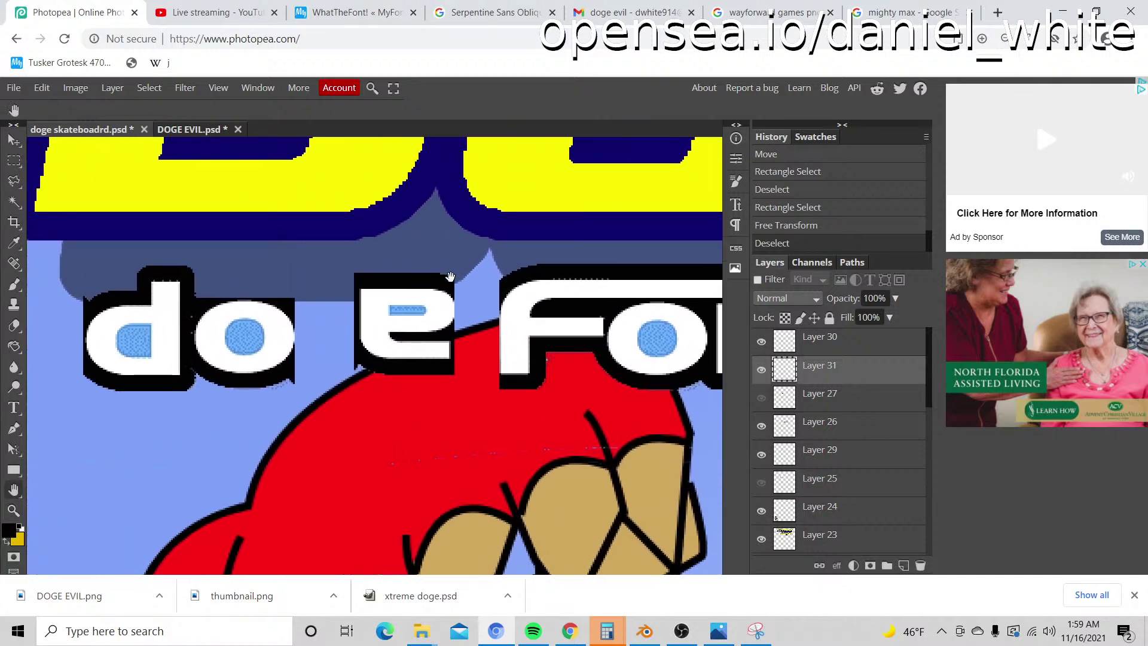
click(760, 400)
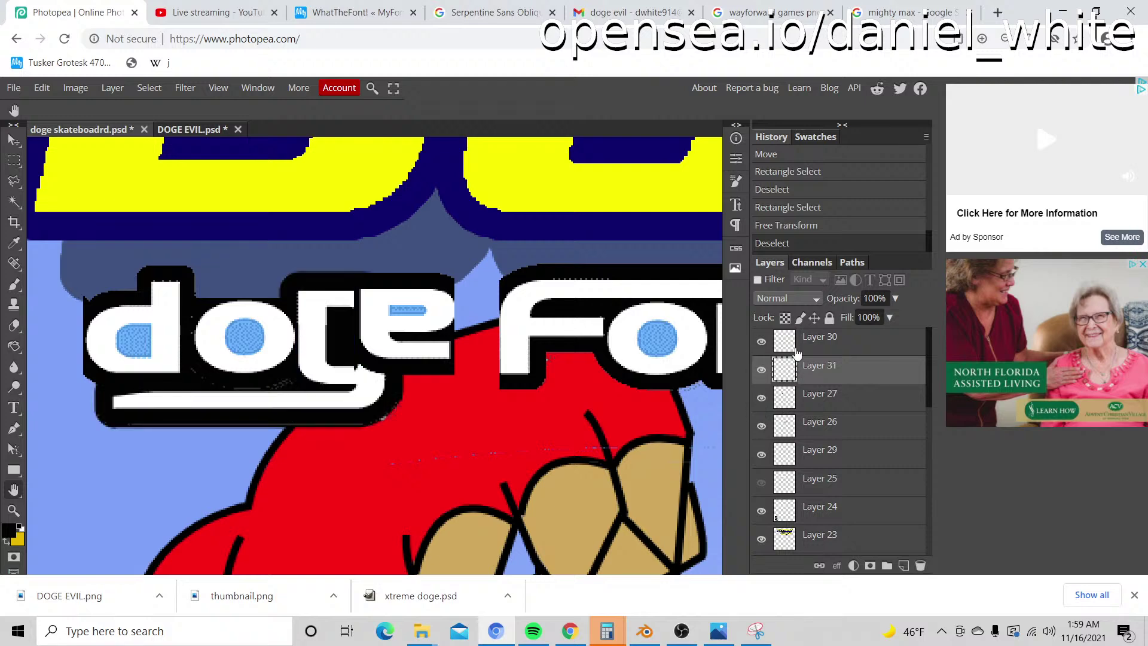
Step: Nudge the "e" on Layer 31 right and slightly down so it fits between the "g" and "forward"
click(13, 140)
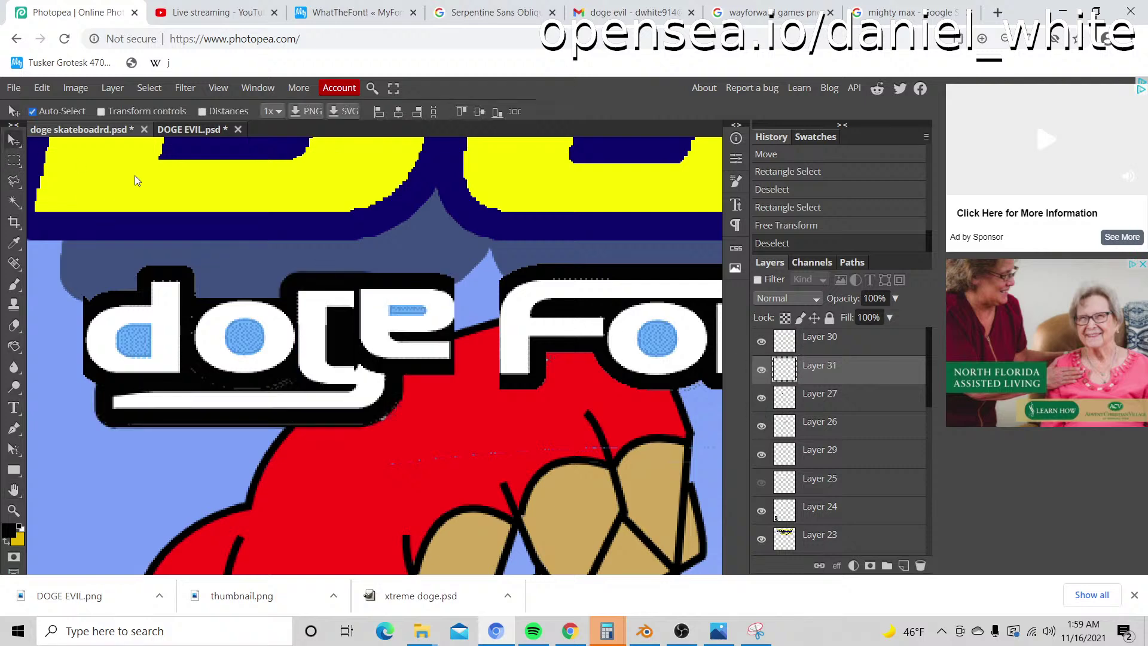
key(Right)
key(Right)
key(Right)
key(Right)
key(Right)
key(Right)
key(Right)
key(Right)
key(Right)
key(Right)
key(Right)
key(Right)
key(Right)
key(Right)
key(Right)
key(Right)
key(Right)
key(Right)
key(Right)
key(Right)
key(Down)
key(Down)
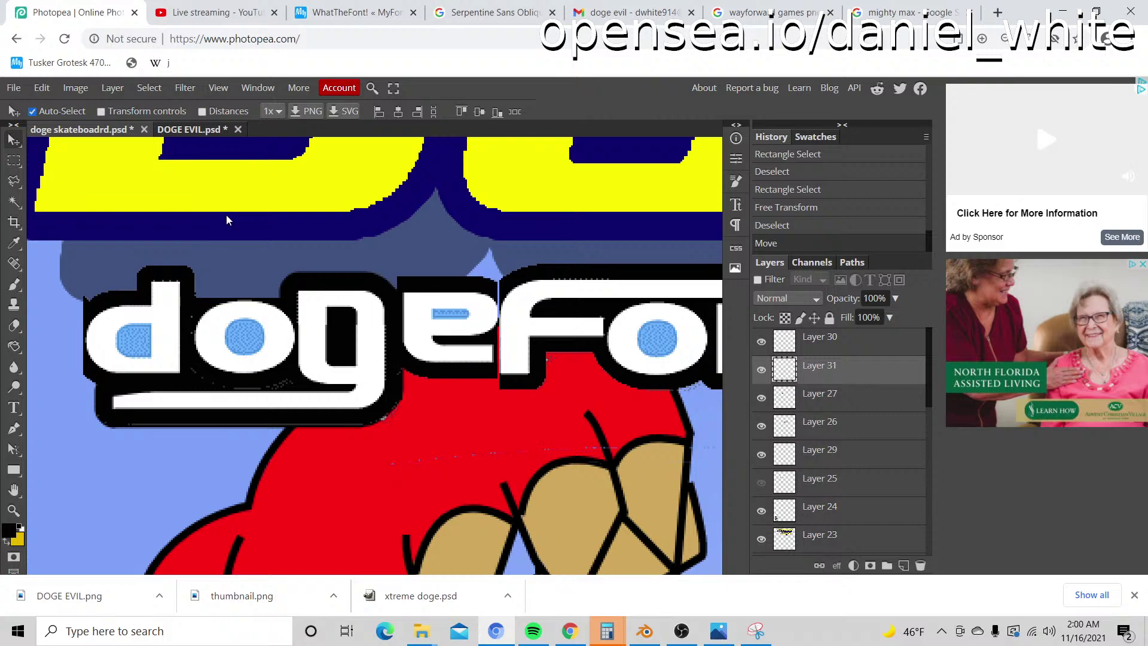
key(Right)
key(Right)
key(Right)
key(Left)
key(Left)
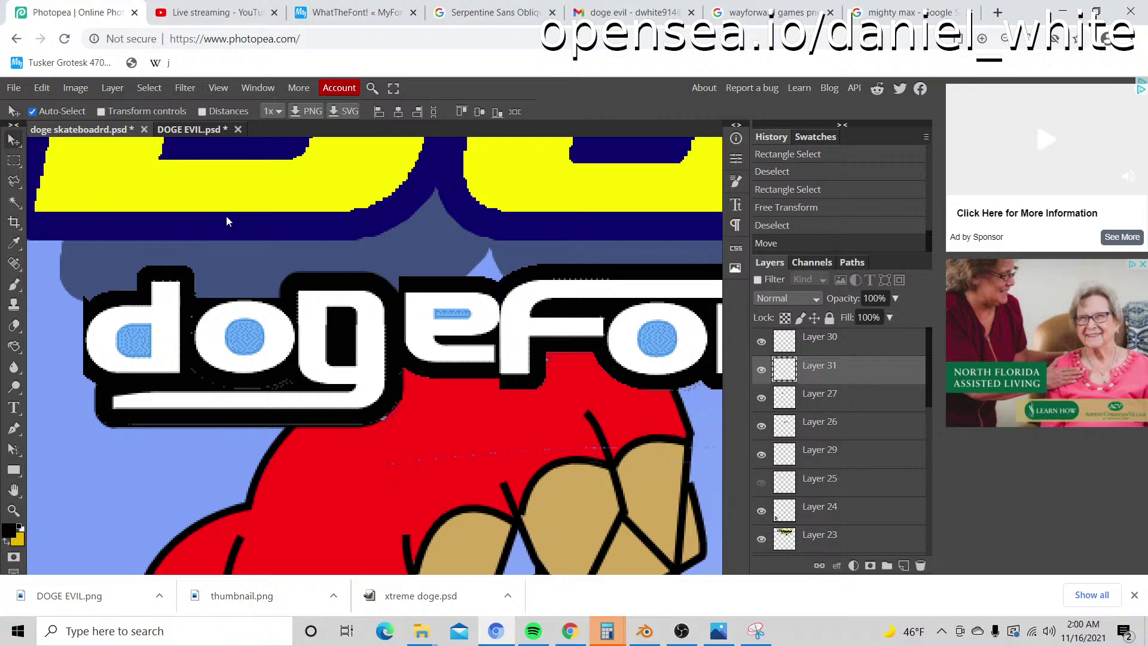
Step: Examine the "dogeforward" wordmark on the whole cover and toggle Layers 30, 31 and 27 to identify their letters
key(z)
alt+click(515, 311)
alt+click(484, 458)
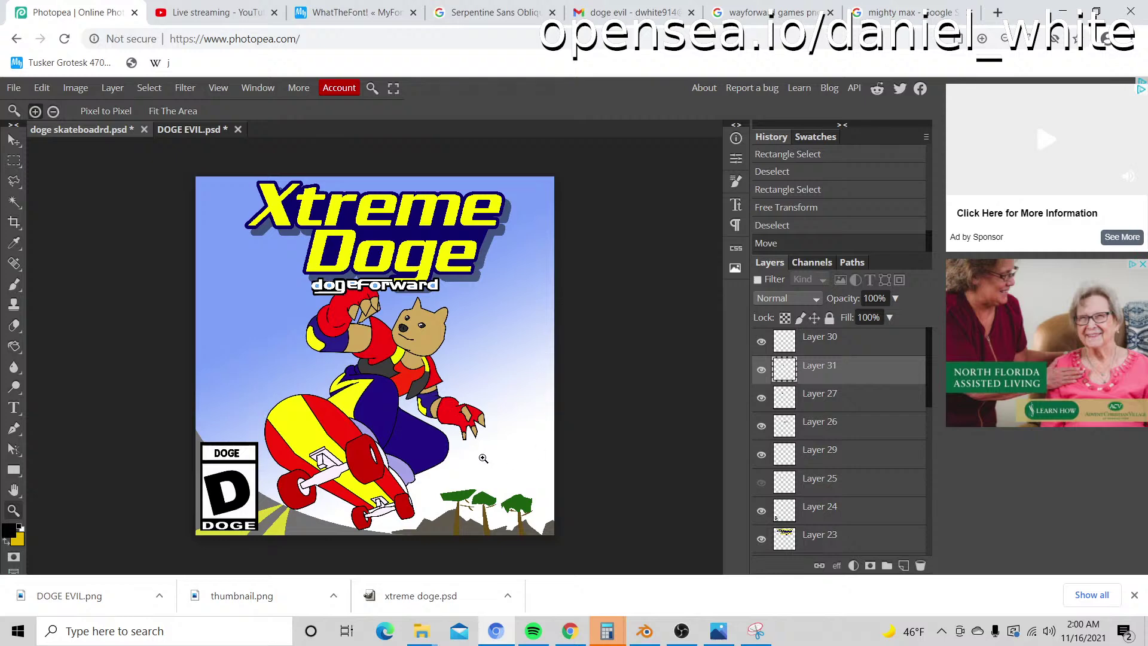
click(350, 304)
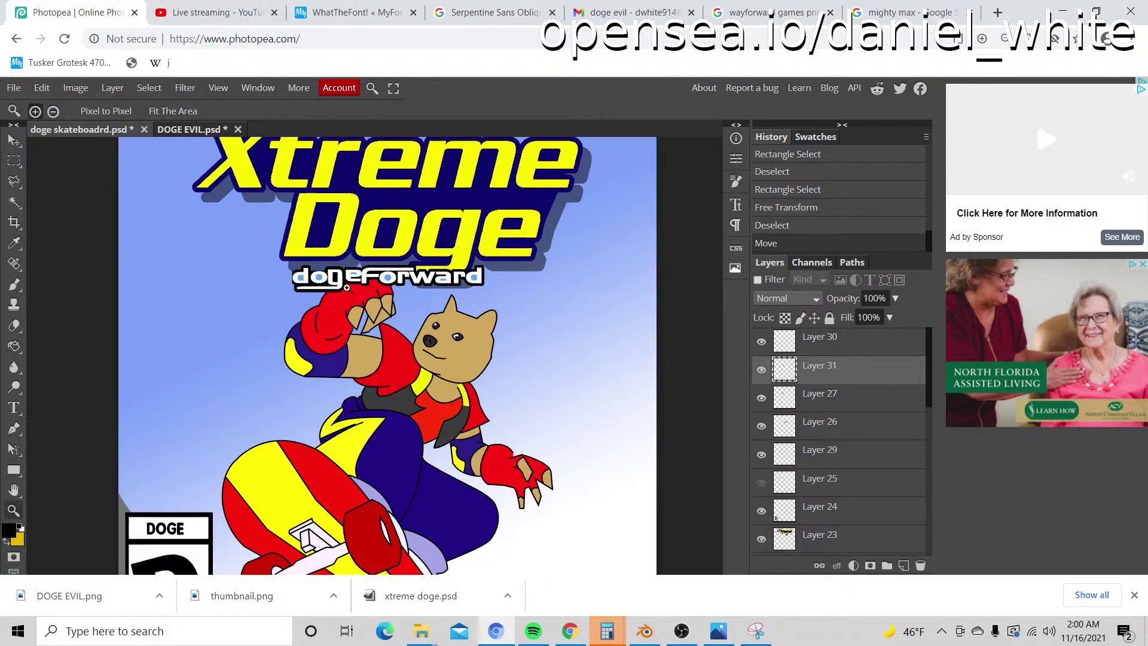
click(317, 276)
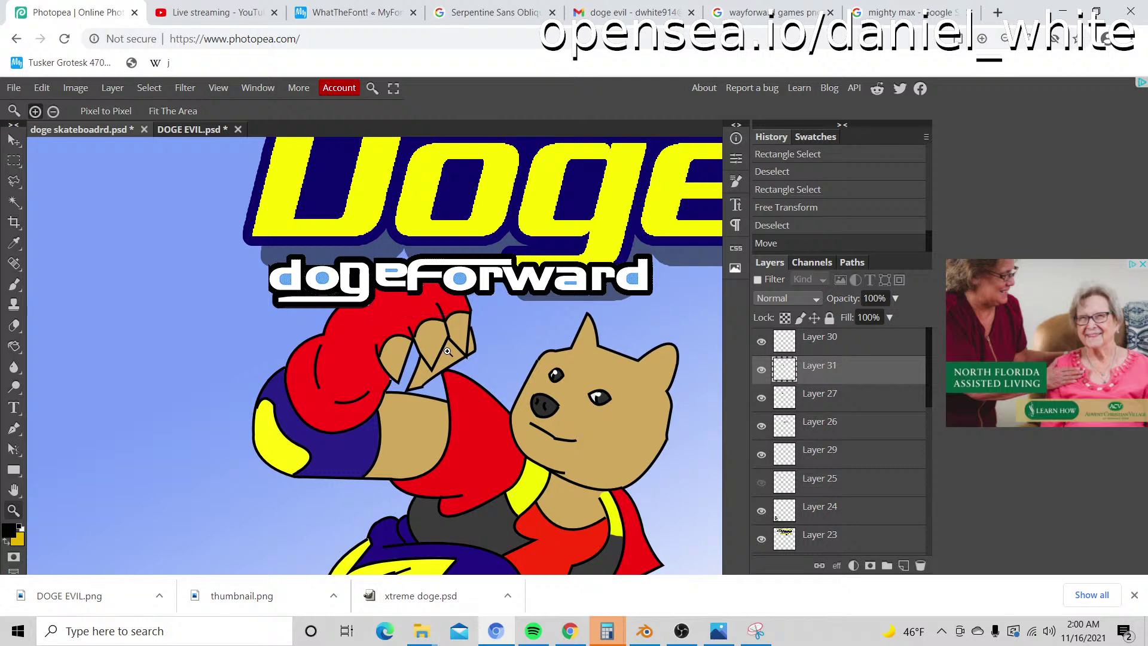
scroll(528, 319, up, 1)
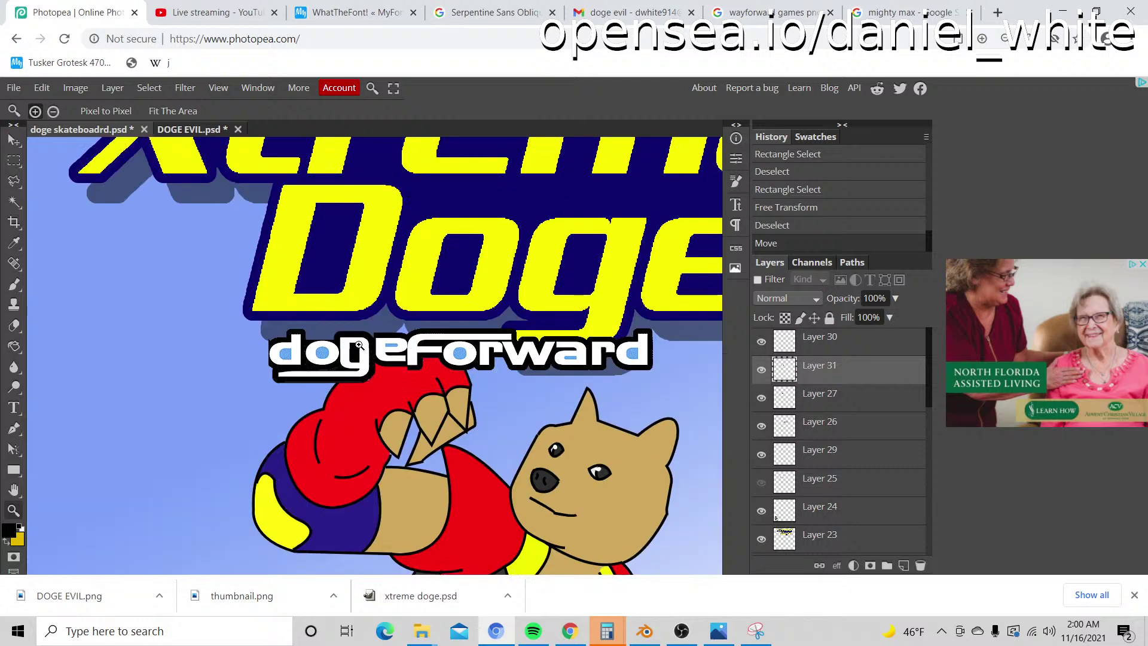
click(761, 342)
click(761, 343)
click(762, 369)
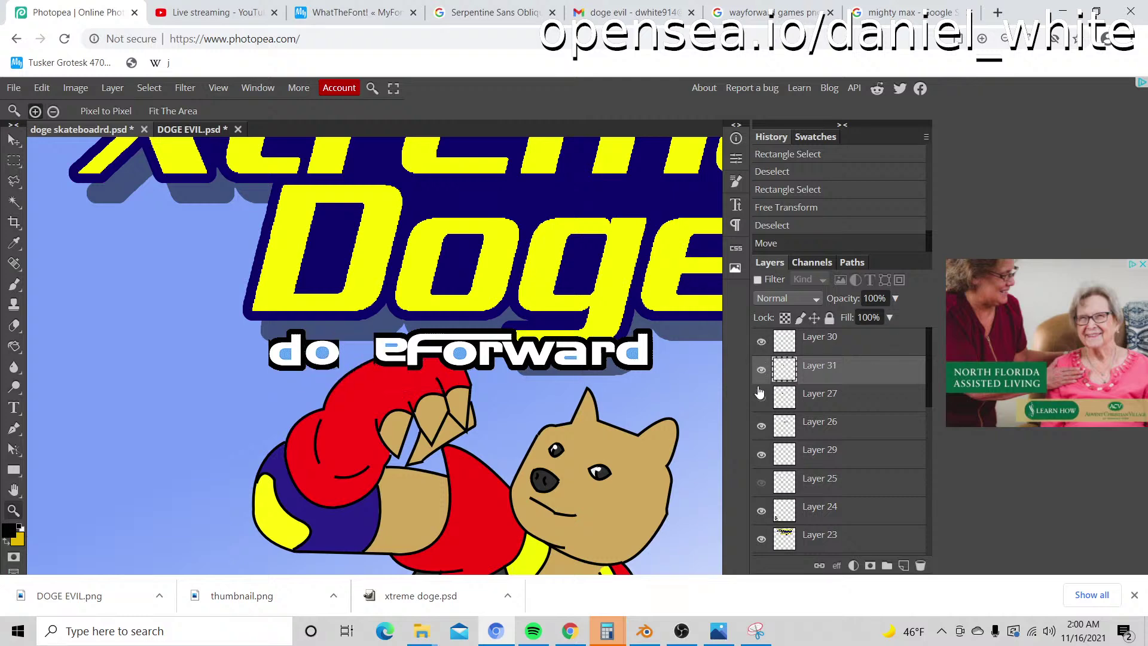
click(761, 369)
click(761, 393)
click(761, 394)
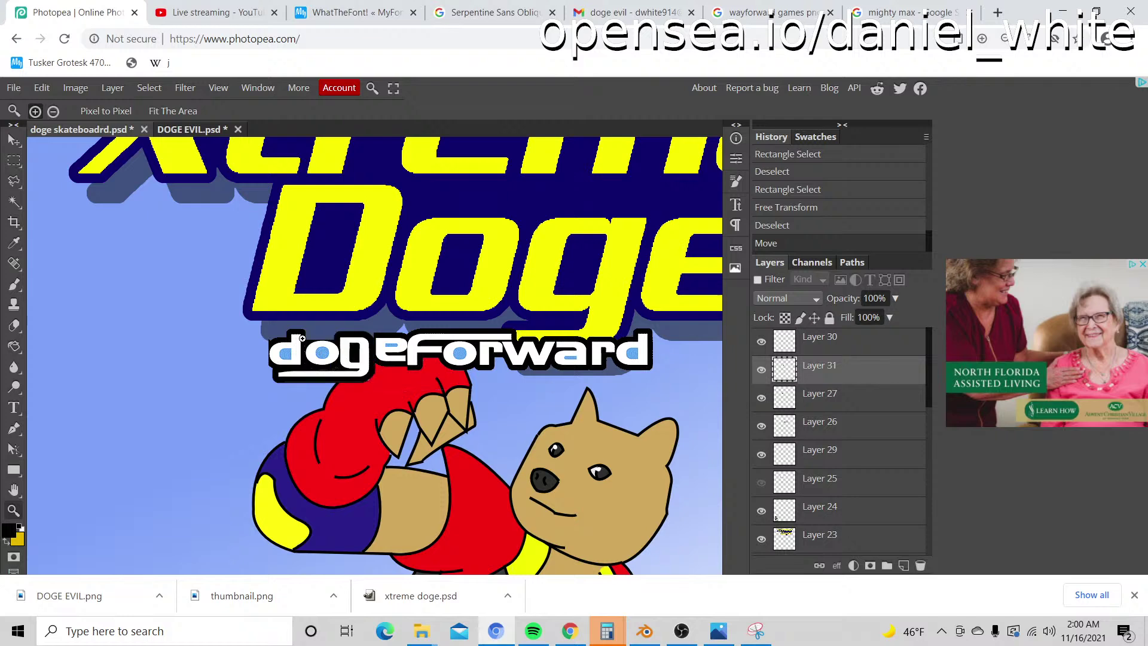
scroll(302, 339, down, 5)
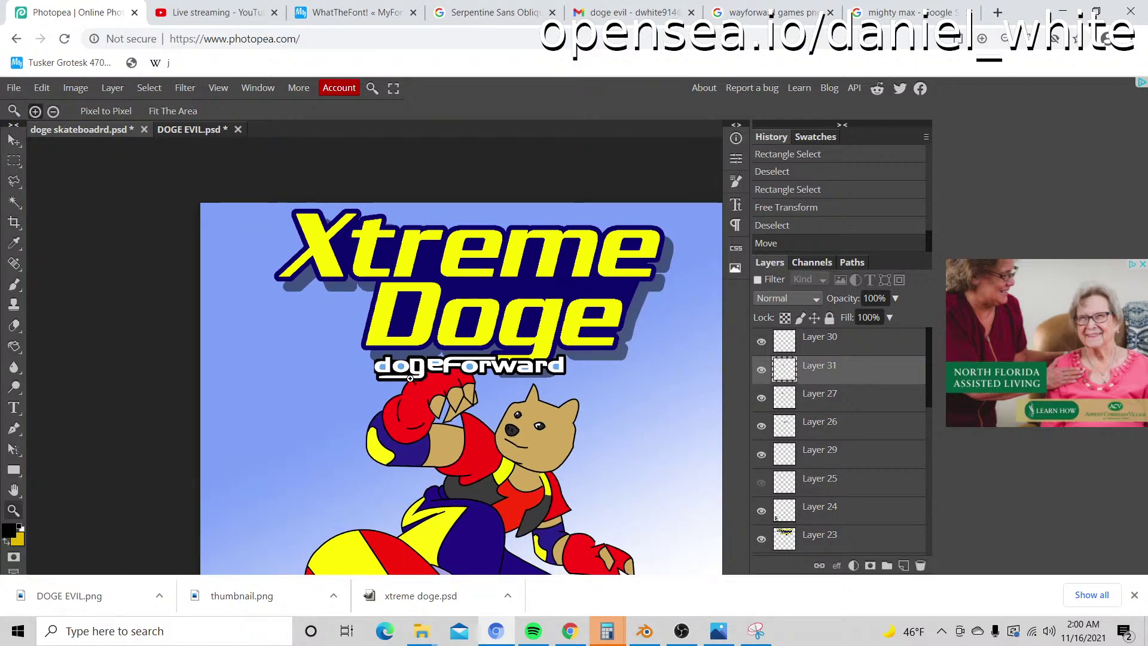
scroll(410, 379, up, 8)
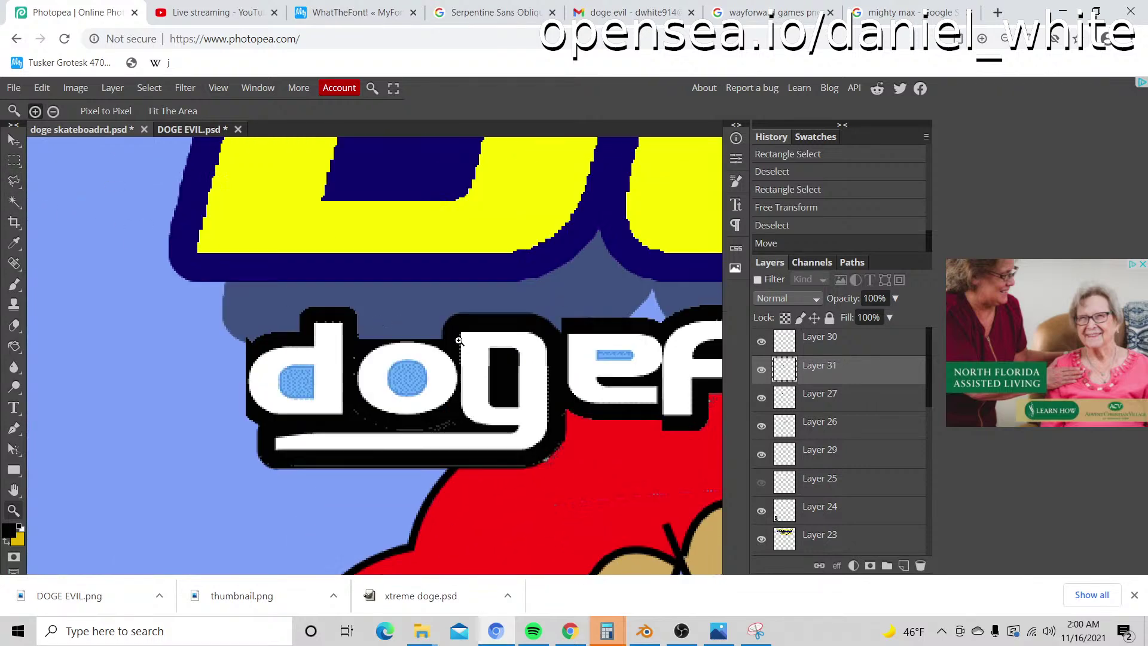
Step: Toggle Layers 27, 26 and 29 to check which letters they hold, and make Layer 29 active
click(762, 398)
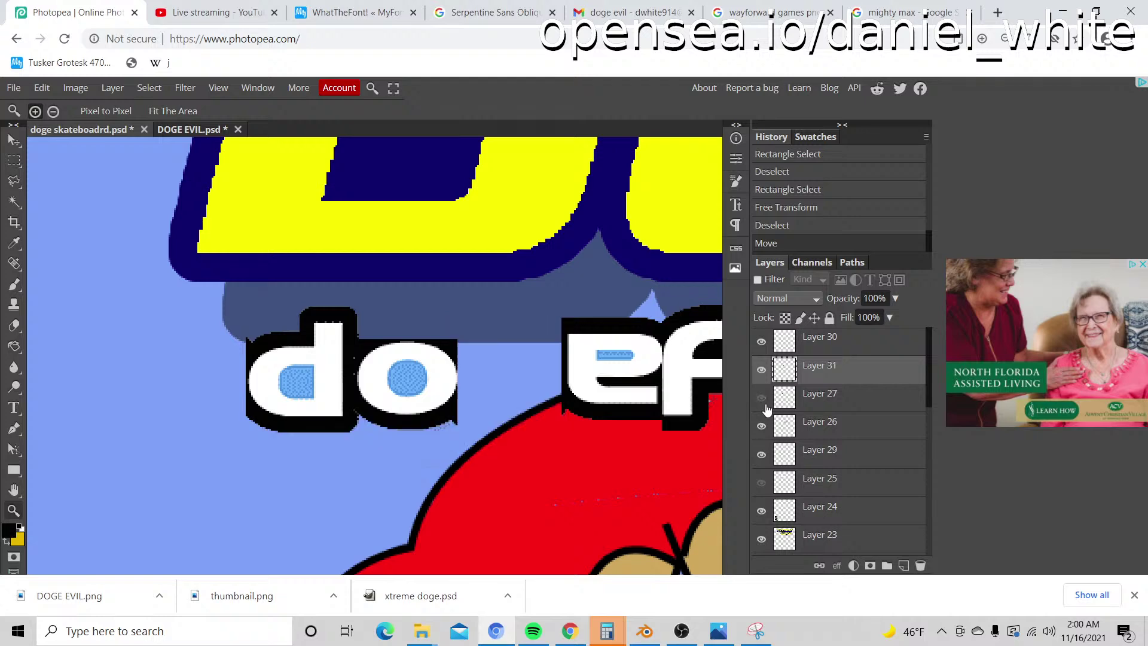
click(762, 398)
click(761, 426)
click(762, 425)
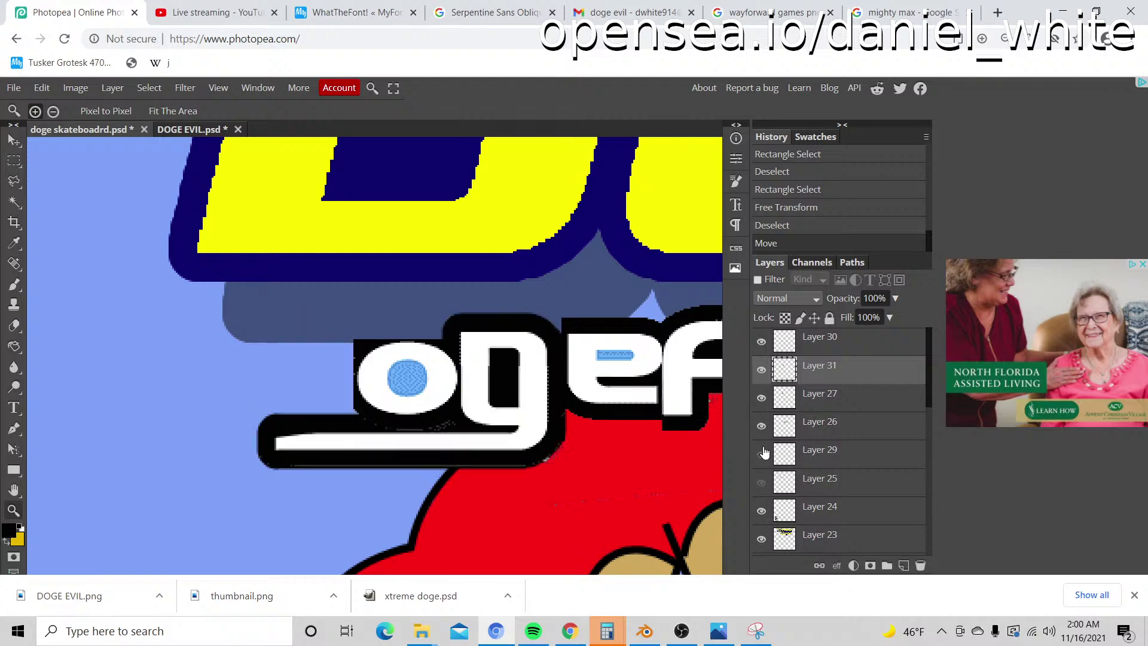
click(762, 455)
click(762, 454)
click(814, 456)
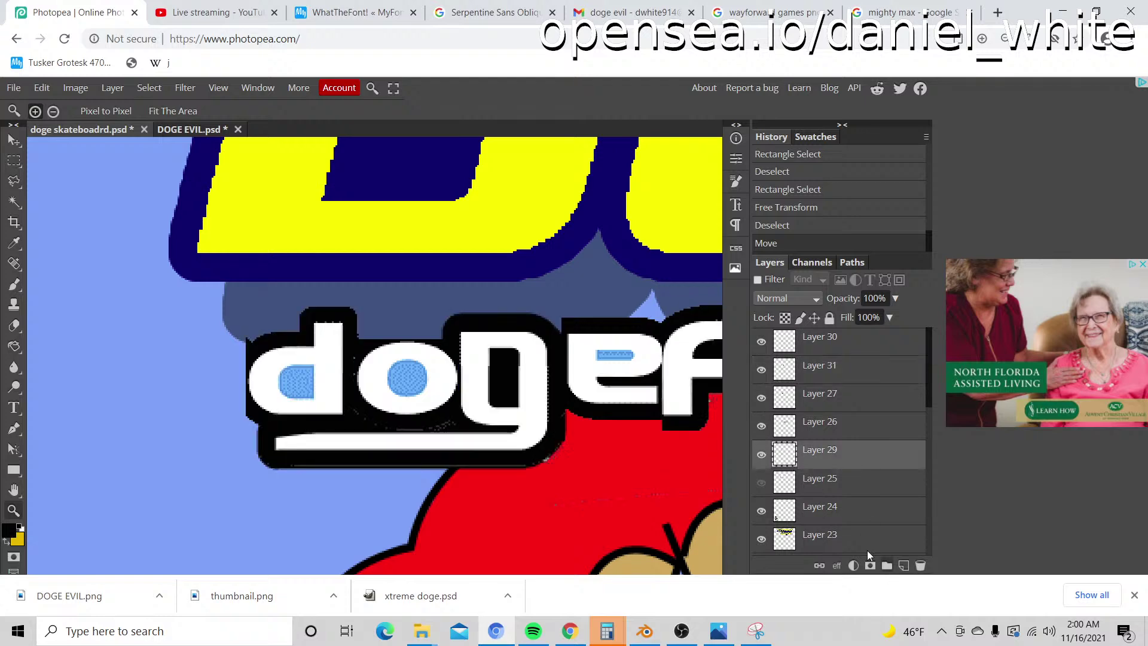
Step: Draw an elliptical selection around the "o" of "doge" with Layer 29 active
click(14, 181)
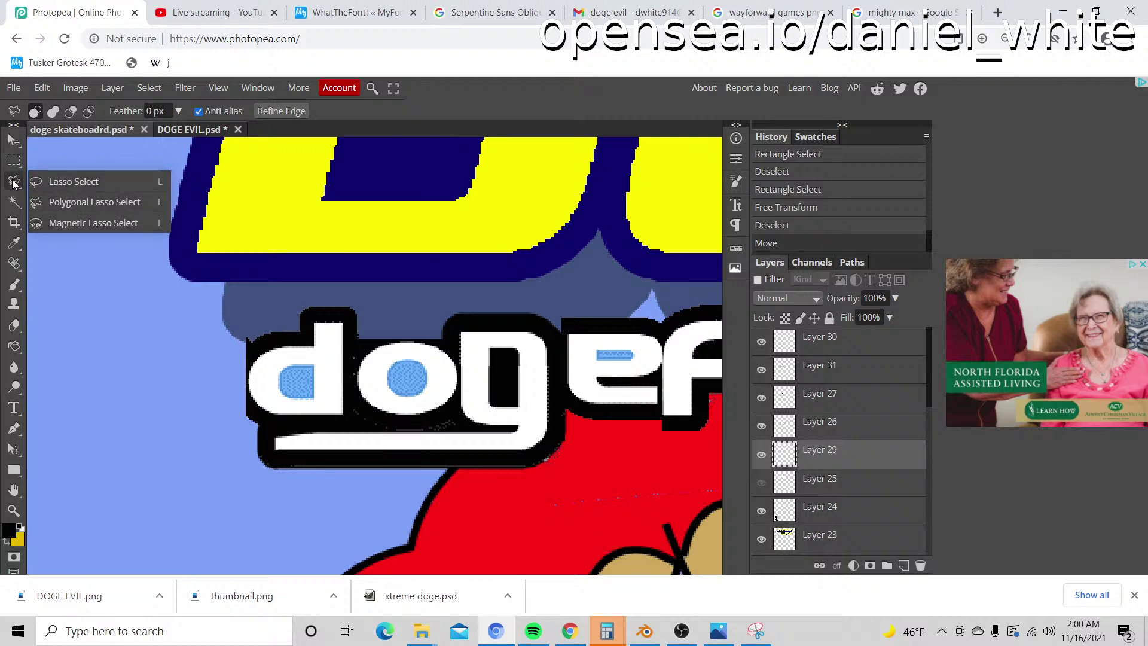
click(13, 159)
click(13, 159)
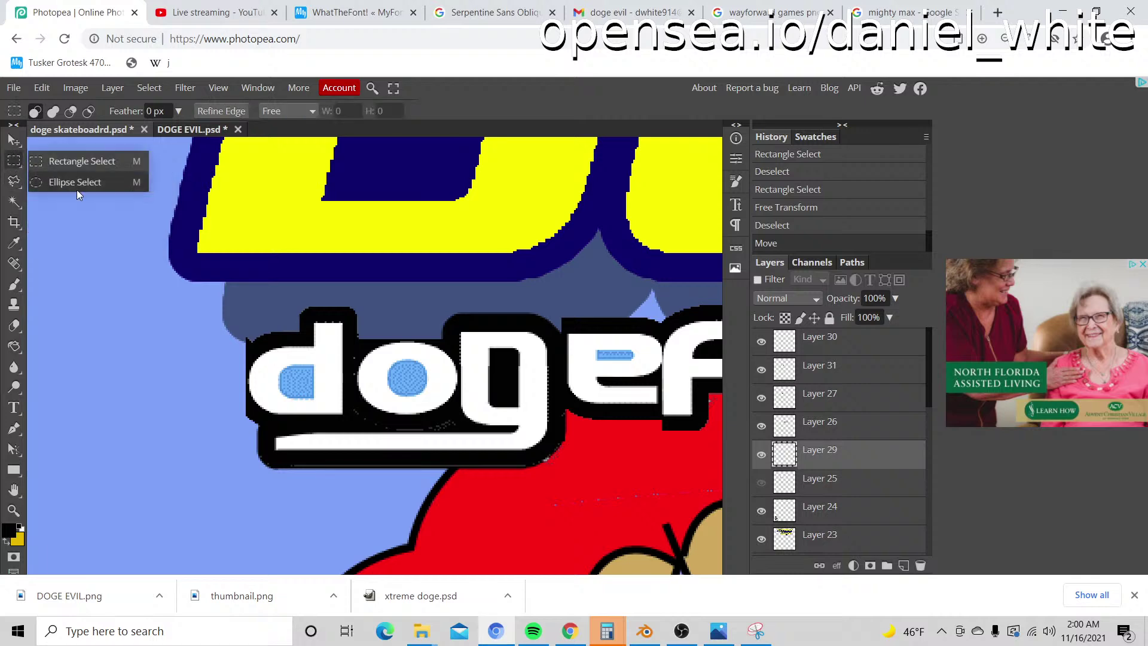
click(54, 188)
drag(349, 326, 468, 407)
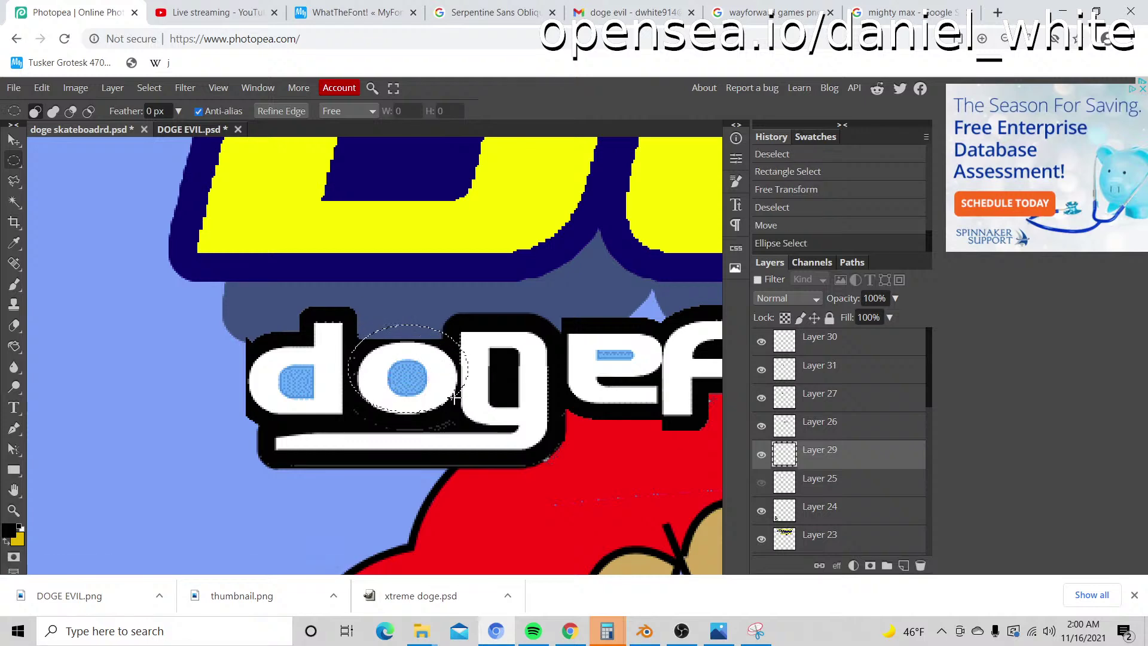
Step: Nudge the elliptical selection around the "o" slightly up-left, fill in its black outline with the Brush on a new layer above Layer 29, and deselect
key(Left)
key(Up)
click(762, 455)
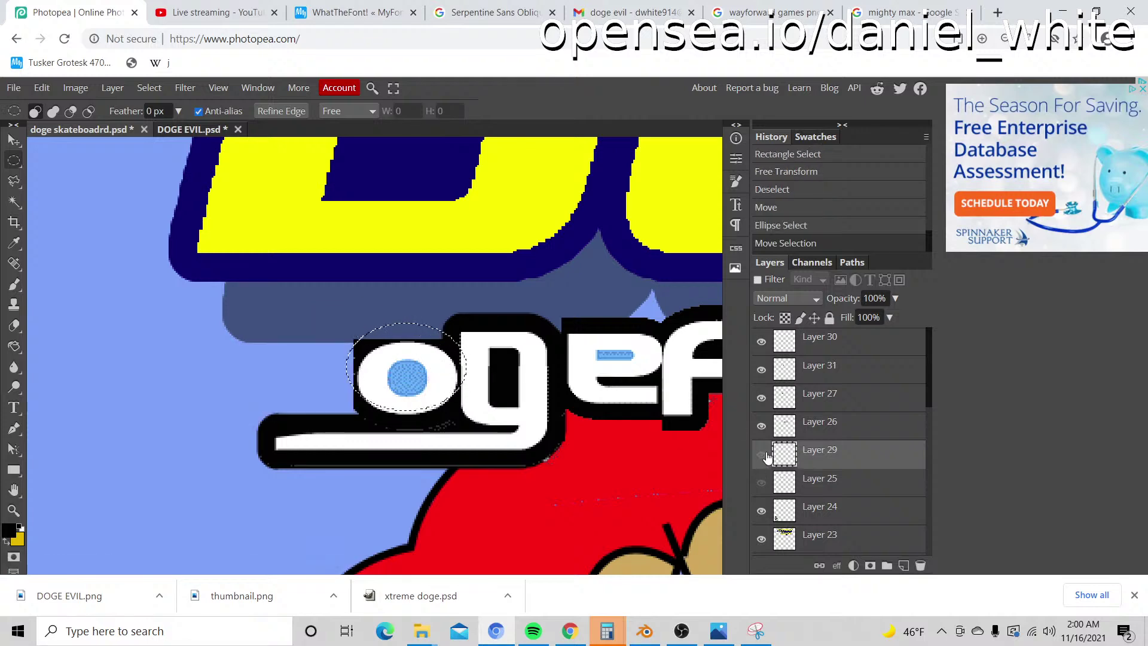
click(762, 454)
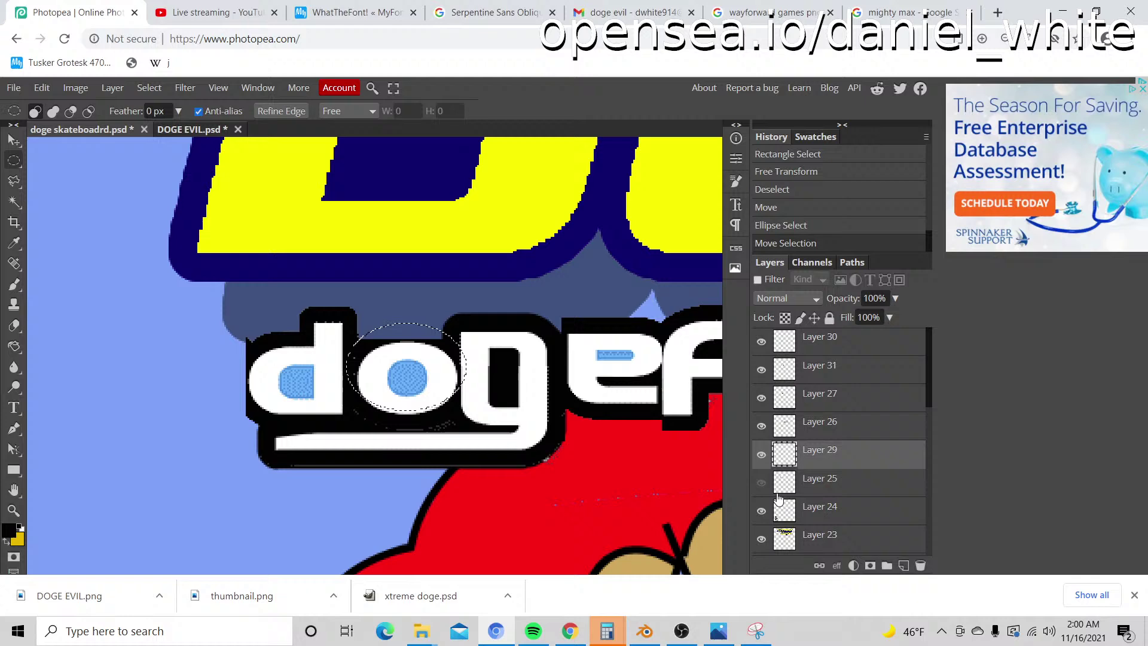
click(904, 565)
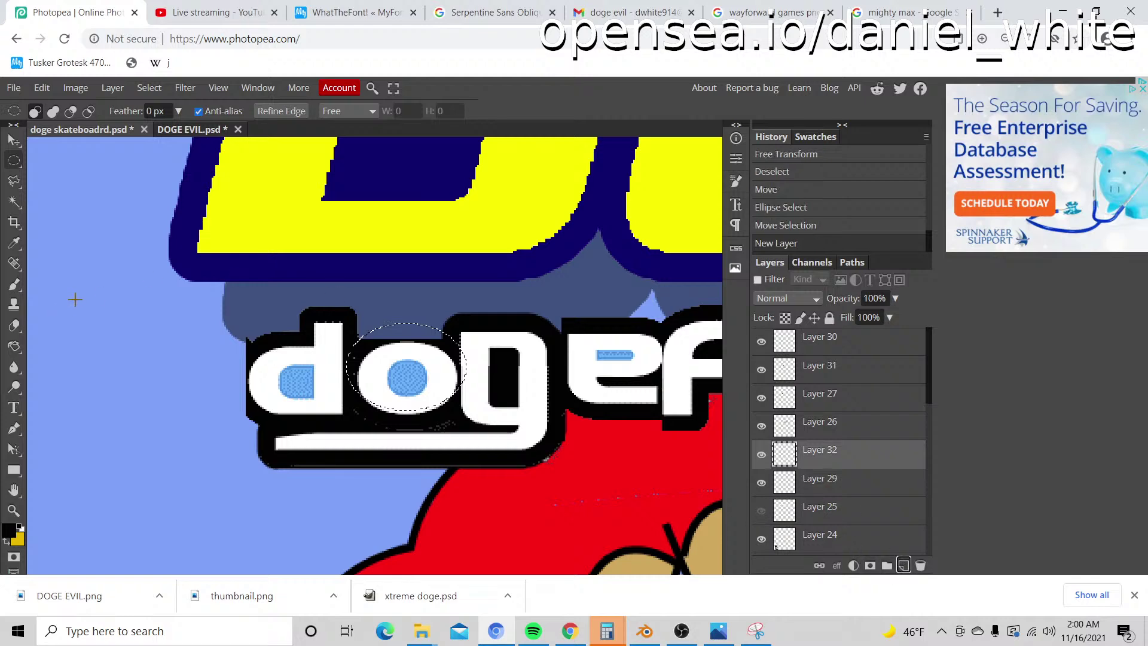
key(b)
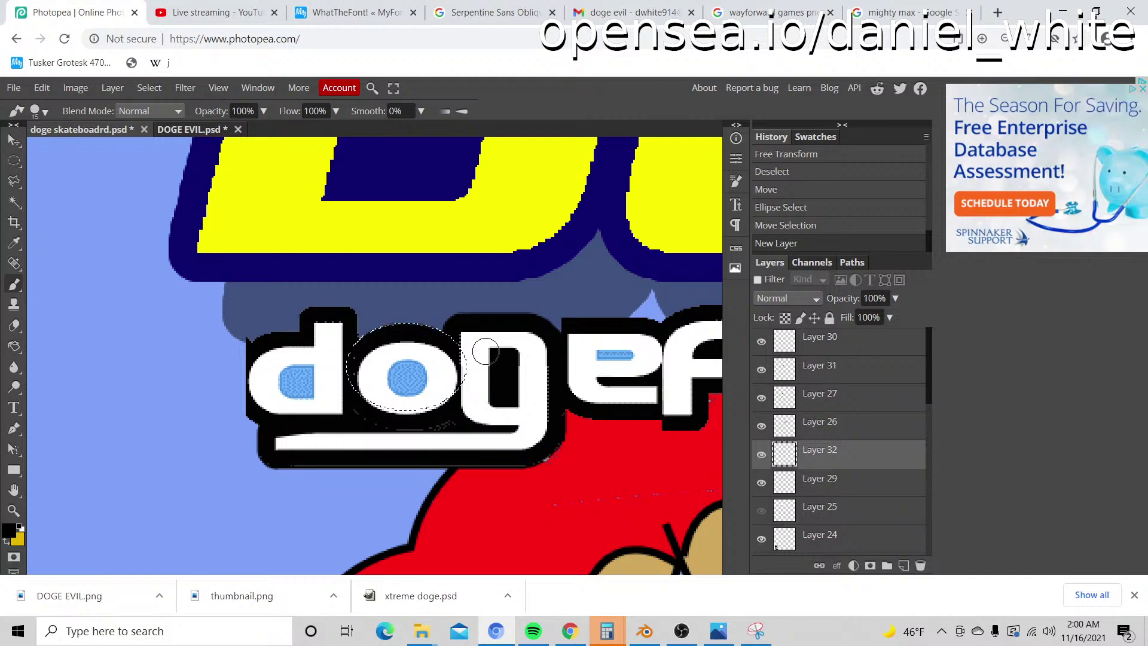
click(275, 269)
key(ctrl+d)
Step: Toggle Layers 30, 31, 27 and 26 to check which parts of the "dogeforward" wordmark each one holds
key(z)
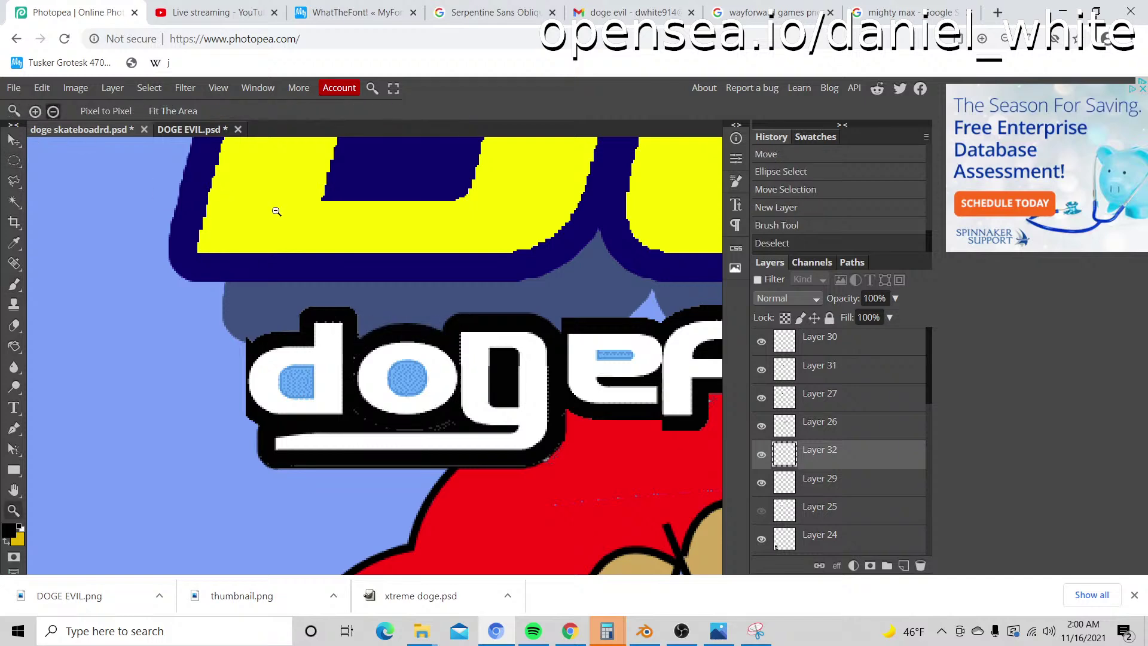
alt+click(275, 212)
alt+click(275, 211)
click(288, 198)
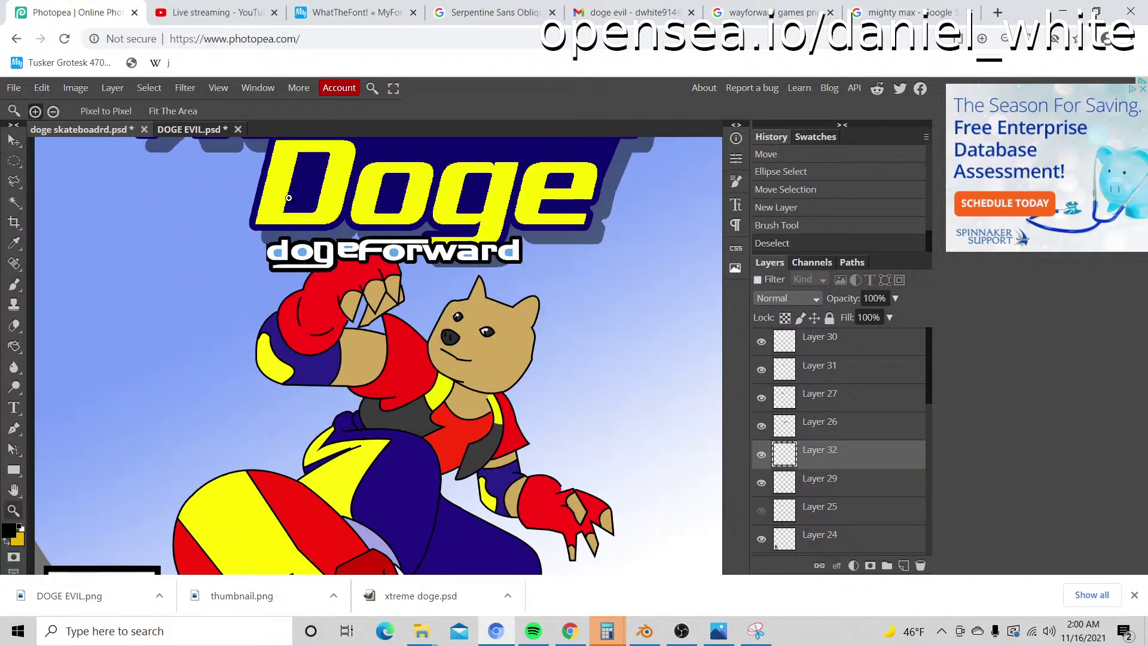
click(289, 198)
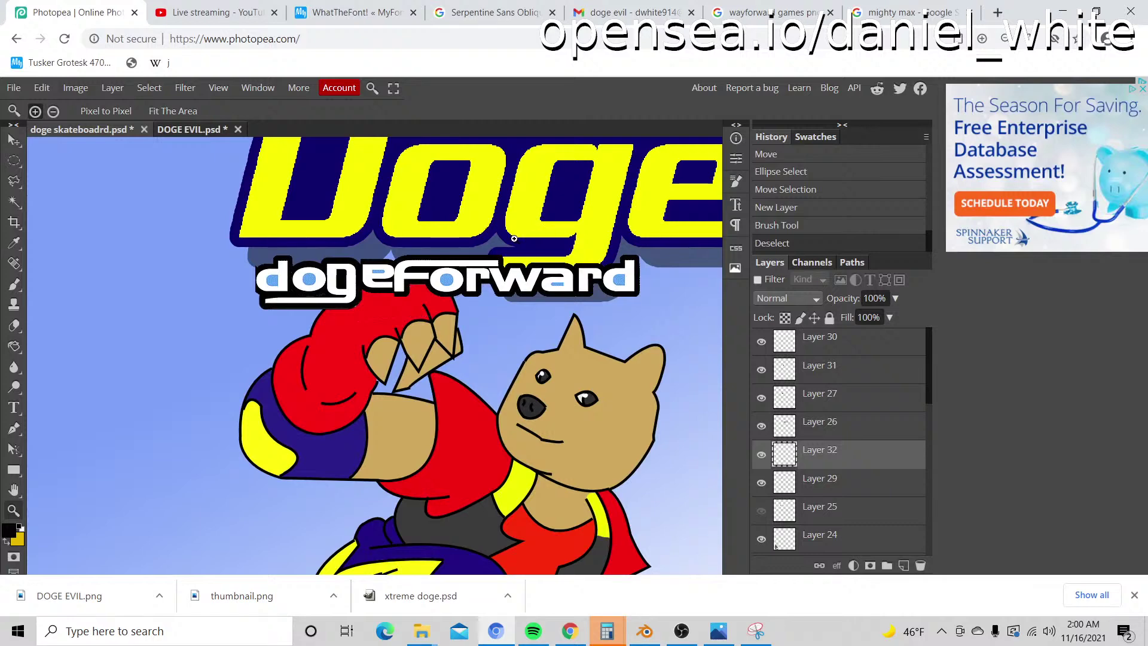
click(762, 342)
click(761, 342)
click(762, 369)
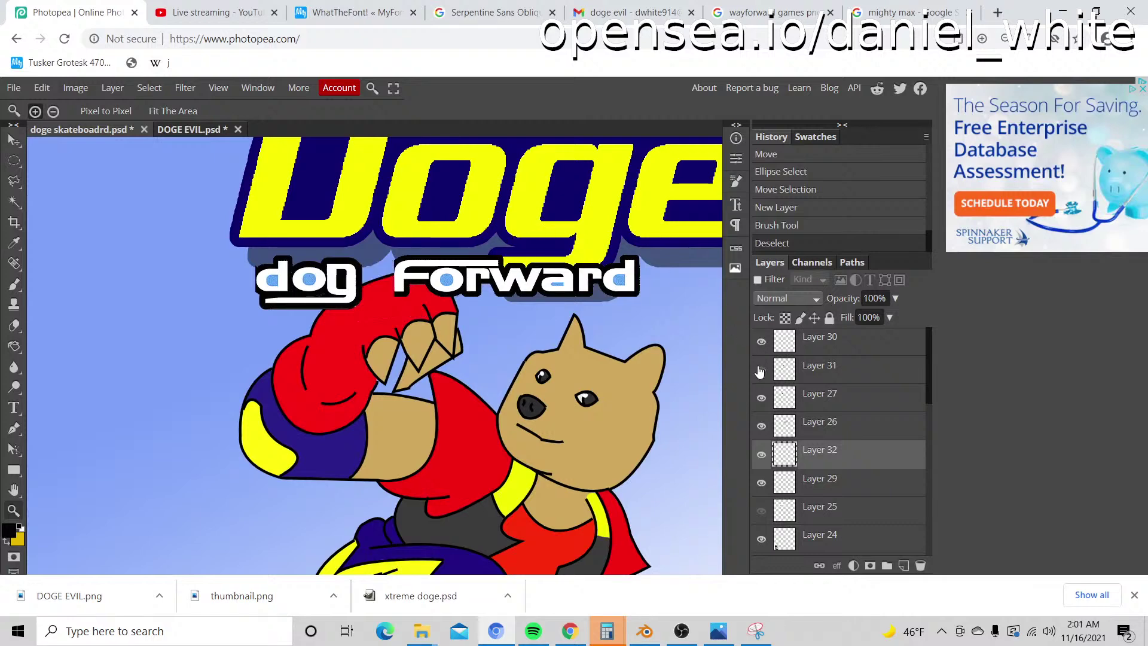
click(761, 370)
click(763, 398)
click(764, 397)
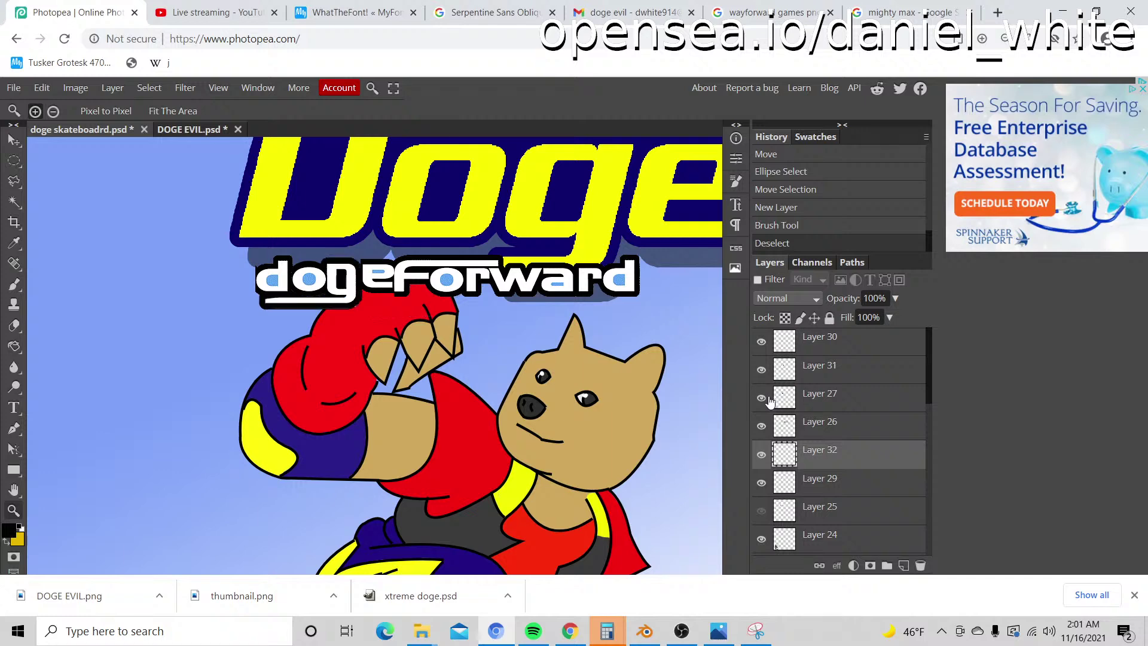
click(764, 426)
click(764, 426)
Step: Merge Layers 30, 31, 27, 26 and 32, and merge the result down into Layer 29
click(855, 345)
shift+click(838, 452)
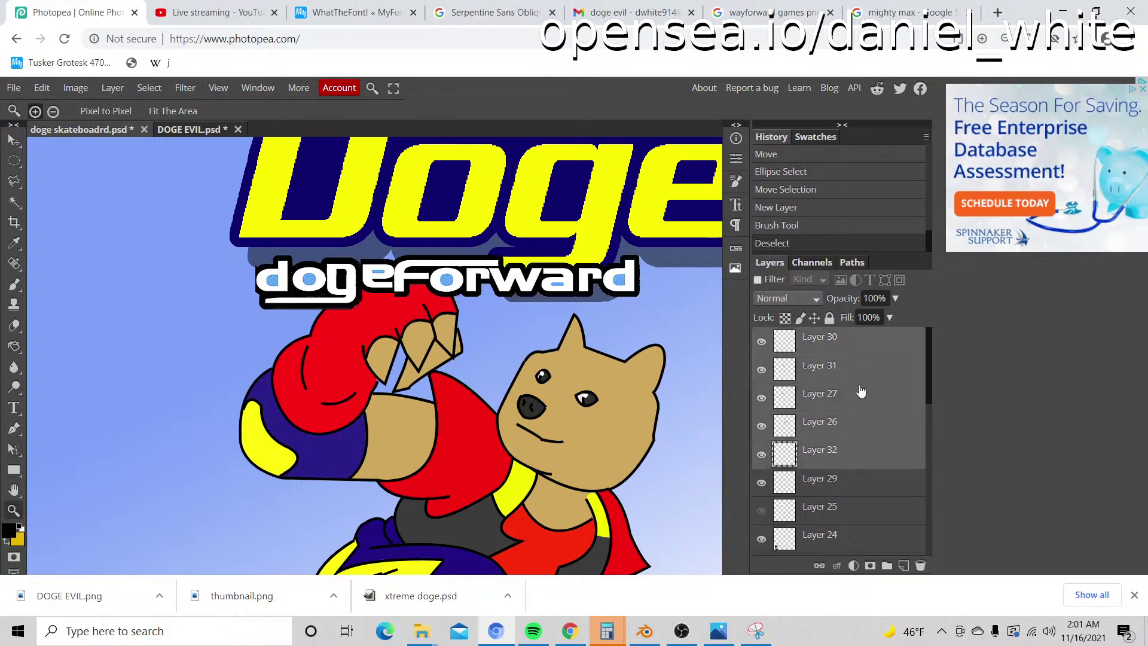
right_click(861, 393)
click(808, 515)
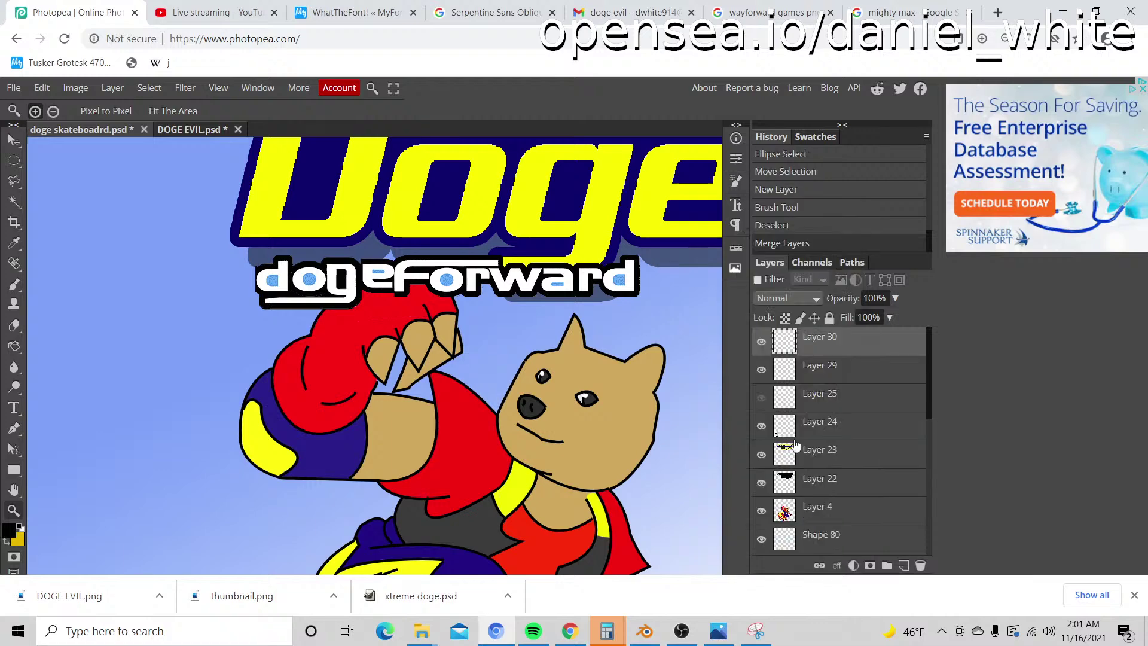
right_click(817, 350)
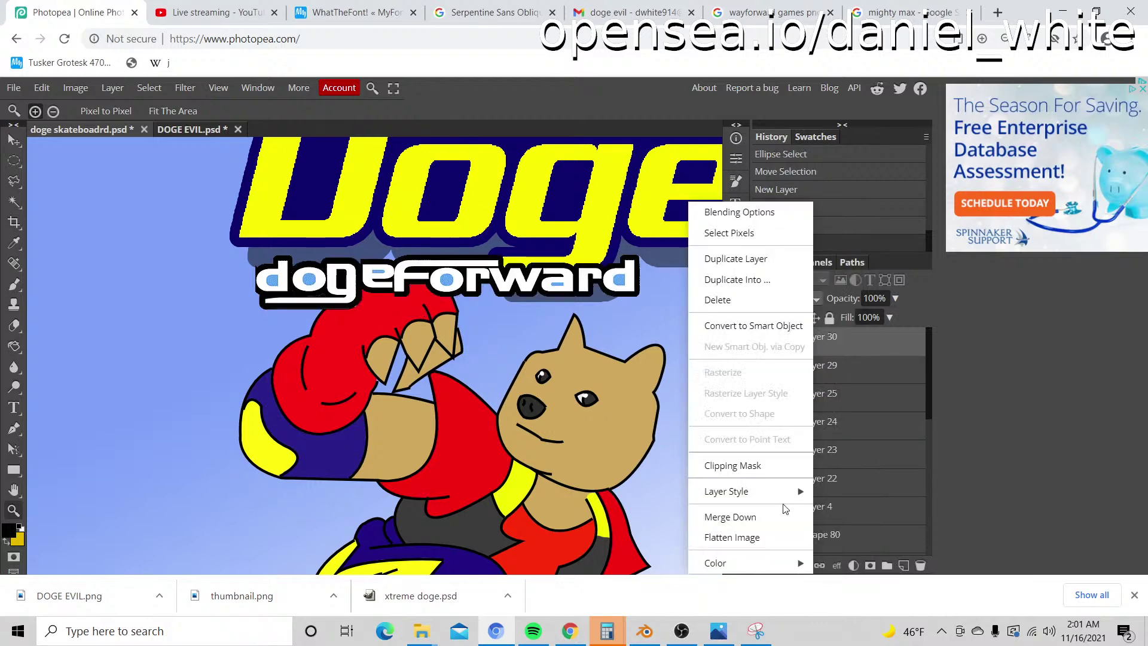
click(784, 513)
Step: Move the merged "dogeforward" wordmark from beneath the title to the cover's lower right corner, over the trees
scroll(412, 293, down, 5)
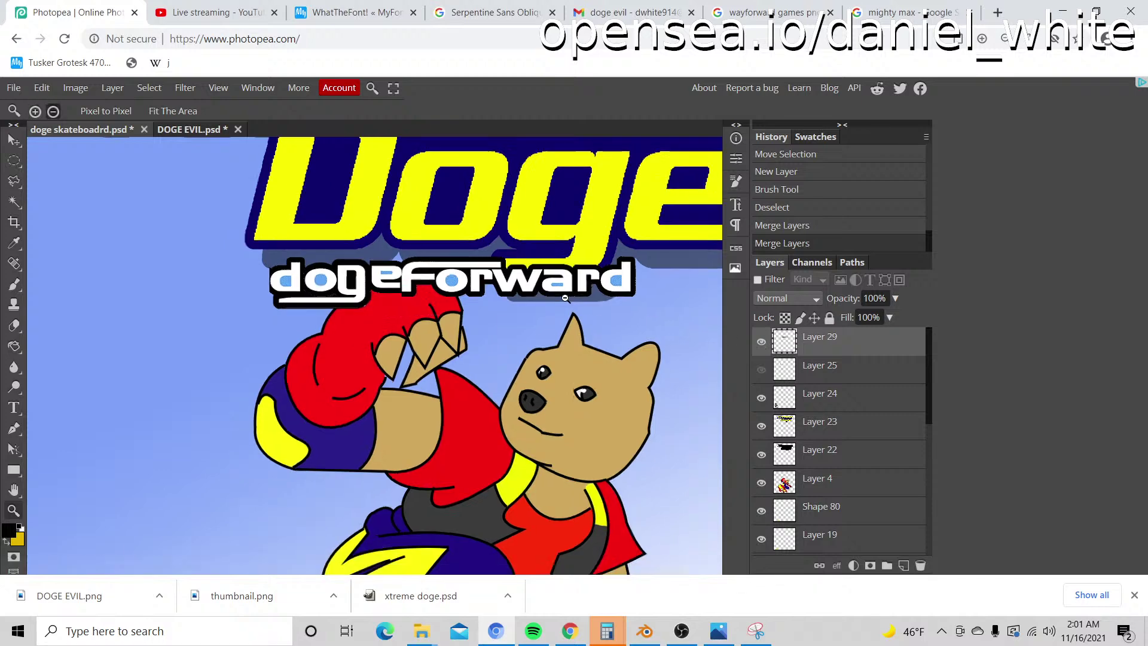
scroll(412, 293, up, 2)
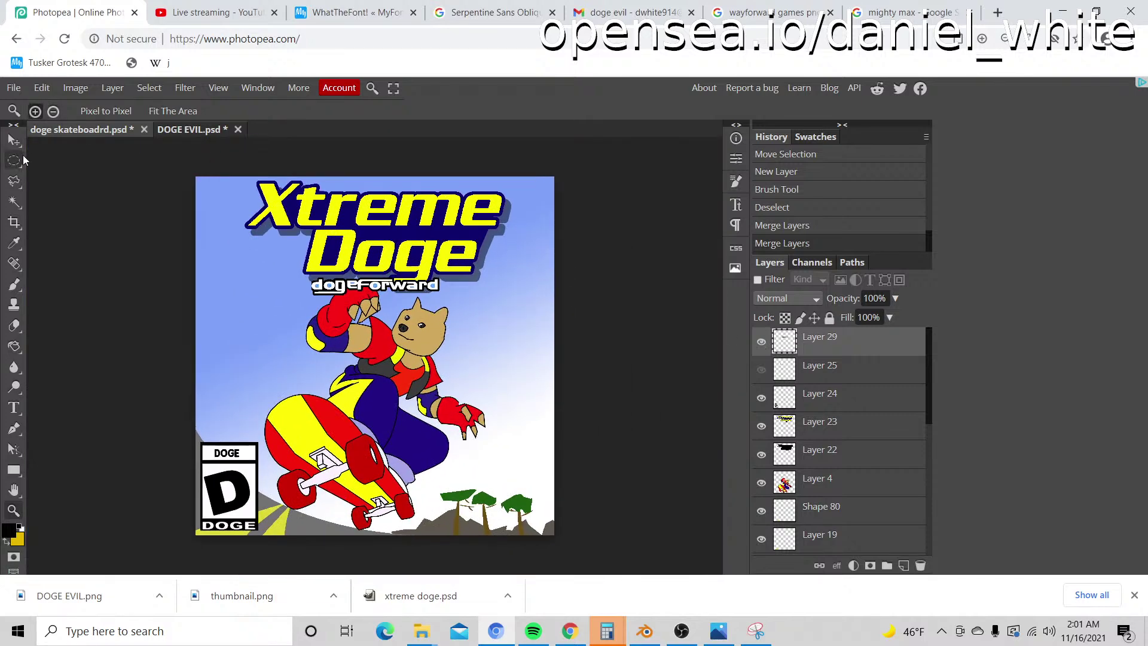
click(14, 140)
drag(357, 290, 467, 518)
Step: Draw a rectangular selection around the "dogeforward" wordmark at the cover's lower right corner
key(z)
click(457, 485)
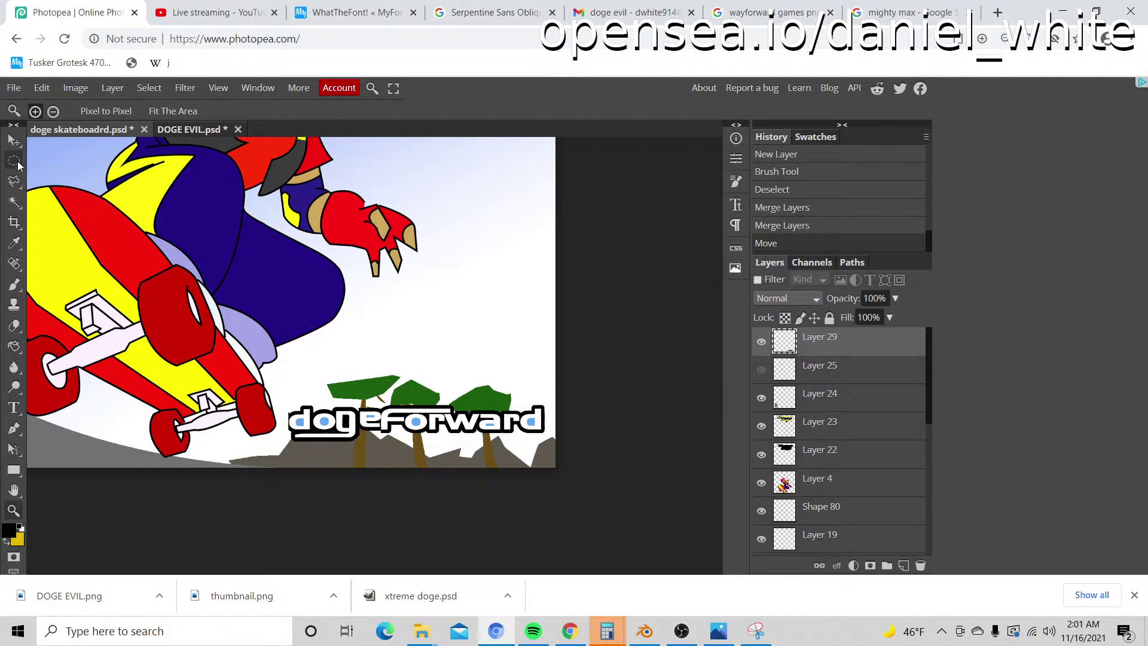
right_click(14, 159)
click(89, 160)
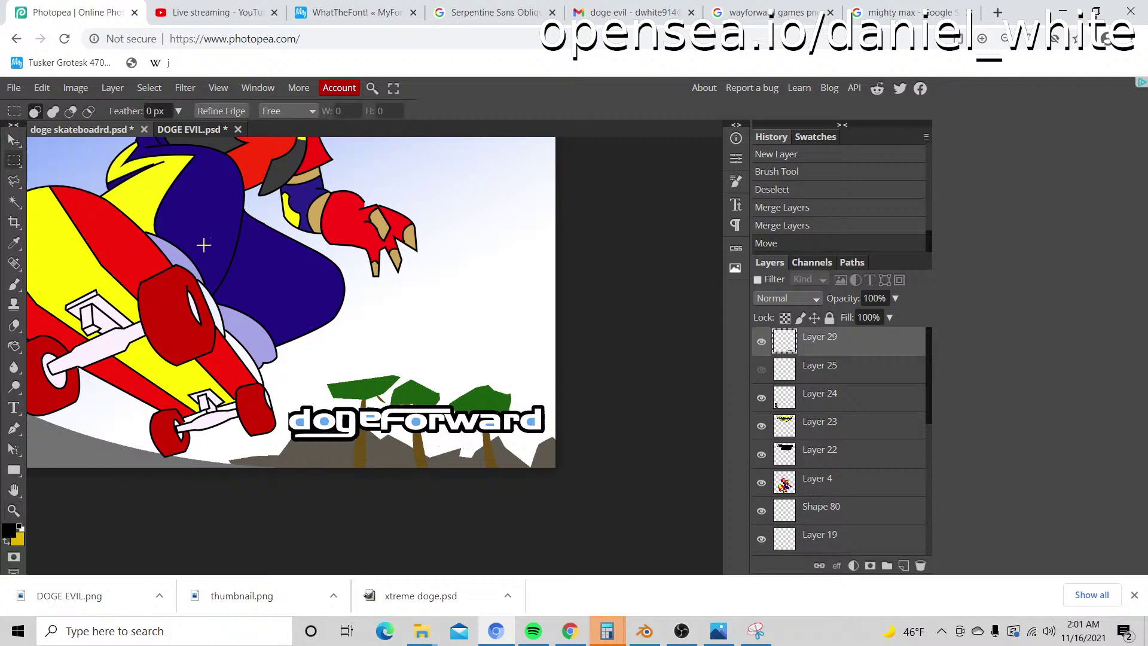
drag(272, 377, 540, 448)
Step: Enlarge the wordmark slightly with Free Transform, fit it between the skateboard wheel and the cover's right edge, and deselect
right_click(518, 449)
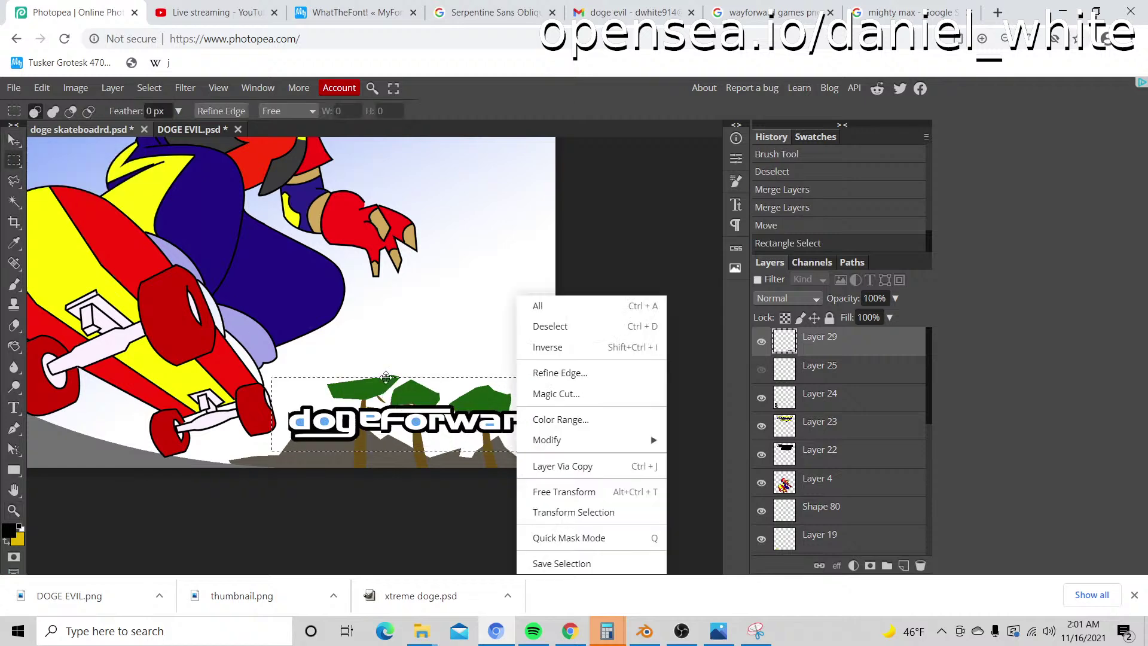
click(573, 491)
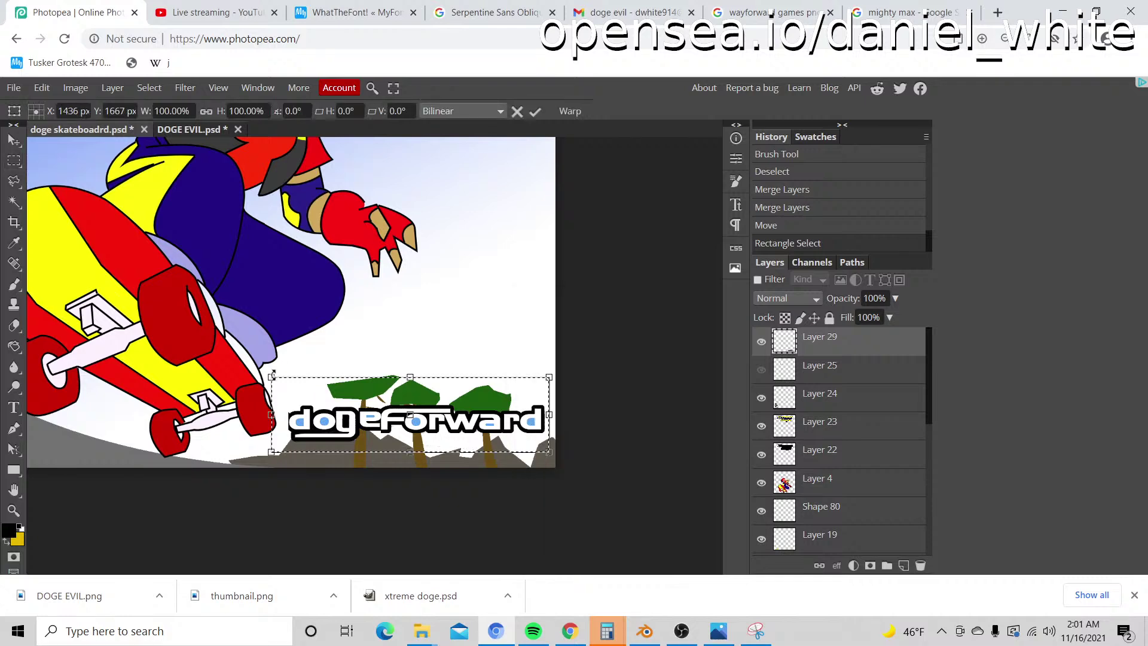
drag(270, 375, 227, 364)
mouse_move(270, 397)
mouse_down()
mouse_move(263, 412)
mouse_move(283, 397)
mouse_up()
mouse_move(242, 364)
mouse_down()
mouse_move(281, 376)
mouse_move(258, 374)
mouse_up()
drag(291, 417, 289, 417)
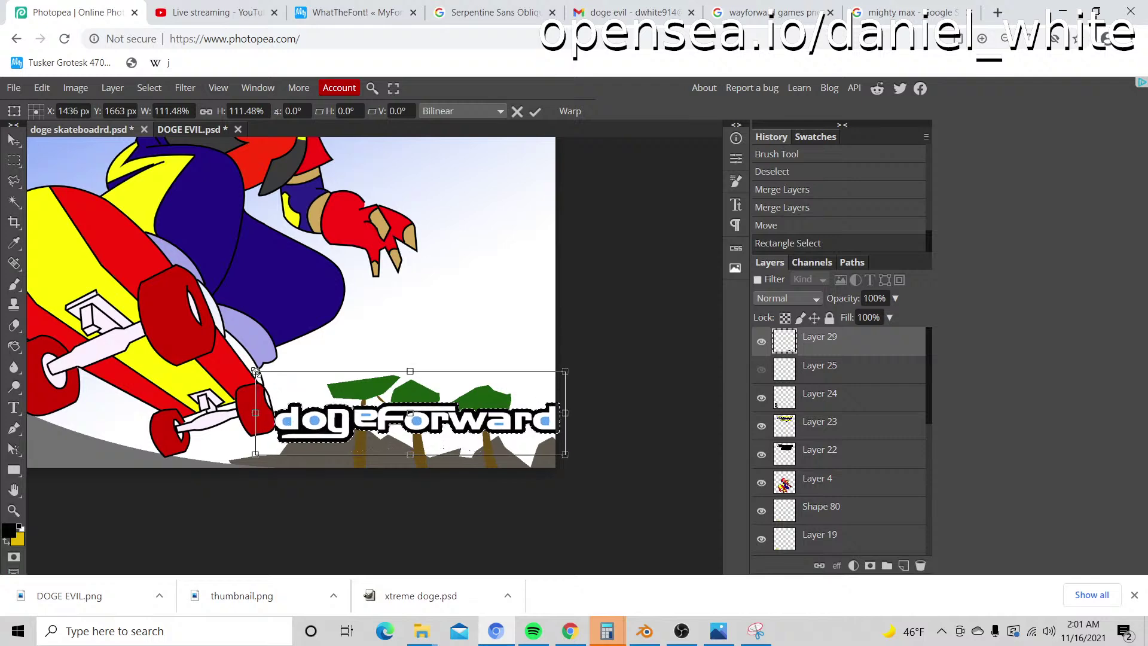
drag(255, 371, 263, 377)
drag(299, 421, 301, 428)
key(Return)
key(ctrl+d)
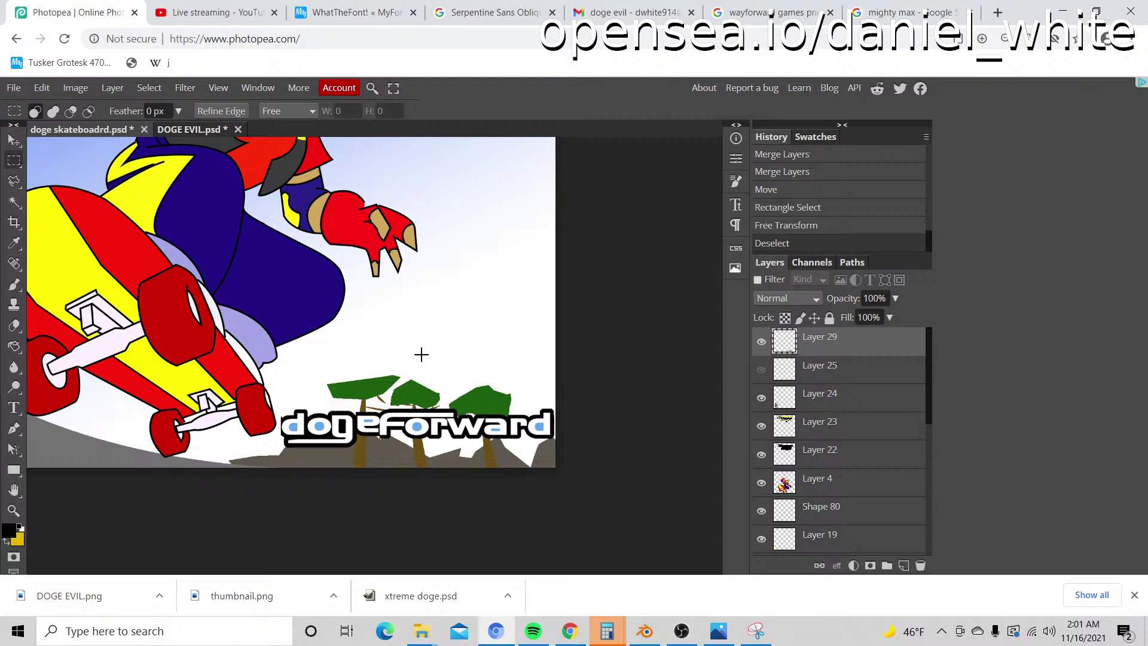
Step: Draw an elliptical selection around the rounded left part of the "d" in the wordmark
key(z)
scroll(425, 356, down, 4)
scroll(506, 473, up, 4)
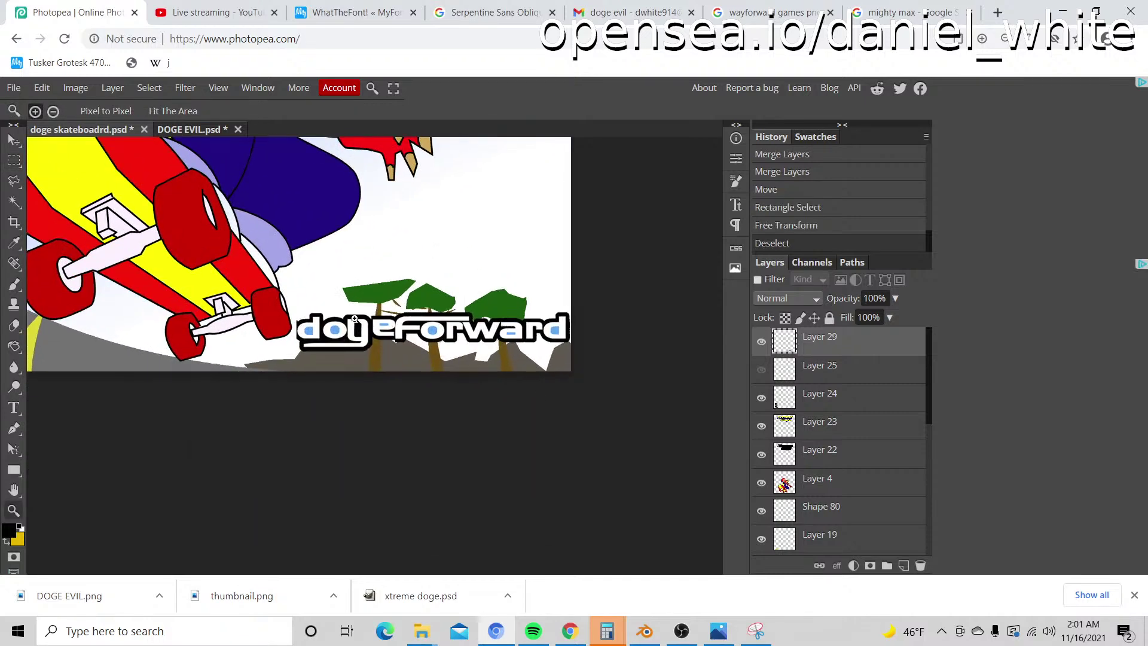
scroll(344, 347, up, 2)
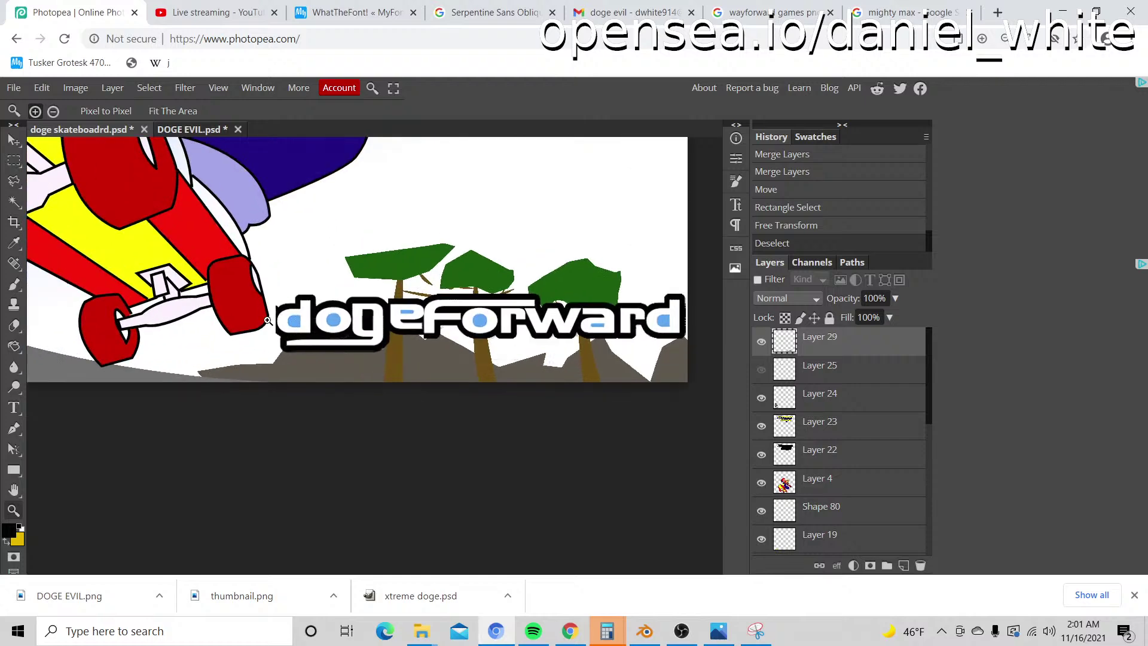
scroll(273, 331, up, 3)
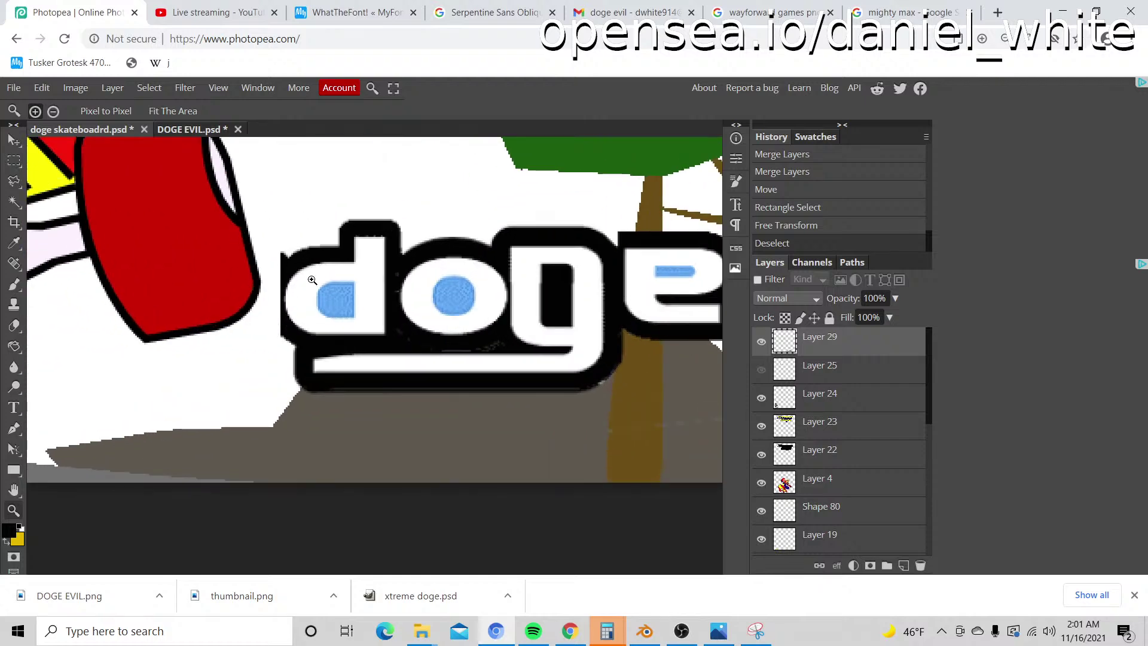
click(13, 162)
drag(13, 162, 62, 186)
drag(357, 252, 267, 335)
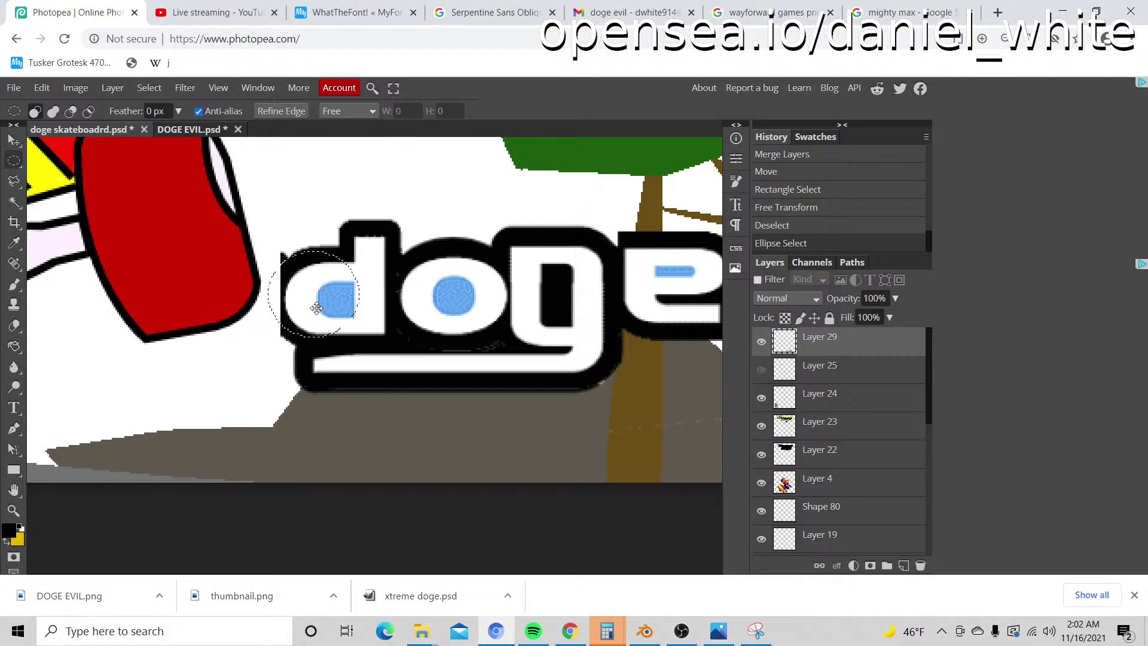
click(317, 308)
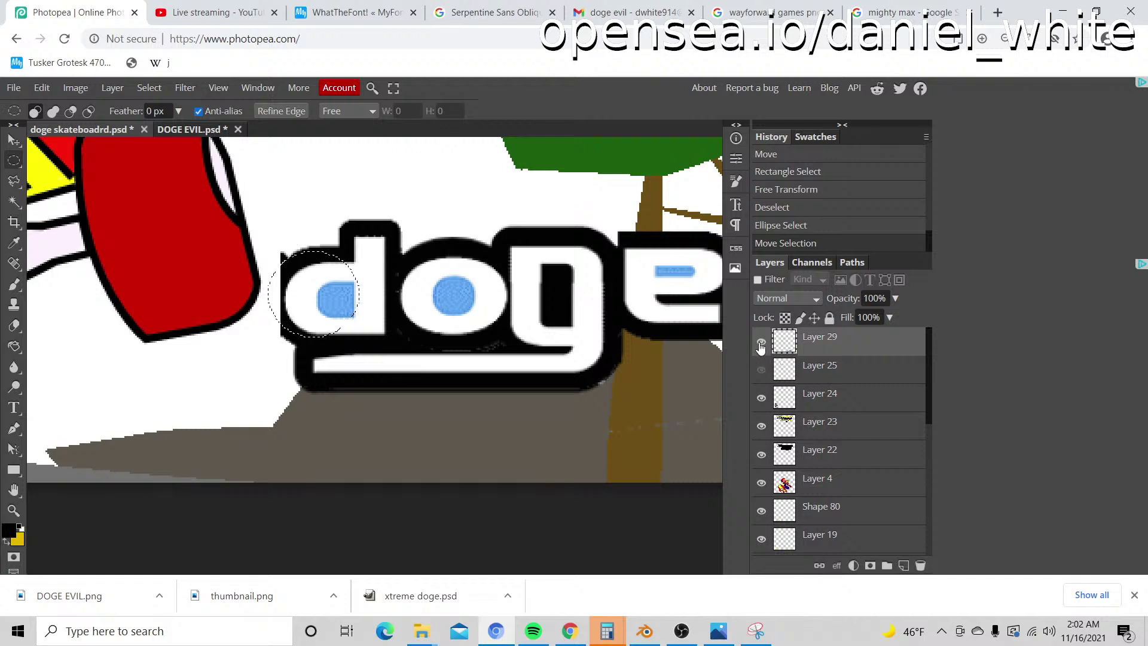
Step: Add a new layer below Layer 29 and brush black along the left edge of the "d" inside the elliptical selection
click(904, 565)
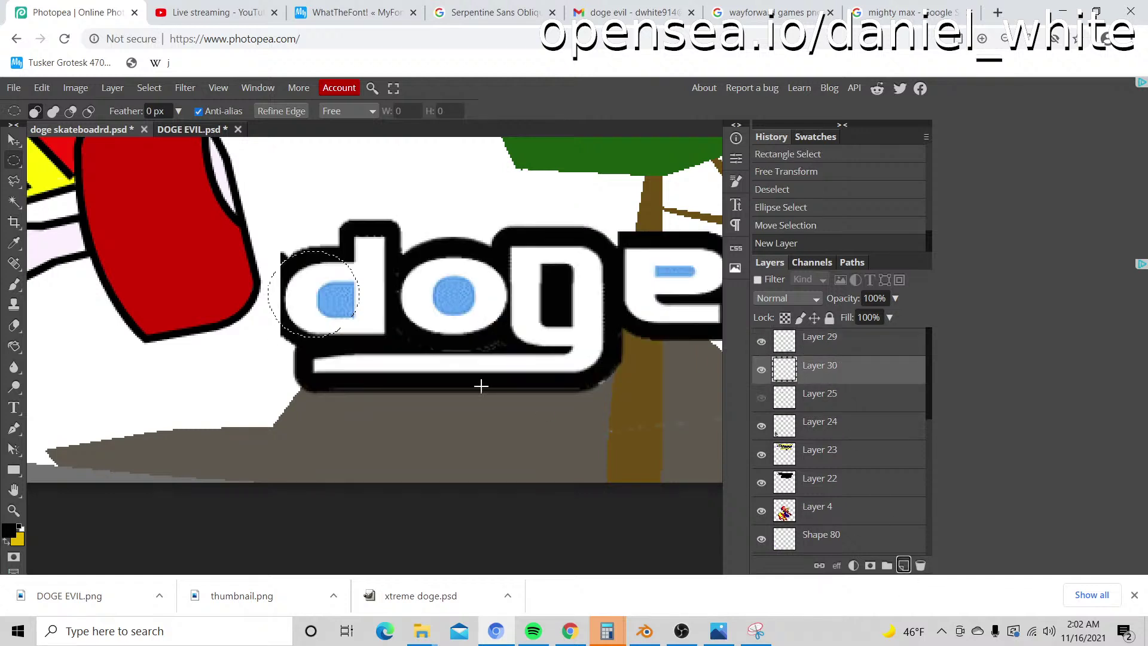
key(b)
click(272, 282)
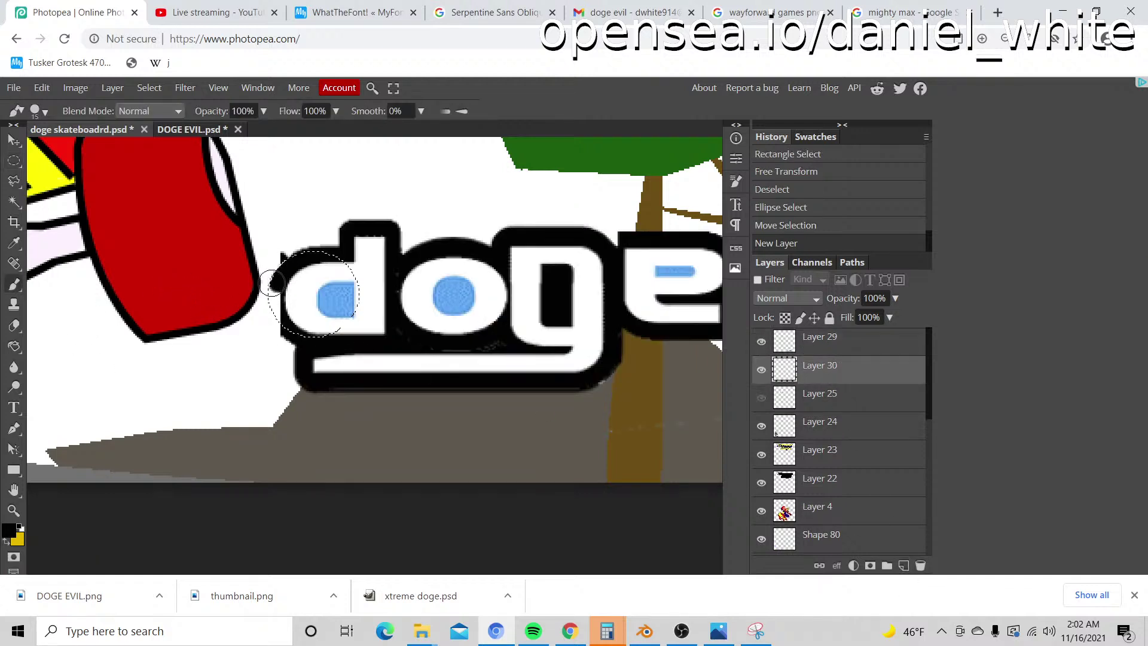
mouse_move(272, 282)
mouse_down()
mouse_move(277, 318)
mouse_move(290, 254)
mouse_up()
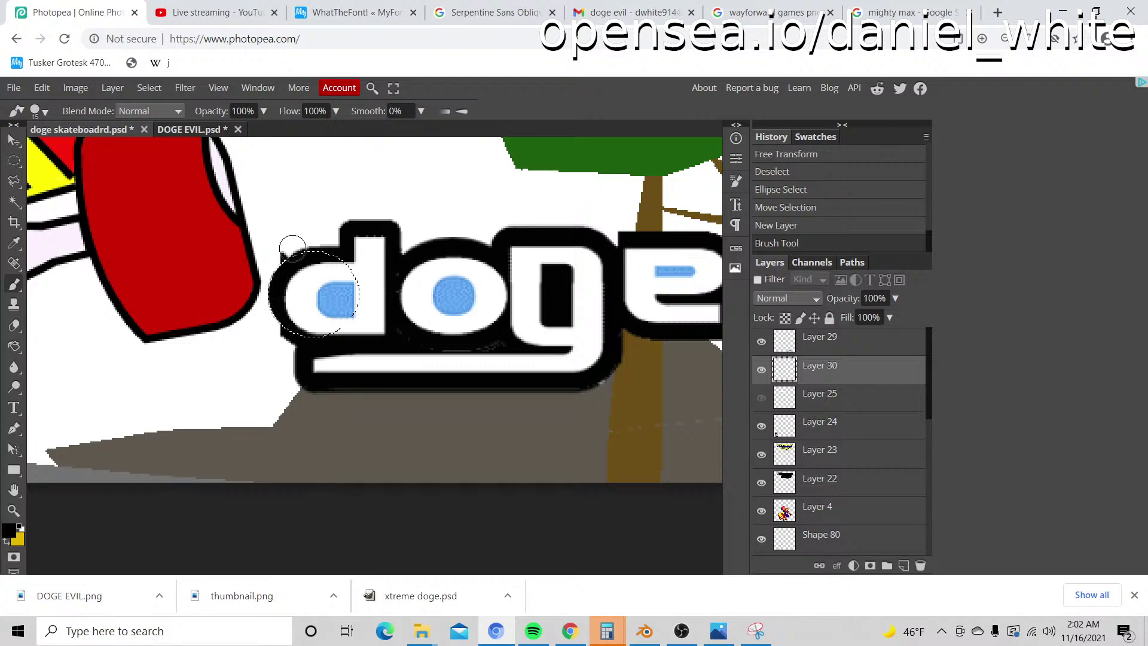
Step: Invert the selection, erase the square black corners left of the "d" on Layer 29 with a smaller eraser, and deselect
click(13, 159)
right_click(340, 288)
click(391, 340)
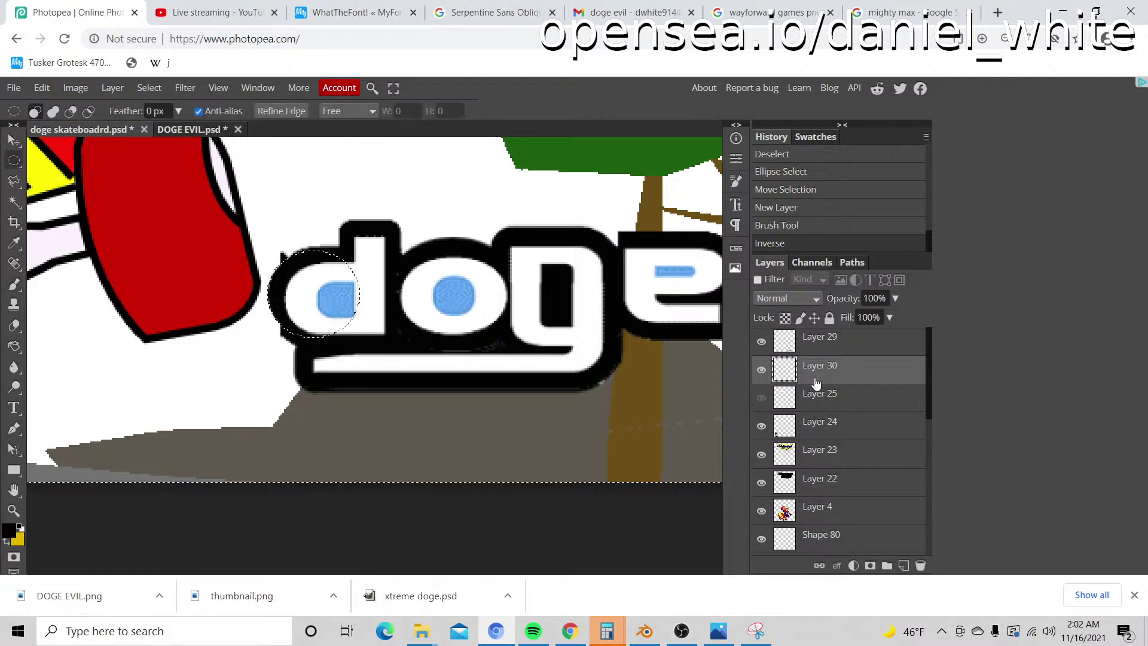
click(800, 349)
key(e)
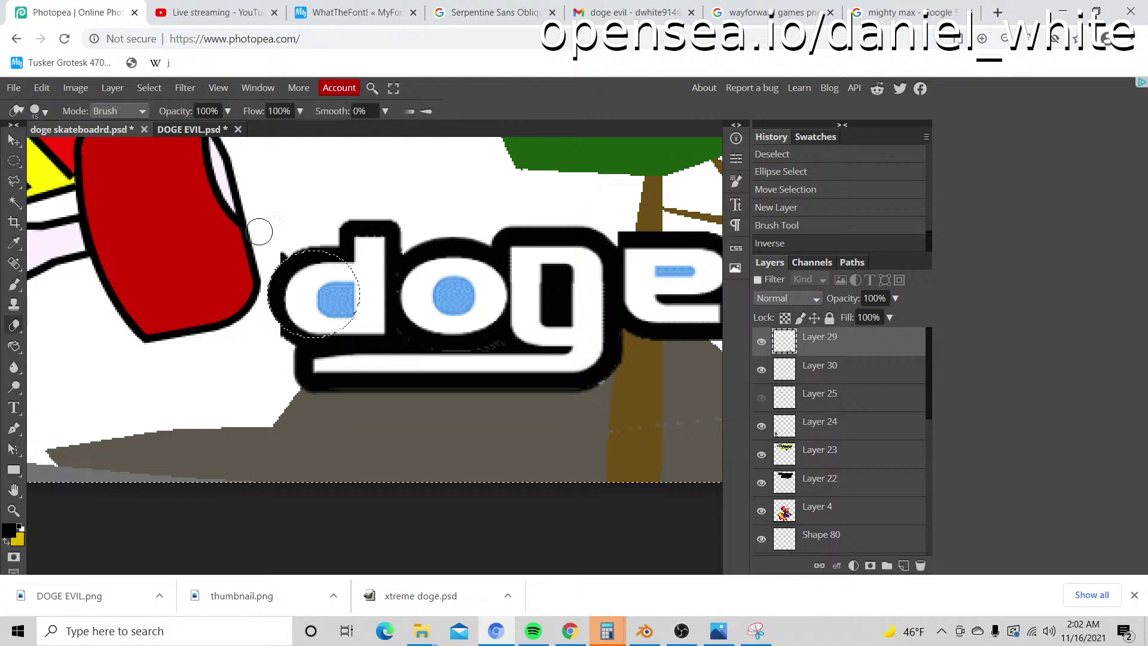
key(bracketleft)
key(bracketleft)
mouse_move(280, 251)
mouse_down()
mouse_move(288, 337)
mouse_move(292, 326)
mouse_up()
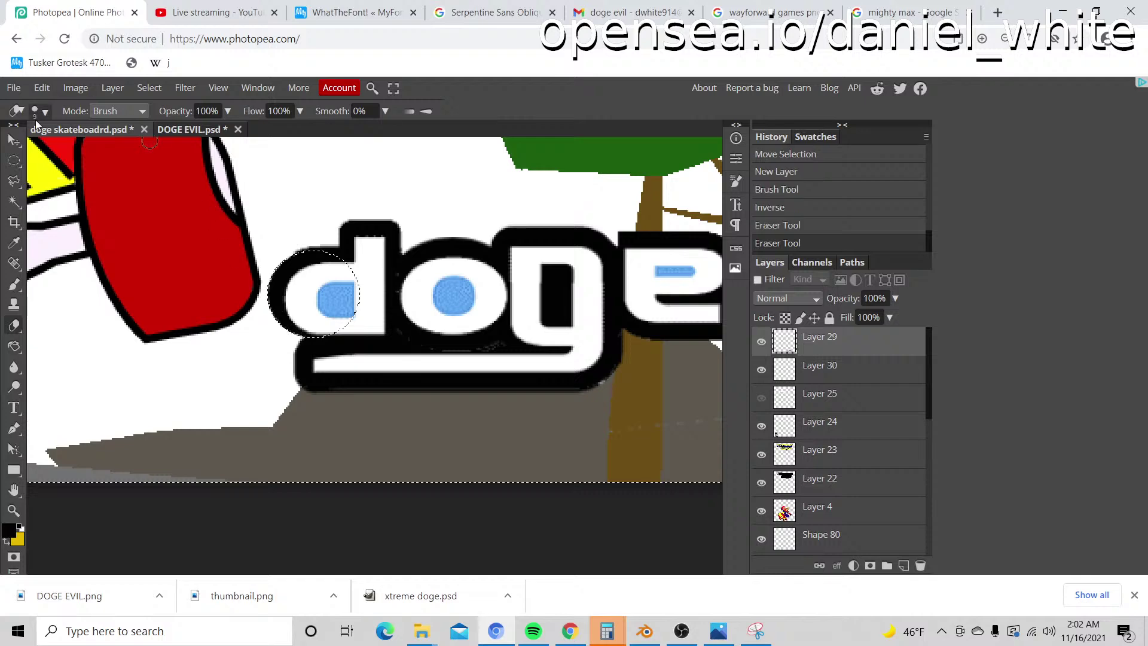
click(13, 159)
click(206, 185)
right_click(277, 244)
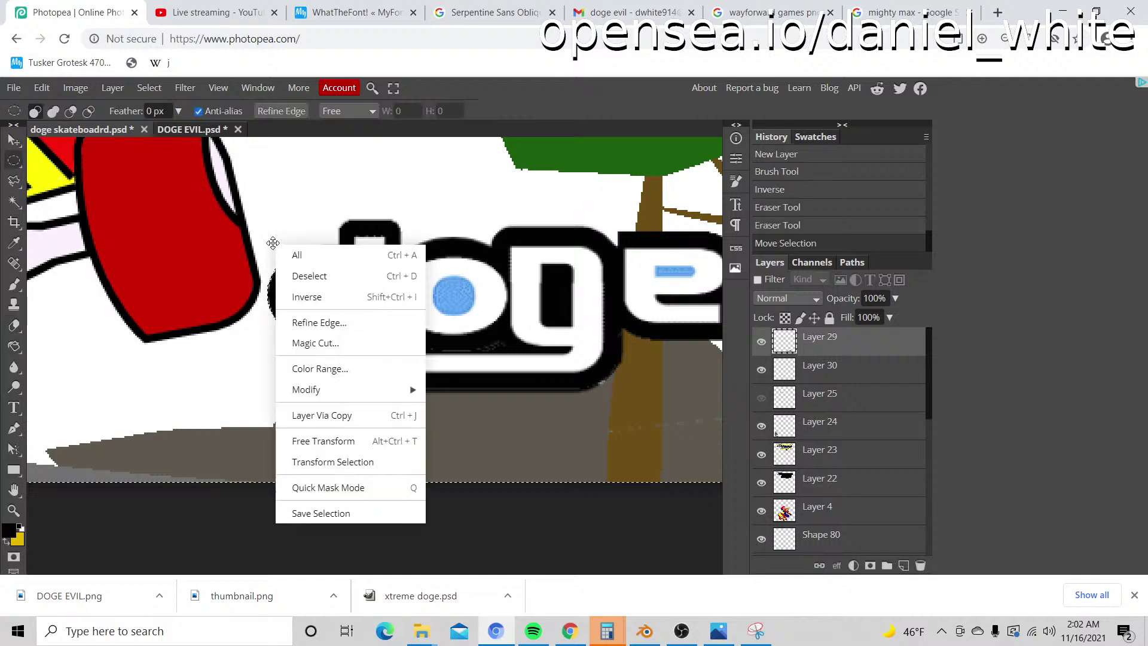
click(299, 272)
Step: Examine how the cleaned-up "dogeforward" wordmark sits on the whole cover
key(z)
alt+click(463, 251)
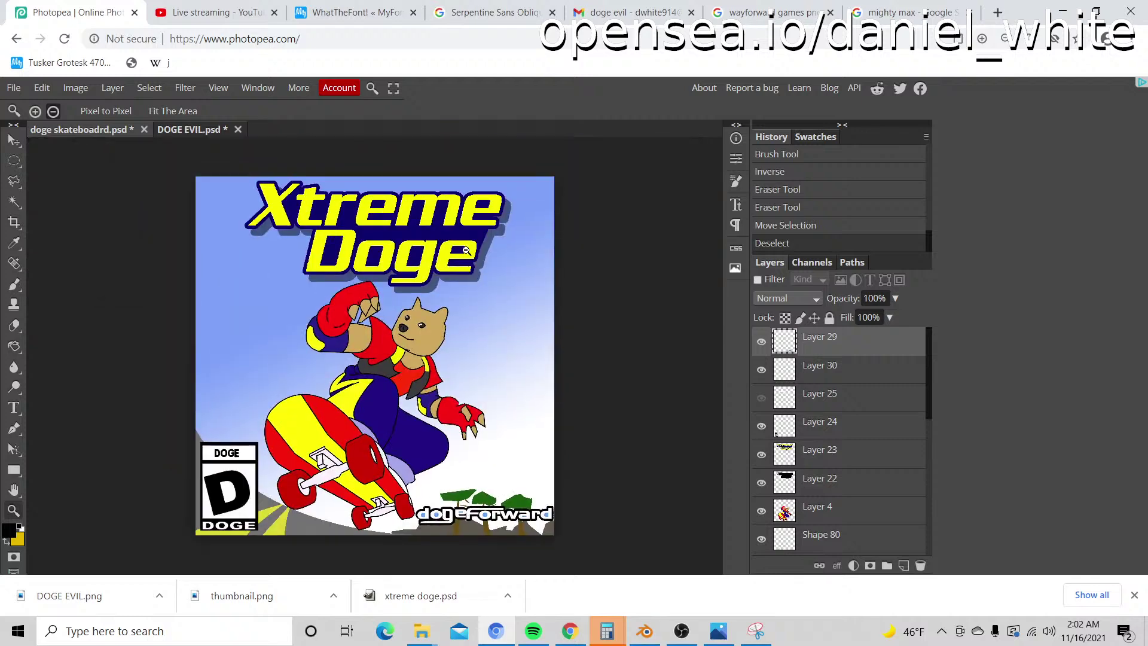
scroll(514, 381, down, 3)
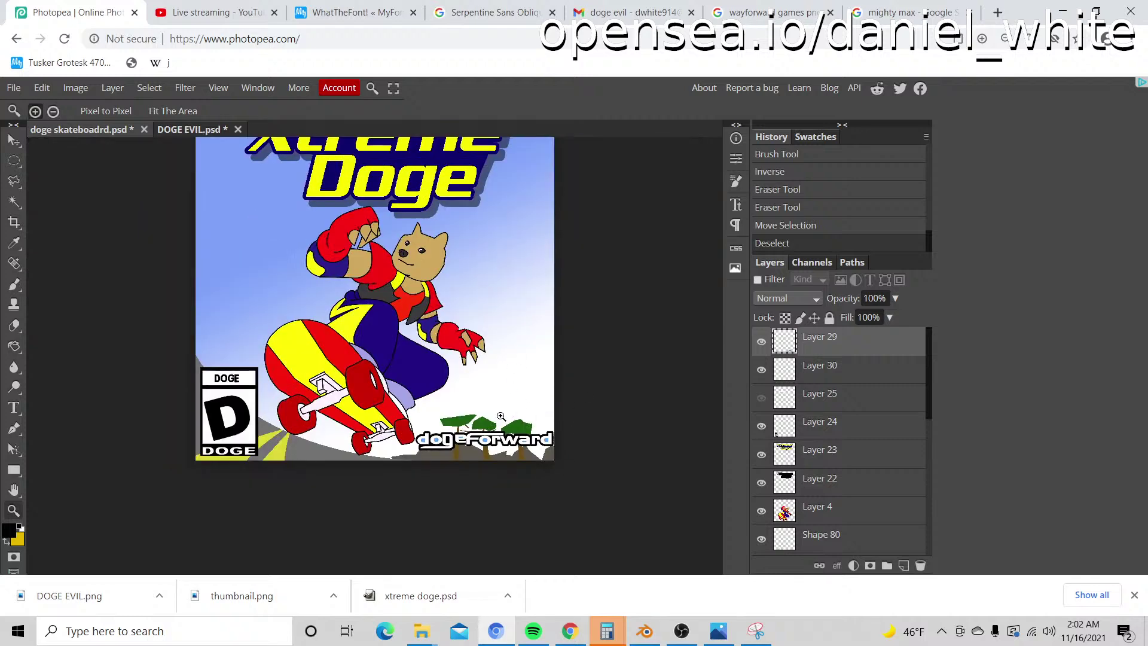
click(508, 472)
scroll(521, 502, down, 3)
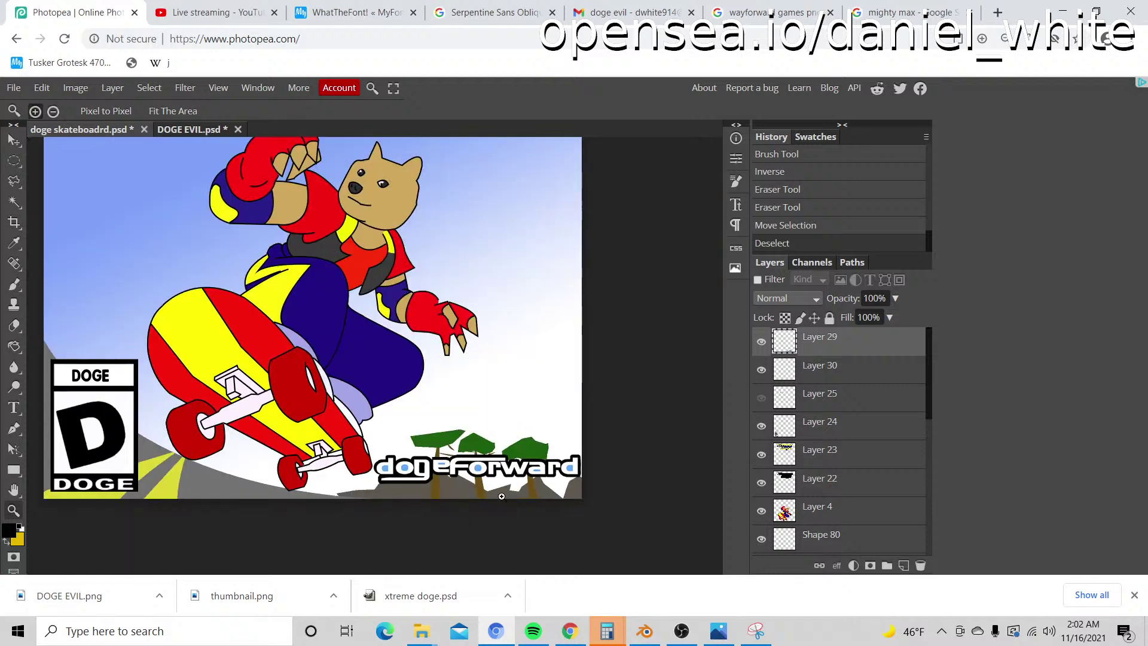
Step: Inspect the "dogeforward" wordmark up close and on the whole cover, toggling Layer 30 off and on
click(472, 492)
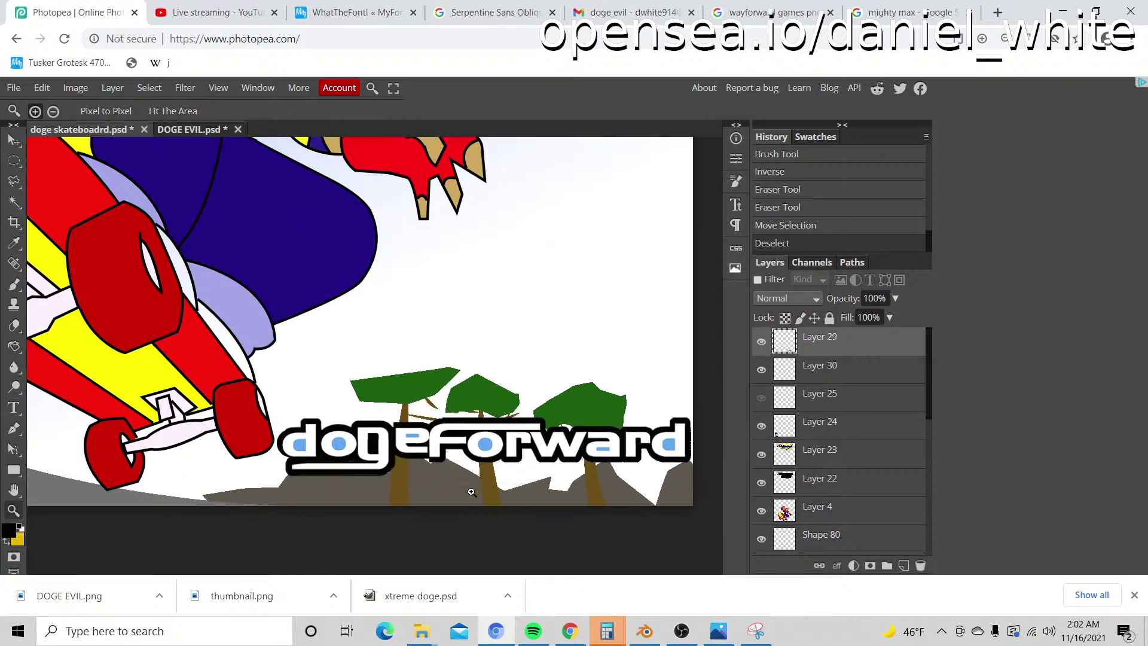
scroll(481, 461, down, 3)
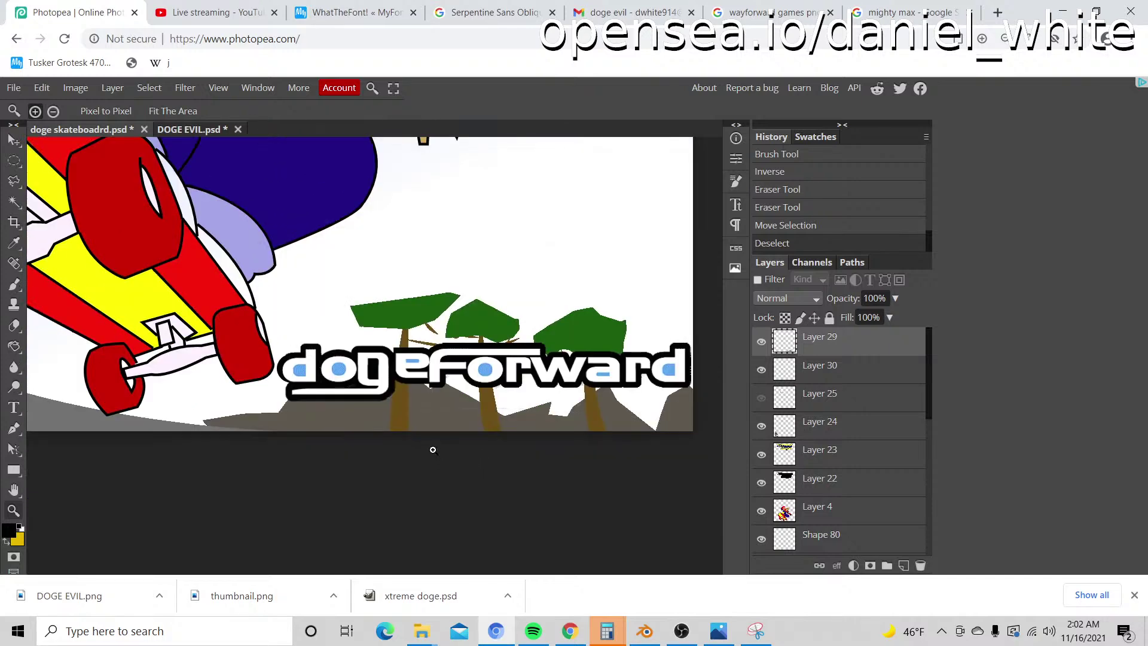
alt+click(433, 450)
alt+click(433, 450)
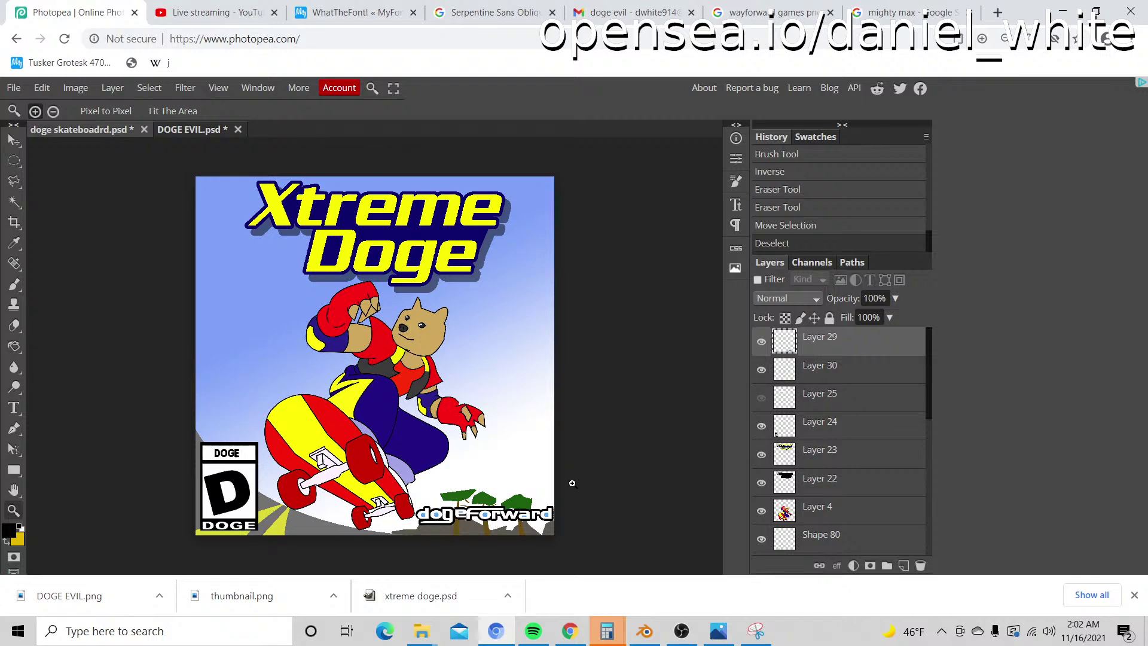
click(510, 520)
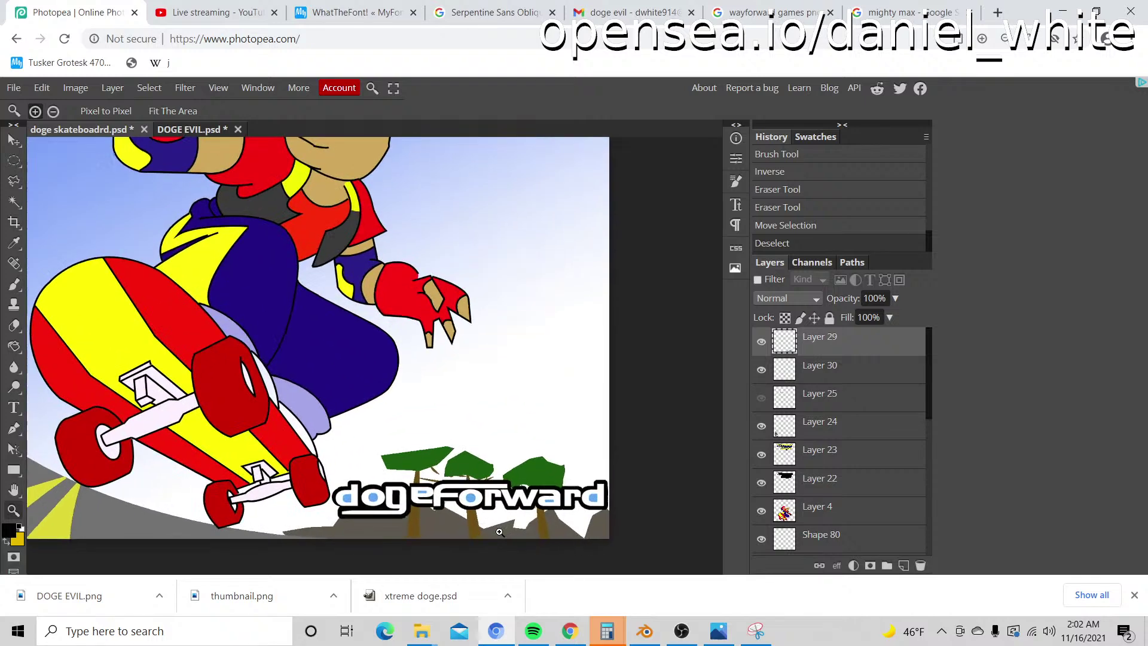
scroll(500, 532, down, 3)
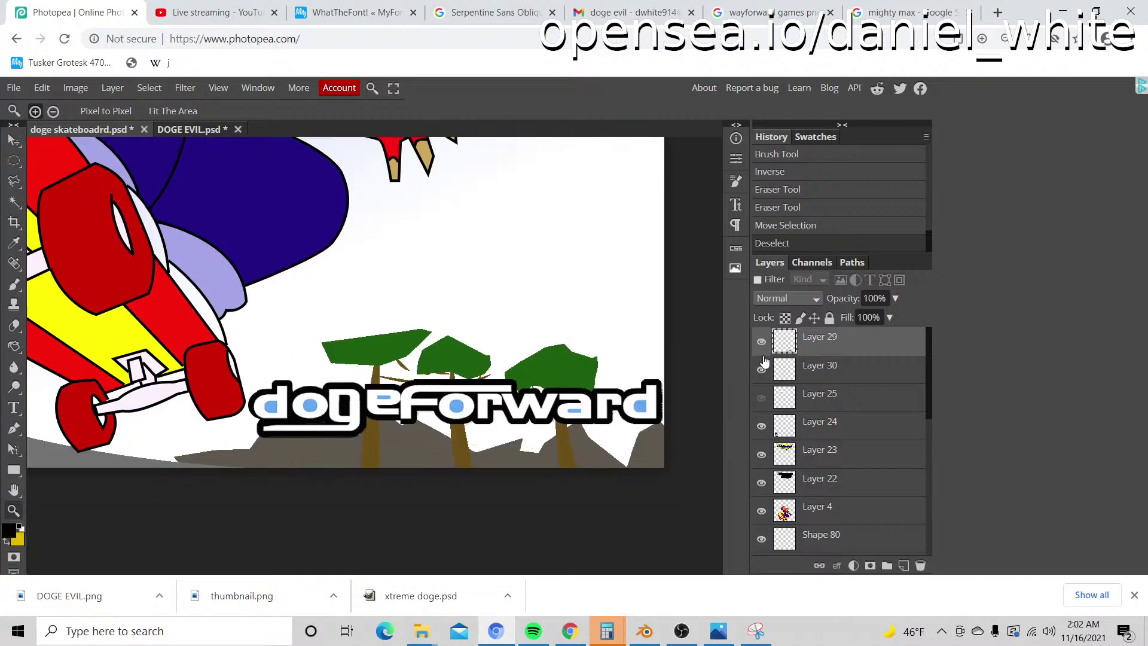
click(761, 366)
click(762, 366)
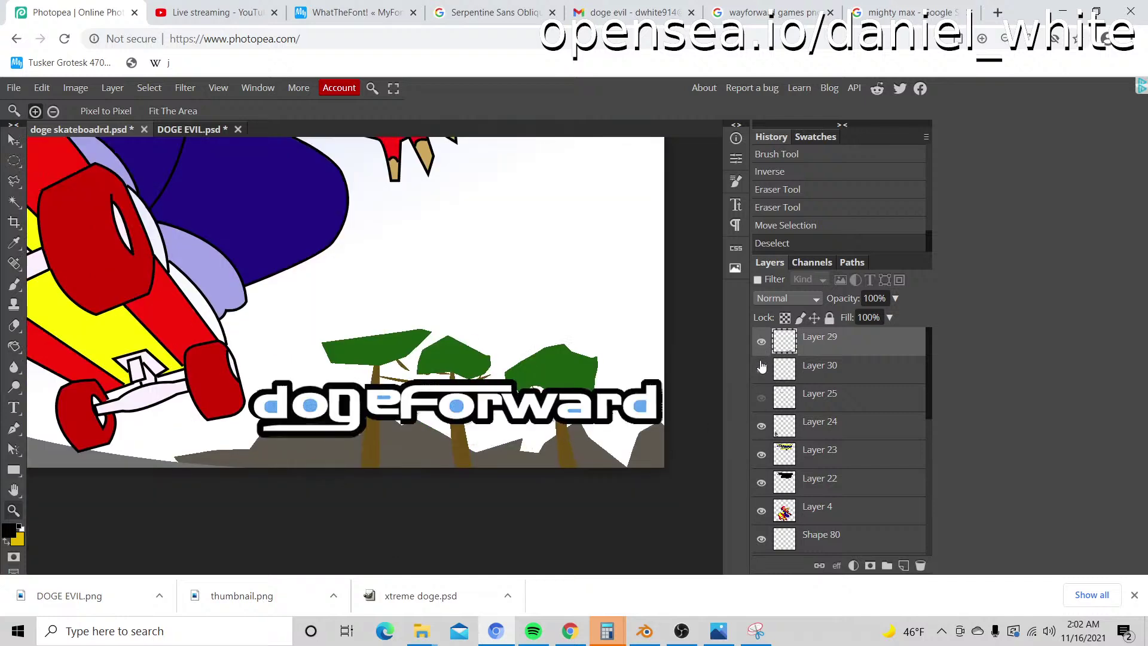
Step: Merge Layer 29 down into Layer 30 and duplicate the merged wordmark layer
right_click(836, 342)
click(772, 515)
right_click(830, 350)
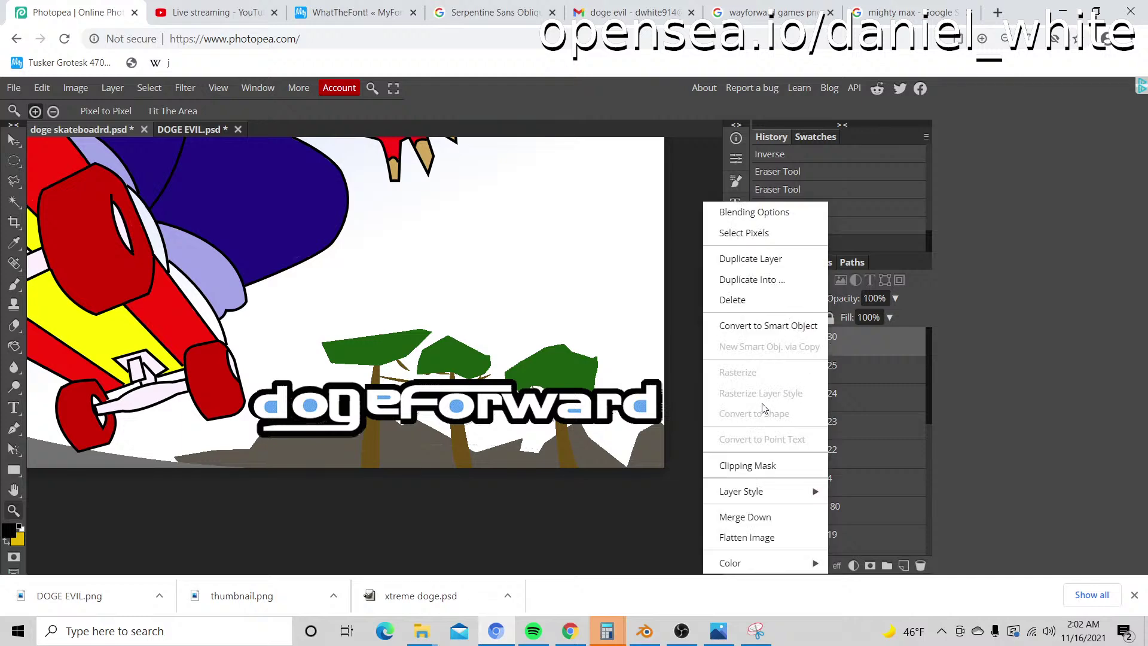
click(776, 263)
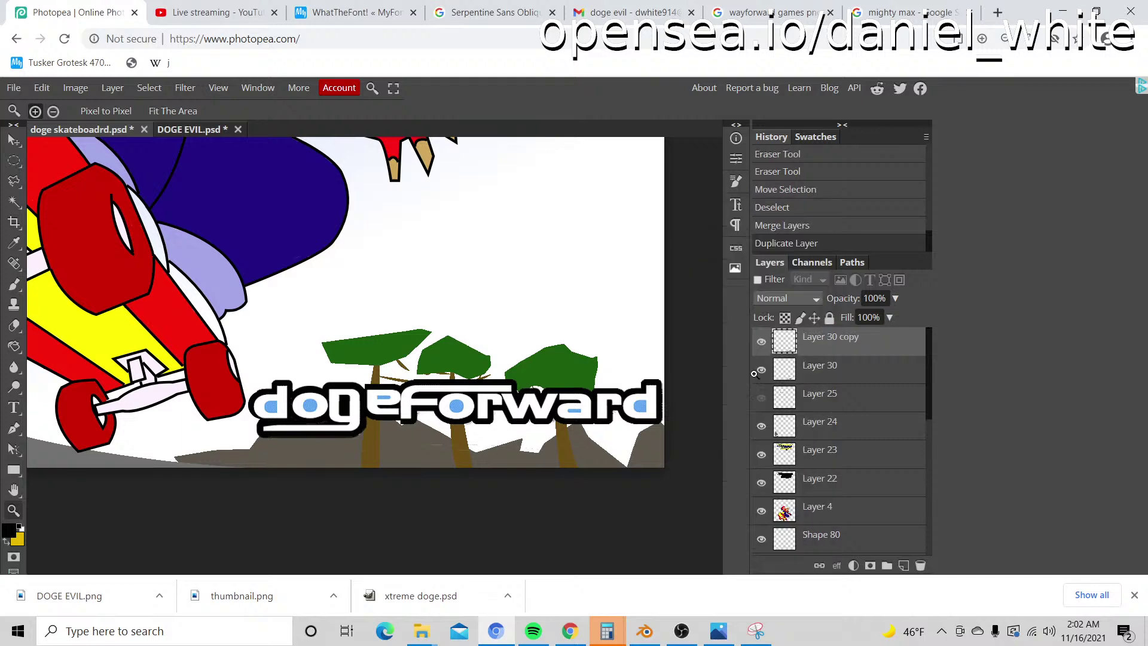
Step: Turn the lower wordmark copy, Layer 30, solid black by setting its Hue/Saturation lightness to -100
click(809, 370)
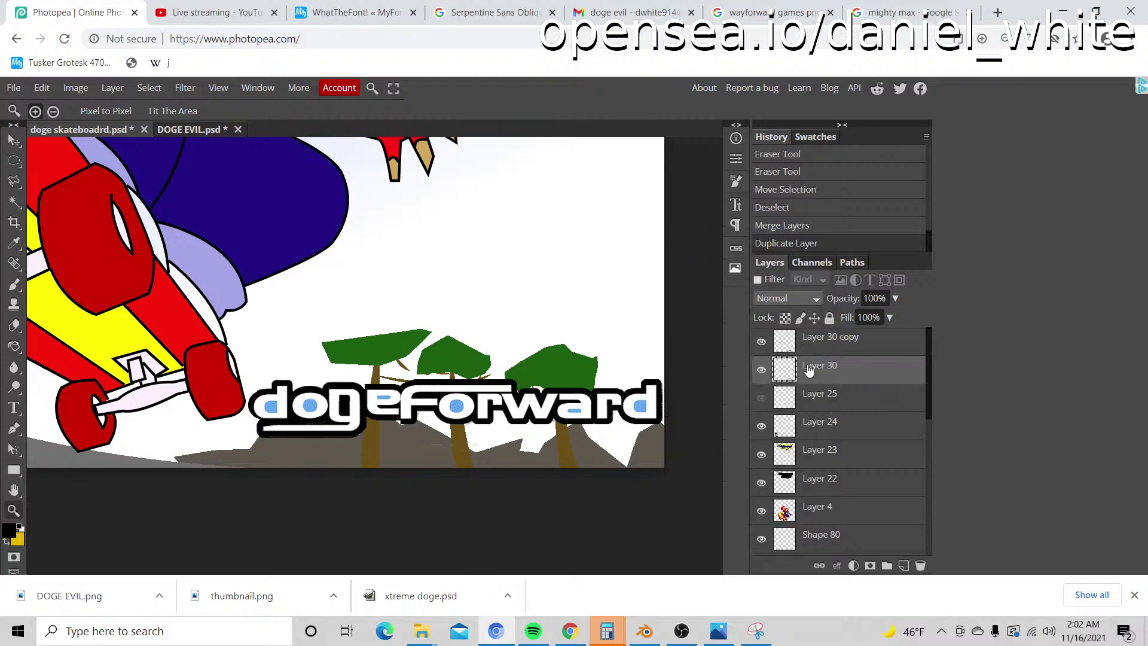
key(ctrl+u)
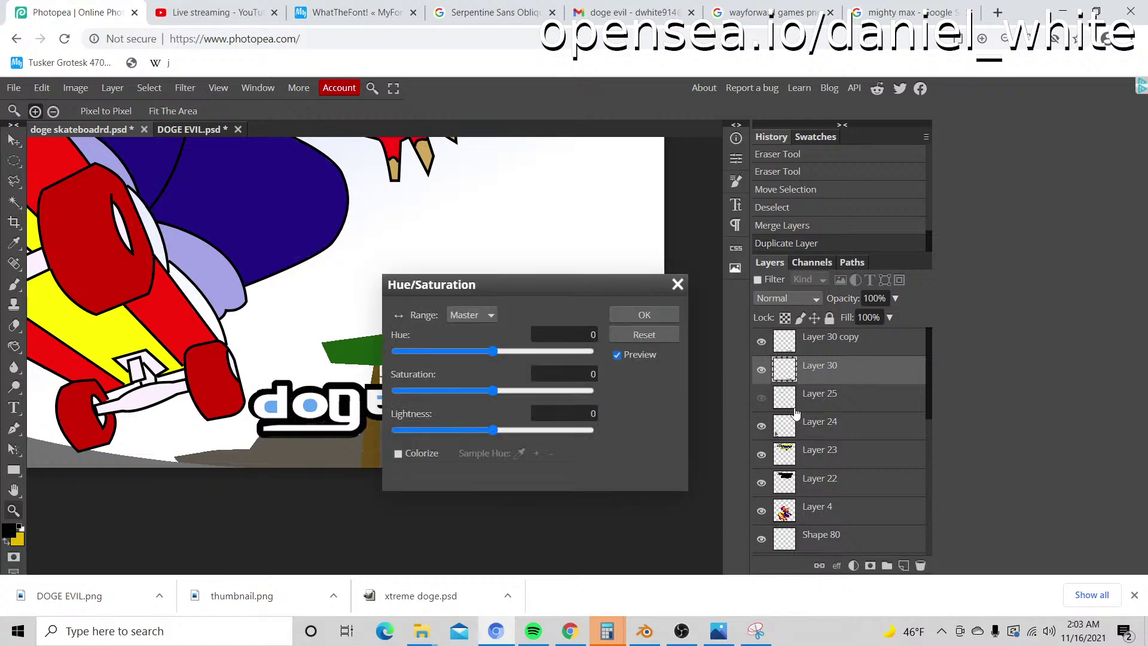
drag(485, 430, 397, 429)
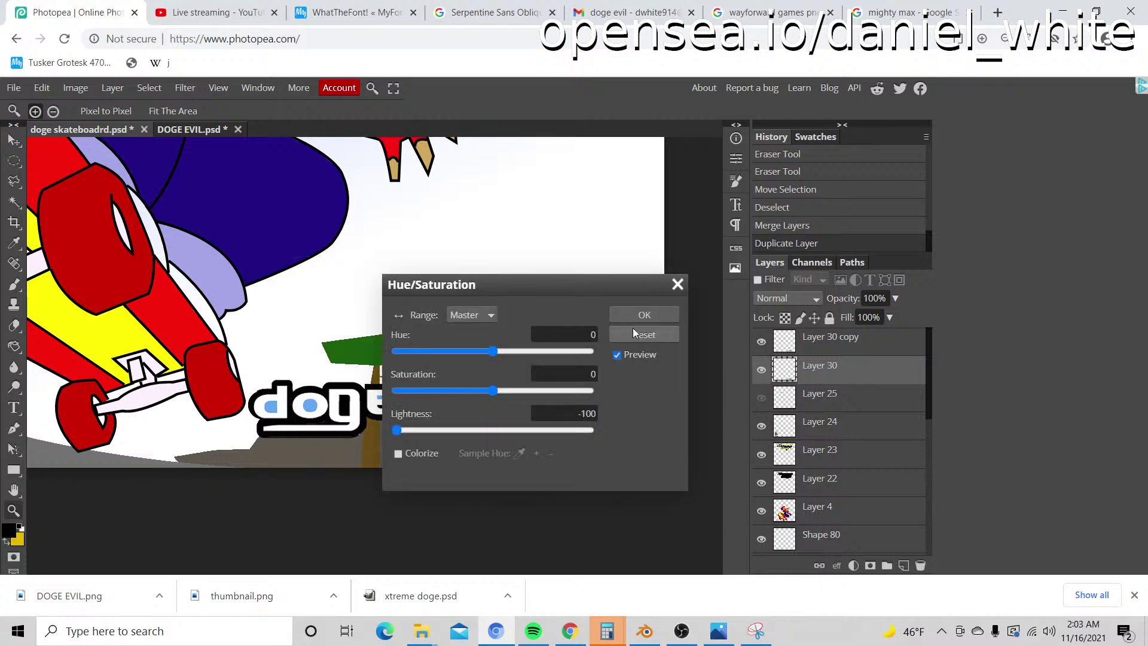
click(644, 315)
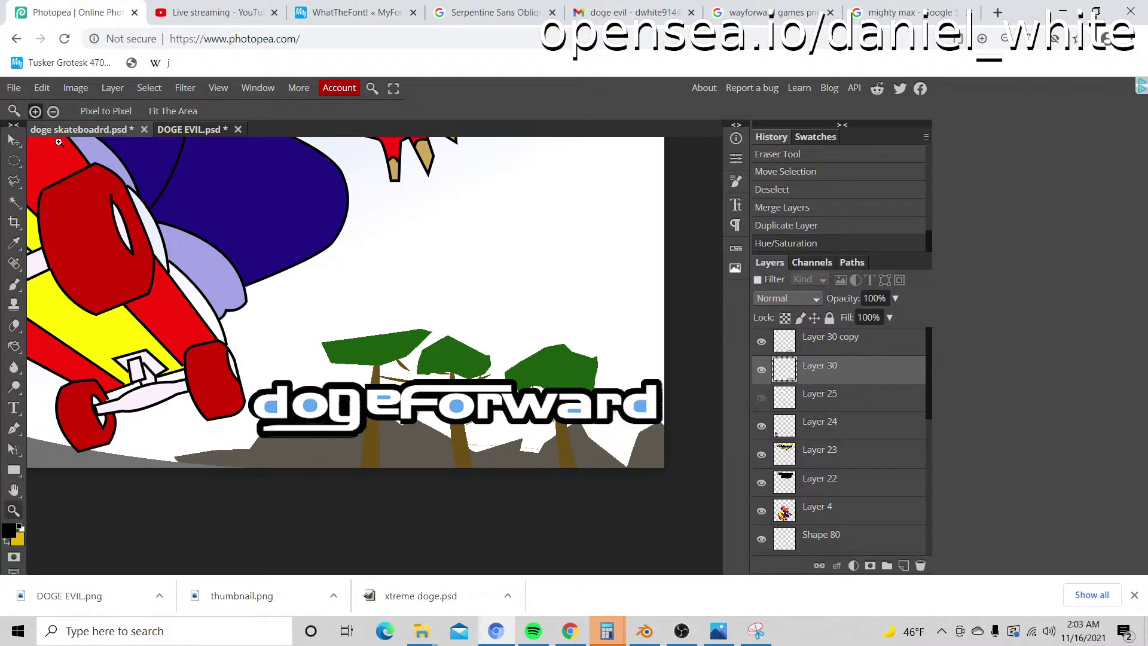
Step: Nudge the black Layer 30 slightly down and to the right as a drop shadow behind the wordmark
key(v)
key(Down)
key(Down)
key(Right)
key(Down)
key(Down)
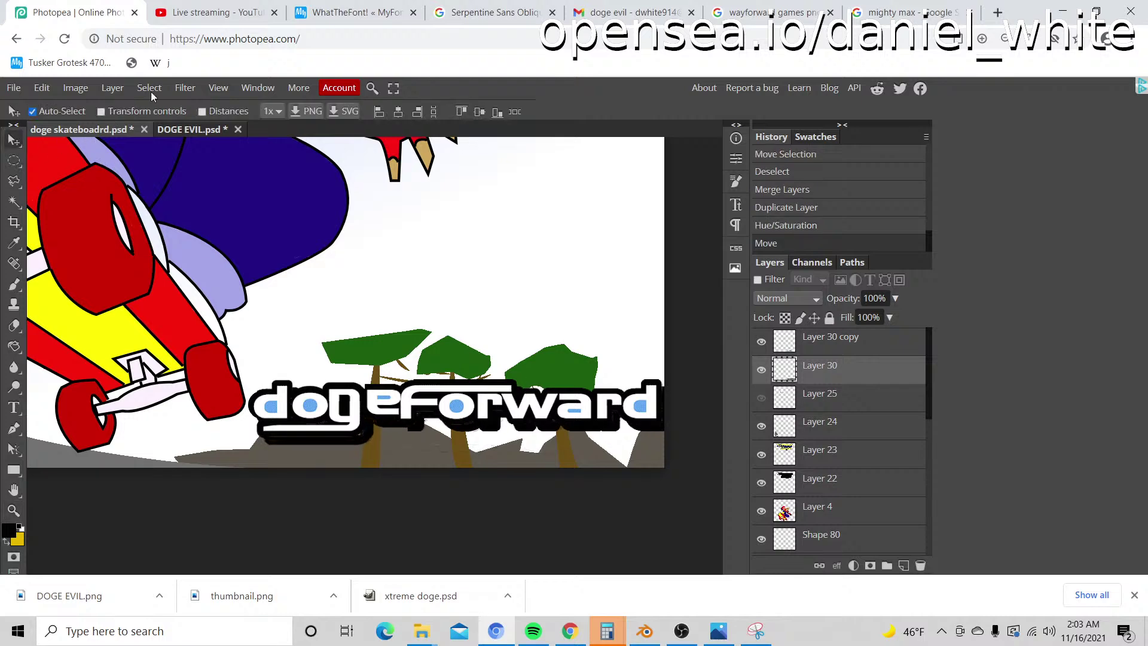
Step: On Layer 30 copy, brush black with a smaller brush along the seam between the "doge" underline and its shadow
key(z)
alt+click(379, 295)
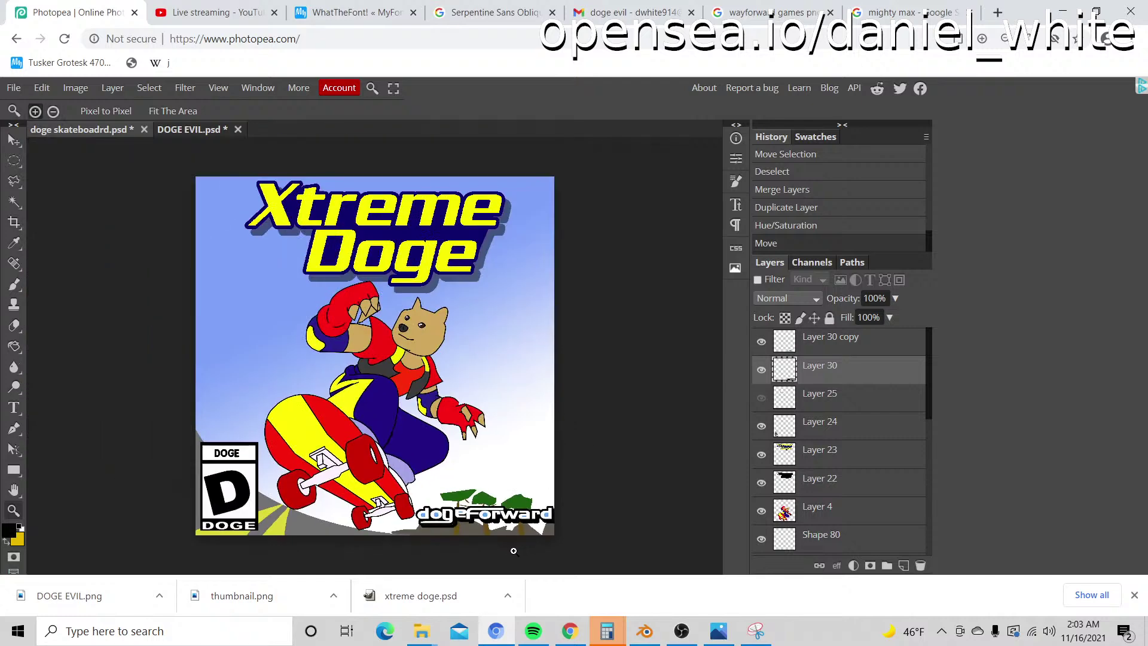
click(513, 550)
click(501, 535)
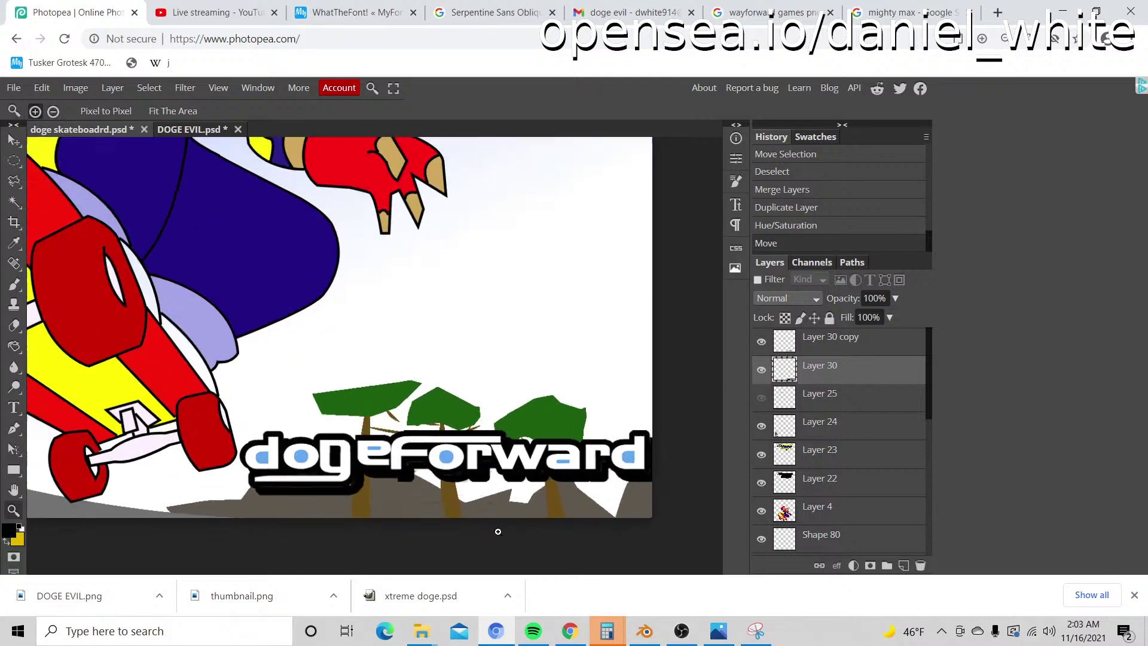
click(366, 490)
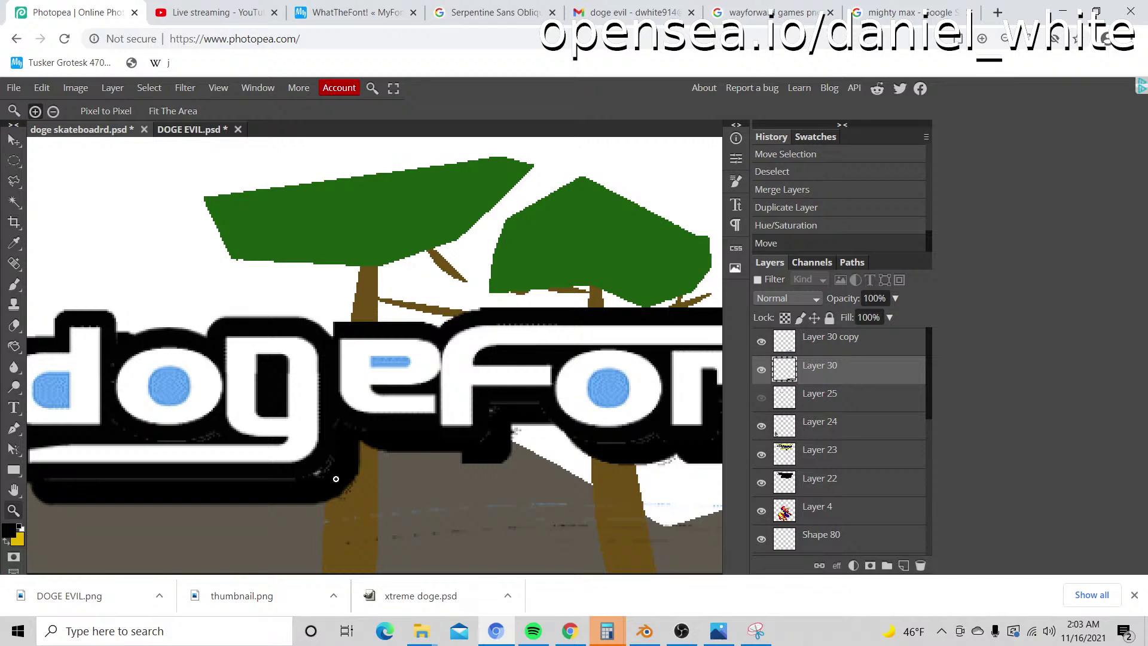
click(866, 342)
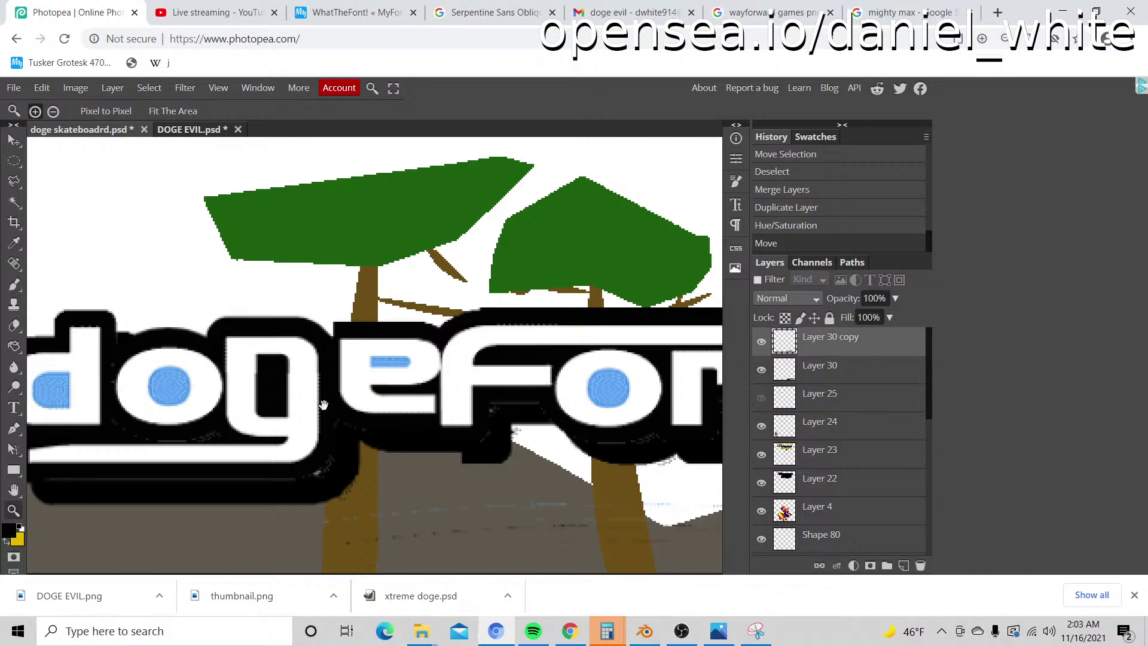
drag(324, 405, 582, 331)
key(b)
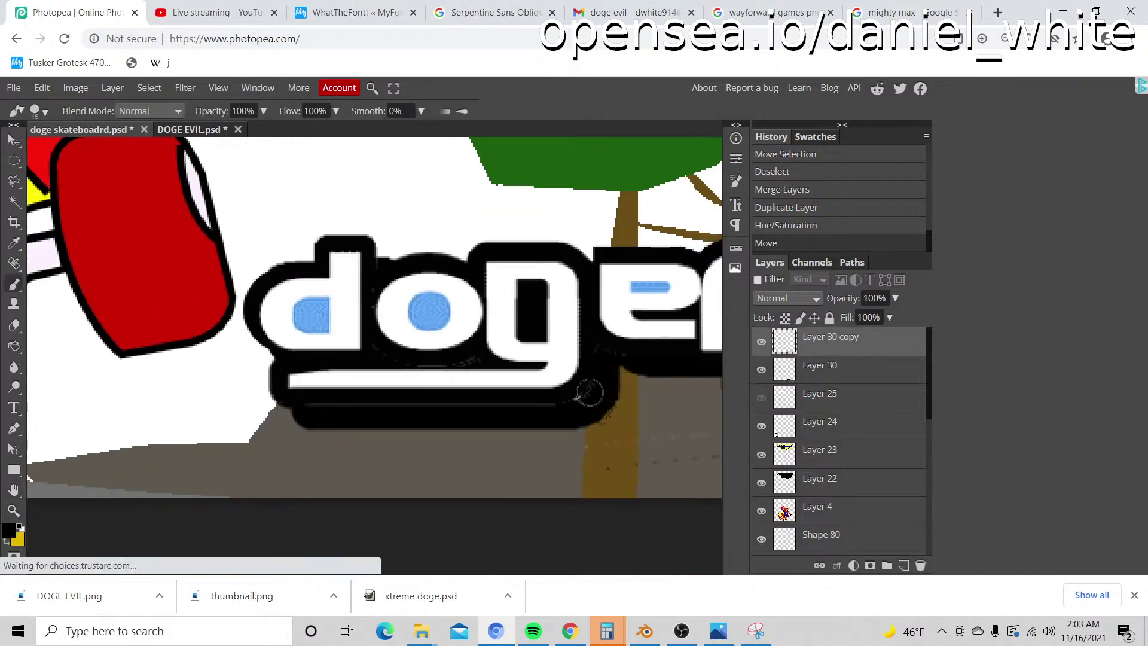
key(bracketleft)
mouse_move(589, 391)
mouse_down()
mouse_move(566, 403)
mouse_move(333, 400)
mouse_up()
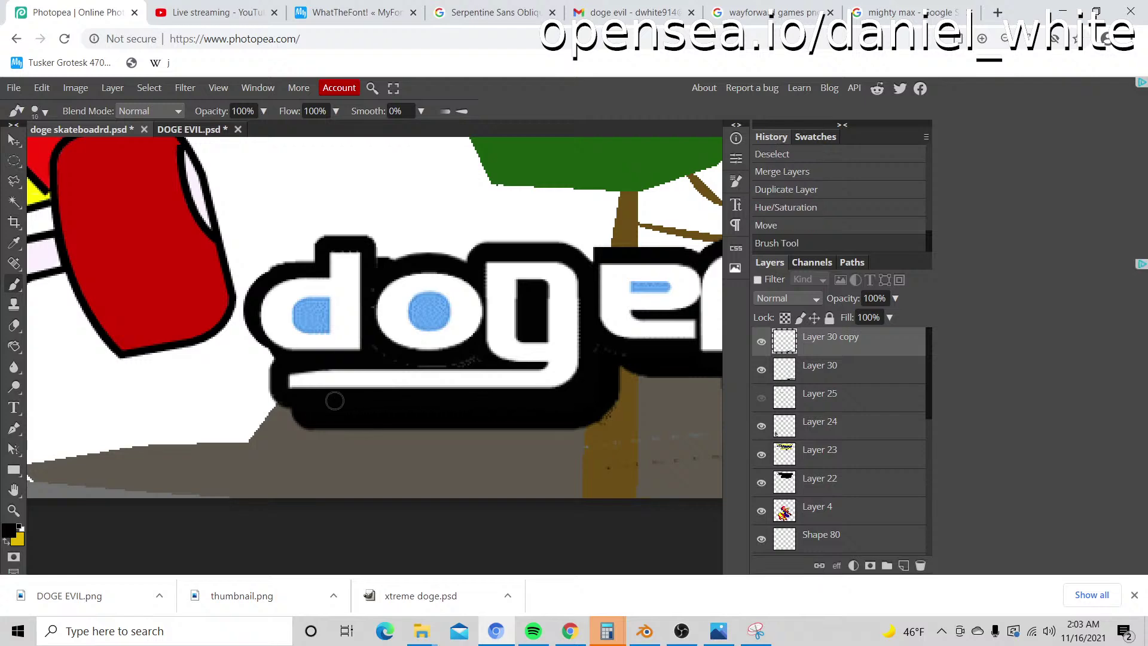
Step: Brush black over the light specks between the "forward" letters and their shadow on Layer 30 copy
key(space)
mouse_move(633, 325)
mouse_down()
mouse_move(241, 287)
mouse_move(243, 315)
mouse_move(301, 326)
mouse_up()
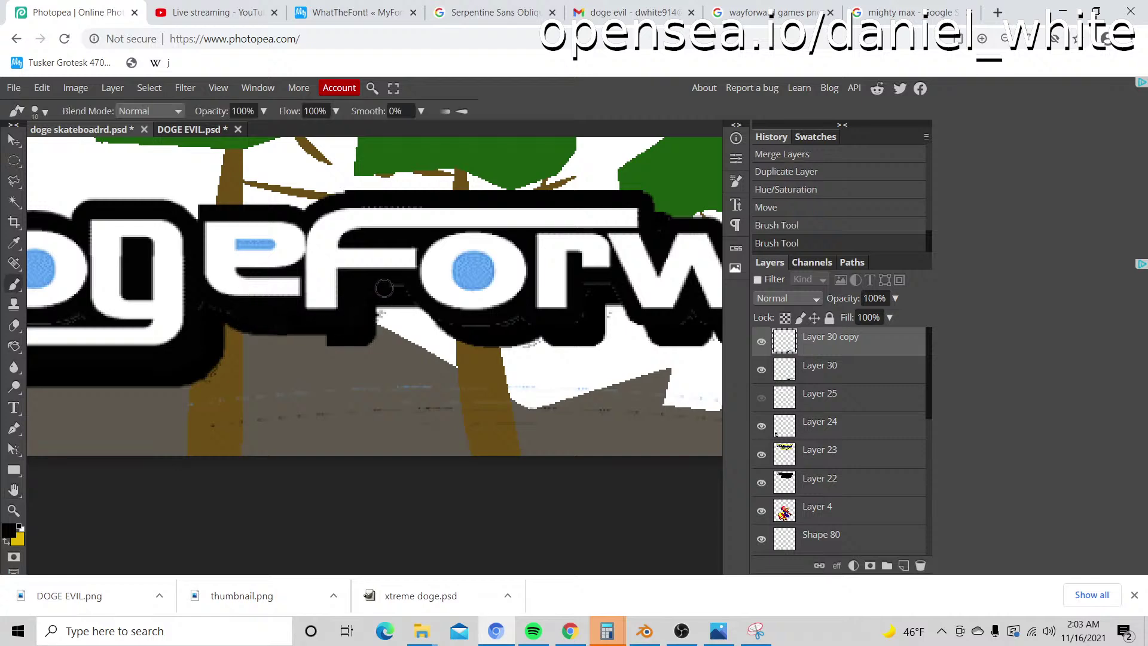
drag(384, 288, 412, 290)
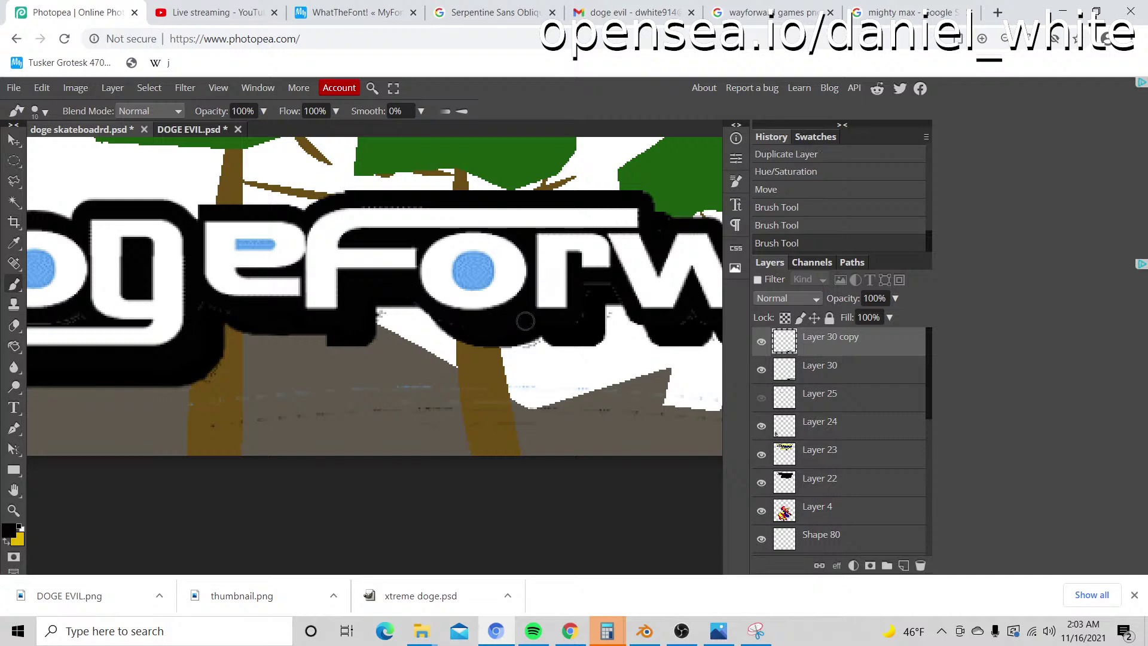
mouse_move(526, 326)
mouse_down()
mouse_move(593, 316)
mouse_move(409, 317)
mouse_up()
key(space)
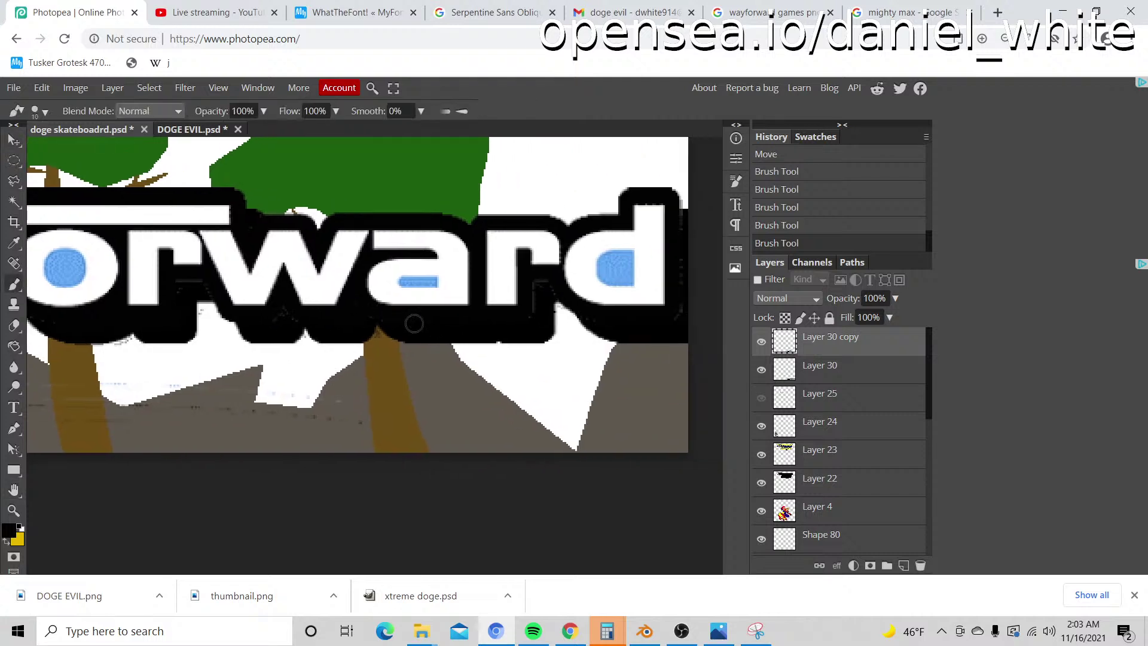
mouse_move(500, 324)
mouse_down()
mouse_move(536, 319)
mouse_move(540, 292)
mouse_move(579, 302)
mouse_up()
Step: Erase the stray specks beneath the wordmark with a much larger eraser on both Layer 30 copy and Layer 30
key(e)
scroll(419, 377, left, 5)
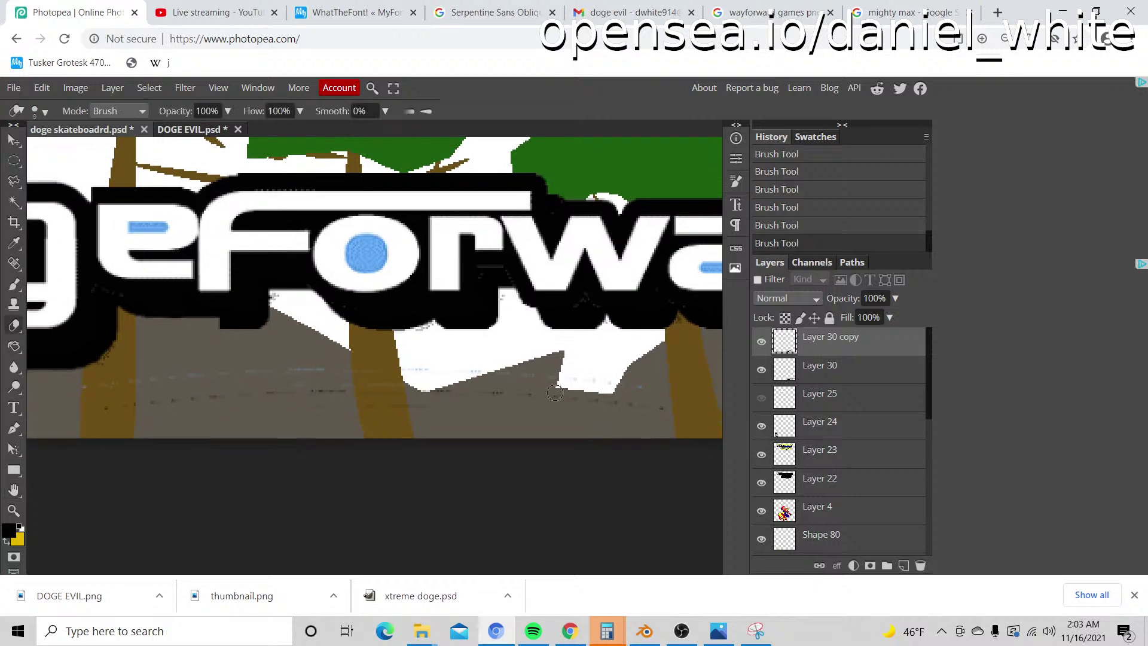
key(bracketright)
key(bracketright)
key(bracketright)
key(bracketright)
key(bracketright)
key(bracketright)
key(bracketright)
drag(273, 397, 96, 449)
click(842, 378)
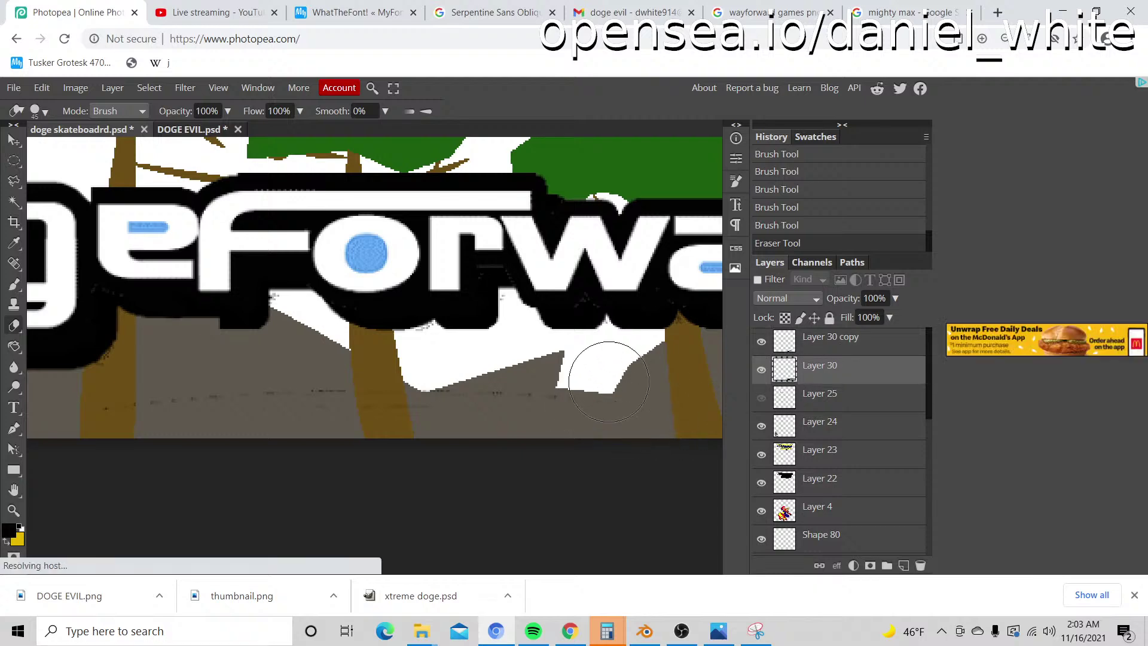
mouse_move(344, 398)
mouse_down()
mouse_move(233, 401)
mouse_move(102, 448)
mouse_up()
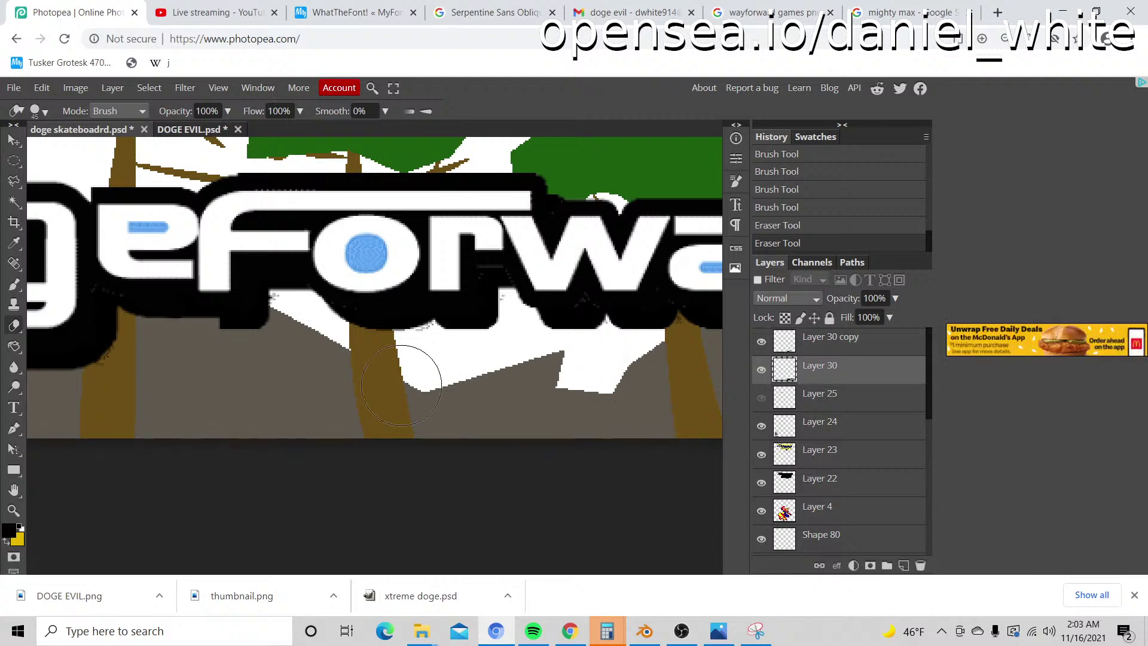
Step: View the whole cover and show the original game cover on Layer 1 to compare it with the drawing
key(z)
alt+click(478, 405)
alt+click(597, 423)
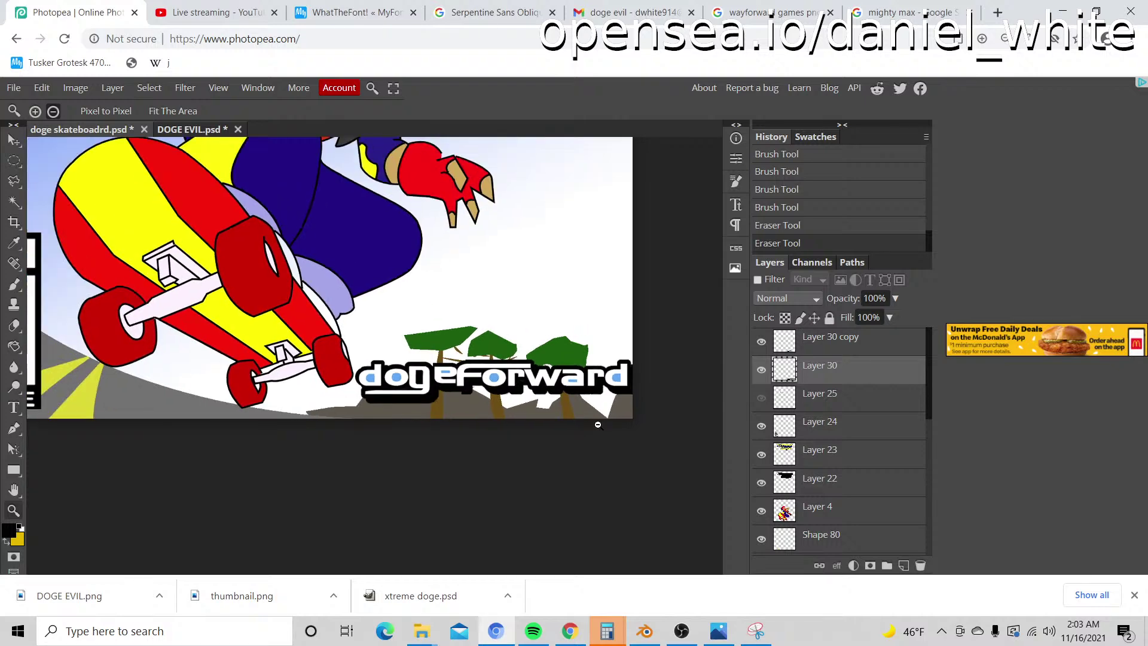
alt+click(598, 424)
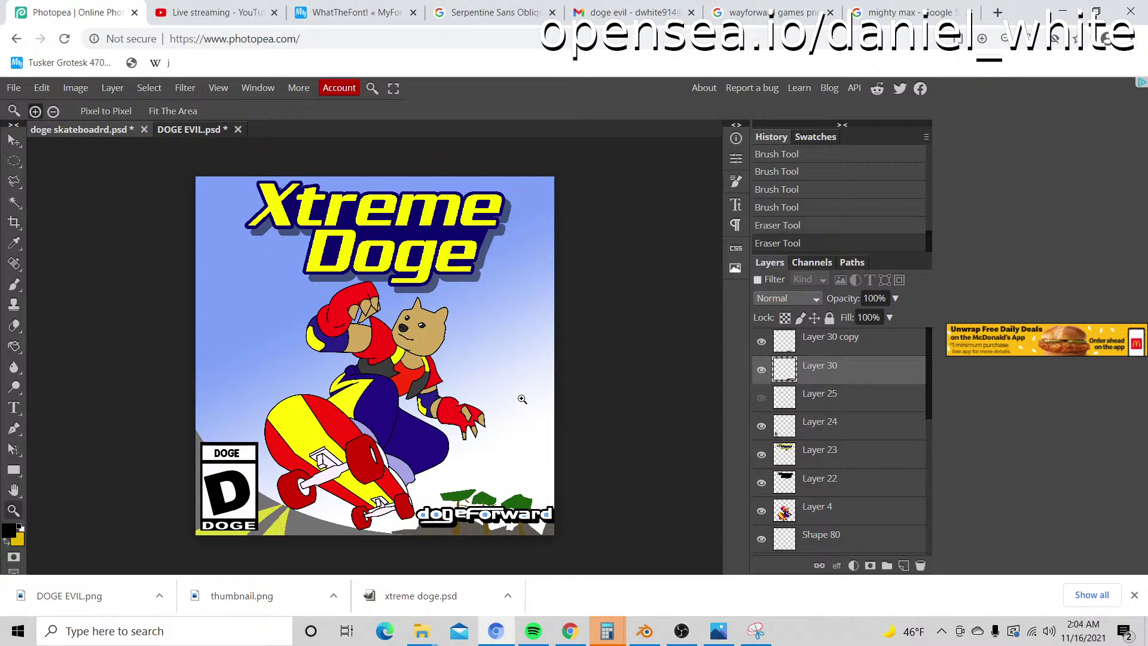
scroll(799, 417, down, 5)
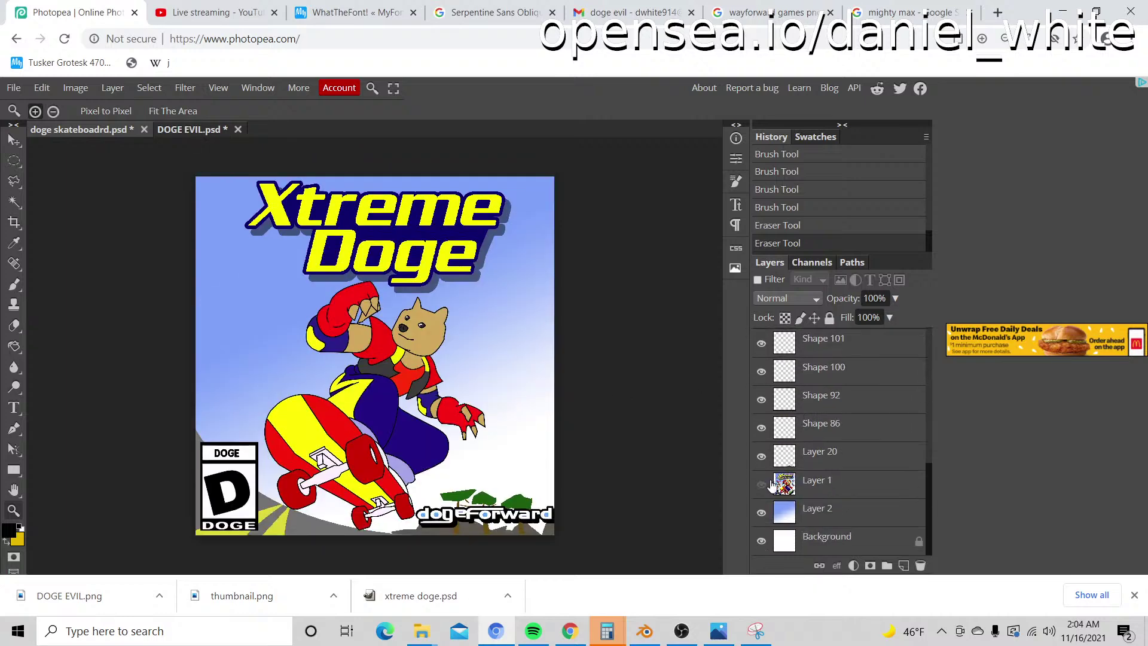
click(764, 484)
scroll(765, 452, up, 5)
scroll(777, 391, down, 10)
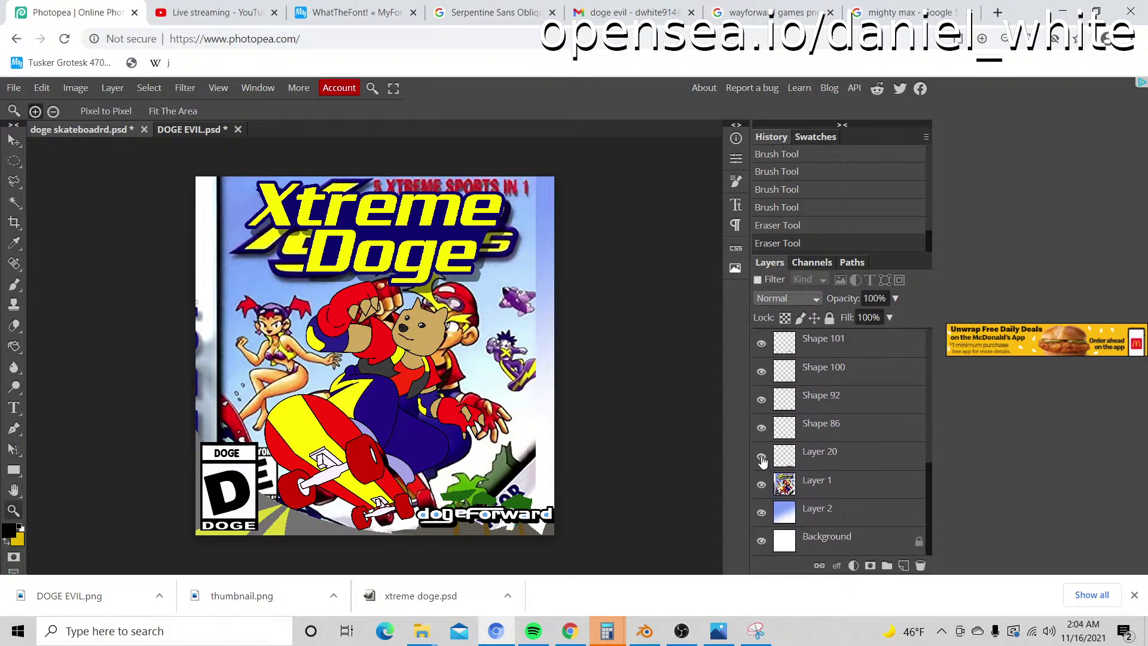
Step: Hide all the artwork layers and the Layer 2 sky gradient, leaving the original cover on Layer 1 showing alone
drag(761, 484, 763, 336)
scroll(763, 337, up, 3)
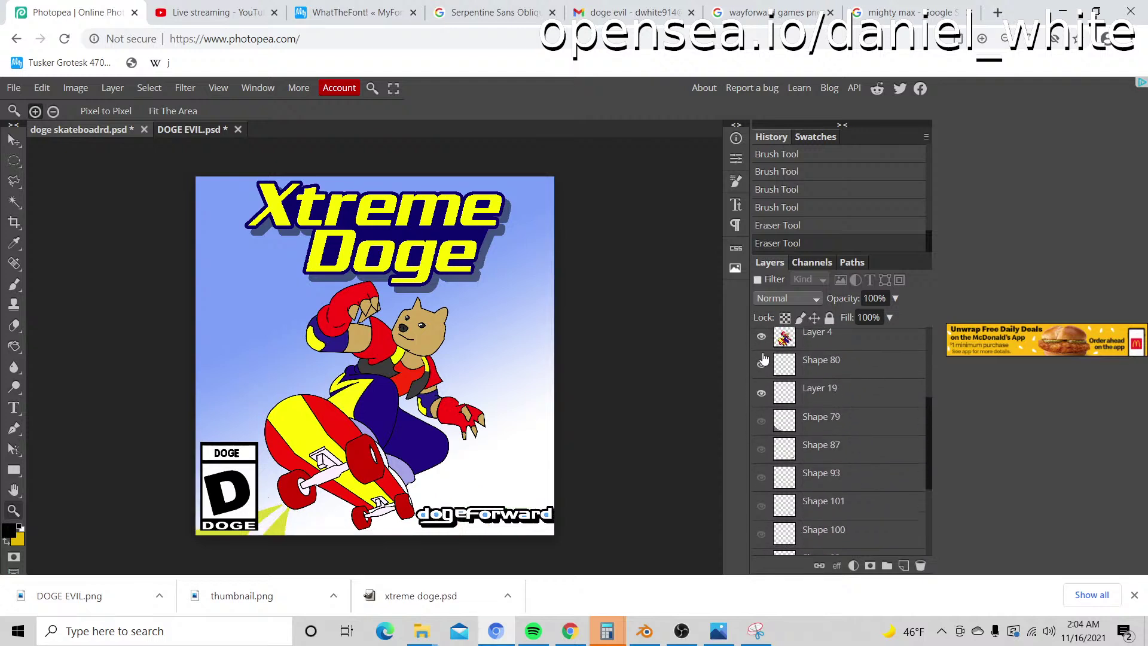
click(764, 445)
drag(763, 443, 761, 356)
scroll(761, 398, up, 2)
scroll(759, 356, down, 5)
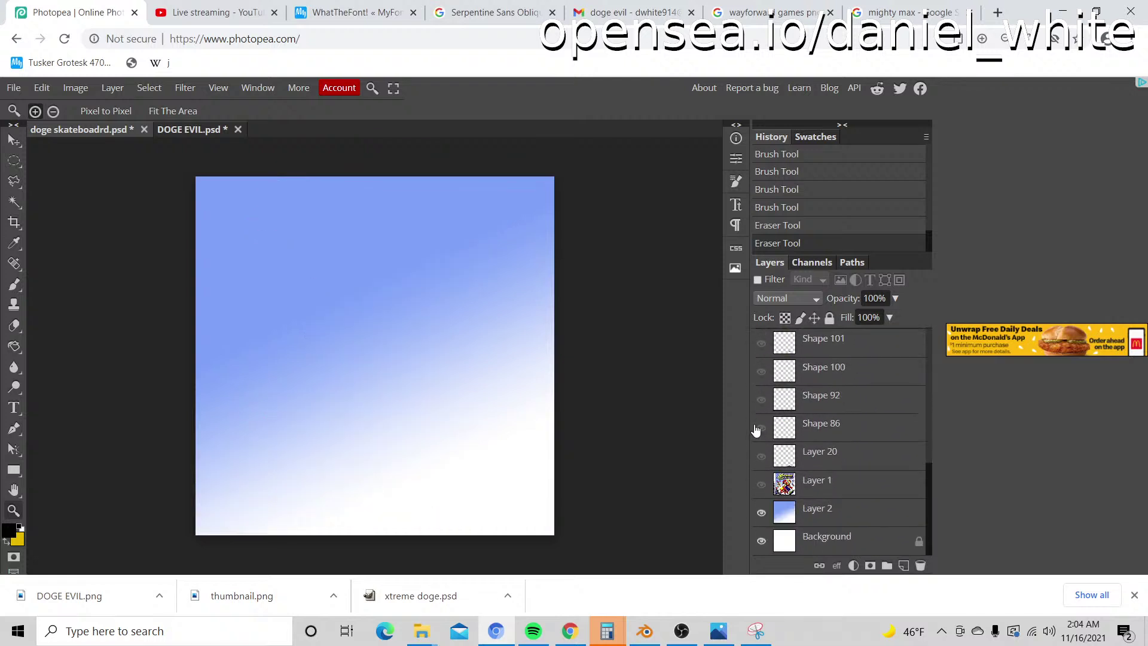
click(762, 513)
click(761, 485)
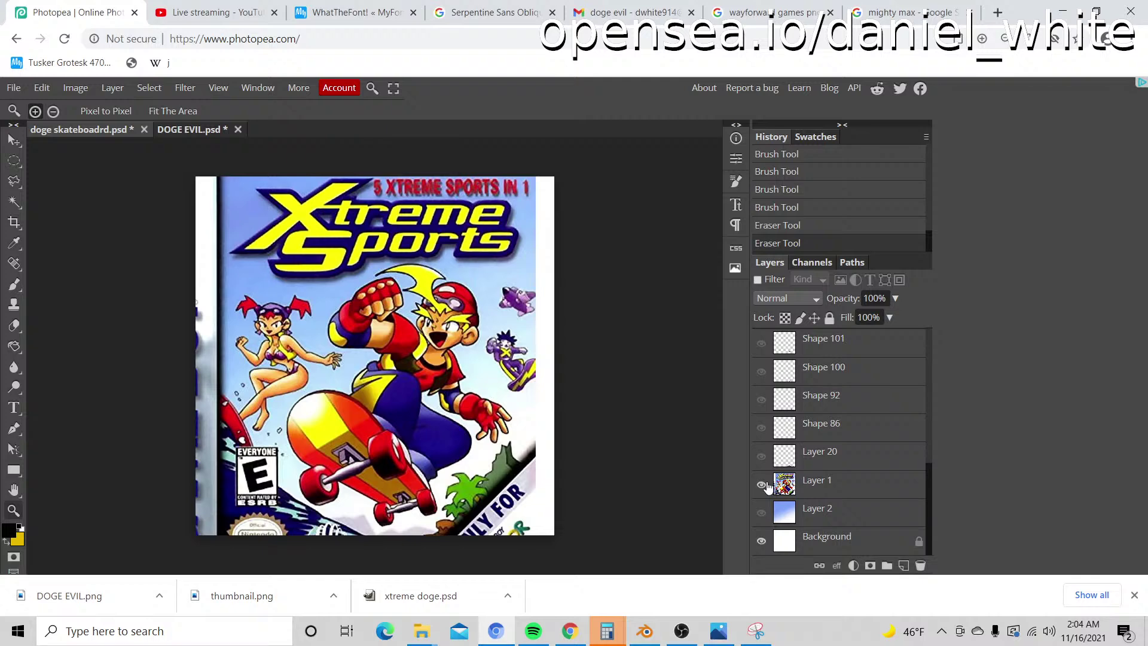
Step: Hide the original cover on Layer 1 and show the rock and tree layers from Layer 20 up through Shape 87
click(762, 485)
click(761, 456)
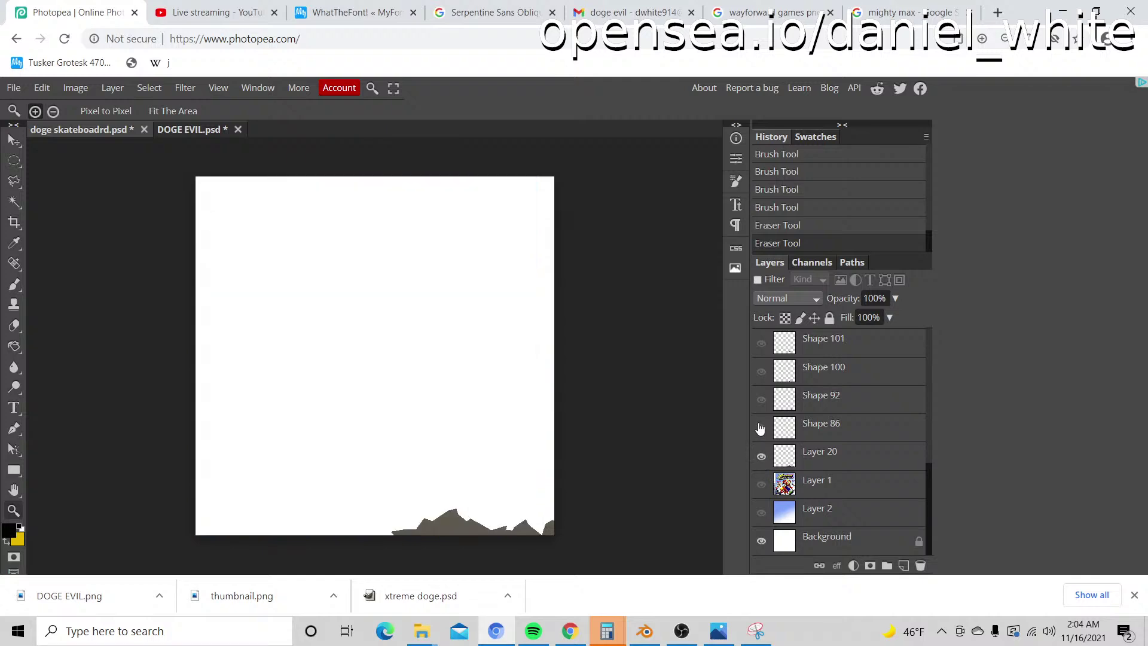
click(761, 427)
click(761, 399)
scroll(763, 400, up, 1)
click(761, 445)
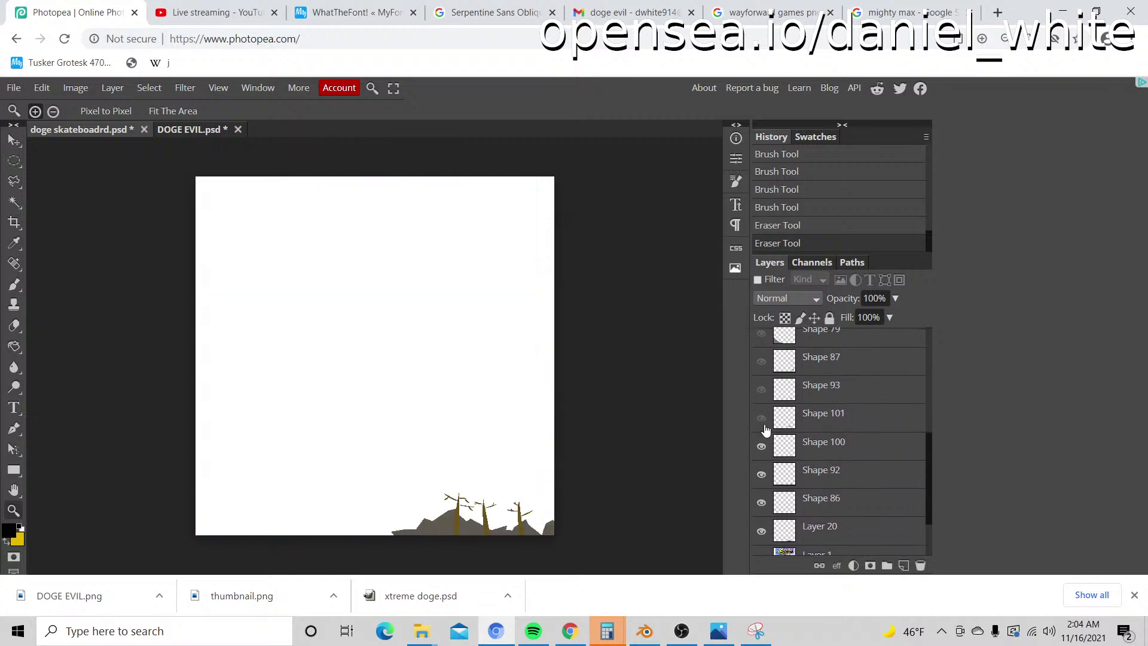
click(761, 418)
click(762, 390)
scroll(763, 392, up, 2)
click(761, 436)
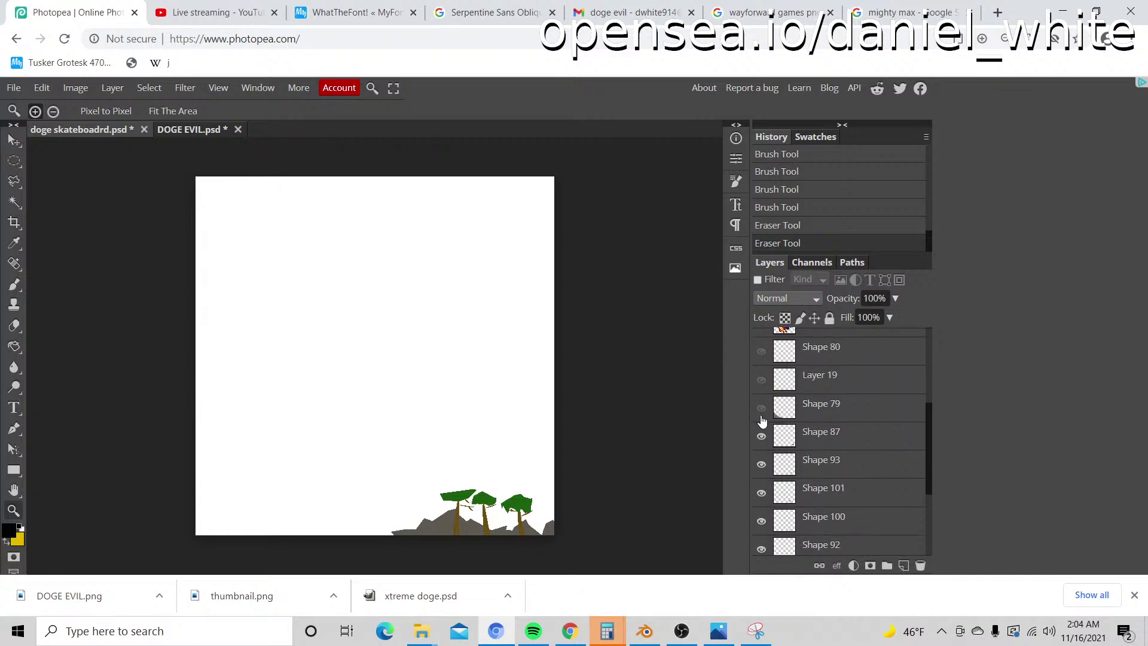
Step: Show the road and its yellow stripes on Shape 79, Layer 19 and Shape 80
click(762, 408)
click(761, 380)
click(761, 352)
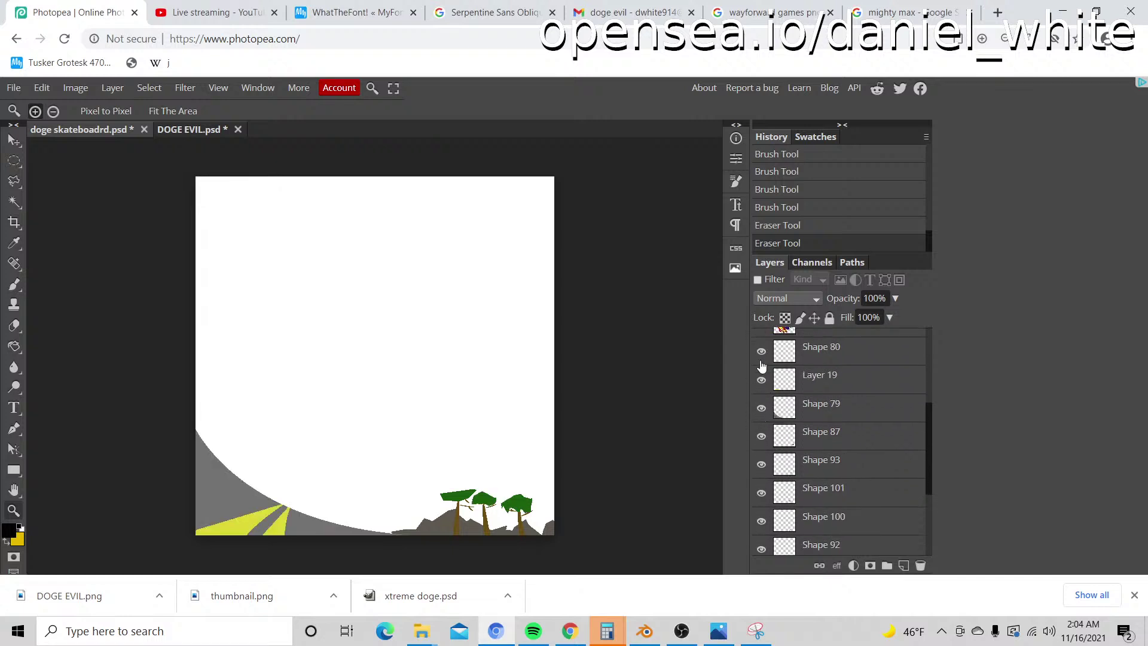
Step: Show the skateboarding doge on Layer 4, the title on Layers 22 and 23, and the rating badge on Layer 24
scroll(761, 359, up, 3)
click(763, 395)
click(761, 370)
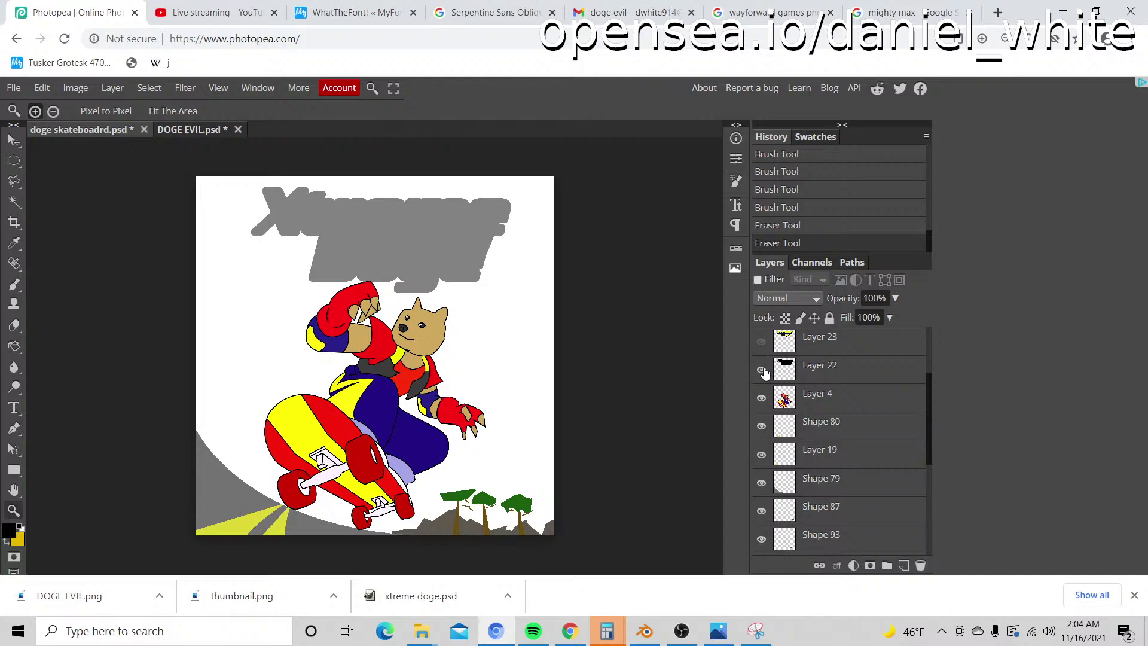
click(761, 342)
scroll(761, 353, up, 3)
click(761, 425)
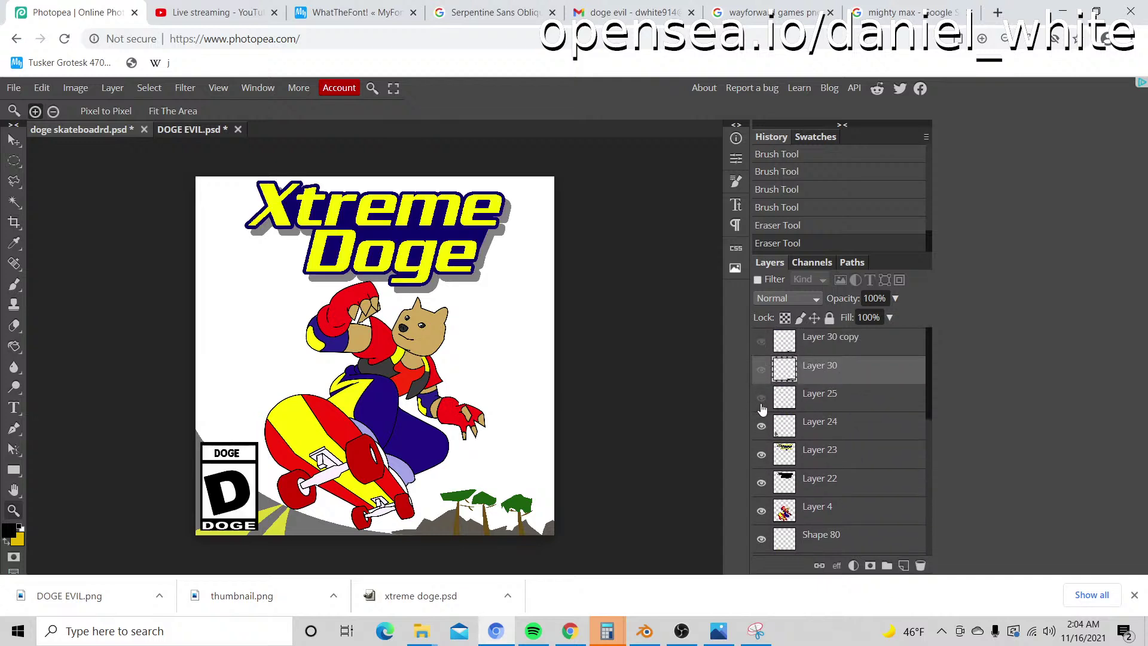
Step: Show the "dogeforward" wordmark on Layer 30 and Layer 30 copy, keeping the WayForward reference on Layer 25 hidden
click(761, 398)
click(761, 370)
click(761, 369)
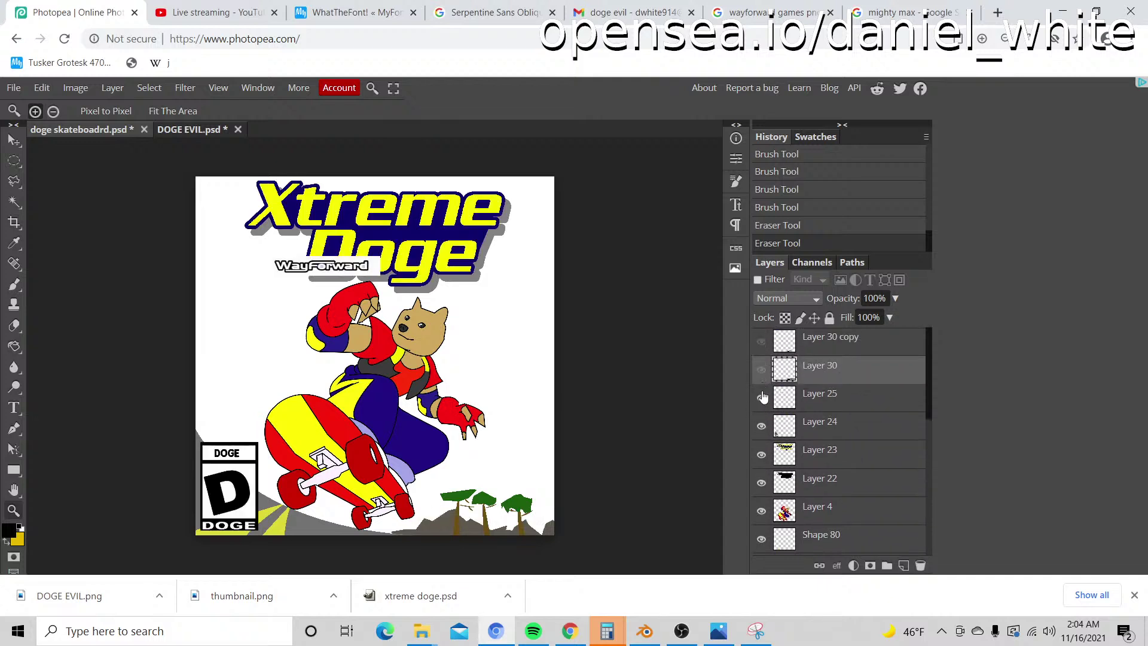
click(761, 398)
click(761, 371)
click(761, 341)
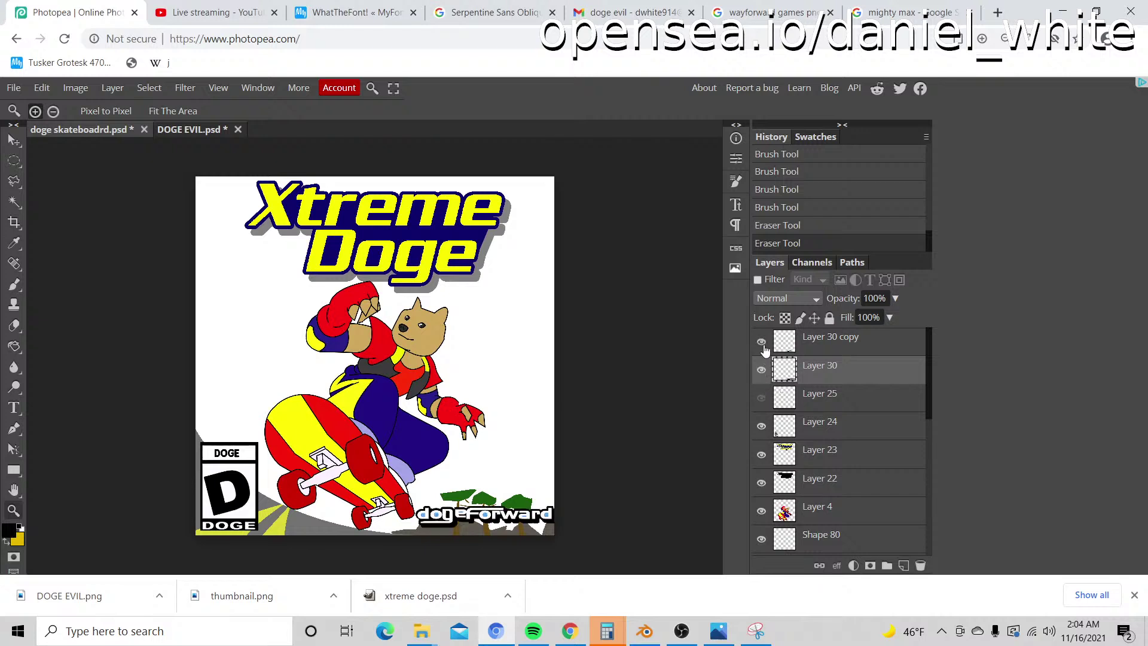
Step: Show the Layer 2 sky gradient behind the finished artwork
scroll(778, 419, down, 3)
scroll(778, 426, down, 2)
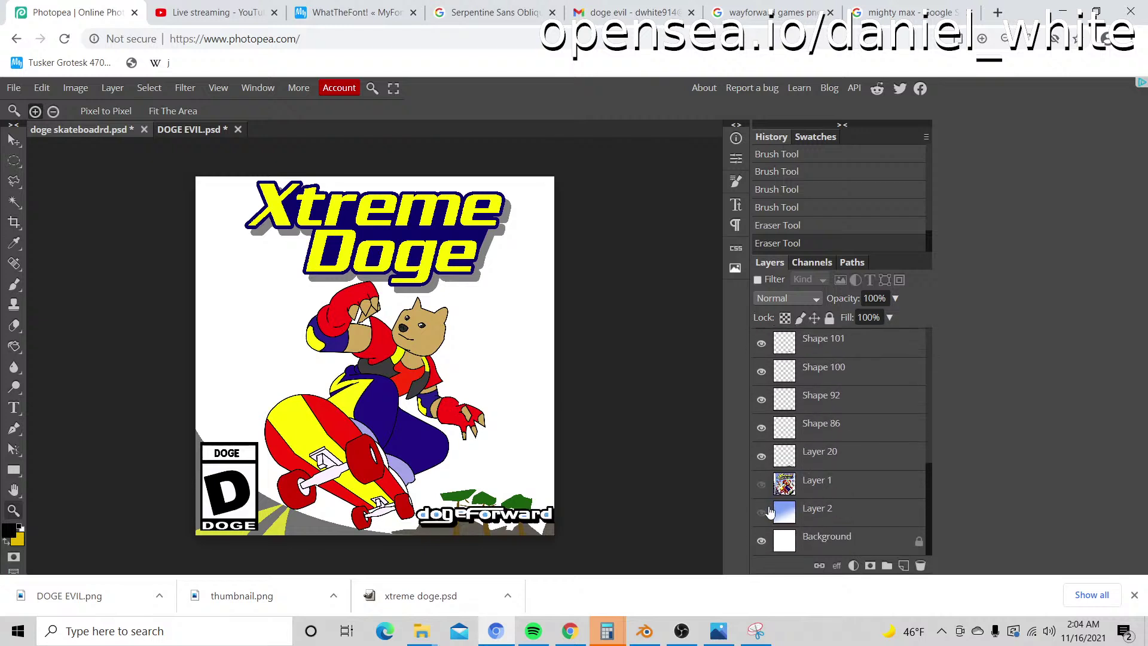
click(761, 512)
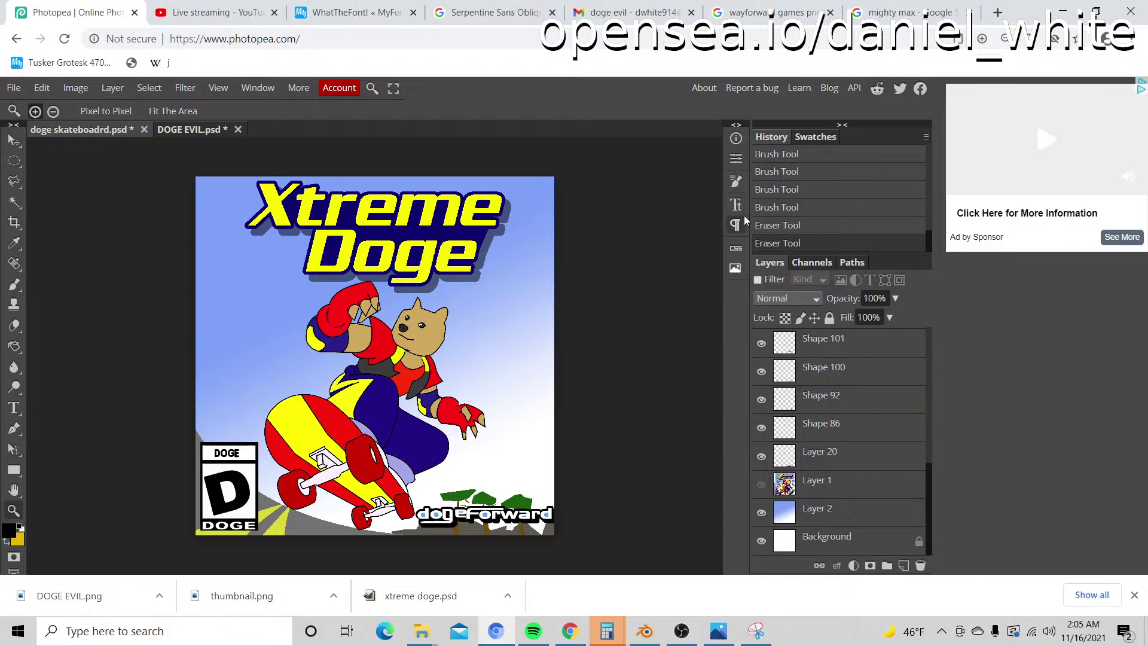
Step: Export the cover as an 1800 × 1800 px PNG at 100% quality, named "doge skateboard", to the Desktop
click(13, 89)
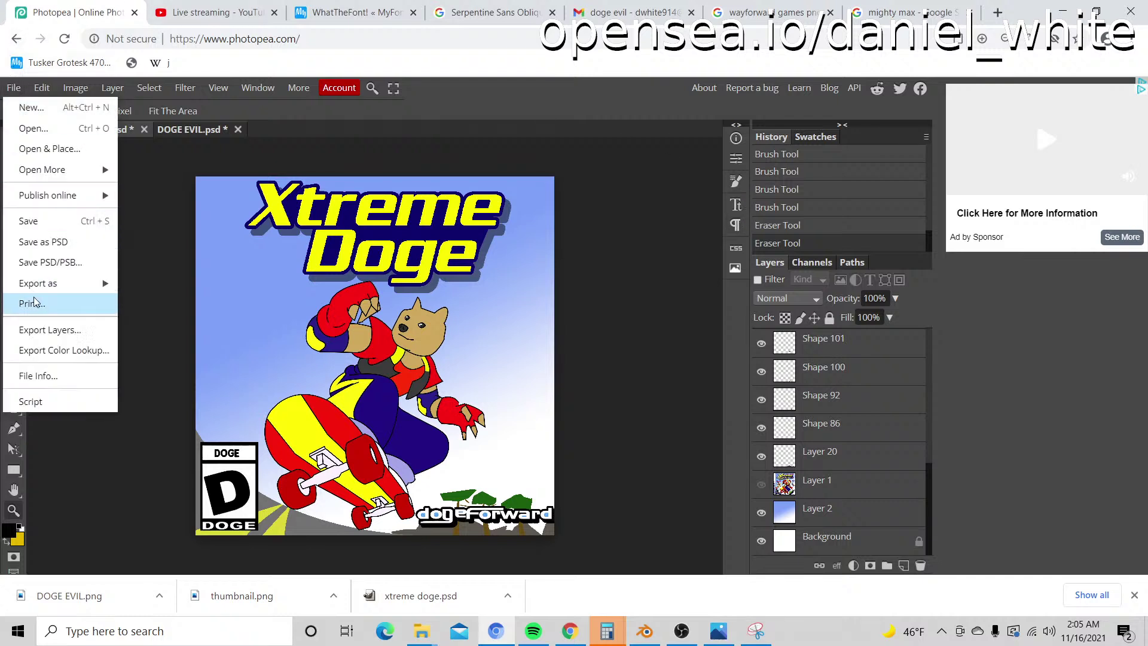
mouse_move(42, 284)
click(153, 285)
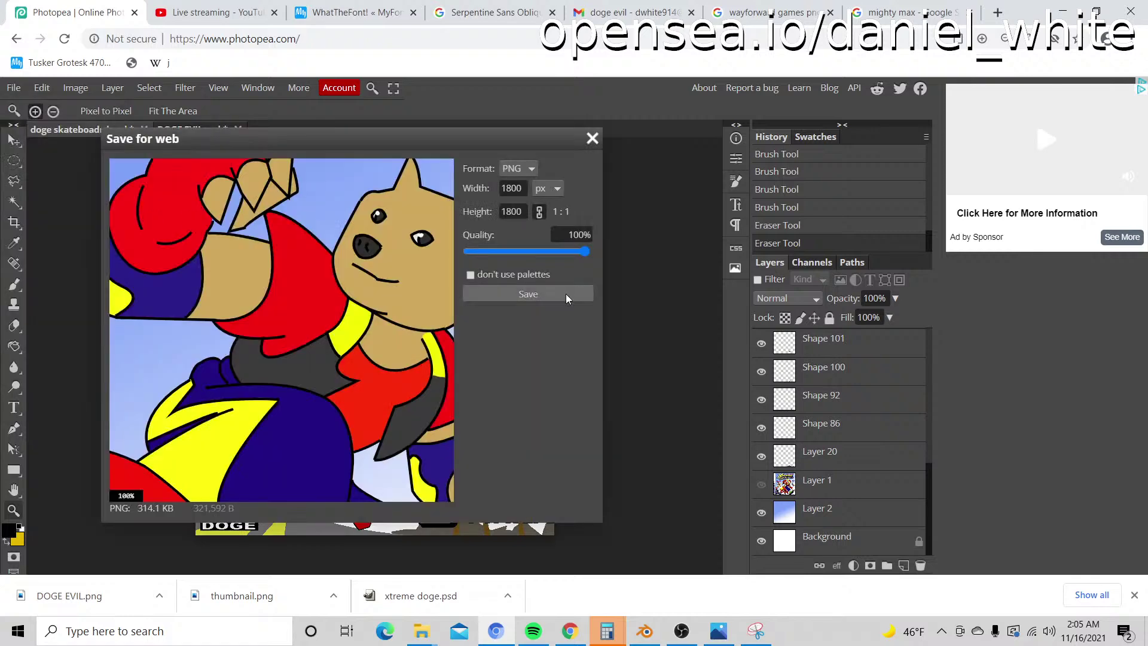
click(566, 299)
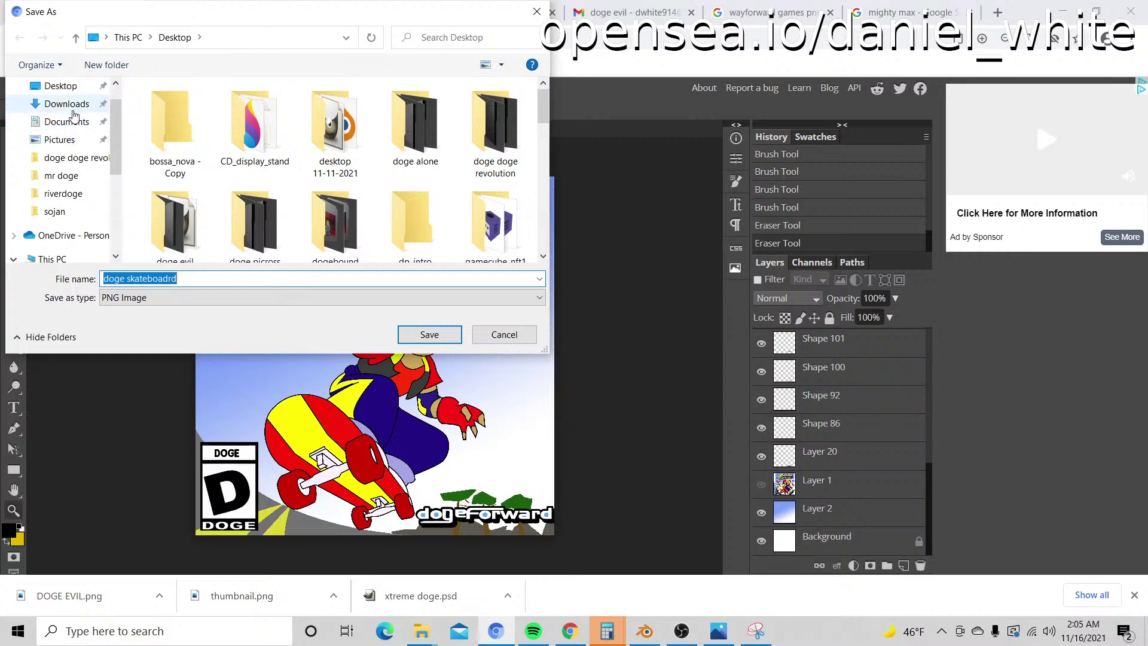
click(176, 278)
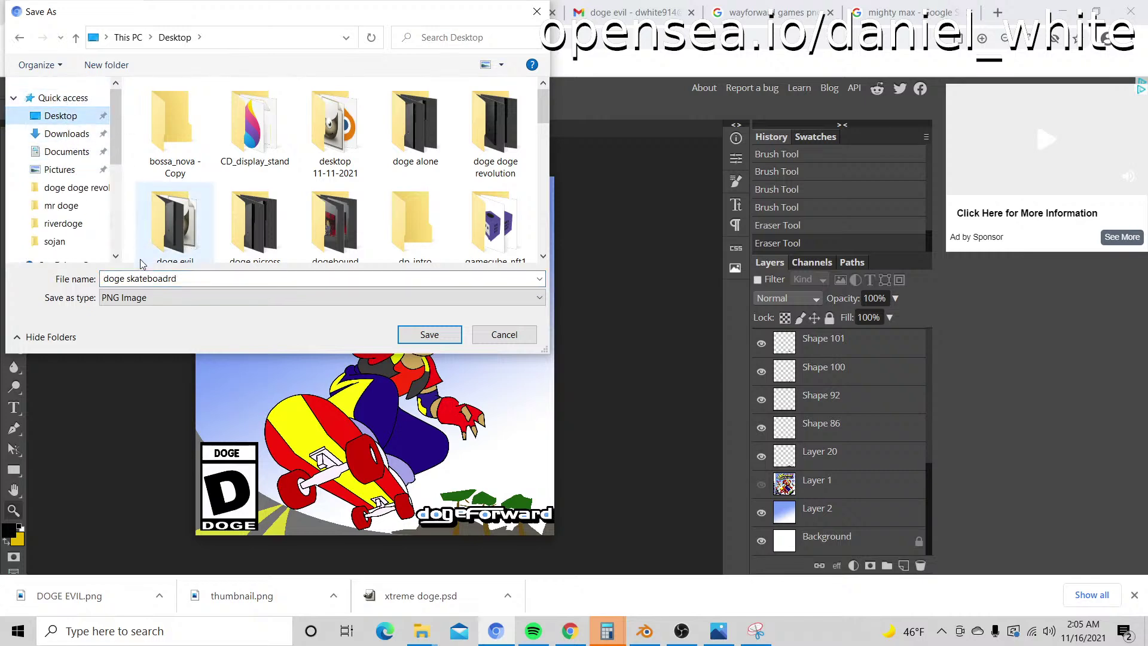
click(176, 278)
drag(190, 280, 21, 278)
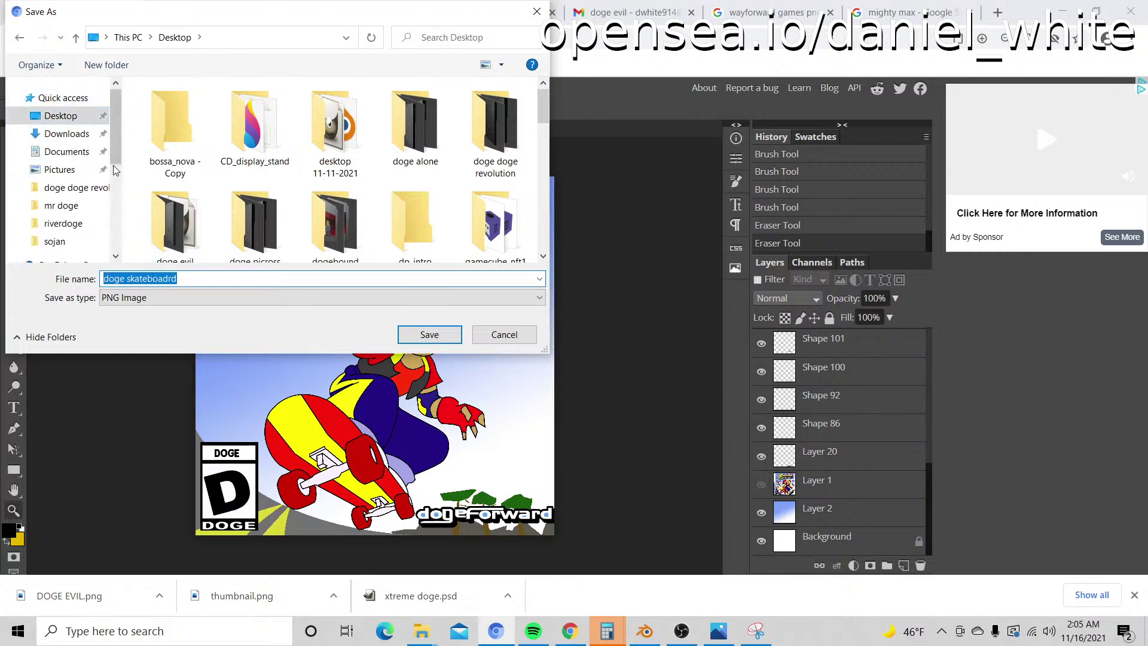
text(doge skateboard)
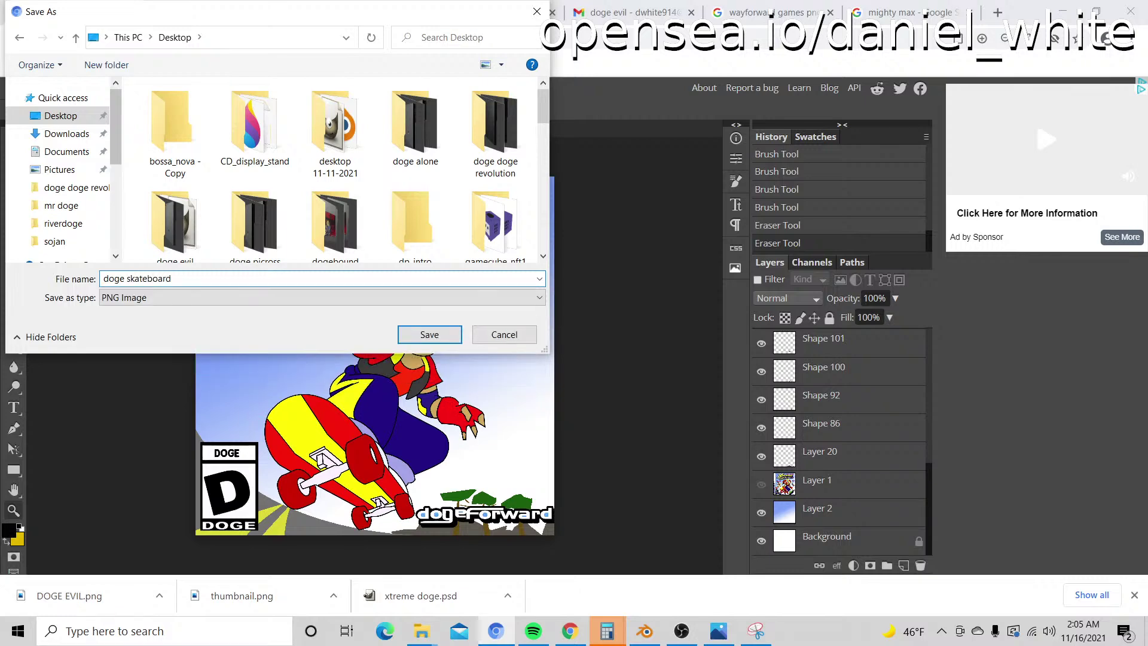
click(431, 338)
Step: View the exported "doge skateboard" image enlarged from the desktop, then close the viewer
click(1146, 630)
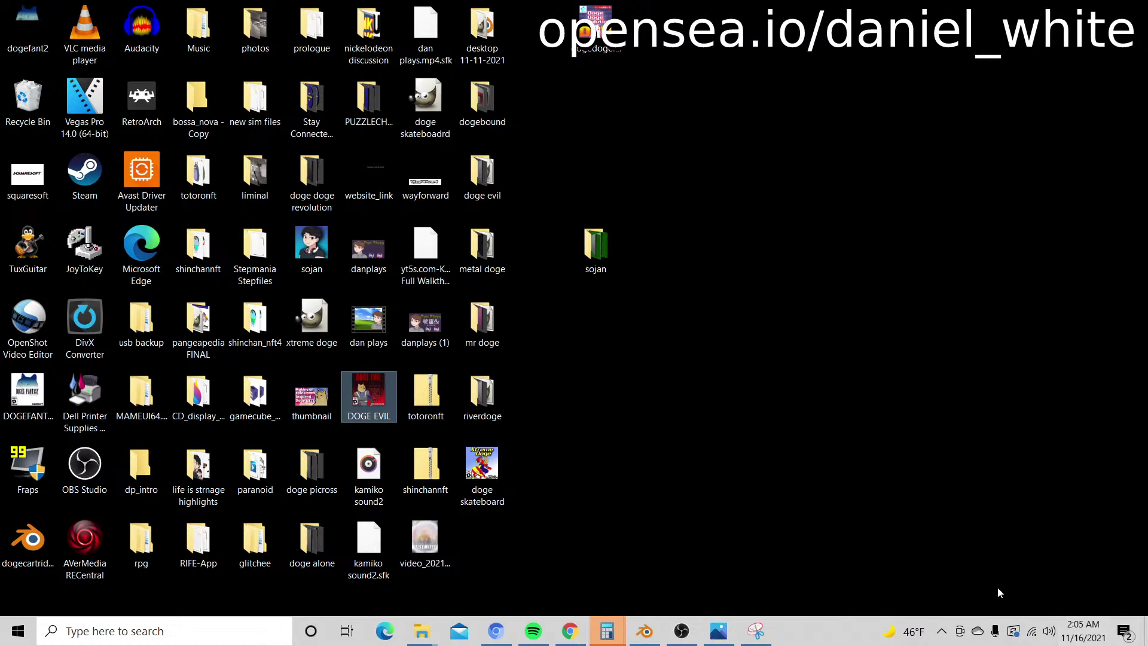
double_click(494, 474)
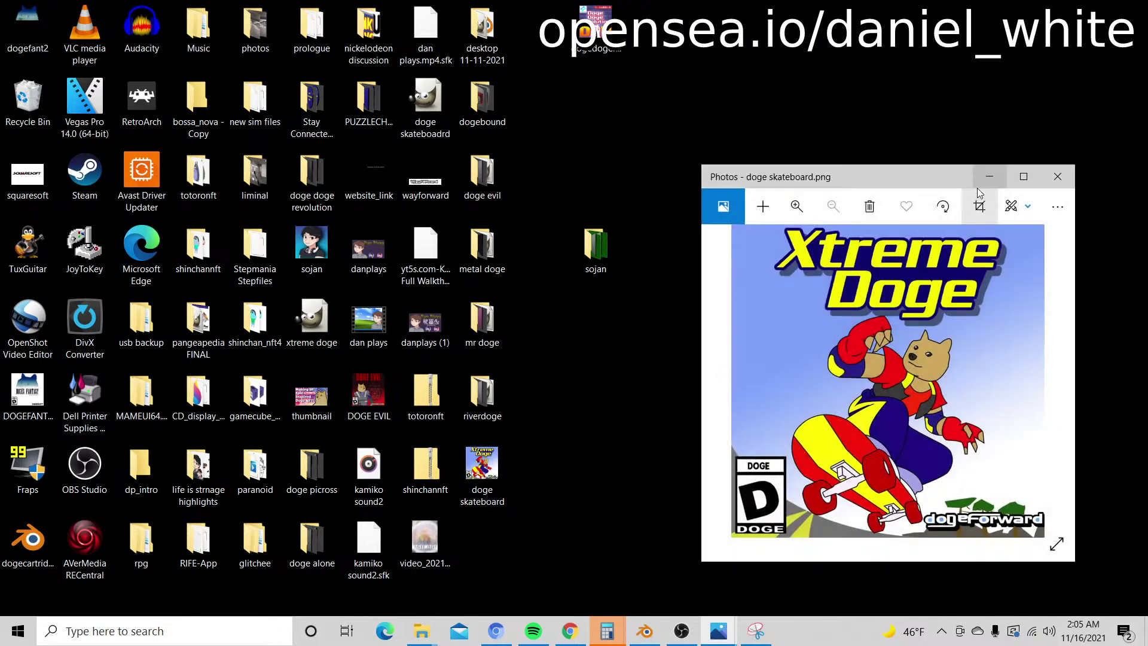
double_click(937, 177)
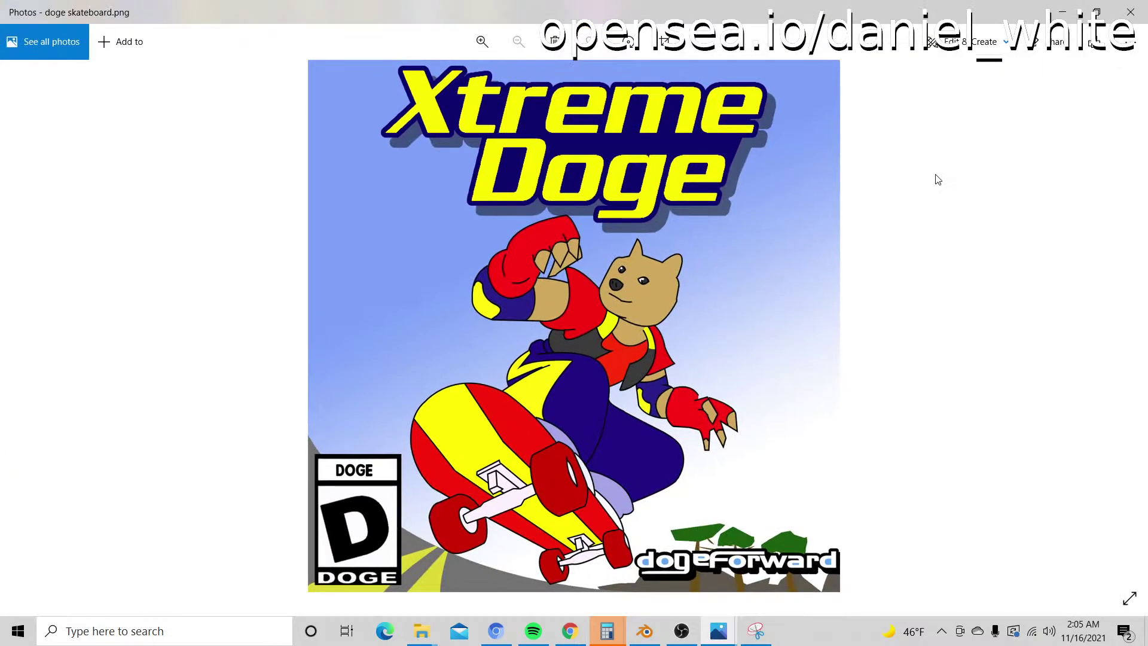
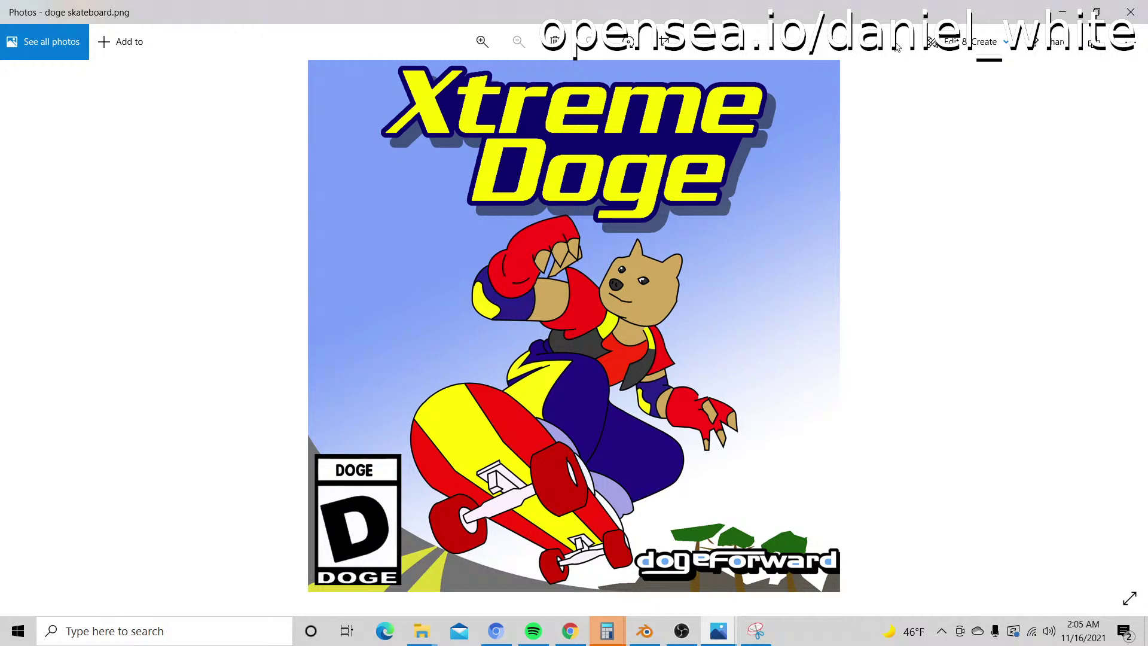
click(1108, 17)
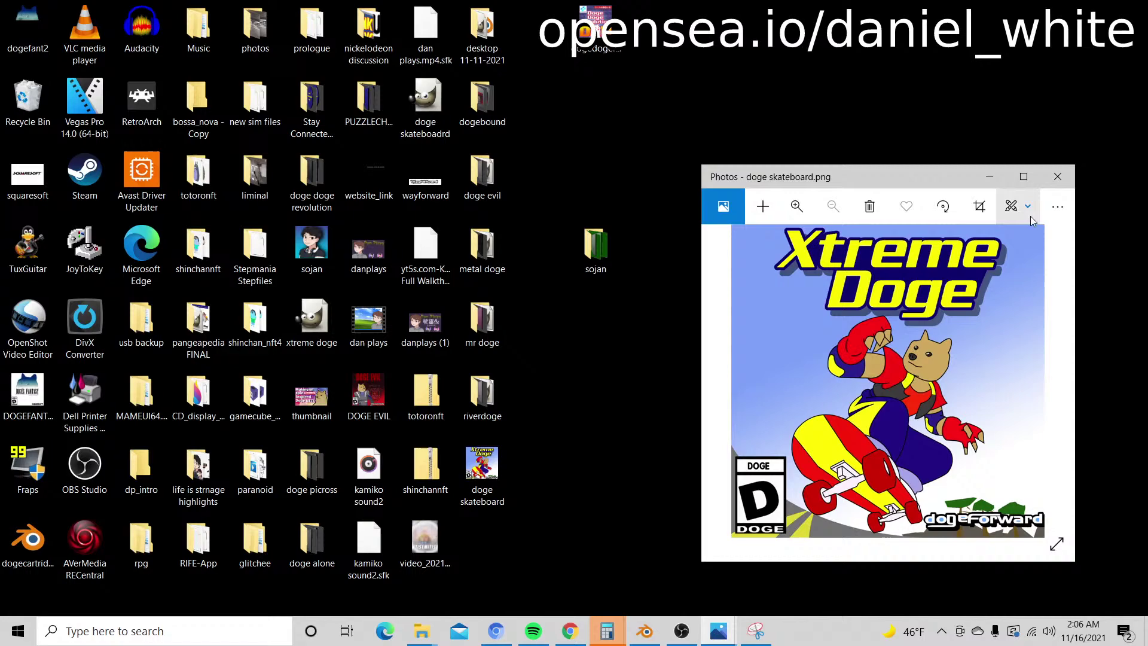
click(1063, 180)
Step: Switch to Blender and delete the old DOGEFANTFINAL label plane from the front of the cartridge
click(644, 631)
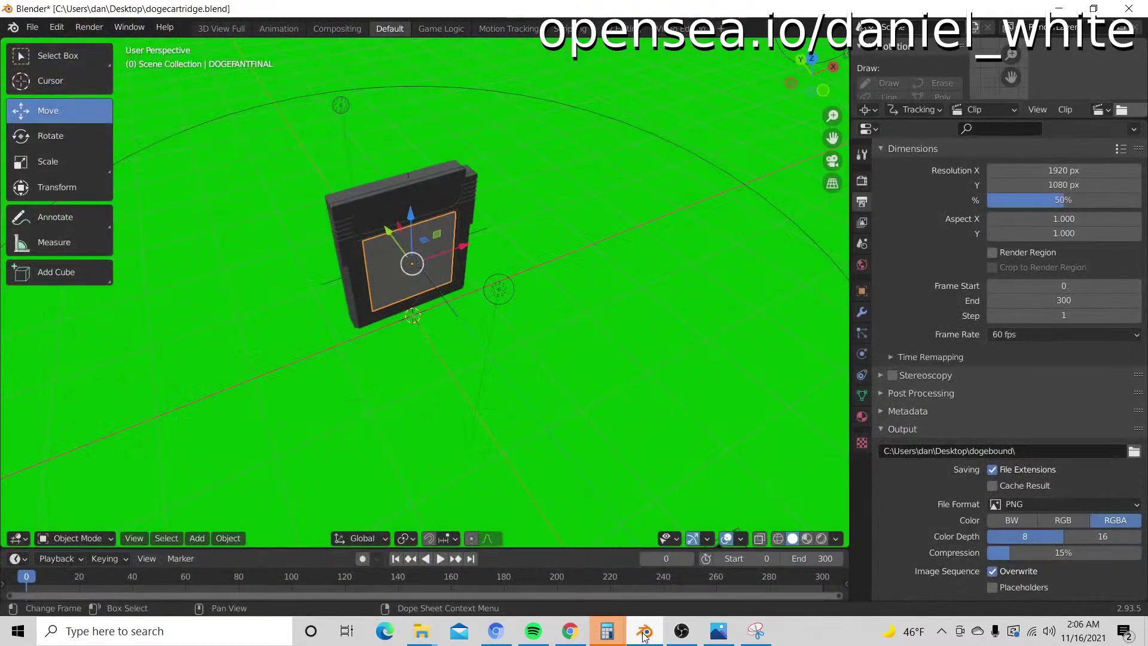
drag(425, 325, 520, 195)
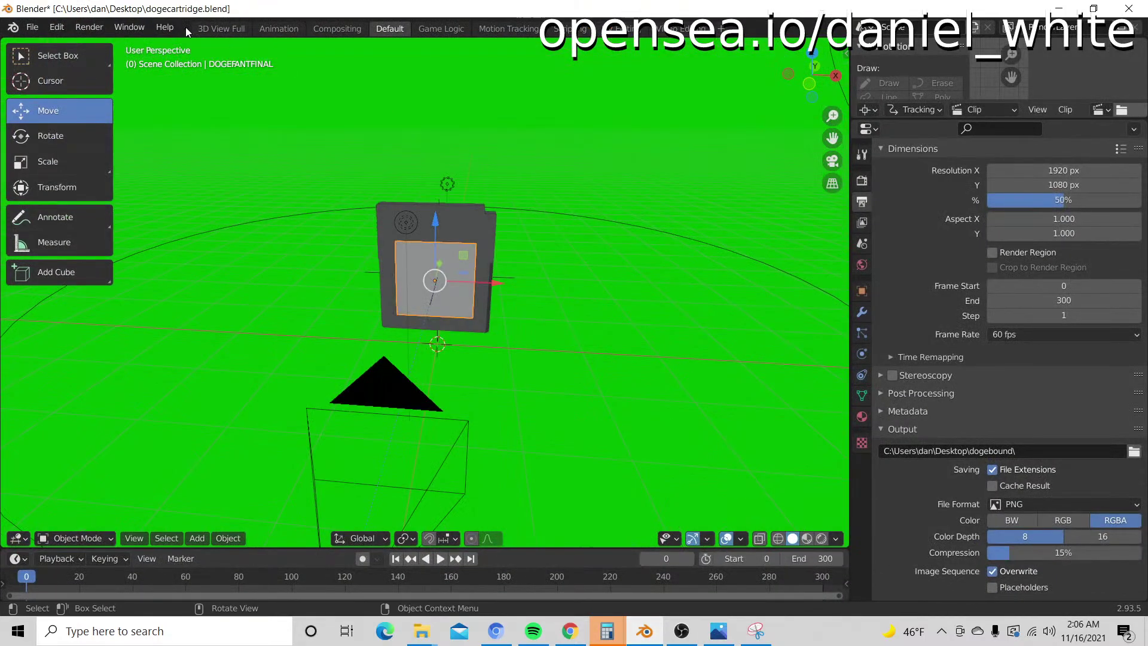
click(113, 29)
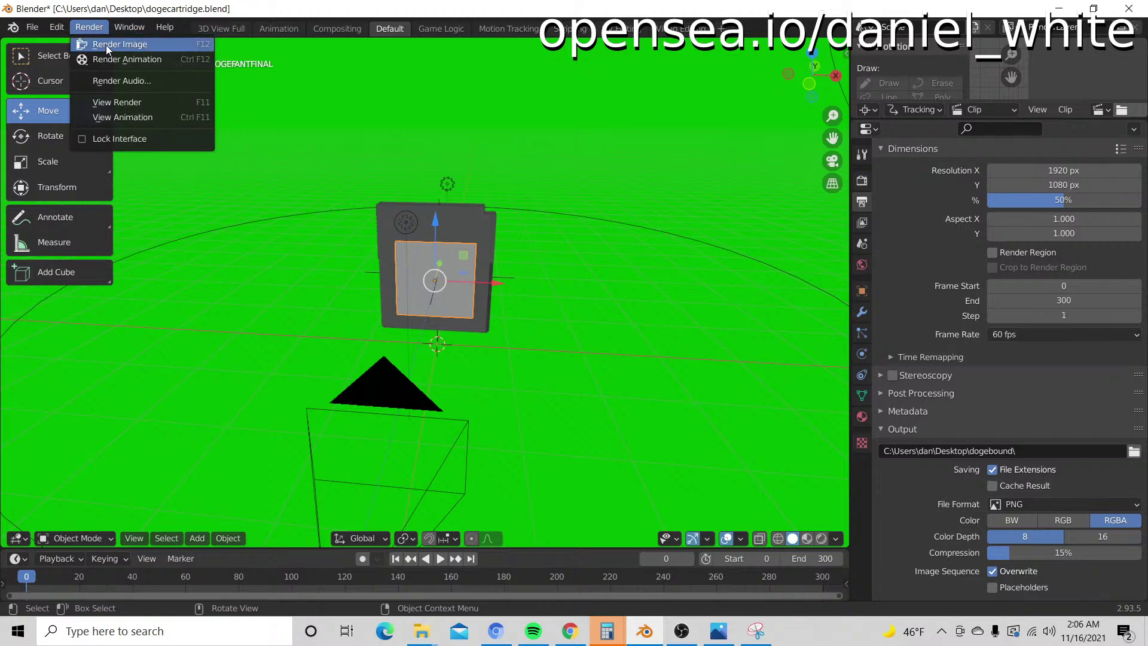
click(417, 255)
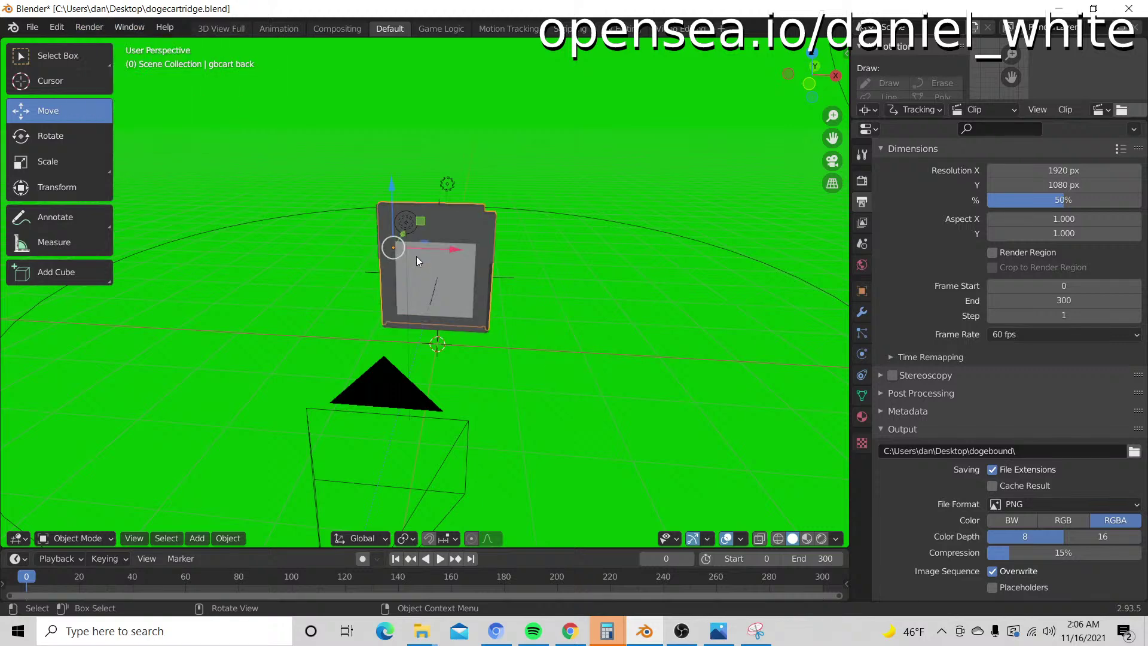
click(453, 260)
key(Delete)
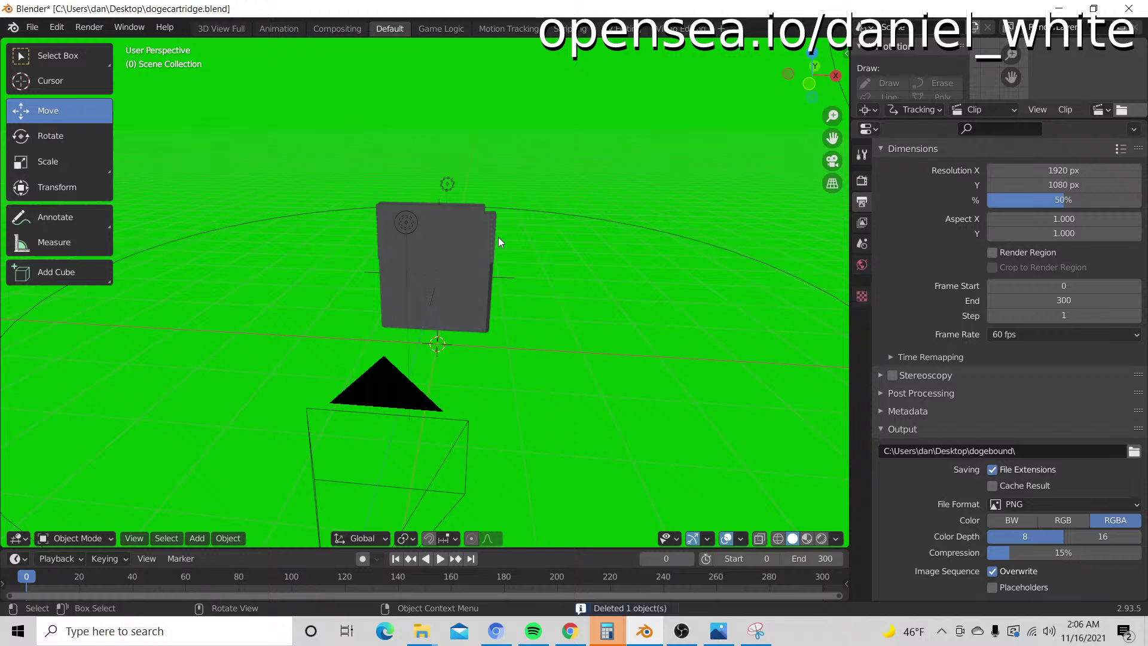
Step: Render a still image of the cartridge without its label to check it, then close the render
click(89, 28)
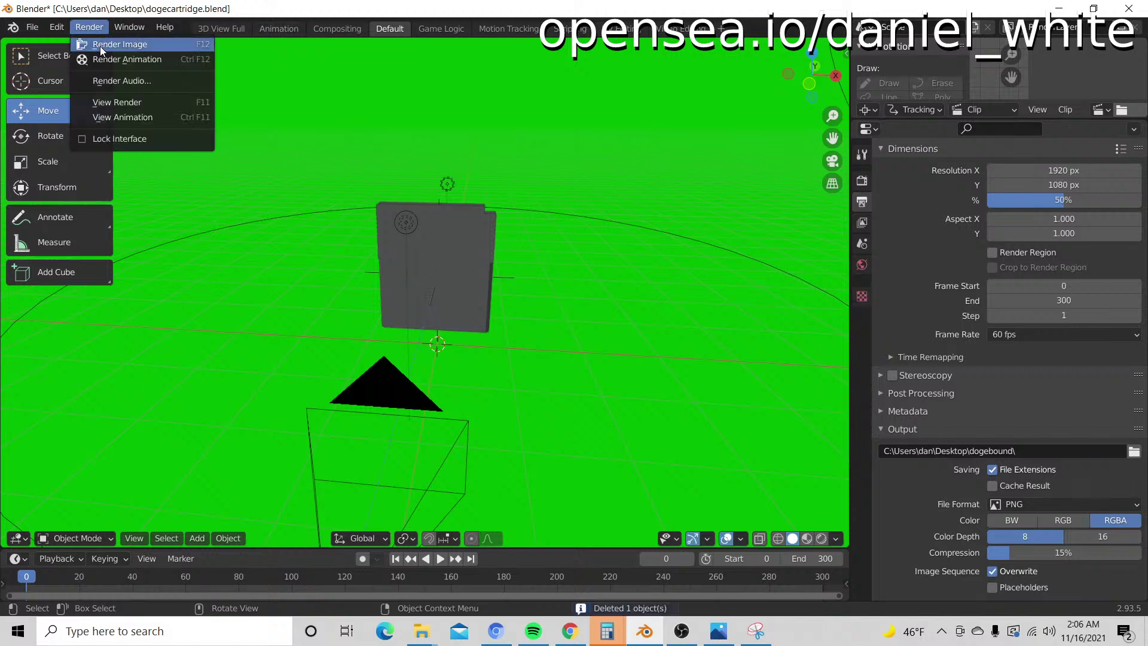
click(100, 45)
scroll(253, 166, down, 1)
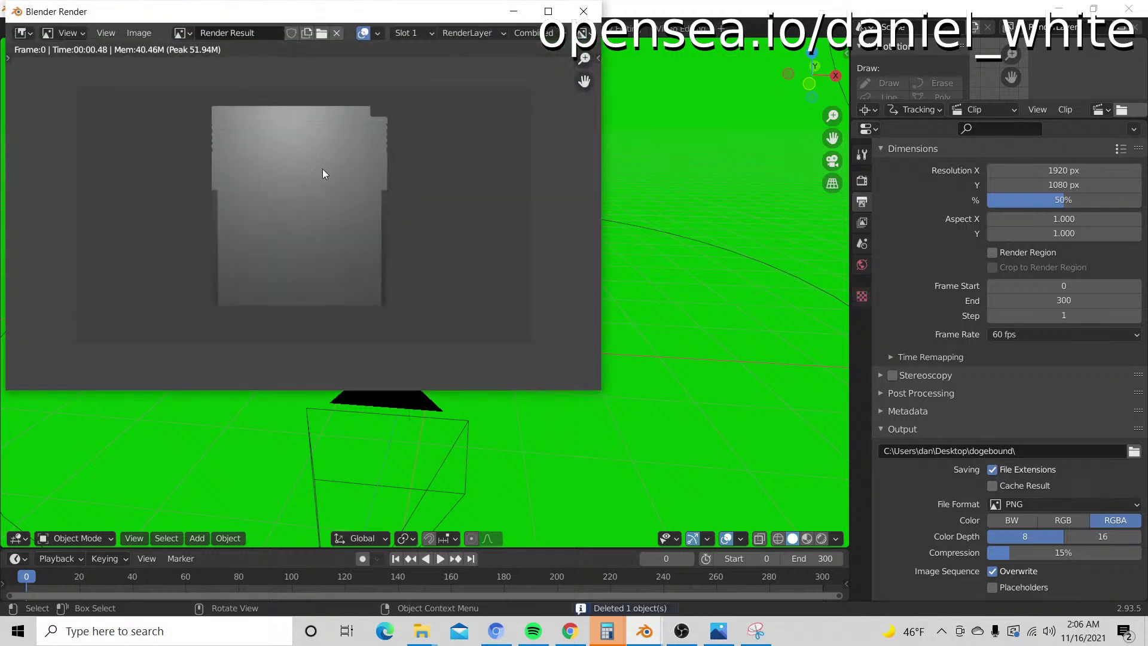
click(583, 11)
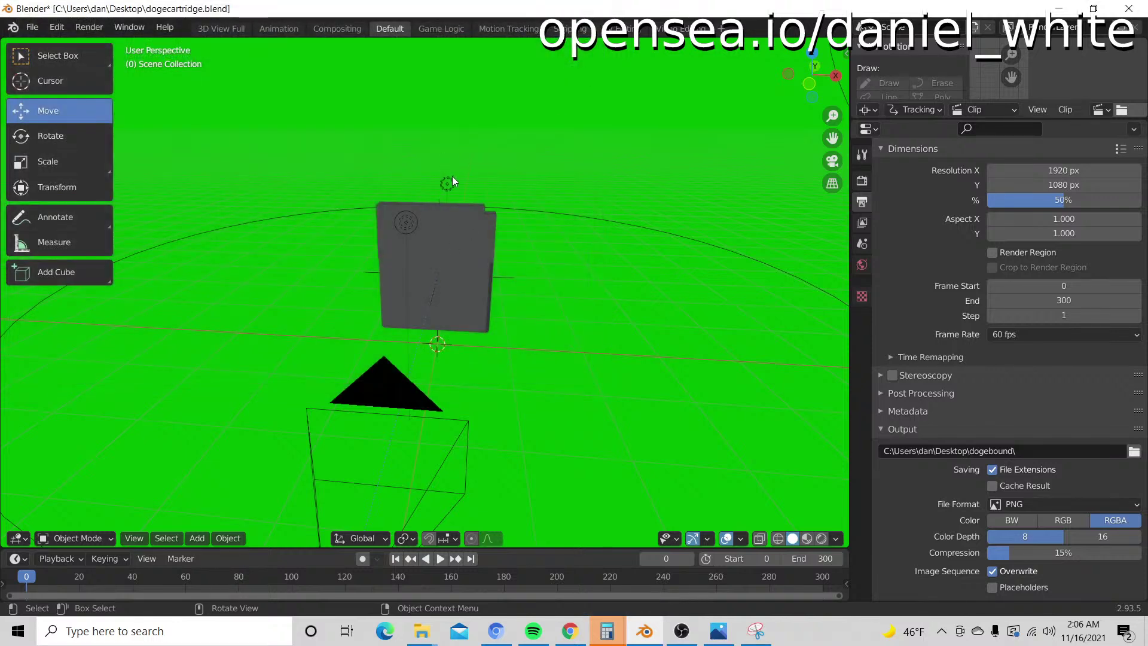
Step: Import "doge skateboard.png" from the Desktop as an image plane
drag(346, 207, 269, 120)
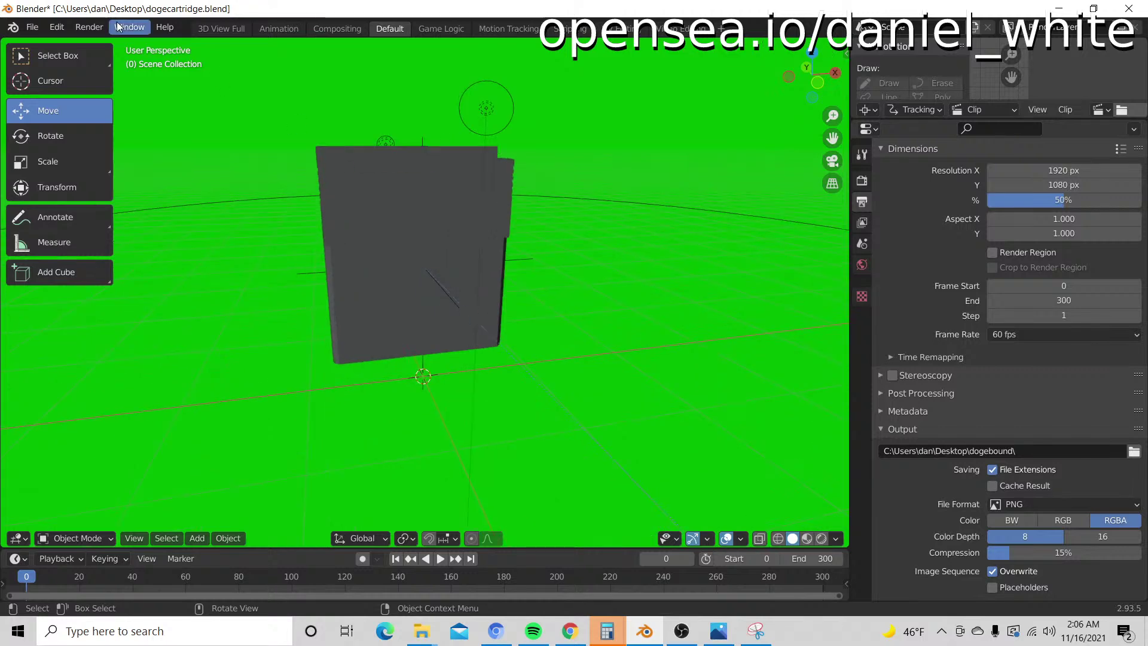
click(33, 27)
mouse_move(108, 232)
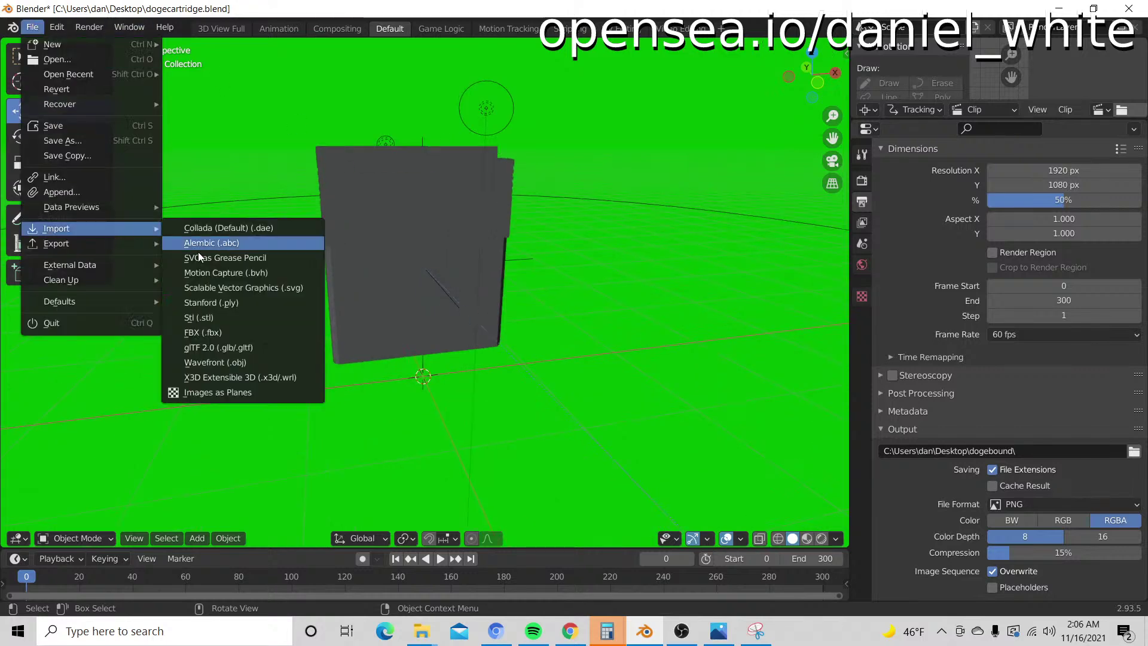
click(243, 393)
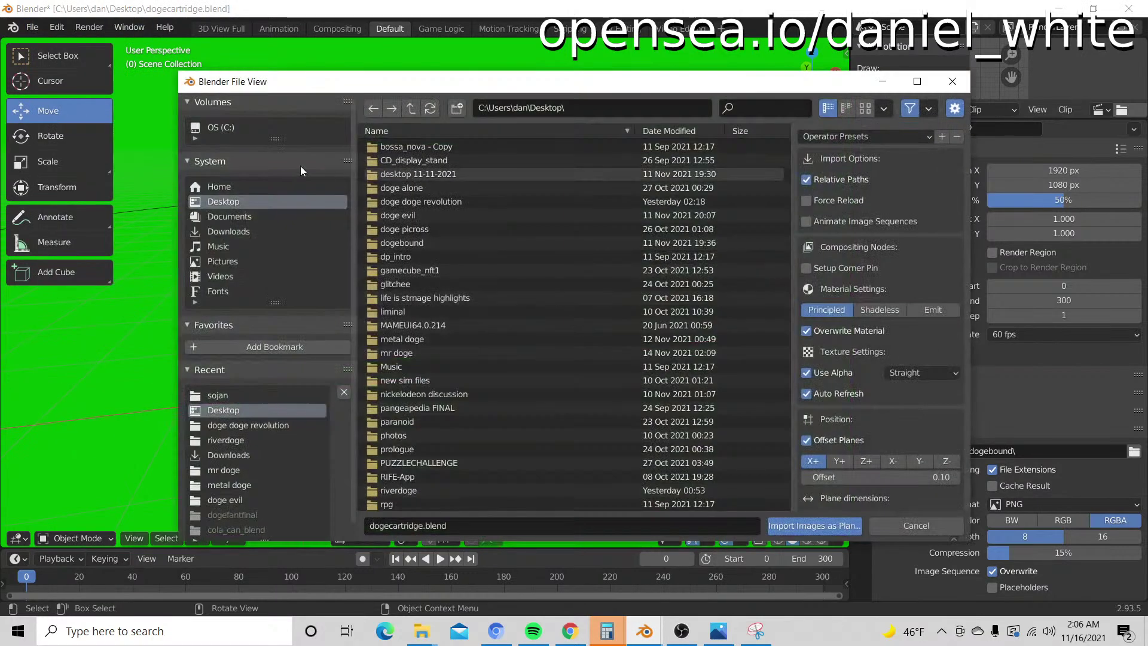
scroll(503, 342, down, 8)
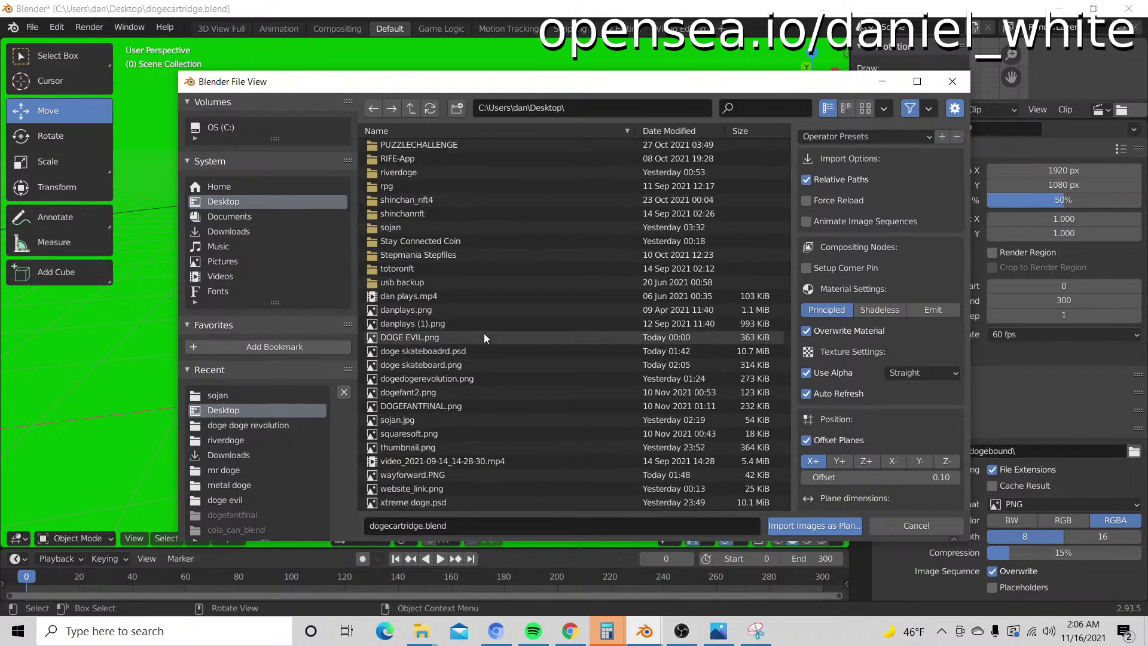
click(433, 367)
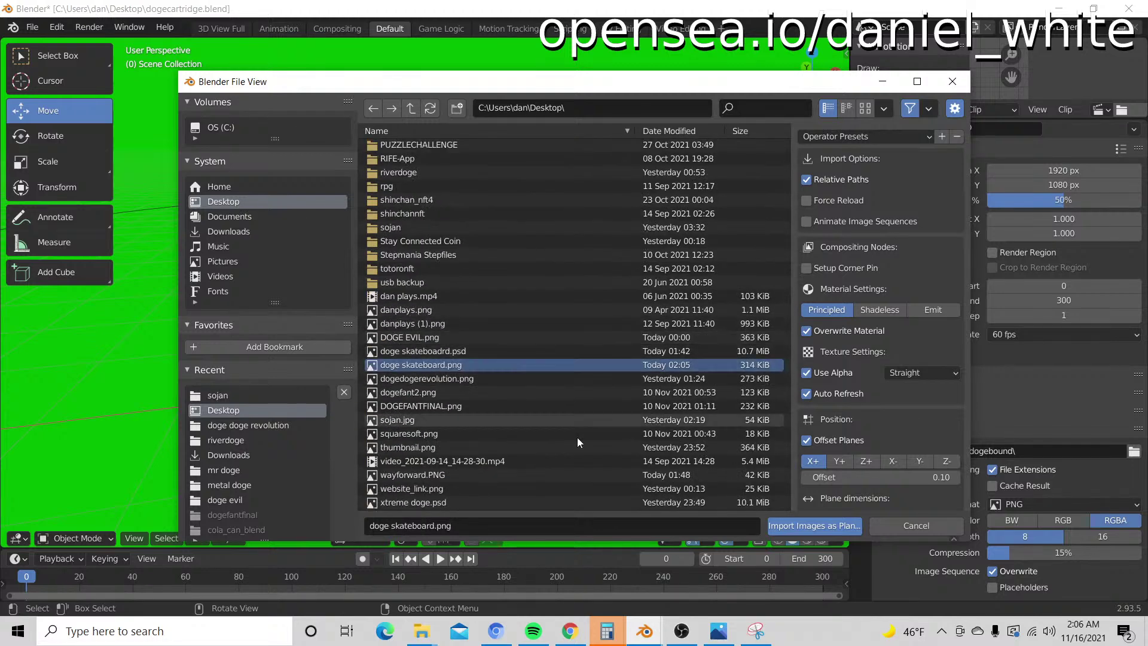
click(849, 526)
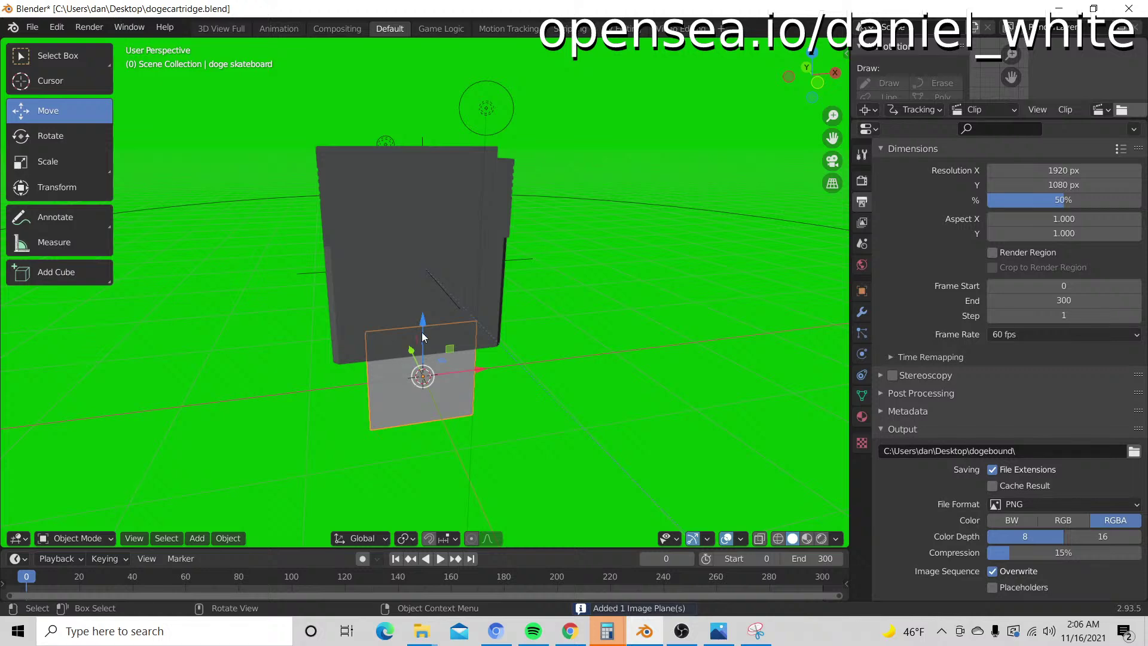
Step: Raise the doge skateboard plane to the cartridge's label height and bring it forward in front of the cartridge face
key(g)
key(z)
click(422, 228)
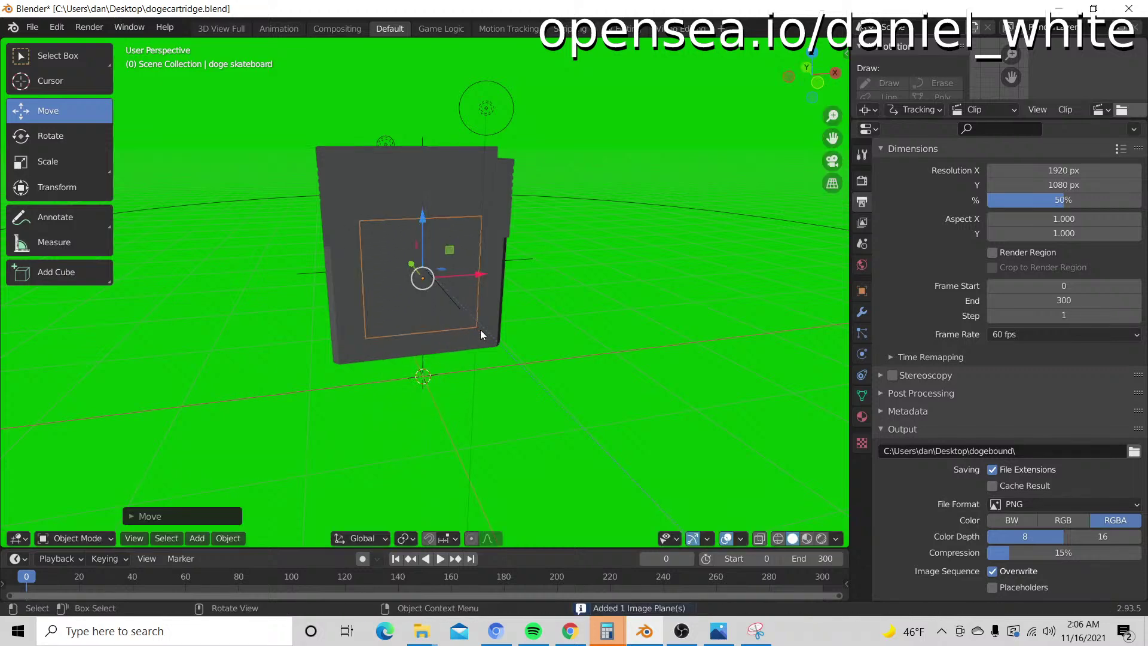
drag(480, 329, 591, 331)
drag(318, 283, 335, 286)
scroll(421, 267, up, 6)
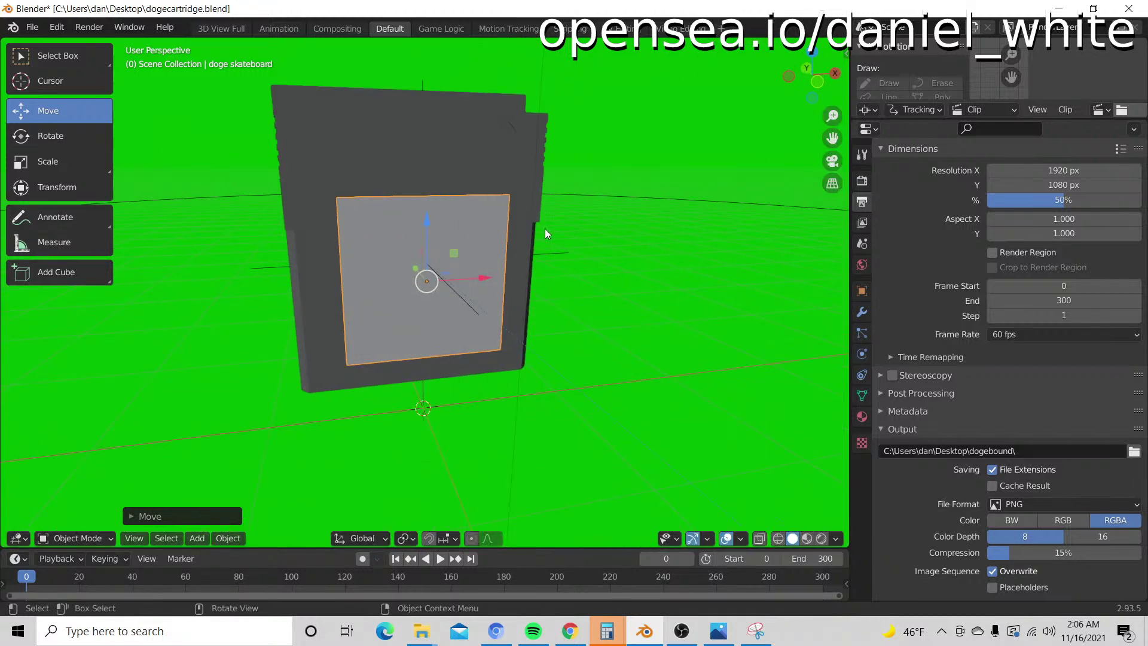
Step: Move the label plane slightly higher and scale it up a little to fit the recessed label area of the cartridge
drag(634, 225, 626, 297)
drag(506, 391, 494, 386)
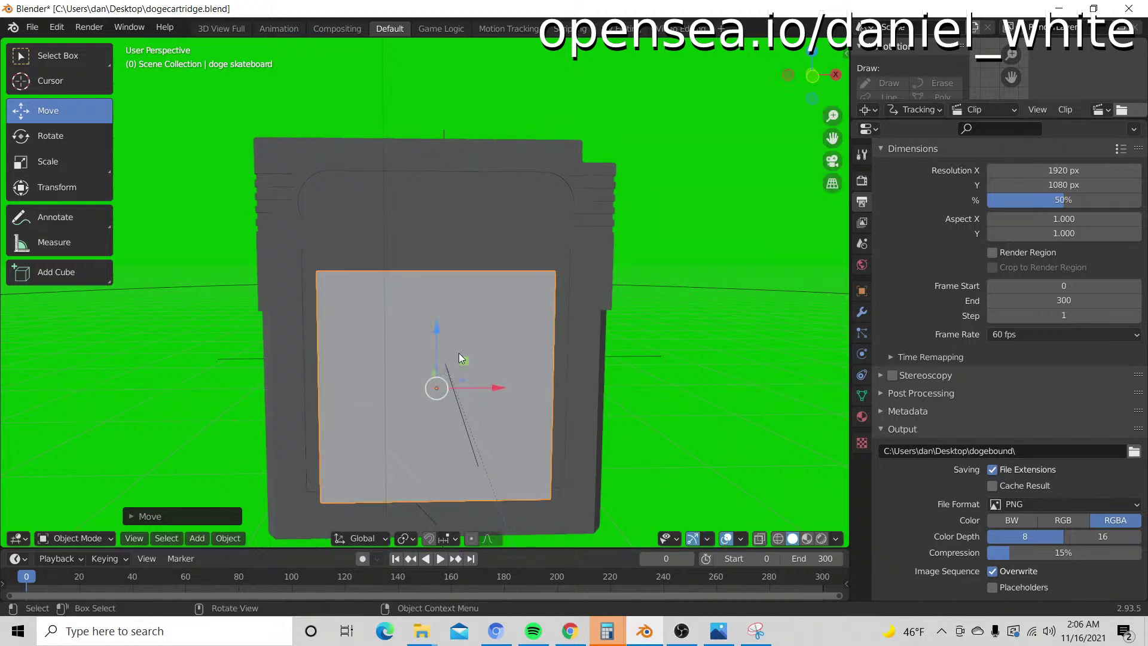
drag(437, 330, 436, 302)
key(s)
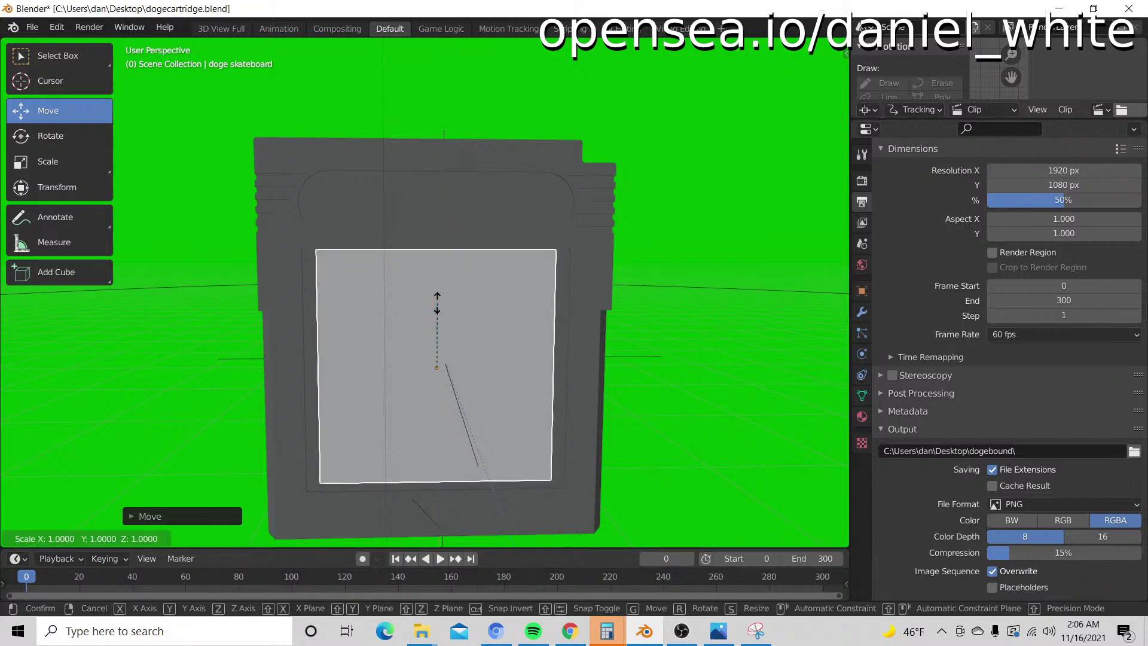
click(437, 299)
drag(573, 346, 513, 344)
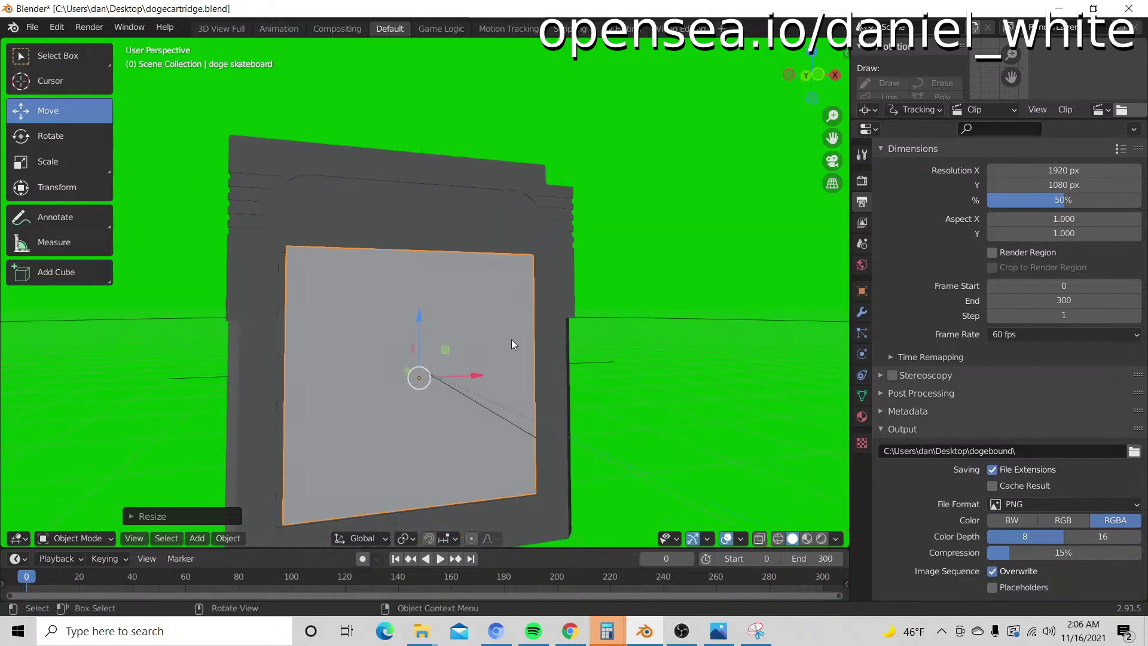
drag(421, 322, 504, 337)
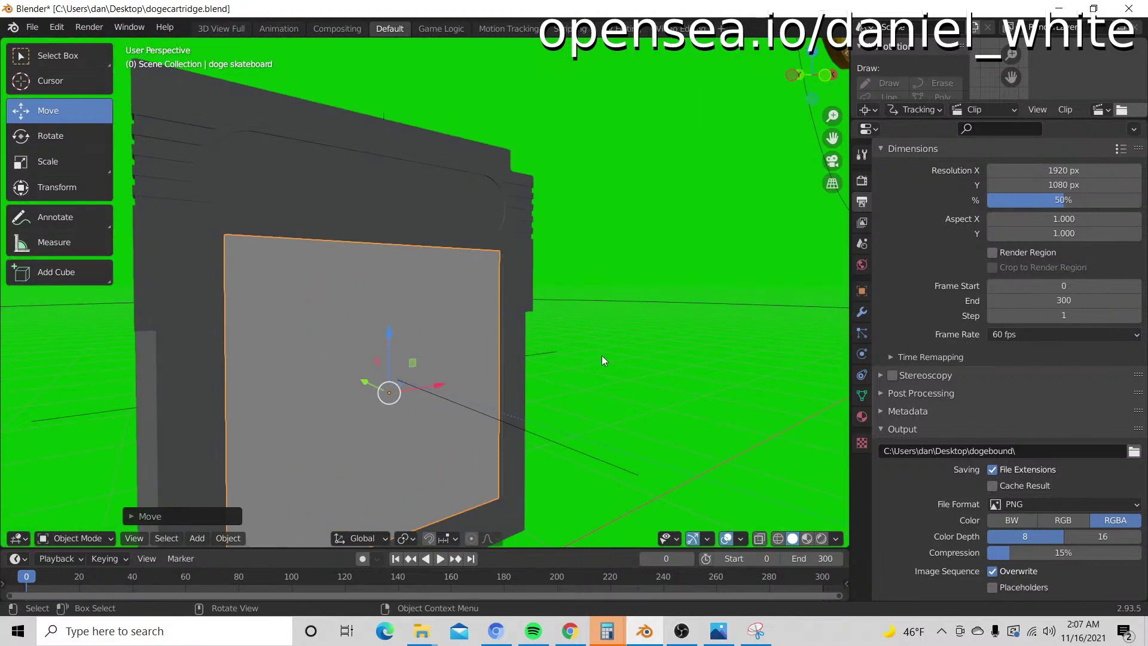
Step: Render a still image of the cartridge to check the new label, then close the render
drag(602, 360, 341, 392)
scroll(490, 346, down, 3)
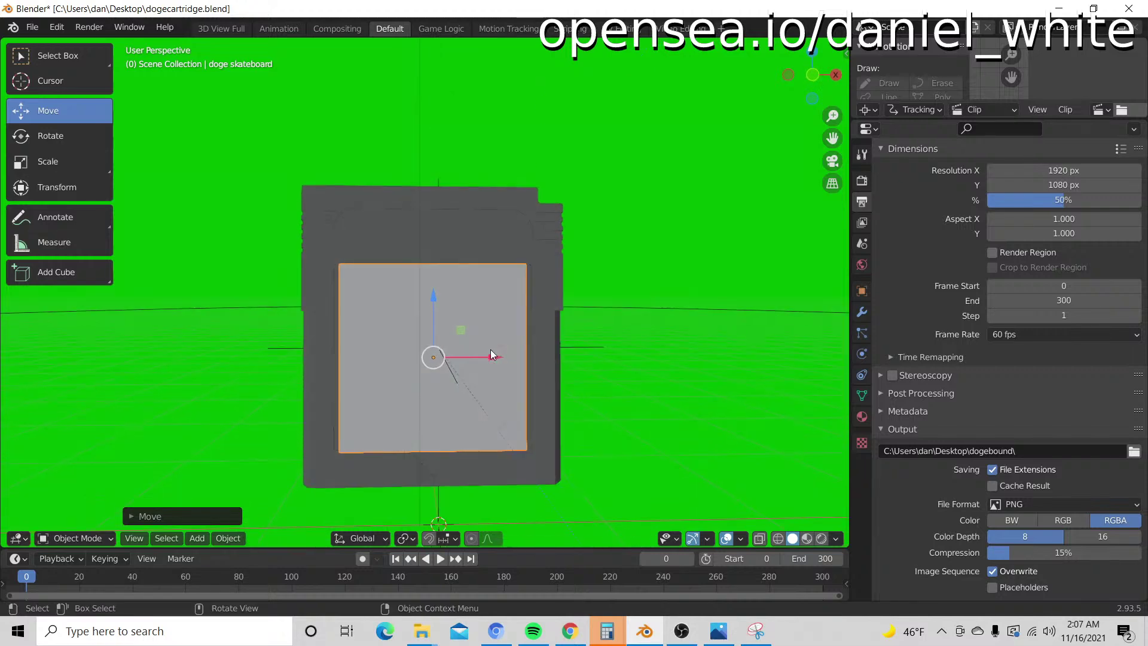
scroll(490, 350, down, 1)
click(88, 28)
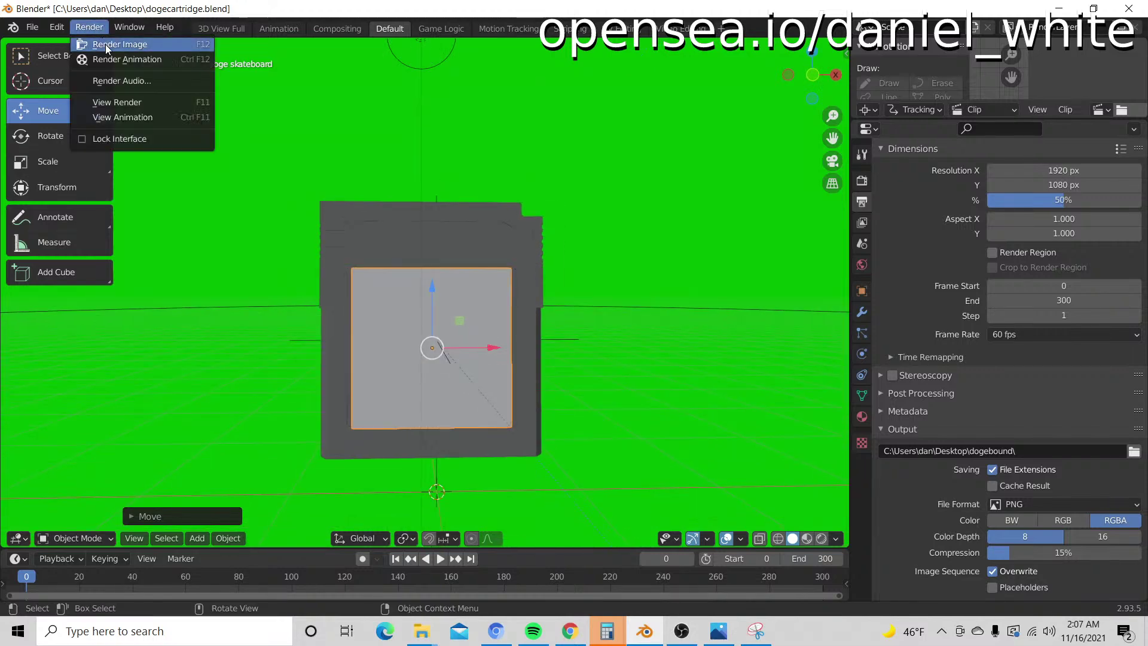
click(106, 44)
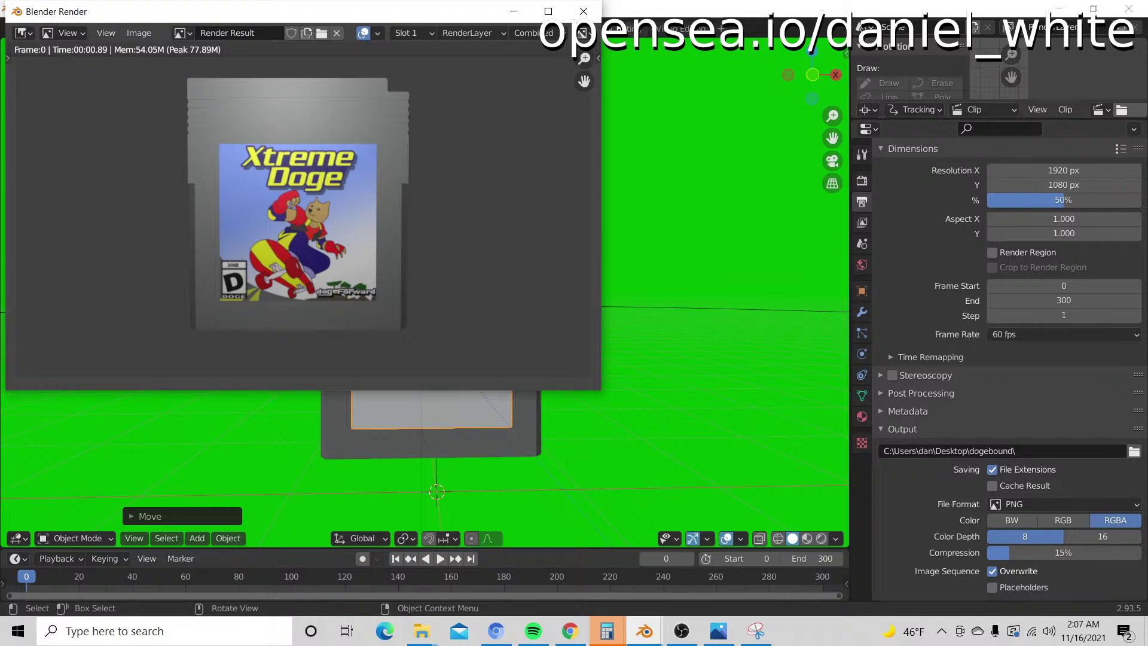
click(585, 12)
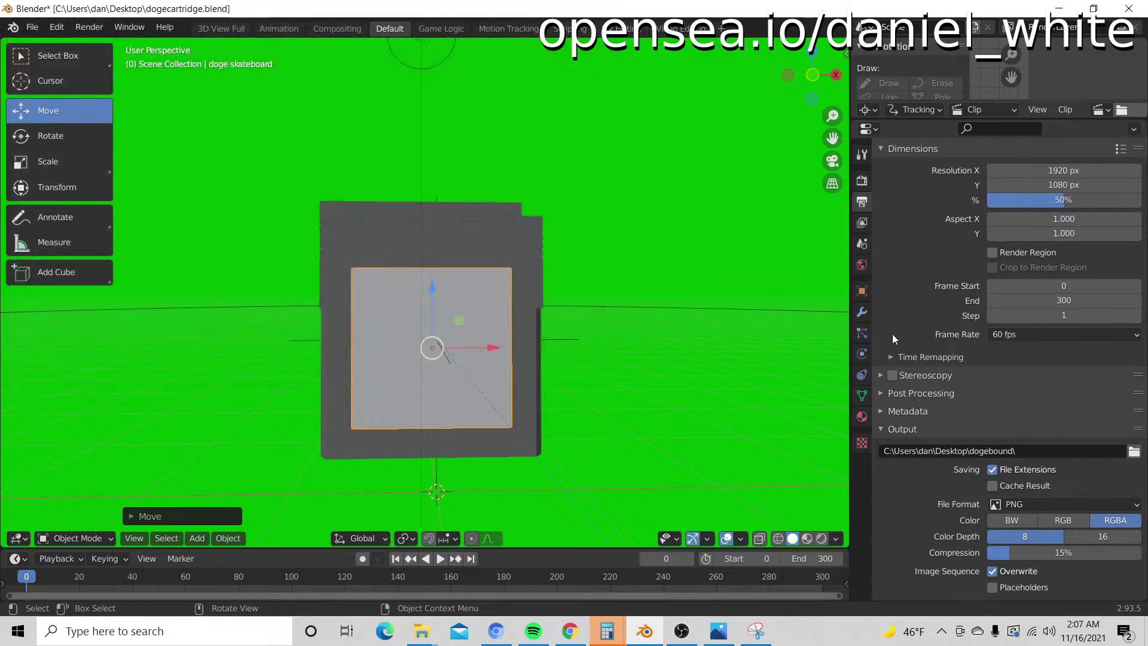
Step: Change the base color of the cartridge front's material to dark purple-blue, with hue 0.678, saturation 0.855 and value 0.166
click(862, 417)
scroll(959, 493, down, 4)
scroll(959, 493, down, 3)
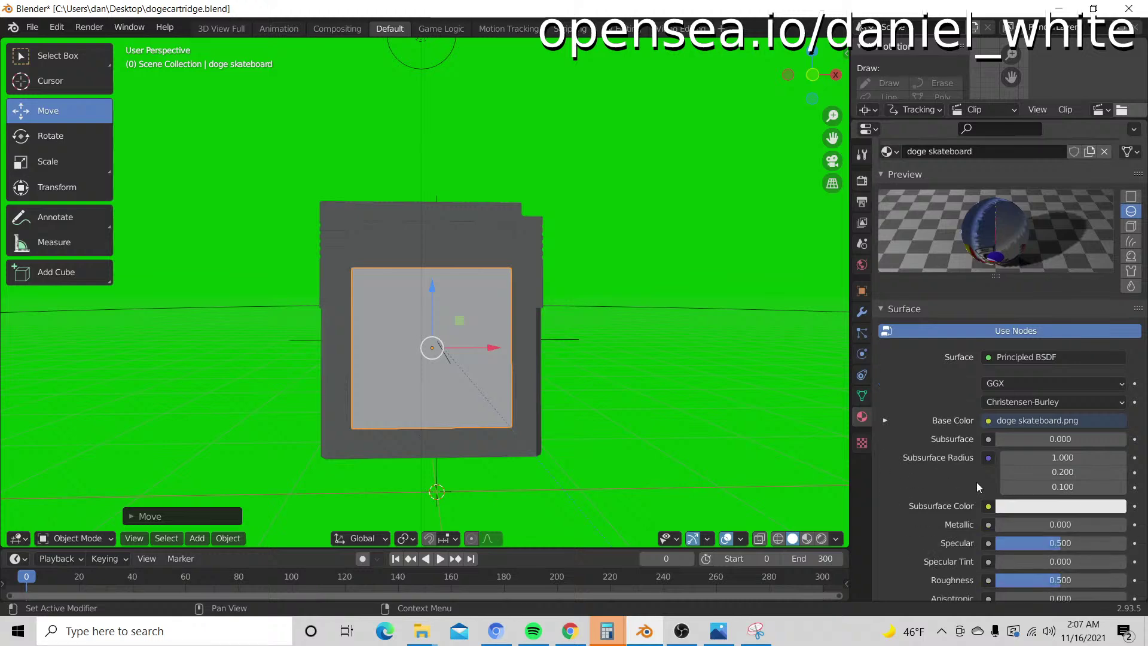
scroll(984, 469, up, 3)
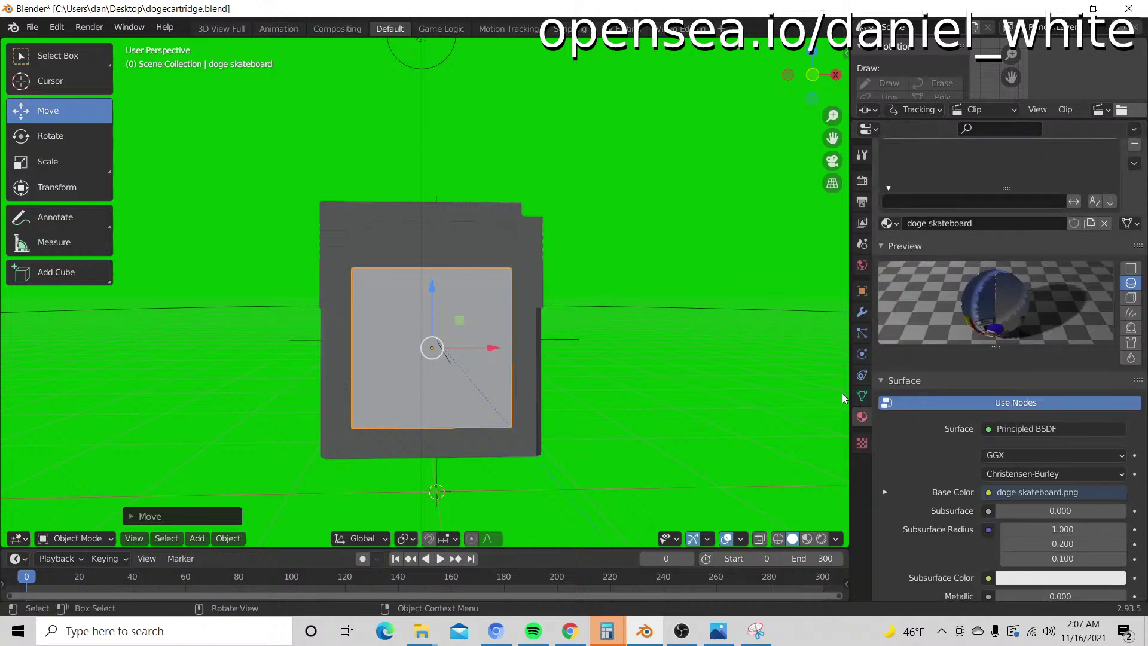
click(444, 233)
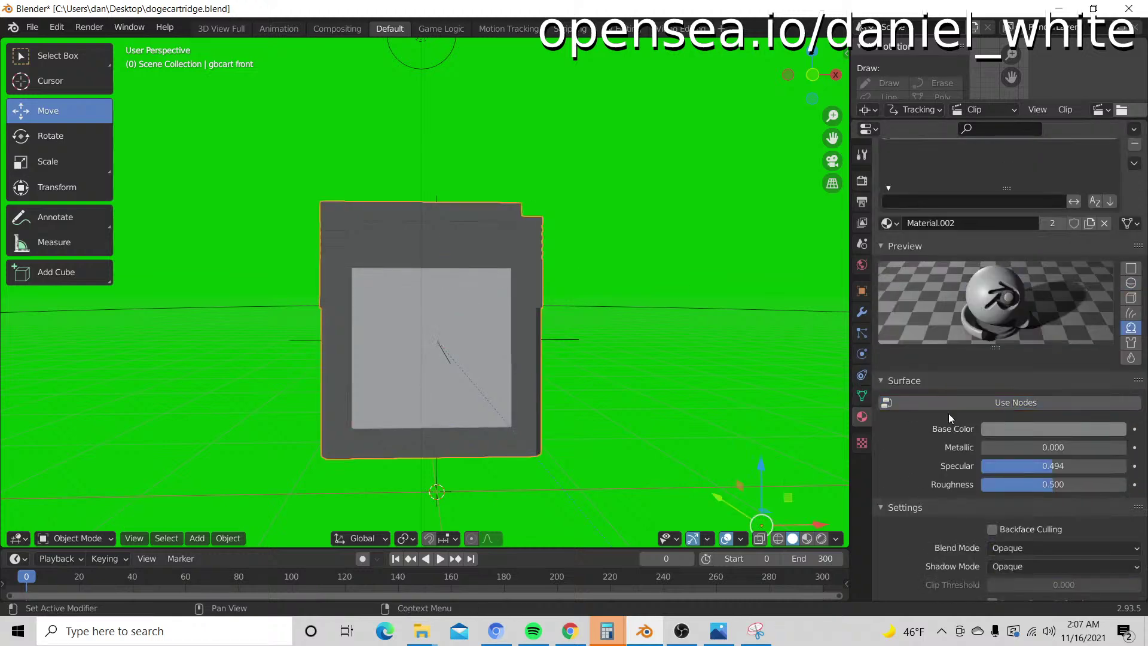
click(1017, 433)
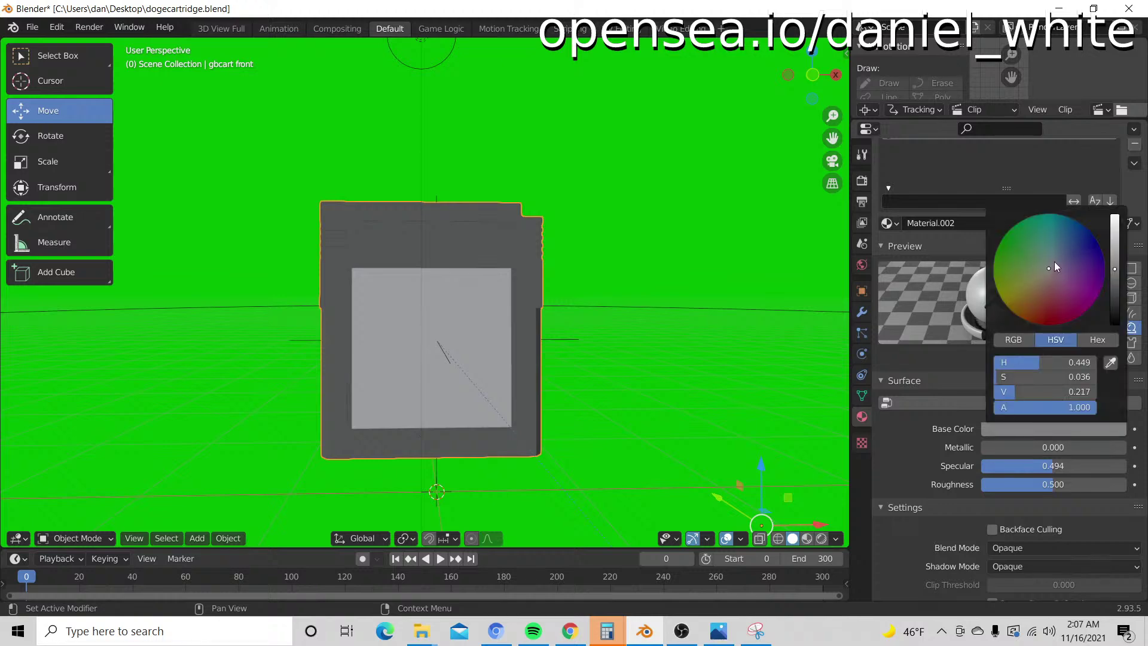
drag(1063, 265, 1115, 276)
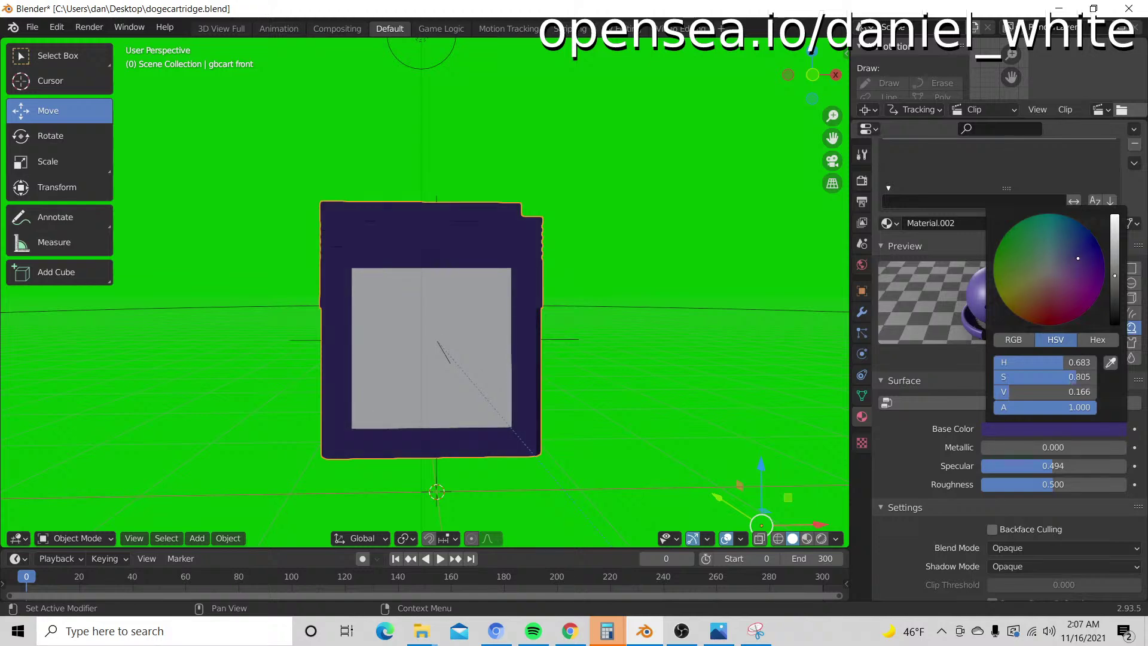
drag(1078, 258, 1081, 256)
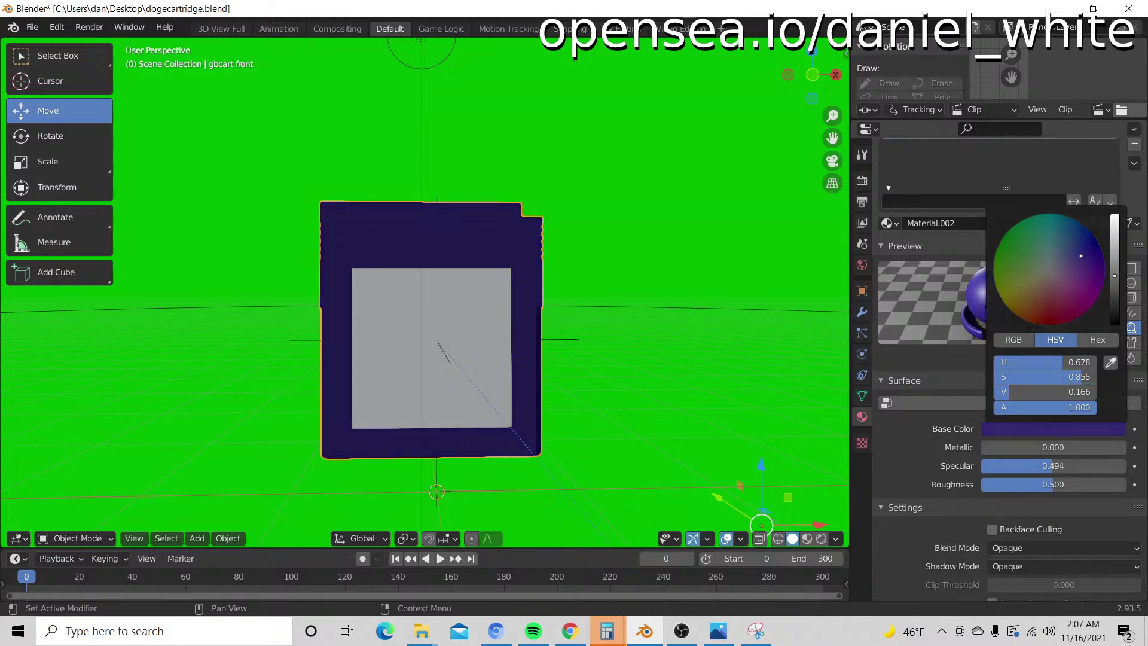
Step: Render a still image to inspect the recolored cartridge with its label, then close the render
click(85, 28)
click(115, 41)
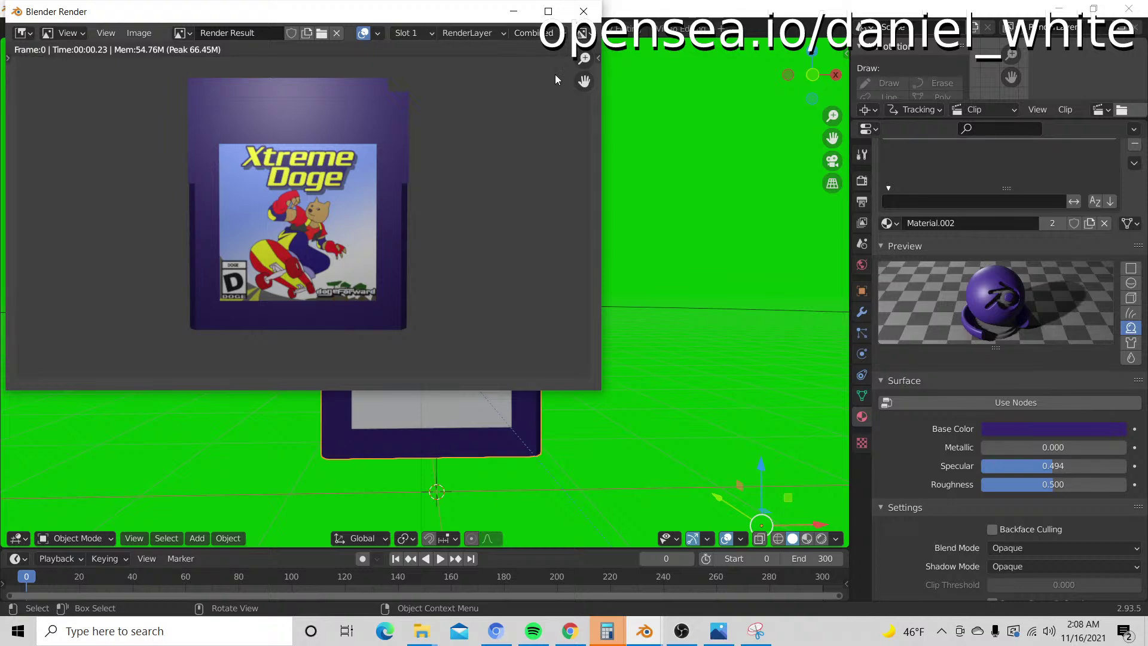
drag(435, 15, 513, 116)
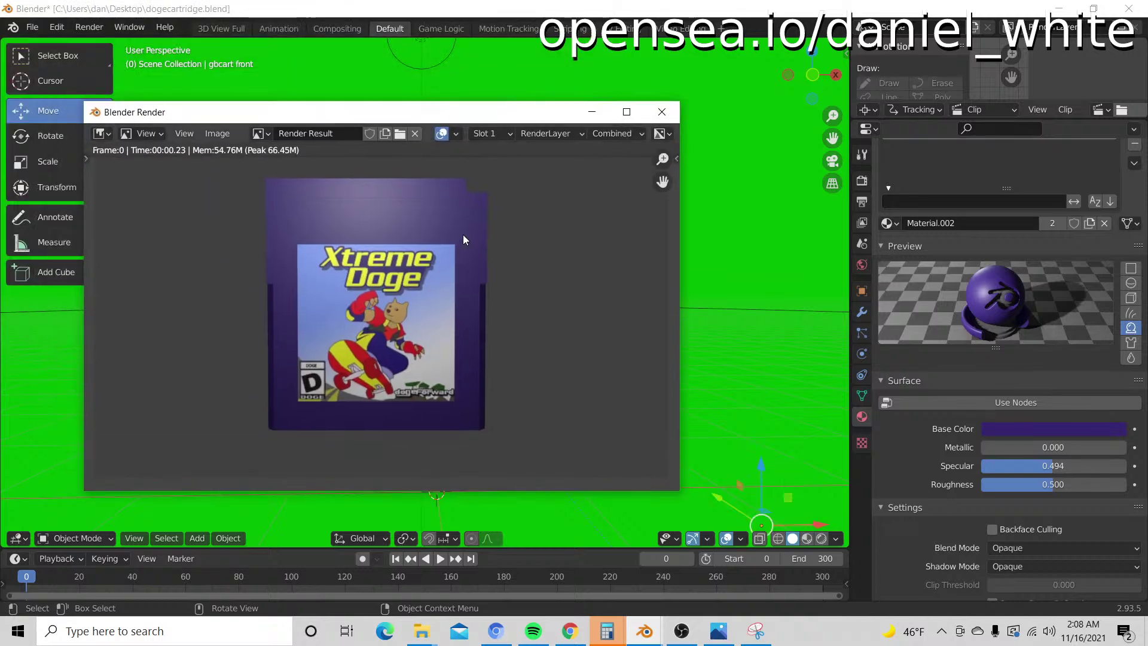
scroll(455, 234, up, 1)
scroll(455, 234, down, 1)
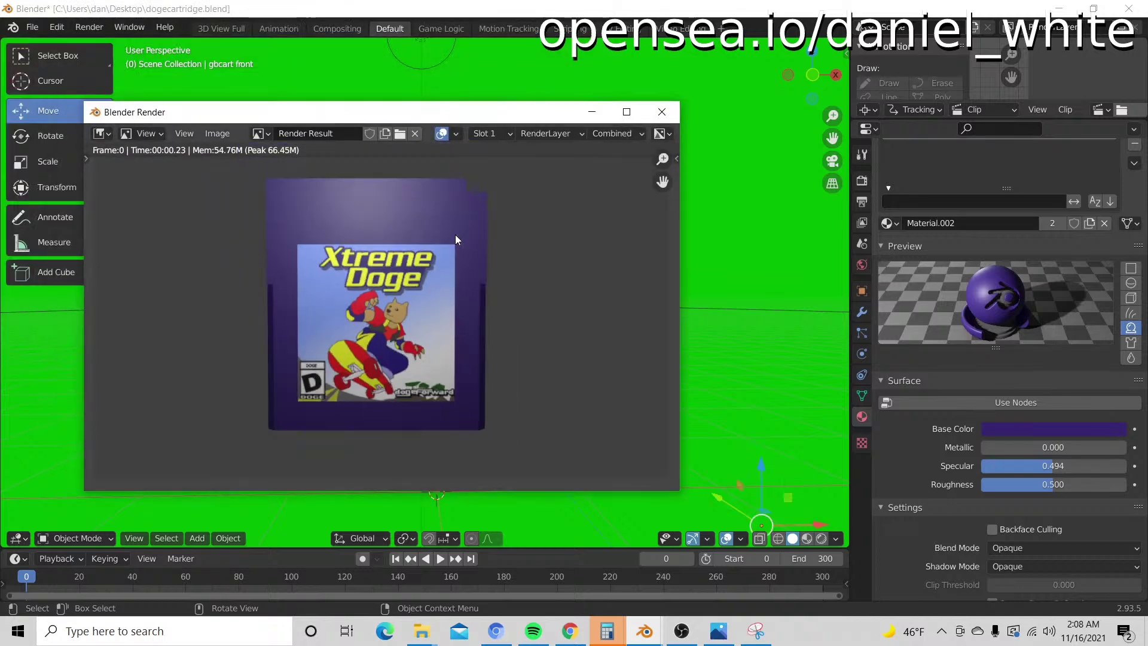
click(663, 114)
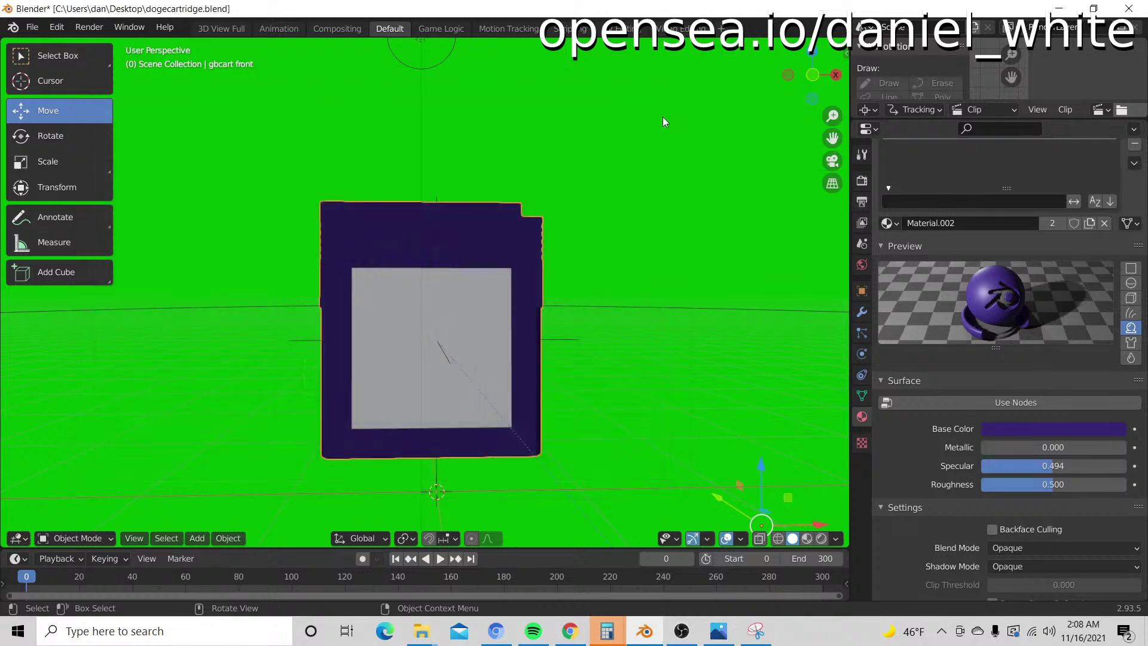
drag(440, 181, 377, 438)
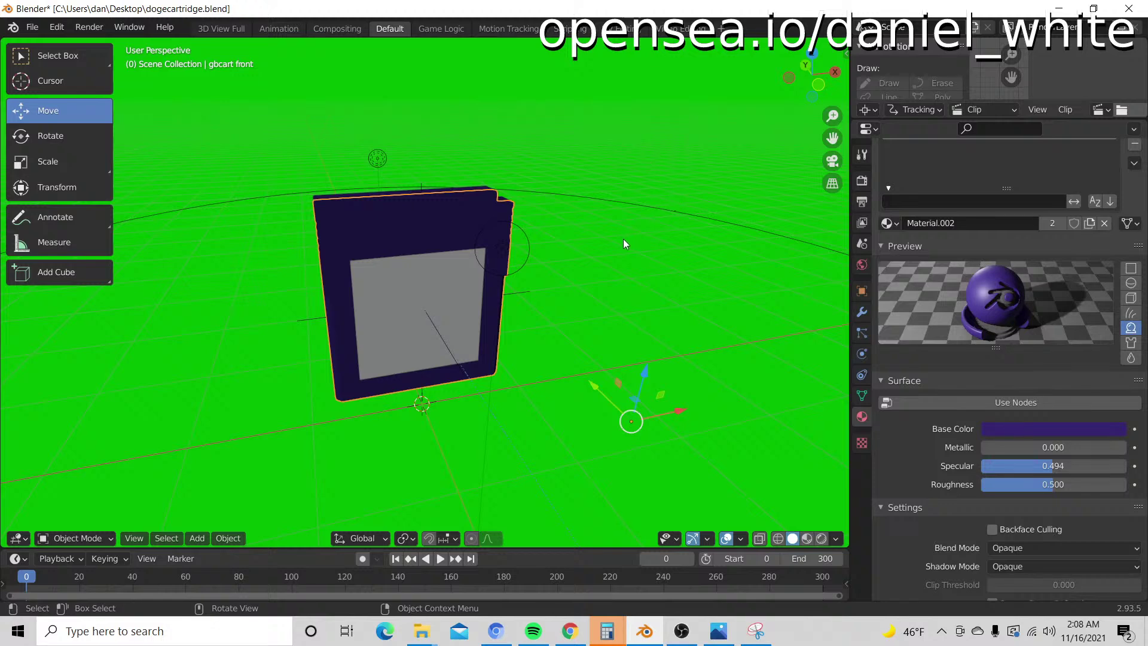
scroll(623, 238, down, 1)
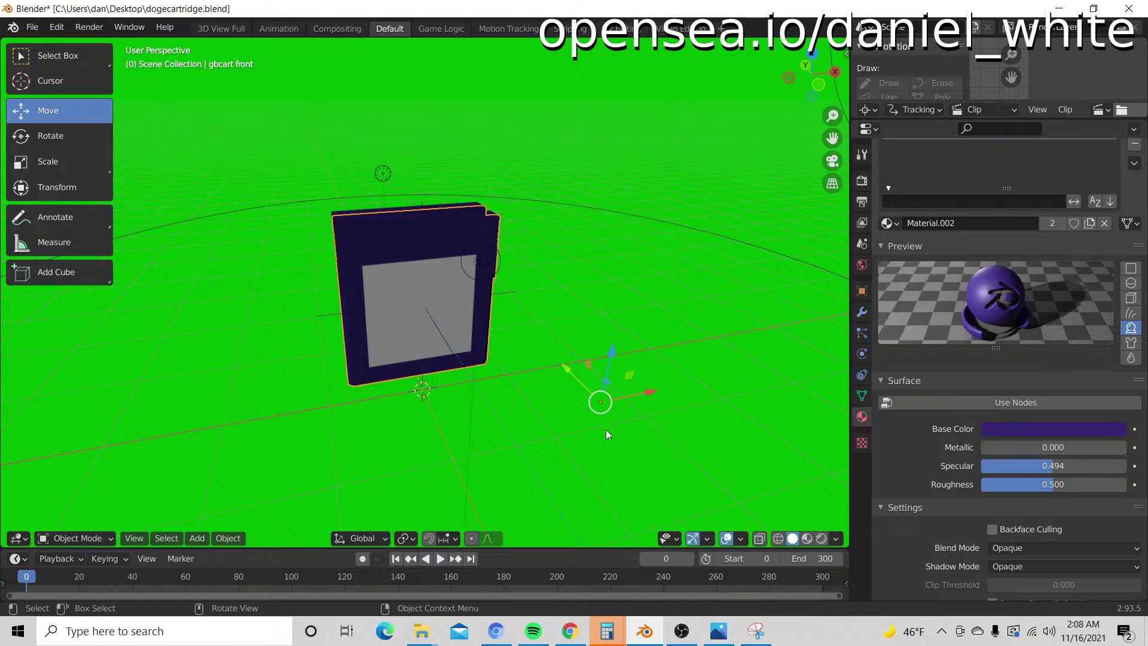
drag(626, 298, 664, 225)
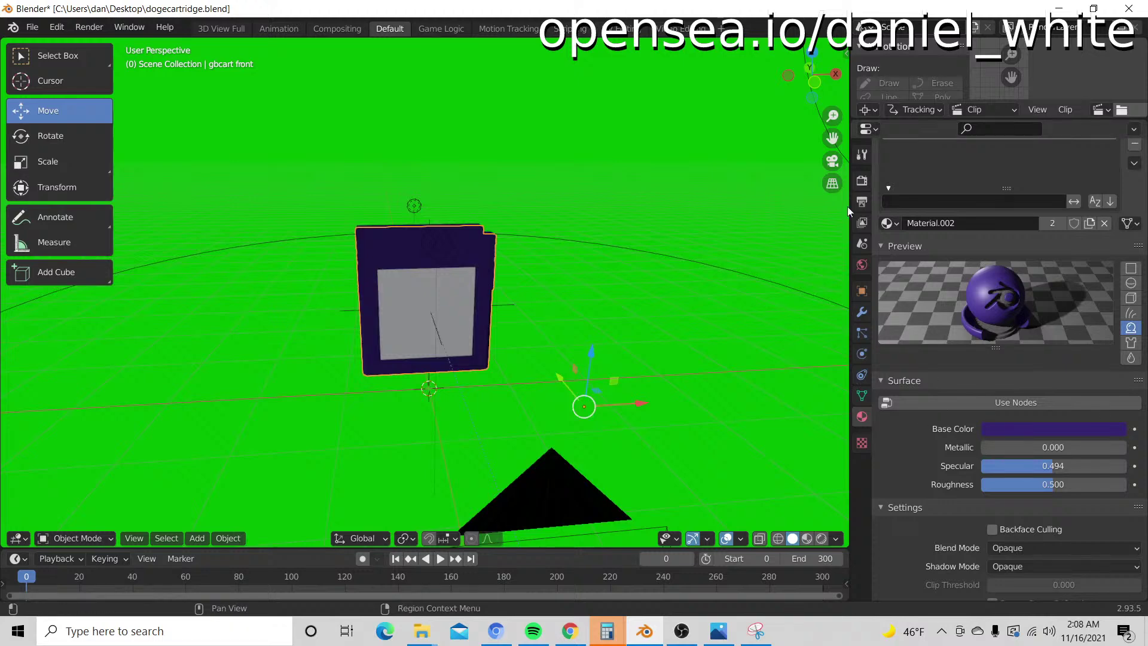
Step: Switch to the Windows desktop and create a new folder named "skateboard doge"
key(super+d)
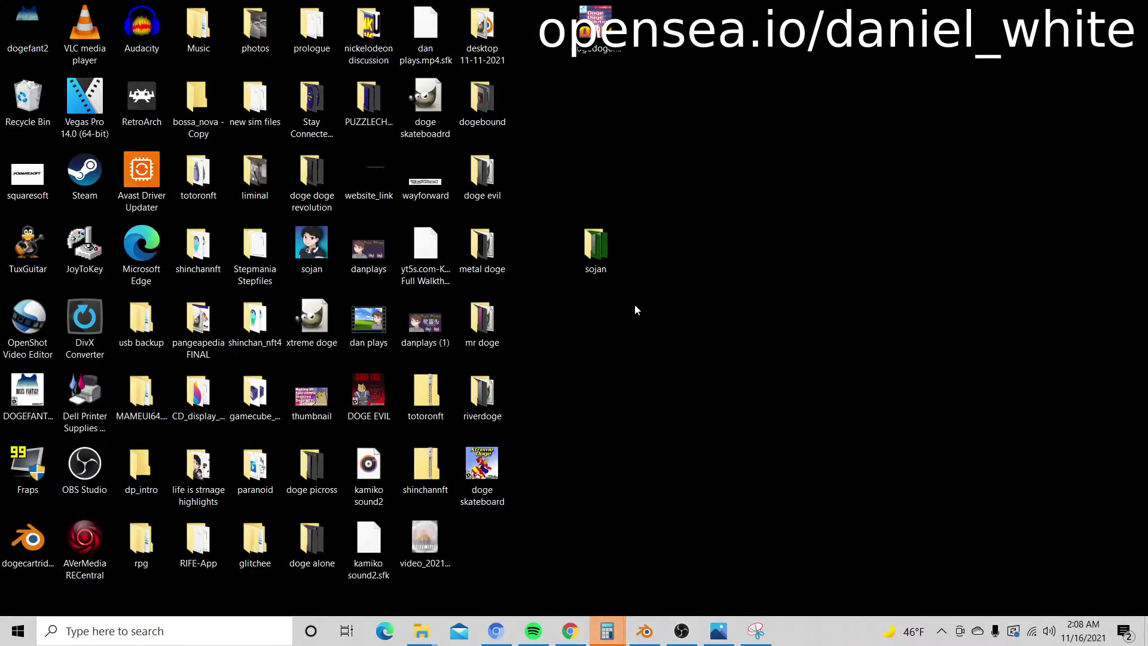
right_click(635, 306)
mouse_move(694, 449)
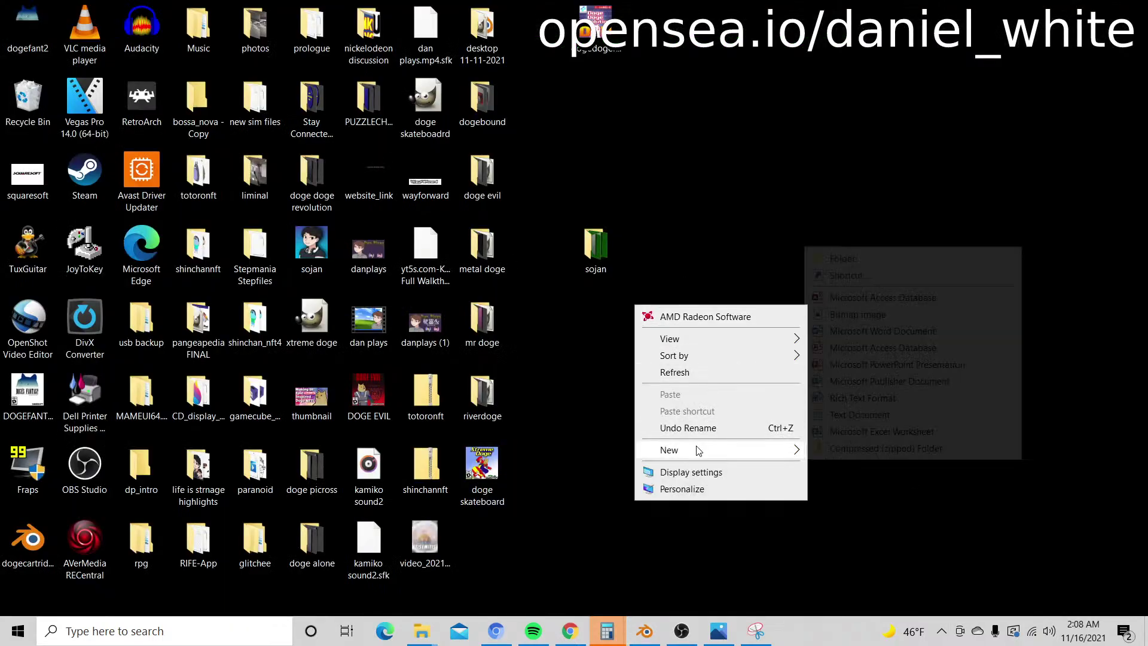
click(837, 257)
text(skateboard)
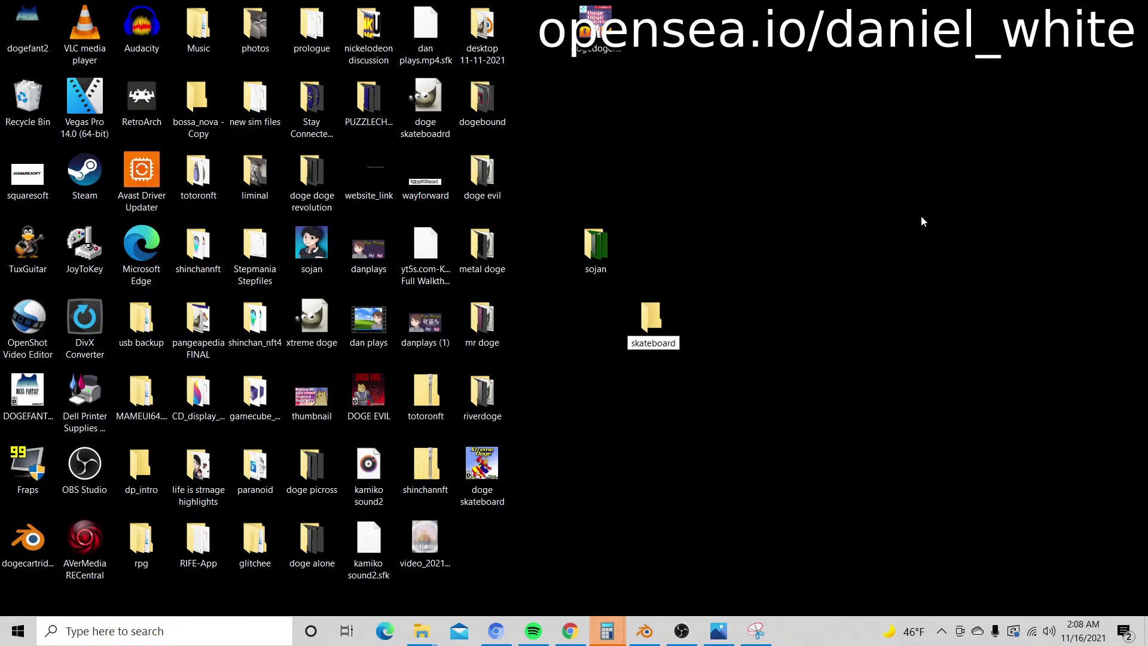
text( doge)
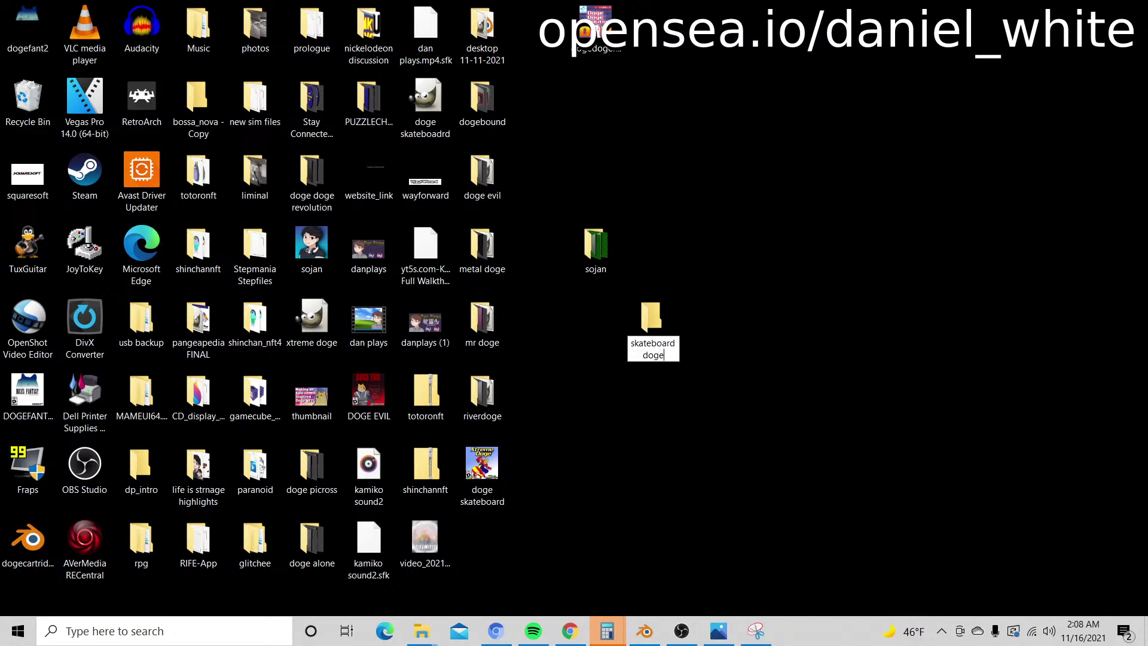
key(Return)
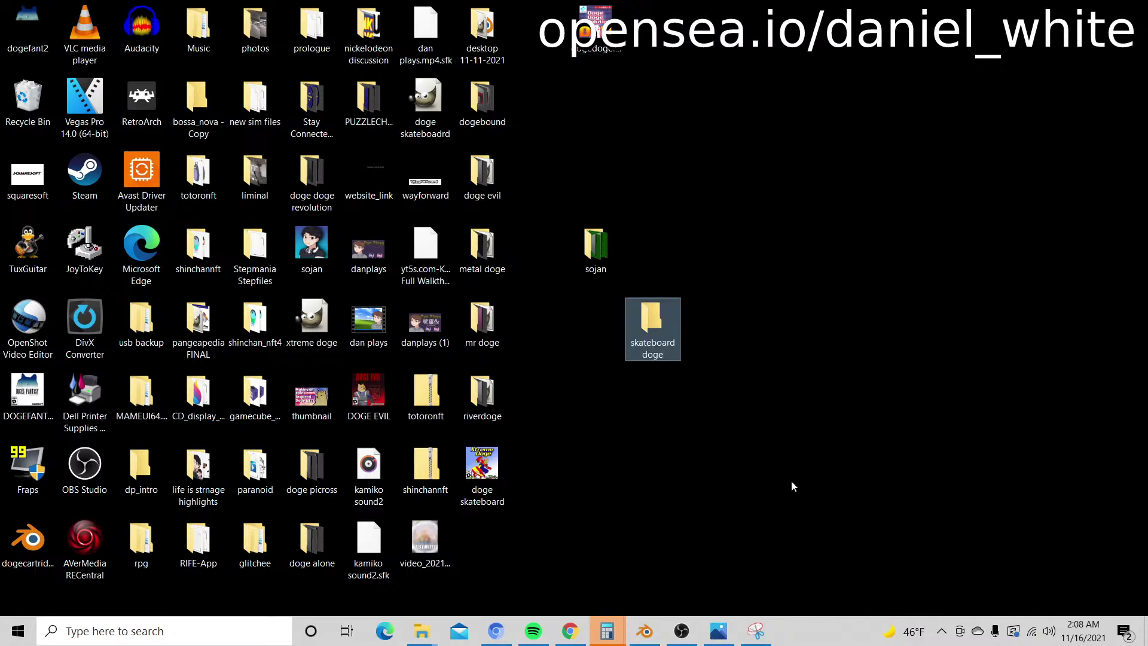
Step: Switch back to Blender and set the render output path to the "skateboard doge" folder on the Desktop
click(638, 633)
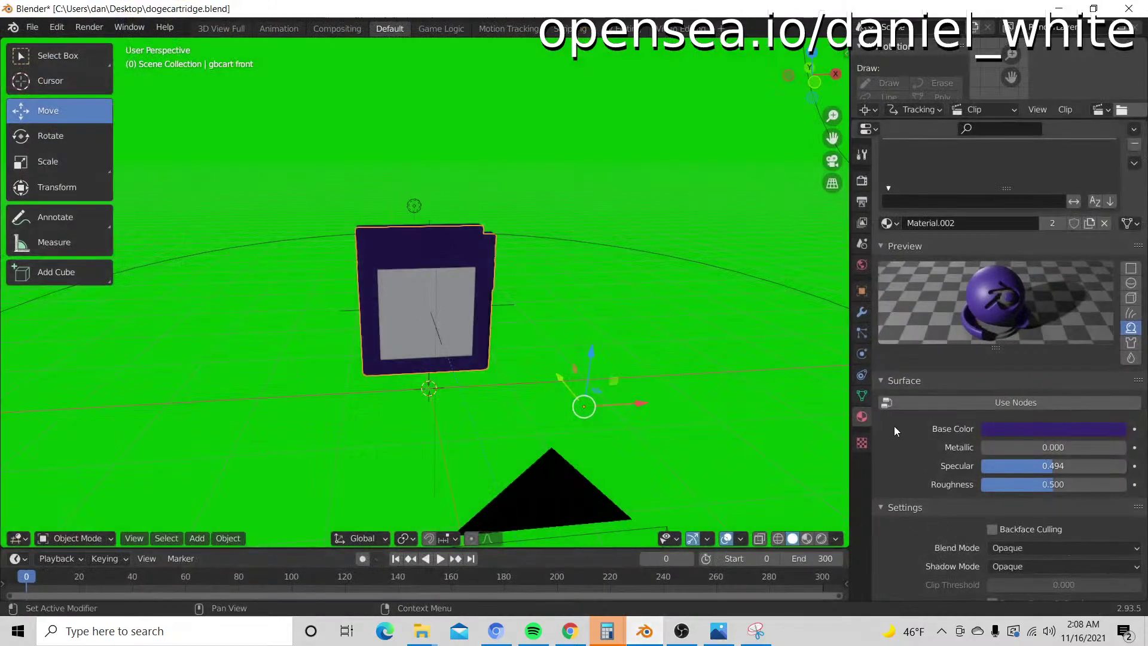
click(862, 202)
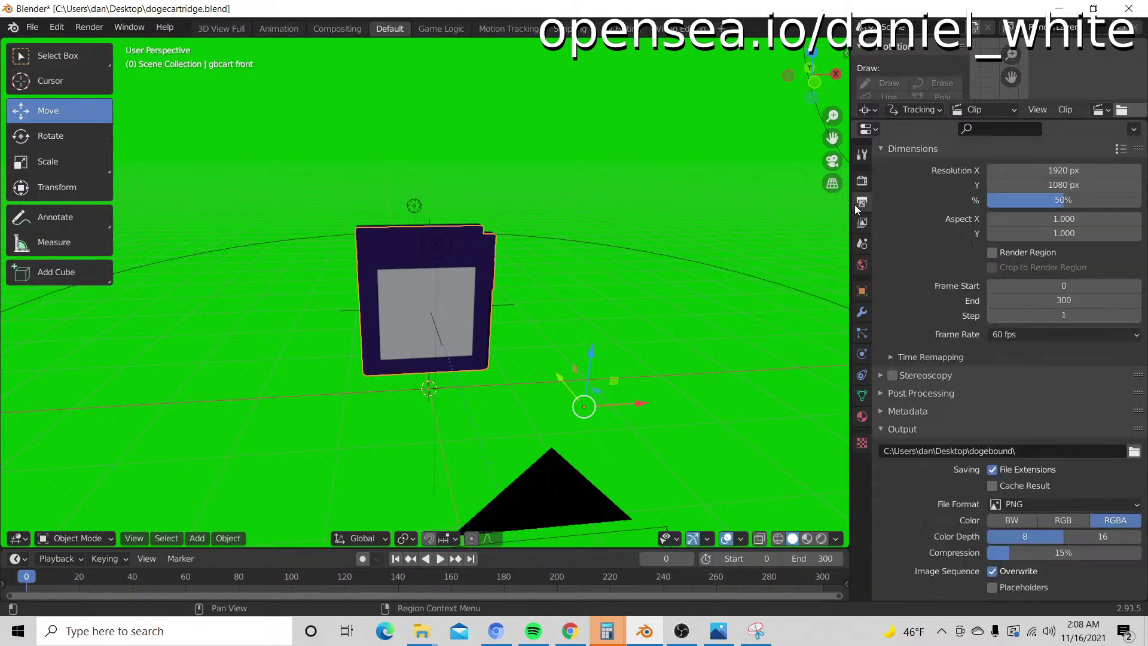
click(1134, 451)
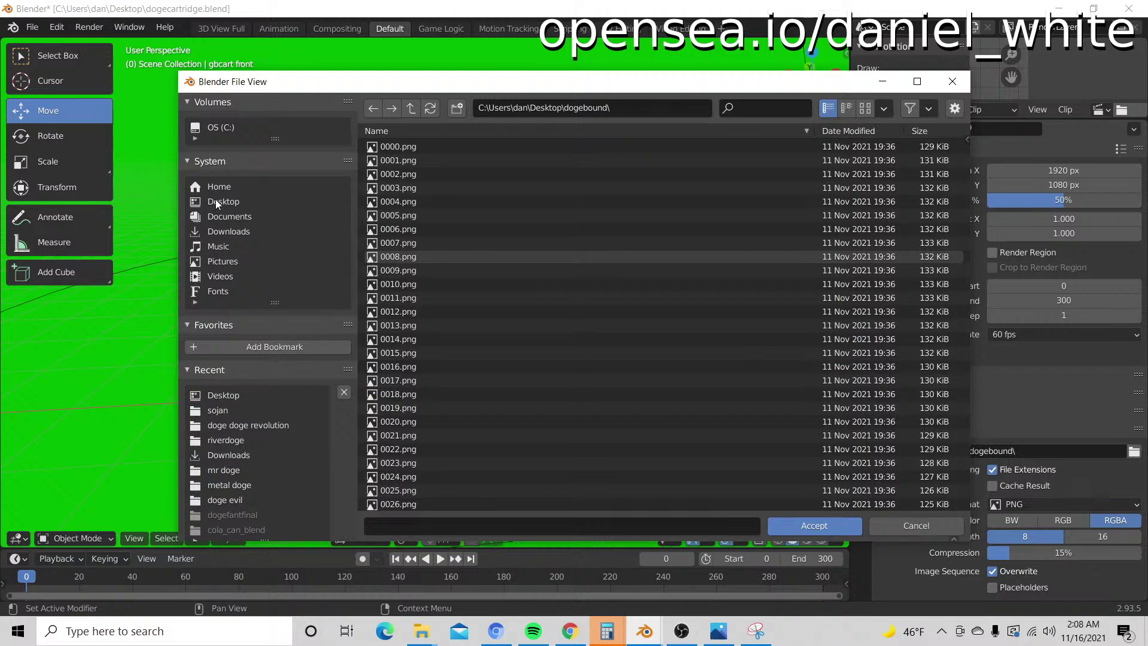
click(220, 202)
scroll(442, 359, down, 5)
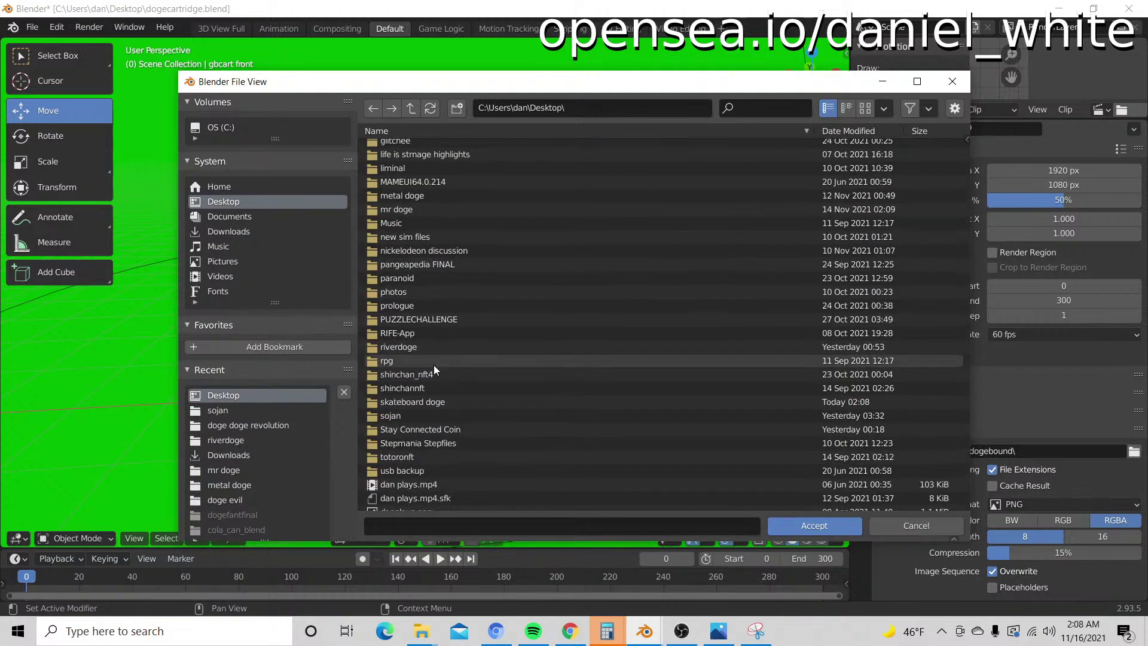
click(428, 401)
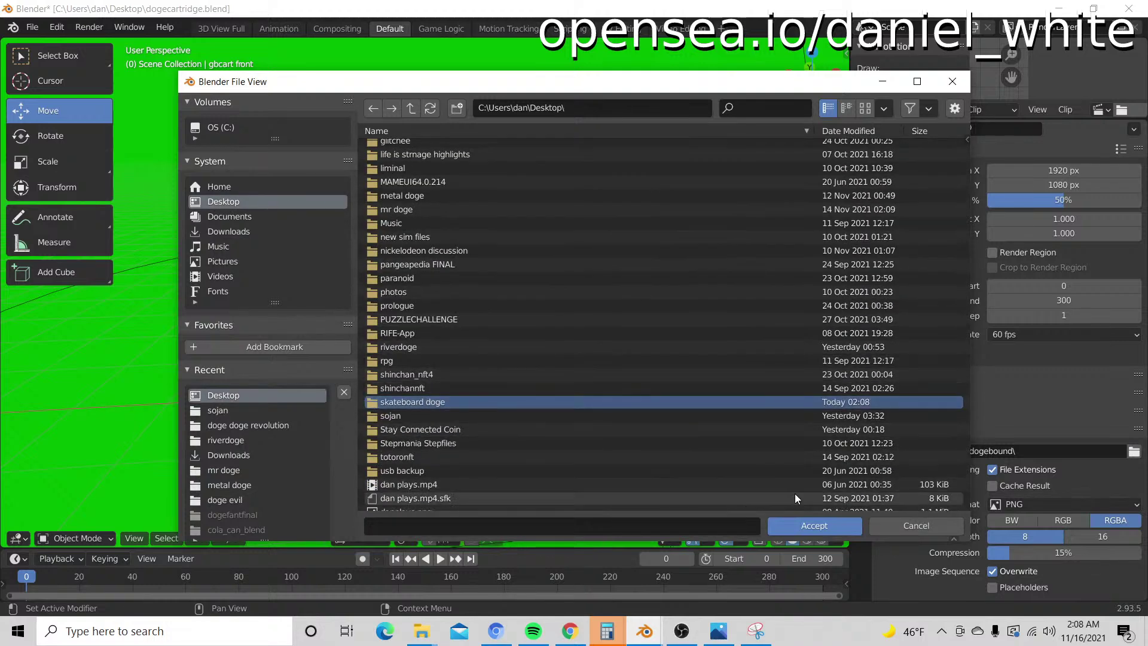
click(810, 529)
click(813, 529)
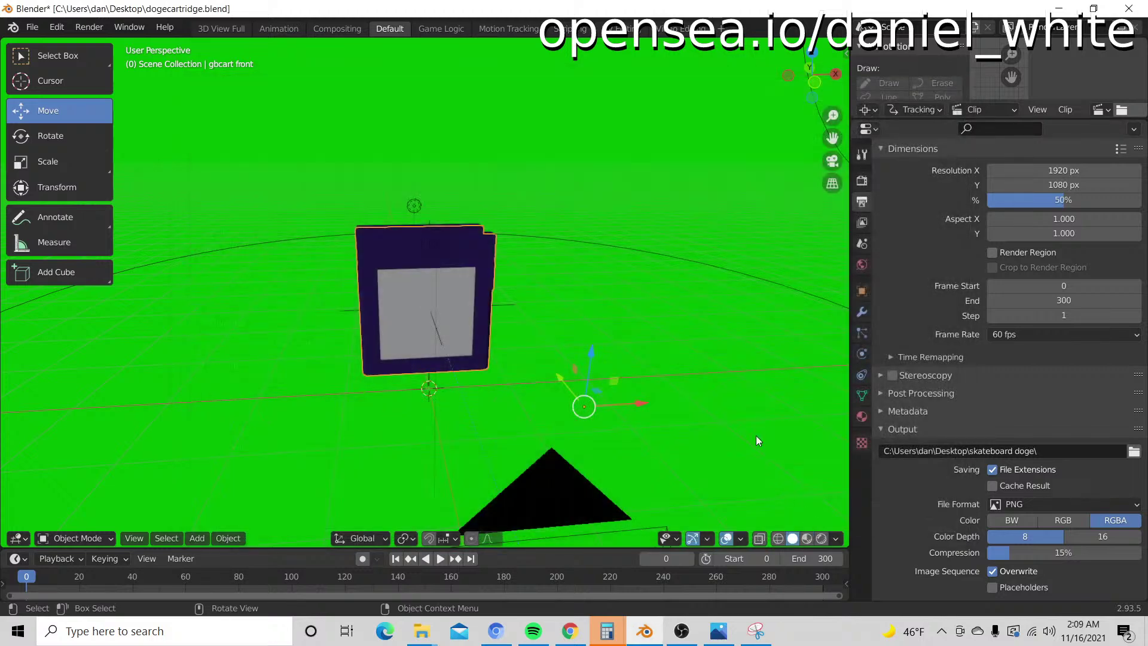
Step: Render the full cartridge animation, frames 0 to 300, as PNG images into the "skateboard doge" folder
click(57, 27)
click(89, 27)
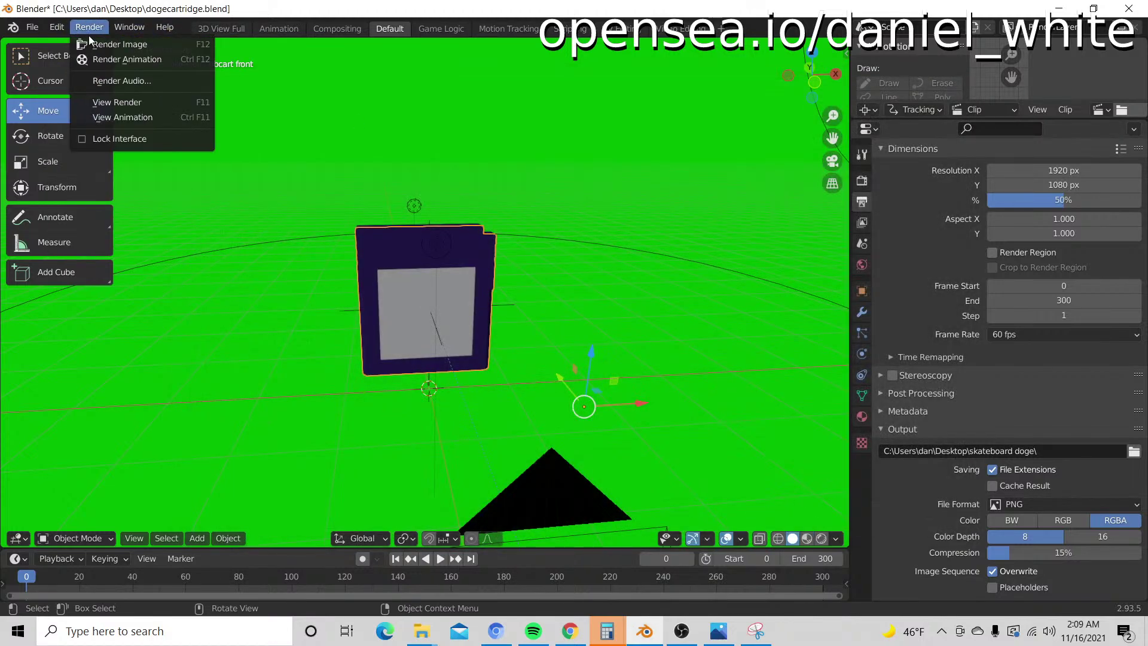
click(112, 58)
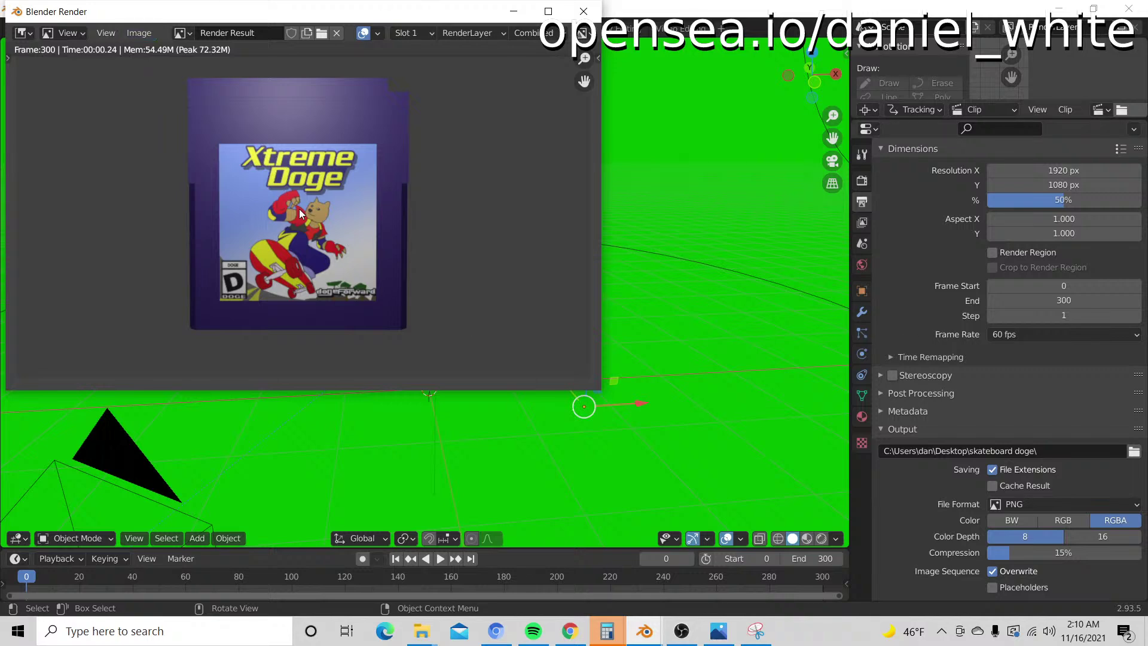
Step: Switch to the desktop, open the "skateboard doge" folder and view frame 0000 enlarged in the Photos app
key(super+d)
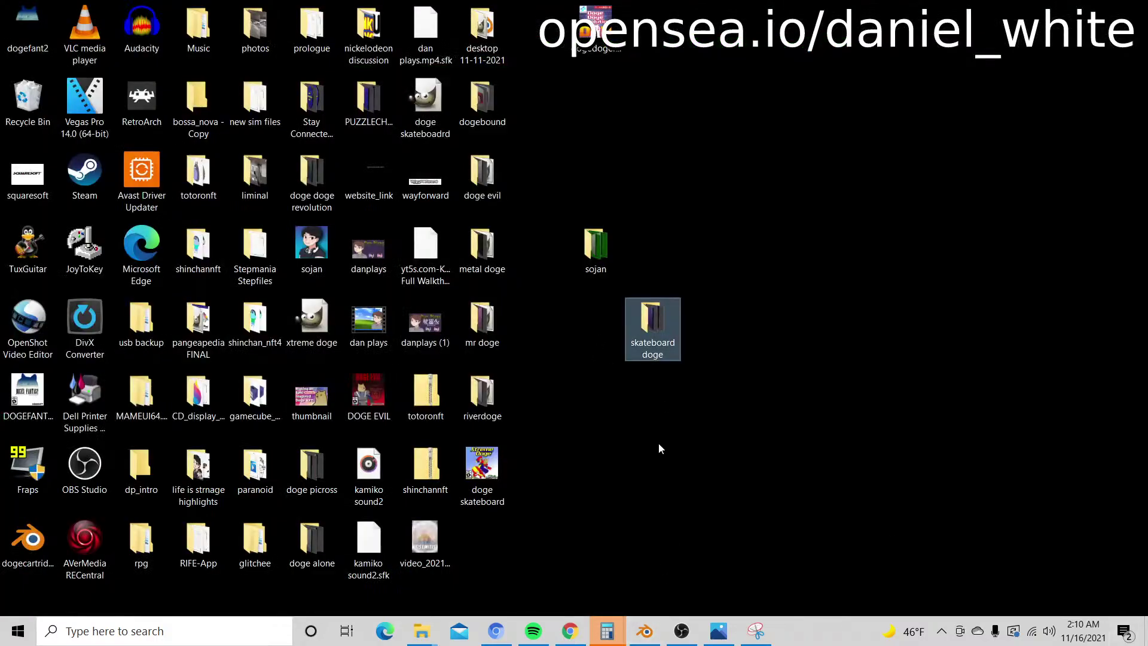
double_click(654, 328)
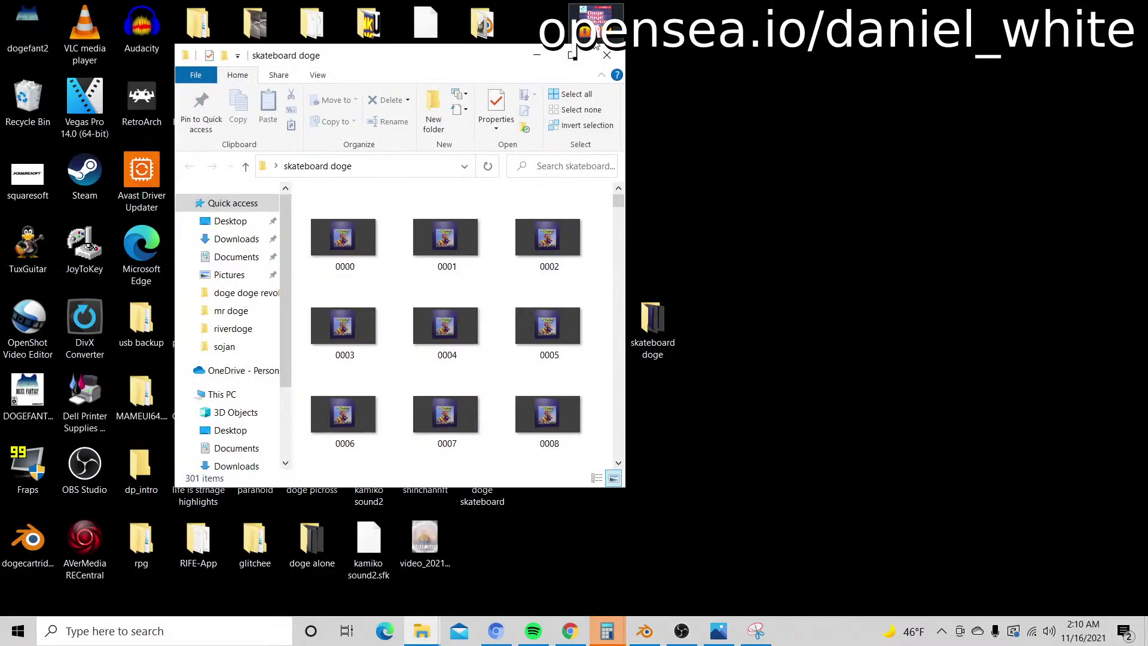
double_click(578, 53)
double_click(169, 189)
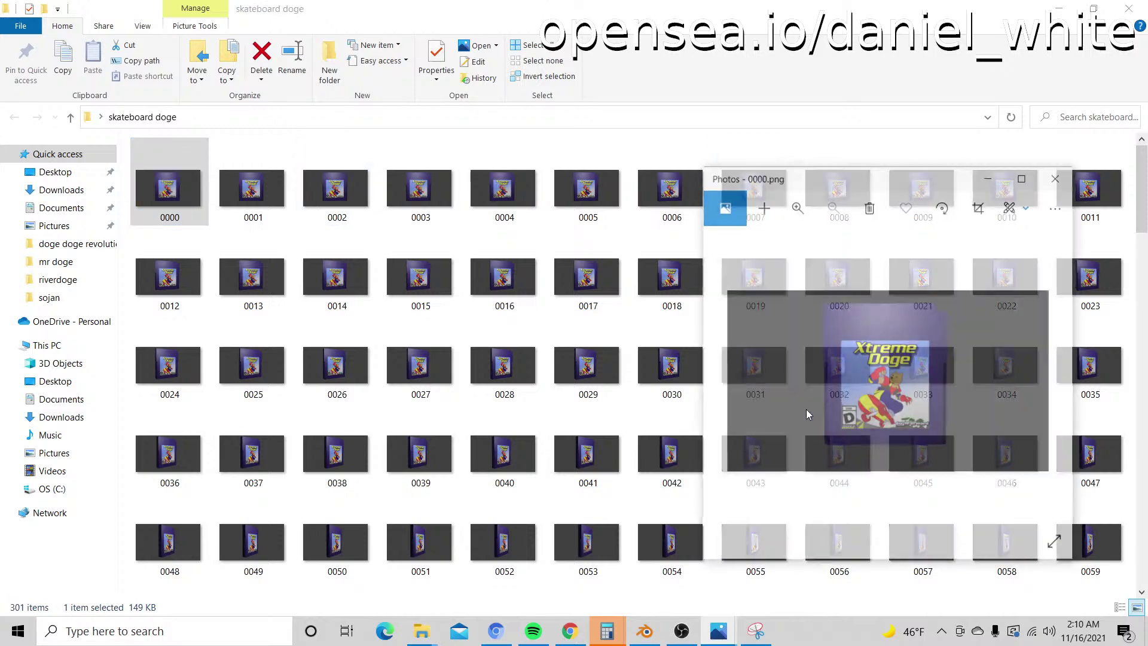
click(1021, 177)
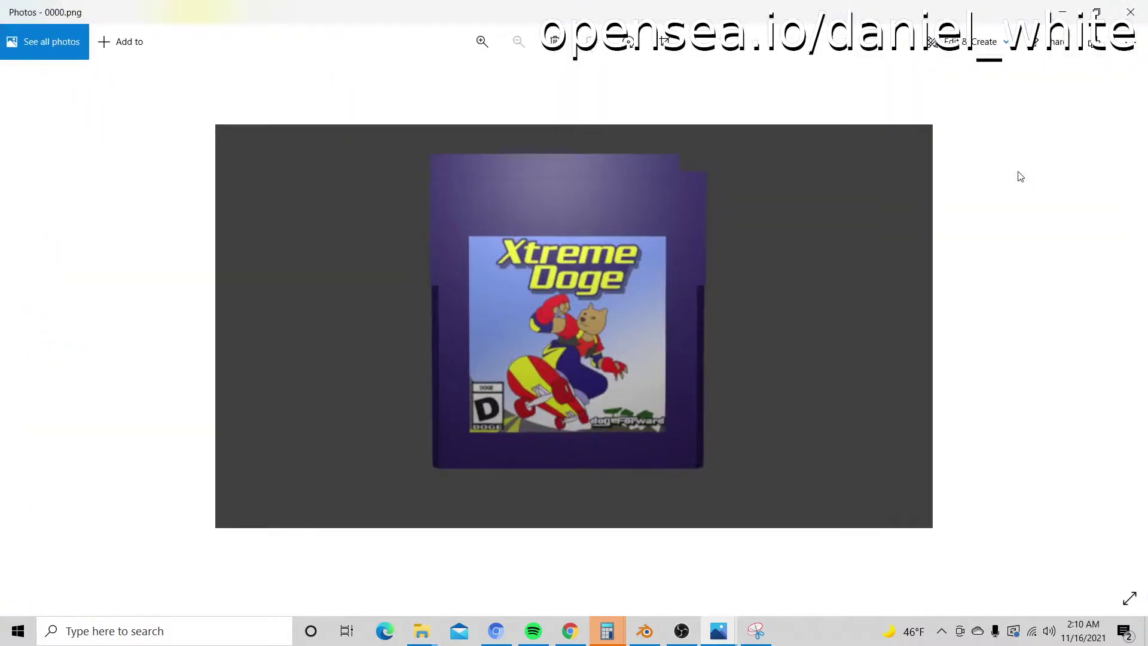
Step: Step forward through the rendered frames from 0000 to check the cartridge's full rotation and its label
key(Right)
key(Right)
key(Right)
key(Right)
key(Right)
key(Right)
key(Right)
key(Right)
key(Right)
key(Right)
key(Right)
key(Right)
key(Right)
key(Right)
key(Right)
key(Right)
key(Right)
key(Right)
key(Right)
key(Right)
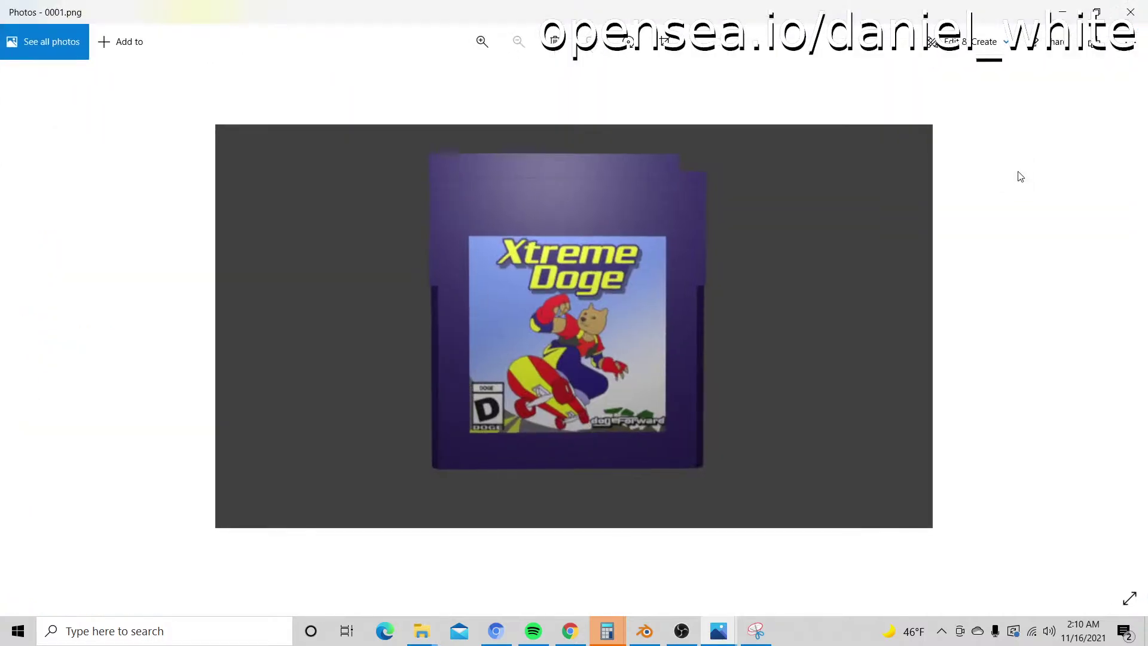
key(Right)
key(Right)
key(Right)
key(Right)
key(Right)
key(Right)
key(Right)
key(Right)
key(Right)
key(Right)
key(Right)
key(Right)
key(Right)
key(Right)
key(Right)
key(Right)
key(Right)
key(Right)
key(Right)
key(Right)
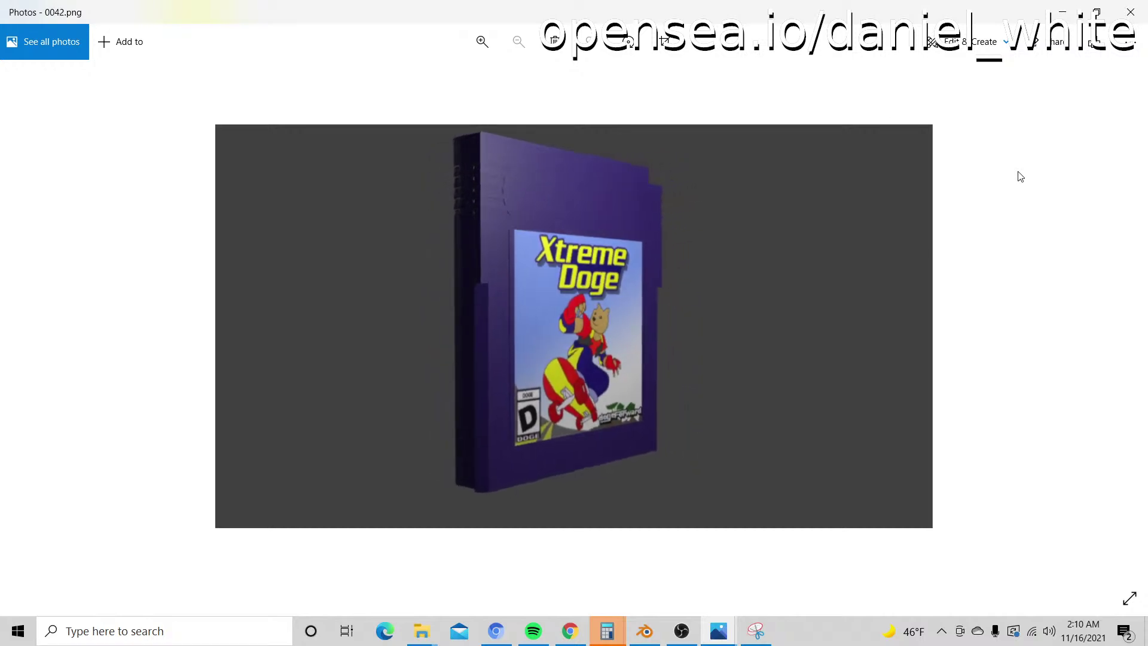
key(Right)
key(Right)
key(Right)
key(Right)
key(Right)
key(Right)
key(Right)
key(Right)
key(Right)
key(Right)
key(Right)
key(Right)
key(Right)
key(Right)
key(Right)
key(Right)
key(Right)
key(Right)
key(Right)
key(Right)
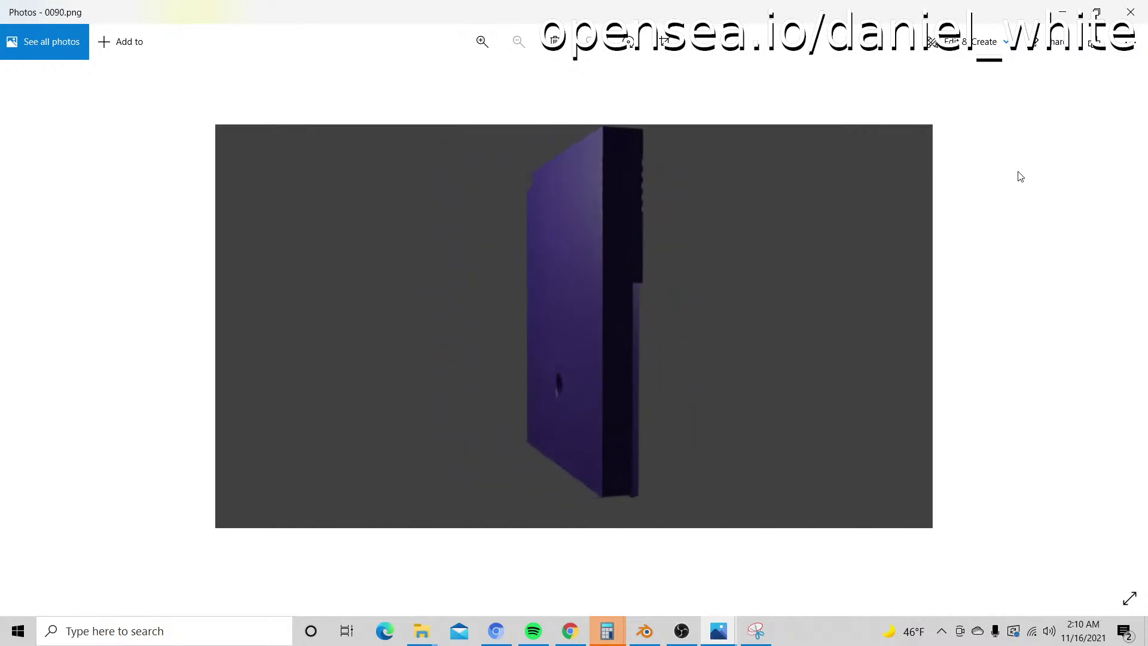
key(Right)
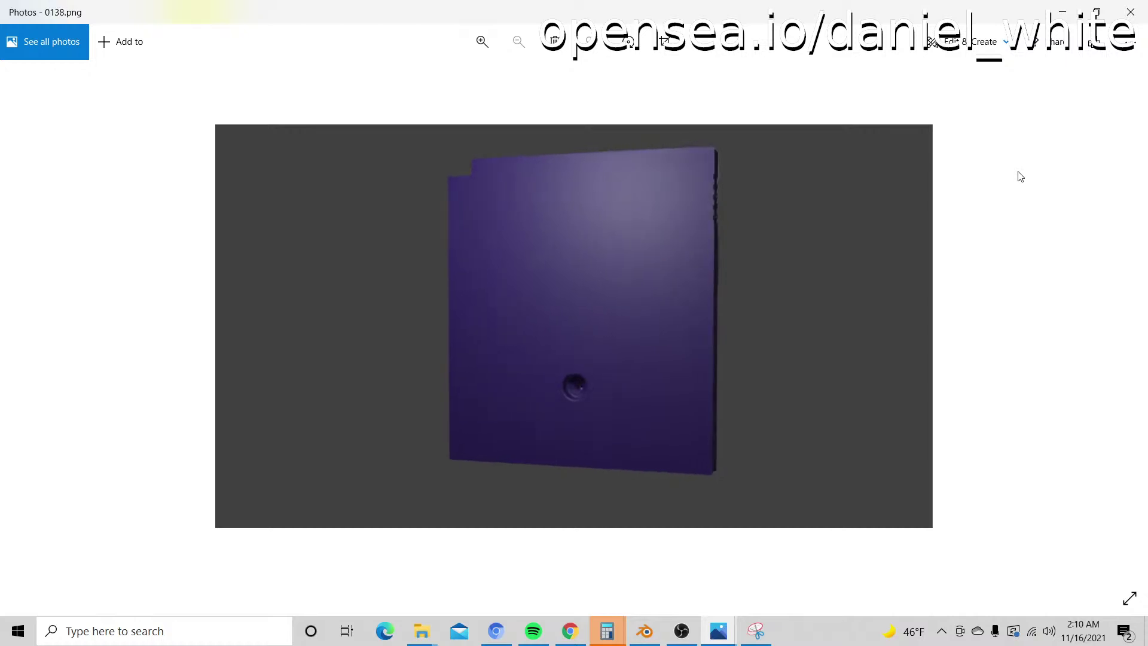
key(Right)
key(Right)
key(Right)
key(Right)
key(Right)
key(Right)
key(Right)
key(Right)
key(Right)
key(Right)
key(Right)
key(Right)
key(Right)
key(Right)
key(Right)
key(Right)
key(Right)
key(Right)
key(Right)
key(Right)
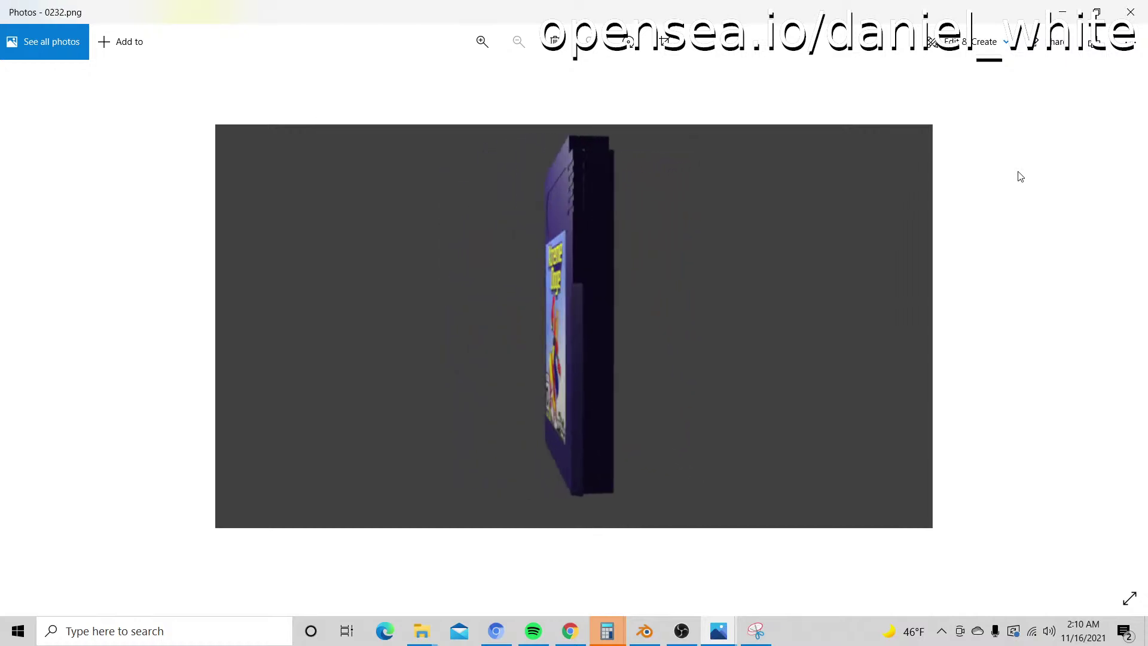
key(Right)
key(Right)
key(Right)
key(Right)
key(Right)
key(Right)
key(Right)
key(Right)
key(Right)
key(Right)
key(Right)
key(Right)
key(Right)
key(Right)
key(Right)
key(Right)
key(Right)
key(Right)
key(Right)
key(Right)
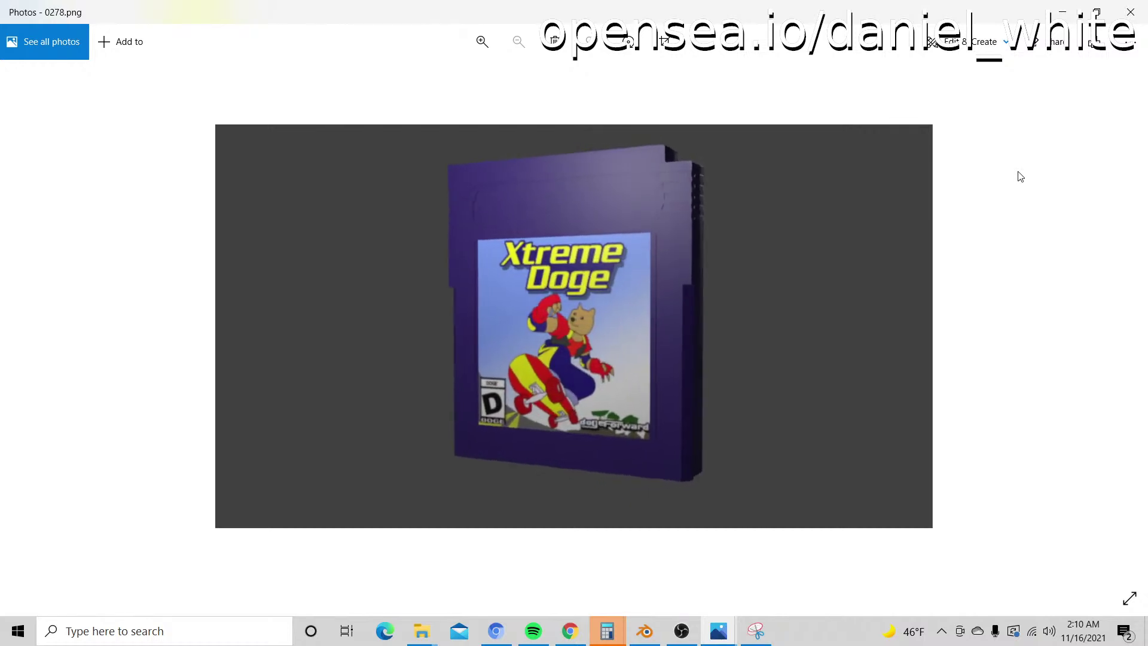
Step: Step backward through the rendered frames from the end of the sequence to recheck the cartridge's rotation in reverse
key(Left)
key(Left)
key(Left)
key(Left)
key(Left)
key(Left)
key(Left)
key(Left)
key(Left)
key(Left)
key(Left)
key(Left)
key(Left)
key(Left)
key(Left)
key(Left)
key(Left)
key(Left)
key(Left)
key(Left)
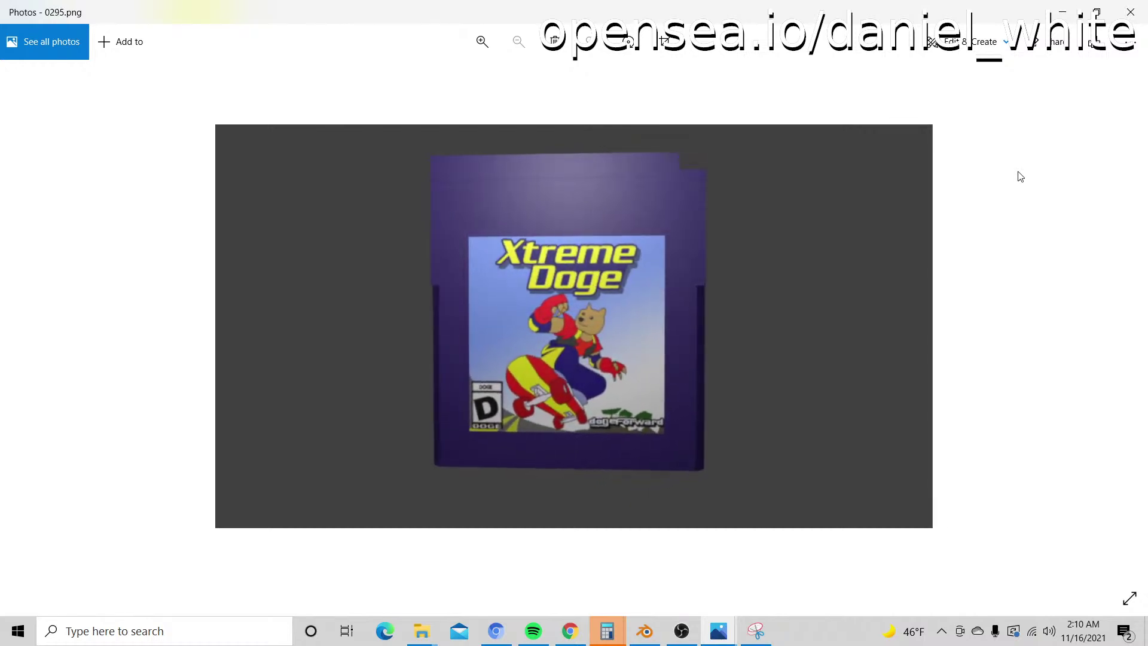
key(Left)
key(Left)
key(Left)
key(Left)
key(Left)
key(Left)
key(Left)
key(Left)
key(Left)
key(Left)
key(Left)
key(Left)
key(Left)
key(Left)
key(Left)
key(Left)
key(Left)
key(Left)
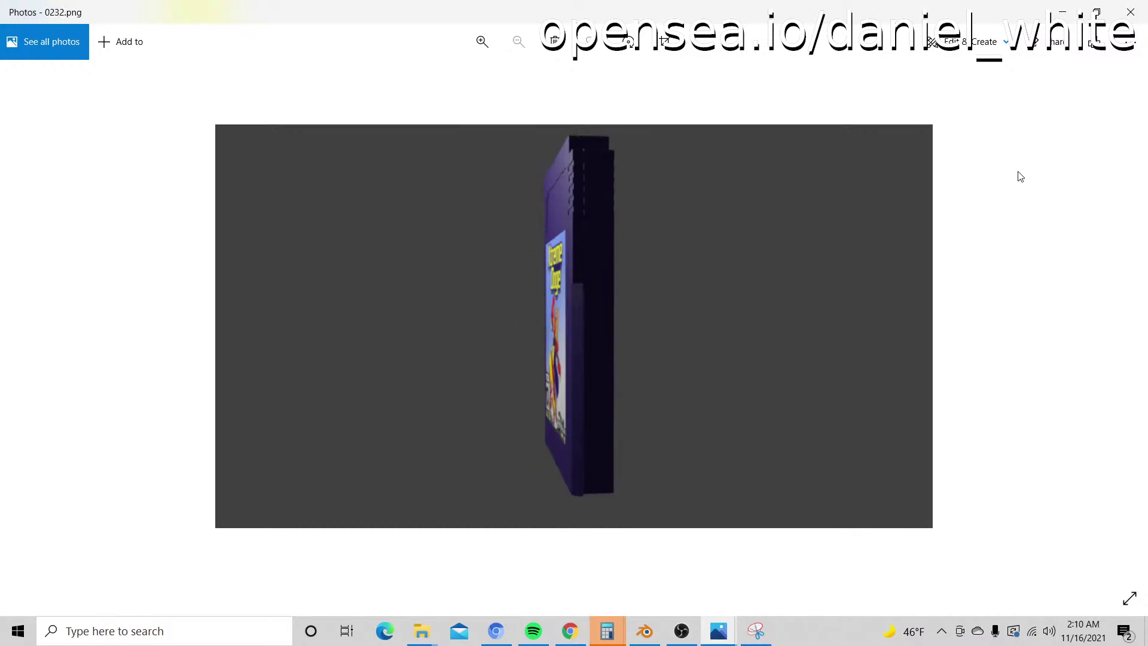
Step: Step back and forth through the rendered frames between about 0227 and 0284 to check the cartridge turning from edge-on to front-facing
key(Right)
key(Right)
key(Right)
key(Right)
key(Right)
key(Right)
key(Right)
key(Right)
key(Right)
key(Left)
key(Left)
key(Left)
key(Left)
key(Left)
key(Left)
key(Left)
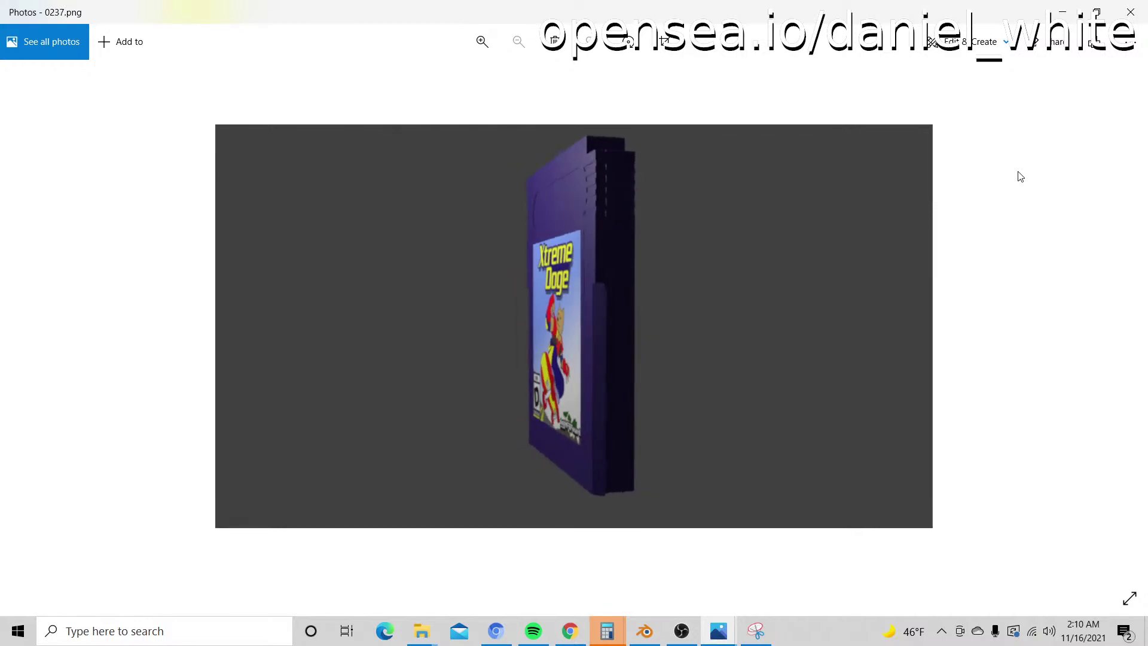
key(Right)
key(Right)
key(Right)
key(Right)
key(Right)
key(Right)
key(Right)
key(Right)
key(Right)
key(Right)
key(Left)
key(Left)
key(Left)
key(Left)
key(Left)
key(Left)
key(Left)
key(Left)
key(Left)
key(Left)
key(Left)
key(Left)
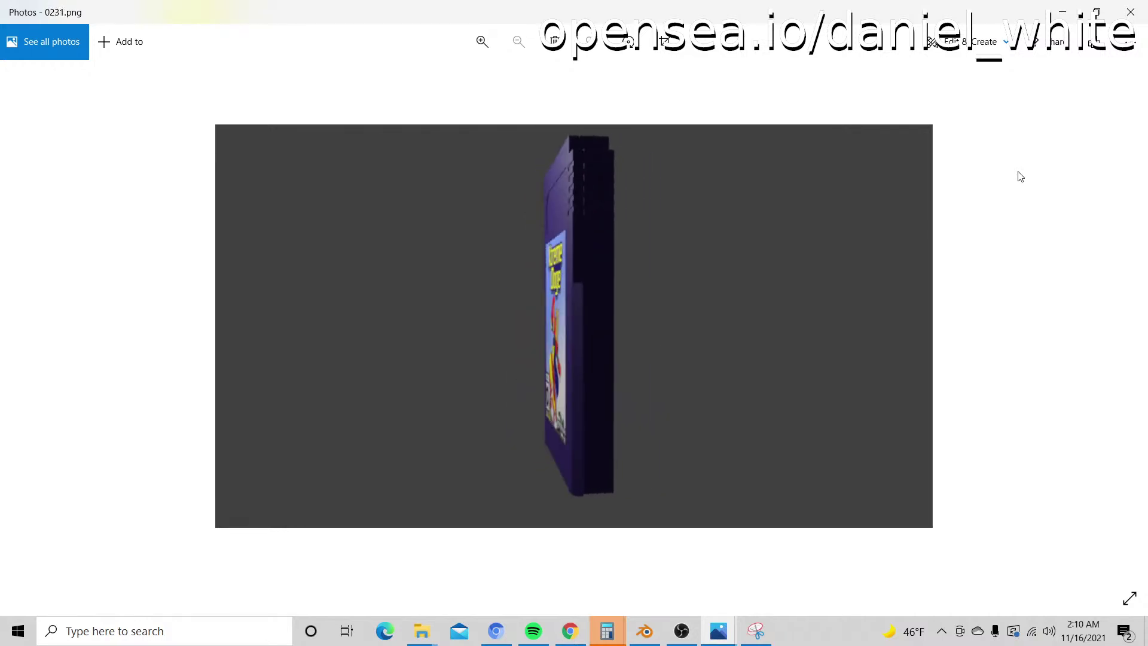
key(Right)
key(Right)
key(Right)
key(Right)
key(Right)
key(Right)
key(Right)
key(Right)
key(Right)
key(Right)
key(Right)
key(Right)
key(Right)
key(Right)
key(Right)
key(Right)
key(Right)
key(Right)
key(Right)
key(Right)
key(Right)
key(Right)
key(Right)
key(Right)
key(Right)
key(Right)
key(Right)
key(Right)
key(Right)
key(Right)
key(Right)
key(Right)
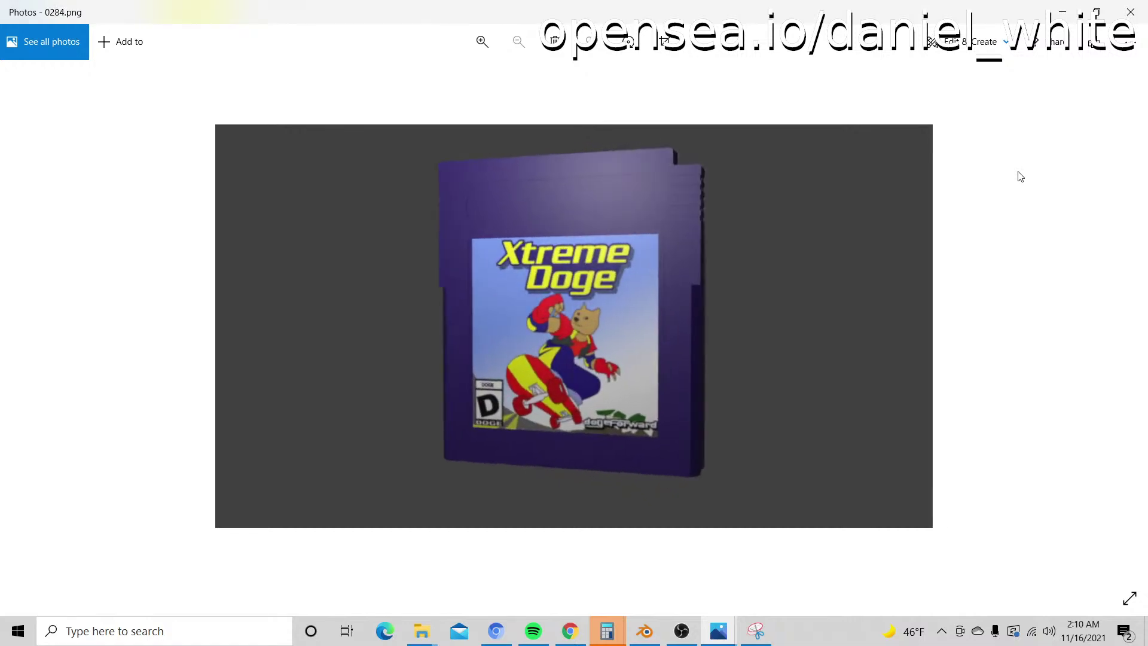
key(Left)
key(Left)
key(Left)
key(Left)
key(Left)
key(Left)
key(Left)
key(Left)
key(Left)
key(Left)
key(Left)
key(Left)
key(Left)
key(Left)
key(Left)
key(Left)
key(Left)
key(Left)
key(Left)
key(Left)
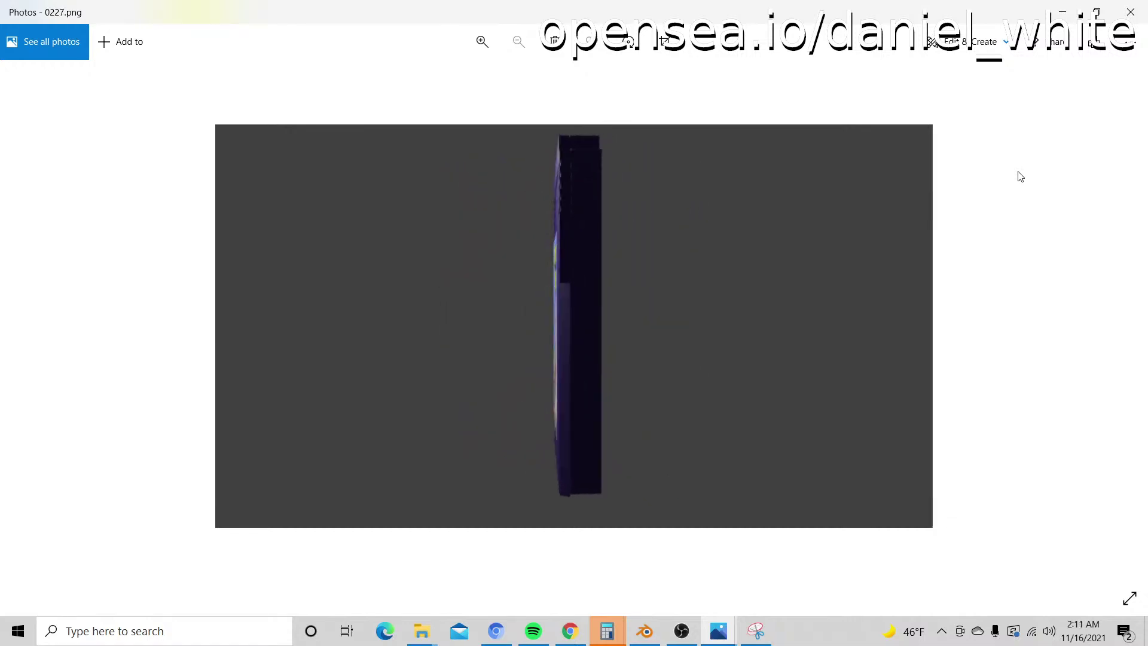
Step: Step forward through the remaining rendered frames to 0300, inspect the final front view, and close the Photos viewer
key(Right)
key(Right)
key(Right)
key(Right)
key(Right)
key(Right)
key(Right)
key(Right)
key(Right)
key(Right)
key(Right)
key(Right)
key(Right)
key(Right)
key(Right)
key(Right)
key(Right)
key(Right)
key(Right)
key(Right)
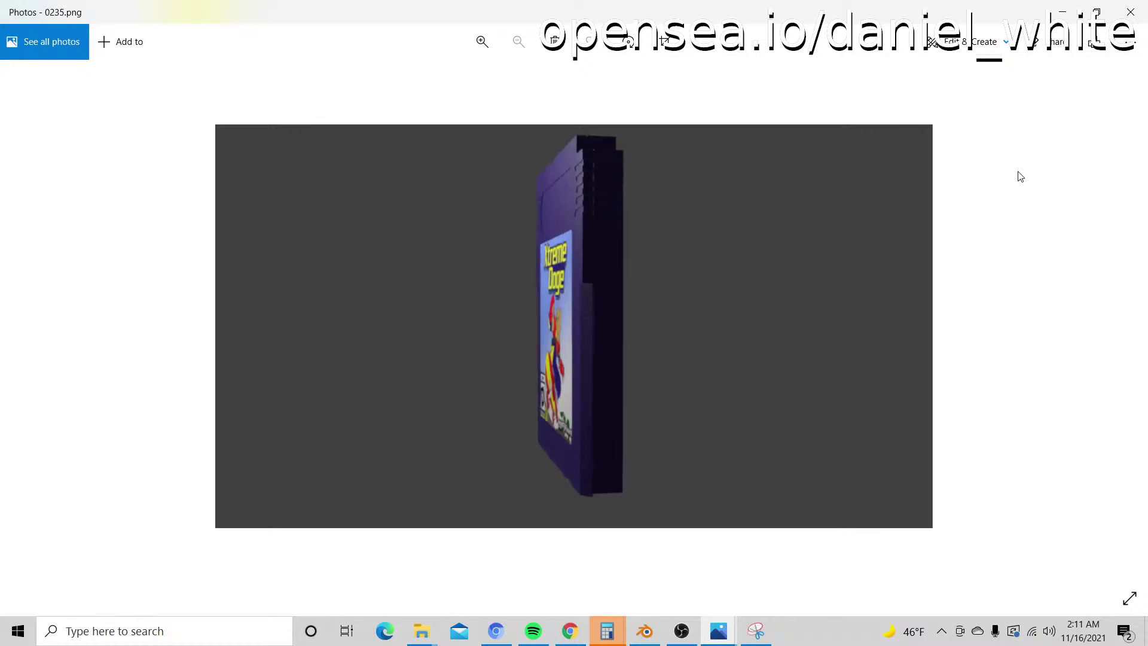
key(Right)
key(Right)
key(Right)
key(Right)
key(Right)
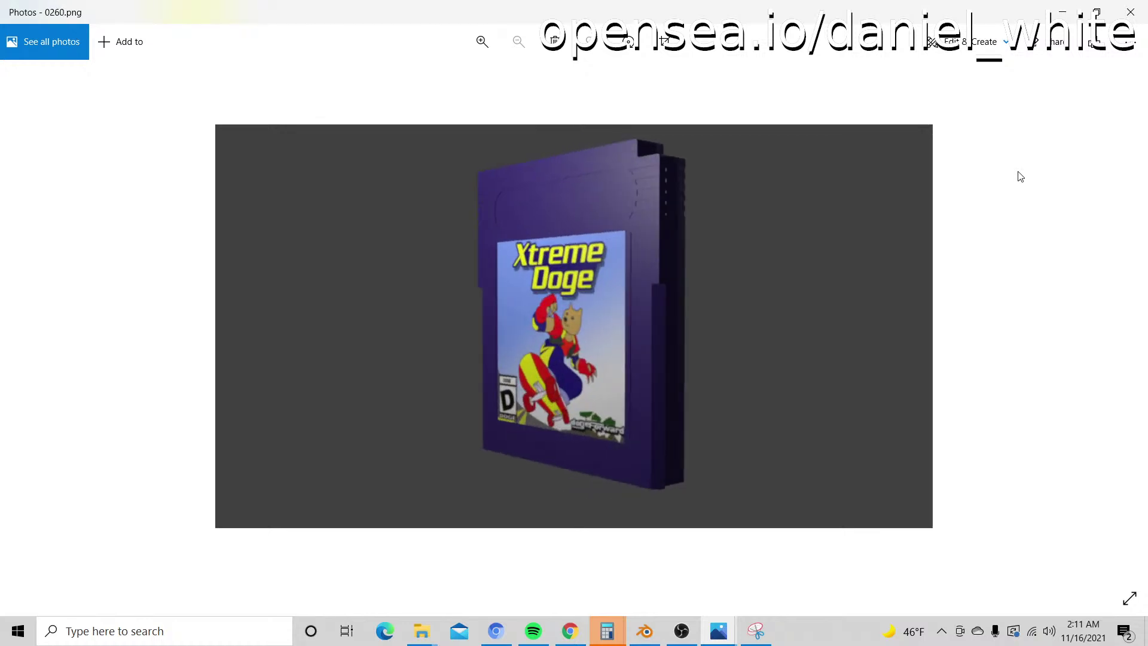
key(Right)
key(Right)
key(Right)
key(Right)
key(Right)
key(Right)
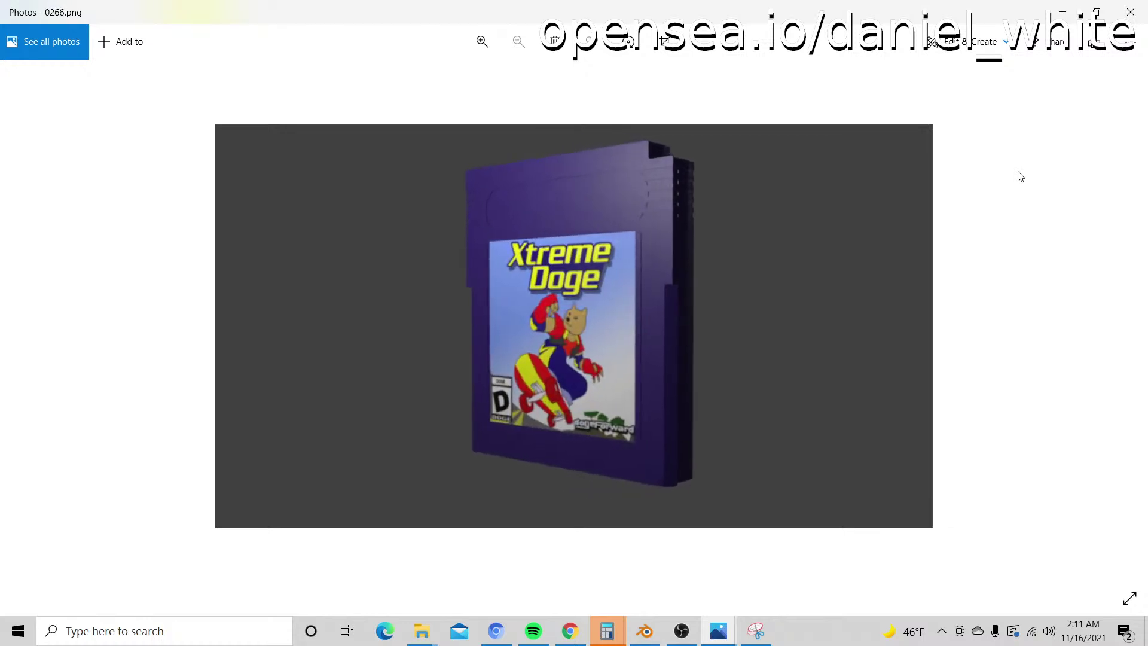
key(Right)
key(Right)
key(Right)
key(Right)
key(Right)
key(Right)
key(Right)
key(Right)
key(Right)
key(Right)
key(Right)
key(Right)
key(Right)
key(Right)
key(Right)
key(Right)
key(Right)
key(Right)
key(Right)
key(Right)
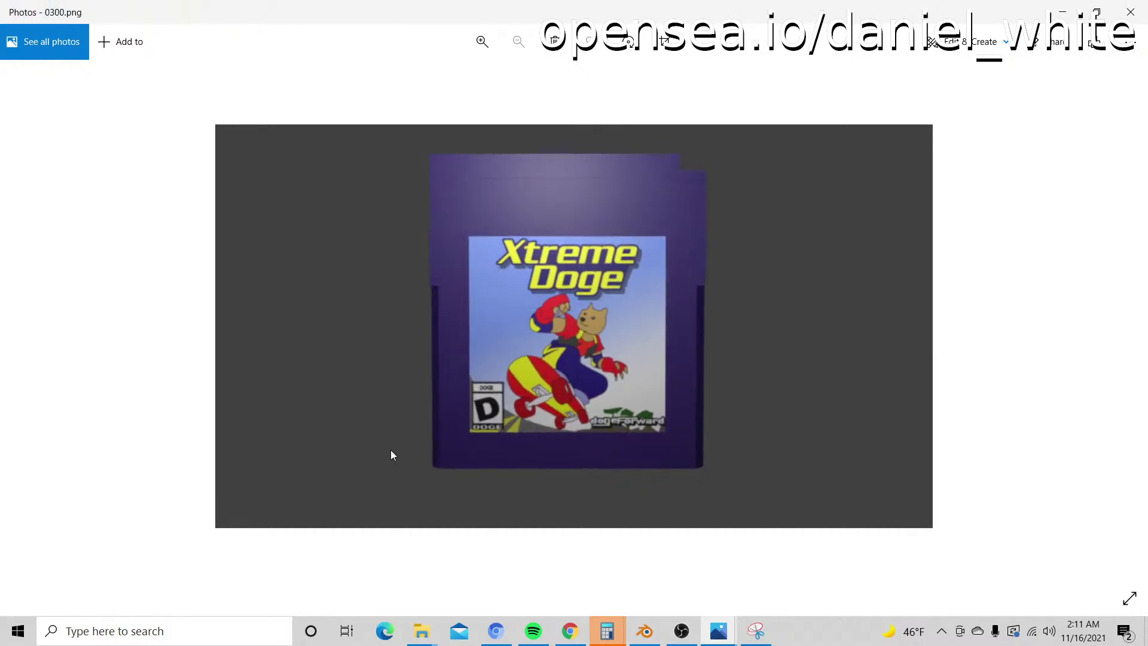
scroll(548, 404, up, 3)
scroll(572, 388, down, 5)
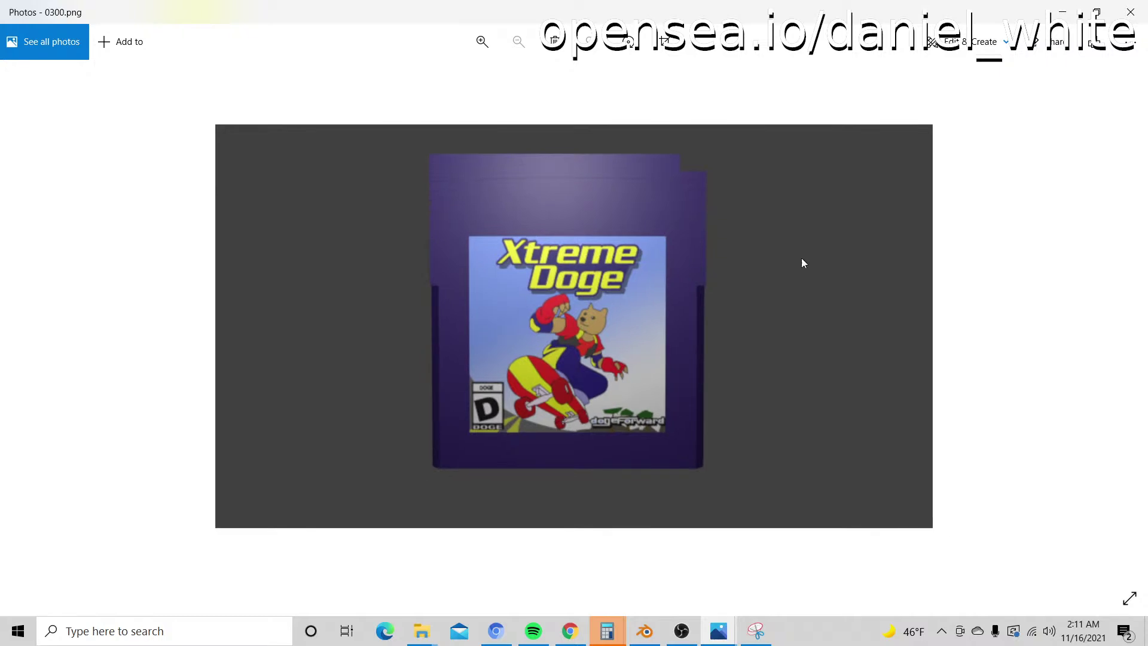
click(1138, 6)
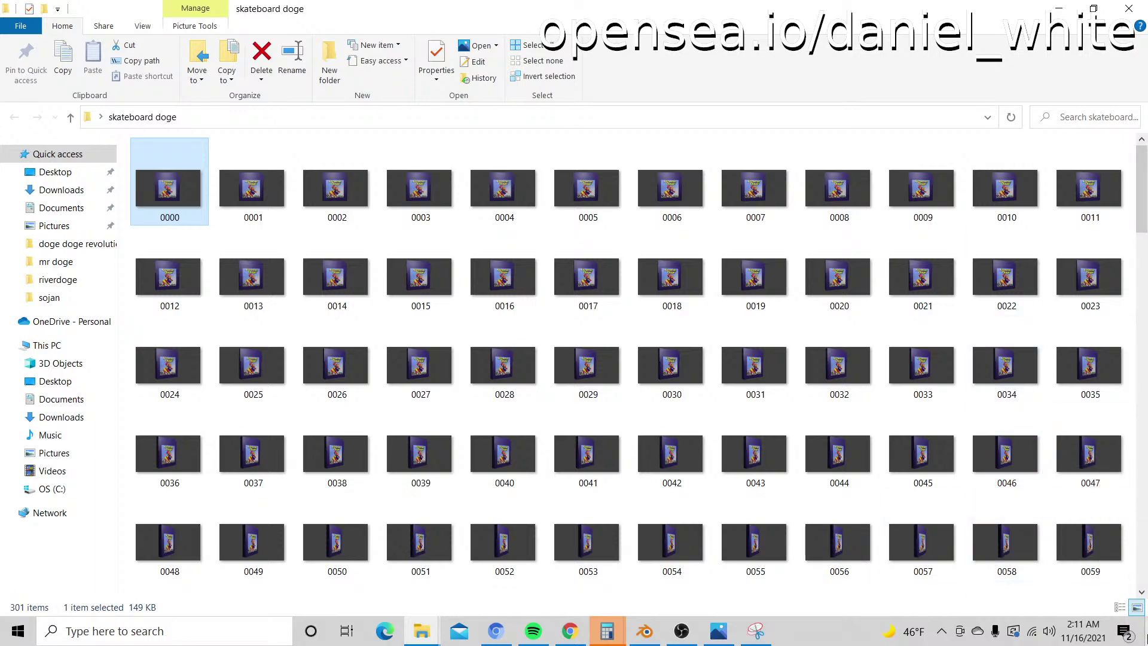
Step: Return to the desktop, search for "gimp" and launch GIMP
click(1145, 632)
click(143, 630)
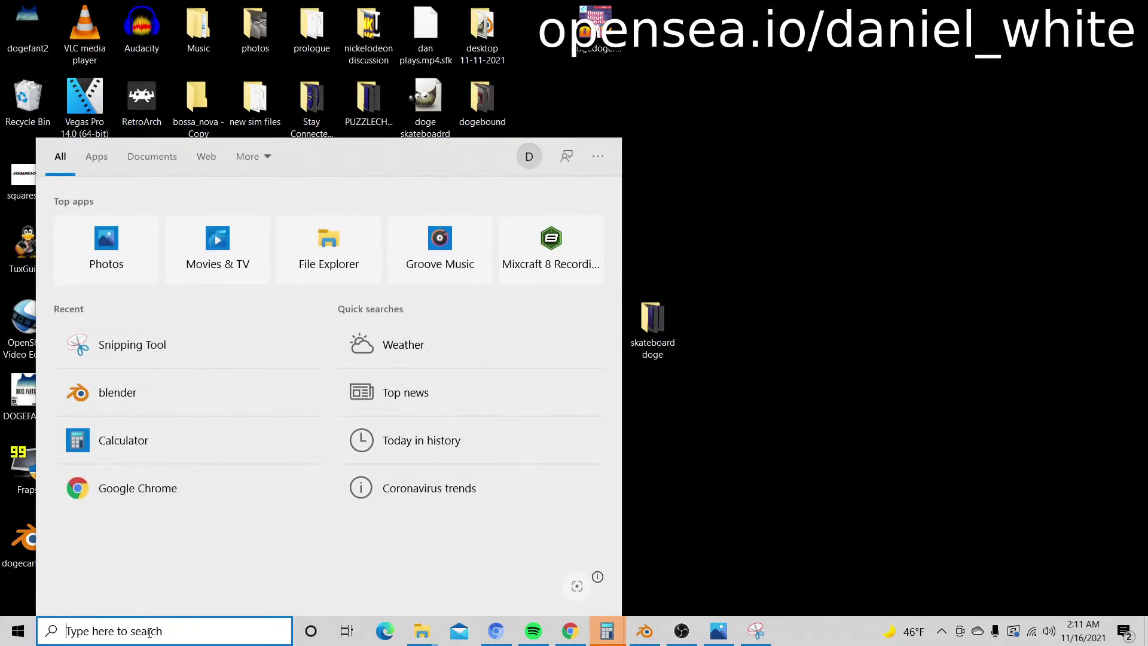
text(gimp)
key(Return)
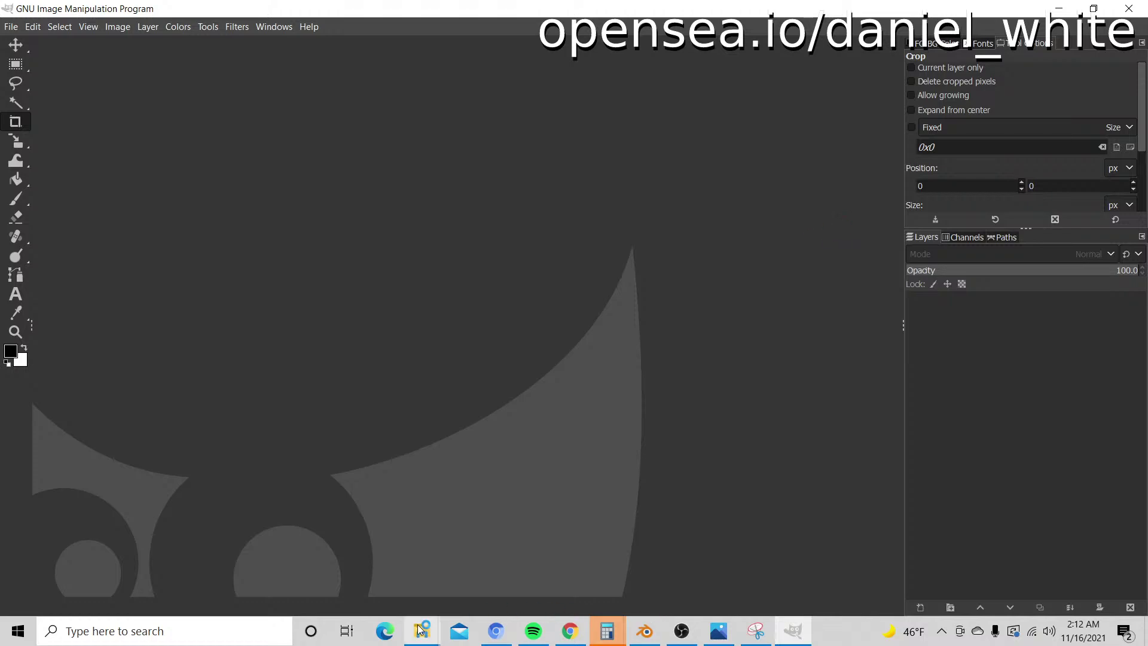
Step: Bring up the "skateboard doge" folder in a smaller window over GIMP and open frame 0000 as a new image in GIMP
mouse_move(423, 628)
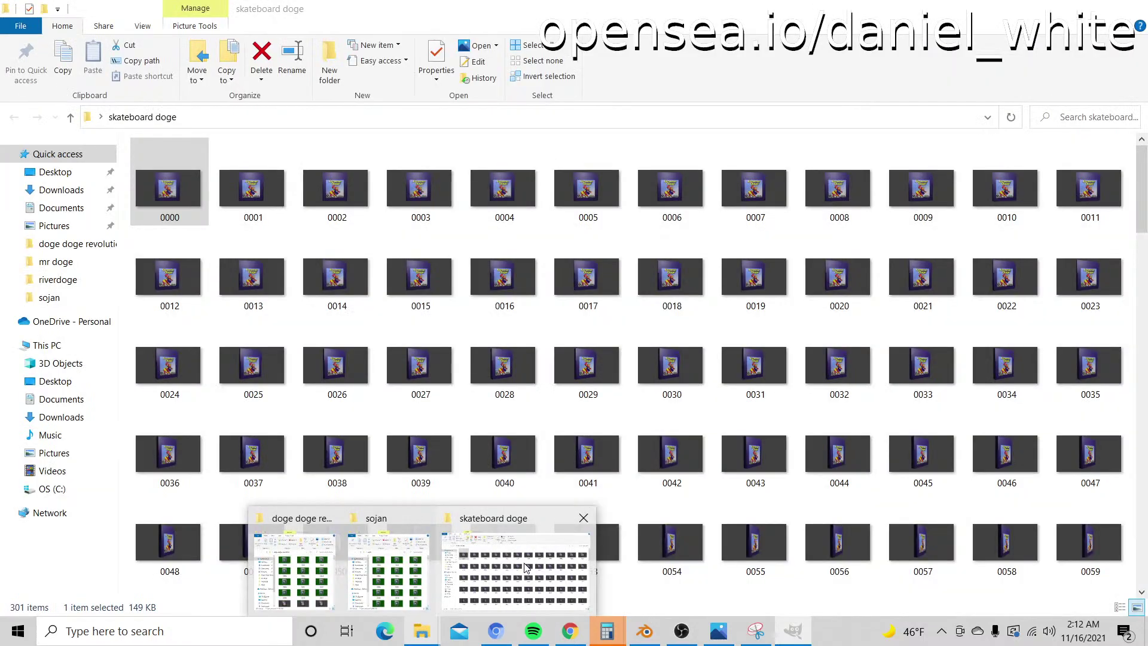
click(526, 559)
click(1093, 8)
drag(445, 44, 862, 62)
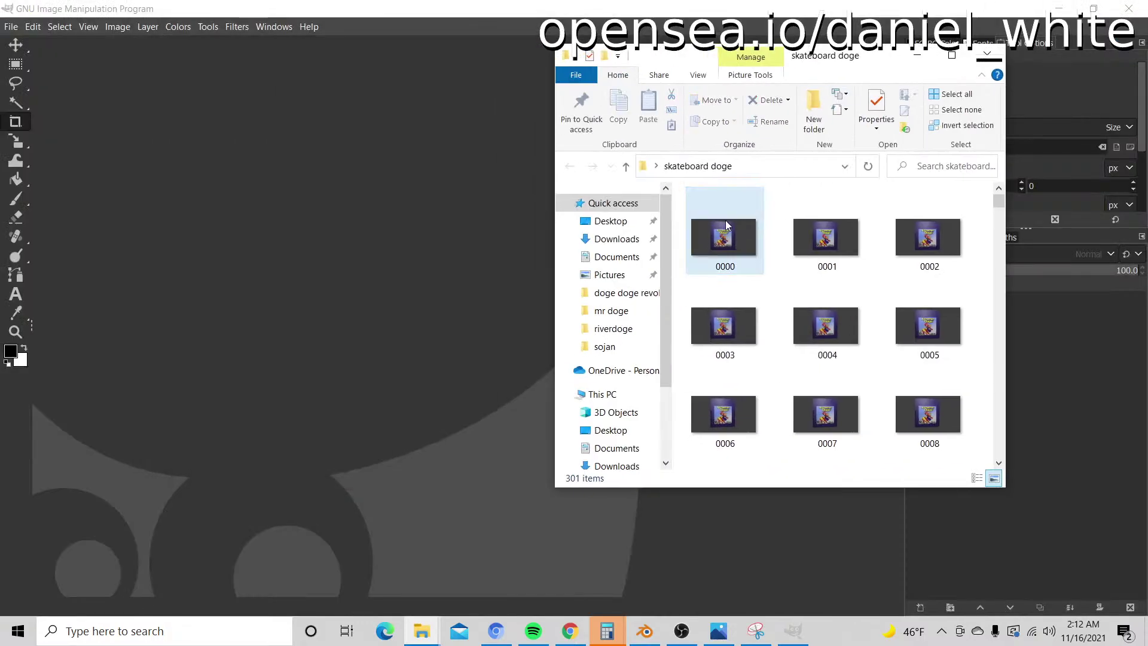
drag(723, 251, 346, 231)
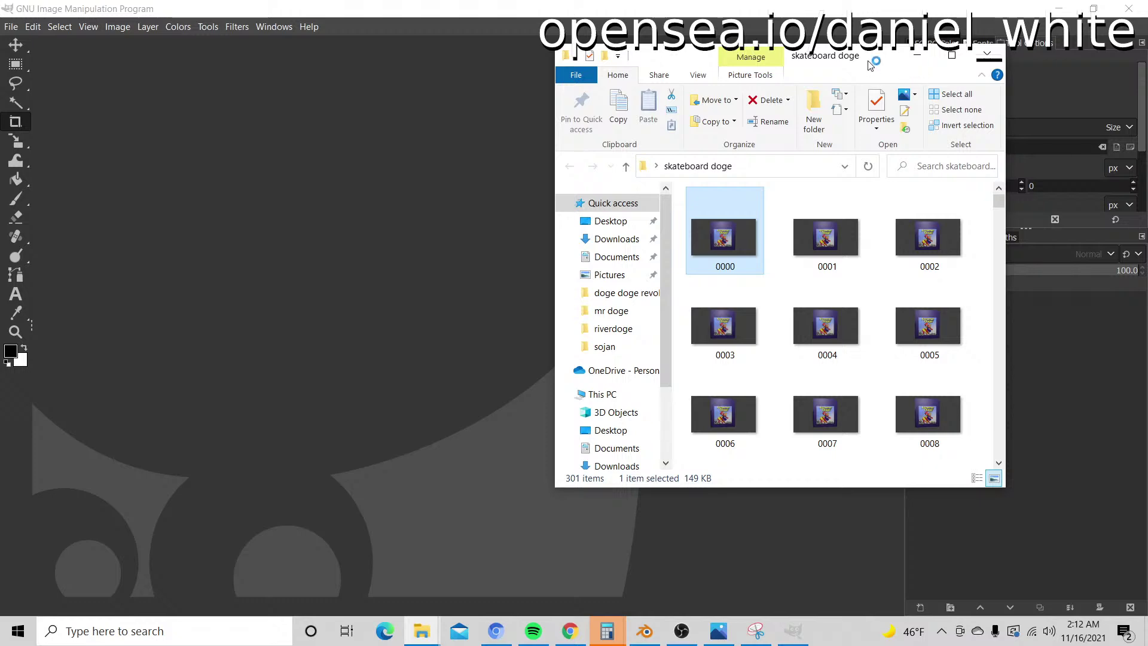
Step: Select every frame in the "skateboard doge" folder except 0000 and add them as layers to the open 0000 image in GIMP
drag(880, 63, 801, 103)
click(708, 280)
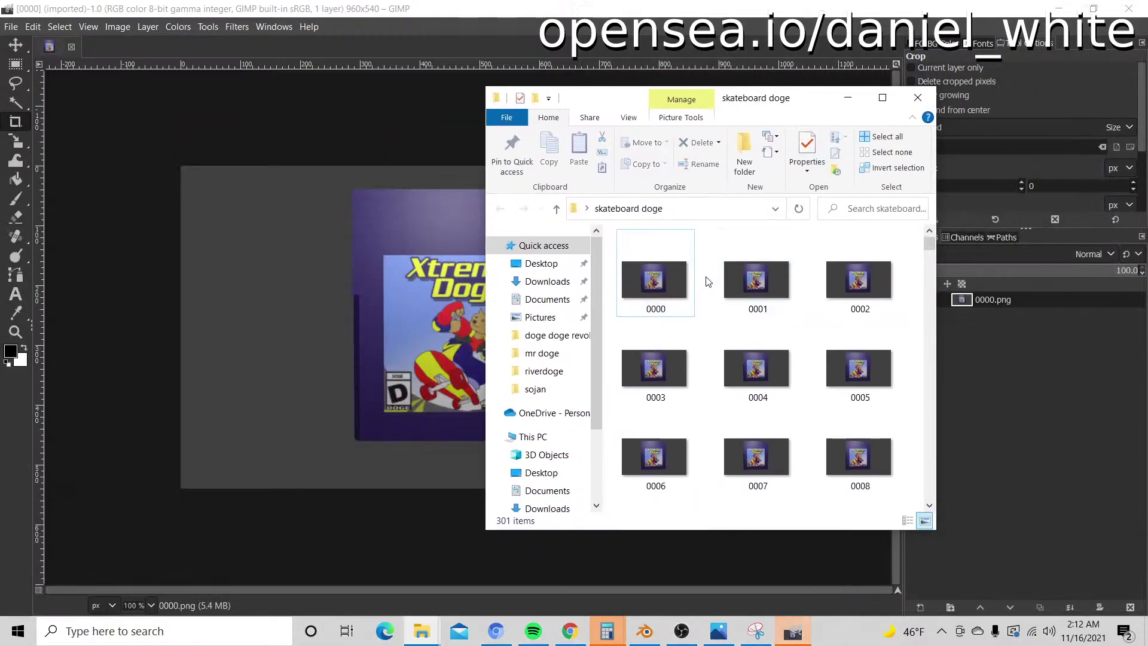
key(ctrl+a)
ctrl+click(639, 245)
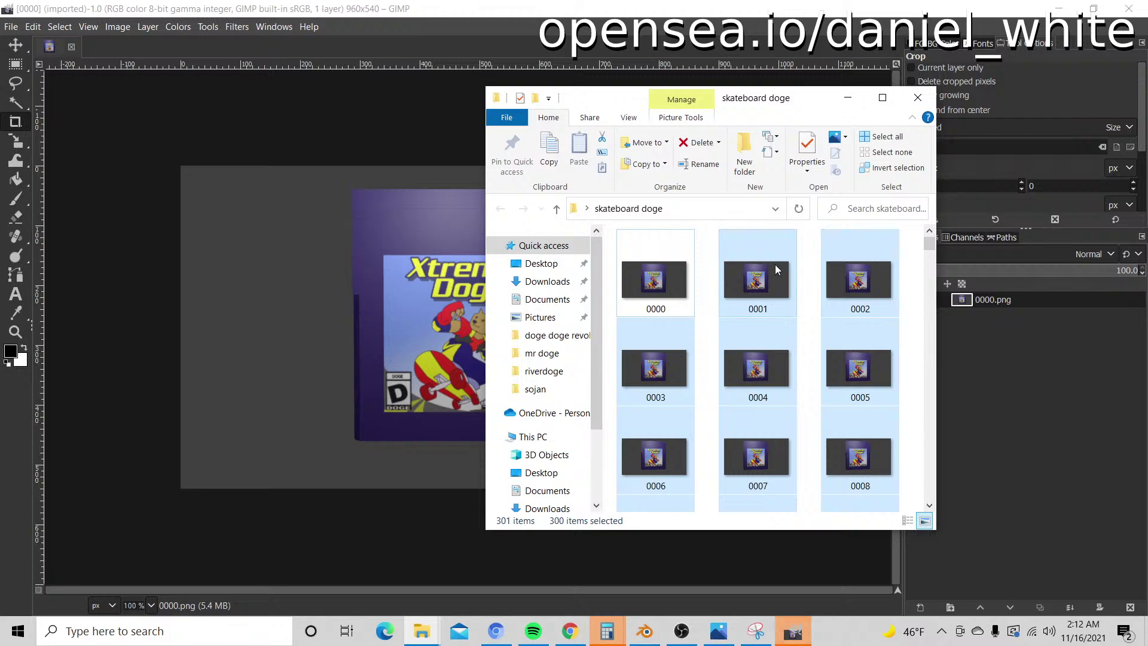
click(840, 103)
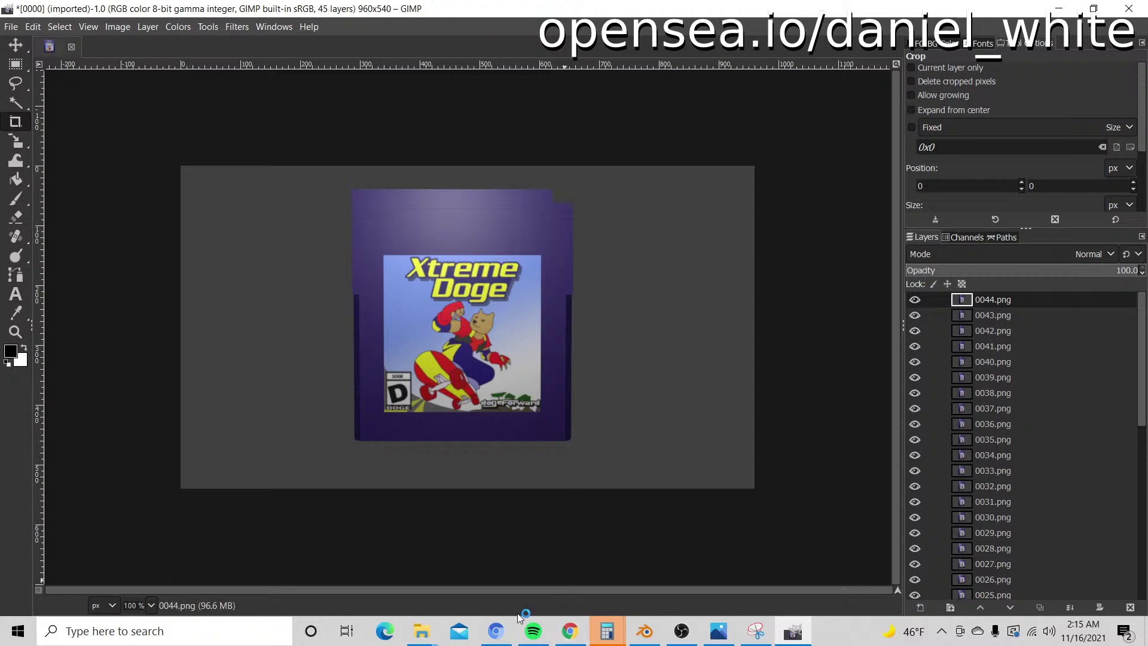
mouse_move(497, 629)
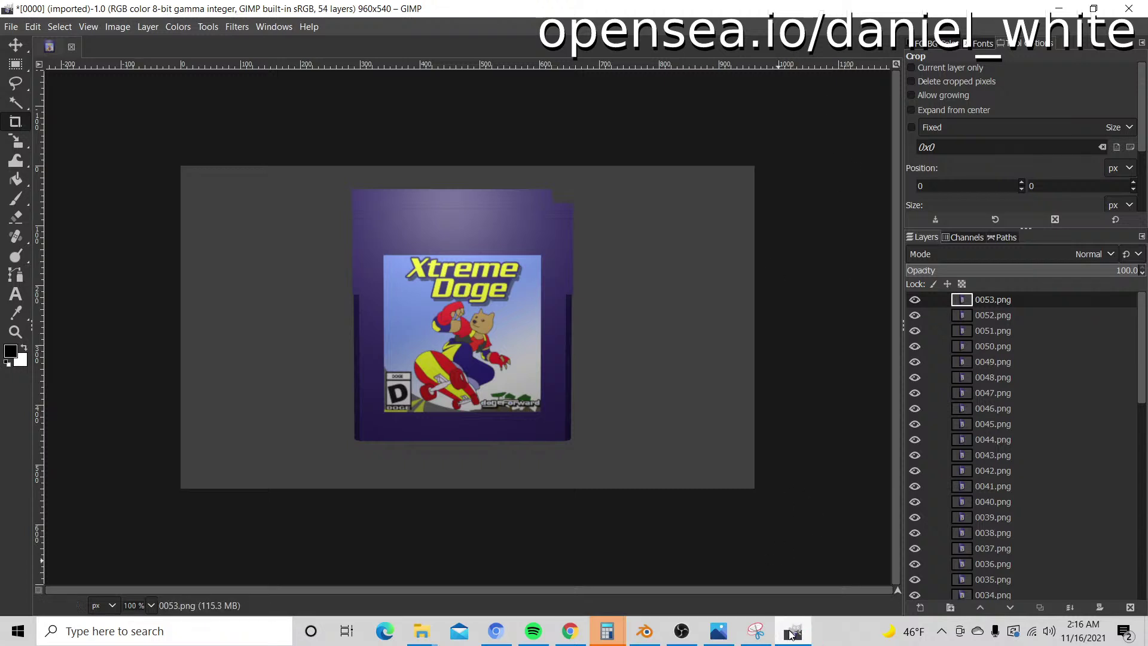
Step: Minimize the GIMP window with the loaded frame layers and switch to the OBS Studio streaming window
mouse_move(790, 632)
click(795, 635)
click(797, 639)
click(794, 634)
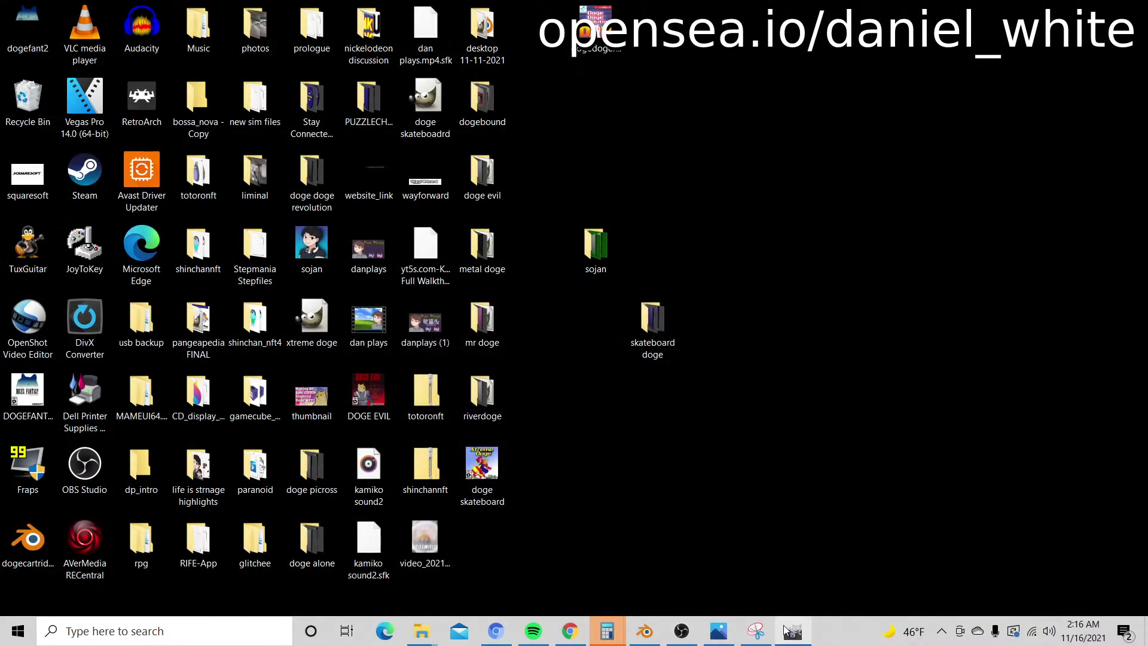
click(682, 631)
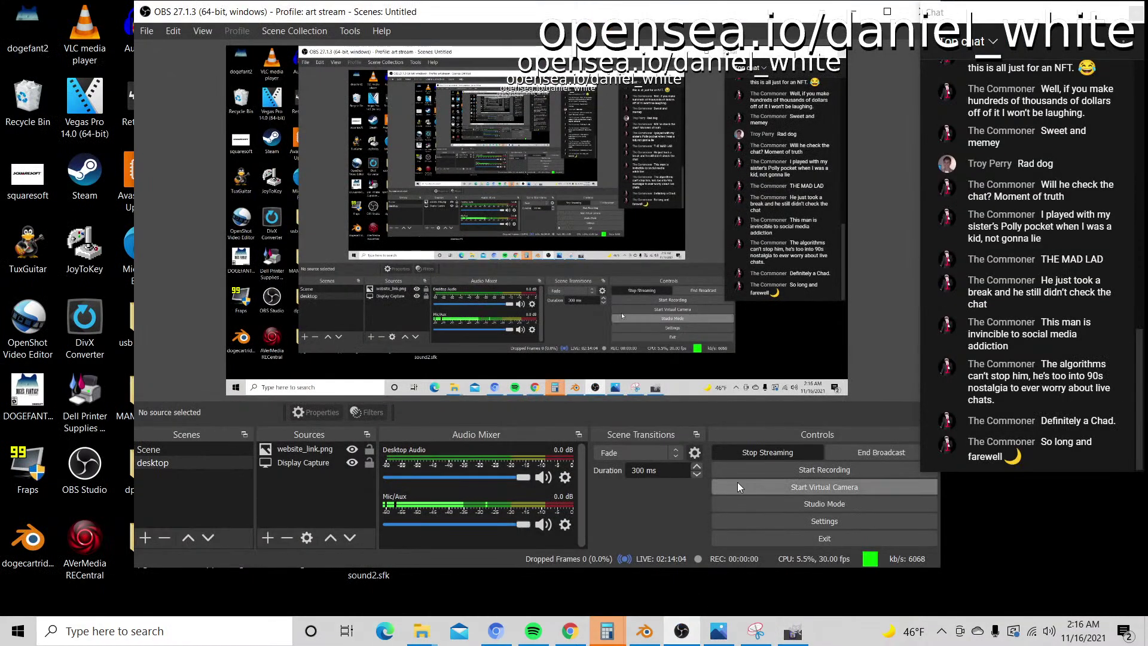